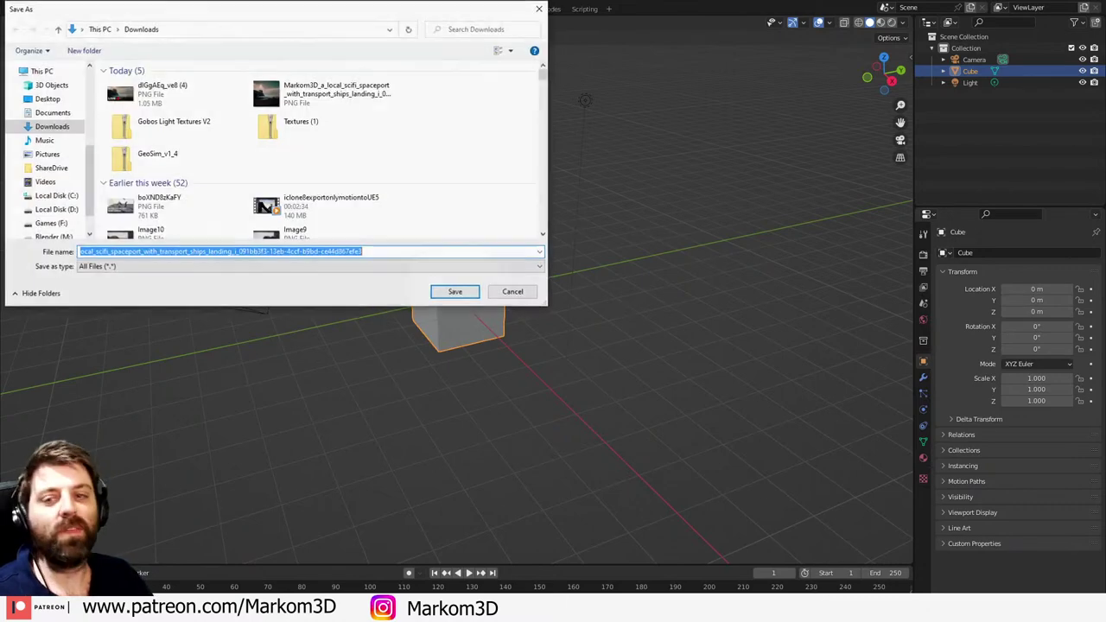
- Save the image as CliffStation in the Markom3D Studios\029_CliffStation folder on the Games (F:) drive
left_click(50, 223)
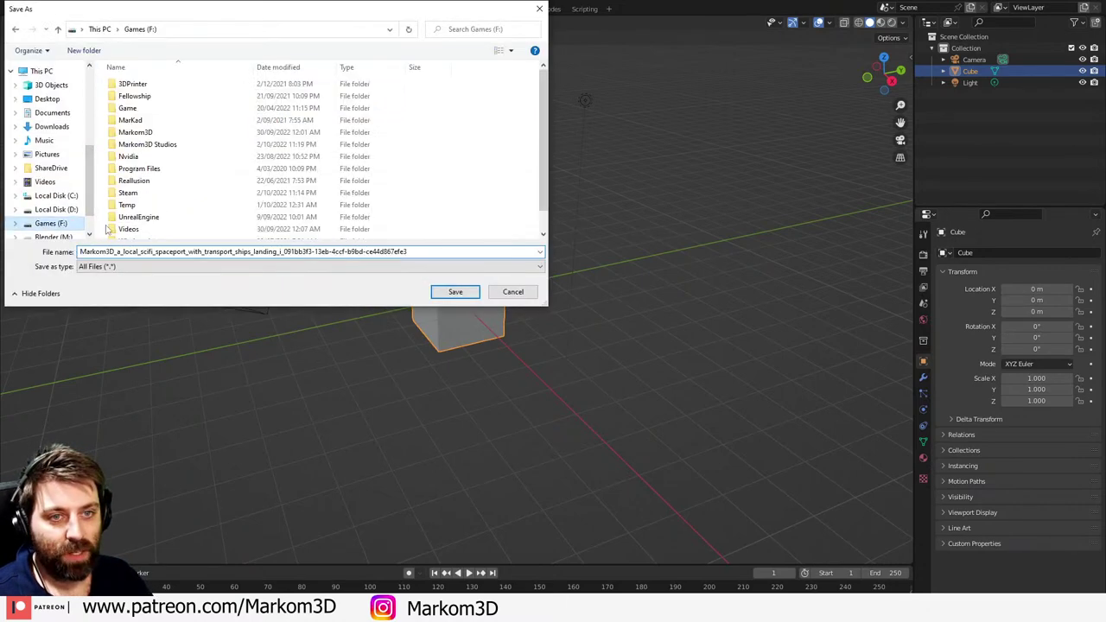
double_click(147, 145)
scroll(164, 204, "down", 3)
double_click(164, 214)
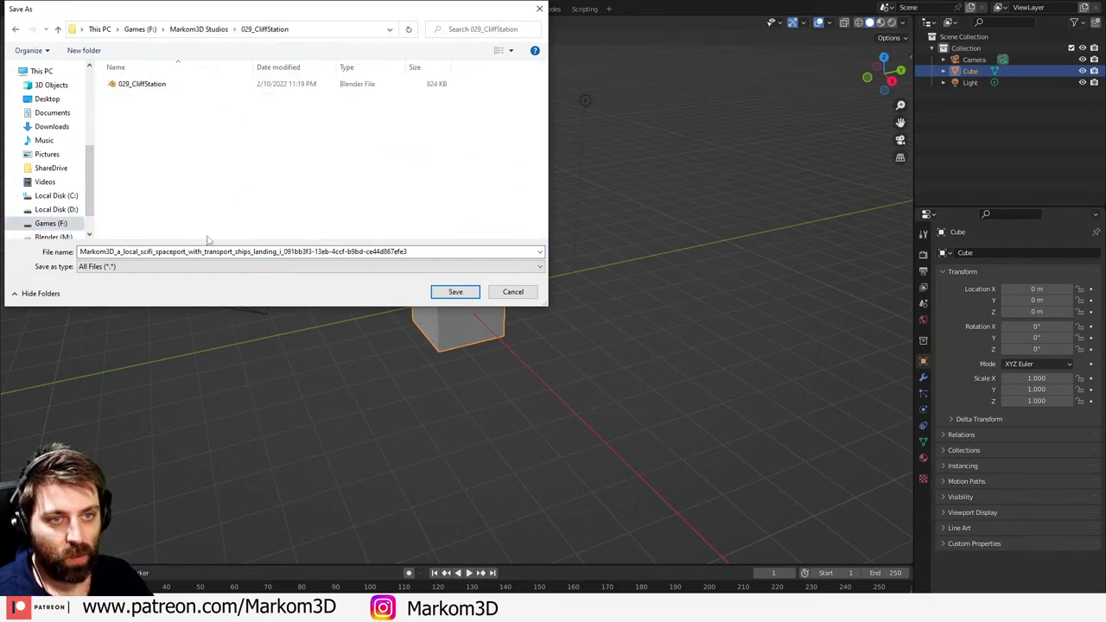
left_click(430, 252)
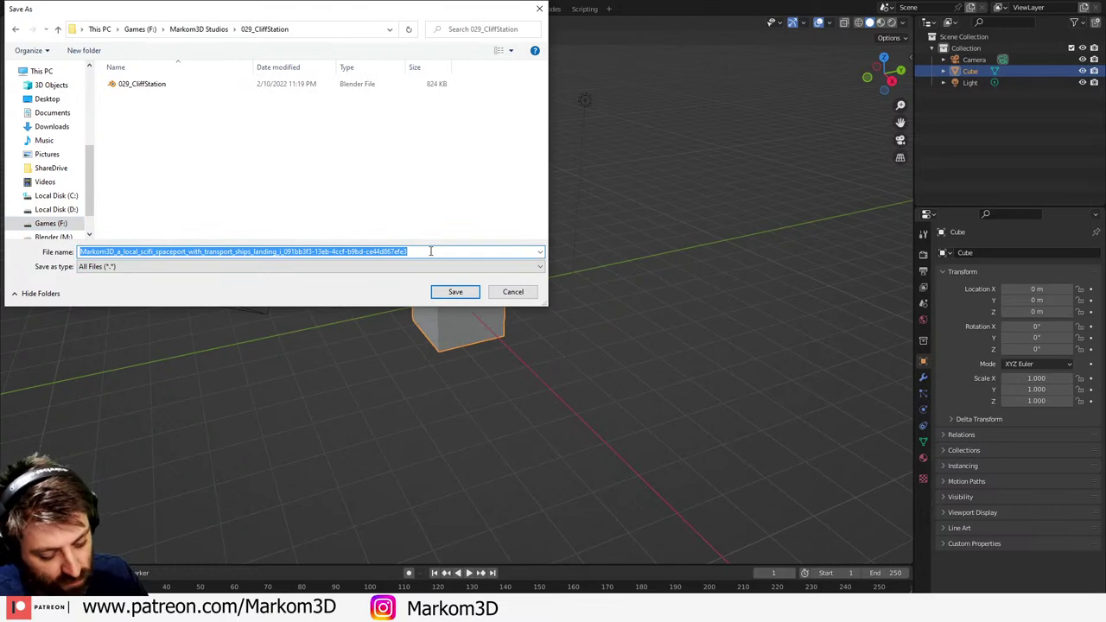
type("CliffStation")
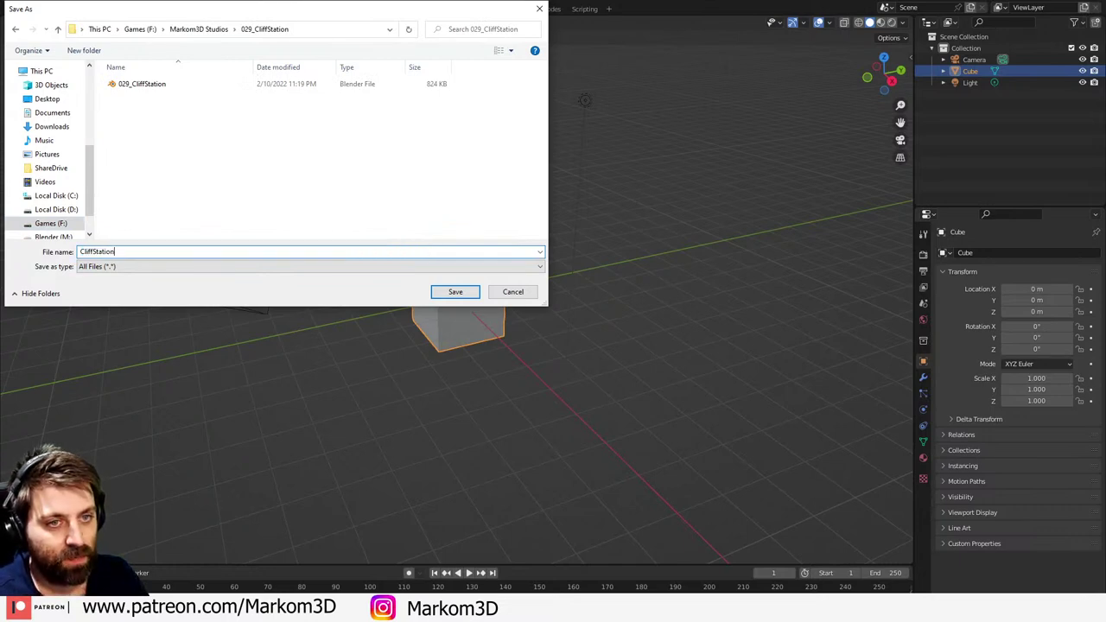
key("Return")
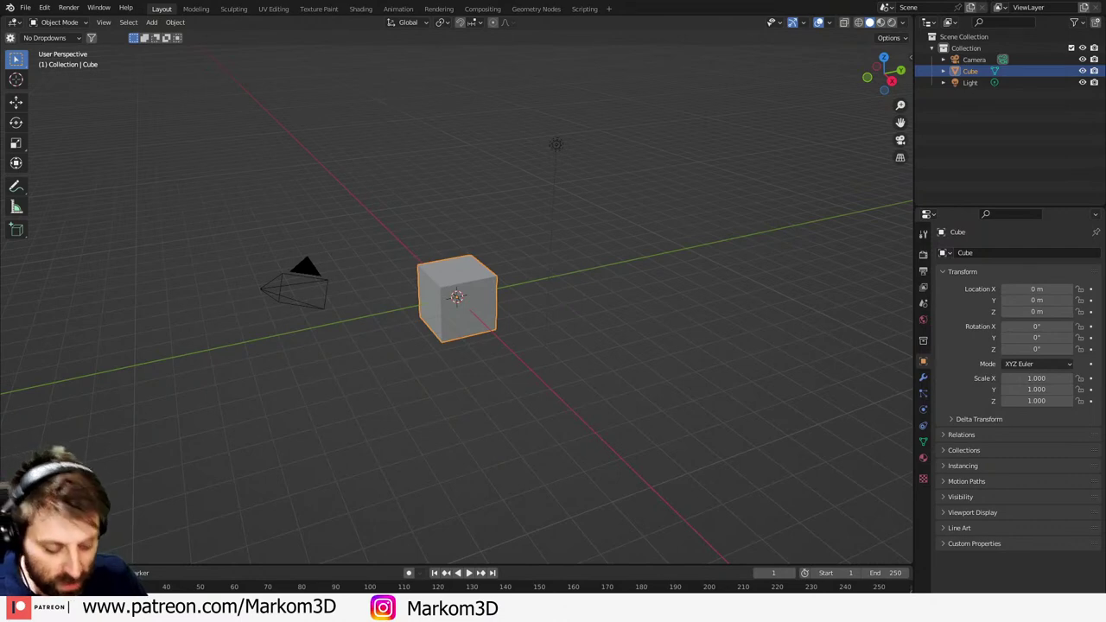
- Bring the saved CliffStation image into the viewport as a reference and clear its rotation and location
left_click_drag(142, 264, 339, 266)
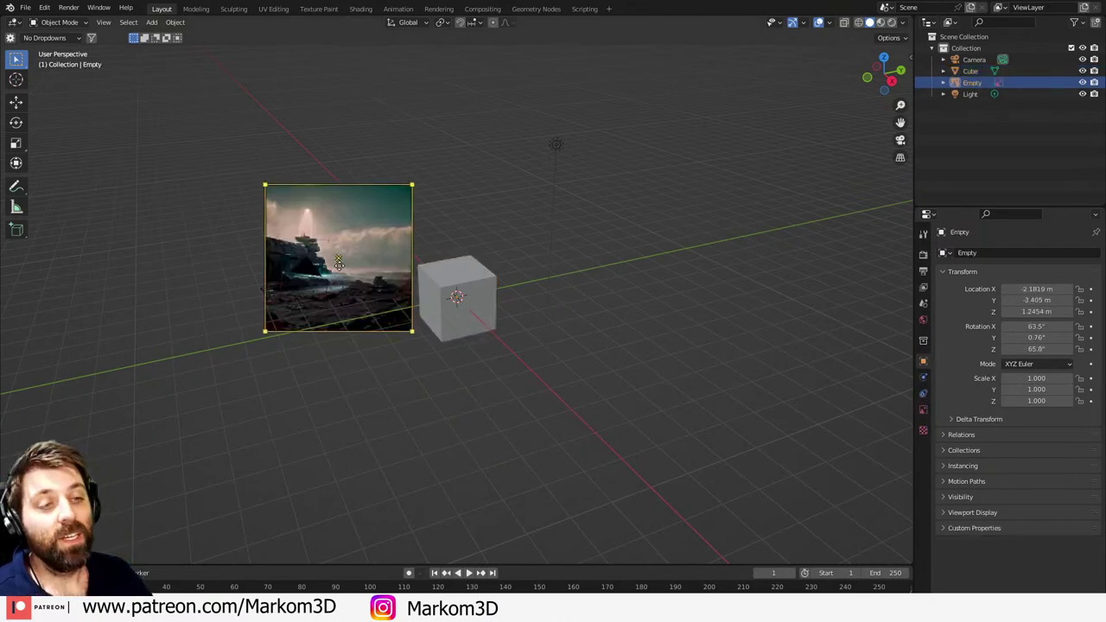
key("alt+r")
key("alt+g")
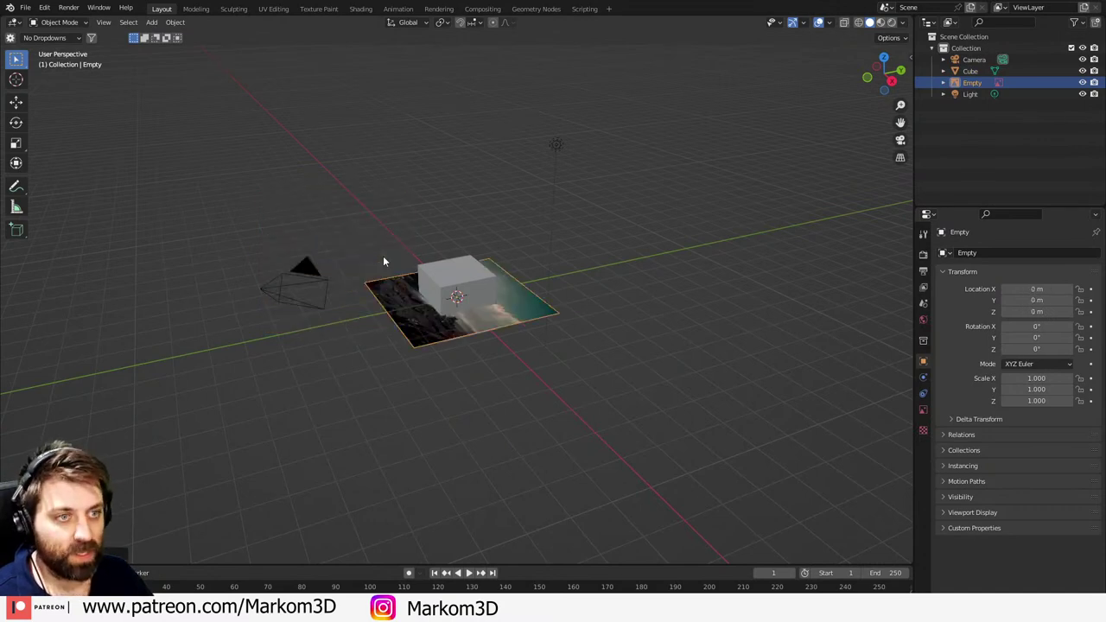
- Rotate the reference image 90° about the X axis so it stands upright
key("r")
key("x")
key("9")
key("0")
key("Return")
- Scale the reference image up uniformly to about 2.86 in the front view
key("KP_1")
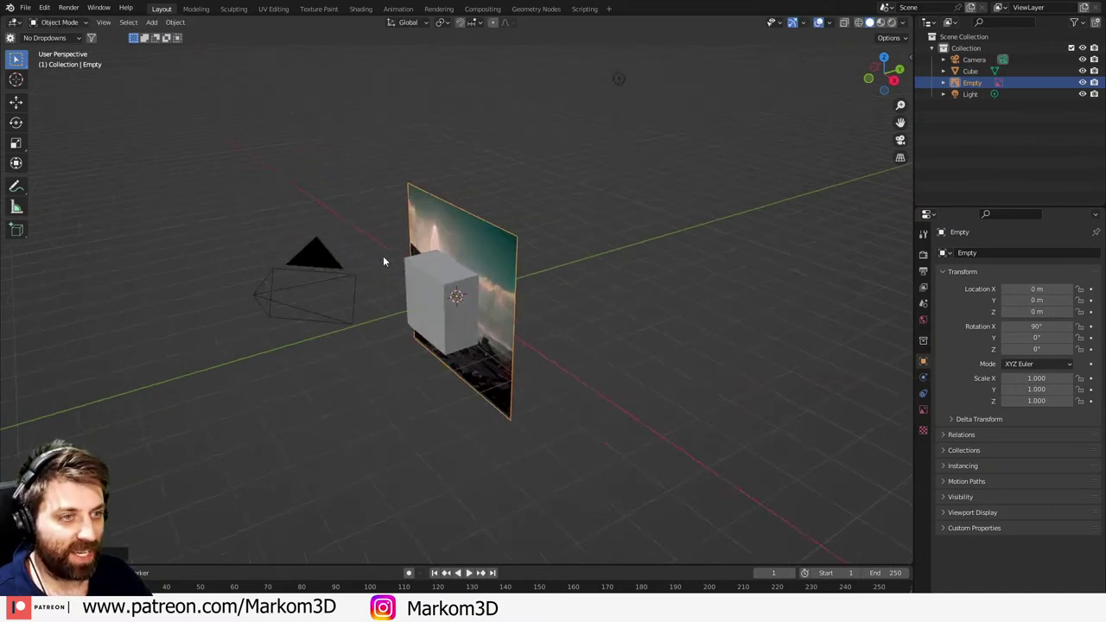
key("s")
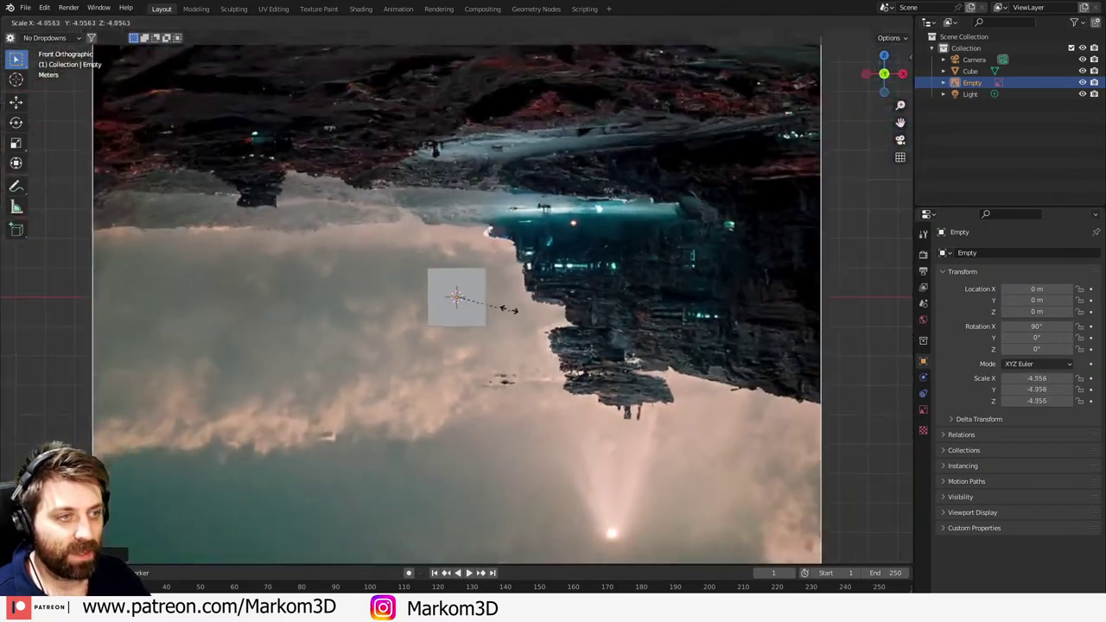
key("Escape")
key("s")
left_click(626, 343)
- Move the reference image back along the Y axis to about 8.19 m, behind the cube
key("KP_7")
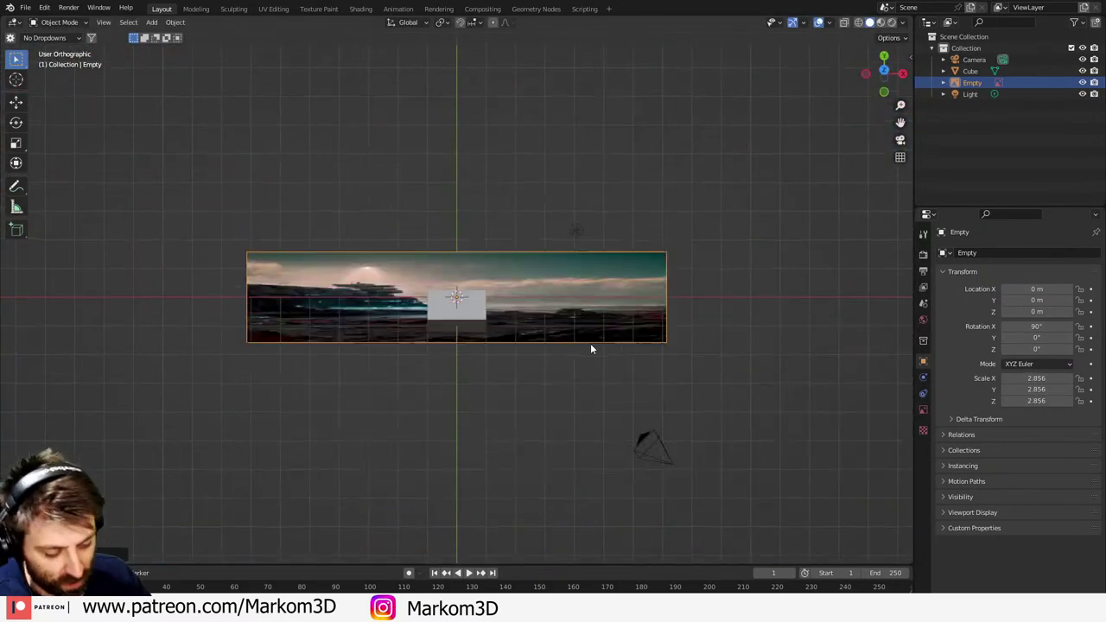
key("g")
key("y")
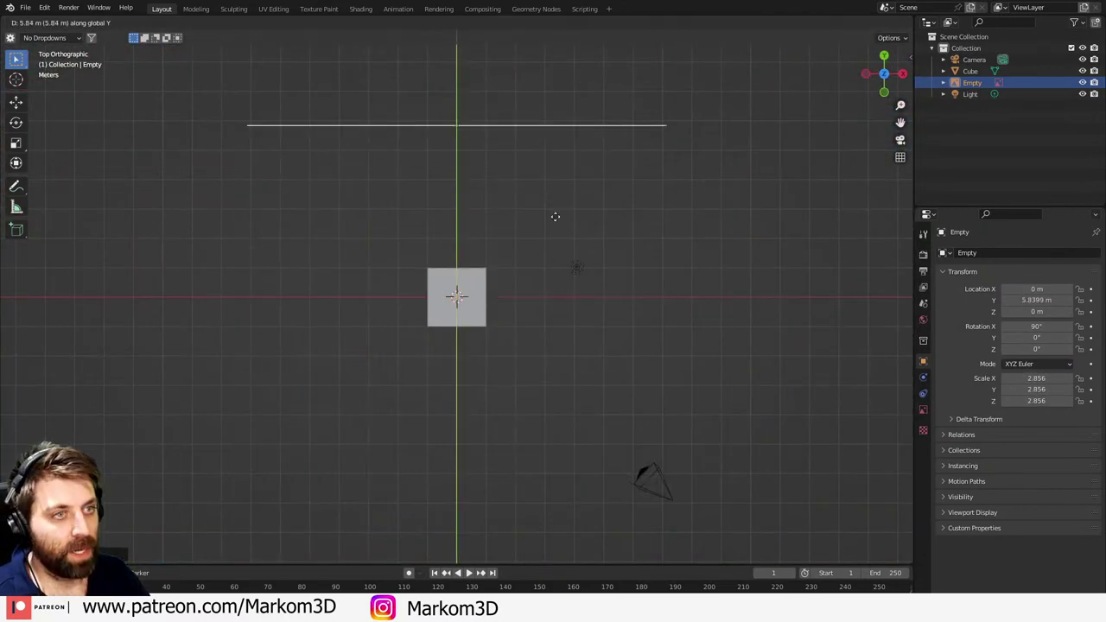
left_click(556, 252)
middle_click_drag(556, 251, 505, 192)
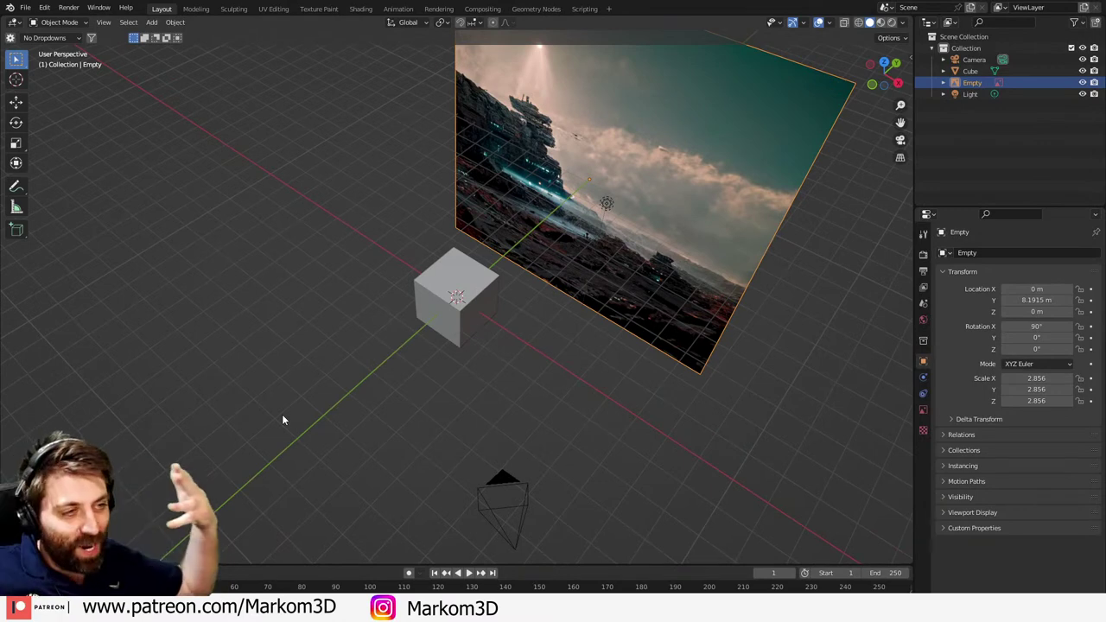
middle_click_drag(351, 388, 362, 344)
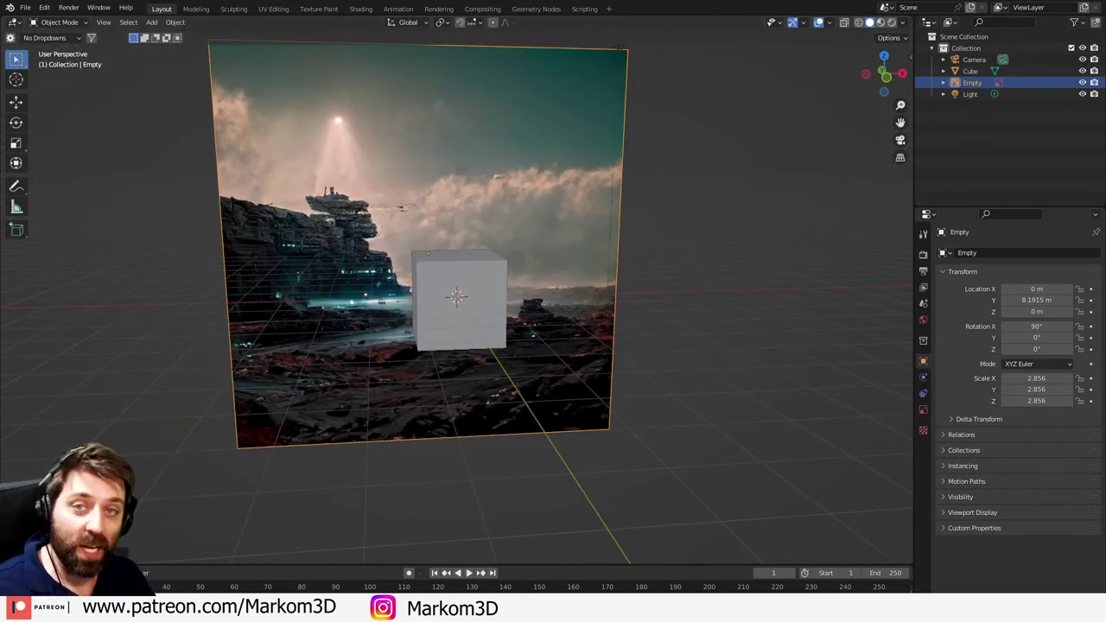
- Delete the default cube in front of the reference image
left_click(416, 341)
middle_click_drag(423, 363, 413, 353)
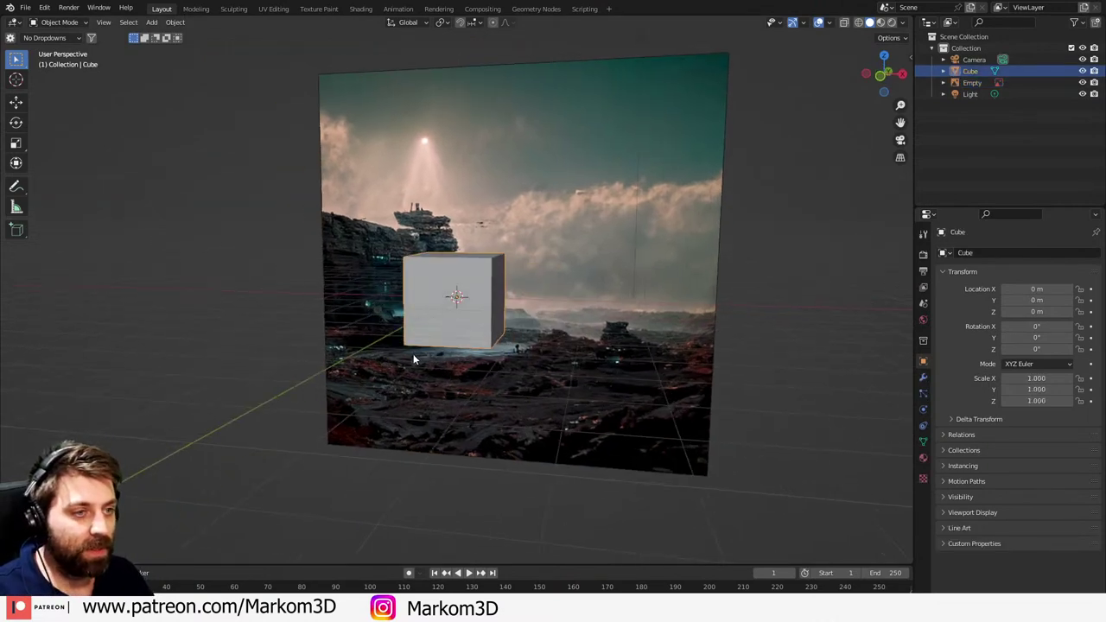
key("Delete")
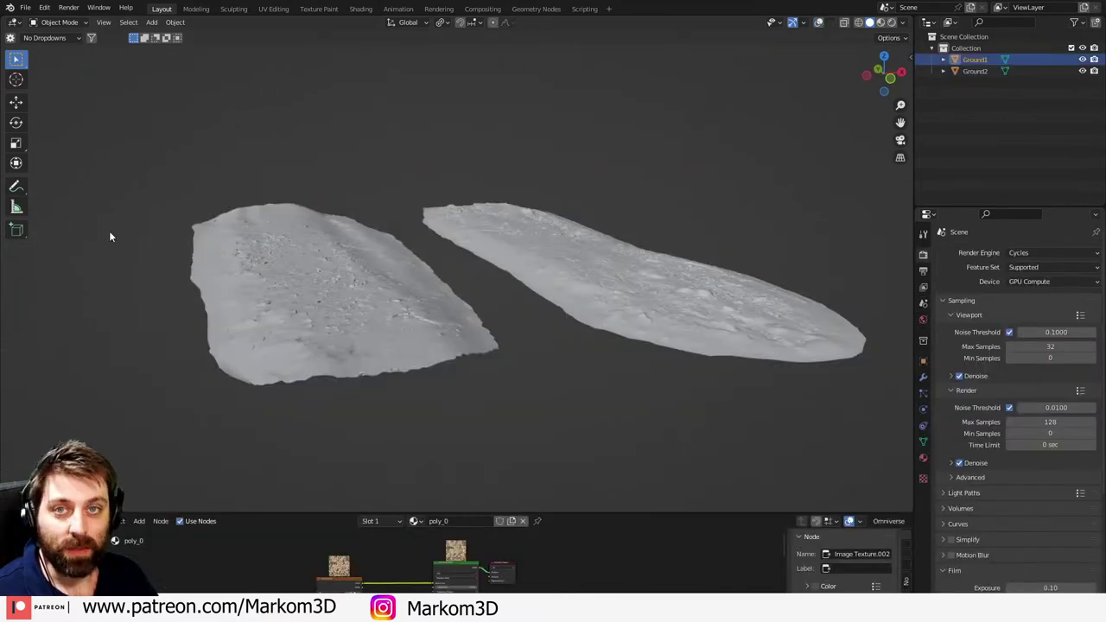
- Copy the Ground1 and Ground2 terrain meshes from the other Blender file and paste them into the CliffStation scene
left_click(617, 294)
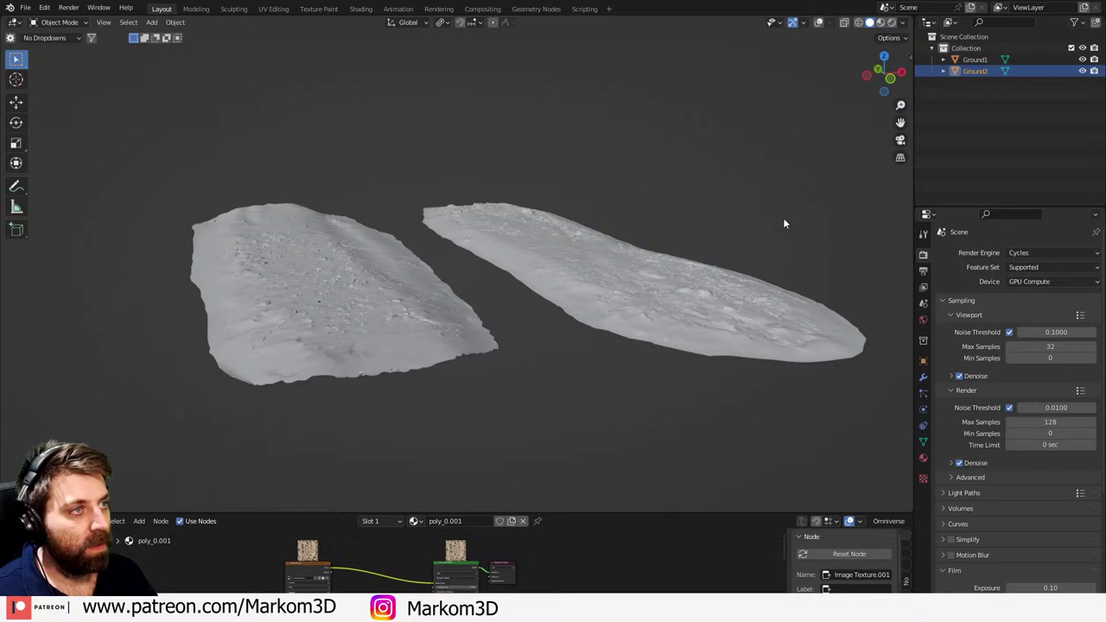
left_click(819, 23)
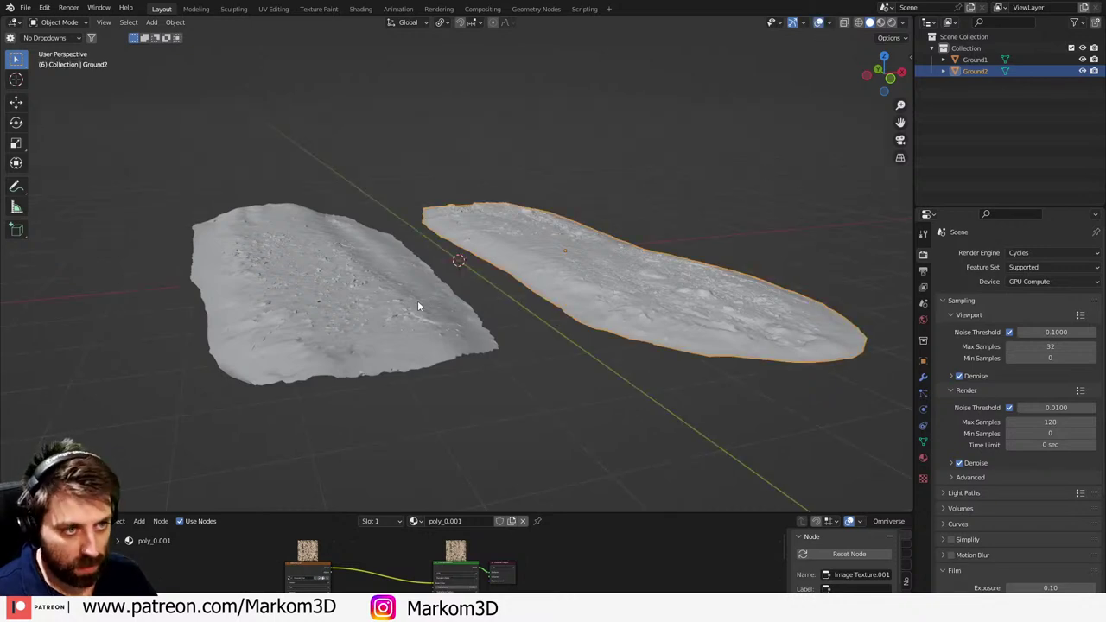
left_click(390, 290)
left_click(579, 270, "shift")
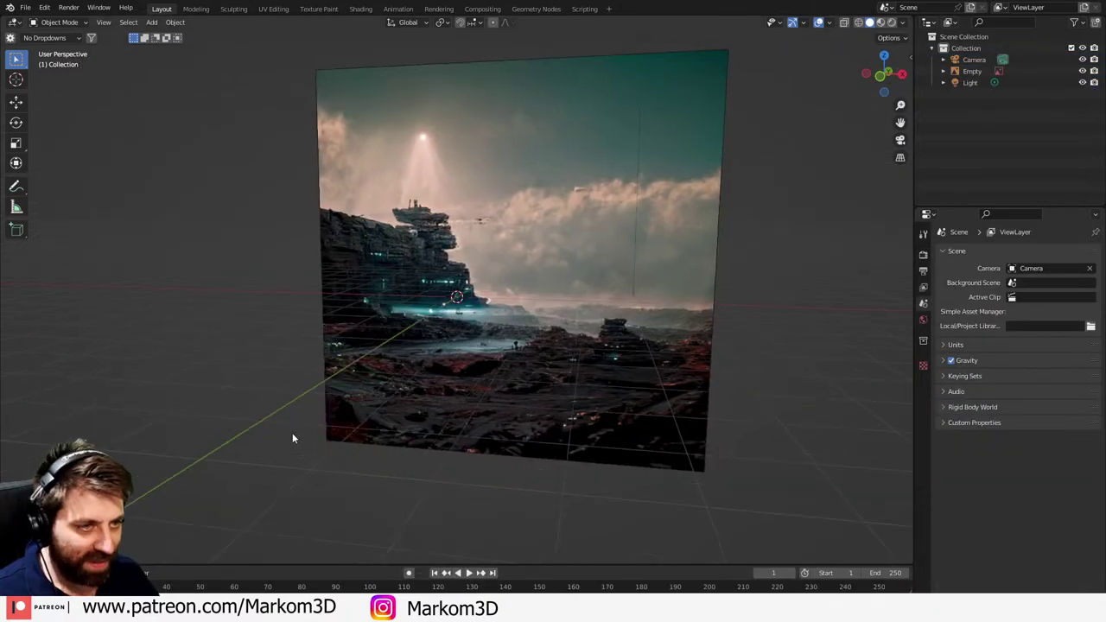
scroll(320, 438, "down", 4)
key("ctrl+v")
scroll(413, 403, "up", 4)
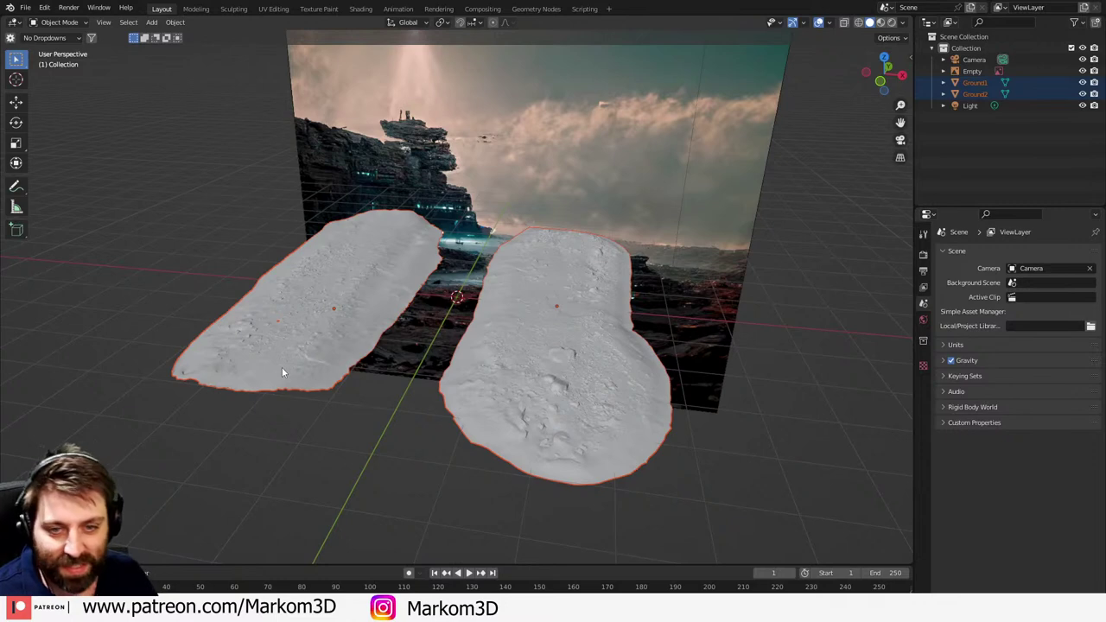
middle_click_drag(300, 340, 288, 330)
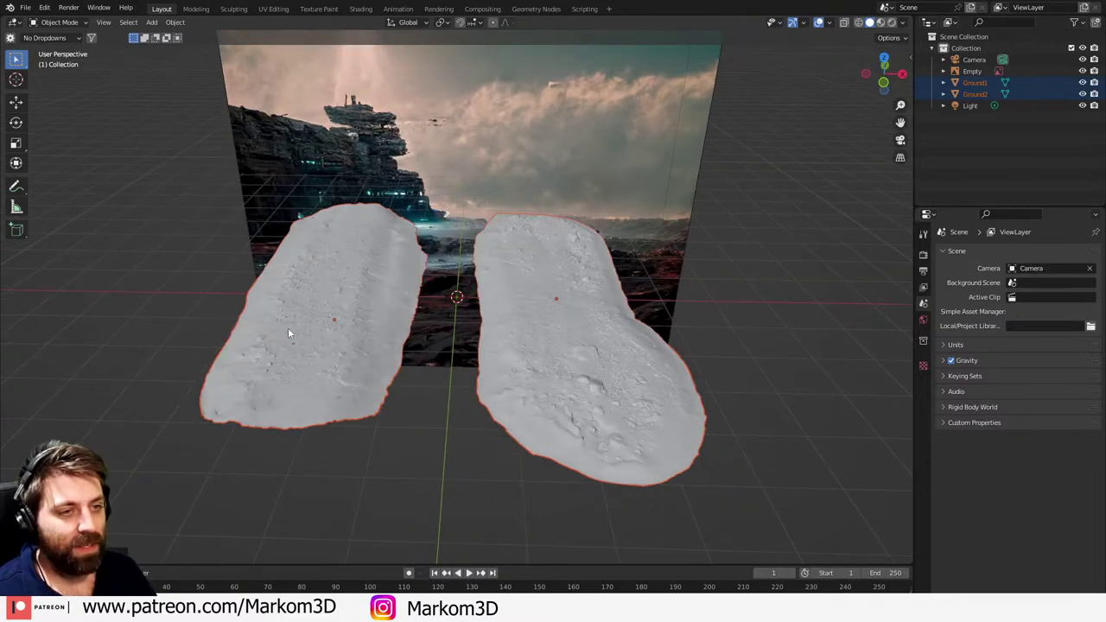
- Set the render engine to Cycles with GPU Compute as the device
left_click(340, 309)
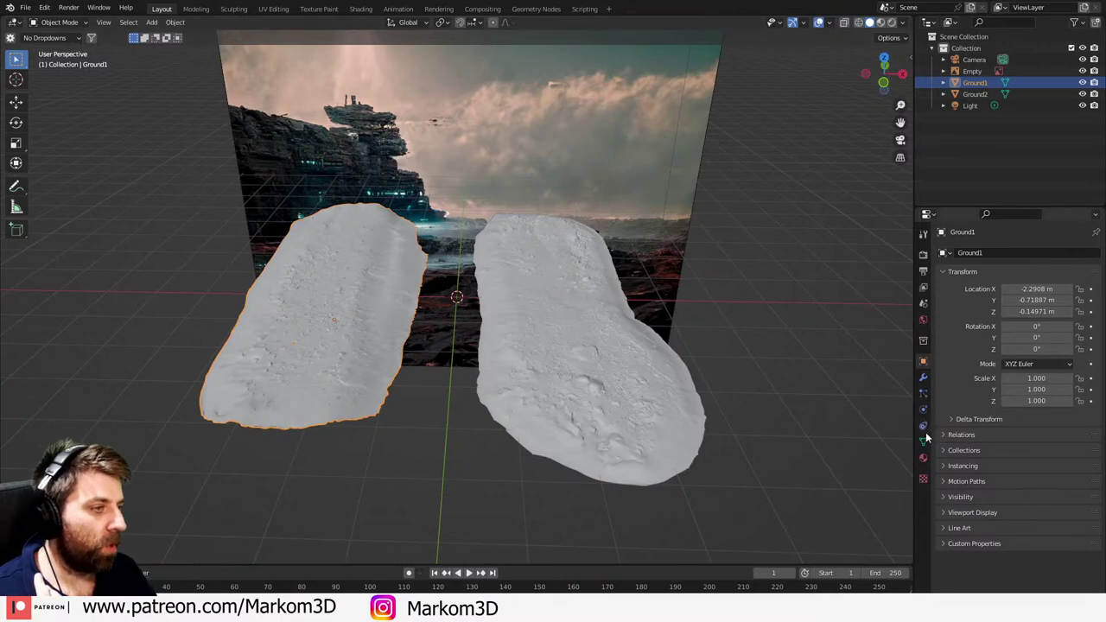
left_click(924, 254)
left_click(1033, 253)
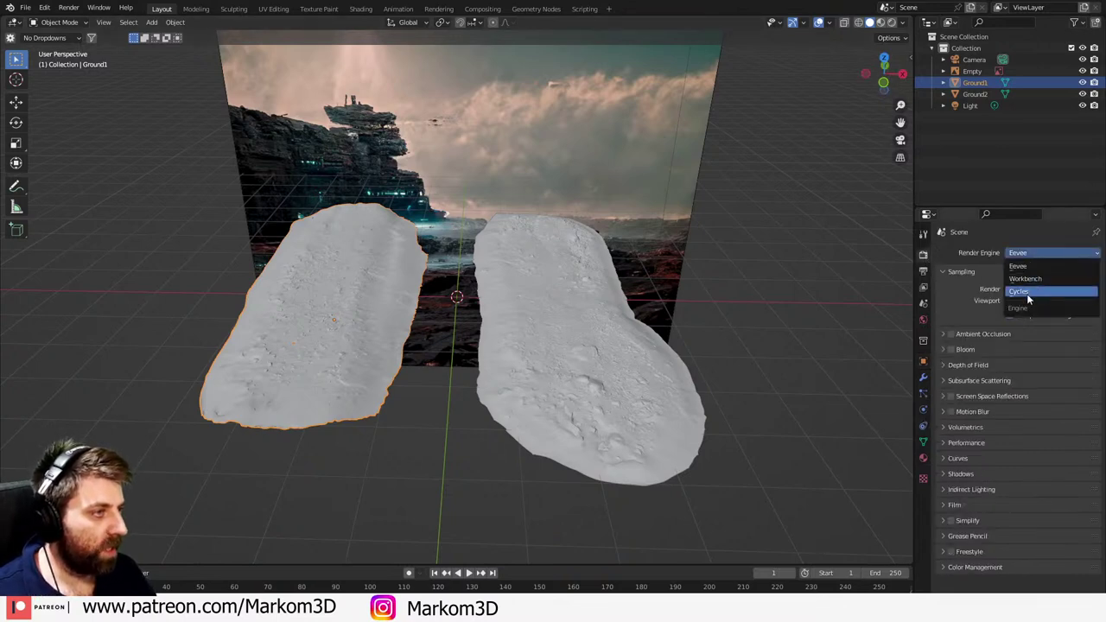
left_click(1035, 287)
left_click(1038, 282)
left_click(1038, 299)
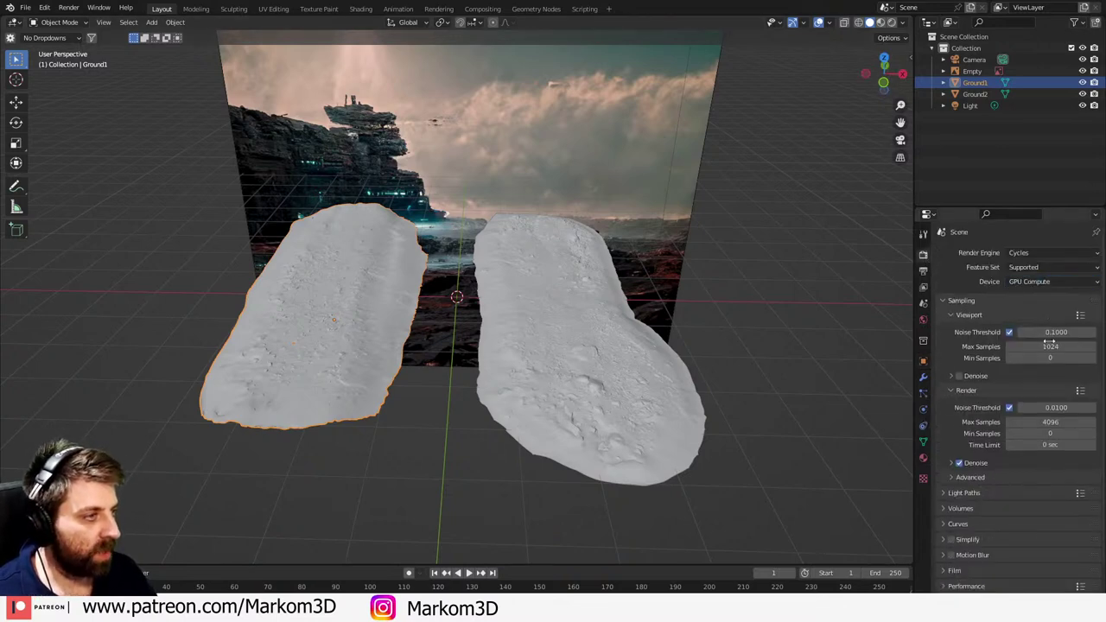
- Set the maximum samples to 32 for the viewport and 128 for the render, and enable viewport denoising
left_click(1050, 422)
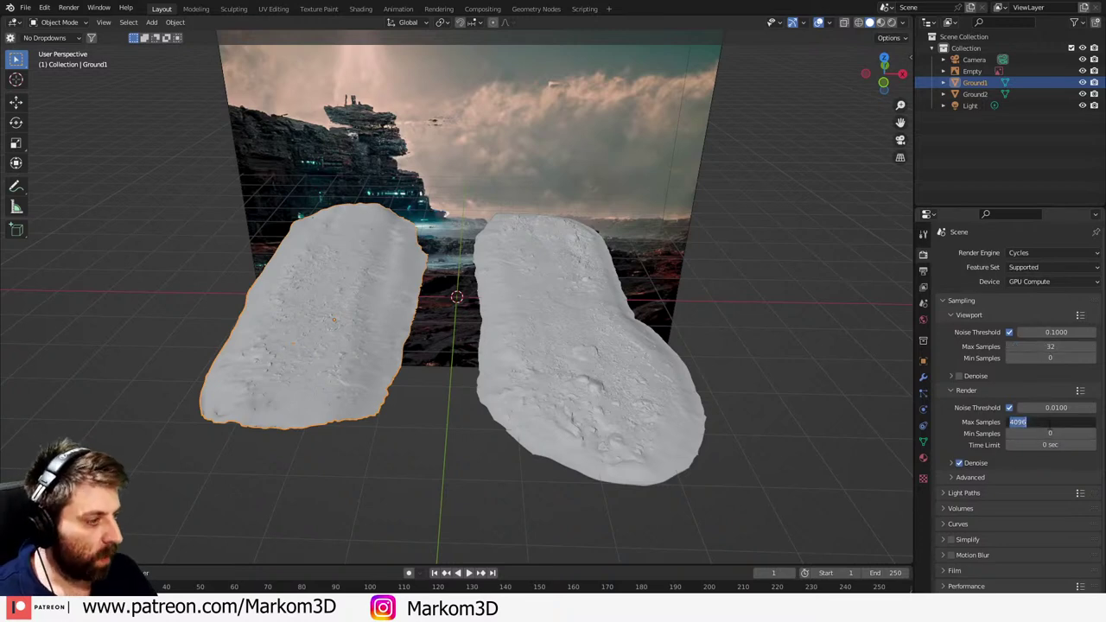
left_click(960, 375)
scroll(638, 379, "down", 3)
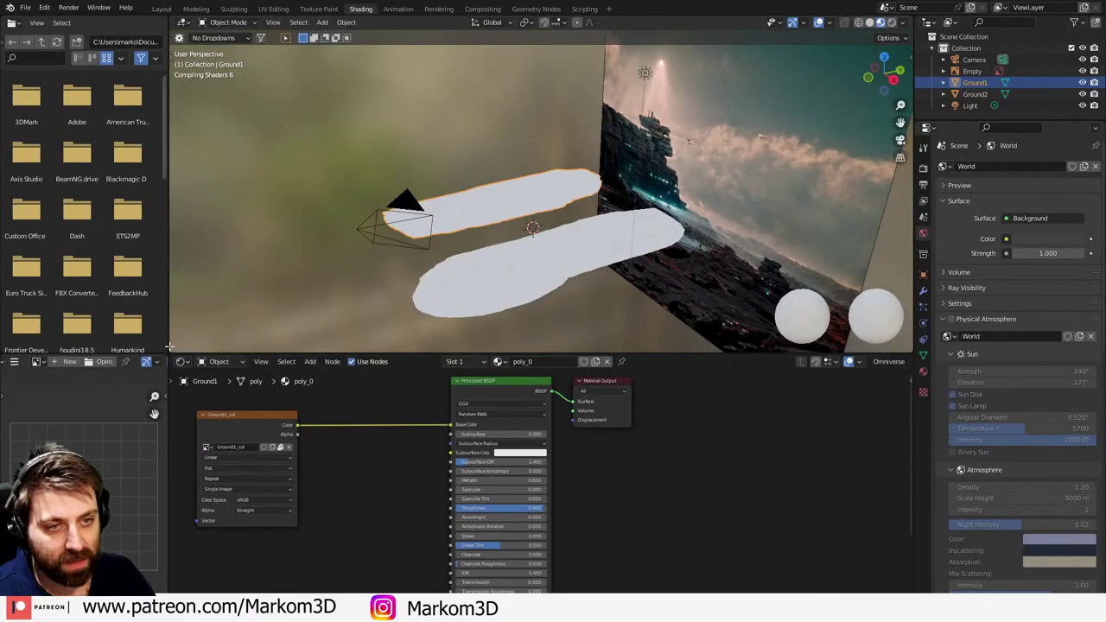
- In the Shading workspace, remove the side areas beside the viewport and switch the shader editor to World nodes
left_click_drag(170, 352, 130, 382)
left_click(49, 363)
left_click(52, 383)
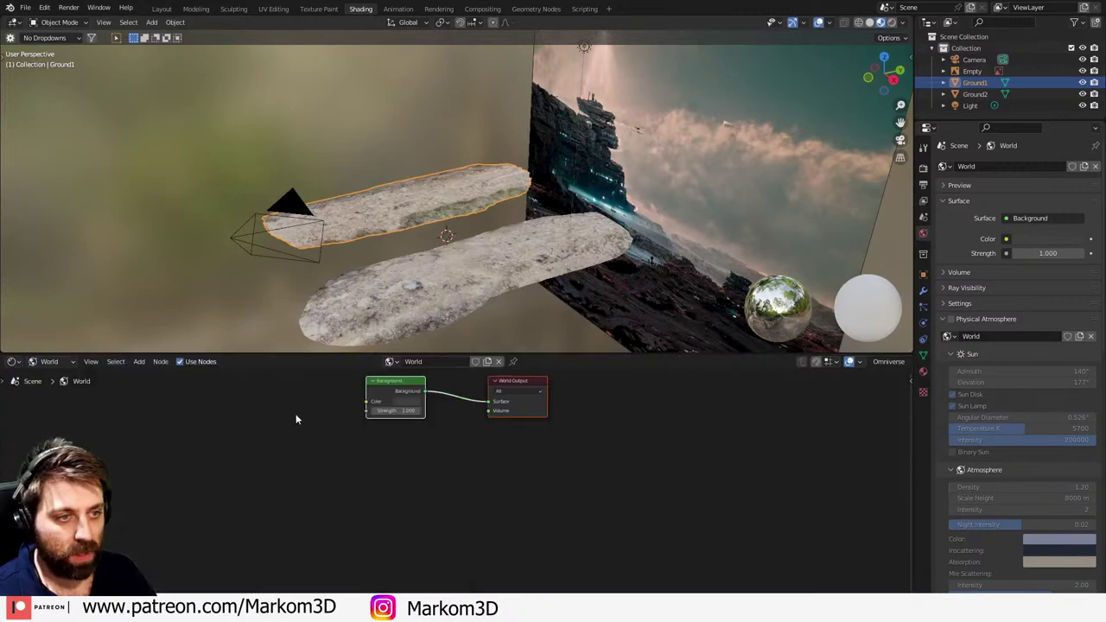
- Add a Nishita Sky Texture node and connect its Color output to the Background node's Color input
key("shift+a")
type("s")
left_click(319, 469)
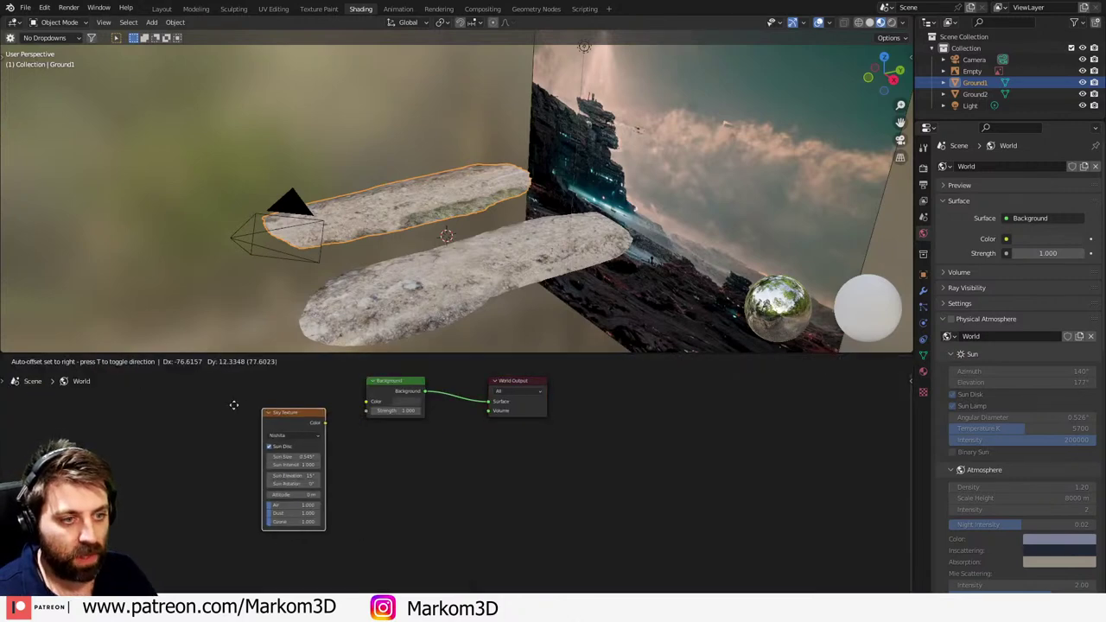
left_click(298, 421)
left_click_drag(369, 406, 366, 402)
left_click_drag(284, 414, 325, 393)
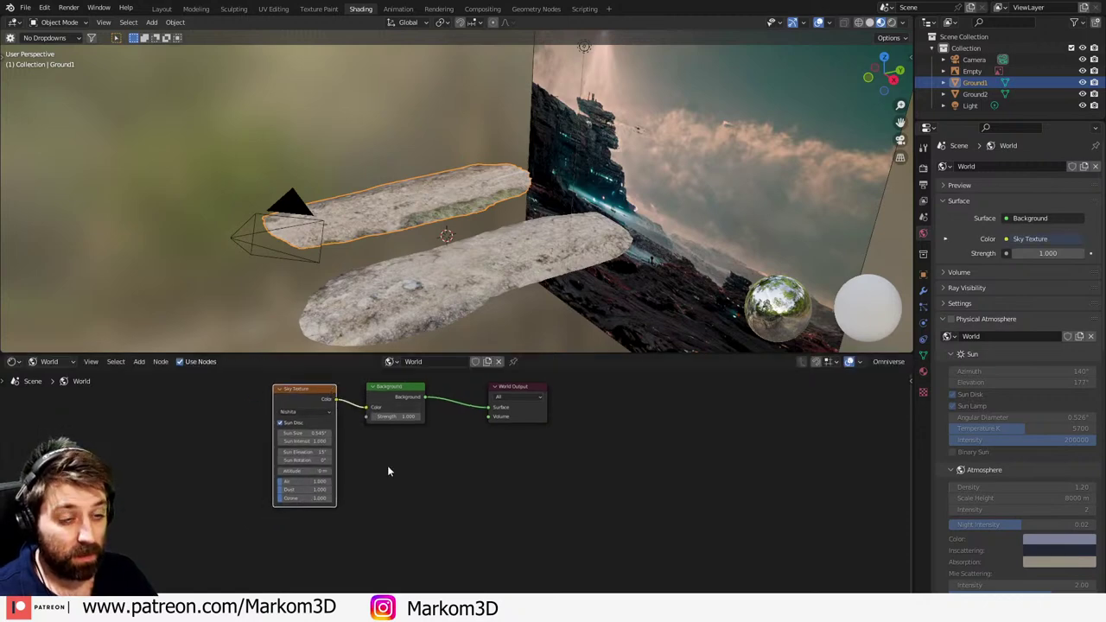
- Set the Film exposure to 0.1 and show the viewport in rendered shading
left_click(924, 167)
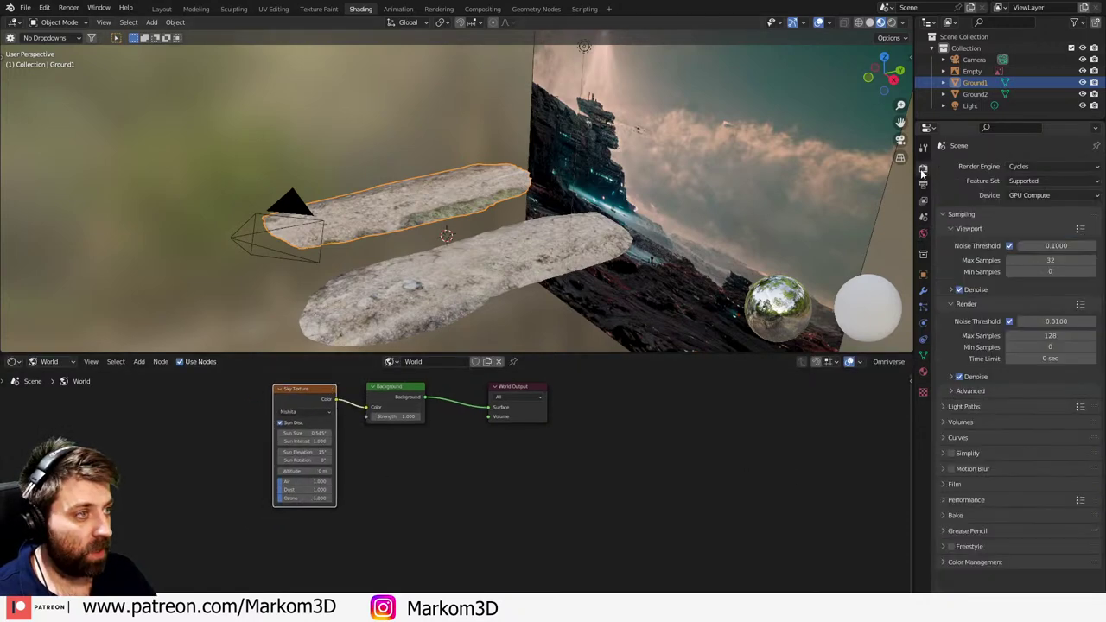
left_click(949, 485)
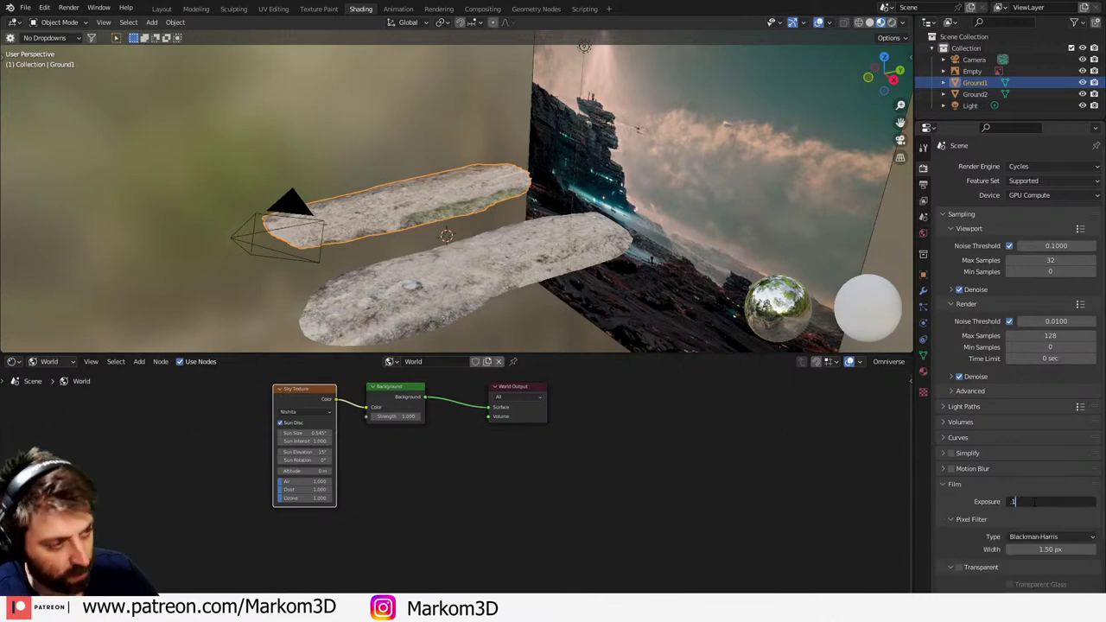
left_click(888, 22)
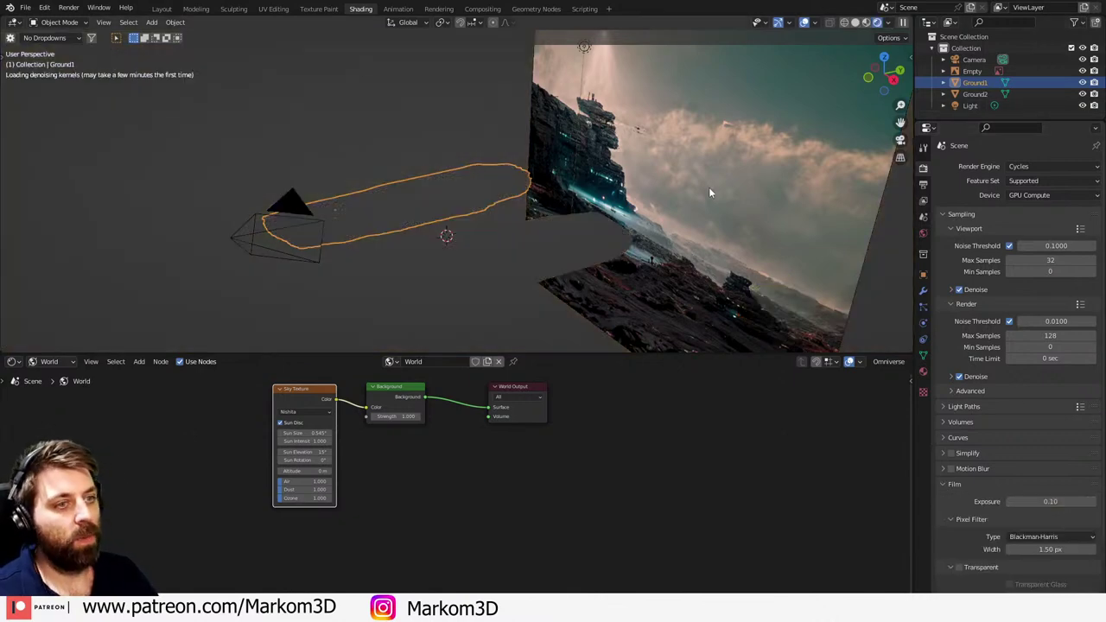
middle_click_drag(681, 199, 358, 275)
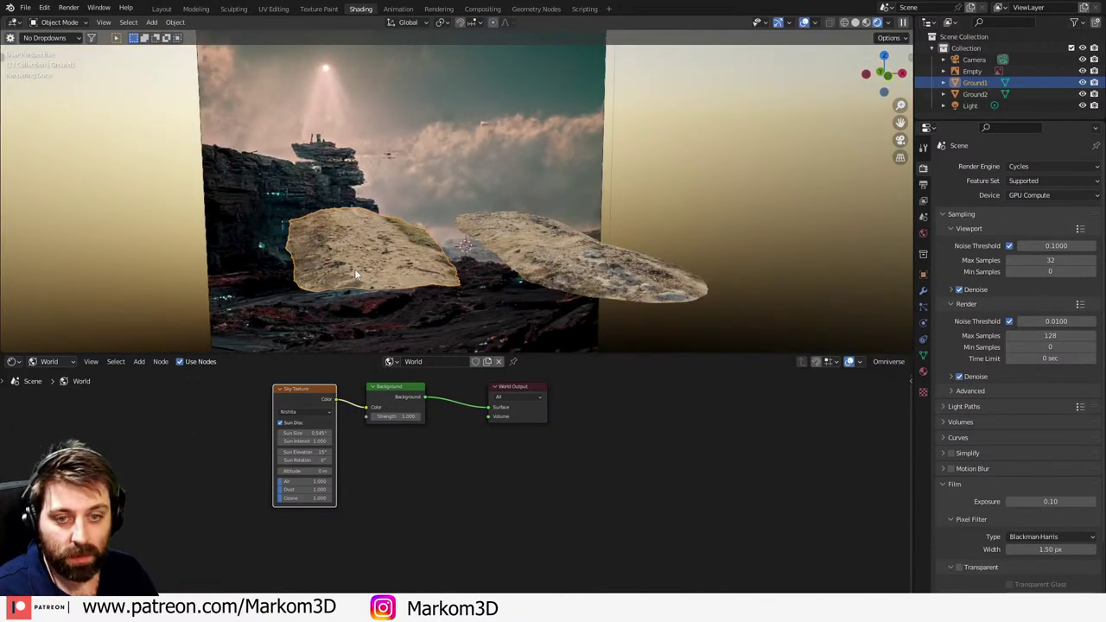
- Raise the reference image along the Z axis so its lower edge sits near the ground meshes
scroll(356, 256, "down", 3)
left_click(339, 321)
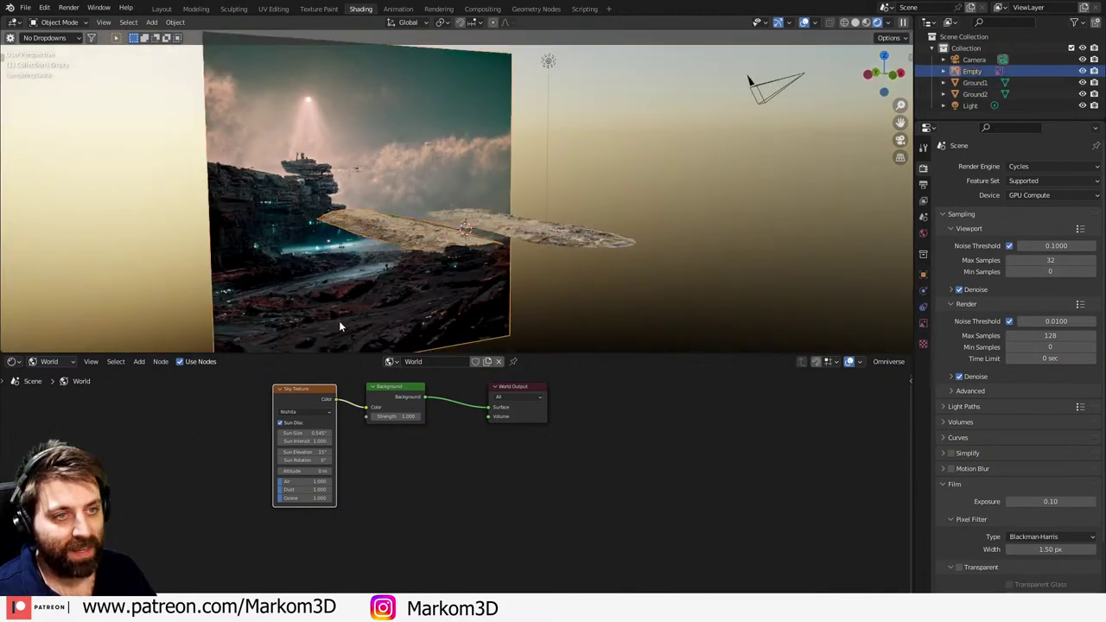
key("g")
key("z")
left_click(328, 214)
- Make a linked duplicate of Ground1 and rotate it in top view so it lies diagonally across the two ground meshes
left_click(439, 261)
middle_click_drag(377, 251, 420, 276)
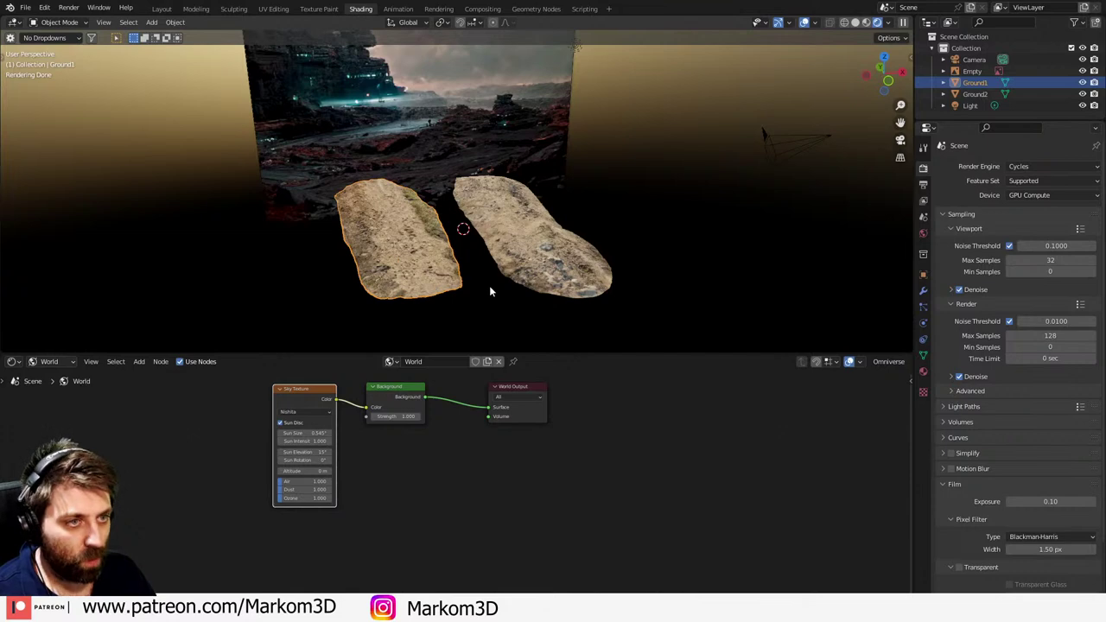
key("r")
key("z")
right_click(456, 305)
key("KP_7")
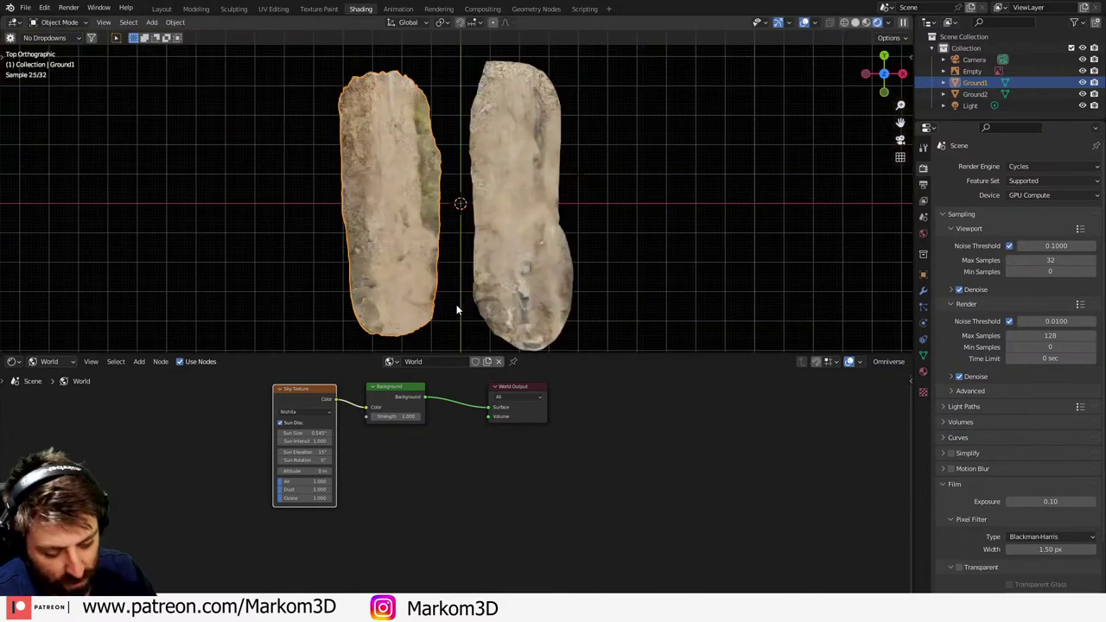
key("alt+d")
key("r")
left_click(464, 317)
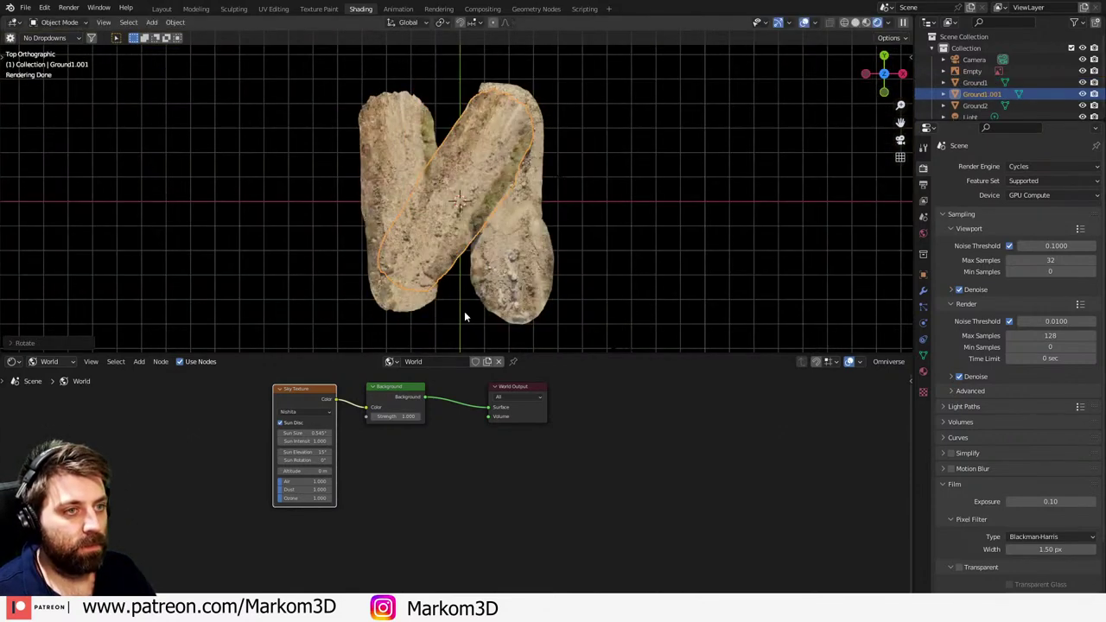
- Enlarge the diagonal Ground1 copy and lower it along the Z axis so it spreads beneath the original ground meshes
middle_click_drag(470, 313, 459, 222)
key("s")
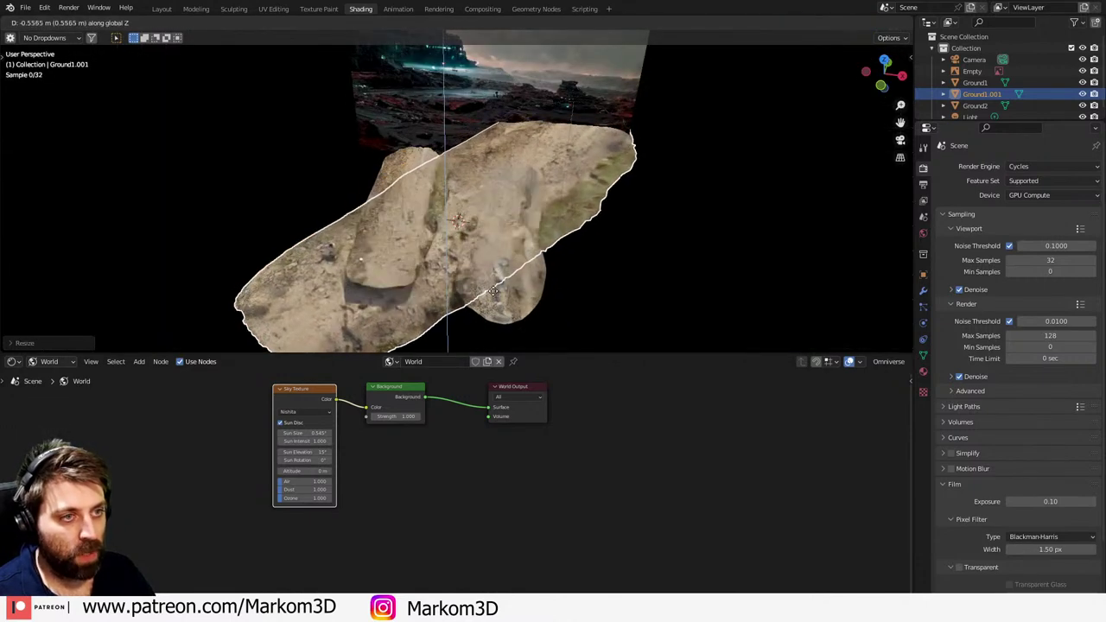
left_click(459, 275)
middle_click_drag(457, 273, 373, 210)
left_click(567, 236)
middle_click_drag(239, 103, 96, 14)
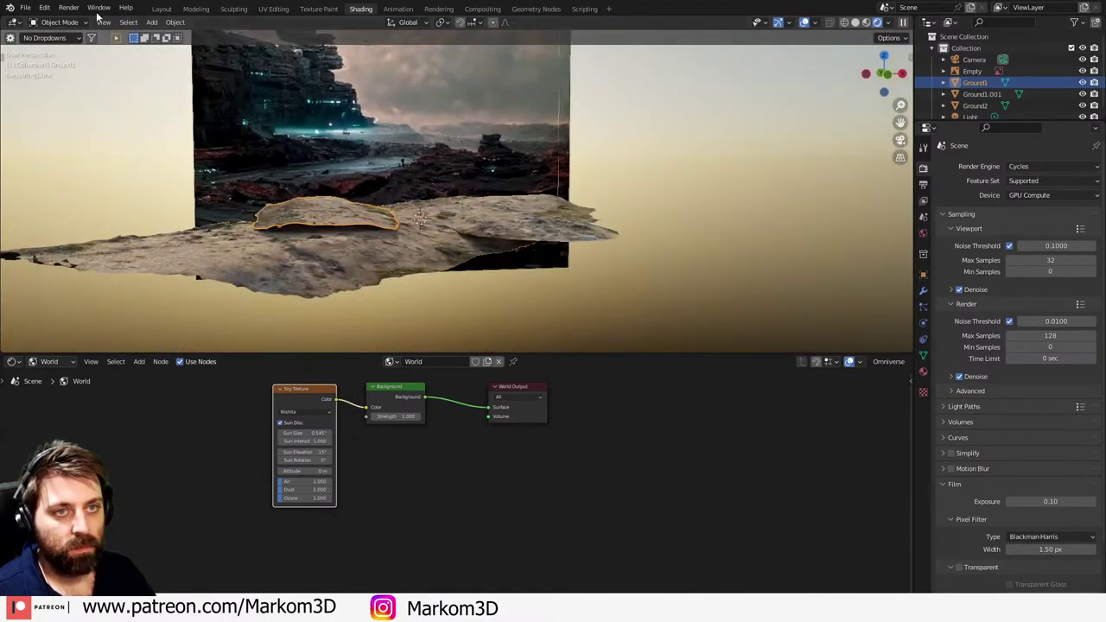
- Switch to the Layout workspace and show its viewport in rendered shading
left_click(166, 9)
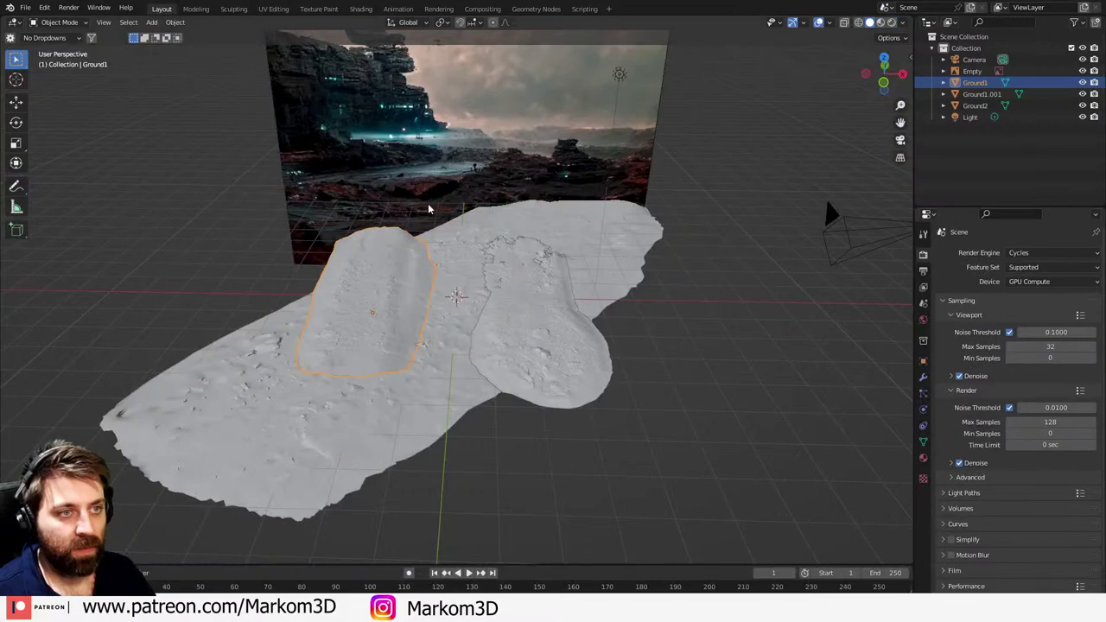
left_click(893, 23)
mouse_move(455, 297)
middle_mouse_down()
mouse_move(441, 255)
mouse_move(512, 370)
middle_mouse_up()
- Duplicate Ground2, place the copy slightly lower in the foreground, and enlarge it to a little over twice its size
left_click(513, 370)
key("shift+d")
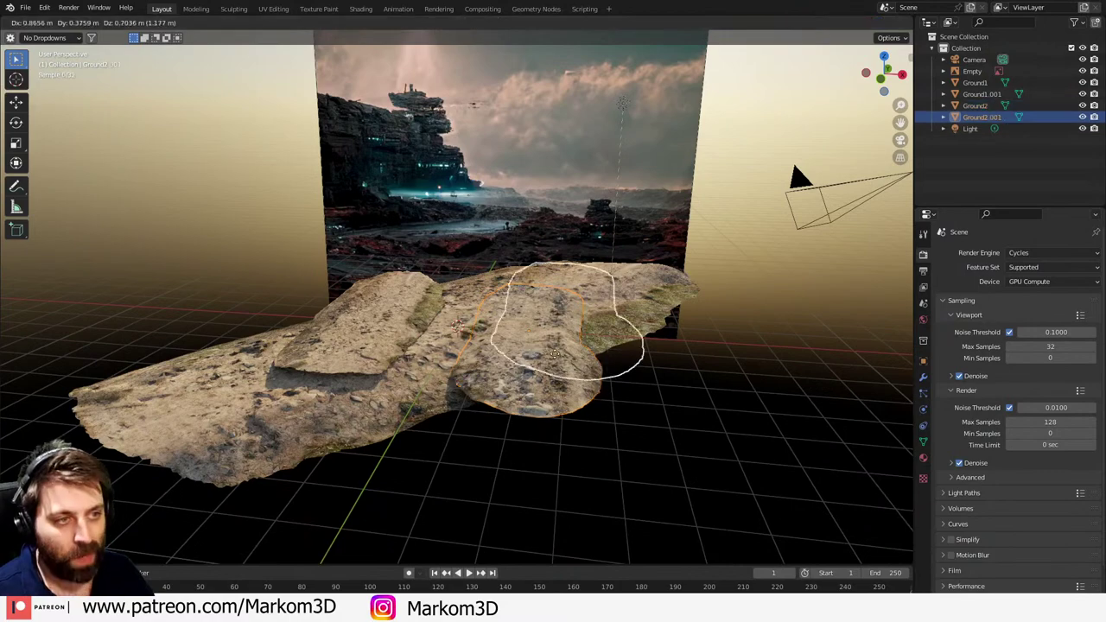
key("x")
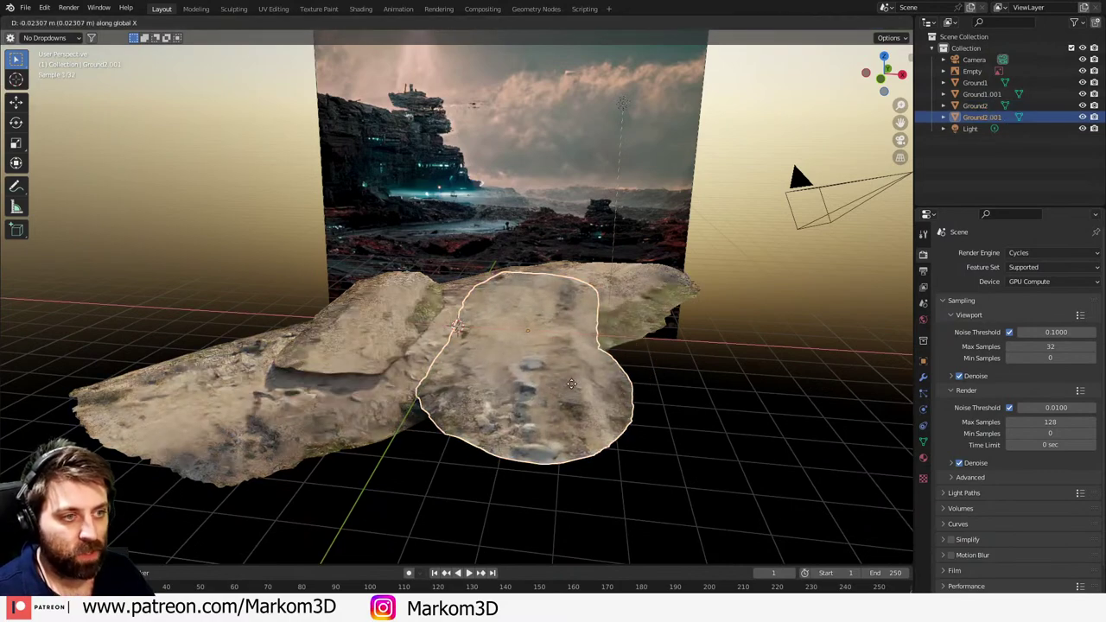
key("z")
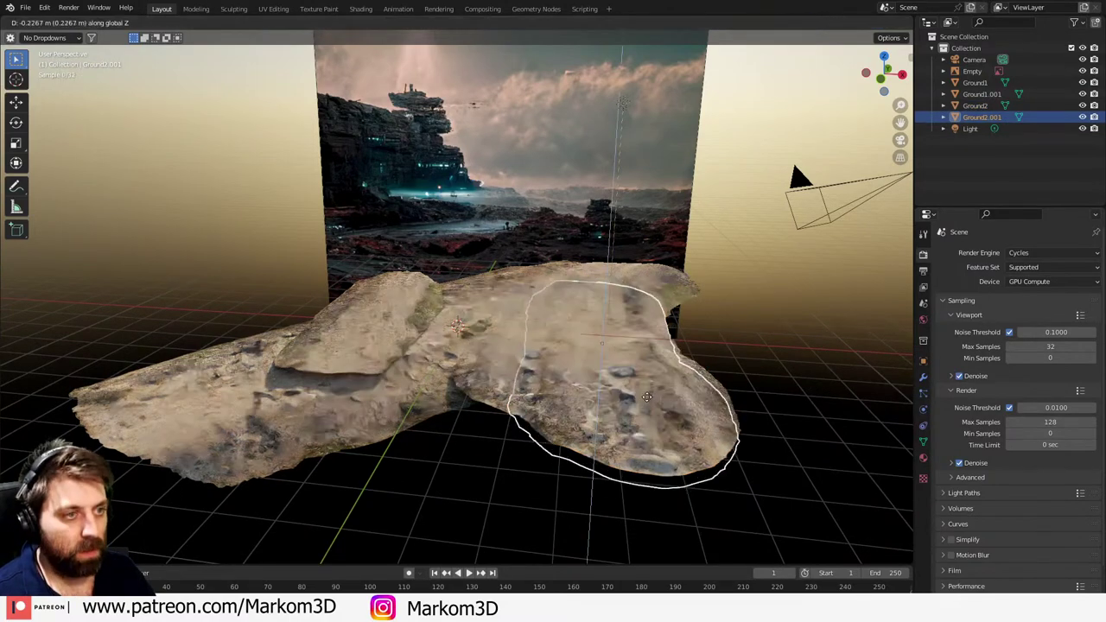
left_click(647, 396)
key("s")
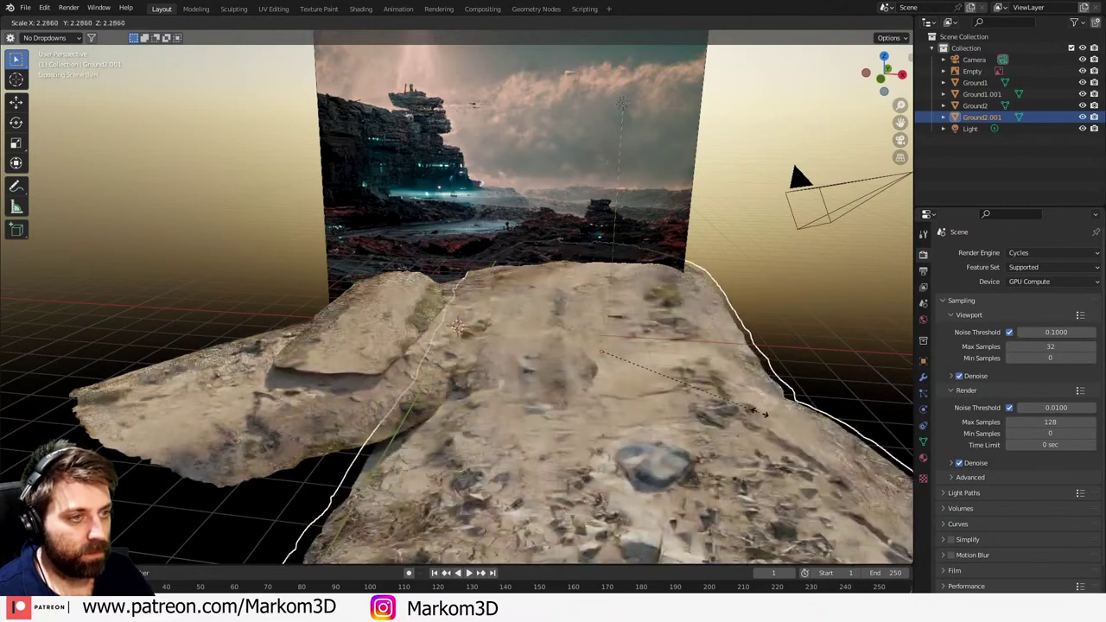
left_click(749, 406)
- Duplicate the original Ground2 in top view, rotate the copy diagonally, and scale it about 2.7 times in X and Y only
left_click(589, 393)
middle_click_drag(540, 384, 587, 363, "shift")
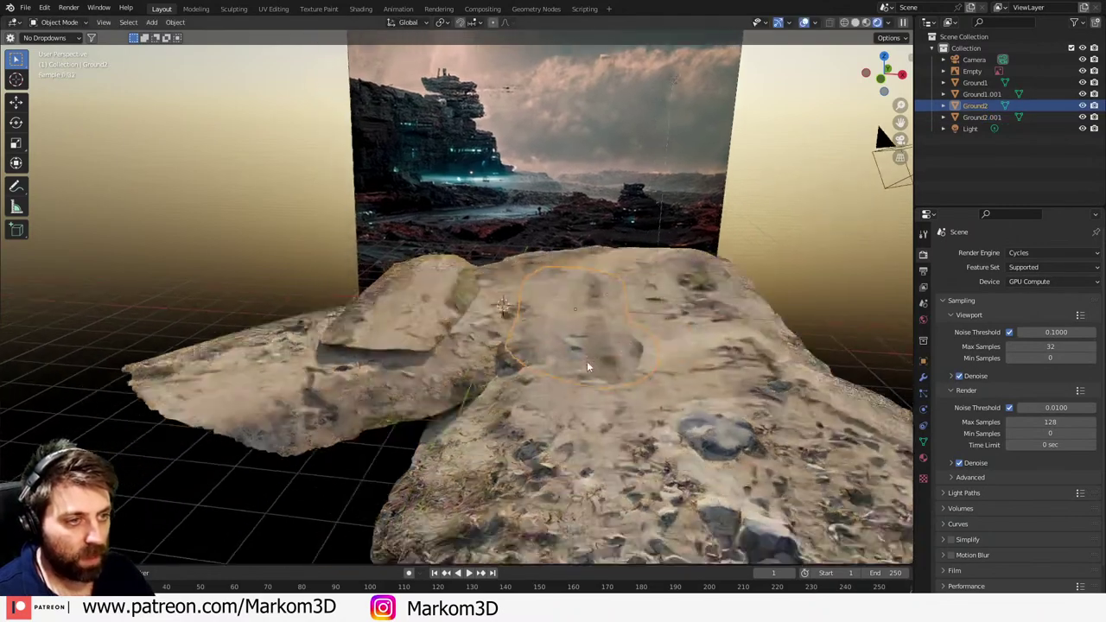
key("KP_7")
scroll(584, 359, "down", 3)
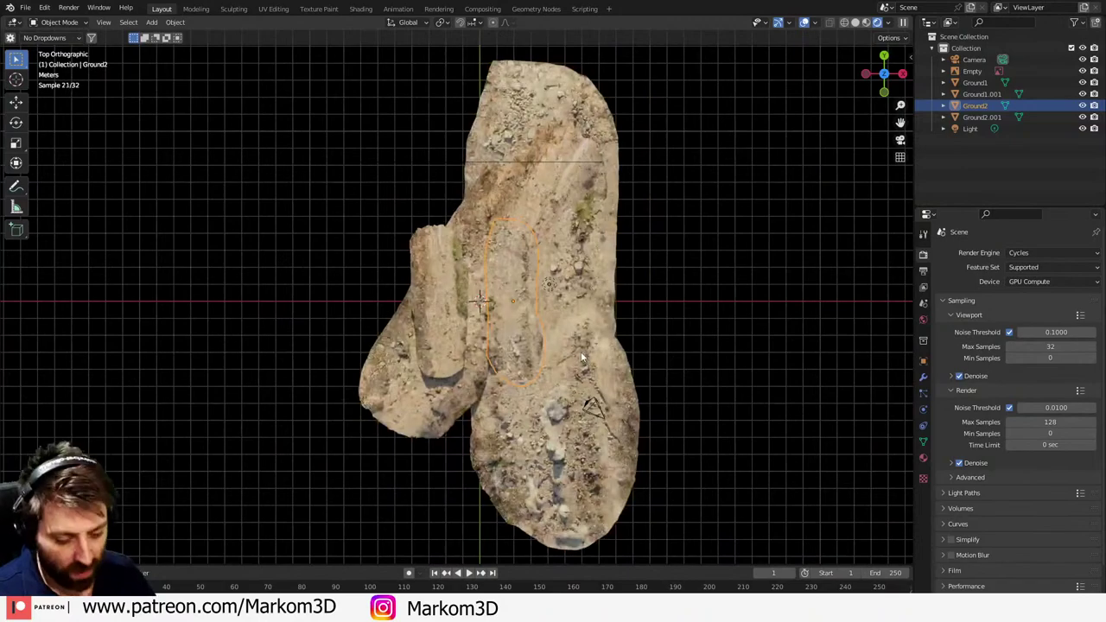
key("shift+d")
key("r")
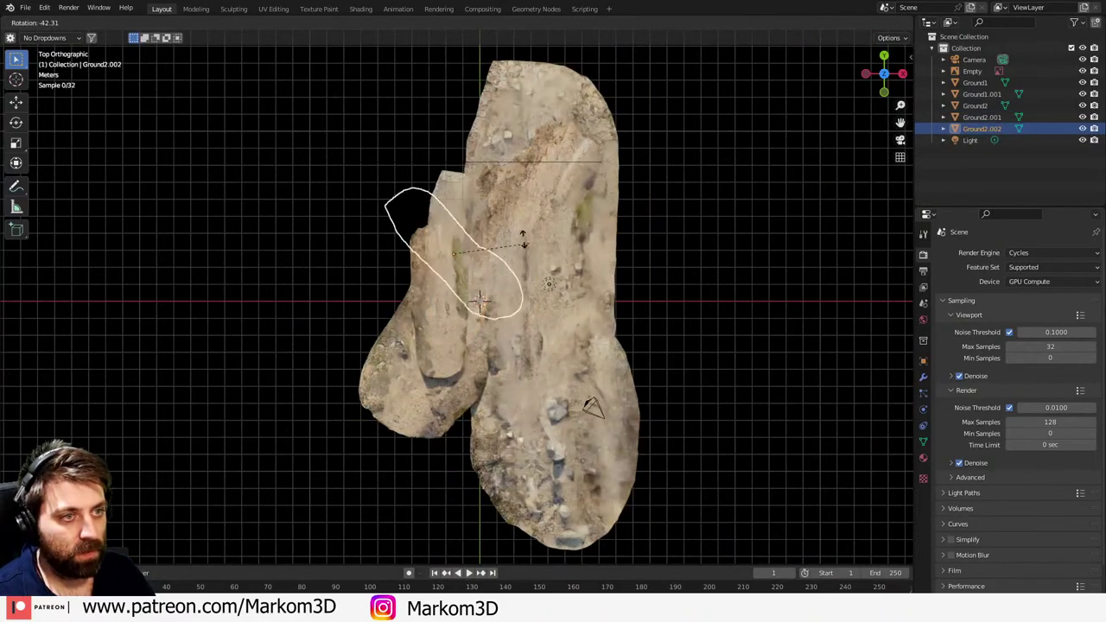
left_click(529, 278)
key("s")
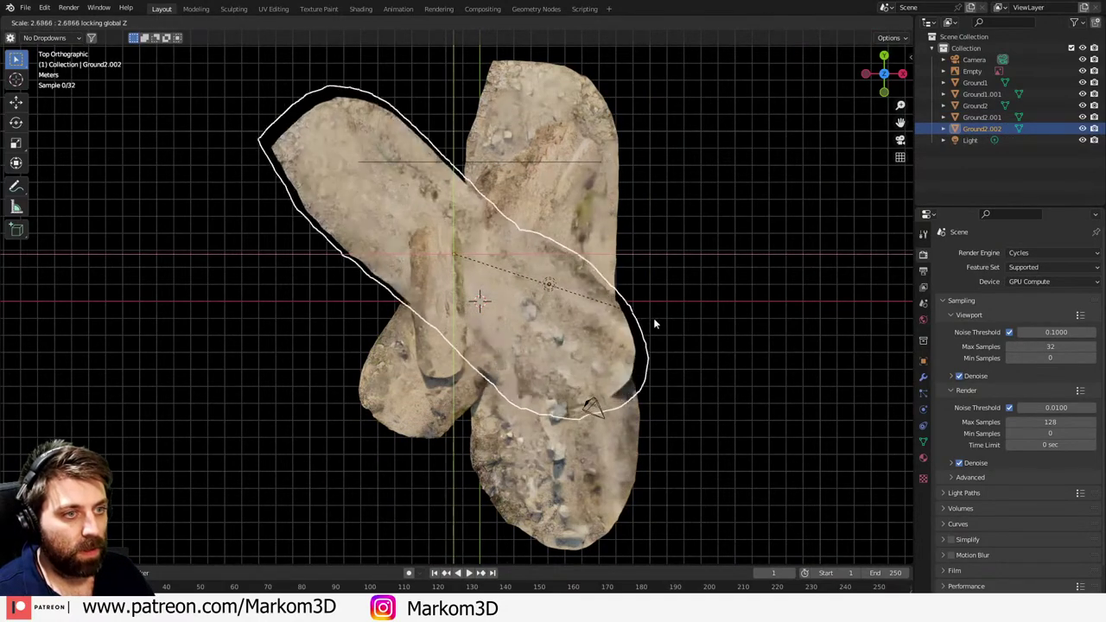
left_click(653, 318)
- Lower the diagonal Ground2 copy about 0.2 m along the Z axis so it merges with the other ground meshes
middle_click_drag(653, 318, 578, 147)
key("g")
key("z")
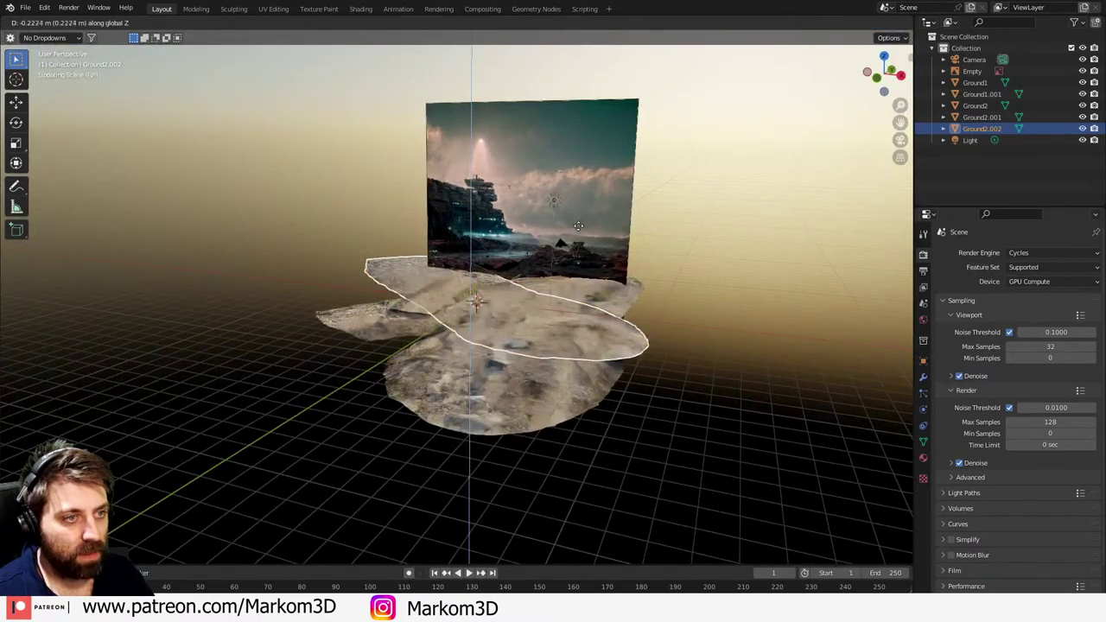
left_click(573, 230)
middle_click_drag(573, 230, 449, 276)
- Enlarge Ground1 in X and Y only and adjust its height along Z so it blends into the surrounding ground
left_click(482, 324)
scroll(482, 323, "up", 2)
middle_click_drag(483, 324, 600, 278)
key("KP_7")
key("s")
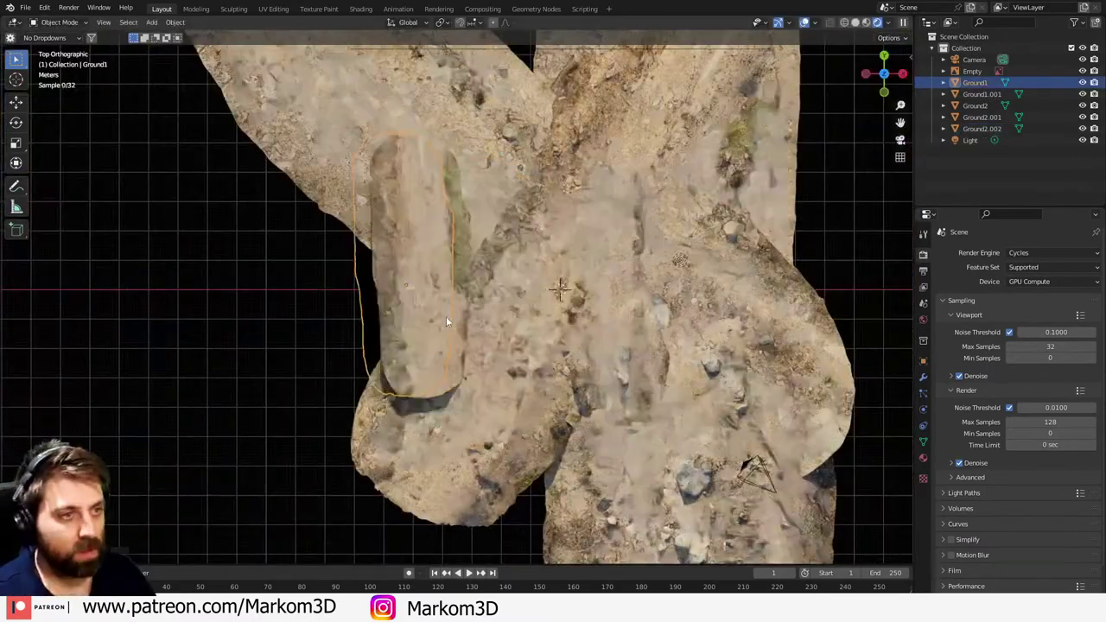
key("shift+z")
left_click(496, 335)
middle_click_drag(496, 335, 558, 285)
key("g")
key("z")
left_click(497, 285)
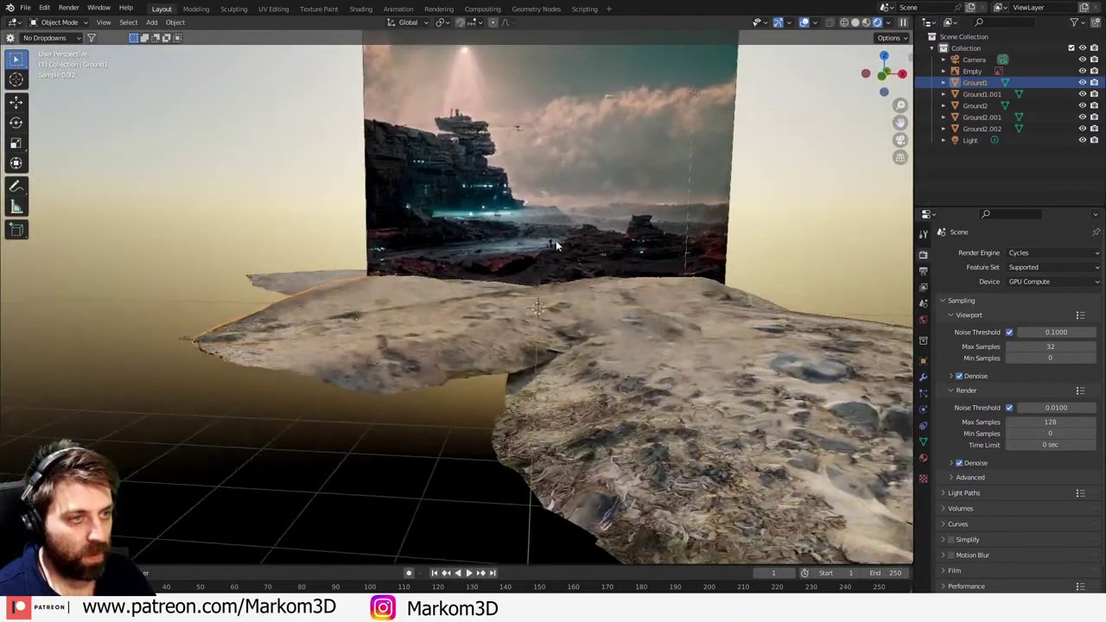
- Move the reference image back along the Y axis, farther behind the ground meshes
left_click(560, 283)
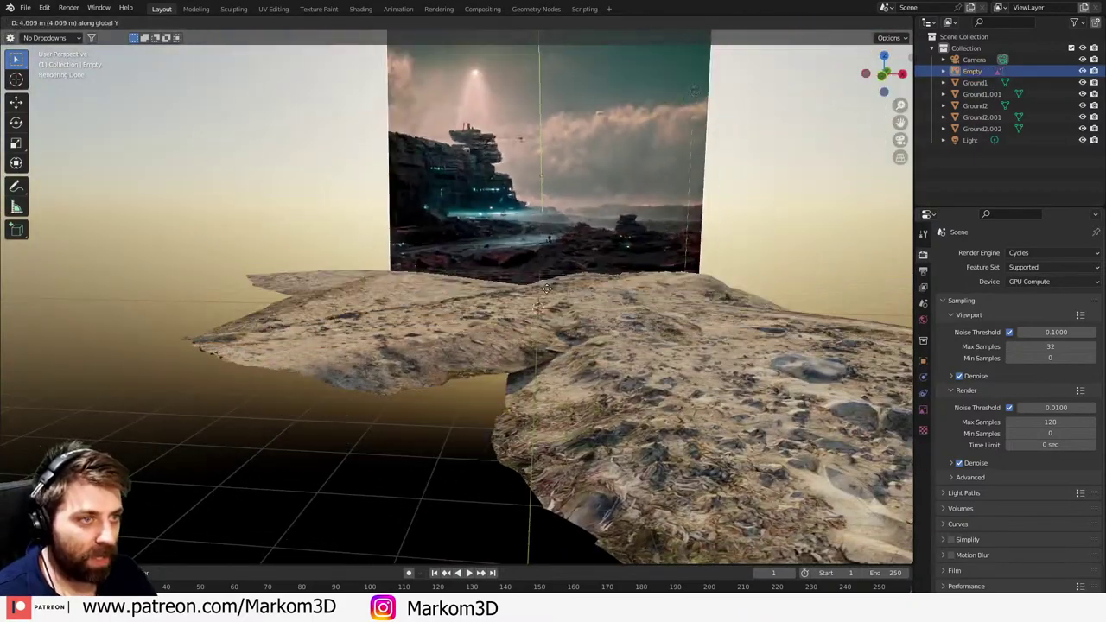
left_click(541, 306)
key("ctrl+z")
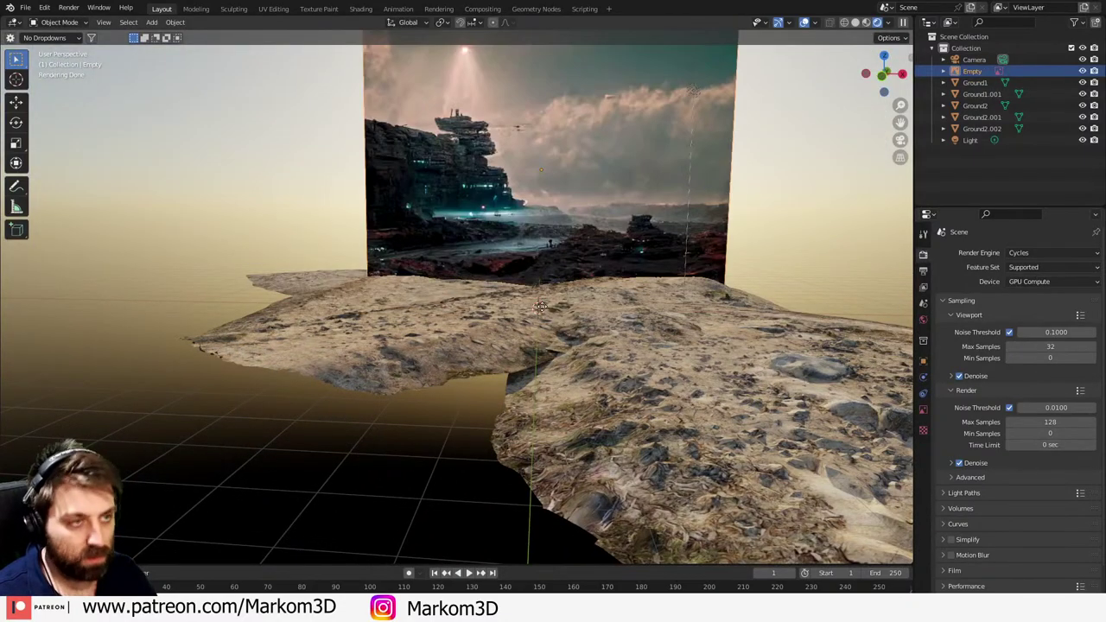
key("g")
key("y")
left_click(539, 310)
middle_click_drag(560, 328, 494, 330)
- Duplicate Ground1.001 in top view and rotate the copy so it runs across the foreground edge of the ground
left_click(509, 331)
left_click(492, 326)
key("KP_7")
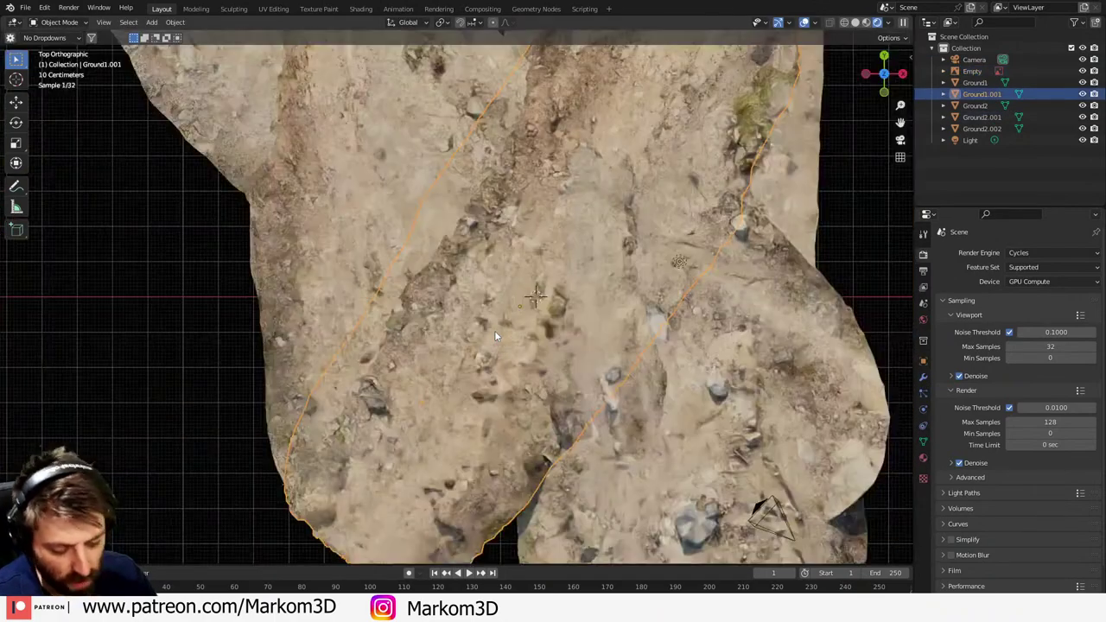
scroll(531, 265, "down", 3)
key("shift+d")
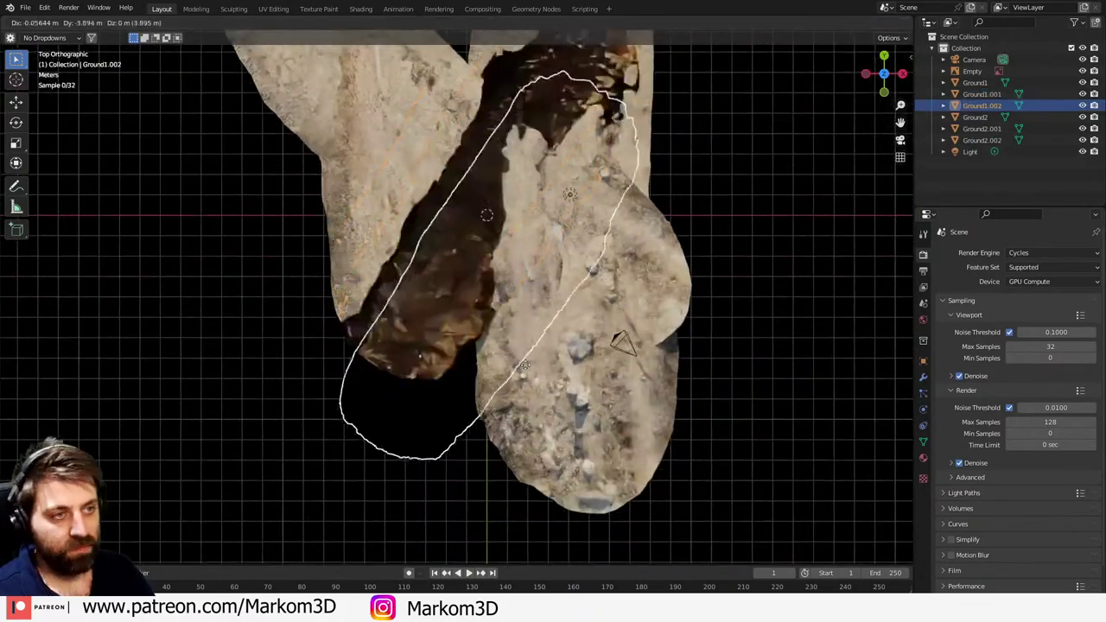
key("Escape")
key("r")
left_click(434, 436)
- Move the foreground Ground1 copy along the Z axis so it meets the neighbouring ground meshes
middle_click_drag(433, 436, 429, 381)
key("g")
key("z")
left_click(446, 367)
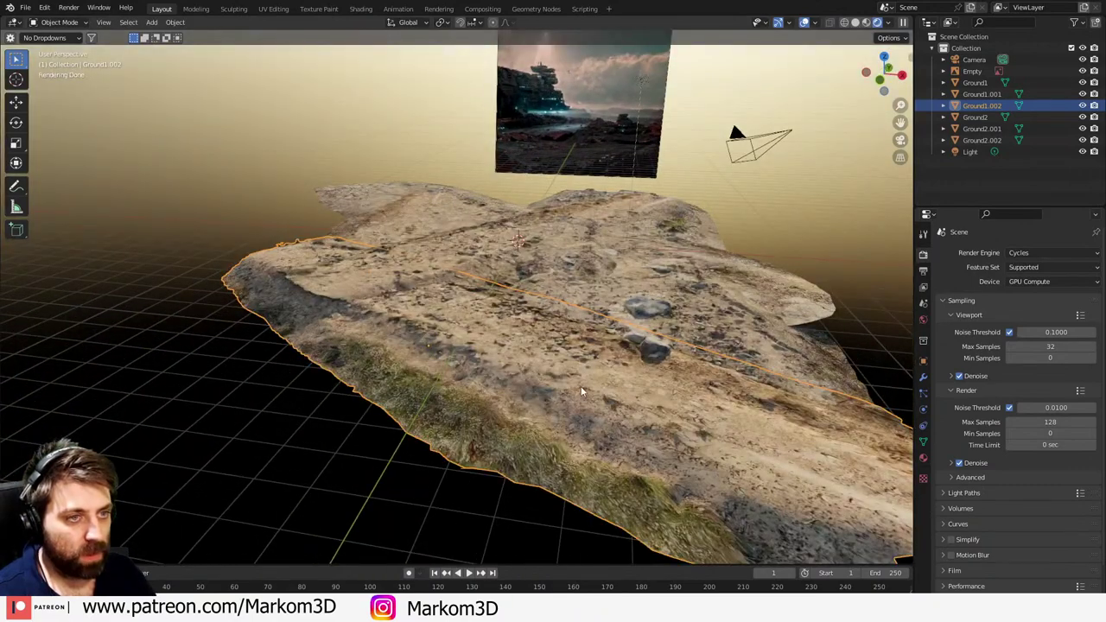
- Duplicate the foreground ground mesh, move and rotate the copy toward the middle of the terrain, and scale it down
key("KP_7")
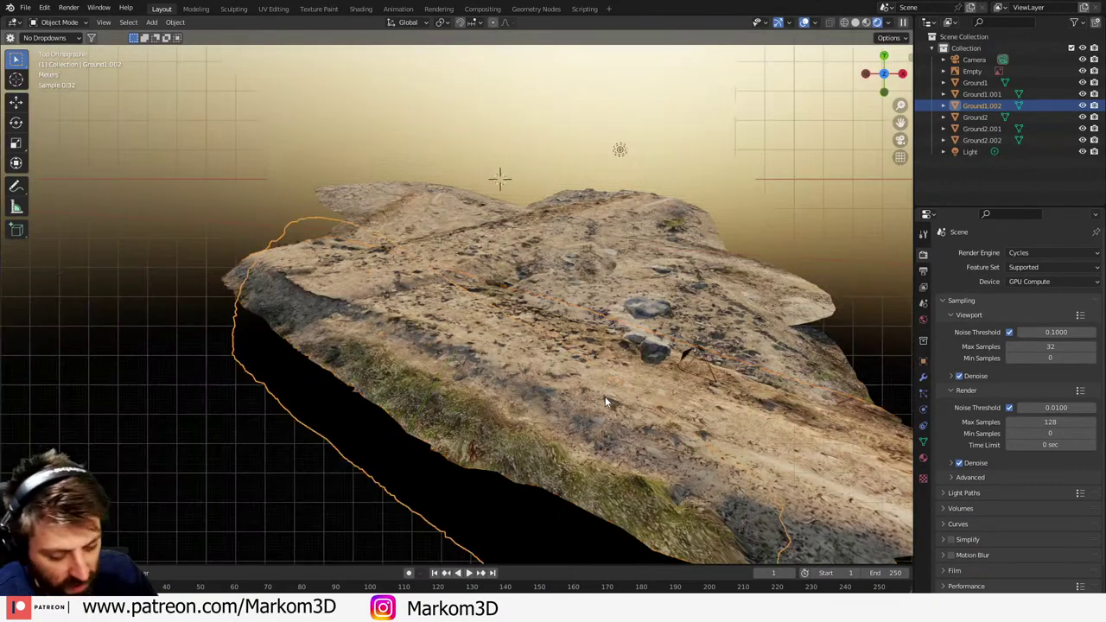
key("shift+d")
left_click(605, 292)
key("r")
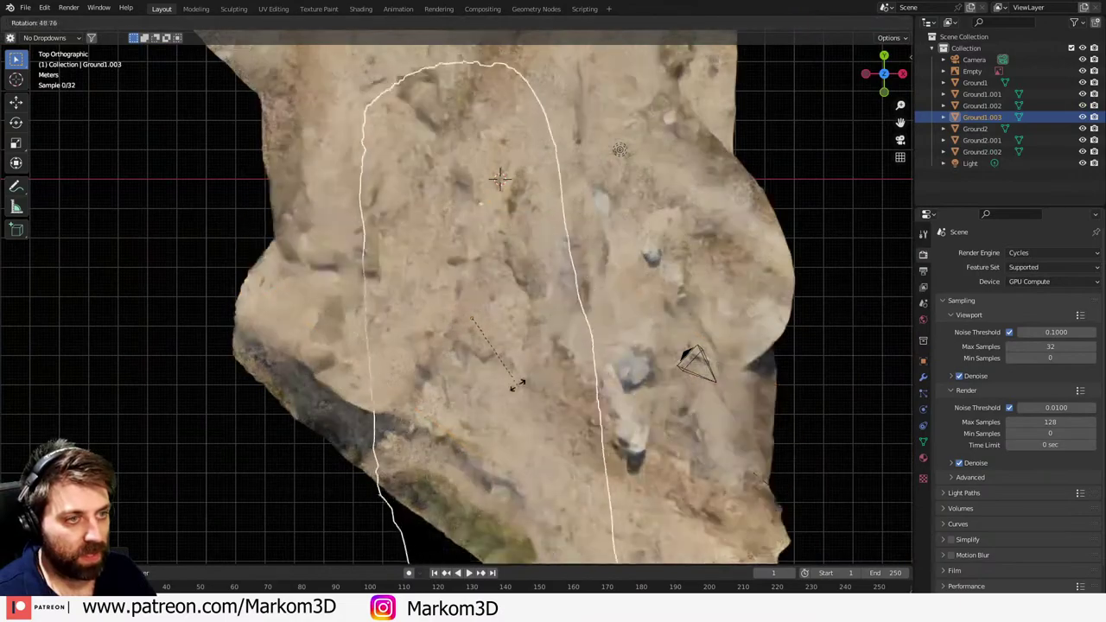
left_click(540, 406)
key("s")
left_click(527, 330)
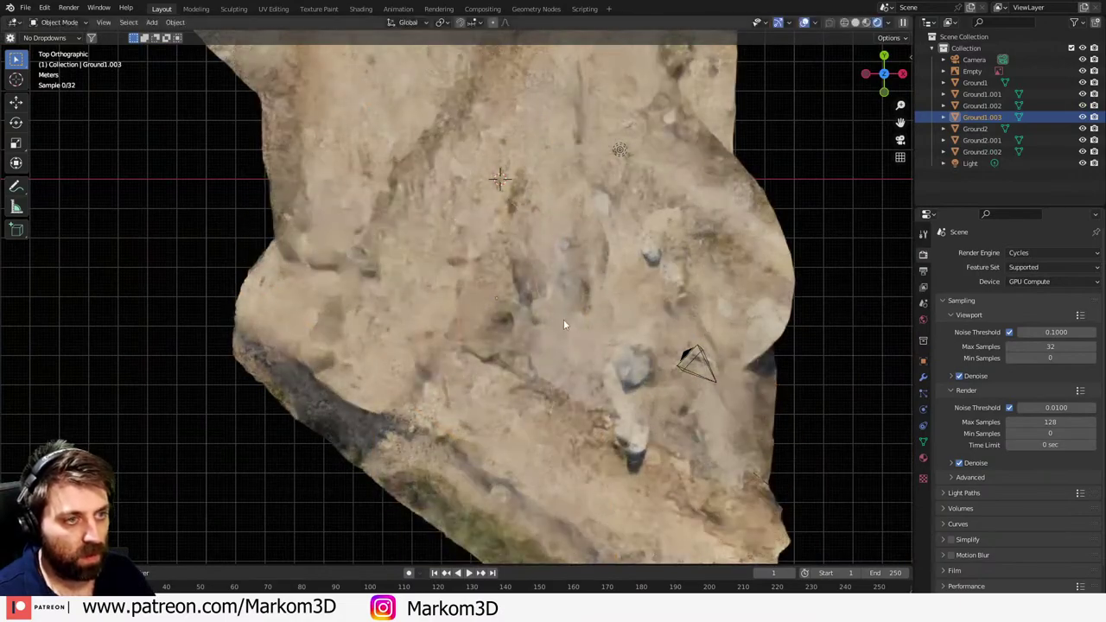
- In Edit Mode, raise a point of the new copy about 0.1 m along Z with smooth proportional editing
middle_click_drag(526, 330, 484, 338)
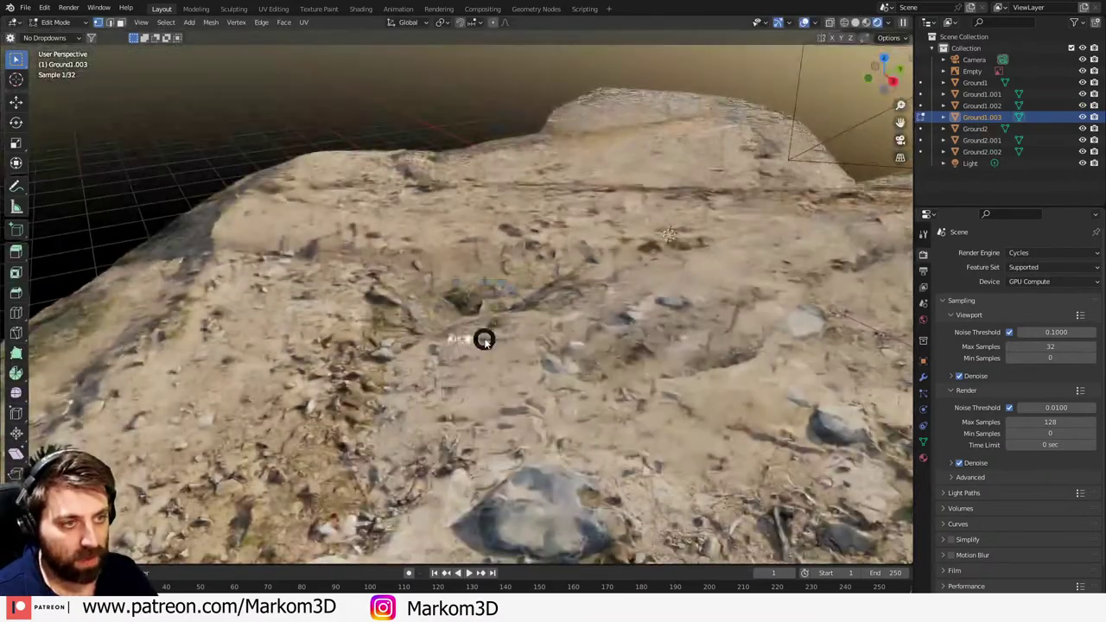
key("Tab")
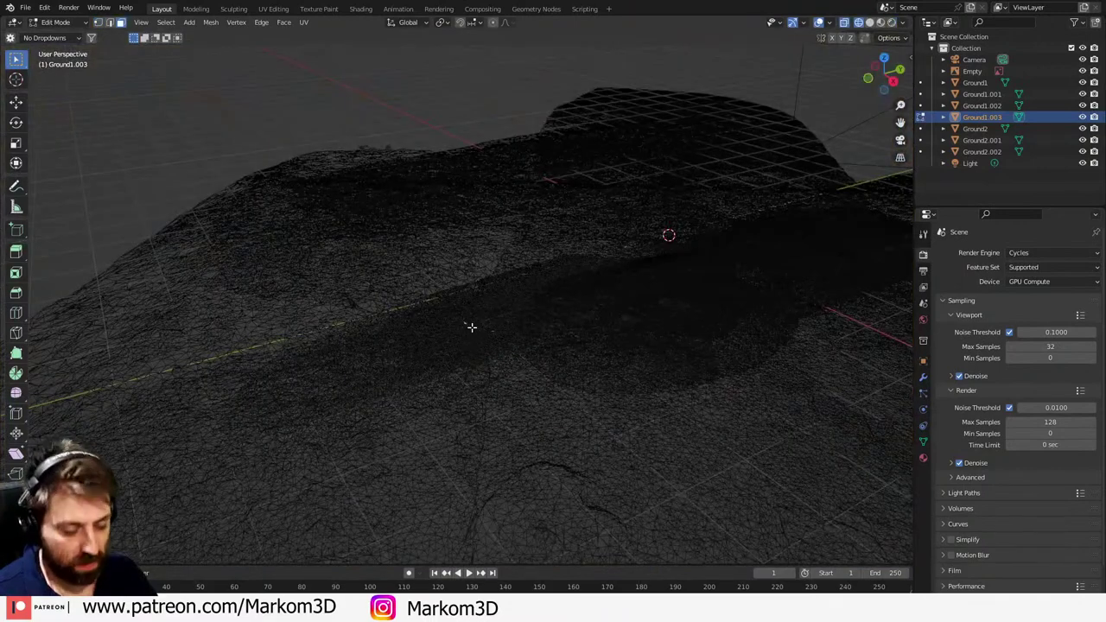
key("g")
key("z")
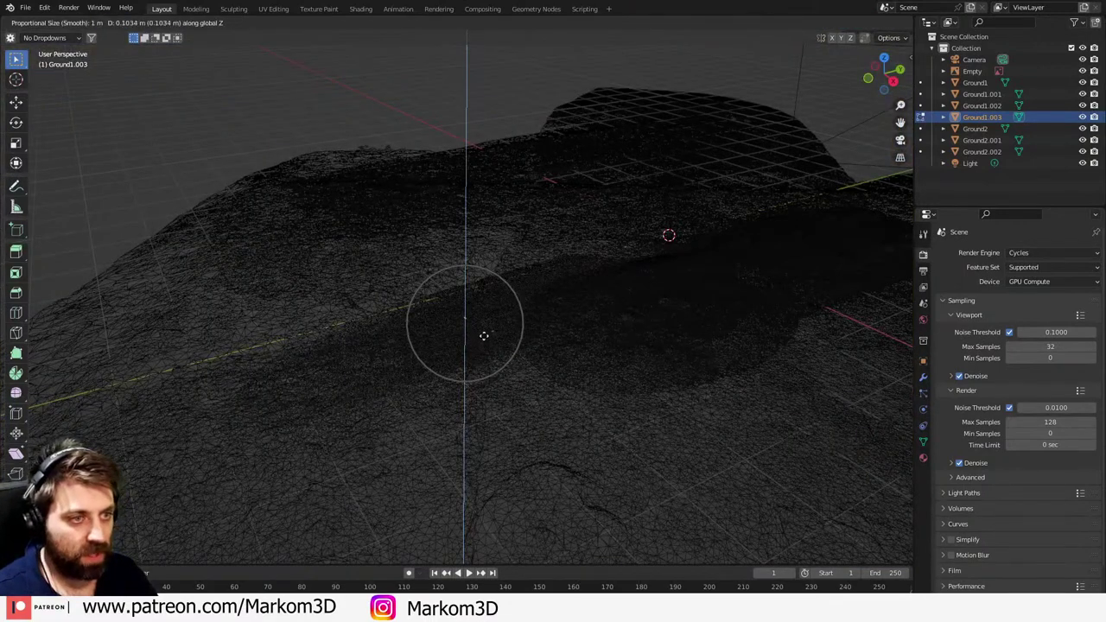
scroll(484, 335, "down", 7)
left_click(484, 336)
- Show the viewport in solid shading, return to Object Mode, and raise the small ground copy along the Z axis
key("z")
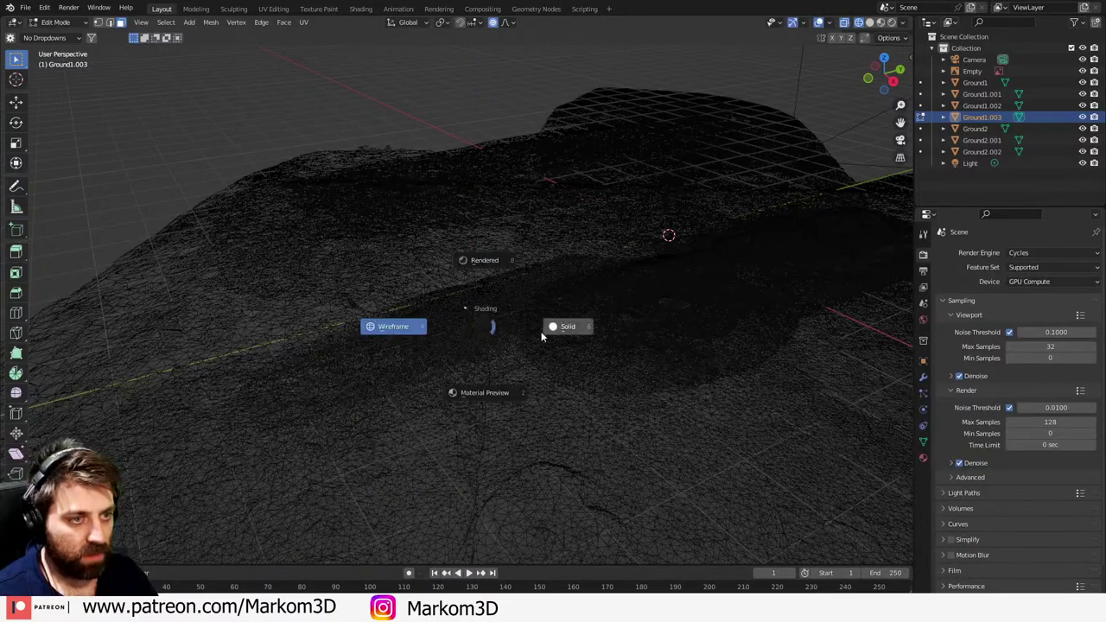
left_click(543, 334)
mouse_move(543, 333)
middle_mouse_down()
mouse_move(551, 345)
mouse_move(506, 323)
middle_mouse_up()
key("Tab")
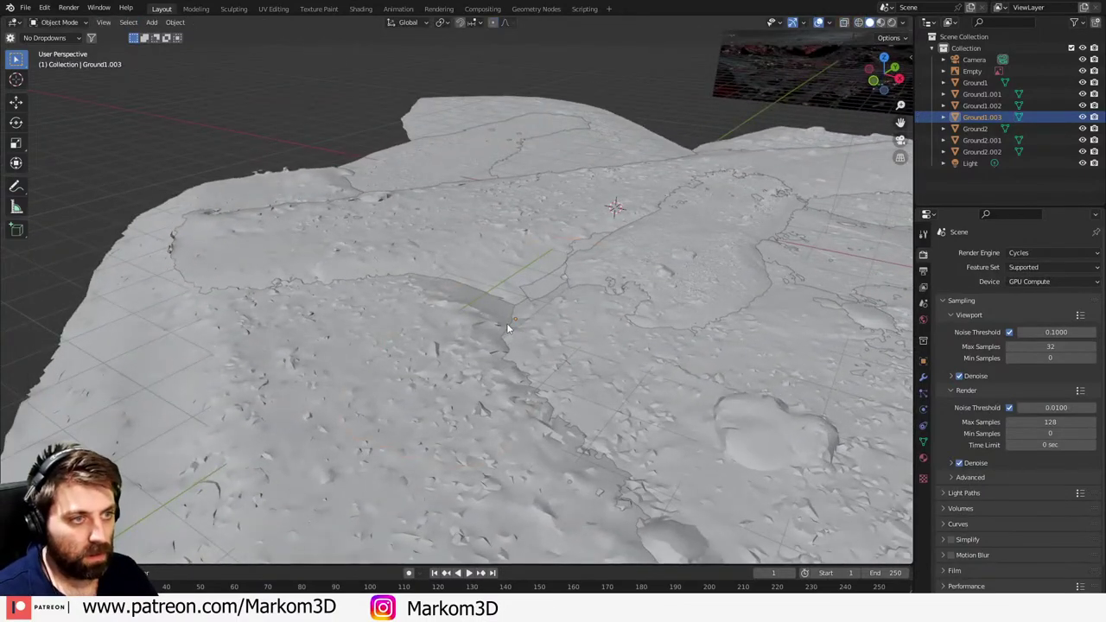
key("g")
key("z")
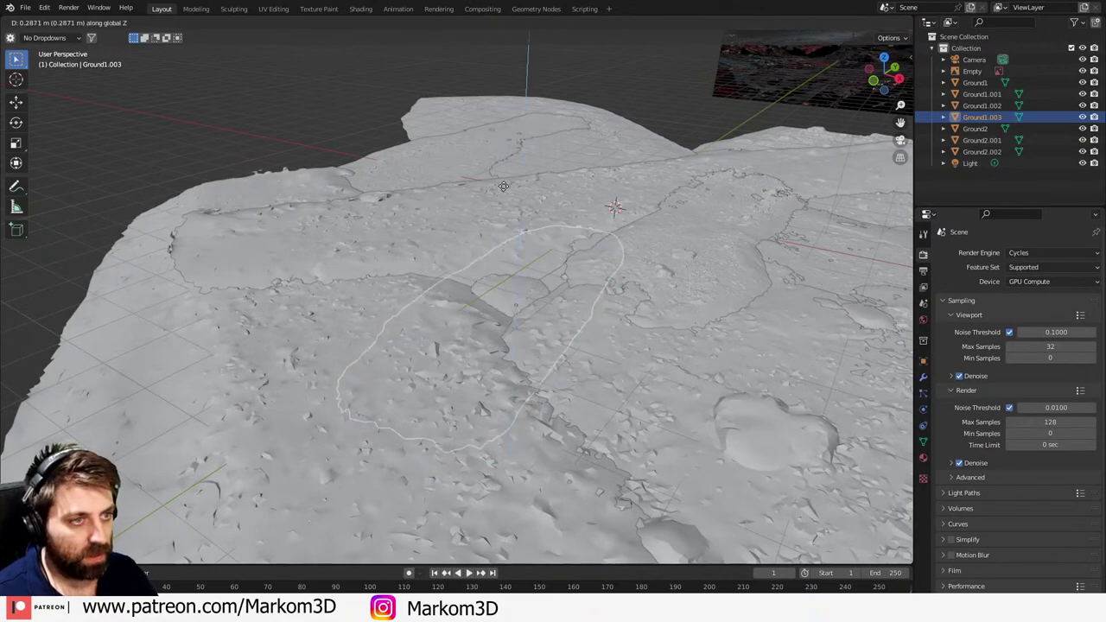
left_click(506, 59)
middle_click_drag(507, 59, 513, 274)
- View the terrain from a low angle facing the reference image and show it in rendered shading
key("KP_0")
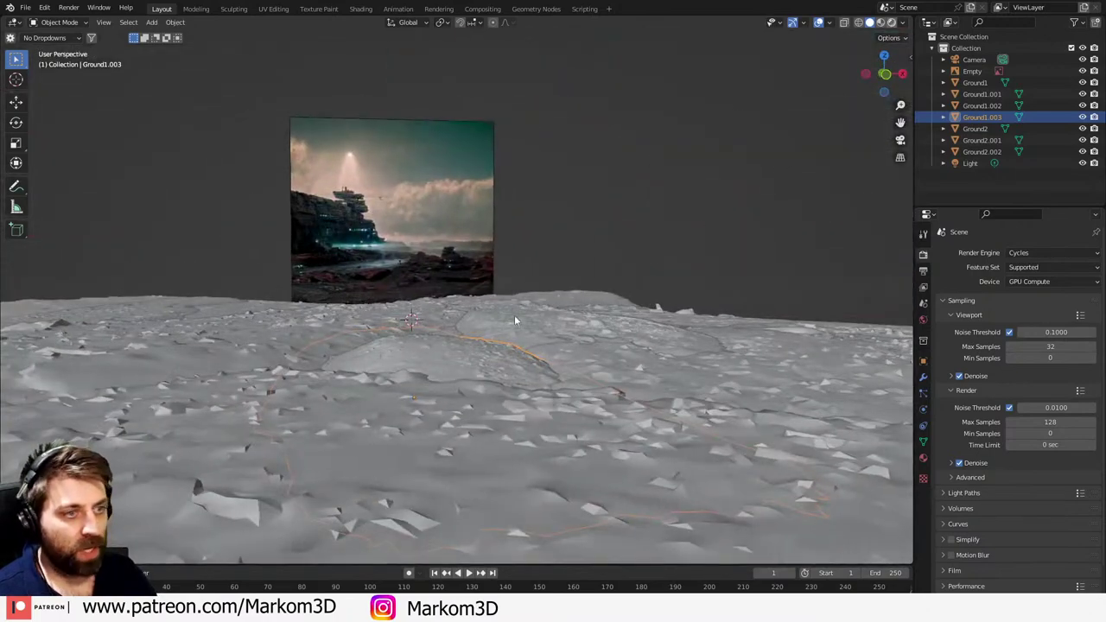
key("z")
key("8")
middle_click_drag(436, 346, 429, 348)
- In the Blender file of scanned wall meshes, select the StoneWaterfall mesh and the stone wall beside it together
left_click(276, 240)
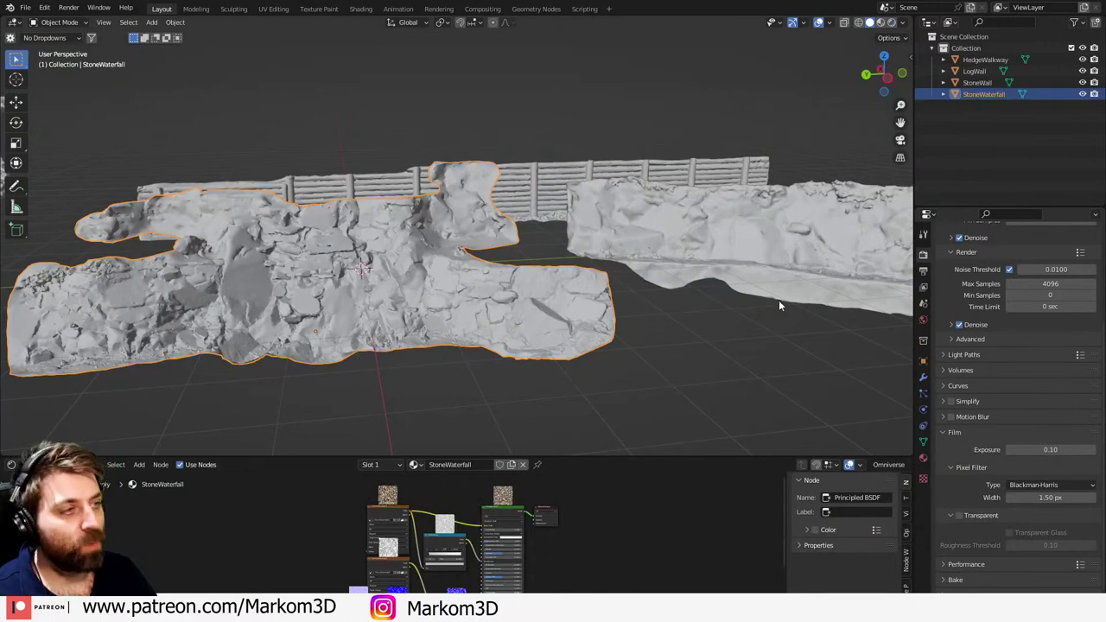
left_click(779, 305, "shift")
left_click(401, 324, "shift")
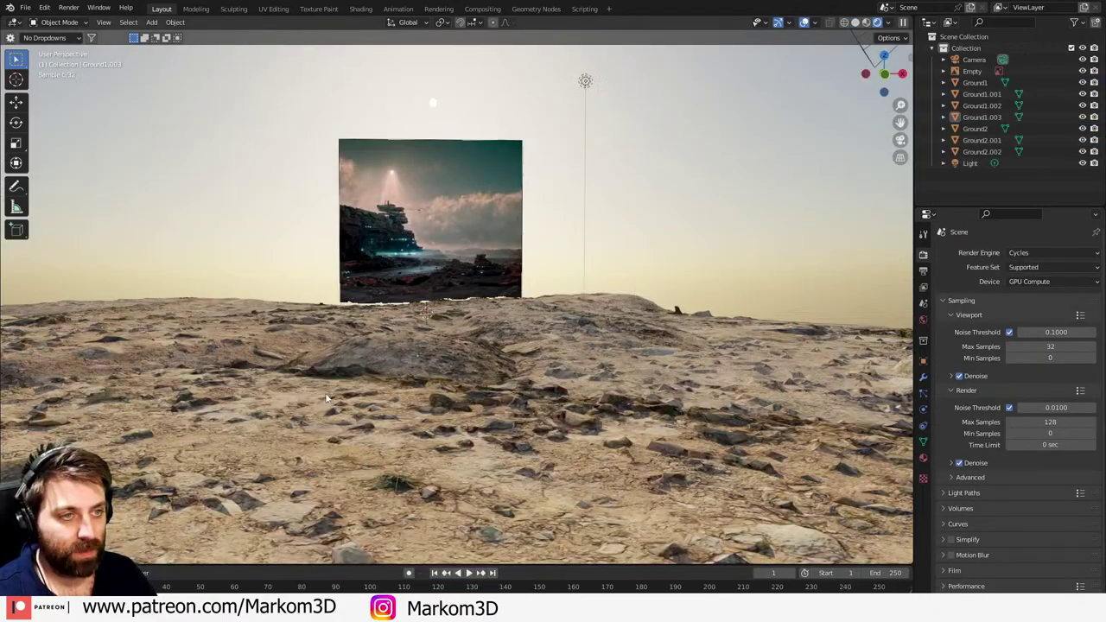
middle_click_drag(311, 371, 356, 387)
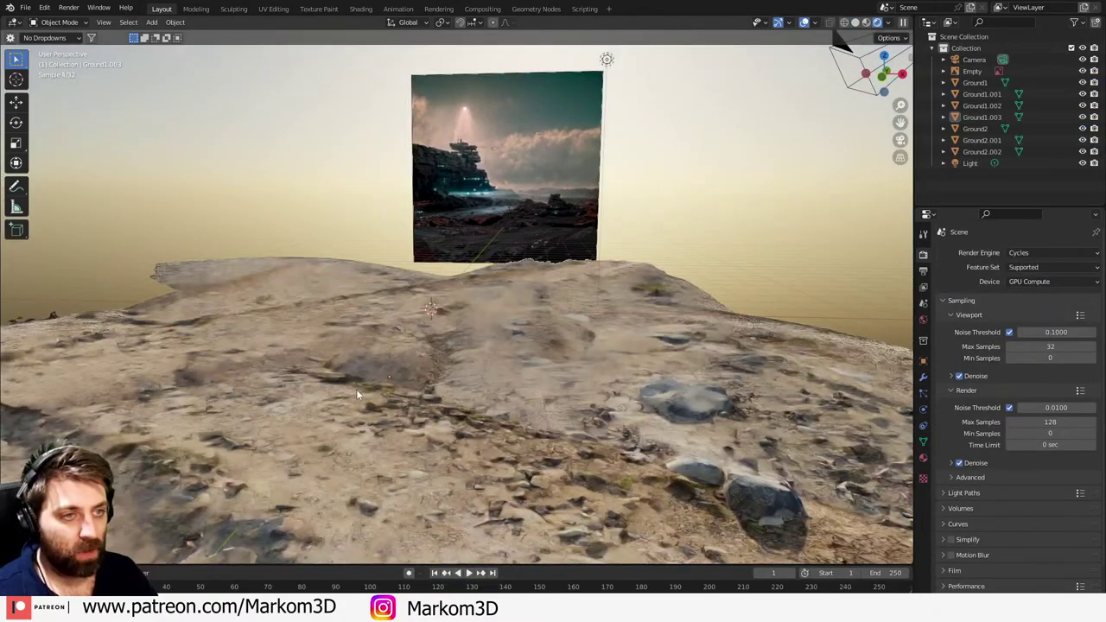
- Paste the copied StoneWall and StoneWaterfall meshes into the cliff scene and raise them along the Z axis
key("ctrl+v")
scroll(356, 389, "down", 5)
key("g")
key("z")
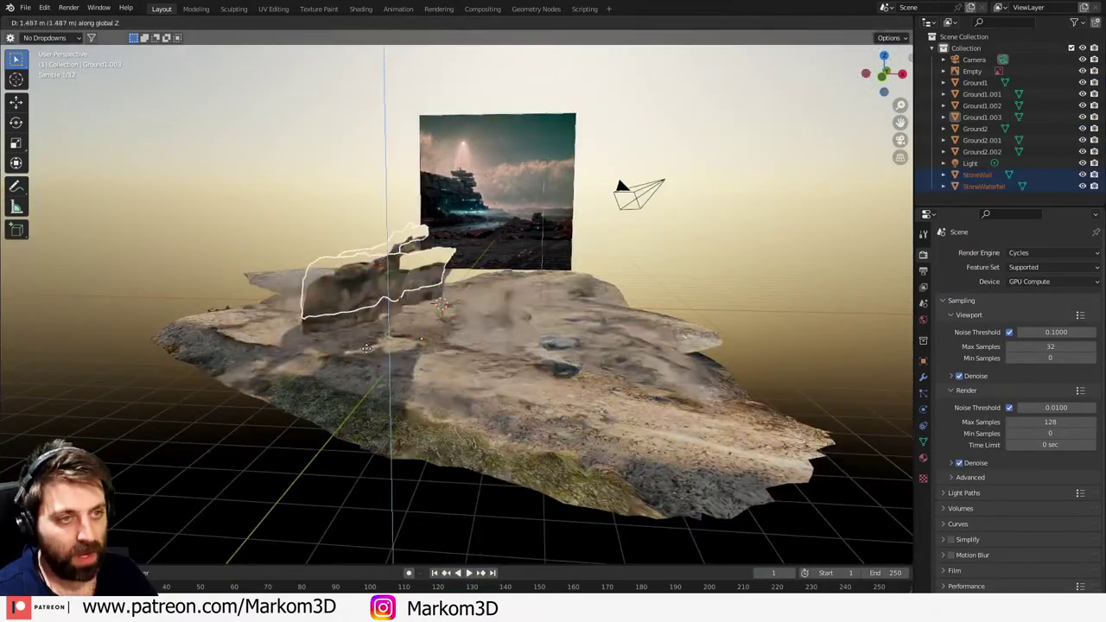
left_click(367, 348)
- Select the StoneWaterfall mesh alone and examine its rock surface up close in rendered shading
middle_click_drag(366, 348, 540, 361)
scroll(332, 318, "up", 4)
left_click(343, 279)
scroll(336, 298, "down", 1)
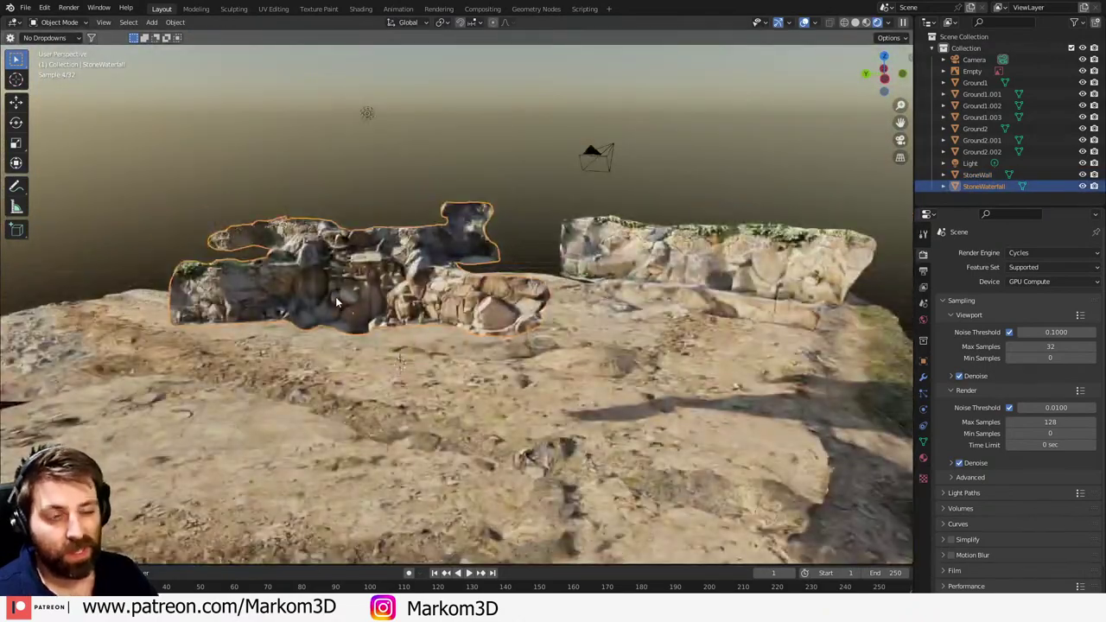
scroll(336, 298, "up", 4)
middle_click_drag(336, 298, 548, 324, "shift")
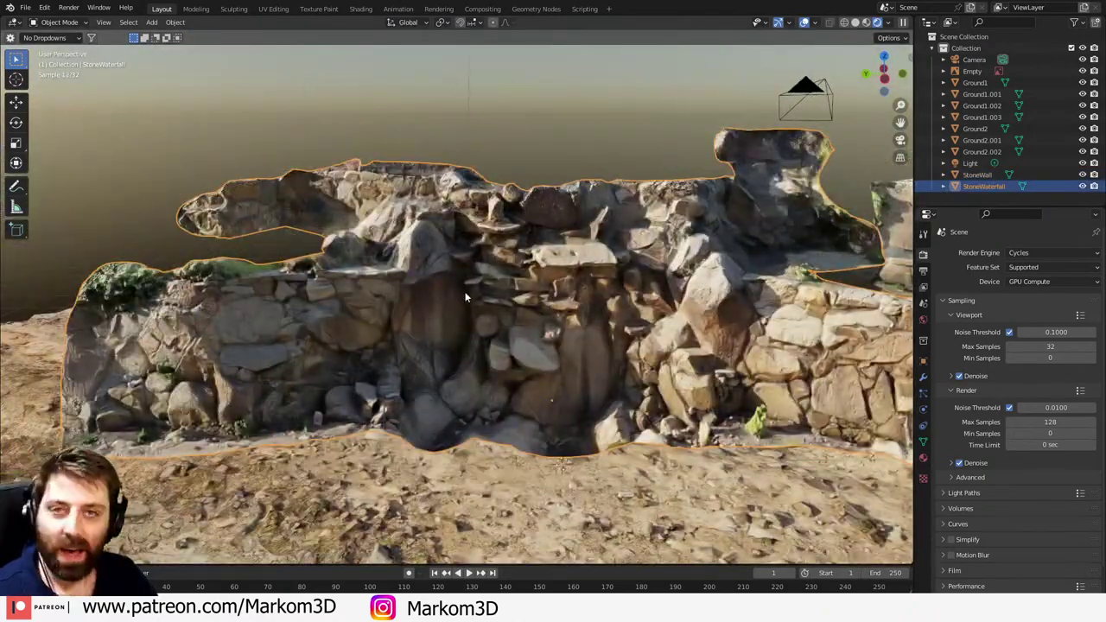
middle_click_drag(593, 323, 570, 316)
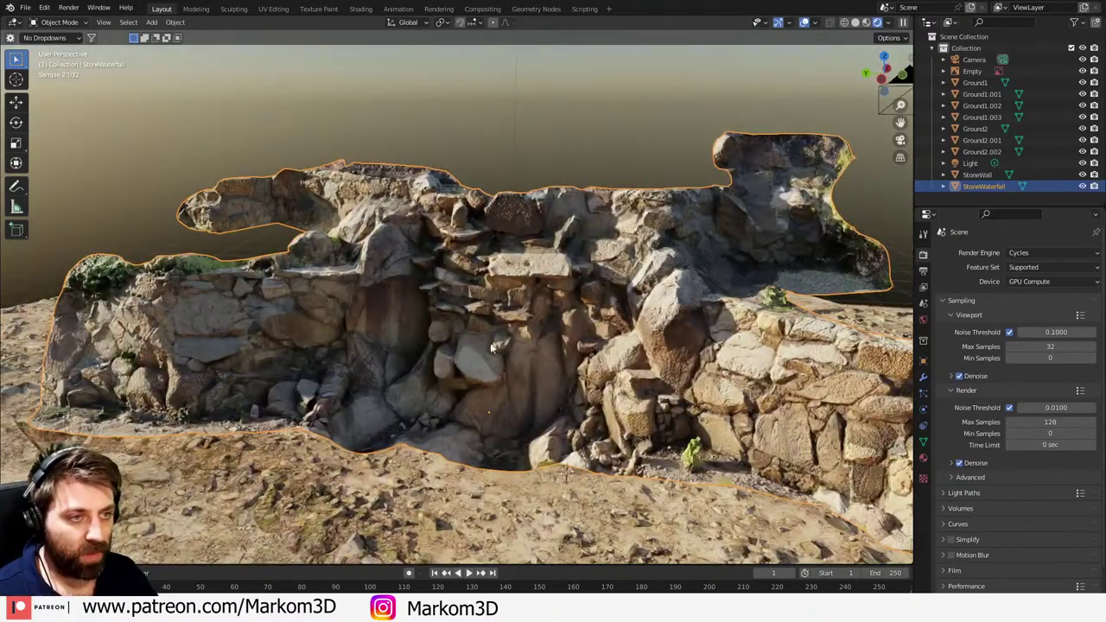
middle_click_drag(491, 349, 517, 350)
- Compare the StoneWaterfall mesh in material preview with its appearance in rendered shading
key("z")
left_click(579, 366)
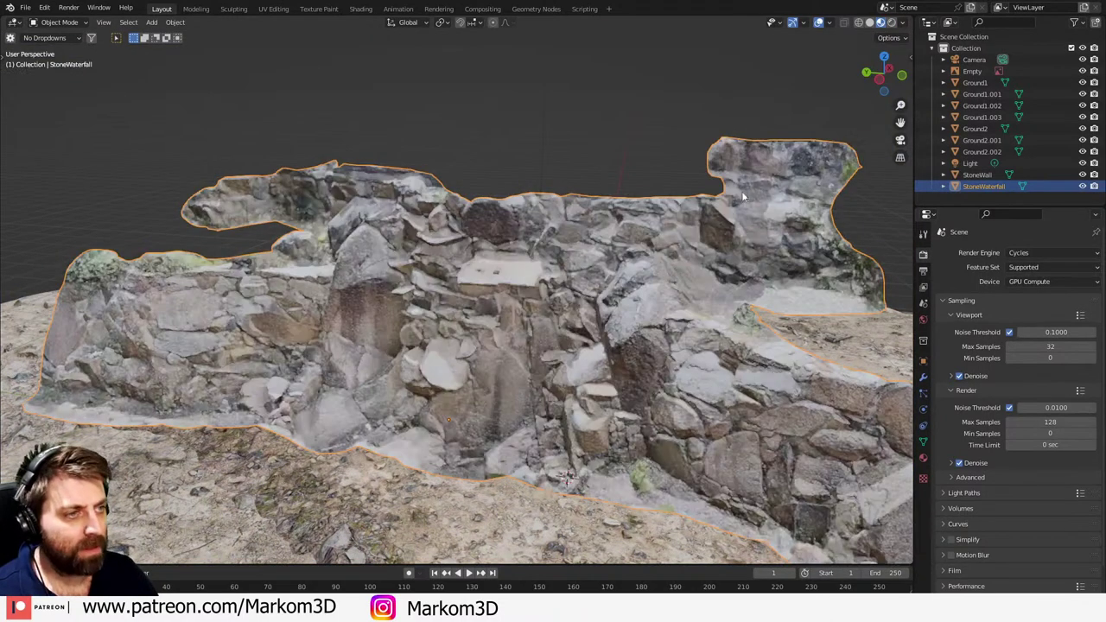
left_click(860, 22)
left_click(891, 23)
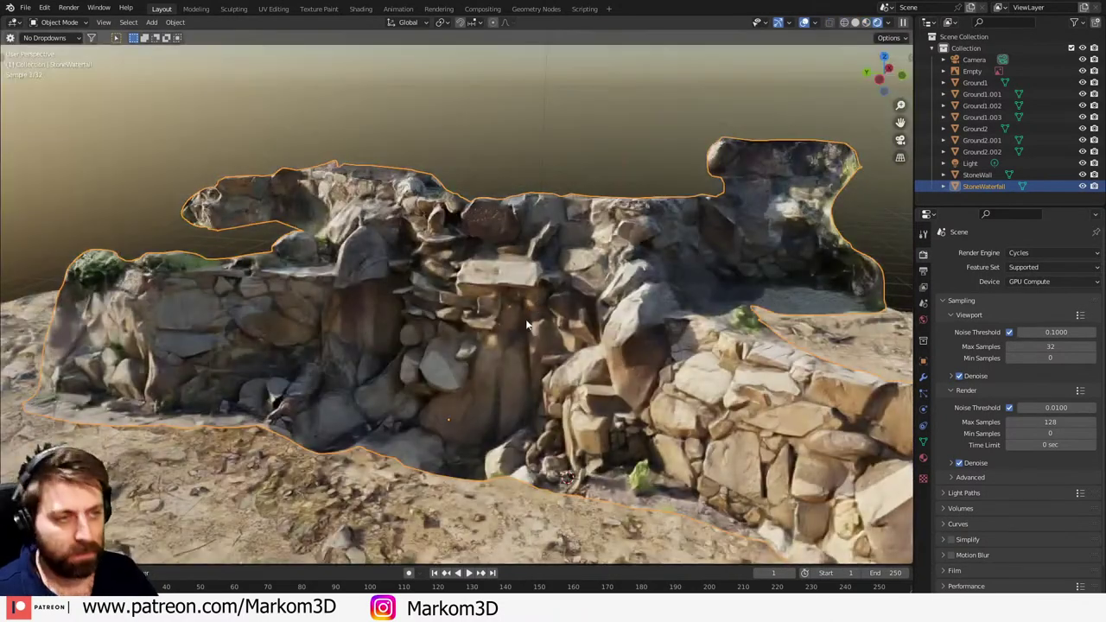
scroll(524, 320, "up", 5)
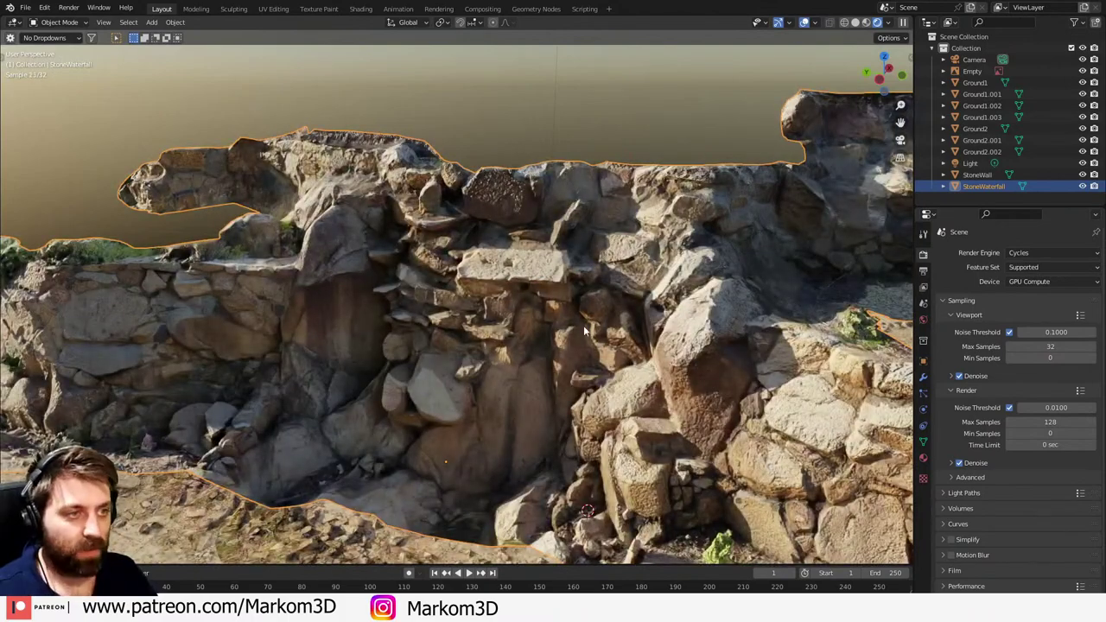
- Rotate the StoneWaterfall mesh around the Z axis so sunlight falls across its front face
key("r")
key("z")
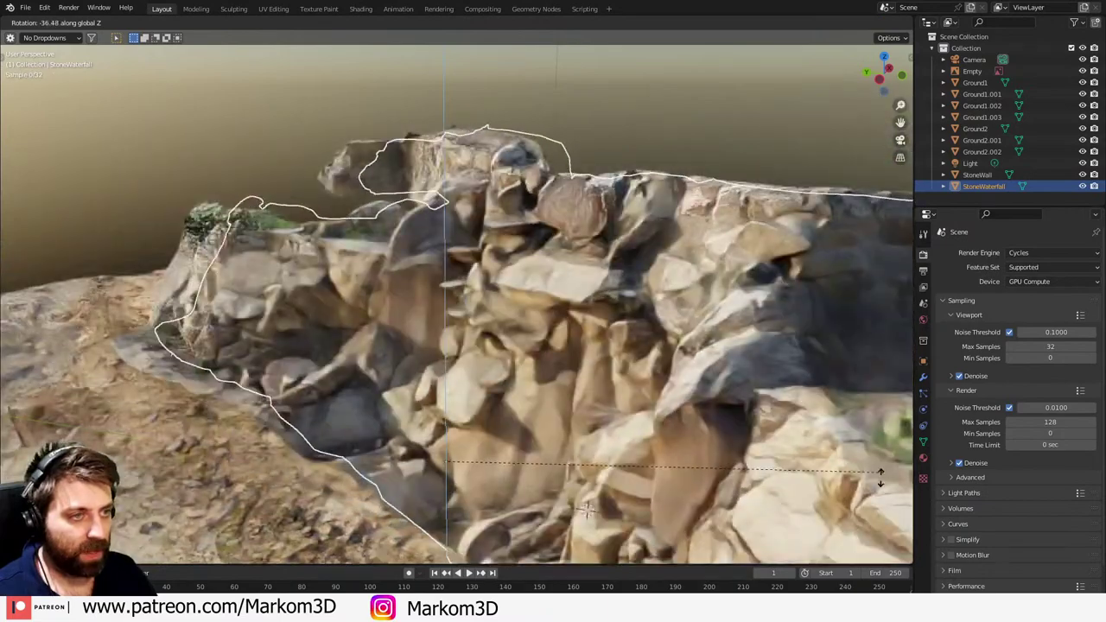
left_click(867, 505)
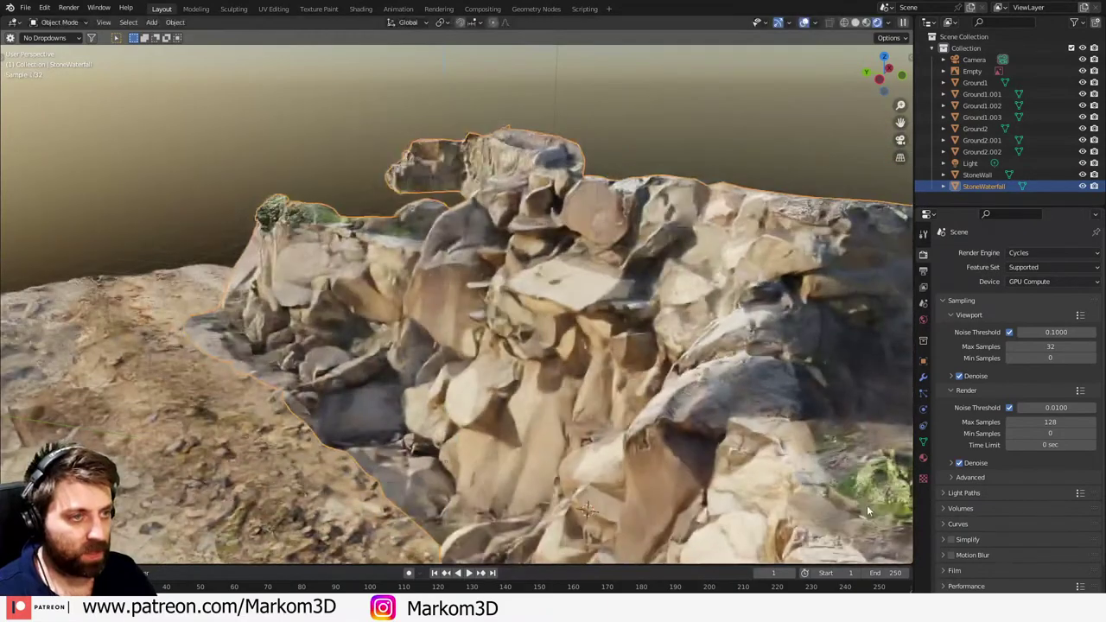
middle_click_drag(831, 493, 721, 152)
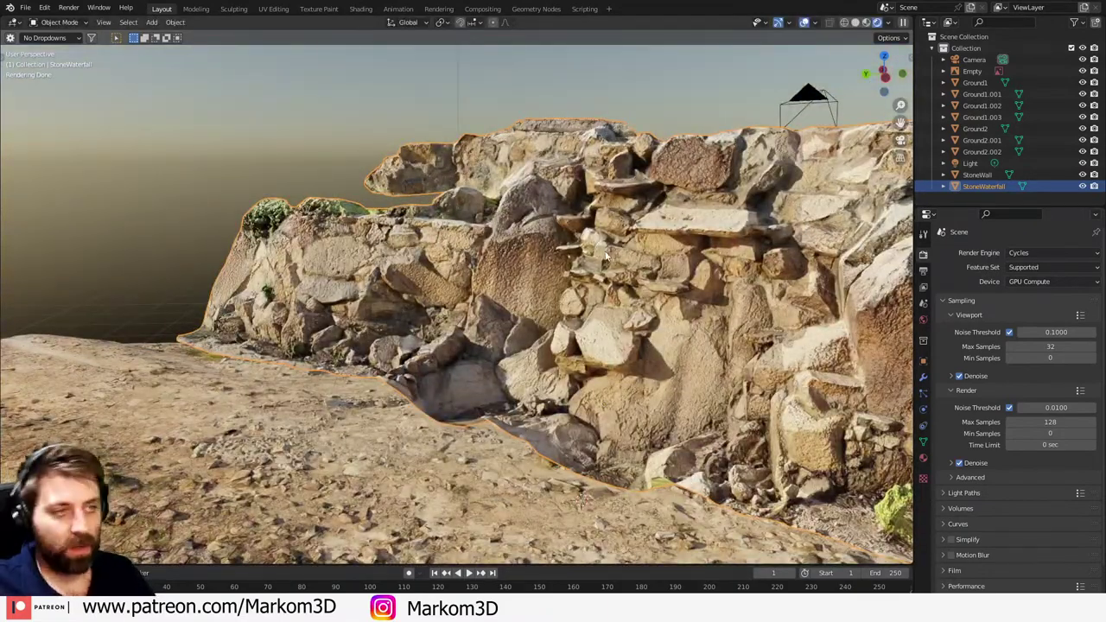
- Select only the StoneWall mesh and show it in front view against the reference image
scroll(681, 302, "down", 4)
middle_click_drag(696, 306, 435, 315, "shift")
left_click(681, 277, "shift")
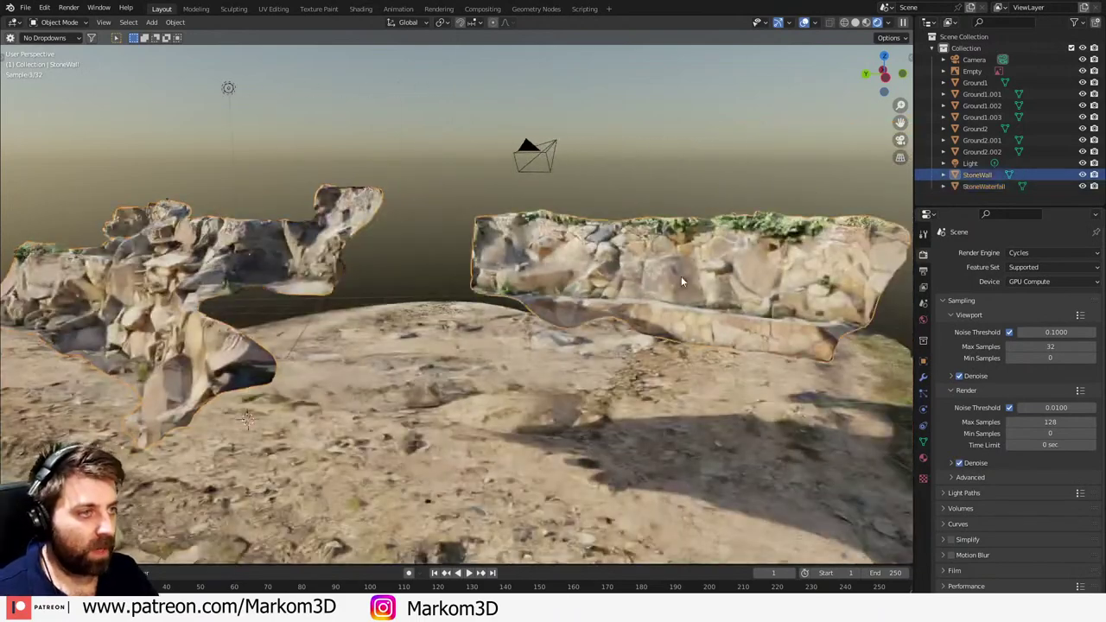
middle_click_drag(591, 302, 611, 333)
key("KP_7")
scroll(610, 328, "down", 7)
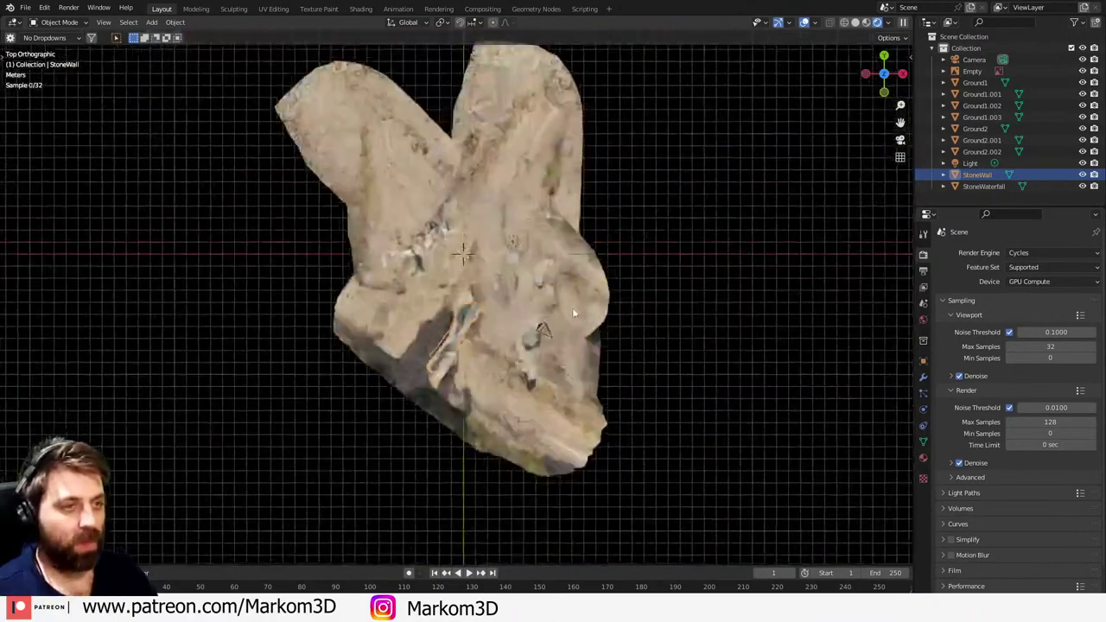
key("KP_1")
key("KP_7")
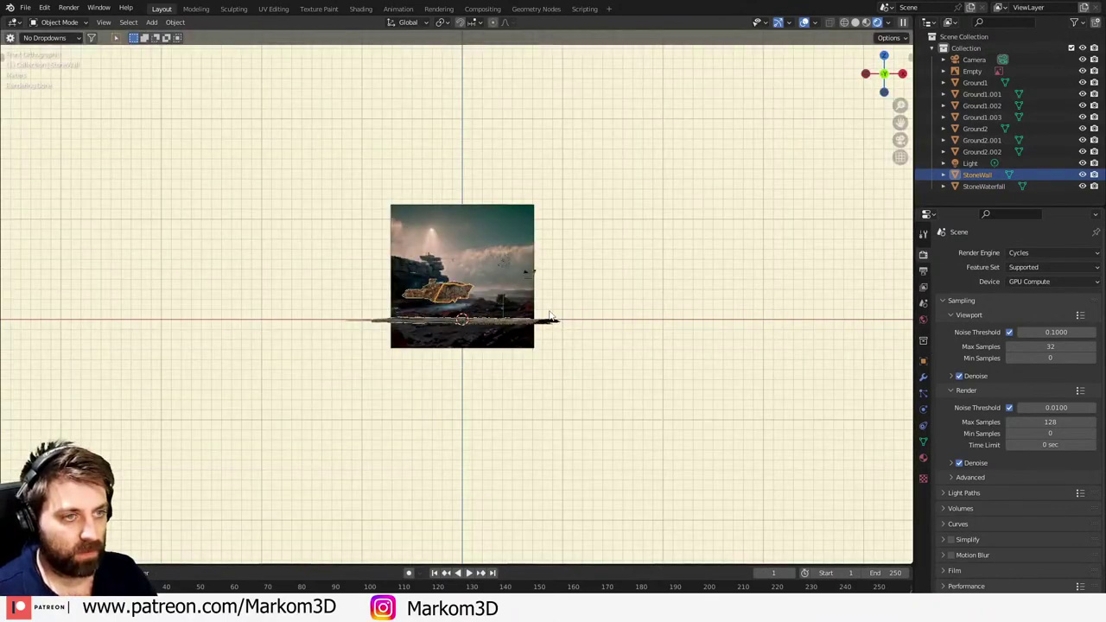
key("KP_0")
type("g")
type("18")
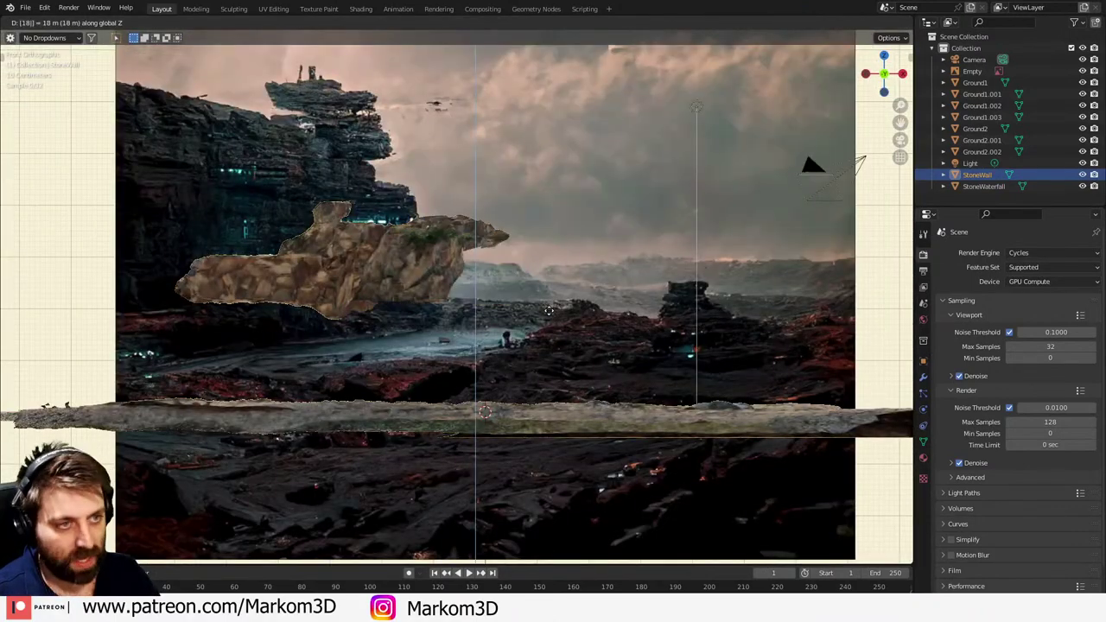
key("Return")
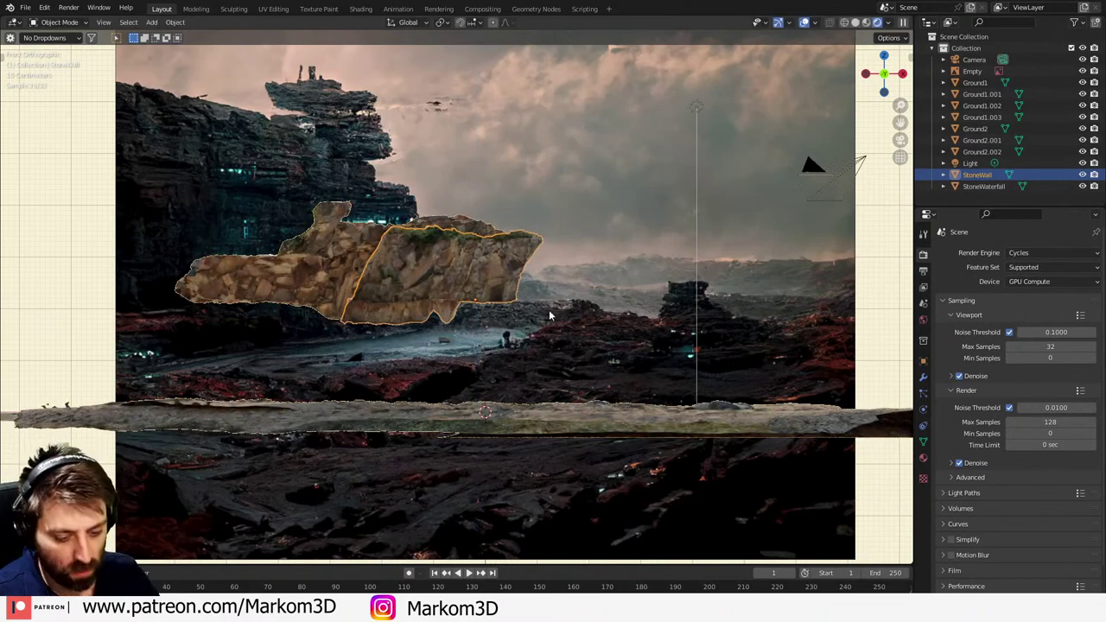
- Turn the StoneWall around to face the other way, scale it up and move it over the reference image's cliff
key("s")
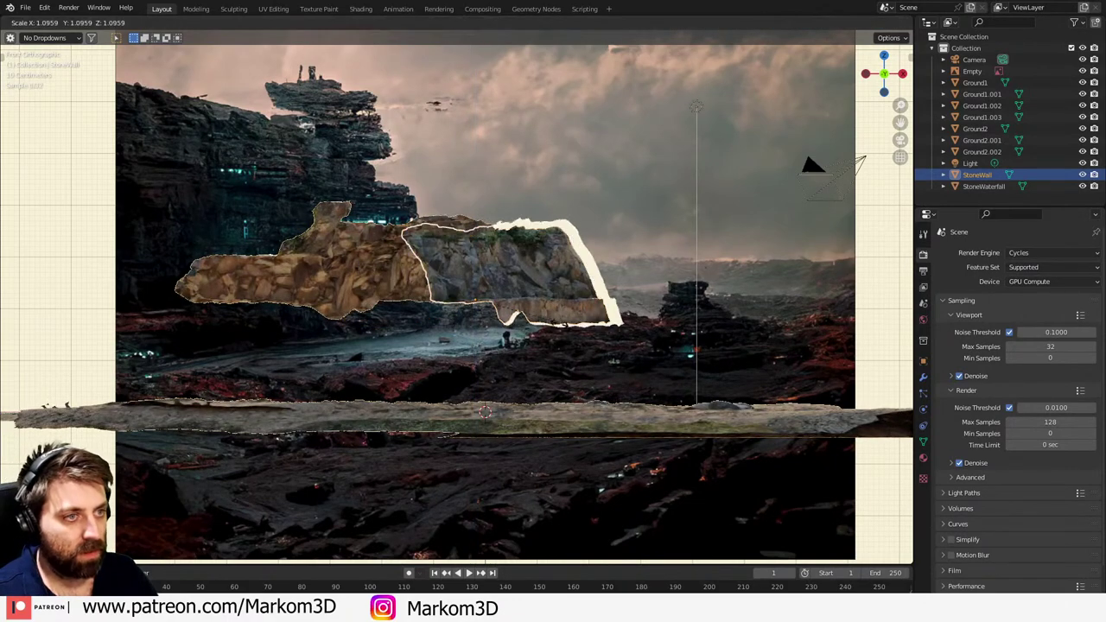
left_click(573, 361)
key("g")
left_click(305, 299)
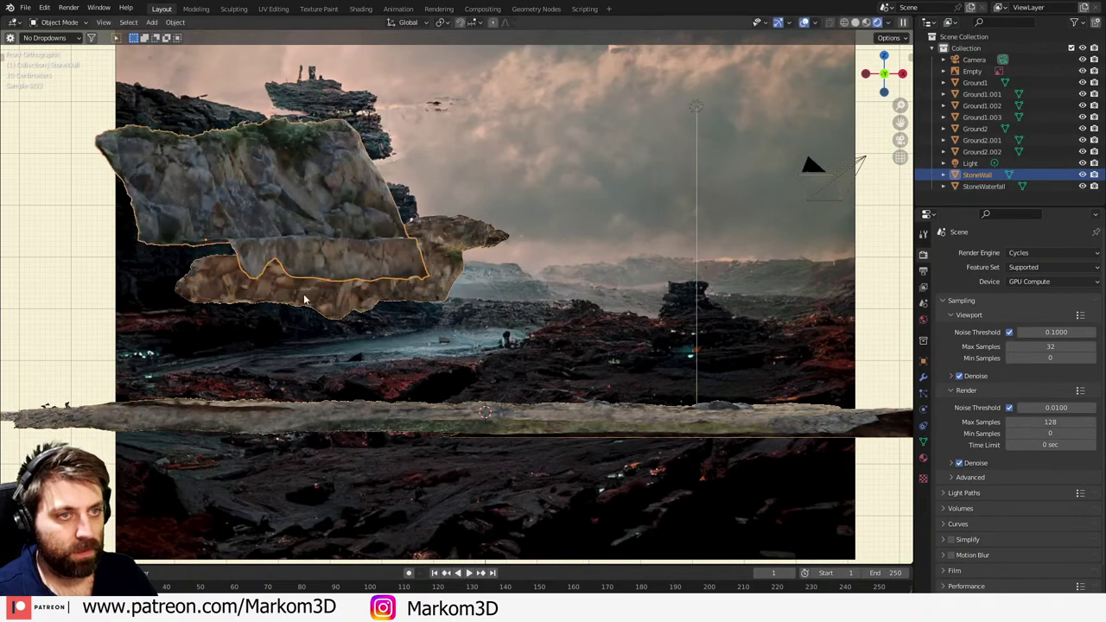
key("g")
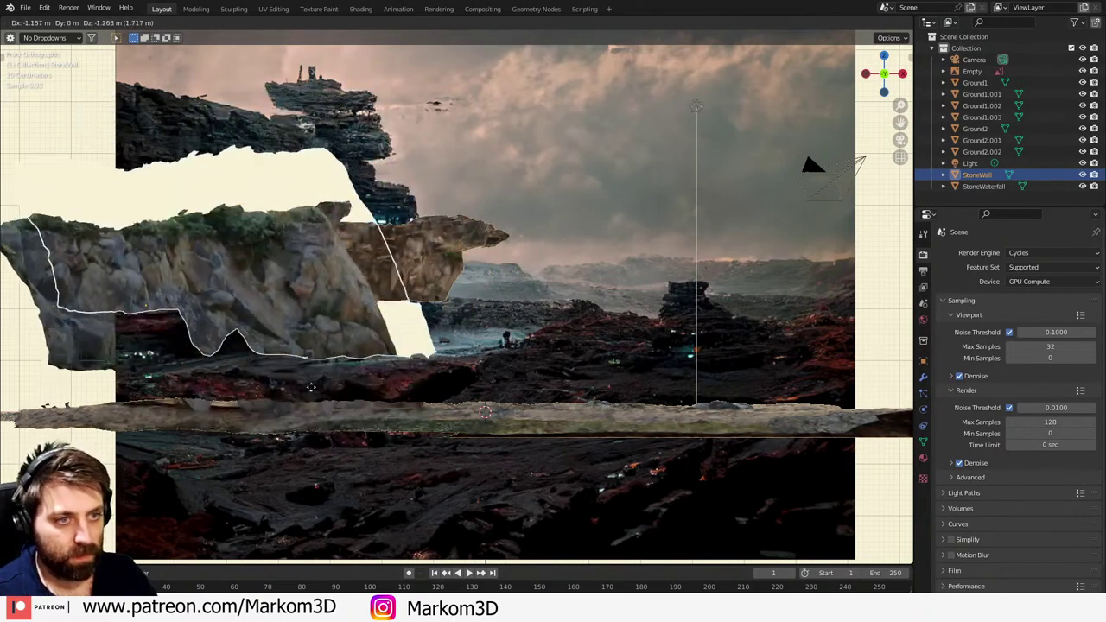
left_click(311, 379)
- Lower the StoneWall along Z until its base sinks into the ground, and enlarge and shift it to match the reference cliff
key("g")
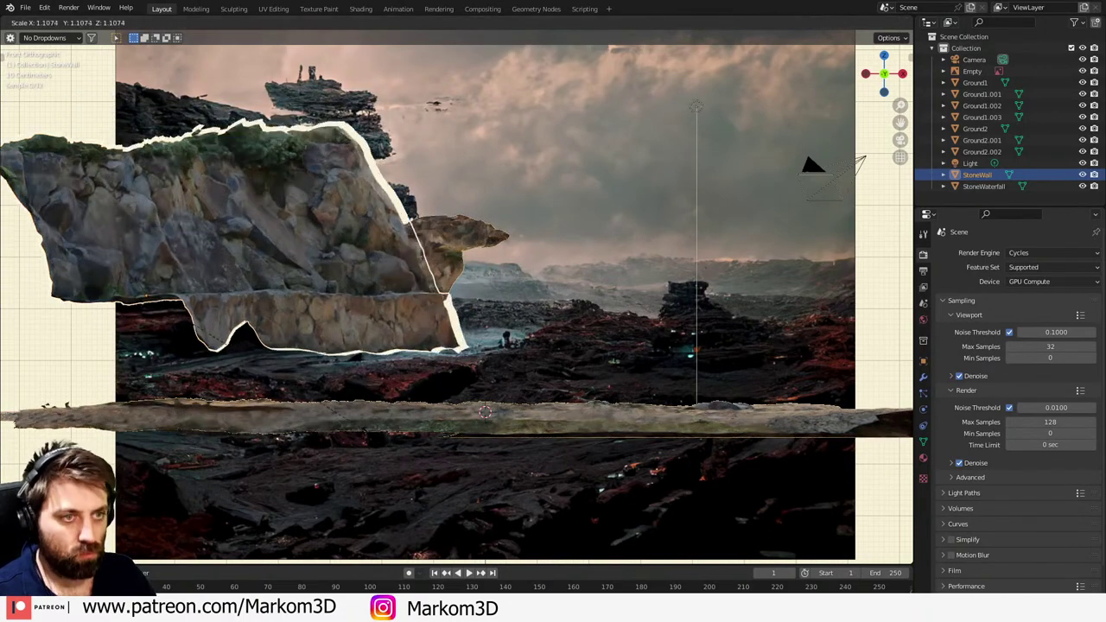
key("z")
left_click(381, 539)
key("s")
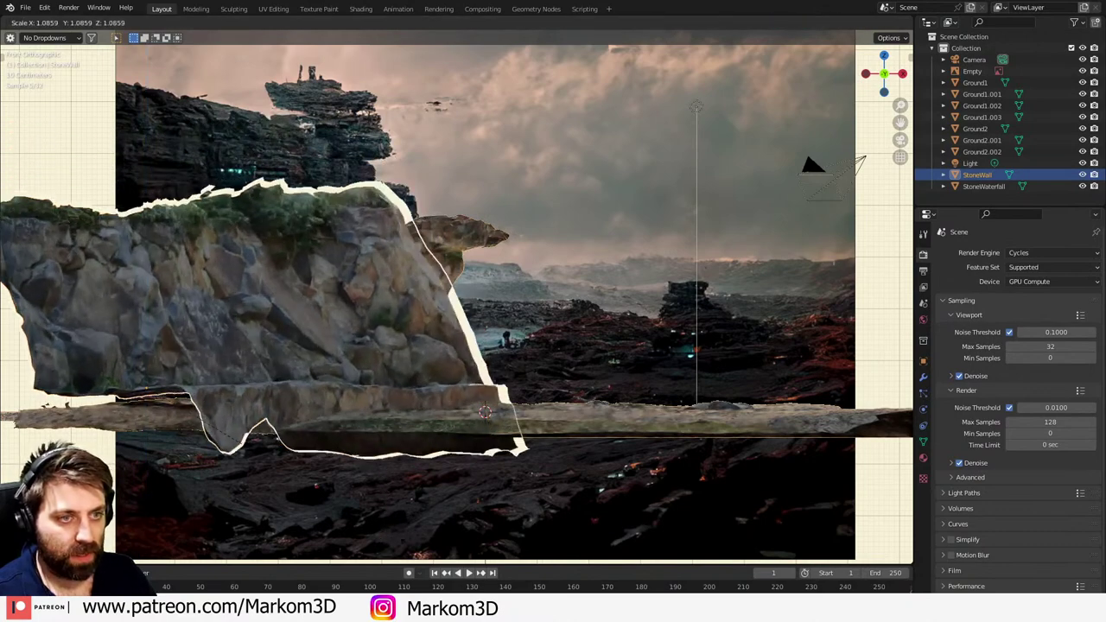
left_click(454, 40)
key("g")
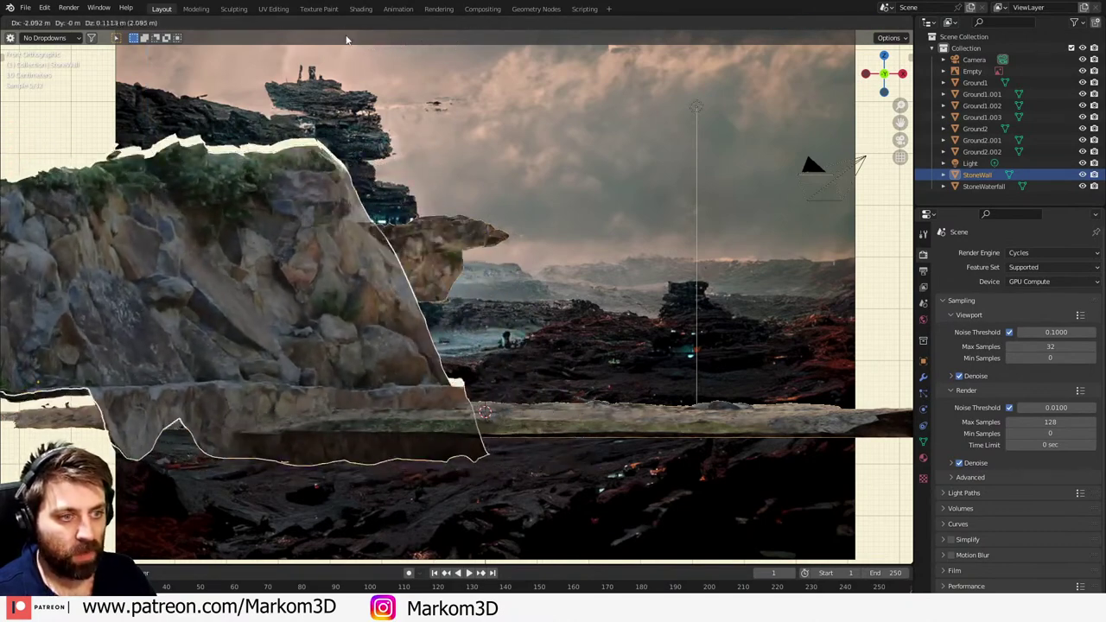
left_click(410, 43)
- In top view, move the StoneWall about 15 m back along Y to the far side of the terrain
middle_click_drag(425, 139, 417, 170)
key("KP_7")
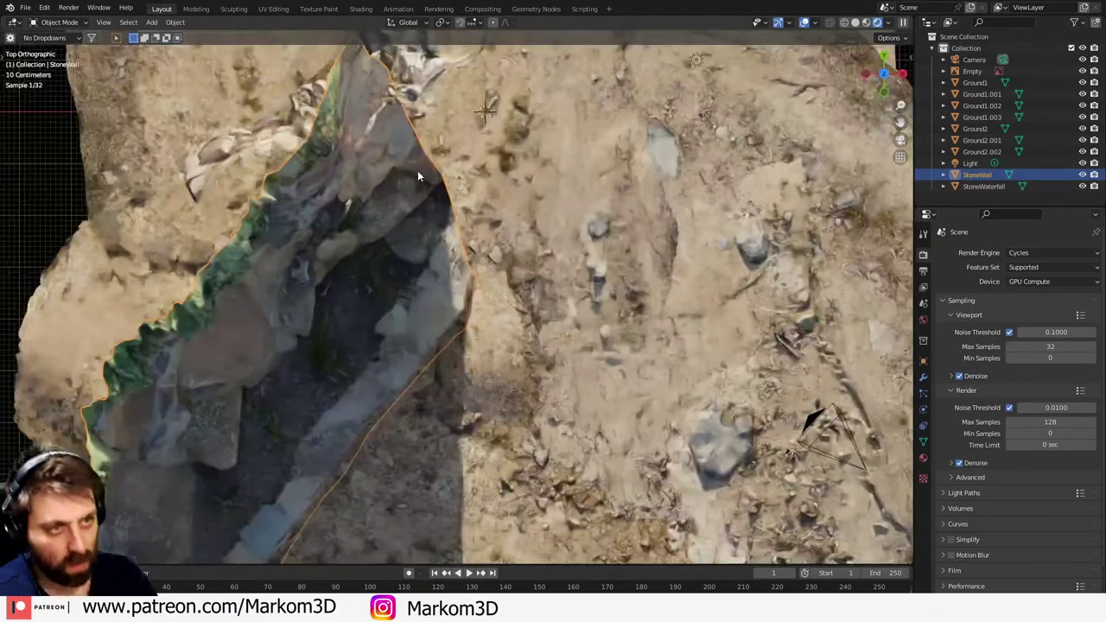
scroll(431, 227, "down", 6)
key("g")
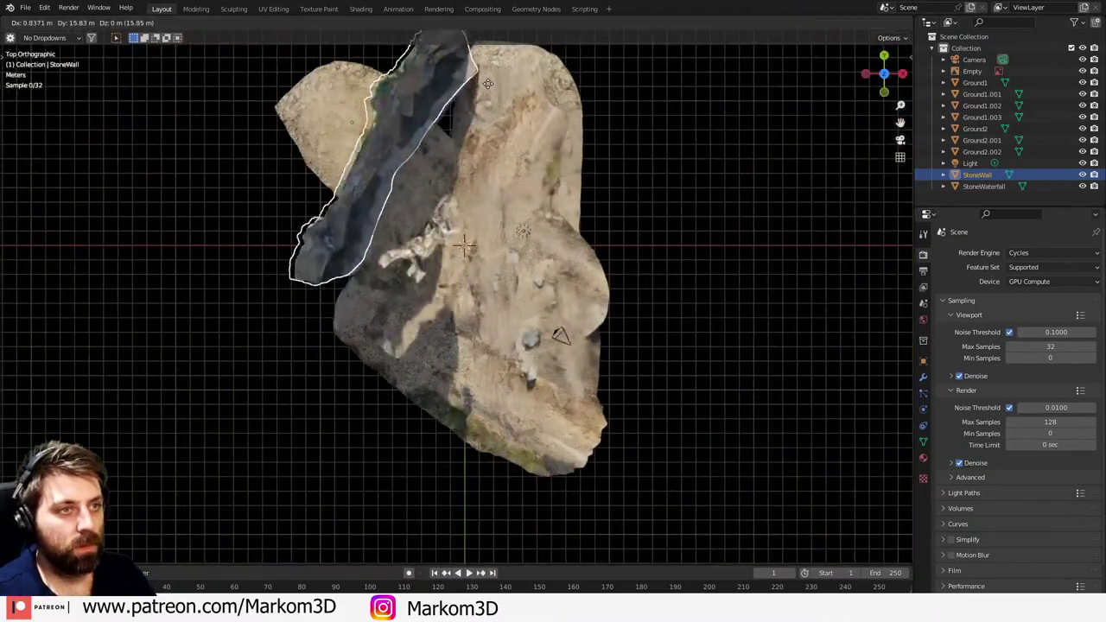
left_click(493, 98)
- Select the StoneWaterfall mesh and rotate it 180° around the Z axis
middle_click_drag(492, 98, 510, 215)
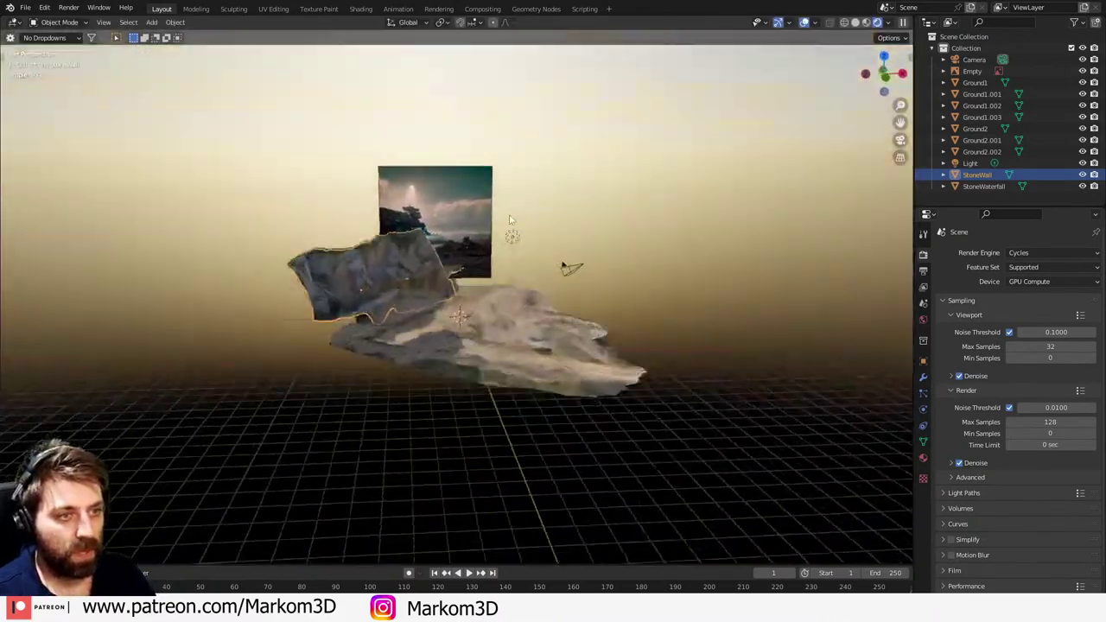
scroll(510, 215, "up", 4)
left_click(419, 282)
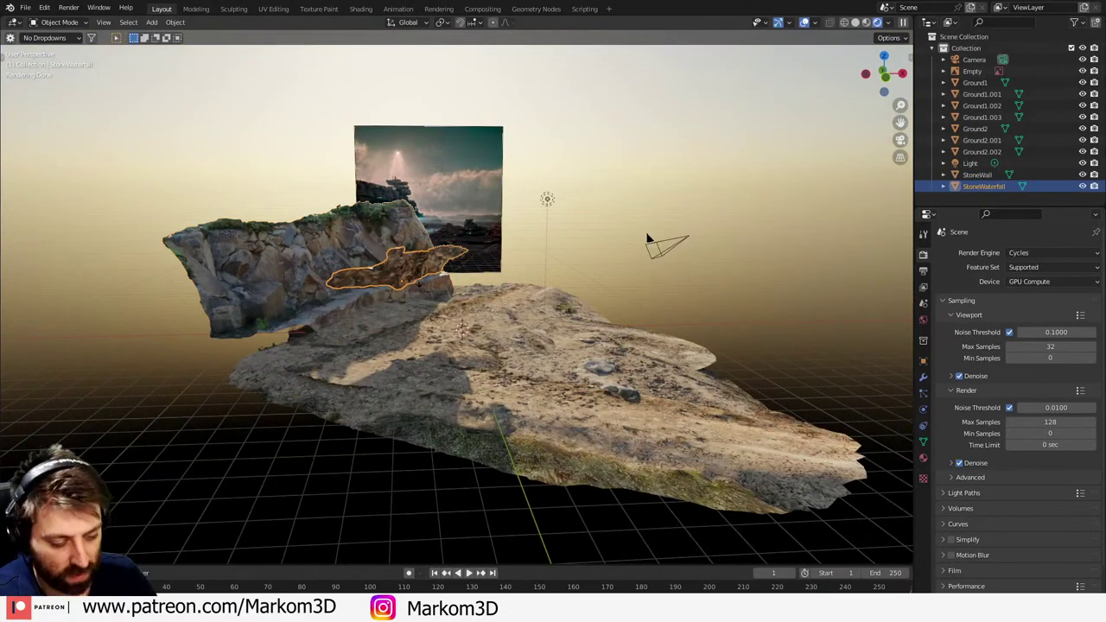
type("rz180")
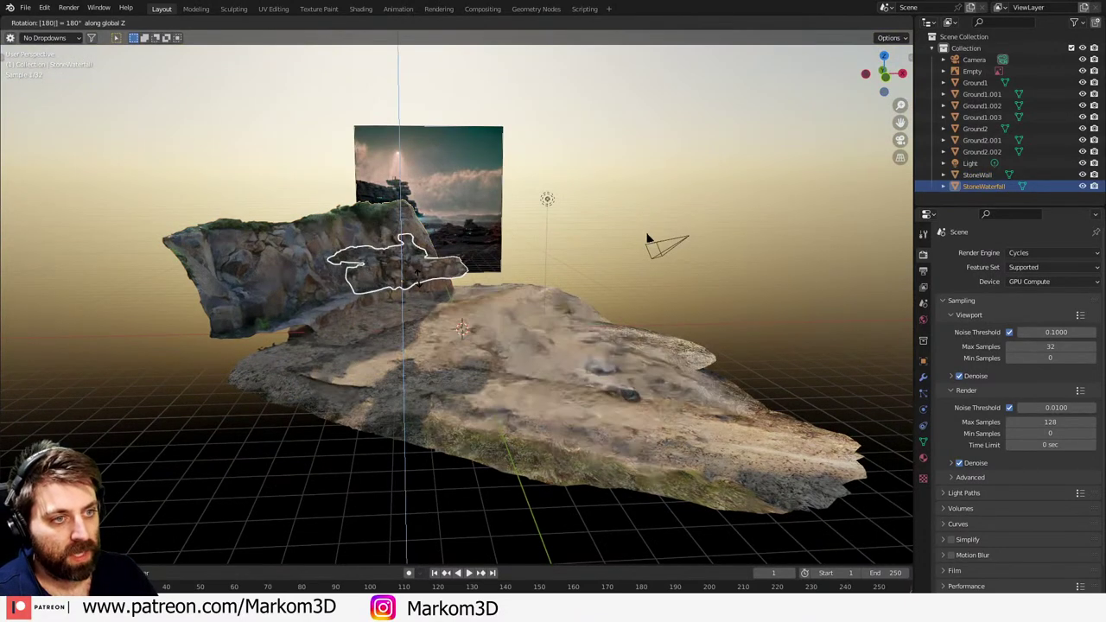
key("Return")
- Scale up the StoneWaterfall mesh and lower it along the Z axis onto the ground
key("s")
left_click(447, 288)
key("g")
key("z")
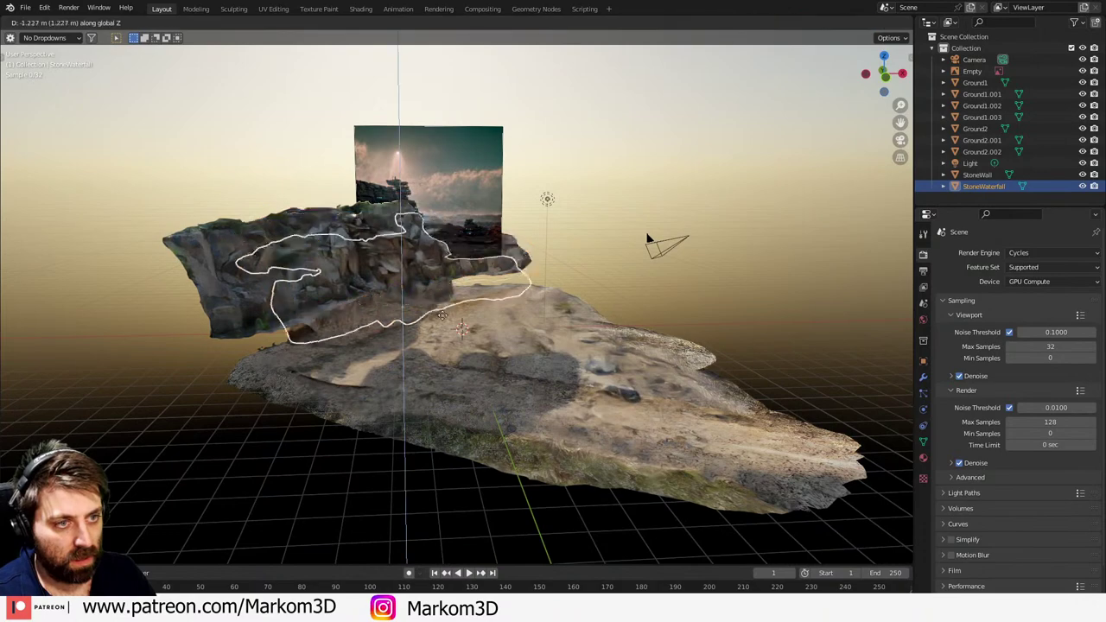
left_click(649, 239)
- Look through the camera, select it, clear its rotation and rotate it 90° around the X axis
key("KP_0")
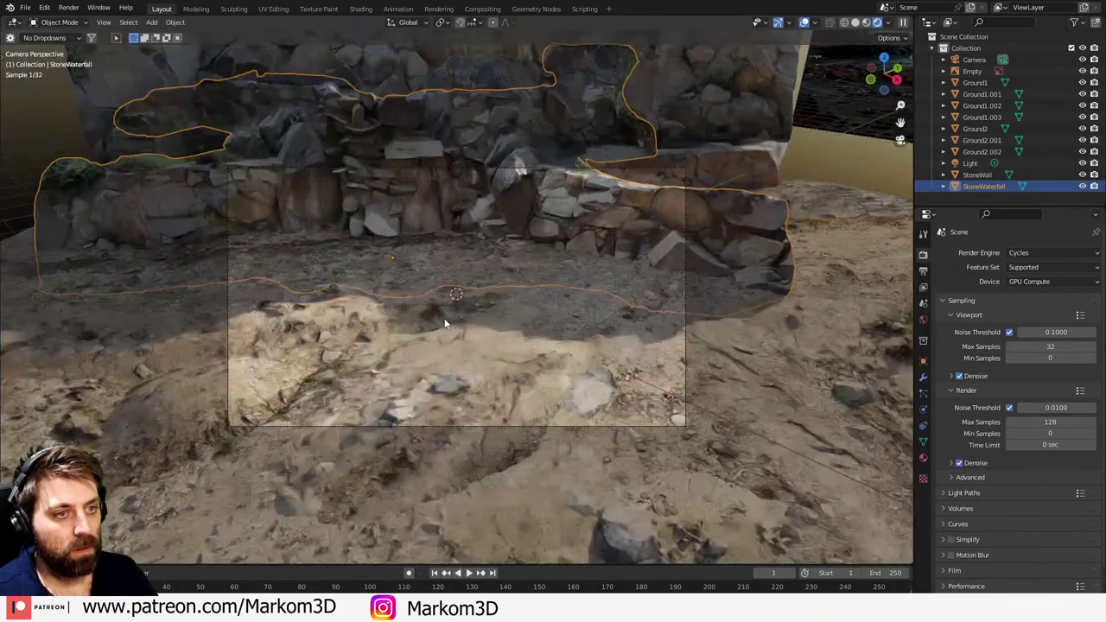
left_click(525, 424)
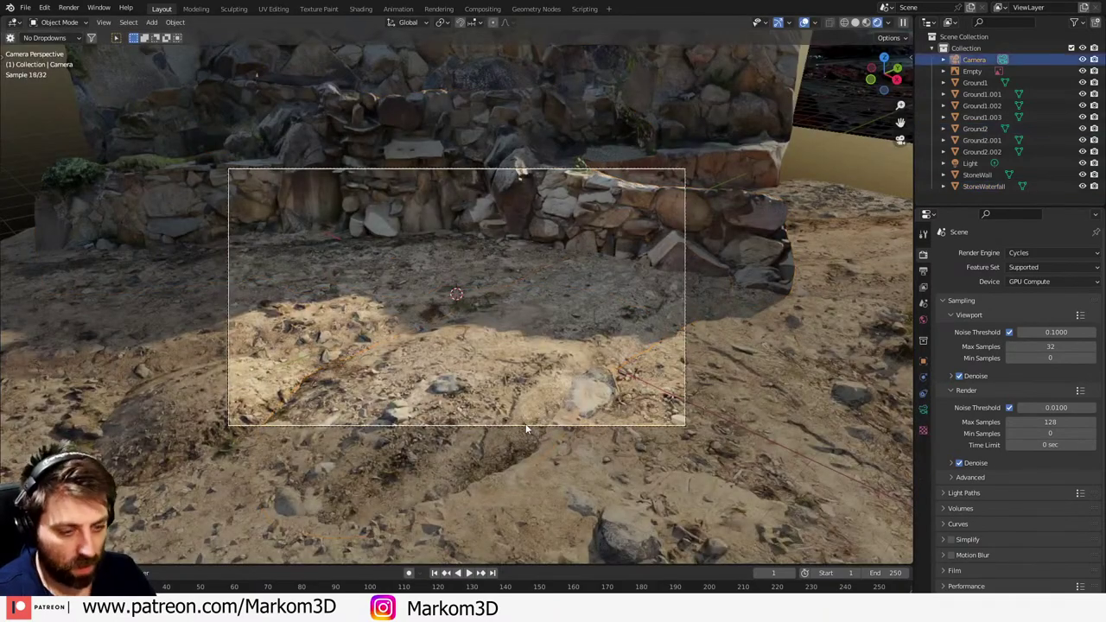
key("alt+r")
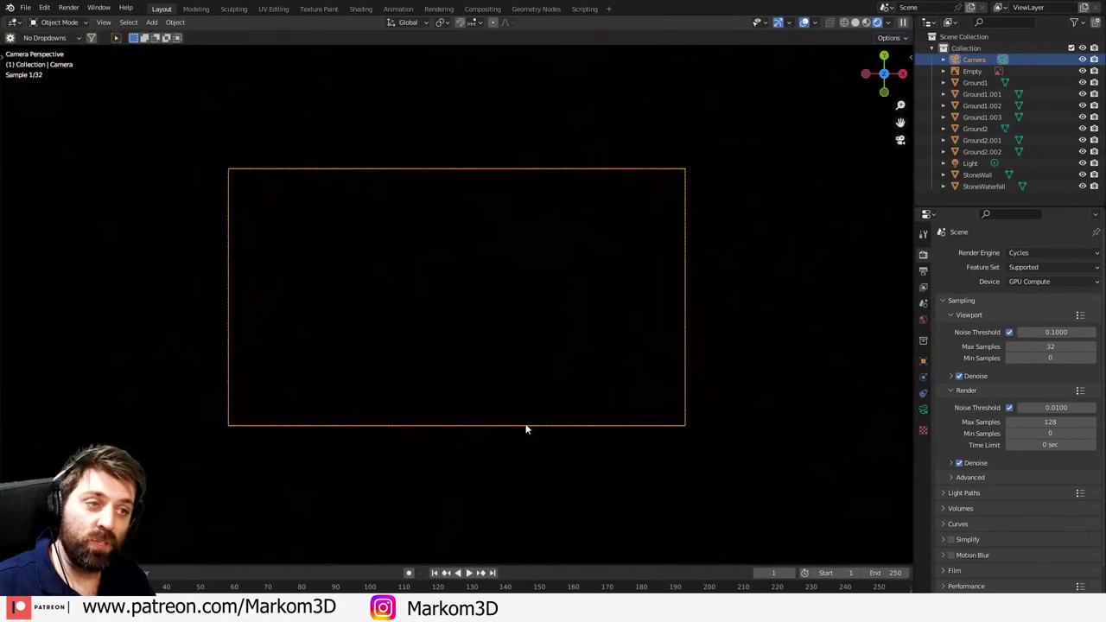
key("r")
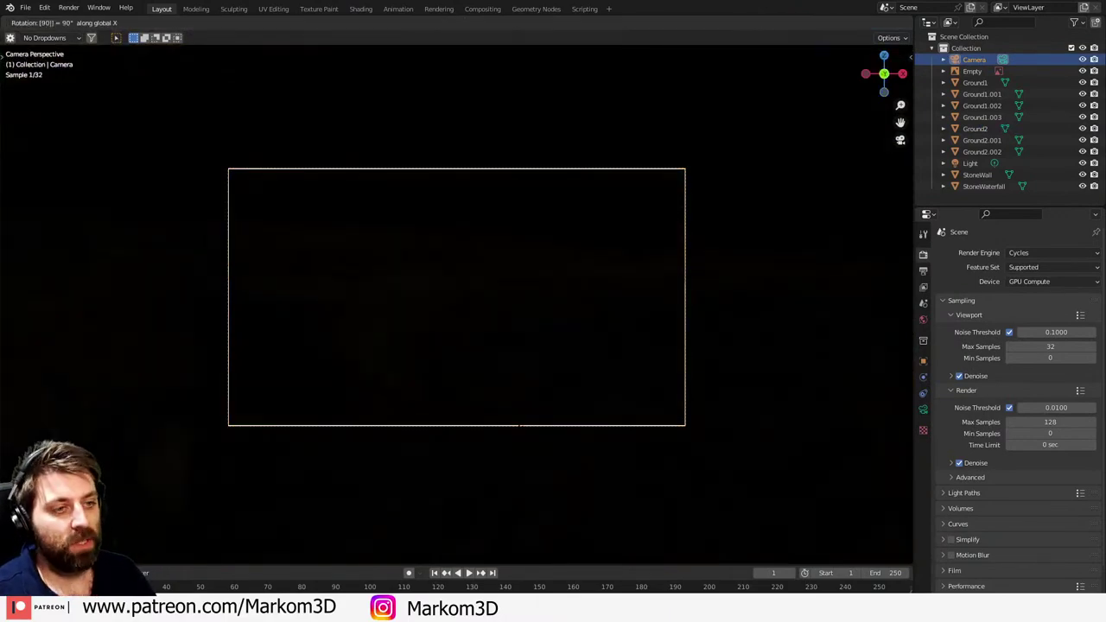
key("Return")
- Move the camera back along the negative Y axis and frame the walls and reference image in camera view
middle_click_drag(507, 412, 449, 406)
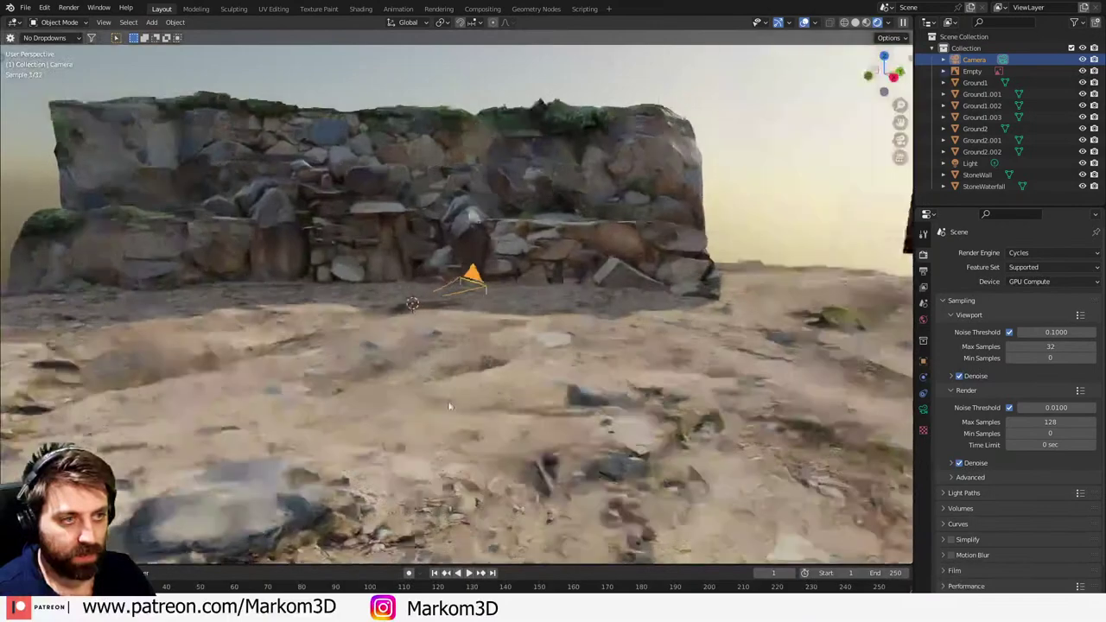
scroll(440, 405, "down", 10)
key("g")
key("y")
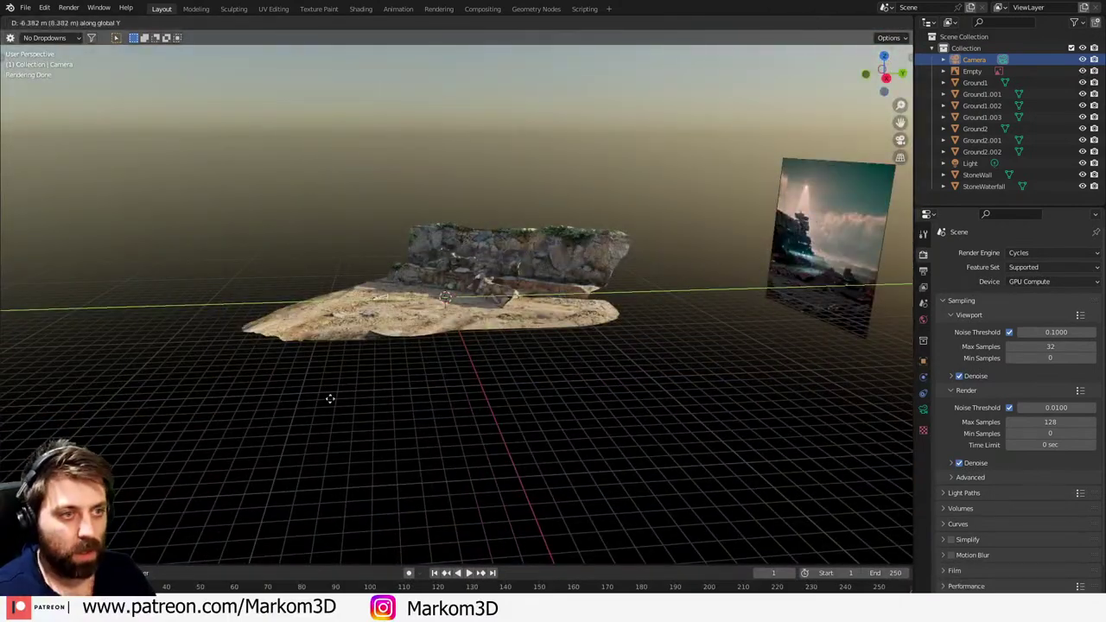
left_click(242, 378)
key("KP_0")
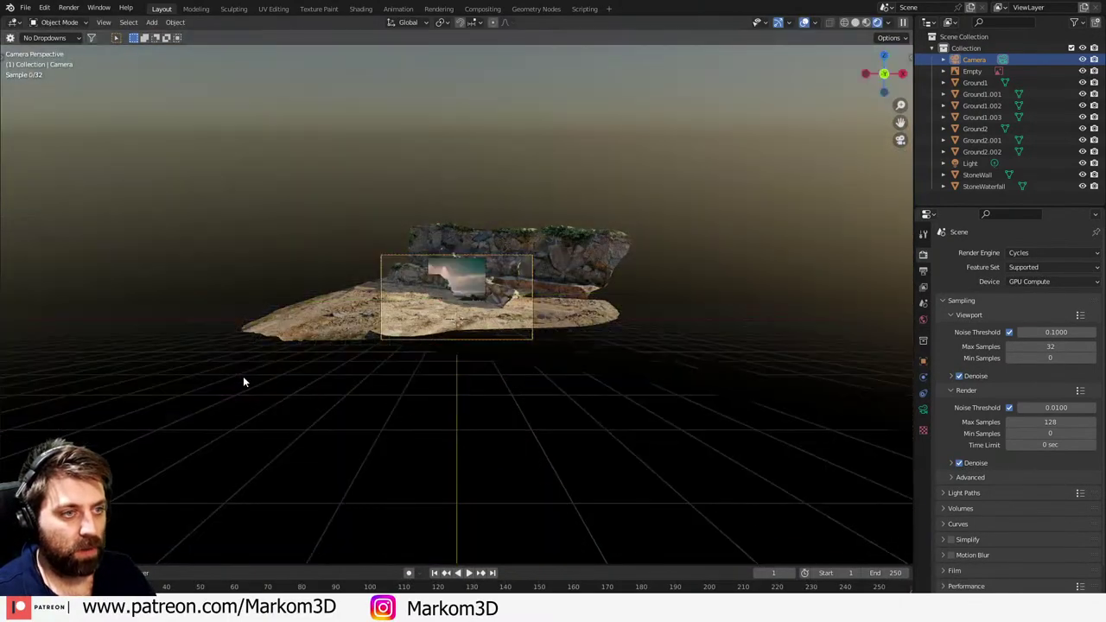
scroll(243, 376, "up", 5)
scroll(506, 325, "up", 2)
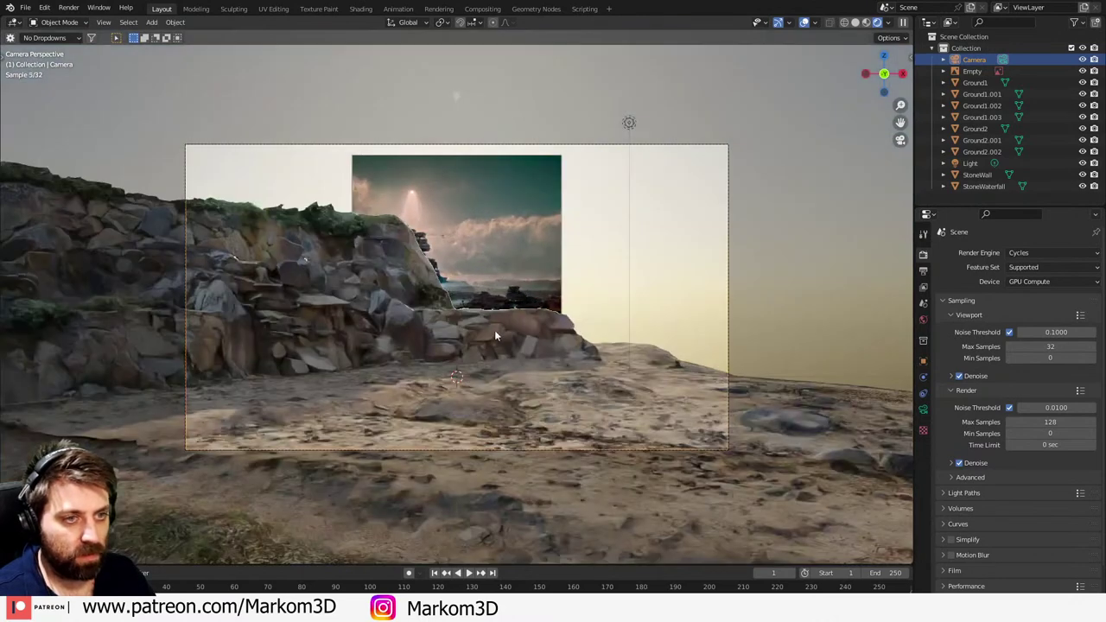
- Select the reference image empty and move it up and to the right so the walls no longer cover it
left_click(388, 326)
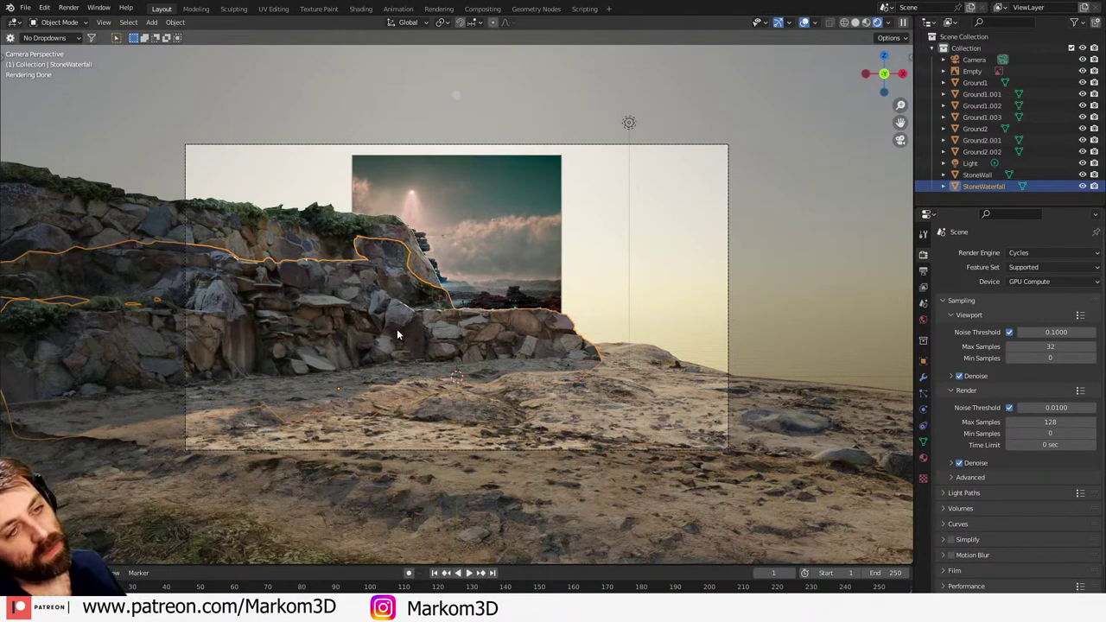
left_click(496, 276)
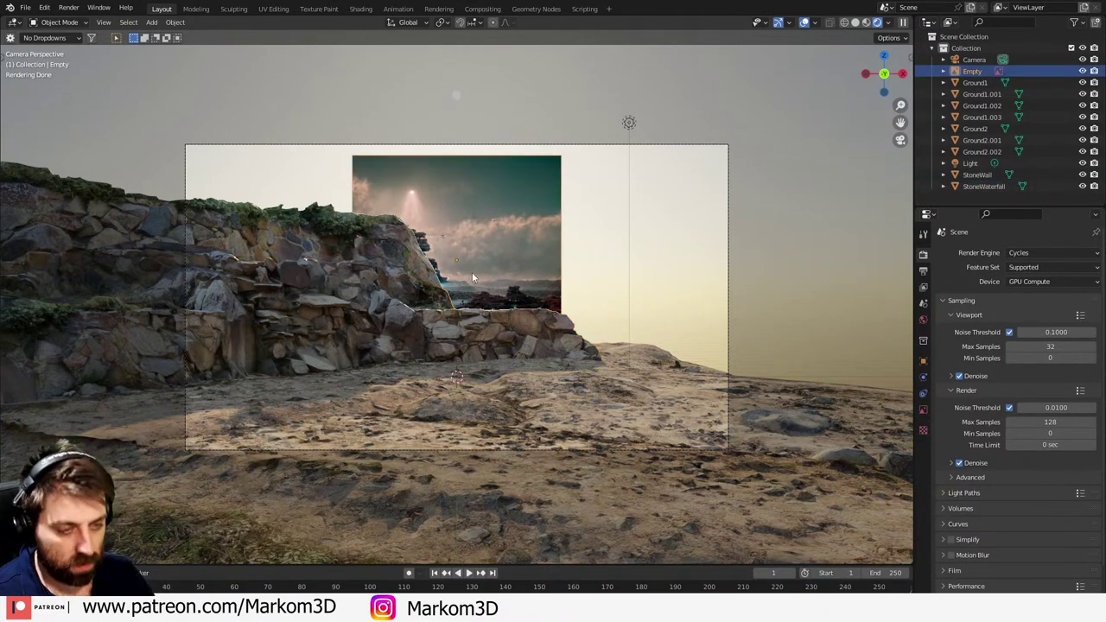
key("g")
left_click(520, 345)
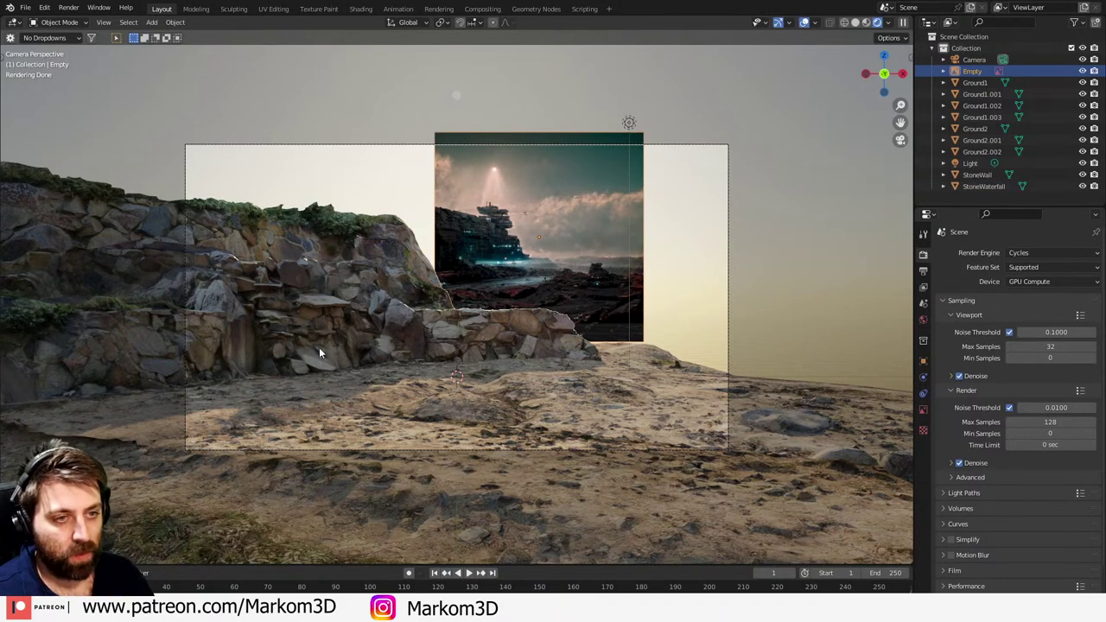
- Select the StoneWall mesh and scale it up by about 1.2
left_click(396, 361)
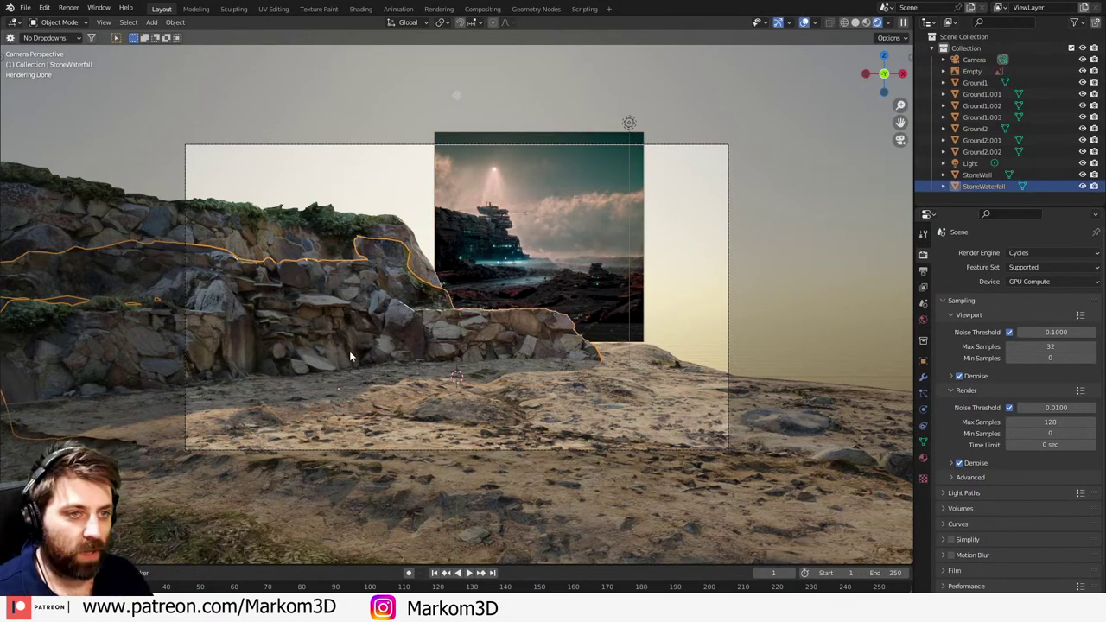
left_click(294, 257)
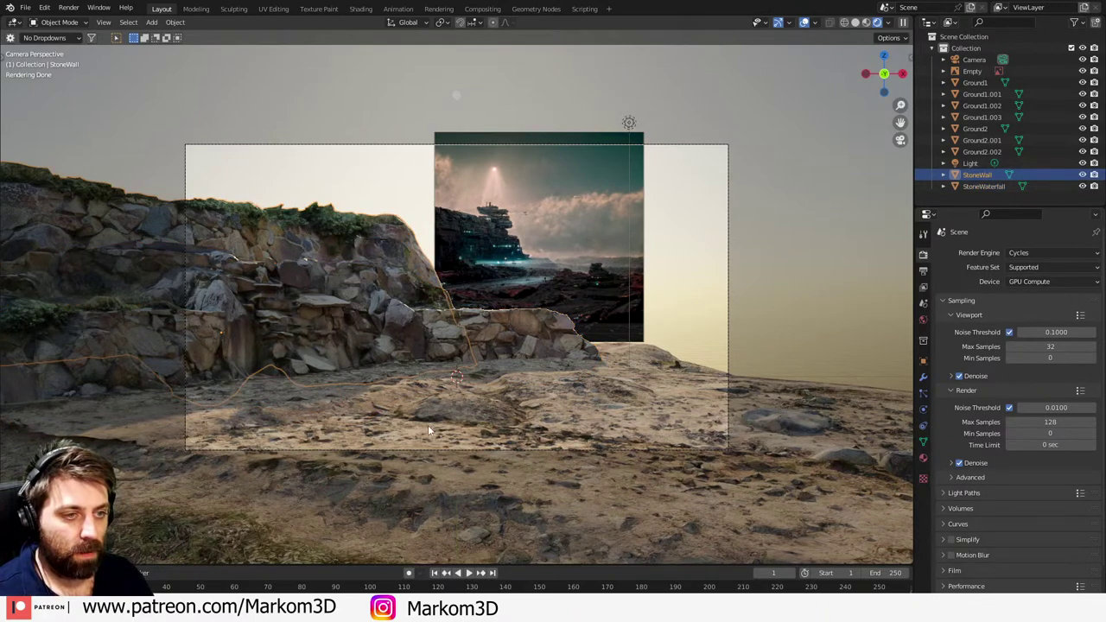
key("g")
key("z")
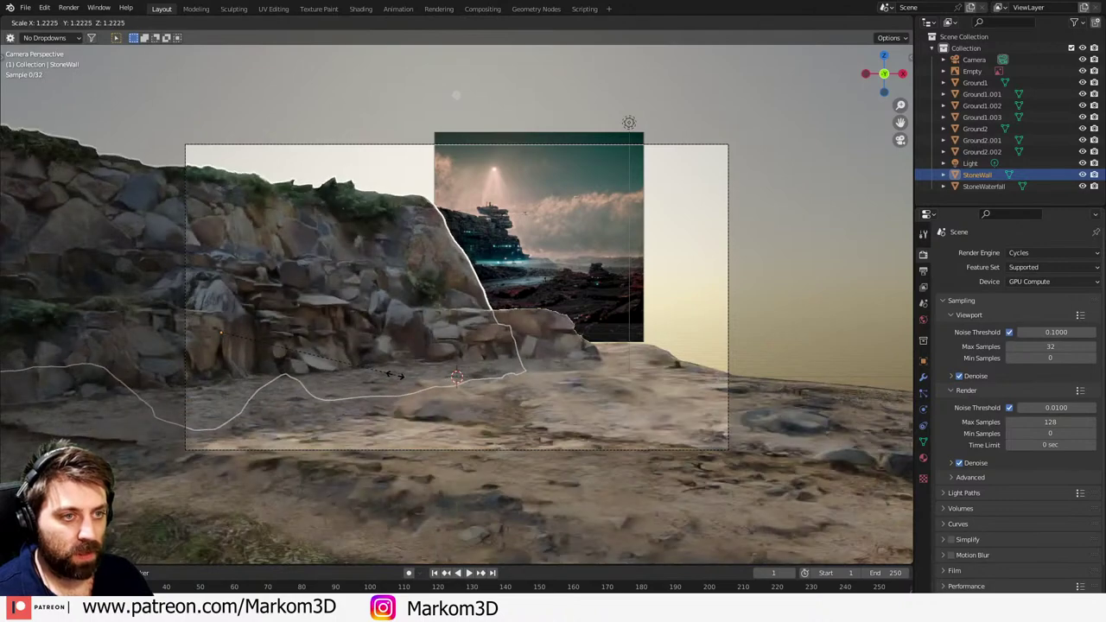
left_click(410, 361)
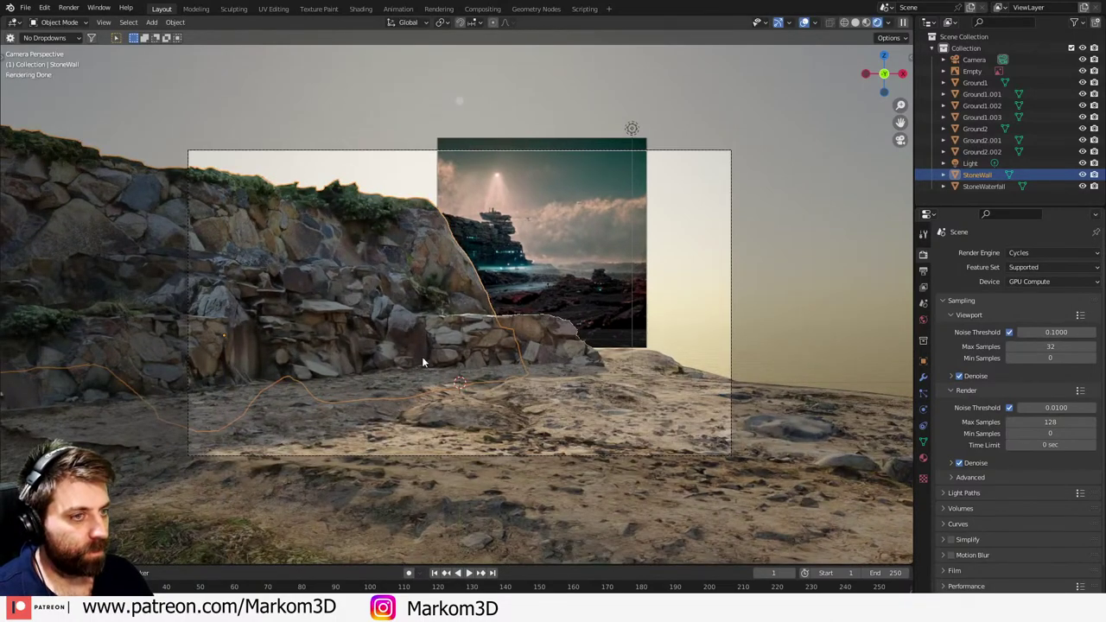
- Duplicate the StoneWaterfall mesh and rotate the copy in top view
left_click(523, 345)
middle_click_drag(550, 354, 523, 344, "shift")
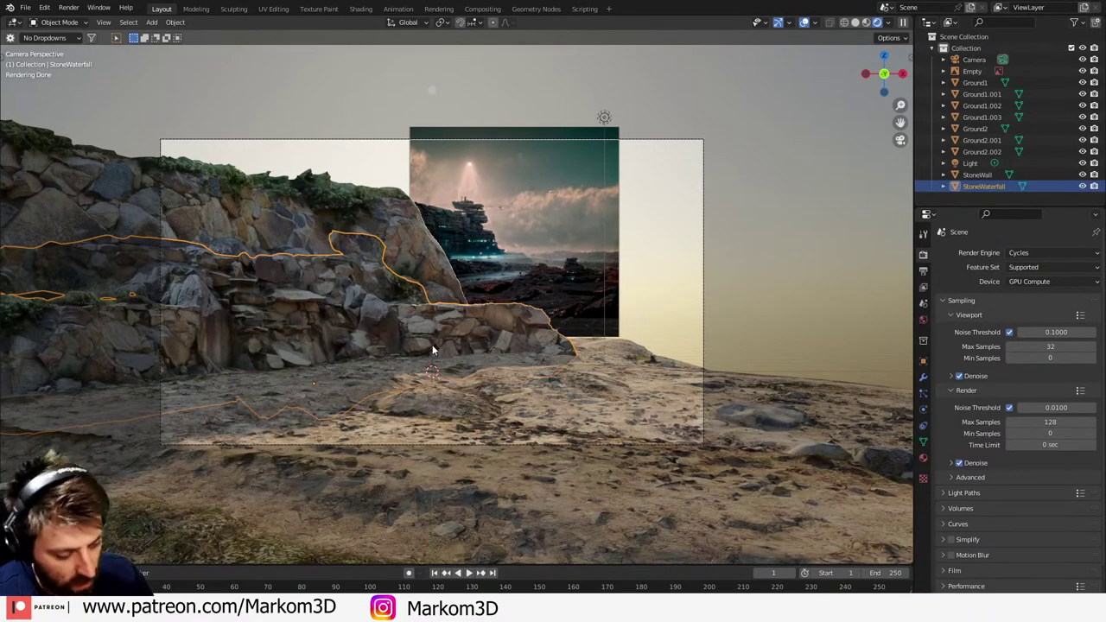
key("KP_7")
key("shift+d")
key("r")
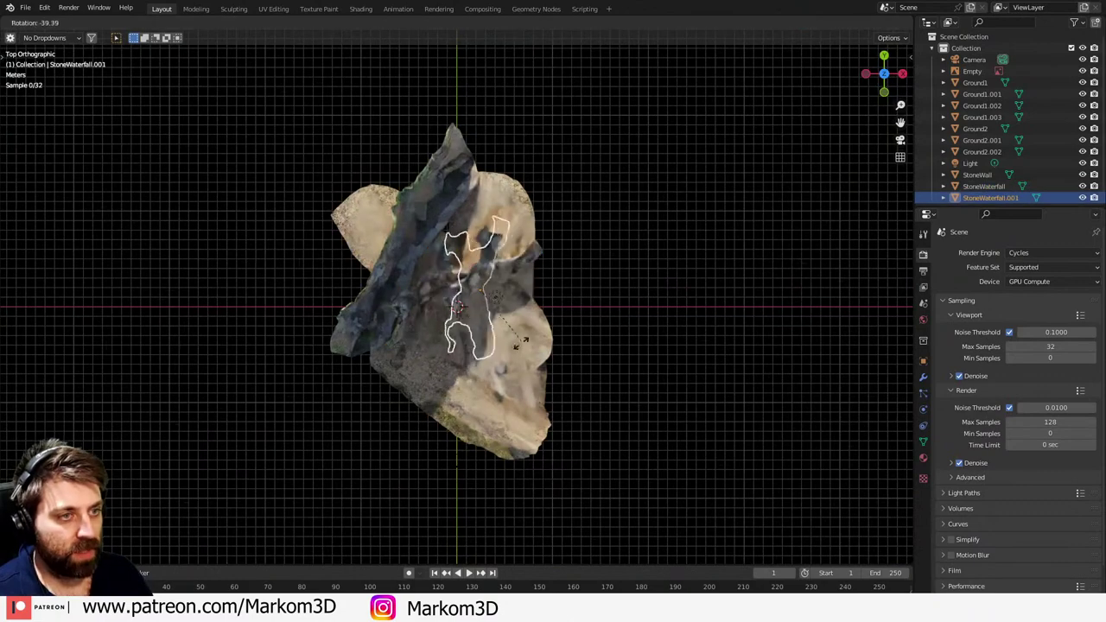
left_click(522, 310)
key("KP_0")
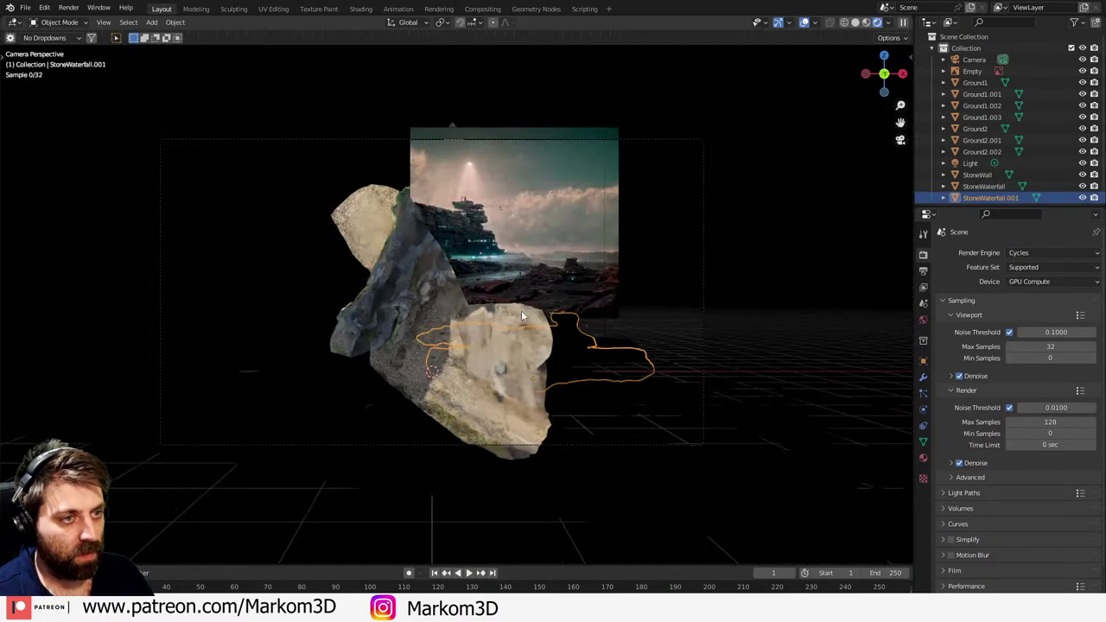
- Move the StoneWaterfall copy to the foot of the low wall in camera view and shift it along the global Y axis
key("Home")
key("g")
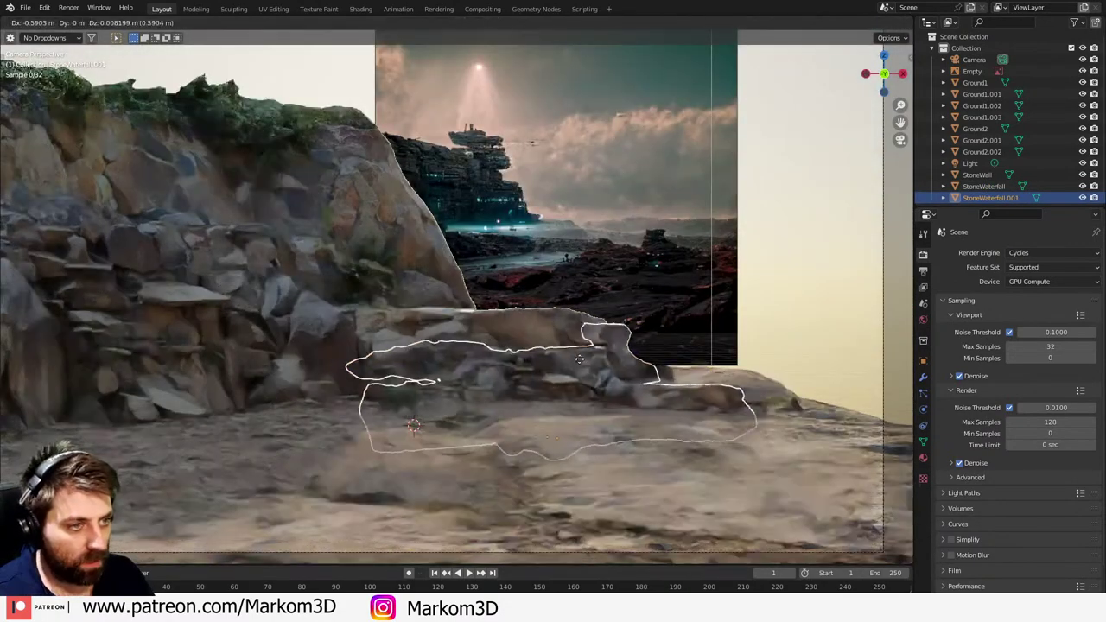
left_click(554, 363)
key("g")
key("y")
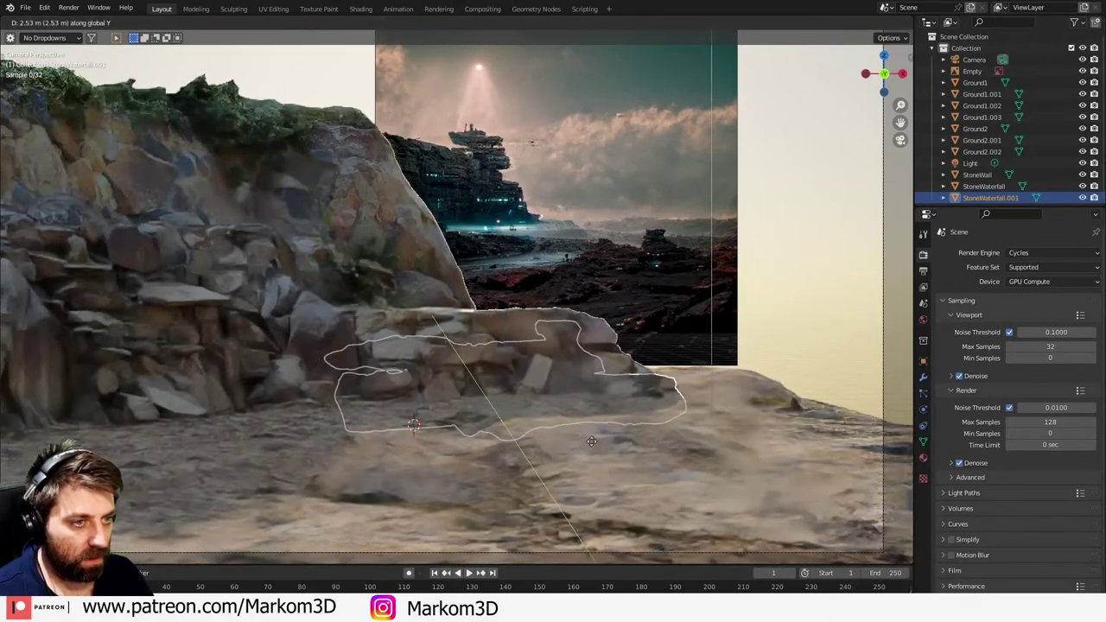
left_click(592, 418)
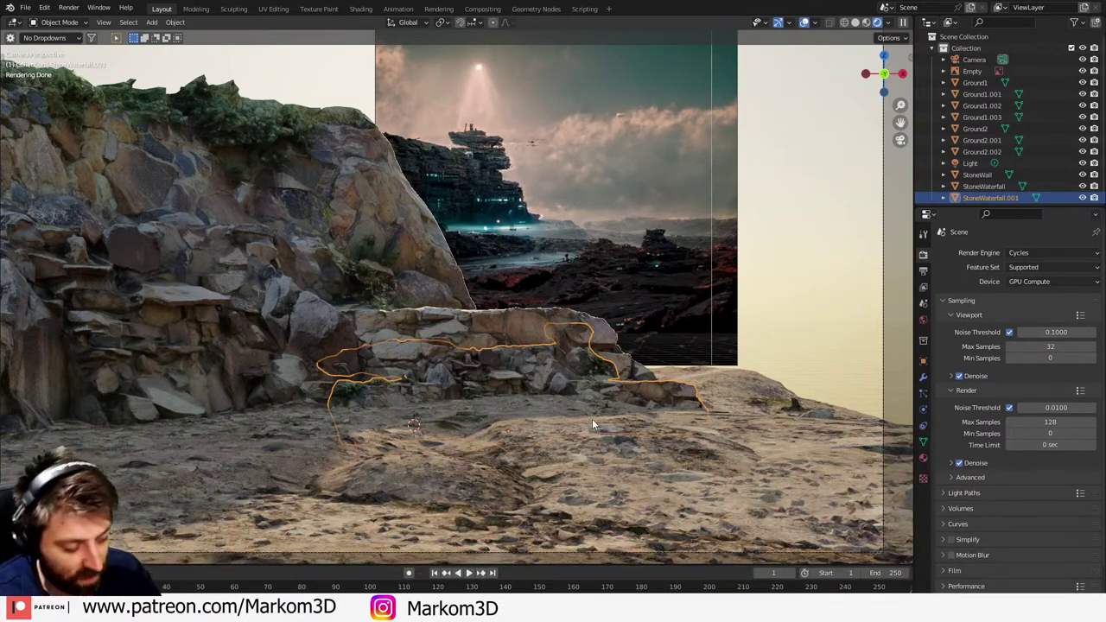
- Duplicate the small StoneWaterfall copy in top view, place it at the left foot of the cliff, and scale it up
key("KP_7")
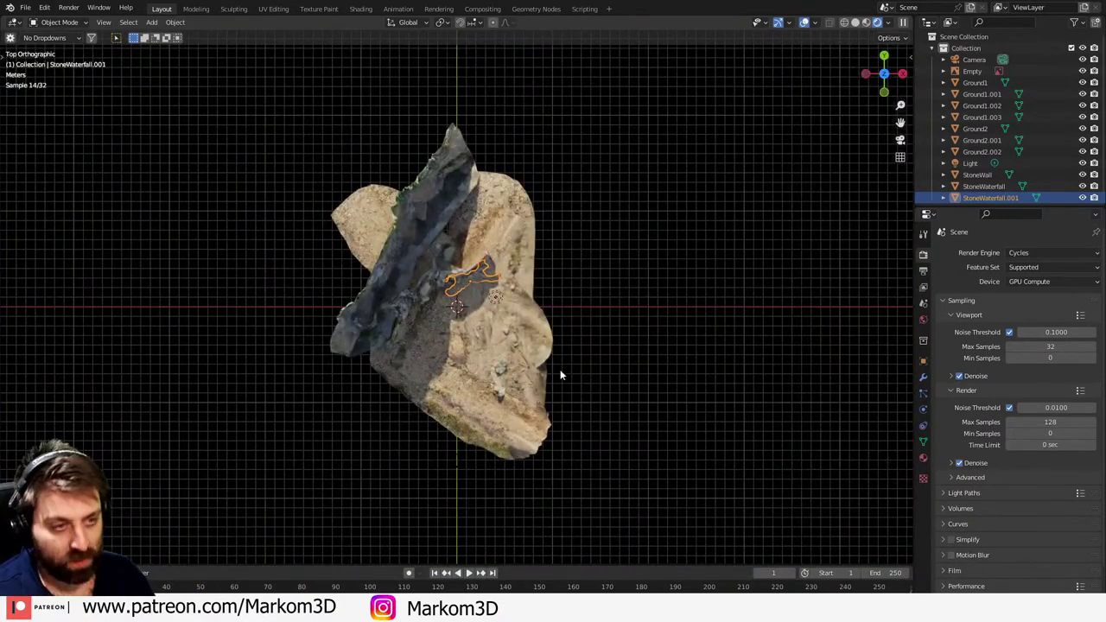
key("shift+d")
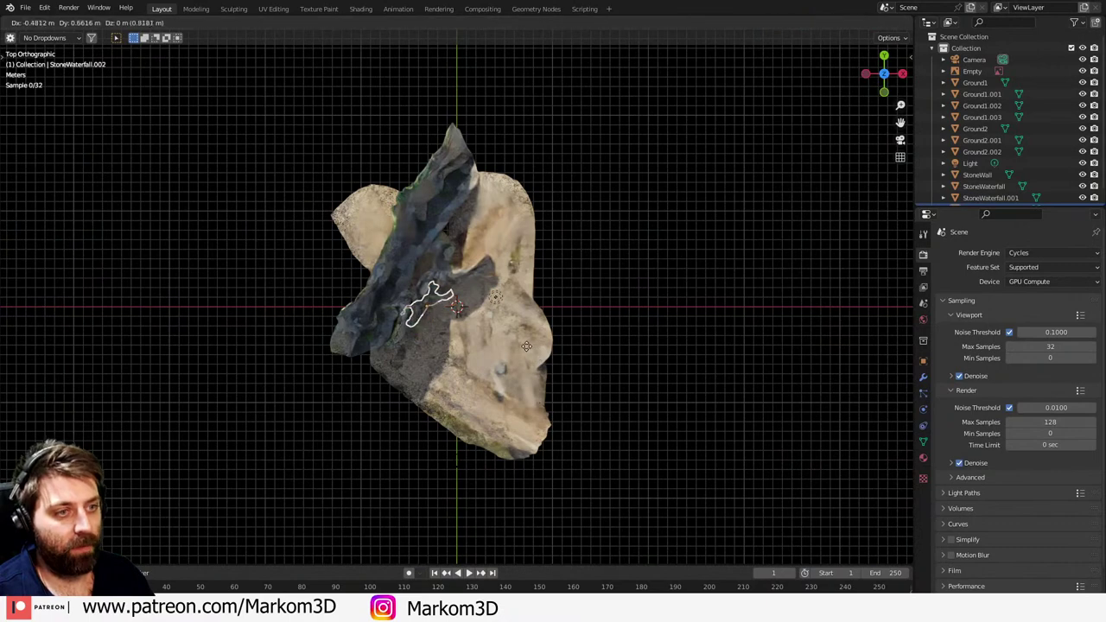
left_click(526, 347)
key("KP_0")
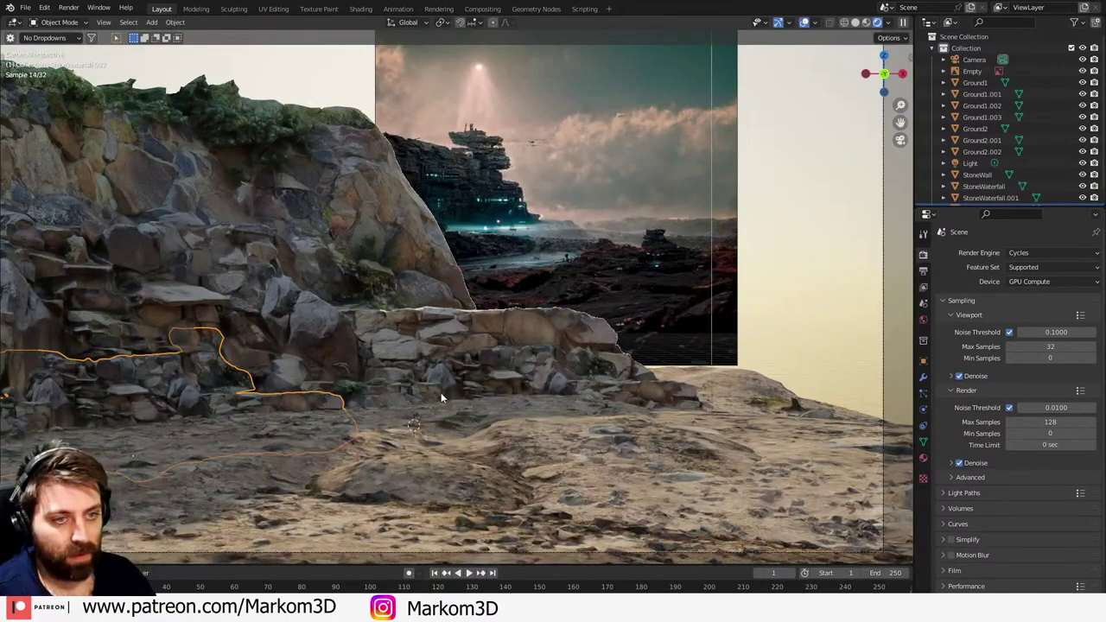
key("s")
left_click(543, 439)
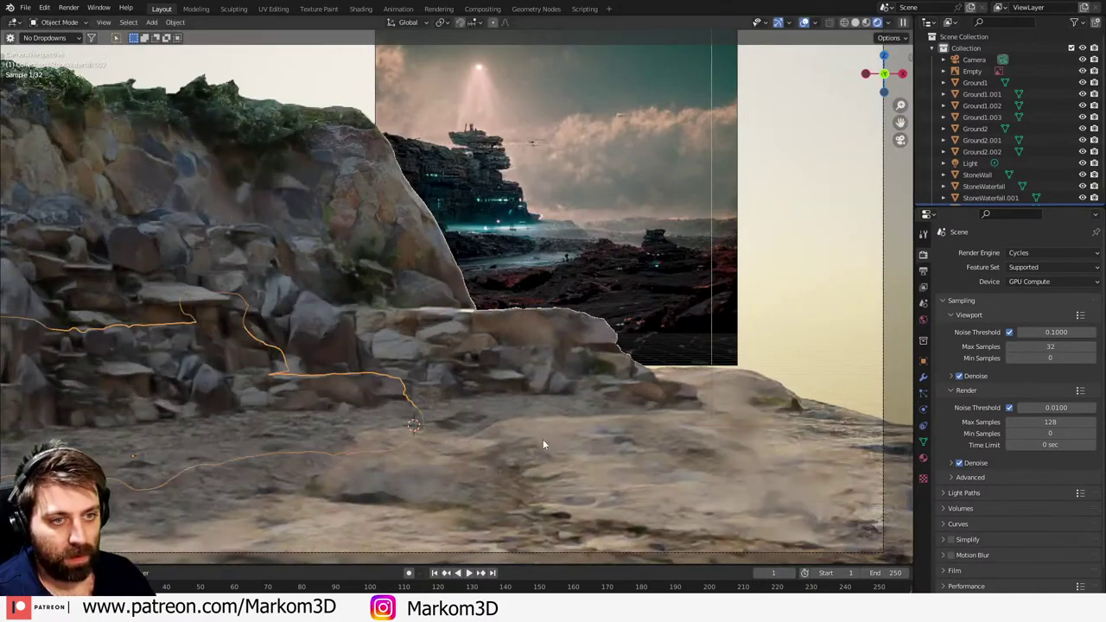
scroll(422, 454, "down", 1)
key("alt+a")
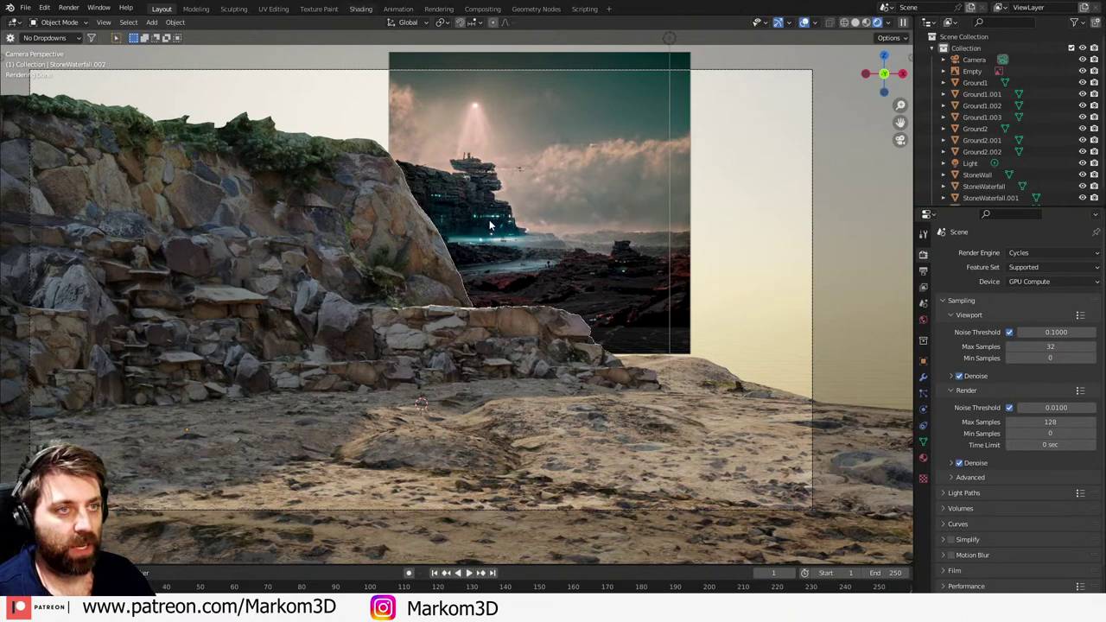
- Switch to the Shading workspace and set the Sky Texture's sun rotation to 3.4°
key("ctrl+Page_Down")
key("ctrl+Page_Down")
key("ctrl+Page_Down")
key("ctrl+Page_Down")
key("ctrl+Page_Down")
key("KP_0")
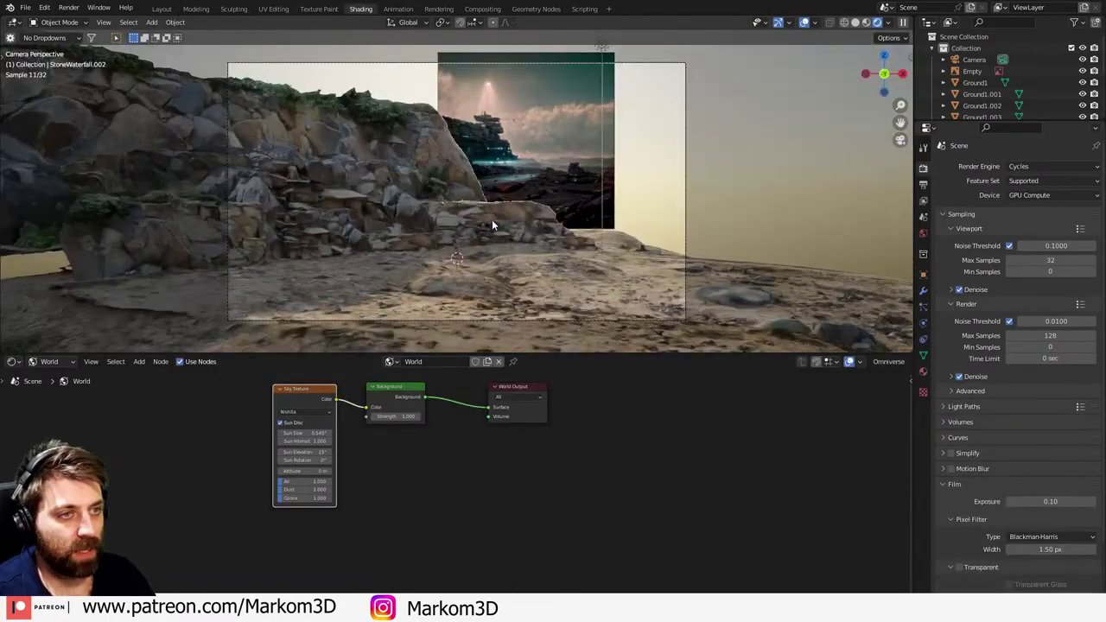
scroll(340, 475, "up", 6)
middle_click_drag(344, 475, 469, 542)
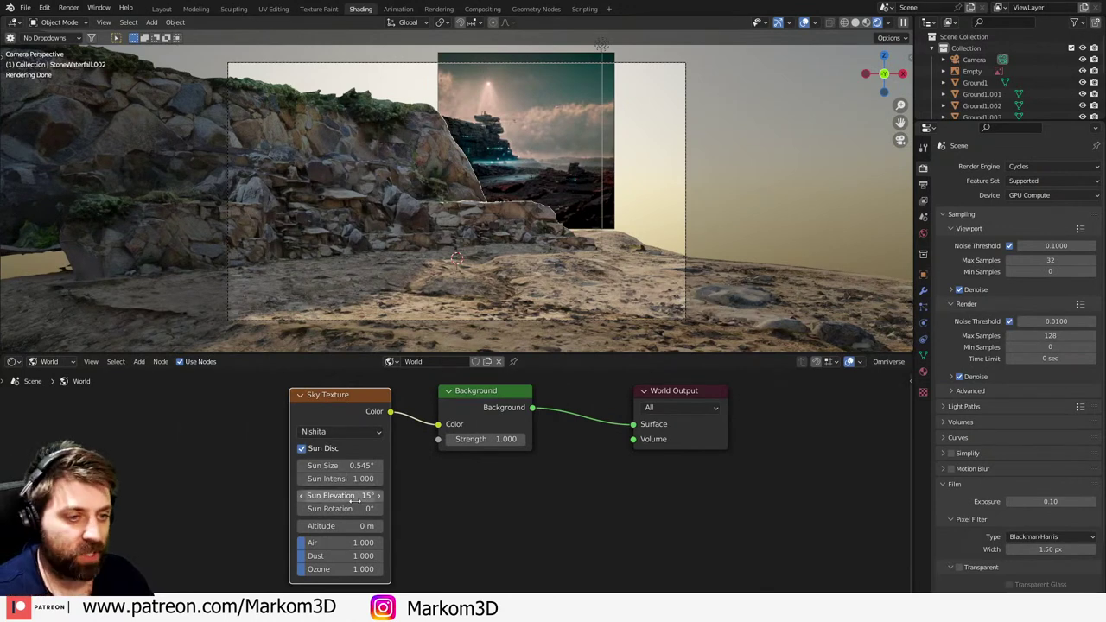
left_click_drag(346, 508, 407, 508)
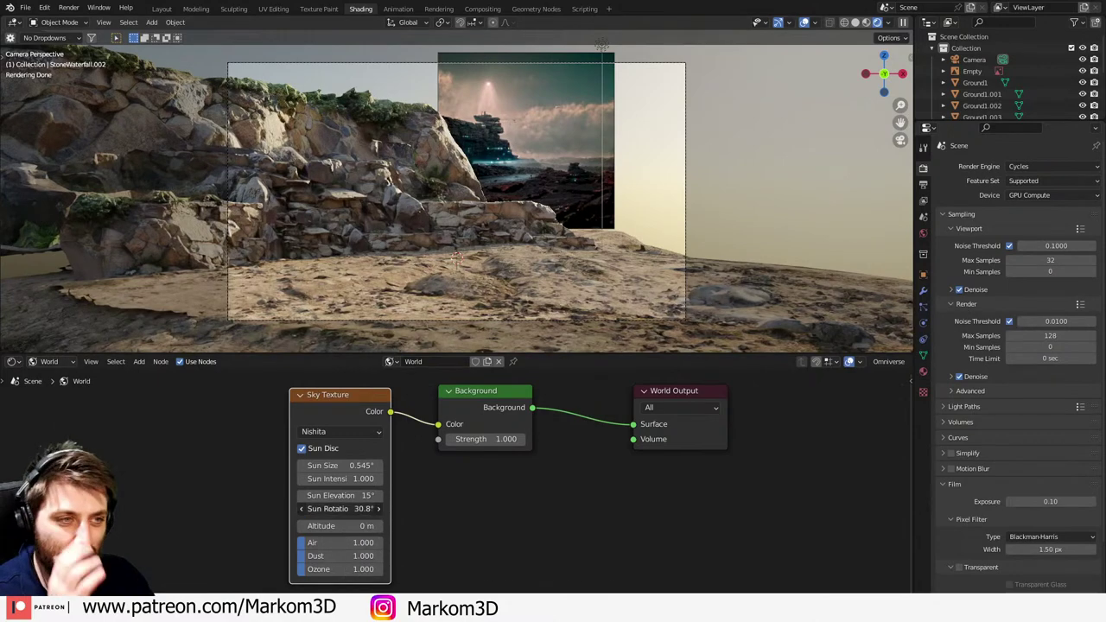
mouse_move(363, 508)
left_mouse_down()
mouse_move(337, 509)
mouse_move(353, 508)
left_mouse_up()
scroll(588, 253, "up", 3)
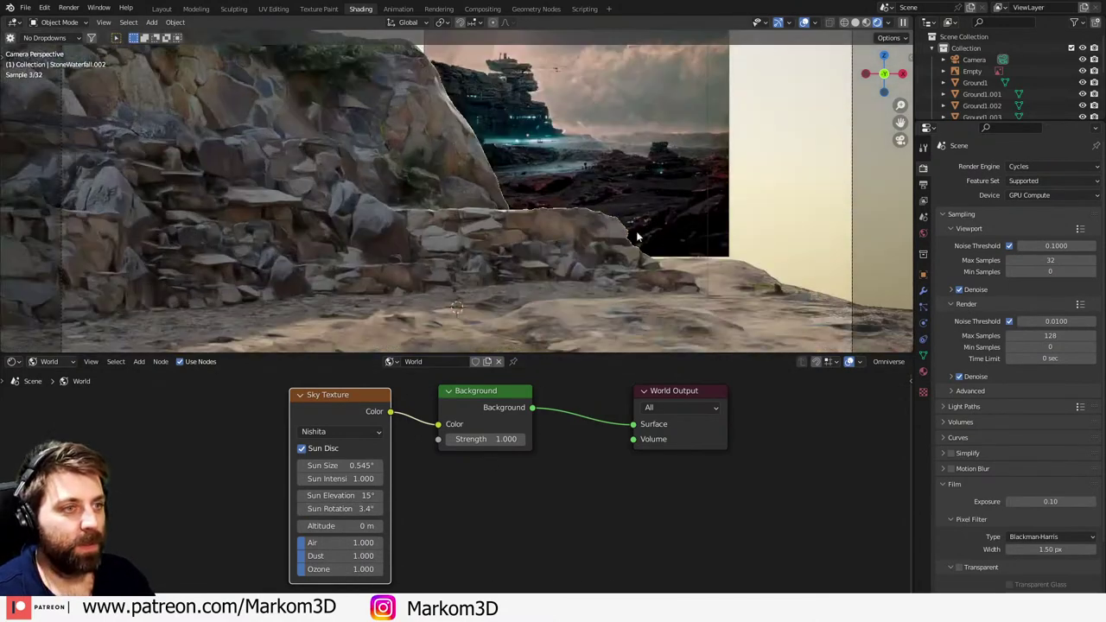
middle_click_drag(611, 238, 501, 246, "shift")
scroll(519, 268, "up", 5)
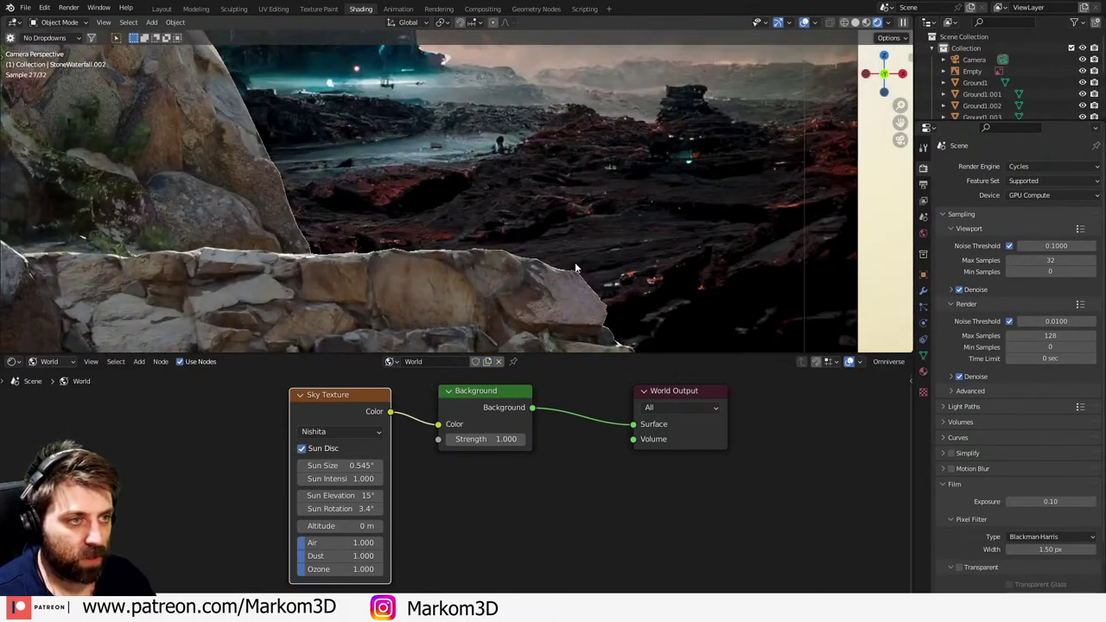
scroll(542, 303, "up", 5)
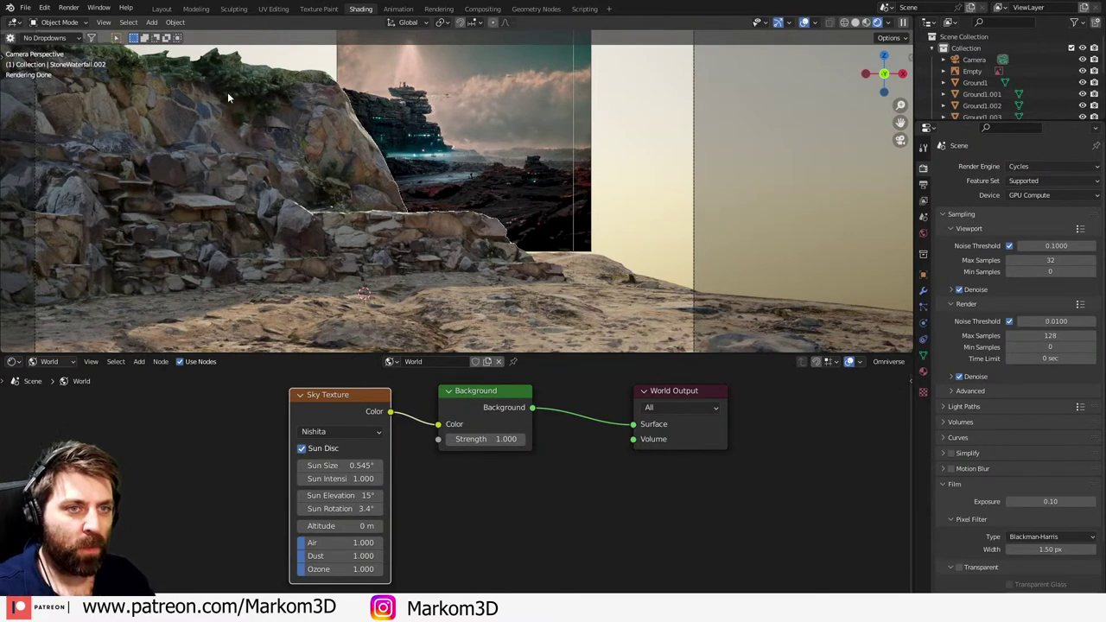
scroll(312, 162, "down", 2)
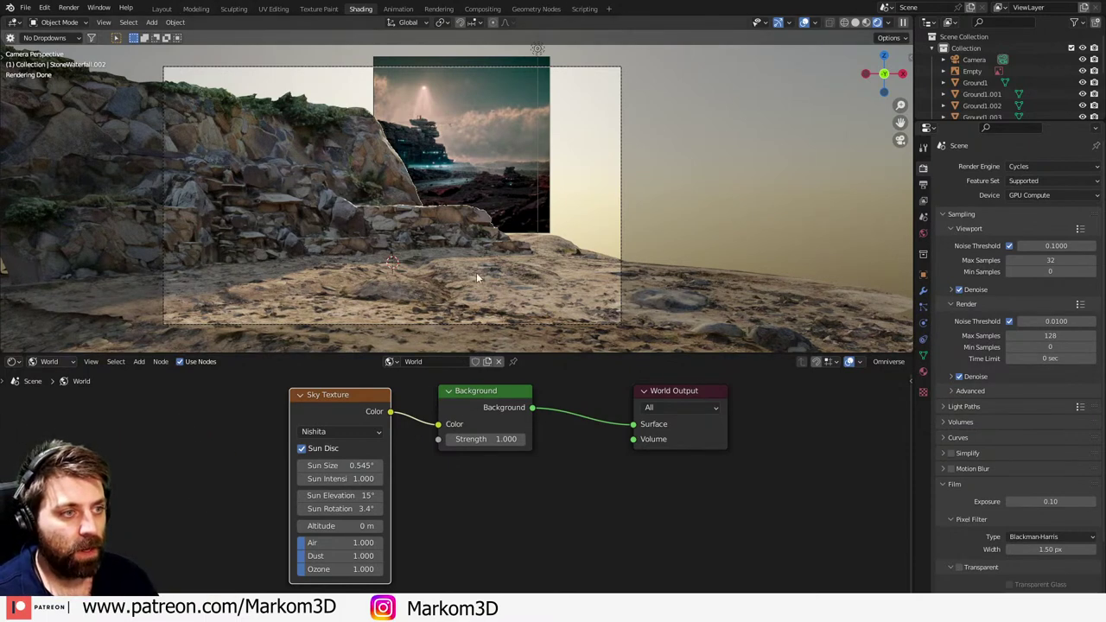
- Duplicate the Ground2.001 mesh in top view, then rotate and move the copy to extend the ground's right side
left_click(575, 278)
key("KP_7")
scroll(569, 307, "down", 5)
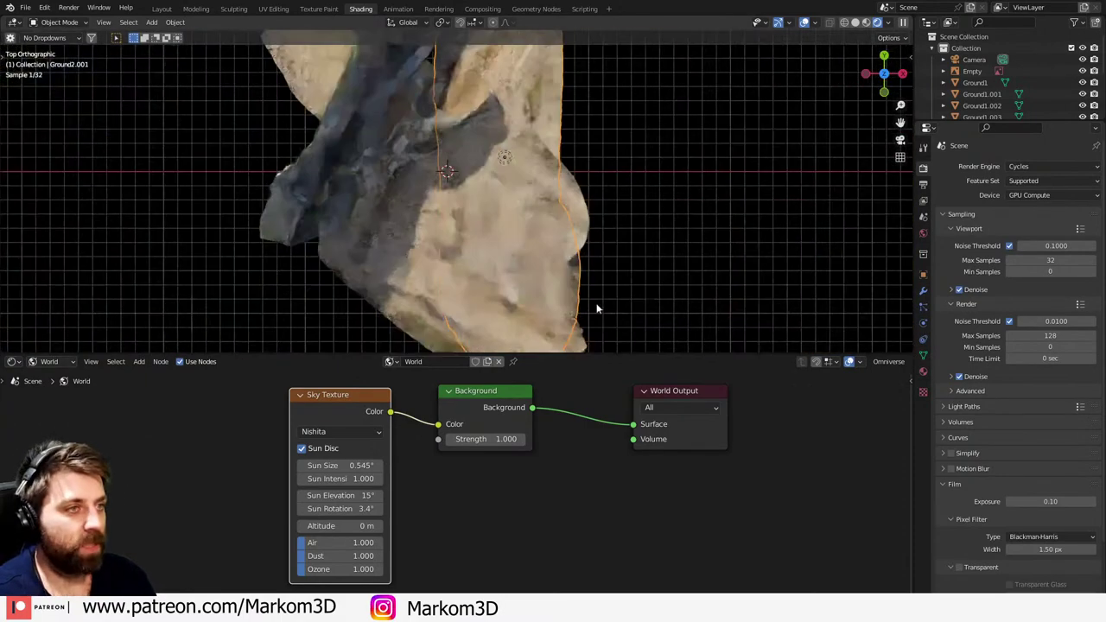
scroll(596, 307, "down", 4)
middle_click_drag(596, 308, 562, 297, "shift")
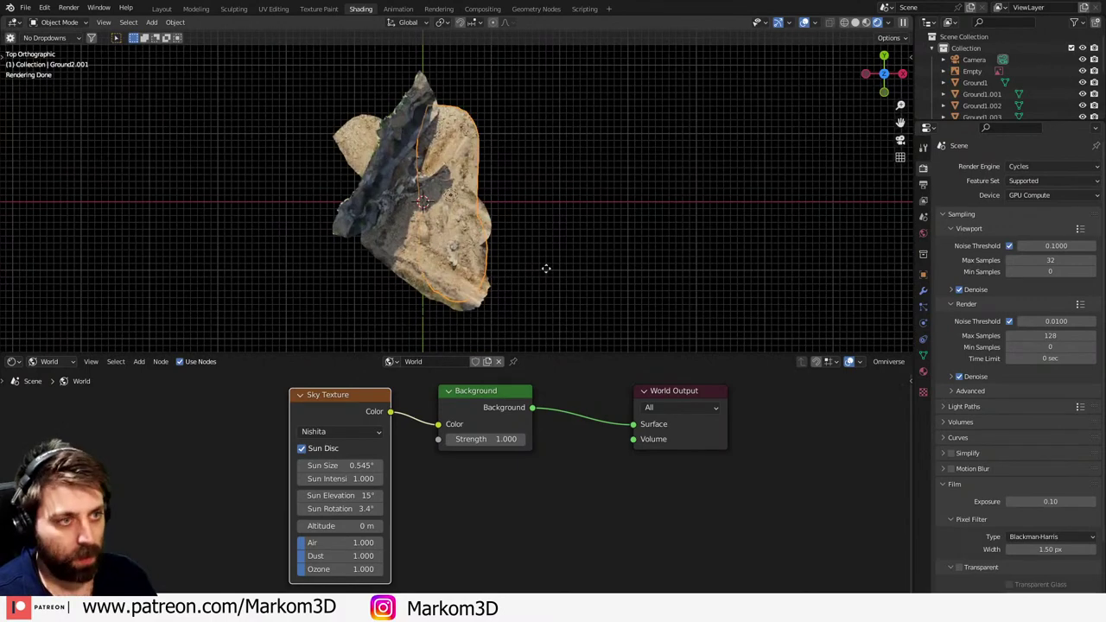
key("shift+d")
left_click(575, 258)
key("r")
left_click(503, 289)
key("g")
left_click(486, 268)
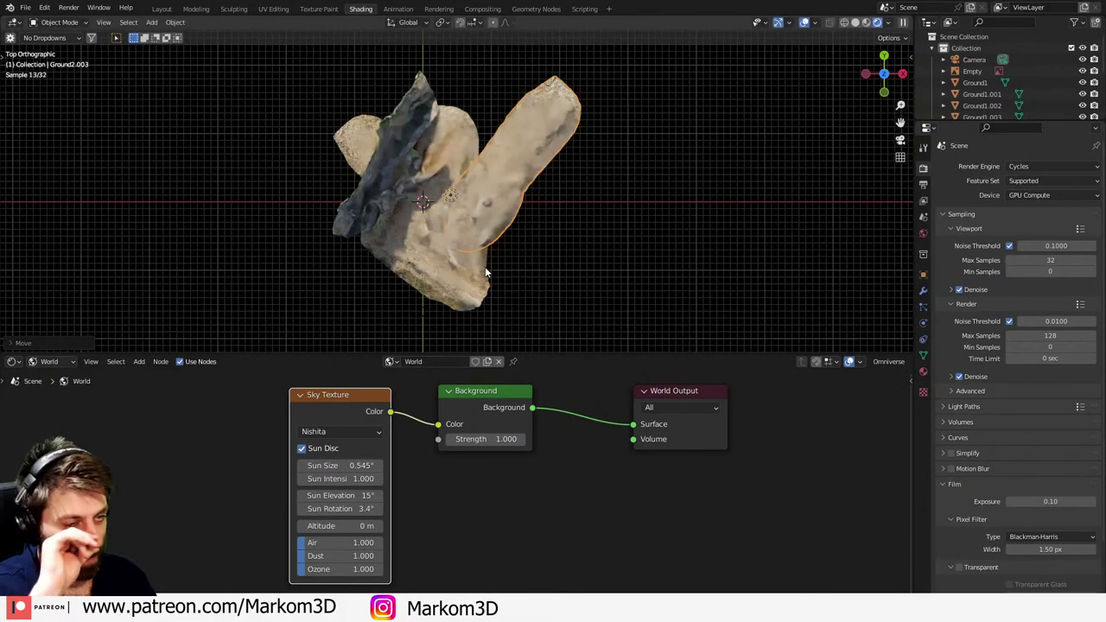
key("KP_0")
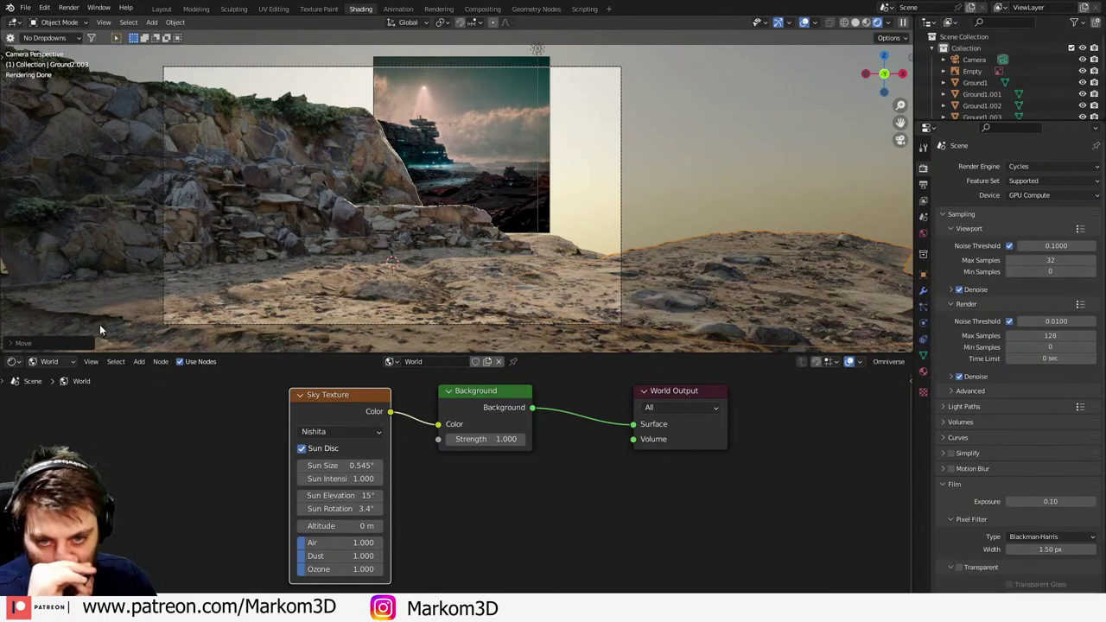
- Select the camera and set its focal length to 150 mm
left_click(619, 158)
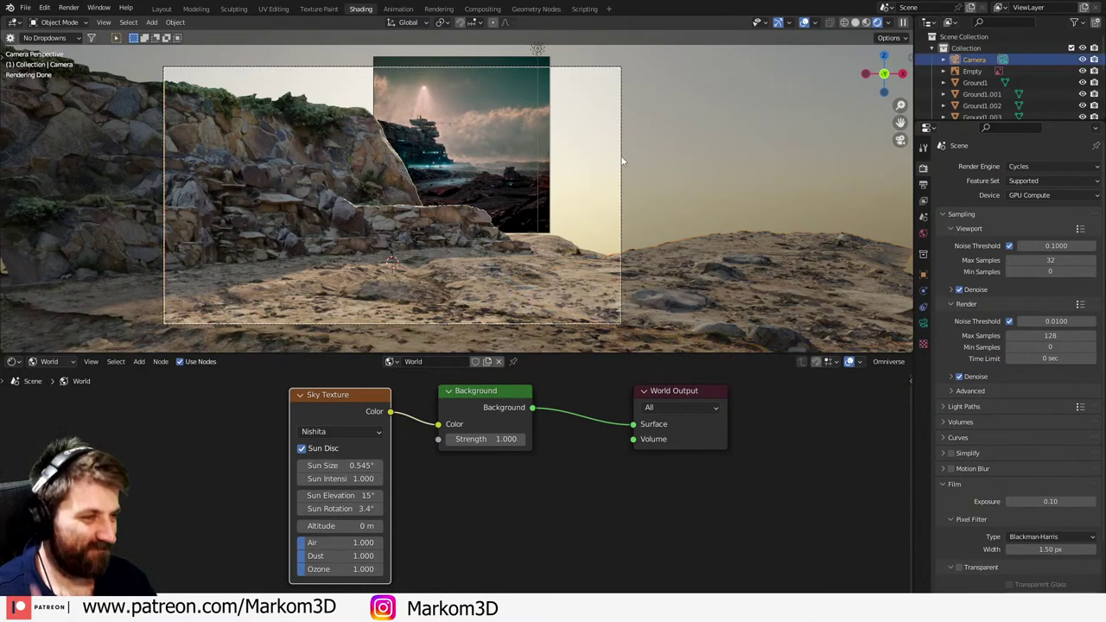
left_click(923, 322)
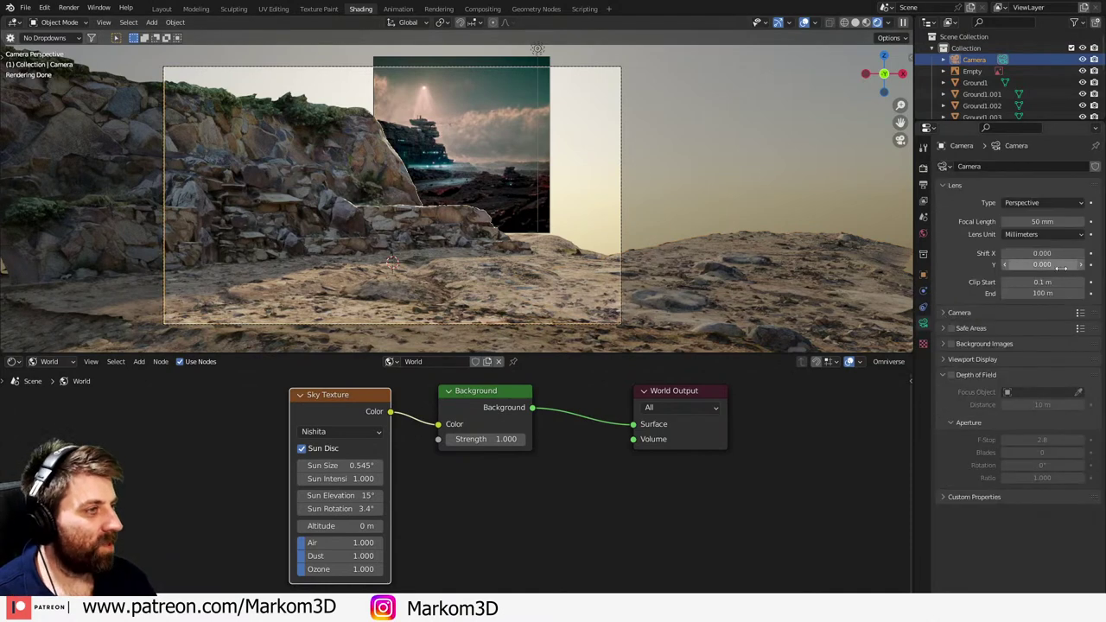
double_click(1040, 222)
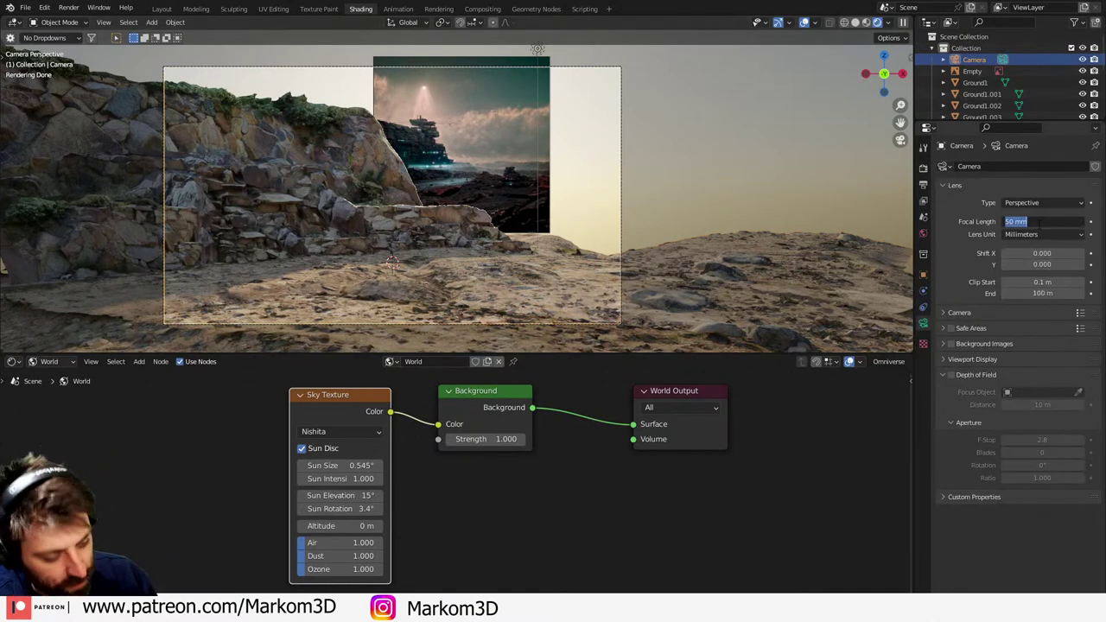
type("150")
key("Return")
- Move the camera back along its local Z axis until the cliff and ground fit the frame height
key("g")
key("z")
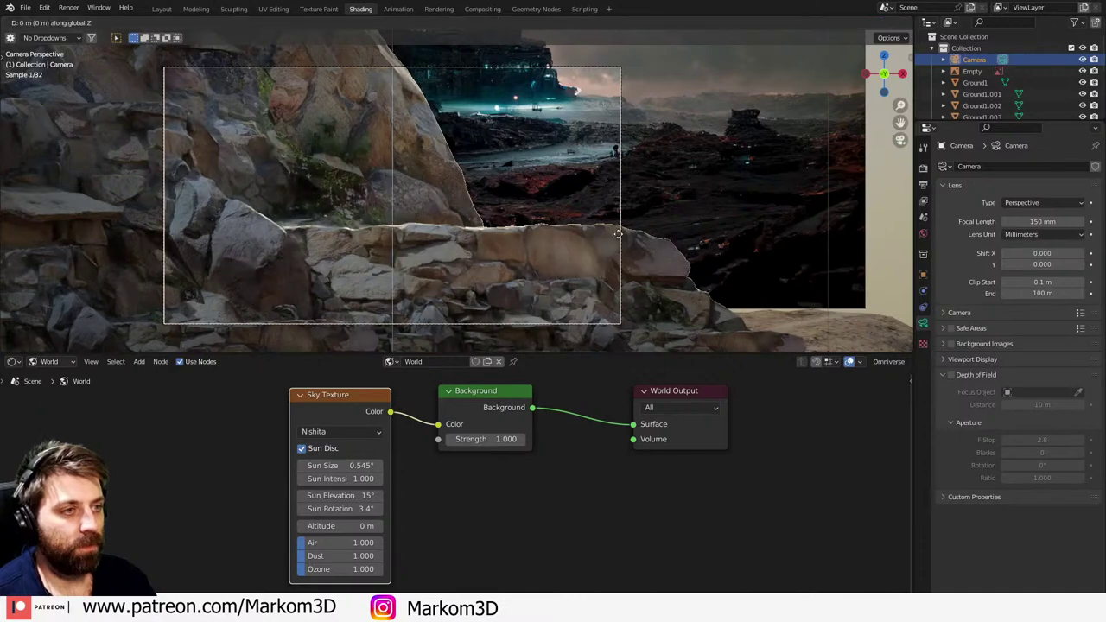
key("z")
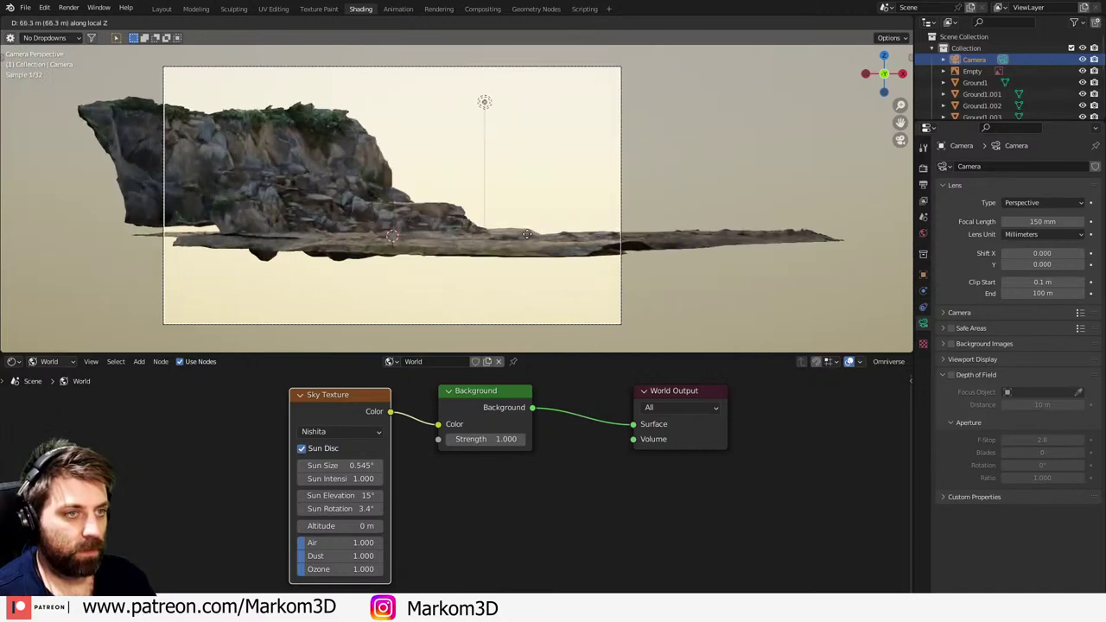
left_click(674, 230)
- Set the camera's clip end to 1000 m and raise the camera along the Z axis
left_click(1043, 293)
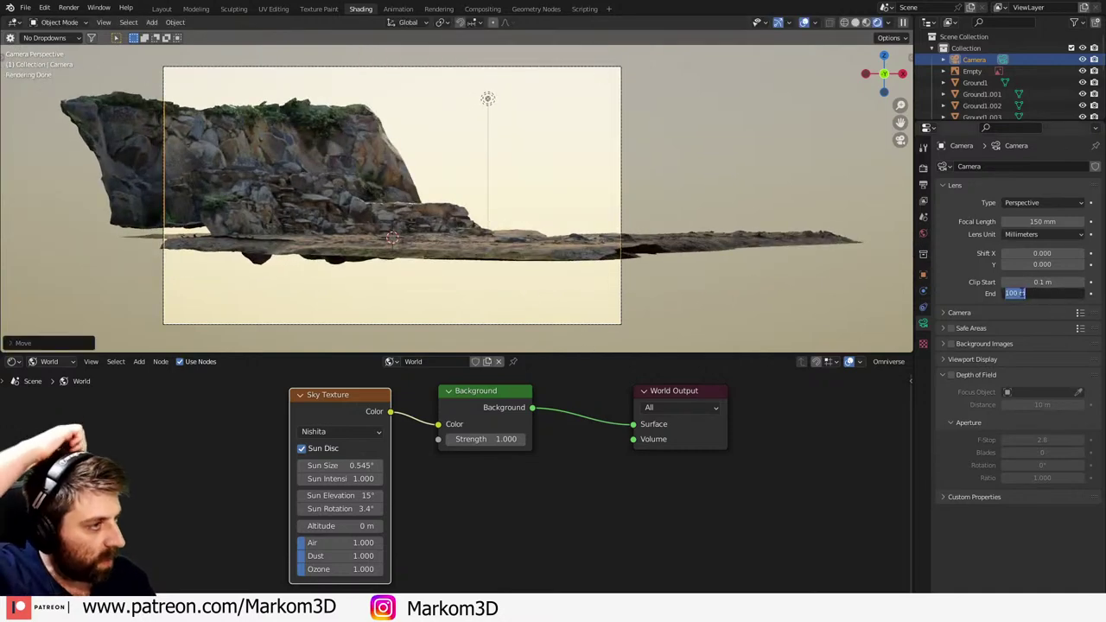
type("1000")
key("Return")
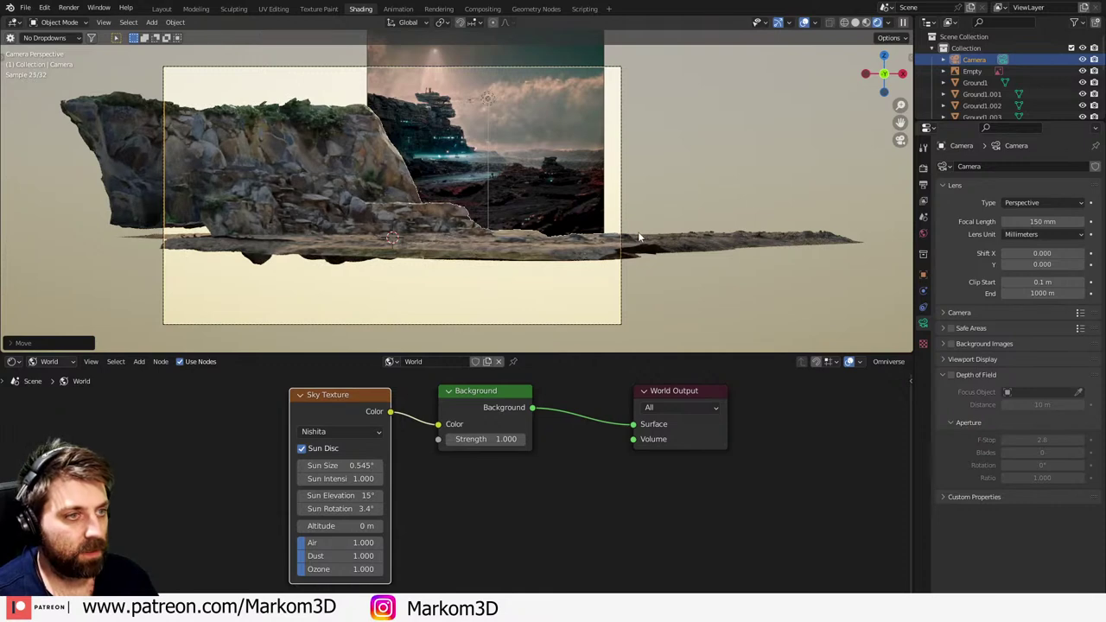
key("g")
key("z")
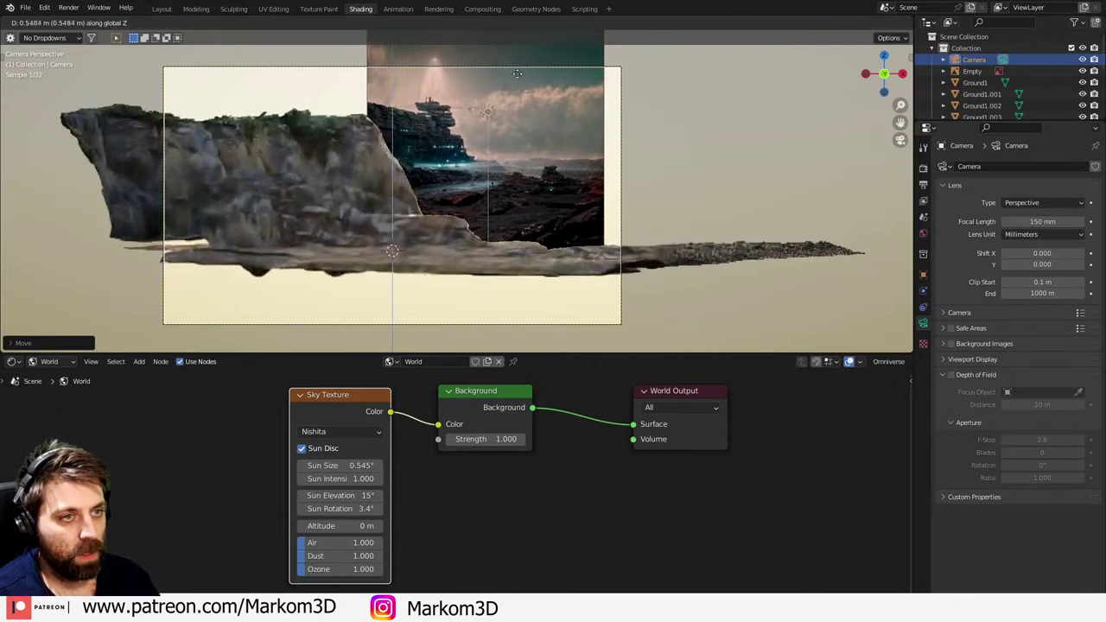
left_click(554, 266)
- Reselect the camera and set its clip end to 200 m
left_click(547, 280)
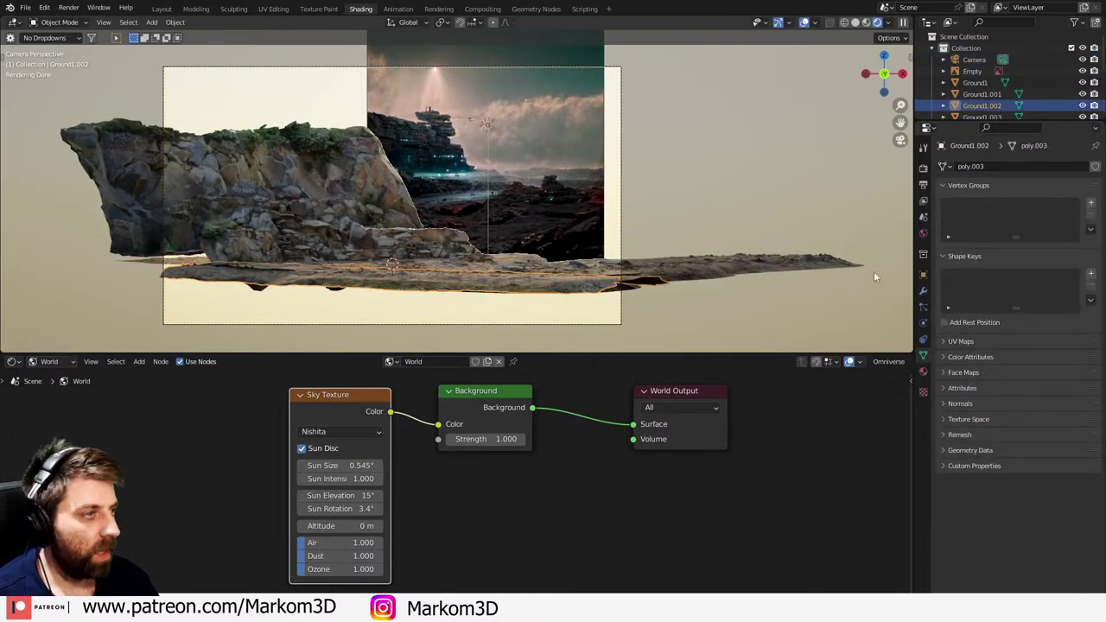
left_click(622, 231)
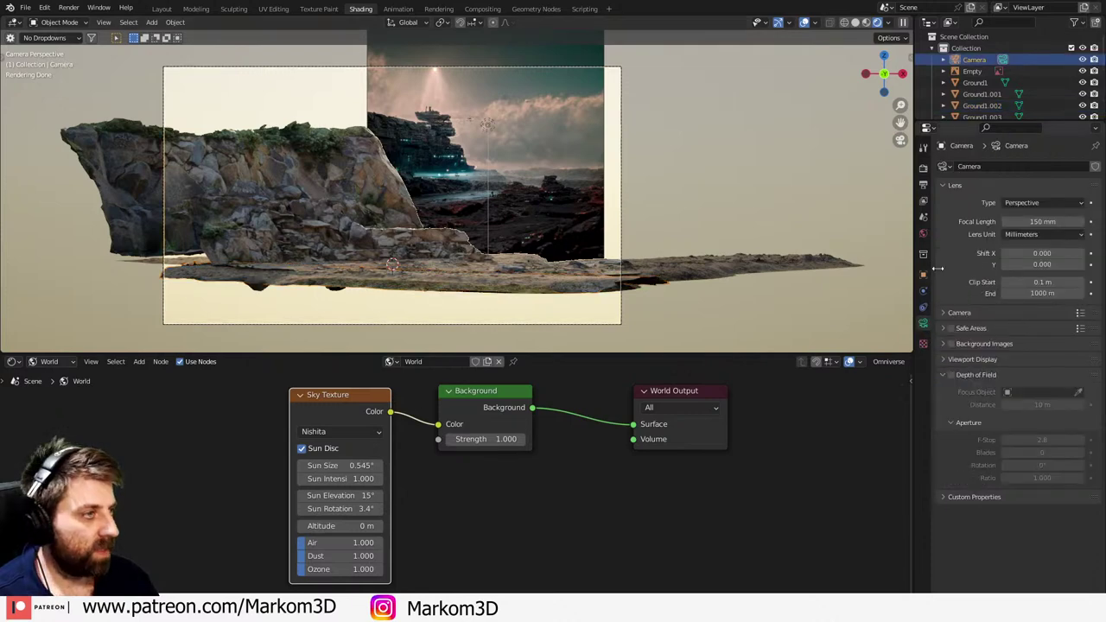
double_click(1056, 294)
type("500")
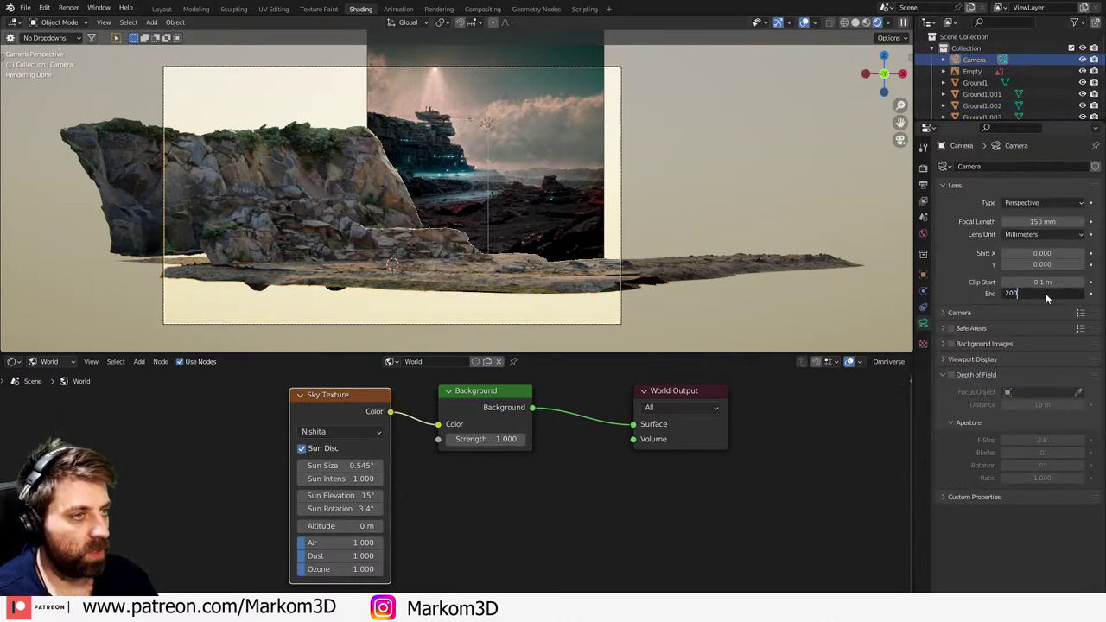
key("Return")
- Duplicate the front ground mesh Ground1.002 in top view, then rotate and enlarge the copy over the foreground
left_click(531, 295)
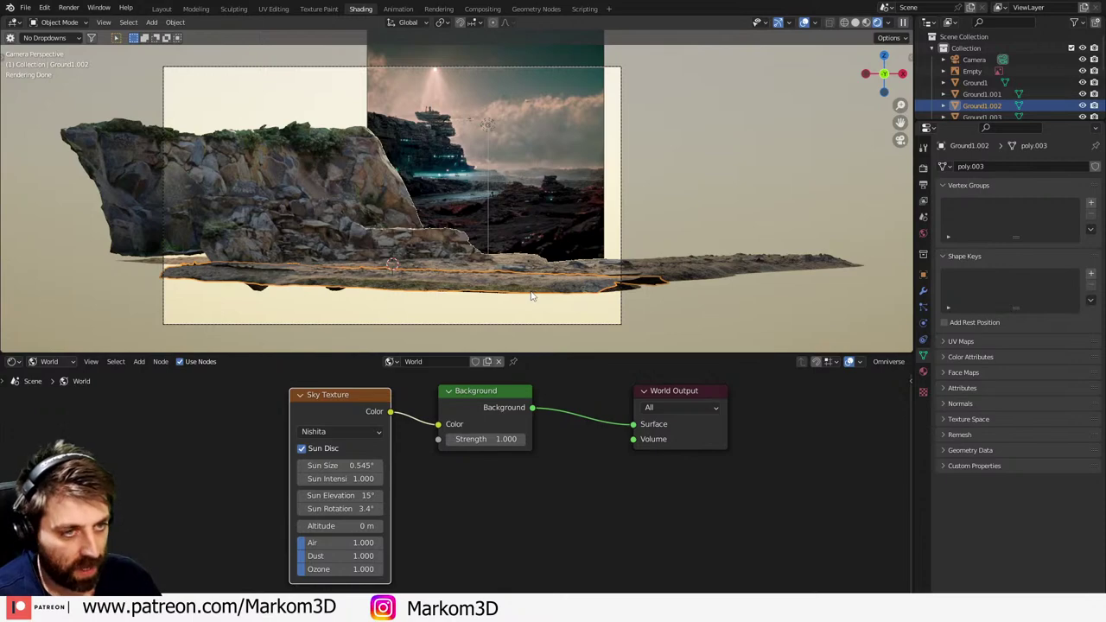
key("KP_7")
key("KP_Decimal")
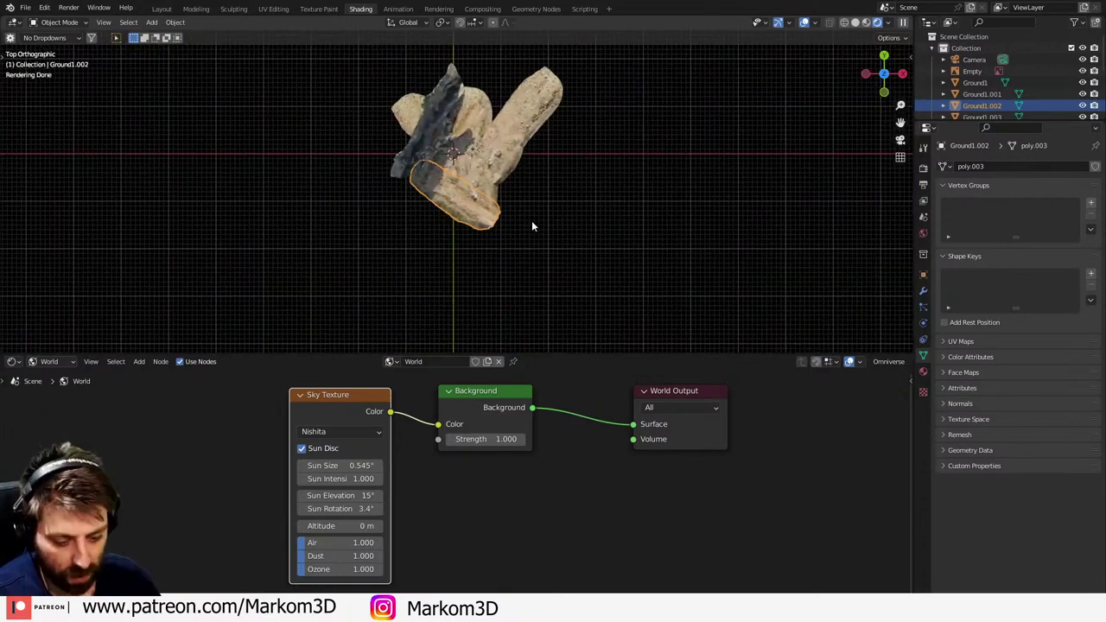
key("shift+d")
key("r")
key("s")
left_click(584, 329)
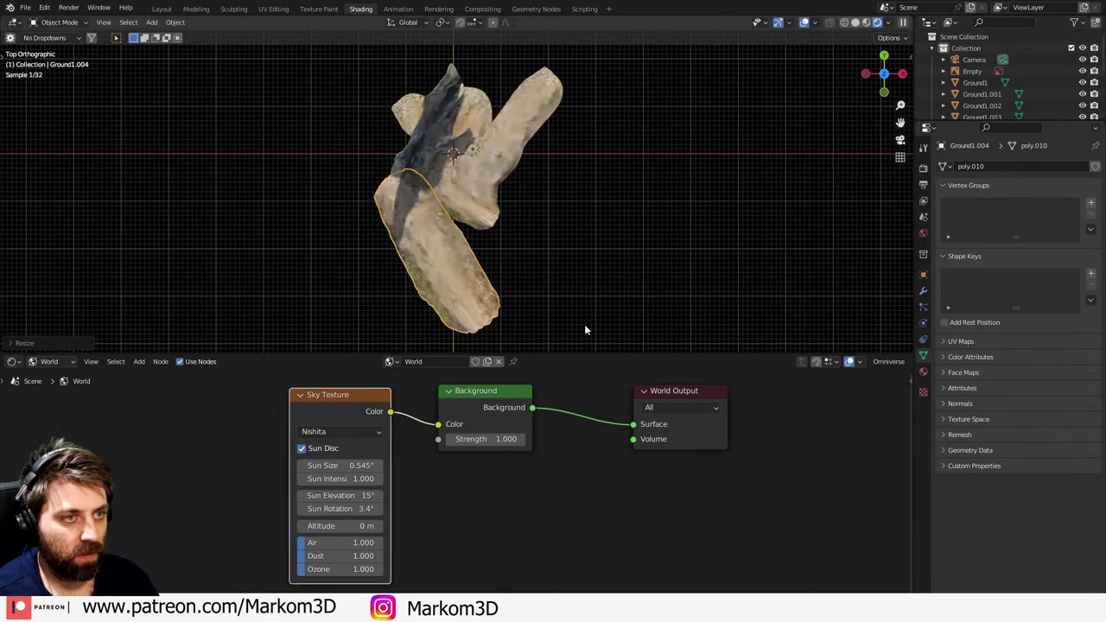
- Duplicate the enlarged ground piece beside itself and rotate the new copy across the foreground
key("shift+d")
left_click(574, 328)
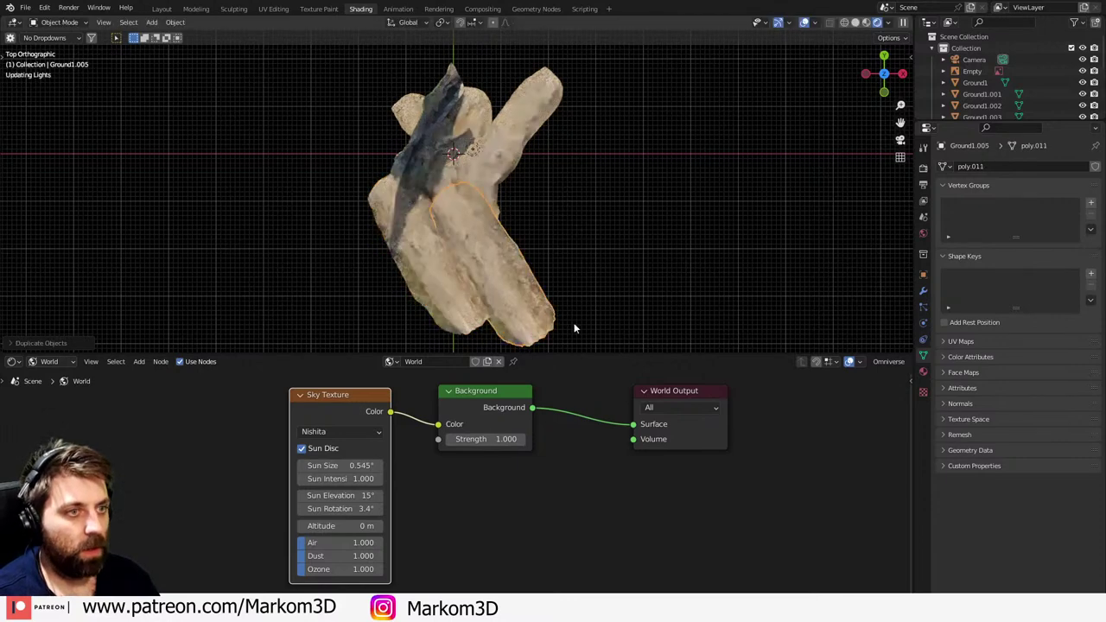
key("r")
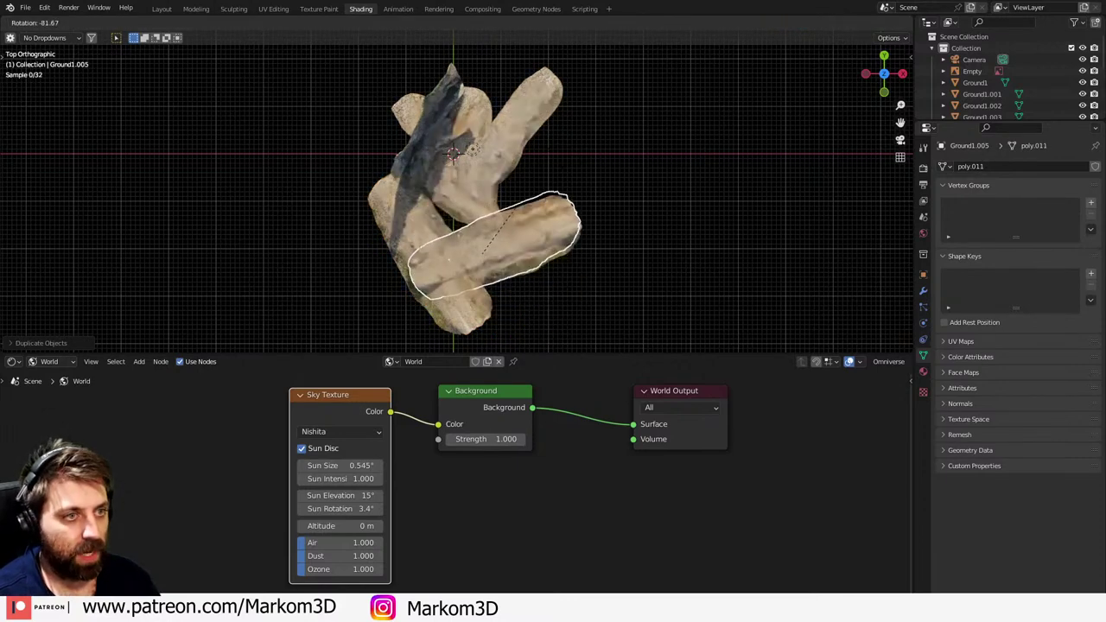
left_click(548, 243)
- Undo the trial ground duplicates until only the original Ground1.002 mesh is selected
key("ctrl+z")
key("ctrl+z")
key("ctrl+z")
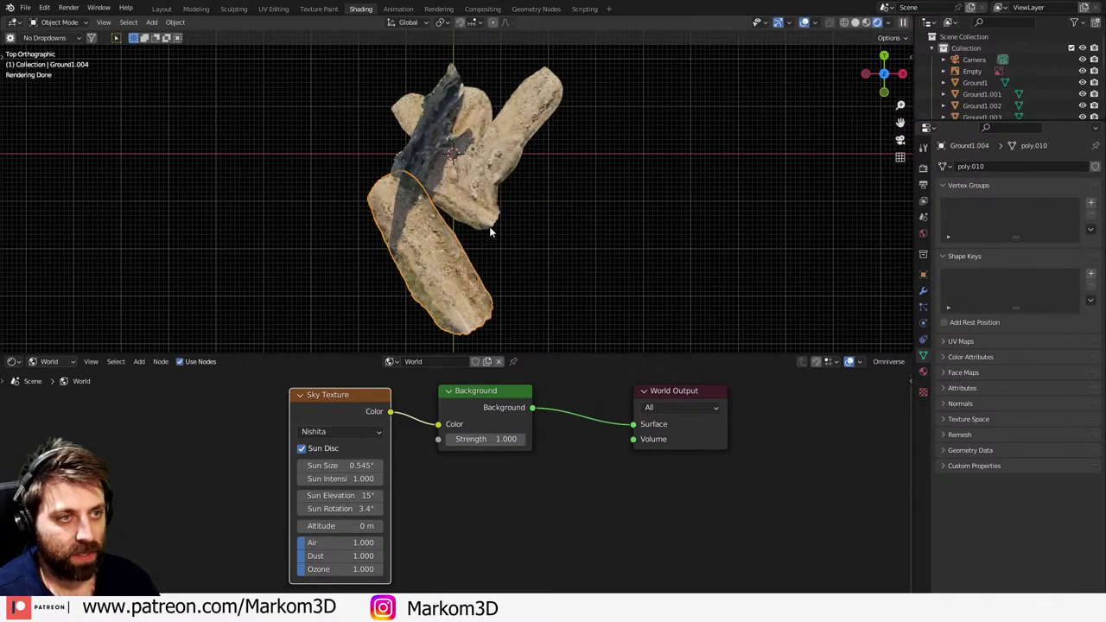
left_click(469, 205)
left_click(446, 243)
key("ctrl+z")
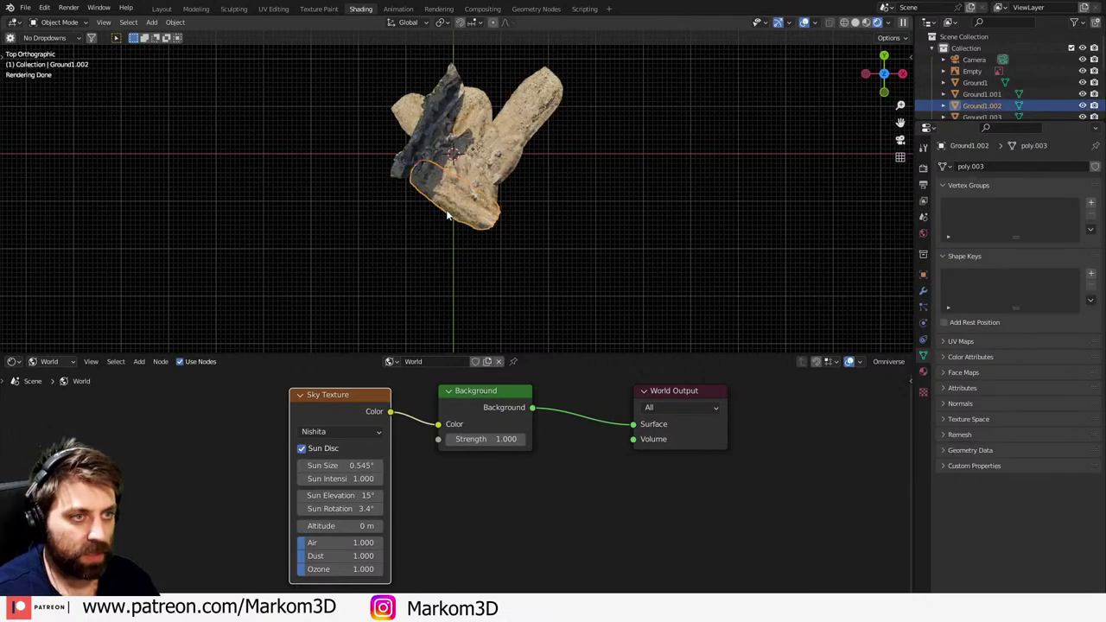
- Make a linked duplicate of Ground1.002, then rotate, enlarge and move it to extend the foreground below the cliff
key("alt+d")
left_click(417, 251)
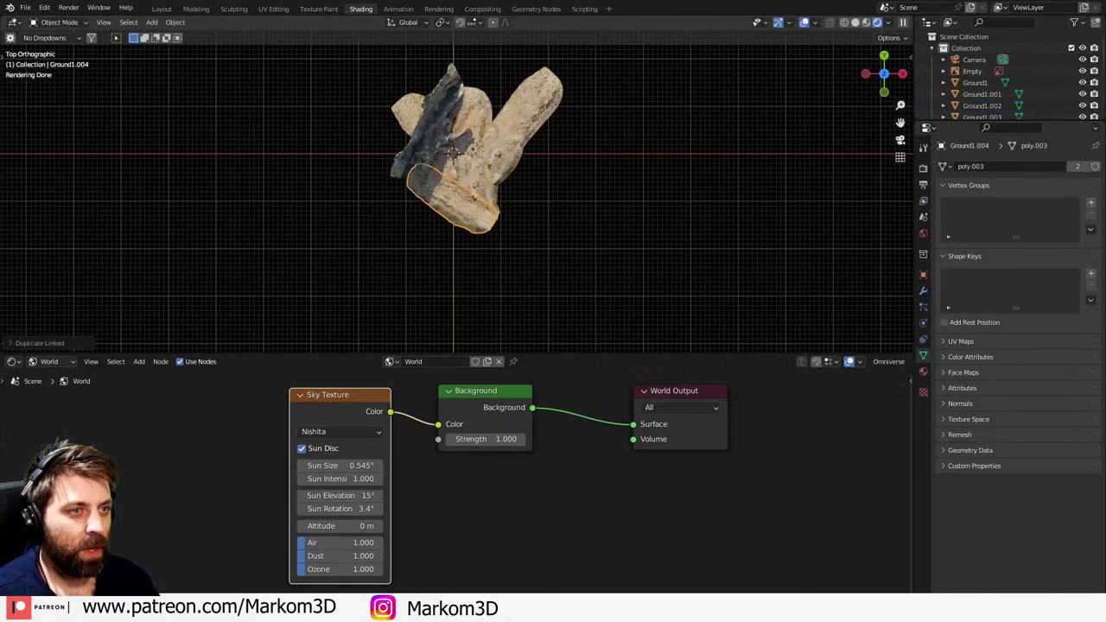
key("r")
left_click(376, 296)
key("s")
left_click(565, 326)
key("g")
left_click(531, 35)
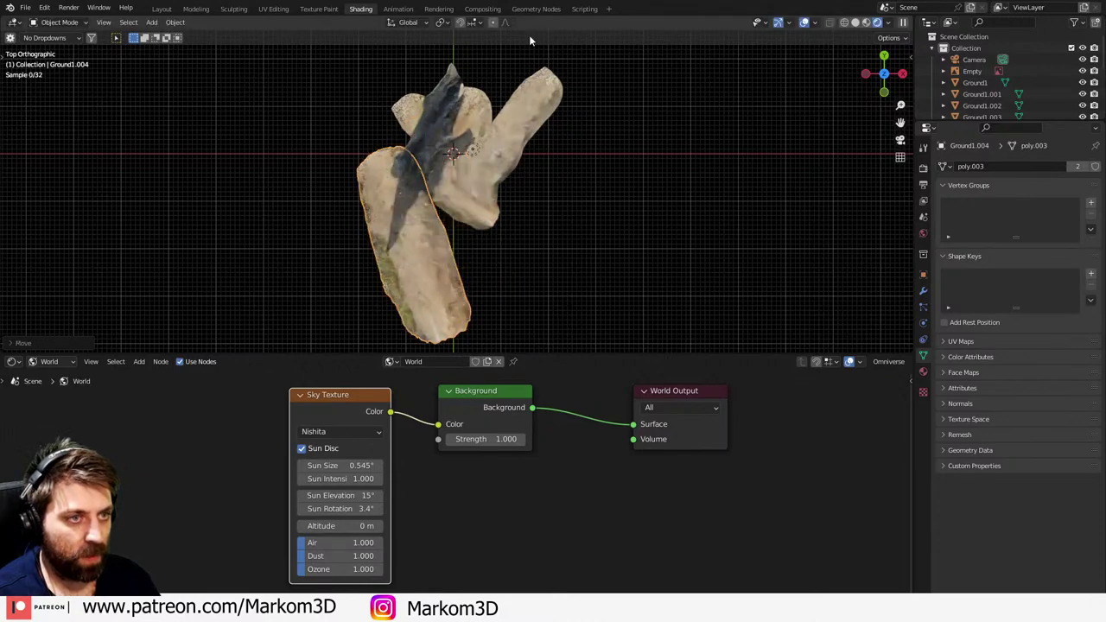
- Lower the new linked ground copy along the Z axis in camera view, then return to top view
key("KP_0")
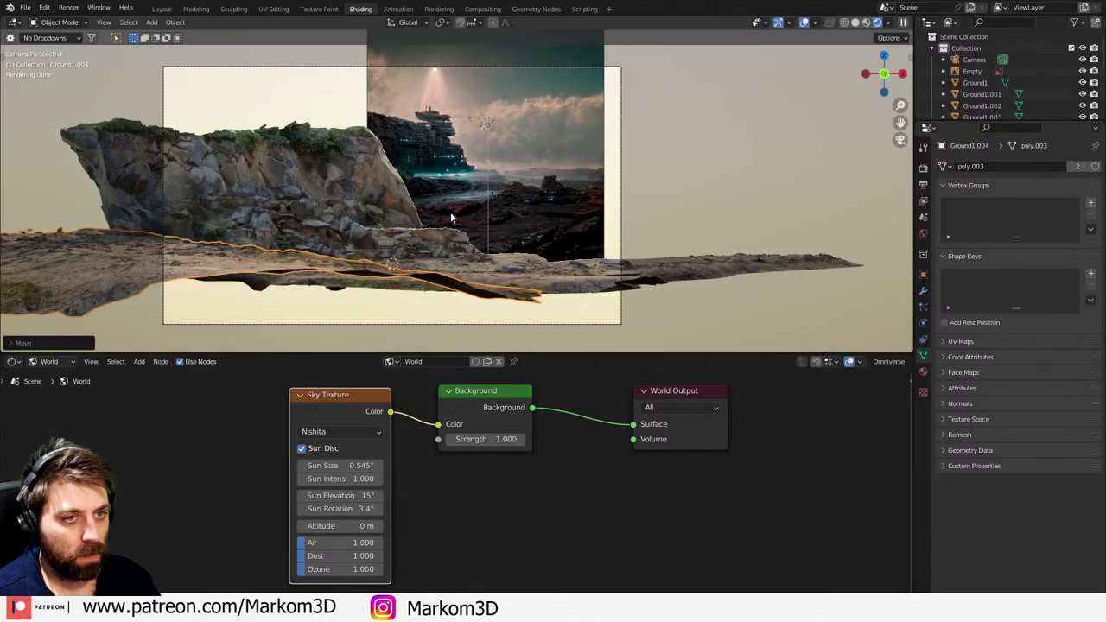
key("g")
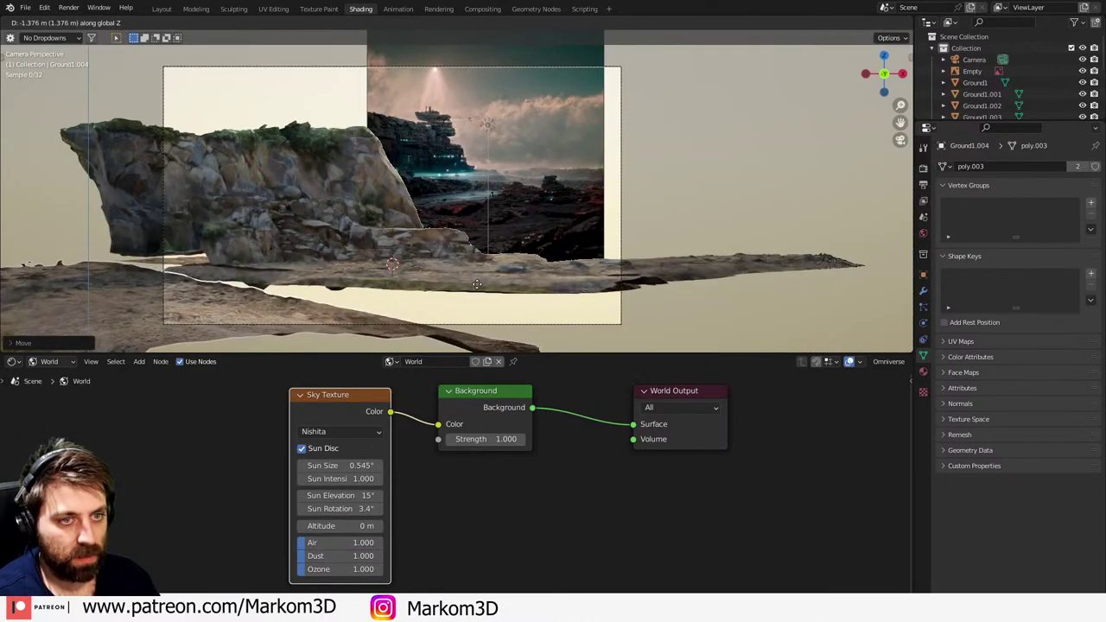
left_click(451, 299)
key("KP_7")
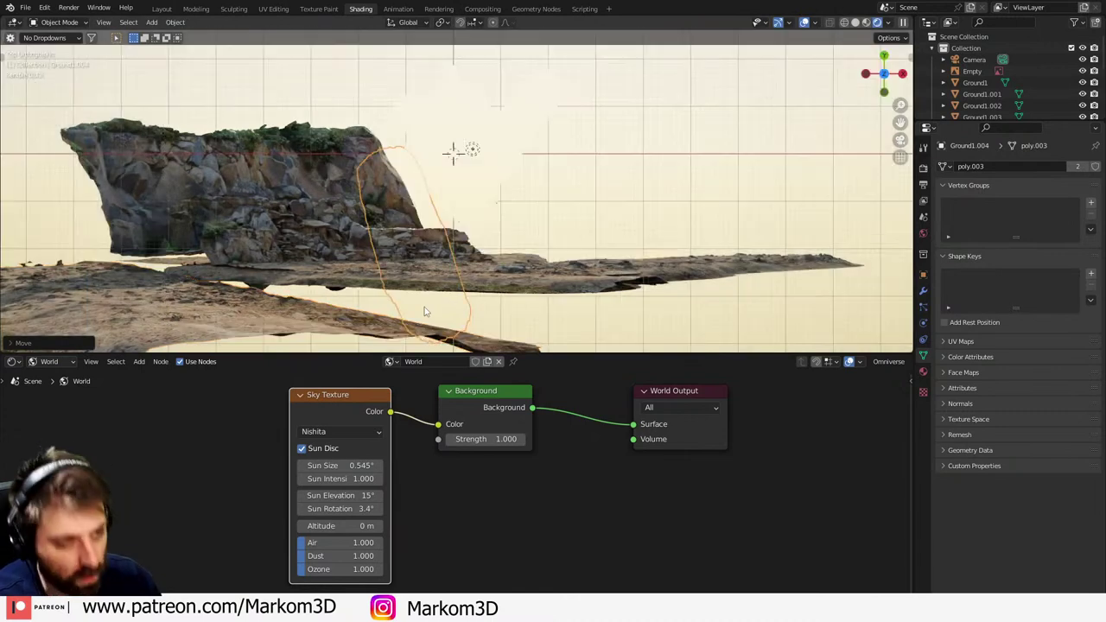
left_click(495, 163)
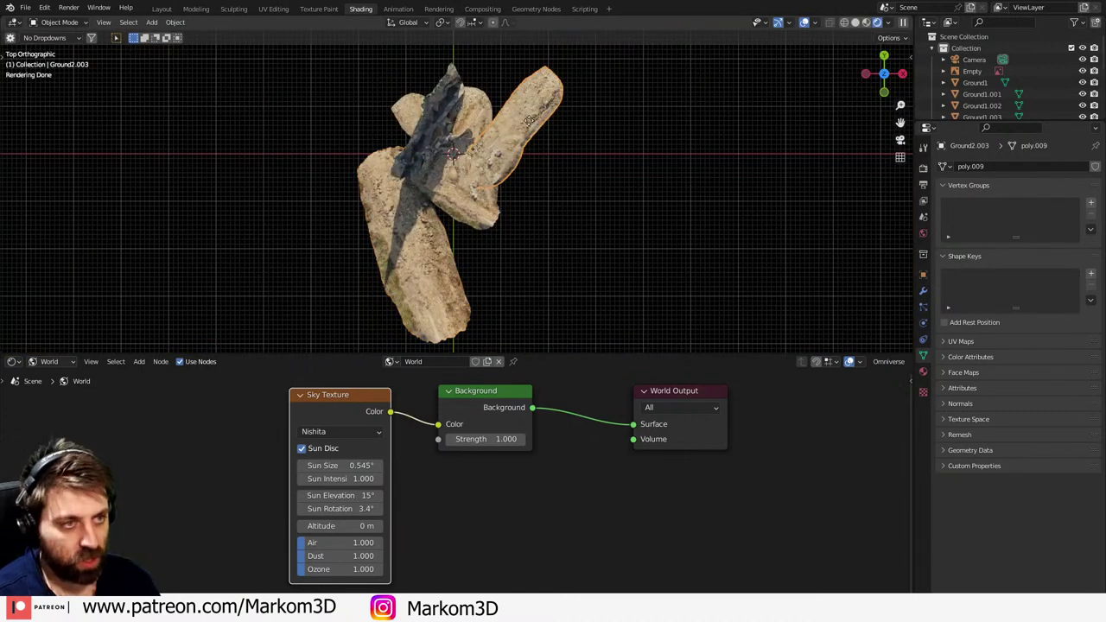
key("shift+d")
left_click(638, 141)
key("Delete")
- Make a linked duplicate of Ground2.003, enlarge it and move it to cover the foreground beside the other ground copy
left_click(526, 134)
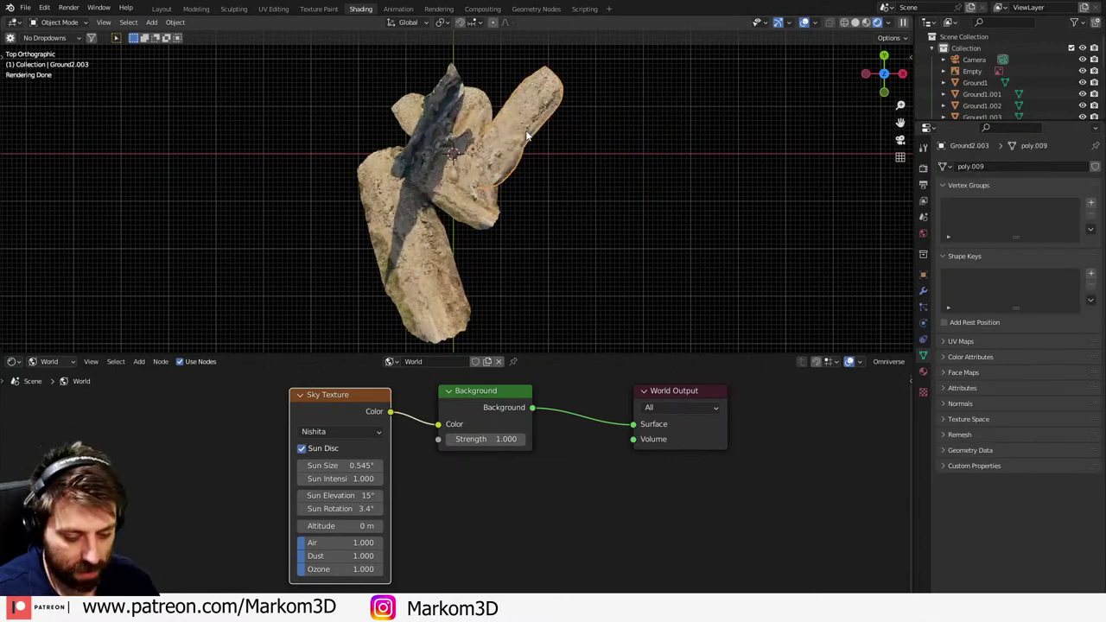
key("shift+d")
left_click(506, 257)
key("s")
left_click(588, 268)
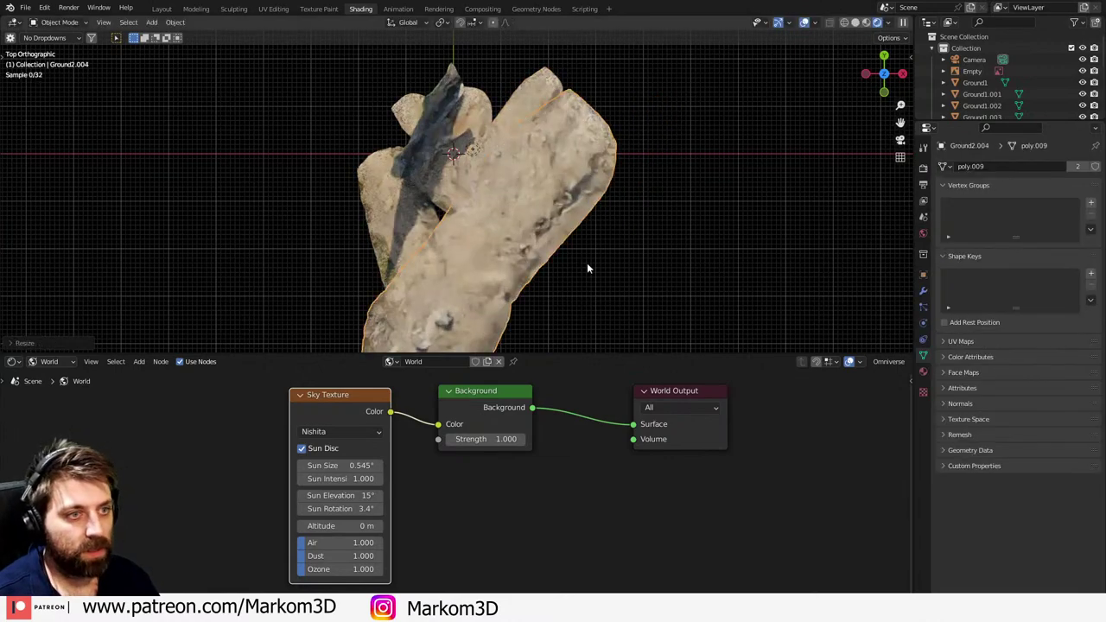
key("g")
left_click(587, 243)
key("s")
left_click(566, 249)
- Lower the enlarged Ground2.004 copy slightly along the Z axis in camera view
key("KP_0")
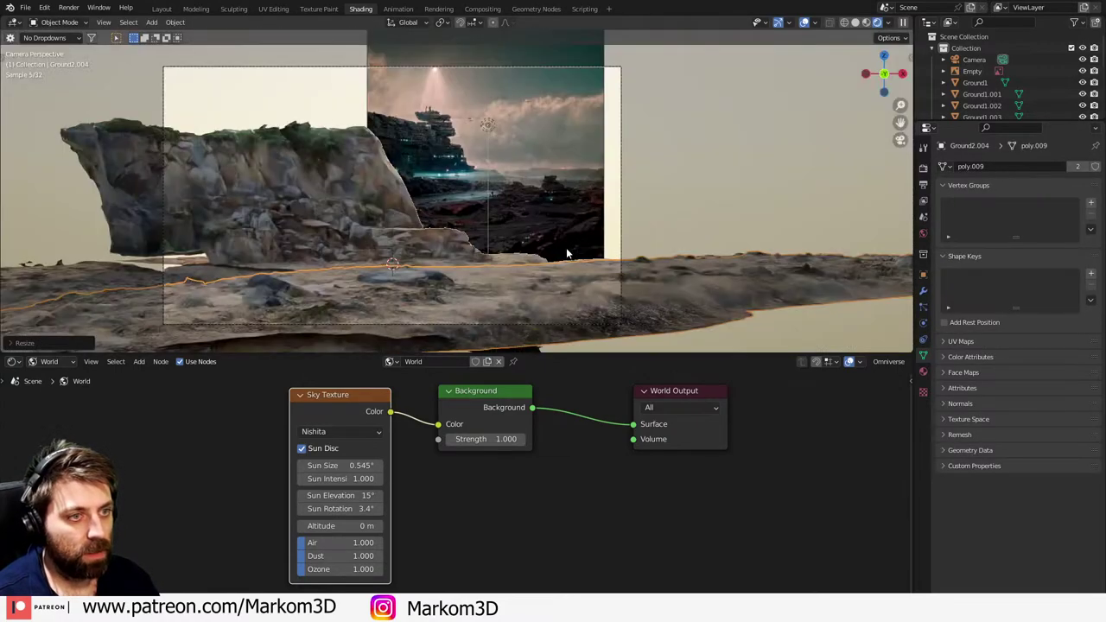
key("g")
key("z")
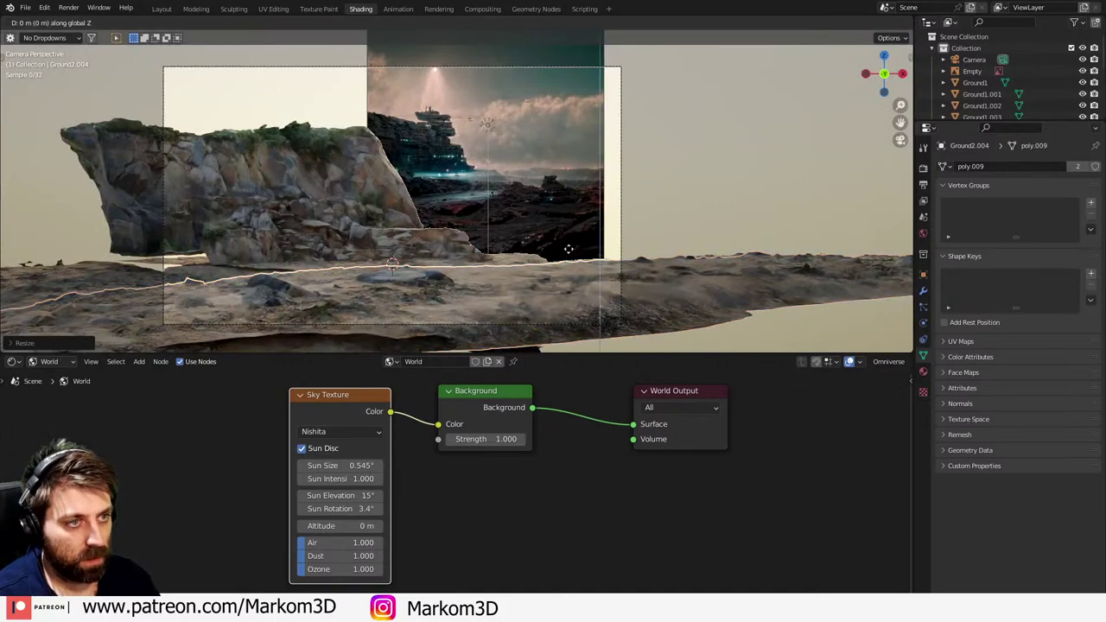
left_click(400, 259)
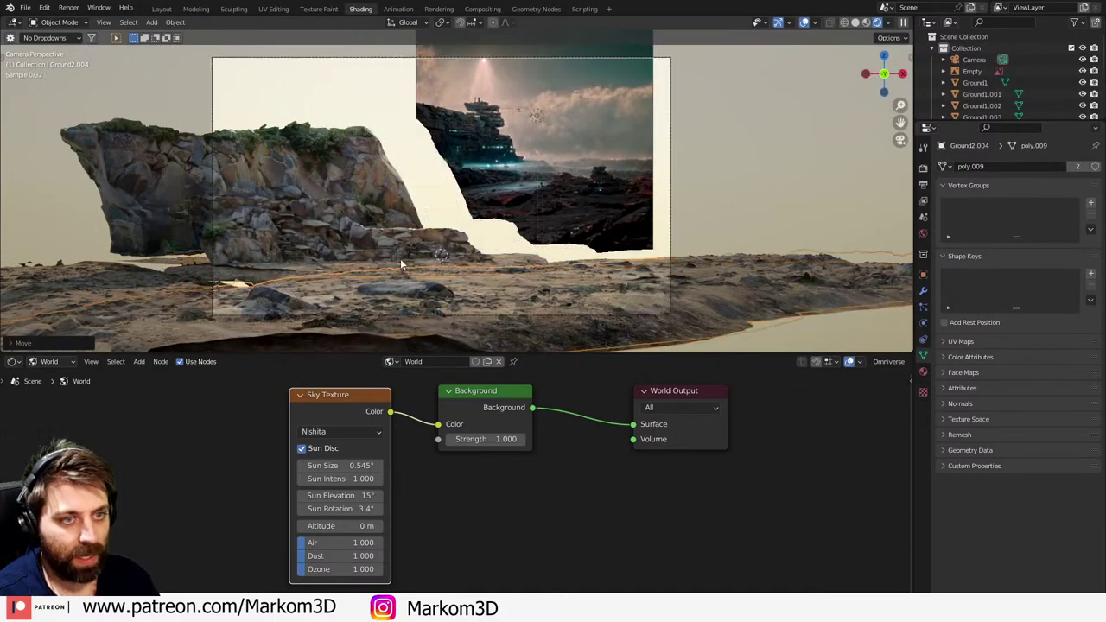
- Duplicate the StoneWaterfall mesh in top view and place the copy in front of the cliff's near end
scroll(400, 259, "up", 2)
left_click(290, 223)
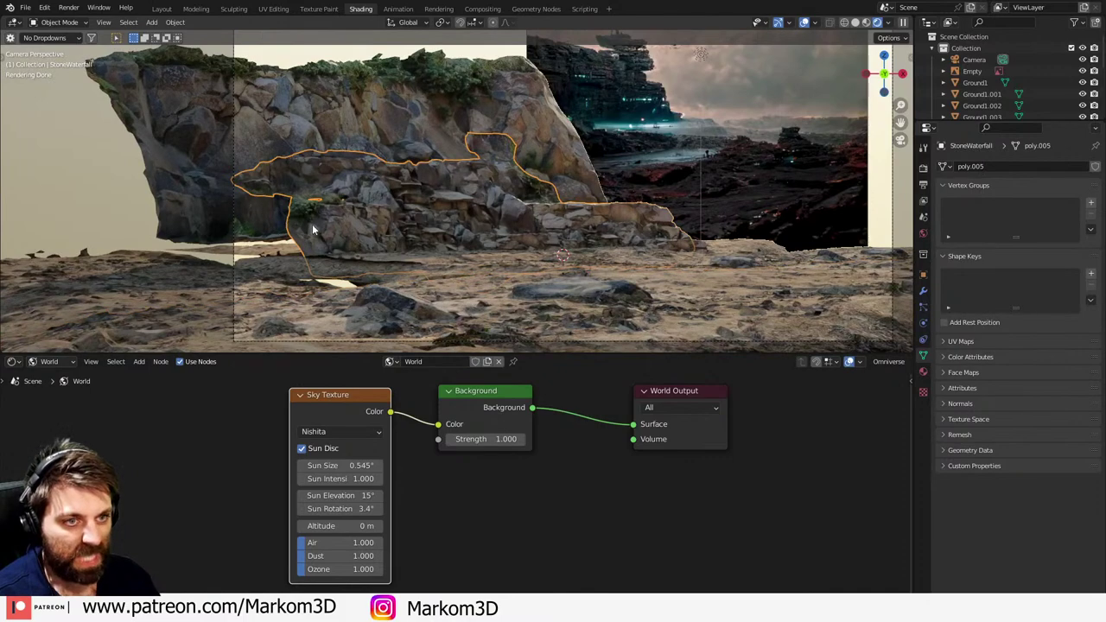
key("KP_7")
scroll(415, 216, "up", 2)
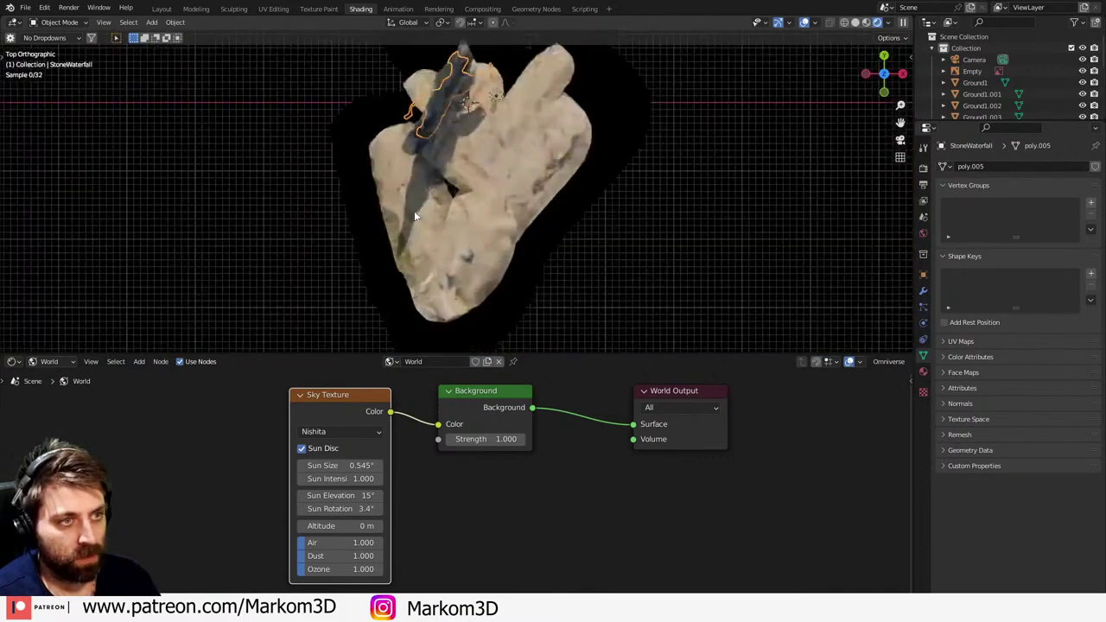
scroll(415, 216, "up", 3)
key("shift+d")
left_click(500, 245)
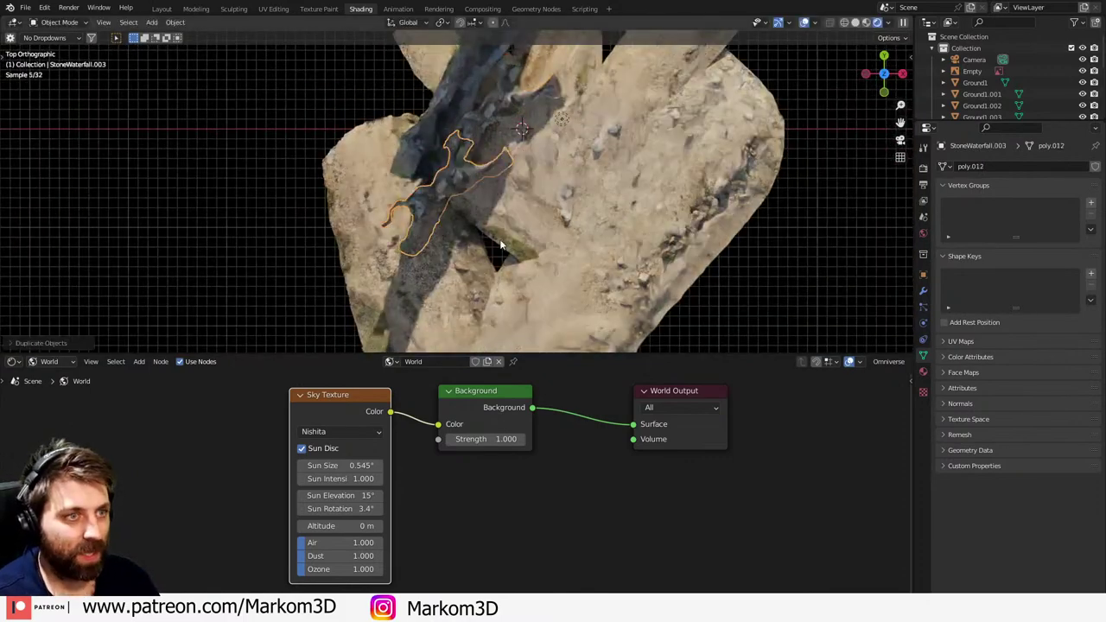
key("g")
left_click(473, 238)
- Mirror the StoneWaterfall copy by scaling it -1 along X, then rotate it about the Z axis in camera view
key("KP_0")
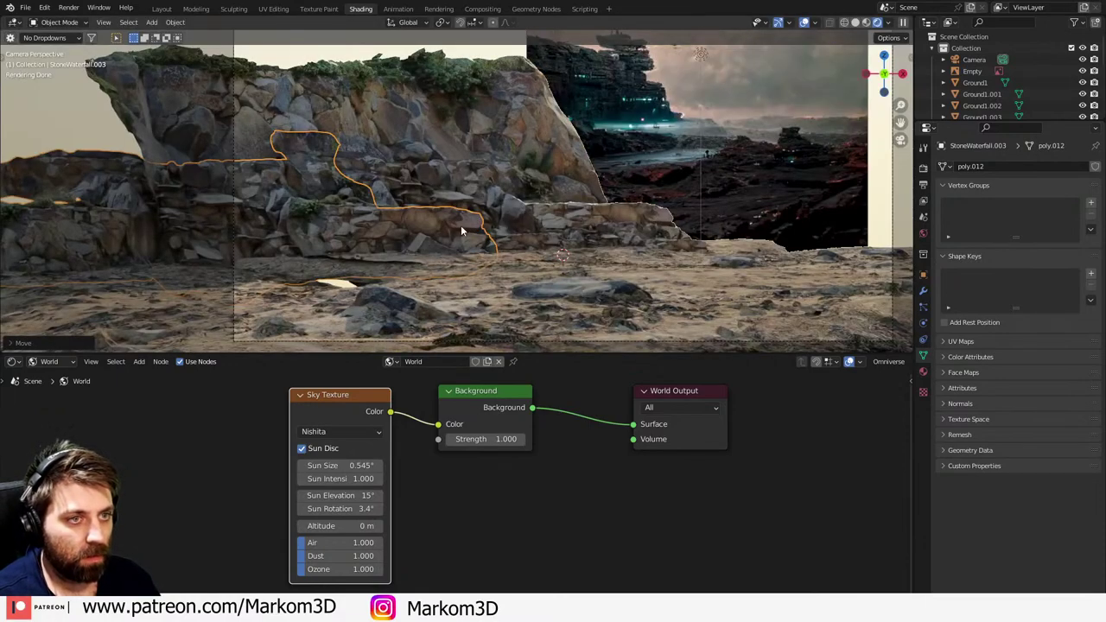
type("sx")
type("-1")
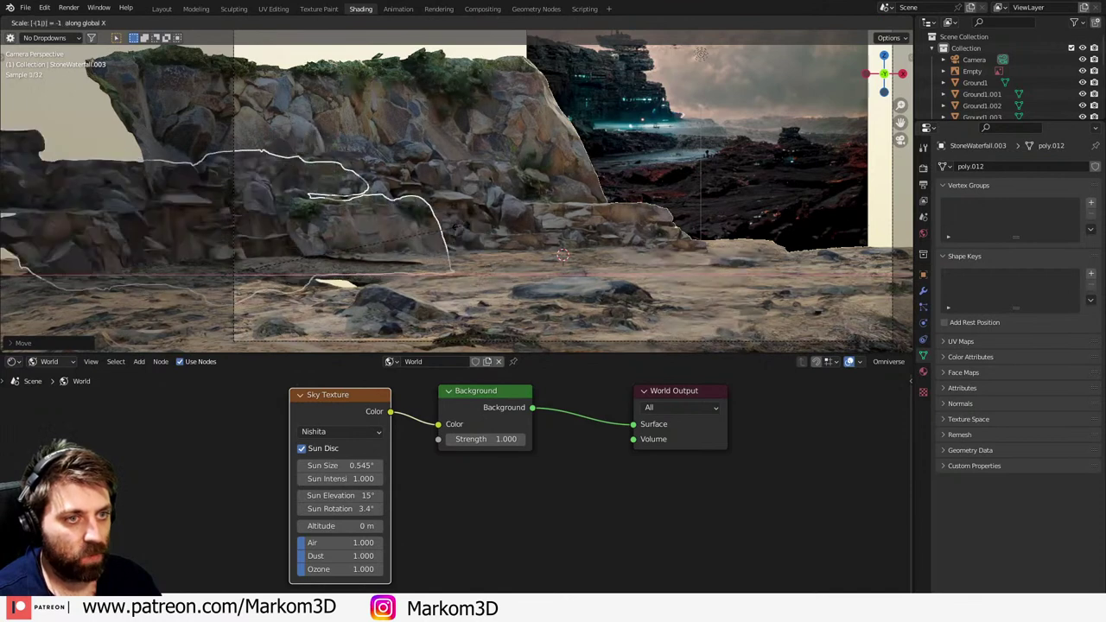
key("Return")
key("r")
key("z")
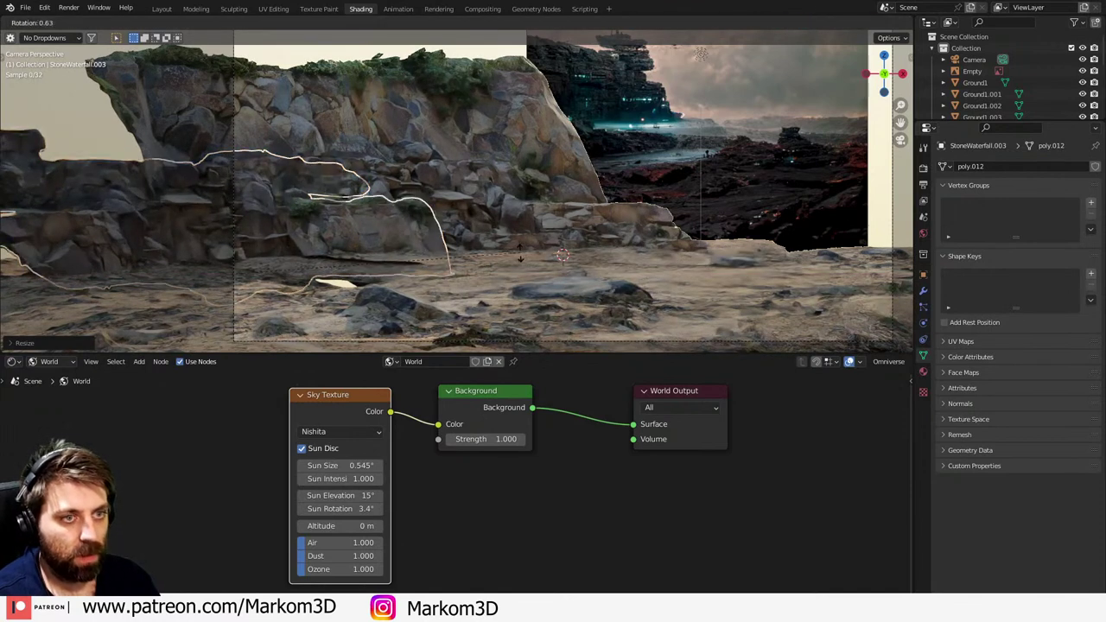
left_click(483, 294)
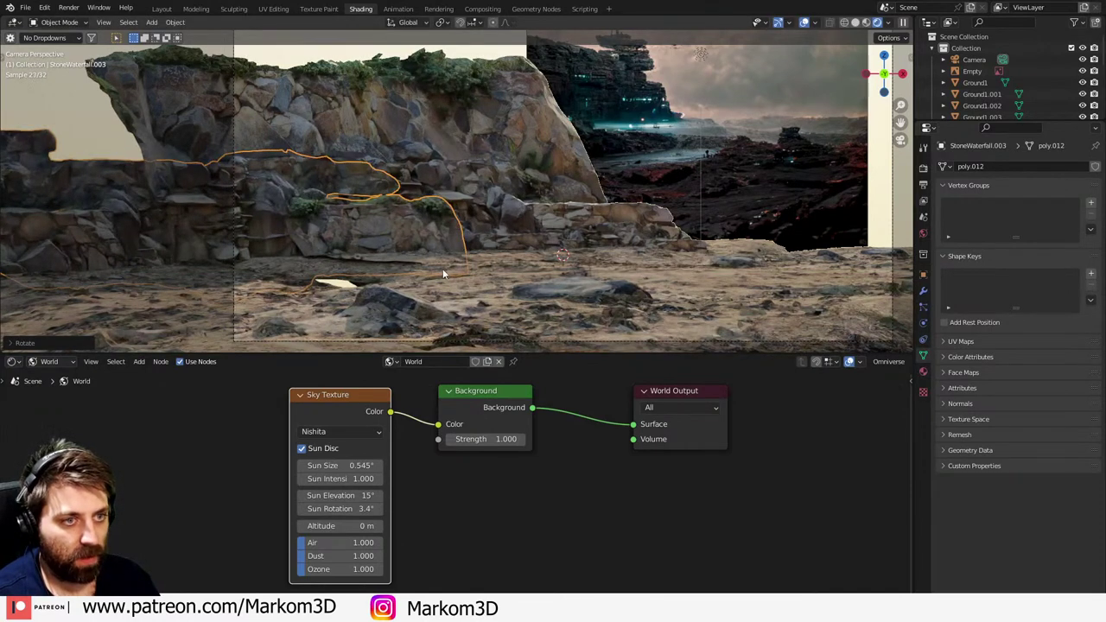
- Lower the Ground1.001 mesh at the base of the cliff along the Z axis
left_click(399, 257)
key("g")
key("z")
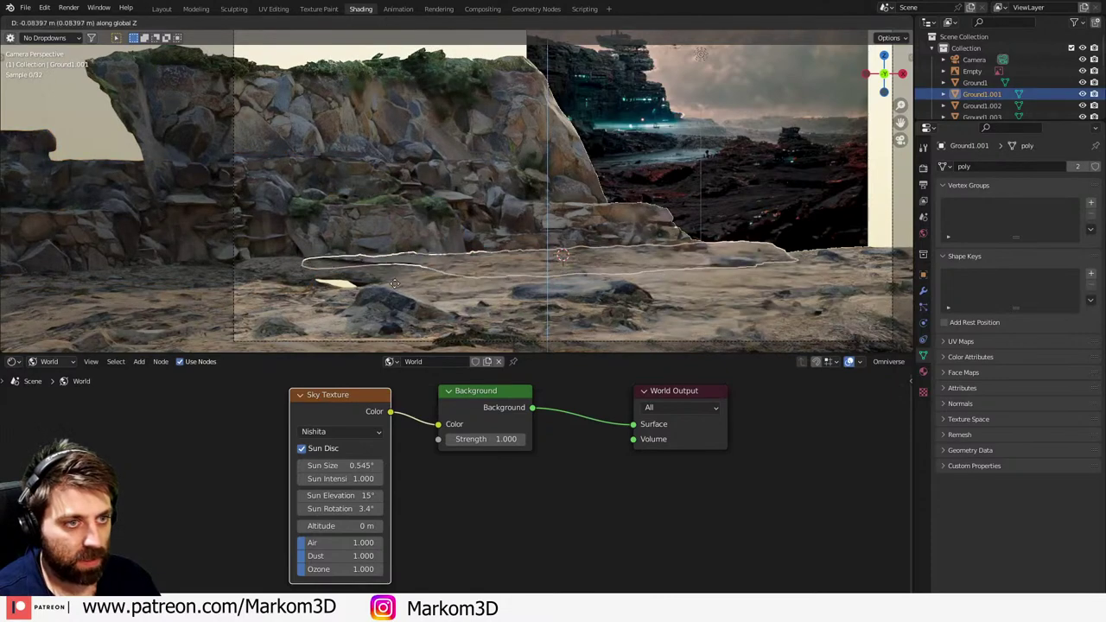
left_click(394, 321)
- Move the mirrored StoneWaterfall copy at the cliff's base along the Y axis in camera view
scroll(472, 282, "up", 3)
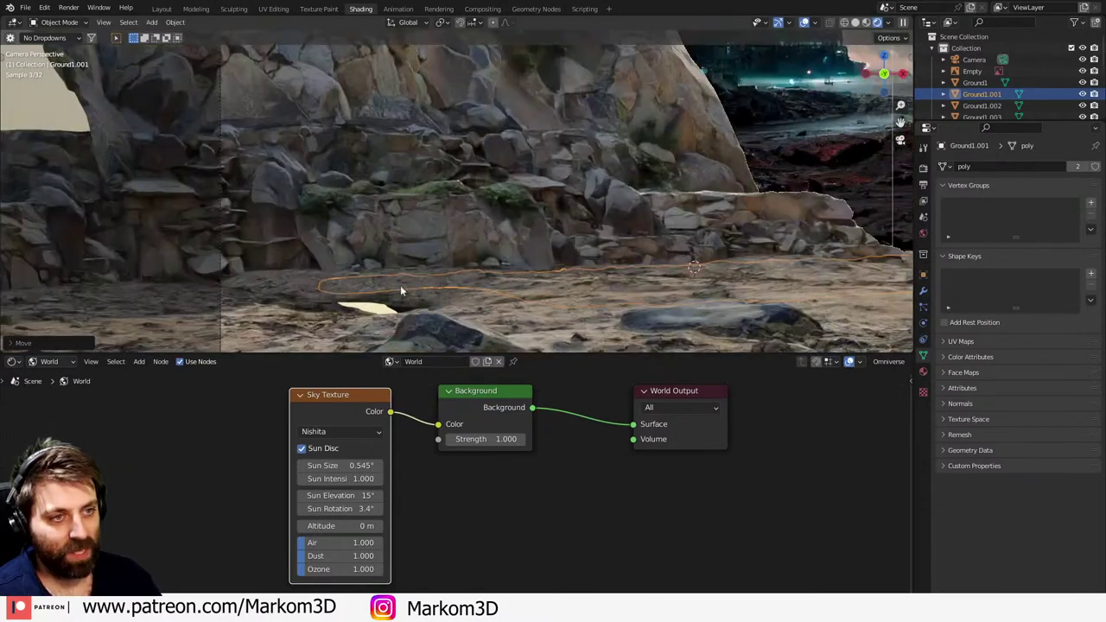
left_click(311, 223)
key("g")
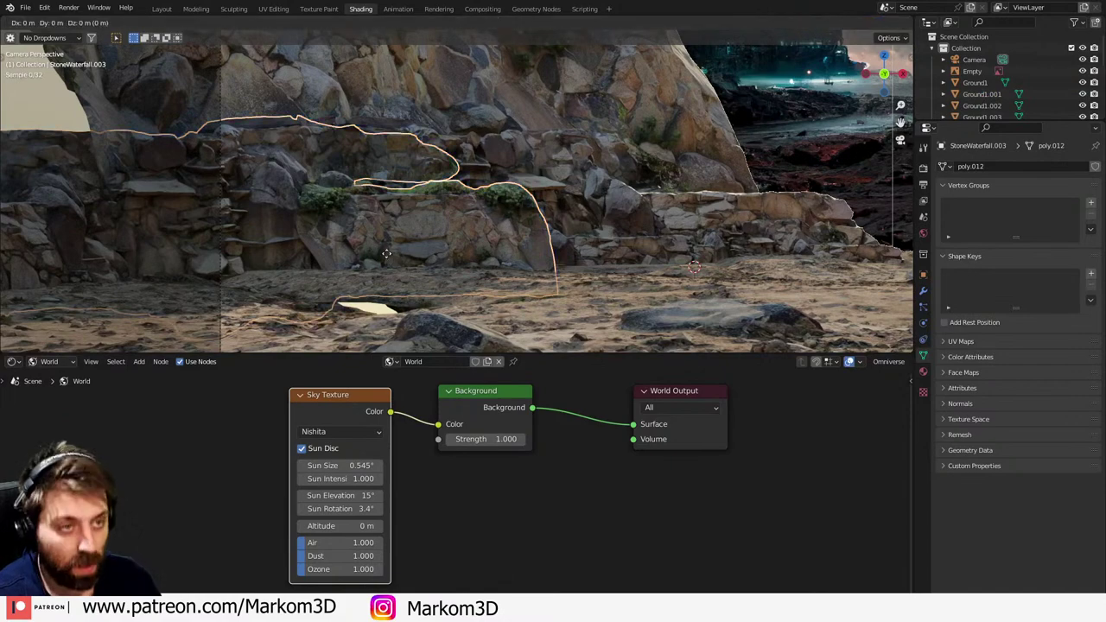
key("y")
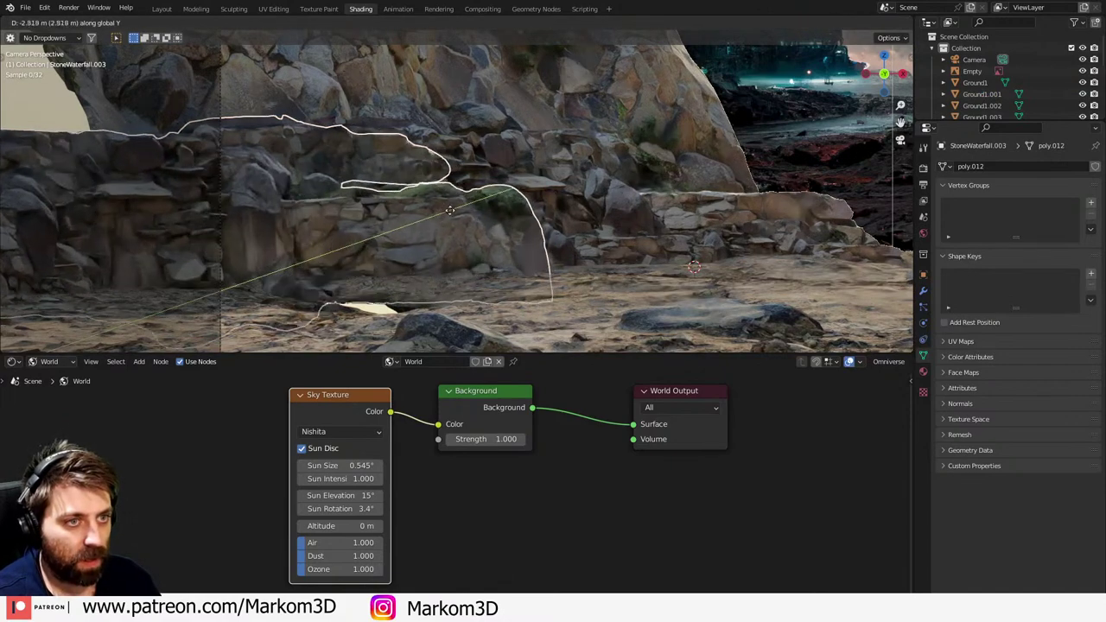
left_click(450, 230)
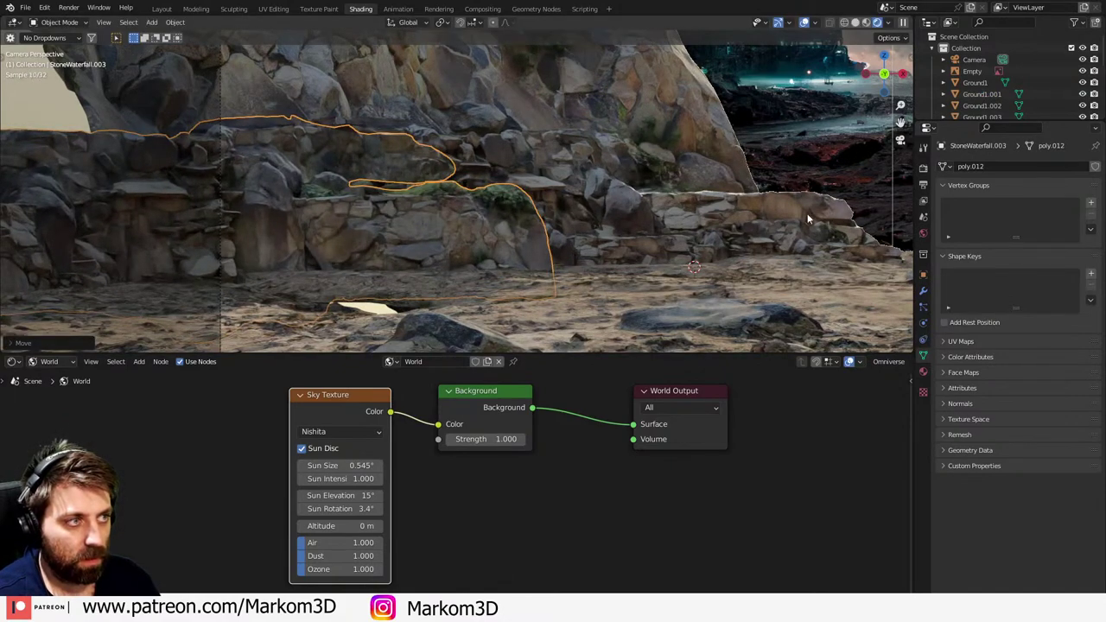
left_click(70, 118)
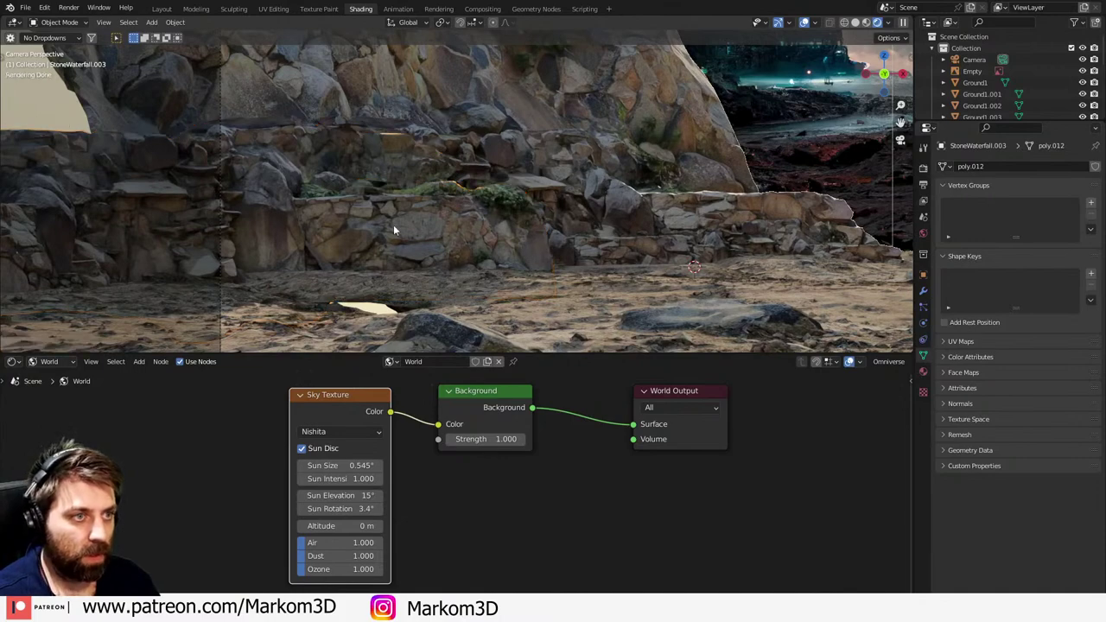
- Duplicate the Ground2 mesh in top view and place the copy over the open gap between the larger ground meshes
scroll(515, 236, "down", 6)
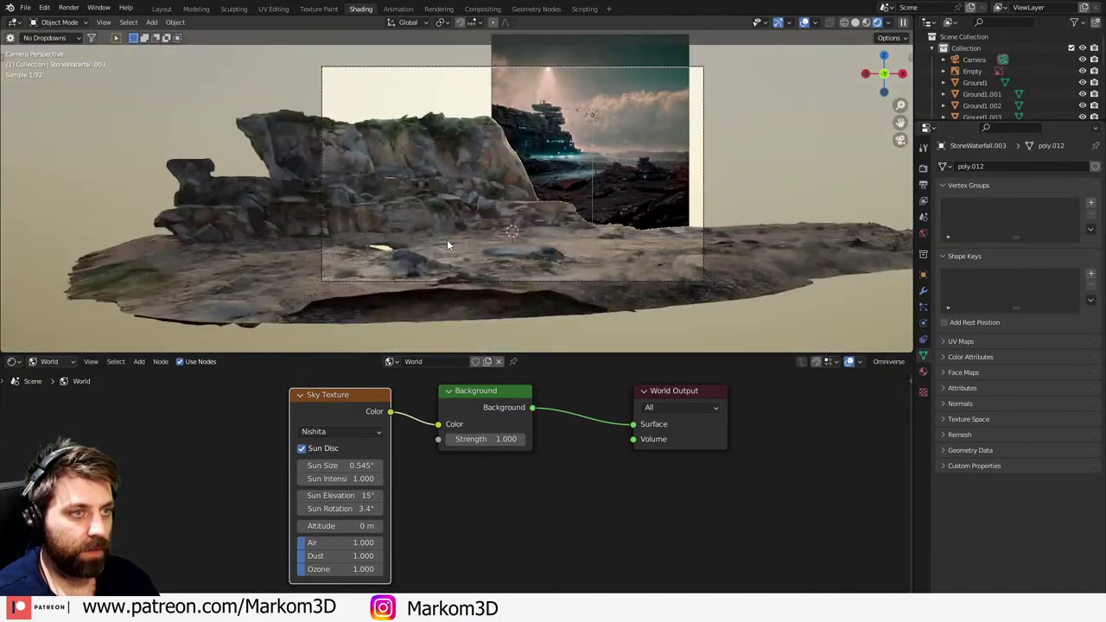
middle_click_drag(447, 244, 377, 257, "shift")
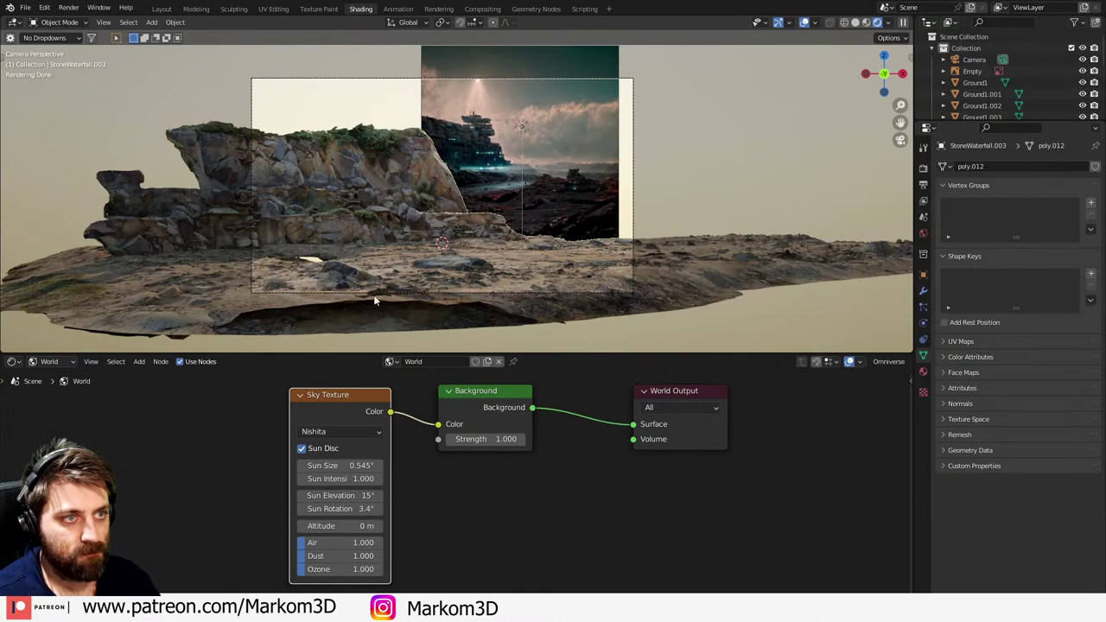
scroll(348, 294, "up", 3)
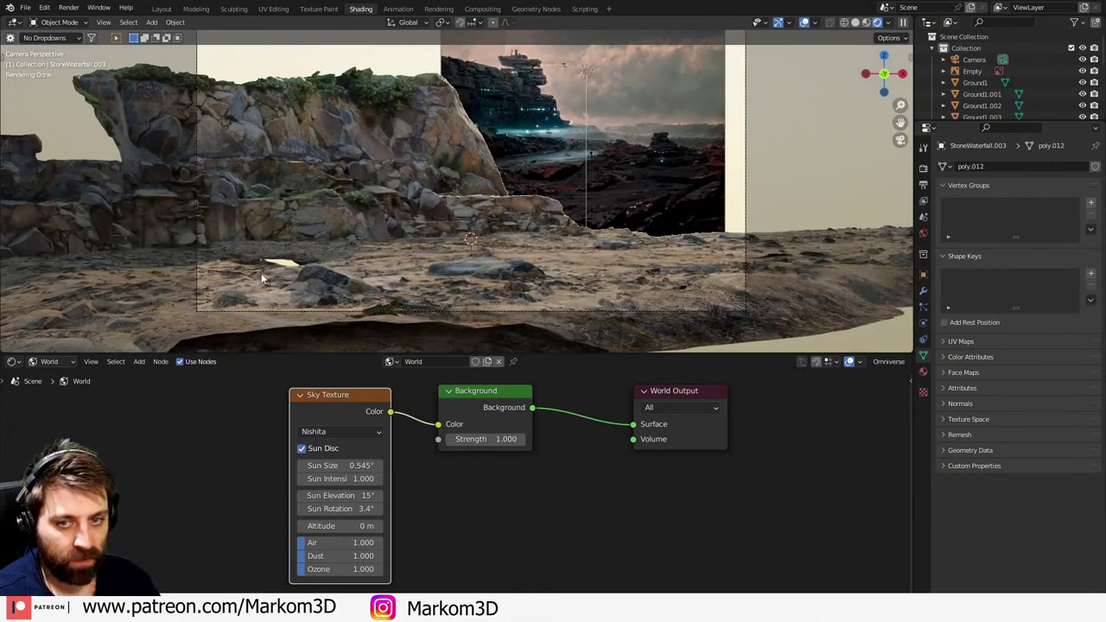
left_click(261, 273)
key("KP_Decimal")
key("KP_7")
scroll(590, 220, "down", 2)
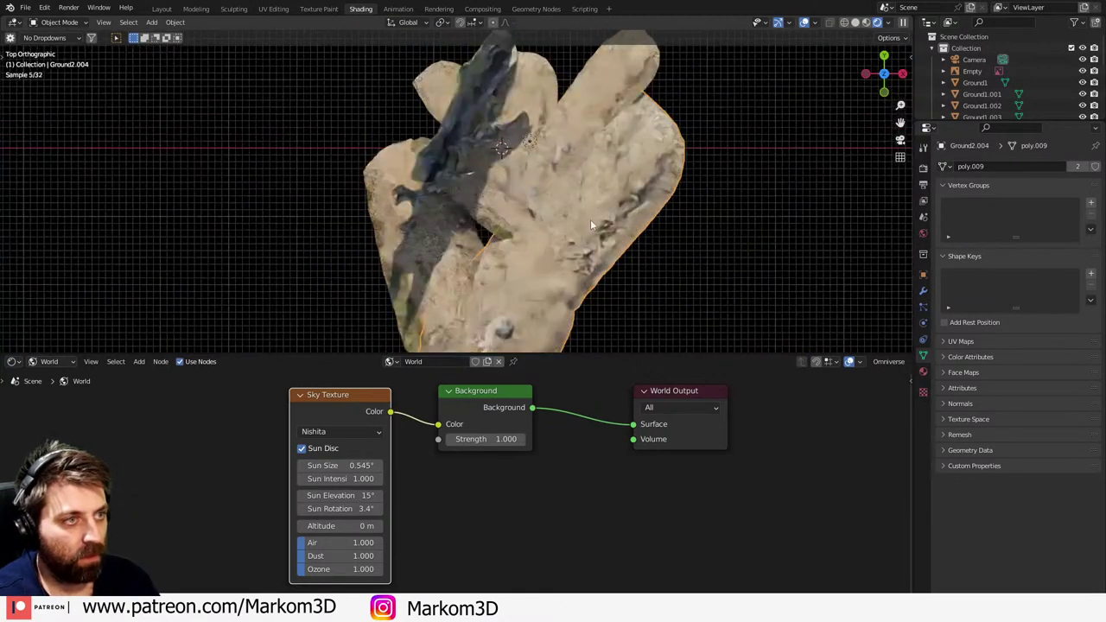
left_click(407, 86)
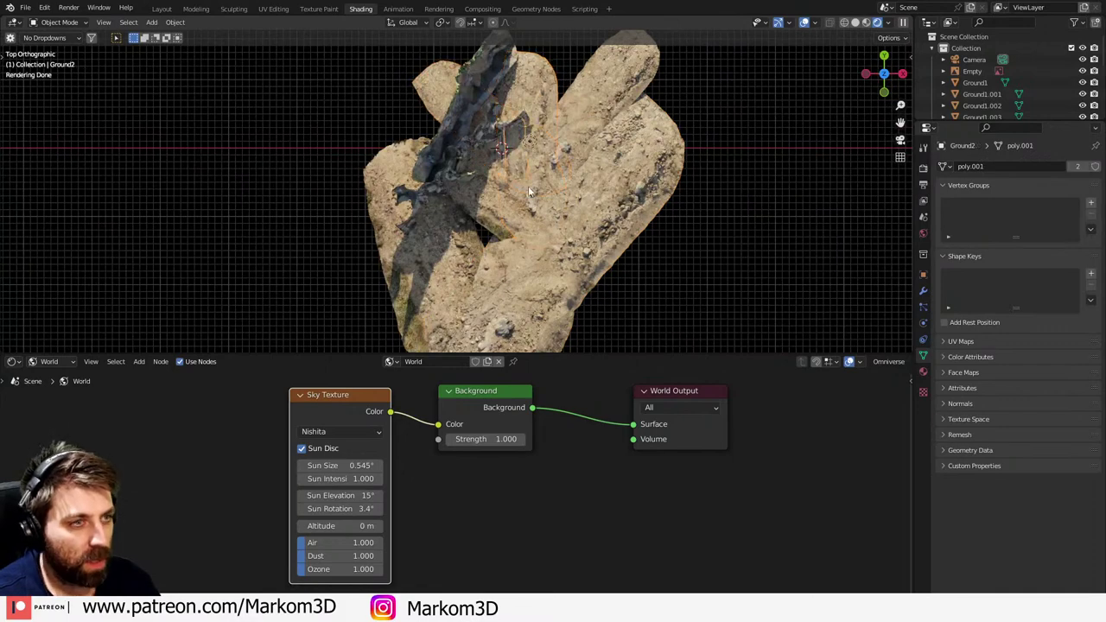
scroll(525, 165, "up", 4)
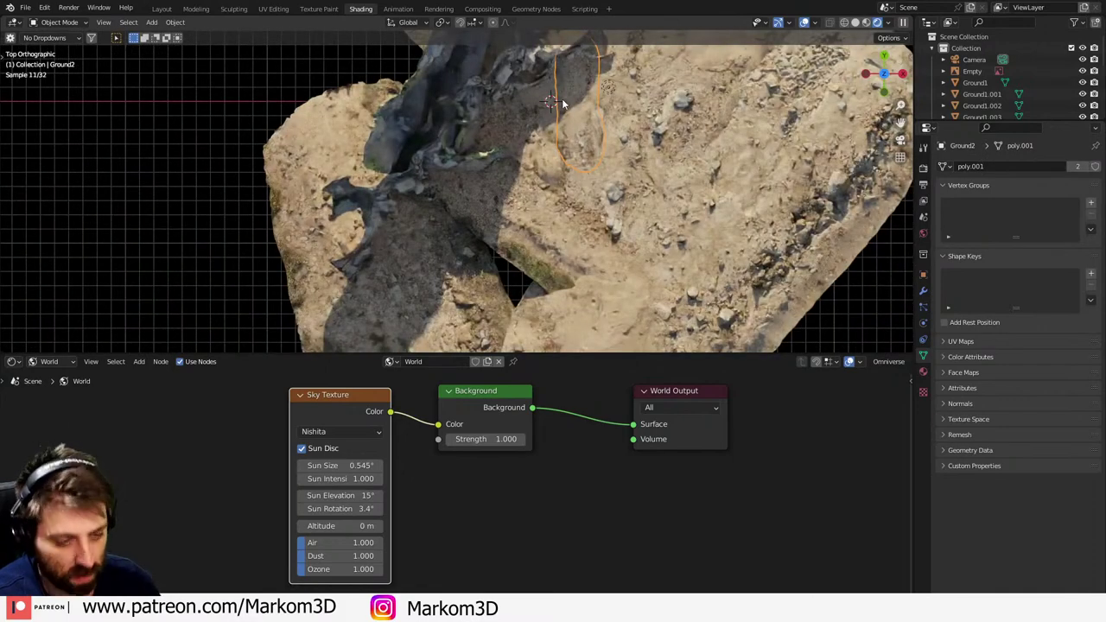
key("shift+d")
left_click(501, 272)
- Rotate the Ground2 copy to follow the direction of the gap and adjust its height along the Z axis
key("r")
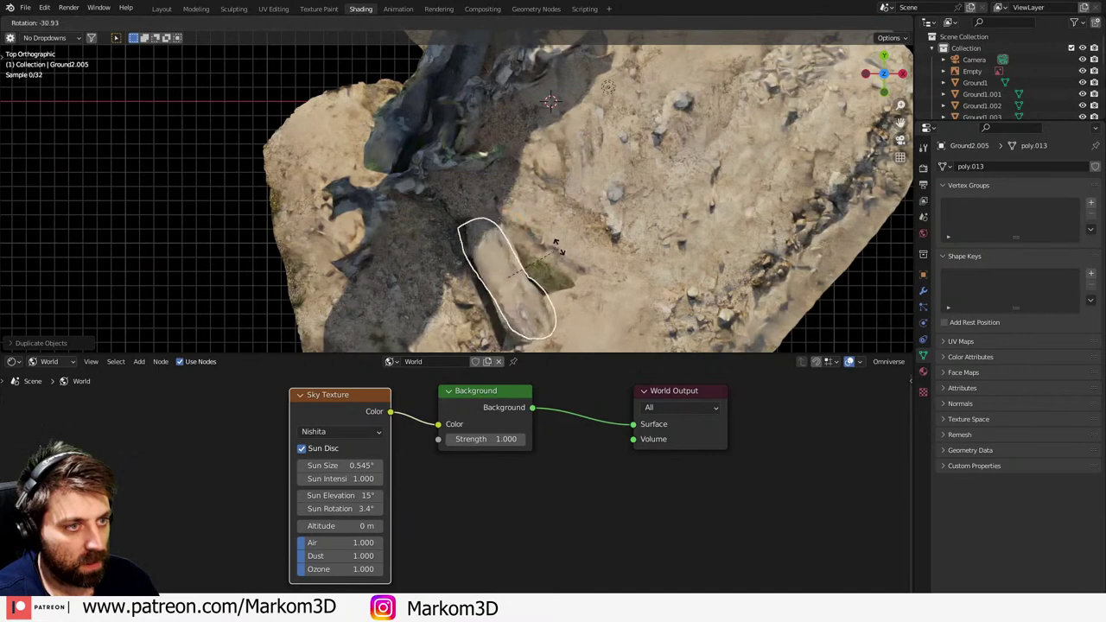
left_click(553, 242)
middle_click_drag(551, 239, 563, 112)
key("g")
key("z")
left_click(577, 204)
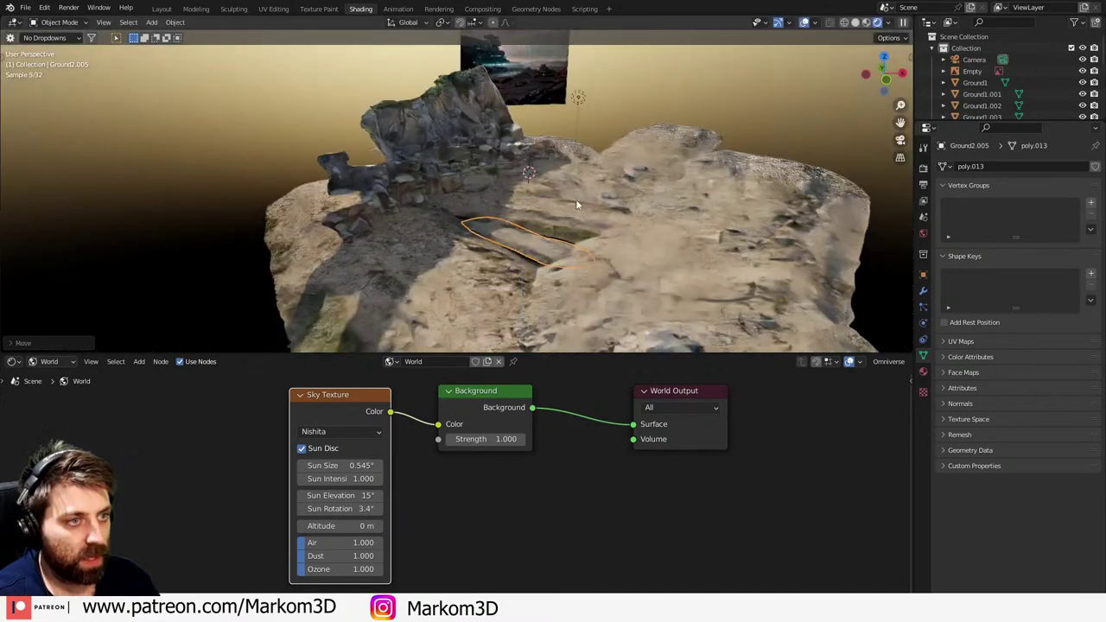
- Try to scale the Ground2 patch and reposition it along the Z axis, and undo these changes
key("s")
left_click(752, 266)
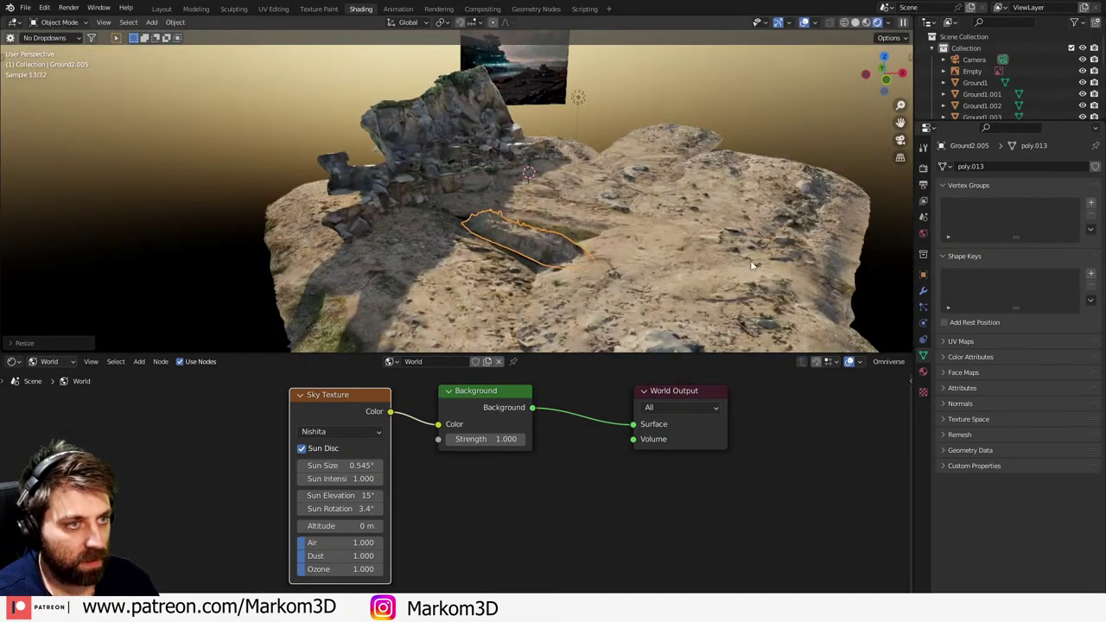
key("g")
key("z")
left_click(718, 291)
middle_click_drag(650, 273, 623, 227)
scroll(608, 272, "up", 5)
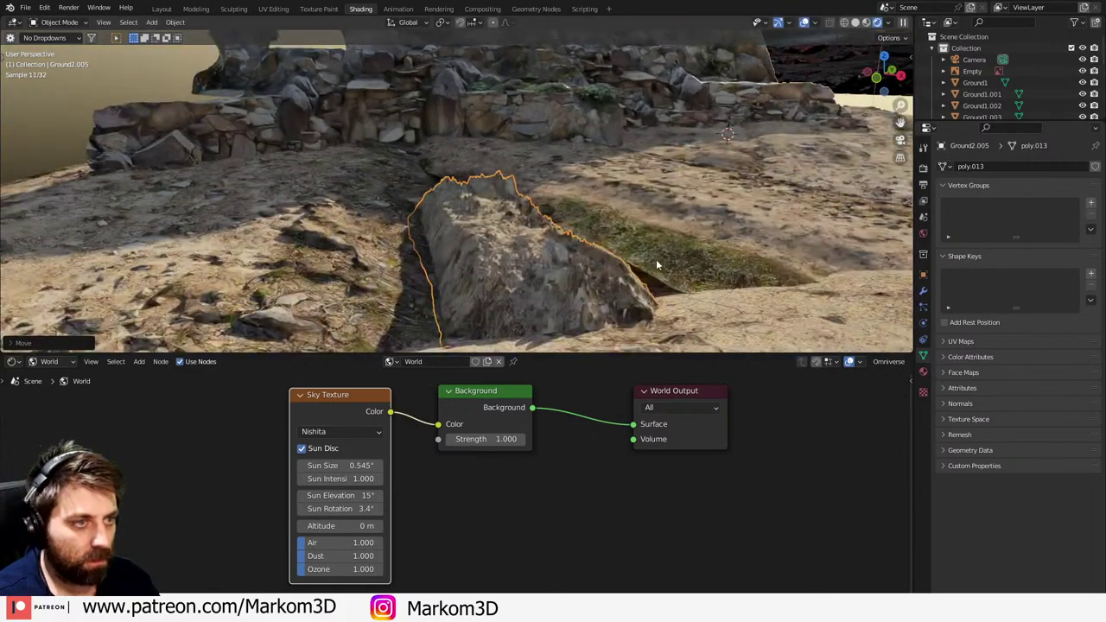
key("s")
key("z")
right_click(706, 262)
key("ctrl+z")
key("ctrl+z")
key("ctrl+z")
- Enlarge the Ground2 copy until it covers the gap in the ground, check it in camera view and deselect it
key("s")
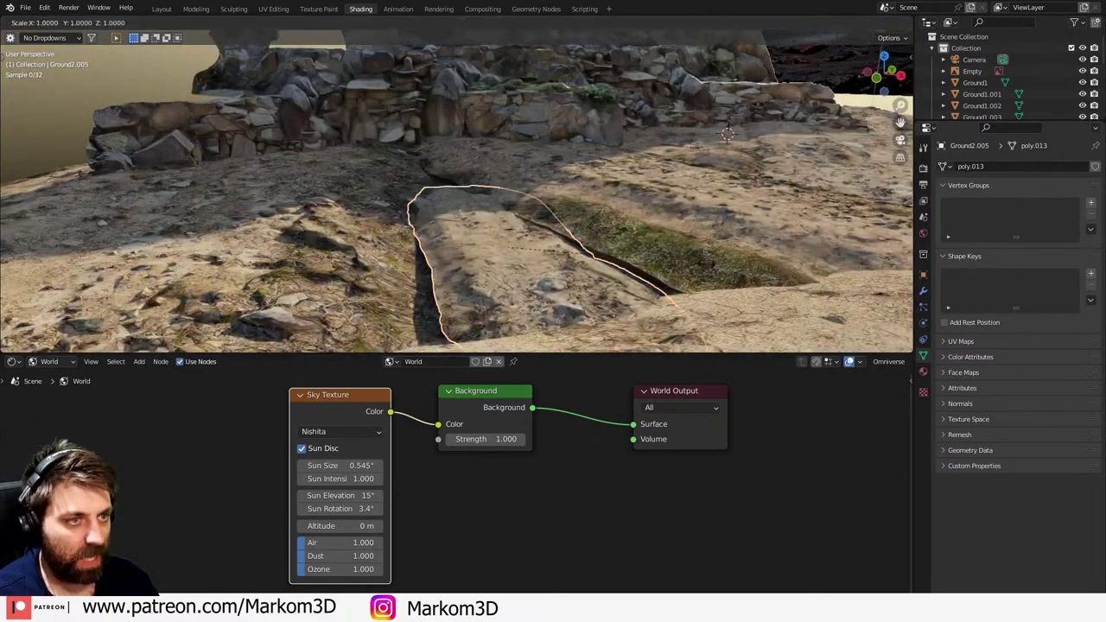
left_click(13, 287)
key("KP_0")
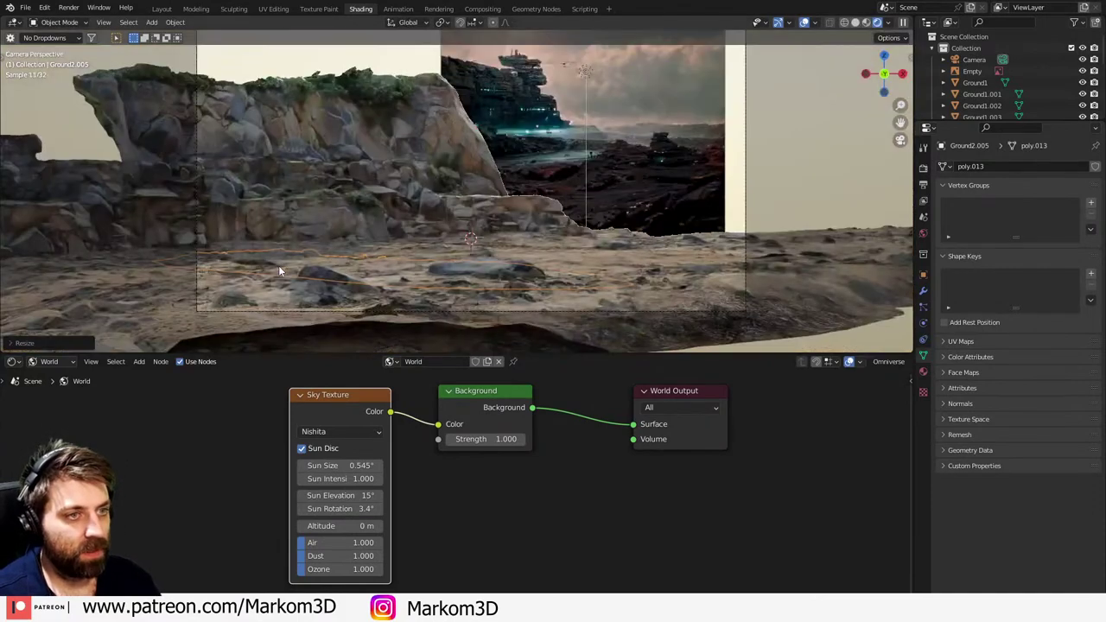
key("alt+a")
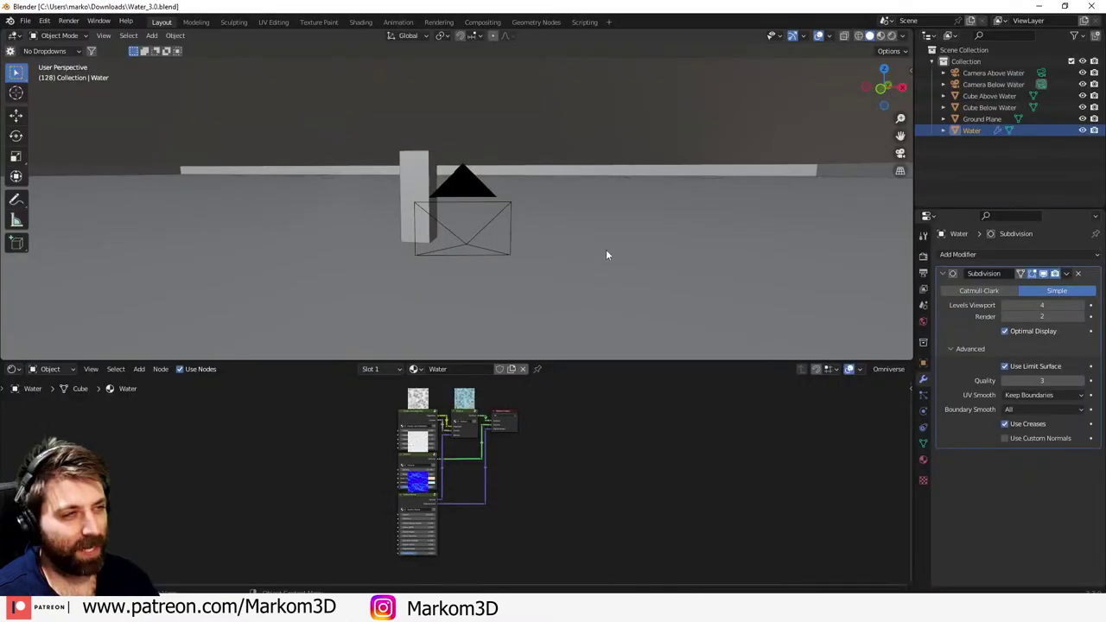
- Copy the Water object from the Water_3.0.blend file and paste it into the cliff scene
scroll(606, 249, "down", 5)
middle_click_drag(602, 249, 564, 251)
left_click(533, 257)
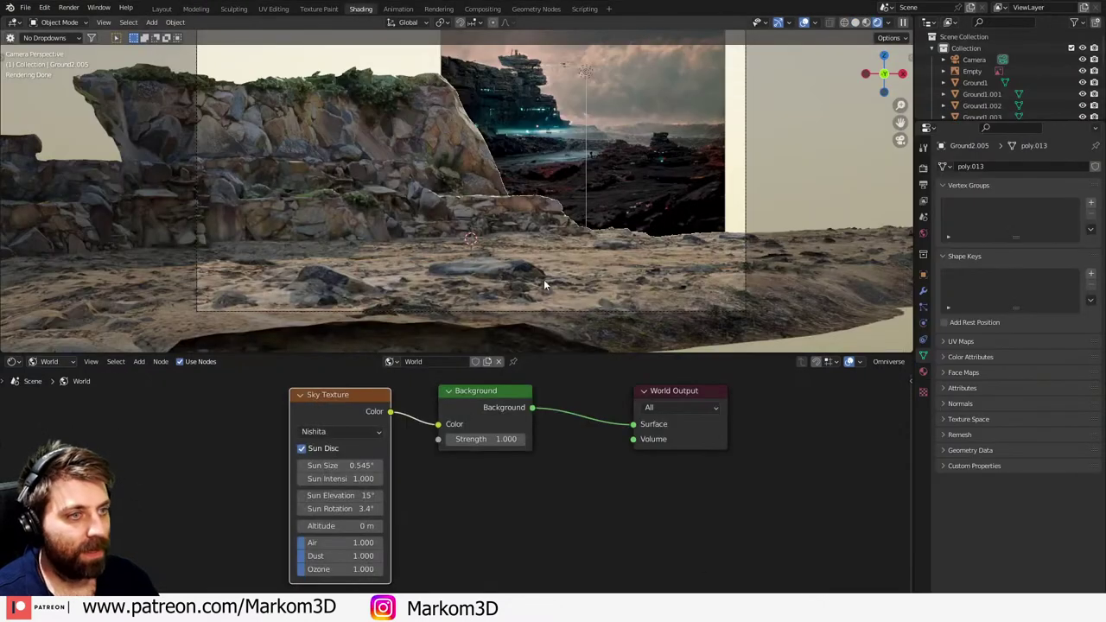
scroll(543, 279, "down", 5)
scroll(533, 275, "up", 2)
key("ctrl+v")
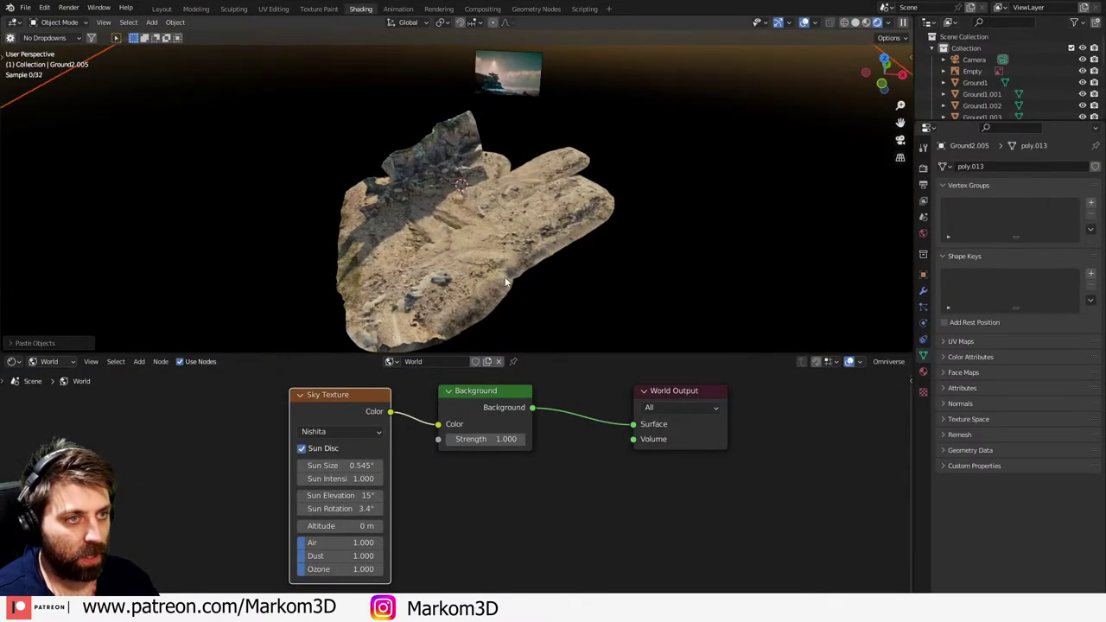
- Scale down the pasted Water object around the cliff and ground, and apply its scale
key("s")
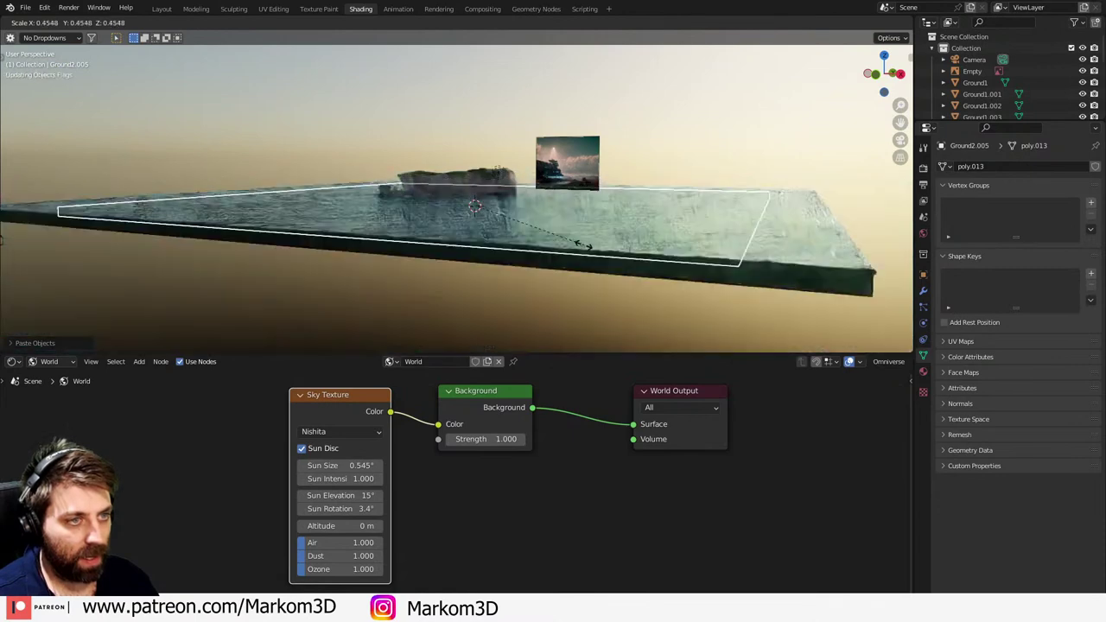
left_click(572, 249)
key("ctrl+a")
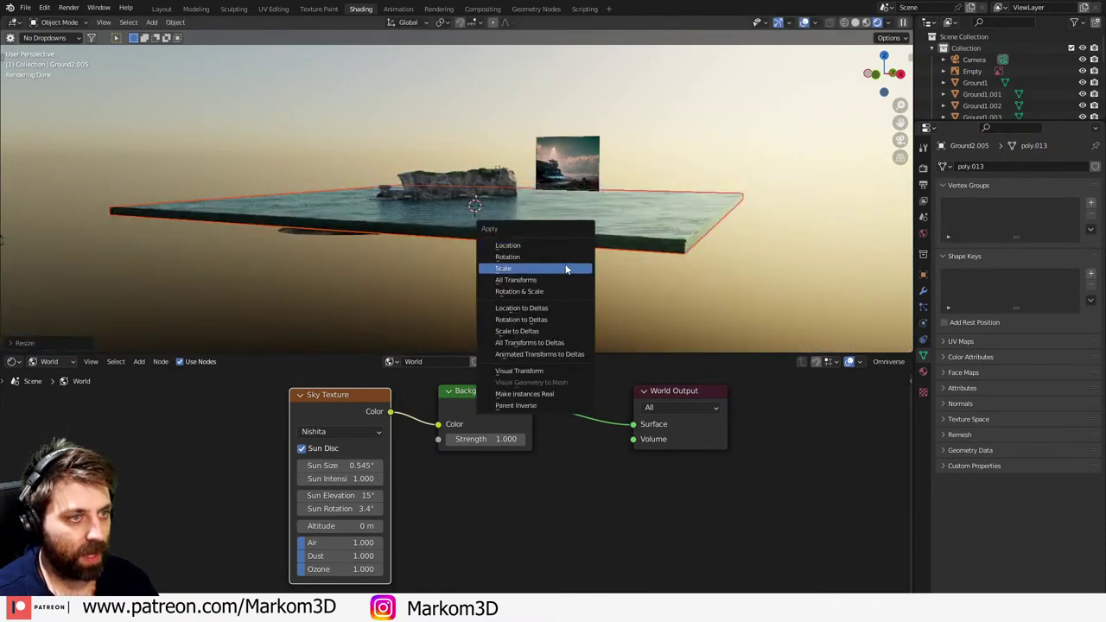
left_click(568, 267)
- Lower the Water object along the Z axis so the ground rises above its surface, and return to camera view
key("g")
key("z")
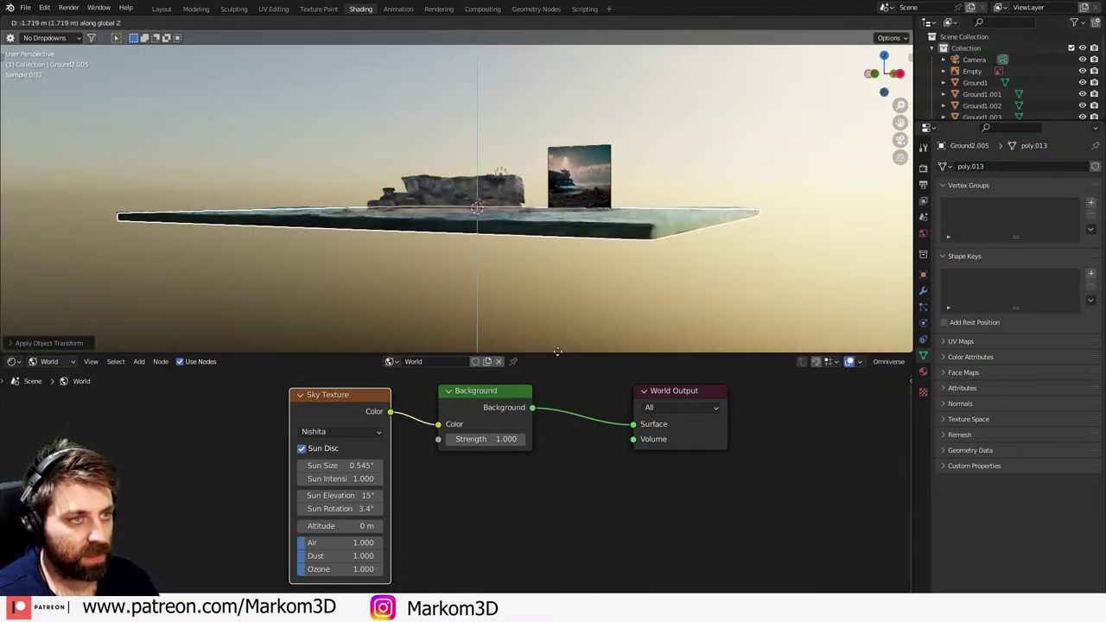
left_click(549, 293)
middle_click_drag(547, 298, 491, 283)
key("KP_0")
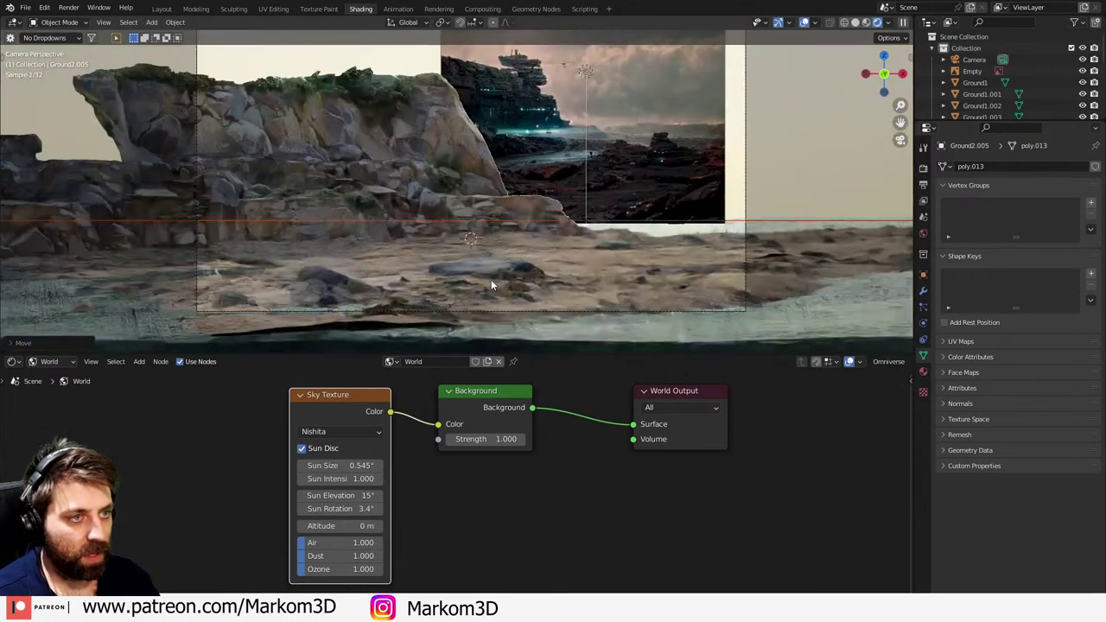
- Fine-tune the Water object's height along the Z axis in camera view, finishing by lowering it about 0.12 m
scroll(492, 283, "up", 2)
key("g")
key("z")
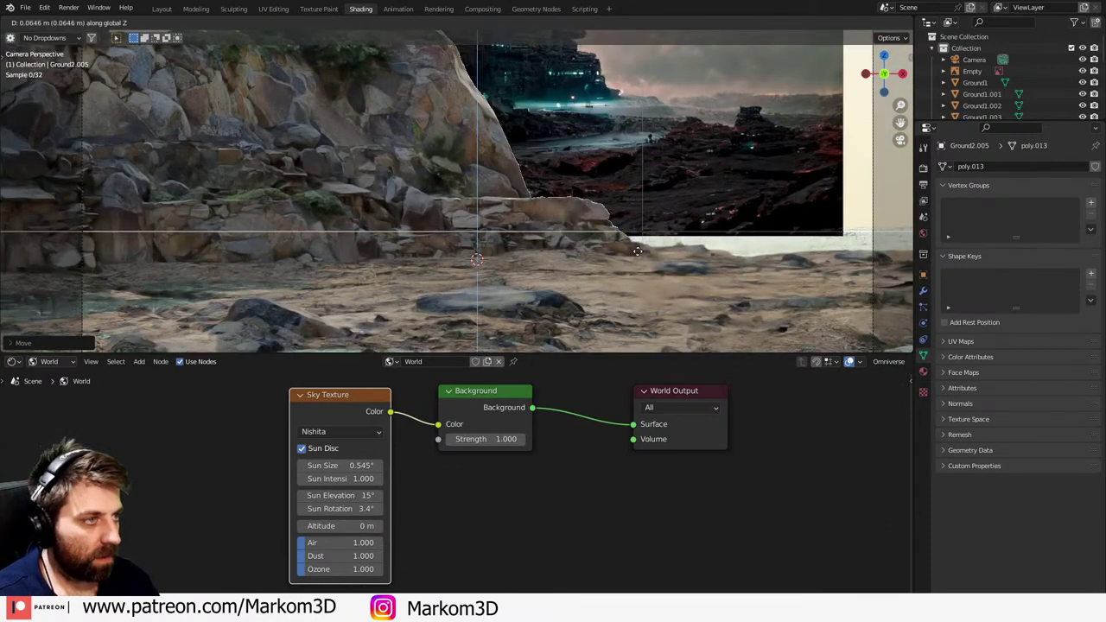
left_click(638, 258)
scroll(648, 266, "down", 1)
middle_click_drag(651, 264, 641, 250, "shift")
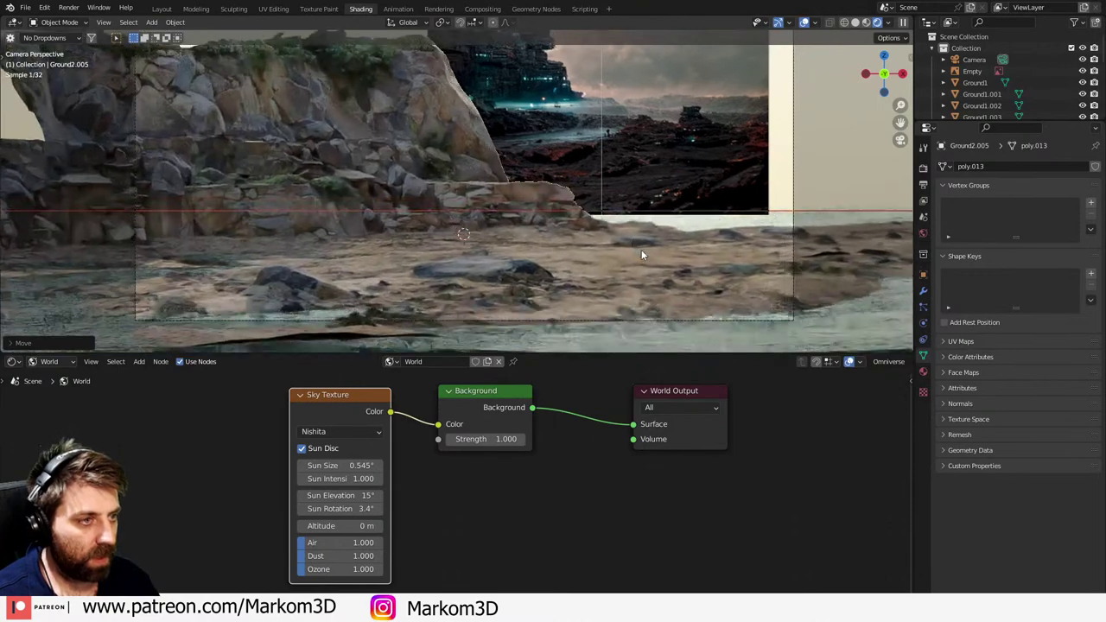
key("g")
key("z")
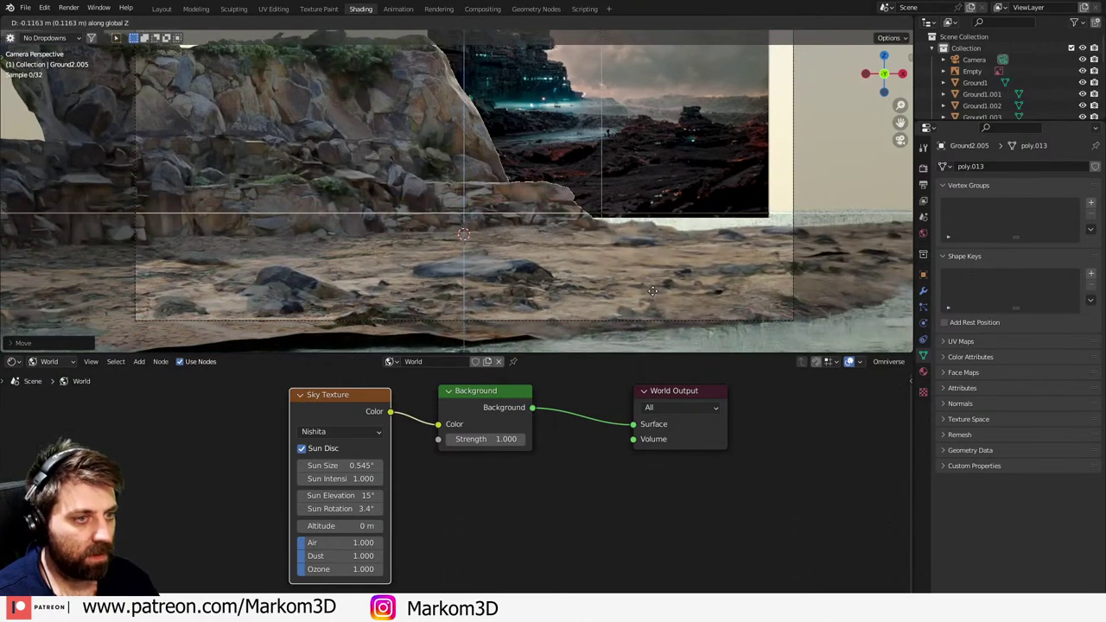
left_click(653, 291)
middle_click_drag(672, 272, 634, 283, "shift")
- Hide the CliffStation.png reference image and delete the light object above the scene
left_click(669, 205)
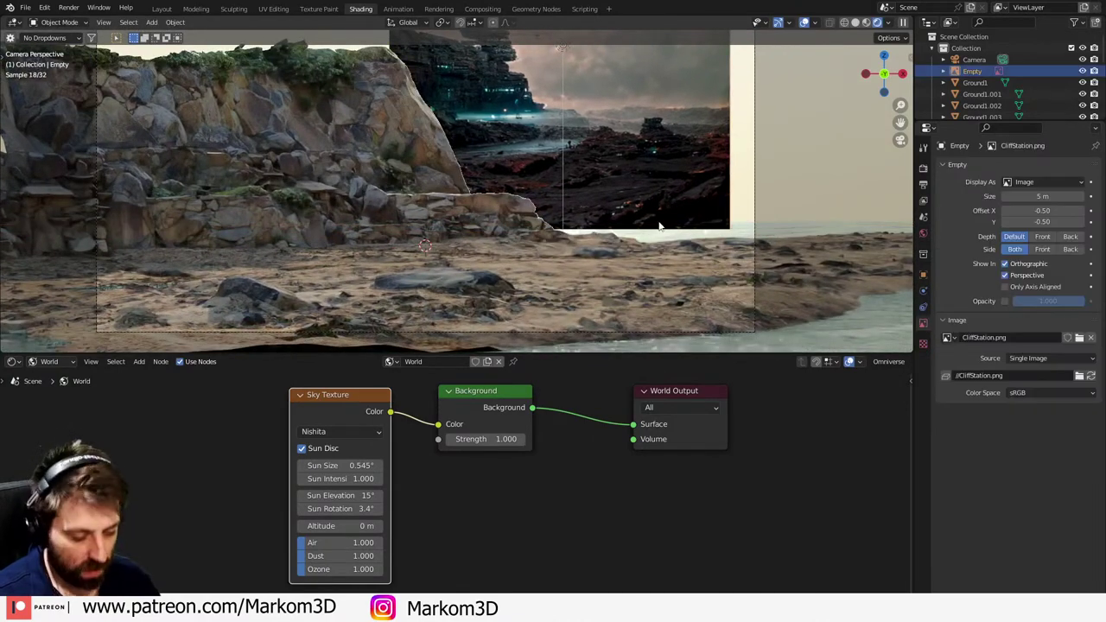
key("h")
left_click(677, 237)
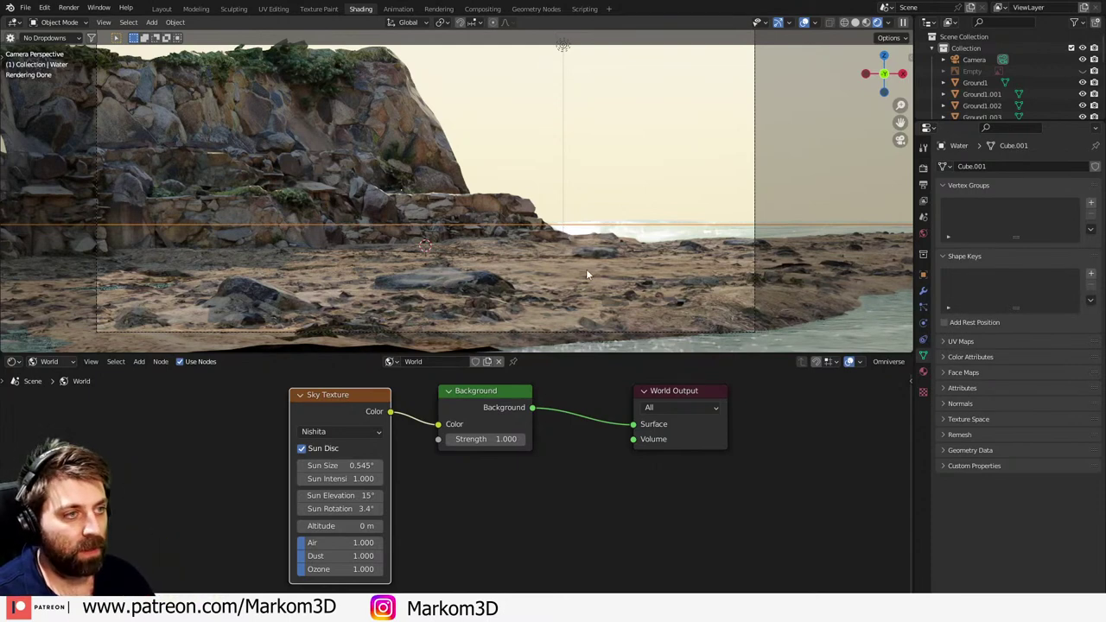
scroll(580, 244, "down", 2)
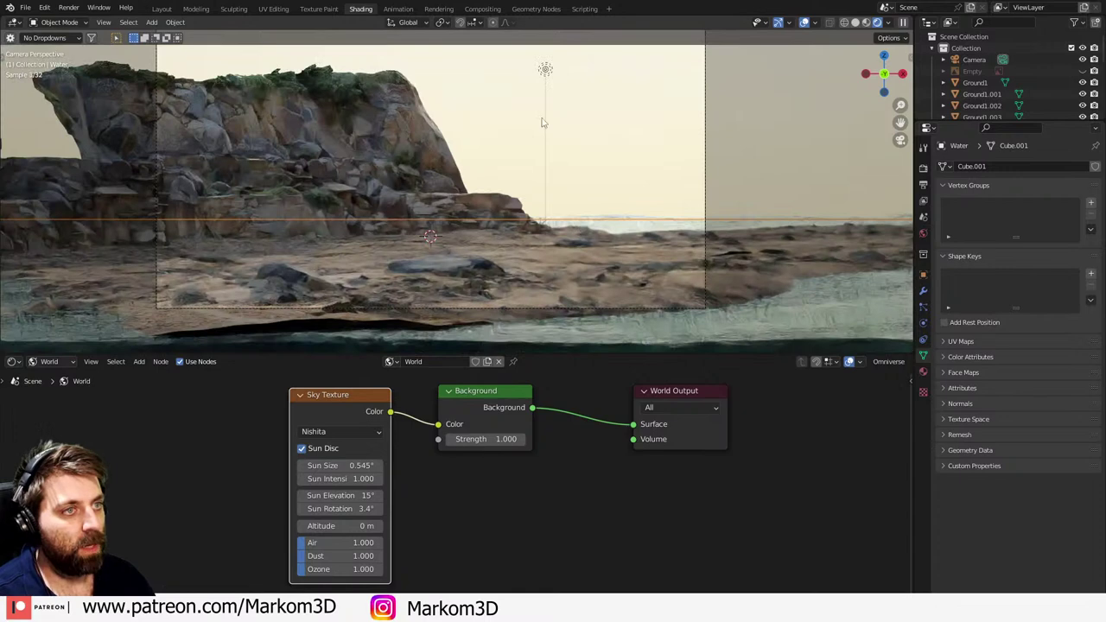
left_click(545, 73)
key("Delete")
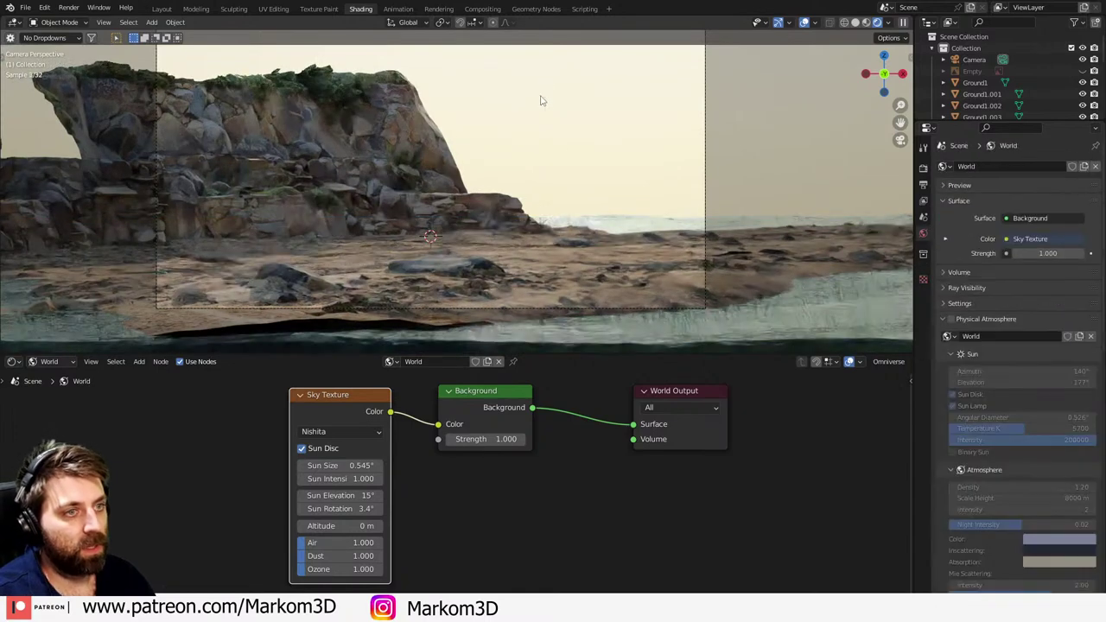
- Show the Water object's Subdivision modifier settings and switch the Shader Editor to Object to display its Water material nodes
left_click(620, 235)
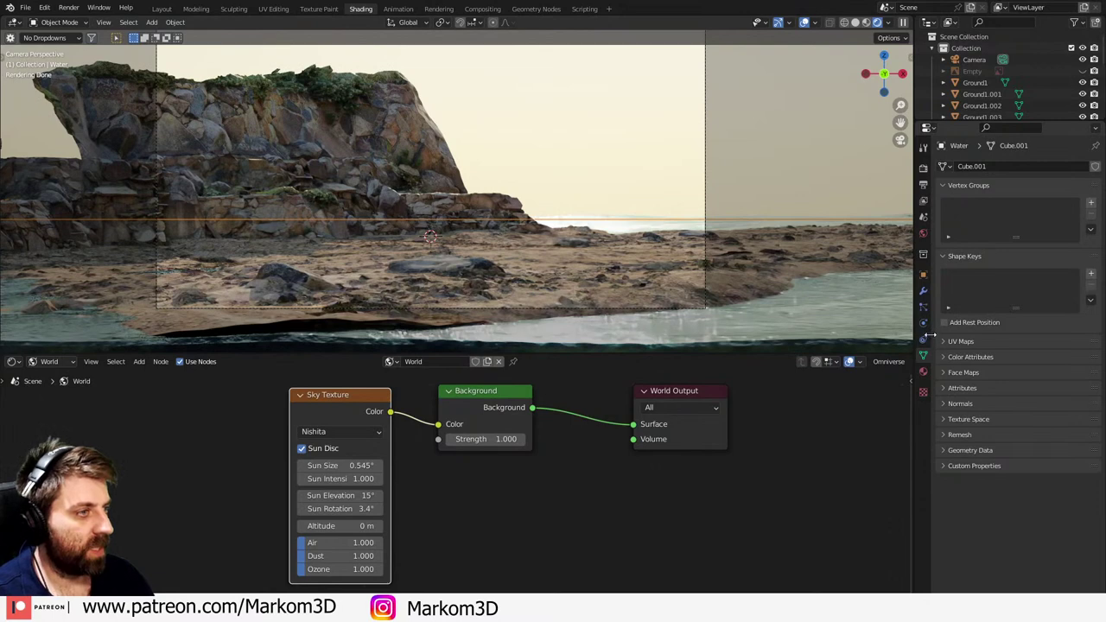
left_click(923, 307)
left_click(923, 291)
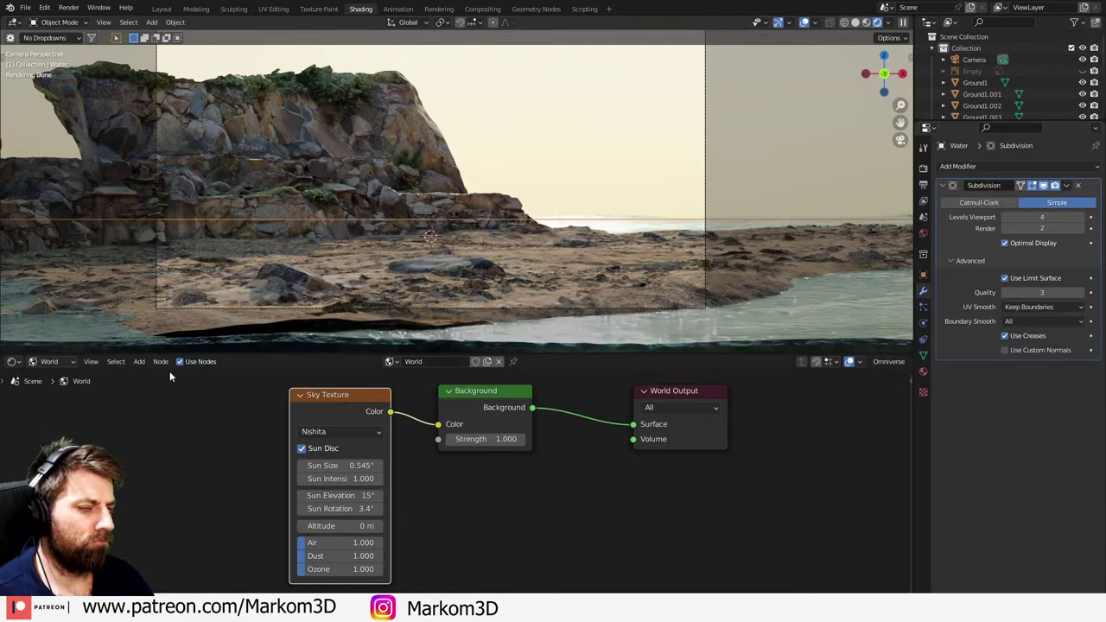
left_click(50, 361)
left_click(54, 376)
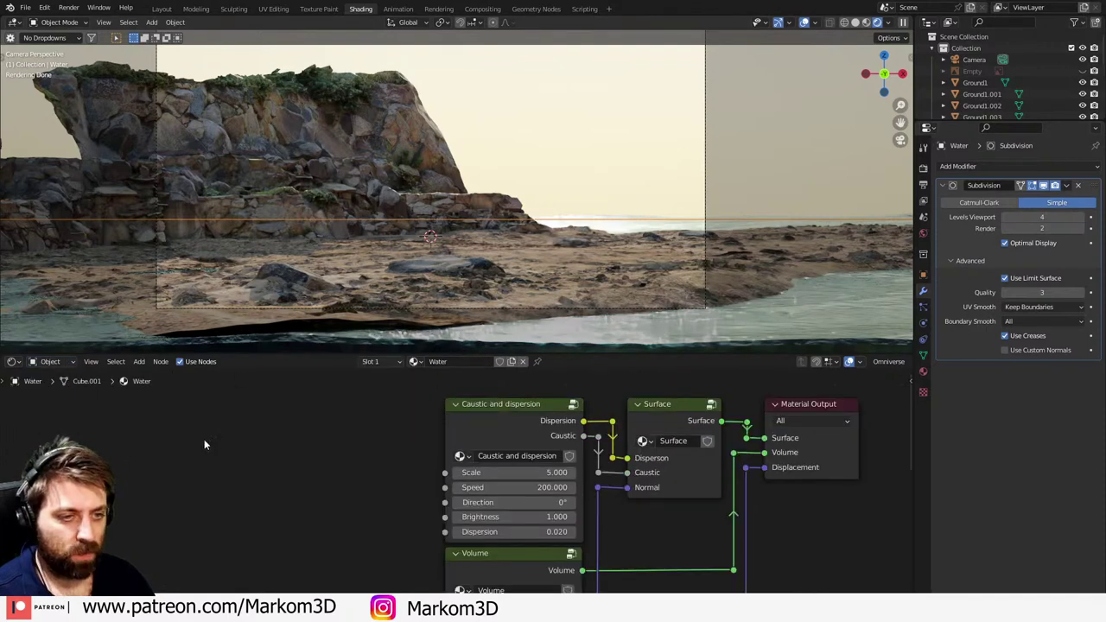
scroll(389, 501, "up", 4)
middle_click_drag(334, 491, 313, 496)
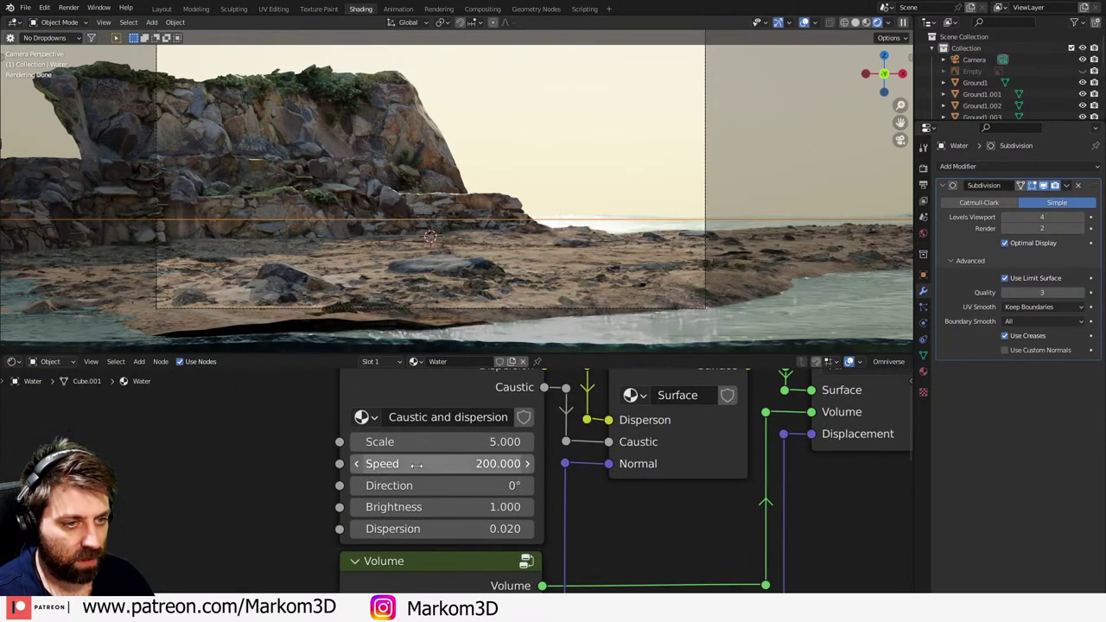
- Set the Scale of the Water material's Caustic and dispersion node to 1 and review its Volume and Surface Bump settings
double_click(440, 441)
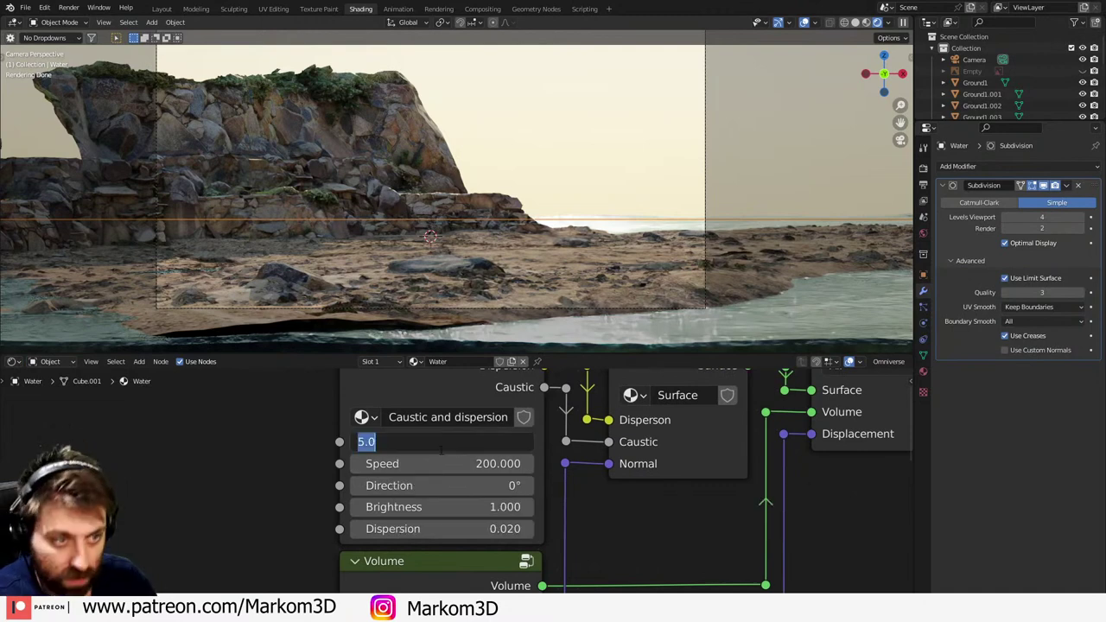
type("1")
key("Return")
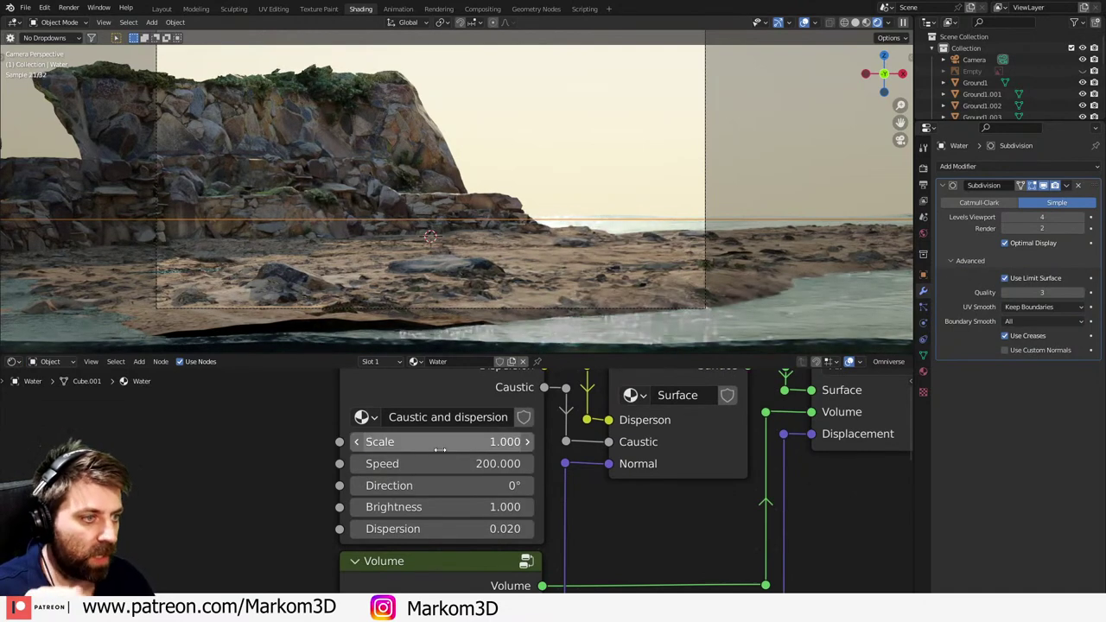
scroll(573, 503, "down", 2)
scroll(571, 500, "down", 3, "shift")
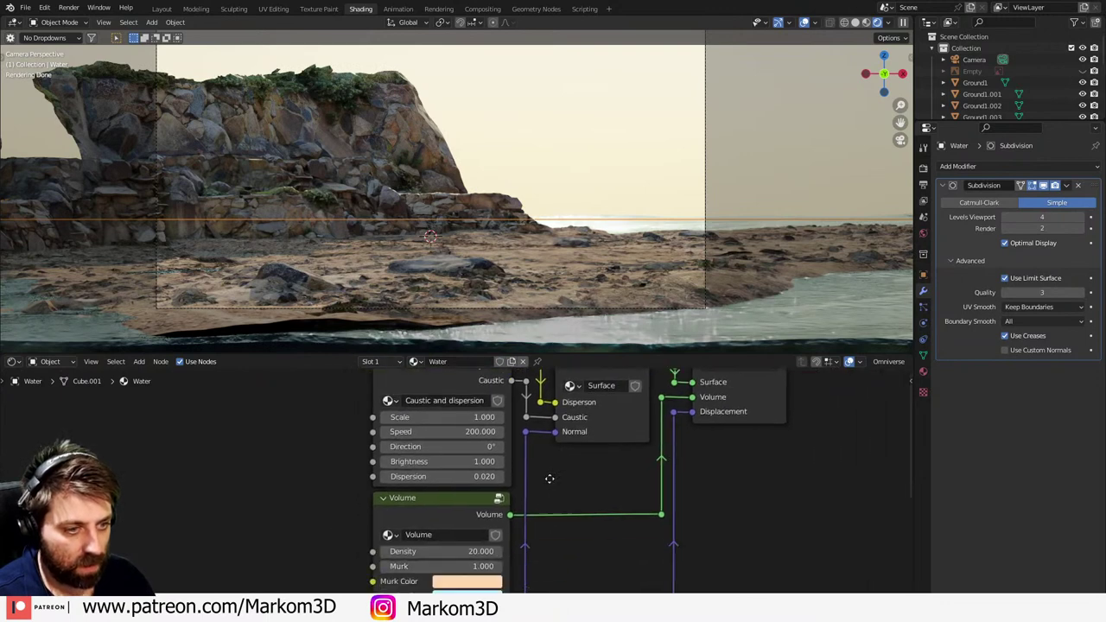
scroll(534, 434, "down", 3, "shift")
scroll(534, 434, "down", 5, "shift")
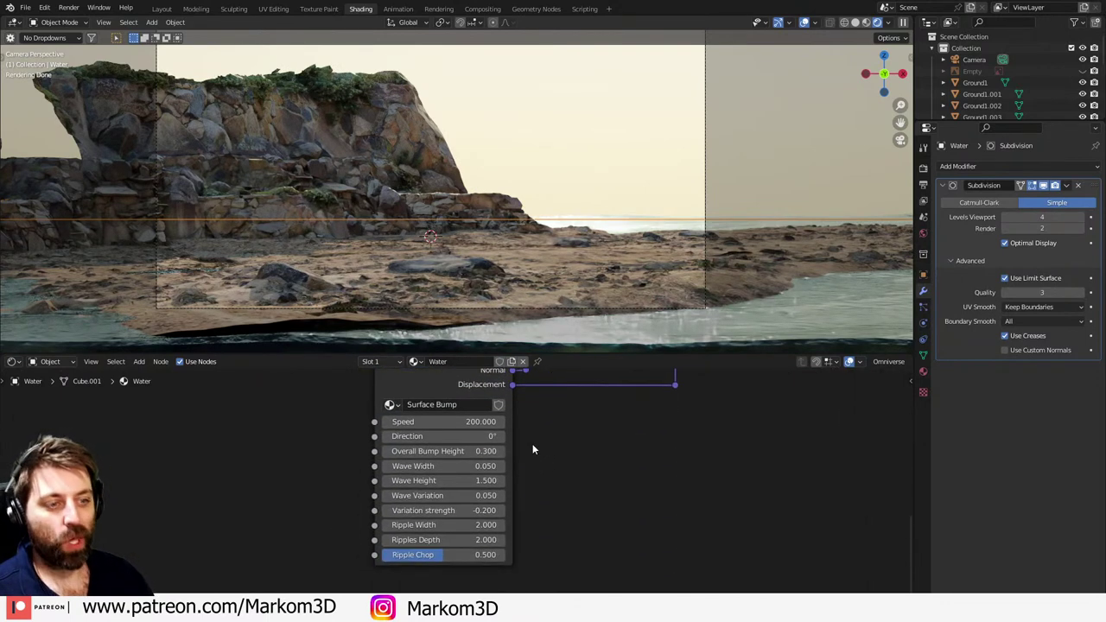
middle_click_drag(533, 450, 506, 532)
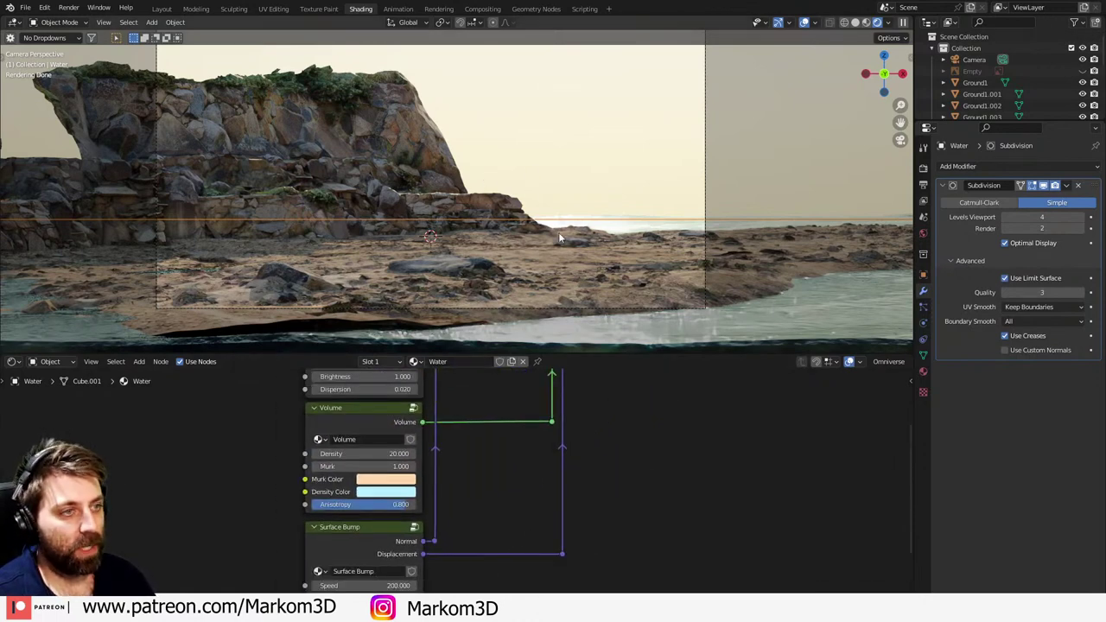
left_click(620, 172)
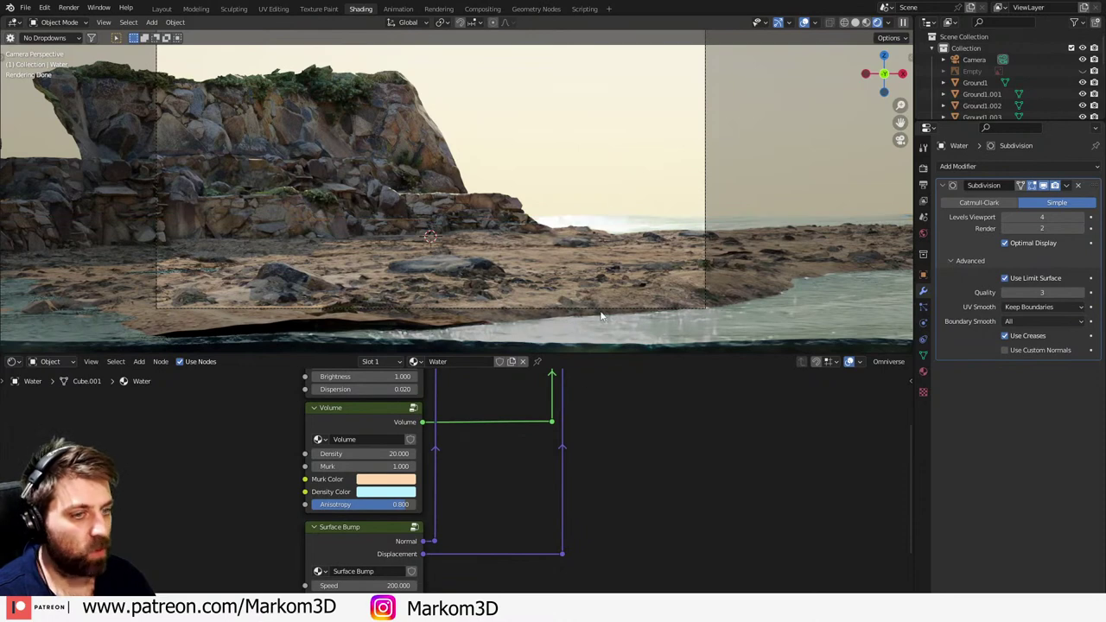
middle_click_drag(445, 441, 451, 486)
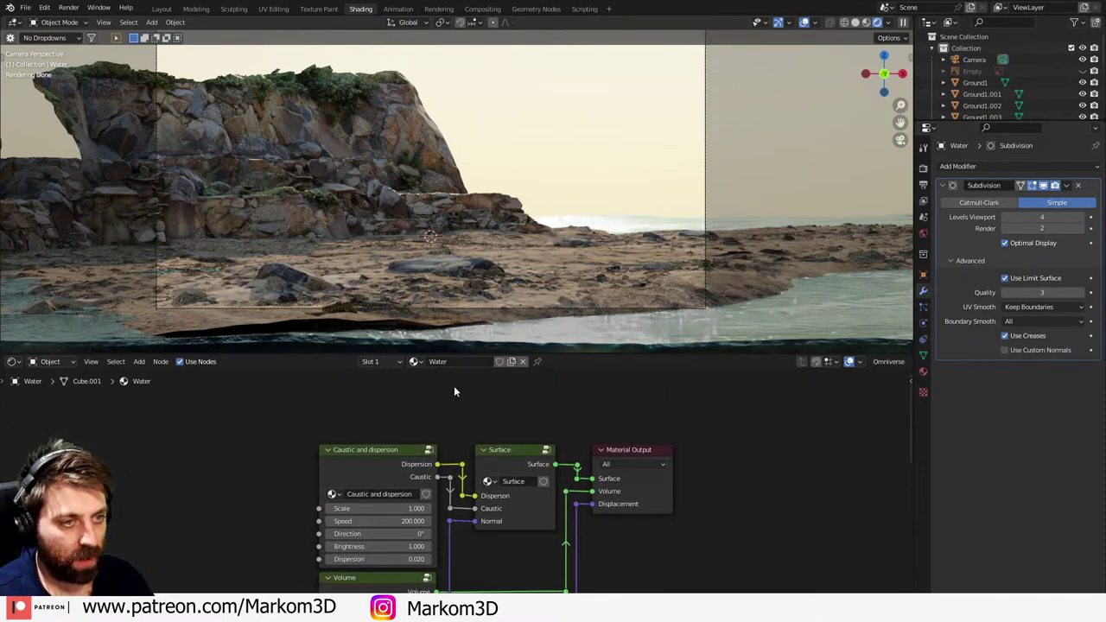
- Display the World shader nodes and adjust the Sky Texture's Sun Rotation to 3.6° and Sun Elevation to 39.5°
left_click(52, 363)
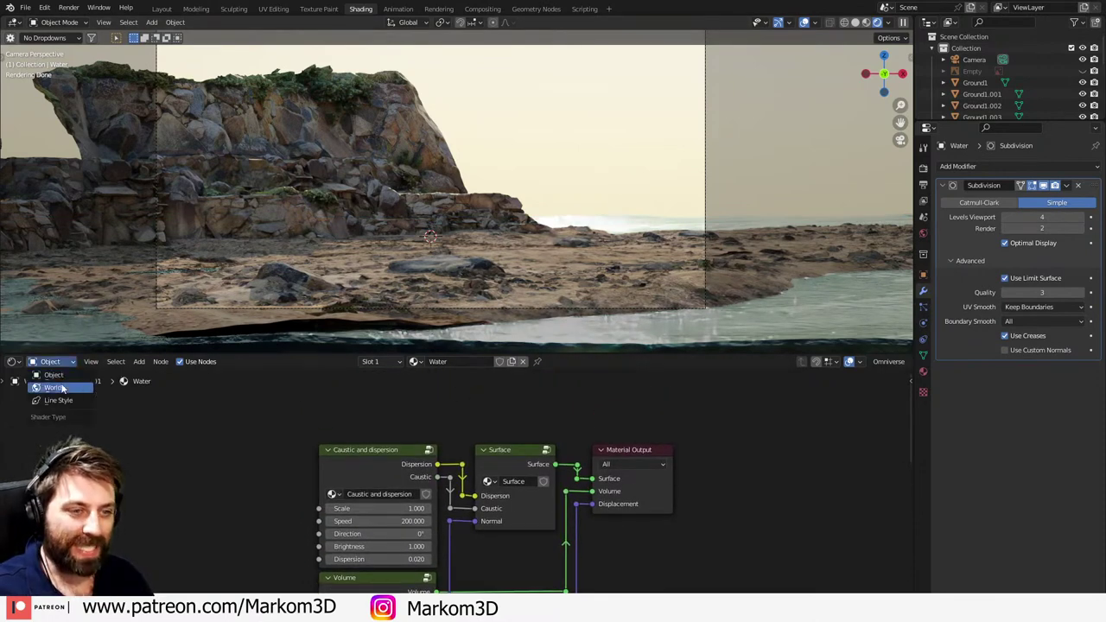
left_click(48, 386)
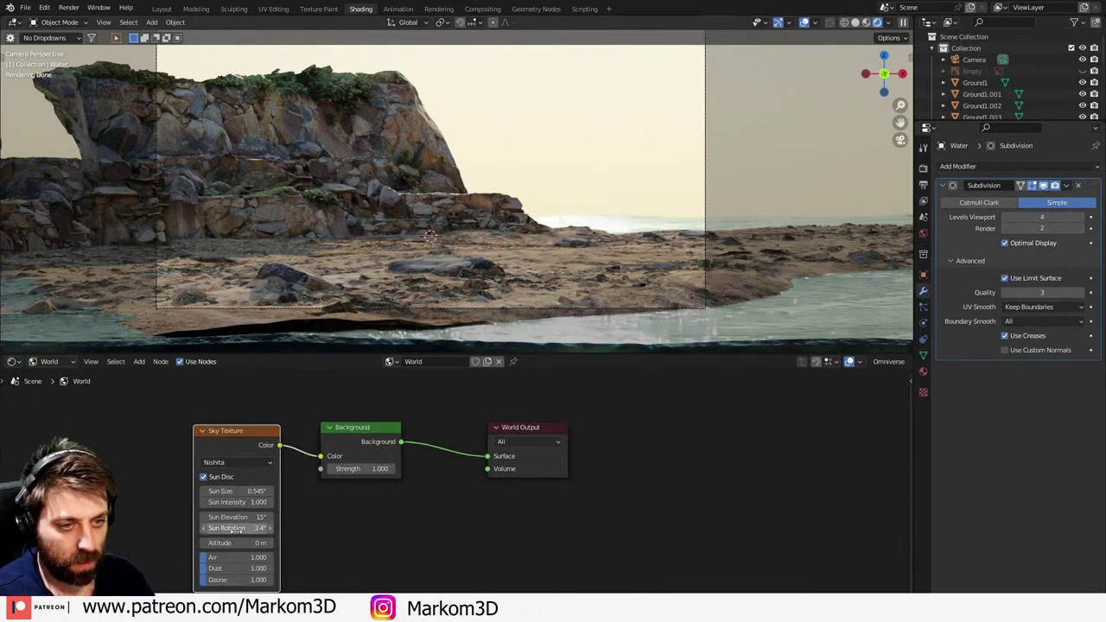
left_click_drag(246, 528, 327, 517)
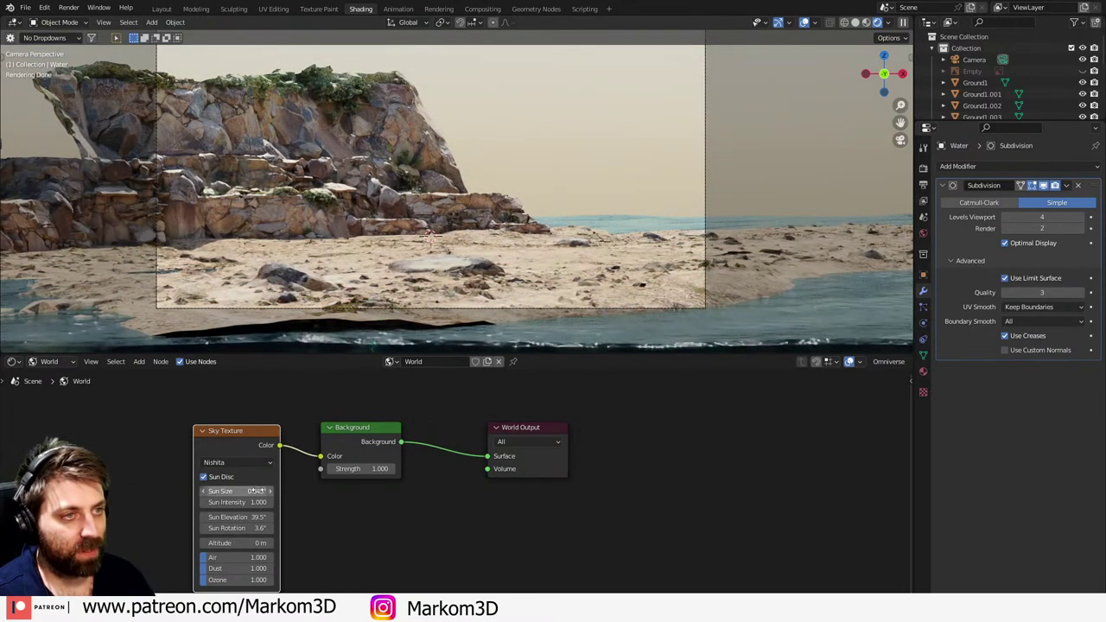
- Try a smaller Sun Size on the Sky Texture and undo the change
left_click_drag(253, 491, 216, 491)
left_click(251, 491)
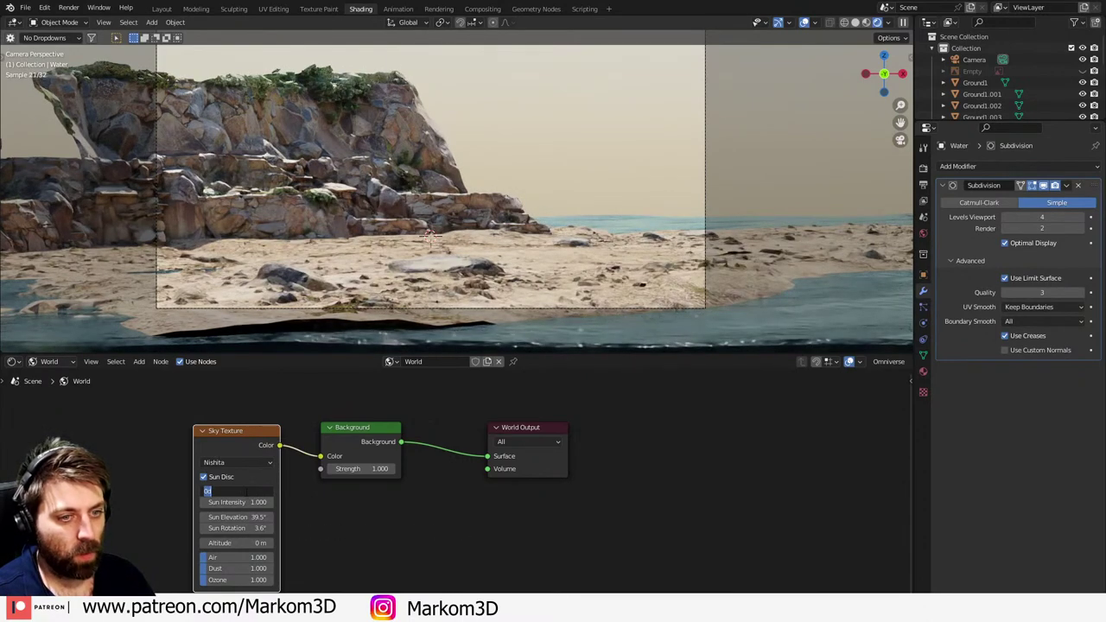
key("Return")
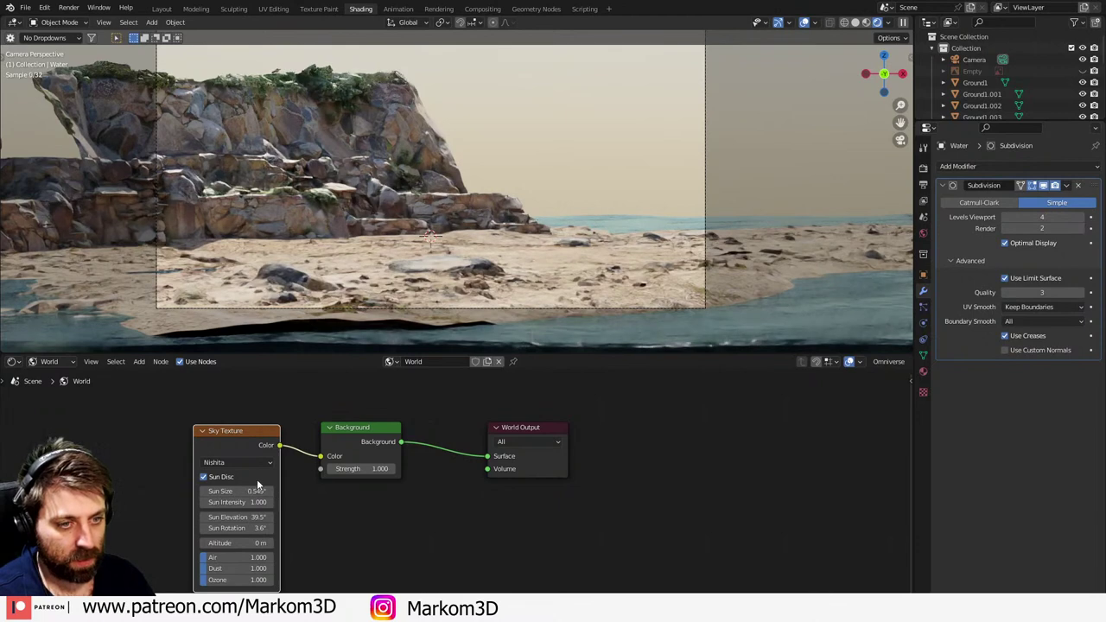
key("ctrl+z")
- Set the Sky Texture's Sun Elevation to 40°
left_click(251, 517)
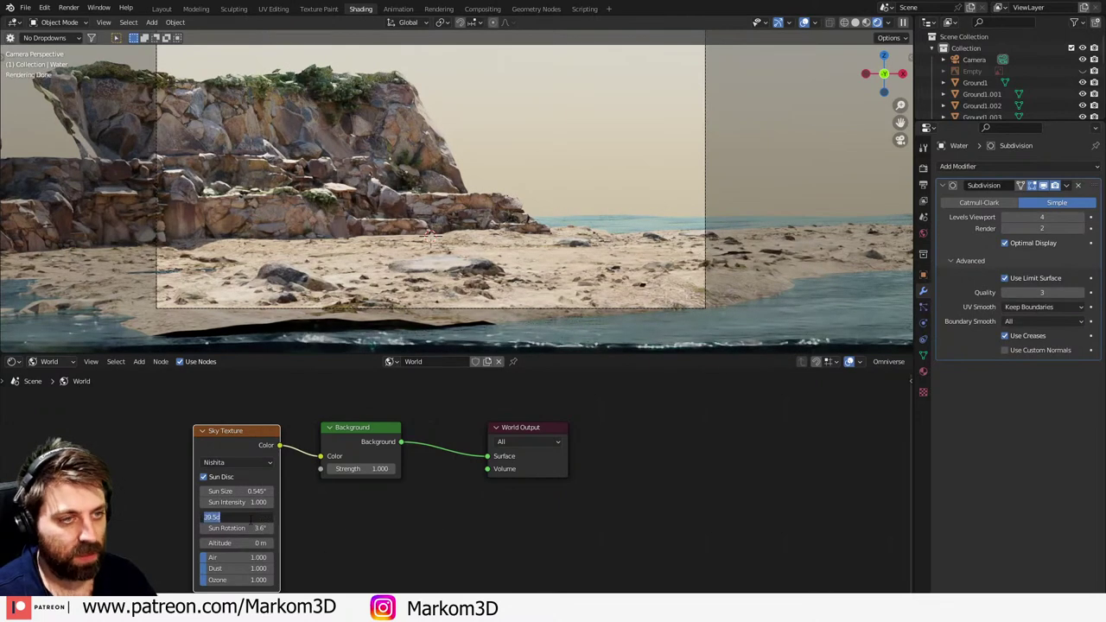
type("40")
key("Return")
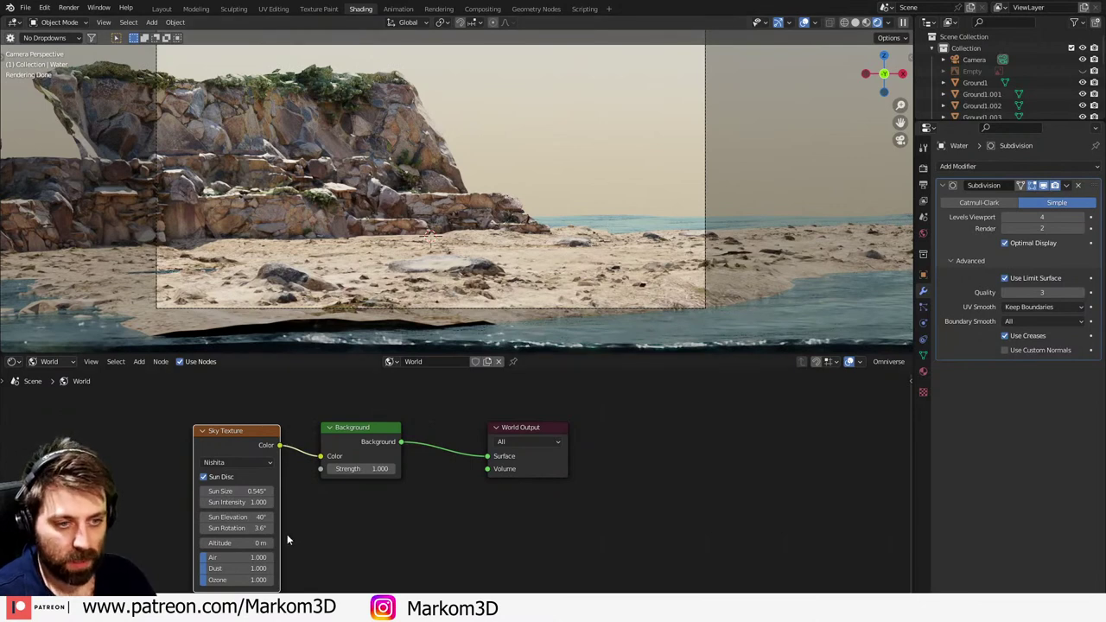
- Try different Sky Texture Air values up to 10, finishing with Air reset to 1
left_click_drag(242, 557, 185, 558)
left_click_drag(197, 553, 258, 553, "ctrl")
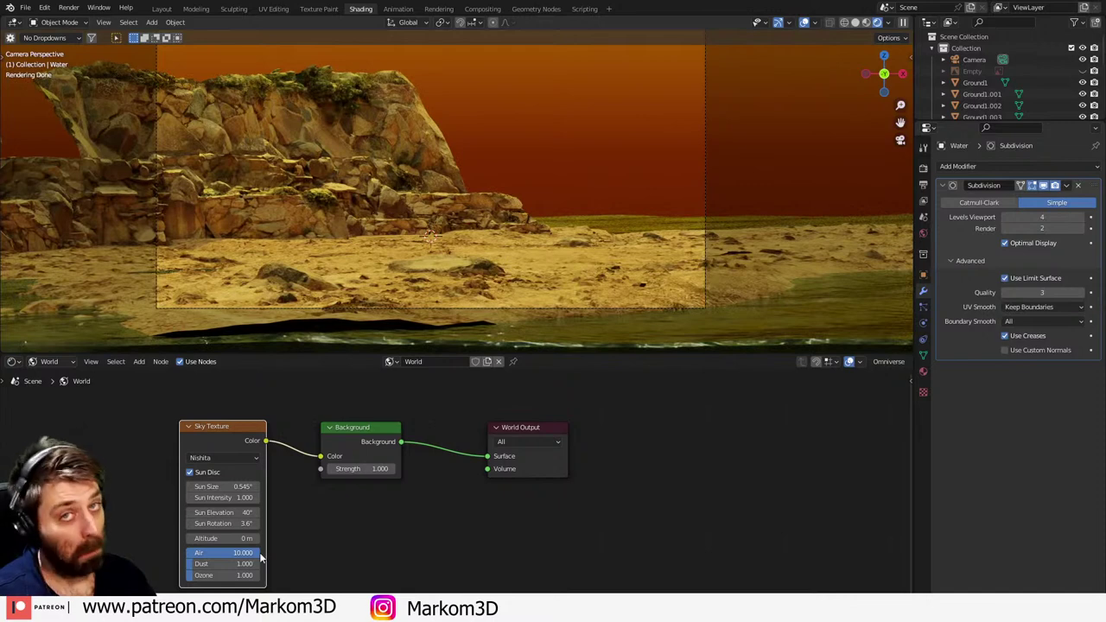
left_click_drag(258, 553, 168, 564)
left_click(204, 553)
type("1")
key("Return")
- Reset the Sky Texture's Dust value to 1
left_click(201, 555)
key("Tab")
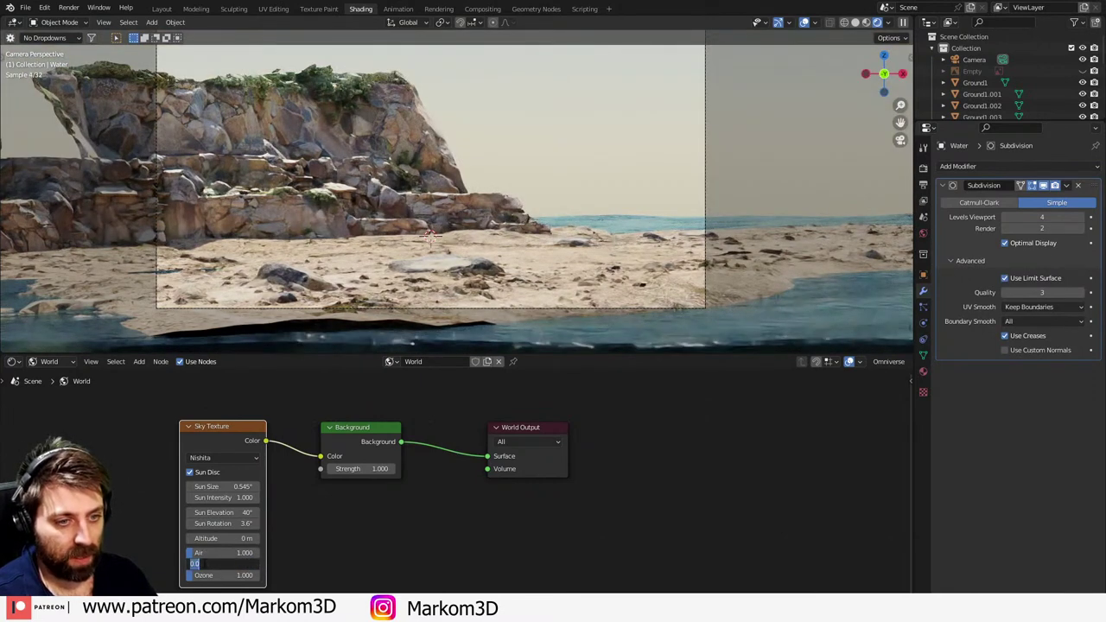
type("1")
key("Return")
- Raise both the Ozone and Air values of the Sky Texture to 10
left_click_drag(210, 576, 259, 576)
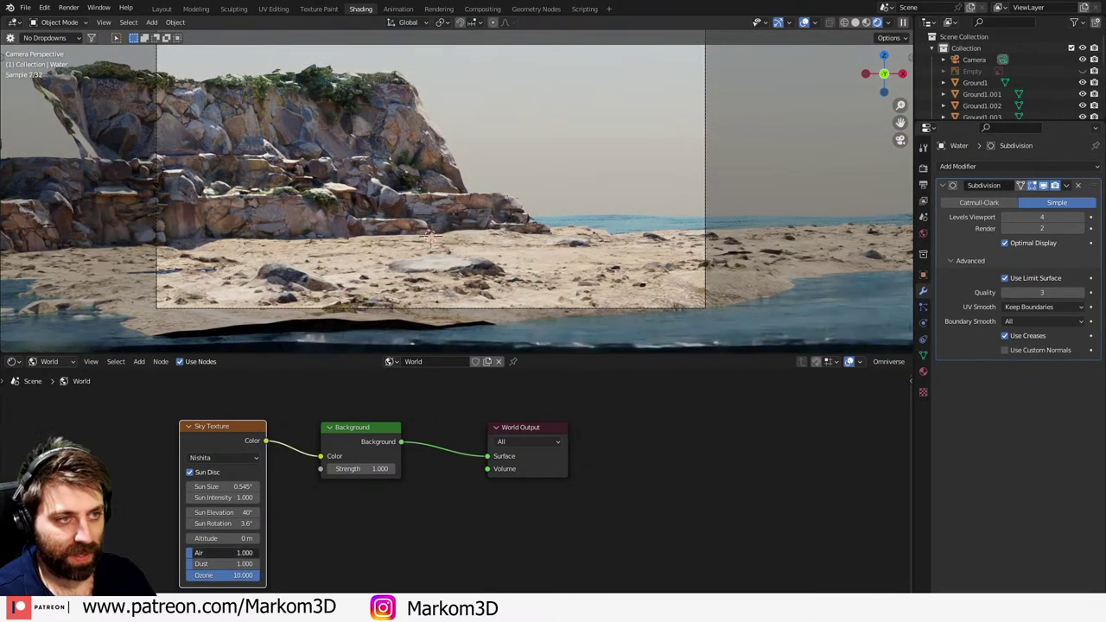
left_click_drag(218, 553, 259, 552)
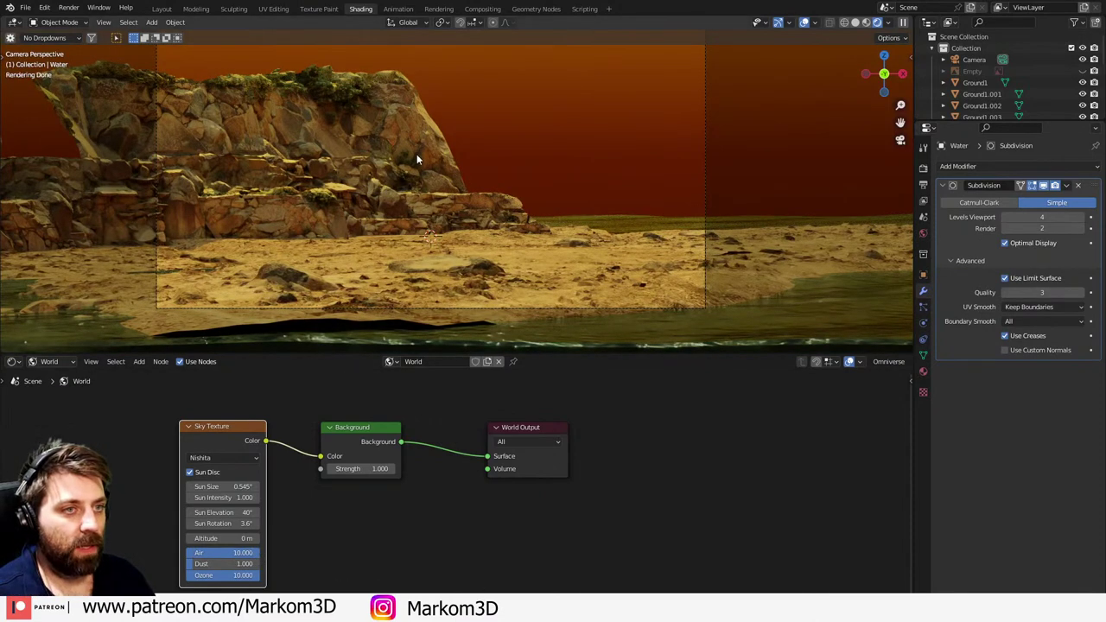
- Add a cube on the cliff face in camera view and scale it down to a small light-sized block
key("shift+a")
mouse_move(417, 154)
left_click(507, 166)
key("s")
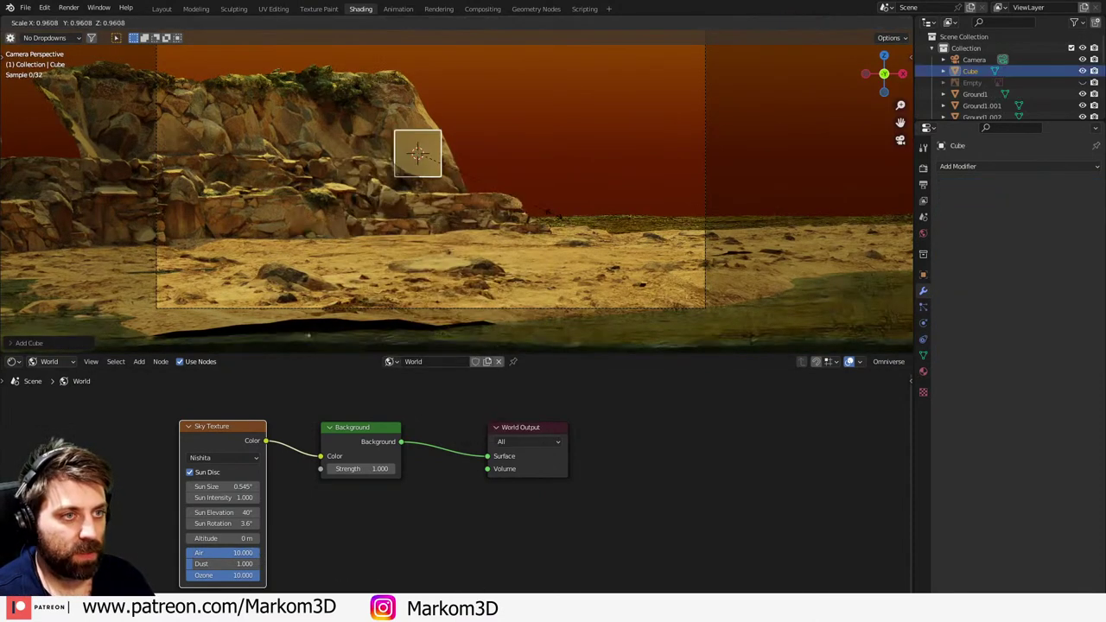
left_click(422, 155)
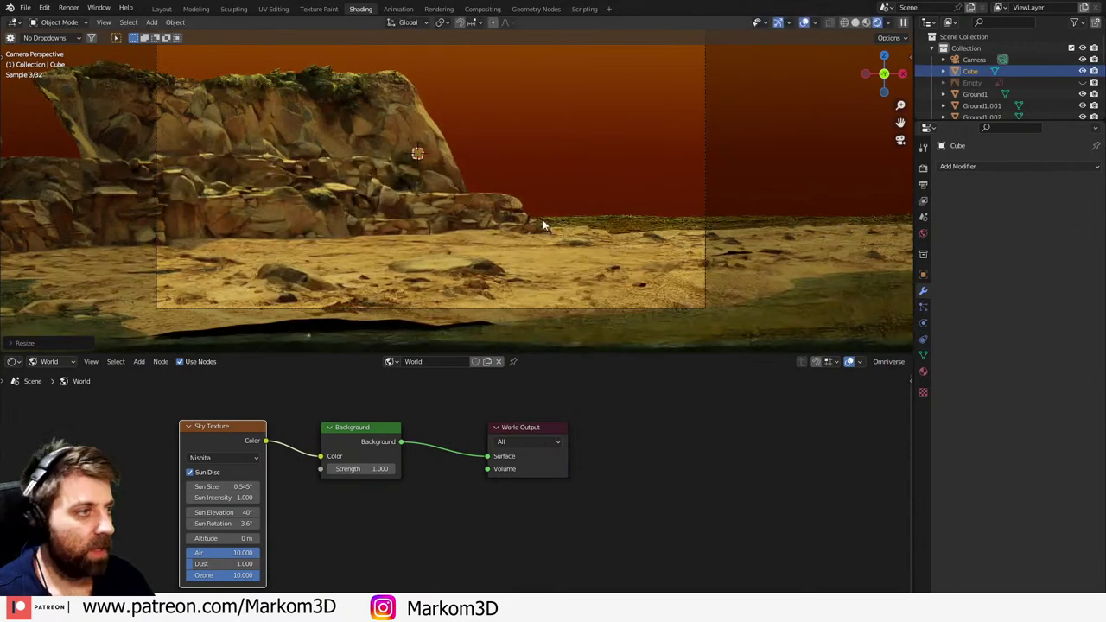
- Give the small cube a new material with an Emission surface and a strength of 100
left_click(922, 372)
left_click(1013, 214)
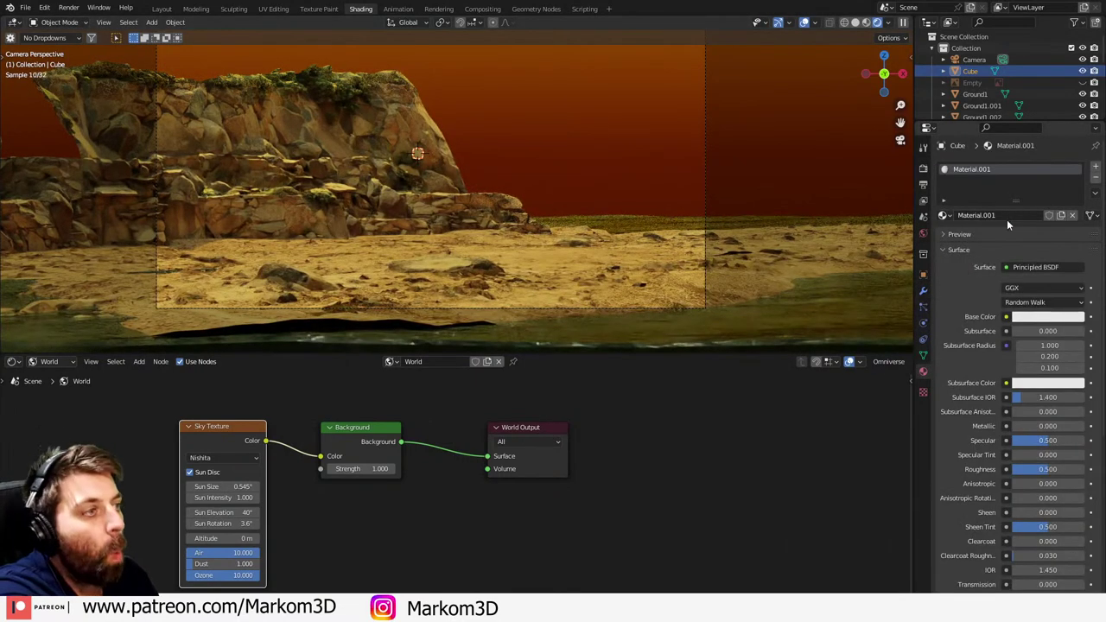
left_click(1027, 287)
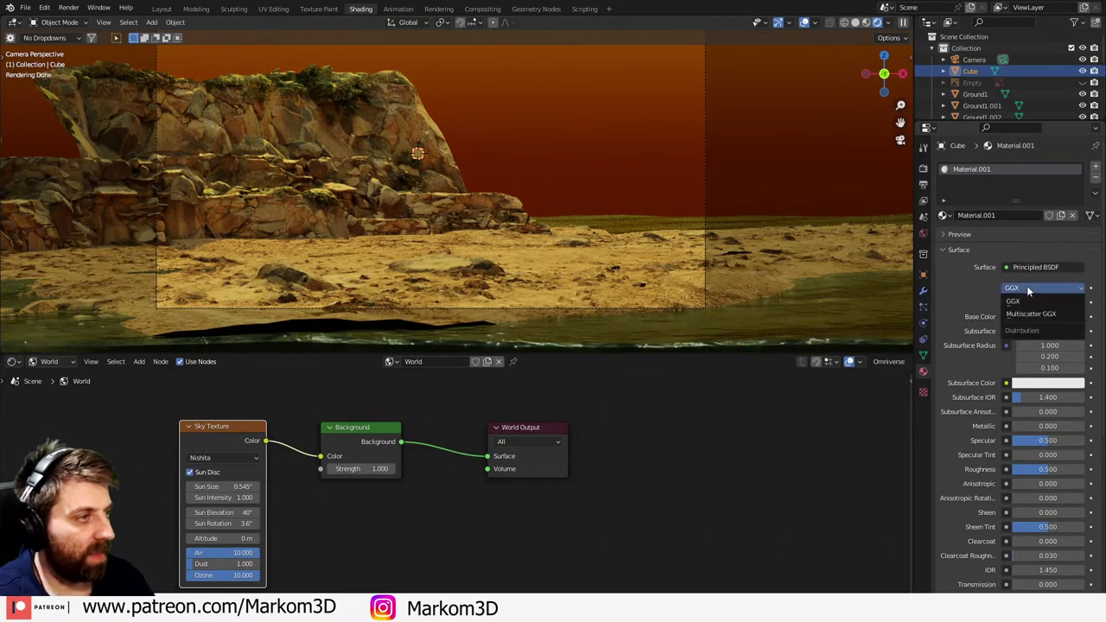
left_click(1033, 267)
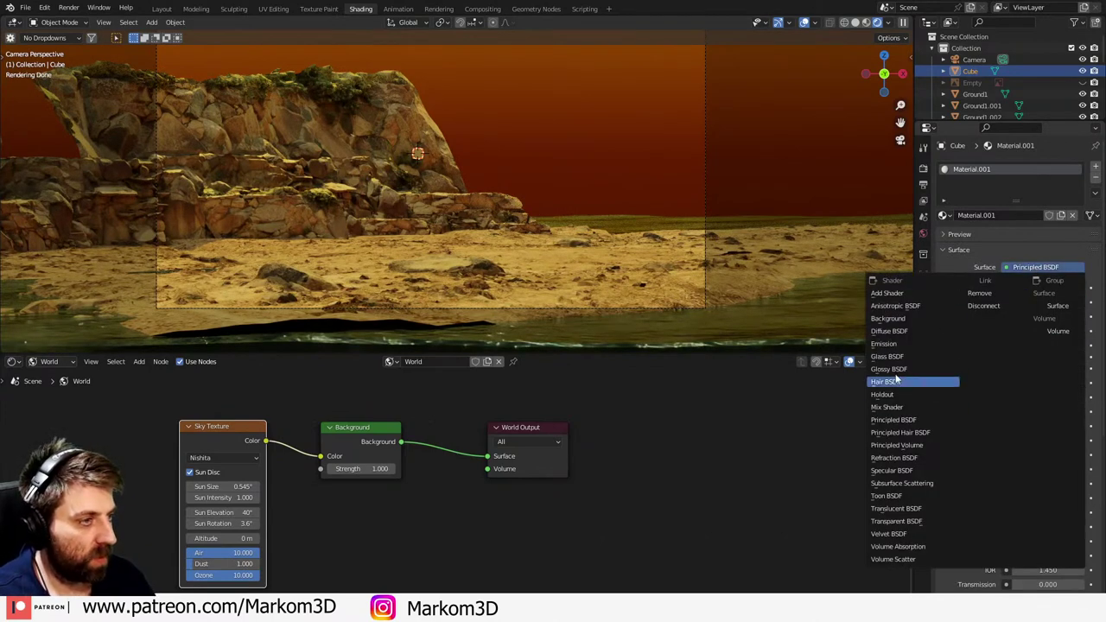
left_click(885, 344)
left_click(1053, 303)
type("10")
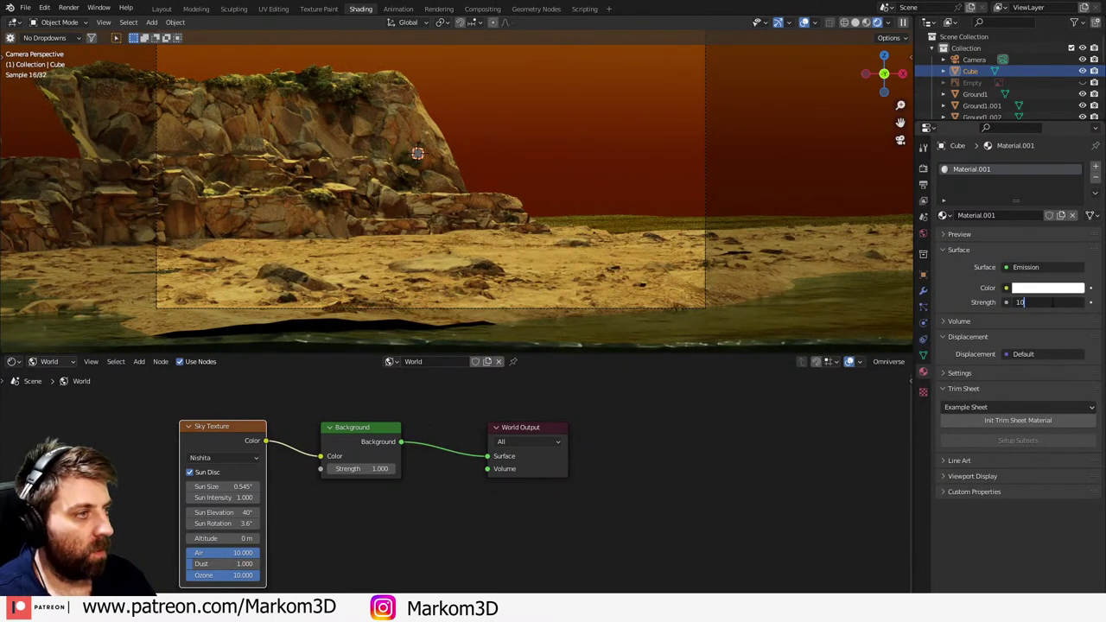
type("0")
key("Return")
- Set the cube's emission color to a saturated cyan and check its glow on the cliff in camera view
left_click(1047, 288)
left_click(1024, 127)
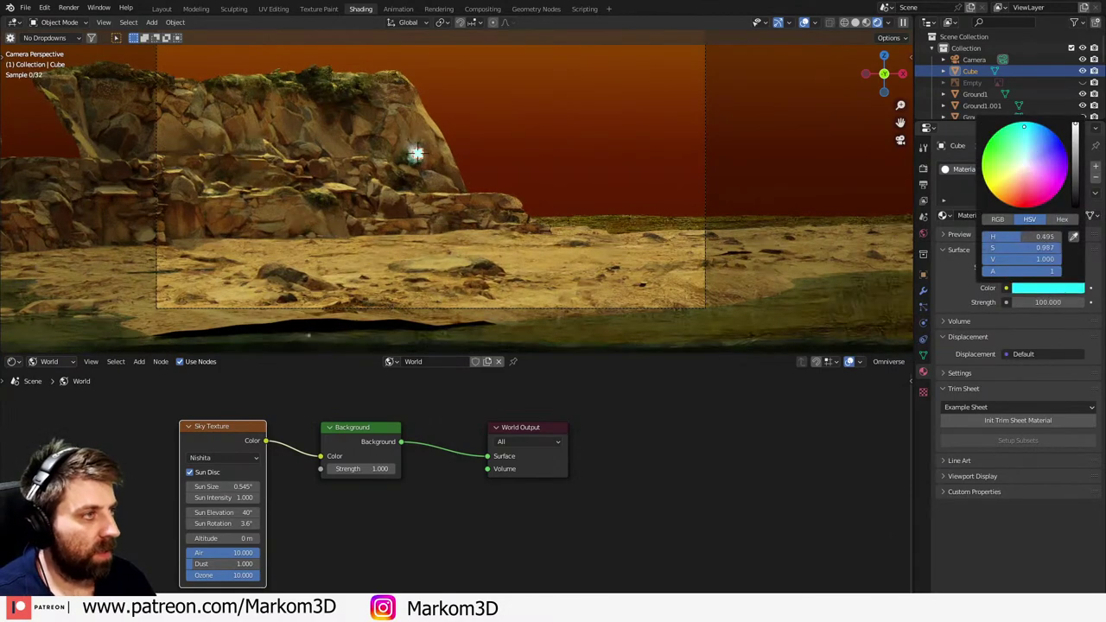
left_click(703, 160)
scroll(517, 164, "up", 2)
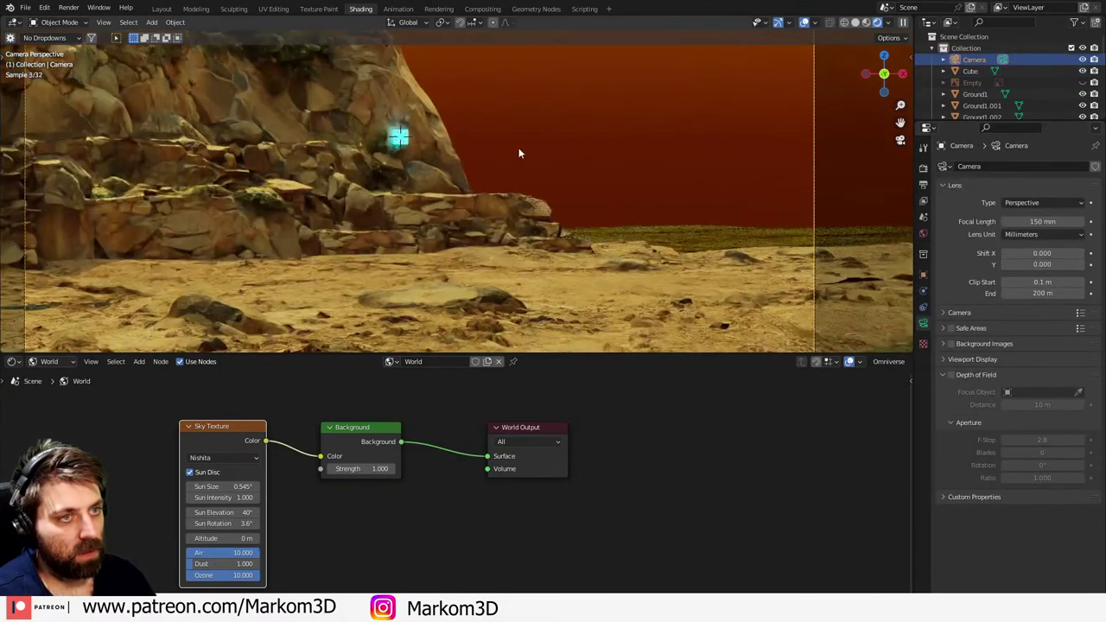
scroll(523, 161, "down", 2)
left_click(568, 177)
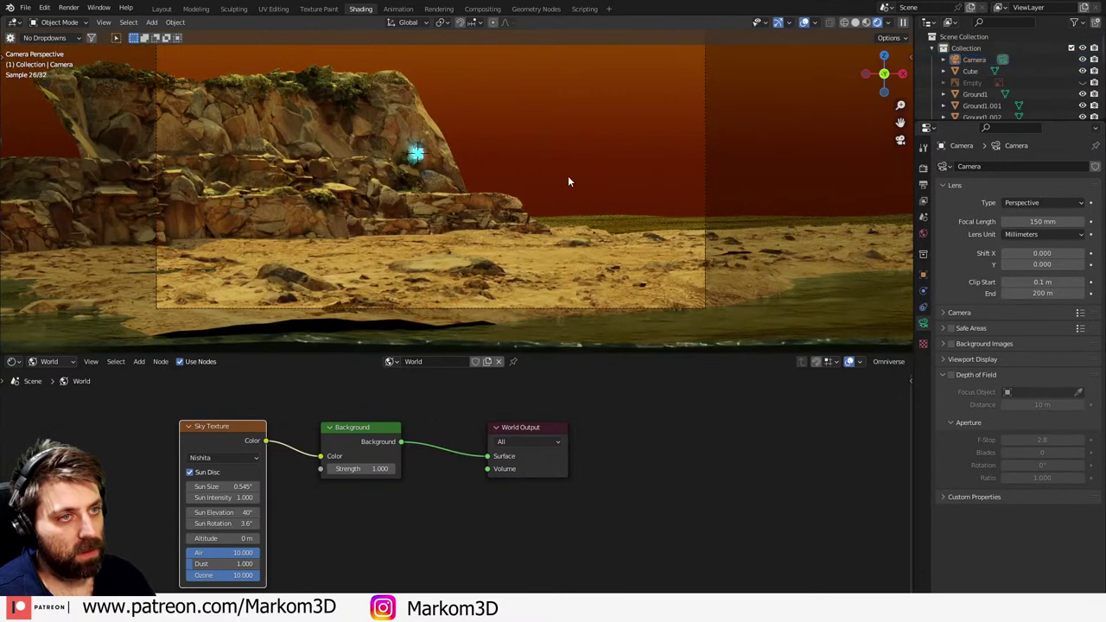
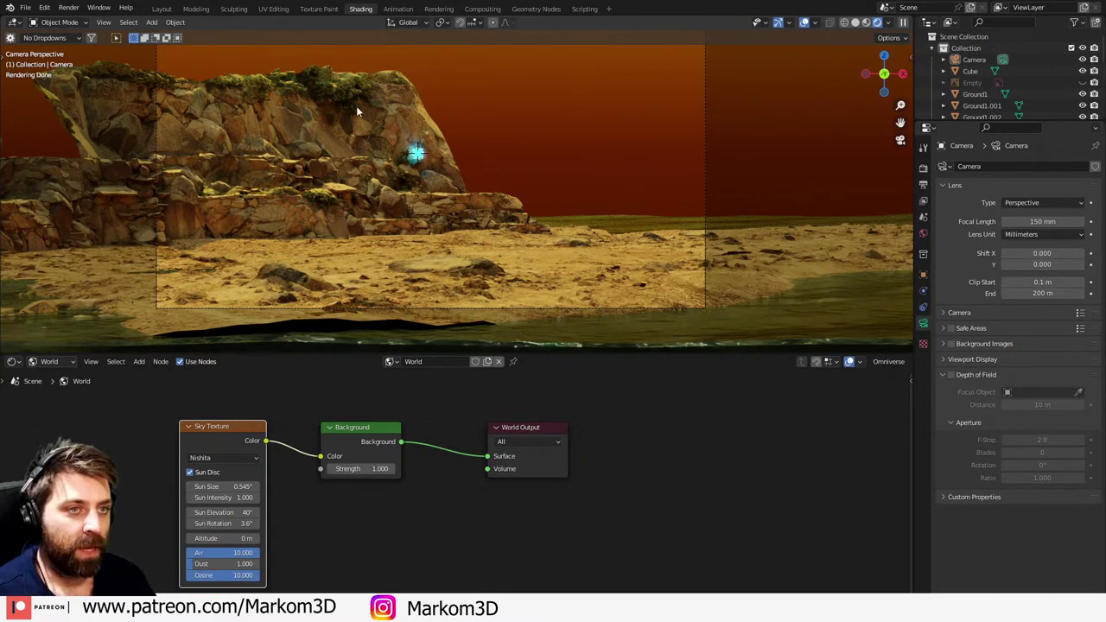
- Unhide the Empty reference image and move it beside the cliff for comparing the lighting
left_click(1083, 82)
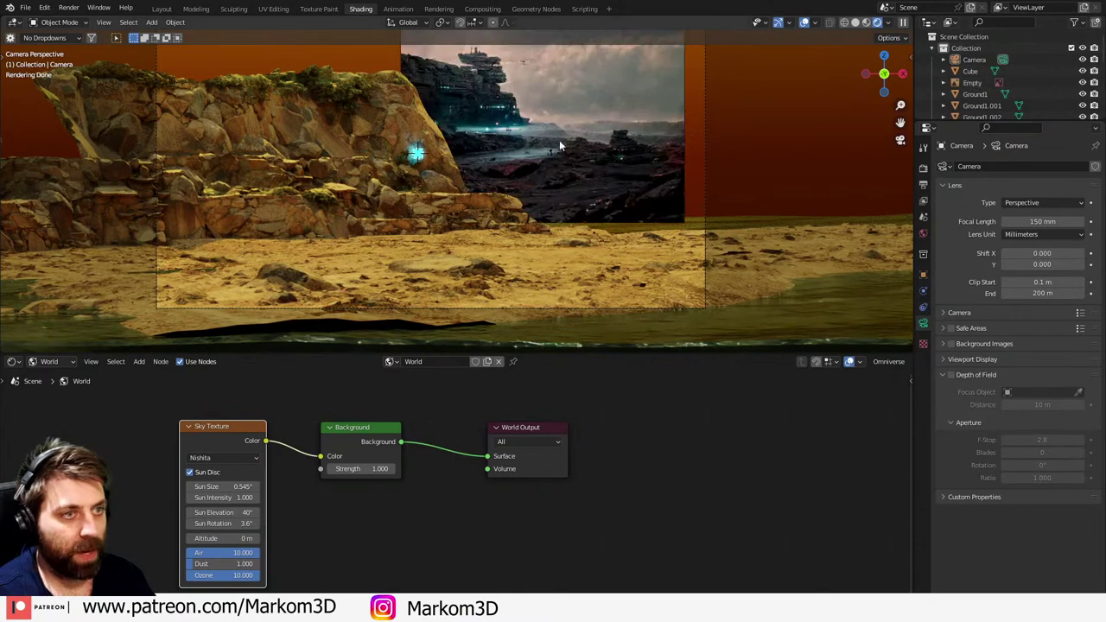
middle_click_drag(561, 120, 546, 192, "shift")
left_click(547, 220)
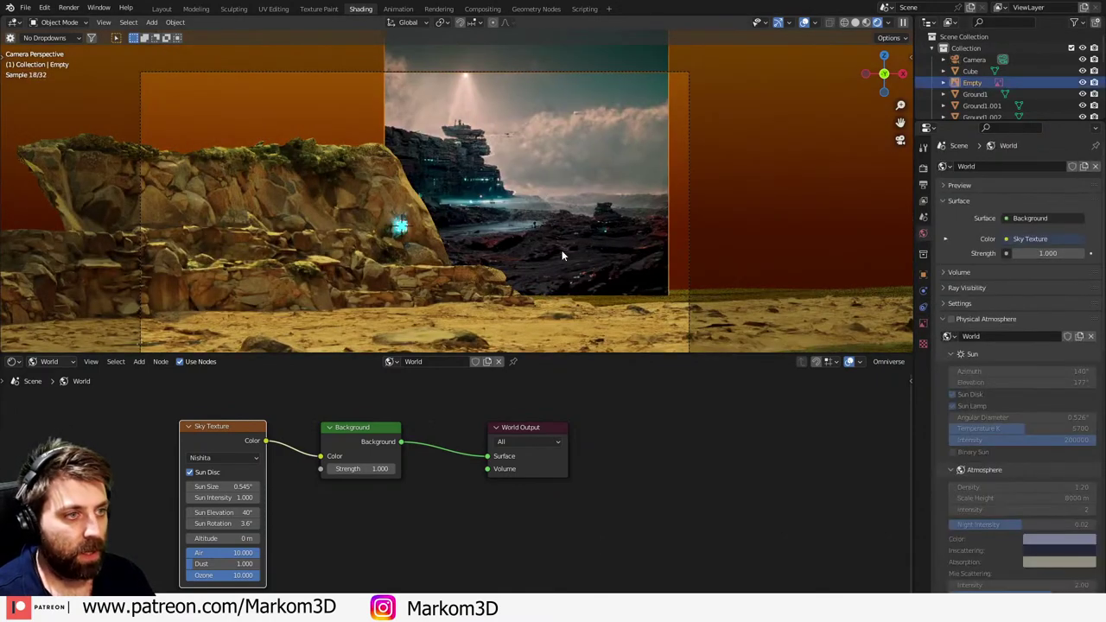
left_click_drag(561, 253, 591, 196)
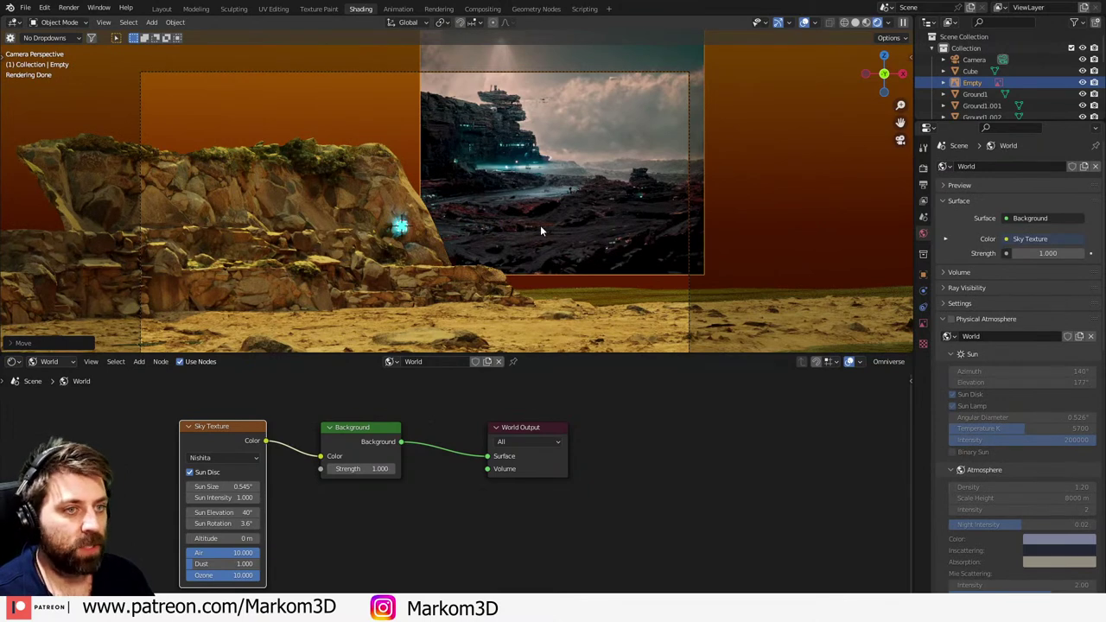
middle_click_drag(592, 233, 596, 256, "shift")
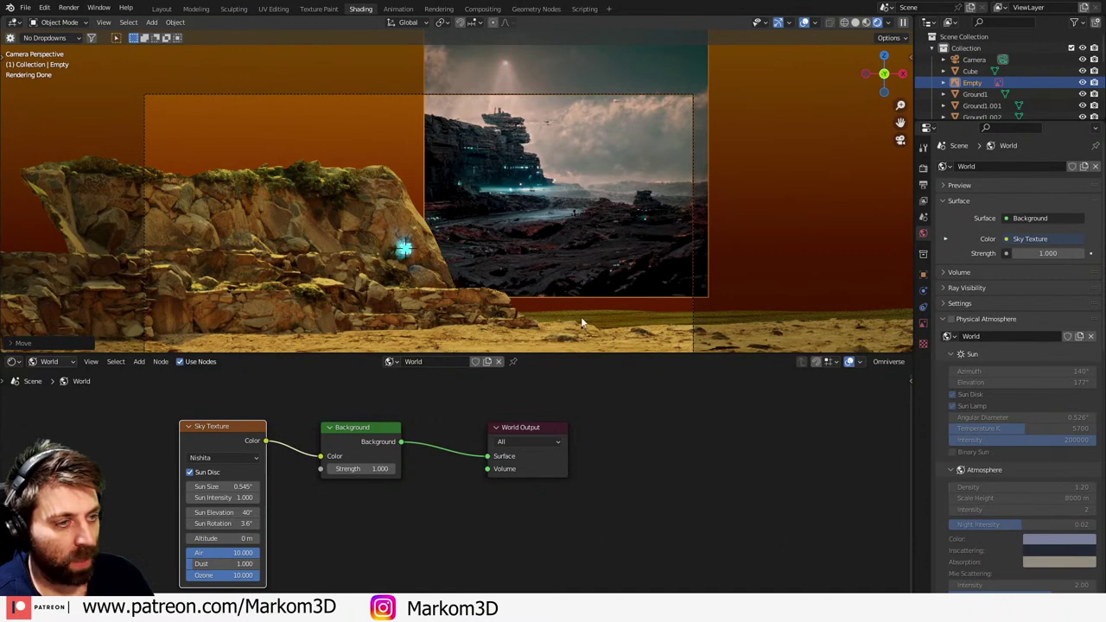
- Lower the Sky Texture's Air value to 6.846 and select the Water object
left_click_drag(246, 554, 213, 554)
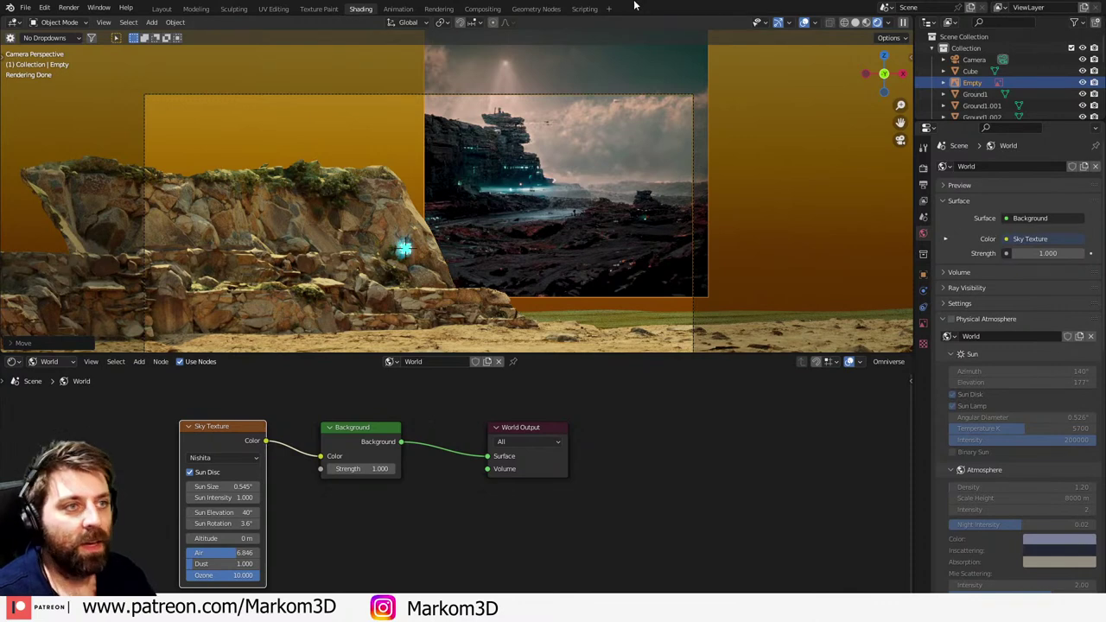
scroll(529, 223, "down", 1)
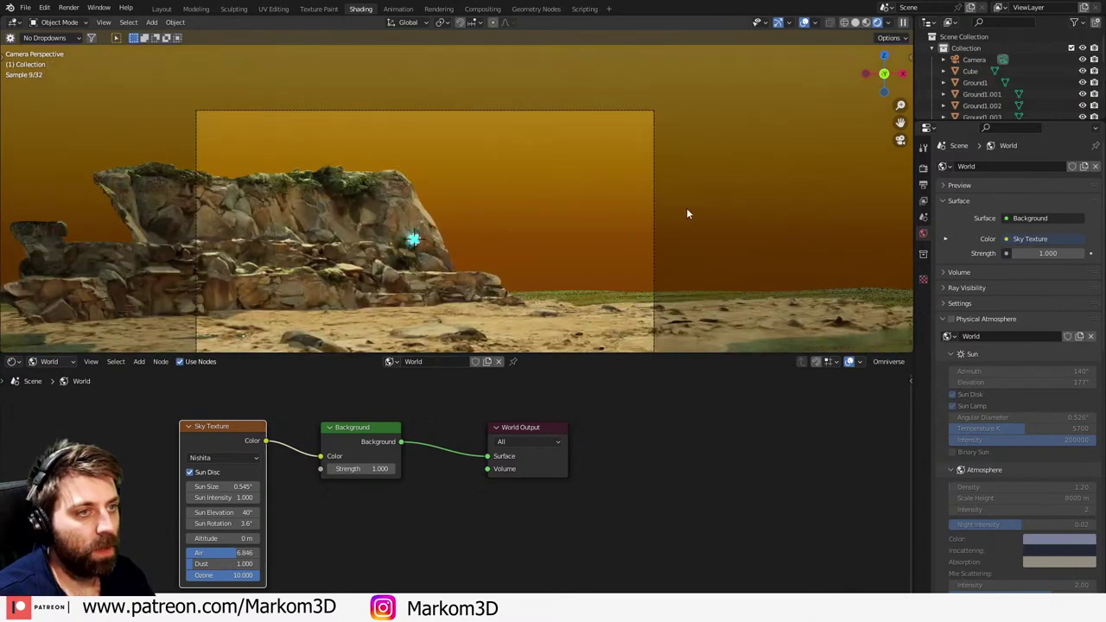
left_click(575, 300)
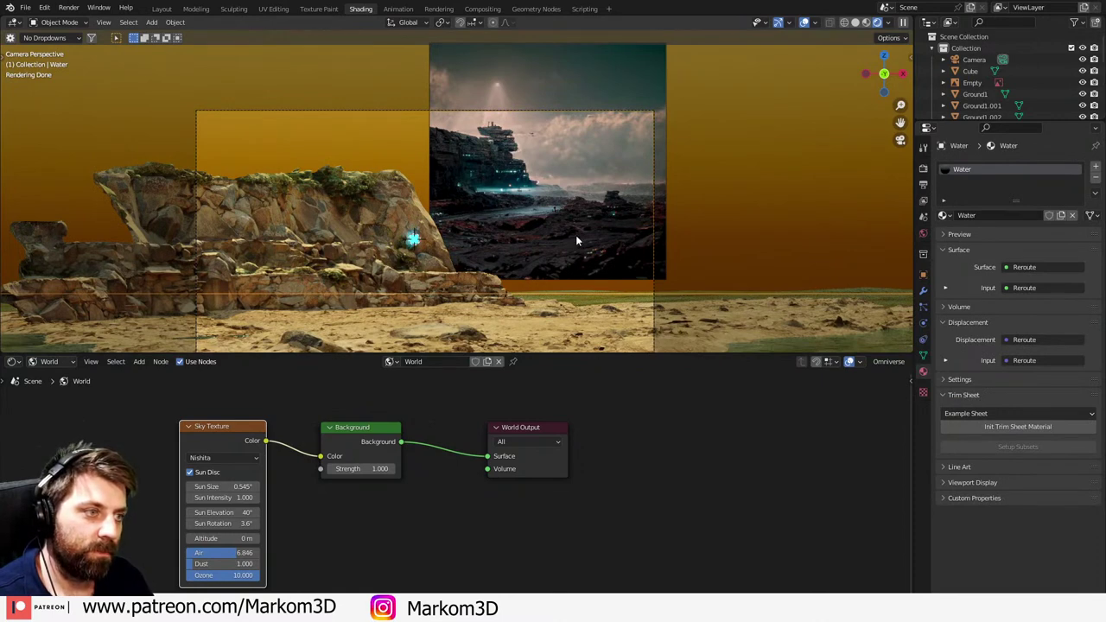
- Select the Water object behind the sandy ground and delete it from the scene
left_click(588, 302)
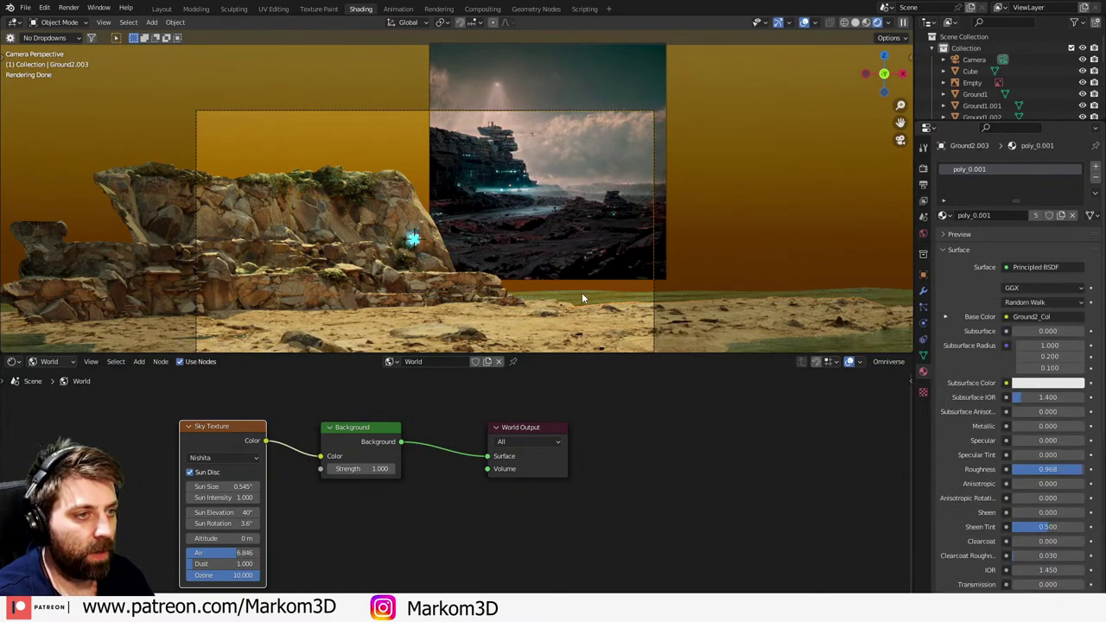
left_click(583, 299)
key("Delete")
- Duplicate the StoneWall cliff beyond the scene in top view and rotate the copy about 54° to lie crosswise to the camera
left_click(471, 281)
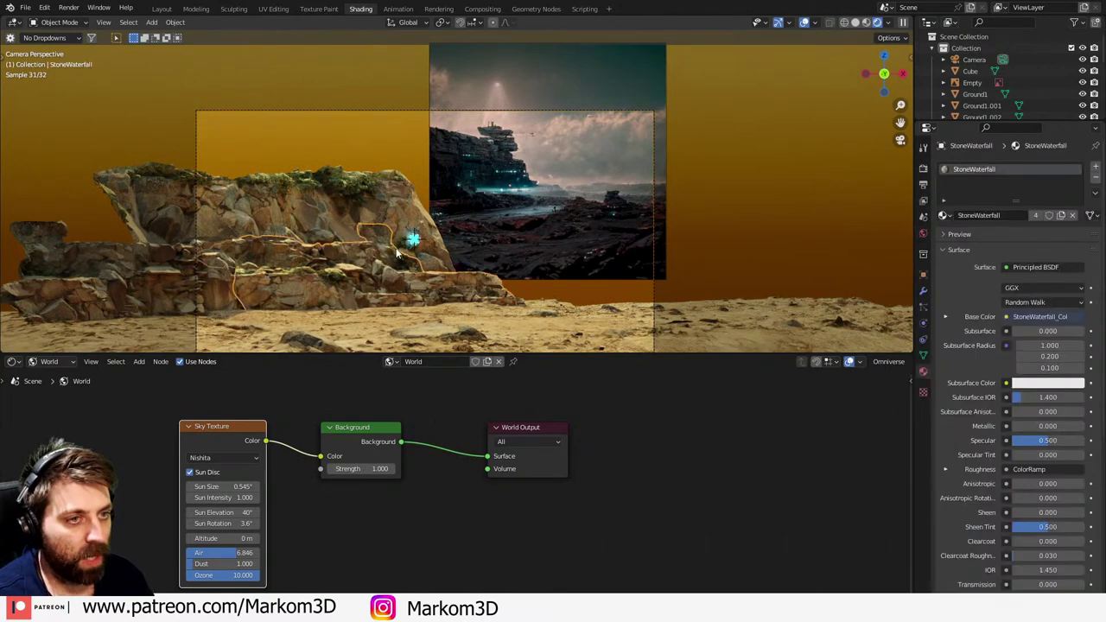
middle_click_drag(471, 298, 457, 278, "shift")
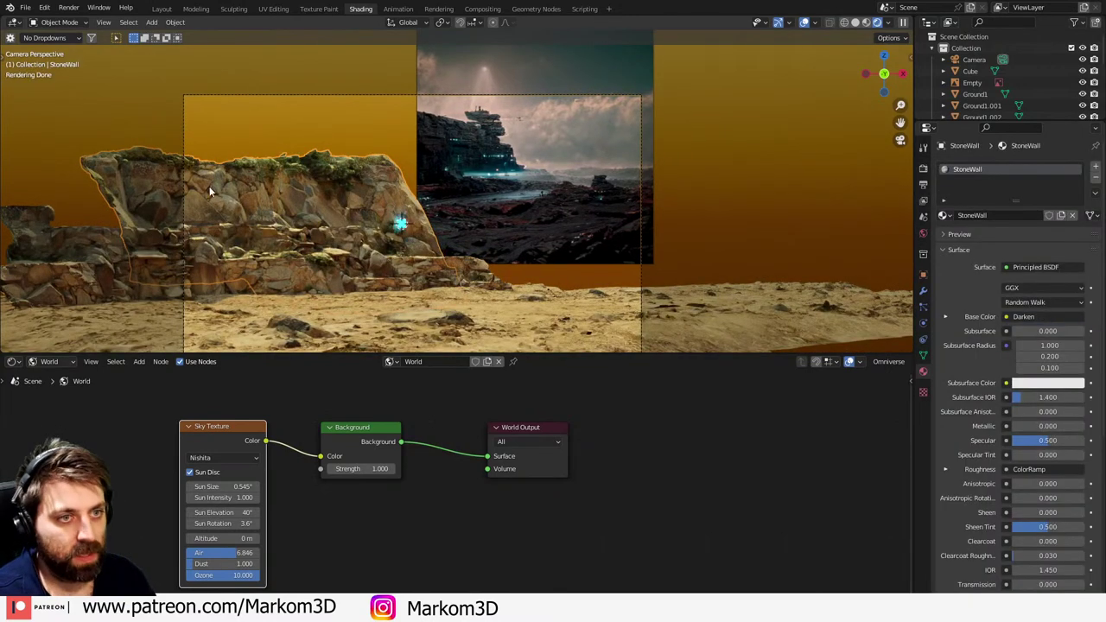
key("KP_7")
scroll(459, 274, "down", 5)
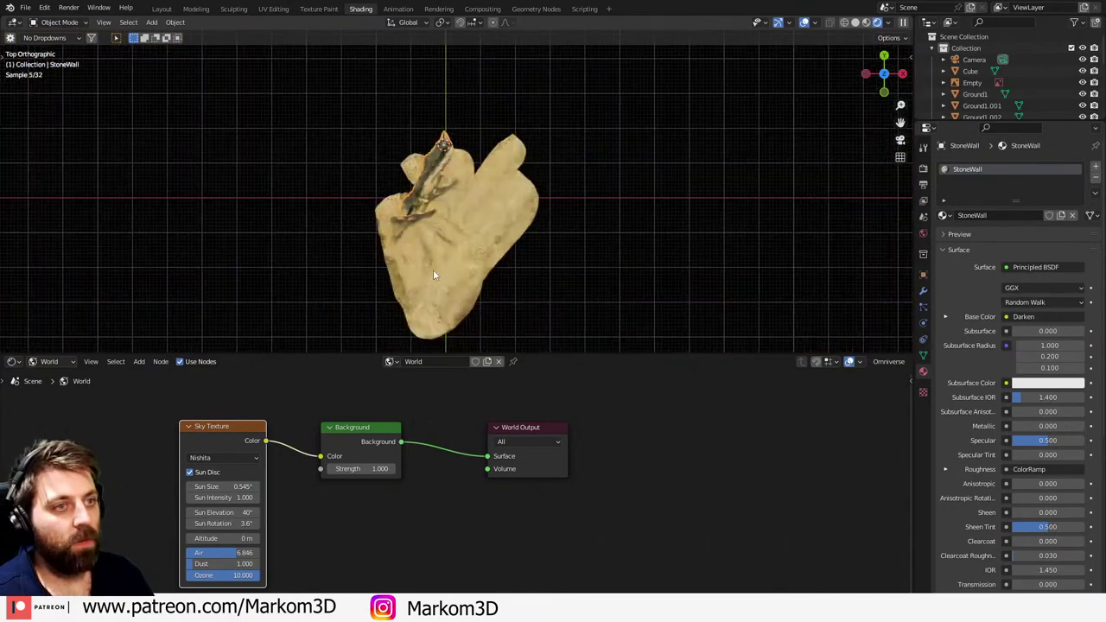
middle_click_drag(434, 241, 426, 306, "shift")
key("shift+d")
type("r")
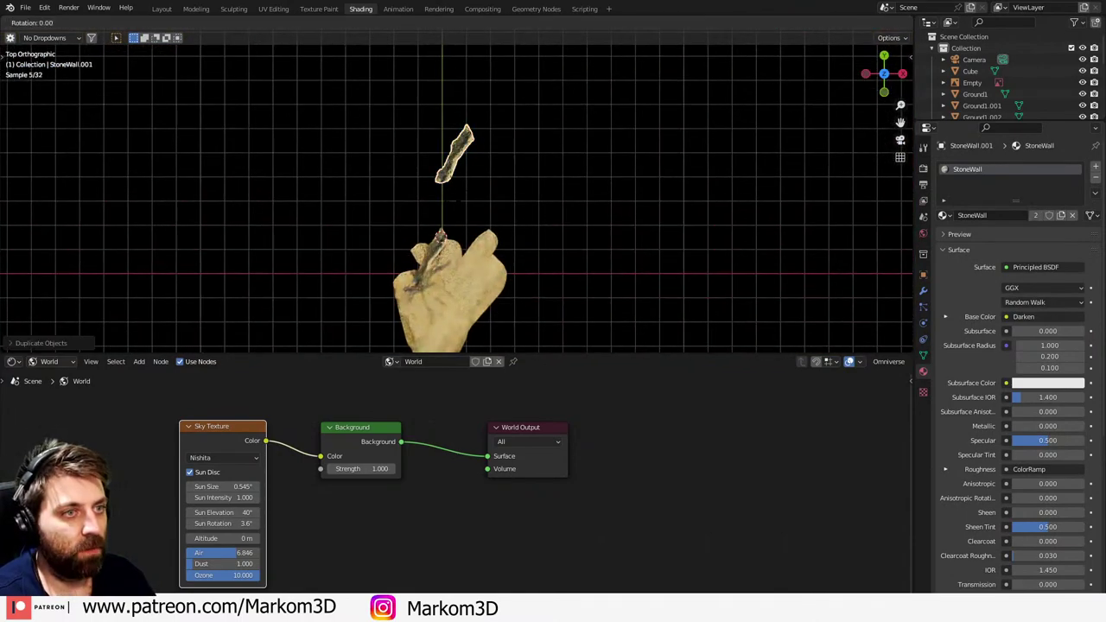
type("90")
right_click(470, 215)
key("r")
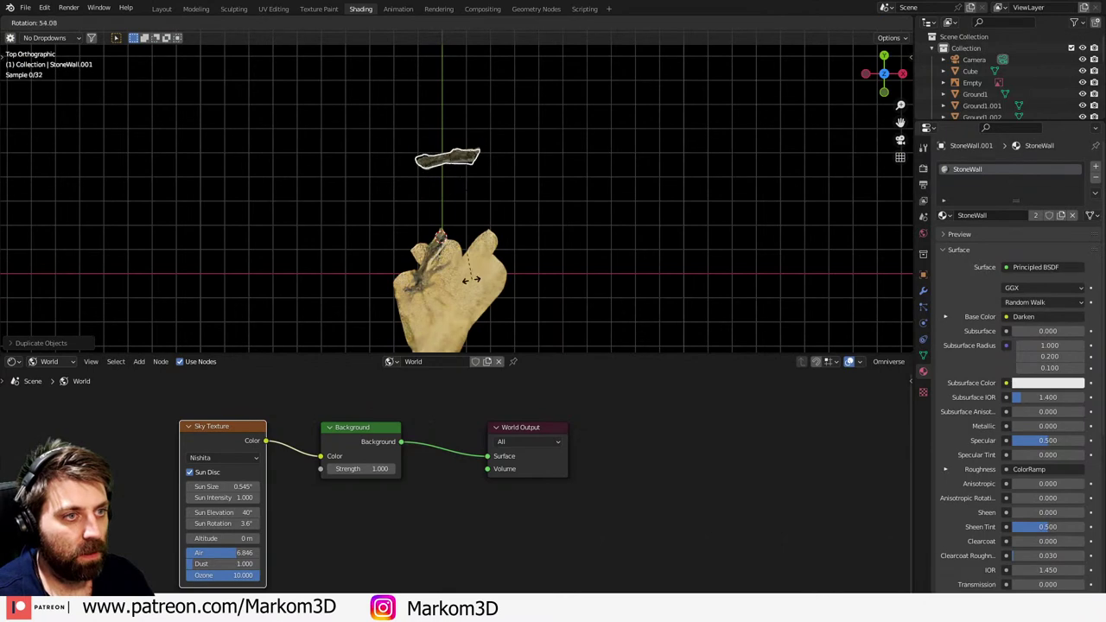
left_click(472, 280)
- Rescale the wall copy along Z and move it toward the open area beside the cliff in camera view
middle_click_drag(472, 280, 605, 185)
key("s")
key("z")
left_click(528, 196)
key("KP_0")
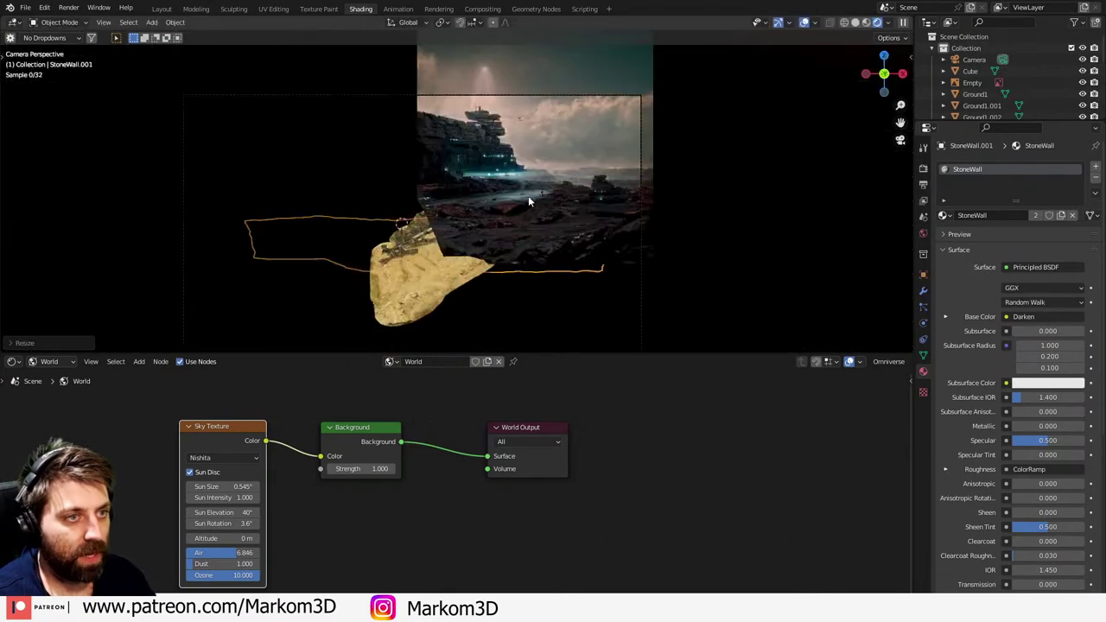
key("g")
left_click(637, 250)
- Reposition the wall copy relative to the ground in an orthographic side view
key("KP_0")
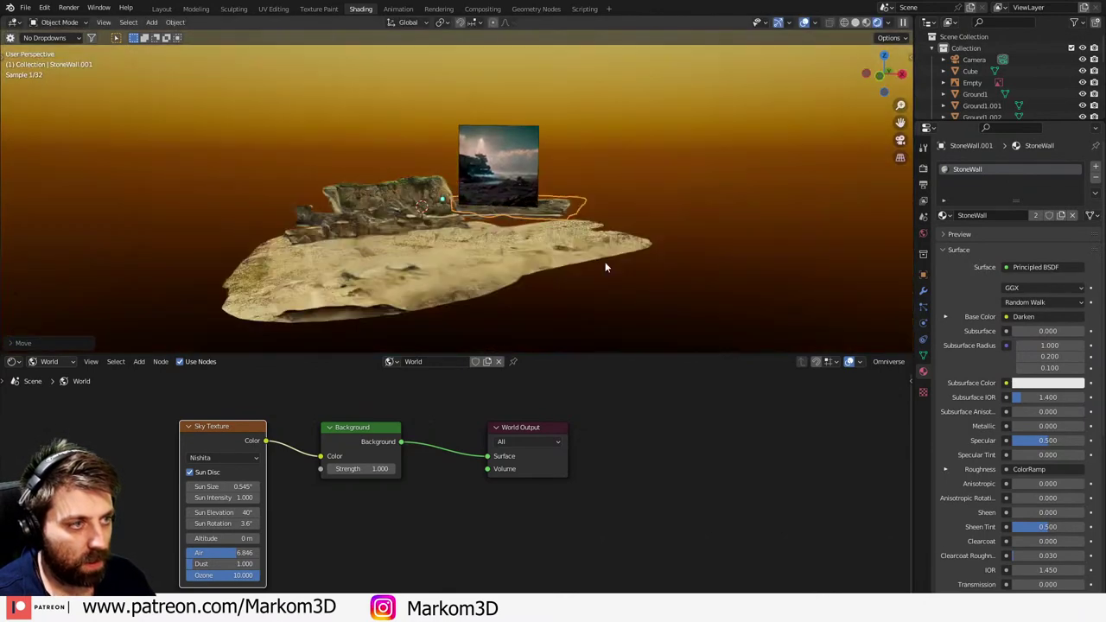
left_click(602, 271)
key("KP_1")
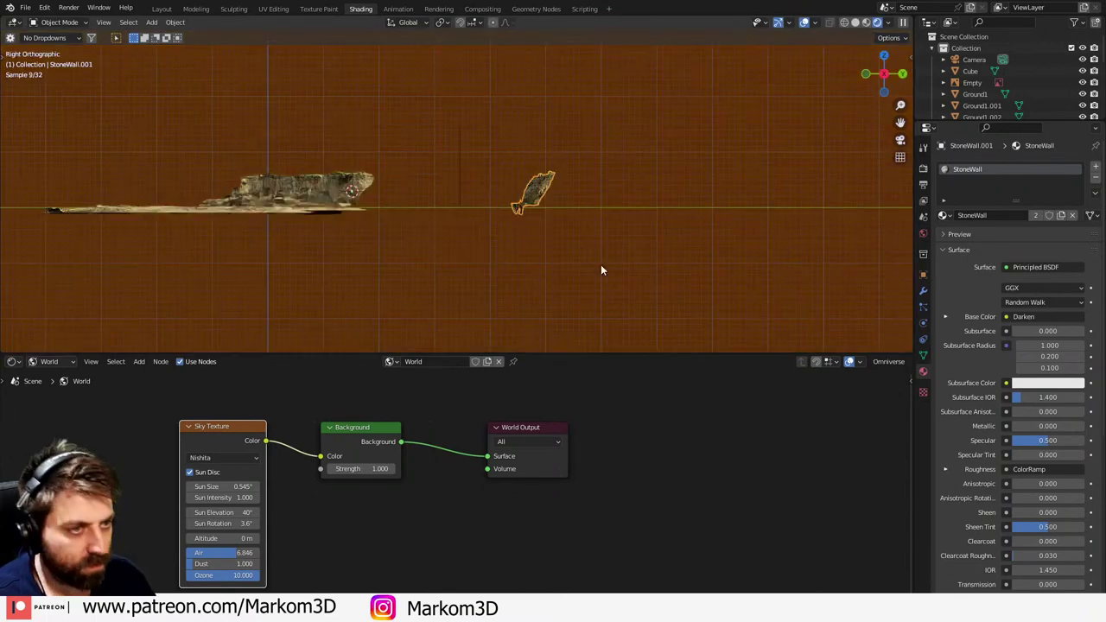
key("g")
left_click(649, 291)
- Rotate the wall copy 180° about Y and raise it about 3 m above the horizon in camera view
mouse_move(649, 290)
middle_mouse_down()
mouse_move(620, 299)
mouse_move(640, 299)
middle_mouse_up()
type("r")
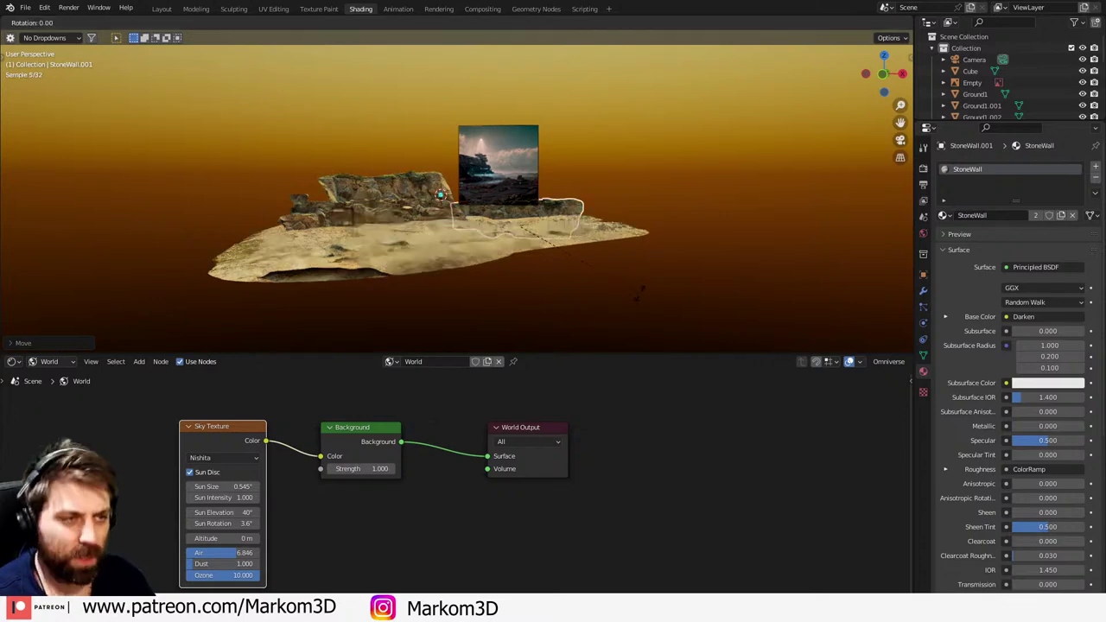
type("y180")
key("Return")
key("KP_0")
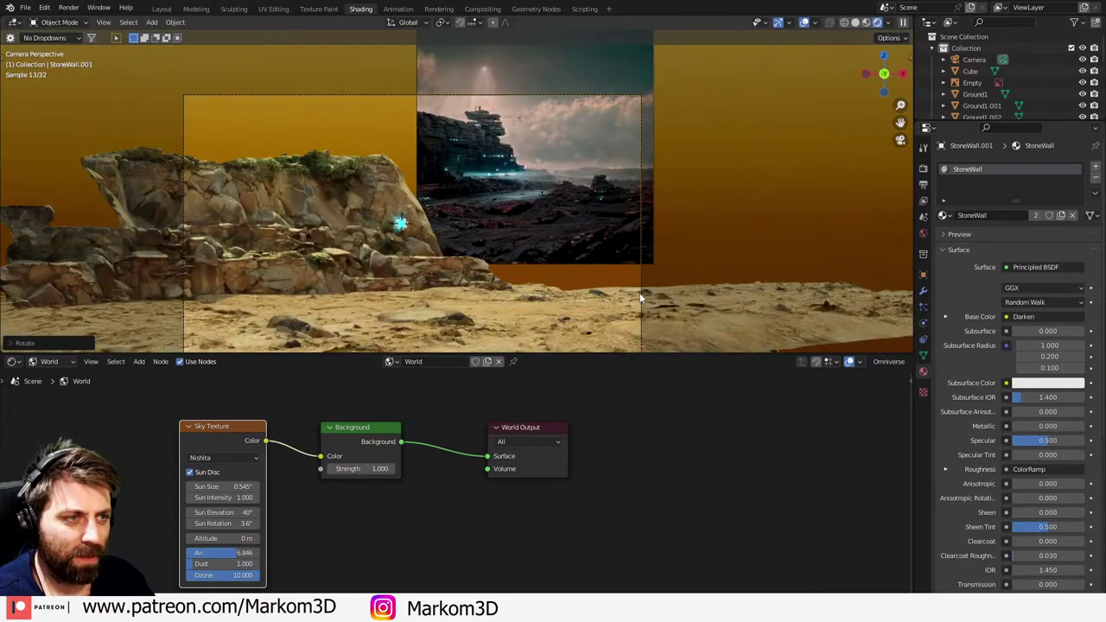
key("g")
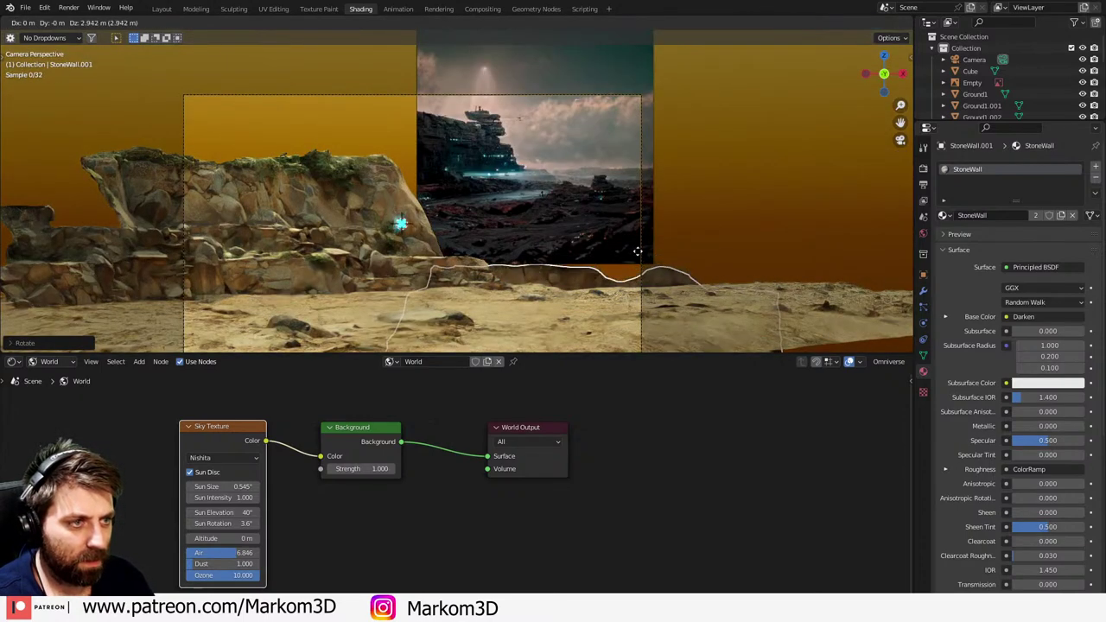
left_click(645, 255)
- Move the wall copy about 65 m farther from the camera along the Y axis as a distant rock
middle_click_drag(645, 254, 541, 291)
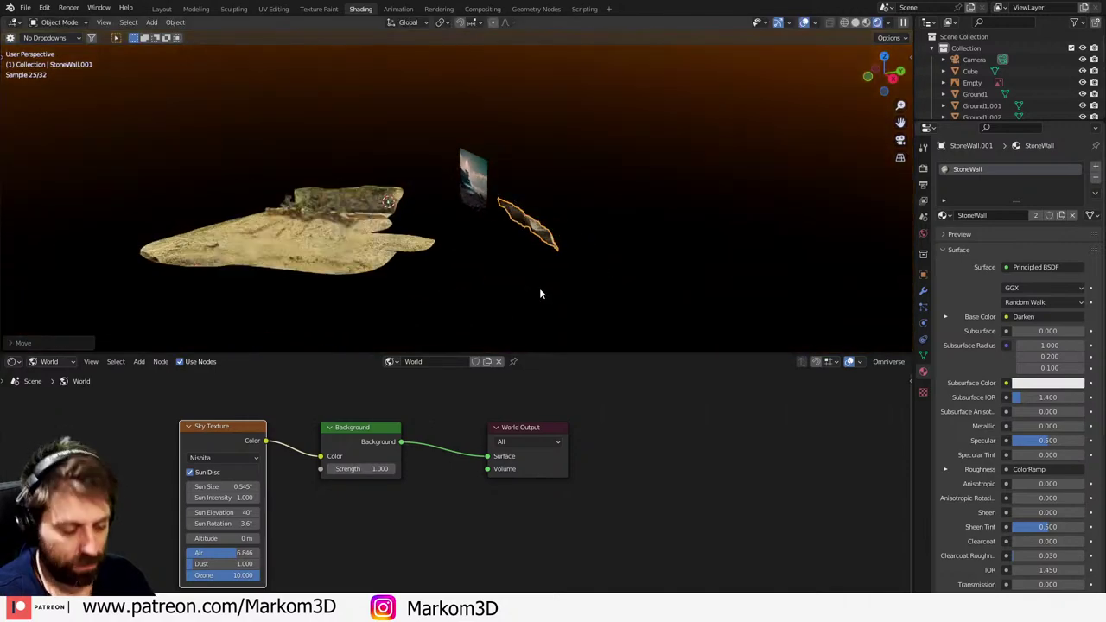
key("g")
key("y")
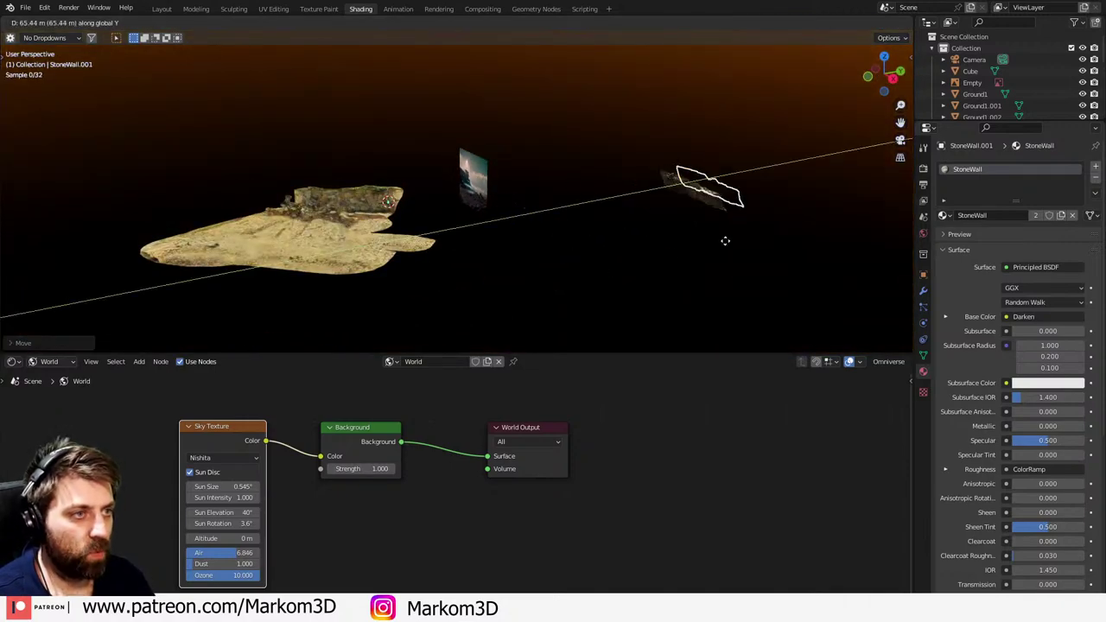
left_click(670, 247)
key("KP_0")
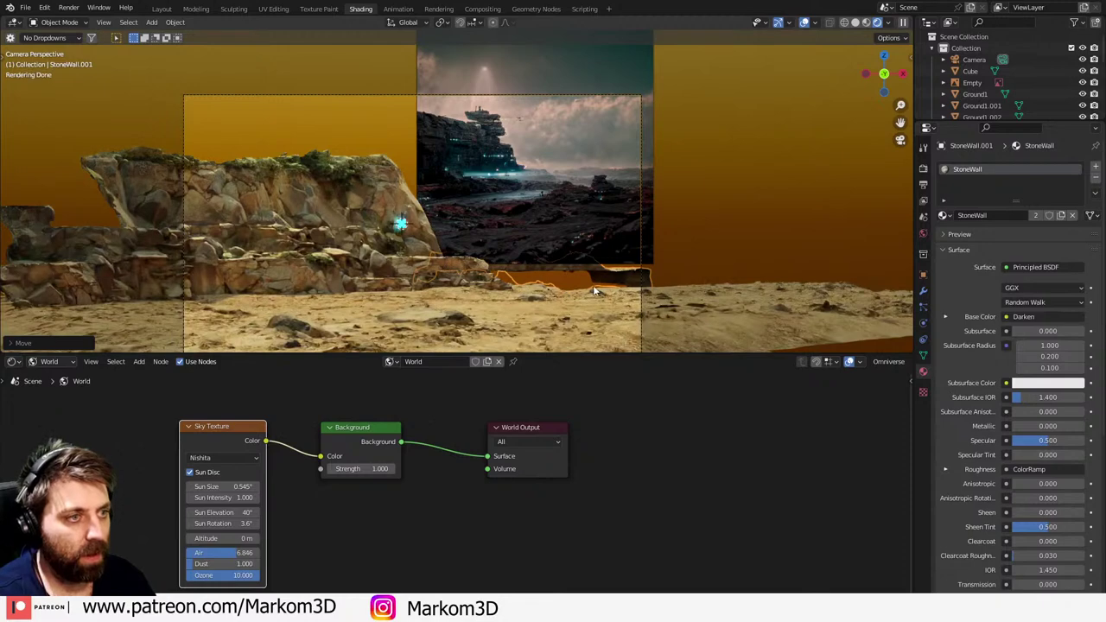
- Lower the distant wall copy about 2 m along Z and shift it sideways along the horizon beside the cliff
middle_click_drag(595, 288, 583, 277, "shift")
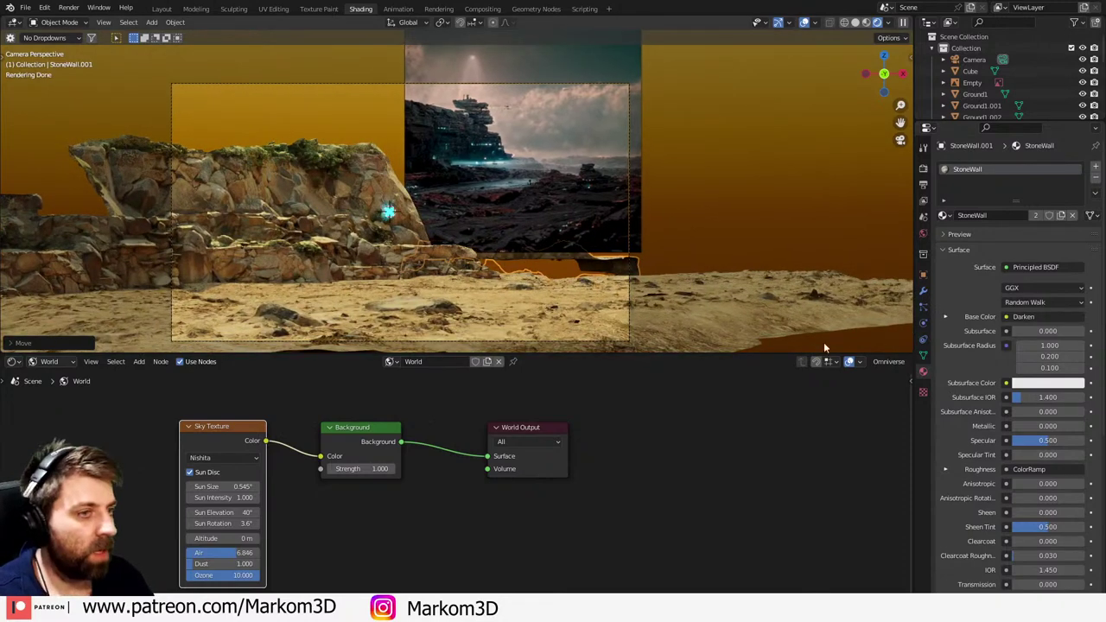
key("g")
key("z")
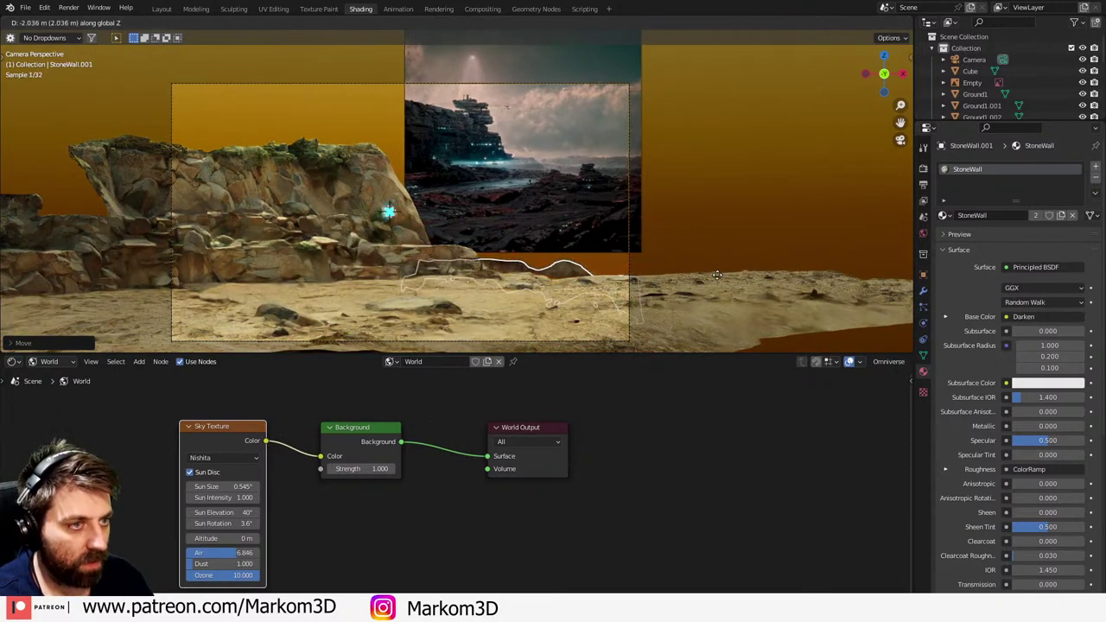
left_click(726, 275)
key("g")
key("x")
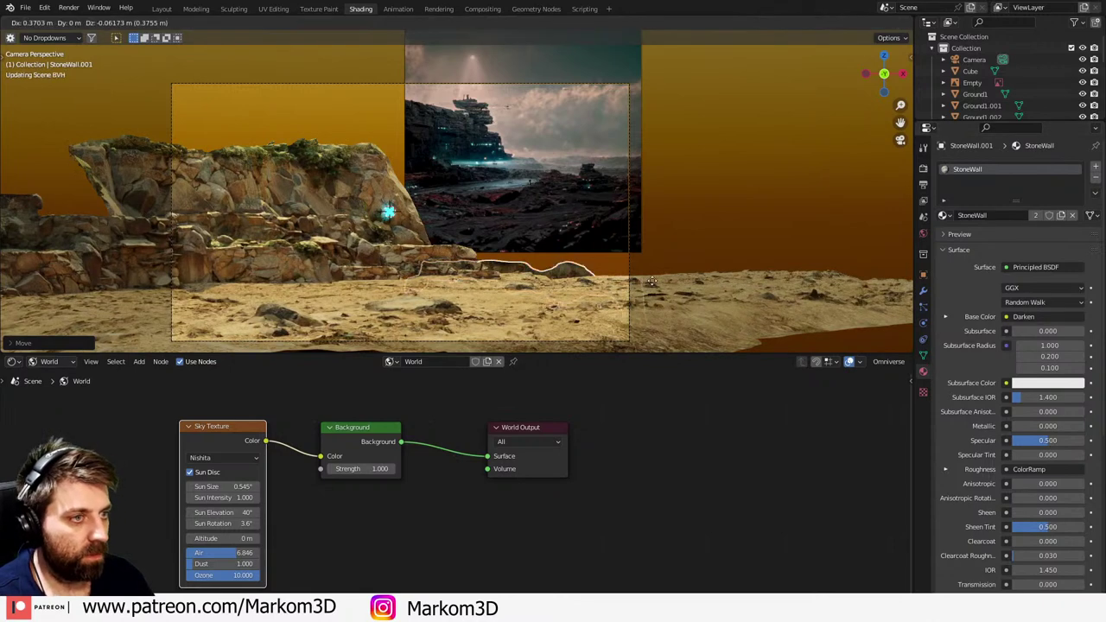
left_click(669, 281)
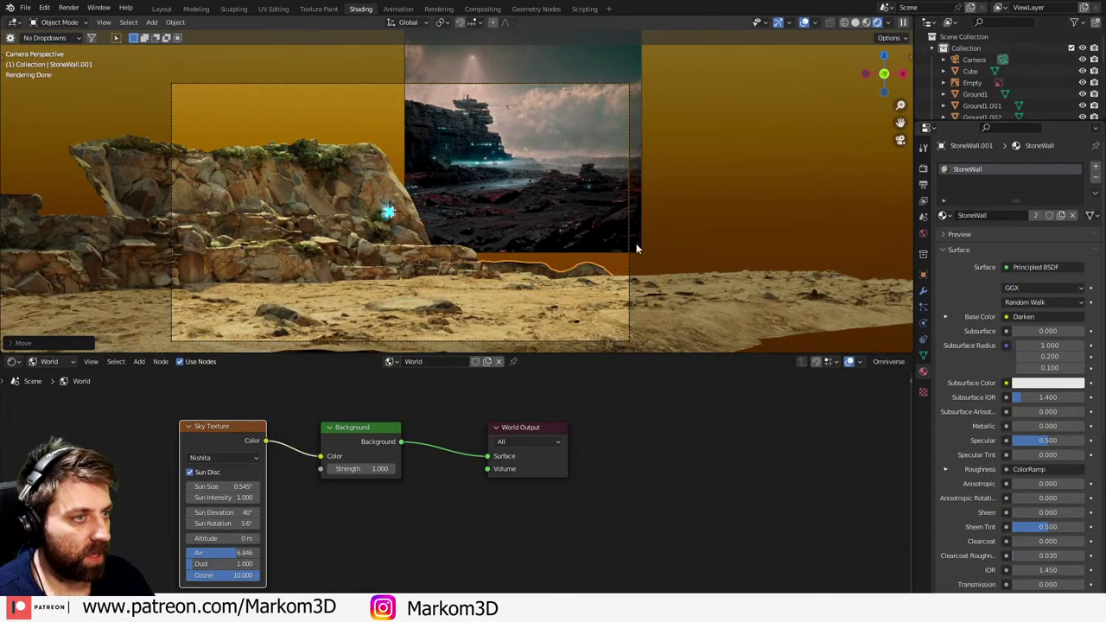
- Enable depth of field on the camera and pick the glowing Cube as its focus object
left_click(664, 286)
left_click(628, 272)
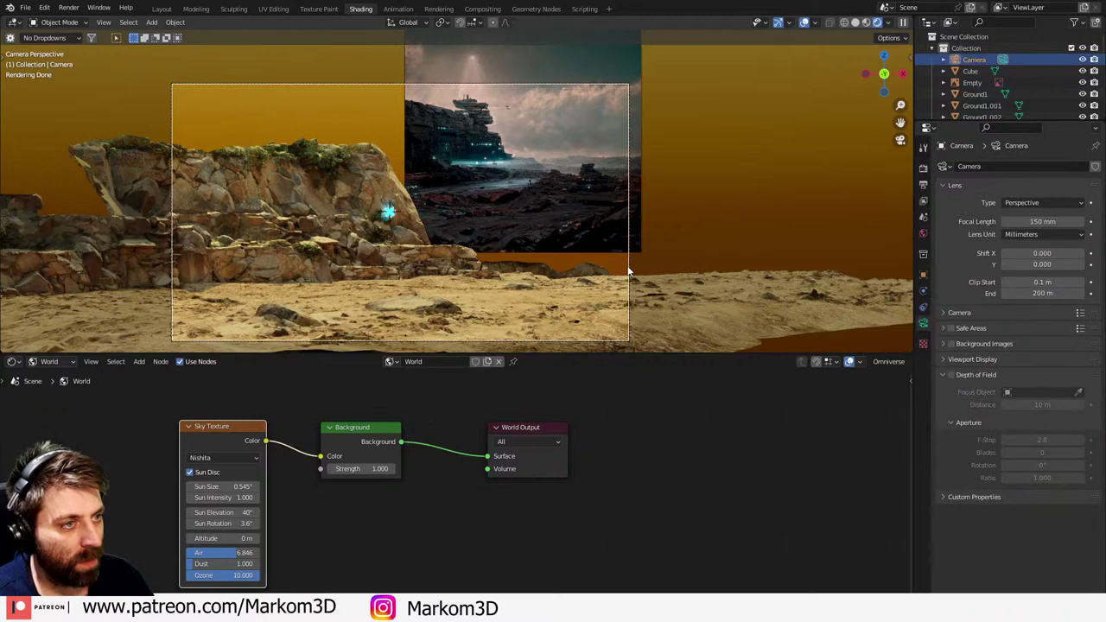
left_click(951, 375)
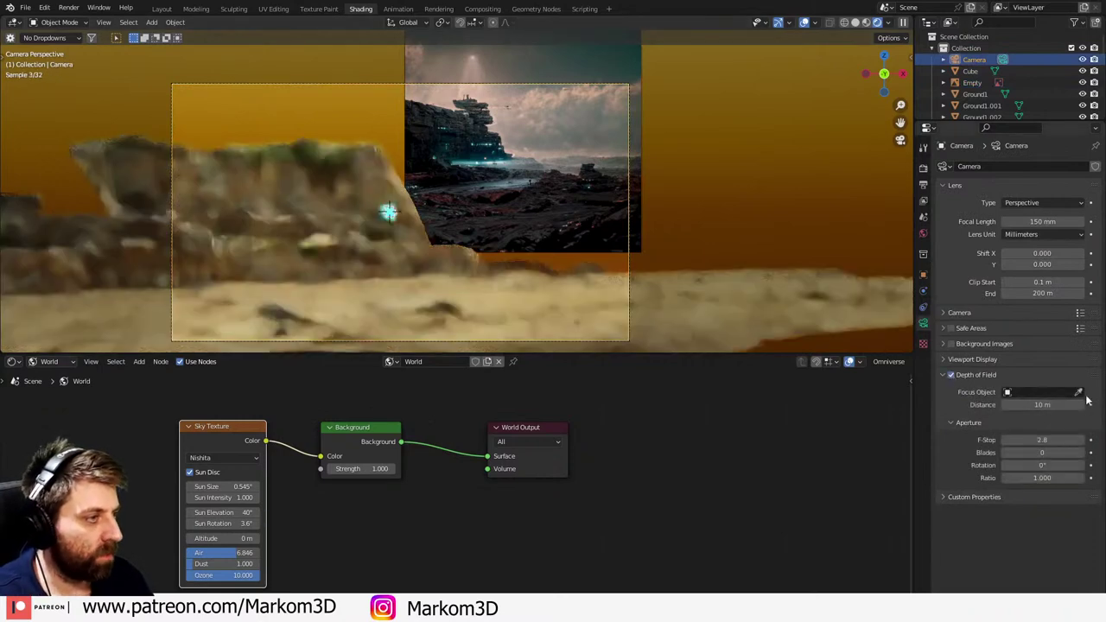
left_click(1079, 391)
left_click(413, 217)
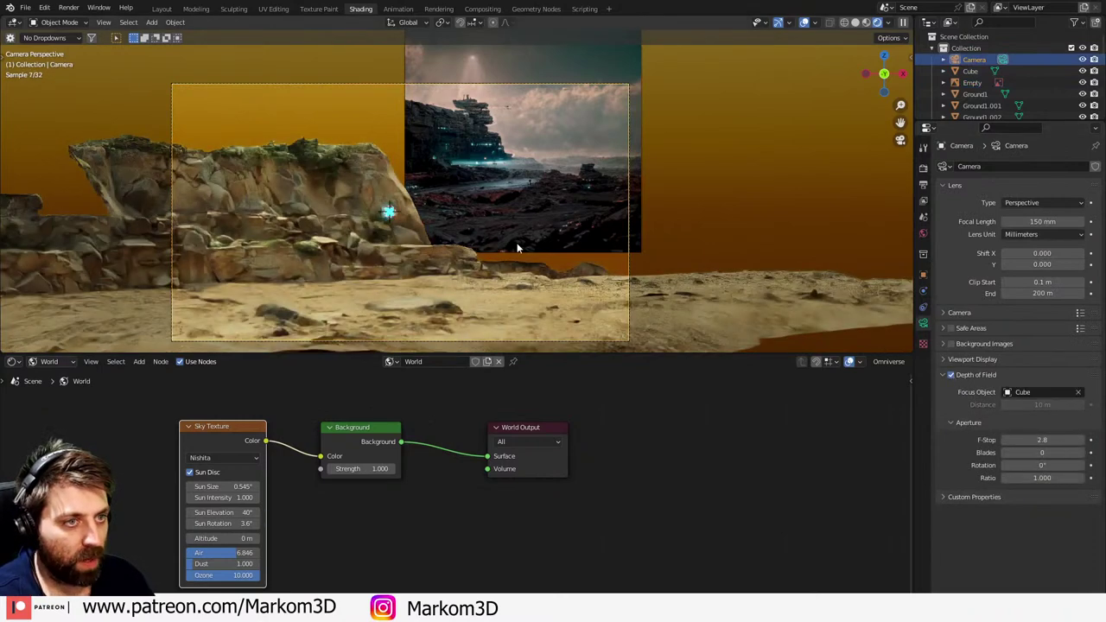
- Try a camera F-Stop of 0.5 and settle on 1.5
double_click(1043, 440)
type(".5")
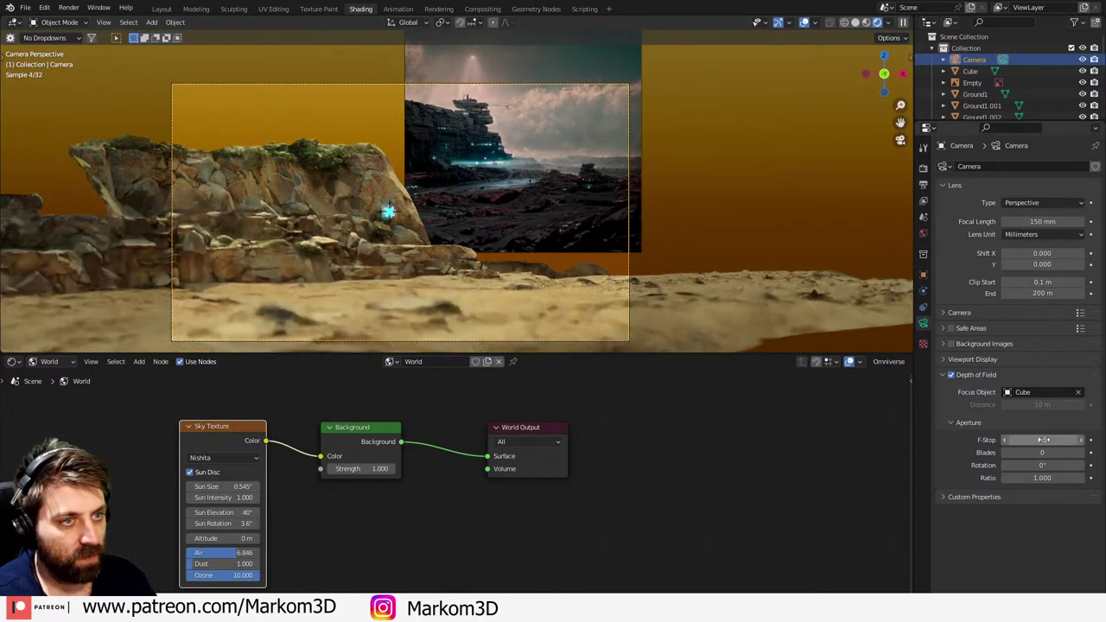
key("Return")
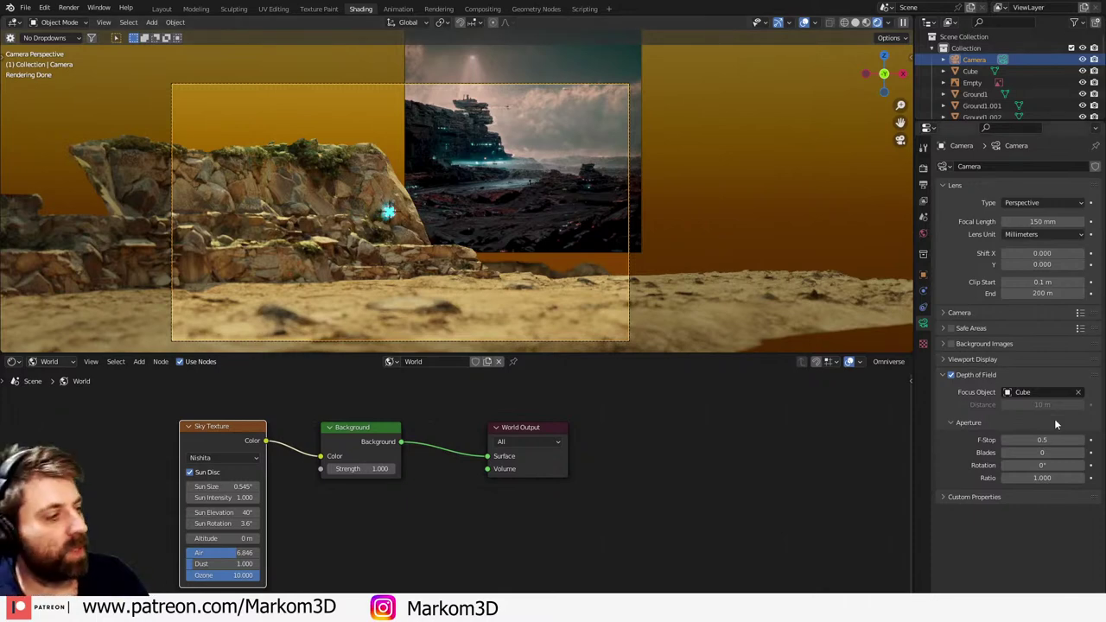
double_click(1049, 439)
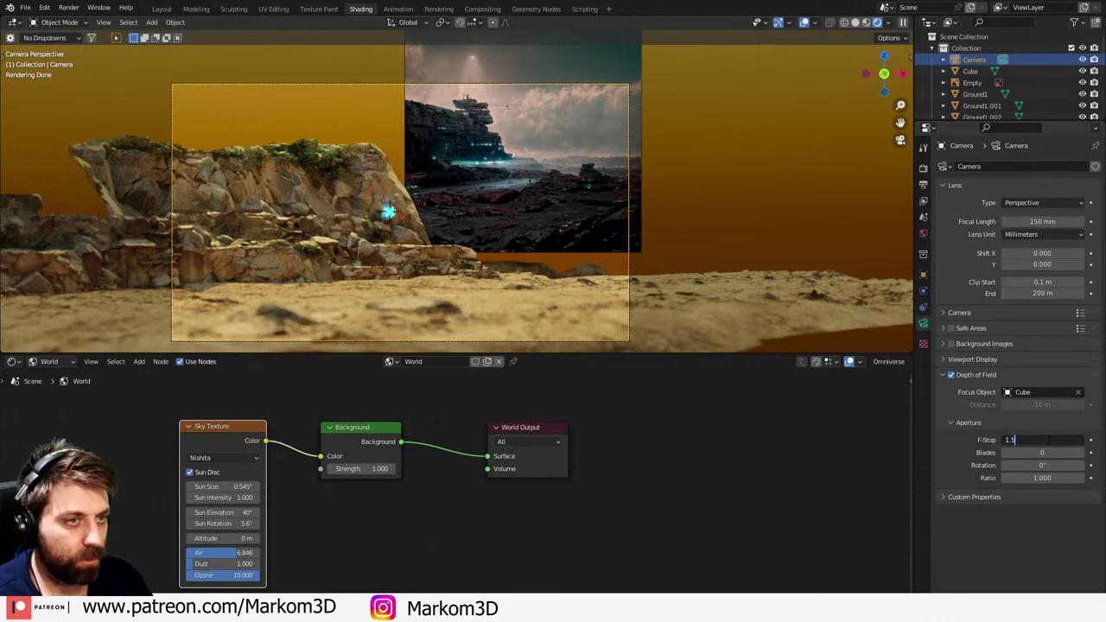
key("Return")
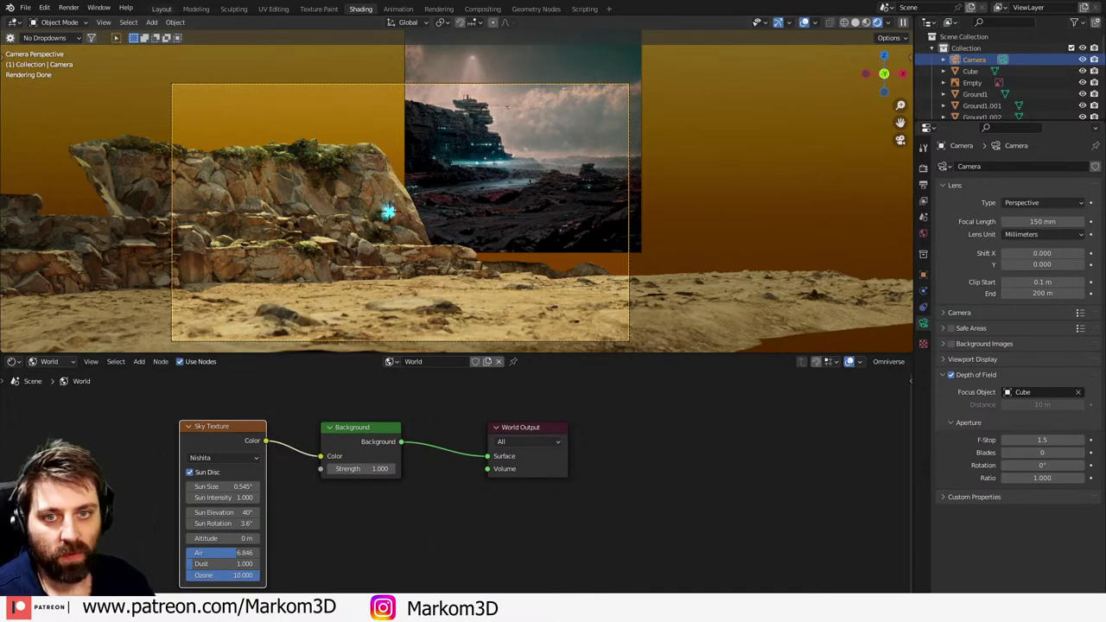
- Add a mesh cube at the 3D cursor on the cliff face in the Layout workspace
left_click(162, 9)
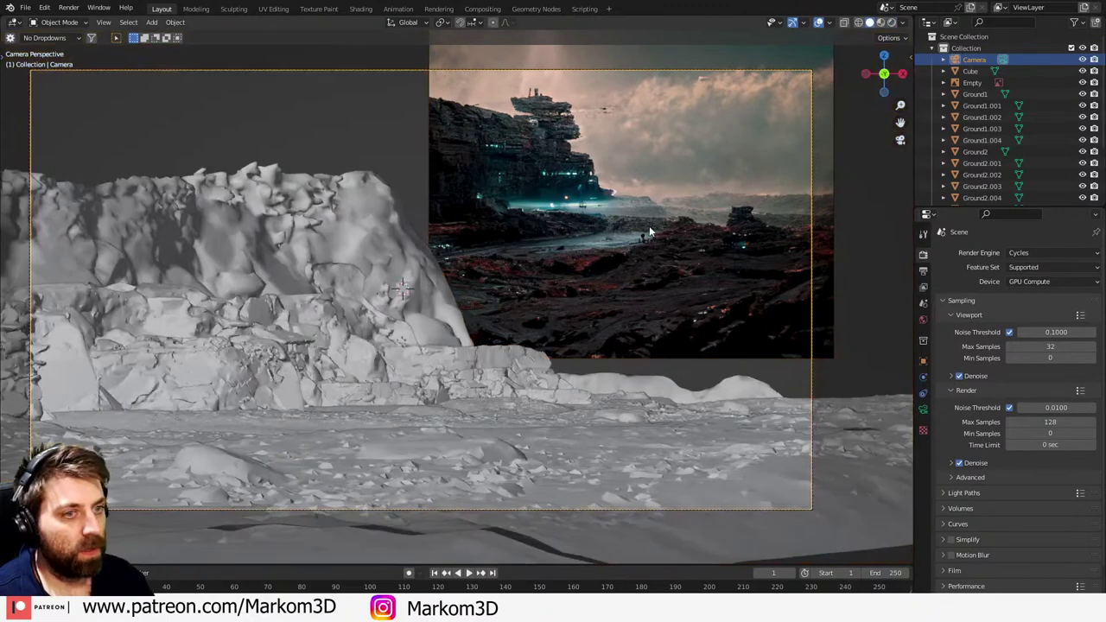
middle_click_drag(649, 225, 492, 347)
key("shift+a")
mouse_move(491, 343)
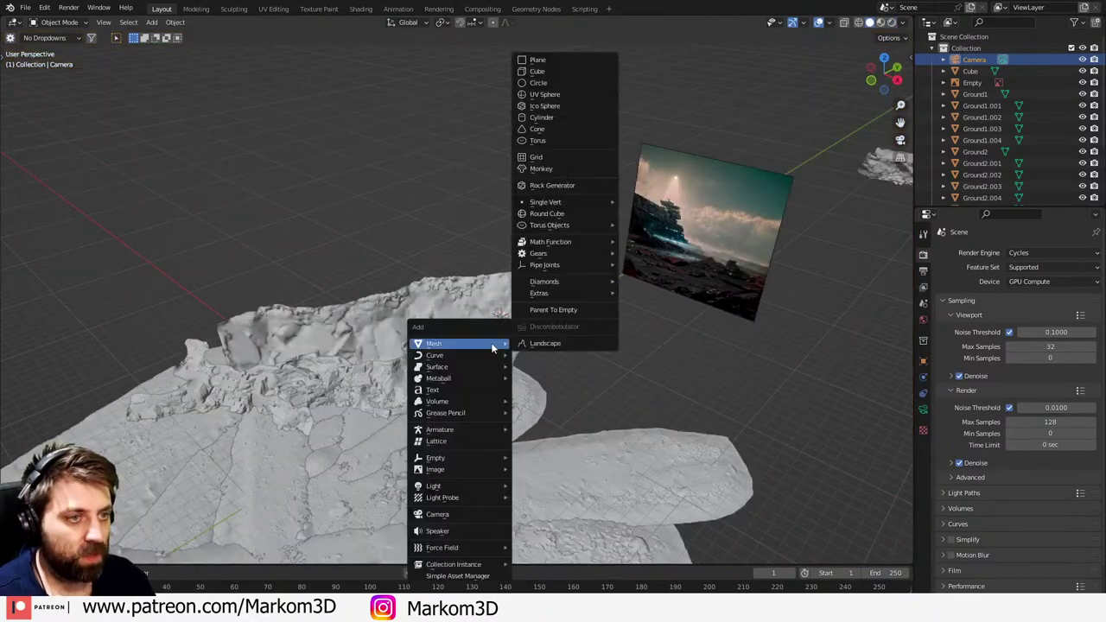
left_click(546, 74)
- Flatten the new cube along Z in Edit Mode into a thin platform sticking out of the cliff
middle_click_drag(510, 298, 539, 260)
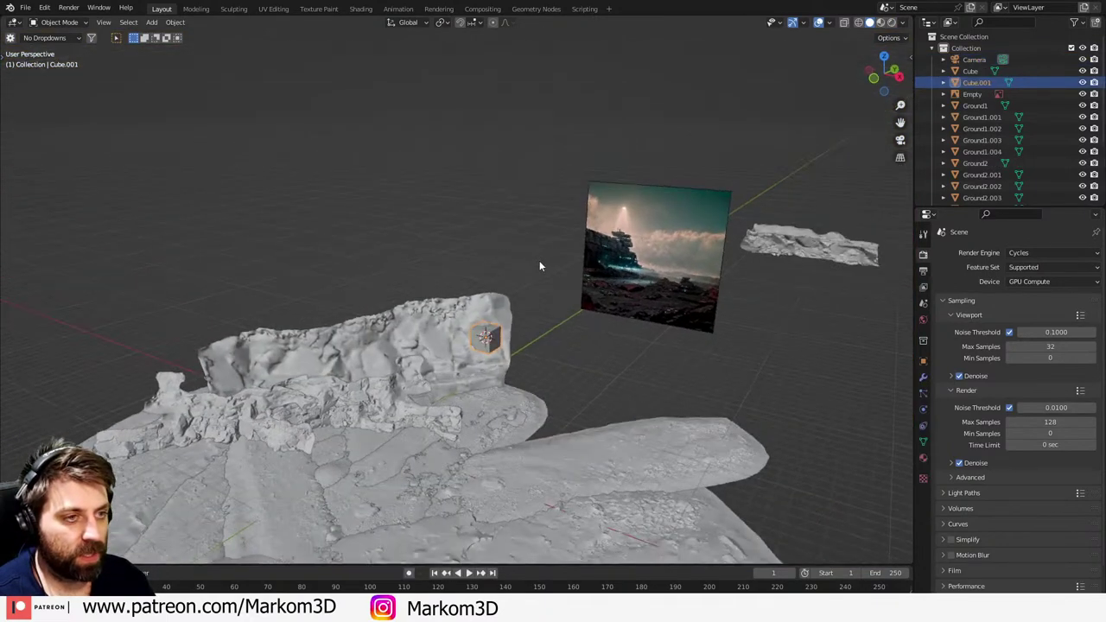
scroll(540, 260, "up", 3)
key("Tab")
key("s")
key("z")
left_click(536, 383)
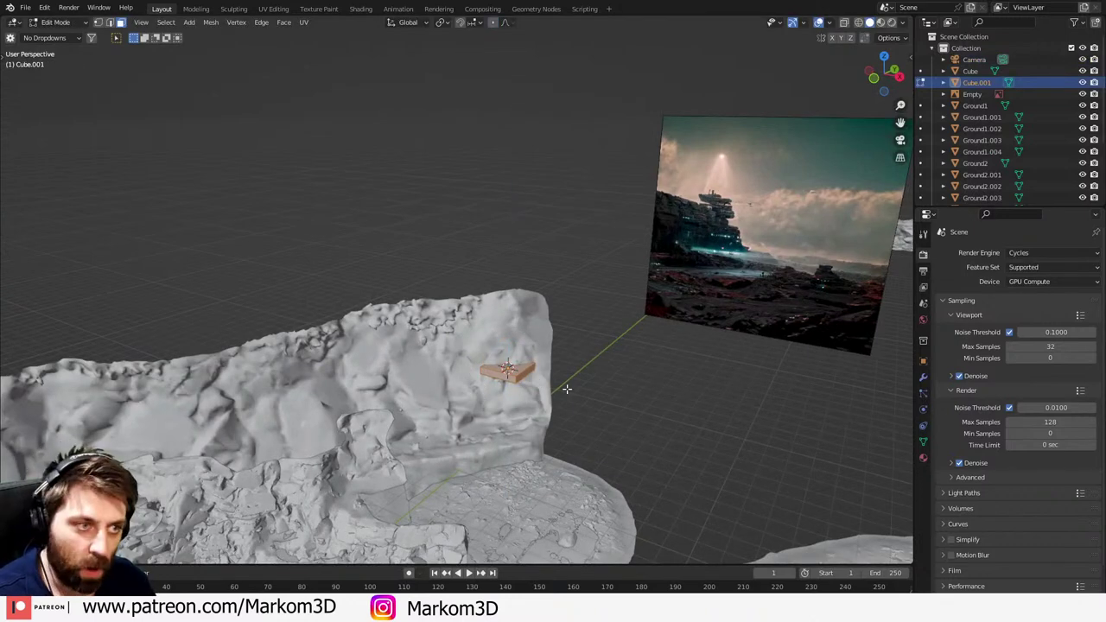
scroll(567, 389, "up", 4)
middle_click_drag(638, 476, 359, 335, "shift")
key("Tab")
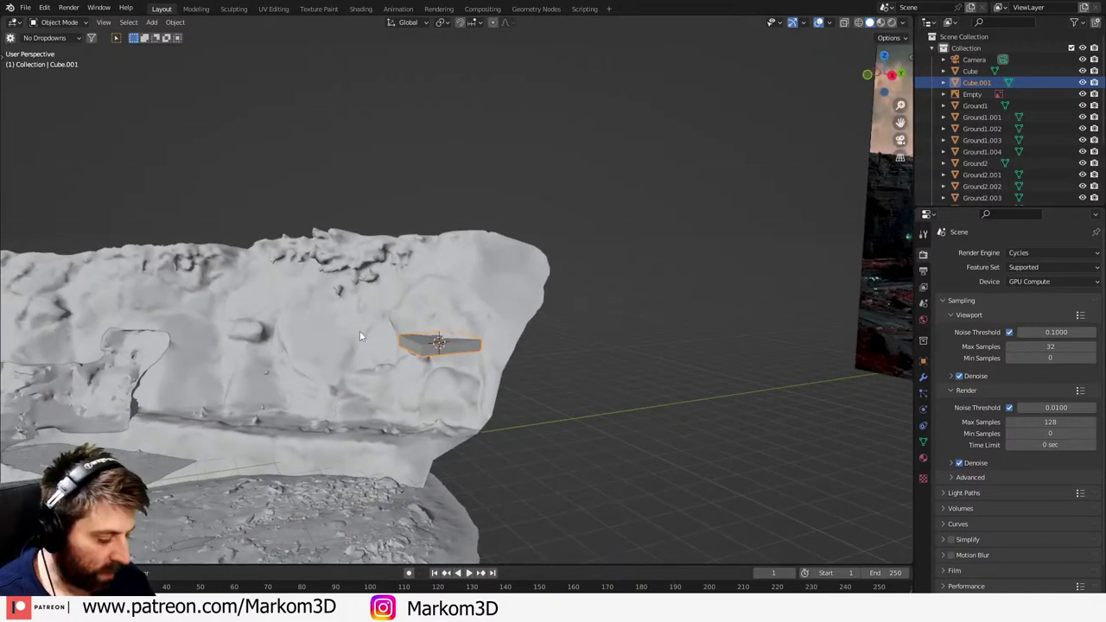
- Cut two horizontal edge loops around the platform's sides and select the band of faces between them
key("KP_Decimal")
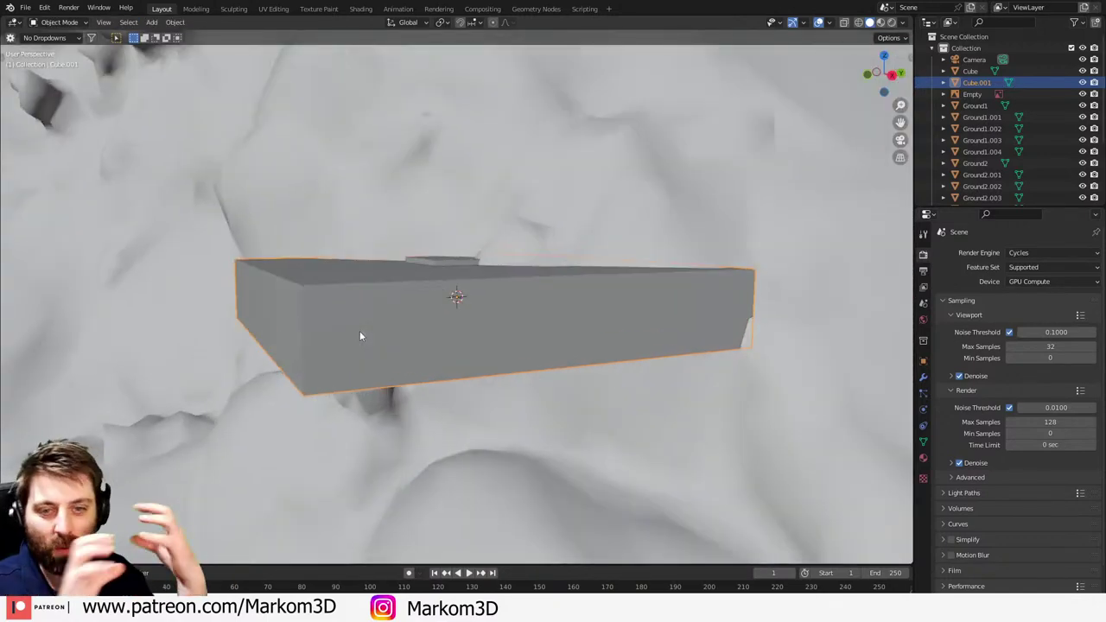
middle_click_drag(363, 332, 507, 324)
key("Tab")
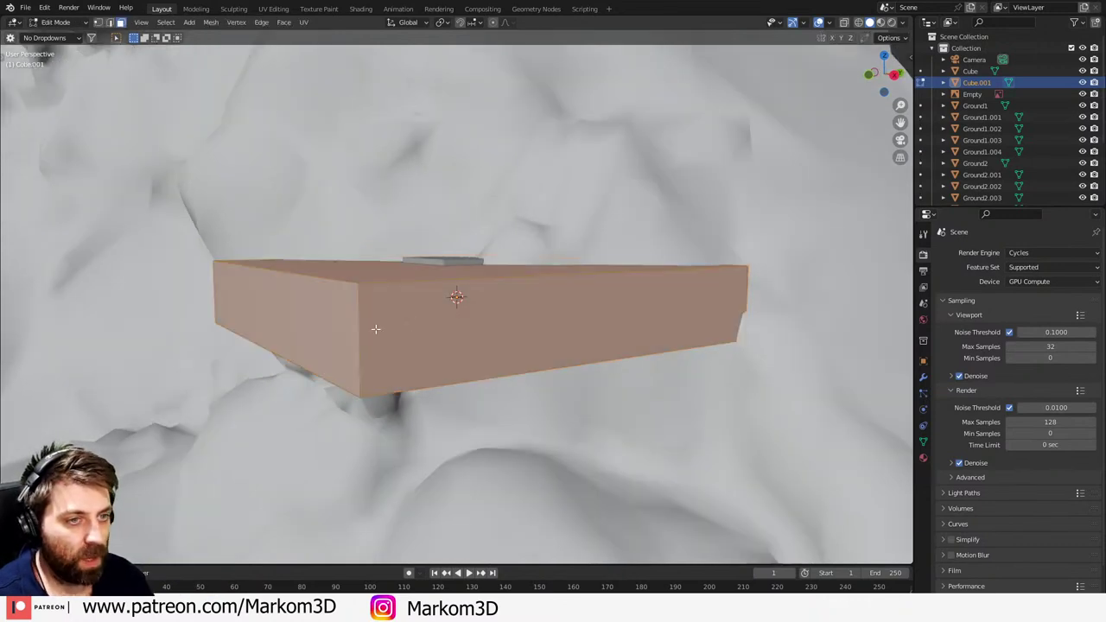
key("ctrl+r")
scroll(363, 331, "up", 1)
left_click(363, 331)
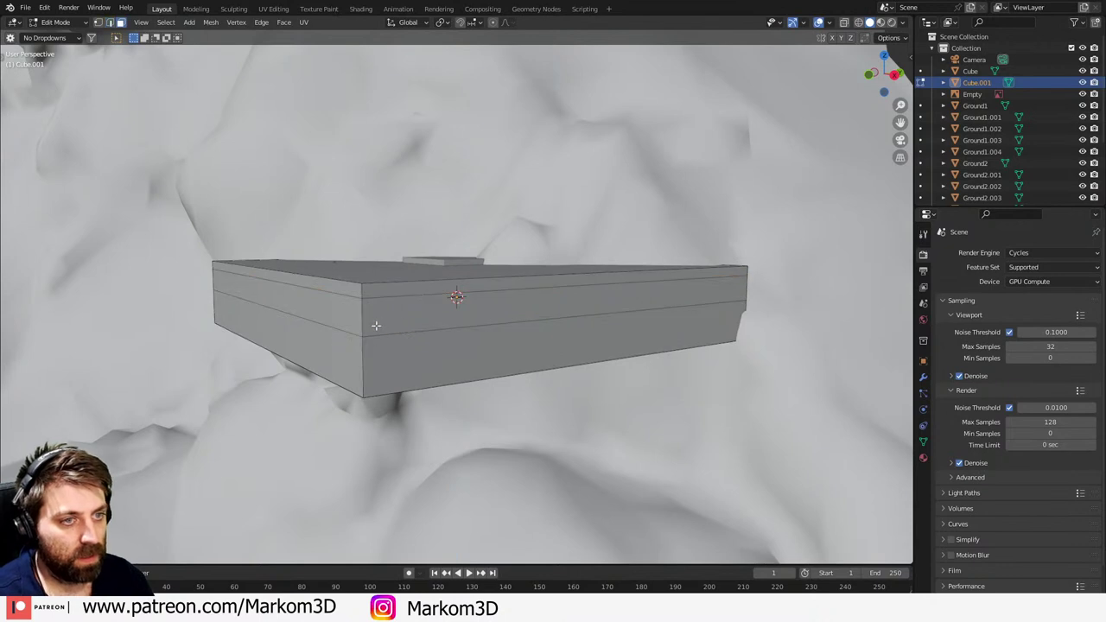
key("3")
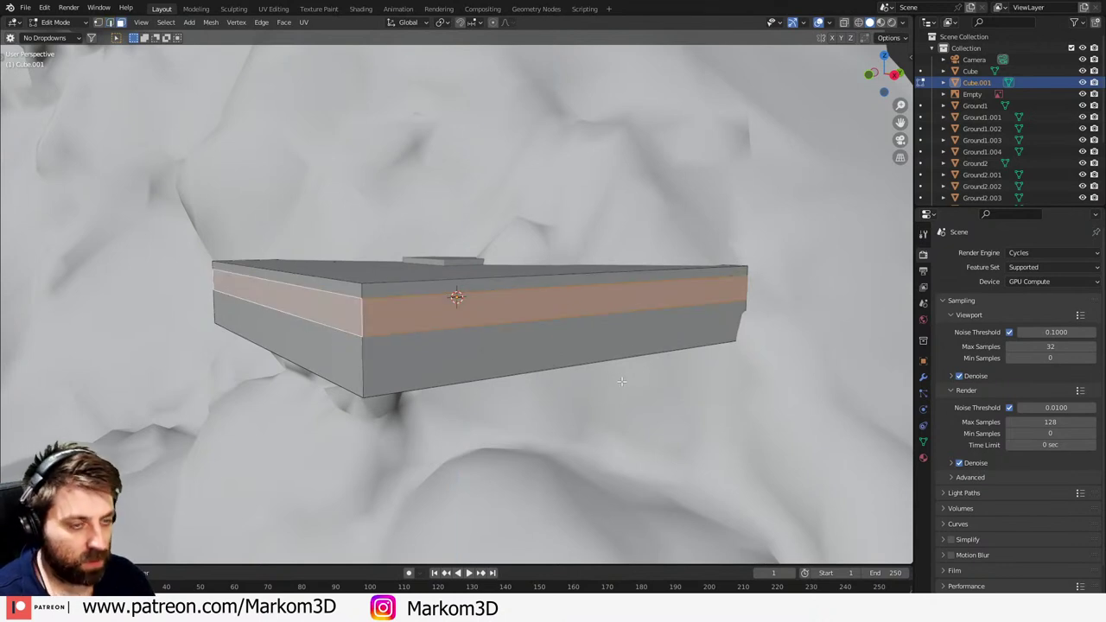
- Delete the selected band of faces around the platform and fill between the lower part's open upper edges
key("x")
left_click(605, 405)
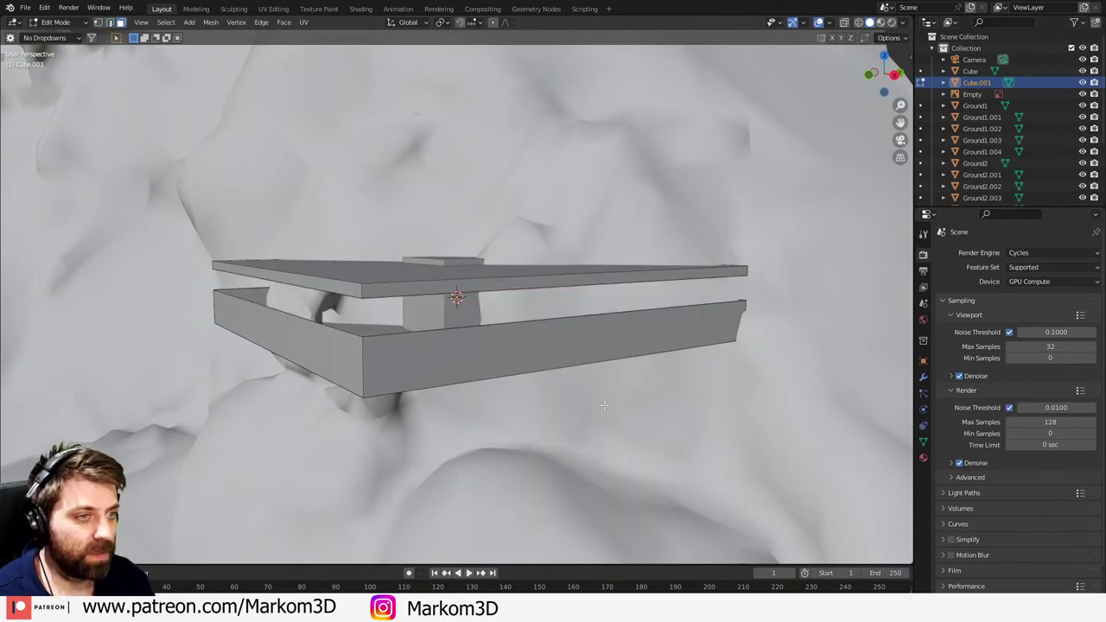
key("2")
left_click(422, 331)
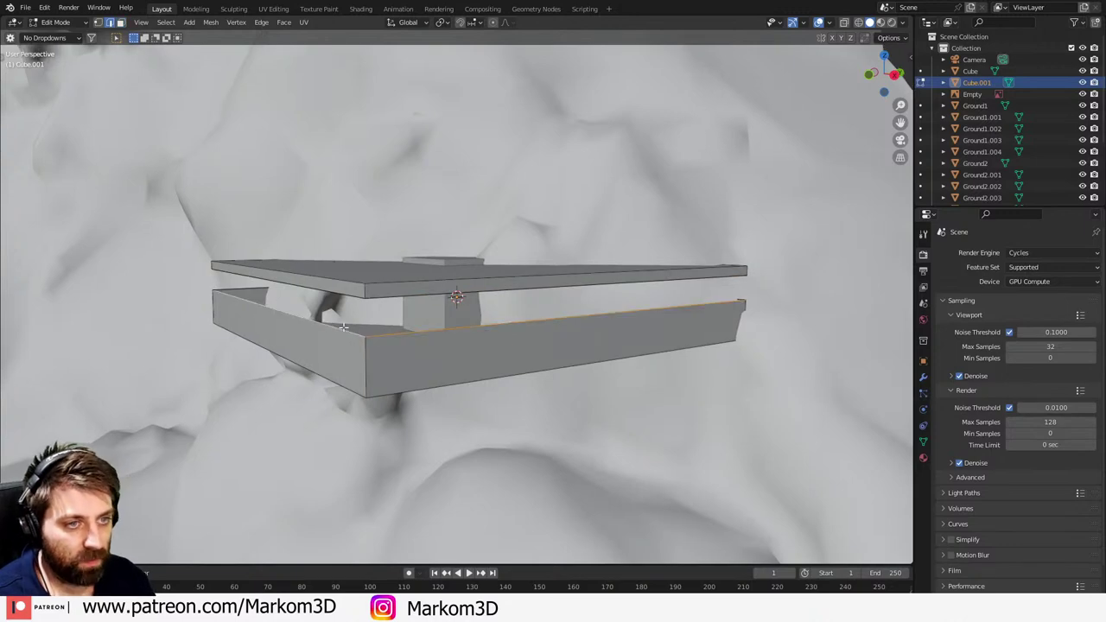
left_click(260, 288, "shift")
middle_click_drag(410, 374, 388, 365)
key("f")
- Check the split platform against the reference image in the camera view and delete the platform object
key("Tab")
key("Tab")
scroll(399, 365, "down", 4)
key("KP_0")
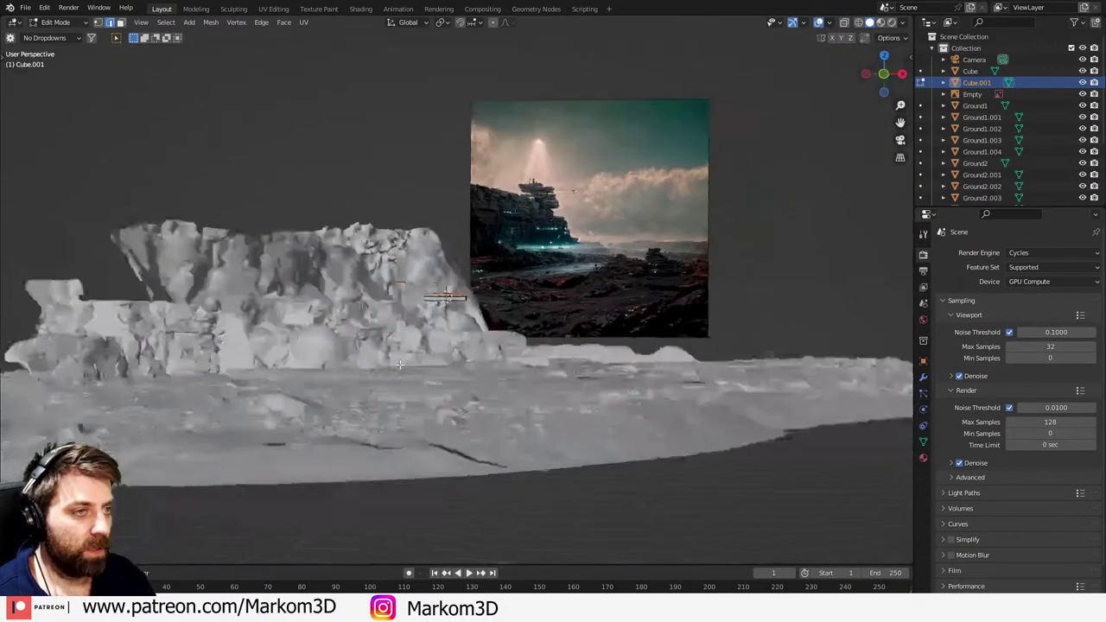
scroll(400, 365, "up", 2)
scroll(535, 207, "up", 3)
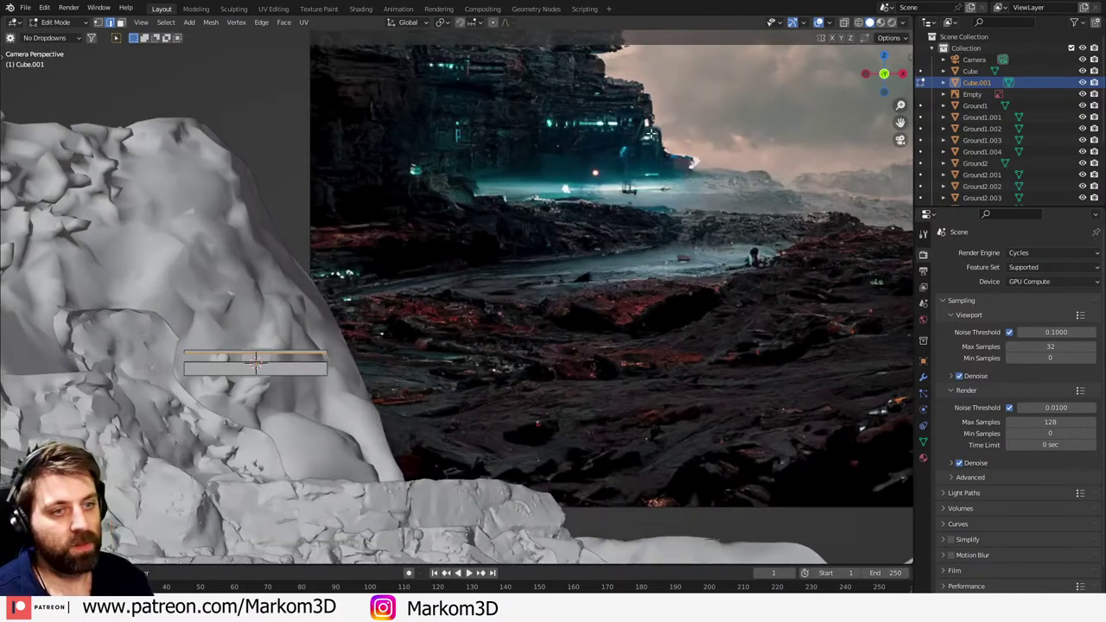
key("Tab")
key("Delete")
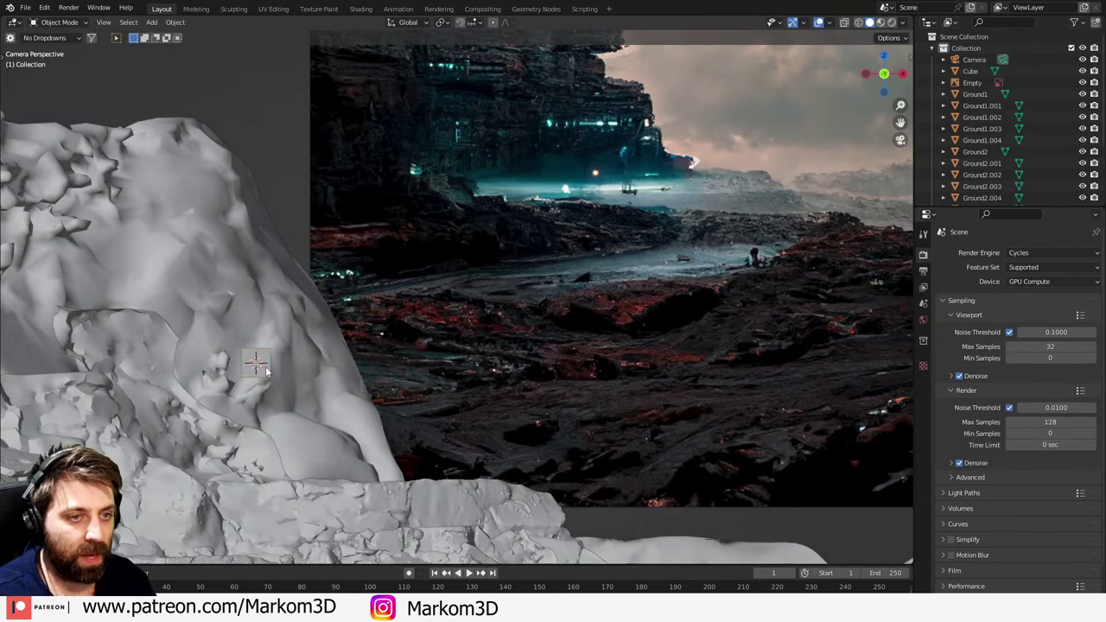
- Select the small remaining cube on the cliff face and flatten it along the Z axis
left_click(257, 365)
key("Tab")
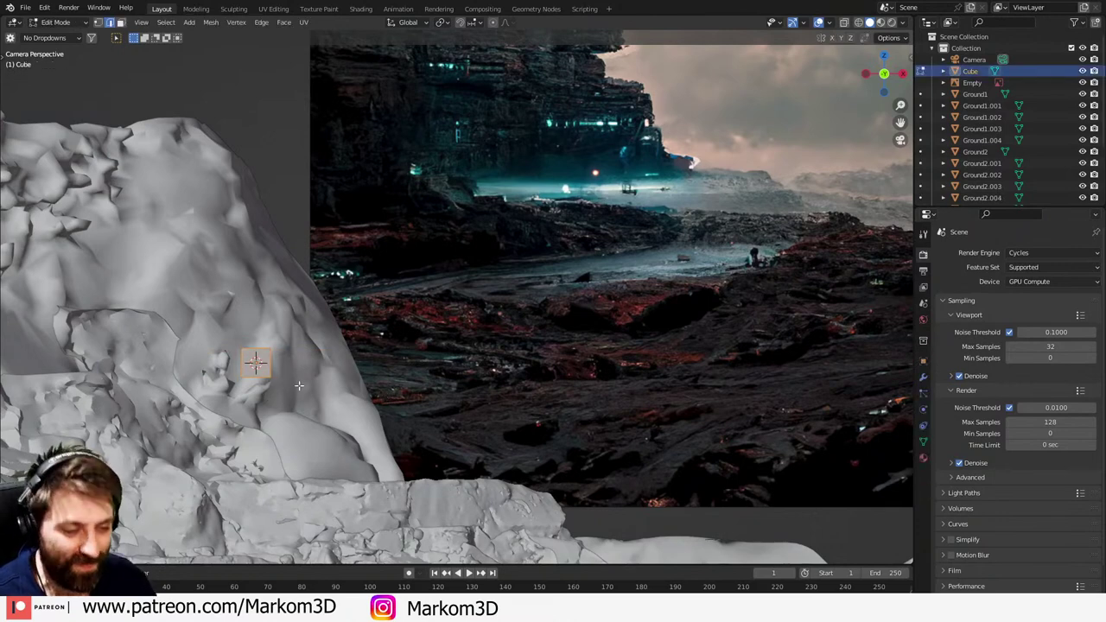
key("Tab")
key("s")
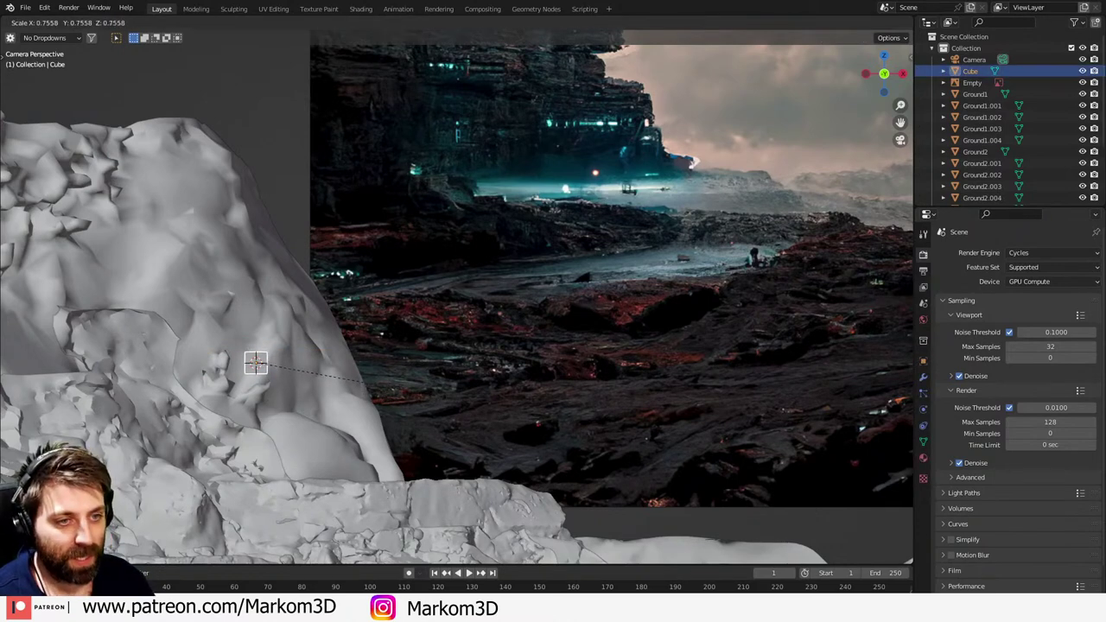
key("z")
left_click(358, 378)
- Scale the flattened cube horizontally into a wide thin slab through the cliff and rotate it about Z
middle_click_drag(358, 378, 310, 425)
scroll(355, 424, "down", 1)
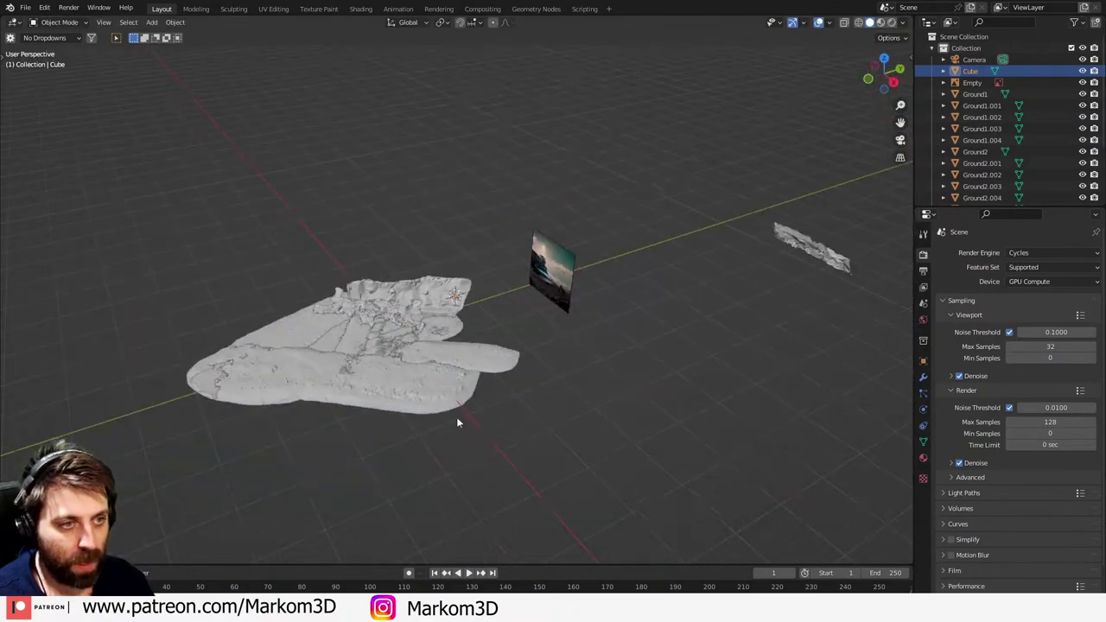
key("KP_Decimal")
key("s")
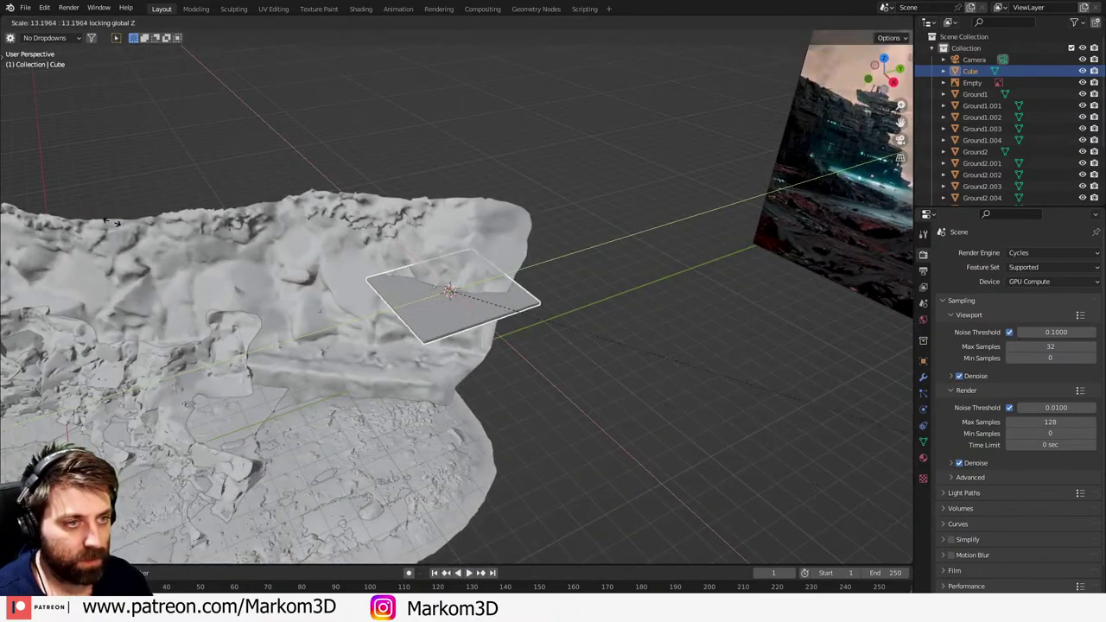
left_click(256, 265)
middle_click_drag(521, 346, 619, 349)
key("r")
key("z")
left_click(660, 249)
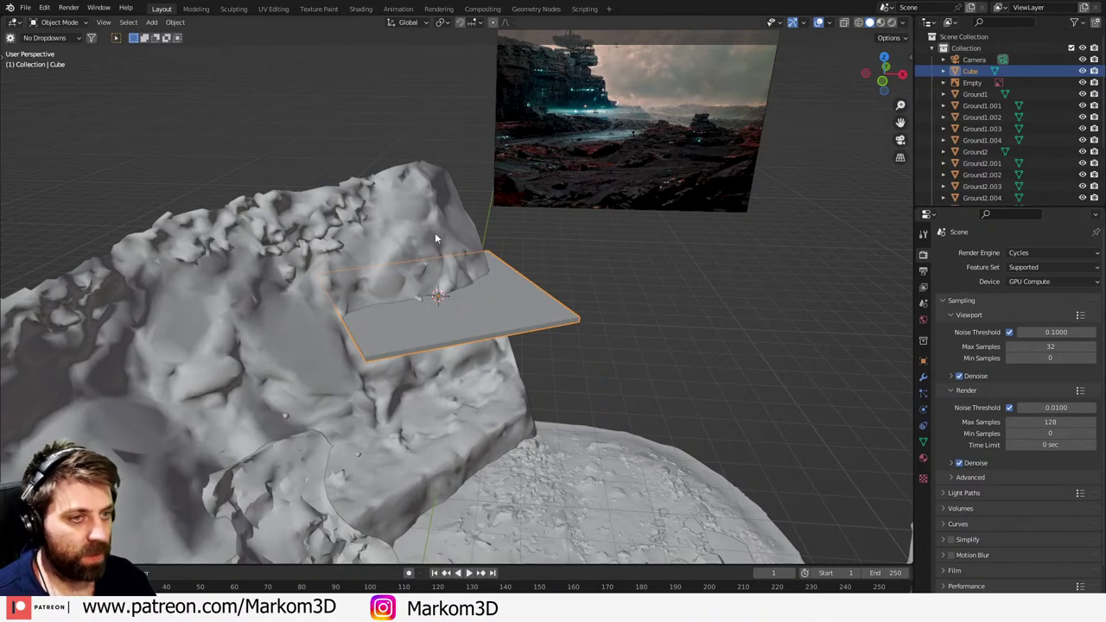
- Cut the slab's shape out of the StoneWall cliff with a Boolean difference
left_click(388, 222, "shift")
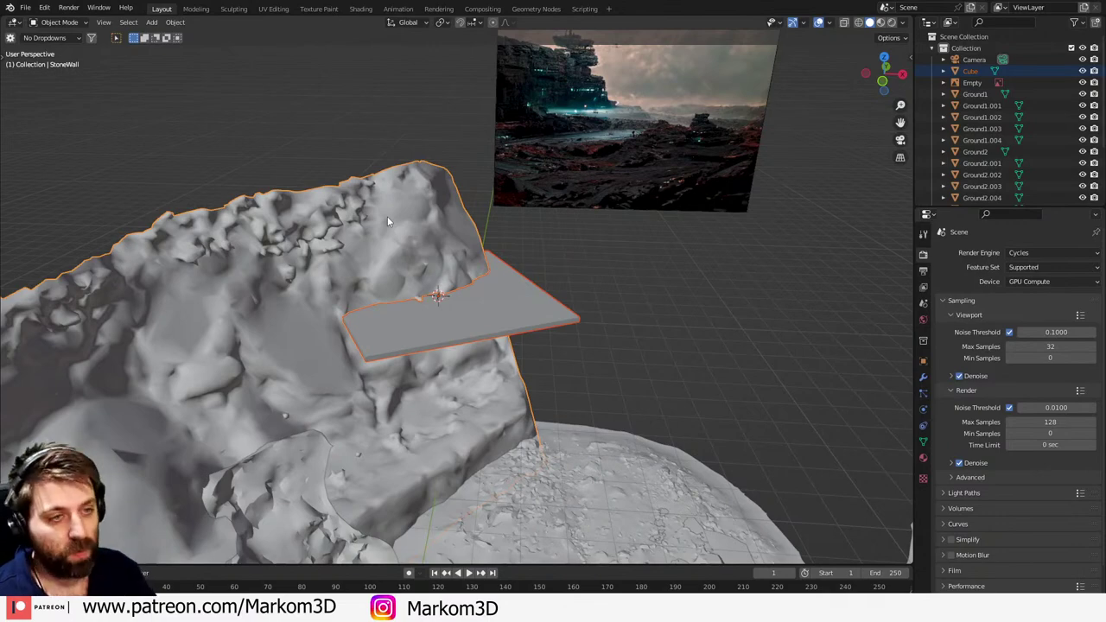
key("ctrl+KP_Subtract")
scroll(495, 264, "up", 5)
middle_click_drag(495, 265, 515, 364)
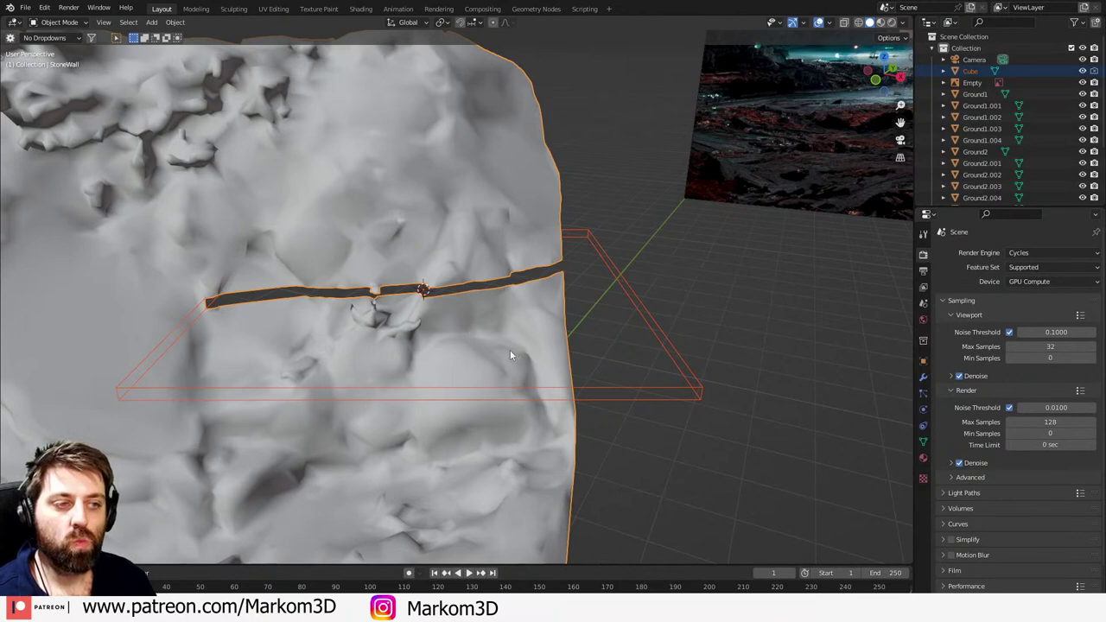
- Add a mesh cube at the 3D cursor and scale it down in Edit Mode to about the height of the cliff slot
key("shift+a")
mouse_move(512, 352)
left_click(556, 81)
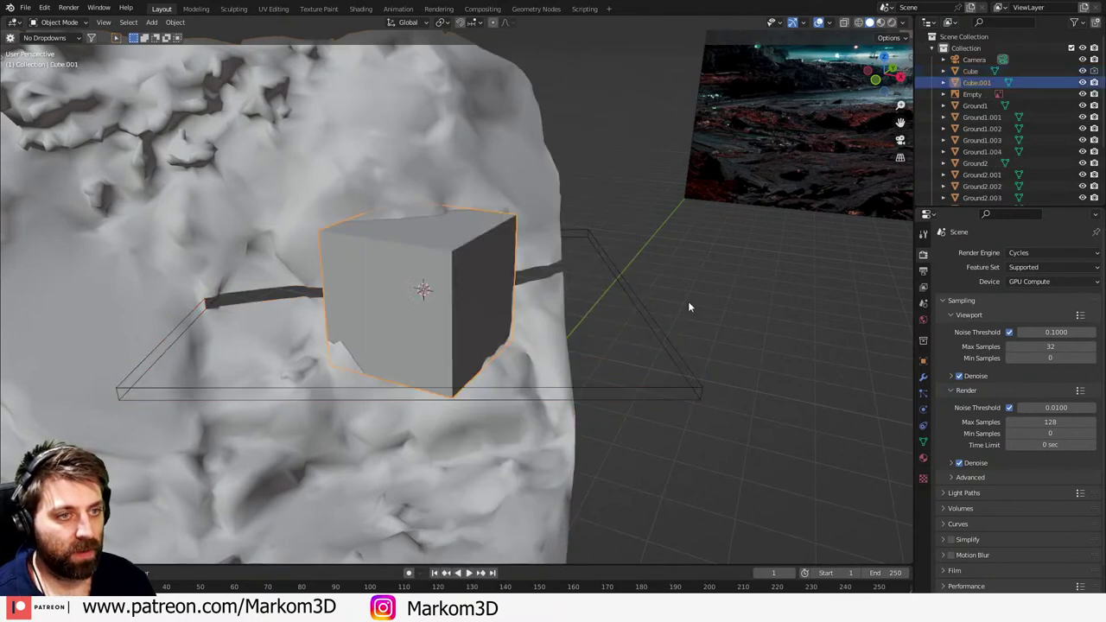
key("s")
key("z")
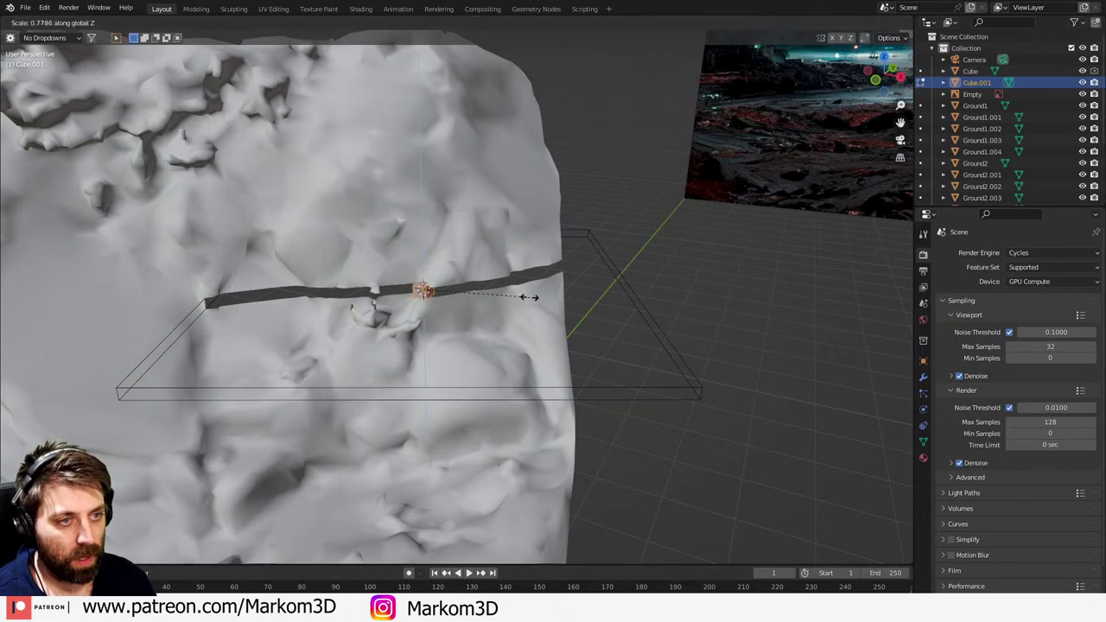
left_click(530, 298)
scroll(531, 302, "up", 8)
key("s")
left_click(525, 318)
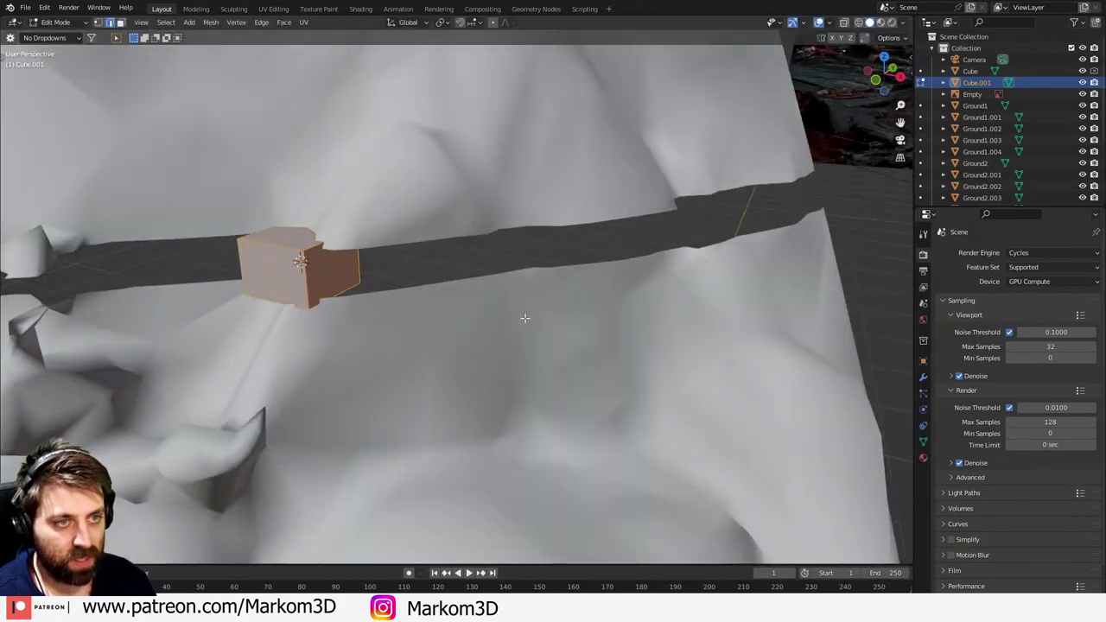
- Scale the cube's mesh horizontally with Z locked into a broad platform extending out of the cliff slot
scroll(525, 318, "down", 5)
key("s")
key("shift+z")
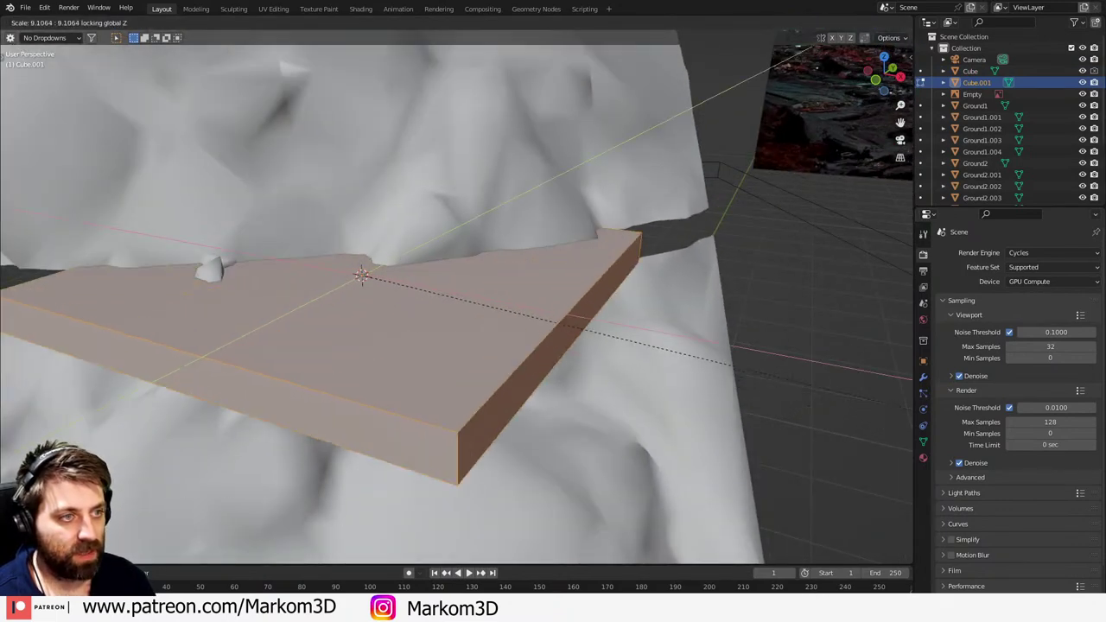
left_click(17, 94)
scroll(339, 266, "down", 7)
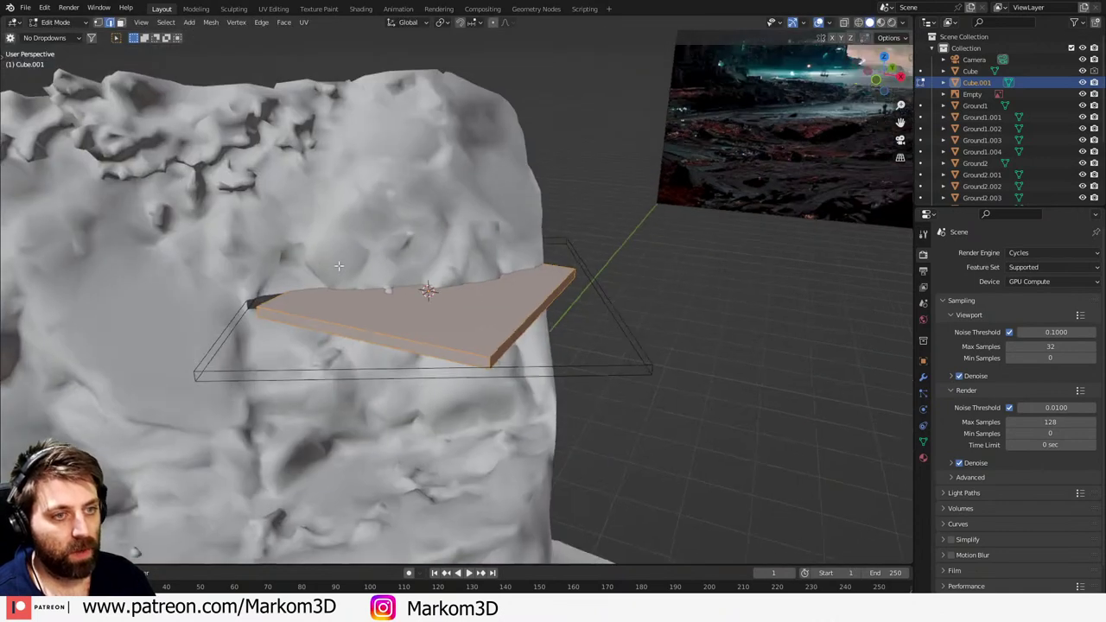
middle_click_drag(338, 266, 383, 305)
key("s")
key("shift+z")
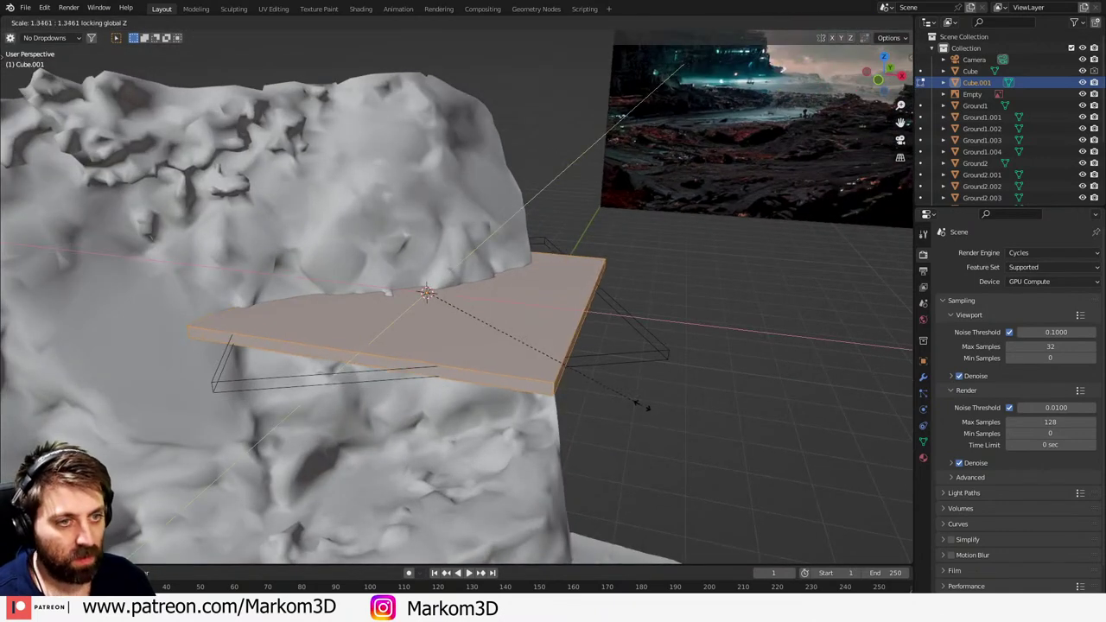
key("Return")
- Rotate the platform mesh about 50° in the top view so its edge follows the cliff face
key("KP_7")
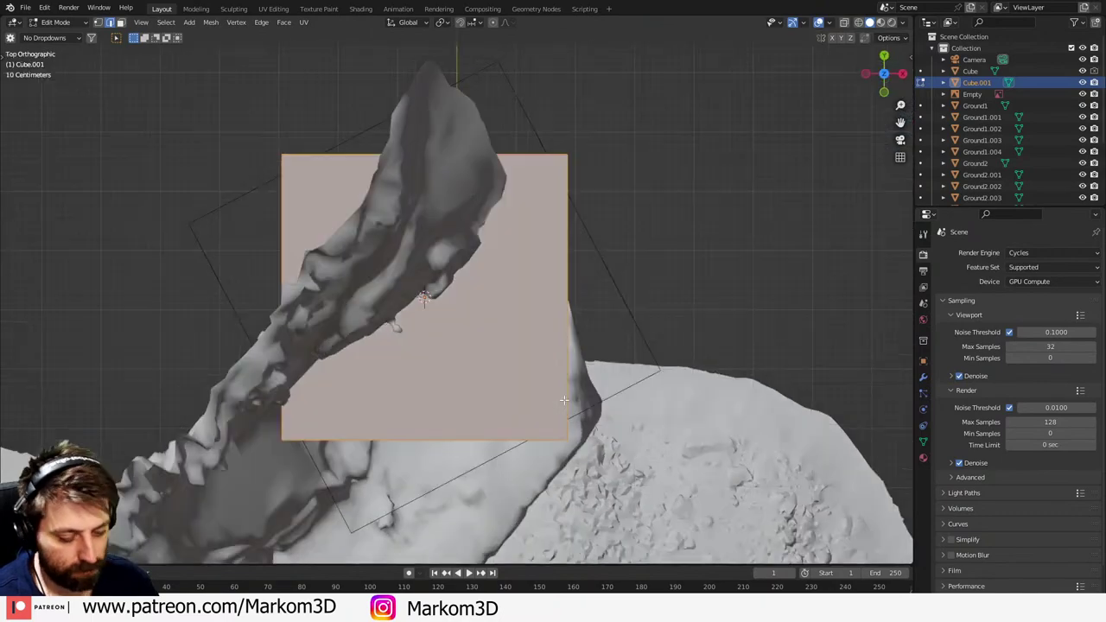
middle_click_drag(610, 372, 496, 303)
scroll(499, 313, "down", 2)
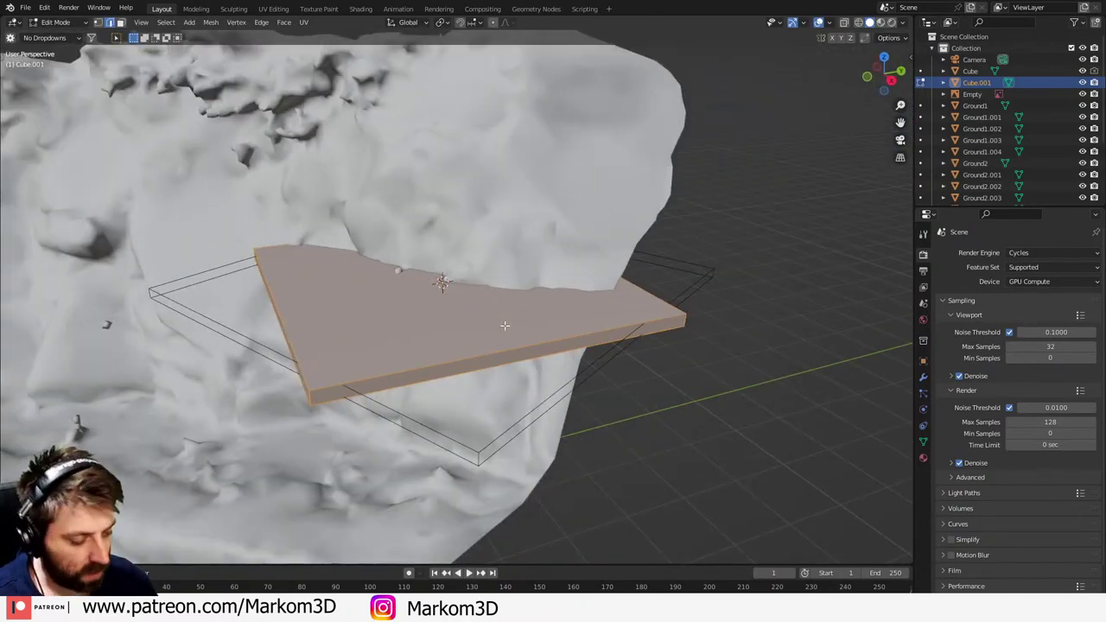
key("KP_7")
key("r")
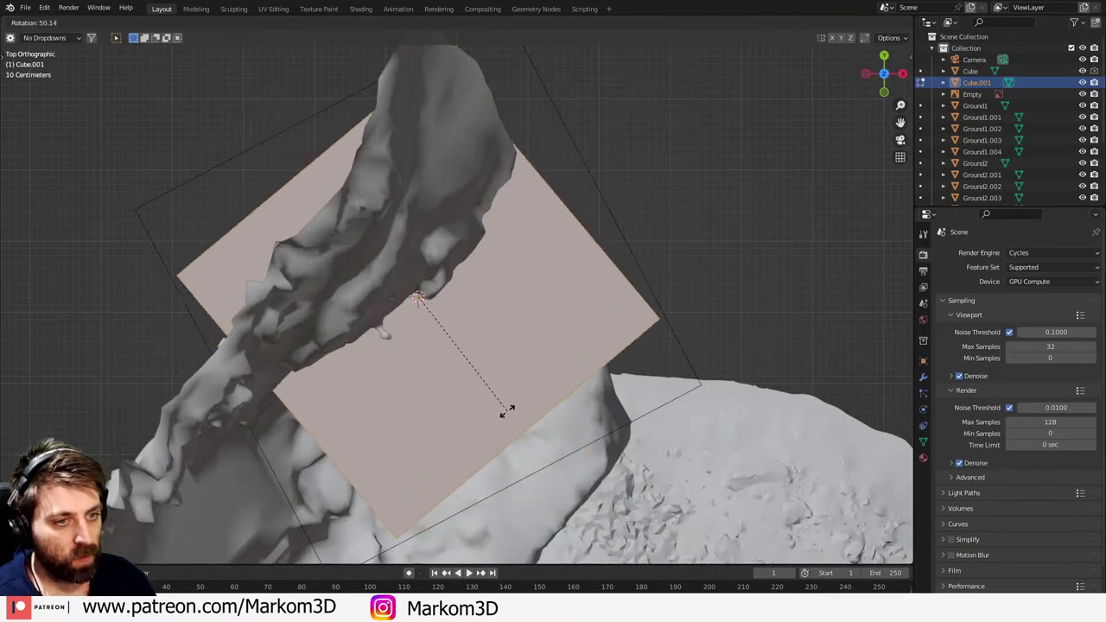
left_click(508, 411)
- Shift the platform mesh back into the cliff, leaving a narrow ledge, and adjust its angle and X position
key("r")
left_click(424, 304)
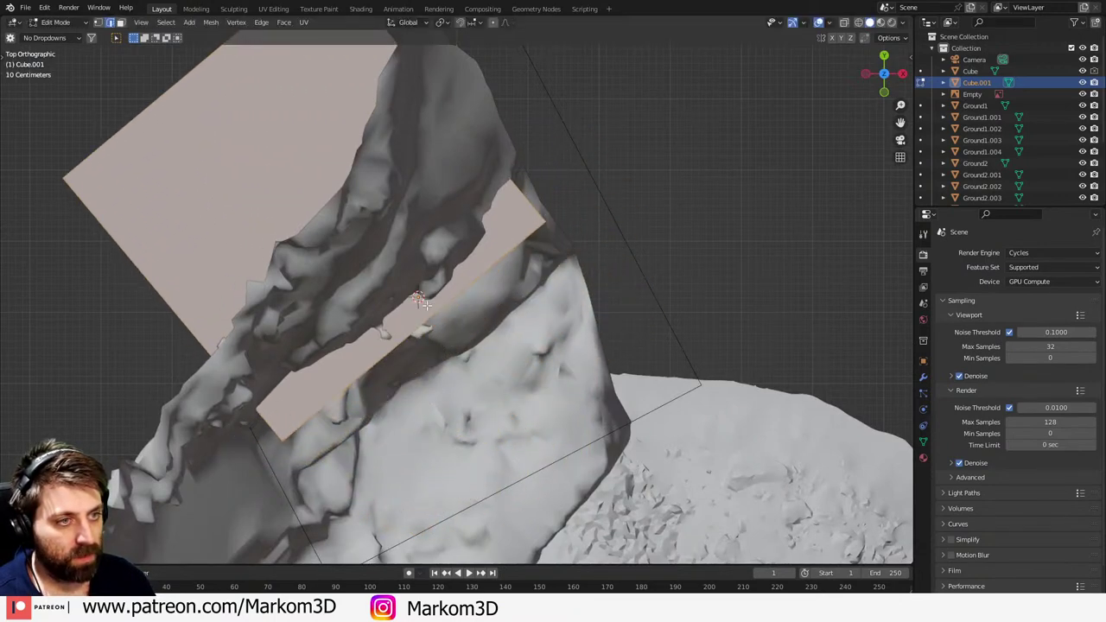
key("r")
left_click(526, 329)
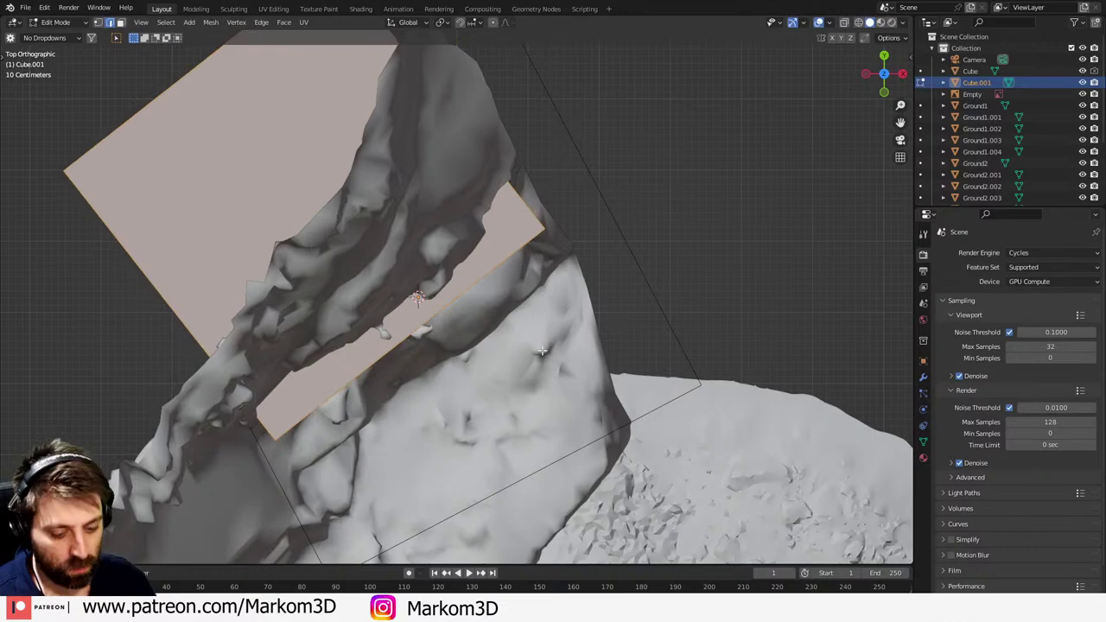
key("r")
left_click(545, 348)
mouse_move(545, 347)
middle_mouse_down()
mouse_move(550, 291)
mouse_move(523, 322)
mouse_move(557, 361)
middle_mouse_up()
key("g")
key("x")
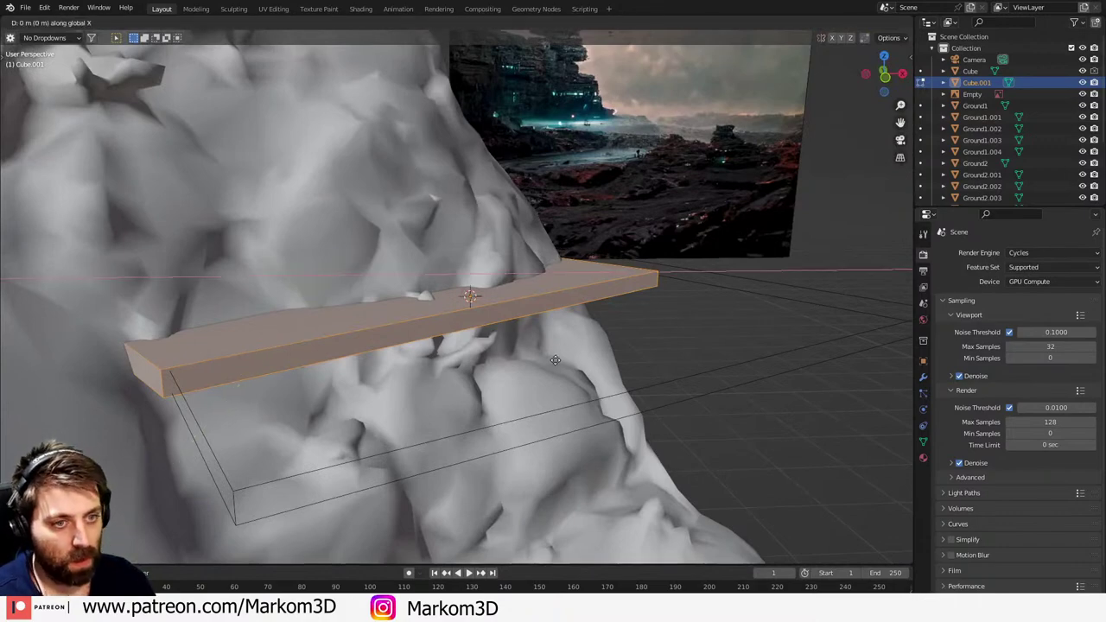
left_click(486, 343)
- Add four vertical loop cuts across the ledge and bevel them into wide panel segments
middle_click_drag(485, 343, 395, 291)
scroll(438, 296, "up", 3)
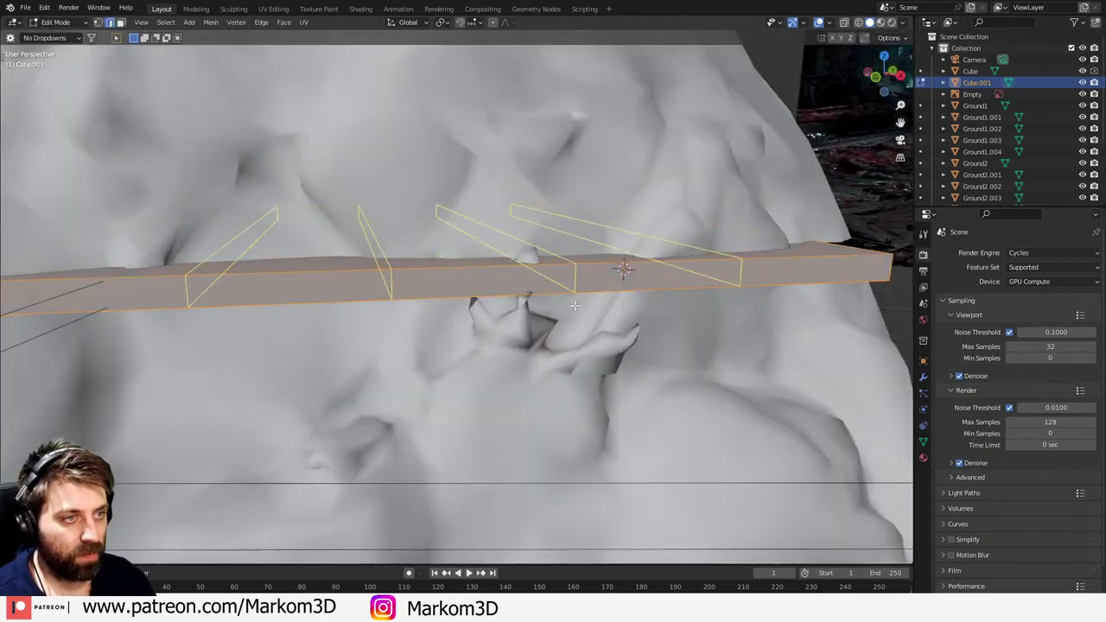
left_click(438, 296)
key("ctrl+b")
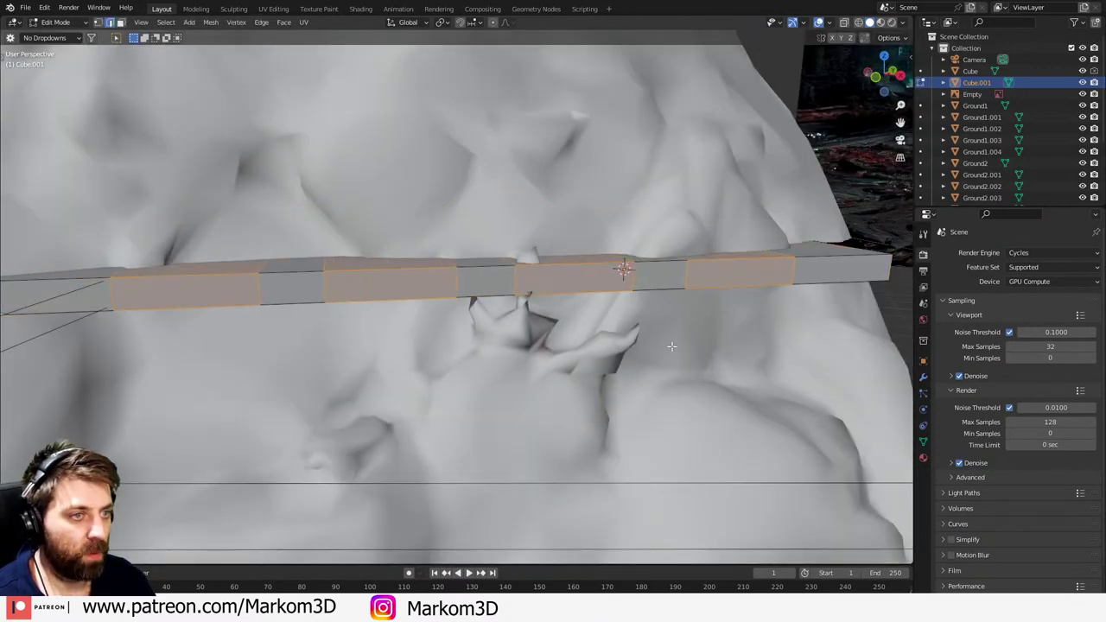
- Slide two of the ledge's vertical edges sideways to vary the widths of the front panels
left_click(237, 285)
key("2")
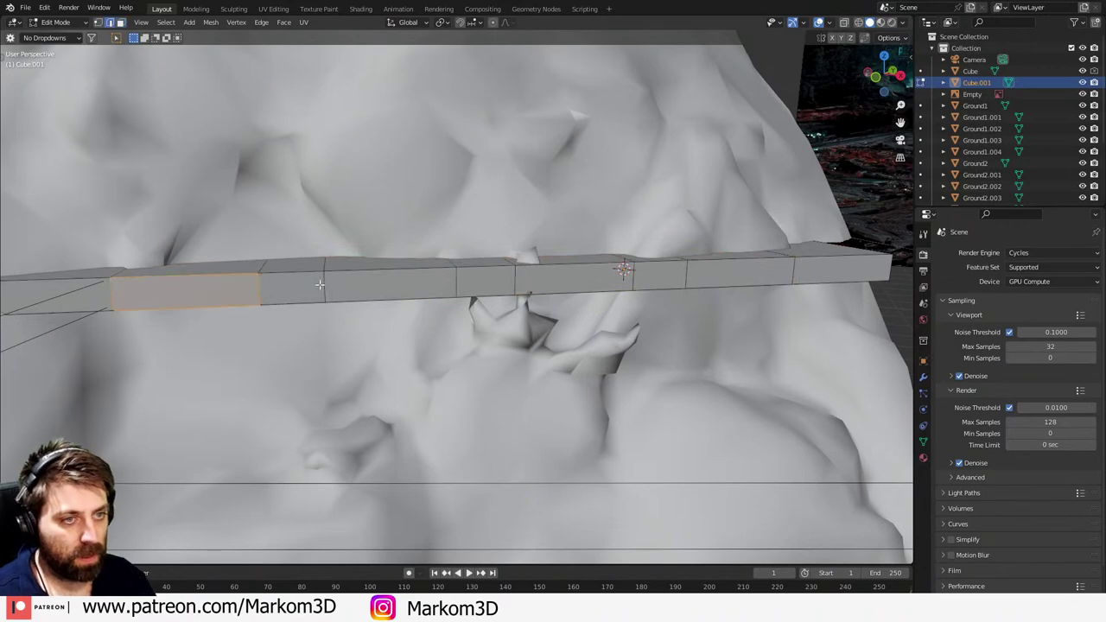
left_click(324, 285)
key("g")
key("g")
left_click(362, 287)
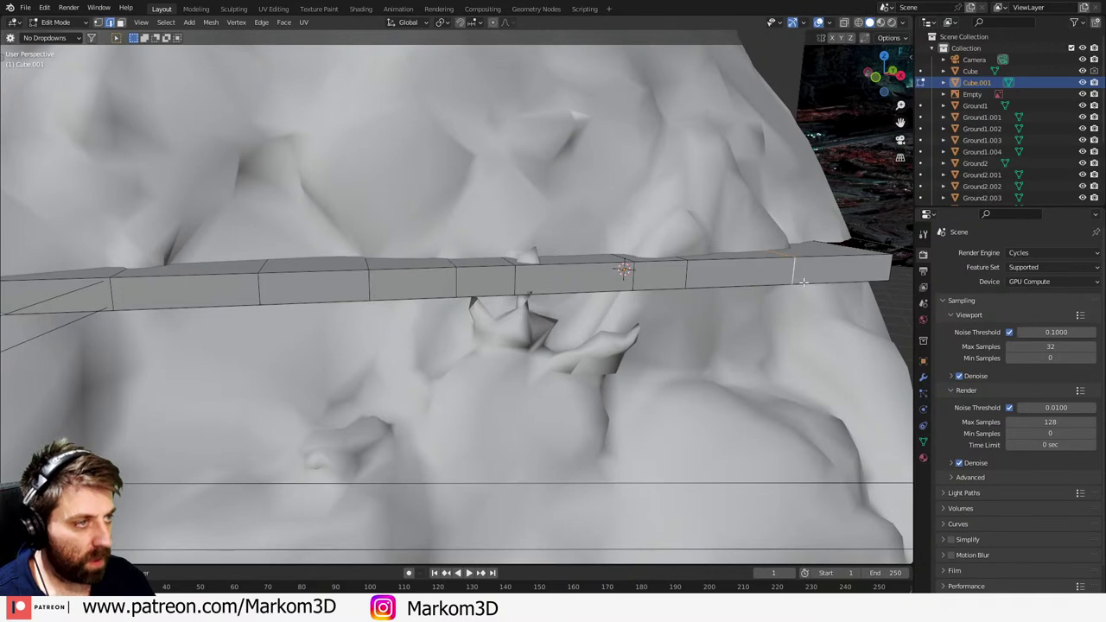
key("g")
key("g")
left_click(851, 277)
- Select five panel faces along the ledge's front and inset them individually
key("3")
left_click(699, 282)
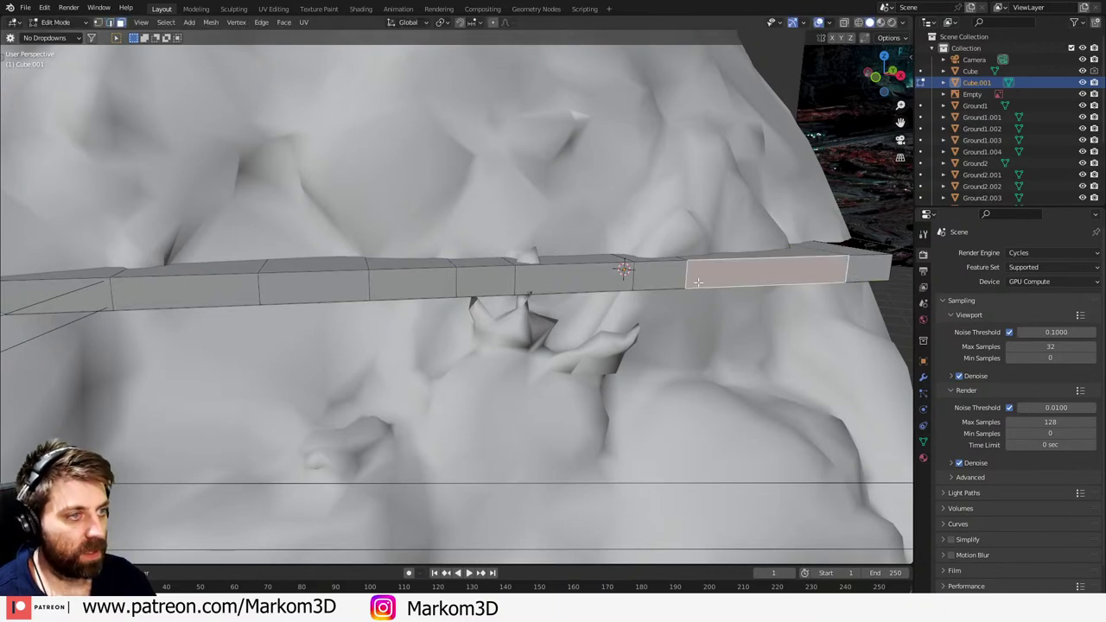
left_click(547, 282, "shift")
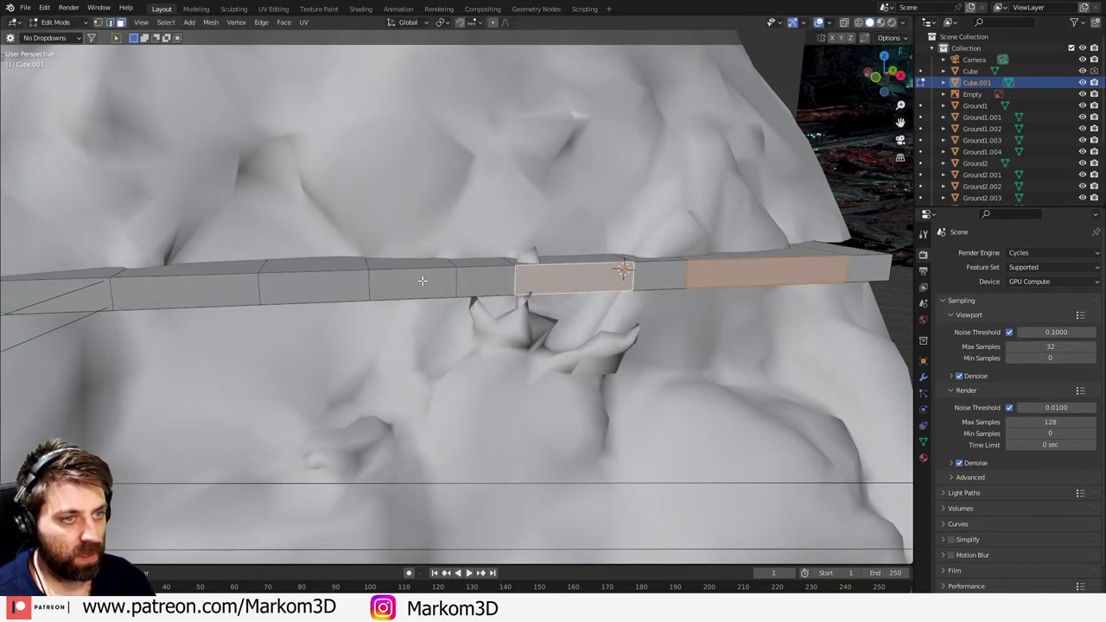
left_click(422, 281, "shift")
left_click(305, 285, "shift")
left_click(223, 298, "shift")
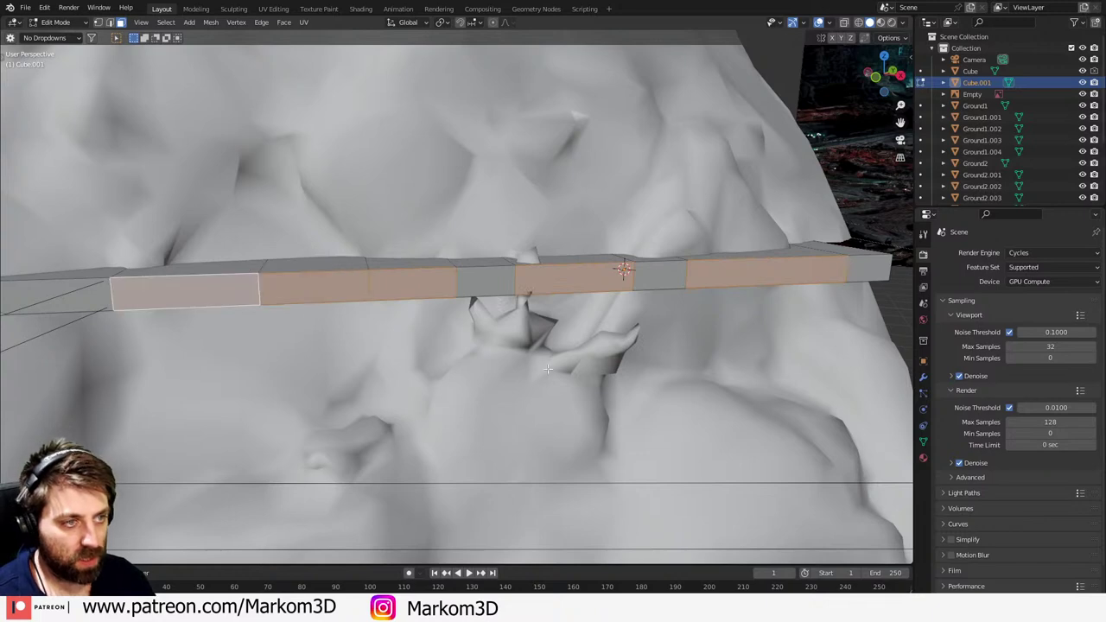
key("i")
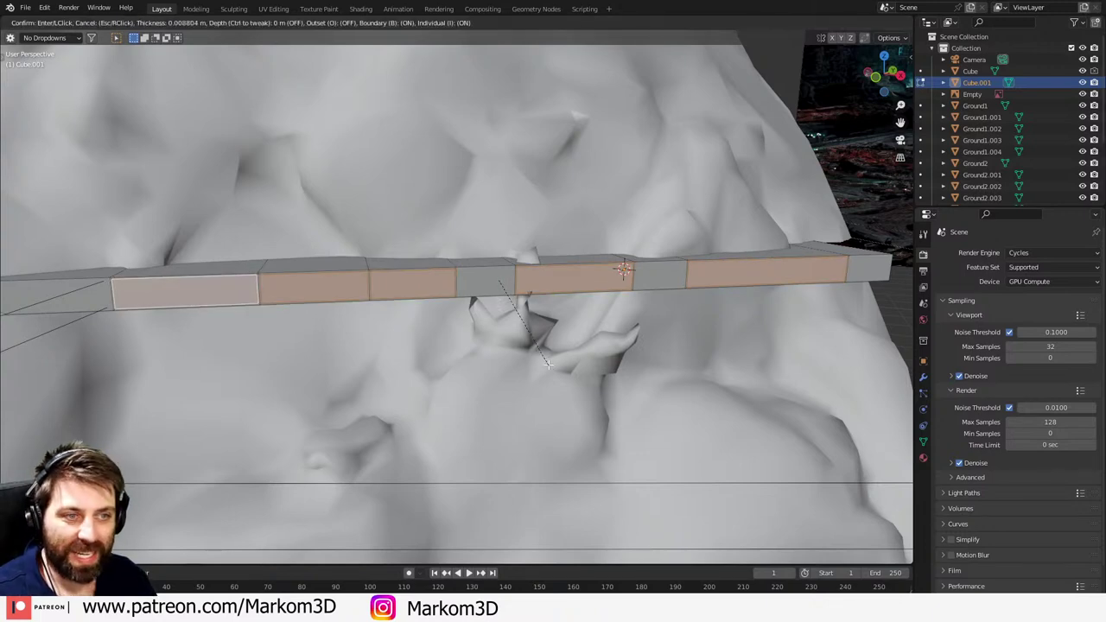
left_click(520, 331)
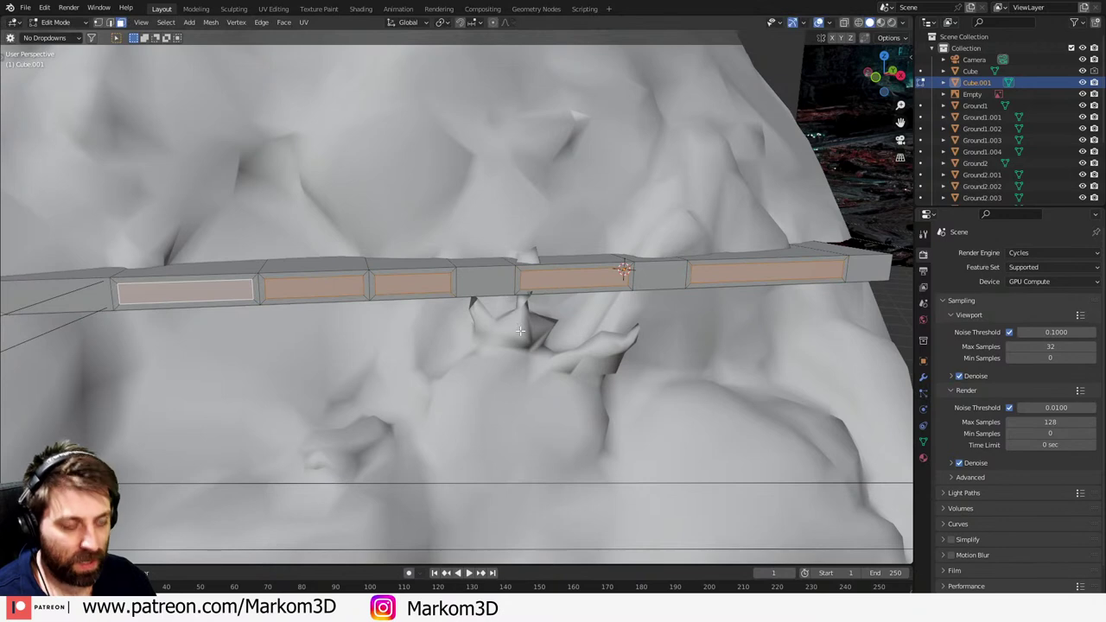
- Reduce the height of the five inset faces along Z and extrude them inward to form recesses in the ledge
key("g")
key("z")
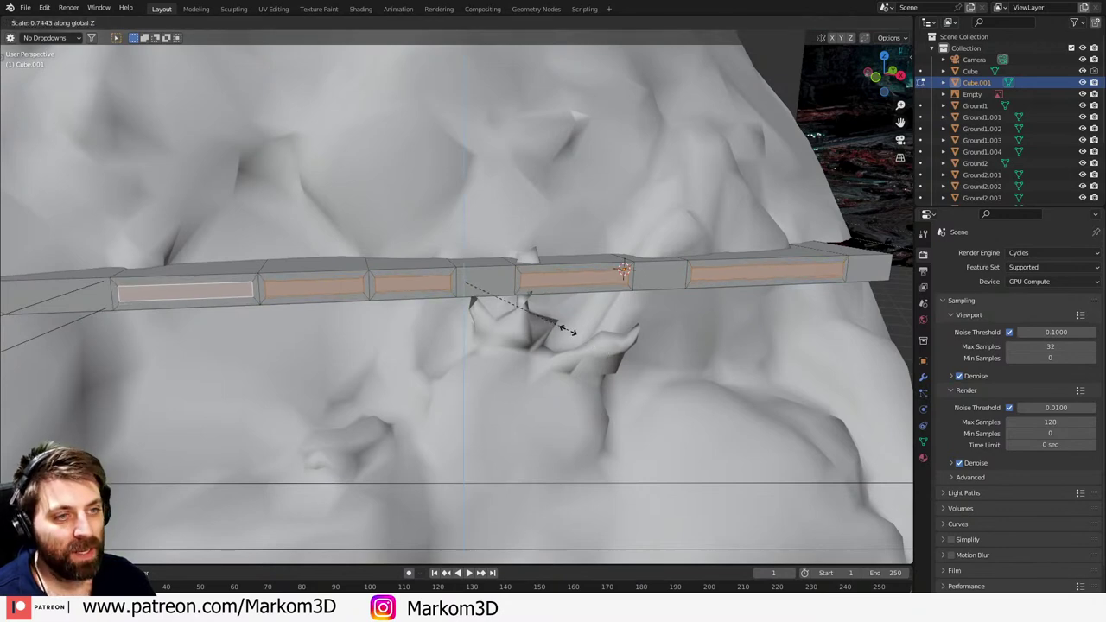
left_click(538, 292)
middle_click_drag(538, 292, 581, 305)
key("e")
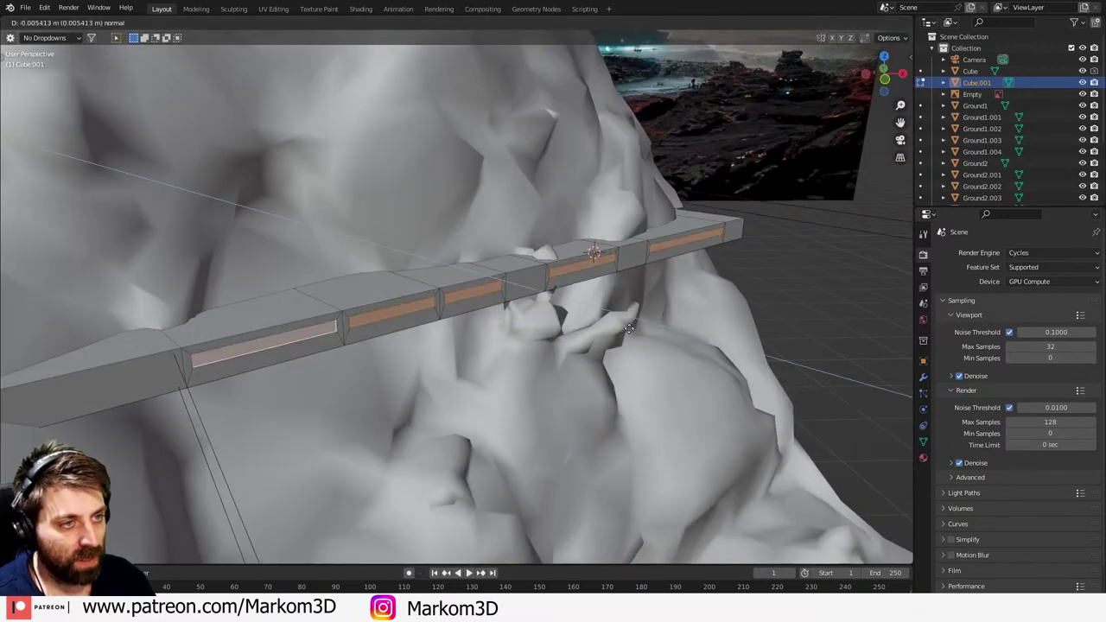
left_click(407, 269)
key("Tab")
middle_click_drag(407, 269, 521, 306)
key("Tab")
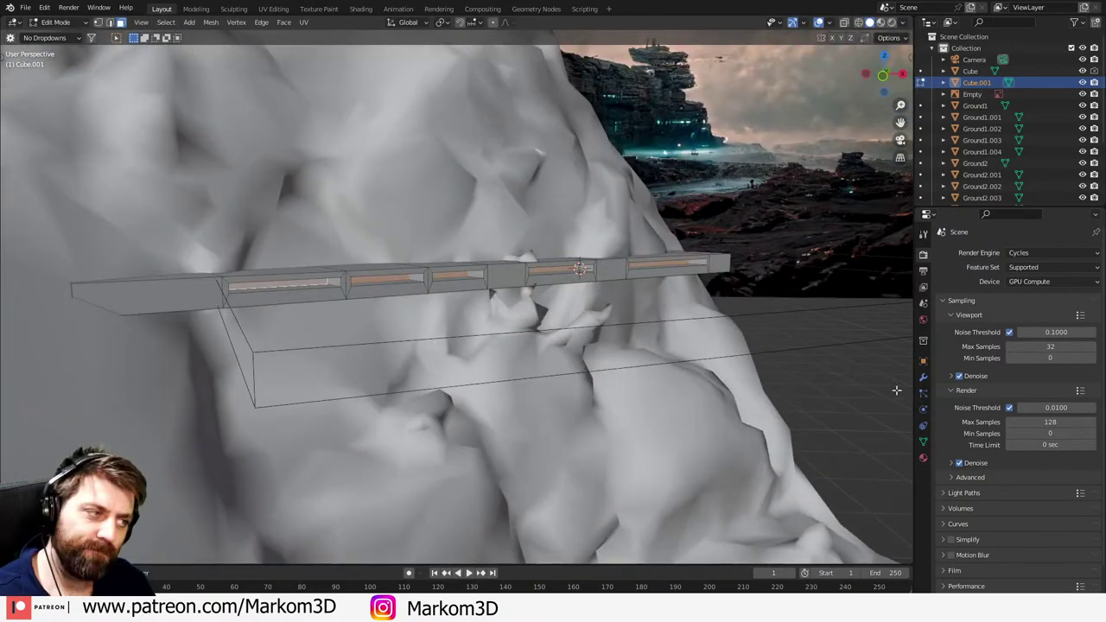
- Add two material slots to the ledge and create a material named WhiteLight in the second slot
left_click(924, 458)
left_click(1095, 254)
left_click(1095, 254)
left_click(1018, 336)
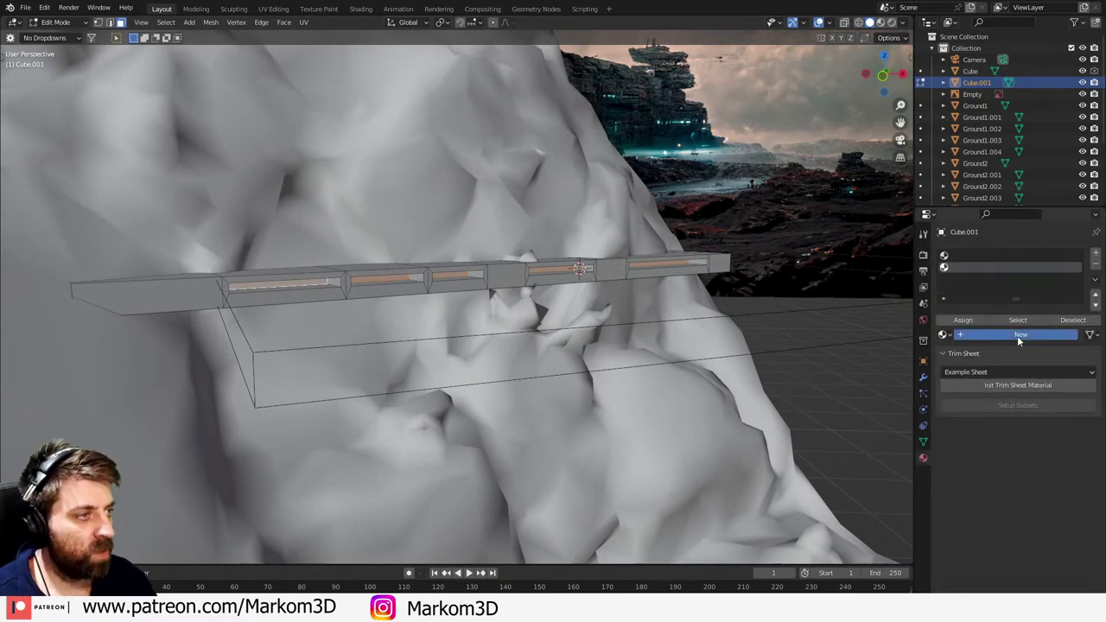
left_click(1017, 335)
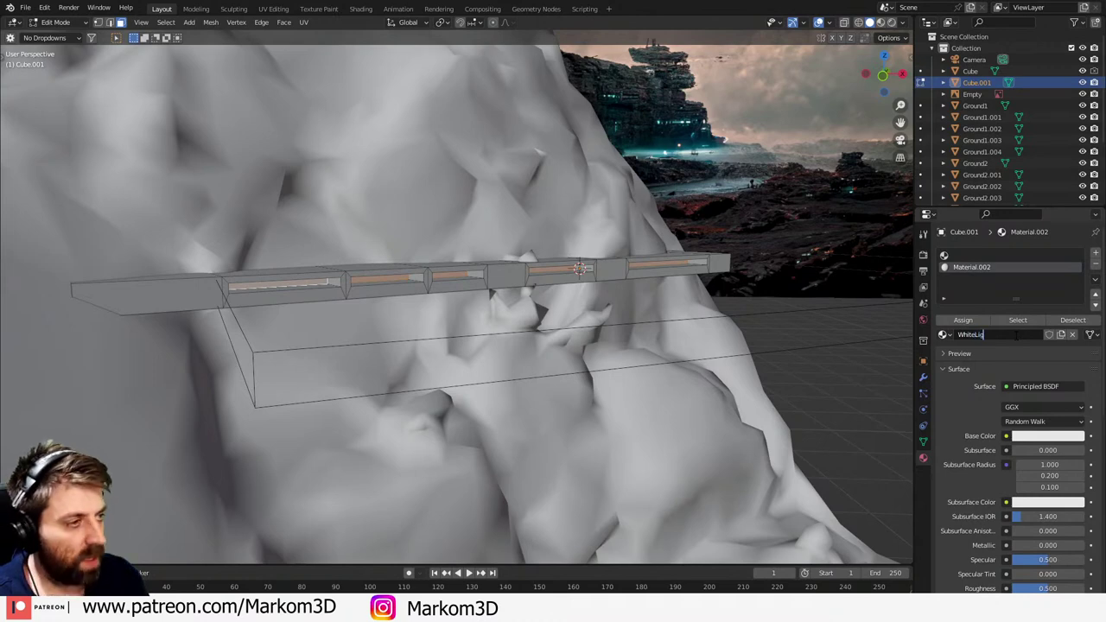
type("WhiteLi")
key("Return")
- Make WhiteLight an Emission shader with strength 10 and assign it to the selected recessed faces
left_click(1035, 387)
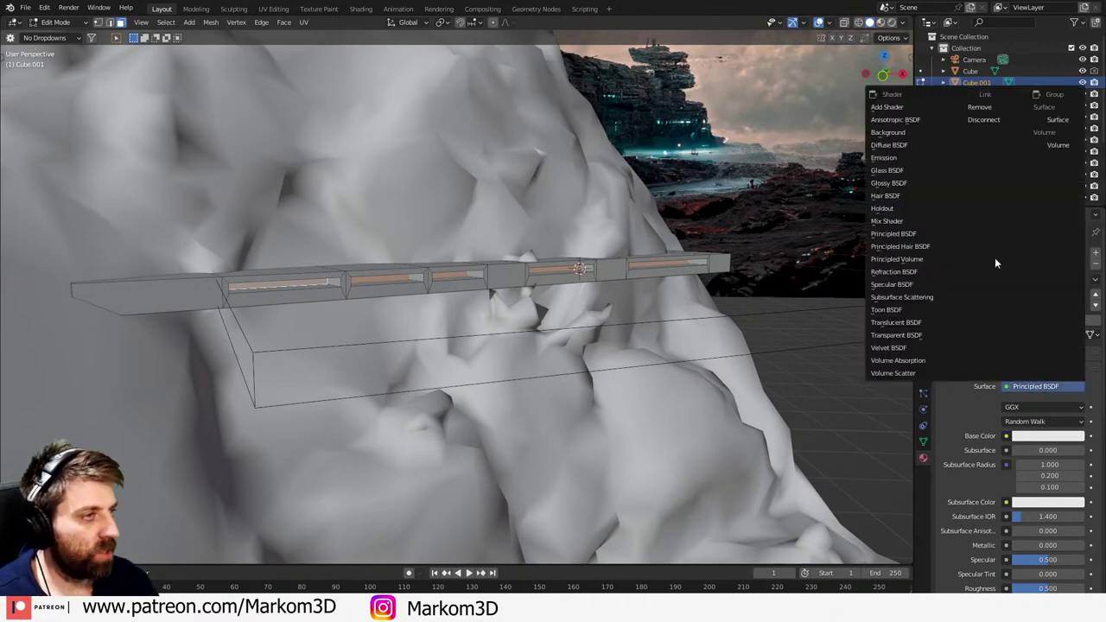
left_click(908, 157)
double_click(1041, 422)
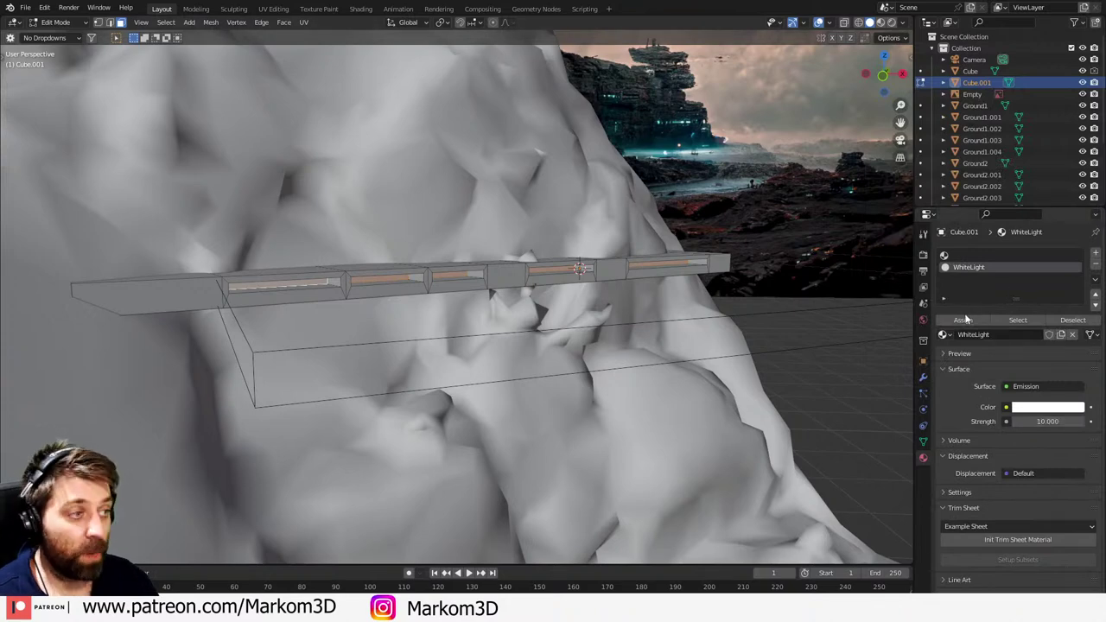
scroll(642, 339, "down", 4)
- Preview the ledge's glowing recesses in rendered shading through the camera
key("Tab")
middle_click_drag(572, 327, 604, 302)
left_click(892, 22)
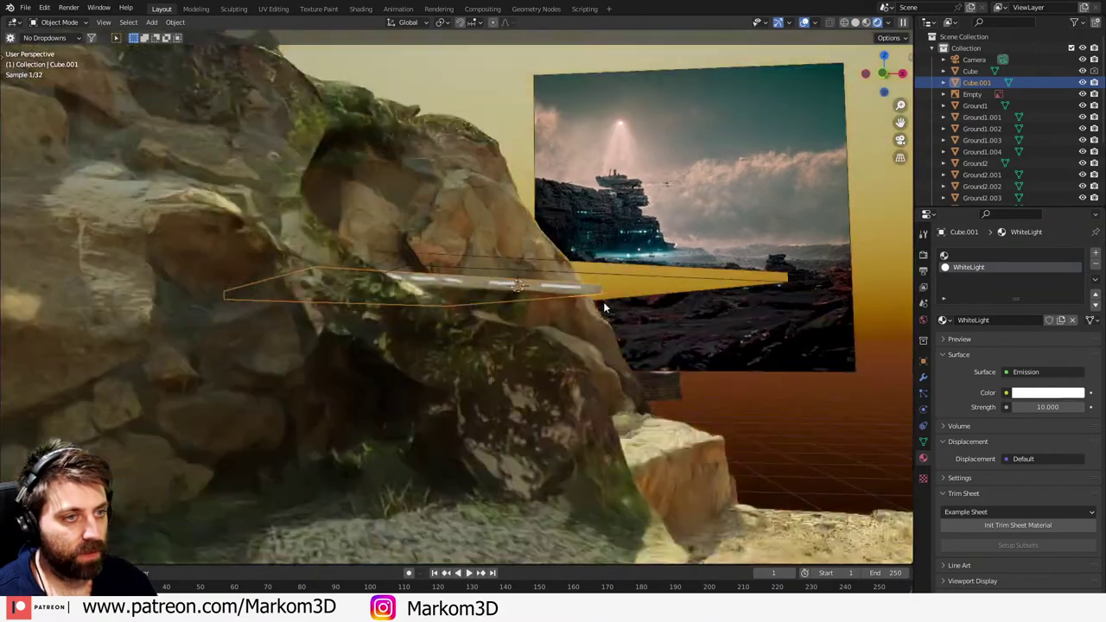
key("KP_0")
middle_click_drag(484, 358, 640, 318, "shift")
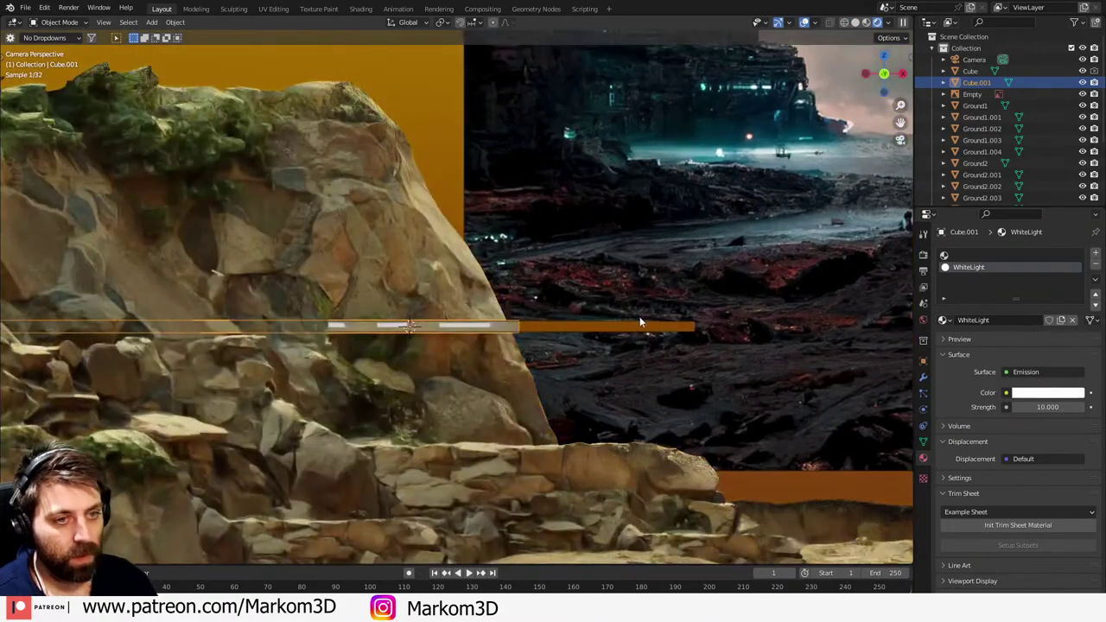
- Hide the Cube box object that overlaps the ledge on the cliff
left_click(335, 344)
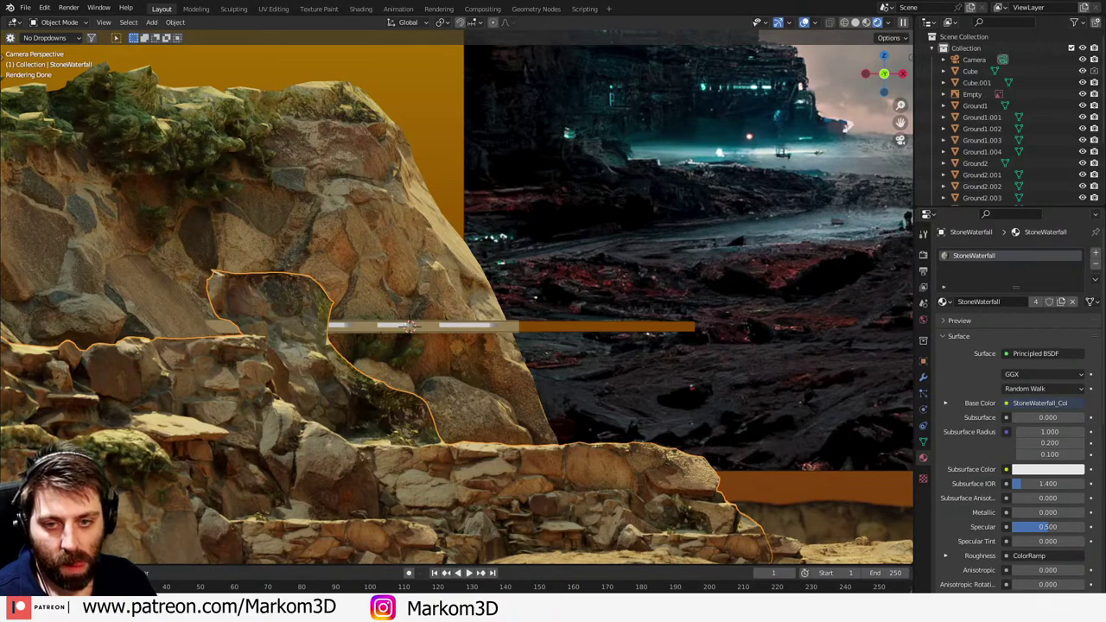
left_click(415, 330)
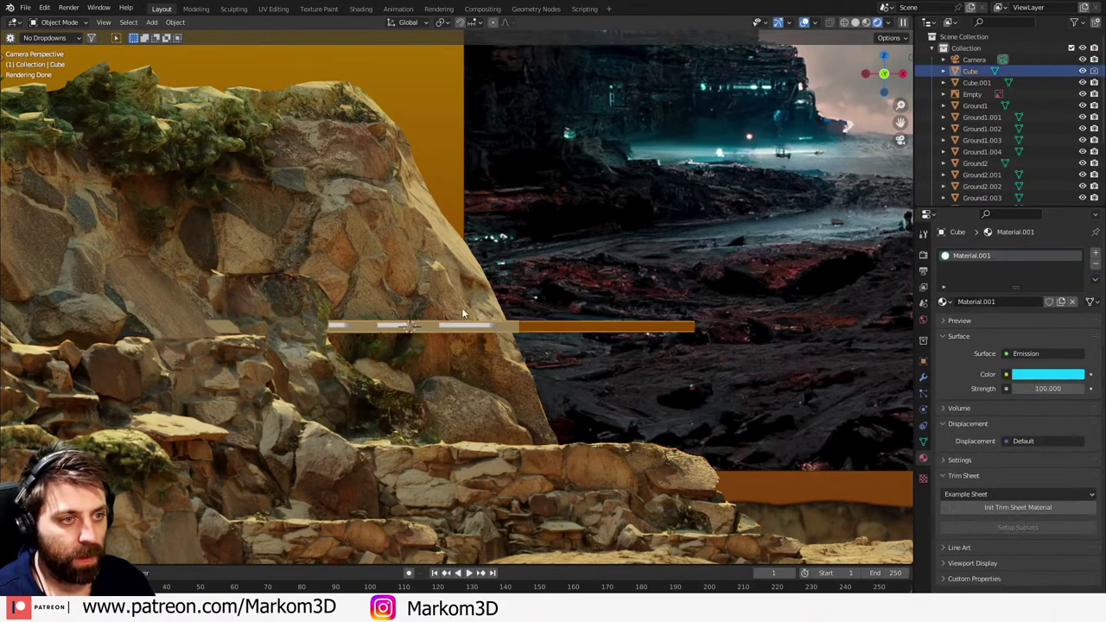
key("alt+a")
middle_click_drag(430, 331, 428, 349)
scroll(428, 346, "up", 2)
scroll(489, 299, "up", 3)
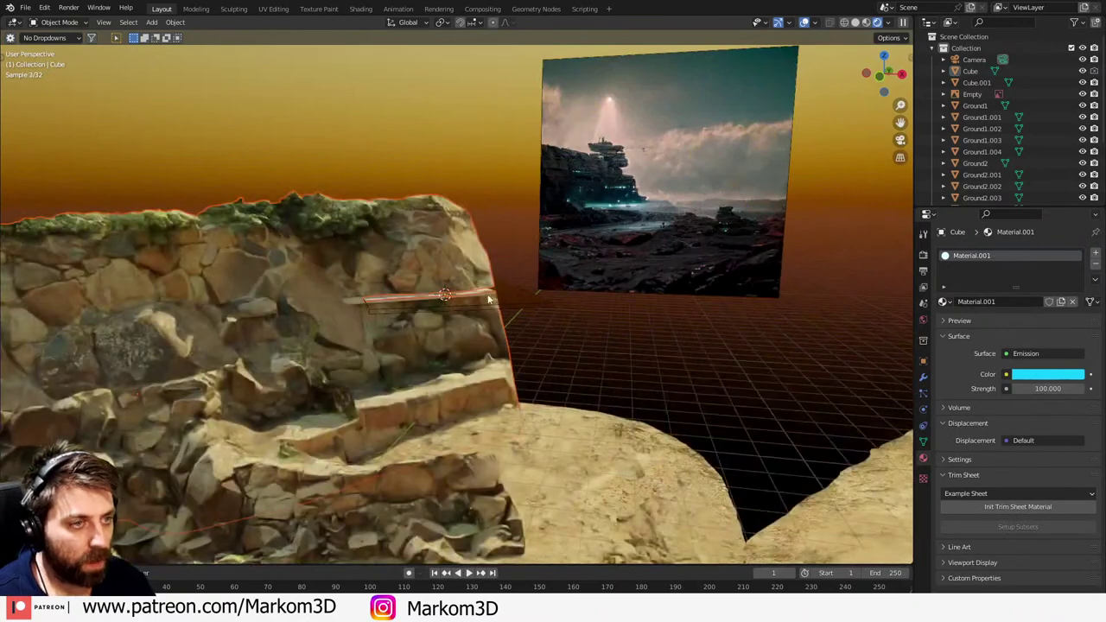
scroll(474, 300, "up", 3)
middle_click_drag(404, 308, 424, 306)
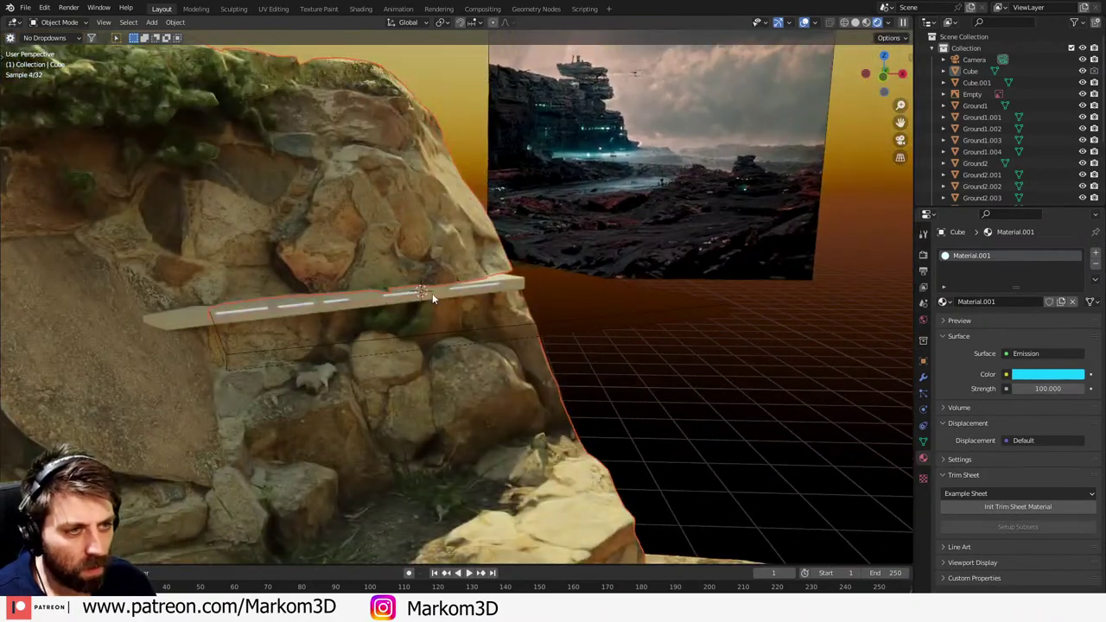
left_click(432, 293)
left_click(645, 304)
key("alt+a")
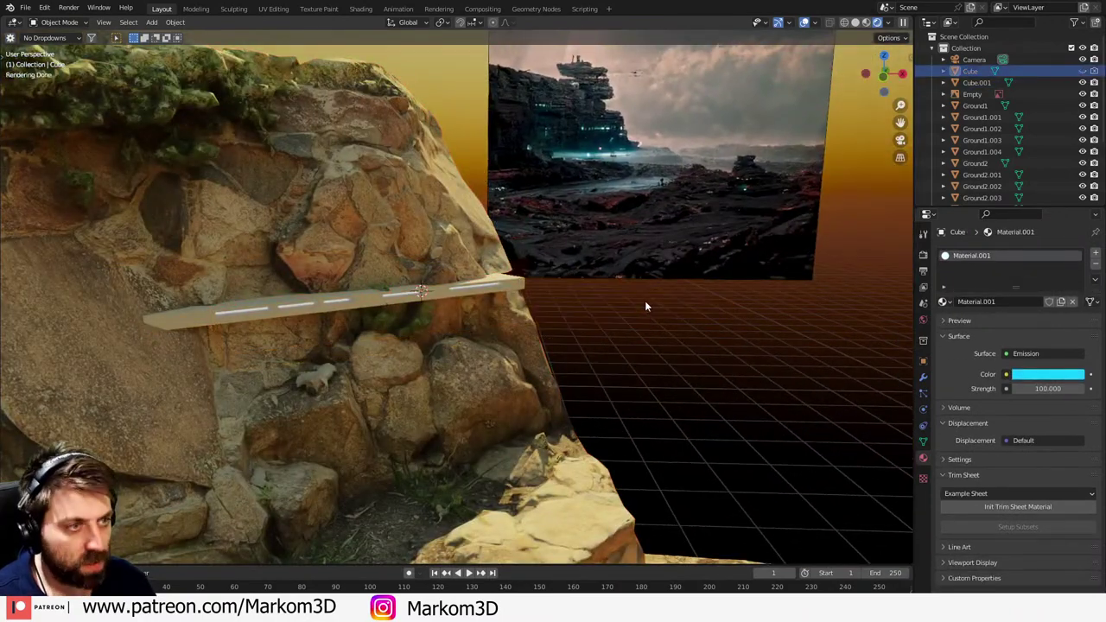
- Delete the raised part of the StoneWaterfall mesh that covers the ledge's lights in the camera view
left_click(515, 281)
key("KP_0")
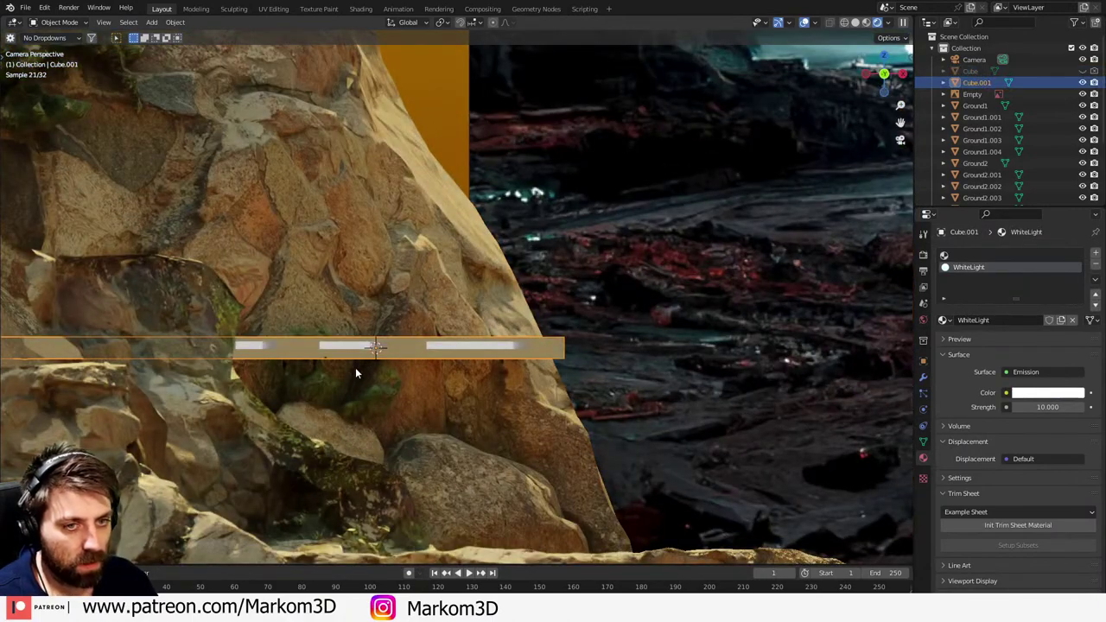
scroll(355, 372, "up", 2)
left_click(317, 328)
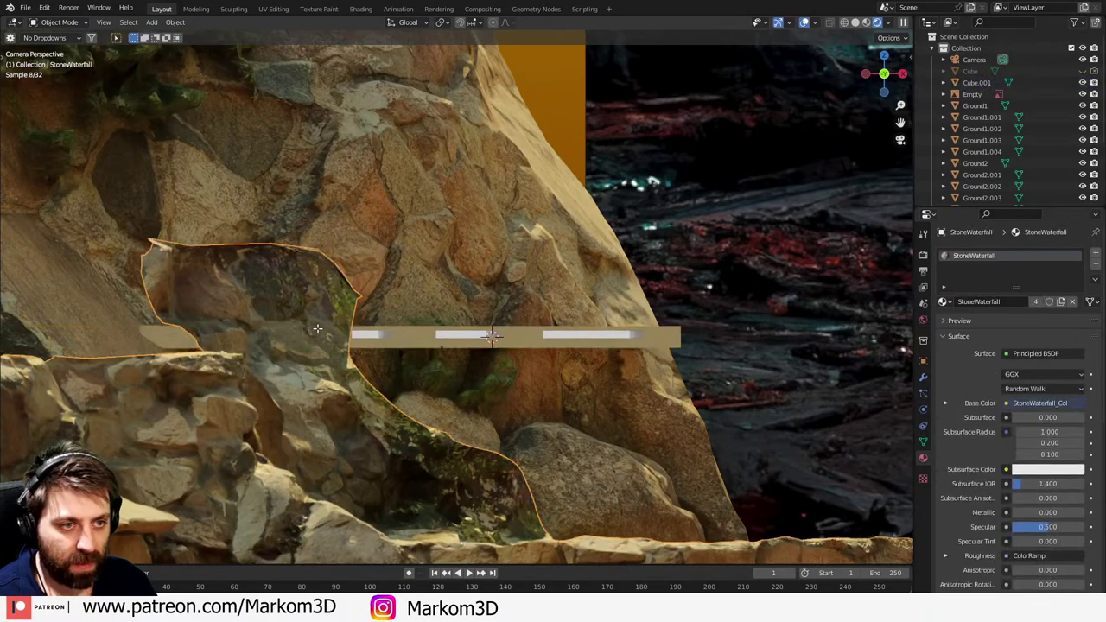
key("Tab")
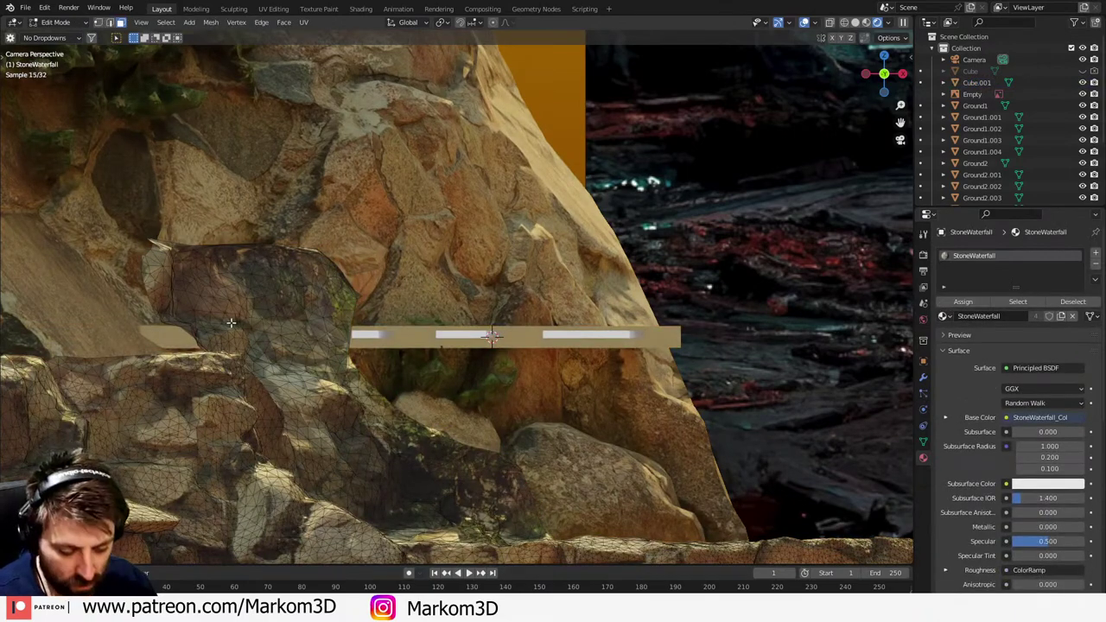
key("z")
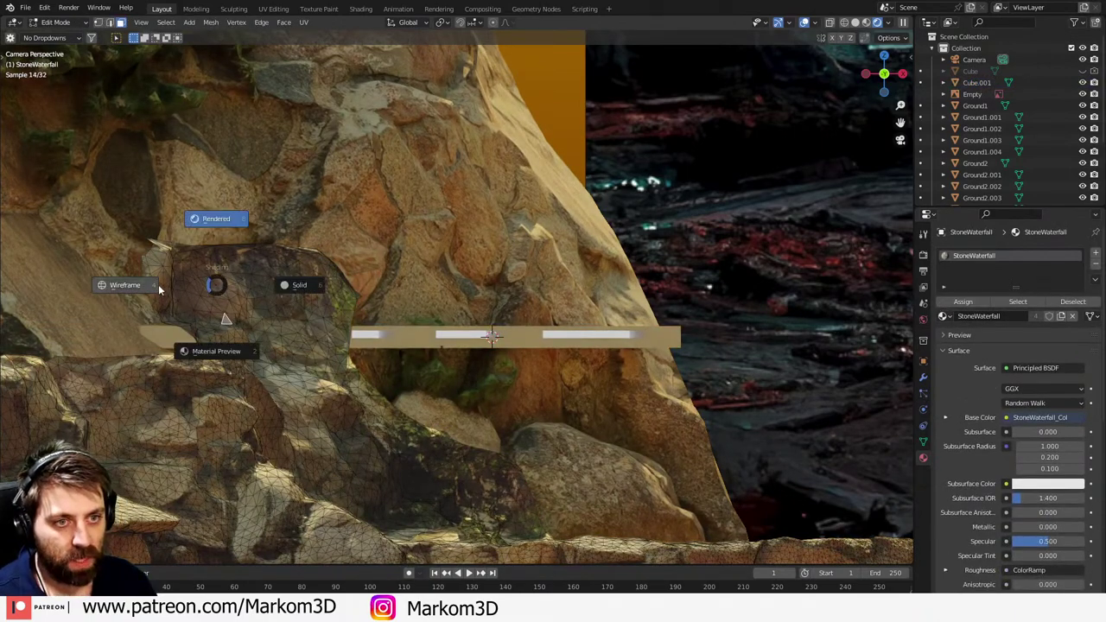
left_click(159, 290)
key("c")
mouse_move(141, 257)
left_mouse_down()
mouse_move(296, 260)
mouse_move(449, 344)
left_mouse_up()
key("Escape")
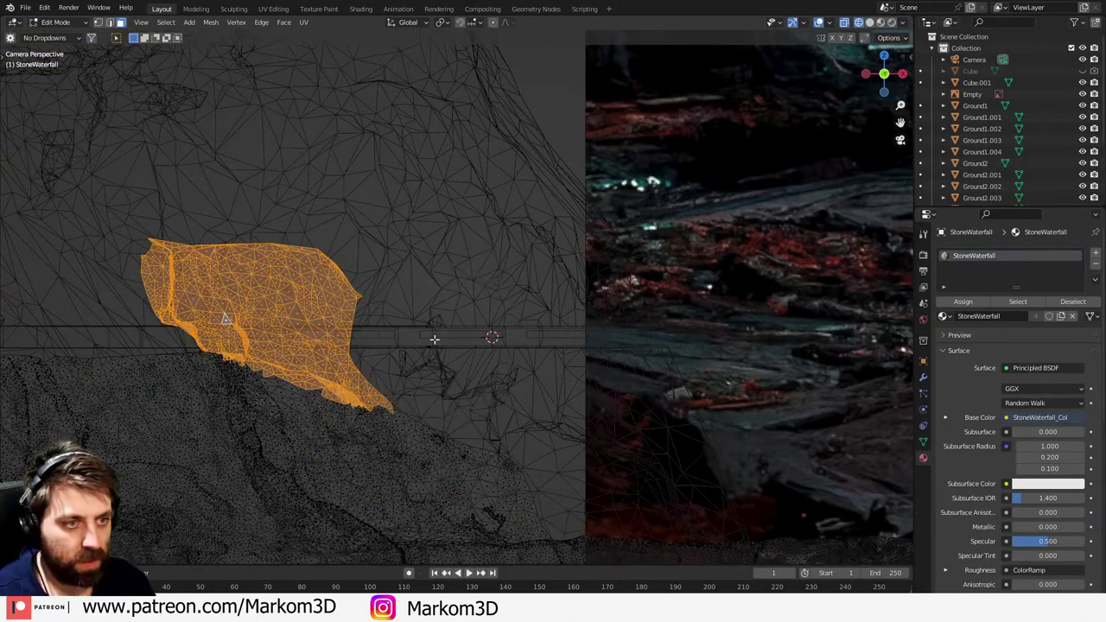
key("x")
left_click(434, 338)
- Leave mesh editing and check the ledge against the cliff and reference image in rendered shading through the camera
key("z")
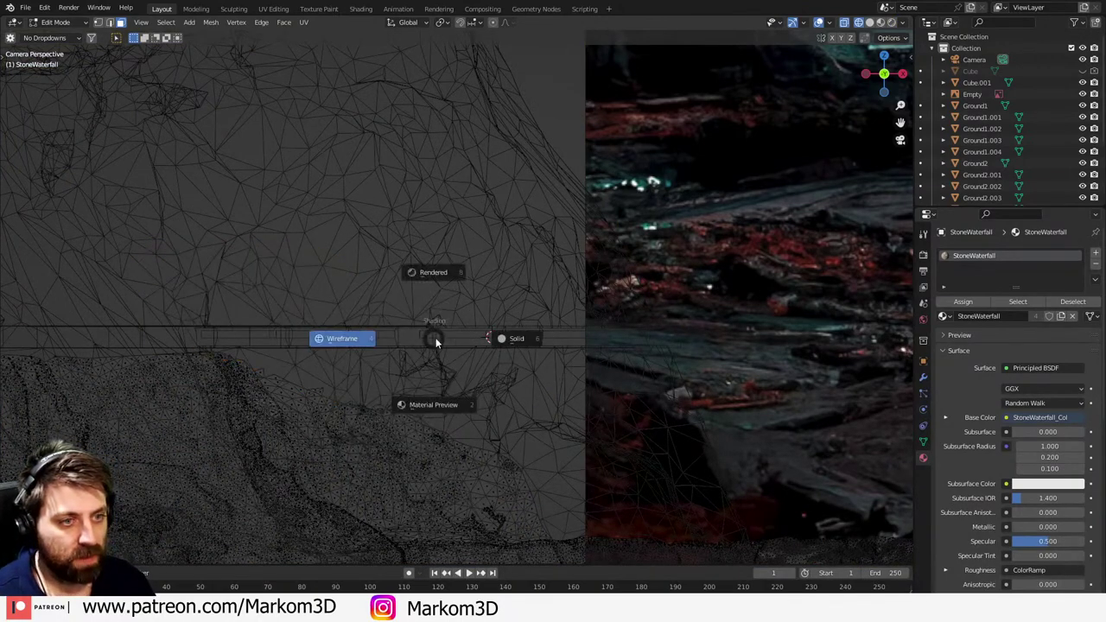
left_click(467, 353)
key("Tab")
key("z")
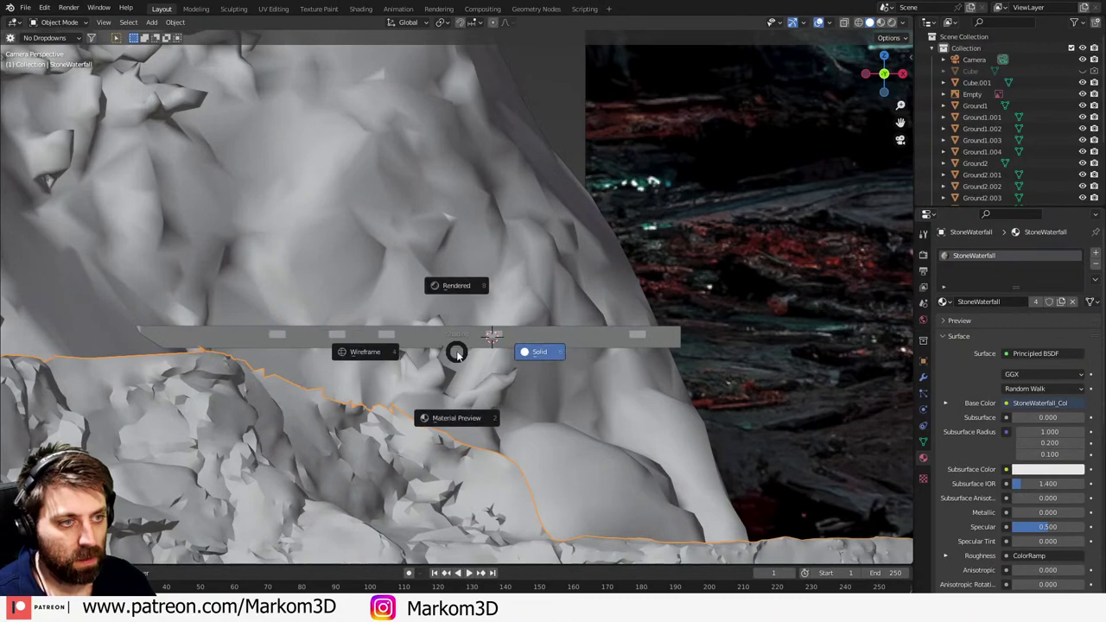
left_click(619, 234)
left_click(892, 23)
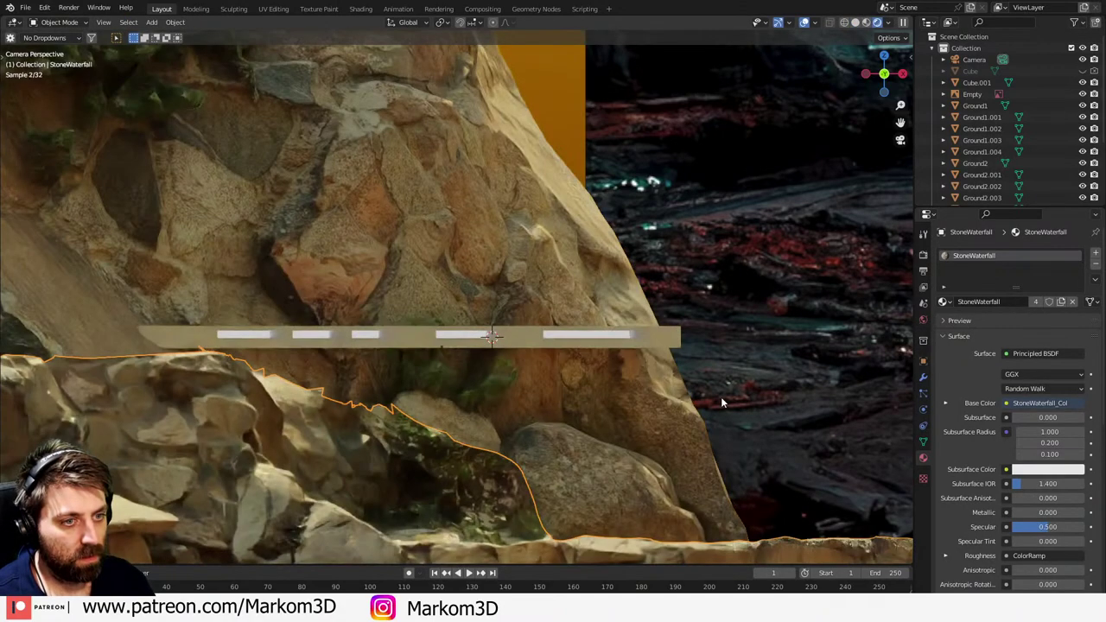
left_click(774, 419)
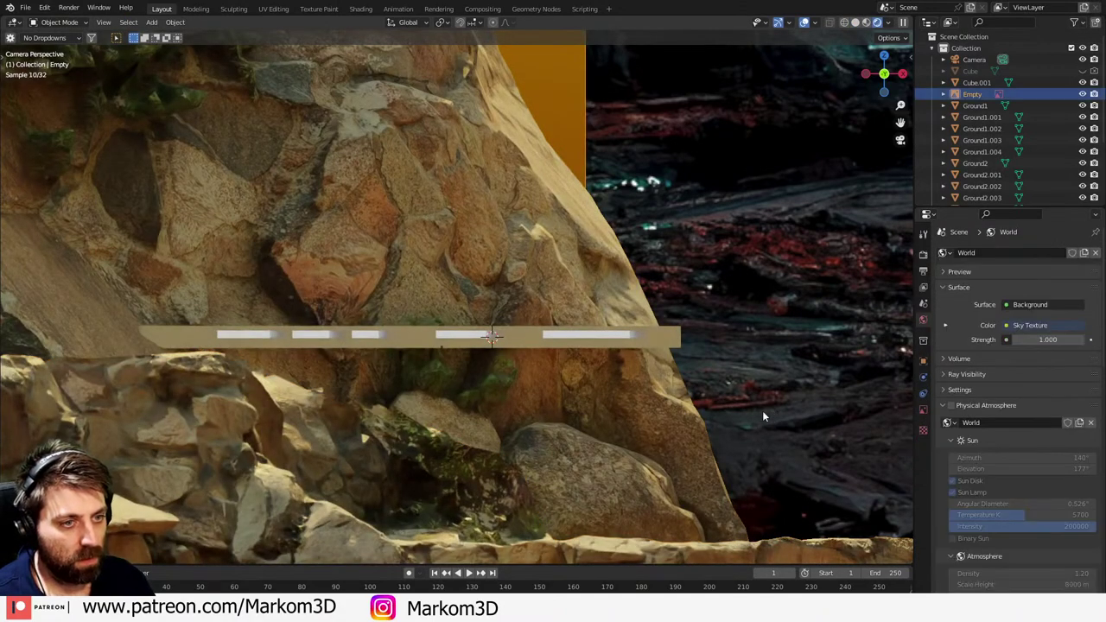
middle_click_drag(759, 409, 748, 336, "shift")
scroll(748, 336, "down", 3)
scroll(302, 412, "down", 1)
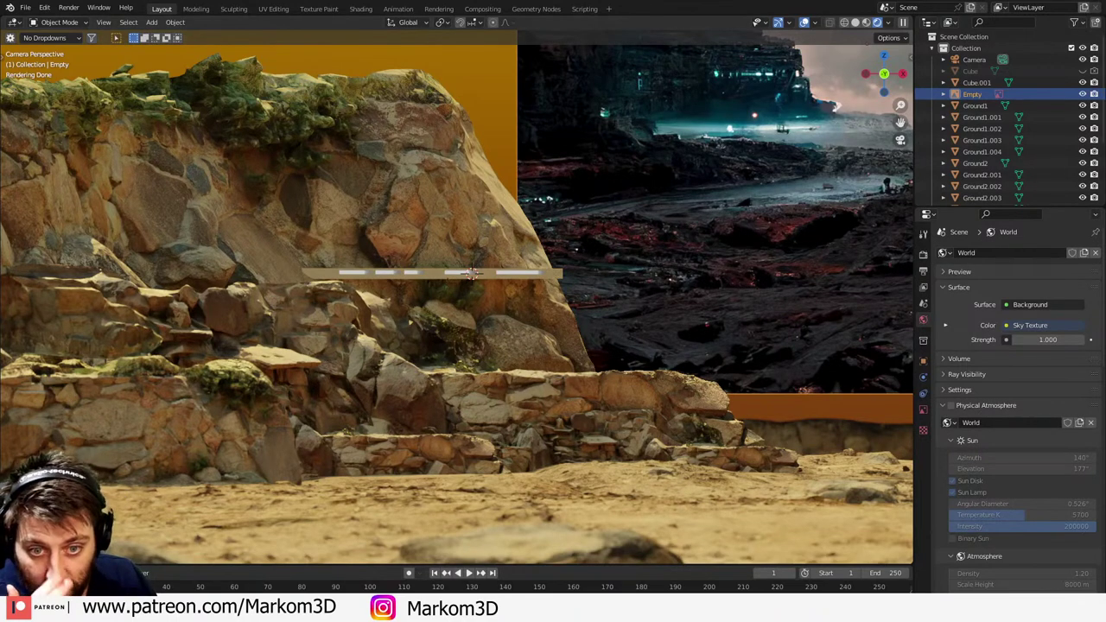
- Duplicate the underside face below the ledge's longest light, move it down, and separate it into its own object
key("KP_0")
middle_click_drag(648, 321, 442, 303)
scroll(464, 329, "up", 8)
left_click(534, 299)
key("Tab")
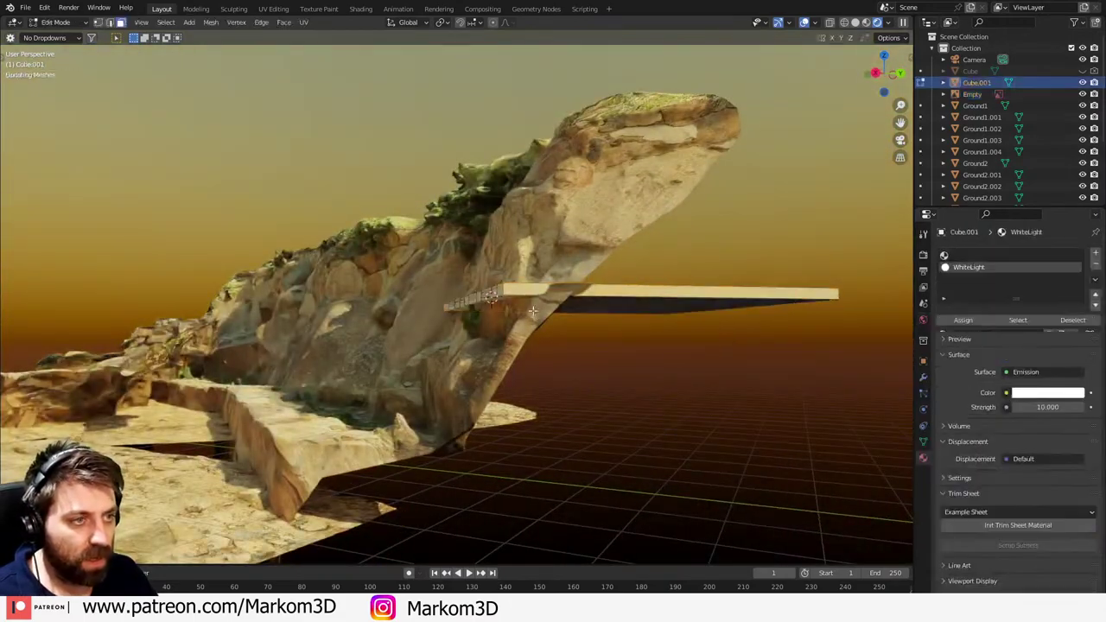
middle_click_drag(533, 312, 566, 315)
scroll(533, 315, "up", 3)
middle_click_drag(380, 328, 506, 328)
key("Tab")
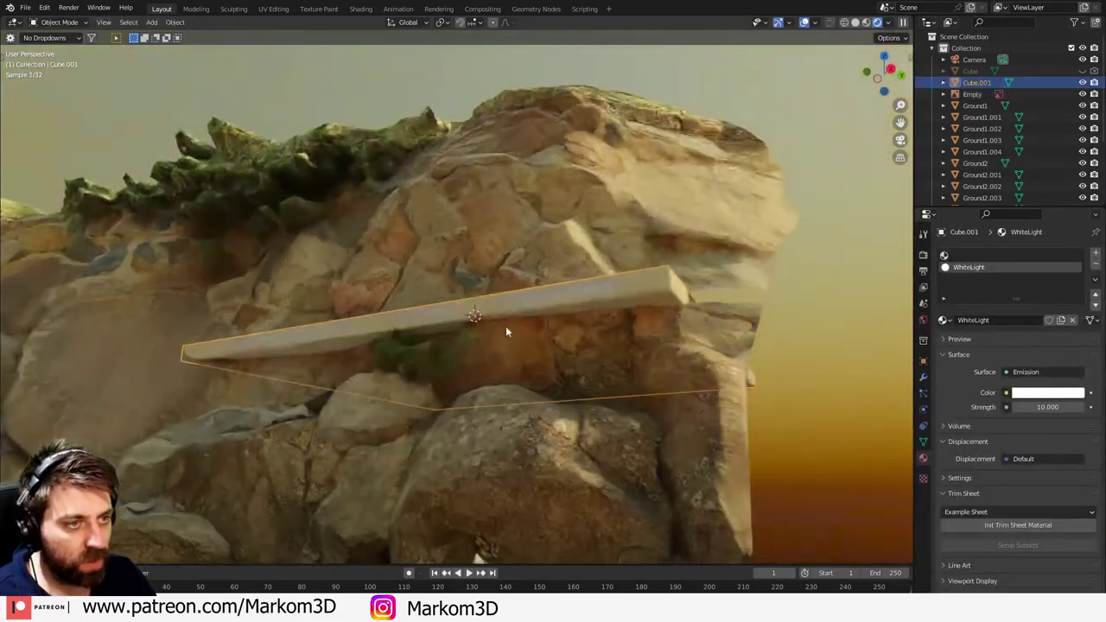
key("Tab")
key("g")
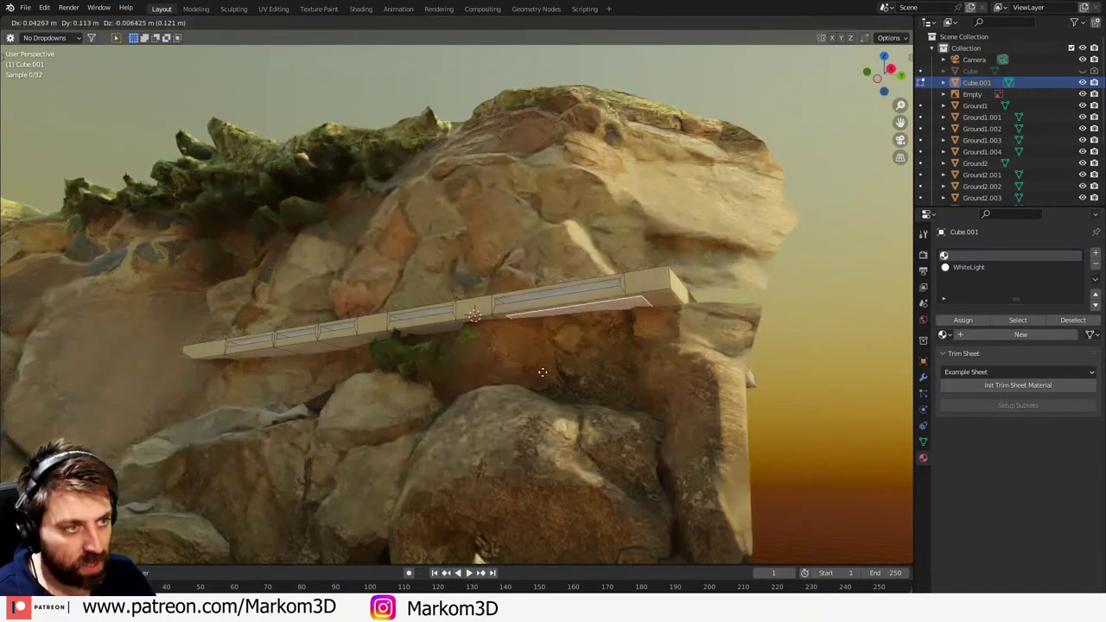
left_click(543, 400)
key("p")
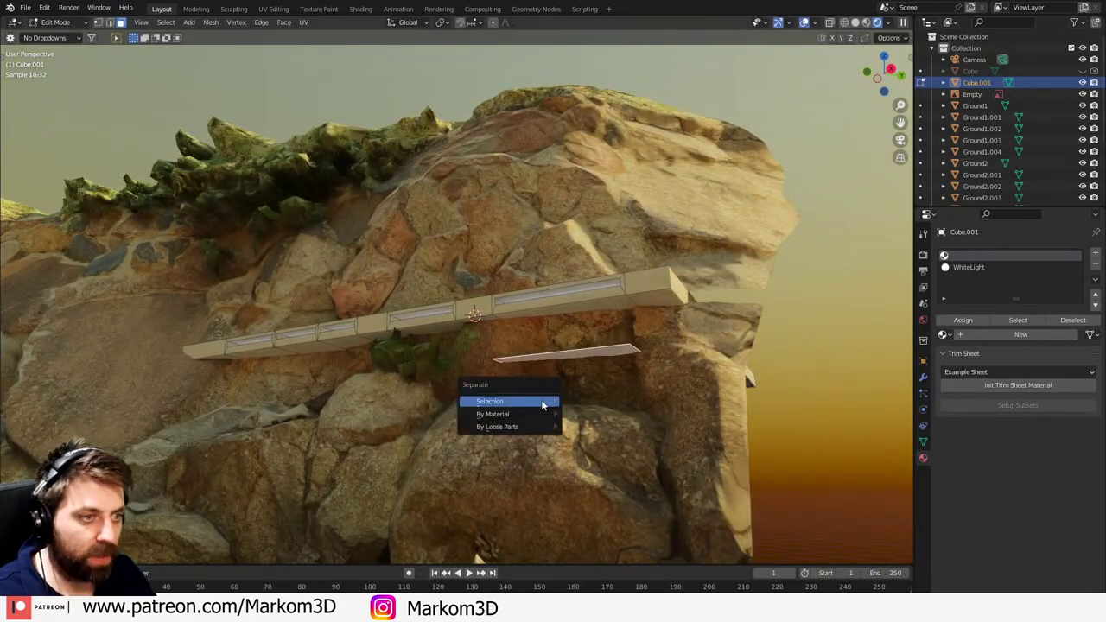
left_click(543, 402)
- Try to scale the separated face narrower along its local X axis
middle_click_drag(571, 366, 582, 359)
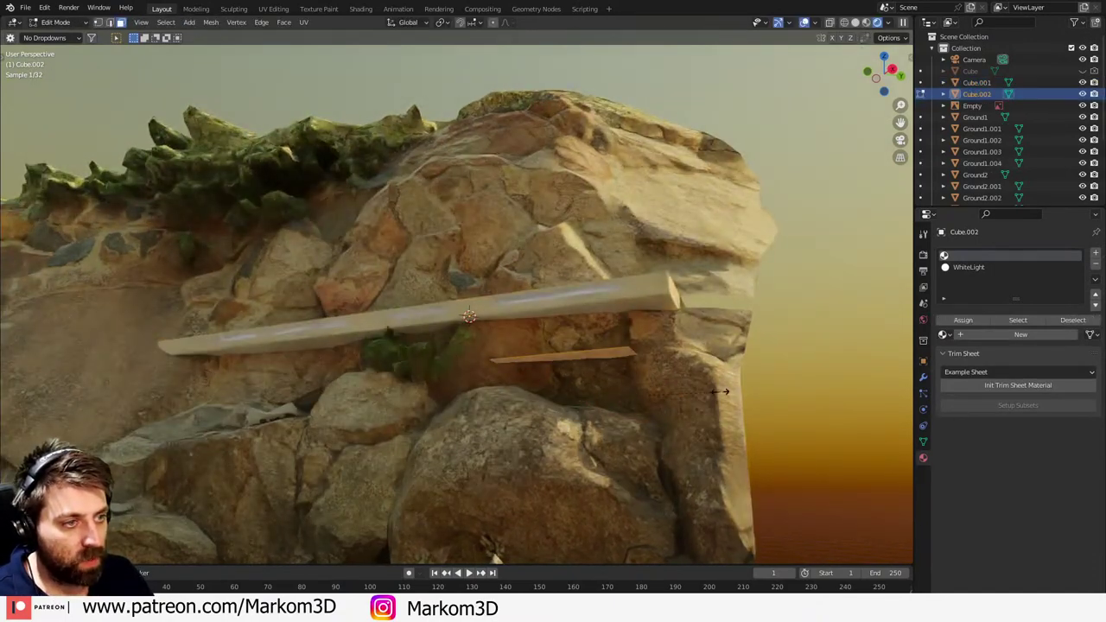
key("s")
key("x")
key("x")
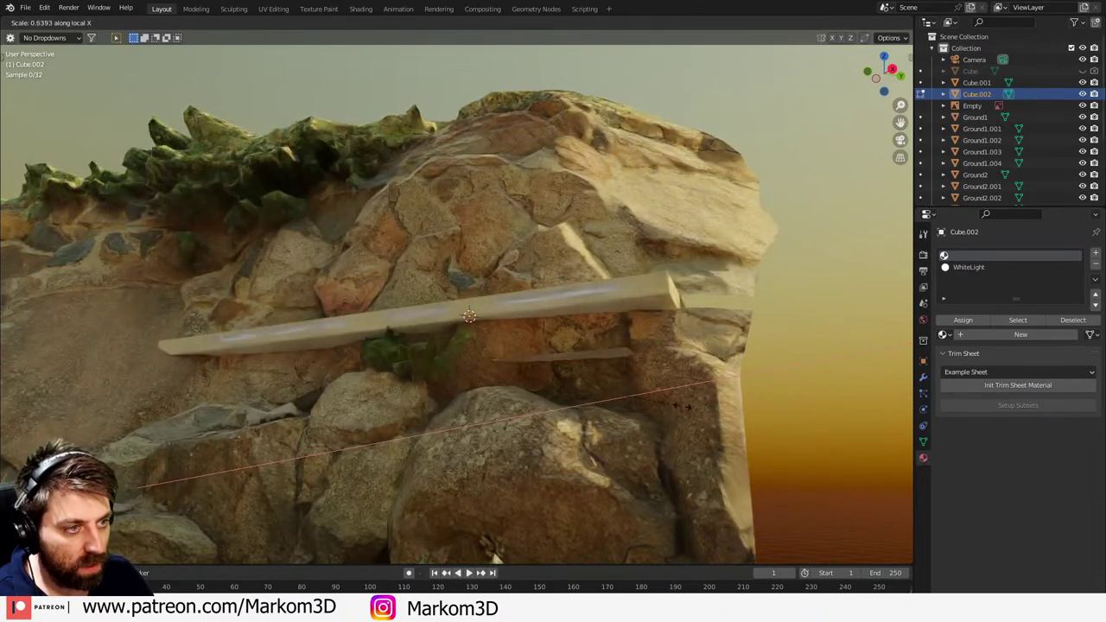
left_click(689, 402)
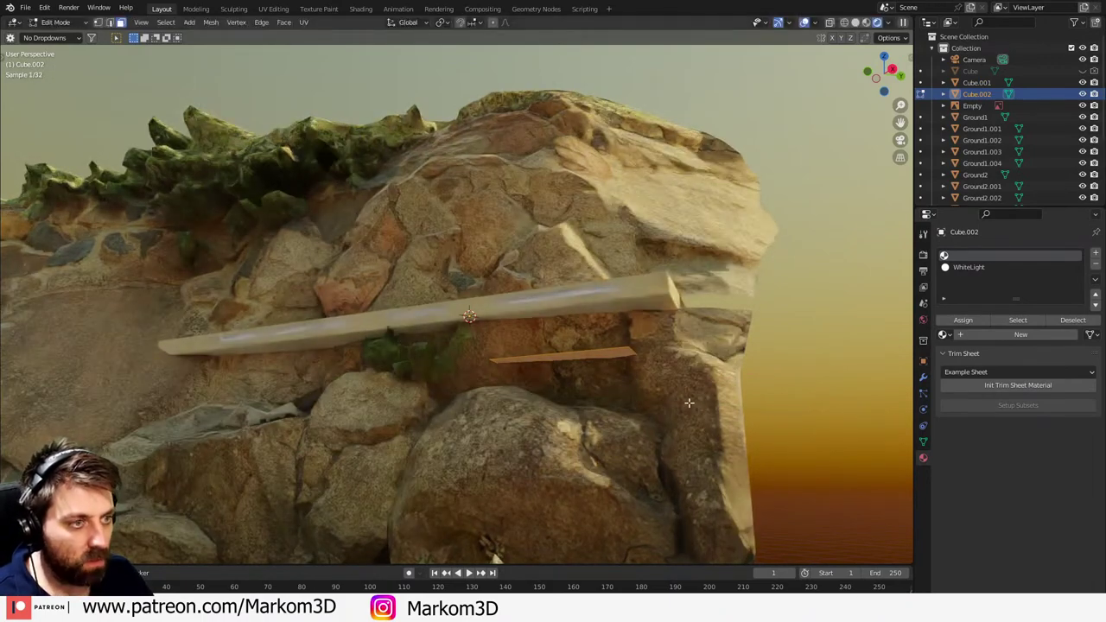
mouse_move(689, 403)
middle_mouse_down()
mouse_move(623, 409)
mouse_move(673, 401)
middle_mouse_up()
key("Tab")
left_click(599, 285)
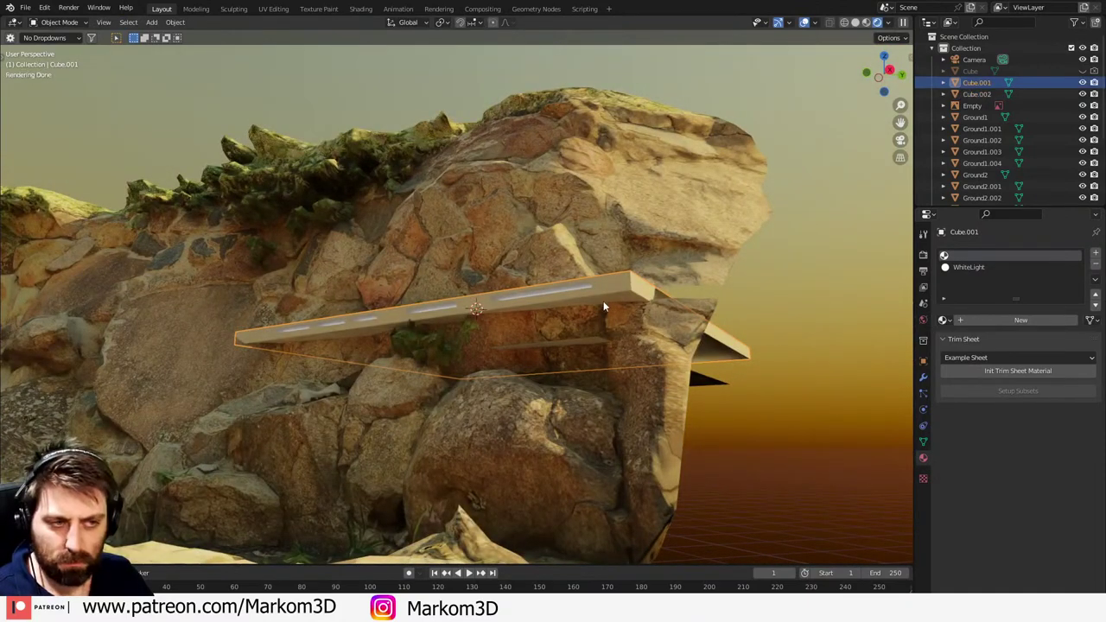
key("r")
key("x")
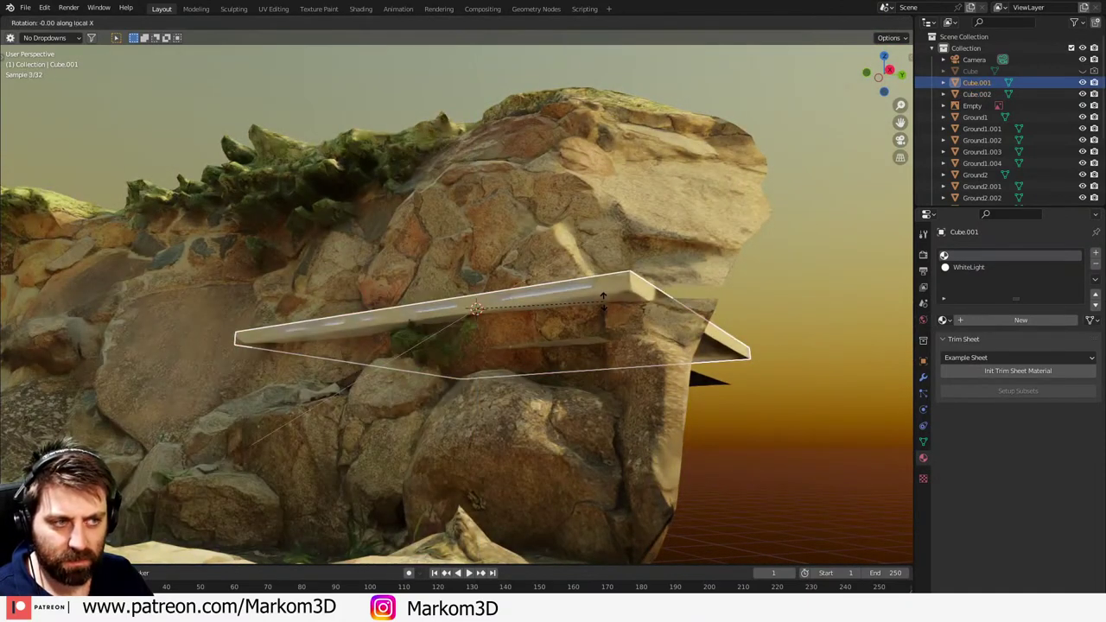
right_click(603, 302)
- Check the ledge's rotation, scale and dimensions, and examine its orientation from above and in its mesh
key("n")
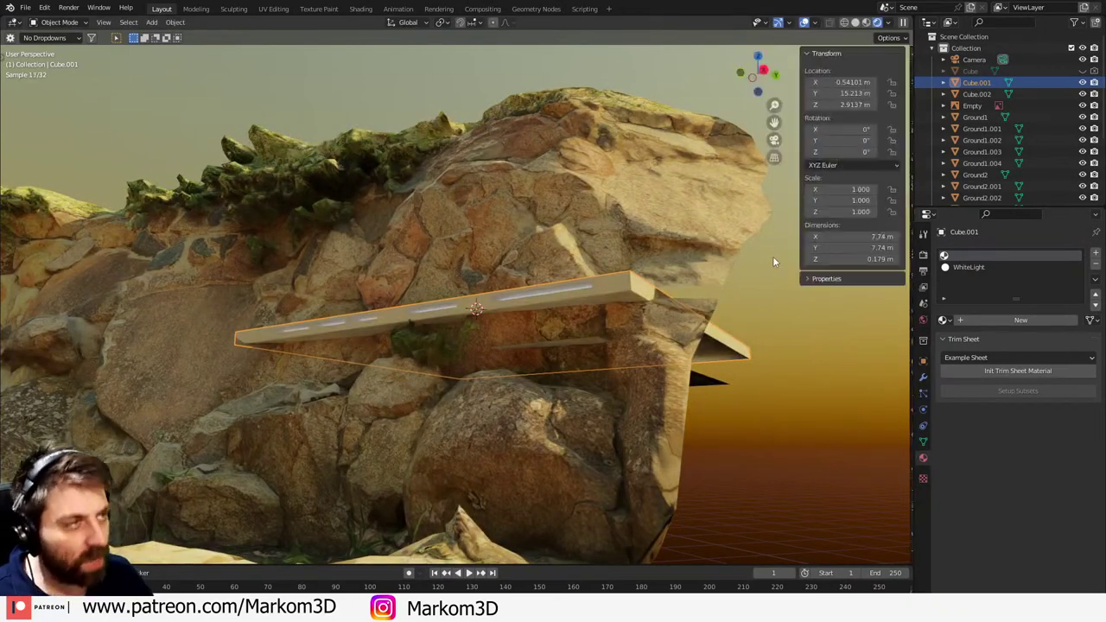
left_click(907, 87)
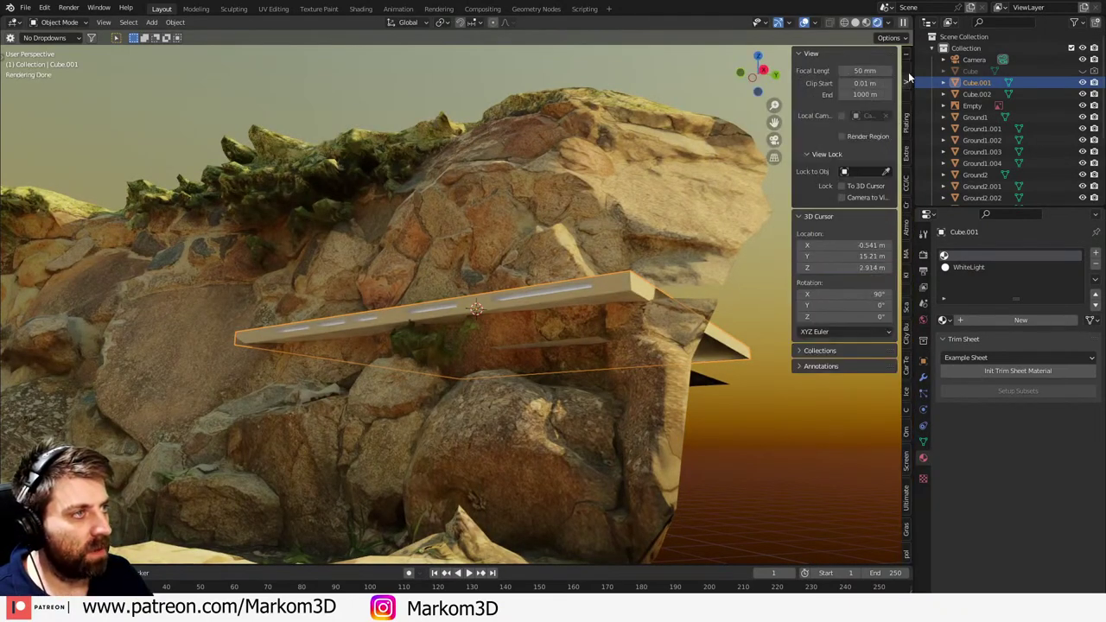
left_click(910, 71)
left_click(908, 84)
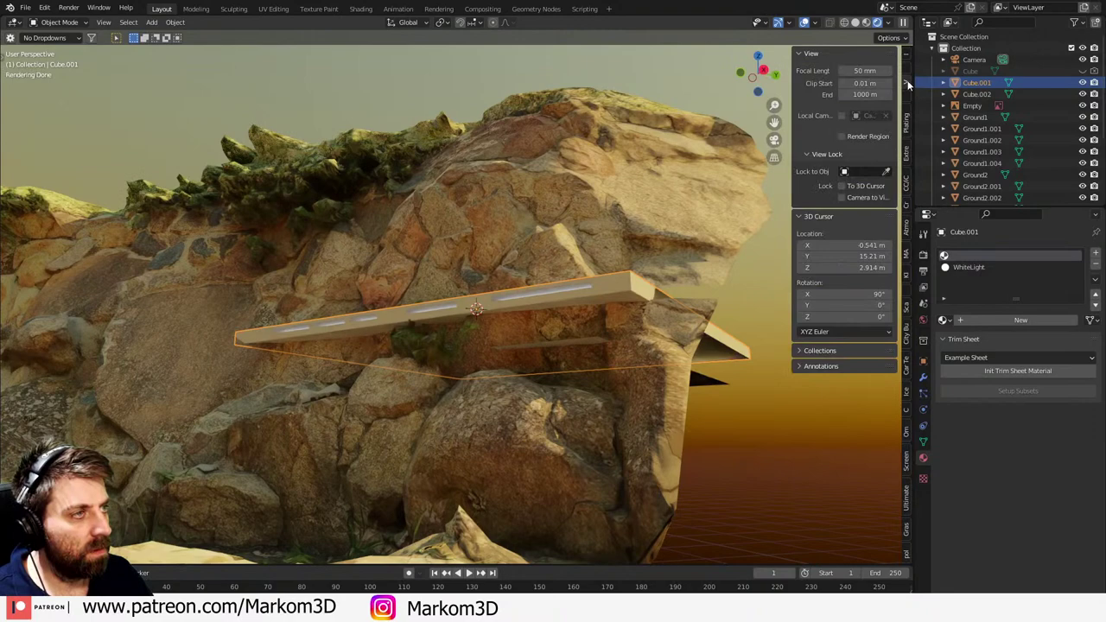
left_click(907, 64)
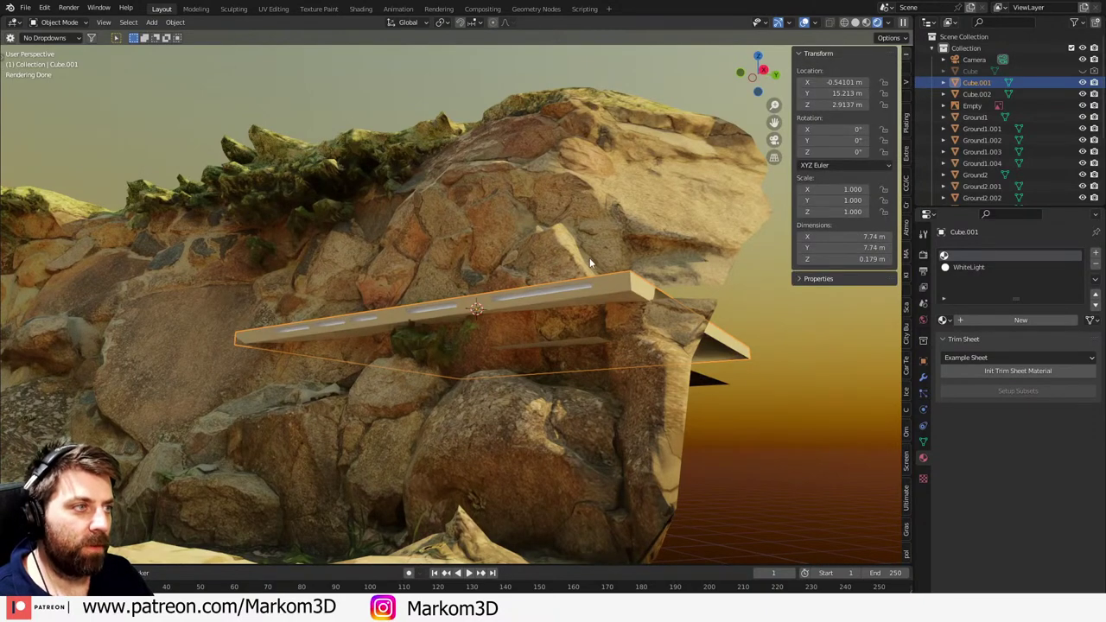
middle_click_drag(589, 258, 651, 280)
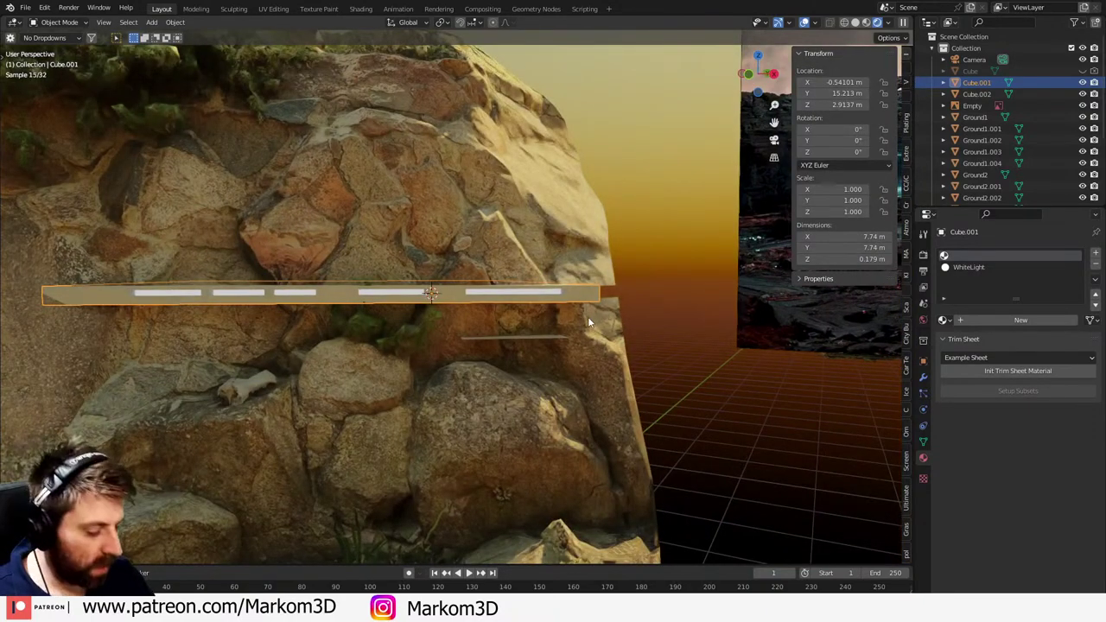
key("KP_7")
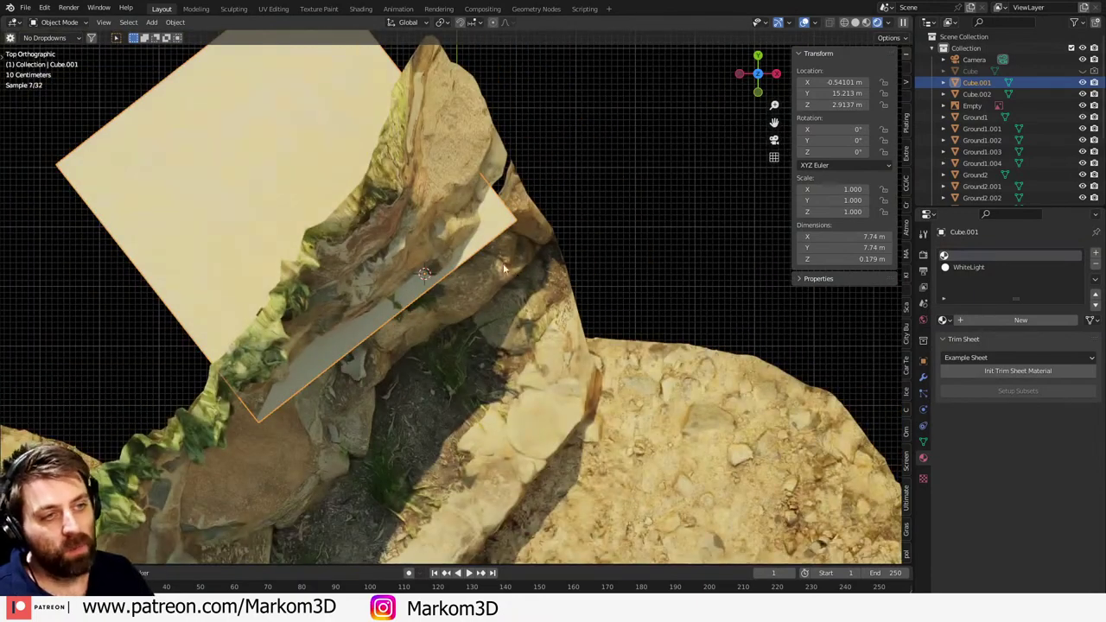
middle_click_drag(504, 269, 494, 265)
key("Tab")
middle_click_drag(560, 353, 617, 289)
scroll(567, 320, "up", 2)
key("a")
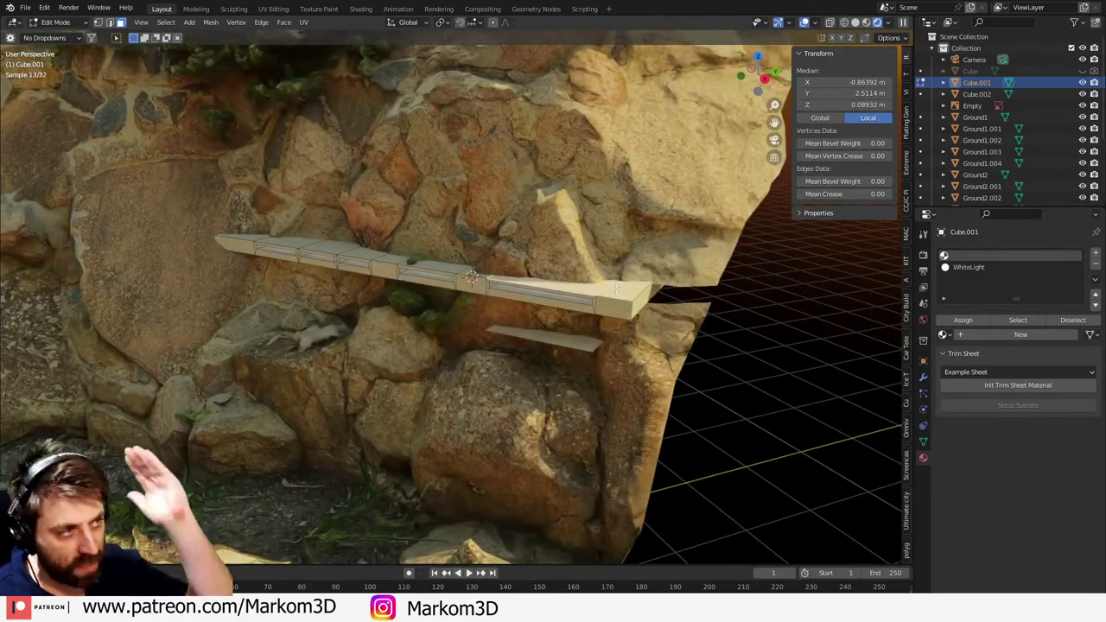
middle_click_drag(615, 284, 597, 363)
key("Tab")
- Delete the separated flat face object hanging below the ledge
left_click(599, 357)
key("Tab")
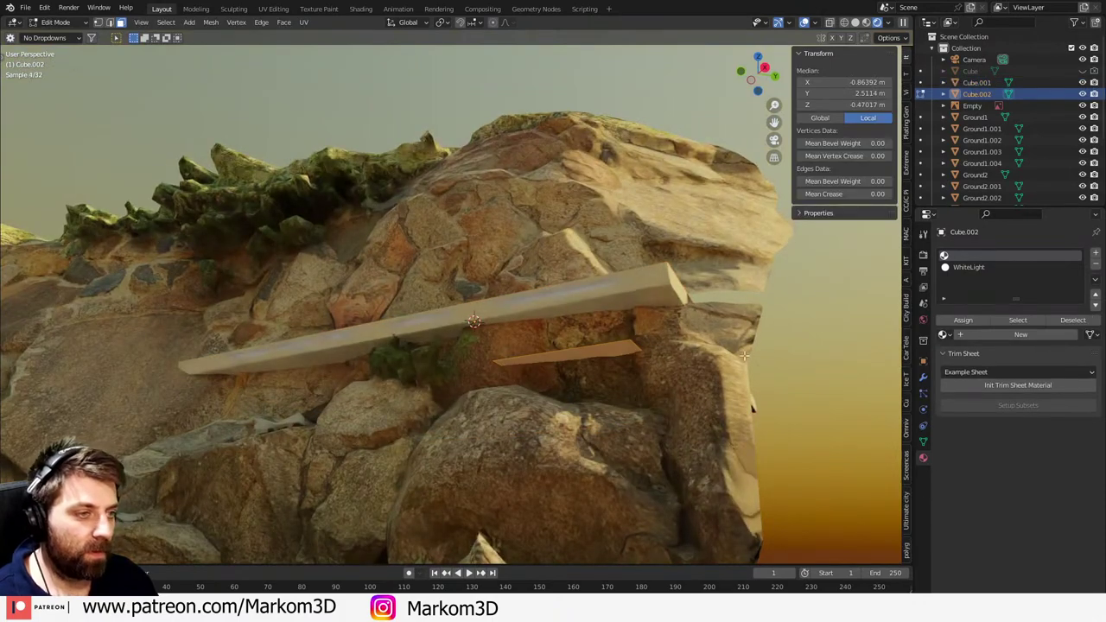
key("KP_7")
key("Tab")
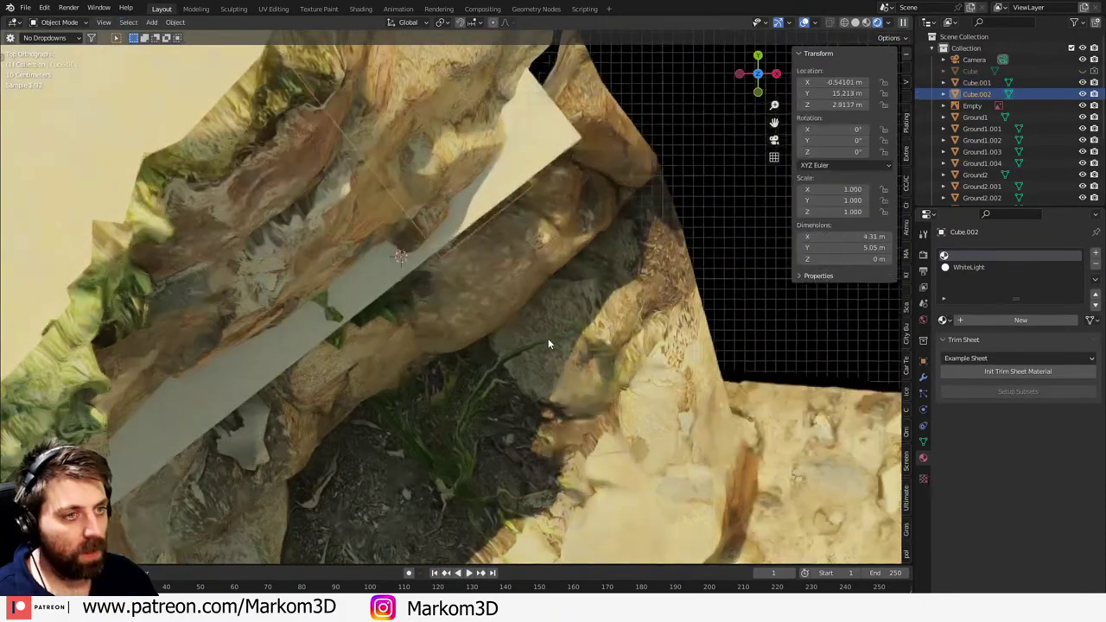
scroll(548, 339, "down", 3)
key("Delete")
key("shift+a")
mouse_move(548, 338)
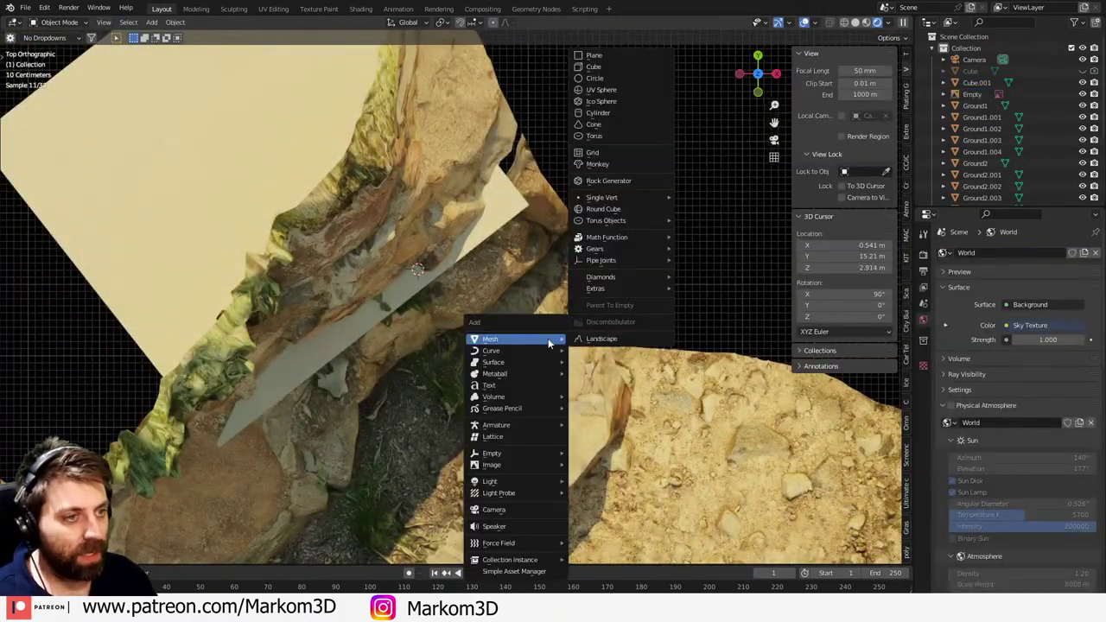
left_click(617, 65)
key("Delete")
- Add a cube at the 3D cursor and move it up along Z until it sits above the ledge
key("shift+a")
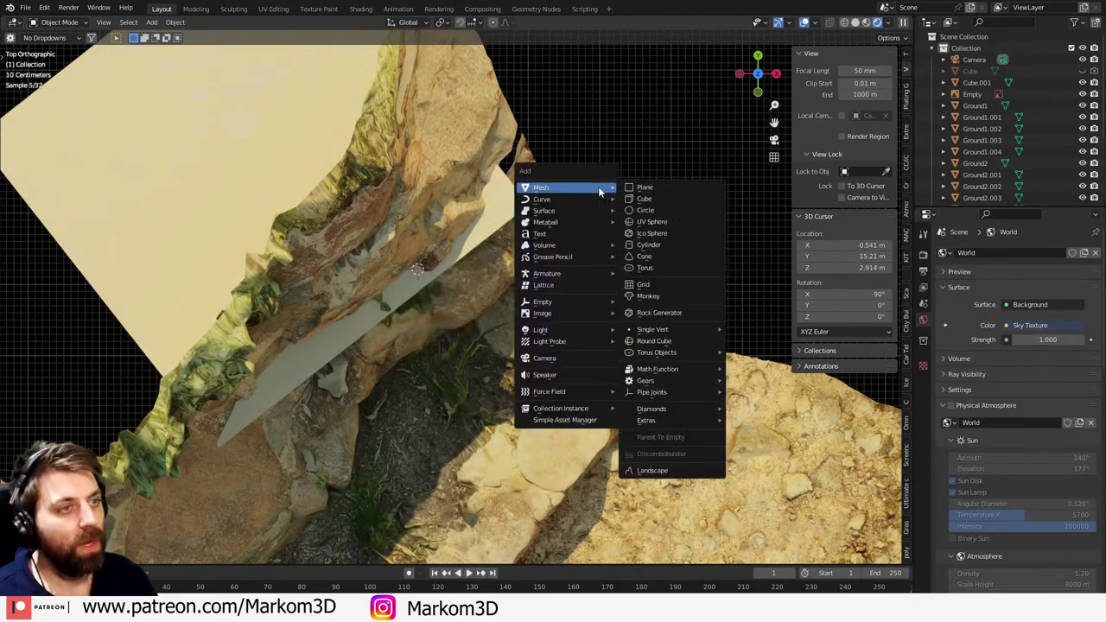
mouse_move(600, 188)
left_click(650, 198)
middle_click_drag(612, 328, 579, 321)
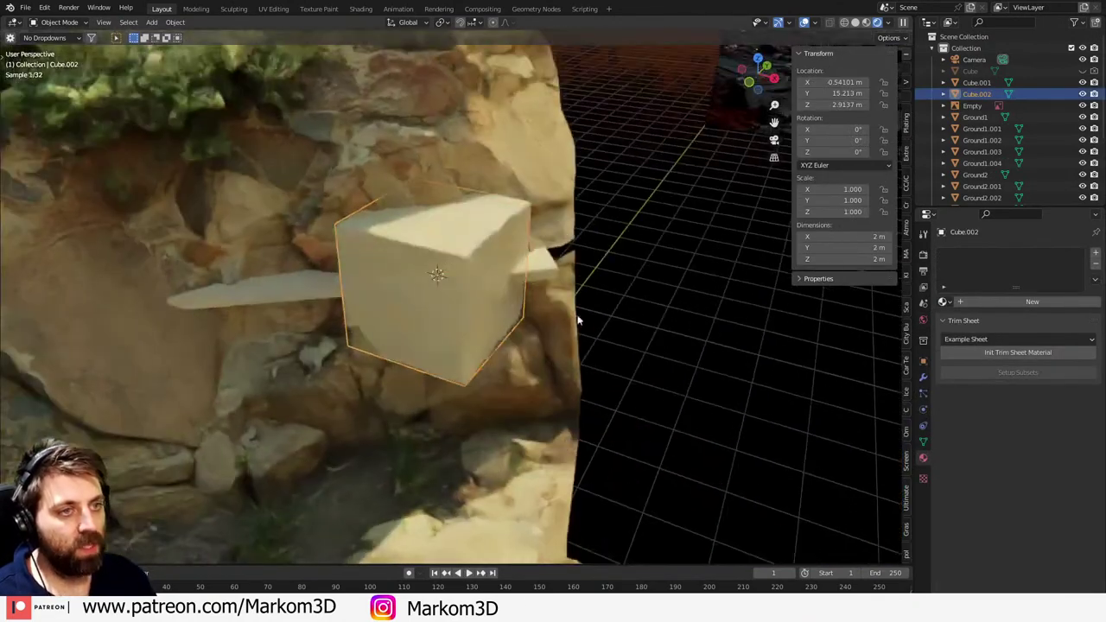
key("g")
key("z")
left_click(558, 154)
middle_click_drag(596, 178, 644, 284, "shift")
- Scale the new cube's mesh down evenly to a small block and display the scene in solid shading
key("Tab")
key("s")
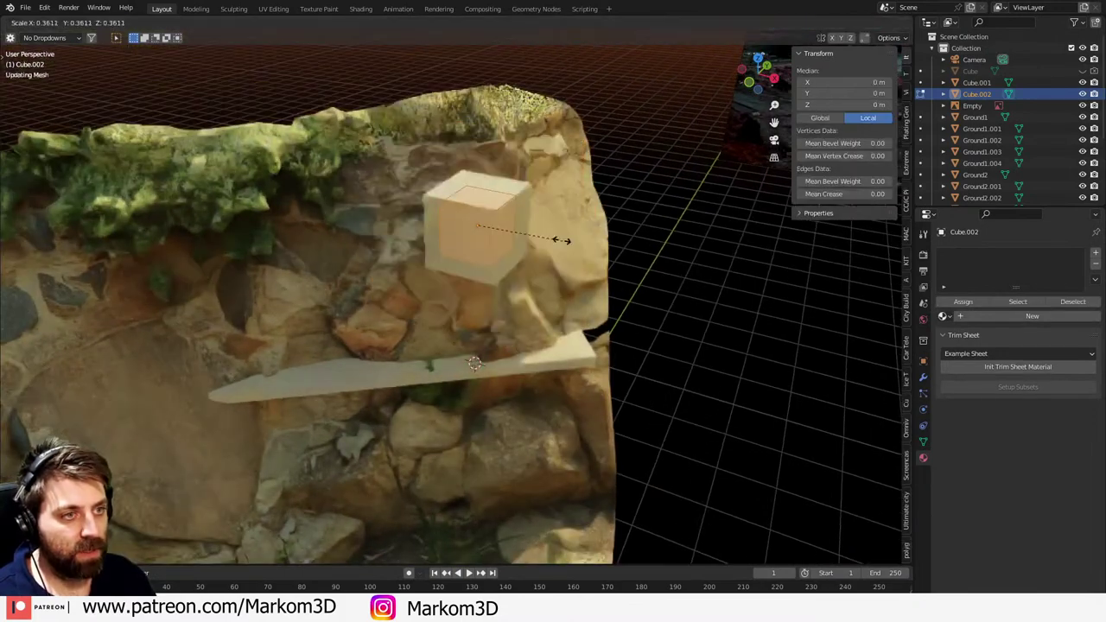
left_click(501, 230)
scroll(615, 275, "up", 4)
key("s")
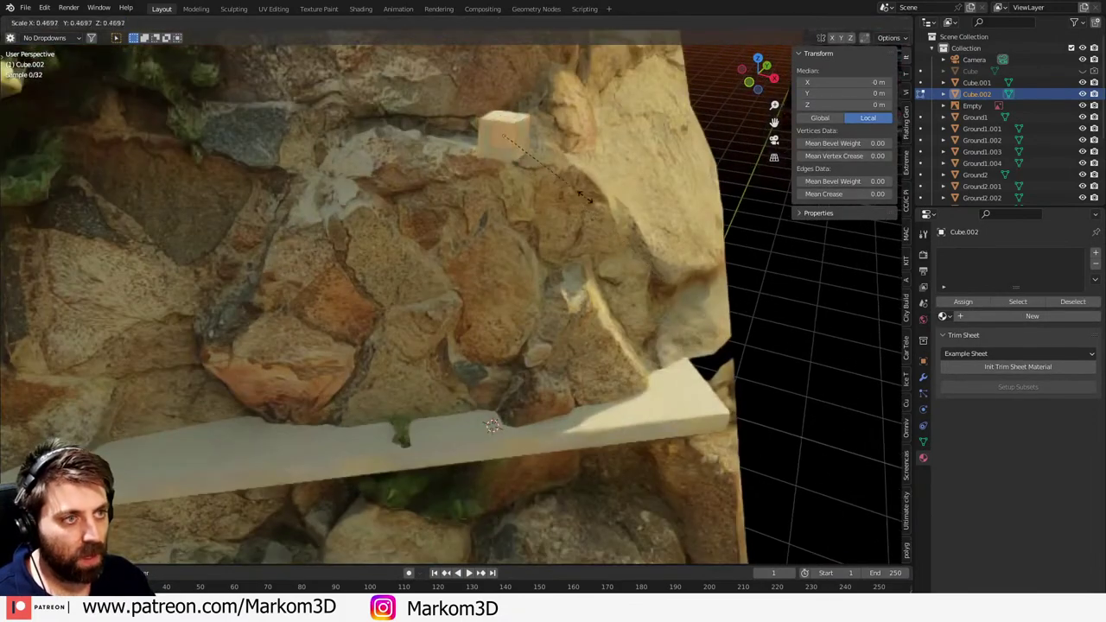
left_click(541, 162)
middle_click_drag(540, 162, 536, 242)
scroll(538, 214, "up", 3)
scroll(538, 213, "down", 1)
left_click(854, 23)
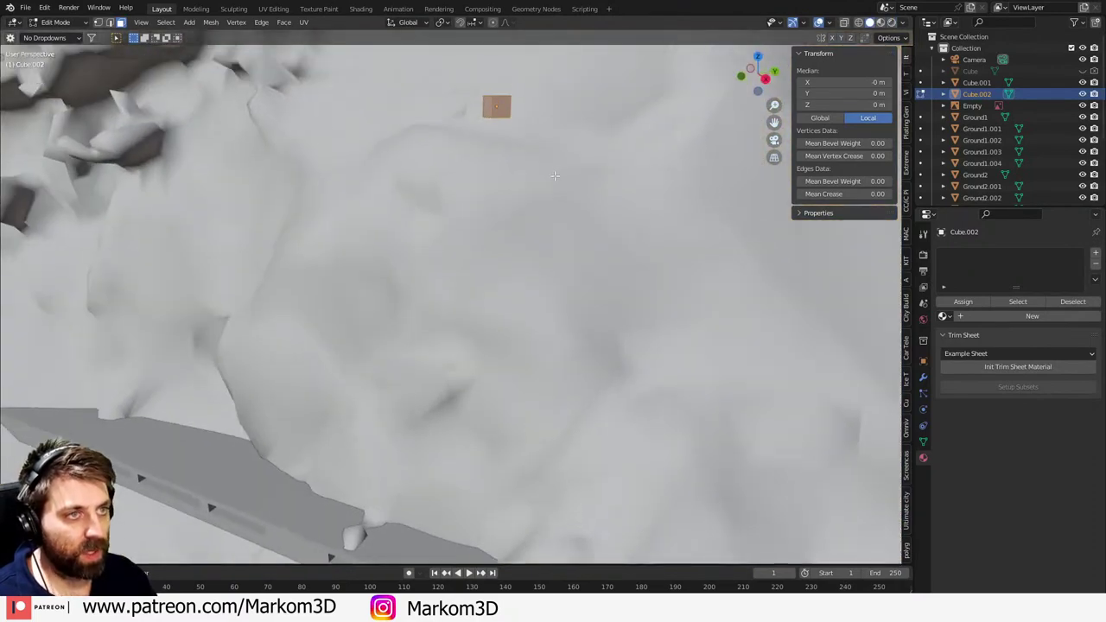
- Lower the small cube's bottom face along Z until the block is about 0.19 m tall
mouse_move(519, 168)
middle_mouse_down()
mouse_move(503, 181)
mouse_move(544, 191)
middle_mouse_up()
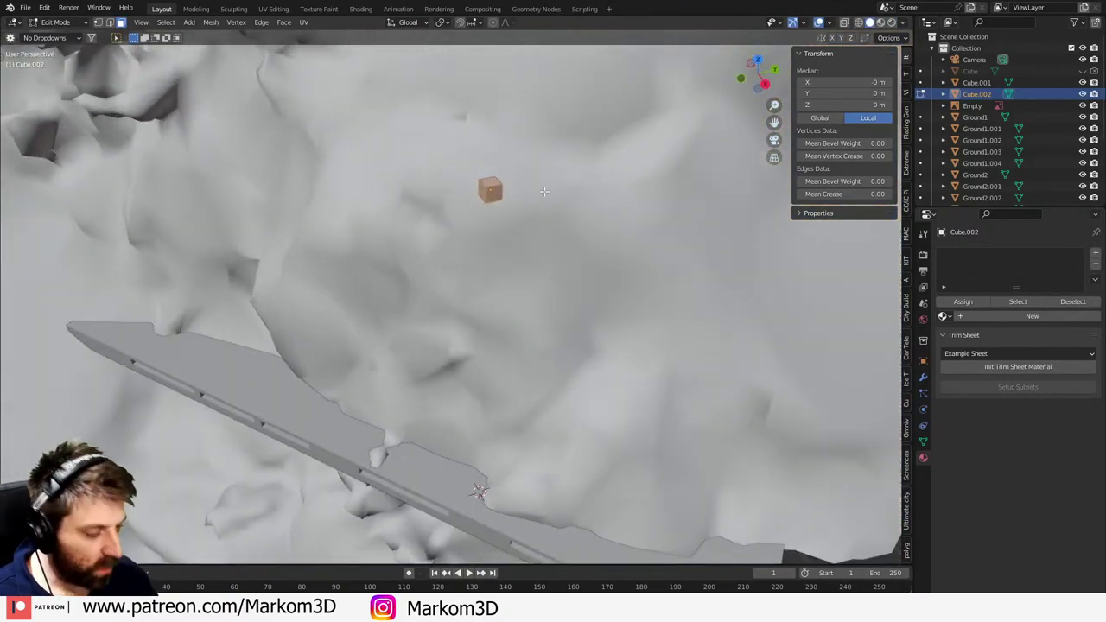
key("KP_Decimal")
scroll(544, 190, "down", 5)
middle_click_drag(525, 272, 454, 321)
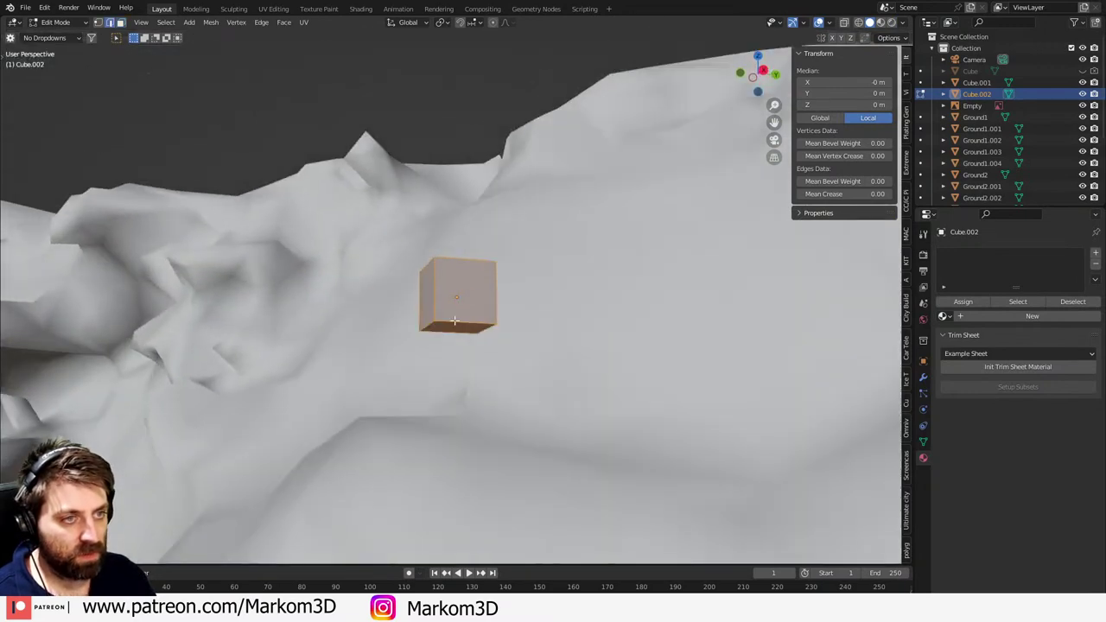
left_click(430, 329)
key("3")
left_click(456, 330)
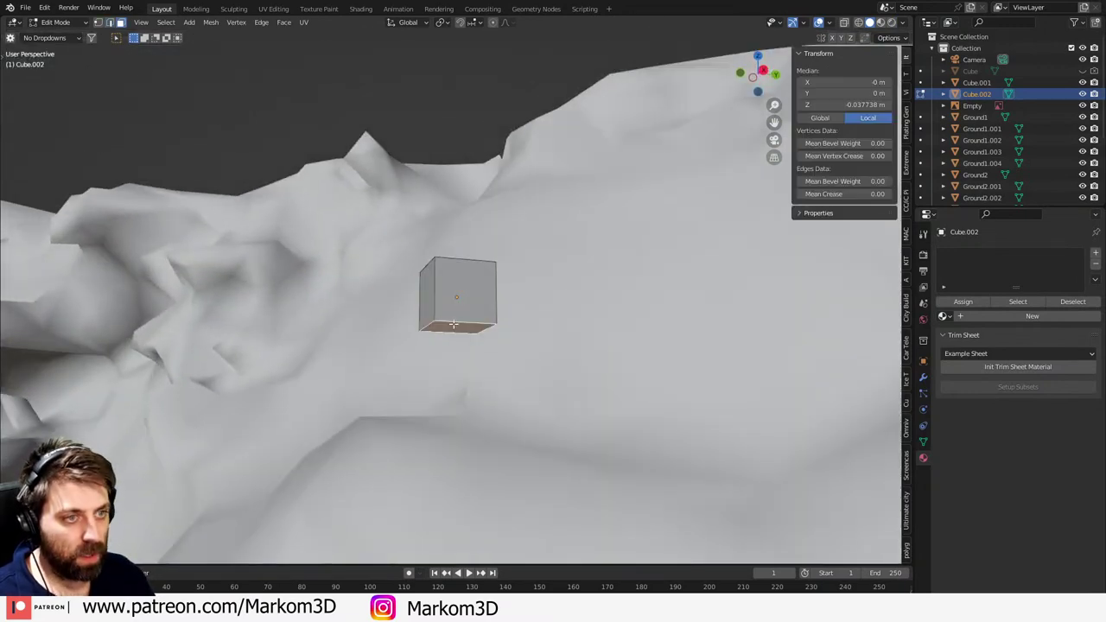
key("g")
key("z")
left_click(469, 422)
- Extrude the block's side face along Y so the block is about 0.36 m long
middle_click_drag(464, 401, 474, 358)
left_click(488, 353)
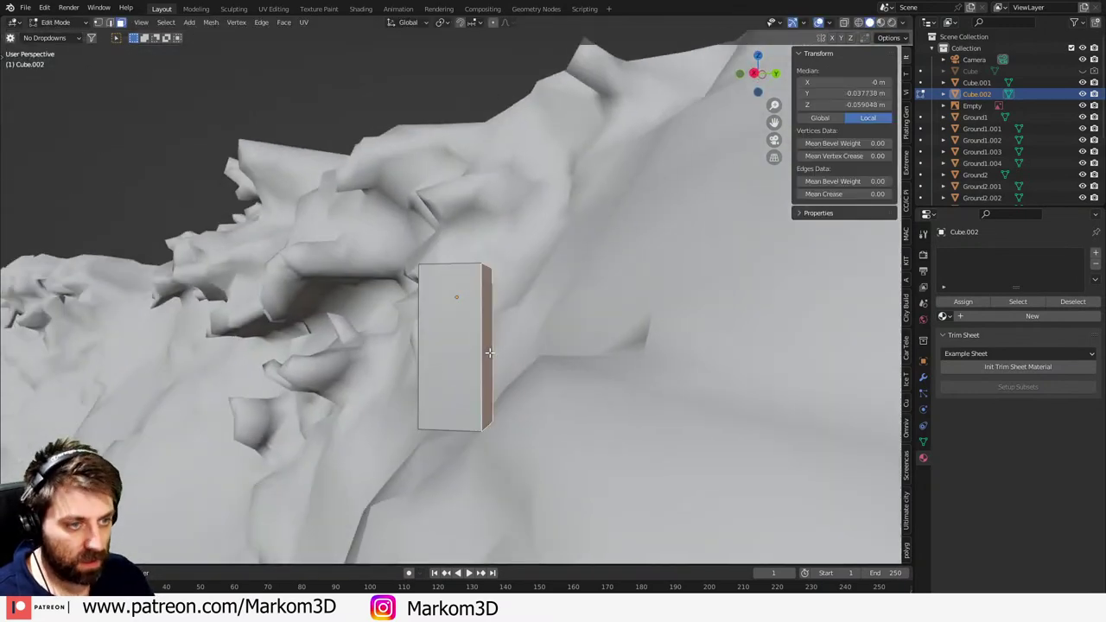
key("e")
left_click(740, 346)
middle_click_drag(741, 345, 672, 375)
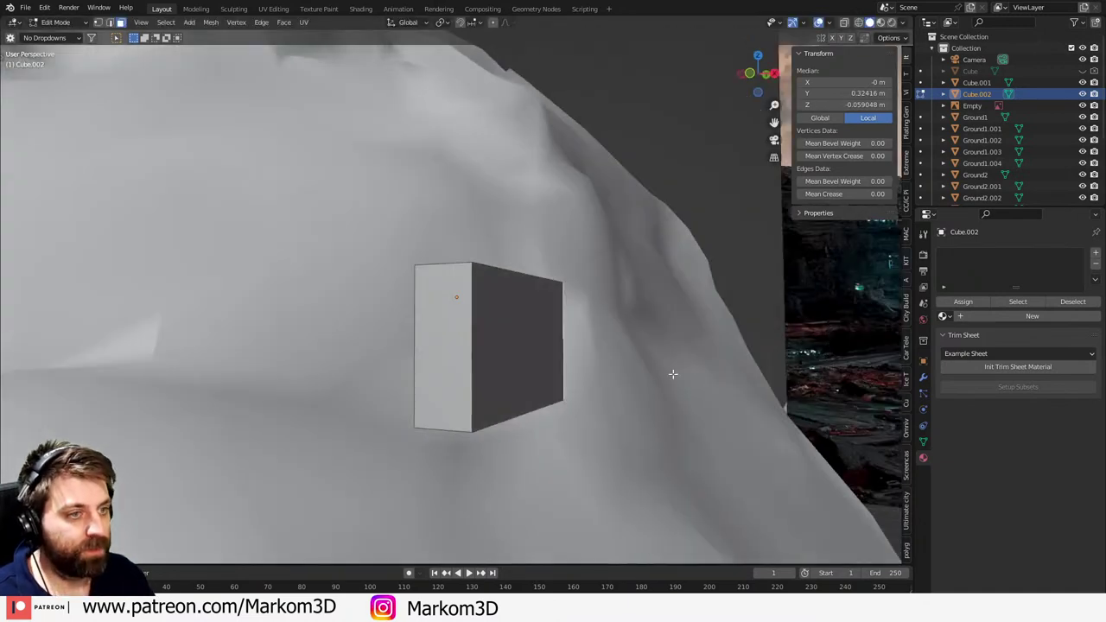
- Move the lower front edge of the block inward along Y to give the front a slanted bracket profile
left_click(439, 433)
middle_click_drag(496, 435, 474, 435)
key("g")
key("y")
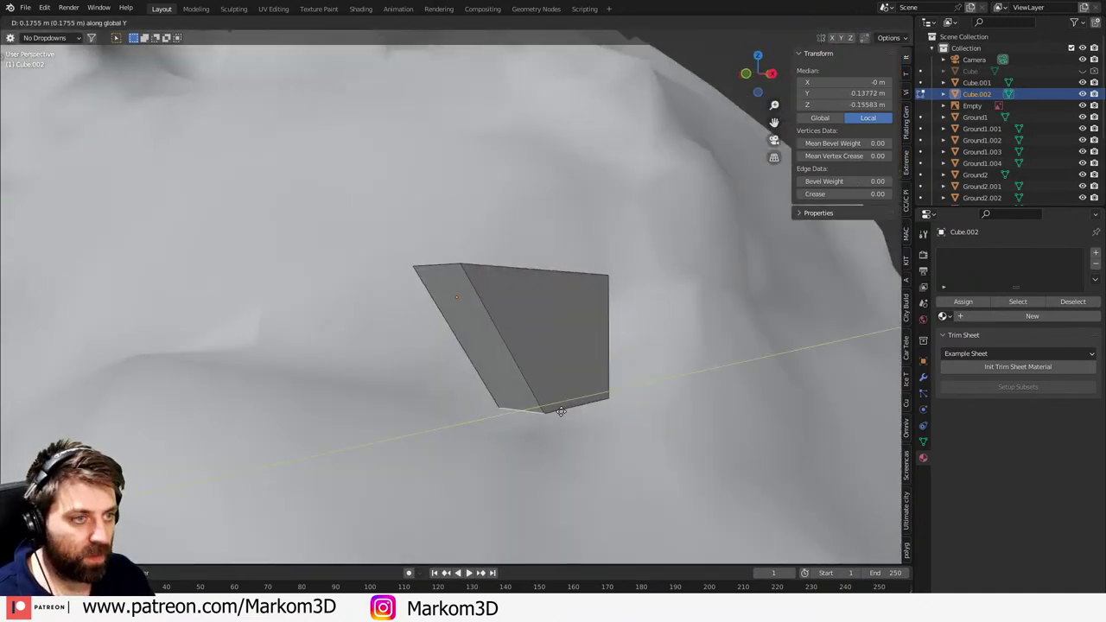
left_click(566, 405)
- Add a horizontal edge loop near the bracket's top and shift its front edge slightly outward along Y to form a lip
key("ctrl+r")
left_click(492, 307)
left_click(476, 232)
left_click(449, 270)
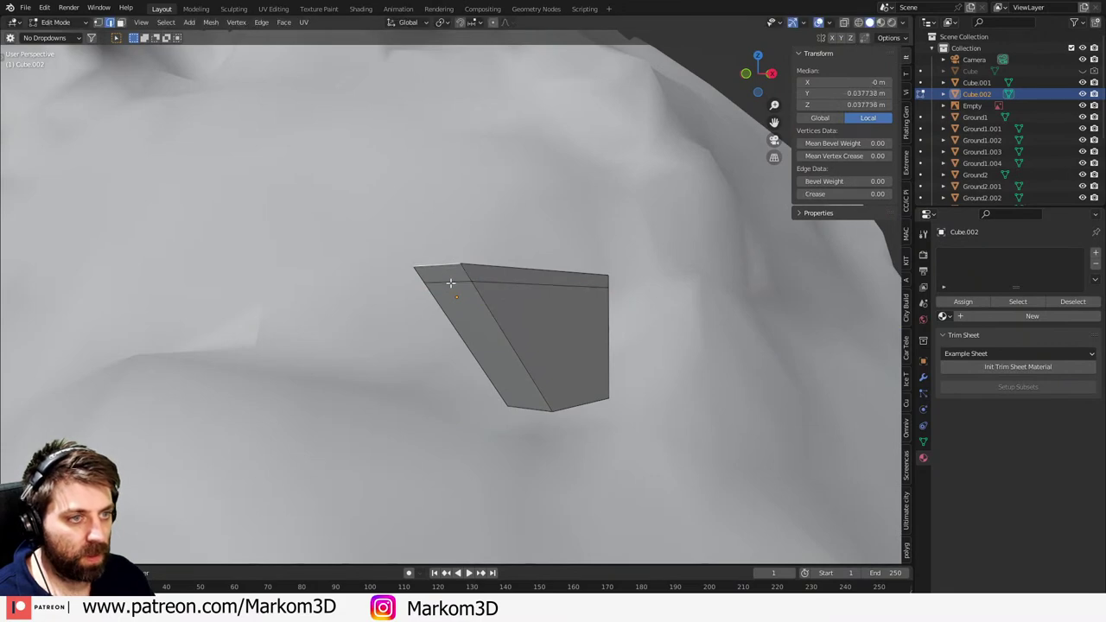
key("g")
key("y")
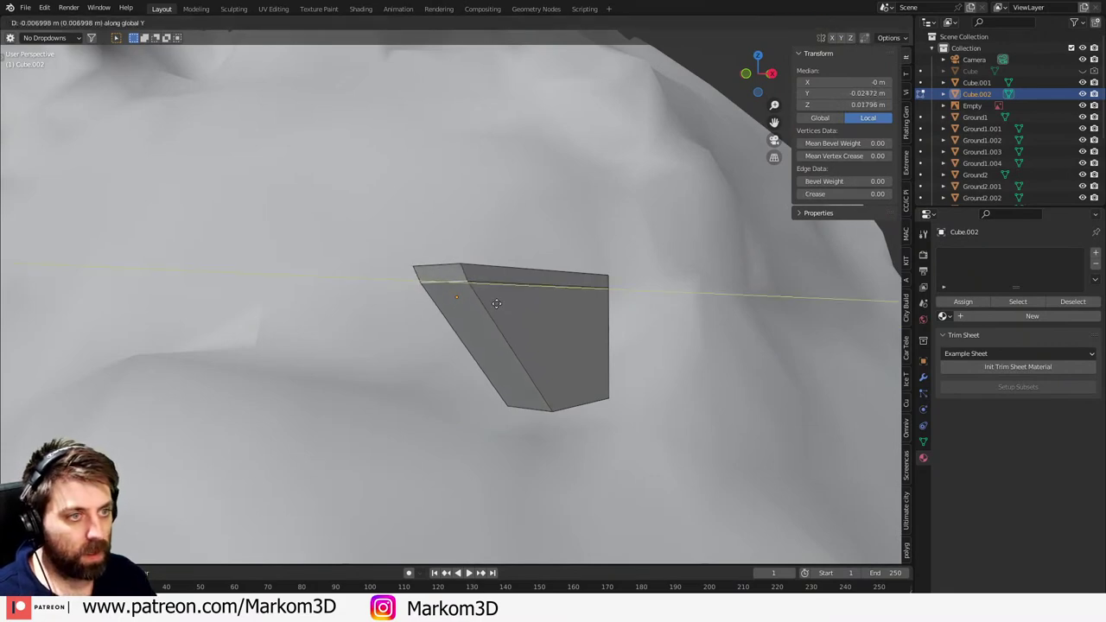
left_click(481, 306)
key("Tab")
- In a wireframe top view, move the bracket toward the platform's outer edge and rotate it about 44° around Z
scroll(504, 363, "down", 4)
mouse_move(504, 363)
middle_mouse_down()
mouse_move(583, 358)
mouse_move(493, 378)
middle_mouse_up()
key("KP_7")
key("z")
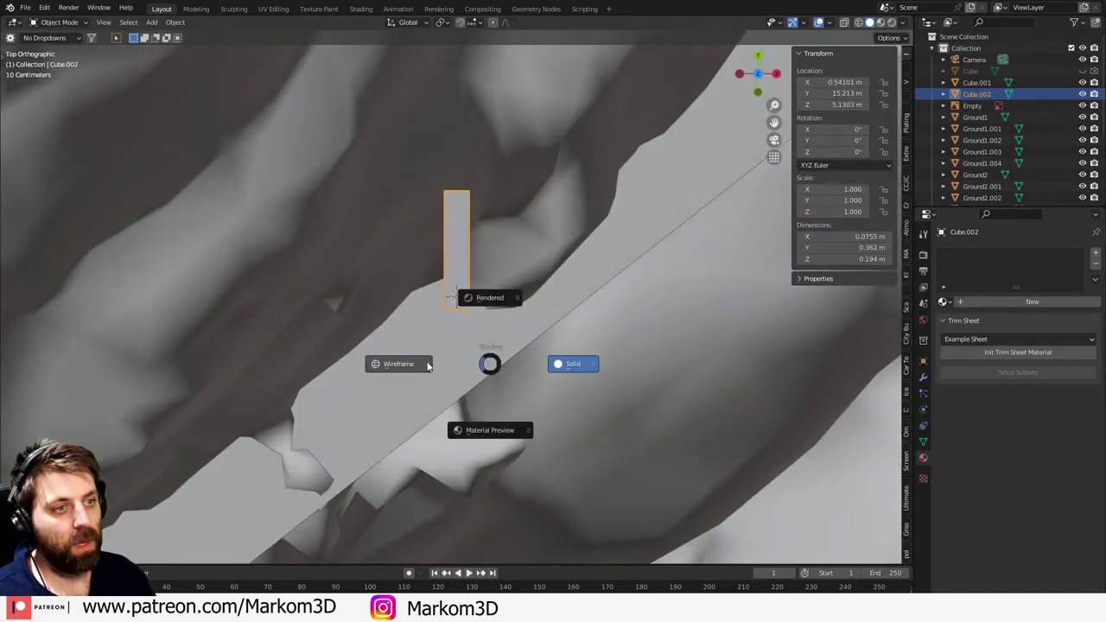
left_click(481, 371)
key("g")
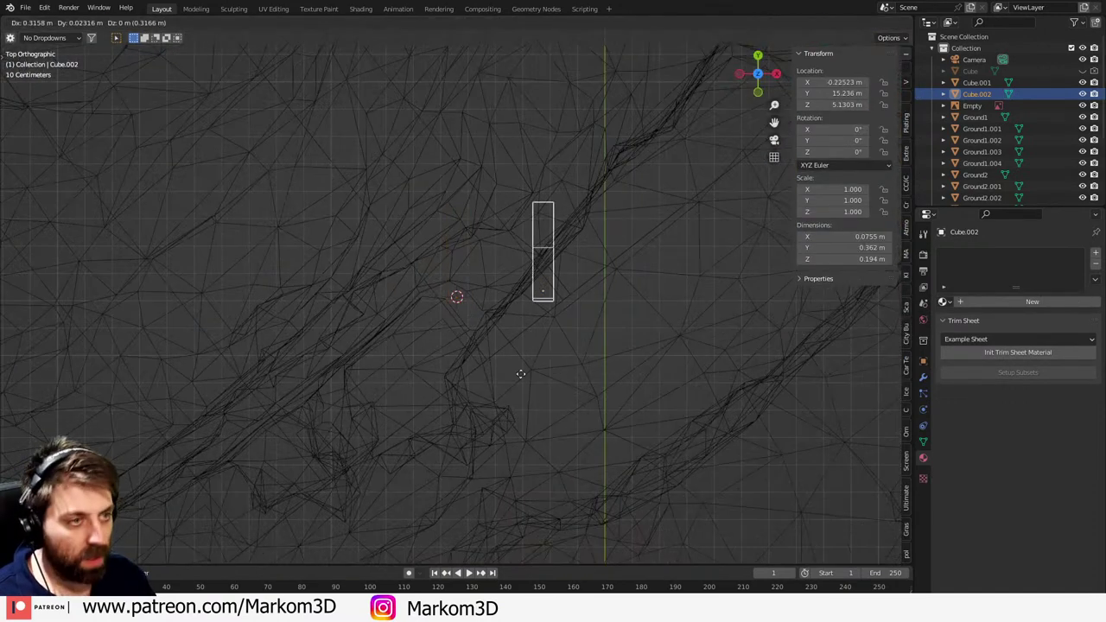
key("r")
left_click(664, 294)
scroll(663, 294, "up", 4)
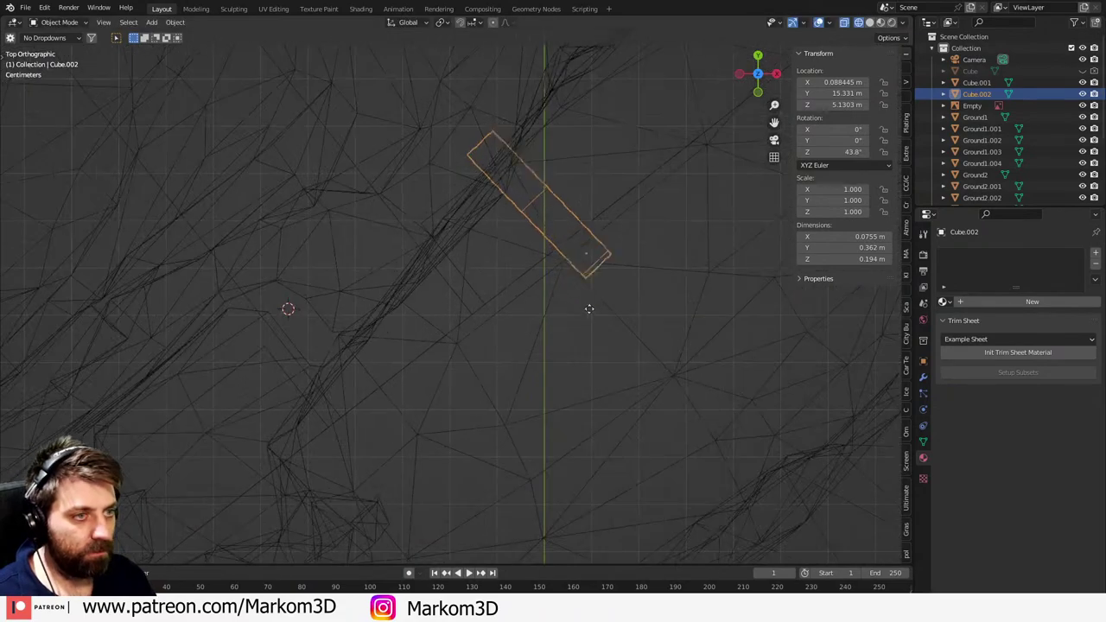
- Reposition the bracket against the platform's outer edge and rotate it to about 38.7° around Z, matching the edge's direction
key("g")
key("r")
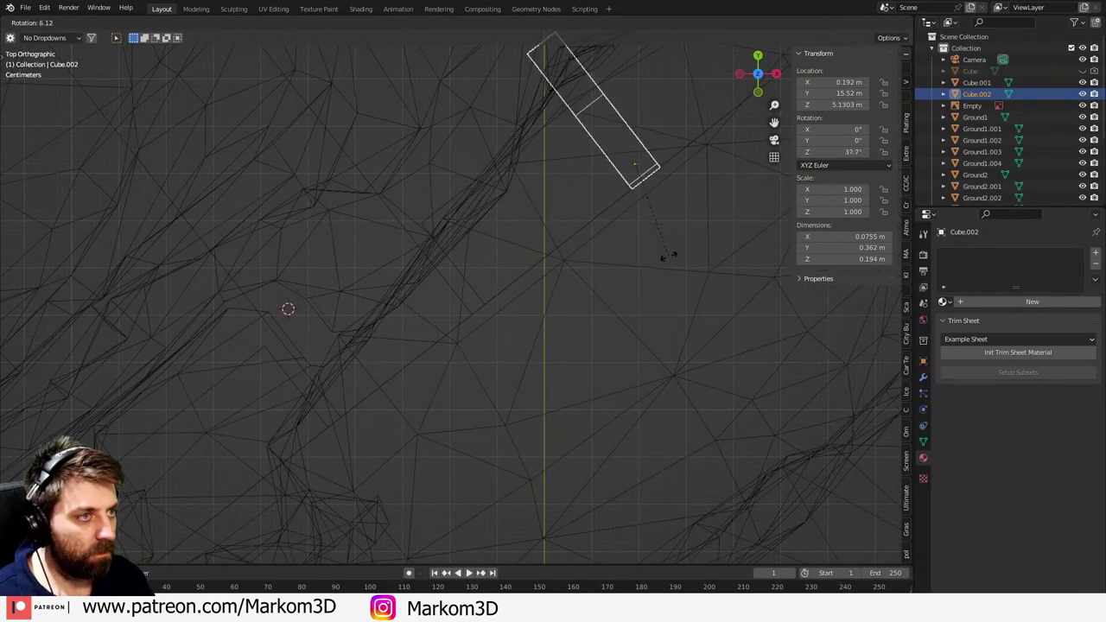
left_click(666, 252)
middle_click_drag(654, 260, 631, 271, "shift")
middle_click_drag(652, 290, 502, 376, "shift")
key("g")
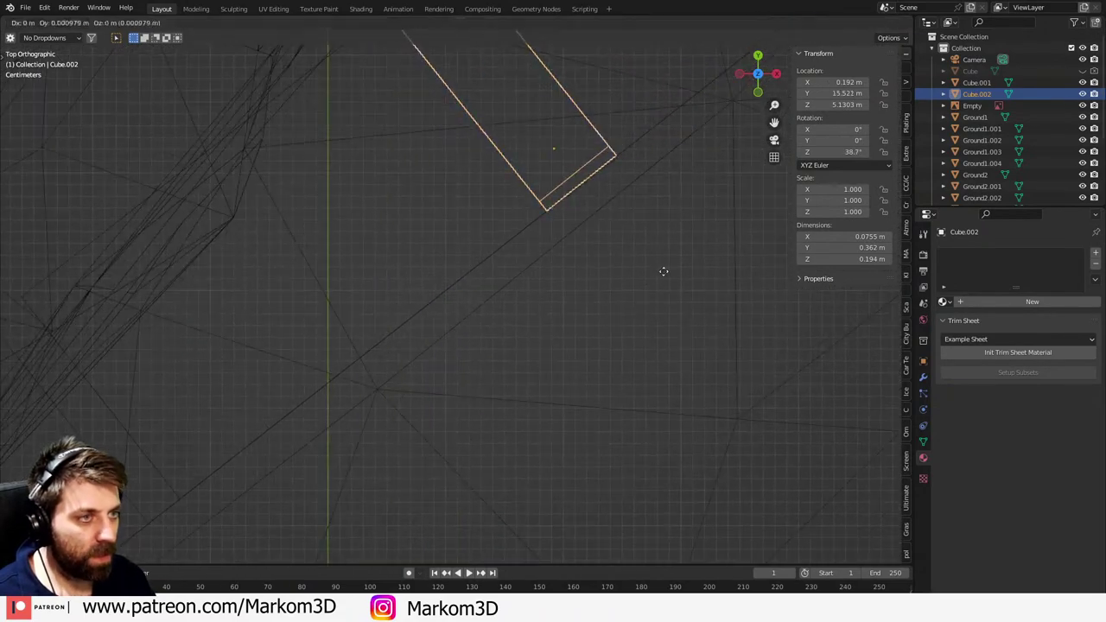
left_click(665, 267)
- Return the viewport to solid shading and set the bracket's Z rotation to 40°
scroll(642, 338, "down", 2)
middle_click_drag(642, 338, 588, 208)
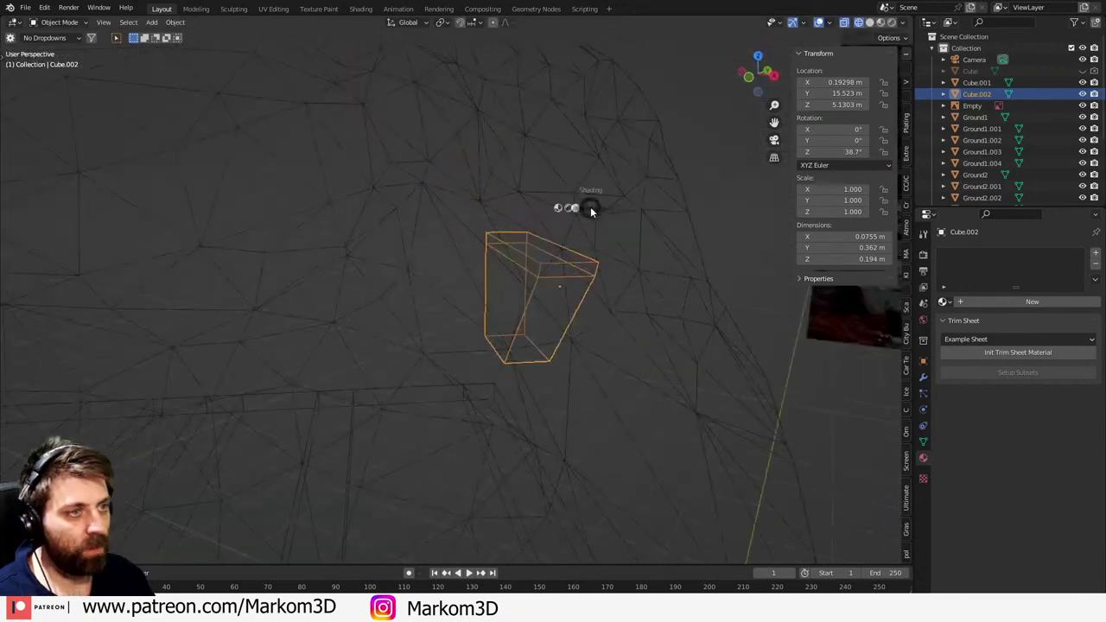
key("shift+z")
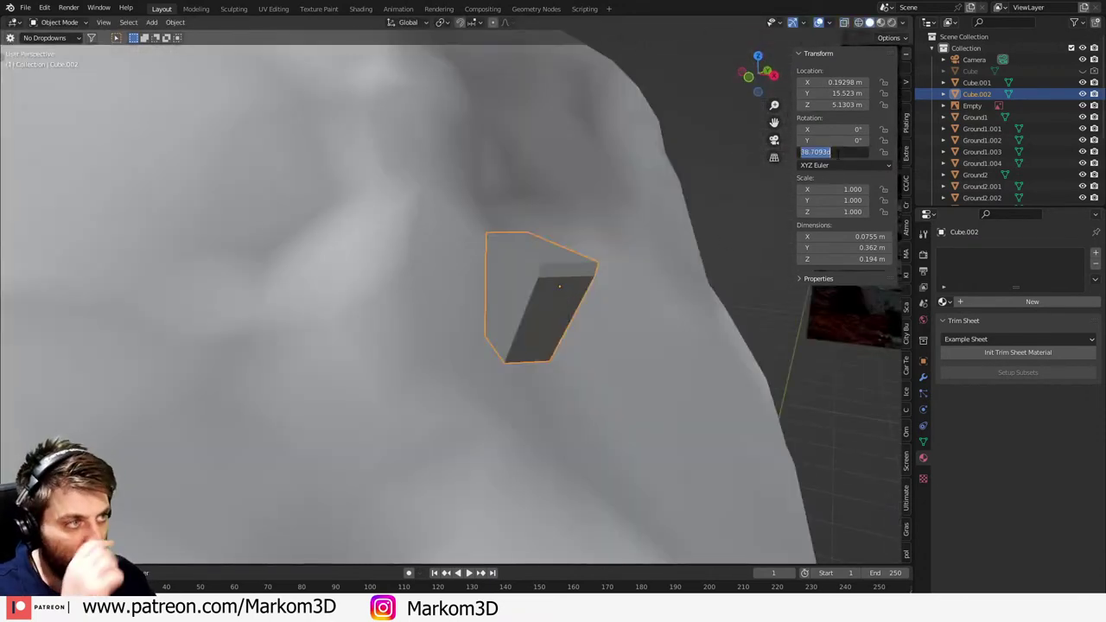
- Lower the bracket along Z to about 2.78 m so it sits directly beneath the platform
scroll(582, 328, "down", 6)
middle_click_drag(583, 327, 587, 180, "shift")
scroll(587, 180, "down", 3)
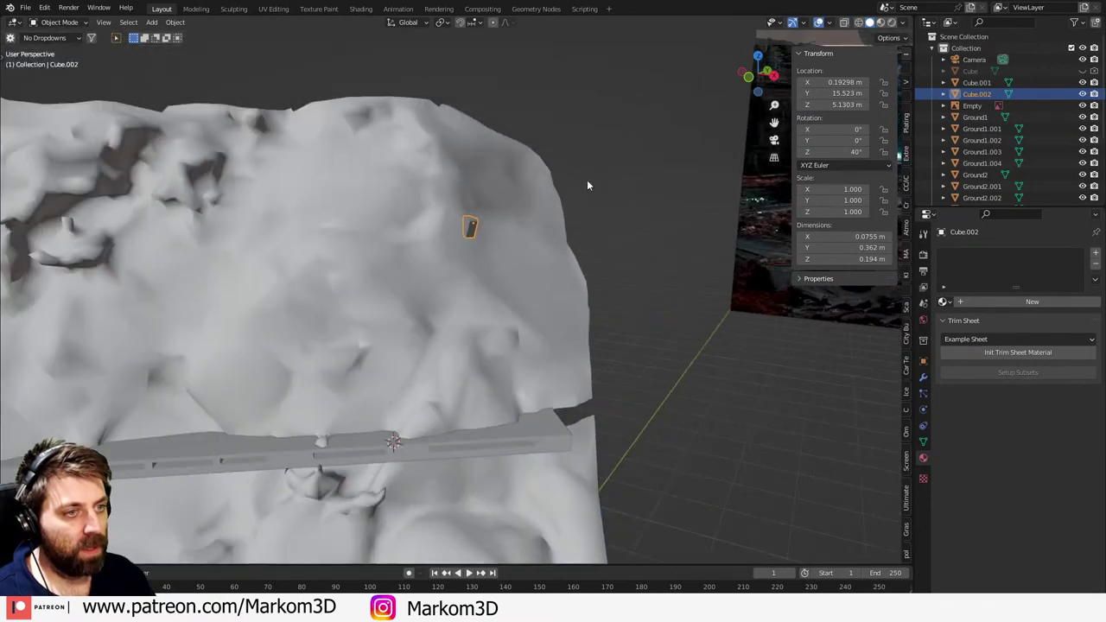
key("g")
key("z")
left_click(593, 415)
middle_click_drag(593, 415, 578, 225)
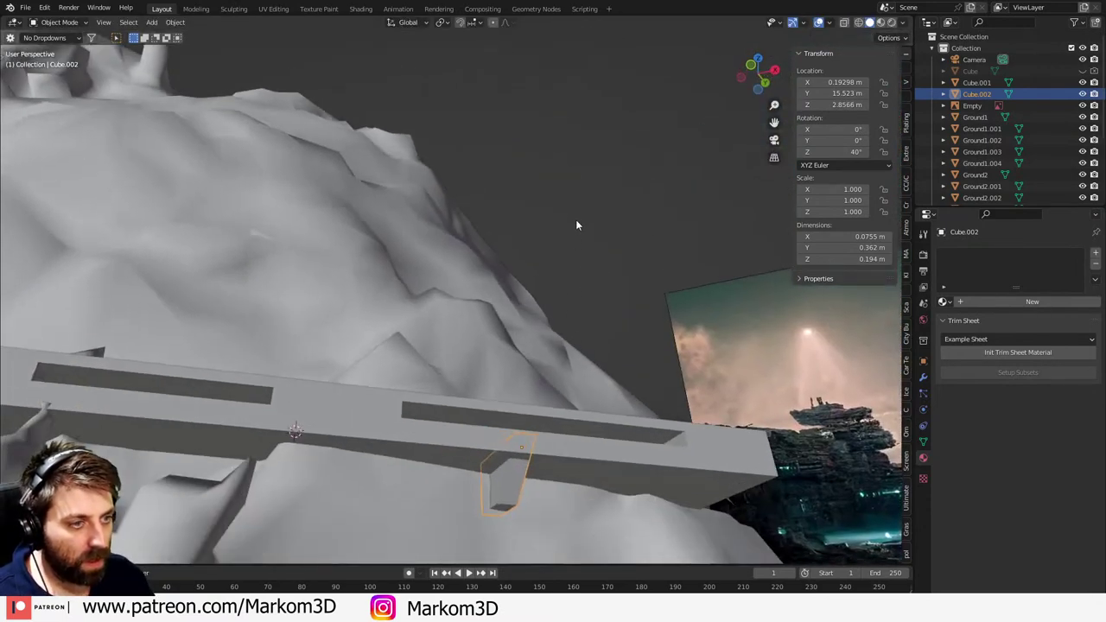
key("g")
key("z")
left_click(593, 346)
- Stretch the whole bracket mesh vertically to about 0.38 m tall and lower it to the platform's underside
key("Tab")
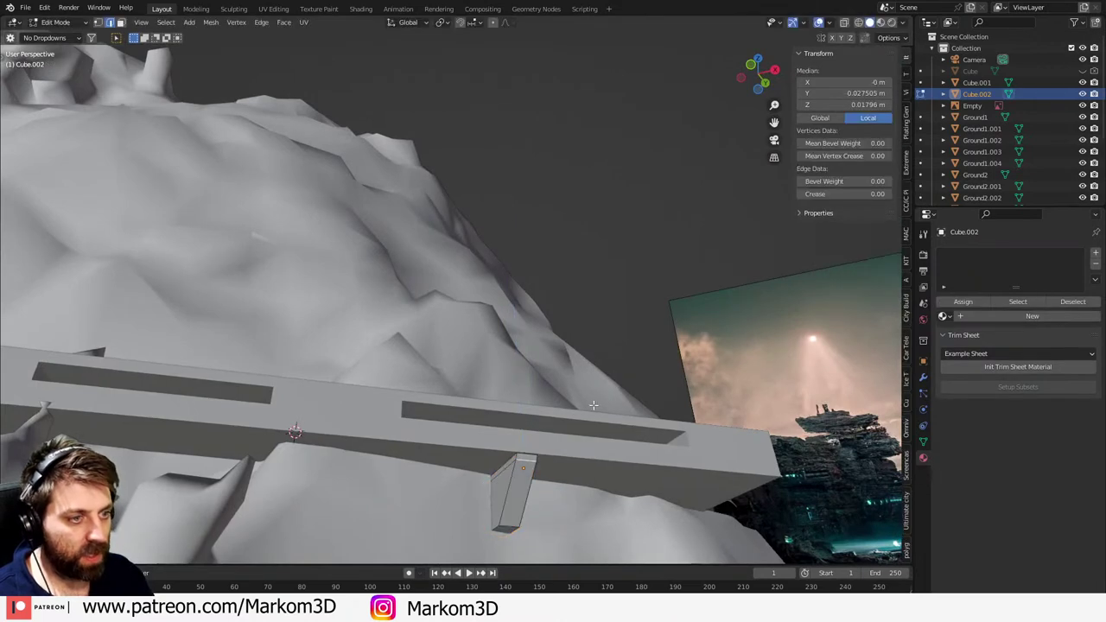
key("a")
key("s")
left_click(633, 307)
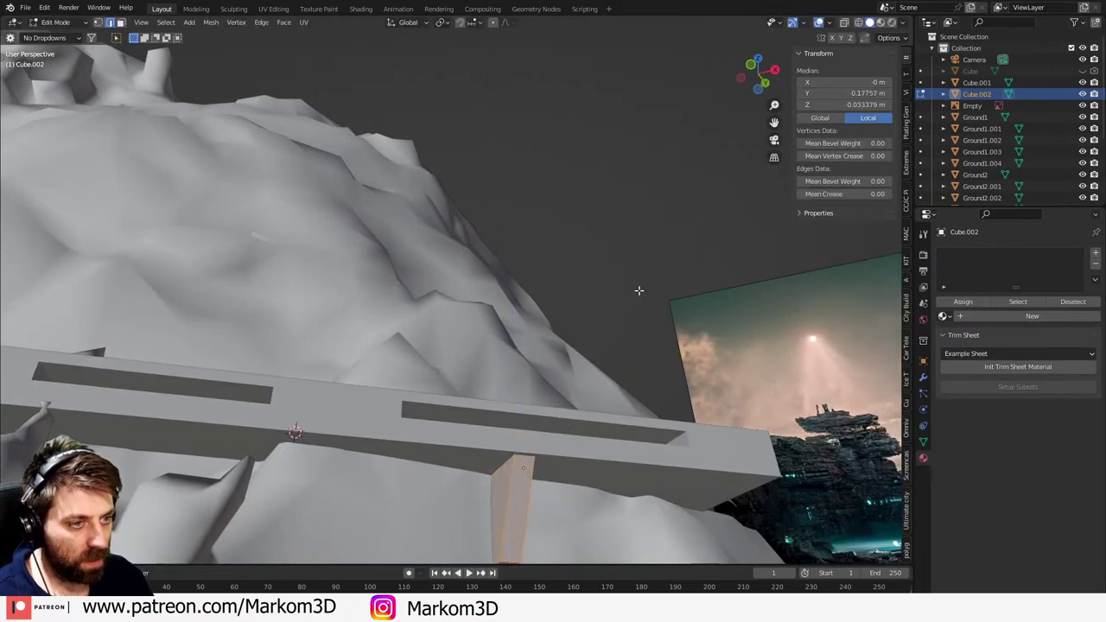
key("g")
key("z")
left_click(634, 365)
- Shift the bracket mesh along global Y toward the rock wall and return to Object Mode
middle_click_drag(635, 365, 617, 423)
key("g")
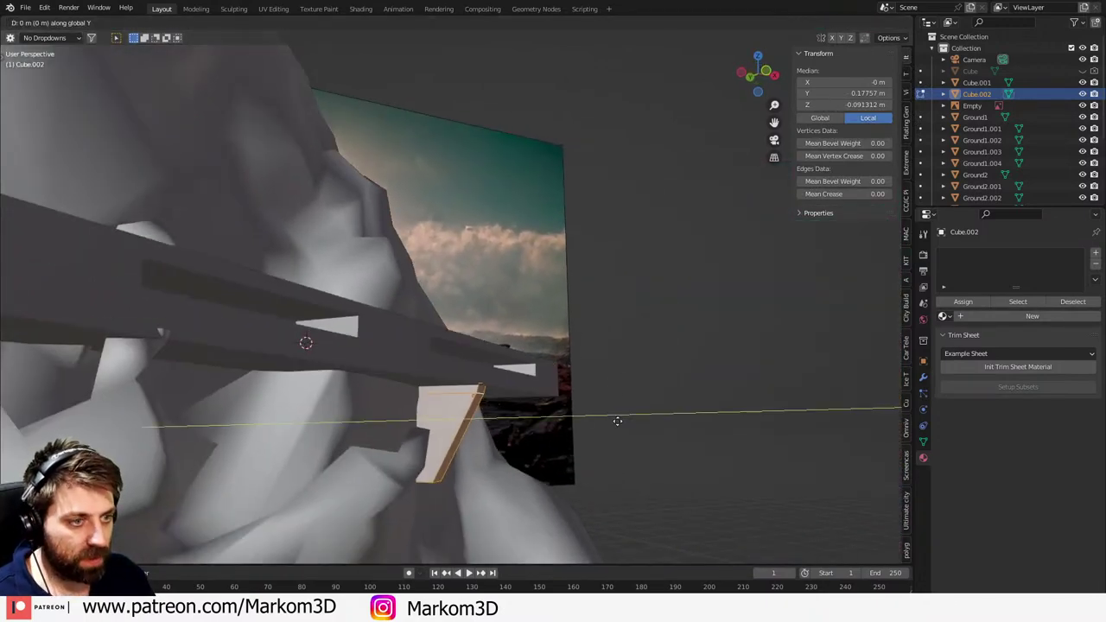
left_click(573, 421)
middle_click_drag(573, 421, 505, 408)
key("Tab")
- Add an Array modifier to the bracket with a relative X offset of -14.4 and a count of 4
left_click(923, 377)
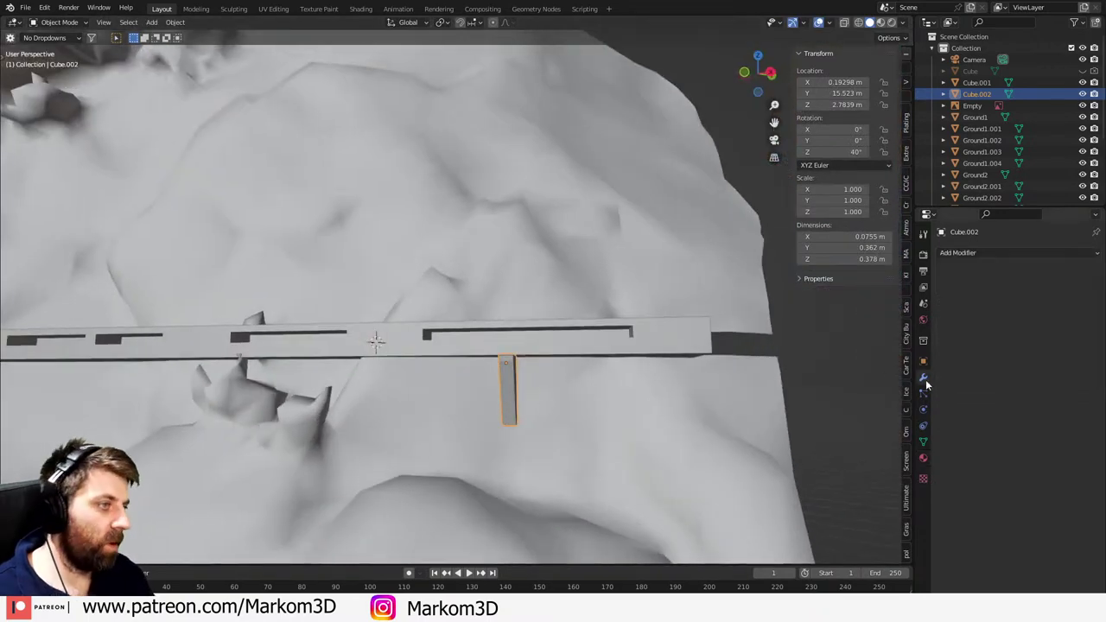
left_click(1020, 253)
left_click(877, 282)
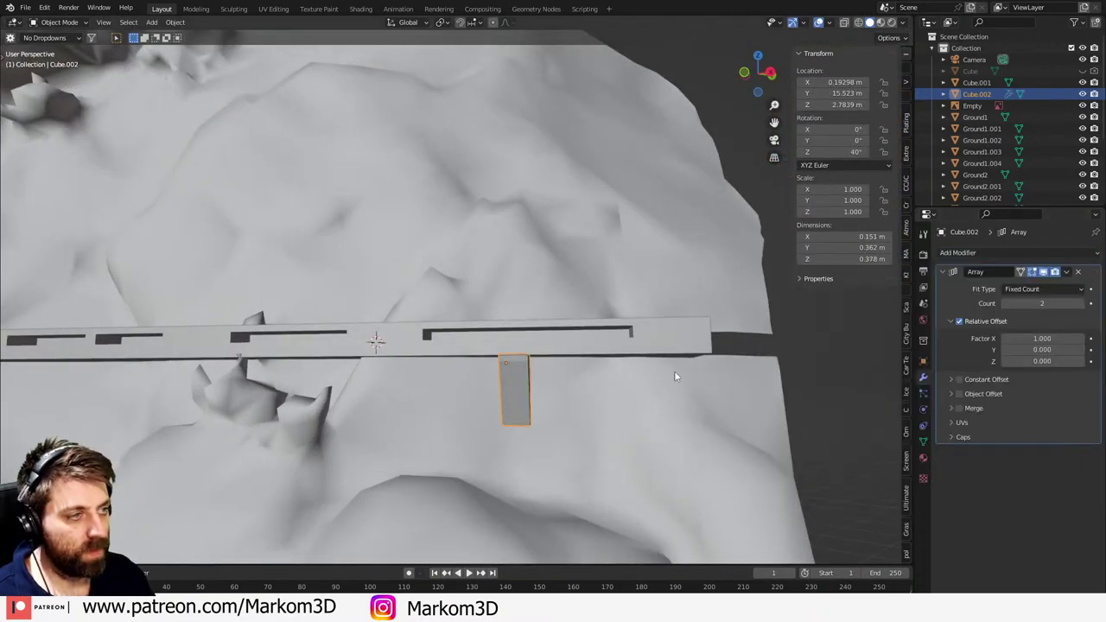
left_click_drag(1042, 339, 829, 339)
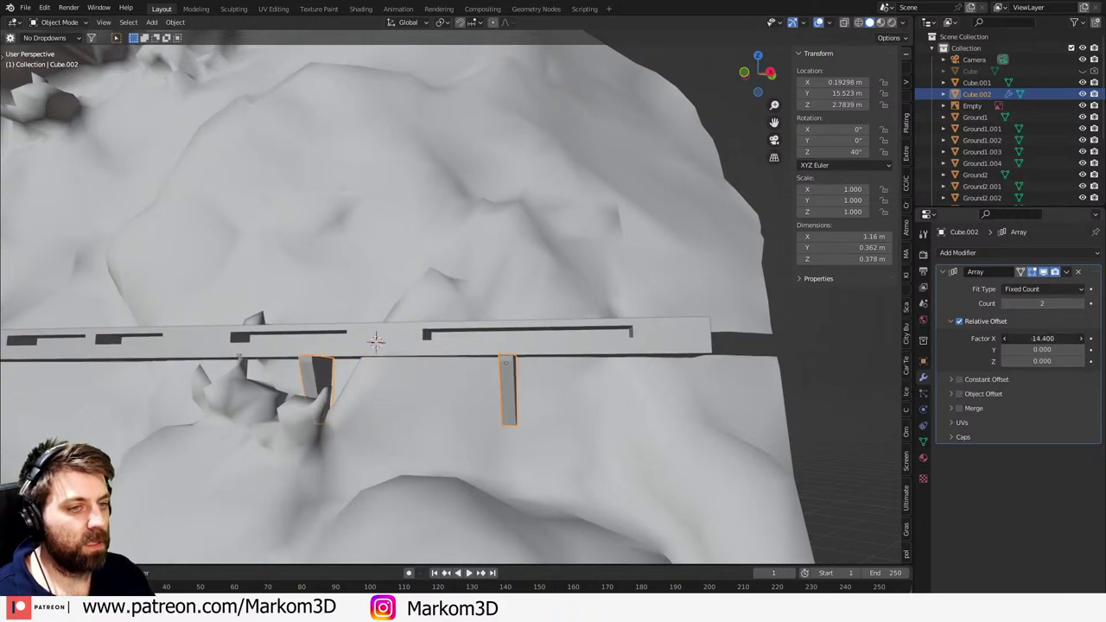
left_click_drag(1043, 304, 1081, 303)
scroll(716, 383, "down", 5)
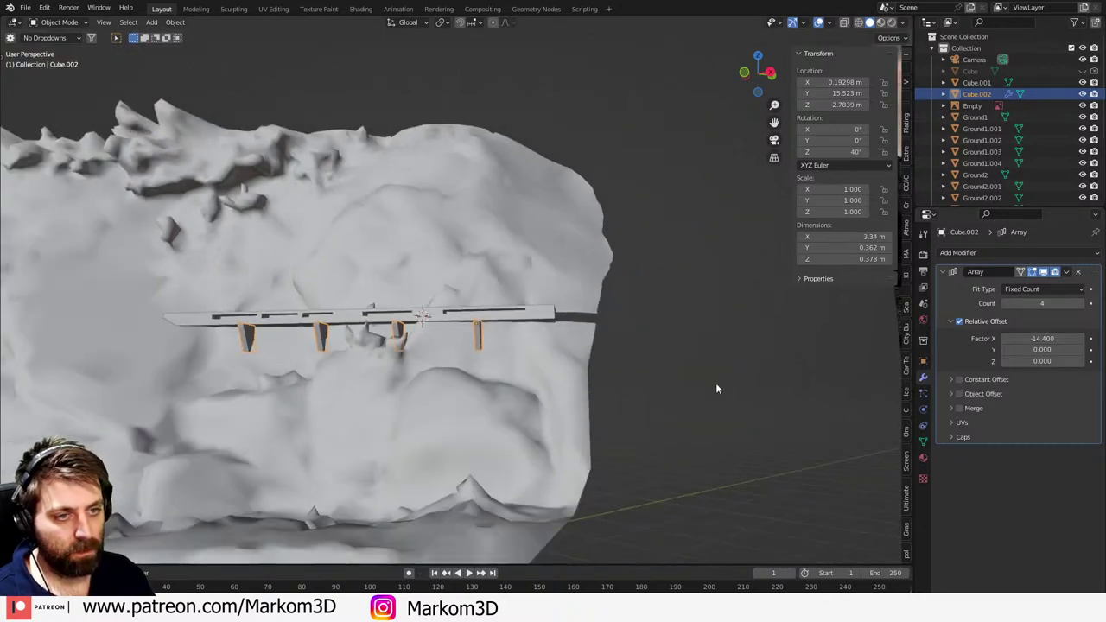
- Slide the bracket array about 0.84 m along its local X axis toward the platform's far end
middle_click_drag(716, 383, 520, 379)
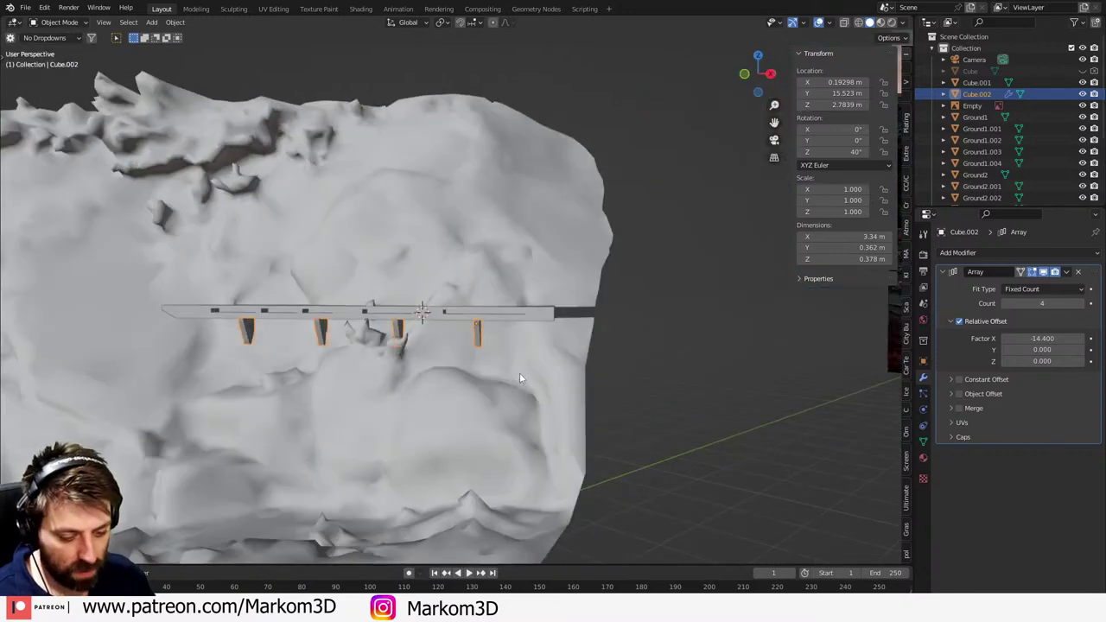
key("g")
key("y")
key("y")
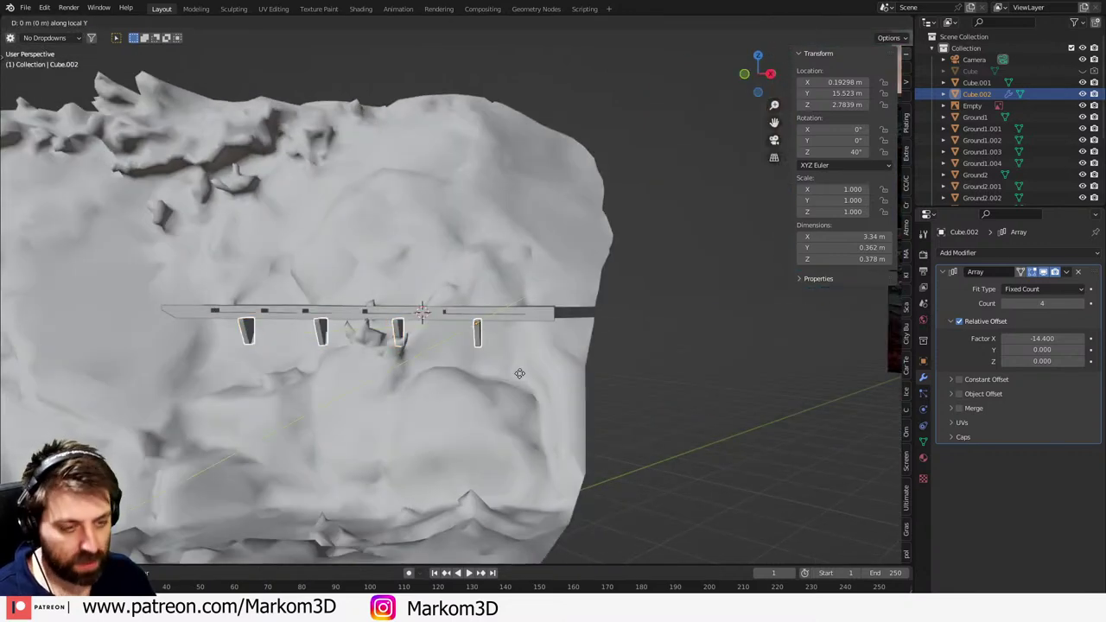
left_click(548, 376)
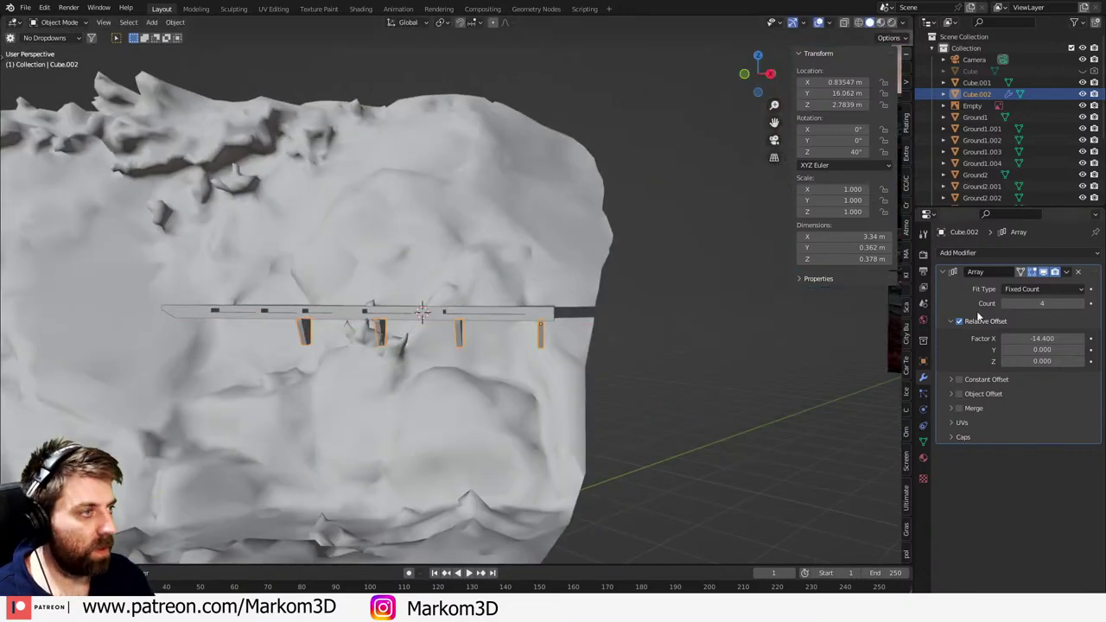
- Set the bracket array's count to 6 and its Z rotation to 38°
left_click(1080, 304)
left_click(1081, 305)
middle_click_drag(268, 389, 462, 418)
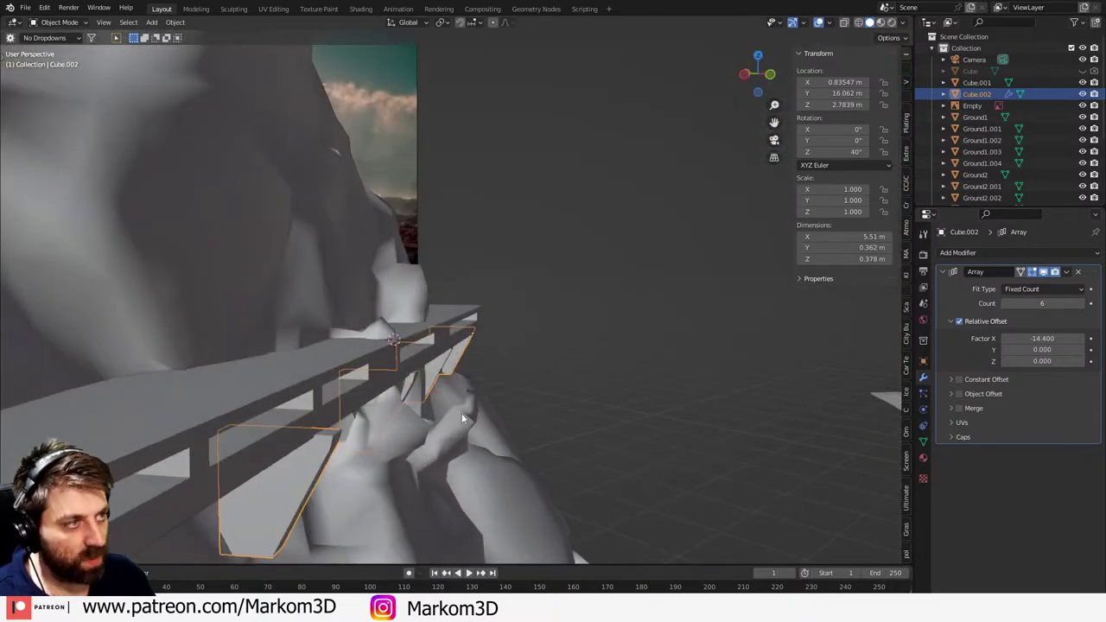
double_click(856, 151)
type("38")
key("Return")
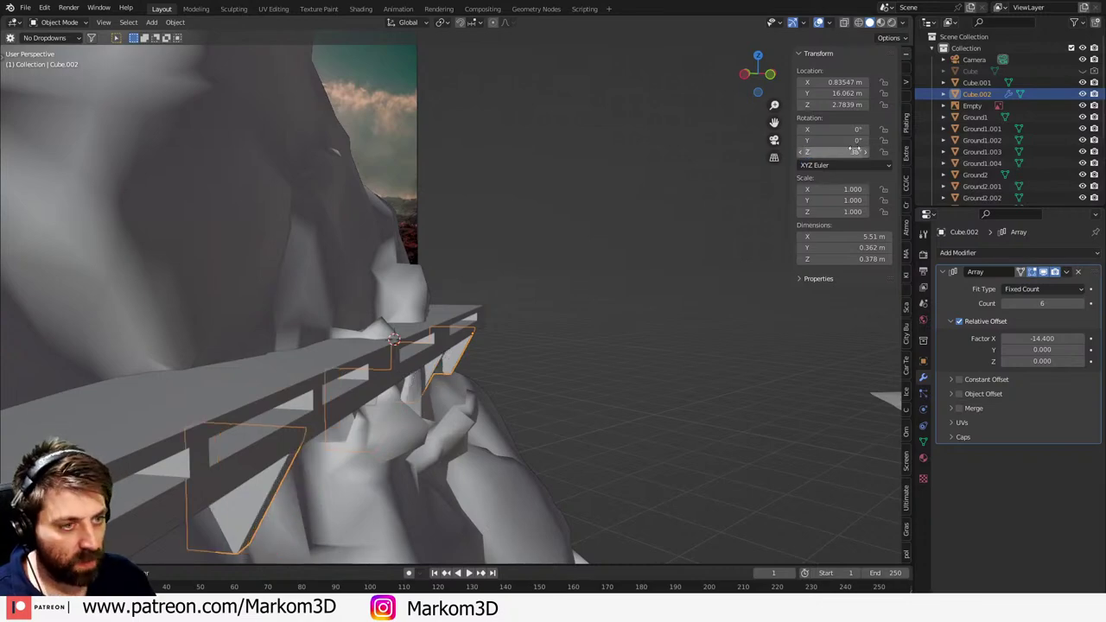
middle_click_drag(693, 285, 598, 398)
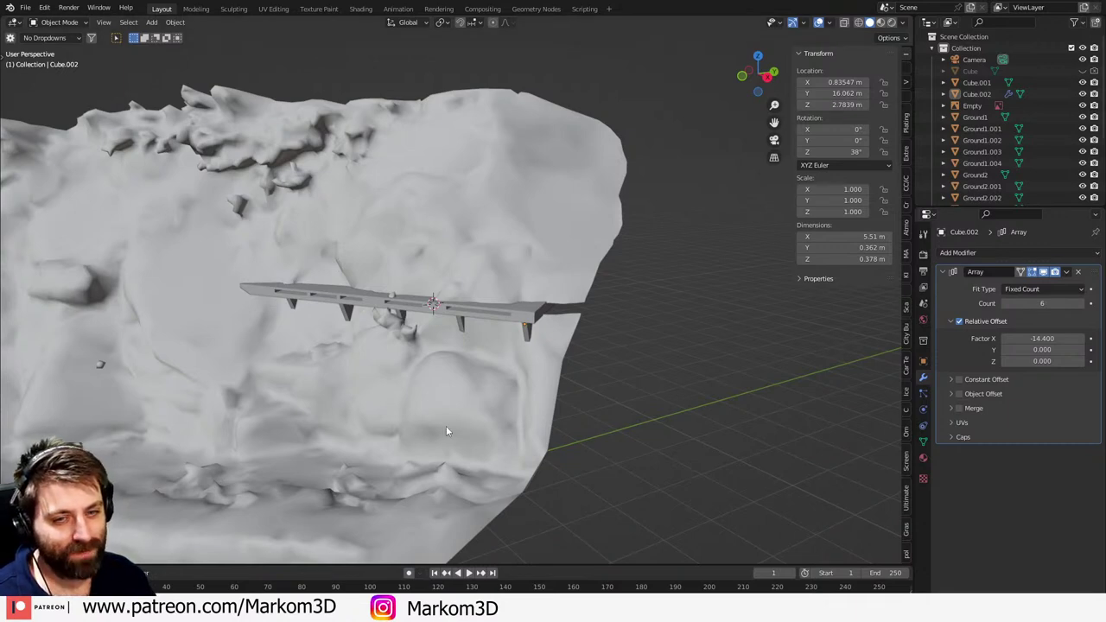
scroll(501, 366, "up", 4)
middle_click_drag(464, 381, 412, 337)
left_click(398, 329)
scroll(399, 330, "down", 3)
key("Tab")
key("Tab")
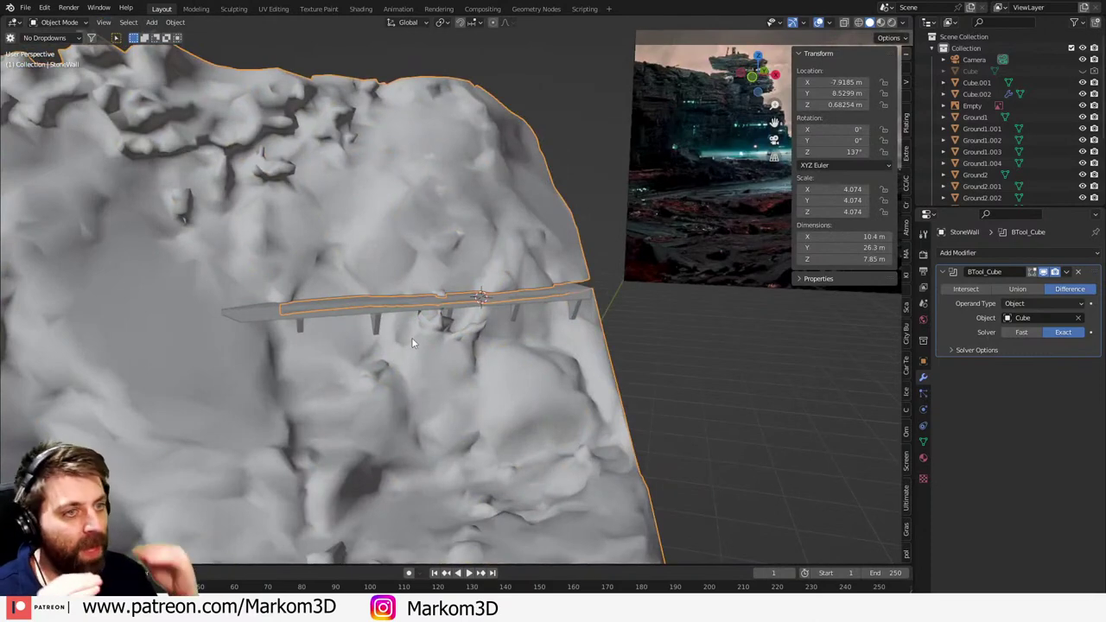
- Duplicate the platform and place the copy above the original along Z
left_click(282, 321)
middle_click_drag(282, 325, 370, 345)
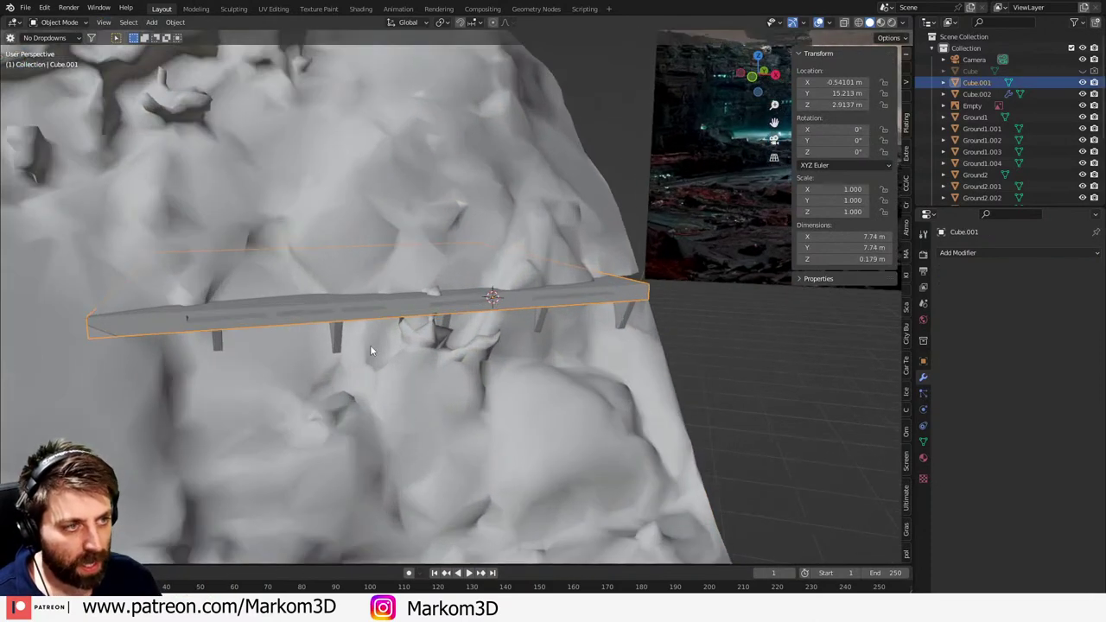
key("shift+d")
key("z")
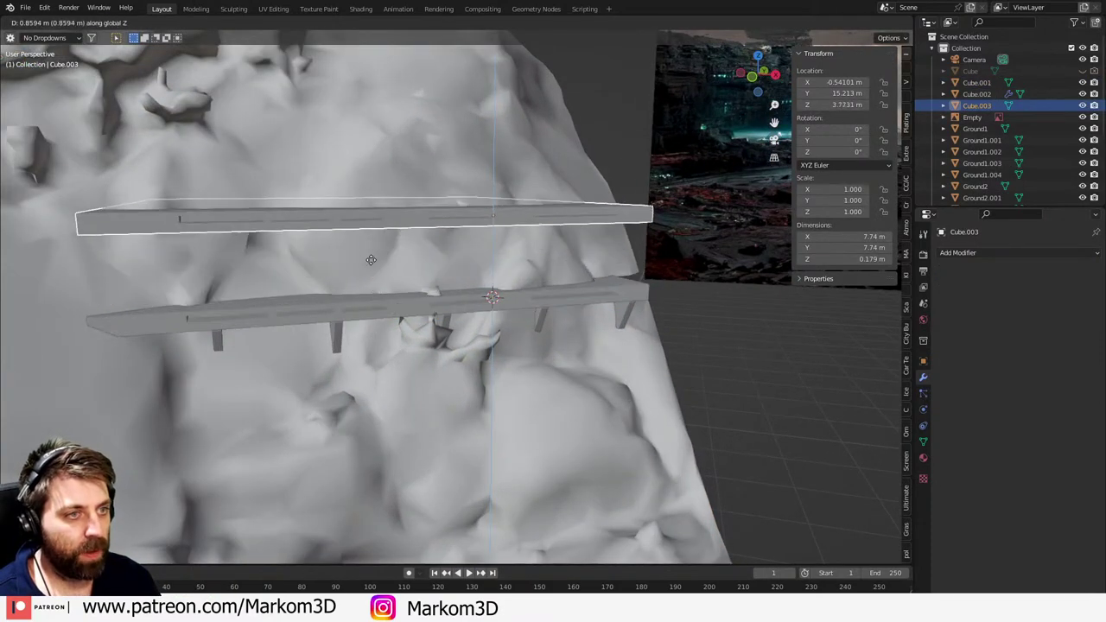
left_click(365, 247)
- Open the duplicated platform's mesh for vertex editing in a right-side wireframe view with nothing selected
key("Tab")
middle_click_drag(365, 251, 558, 223)
key("alt+a")
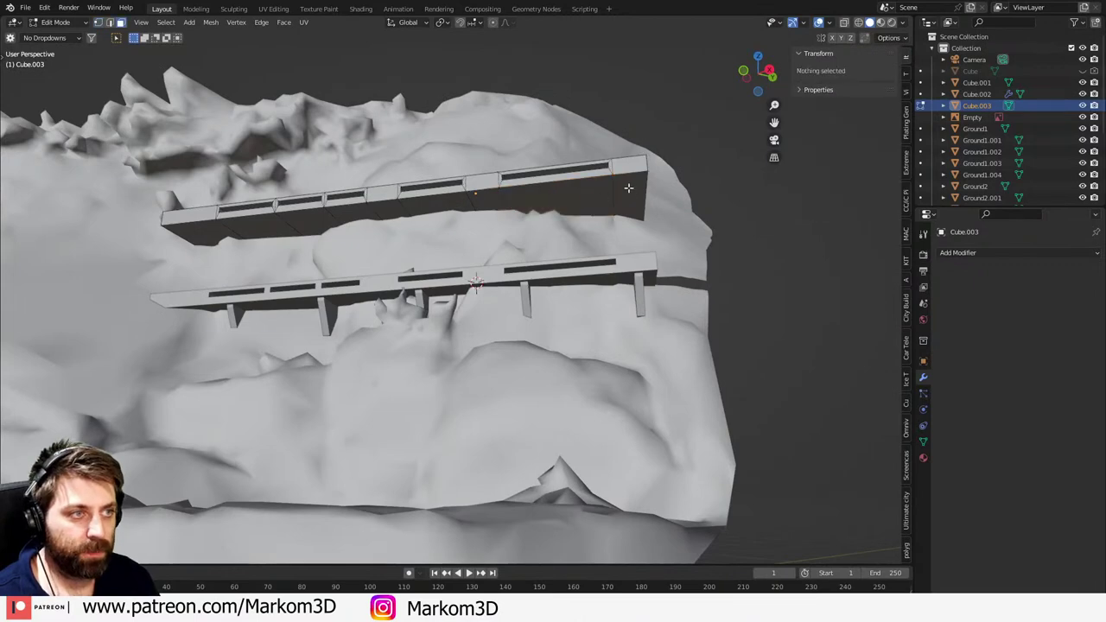
key("KP_3")
key("z")
left_click(541, 190)
key("1")
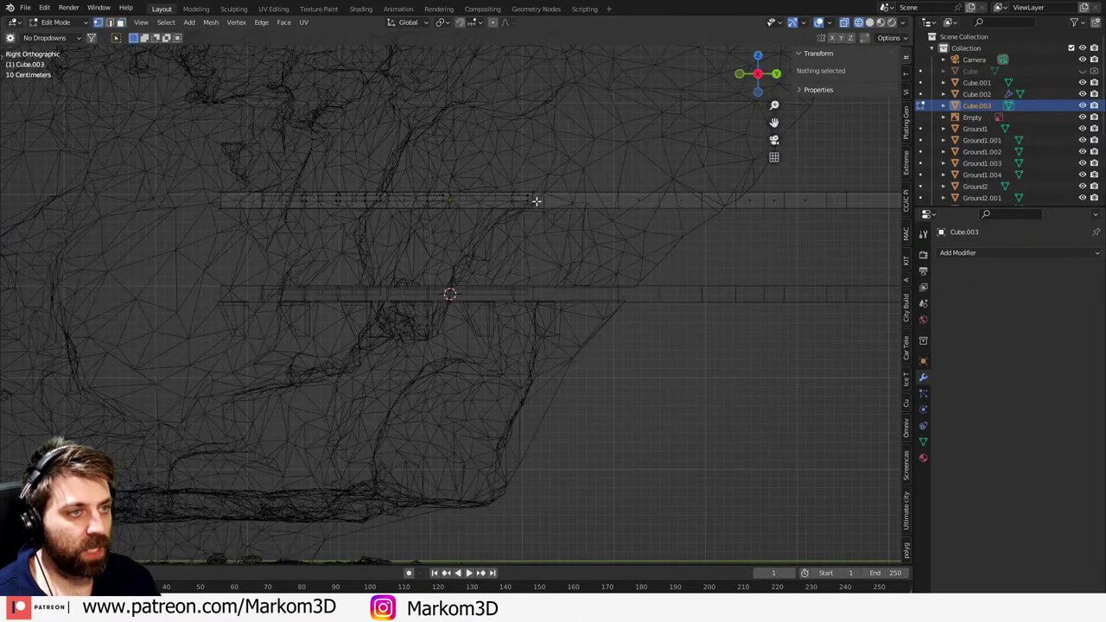
left_click(533, 201)
middle_click_drag(571, 216, 486, 247, "shift")
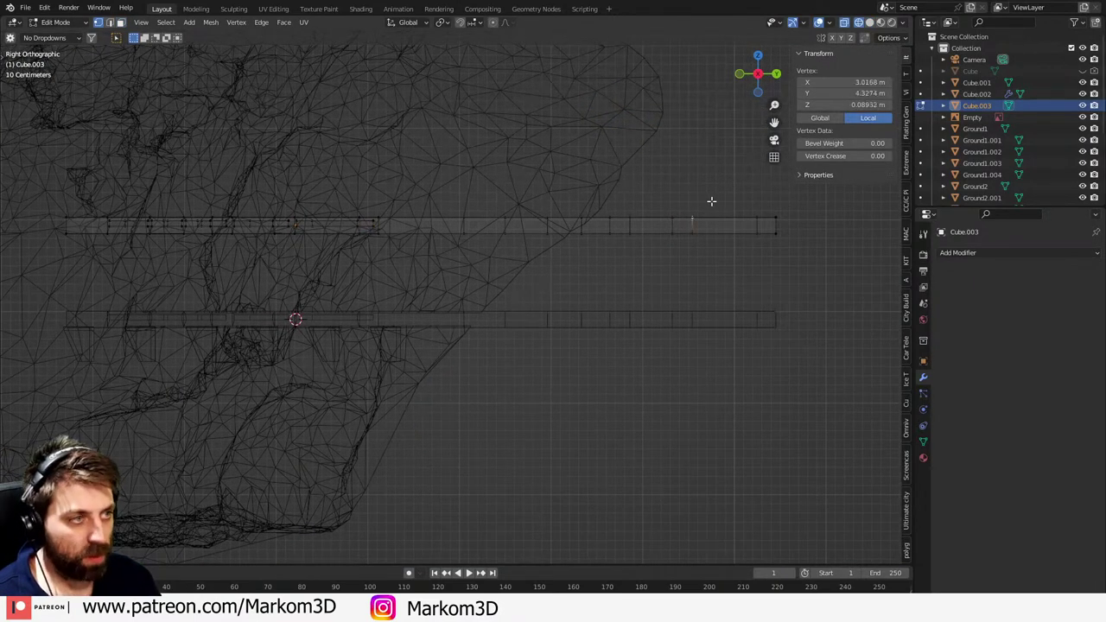
left_click_drag(788, 182, 160, 226)
left_click(161, 224)
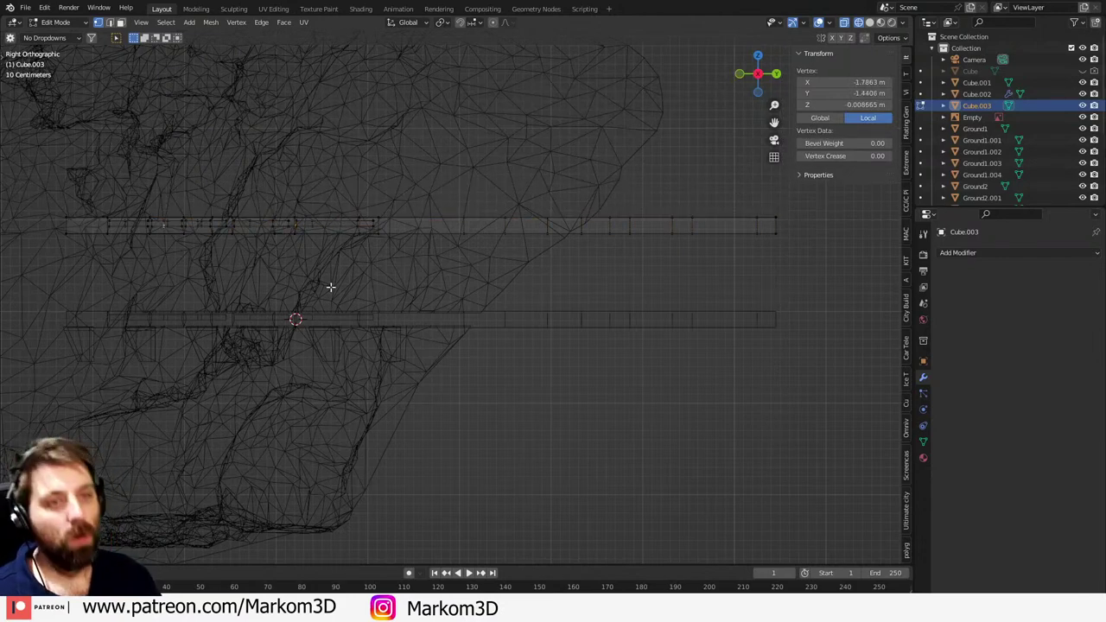
key("ctrl+z")
left_click(296, 226)
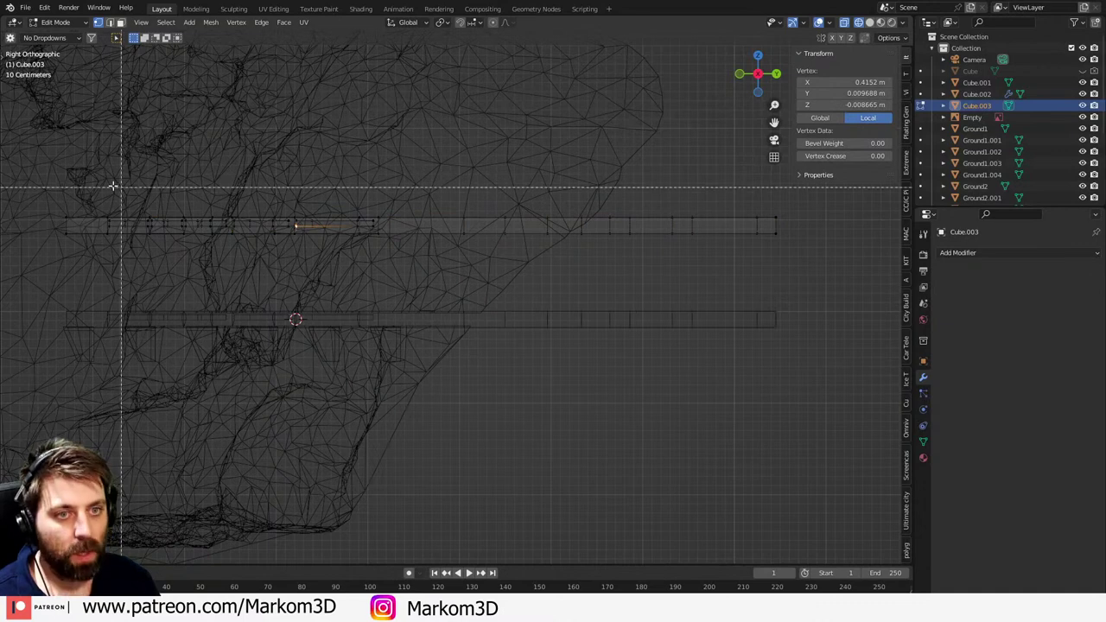
- Raise the upper vertices of the duplicated platform about 0.33 m along Z to thicken it into a tall block
left_click_drag(38, 171, 847, 223)
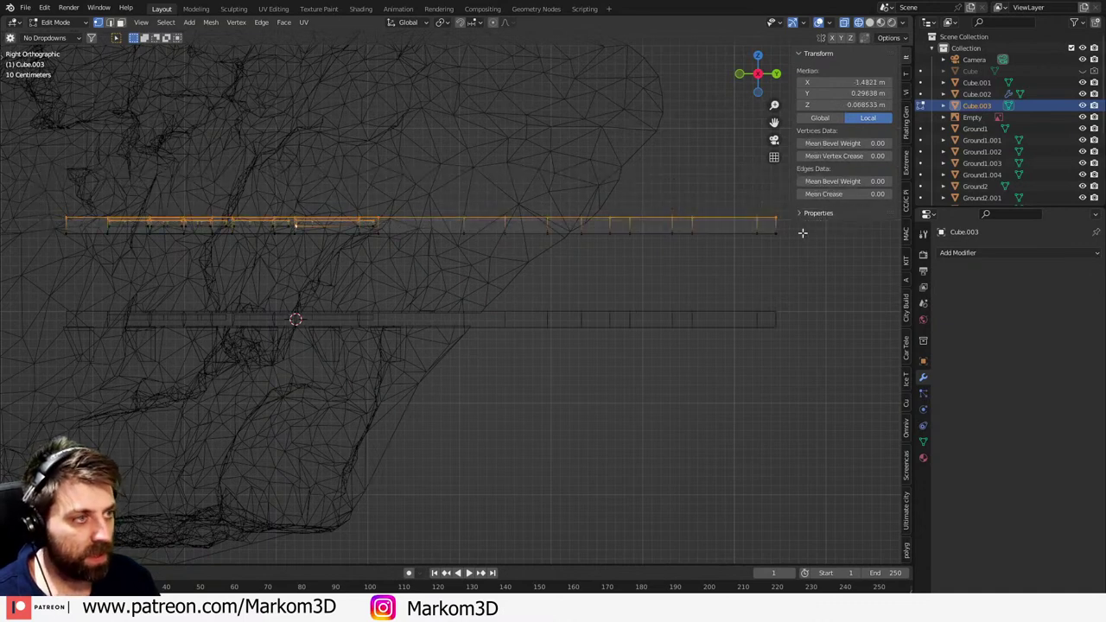
key("g")
key("z")
key("Escape")
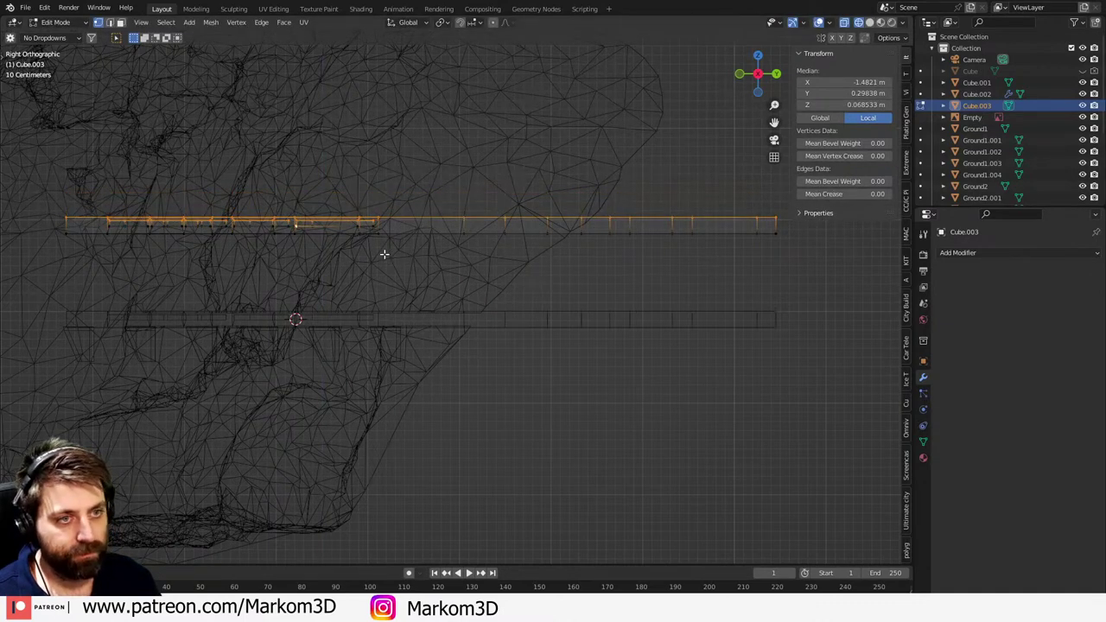
scroll(431, 257, "up", 4)
key("c")
middle_click(372, 216)
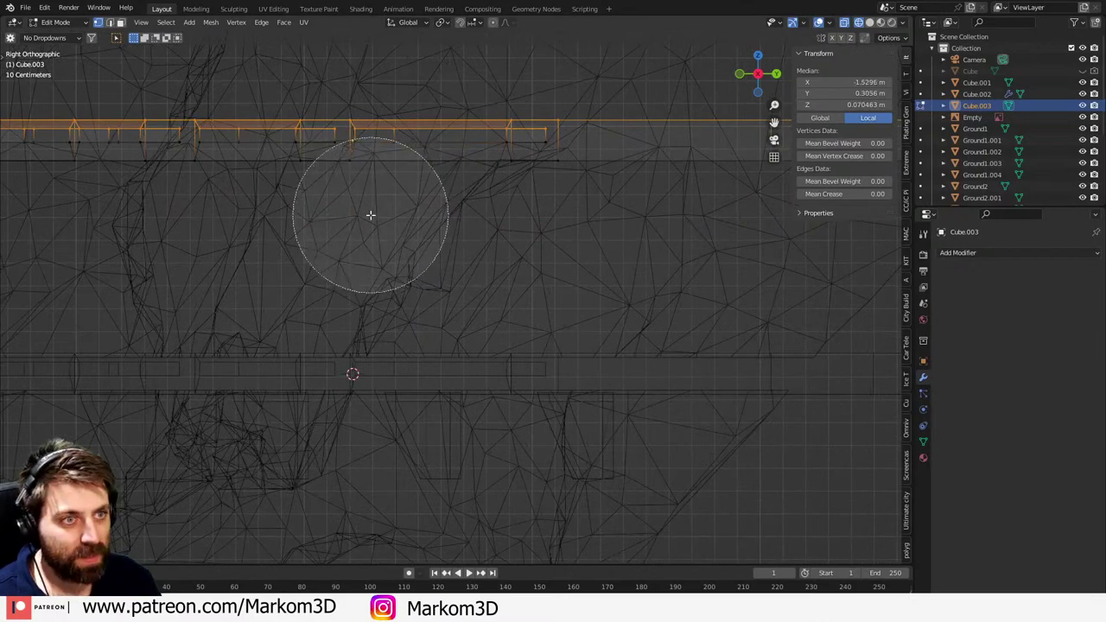
right_click(371, 215)
scroll(513, 290, "down", 4)
key("g")
key("z")
left_click(514, 254)
key("z")
left_click(588, 256)
scroll(554, 285, "down", 3)
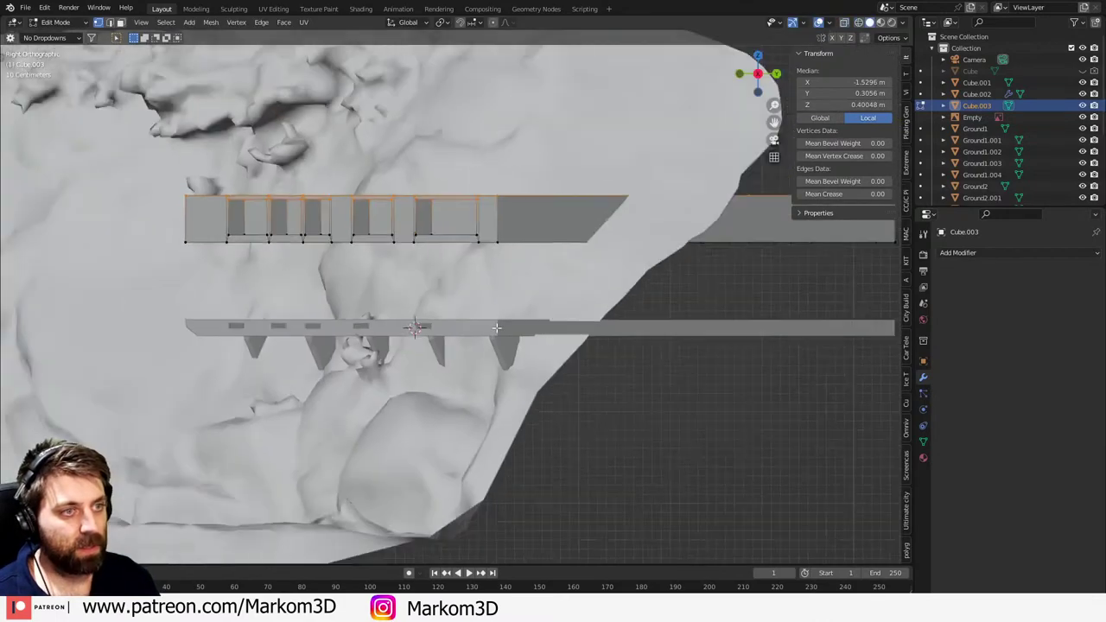
key("Tab")
mouse_move(407, 341)
middle_mouse_down()
mouse_move(596, 351)
mouse_move(596, 363)
middle_mouse_up()
scroll(535, 349, "up", 3)
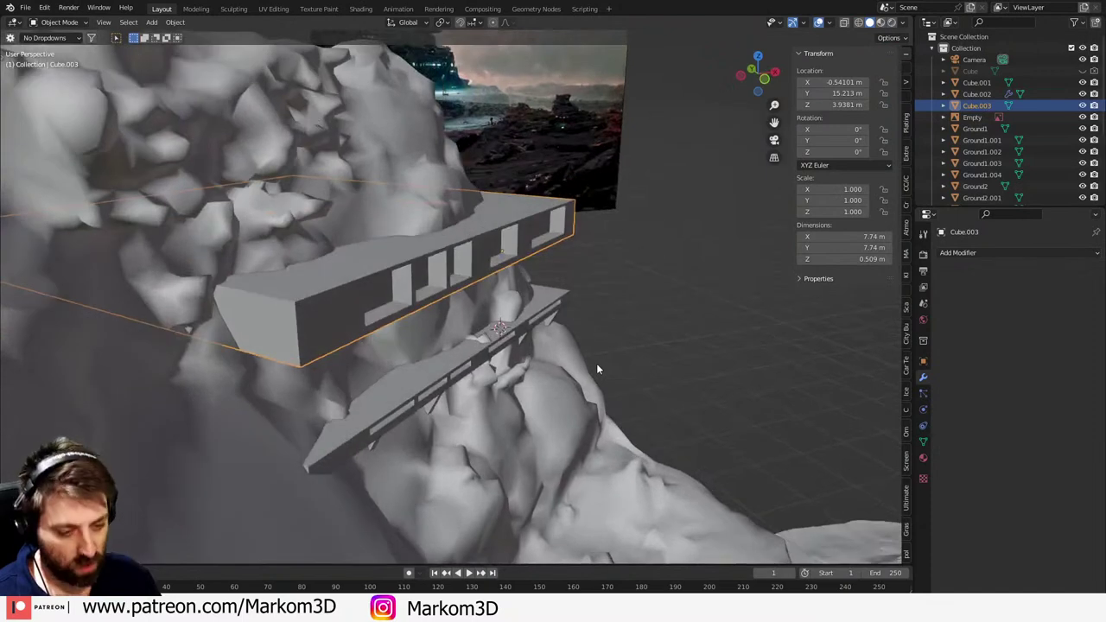
key("g")
key("y")
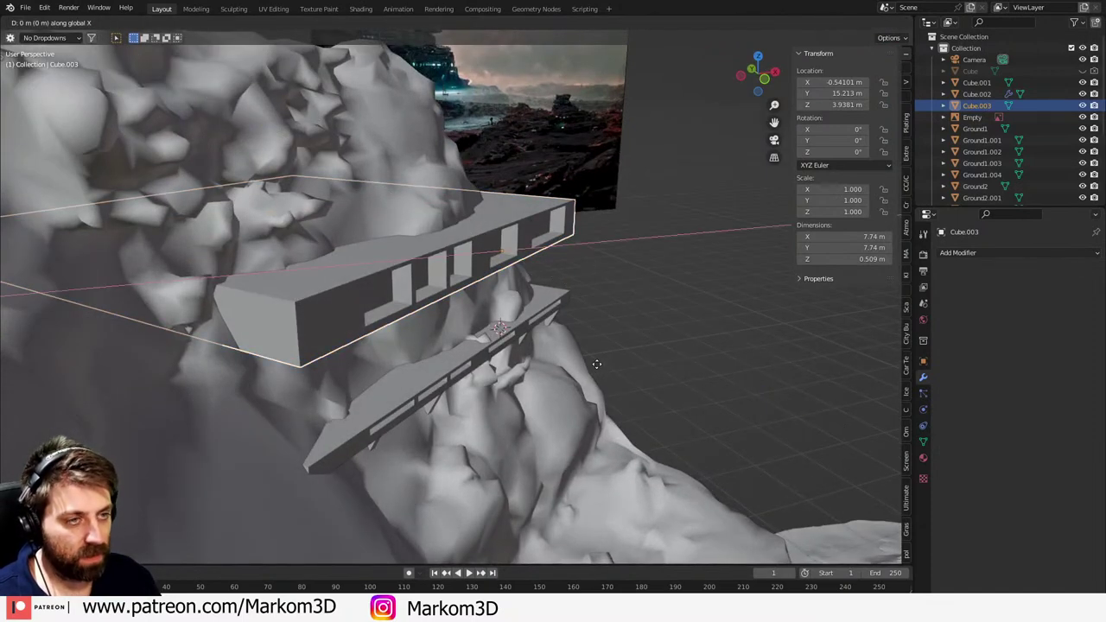
right_click(597, 364)
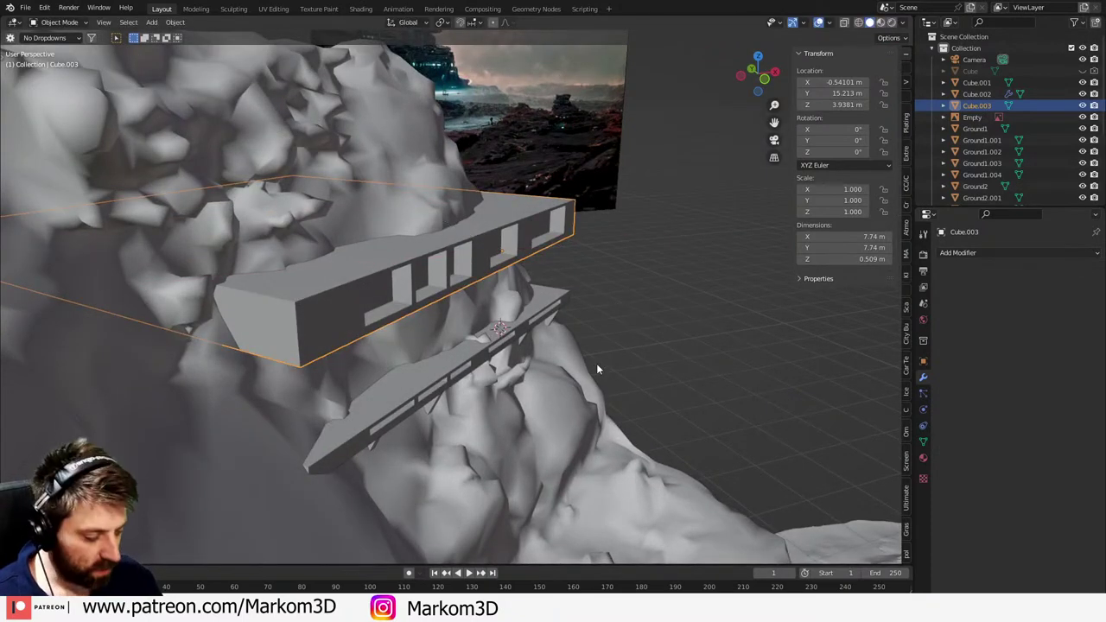
- Move the upper block back into the cliff in top view, about 0.35 m toward -X and 0.46 m toward +Y
key("KP_7")
key("g")
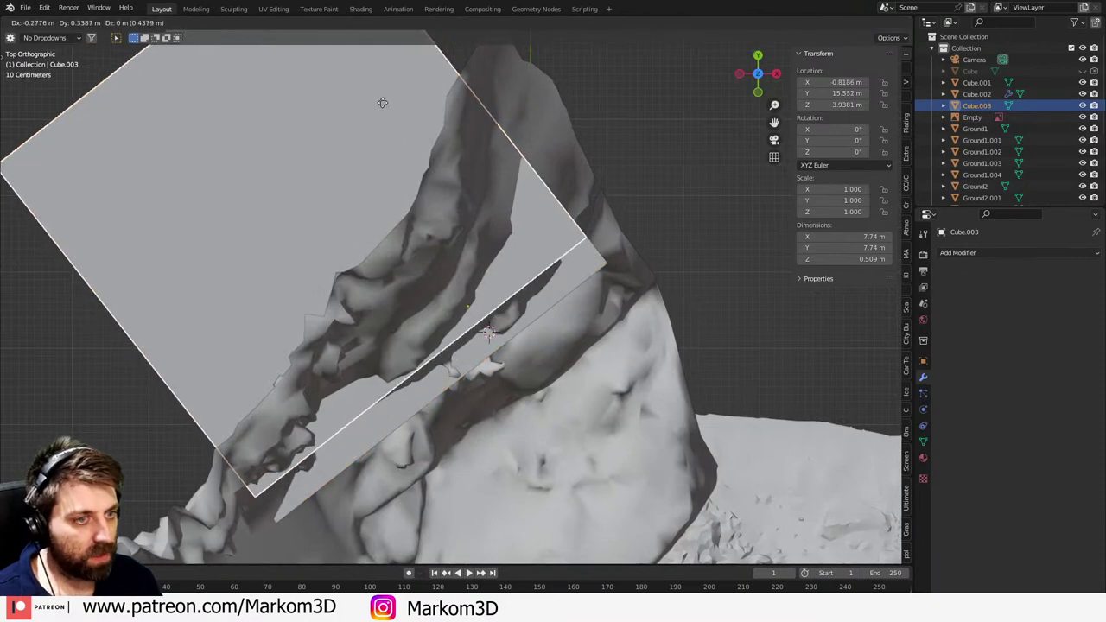
left_click(349, 552)
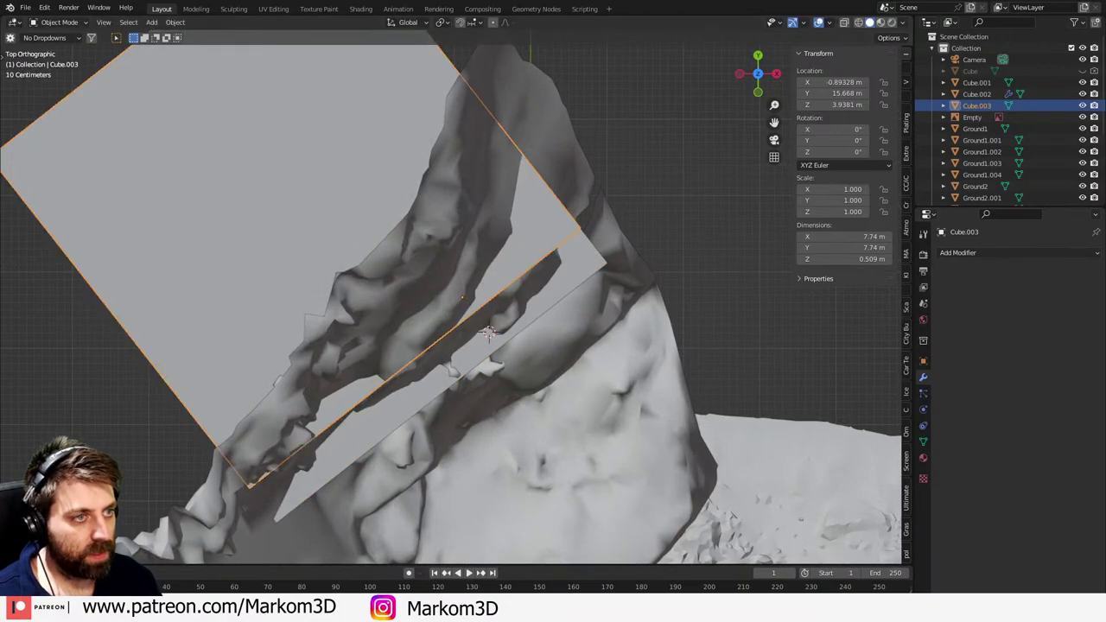
middle_click_drag(447, 534, 426, 431)
middle_click_drag(407, 370, 472, 351)
scroll(472, 350, "up", 3)
key("Tab")
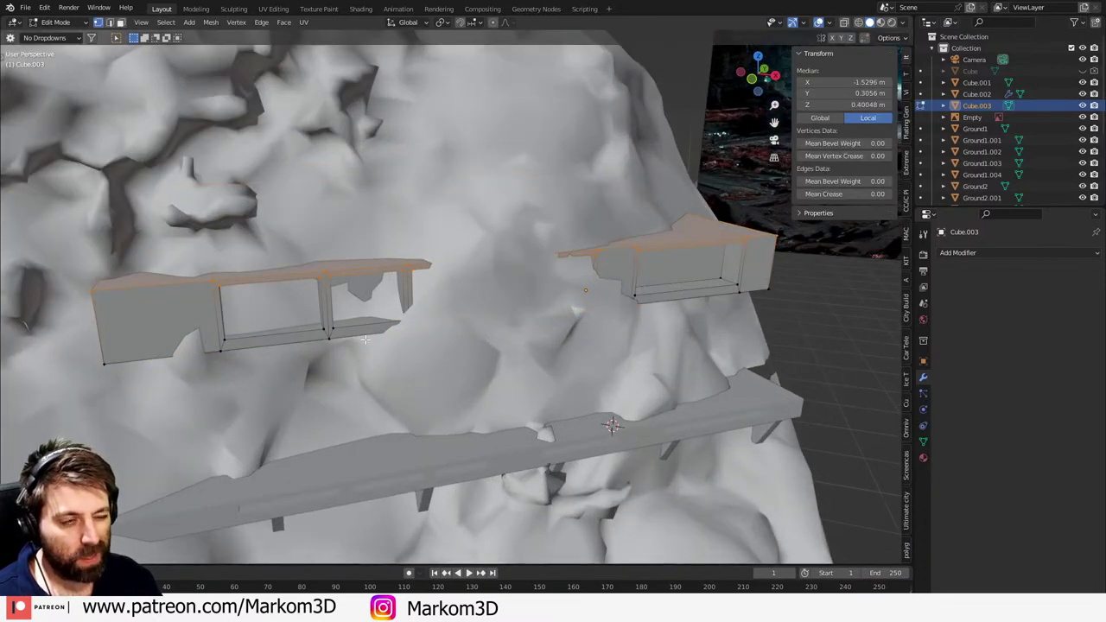
key("Tab")
middle_click_drag(400, 309, 478, 392)
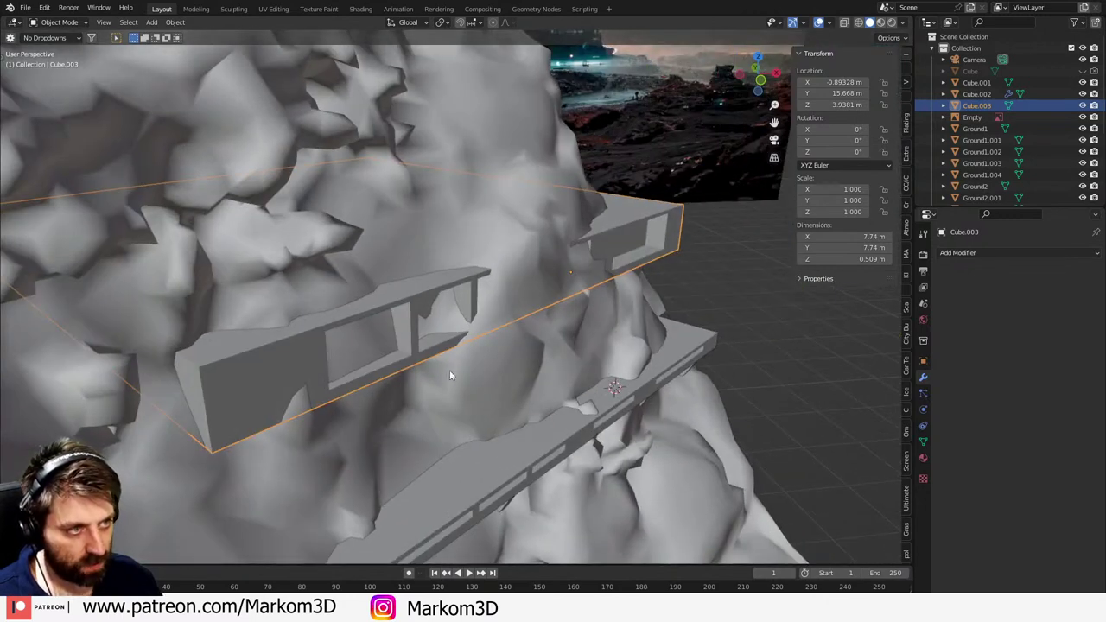
- Delete the vertices of the upper block's longer section, keeping only the end section with the large window opening
key("Tab")
middle_click_drag(450, 370, 547, 319)
left_click(566, 294)
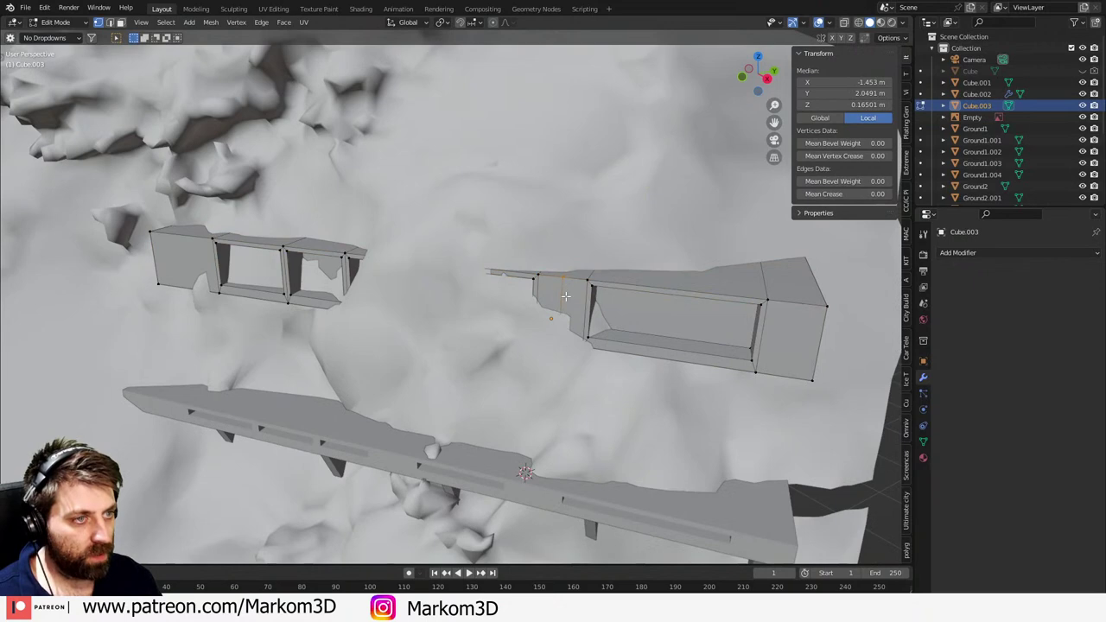
left_click(531, 275)
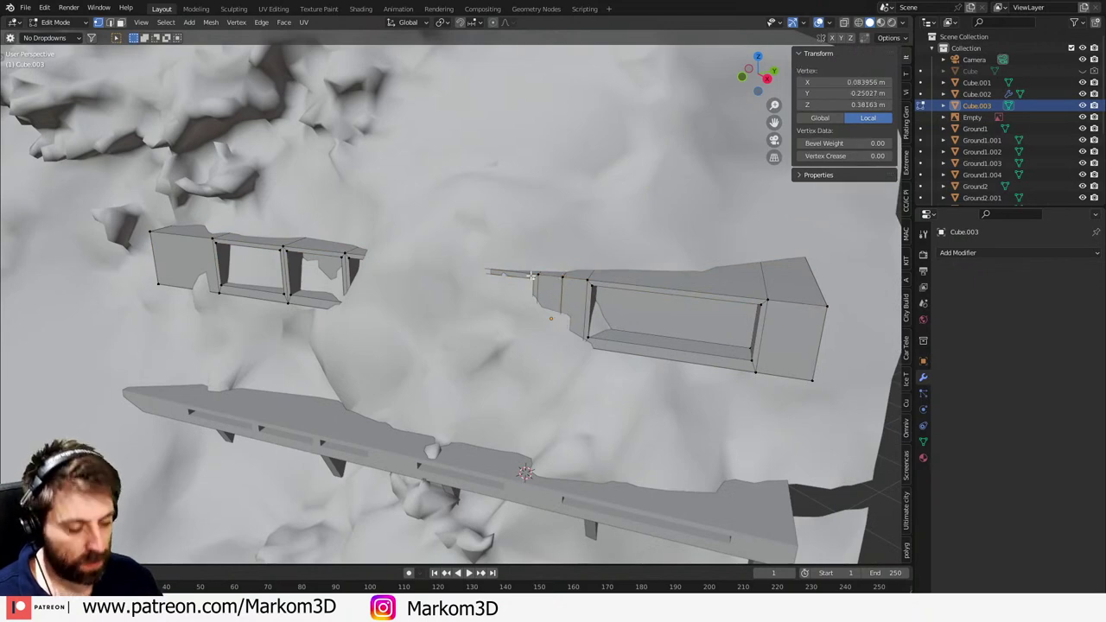
key("ctrl+l")
key("x")
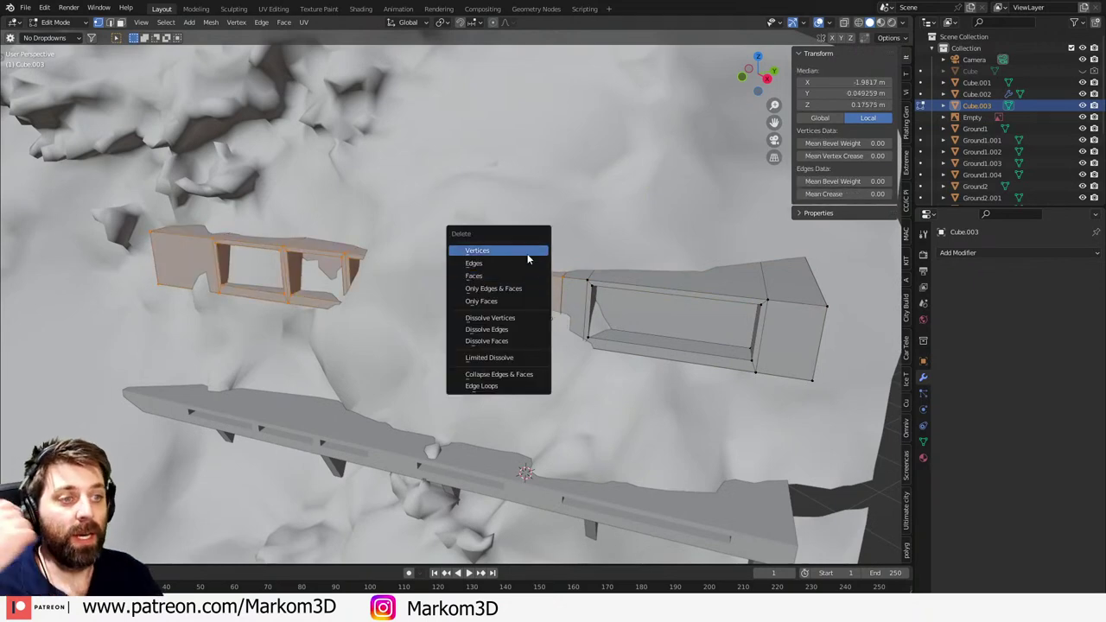
left_click(519, 251)
- Fill the open side of the remaining window section with a face across its boundary edges
middle_click_drag(550, 277, 595, 314)
key("2")
left_click(584, 302)
key("z")
left_click(550, 305)
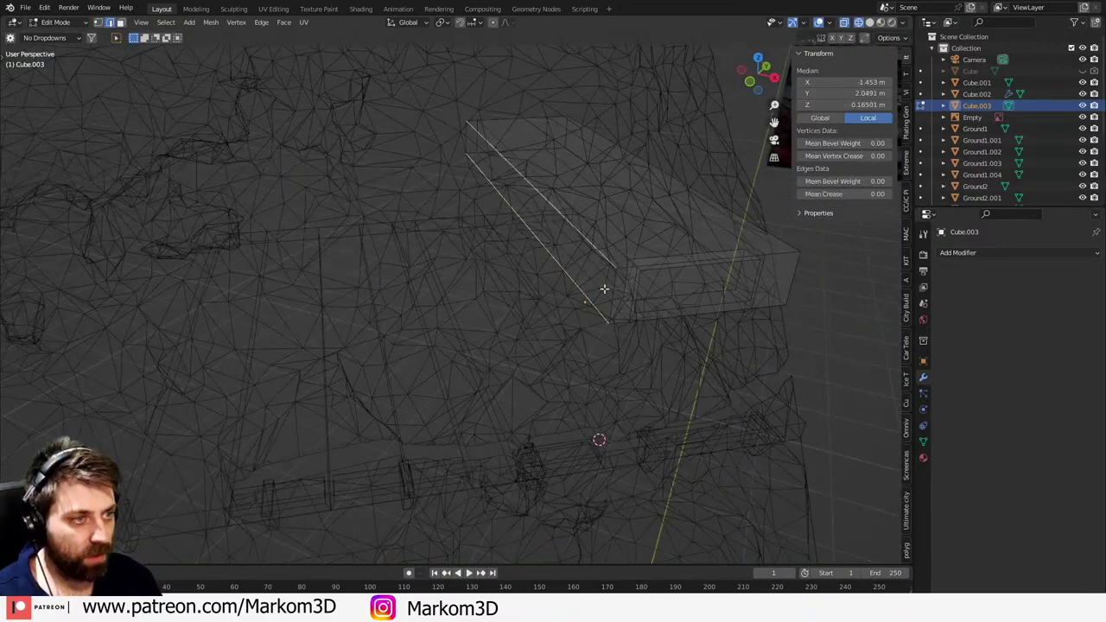
key("f")
key("z")
left_click(682, 326)
- Shift the window section's geometry along global Y in top view, out toward the front of the cliff
mouse_move(681, 328)
middle_mouse_down()
mouse_move(617, 380)
mouse_move(539, 340)
middle_mouse_up()
key("Tab")
key("Tab")
key("KP_7")
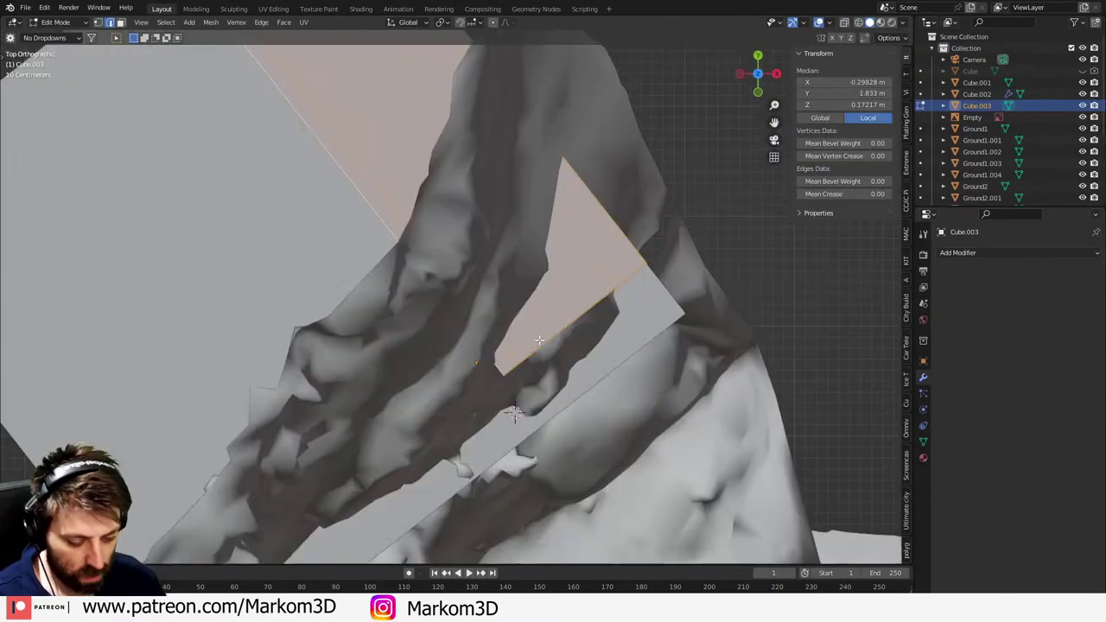
key("g")
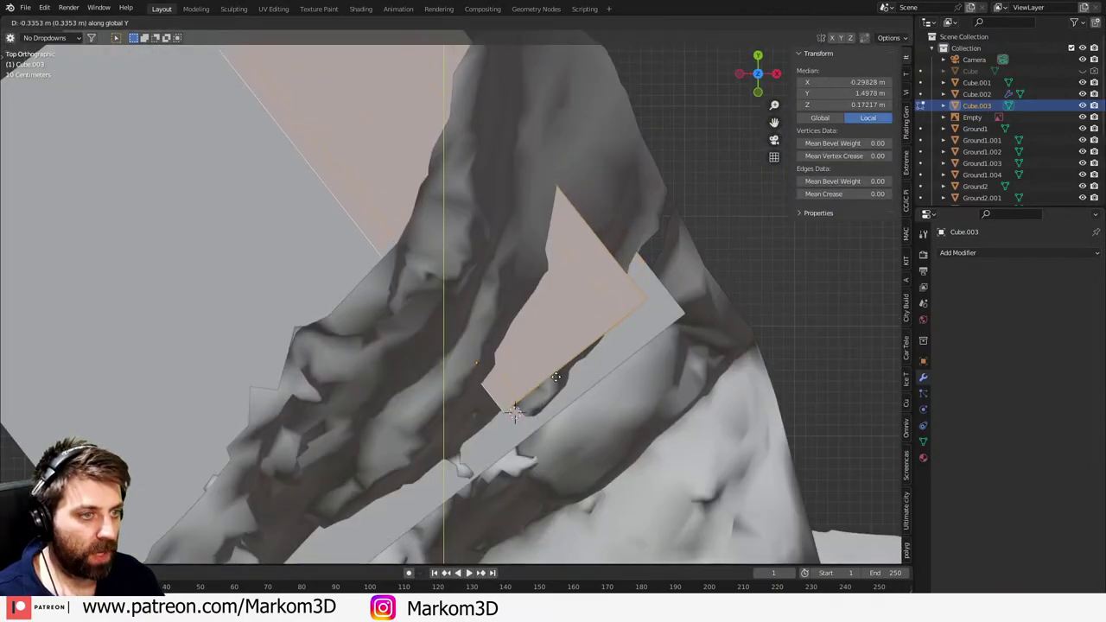
left_click(533, 380)
- Push the back face of the window recess about 0.77 m deeper into the block along its normal
middle_click_drag(534, 381, 556, 277)
scroll(525, 293, "up", 2)
key("Tab")
key("Tab")
left_click(558, 251)
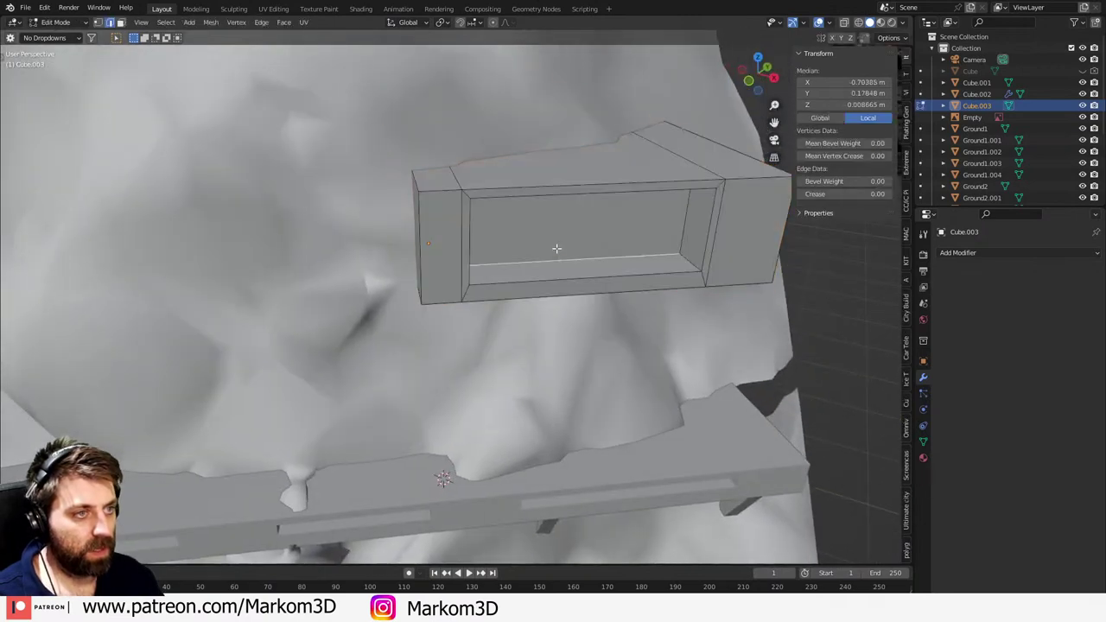
key("3")
left_click(554, 241)
key("g")
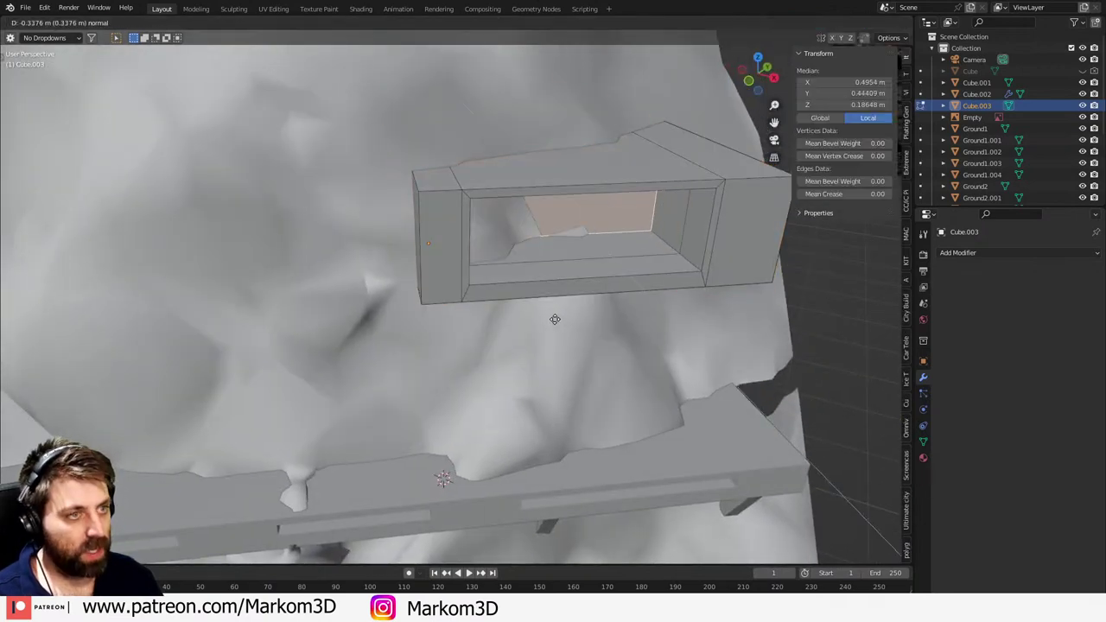
left_click(542, 300)
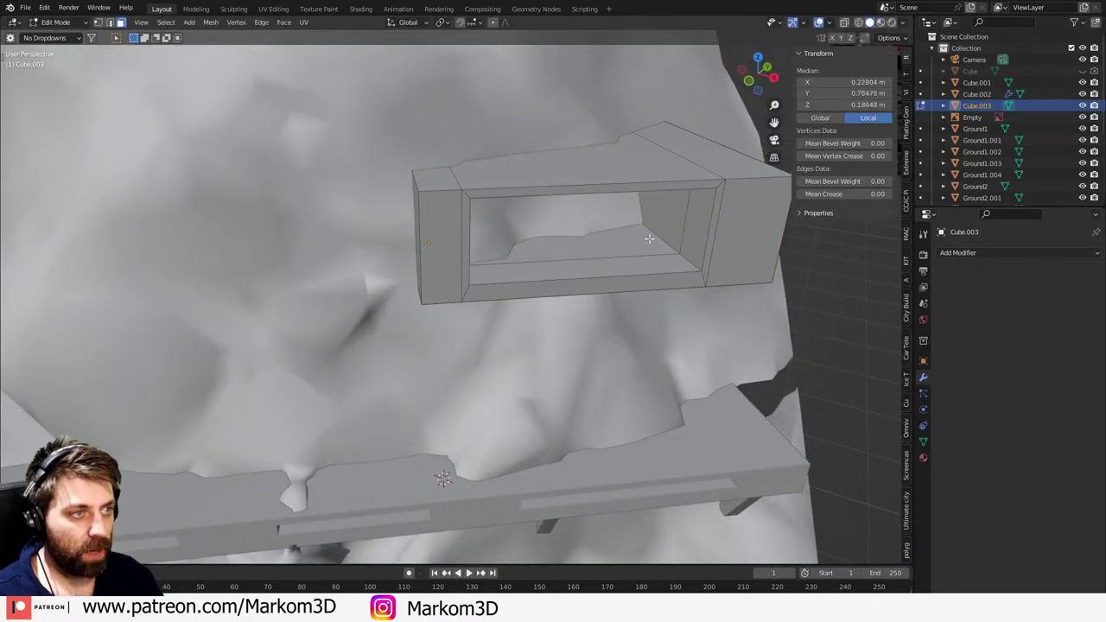
- Duplicate the recess's inner faces in place and separate them into their own object
left_click(687, 263, "shift")
key("shift+d")
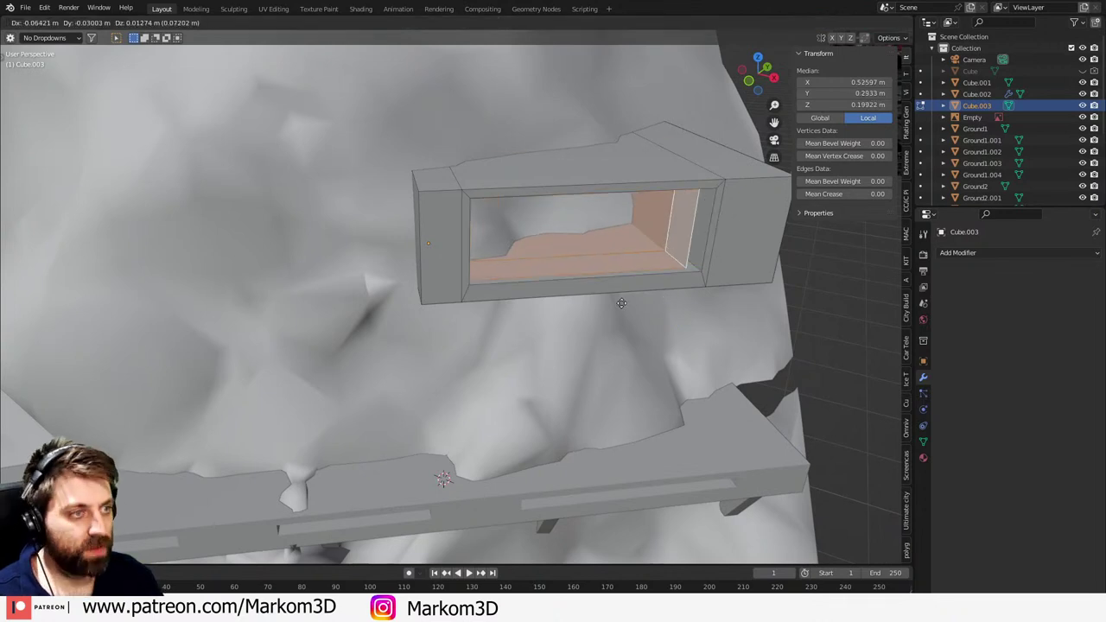
right_click(629, 302)
key("p")
left_click(630, 303)
key("Tab")
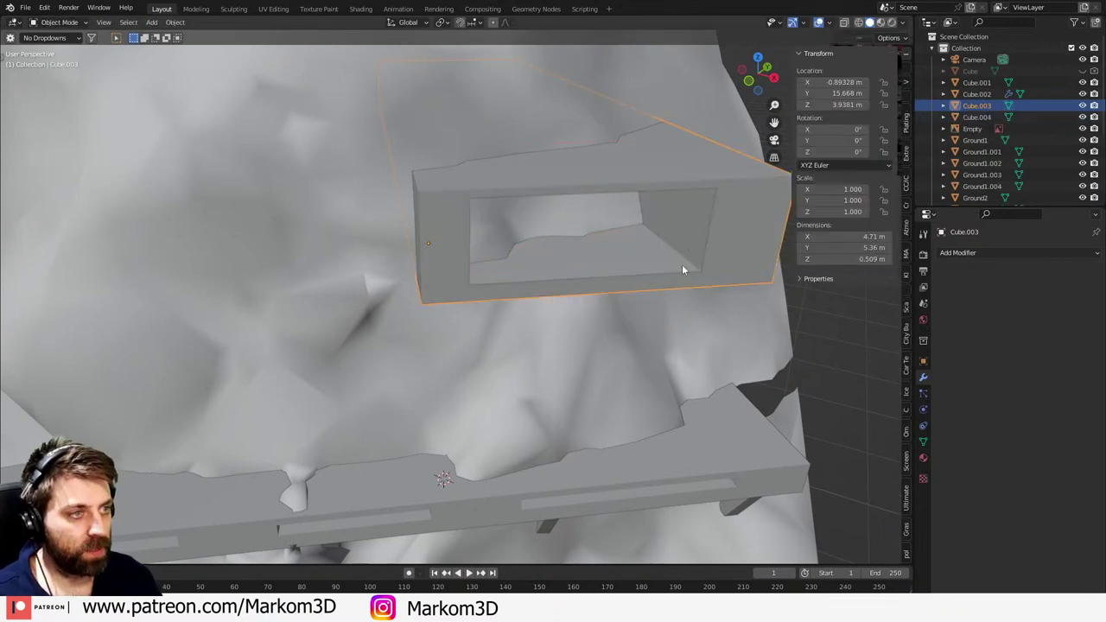
key("Tab")
key("Tab")
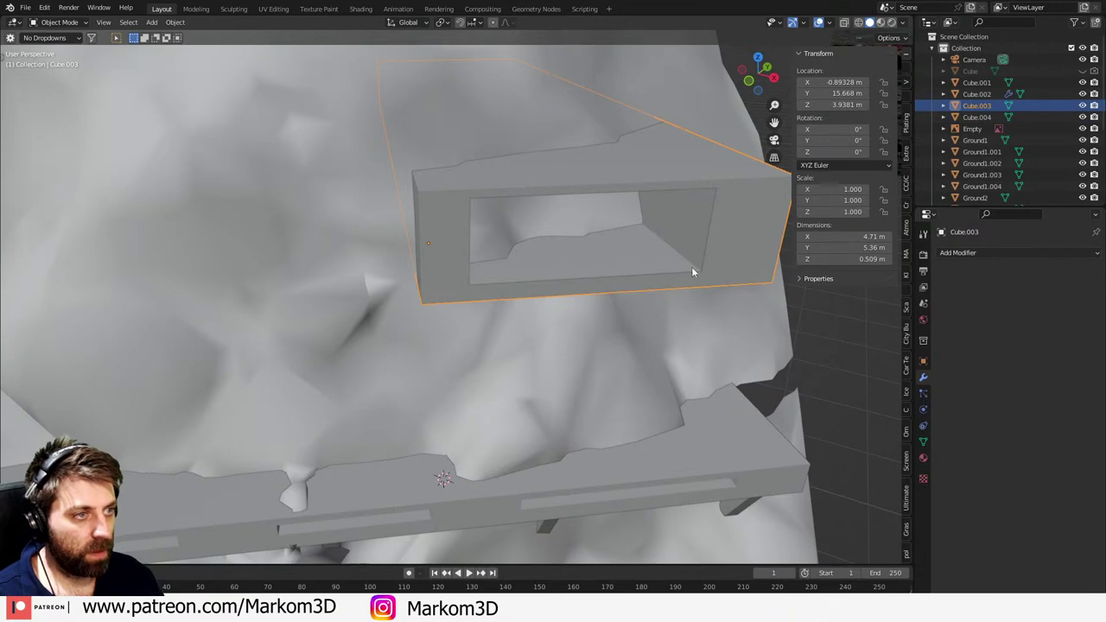
- Close the separated recess object into a solid volume by filling its open front edge loop
key("shift+z")
left_click(690, 270)
left_click(694, 273)
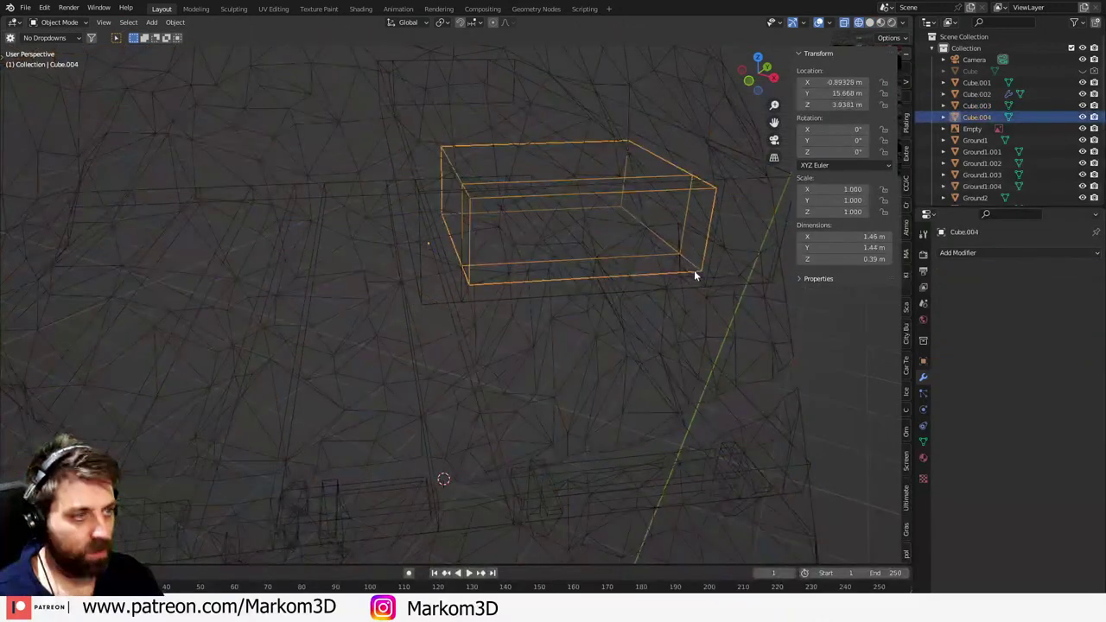
key("Tab")
key("z")
key("6")
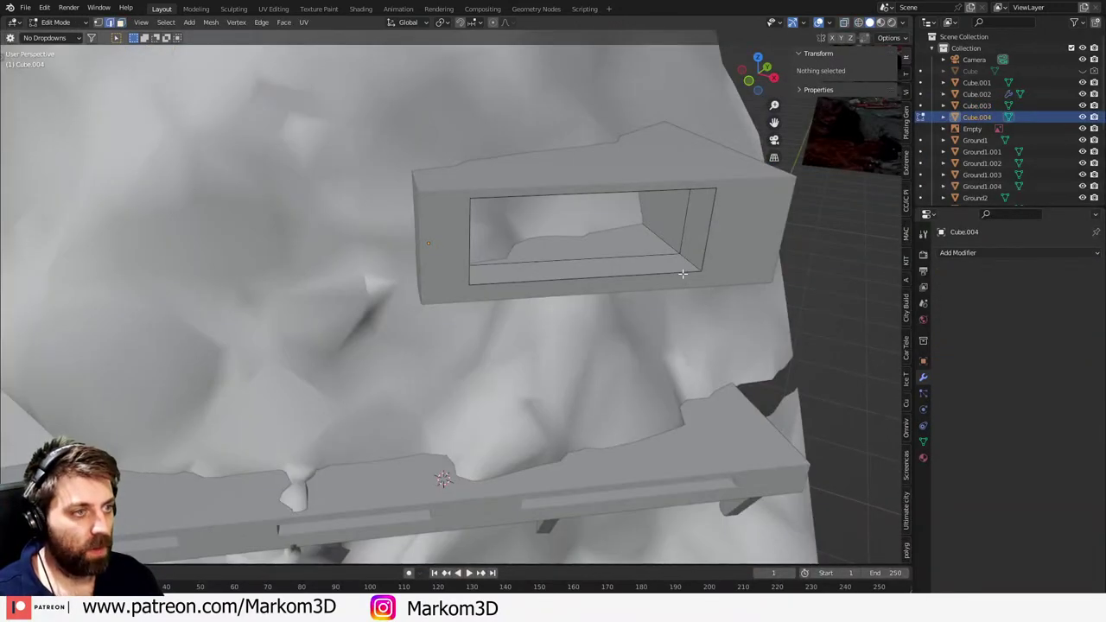
left_click(682, 274, "alt")
key("f")
key("Tab")
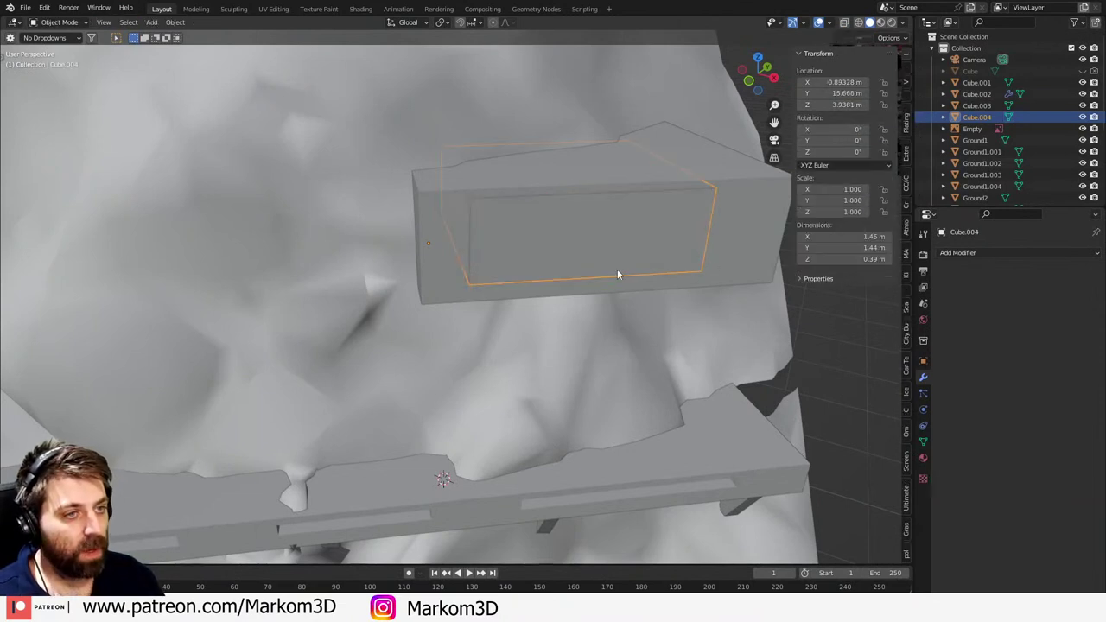
- Cut the recess volume out of the StoneWall cliff with a Bool Tool difference and set its solver to Fast
left_click(329, 250, "shift")
key("ctrl+shift+KP_Subtract")
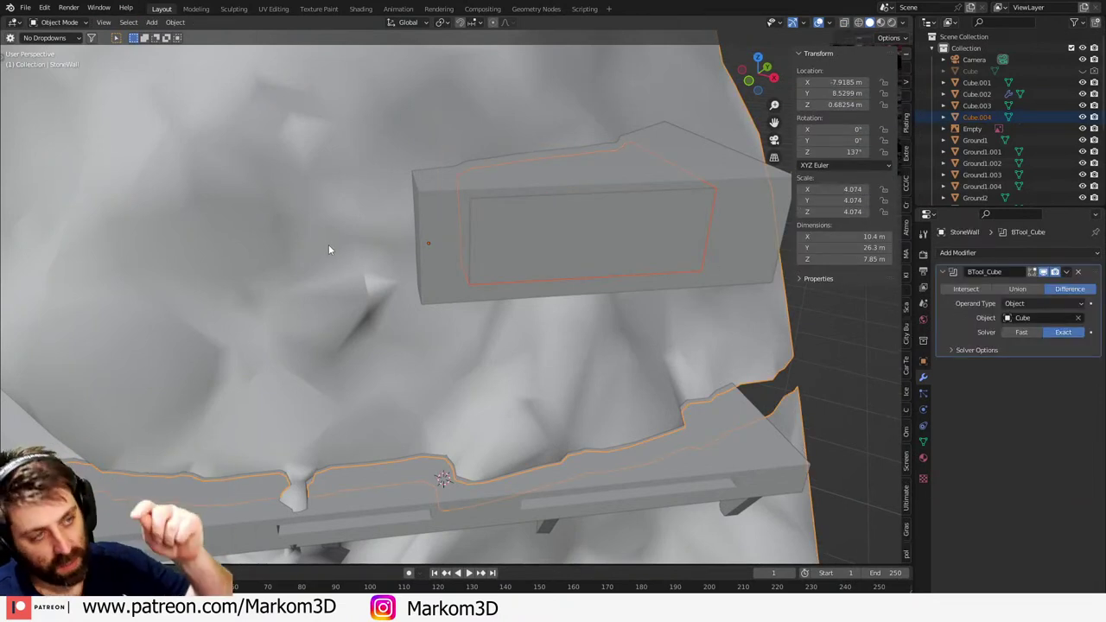
key("ctrl+KP_Subtract")
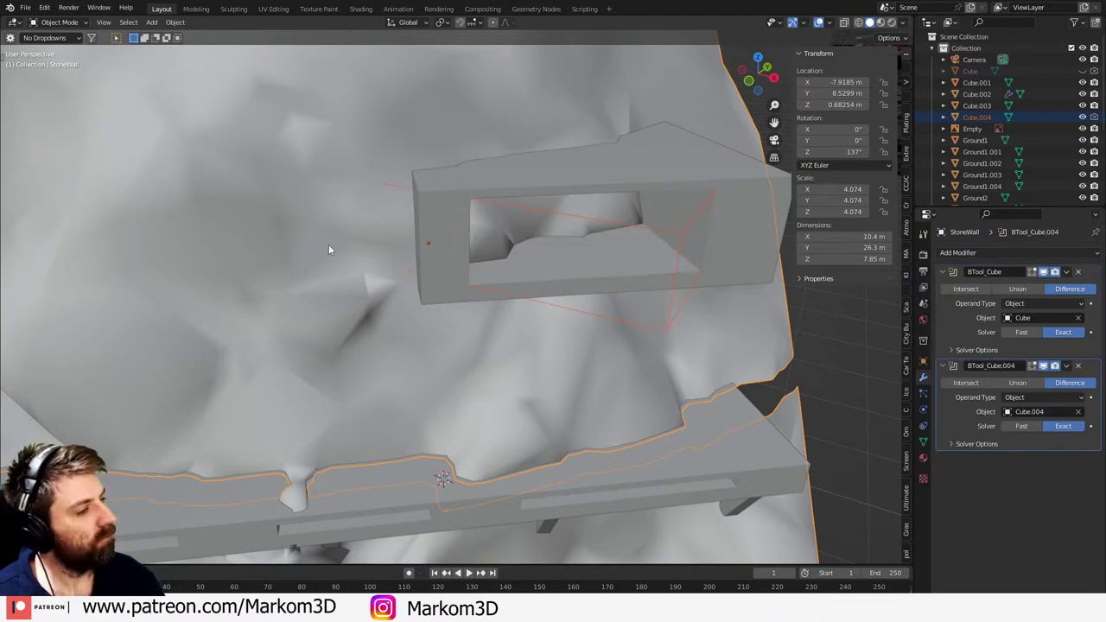
left_click(1023, 412)
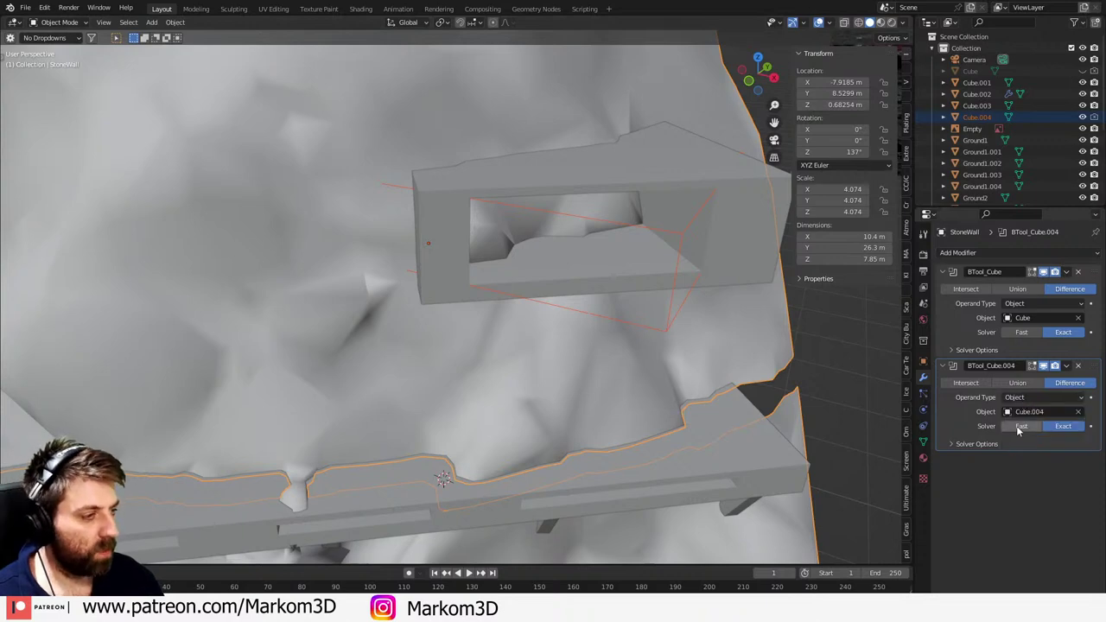
left_click(1021, 427)
middle_click_drag(755, 377, 682, 364)
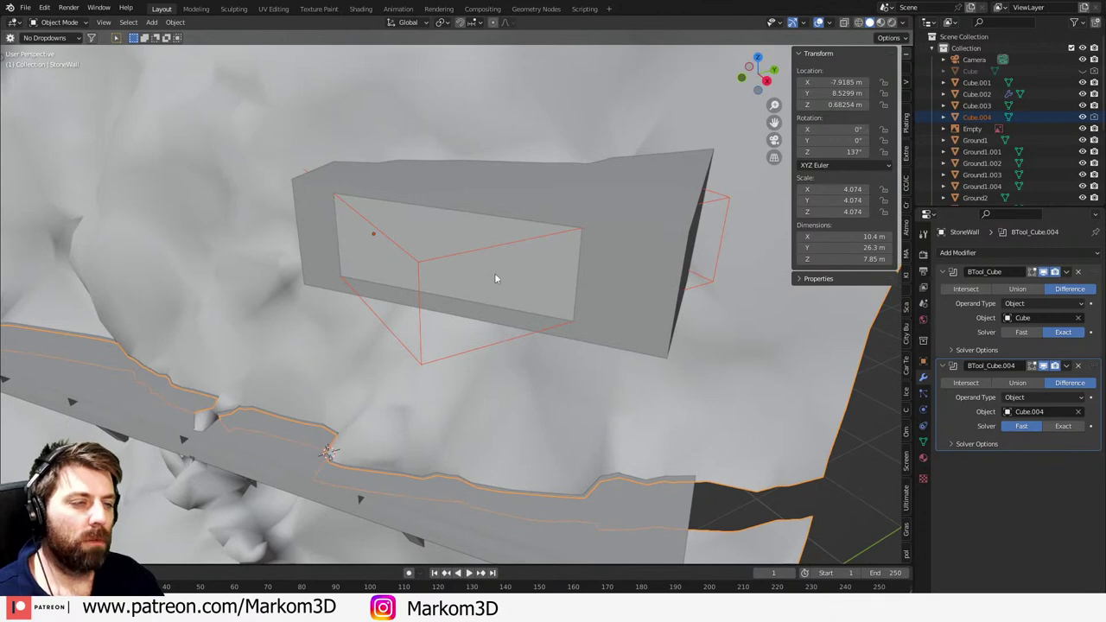
left_click(421, 263)
key("ctrl+a")
left_click(422, 262)
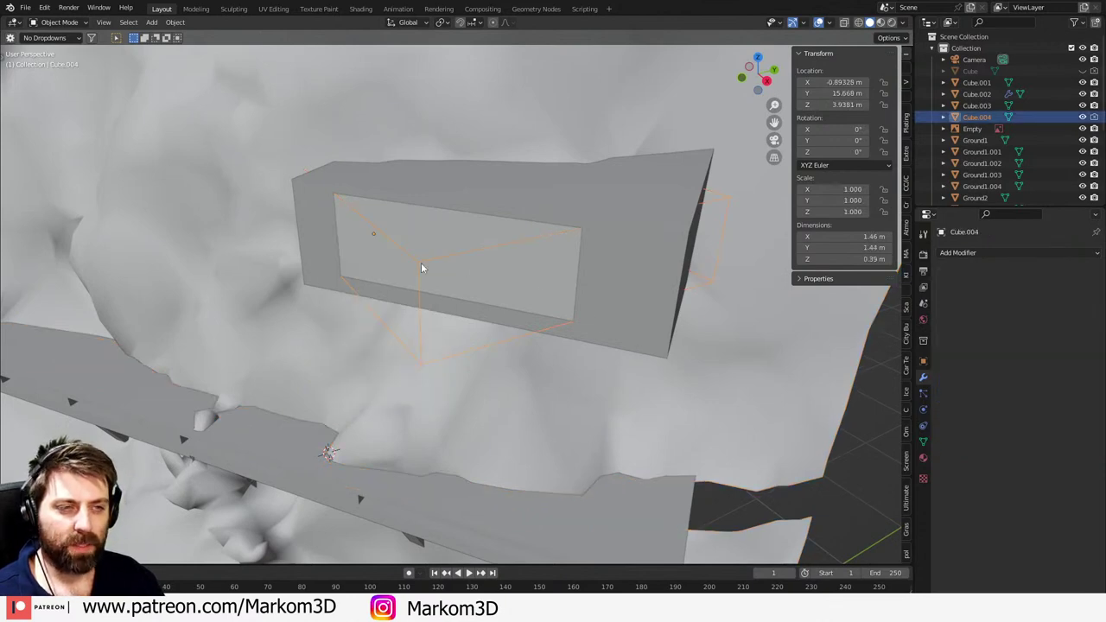
key("ctrl+a")
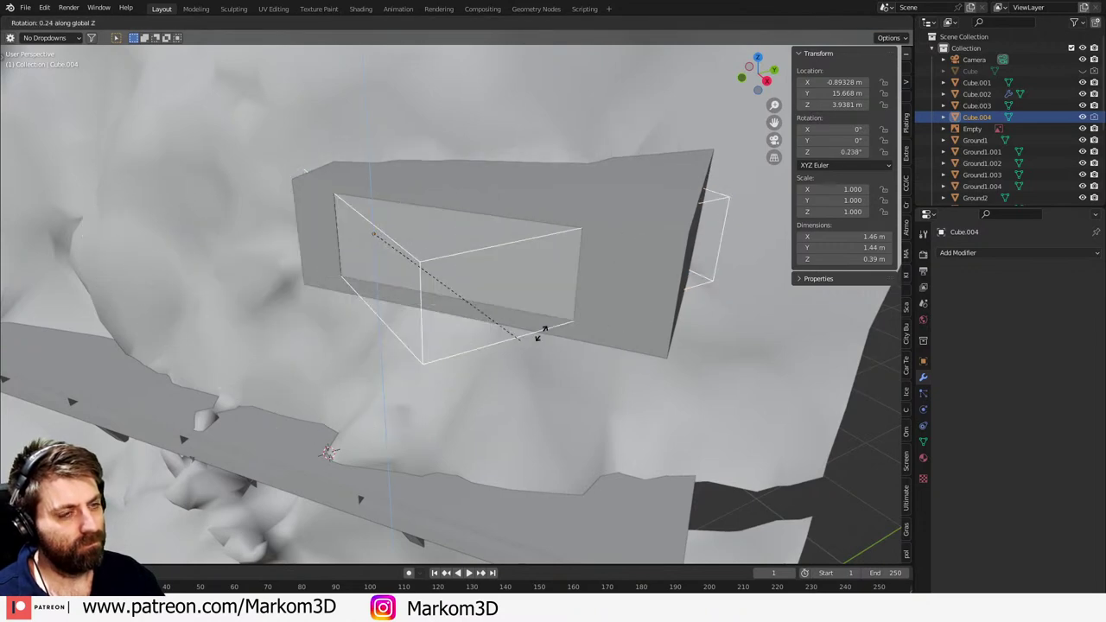
right_click(529, 322)
left_click(460, 274)
left_click(431, 313)
left_click(421, 323)
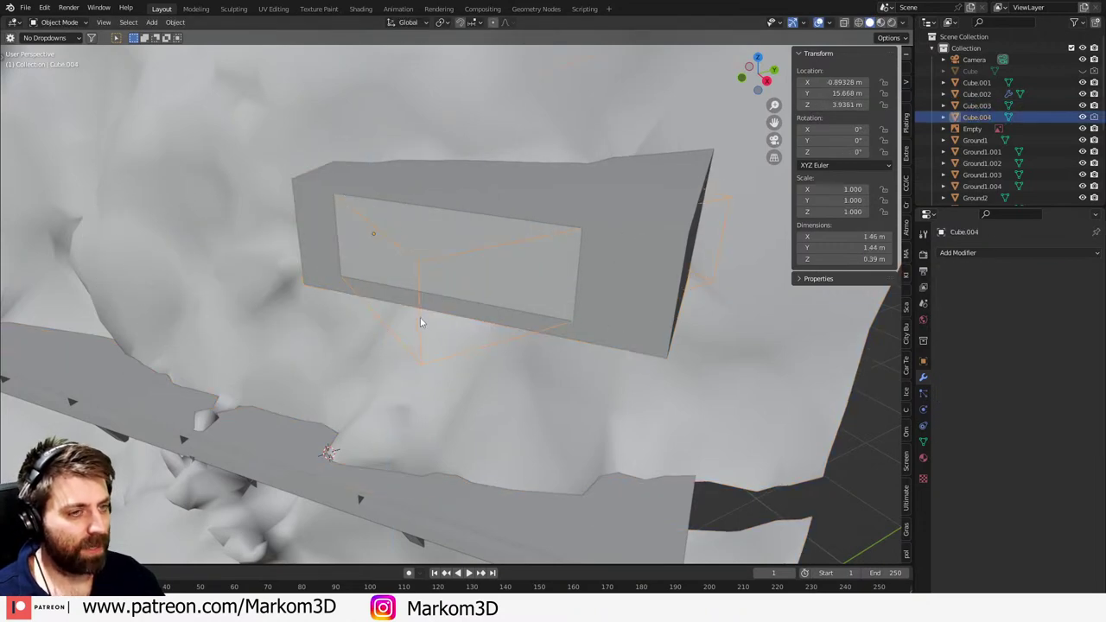
left_click(689, 260)
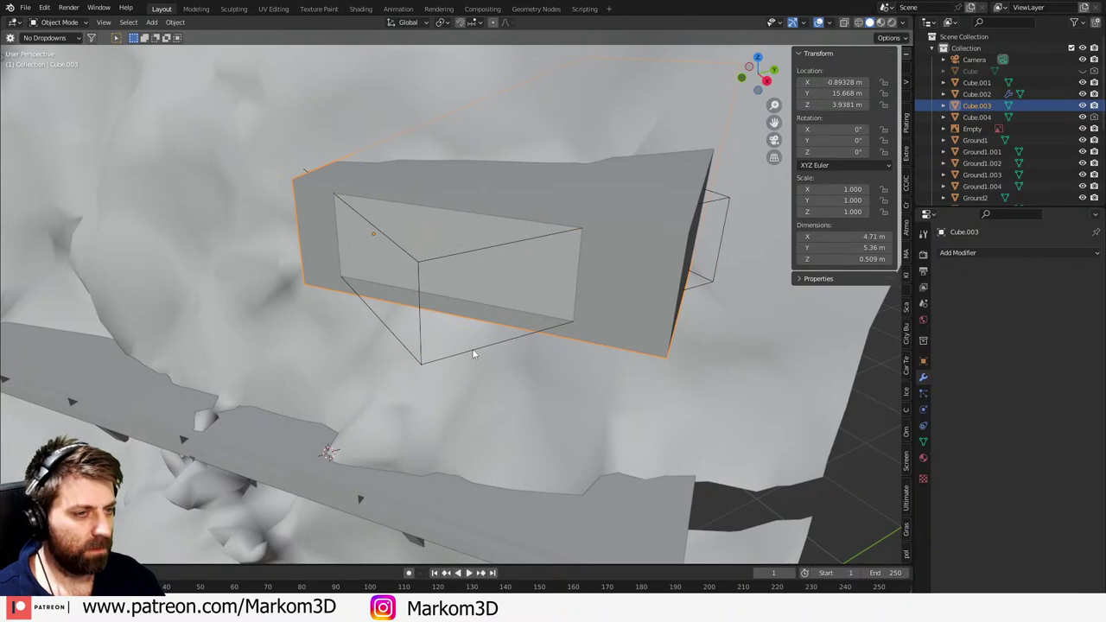
- Try Union and Intersect on the StoneWall's recess boolean, return it to Difference and set its solver to Exact
left_click(749, 357)
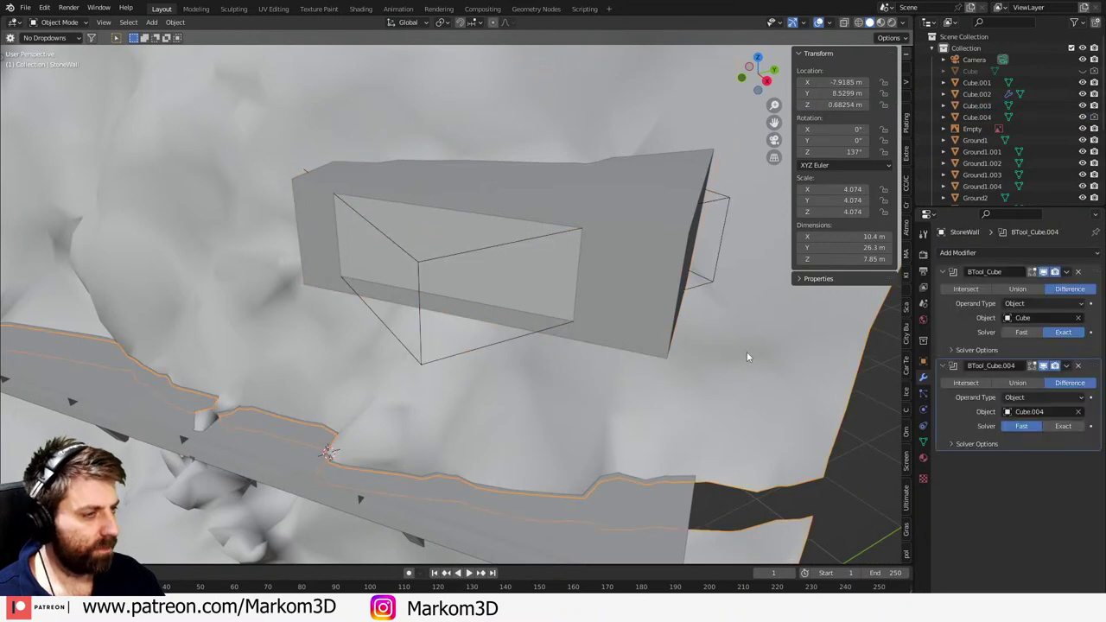
left_click(1016, 383)
left_click(968, 383)
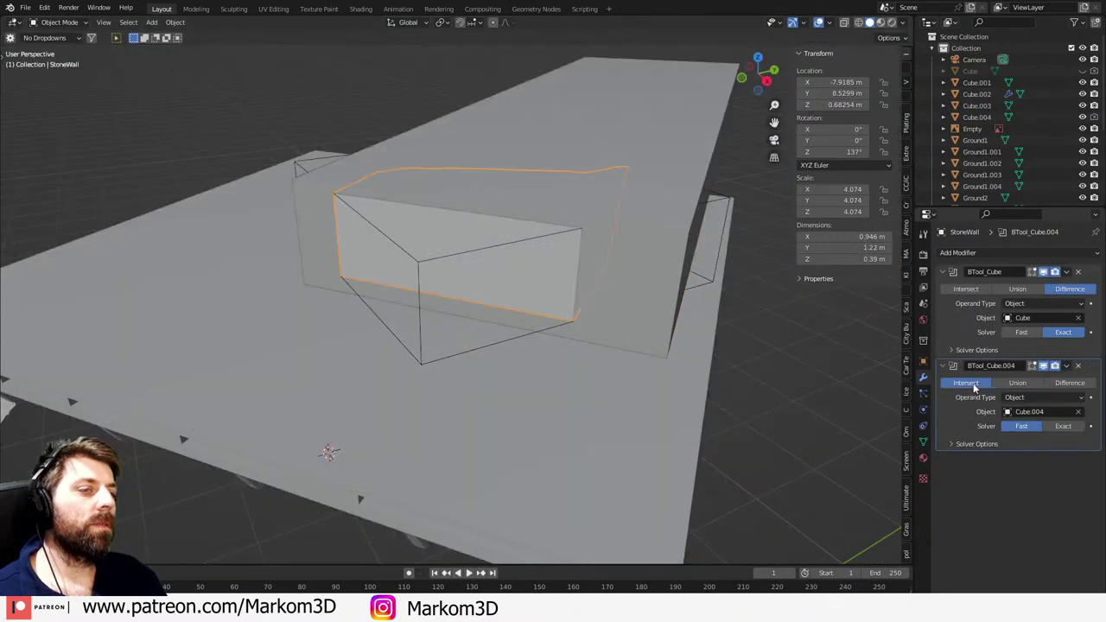
left_click(1070, 383)
left_click(1066, 428)
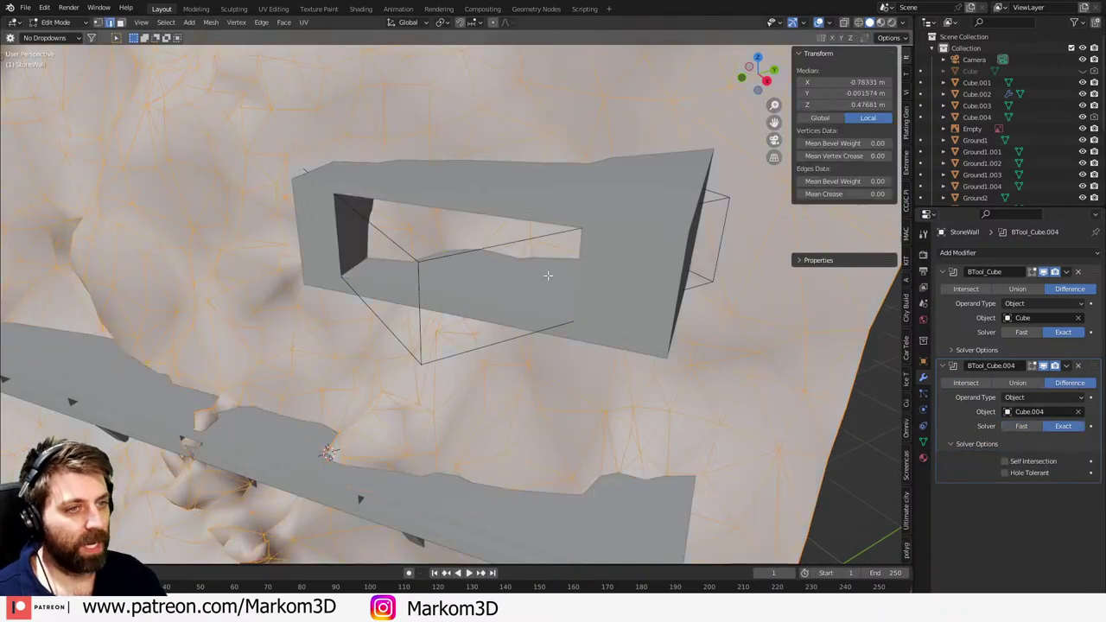
- Scale the recess cutter object by about 1.027 along the global Z axis
left_click(420, 281)
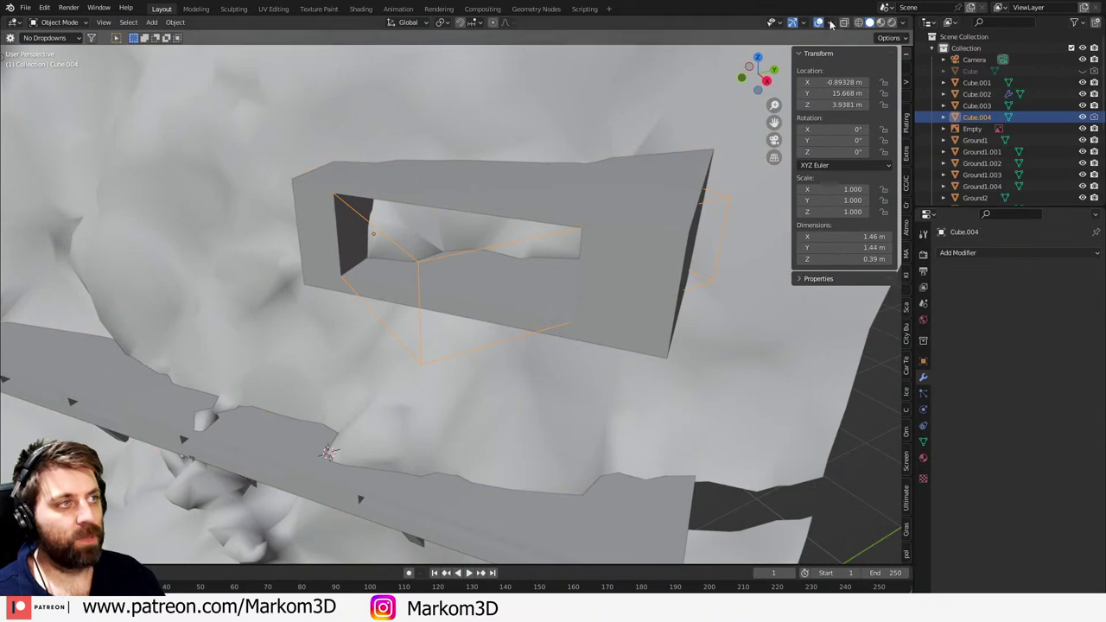
key("Tab")
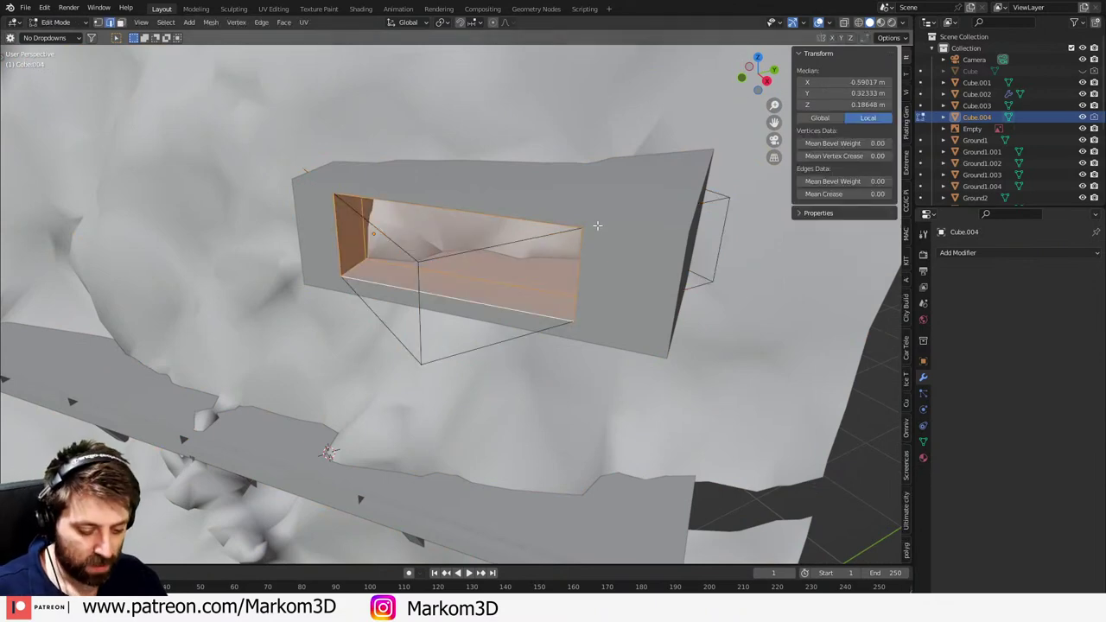
key("Tab")
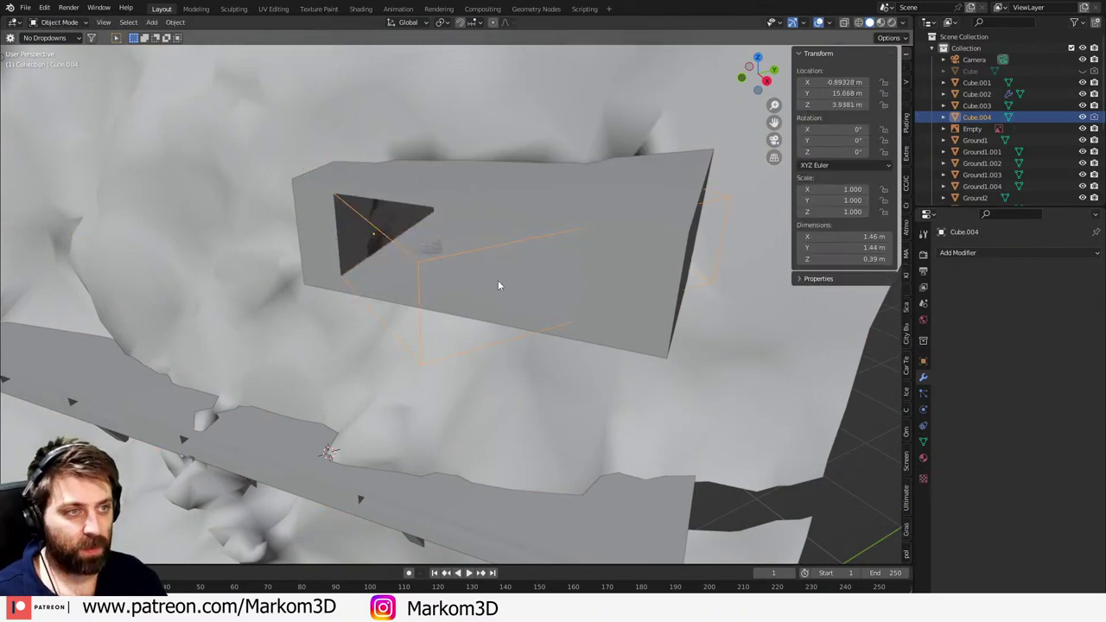
middle_click_drag(498, 284, 561, 284)
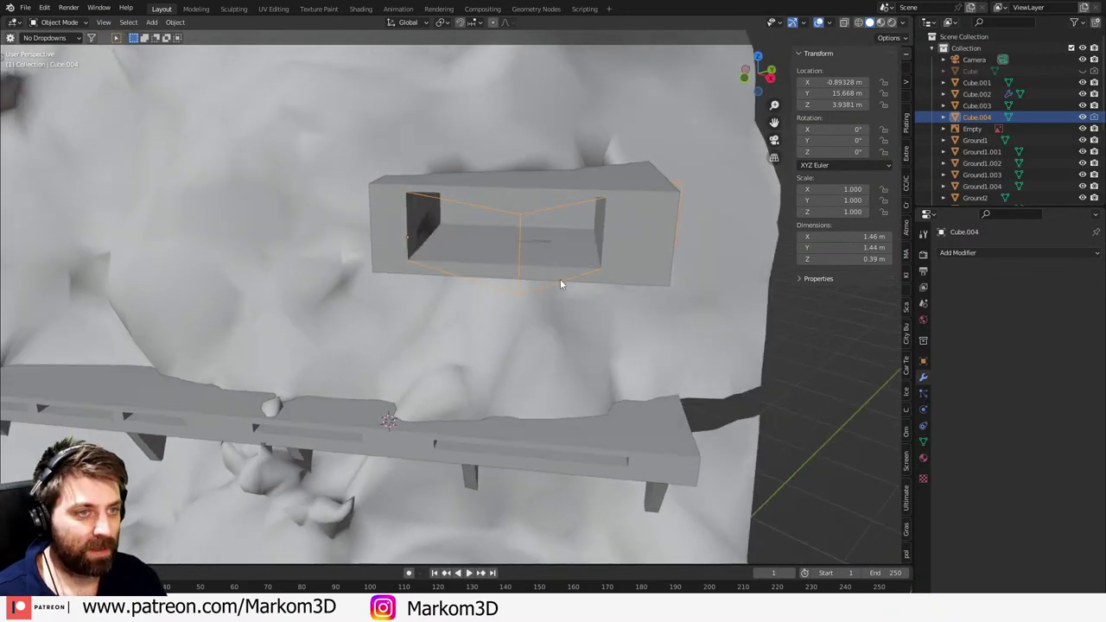
key("s")
key("shift+z")
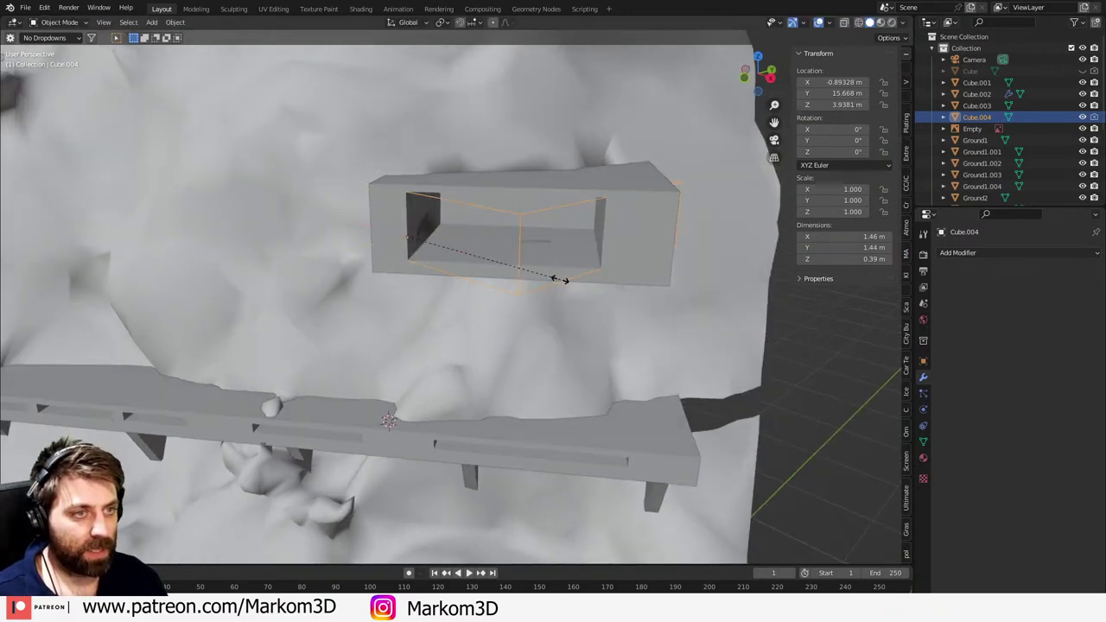
key("z")
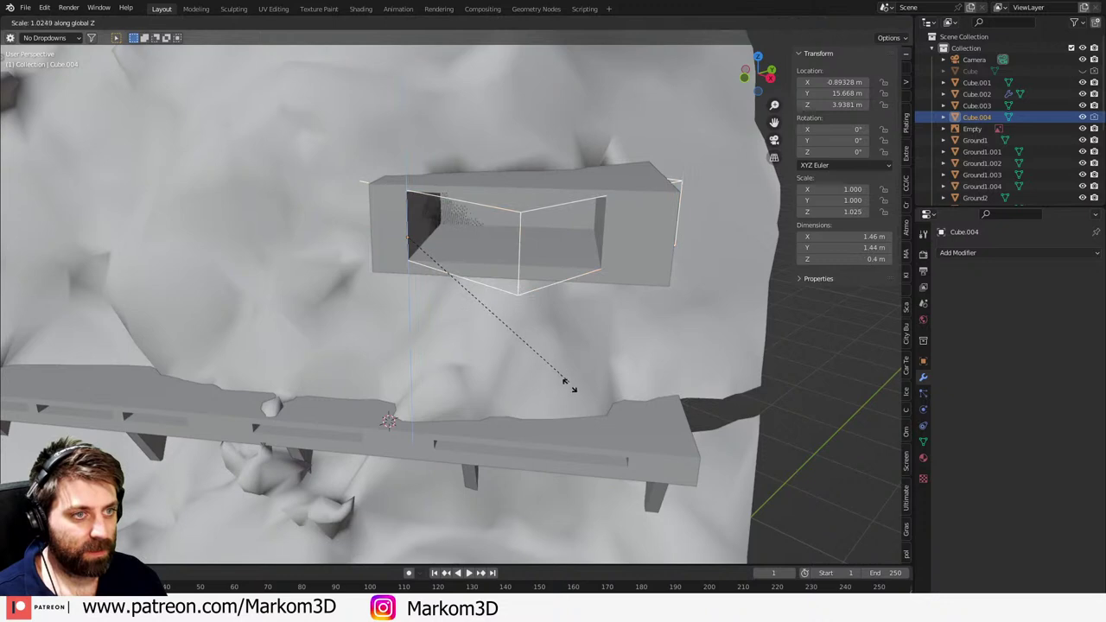
left_click(565, 382)
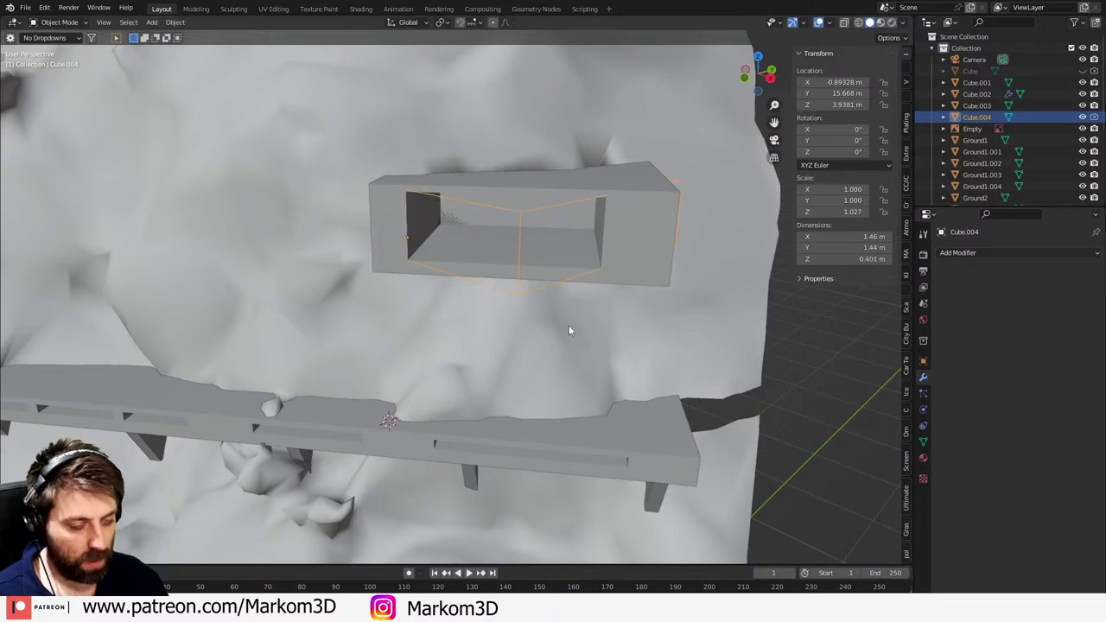
key("g")
key("y")
right_click(569, 325)
- Enlarge the recess cutter uniformly by about 1.04 in a wireframe top view and restore solid shading
key("KP_7")
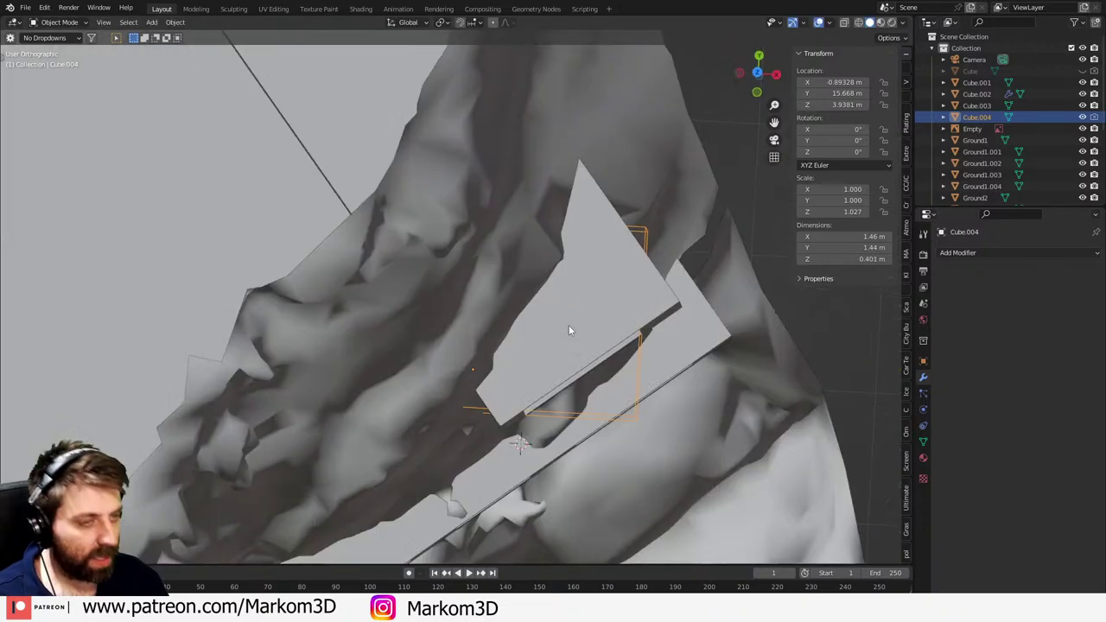
key("z")
left_click(520, 331)
key("s")
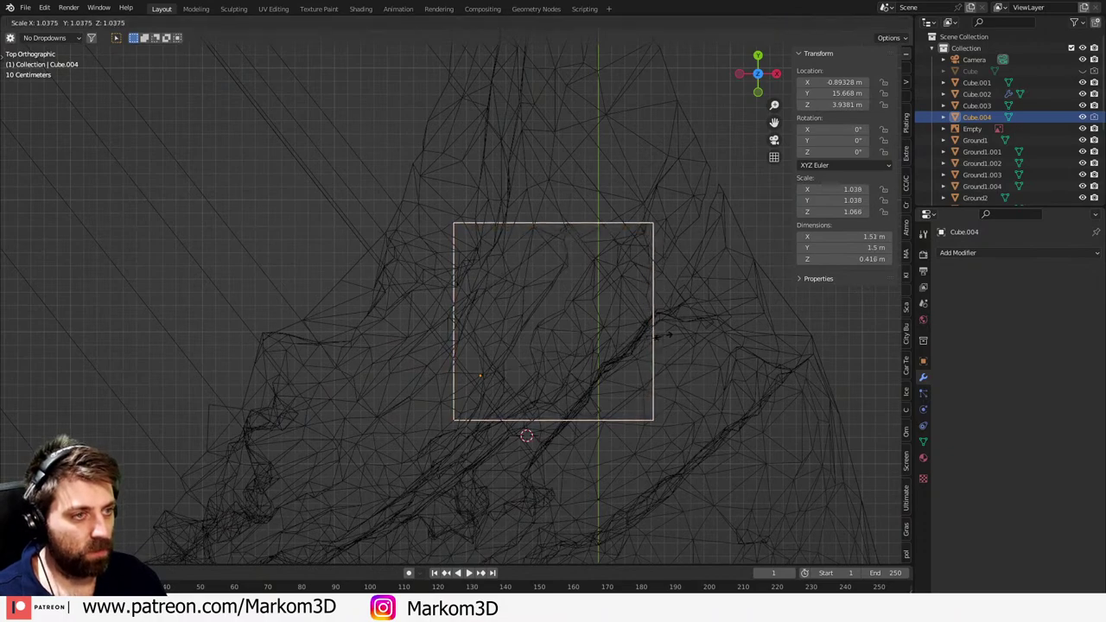
left_click(662, 338)
key("z")
left_click(717, 346)
mouse_move(721, 341)
middle_mouse_down()
mouse_move(728, 328)
mouse_move(711, 279)
mouse_move(717, 348)
mouse_move(677, 315)
mouse_move(744, 319)
mouse_move(589, 351)
middle_mouse_up()
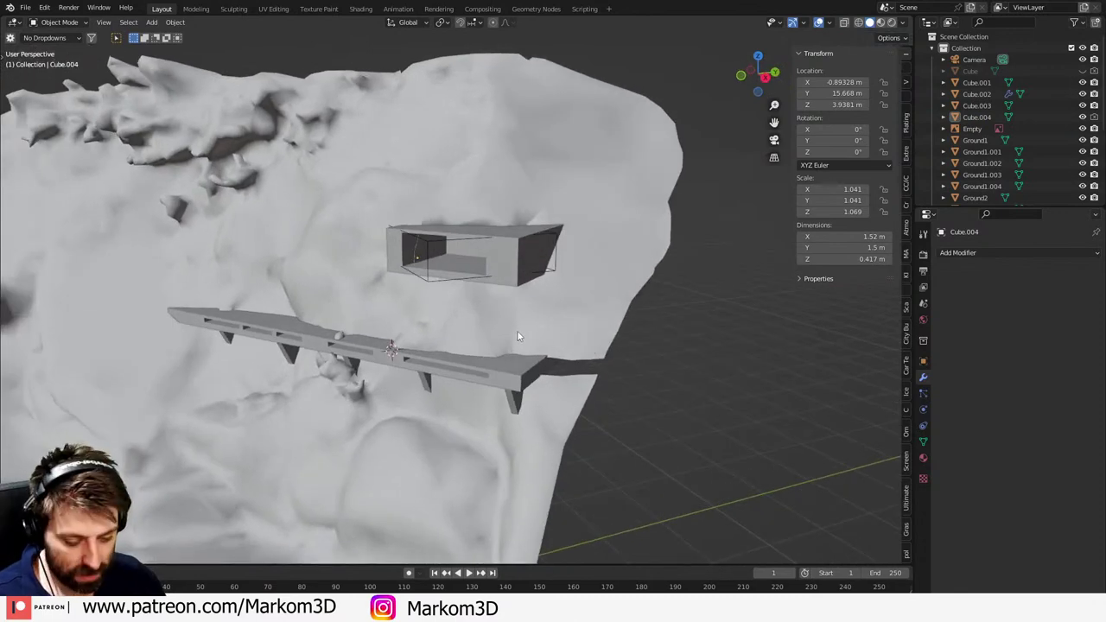
- Shift the recess cutter slightly along the negative global X axis
left_click(441, 283)
middle_click_drag(441, 283, 493, 315)
scroll(541, 333, "up", 4)
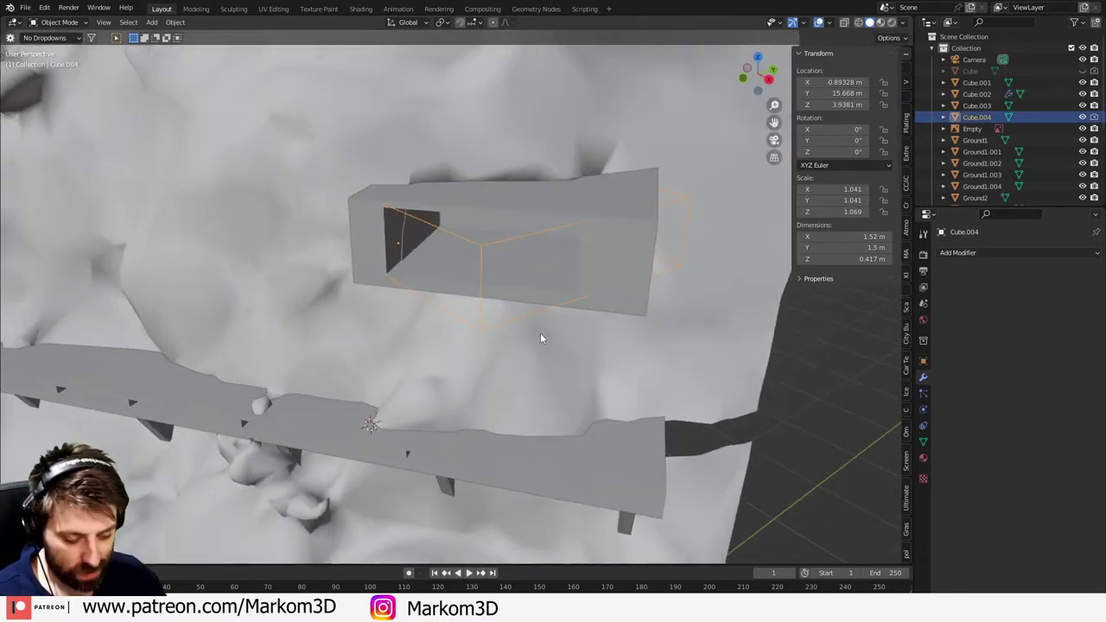
key("g")
key("y")
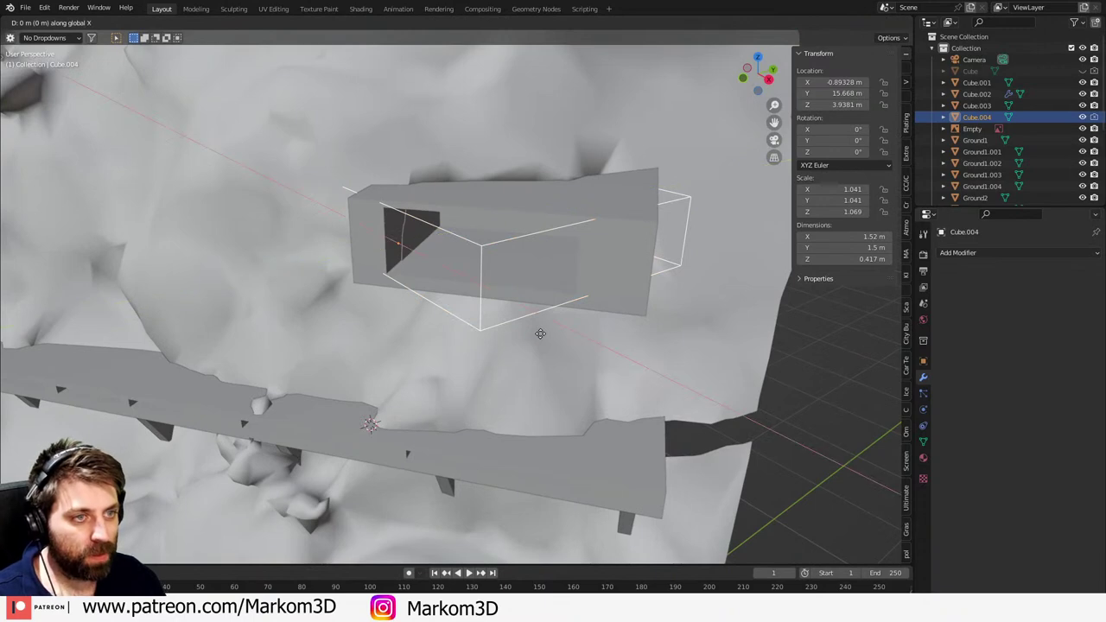
left_click(523, 331)
- Preview the scene in rendered shading through the camera and examine how the platform and upper block sit in the cliff
left_click(738, 396)
scroll(692, 413, "down", 2)
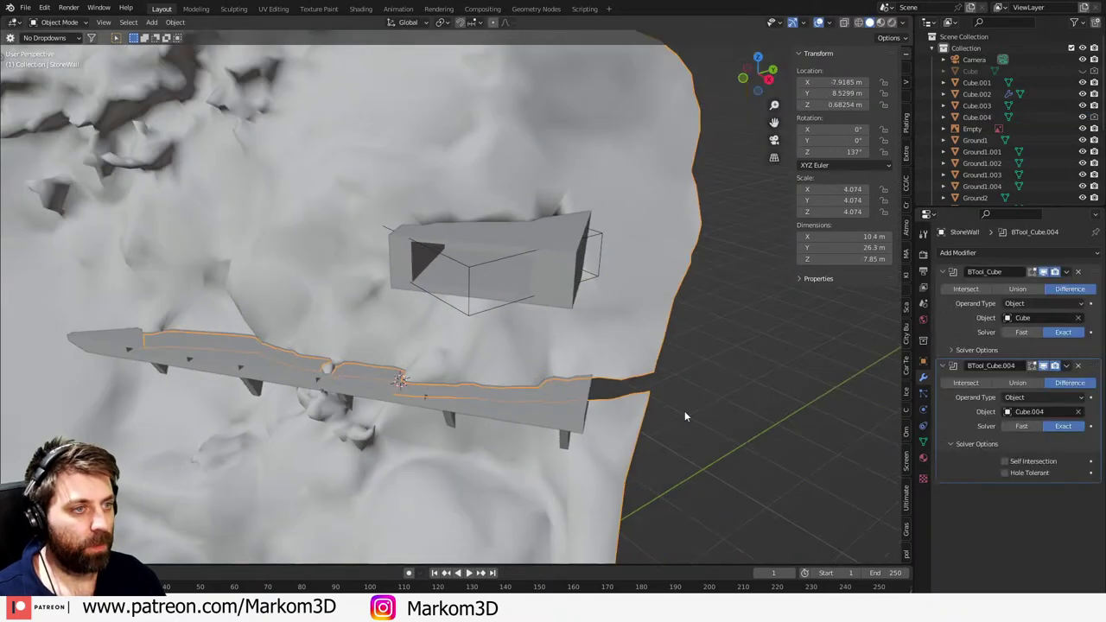
key("z")
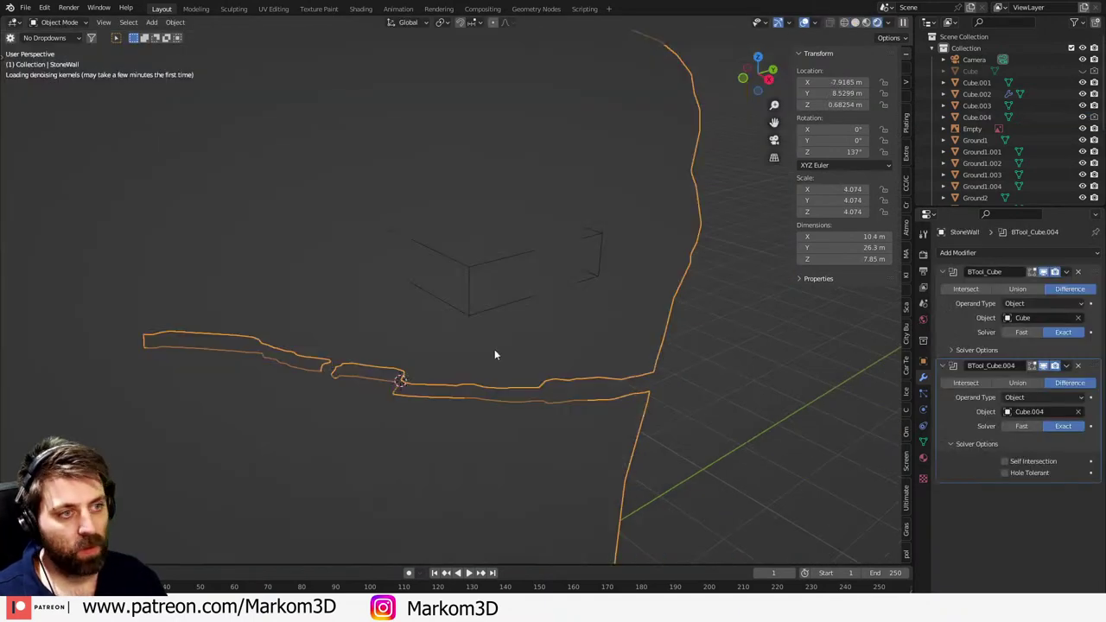
key("KP_0")
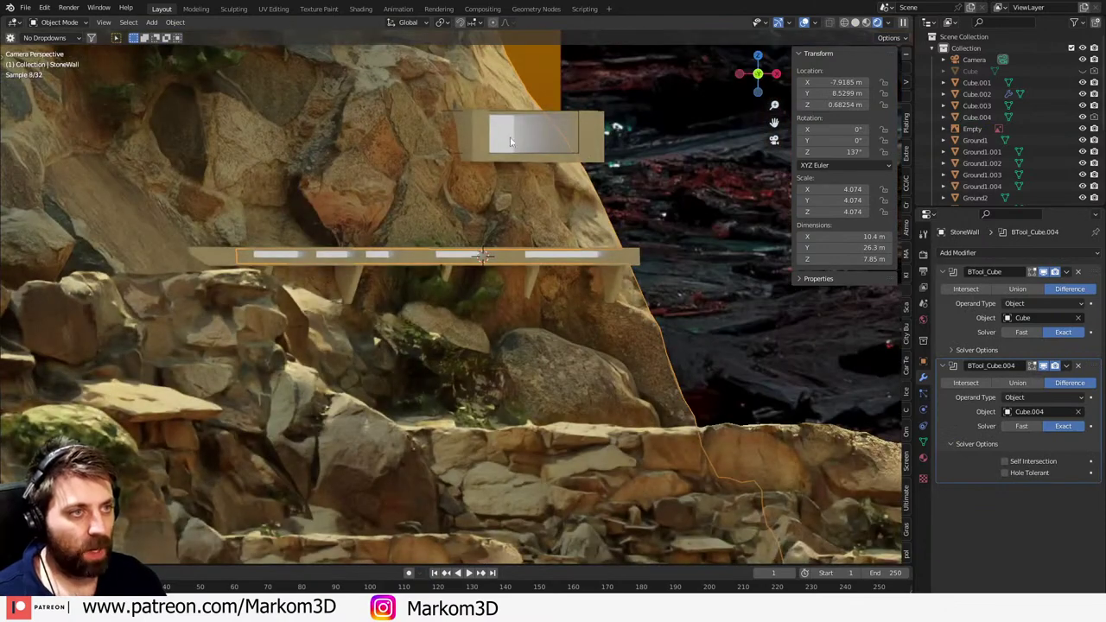
middle_click_drag(671, 254, 609, 285, "shift")
scroll(609, 286, "down", 3)
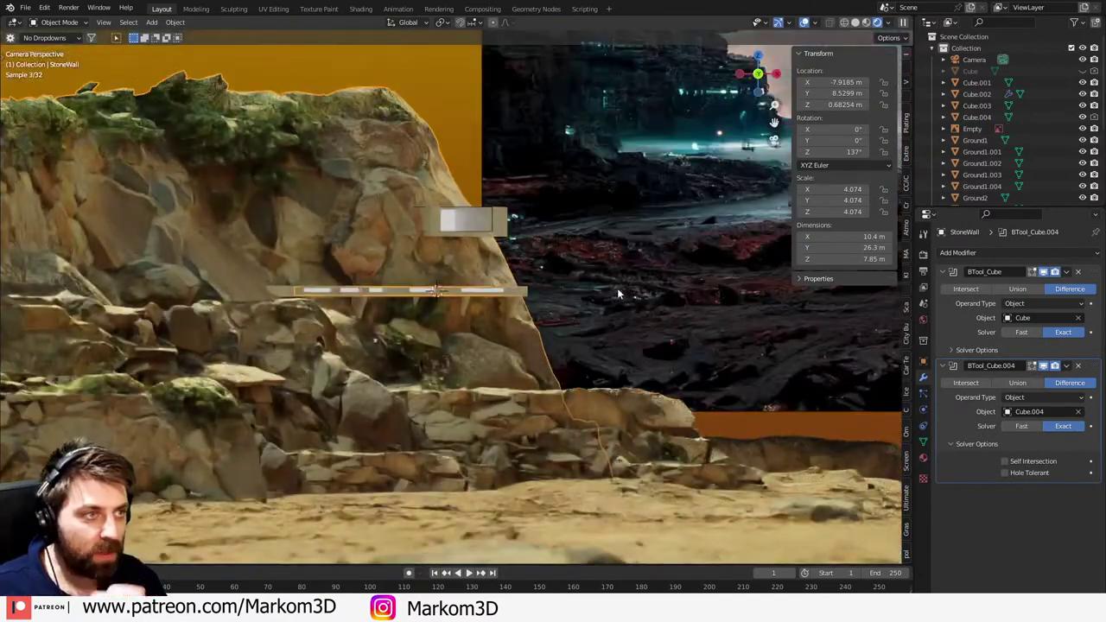
scroll(617, 285, "down", 2)
middle_click_drag(596, 239, 548, 274, "shift")
scroll(408, 289, "up", 4)
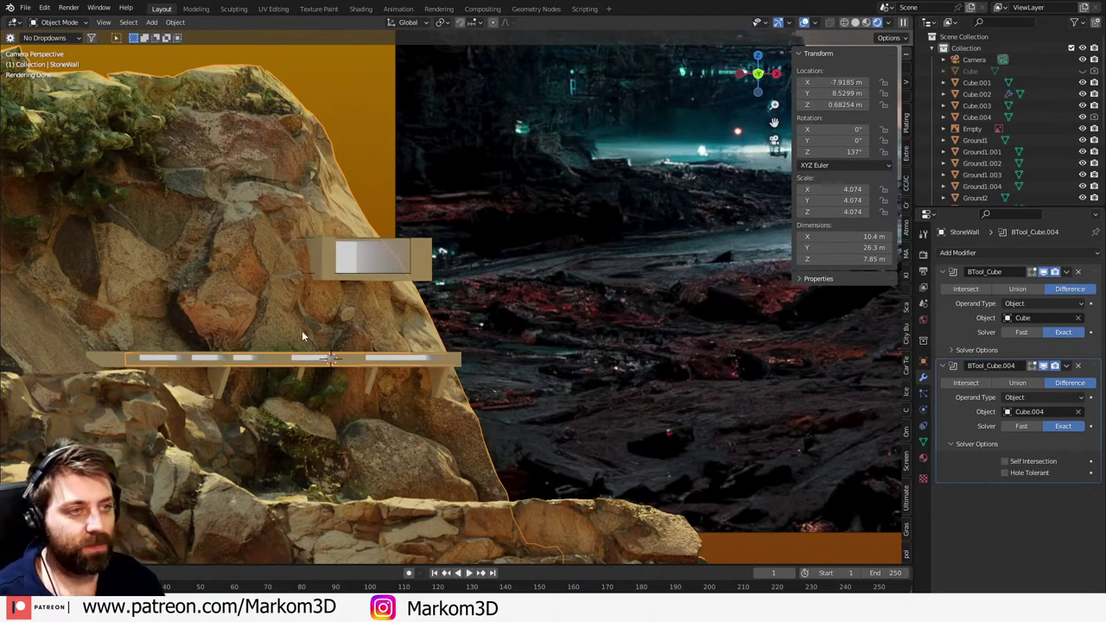
- Duplicate the arrayed platform brackets and raise the copy about 0.95 m to just beneath the upper block
key("KP_0")
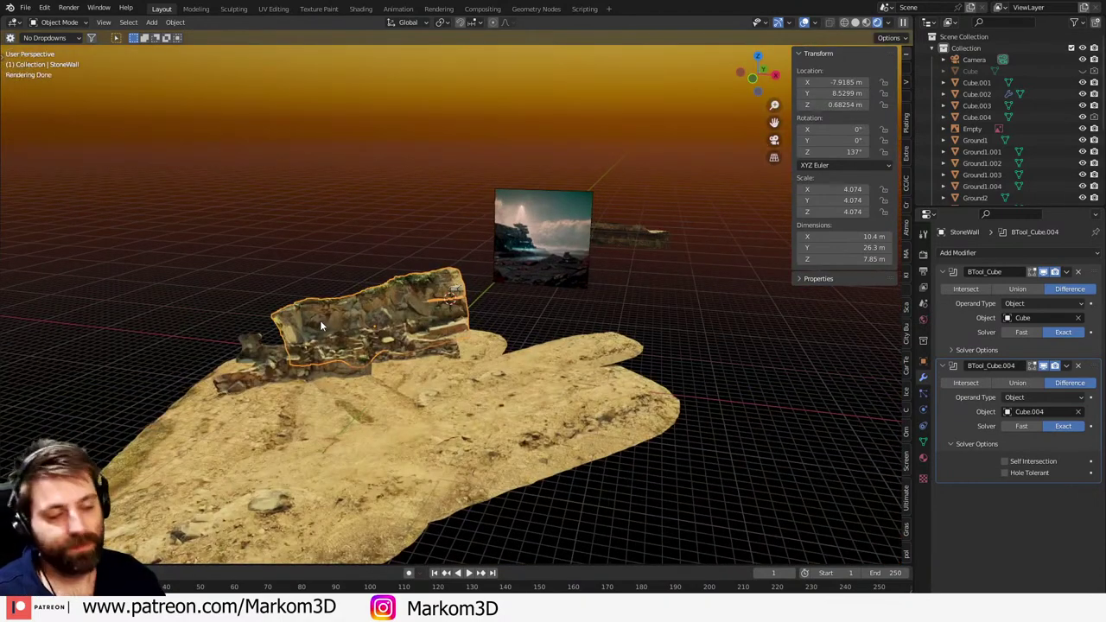
scroll(571, 266, "up", 5)
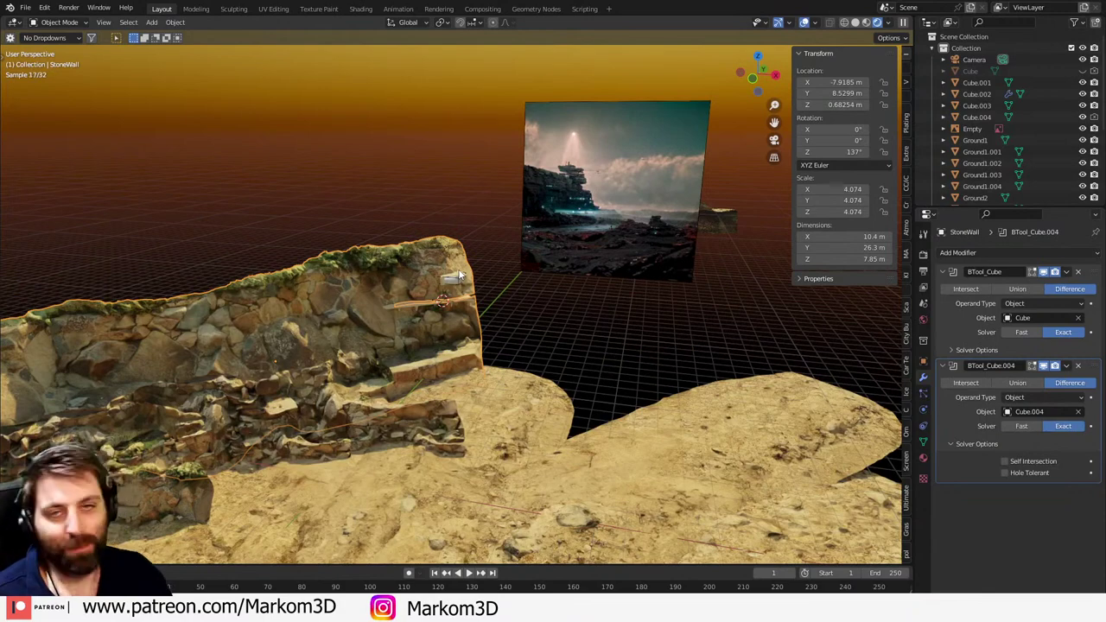
scroll(458, 272, "up", 6)
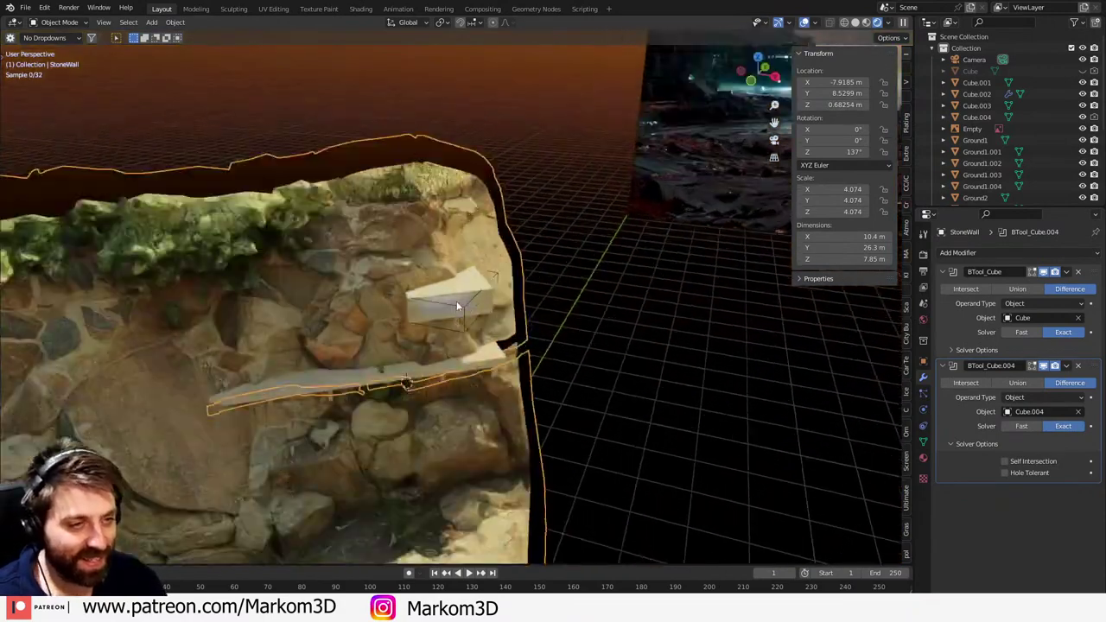
left_click(458, 306)
key("KP_Decimal")
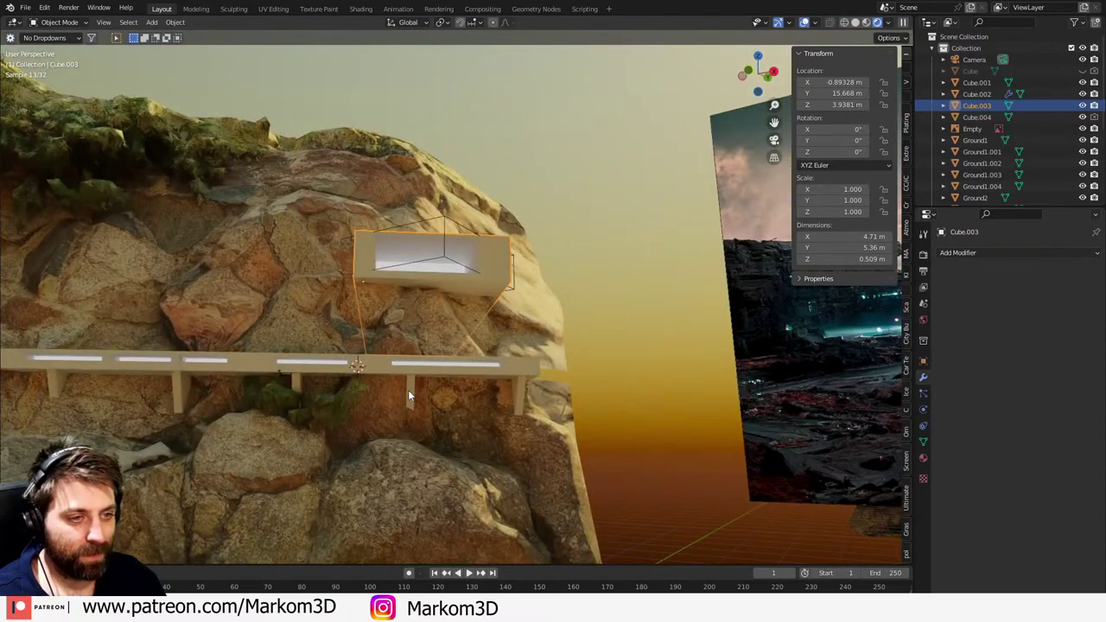
left_click(408, 390)
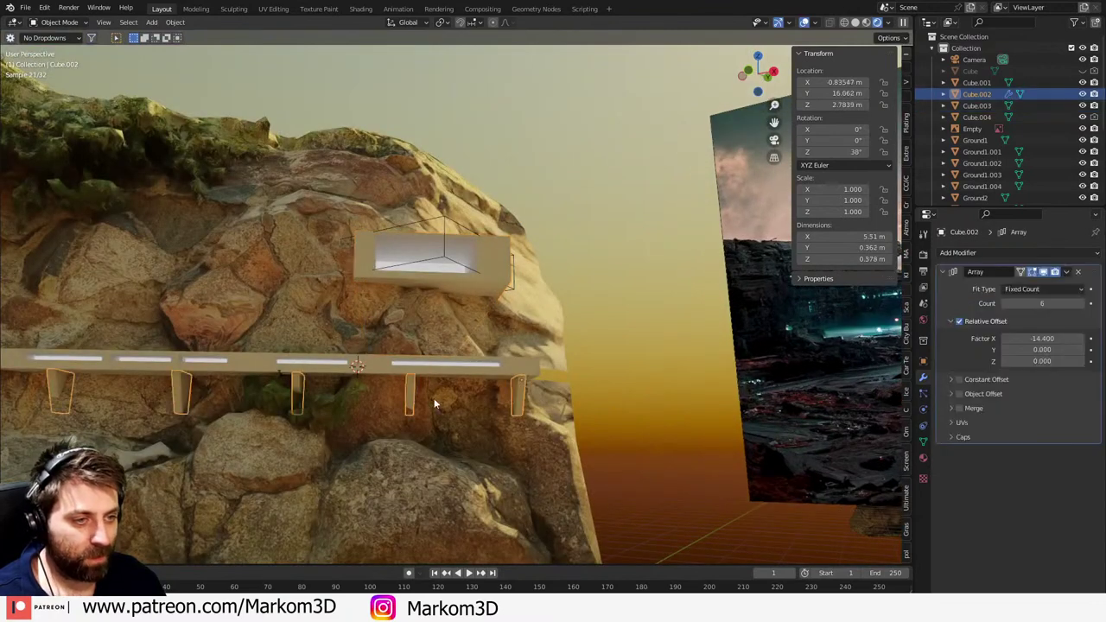
key("shift+d")
key("z")
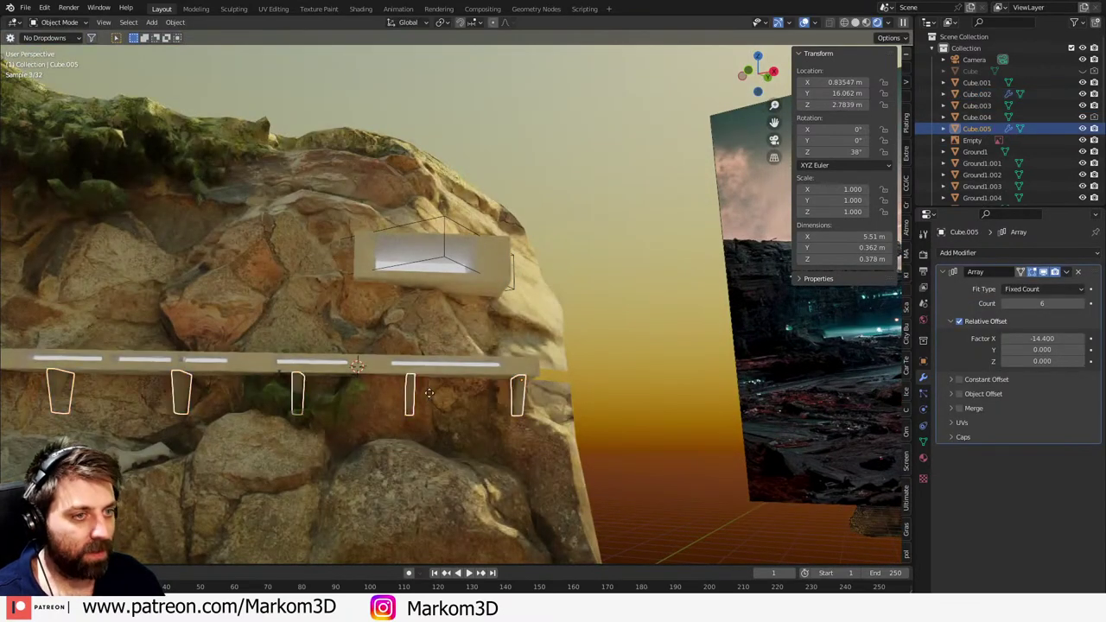
left_click(429, 308)
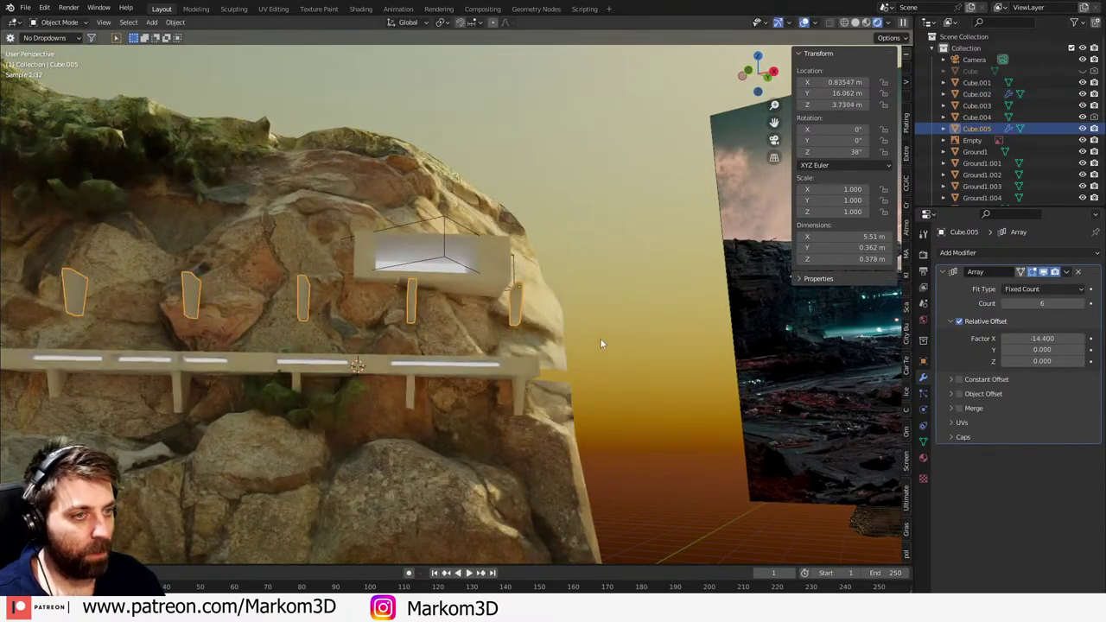
- Remove the Array modifier from the copied brackets and slide the single bracket about 0.3 m along negative local X under the block
left_click(1078, 273)
scroll(518, 350, "up", 5)
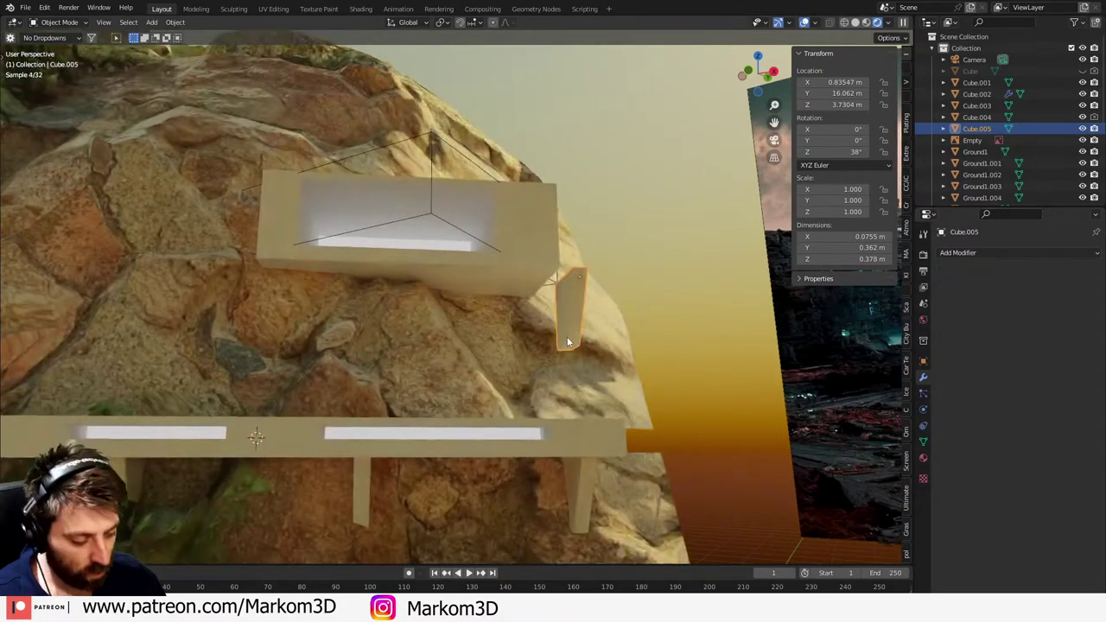
key("g")
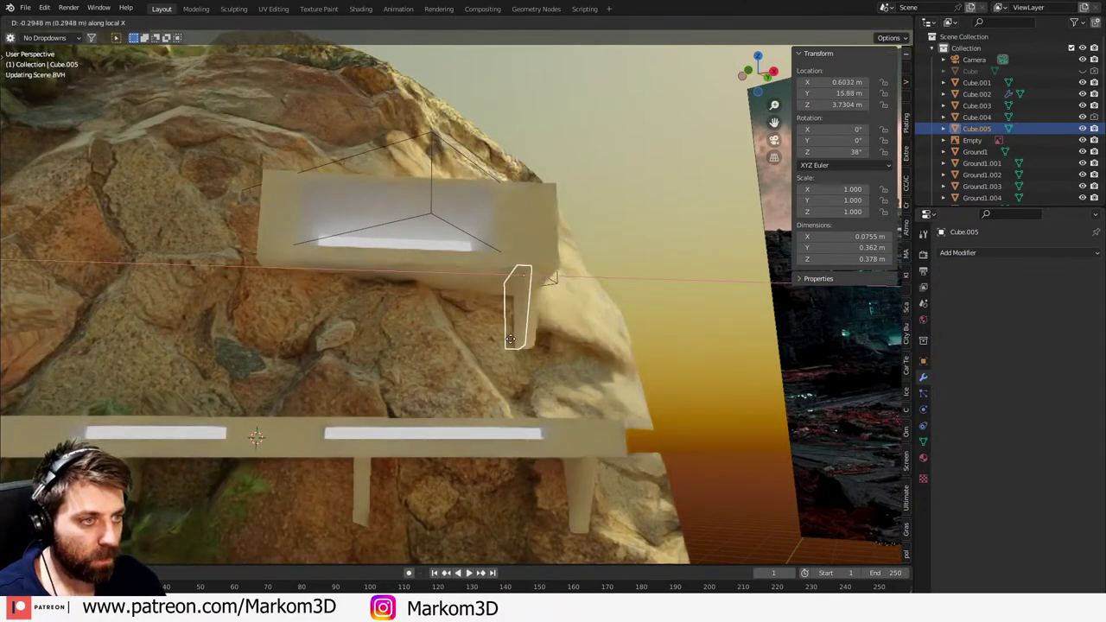
left_click(511, 344)
- Raise the single bracket about 0.1 m so it meets the underside of the upper block
middle_click_drag(511, 344, 649, 366)
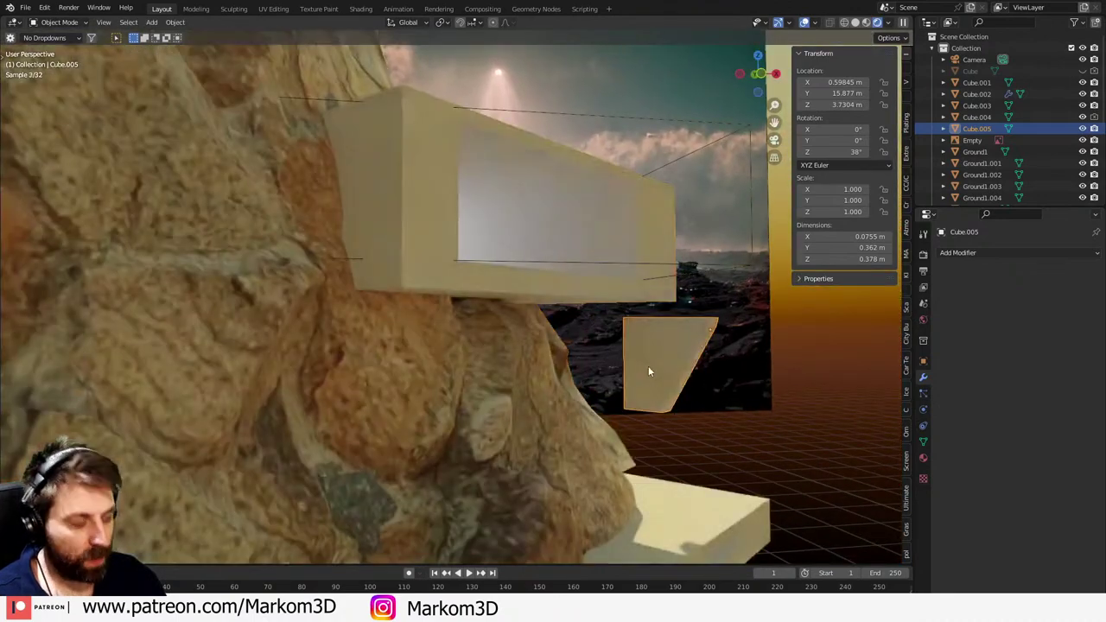
key("KP_3")
key("g")
key("z")
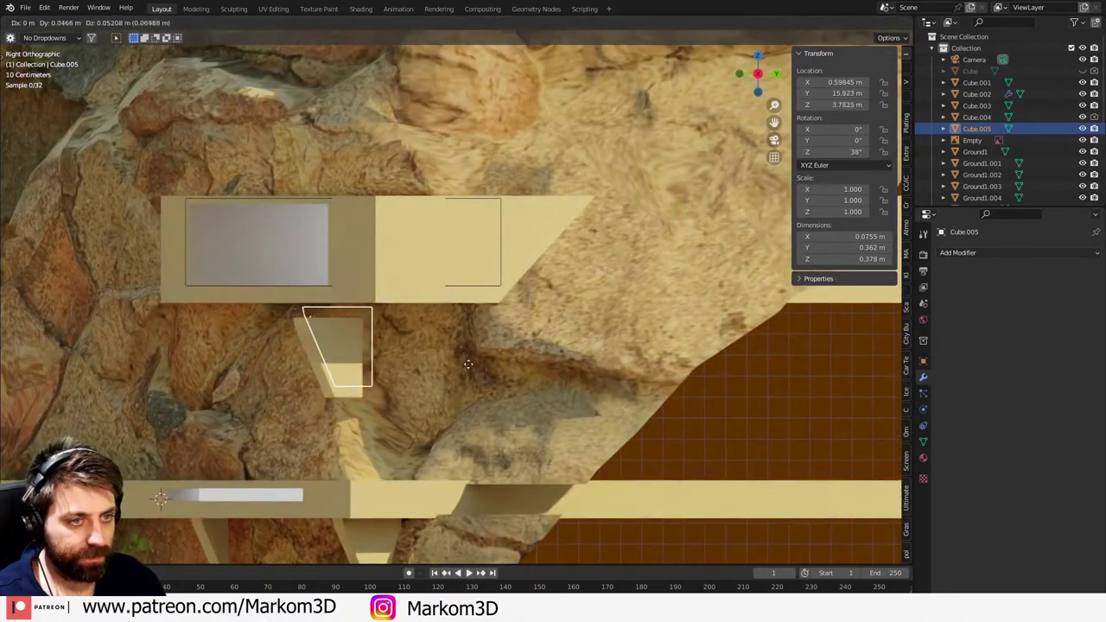
left_click(477, 354)
- Switch to solid shading and position the bracket in plan under the upper block's front corner, at about X 0.467 m, Y 16.194 m
key("KP_7")
key("z")
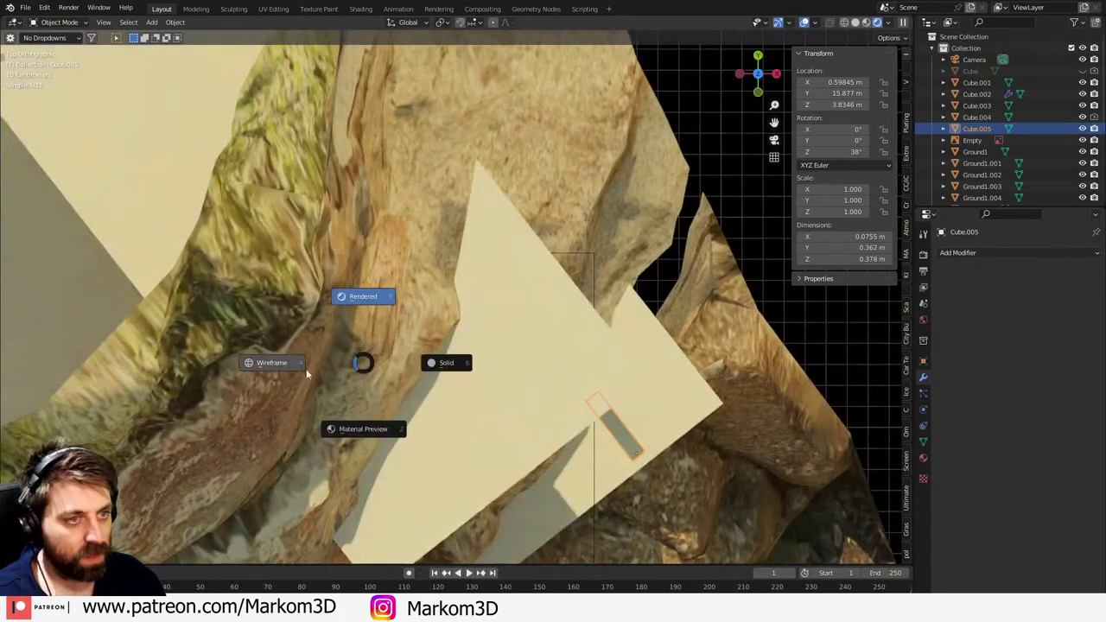
left_click(306, 375)
key("g")
left_click(552, 357)
key("z")
left_click(630, 375)
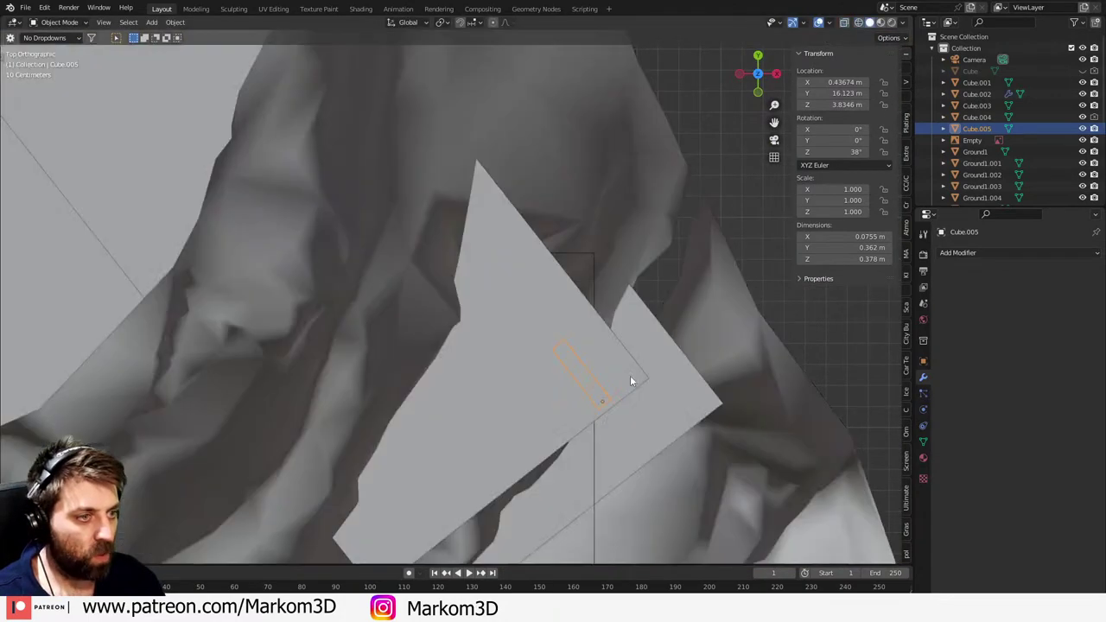
key("g")
left_click(636, 362)
- Extend the bracket's back face about 0.93 m along Y into the cliff
middle_click_drag(636, 361, 438, 359)
scroll(437, 359, "up", 1)
key("Tab")
left_click(323, 354)
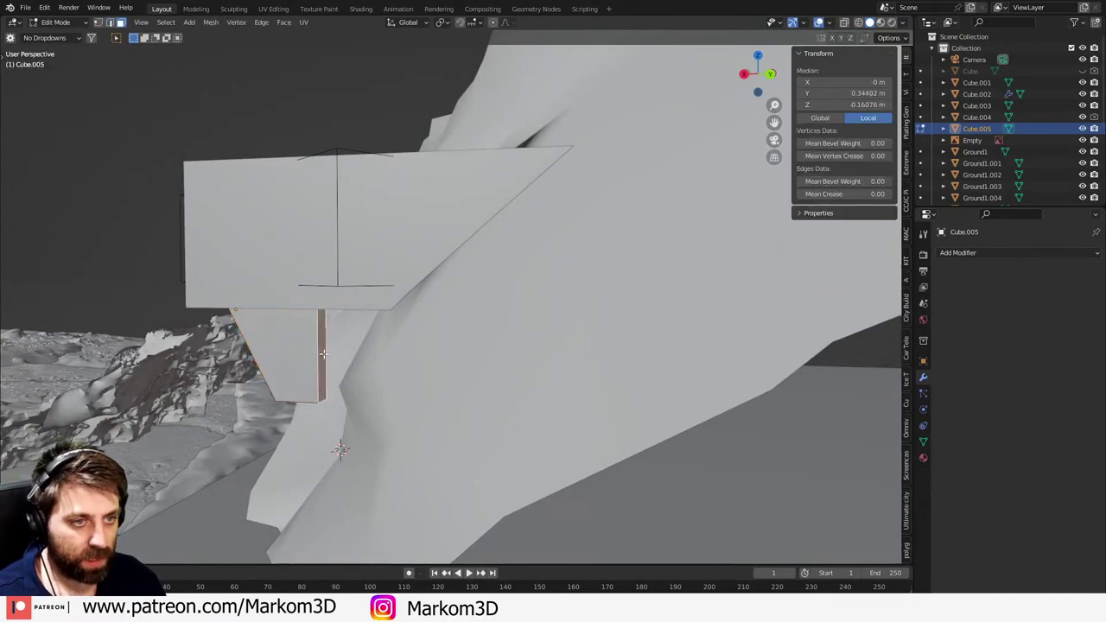
key("g")
key("y")
left_click(593, 405)
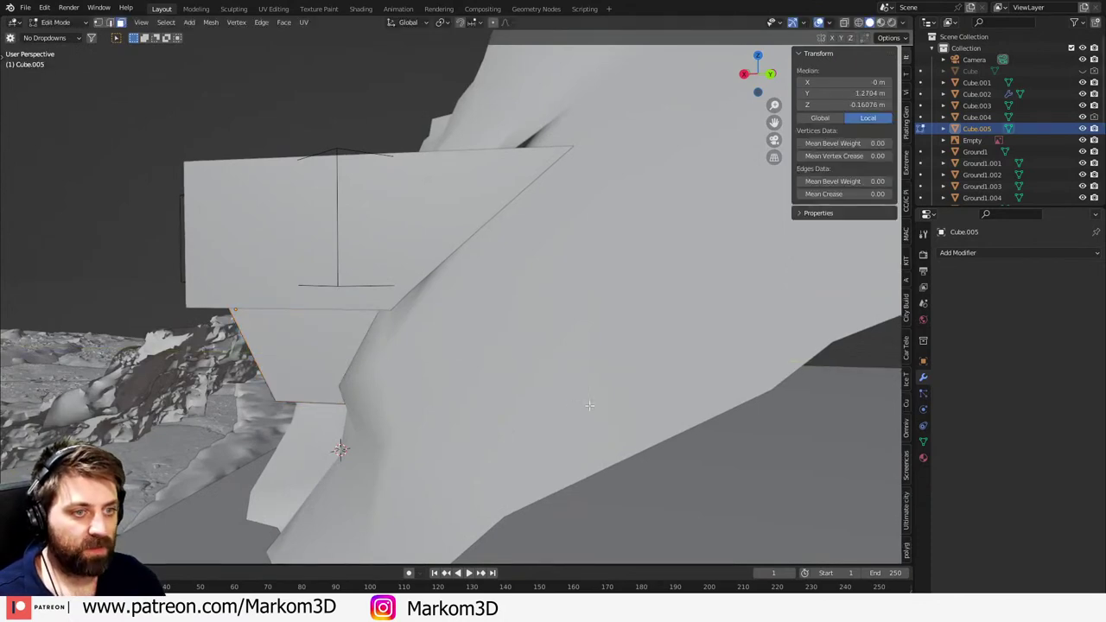
- Lower the bracket's bottom face to make it about 0.65 m tall and slide that face along local Y to slant the support
middle_click_drag(593, 406, 580, 359)
left_click(448, 375)
left_click(445, 377)
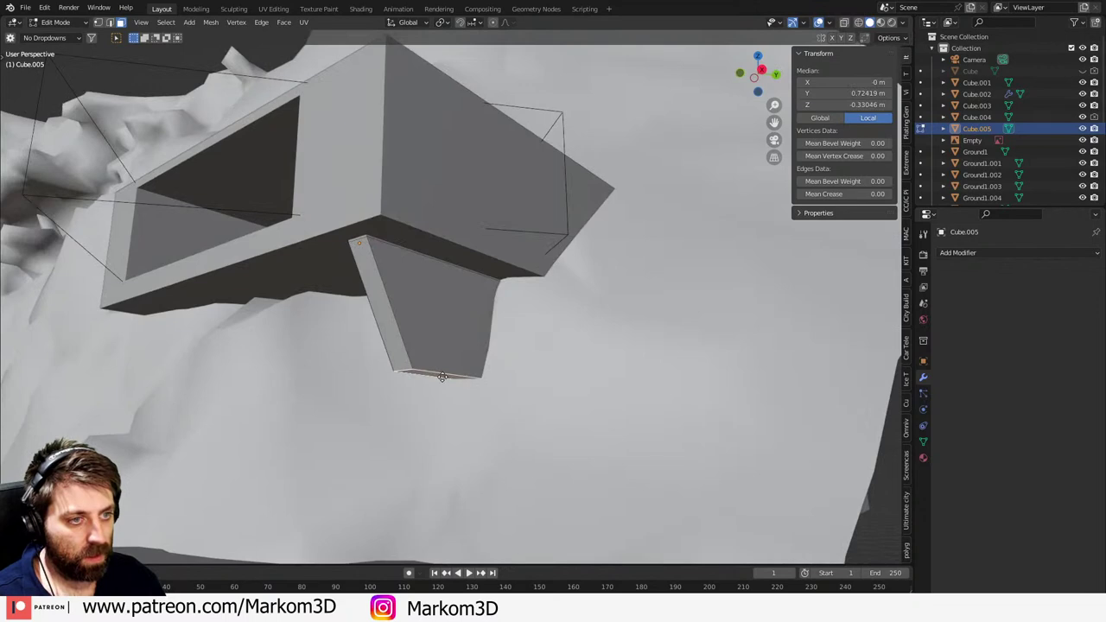
key("g")
key("z")
left_click(450, 456)
middle_click_drag(451, 455, 514, 393)
key("g")
key("y")
key("y")
left_click(498, 428)
- Add a two-count Array modifier to the bracket with a negative relative X offset, placing the copy under the block's opposite end
key("Tab")
scroll(410, 413, "down", 7)
scroll(485, 403, "up", 4)
key("Tab")
key("Tab")
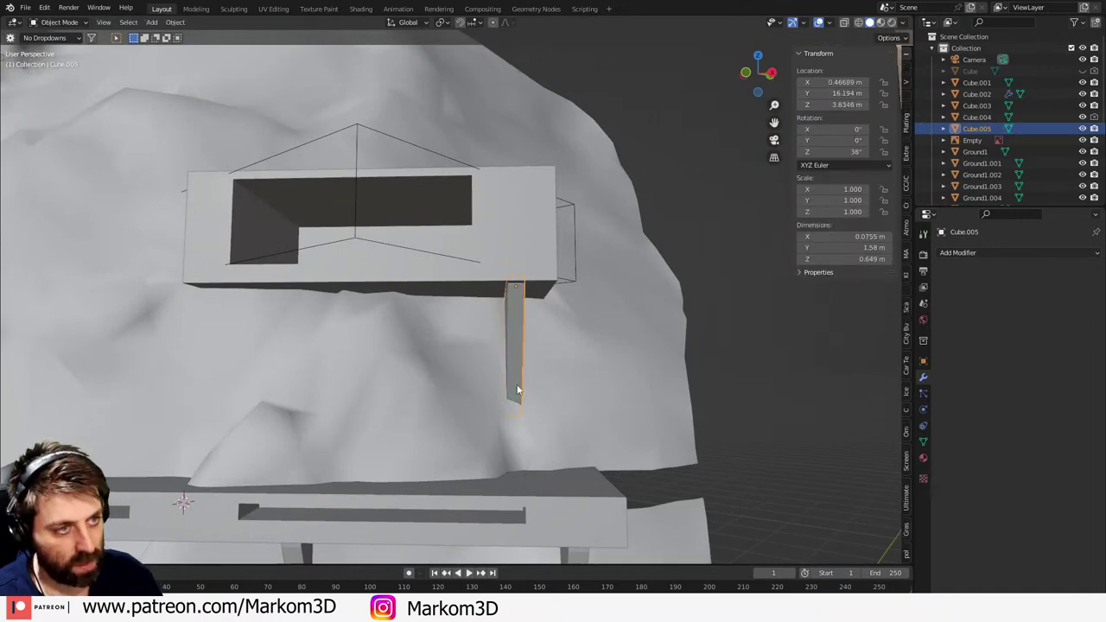
left_click(959, 254)
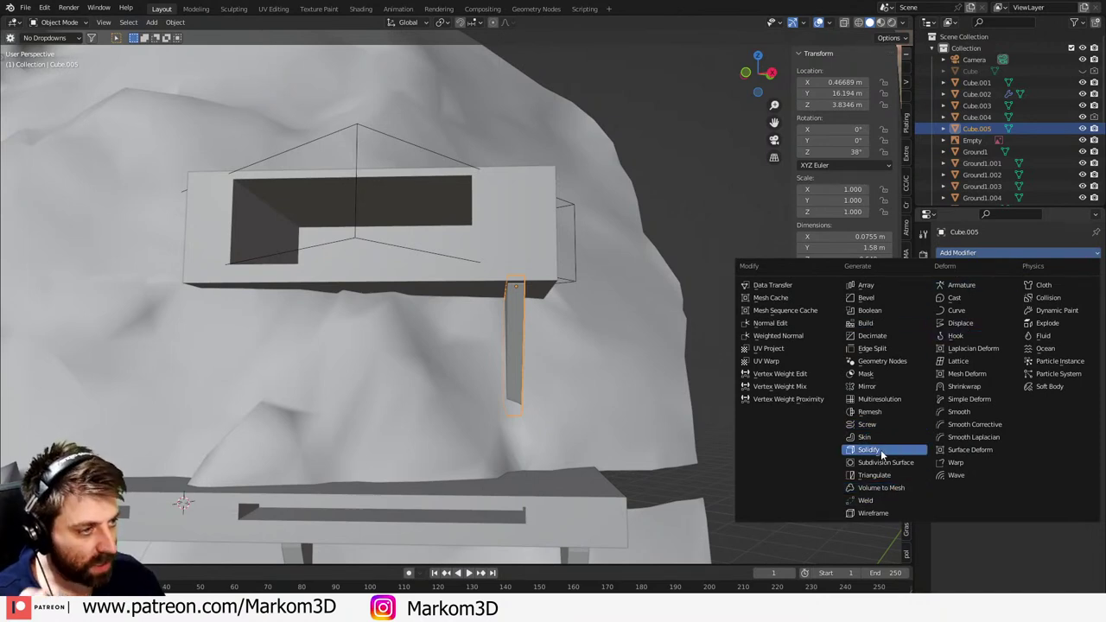
left_click(867, 287)
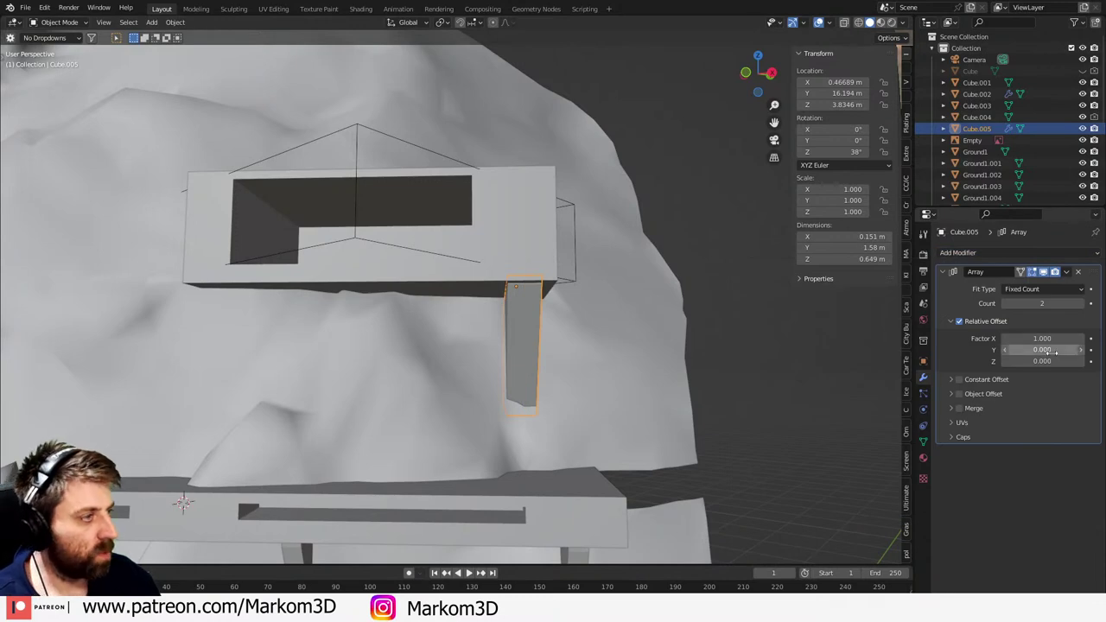
left_click_drag(1050, 339, 968, 378)
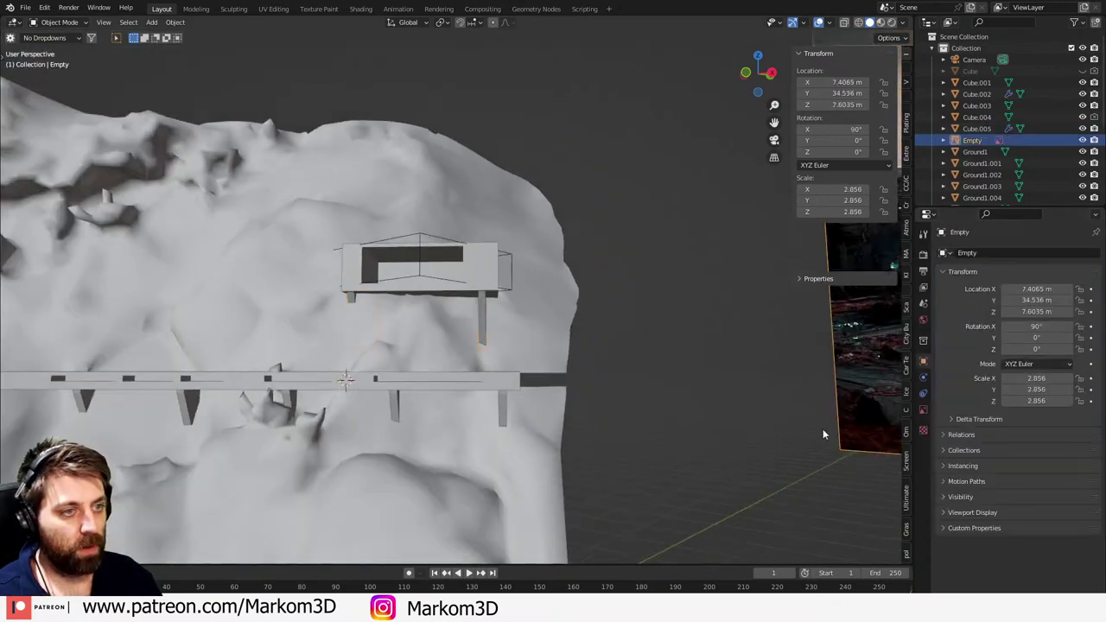
- Preview the scene in rendered shading and examine the cliff structure against the reference image from several angles
middle_click_drag(823, 429, 620, 357)
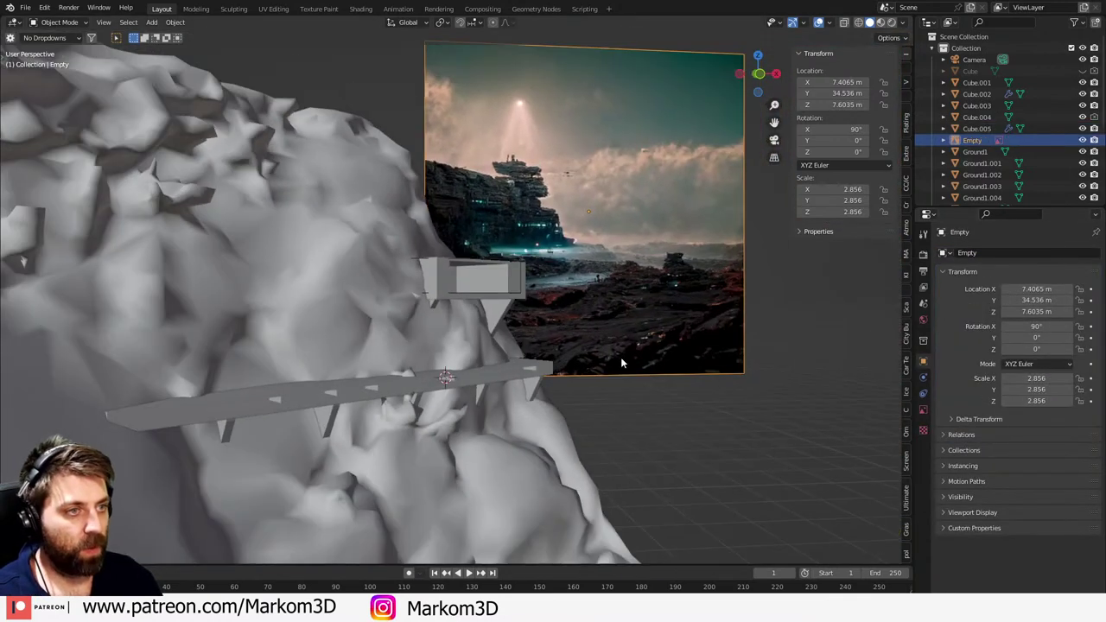
middle_click_drag(511, 228, 408, 287)
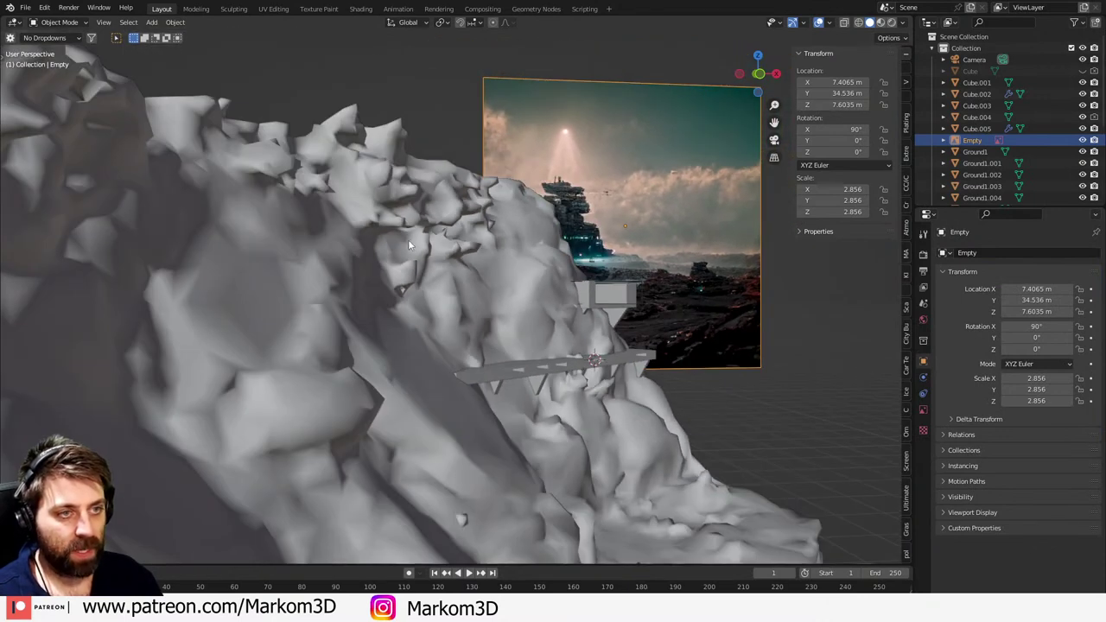
middle_click_drag(394, 250, 442, 309)
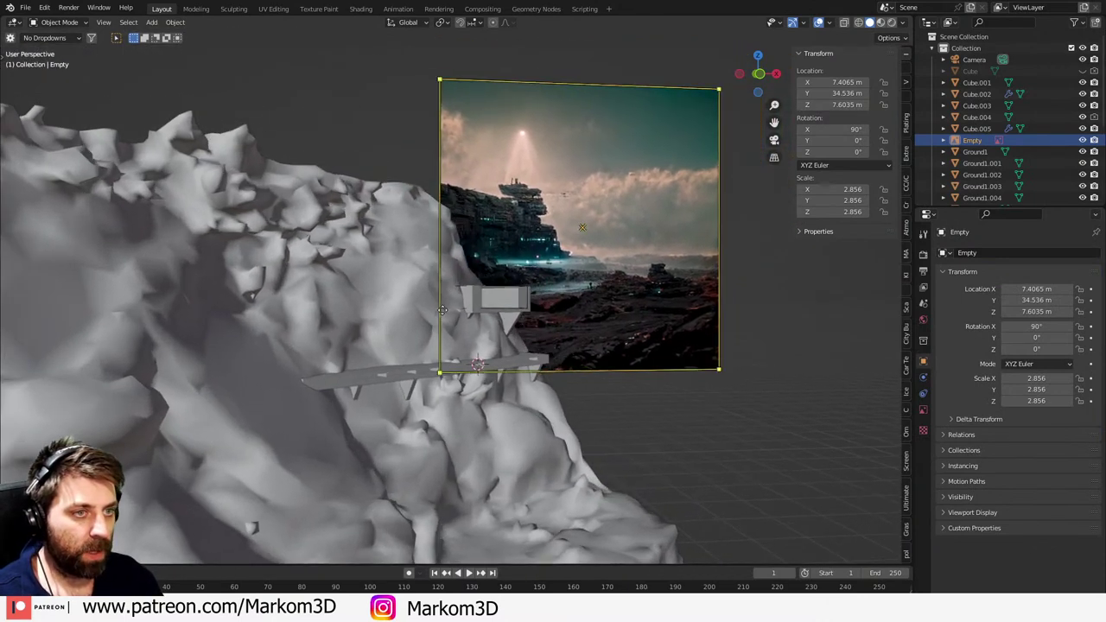
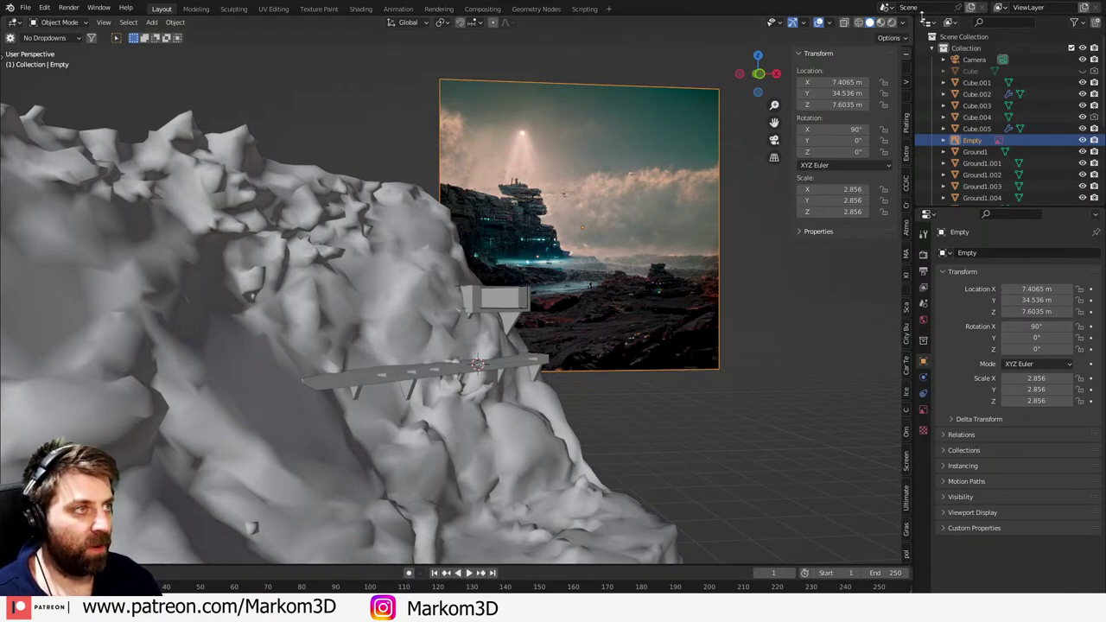
left_click(892, 22)
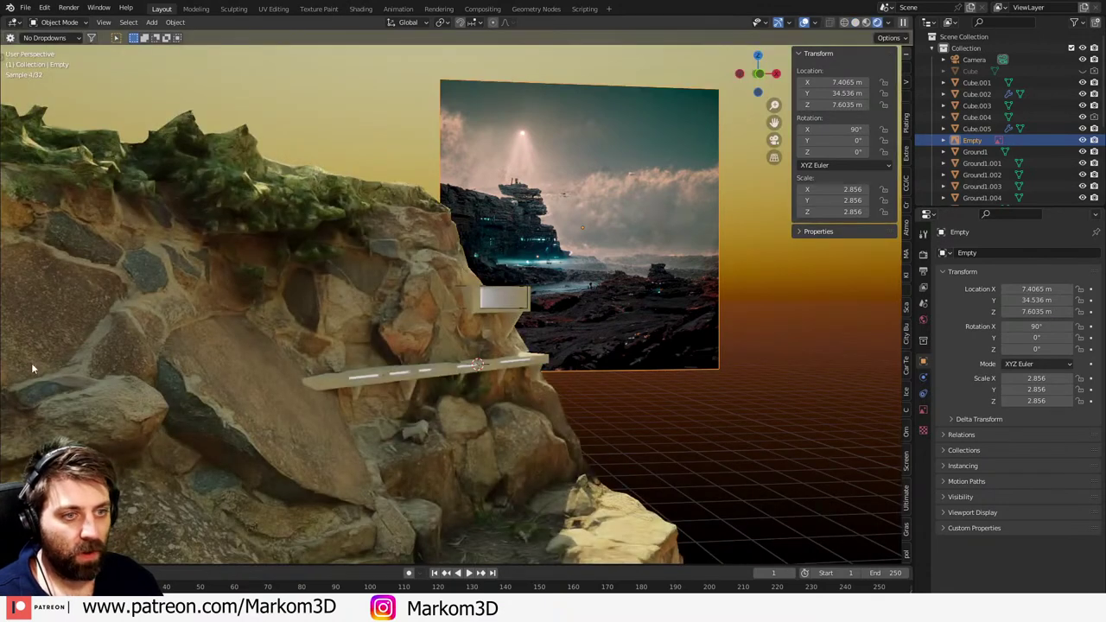
scroll(337, 367, "down", 1)
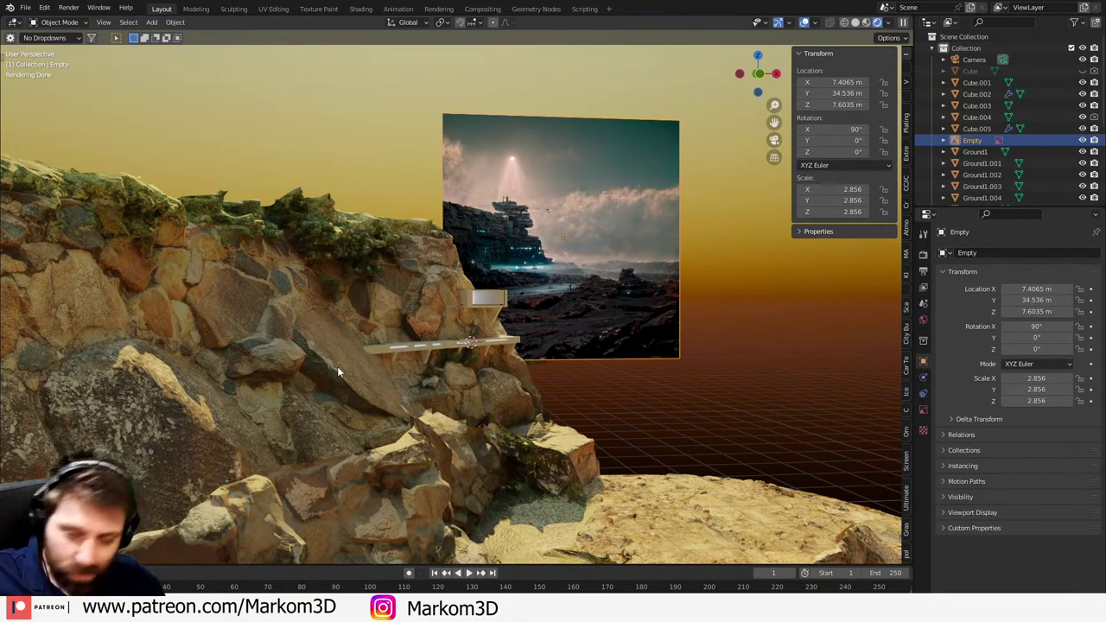
middle_click_drag(378, 345, 490, 380)
scroll(457, 401, "up", 2)
scroll(259, 323, "down", 1)
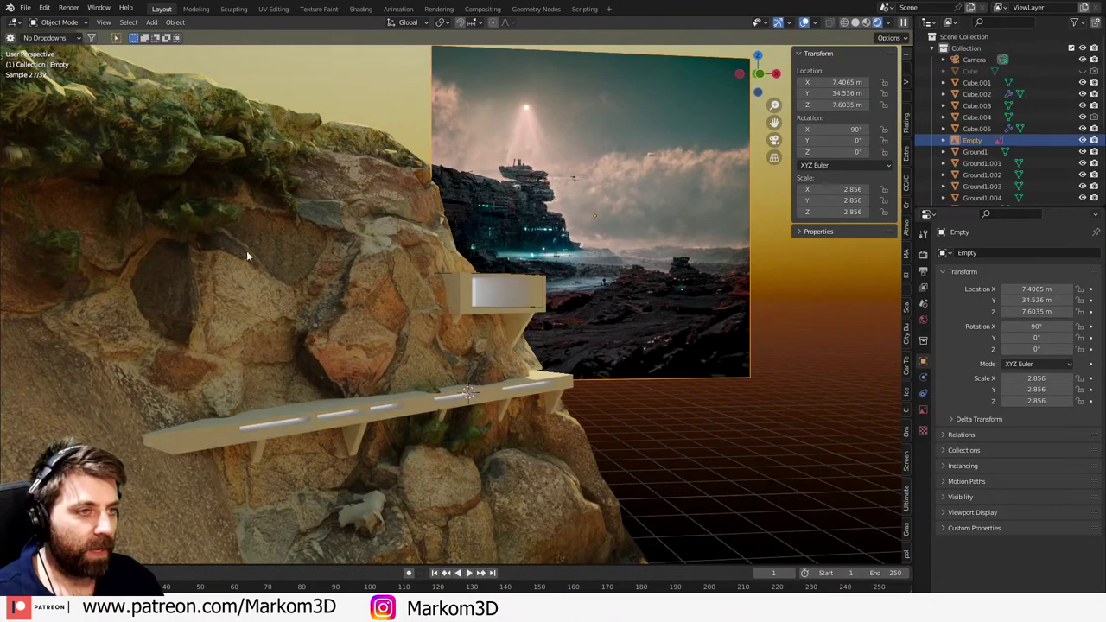
middle_click_drag(246, 251, 287, 317)
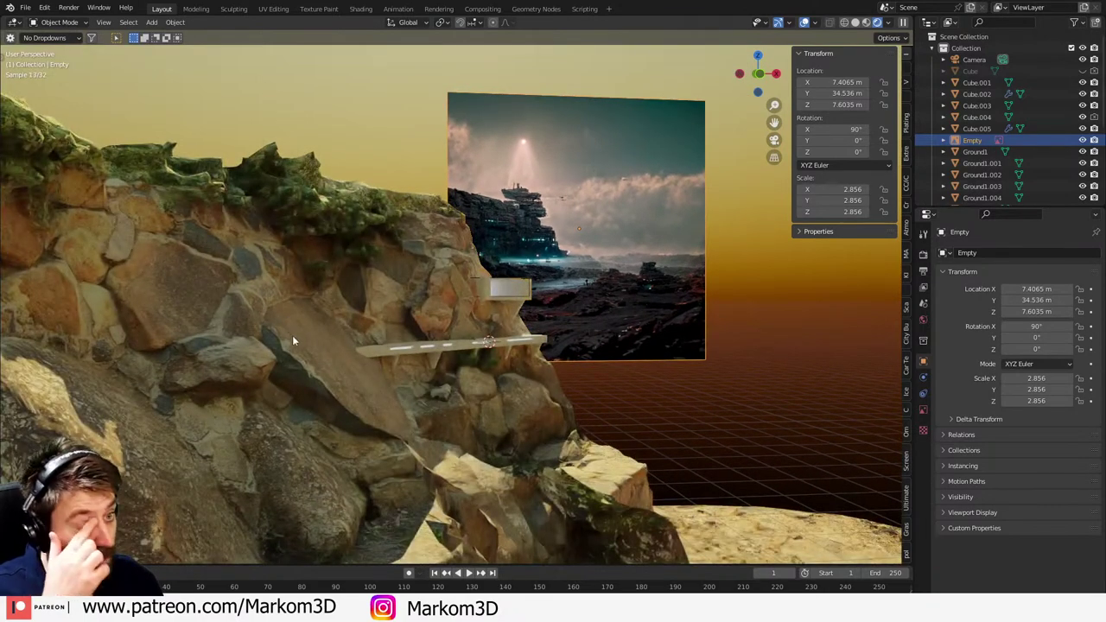
middle_click_drag(448, 465, 427, 368, "shift")
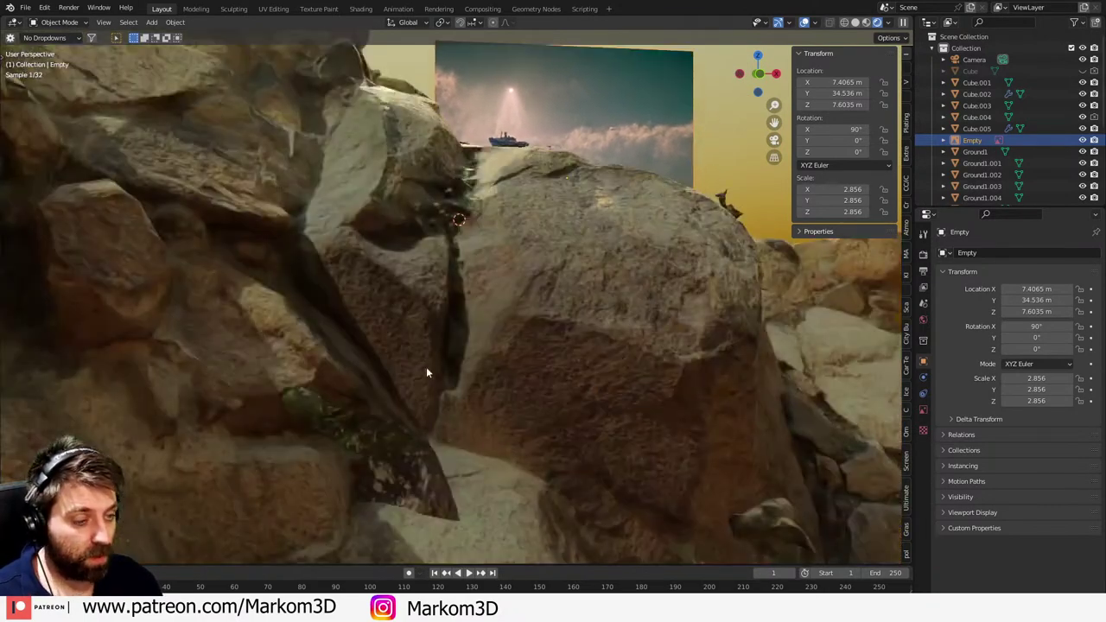
scroll(527, 412, "down", 2)
middle_click_drag(517, 415, 438, 415)
scroll(437, 415, "up", 4)
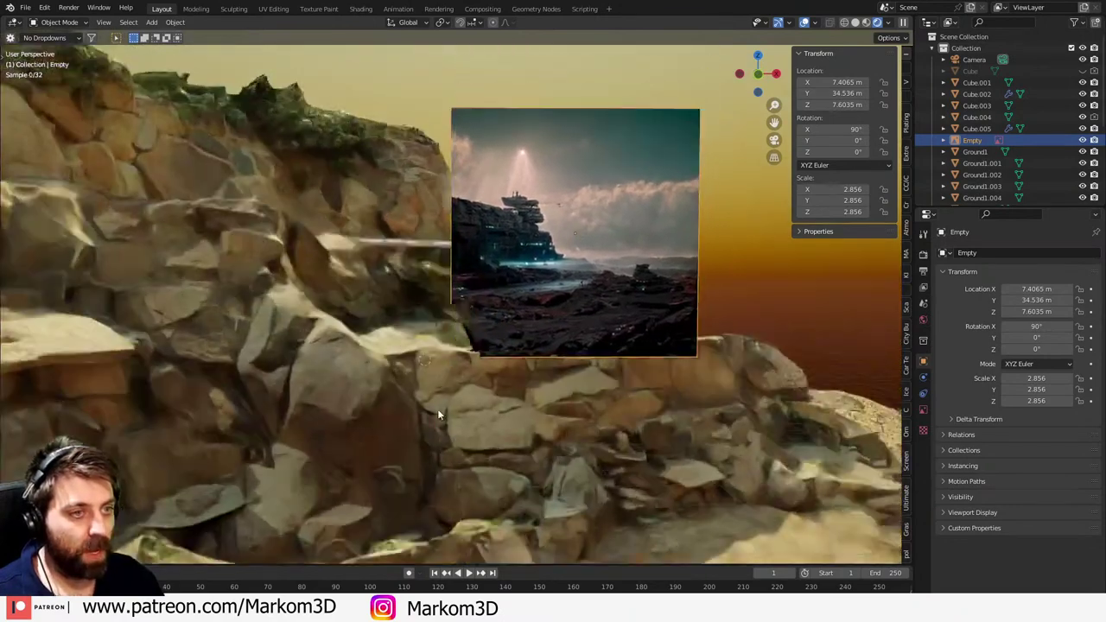
scroll(437, 365, "up", 1)
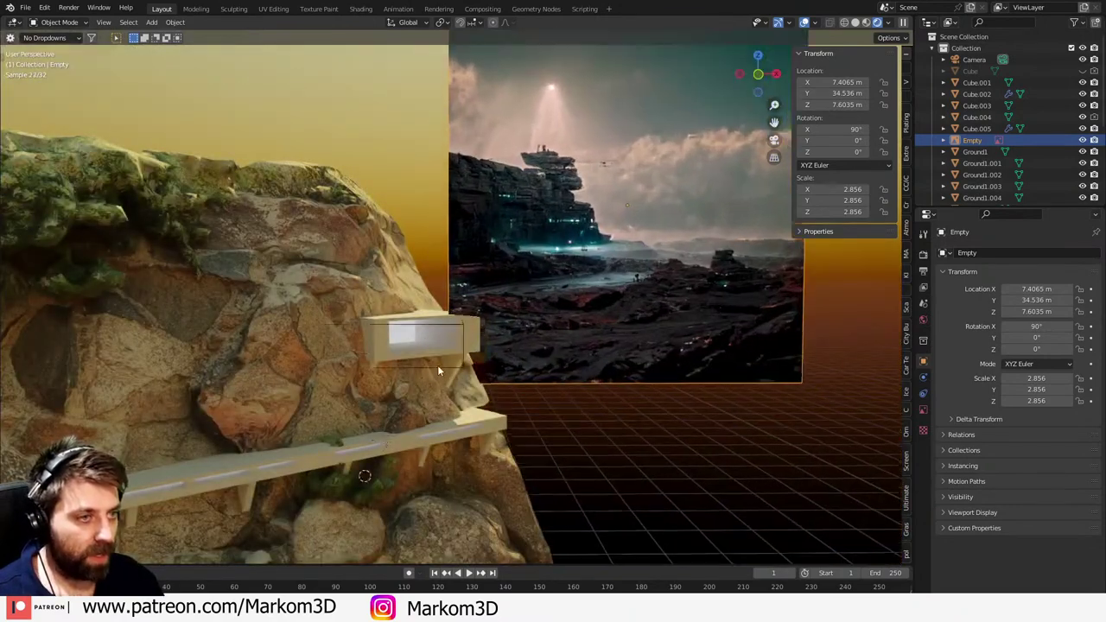
- Open the upper block's mesh for editing in solid shading
left_click(406, 362)
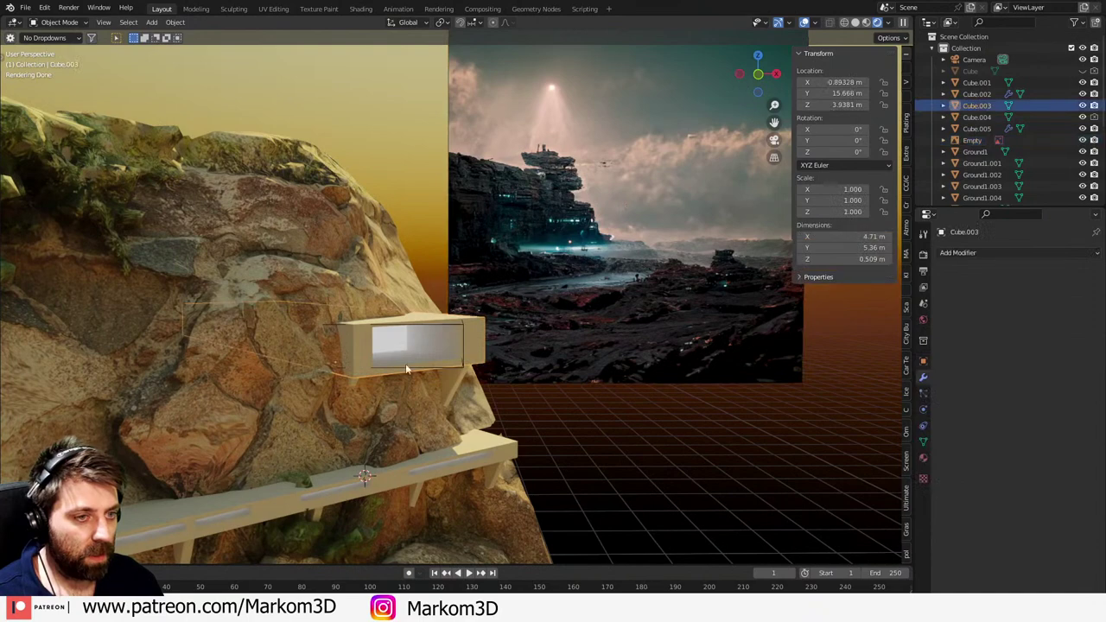
key("Tab")
scroll(409, 395, "up", 2)
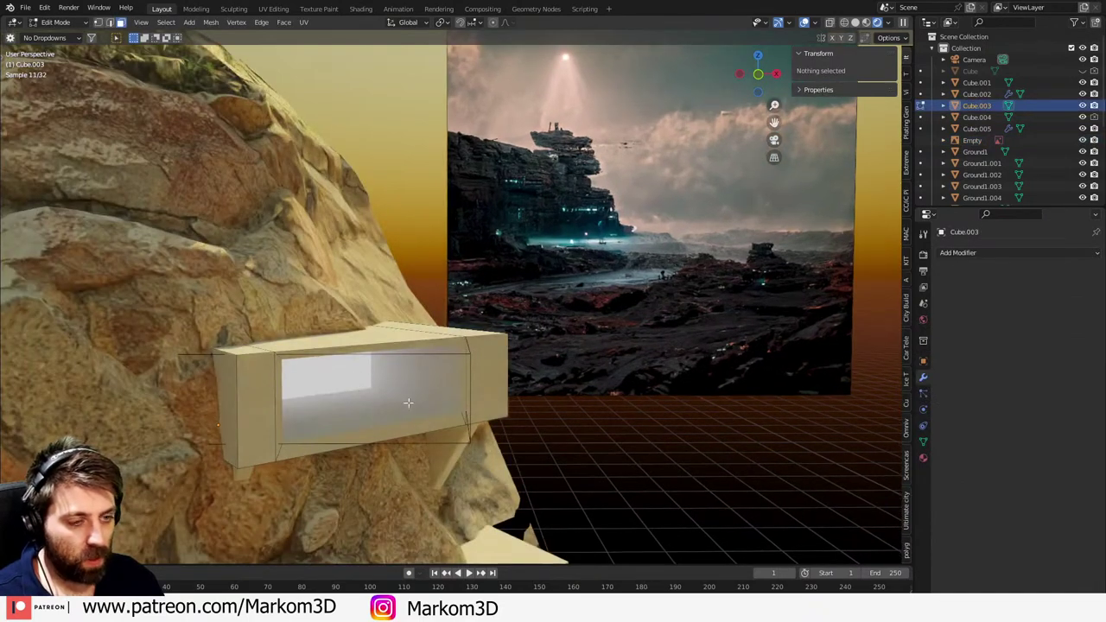
middle_click_drag(409, 403, 484, 390)
scroll(449, 409, "up", 3)
key("Tab")
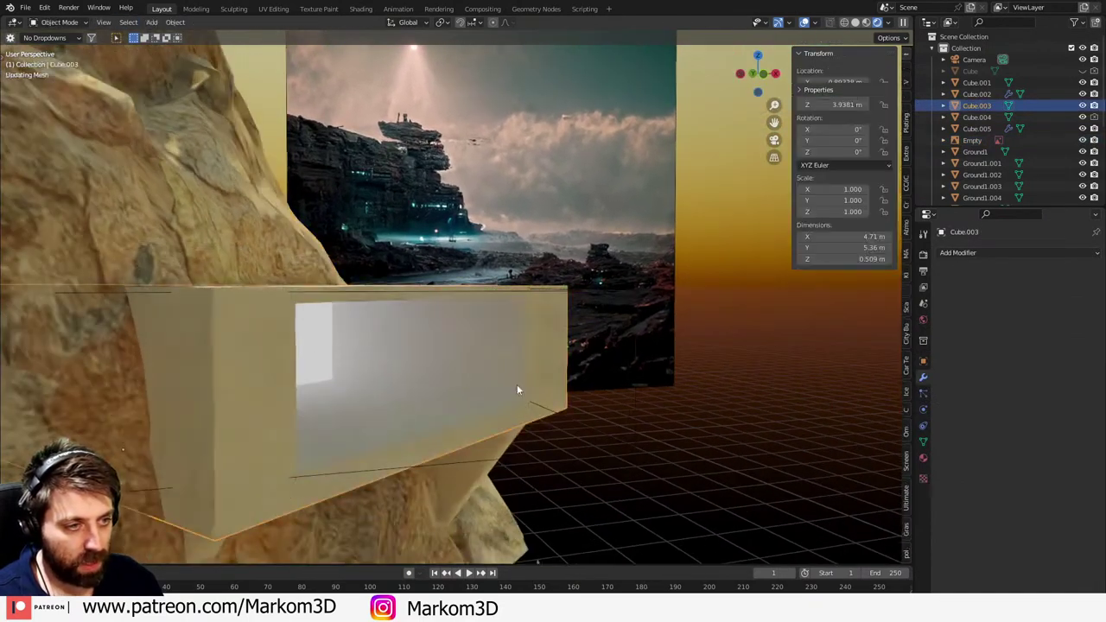
left_click(855, 22)
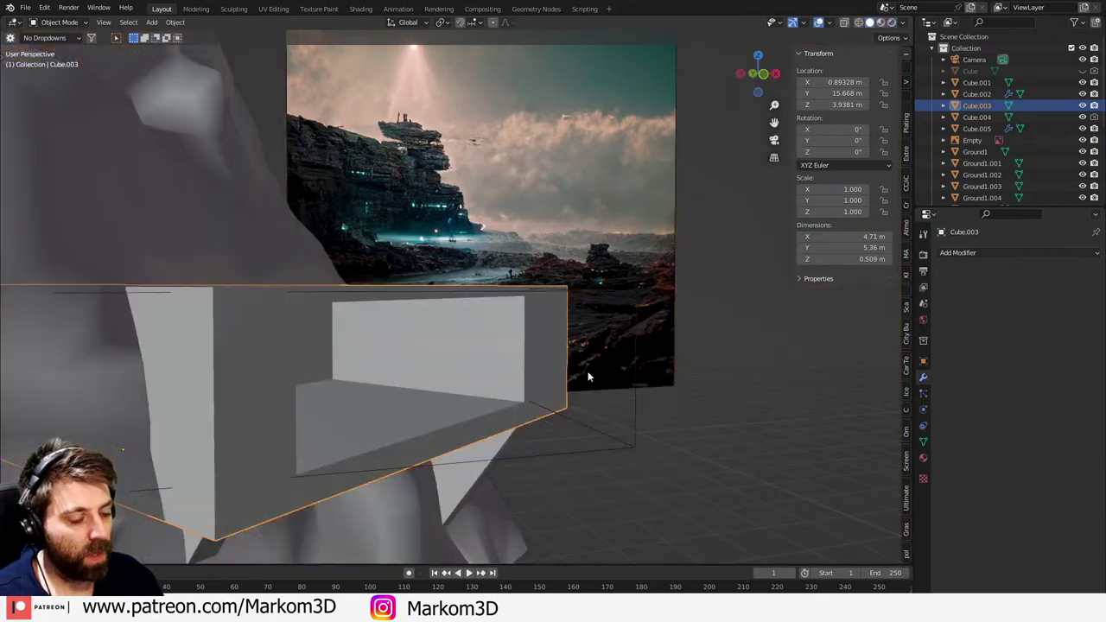
key("Tab")
middle_click_drag(578, 376, 568, 332)
middle_click_drag(550, 376, 398, 353)
key("ctrl+r")
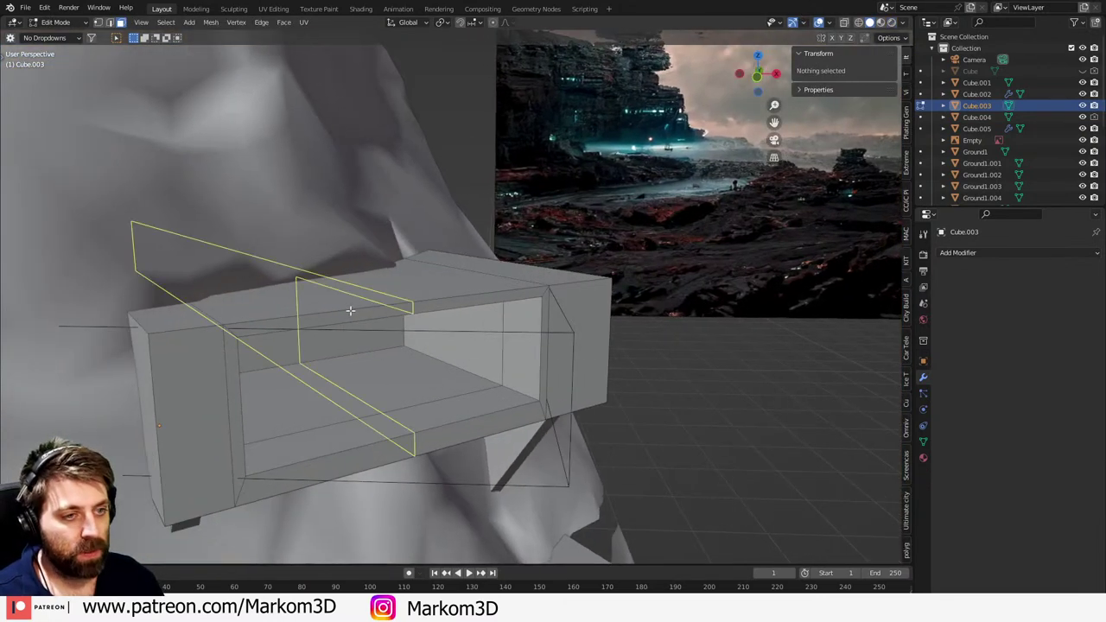
key("Escape")
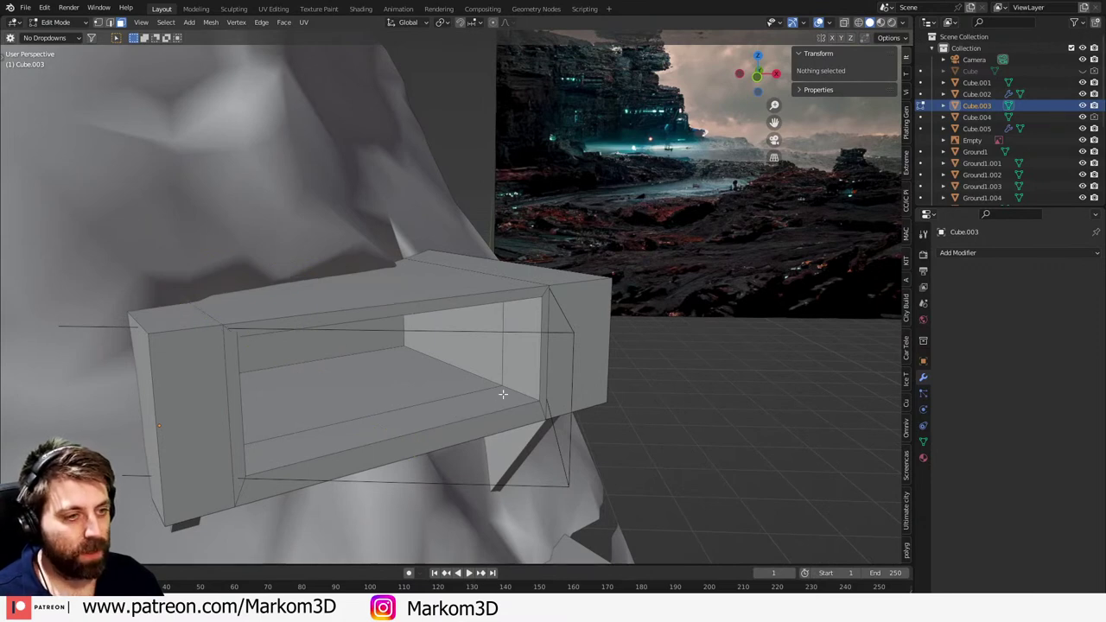
left_click(506, 392, "alt")
left_click(472, 375, "alt+shift")
left_click(355, 348, "shift")
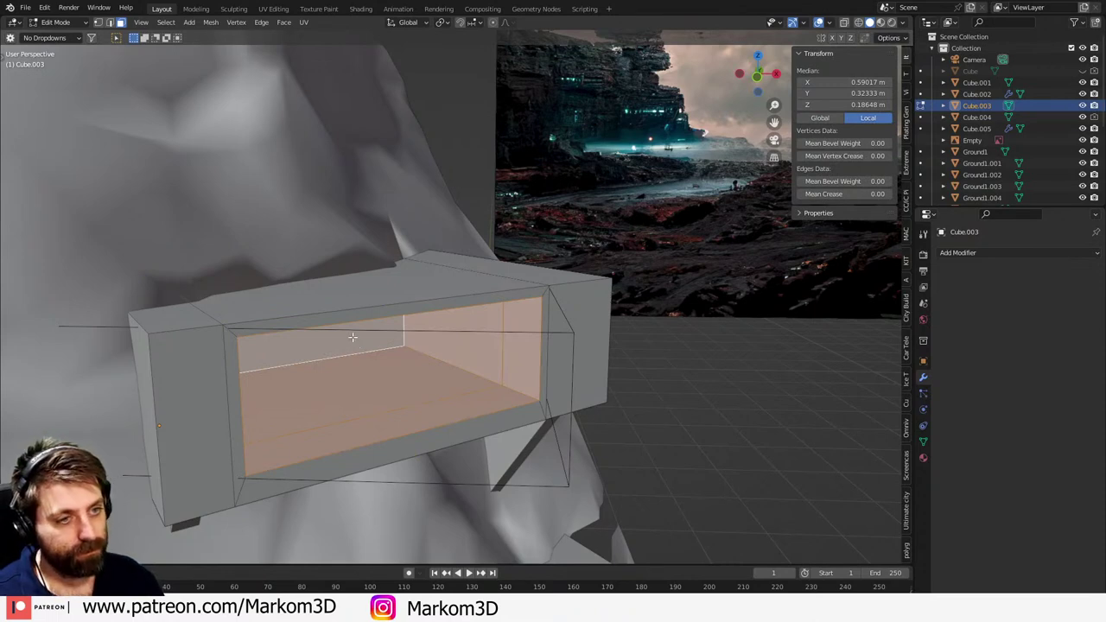
key("Tab")
key("Tab")
- Add two evenly spaced loop cuts across the windowed span of the upper block
key("ctrl+r")
scroll(350, 315, "up", 1)
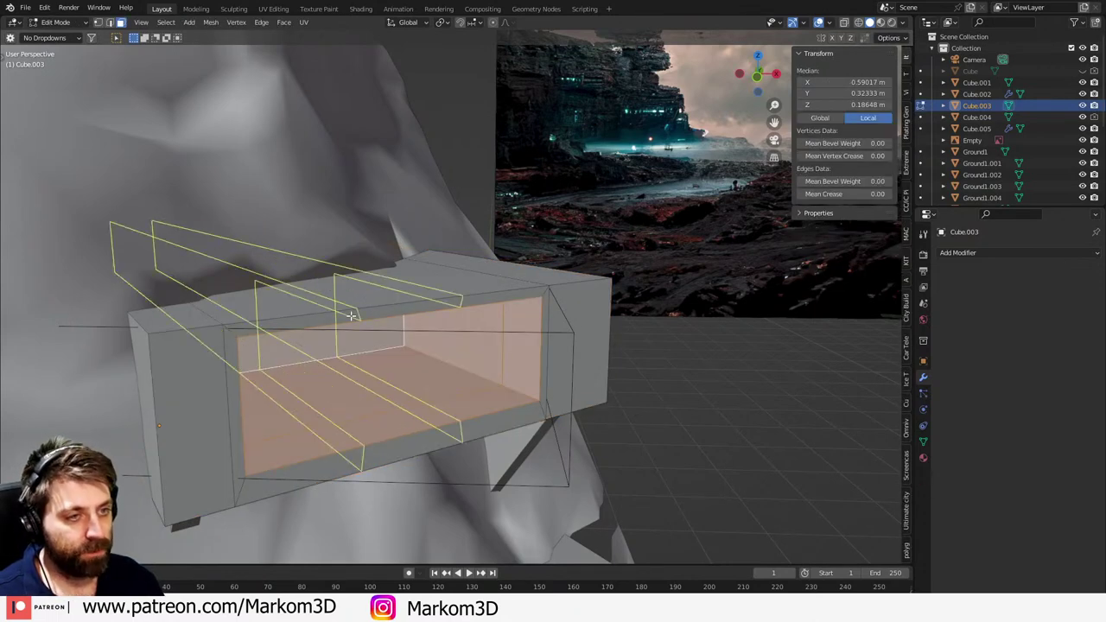
left_click(351, 316)
right_click(351, 316)
- Select the middle faces on the upper block's top and underside and scale them slightly outward along Z
key("3")
left_click(384, 300)
key("2")
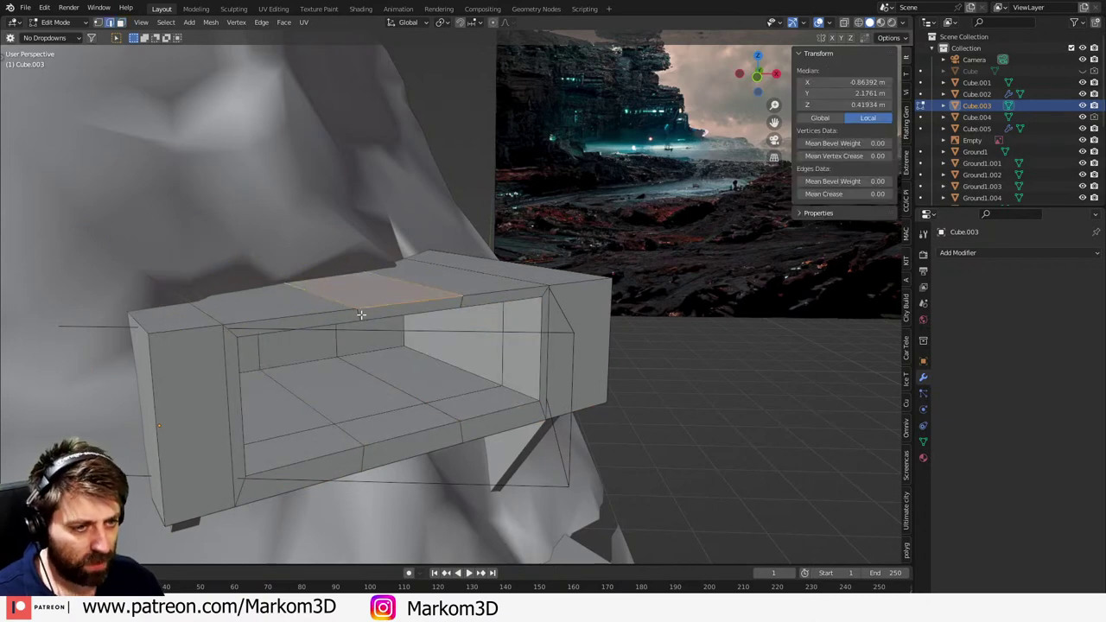
left_click(360, 314, "alt")
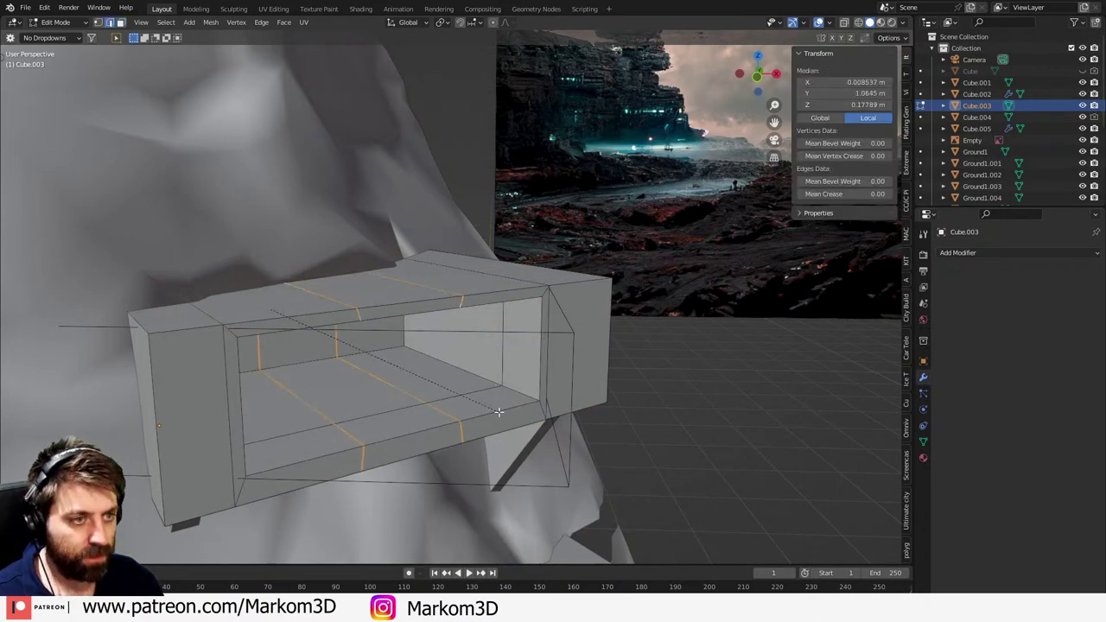
left_click(382, 304)
middle_click_drag(406, 449, 409, 372)
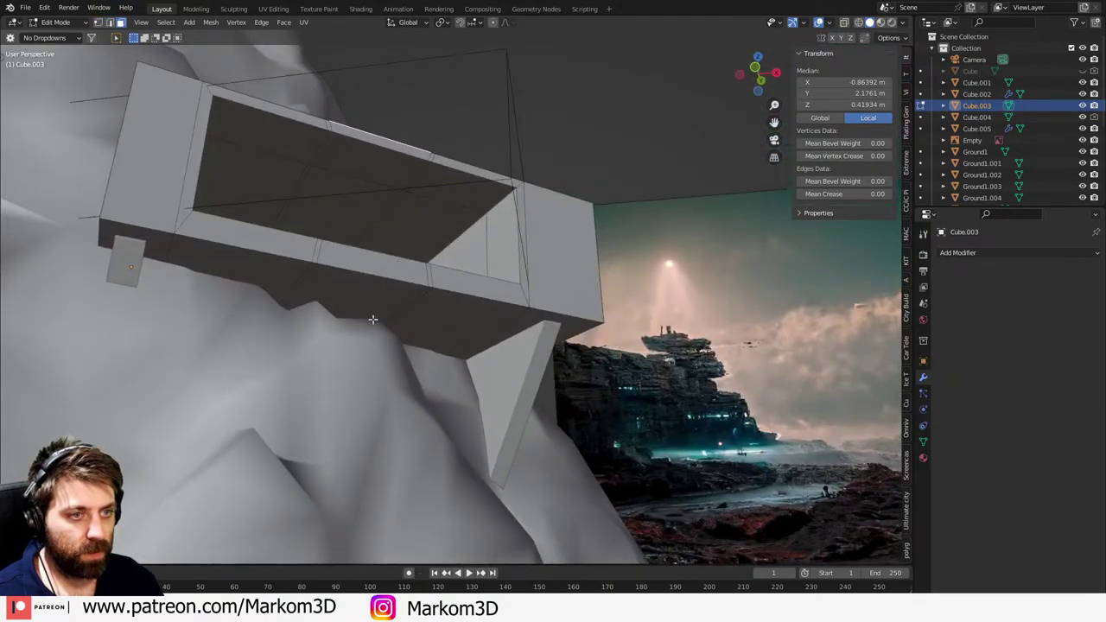
left_click(369, 304, "shift")
key("Tab")
key("Tab")
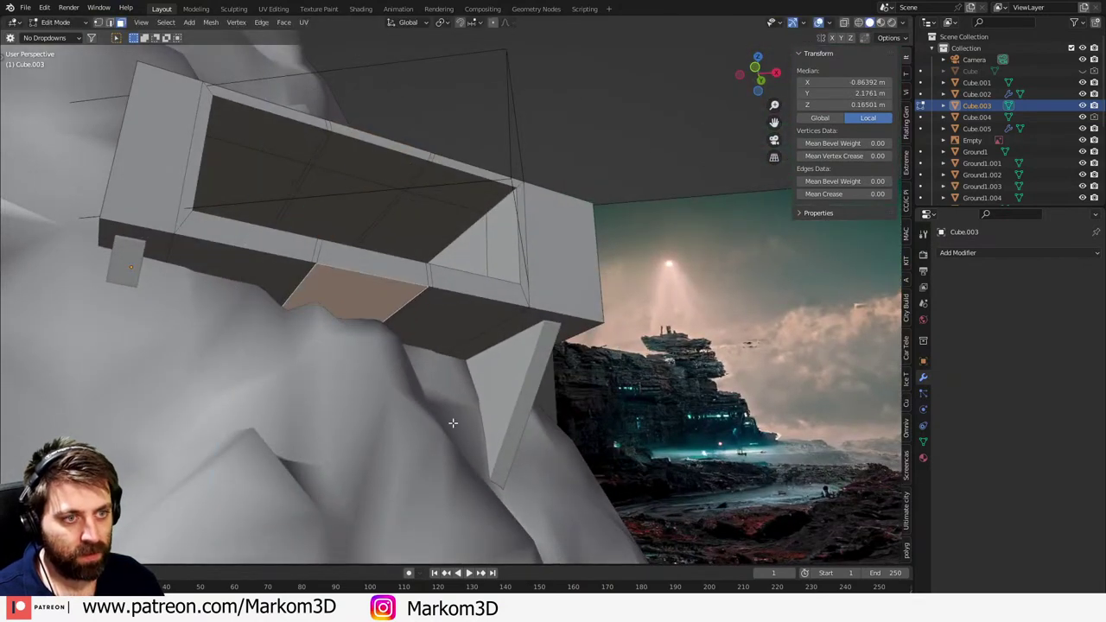
key("s")
key("z")
left_click(470, 437)
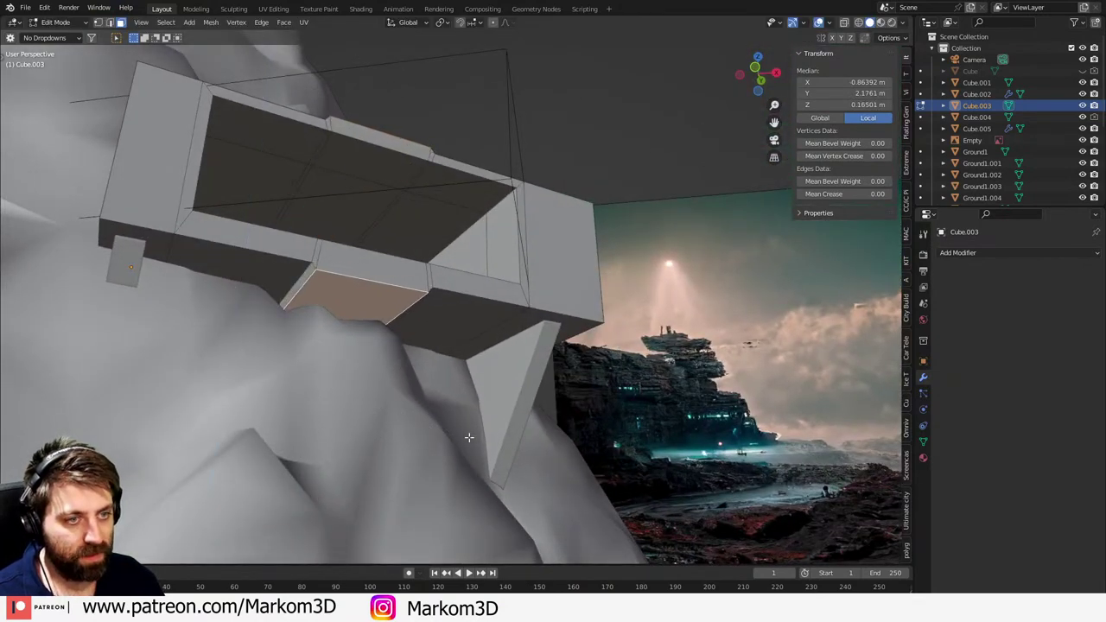
- Examine the upper block's shape from below and from its end, both in and out of mesh editing
scroll(510, 437, "down", 3)
key("Tab")
key("Tab")
middle_click_drag(557, 435, 357, 322)
key("Tab")
key("Tab")
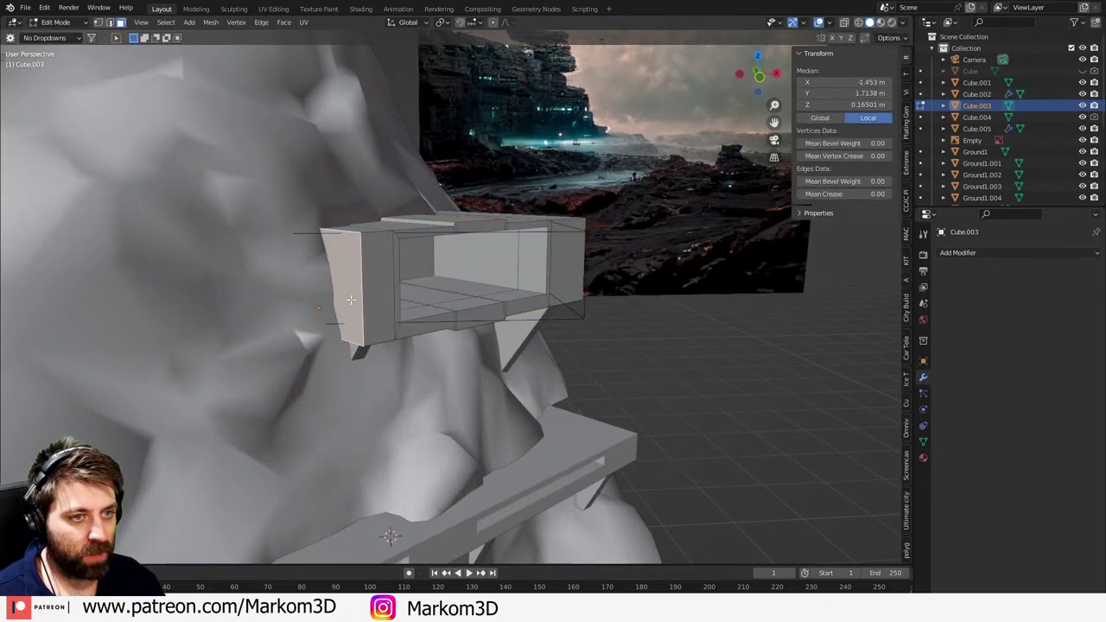
key("Tab")
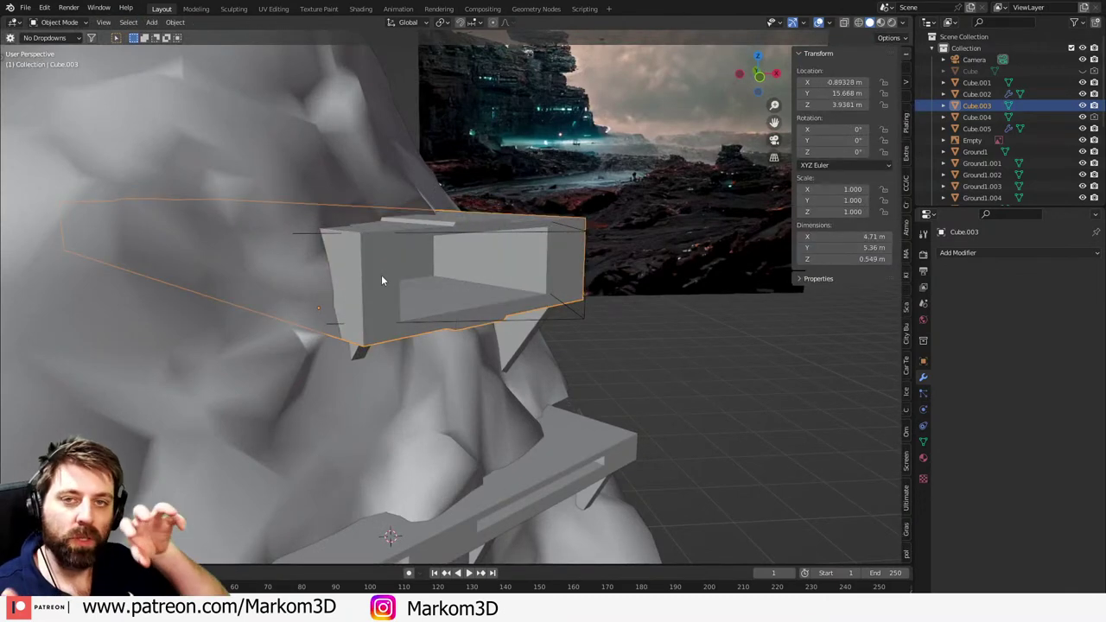
middle_click_drag(381, 275, 349, 326)
- Add a lengthwise loop cut through the upper block's end face and a vertical cut through each solid front section flanking the window recess
key("Tab")
left_click(336, 308)
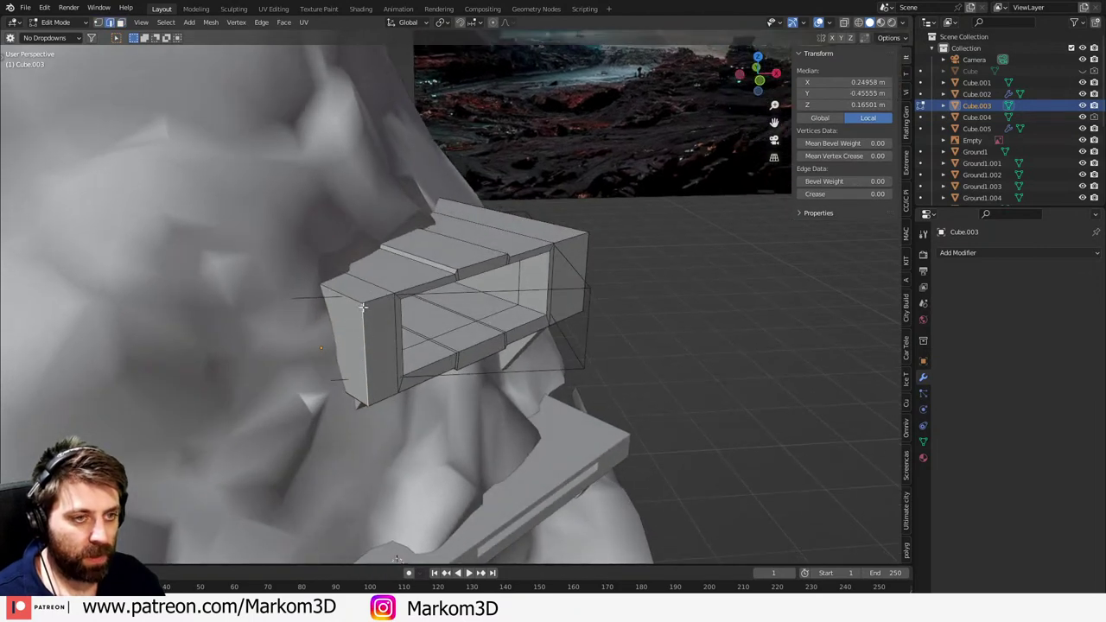
key("ctrl+r")
left_click(359, 307)
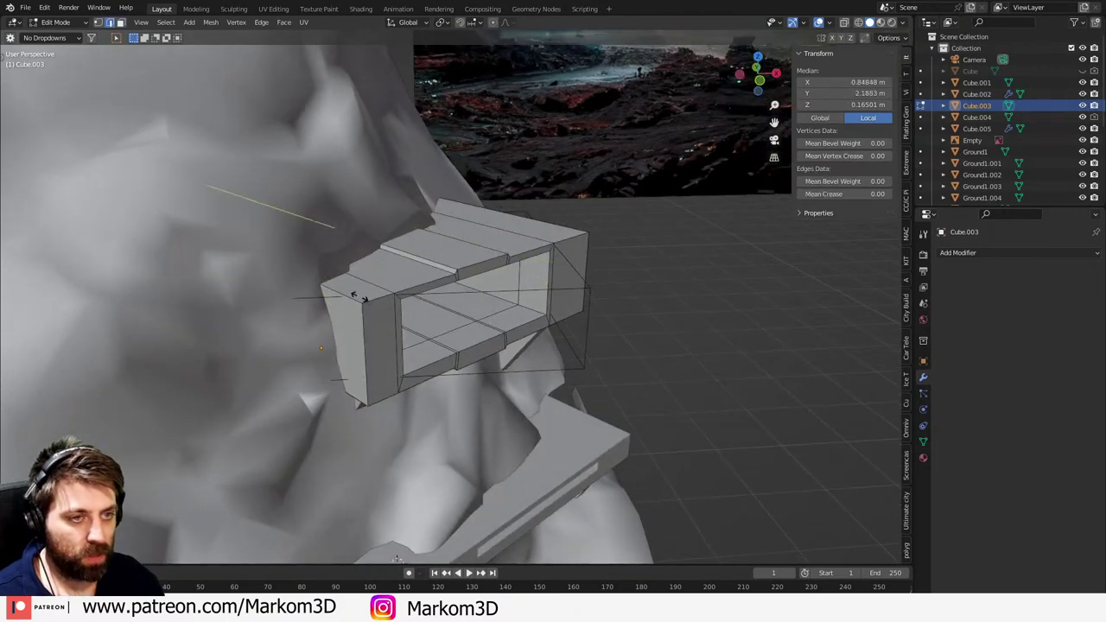
left_click(513, 350)
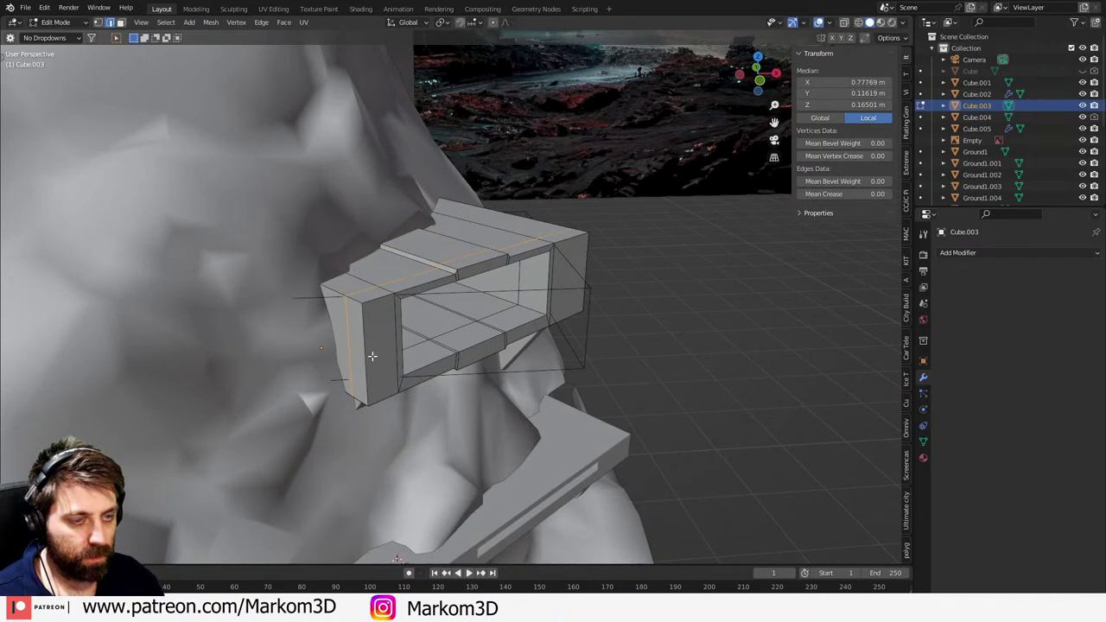
key("ctrl+r")
left_click(376, 307)
right_click(375, 308)
key("ctrl+r")
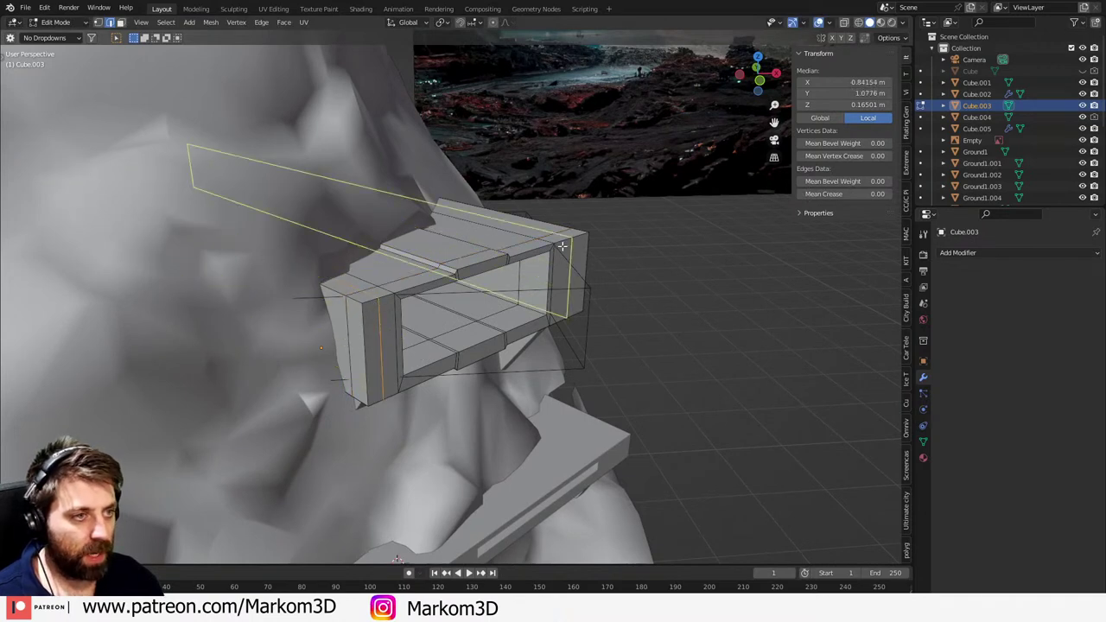
left_click(563, 246)
left_click(564, 246)
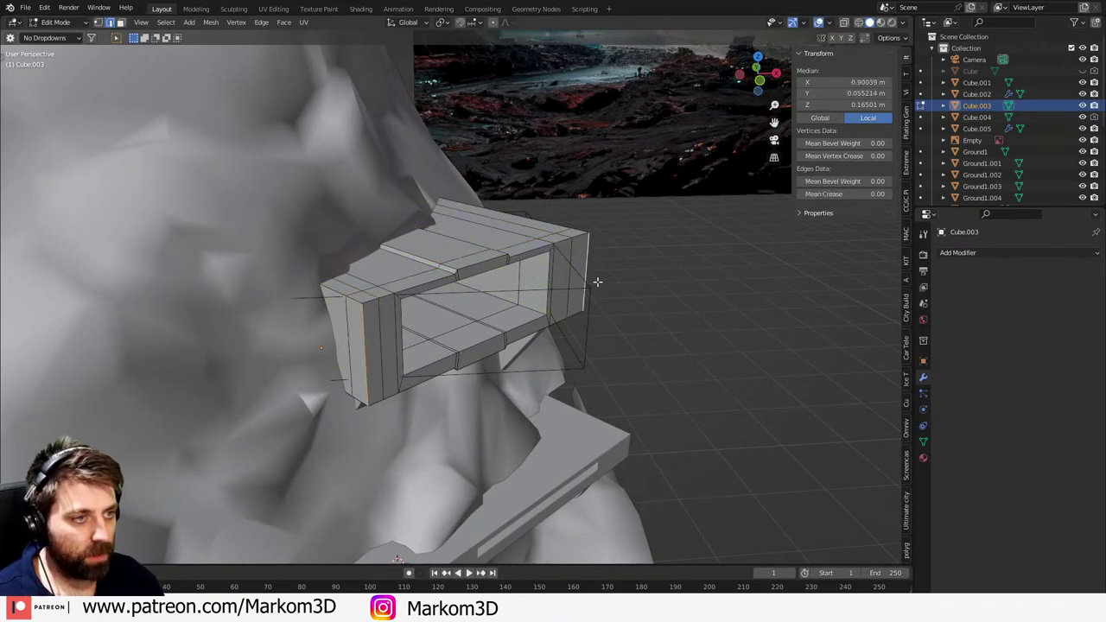
- Edge-slide the upper block's two vertical front corner edges inward to angle the corners, and leave mesh editing
key("g")
key("x")
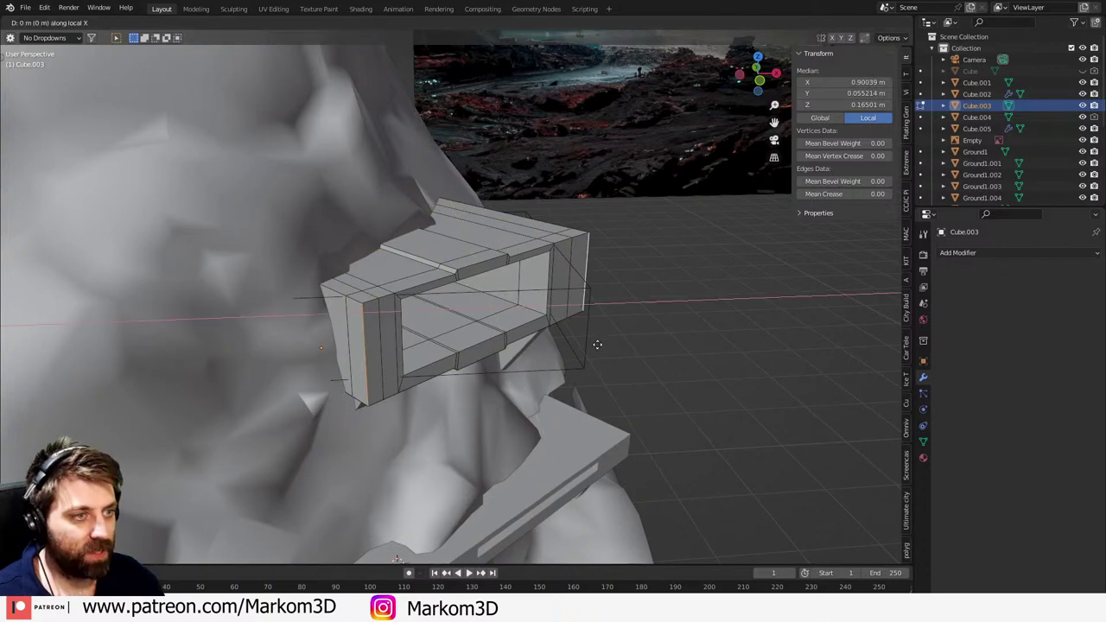
right_click(598, 345)
key("g")
key("g")
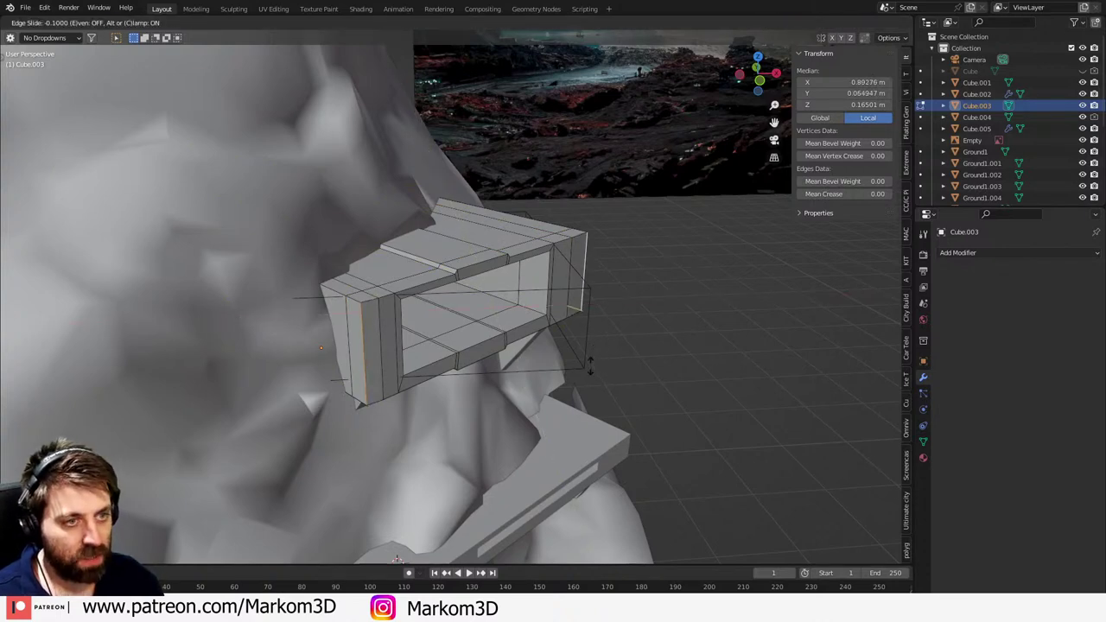
left_click(564, 358)
key("Tab")
middle_click_drag(647, 408, 416, 296)
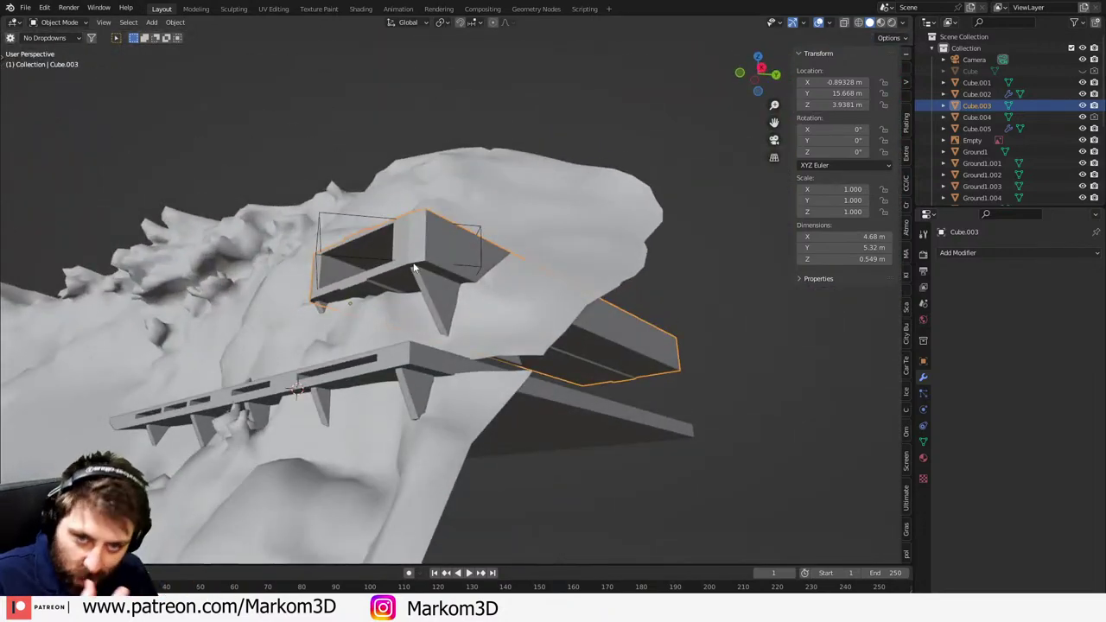
middle_click_drag(266, 297, 507, 400)
left_click(440, 387)
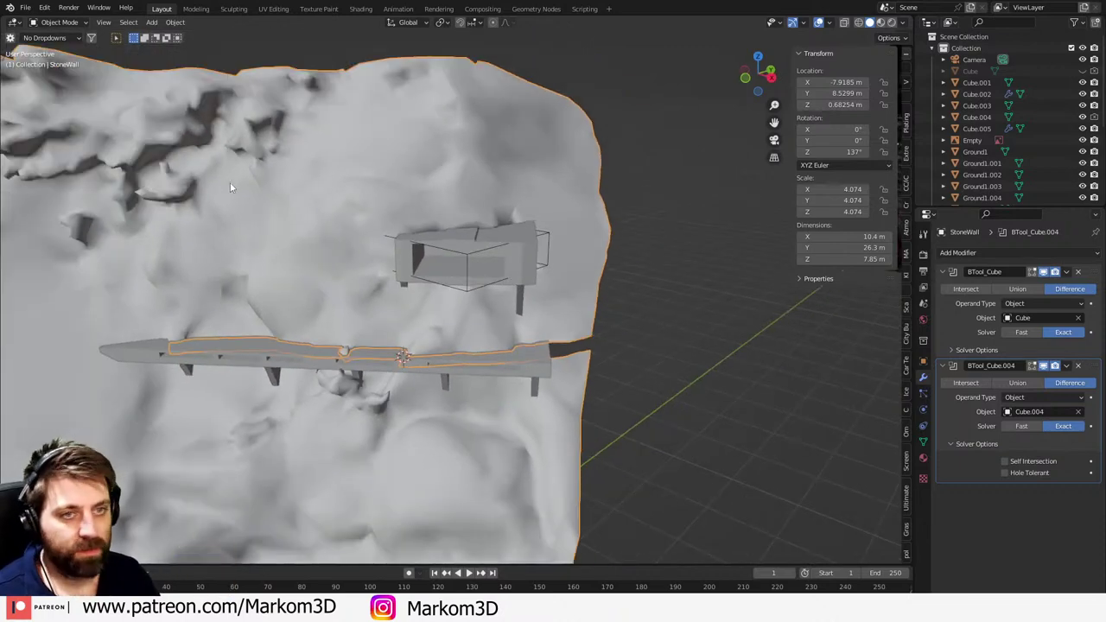
- Open the Markom3D asset library in a split-off Asset Browser, look over its kitbashing parts, and close the extra area
left_click_drag(4, 15, 387, 38)
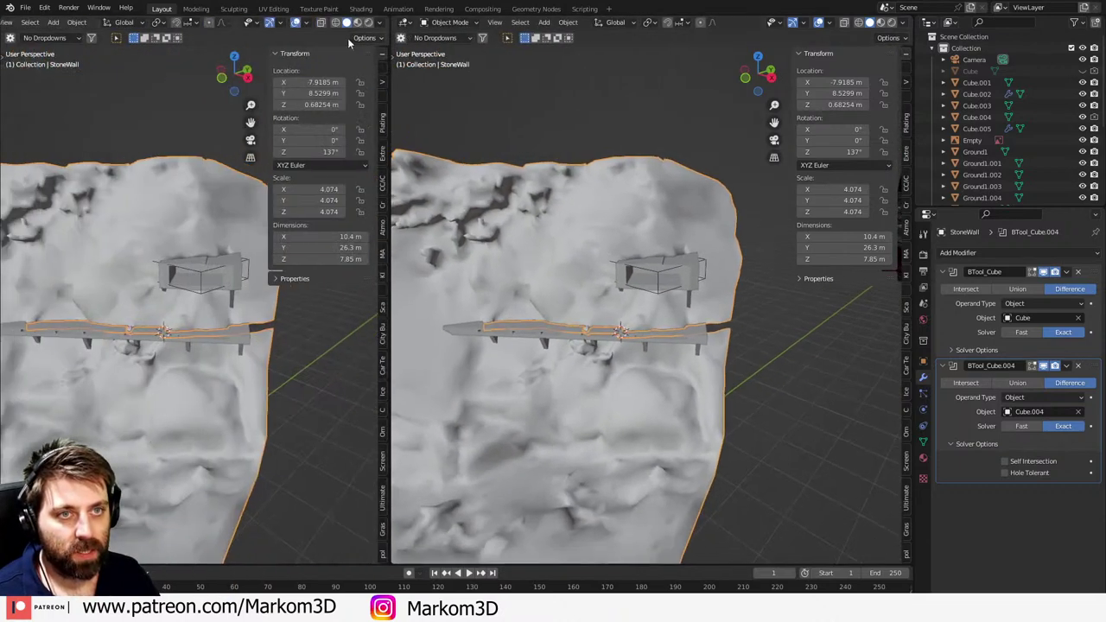
left_click(13, 23)
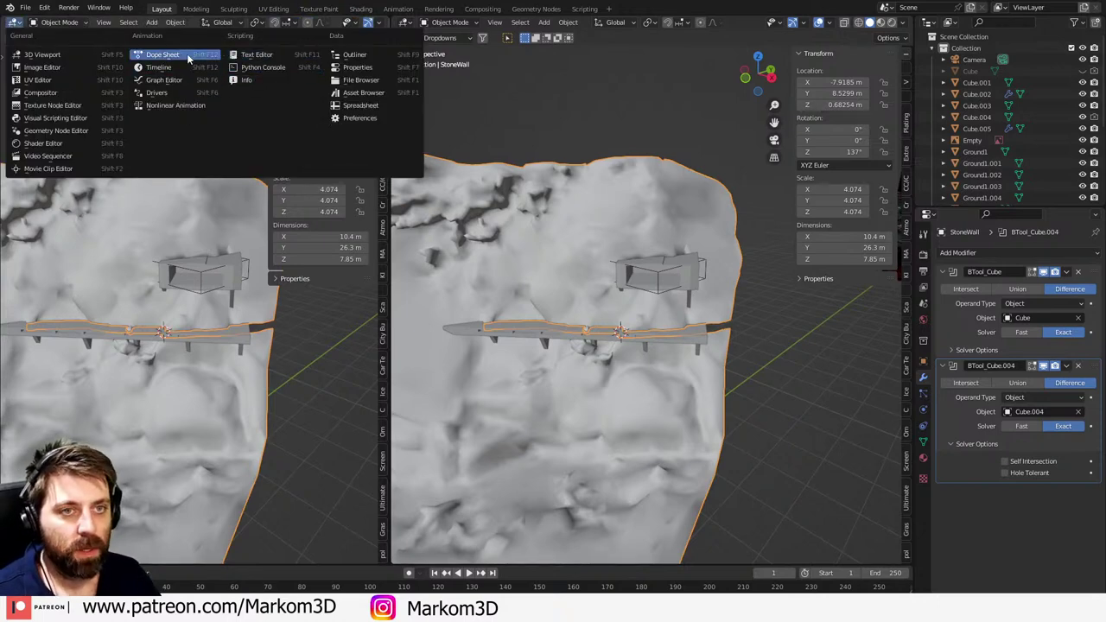
left_click(363, 93)
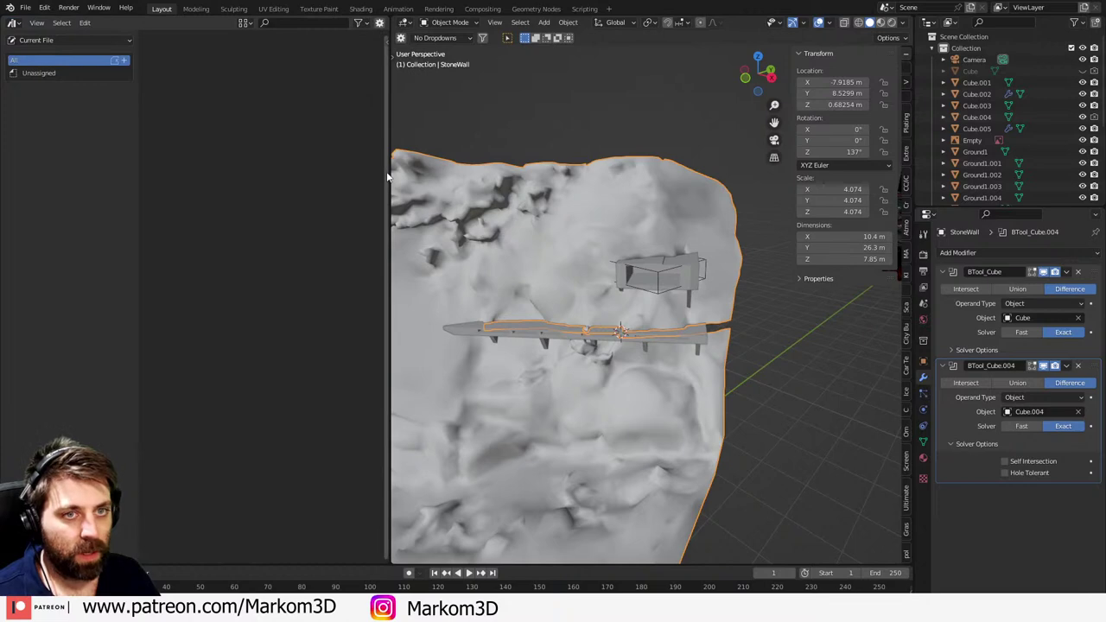
left_click(49, 41)
left_click(79, 71)
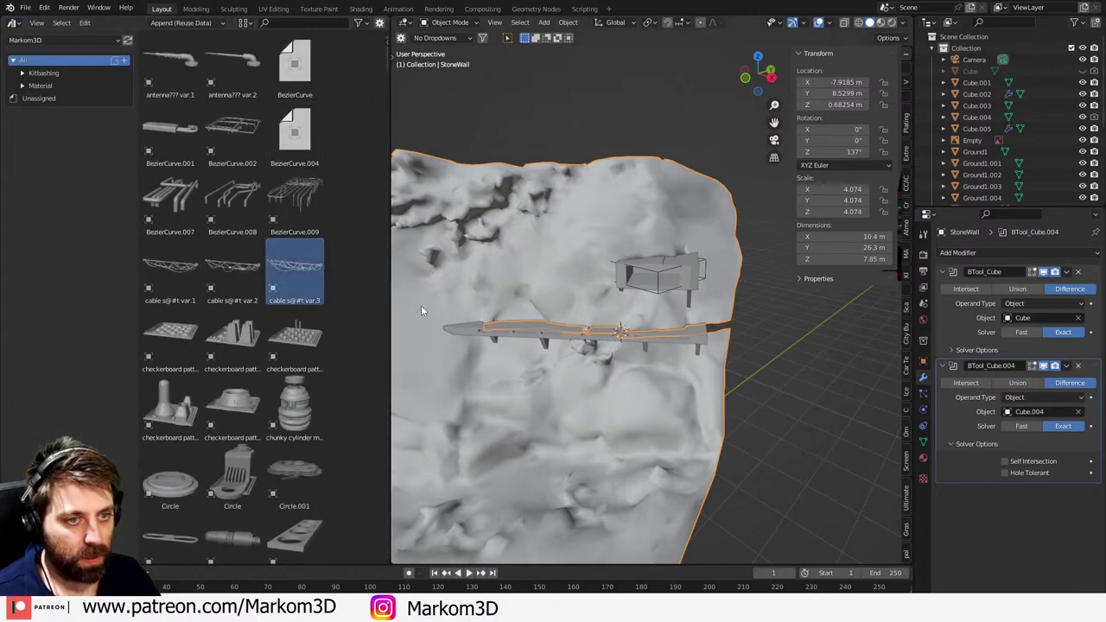
middle_click_drag(421, 311, 331, 269)
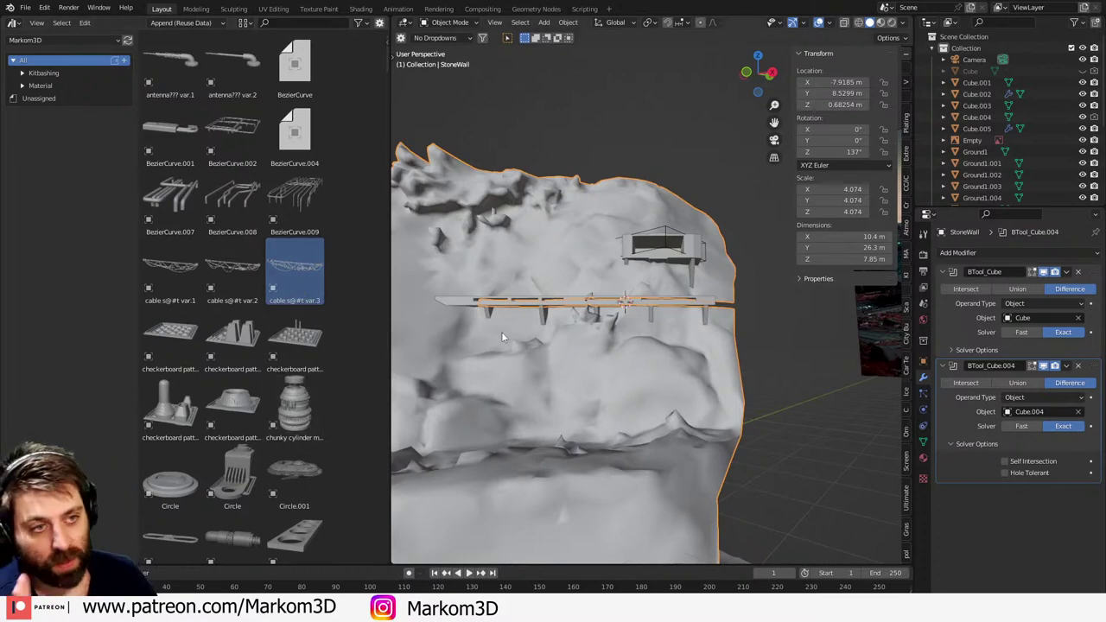
left_click_drag(393, 24, 359, 41)
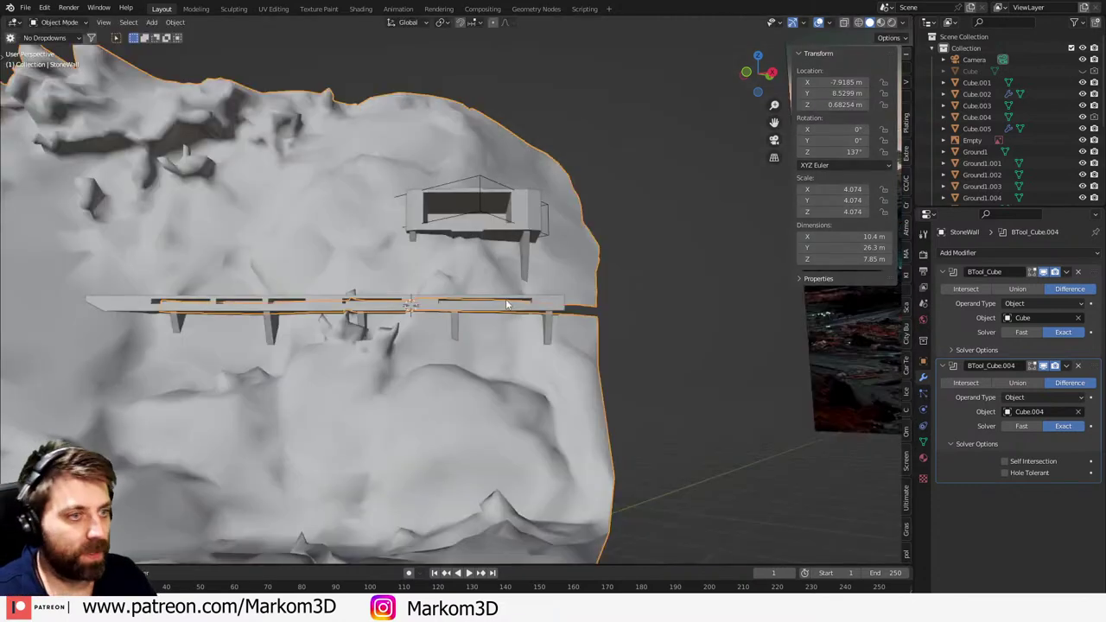
scroll(533, 340, "down", 2)
middle_click_drag(532, 340, 498, 343)
scroll(504, 358, "up", 5)
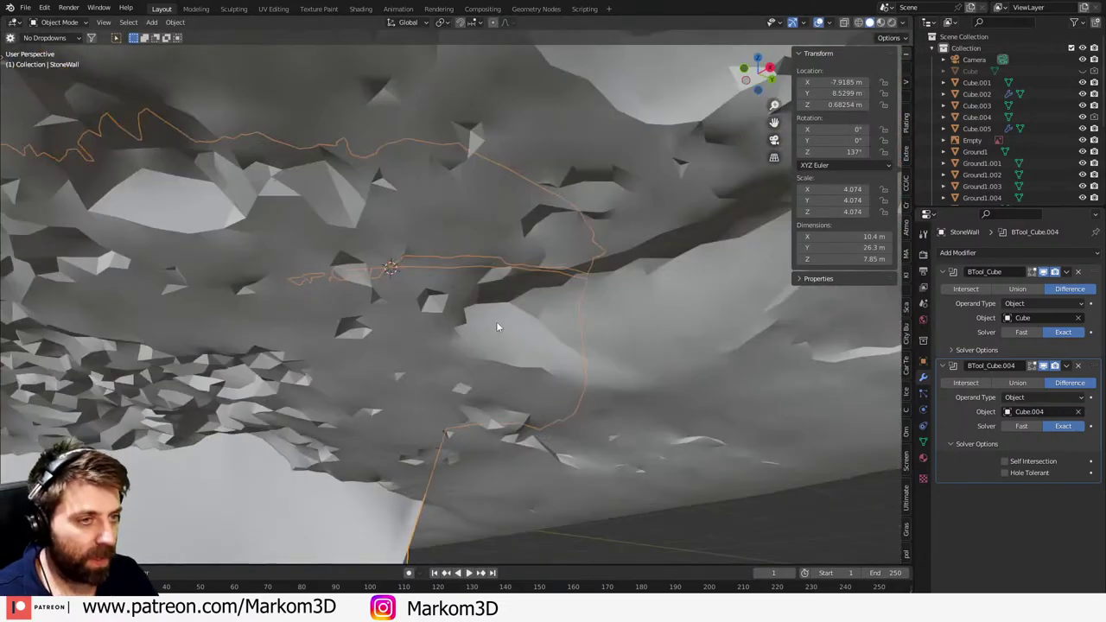
scroll(499, 326, "down", 4)
scroll(510, 328, "up", 1)
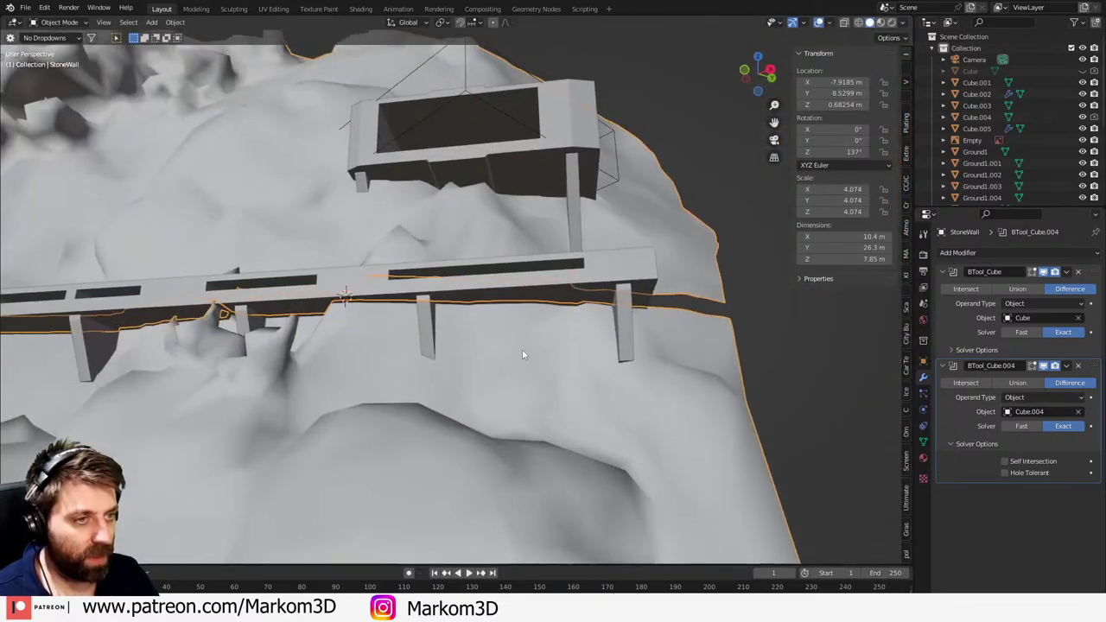
right_click(513, 300)
key("Escape")
key("shift+a")
mouse_move(558, 294)
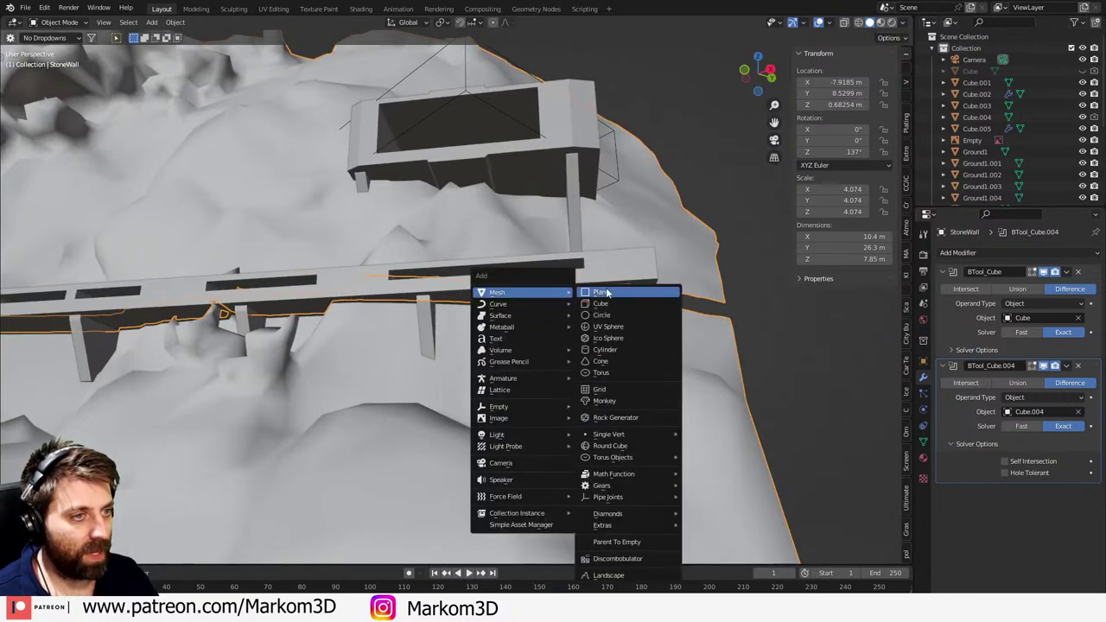
left_click(608, 293)
key("Delete")
- Add a cube at the 3D cursor beneath the platform's outer edge and scale it down to about 0.1 m
key("shift+a")
mouse_move(681, 356)
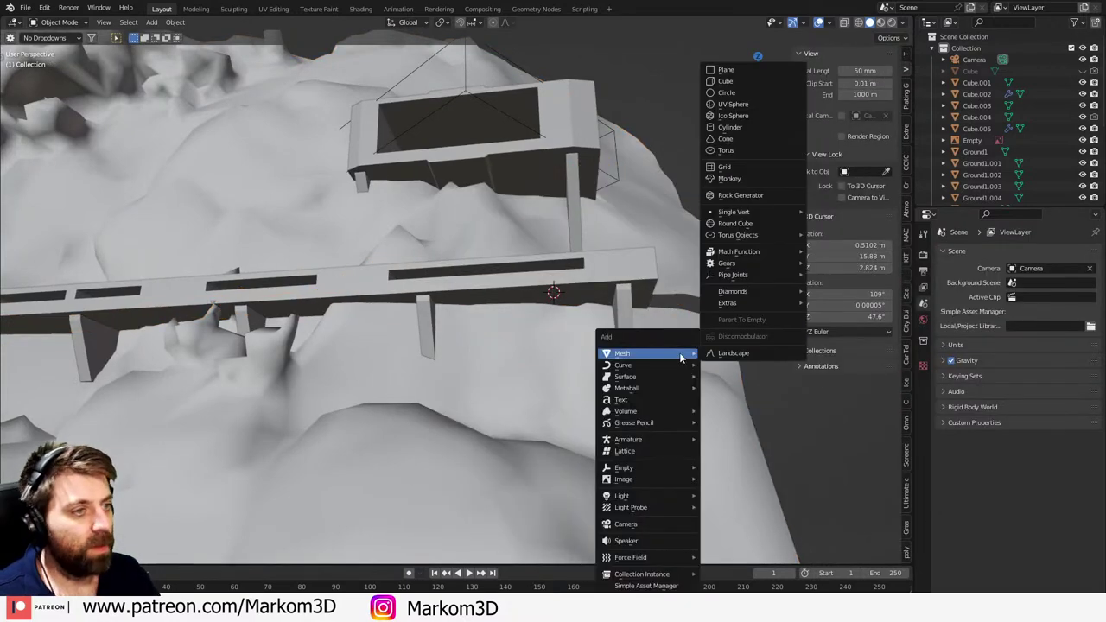
left_click(727, 80)
key("s")
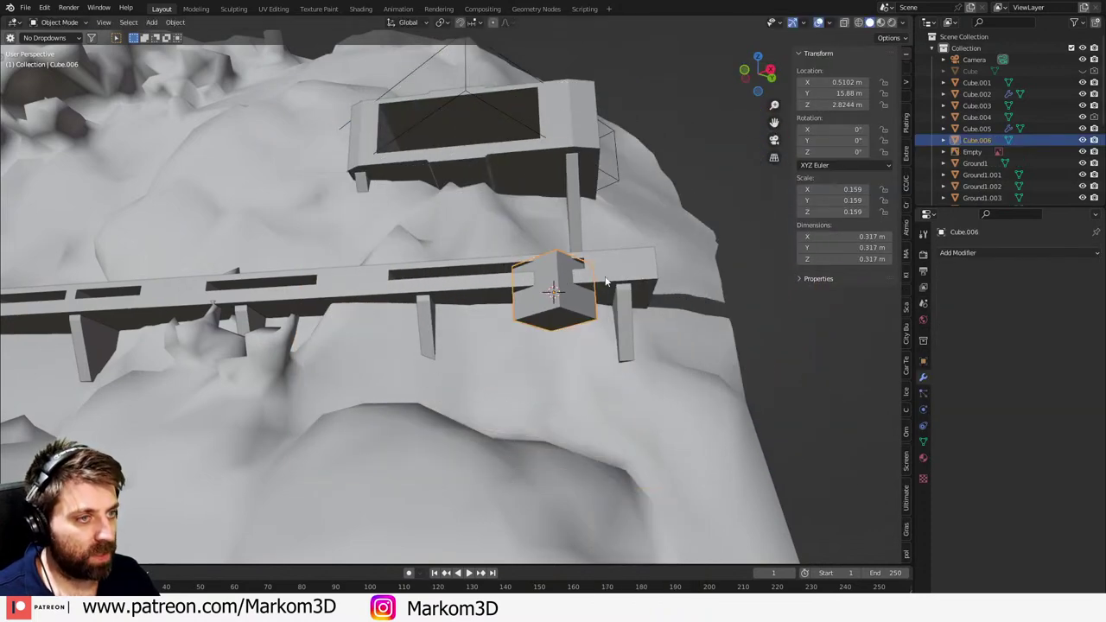
left_click(596, 296)
middle_click_drag(593, 306, 594, 324)
scroll(594, 324, "up", 4)
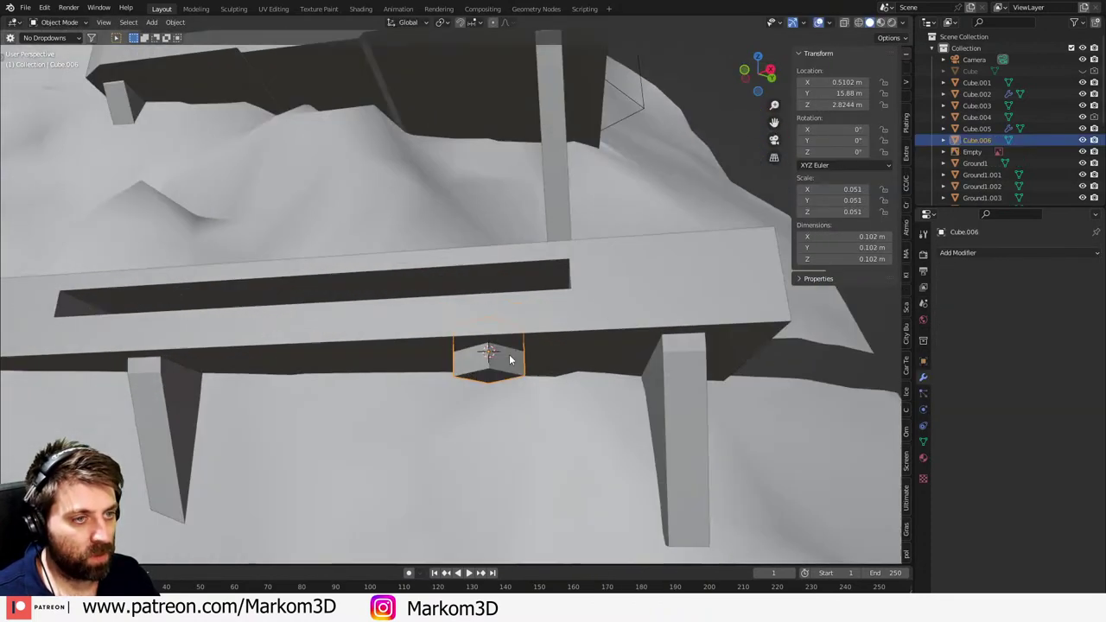
mouse_move(509, 354)
middle_mouse_down("shift")
mouse_move(564, 353)
mouse_move(567, 270)
middle_mouse_up("shift")
- Duplicate the small cube in wireframe top view, placing the copy about 0.92 m along negative X and 0.8 m along negative Y
key("KP_7")
key("z")
left_click(510, 355)
scroll(536, 372, "down", 3)
key("shift+d")
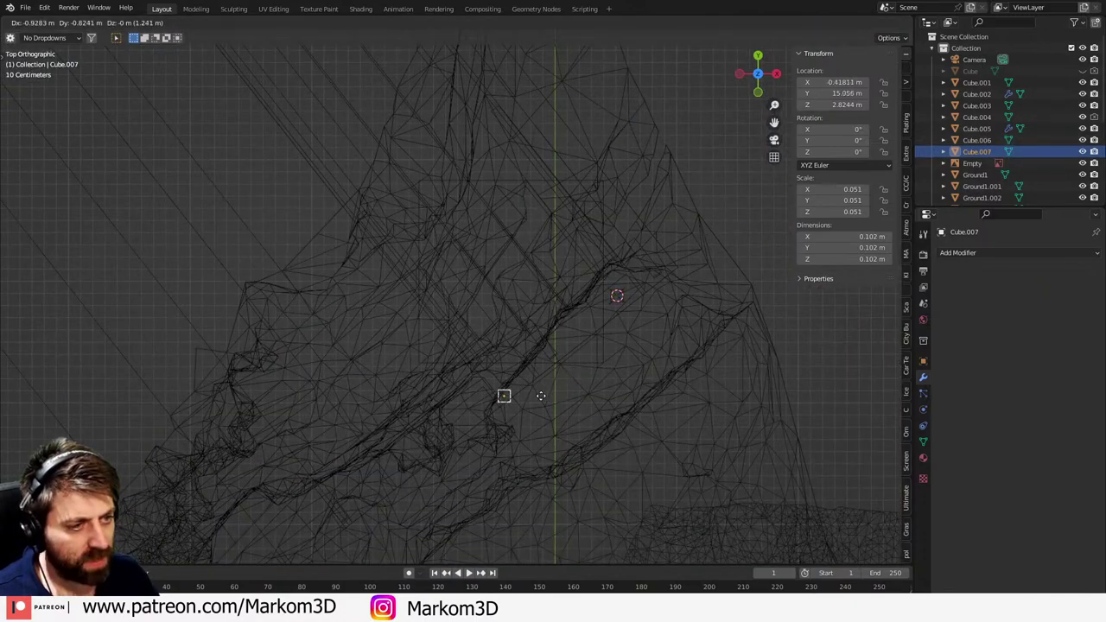
left_click(542, 393)
mouse_move(542, 393)
middle_mouse_down()
mouse_move(553, 373)
mouse_move(490, 291)
middle_mouse_up()
key("z")
left_click(564, 292)
scroll(552, 275, "up", 2)
mouse_move(552, 275)
middle_mouse_down()
mouse_move(540, 329)
mouse_move(538, 316)
mouse_move(560, 322)
middle_mouse_up()
- Select both small cubes and add a Catenary curve hanging between them
left_click(735, 373, "shift")
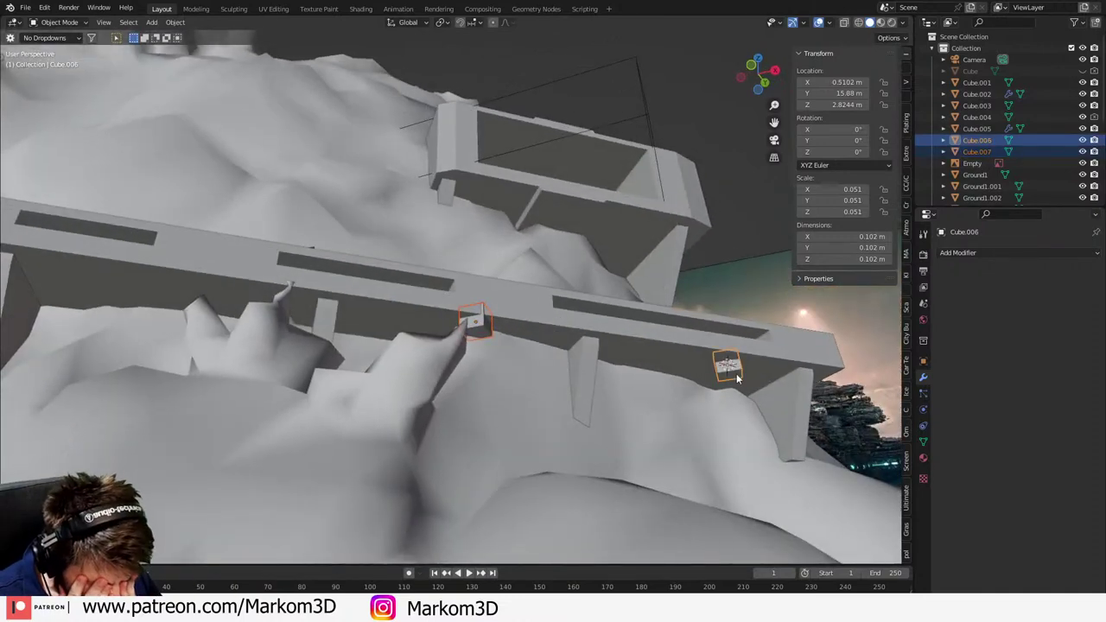
key("shift+a")
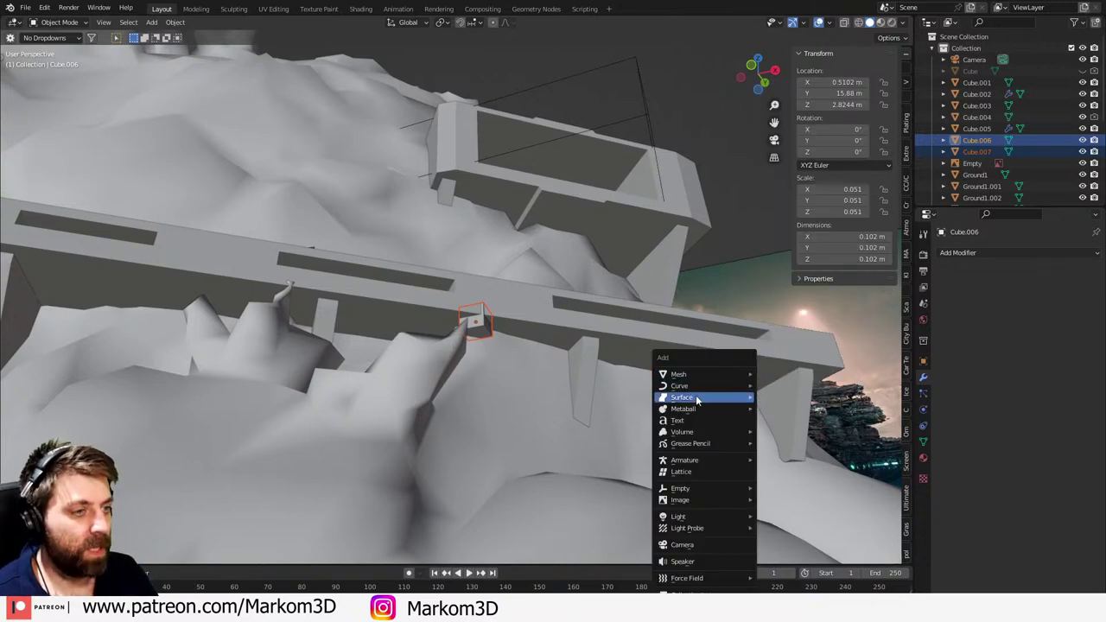
mouse_move(699, 387)
mouse_move(784, 347)
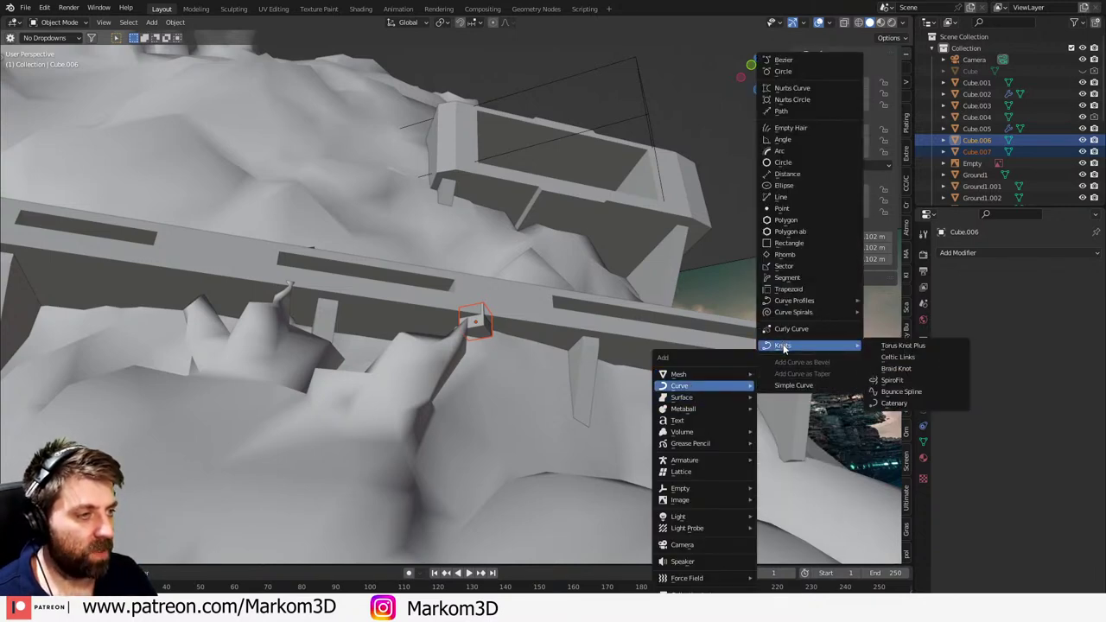
left_click(915, 404)
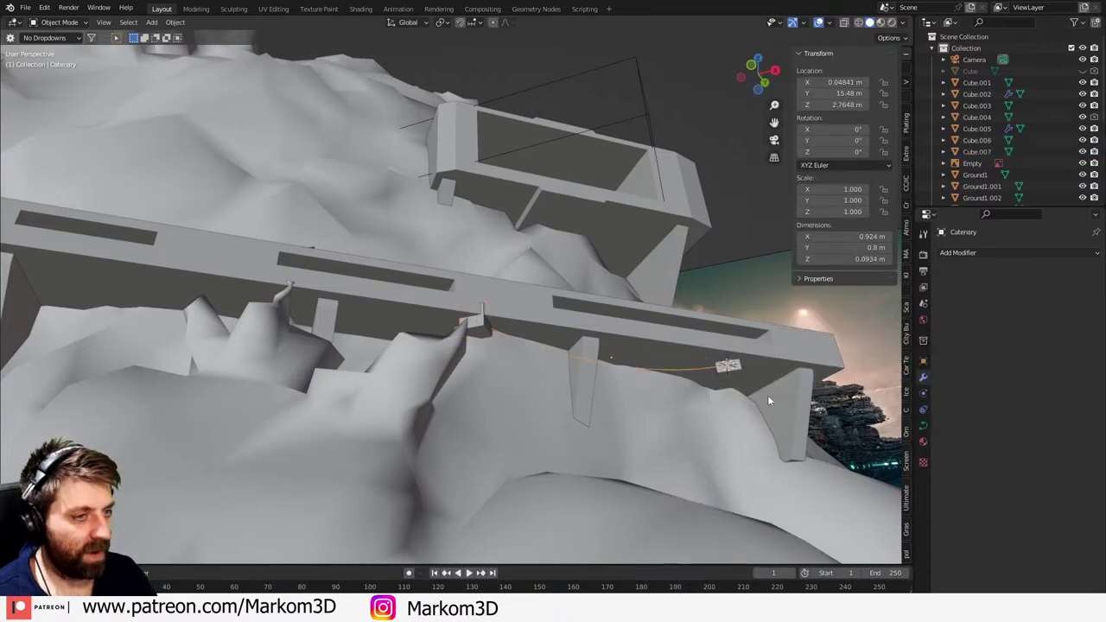
- Give the catenary curve a round bevel with a depth of 0.01 m to form a cable
middle_click_drag(767, 395, 725, 419)
left_click(924, 427)
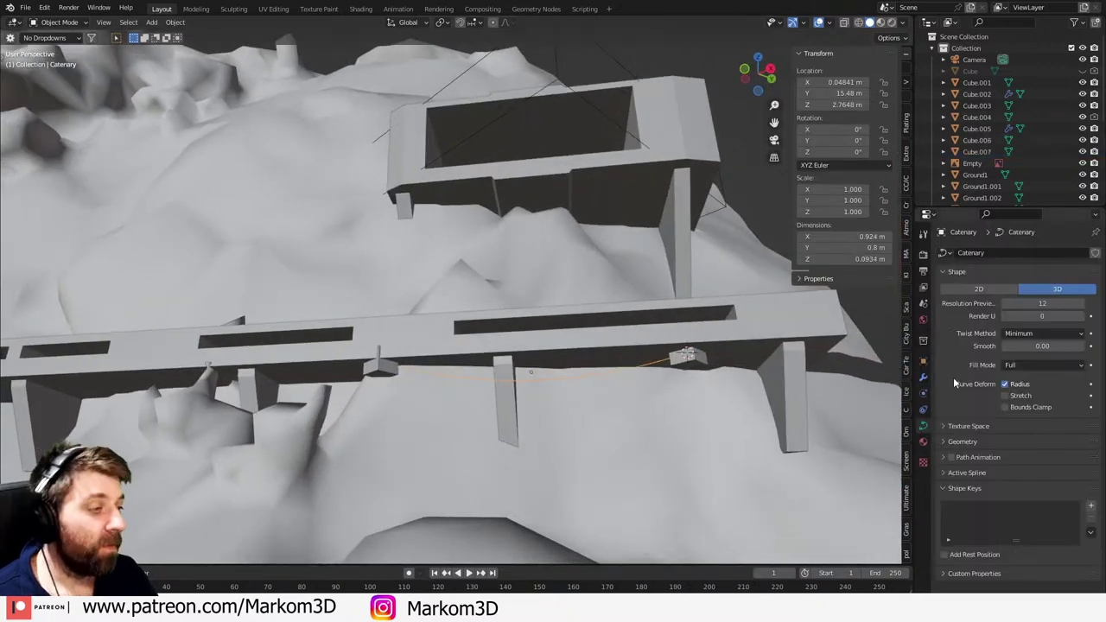
left_click(947, 475)
scroll(947, 475, "down", 1)
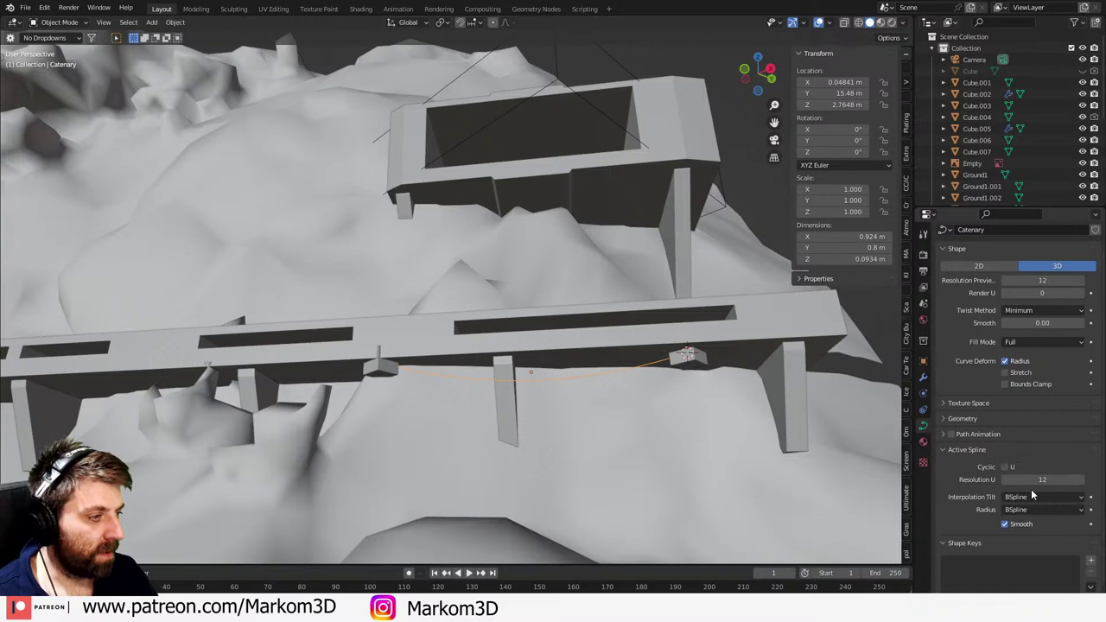
left_click(940, 445)
left_click(944, 442)
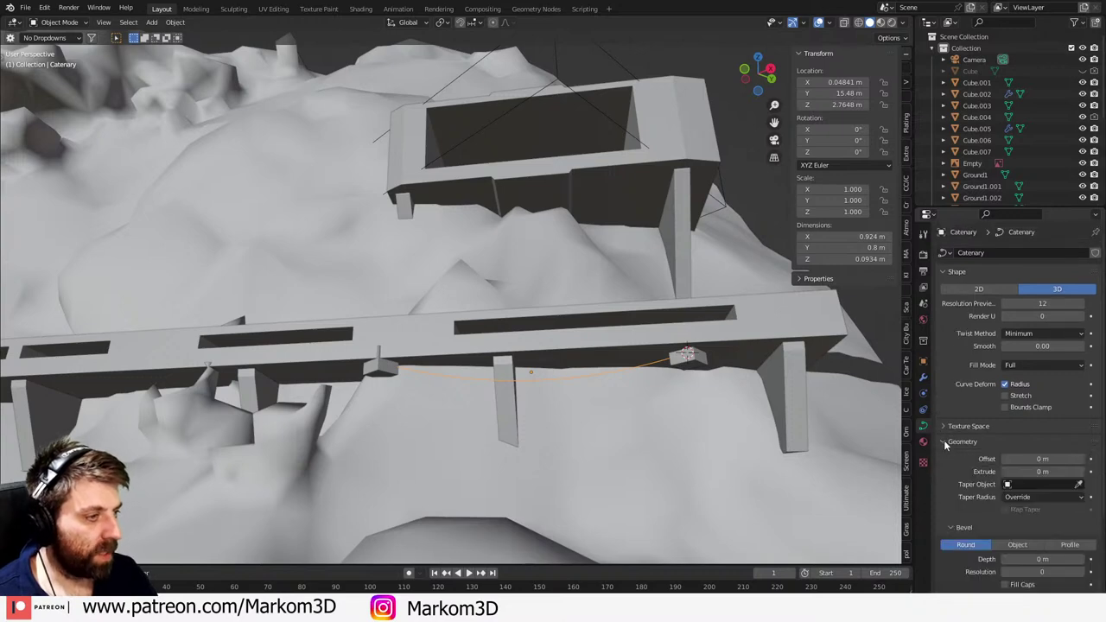
left_click(1081, 559)
- Select both small cubes at the cable's ends and raise them about 0.45 m along Z above the platform
middle_click_drag(726, 461, 499, 437)
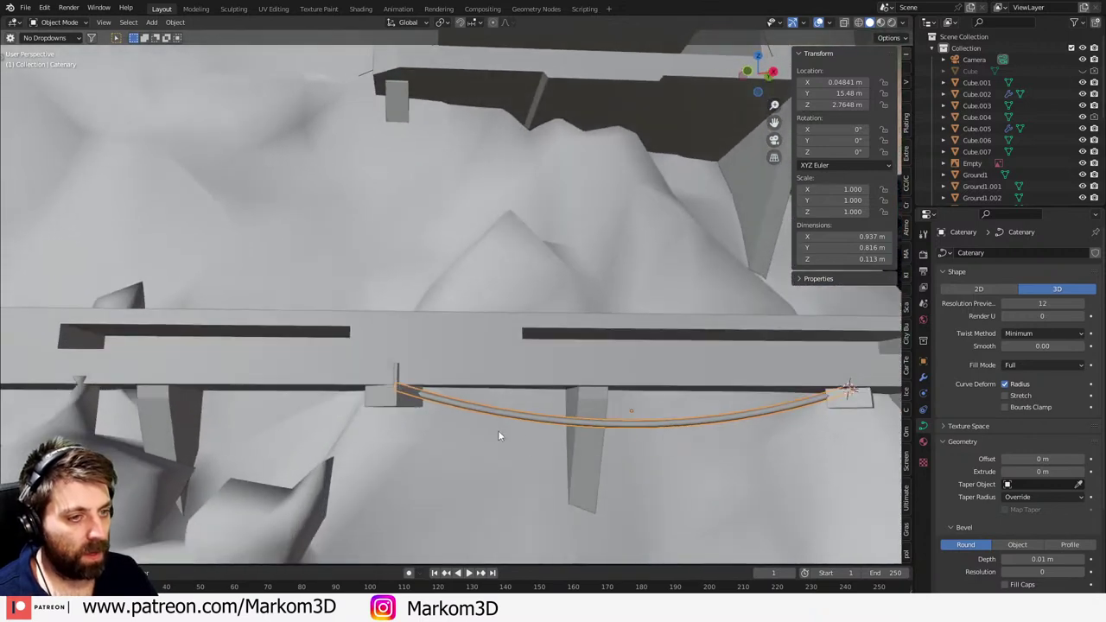
left_click(396, 399)
left_click(837, 406, "shift")
middle_click_drag(837, 411, 649, 437)
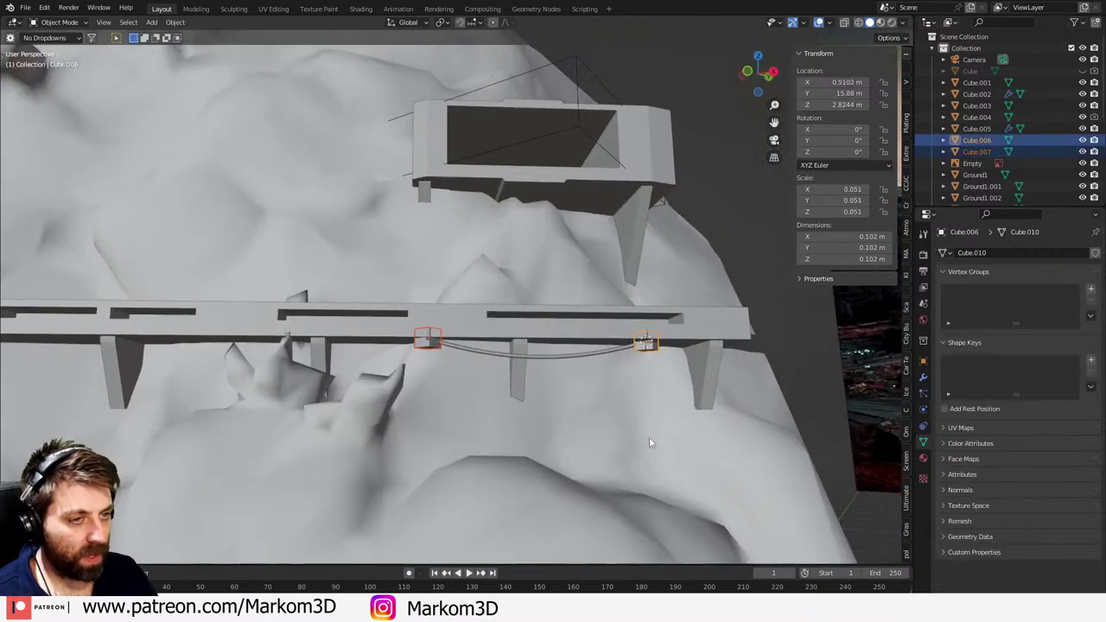
key("g")
key("z")
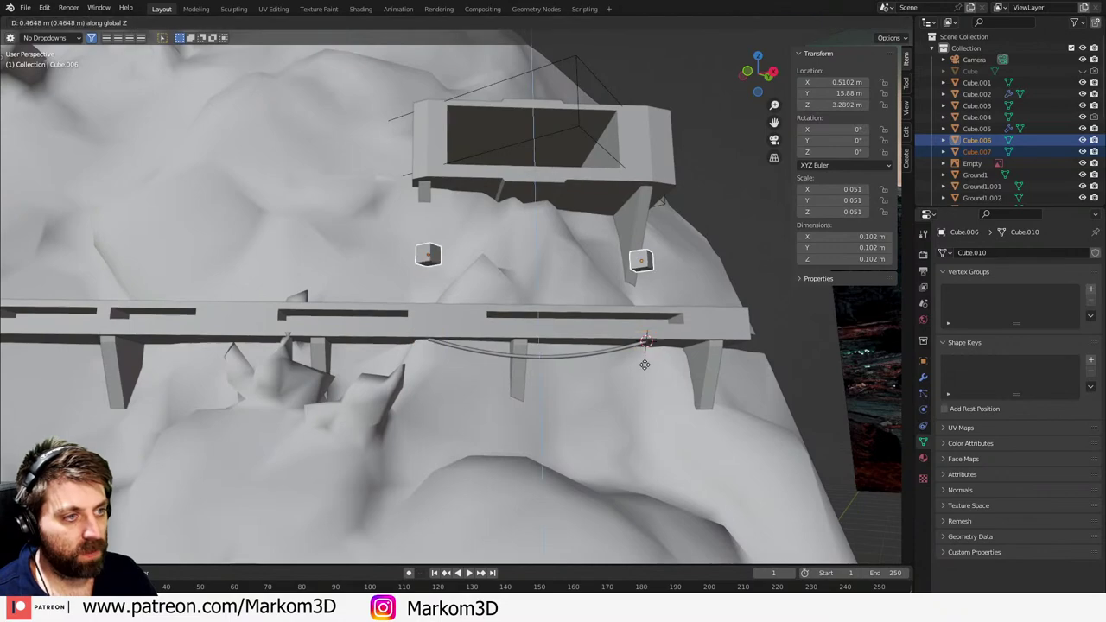
left_click(645, 364)
- Move the small cube on the negative X side beneath the upper block's corner near X -0.57 m, Y 15.4 m, and raise it to about Z 3.91 m
middle_click_drag(555, 376, 550, 354)
left_click(432, 283)
middle_click_drag(432, 283, 529, 360)
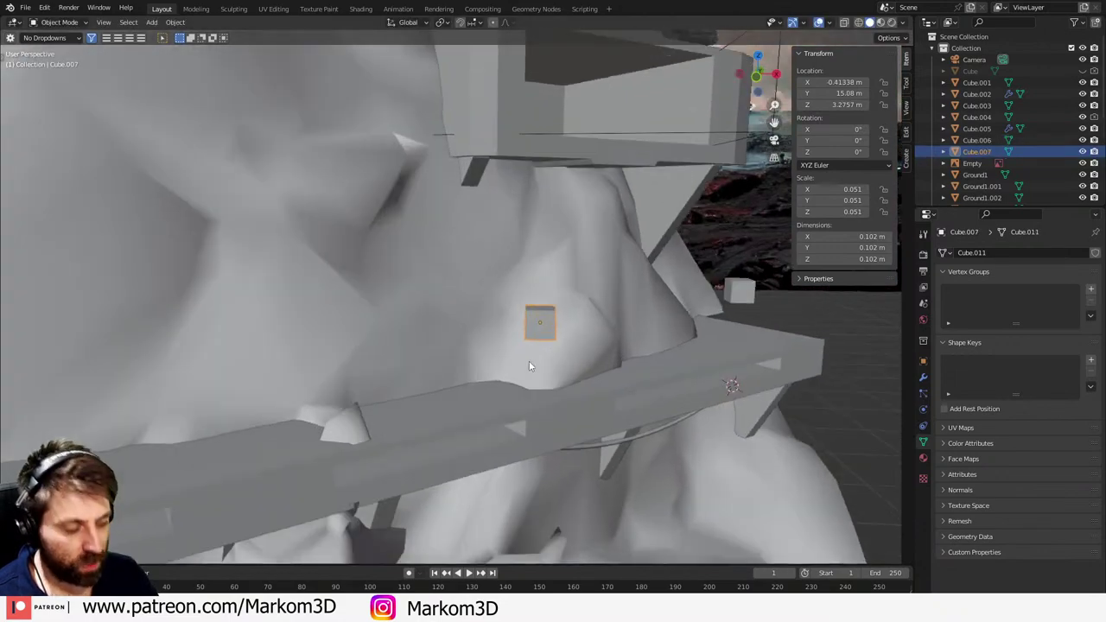
key("KP_7")
key("g")
left_click(515, 308)
middle_click_drag(516, 308, 510, 269)
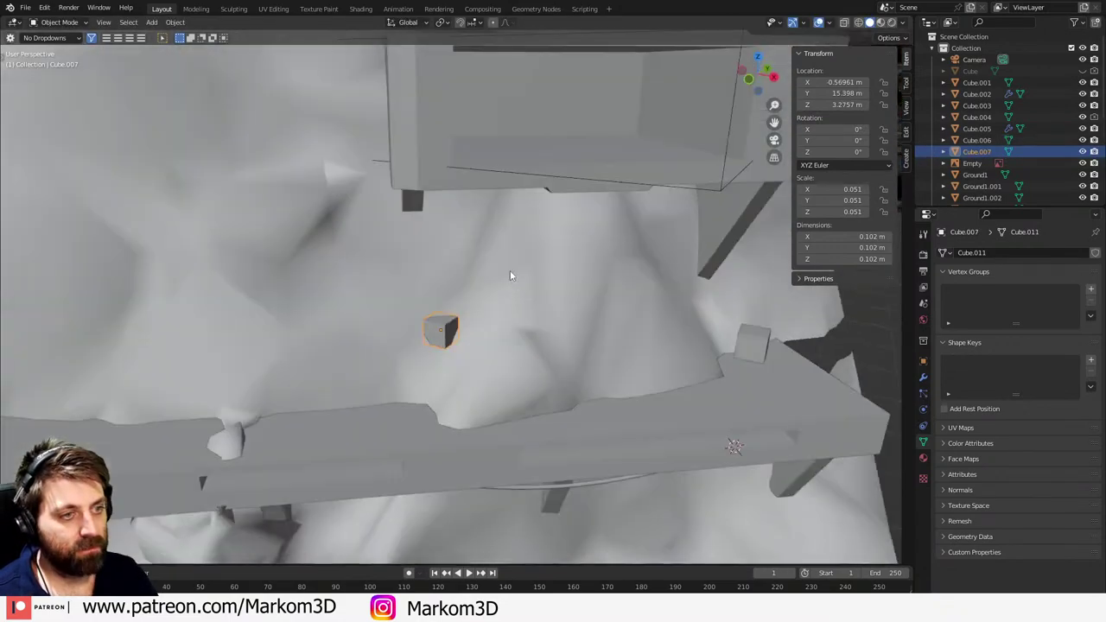
key("g")
key("z")
left_click(517, 162)
- Move the other small cube to about X -0.85 m, Y 14.87 m and lower it to about Z 2.97 m so it sits in the platform
left_click(752, 341)
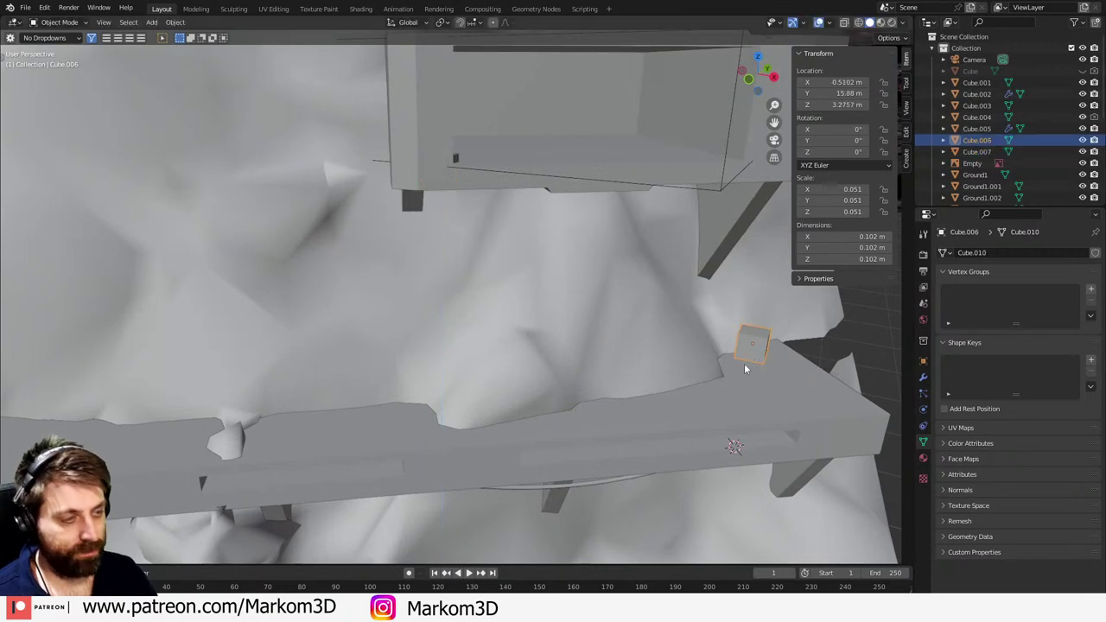
key("KP_7")
key("g")
left_click(479, 555)
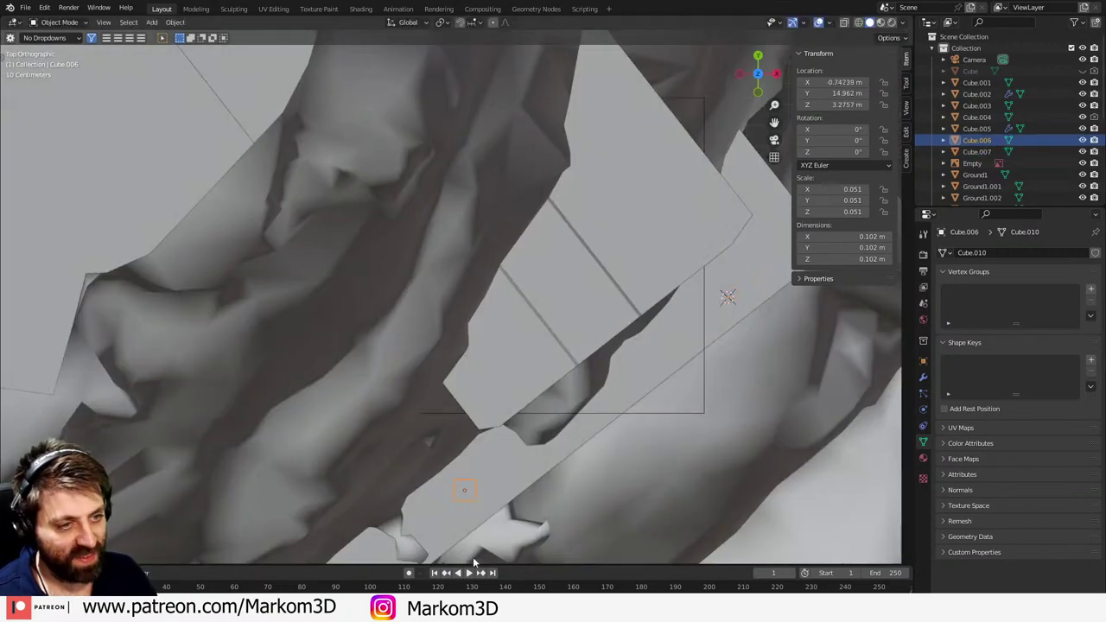
middle_click_drag(487, 491, 562, 384, "shift")
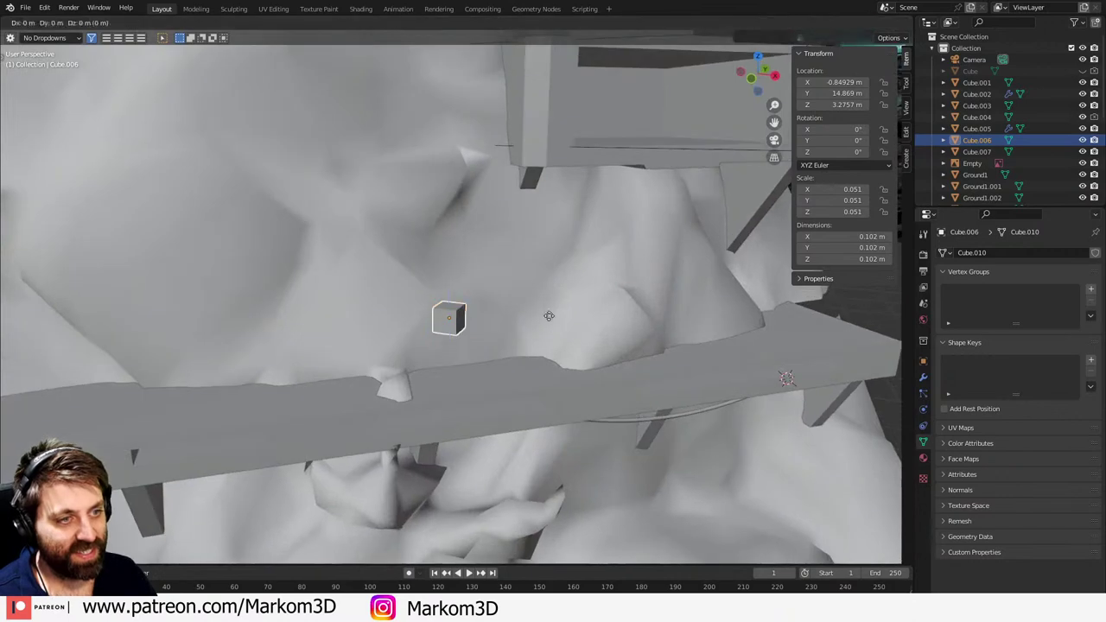
key("g")
key("z")
left_click(592, 504)
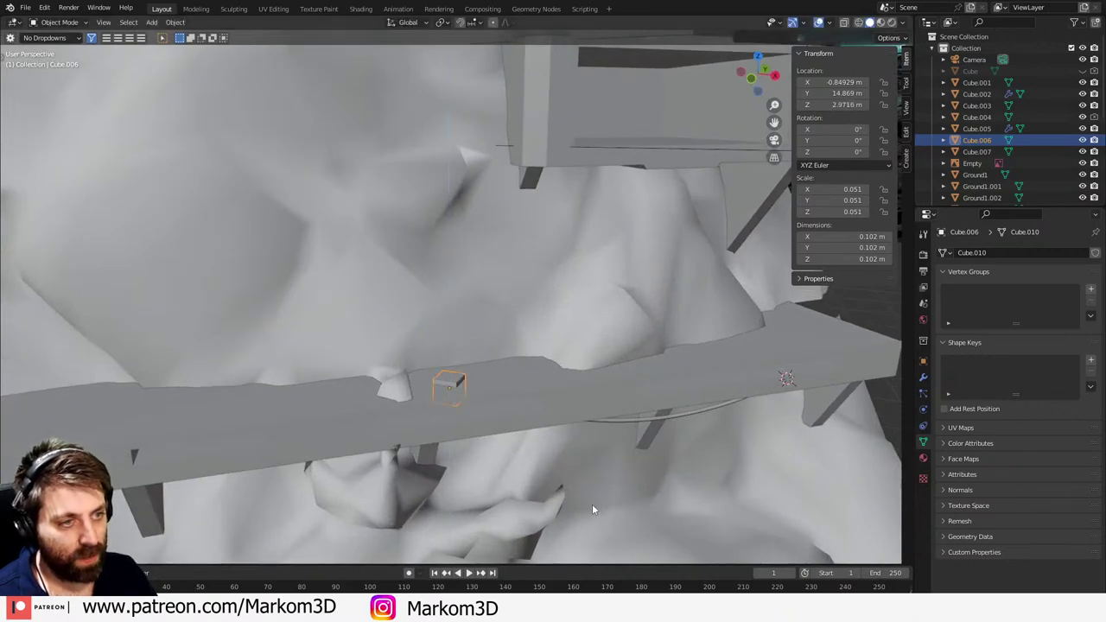
- Select only the two small cubes in wireframe display and add a Catenary curve between them
mouse_move(578, 446)
middle_mouse_down()
mouse_move(550, 337)
mouse_move(555, 223)
mouse_move(536, 258)
middle_mouse_up()
key("z")
left_click(524, 268)
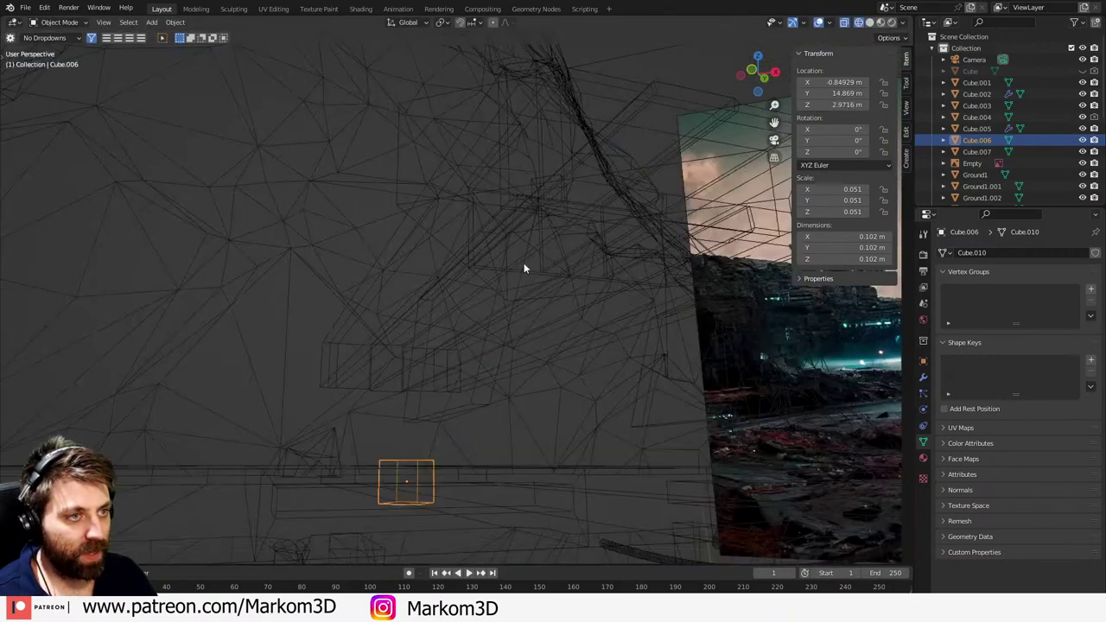
left_click(561, 200, "shift")
left_click(563, 201, "shift")
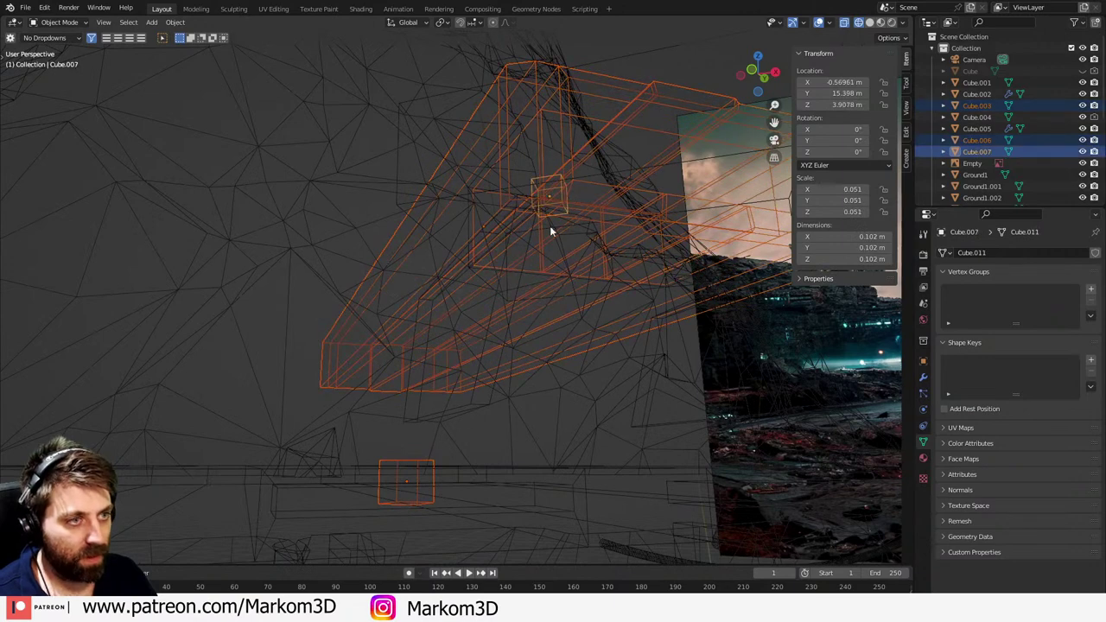
key("c")
middle_click(435, 256)
right_click(435, 256)
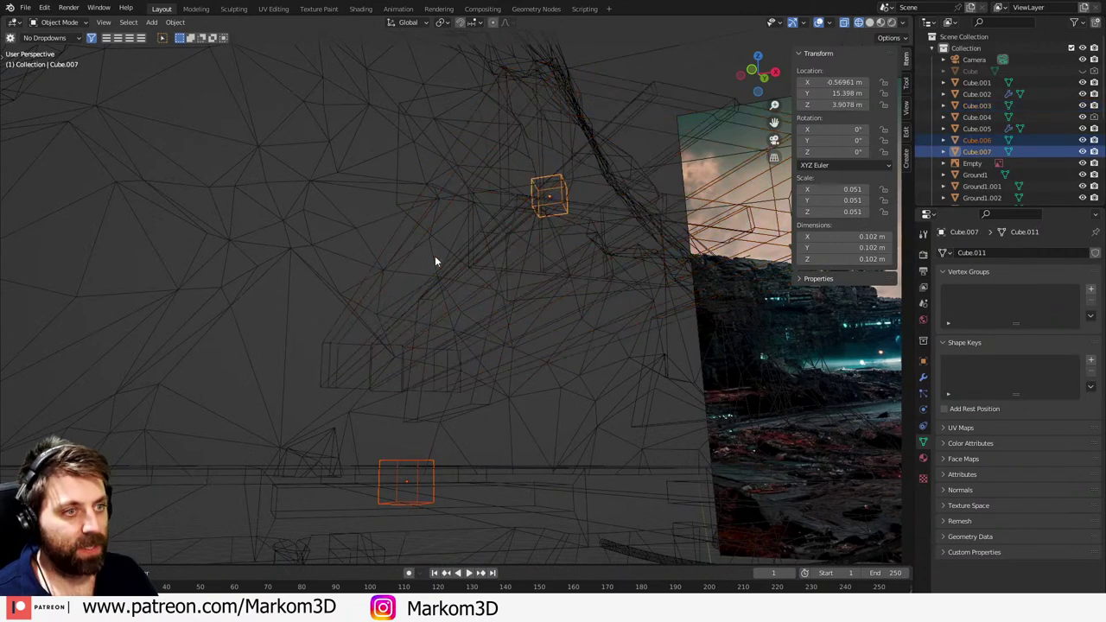
key("shift+a")
mouse_move(546, 340)
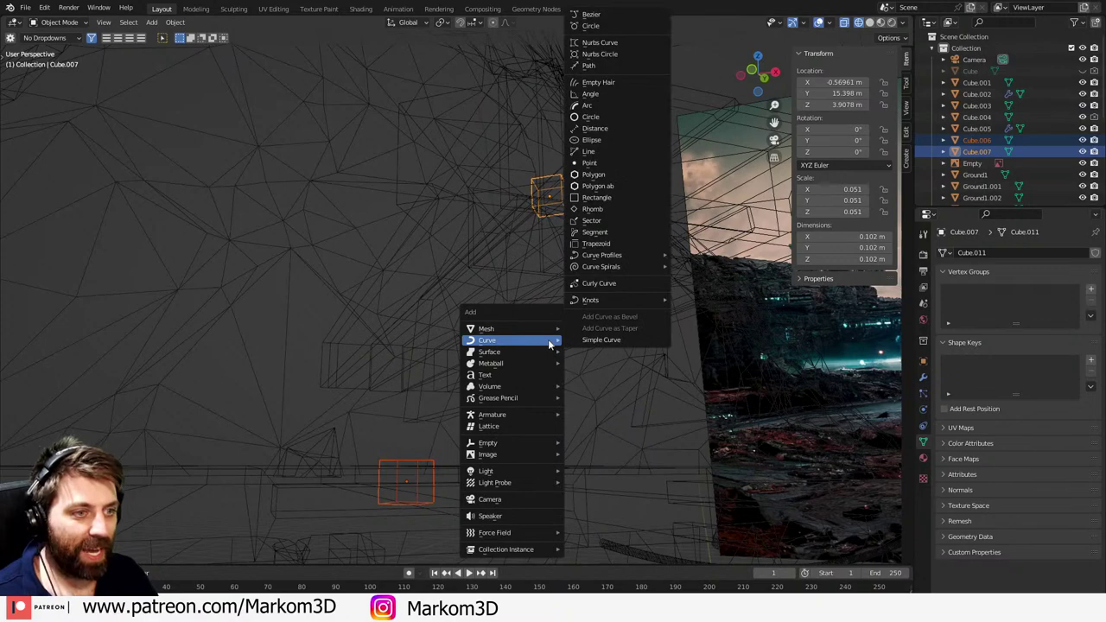
mouse_move(618, 302)
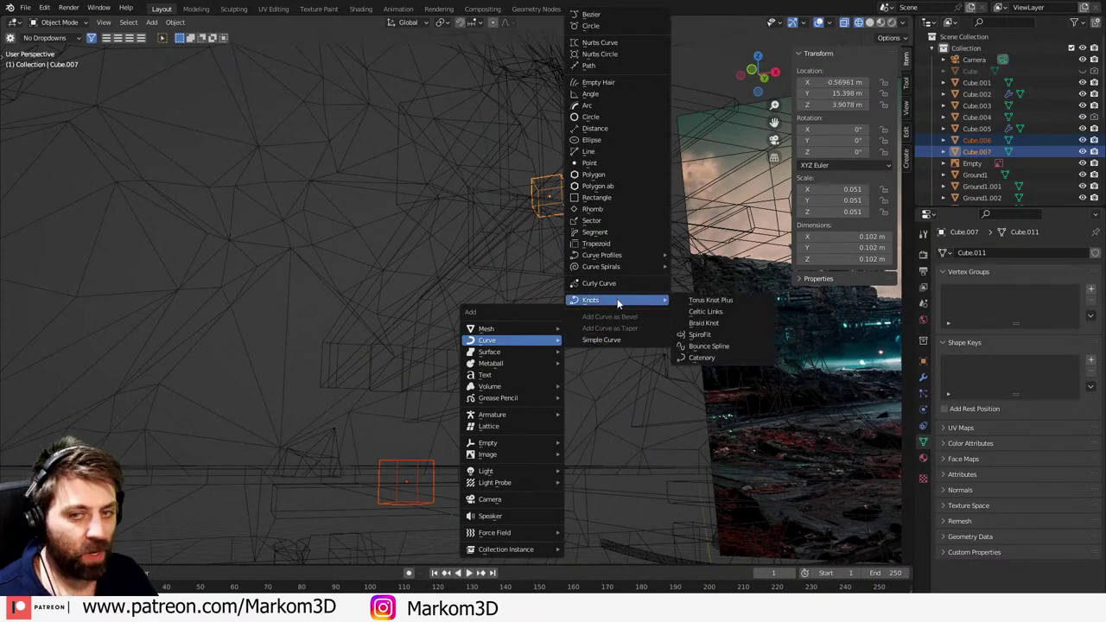
left_click(718, 358)
scroll(690, 331, "up", 3)
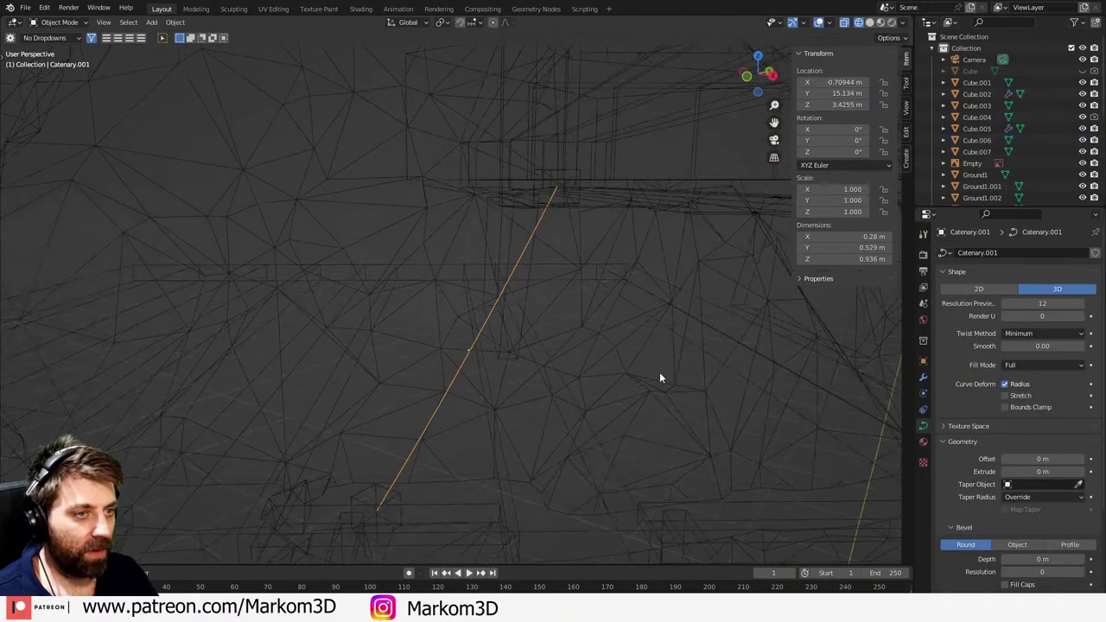
- Give the new catenary curve a bevel depth of 0.01 m, a preview resolution of 1, and return to solid display
left_click(1087, 560)
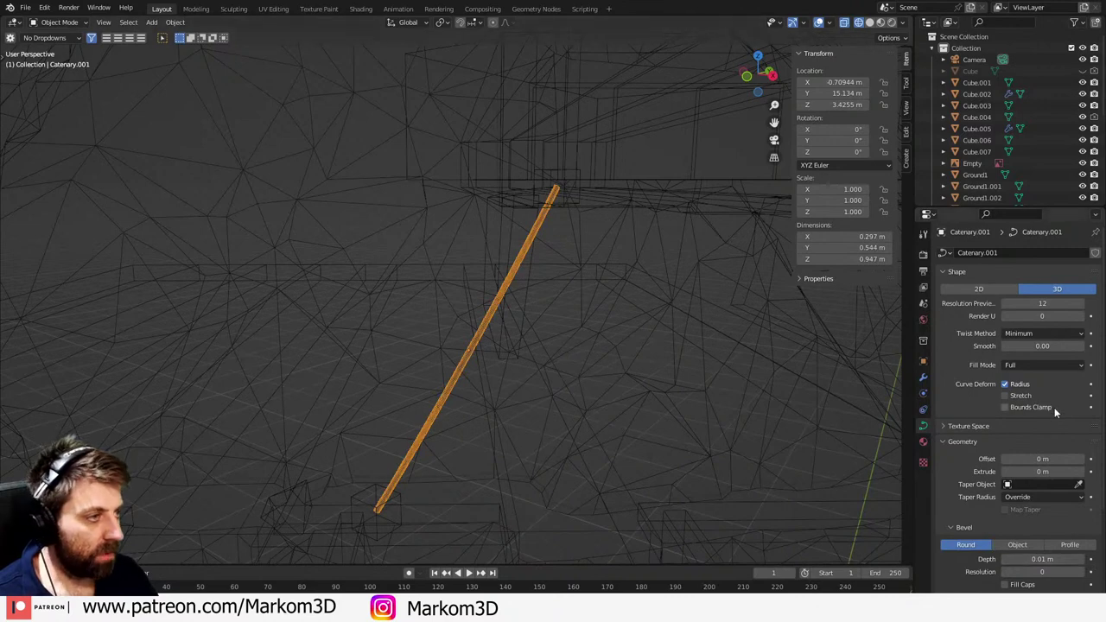
scroll(989, 557, "down", 2)
scroll(1041, 417, "up", 2)
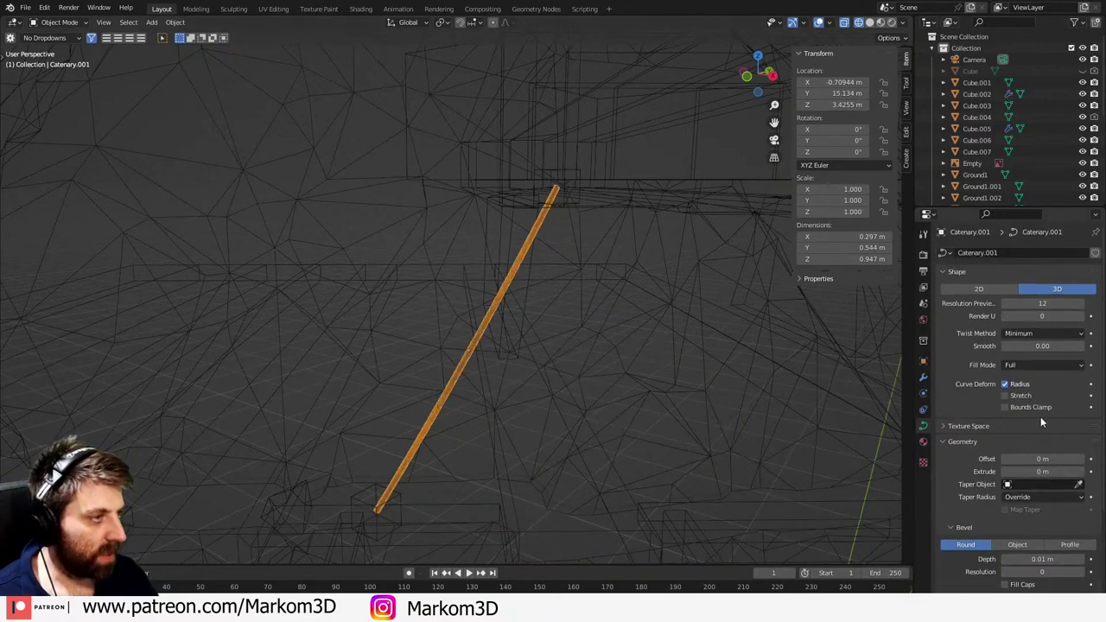
left_click_drag(1043, 303, 1041, 302)
left_click(628, 481)
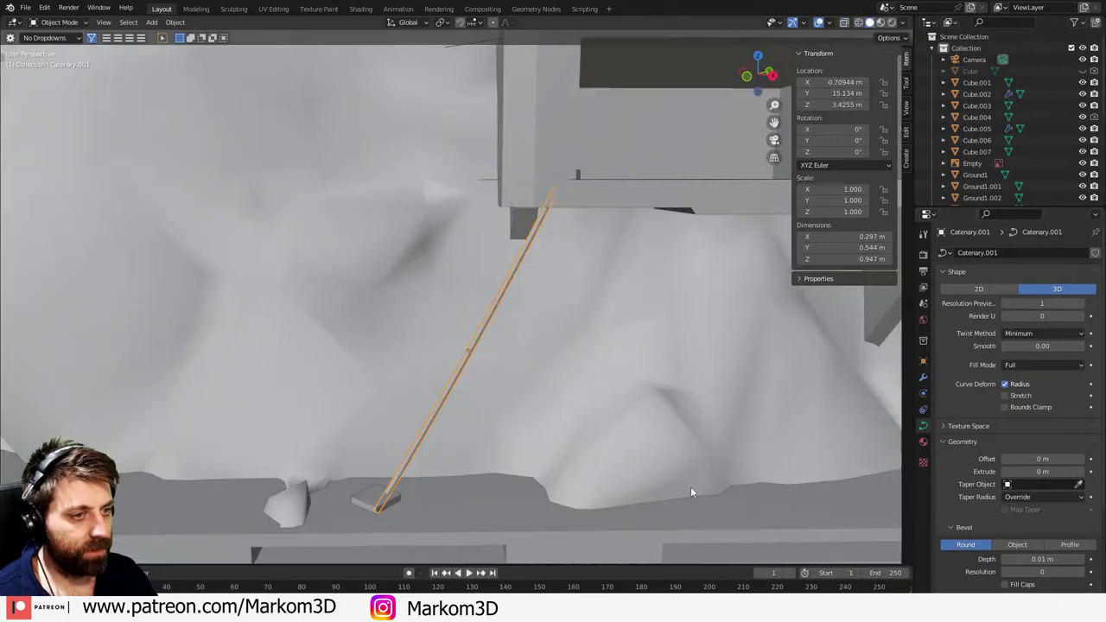
middle_click_drag(691, 486, 715, 459)
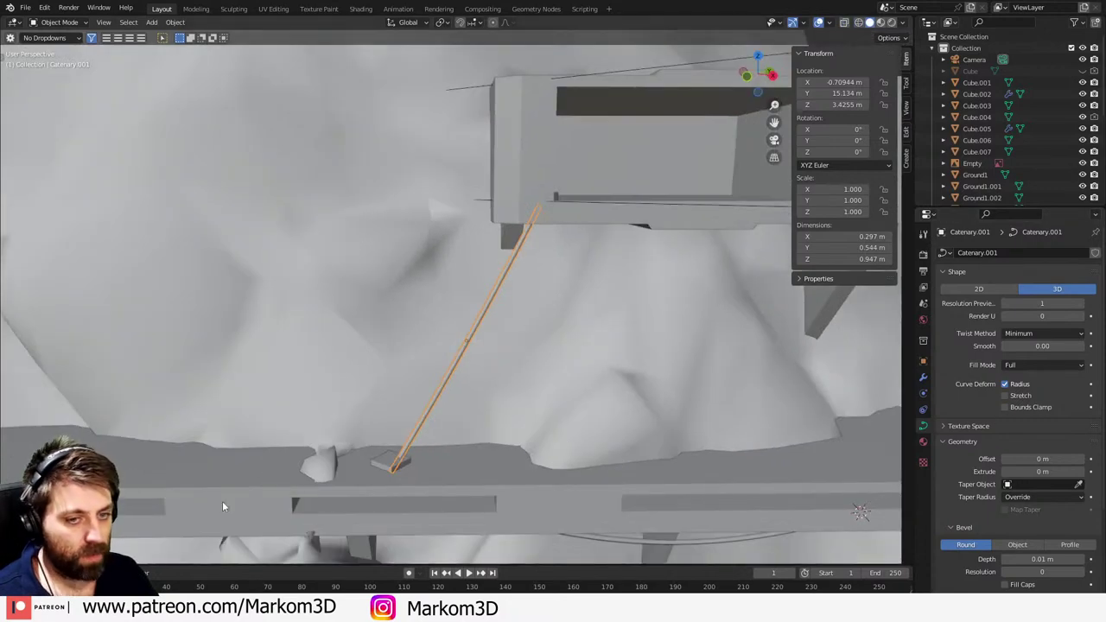
- Set the new catenary's creation options to 8 steps, a bevel depth of 0.01 and an a value of 0.2
left_click(51, 550)
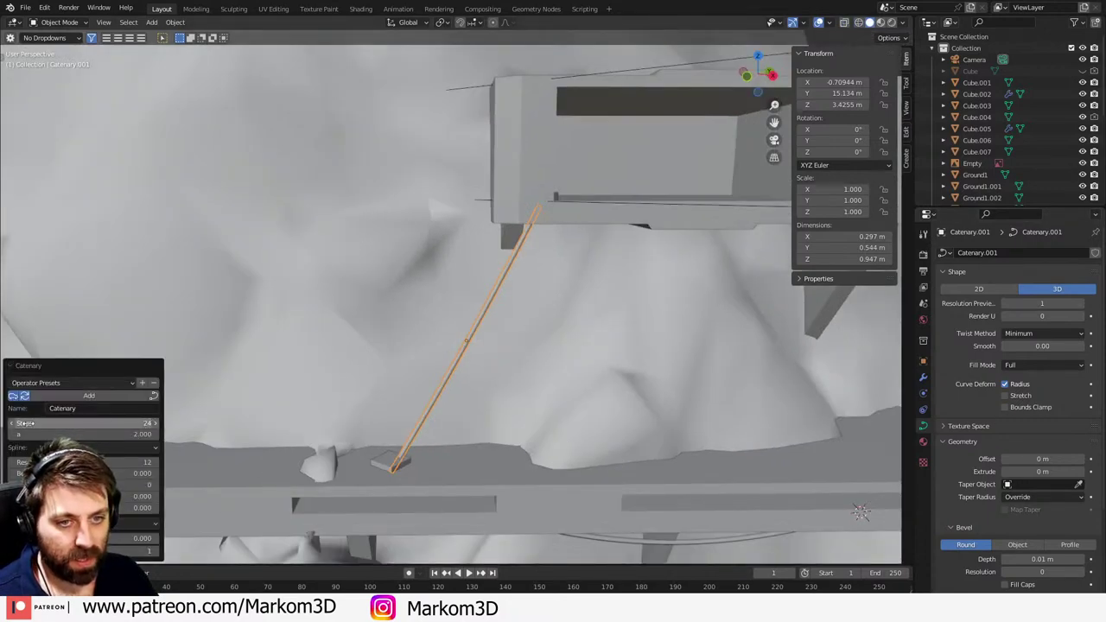
left_click(148, 423)
type("8")
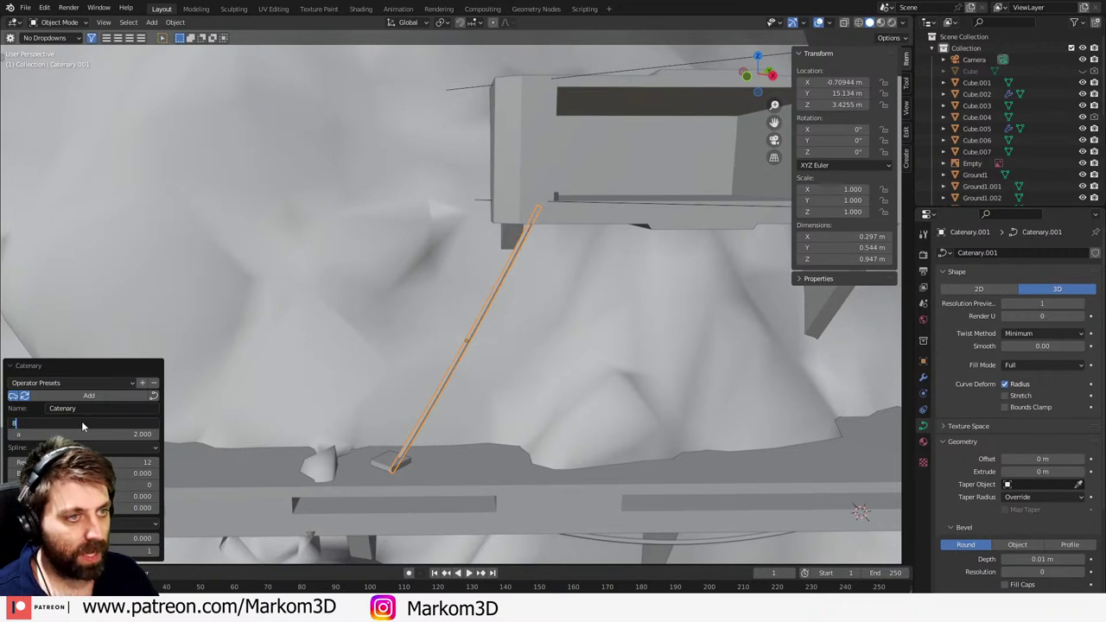
key("Return")
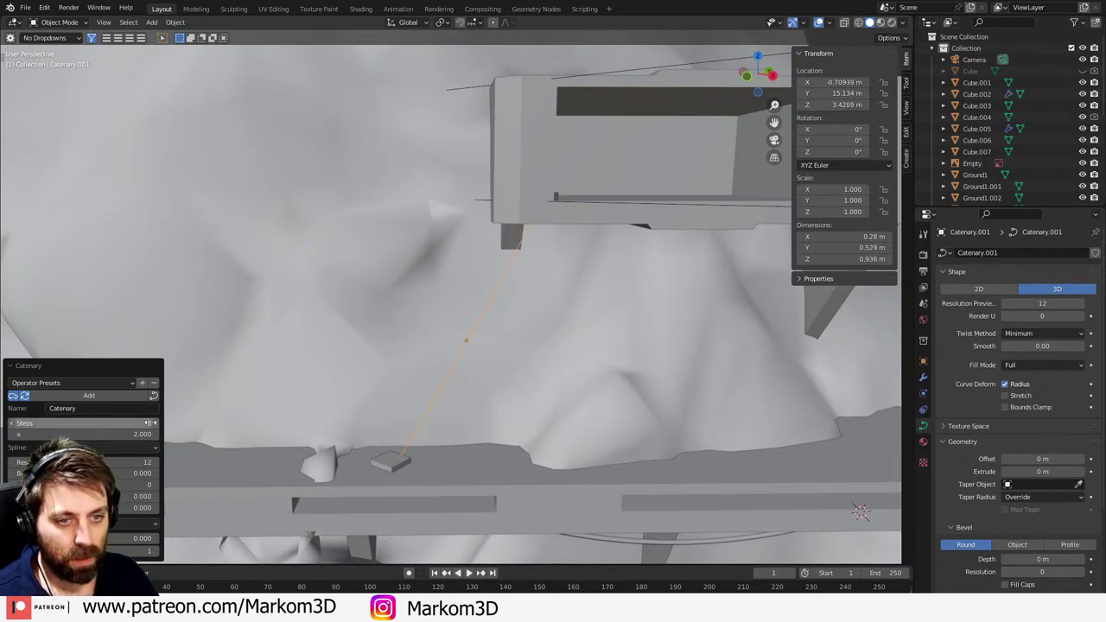
left_click(156, 475)
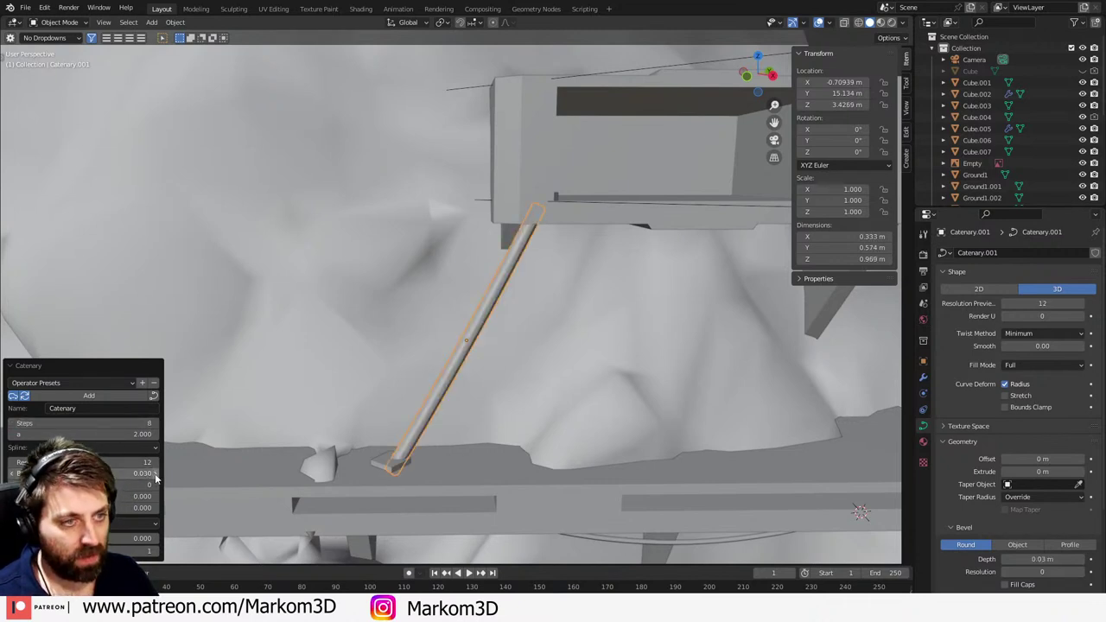
left_click(138, 474)
type("0.01")
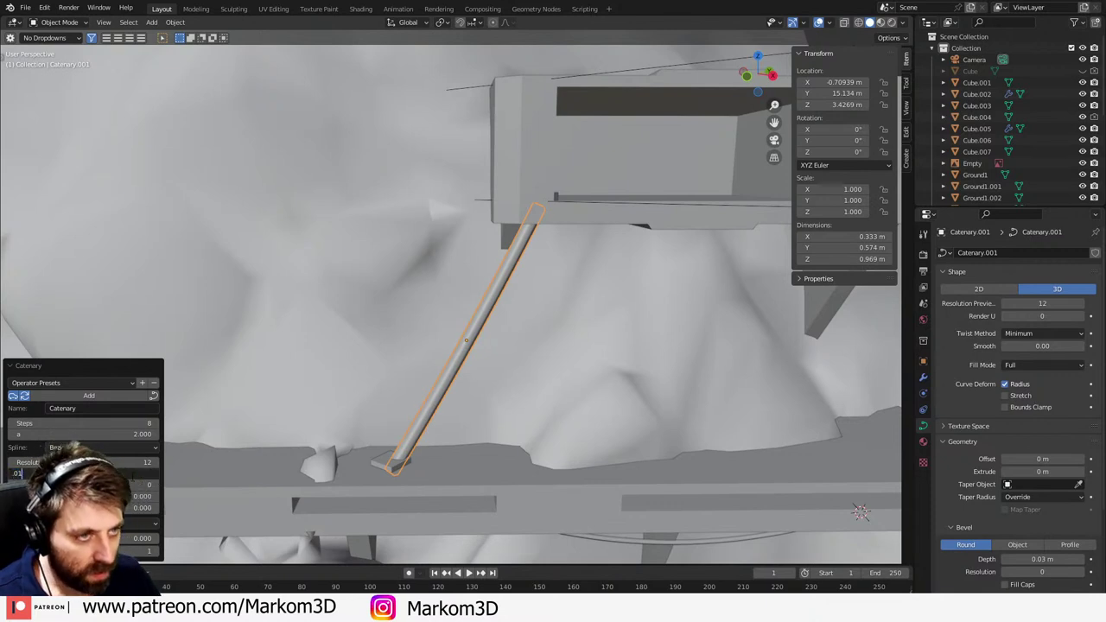
key("Return")
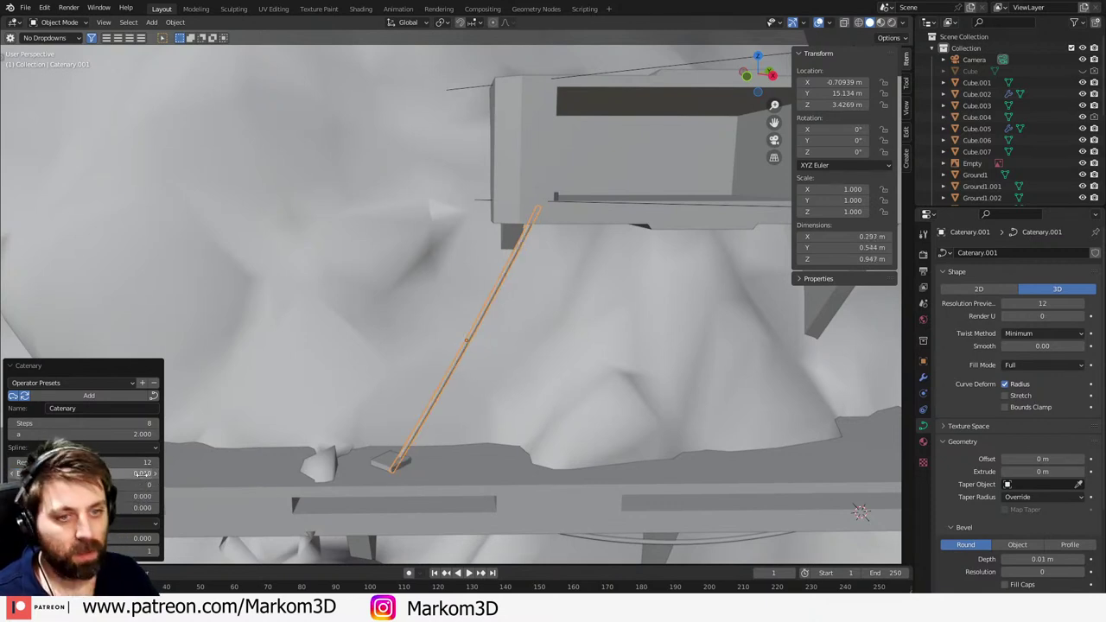
left_click_drag(122, 434, 34, 434)
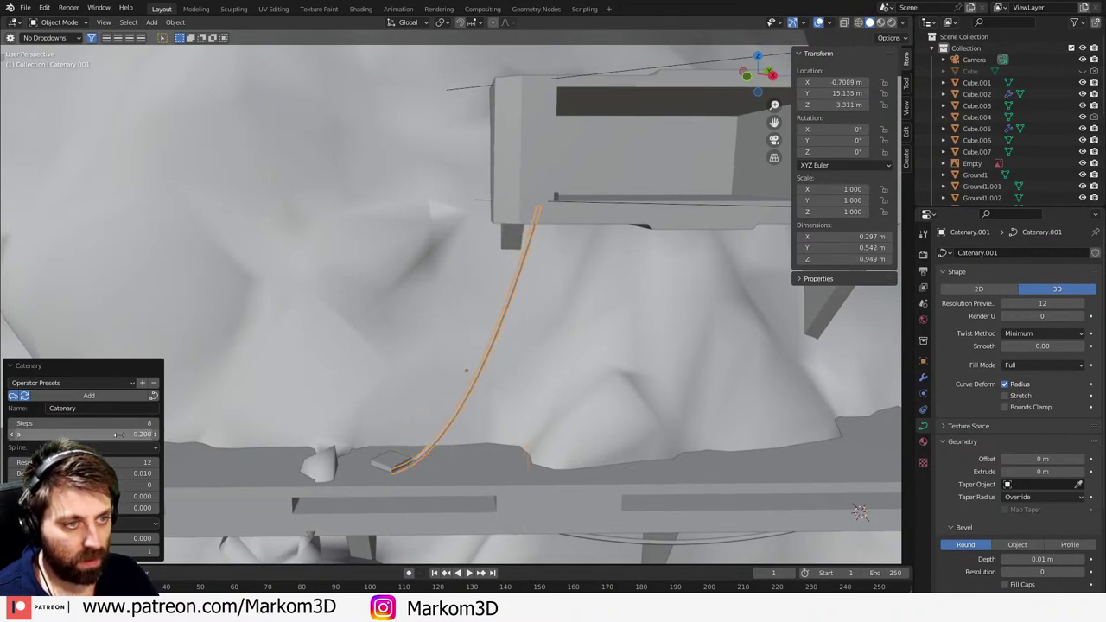
- Move the small cube on the platform to about X -0.56 m, Y 15.0 m in top view
middle_click_drag(294, 329, 439, 401)
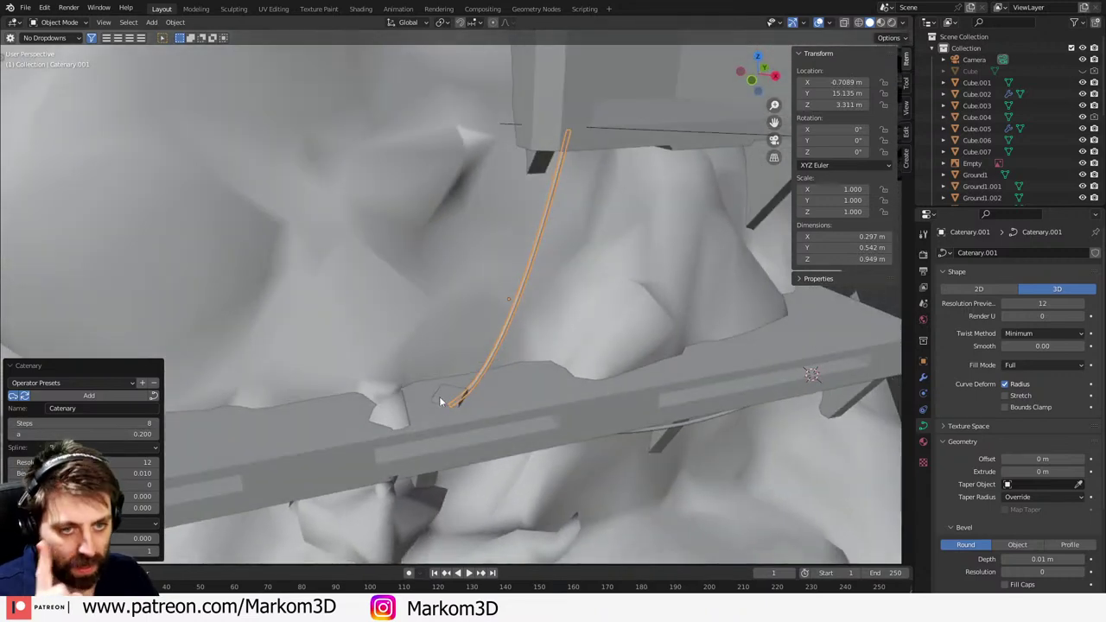
left_click(446, 407)
key("KP_7")
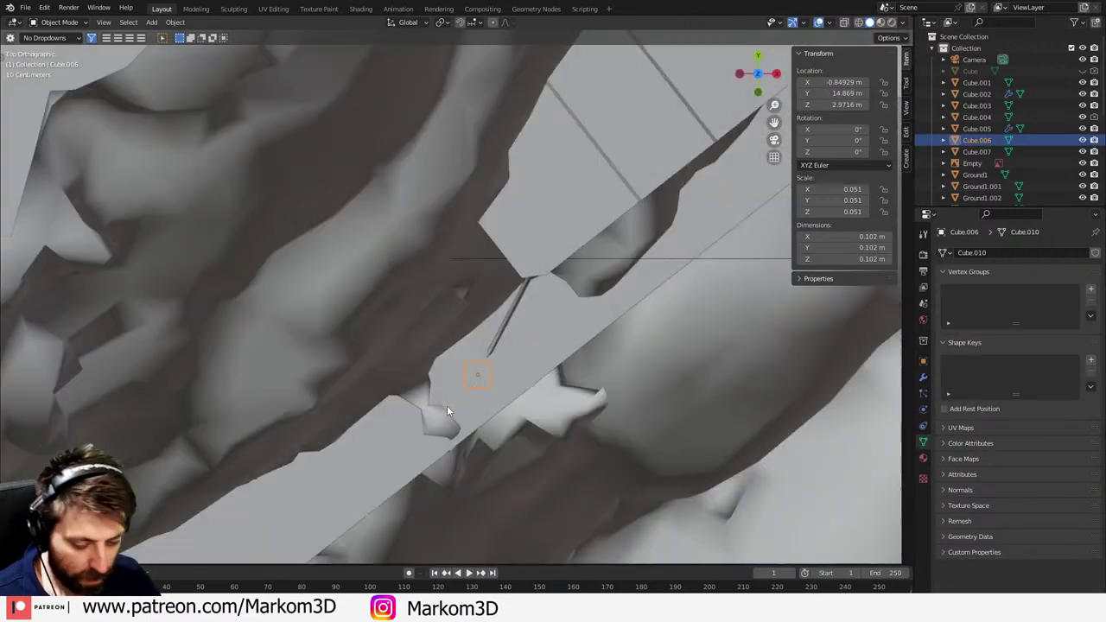
key("g")
left_click(553, 369)
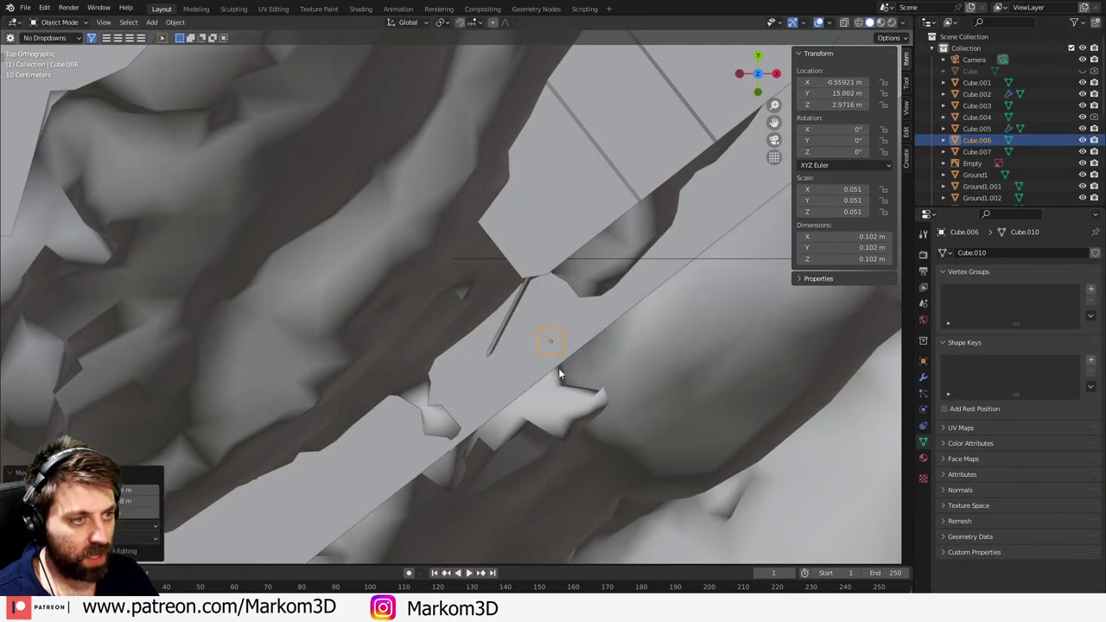
- Select the small cube under the upper block in wireframe and lower it about 0.05 m along Z
middle_click_drag(558, 369, 545, 253)
key("z")
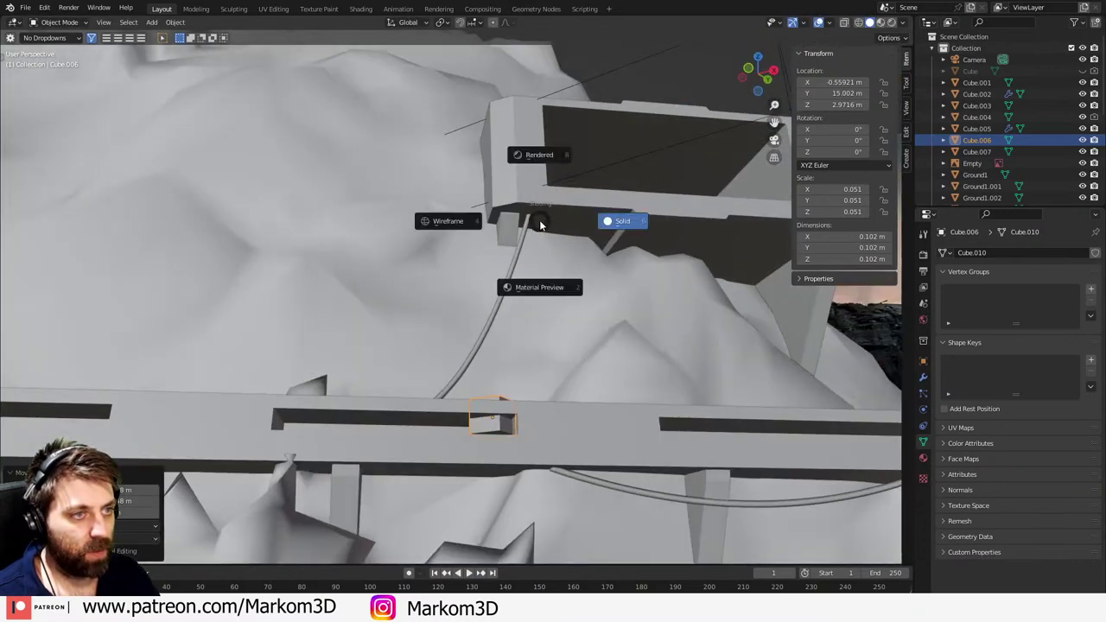
left_click(444, 217)
left_click(541, 211)
left_click(541, 209)
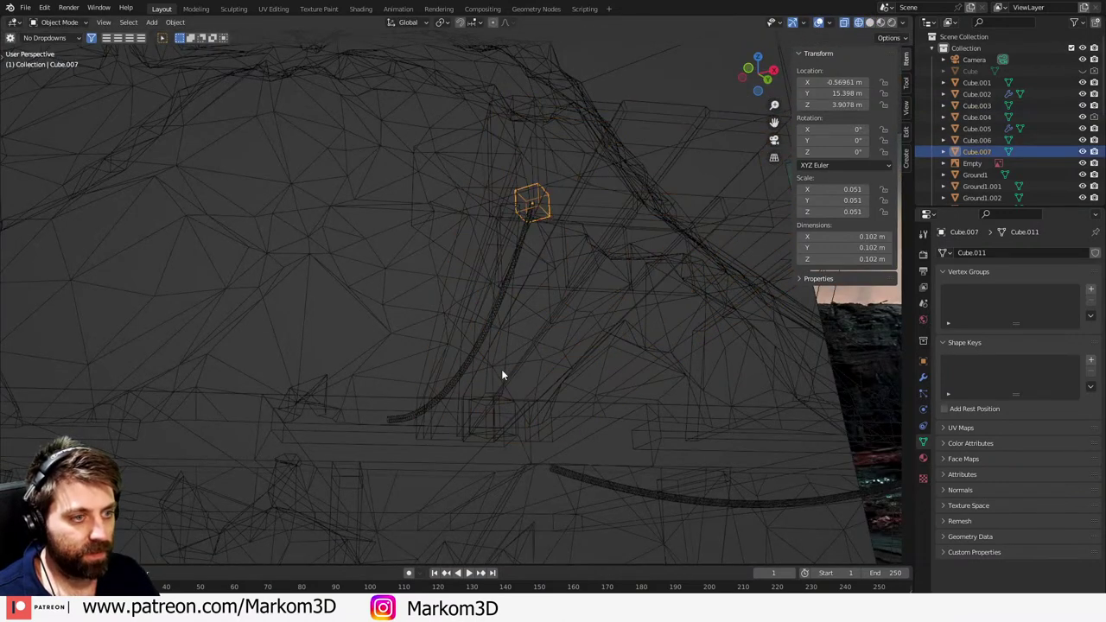
key("g")
key("z")
left_click(537, 332)
key("shift+z")
middle_click_drag(583, 332, 570, 397)
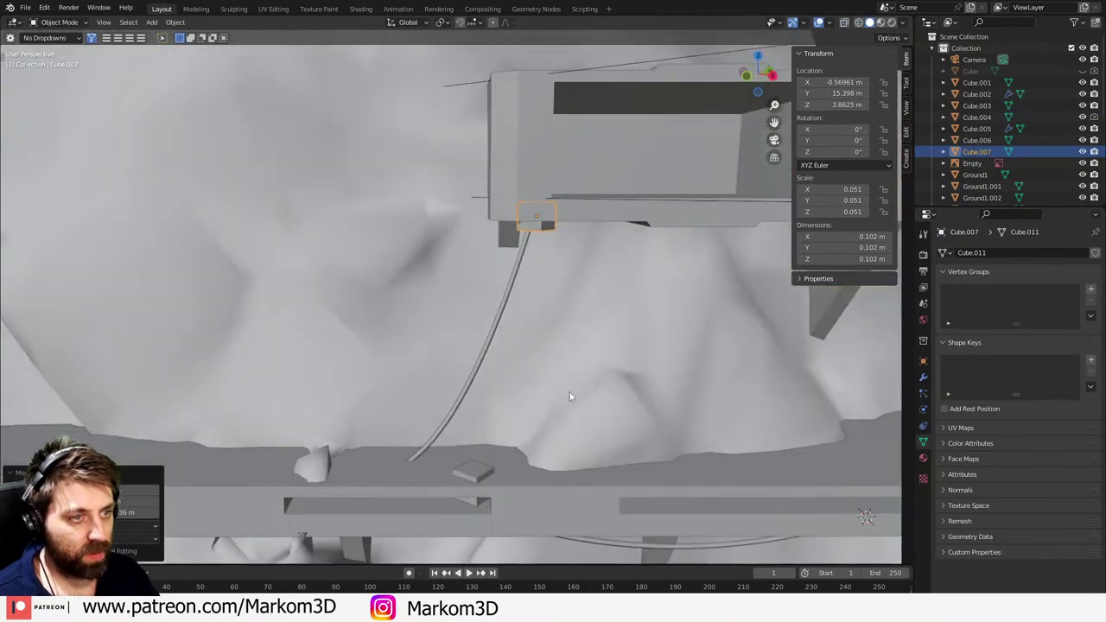
- Select both small cubes and add another Catenary curve between the upper block and the platform
left_click(469, 476, "shift")
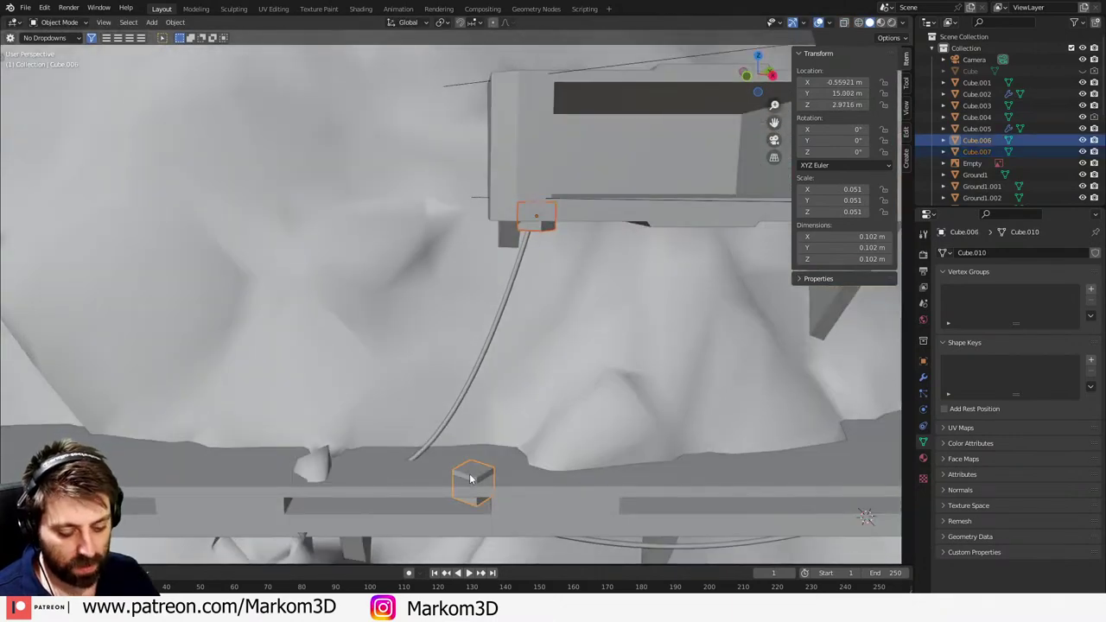
key("shift+a")
mouse_move(491, 400)
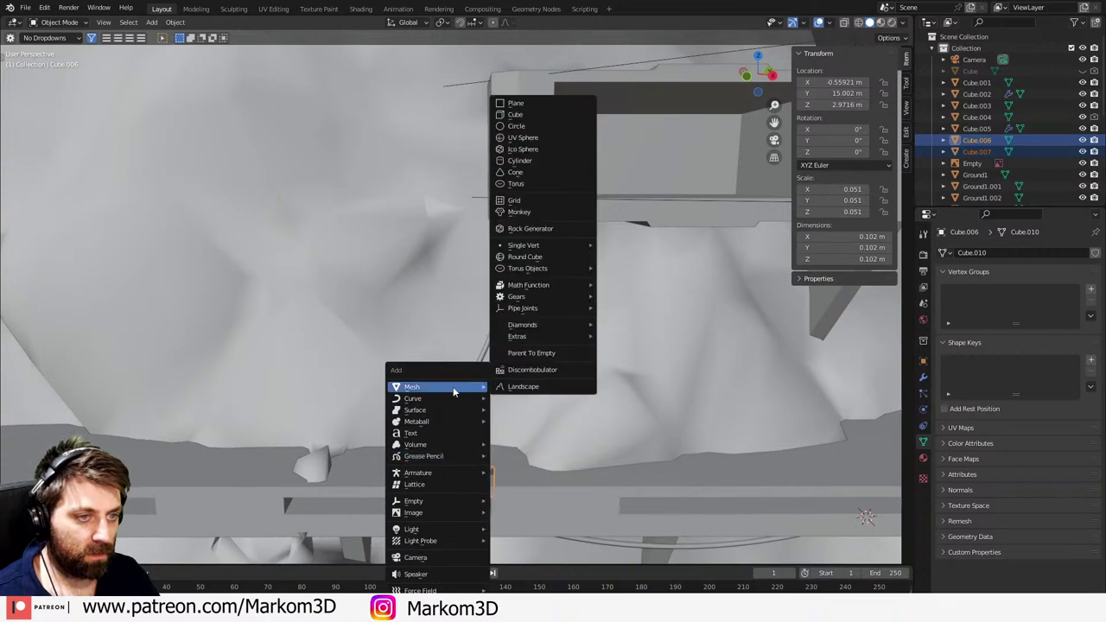
mouse_move(533, 361)
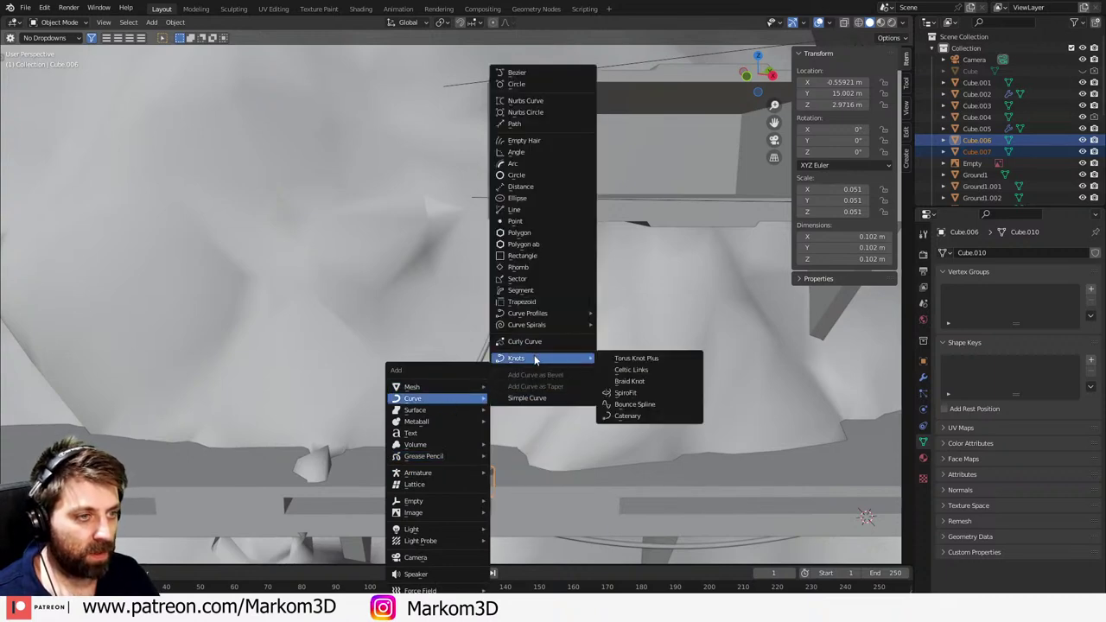
left_click(650, 416)
- Select both small cubes and move them in top view along the platform toward its positive X end
left_click(528, 512)
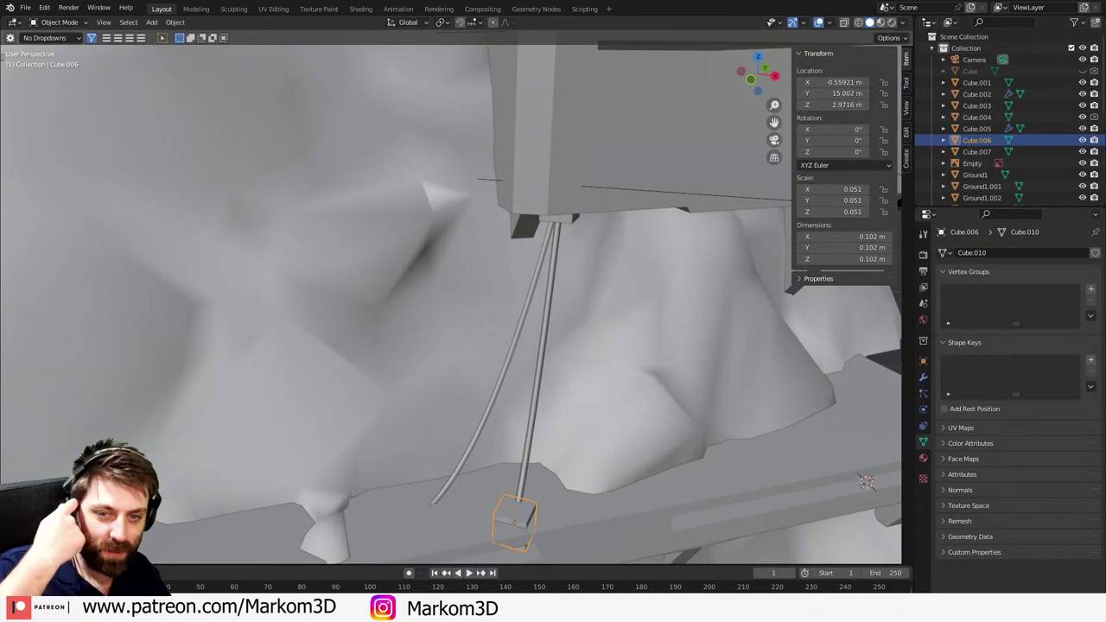
middle_click_drag(479, 364, 518, 378)
left_click(568, 100)
left_click(497, 358, "shift")
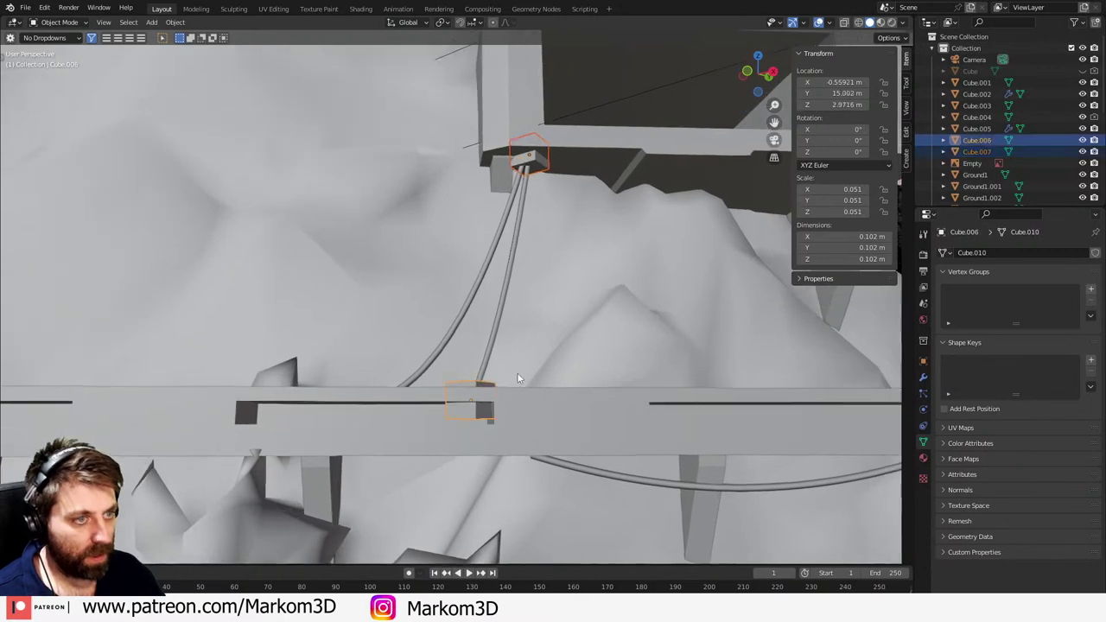
key("KP_7")
scroll(502, 378, "down", 1)
key("g")
left_click(653, 238)
- Rotate both small cubes in top view and move them toward the platform's end to about X 0.70 m, Y 16.10 m
middle_click_drag(623, 271, 453, 357, "shift")
key("r")
left_click(595, 251)
key("g")
left_click(697, 163)
key("r")
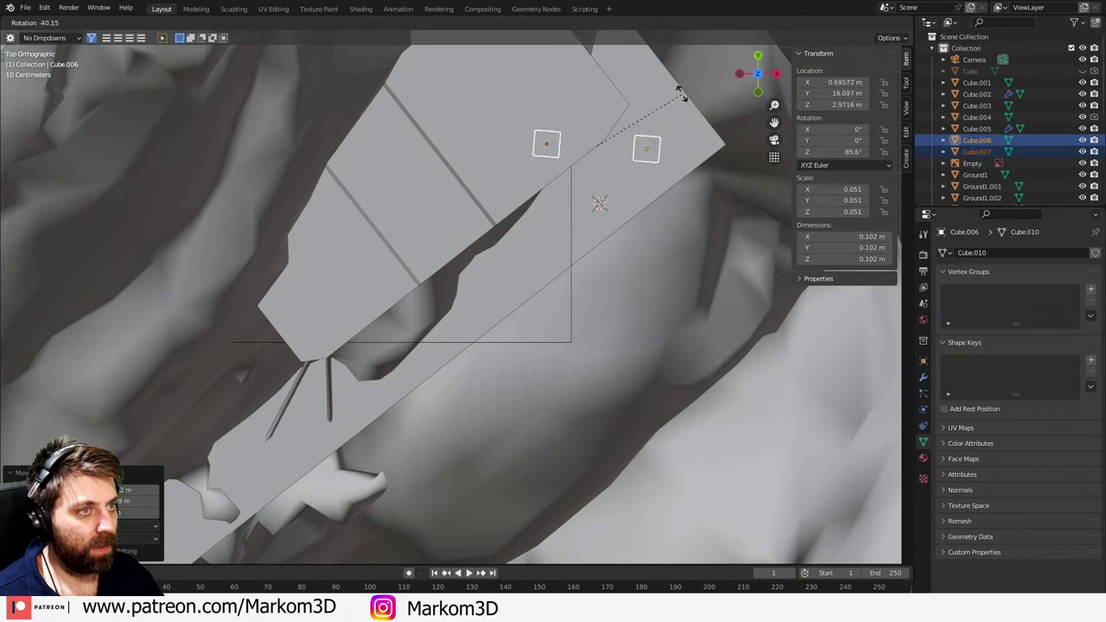
left_click(679, 92)
- Fine-position both small cubes near the platform's end at about X 0.75 m, Y 16.36 m with a Z rotation of about 97.3°
middle_click_drag(671, 171, 612, 259, "shift")
key("g")
left_click(637, 205)
key("r")
left_click(662, 180)
key("g")
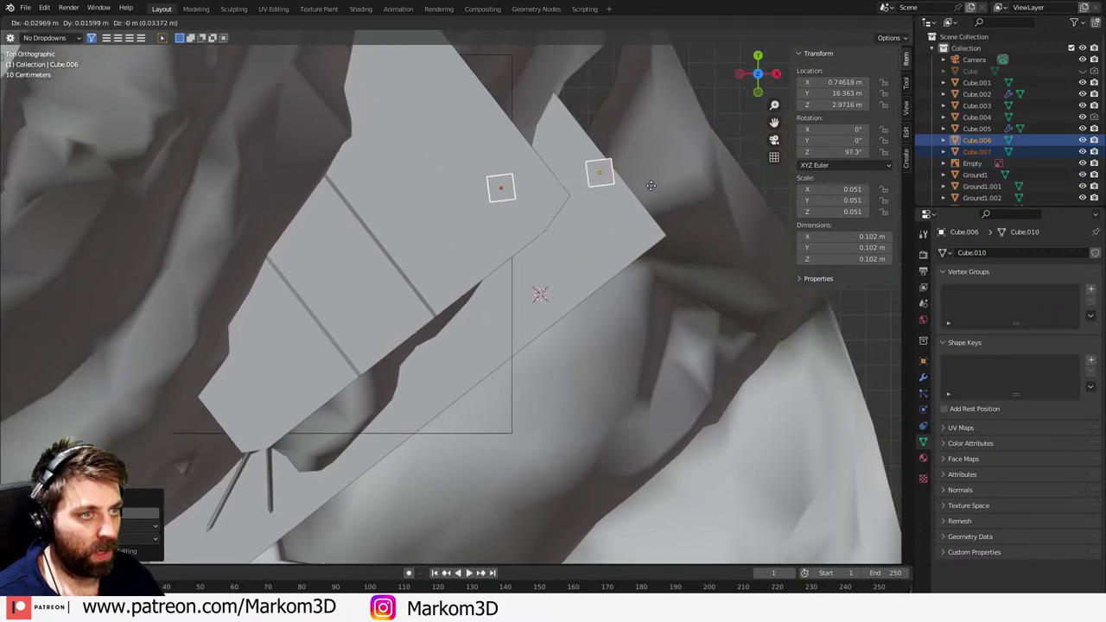
left_click(653, 175)
- Add a Catenary curve between the two selected cubes at the platform's end
middle_click_drag(683, 234, 645, 217)
key("shift+a")
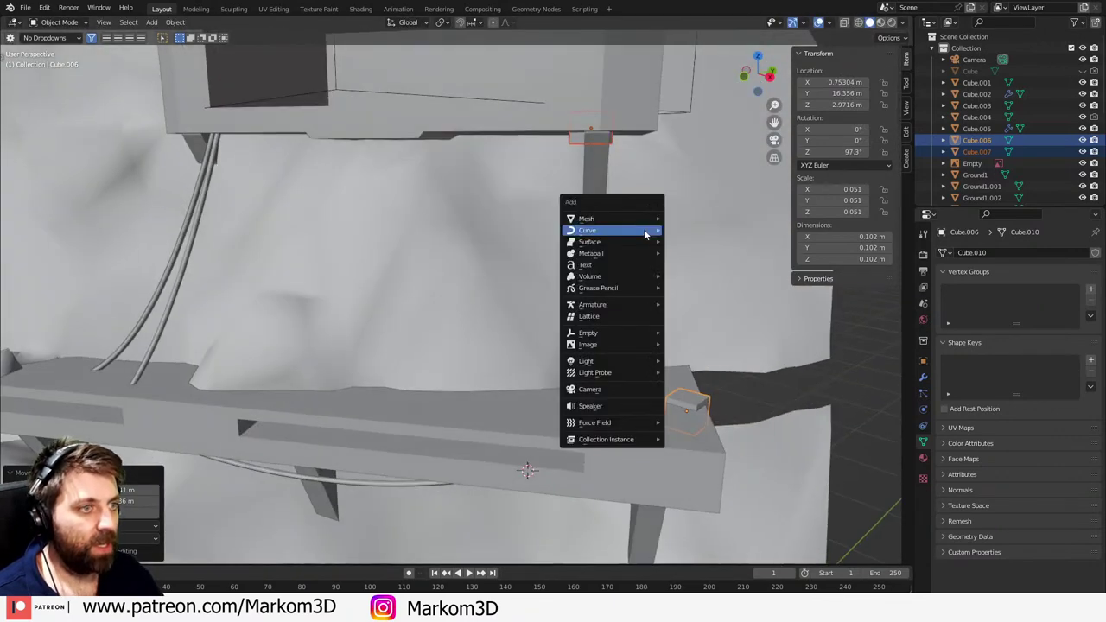
mouse_move(647, 236)
mouse_move(718, 517)
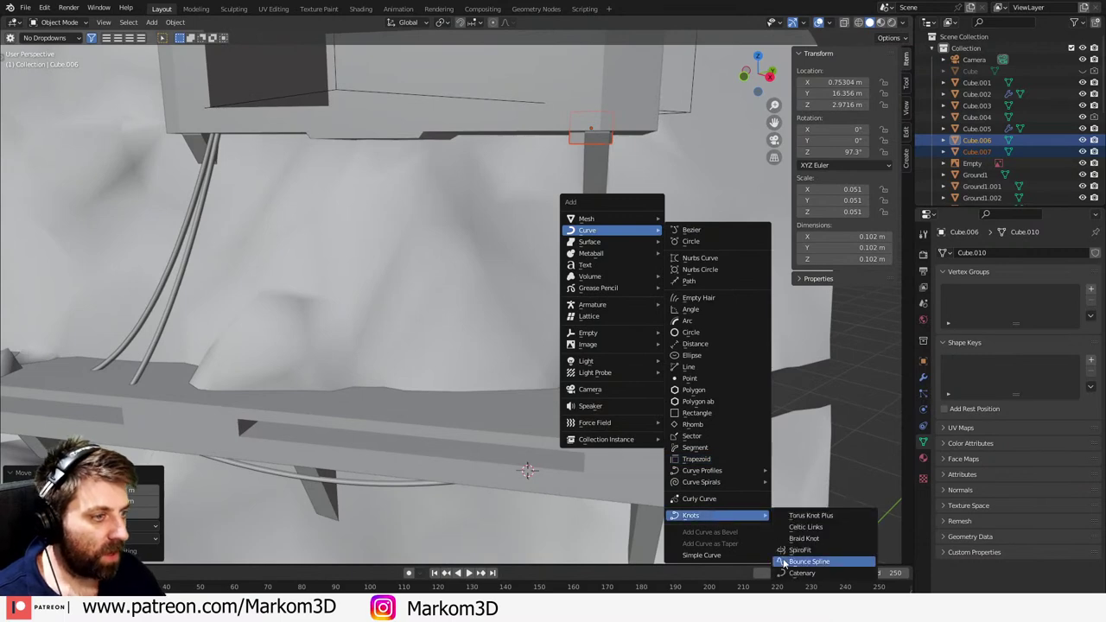
left_click(803, 573)
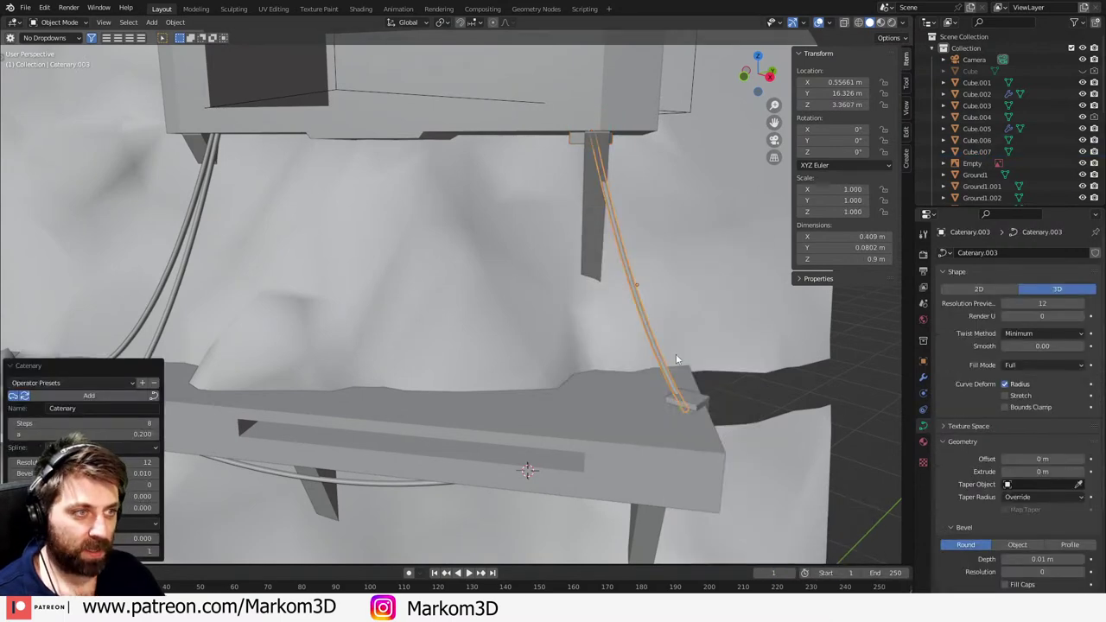
- Duplicate the small platform cube in top view and place the copy at about X 0.45 m, Y 15.90 m
middle_click_drag(676, 353, 691, 410)
left_click(691, 404)
key("KP_7")
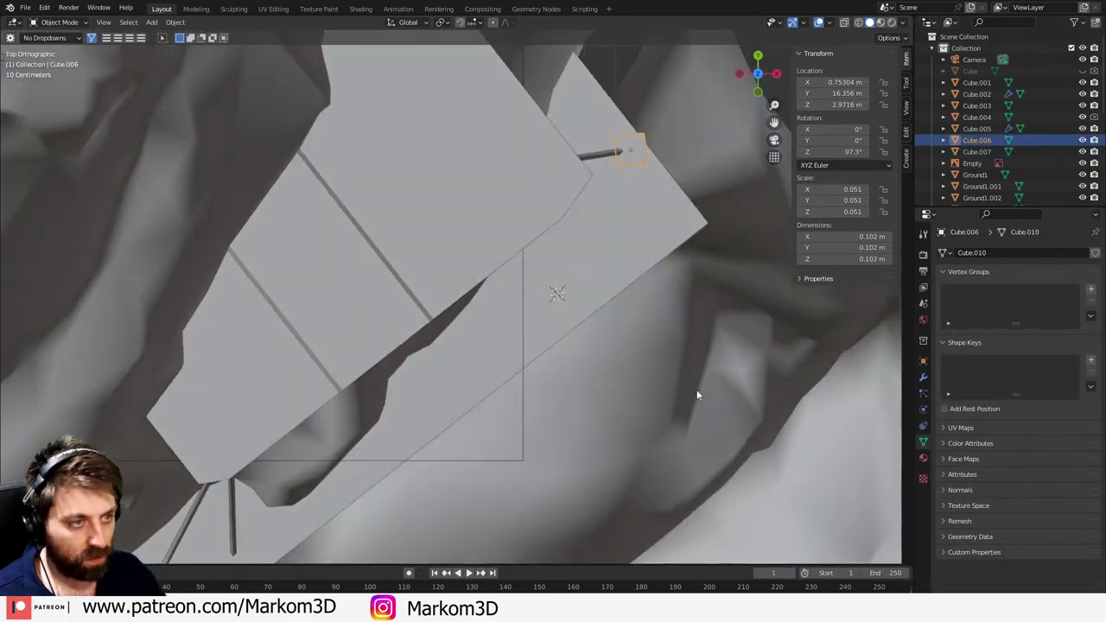
key("shift+d")
left_click(614, 463)
middle_click_drag(614, 463, 540, 293)
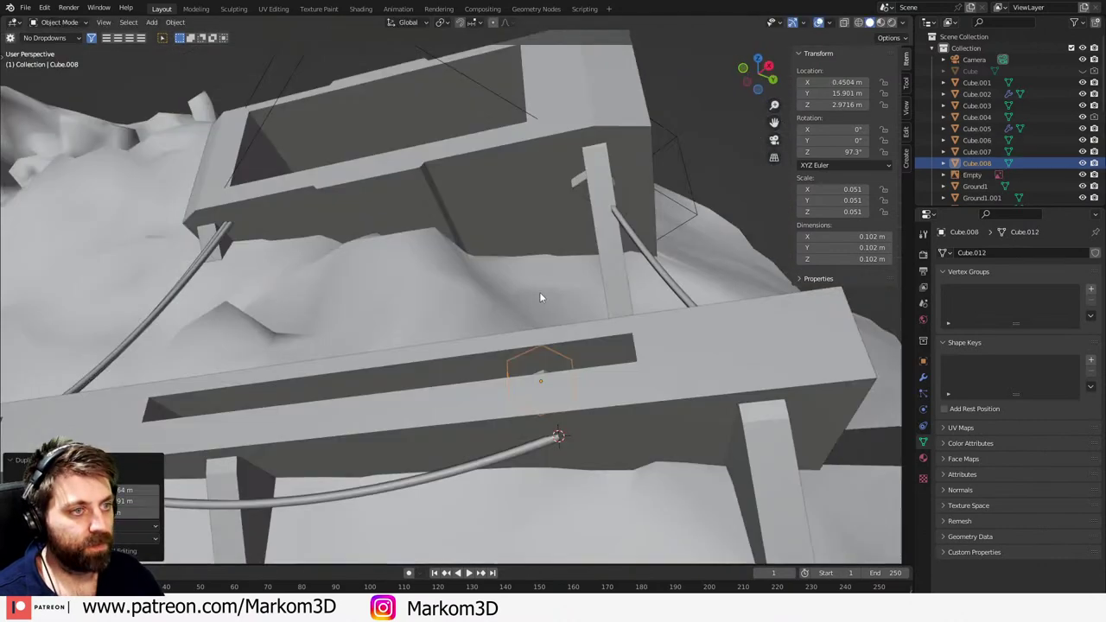
- Select the copied cube together with the cube under the upper block and add a Catenary curve between them
left_click(581, 185, "shift")
key("F3")
key("shift+a")
mouse_move(494, 225)
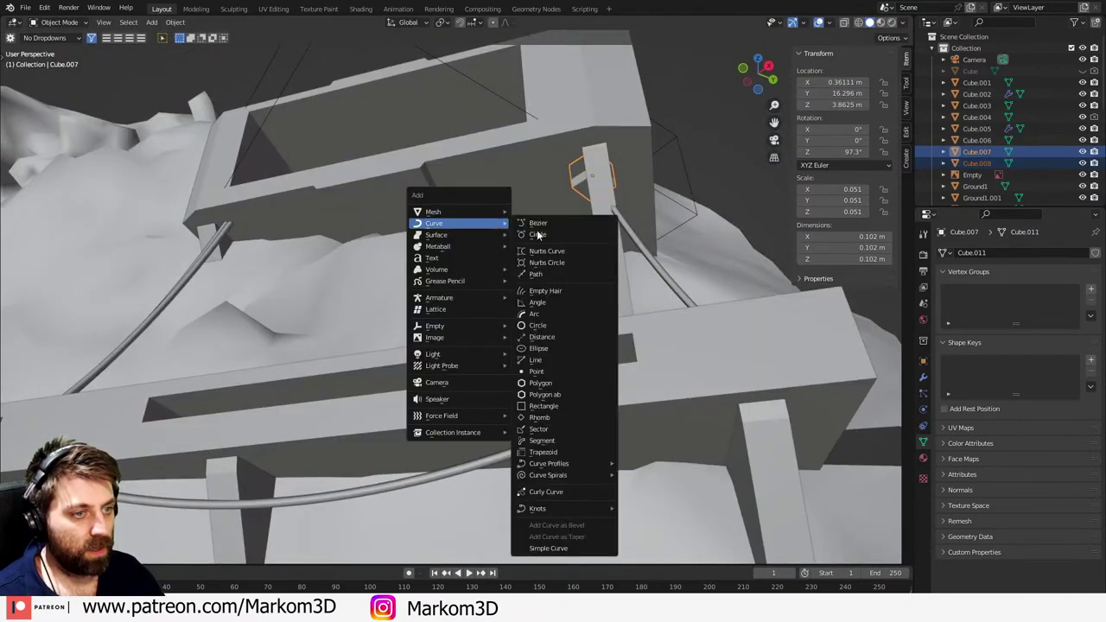
mouse_move(596, 509)
left_click(693, 521)
middle_click_drag(693, 521, 667, 447)
- Lower the cube under the upper block to about Z 2.84 m and move it in top-view wireframe to about X -0.79 m, Y 14.77 m
key("KP_0")
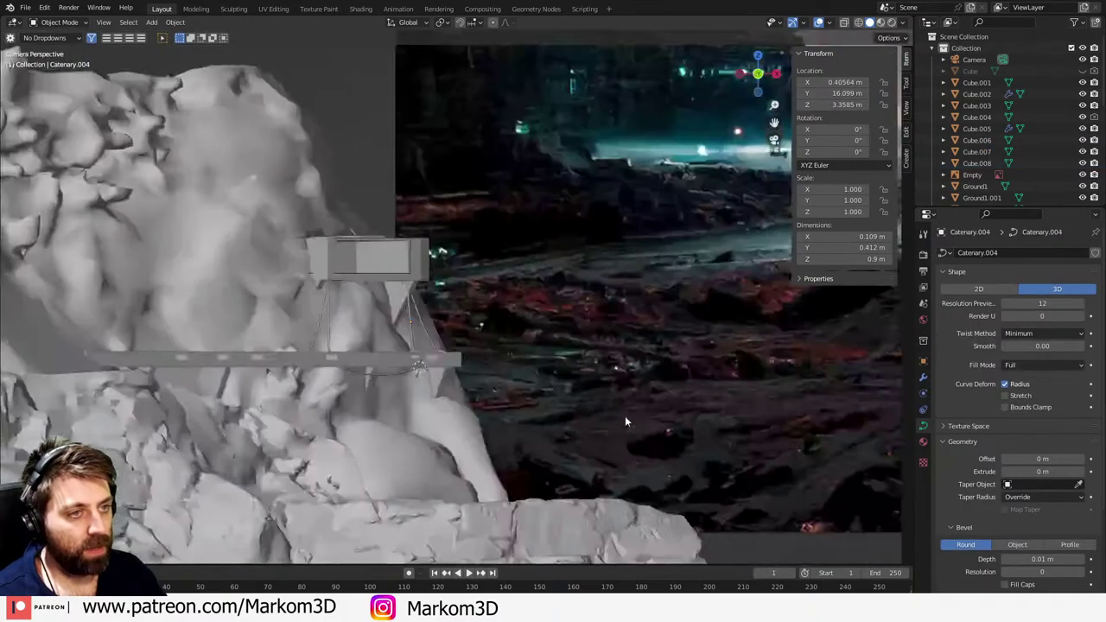
middle_click_drag(396, 302, 463, 267, "shift")
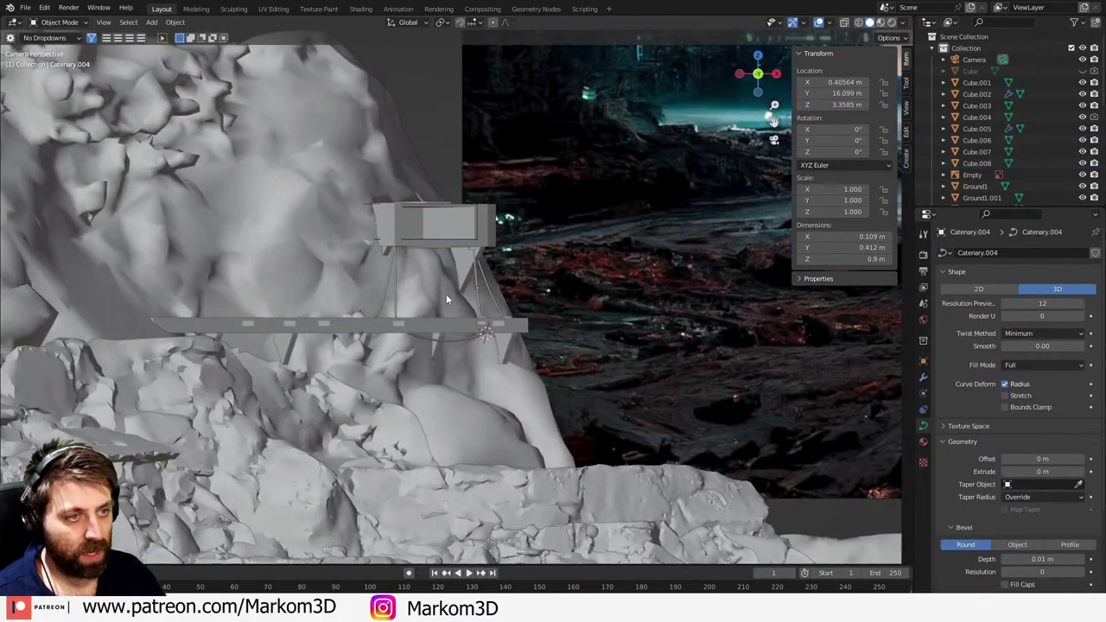
key("g")
key("z")
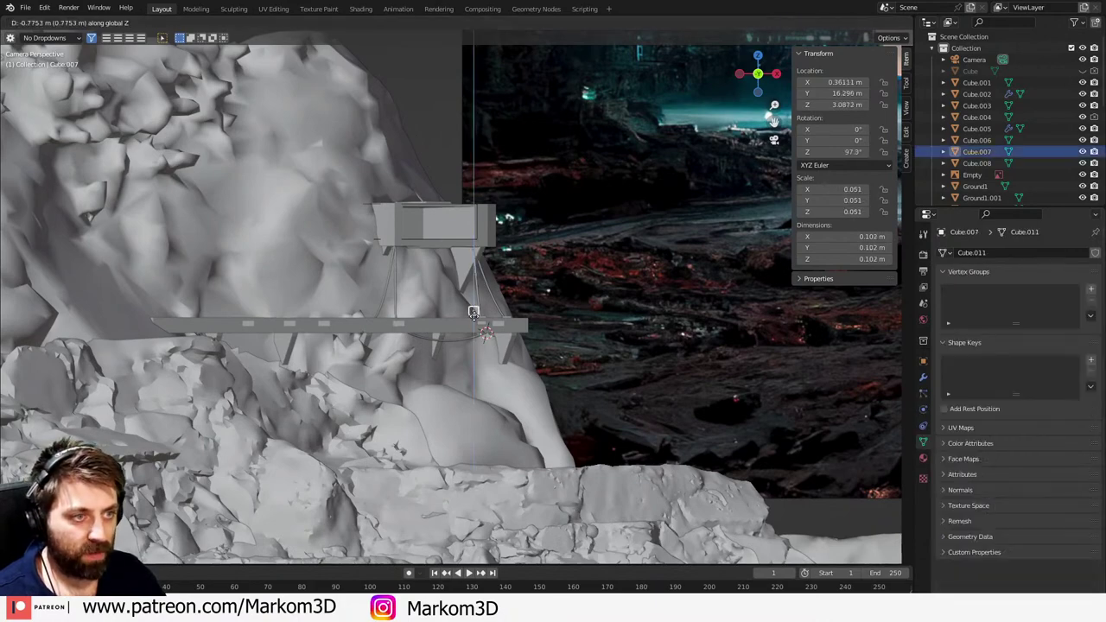
left_click(474, 339)
key("KP_7")
key("z")
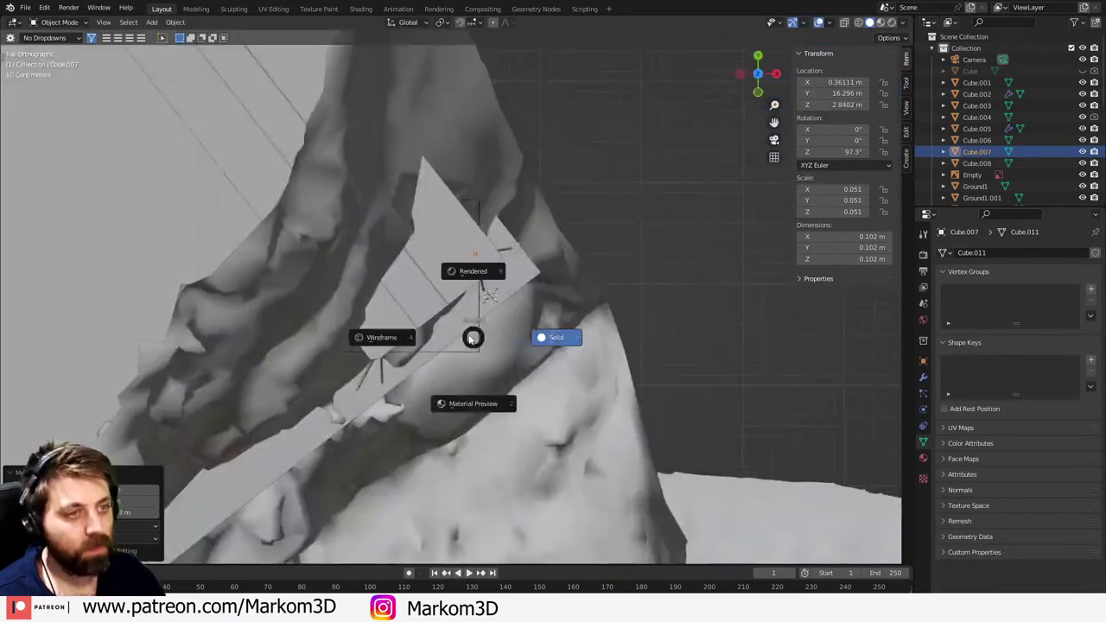
left_click(383, 338)
key("g")
left_click(366, 437)
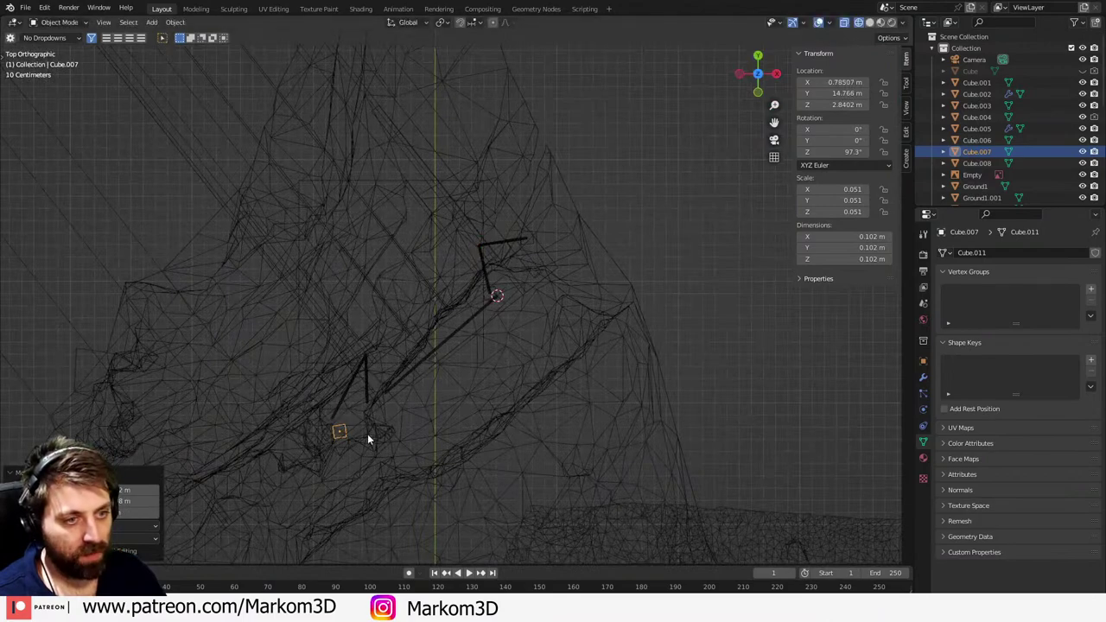
- Select the small cube at the platform's far end and move it in top view to about X -1.35 m, Y 14.33 m
middle_click_drag(499, 302, 529, 305, "shift")
left_click(554, 247)
left_click(559, 237)
key("g")
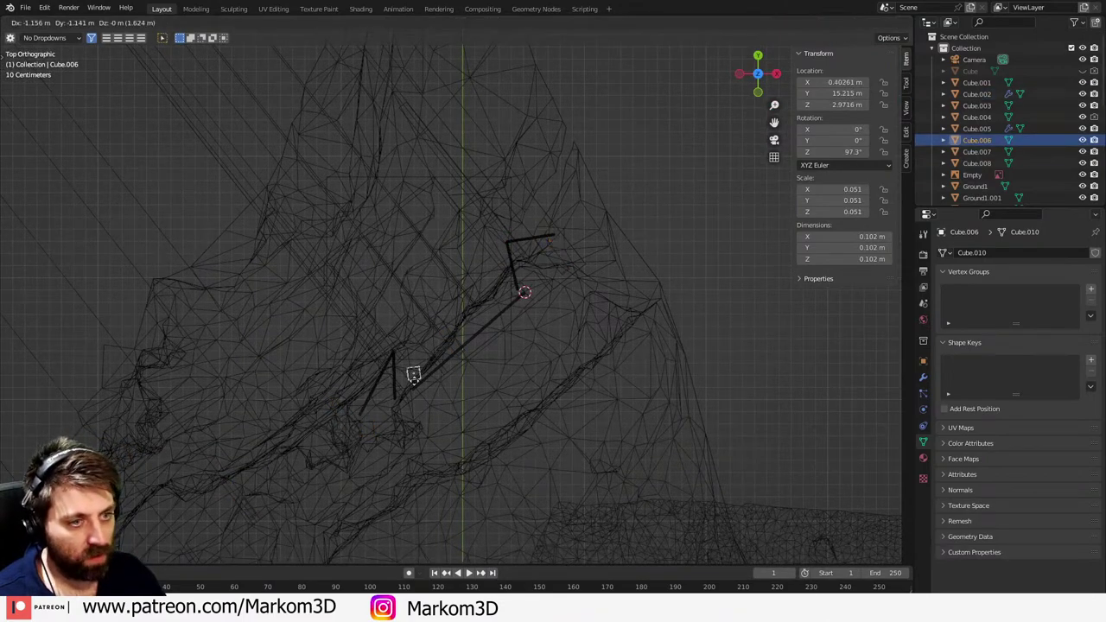
left_click(302, 482)
middle_click_drag(353, 415, 434, 251, "shift")
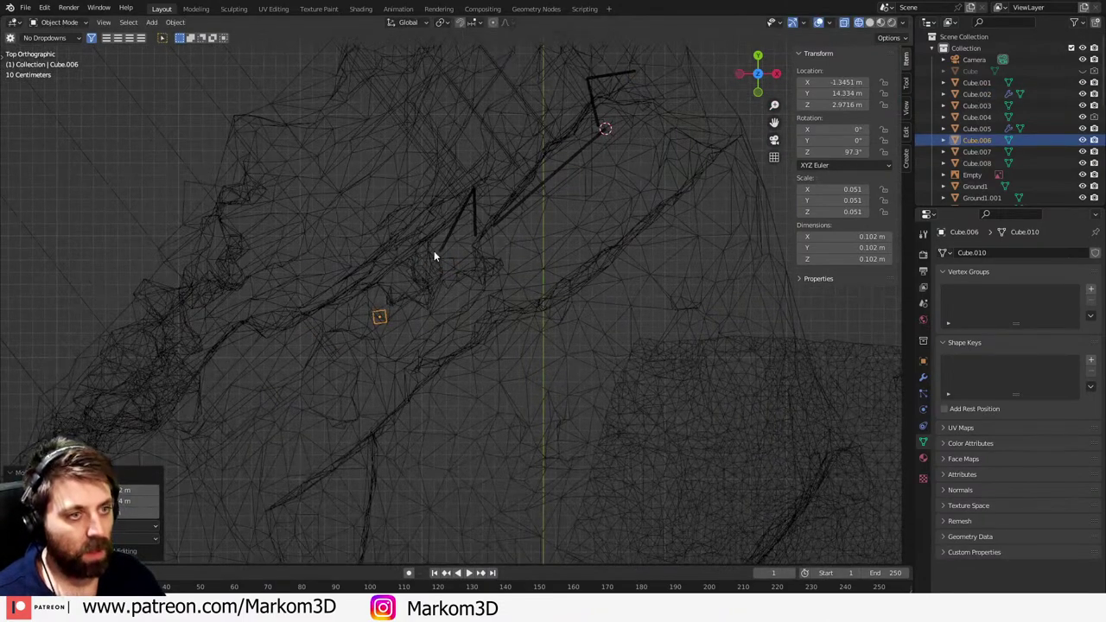
- In solid shading, lower the moved cube to about Z 2.83 m and shift it along X to about -1.39 m
key("z")
left_click(476, 292)
middle_click_drag(477, 296, 403, 370)
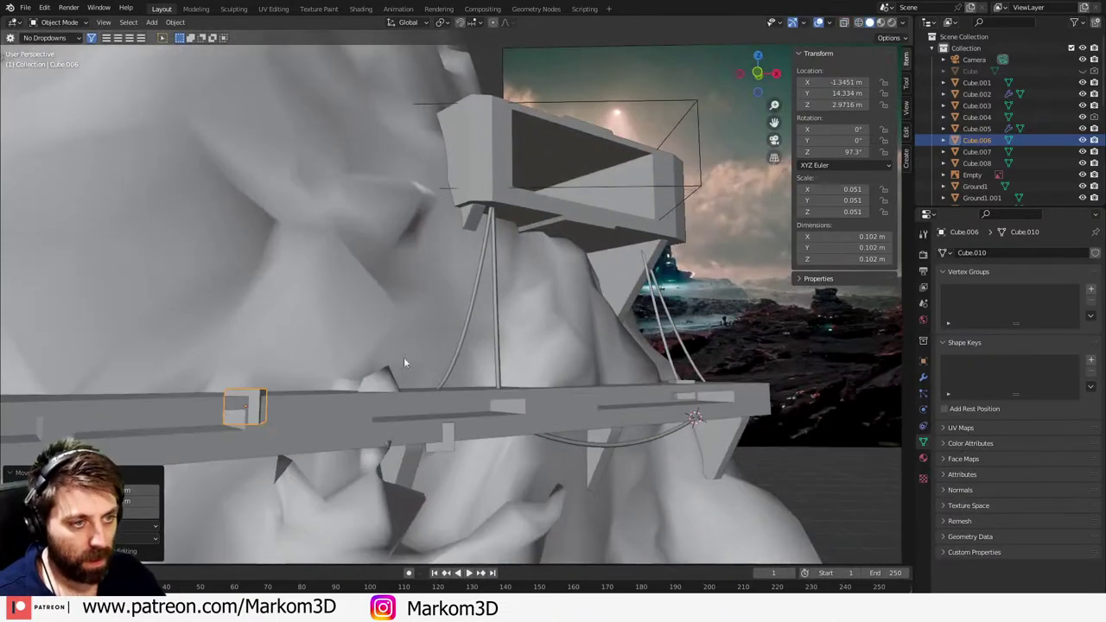
key("g")
key("z")
left_click(271, 465)
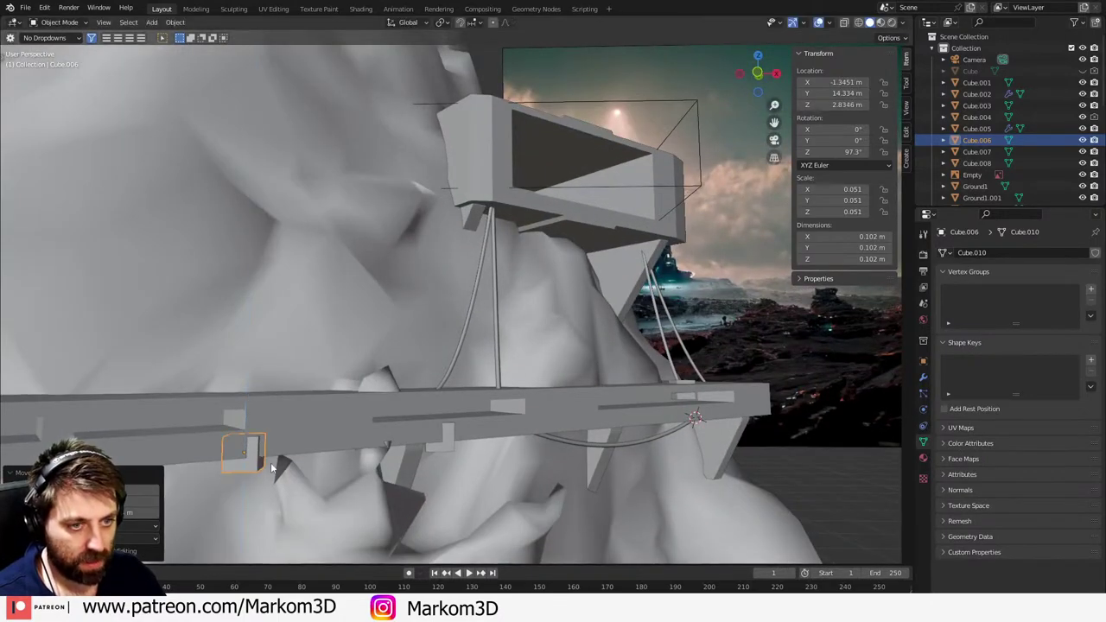
key("g")
key("x")
left_click(314, 489)
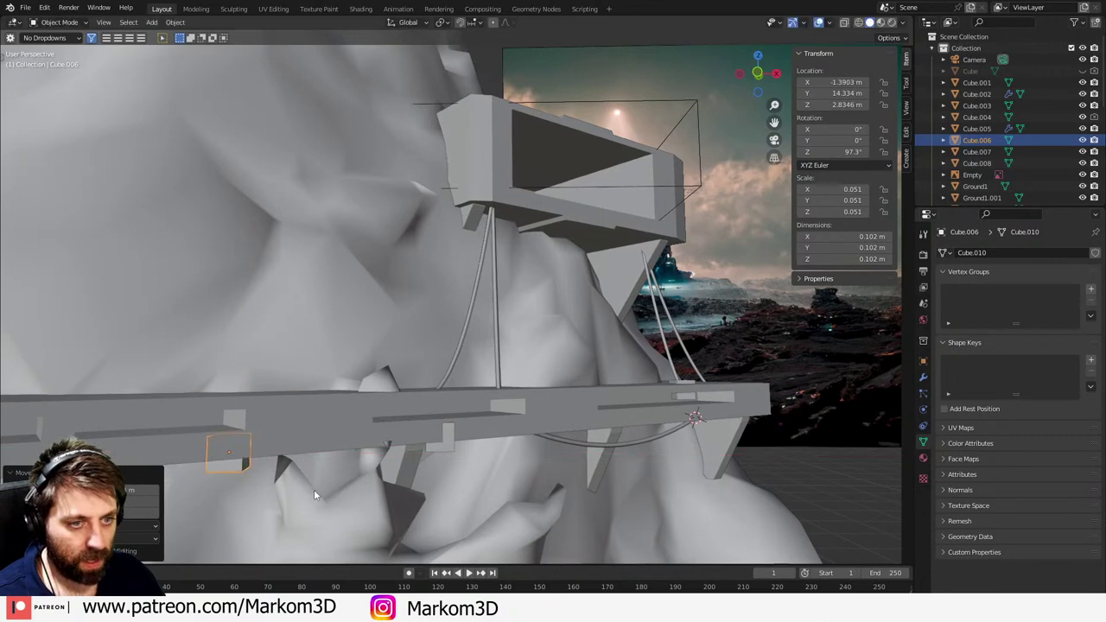
- Select both cubes beneath the platform and add a Catenary curve between them with a bevel resolution of 1
key("shift+d")
left_click(446, 459)
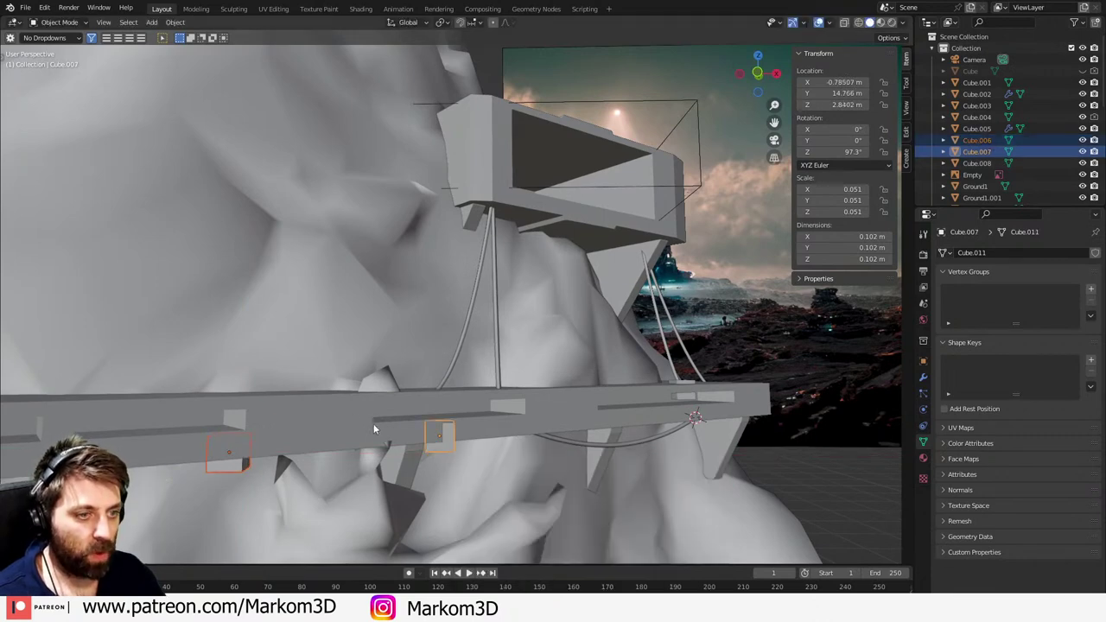
key("shift+a")
mouse_move(363, 399)
mouse_move(467, 358)
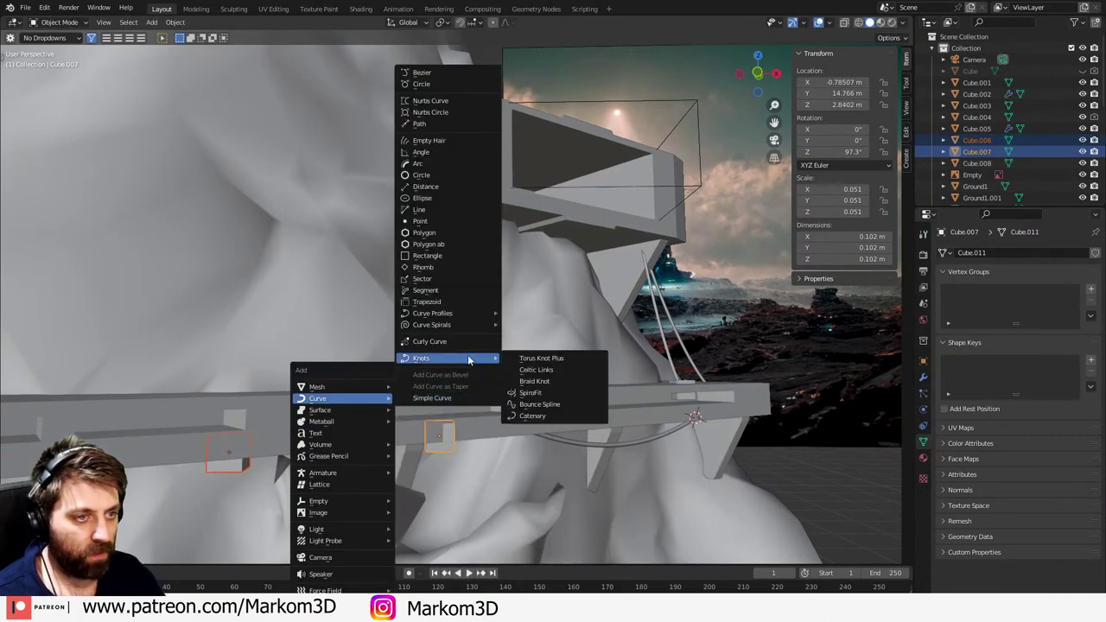
left_click(565, 413)
middle_click_drag(646, 470, 460, 462)
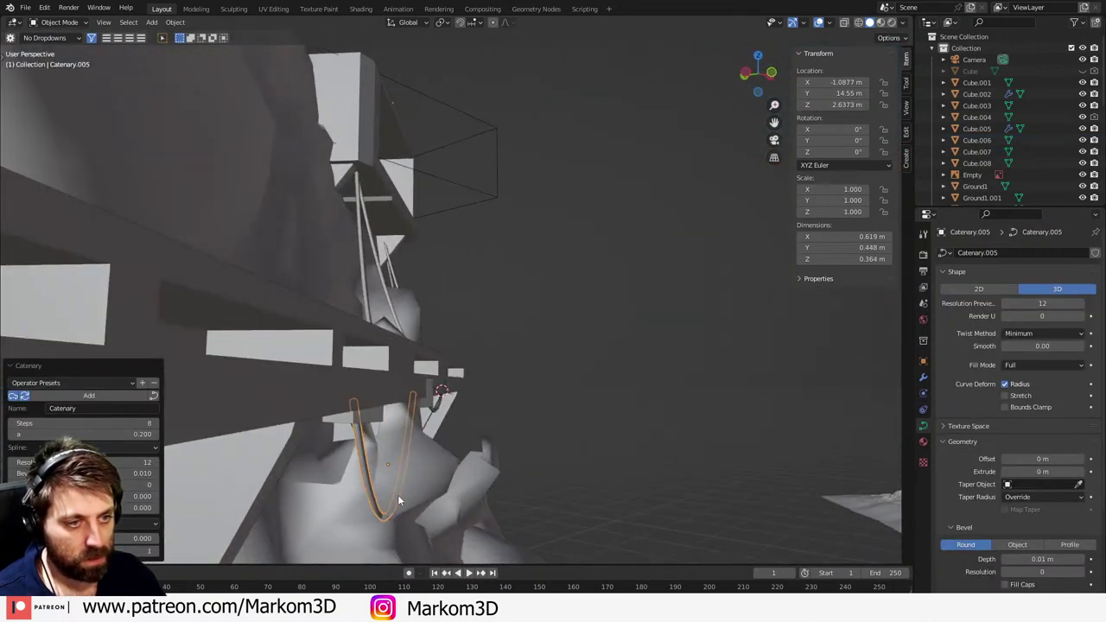
middle_click_drag(383, 513, 341, 488)
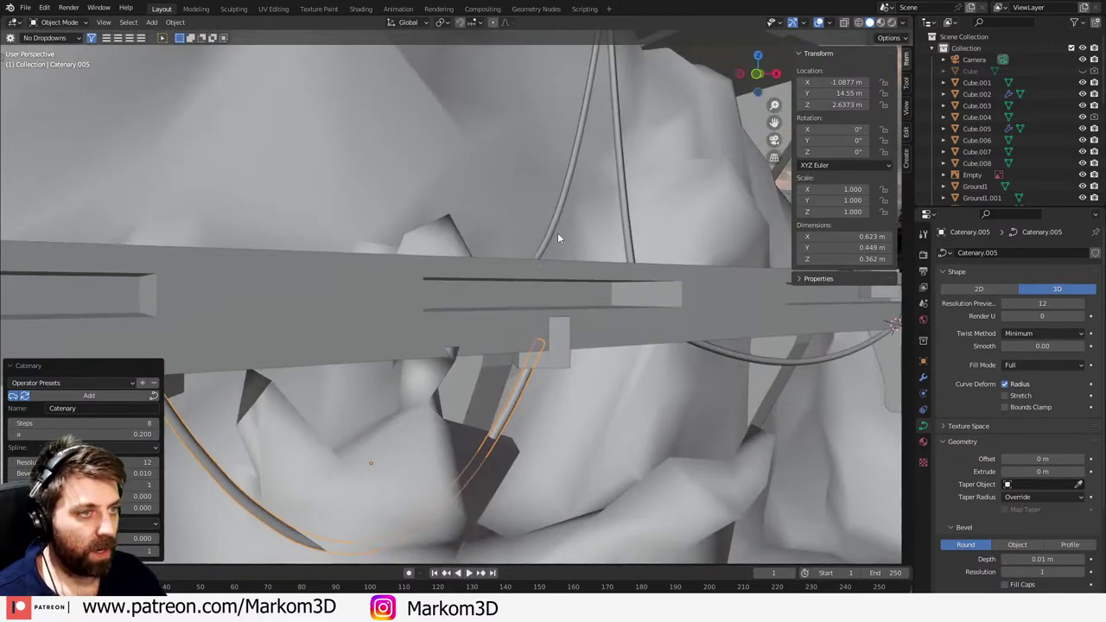
- Select all the hanging cables and join them into the newest Catenary curve
left_click(554, 232)
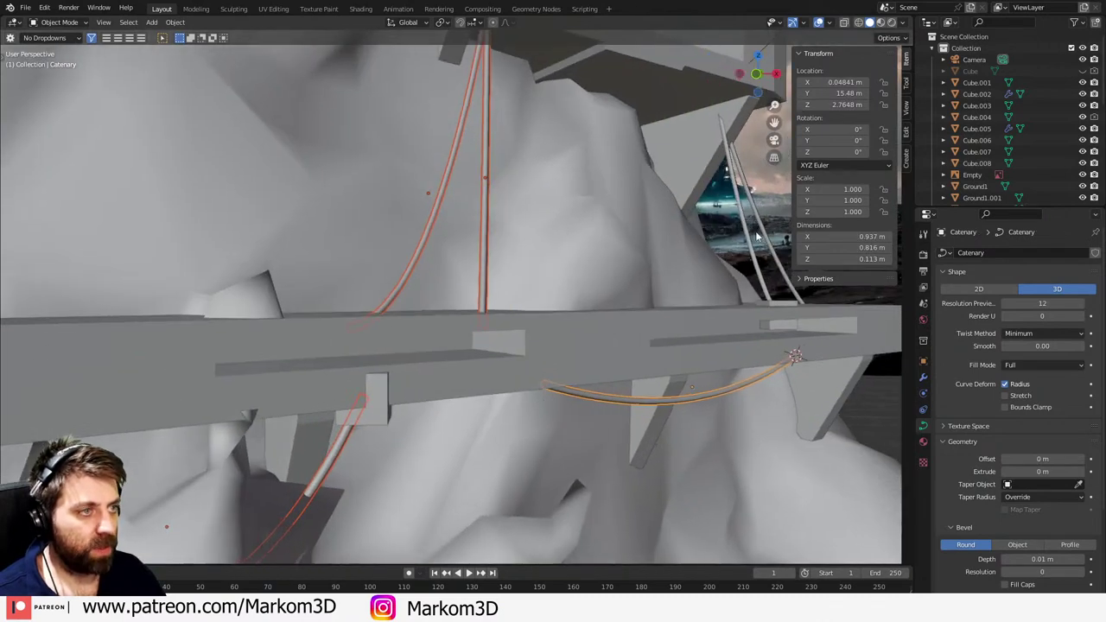
left_click(753, 235, "shift")
left_click(765, 236, "shift")
middle_click_drag(538, 318, 593, 267, "shift")
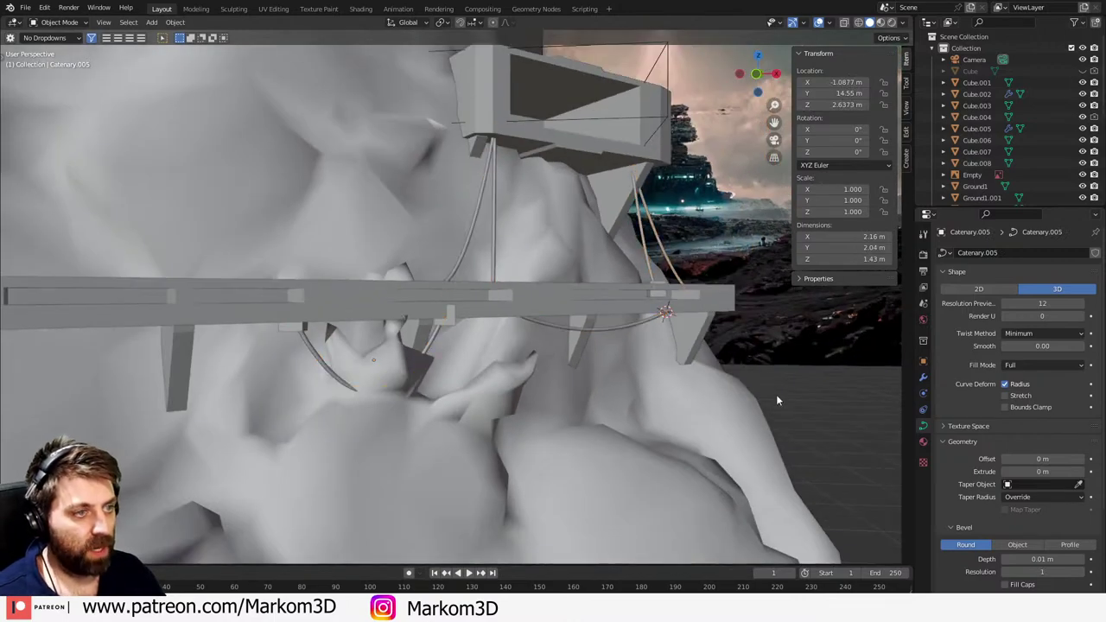
middle_click_drag(776, 394, 585, 404)
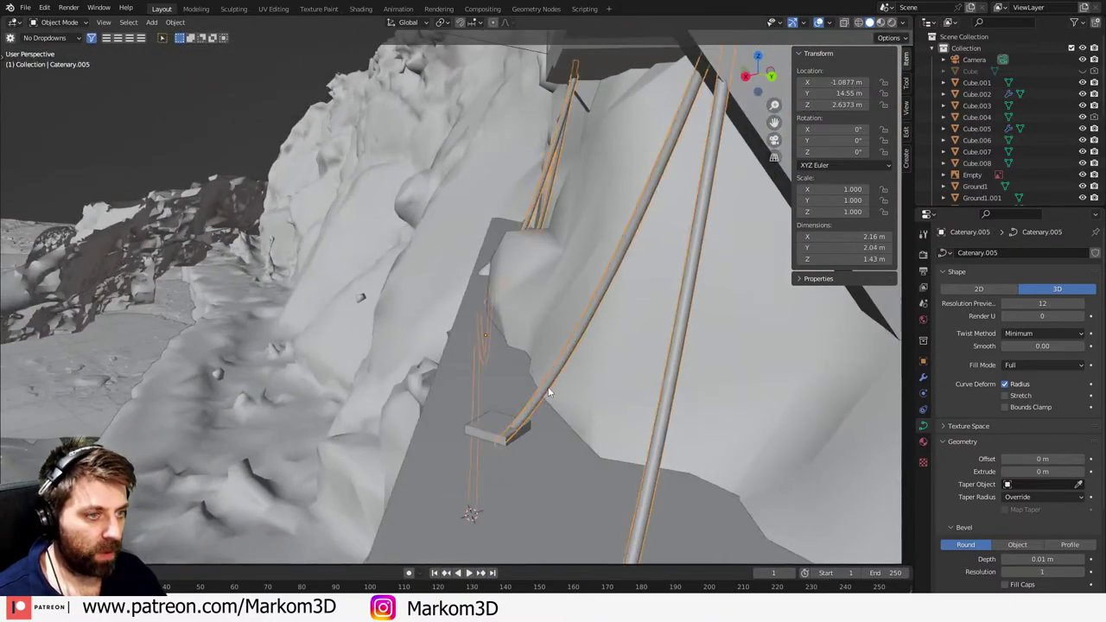
middle_click_drag(605, 389, 666, 392)
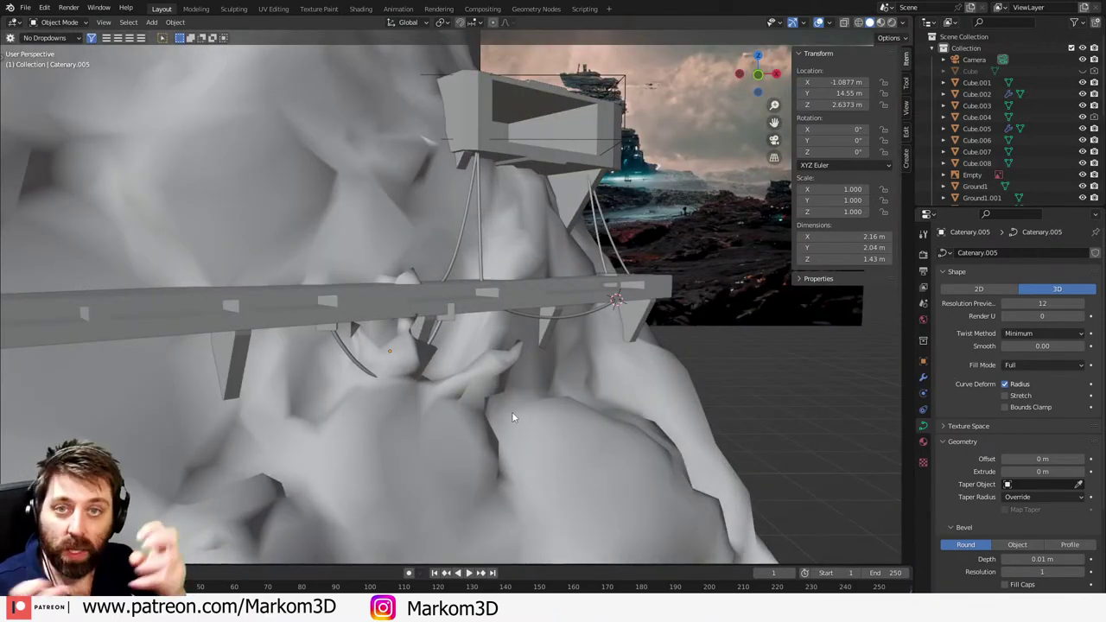
- Add a Bevel modifier to the long platform and set its amount to 0.005 m
middle_click_drag(512, 416, 390, 341)
left_click(320, 294)
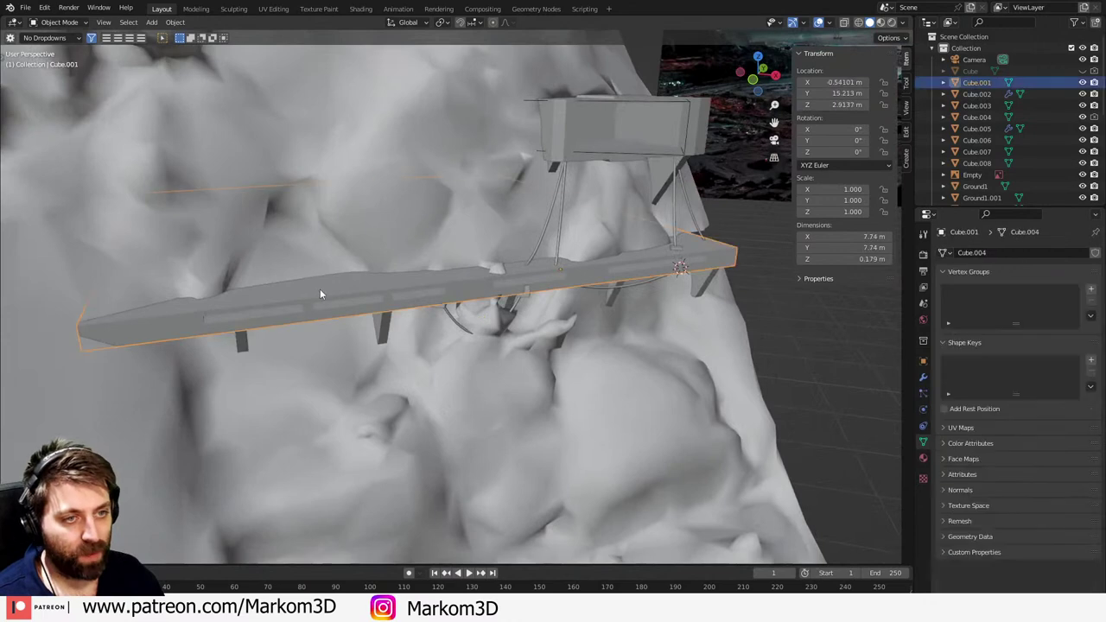
left_click(923, 377)
left_click(981, 254)
left_click(887, 298)
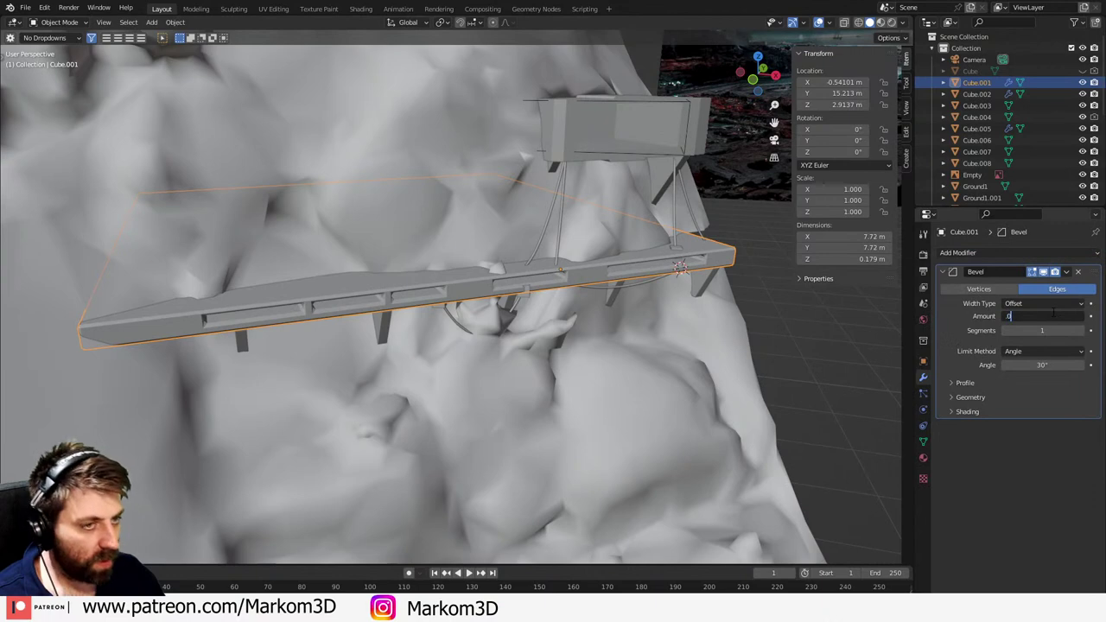
key("Return")
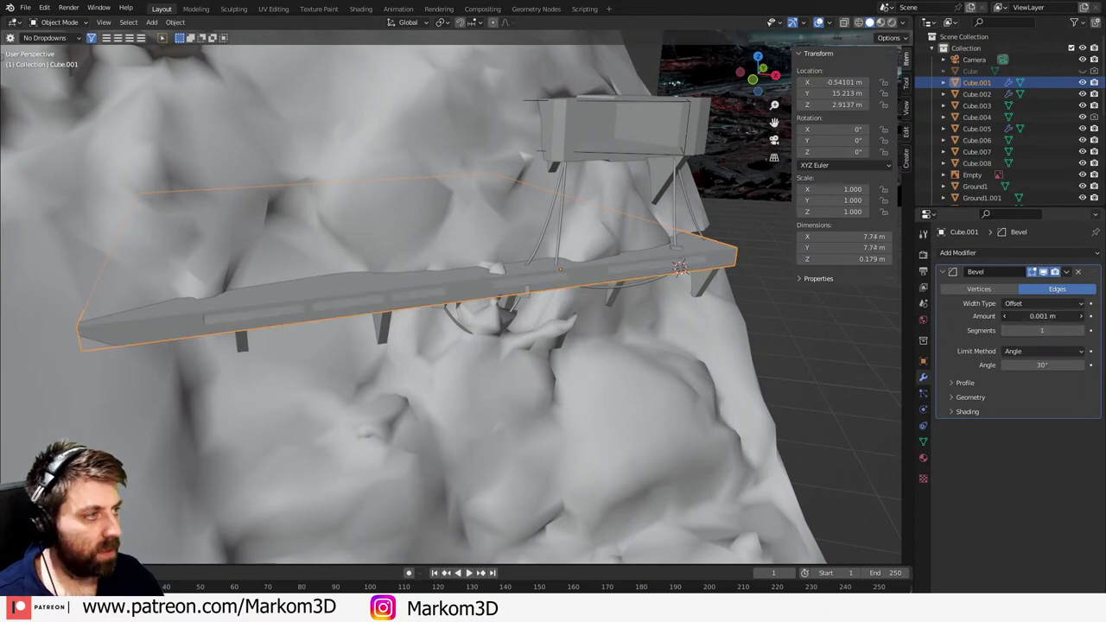
type("0.01")
key("Return")
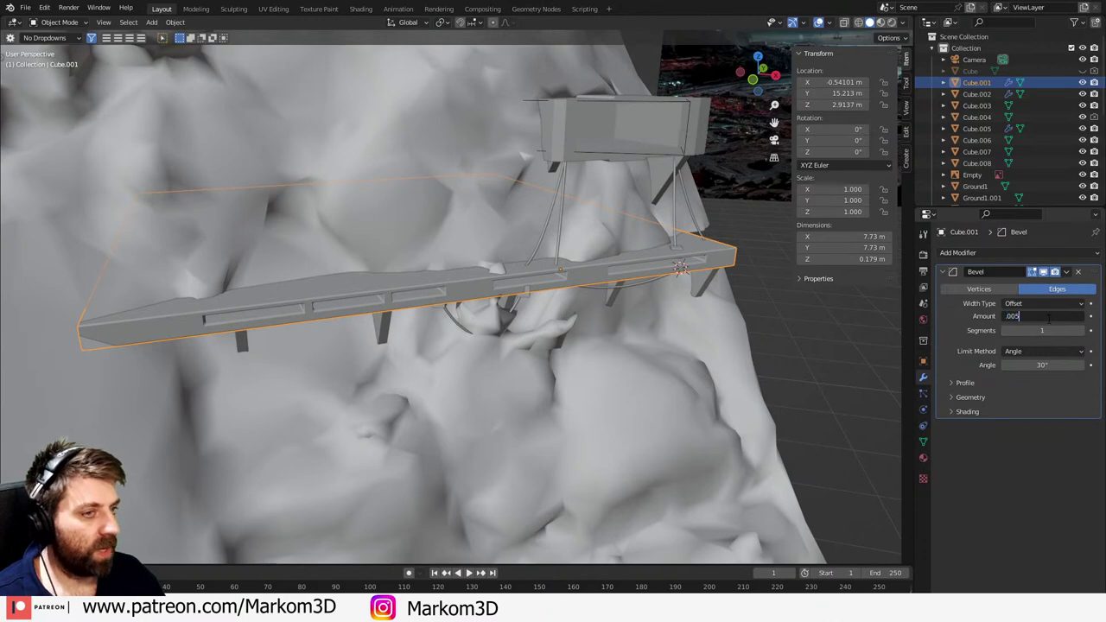
- Add a Bevel modifier with an amount of 0.005 m to the upper block and deselect it
left_click(562, 141)
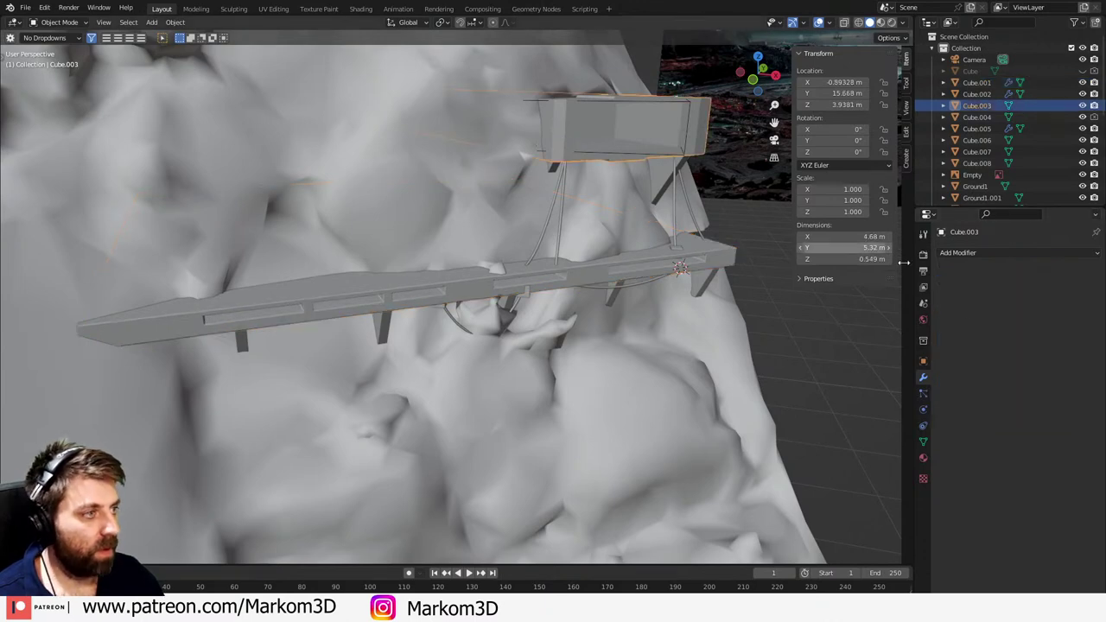
left_click(976, 253)
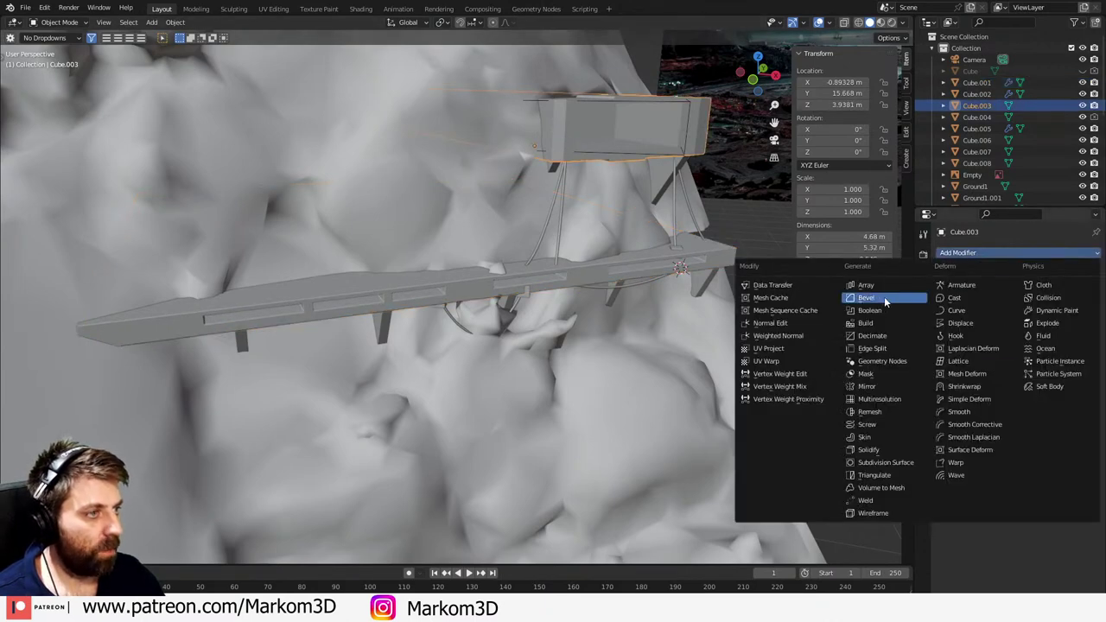
left_click(884, 297)
left_click(1053, 317)
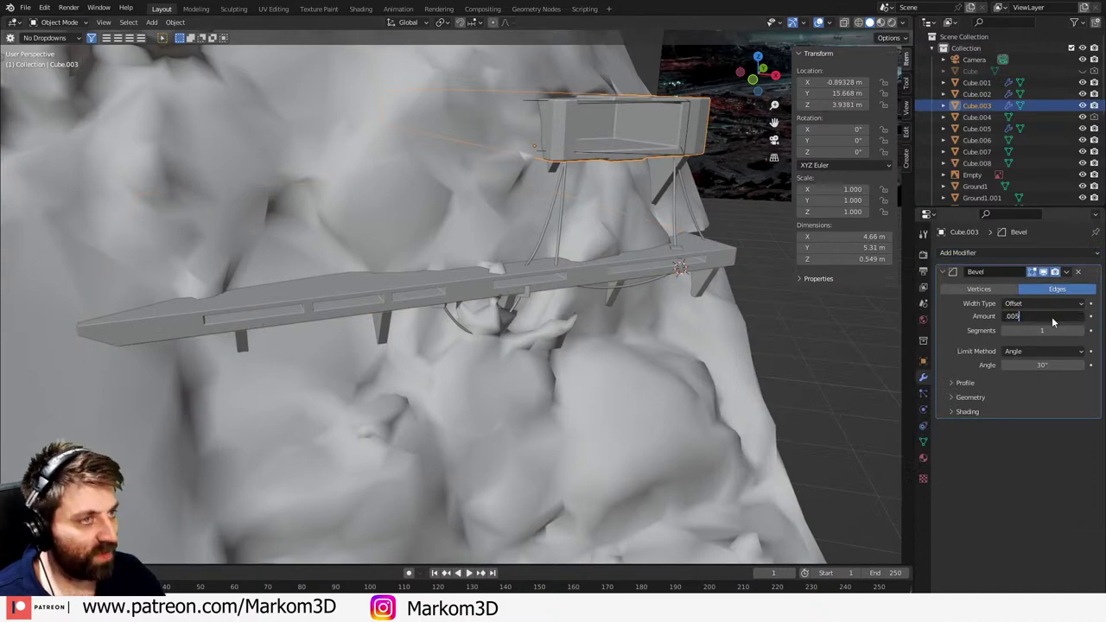
type(".005")
key("Return")
left_click(849, 335)
middle_click_drag(849, 335, 702, 366)
scroll(806, 335, "down", 3)
middle_click_drag(764, 296, 475, 197)
middle_click_drag(376, 123, 213, 198)
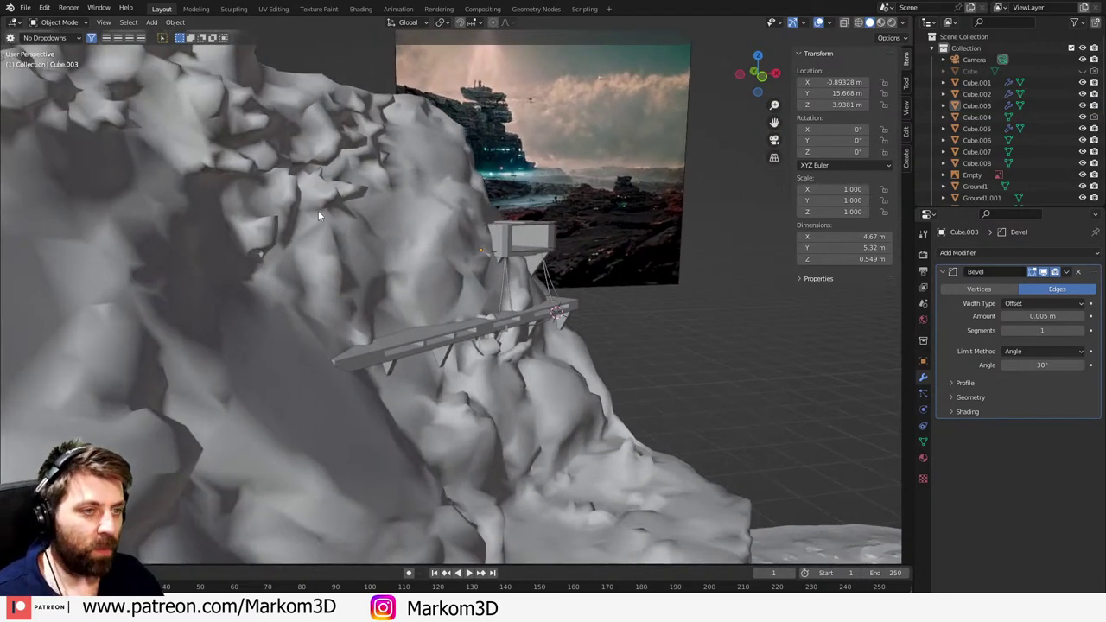
middle_click_drag(318, 210, 399, 213)
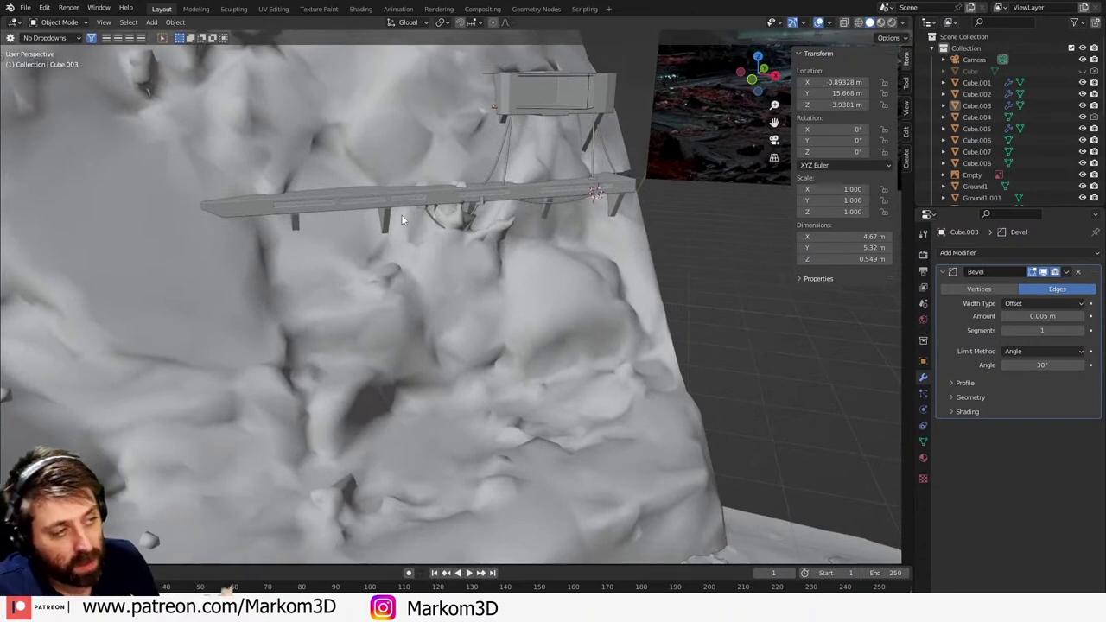
- Add a Bezier curve and delete all its default points in Edit Mode
middle_click_drag(572, 301, 472, 273)
key("shift+a")
mouse_move(472, 273)
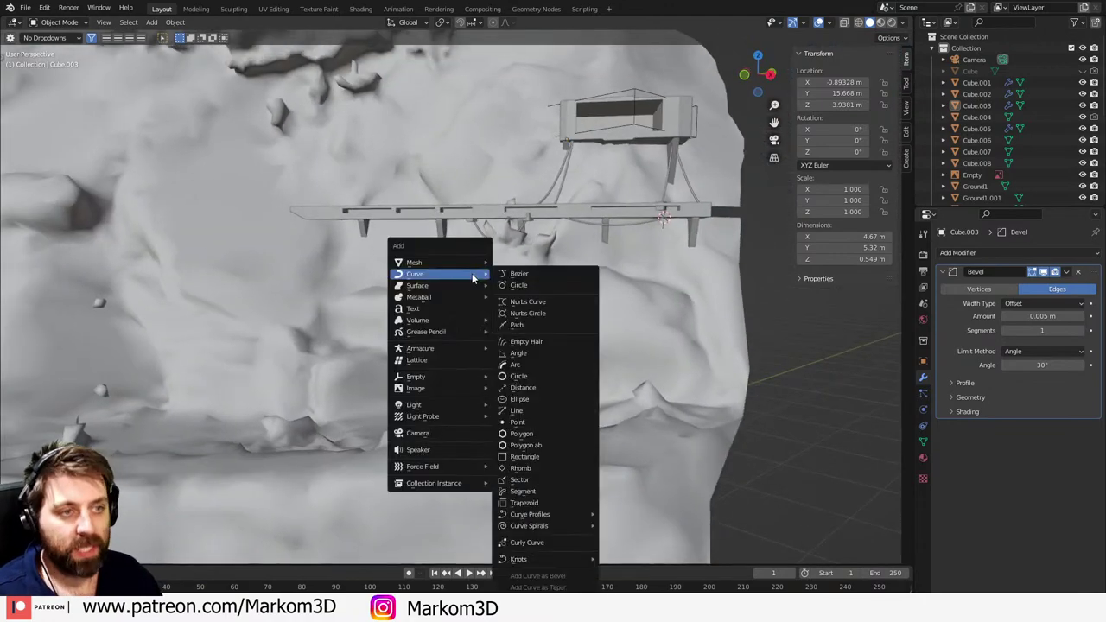
left_click(545, 273)
middle_click_drag(544, 273, 537, 248)
key("Tab")
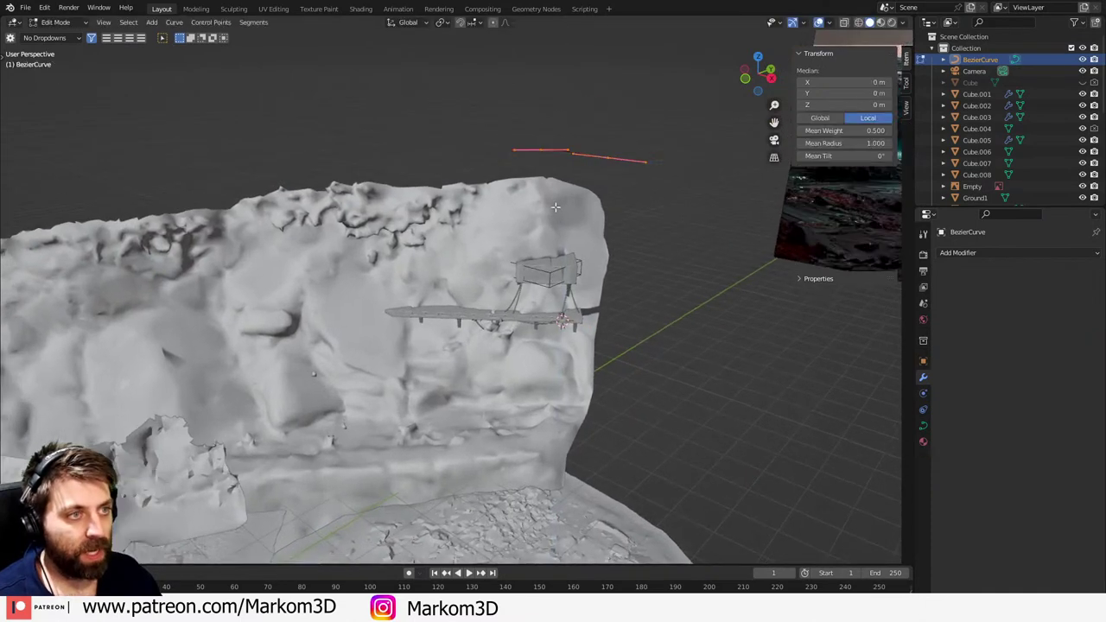
key("x")
left_click(523, 252)
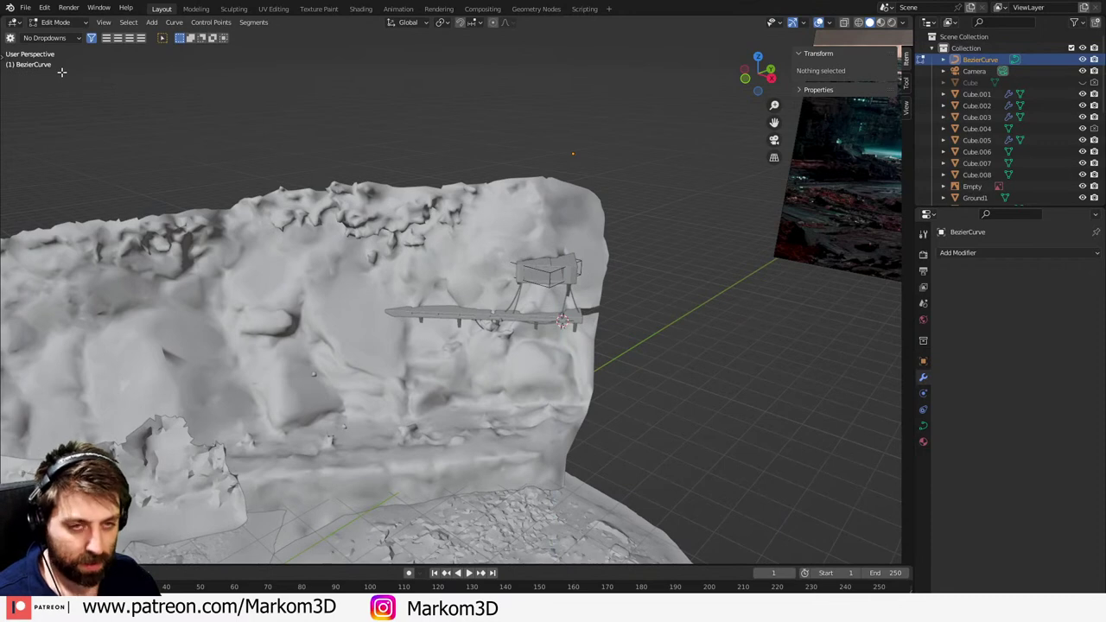
- Activate the curve Draw tool and set its depth to Surface
key("t")
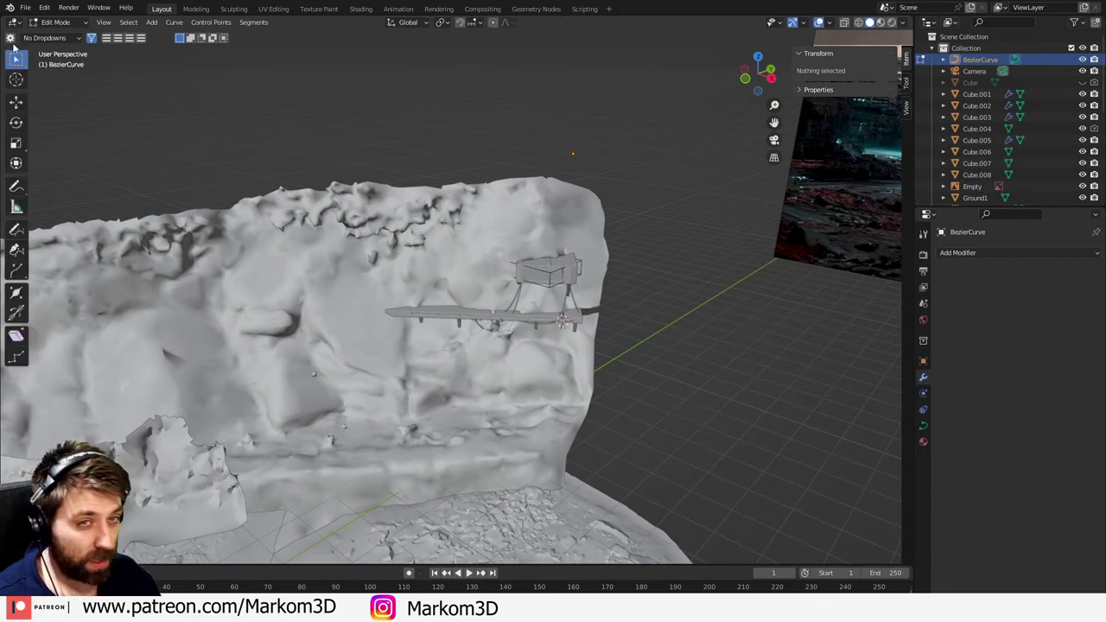
left_click(16, 232)
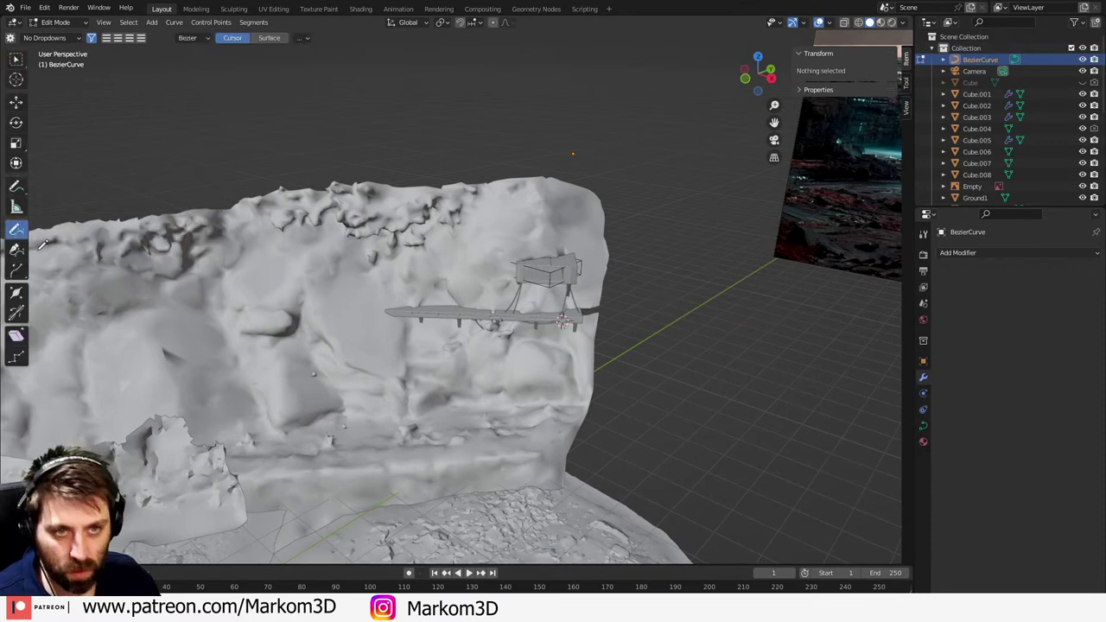
scroll(349, 294, "up", 4)
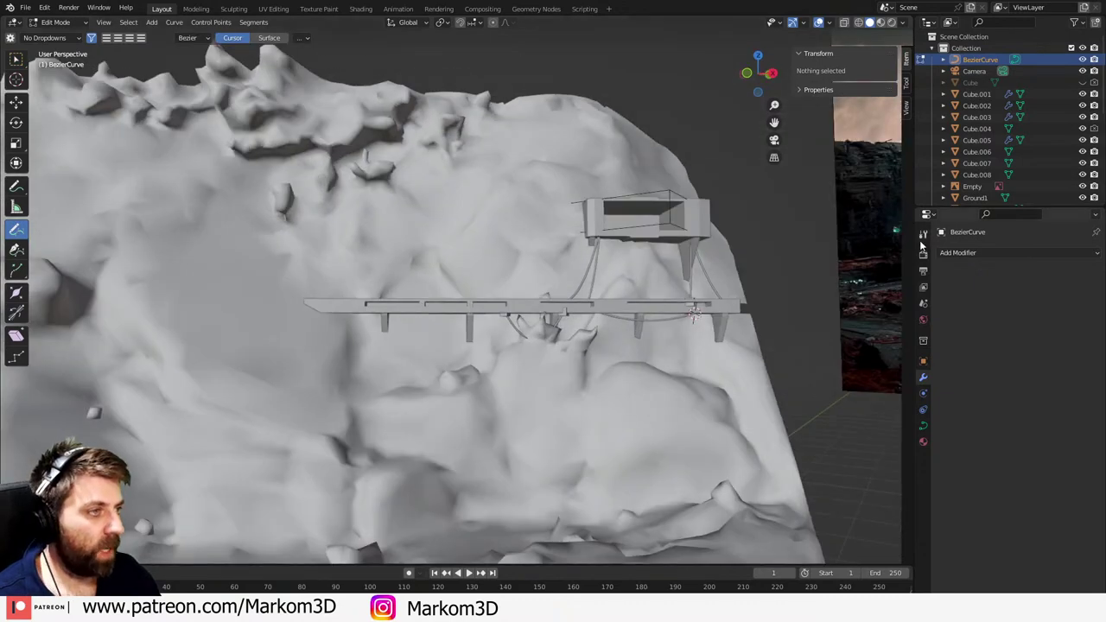
left_click(923, 235)
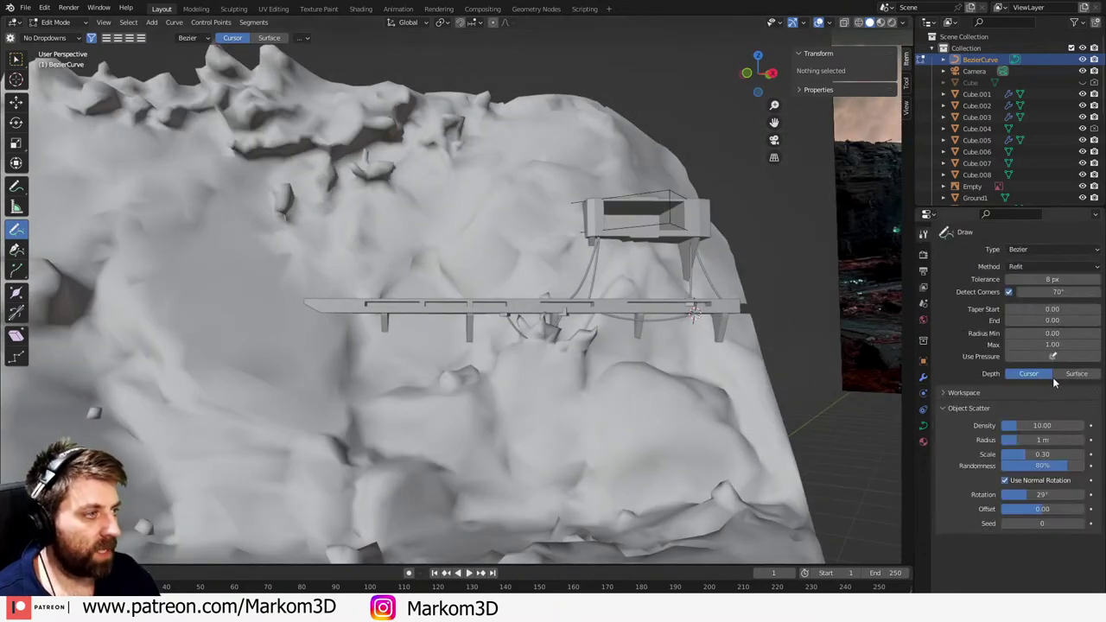
left_click(1076, 374)
scroll(747, 417, "up", 5)
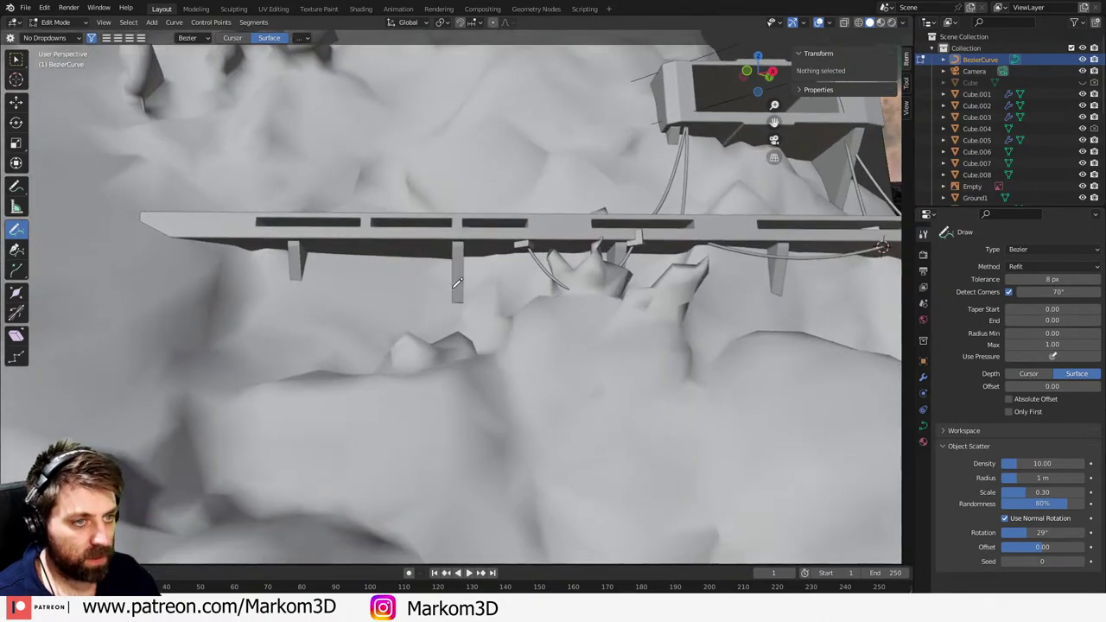
- Try to draw a surface curve from the platform's underside down over the rocks
middle_click_drag(458, 282, 482, 280)
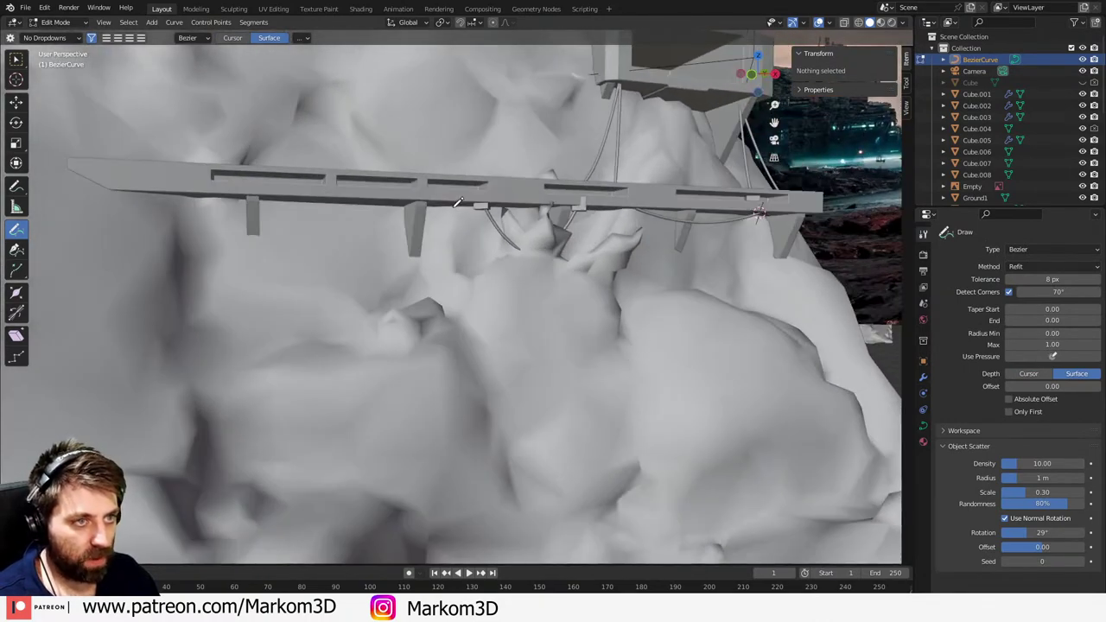
left_click_drag(592, 531, 592, 532)
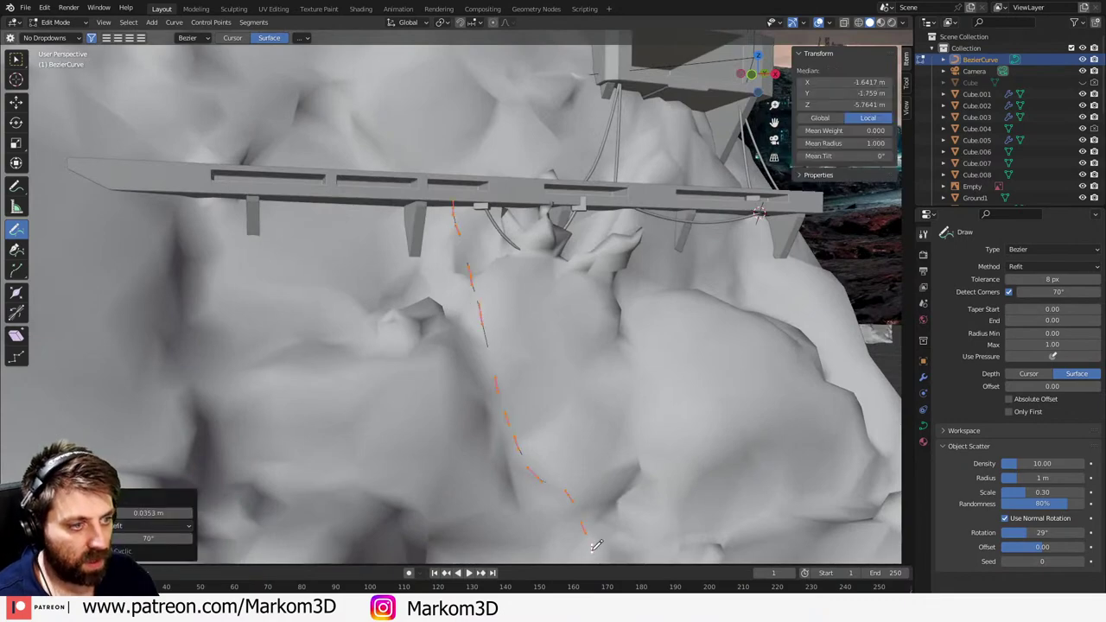
mouse_move(592, 532)
middle_mouse_down()
mouse_move(546, 447)
mouse_move(535, 380)
middle_mouse_up()
key("alt+a")
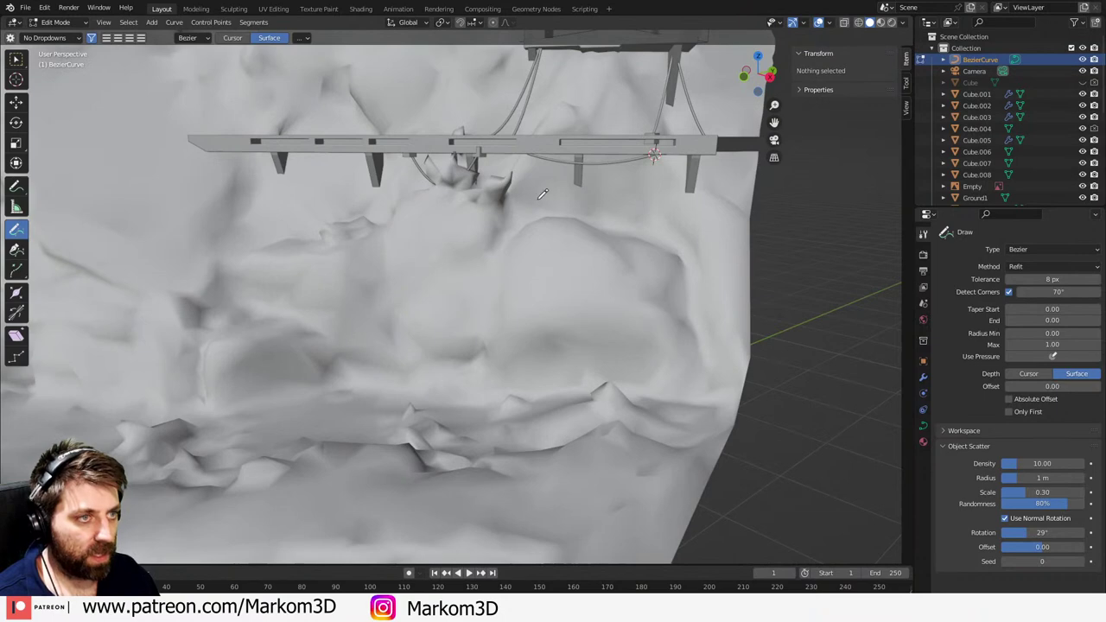
- Draw a curve over the cliff surface from beneath the platform, beside a bracket, down to the rock ledge
middle_click_drag(543, 194, 554, 165)
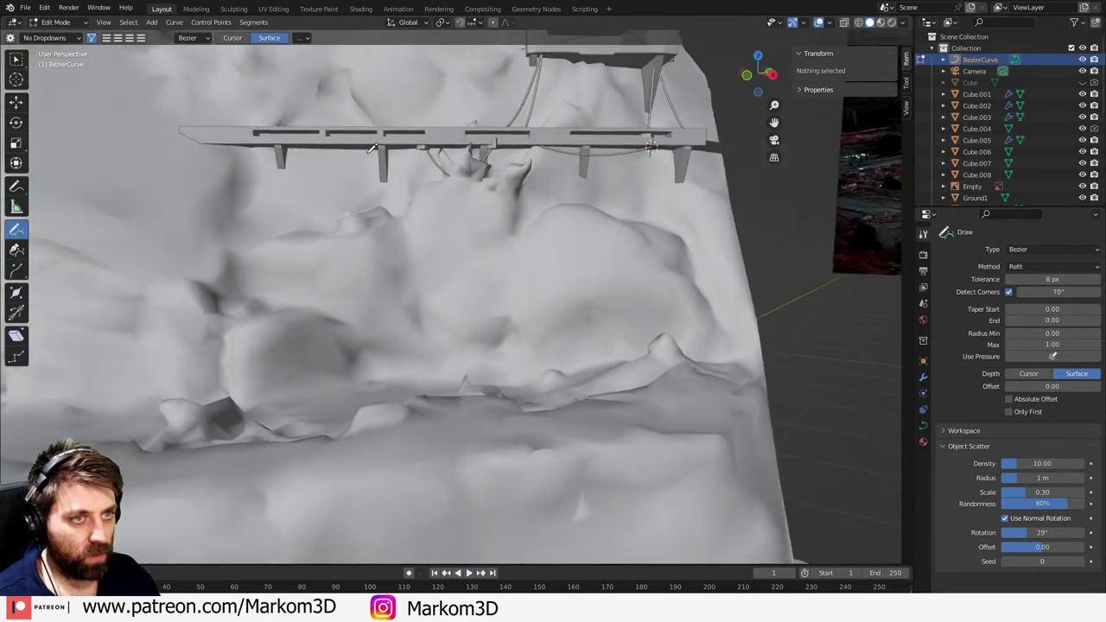
left_click_drag(413, 389, 413, 389)
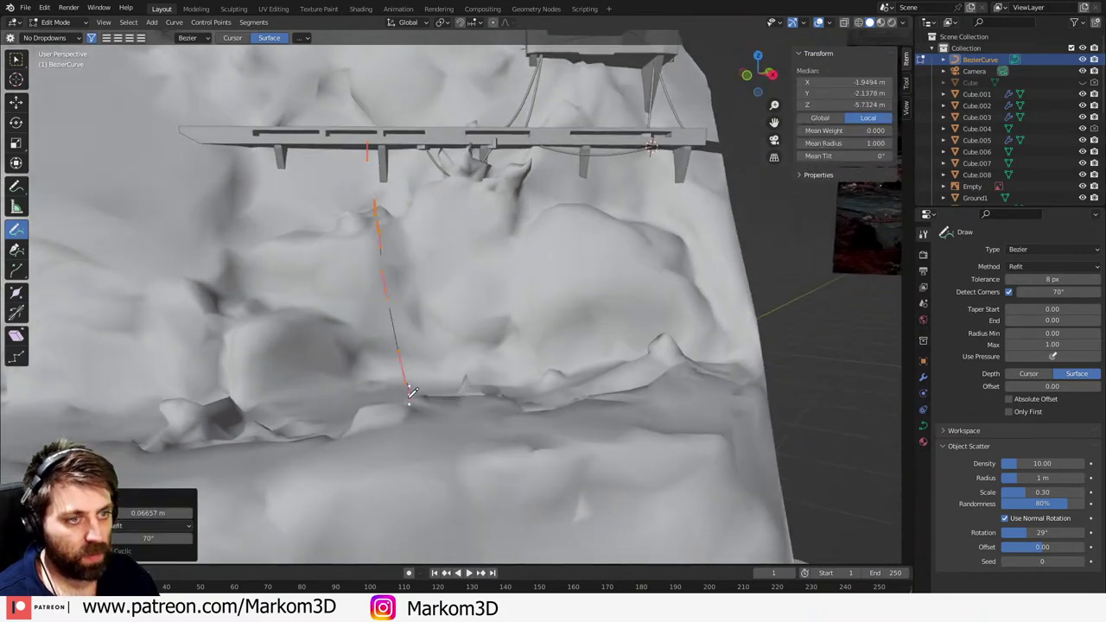
mouse_move(413, 389)
middle_mouse_down()
mouse_move(467, 413)
mouse_move(535, 411)
mouse_move(551, 384)
middle_mouse_up()
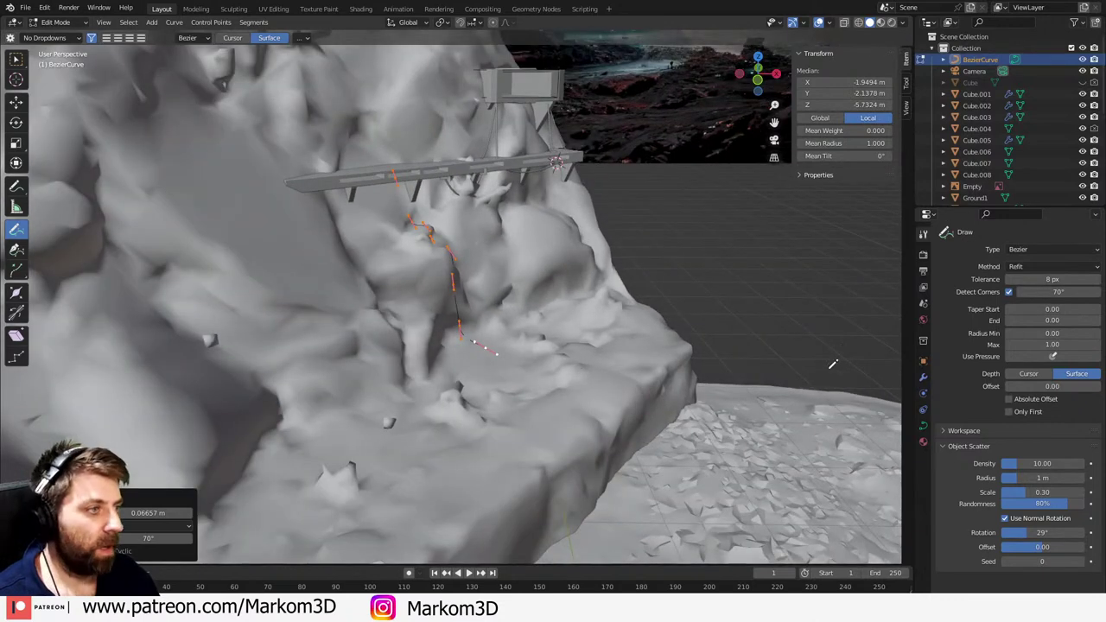
- Return to Object Mode and give the drawn curve a round bevel depth of 0.1 m to form a pipe
left_click(922, 428)
key("Tab")
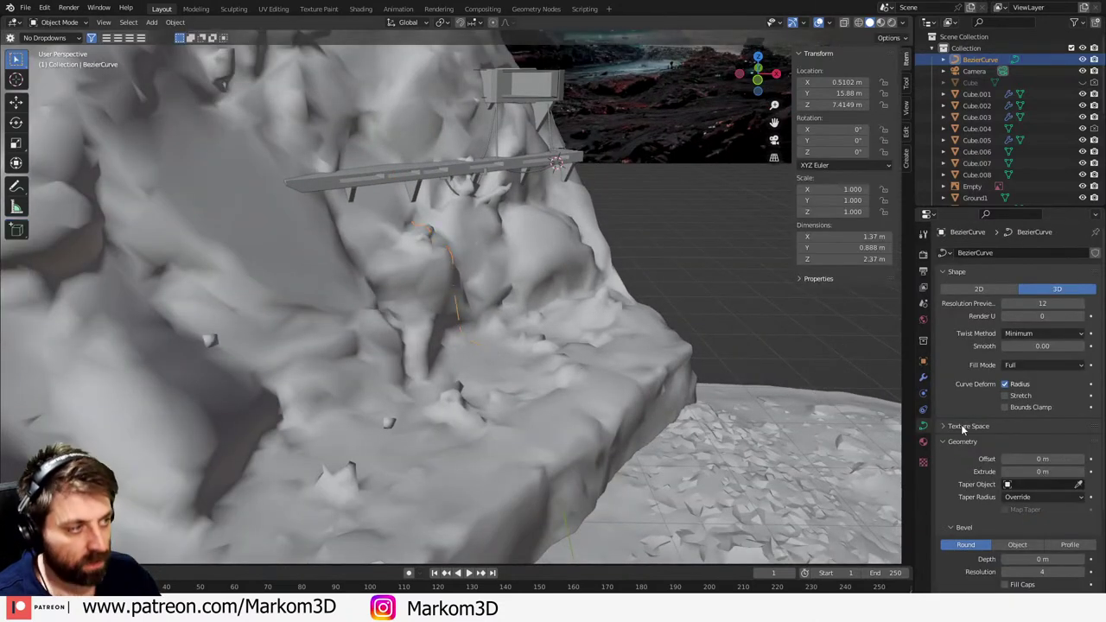
left_click(1086, 561)
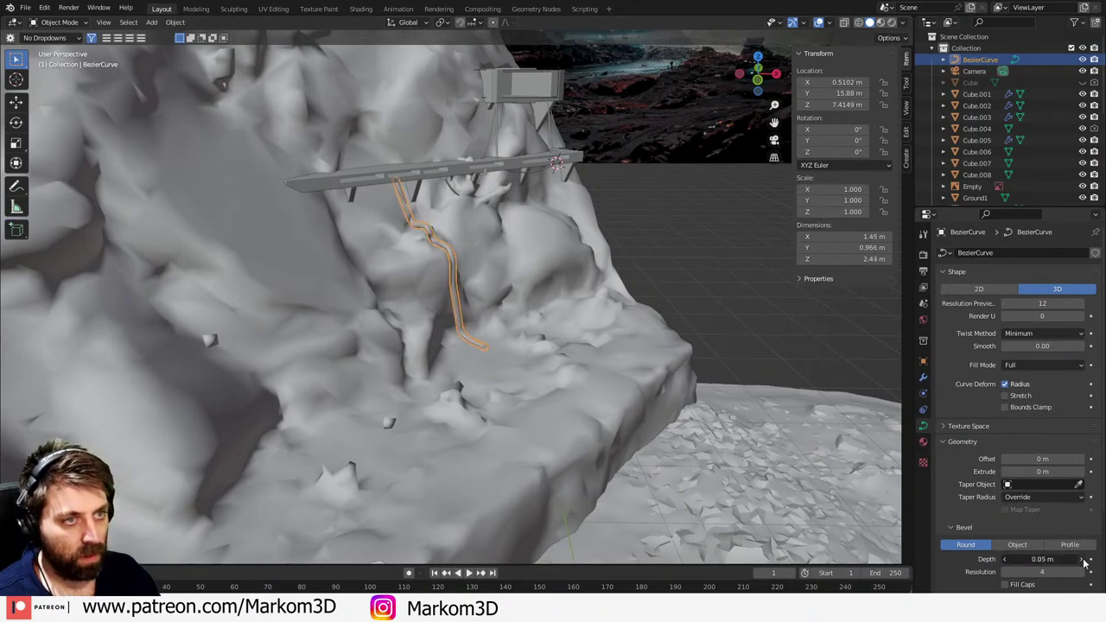
left_click(1084, 561)
left_click(1084, 561)
left_click(1084, 561)
left_click(1084, 561)
left_click(1084, 561)
middle_click_drag(681, 406, 733, 433)
scroll(731, 431, "up", 6)
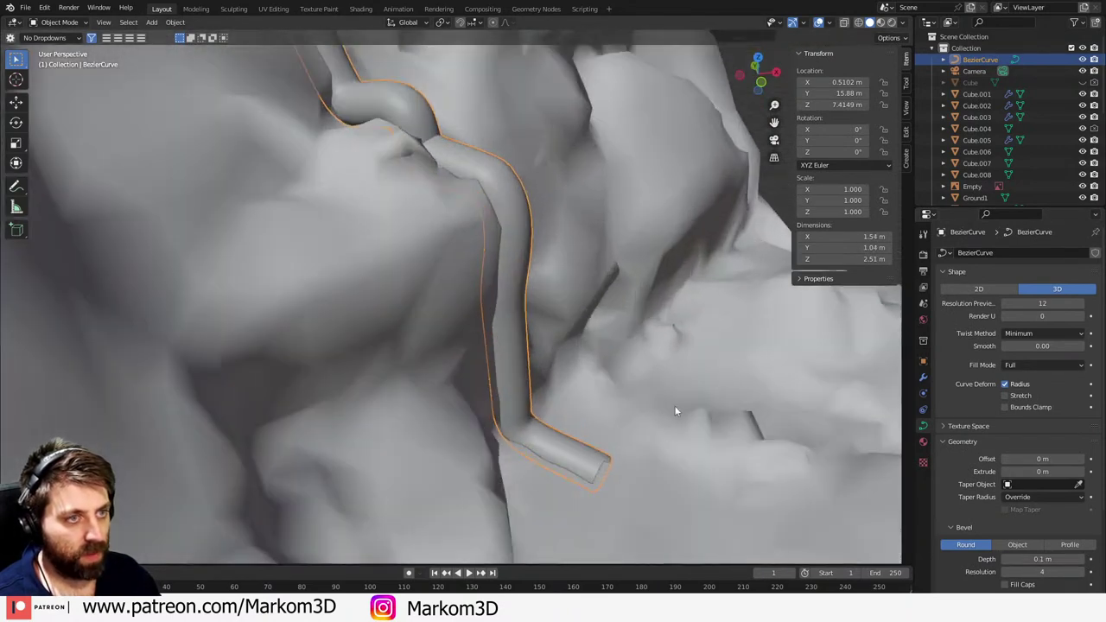
scroll(676, 410, "down", 2)
key("g")
key("y")
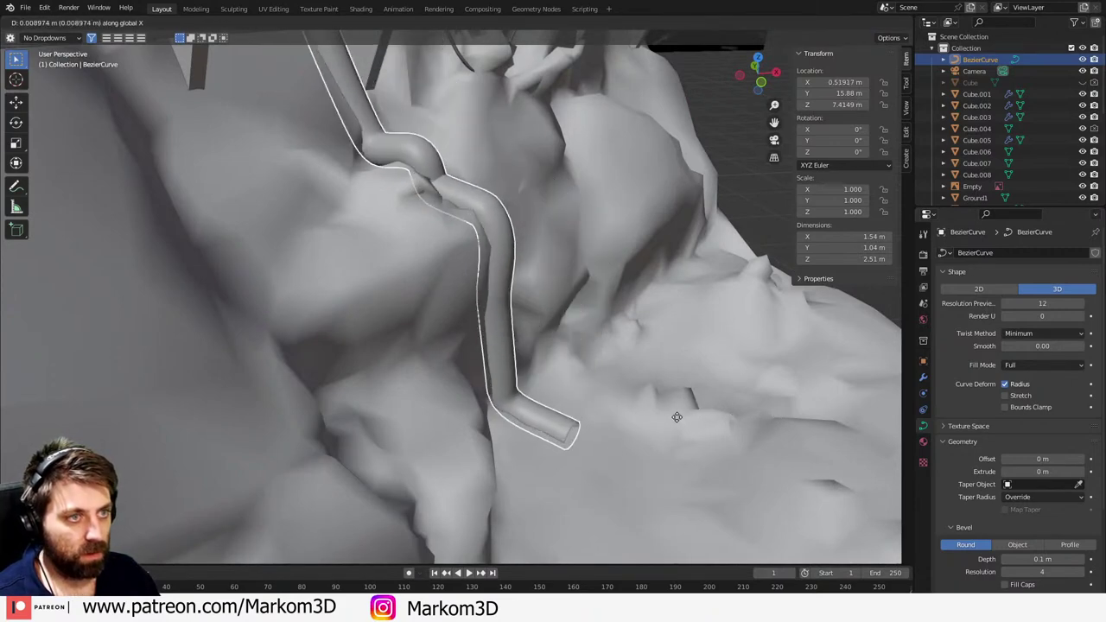
left_click(677, 417)
- Delete the control points that form the pipe's kink over the rock below the platform
middle_click_drag(677, 418, 606, 399)
key("Tab")
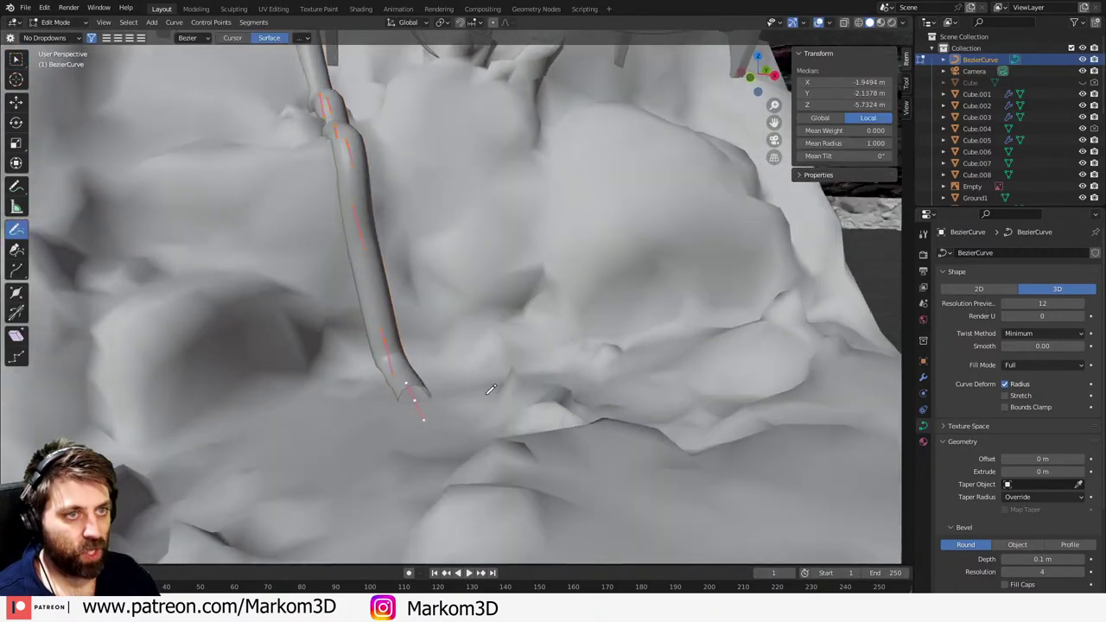
middle_click_drag(491, 390, 486, 272)
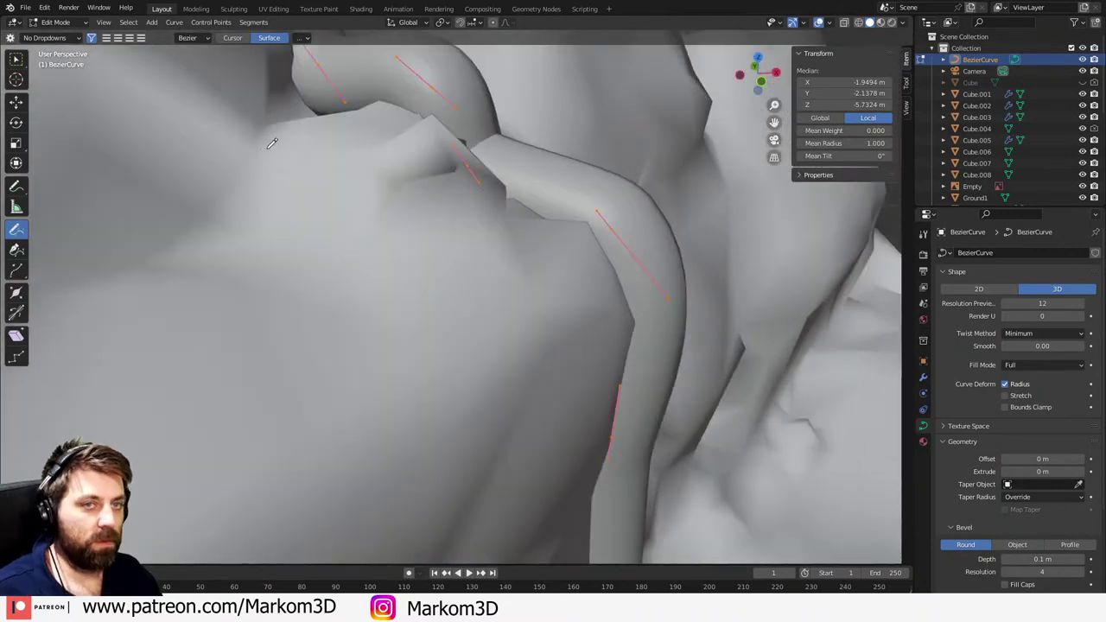
left_click(17, 60)
left_click(467, 166)
key("x")
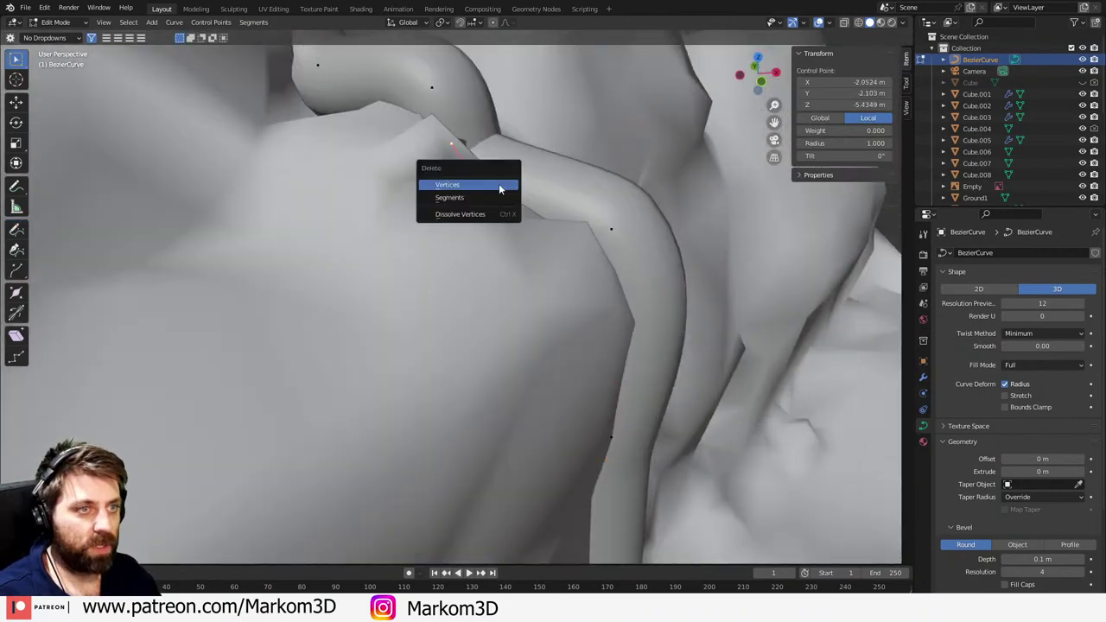
left_click(499, 183)
scroll(519, 216, "down", 4)
- Rotate the control point at the rock below the platform about -29.5° on local X and scale its handles about 2.2 times
middle_click_drag(535, 230, 486, 208)
scroll(383, 203, "down", 1)
left_click(381, 204)
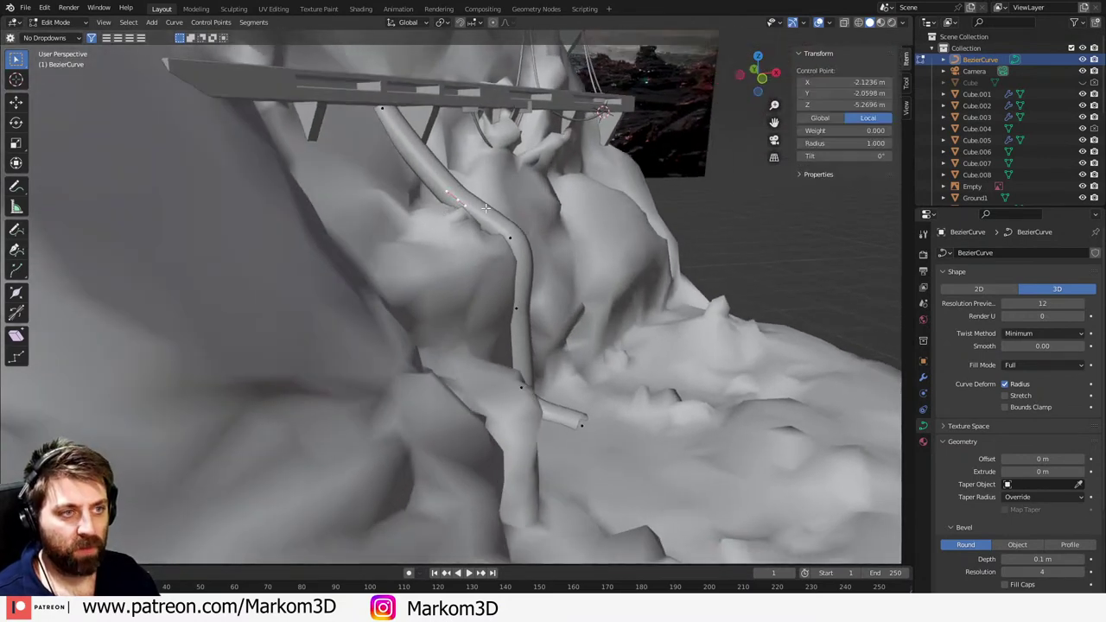
key("r")
key("x")
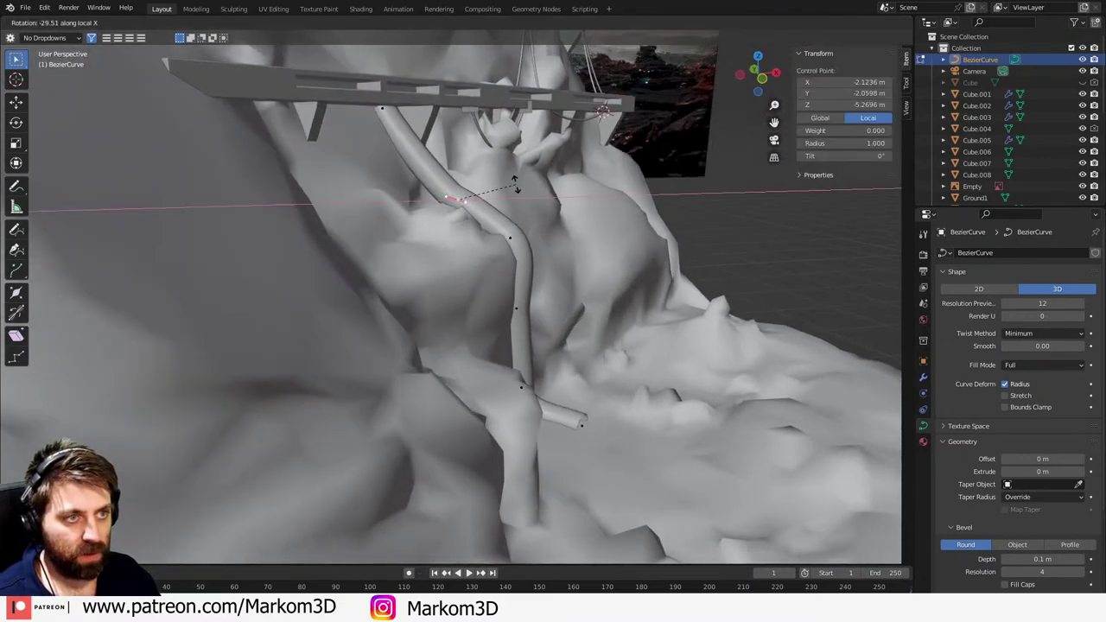
left_click(515, 184)
key("s")
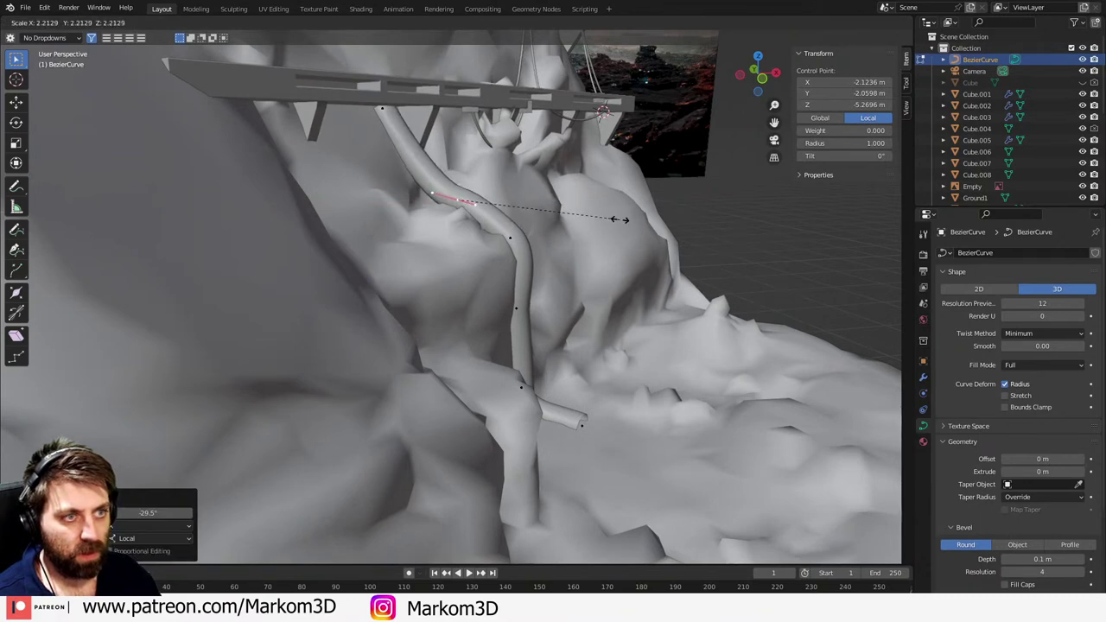
left_click(620, 220)
- Select the pipe's lower control points and move them in top wireframe view about 0.04 m in X and -0.07 m in Y
middle_click_drag(597, 314, 530, 280, "shift")
left_click(471, 334)
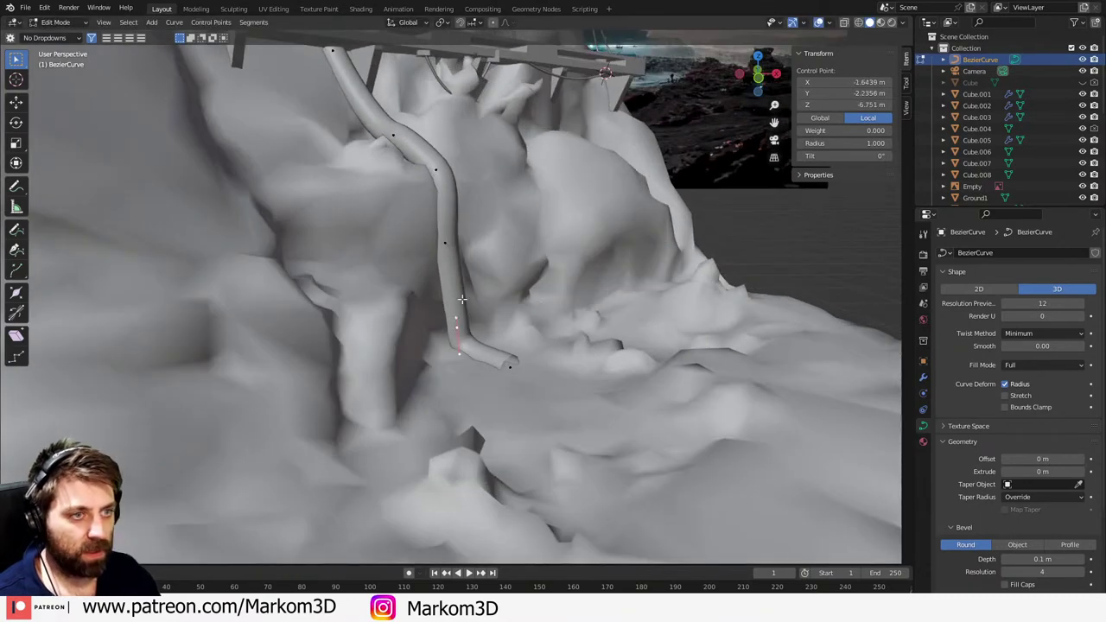
key("KP_7")
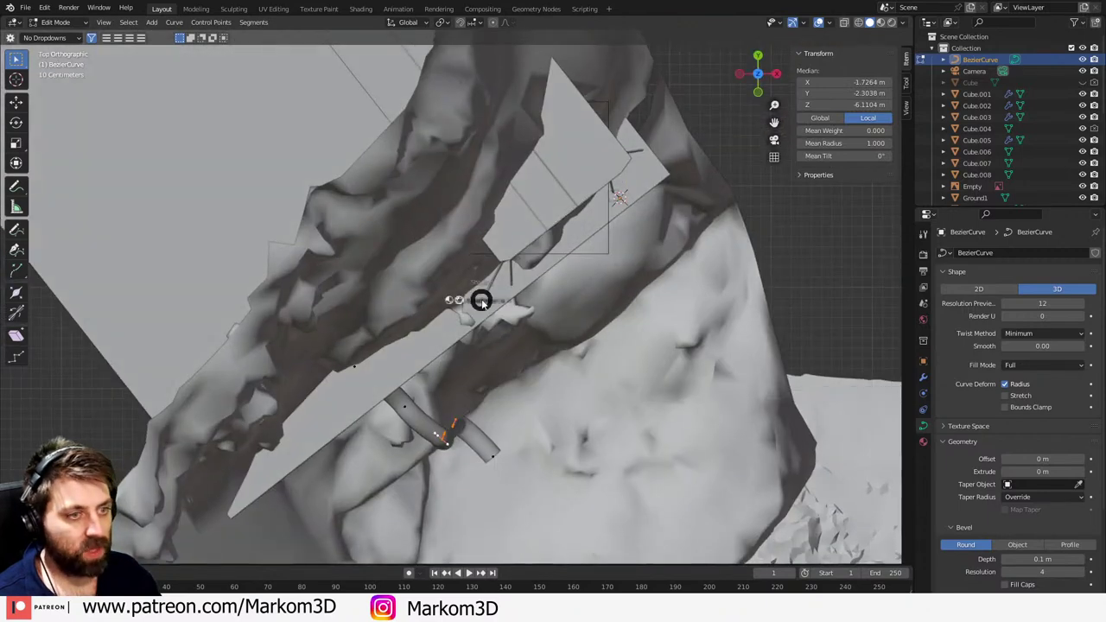
key("shift+z")
key("g")
left_click(490, 332)
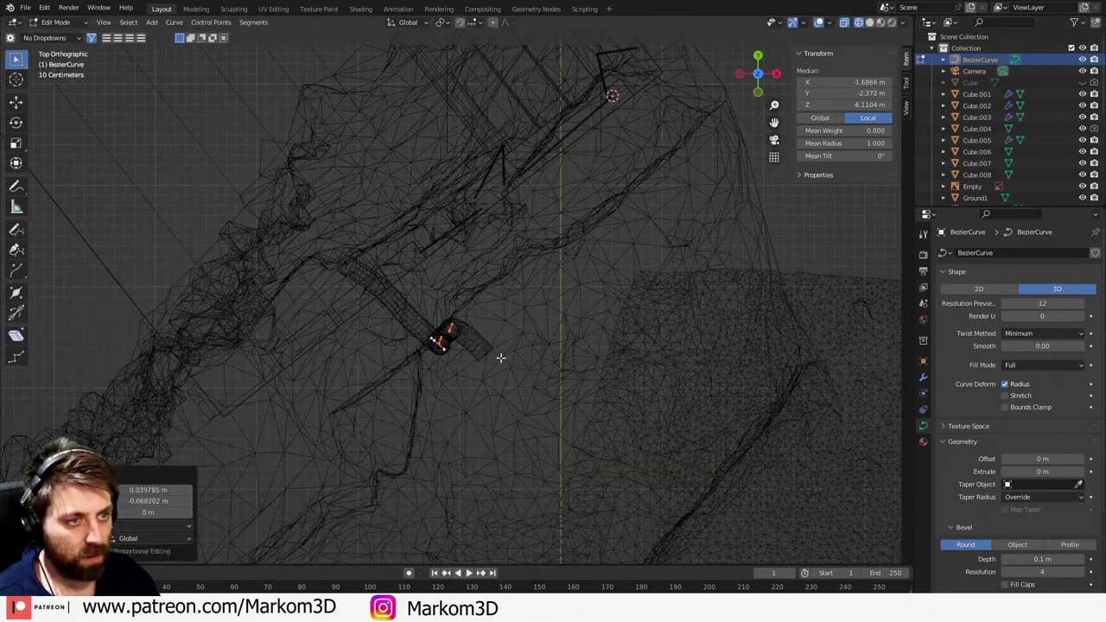
- Move the pipe's lower end point about 0.29 m in X and -0.35 m in Y, and return to solid shading
key("e")
left_click(545, 409)
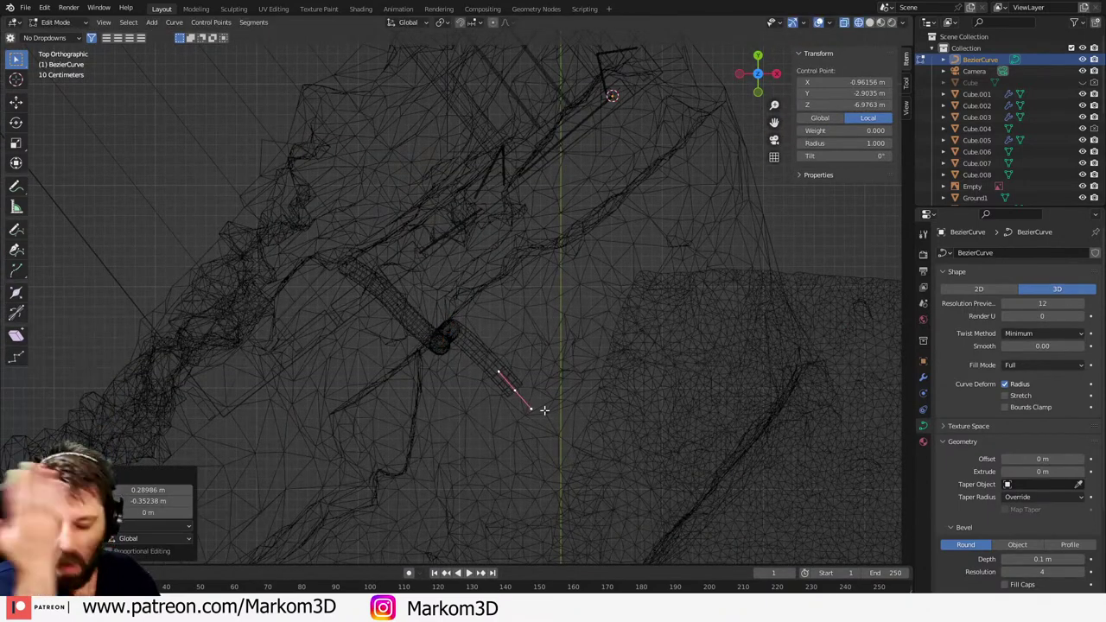
mouse_move(544, 411)
middle_mouse_down()
mouse_move(556, 317)
mouse_move(566, 343)
mouse_move(517, 366)
mouse_move(449, 374)
middle_mouse_up()
key("z")
left_click(624, 346)
- Move the upper-bend control point about 0.1 m along Y toward the cliff and adjust the bend freehand
middle_click_drag(466, 276, 424, 216)
left_click(418, 212)
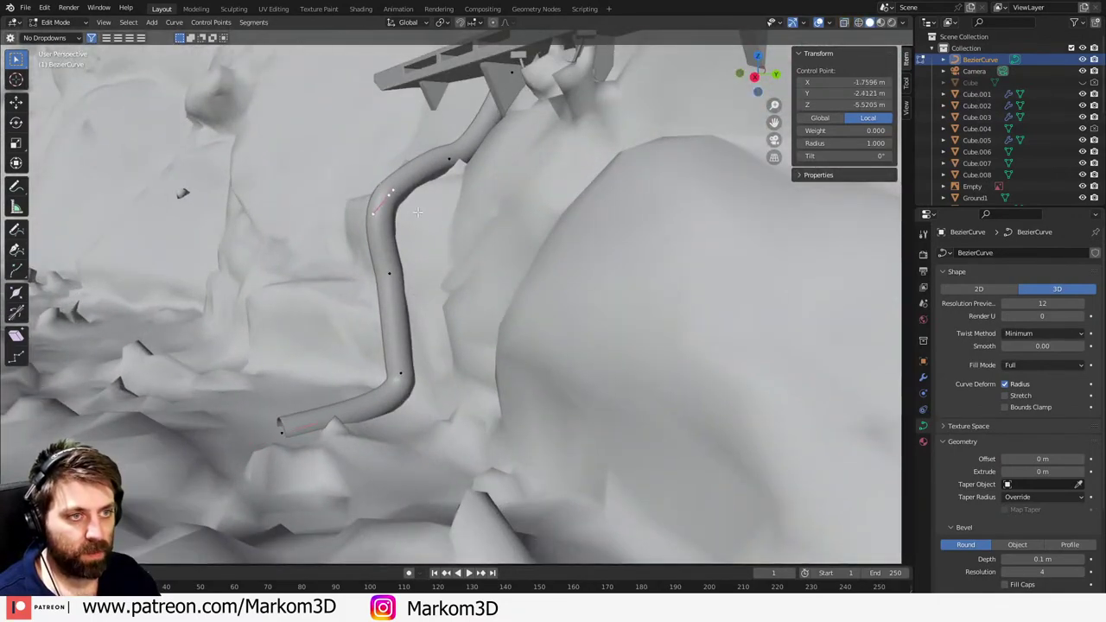
key("g")
key("y")
left_click(429, 228)
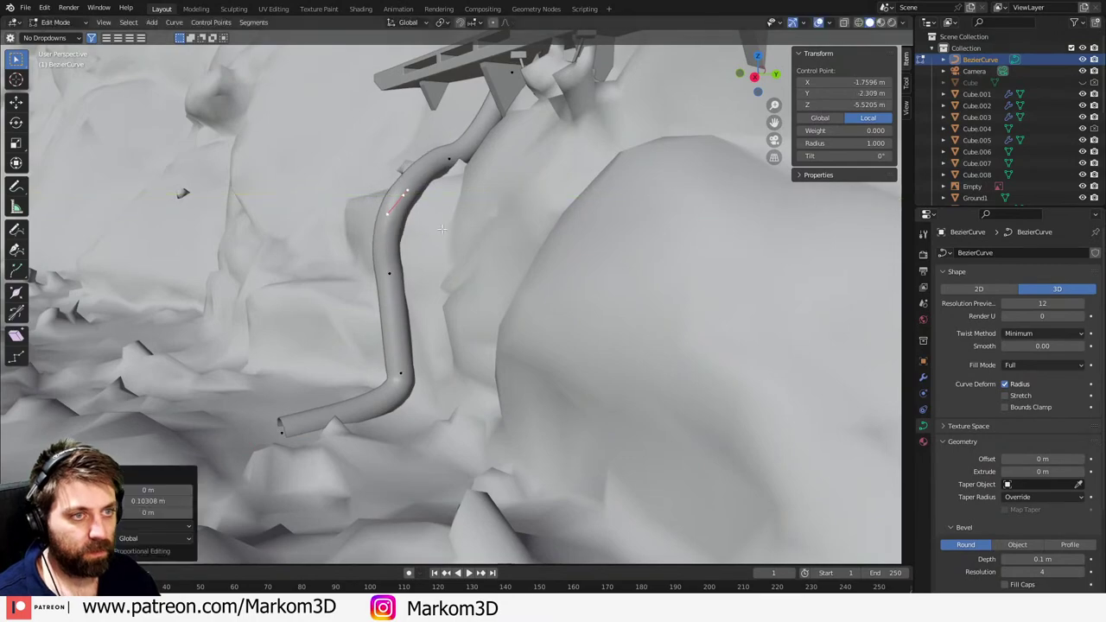
middle_click_drag(429, 227, 530, 361)
key("g")
left_click(449, 293)
- Select the pipe's lower end point and move it downward in the right wireframe view
left_click(546, 384)
key("KP_3")
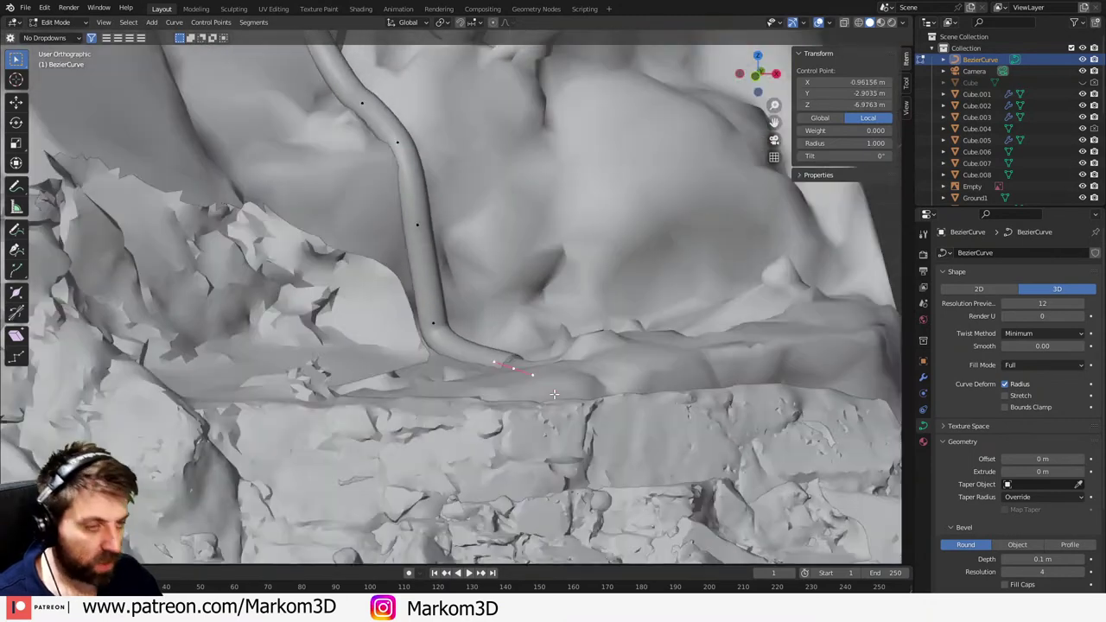
key("z")
left_click(404, 369)
key("g")
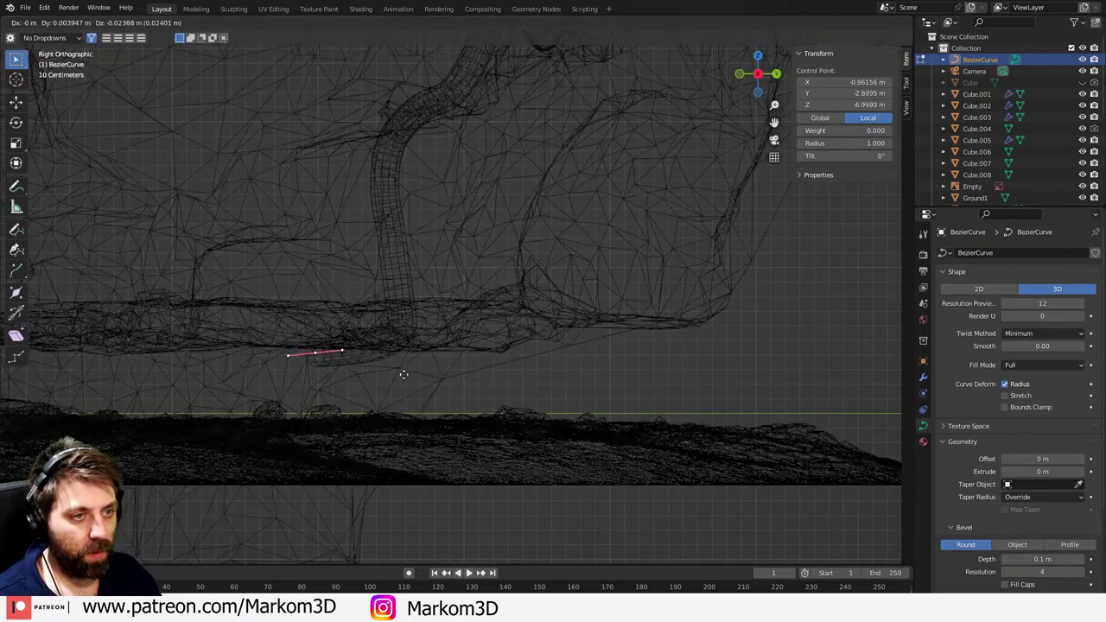
left_click(438, 429)
- Rotate the end point to face down, move it about 0.32 m in Y and -0.17 m in Z, and return to solid Object Mode
key("r")
left_click(408, 308)
key("g")
left_click(457, 331)
key("z")
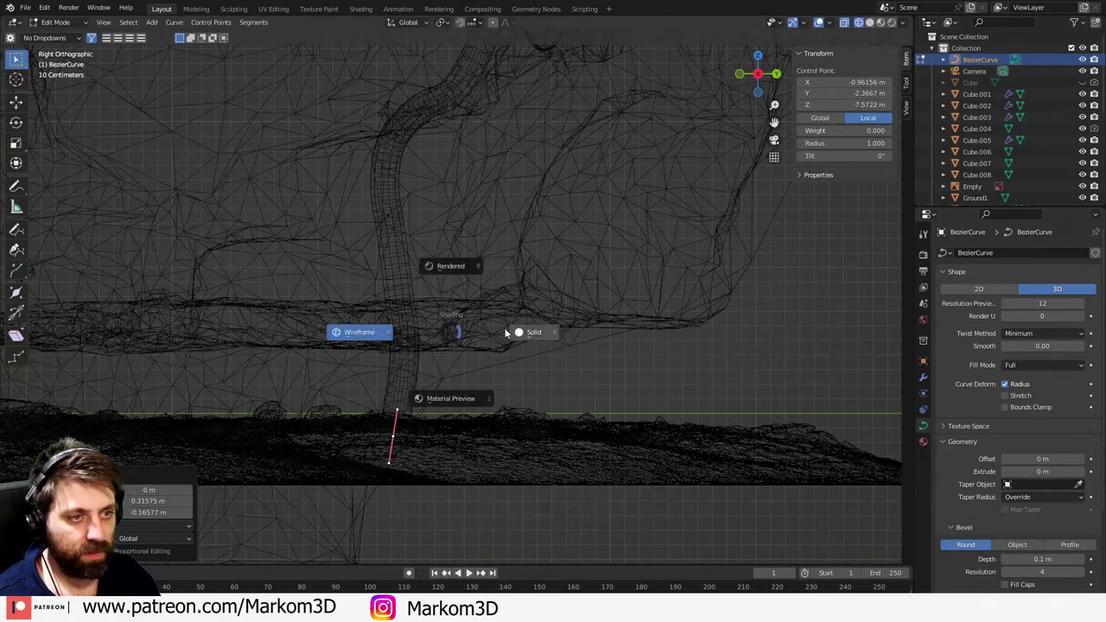
left_click(517, 331)
mouse_move(285, 337)
middle_mouse_down()
mouse_move(449, 347)
mouse_move(412, 361)
mouse_move(456, 349)
middle_mouse_up()
key("Tab")
scroll(456, 349, "up", 6)
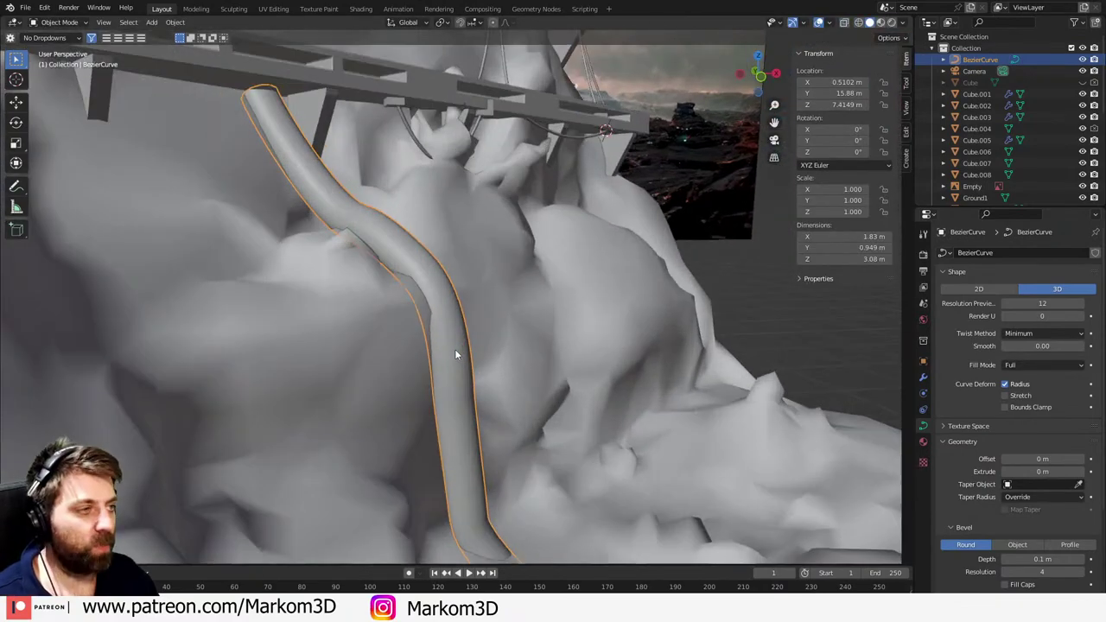
key("Tab")
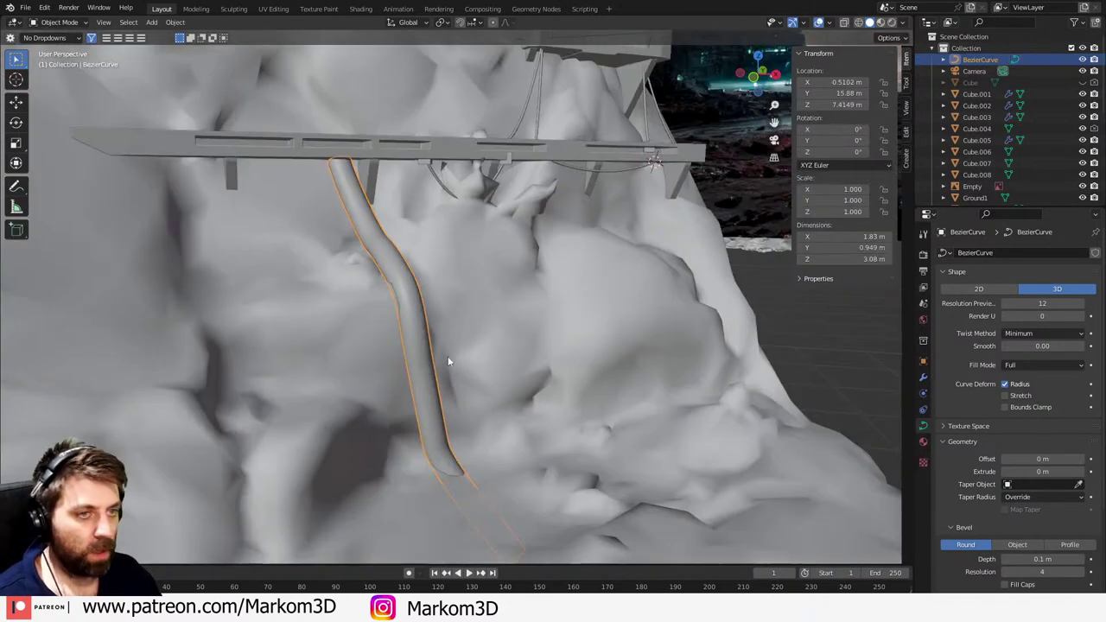
- Duplicate the cliff pipe and move the copy about 0.53 m along Y and 0.09 m along X
key("shift+d")
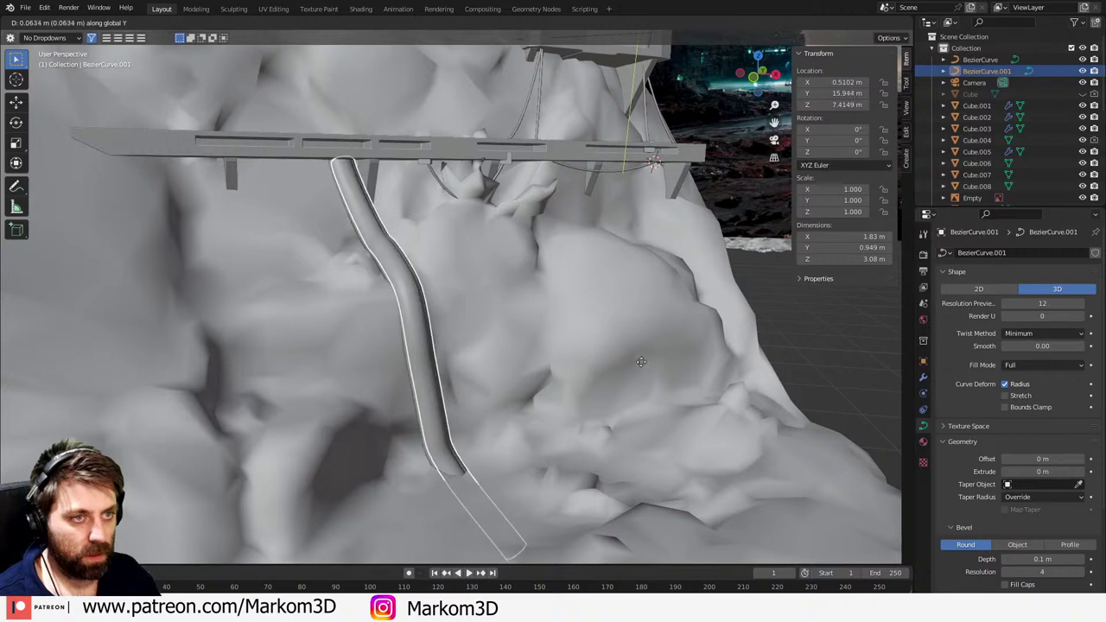
left_click(501, 427)
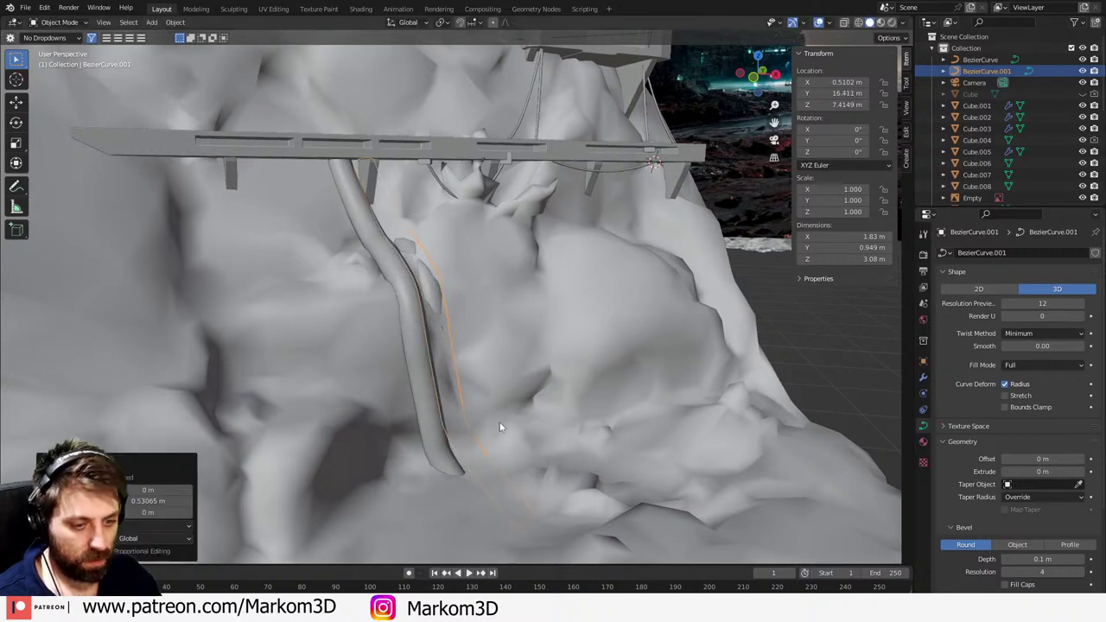
key("g")
key("x")
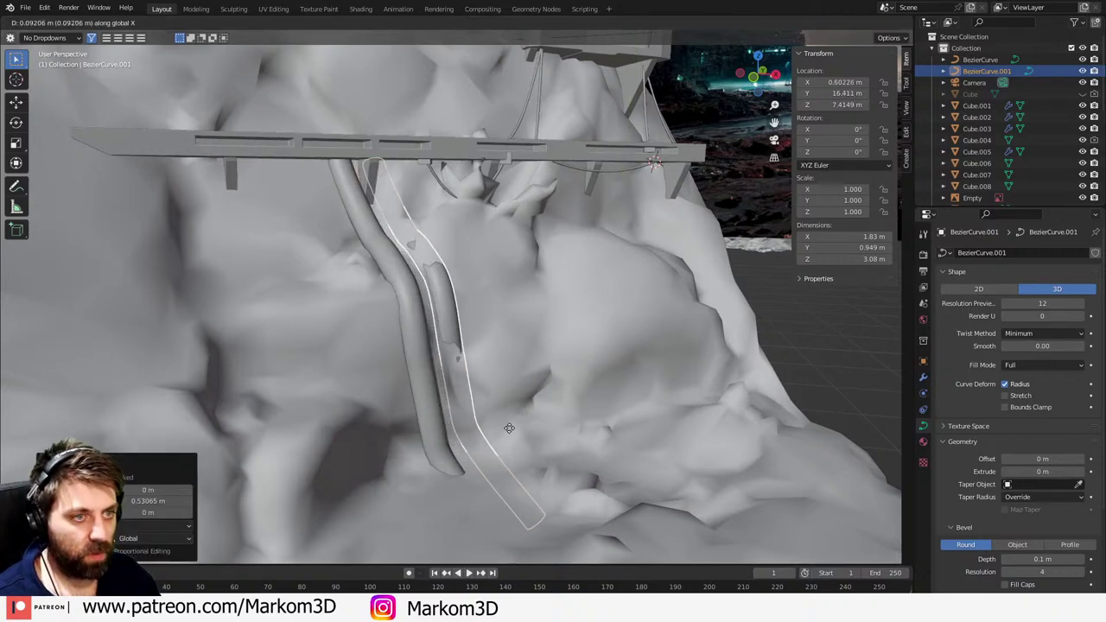
left_click(509, 433)
middle_click_drag(509, 433, 448, 364)
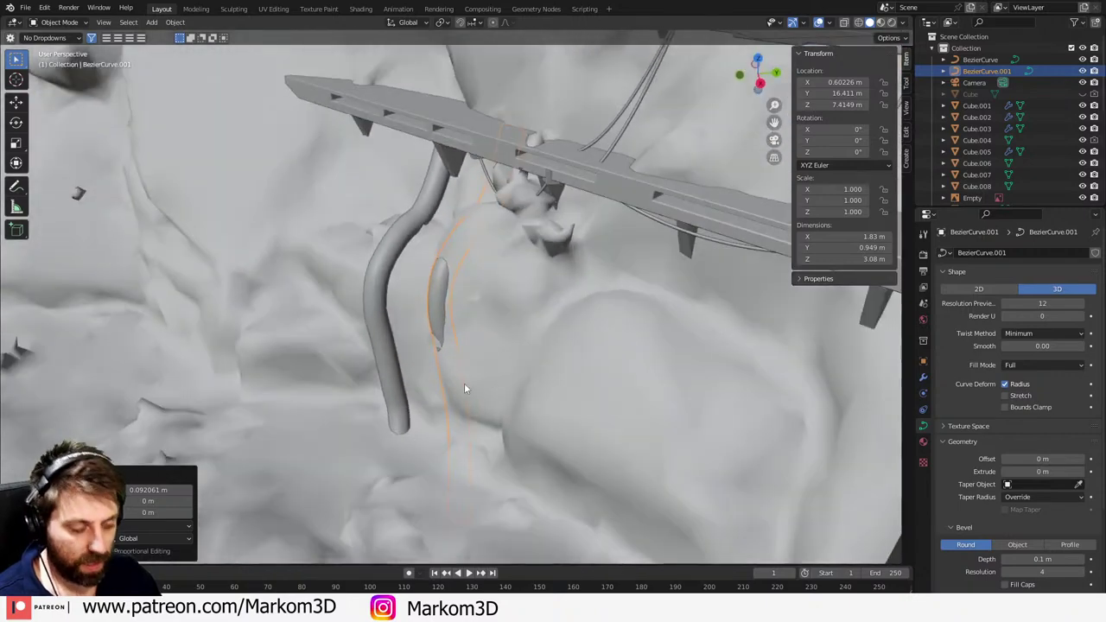
- Move the duplicate pipe about -0.02 m in X and -0.32 m in Y in the top wireframe view, and return to solid shading
key("KP_7")
key("z")
left_click(398, 385)
key("g")
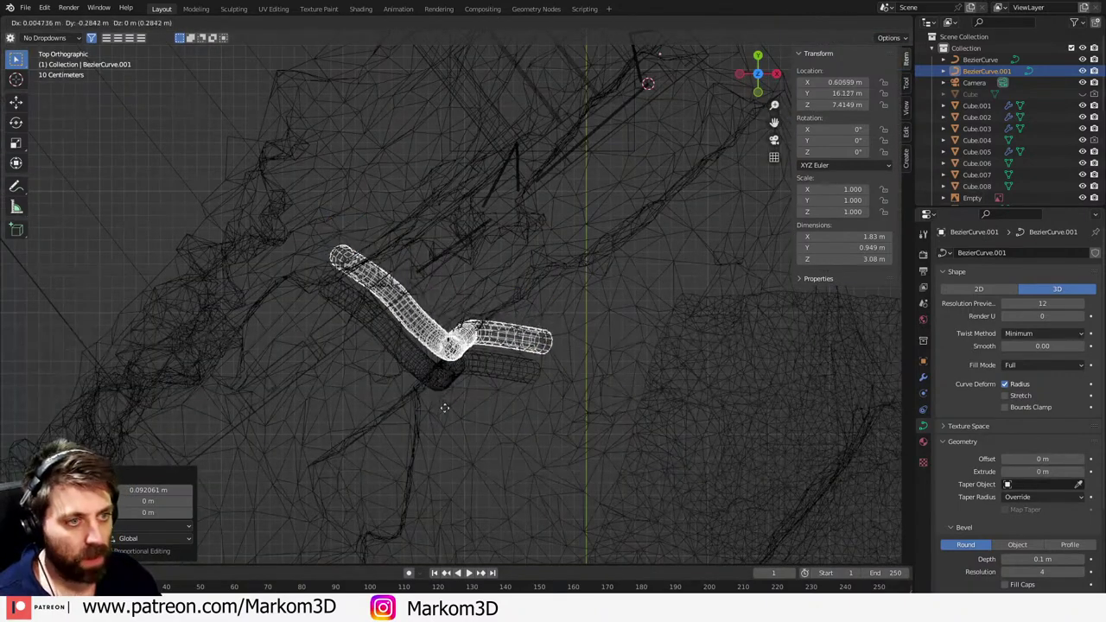
left_click(441, 409)
key("z")
left_click(512, 412)
mouse_move(511, 412)
middle_mouse_down()
mouse_move(435, 296)
mouse_move(439, 270)
mouse_move(389, 339)
mouse_move(526, 304)
mouse_move(473, 225)
middle_mouse_up()
- Move the duplicate pipe's upper end point about 0.17 m in X and -0.05 m in Y, and return to solid Object Mode
key("Tab")
middle_click_drag(570, 259, 492, 289)
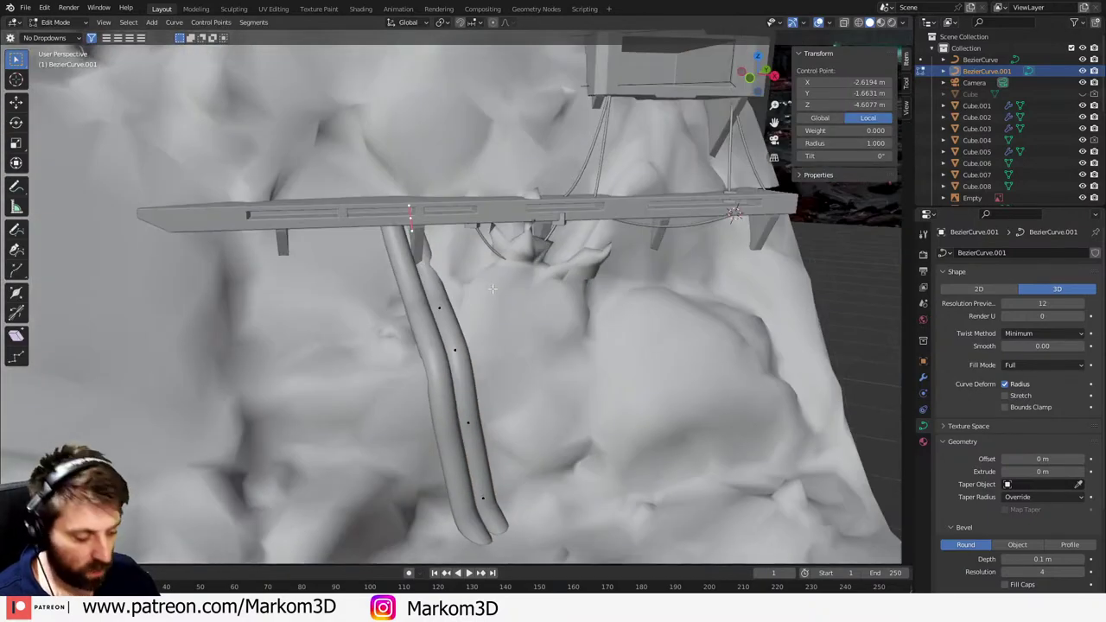
key("KP_7")
key("z")
left_click(410, 288)
key("g")
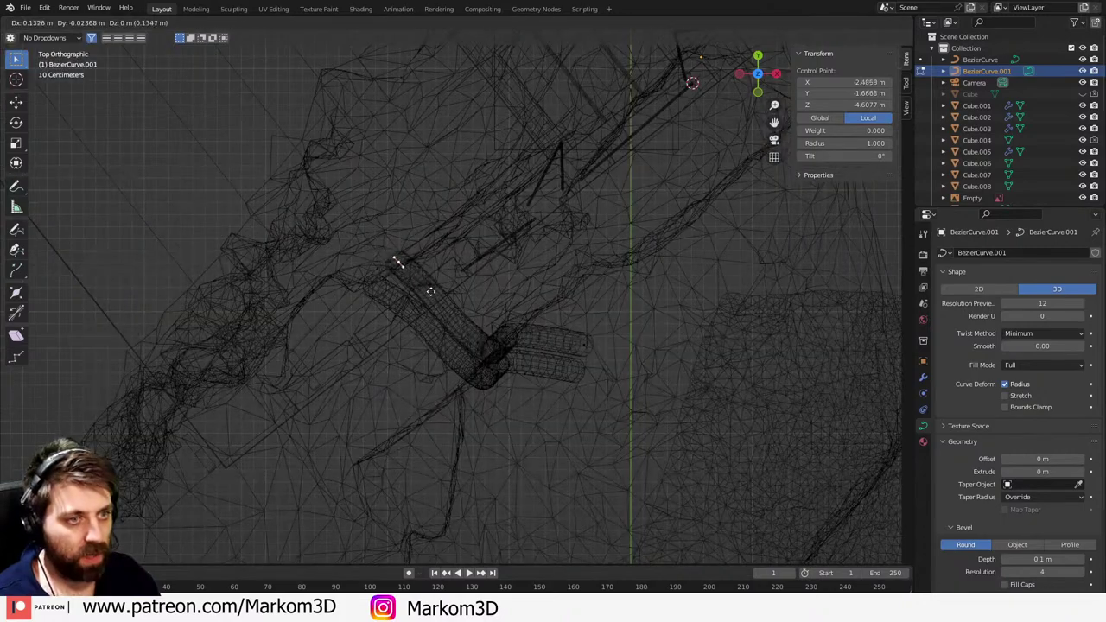
left_click(435, 294)
key("z")
left_click(510, 296)
mouse_move(493, 337)
middle_mouse_down()
mouse_move(474, 253)
mouse_move(481, 214)
middle_mouse_up()
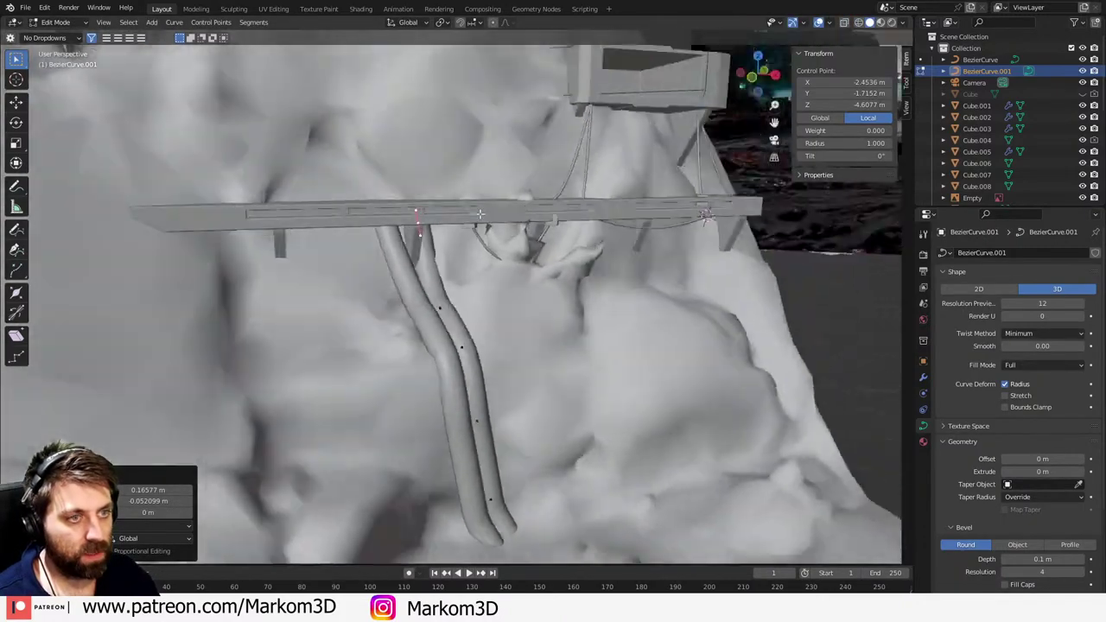
key("Tab")
- Examine the platform and pipes through the camera, and how the StoneWaterfall rock sits in the surrounding terrain
key("KP_0")
key("Home")
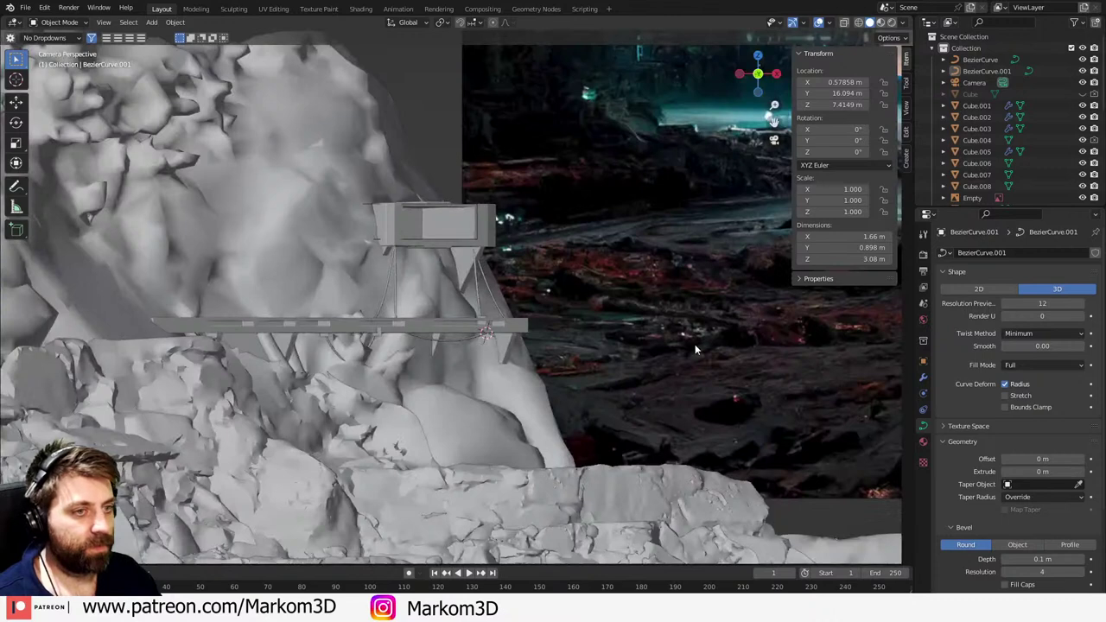
middle_click_drag(616, 394, 680, 357, "shift")
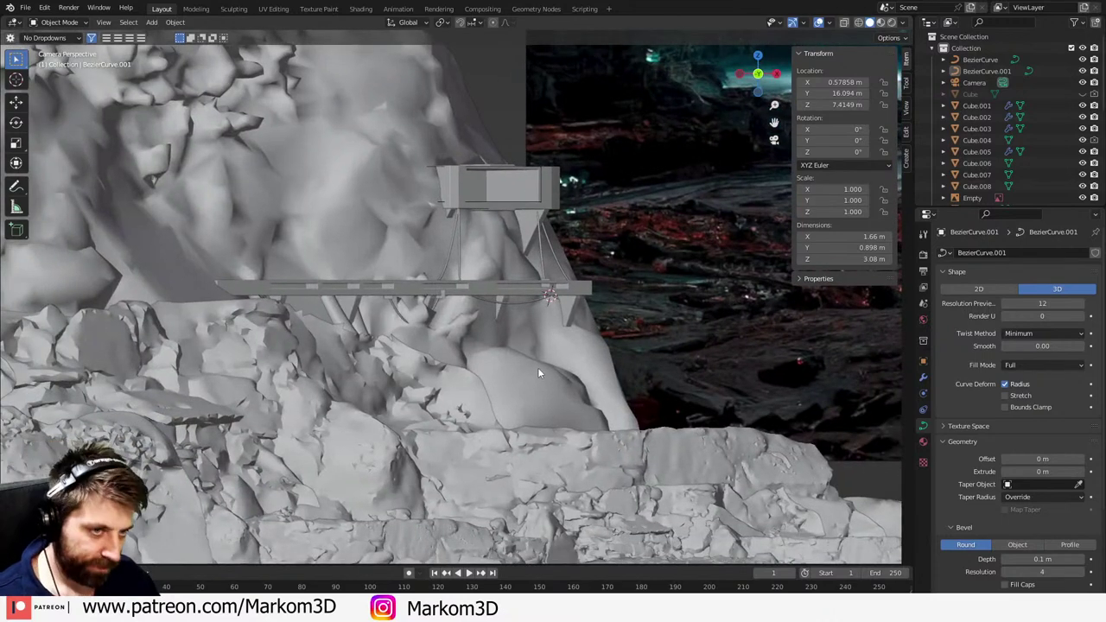
left_click(366, 359)
scroll(480, 421, "down", 3)
middle_click_drag(542, 416, 453, 438)
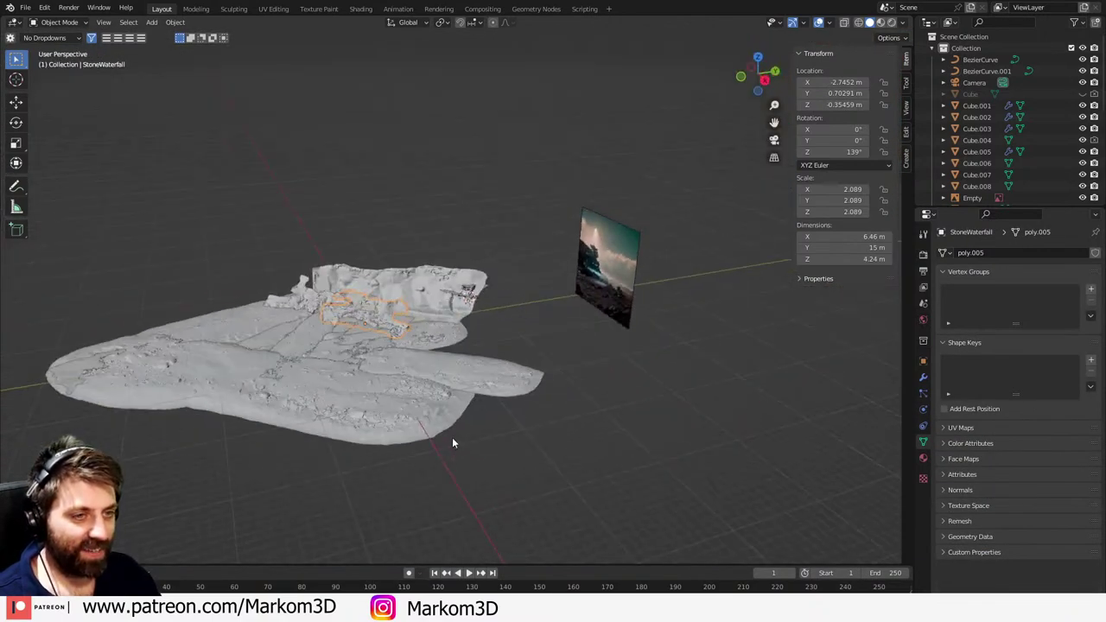
scroll(446, 428, "up", 5)
middle_click_drag(414, 383, 447, 363)
scroll(447, 363, "down", 5)
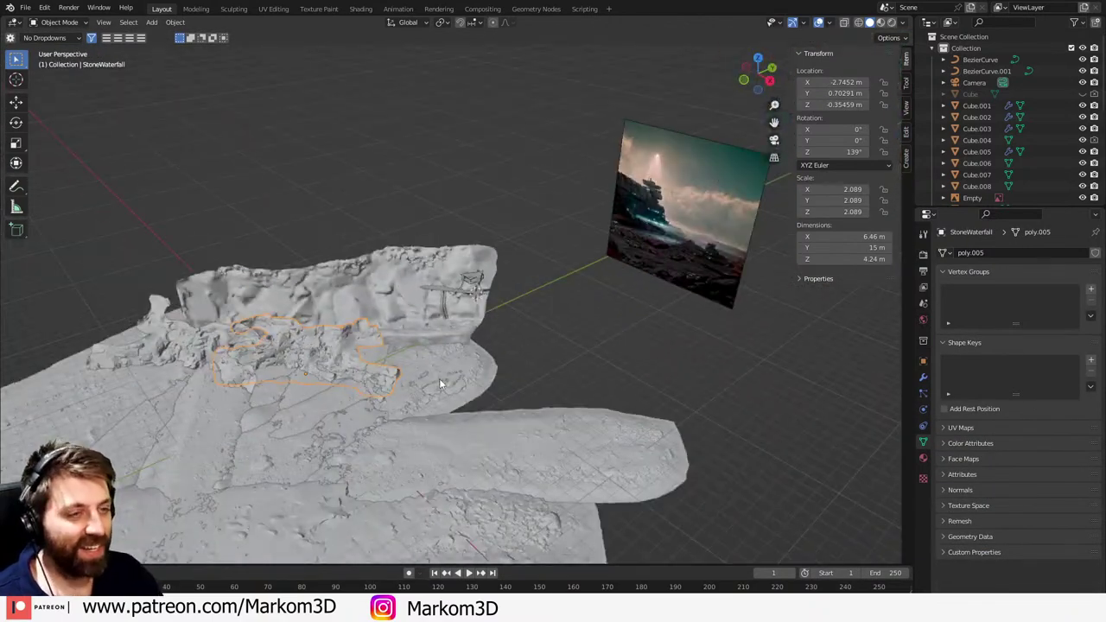
key("KP_0")
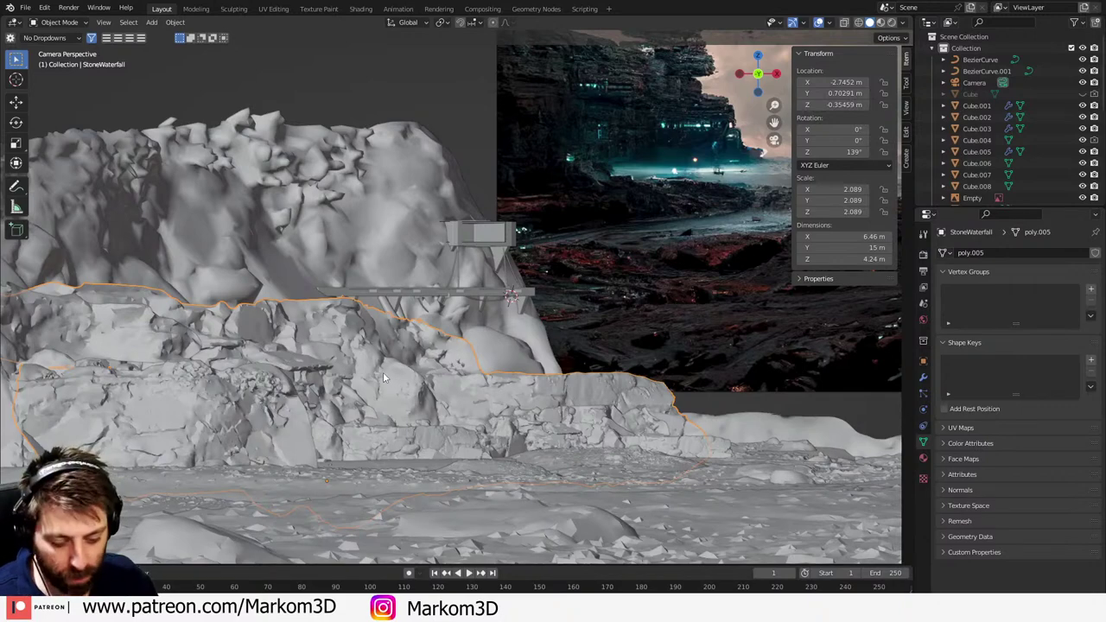
- Lower the StoneWaterfall rock about 0.33 m along Z in the camera view
key("g")
key("z")
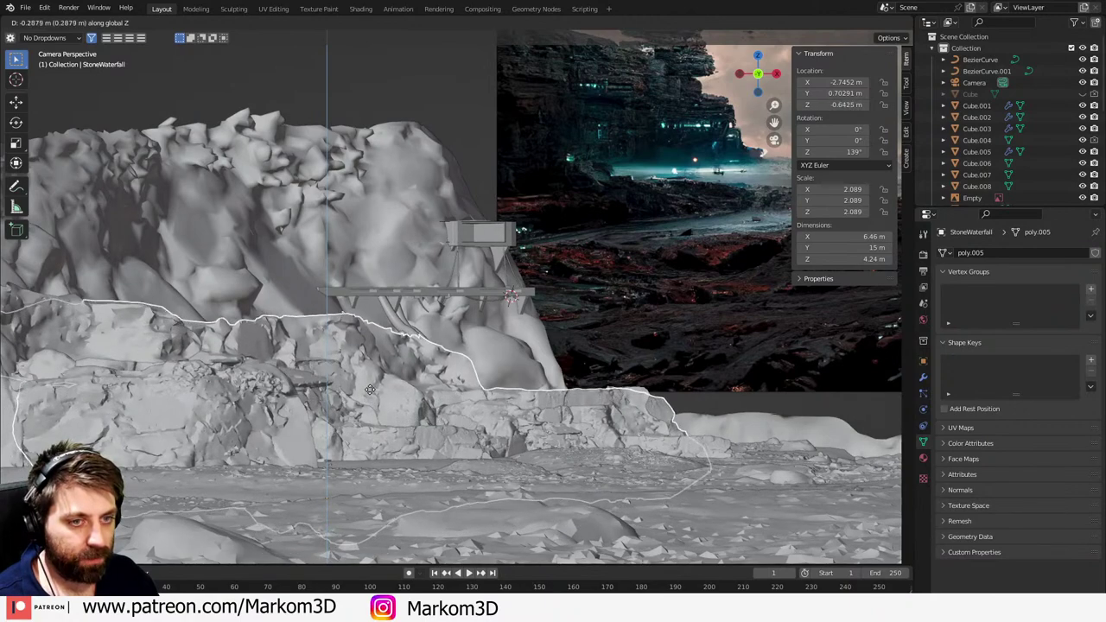
left_click(370, 390)
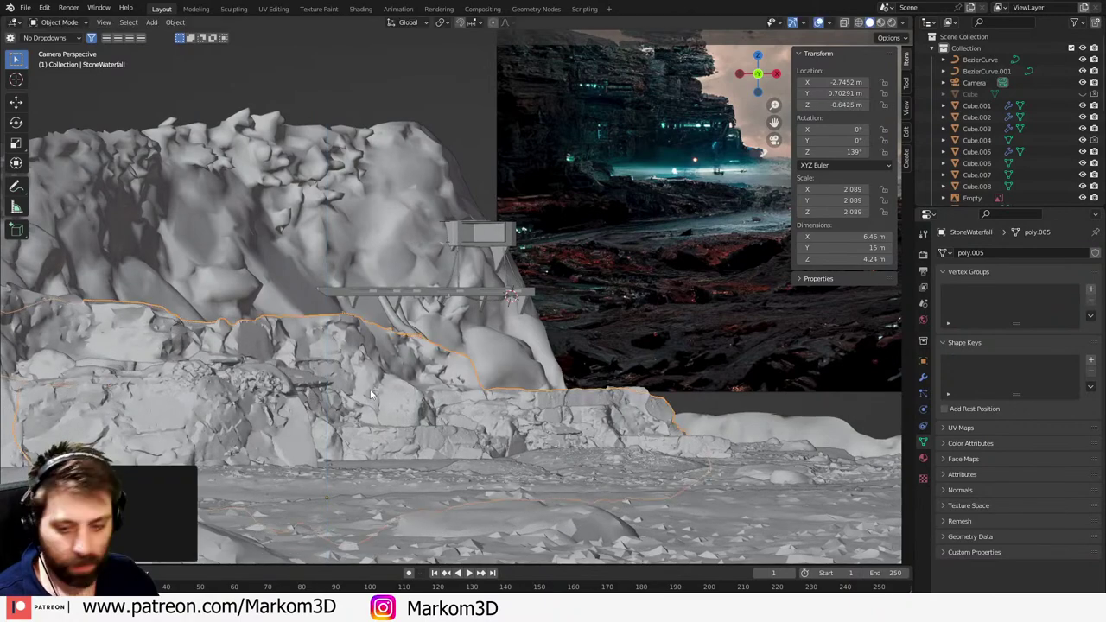
key("g")
key("z")
left_click(457, 348)
- Move the StoneWaterfall rock horizontally about -1.2 m in X and 0.14 m in Y, uncovering the pipes
key("g")
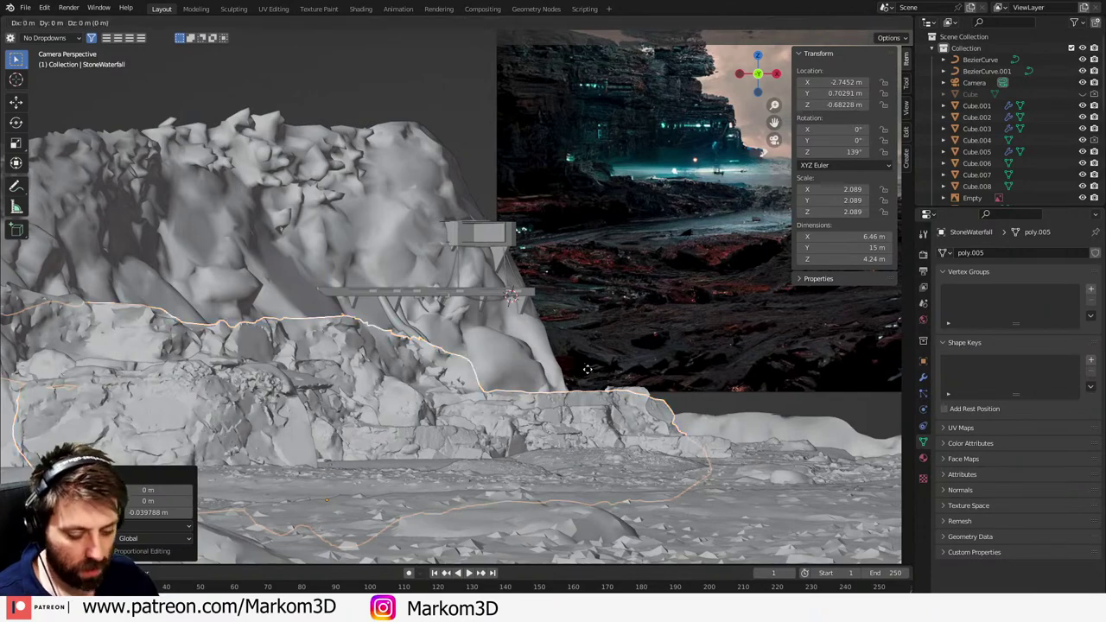
key("shift+z")
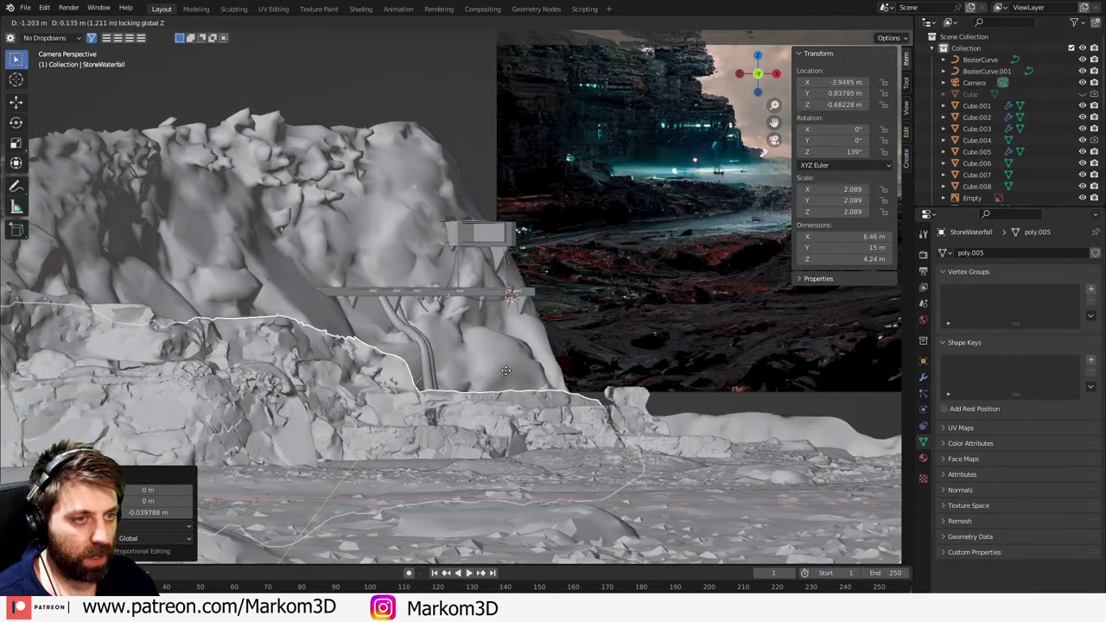
left_click(505, 374)
left_click(632, 366)
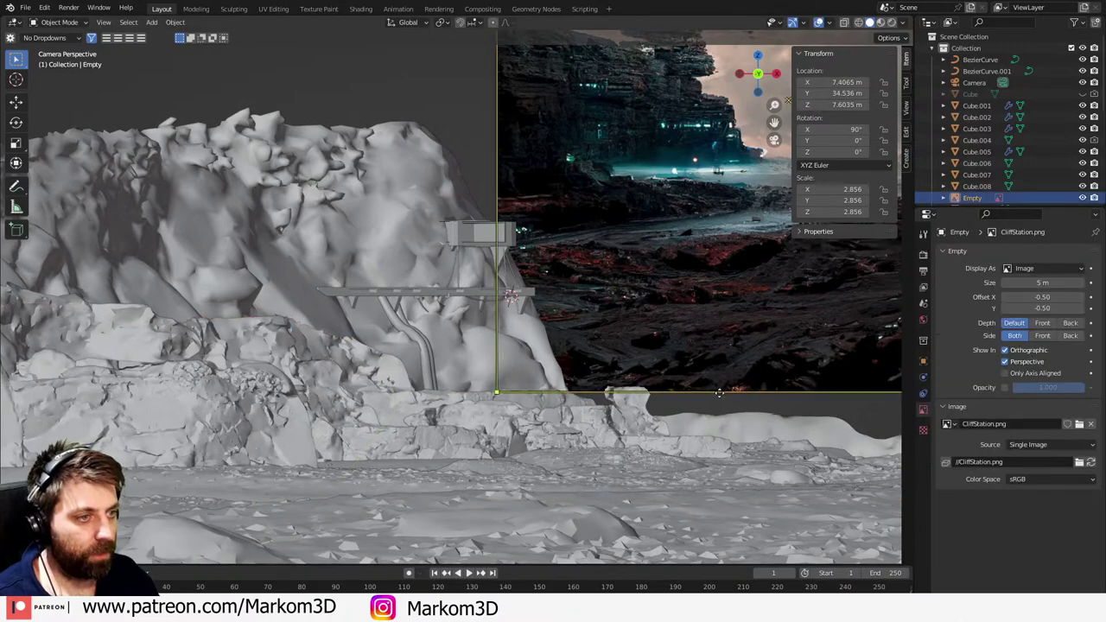
- Examine the mesh of the small StoneWaterfall.001 rock in Edit Mode with wireframe and solid shading
left_click(625, 398)
key("Tab")
mouse_move(645, 407)
middle_mouse_down("shift")
mouse_move(515, 385)
mouse_move(515, 281)
middle_mouse_up("shift")
scroll(527, 389, "up", 6)
key("z")
left_click(437, 290)
left_click(510, 375)
key("z")
left_click(581, 377)
scroll(570, 377, "down", 7)
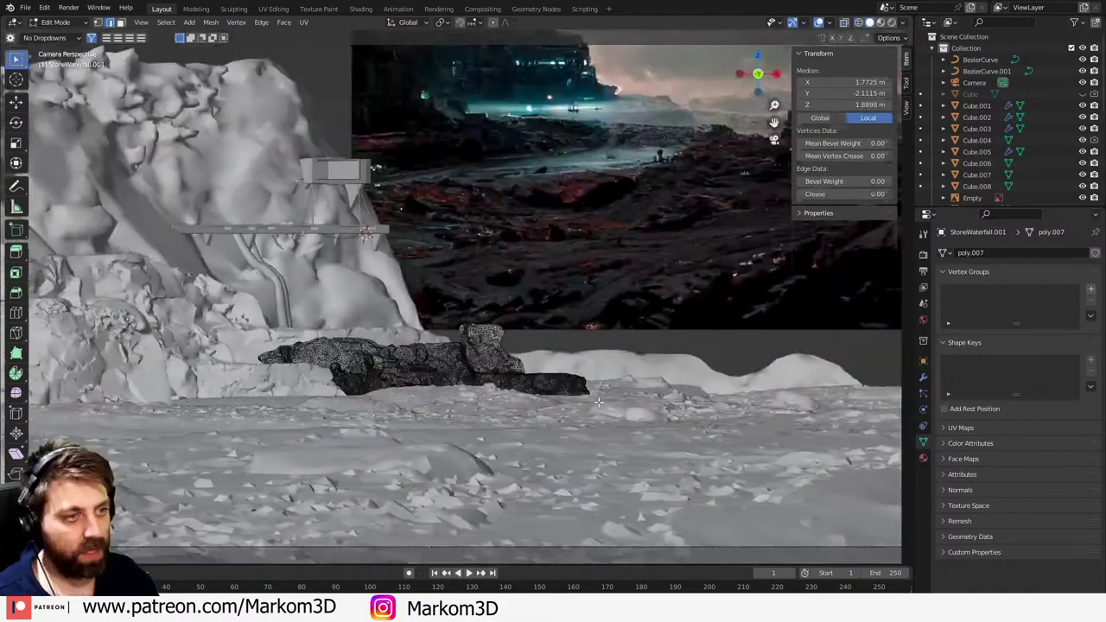
key("Tab")
- Fit the whole camera frame in view and switch the viewport to rendered shading
scroll(563, 377, "down", 3)
middle_click_drag(590, 311, 620, 333, "shift")
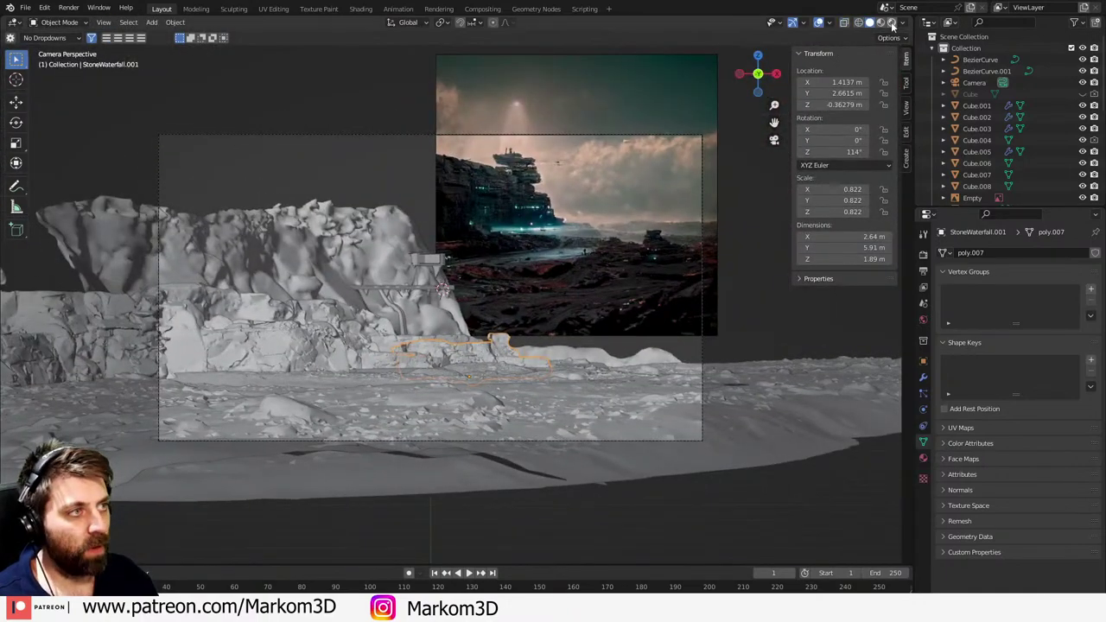
key("z")
left_click(371, 294)
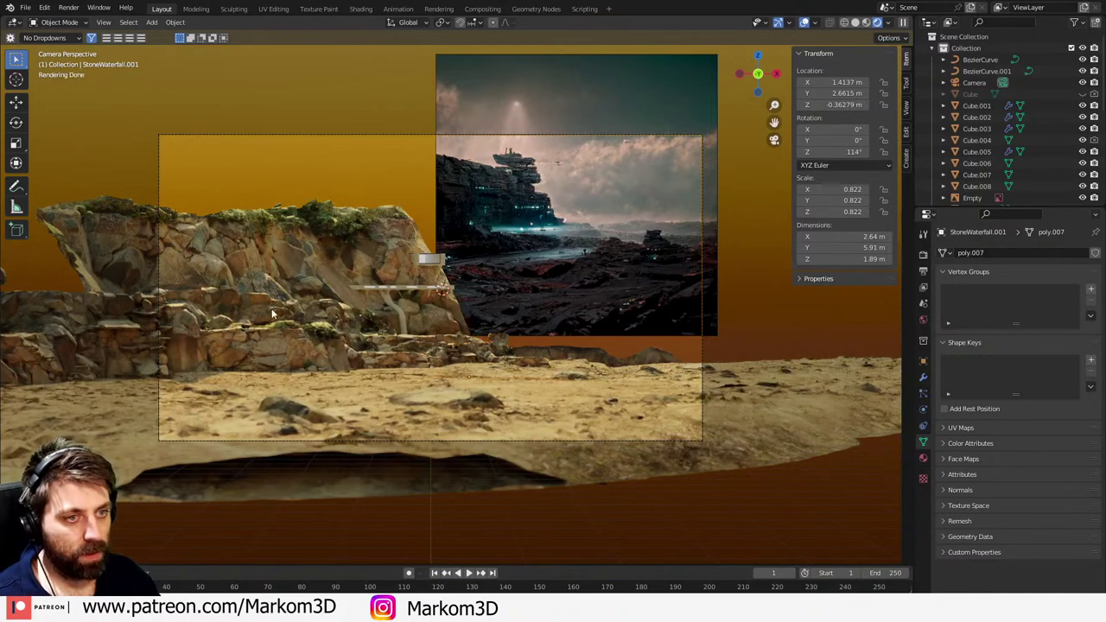
scroll(271, 313, "up", 1)
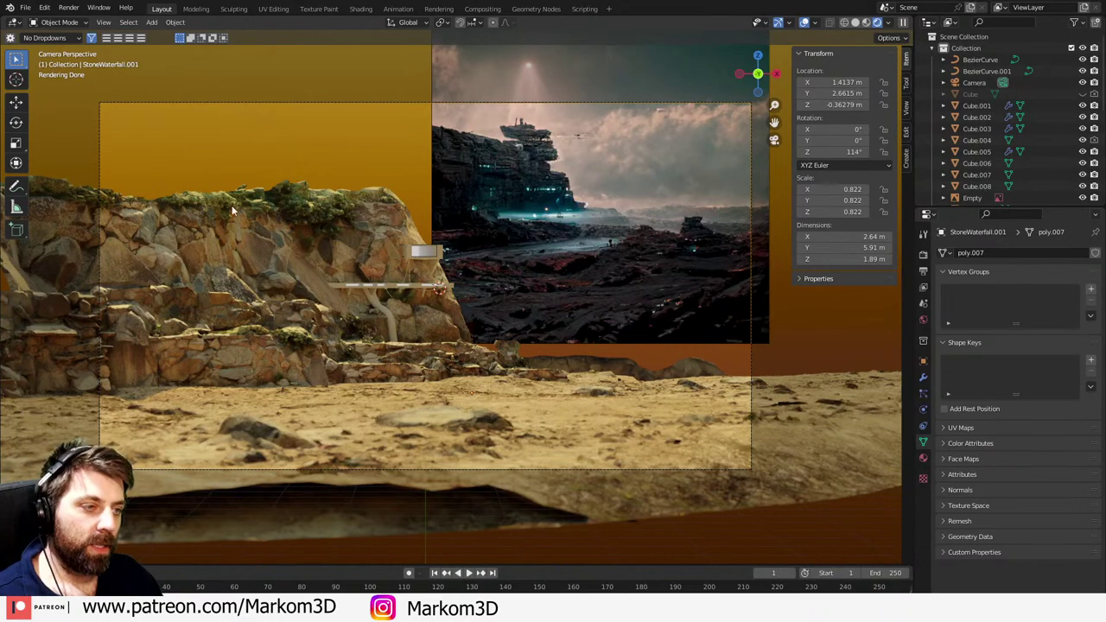
left_click(613, 377)
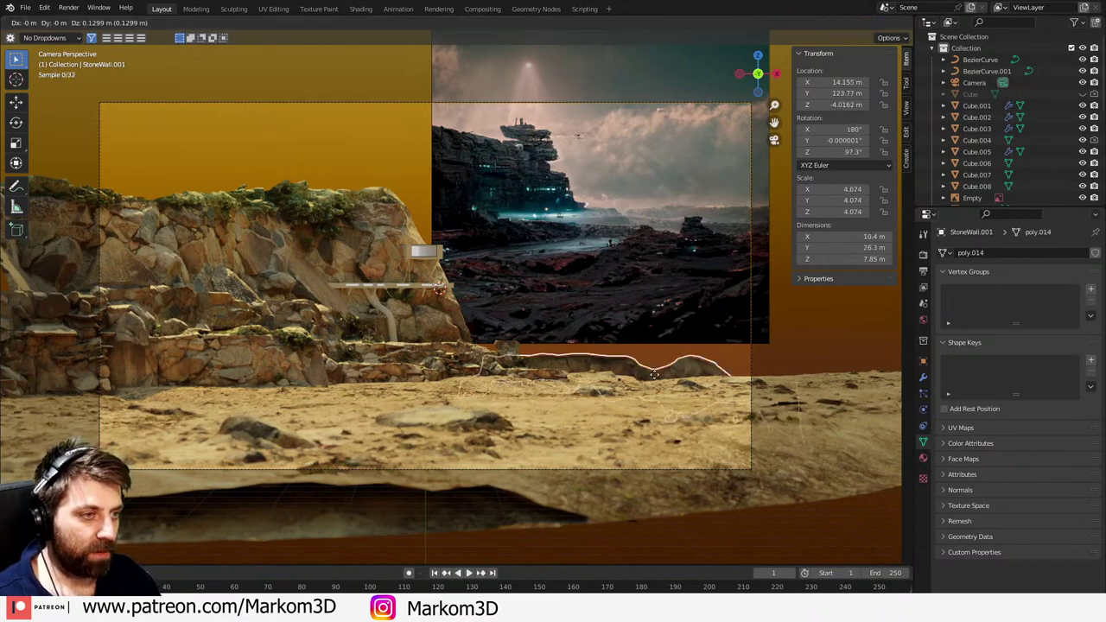
key("g")
key("z")
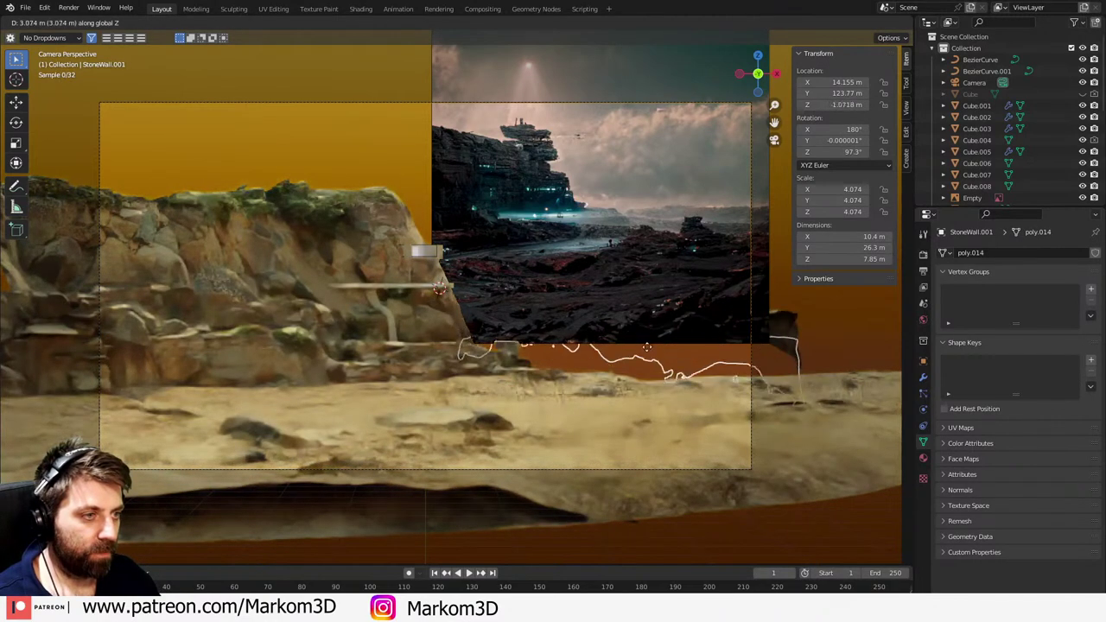
left_click(644, 374)
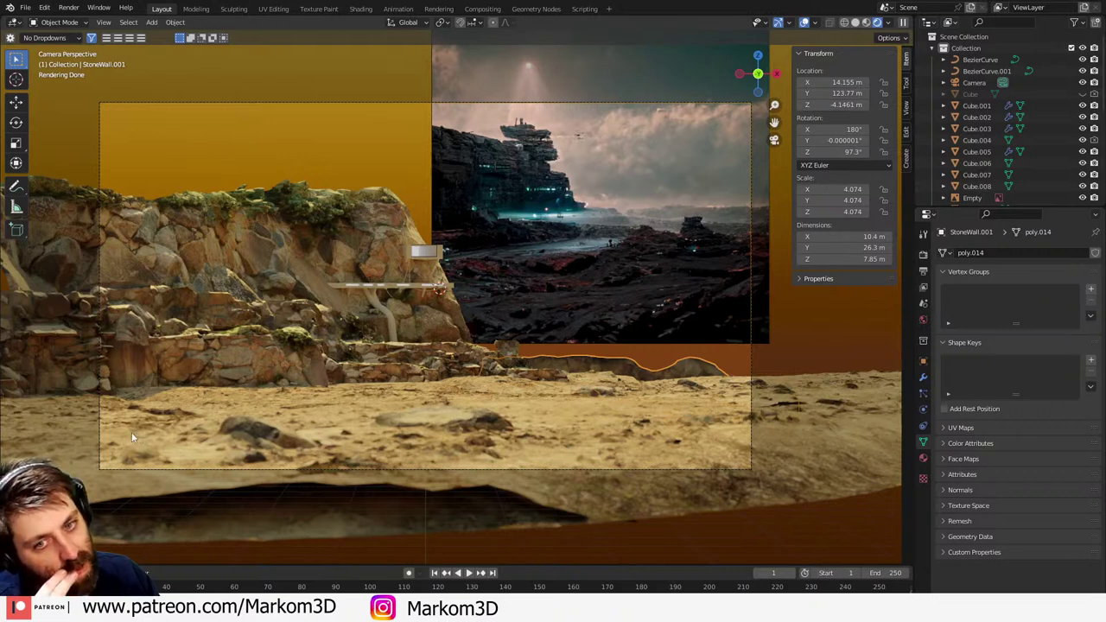
- Select and frame the platform slab, and split the viewport into two areas with solid shading
left_click(463, 421)
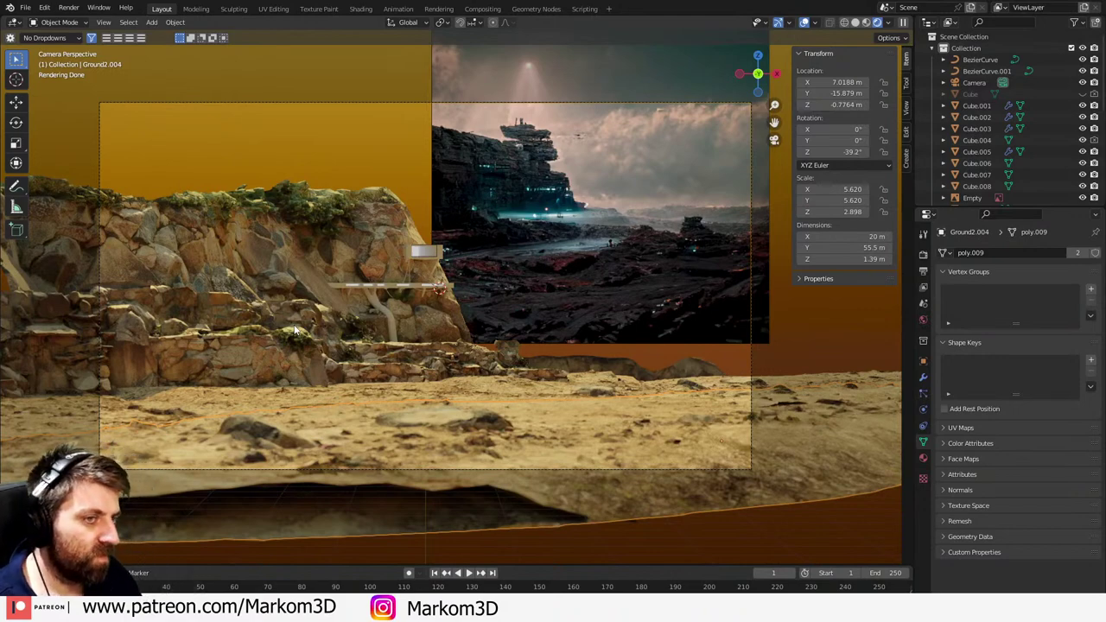
scroll(398, 246, "up", 6)
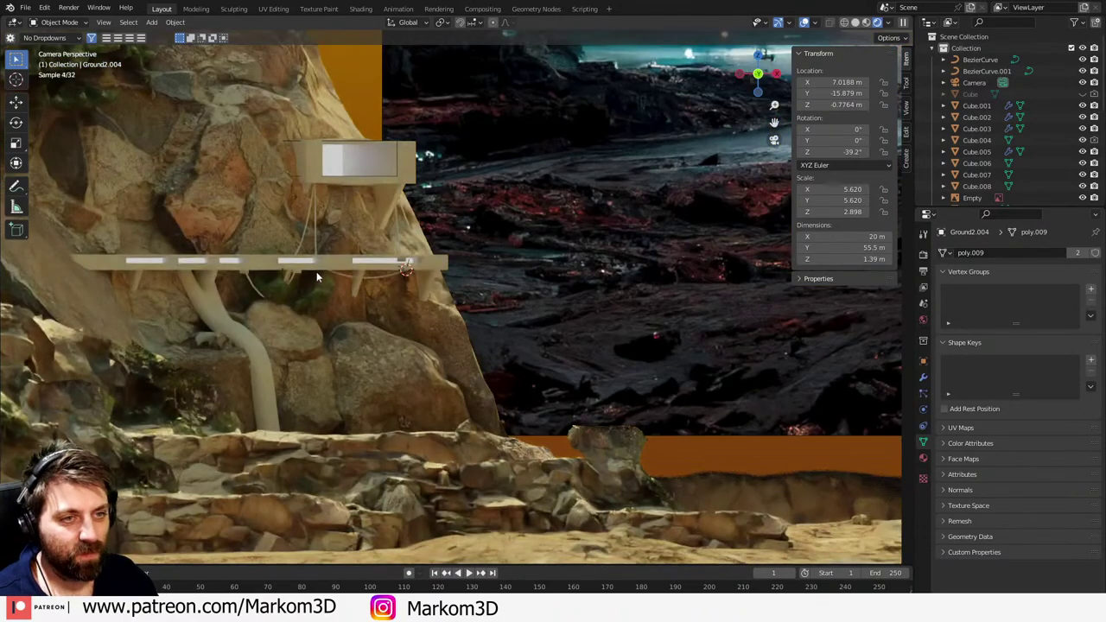
left_click(316, 271)
middle_click_drag(321, 271, 391, 323, "shift")
scroll(391, 322, "down", 5)
key("KP_Decimal")
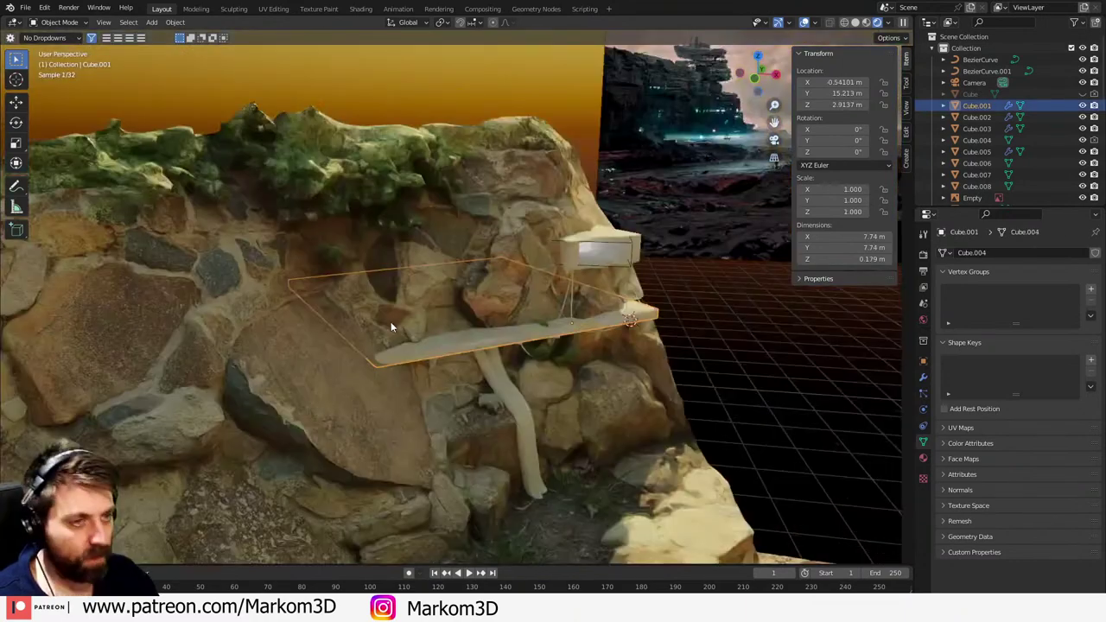
scroll(420, 334, "up", 5)
middle_click_drag(476, 378, 182, 121)
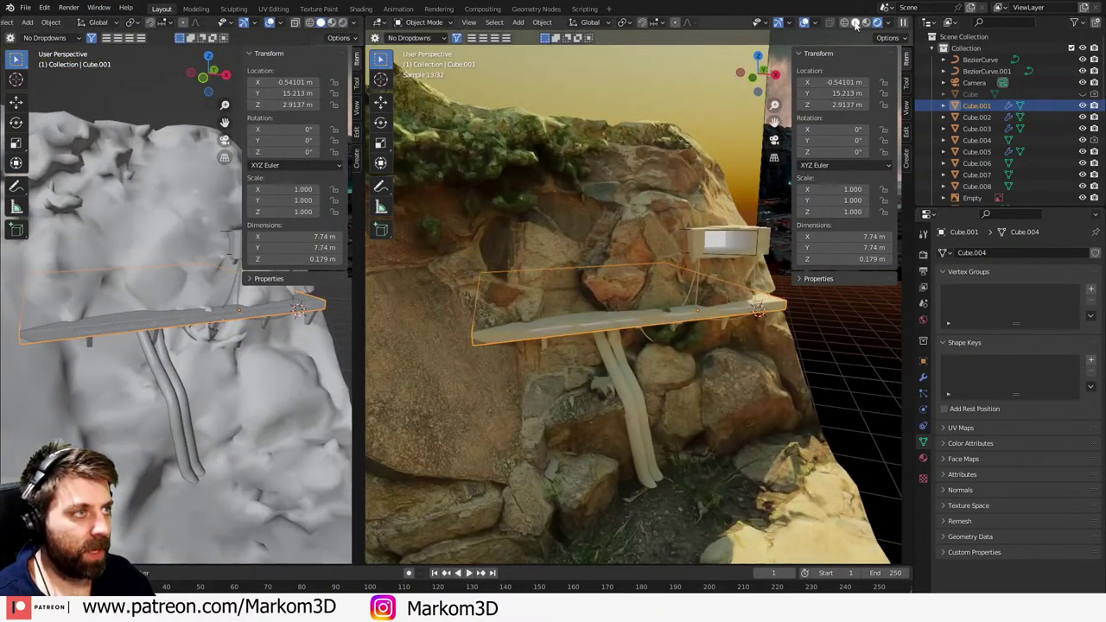
left_click(855, 22)
scroll(14, 26, "up", 6)
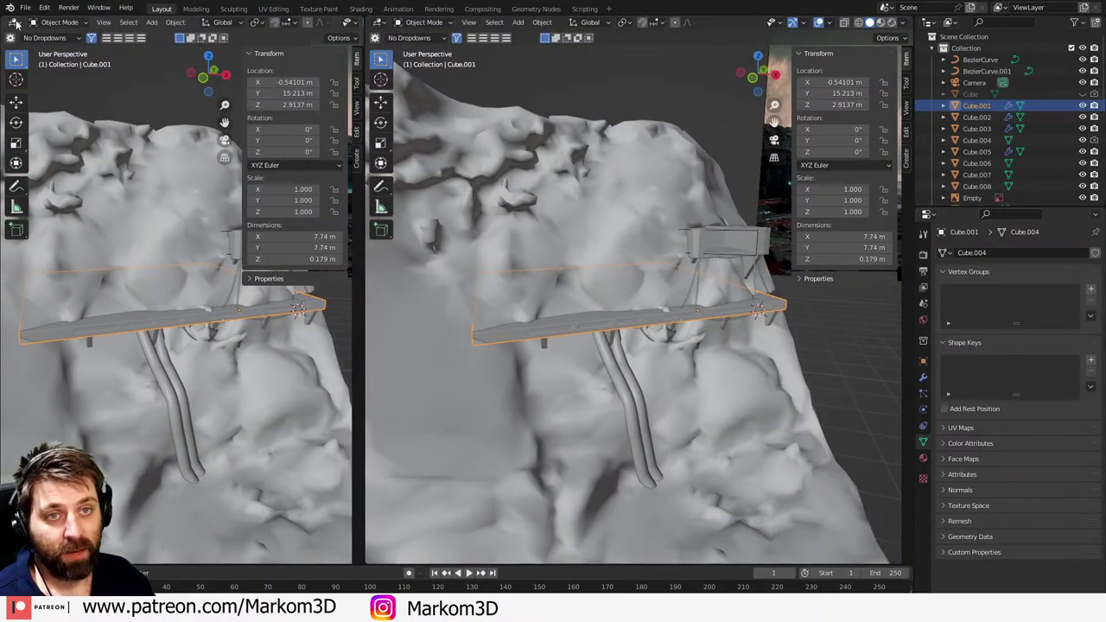
- Turn the new viewport area into an Asset Browser showing the Markom3D library
left_click(14, 22)
left_click(14, 22)
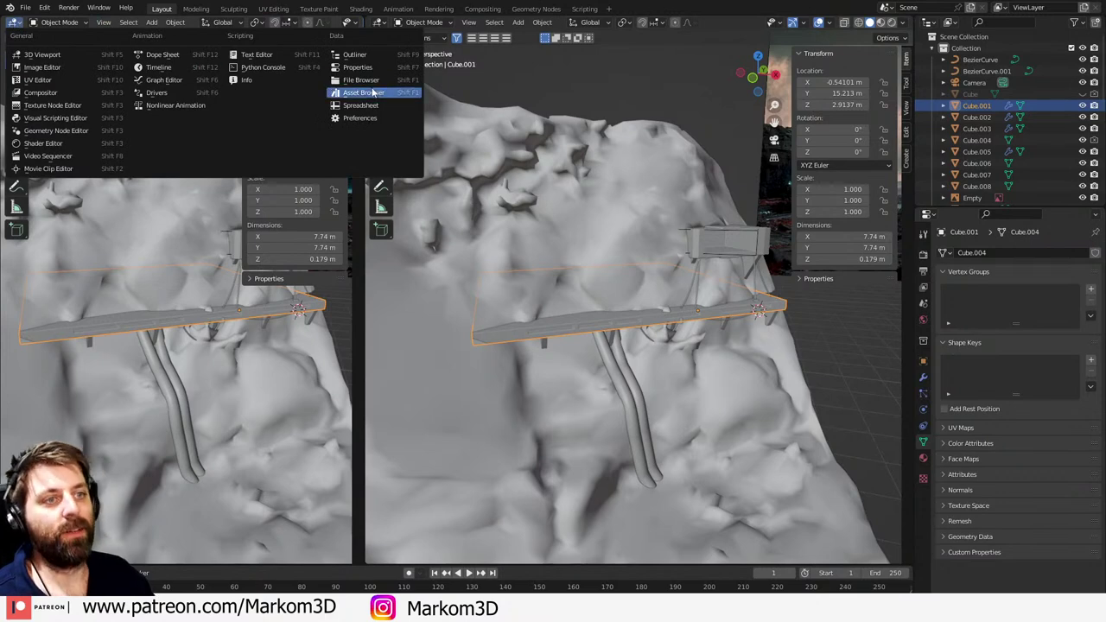
left_click(370, 93)
left_click(55, 40)
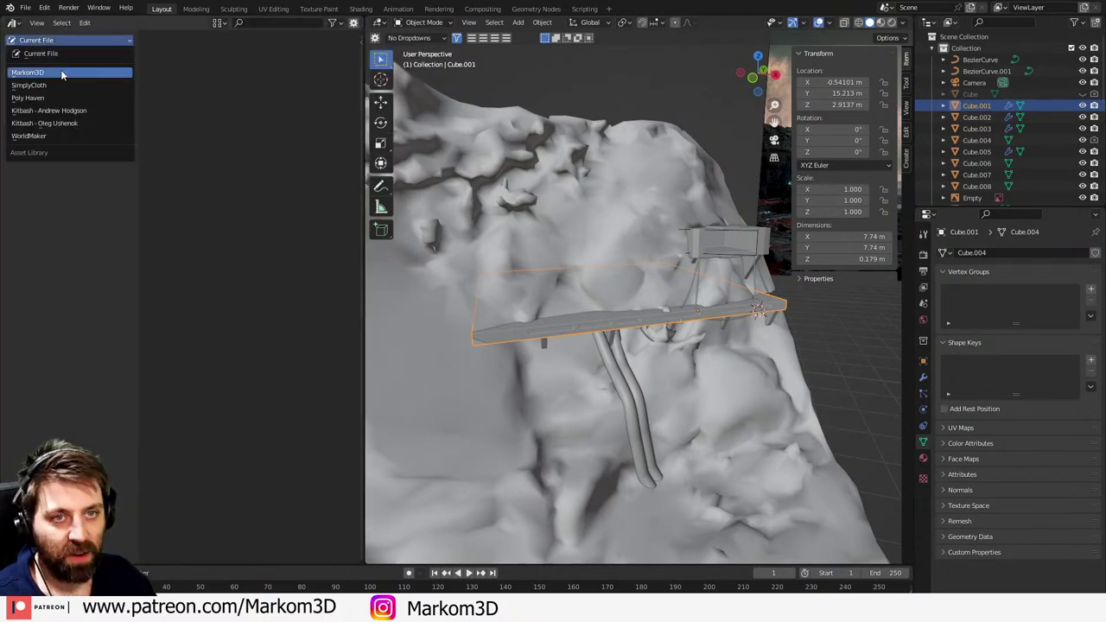
left_click(61, 74)
- Add the chunky cylinder machine asset onto the platform, clear its rotation and scale it down to about 0.156
scroll(294, 260, "down", 6)
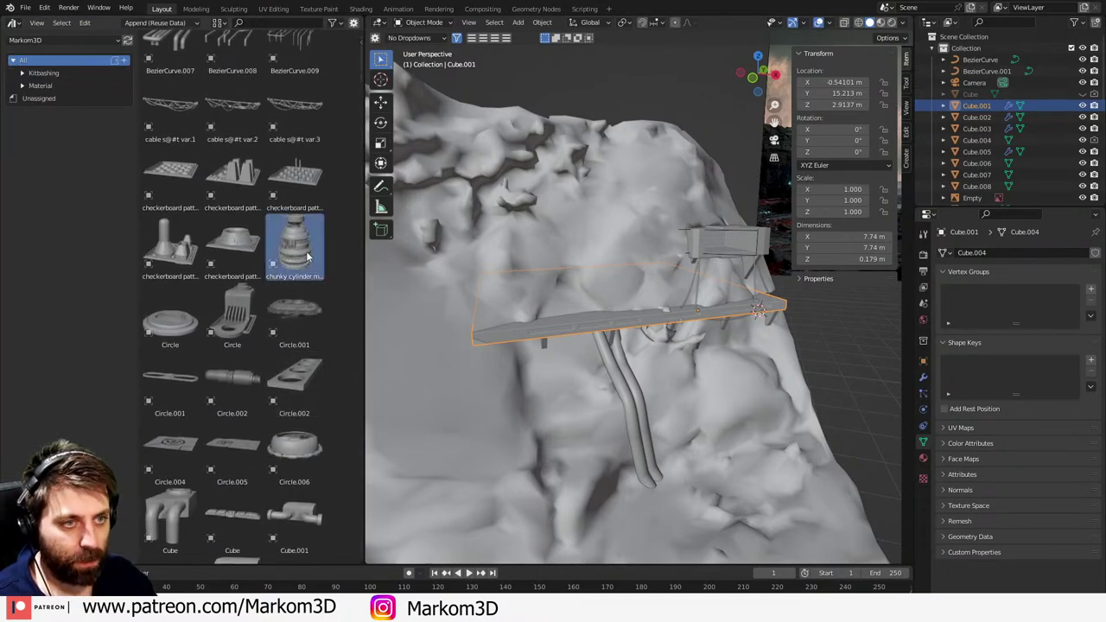
scroll(265, 440, "down", 5)
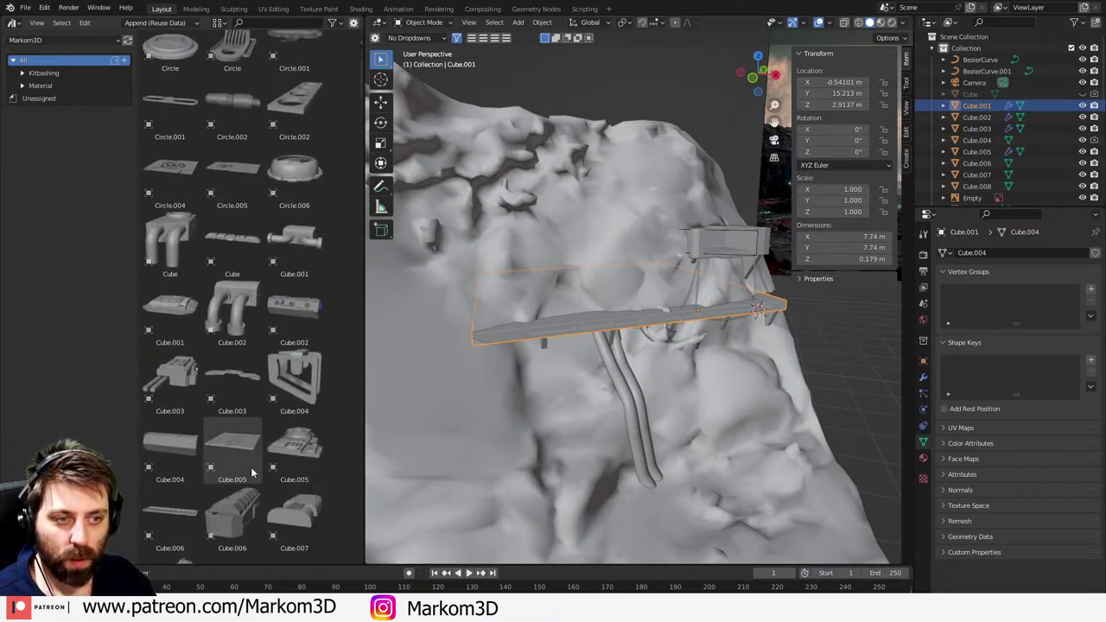
scroll(259, 389, "up", 3)
left_click(299, 147)
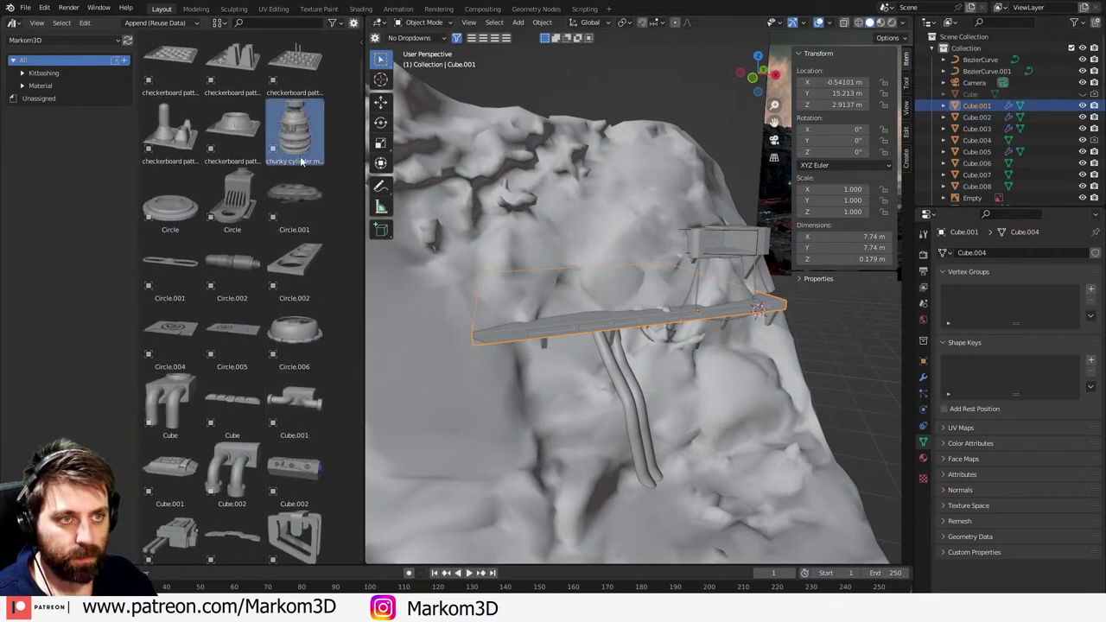
left_click_drag(322, 157, 604, 360)
key("alt+r")
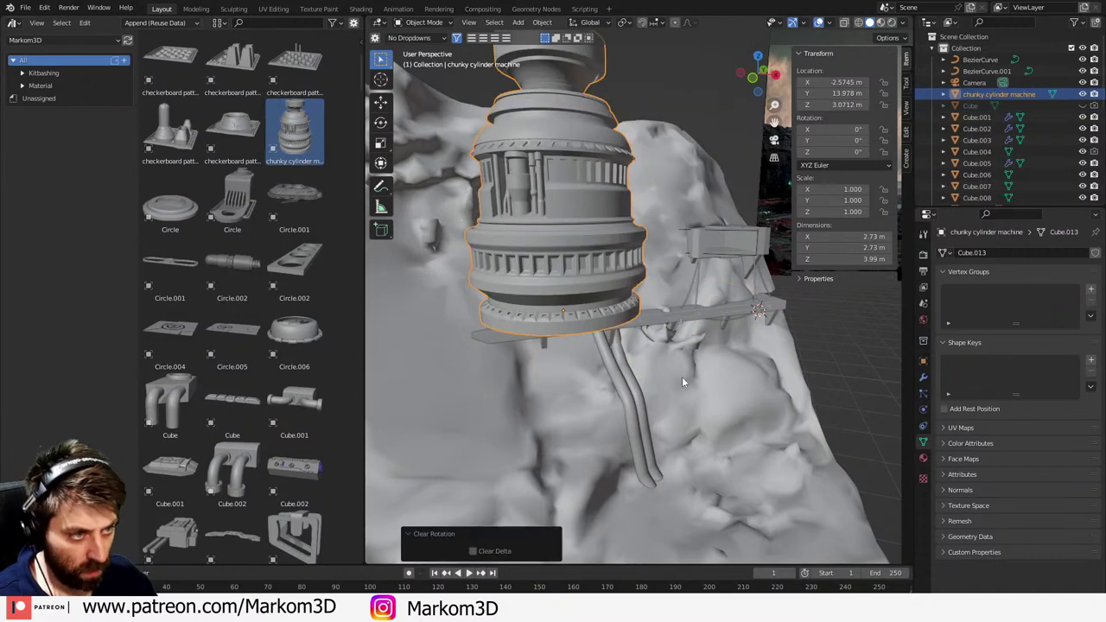
key("s")
left_click(585, 304)
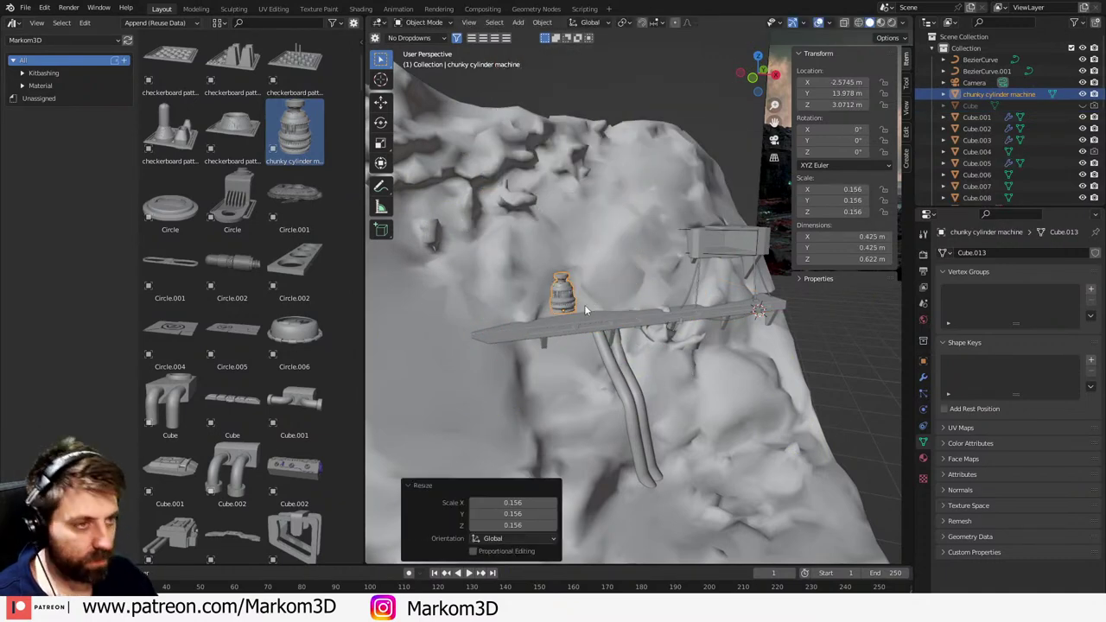
- Enlarge the cylinder machine about 1.56 times and seat its base on the platform surface in the right side view
key("KP_3")
scroll(588, 303, "up", 6)
key("g")
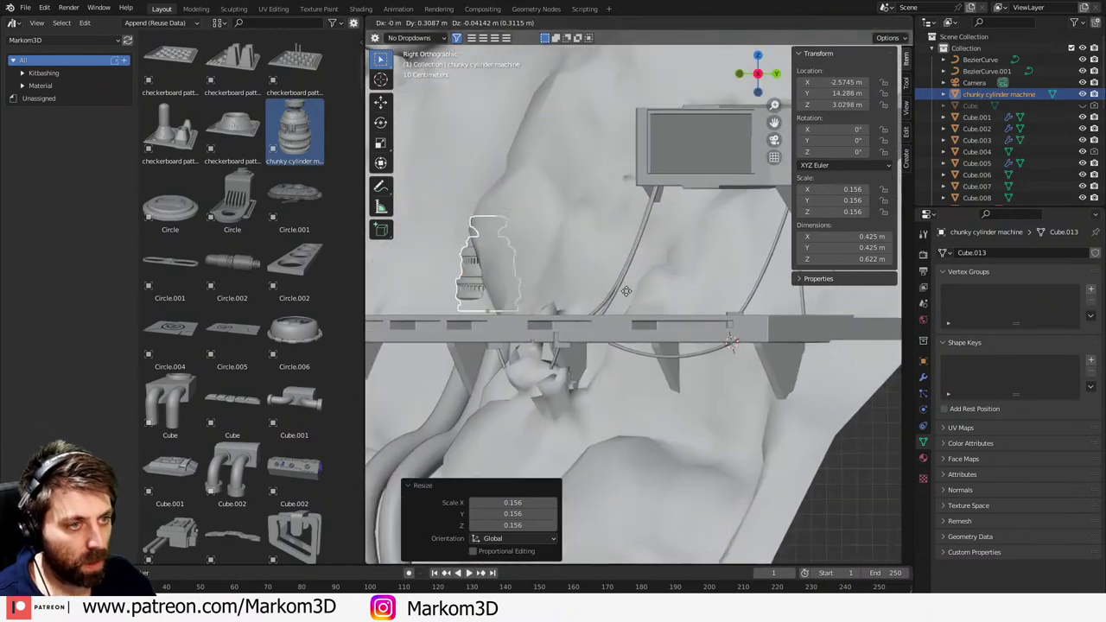
left_click(636, 291)
key("s")
left_click(731, 326)
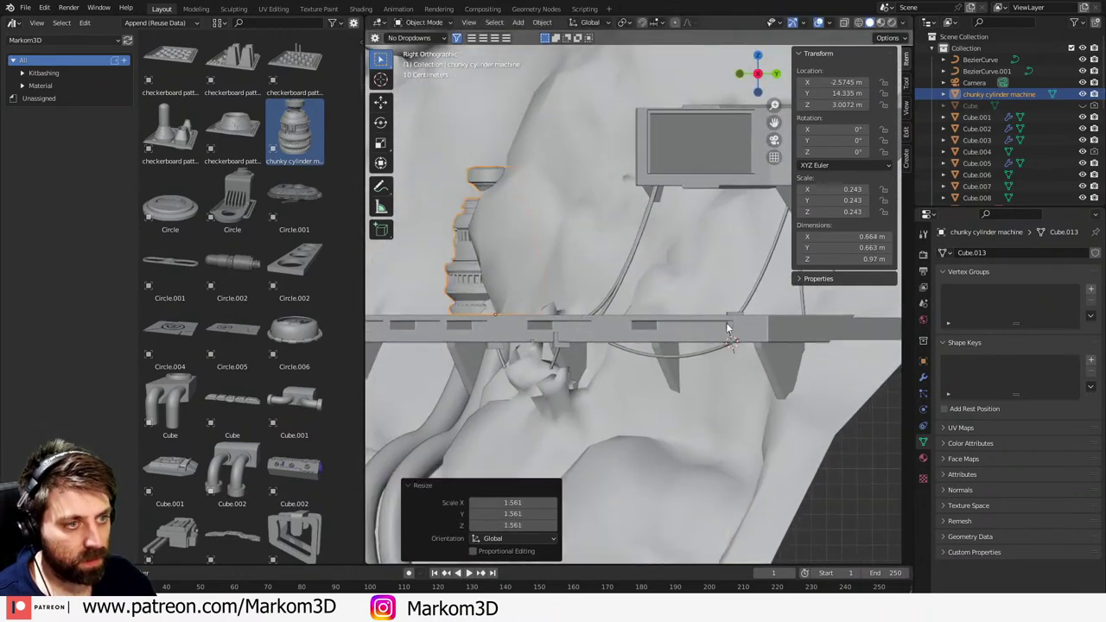
key("g")
key("z")
left_click(730, 324)
- Move the cylinder machine across the platform in top view, about 0.05 m in X and -0.2 m in Y
middle_click_drag(731, 324, 637, 360)
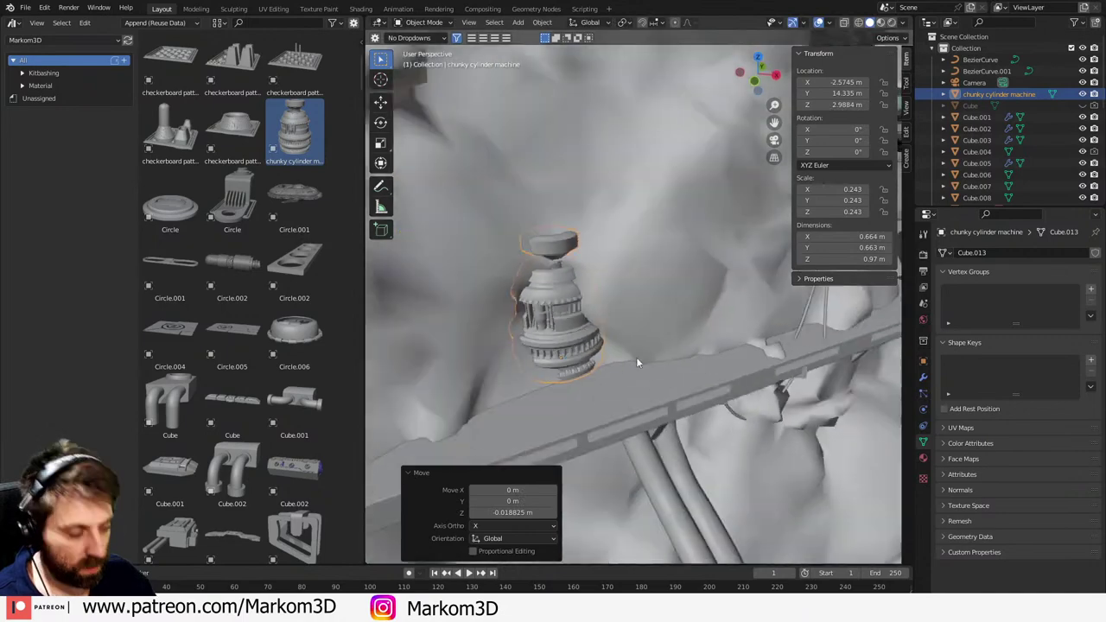
key("KP_7")
key("g")
left_click(645, 381)
- Stretch the cylinder machine about 1.6 times along Z and widen it about 1.7 times in X and Y only
middle_click_drag(664, 399, 634, 288)
key("s")
key("z")
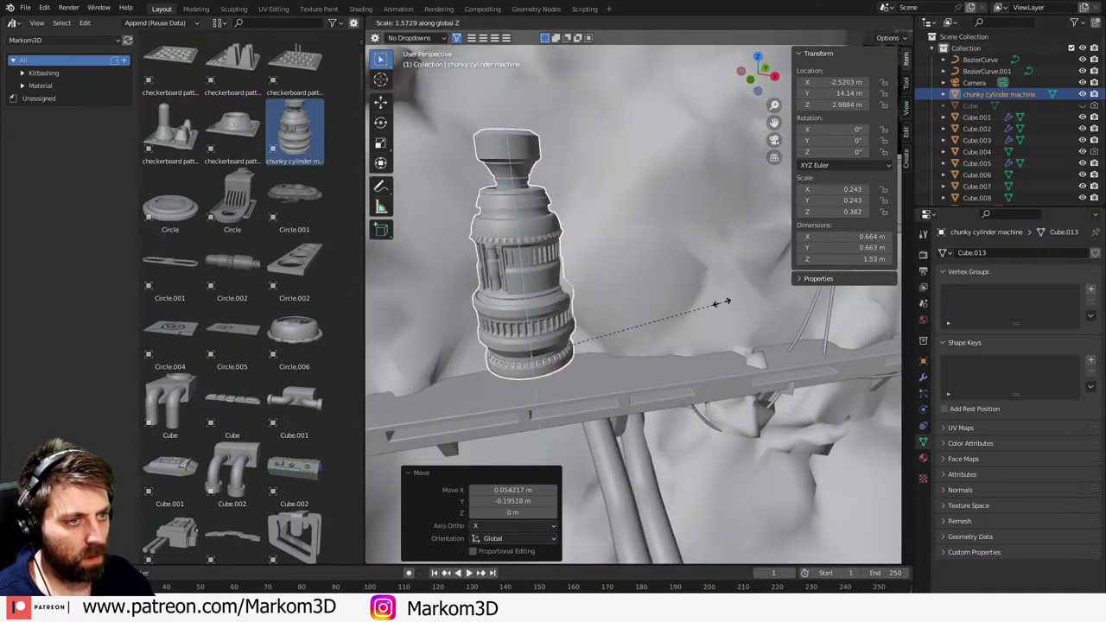
left_click(721, 306)
middle_click_drag(606, 328, 623, 329)
key("s")
key("shift+z")
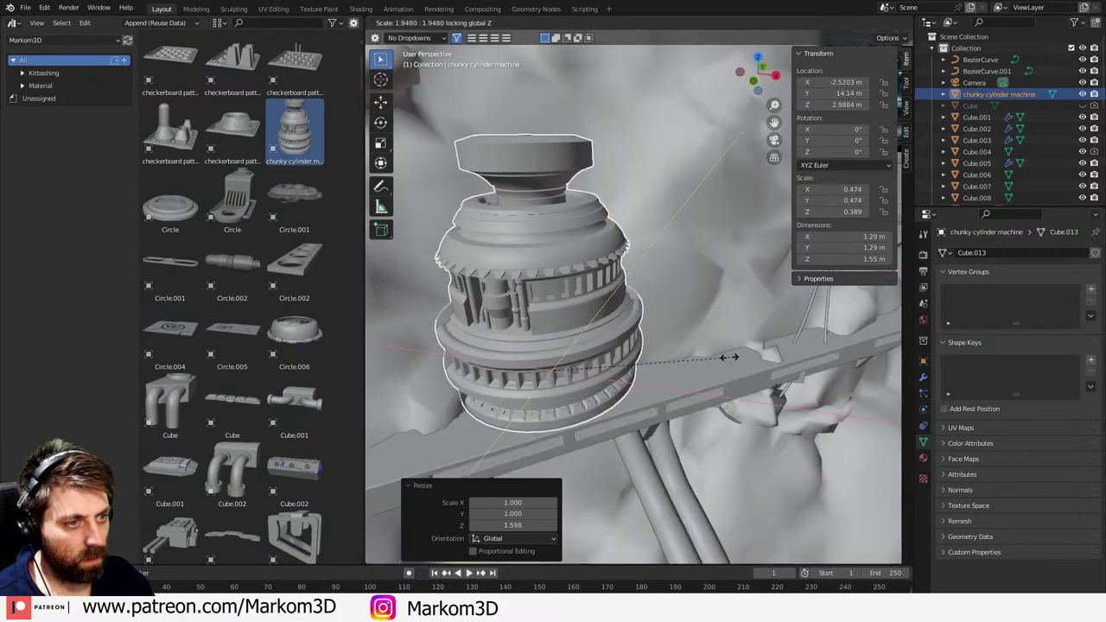
left_click(707, 346)
middle_click_drag(558, 389, 637, 395)
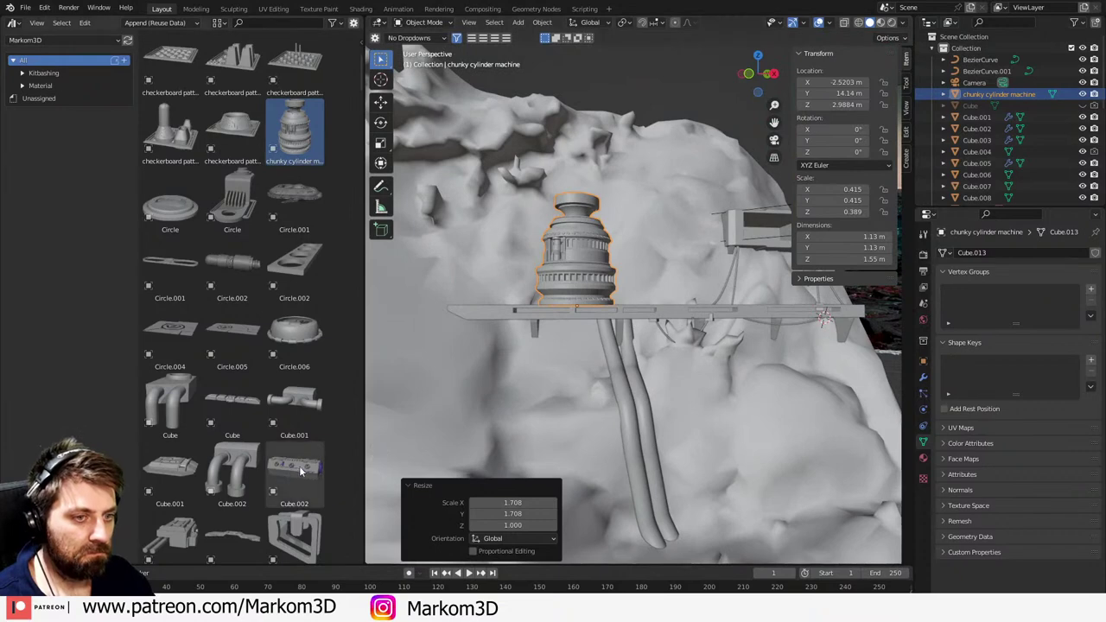
- Add the Cube.003 machine asset above the platform, clear its rotation and scale it down to about 0.211
scroll(285, 476, "down", 5)
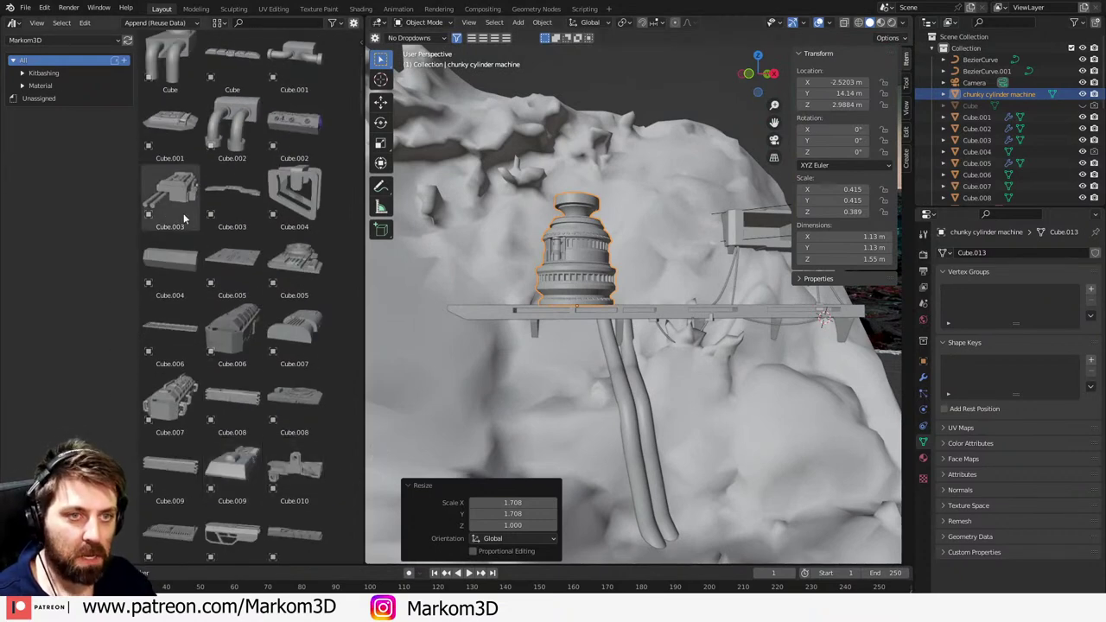
left_click_drag(173, 199, 744, 294)
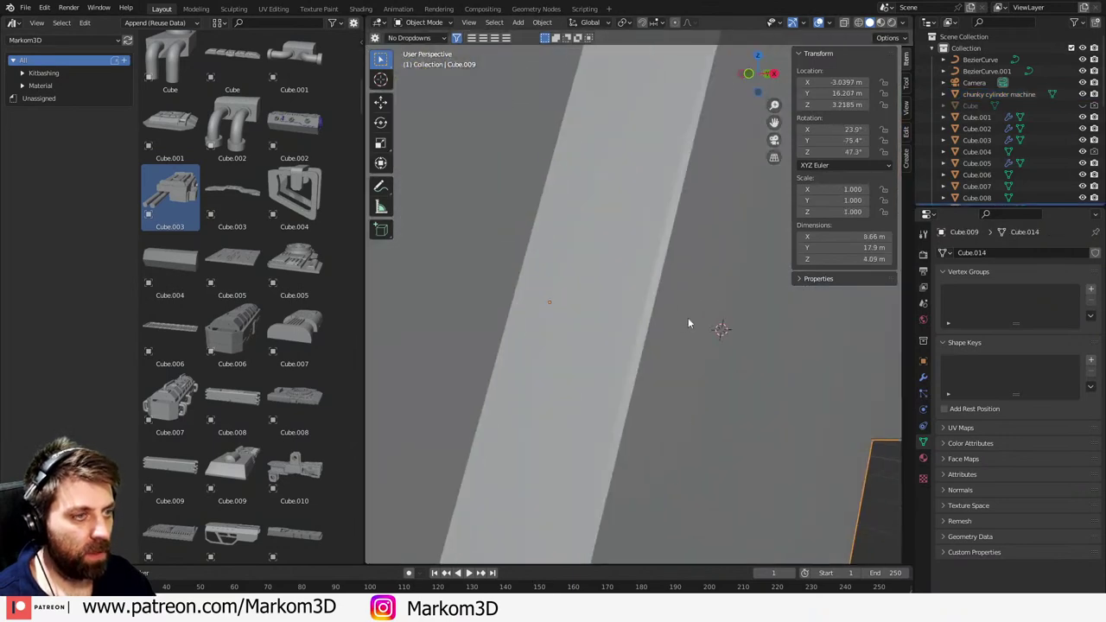
key("alt+r")
key("s")
left_click(657, 297)
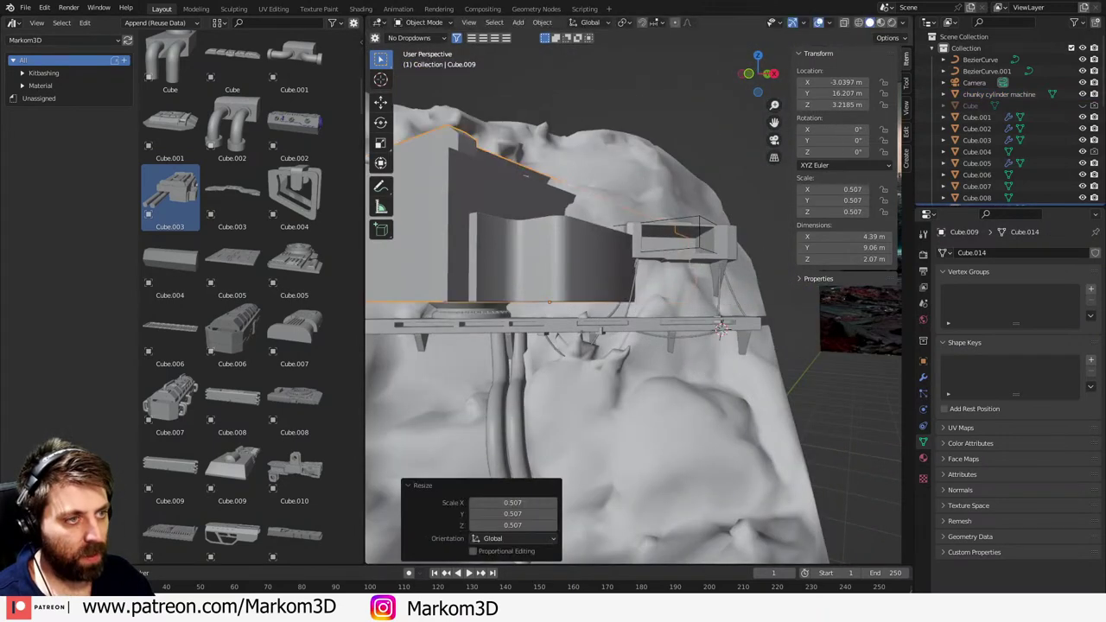
key("s")
left_click(658, 309)
- Select the new machine part hidden in the rock using wireframe shading, and rotate it 90° about X
left_click(667, 312)
key("z")
left_click(524, 306)
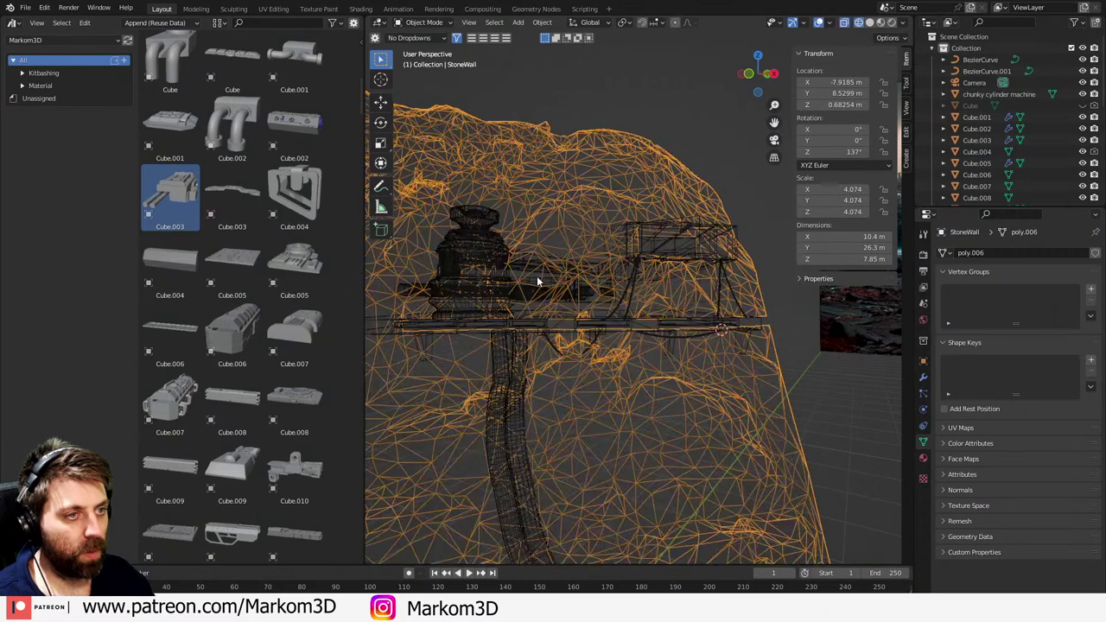
left_click(537, 282)
key("z")
left_click(630, 279)
type("r")
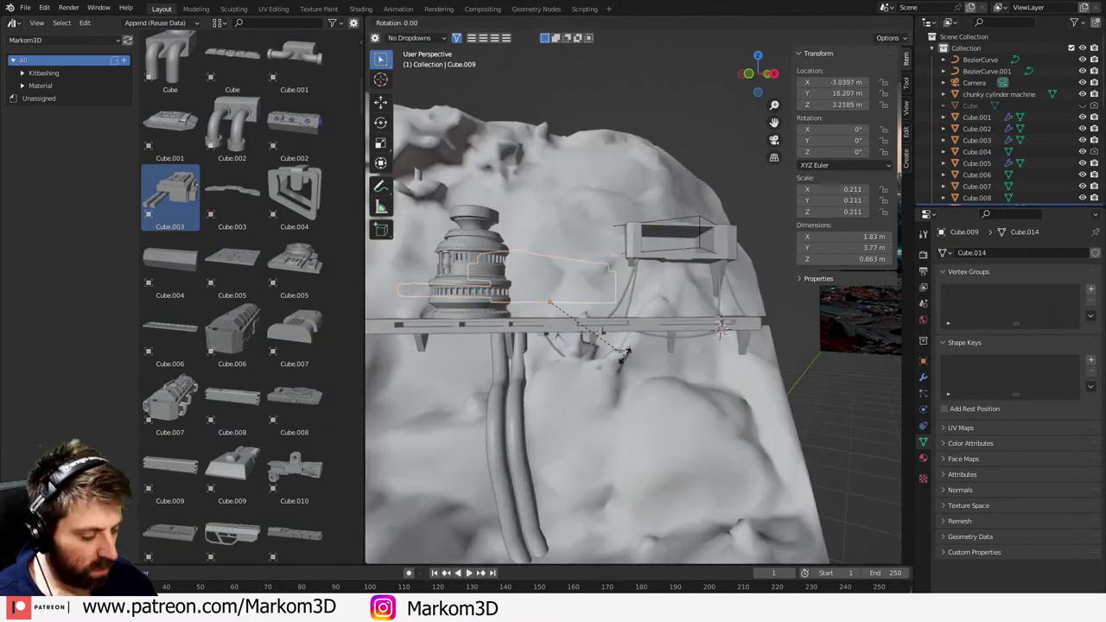
type("90")
key("Return")
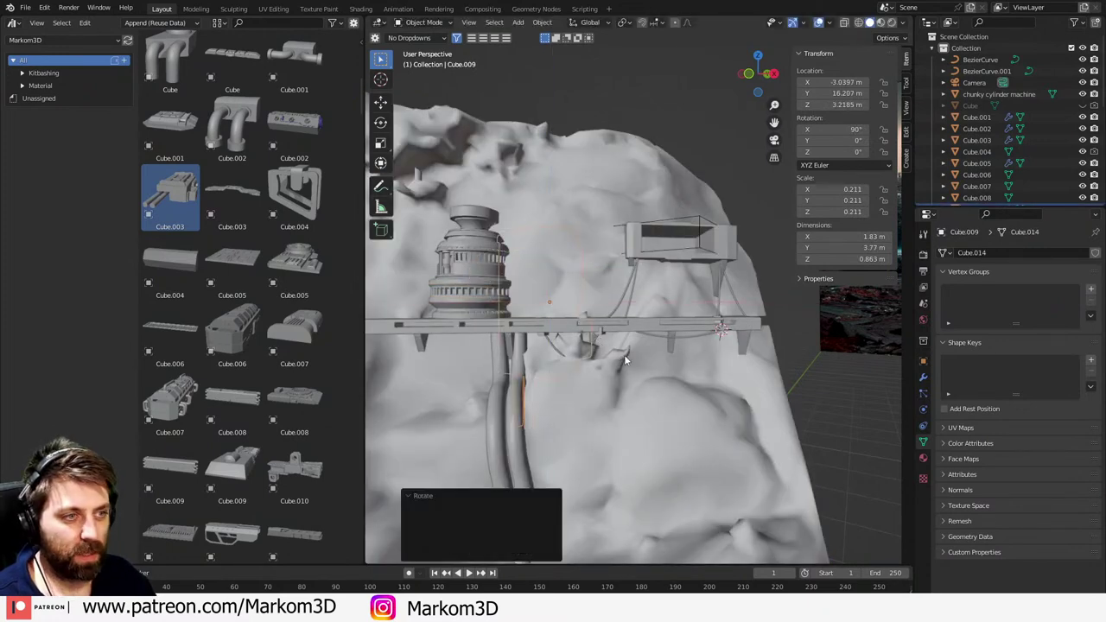
- Move the machine part to the upper block in top view and turn it to a Z rotation of 38°
key("KP_7")
key("g")
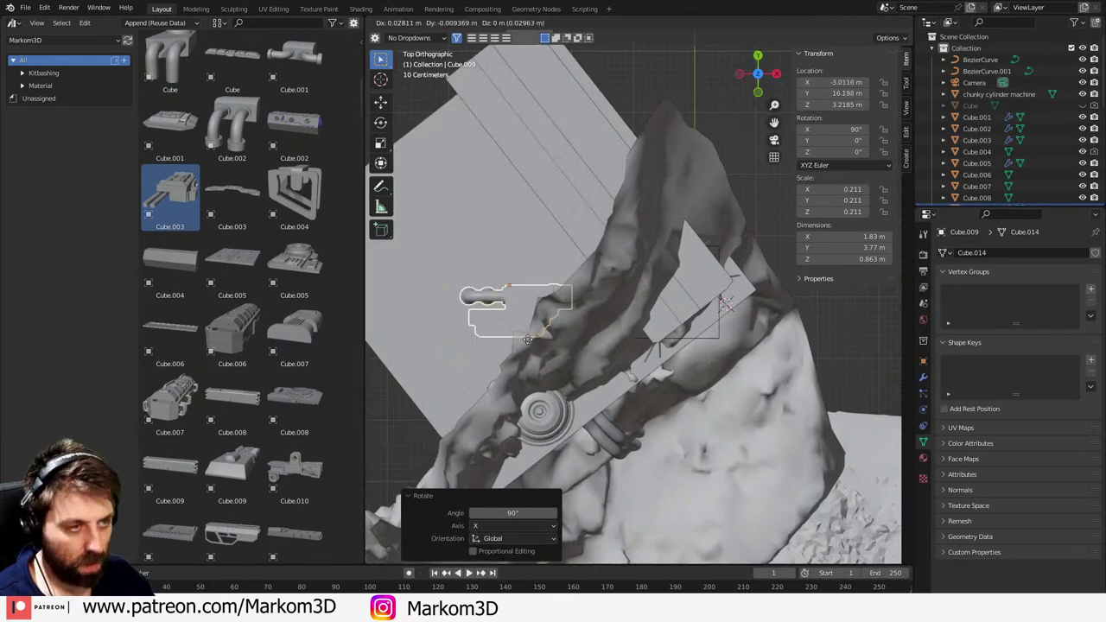
left_click(724, 376)
type("r")
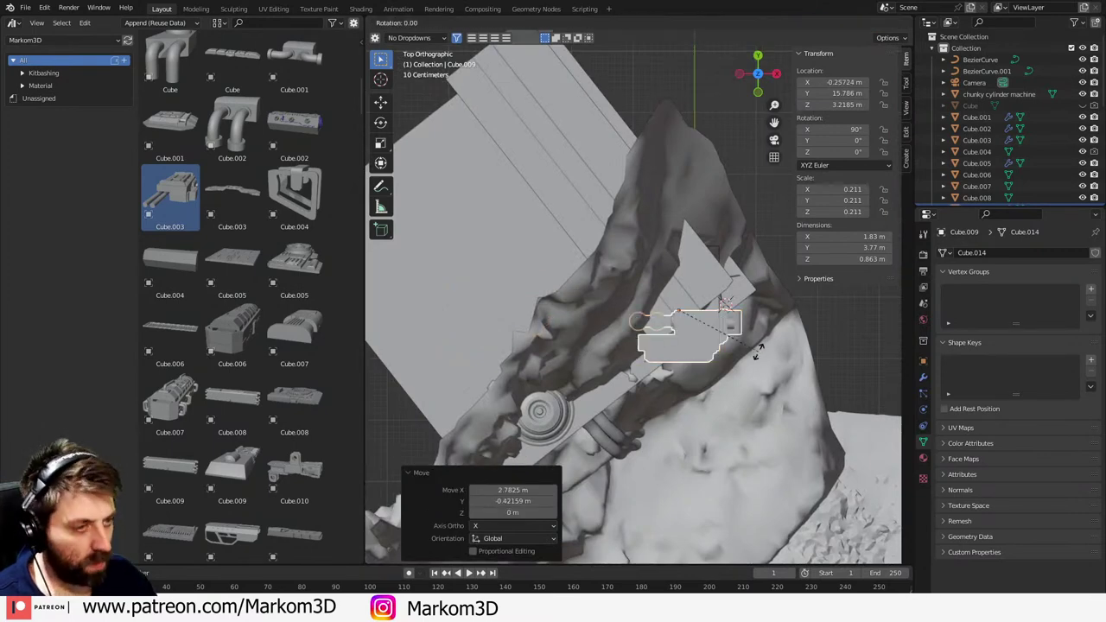
type("38")
key("Return")
key("g")
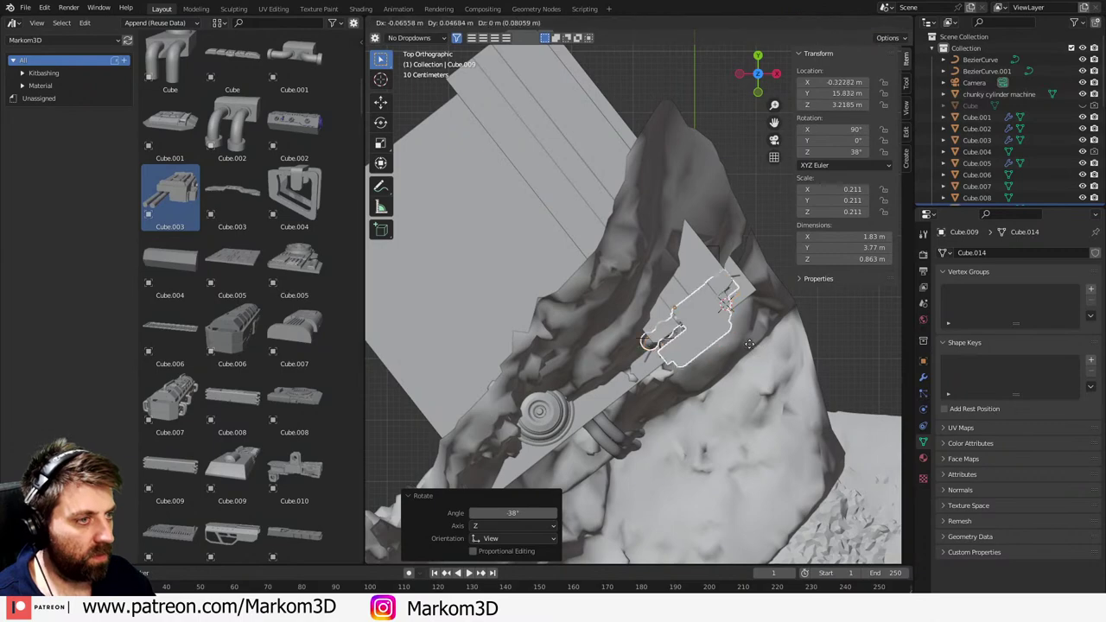
left_click(750, 353)
- Scale the machine part down to about 0.061 and position it beneath the upper block in front view
middle_click_drag(751, 354, 659, 285)
scroll(660, 284, "up", 2)
key("s")
left_click(702, 351)
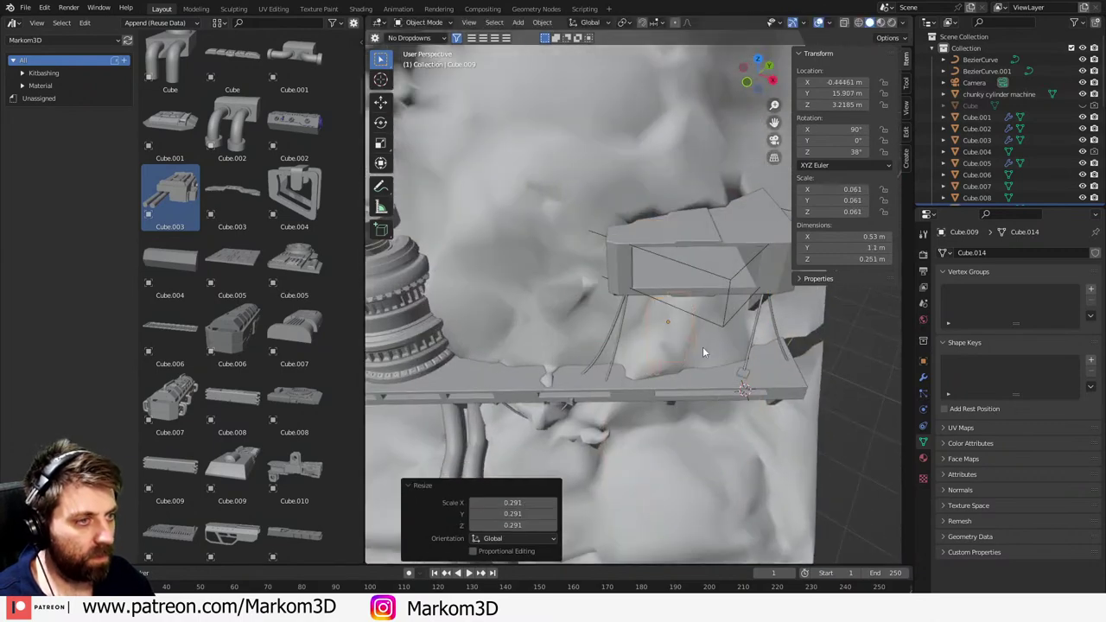
key("KP_1")
key("g")
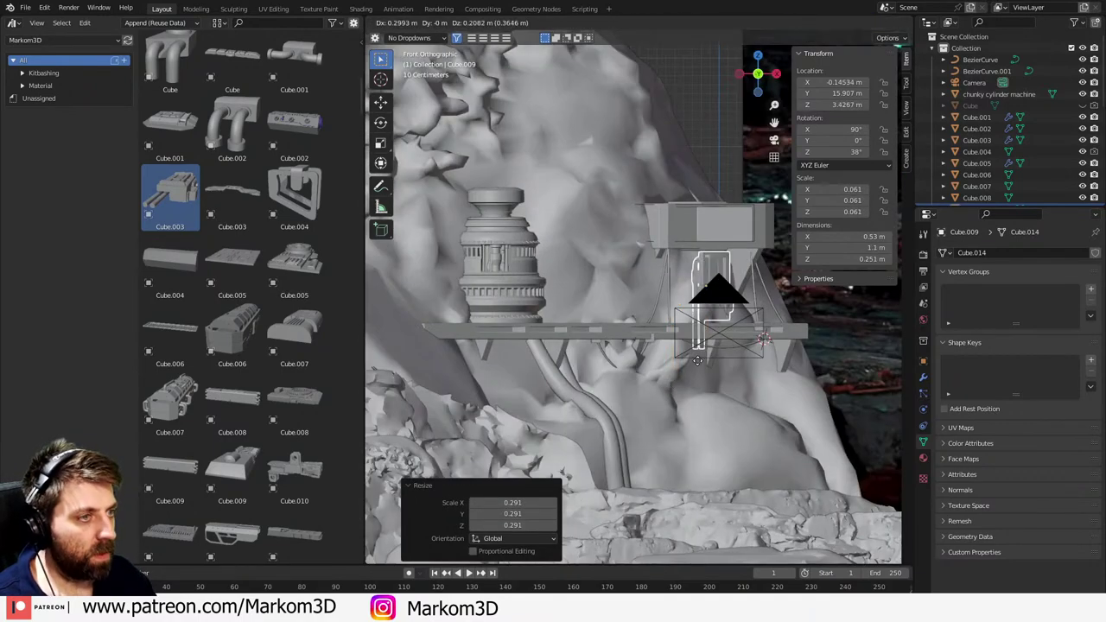
left_click(710, 355)
- Shift the machine part about 0.05 m in X and 0.07 m in Y in wireframe top view, and restore solid shading
scroll(674, 376, "up", 10)
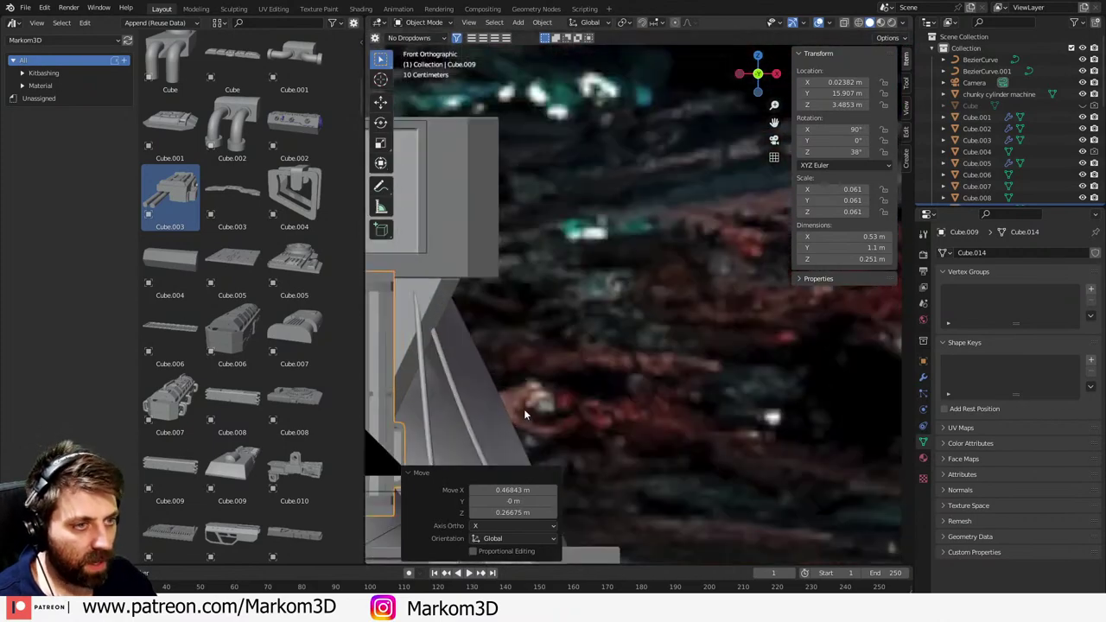
key("KP_7")
key("z")
left_click(411, 408)
scroll(410, 410, "down", 3)
key("g")
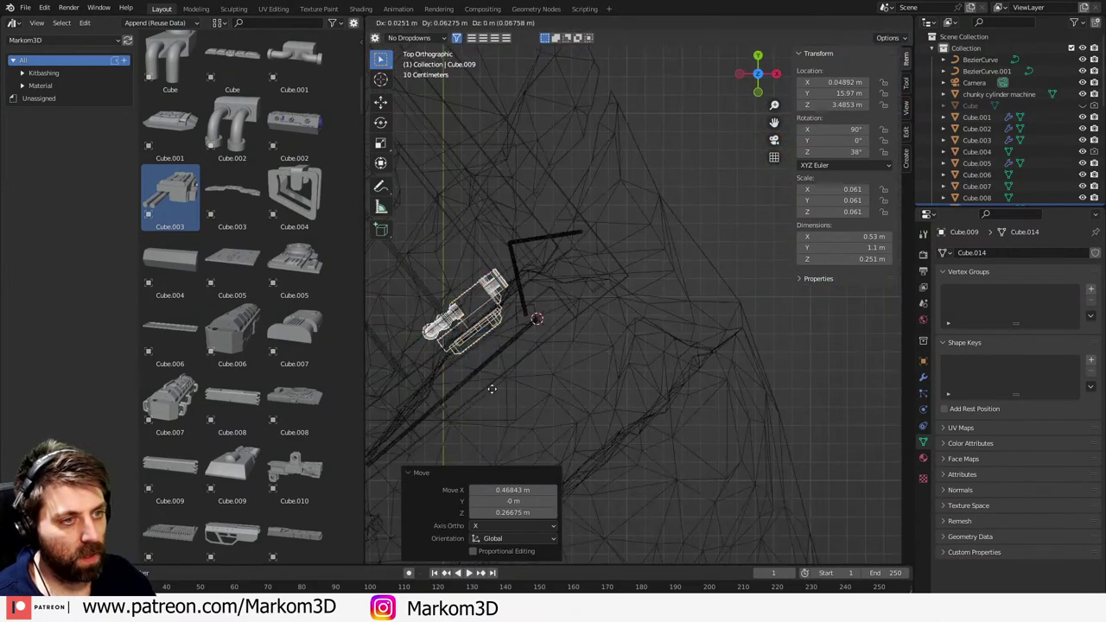
left_click(510, 391)
key("z")
left_click(610, 400)
middle_click_drag(615, 402, 536, 349)
- Shrink the machine part to about 0.033 and raise it along Z to about 3.66 m at the upper block
scroll(538, 347, "up", 2)
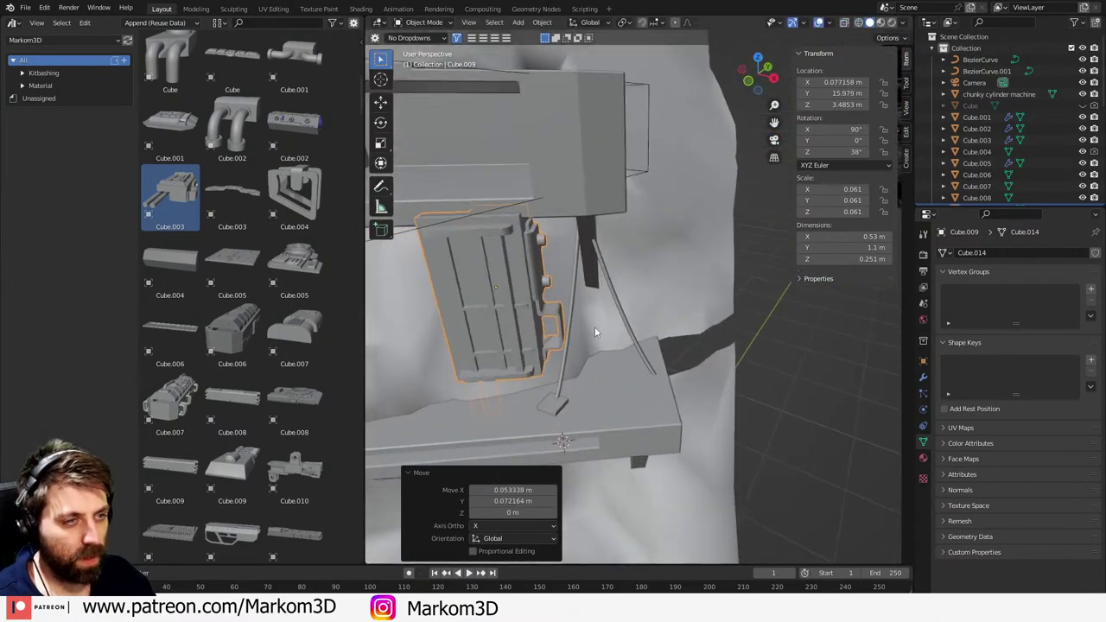
mouse_move(595, 327)
middle_mouse_down()
mouse_move(605, 325)
mouse_move(583, 309)
mouse_move(531, 352)
mouse_move(607, 285)
mouse_move(640, 296)
mouse_move(582, 363)
mouse_move(717, 396)
mouse_move(729, 447)
mouse_move(751, 444)
mouse_move(724, 390)
mouse_move(674, 385)
middle_mouse_up()
key("s")
left_click(612, 350)
key("g")
key("z")
left_click(610, 316)
key("alt+z")
key("g")
key("z")
left_click(637, 295)
scroll(716, 396, "down", 4)
- Add the Cylinder.020 machine asset from the library to the cliff structure and clear its rotation
scroll(197, 449, "down", 15)
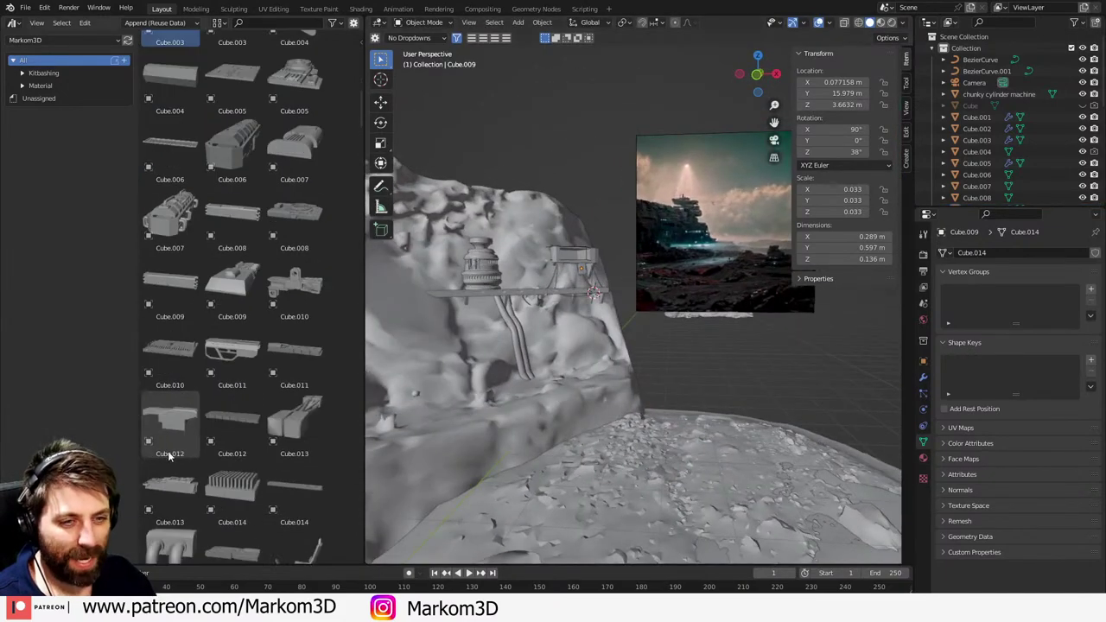
scroll(208, 441, "down", 8)
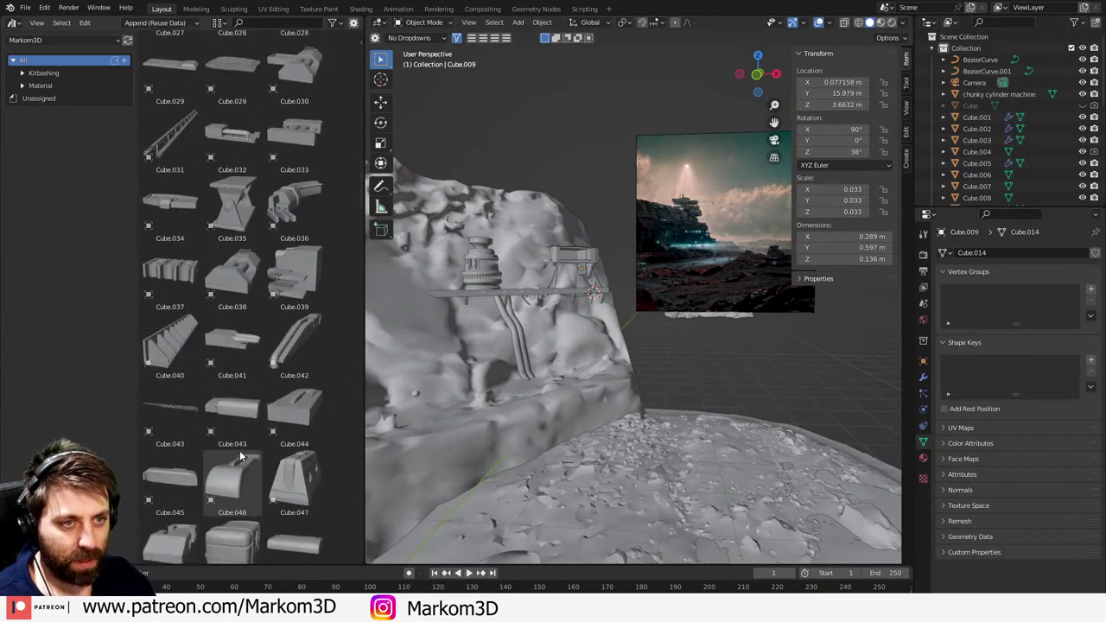
scroll(232, 436, "down", 7)
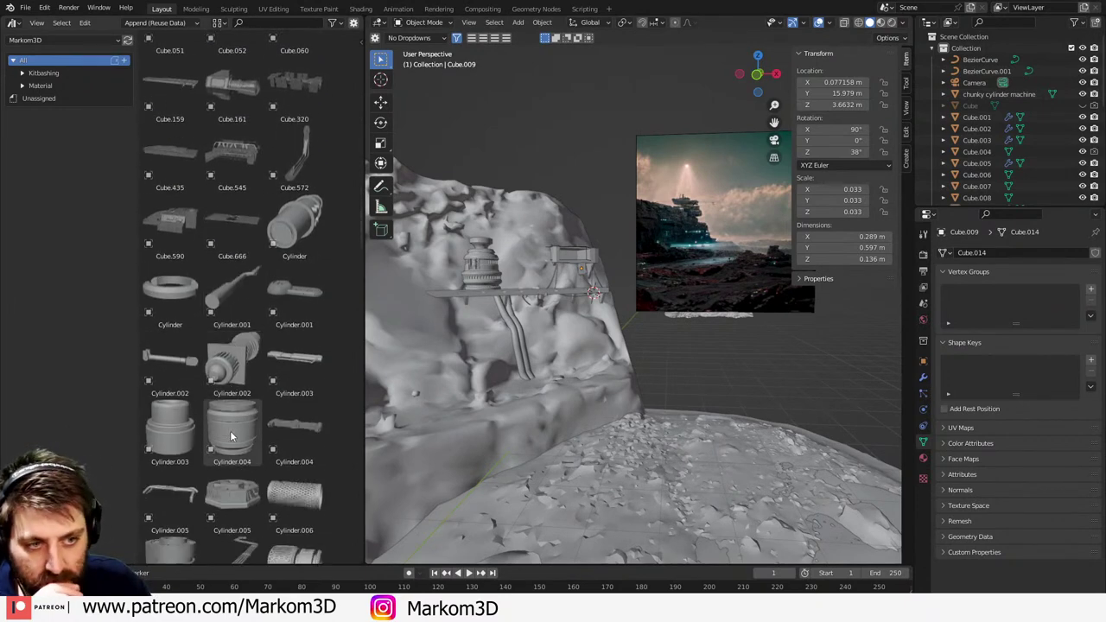
scroll(230, 436, "down", 8)
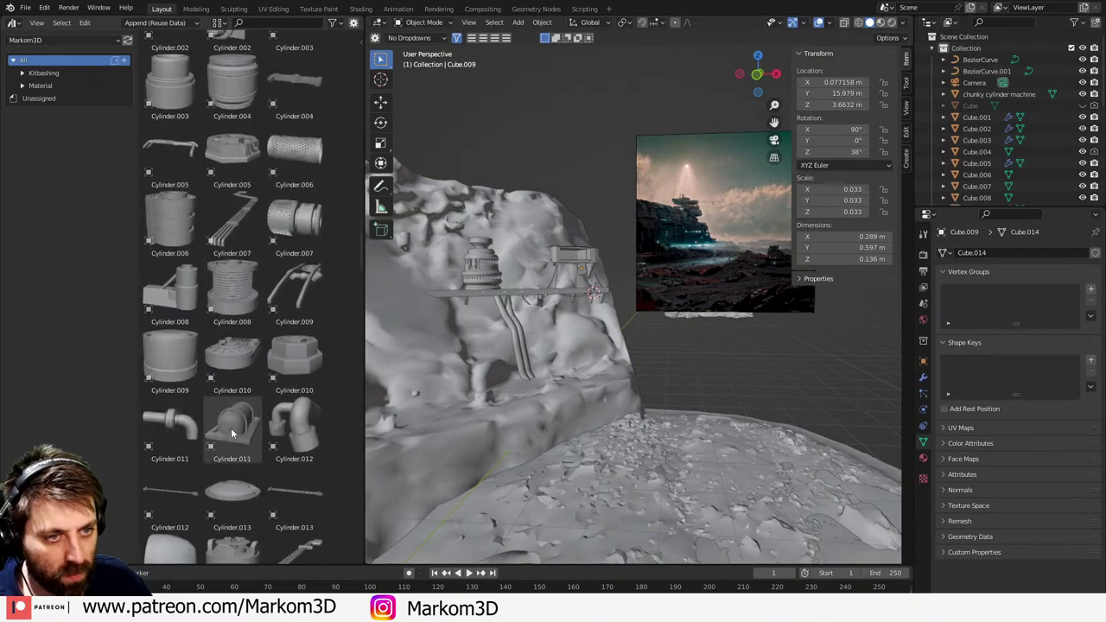
scroll(237, 437, "down", 6)
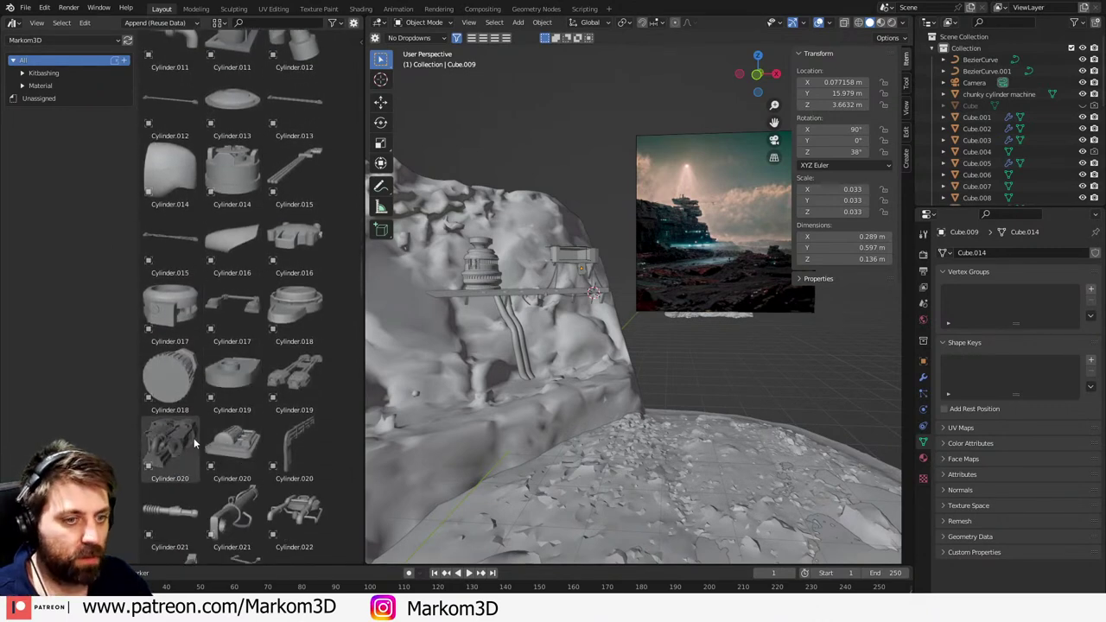
left_click_drag(170, 443, 529, 313)
key("alt+r")
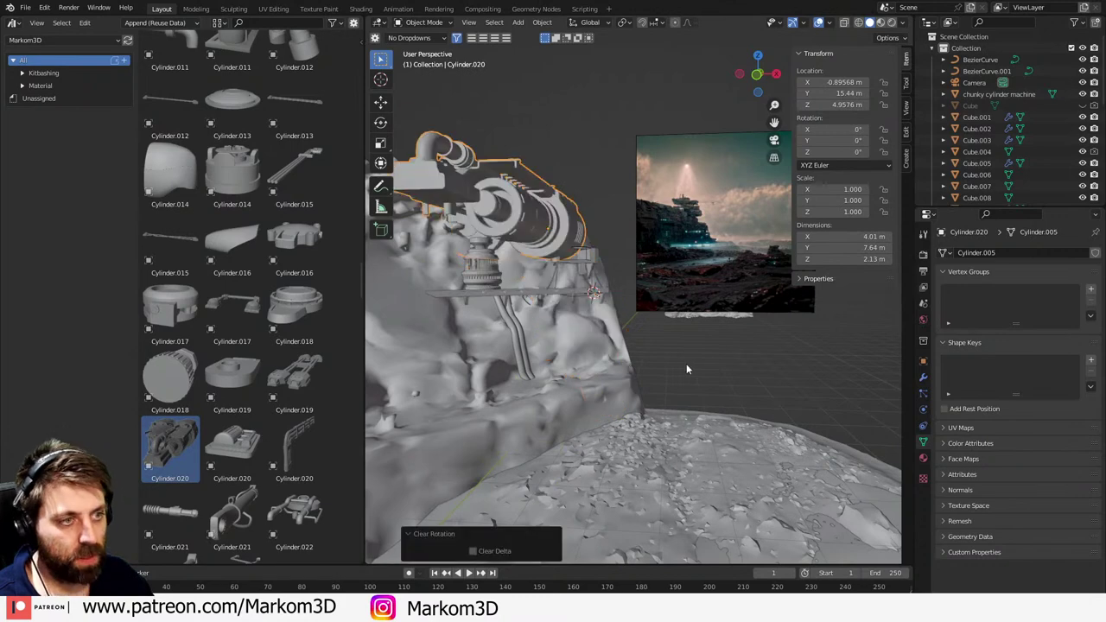
- Rotate the Cylinder.020 machine 90° about X and 38° about Z, and scale it down to about 0.266
type("rx90")
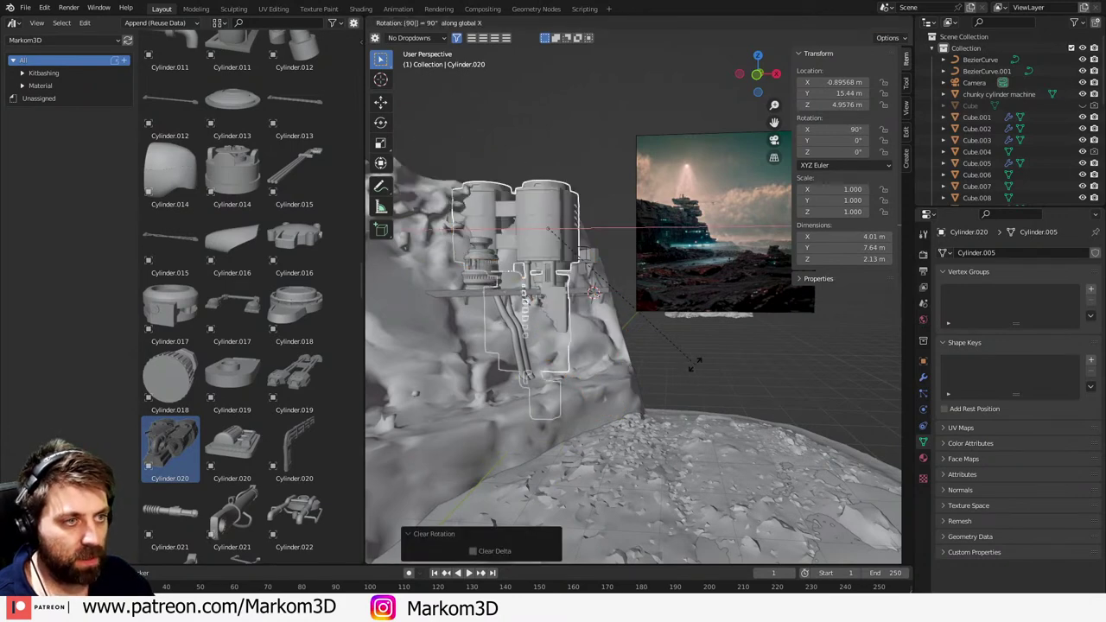
key("Return")
key("r")
key("z")
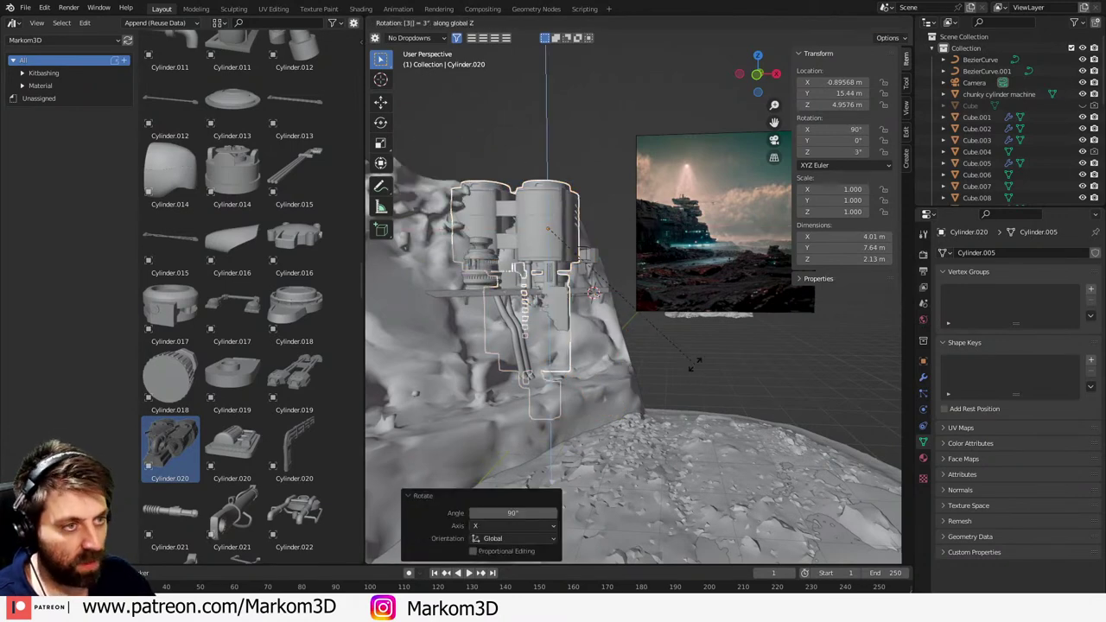
key("BackSpace")
type("8")
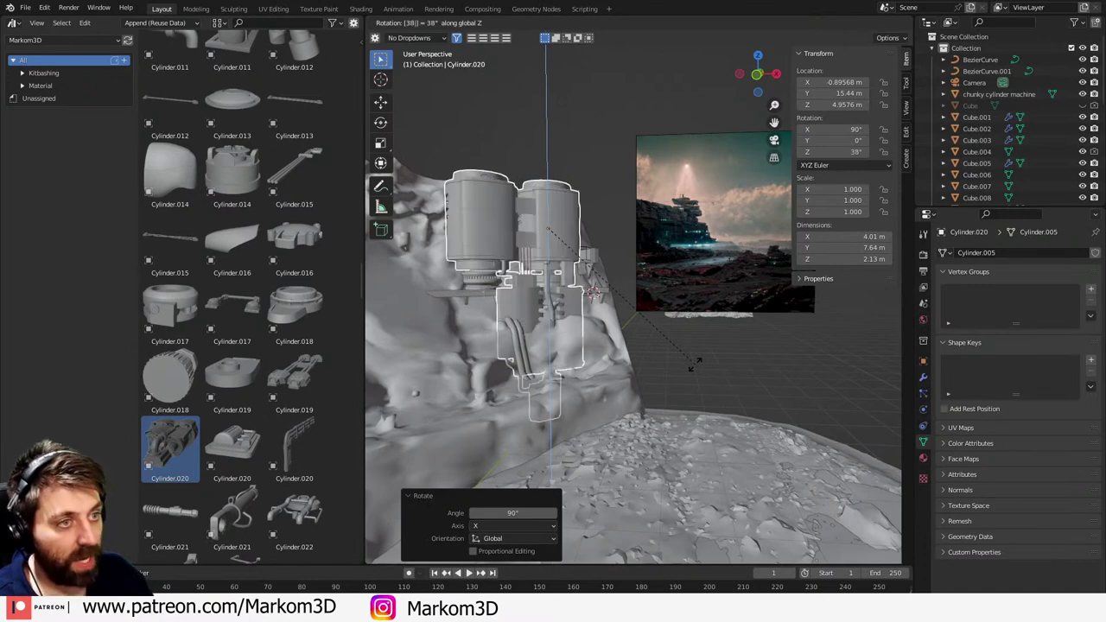
key("Return")
key("s")
left_click(585, 265)
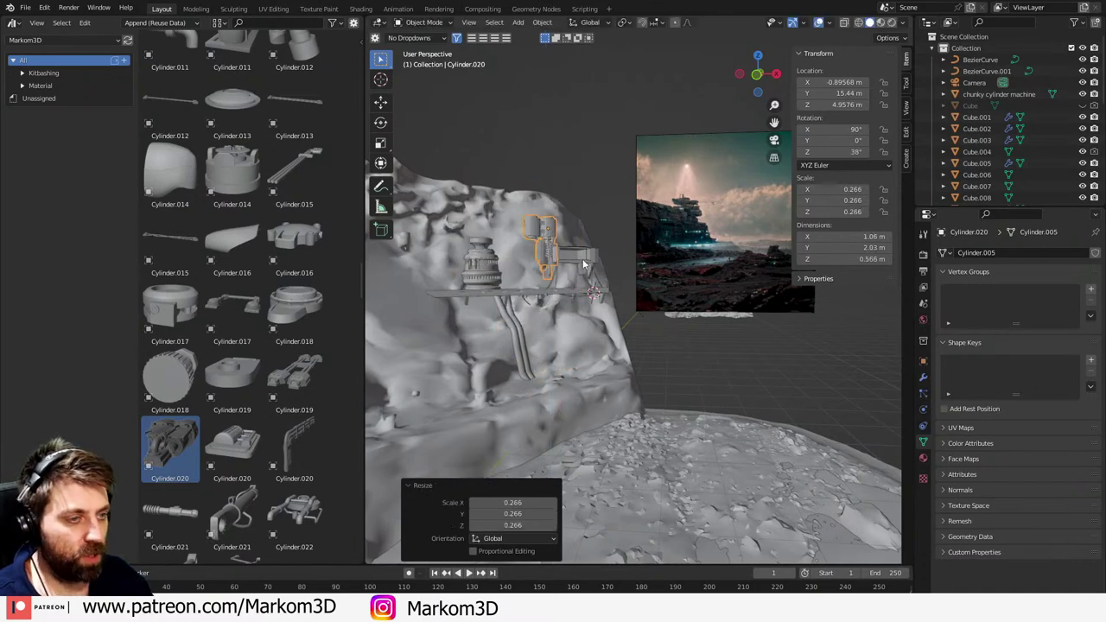
- Lower the Cylinder.020 machine about 1.1 m along Z to a height of about 3.85 m
scroll(571, 264, "up", 6)
key("g")
key("z")
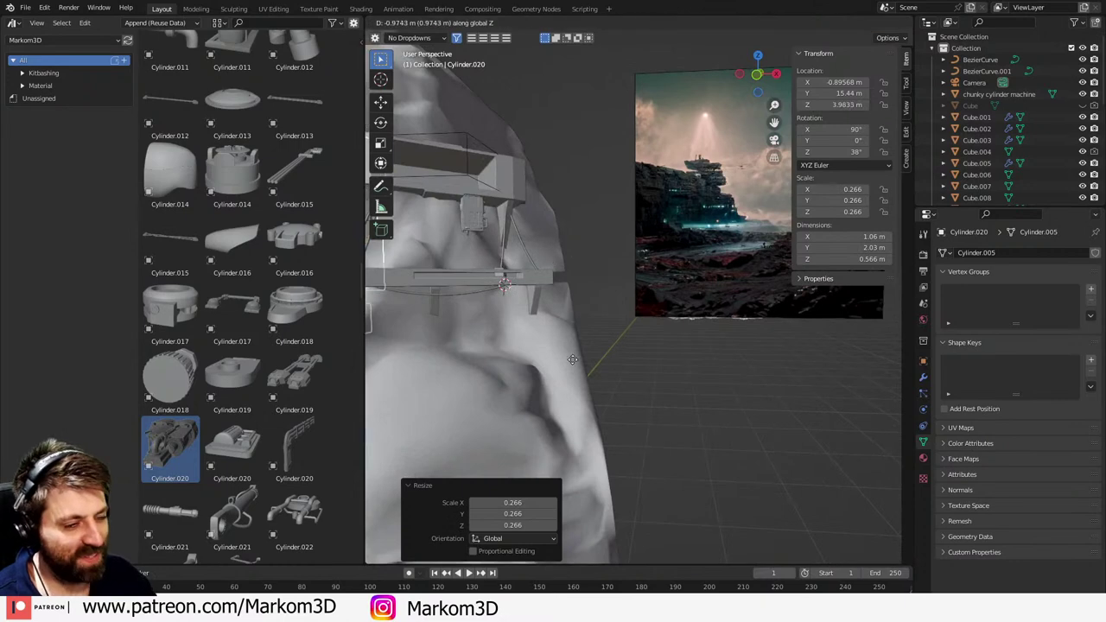
left_click(519, 322)
- Move the machine about 1.02 m in X and 0.18 m in Y in top view, and shrink it to a scale of about 0.159
middle_click_drag(519, 321, 623, 338, "shift")
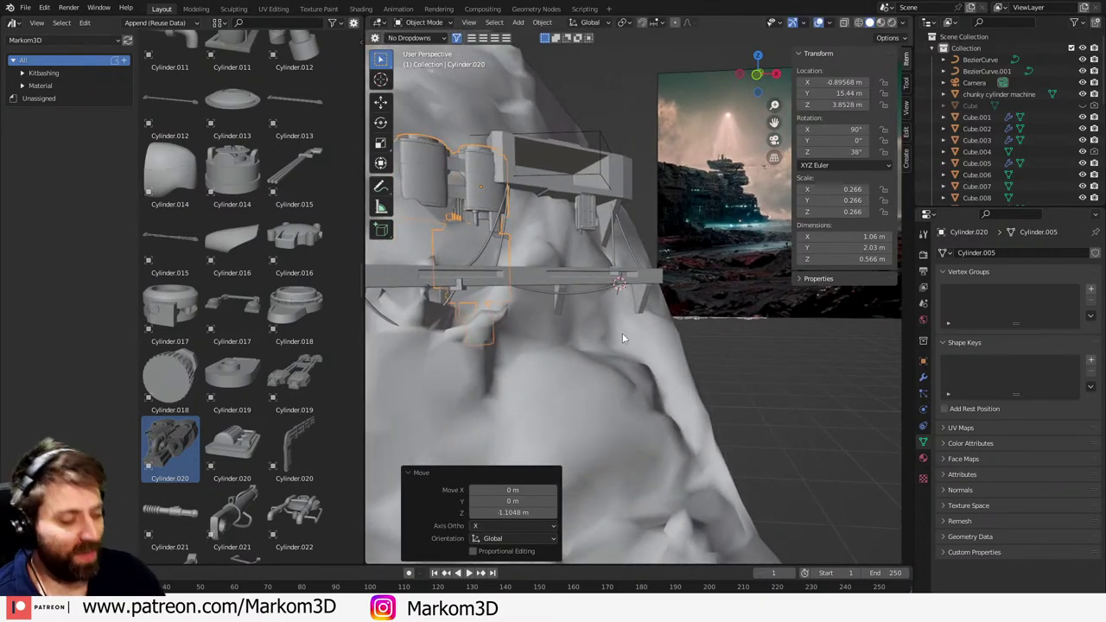
key("KP_7")
key("g")
left_click(725, 368)
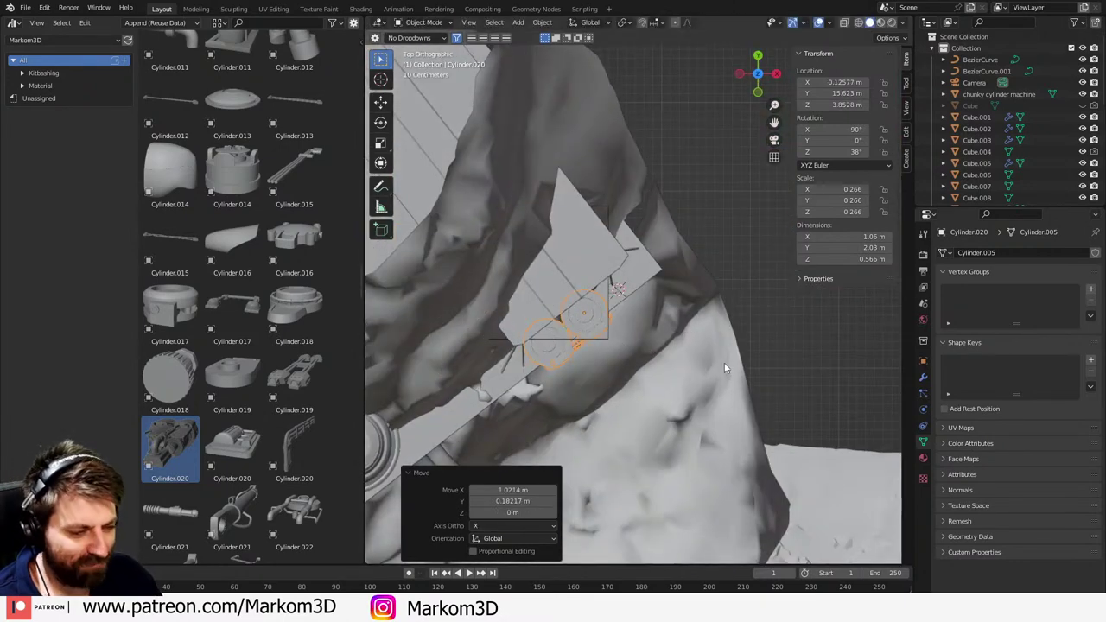
key("s")
left_click(660, 353)
- Lower the machine along Z to about 2.63 m so it hangs from the underside of the platform
key("KP_3")
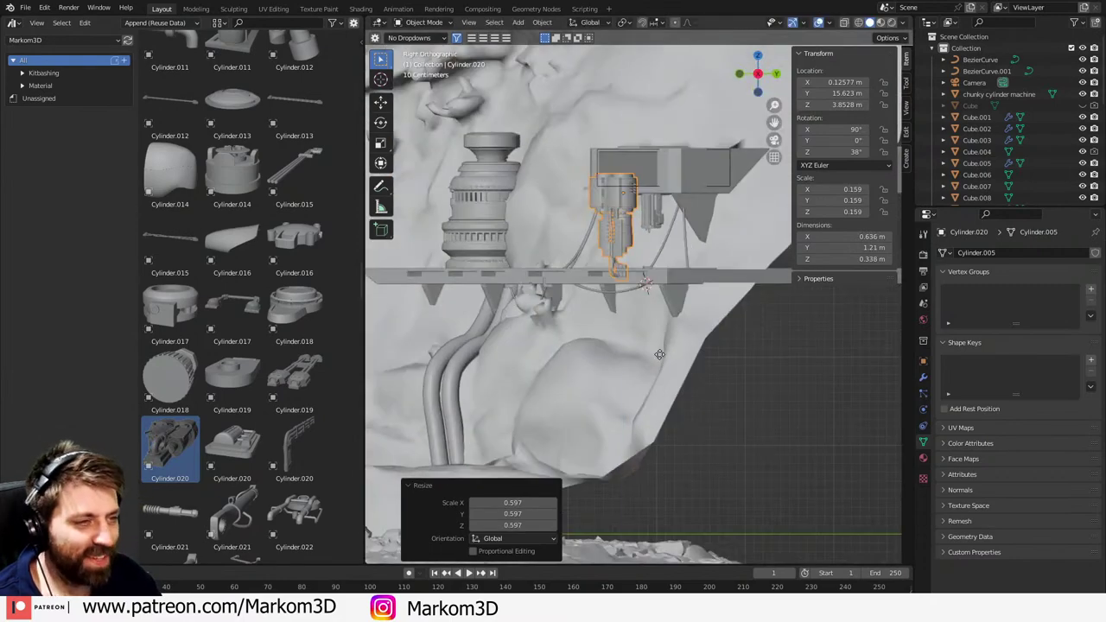
key("g")
key("z")
left_click(685, 462)
middle_click_drag(685, 462, 711, 420)
scroll(674, 432, "up", 4)
scroll(712, 420, "up", 3)
key("g")
key("z")
left_click(683, 421)
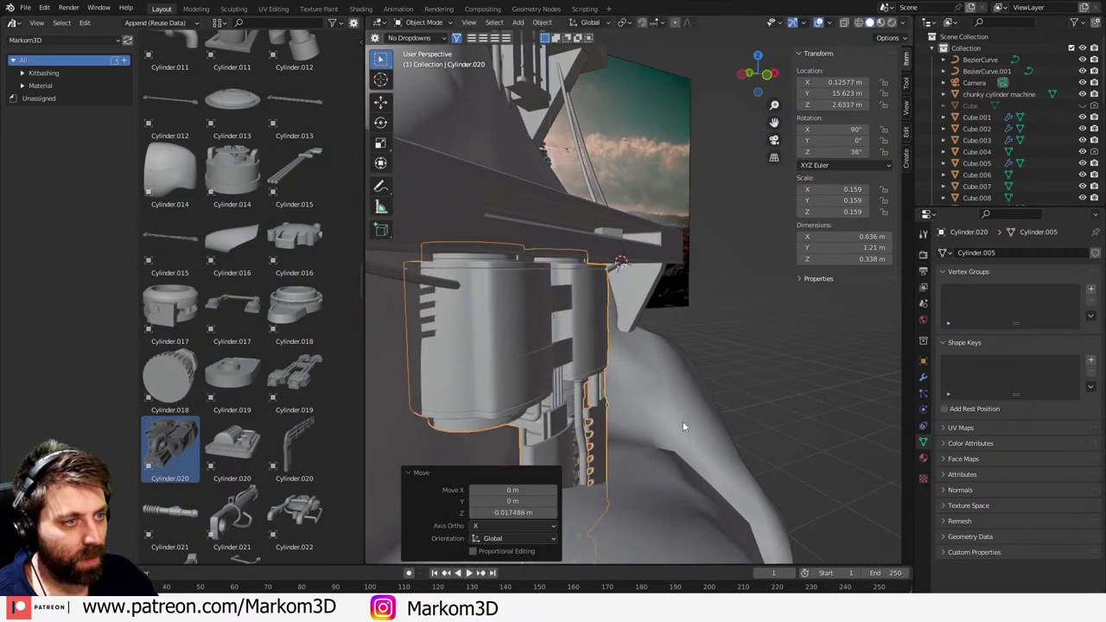
- Close the asset library area so the 3D viewport takes up its space
scroll(684, 422, "down", 7)
left_click(818, 448)
middle_click_drag(817, 448, 683, 431)
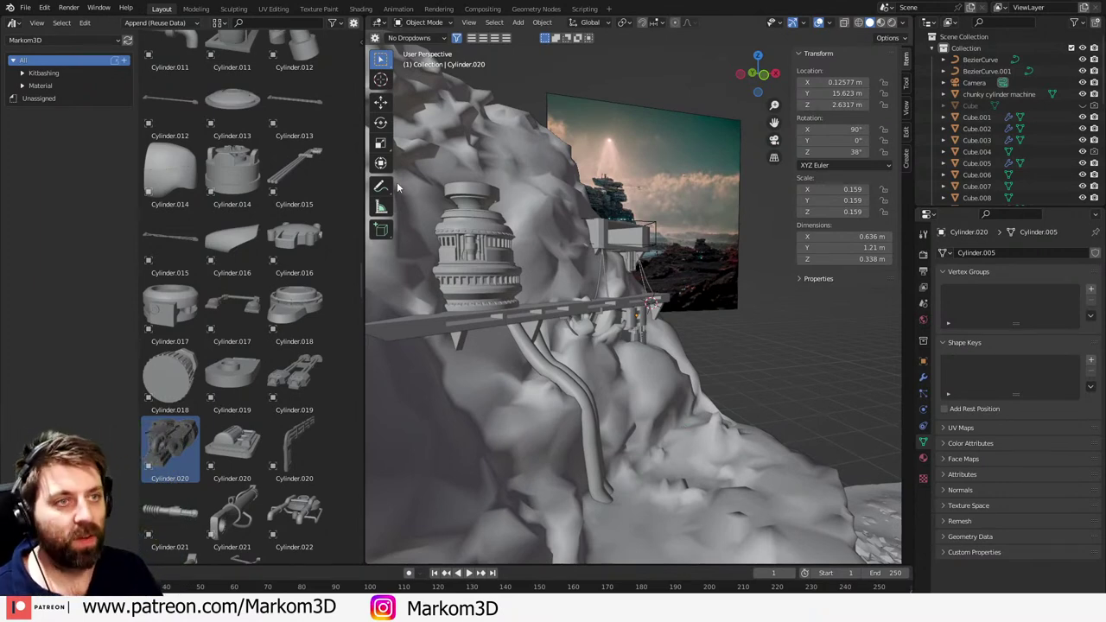
left_click_drag(368, 18, 320, 43)
- Select the CliffStation.png reference image behind the cliff and hide it
scroll(507, 223, "down", 6)
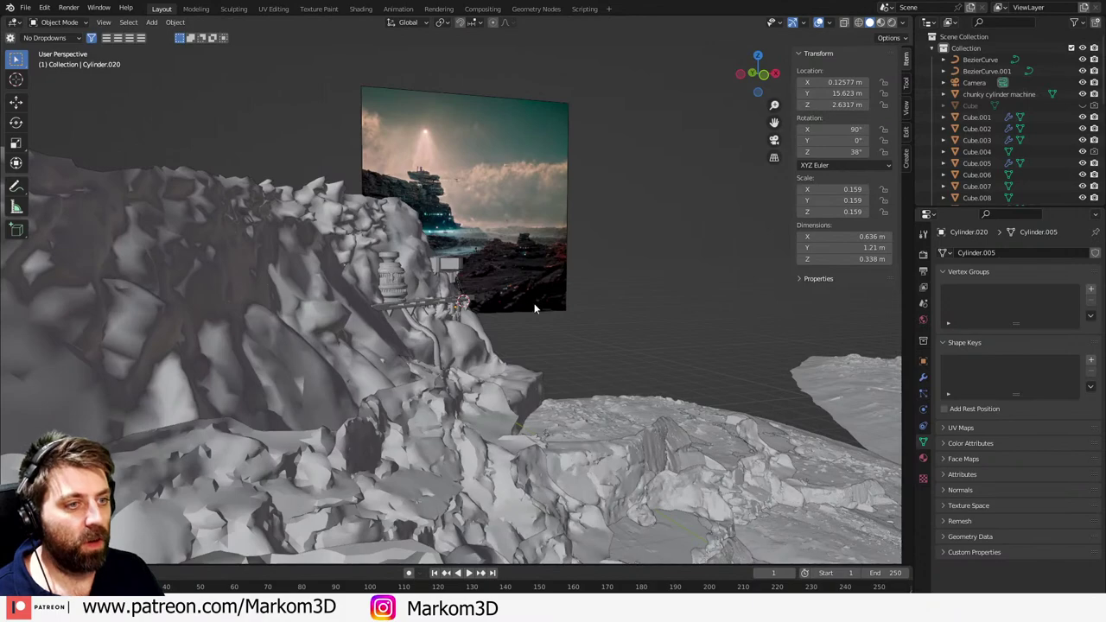
middle_click_drag(535, 308, 502, 363)
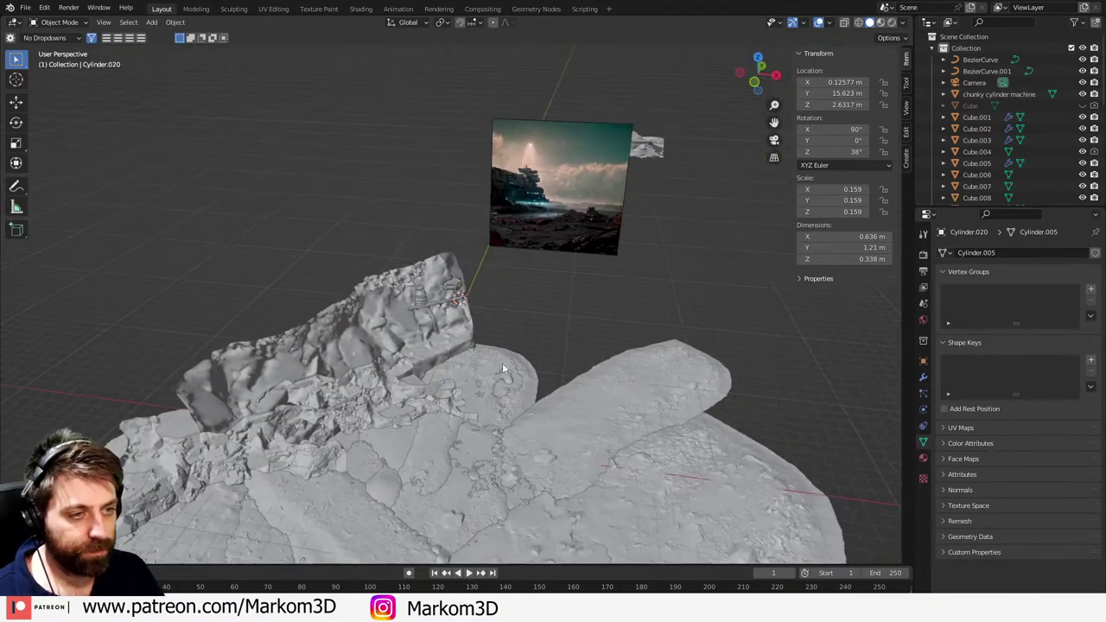
left_click(571, 246)
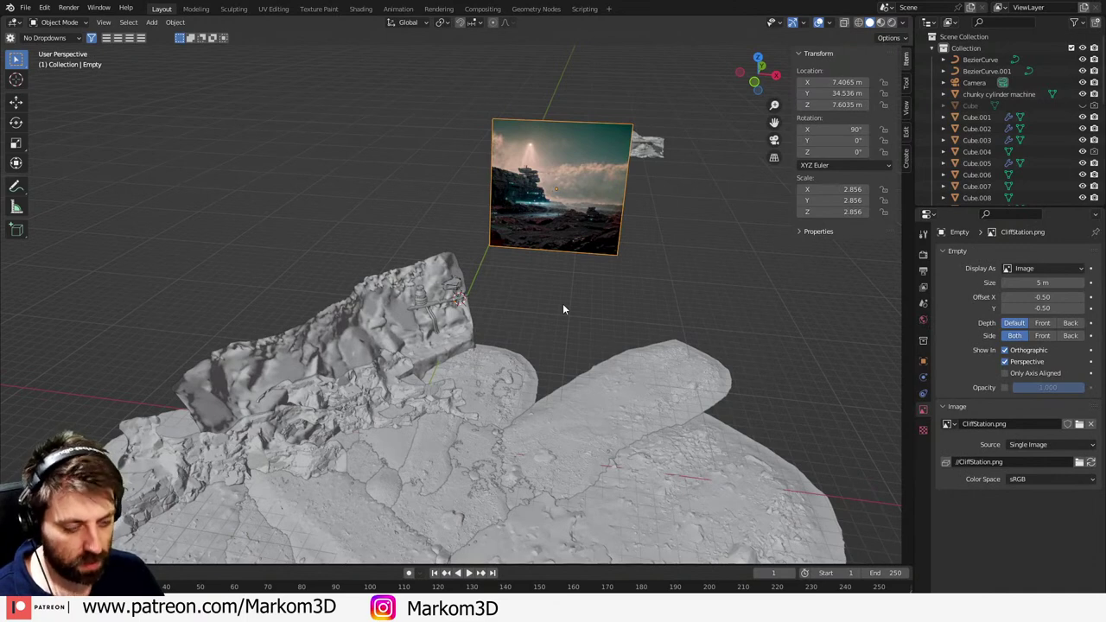
key("h")
- Add a cube at the 3D cursor and enlarge it uniformly to a scale of about 10.2
key("shift+a")
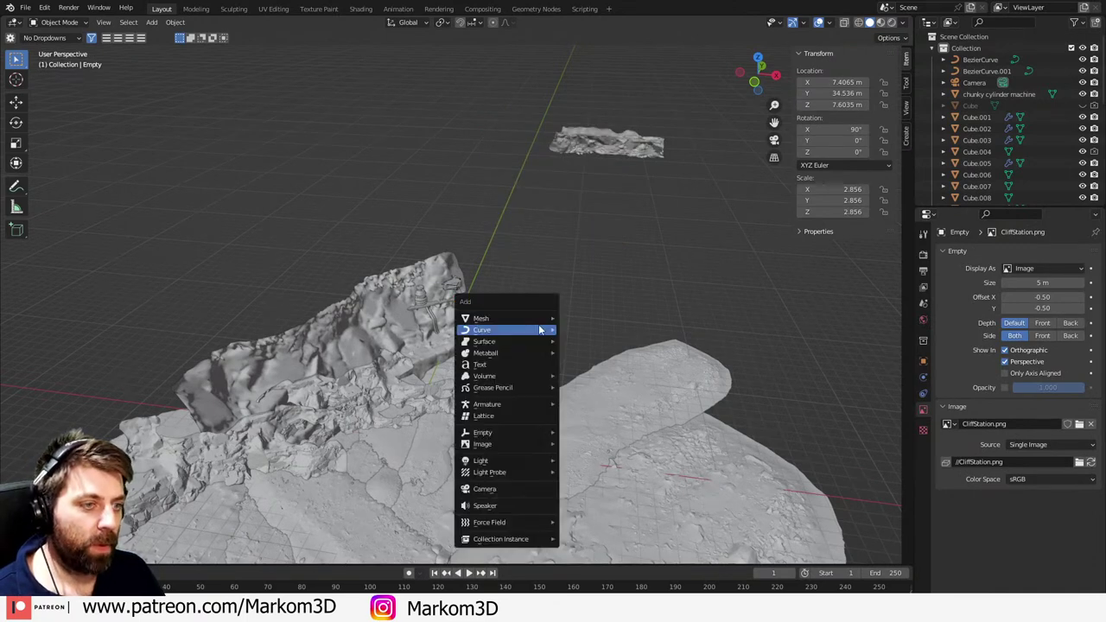
mouse_move(533, 317)
left_click(588, 46)
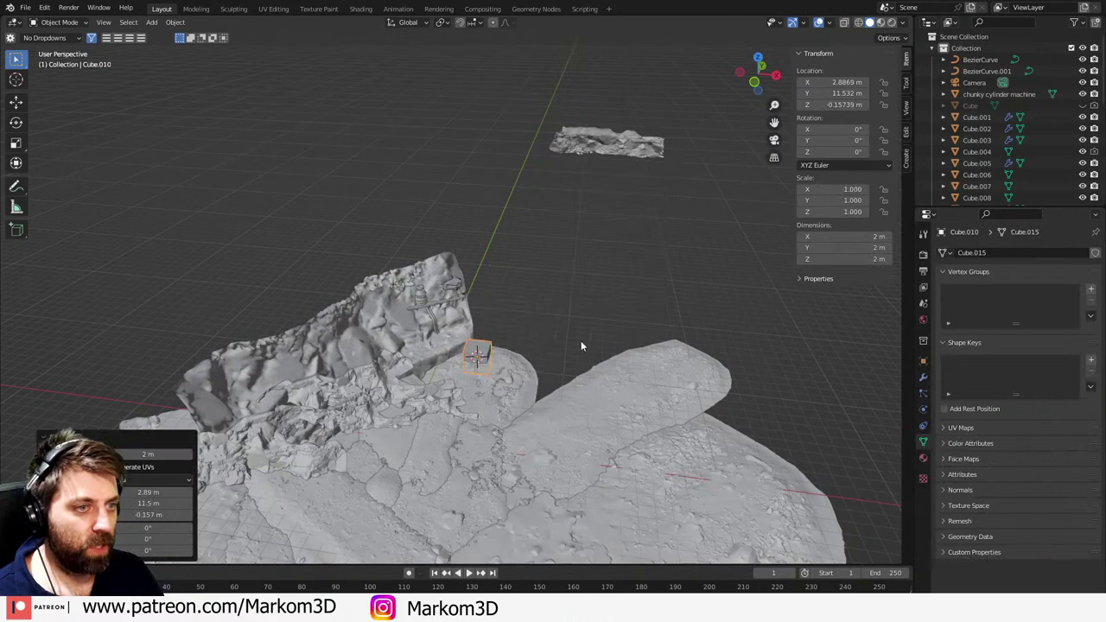
key("s")
key("Return")
scroll(366, 438, "down", 5)
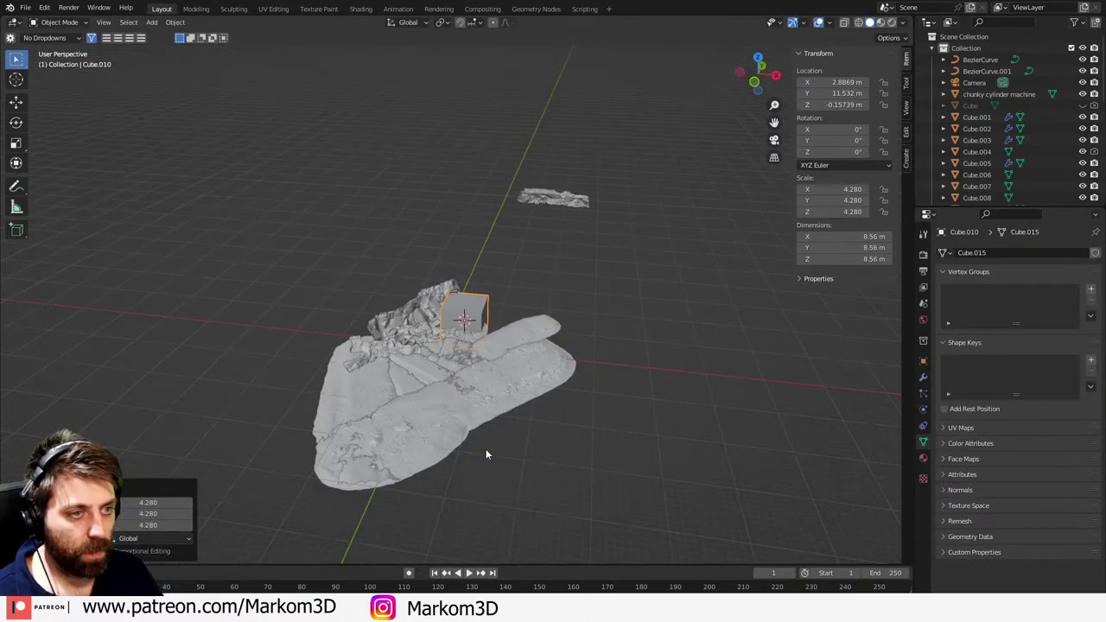
key("s")
left_click(623, 499)
- Stretch the cube about 2.33 times along X and enlarge it further in all directions
scroll(606, 488, "down", 3)
key("s")
key("x")
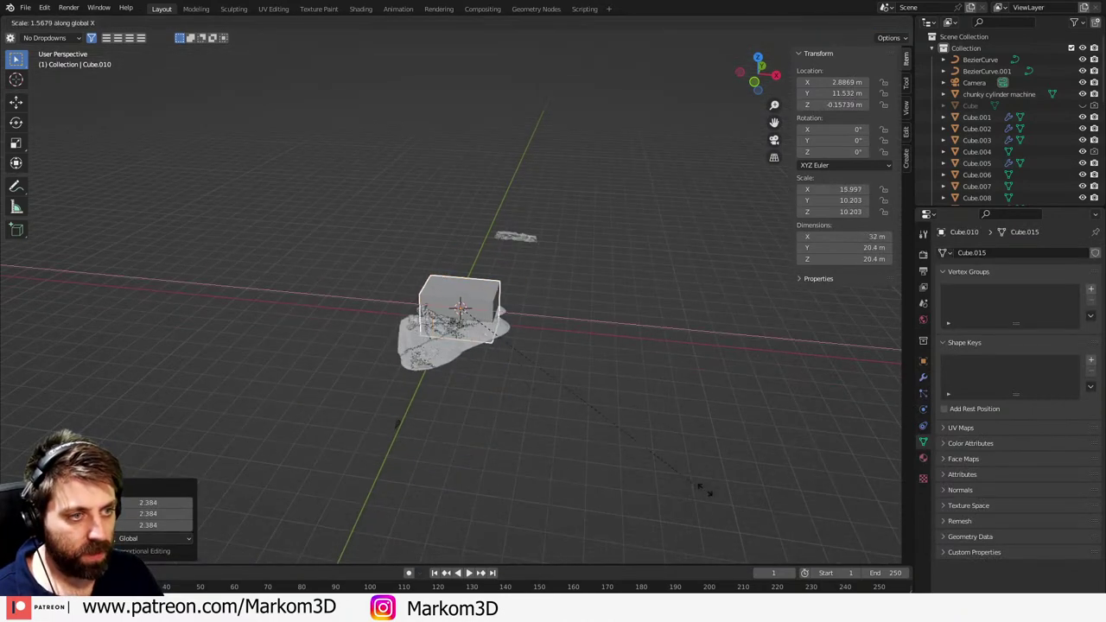
left_click(723, 435)
middle_click_drag(723, 435, 635, 467)
key("s")
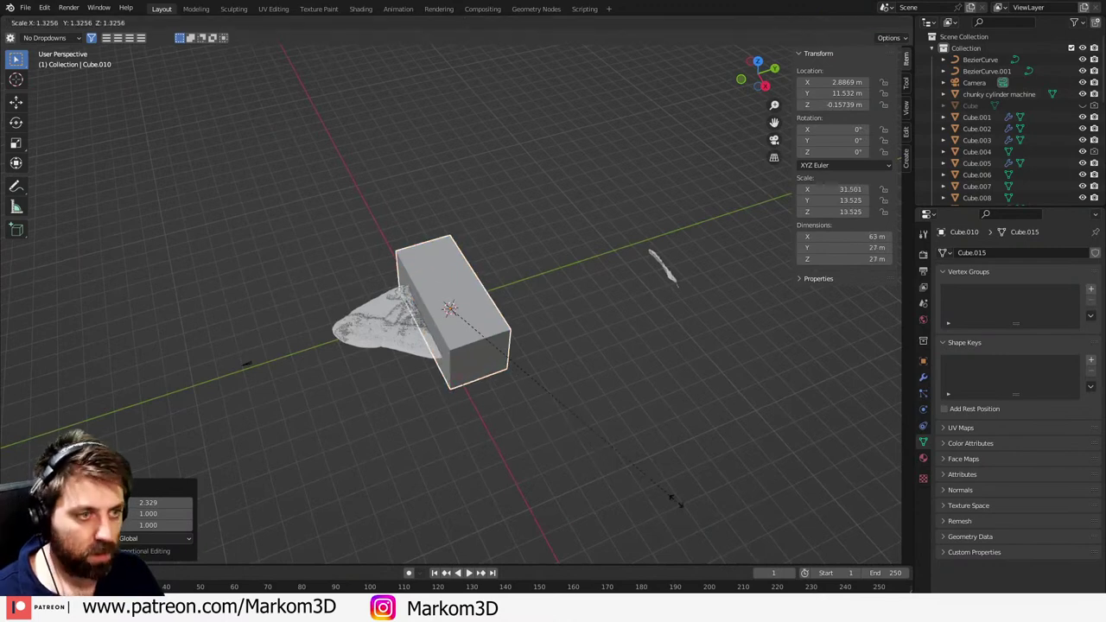
- Stretch the enlarged cube along Y to about 131 m and move it about 49.5 m along the Y axis
left_click(674, 502)
key("s")
key("y")
left_click(140, 420)
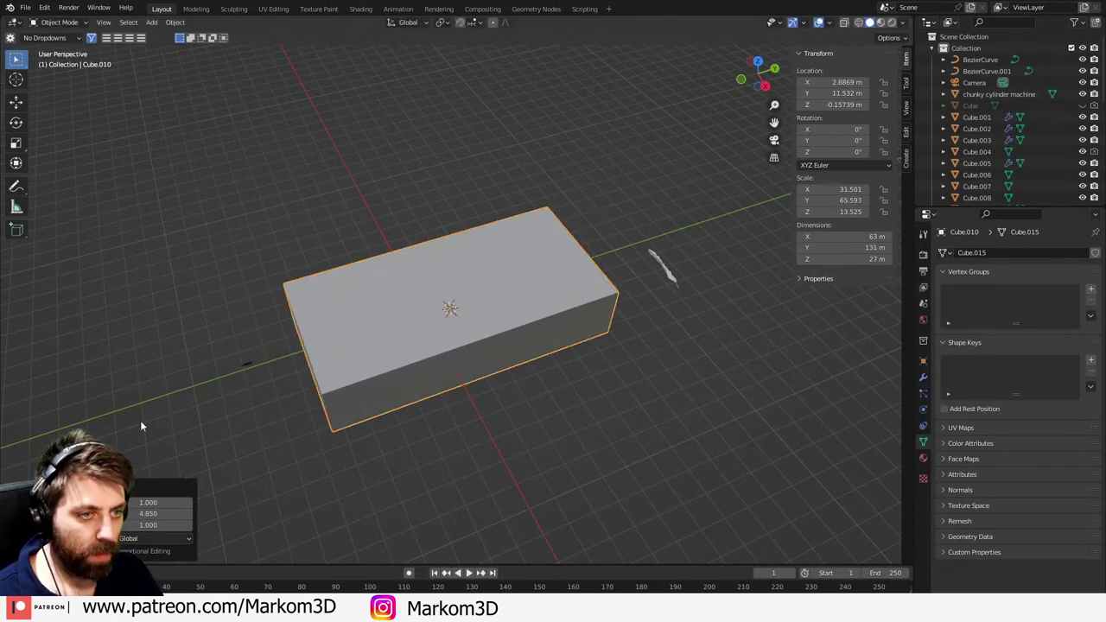
key("g")
key("y")
left_click(370, 407)
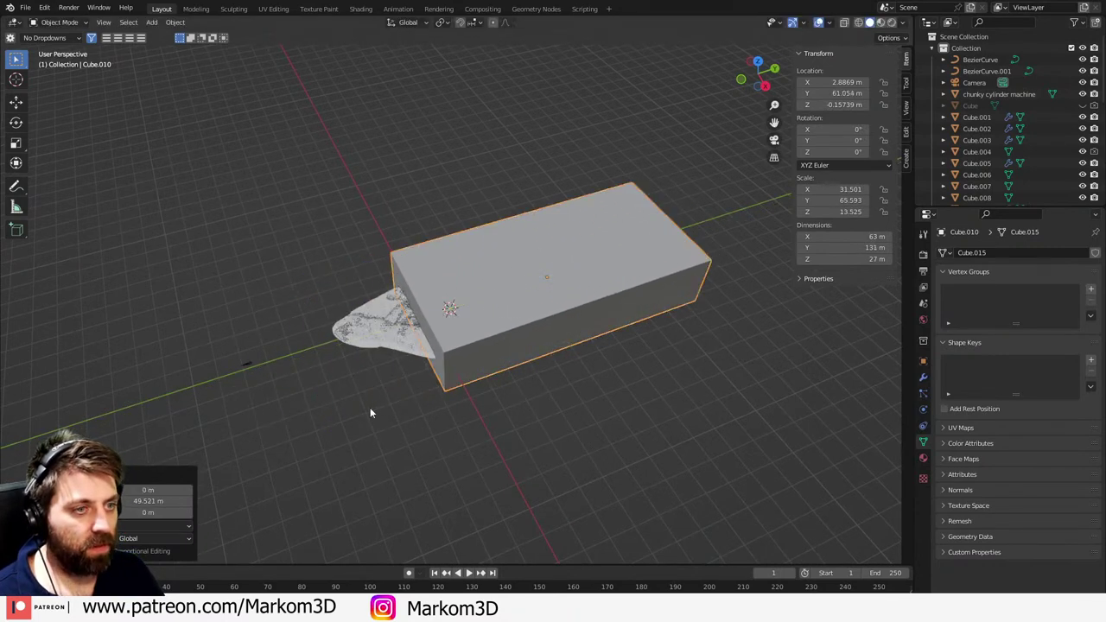
- Give the large cube a new material in the Shading workspace and delete its Principled BSDF node
key("KP_0")
key("z")
left_click(350, 409)
scroll(385, 409, "down", 3)
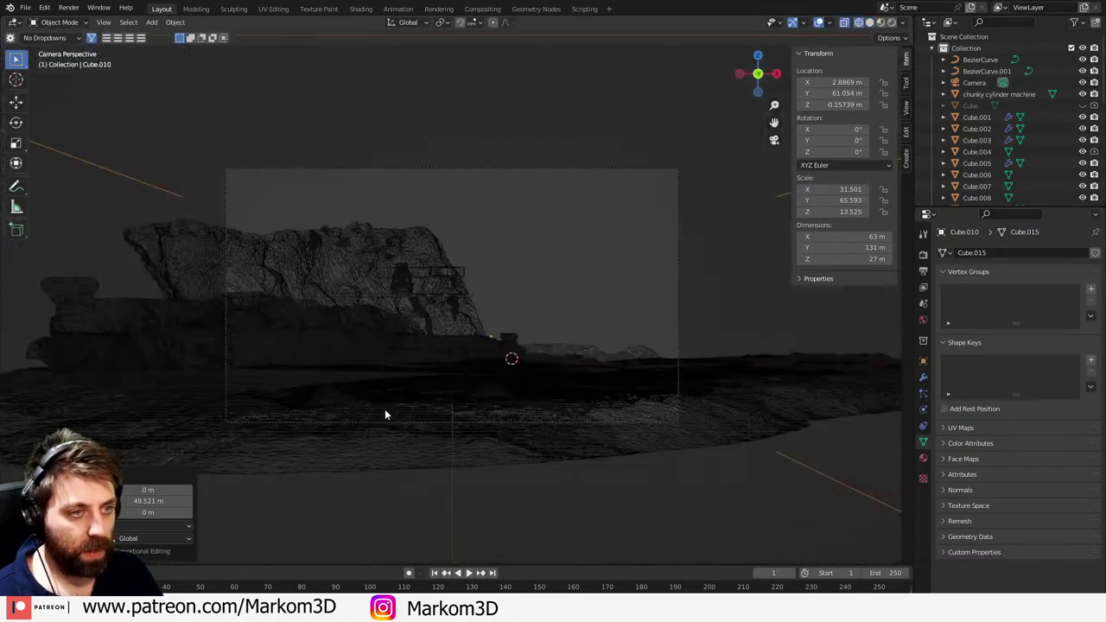
middle_click_drag(504, 361, 535, 319)
left_click(361, 8)
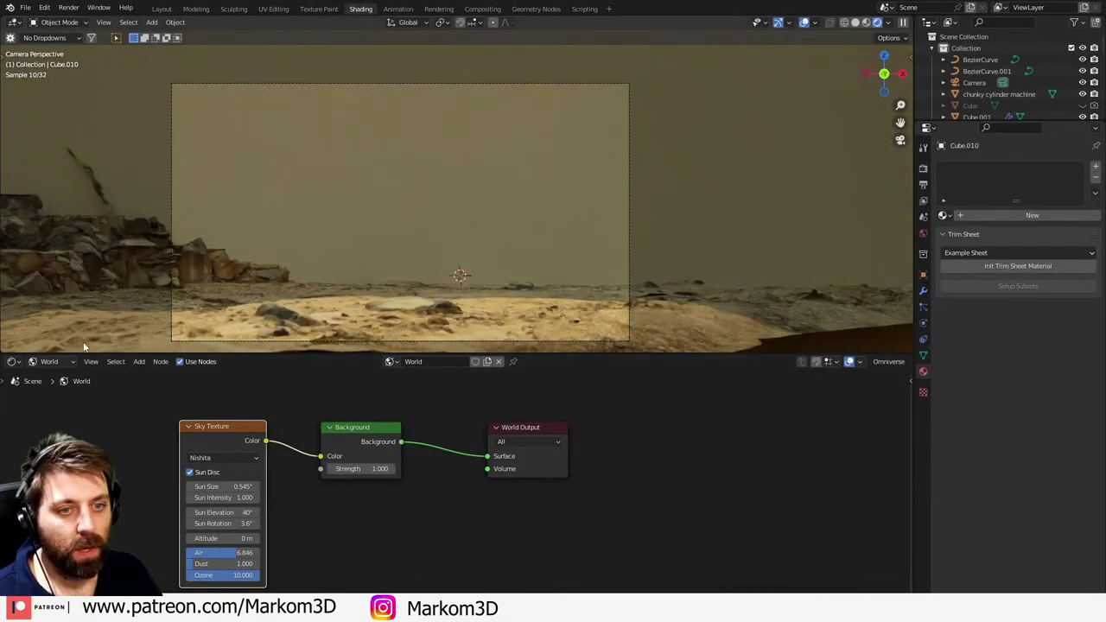
left_click(41, 362)
left_click(39, 375)
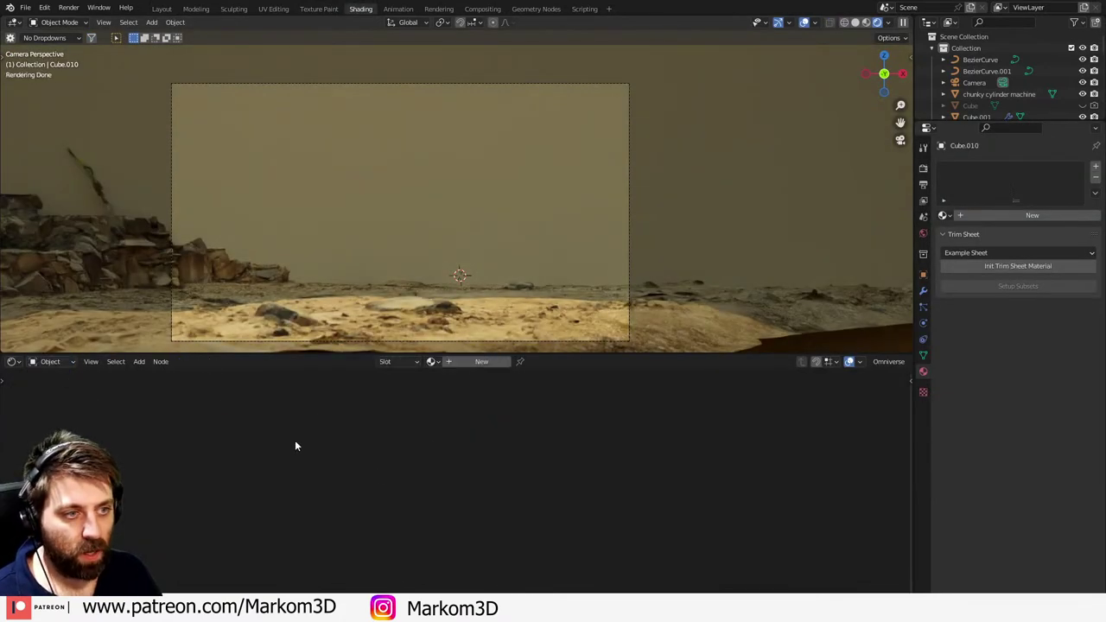
left_click(478, 362)
key("x")
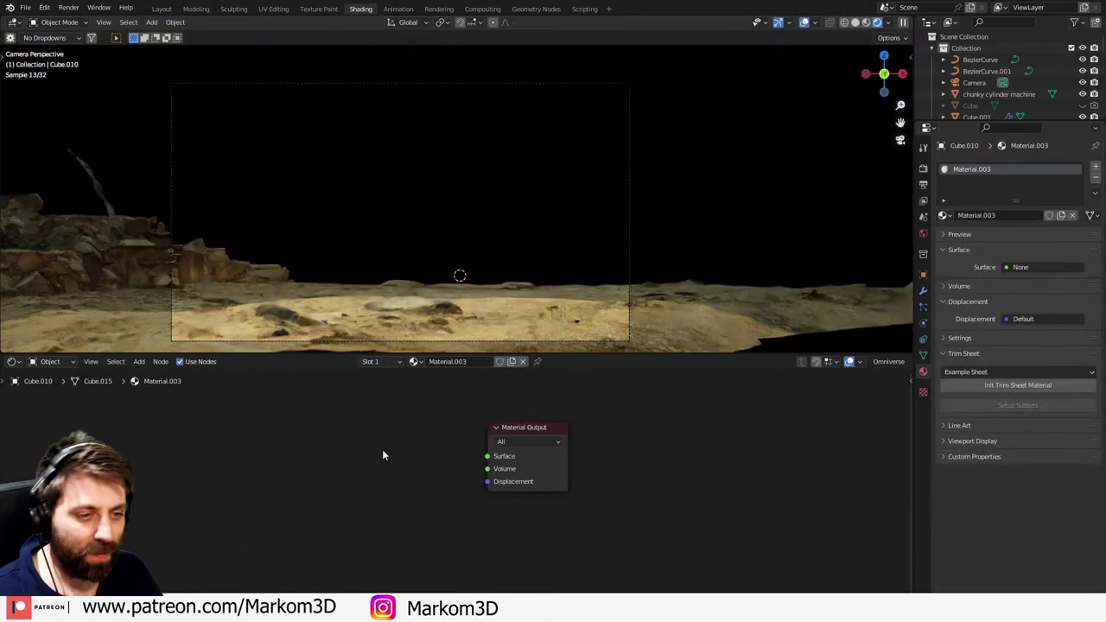
- Add a Volume Scatter node to the cube's material and connect it to the Material Output's Volume input
key("shift+s")
mouse_move(383, 452)
key("Escape")
key("shift+a")
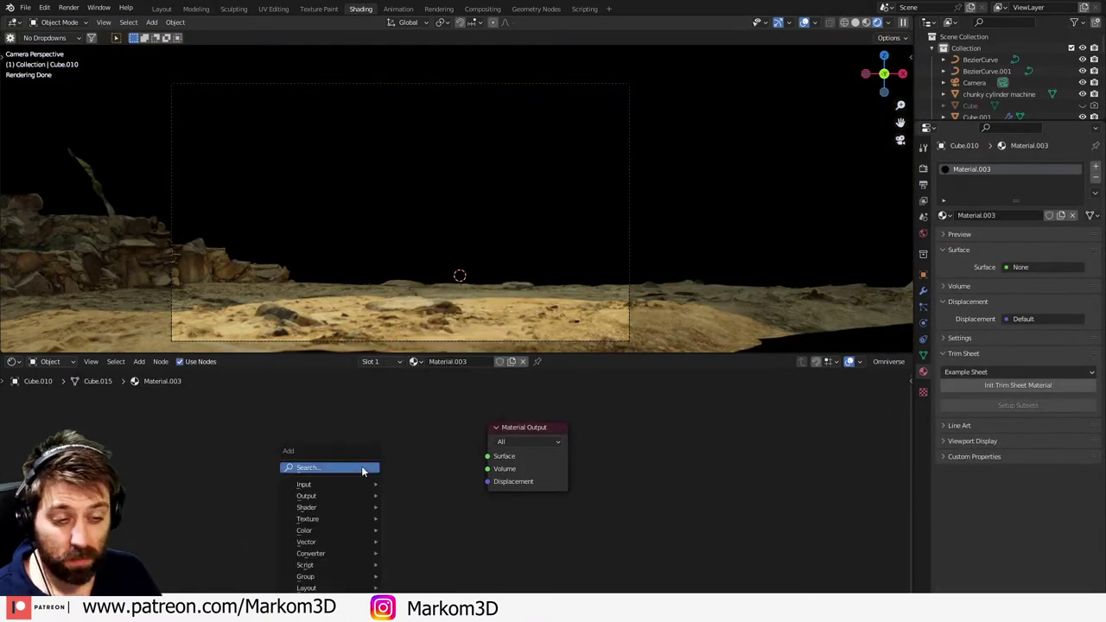
left_click(363, 469)
type("vol")
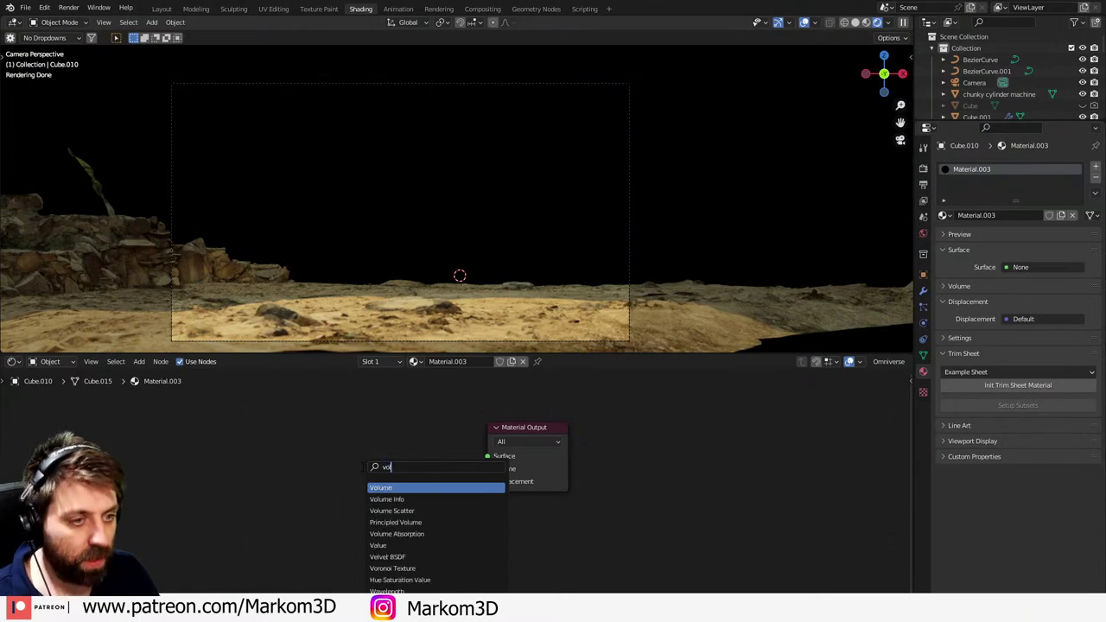
key("Down")
key("Down")
key("Return")
left_click(364, 468)
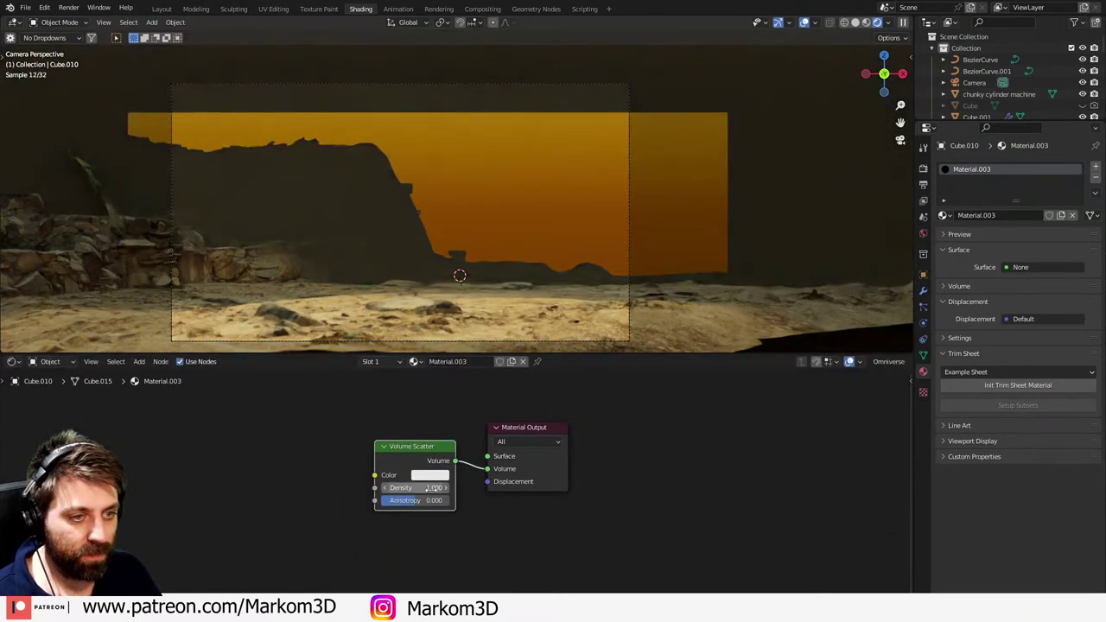
- Try a Volume Scatter anisotropy of 0.9 with a density of 0.1
scroll(407, 489, "up", 2)
key("Return")
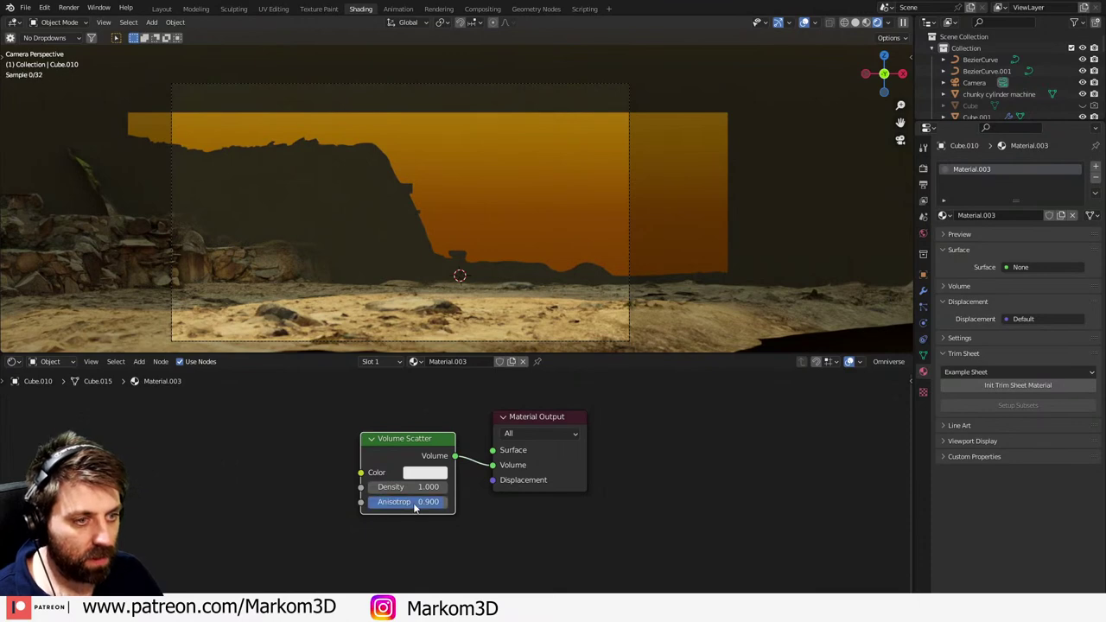
key("Return")
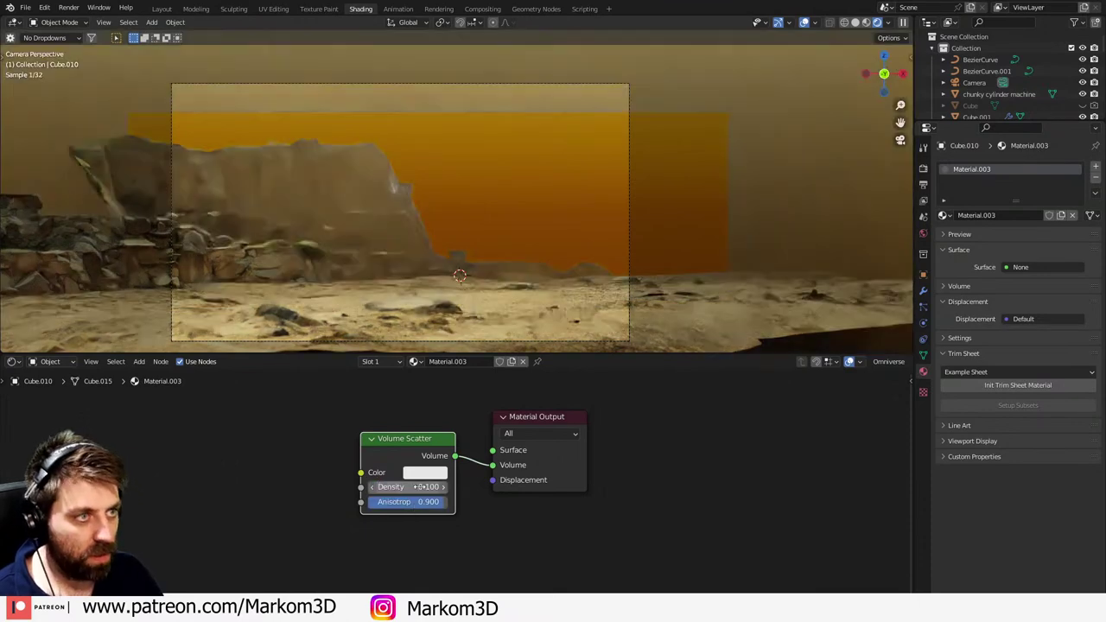
- Compare the fog with Volume Scatter anisotropy values of 0.5, 0 and 0.9
scroll(449, 289, "up", 2)
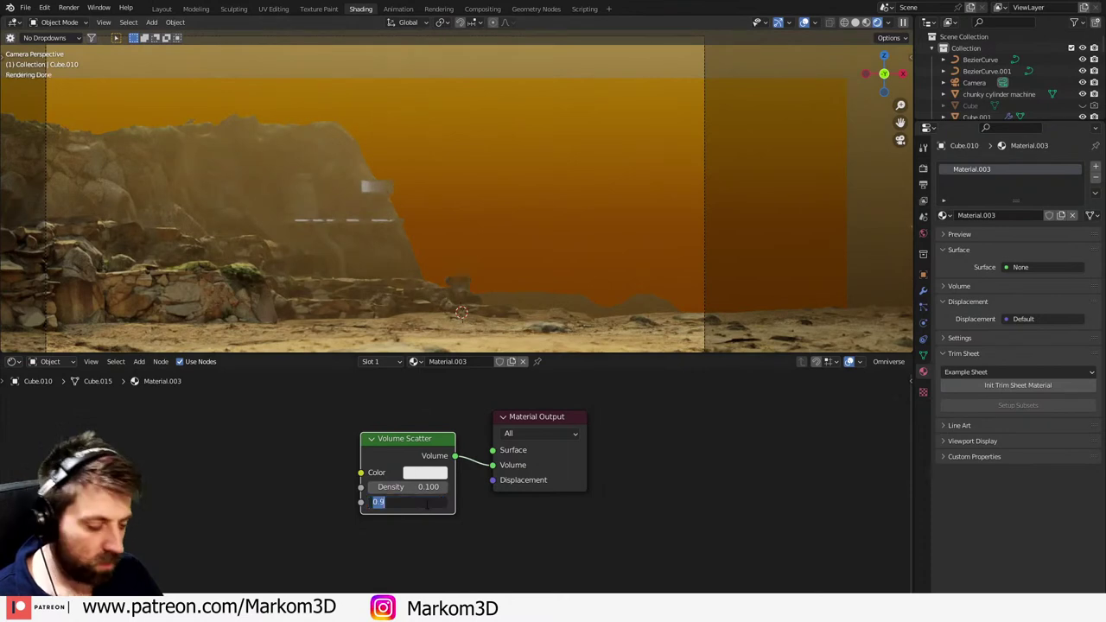
type(".5")
key("Return")
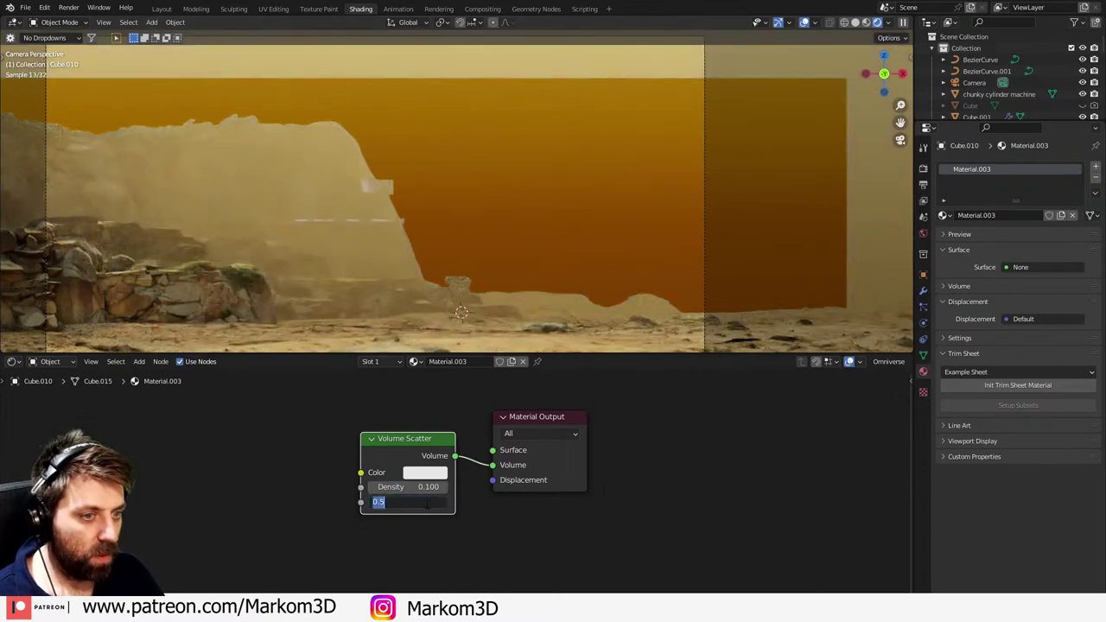
type("0")
key("Return")
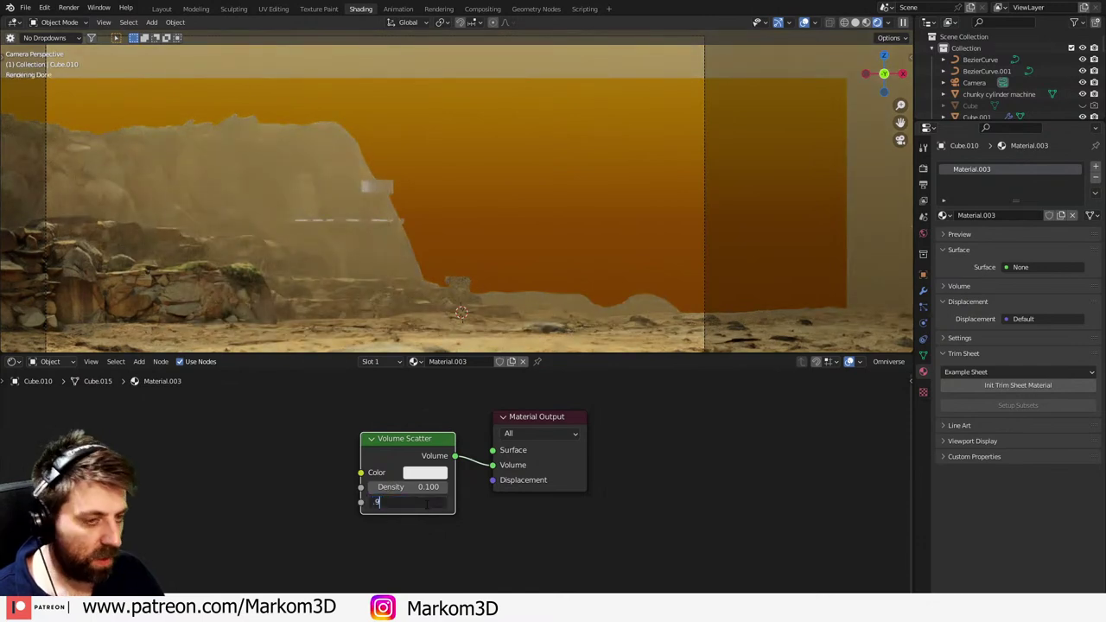
key("Return")
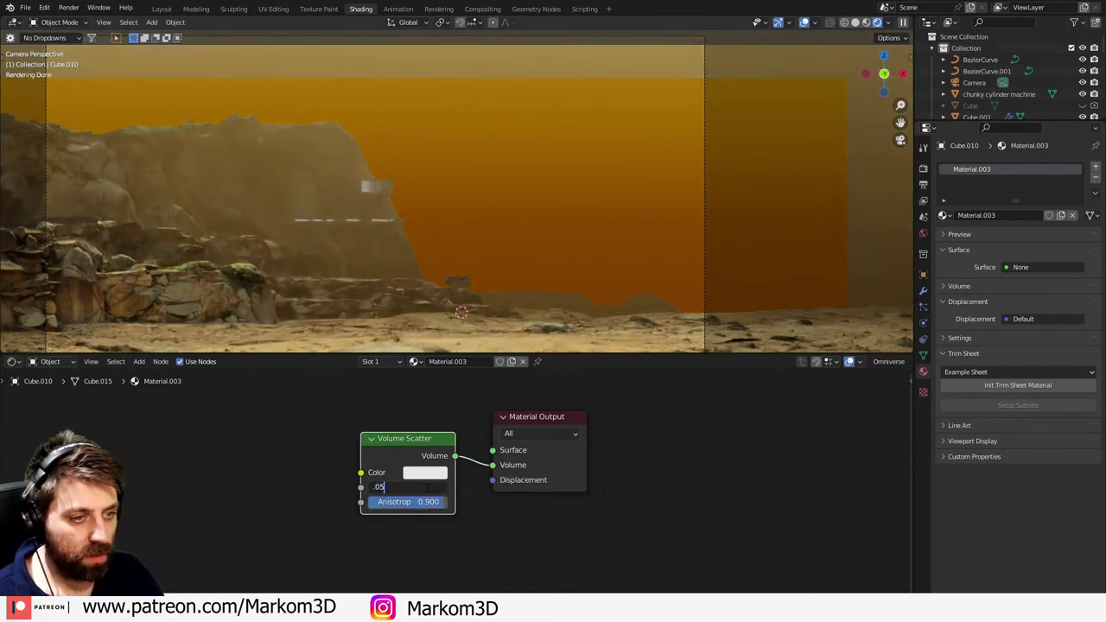
- Lower the Volume Scatter density to 0.01 after trying 0.05, and set the anisotropy to 0
left_click(428, 488)
type(".05")
key("Return")
left_click(428, 488)
type(".01")
key("Return")
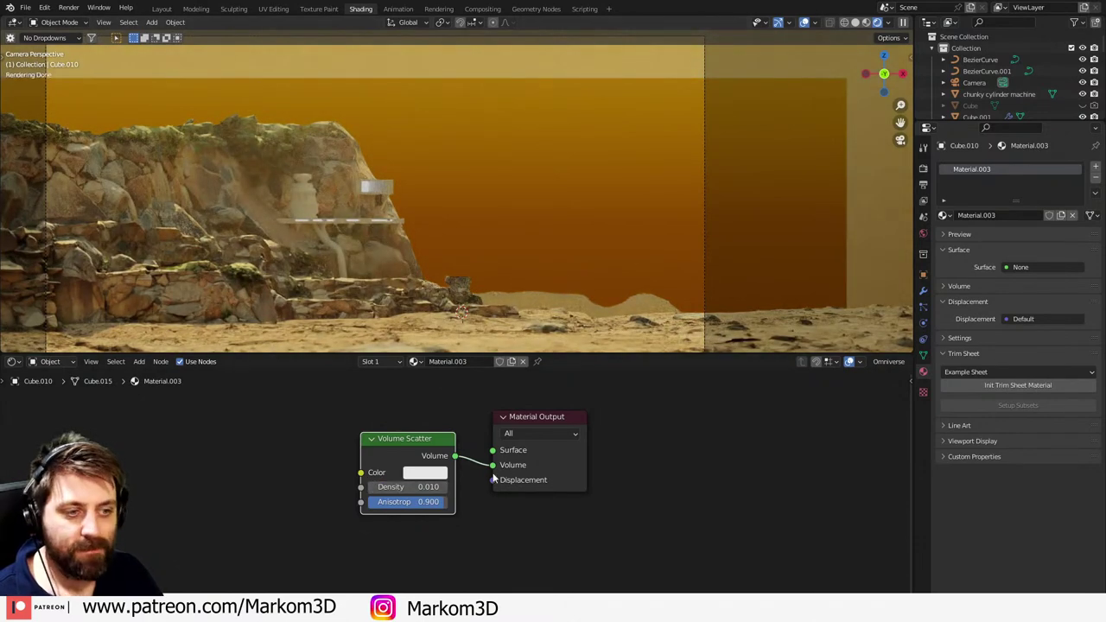
type("1")
key("Return")
left_click(428, 502)
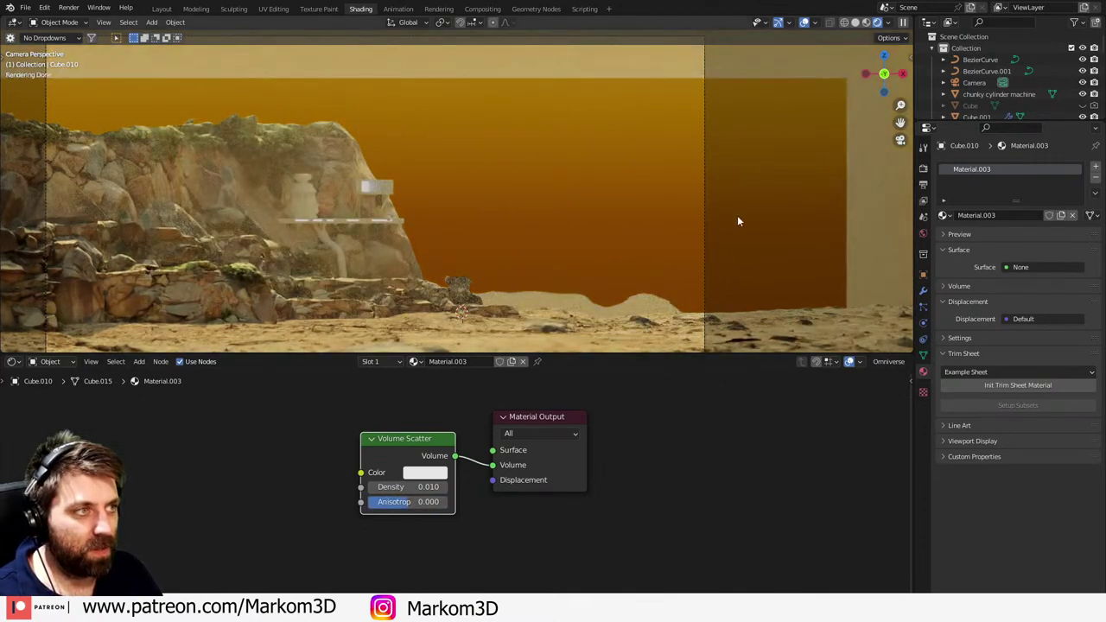
left_click(705, 247)
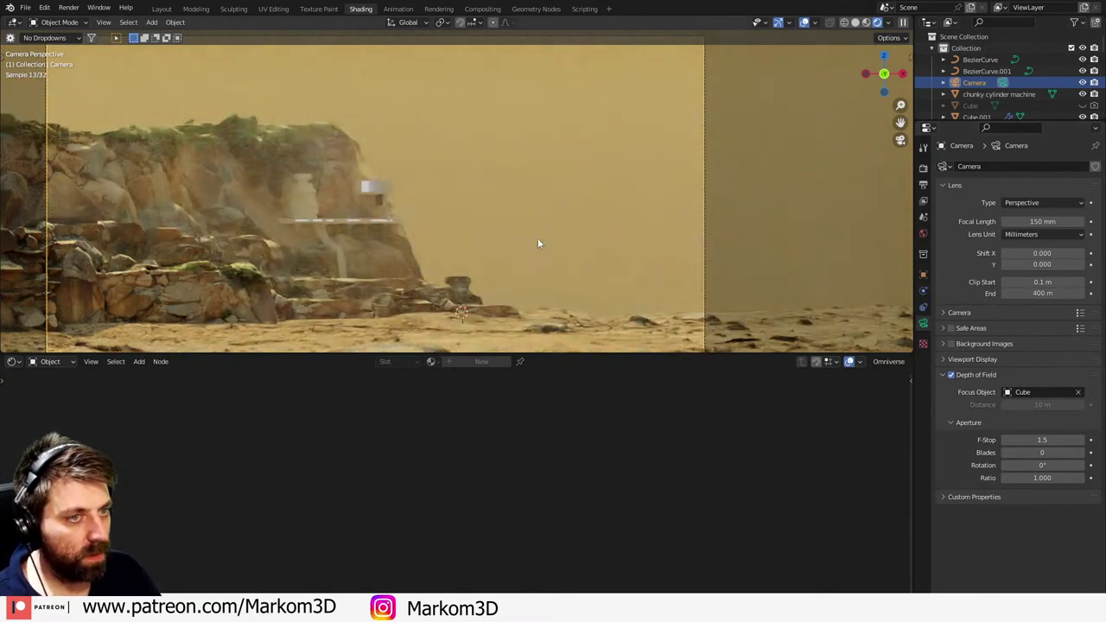
left_click(538, 243)
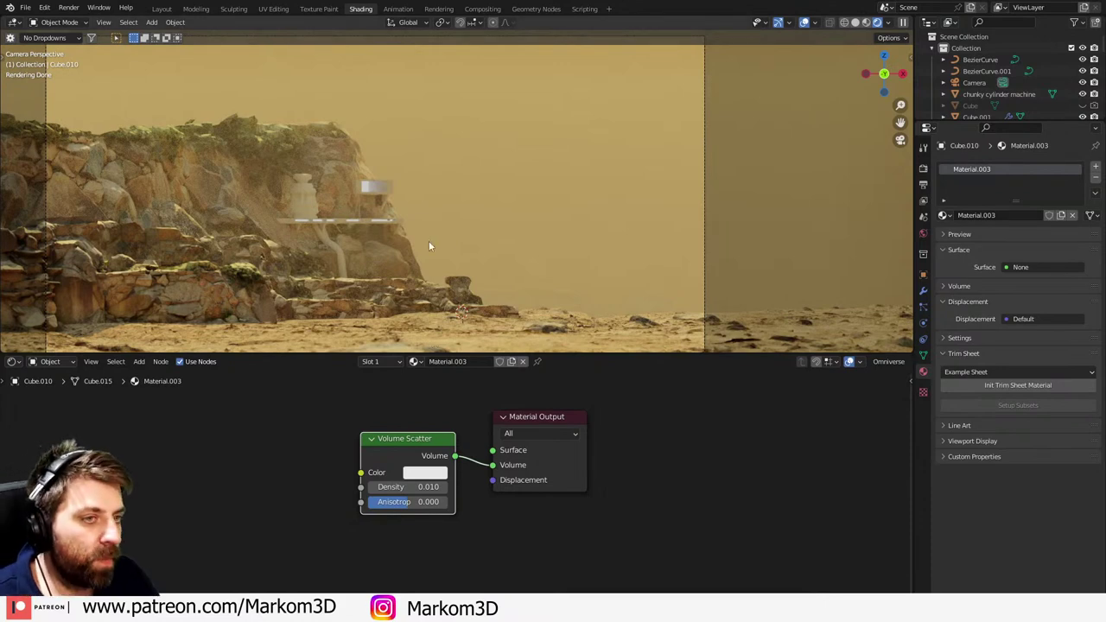
- Move the distant stone wall along Y toward the scene, enlarge it, and check it in the rendered camera view
mouse_move(429, 246)
middle_mouse_down()
mouse_move(394, 256)
mouse_move(512, 265)
mouse_move(555, 254)
middle_mouse_up()
key("z")
left_click(547, 262)
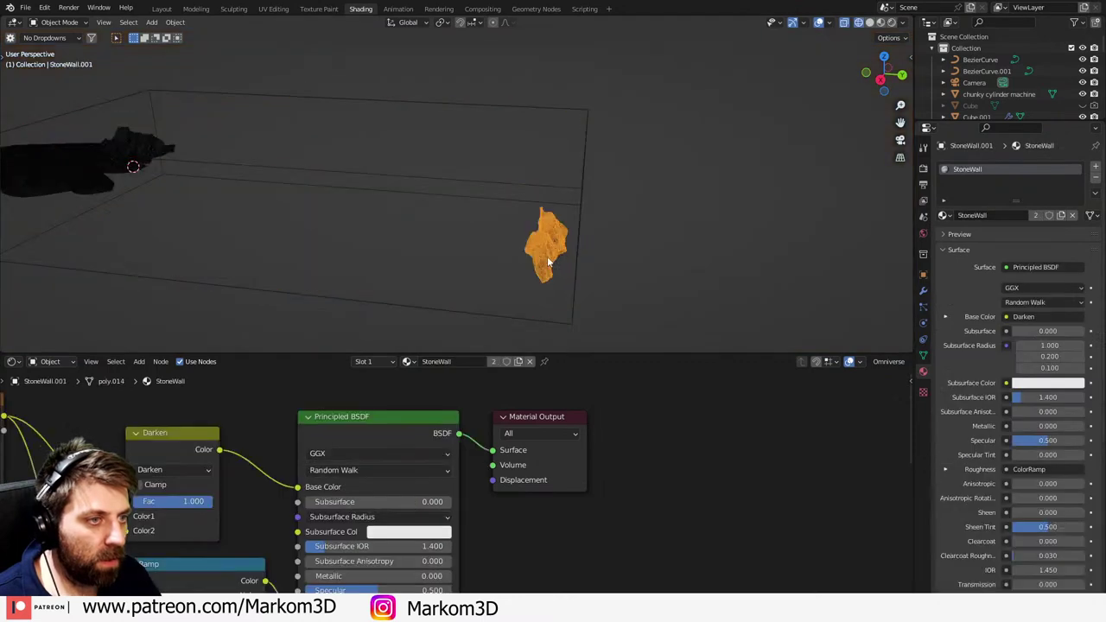
key("g")
key("y")
left_click(475, 249)
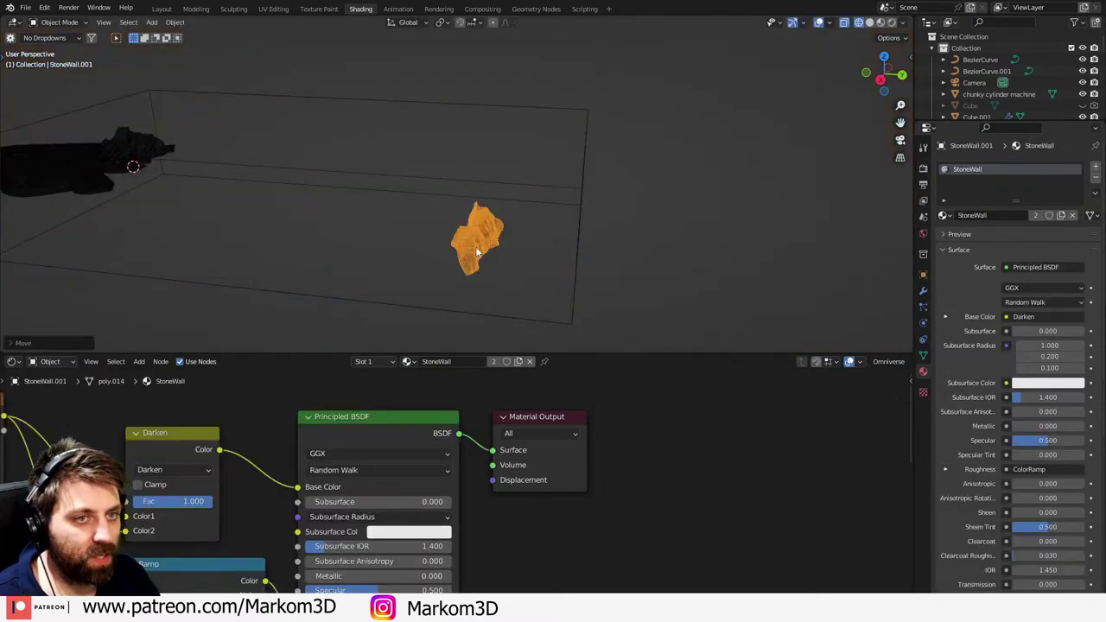
key("s")
left_click(539, 250)
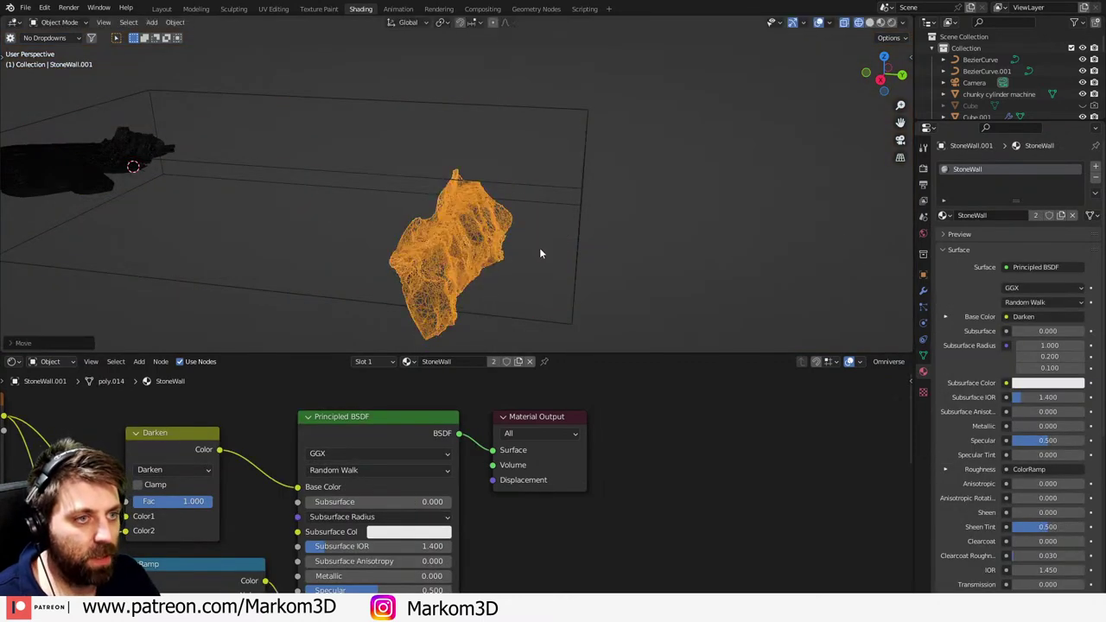
key("KP_0")
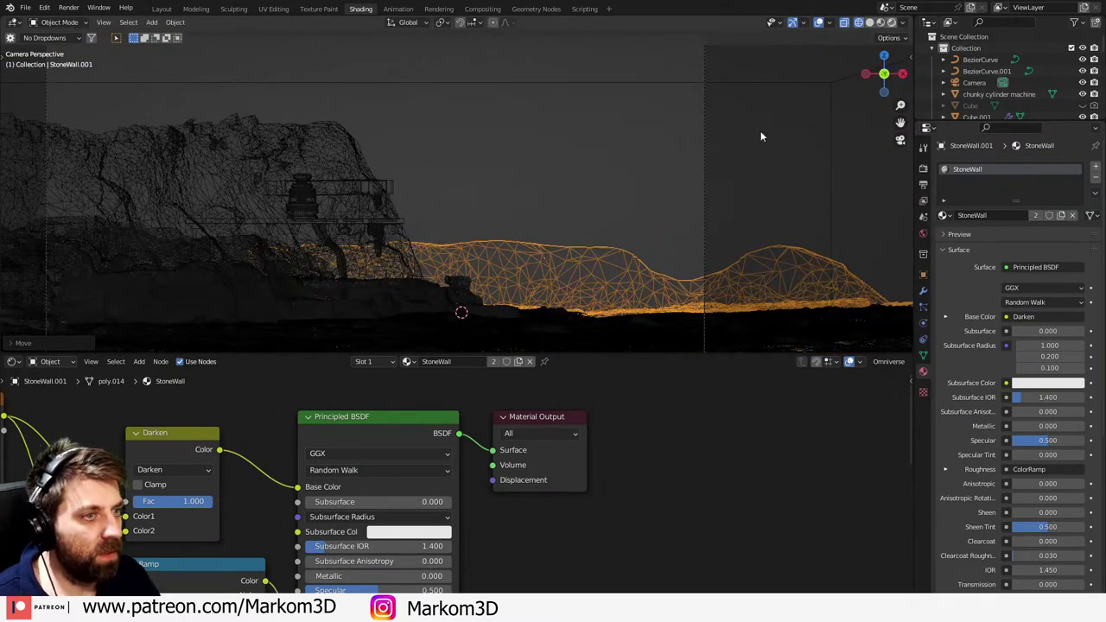
key("shift+z")
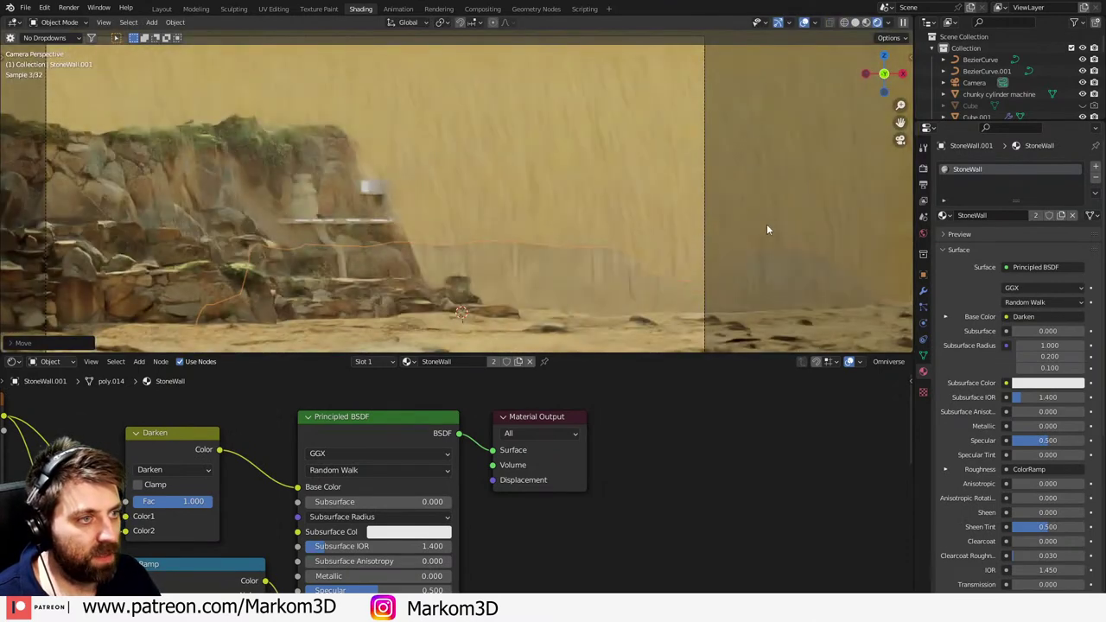
left_click(794, 225)
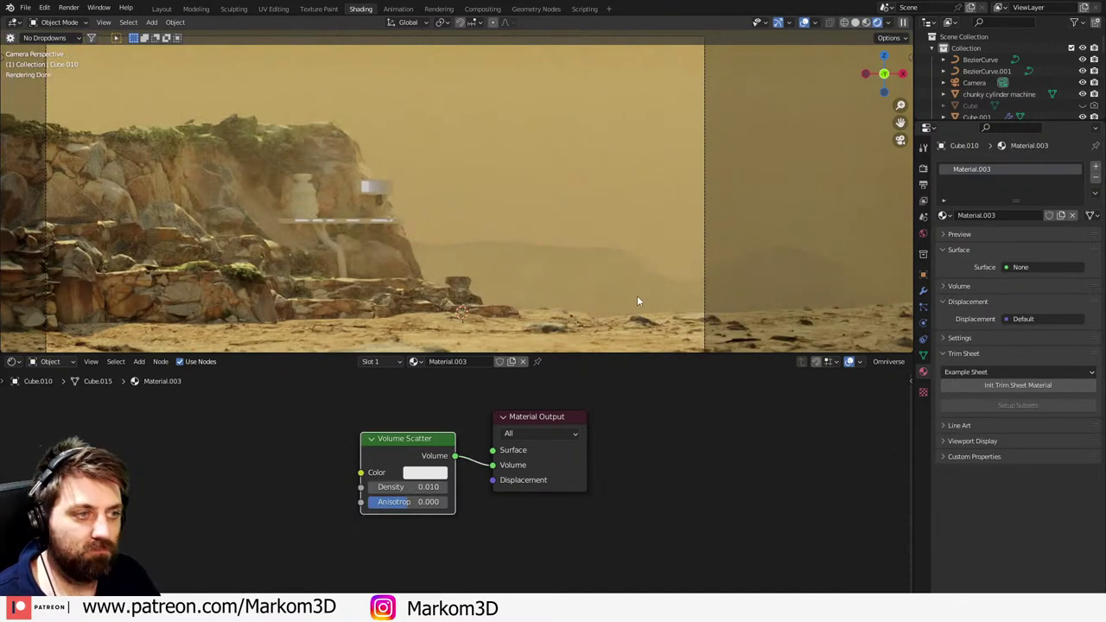
scroll(587, 273, "down", 4)
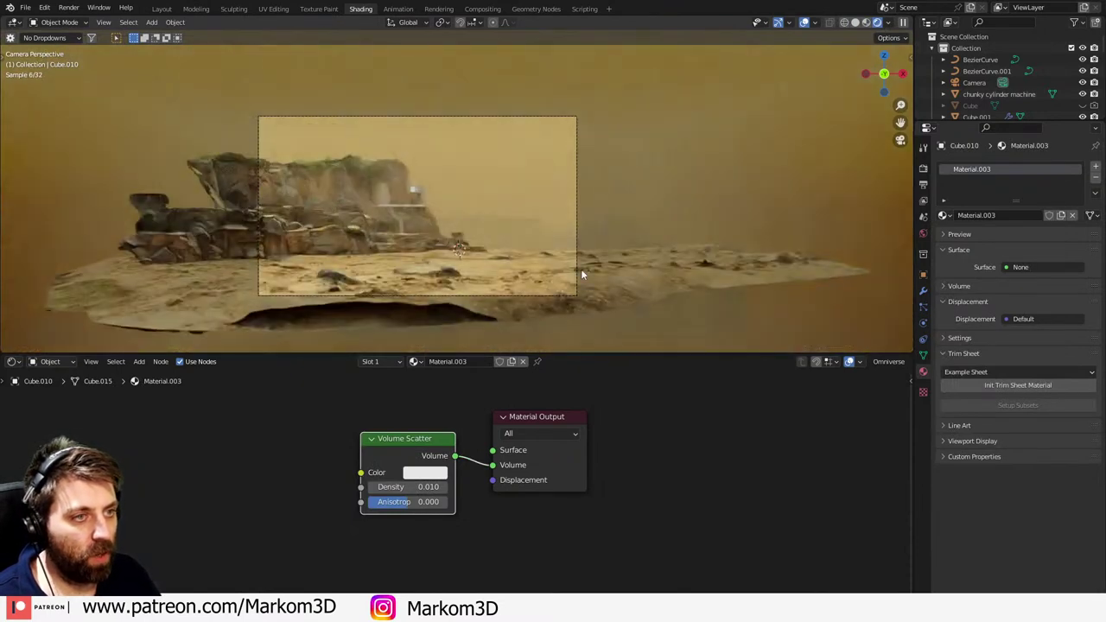
scroll(581, 269, "up", 3)
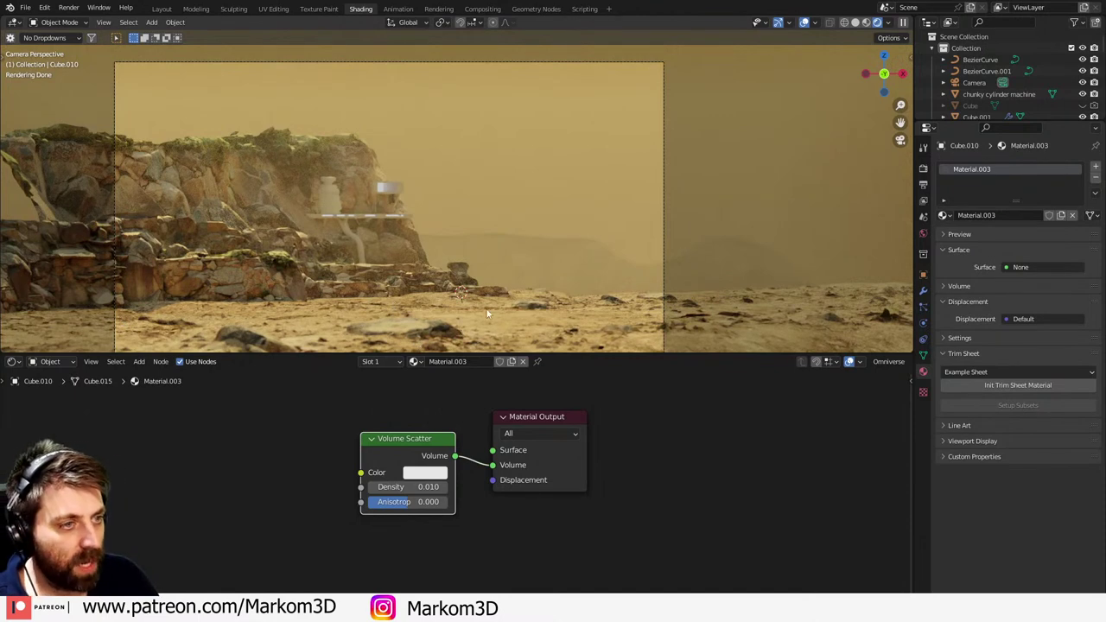
left_click(581, 303)
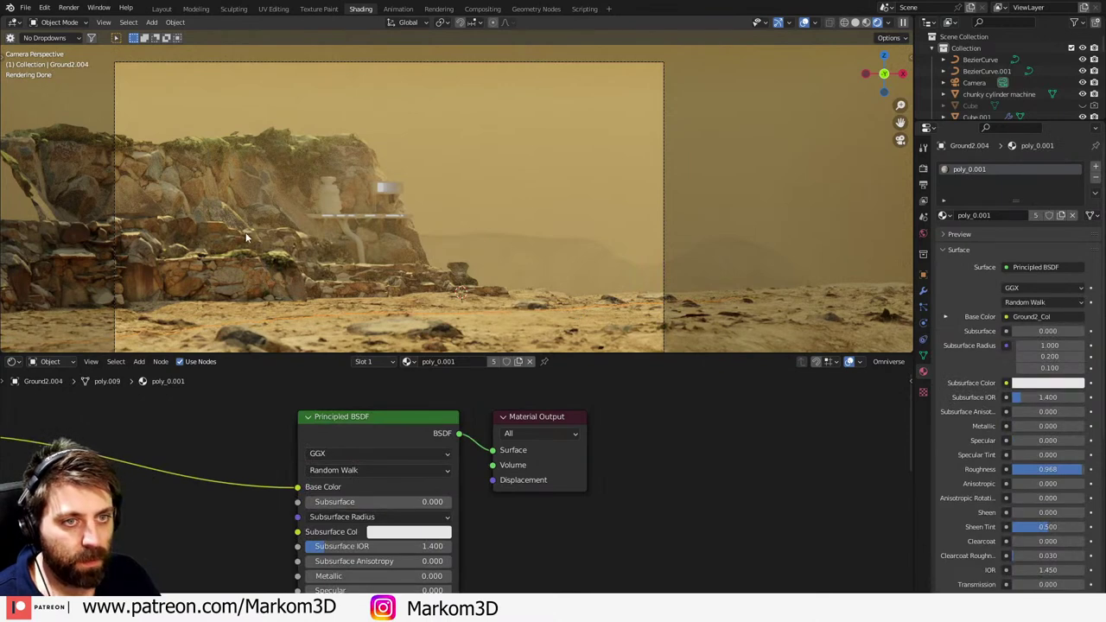
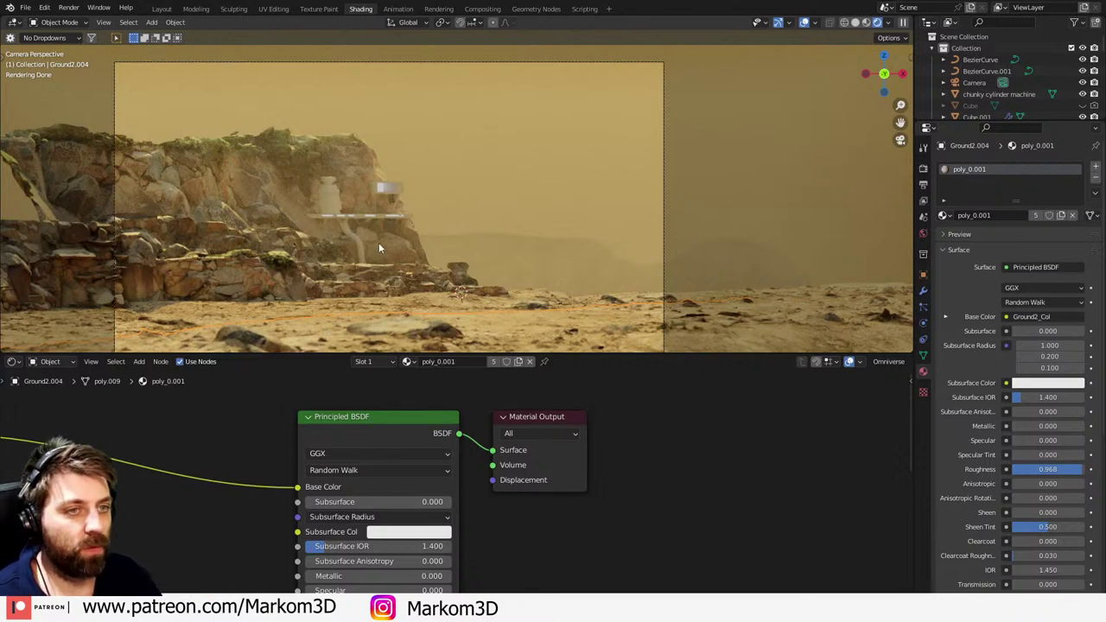
- Show the selectability toggles in the enlarged outliner and make the fog cube unselectable
left_click(330, 204)
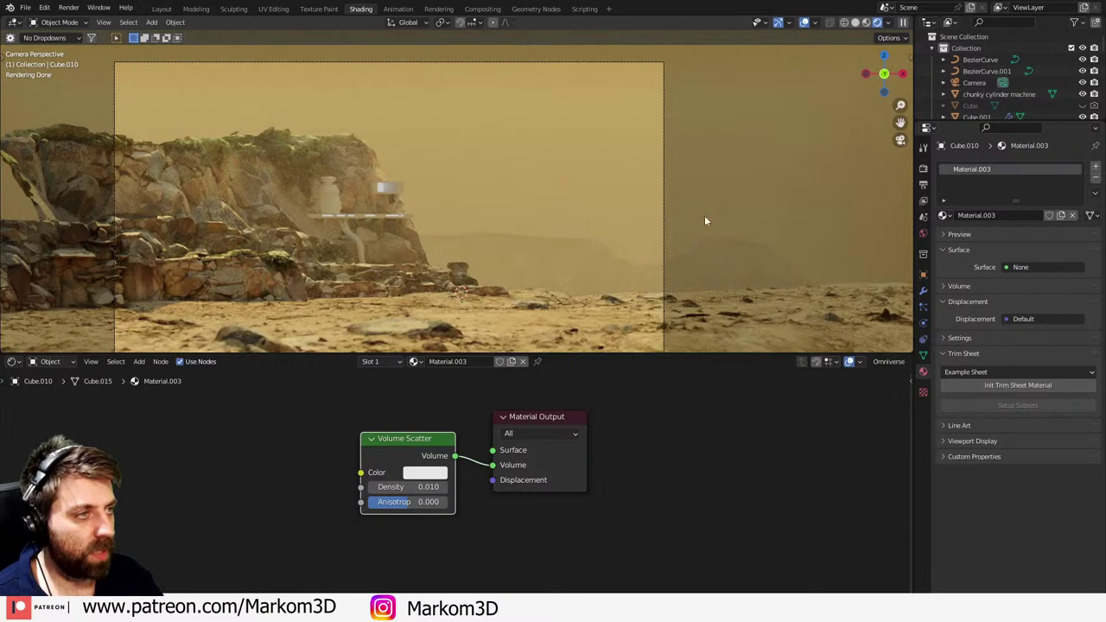
left_click_drag(1000, 127, 1000, 389)
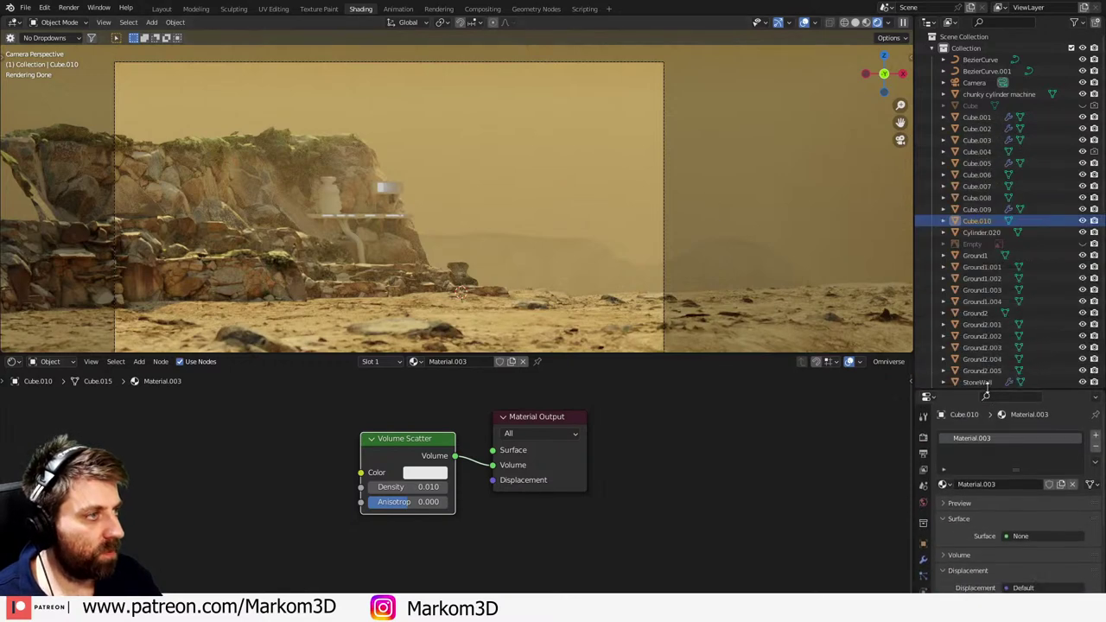
left_click(1076, 22)
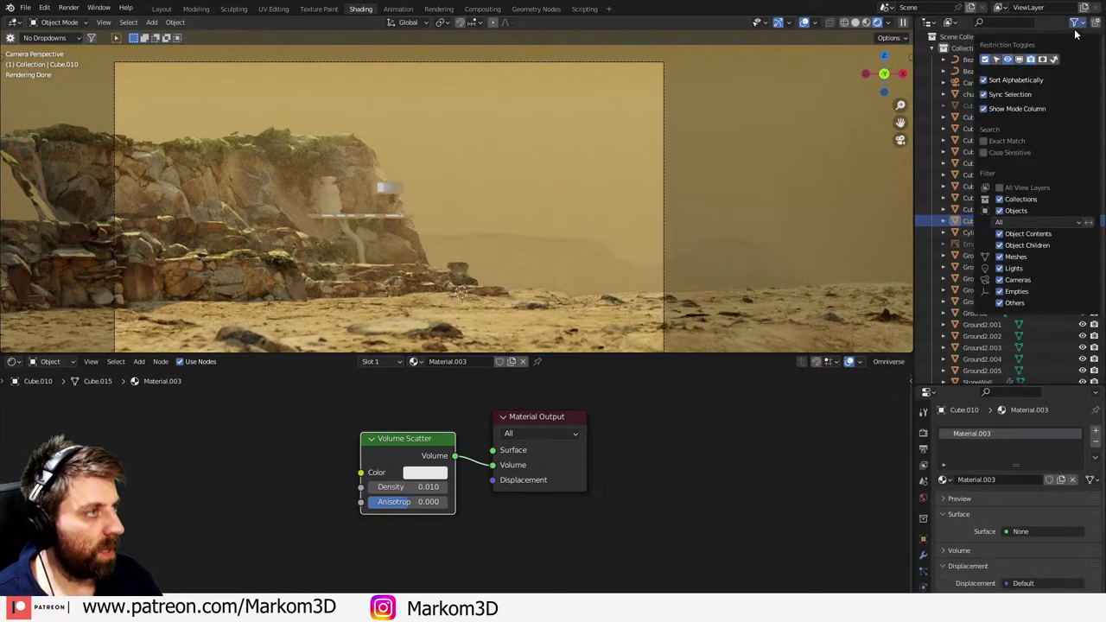
left_click(997, 60)
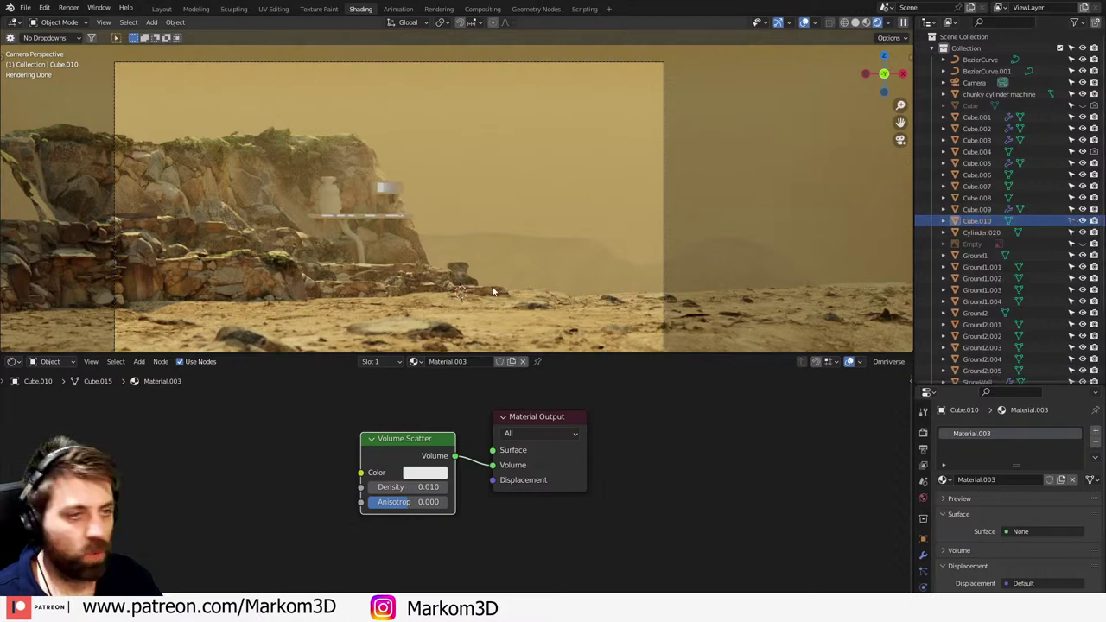
- Select the chunky cylinder machine and open an Asset Browser beside the shader nodes, showing the Markom3D library's materials
left_click(332, 201)
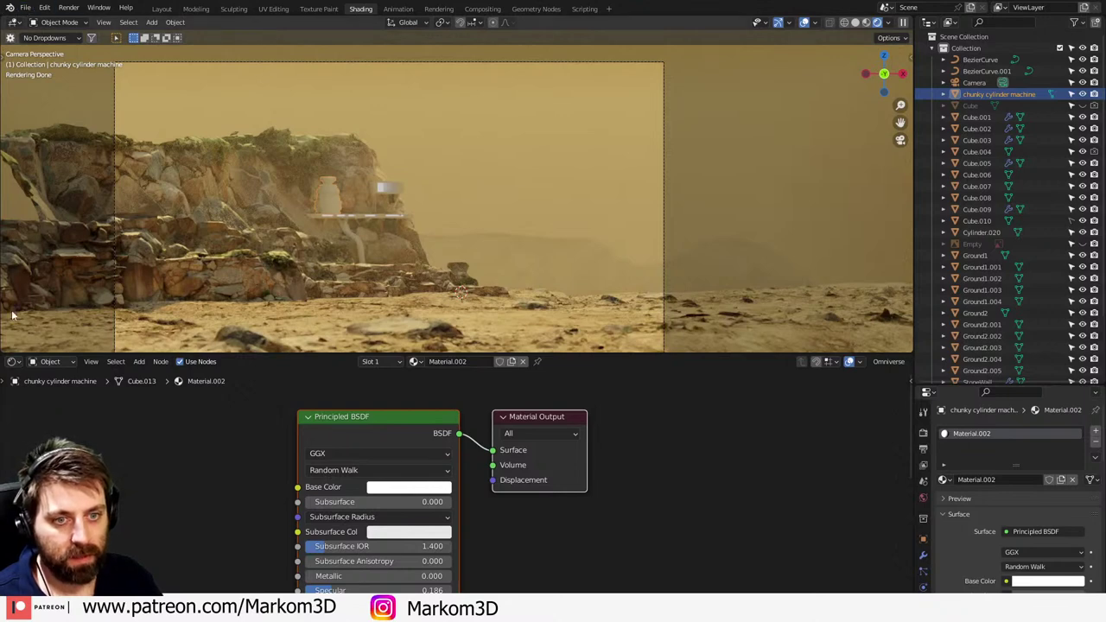
left_click_drag(4, 362, 287, 406)
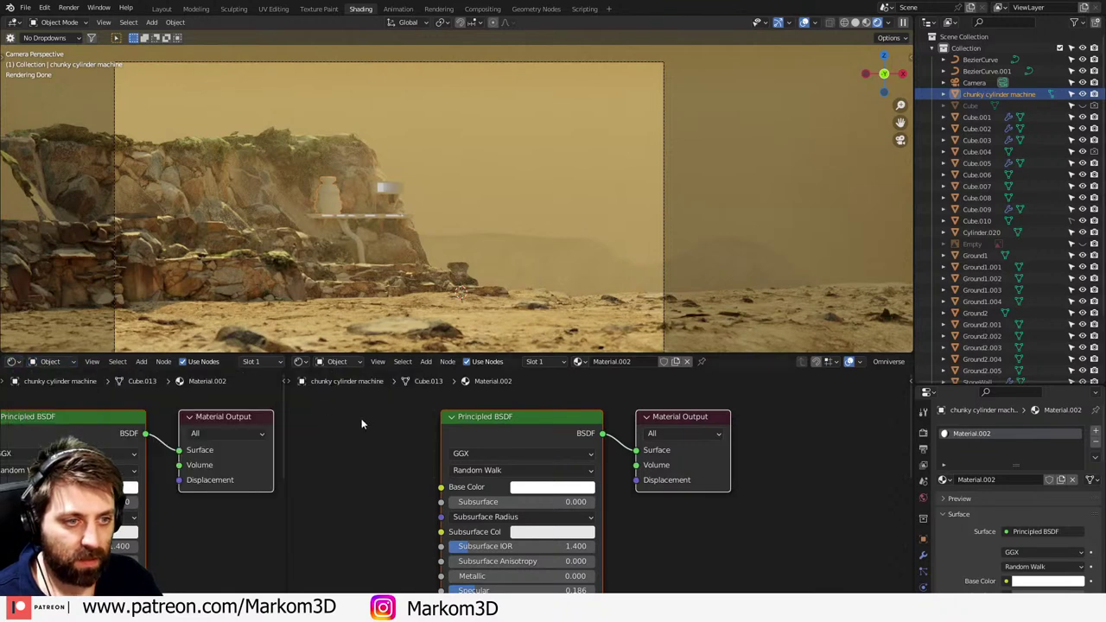
left_click(15, 363)
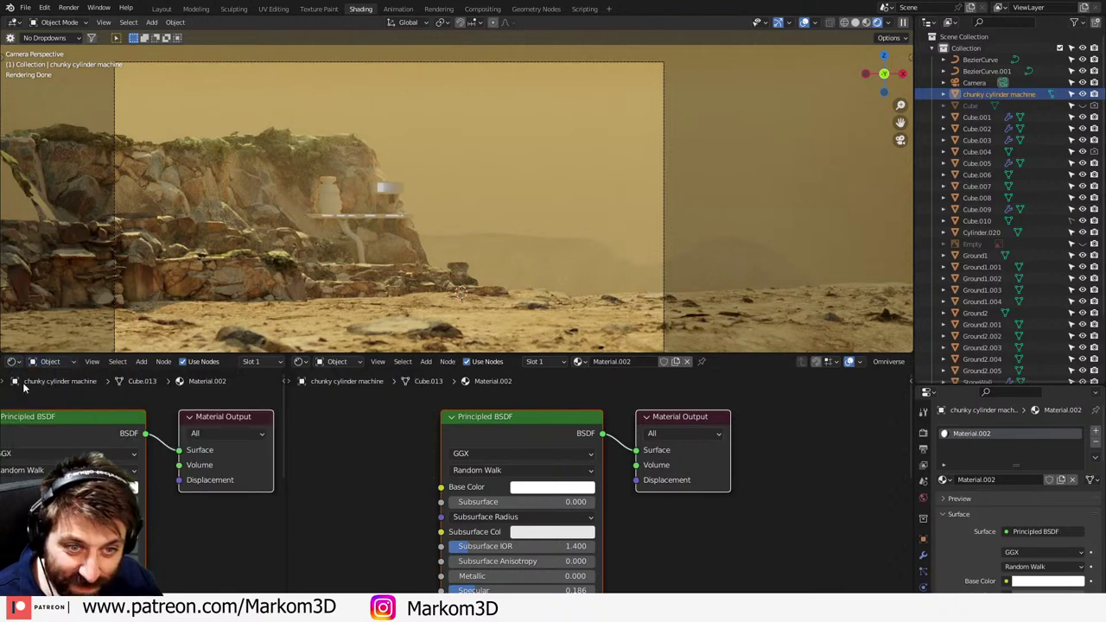
left_click(17, 366)
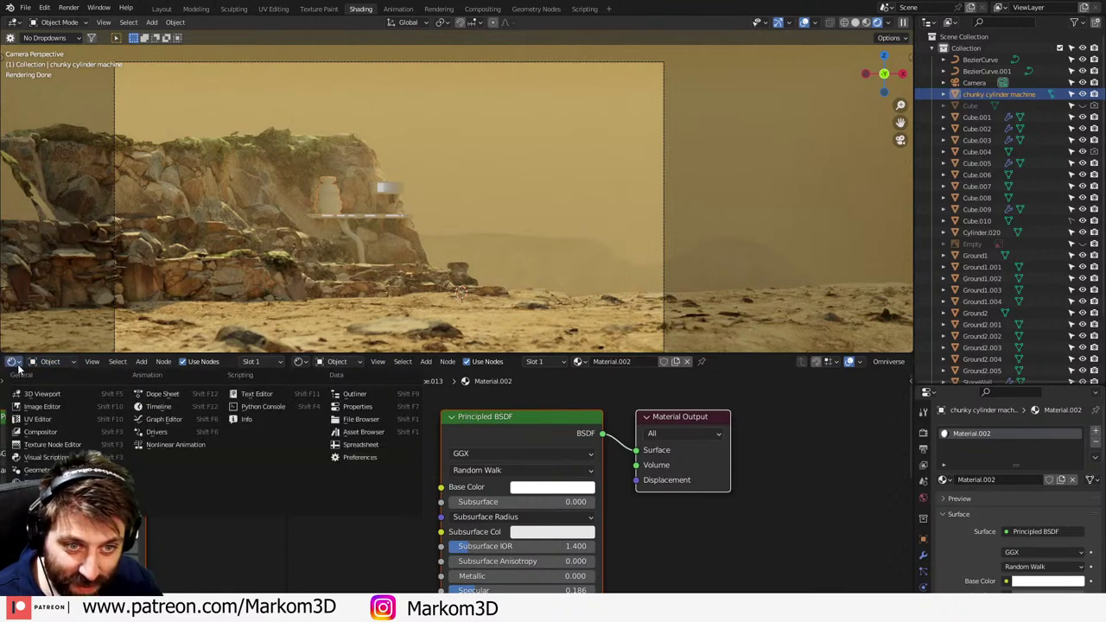
left_click(363, 431)
left_click(69, 379)
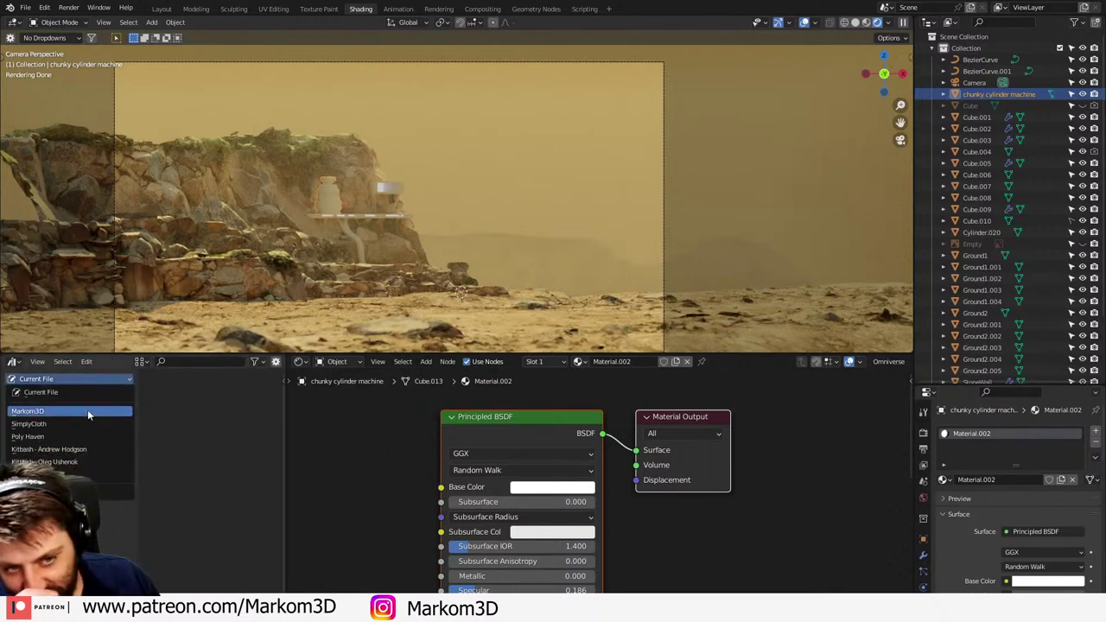
left_click(87, 409)
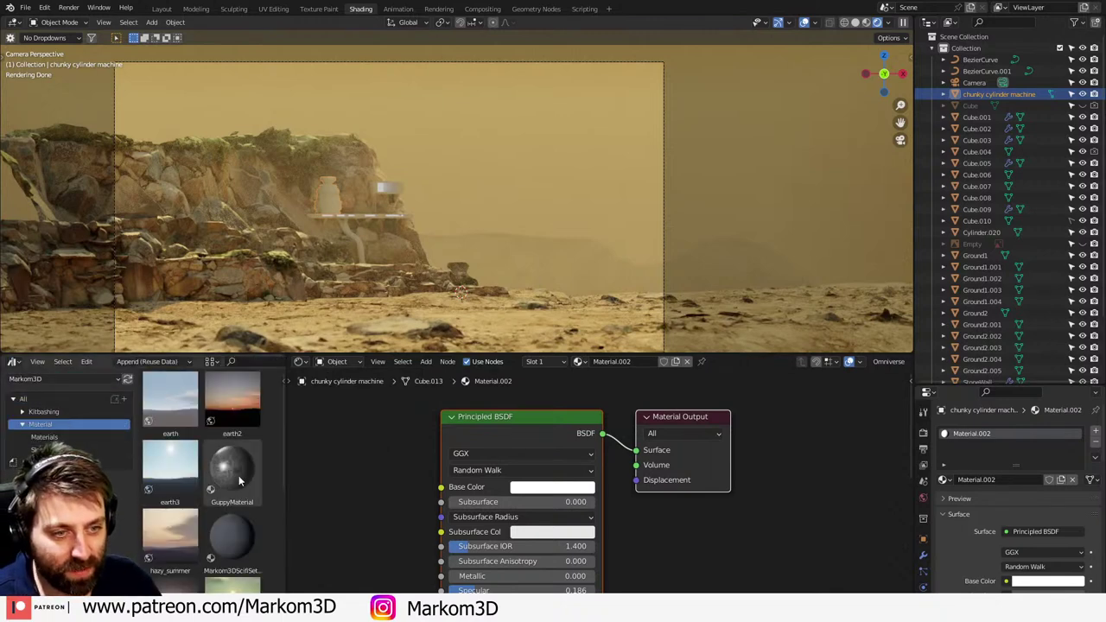
- Apply the library's Markom3D sci-fi setup material to the cylinder machine and check it up close in the rendered view
scroll(240, 481, "down", 1)
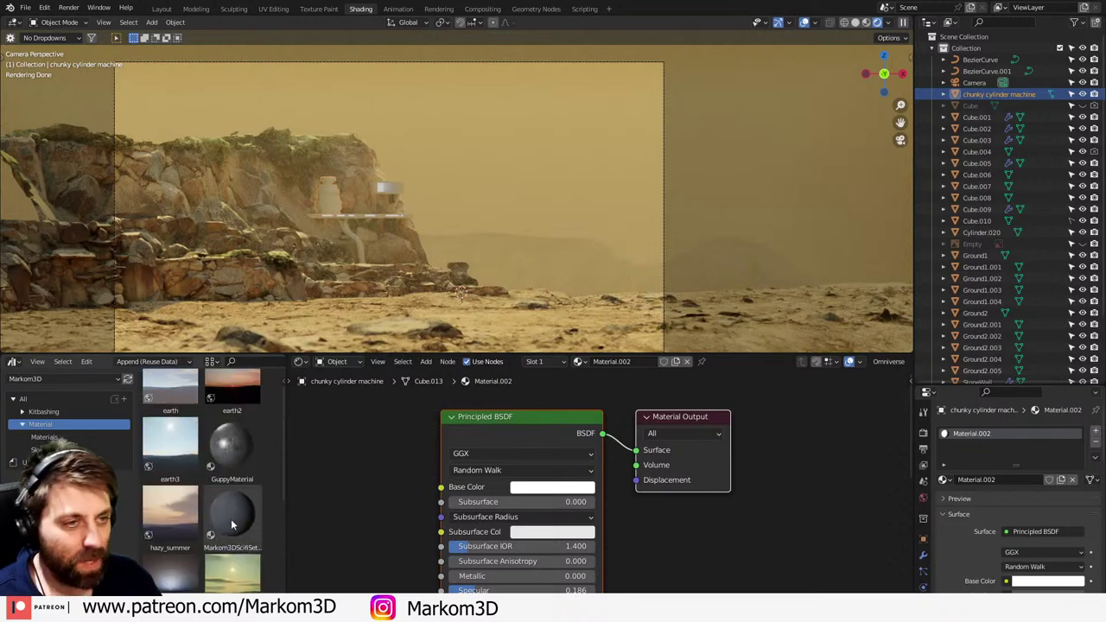
left_click_drag(232, 525, 337, 204)
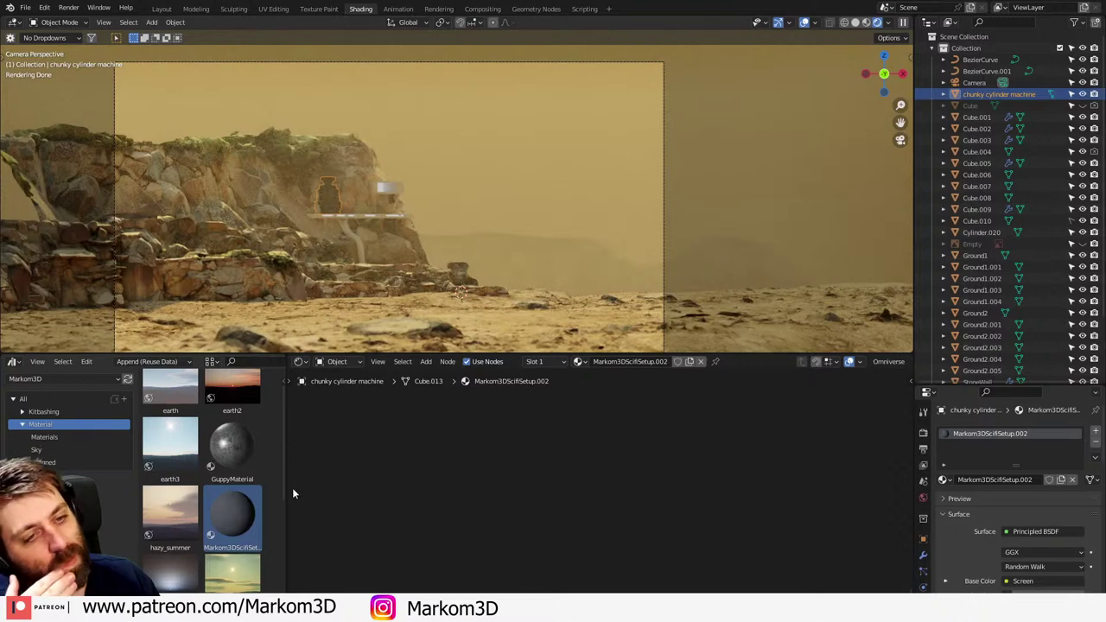
scroll(334, 265, "up", 4)
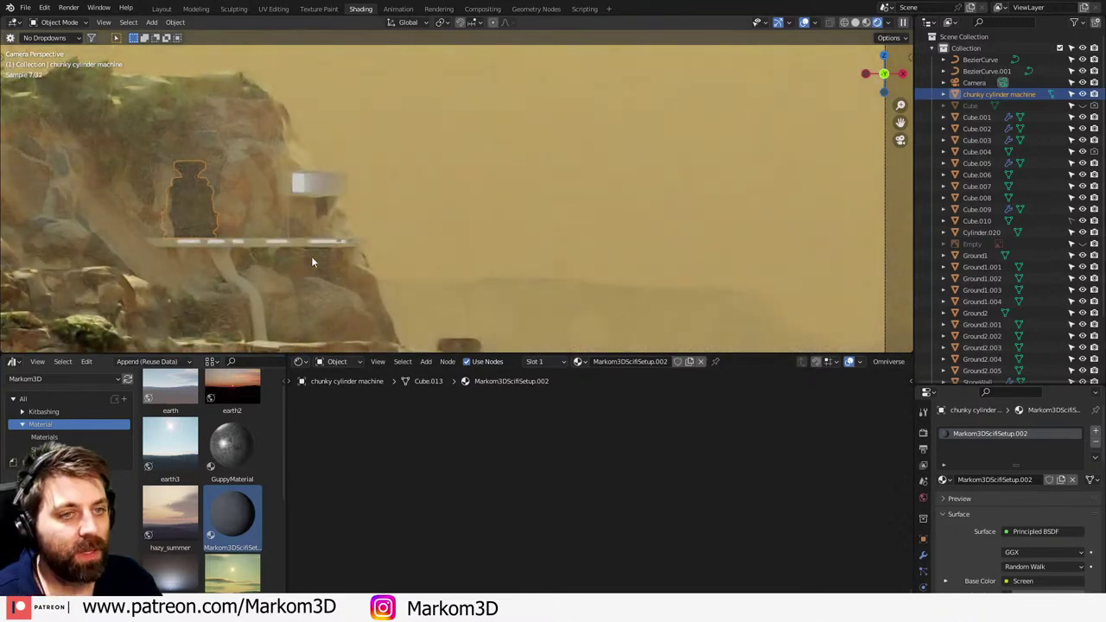
scroll(287, 260, "down", 1)
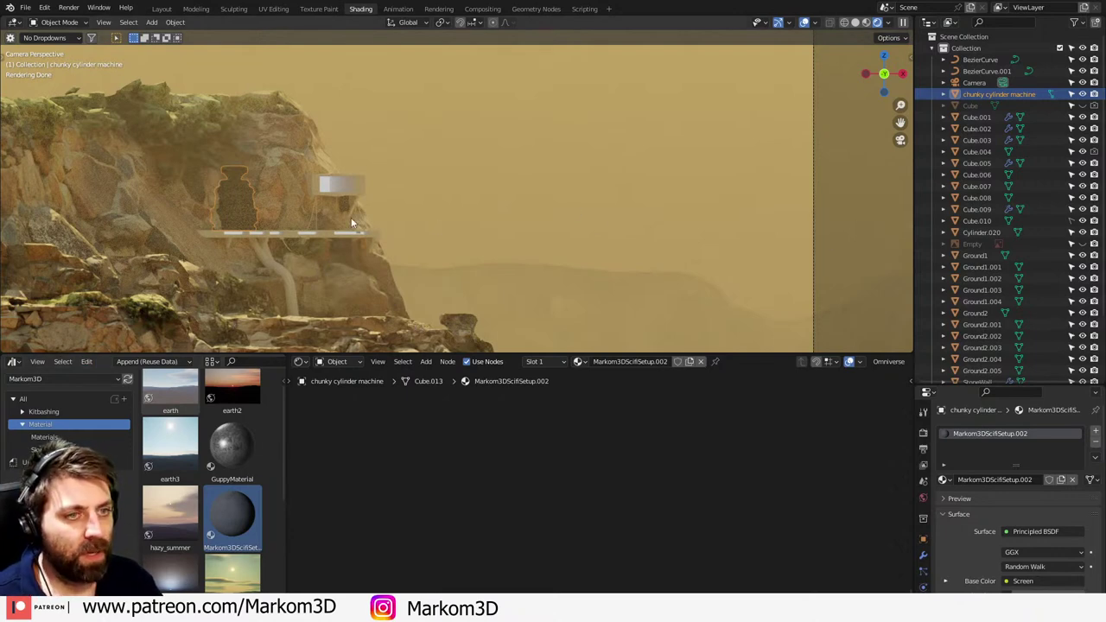
- Assign the existing Markom3DScifiSetup material to the empty first slots of the cliffside platform and the box structure above it
left_click(323, 191, "shift")
left_click(294, 233, "shift")
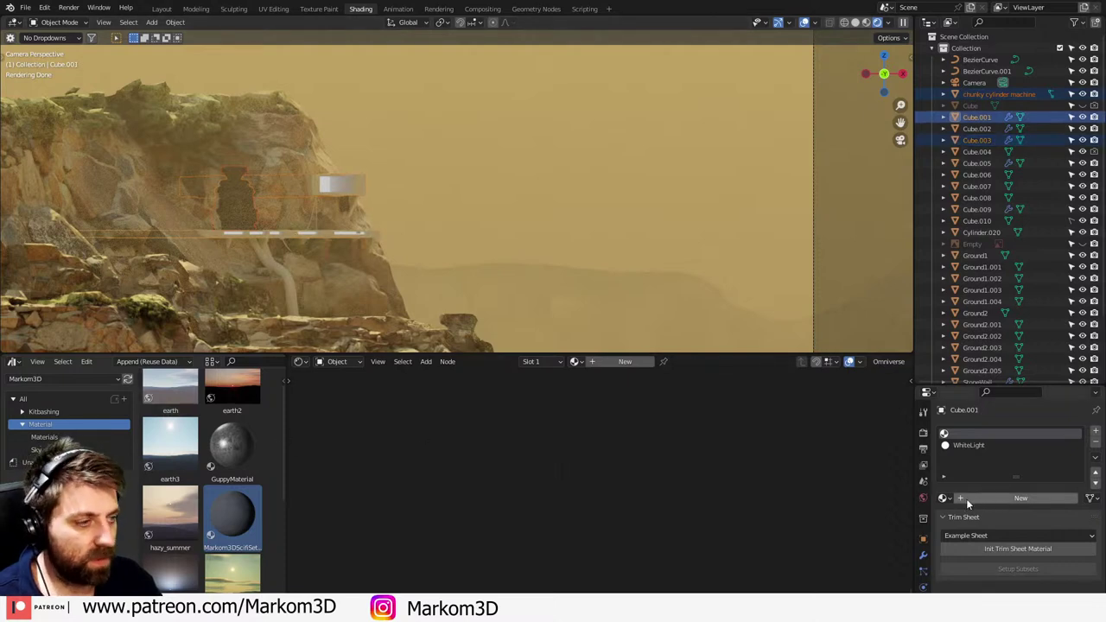
left_click(944, 499)
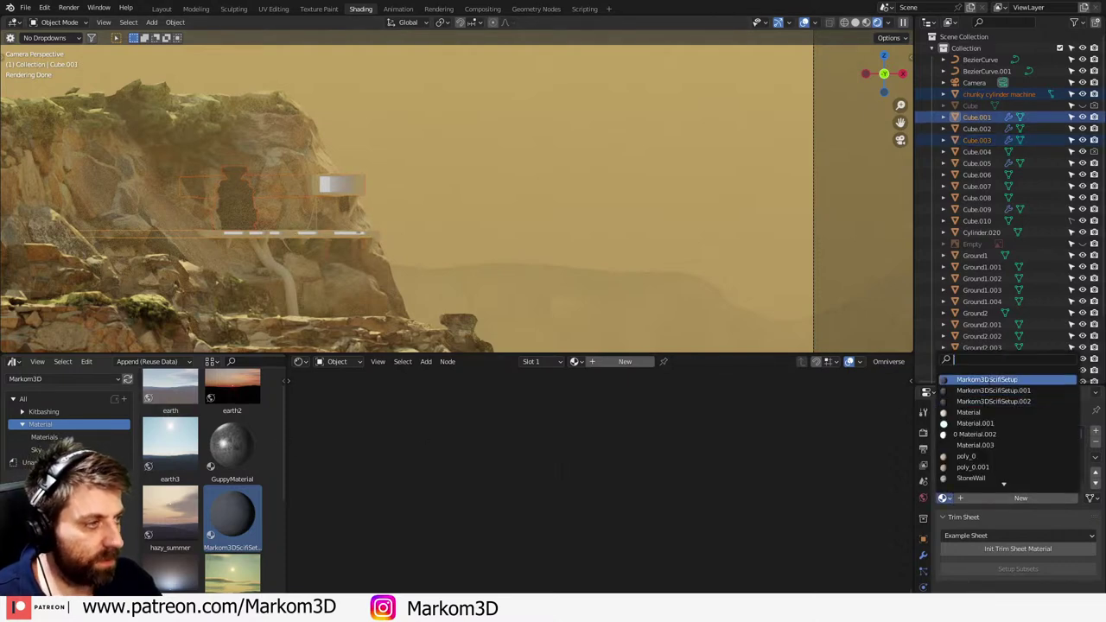
left_click(990, 379)
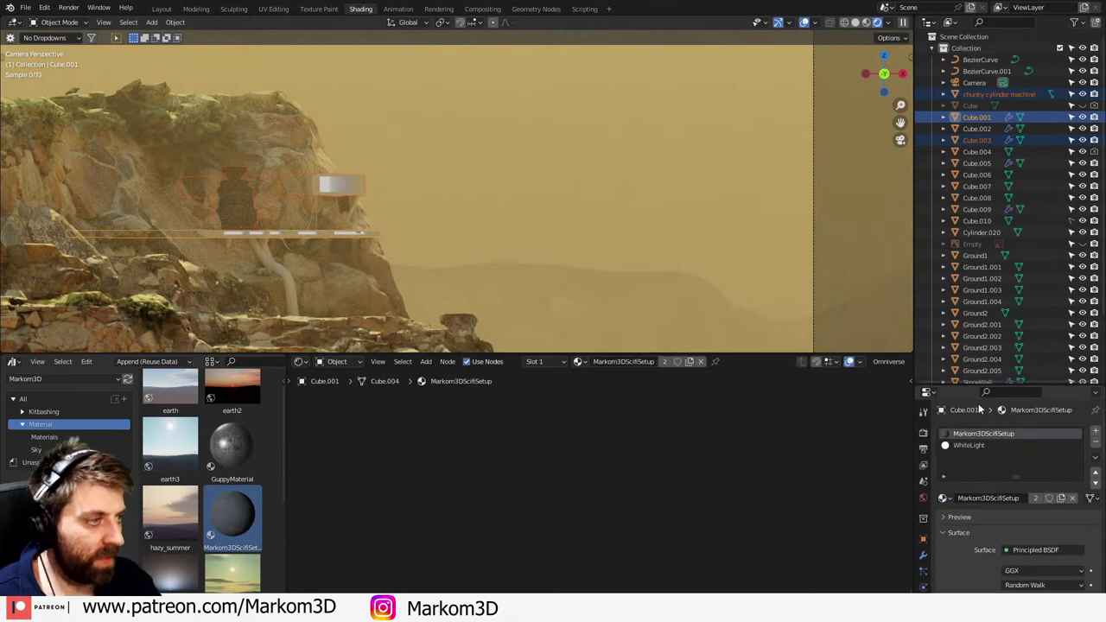
left_click(330, 189)
left_click(944, 499)
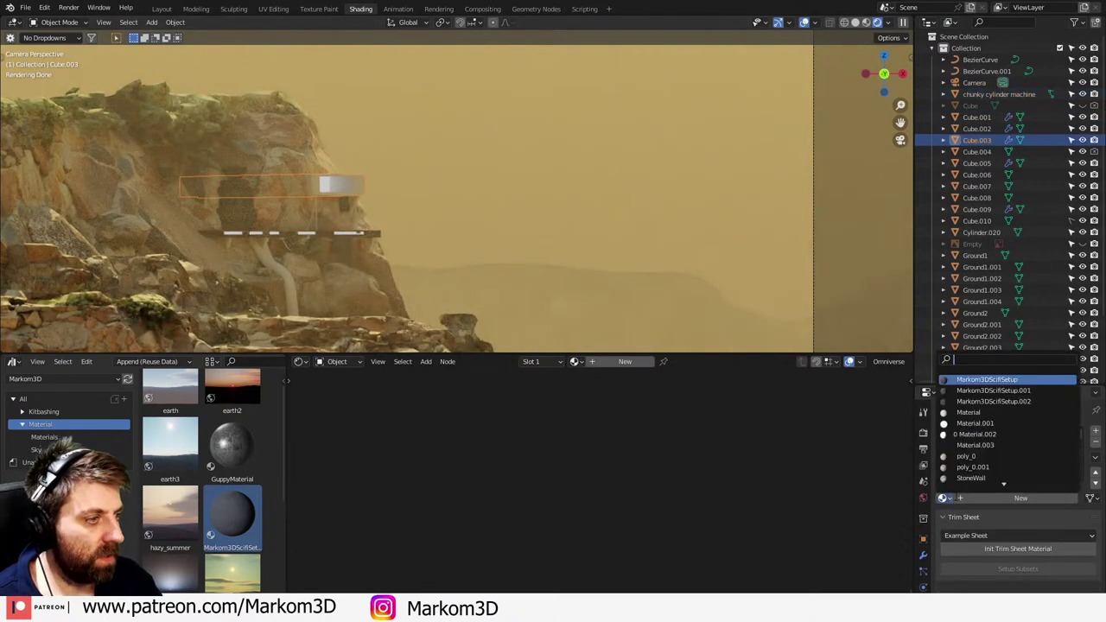
left_click(988, 380)
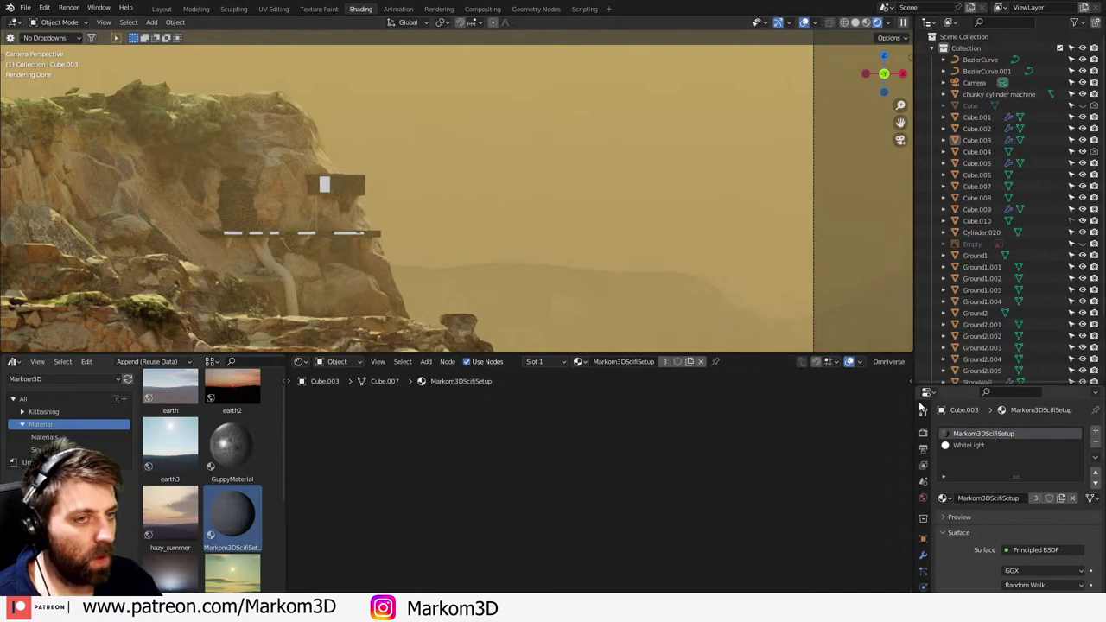
- Examine the Markom3DScifiSetup node tree around the scratched metal texture and the Overlay node it feeds
key("Home")
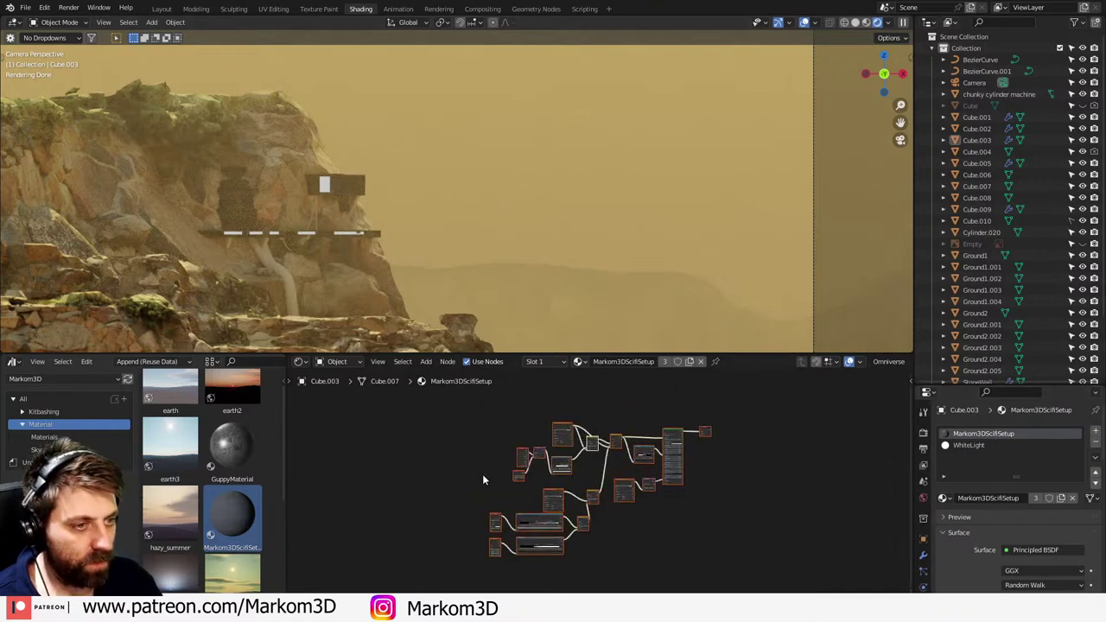
scroll(502, 484, "up", 15)
middle_click_drag(507, 503, 636, 392)
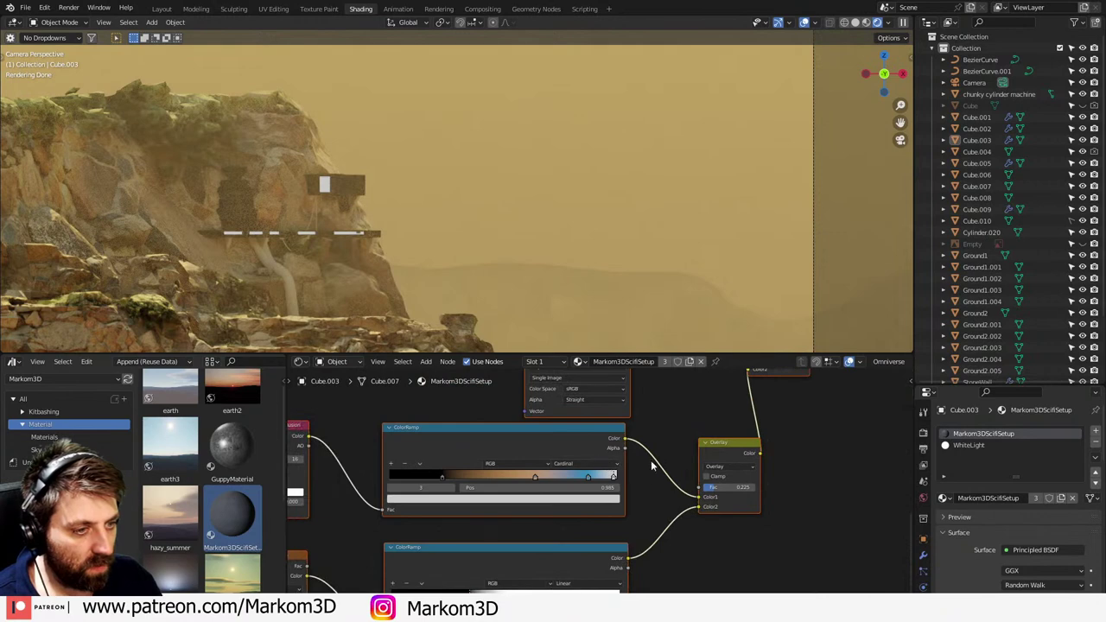
middle_click_drag(652, 460, 669, 521)
mouse_move(677, 481)
middle_mouse_down()
mouse_move(694, 541)
mouse_move(670, 574)
mouse_move(539, 593)
mouse_move(618, 459)
middle_mouse_up()
left_click_drag(618, 461, 543, 453)
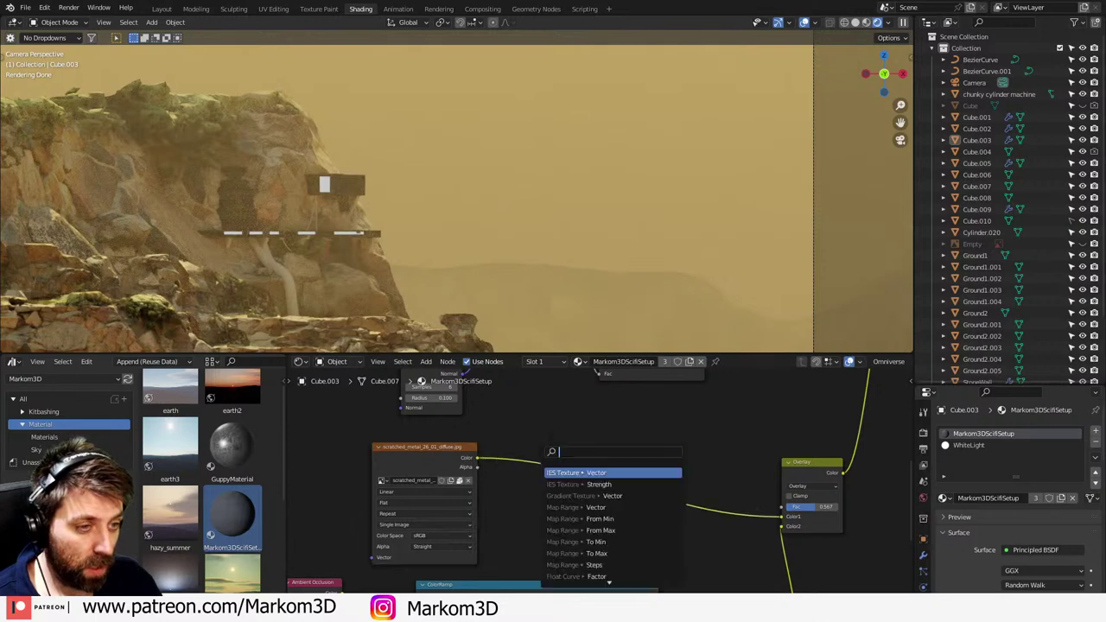
key("shift+a")
left_click(504, 437)
type("dif")
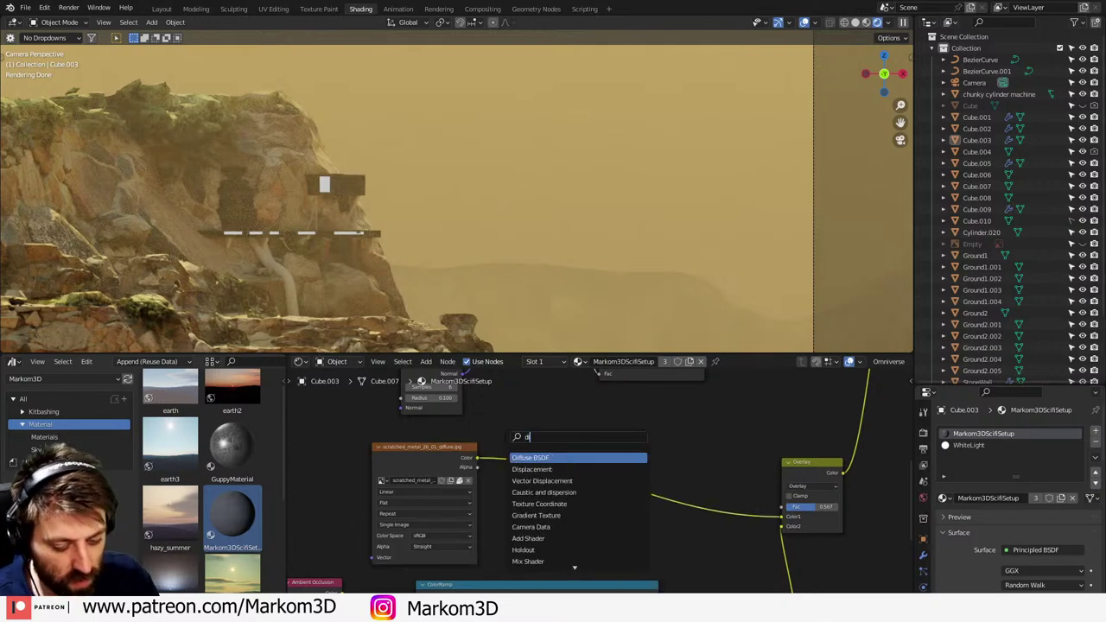
key("Return")
left_click(527, 490)
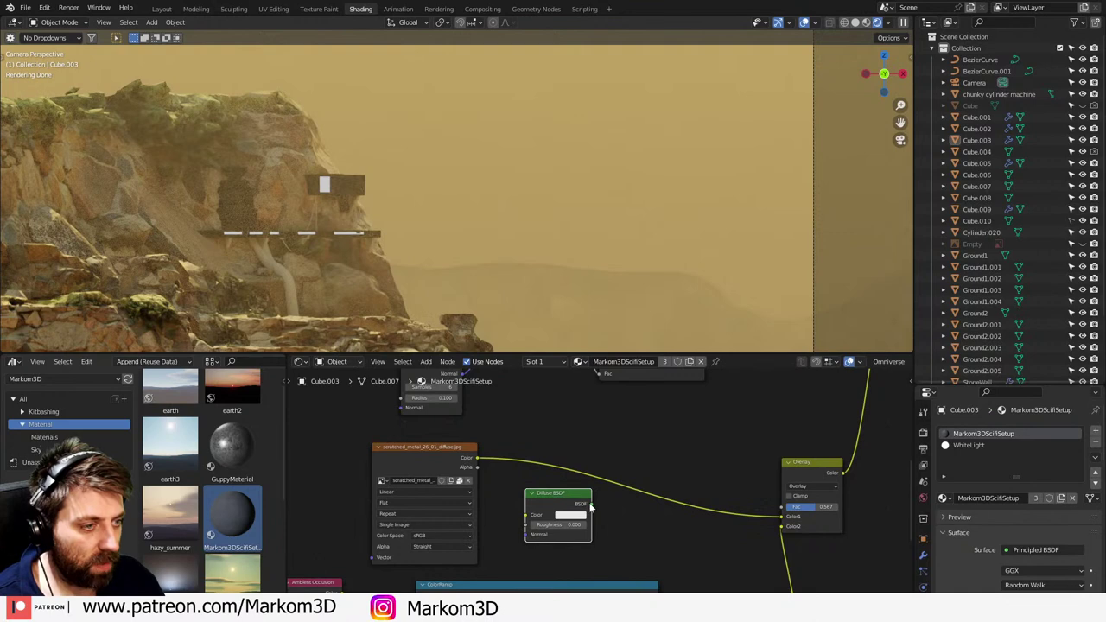
key("x")
- Disconnect the scratched metal texture from the Overlay node and set Color1 to a sandy yellow with hue 0.119 and medium brightness
left_click_drag(780, 523, 782, 517)
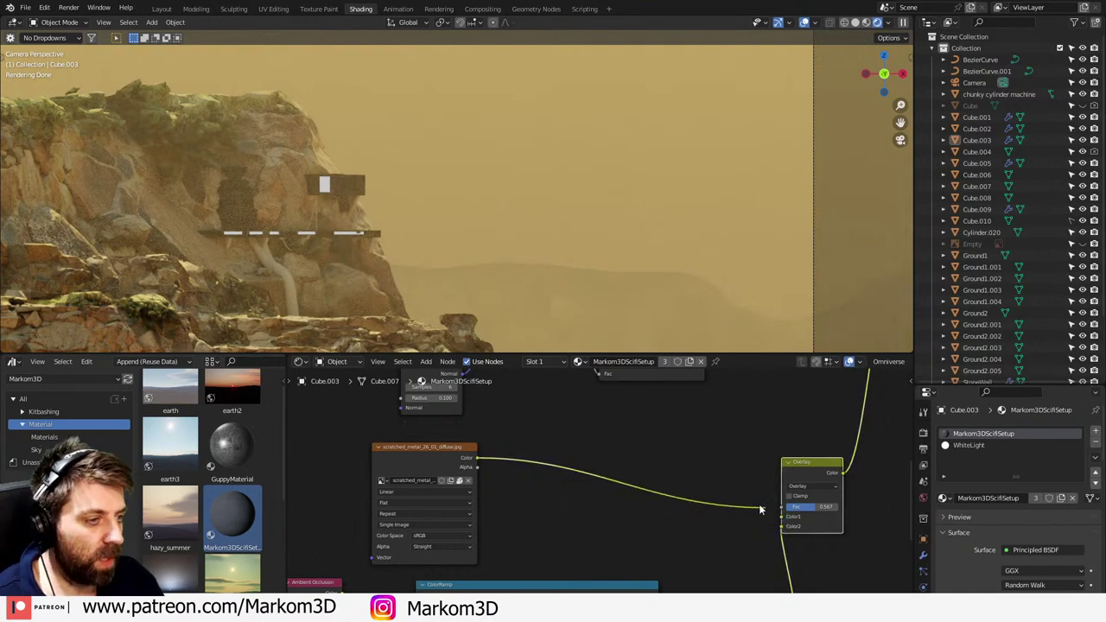
left_click(823, 522)
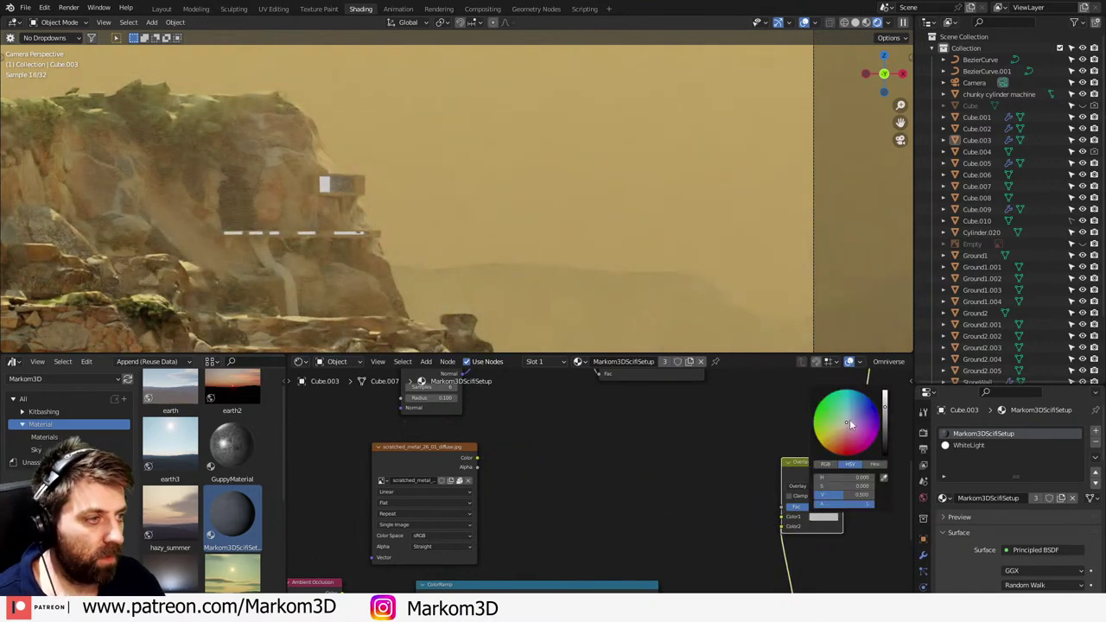
left_click_drag(851, 424, 838, 438)
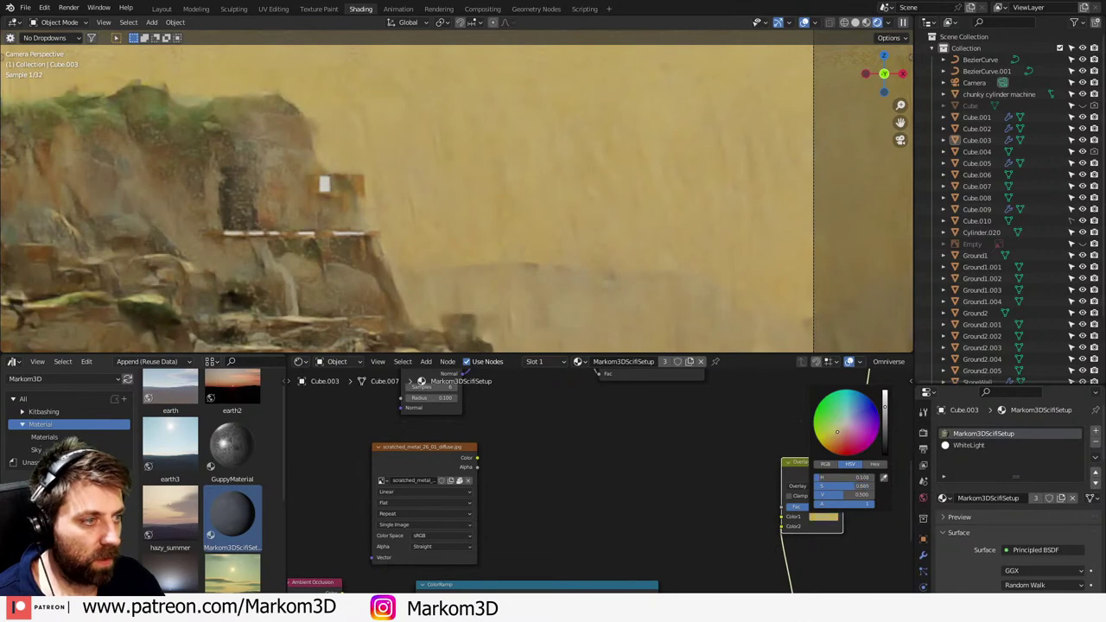
left_click_drag(887, 412, 886, 434)
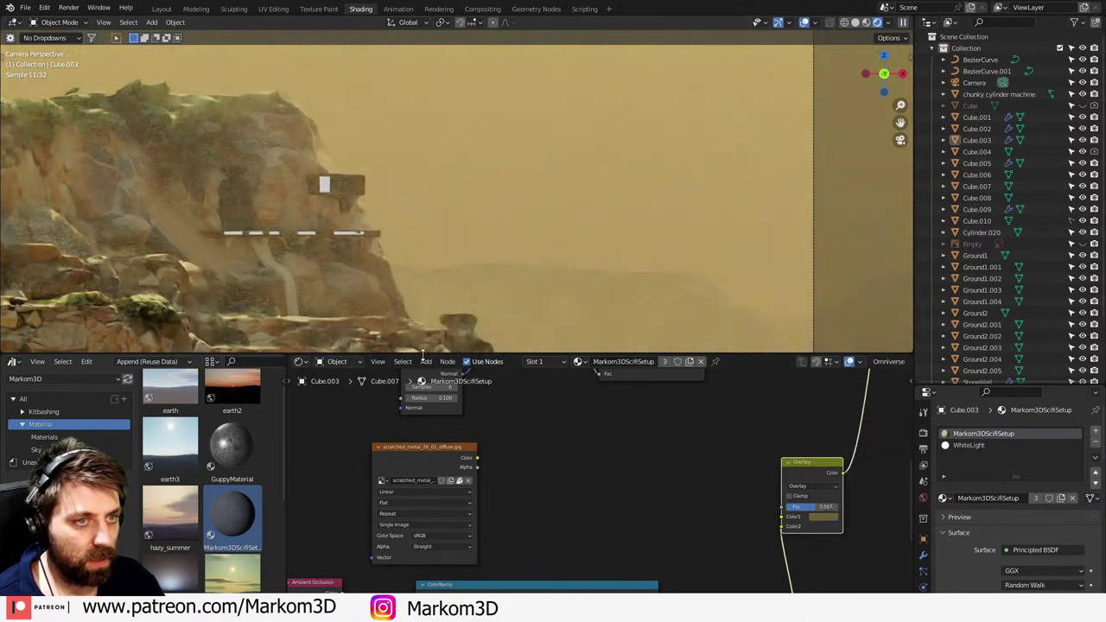
left_click(832, 514)
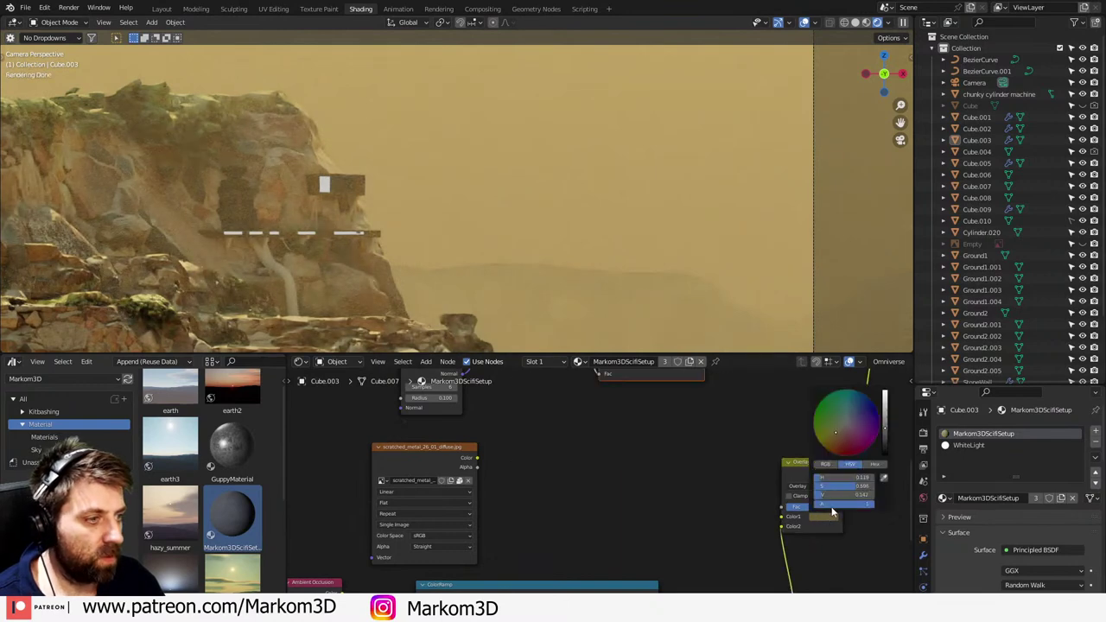
left_click(887, 417)
left_click(886, 406)
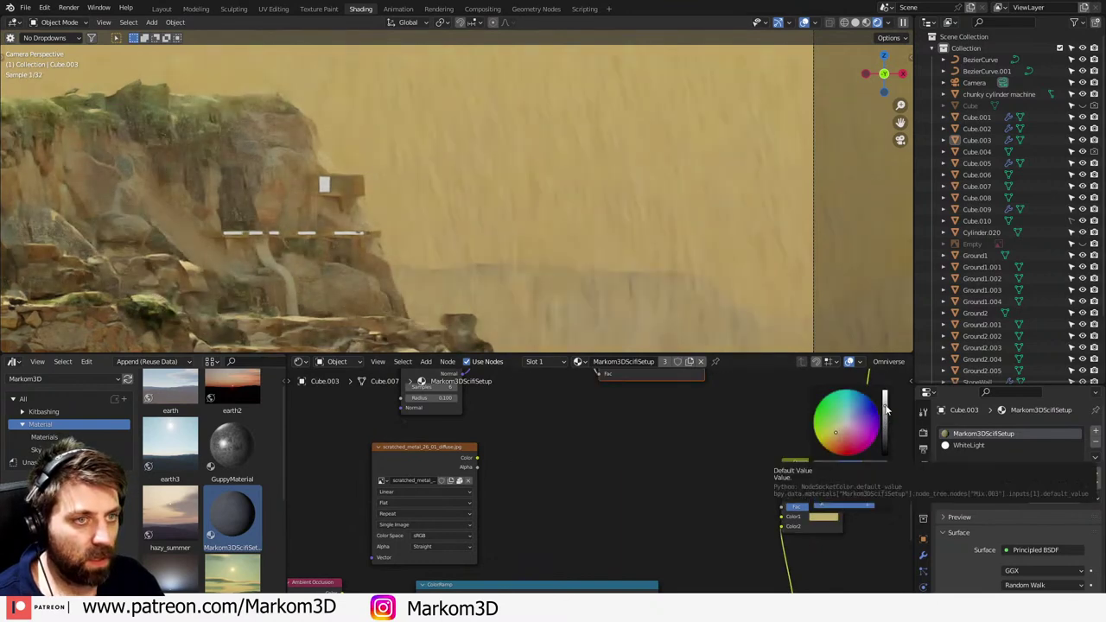
- Replace the cylinder machine's material with the shared Markom3DScifiSetup material
left_click(239, 224)
left_click(944, 479)
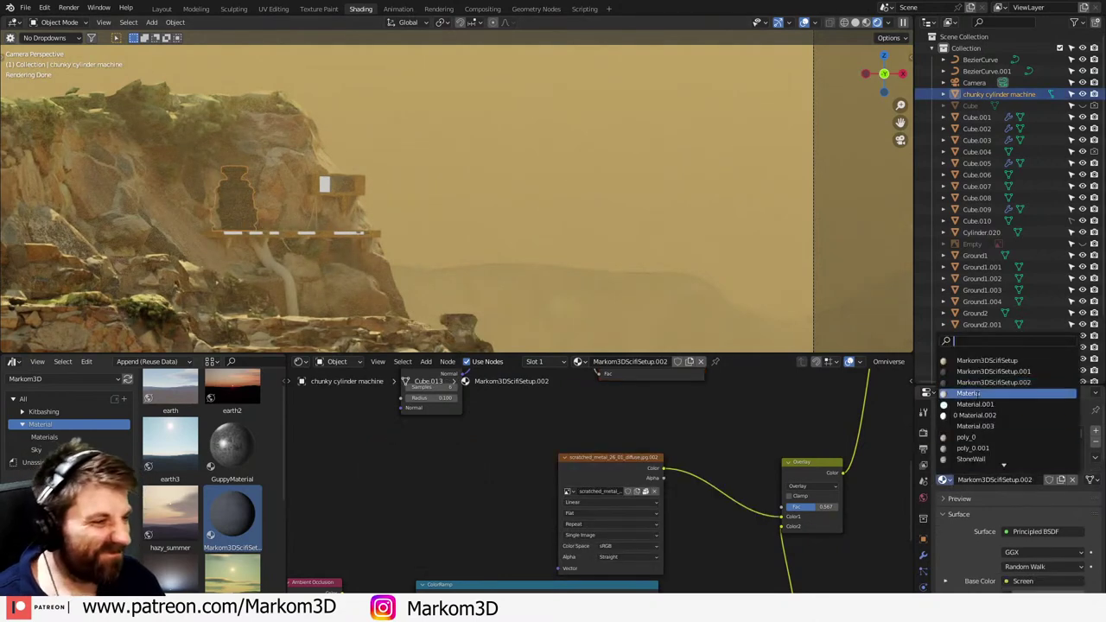
key("Return")
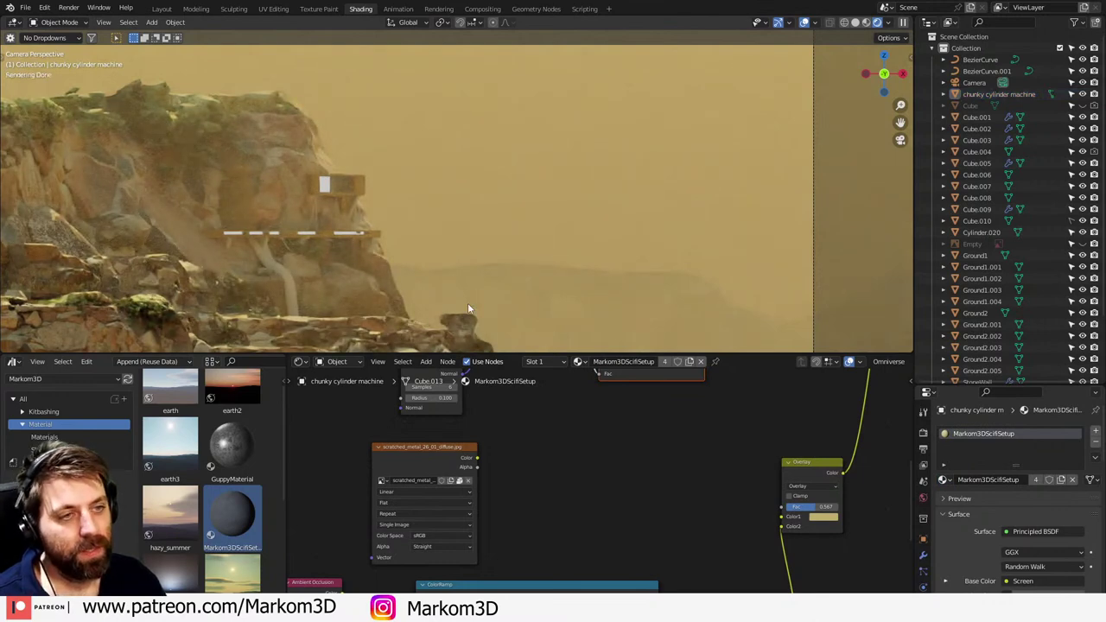
- Change the emission color of the box structure's WhiteLight material to bright cyan
left_click(344, 192)
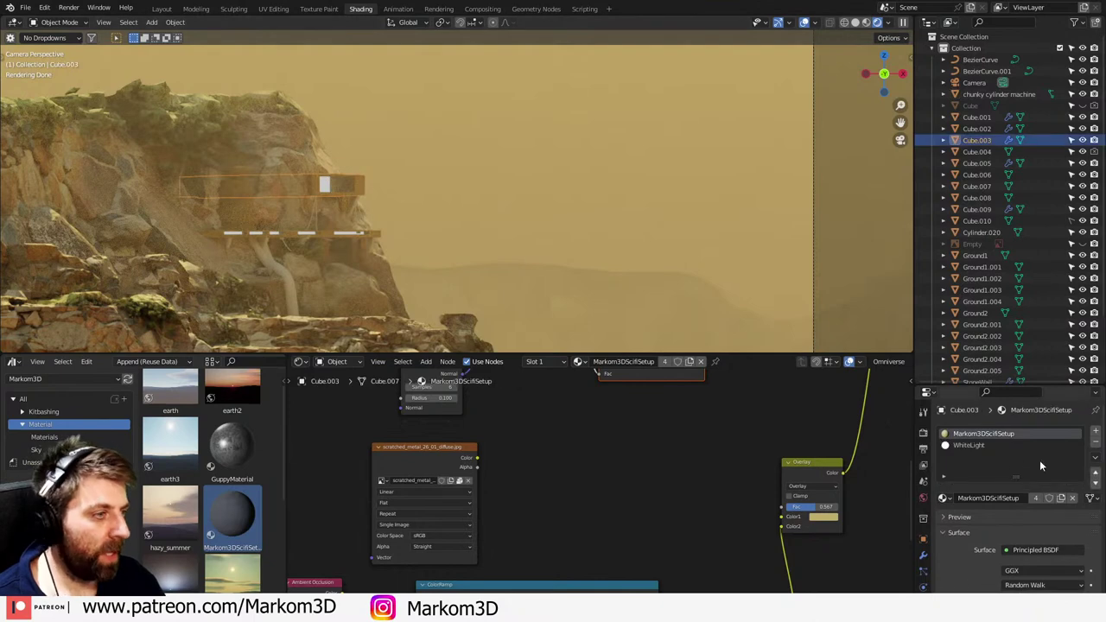
left_click(1037, 445)
left_click(1042, 571)
left_click_drag(1037, 430, 1037, 406)
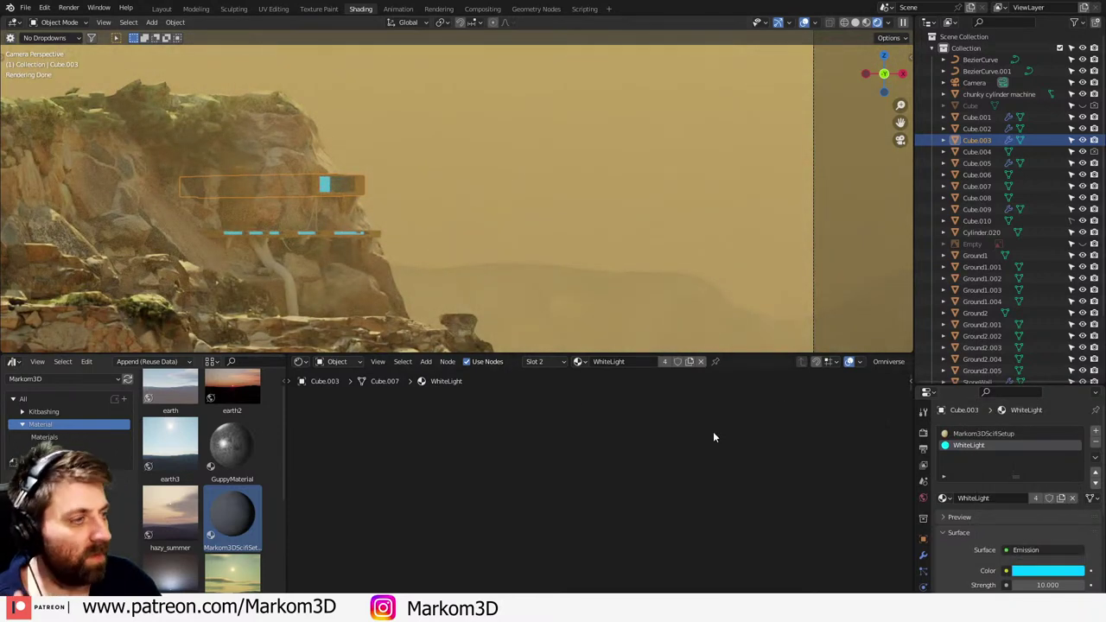
- Recolor the Overlay node's Color1 in Markom3DScifiSetup to a pale green with hue about 0.278, saturation about 0.179 and value 1
left_click(977, 433)
middle_click_drag(809, 416, 675, 369)
left_click(629, 524)
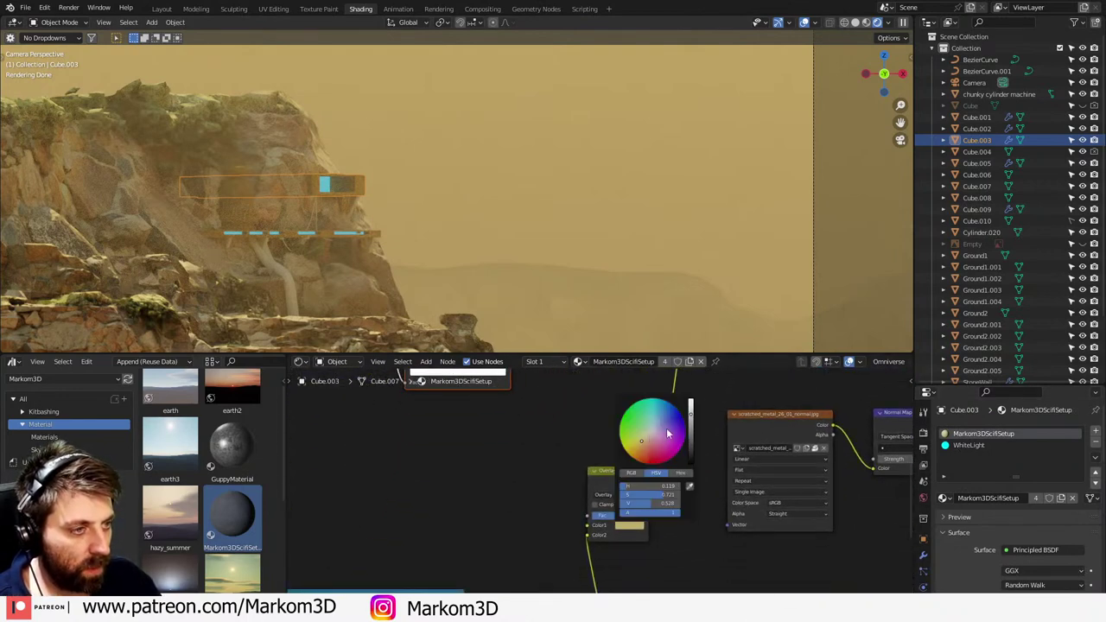
mouse_move(668, 434)
left_mouse_down()
mouse_move(651, 425)
mouse_move(692, 404)
left_mouse_up()
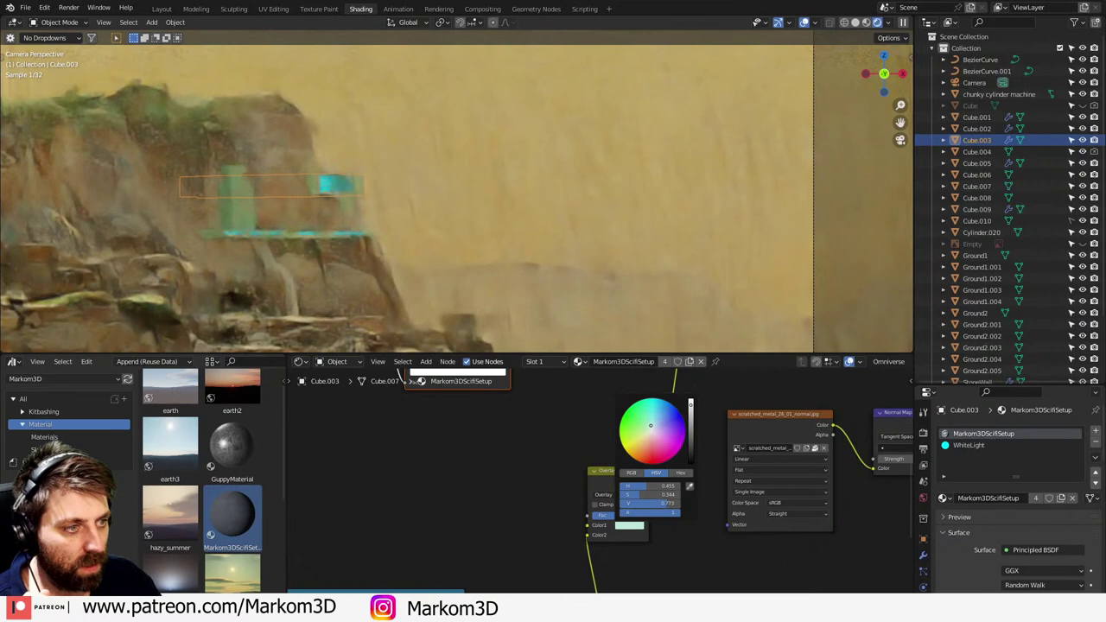
scroll(573, 444, "up", 4)
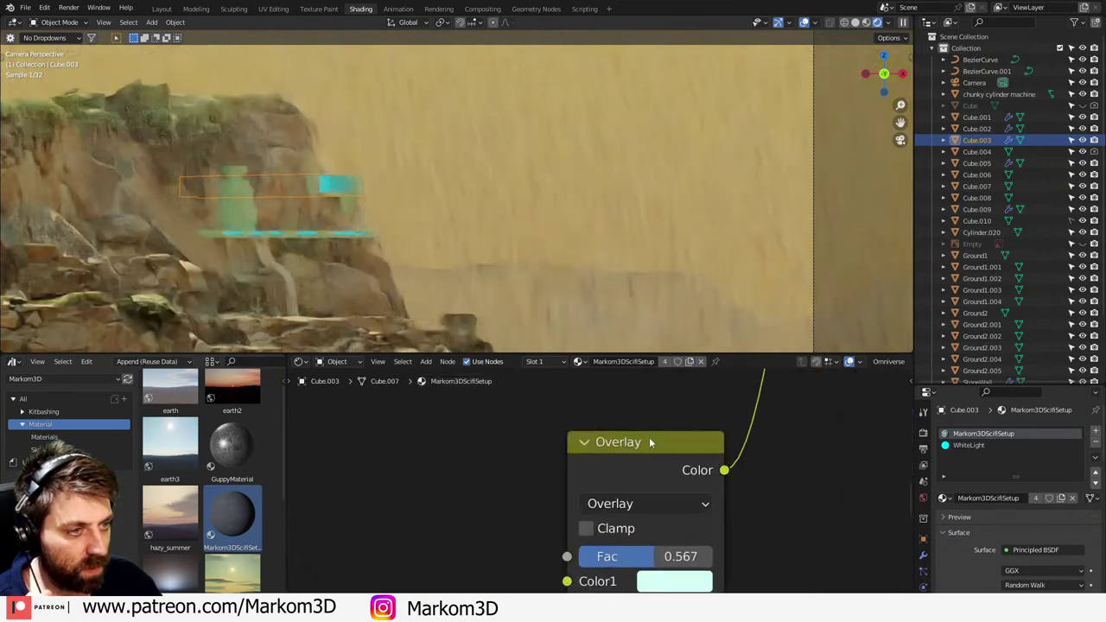
left_click(674, 581)
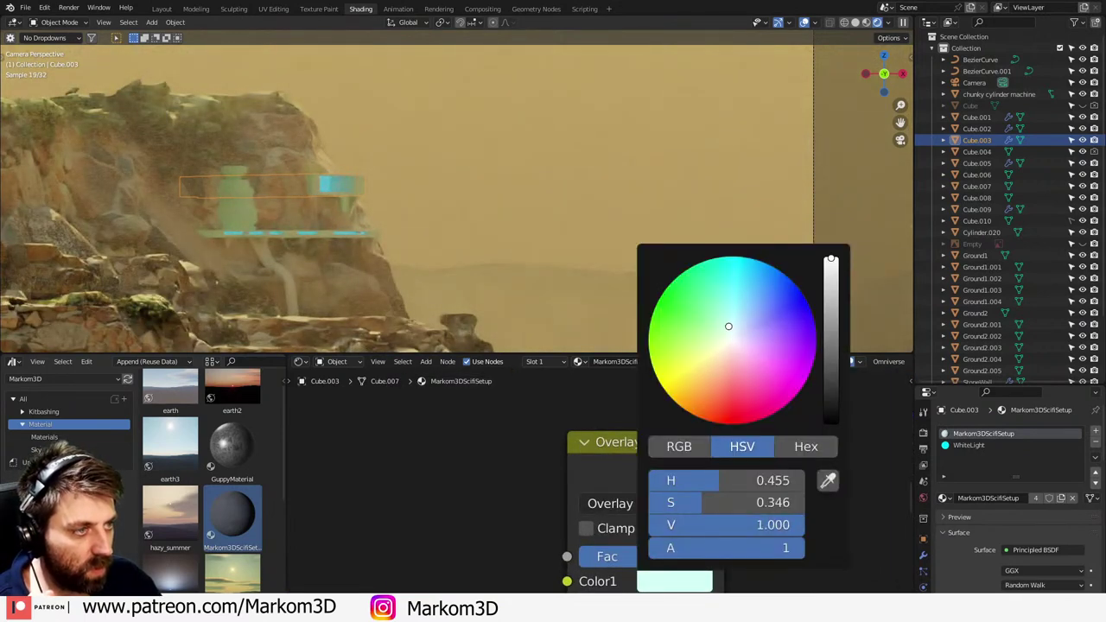
left_click_drag(729, 326, 729, 337)
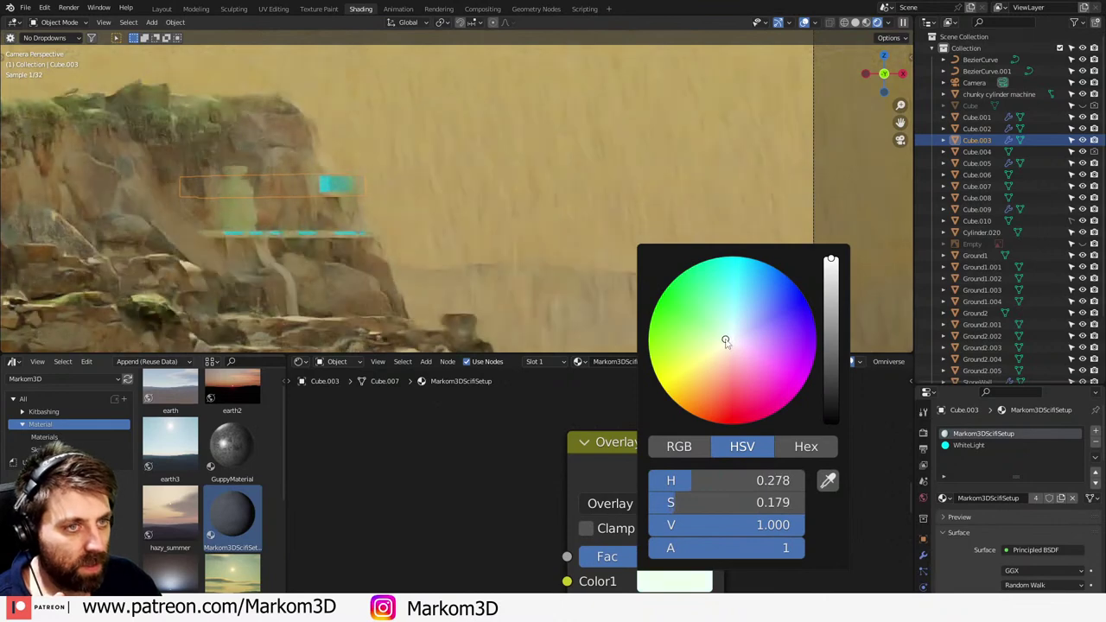
- Try a very dark olive for the Overlay node's Color1, with hue 0.213, saturation about 0.21 and value 0.057
left_click(832, 277)
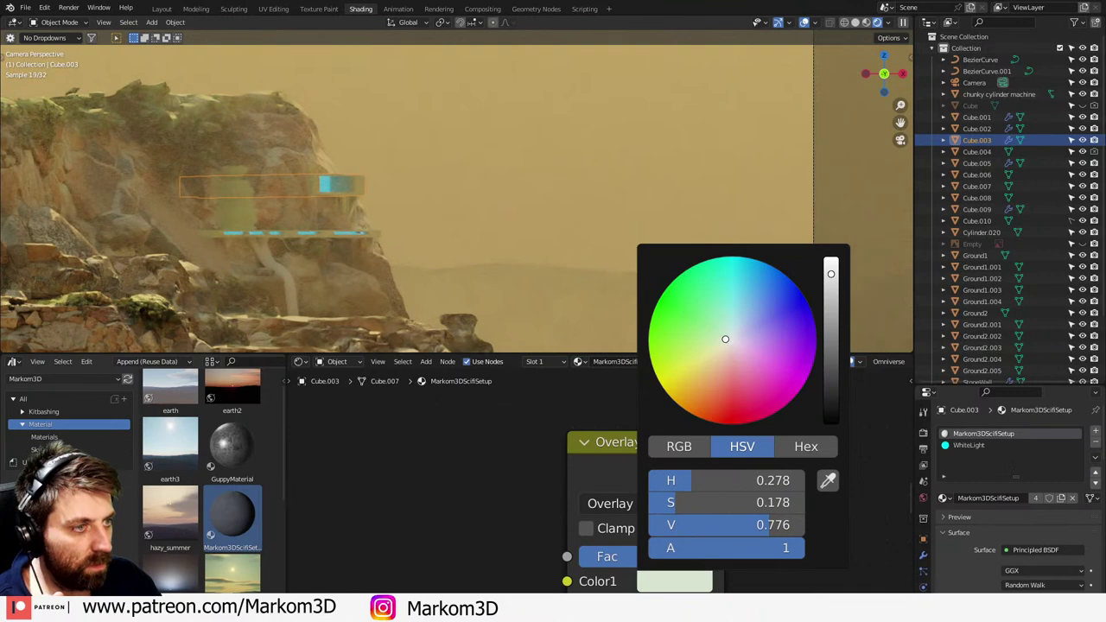
mouse_move(725, 339)
left_mouse_down()
mouse_move(745, 348)
mouse_move(722, 339)
left_mouse_up()
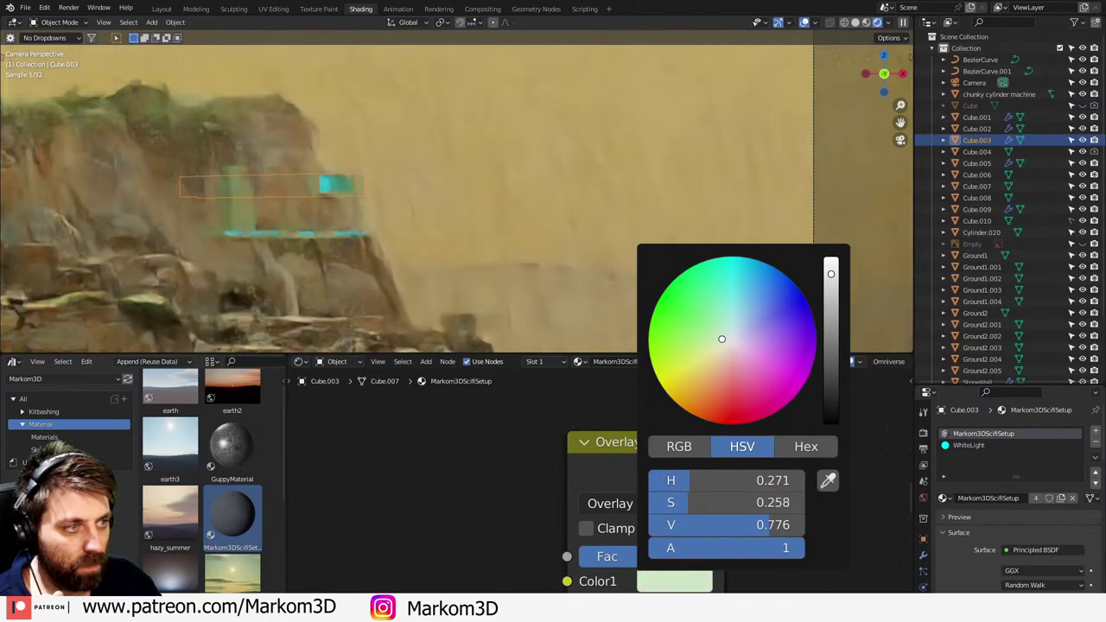
left_click(831, 353)
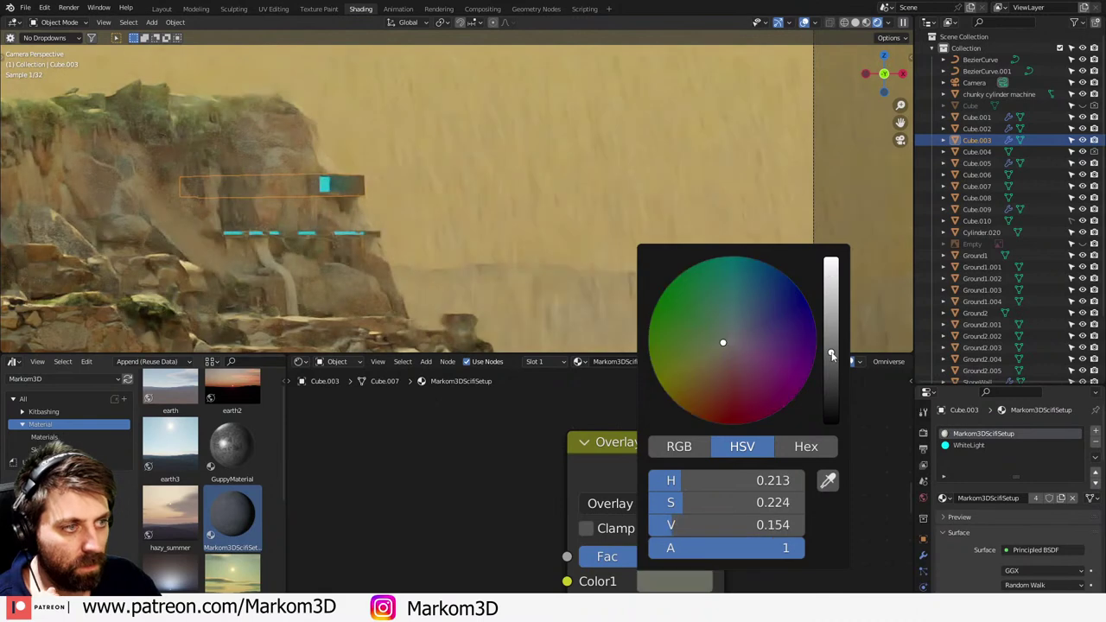
left_click_drag(831, 353, 831, 383)
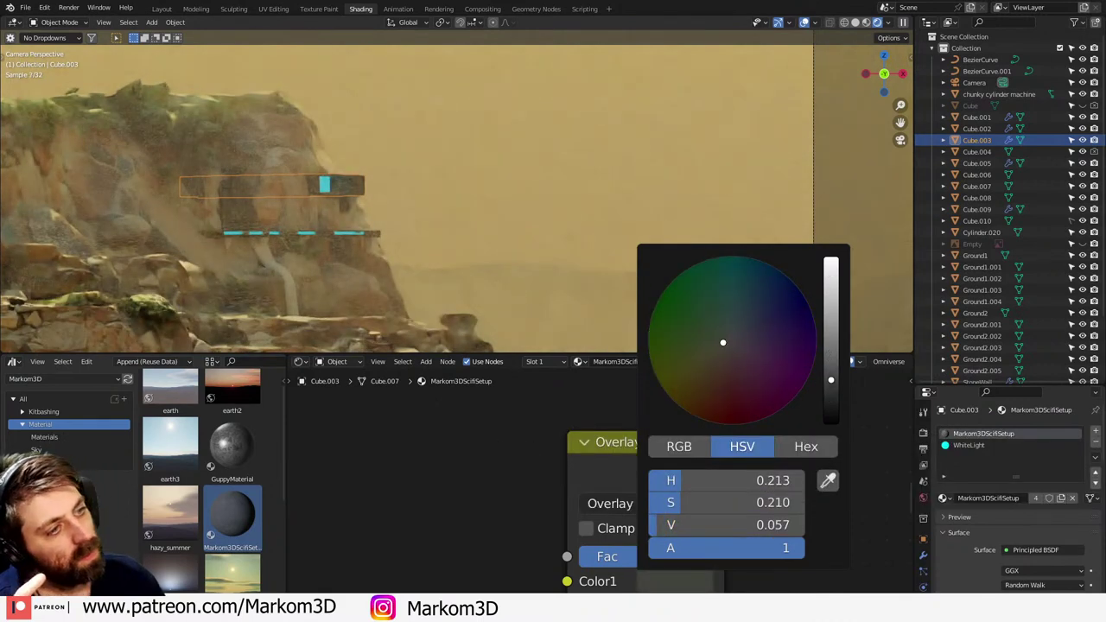
- Recolor the Overlay node's Color1 to a muted yellow-green with value 0.492 and deselect the box structure
left_click_drag(723, 344, 724, 343)
scroll(722, 345, "up", 9)
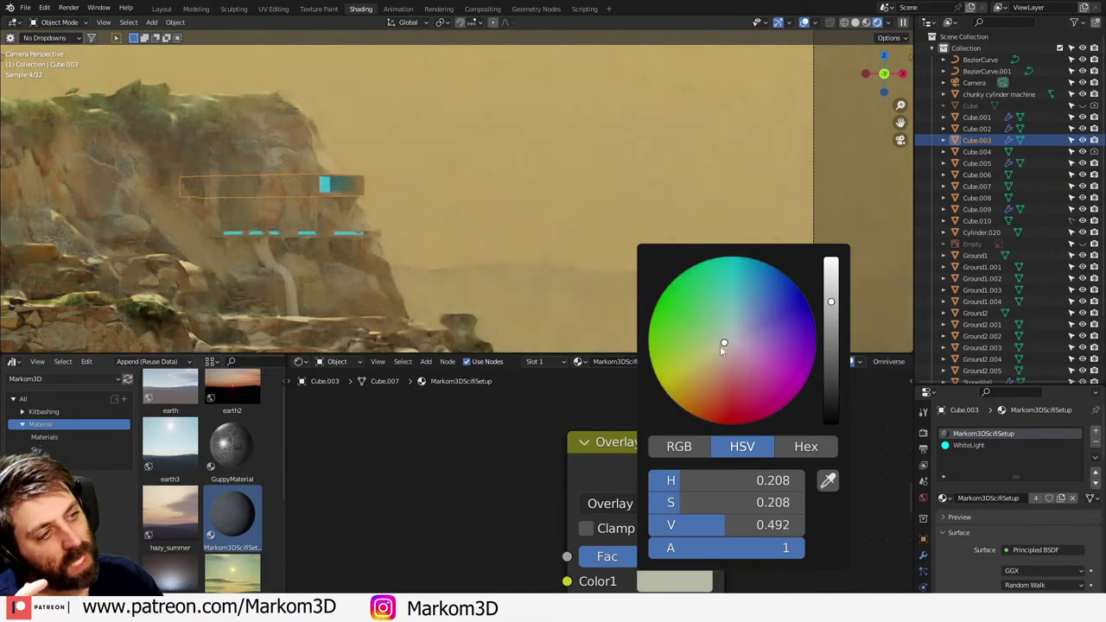
left_click(720, 346)
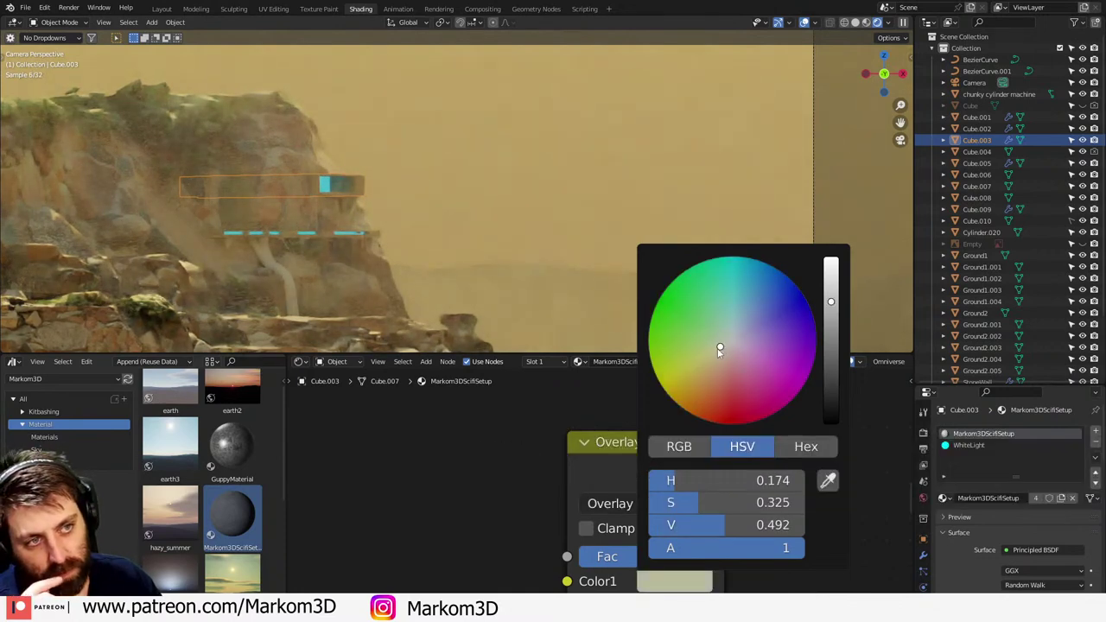
left_click(718, 348)
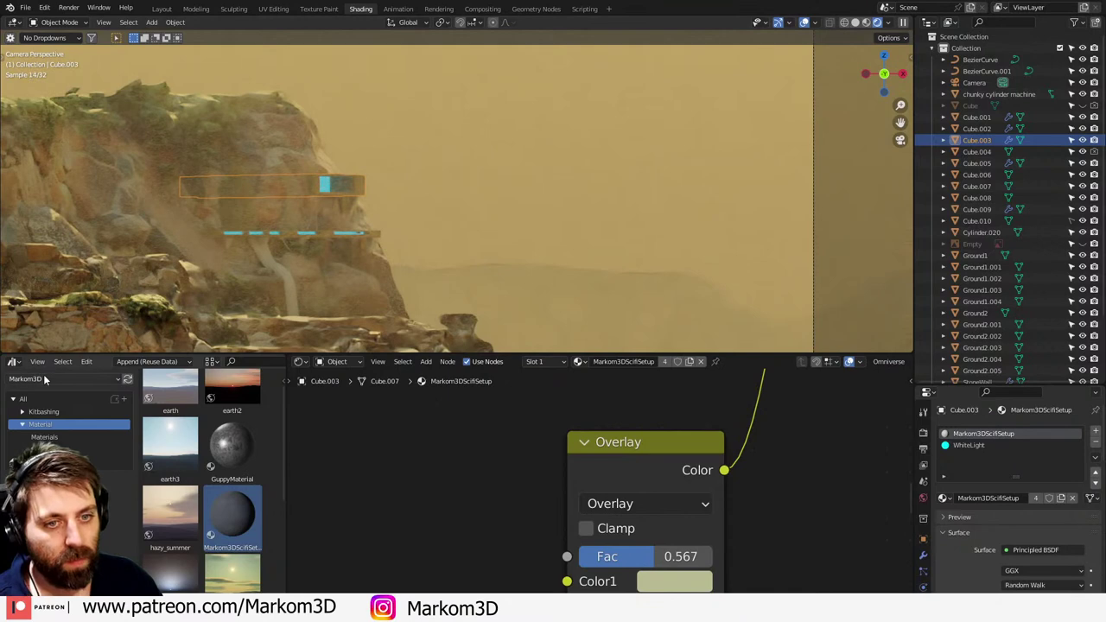
left_click(44, 377)
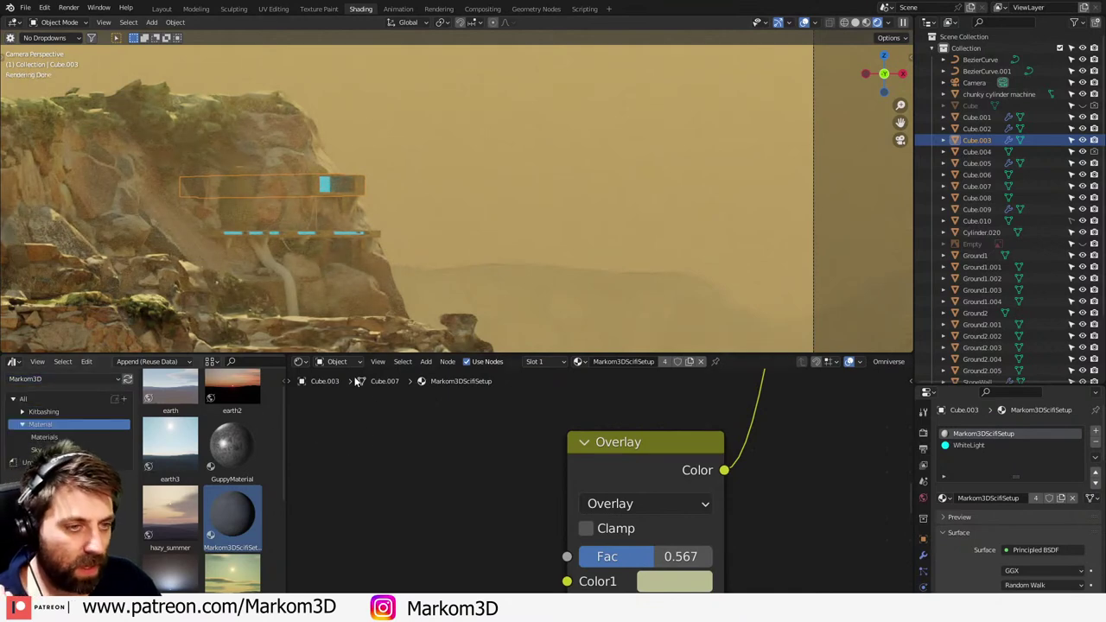
left_click(845, 233)
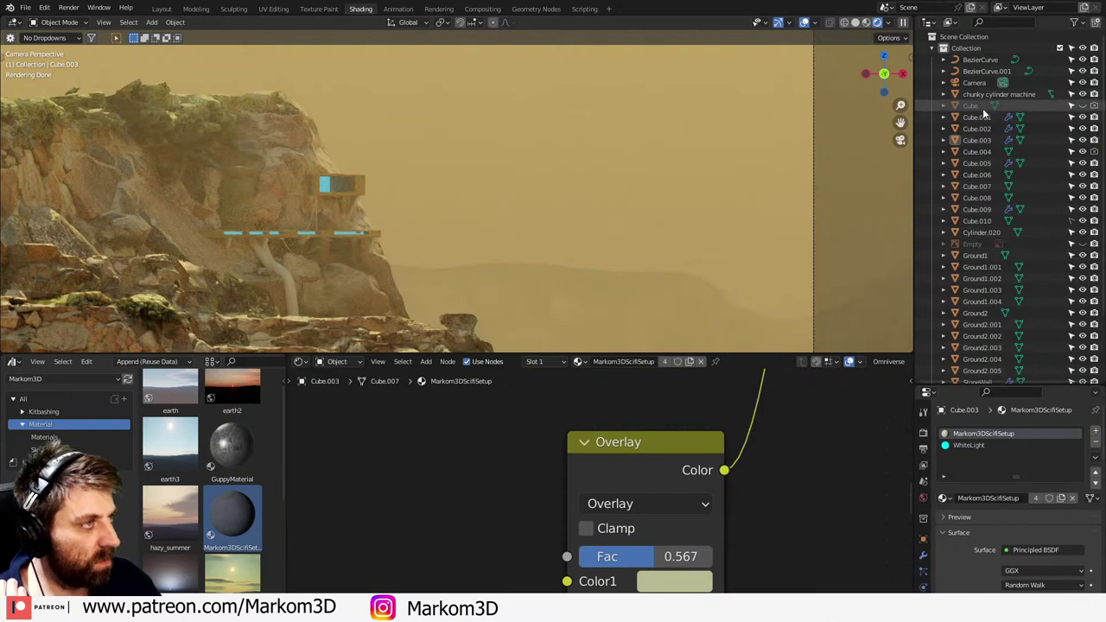
- Lower the Volume Scatter density of the fog volume Cube.010, trying 0.001 and settling on 0.003
left_click(987, 221)
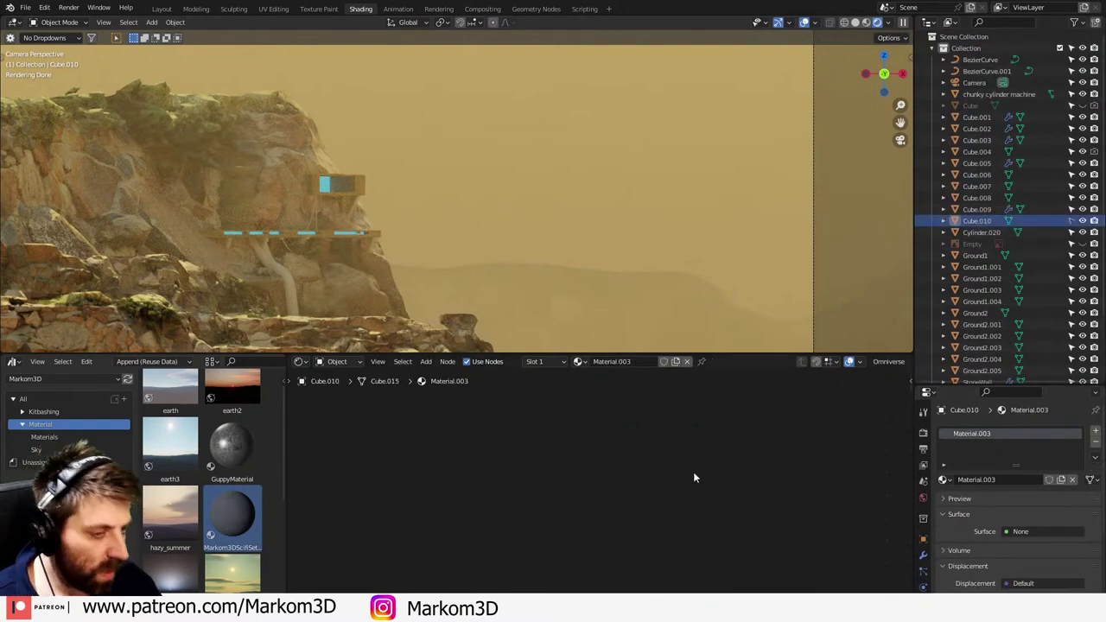
key("Home")
scroll(605, 509, "up", 1)
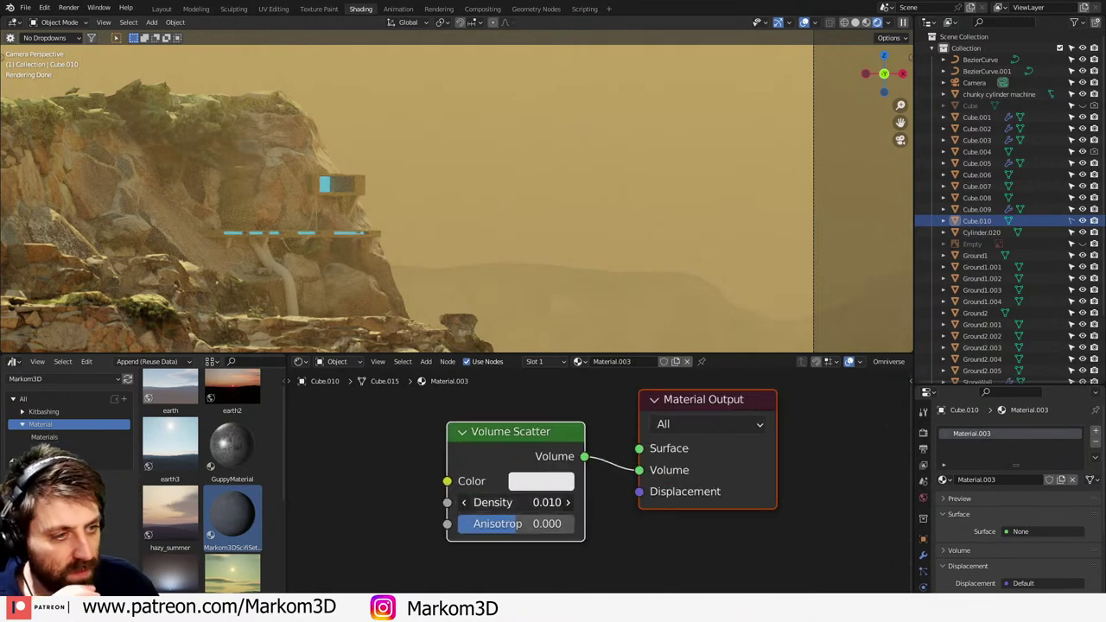
double_click(546, 502)
type(".001")
key("Return")
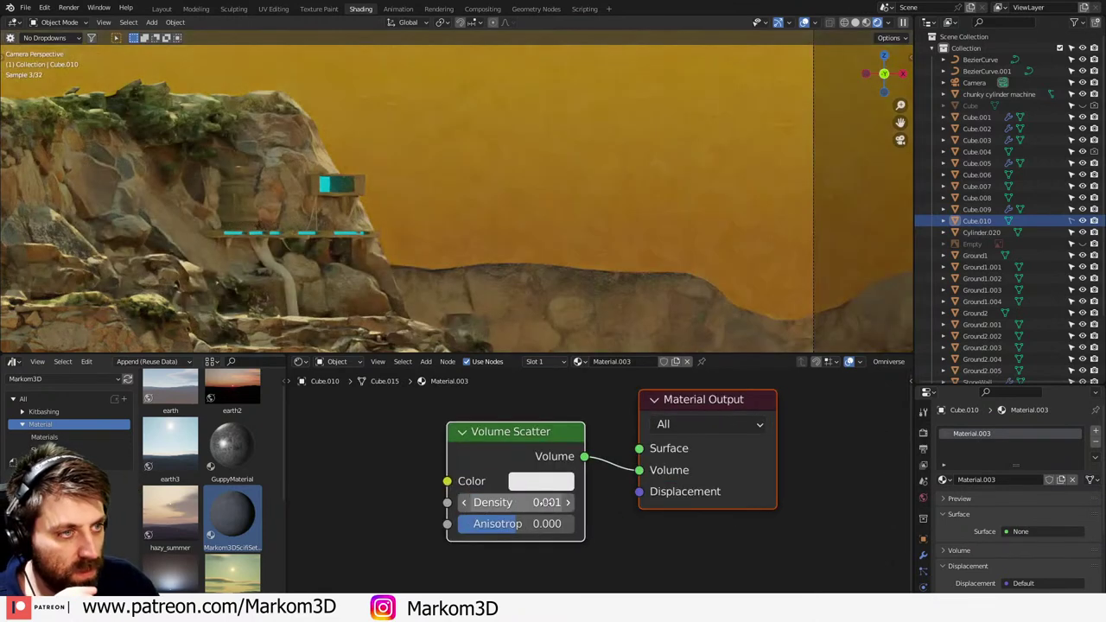
double_click(546, 502)
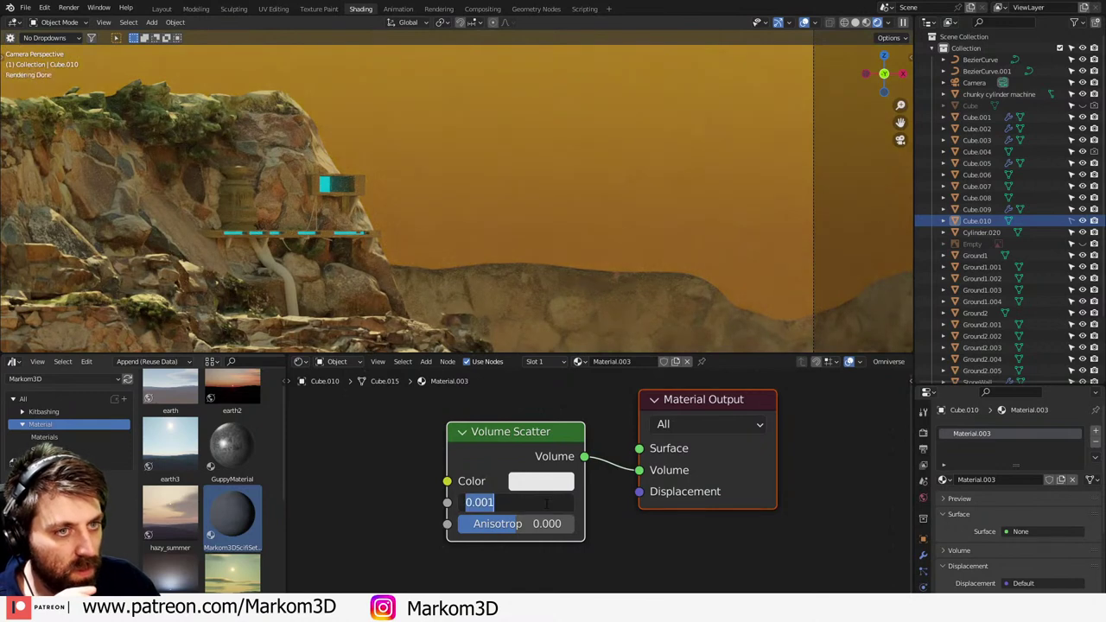
type(".003")
key("Return")
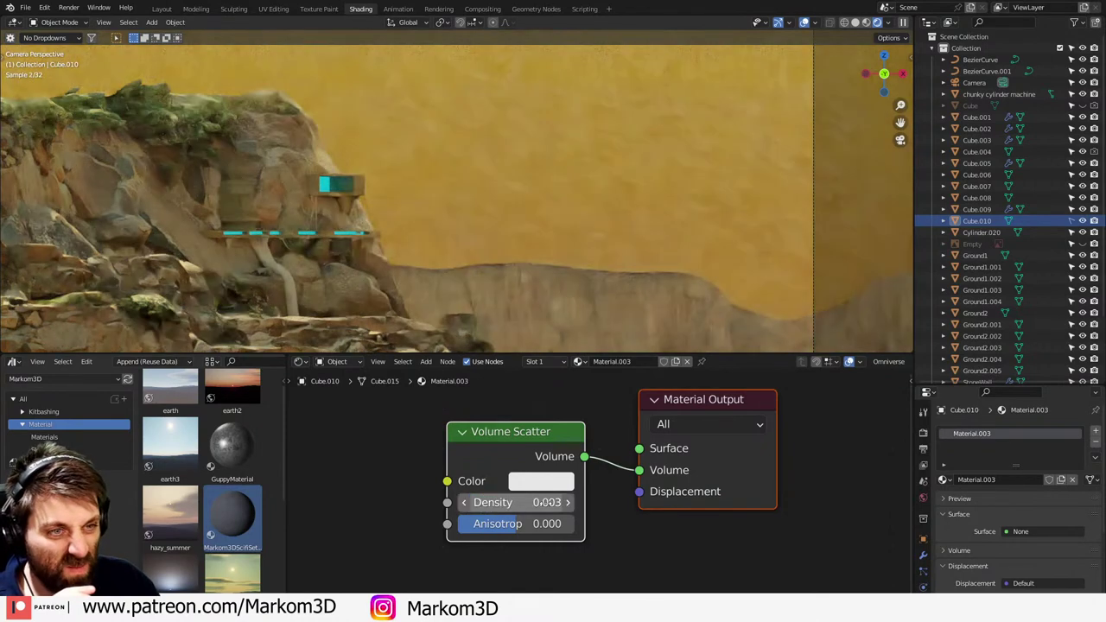
double_click(547, 503)
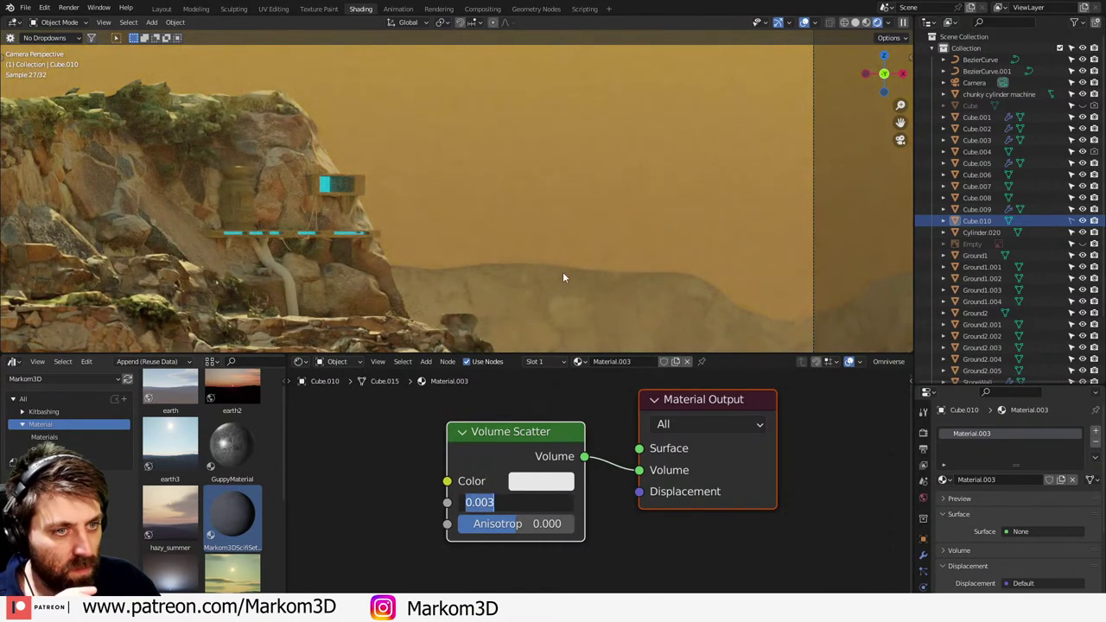
key("Return")
- Create a new material named Metal on the pipe curve BezierCurve.001
left_click(296, 304)
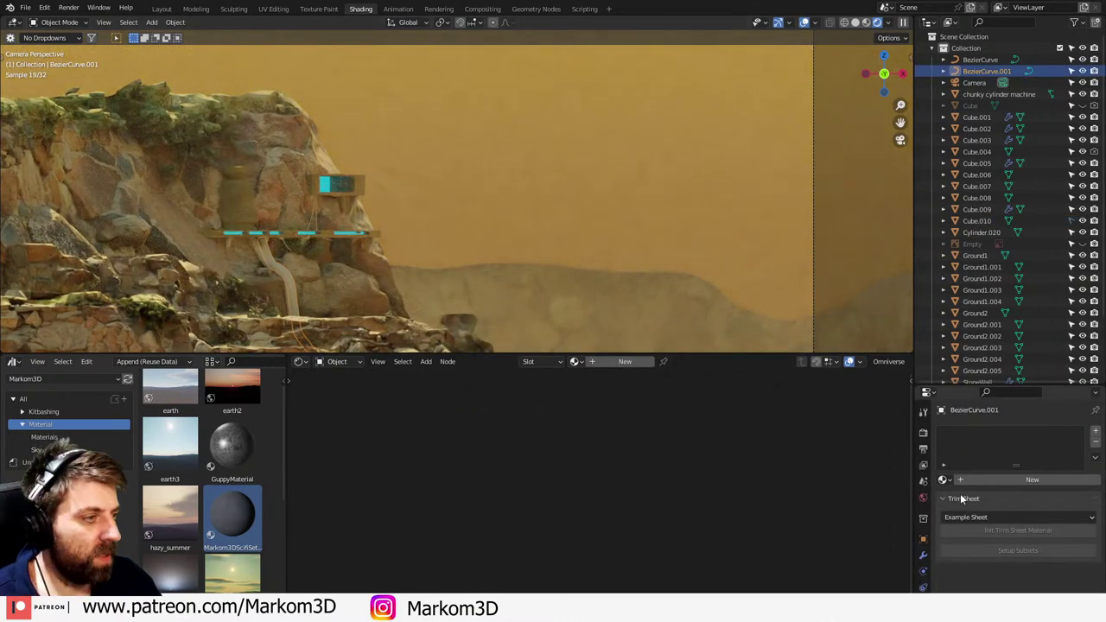
left_click(997, 482)
double_click(994, 479)
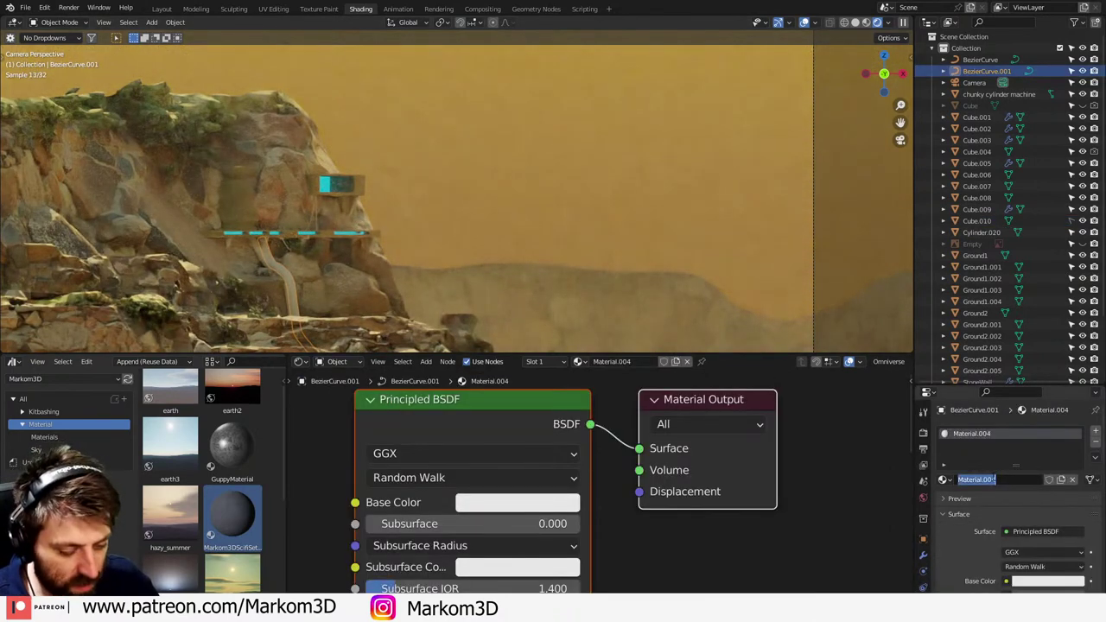
key("Return")
- Set the Metal material's metallic to 1, specular to 0 and roughness to about 0.217
scroll(1002, 543, "down", 5)
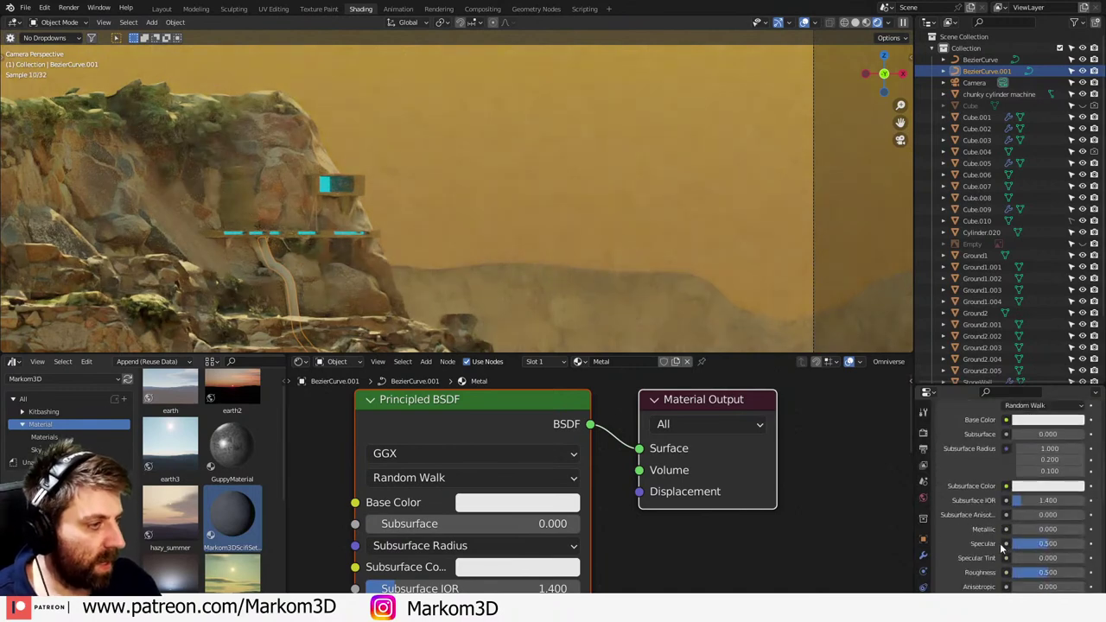
scroll(1017, 458, "up", 2)
scroll(1011, 544, "down", 2)
mouse_move(1029, 529)
left_mouse_down()
mouse_move(1075, 529)
mouse_move(1020, 541)
left_mouse_up()
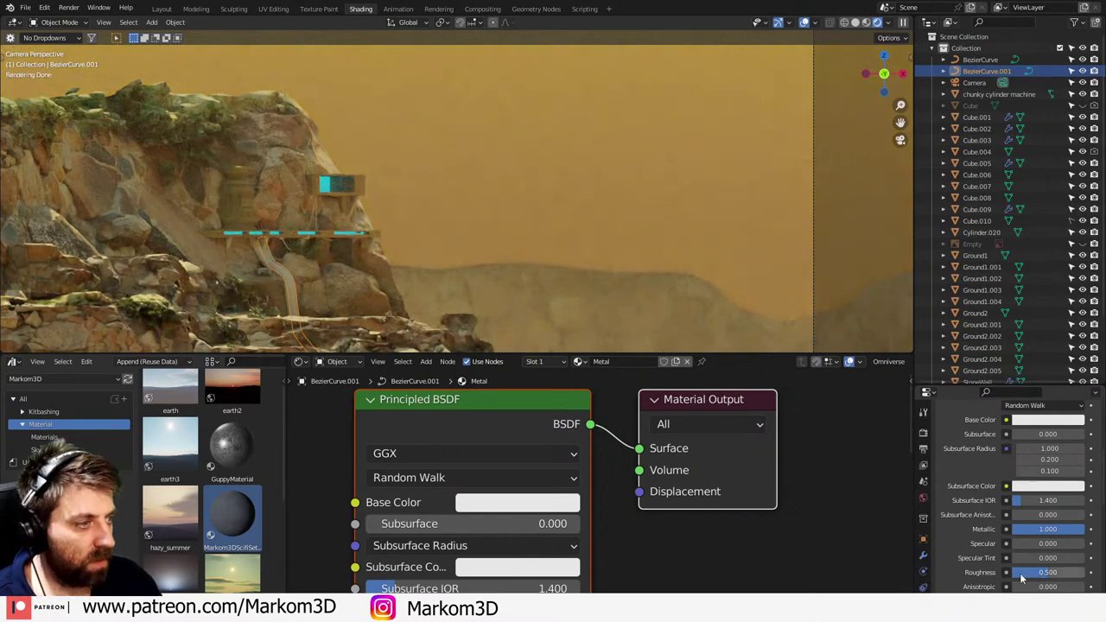
mouse_move(1021, 576)
left_mouse_down()
mouse_move(994, 575)
mouse_move(1020, 575)
left_mouse_up()
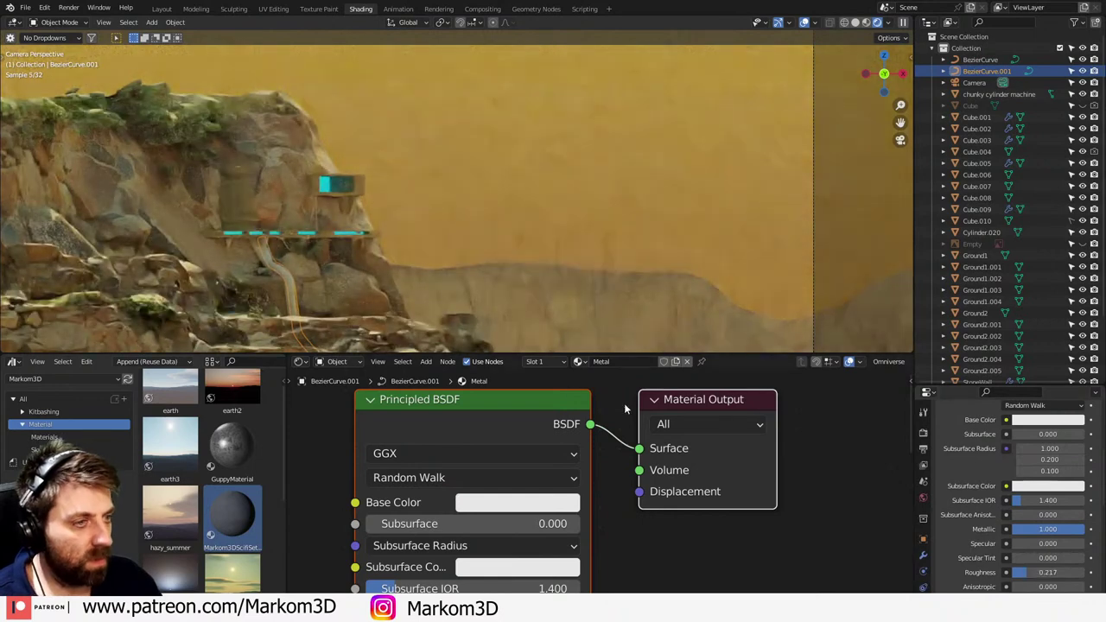
- Assign the existing Metal material to the neighbouring pipe BezierCurve and deselect everything
left_click(259, 254)
left_click(946, 480)
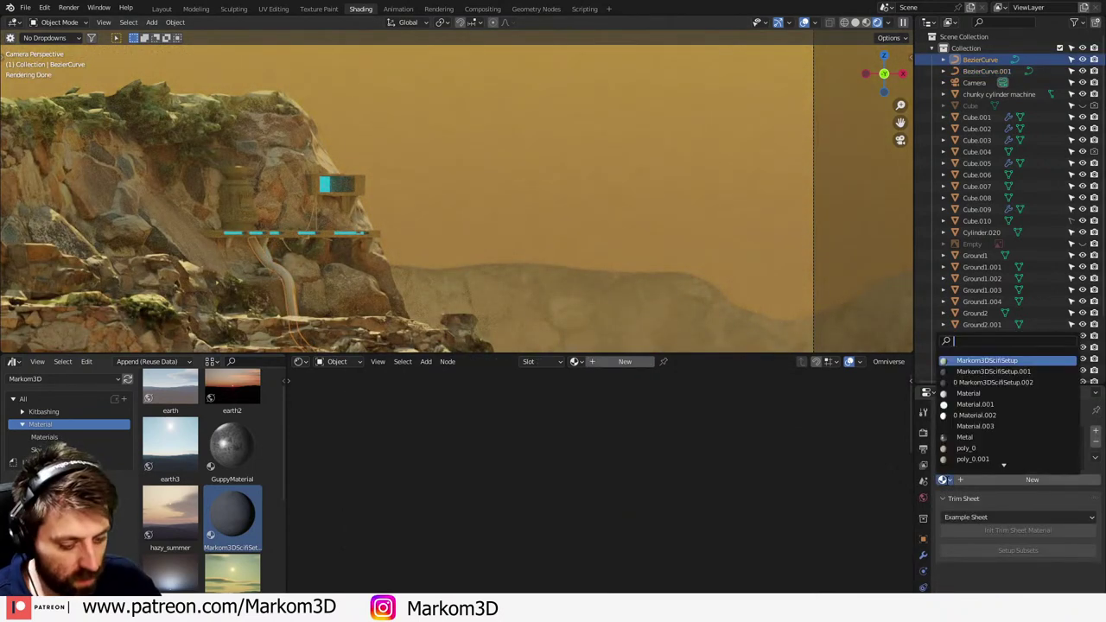
type("metal")
key("Return")
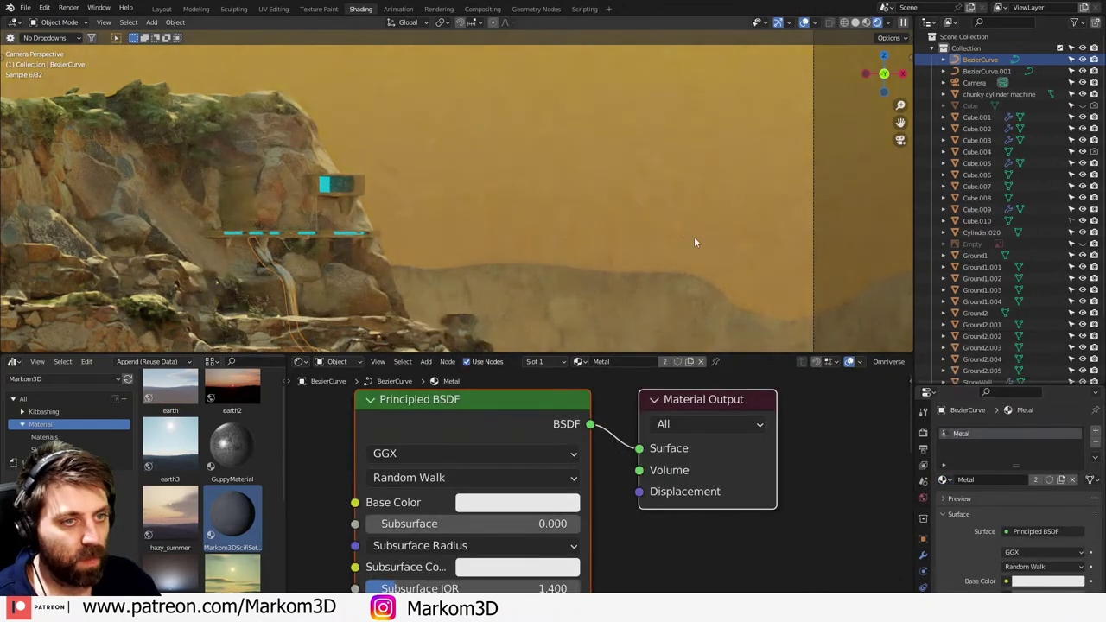
key("alt+a")
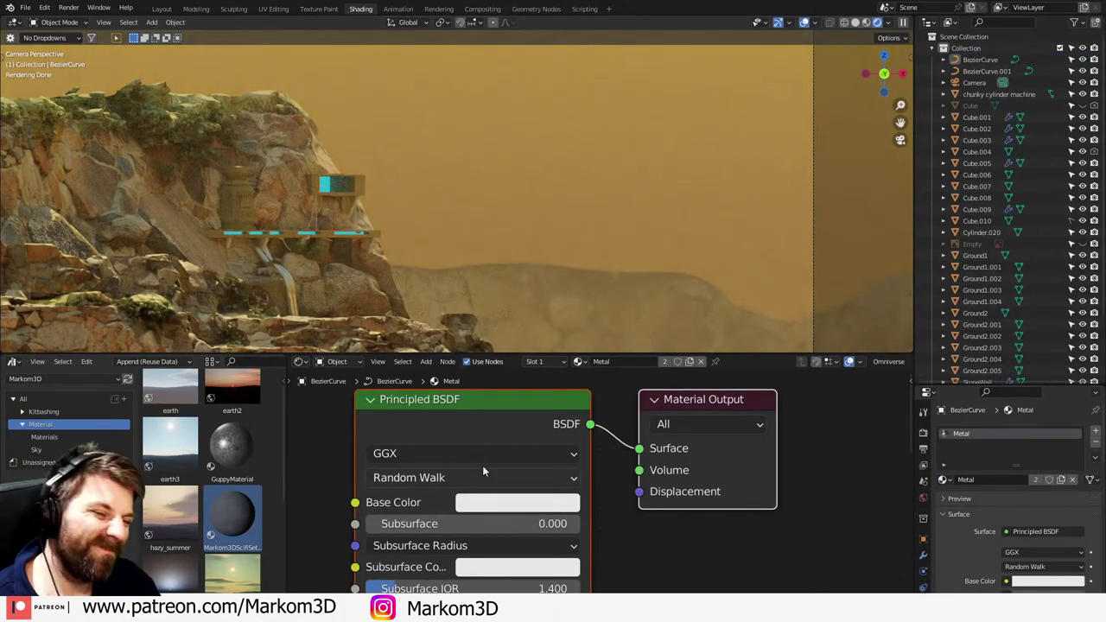
- Raise the Metal material's roughness to about 0.457 for the pipes below the platform
middle_click_drag(336, 332, 455, 302, "shift")
scroll(460, 314, "up", 4)
middle_click_drag(370, 332, 444, 263, "shift")
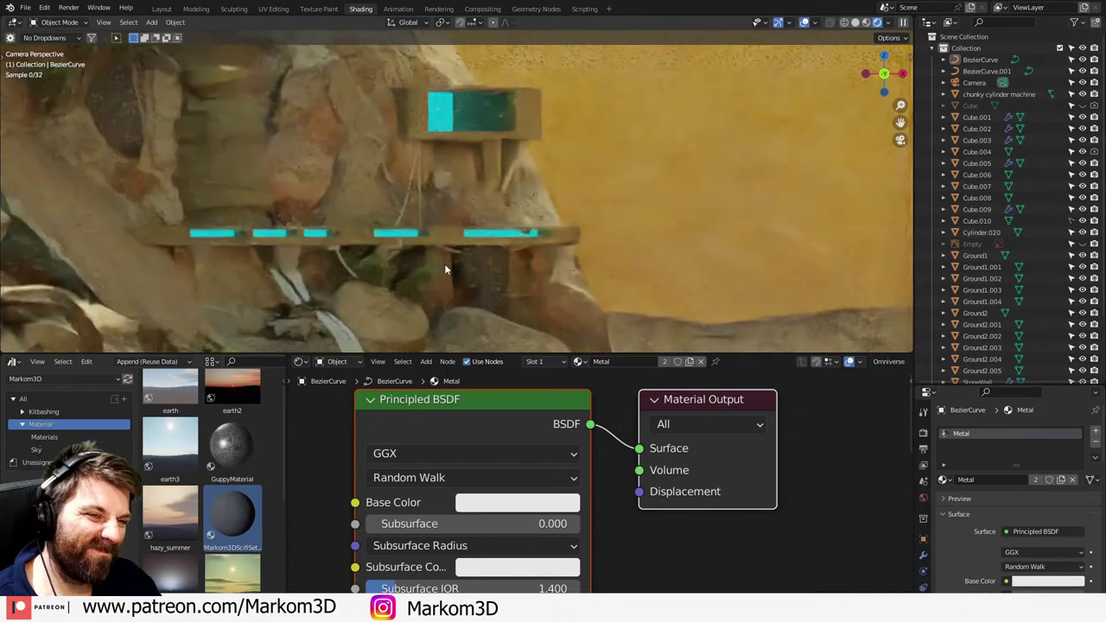
scroll(429, 335, "up", 3)
scroll(427, 334, "up", 5)
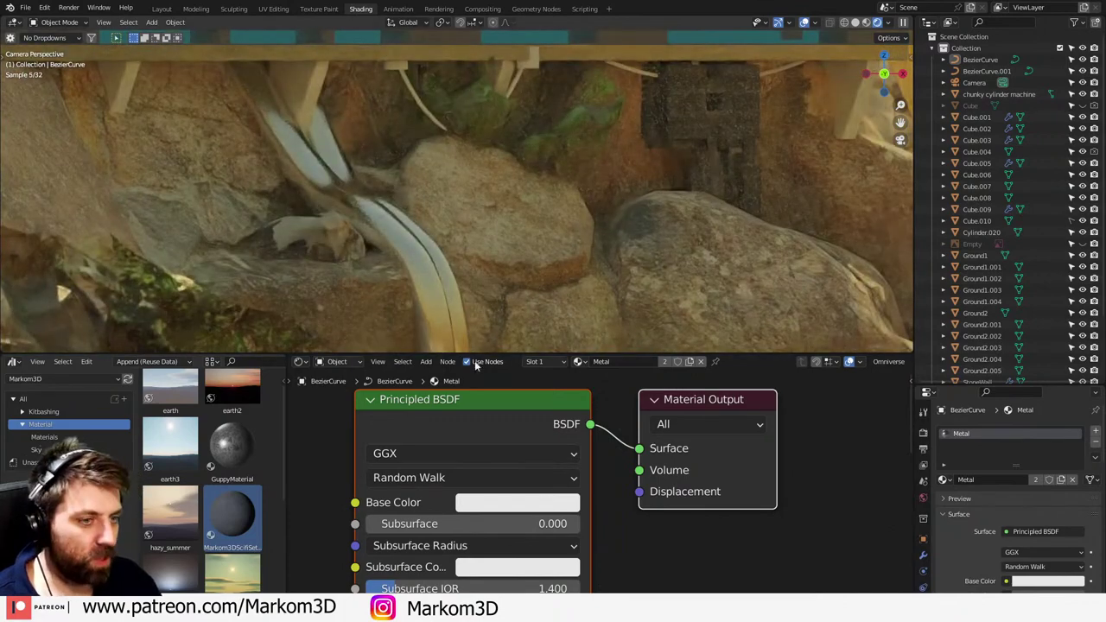
scroll(644, 552, "down", 1)
scroll(631, 552, "down", 1)
middle_click_drag(619, 553, 614, 373)
mouse_move(496, 464)
left_mouse_down()
mouse_move(556, 464)
mouse_move(504, 464)
left_mouse_up()
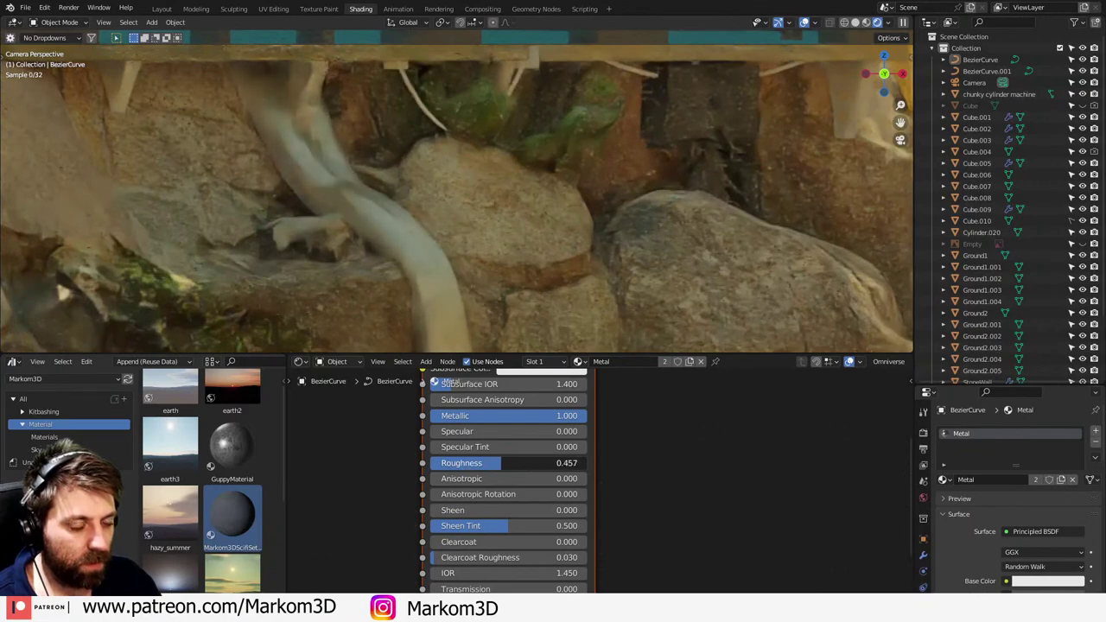
scroll(531, 319, "down", 4)
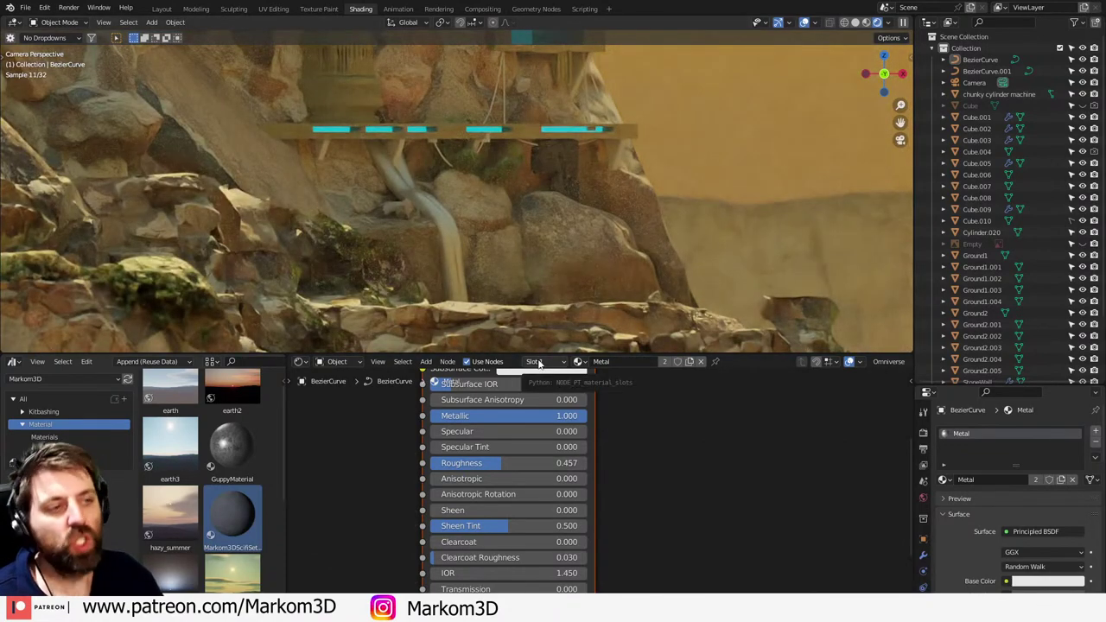
left_click(595, 133)
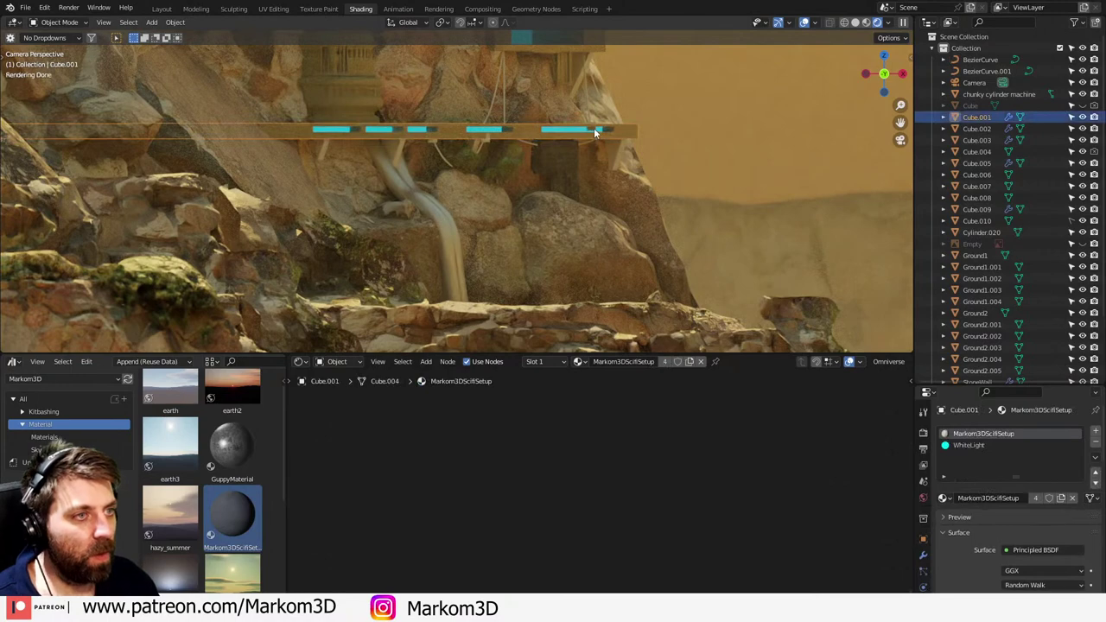
scroll(568, 189, "down", 4)
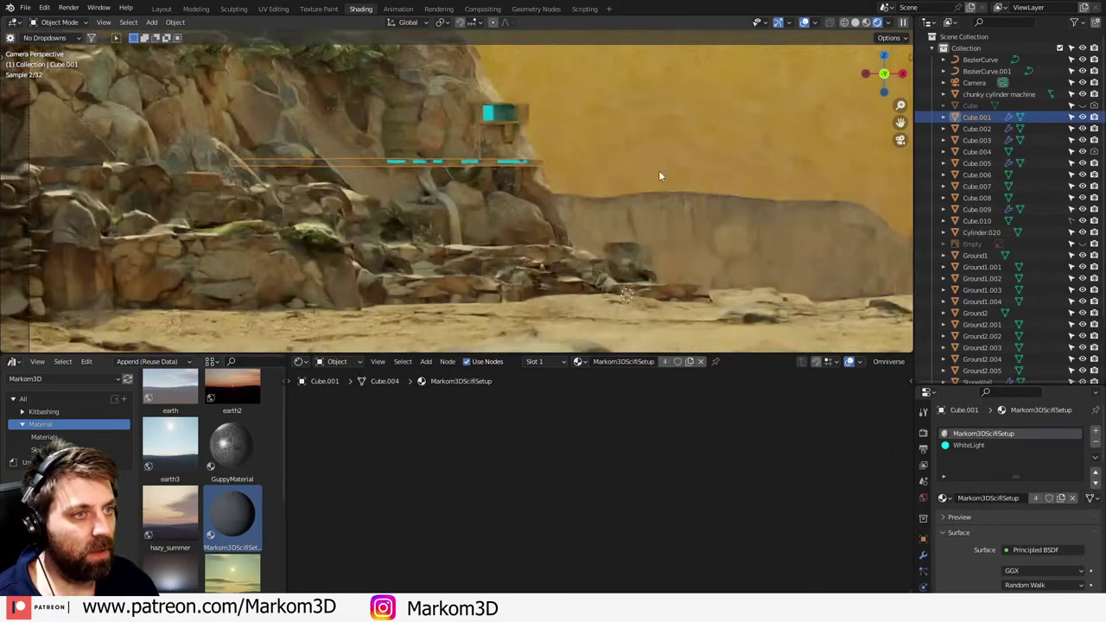
middle_click_drag(651, 144, 650, 170, "shift")
scroll(651, 170, "up", 5)
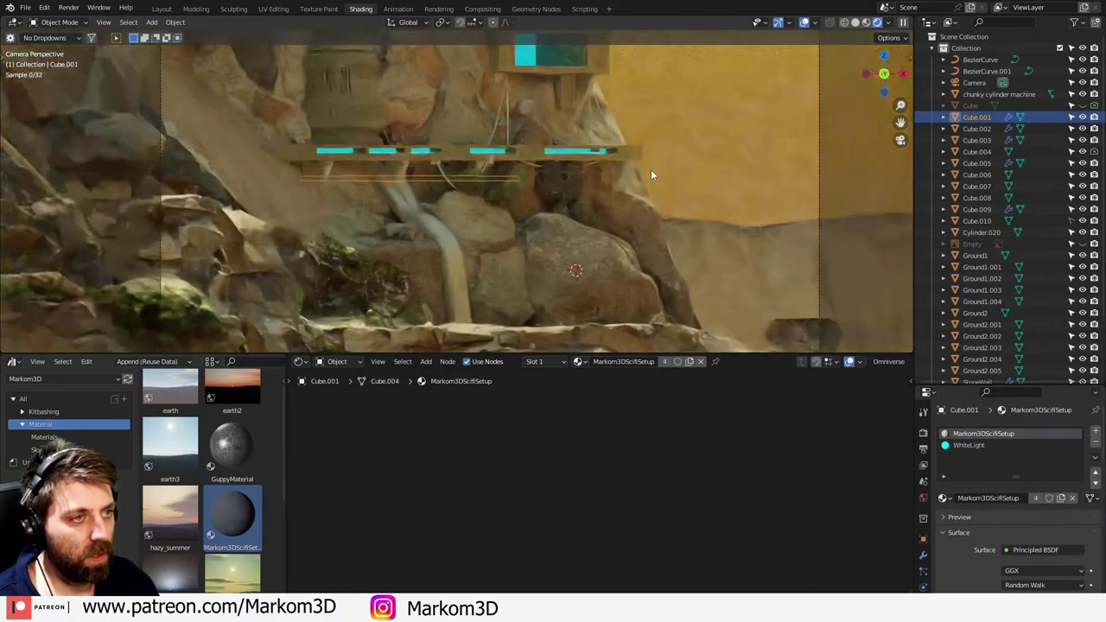
scroll(651, 171, "down", 7)
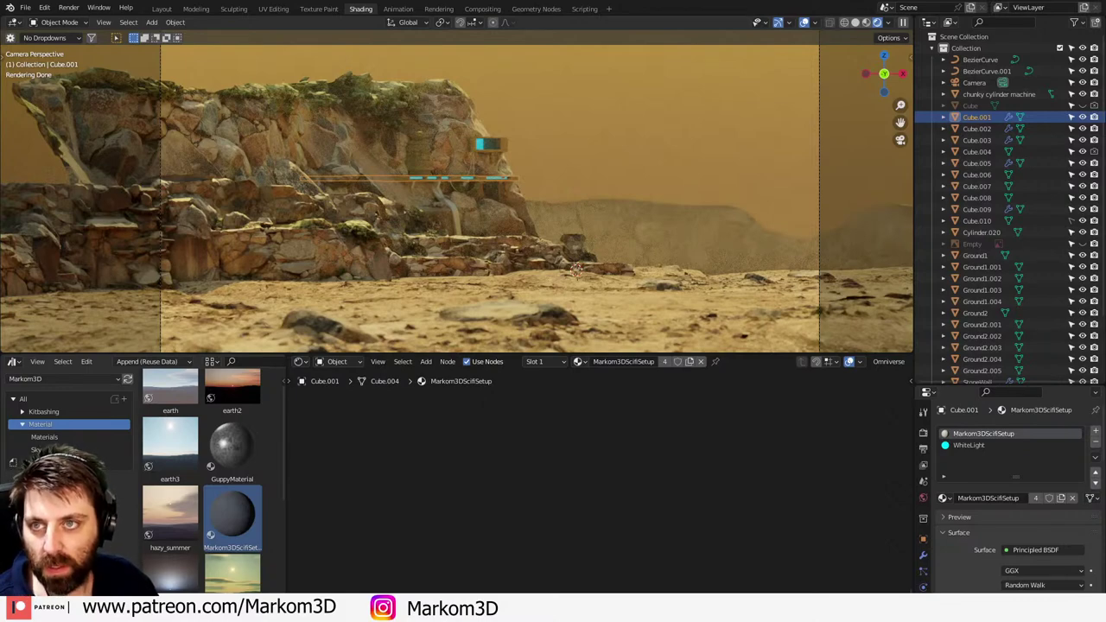
- Switch to File Explorer and open the Blender file Markom3D_SC_TransportShip_Patreon_V2 from the 024_SC_TransportShip folder
left_click_drag(0, 60, 426, 55)
left_click(339, 290)
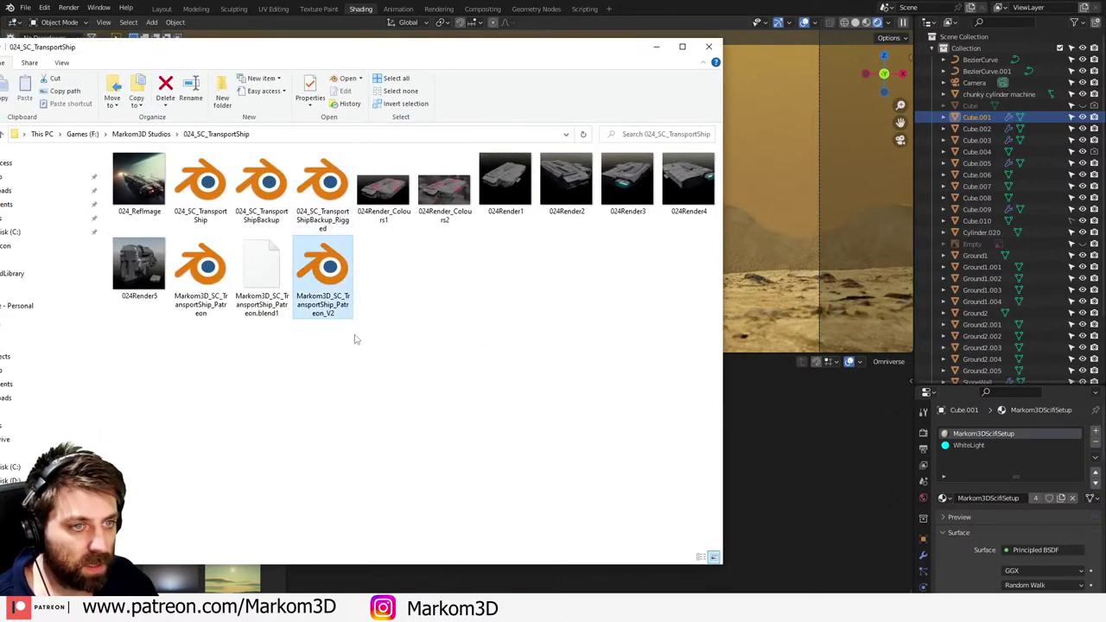
double_click(333, 289)
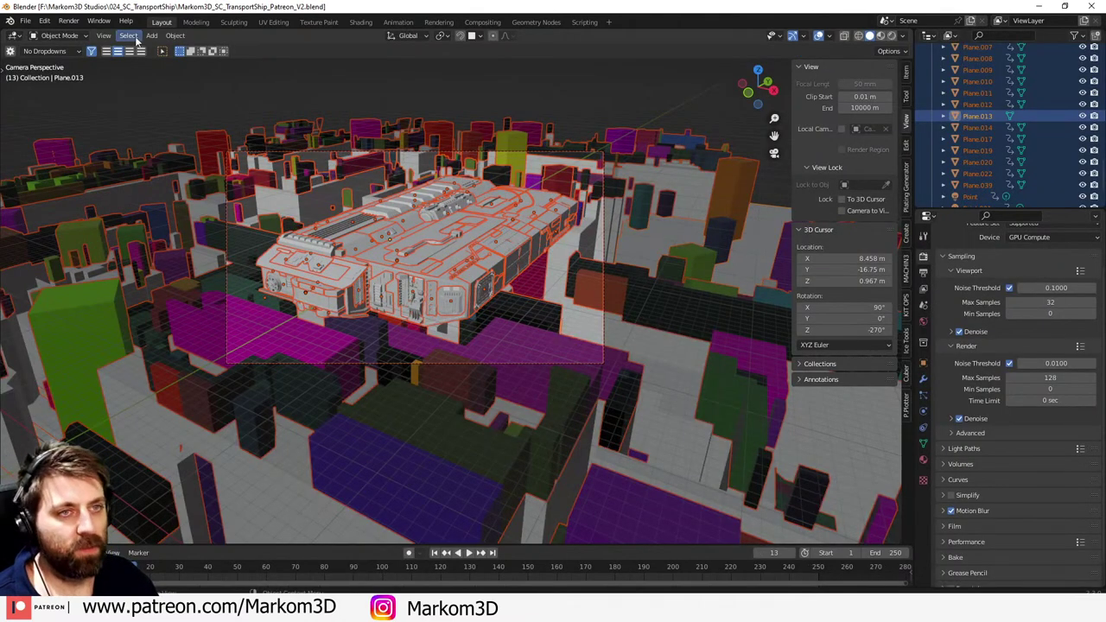
- Open the Blender file Markom3D_SC_TransportShip_Patreon.blend from the 024_SC_TransportShip folder in place of the V2 file
middle_click_drag(518, 264, 524, 355)
left_click(524, 355)
scroll(389, 264, "down", 5)
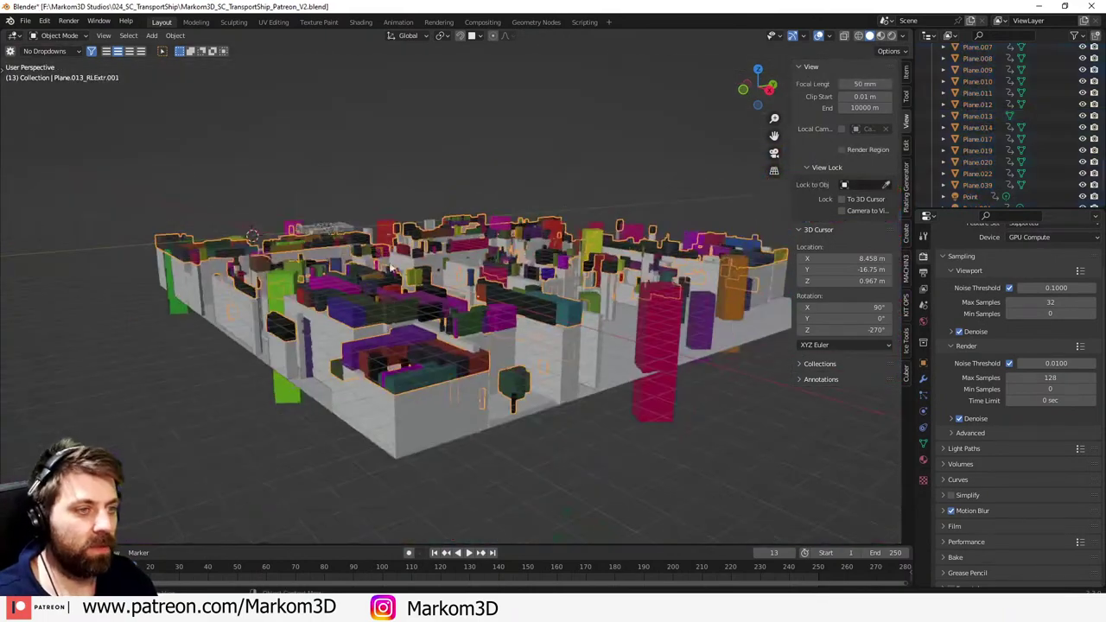
middle_click_drag(389, 264, 398, 297)
scroll(399, 296, "up", 3)
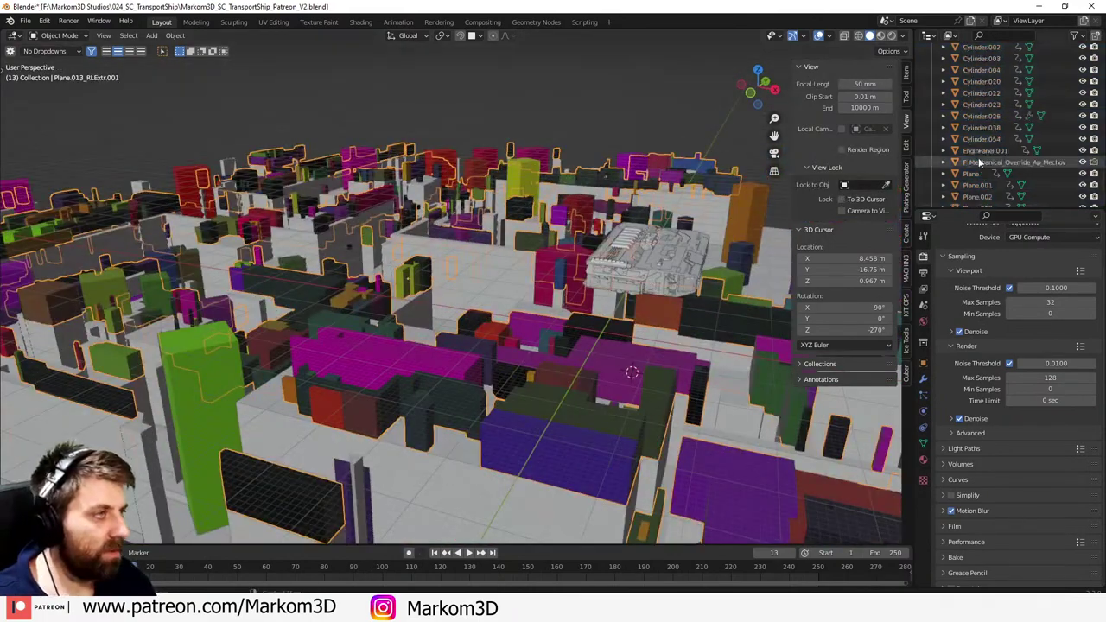
scroll(1003, 160, "up", 10)
left_click(25, 21)
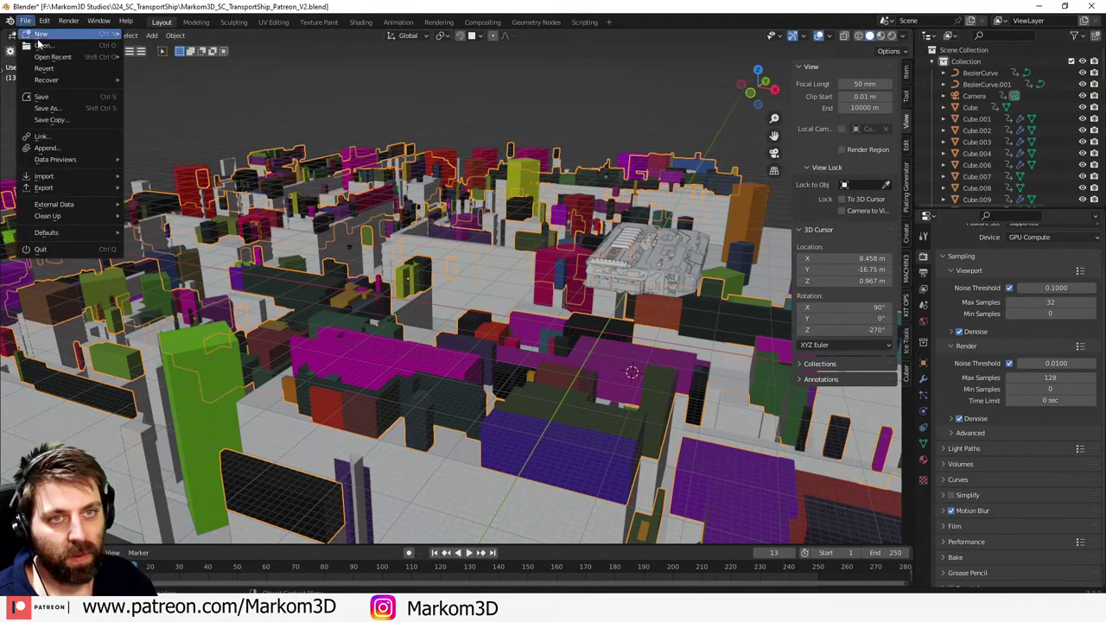
left_click(39, 45)
left_click(579, 325)
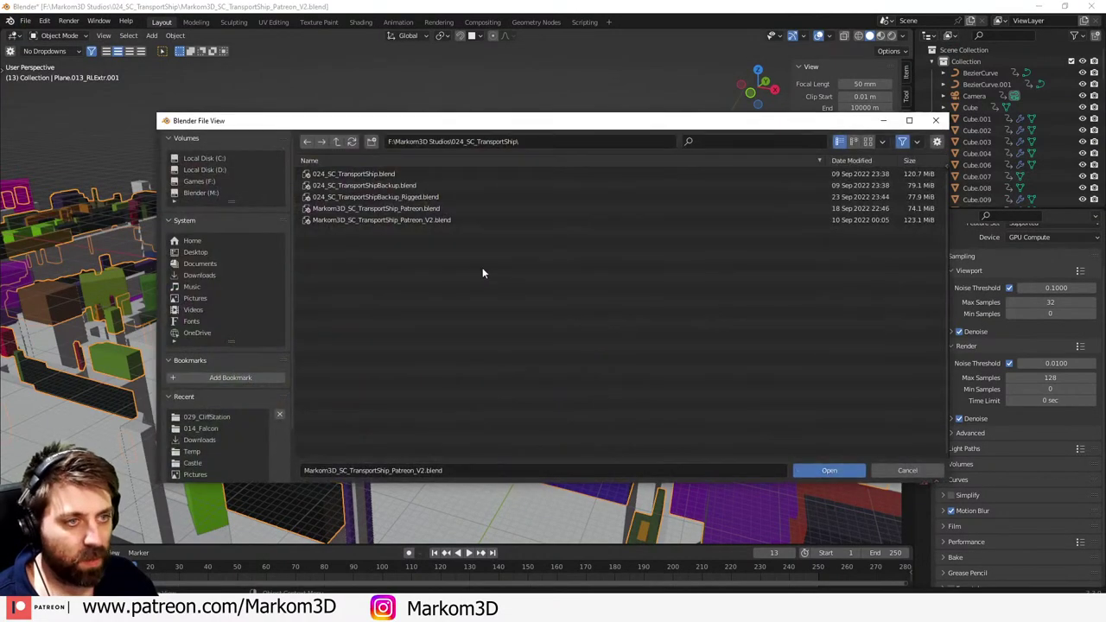
double_click(435, 210)
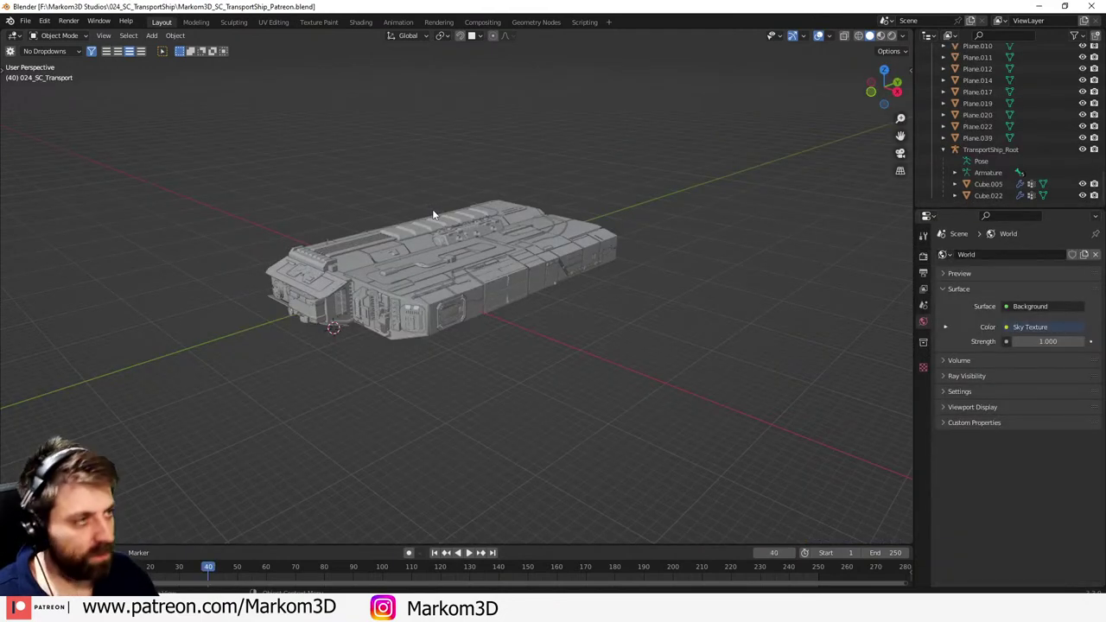
- Select every part of the transport ship and snap the 3D cursor to the selection
left_click(434, 214)
left_click(1001, 151)
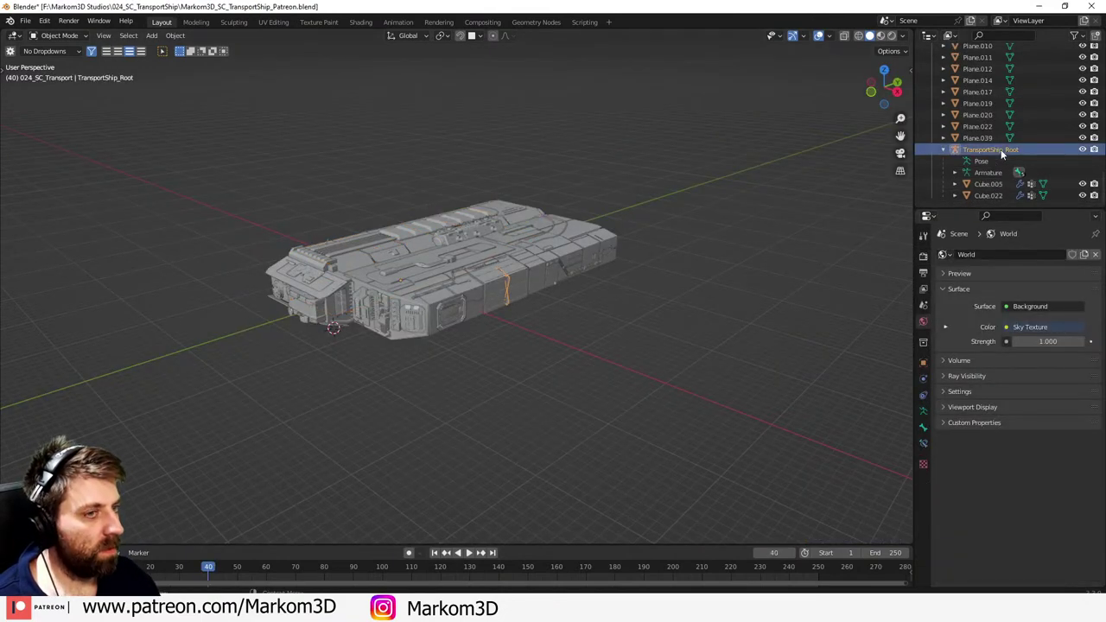
scroll(994, 156, "up", 15)
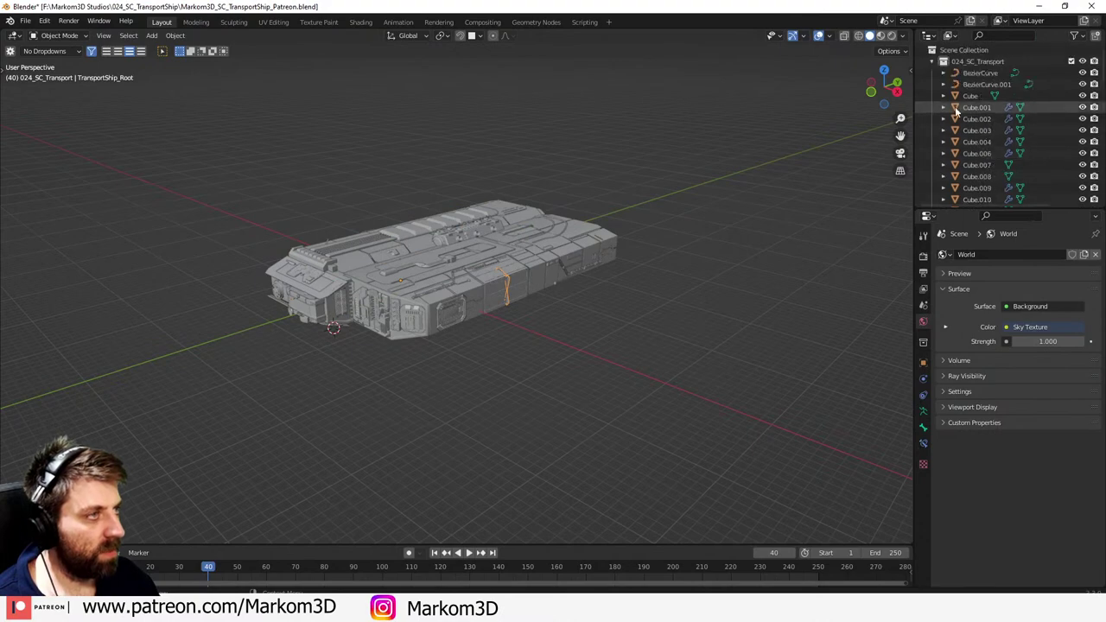
left_click(507, 301)
key("c")
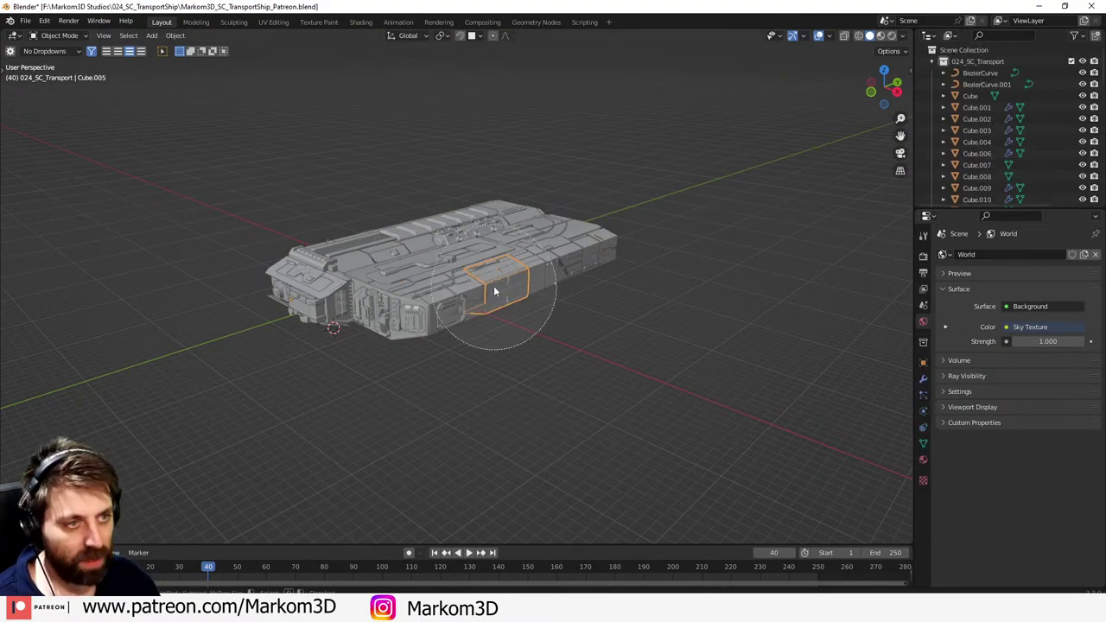
scroll(495, 291, "down", 15)
left_click(472, 281)
right_click(472, 281)
scroll(899, 155, "up", 6)
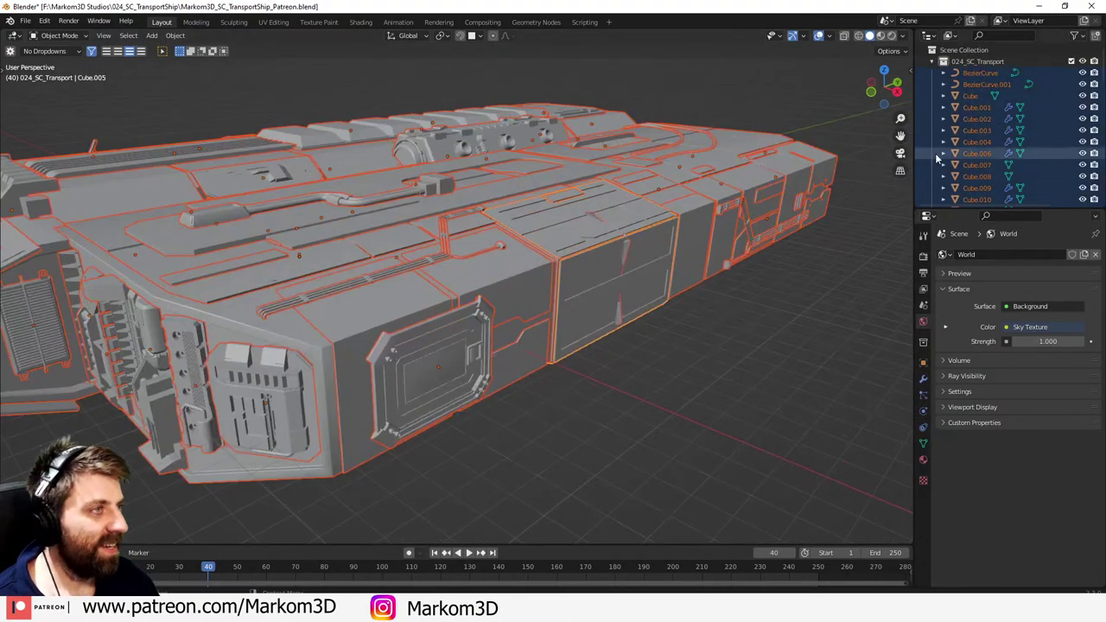
scroll(536, 268, "down", 4)
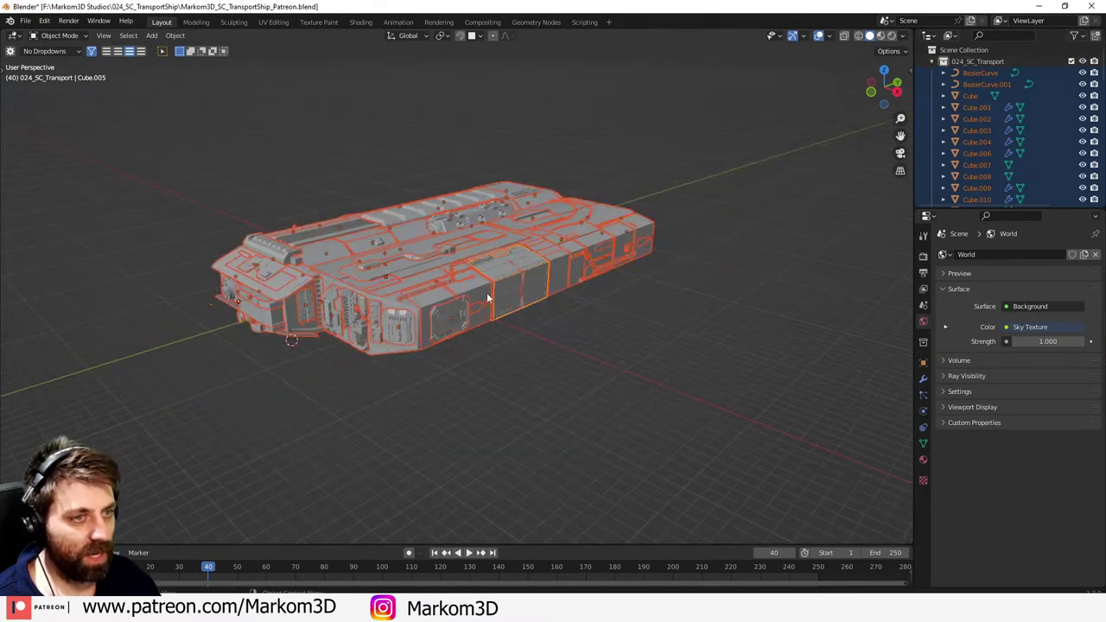
key("shift+s")
left_click(485, 358)
- Add a cube-shaped empty at the 3D cursor and scale it up uniformly
key("shift+a")
mouse_move(484, 358)
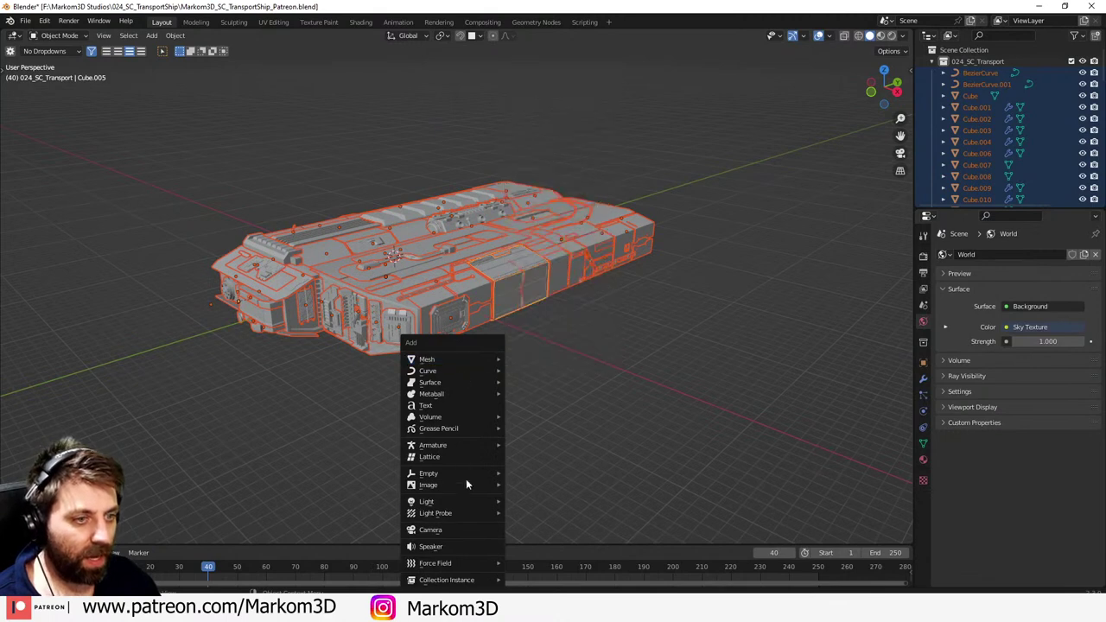
mouse_move(467, 475)
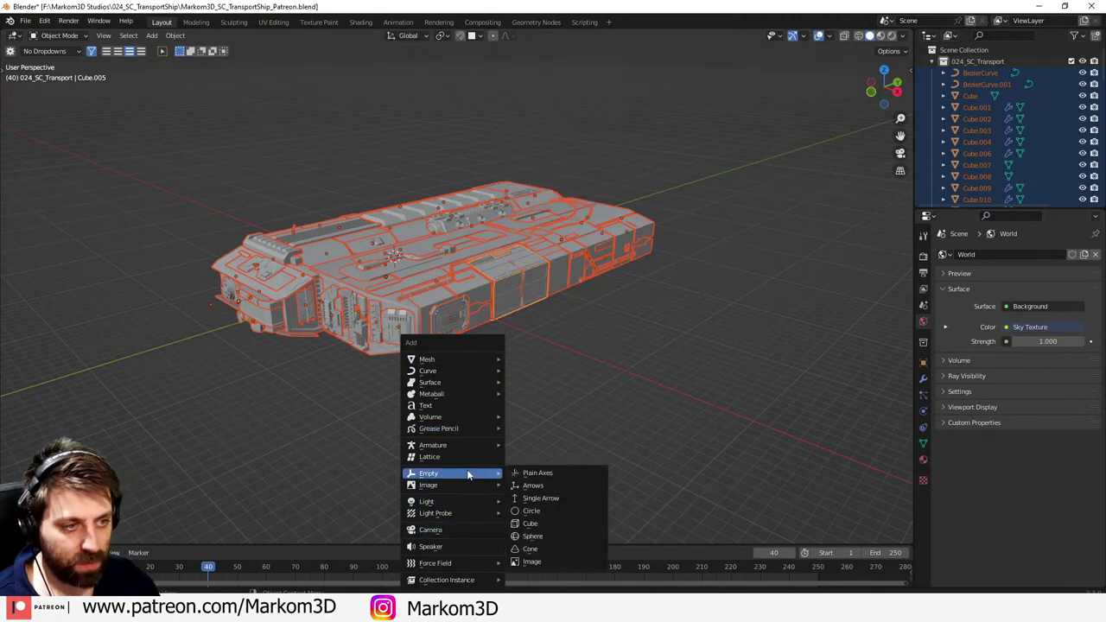
left_click(531, 524)
key("s")
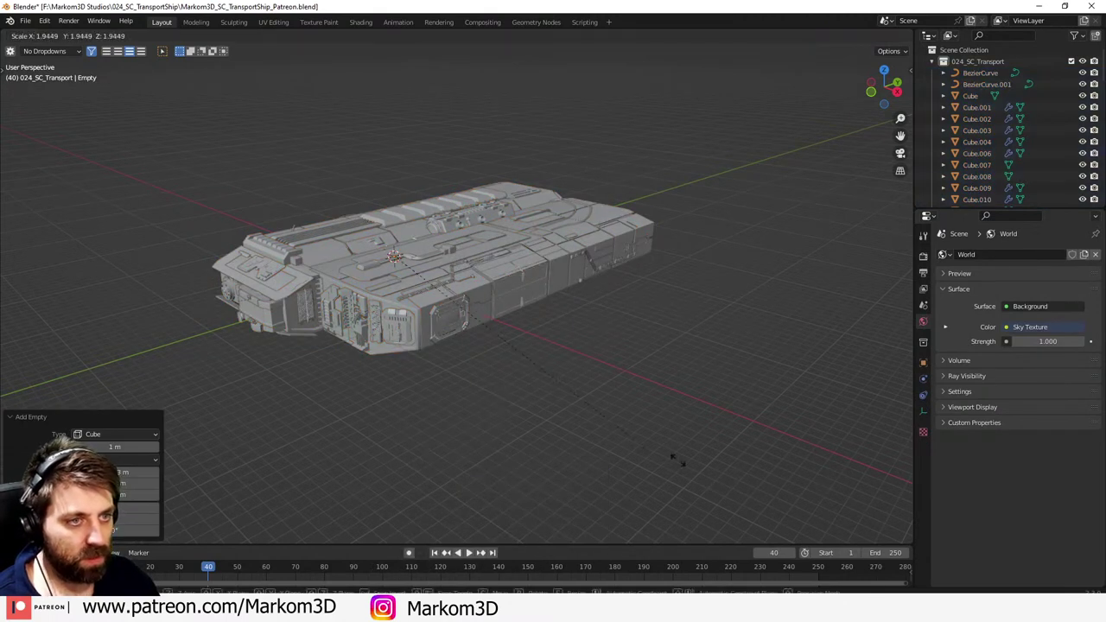
left_click(375, 372)
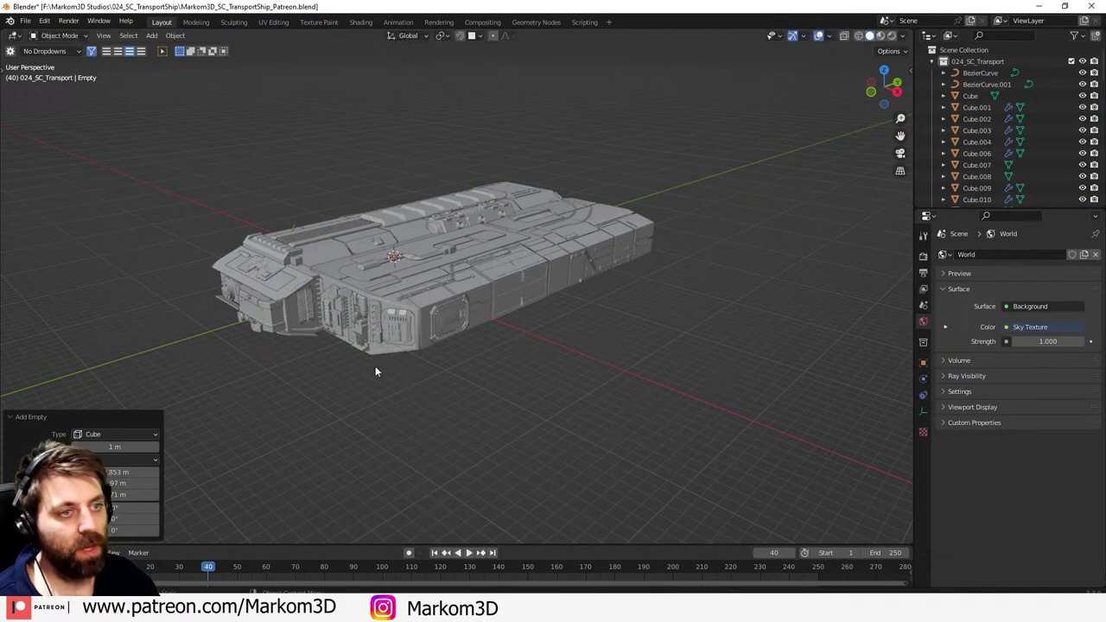
key("s")
left_click(659, 466)
- Scale the empty to the ship's width, lengthen it along Y and adjust its height along Z so it encloses the ship
key("KP_7")
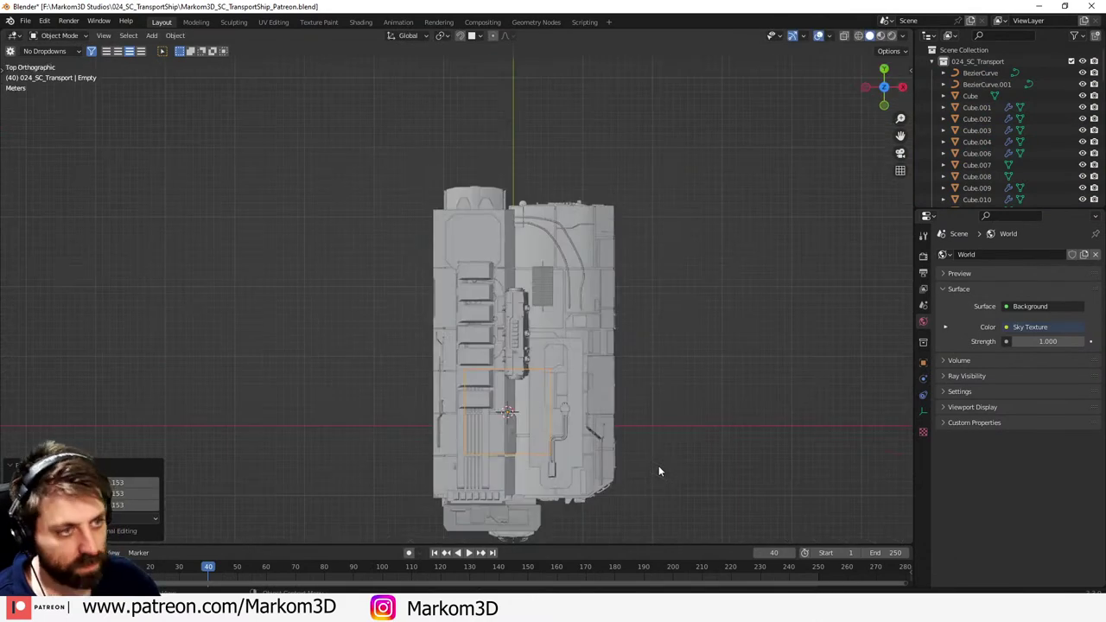
key("s")
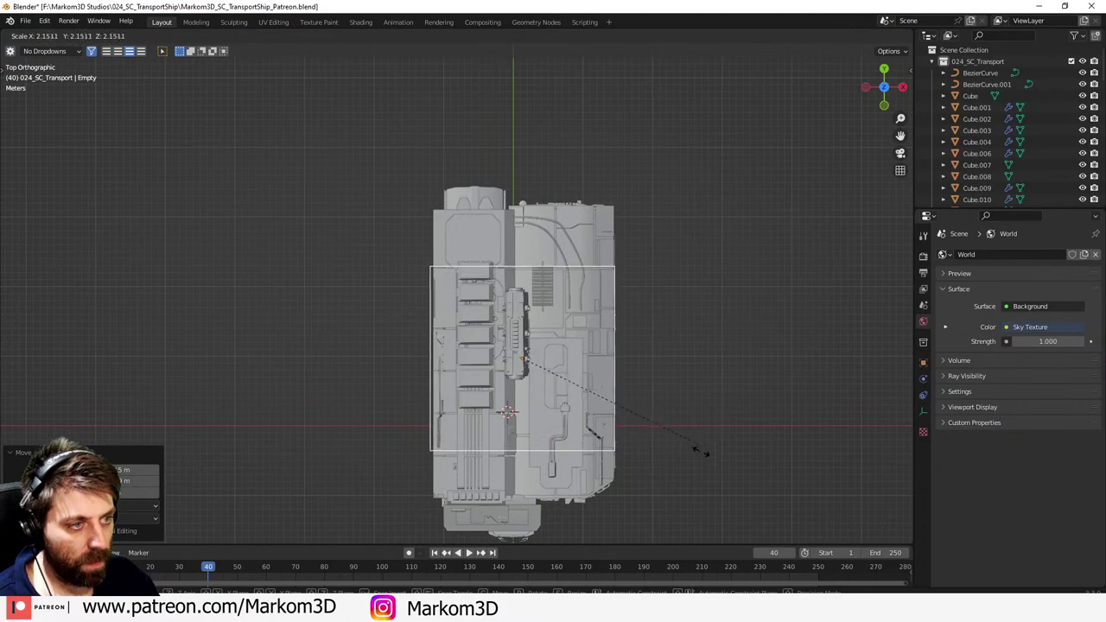
left_click(709, 456)
middle_click_drag(670, 473, 609, 383)
key("s")
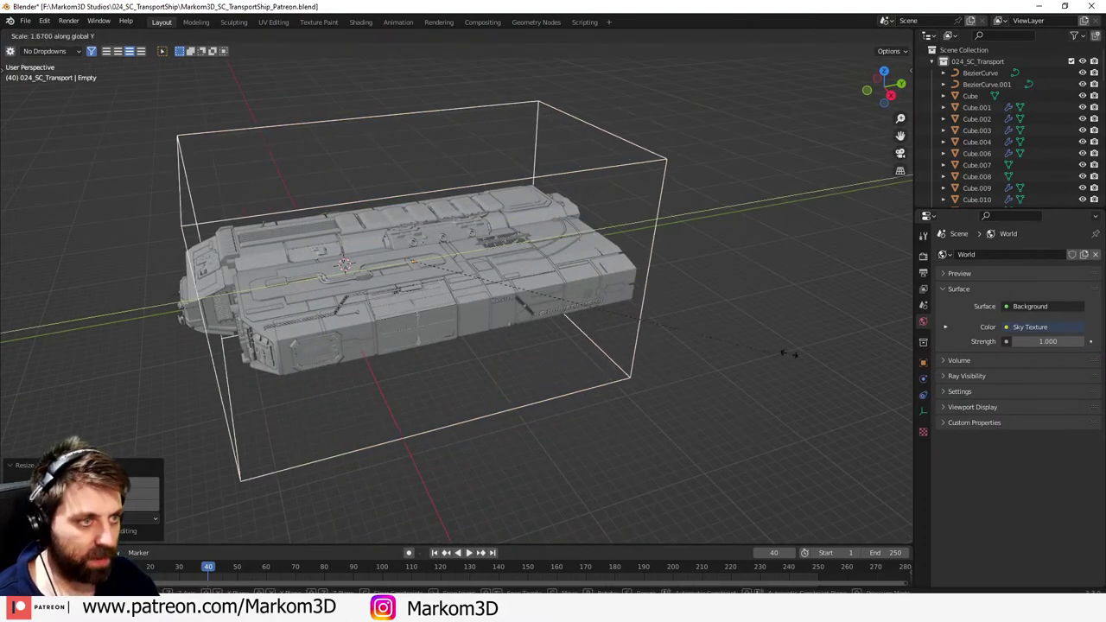
left_click(830, 364)
key("s")
key("z")
left_click(546, 341)
middle_click_drag(546, 341, 557, 356)
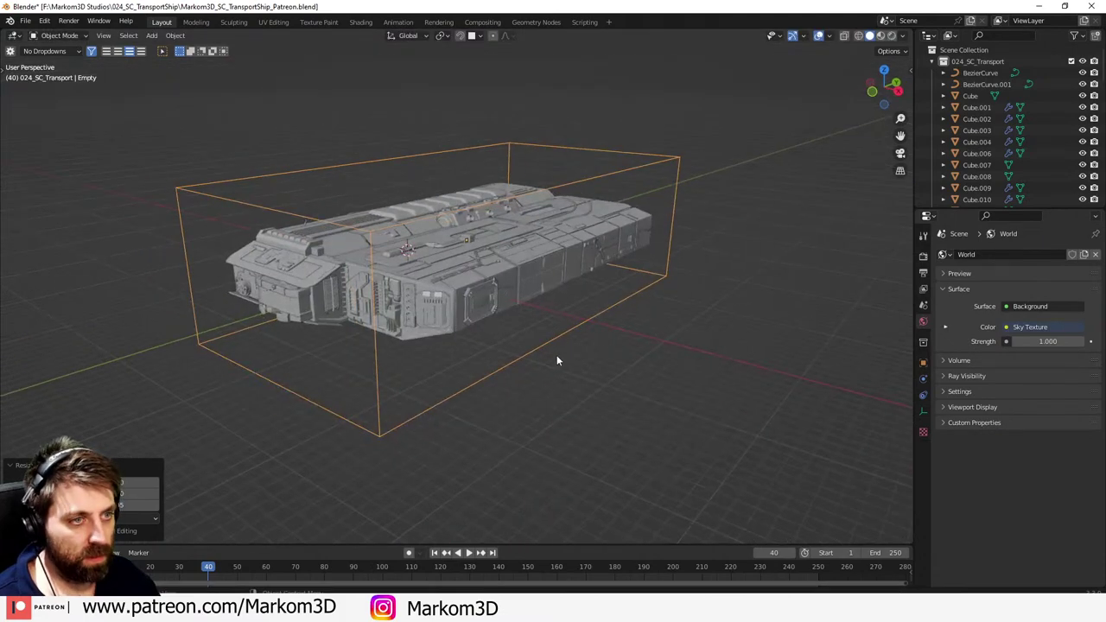
- Parent all ship parts to the cube-shaped empty using the Object option
key("a")
key("ctrl+p")
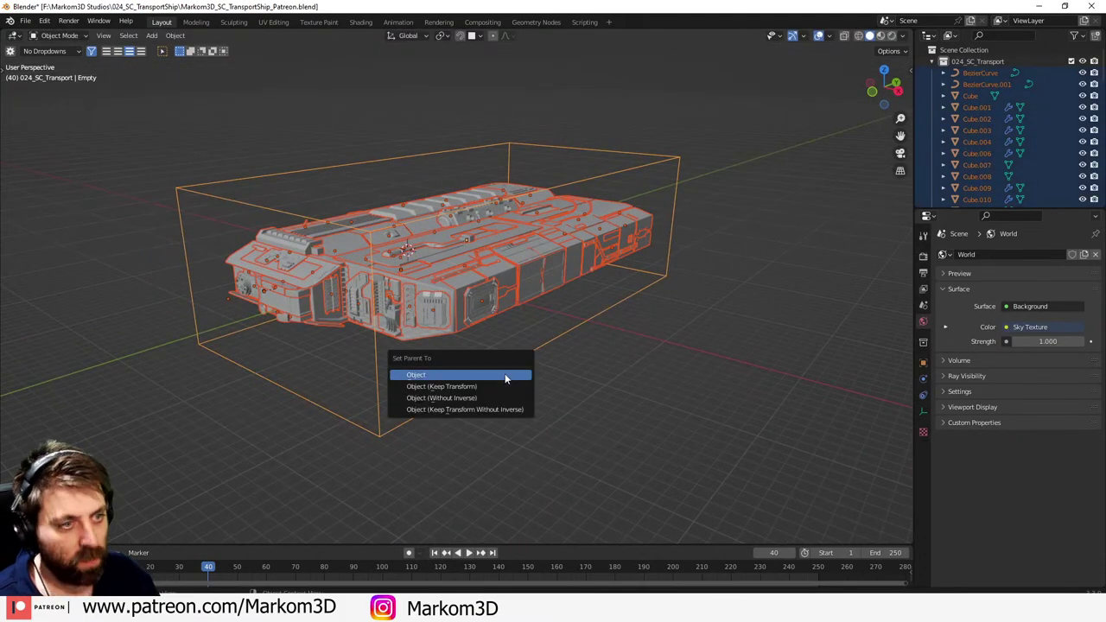
left_click(505, 375)
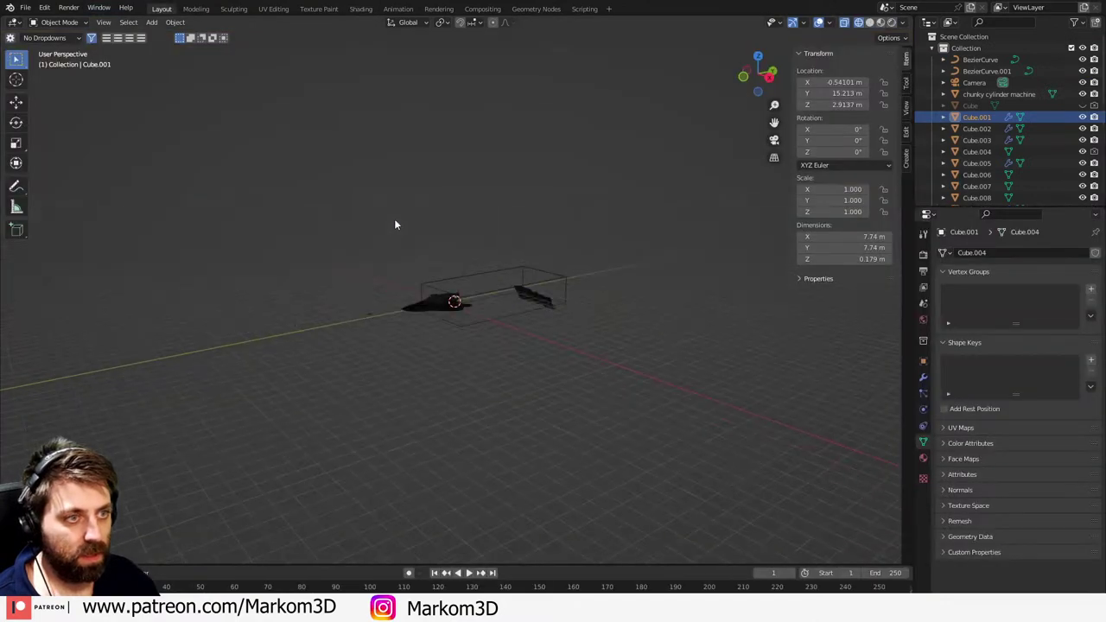
- In the cliff scene, move the pasted transport ship about 80 m along X, clear of the terrain
mouse_move(395, 222)
middle_mouse_down()
mouse_move(470, 289)
mouse_move(490, 323)
mouse_move(560, 283)
middle_mouse_up()
scroll(481, 322, "up", 3)
left_click(481, 322)
scroll(575, 306, "up", 4)
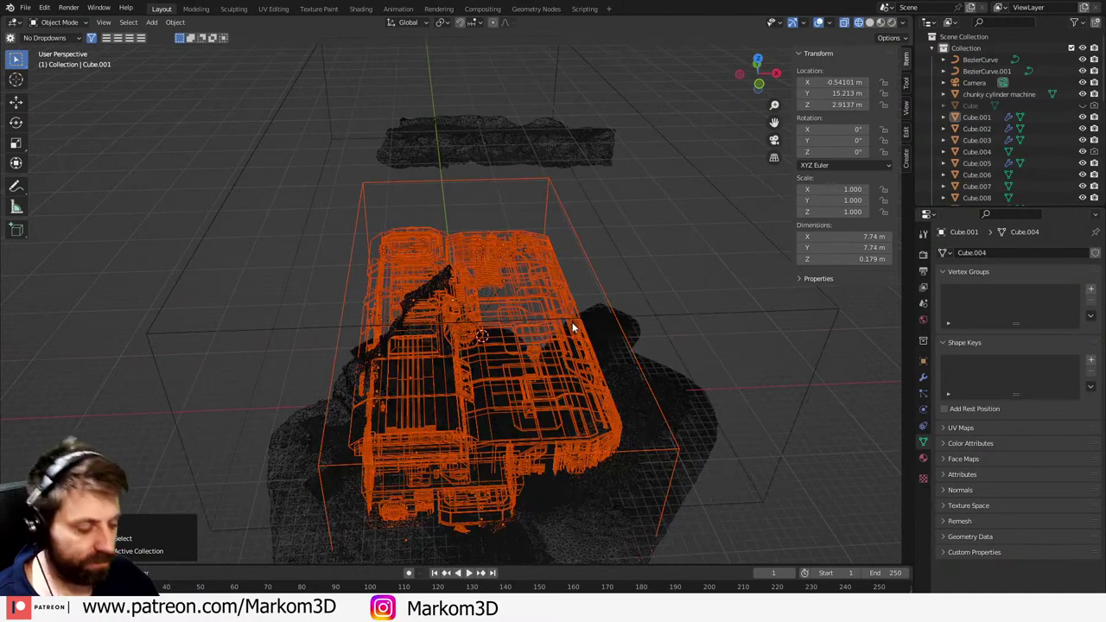
scroll(573, 329, "down", 3)
key("KP_7")
key("g")
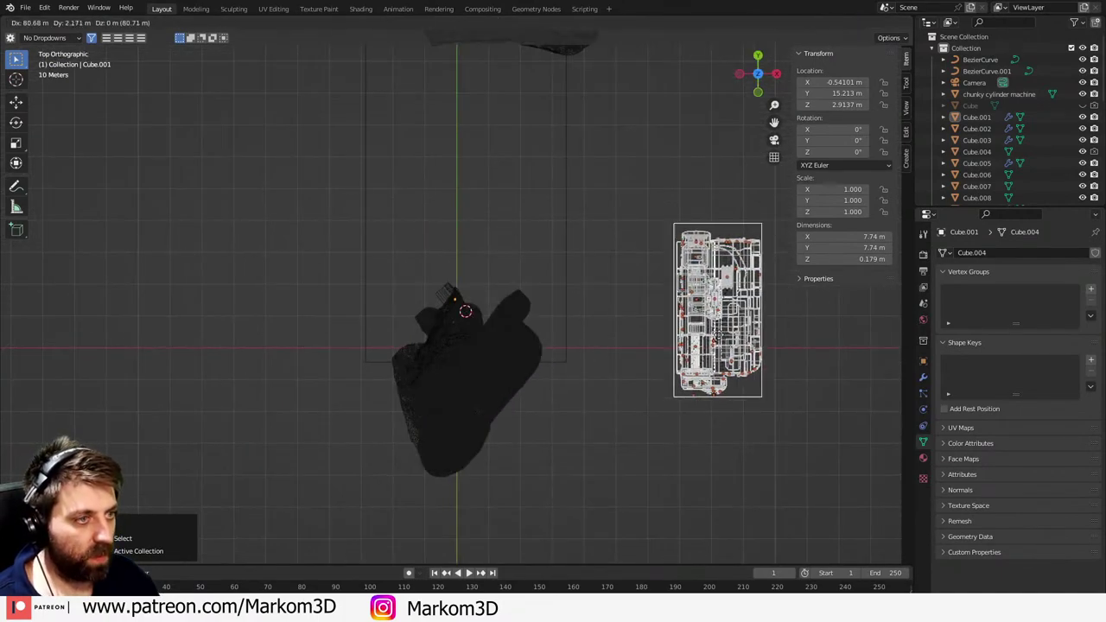
left_click(722, 298)
- Select the terrain and other scene objects without the ship and scale them up by a factor of 10
left_click(496, 360)
scroll(496, 359, "down", 5)
key("c")
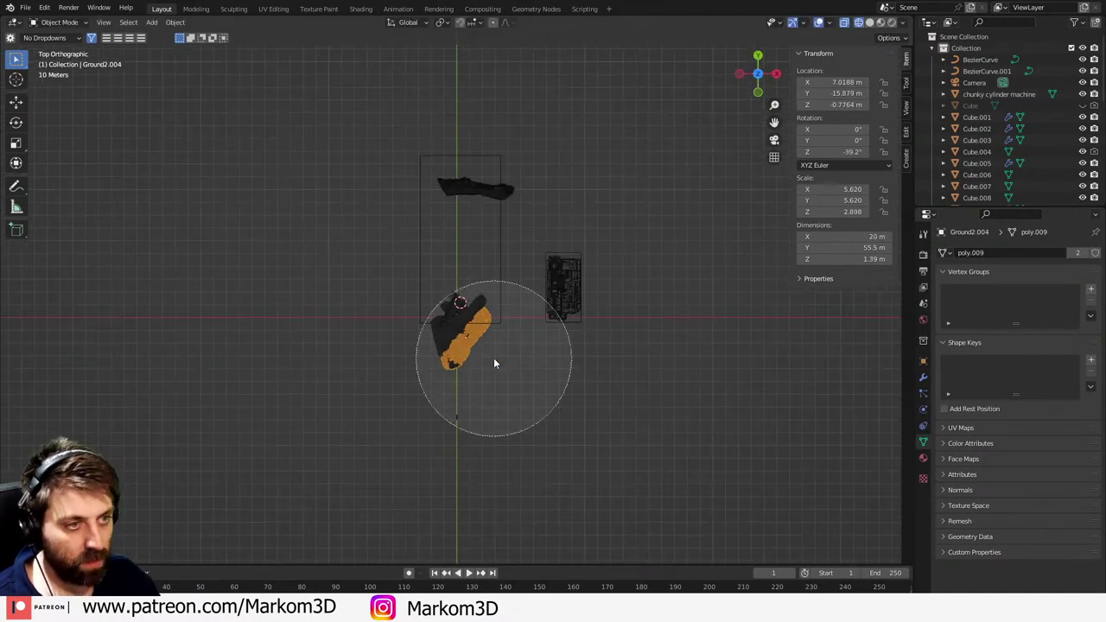
left_click_drag(432, 373, 438, 214)
key("Escape")
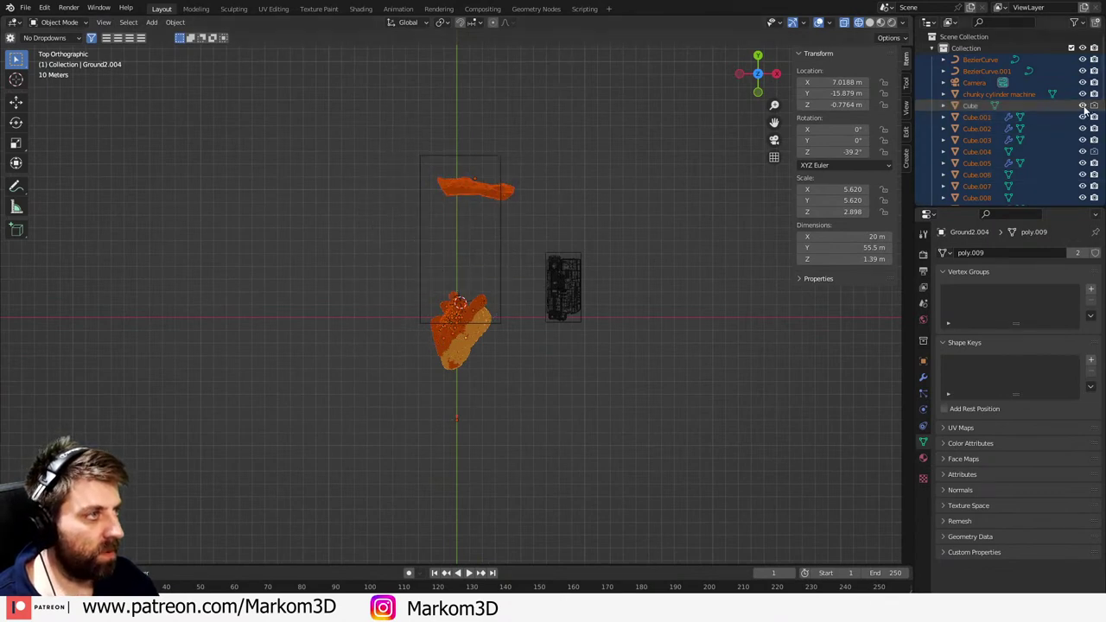
type("s10")
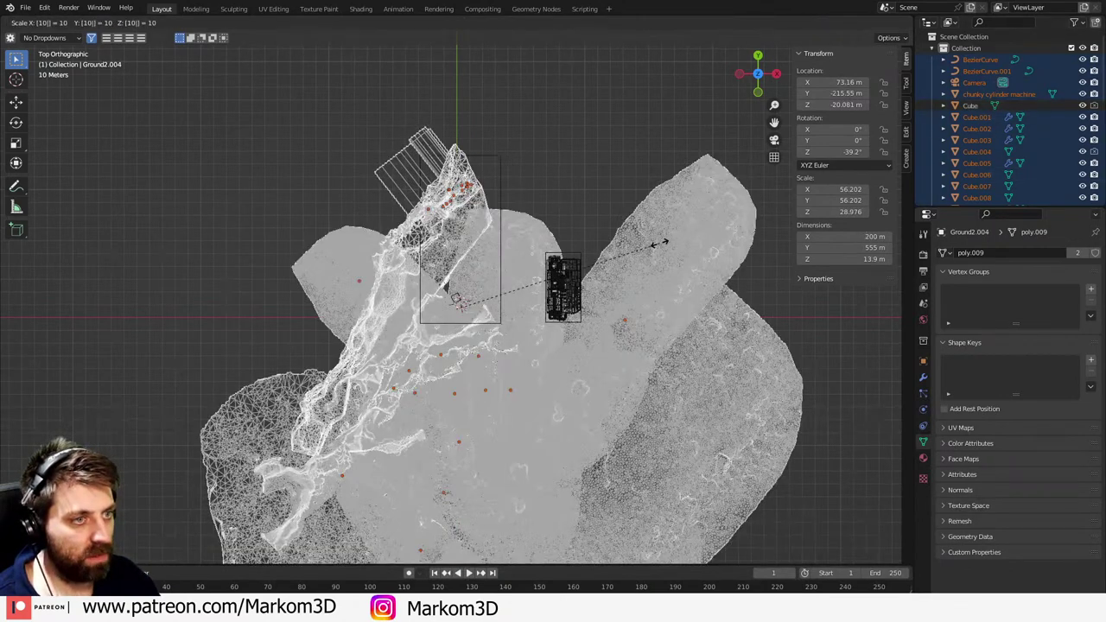
key("Return")
left_click(577, 255)
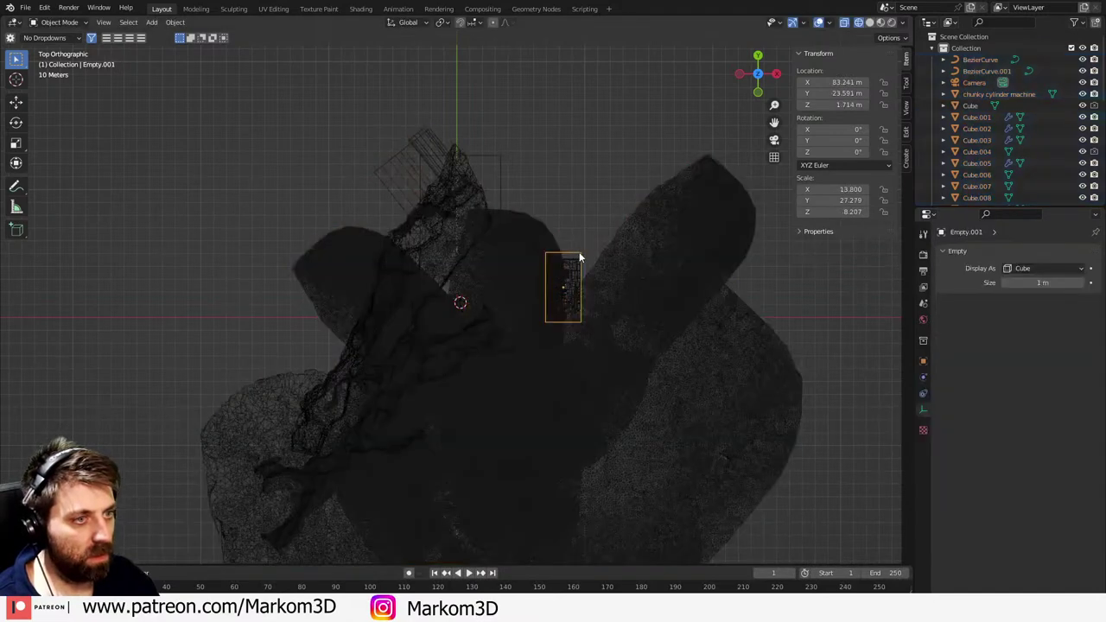
key("g")
key("Escape")
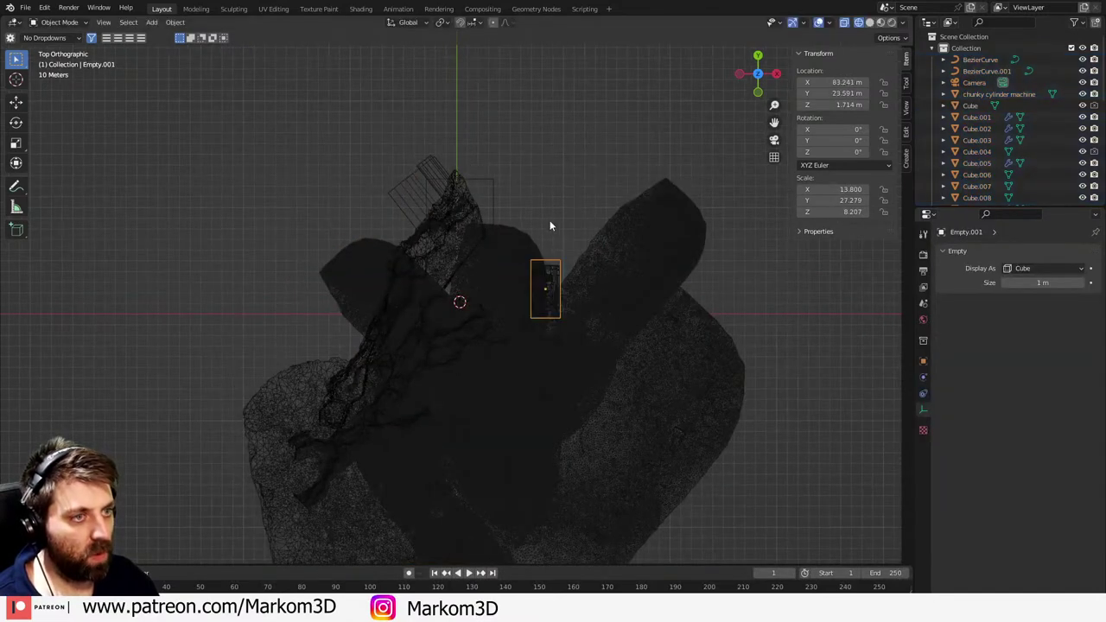
left_click(505, 204)
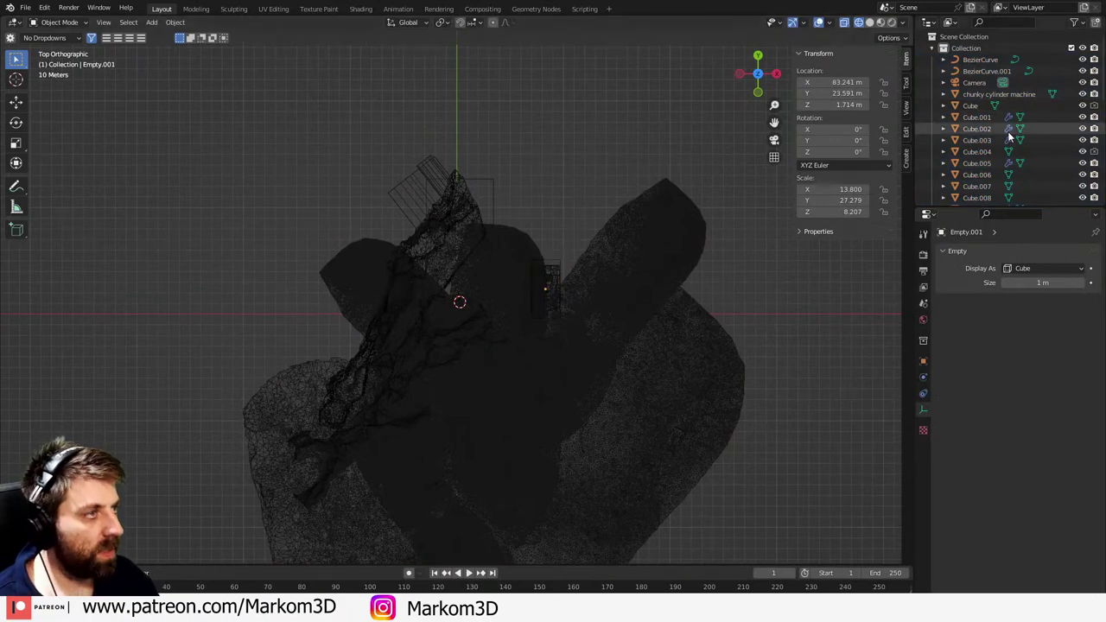
- Select the ship's enclosing empty and enable the Selectable restriction toggle in the outliner
scroll(1012, 136, "down", 5)
left_click(557, 259)
middle_click_drag(557, 259, 631, 323)
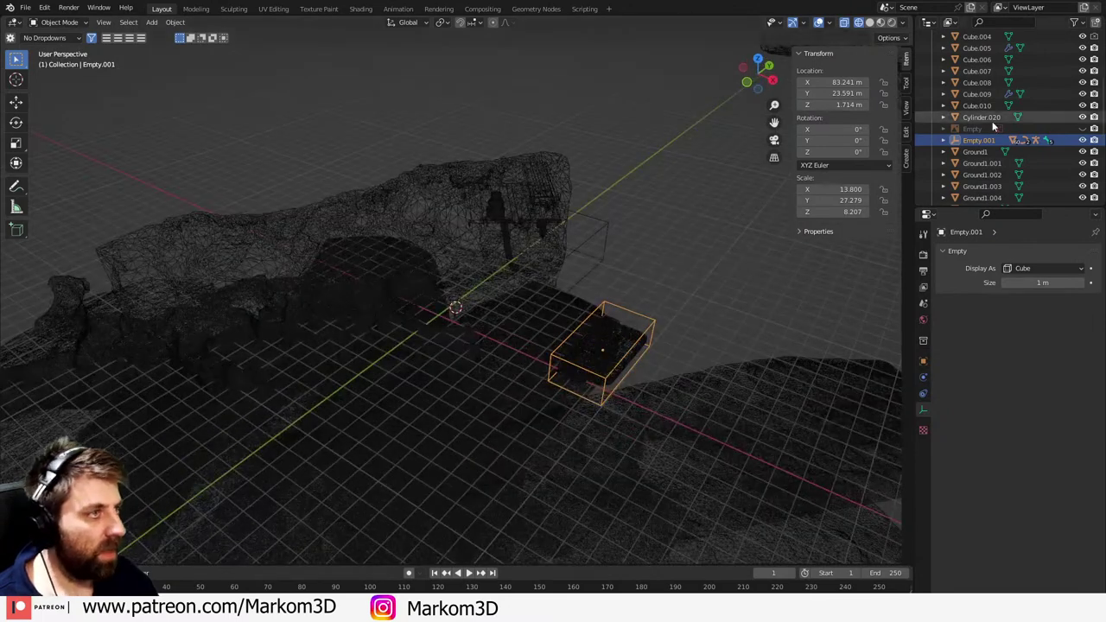
scroll(994, 121, "up", 5)
scroll(1053, 126, "down", 3)
left_click(1074, 22)
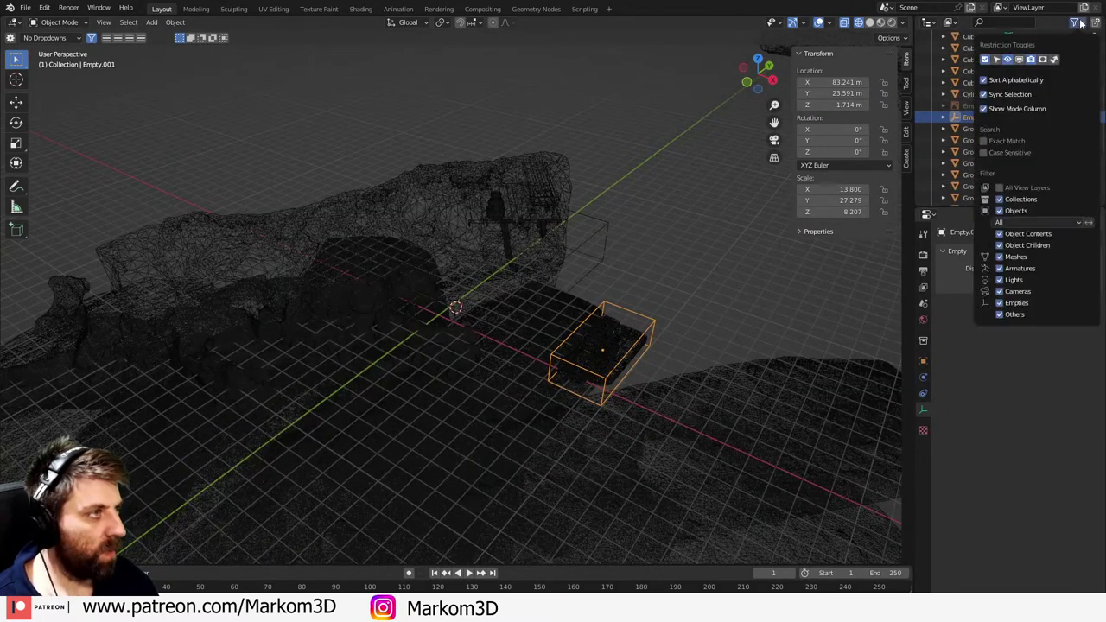
left_click(998, 60)
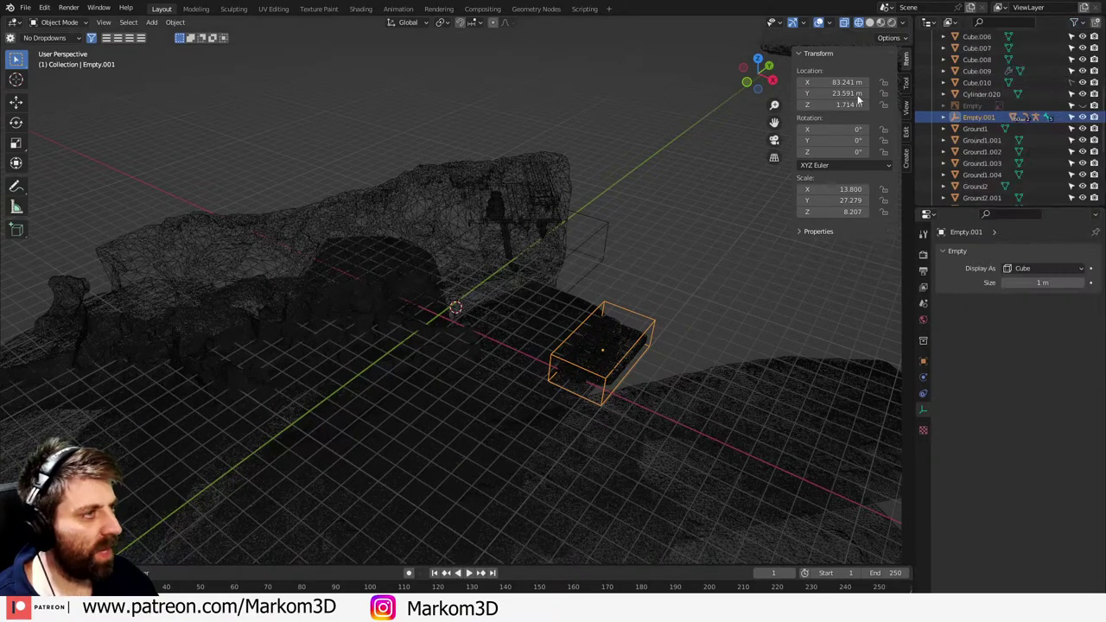
- Scale the wireframe box Cube.010 by a factor of 10 and reselect the ship's empty
left_click(610, 228)
key("s")
left_click(864, 290)
key("ctrl+z")
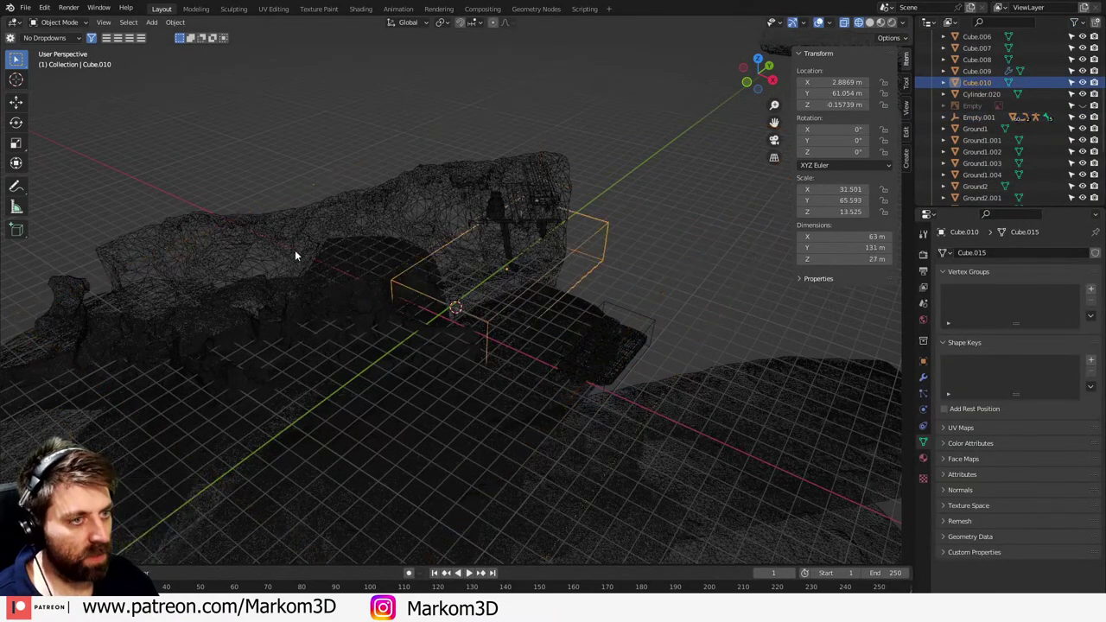
type("s10")
key("Return")
key("ctrl+z")
key("ctrl+z")
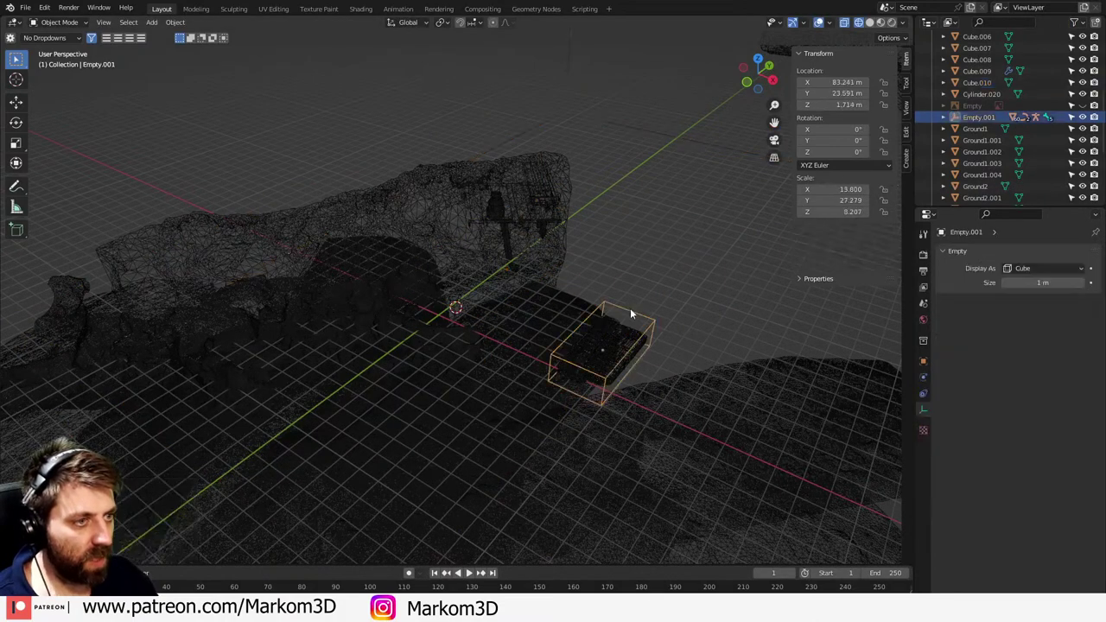
- Move the ship's empty 12.19 m along X and 37.821 m along Y and rotate it 90° in top view
key("KP_7")
key("g")
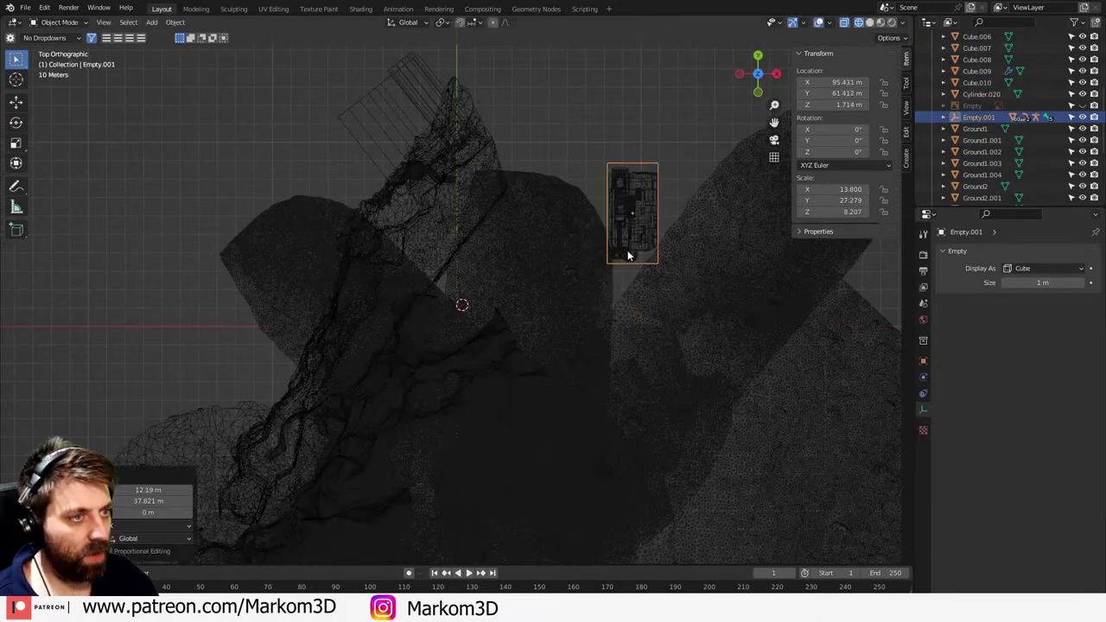
left_click(627, 250)
type("r90")
key("Return")
middle_click_drag(627, 250, 534, 147)
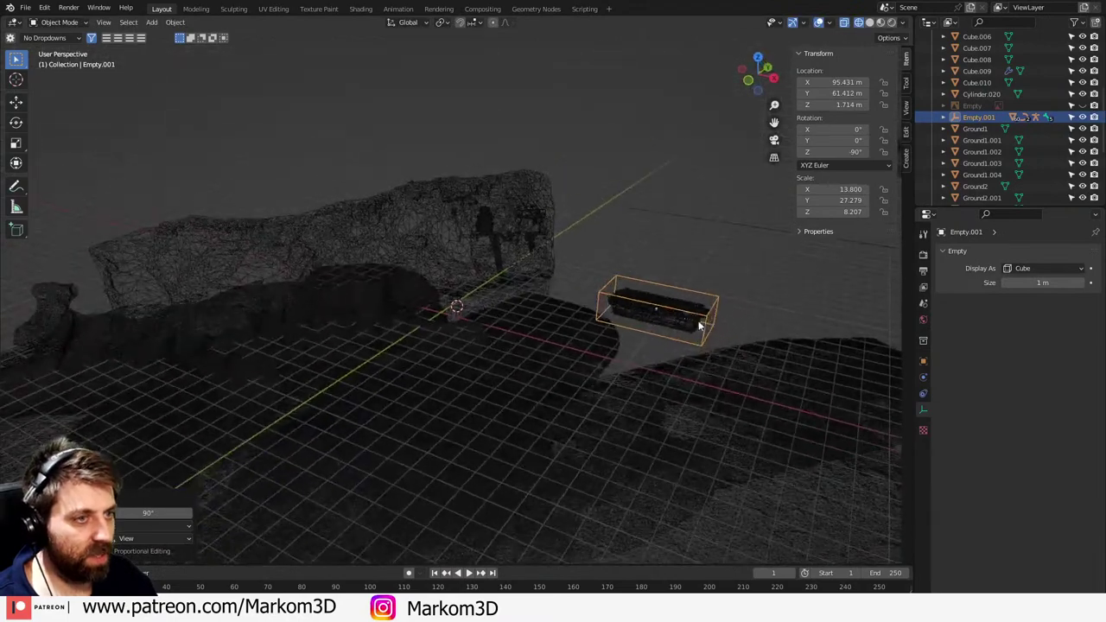
- Scale the ship's enclosing empty uniformly by a factor of 0.1
scroll(701, 321, "up", 1)
key("s")
right_click(696, 311)
type("s")
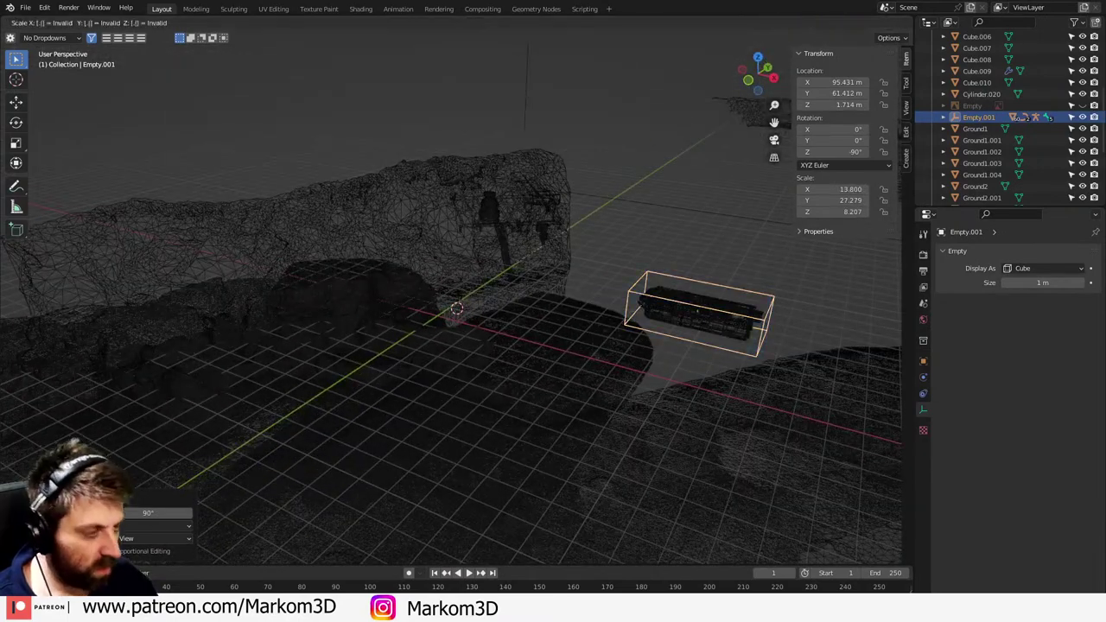
type(".1")
key("Return")
- In front view, move the ship's empty -59.389 m along X and 28.392 m along Z, into the air beside the cliff
key("KP_1")
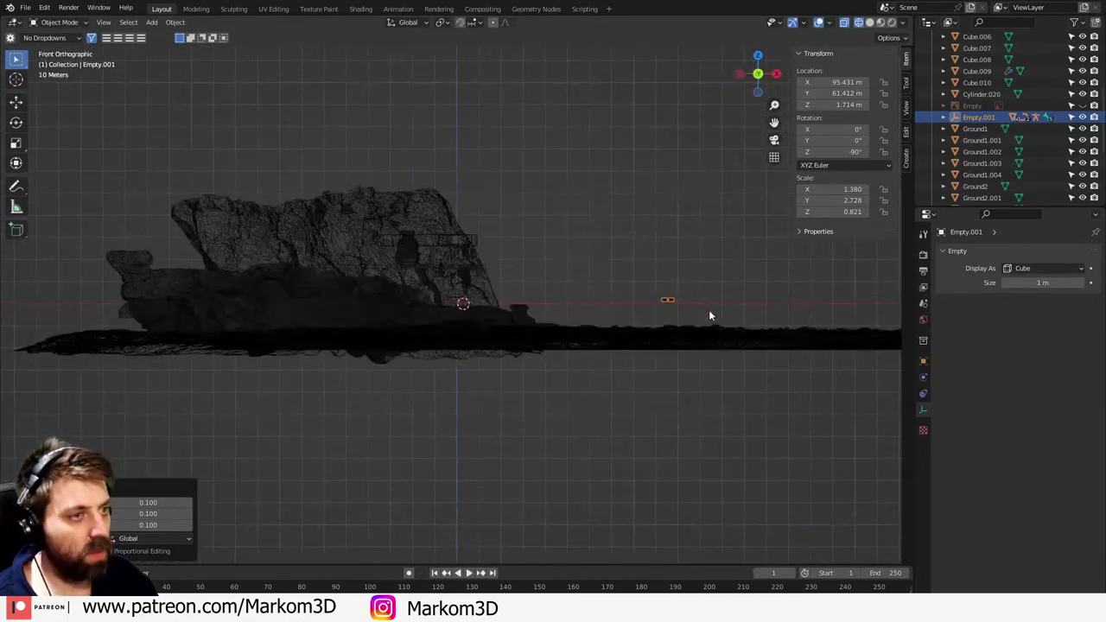
key("g")
left_click(572, 247)
scroll(587, 268, "up", 7)
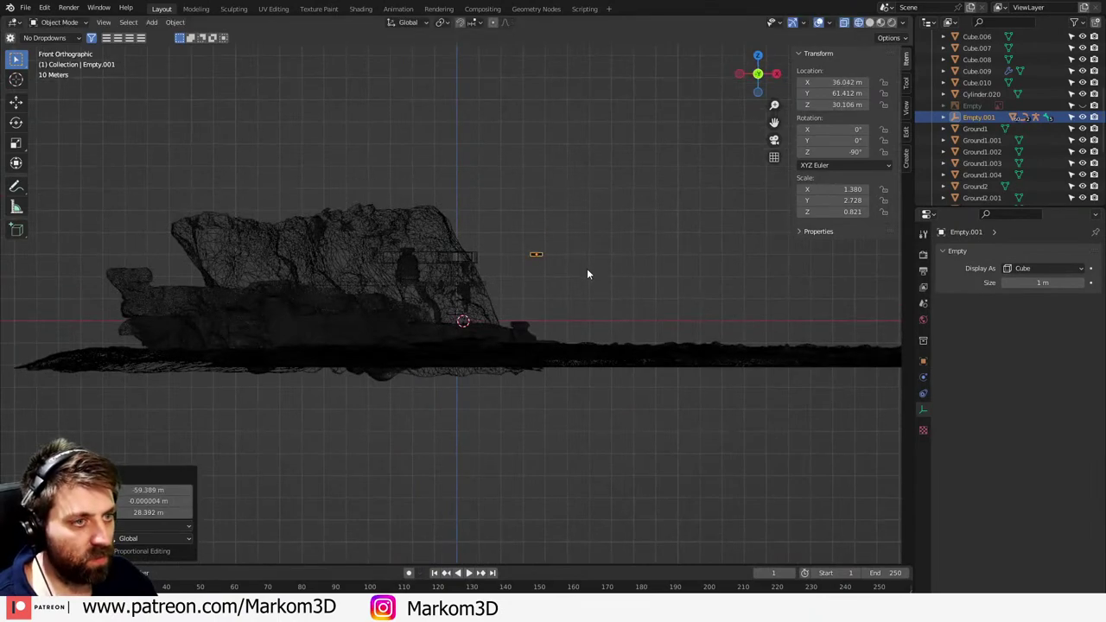
- Check the ship through the camera and undo the last small move of its empty
scroll(616, 274, "down", 7)
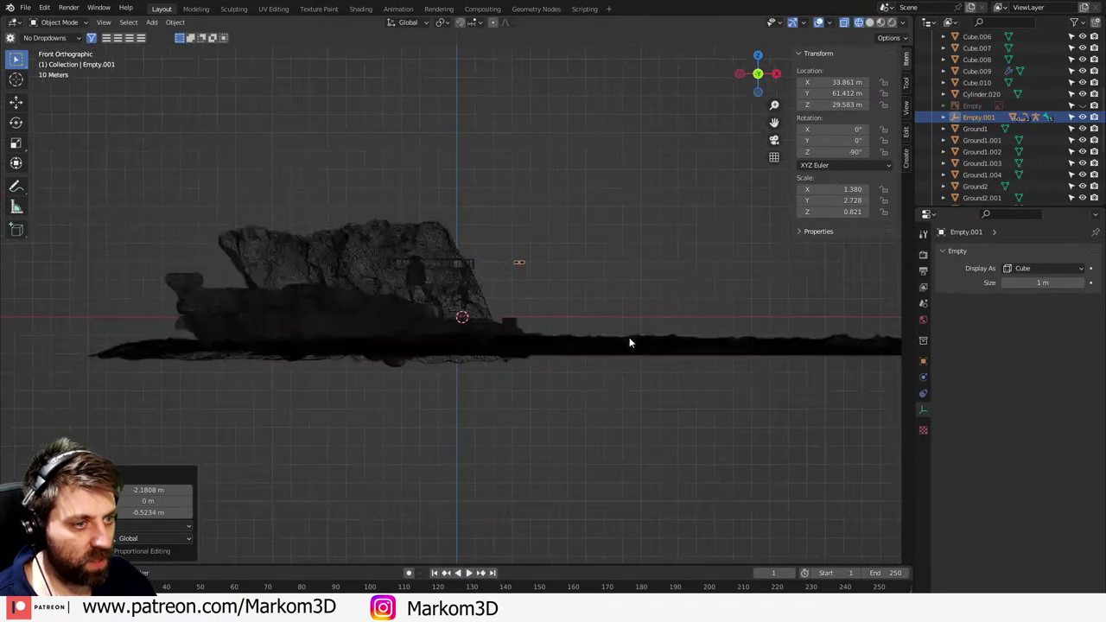
middle_click_drag(630, 341, 566, 340)
key("KP_0")
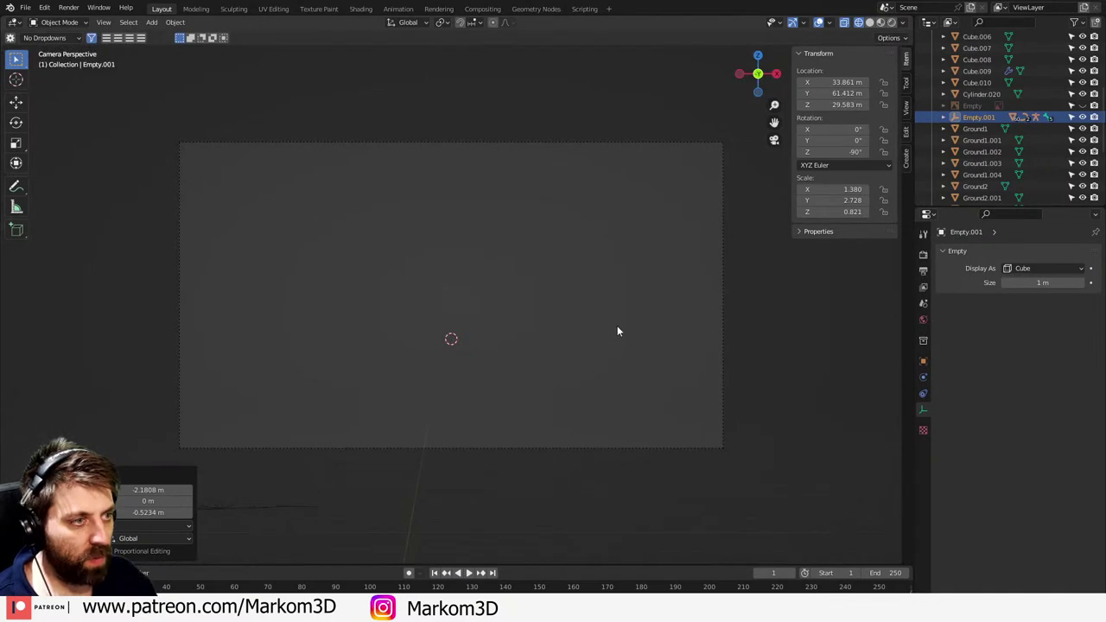
middle_click_drag(707, 344, 590, 366)
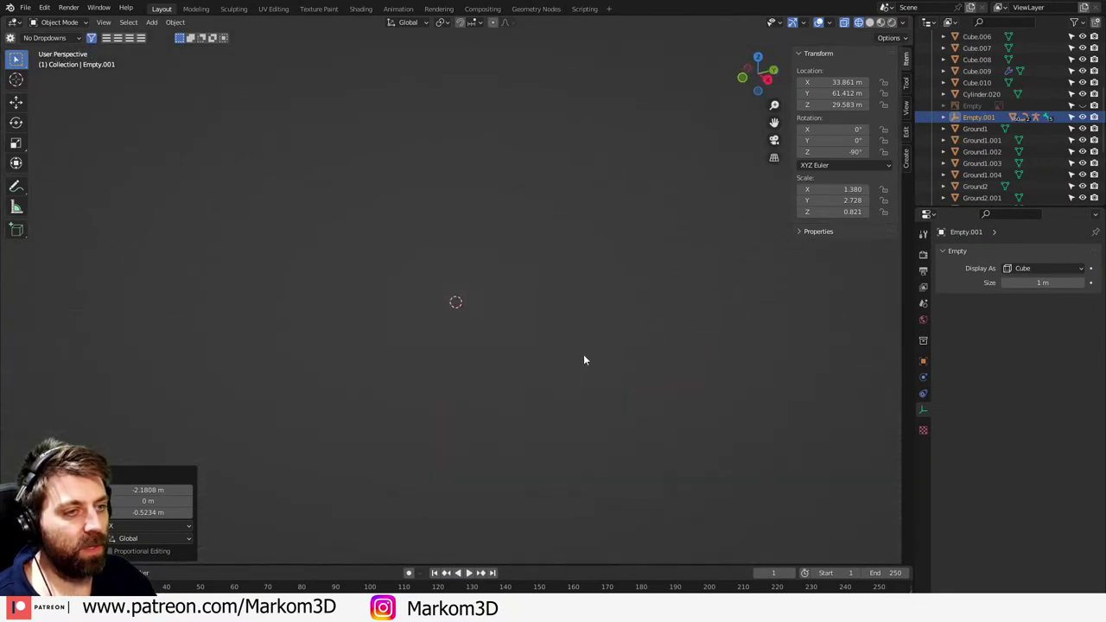
key("ctrl+z")
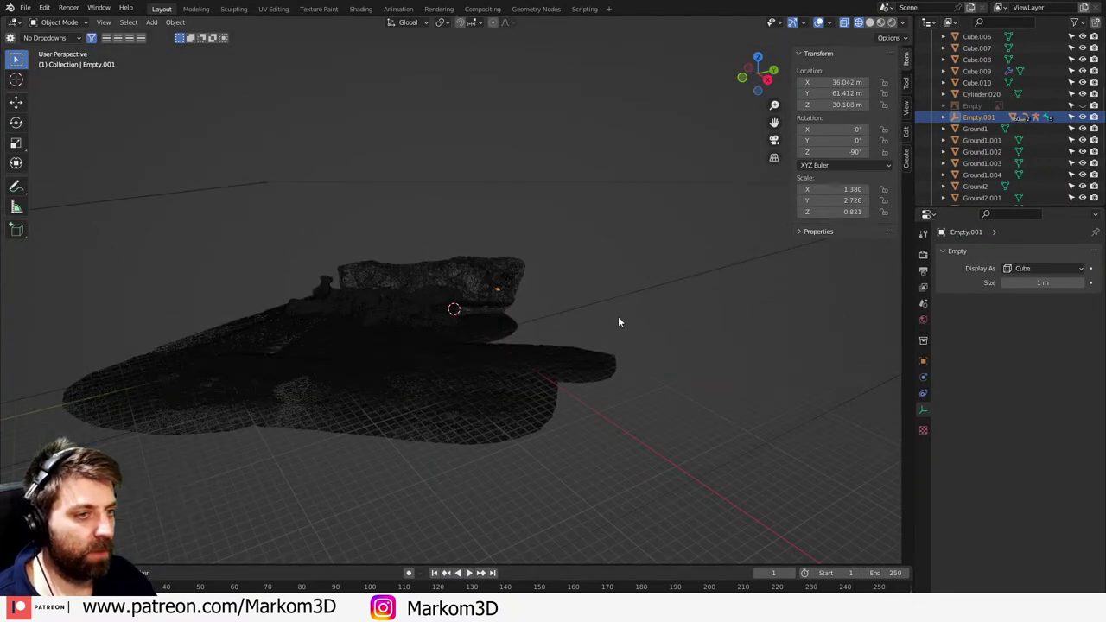
- Select all scene objects, scale them together by a factor of 0.1 and switch to the camera view
type("as")
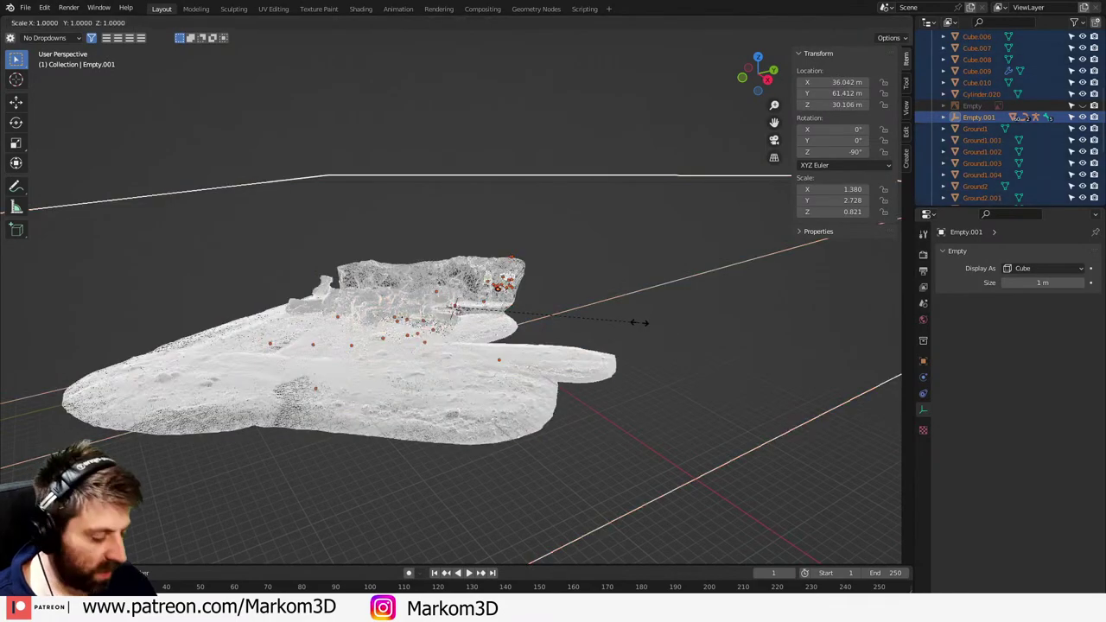
type(".1")
key("Return")
key("KP_0")
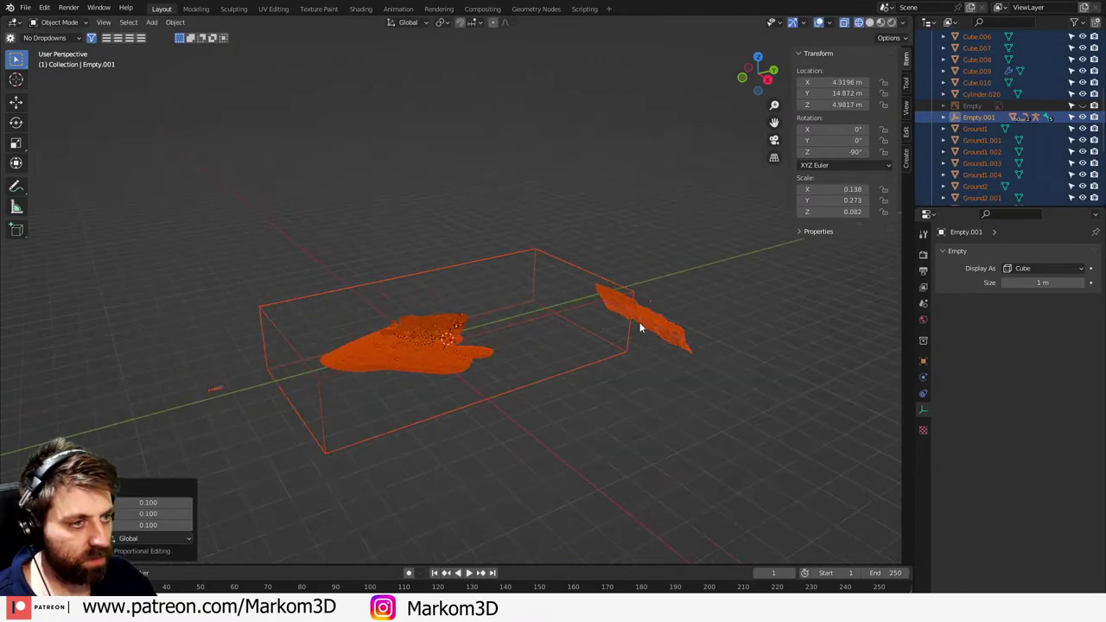
- Deselect everything and preview the cliff platform and ship in rendered shading through the camera
scroll(640, 328, "up", 6)
key("alt+a")
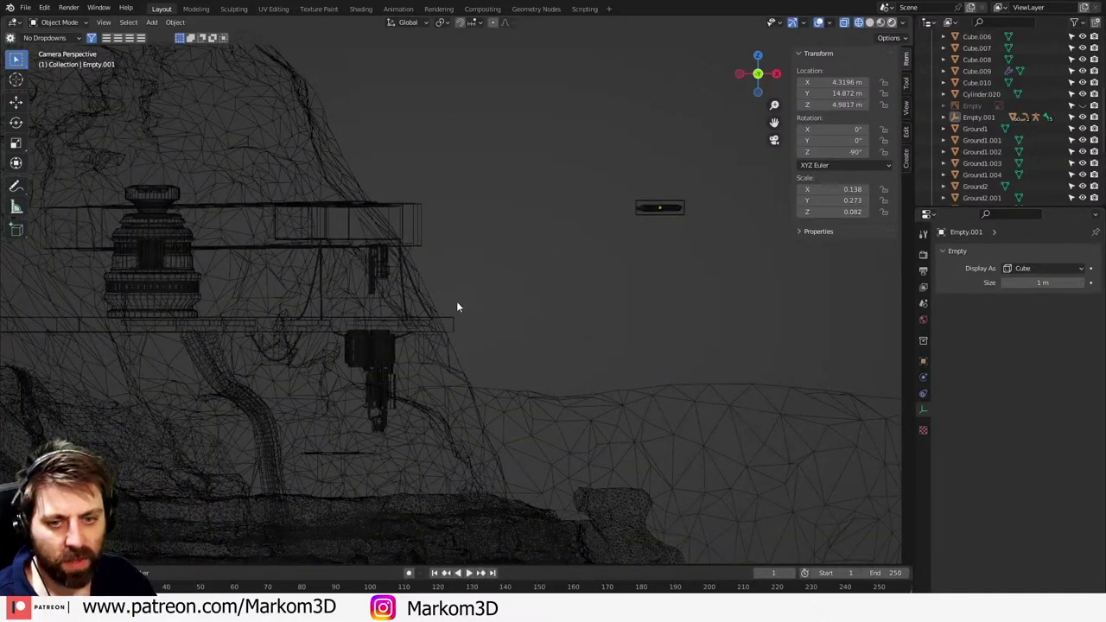
key("shift+z")
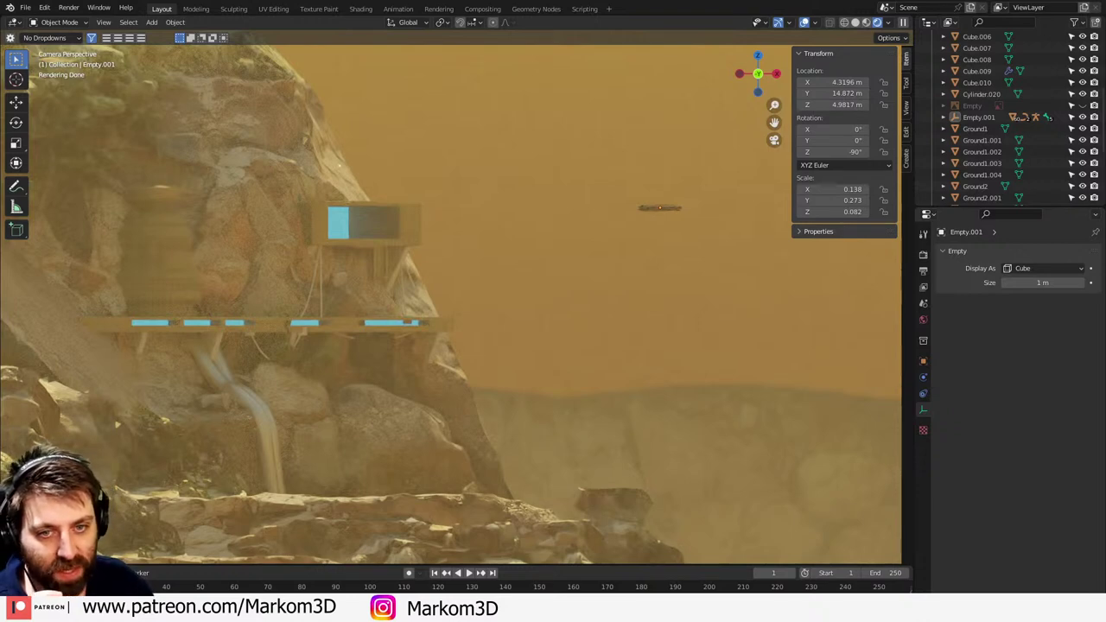
scroll(564, 294, "down", 1)
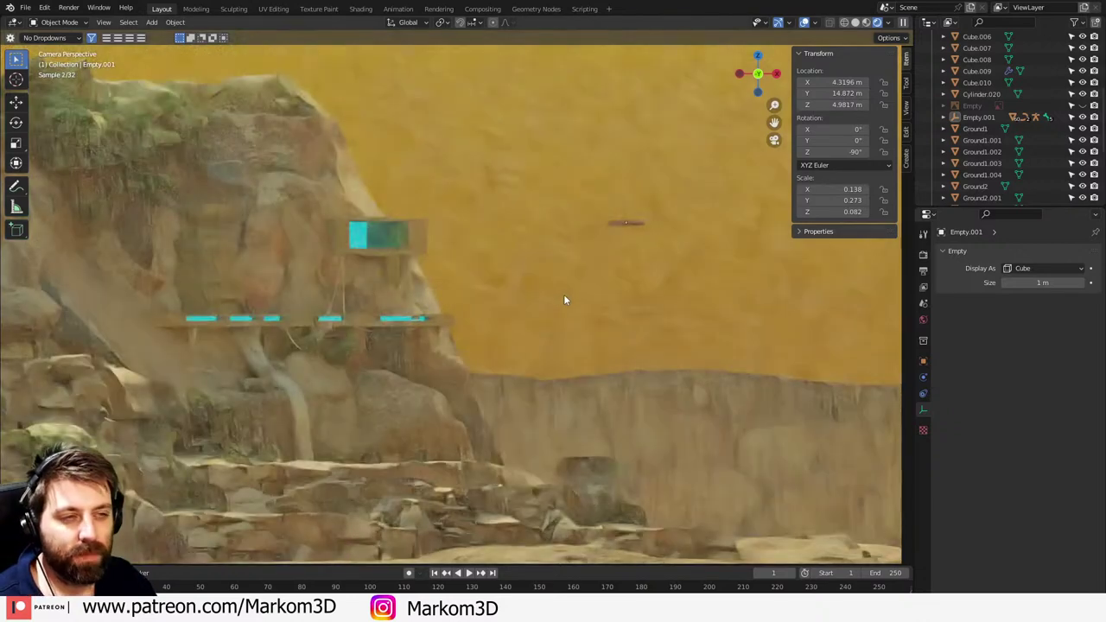
middle_click_drag(568, 285, 546, 263, "shift")
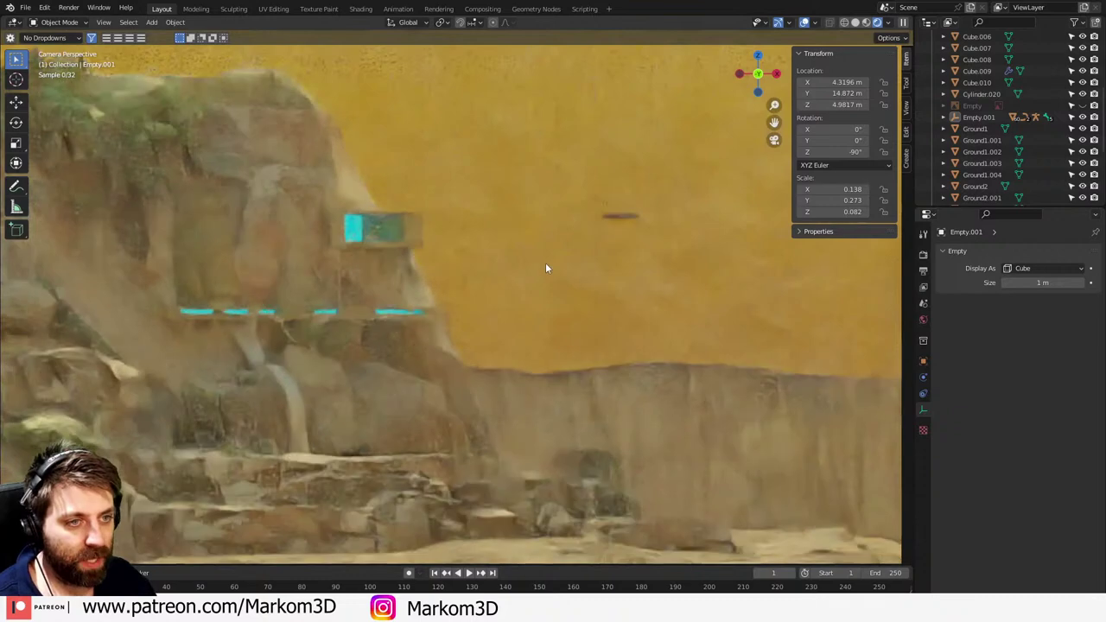
scroll(545, 266, "down", 1)
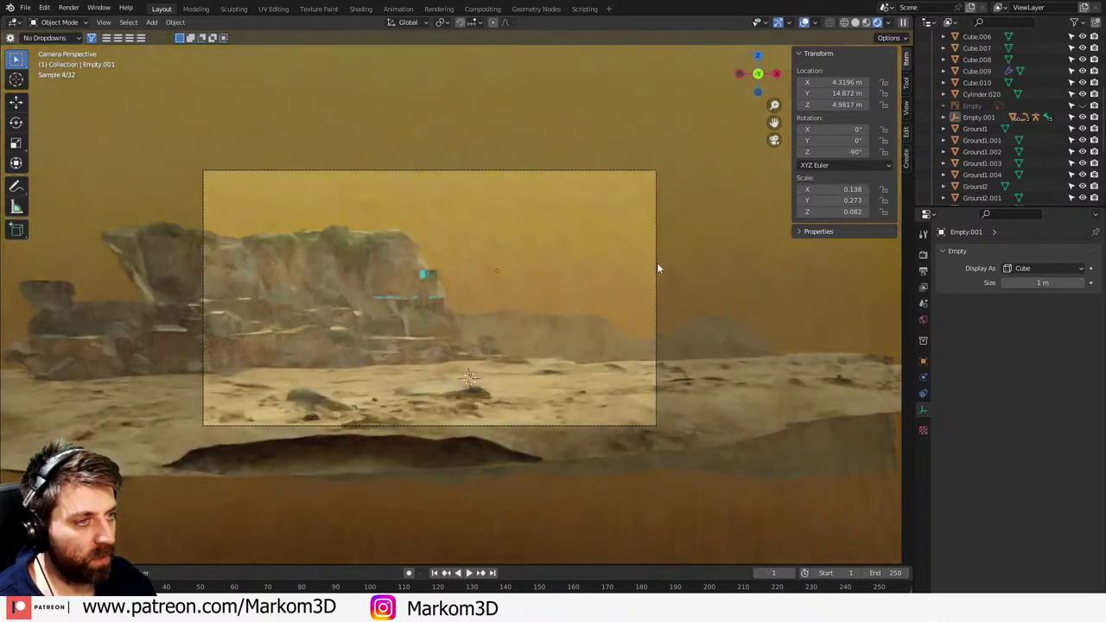
- Select the camera and clear its Depth of Field focus object
left_click(654, 265)
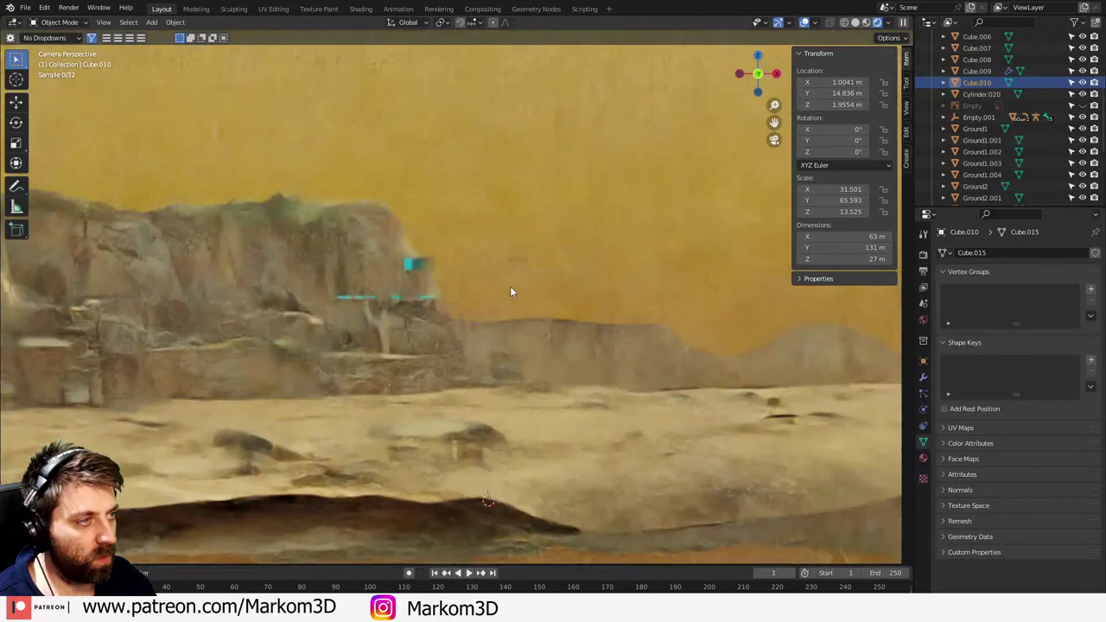
scroll(511, 291, "down", 3)
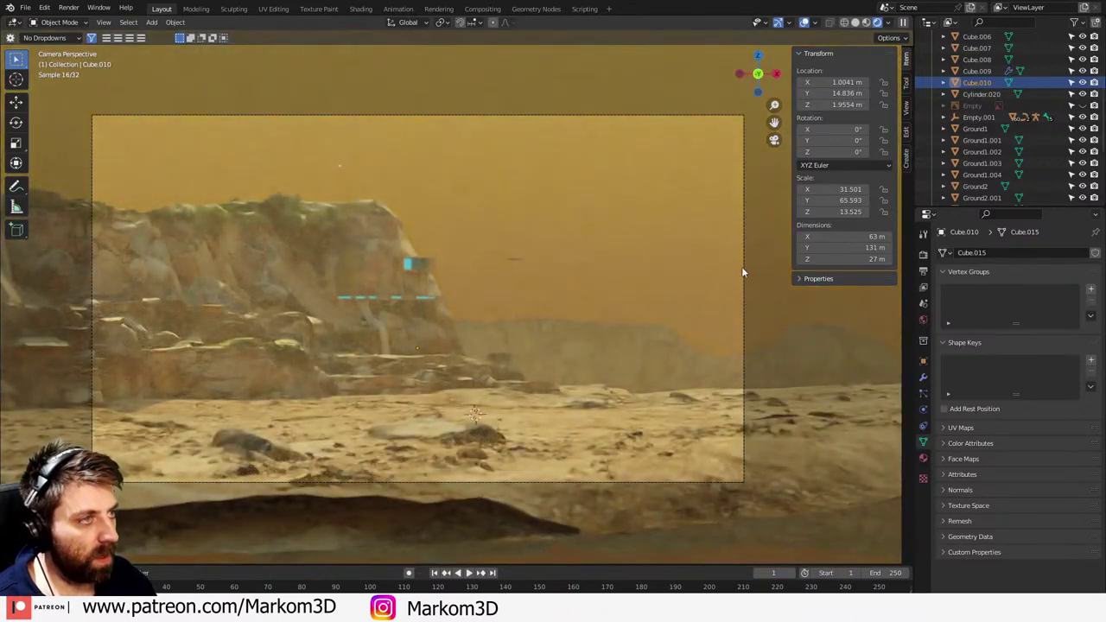
left_click(743, 267)
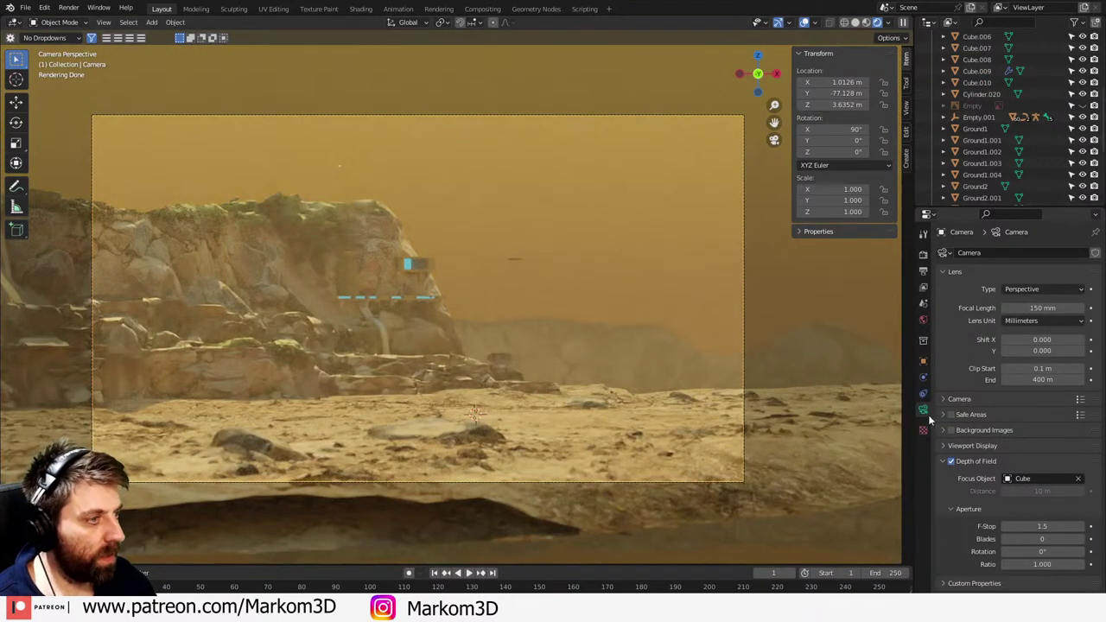
left_click(1078, 478)
left_click(1079, 478)
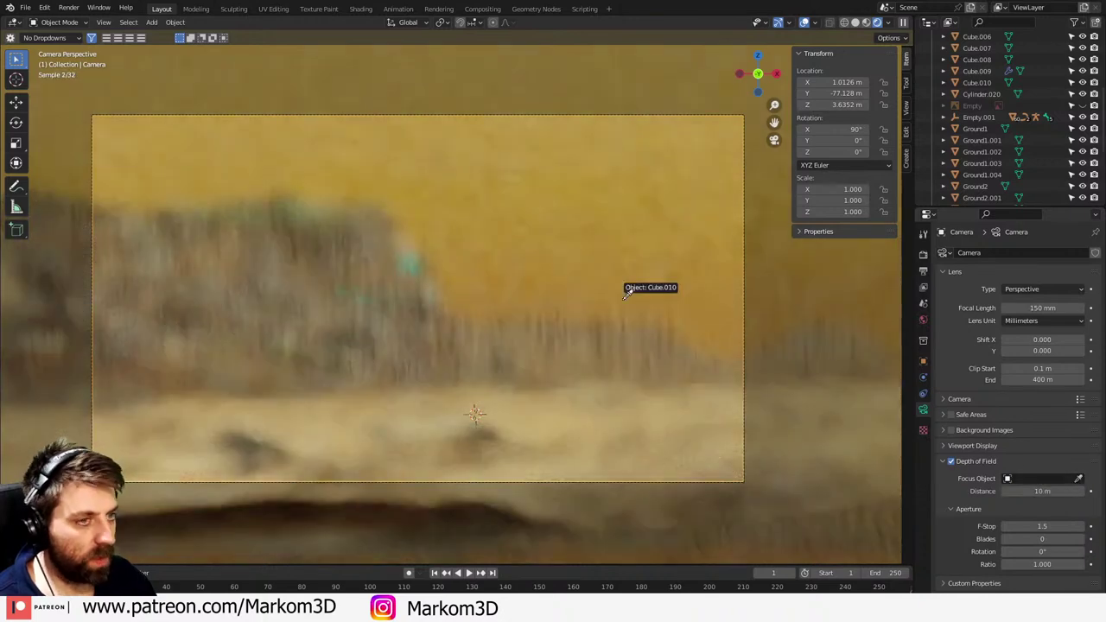
- Find the ship's empty, Empty.001, in the outliner and rename it ScifiShip
scroll(974, 181, "up", 5)
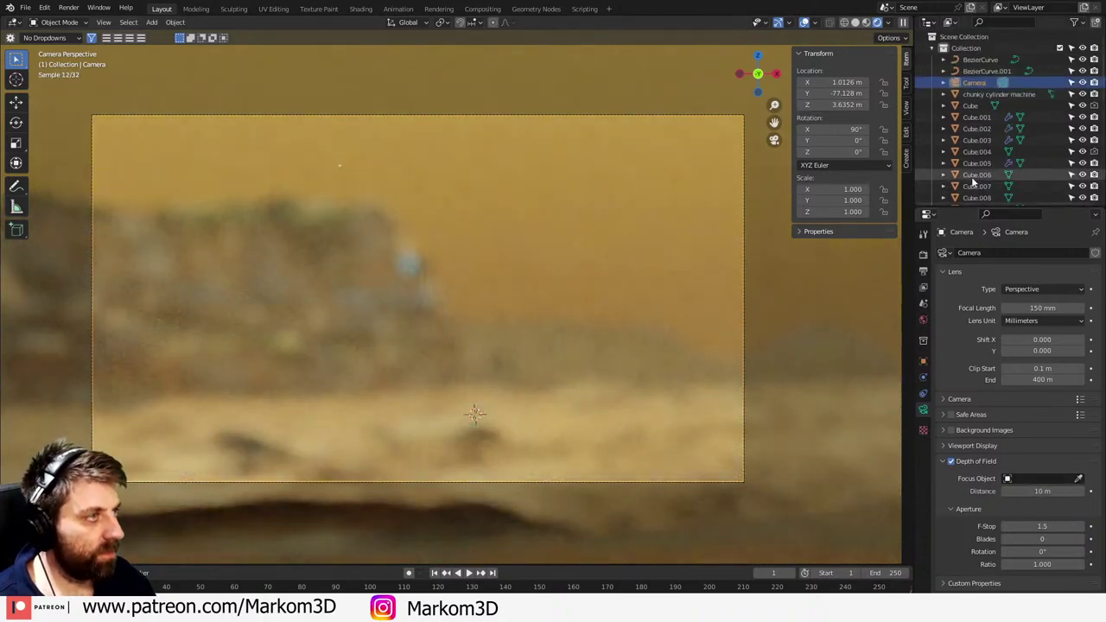
scroll(986, 197, "down", 10)
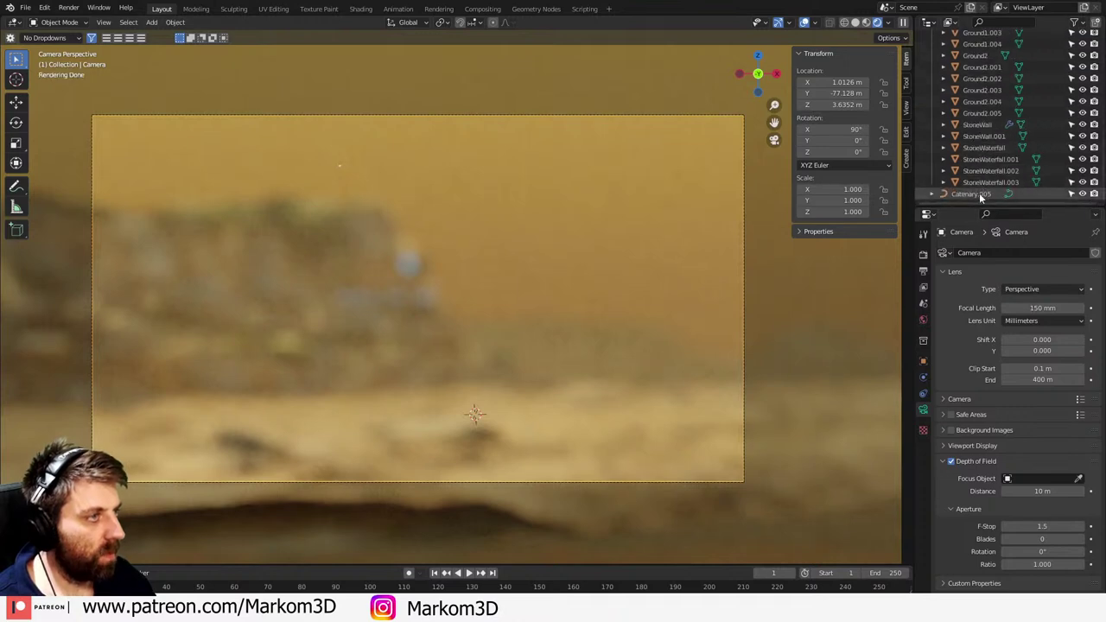
scroll(979, 193, "up", 6)
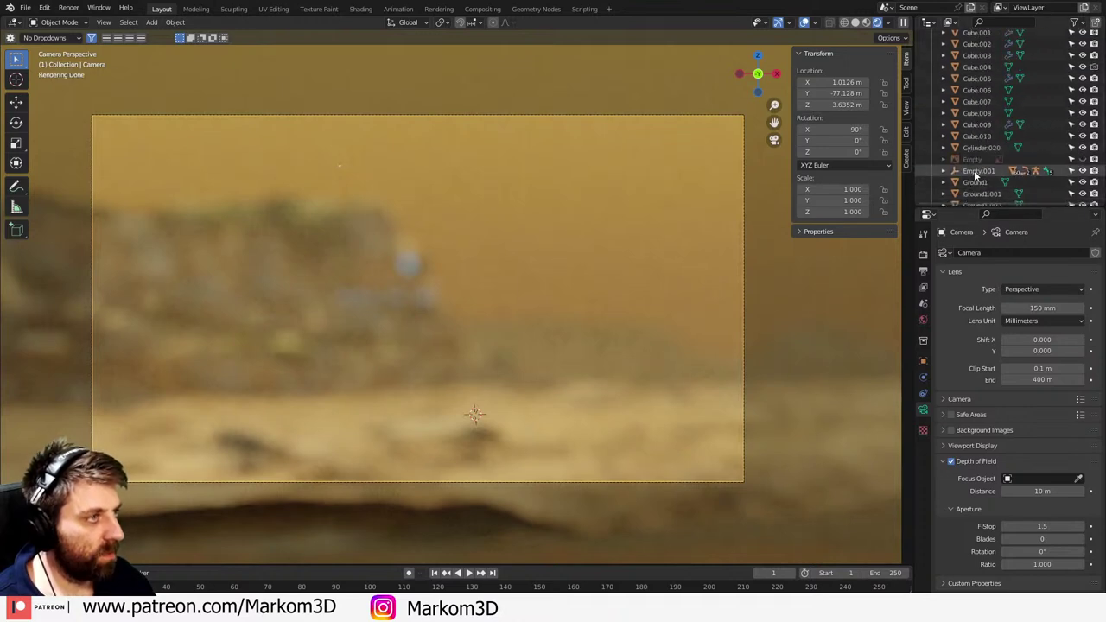
double_click(975, 171)
type("Sc")
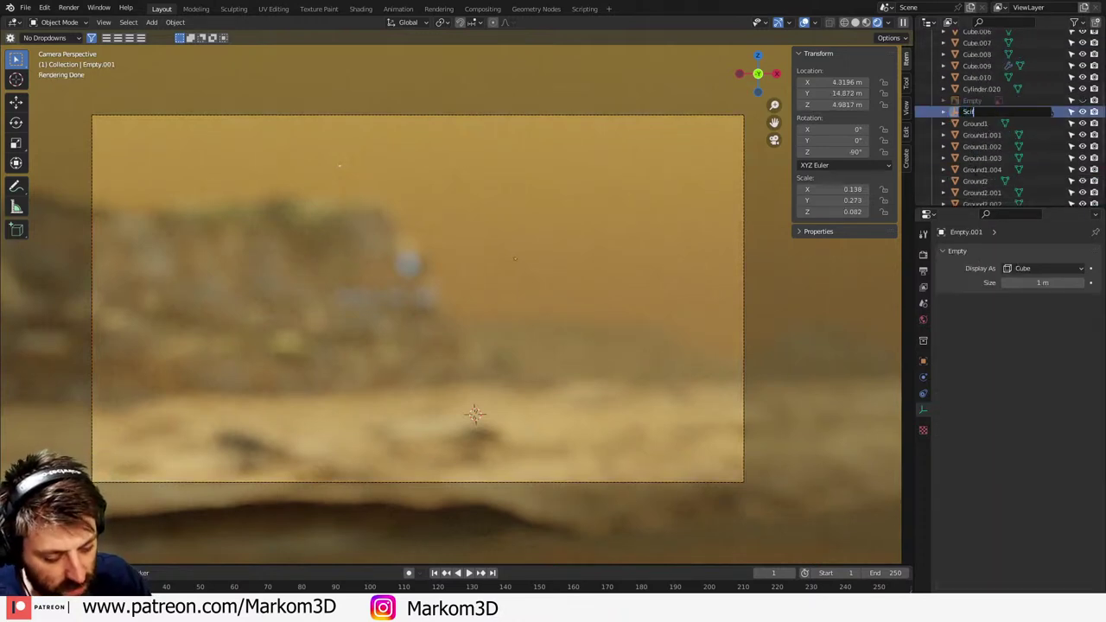
type("iFiShip")
key("Return")
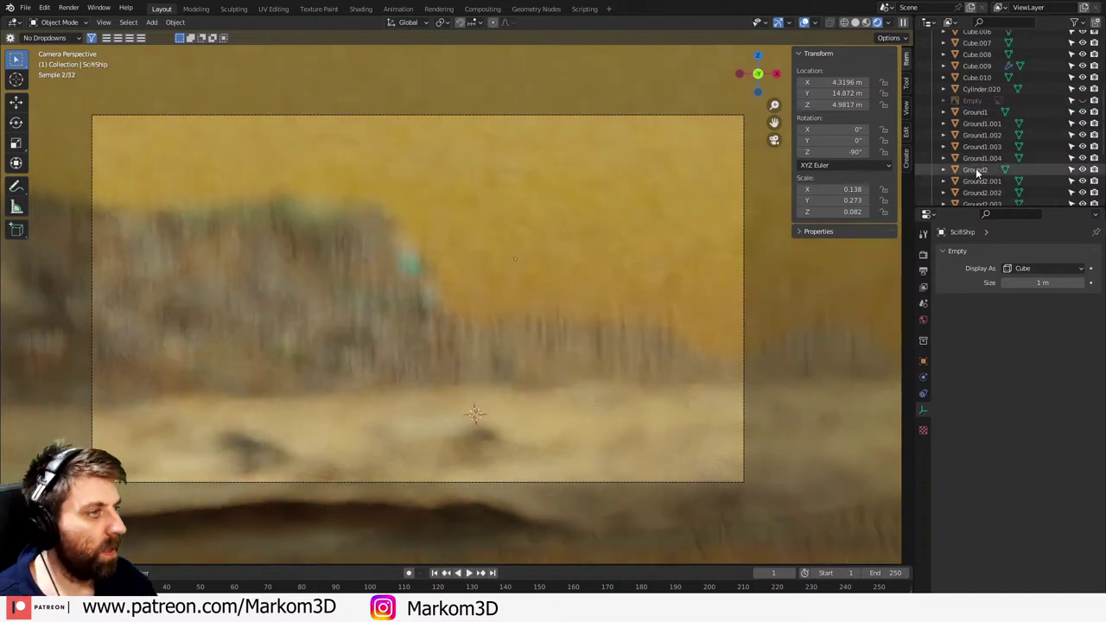
- Reselect the camera and set its Depth of Field focus object to ScifiShip
left_click(743, 234)
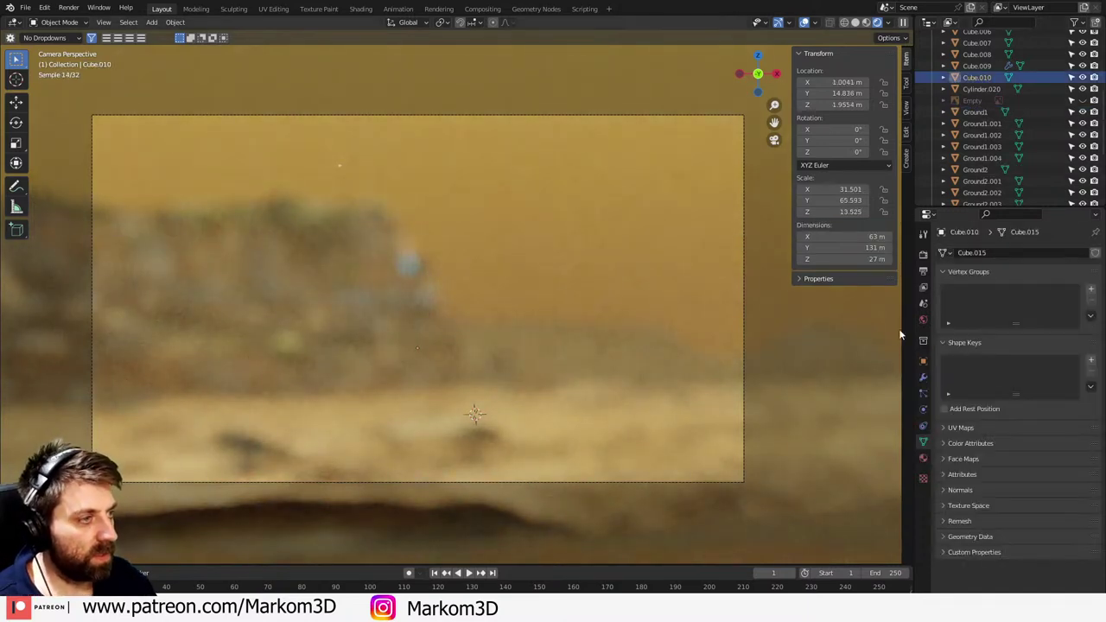
left_click(746, 312)
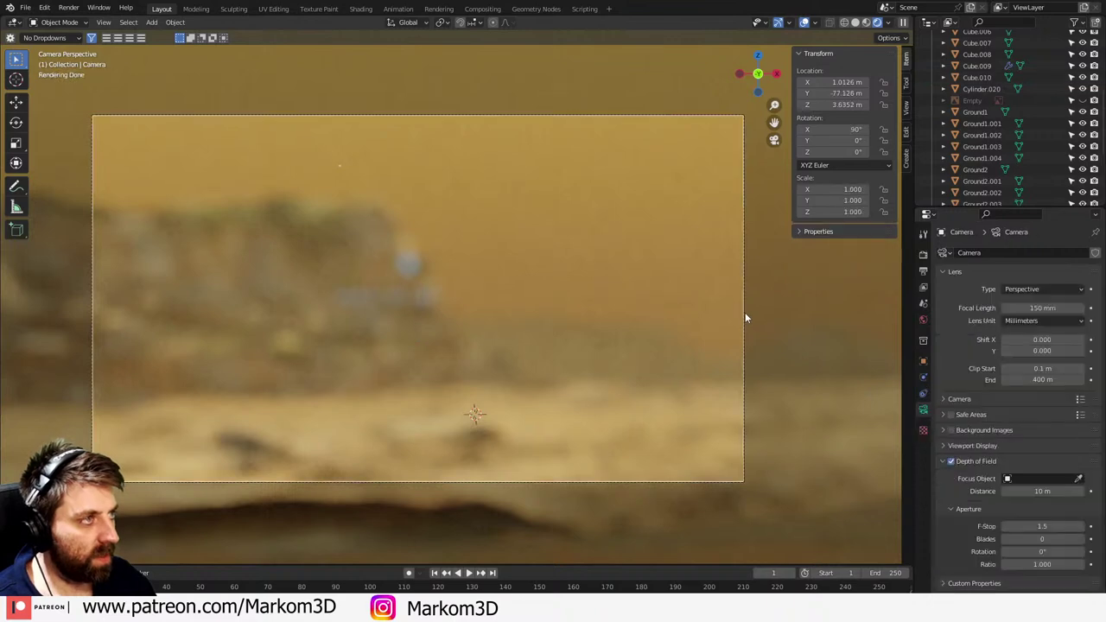
left_click(1020, 478)
type("ship")
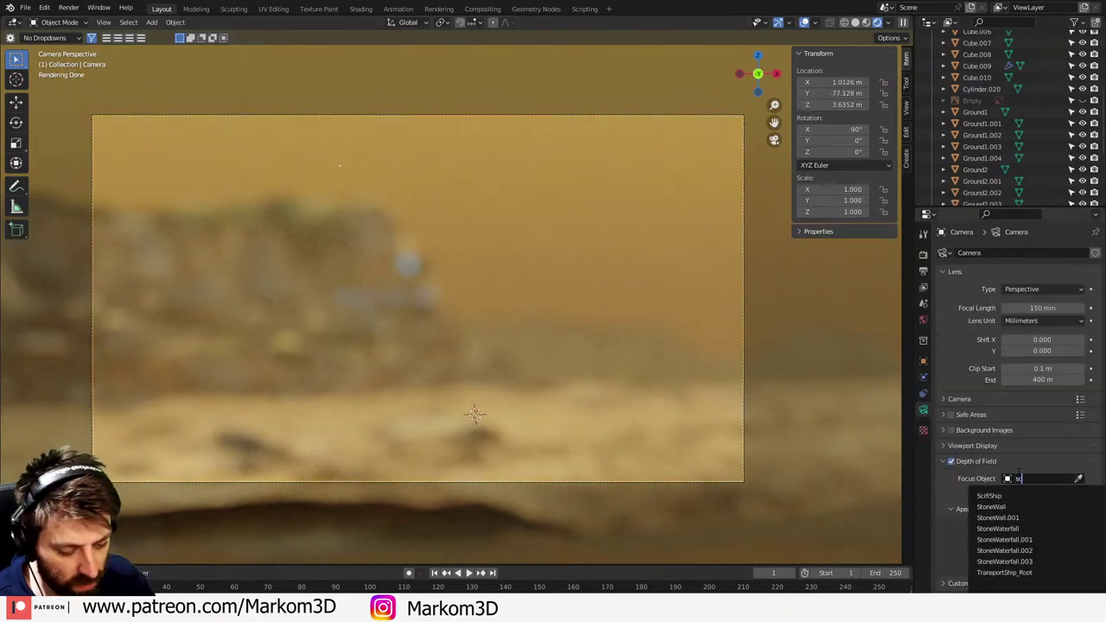
key("Return")
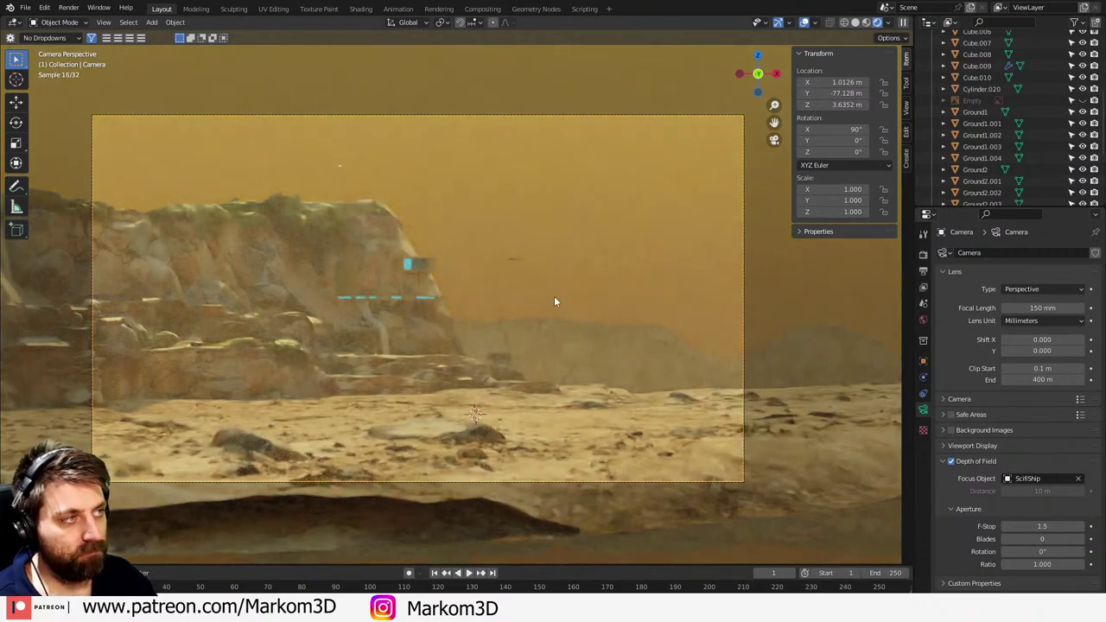
- Inspect the ship in the camera view, open the render settings and render the current frame
scroll(554, 302, "up", 5)
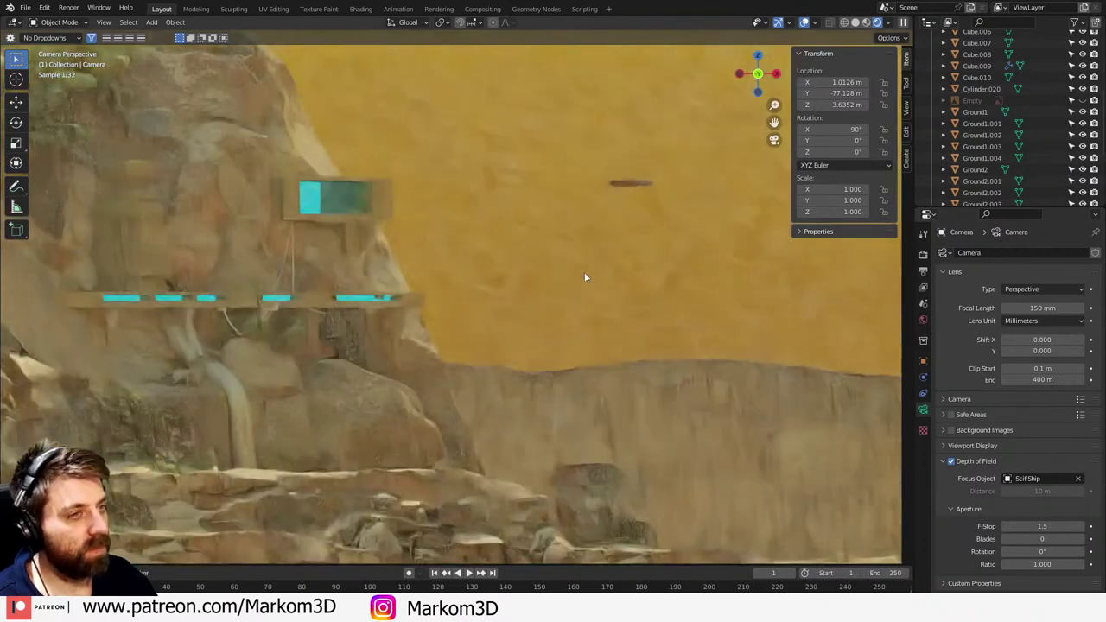
scroll(608, 240, "down", 3)
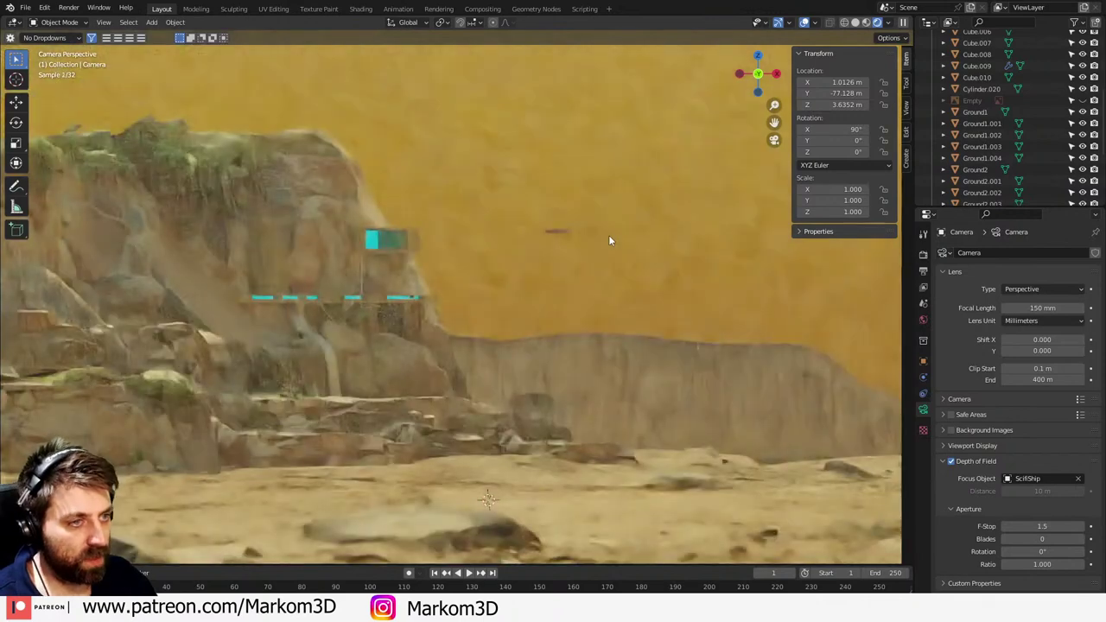
left_click(925, 256)
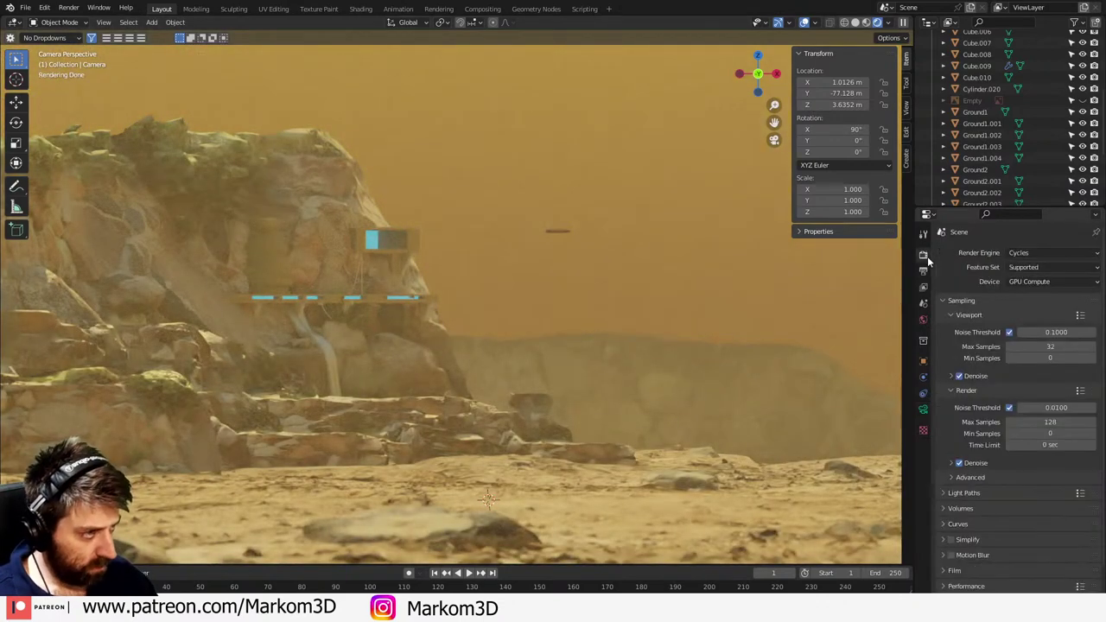
key("F12")
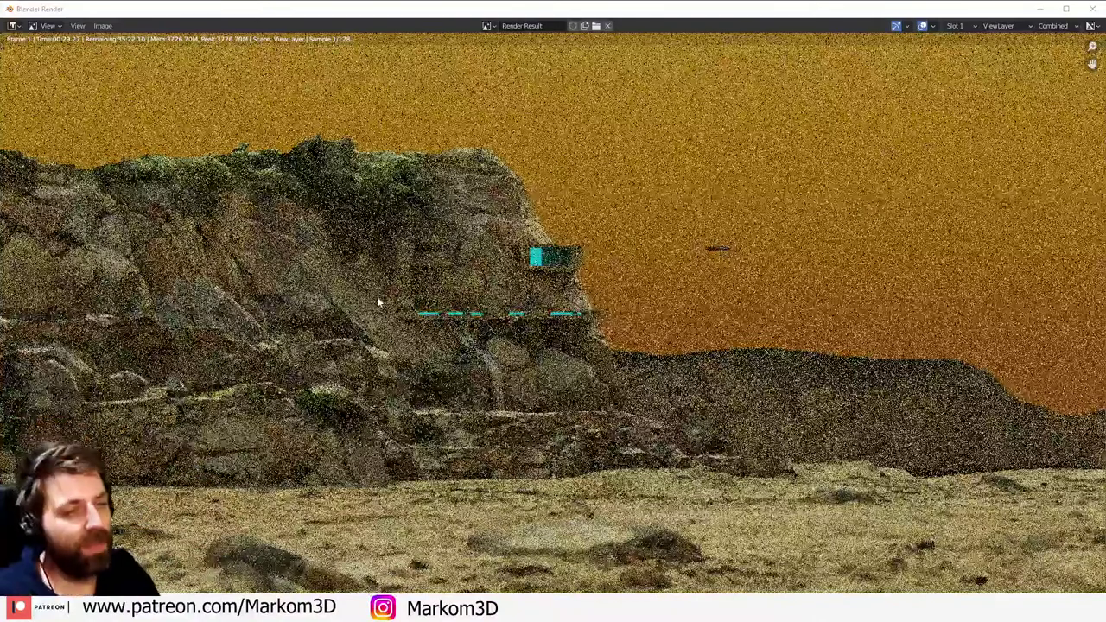
- Switch to the scanned-asset Blender file and view the stone walls and hedge walkway in rendered shading
left_click(294, 76)
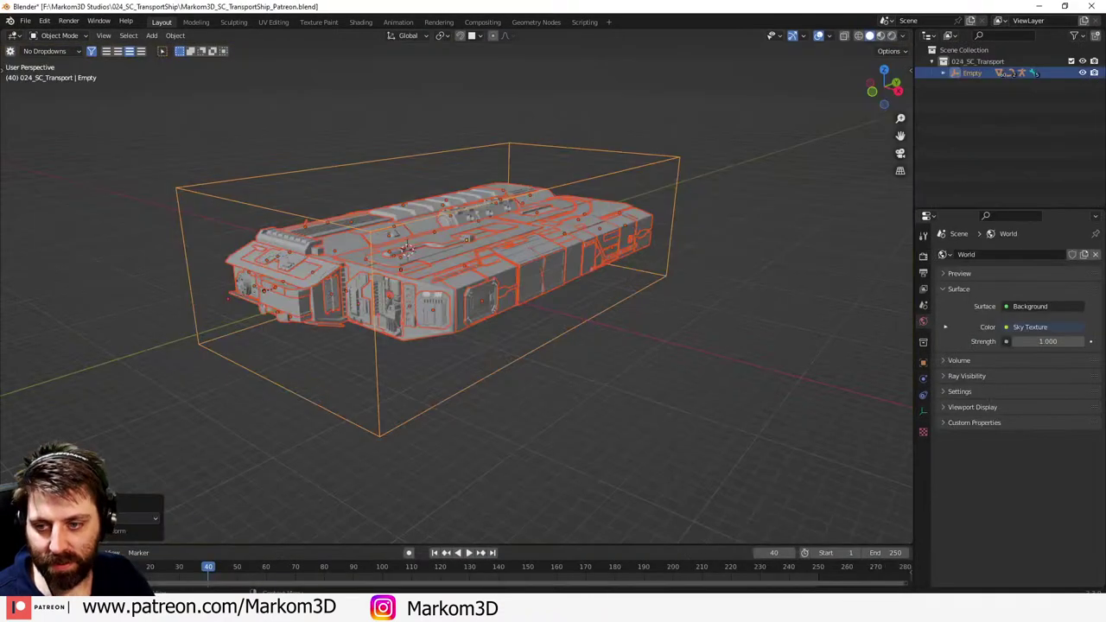
left_click(562, 328)
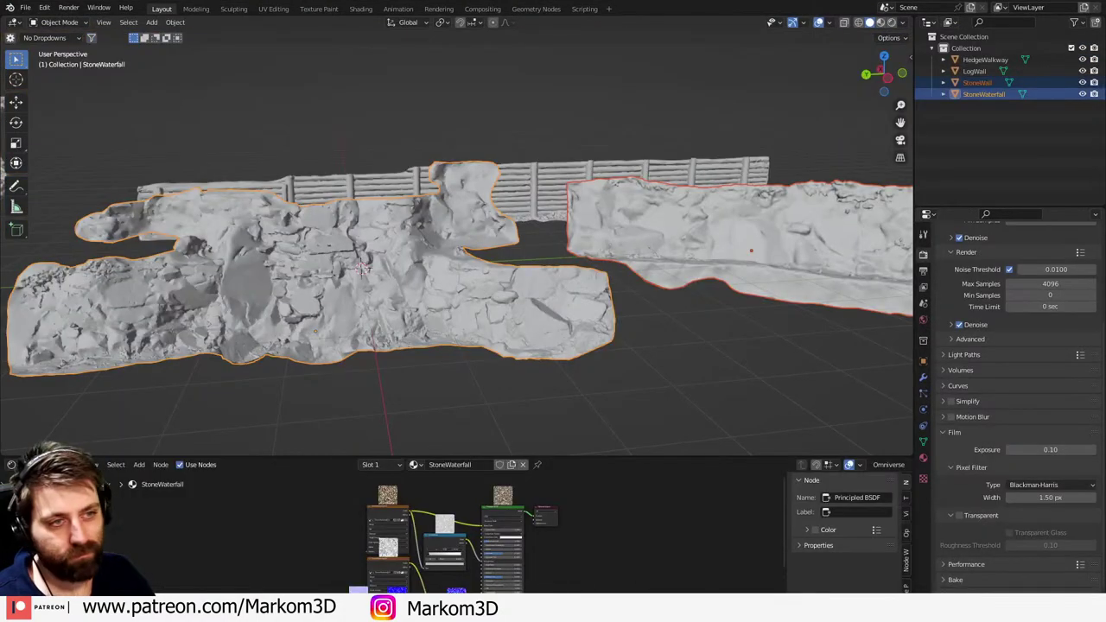
middle_click_drag(507, 289, 313, 219)
left_click(892, 22)
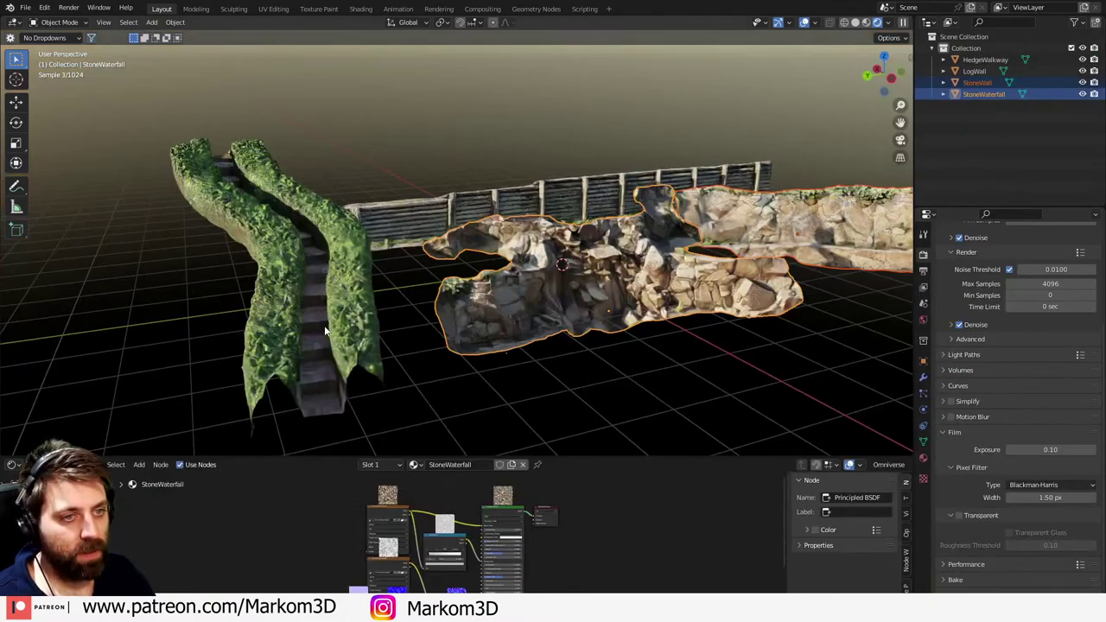
middle_click_drag(325, 331, 370, 325)
scroll(370, 326, "up", 3)
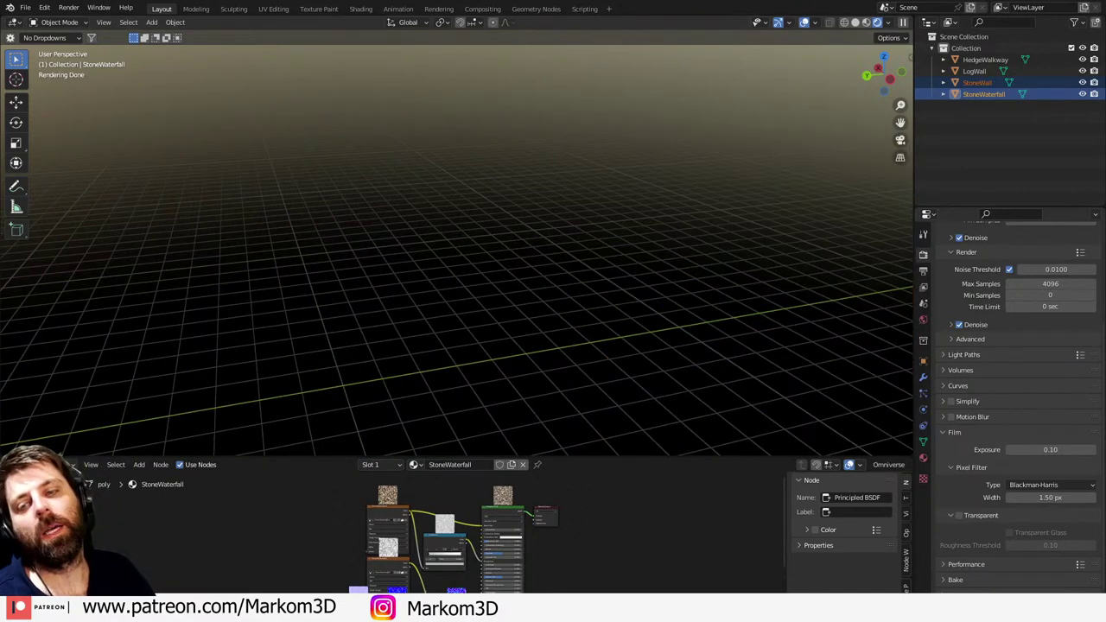
- Close the Scan_pack_Markom3D.blend file without saving its changes
key("ctrl+q")
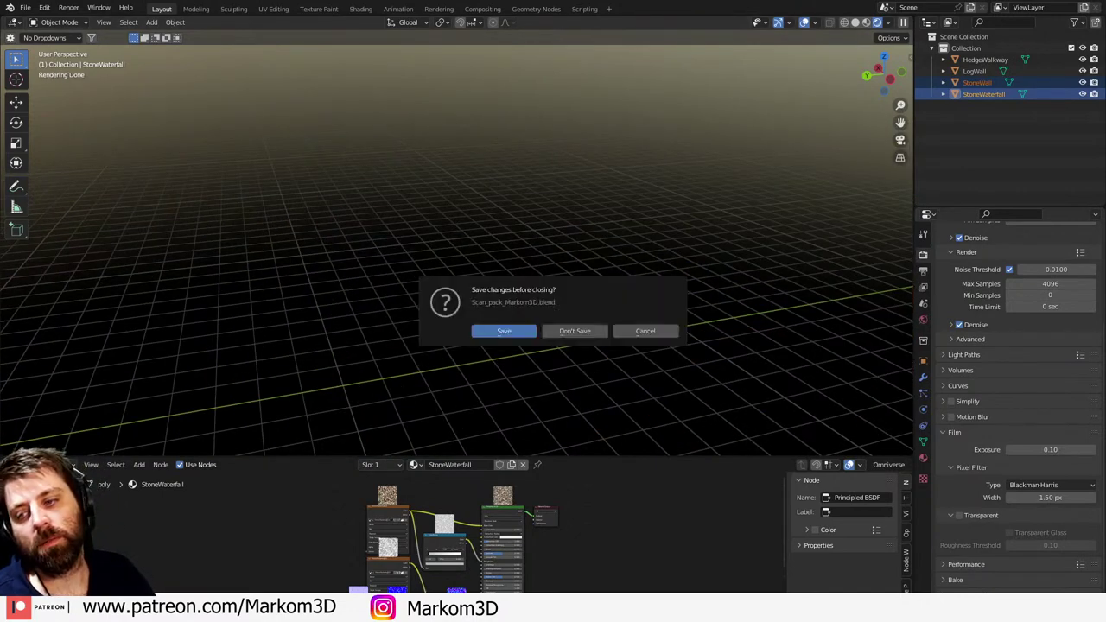
left_click(574, 335)
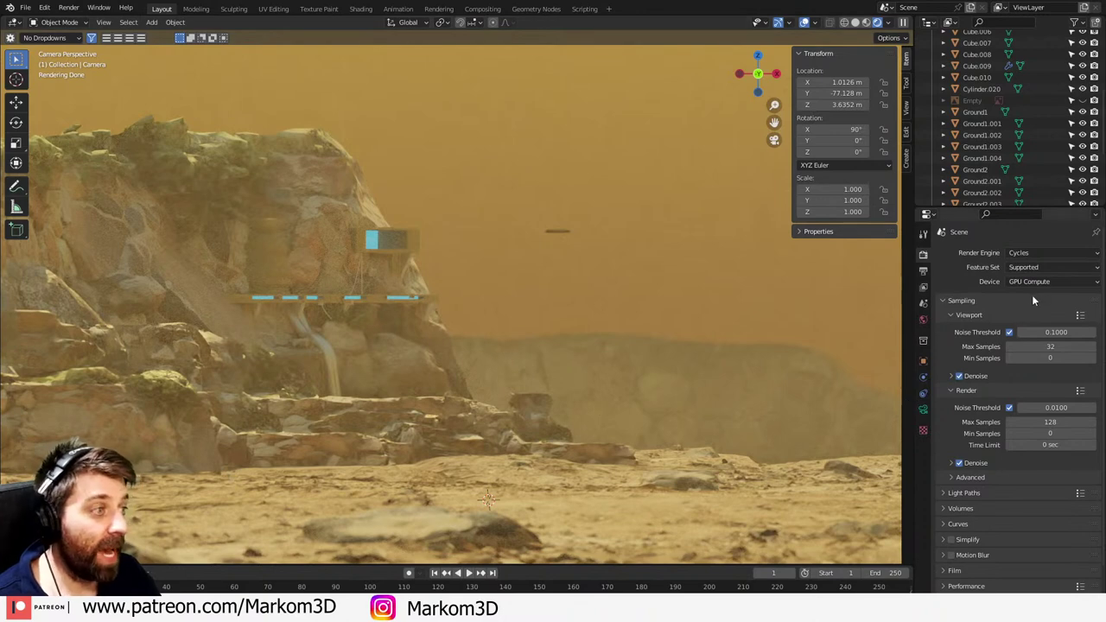
- Check the Cycles render device settings in the desert scene's system preferences, and close the preferences window
left_click(44, 8)
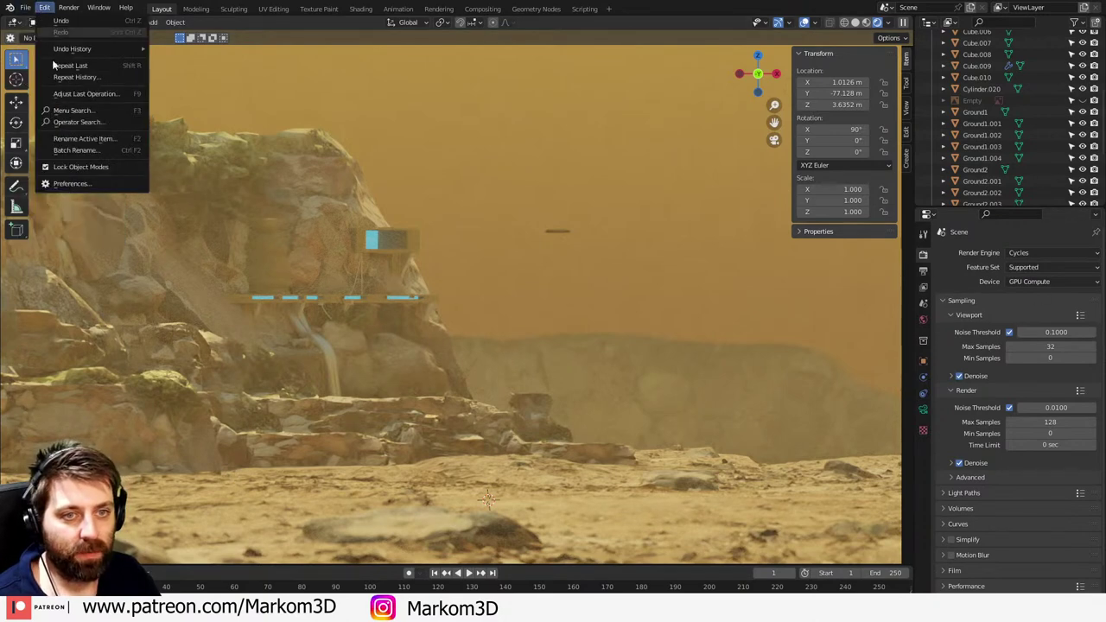
left_click(71, 184)
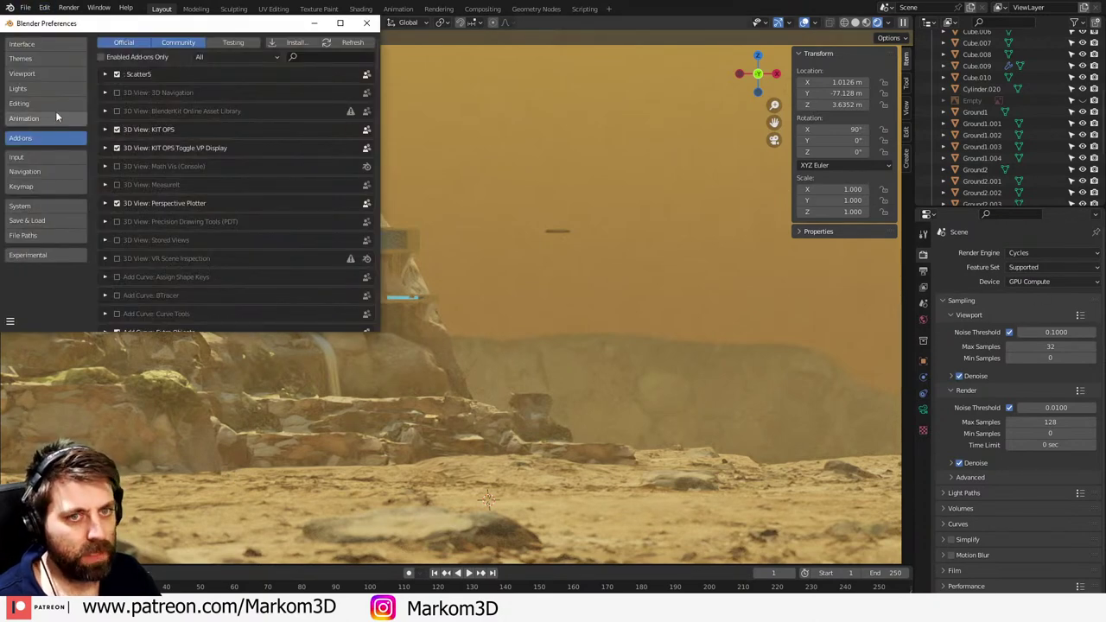
left_click(51, 204)
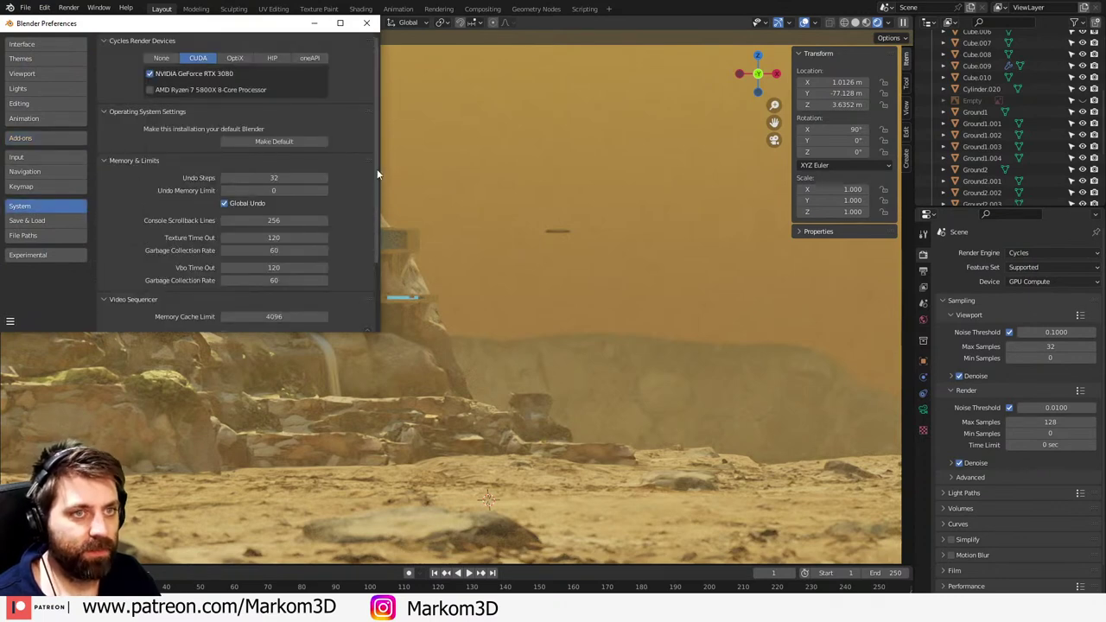
left_click(370, 23)
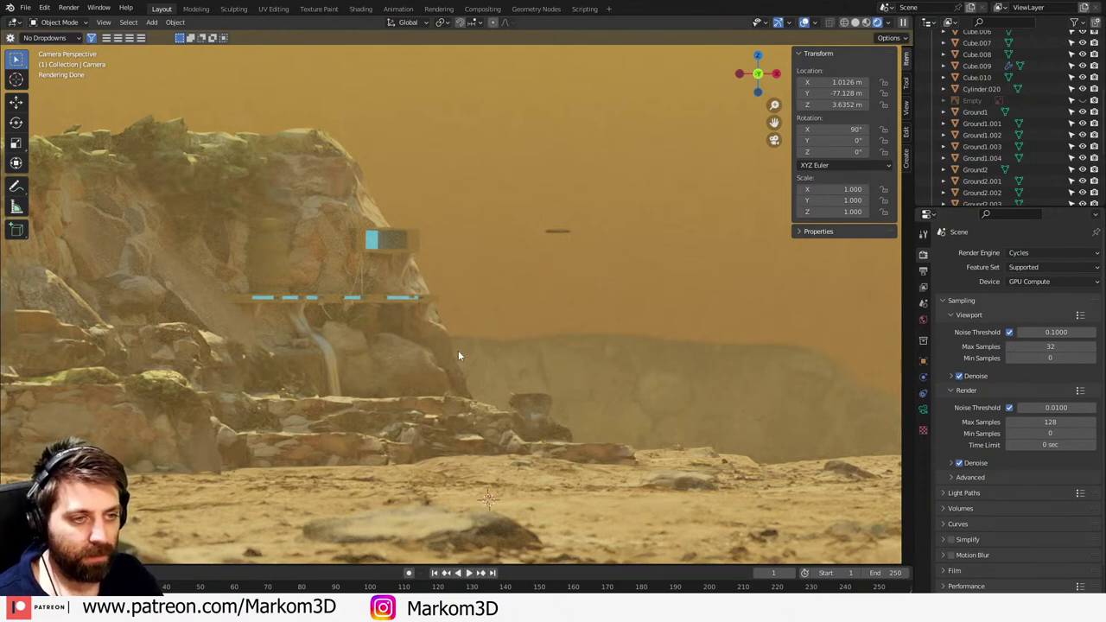
- Switch to File Explorer, browse to Library > ScifiShips on the Blender (M:) drive and open Dreadnaught.blend
key("alt+Tab")
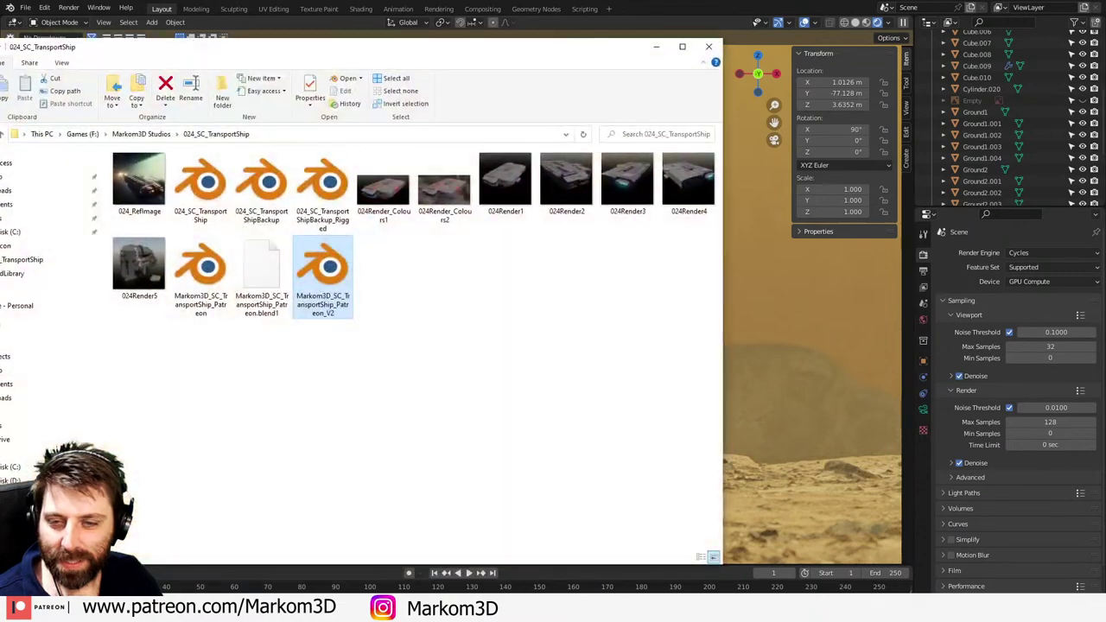
left_click(162, 298)
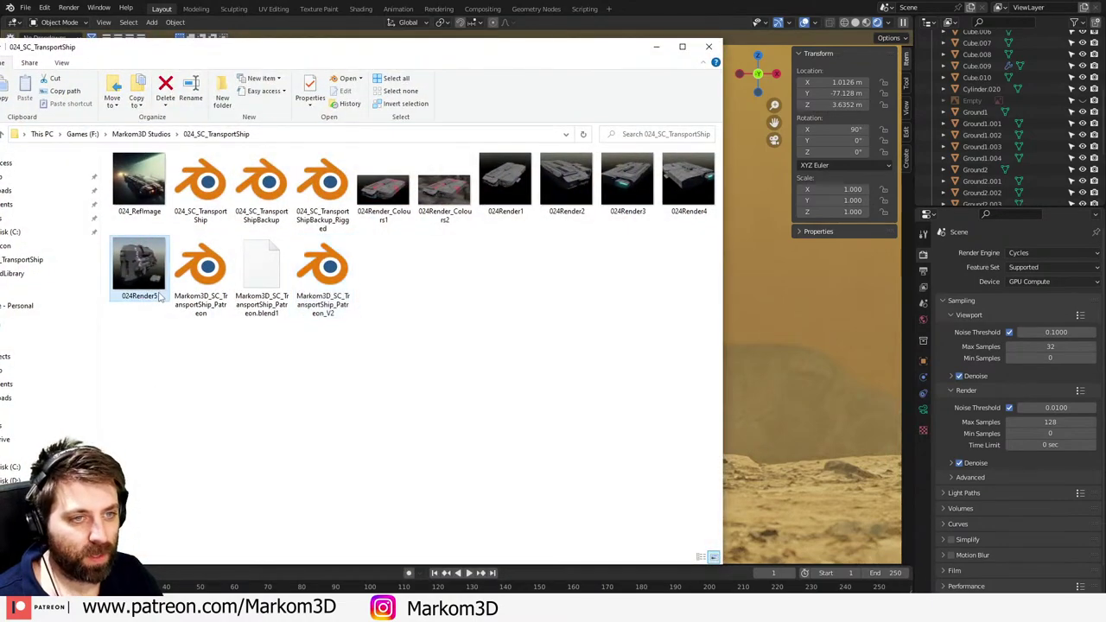
key("alt+Up")
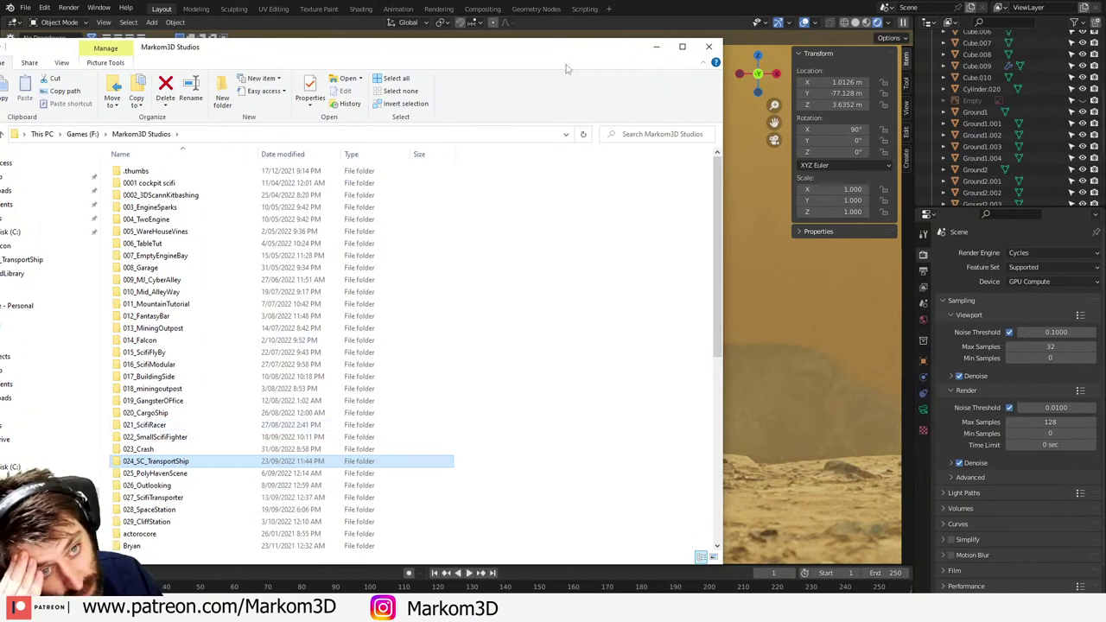
left_click_drag(303, 53, 586, 65)
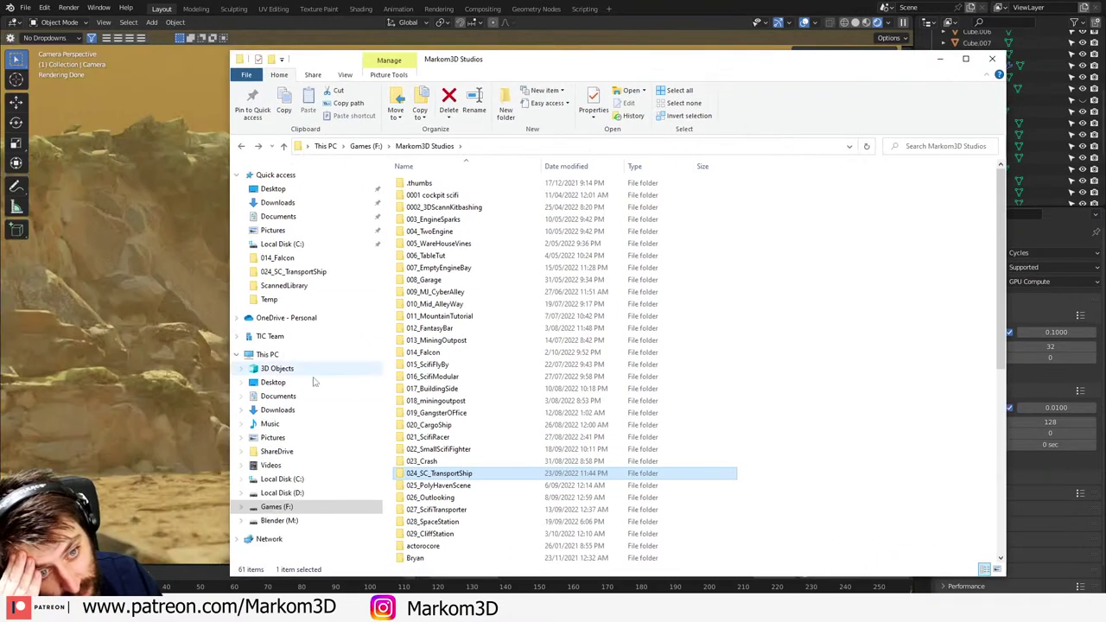
left_click(288, 521)
double_click(441, 245)
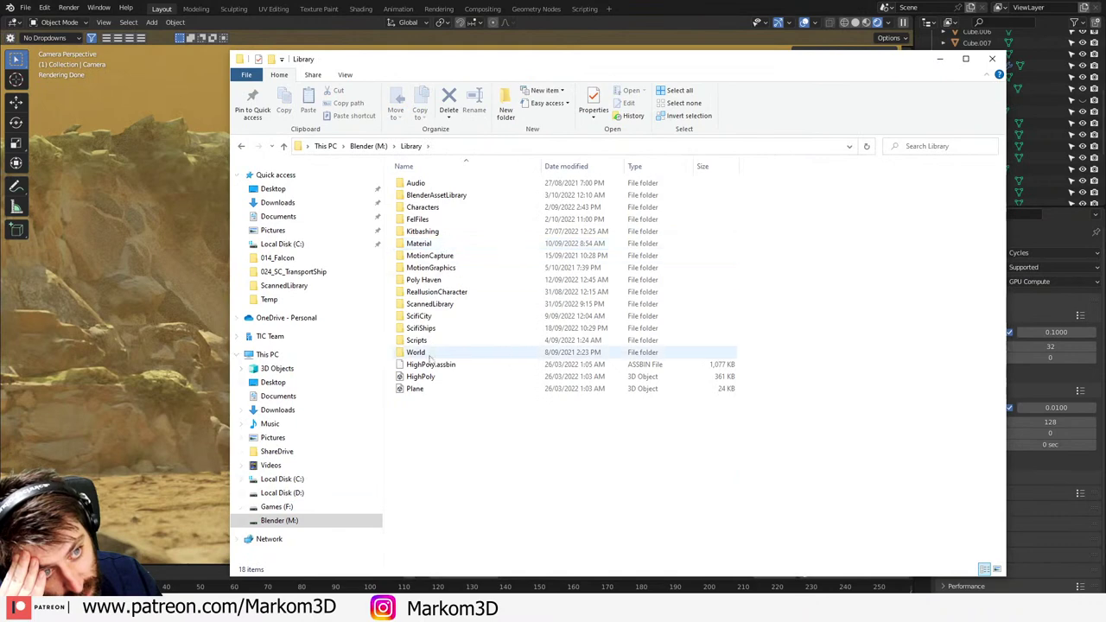
double_click(435, 330)
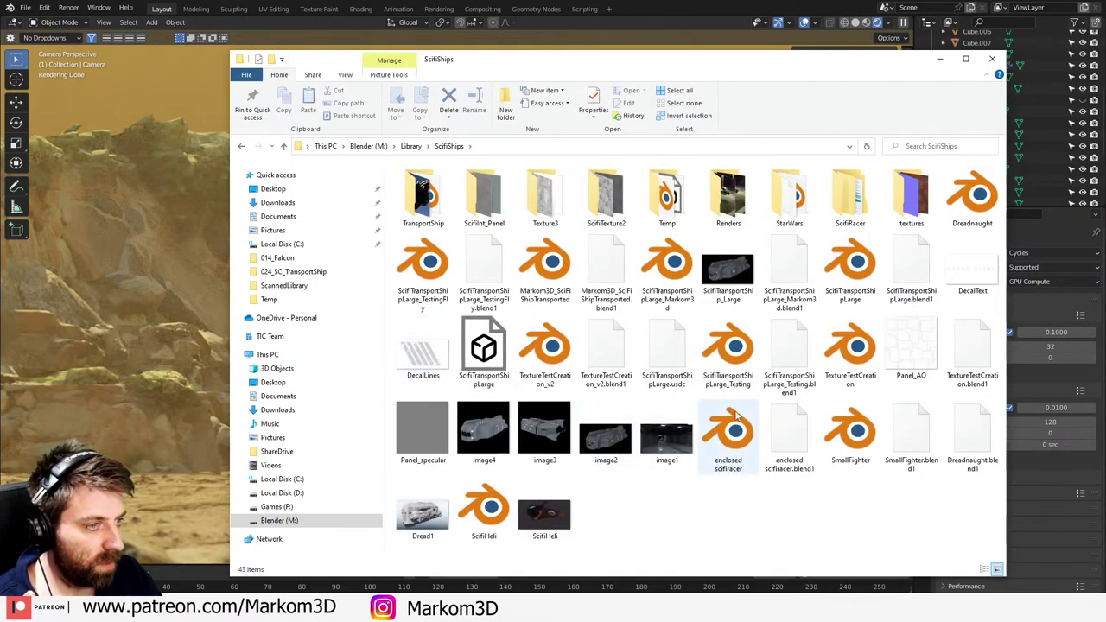
left_click(423, 516)
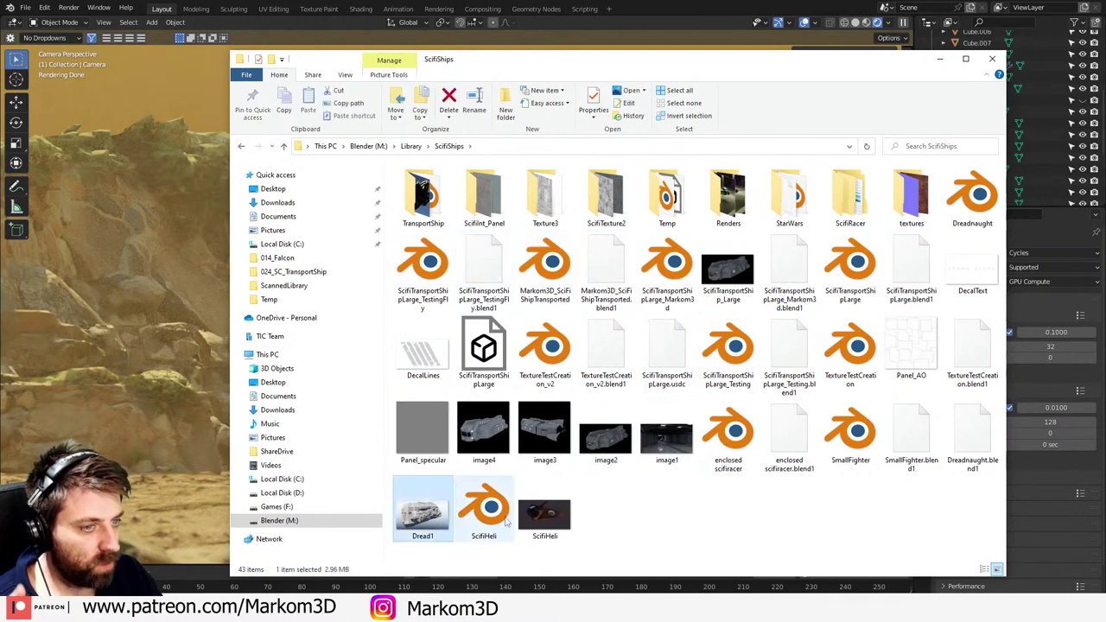
double_click(964, 215)
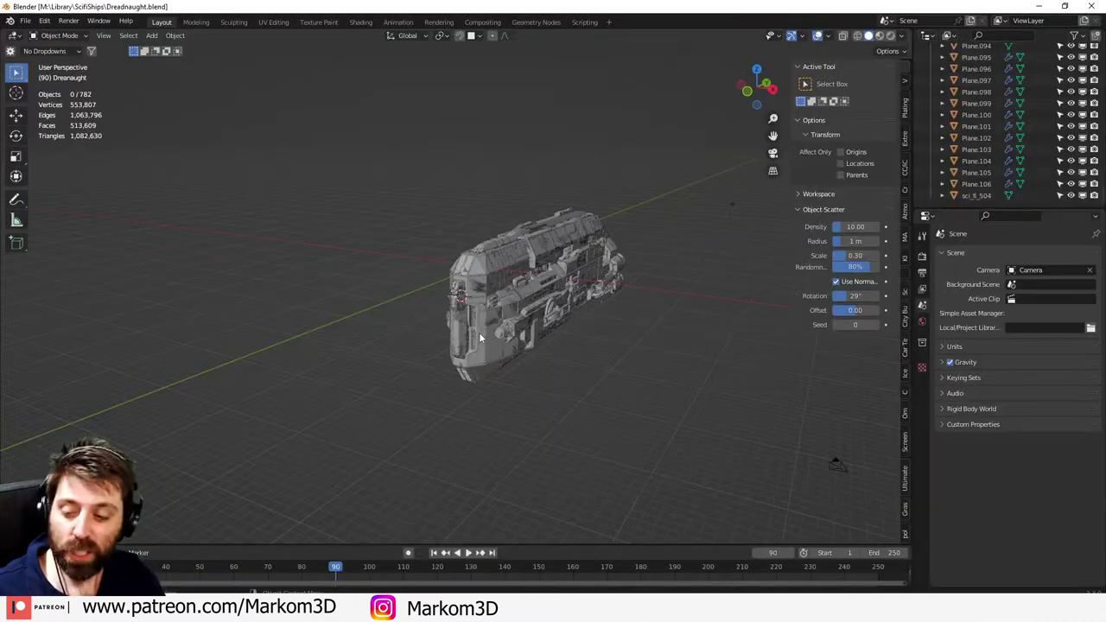
- Select the dreadnaught's hull and its detail parts with Circle Select
middle_click_drag(550, 302, 517, 315)
left_click(553, 320)
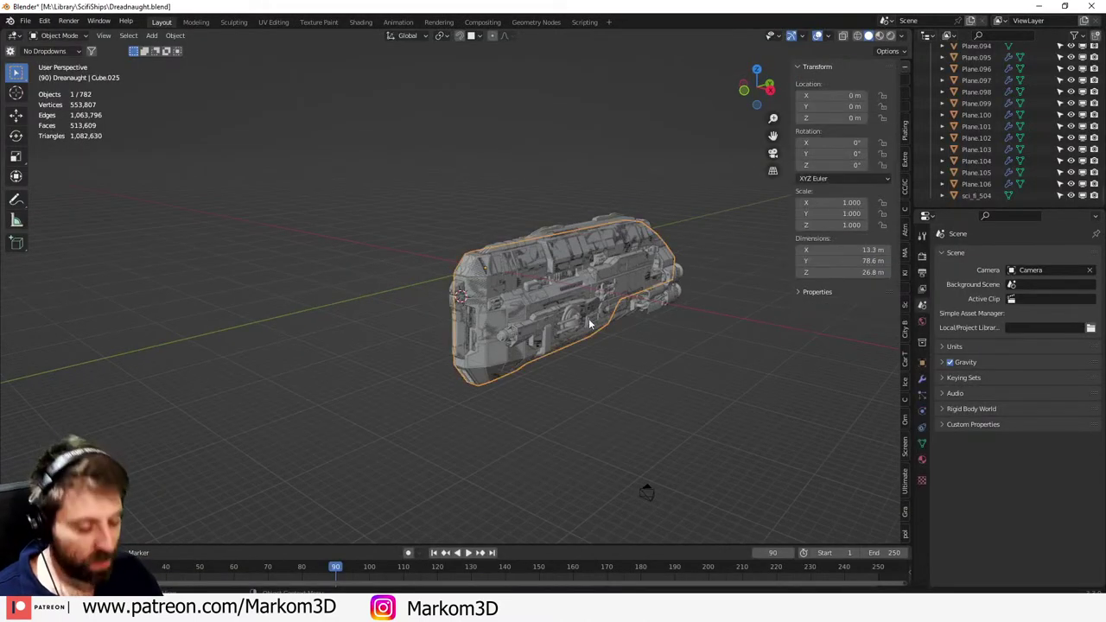
key("c")
scroll(595, 316, "down", 12)
left_click_drag(612, 272, 562, 308)
right_click(562, 307)
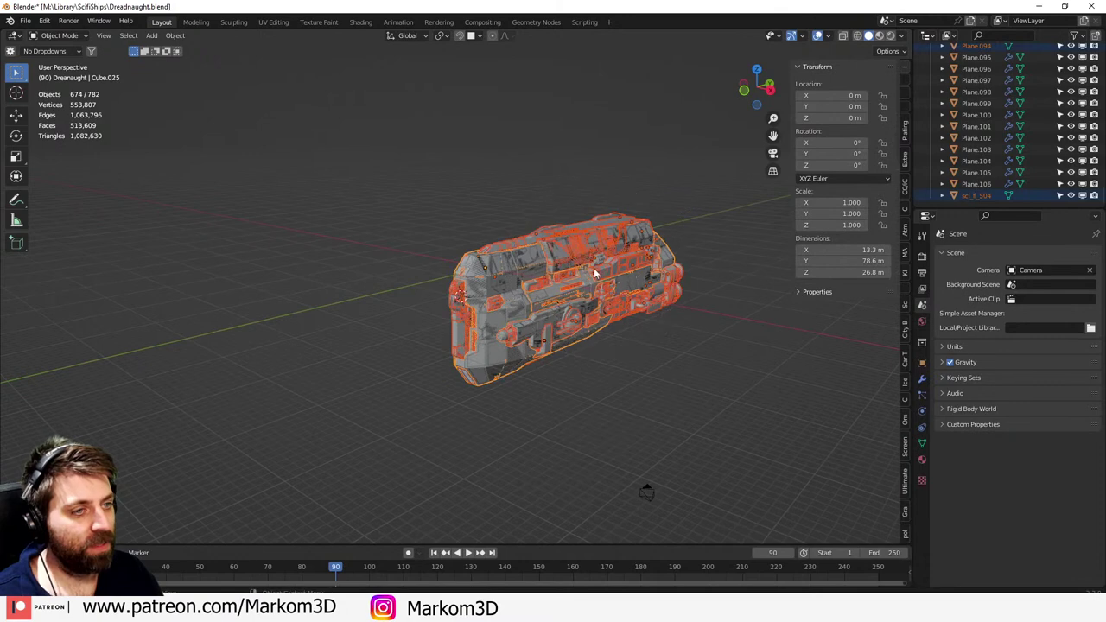
- Add a cube-shaped empty at the ship's nose and scale it up to about 8.1
key("shift+a")
mouse_move(594, 270)
key("shift+a")
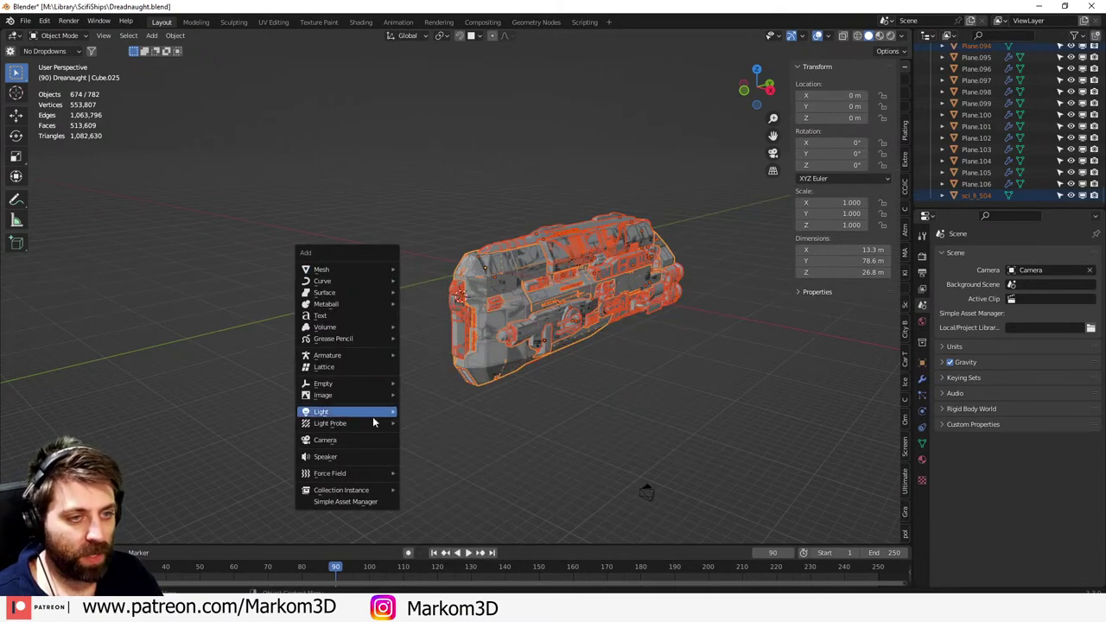
mouse_move(366, 385)
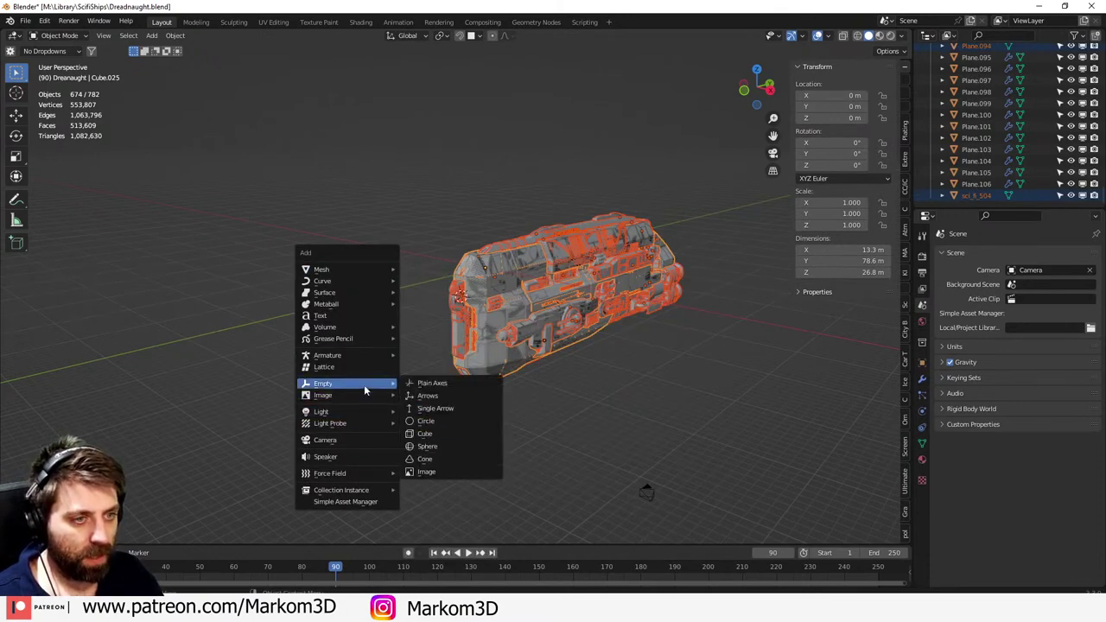
key("s")
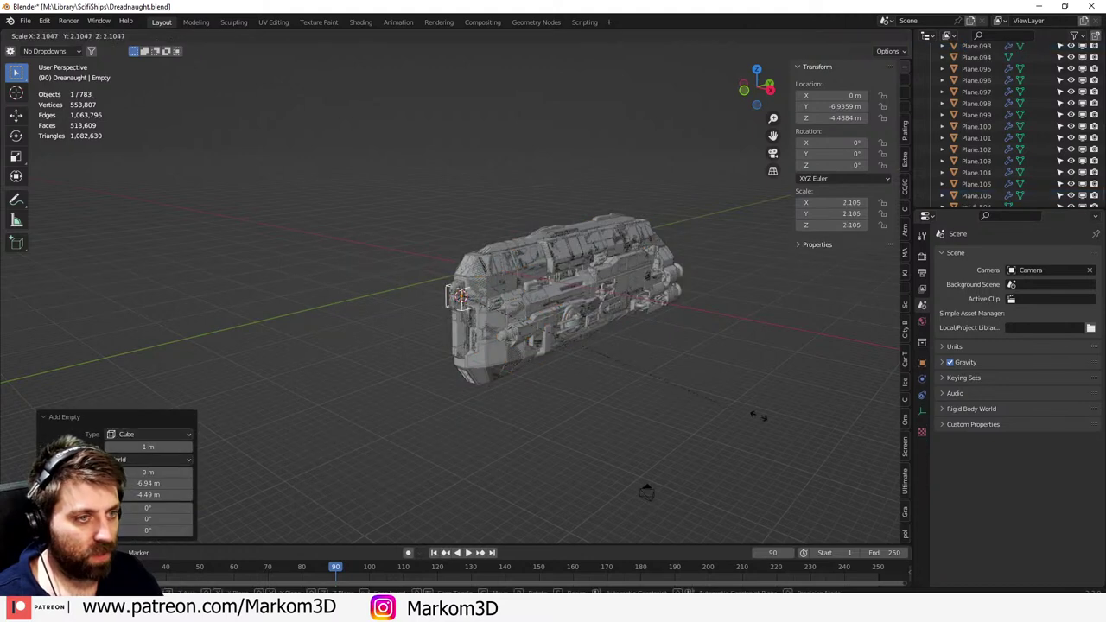
left_click(652, 499)
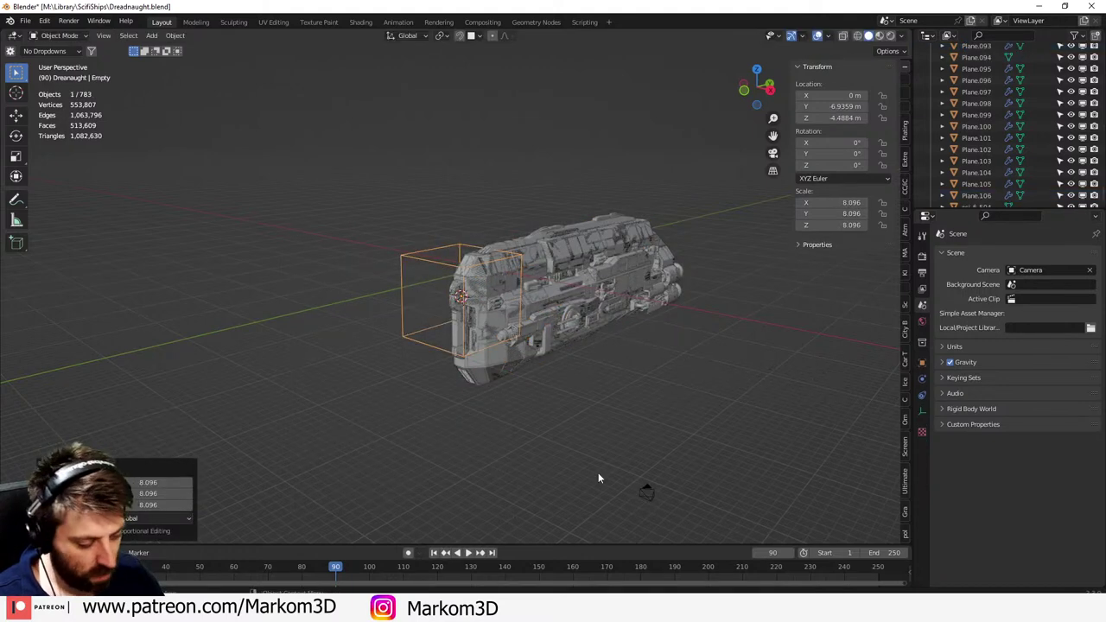
- From the top view, move the empty along Y to about 42 m and stretch its Y scale to about 31.9
key("KP_7")
scroll(575, 337, "down", 4)
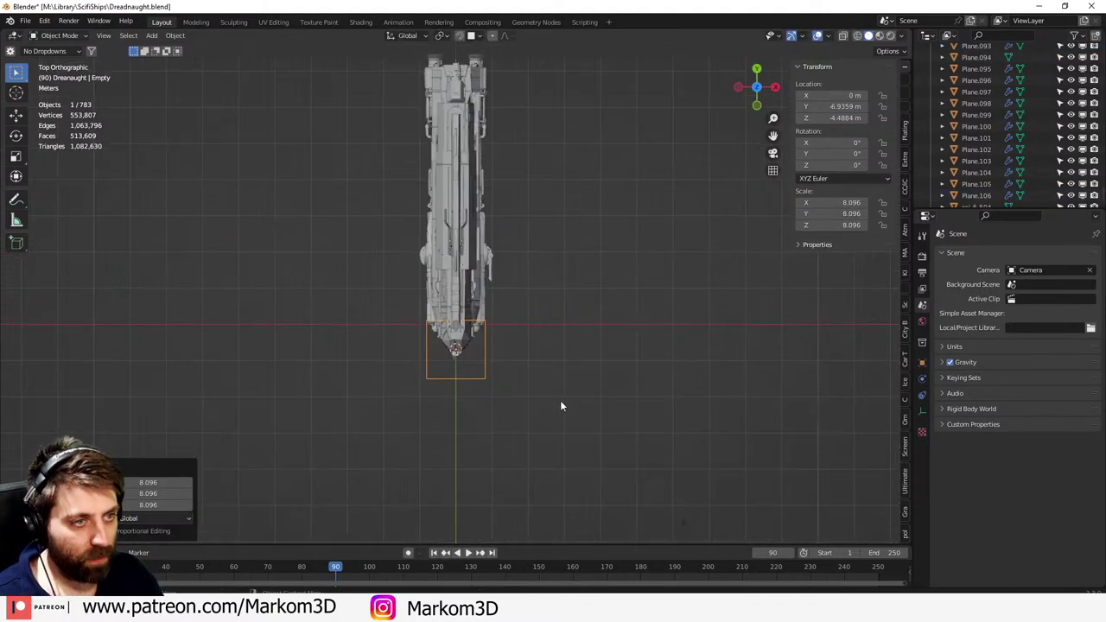
key("g")
key("y")
left_click(574, 323)
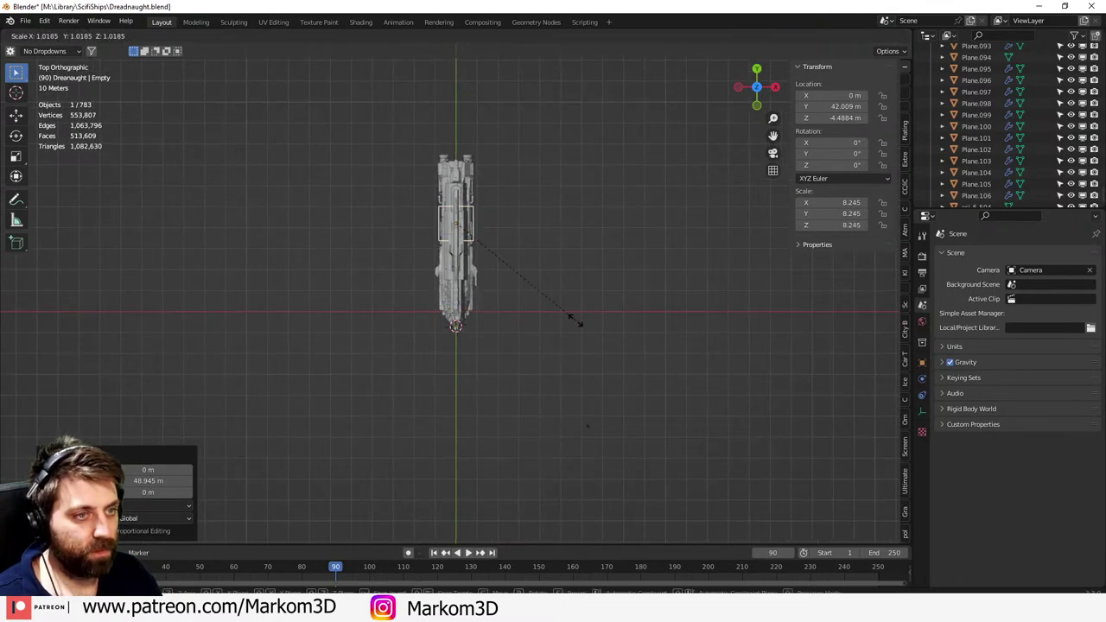
key("s")
key("y")
left_click(204, 398)
- Stretch the empty's Z scale to about 16.4 and move it along Y to about 24.6 m
middle_click_drag(203, 399, 302, 253)
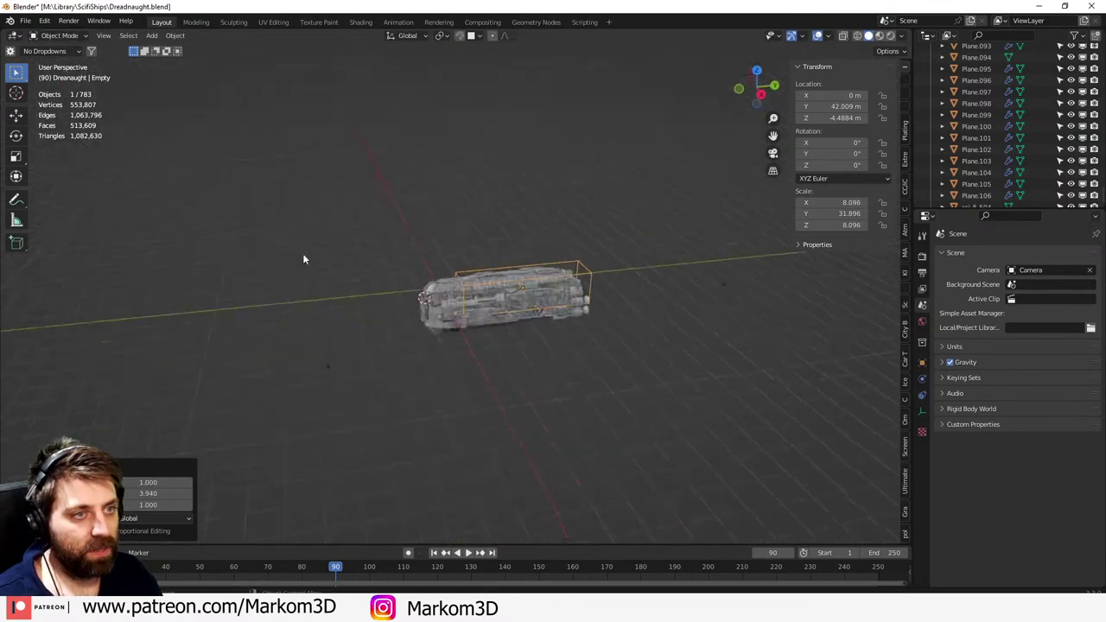
key("s")
key("z")
left_click(616, 437)
key("g")
key("y")
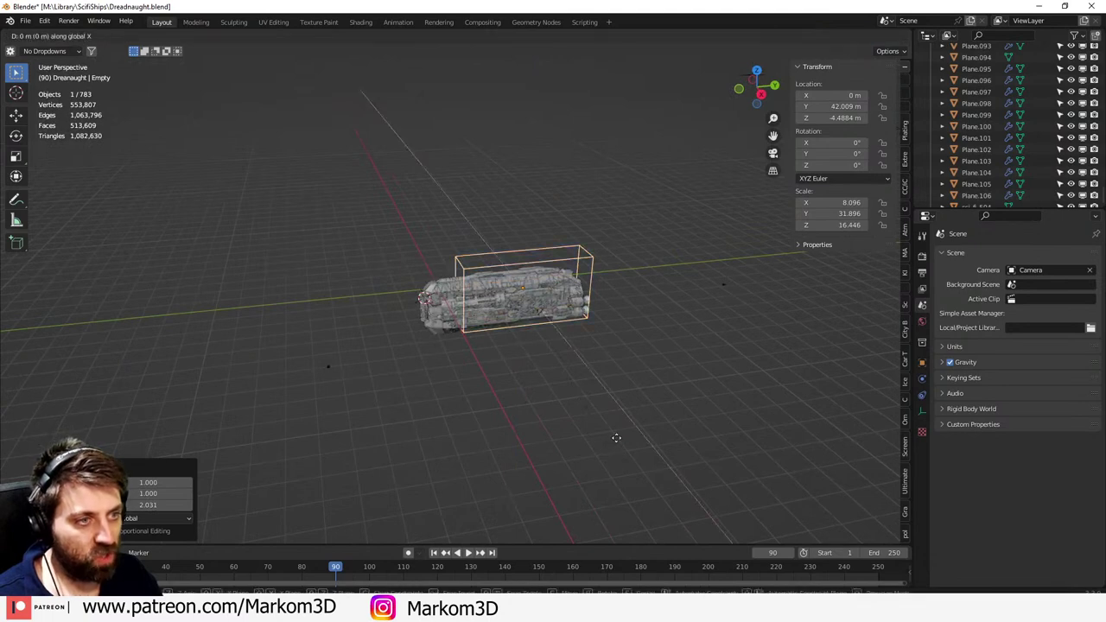
left_click(581, 442)
- Enlarge the empty to a scale of about 10.2 × 40.1 × 20.7 and move it along Y to about 41.8 m
key("s")
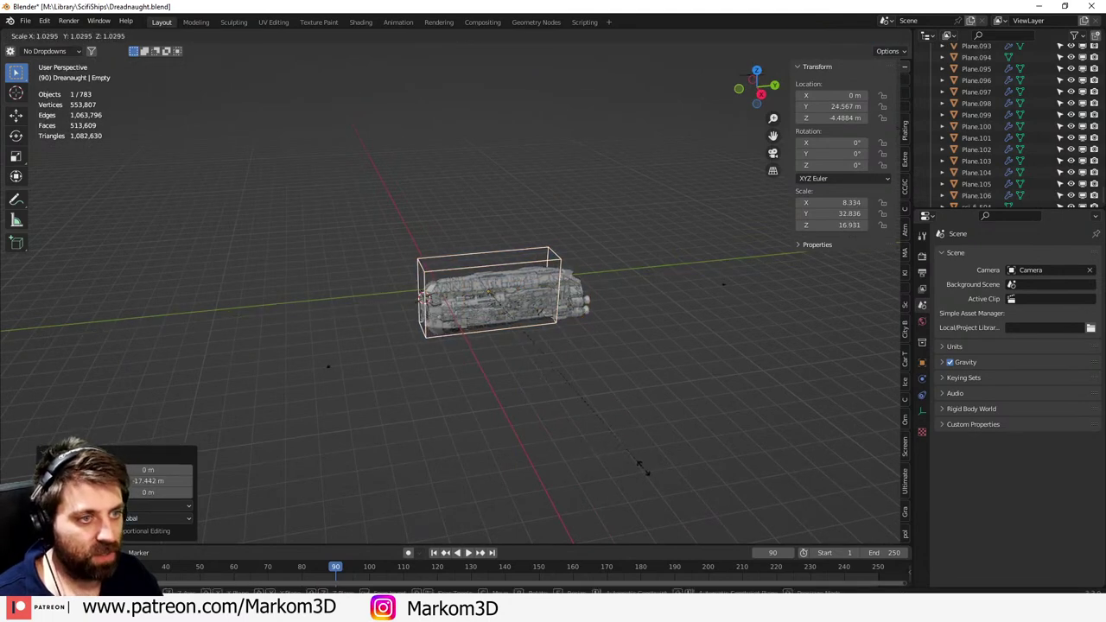
left_click(687, 481)
key("g")
key("y")
left_click(614, 455)
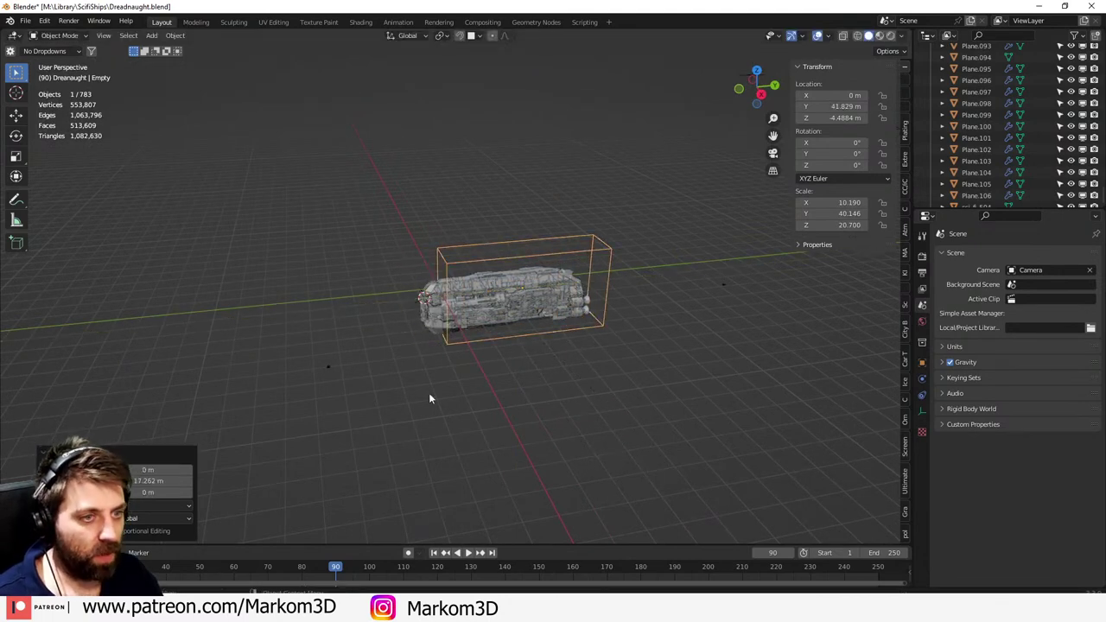
- Delete the camera and the other stray object lying on the opposite side of the ship
left_click(329, 368)
key("Delete")
left_click(725, 285)
key("Delete")
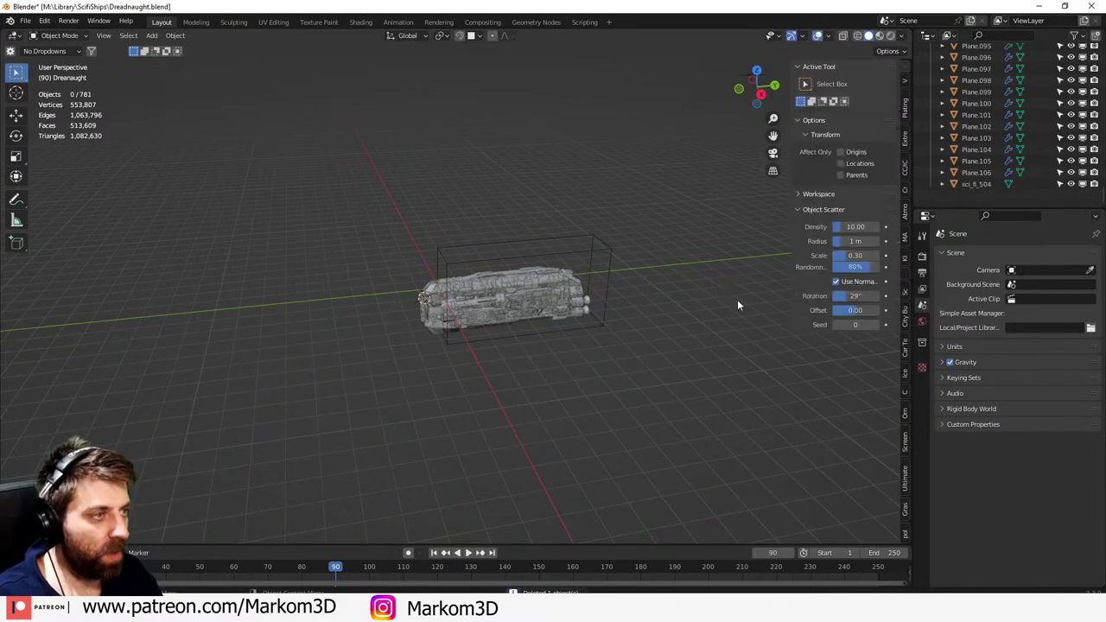
- Look through the outliner for leftovers and delete the remaining stray objects far away from the ship
scroll(999, 181, "up", 10)
scroll(1000, 179, "down", 15)
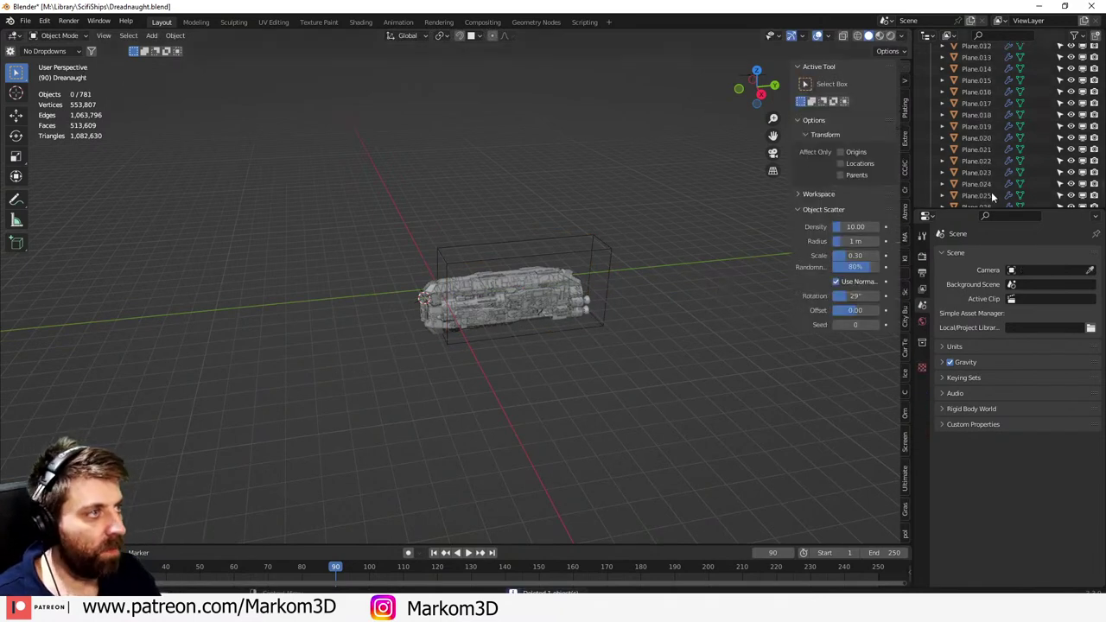
scroll(991, 188, "up", 20)
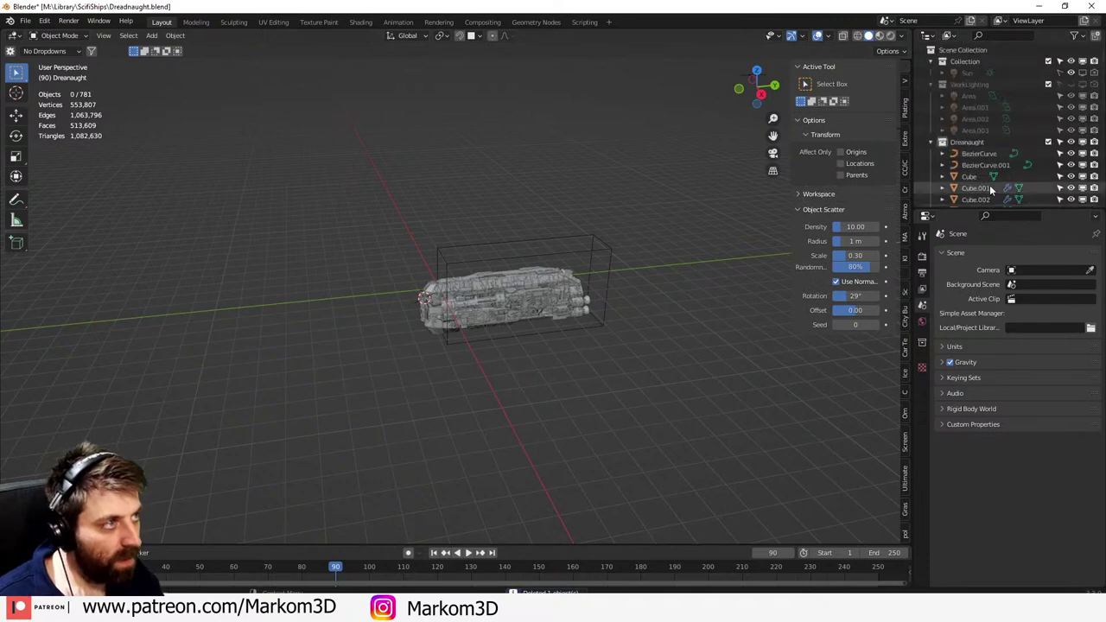
scroll(985, 189, "down", 5)
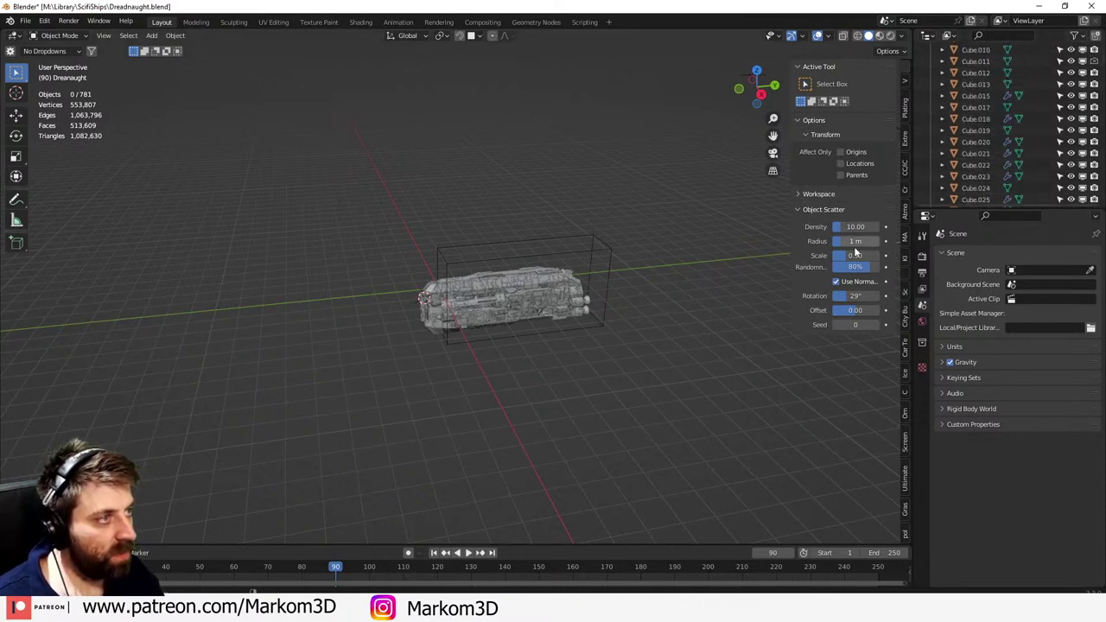
middle_click_drag(683, 298, 579, 320)
key("a")
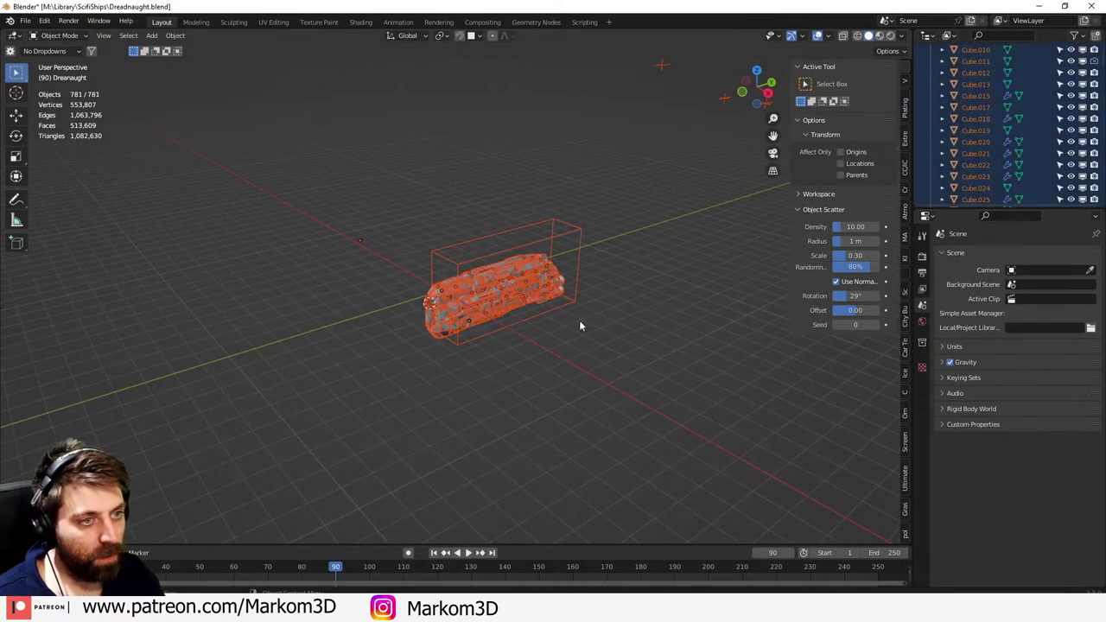
left_click(362, 242)
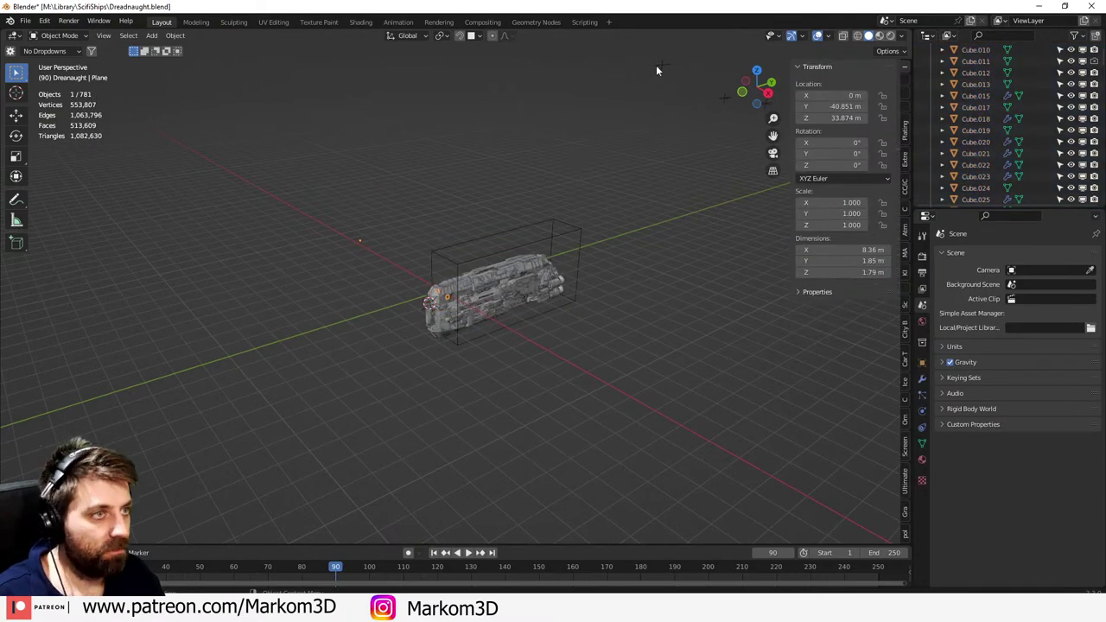
middle_click_drag(686, 102, 619, 101)
key("Delete")
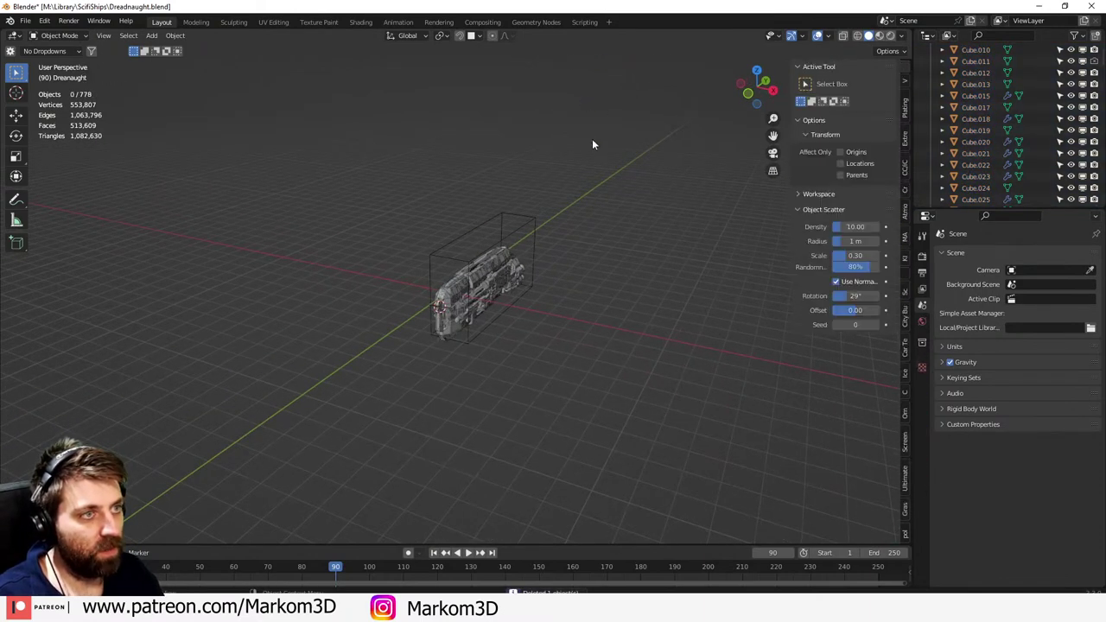
- Parent all the ship's objects to the box empty, using the Object option
middle_click_drag(581, 285, 507, 296)
key("a")
scroll(506, 296, "up", 6)
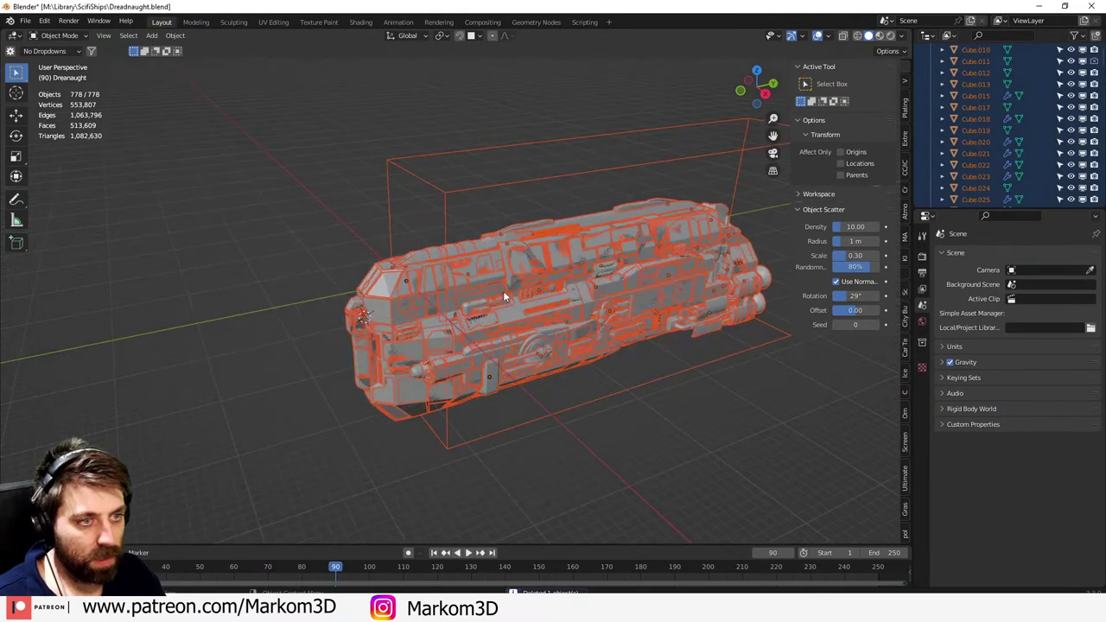
key("shift+s")
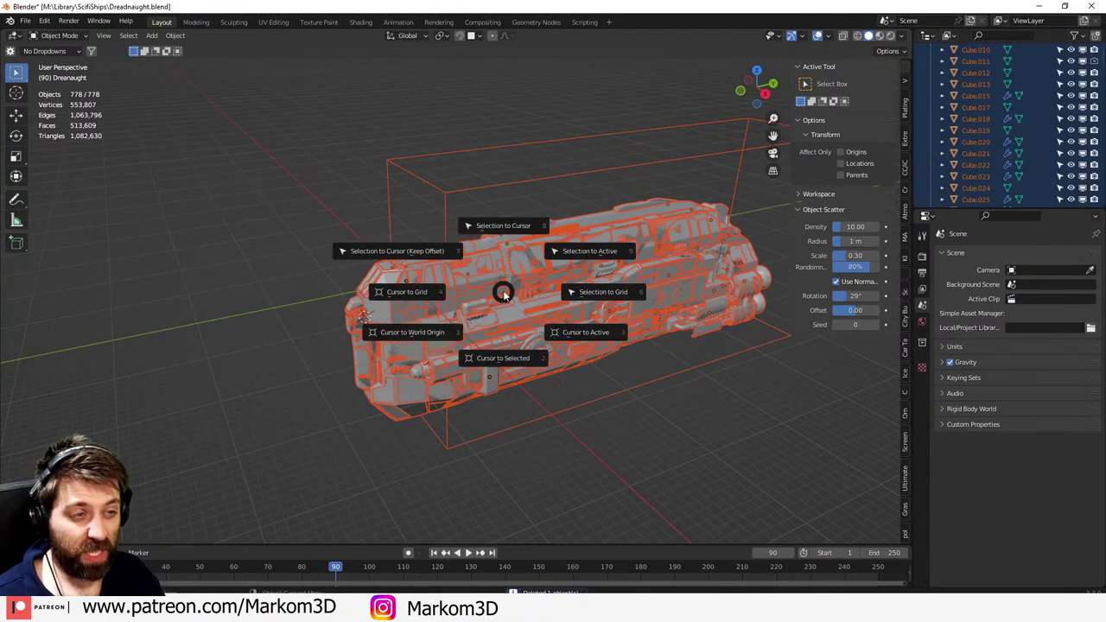
key("Escape")
left_click(446, 191, "shift")
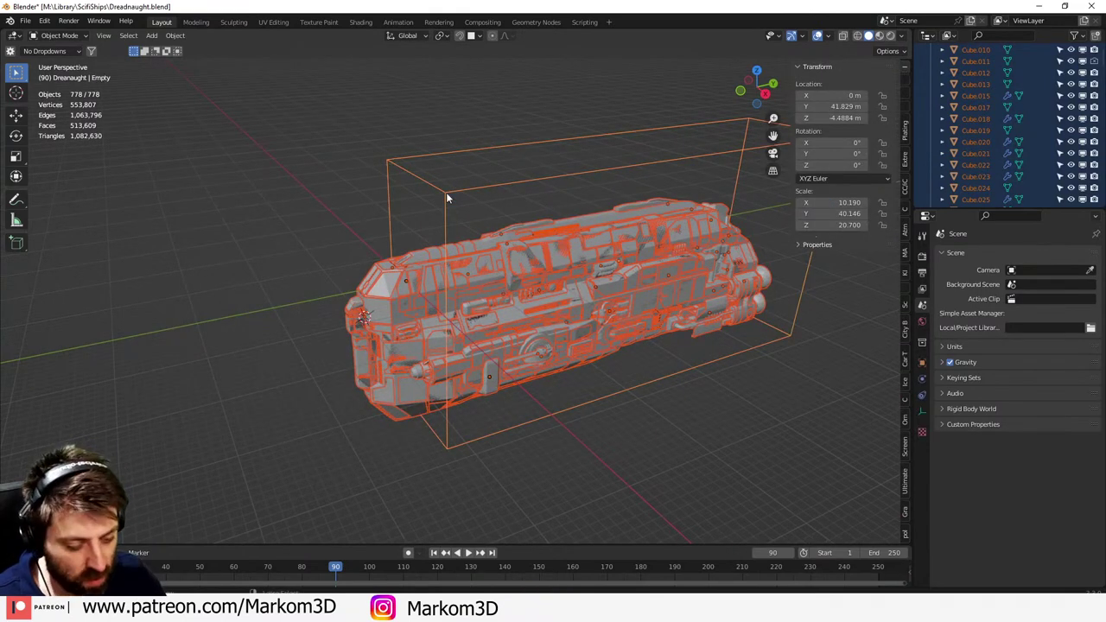
key("ctrl+p")
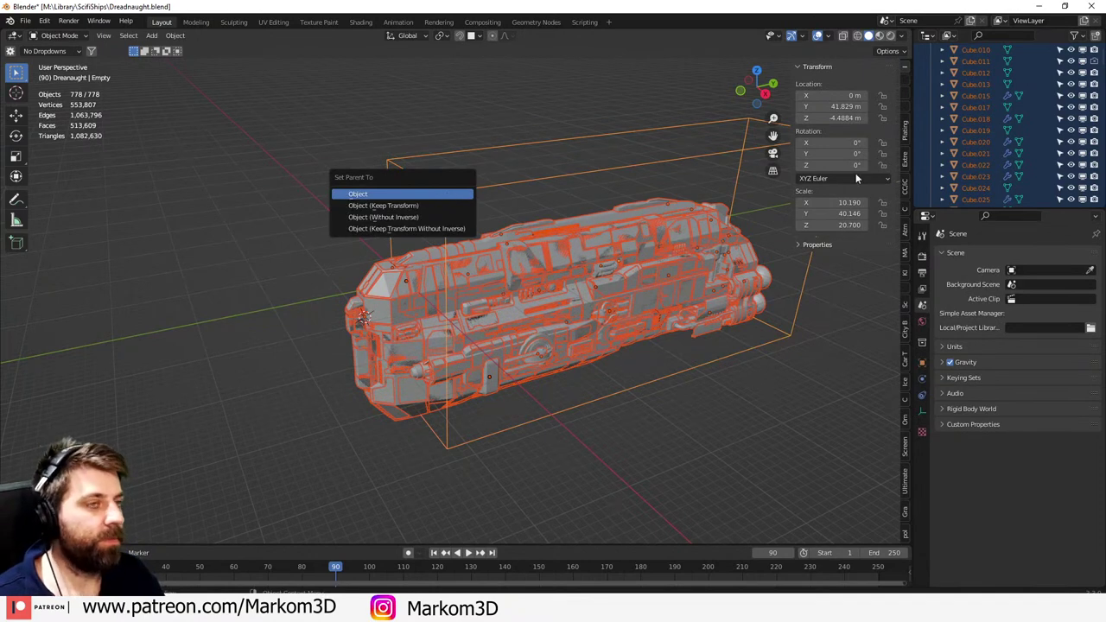
key("Return")
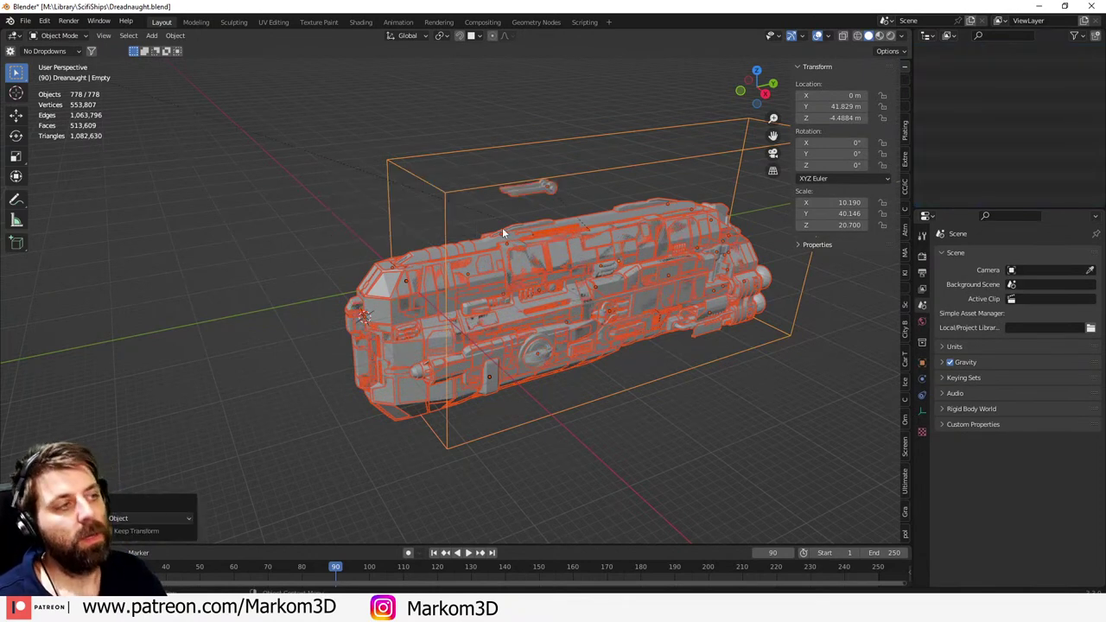
- Rename the empty as Dreadnaught
double_click(972, 154)
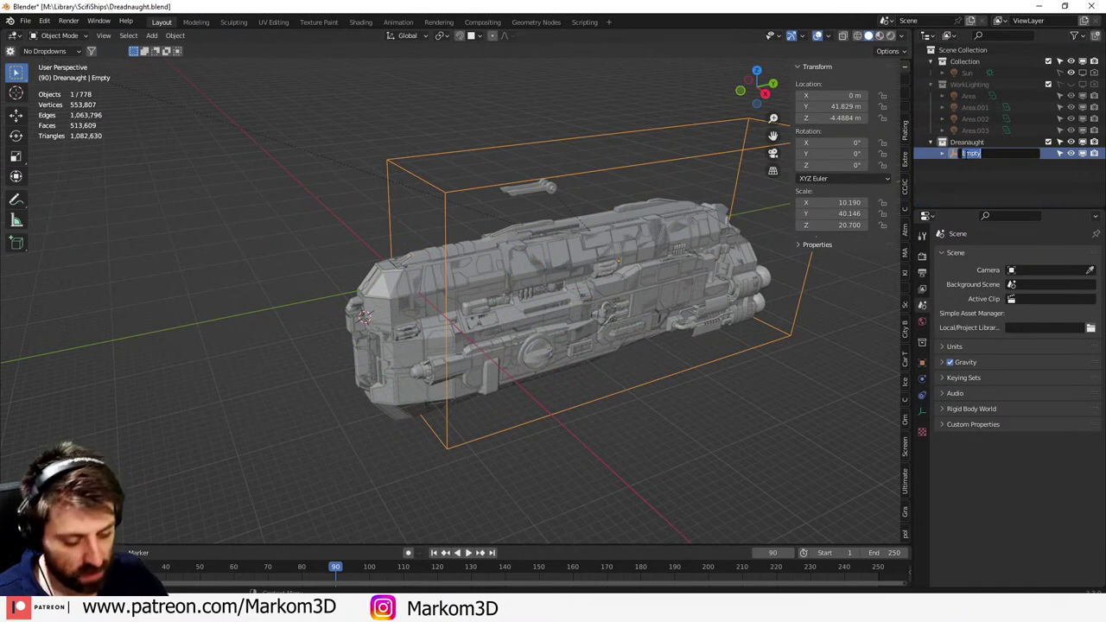
type("Sc")
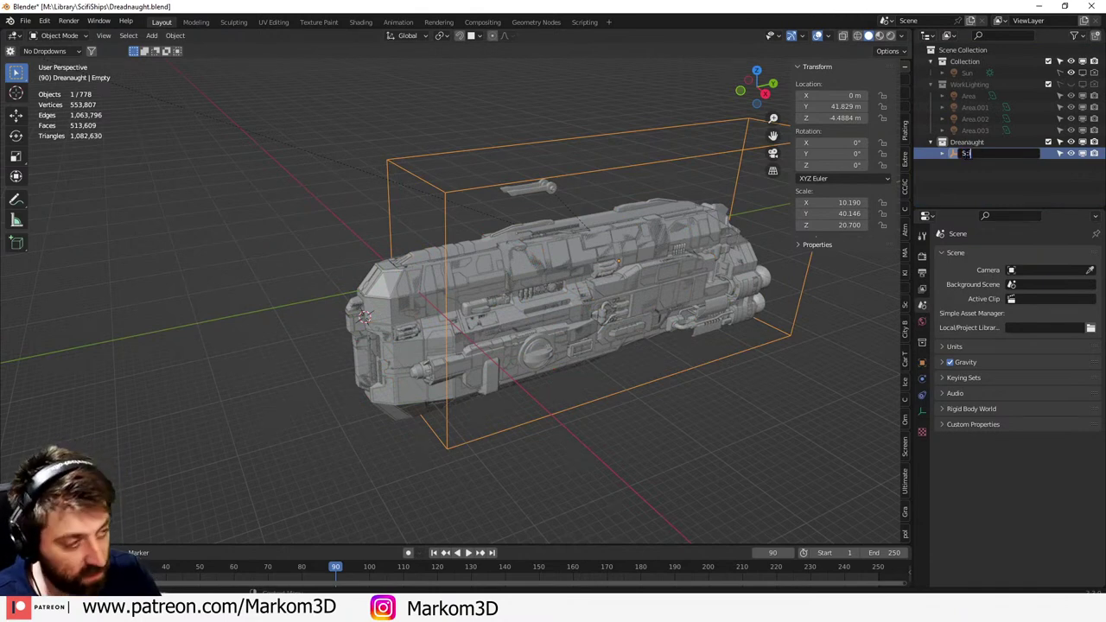
type("ifiShips\\Dread")
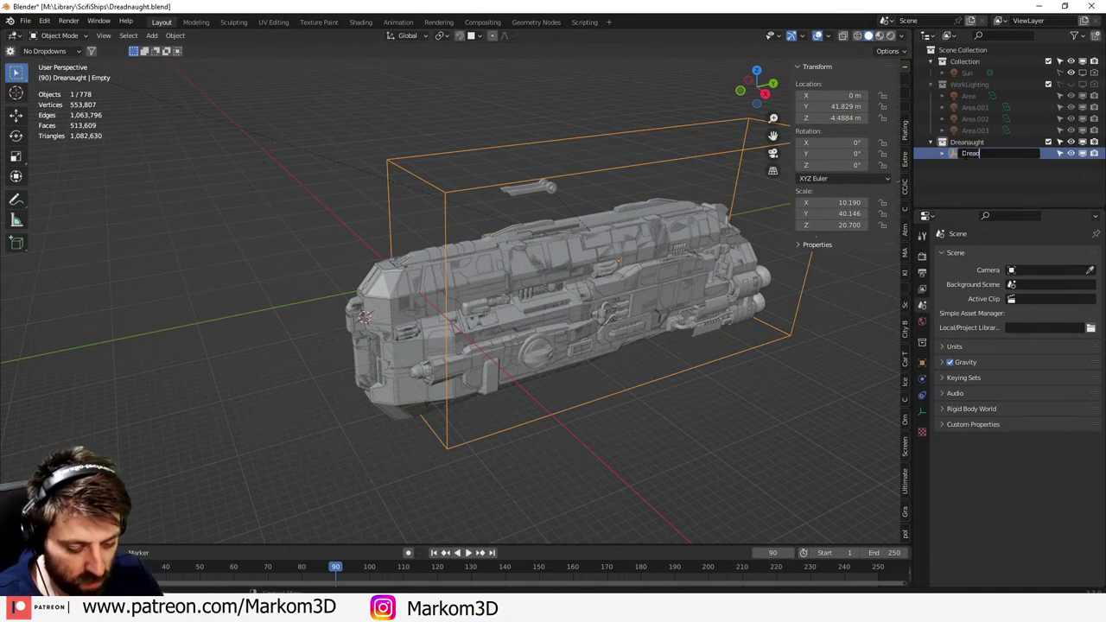
type("naught")
key("Return")
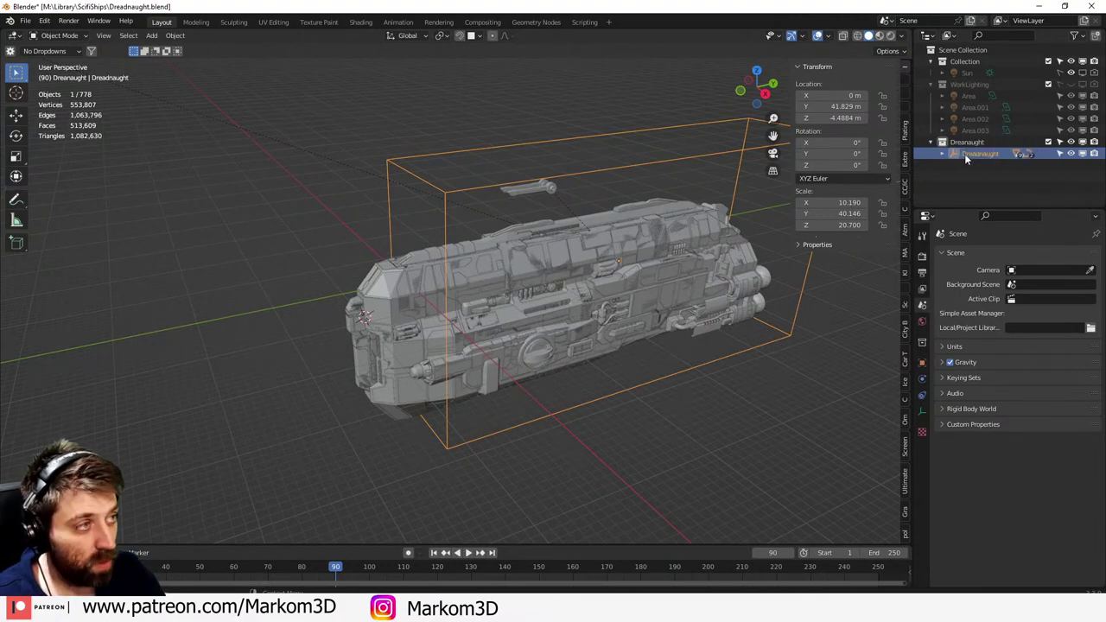
- Delete the stray part floating above the ship and check around the hull for other leftovers
left_click(534, 192)
middle_click_drag(533, 192, 403, 186)
scroll(575, 226, "up", 4)
scroll(527, 206, "down", 3)
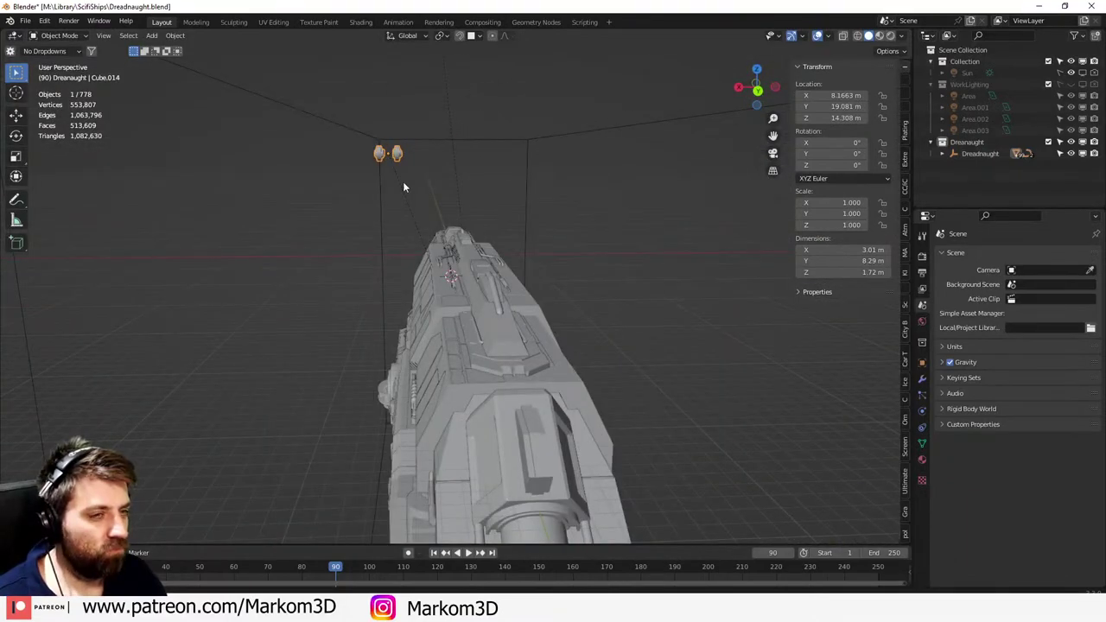
key("Delete")
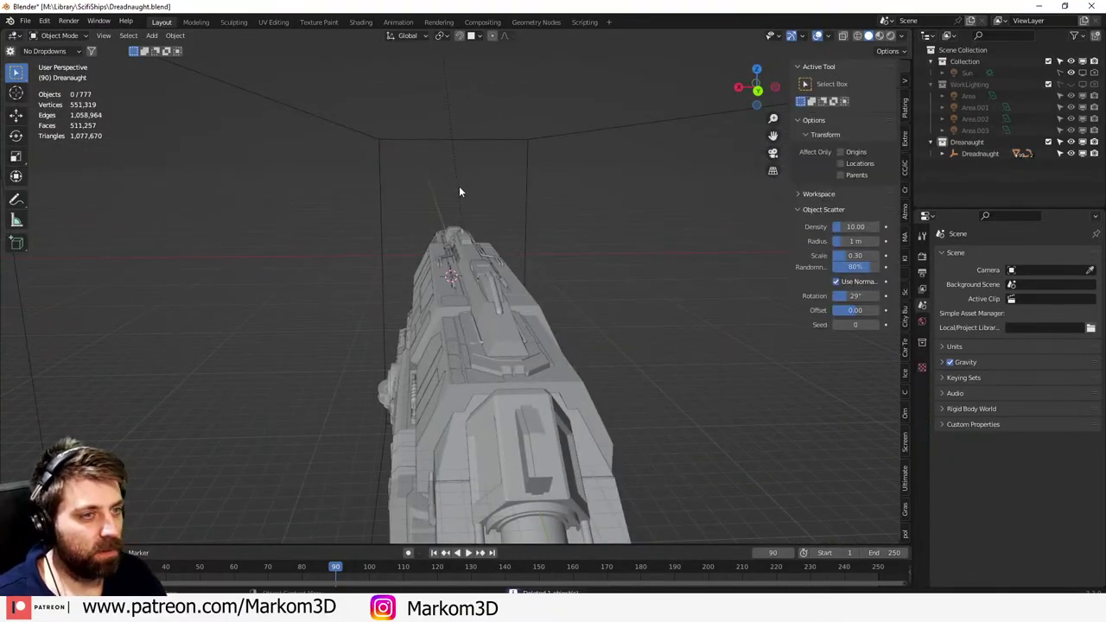
middle_click_drag(459, 188, 487, 226)
scroll(442, 165, "down", 5)
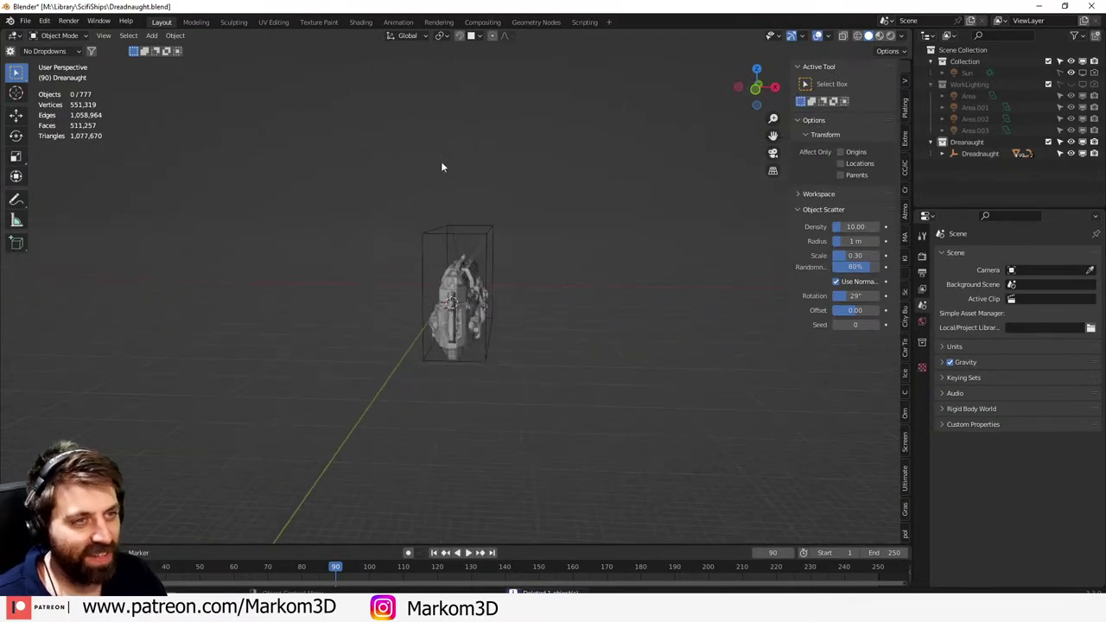
scroll(481, 268, "up", 8)
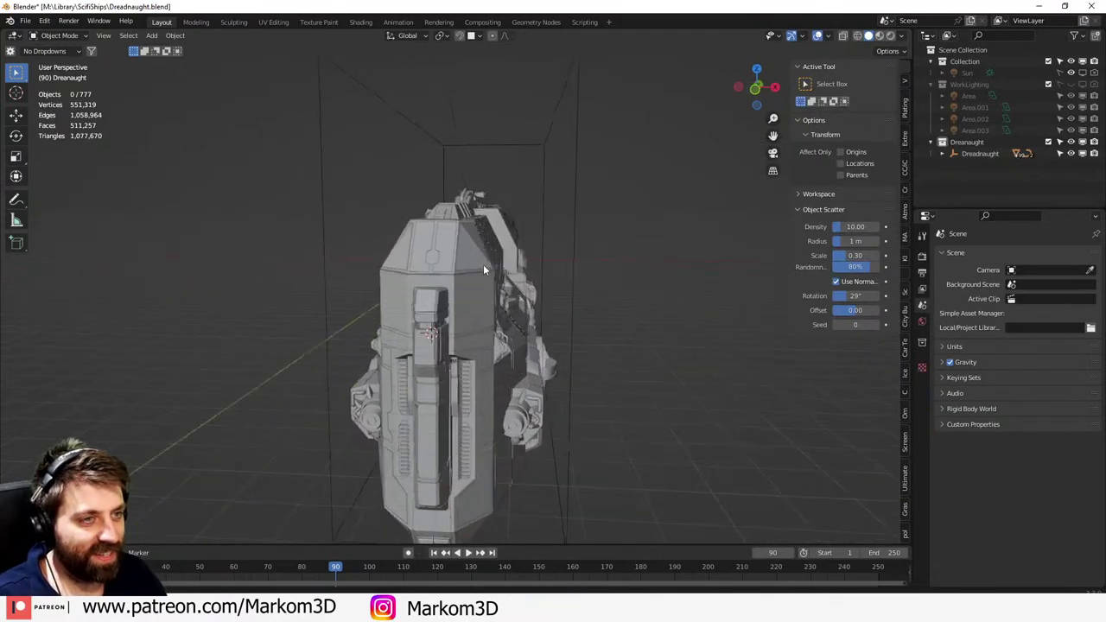
- Copy all the ship's objects together with the empty and switch to the Blender window with the desert scene
middle_click_drag(483, 265, 402, 270)
key("a")
scroll(482, 280, "down", 4)
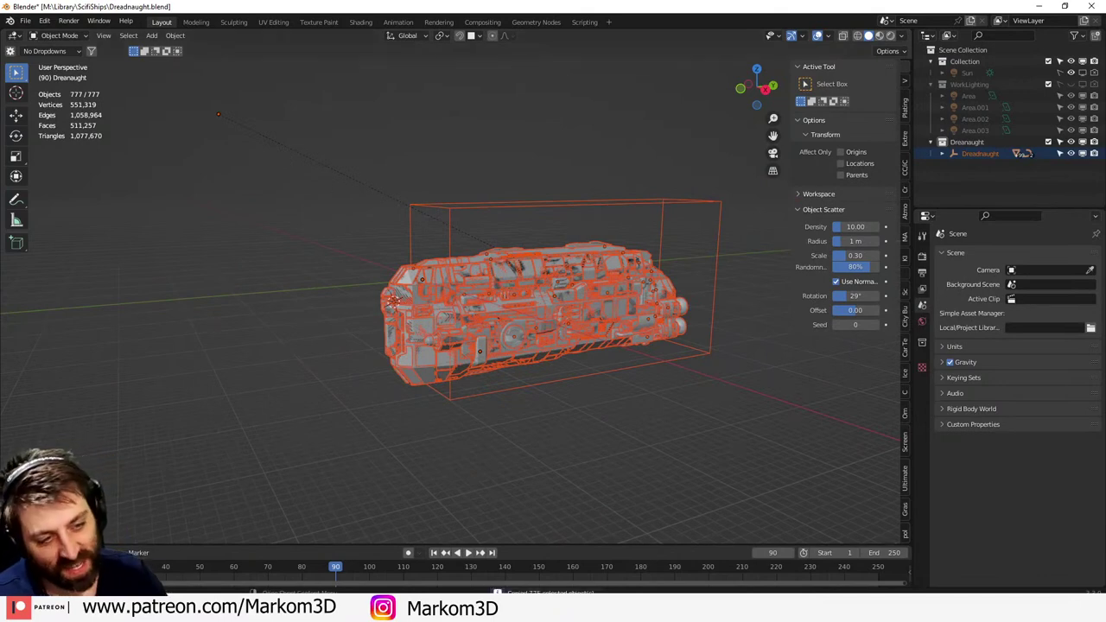
left_click(375, 568)
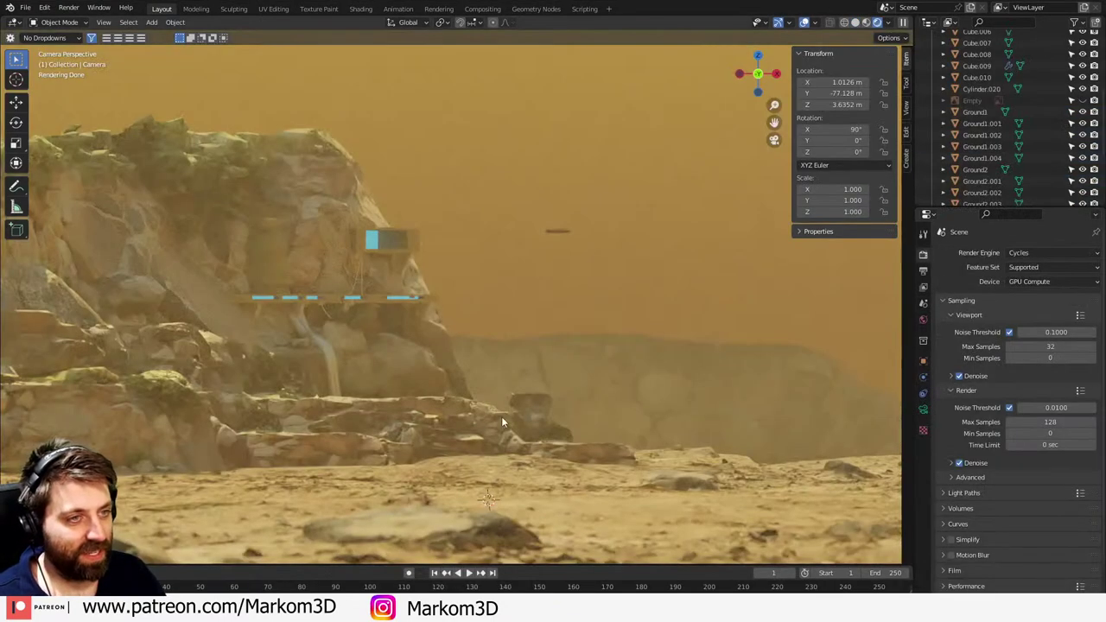
- Show the desert scene as wireframe from the top and paste the copied ship into it
middle_click_drag(503, 419, 522, 415)
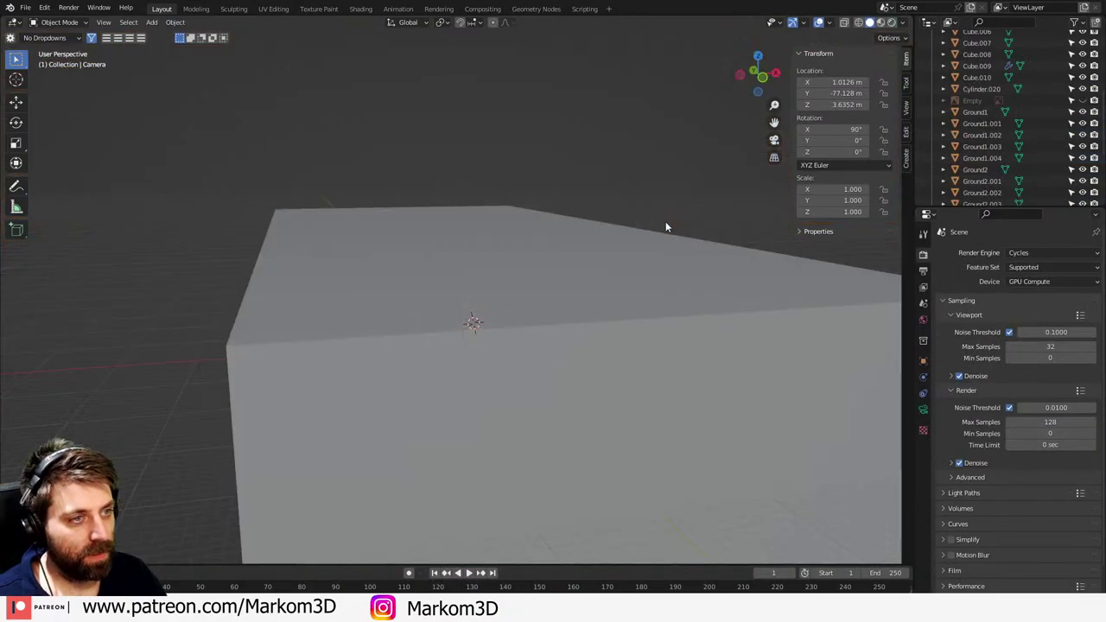
middle_click_drag(666, 221, 586, 254)
key("z")
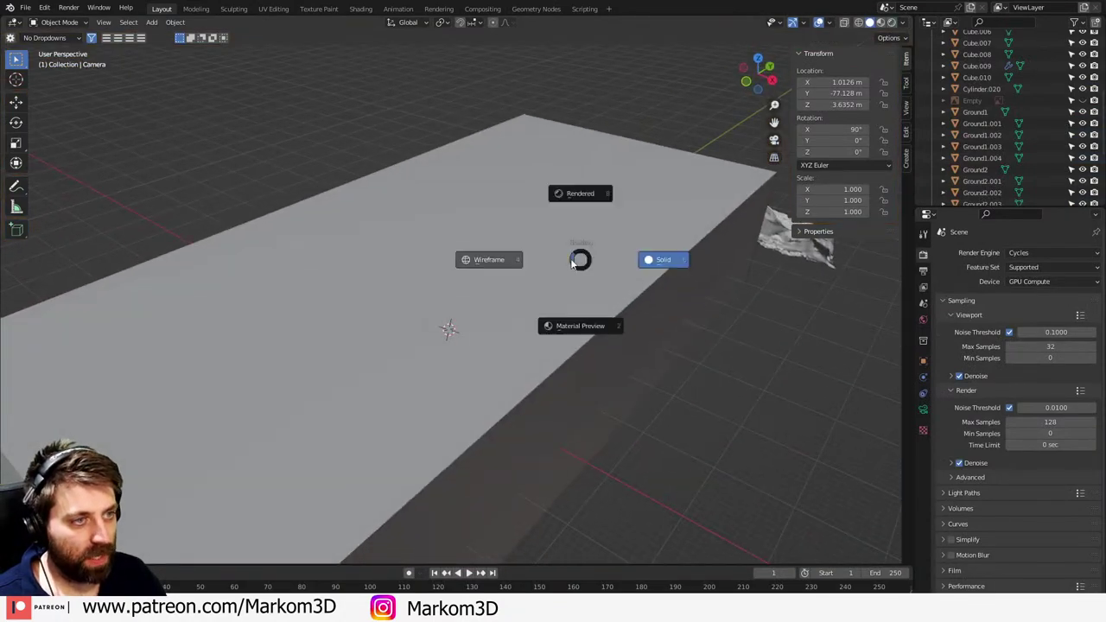
left_click(514, 263)
key("KP_7")
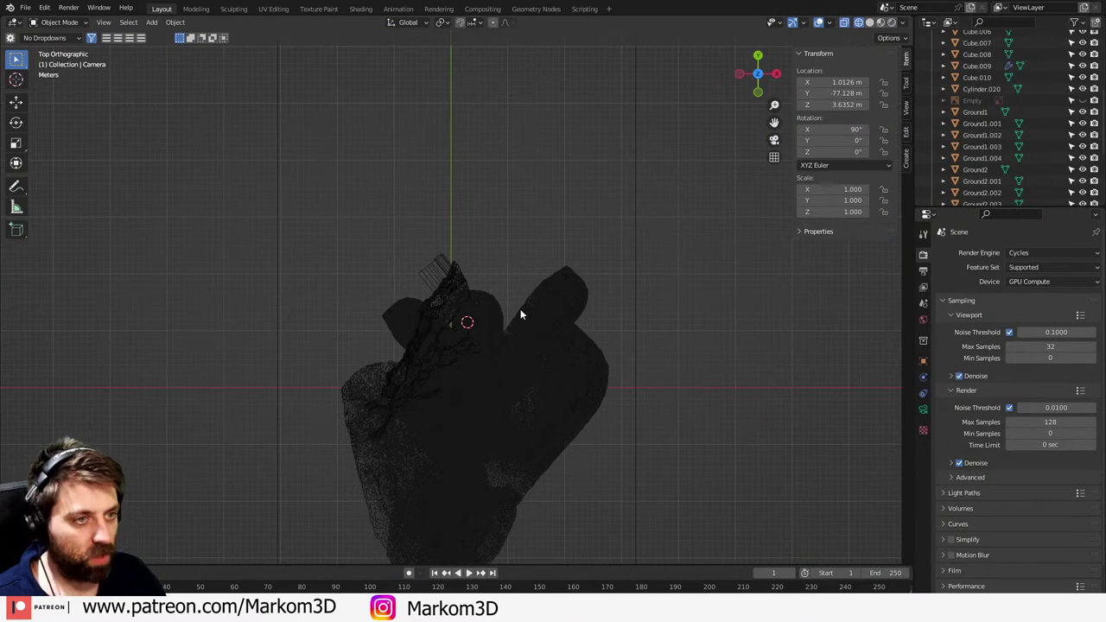
key("ctrl+v")
scroll(523, 316, "down", 4)
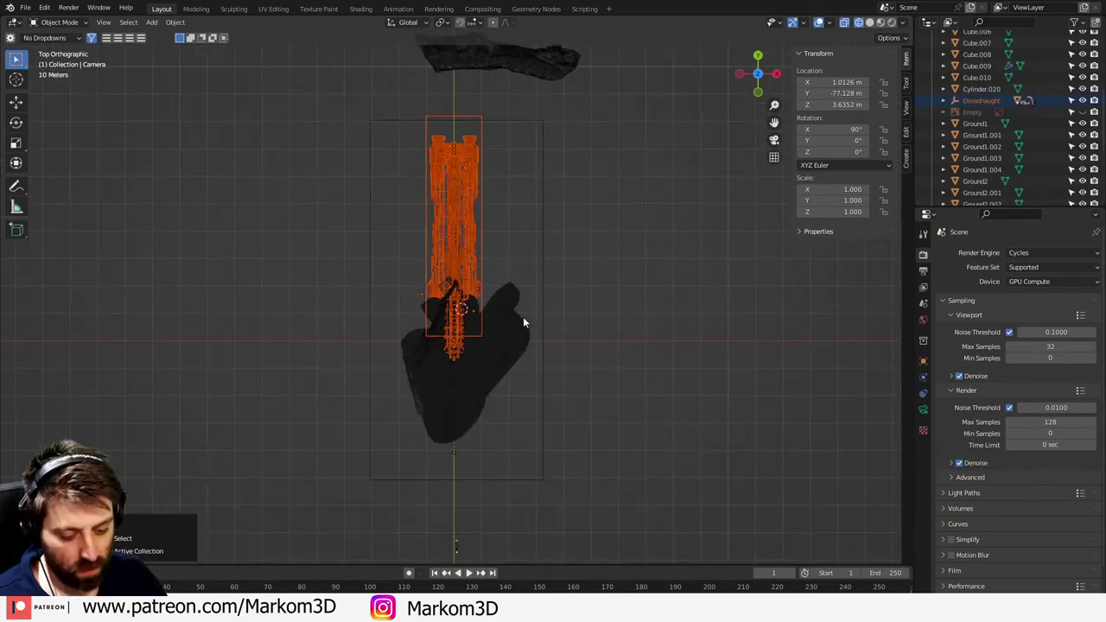
- Rotate the pasted ship by 90° in the top view so it lies across the scene
key("r")
key("9")
key("0")
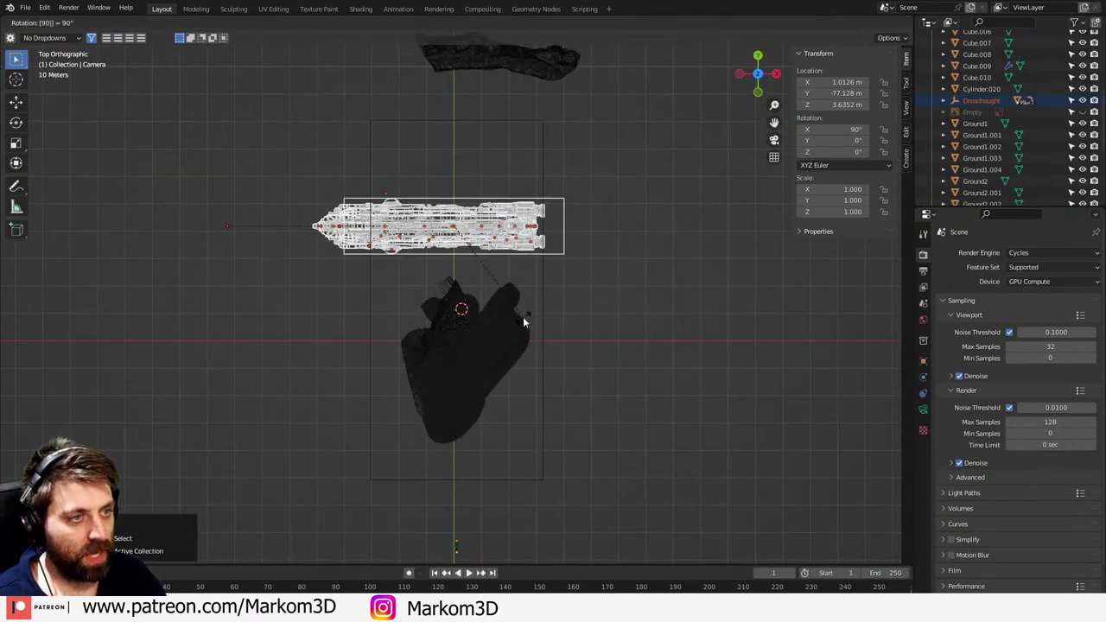
key("Return")
- Move the Dreadnaught empty to about X 12.6 m, Y 40.4 m and scale it down by a factor of about 0.363
left_click(579, 246)
left_click(562, 247)
key("g")
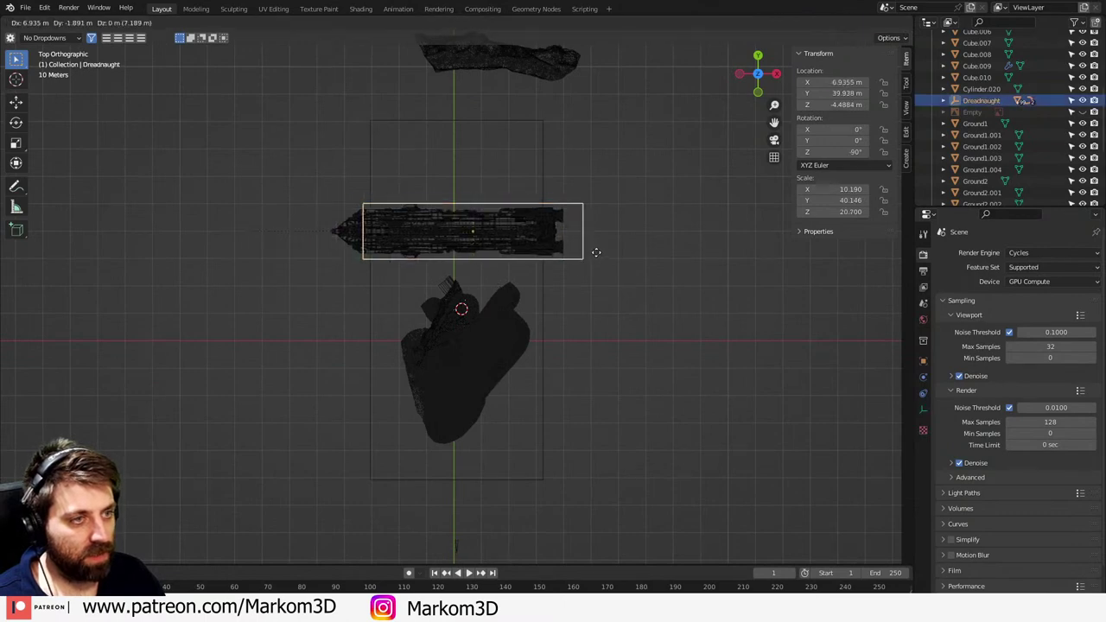
left_click(596, 252)
key("s")
left_click(555, 242)
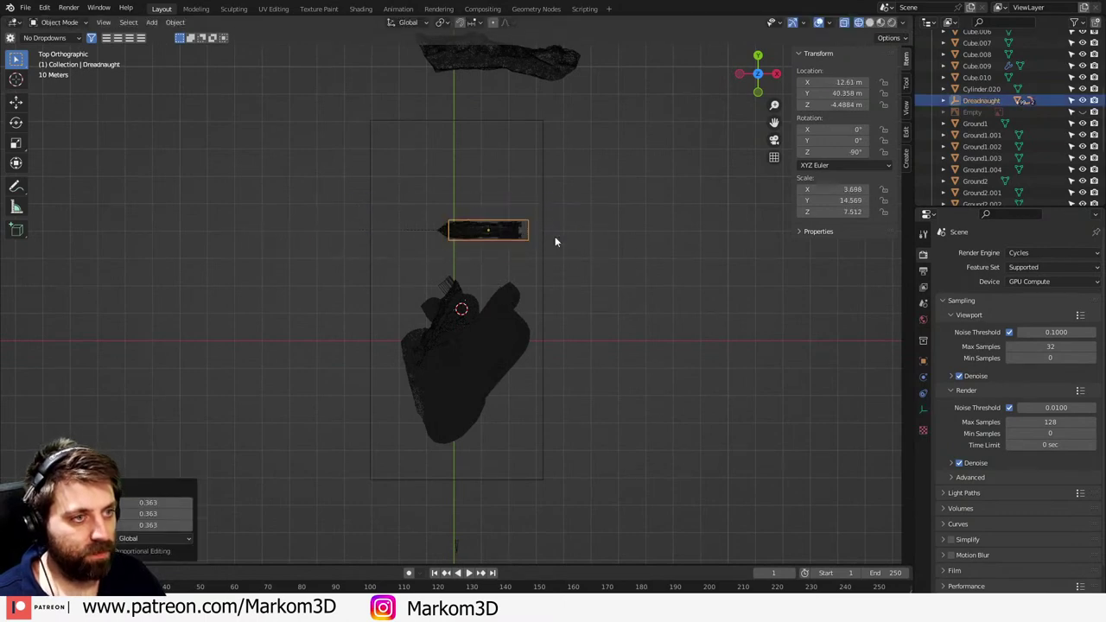
- Position the ship in the camera view at about X 13 m, Z -2.2 m, so it sits low behind the terrain
key("KP_0")
key("g")
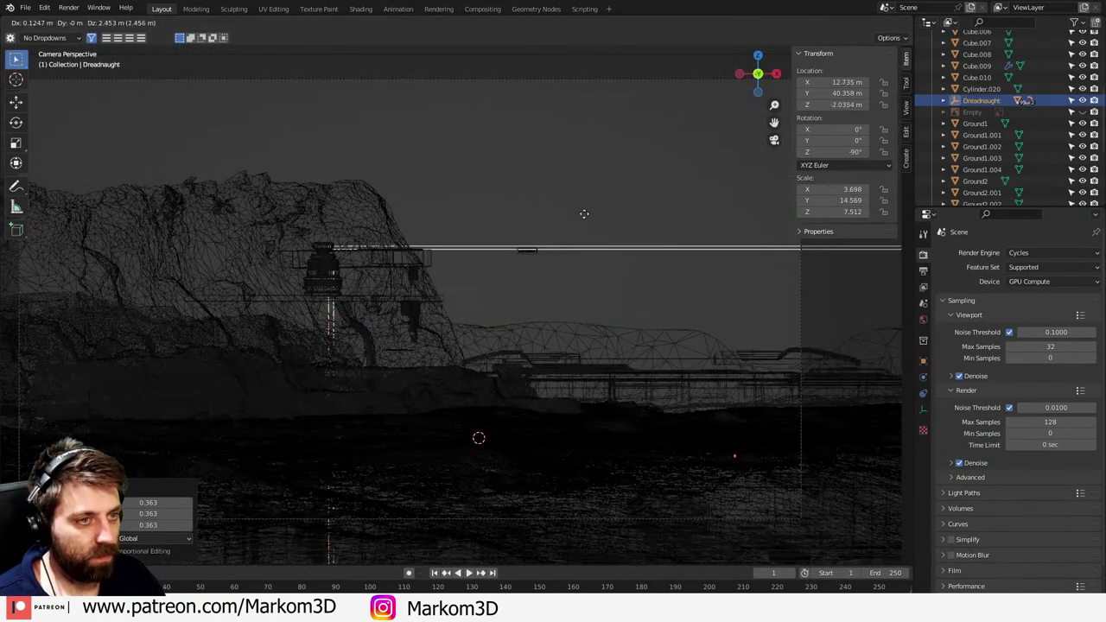
left_click(692, 367)
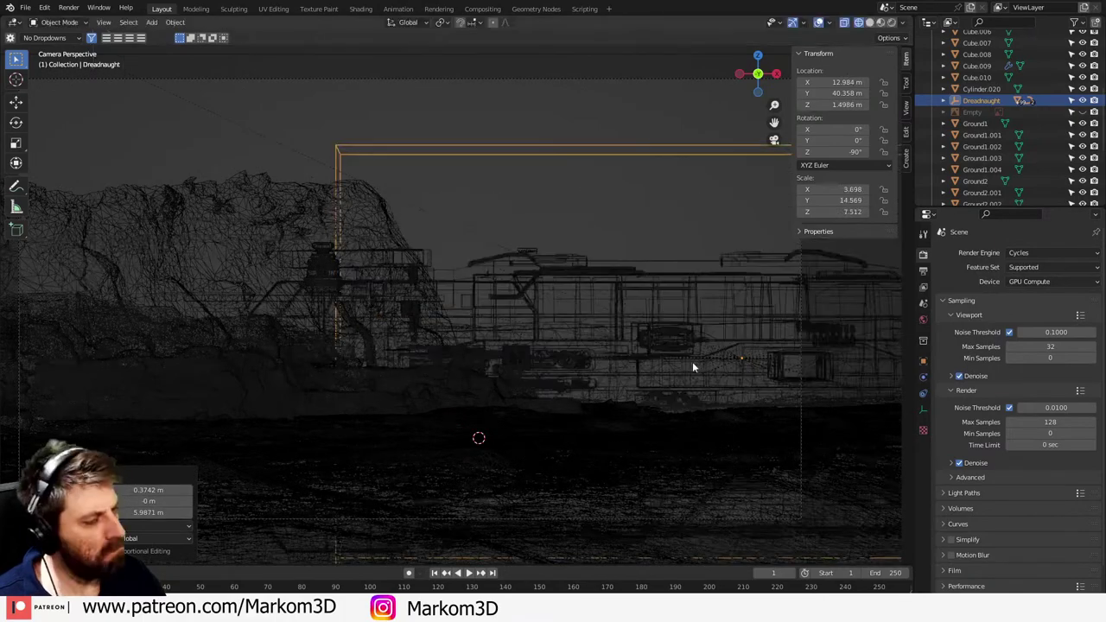
middle_click_drag(712, 366, 609, 308, "shift")
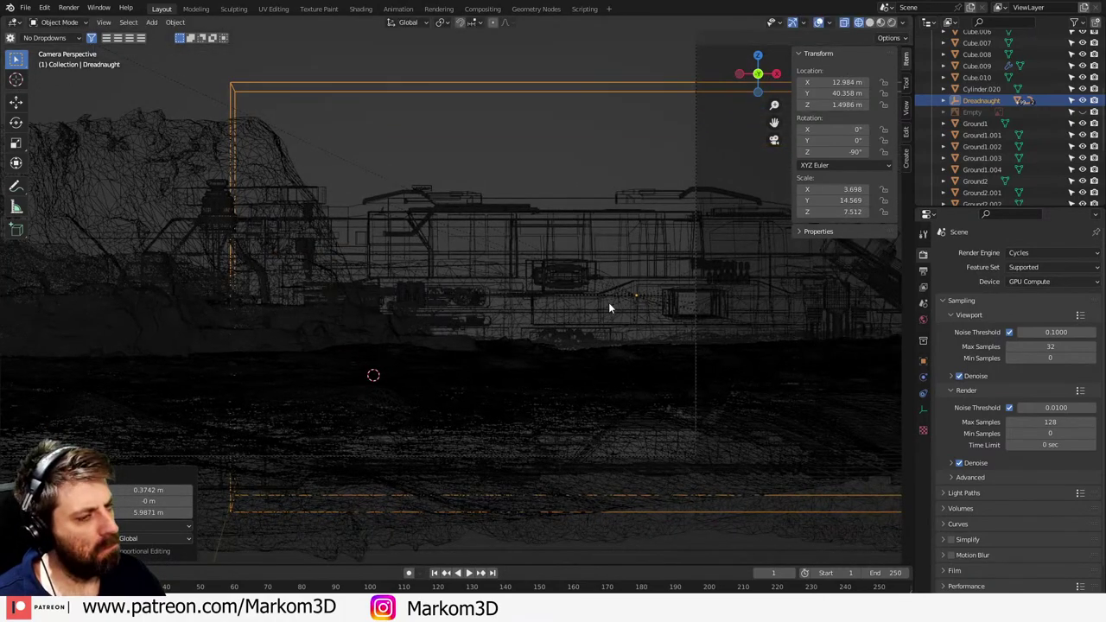
key("g")
key("z")
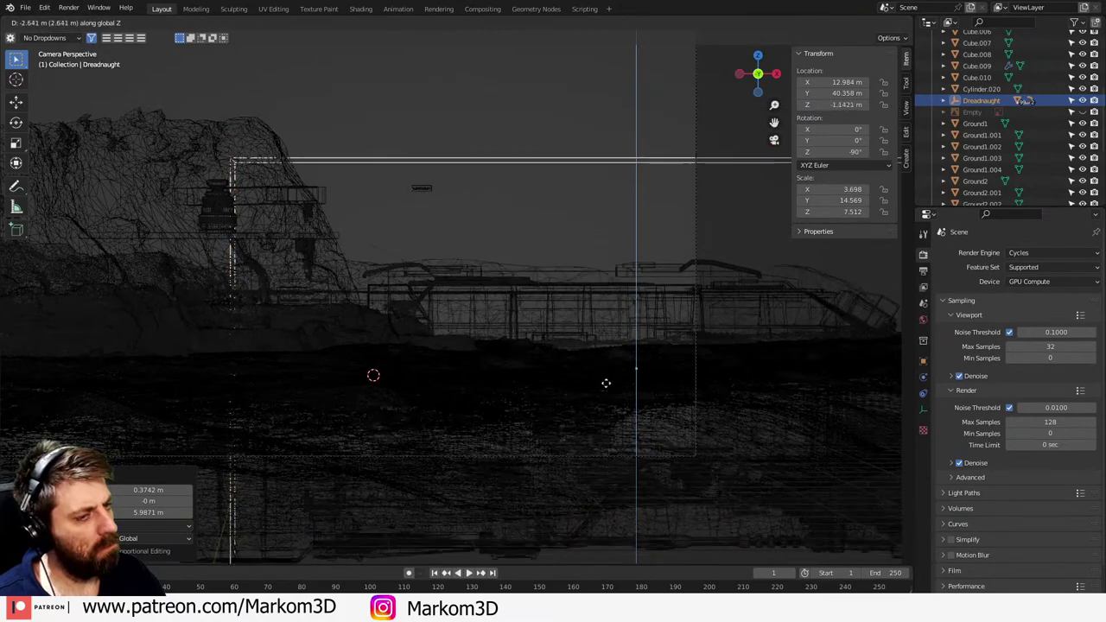
left_click(605, 410)
- Enlarge the ship's empty to about 4.0 × 15.9 × 8.2, lower it to about Z -2.35 m and preview it rendered
key("s")
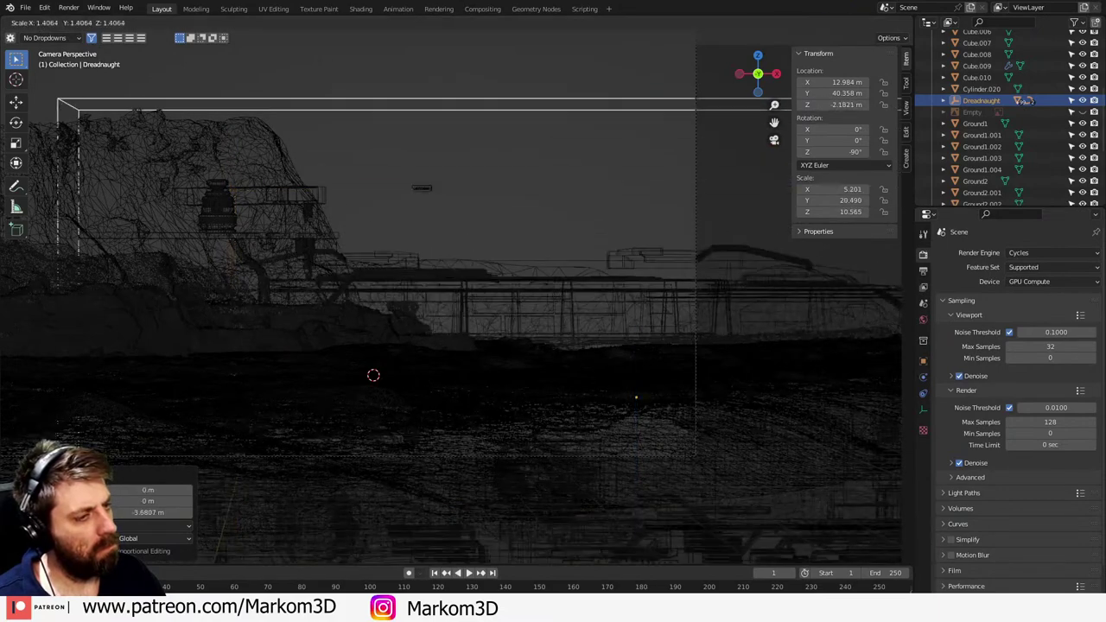
left_click(724, 386)
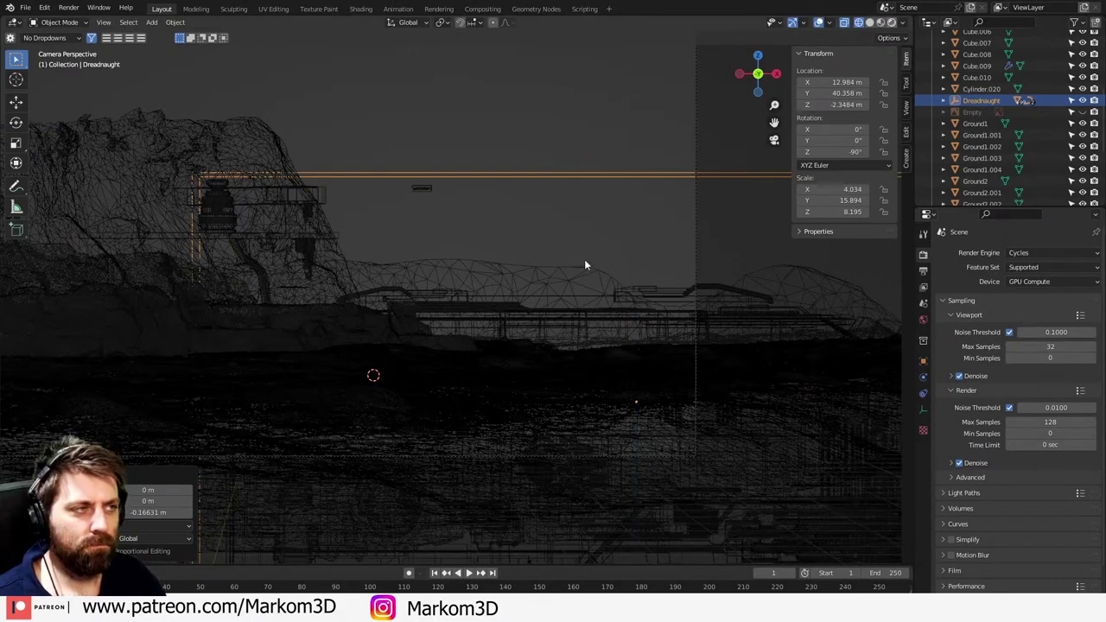
key("shift+z")
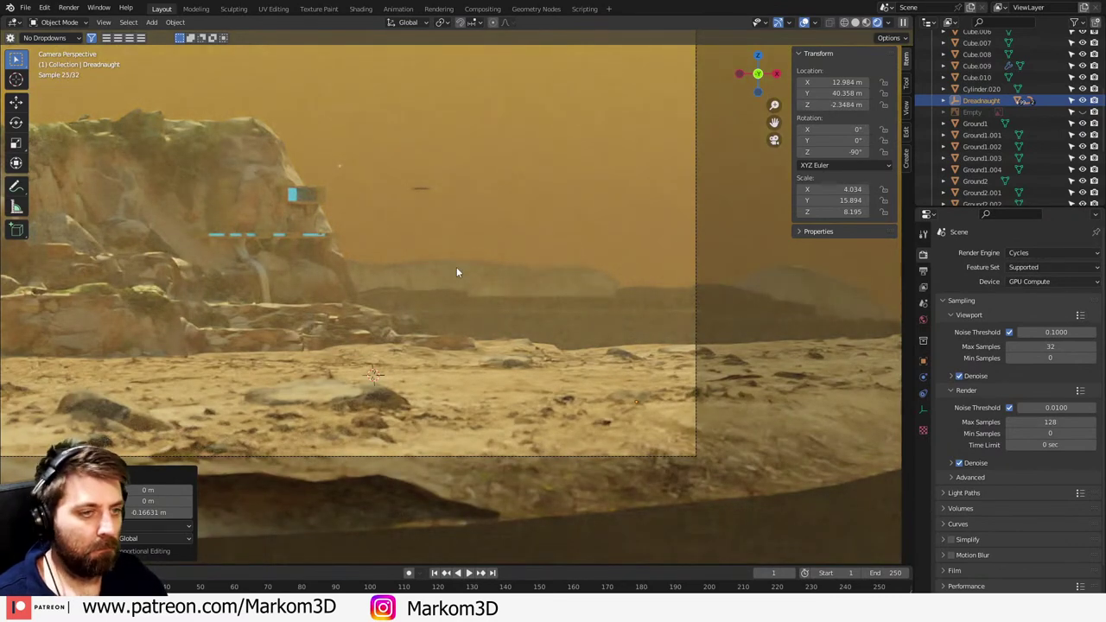
- Move the ship closer to the camera along Y to about 24.3 m and check it in the rendered camera view
middle_click_drag(470, 271, 536, 313)
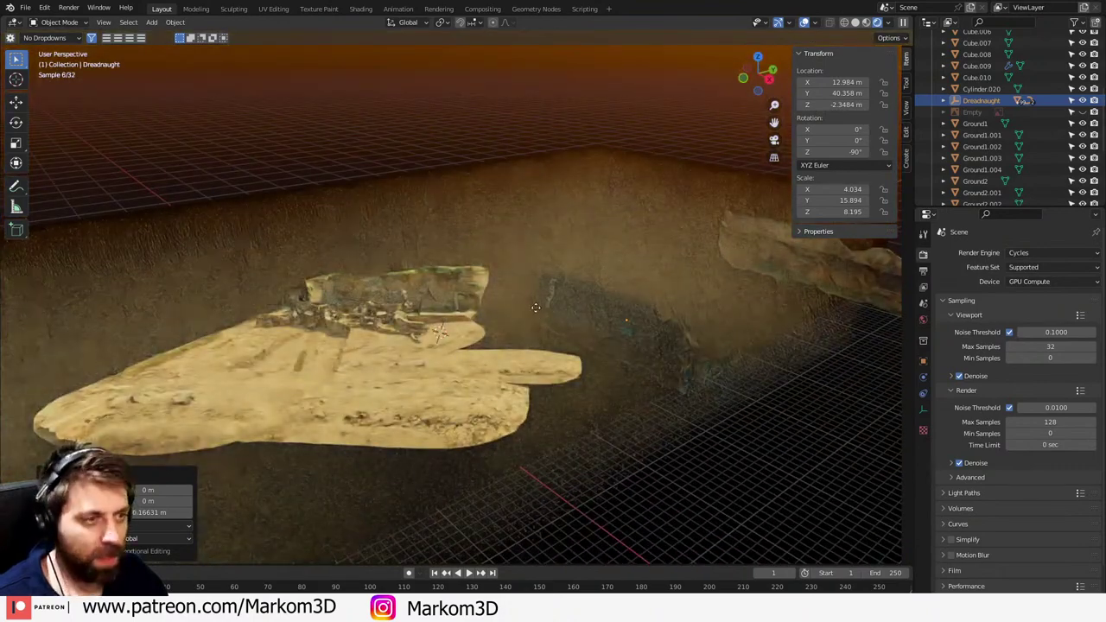
key("g")
key("y")
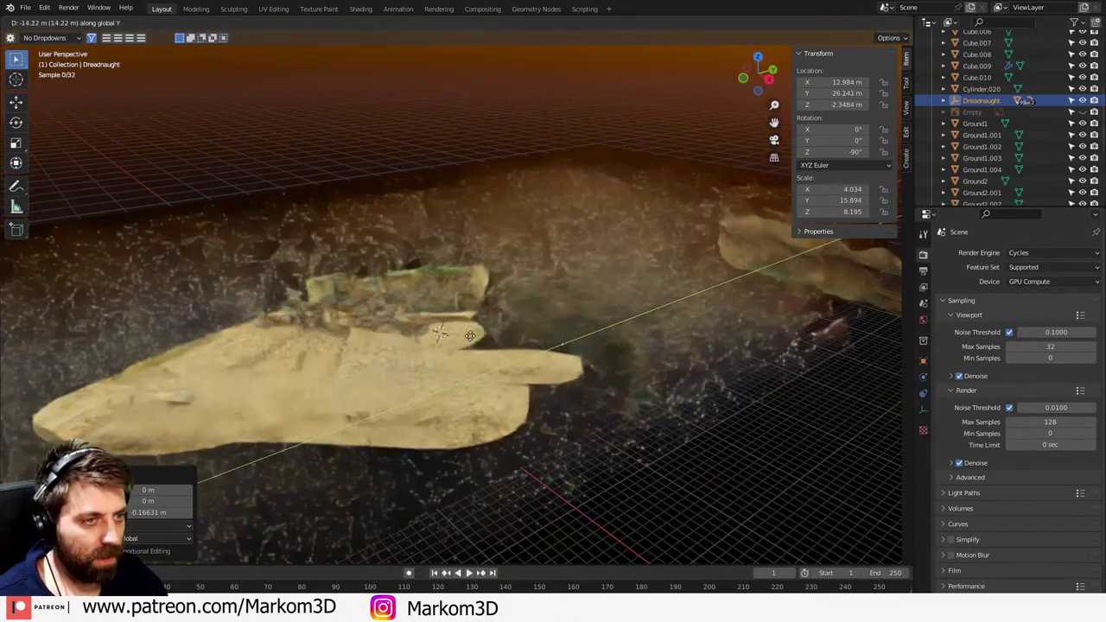
key("KP_0")
left_click(508, 308)
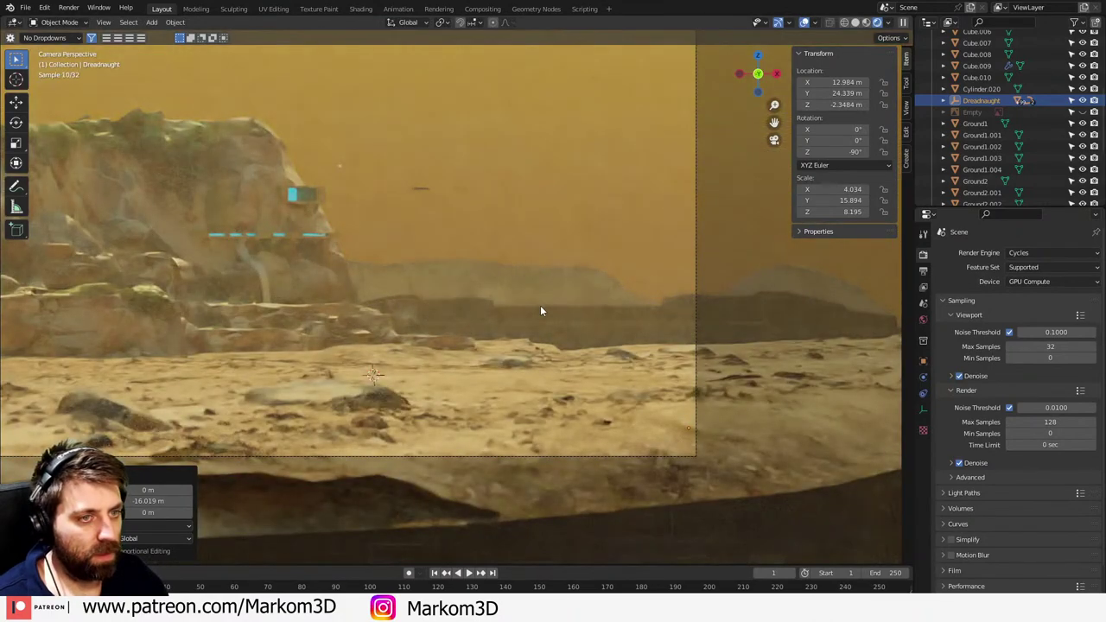
middle_click_drag(434, 264, 459, 270, "shift")
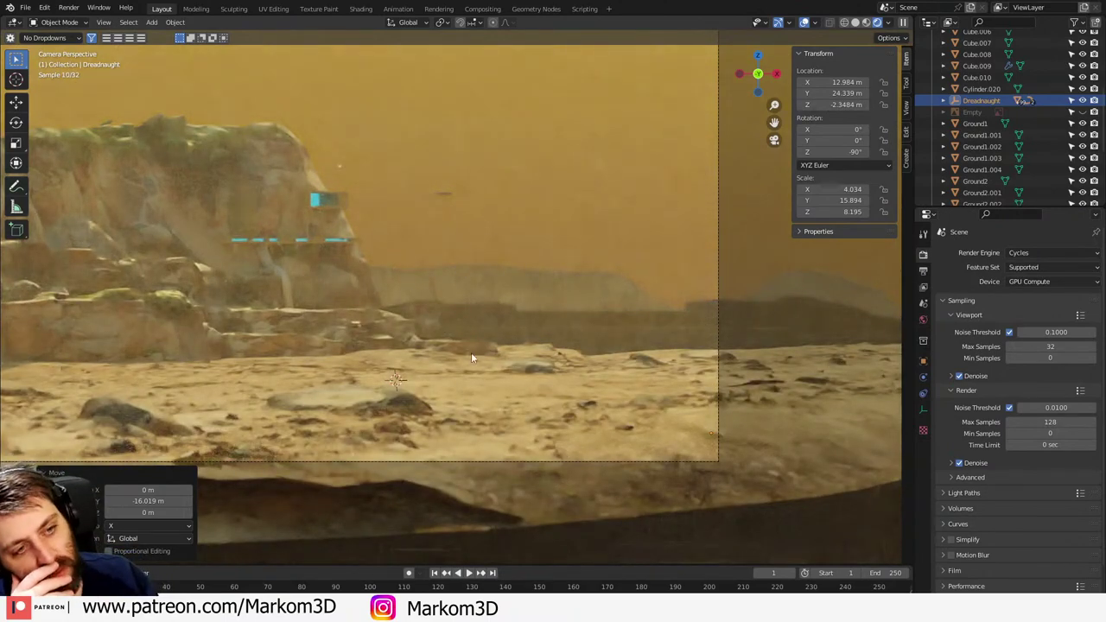
scroll(467, 350, "down", 2)
middle_click_drag(399, 320, 444, 324, "shift")
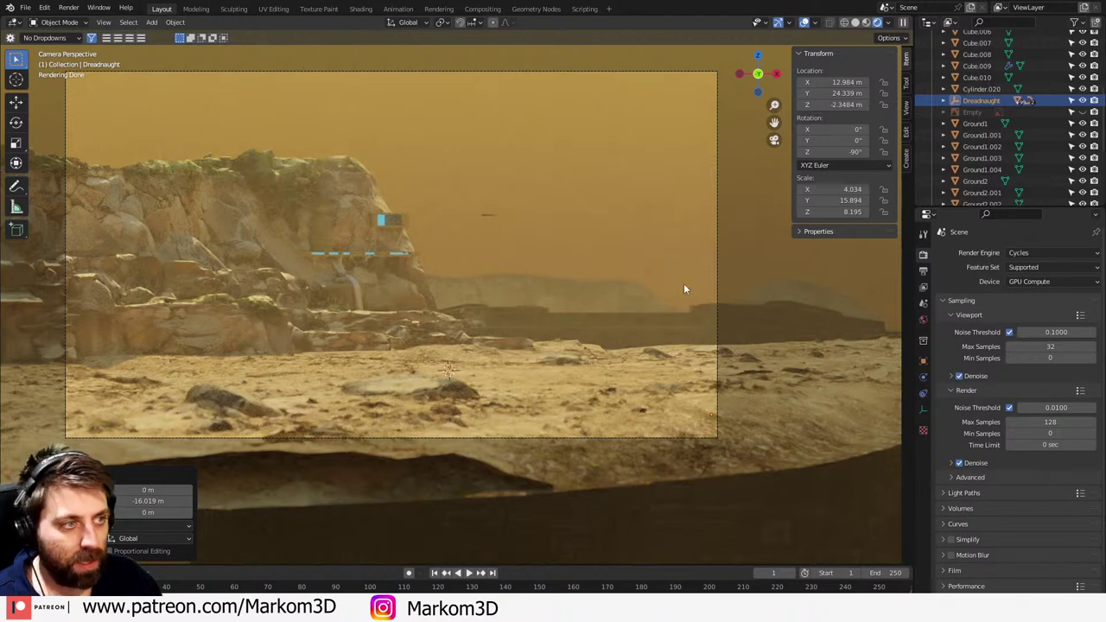
- Rotate the camera about the global Z axis to about -2.12°
left_click(716, 274)
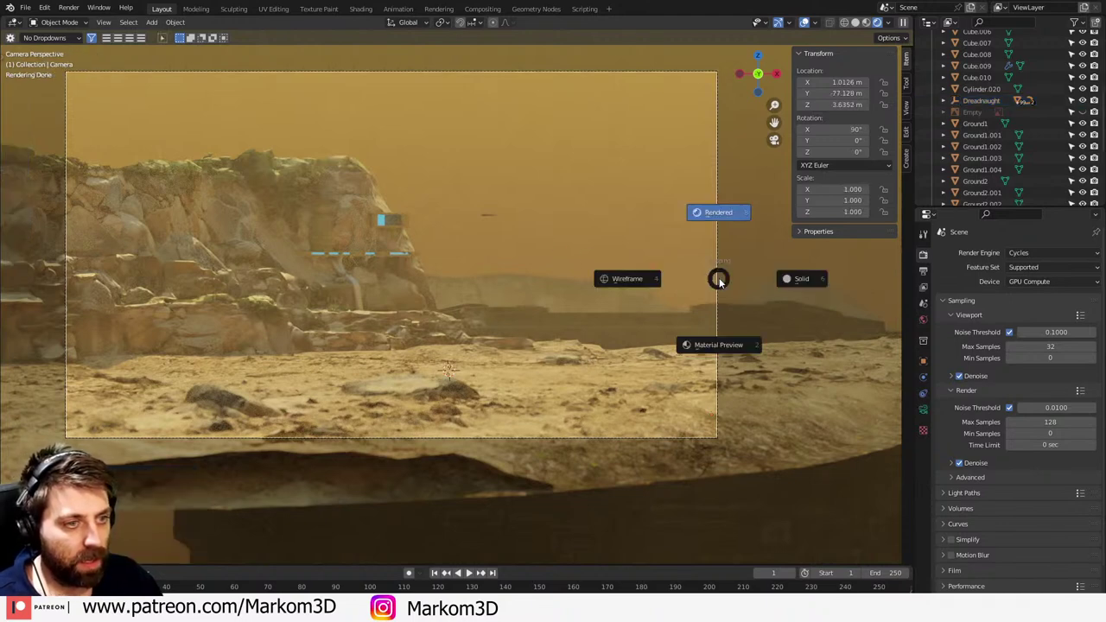
key("z")
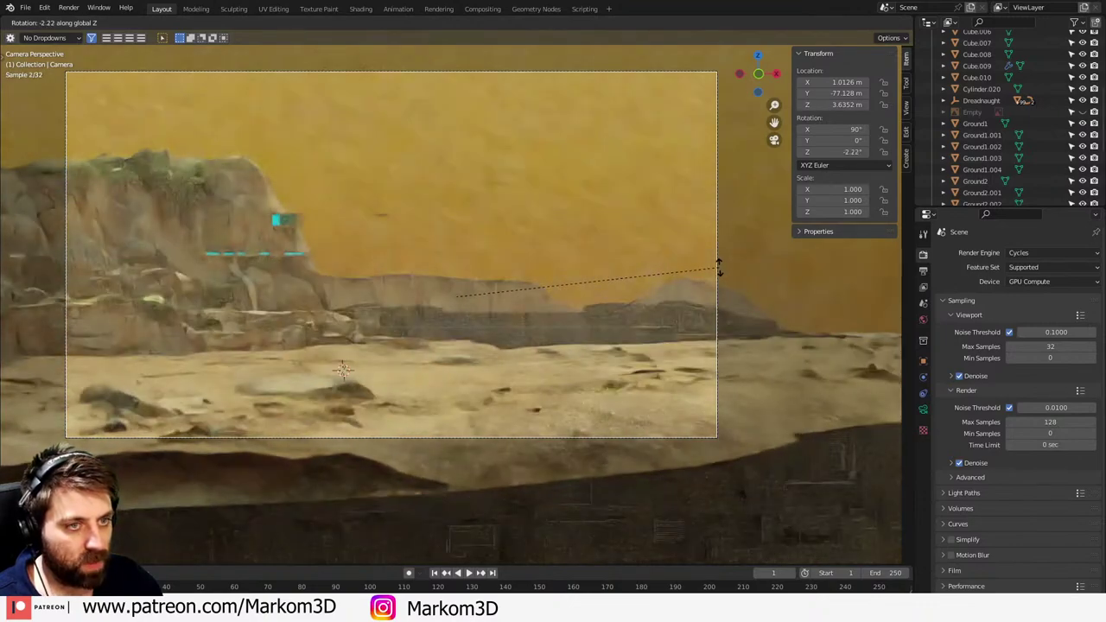
left_click(719, 267)
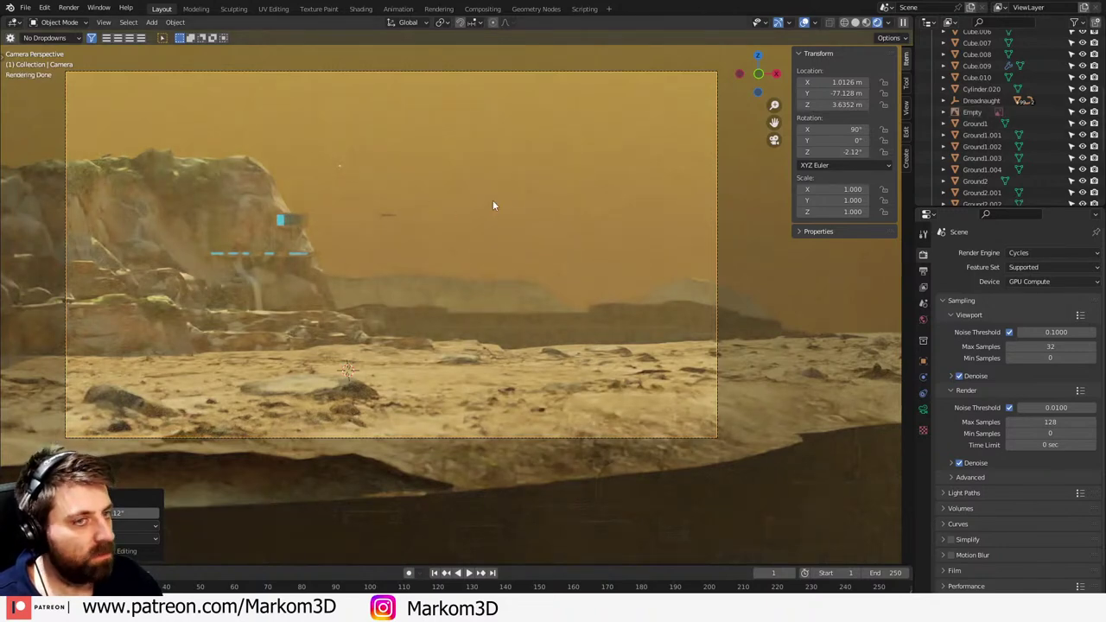
- Show the reference image empty outside the camera in solid shading and raise it above the fog box to about Z 32.7 m
left_click(855, 22)
mouse_move(513, 242)
middle_mouse_down()
mouse_move(477, 254)
mouse_move(515, 249)
middle_mouse_up()
key("z")
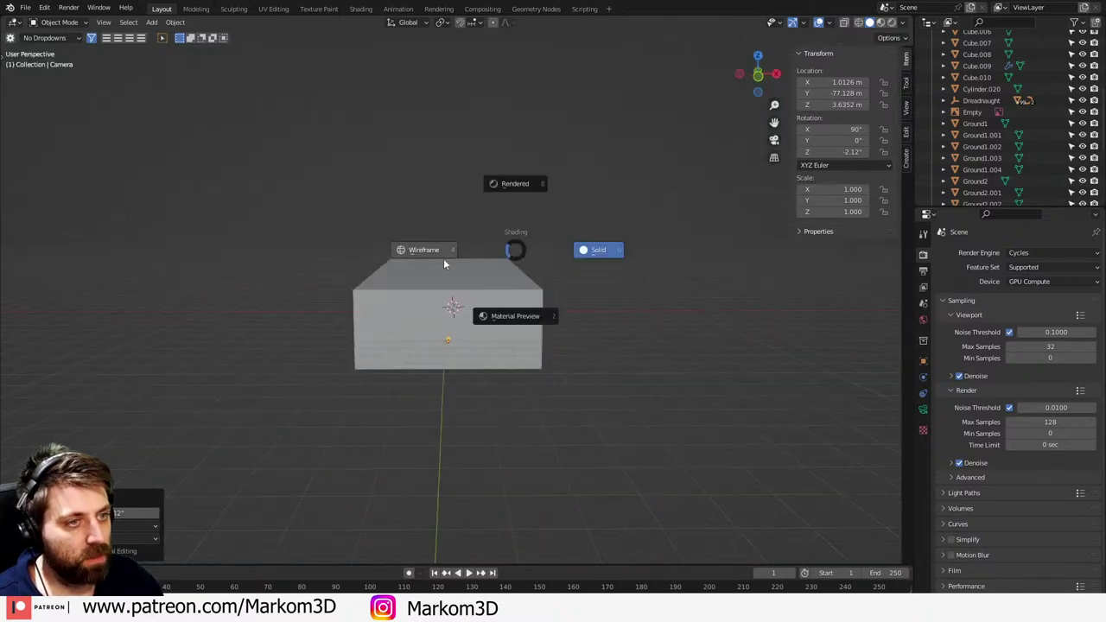
key("Escape")
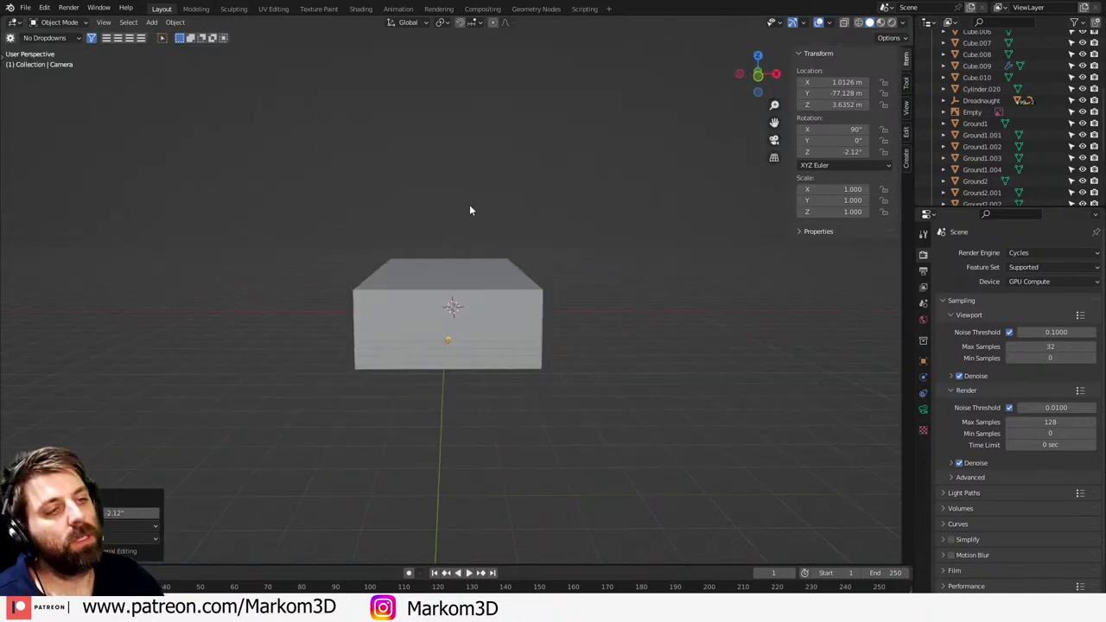
left_click(977, 112)
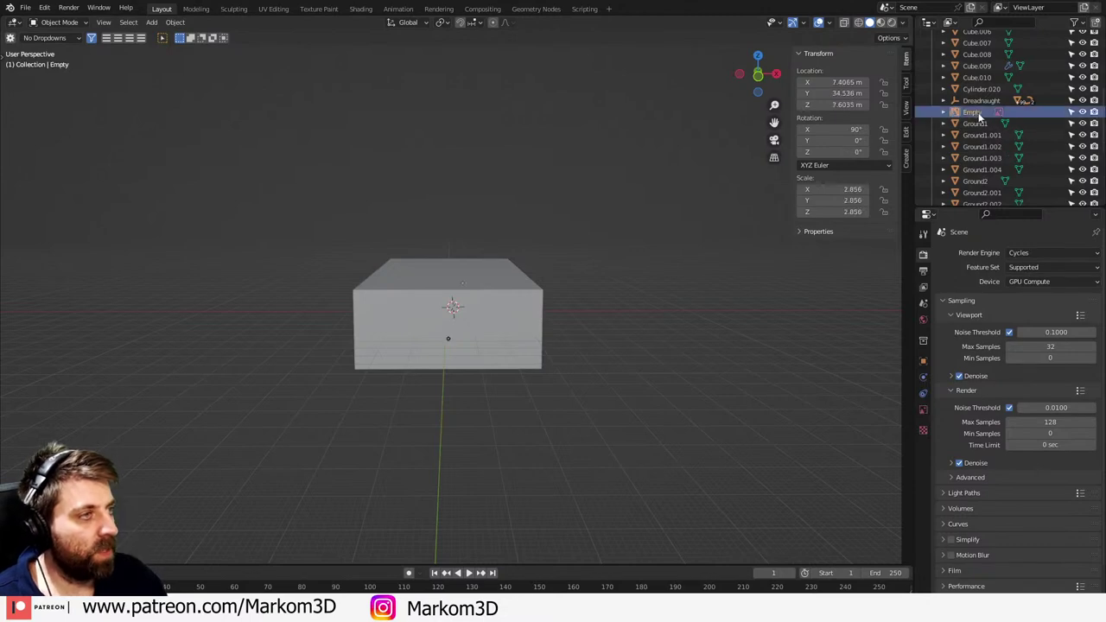
key("g")
key("z")
left_click(625, 283)
- Enlarge the reference image to a scale of about 24.0 and raise it to about Z 74.2 m
key("s")
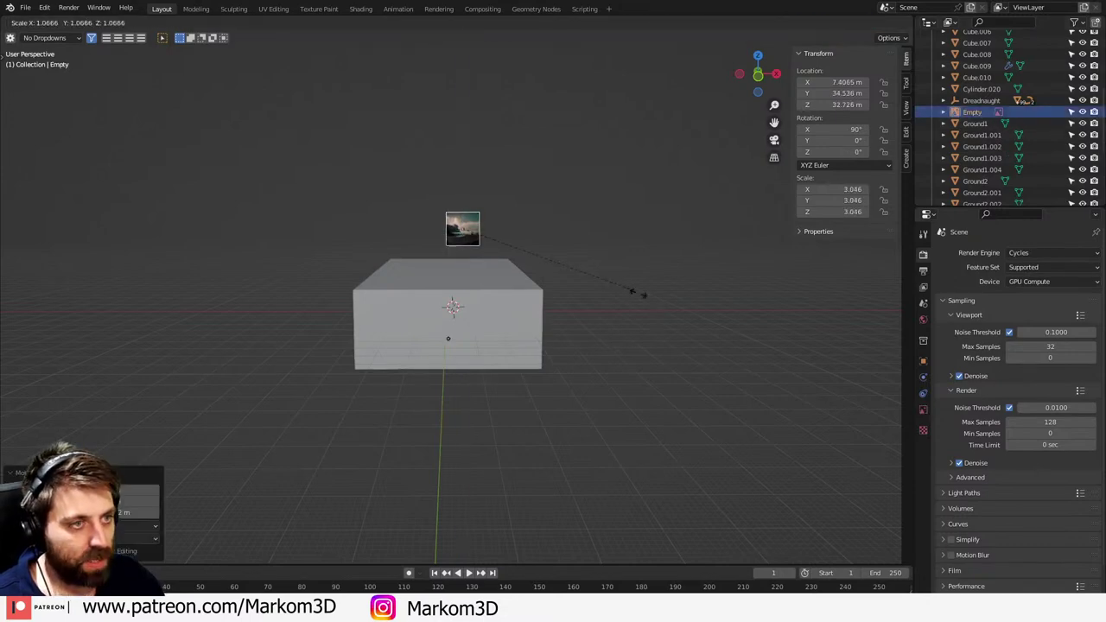
left_click(66, 382)
key("g")
key("z")
left_click(366, 283)
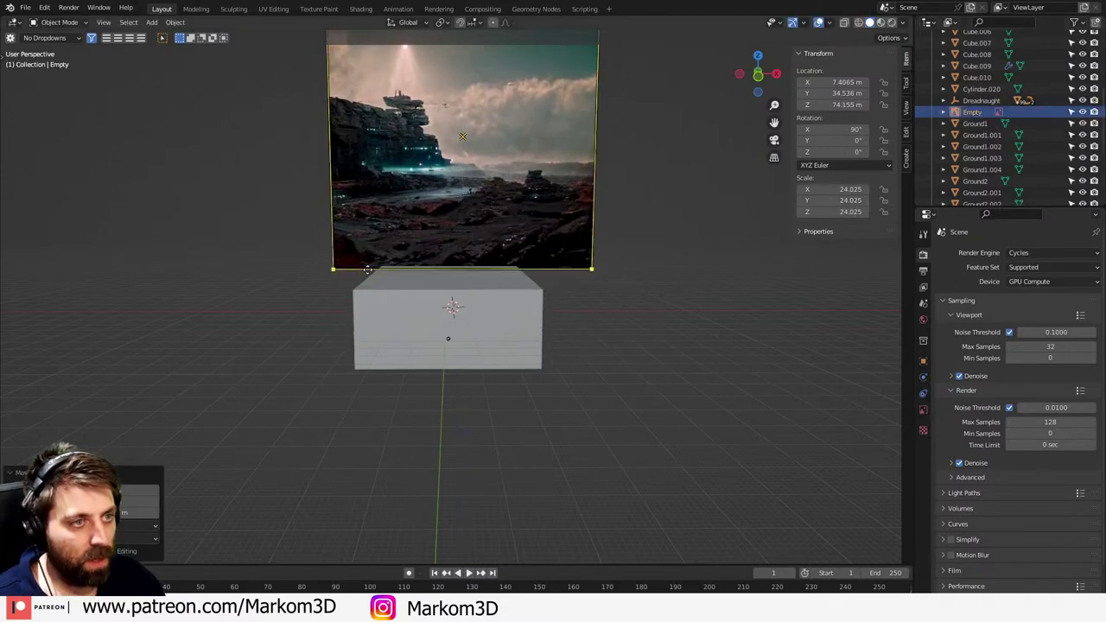
- Examine the enlarged reference image up close, including its cliff structures, cloudy sky and foreground
middle_click_drag(381, 244, 408, 323, "shift")
scroll(436, 323, "up", 6)
middle_click_drag(705, 290, 572, 238, "shift")
scroll(619, 301, "down", 2)
scroll(607, 309, "down", 1)
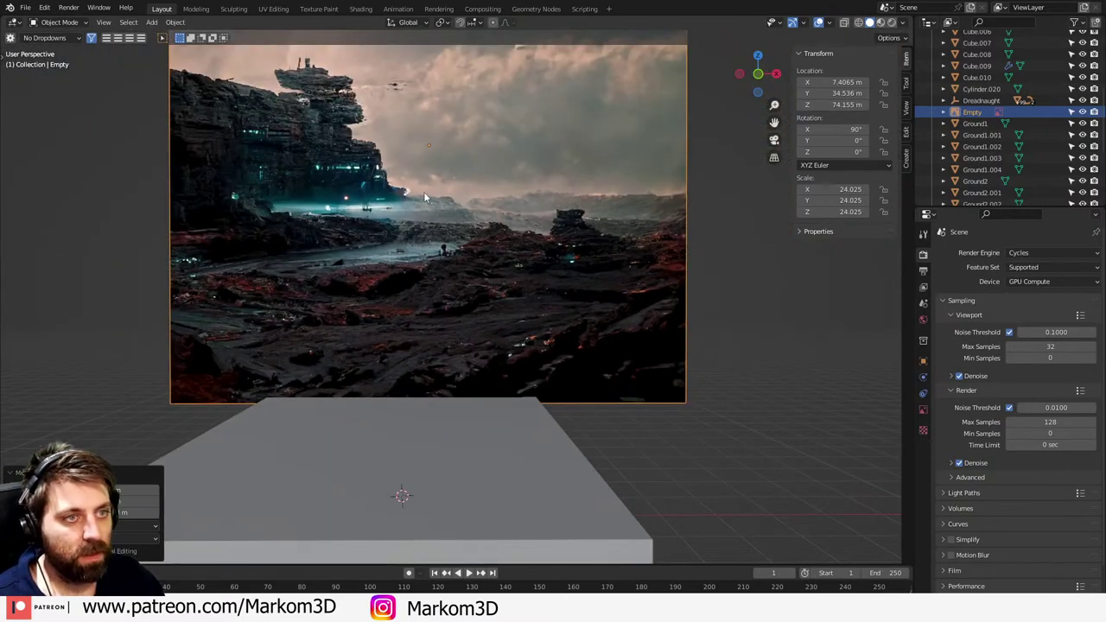
middle_click_drag(414, 170, 443, 206, "shift")
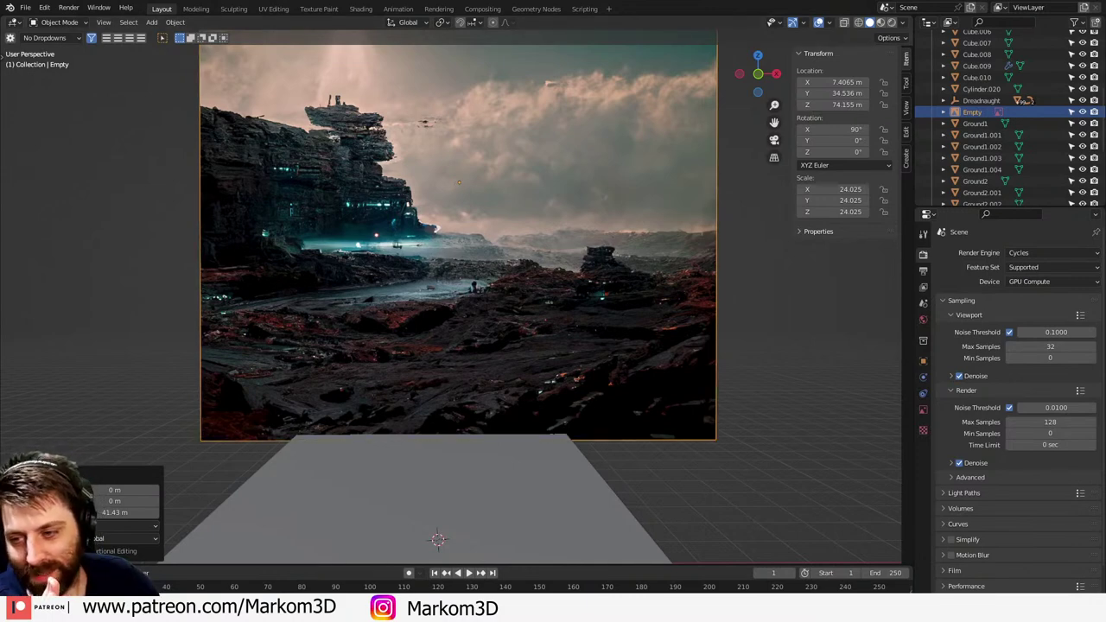
left_click(623, 465)
- Hide the reference image and preview the scene rendered through the camera
key("KP_0")
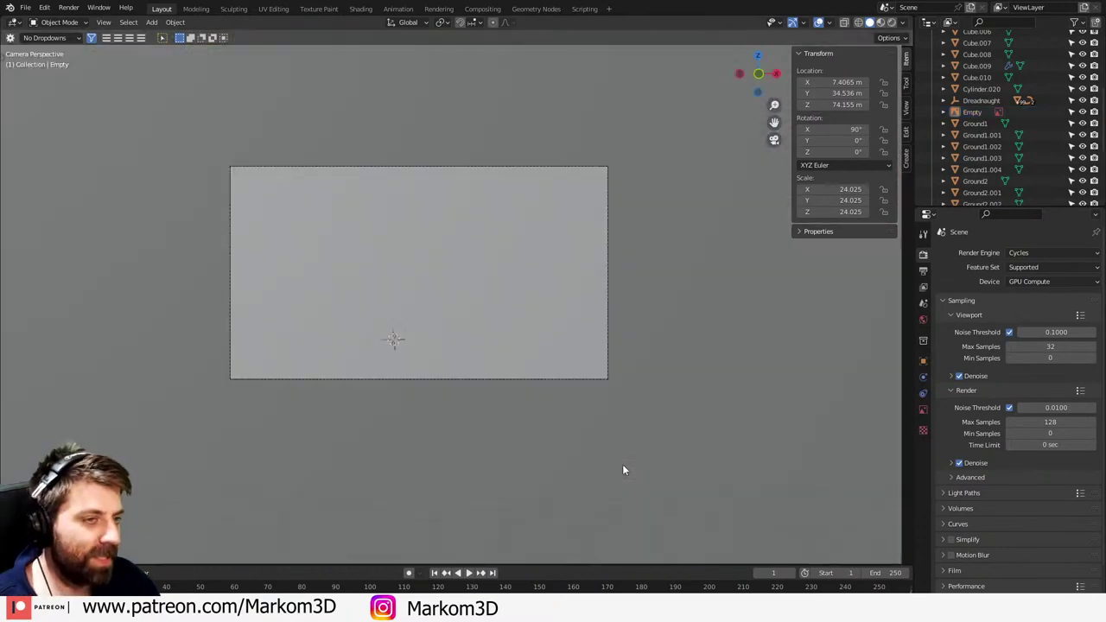
left_click(1082, 112)
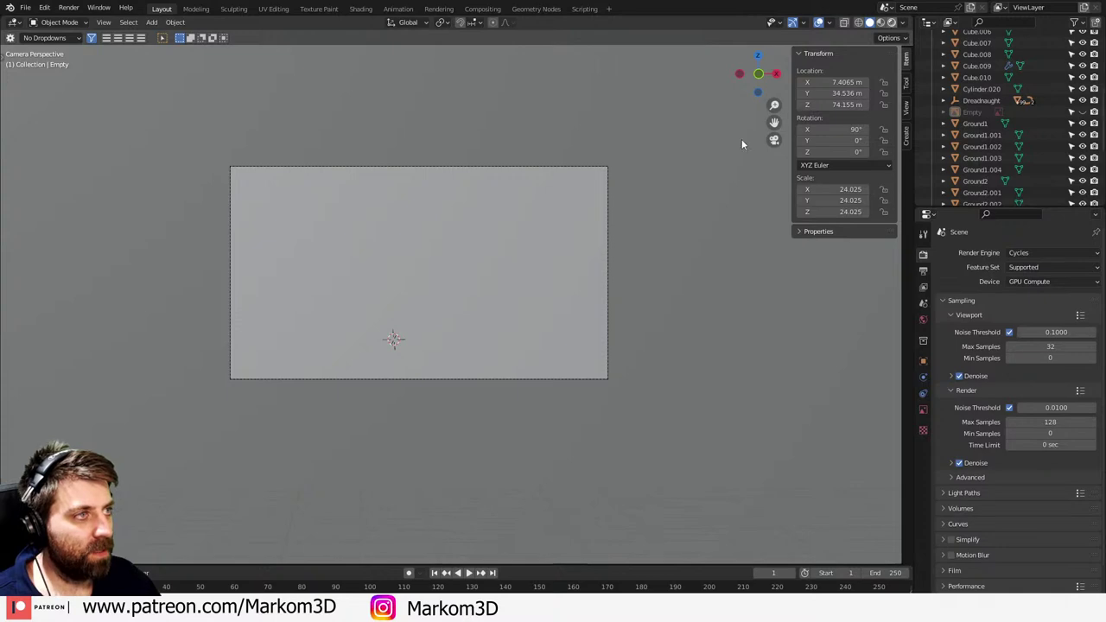
key("z")
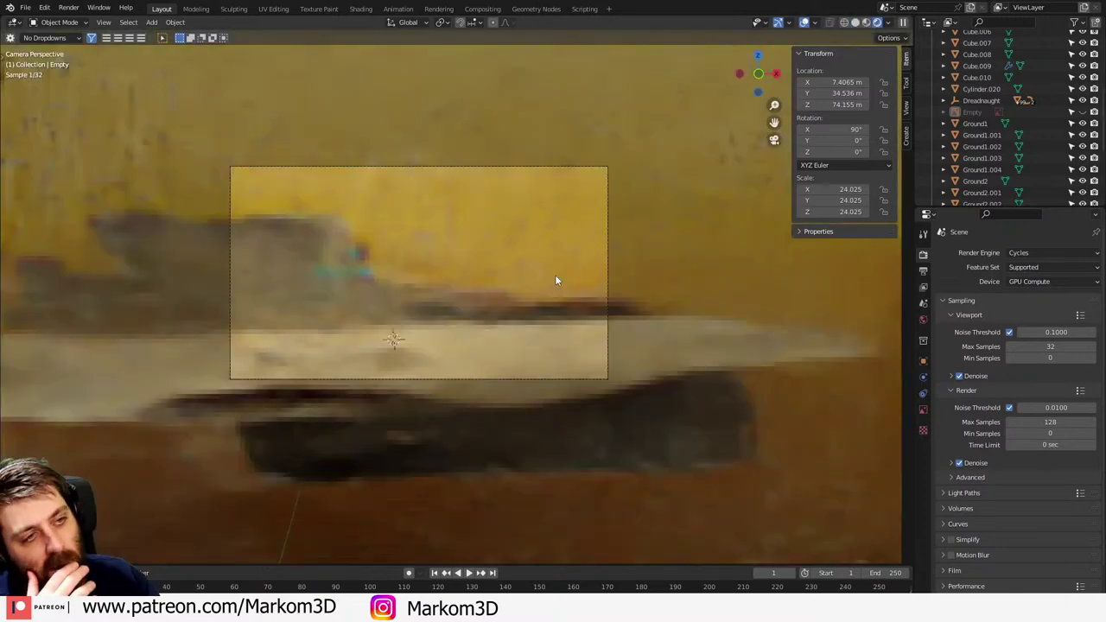
scroll(555, 299, "up", 4)
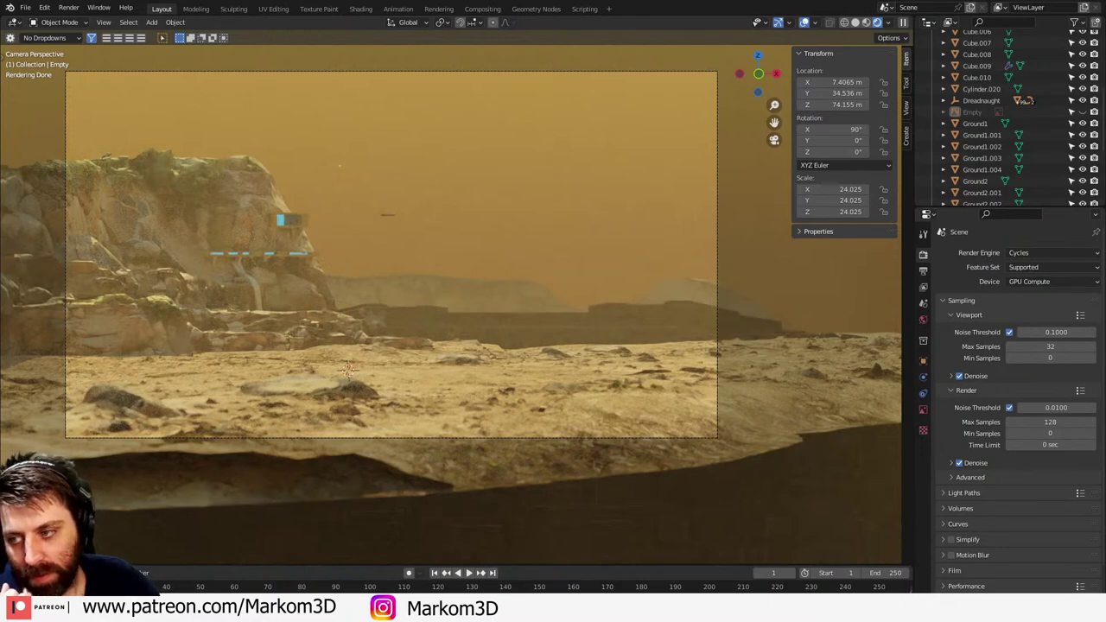
key("F12")
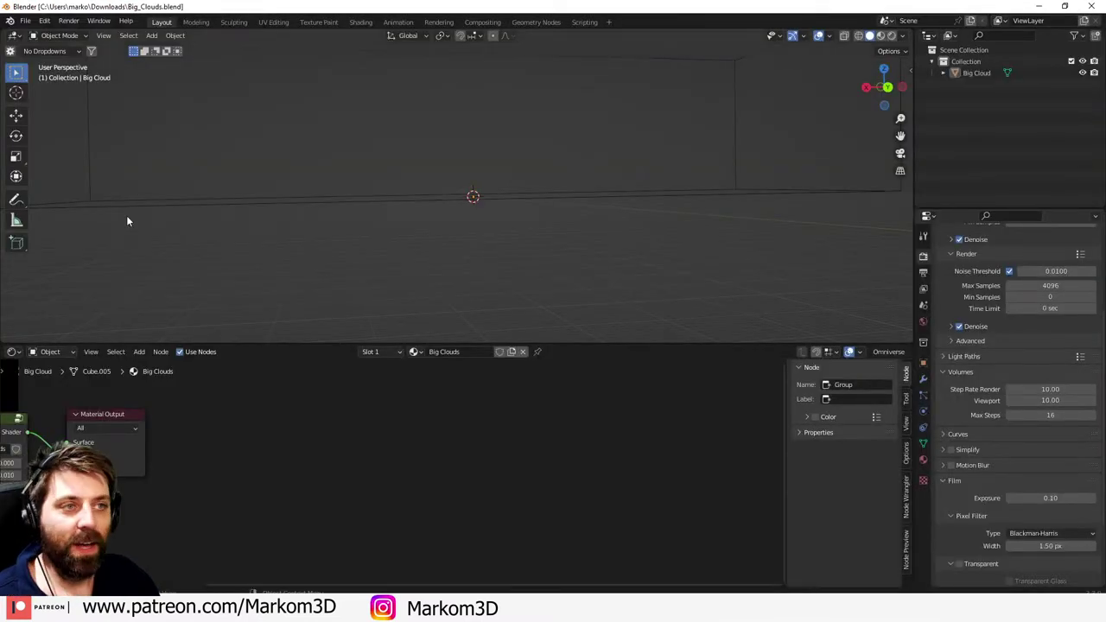
- In the Big_Clouds.blend window, turn on full screen, then select and copy the Big Cloud volume
middle_click_drag(377, 243, 348, 279)
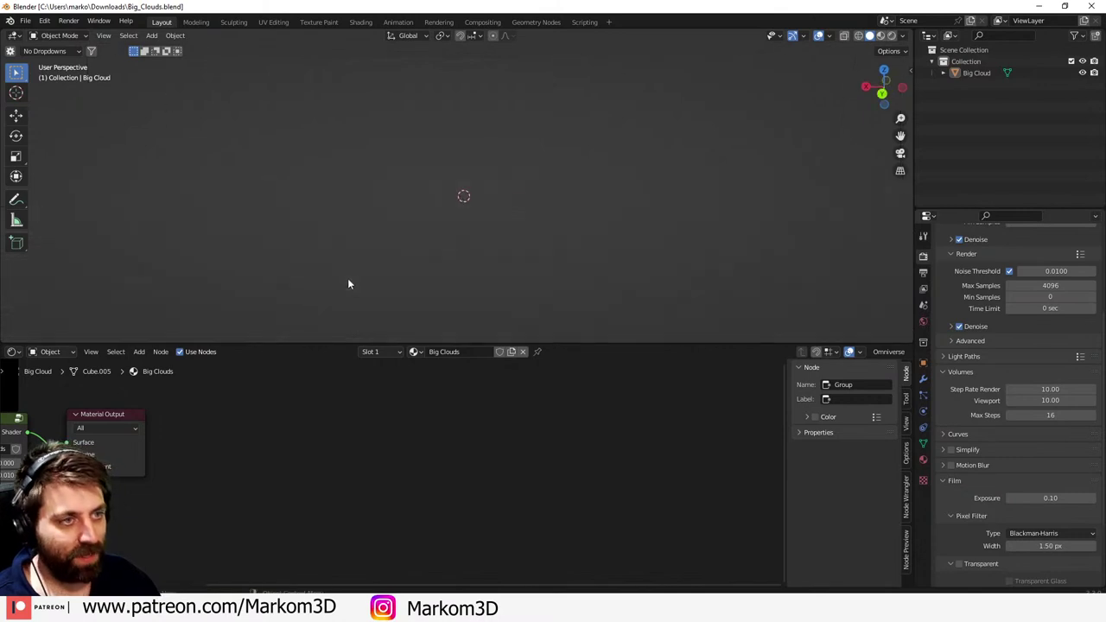
key("F3")
type("full")
key("Return")
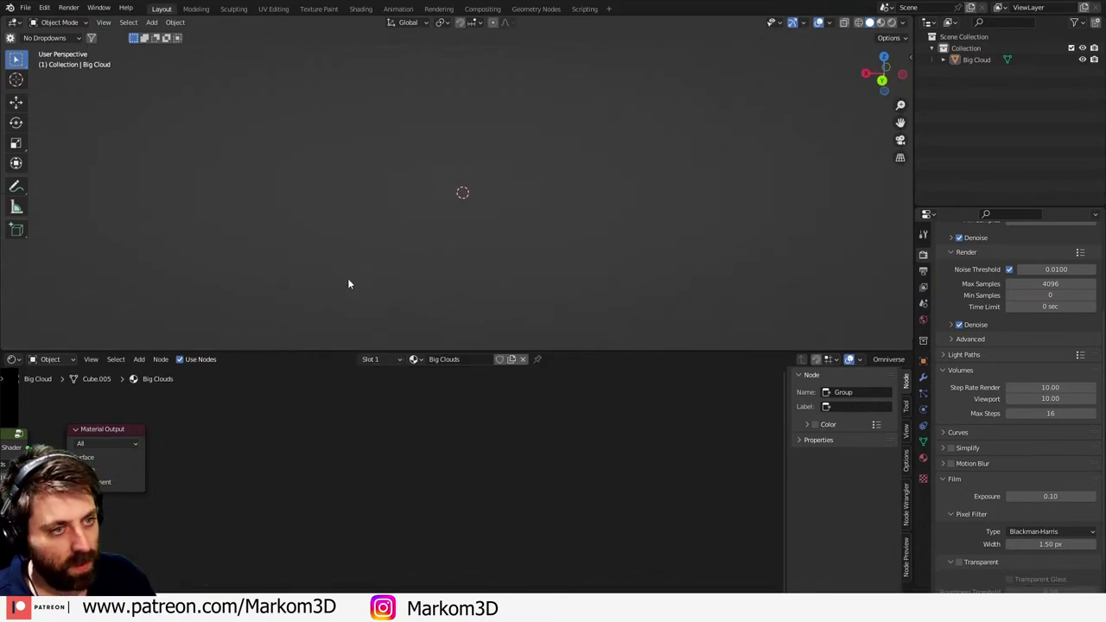
scroll(348, 277, "up", 4)
left_click(507, 281)
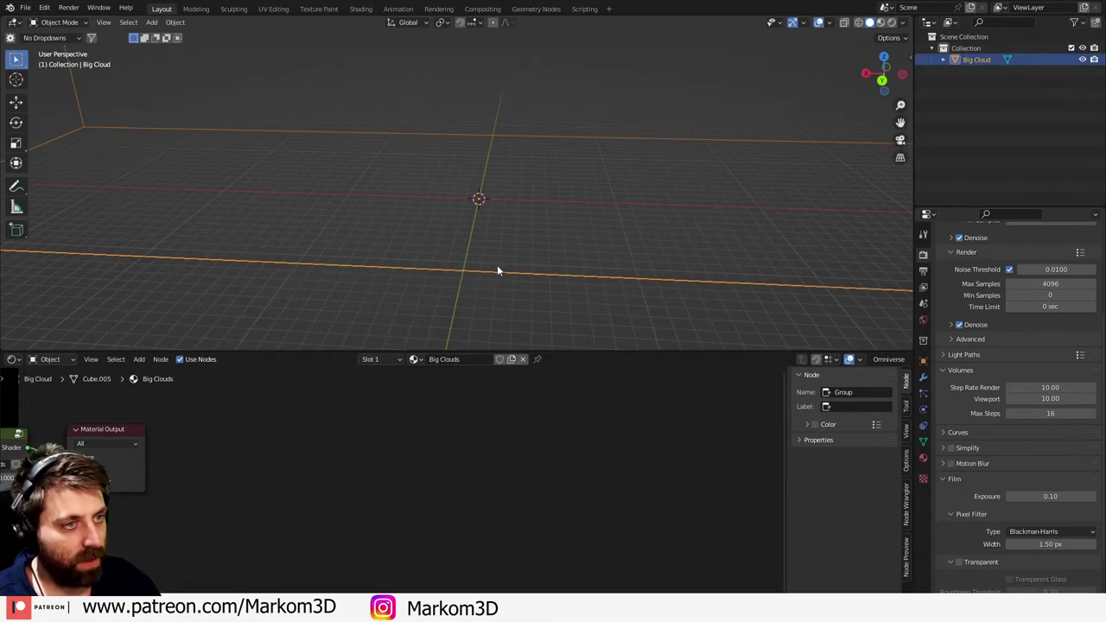
middle_click_drag(499, 268, 543, 246)
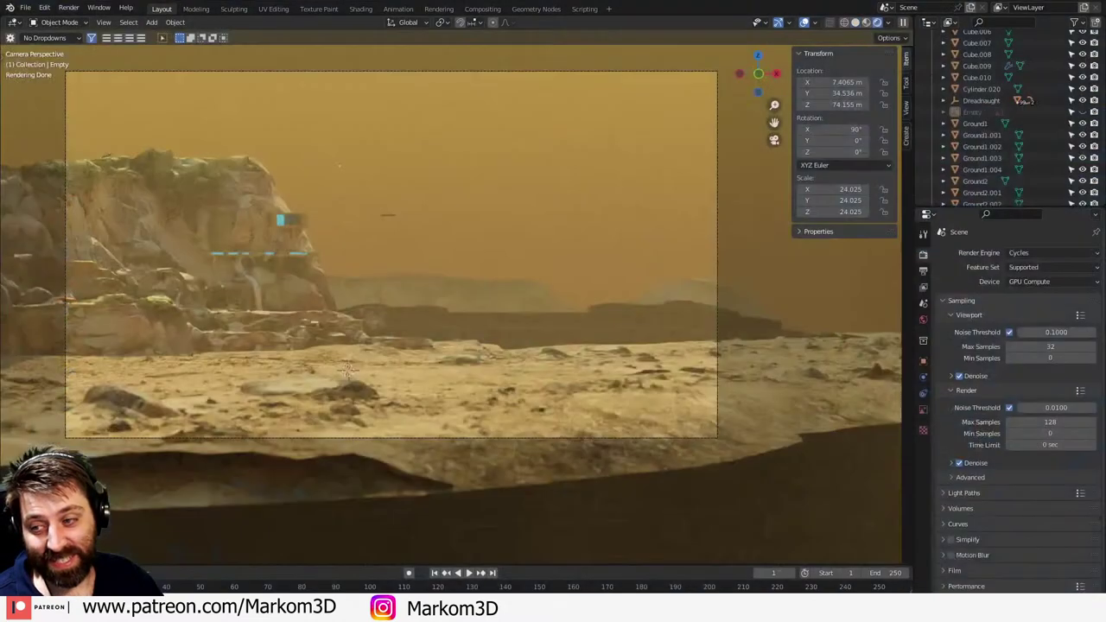
- Leave the camera view of the desert scene and paste the copied Big Cloud volume into it
middle_click_drag(244, 457, 321, 447)
scroll(321, 446, "down", 3)
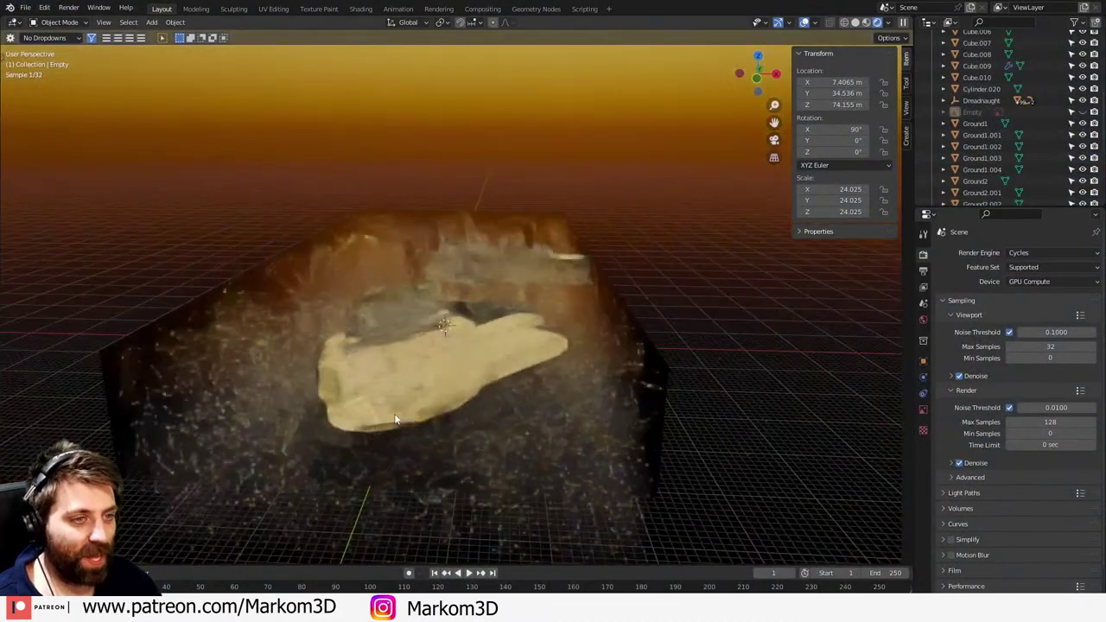
scroll(395, 419, "up", 4)
key("ctrl+v")
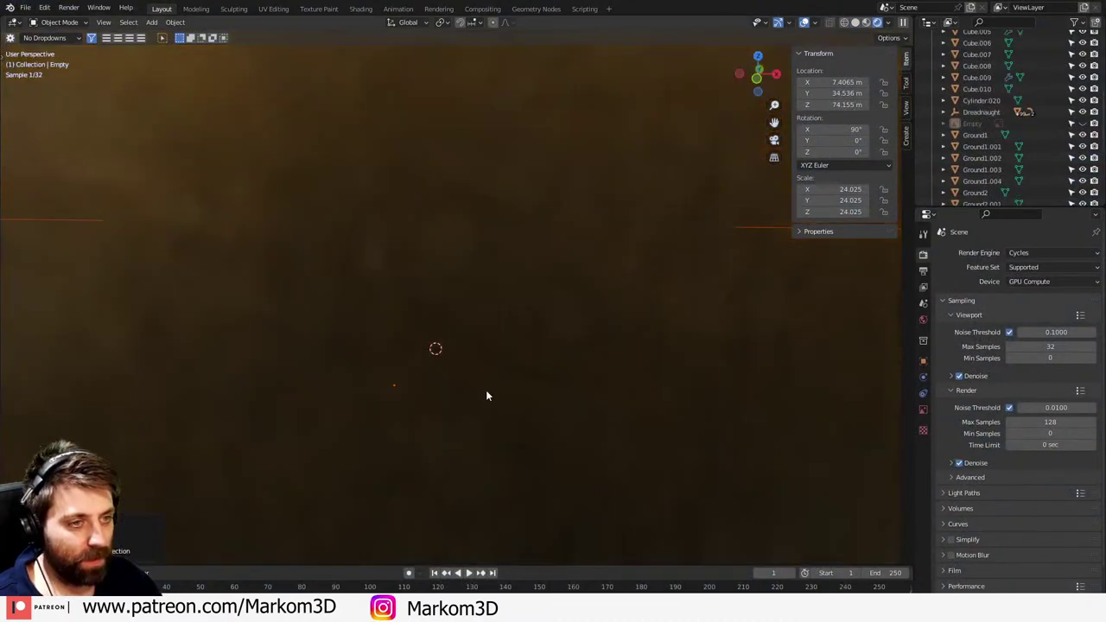
scroll(487, 394, "down", 12)
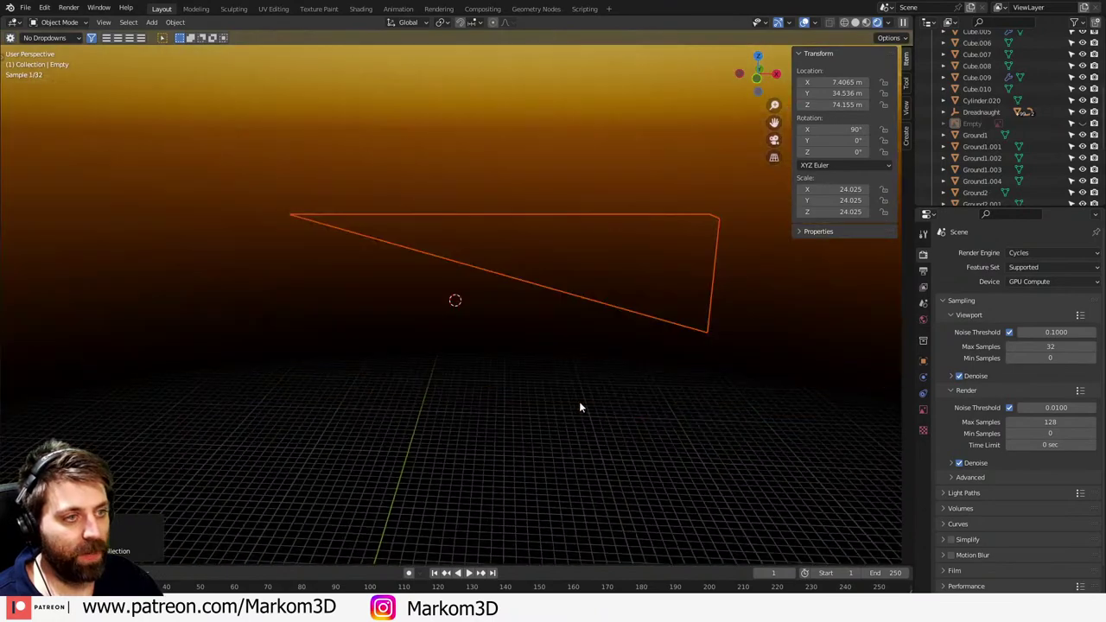
- Scale the pasted cloud volume down to about 0.032 and raise it above the terrain to about Z 24 m
scroll(604, 407, "up", 4)
key("s")
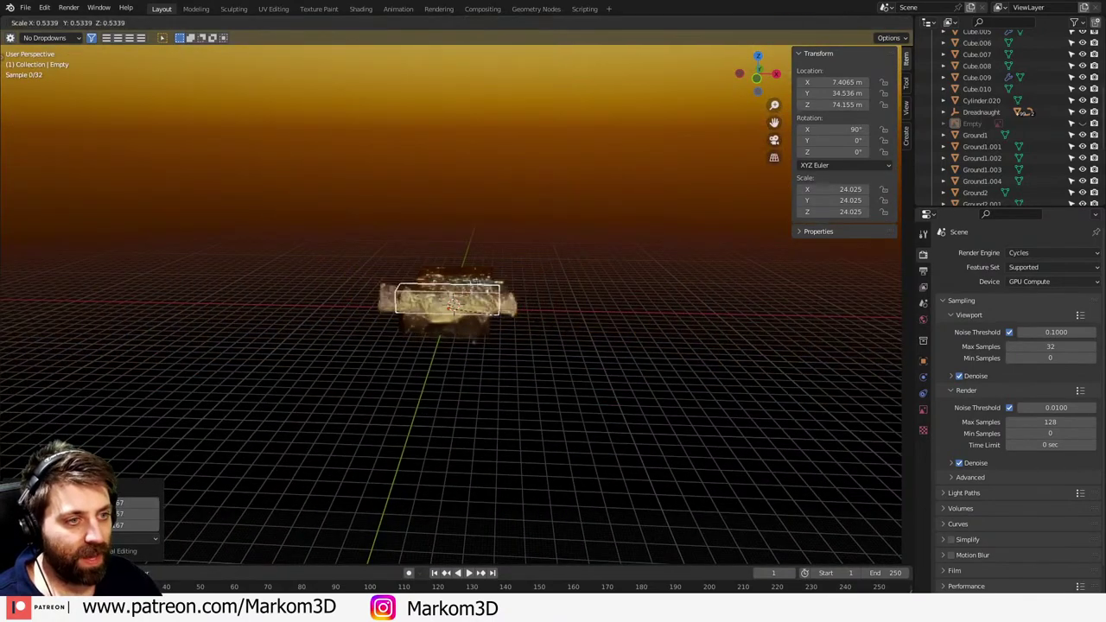
left_click(568, 346)
scroll(552, 351, "up", 6)
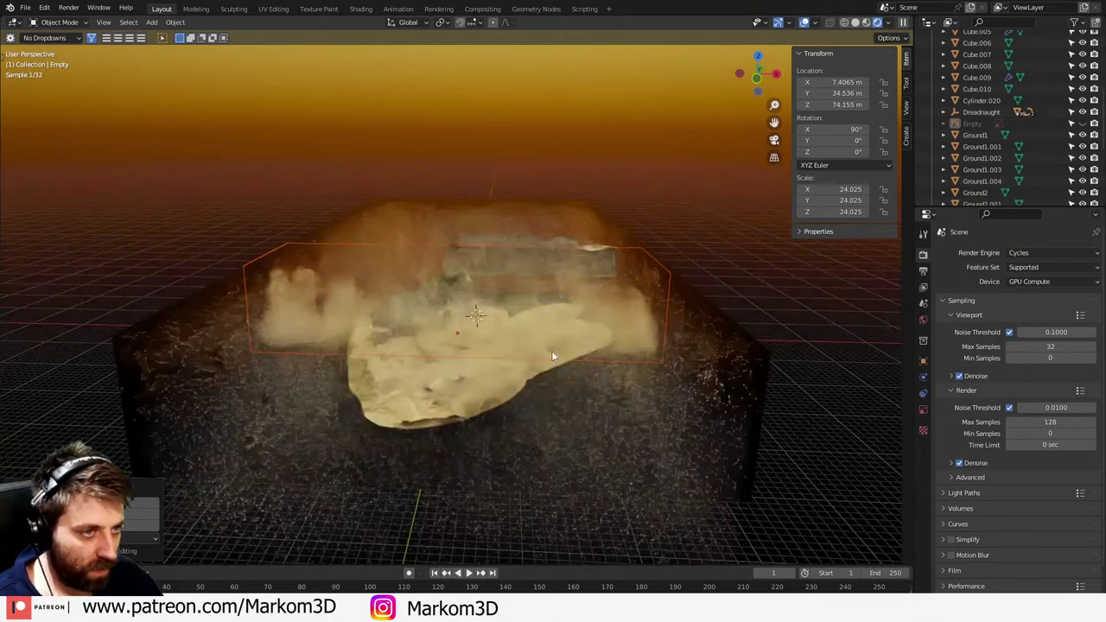
middle_click_drag(554, 355, 533, 242)
- Try to apply the scale of the cloud volume
key("ctrl+a")
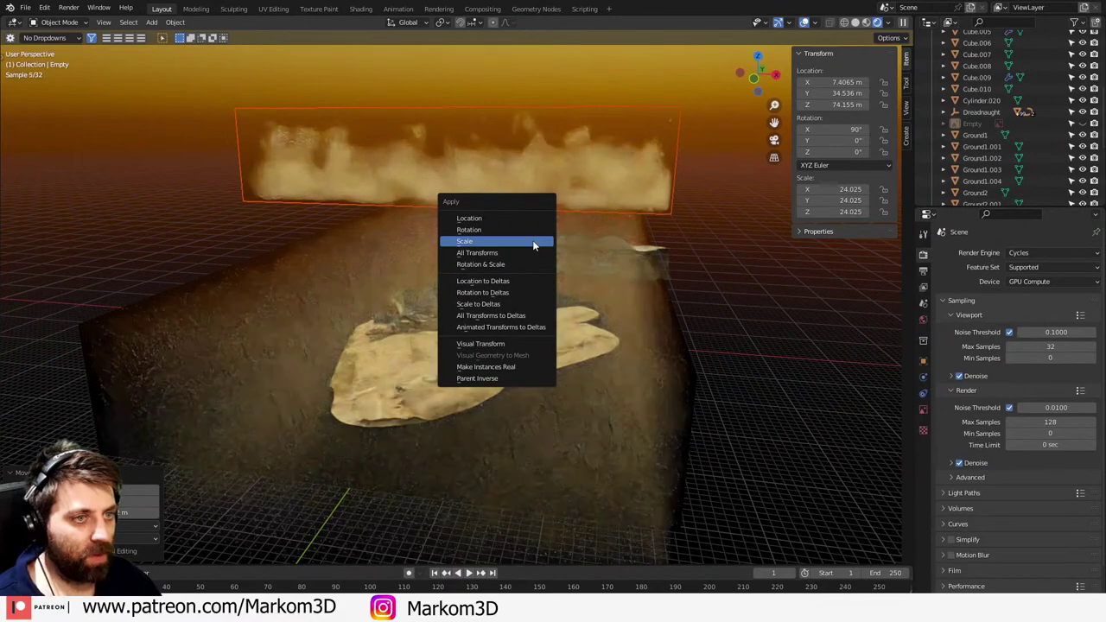
left_click(534, 242)
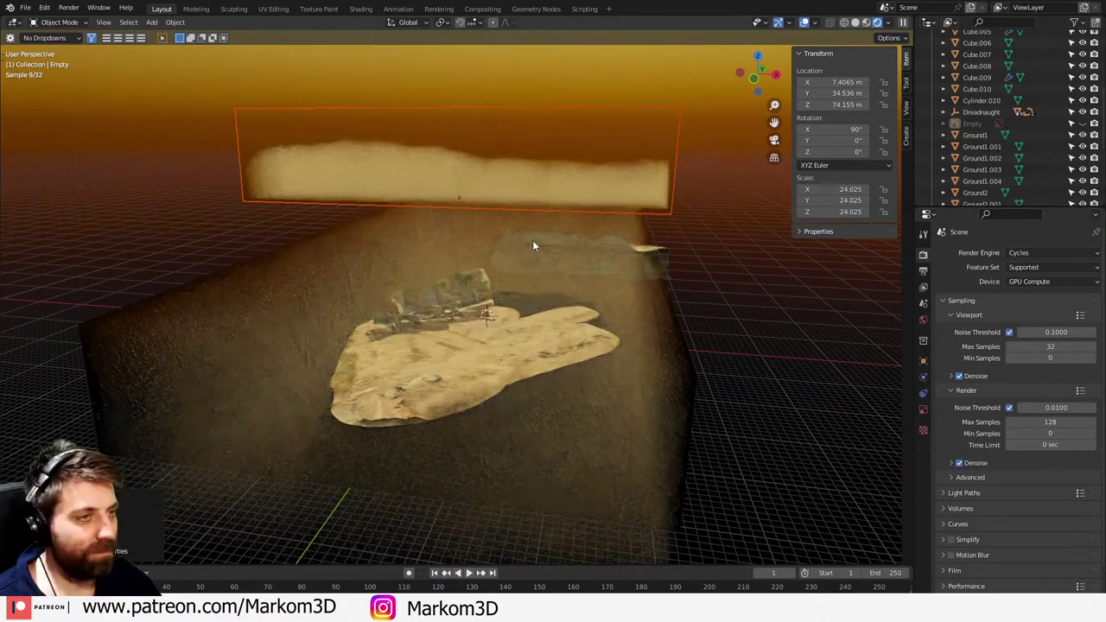
key("ctrl+z")
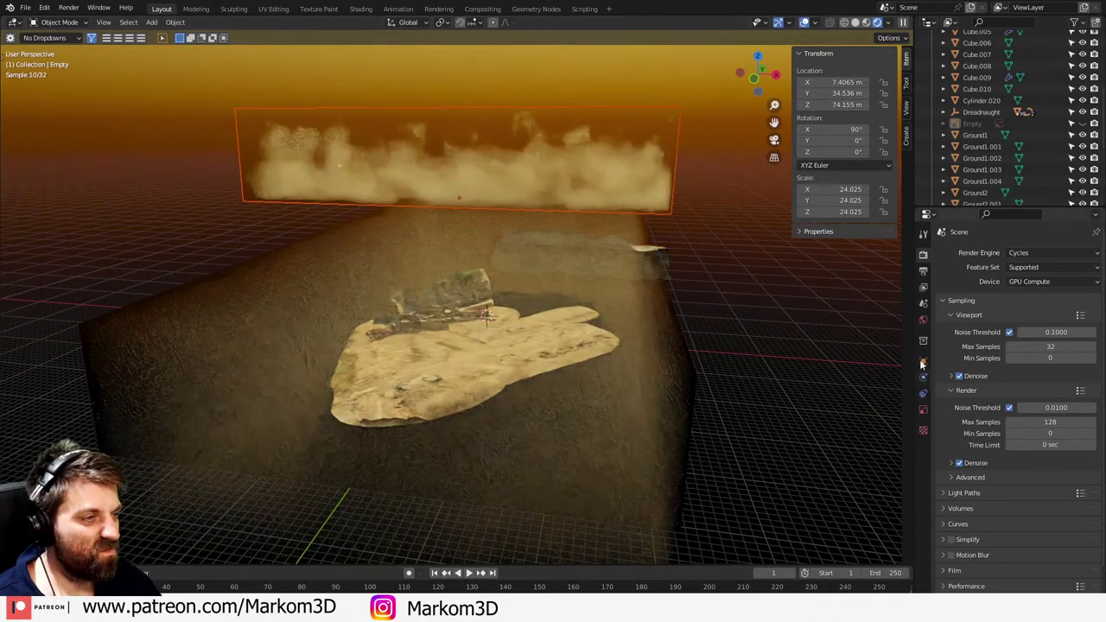
- Make Big Cloud the active object and bring up its Big Clouds material nodes in the Shading workspace
left_click(923, 410)
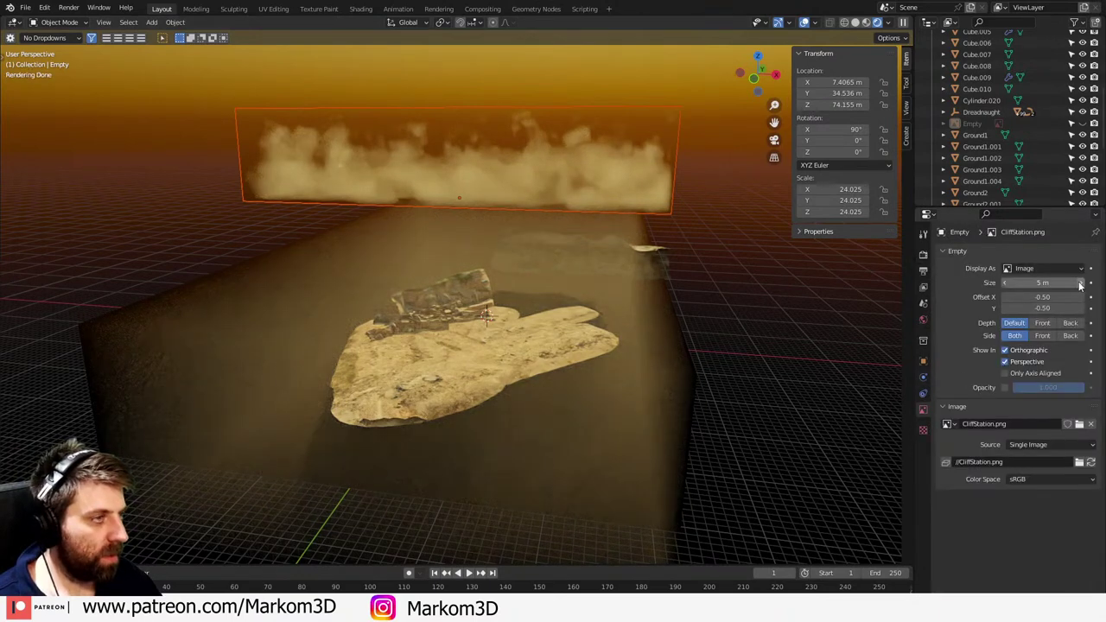
left_click(676, 172)
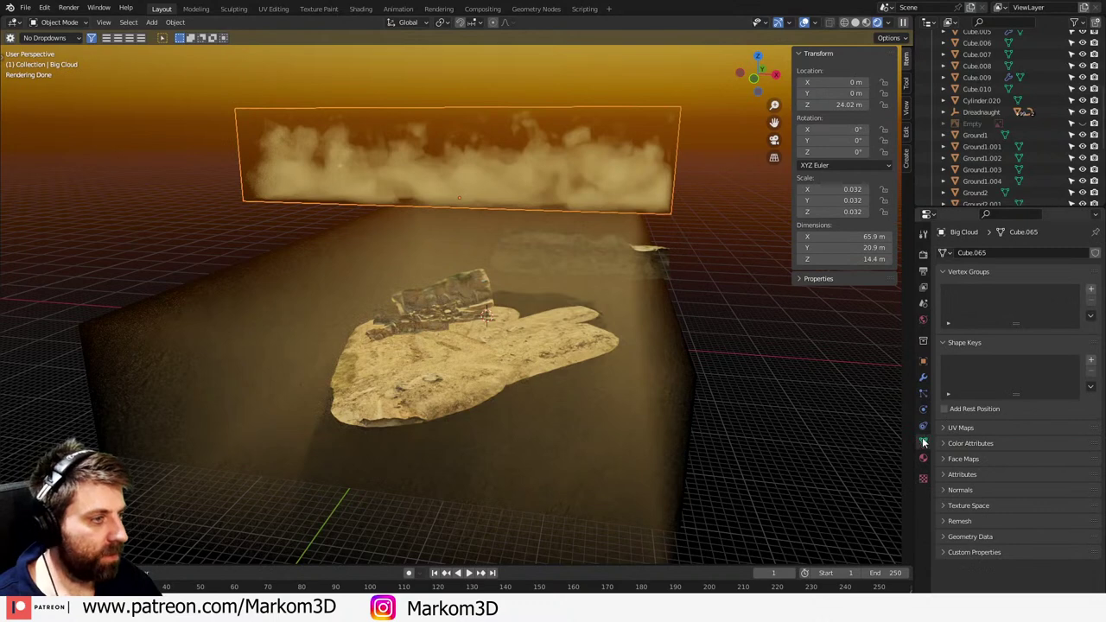
mouse_move(924, 442)
left_mouse_down()
mouse_move(918, 376)
mouse_move(924, 434)
left_mouse_up()
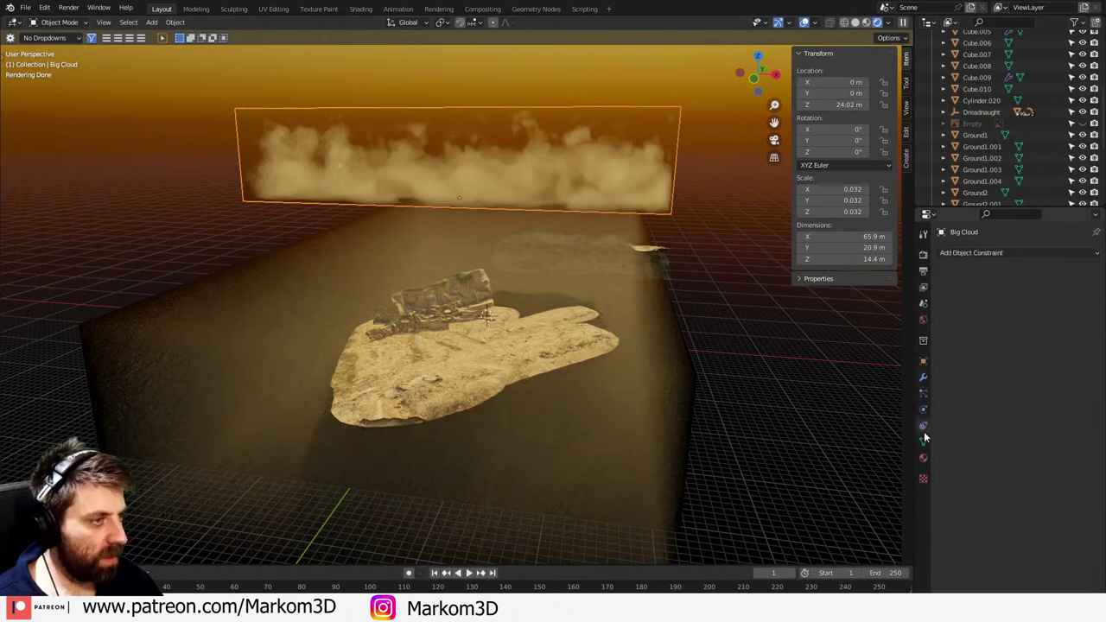
left_click(924, 441)
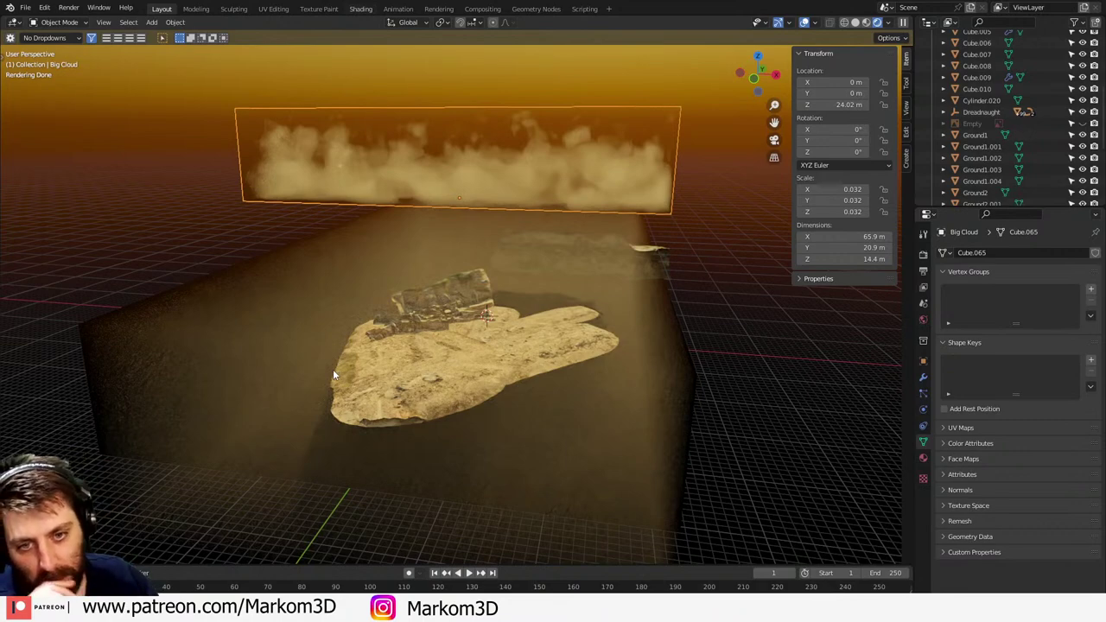
left_click(361, 9)
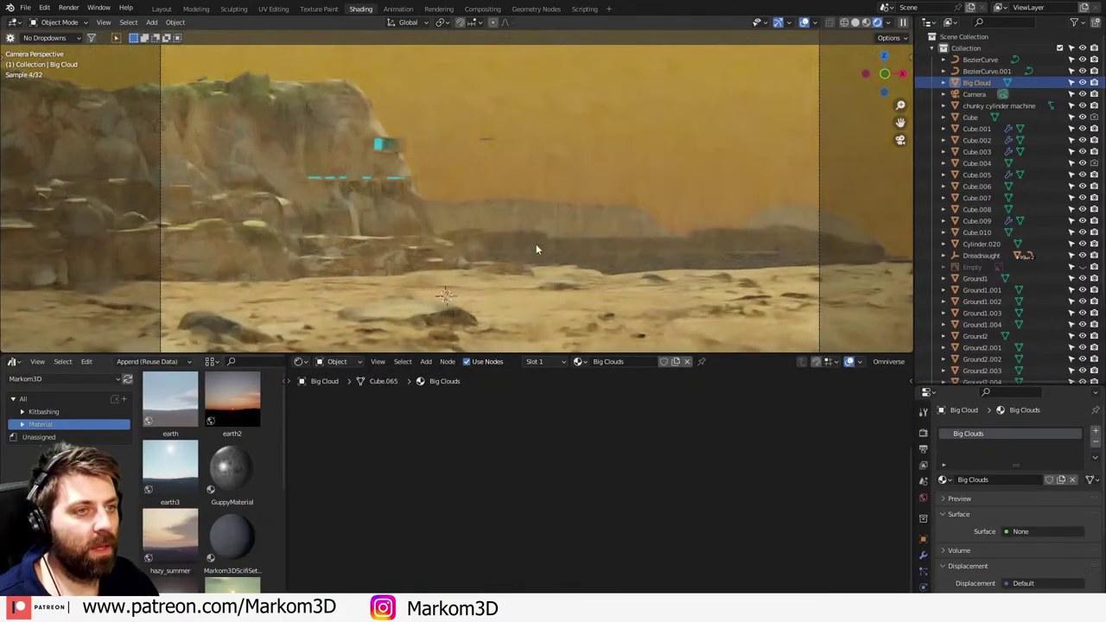
mouse_move(536, 243)
middle_mouse_down()
mouse_move(536, 231)
mouse_move(535, 243)
middle_mouse_up()
scroll(536, 226, "down", 8)
scroll(534, 248, "up", 4)
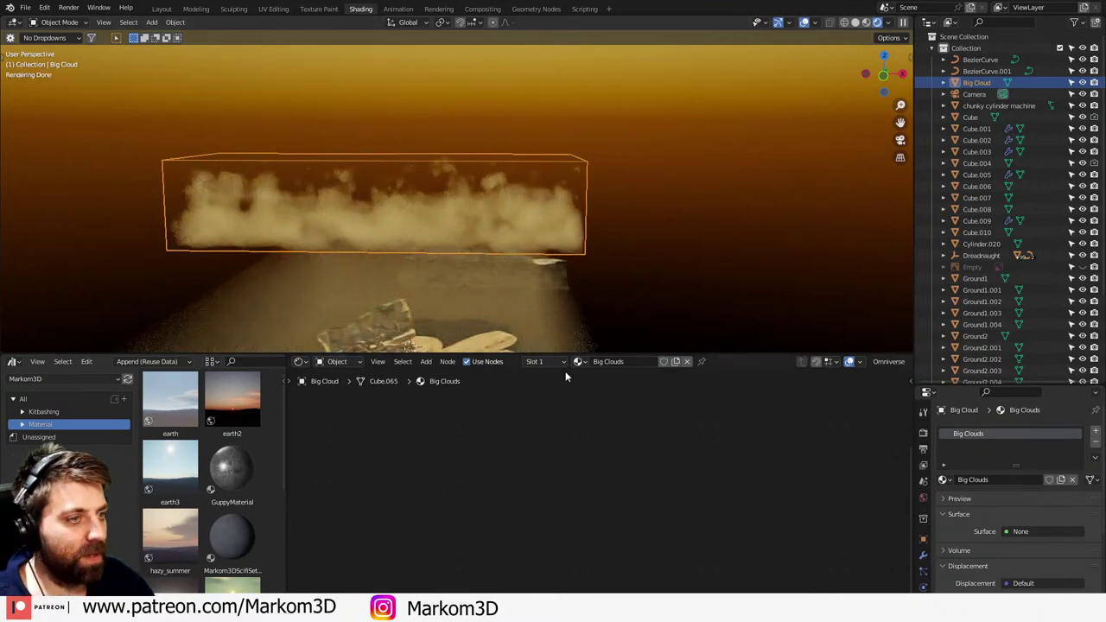
key("Home")
scroll(591, 463, "up", 3)
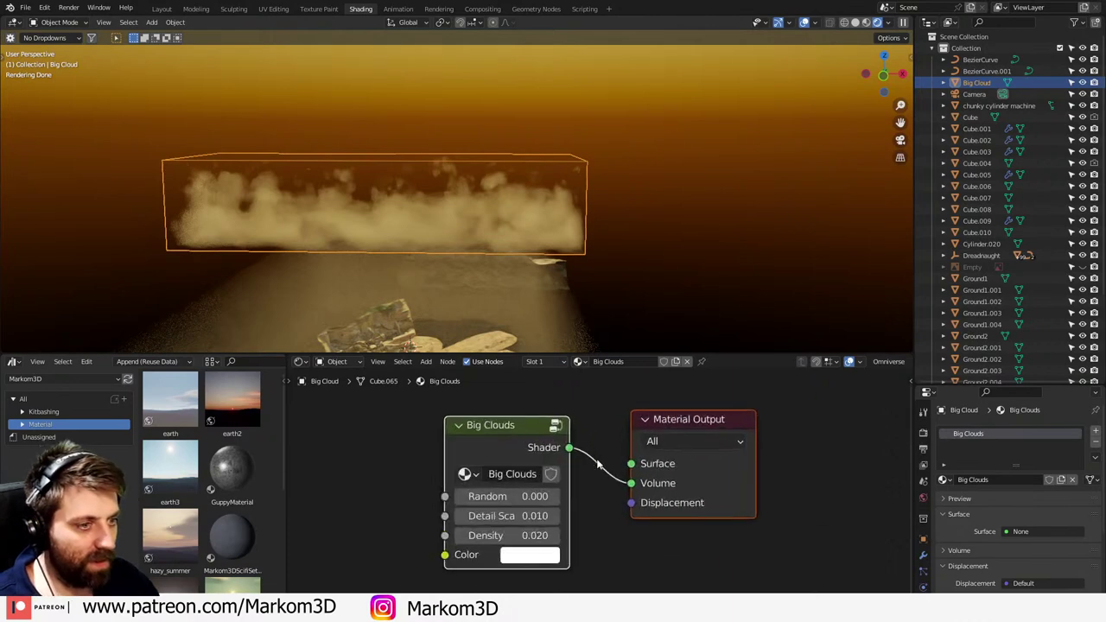
middle_click_drag(590, 473, 600, 459)
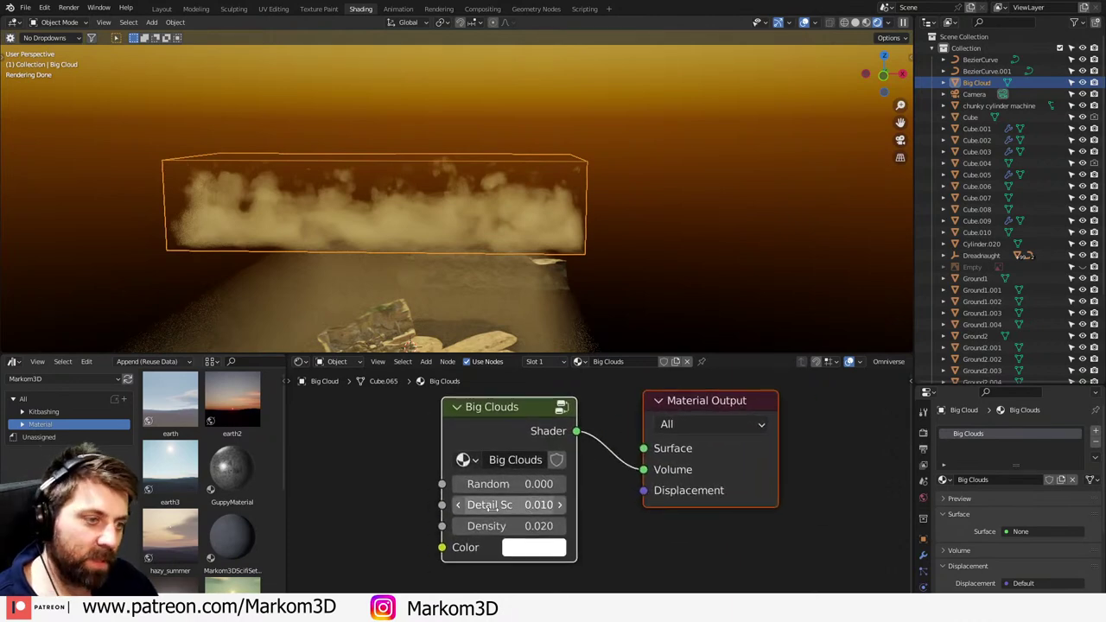
- Try Detail Scale values of 0.001 and 0.1 on the widened Big Clouds node, and undo these changes
left_click_drag(442, 471, 328, 471)
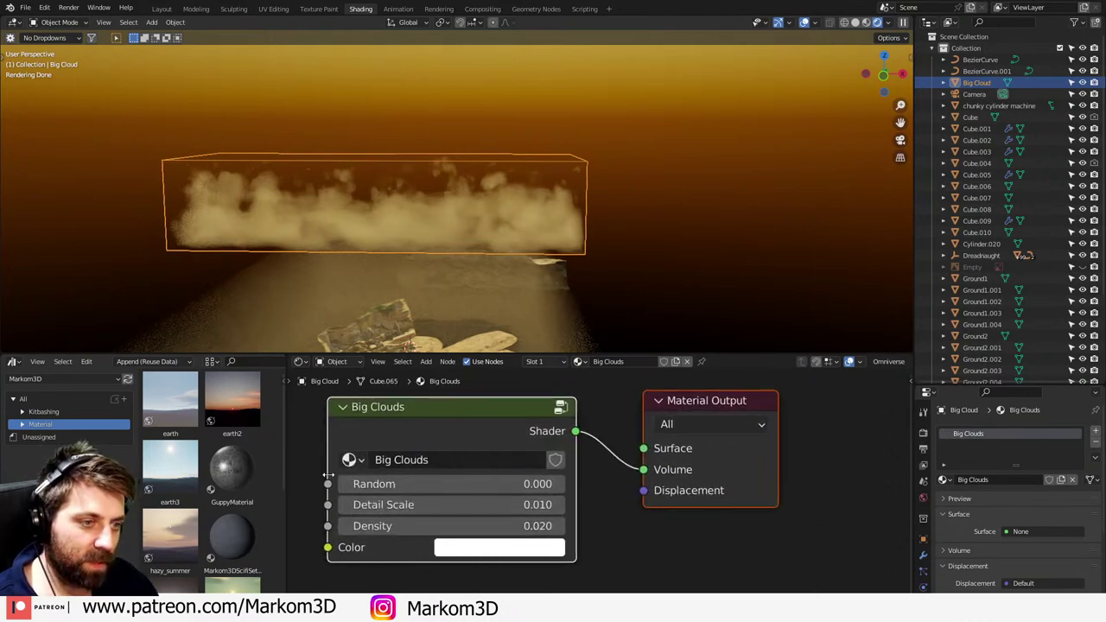
left_click(468, 505)
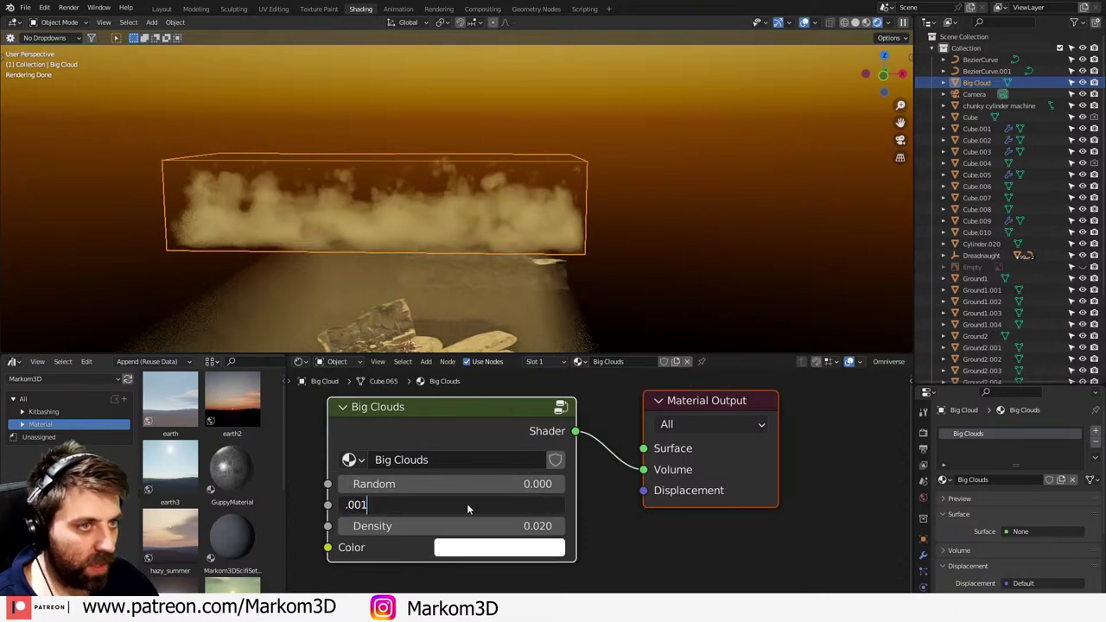
type(".001")
key("Return")
left_click(464, 505)
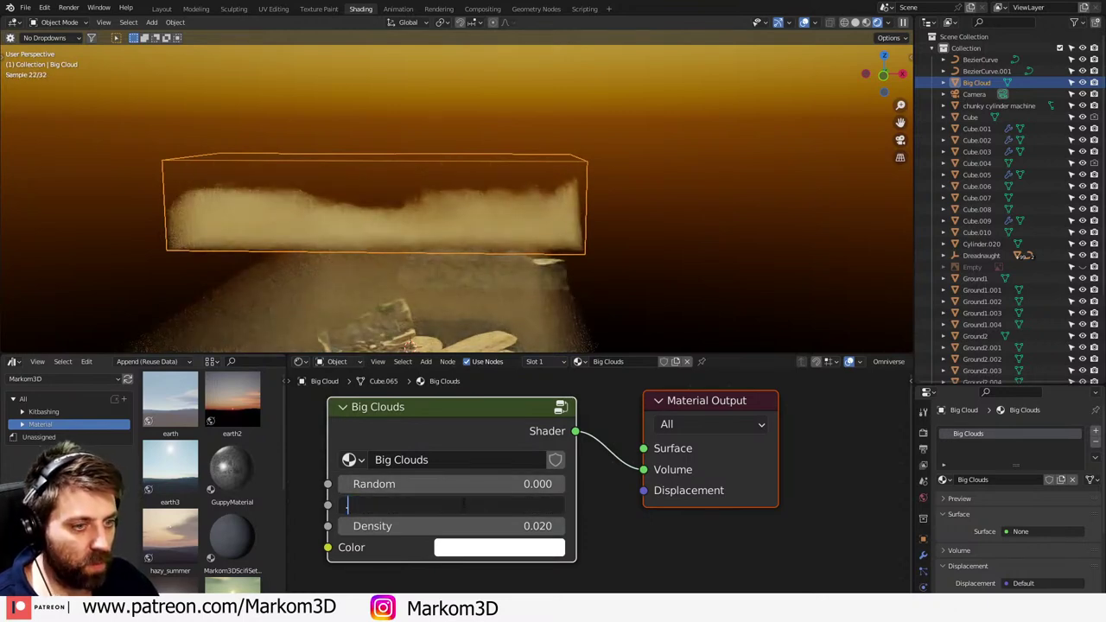
type(".1")
key("Return")
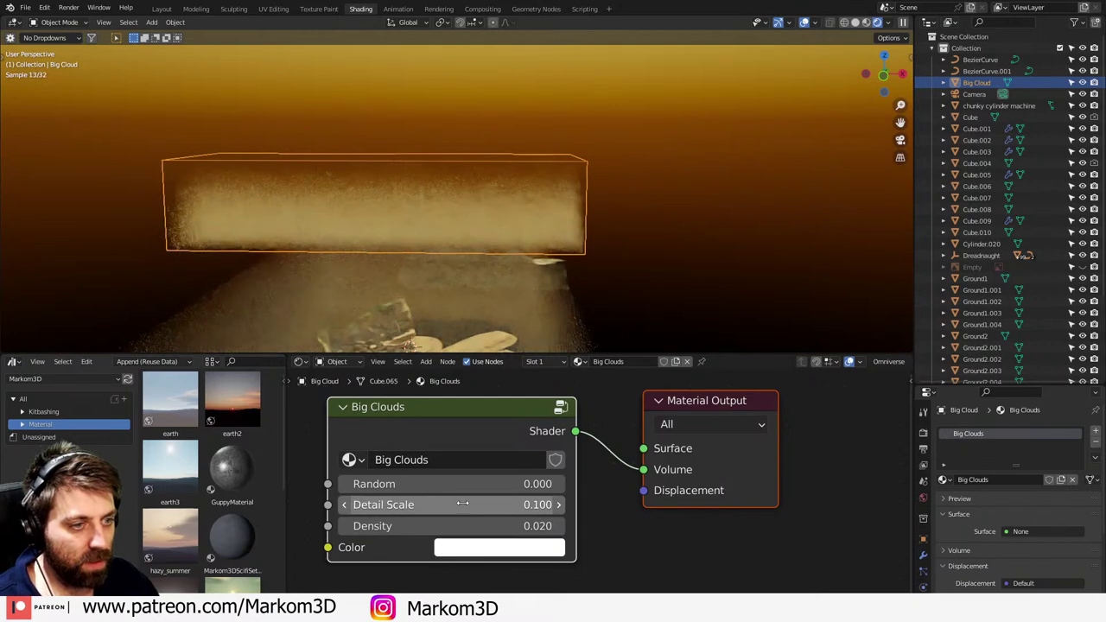
key("ctrl+z")
key("ctrl+z")
key("ctrl+z")
- Test the Big Clouds node's Density at 0.1 and 0.001, and settle on 0.005
left_click(502, 525)
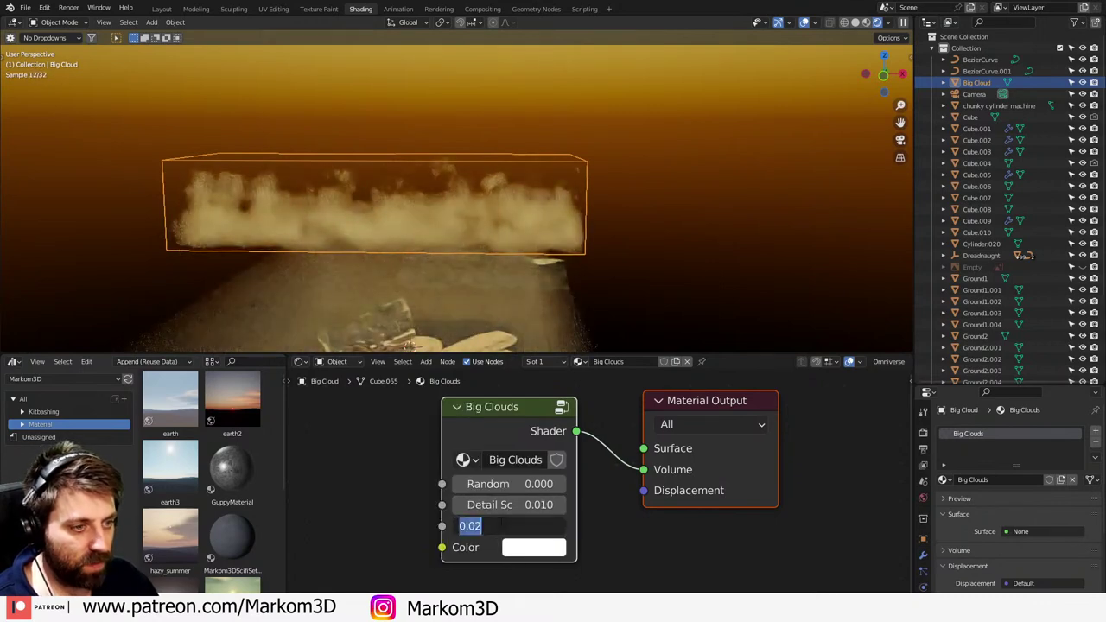
type(".1")
key("Return")
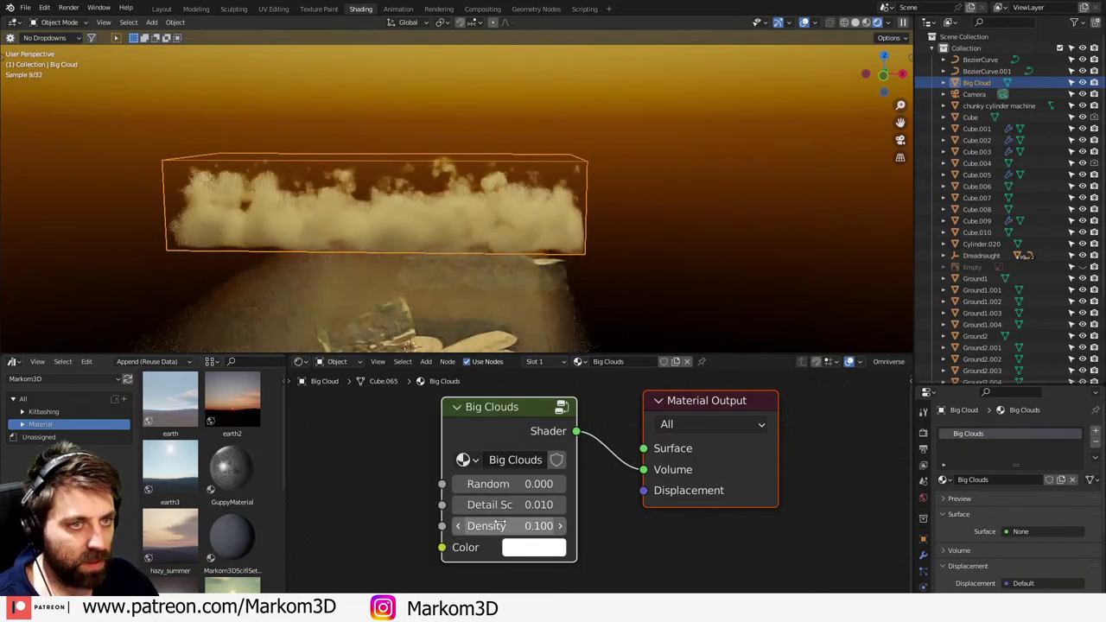
left_click(498, 526)
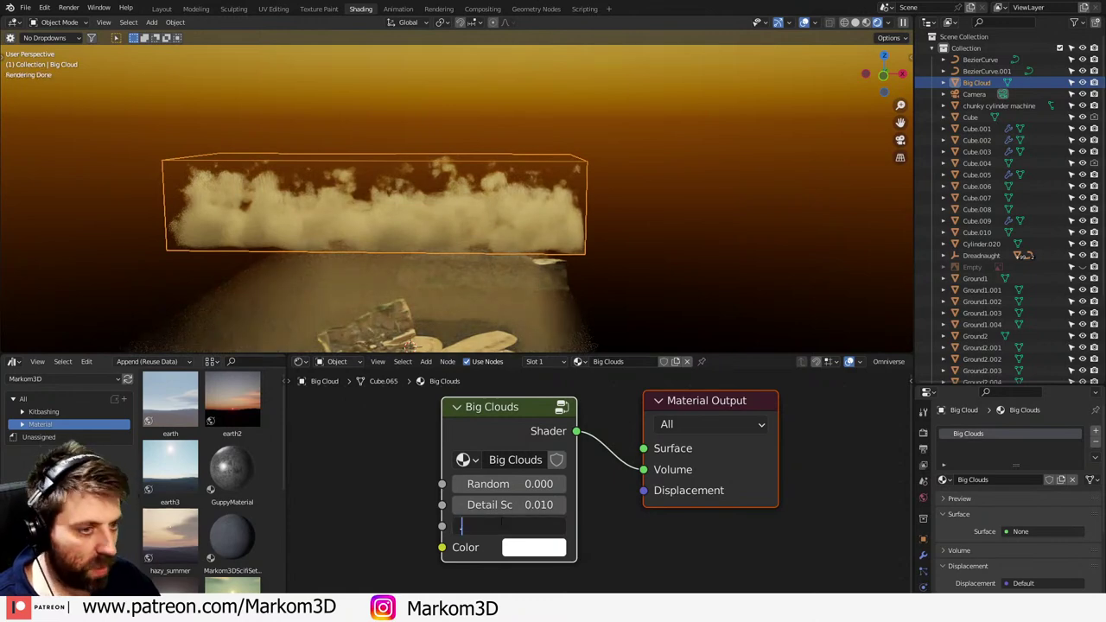
key("Return")
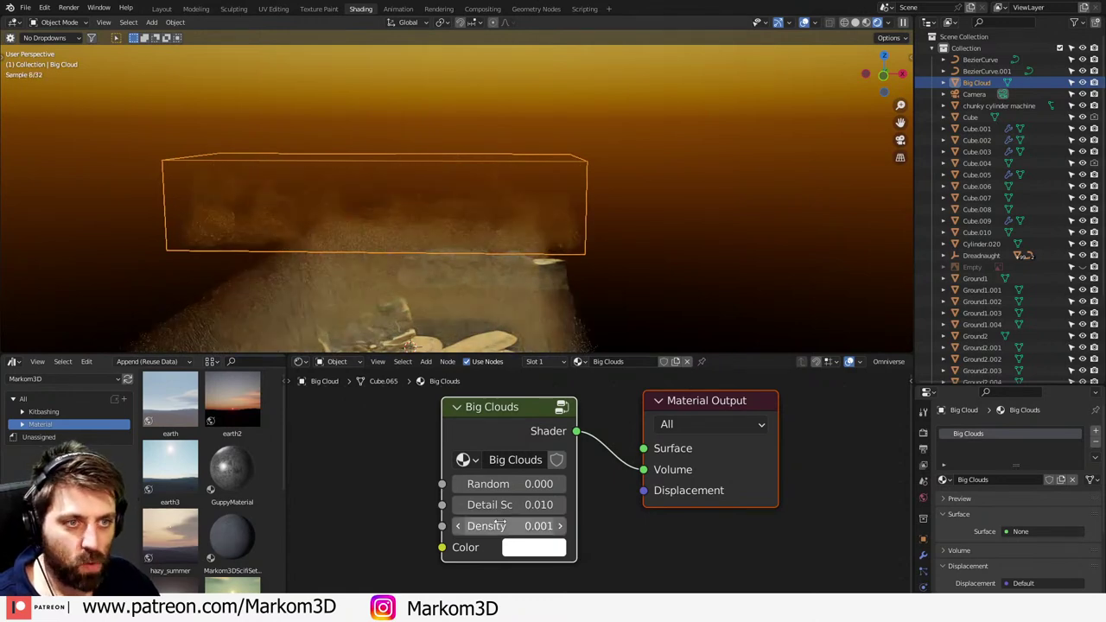
left_click(498, 524)
type(".005")
key("Return")
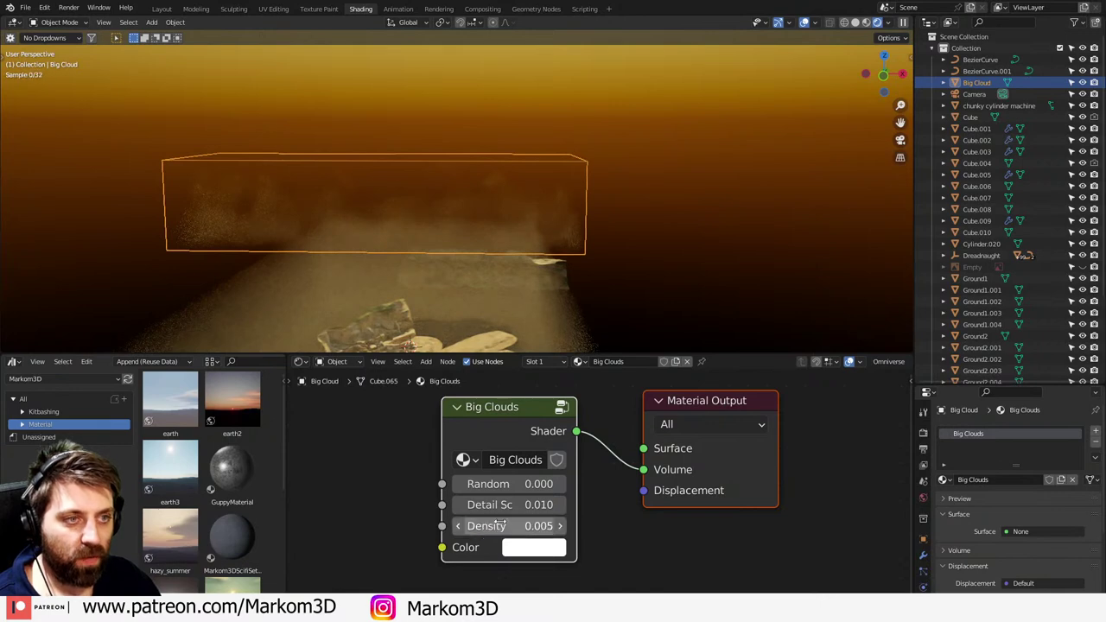
- Lower the Big Cloud volume about 28 m along global Z so it overlaps the terrain
middle_click_drag(553, 344, 533, 281)
scroll(531, 275, "down", 2)
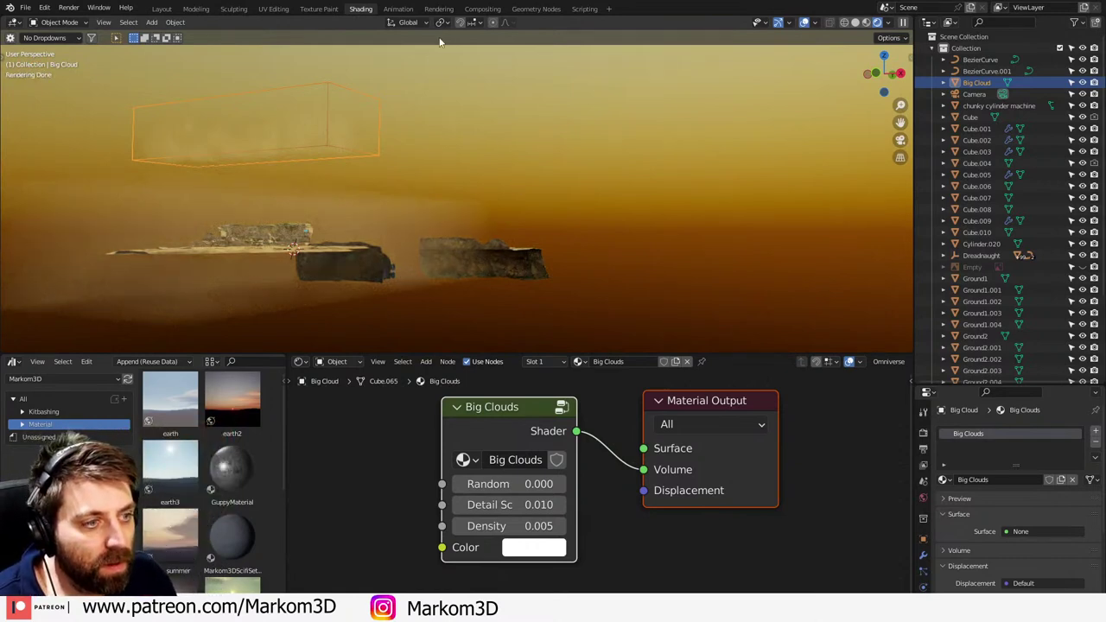
key("g")
key("z")
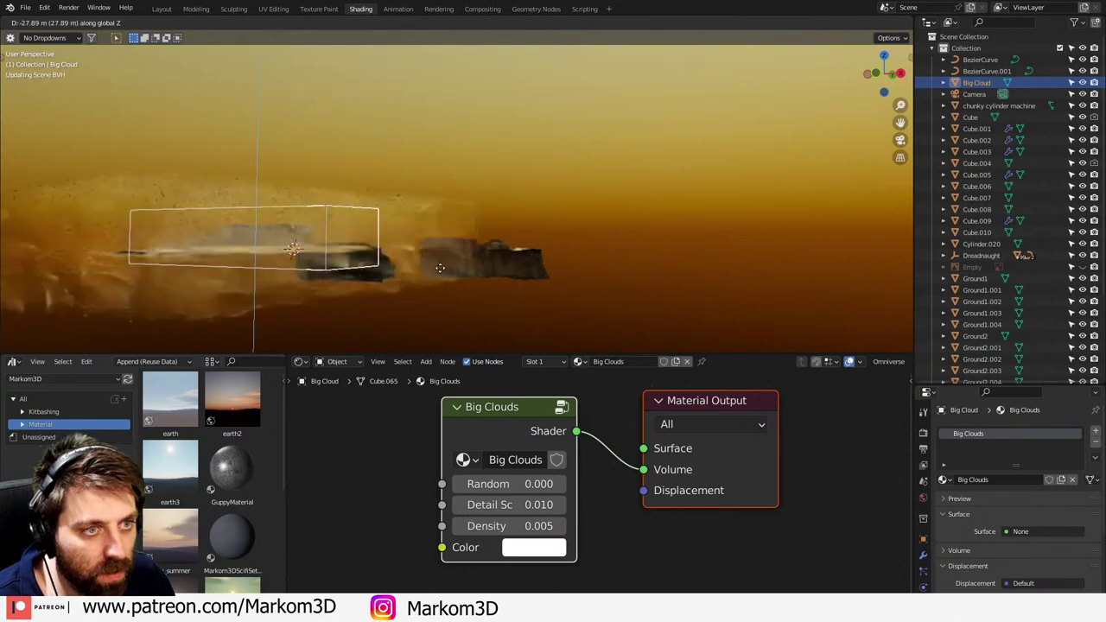
left_click(440, 272)
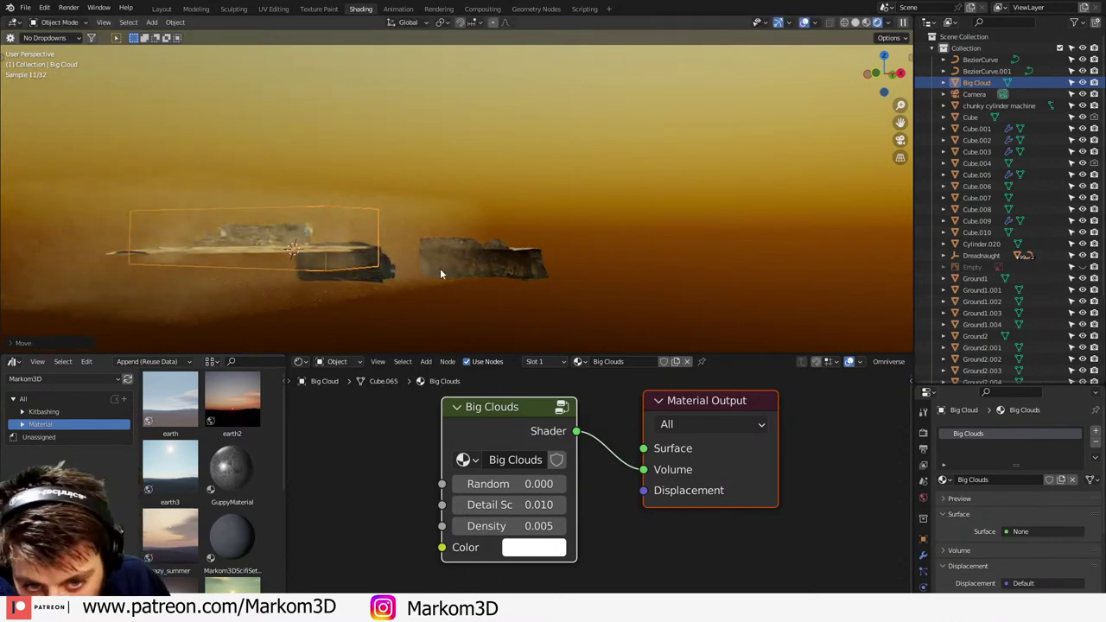
- Show the scene in wireframe and move the cloud volume back along global Y, behind the foreground terrain
middle_click_drag(440, 269, 424, 279)
scroll(424, 279, "up", 3)
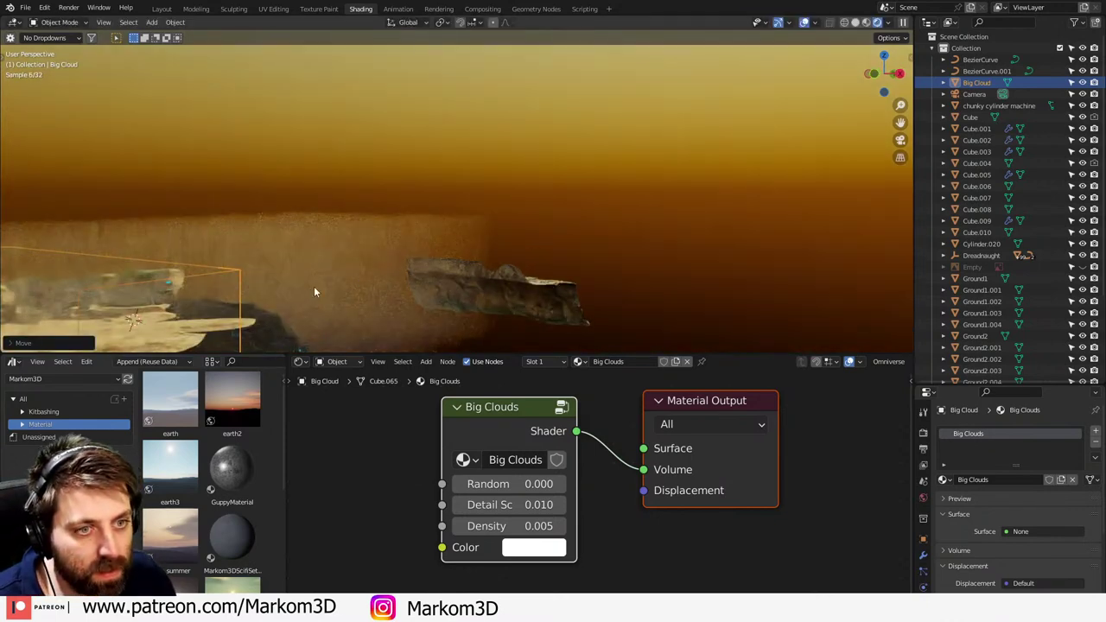
mouse_move(313, 293)
middle_mouse_down("shift")
mouse_move(442, 226)
mouse_move(384, 235)
middle_mouse_up("shift")
key("z")
left_click(382, 230)
key("g")
key("y")
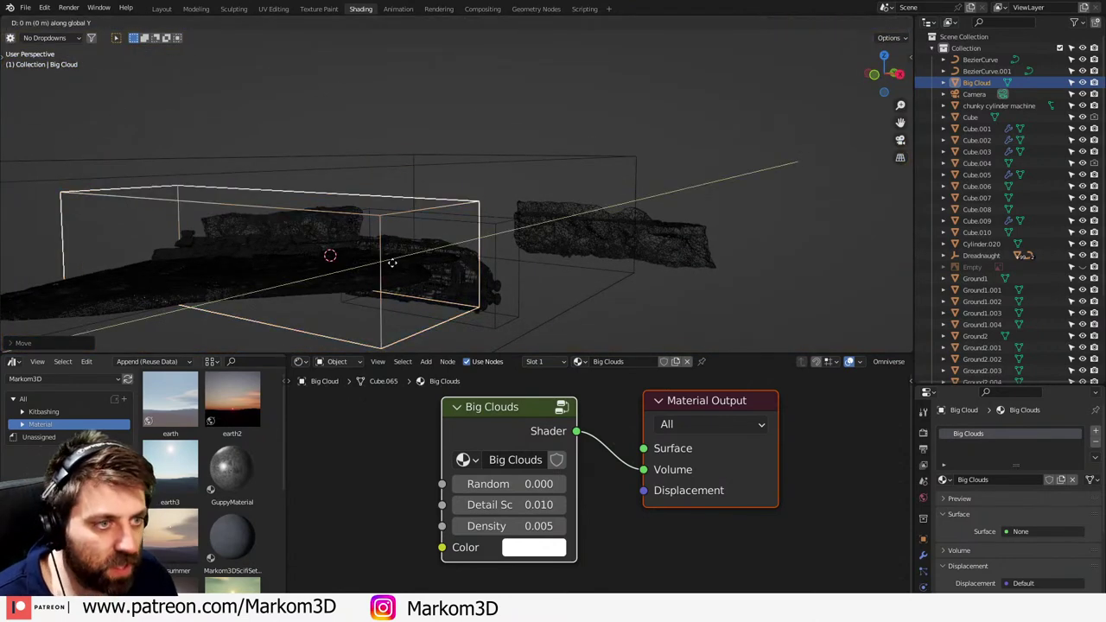
left_click(515, 233)
- From the front view, tilt the cloud volume down toward positive X and scale it to about 0.79
middle_click_drag(432, 258, 470, 244)
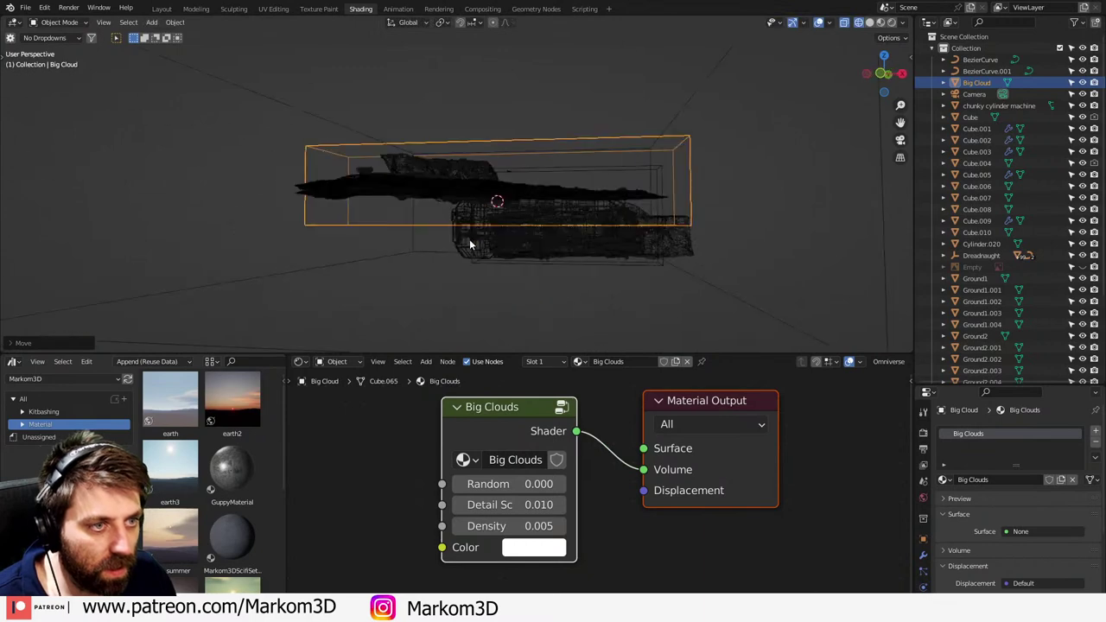
key("KP_3")
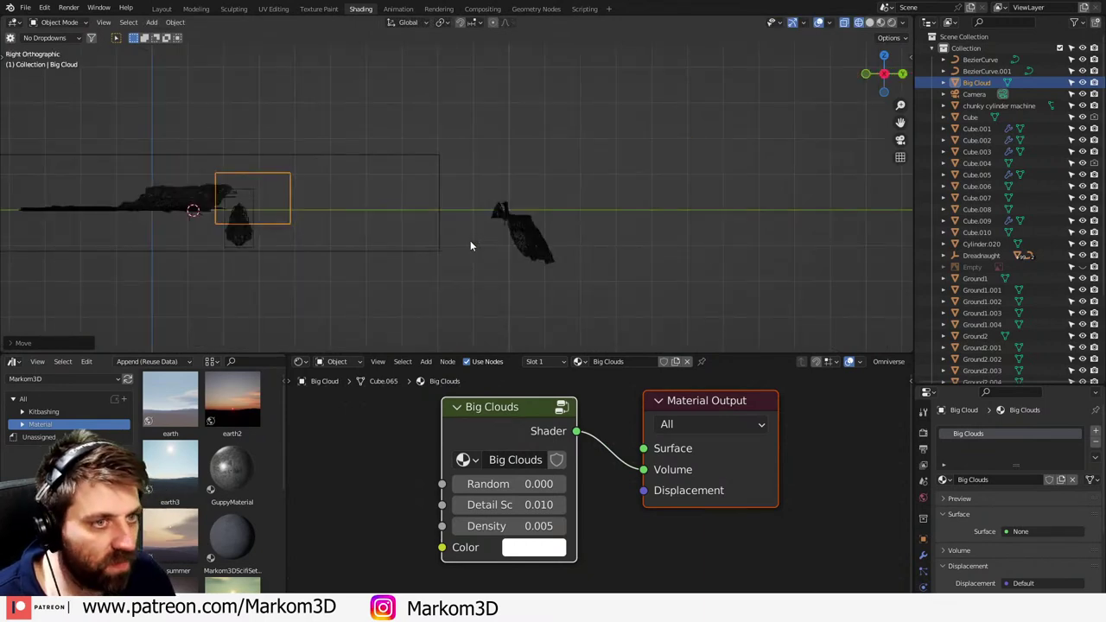
key("KP_1")
scroll(472, 241, "up", 2)
key("s")
right_click(646, 233)
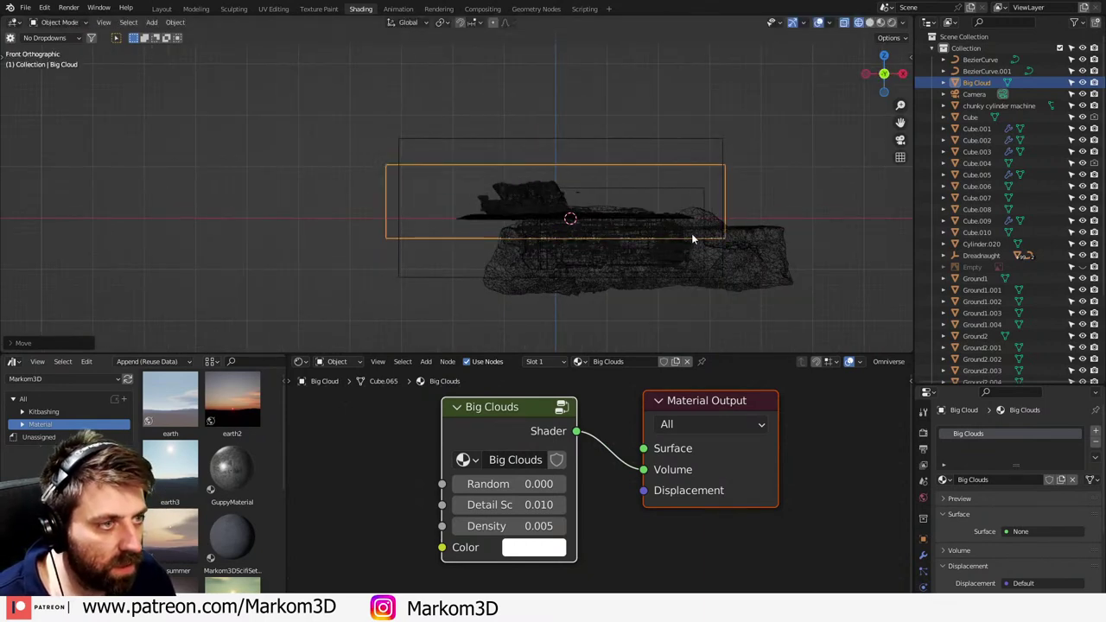
key("g")
left_click(680, 242)
key("r")
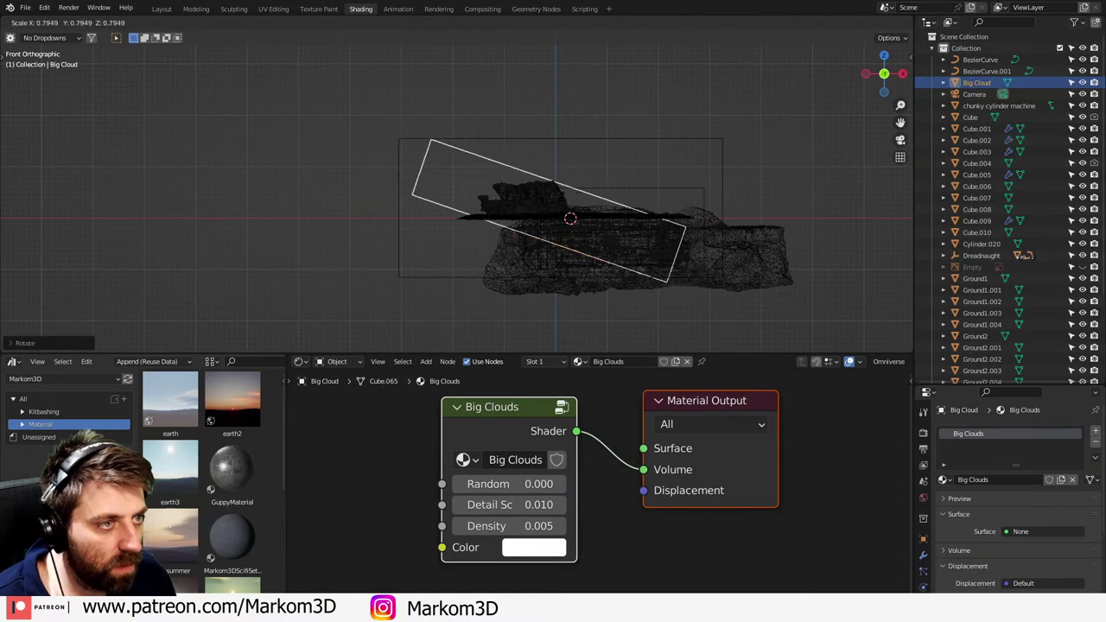
left_click(648, 259)
- Raise the tilted cloud volume about 25 m along global Z, clear of the terrain
key("g")
key("z")
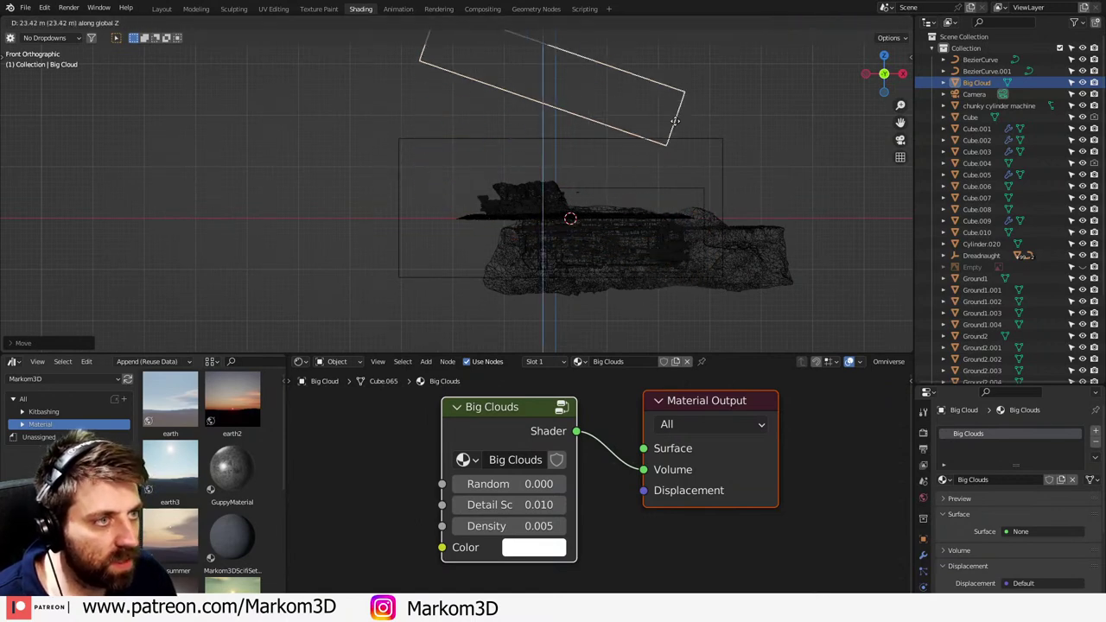
left_click(679, 112)
middle_click_drag(680, 112, 651, 190, "shift")
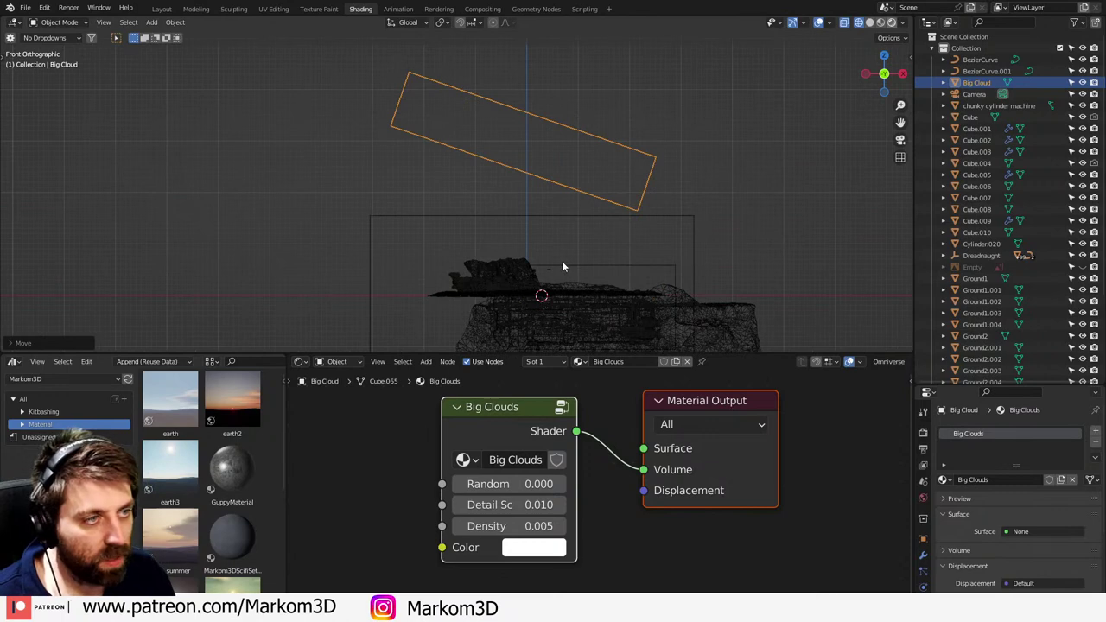
- In rendered shading, lower the tilted cloud volume back onto the terrain, shrink it to about half size and shift it about 10 m in X
key("shift+z")
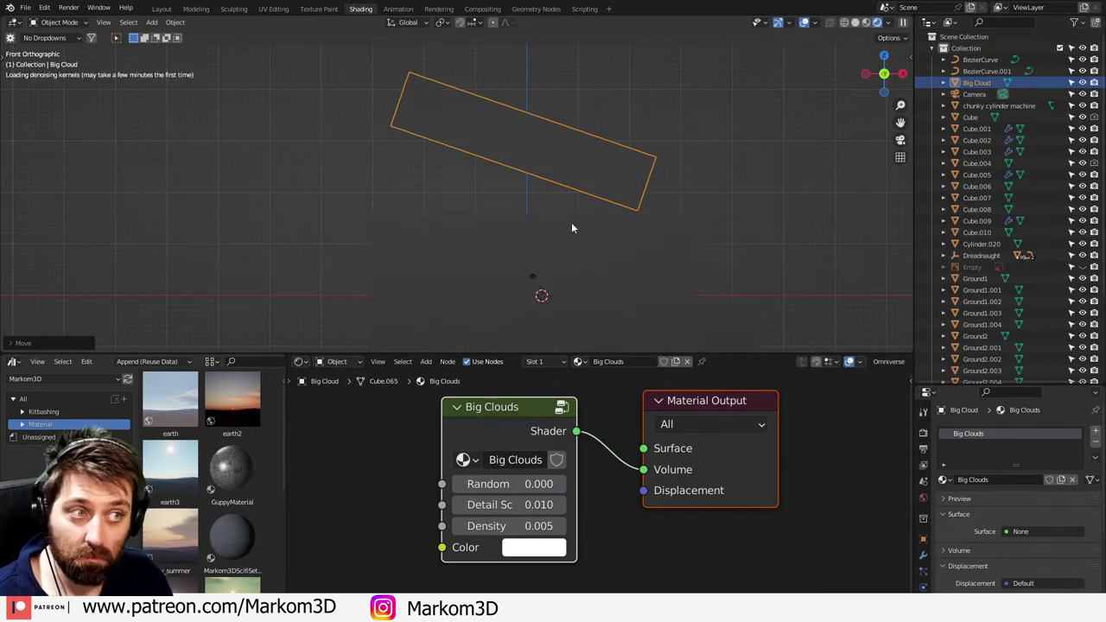
key("g")
key("z")
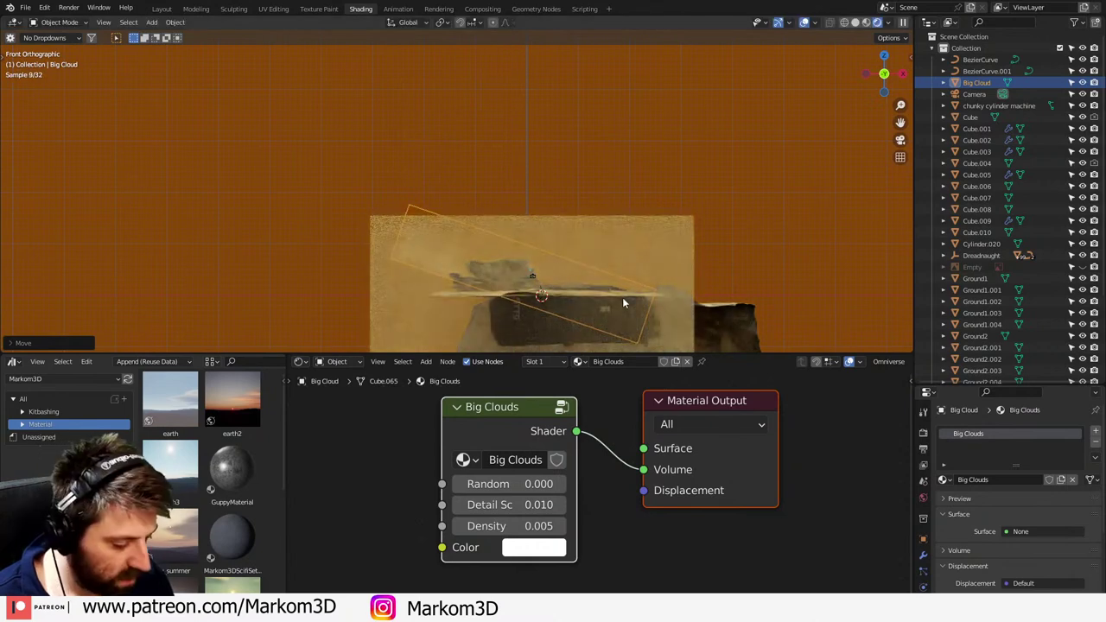
left_click(622, 297)
key("s")
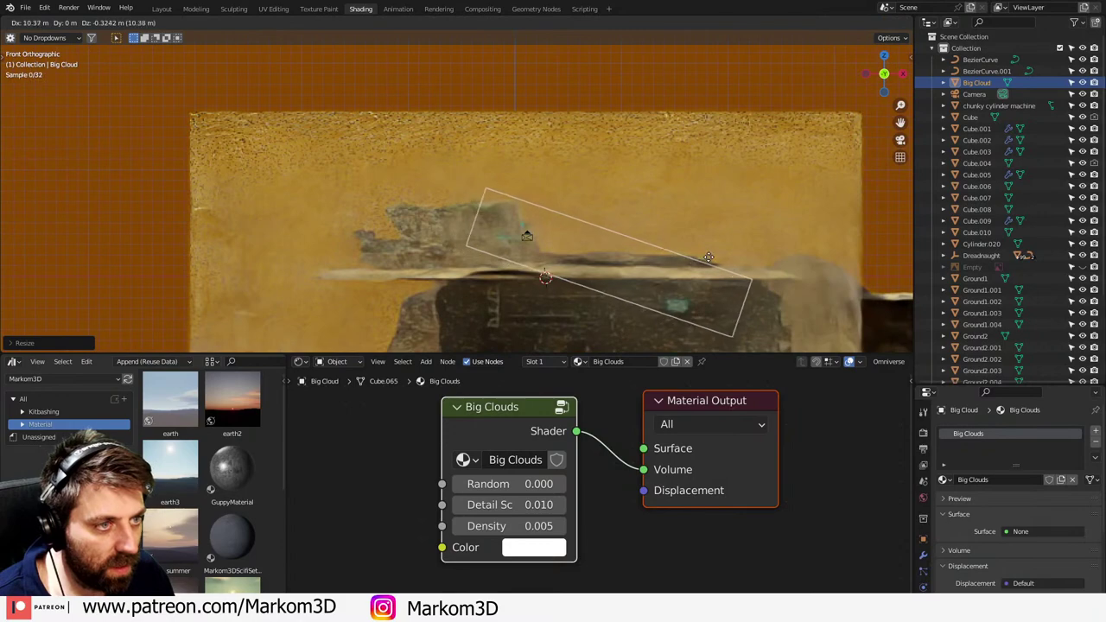
left_click(692, 256)
- From the top view in wireframe, move the cloud volume in front of the Dreadnaught and rotate it about 34°
key("KP_7")
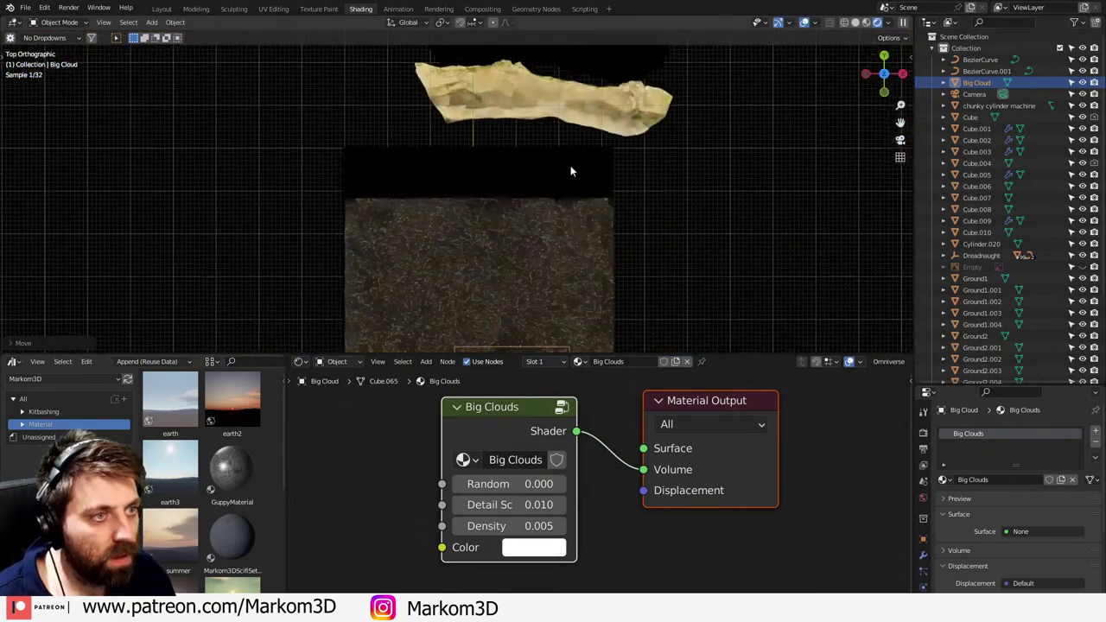
key("z")
left_click(530, 190)
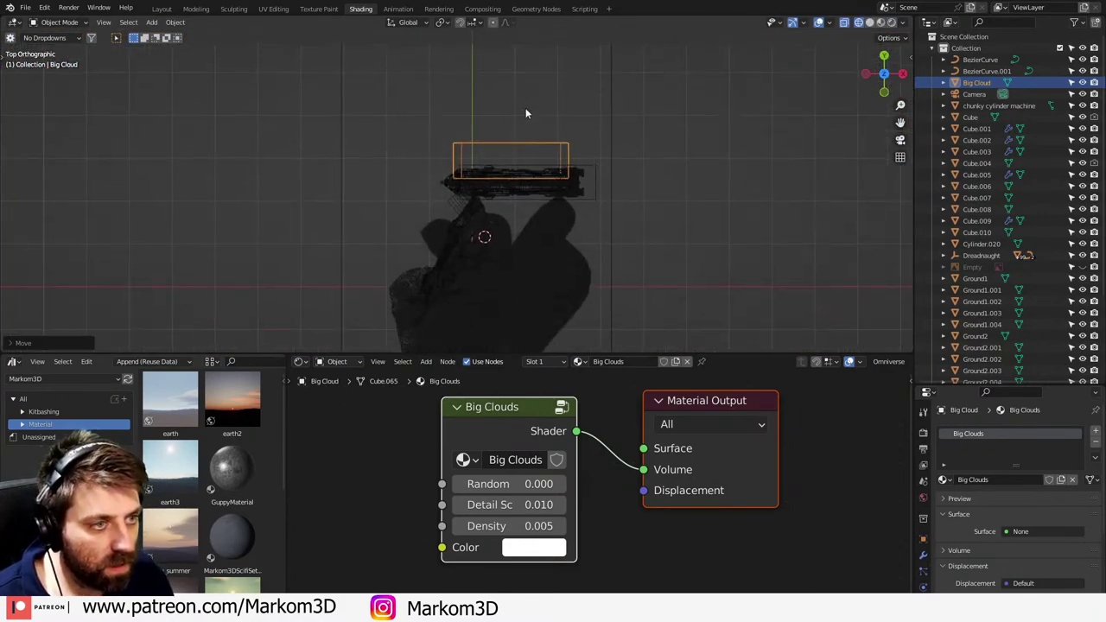
key("g")
left_click(532, 202)
key("r")
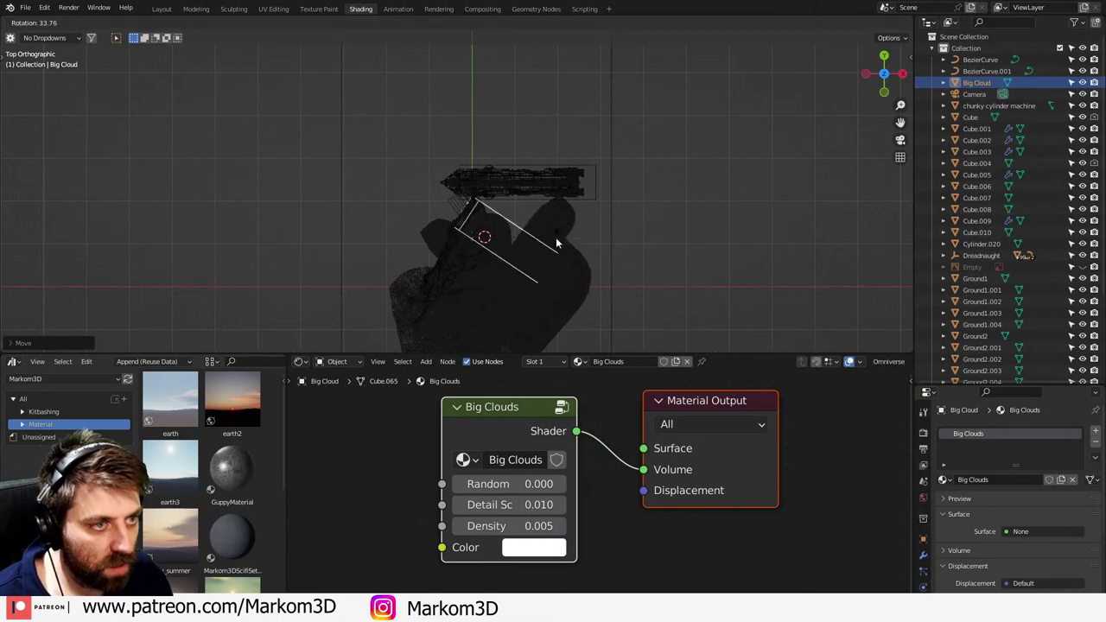
left_click(555, 242)
key("g")
left_click(551, 254)
- Look through the camera, nudge the cloud volume slightly lower across the cliff and sky, and show the rendered shading
key("KP_0")
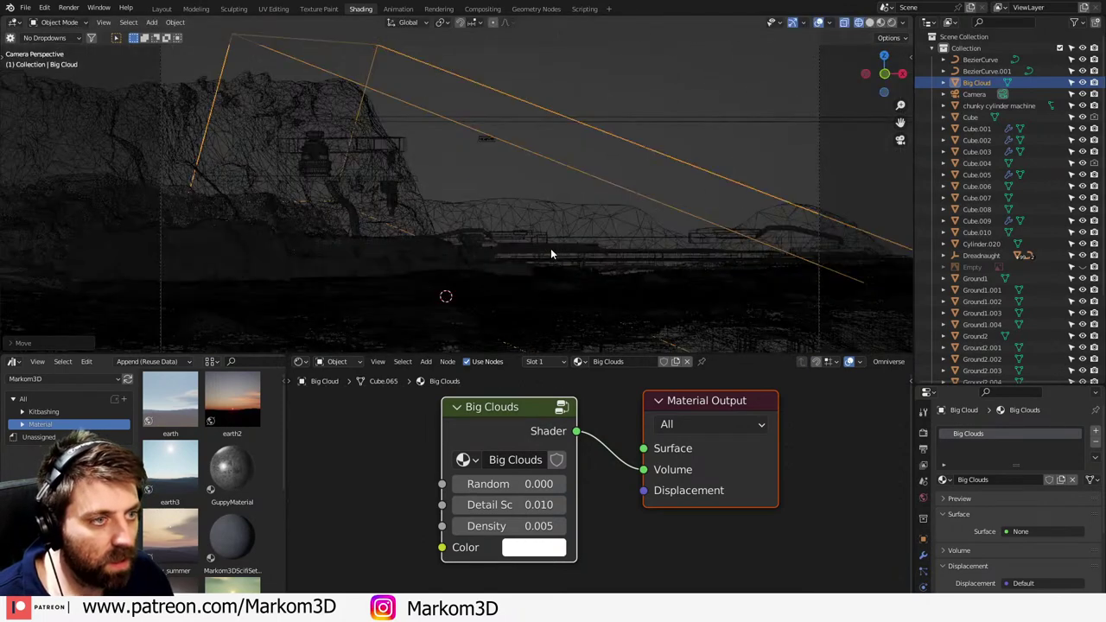
key("g")
left_click(557, 250)
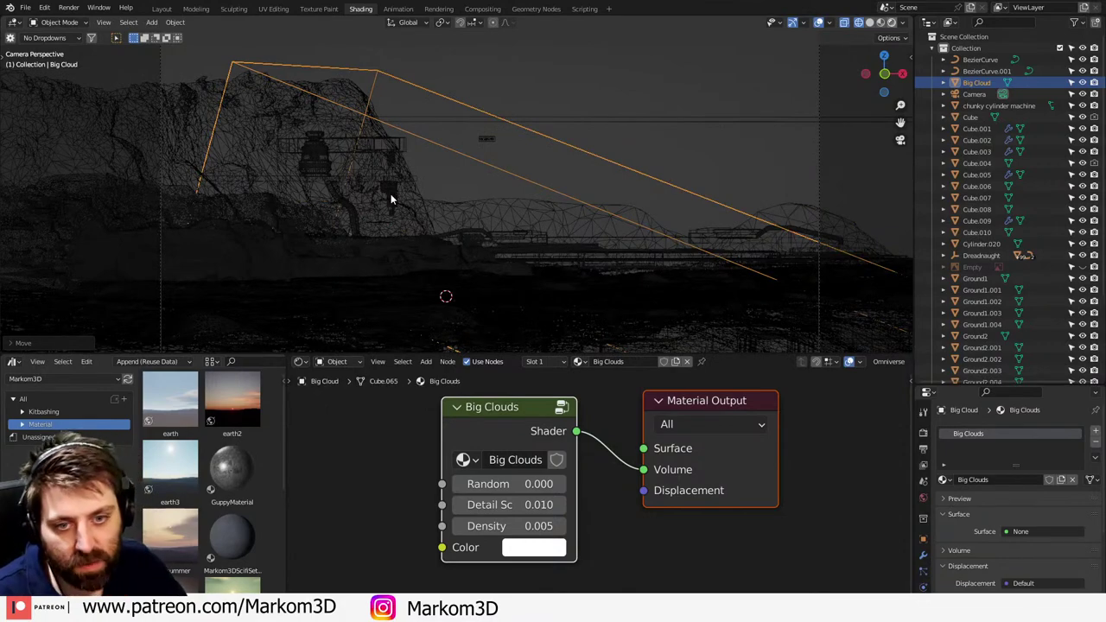
key("shift+z")
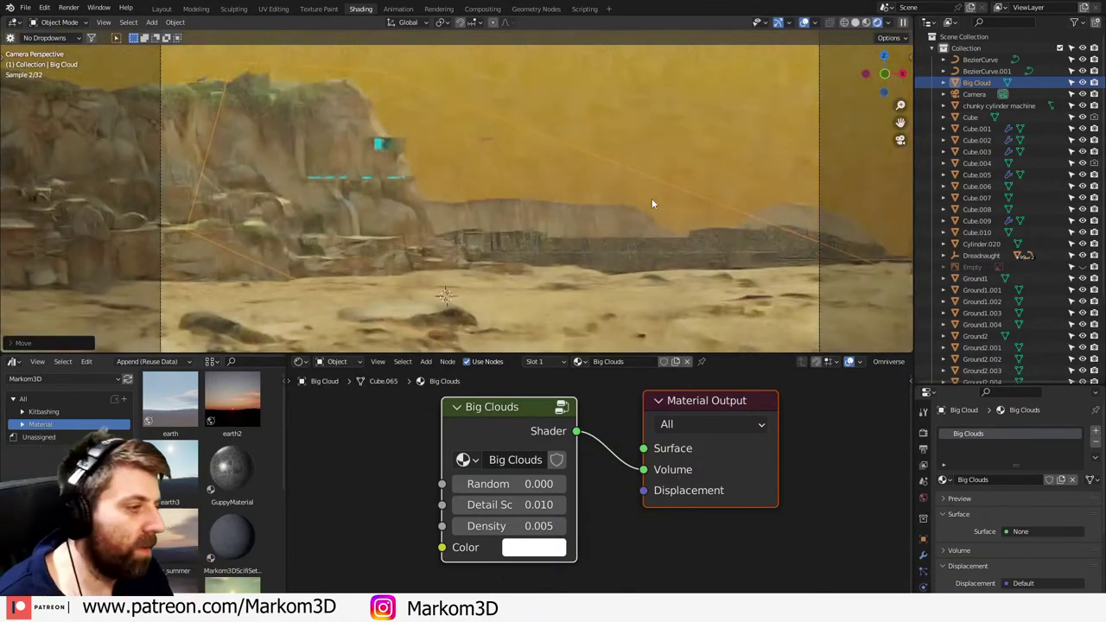
- In the render settings for volumes, set the render and viewport step rates to 10 and Max Steps to 16
left_click(923, 432)
scroll(960, 484, "down", 3)
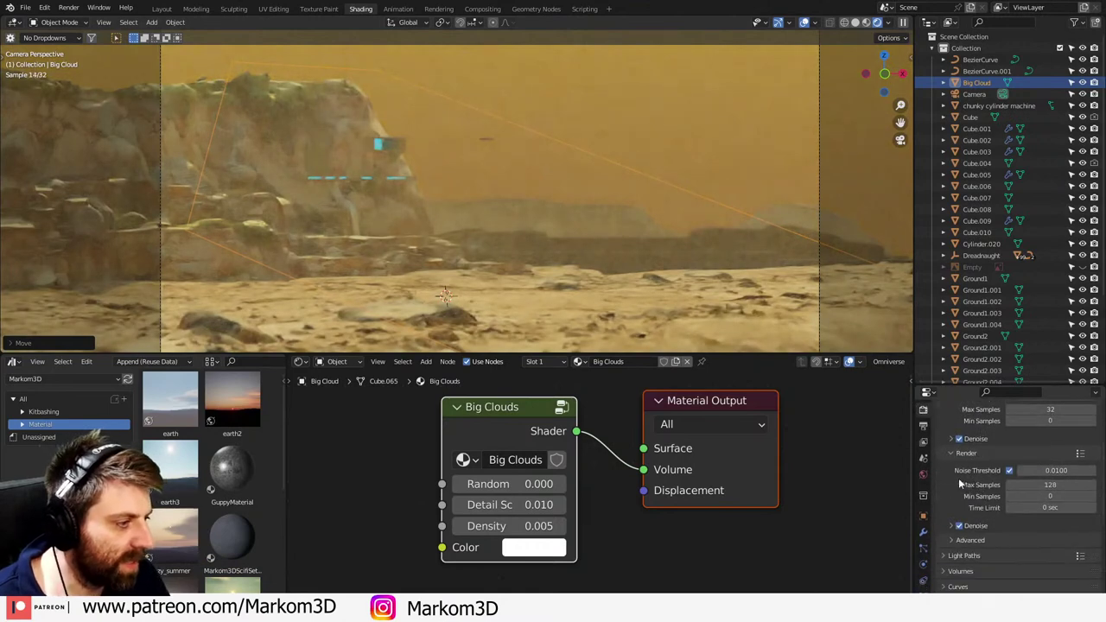
scroll(958, 497, "down", 2)
left_click(944, 525)
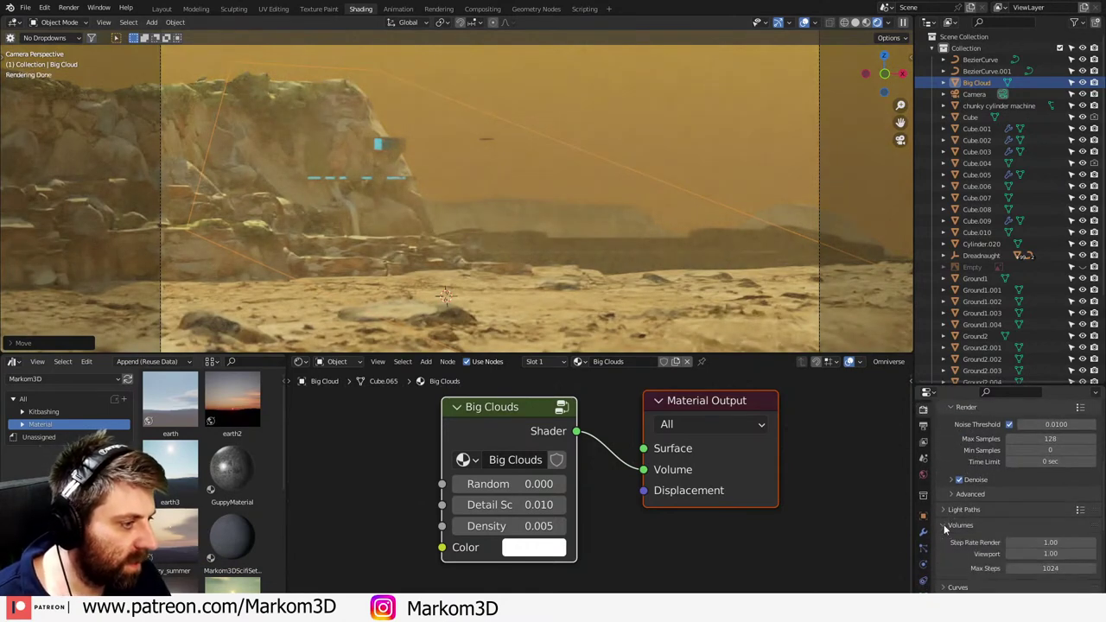
scroll(944, 525, "down", 2)
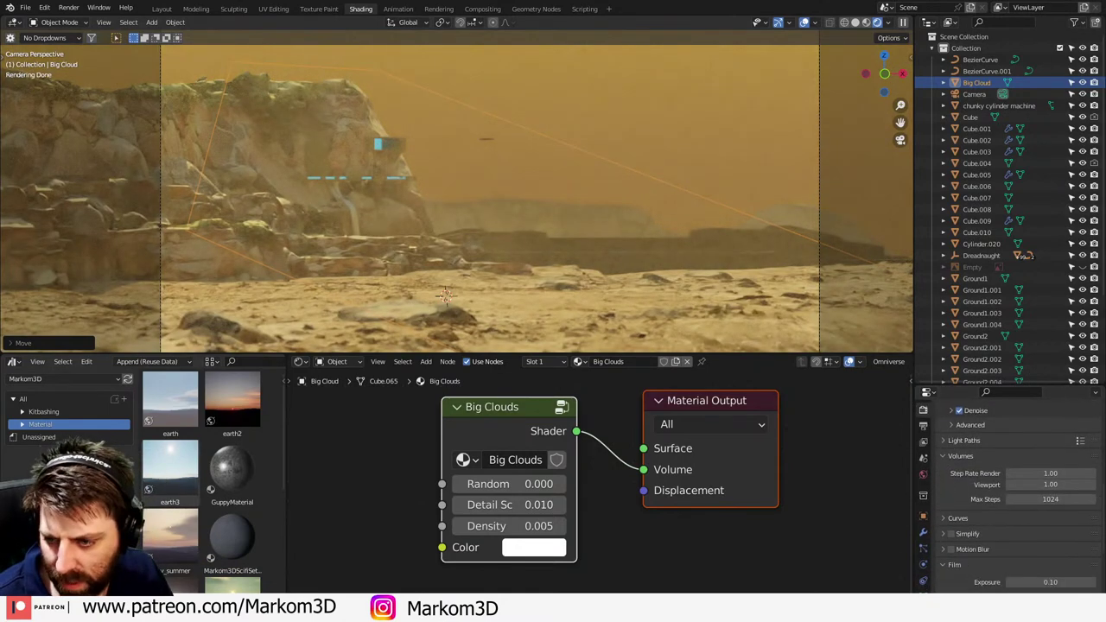
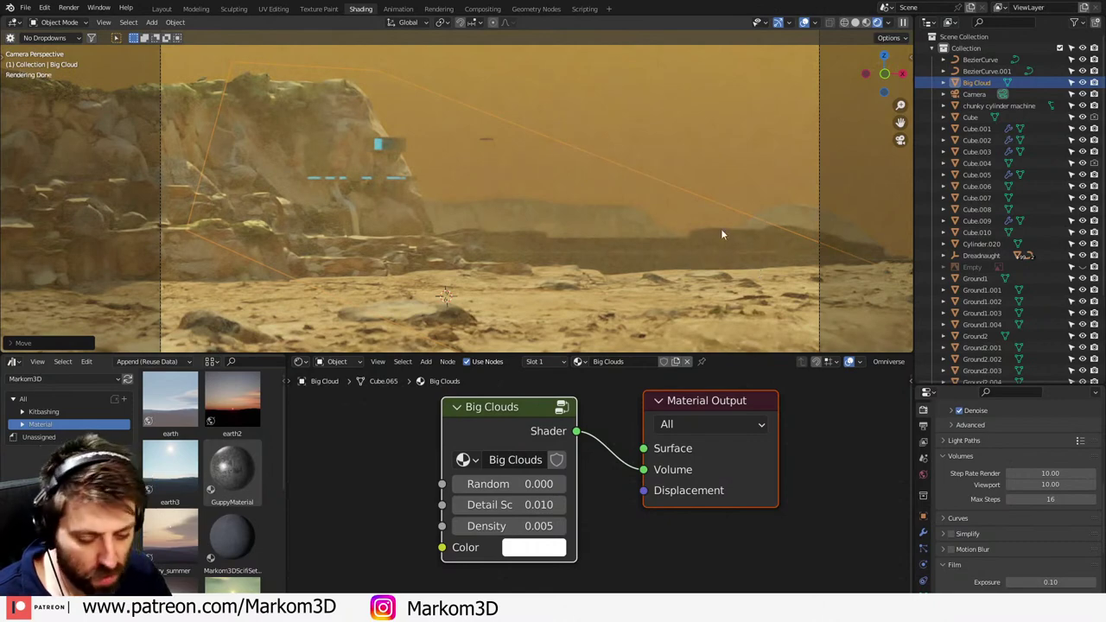
- Clear the cloud volume's rotation and raise it about 3 m along global Z
key("alt+r")
key("g")
key("z")
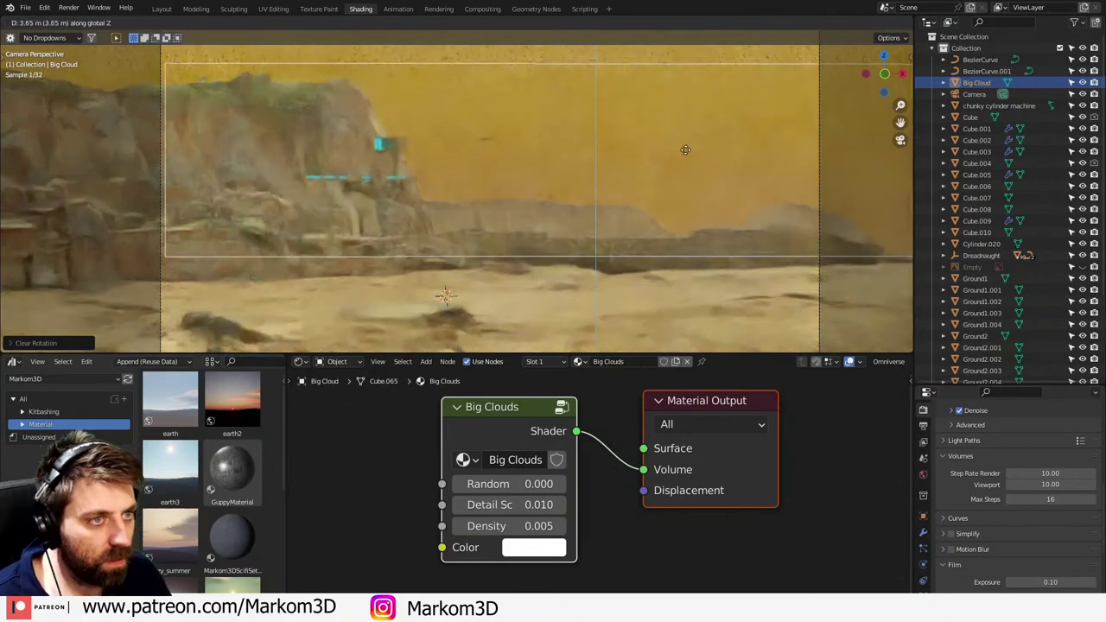
left_click(683, 160)
- Move the cloud volume about 18 m along global Y, farther back into the scene
middle_click_drag(679, 167, 563, 230)
key("g")
key("y")
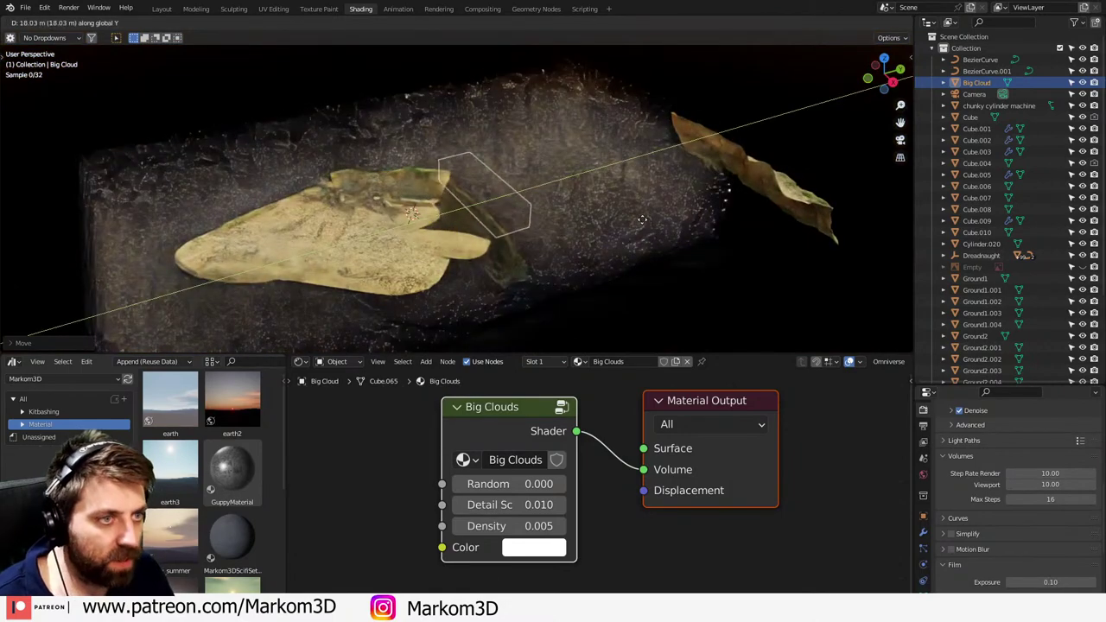
left_click(643, 220)
- Scale the cloud volume up about 2.2 times and reposition it so its base sits near ground level
key("s")
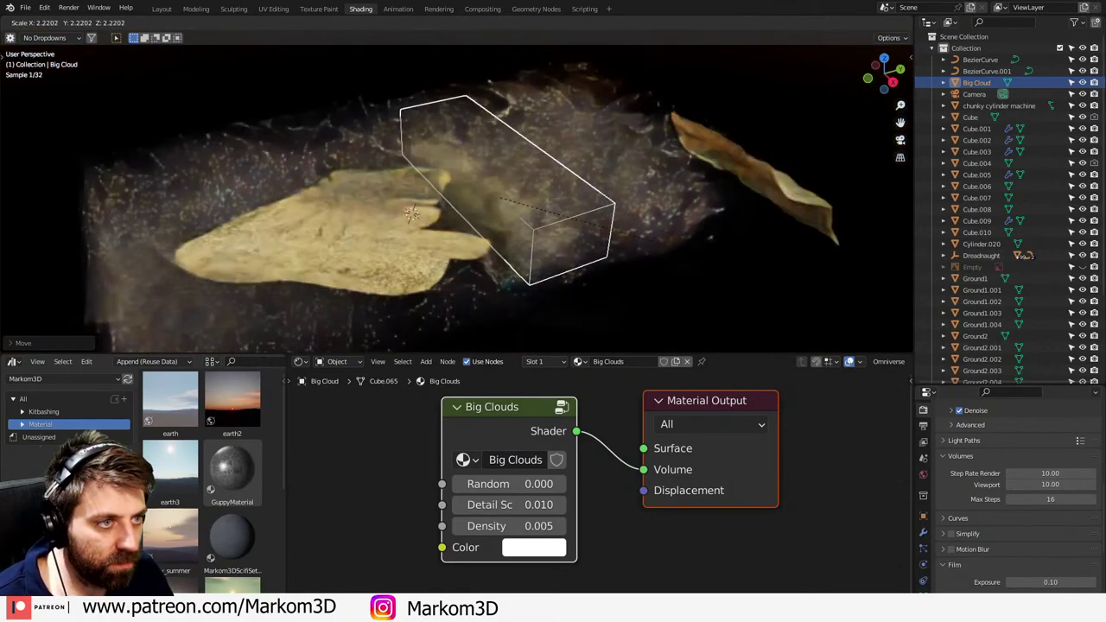
left_click(626, 233)
middle_click_drag(709, 285, 627, 215)
key("g")
left_click(630, 227)
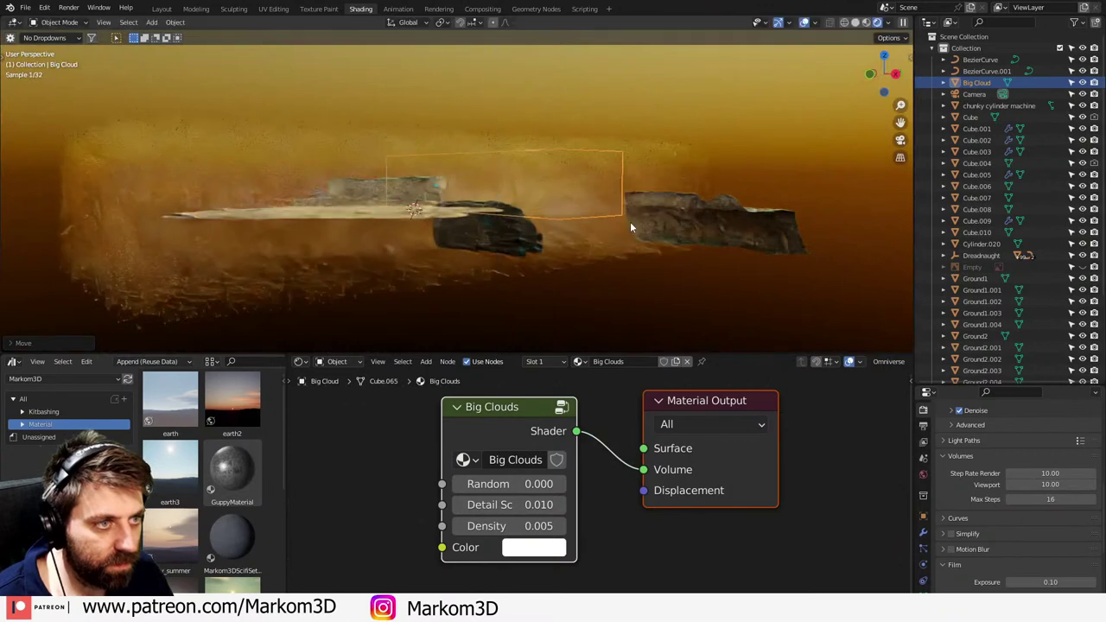
- Look through the camera and examine the haze around the cliff structures and the distant background
key("KP_0")
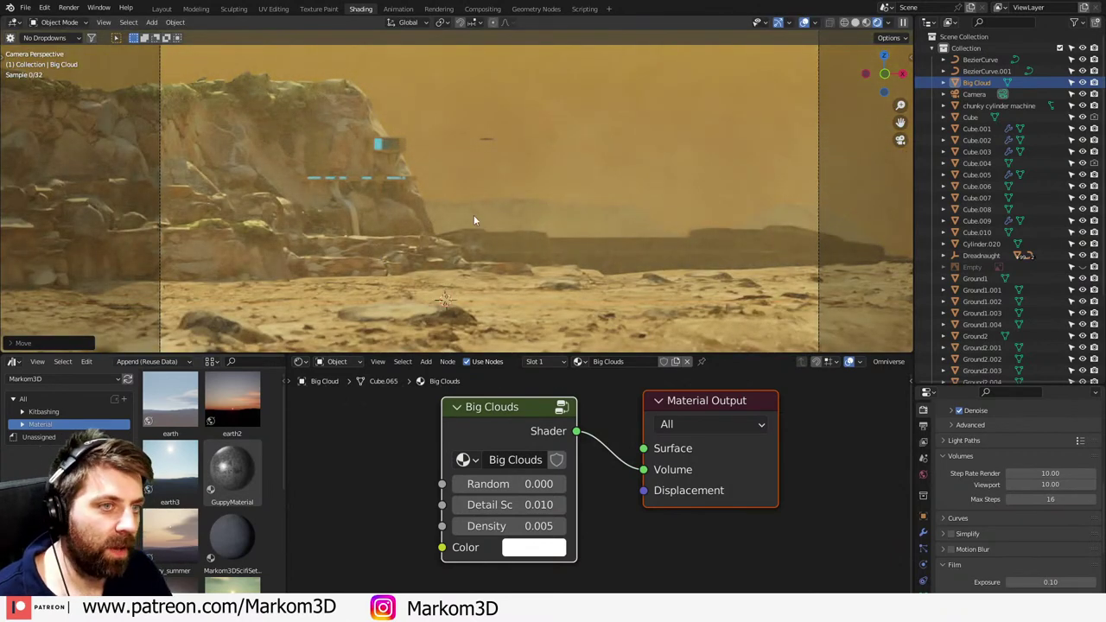
middle_click_drag(472, 216, 466, 228, "shift")
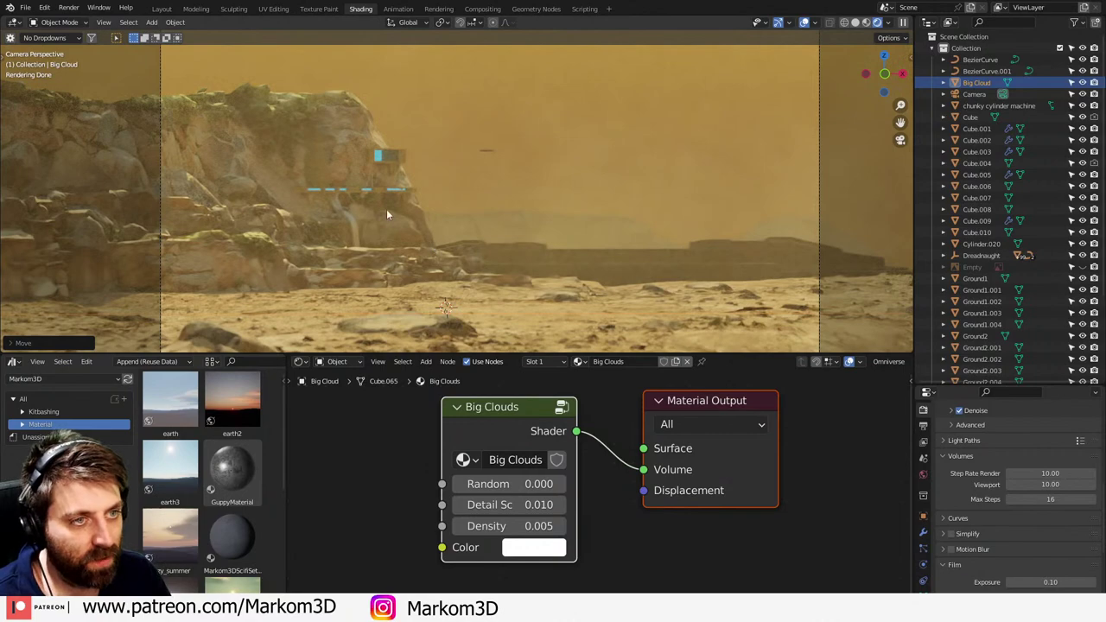
scroll(458, 227, "up", 5)
left_click(437, 215)
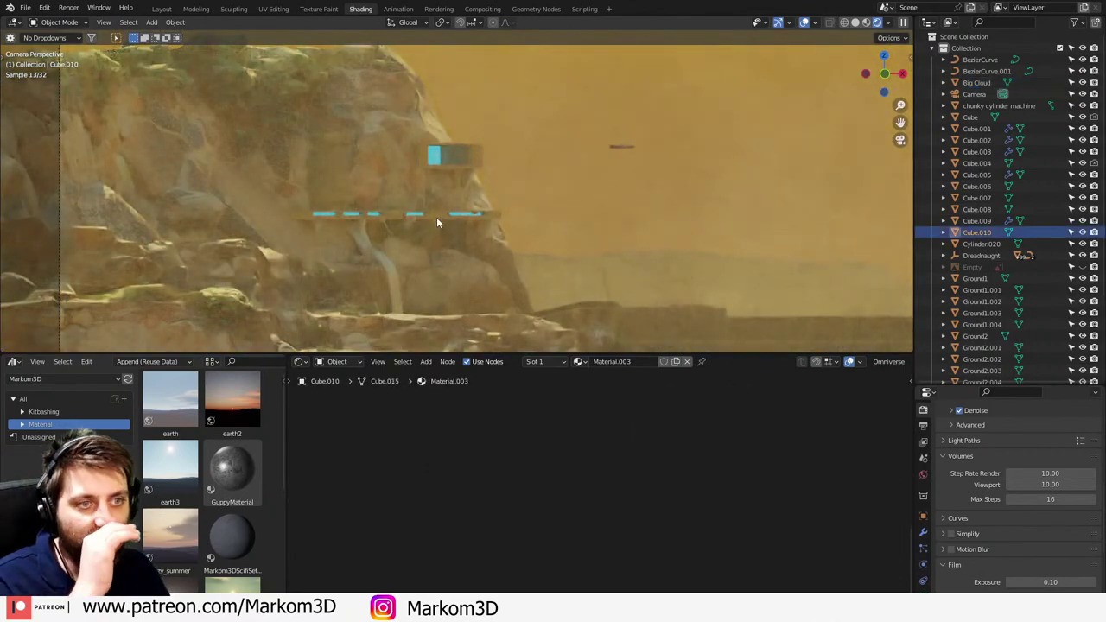
scroll(647, 272, "down", 2)
middle_click_drag(648, 273, 507, 251, "shift")
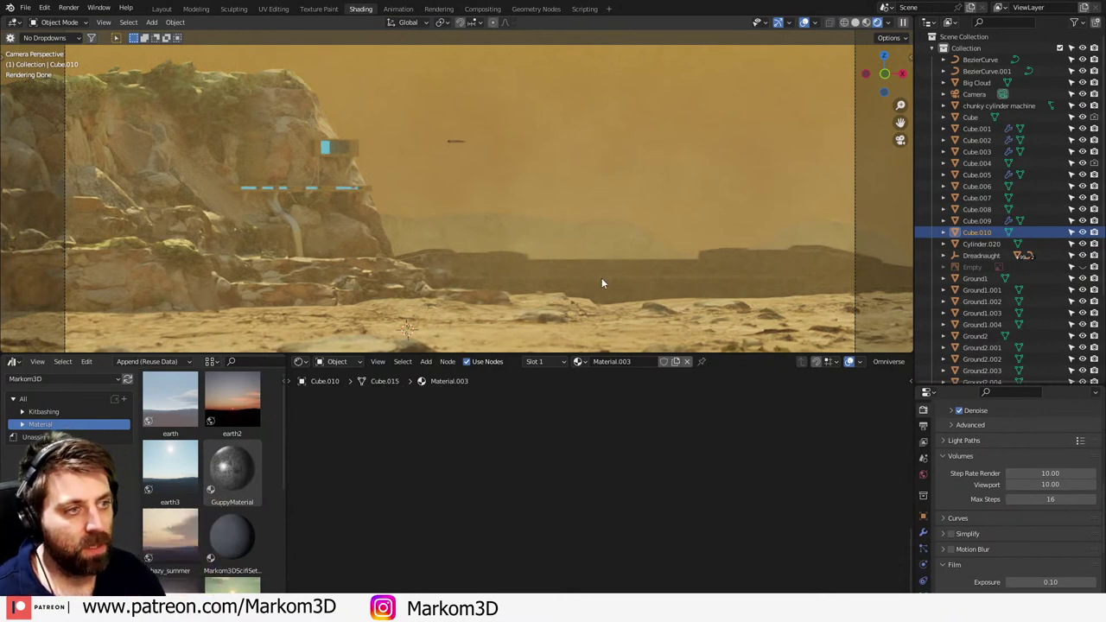
- Duplicate the Dreadnaught with its whole hierarchy and scale the copy to 0.1
left_click(983, 257)
right_click(984, 257)
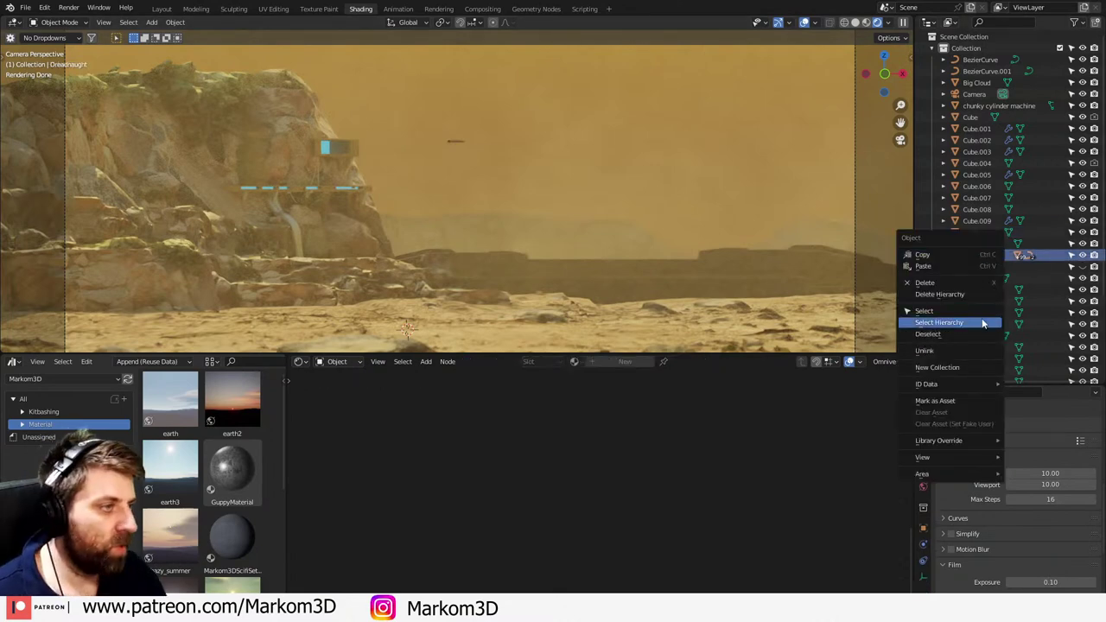
left_click(940, 323)
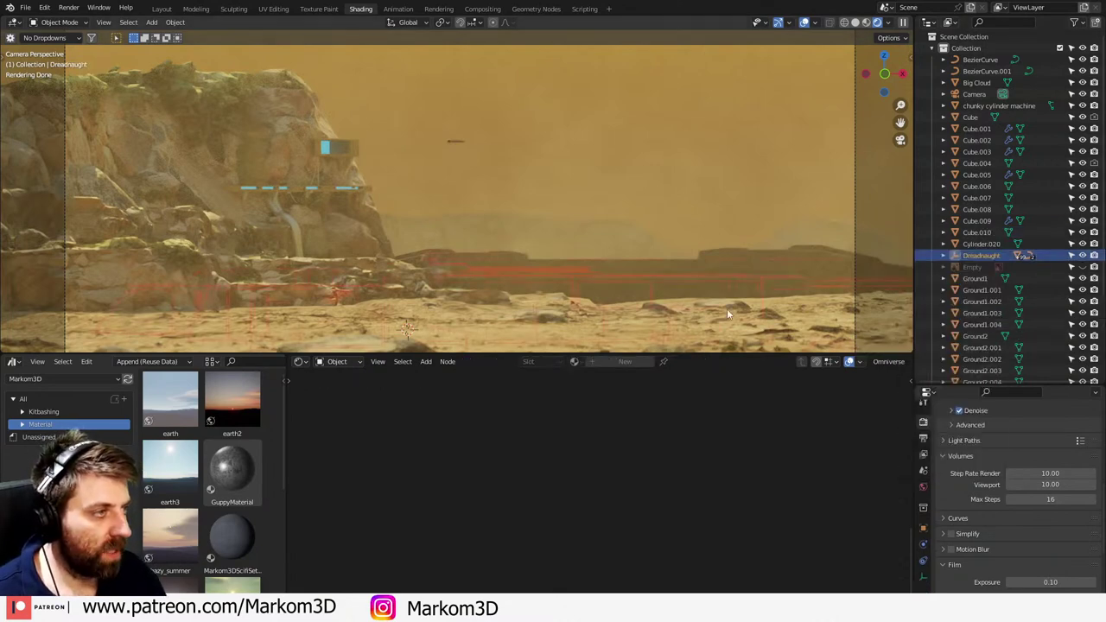
left_click(981, 257)
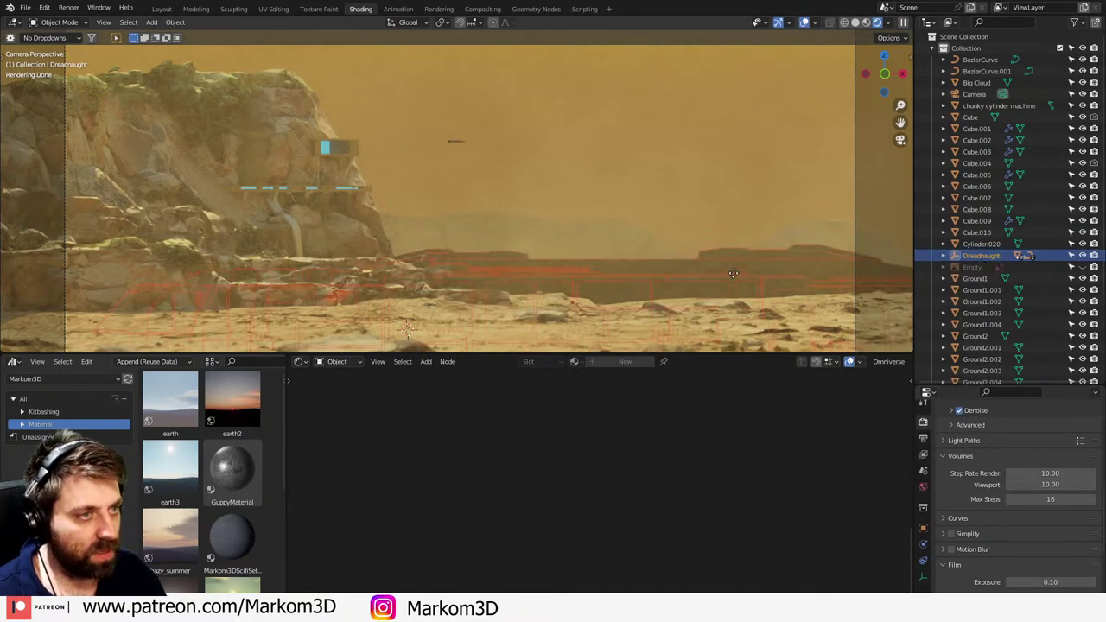
key("shift+d")
left_click(803, 307)
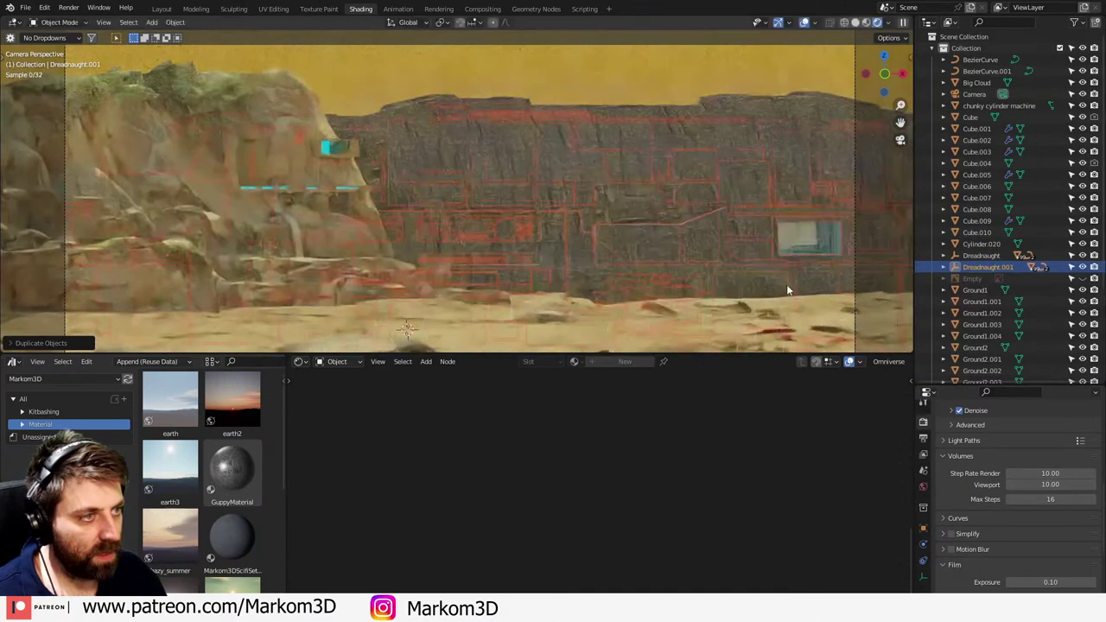
type("s.1")
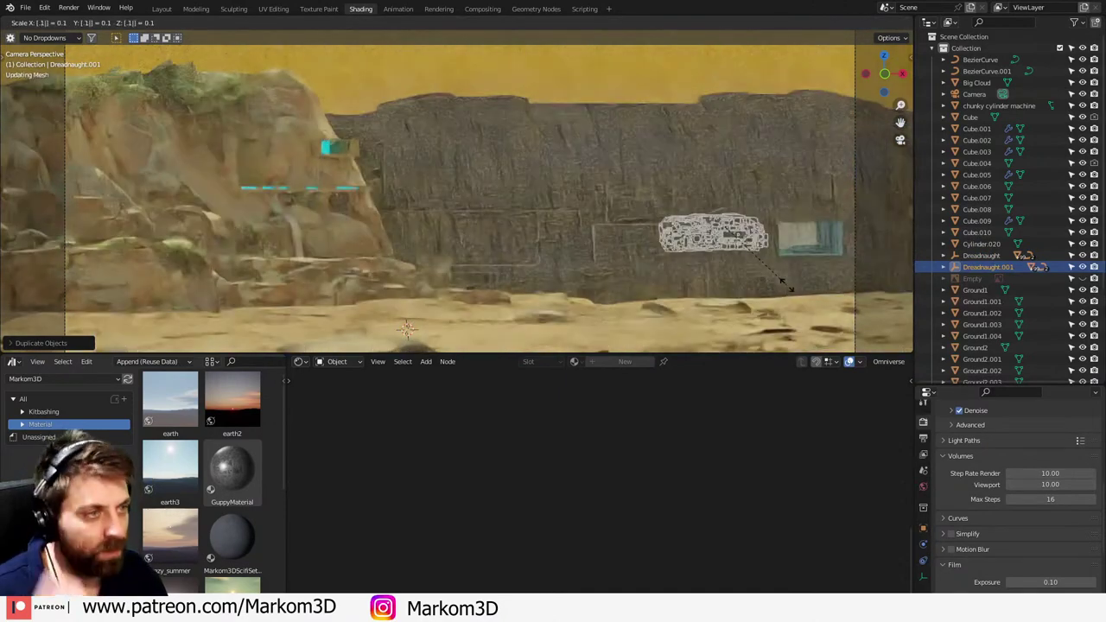
key("Return")
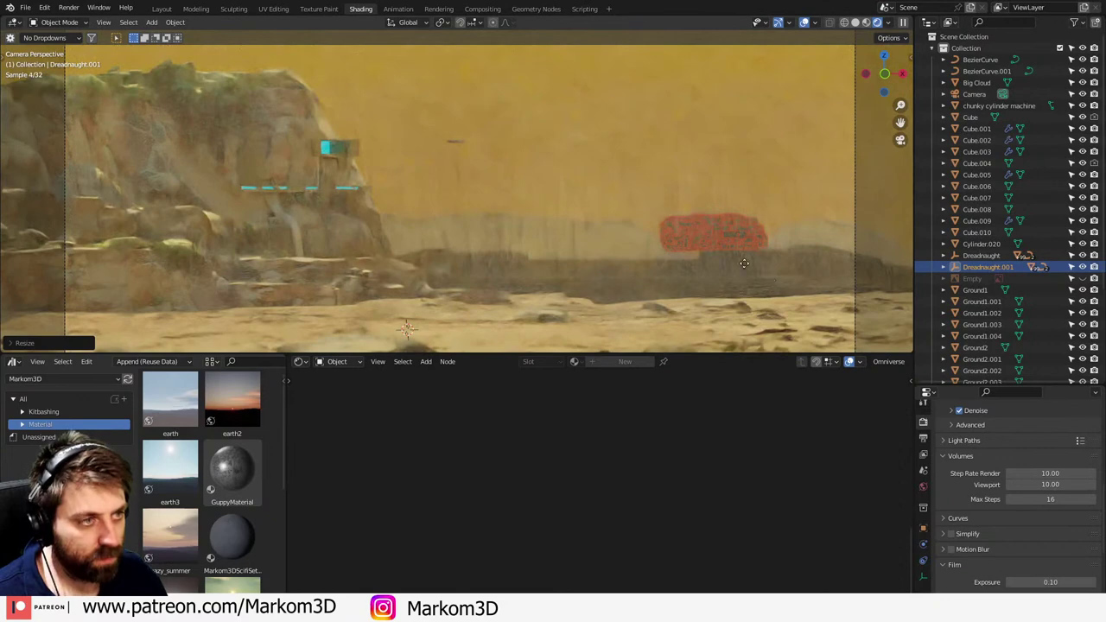
- Move the small Dreadnaught copy up into the open sky above the distant cliffs and deselect it
key("g")
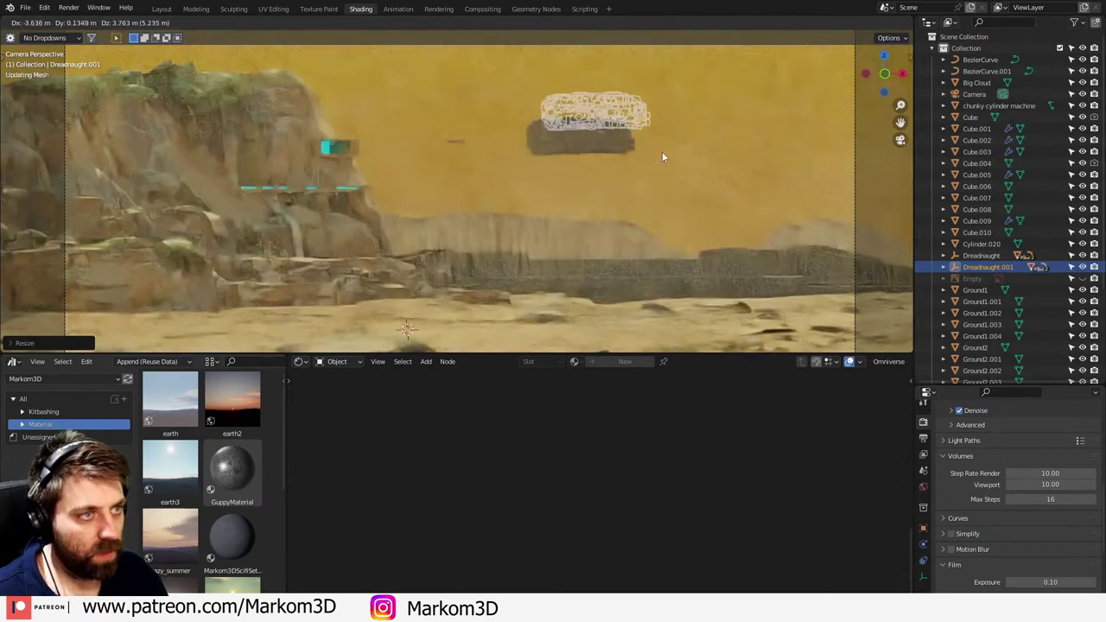
left_click(662, 154)
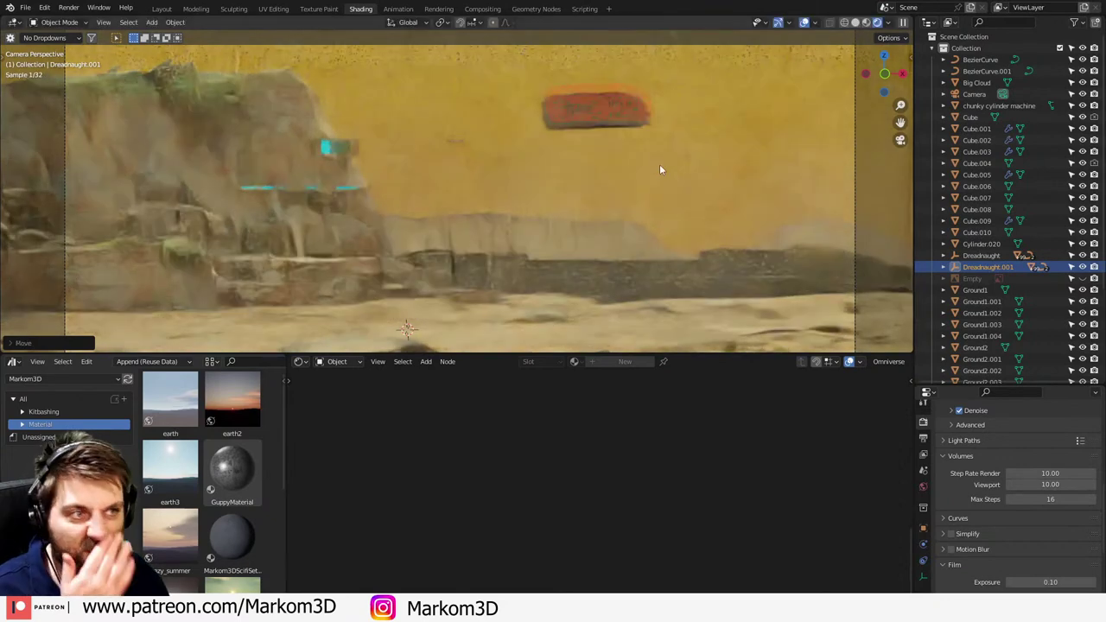
left_click(725, 213)
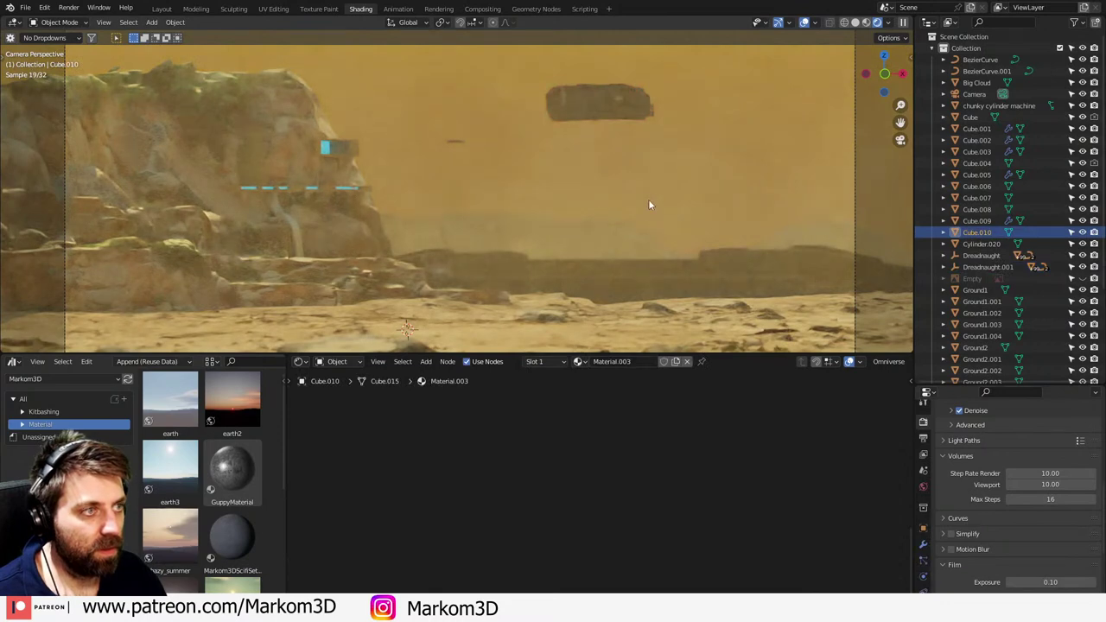
- From the top view in wireframe, move the small Dreadnaught copy toward the camera, in front of the large Dreadnaught
left_click(988, 267)
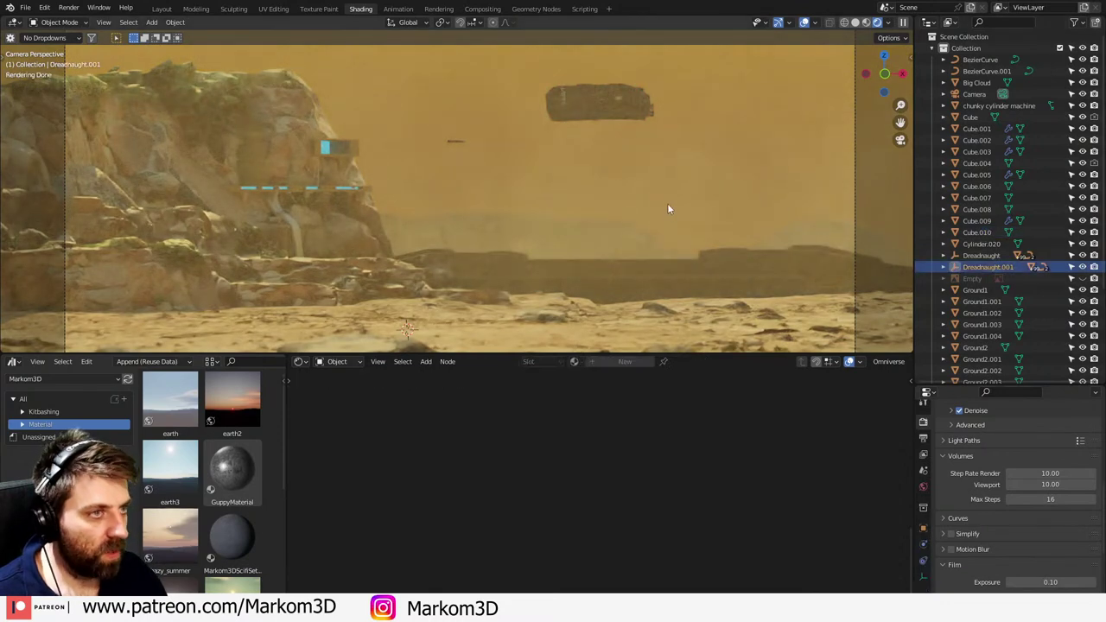
key("KP_7")
key("z")
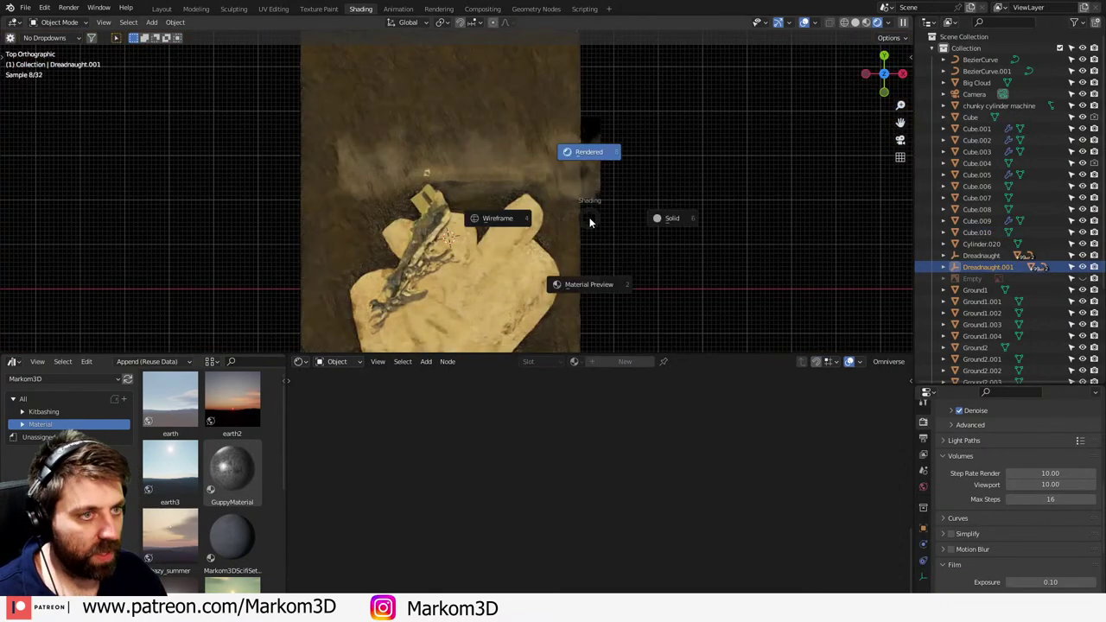
left_click(521, 206)
key("g")
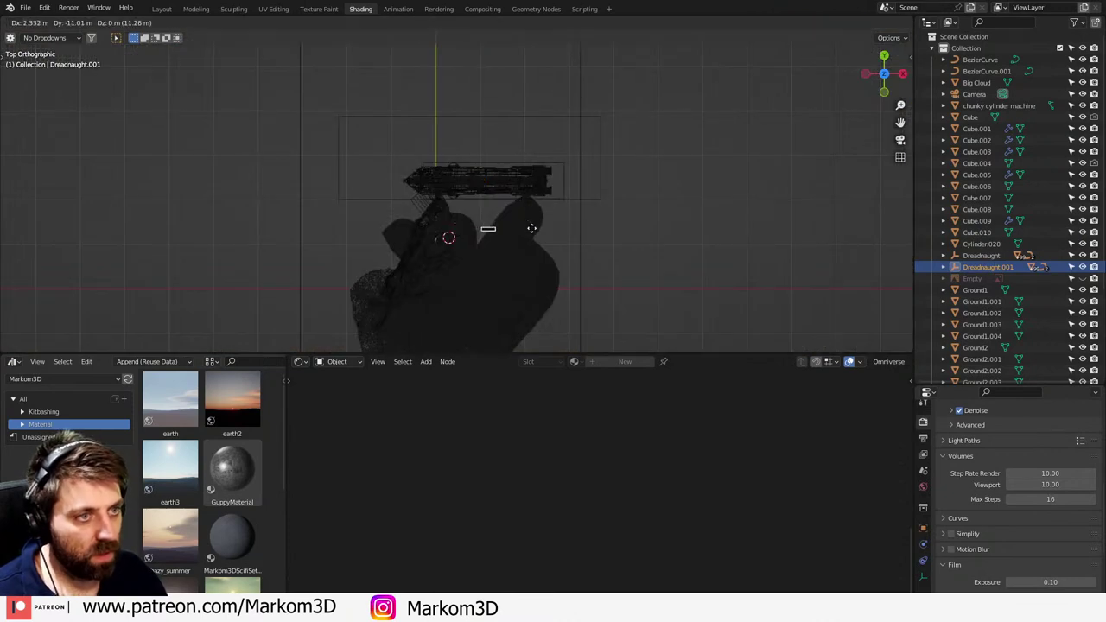
left_click(530, 239)
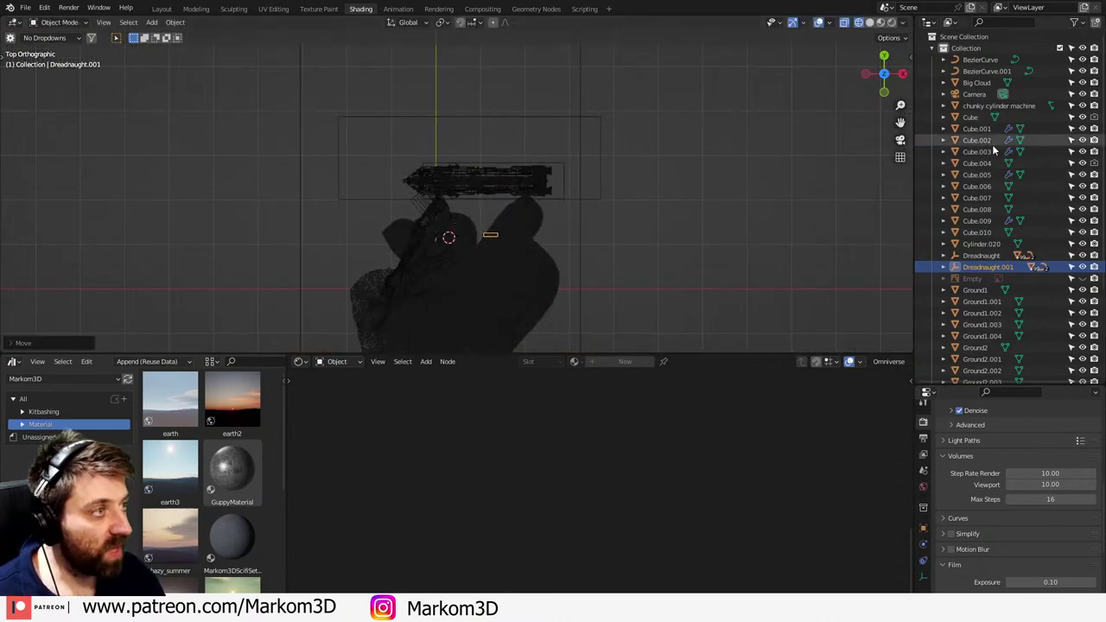
- Select the ScifiShip and compare its position and size with the small Dreadnaught copy in the top view
scroll(995, 311, "down", 5)
left_click(977, 292)
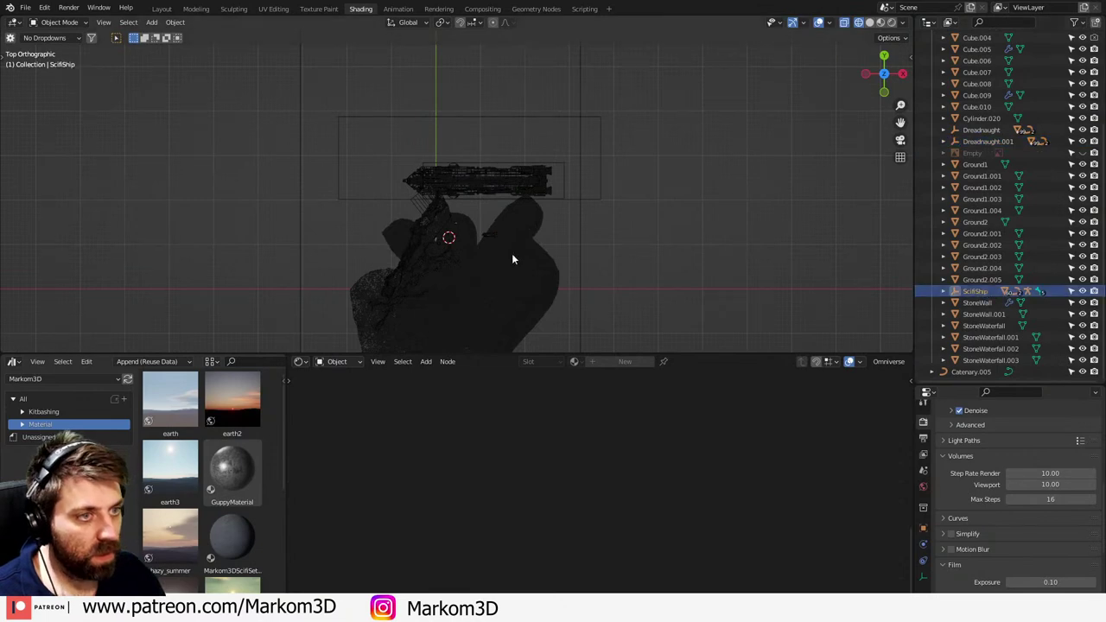
scroll(510, 251, "up", 8)
scroll(605, 303, "down", 3)
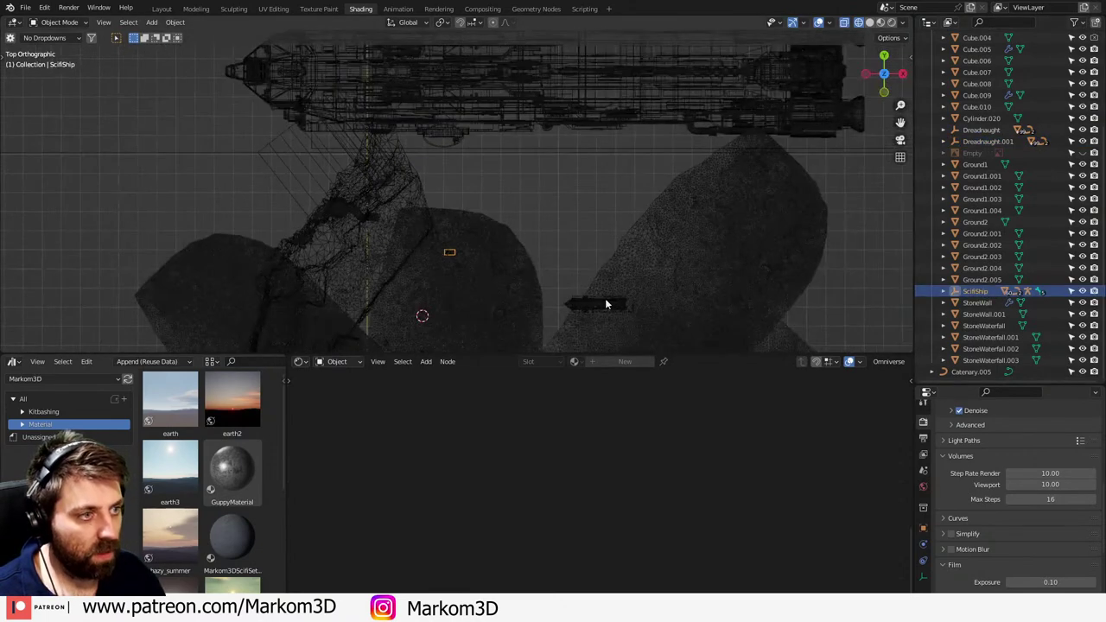
- In the camera view, raise the small Dreadnaught copy about 2.3 m along global Z
key("KP_0")
middle_click_drag(817, 71, 696, 134, "shift")
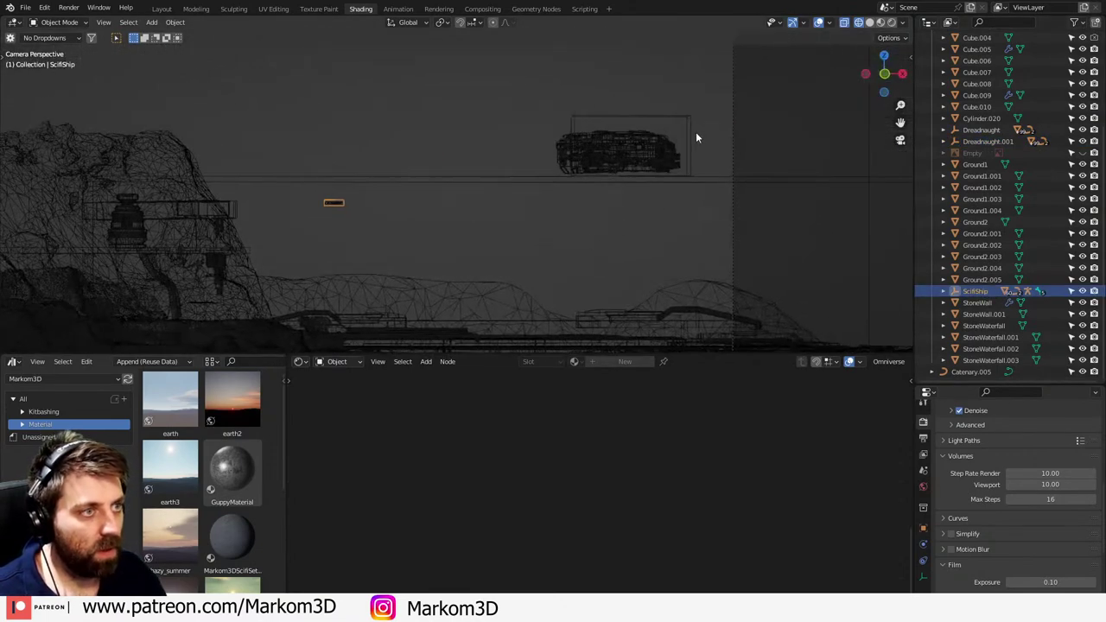
left_click(693, 147)
left_click(693, 147)
scroll(691, 207, "down", 1)
key("g")
key("z")
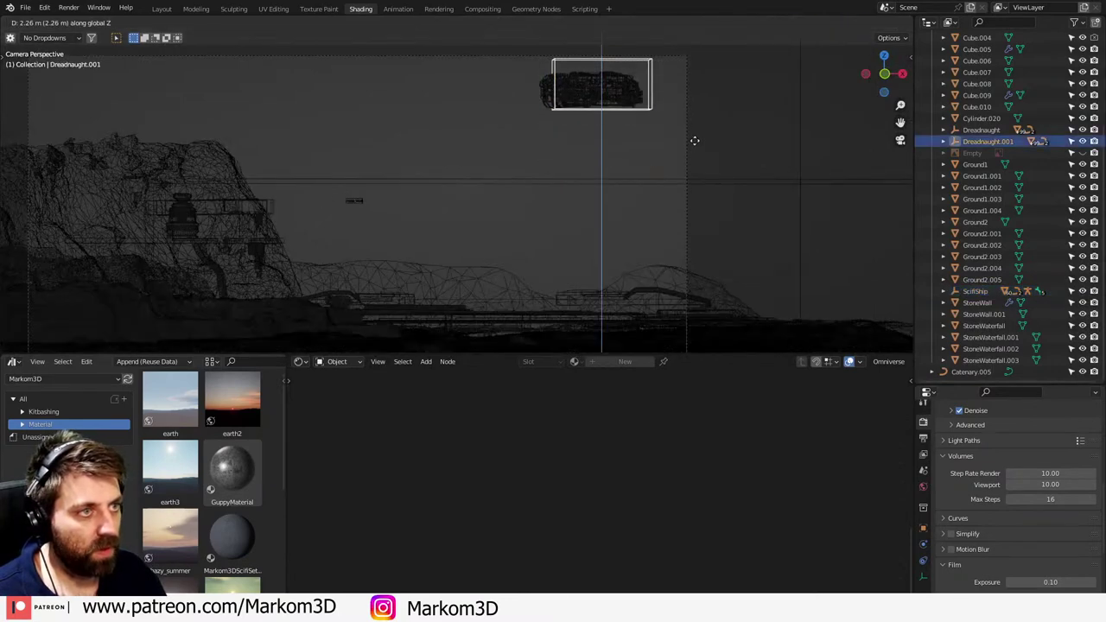
left_click(695, 141)
middle_click_drag(511, 198, 563, 160, "shift")
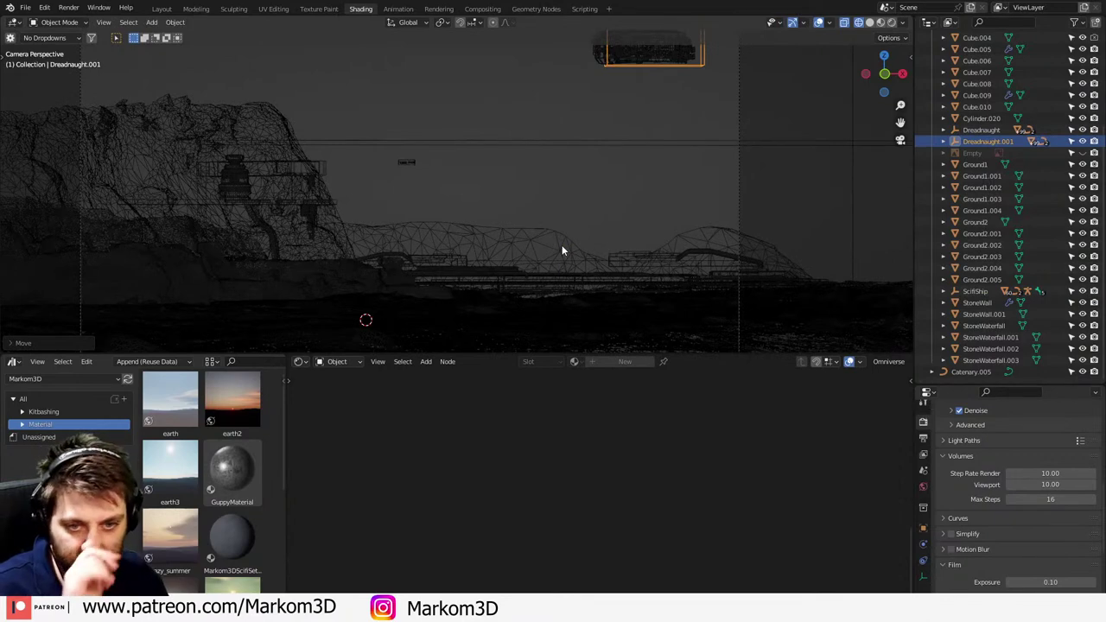
- Select the large Dreadnaught, examine its extent from outside the camera, and open the world settings
left_click(566, 144)
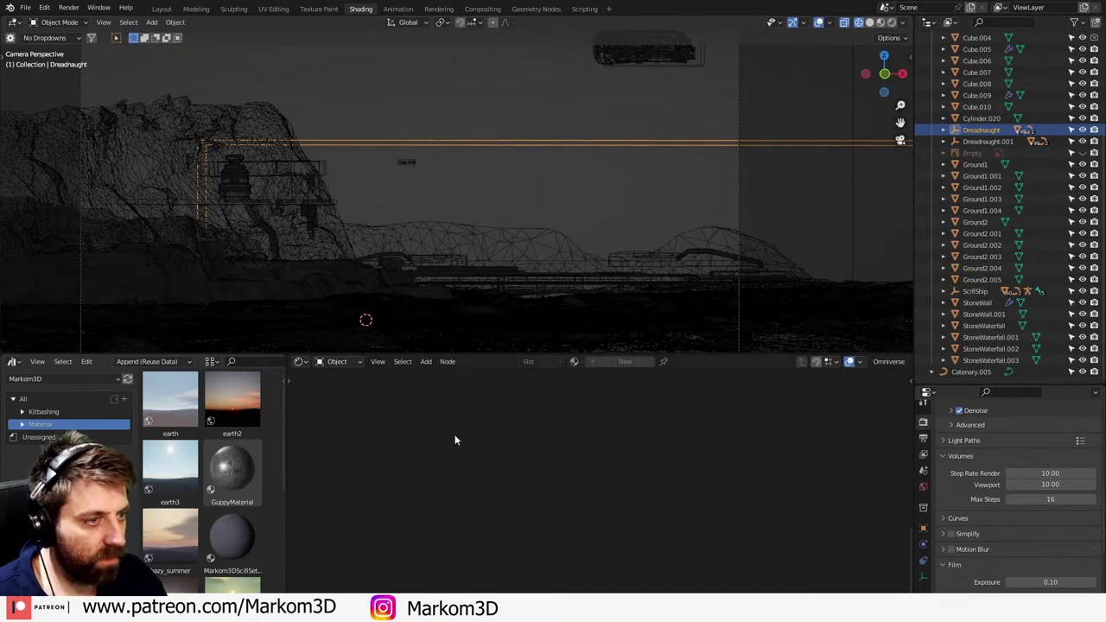
scroll(536, 195, "down", 3)
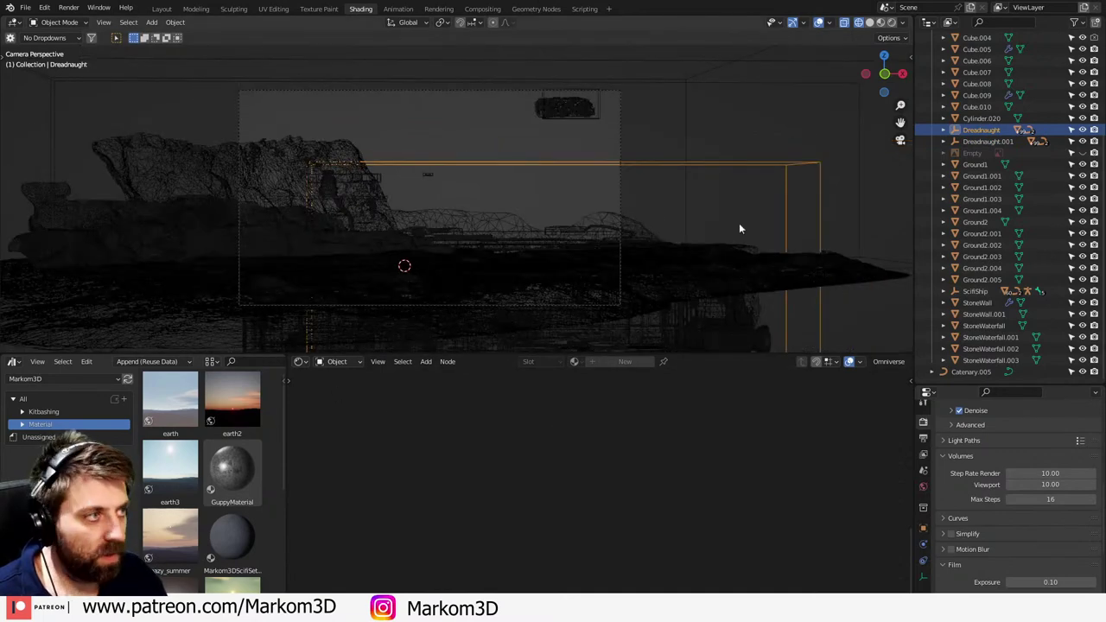
middle_click_drag(816, 168, 702, 231)
left_click(590, 275)
left_click(591, 275)
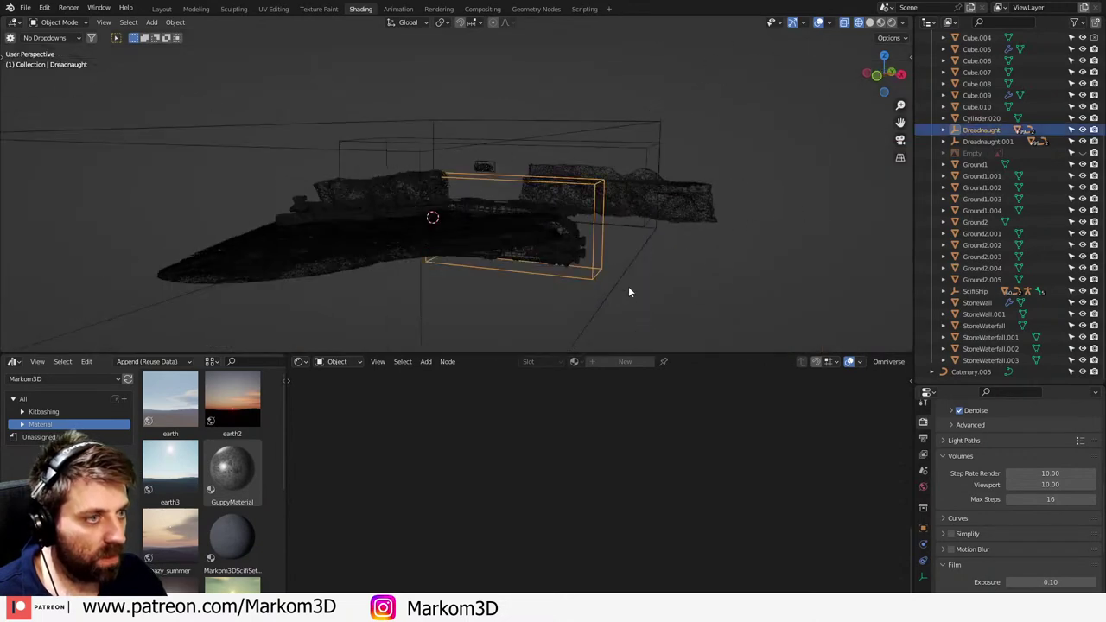
left_click(924, 489)
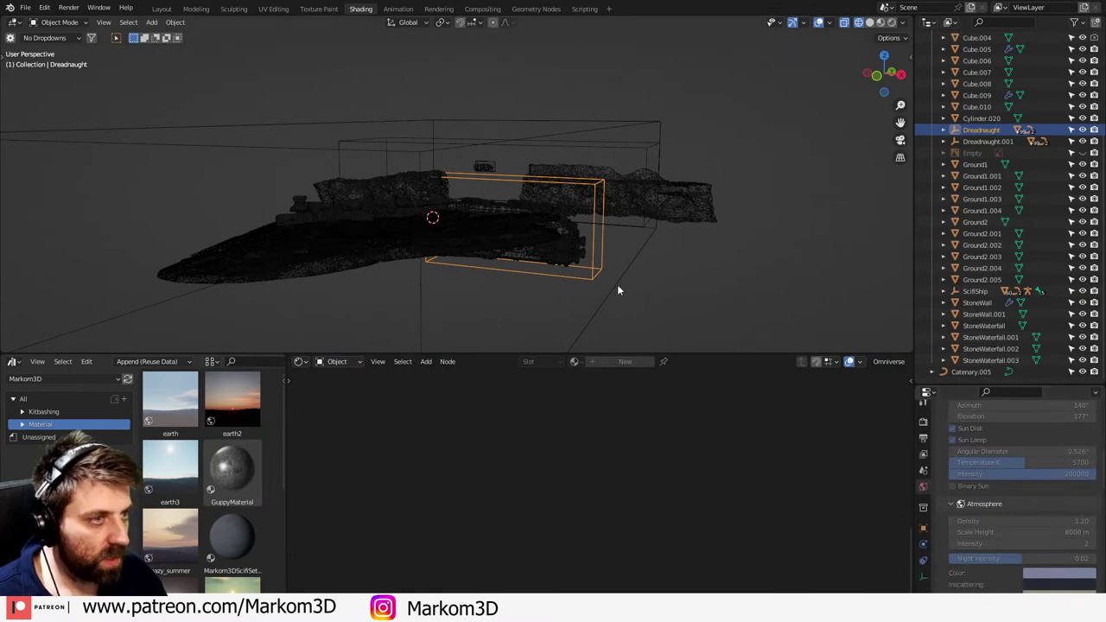
- Set the Big Cloud volume's Density to 0.01 and show the rendered shading through the camera
middle_click_drag(619, 285, 551, 291)
scroll(549, 302, "up", 4)
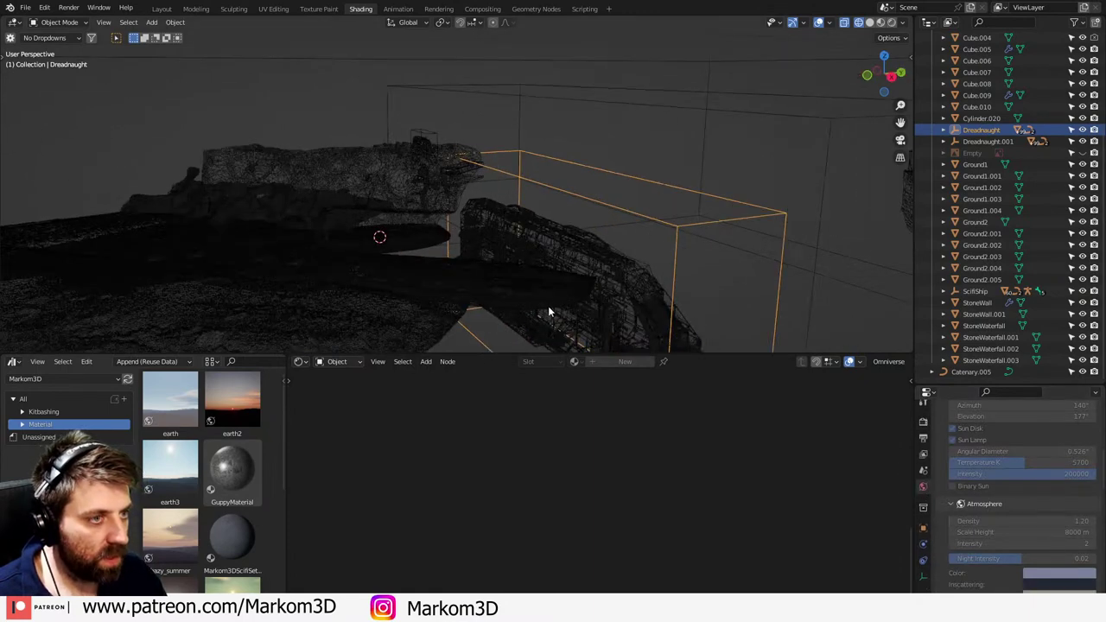
left_click(529, 103)
double_click(510, 525)
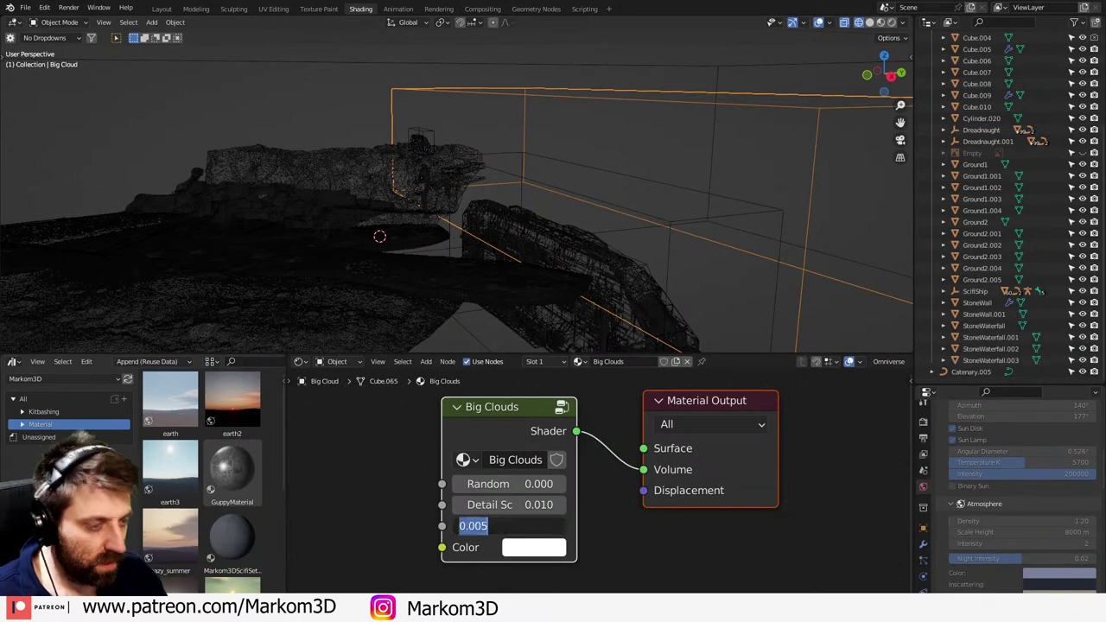
type(".01")
key("Return")
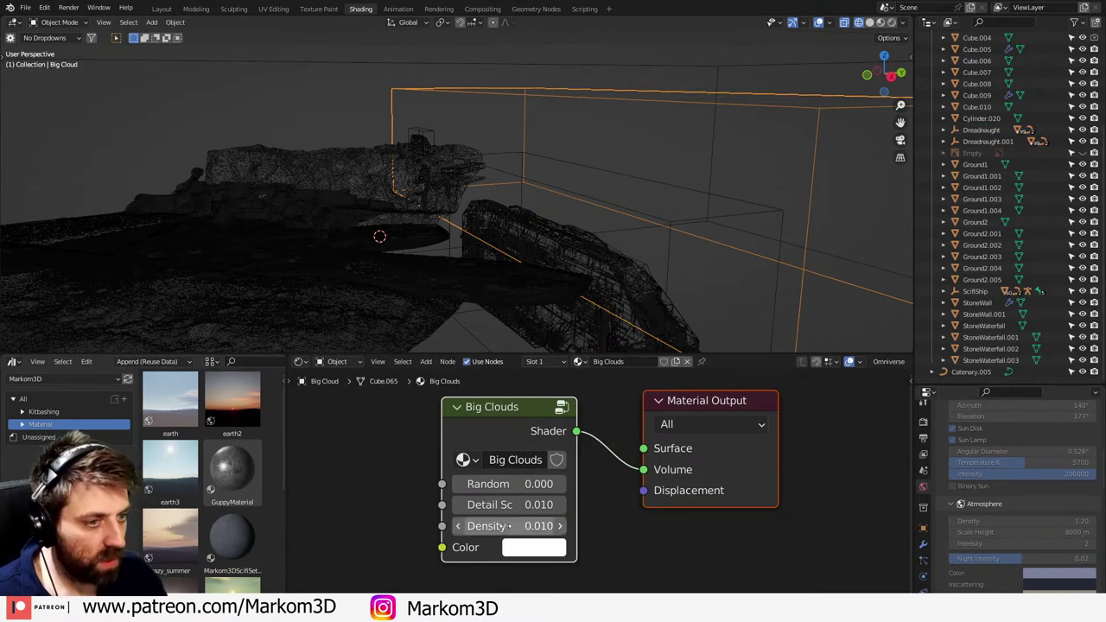
key("KP_0")
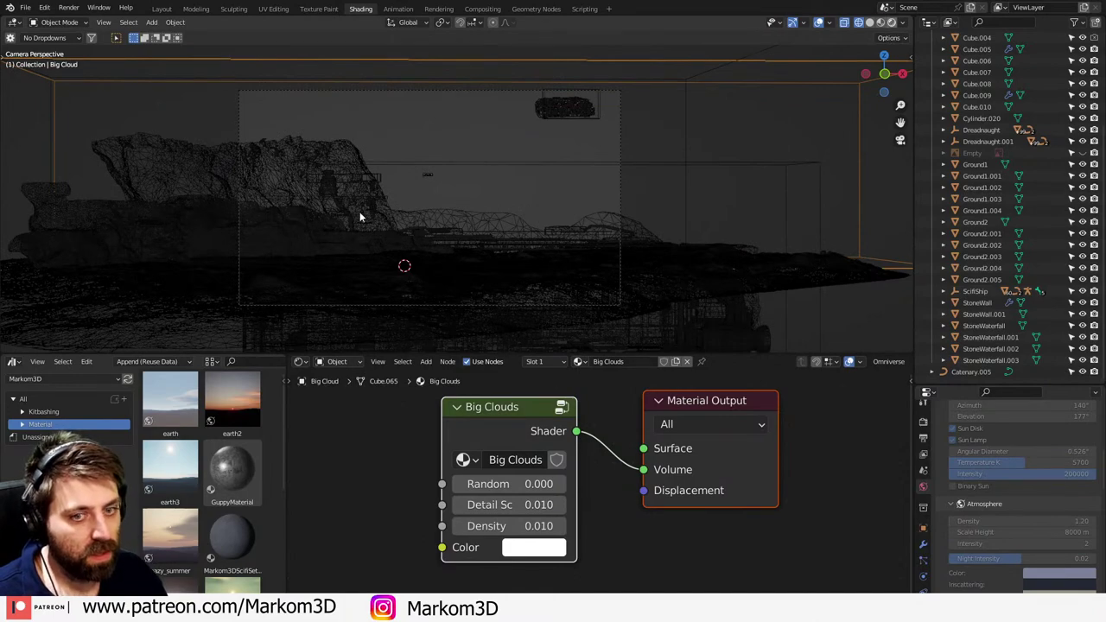
key("z")
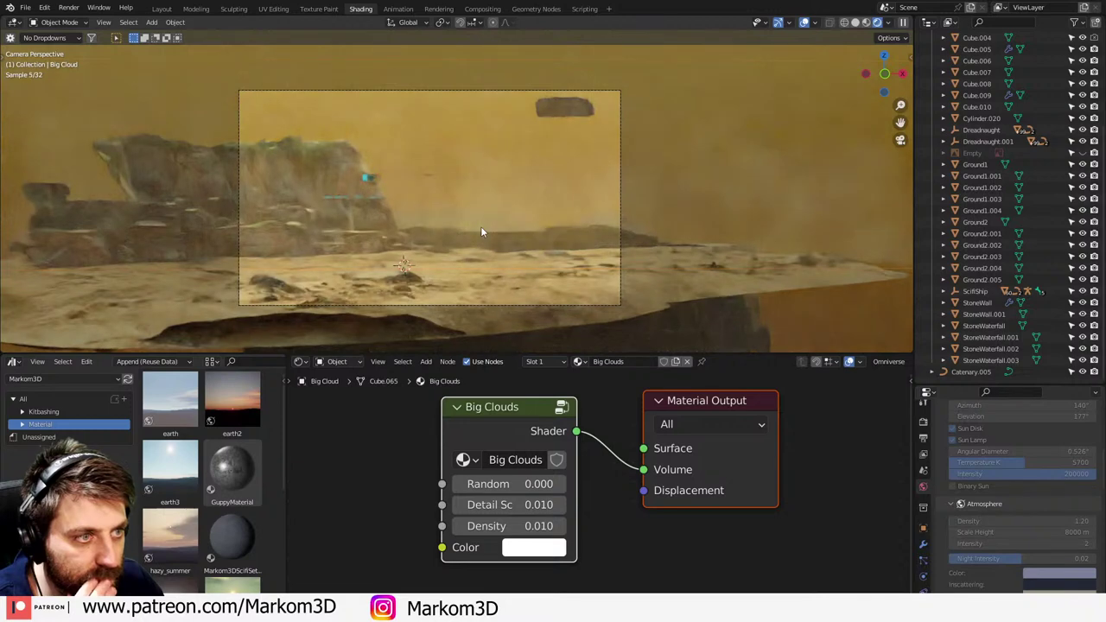
scroll(419, 219, "up", 2)
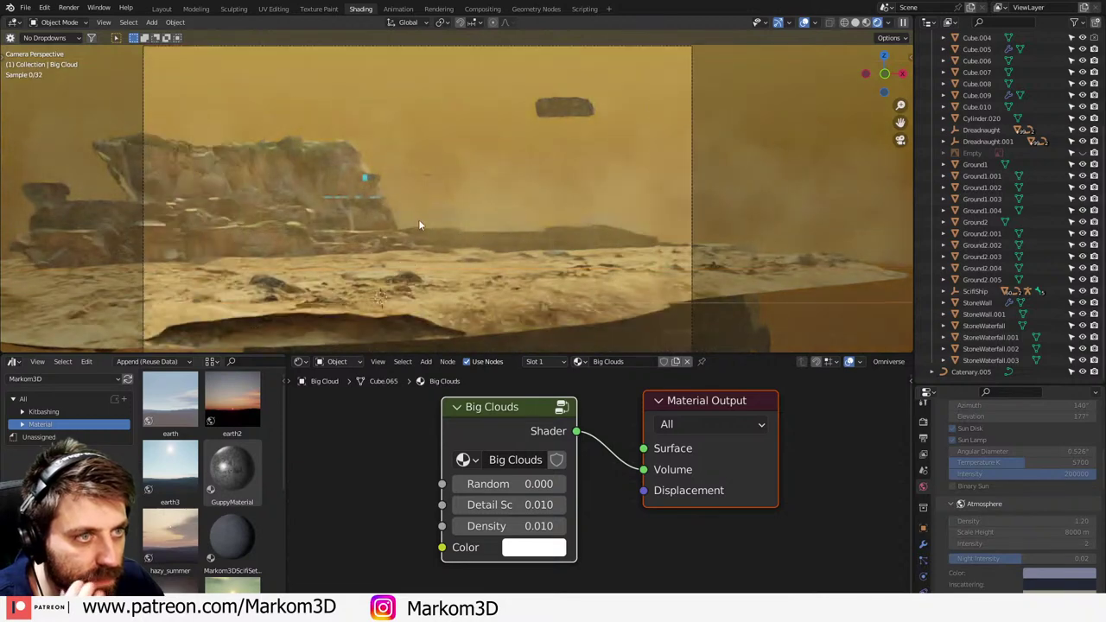
- Find Character Creator v4.1 with the system search for "cha" and launch it
scroll(628, 258, "down", 2)
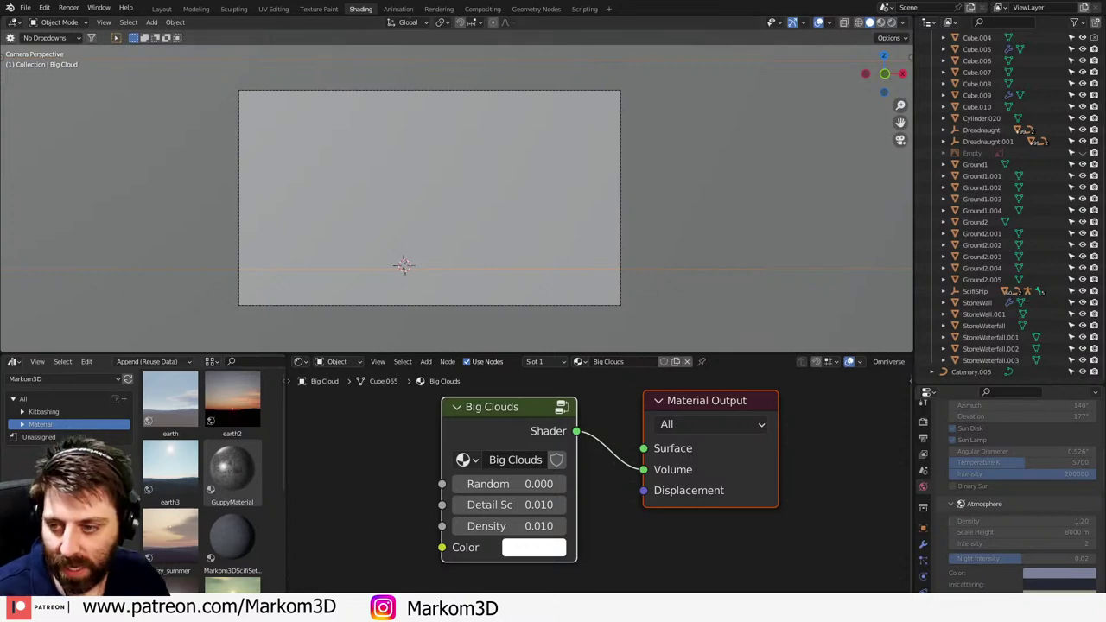
key("super")
type("cha")
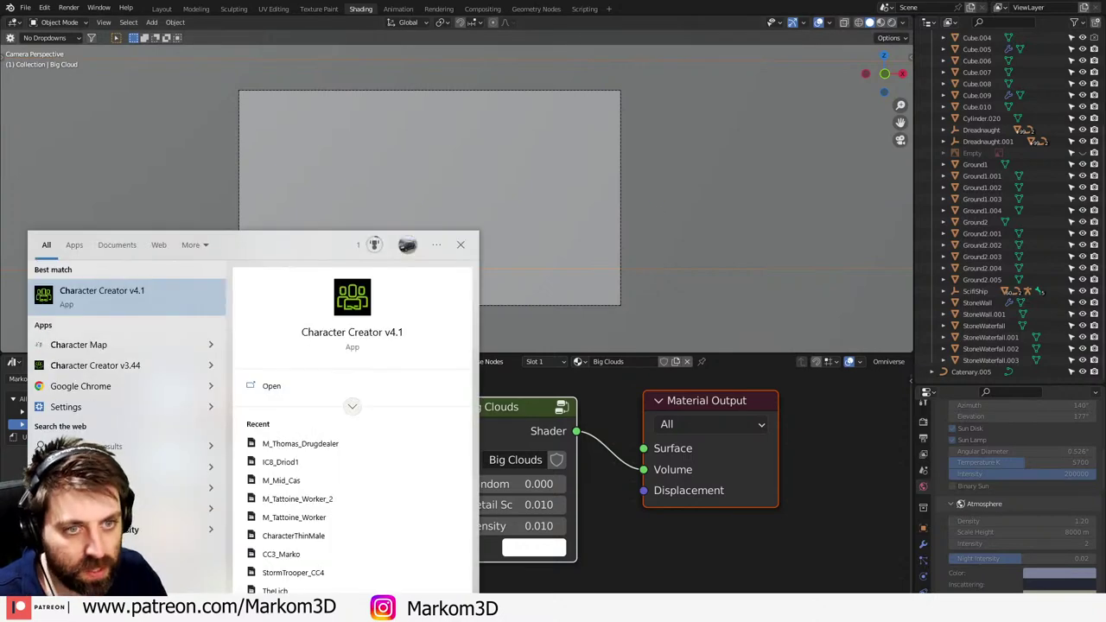
key("Return")
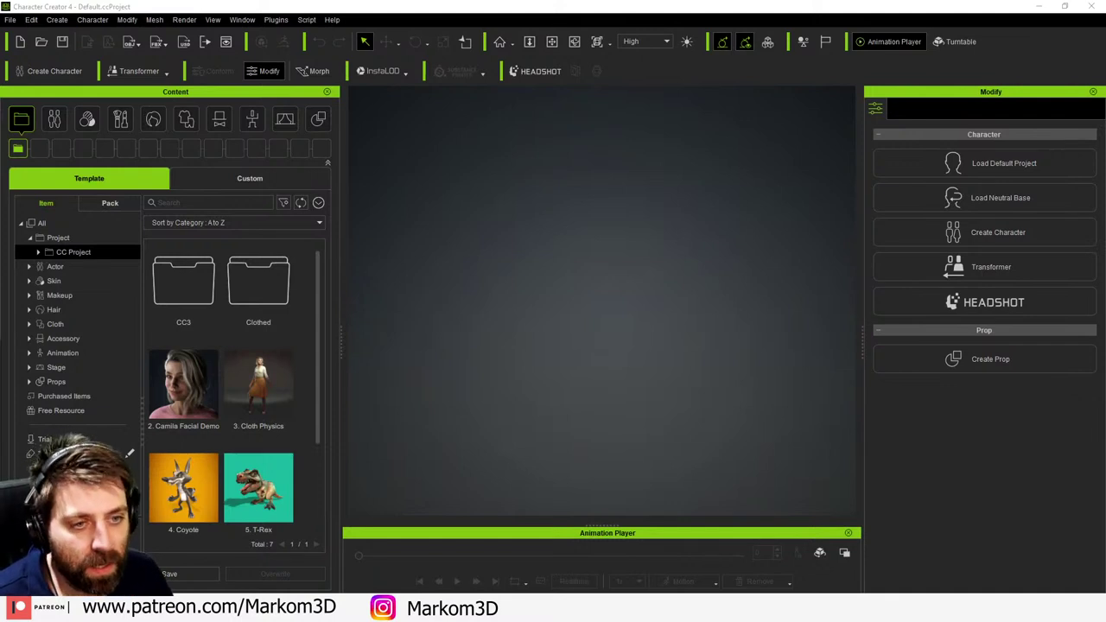
left_click(416, 391)
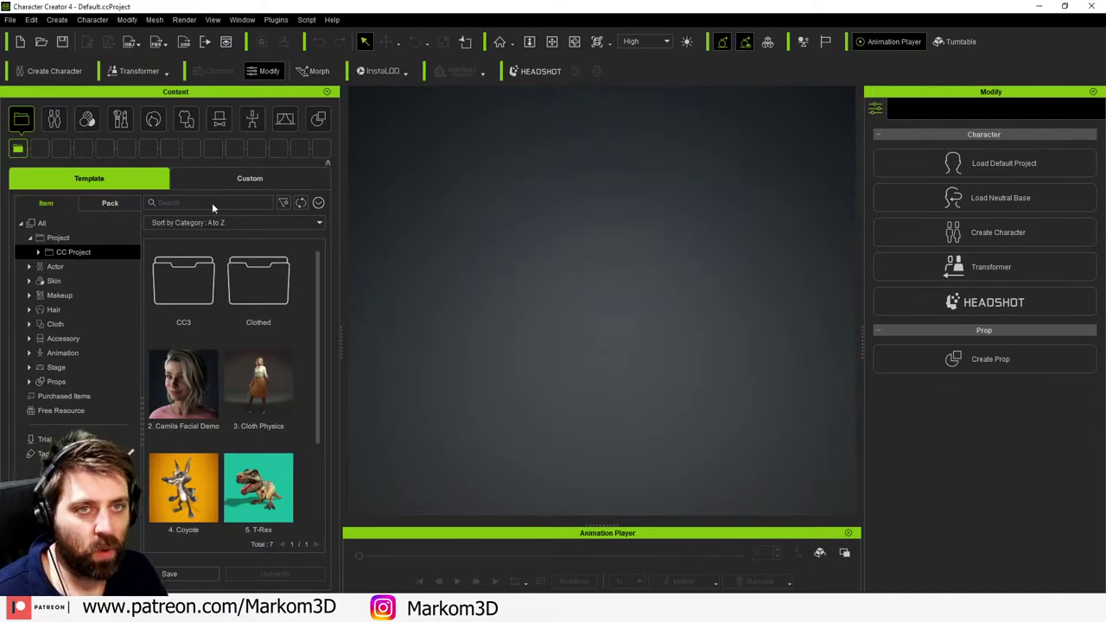
- Open an existing character project from disk in Character Creator 4
left_click(12, 20)
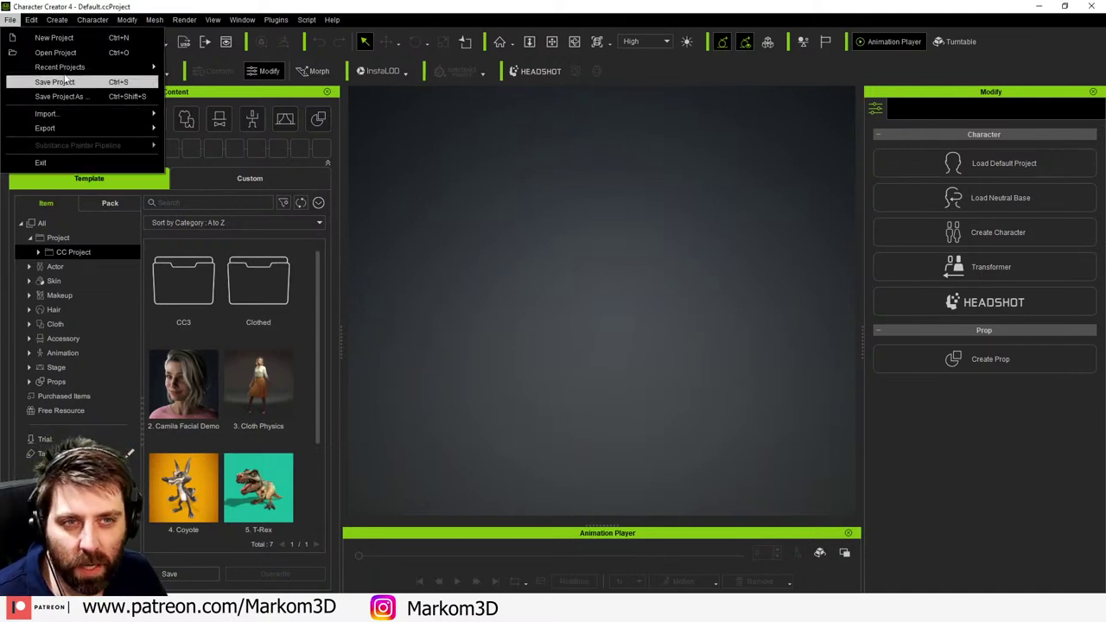
left_click(479, 264)
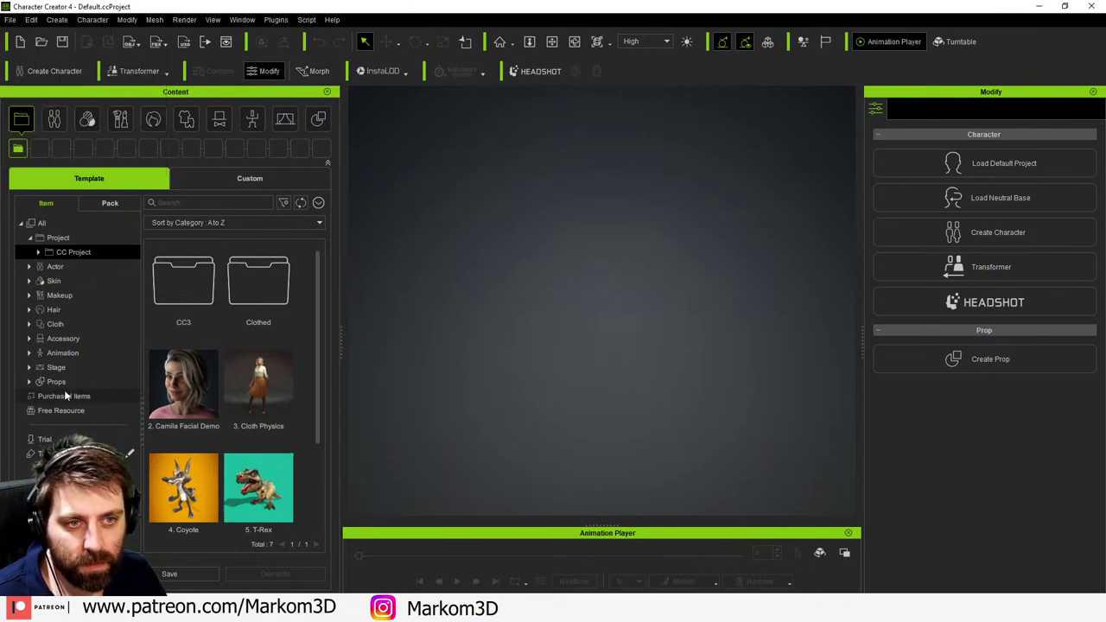
left_click(10, 20)
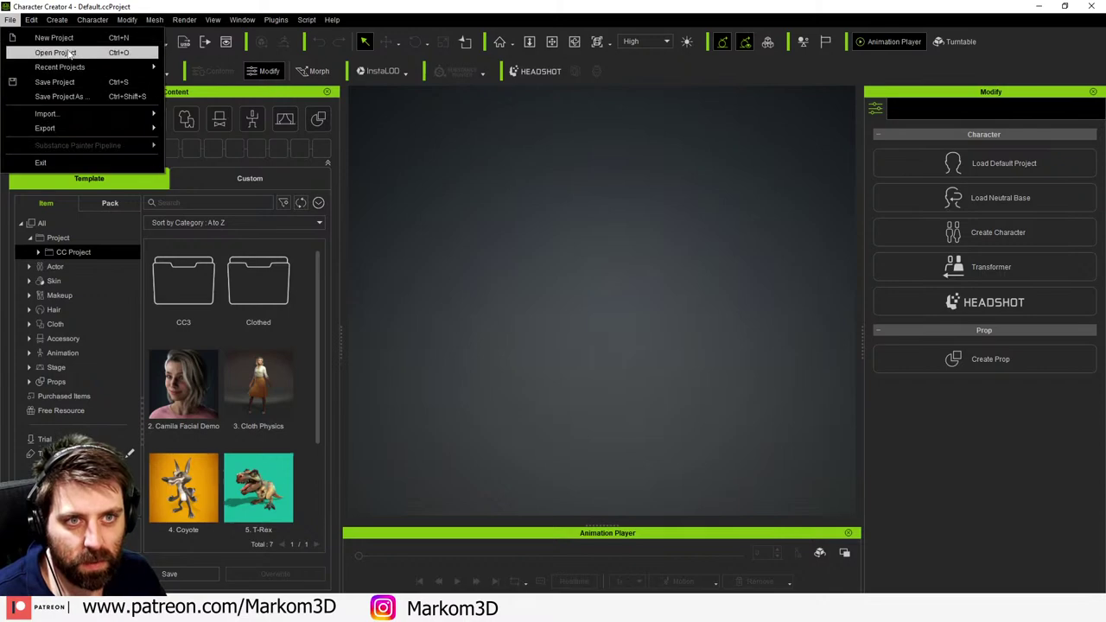
left_click(55, 53)
left_click_drag(504, 74, 0, 109)
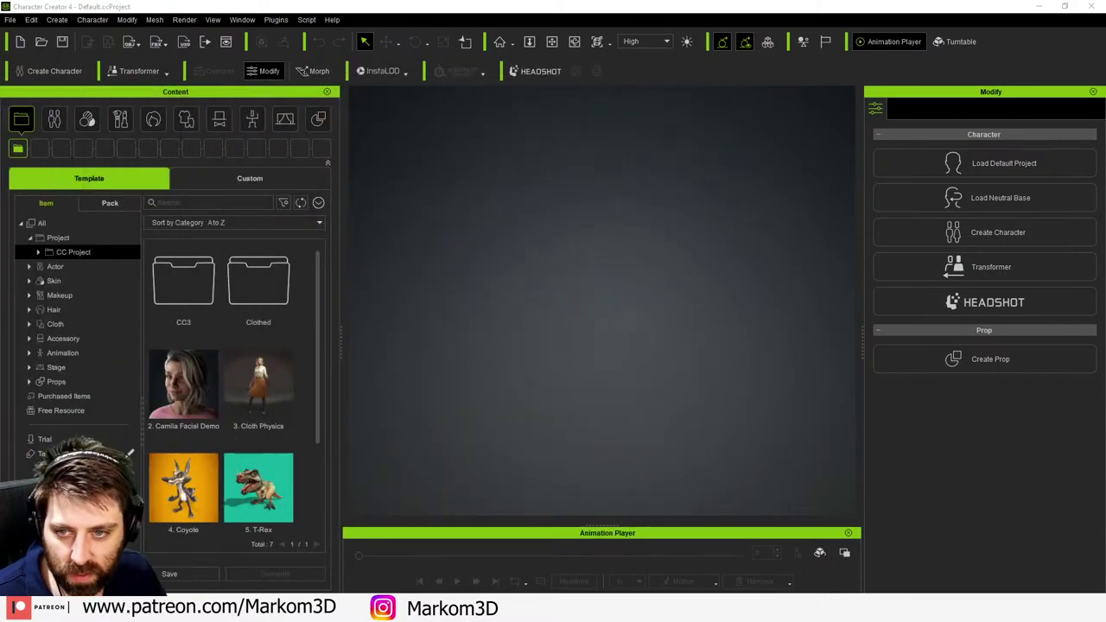
key("Return")
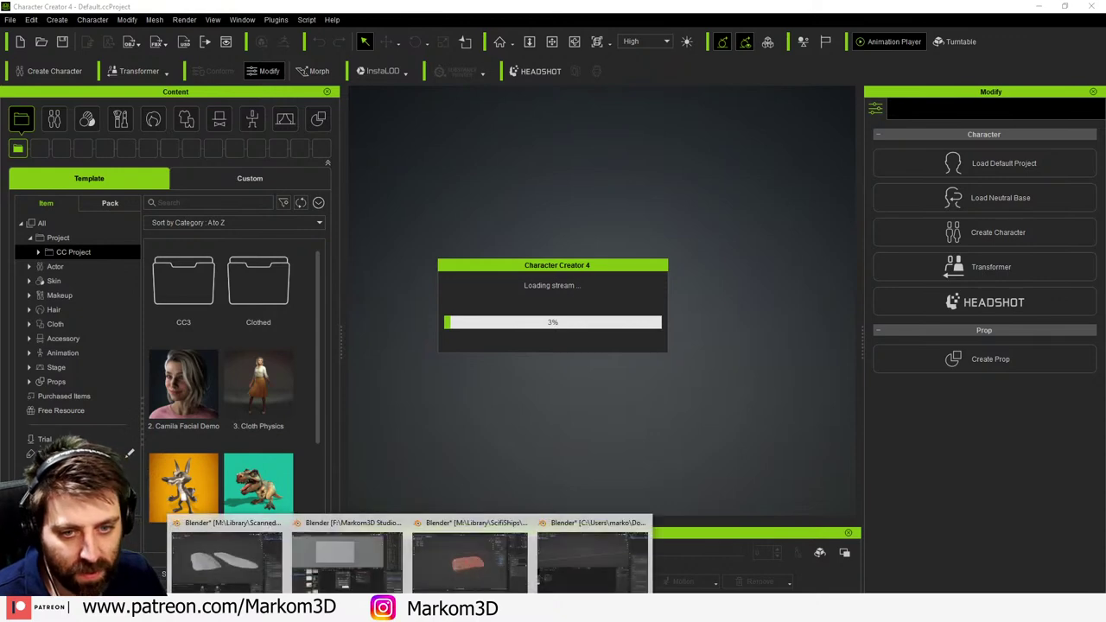
- Switch to the Blender window with the desert scene, check the World shader nodes, and return the shader editor to Object
mouse_move(412, 609)
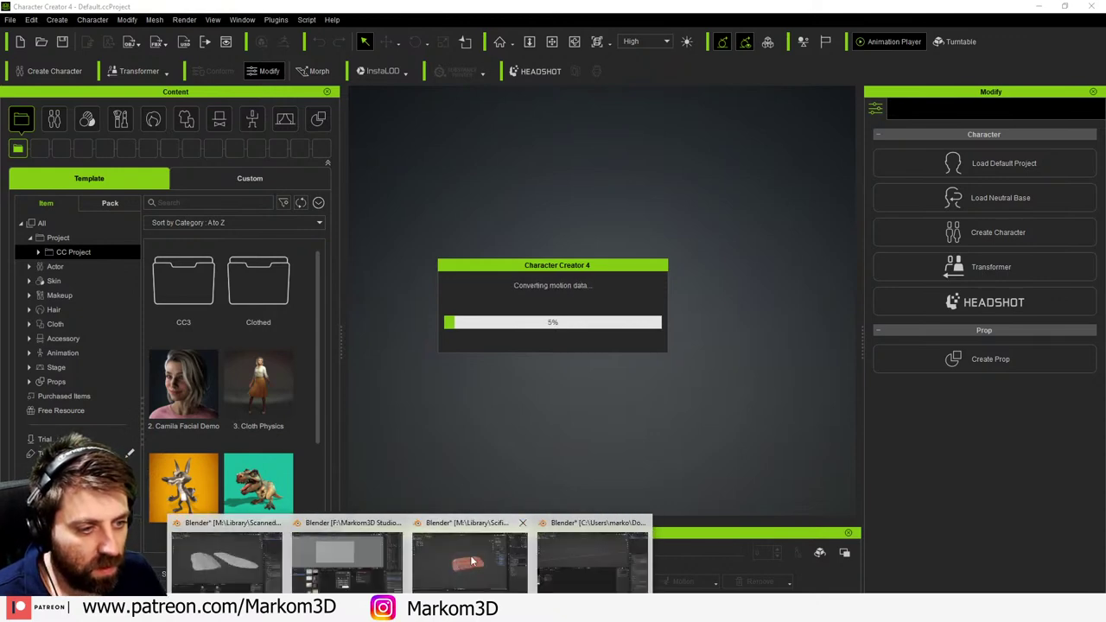
left_click(352, 560)
left_click(334, 361)
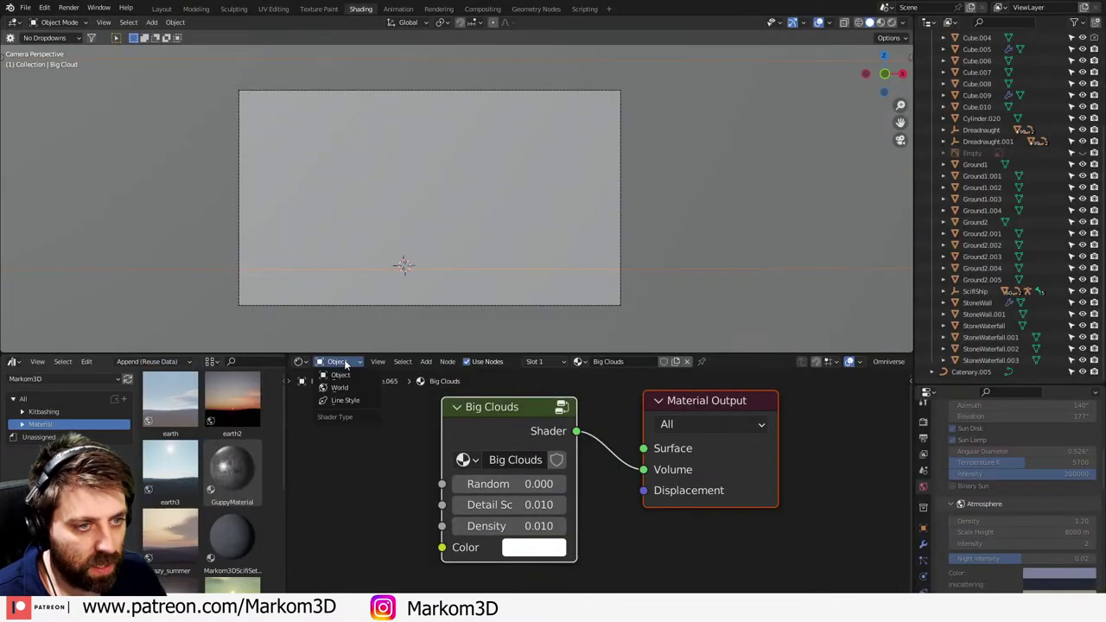
left_click(338, 387)
left_click(338, 362)
left_click(341, 376)
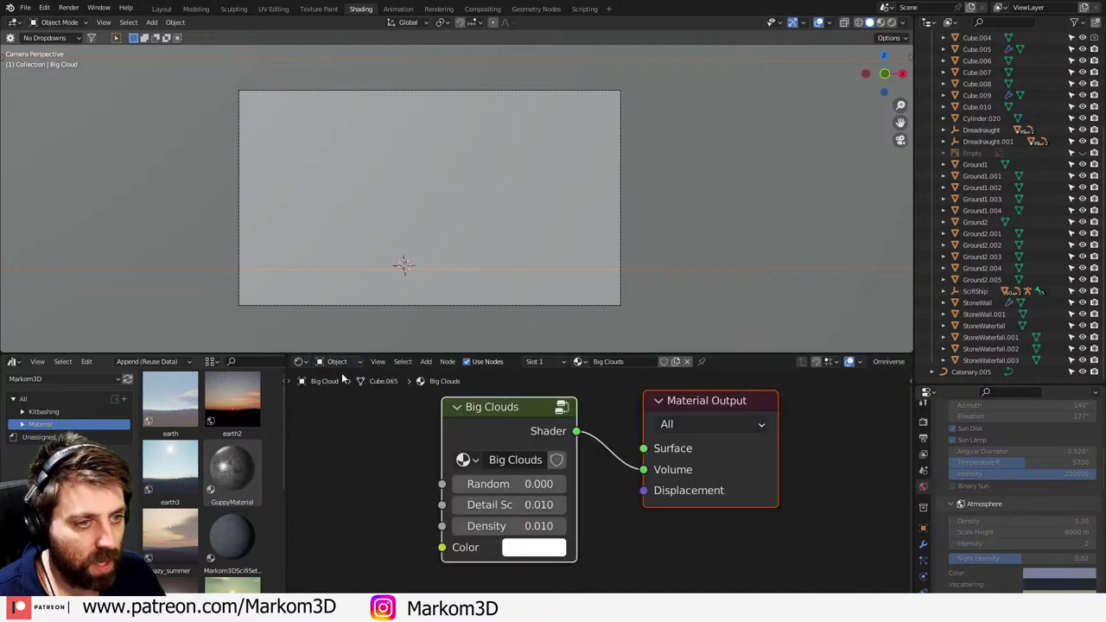
left_click(334, 363)
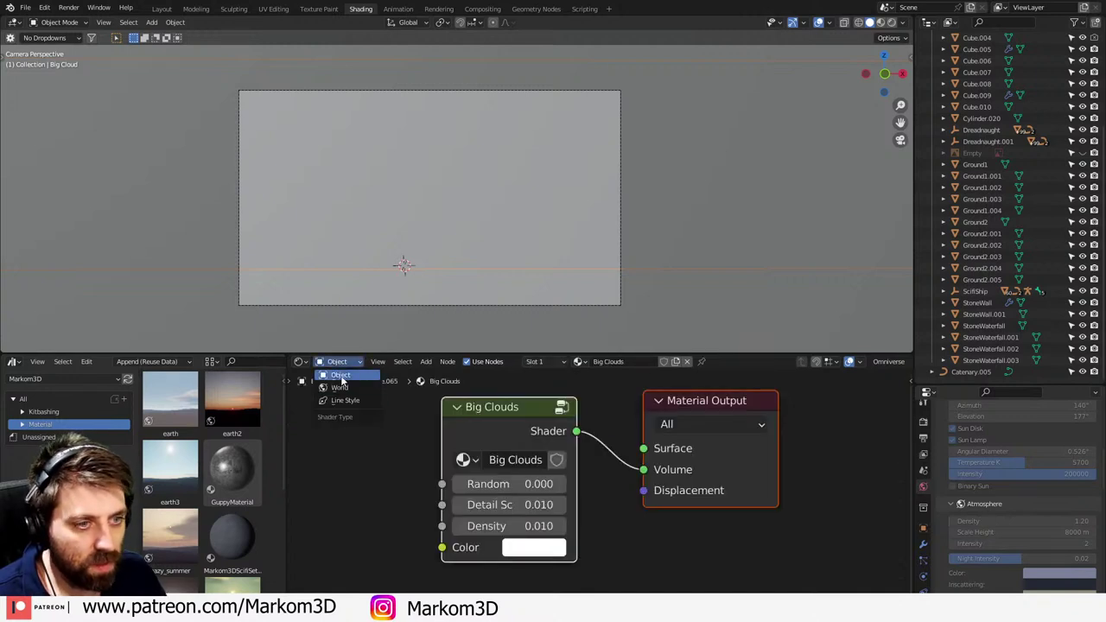
left_click(340, 387)
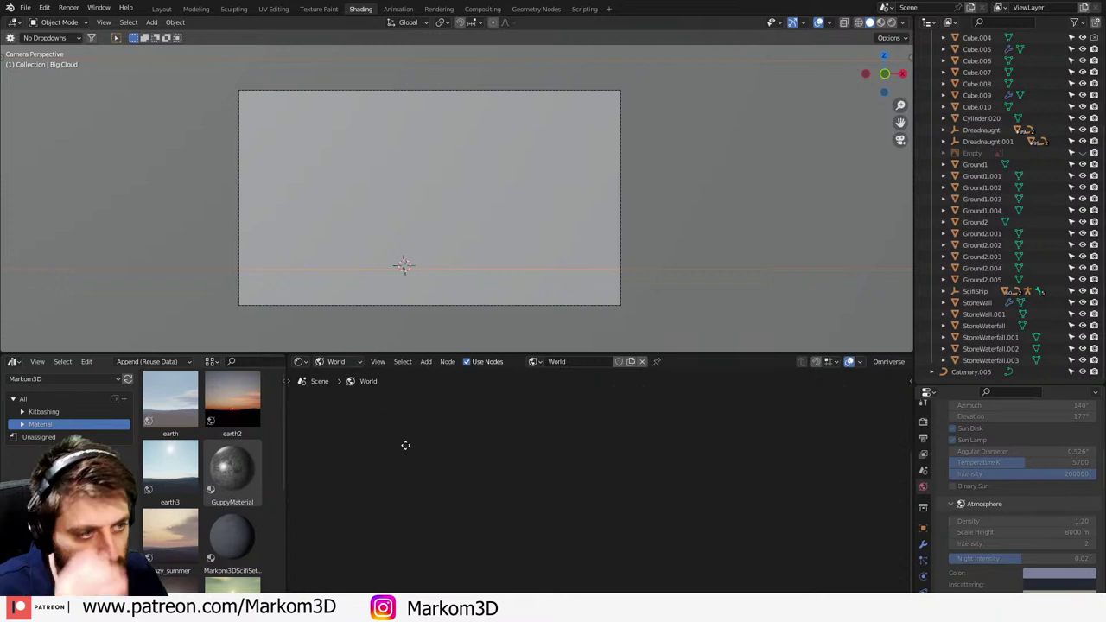
key("Home")
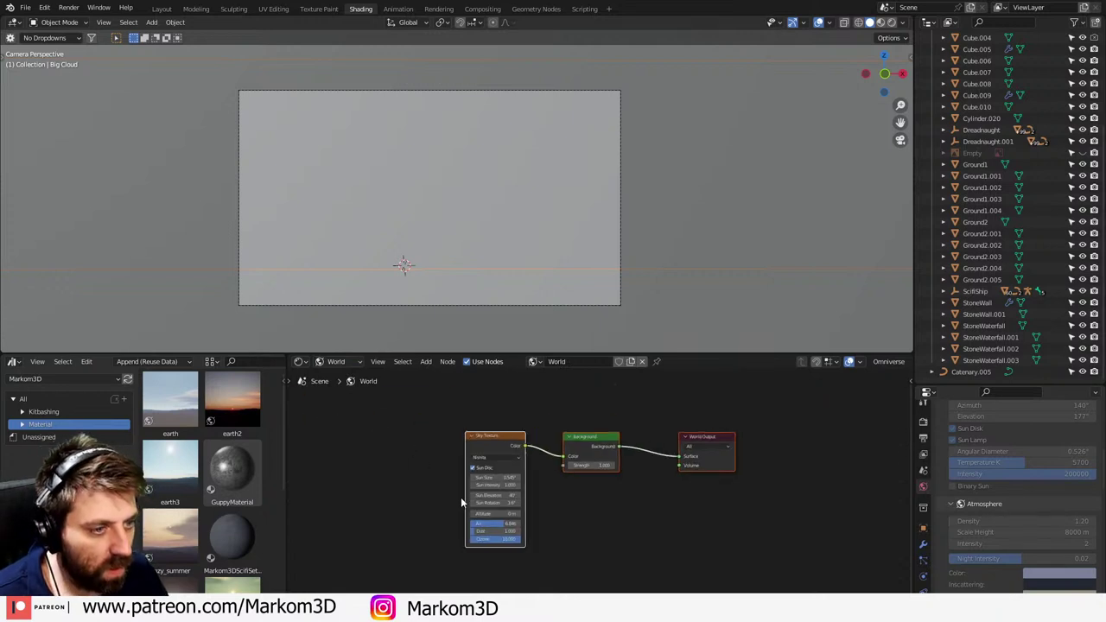
scroll(467, 504, "up", 3)
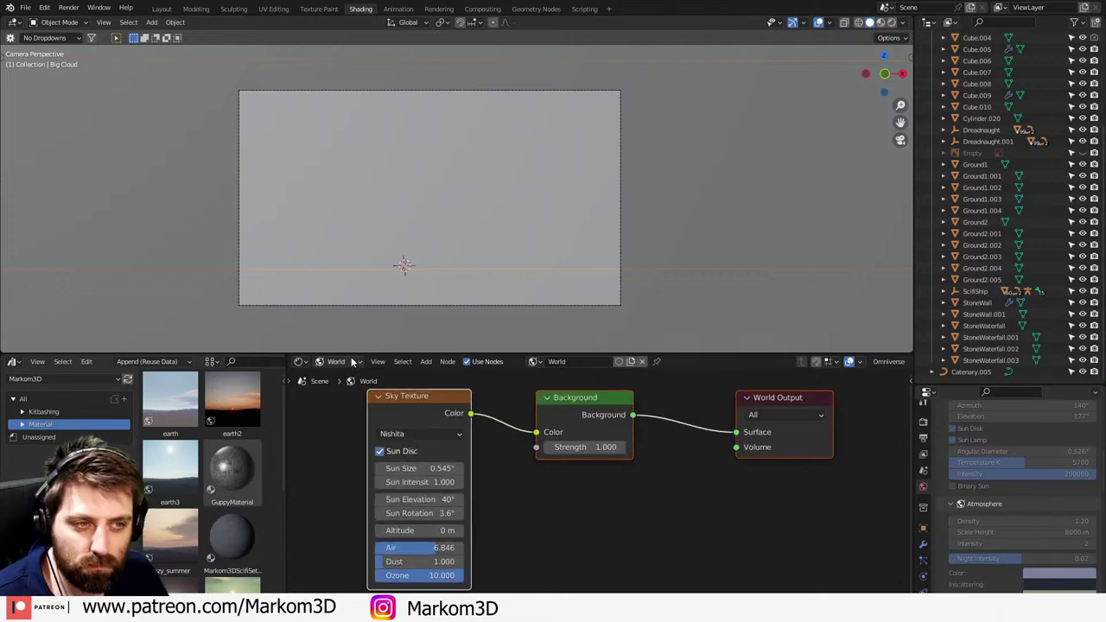
- Set the Volume Scatter anisotropy in the material of the fog cube Cube.010 to 0.9
left_click(692, 206)
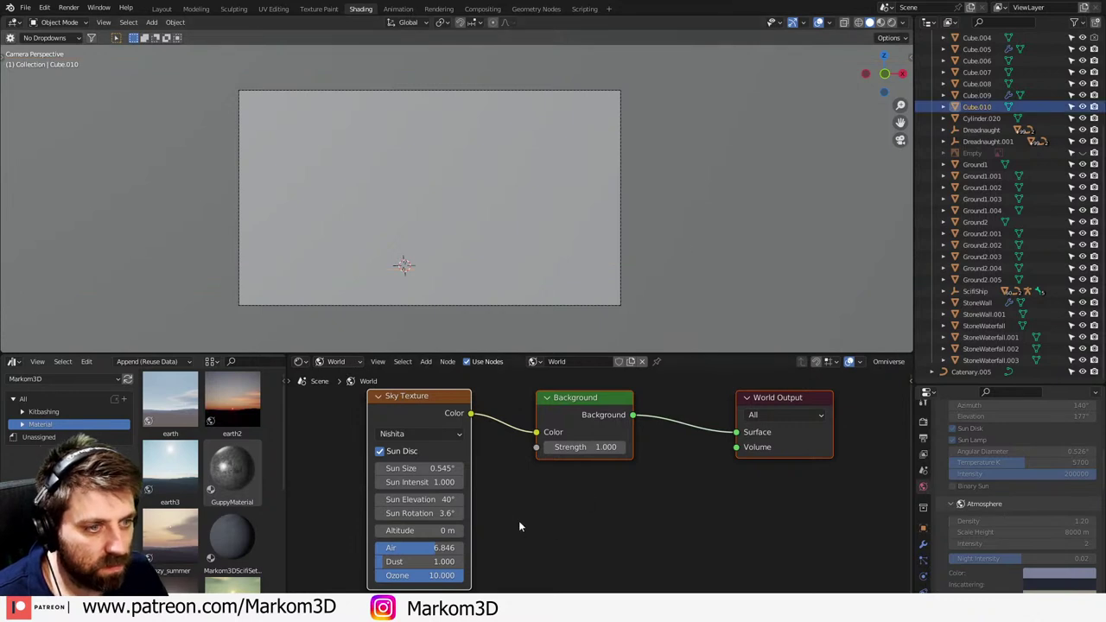
left_click(333, 362)
left_click(347, 372)
key("Home")
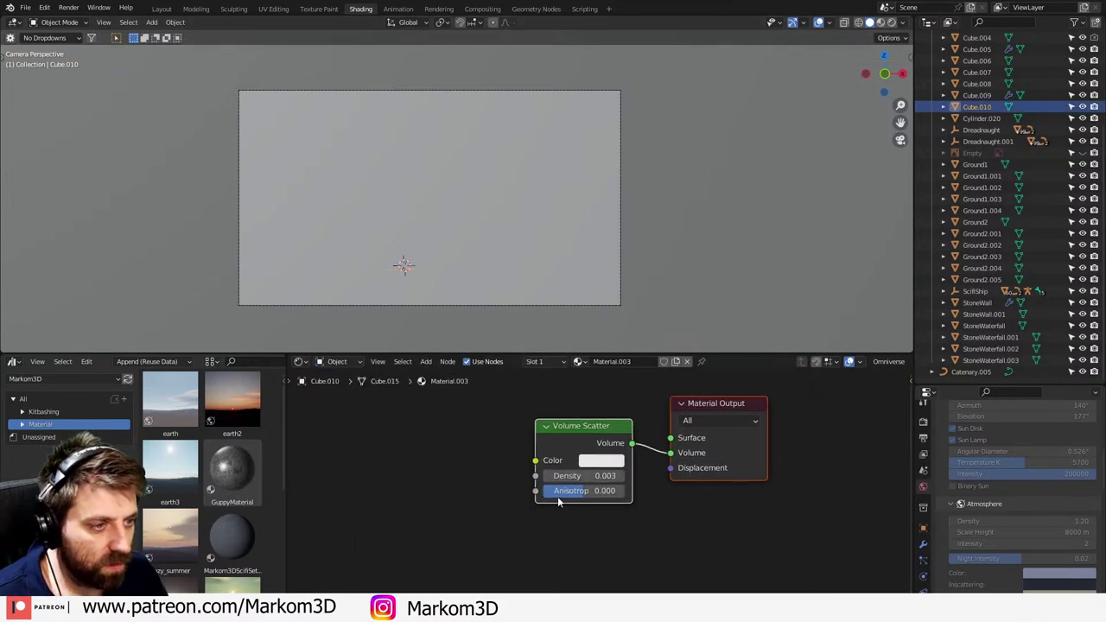
left_click(557, 491)
type(".9")
key("Return")
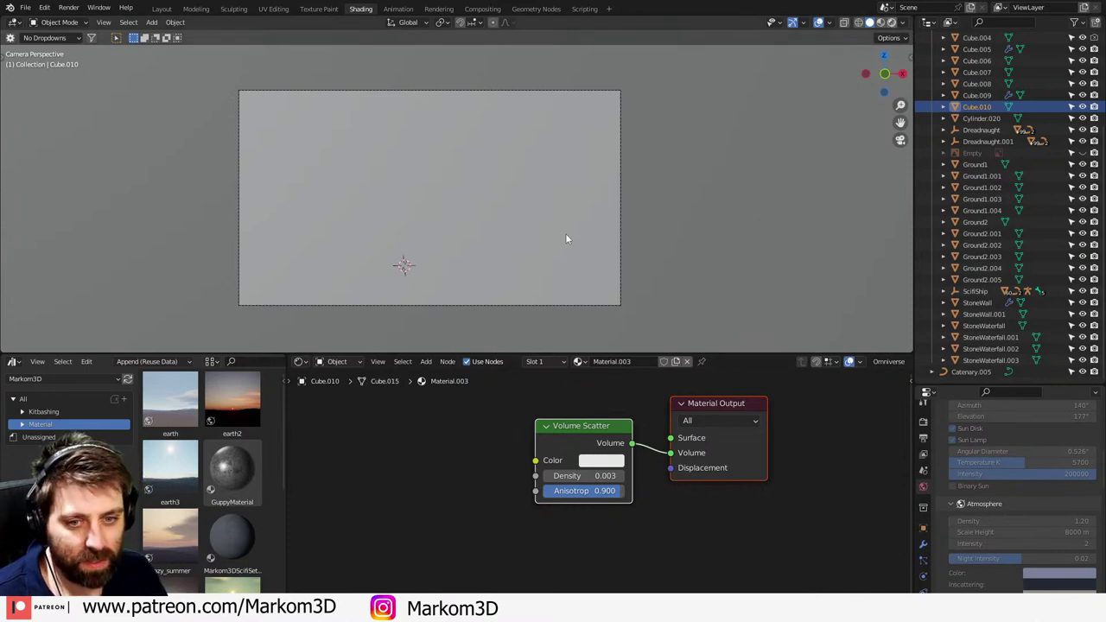
- Check the fog through the camera with a rendered viewport preview, then return to solid shading
key("z")
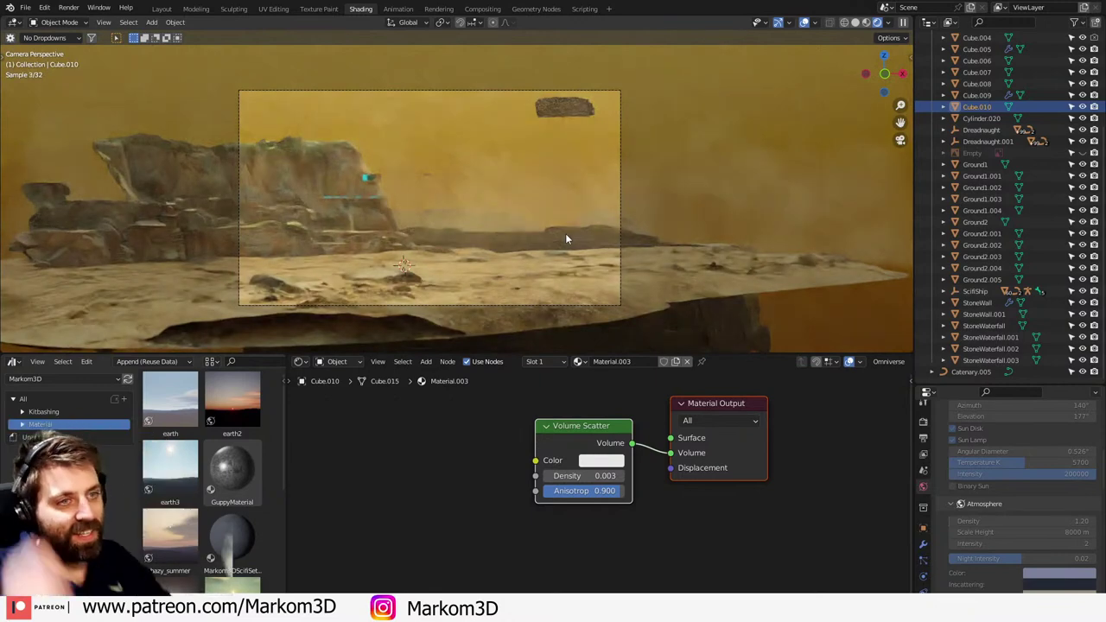
scroll(544, 227, "up", 4)
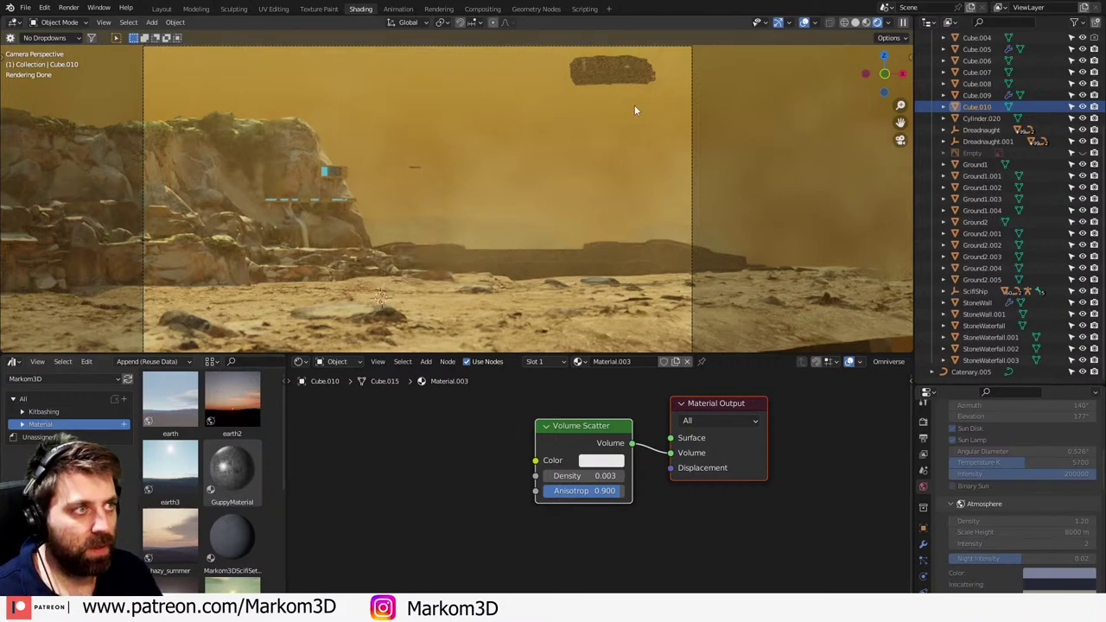
left_click(855, 23)
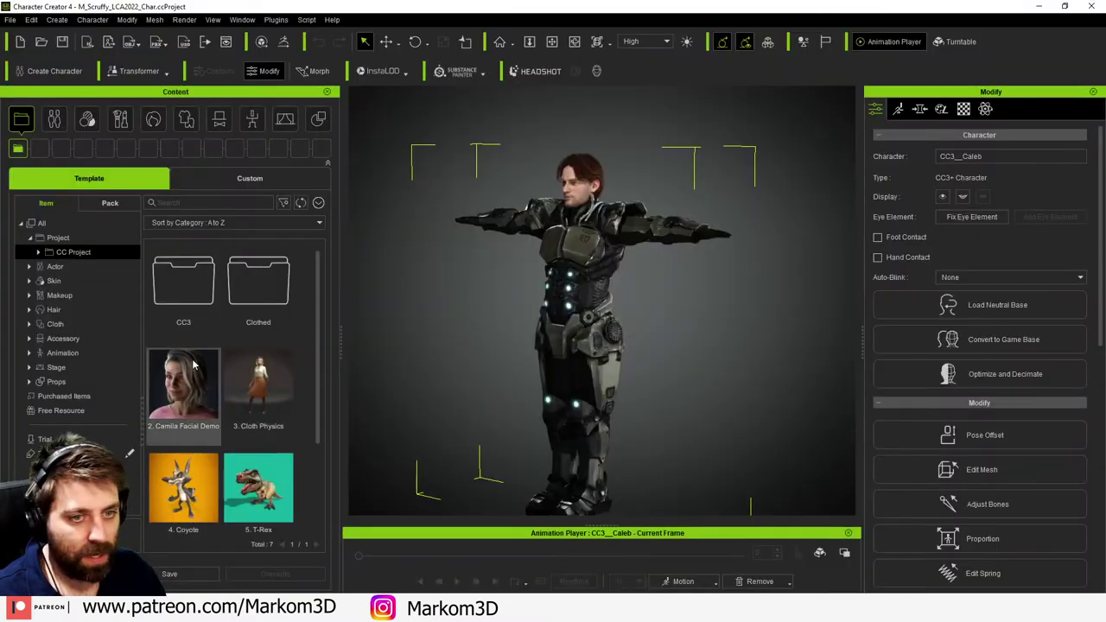
- Switch to Character Creator and browse the cloth templates in Others, including Professional Outfit, for a helmet
left_click(153, 120)
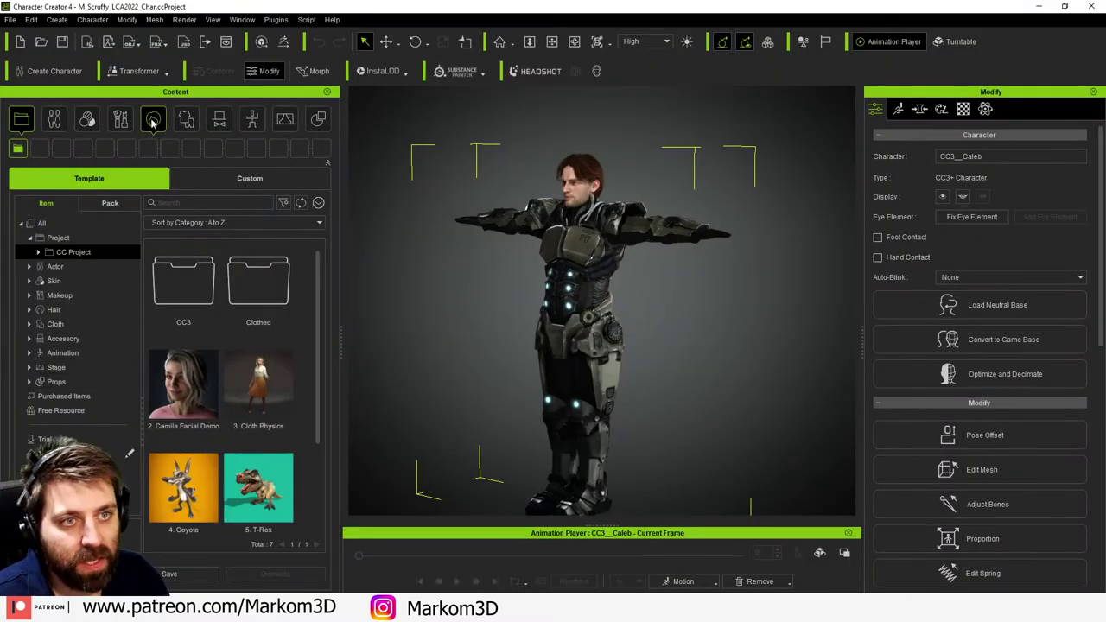
left_click(186, 121)
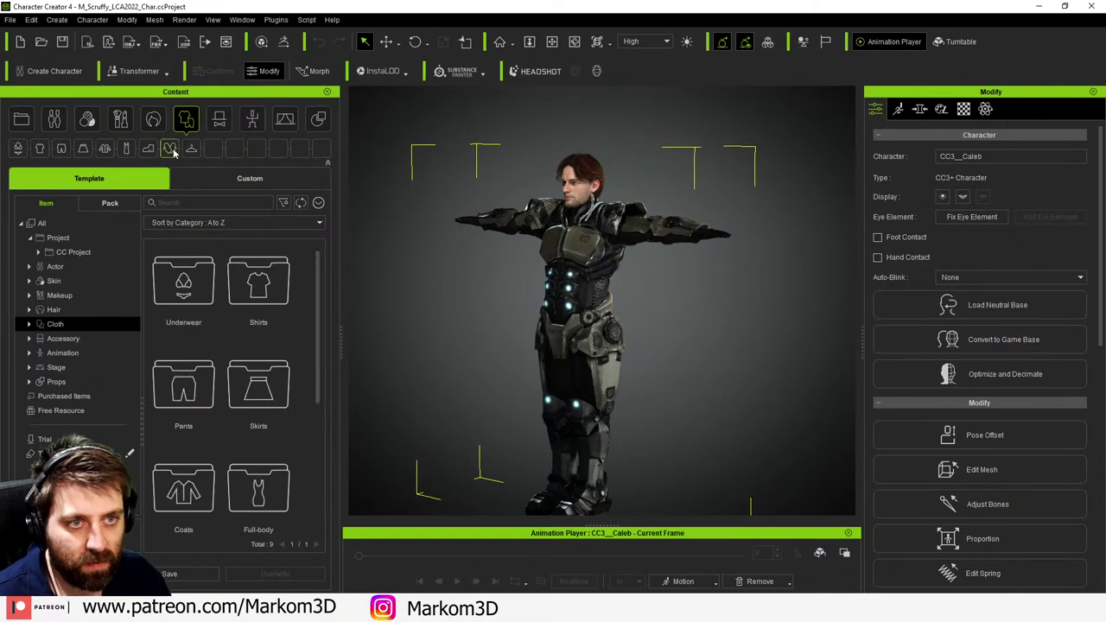
left_click(191, 148)
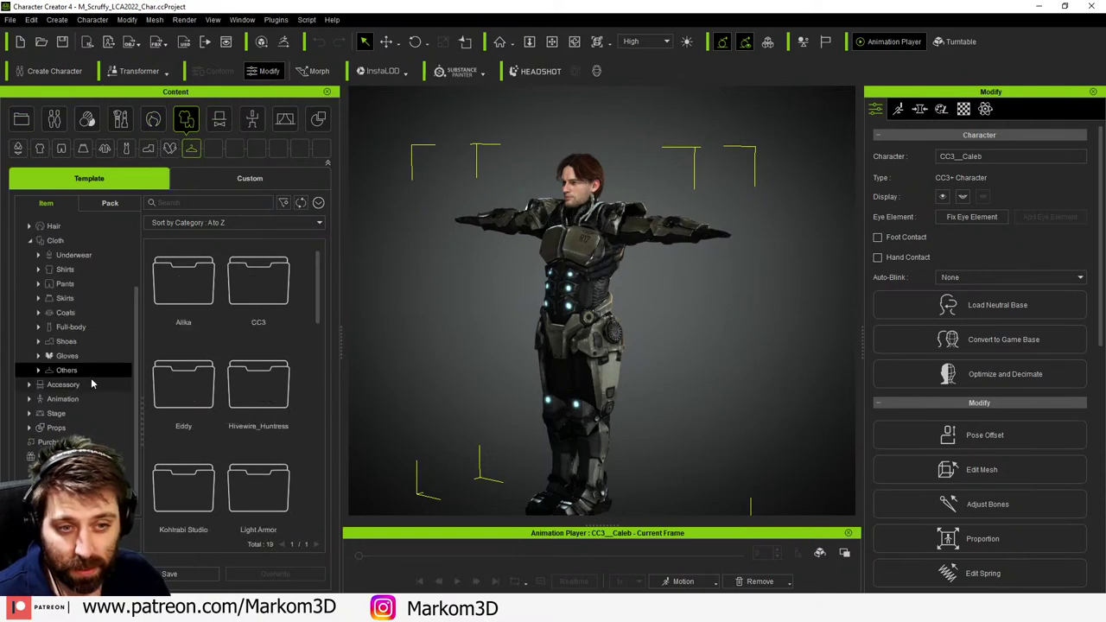
left_click(36, 371)
scroll(60, 383, "down", 1)
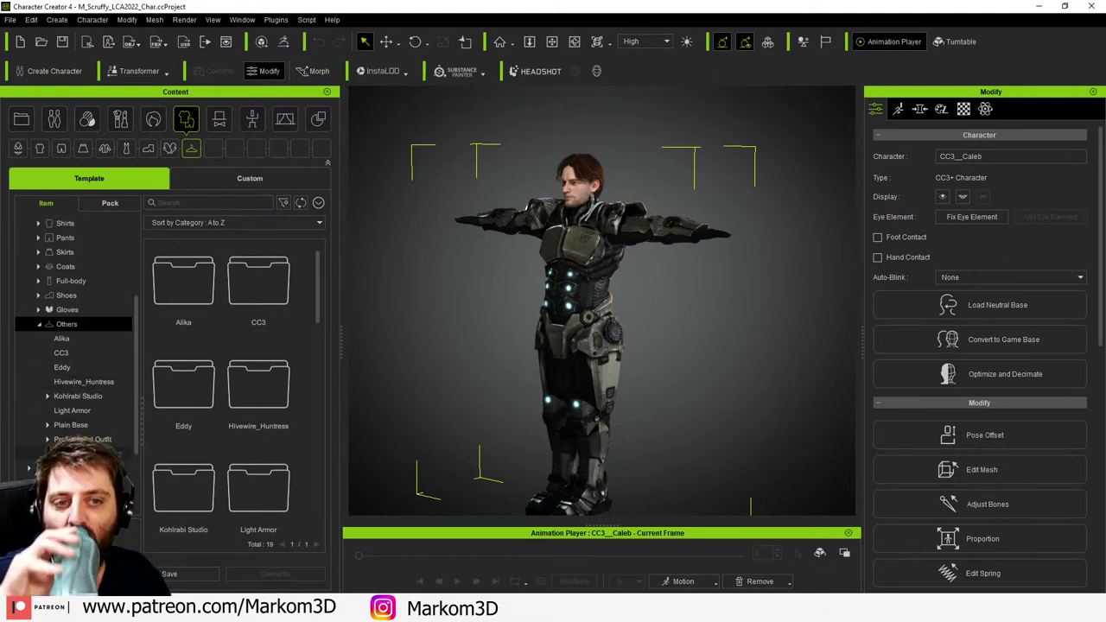
left_click(219, 118)
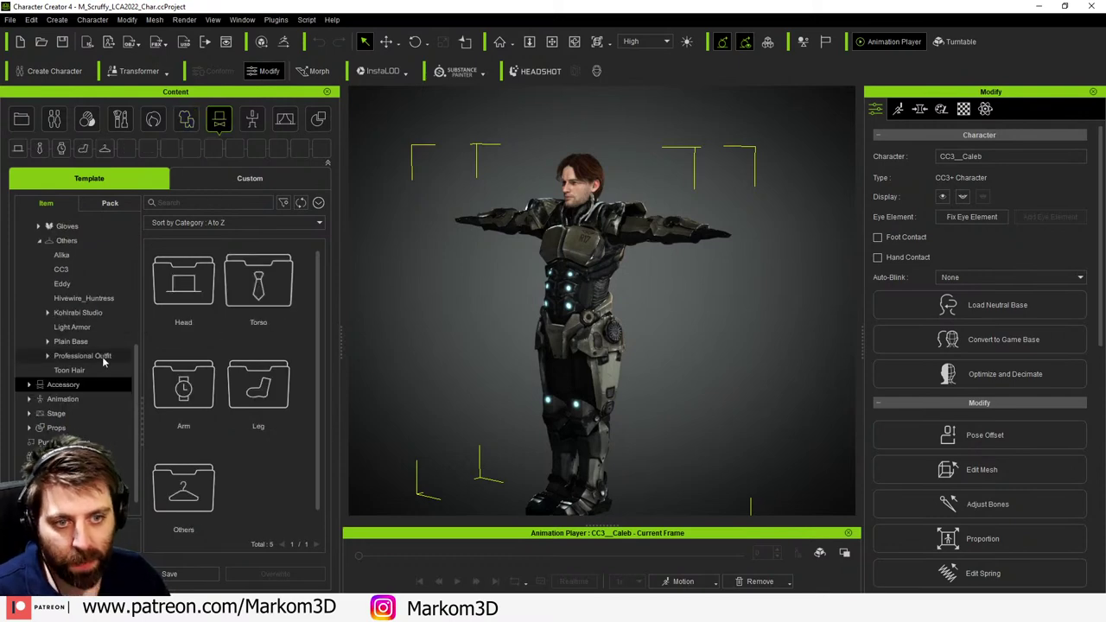
left_click(49, 357)
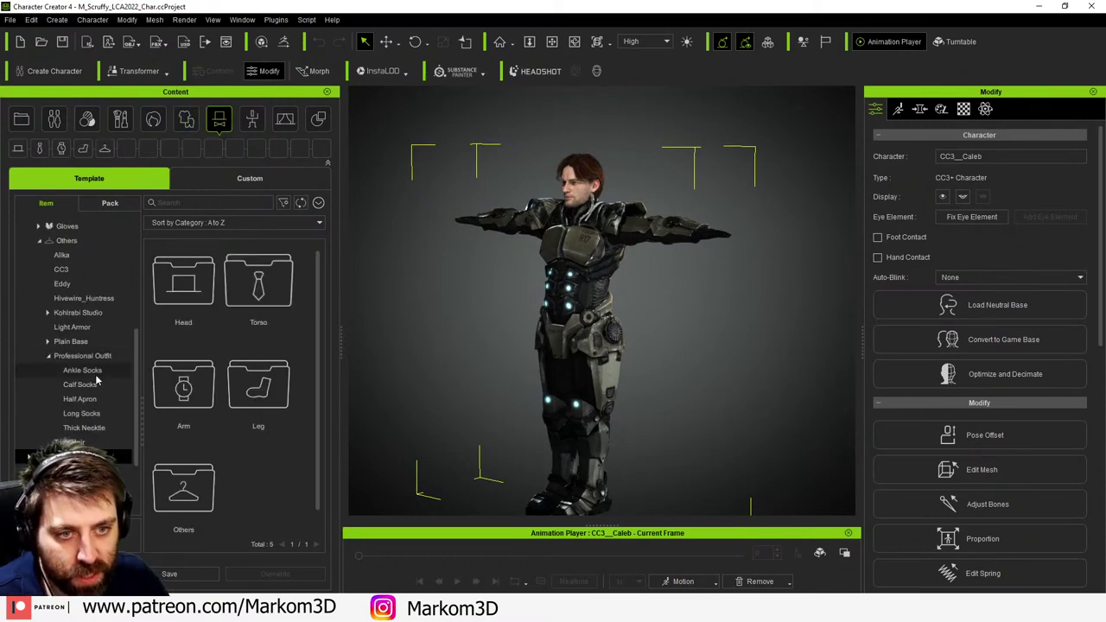
left_click(48, 356)
- Open the male armor folder of the Battle Mech Series among the head accessories
left_click(30, 385)
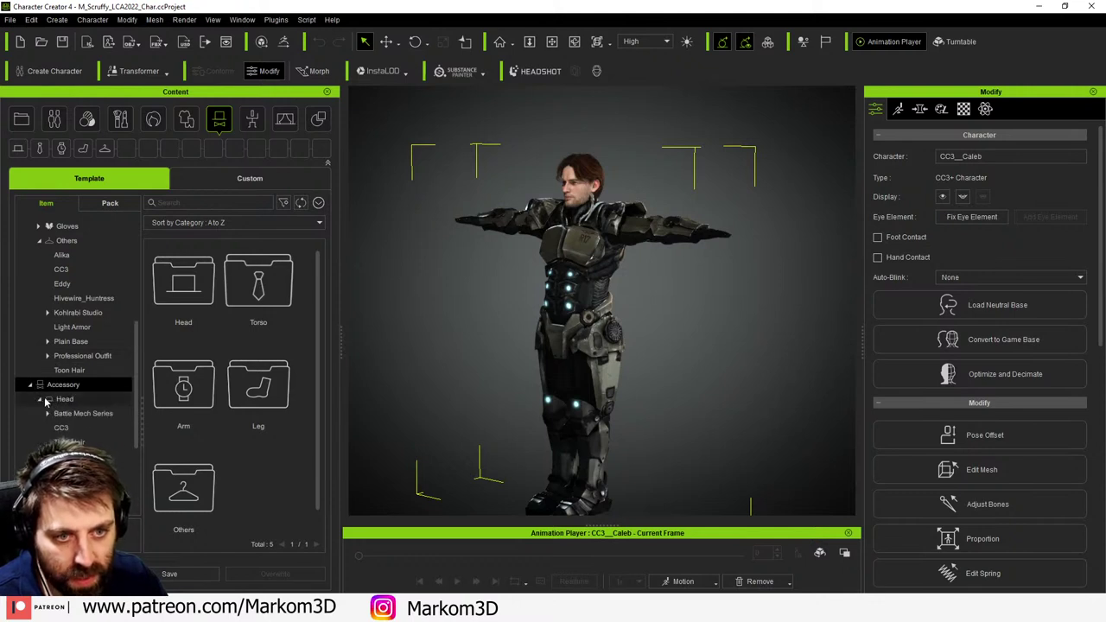
left_click(50, 416)
left_click(86, 442)
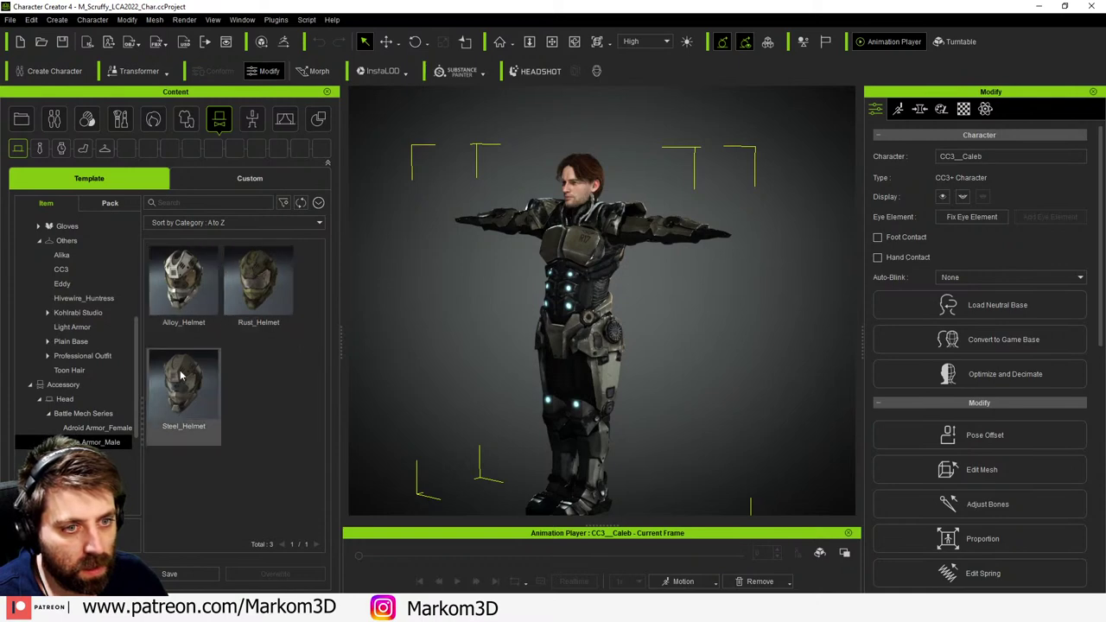
- Try the Alloy, Steel and Rust helmets on the armored character
double_click(183, 281)
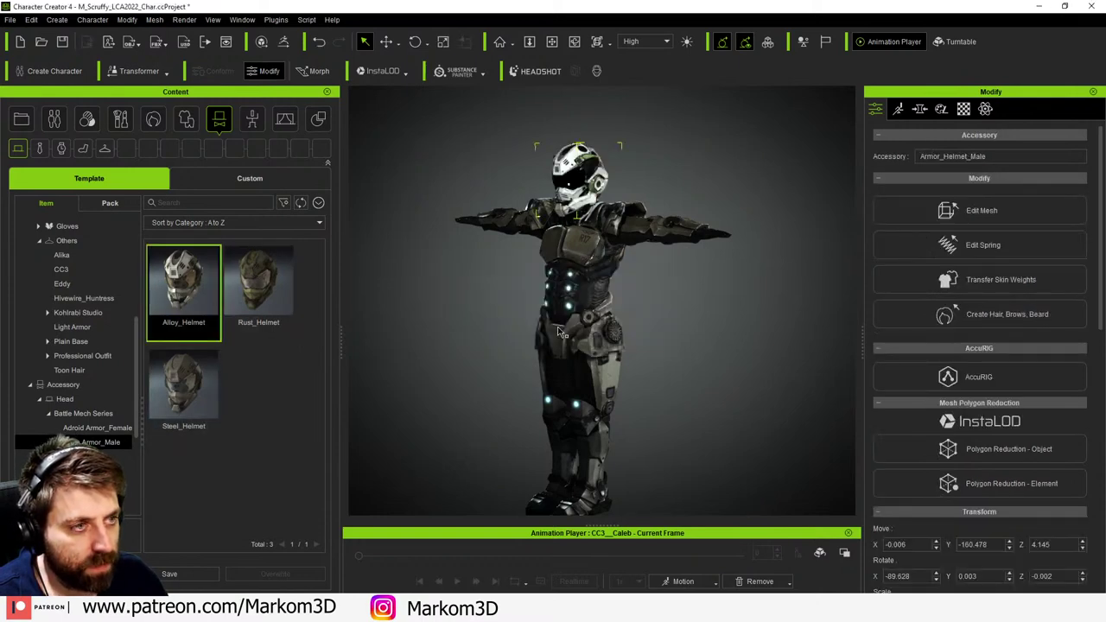
double_click(205, 381)
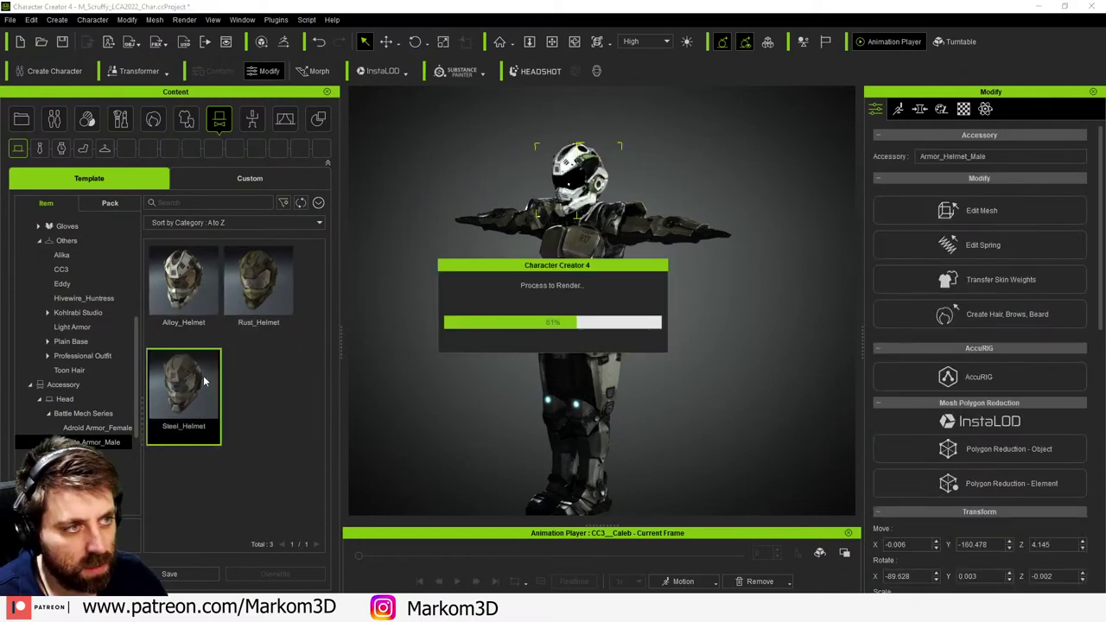
double_click(259, 295)
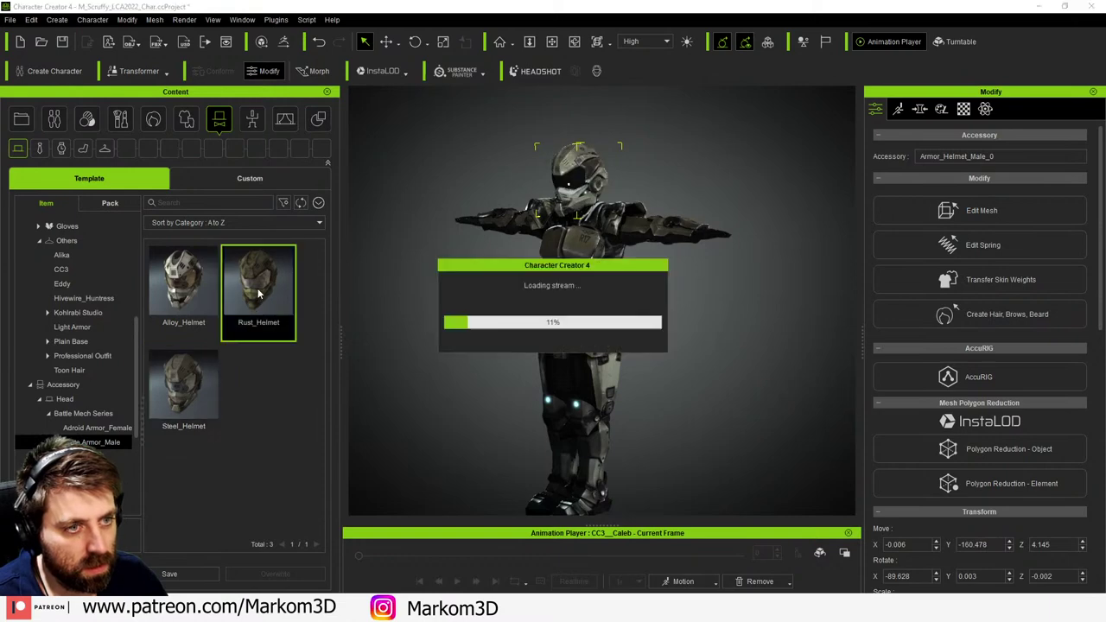
double_click(181, 382)
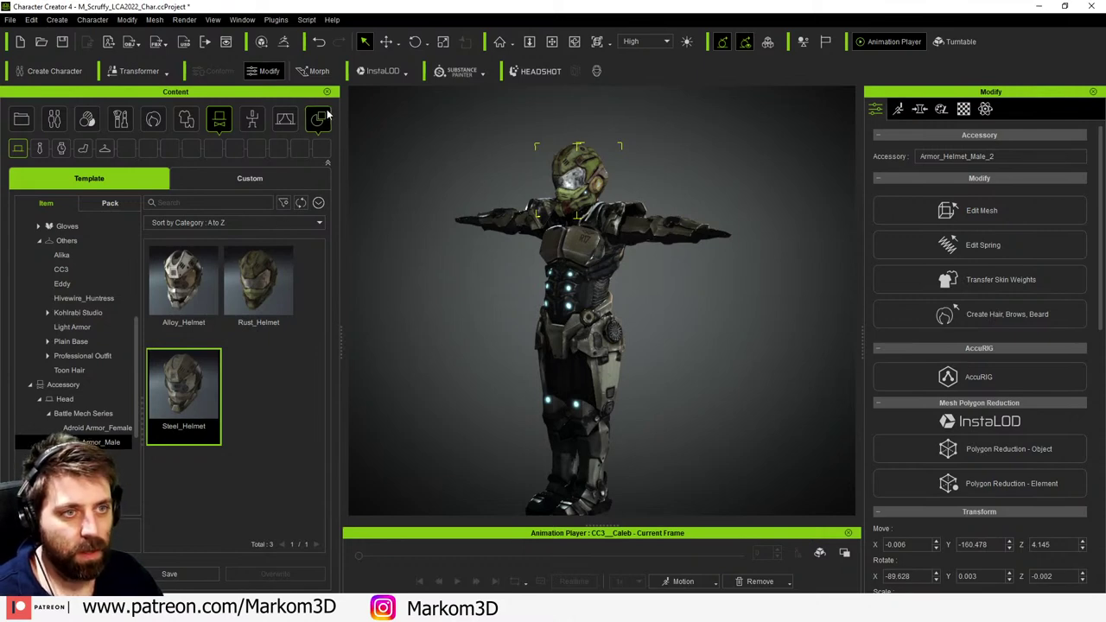
- Delete all the helmets stacked on the character's head
left_click(920, 108)
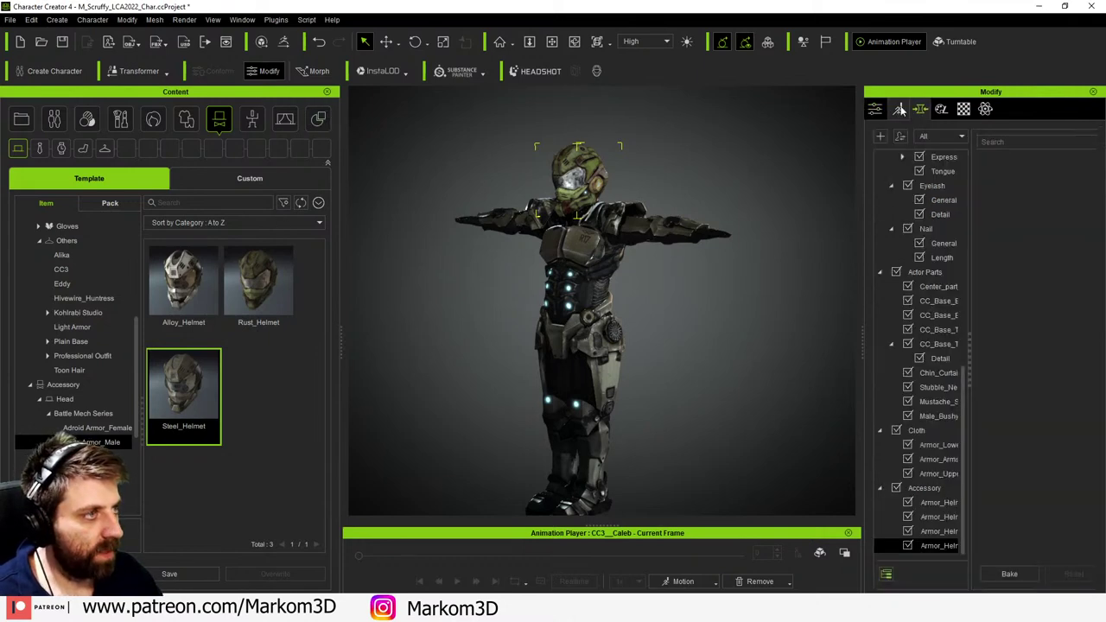
left_click(899, 110)
left_click(881, 111)
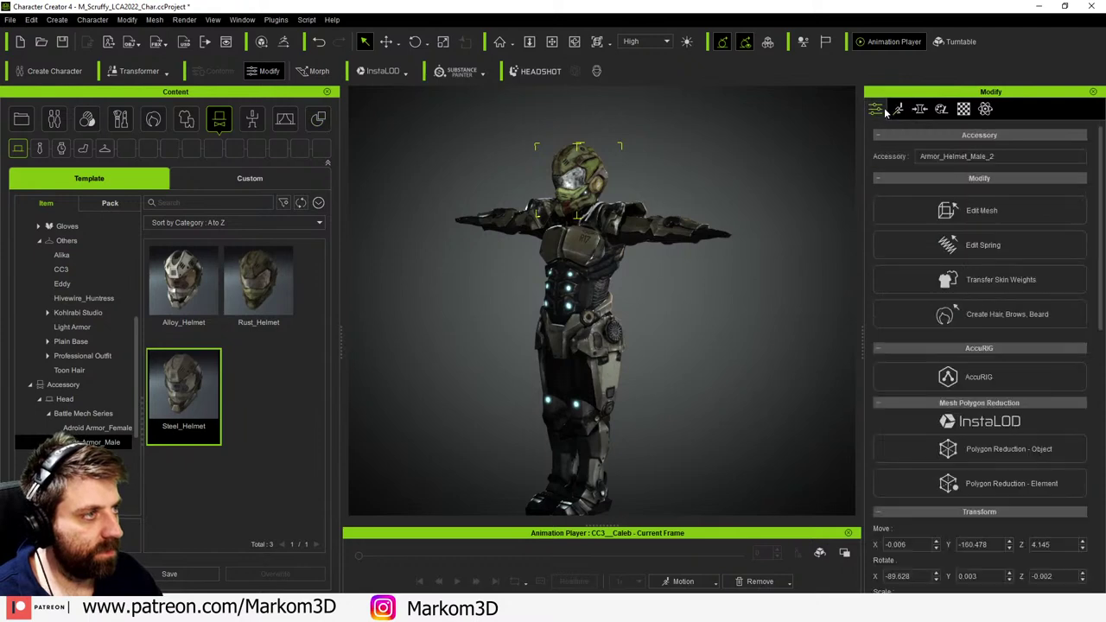
left_click(589, 188)
left_click(591, 188)
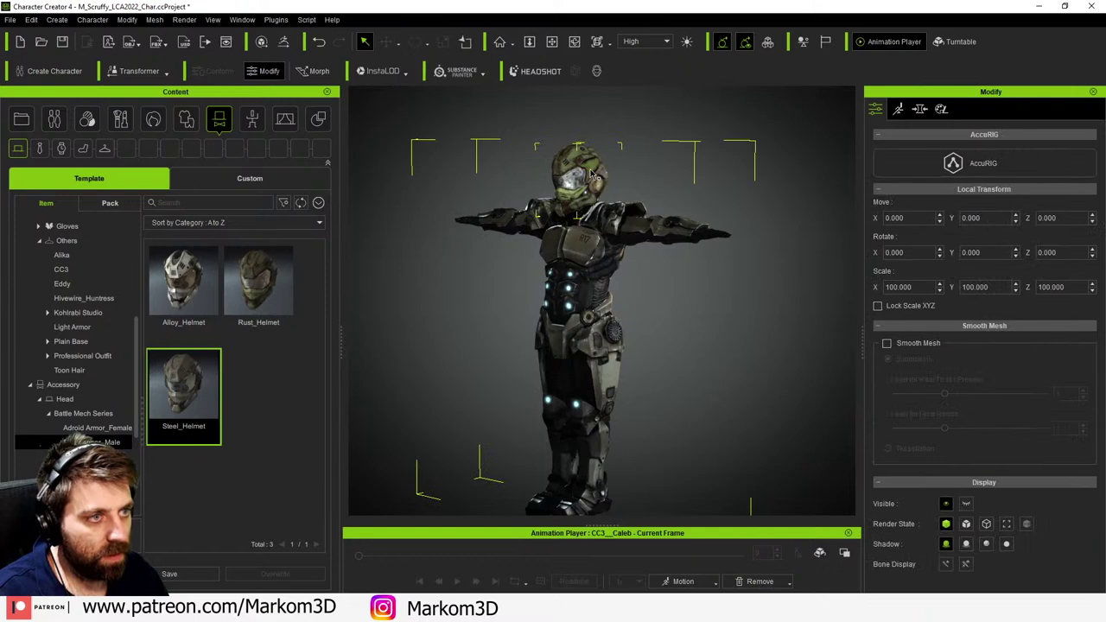
left_click(588, 166)
left_click(588, 166)
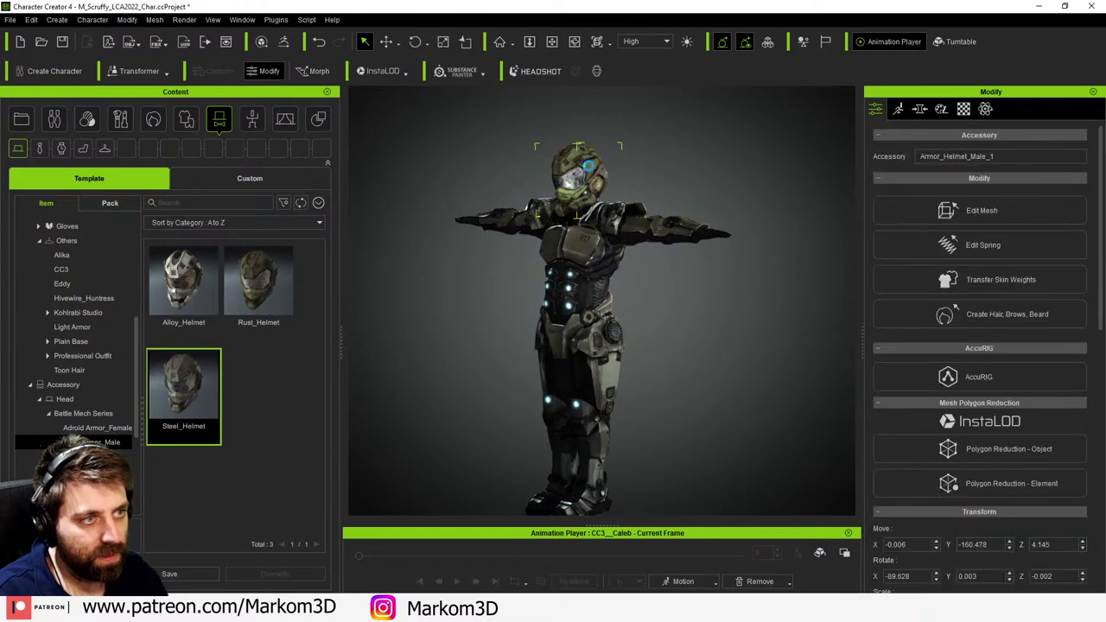
left_click(588, 166)
left_click(588, 166)
key("Delete")
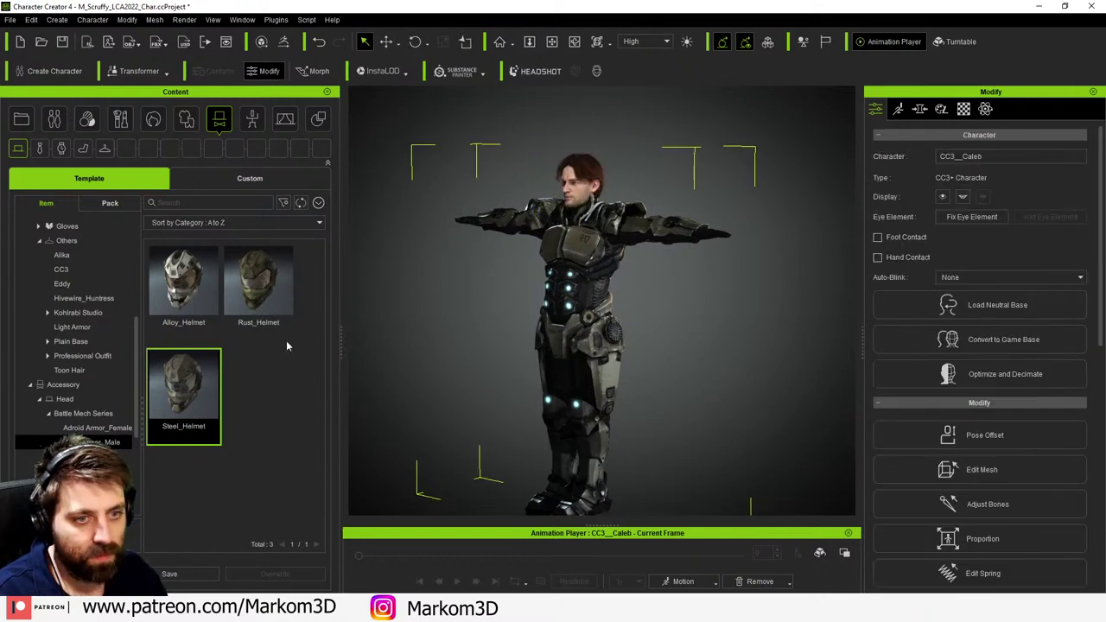
- Put the Steel_Helmet on the character and select the whole character
double_click(192, 402)
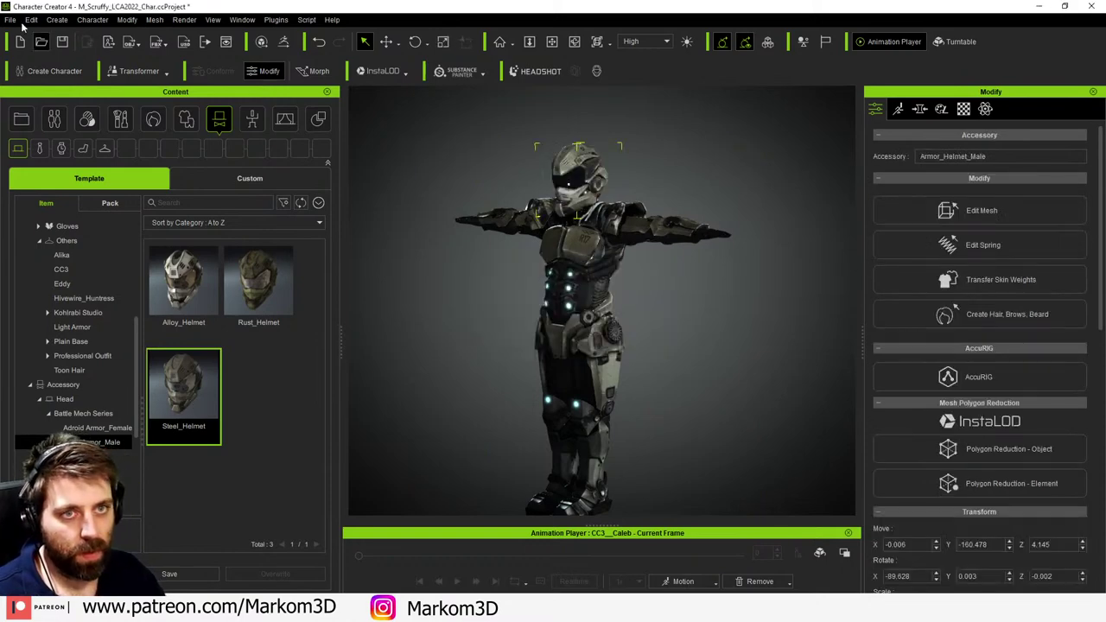
left_click(487, 264)
- Start an FBX export of the clothed character with the Blender target tool preset
left_click(17, 19)
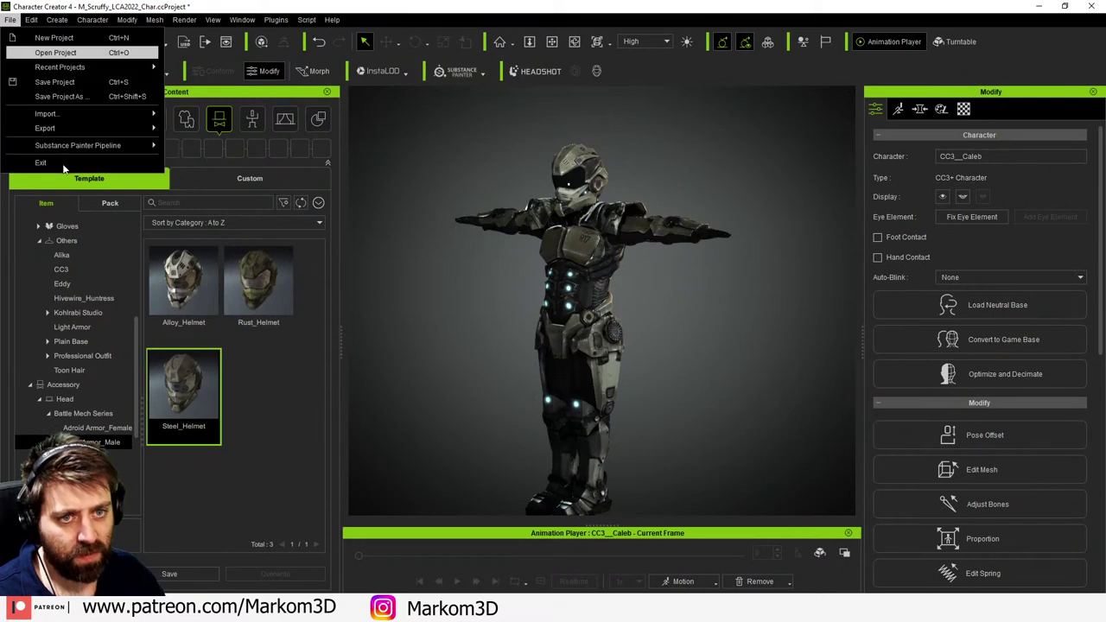
mouse_move(86, 128)
mouse_move(221, 190)
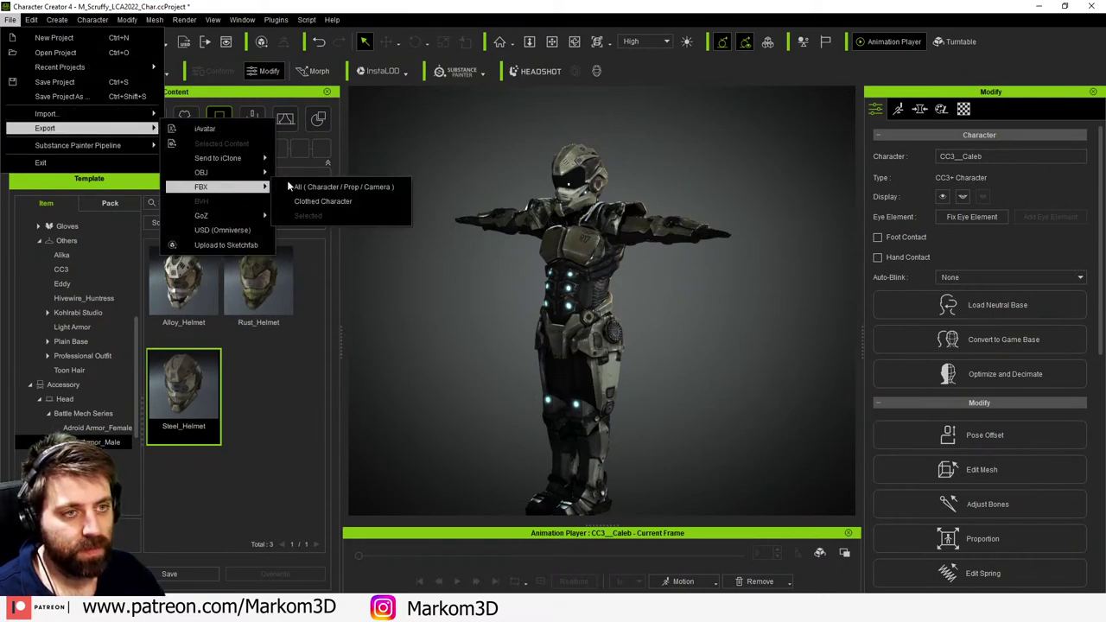
left_click(362, 201)
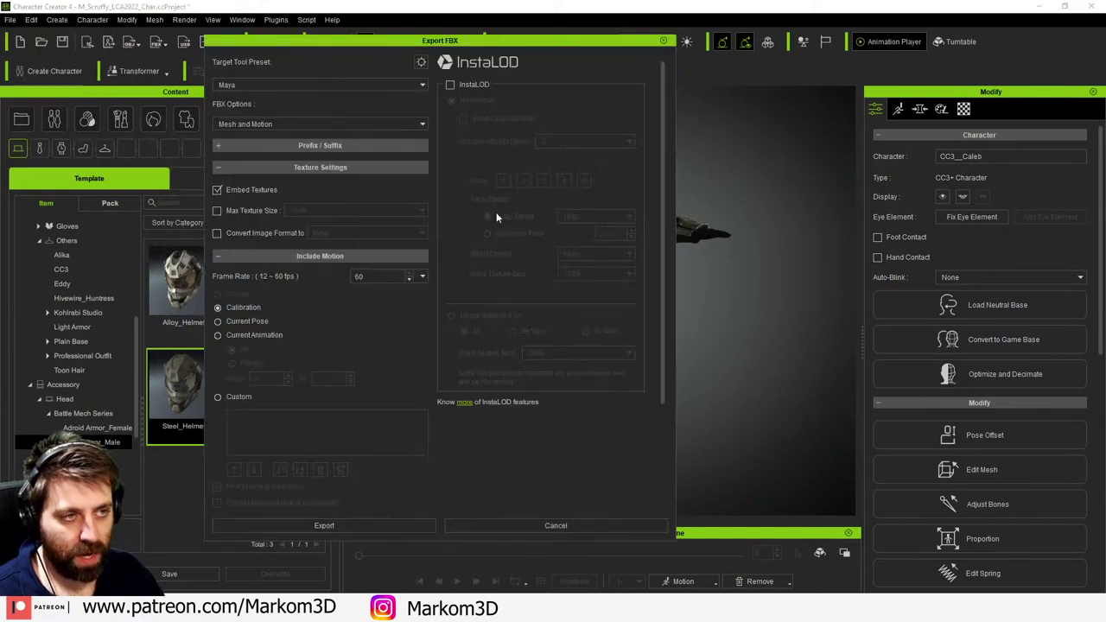
left_click(361, 87)
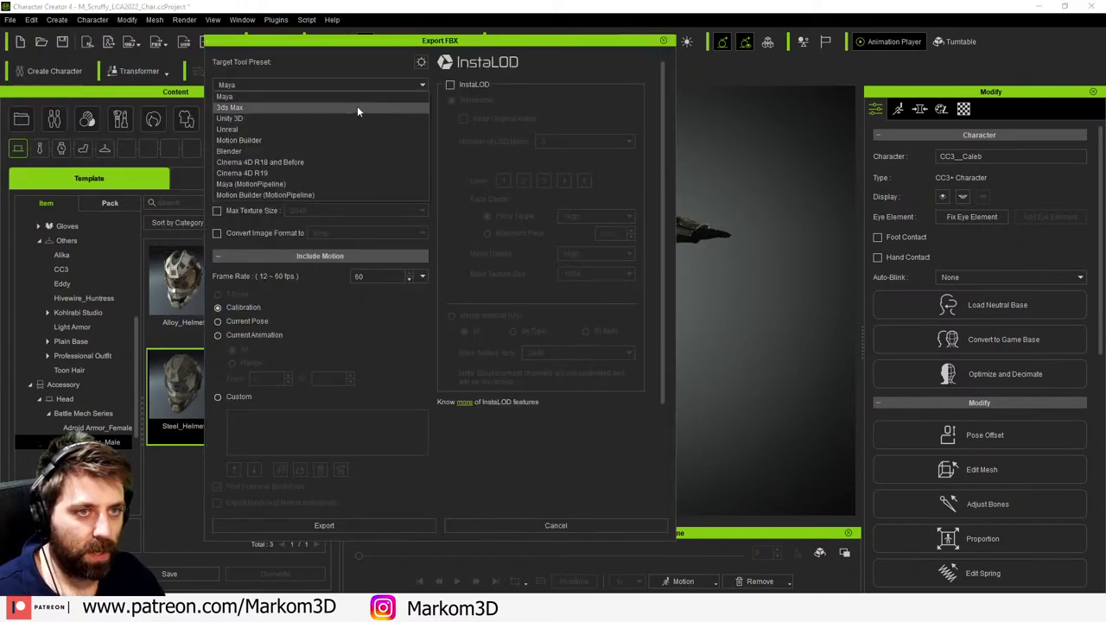
left_click(358, 152)
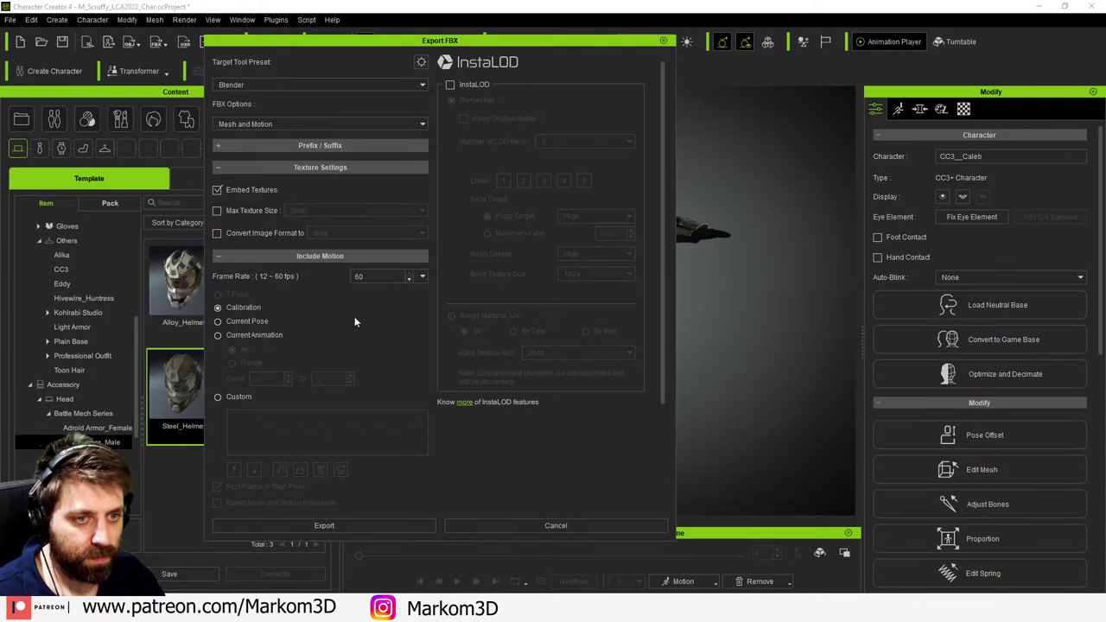
- Set the FBX options to Mesh, disable Embed Textures and enable Use Subdivided Mesh
left_click(267, 125)
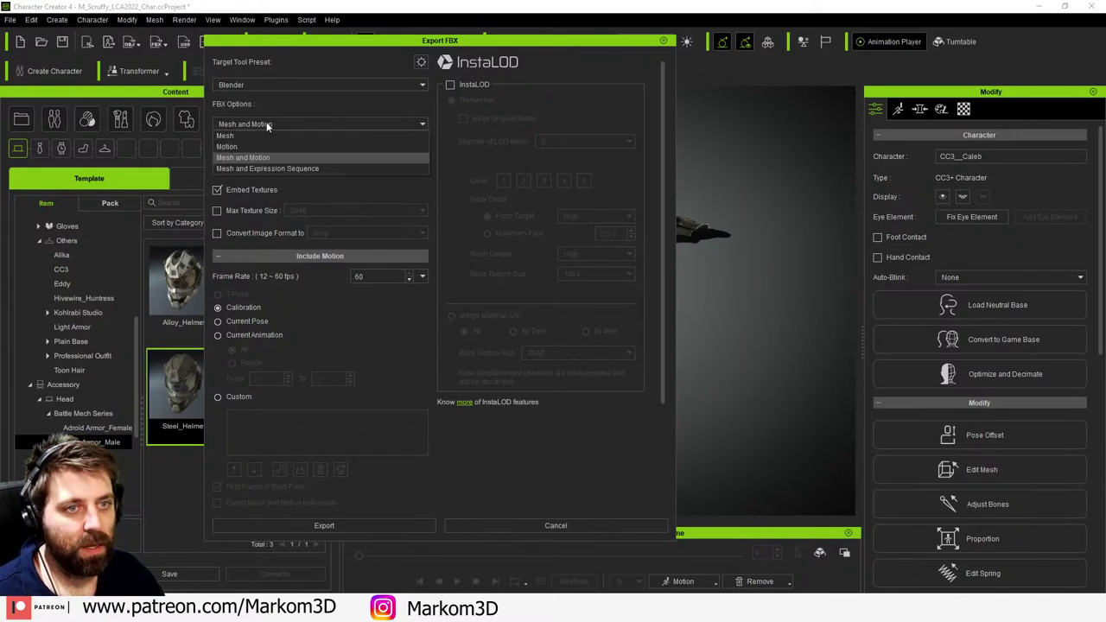
left_click(261, 135)
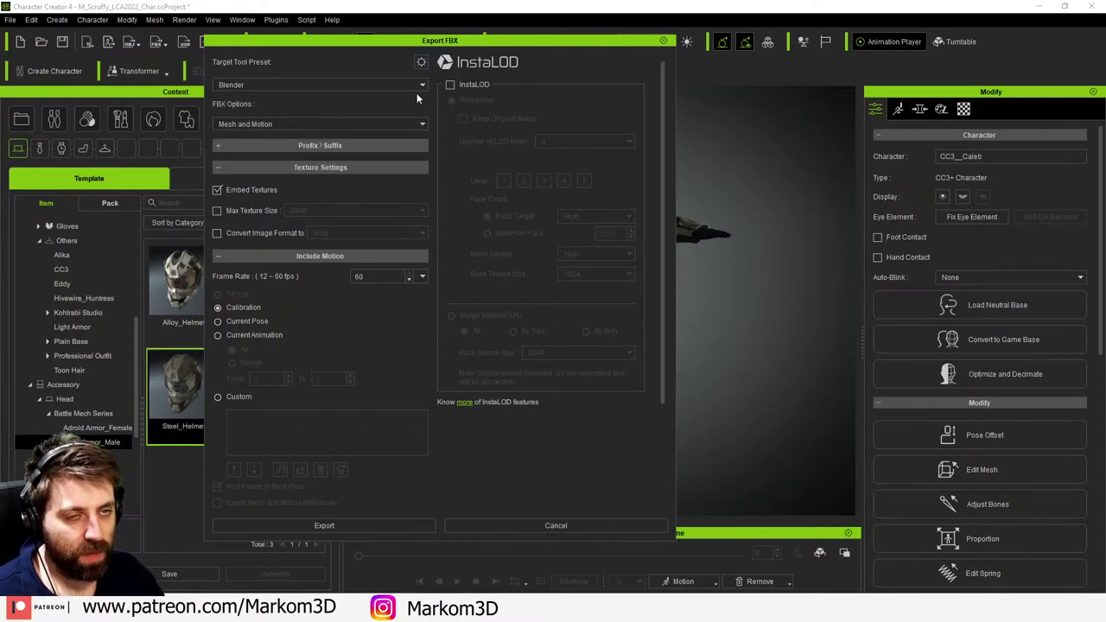
left_click(256, 189)
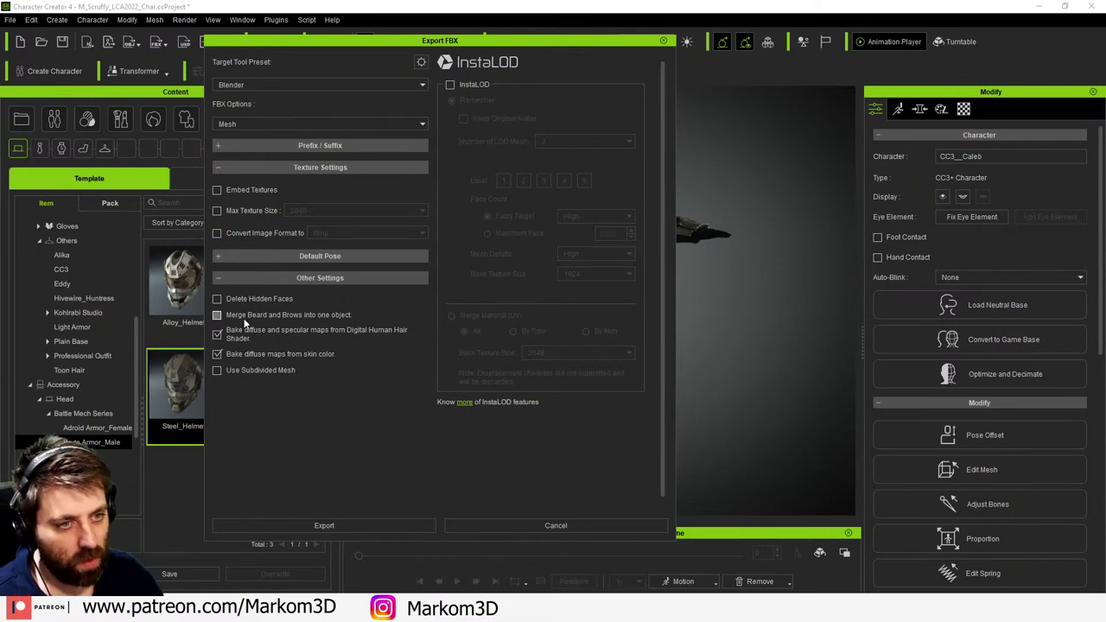
left_click(217, 370)
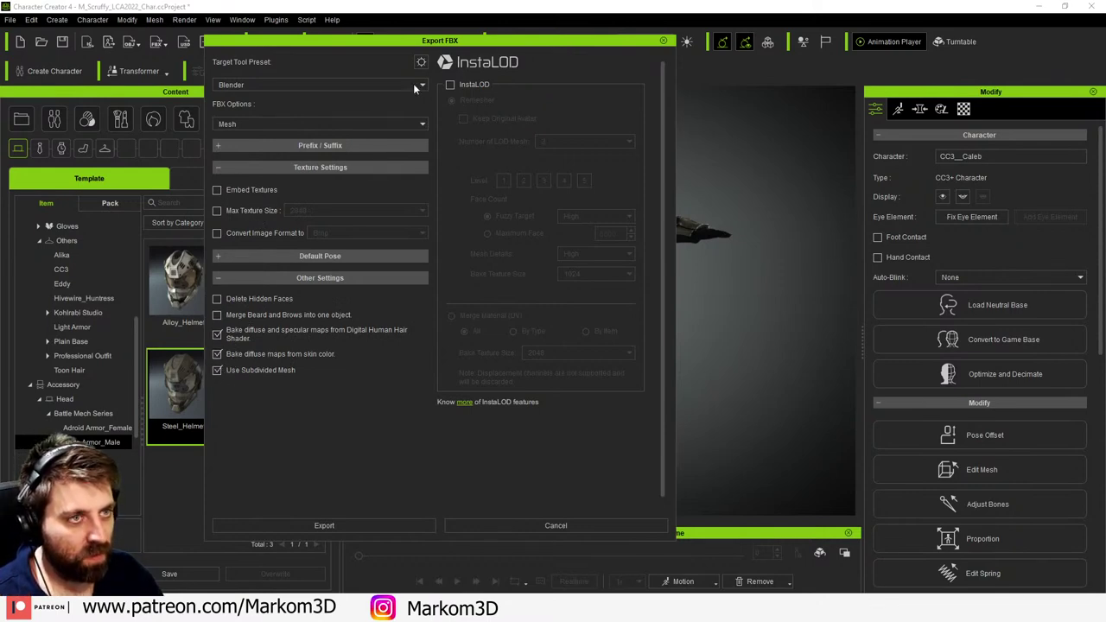
- Review the advanced settings of the Blender export preset and leave the export dialog without exporting
left_click(421, 61)
scroll(718, 322, "down", 2)
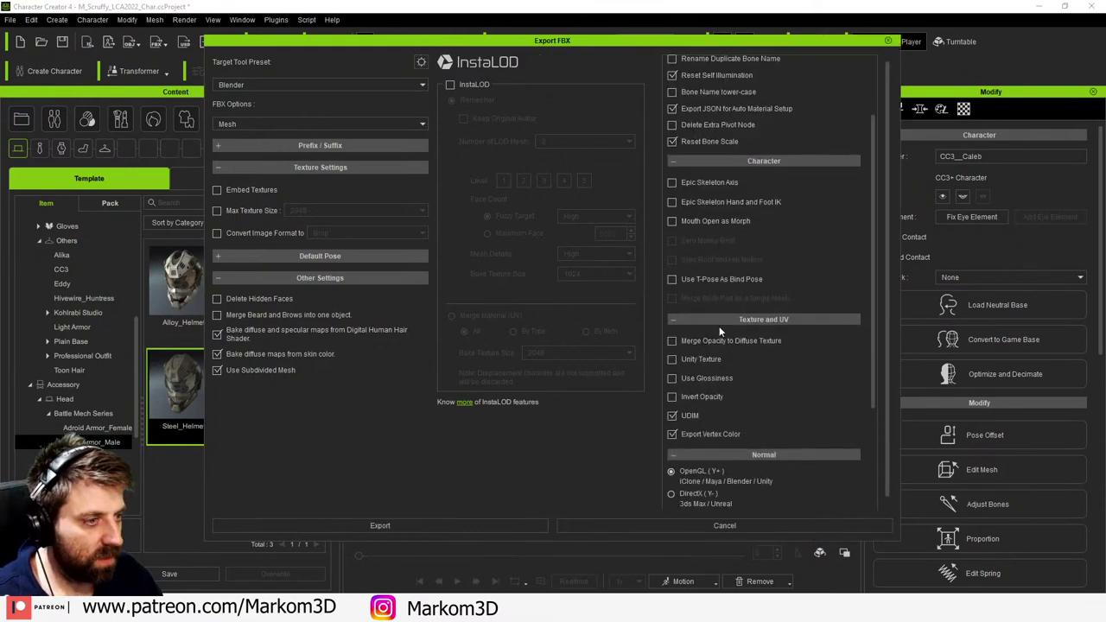
scroll(720, 326, "down", 2)
scroll(735, 381, "up", 1)
left_click(725, 526)
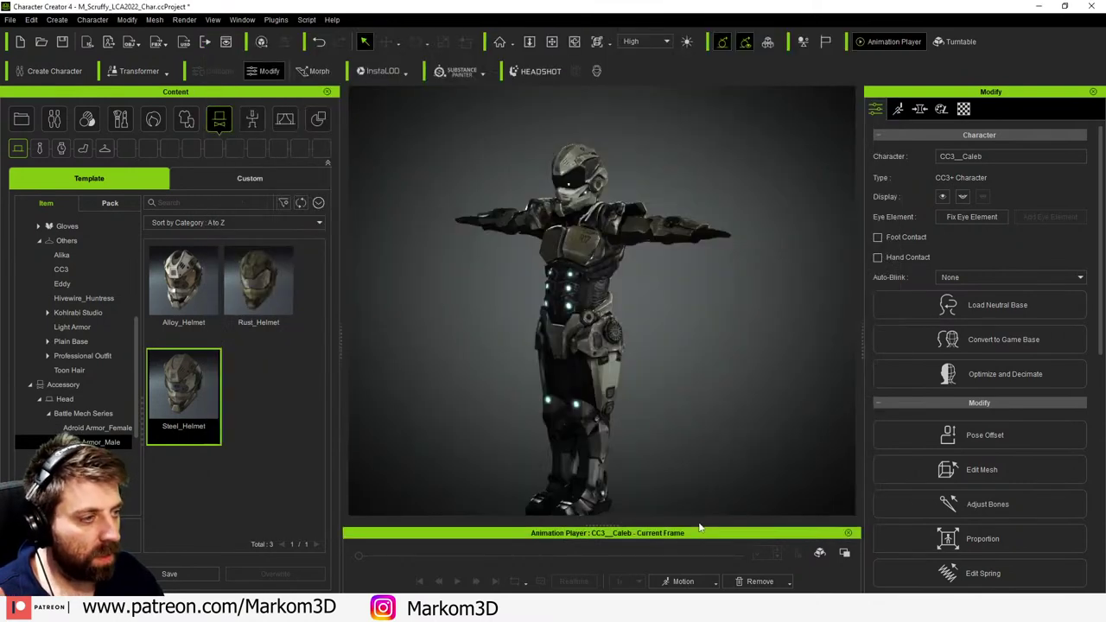
- Check the Smooth Mesh subdivision settings of the armored character's body
left_click(900, 110)
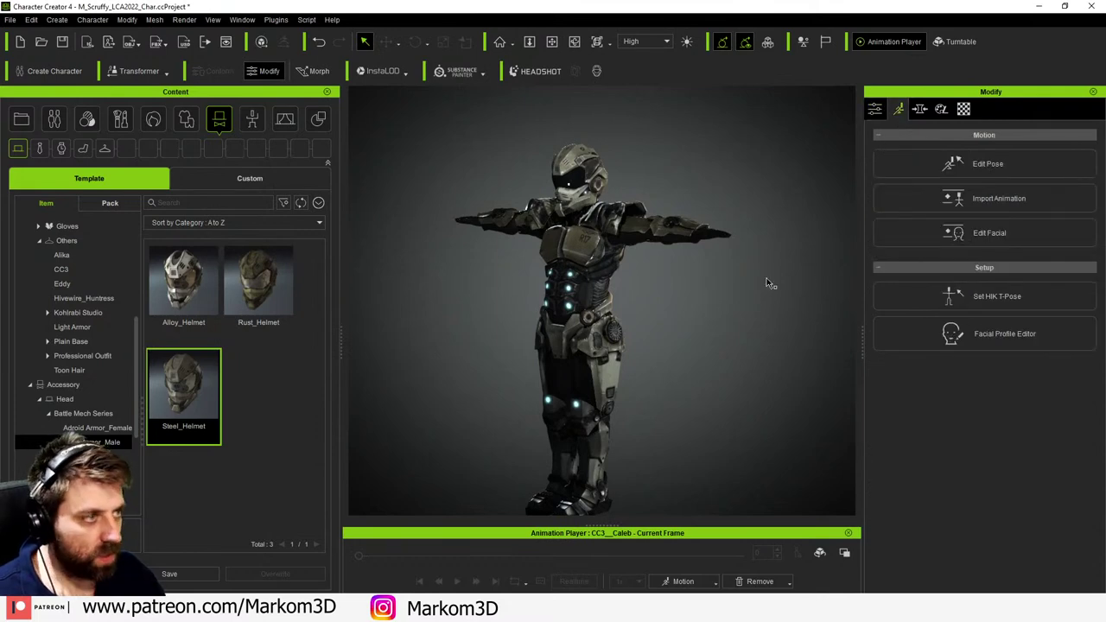
left_click(920, 110)
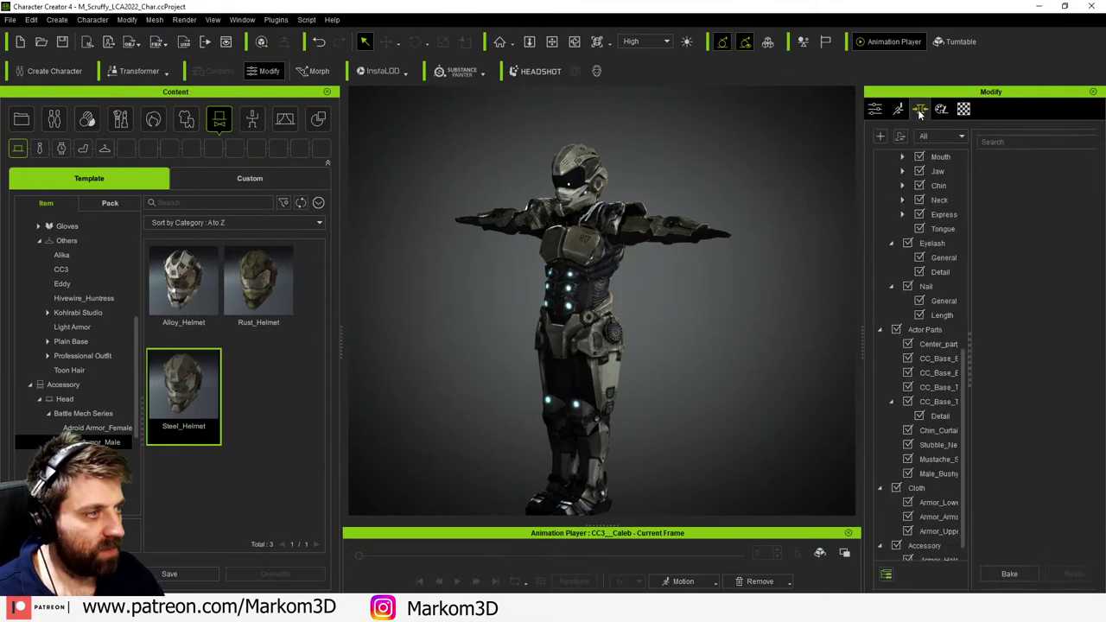
left_click(878, 109)
scroll(901, 336, "down", 10)
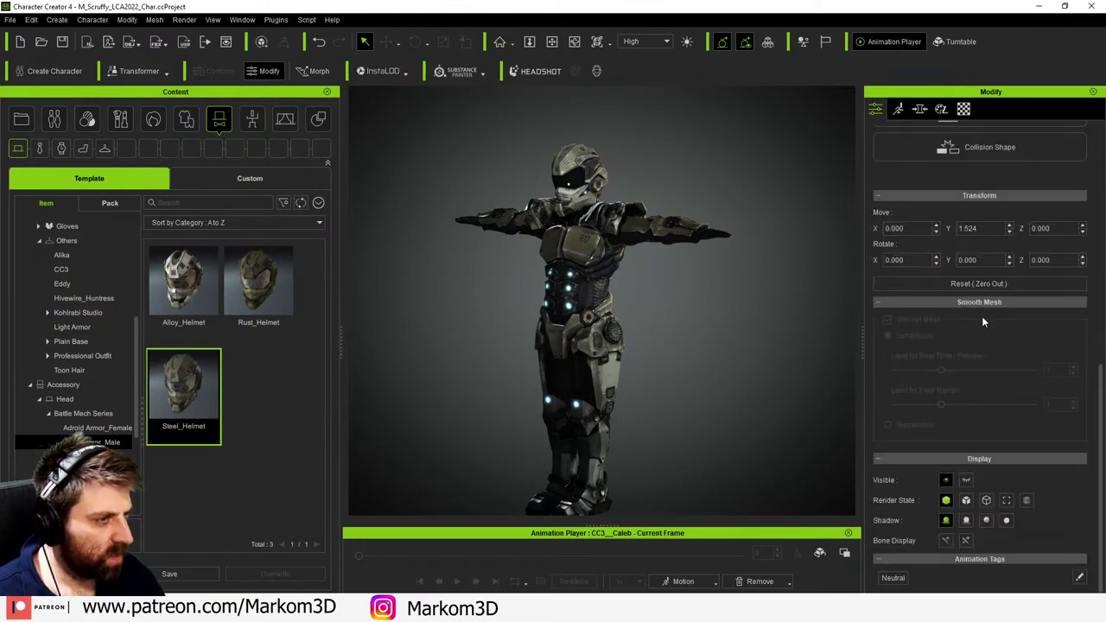
scroll(899, 339, "up", 1)
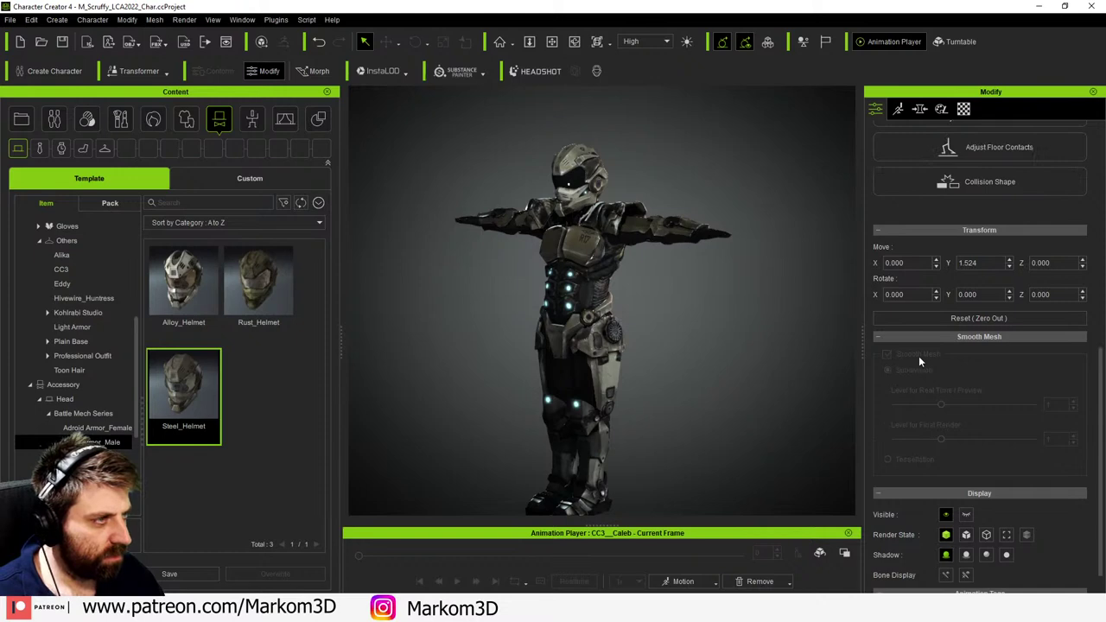
left_click(651, 241)
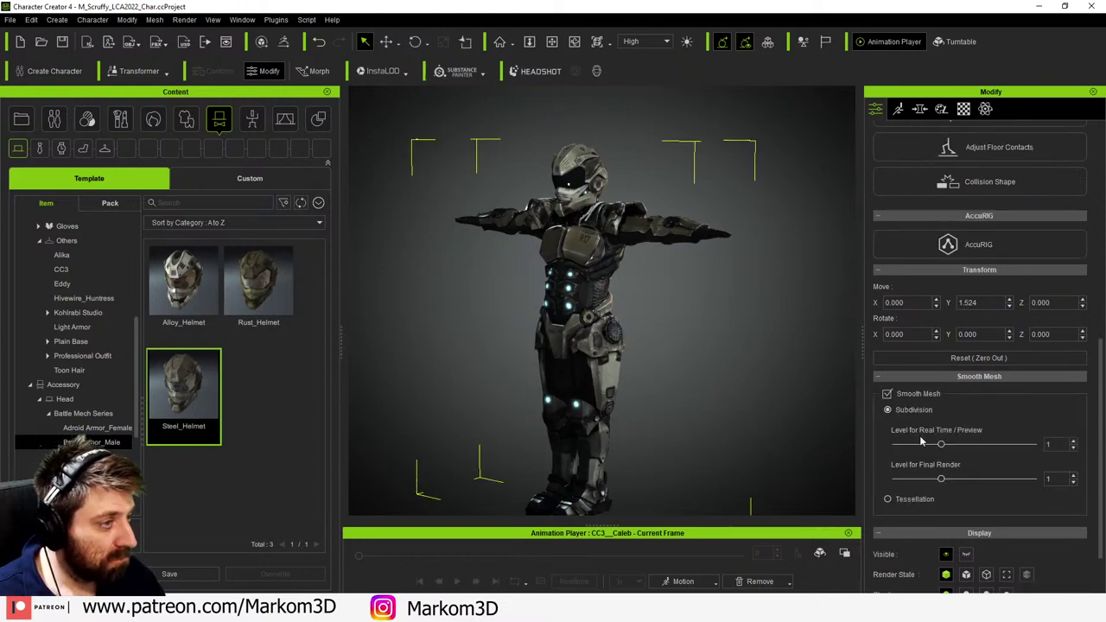
- Export the clothed character as Soilder.Fbx with the Blender mesh settings, close Character Creator and switch to Blender
left_click(6, 19)
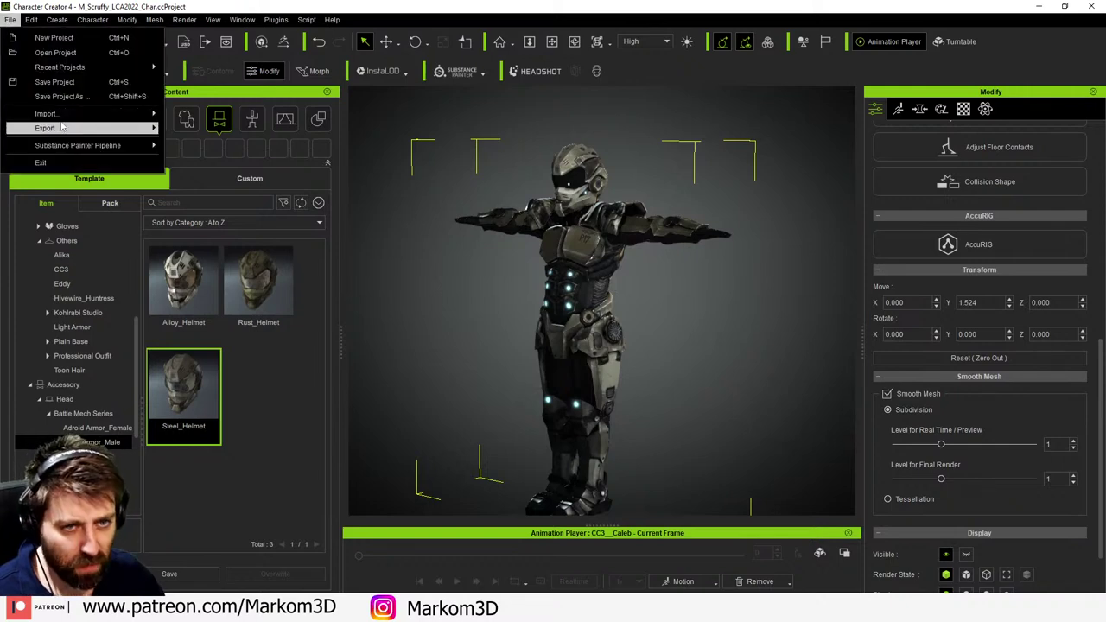
mouse_move(64, 129)
mouse_move(246, 192)
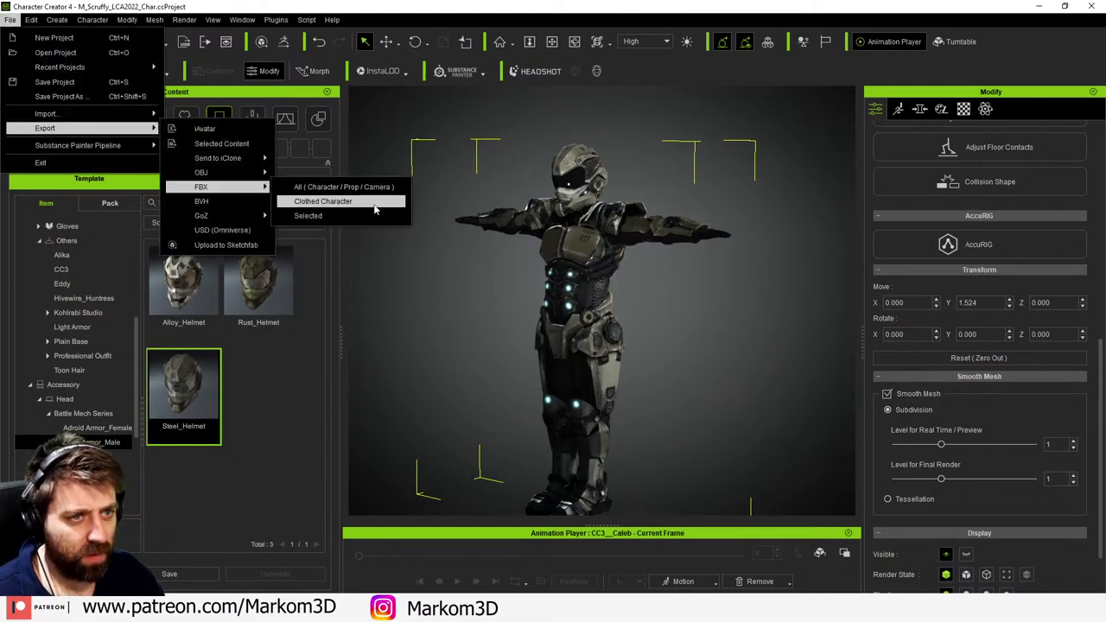
left_click(373, 202)
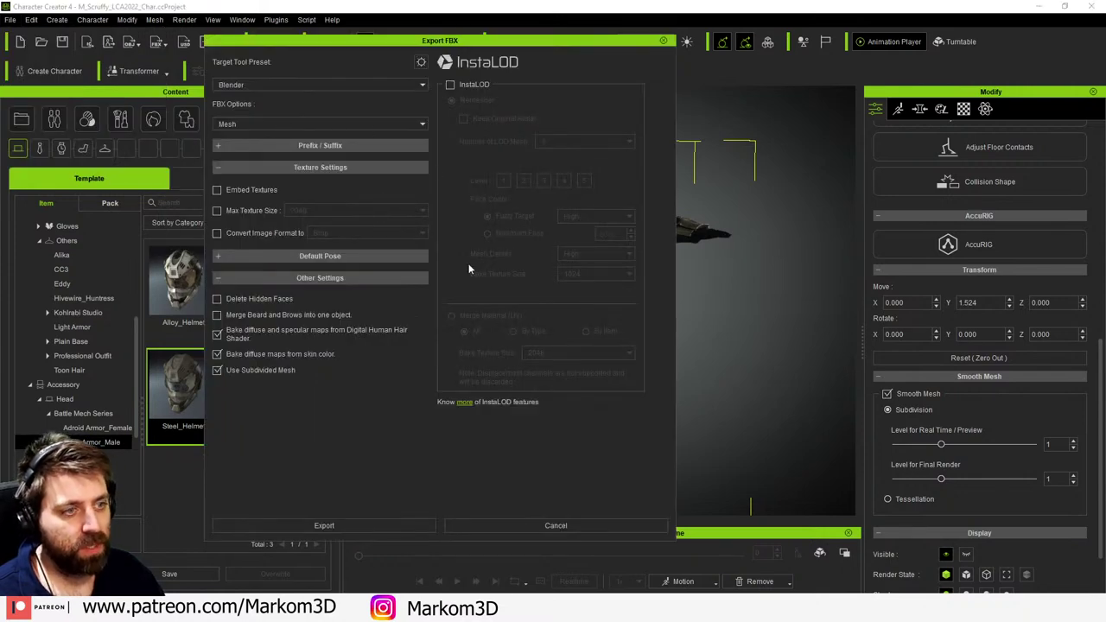
left_click(364, 522)
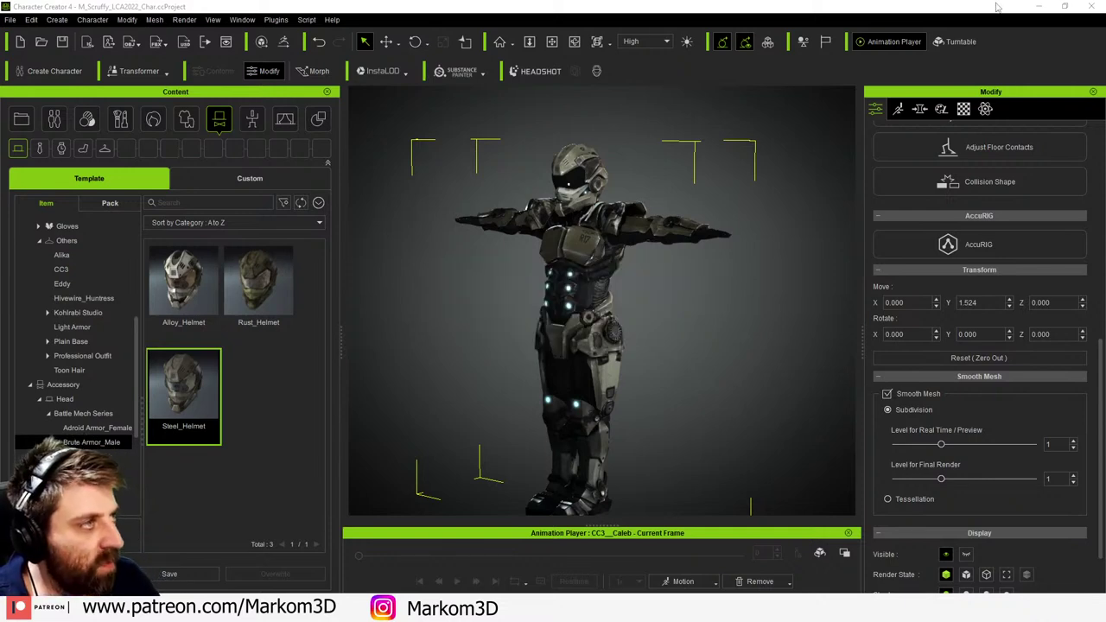
left_click(1092, 7)
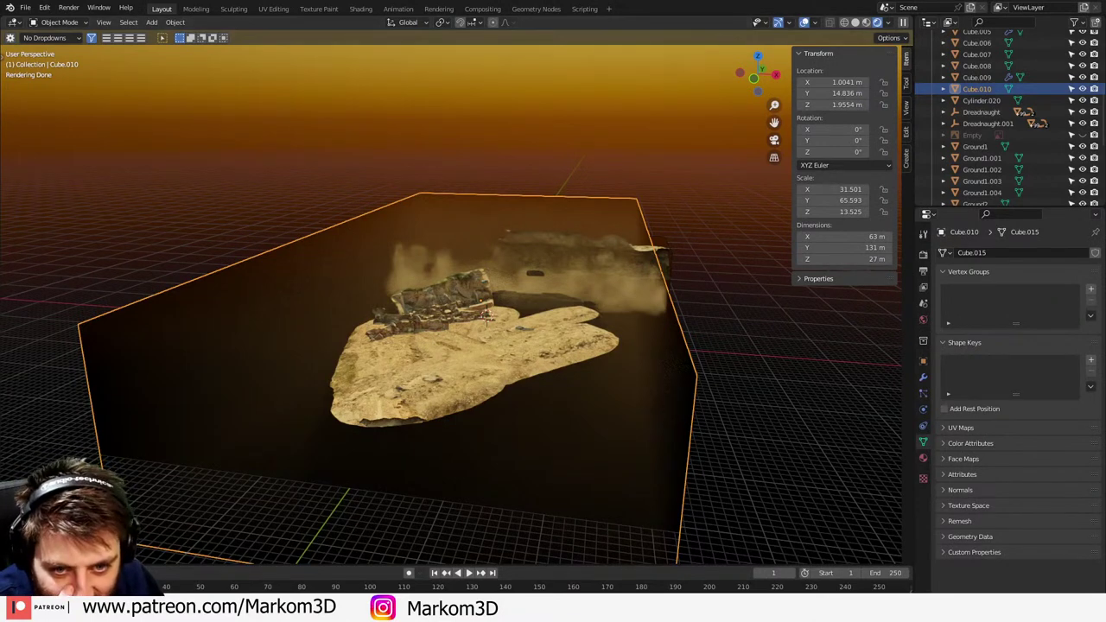
- Return to the camera view and place the 3D cursor on the sandy foreground at the right of the frame
middle_click_drag(269, 402, 439, 441)
key("KP_0")
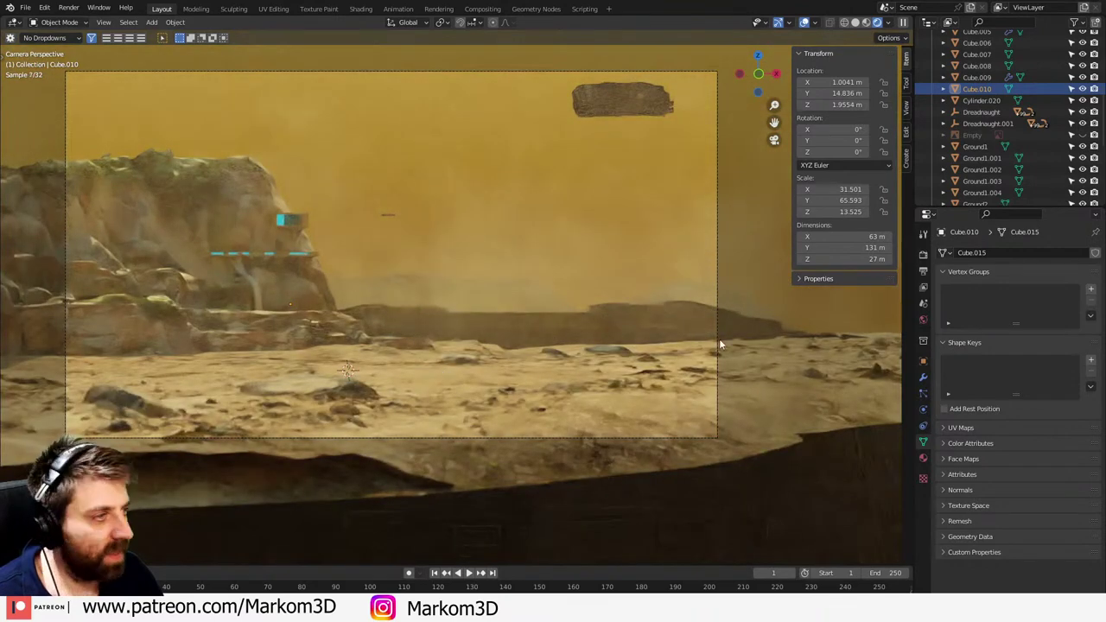
right_click(602, 393, "shift")
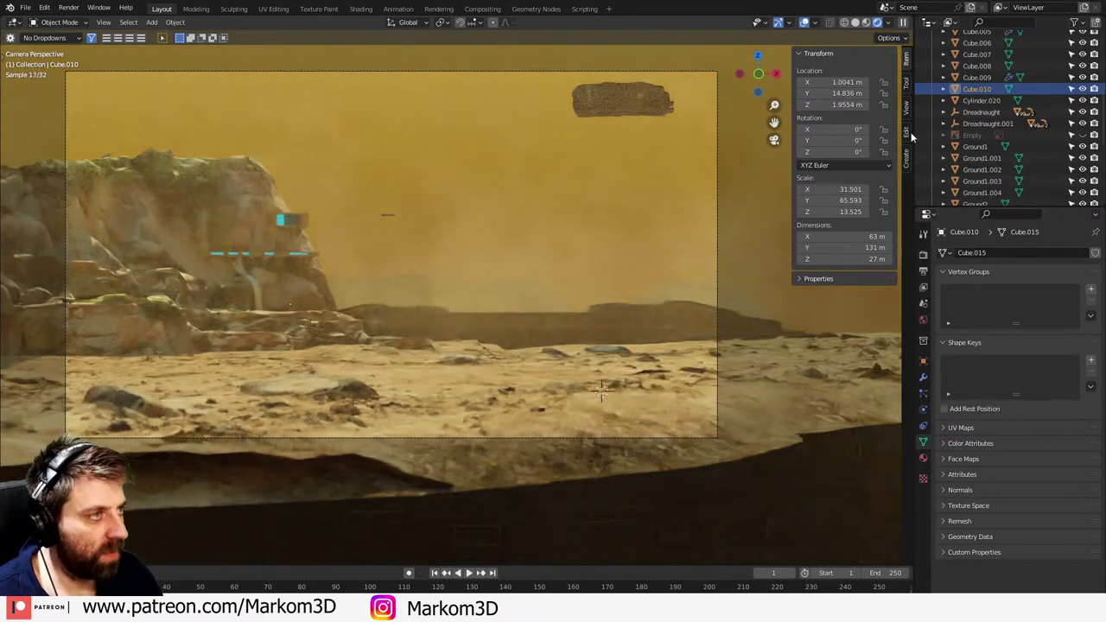
- Activate the Charcters add-on set and import Soilder.Fbx with the CC/iC Pipeline
key("shift+w")
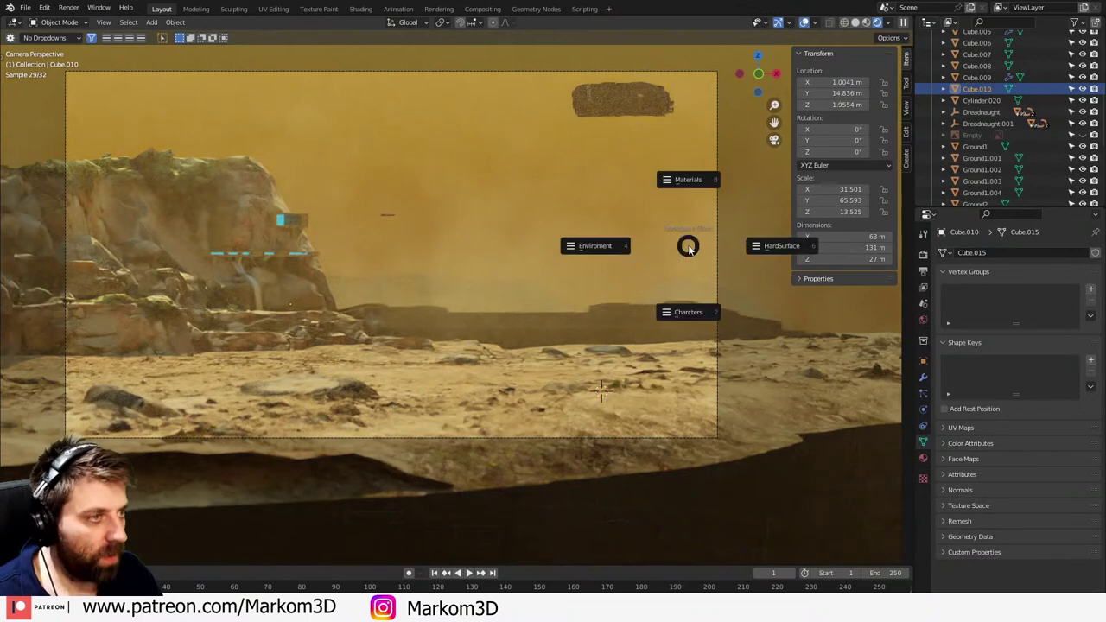
left_click(696, 313)
left_click(907, 173)
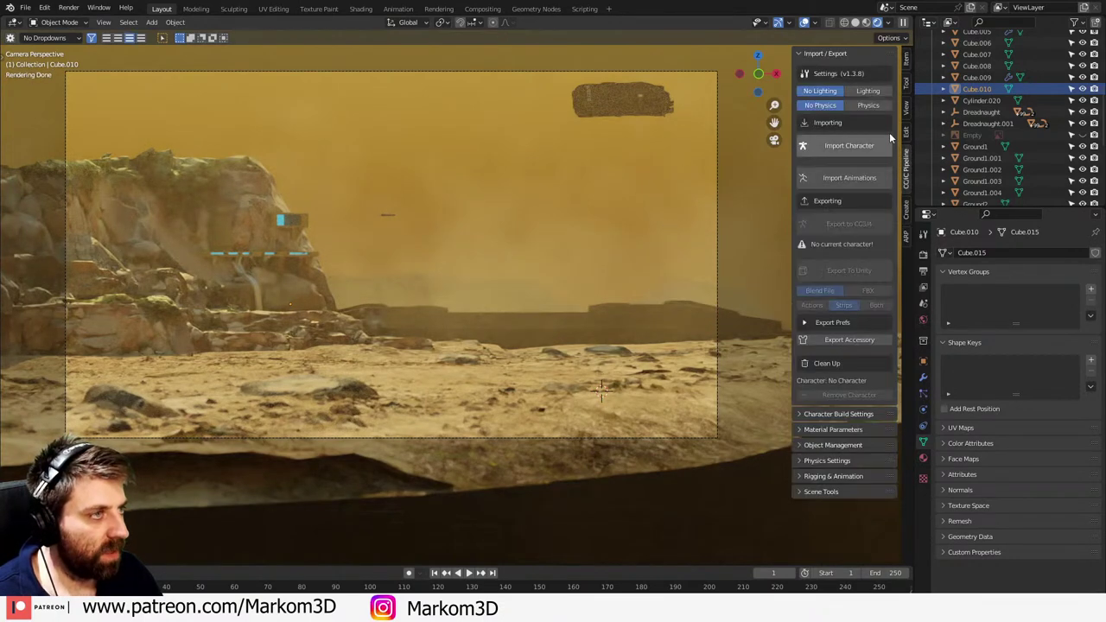
left_click(830, 145)
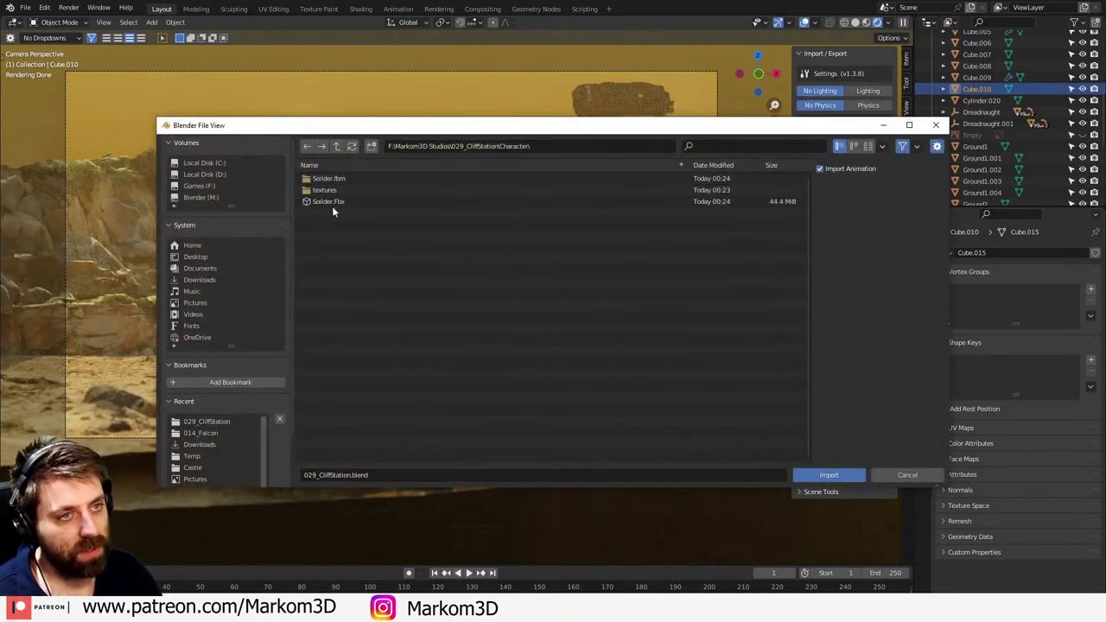
double_click(333, 204)
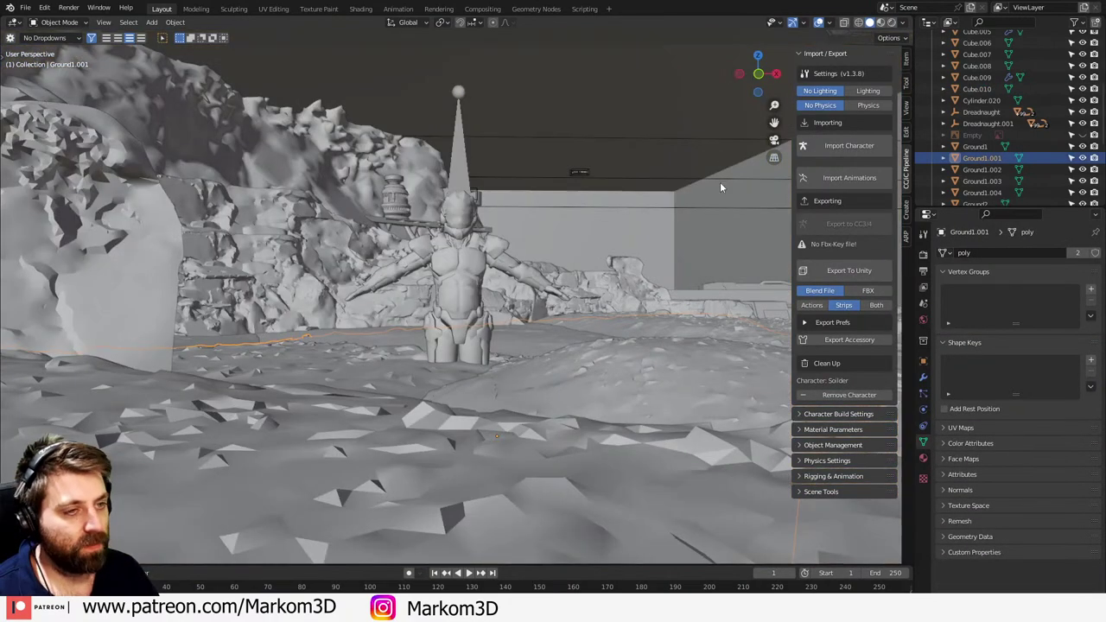
- Select the armature of the imported Soilder character
left_click(475, 296)
scroll(993, 138, "up", 2)
scroll(993, 139, "down", 6)
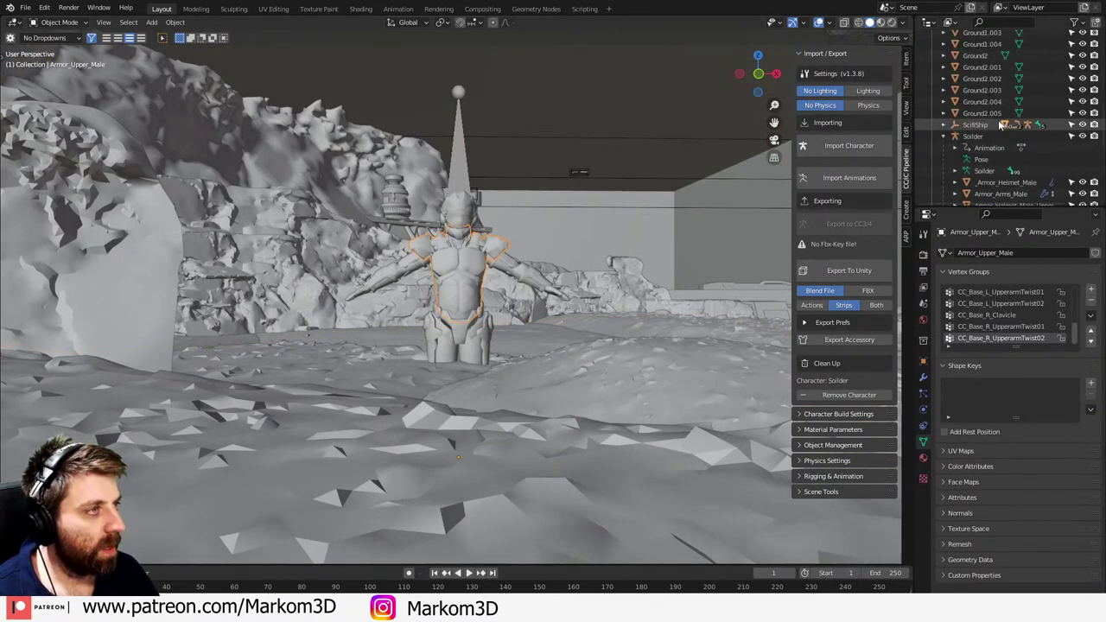
left_click(972, 137)
left_click(944, 136)
left_click(944, 138)
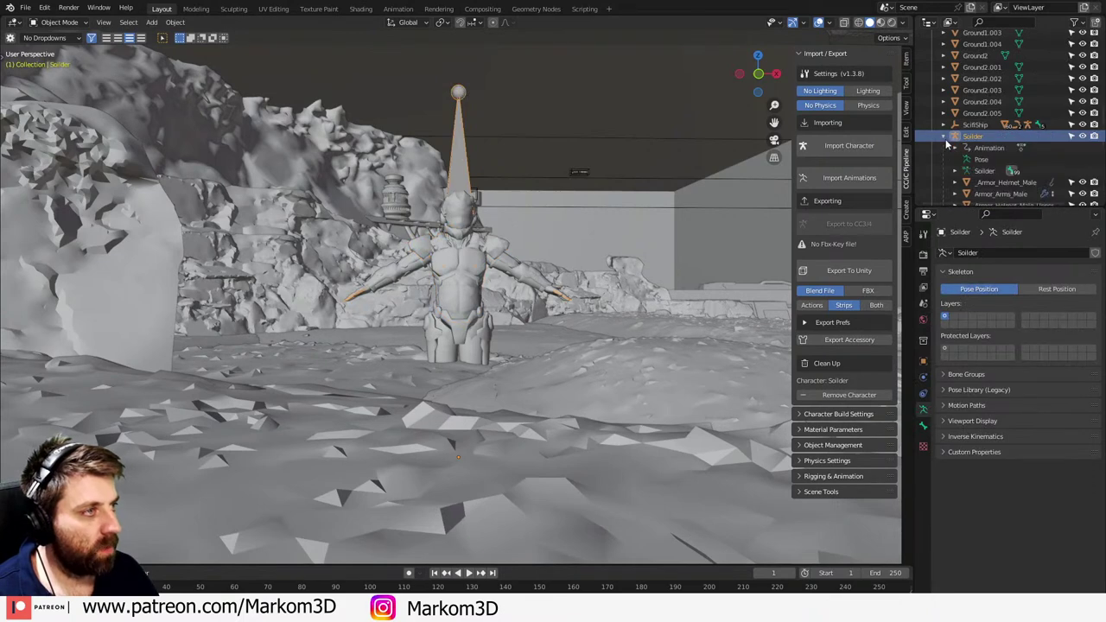
- Load the Character Creator bone-mapping preset into Auto-Rig Pro's Quick Rig
left_click(908, 233)
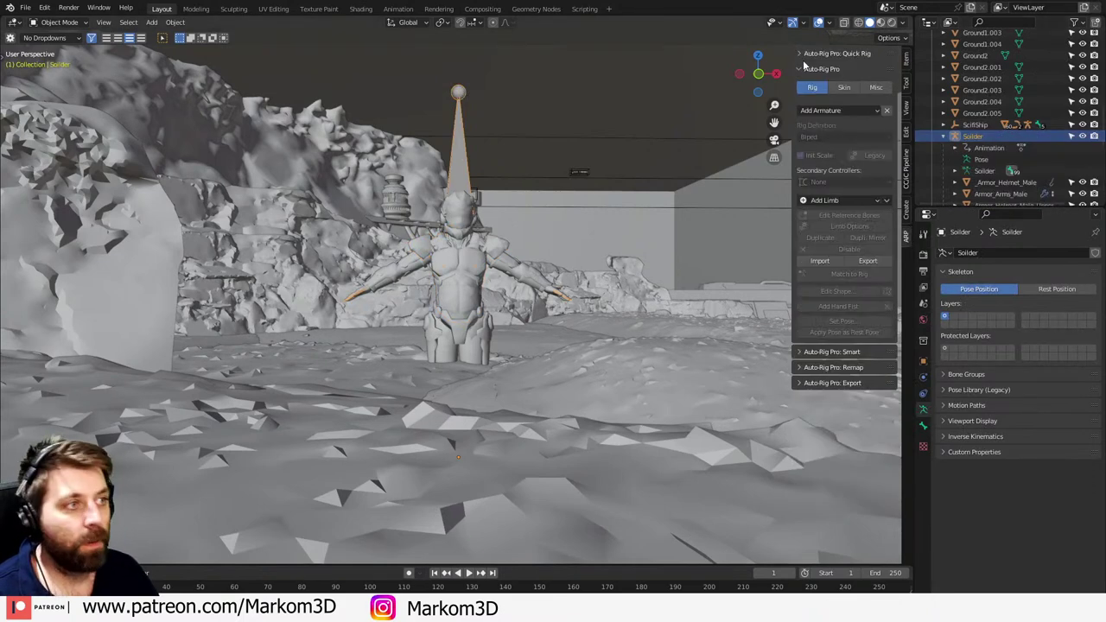
scroll(830, 86, "up", 2)
left_click(841, 93)
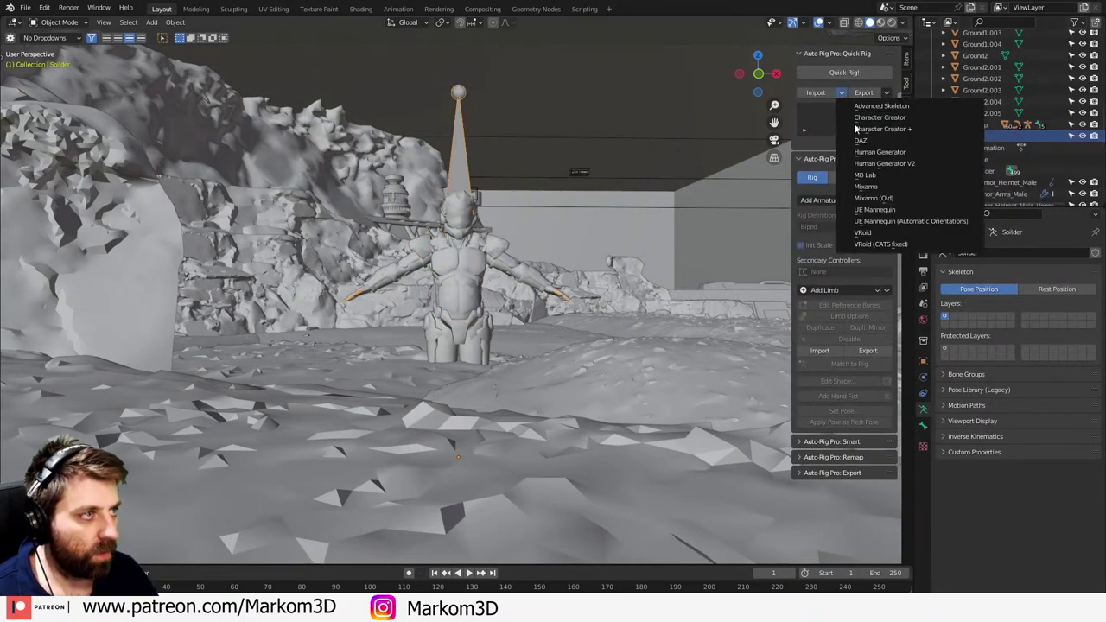
left_click(854, 123)
left_click(828, 161)
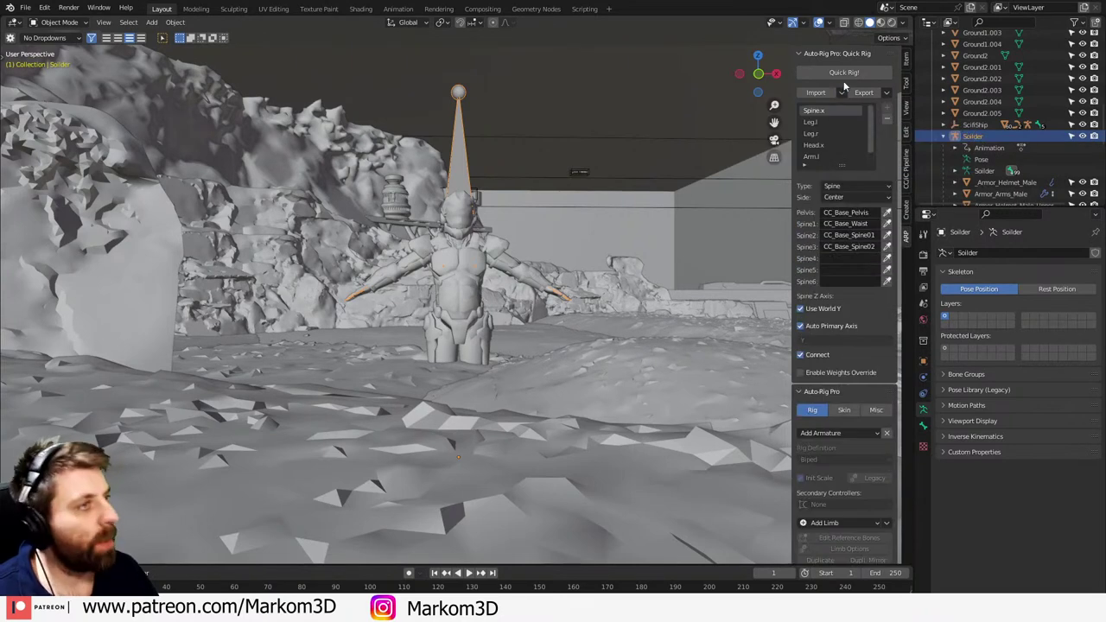
- Generate the Quick Rig in Convert mode with No Animation, FK arms and IK legs
left_click(844, 74)
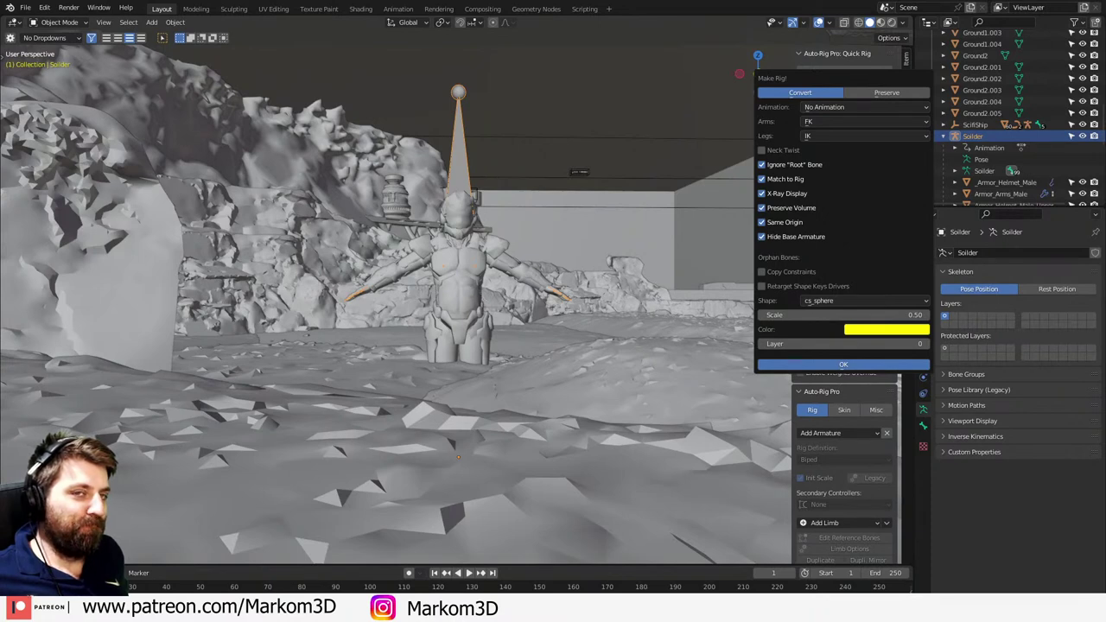
key("Return")
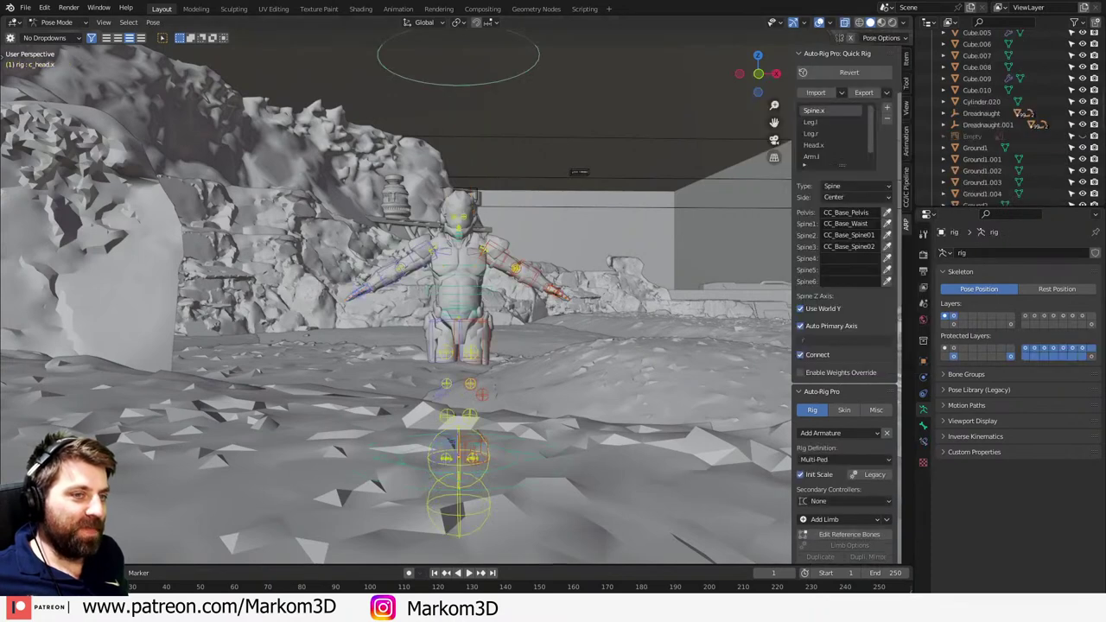
middle_click_drag(375, 335, 388, 348)
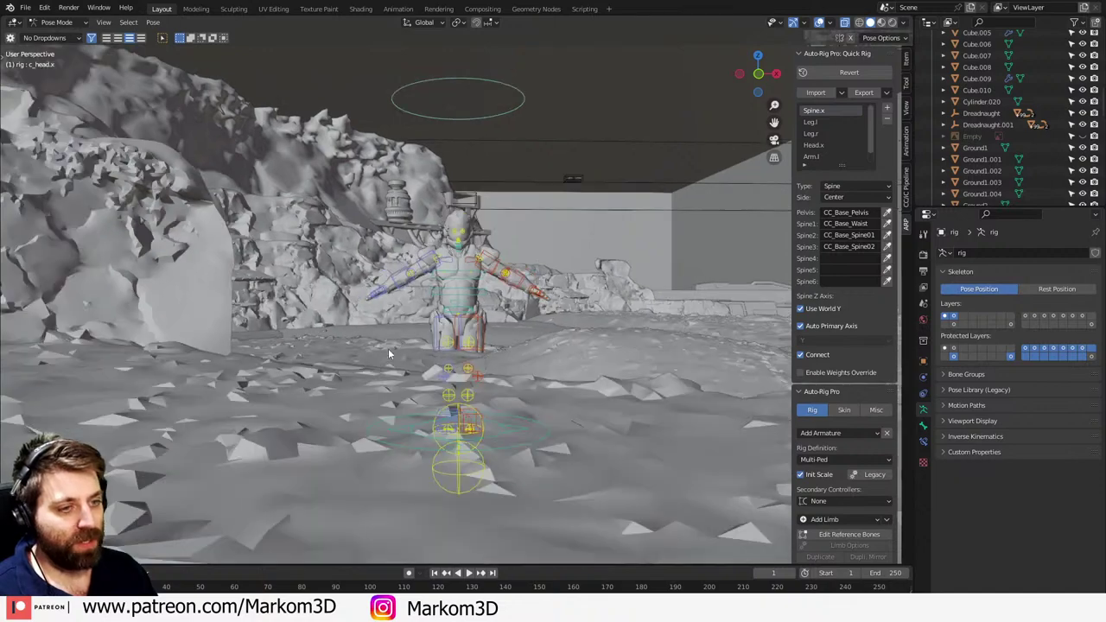
- Try to raise the character vertically with the rig's c_pos root control
left_click(501, 449)
key("g")
key("z")
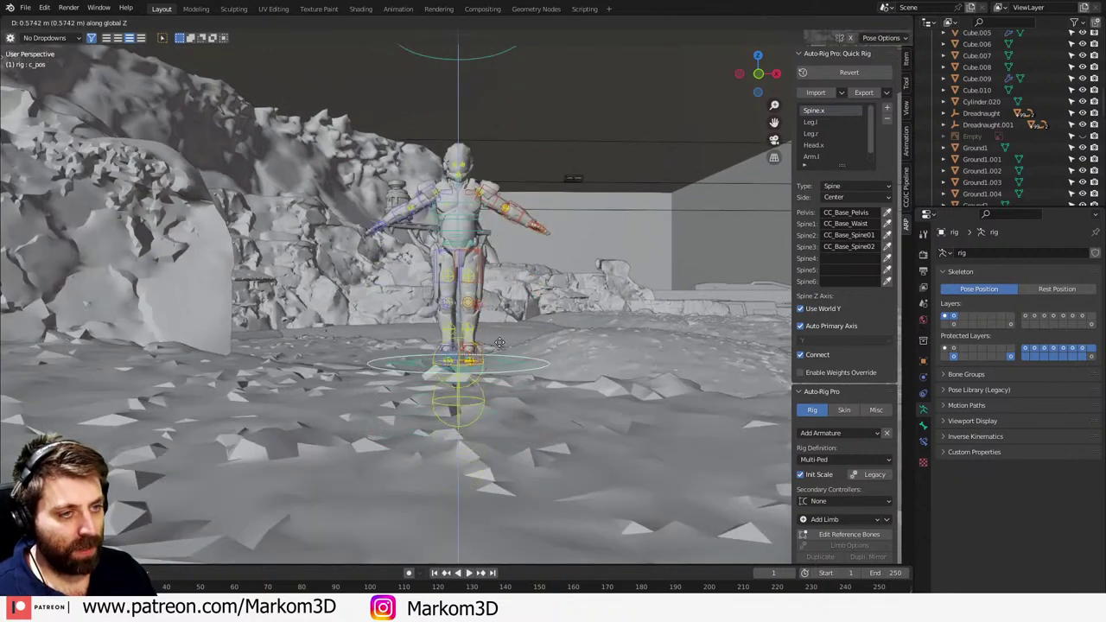
right_click(492, 315)
- Move the rig's c_pos control across the terrain toward its near end, working in a wireframe top view
key("KP_7")
scroll(488, 338, "down", 4)
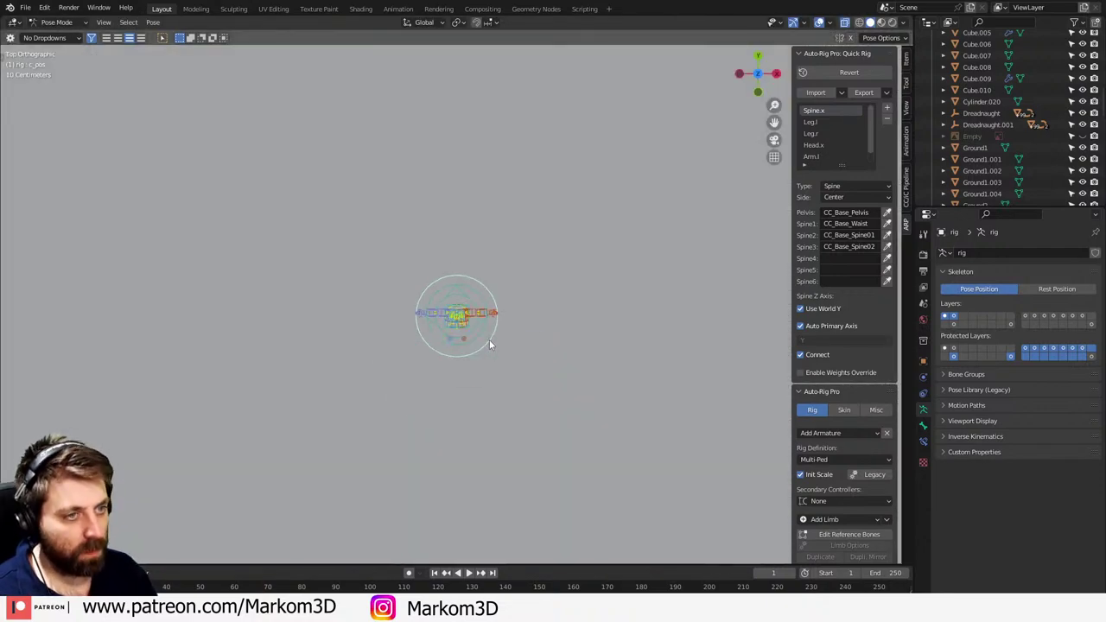
key("z")
left_click(440, 339)
scroll(465, 346, "down", 8)
key("g")
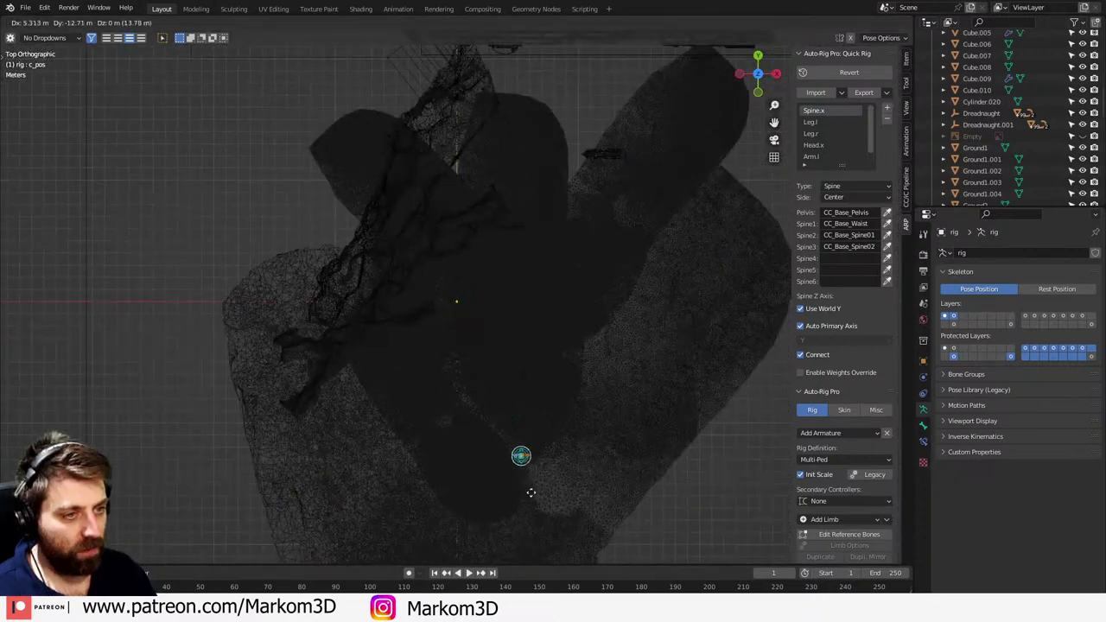
left_click(545, 525)
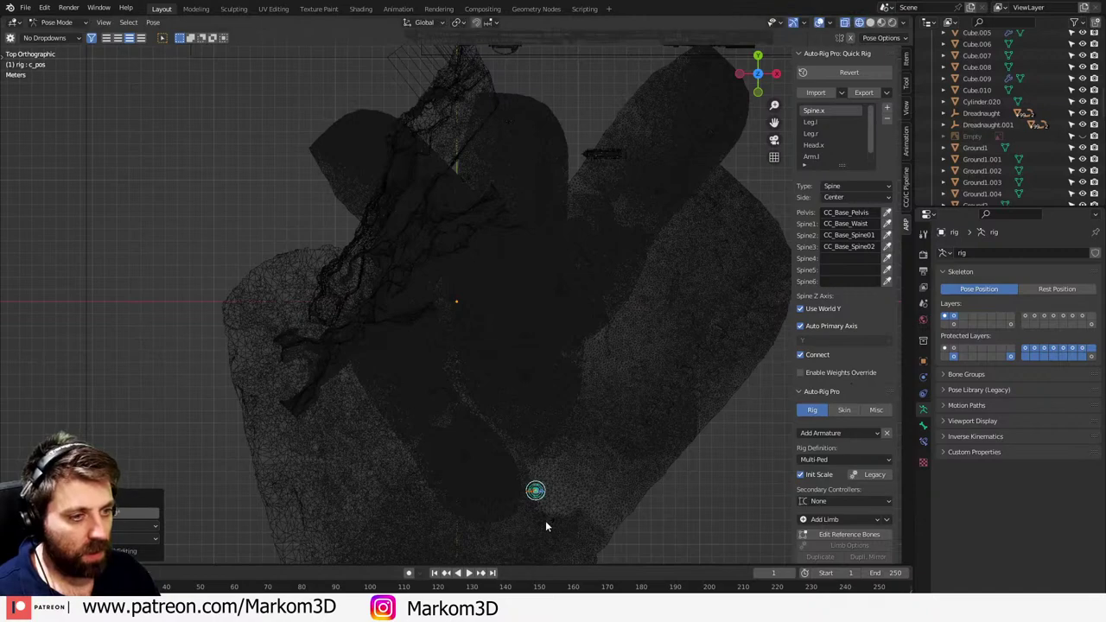
- Adjust the height of the c_pos control along the Z axis in the camera view
key("KP_0")
key("g")
key("z")
left_click(546, 517)
- Switch to solid shading and, in Object Mode, hide the large Cube.010 mesh that blocks the camera view
key("z")
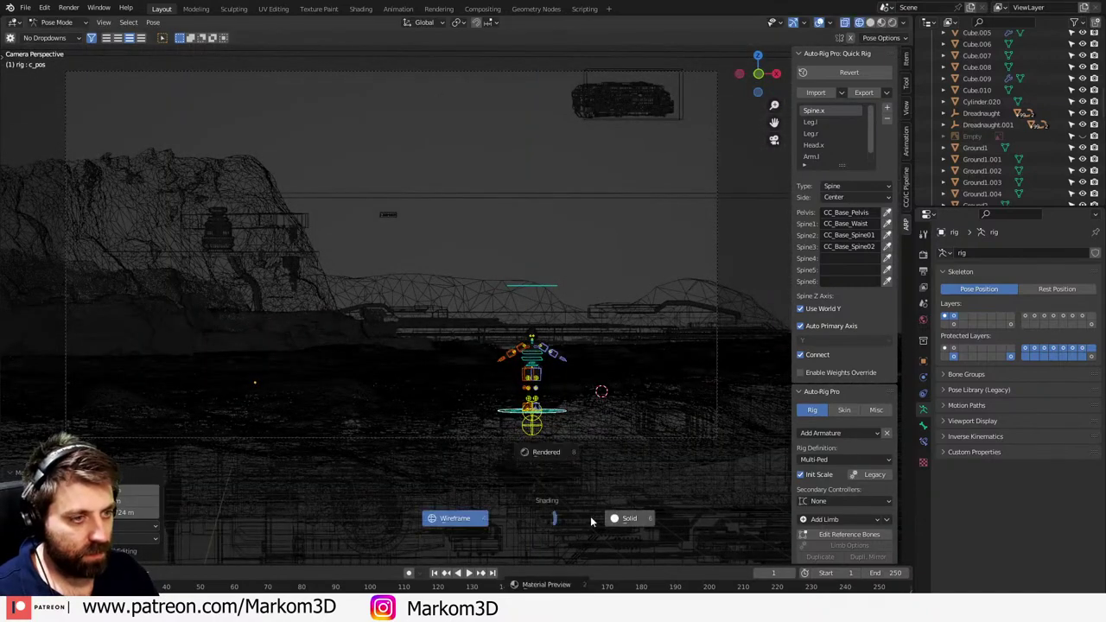
left_click(592, 518)
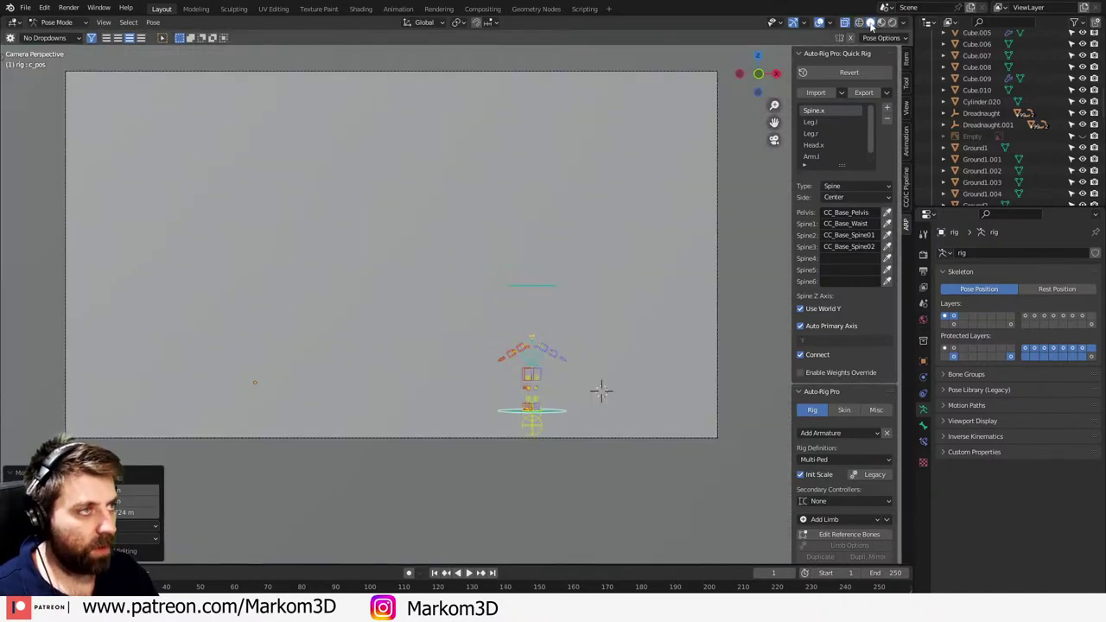
left_click(53, 22)
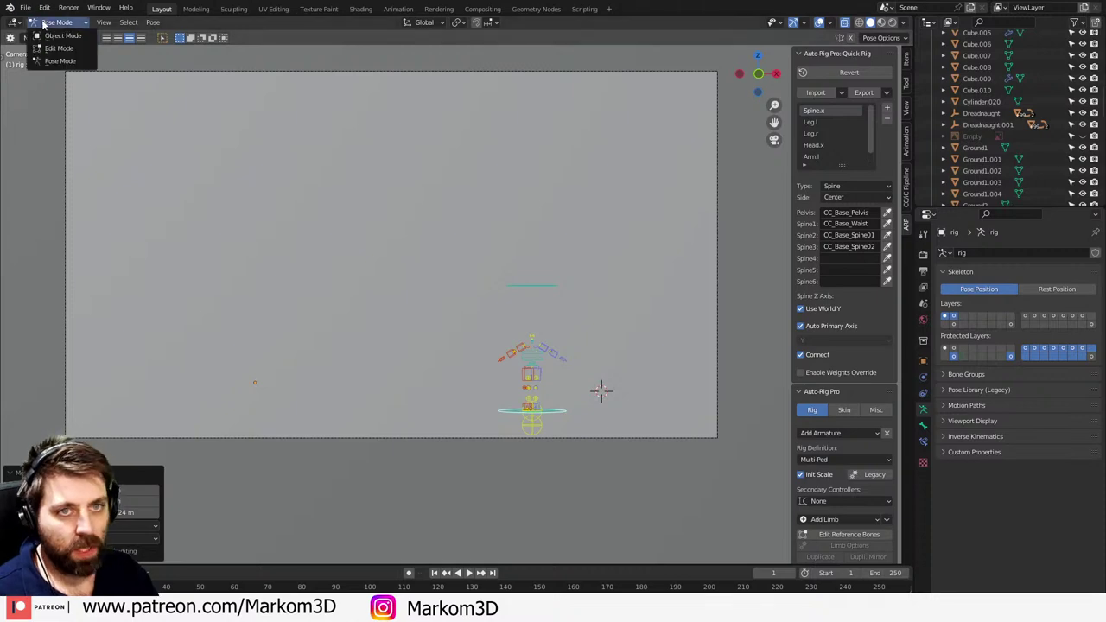
left_click(53, 35)
left_click(194, 112)
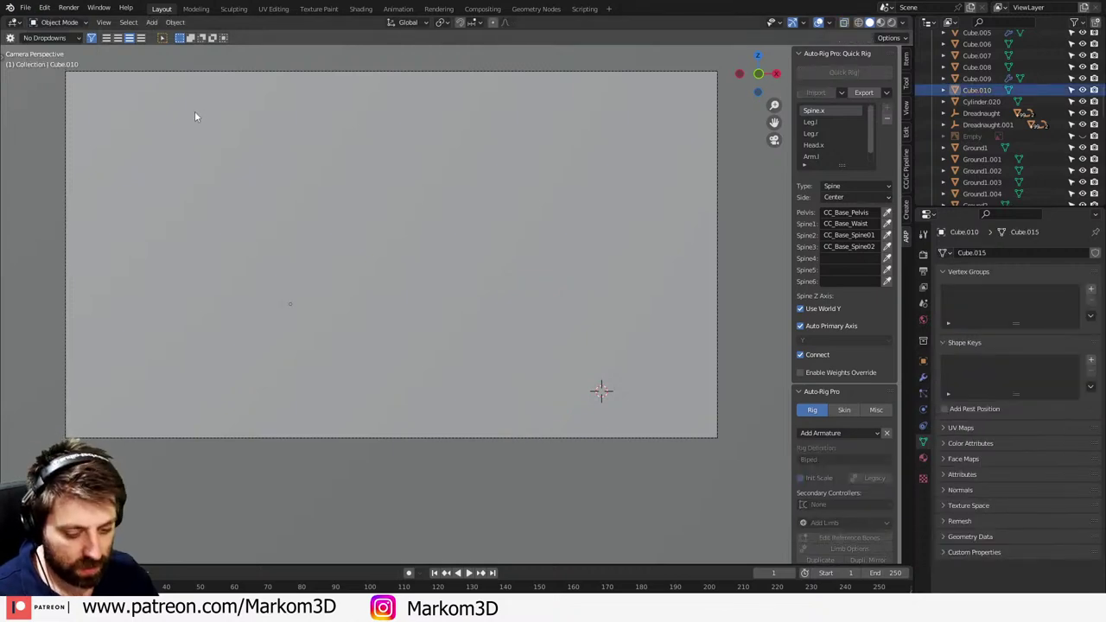
key("h")
scroll(506, 357, "up", 1)
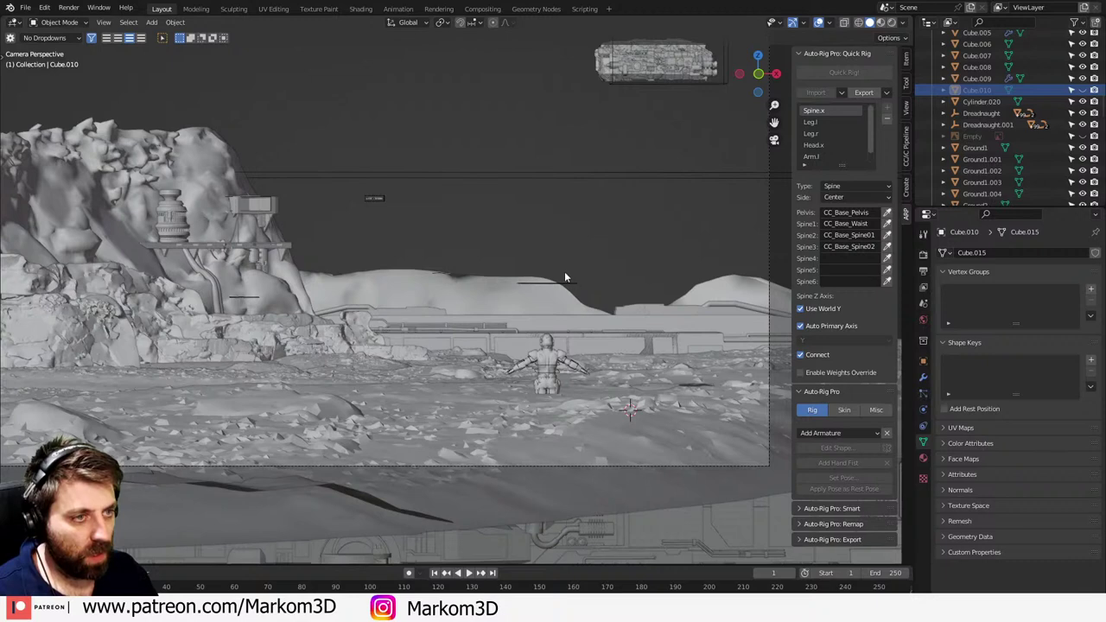
- Select the character rig, return it to Pose Mode and raise it along Z until its feet stand on the ground
key("z")
left_click(564, 332)
left_click(576, 283)
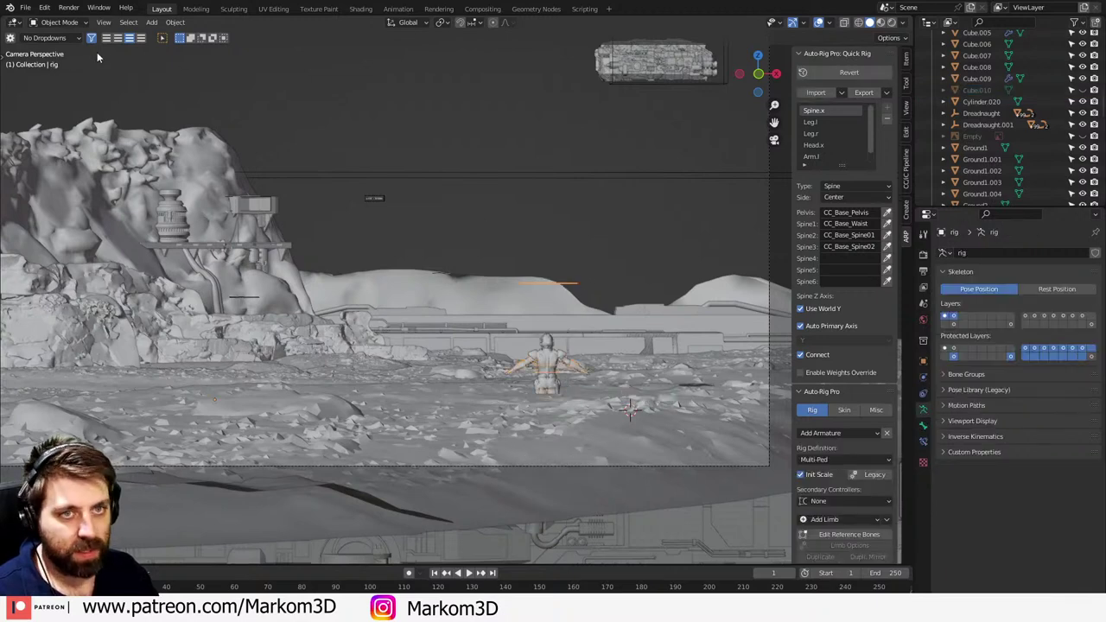
left_click(56, 22)
left_click(59, 60)
key("g")
key("z")
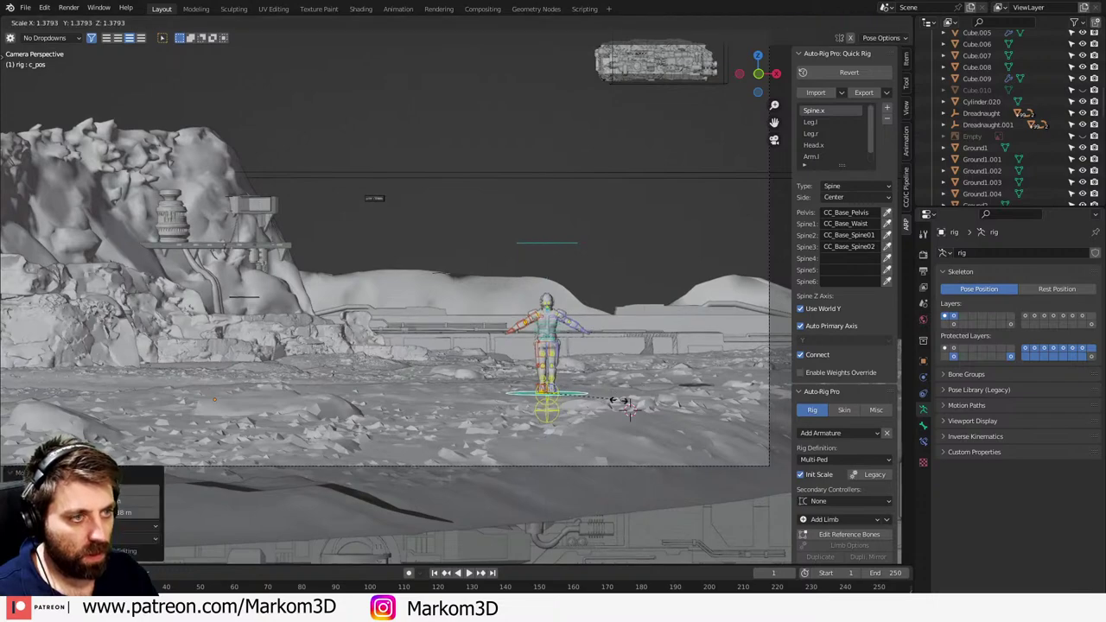
left_click(591, 392)
- Clear the c_pos control's location, then scale the whole rig by 1.5 twice in Object Mode
middle_click_drag(592, 391, 625, 401)
key("alt+g")
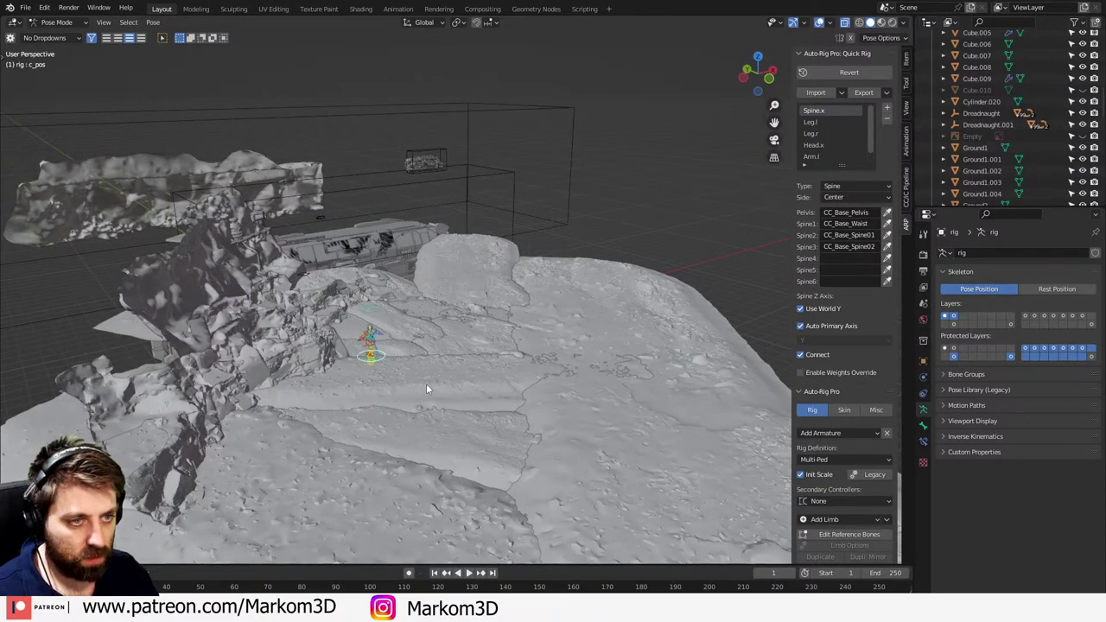
left_click(56, 22)
left_click(52, 33)
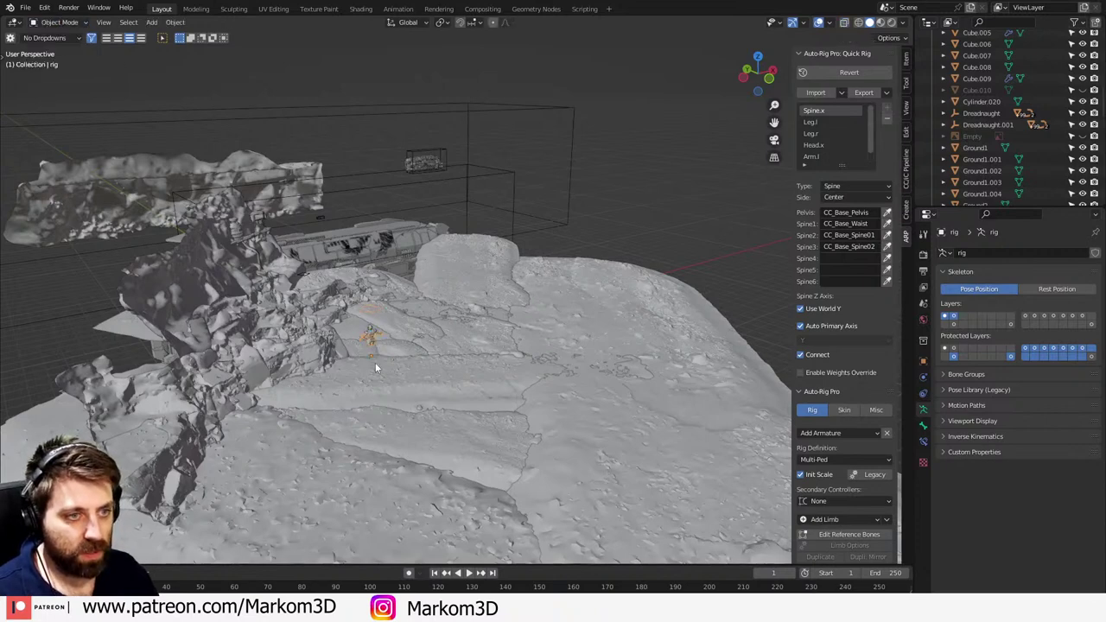
type("s1.5")
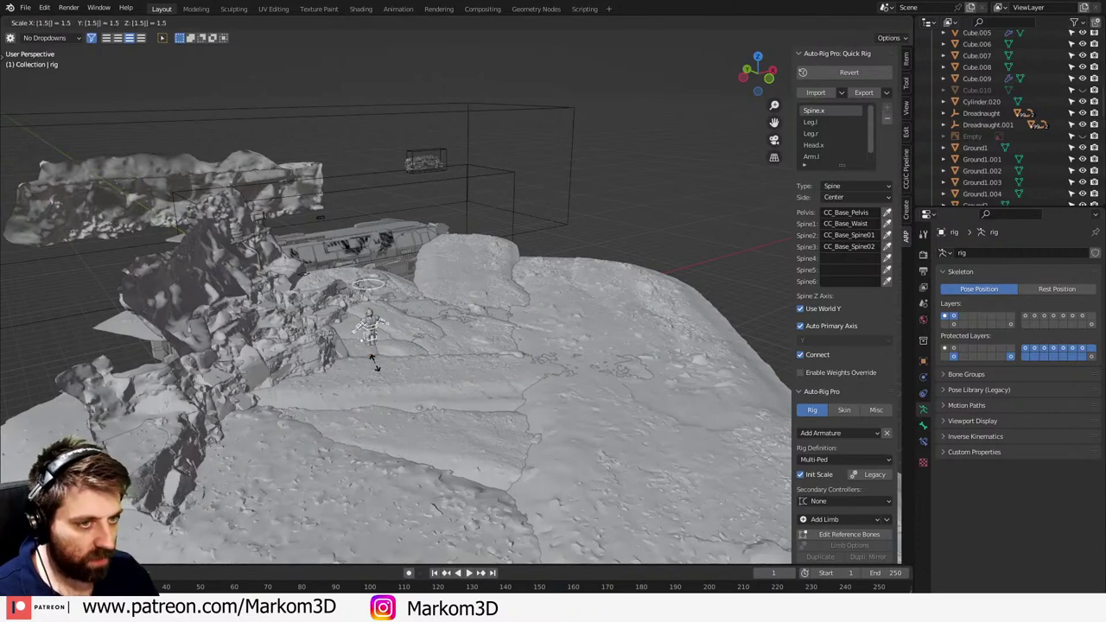
key("Return")
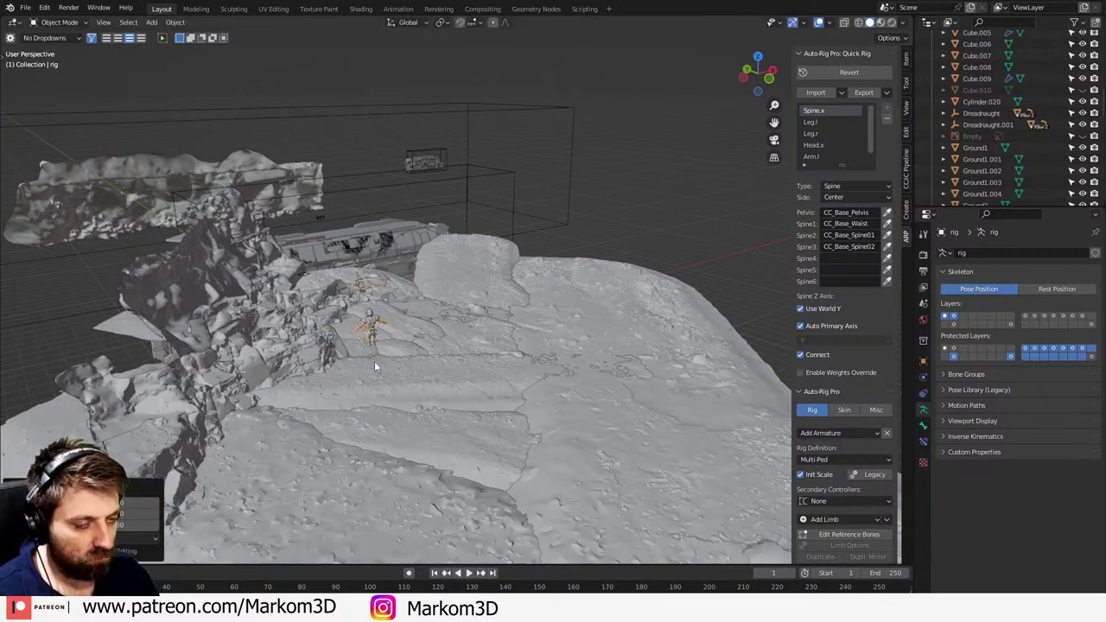
type("s1.5")
key("Return")
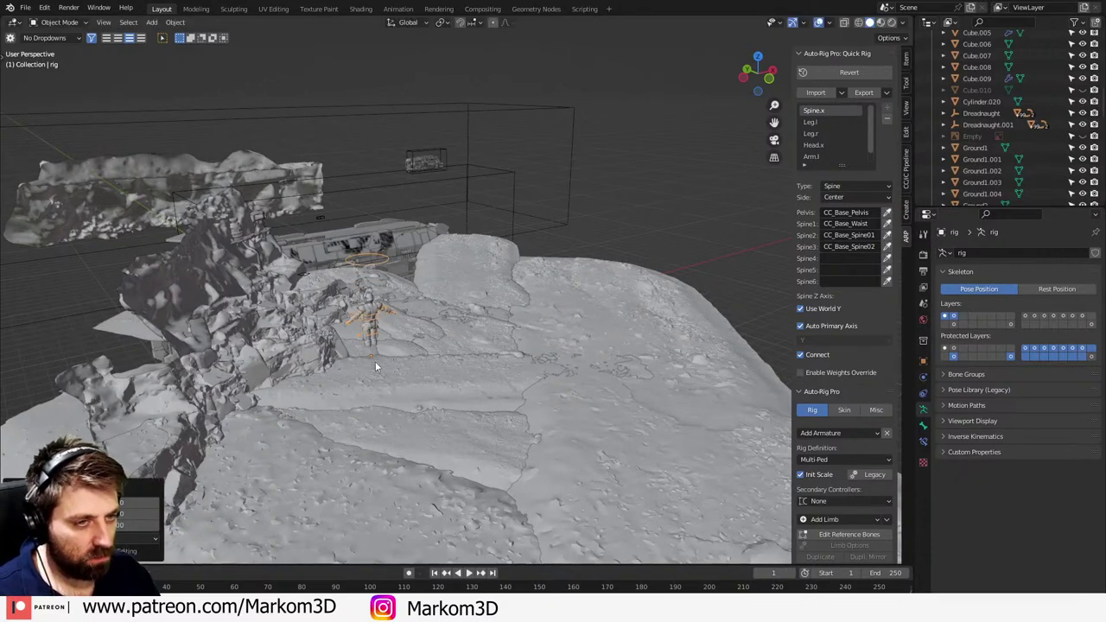
- In Pose Mode, move the rig's c_pos control across to the right side of the camera frame
key("KP_0")
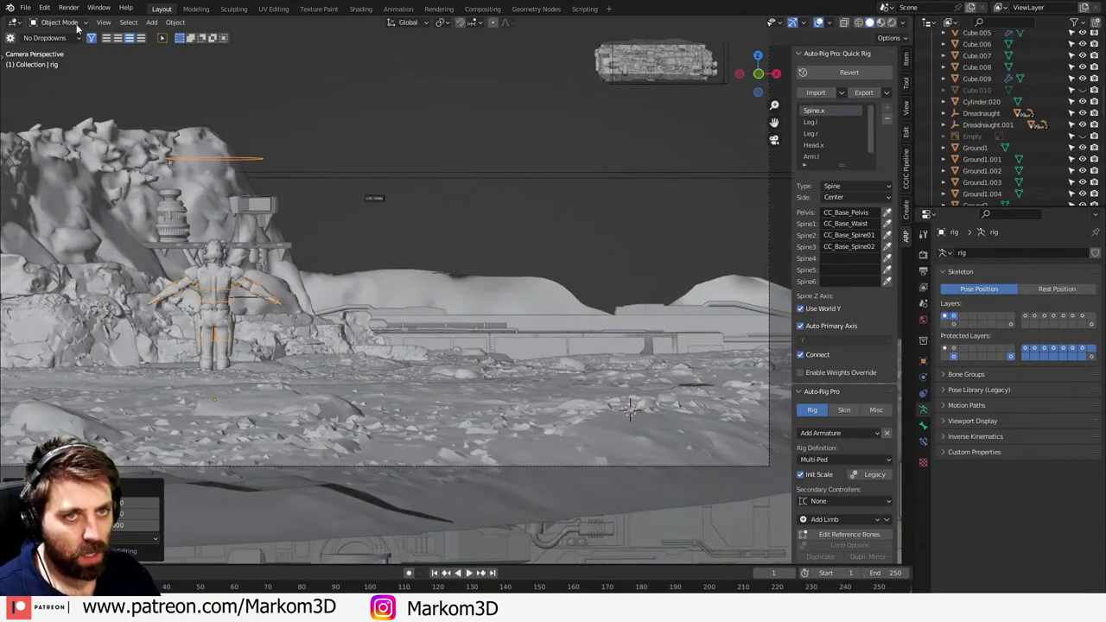
left_click(58, 22)
left_click(62, 65)
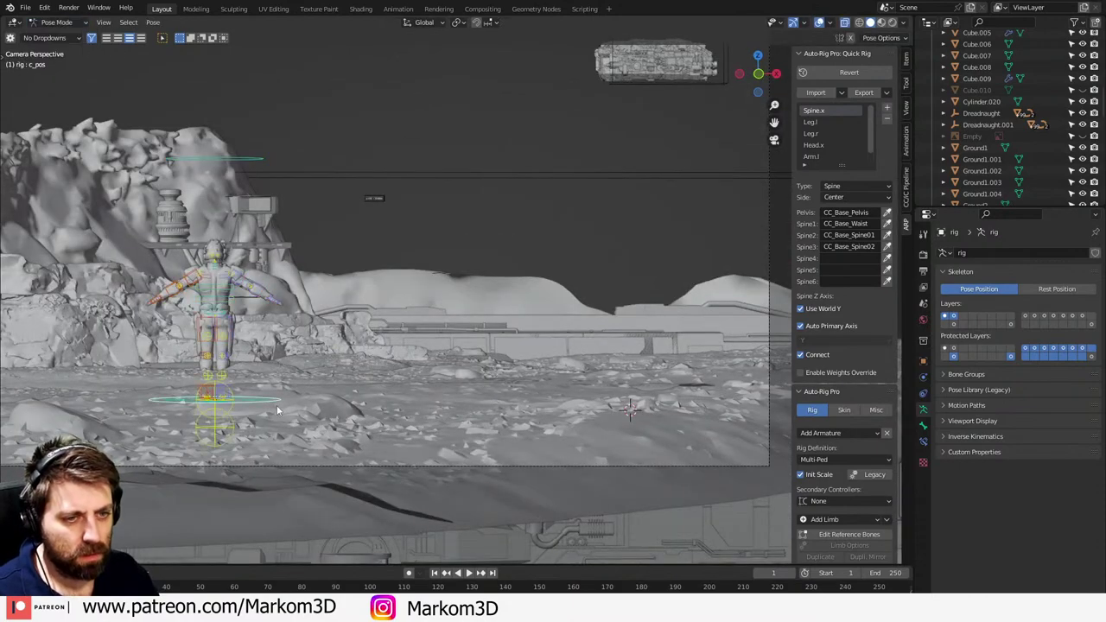
key("g")
left_click(613, 391)
- Move the character nearer to the camera from a top view and check its placement in the camera view
key("KP_7")
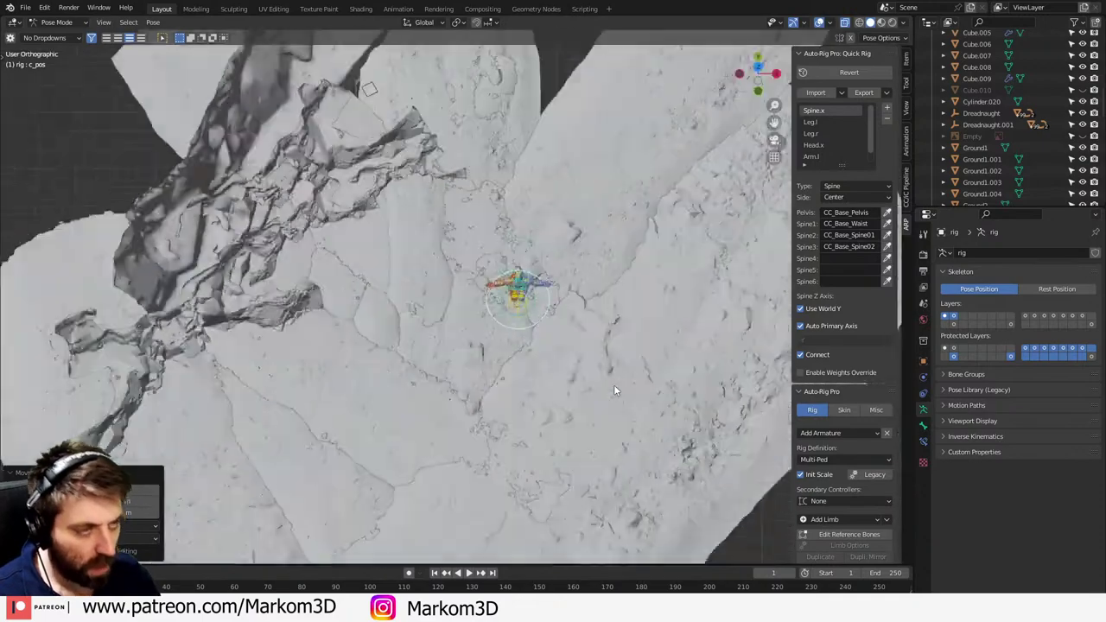
scroll(616, 391, "down", 4)
key("g")
left_click(526, 480)
key("KP_0")
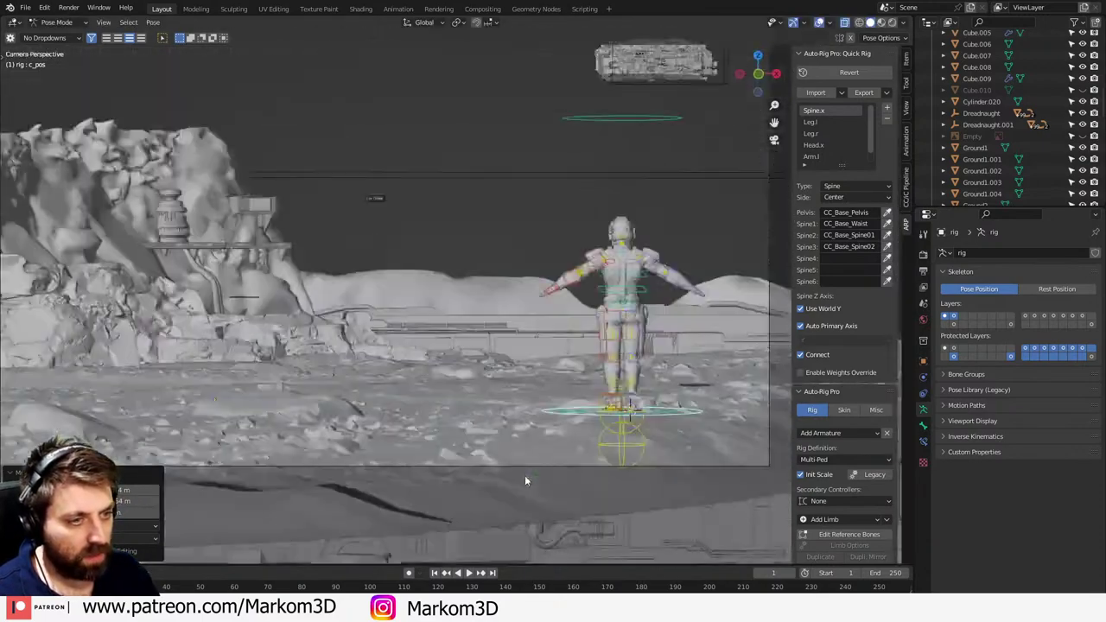
key("g")
right_click(618, 404)
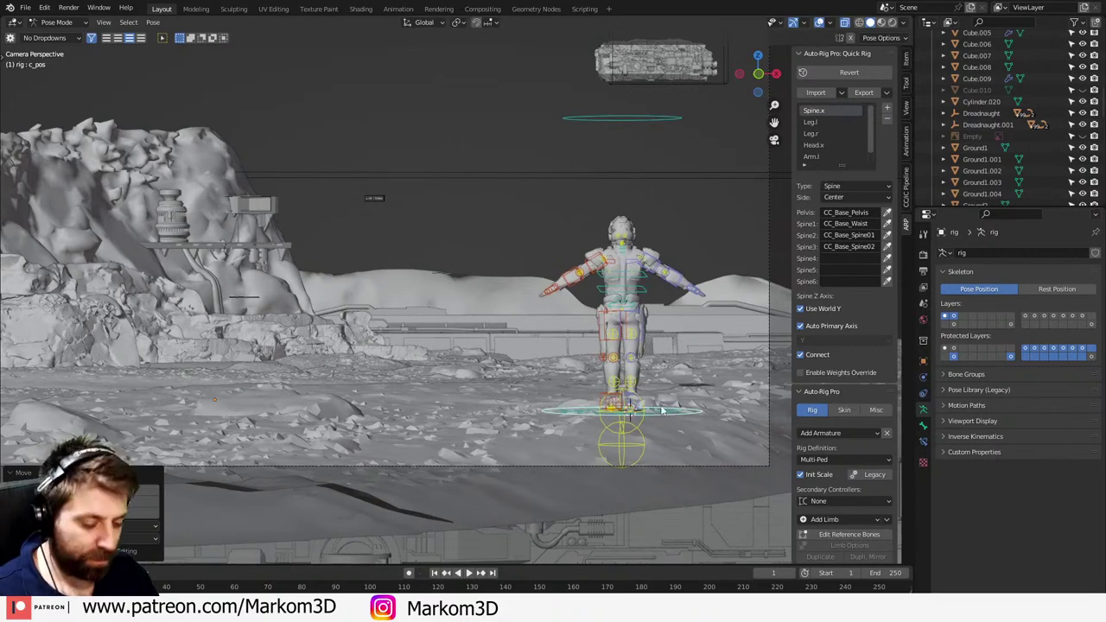
- Bring the character closer to the camera along local Y, then shift it about -2.48 m in X and 0.75 m in Z
key("g")
key("y")
key("y")
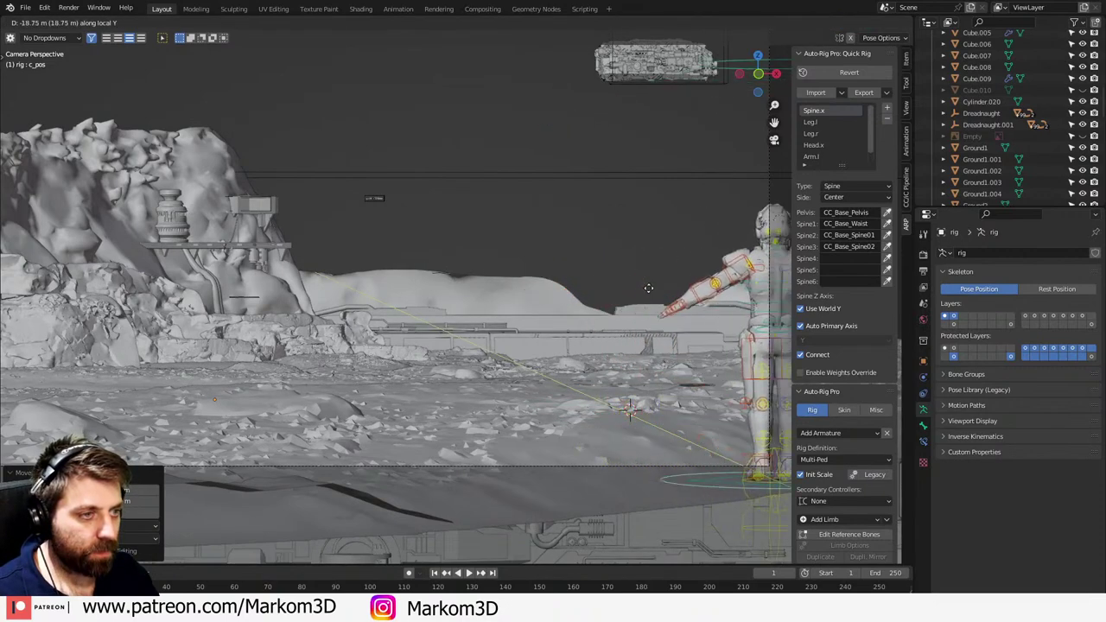
key("y")
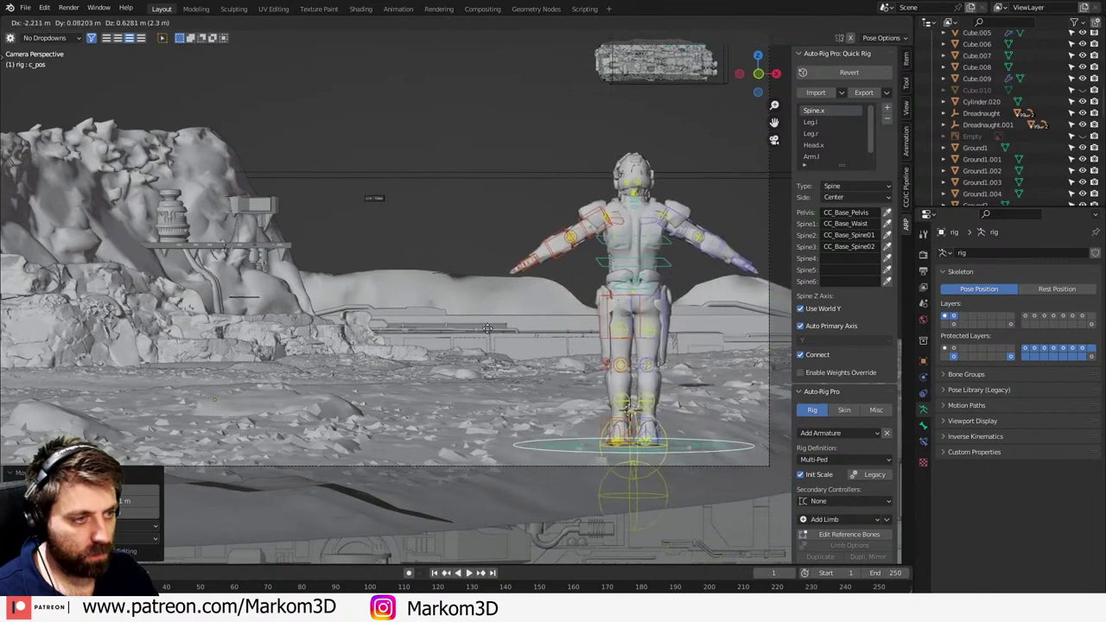
left_click(488, 330)
- Preview the camera framing in rendered shading and compare it with Cube.010 shown and hidden
middle_click_drag(557, 370, 522, 363, "shift")
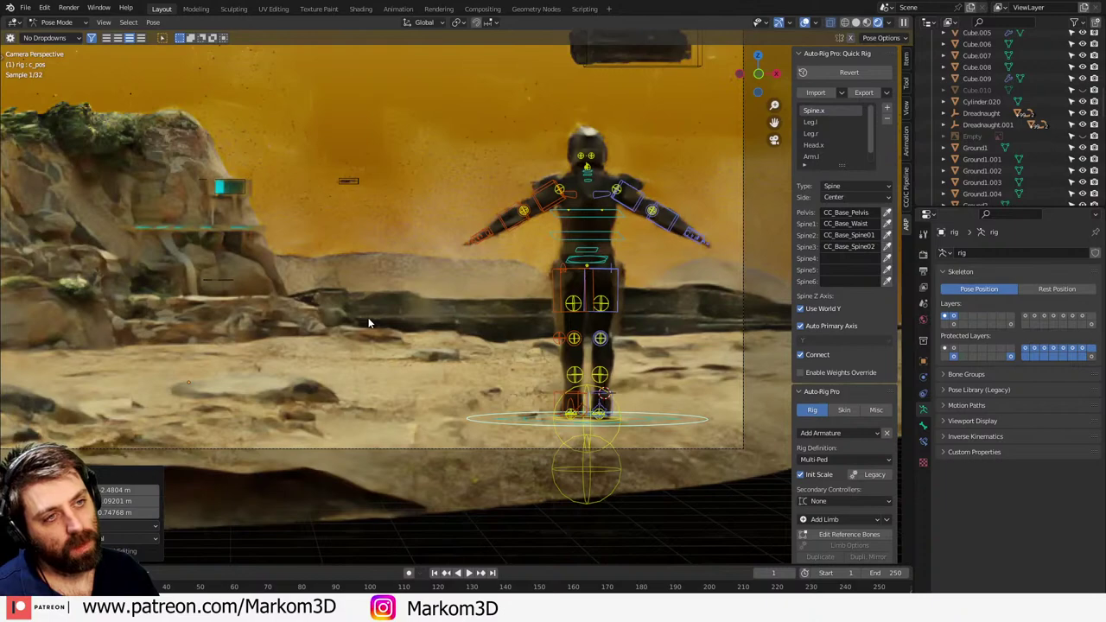
scroll(626, 262, "down", 3)
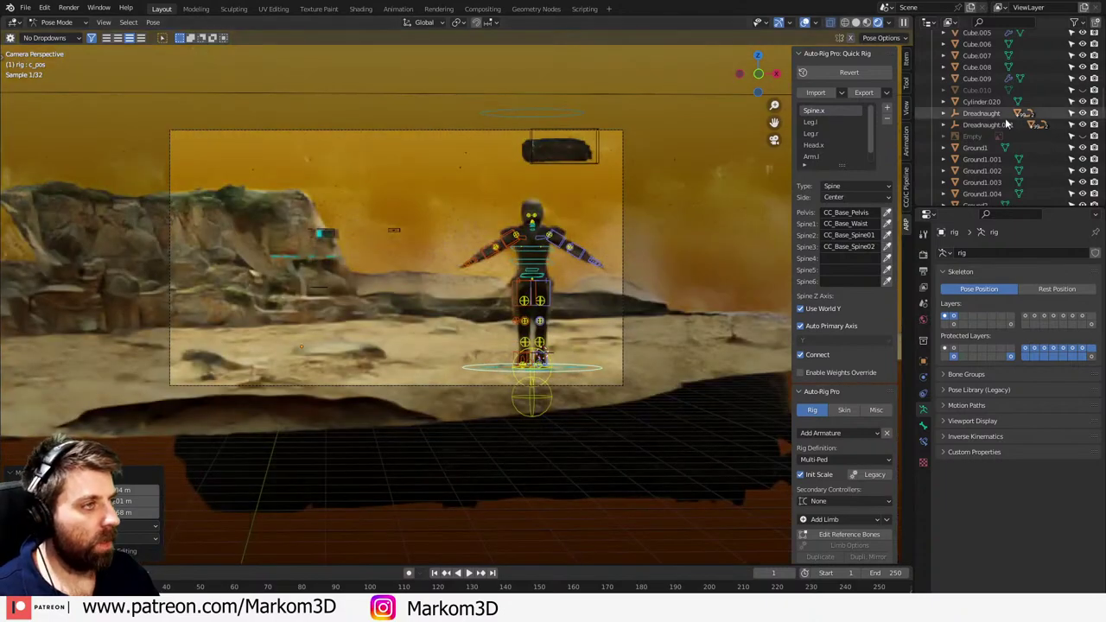
scroll(978, 137, "up", 5)
scroll(978, 136, "down", 5)
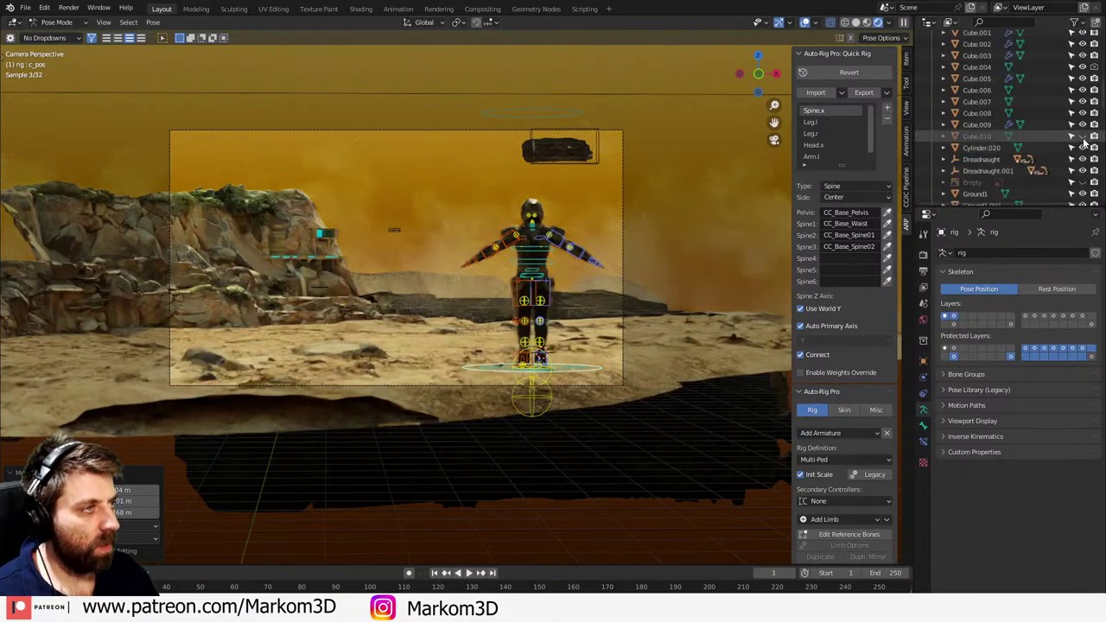
left_click(1083, 138)
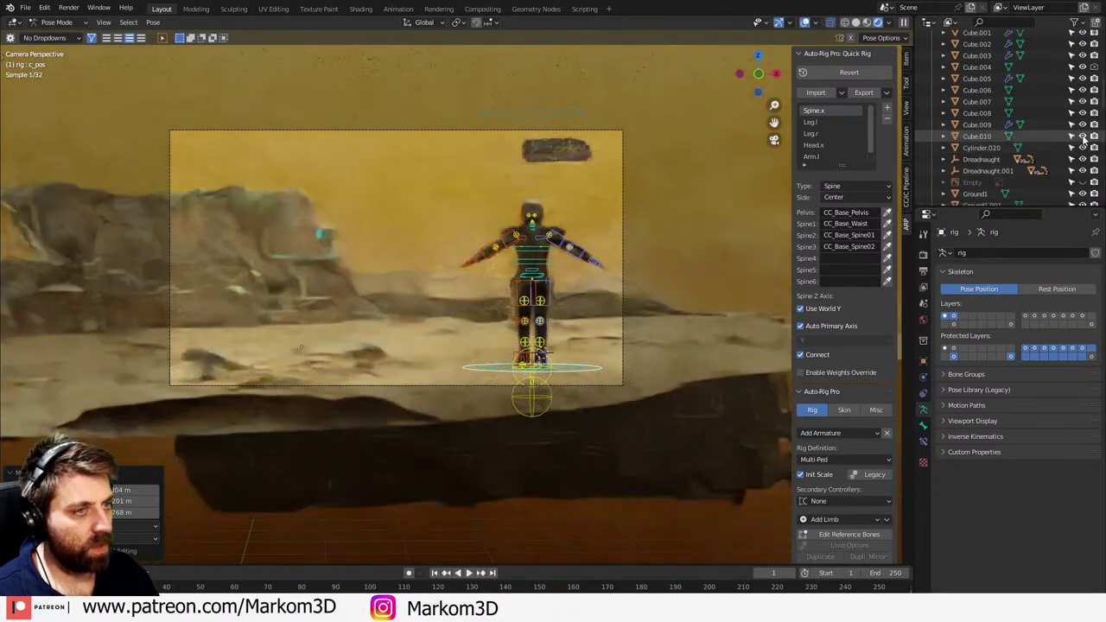
left_click(1083, 137)
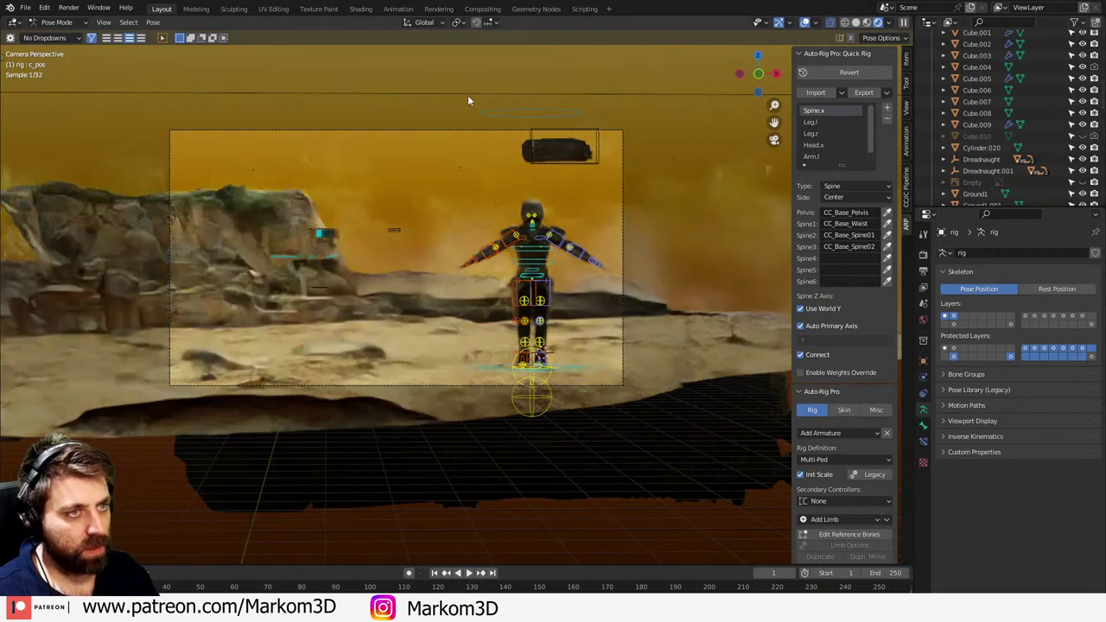
- Return to Object Mode, select the Big Cloud volume above the landscape and hide it from the viewport
left_click(57, 22)
left_click(76, 36)
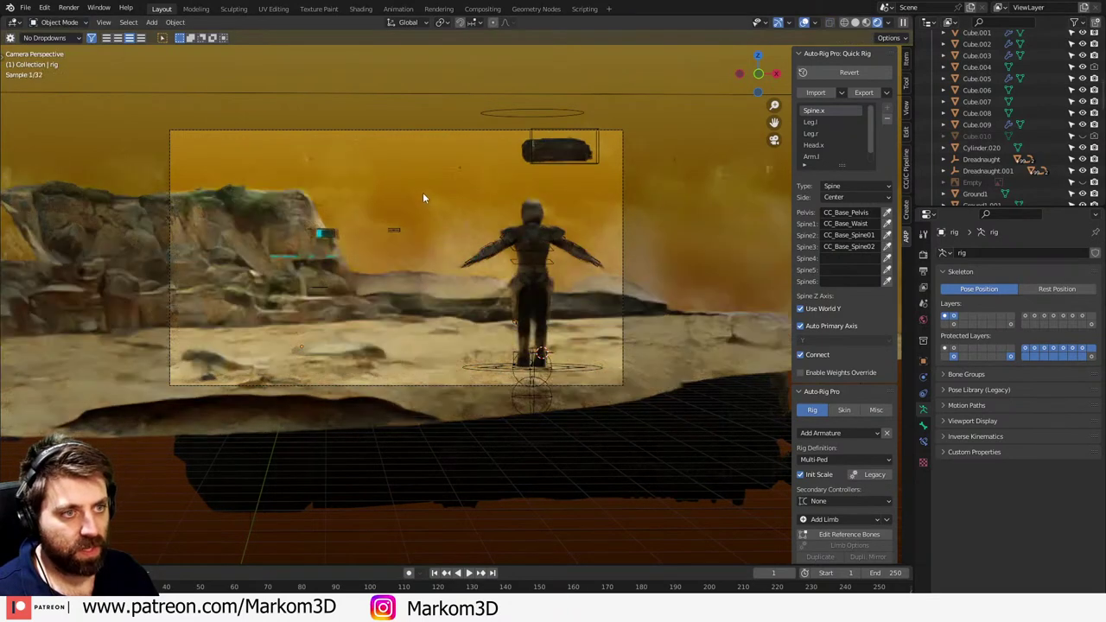
left_click(443, 210)
left_click(317, 166)
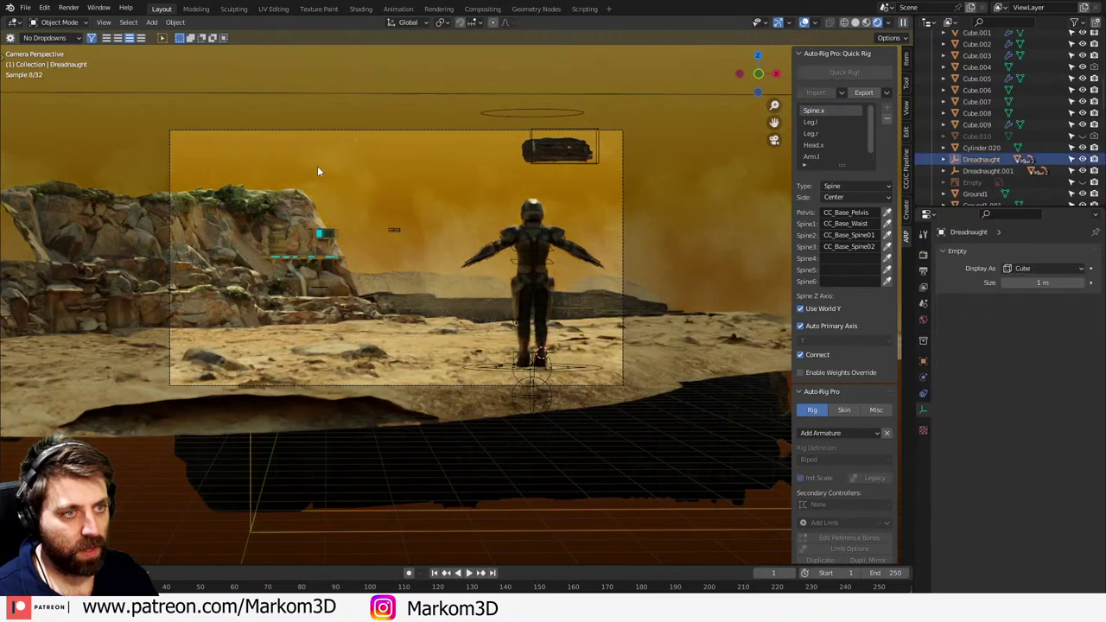
left_click(425, 92)
scroll(1011, 190, "down", 3)
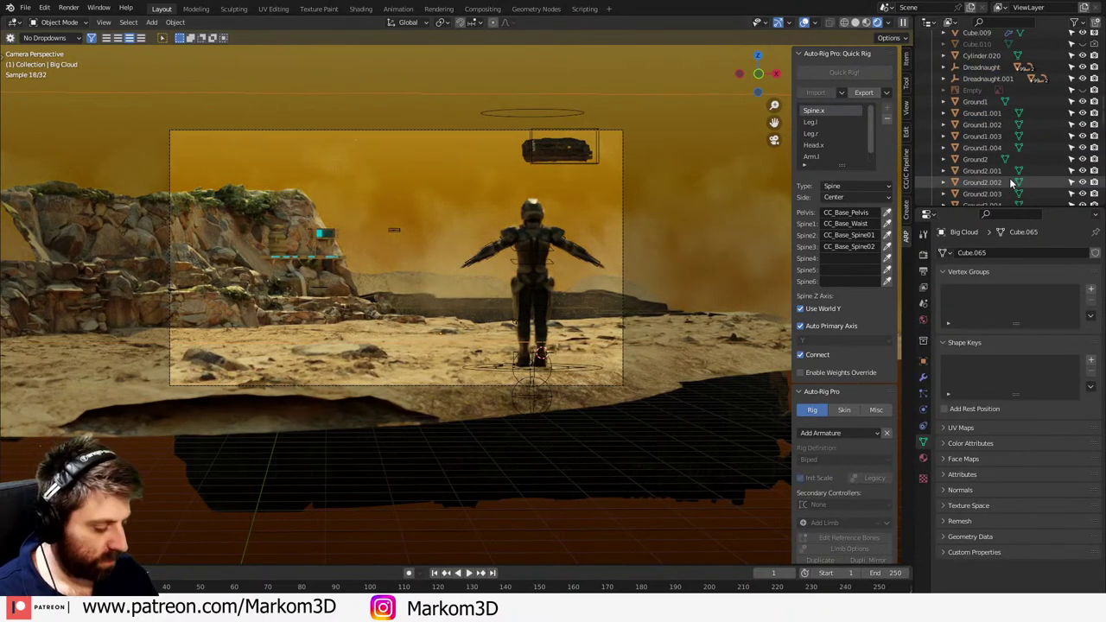
scroll(1011, 183, "up", 6)
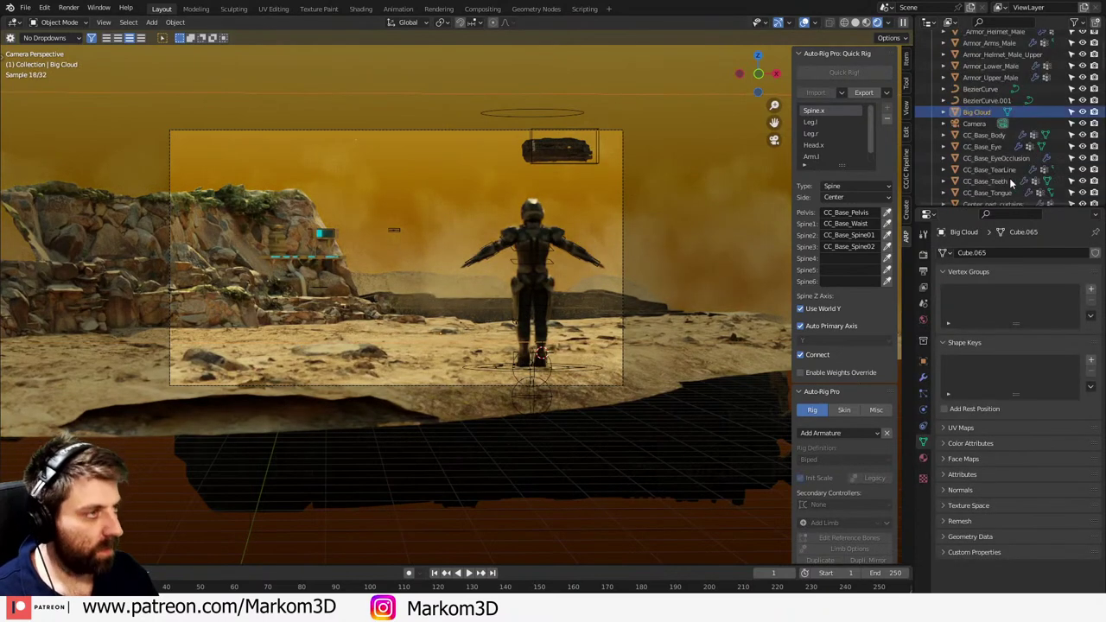
left_click(1083, 112)
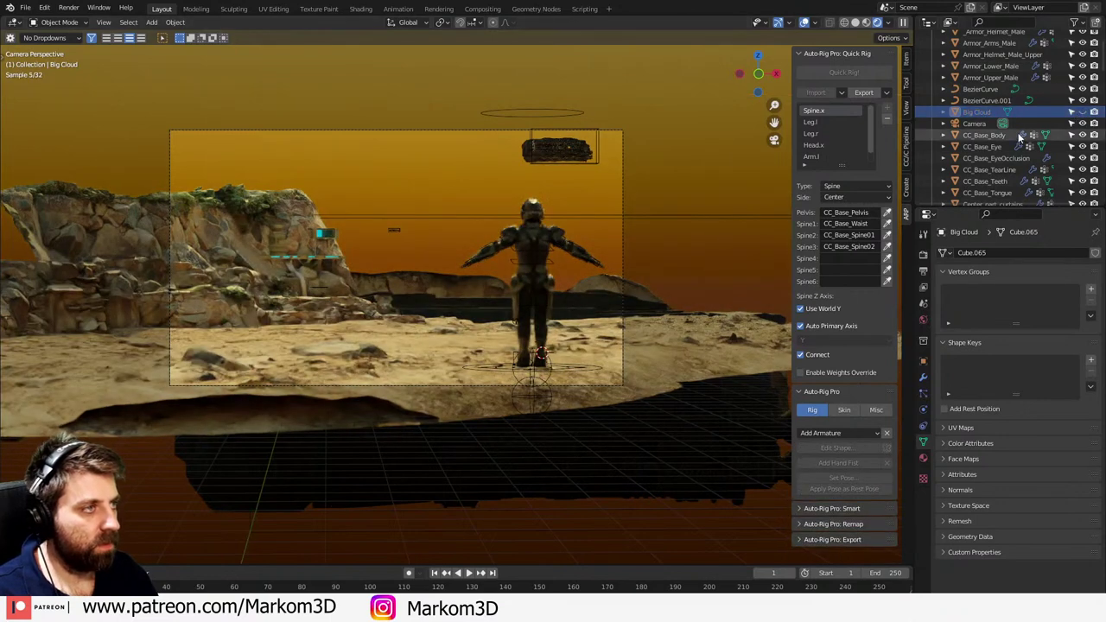
- Rename the hidden Cube.010 object as BigVolume
scroll(1012, 146, "down", 4)
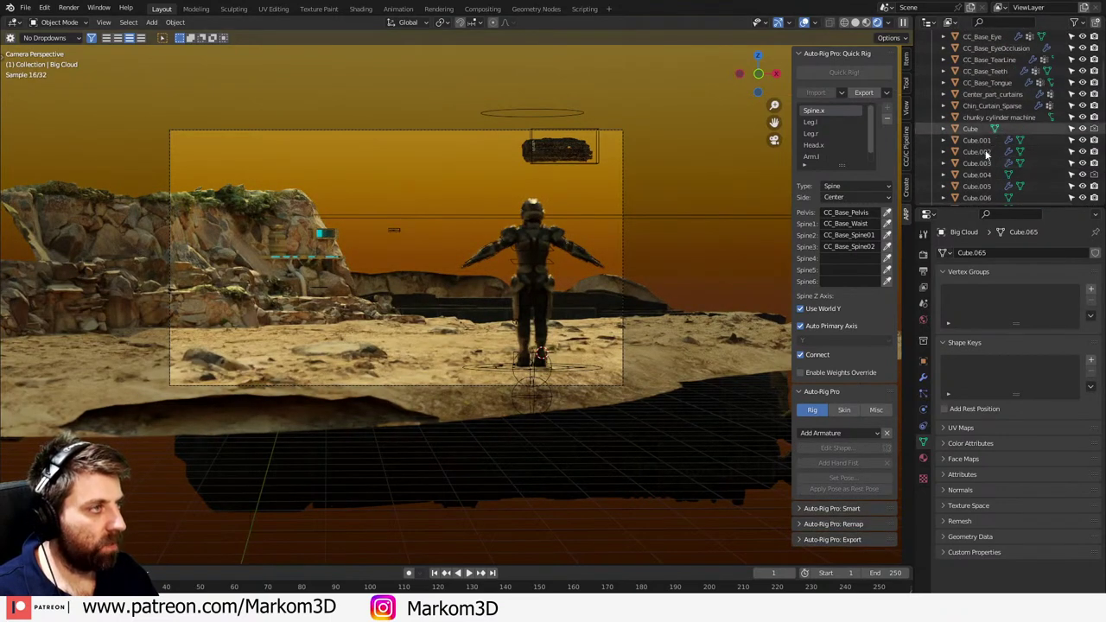
scroll(990, 145, "down", 4)
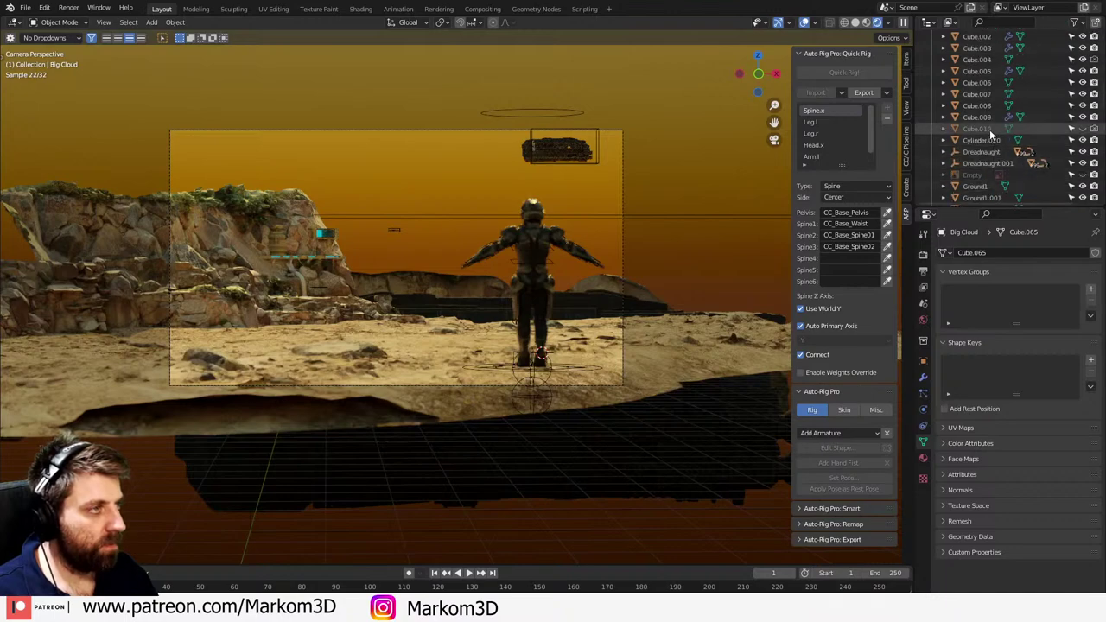
left_click(991, 130)
left_click(1084, 130)
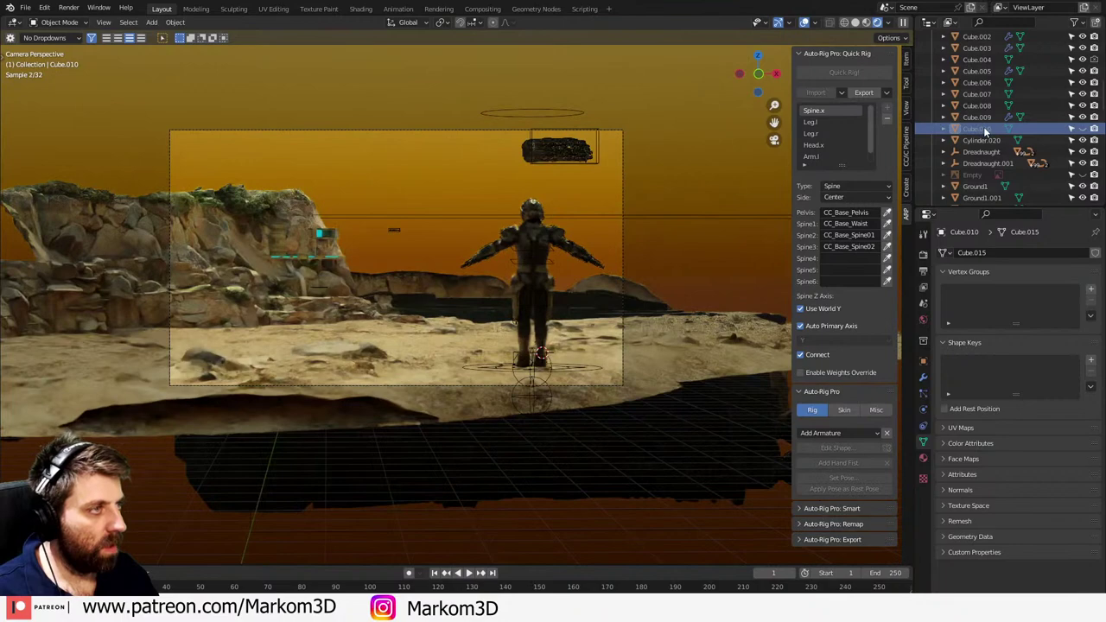
scroll(986, 129, "down", 1)
double_click(975, 112)
type("Bl")
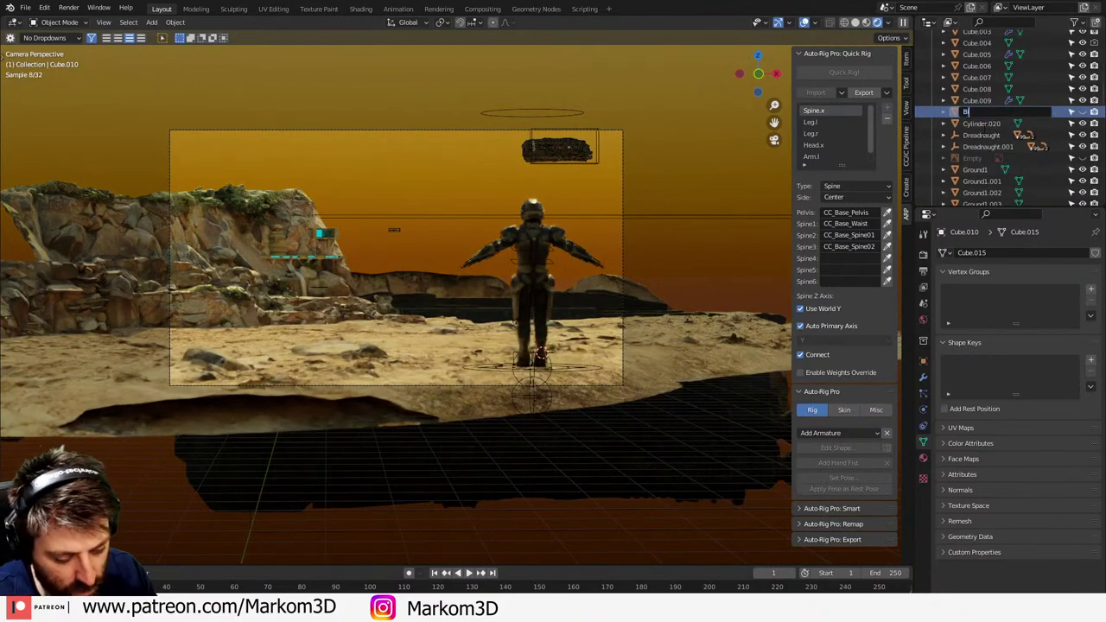
type("gVolume")
key("Return")
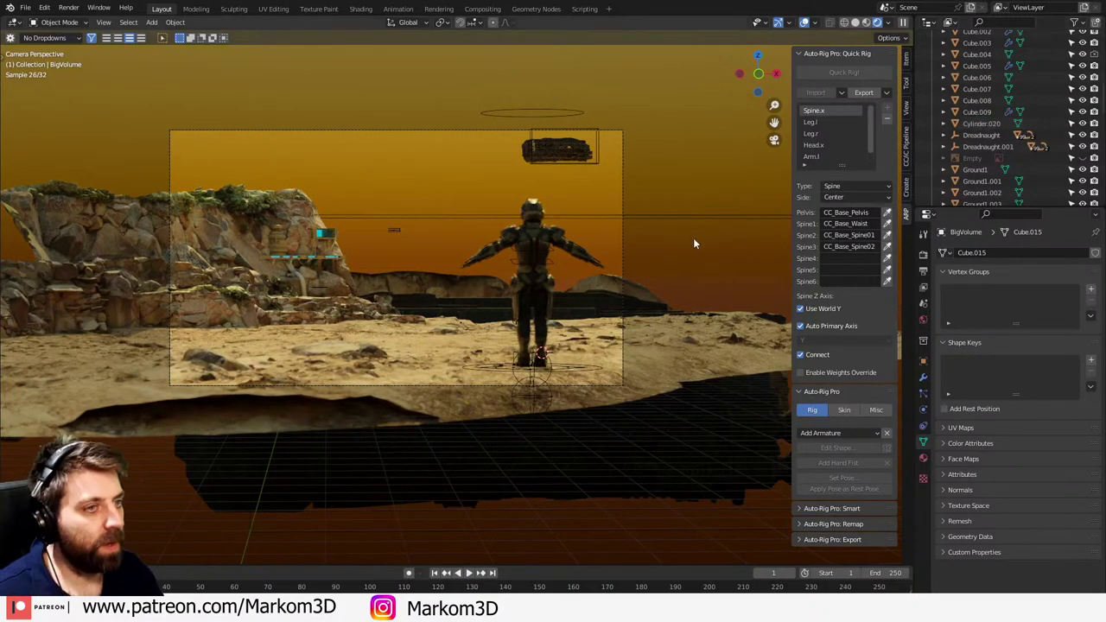
- Select the character's rig, enter Pose Mode and select the c_pos controller around the feet
scroll(501, 337, "up", 2)
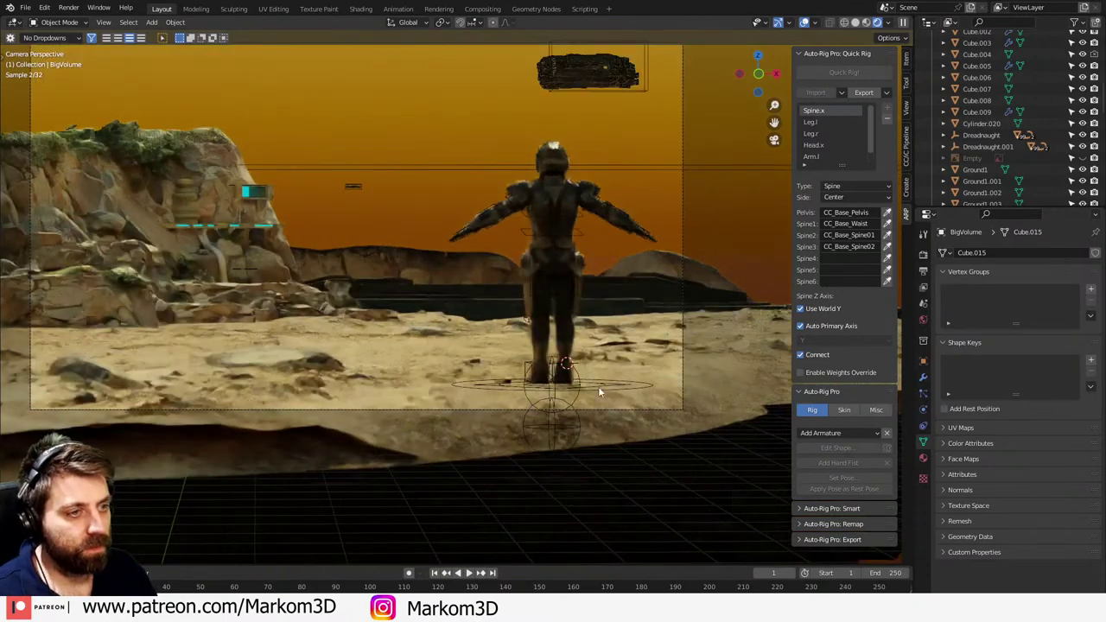
left_click(598, 392)
left_click(59, 22)
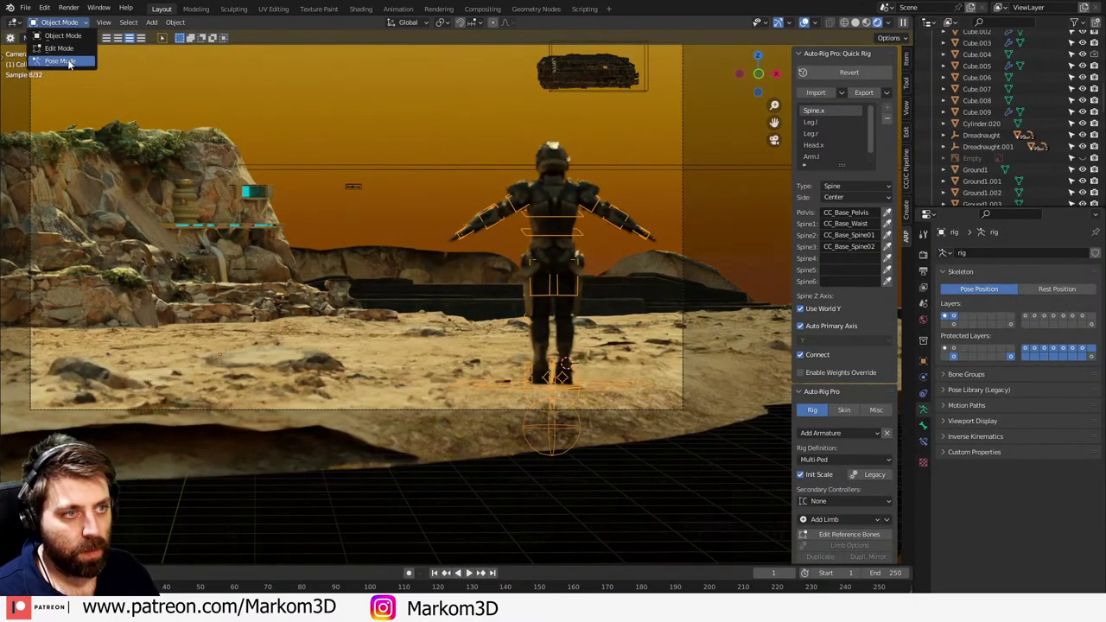
left_click(62, 62)
left_click(626, 392)
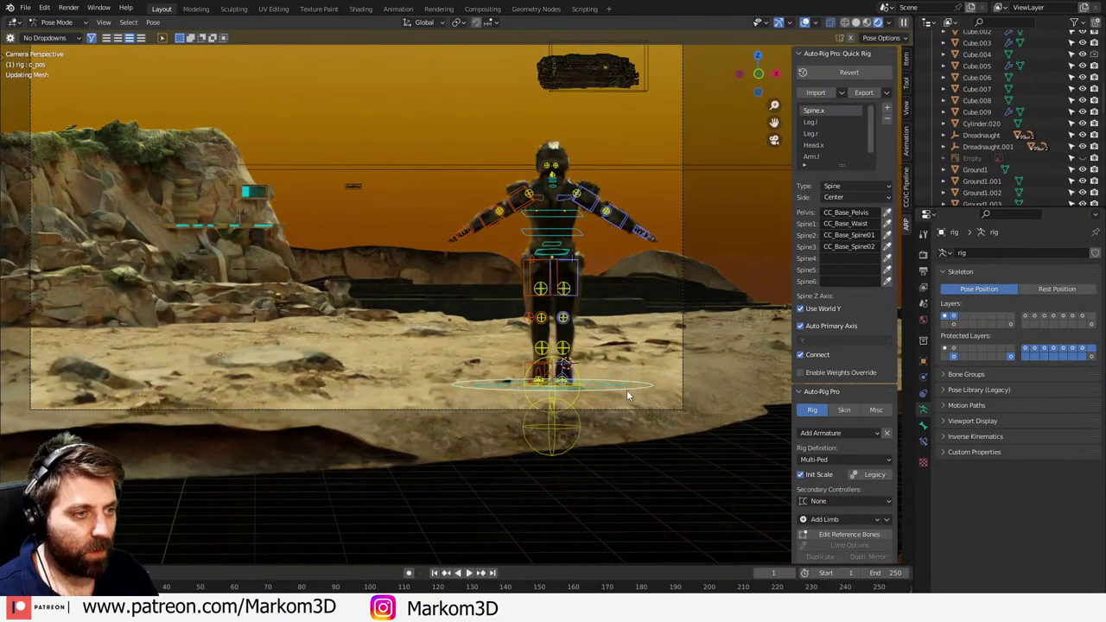
key("r")
key("z")
key("Escape")
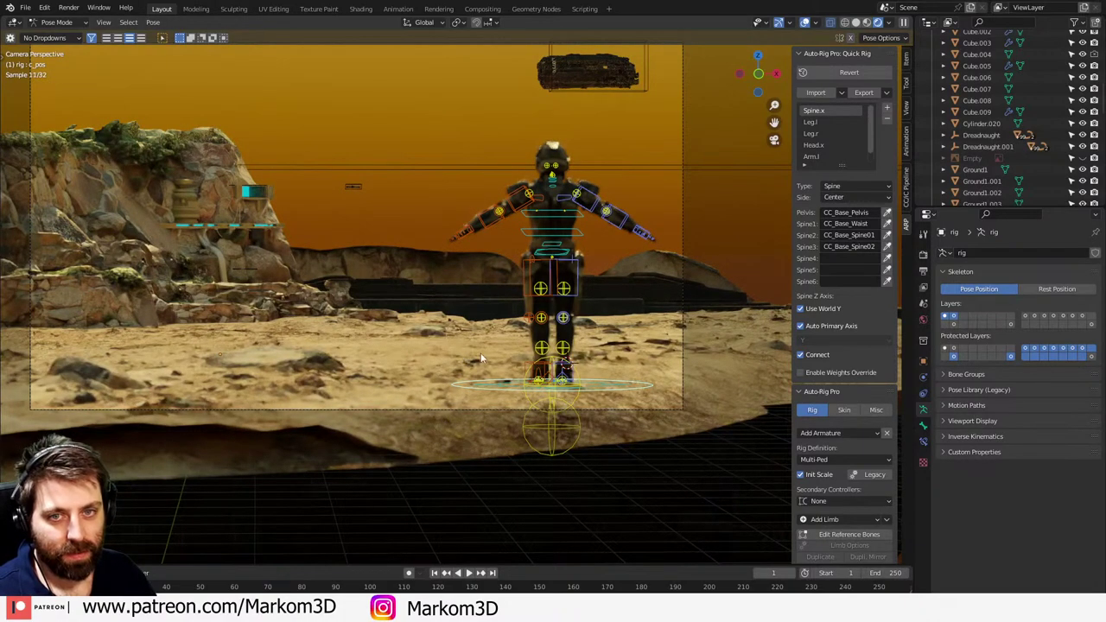
mouse_move(543, 353)
middle_mouse_down()
mouse_move(531, 342)
mouse_move(541, 362)
middle_mouse_up()
key("KP_0")
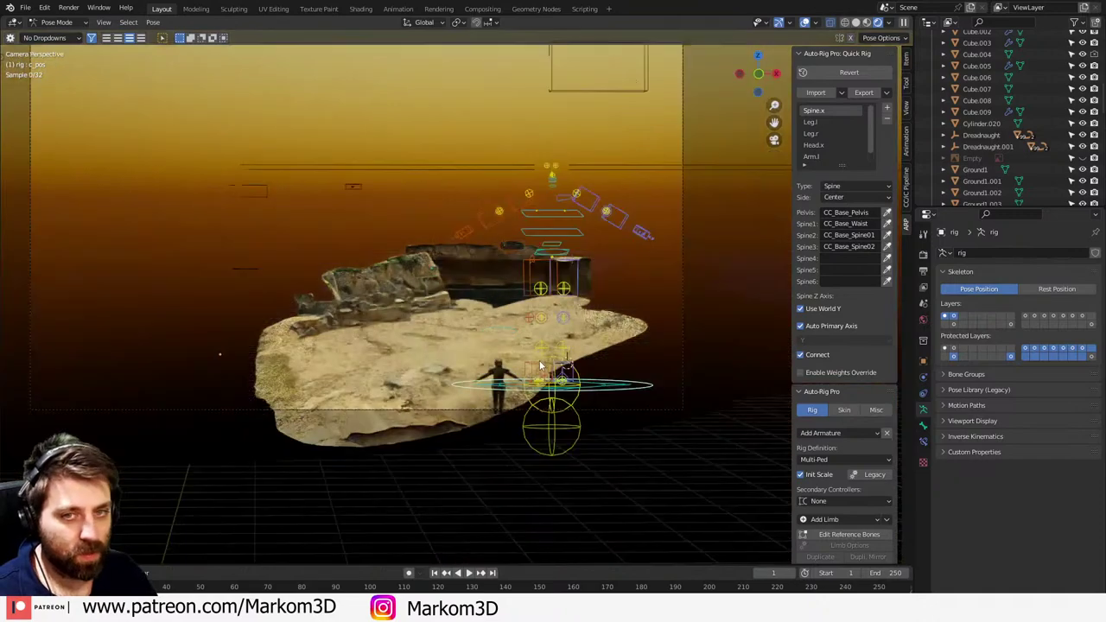
key("z")
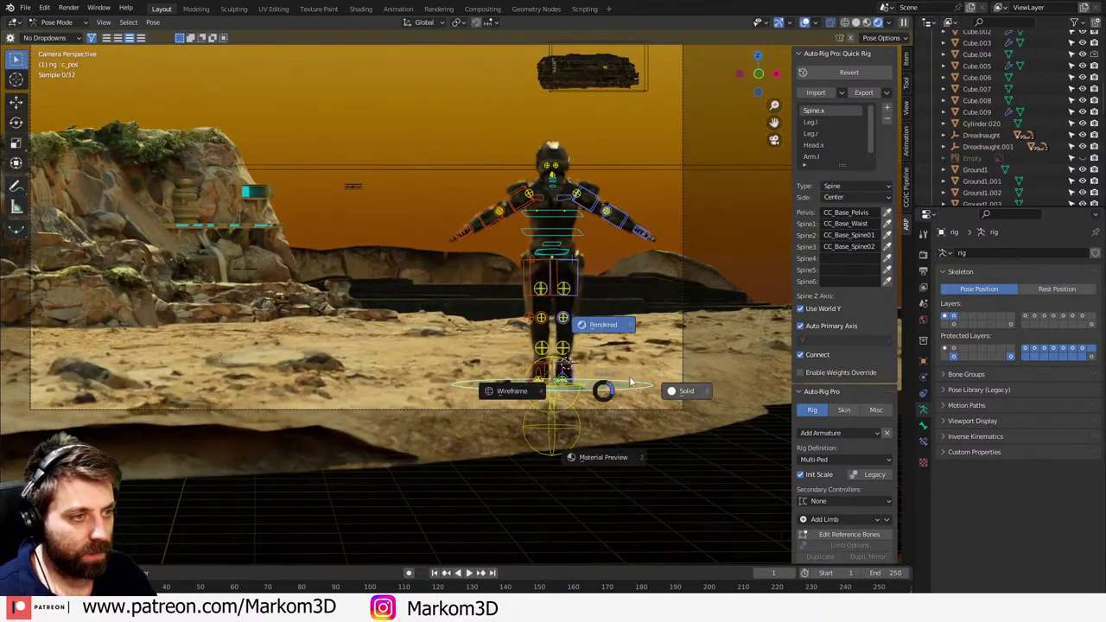
key("r")
key("z")
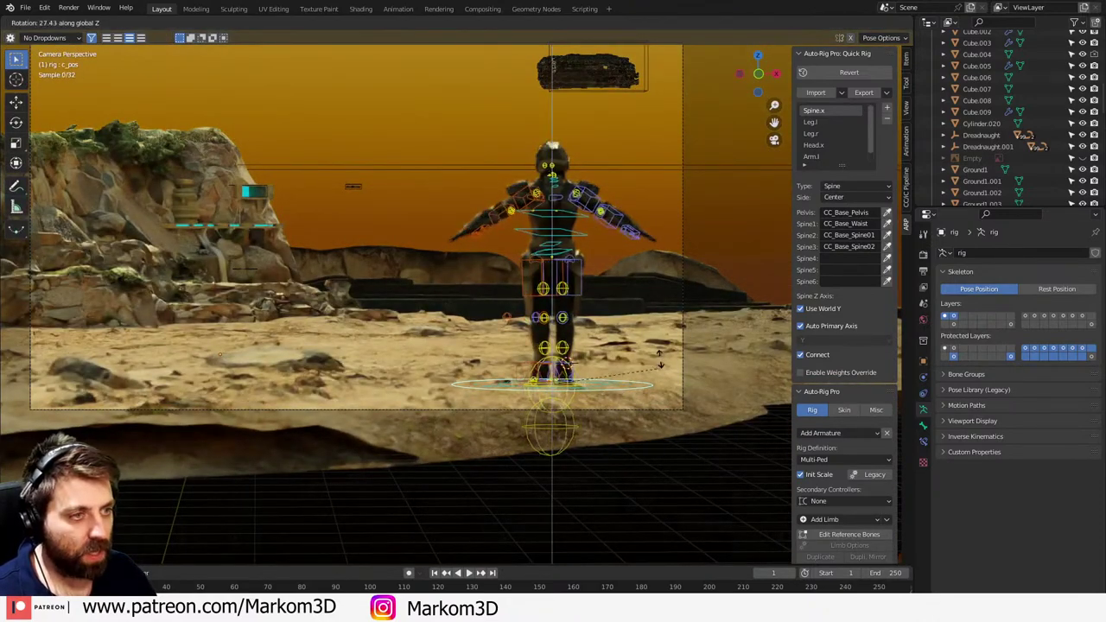
left_click(636, 313)
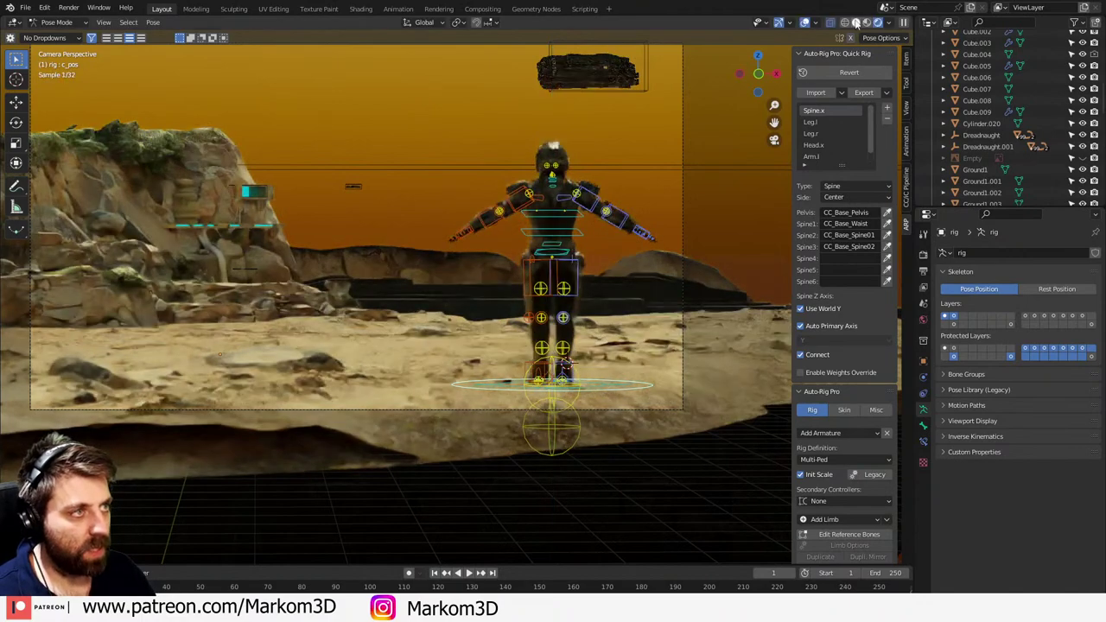
- Show the scene in solid shading and leave the camera view to frame the character's feet
key("z")
left_click(774, 139)
scroll(504, 310, "down", 1)
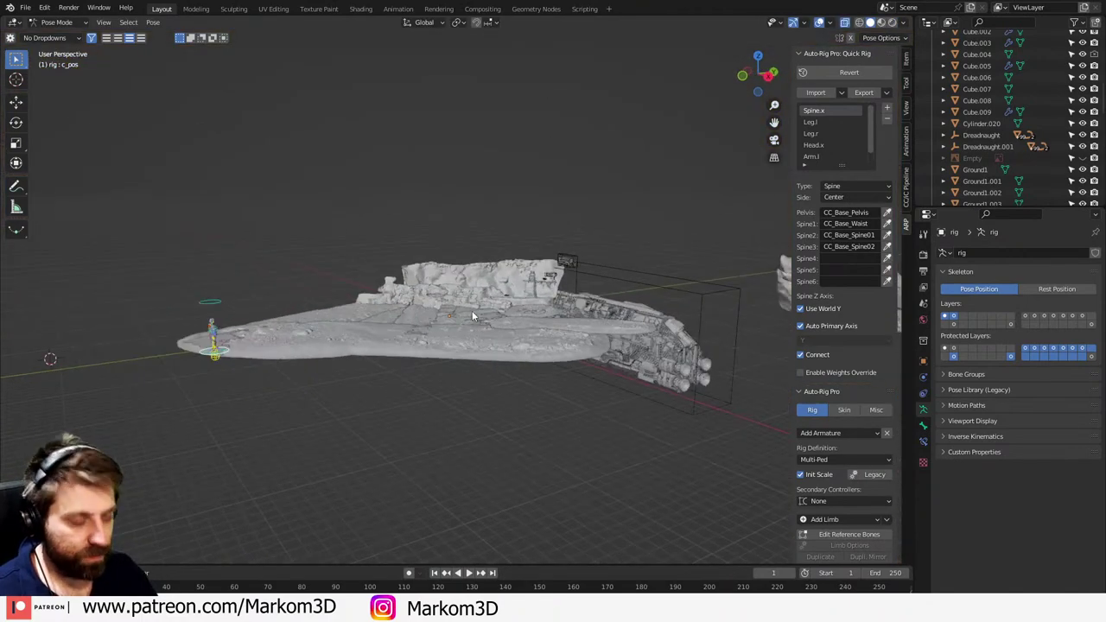
key("KP_Decimal")
scroll(473, 315, "down", 1)
mouse_move(473, 315)
middle_mouse_down()
mouse_move(441, 299)
mouse_move(437, 344)
mouse_move(425, 315)
mouse_move(467, 261)
mouse_move(469, 309)
middle_mouse_up()
- In the right side view, move the c_foot_ik.r controller backward and up, and tilt the foot onto its toes
left_click(497, 359)
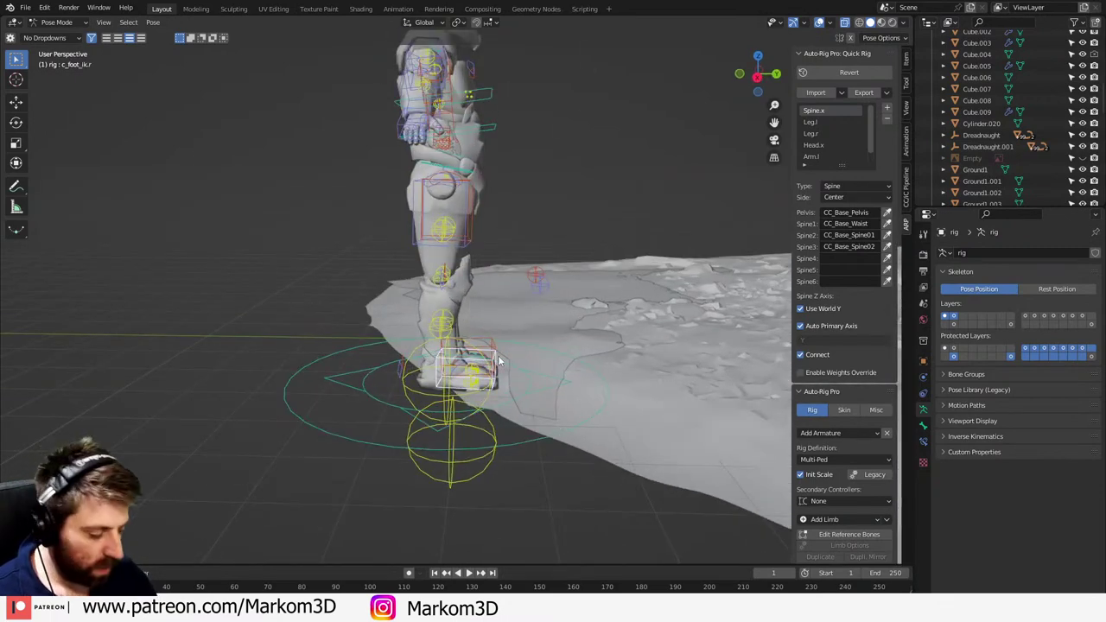
key("KP_3")
key("g")
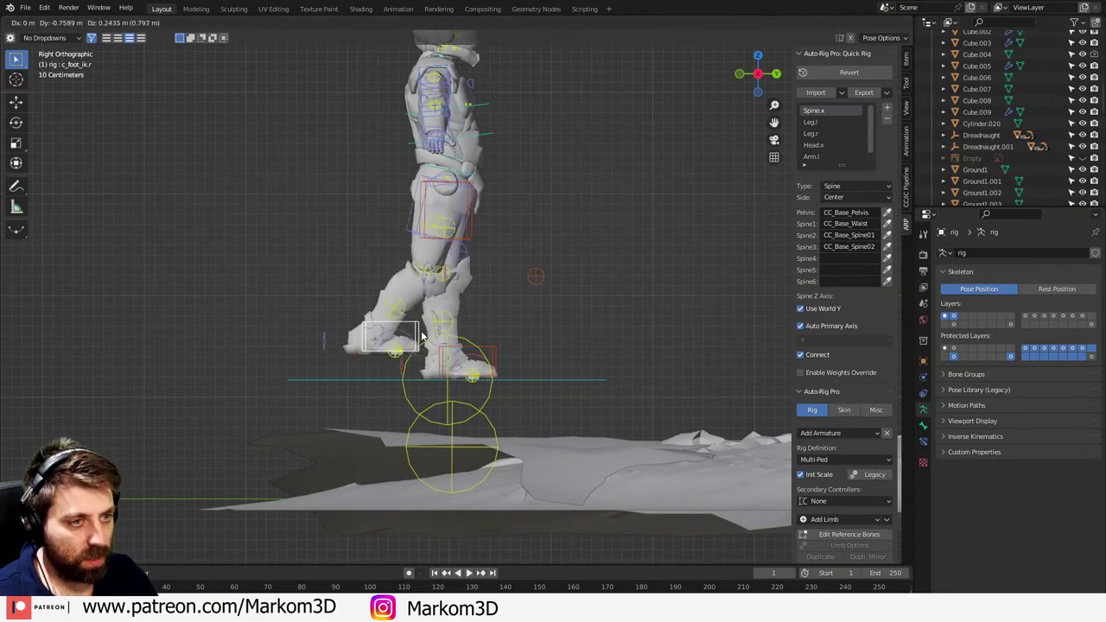
key("r")
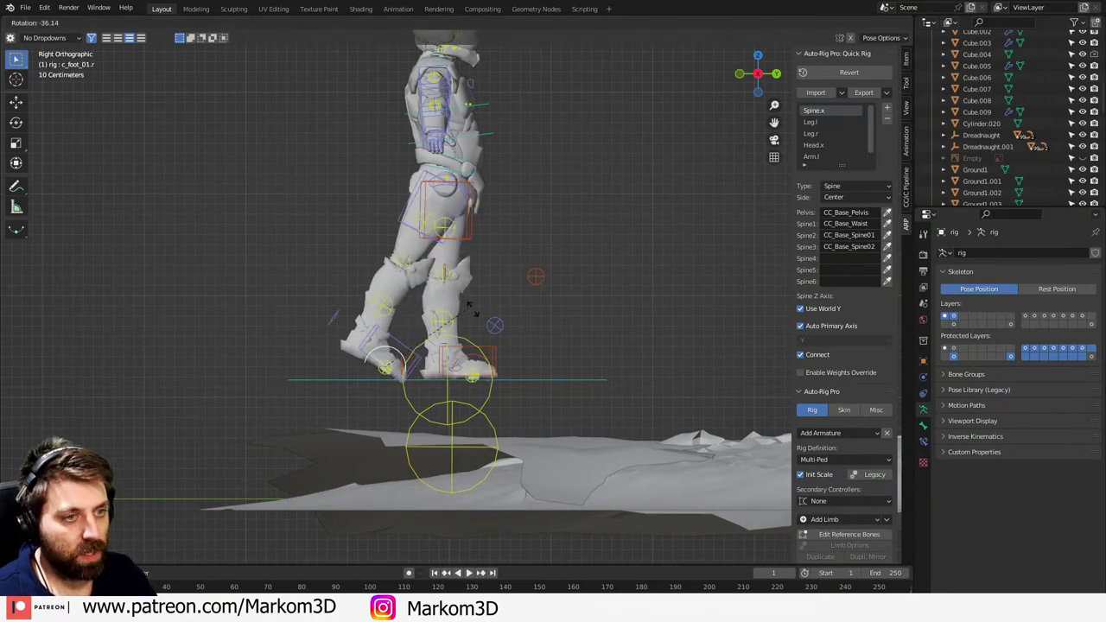
left_click(479, 366)
- Try to rotate the c_foot_roll_cursor.l controller in the side view
scroll(447, 366, "up", 5)
middle_click_drag(342, 462, 390, 358, "shift")
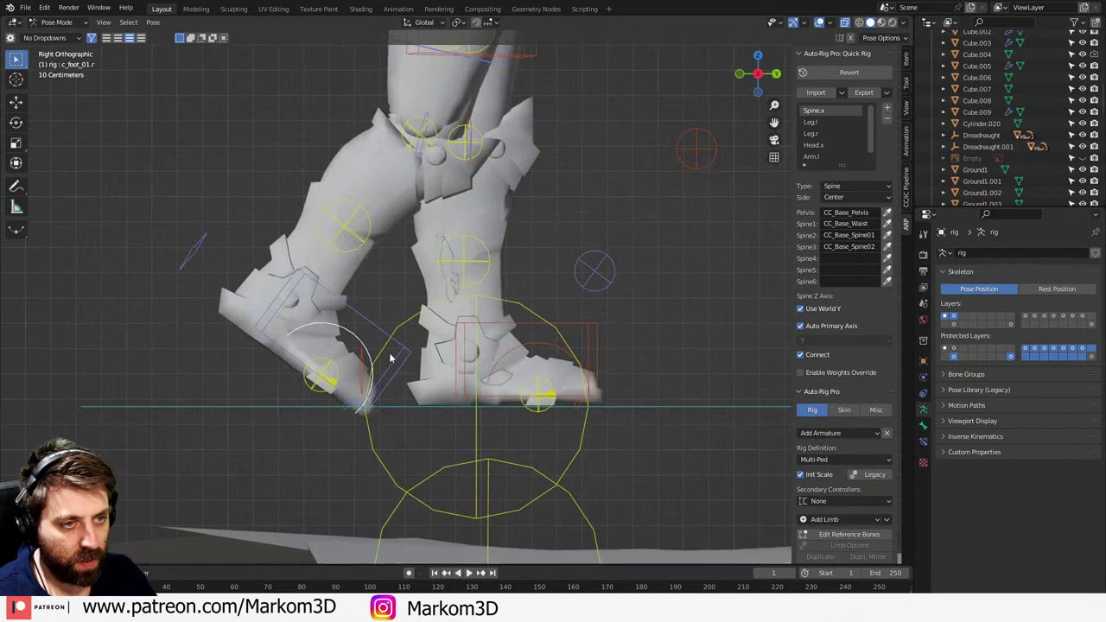
left_click(364, 370)
key("t")
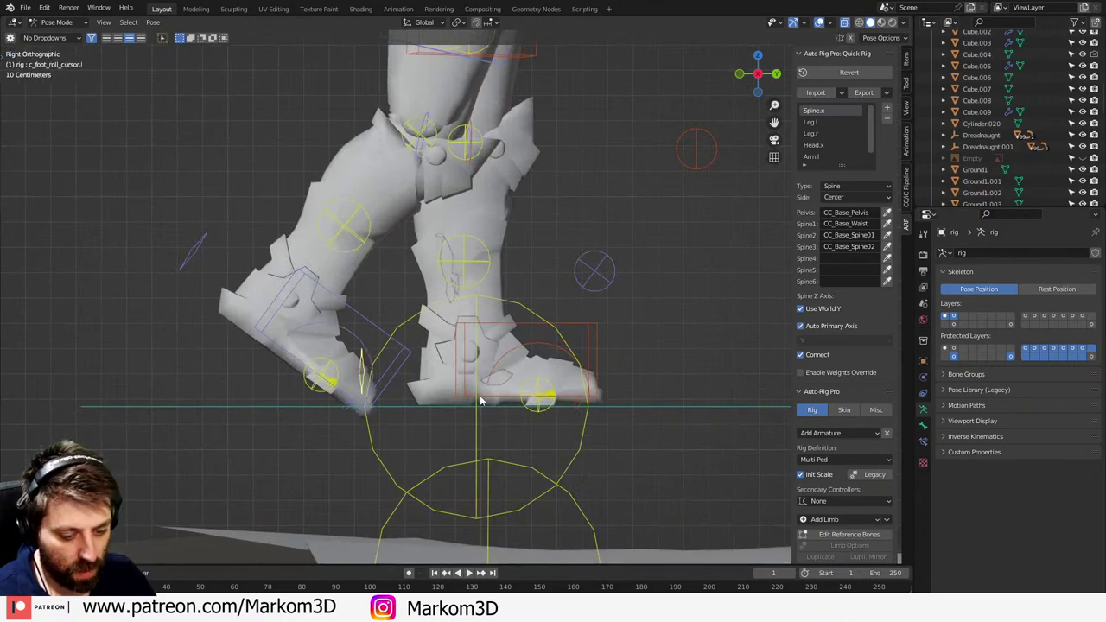
key("r")
left_click(399, 391)
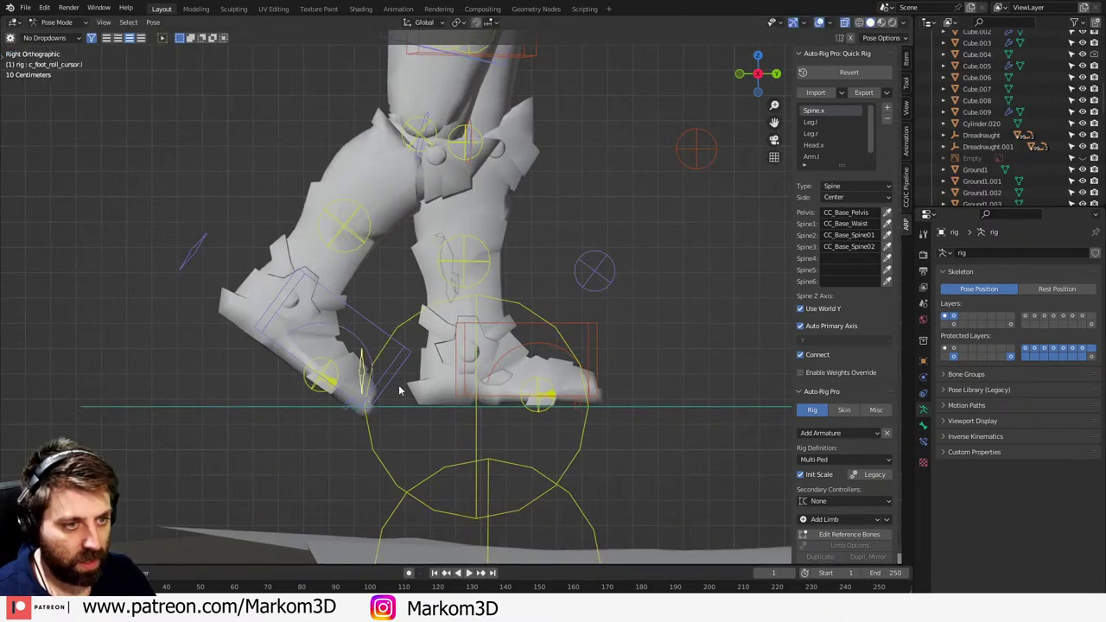
- Rotate the c_foot_01.r controller to raise the right heel and bend the foot at the toes
left_click(343, 405)
key("r")
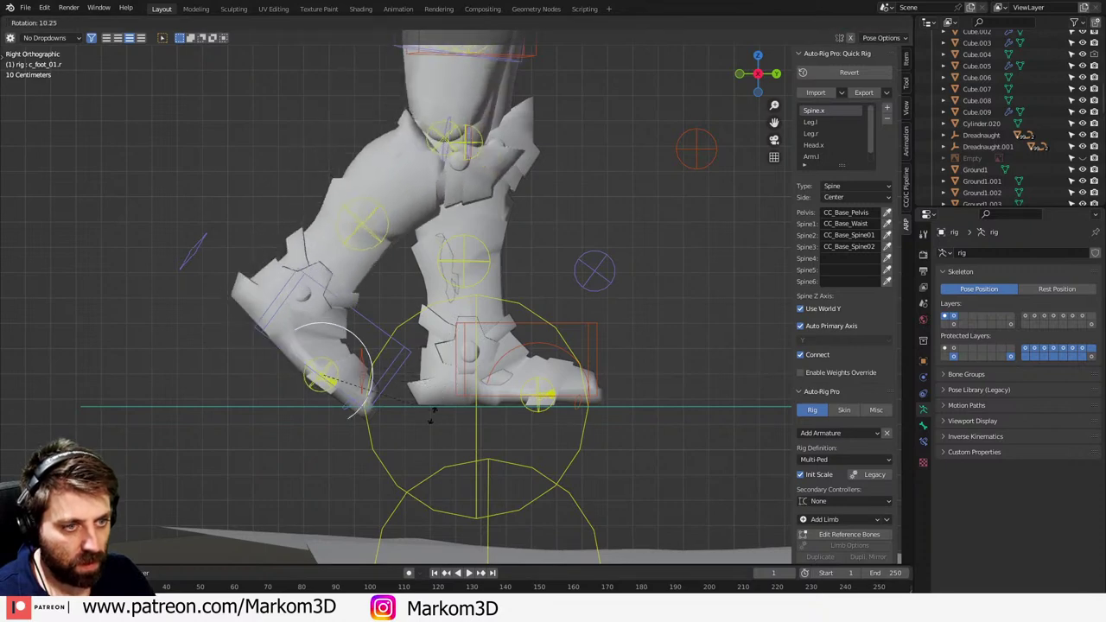
left_click(400, 413)
- Shift the c_foot_ik.r controller further backward and rotate it to flatten the right foot's tilt slightly
left_click(400, 356)
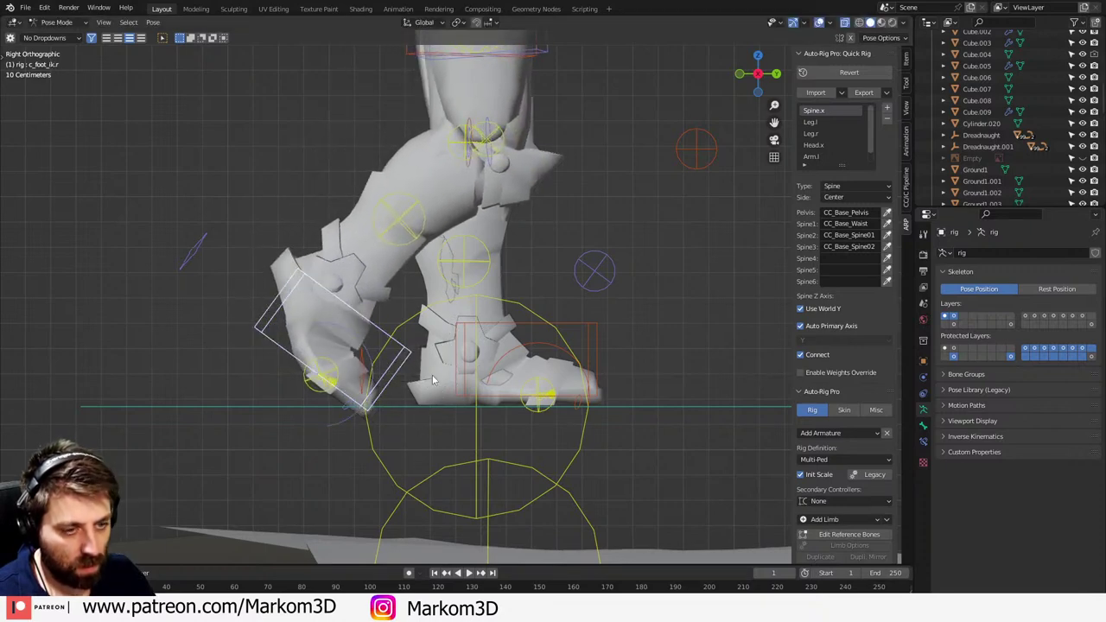
key("g")
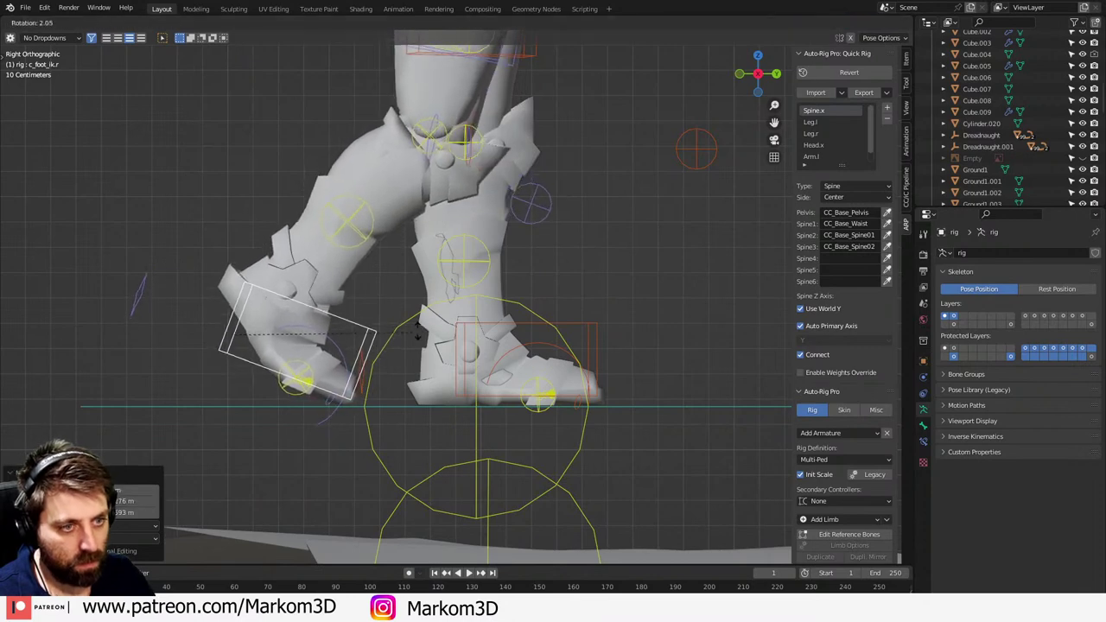
left_click(421, 315)
key("g")
left_click(405, 330)
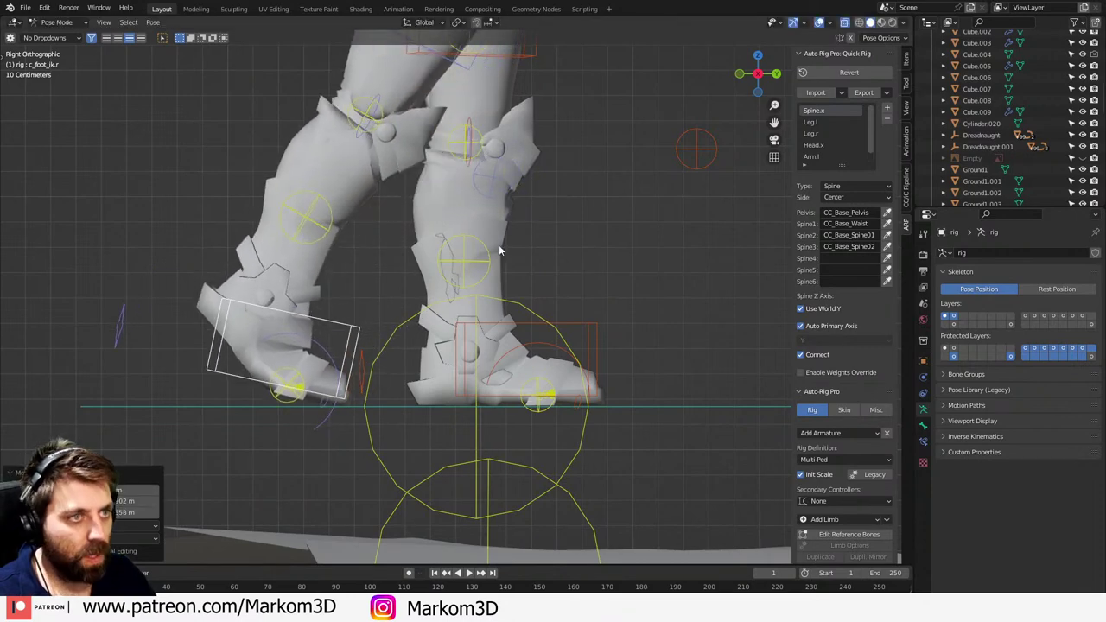
- Move the c_foot_ik.l controller forward into a long stride and set the left foot down at ground level
middle_click_drag(538, 326, 517, 386, "shift")
left_click(579, 403)
scroll(578, 404, "down", 2)
key("g")
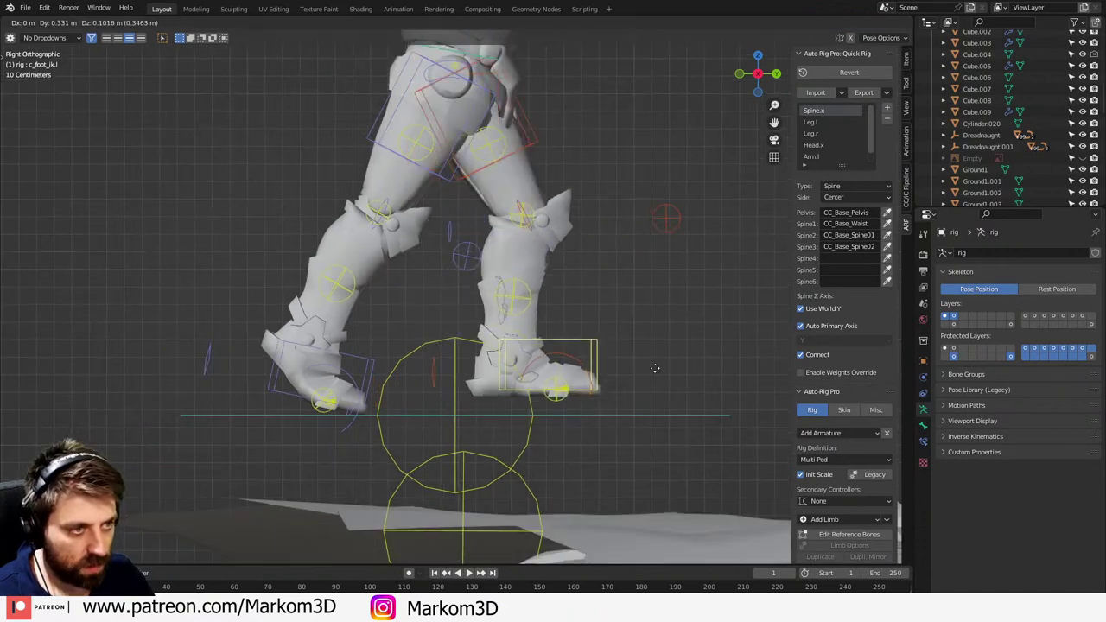
left_click(682, 340)
middle_click_drag(580, 252, 582, 321, "shift")
key("g")
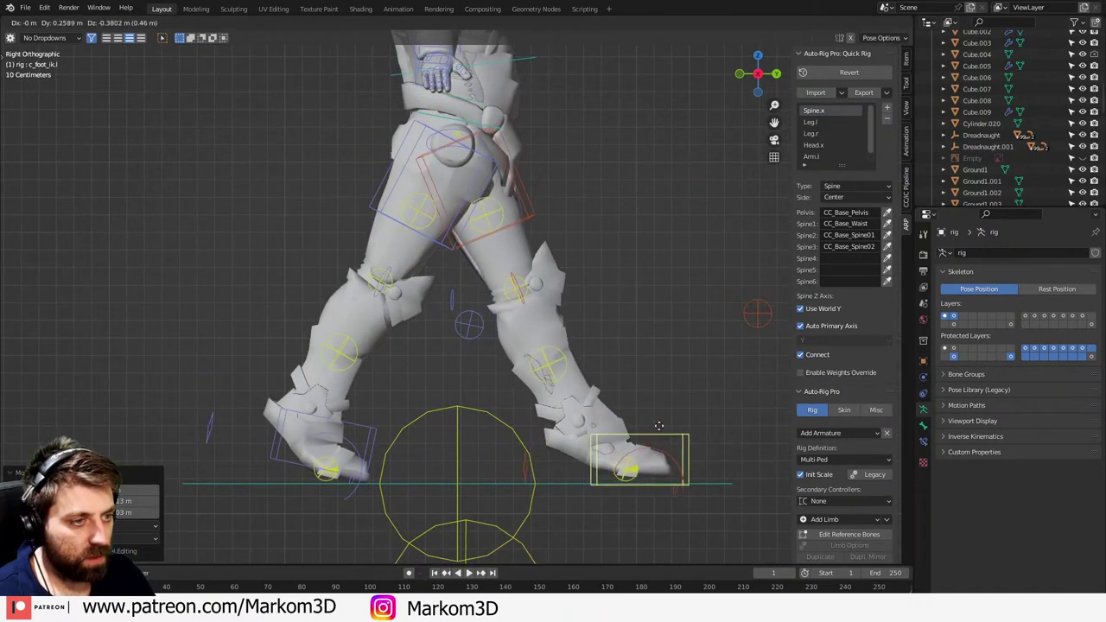
left_click(665, 423)
- Lower the c_root_master.x controller to drop the hips into a kneeling pose with the right knee near the ground
scroll(566, 261, "up", 1)
middle_click_drag(566, 260, 575, 341, "shift")
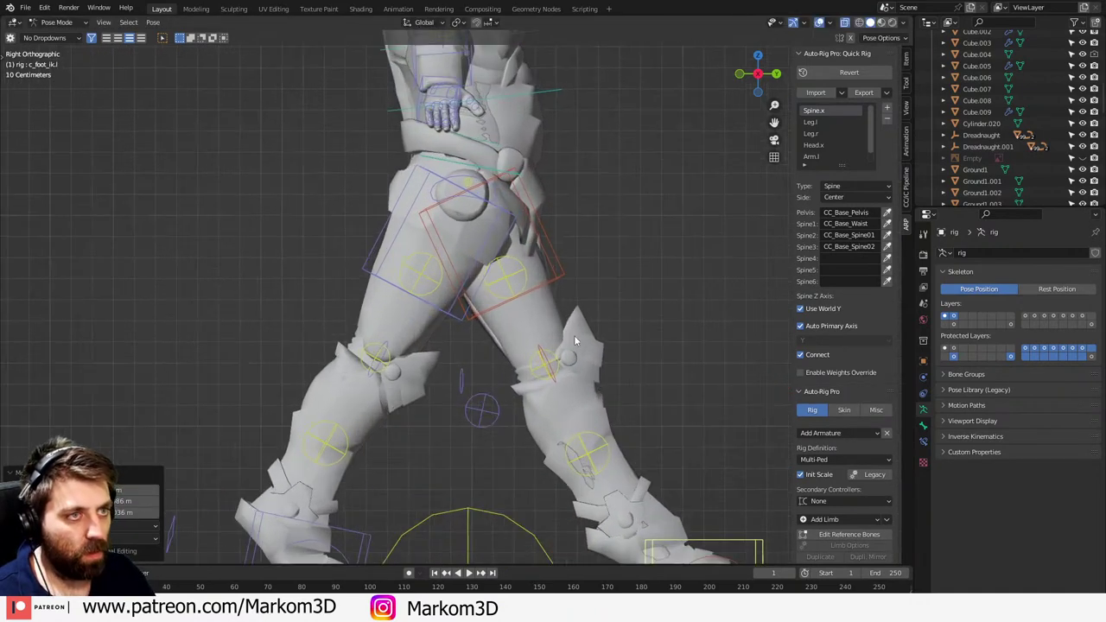
left_click(521, 178)
key("g")
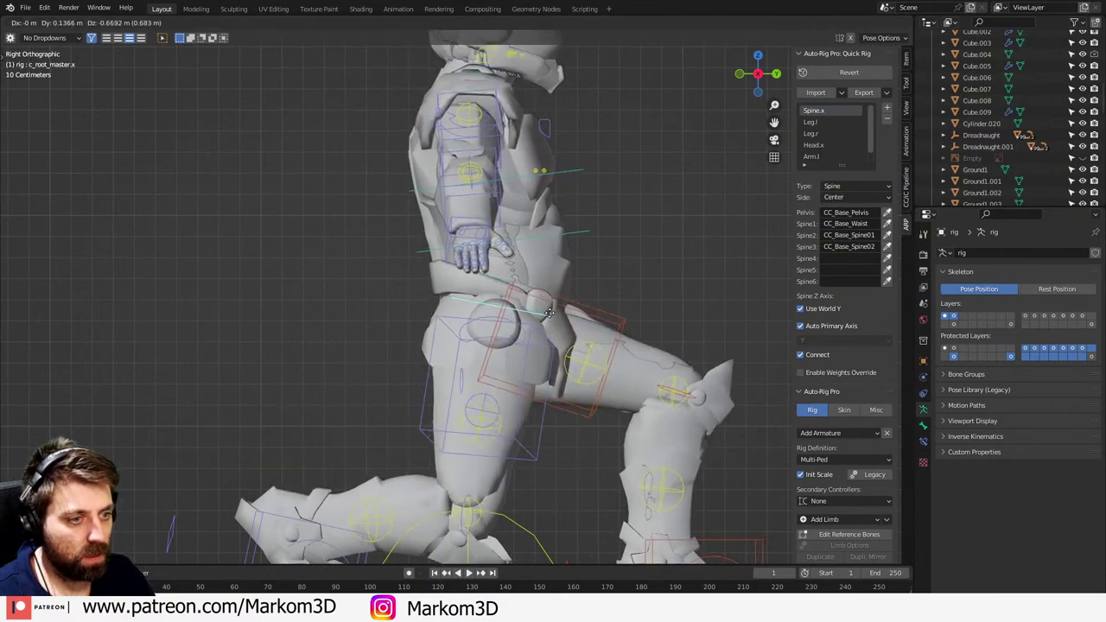
left_click(536, 247)
key("g")
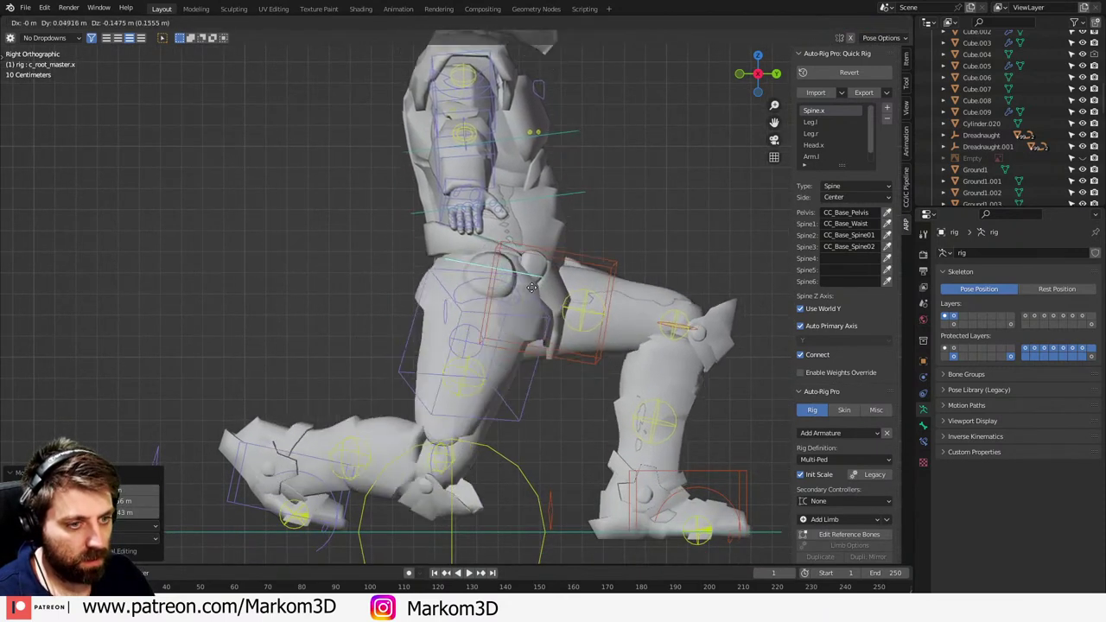
left_click(451, 311)
- Move the c_foot_ik.r controller further back and tilt the trailing right foot steeply onto its toes
left_click(294, 462)
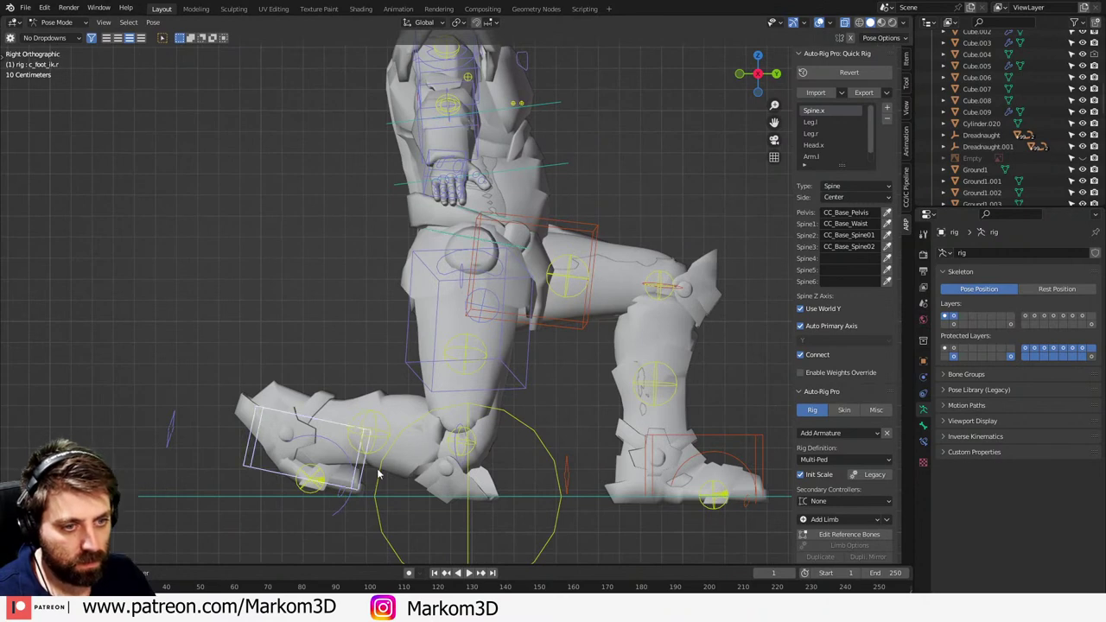
key("g")
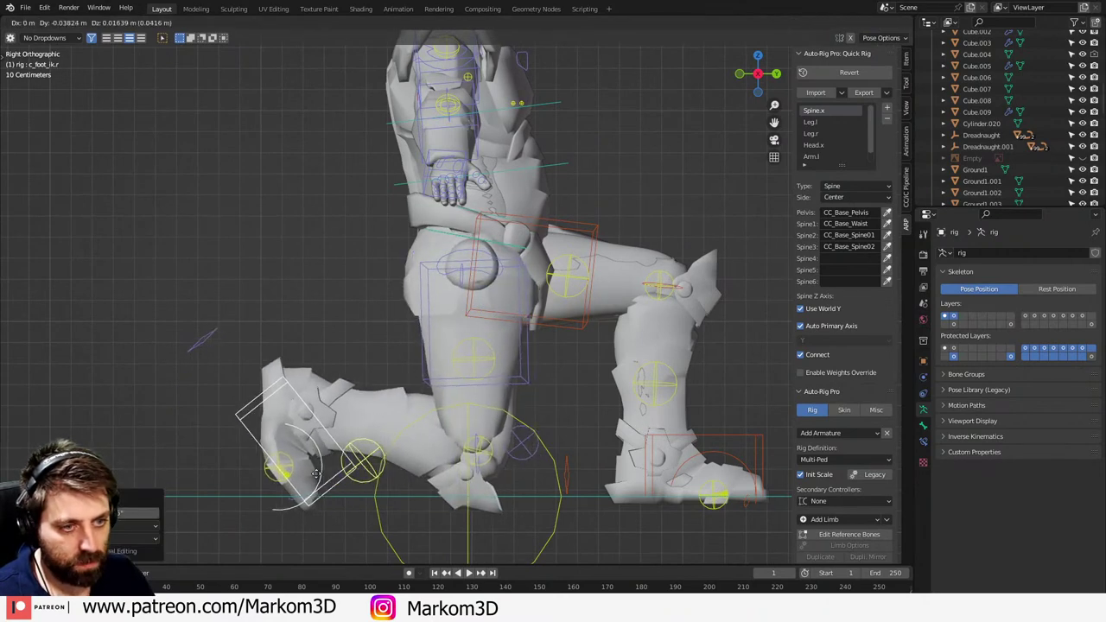
left_click(274, 472)
key("r")
left_click(336, 465)
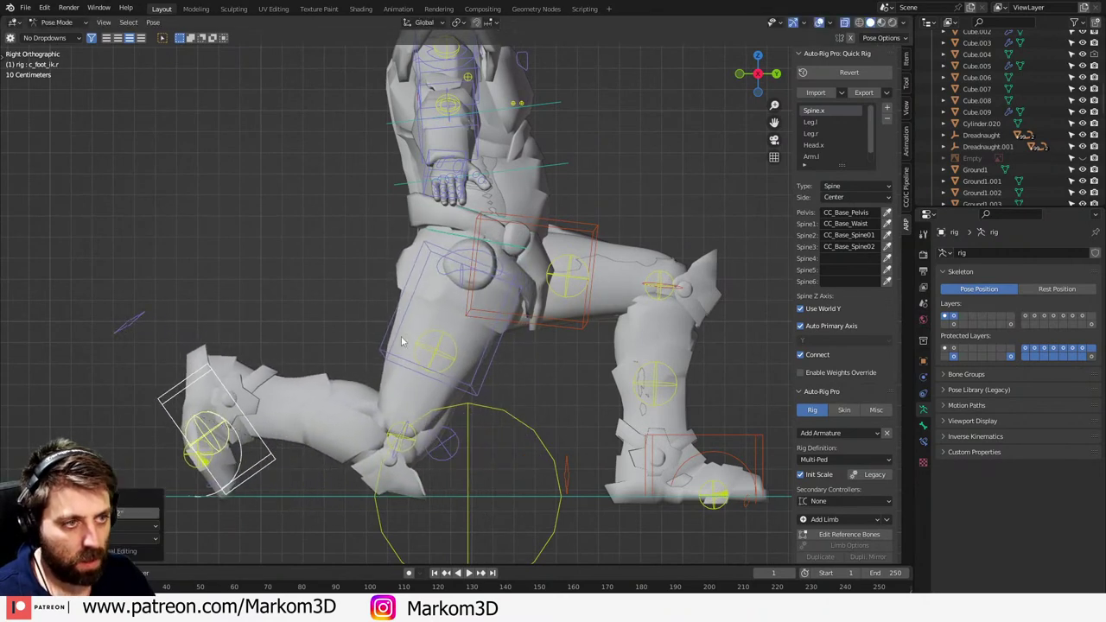
- Bend the upper body forward by rotating the c_spine_03.x and c_spine_02.x controllers
middle_click_drag(405, 325, 361, 375, "shift")
middle_click_drag(507, 161, 499, 189, "shift")
left_click(500, 190)
key("r")
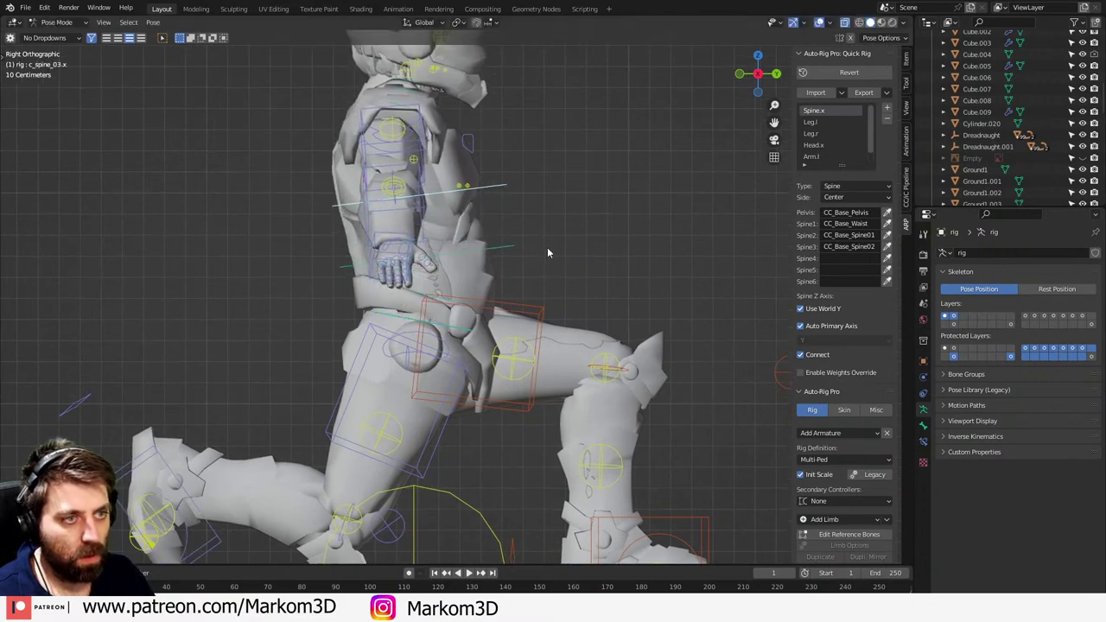
left_click(517, 256)
left_click(517, 256)
key("r")
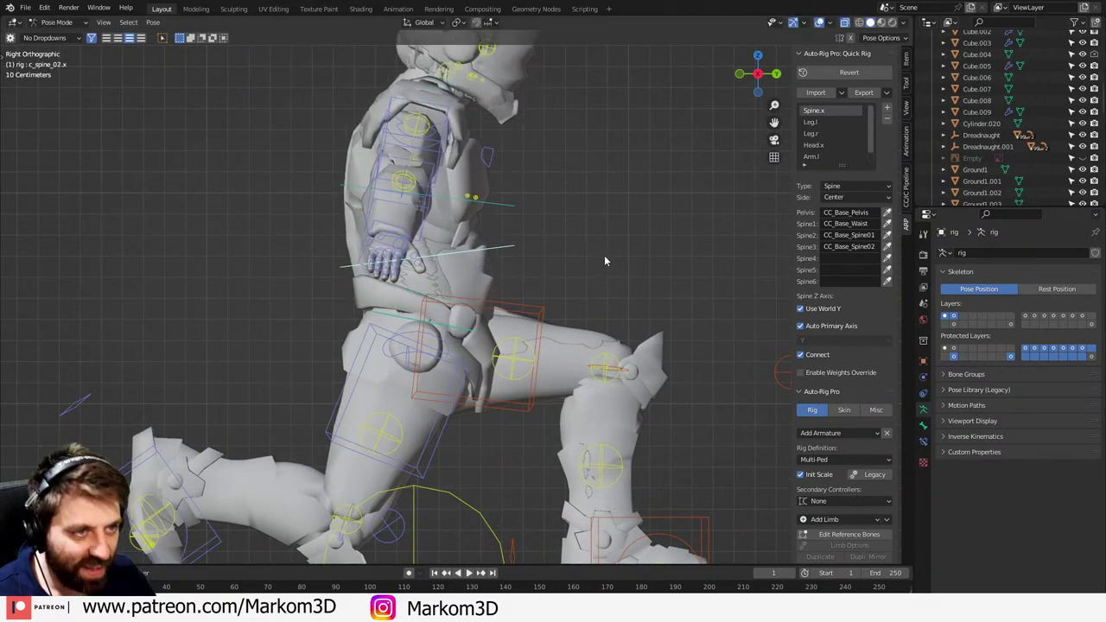
left_click(504, 332)
left_click(478, 337)
key("r")
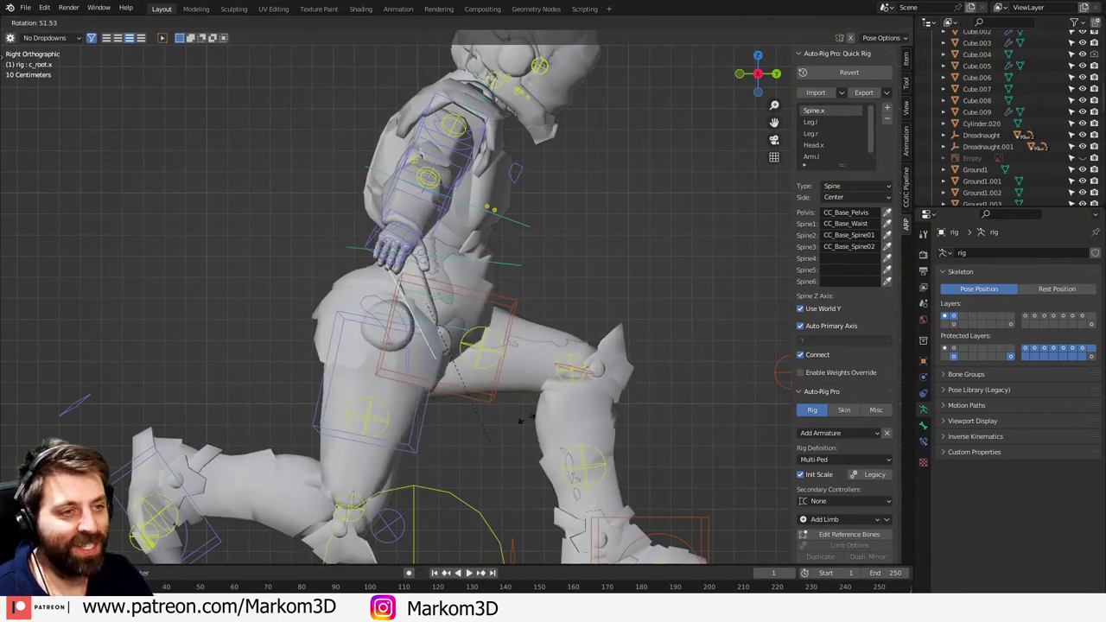
left_click(587, 350)
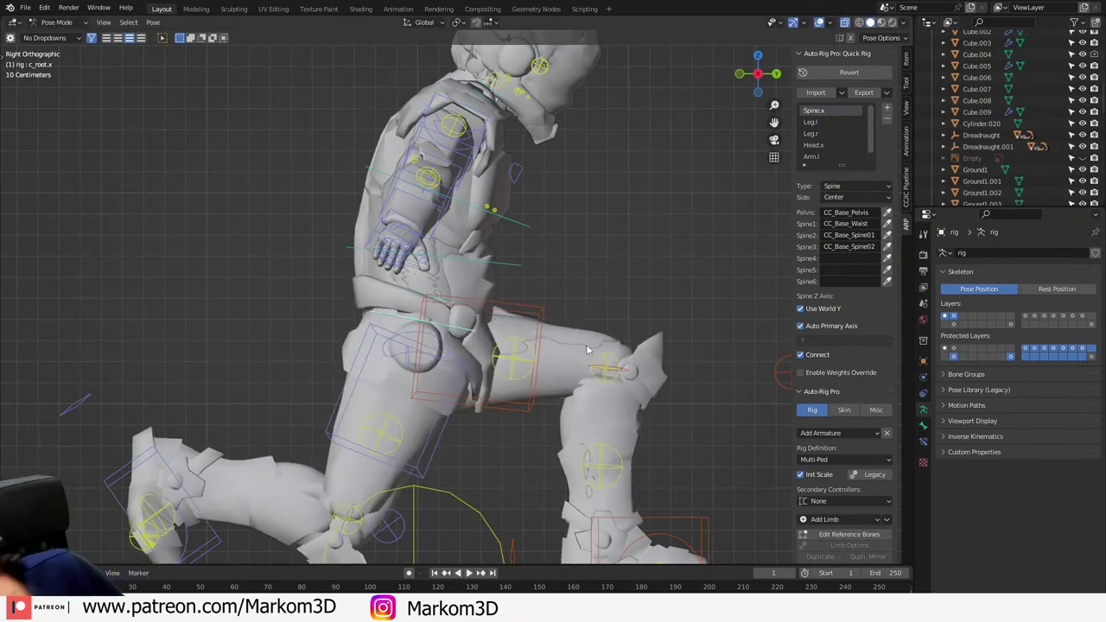
right_click(587, 349)
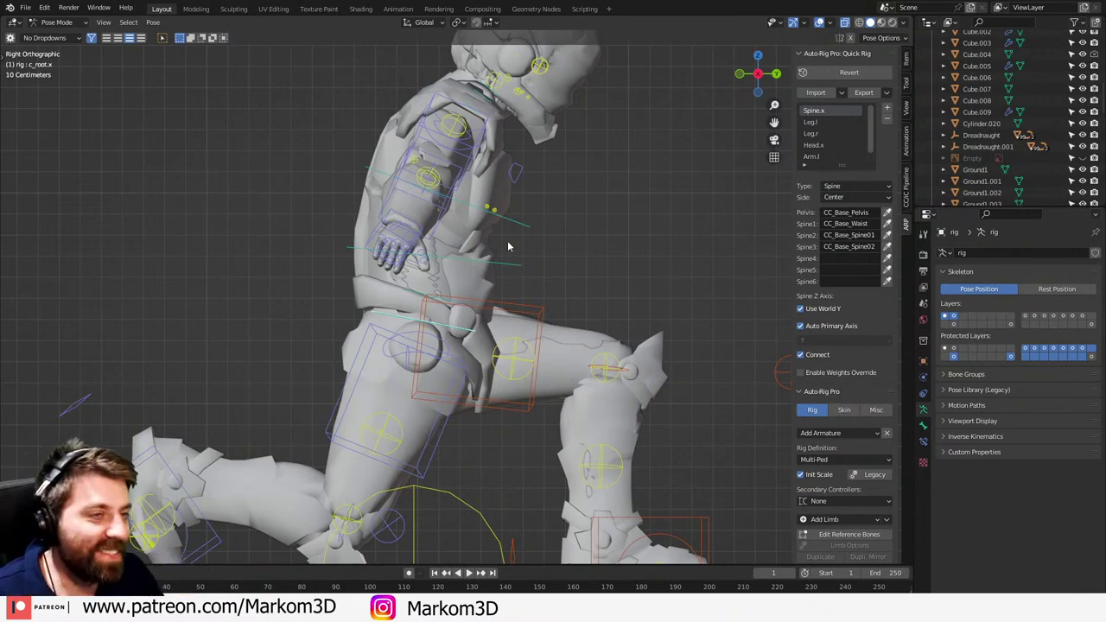
- Lower the right upper arm toward the body by rotating the c_arm_fk.r controller in front view
left_click(422, 235)
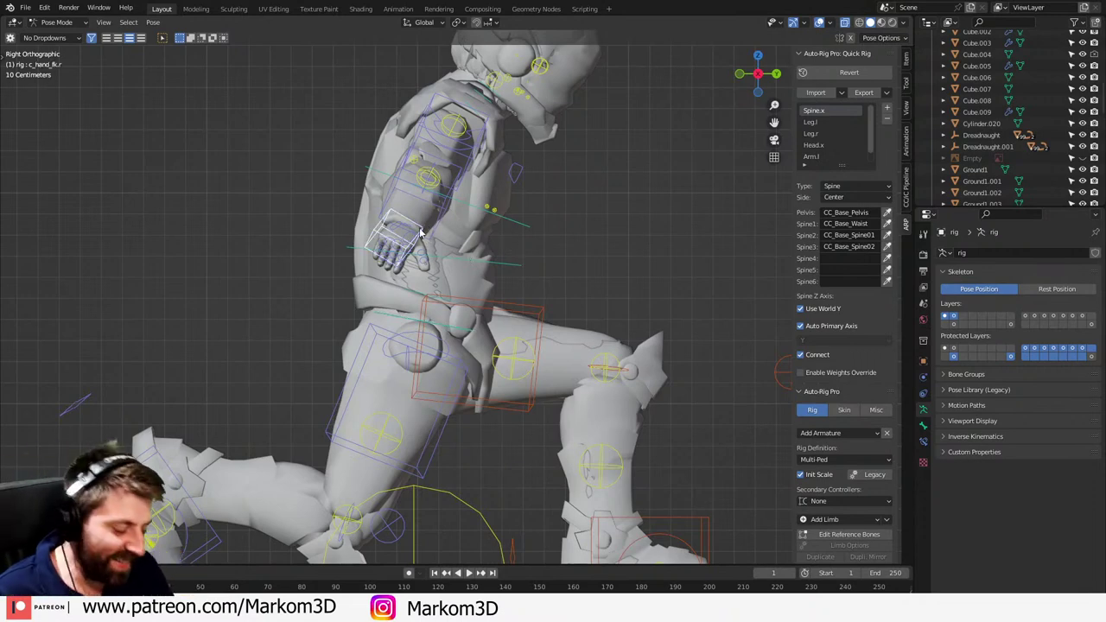
key("KP_7")
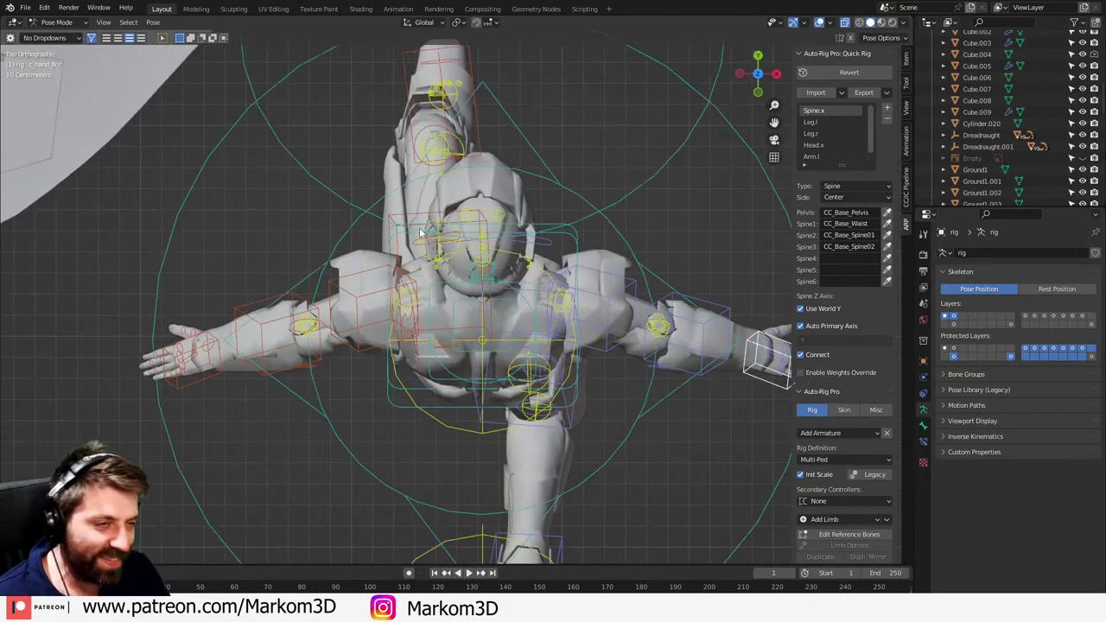
left_click(619, 329)
middle_click_drag(620, 329, 609, 226)
key("KP_3")
key("KP_1")
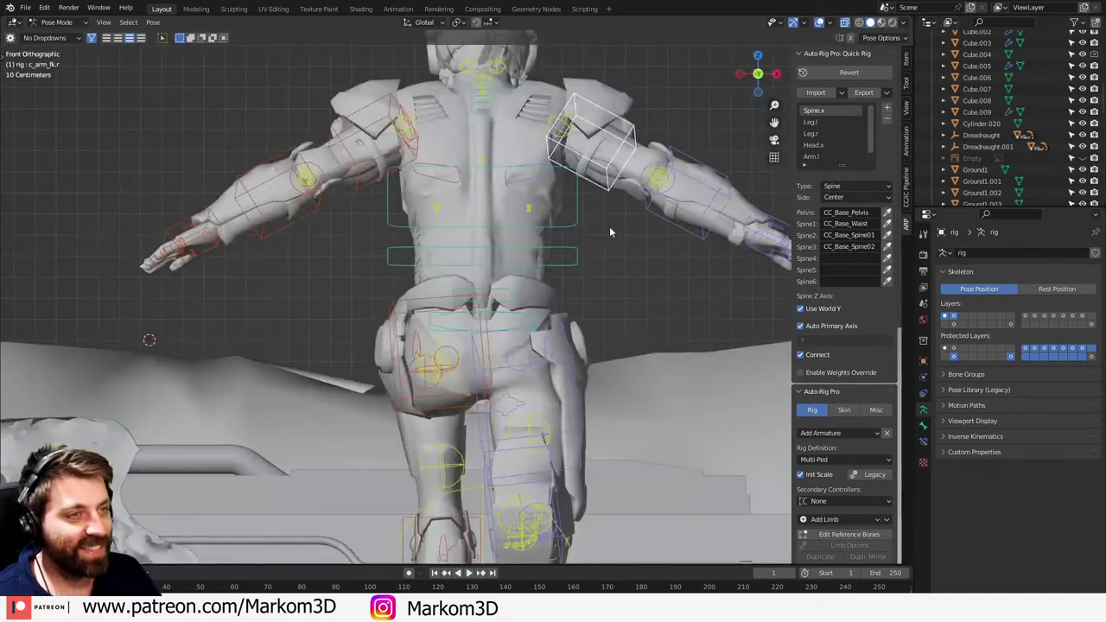
key("r")
left_click(603, 270)
- Bend the right elbow forward with the c_forearm_fk.r controller and swing the upper arm back so the hand hangs by the thigh
middle_click_drag(603, 270, 507, 303)
left_click(469, 309)
key("r")
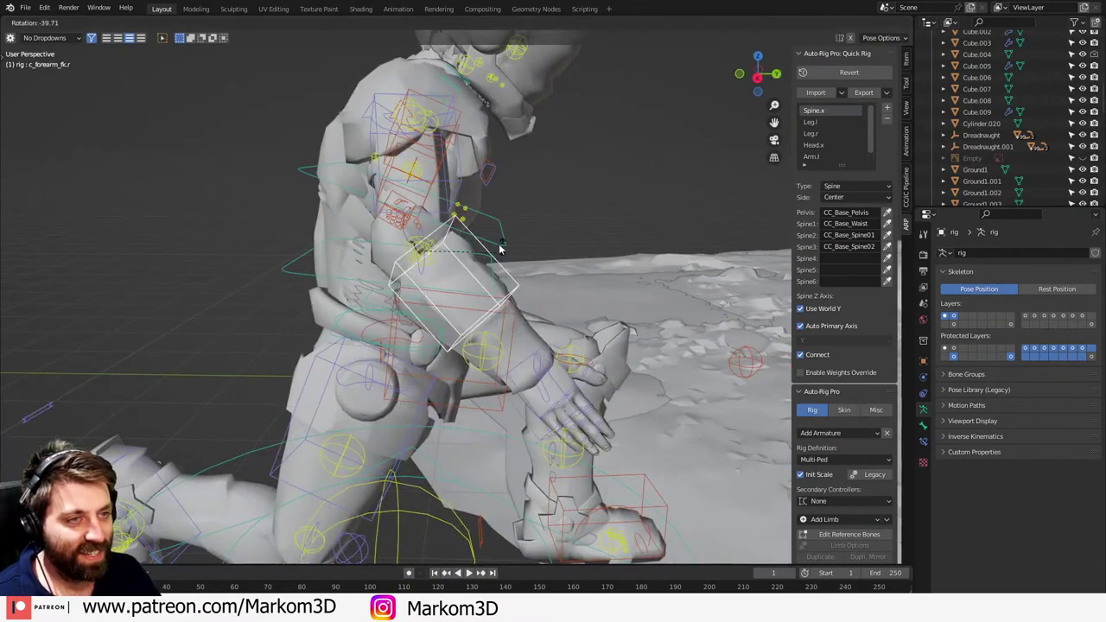
left_click(499, 246)
left_click(448, 177)
key("r")
left_click(488, 316)
- Rotate the c_hand_fk.r controller to line the right hand up with the forearm
left_click(544, 439)
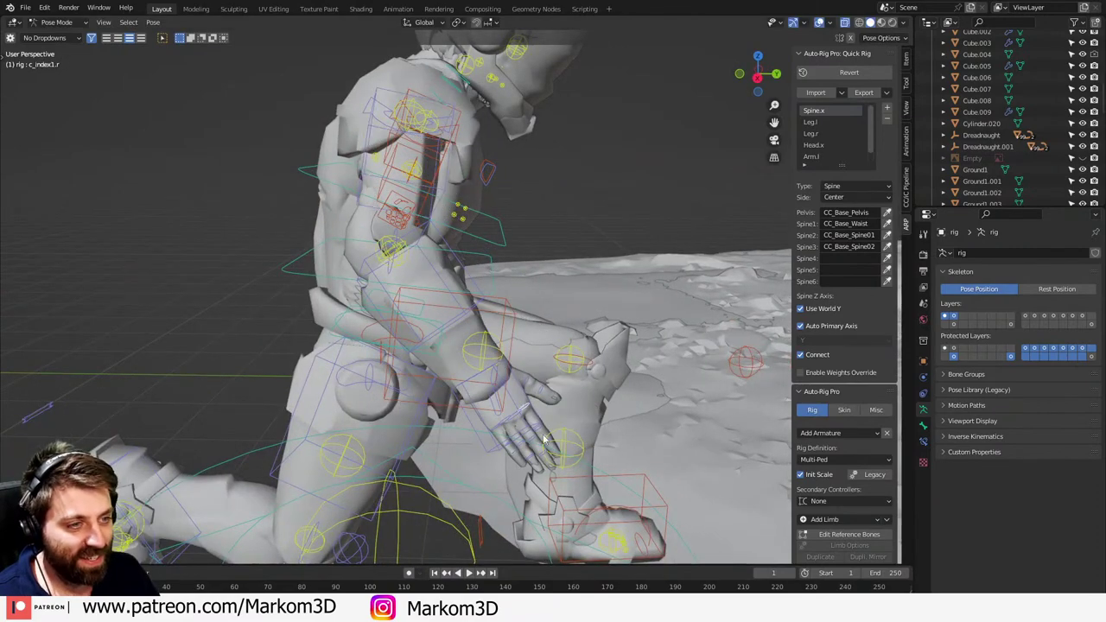
left_click(489, 456)
key("r")
left_click(502, 455)
middle_click_drag(562, 441, 540, 376)
middle_click_drag(416, 400, 475, 352)
key("r")
left_click(443, 363)
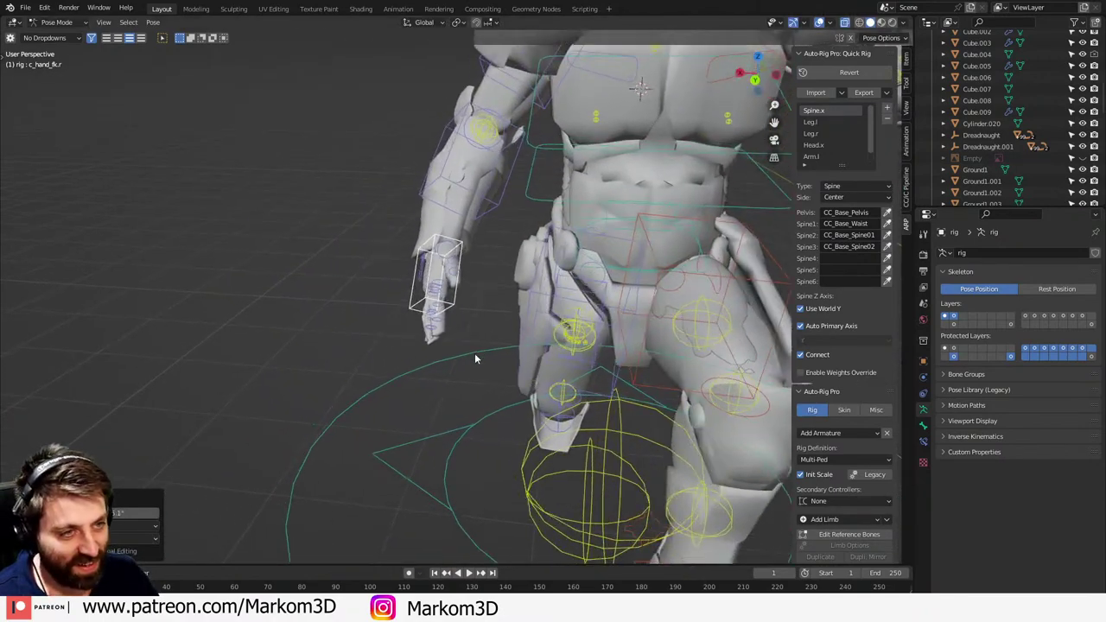
scroll(462, 372, "up", 2)
left_click(434, 361)
key("c")
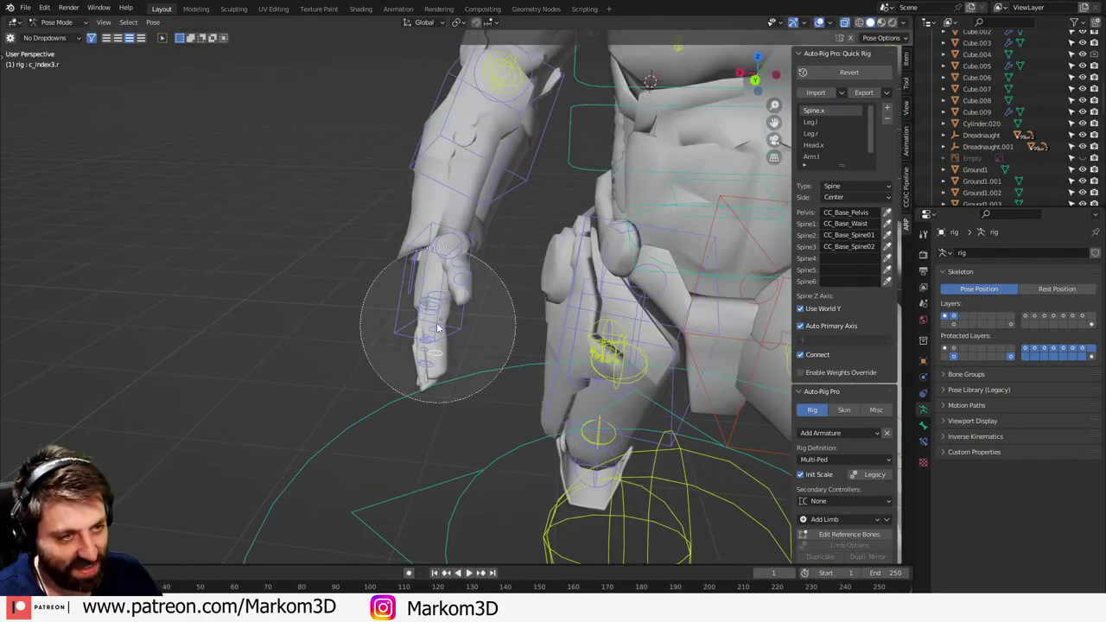
left_click_drag(438, 325, 431, 316)
right_click(431, 316)
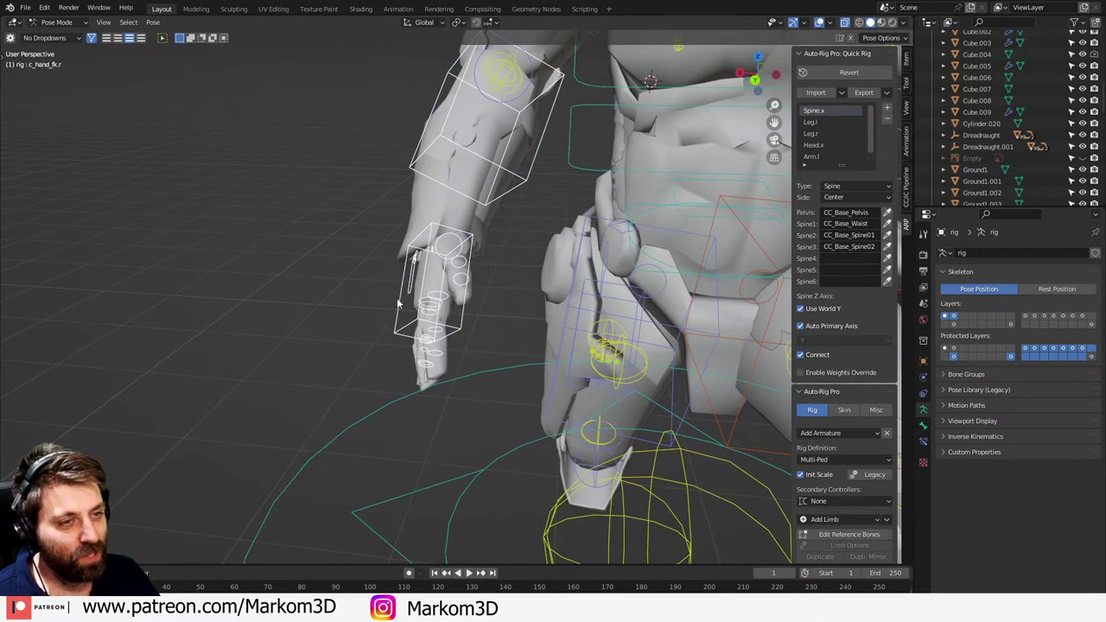
middle_click_drag(398, 323, 372, 285)
scroll(364, 268, "up", 2)
key("c")
scroll(354, 249, "down", 4)
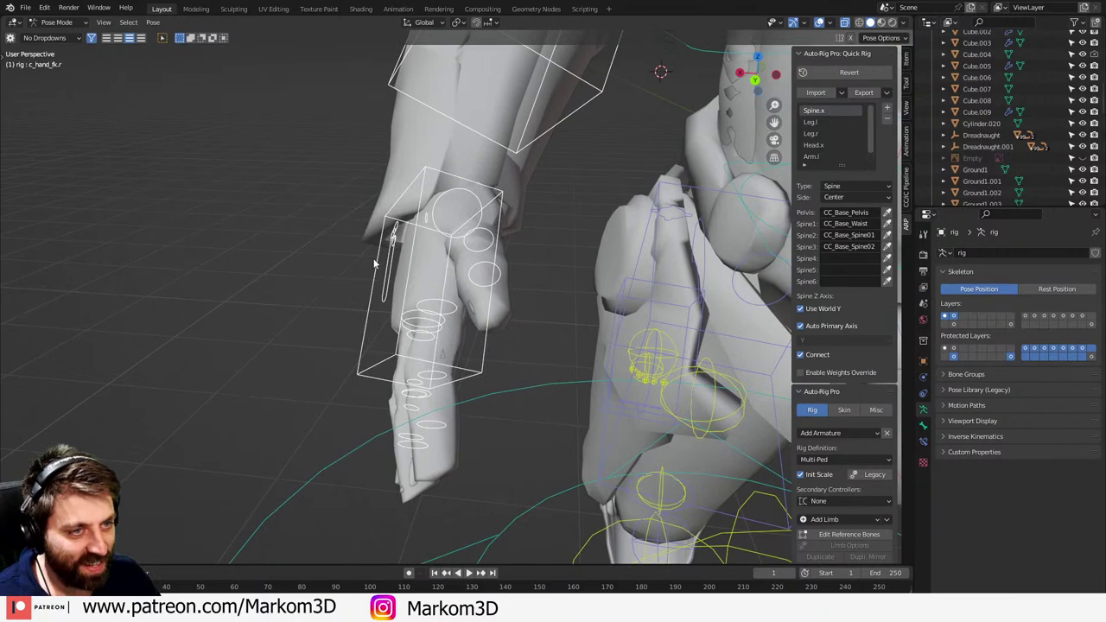
- Select the first-joint controllers of the right hand's fingers together, leaving out the hand controller
left_click(415, 324)
left_click(446, 317)
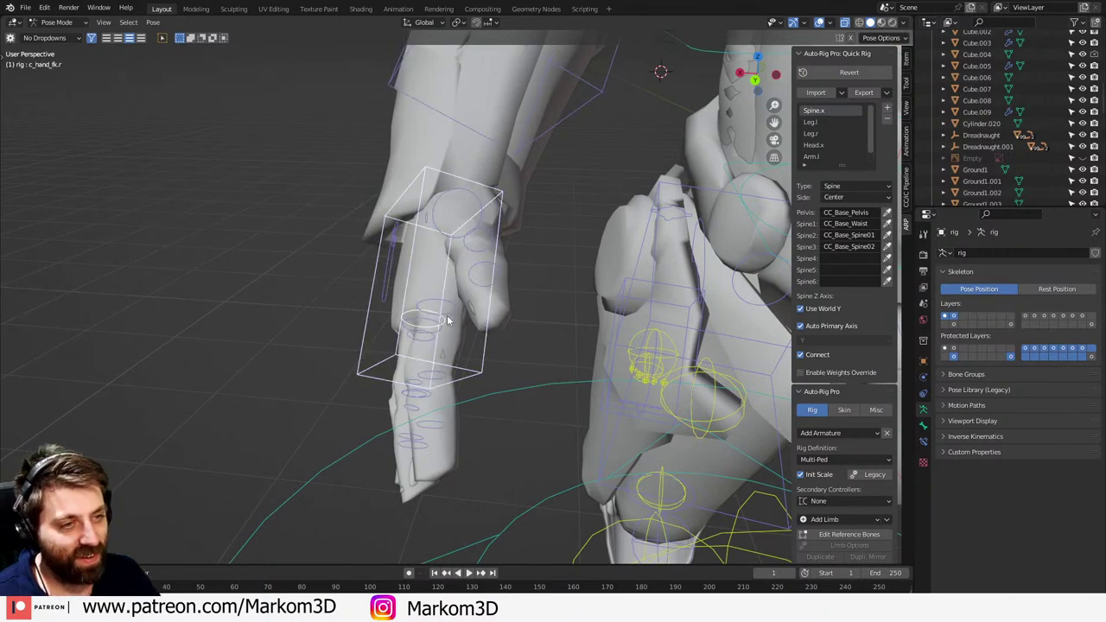
left_click(444, 316)
left_click(421, 332, "shift")
left_click(423, 335)
left_click(424, 336)
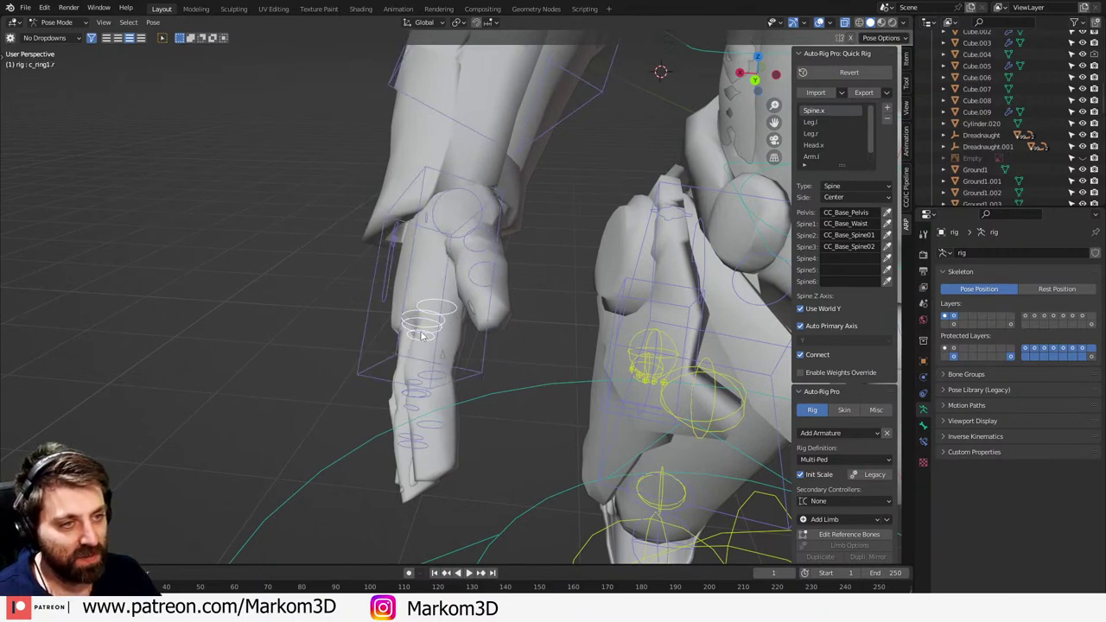
left_click(474, 295)
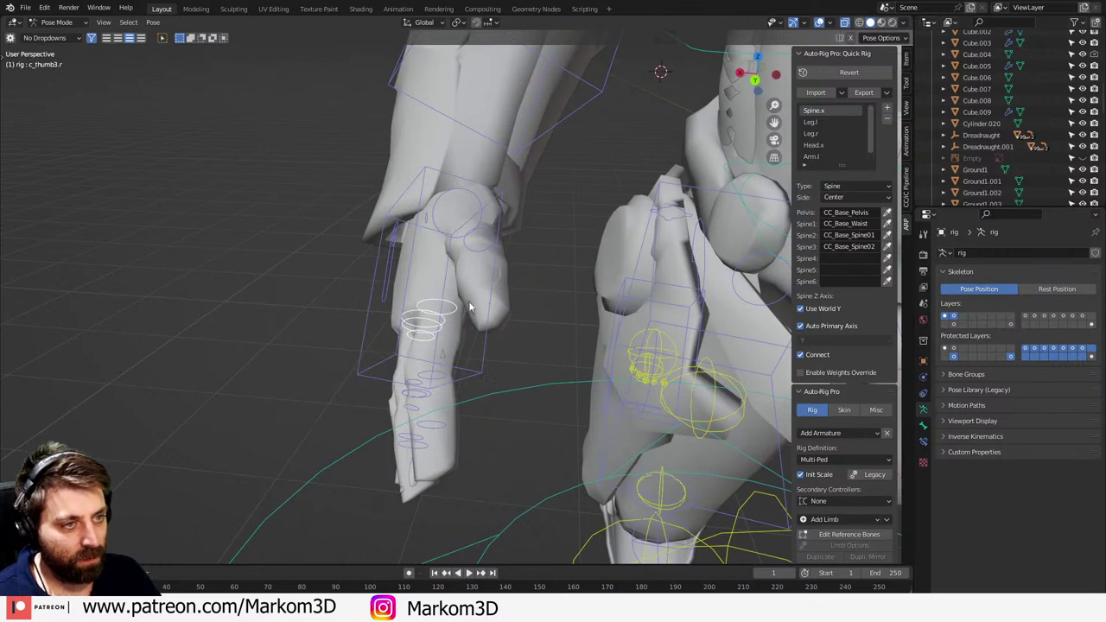
- Add the second- and third-joint controllers of the right hand's fingers to the selection, through c_middle3.r
mouse_move(469, 307)
middle_mouse_down()
mouse_move(443, 352)
mouse_move(456, 323)
middle_mouse_up()
left_click(446, 340, "shift")
scroll(456, 330, "up", 4)
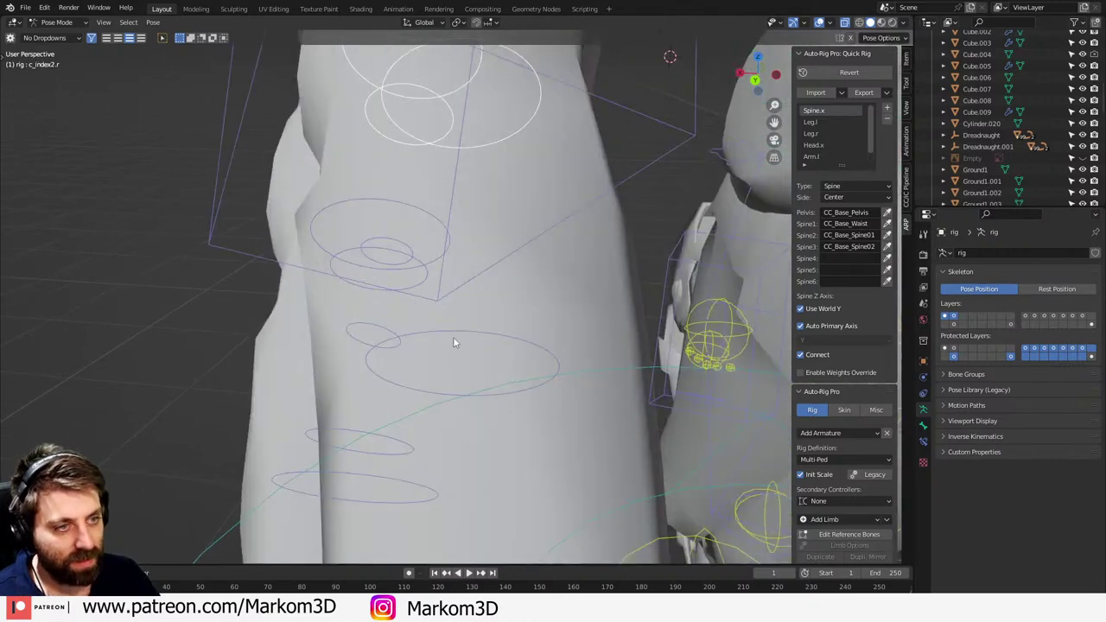
left_click(455, 341, "shift")
left_click(396, 264, "shift")
left_click(399, 260, "shift")
left_click(426, 269, "shift")
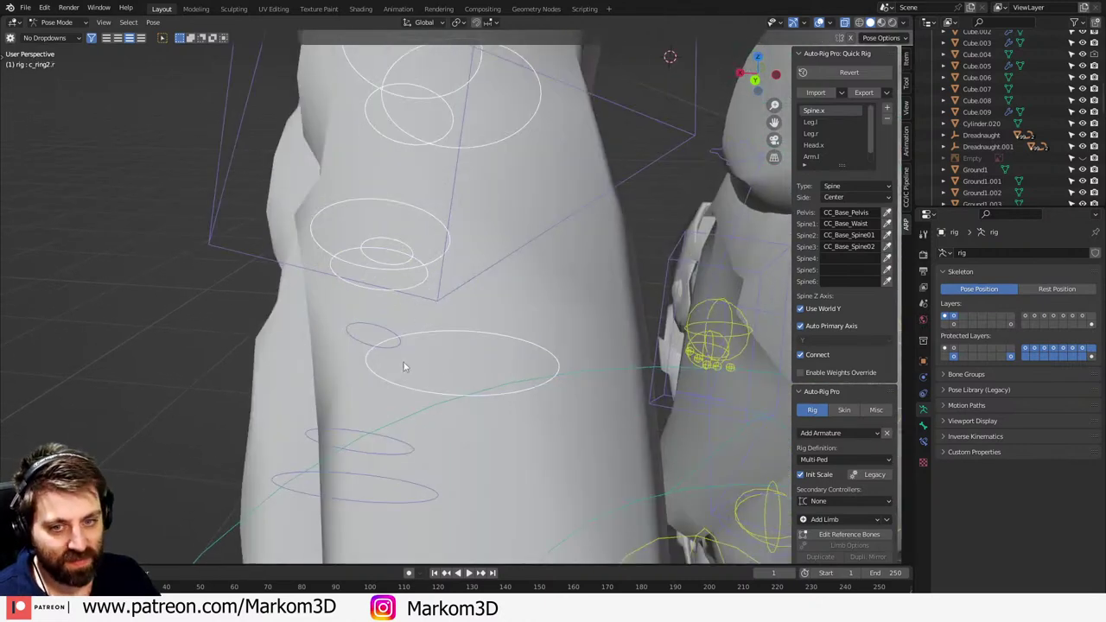
middle_click_drag(403, 362, 386, 325)
left_click(392, 304, "shift")
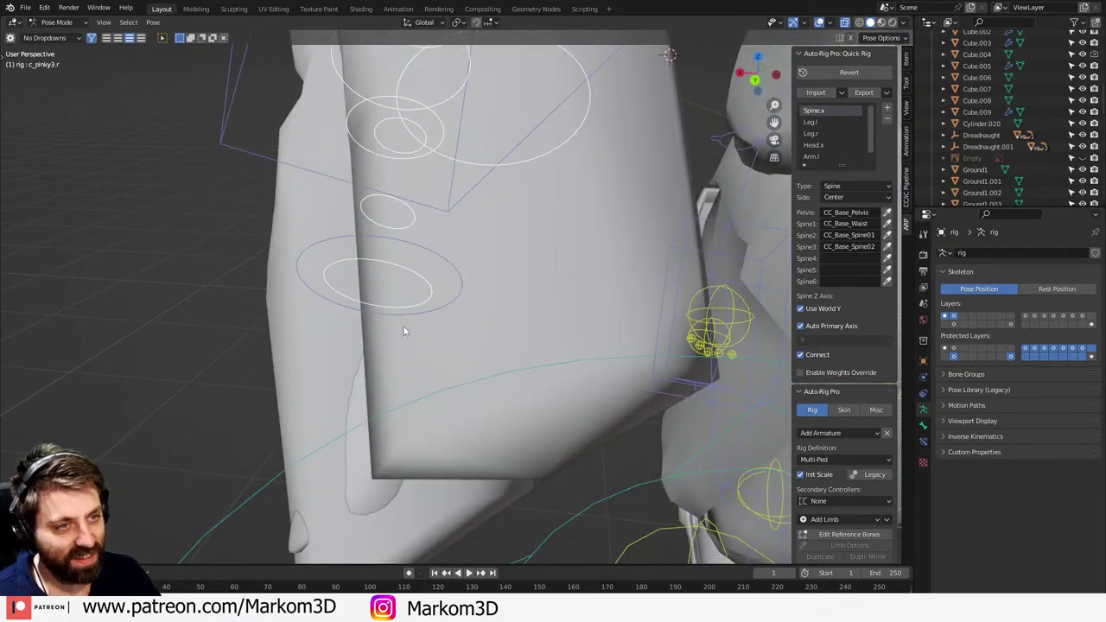
left_click(450, 270)
key("KP_Decimal")
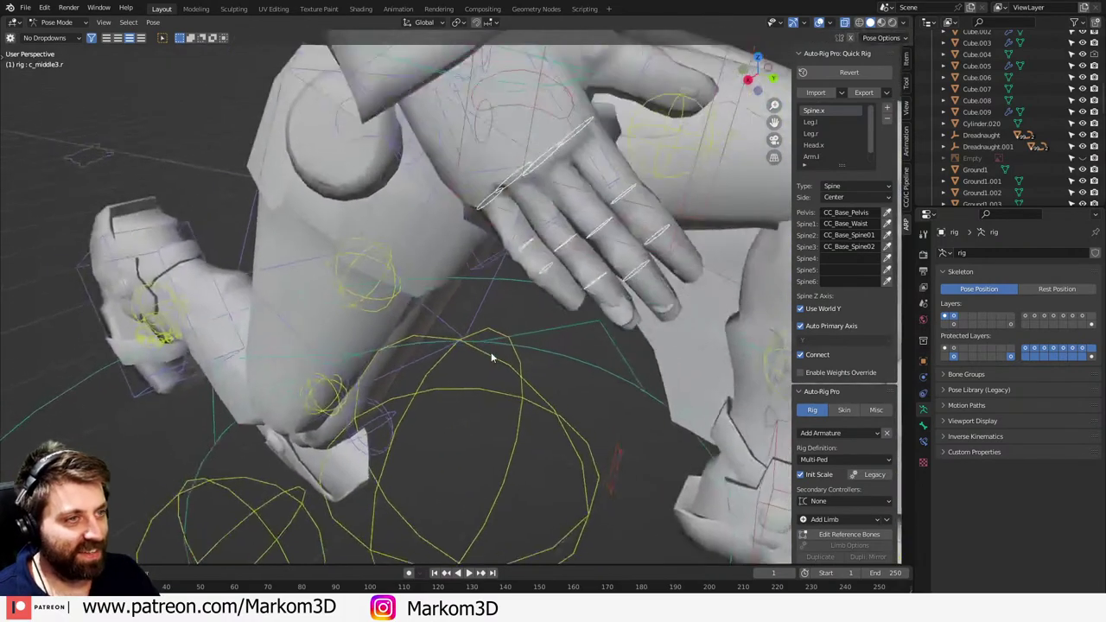
- Set the transform pivot point to Median Point and curl the selected right finger joints around their local X axis
middle_click_drag(491, 358, 411, 101)
left_click(459, 22)
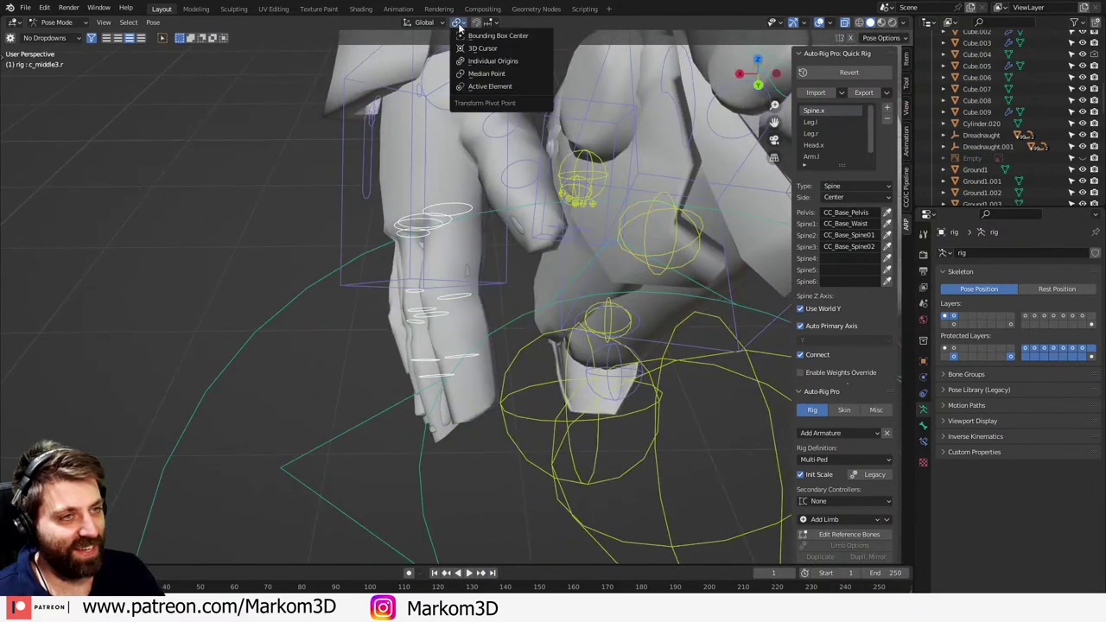
left_click(480, 74)
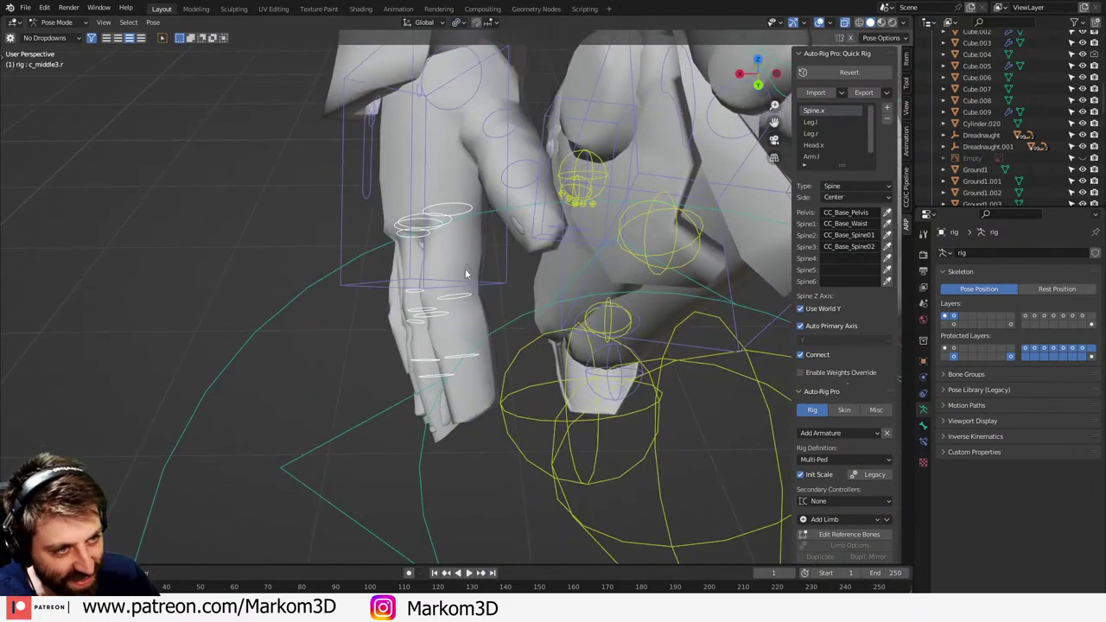
key("r")
key("Escape")
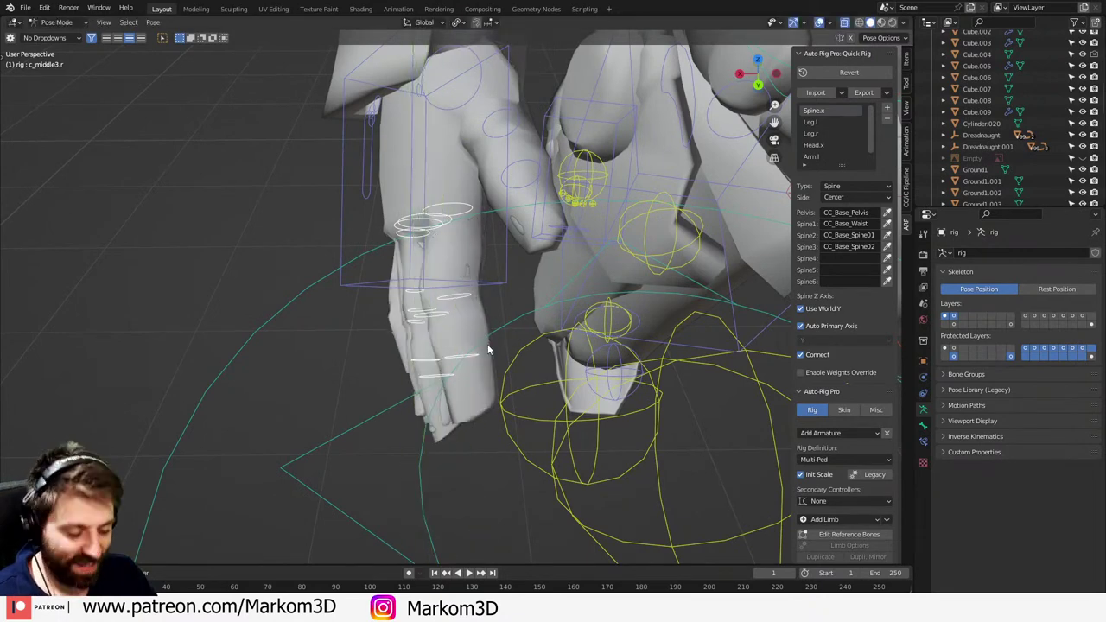
key("r")
key("x")
key("x")
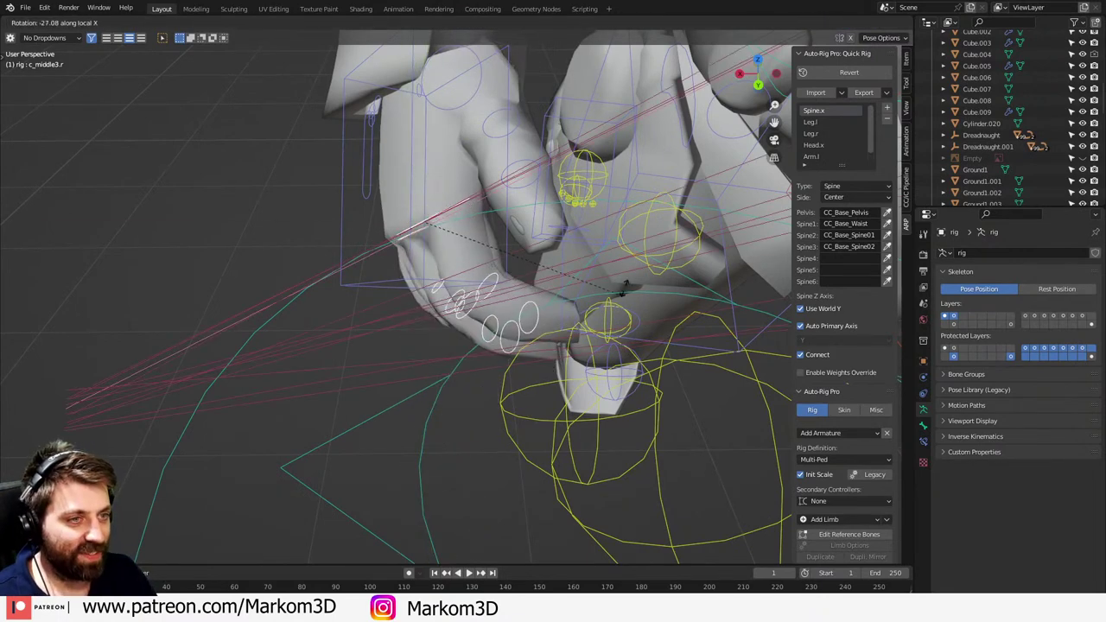
right_click(625, 280)
- Refine the curl of the selected right finger joints with another rotation around the X axis
middle_click_drag(624, 280, 584, 275)
key("r")
key("z")
key("z")
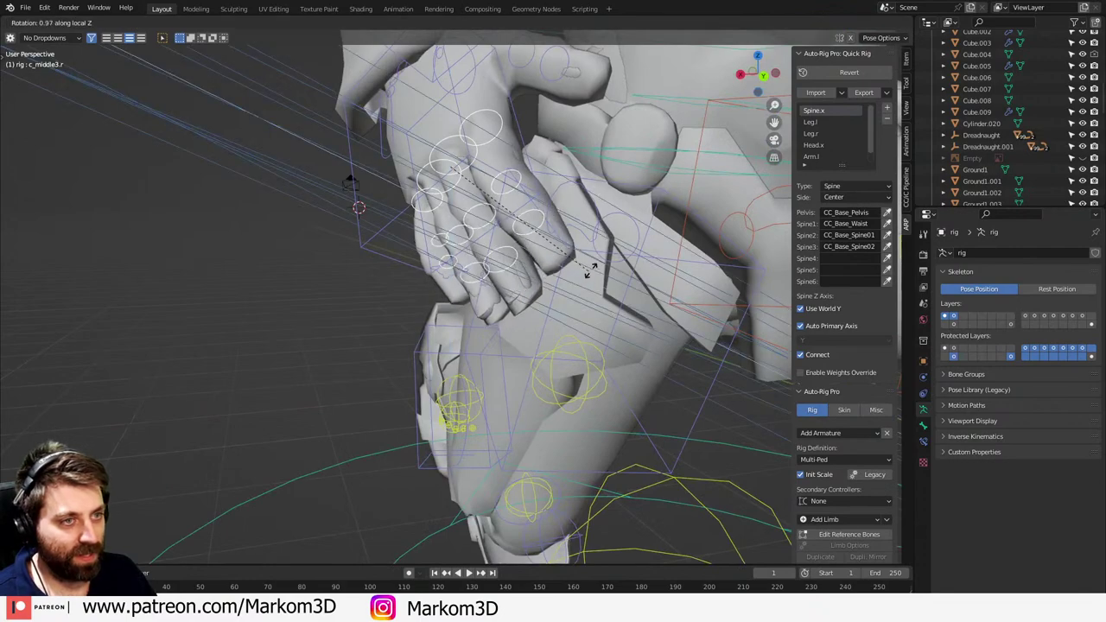
left_click(570, 280)
key("x")
key("x")
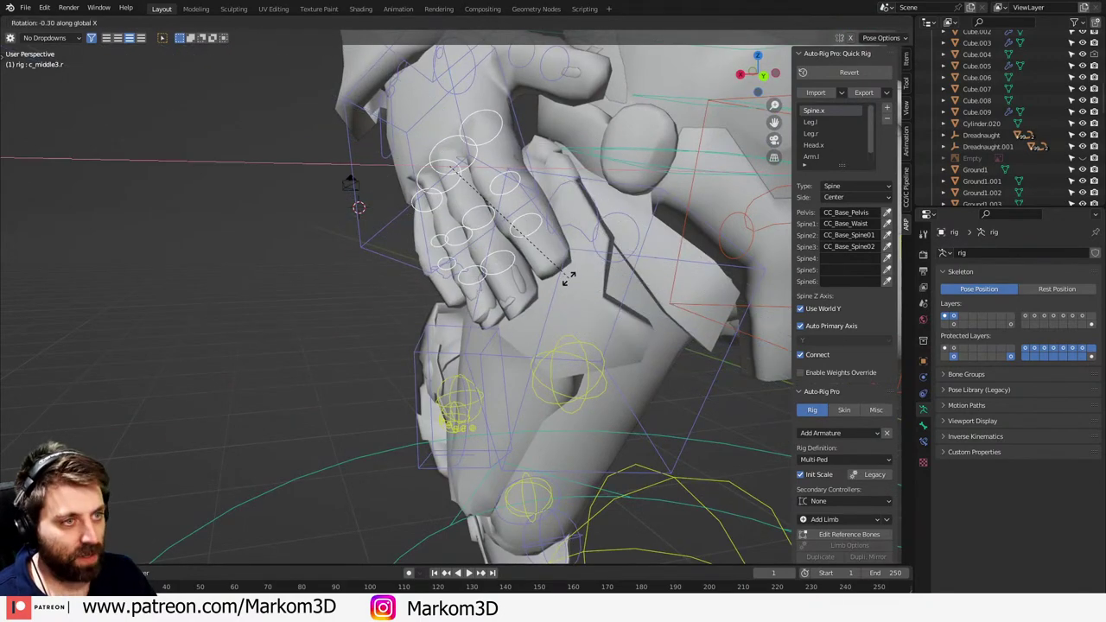
left_click(641, 209)
- Rotate the c_pinky1.r controller to adjust the right little finger's angle relative to the other fingers
middle_click_drag(568, 257, 536, 250)
left_click(486, 222)
key("r")
right_click(489, 219)
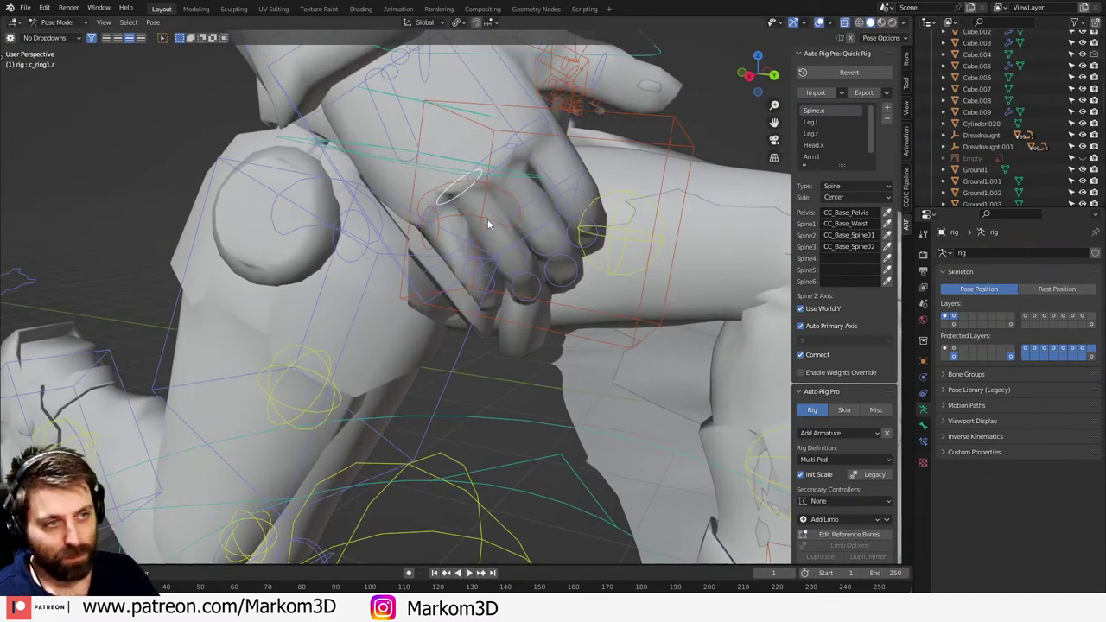
left_click(433, 223)
key("r")
left_click(467, 217)
key("r")
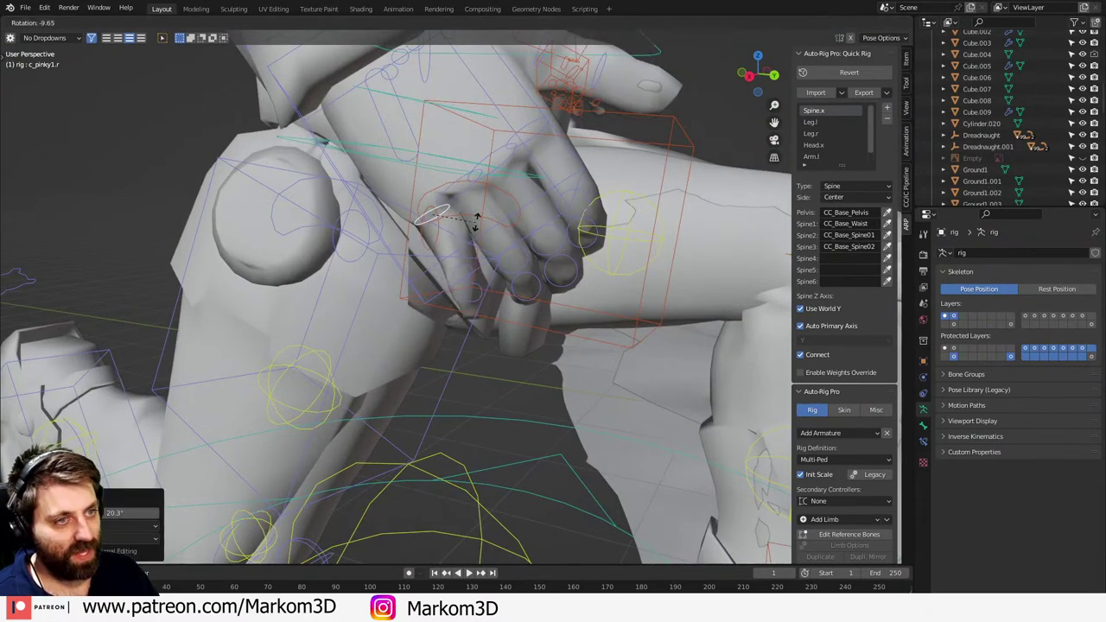
left_click(478, 219)
- Rotate the c_thumb1.r controller to swing the right thumb toward the curled fingers
middle_click_drag(479, 222, 446, 159)
left_click(385, 194)
key("r")
left_click(420, 248)
left_click(437, 134)
key("r")
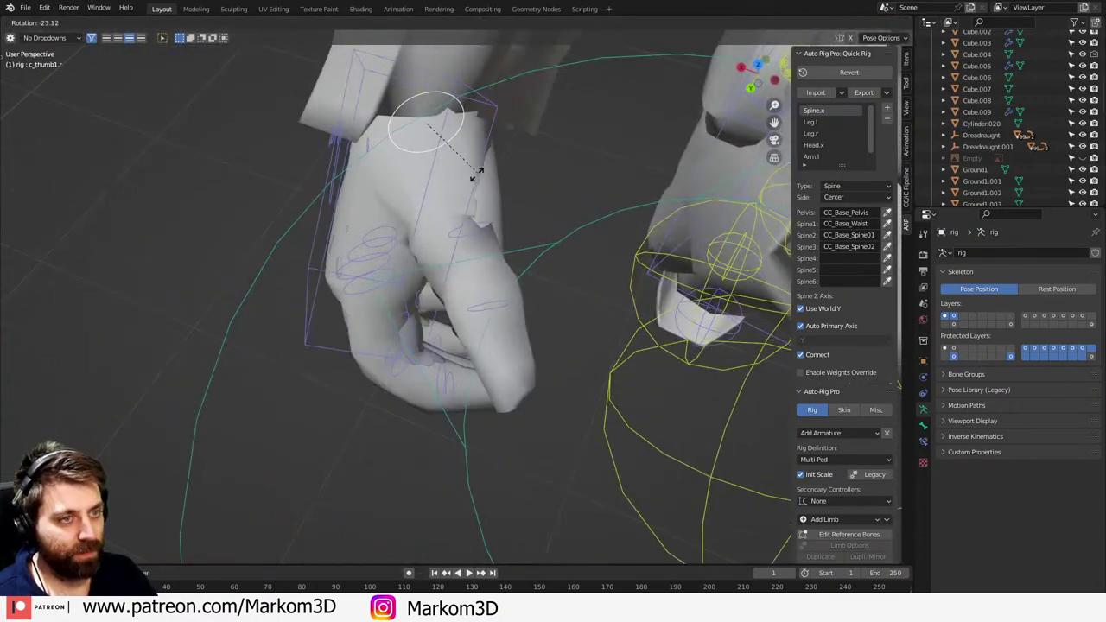
left_click(493, 248)
- Bend the right thumb's middle joint by rotating the c_thumb2.r controller around its local X axis
middle_click_drag(493, 250, 469, 183)
left_click(450, 133)
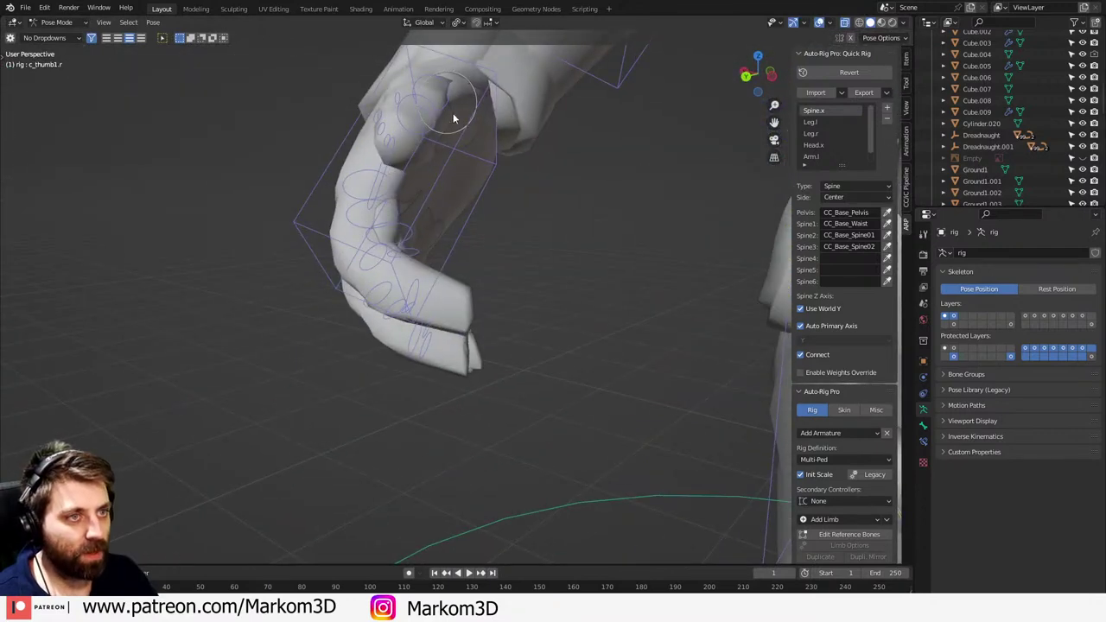
key("r")
key("x")
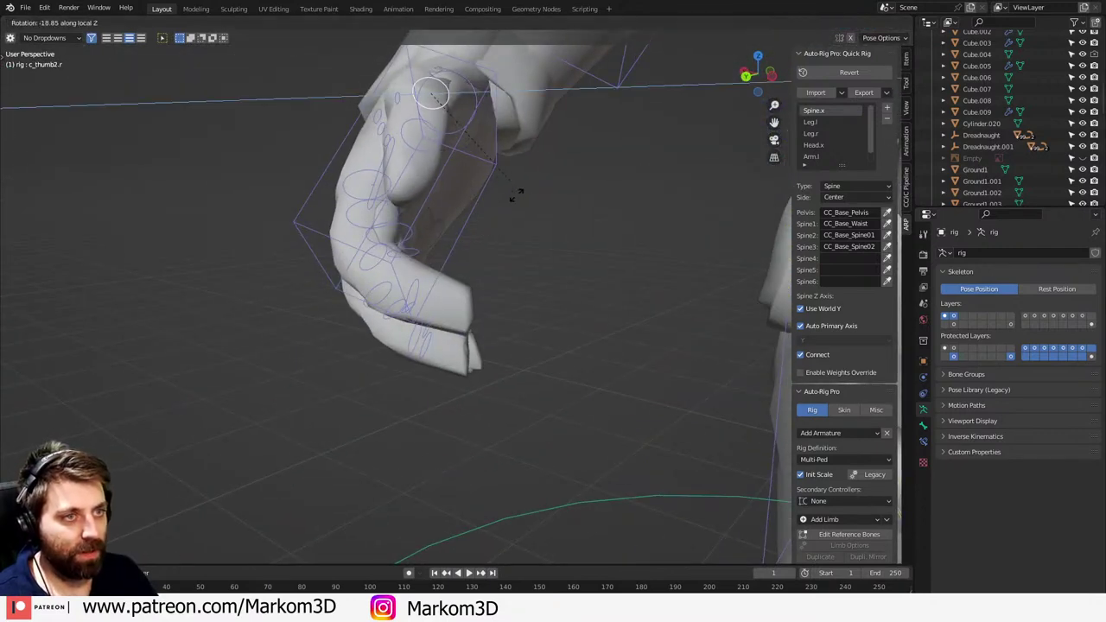
right_click(519, 196)
key("r")
key("y")
key("y")
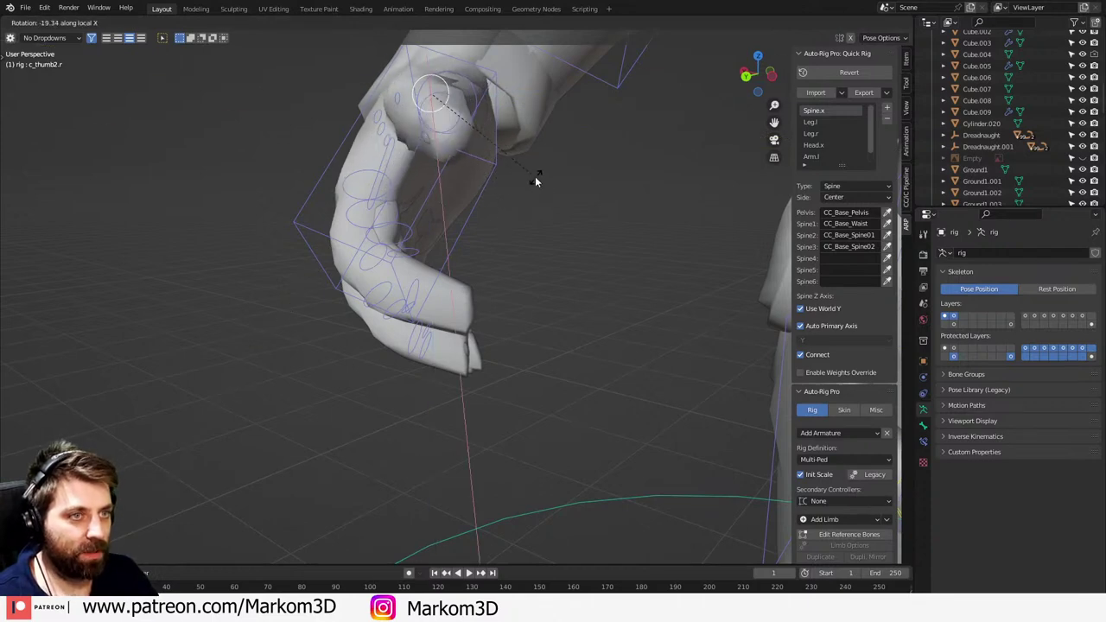
left_click(535, 176)
- Bend the right thumb's tip with c_thumb3.r and lower the whole thumb closer to the fingers with c_thumb1.r
middle_click_drag(535, 176, 535, 222)
left_click(524, 156)
key("r")
left_click(510, 239)
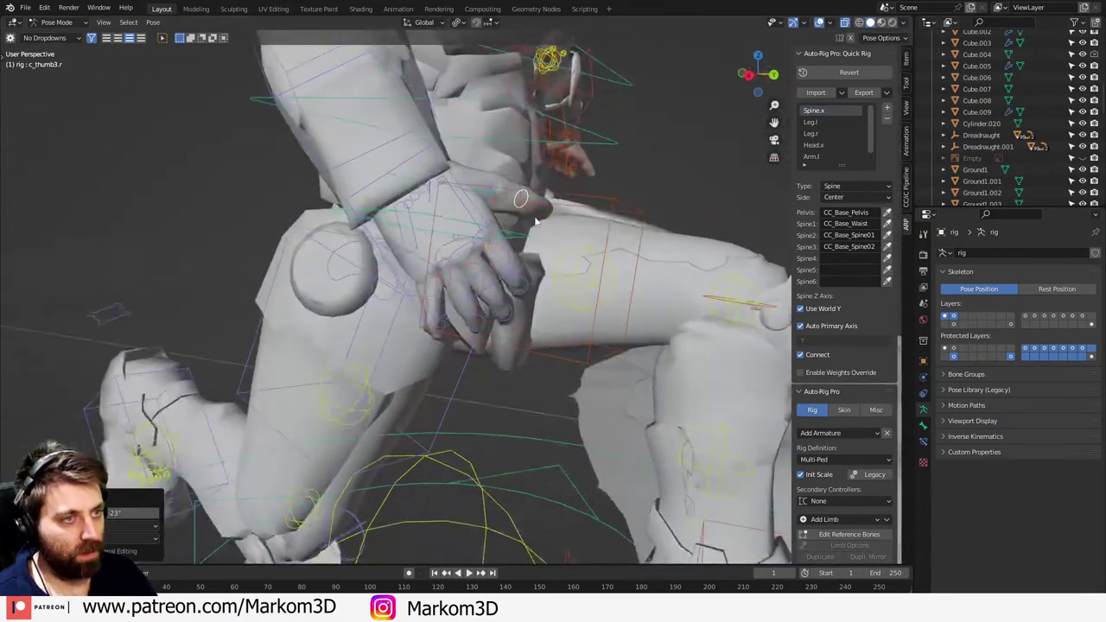
middle_click_drag(462, 179, 408, 156)
left_click(410, 158)
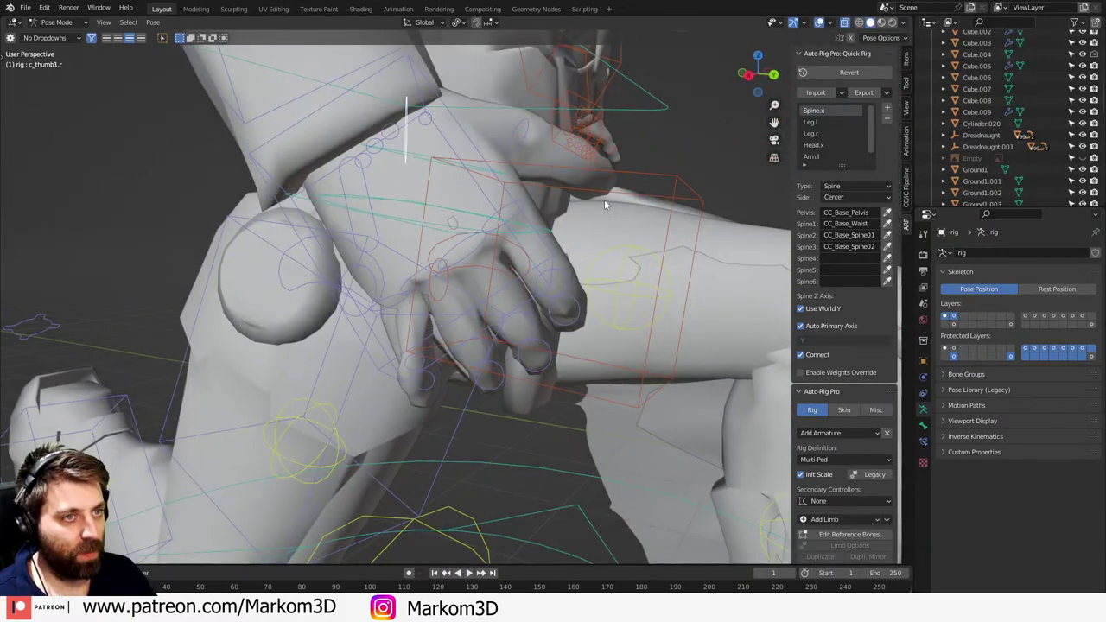
key("r")
left_click(396, 312)
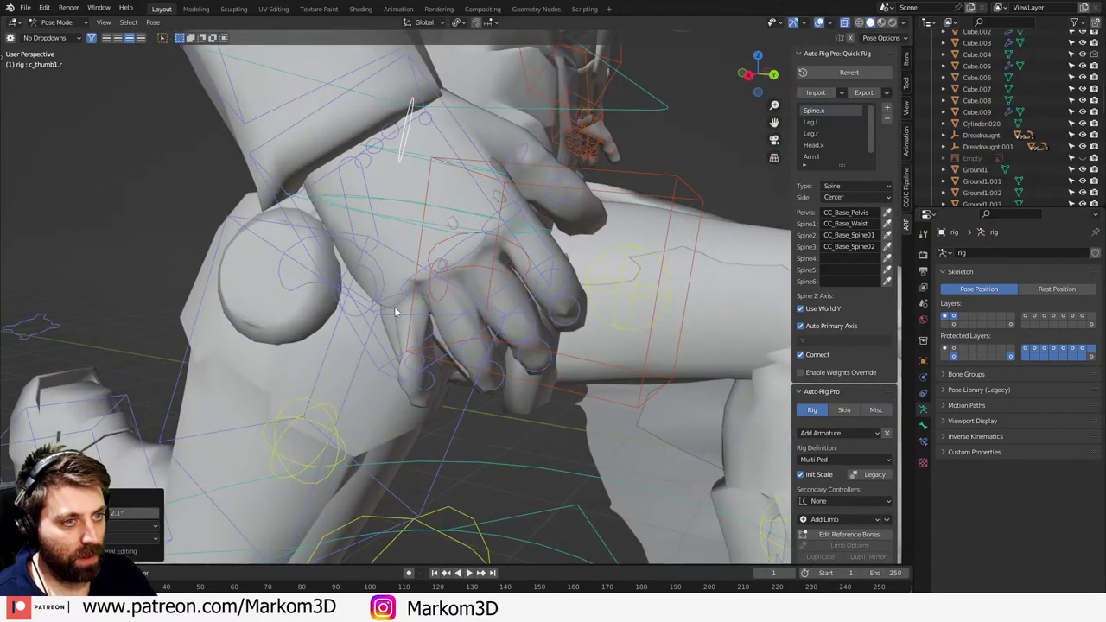
- Rotate the c_pinky1_base.r controller to shift the right little finger closer to the ring finger
left_click(385, 246)
key("r")
left_click(442, 290)
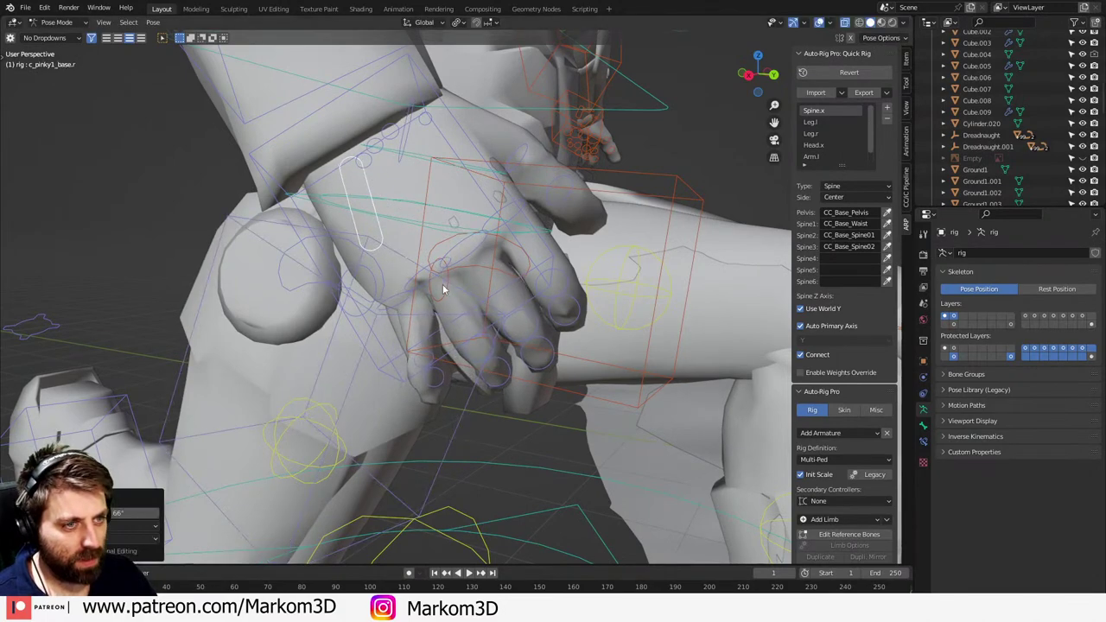
- Copy the pose of the right arm, hand and finger controllers and paste it flipped on the X axis onto the left arm
scroll(528, 331, "up", 5)
middle_click_drag(529, 331, 346, 329)
scroll(510, 338, "down", 8)
scroll(423, 329, "down", 3)
middle_click_drag(424, 328, 510, 320)
scroll(417, 306, "up", 3)
middle_click_drag(510, 320, 414, 312)
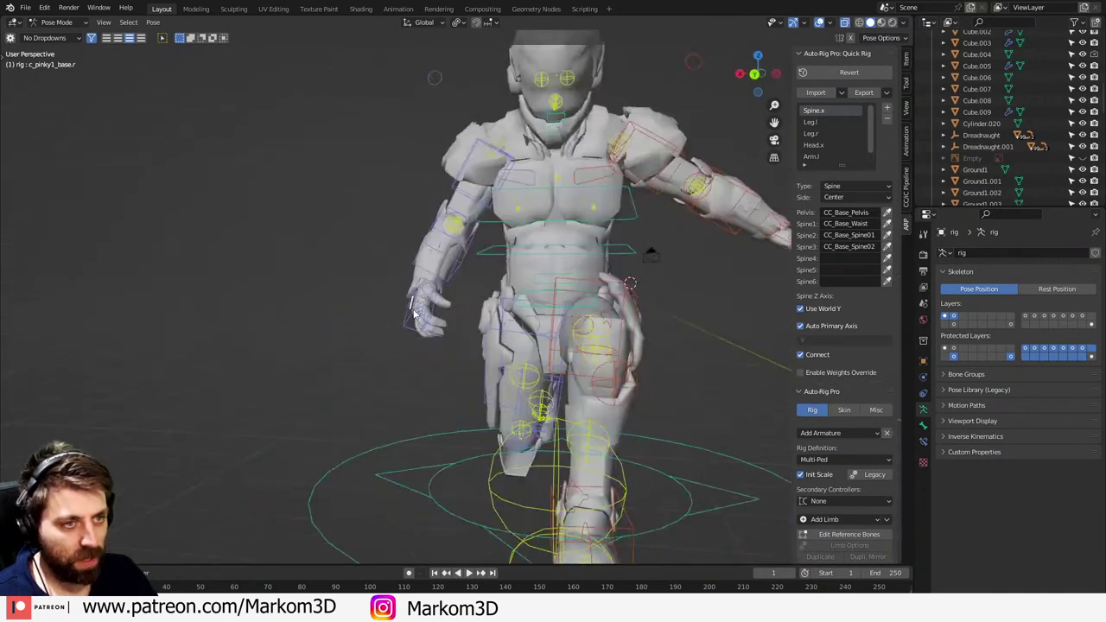
left_click(413, 307)
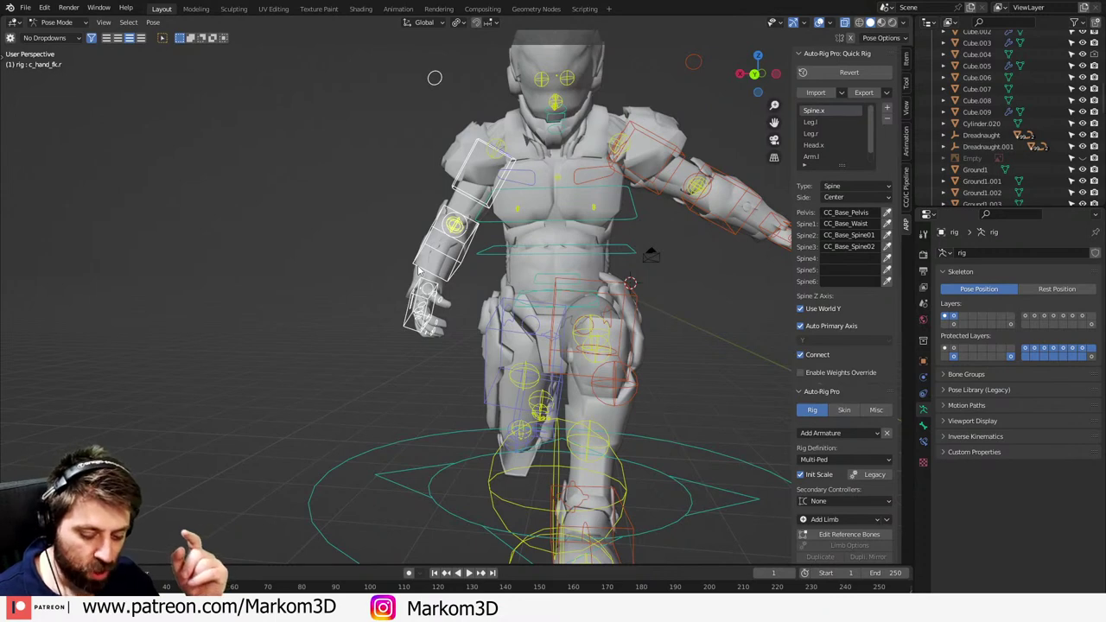
key("ctrl+shift+v")
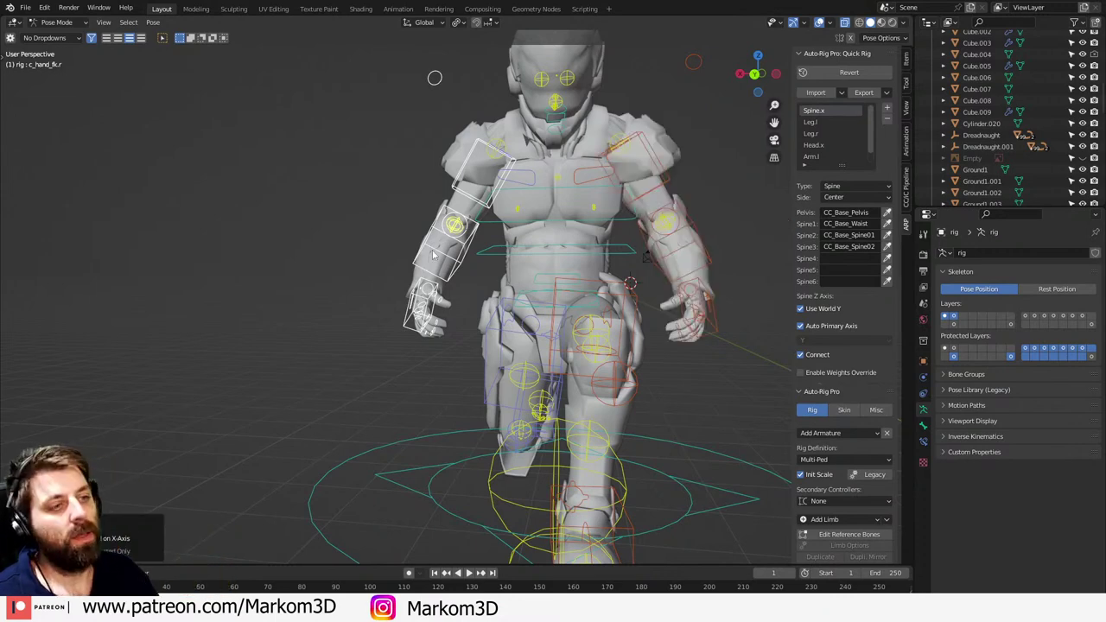
- In the right side view, rotate the c_spine_02.x controller to lean the soldier's upper body forward
middle_click_drag(433, 255, 435, 296)
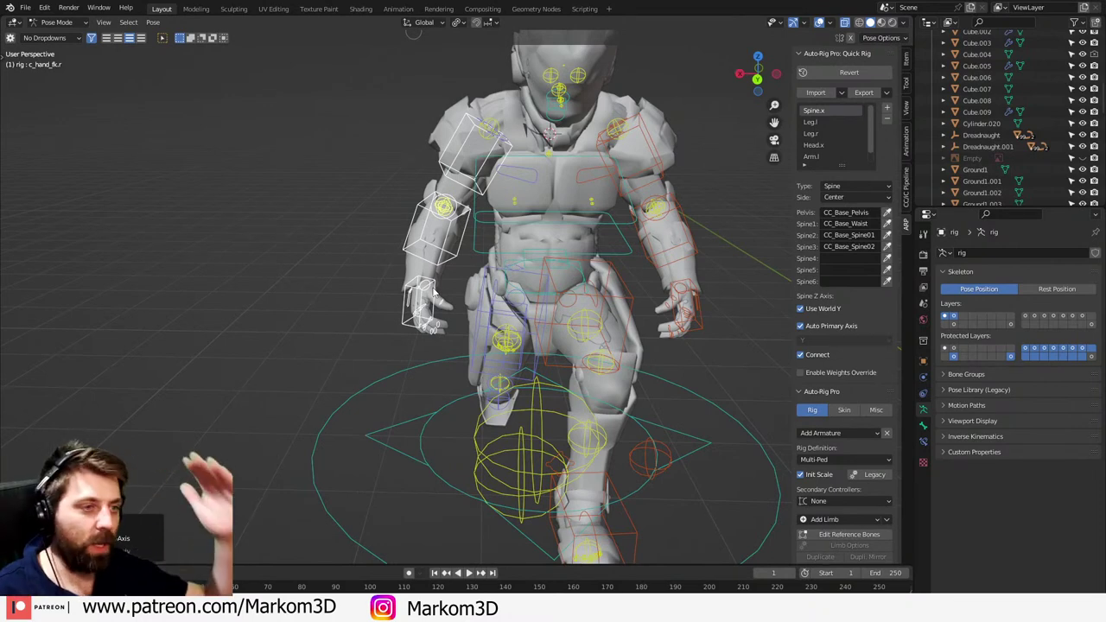
middle_click_drag(508, 242, 634, 249)
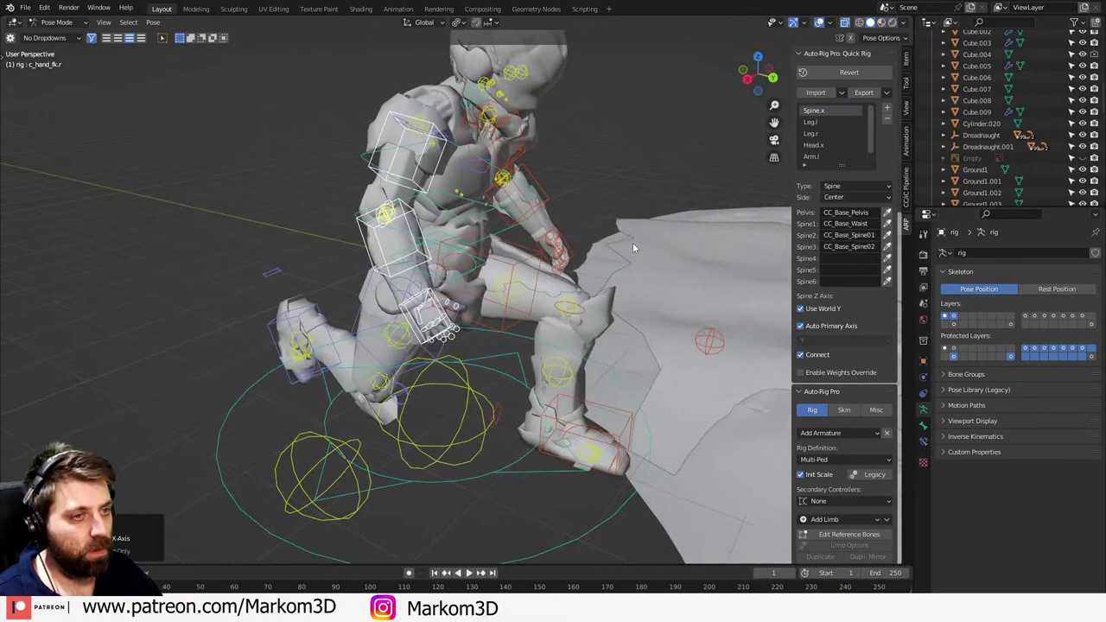
left_click(499, 234)
key("KP_3")
key("r")
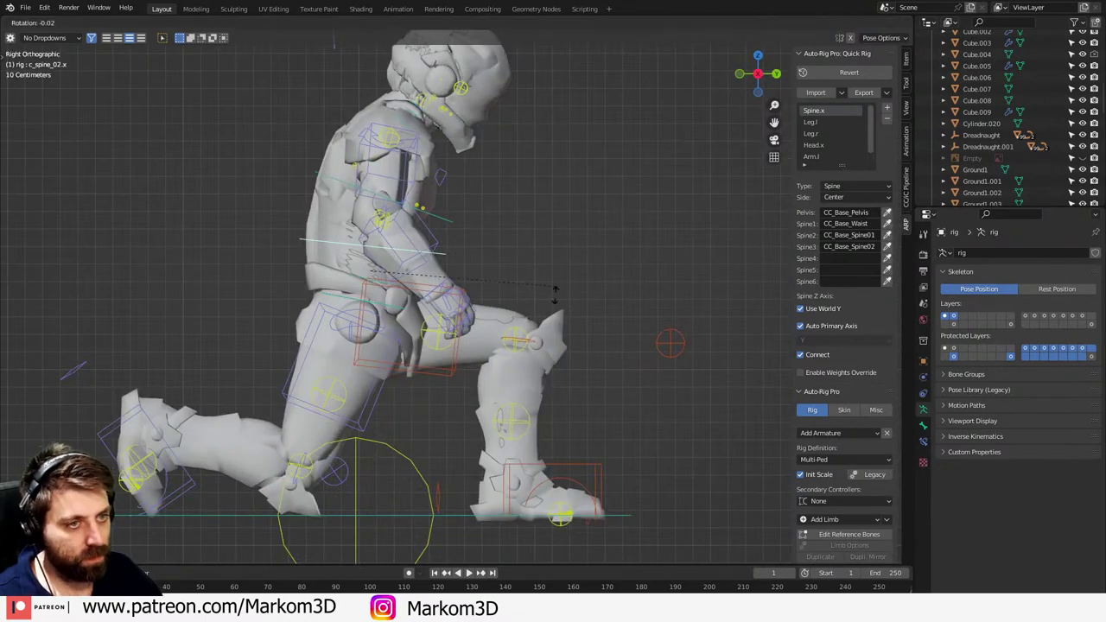
left_click(367, 287)
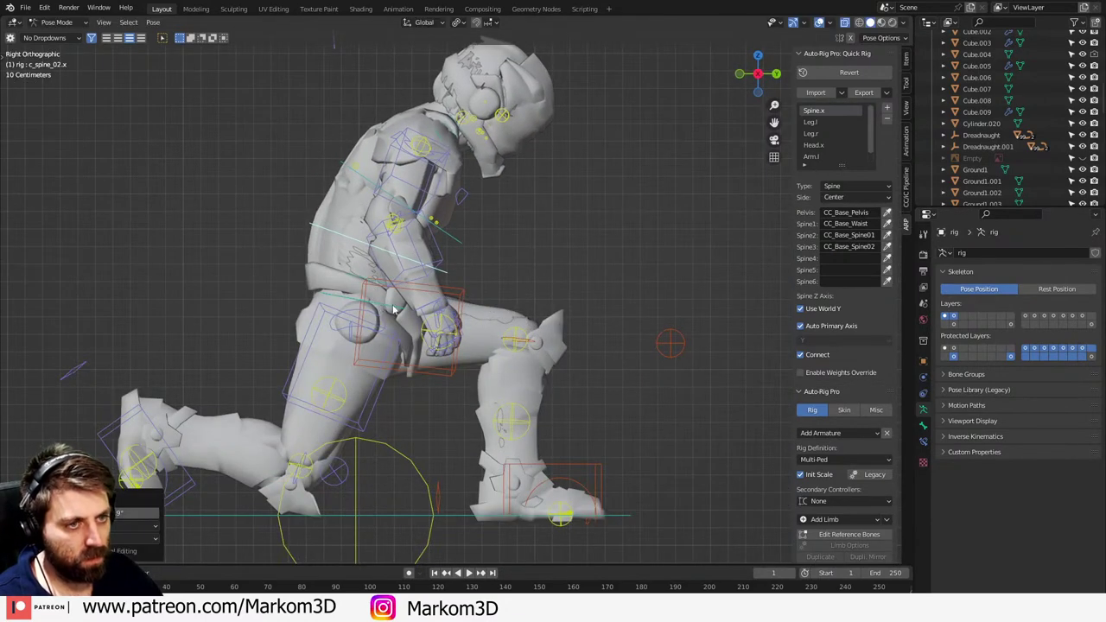
- Rotate the c_root.x controller to tilt the hips and bend the chest further forward with c_spine_03.x
left_click(393, 309)
key("r")
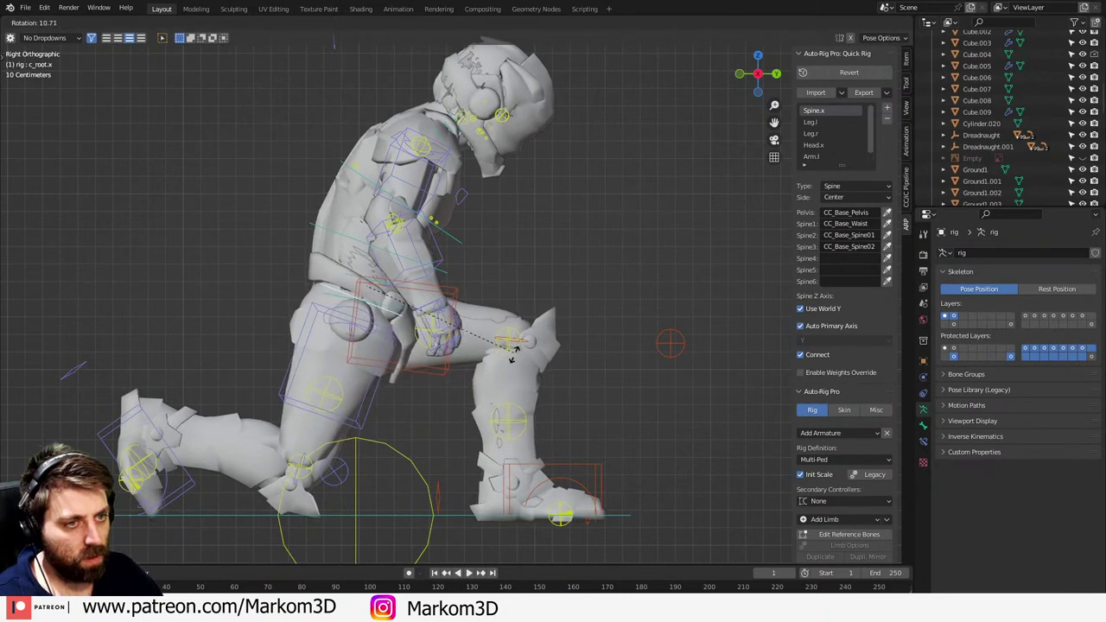
left_click(512, 346)
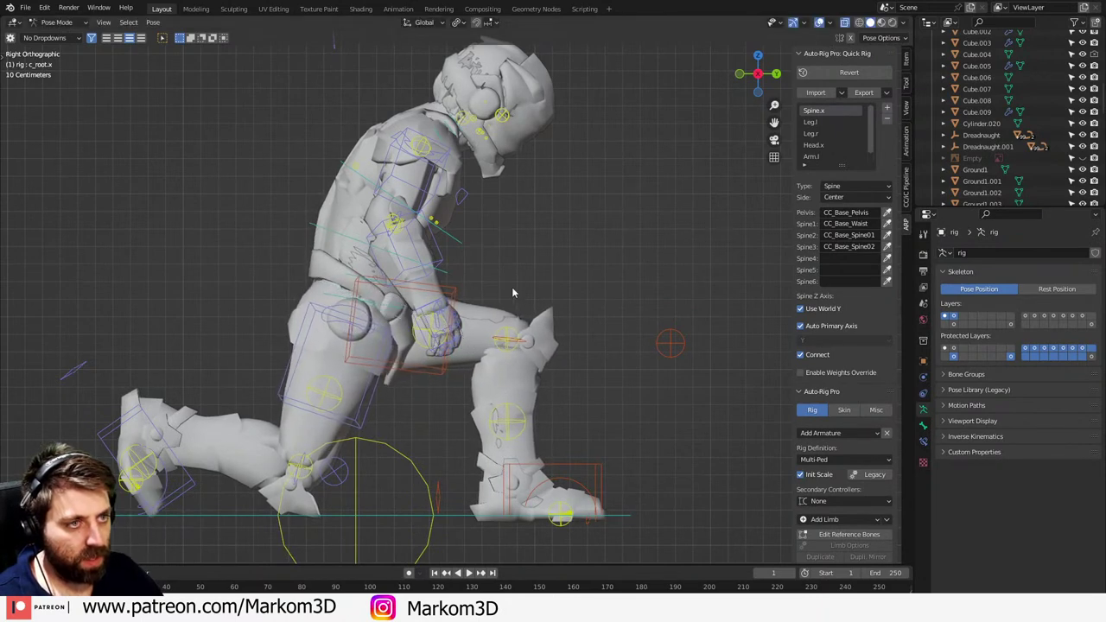
left_click(475, 254)
key("r")
left_click(526, 270)
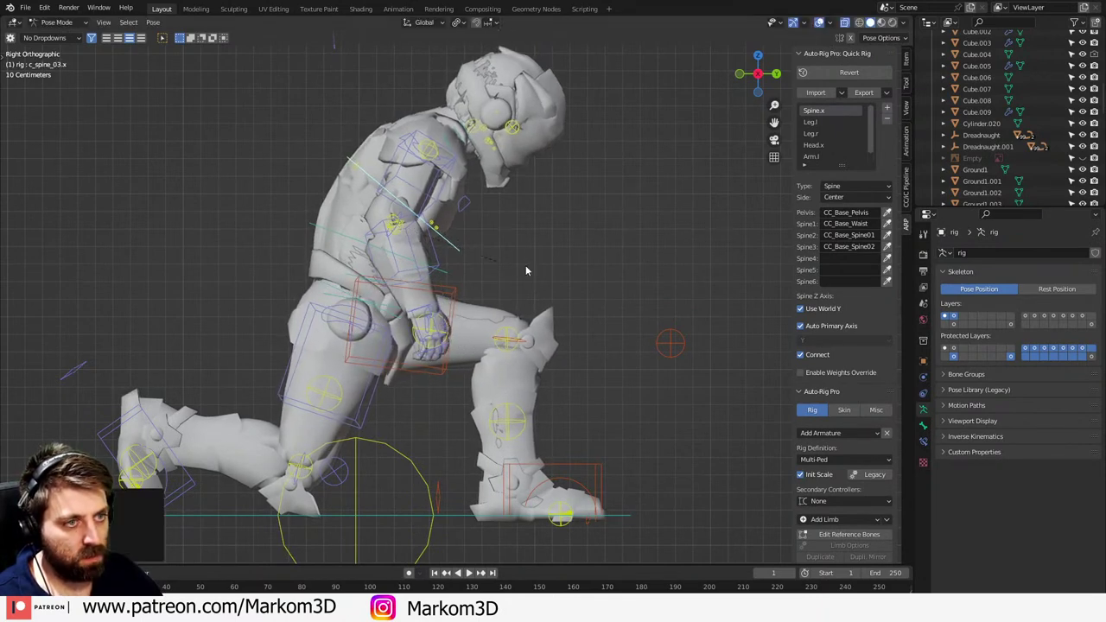
- Rotate the c_arm_fk.r controller to swing the right arm forward toward the raised knee, and check the pose through the scene camera
left_click(438, 196)
key("r")
left_click(509, 236)
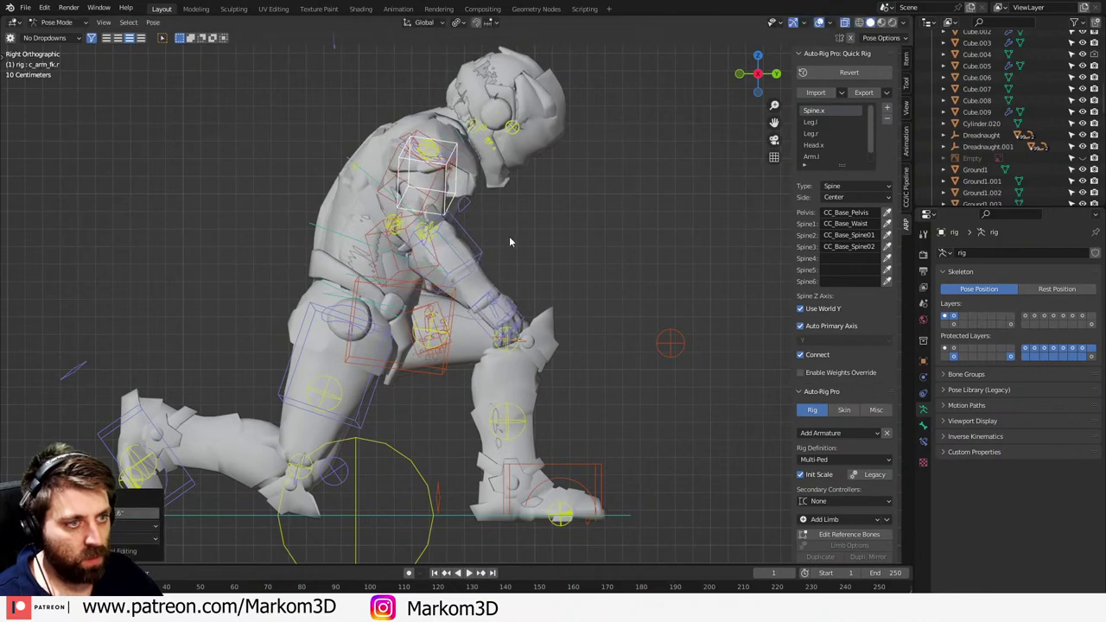
middle_click_drag(509, 236, 397, 329)
left_click(648, 486)
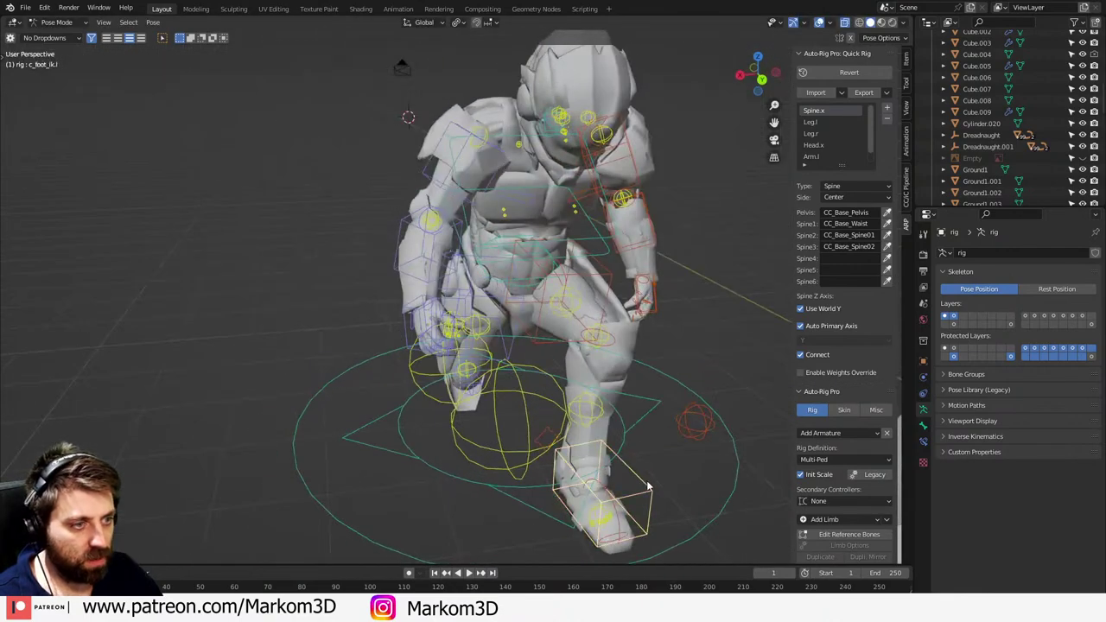
middle_click_drag(582, 425, 453, 348)
scroll(614, 405, "down", 5)
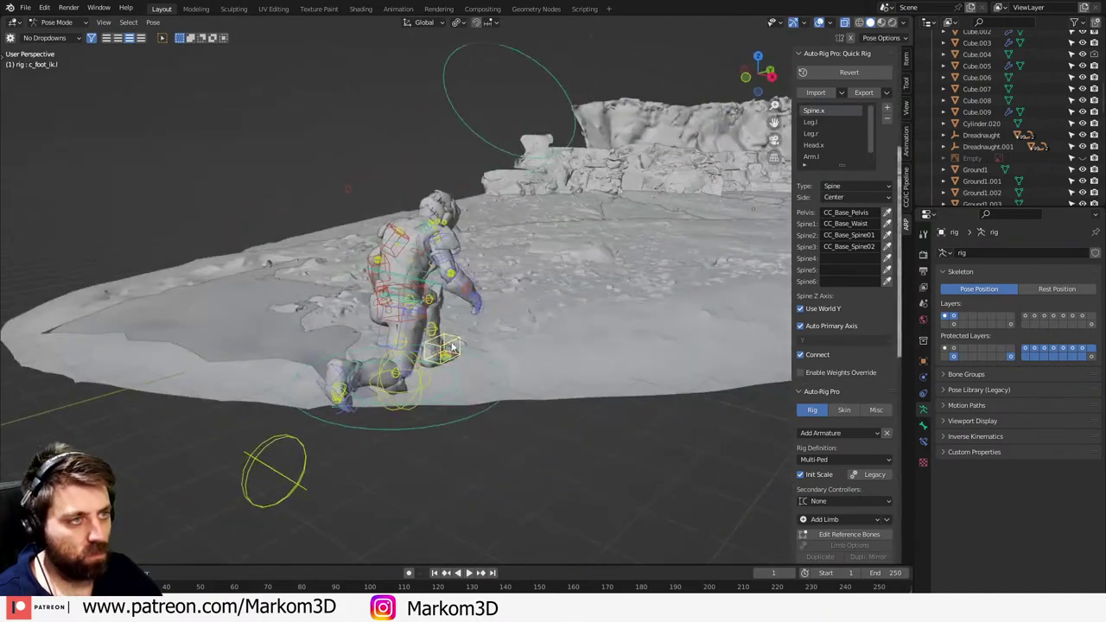
key("KP_0")
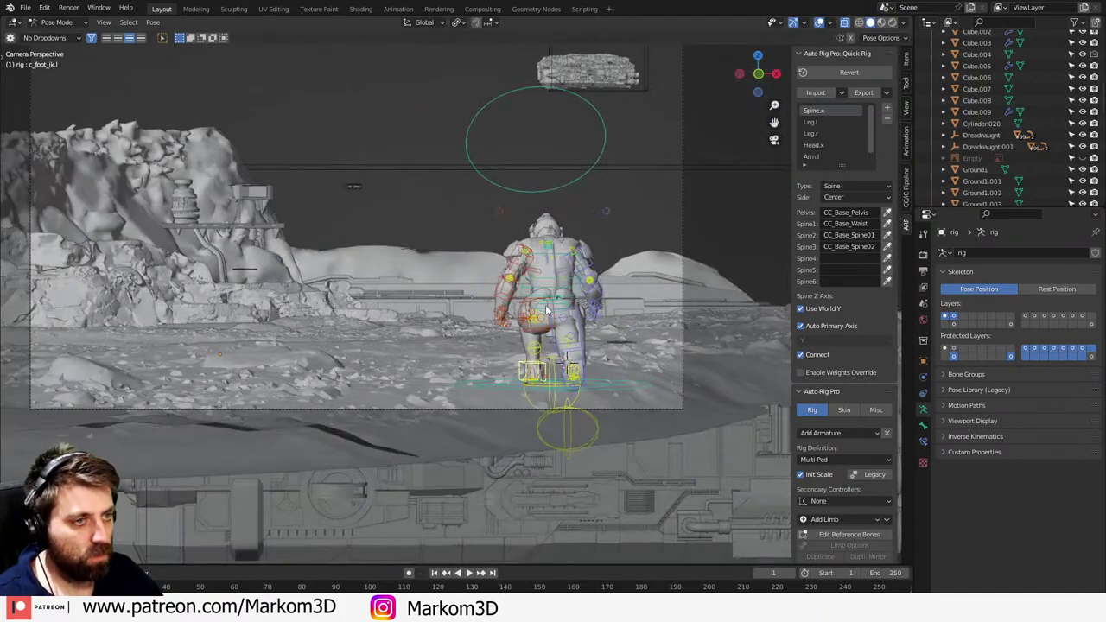
scroll(558, 231, "up", 3)
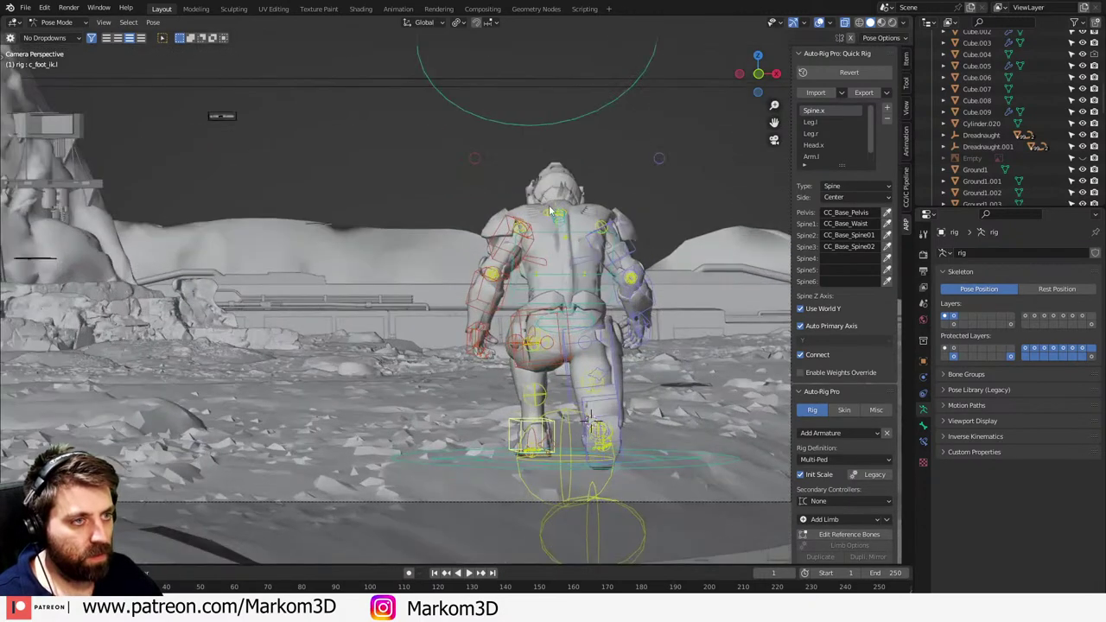
- Rotate the c_neck.x controller in the right side view to lift the soldier's lowered head
left_click(560, 214)
middle_click_drag(560, 216, 435, 325)
key("KP_Decimal")
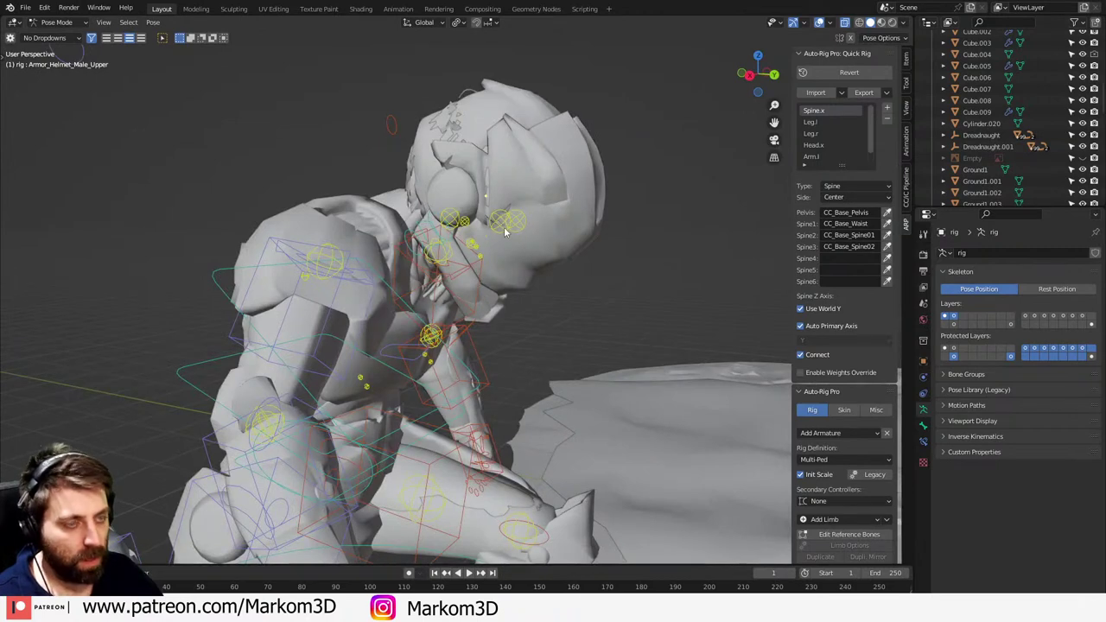
key("KP_3")
scroll(487, 251, "up", 5)
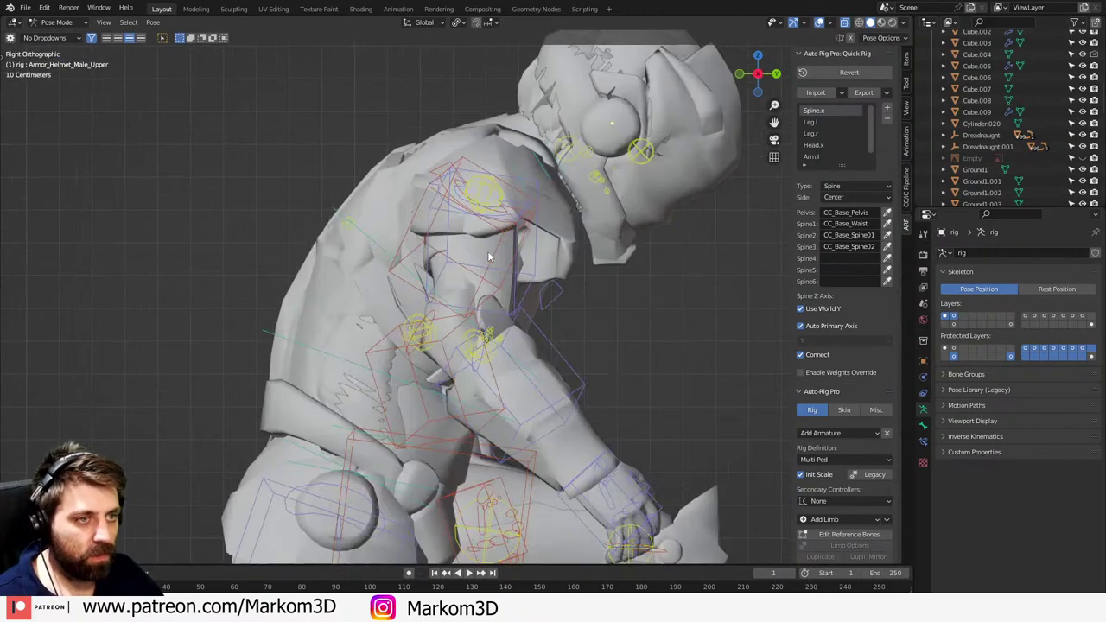
left_click(585, 156)
scroll(507, 298, "up", 2)
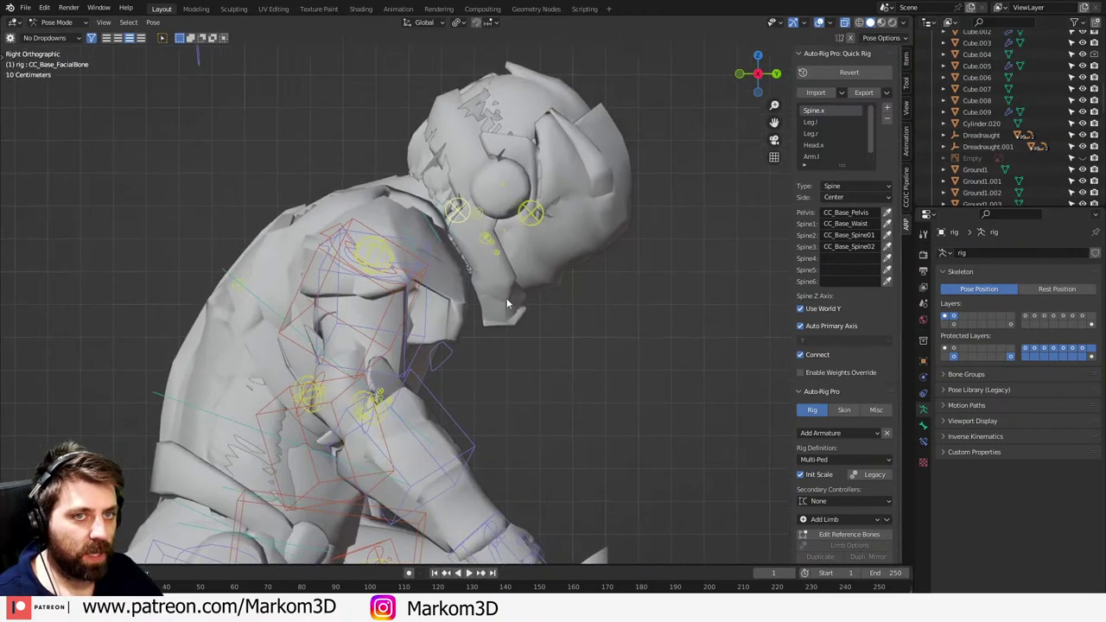
left_click(496, 182)
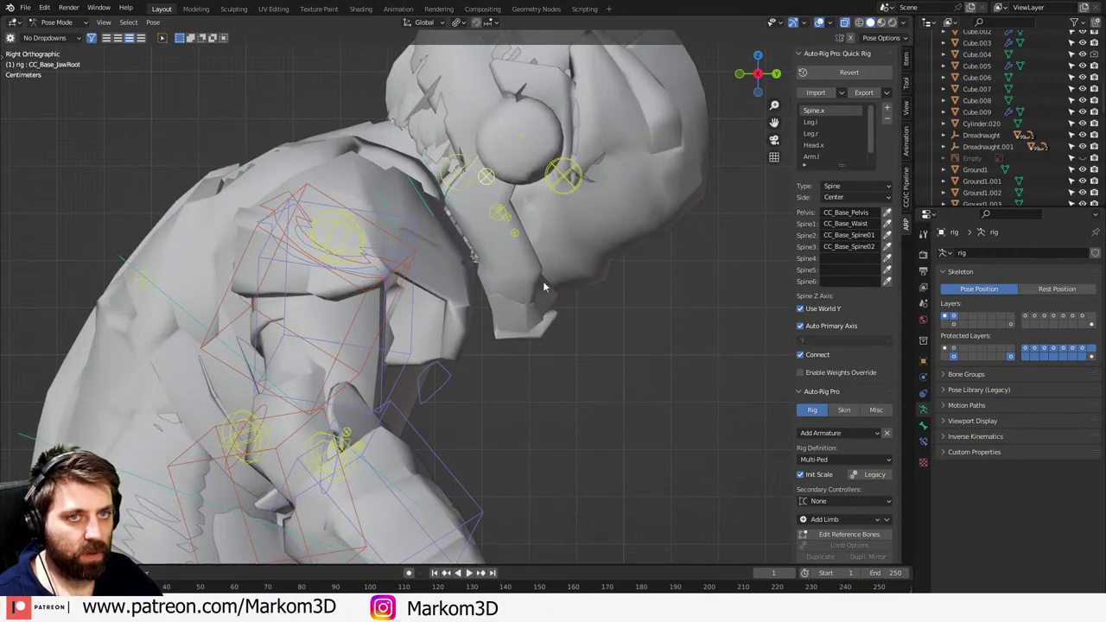
left_click(436, 184)
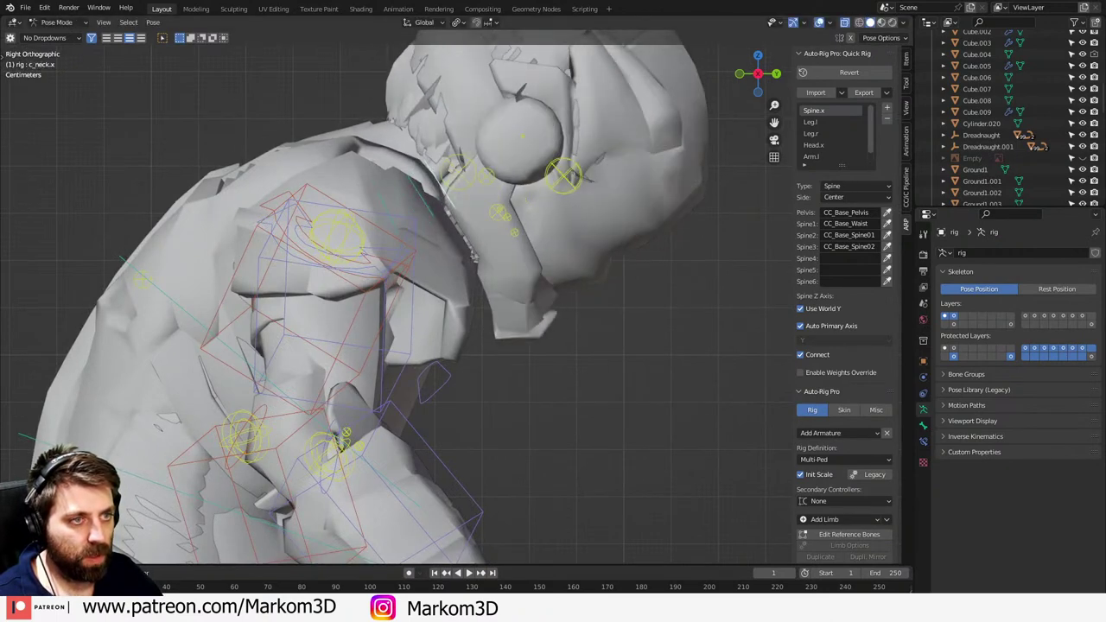
key("r")
left_click(487, 229)
- Adjust the neck and head angle by rotating the c_neck_master.x and c_subneck_1.x controllers
left_click(444, 213)
key("r")
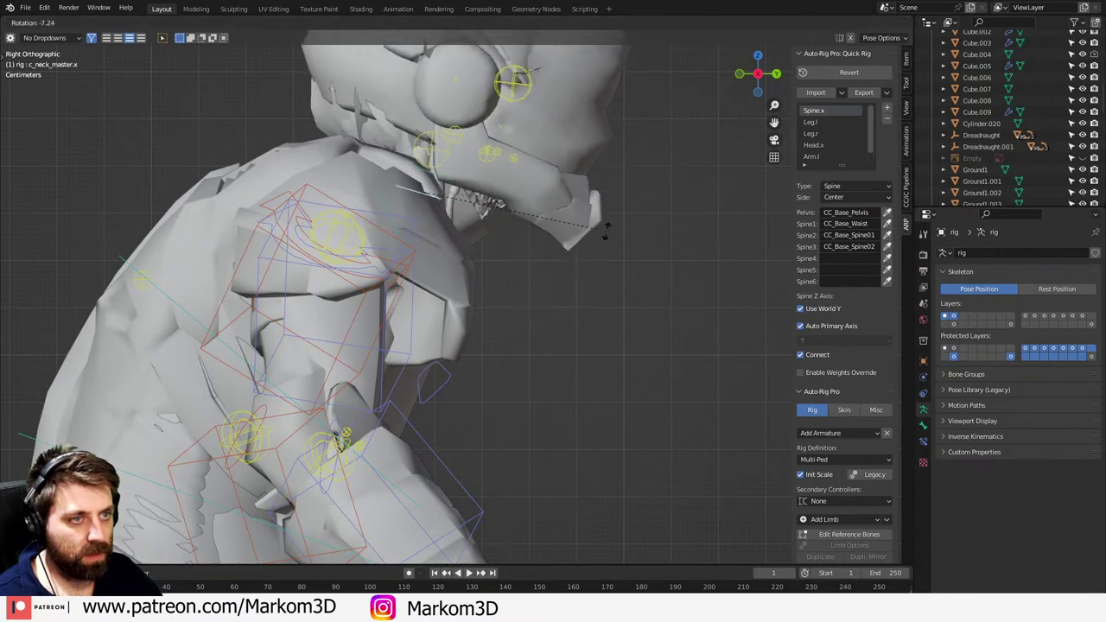
left_click(545, 248)
left_click(397, 225)
key("r")
left_click(551, 263)
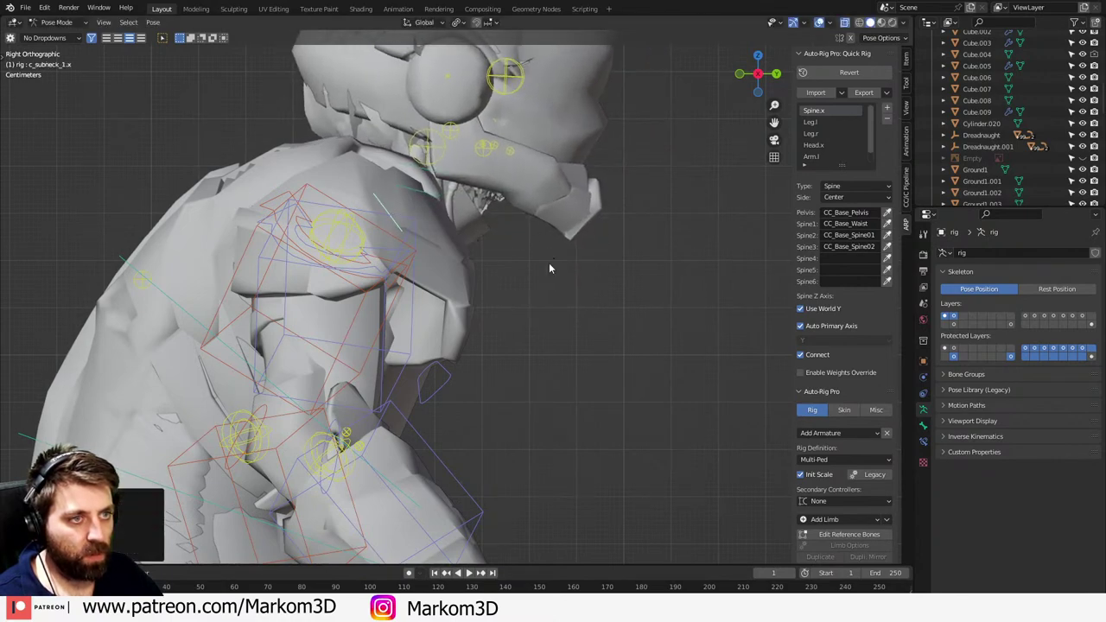
- Leave pose editing for Object Mode and delete the hair mesh sticking out beneath the back of the helmet
key("KP_0")
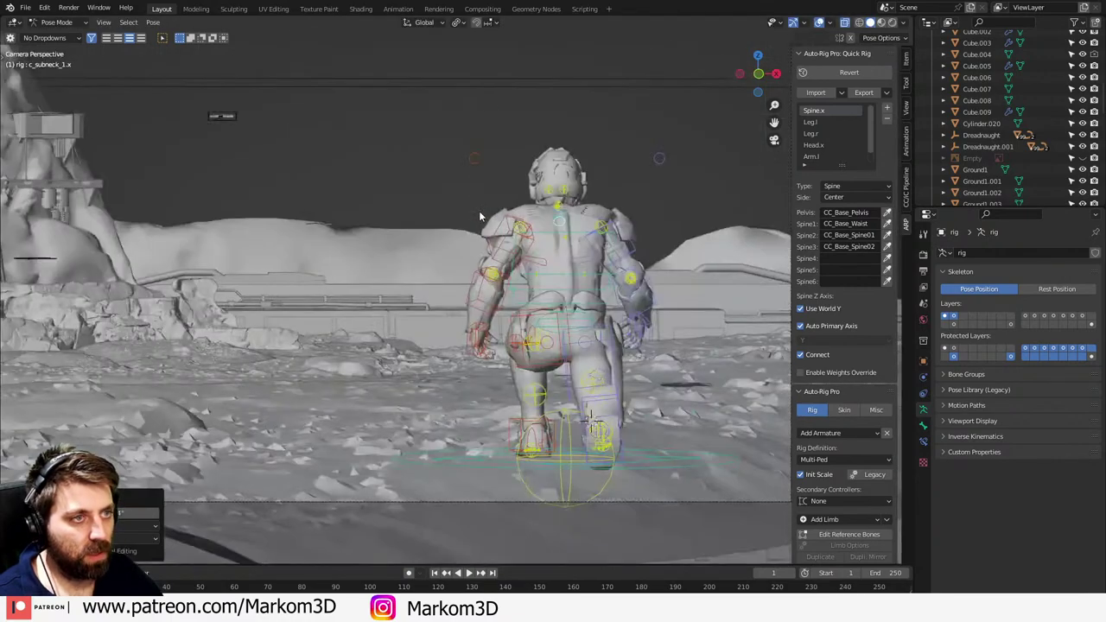
scroll(480, 211, "up", 3)
middle_click_drag(597, 199, 430, 304, "shift")
scroll(522, 255, "up", 2)
scroll(462, 221, "up", 3)
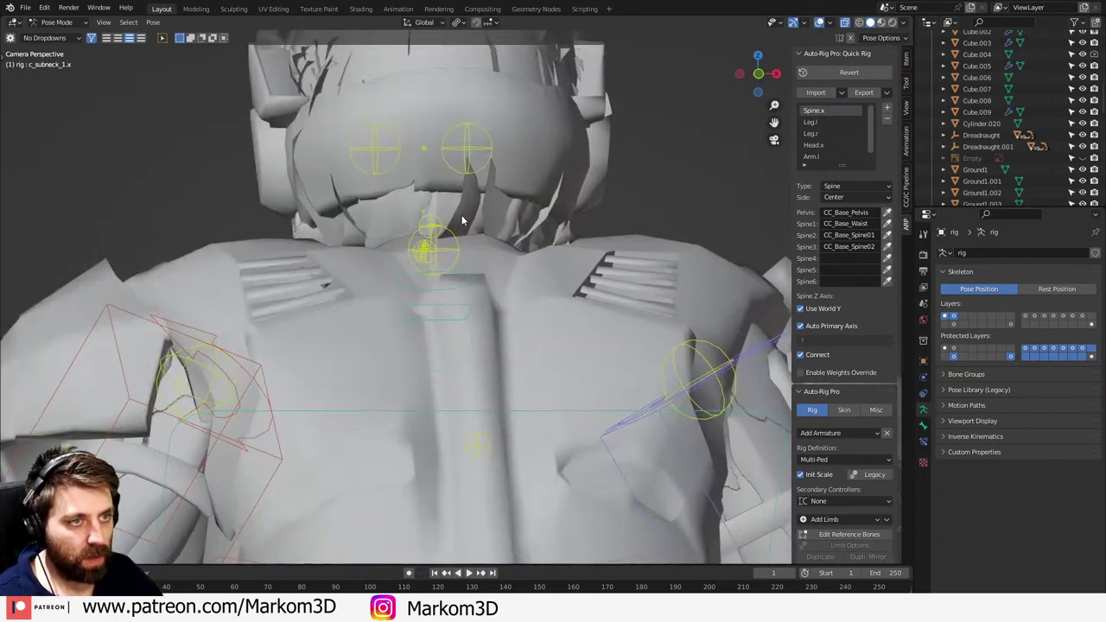
left_click(56, 22)
left_click(51, 34)
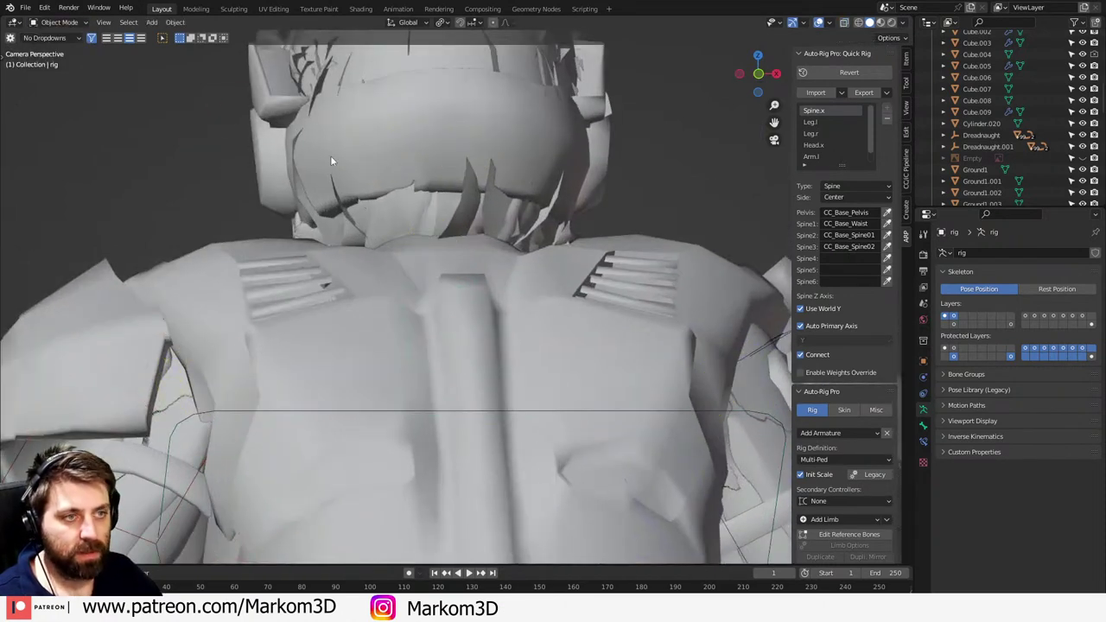
left_click(455, 218)
key("Delete")
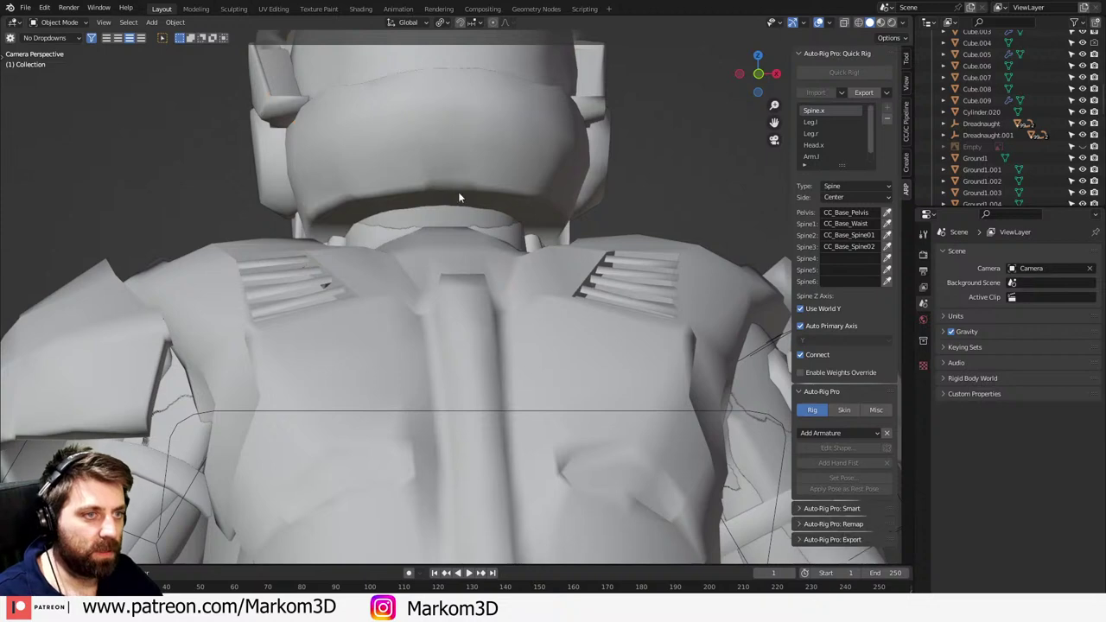
- Select the CC_Base_Body mesh underneath the armor and delete it
left_click(493, 230)
left_click(480, 216)
scroll(479, 216, "down", 10)
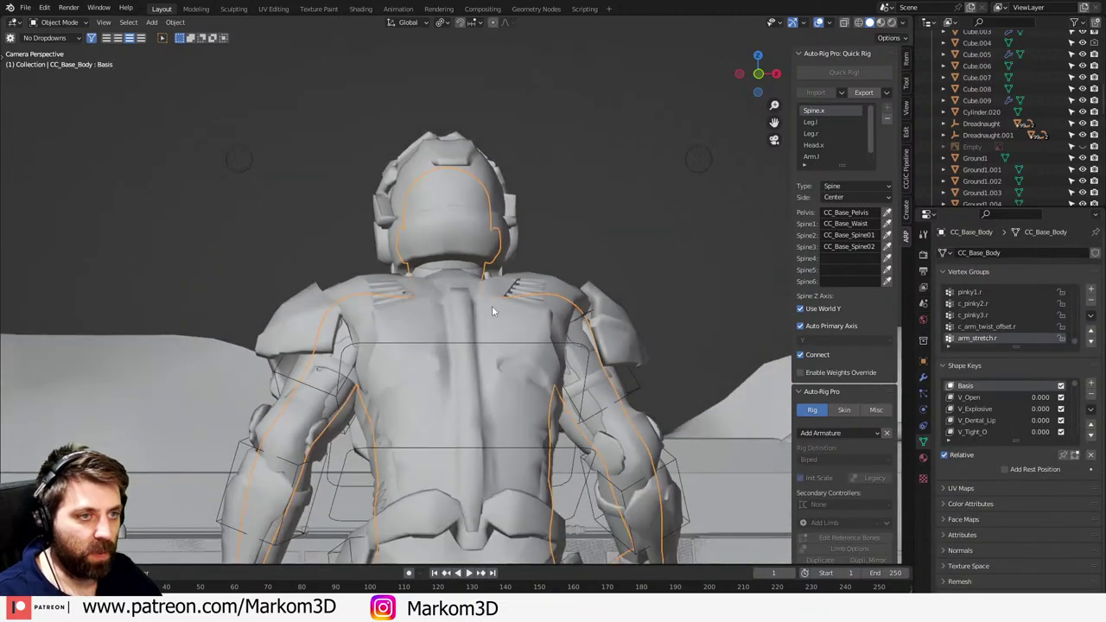
key("Delete")
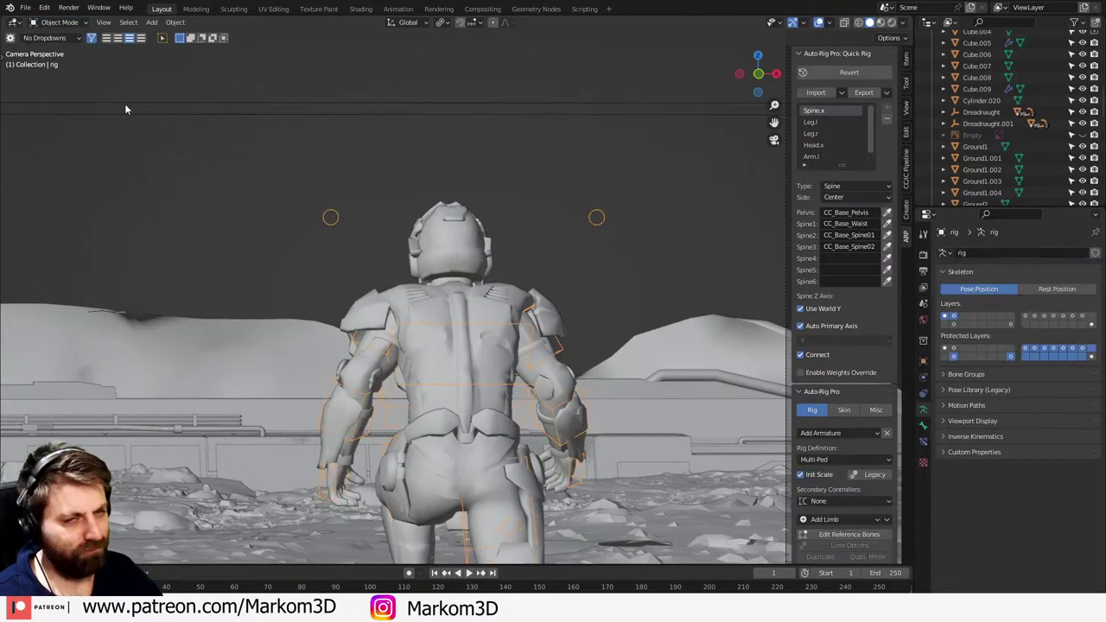
- Return the rig to Pose Mode and rotate the c_pos controller around Z to turn the kneeling soldier toward its left
left_click(69, 38)
left_click(52, 24)
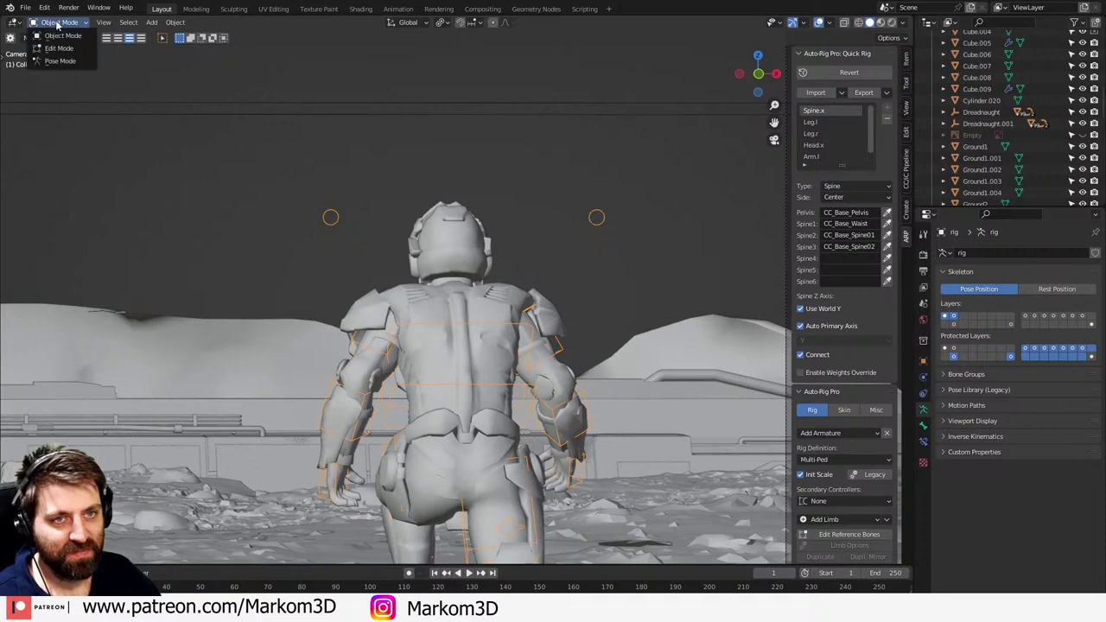
left_click(47, 59)
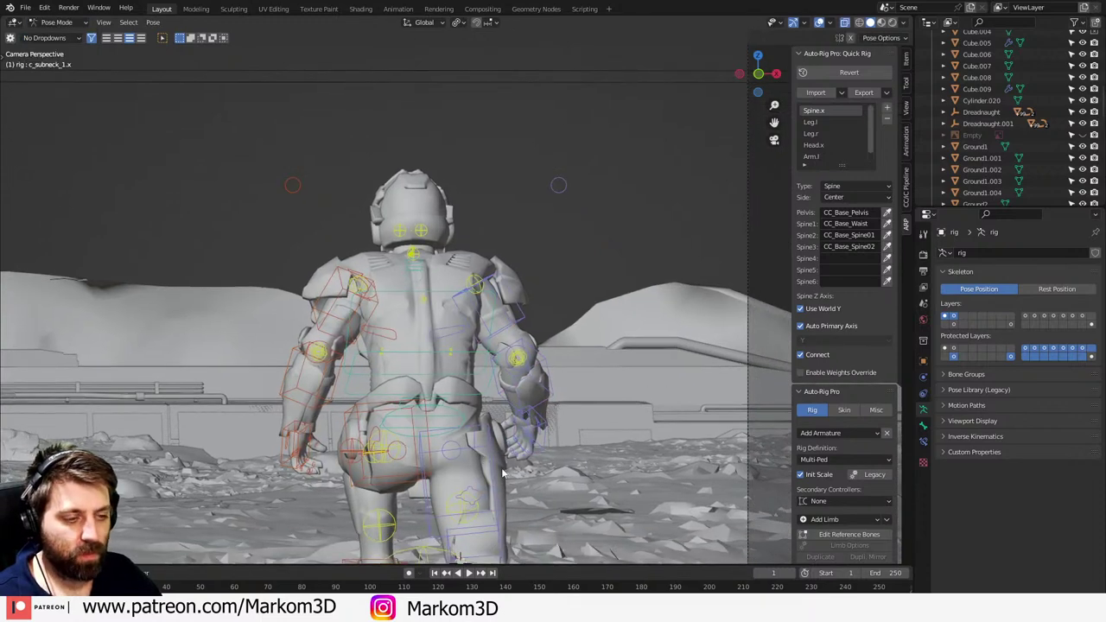
middle_click_drag(498, 457, 454, 345, "shift")
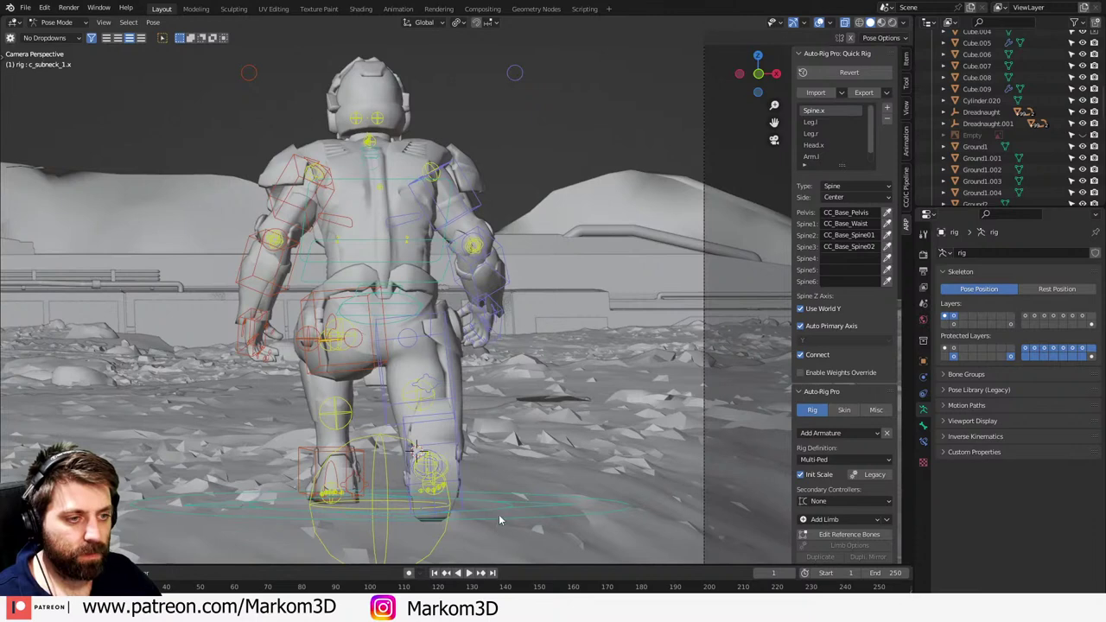
left_click(501, 521)
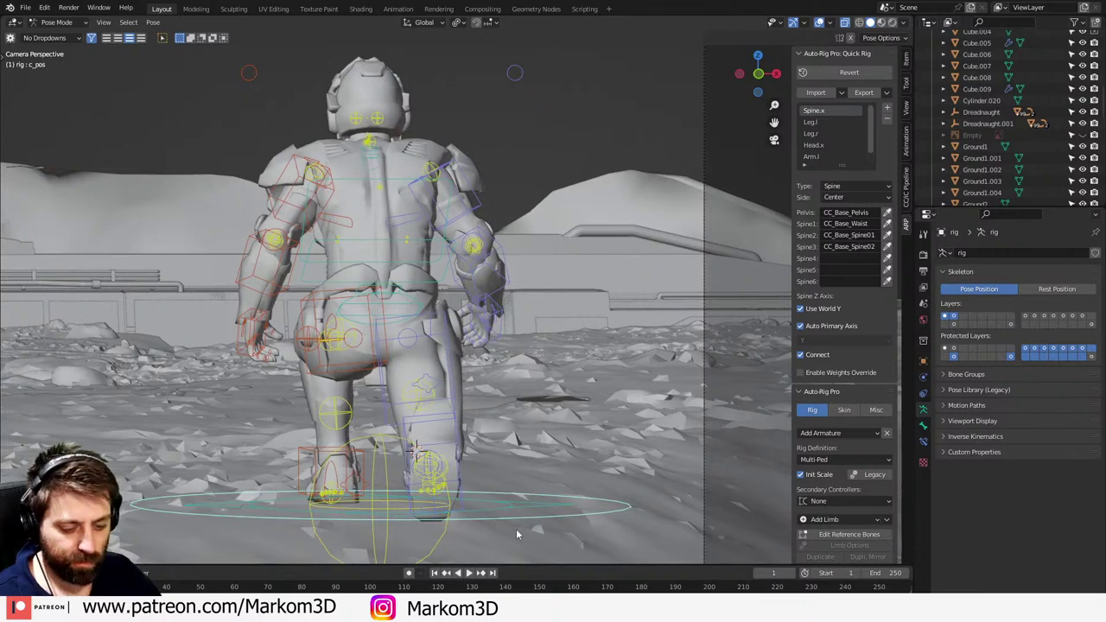
key("r")
key("z")
left_click(568, 487)
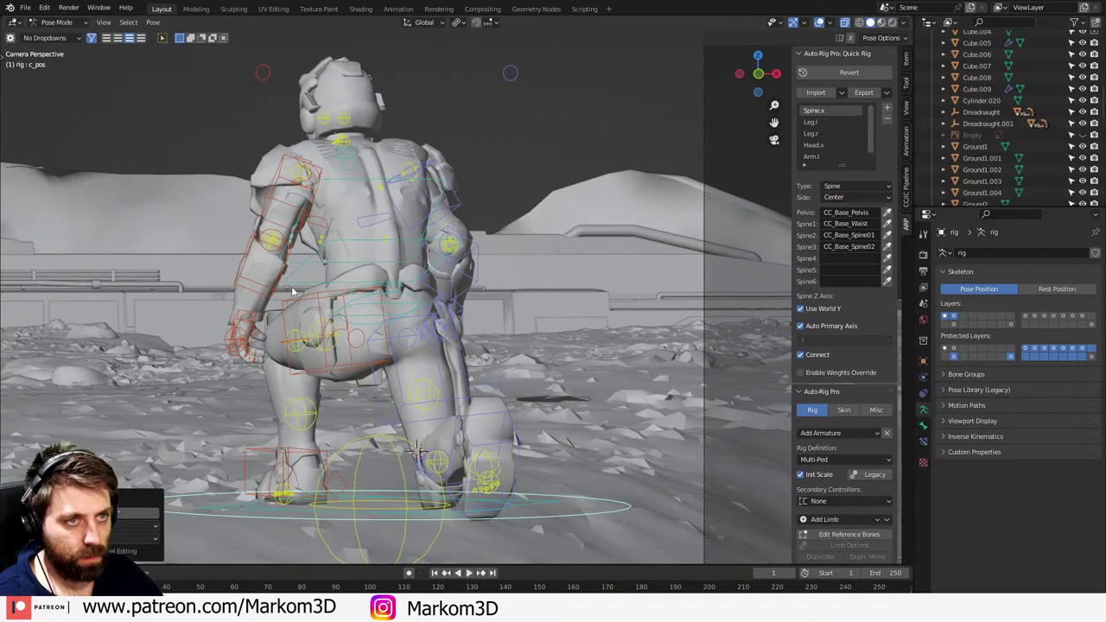
- Select the left upper-arm controller c_arm_fk.l and rotate it around its local Y axis
middle_click_drag(323, 155, 403, 213, "shift")
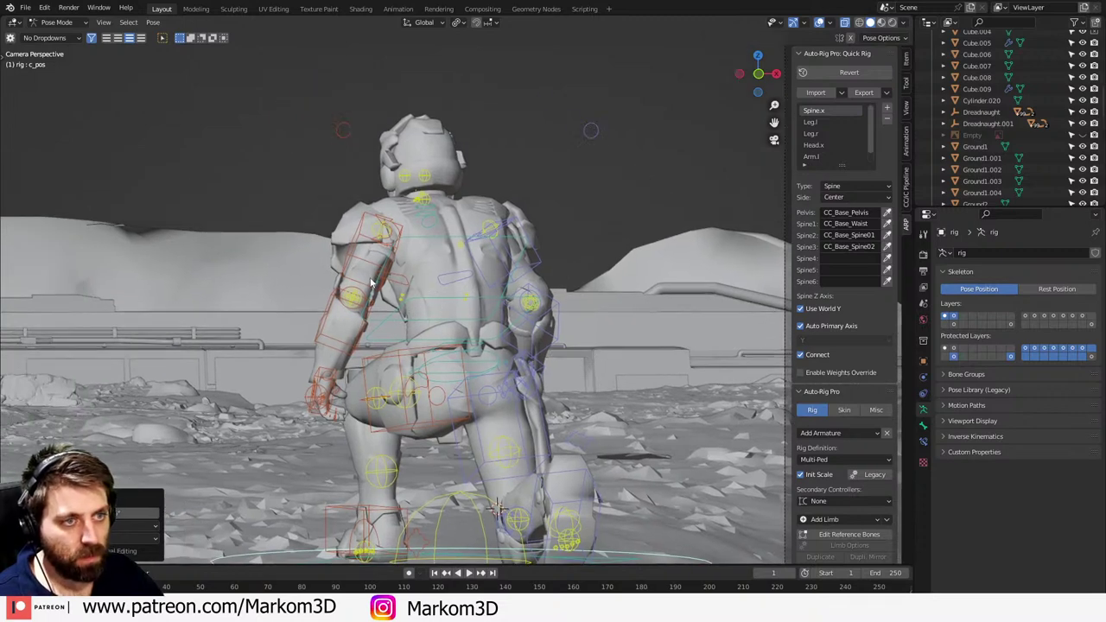
left_click(372, 282)
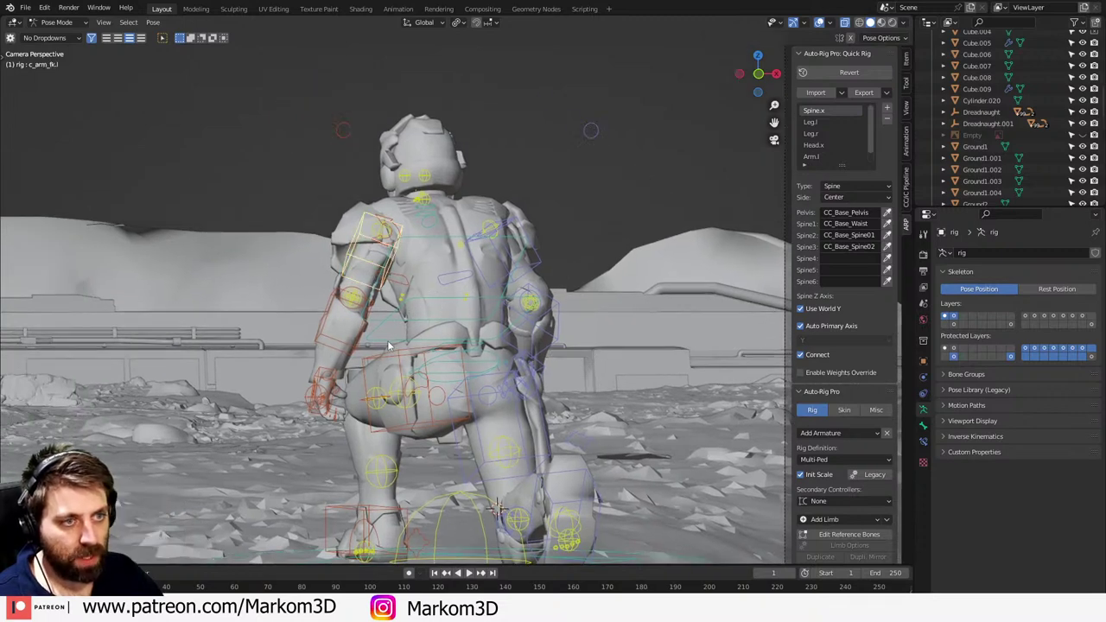
key("r")
key("x")
key("x")
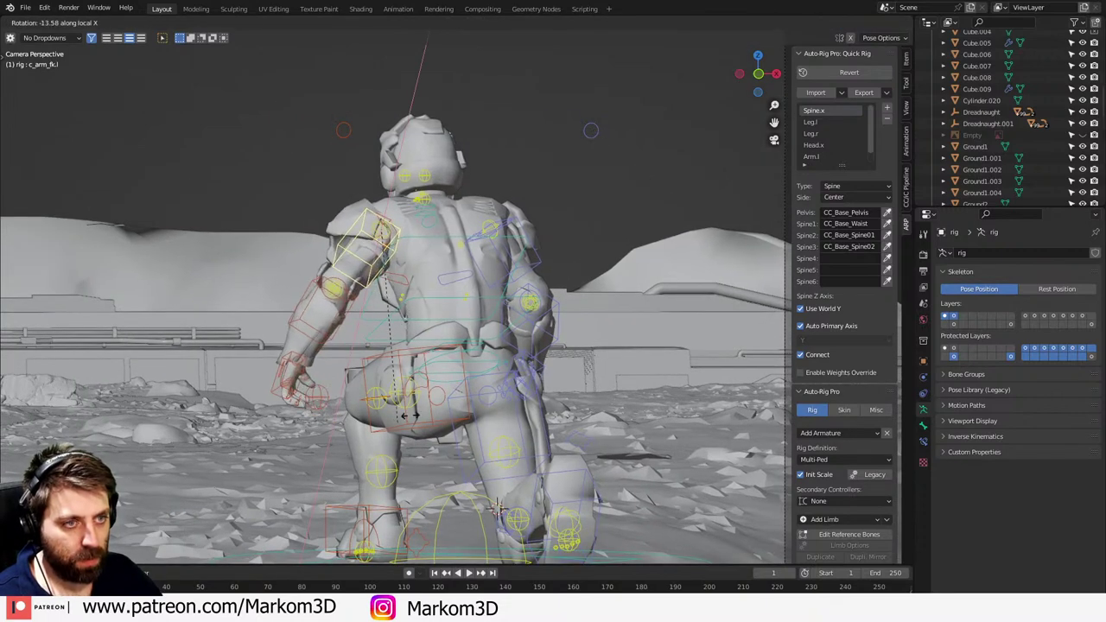
right_click(419, 370)
key("r")
key("y")
key("y")
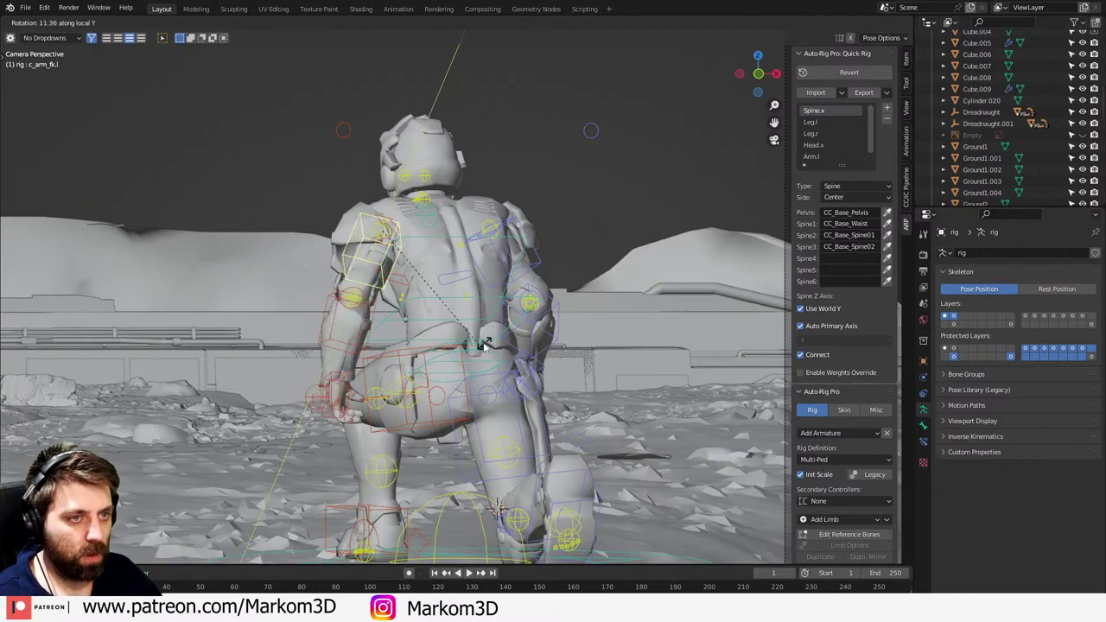
left_click(450, 338)
- Rotate c_arm_fk.l in the right side view so the left arm swings forward in front of the torso
key("KP_3")
scroll(450, 338, "up", 5)
scroll(451, 343, "down", 5)
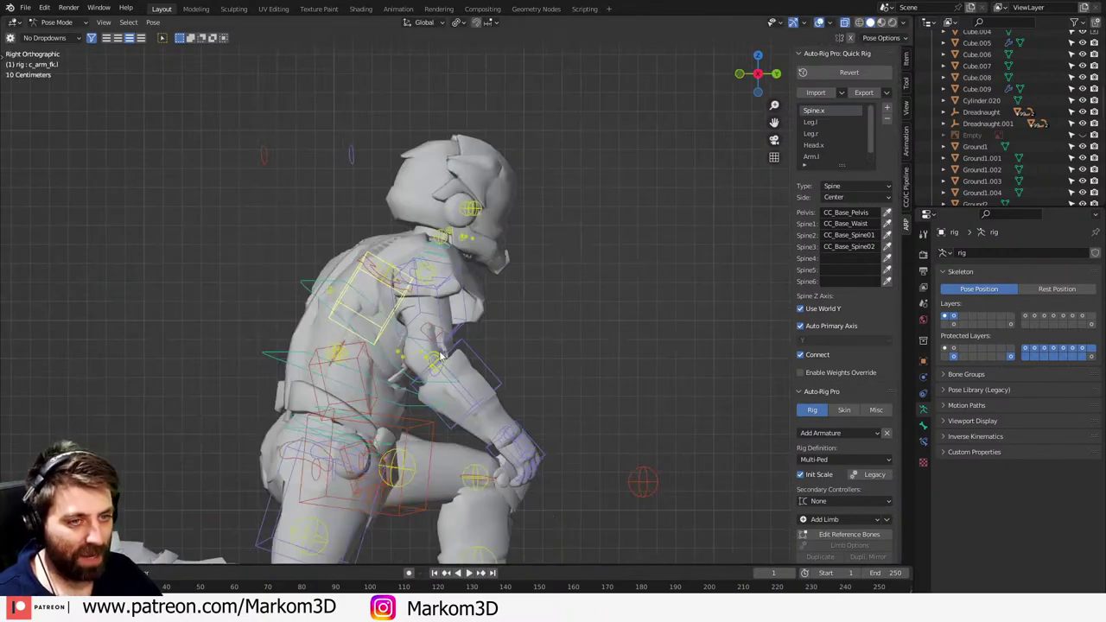
key("r")
left_click(559, 272)
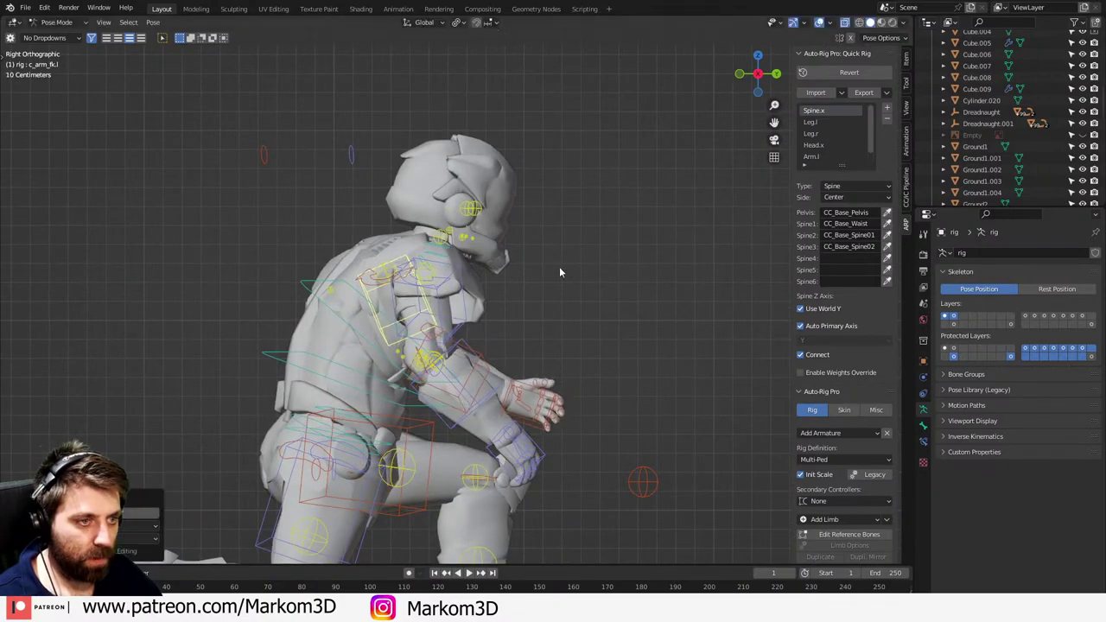
middle_click_drag(512, 342, 586, 361)
scroll(584, 361, "down", 3)
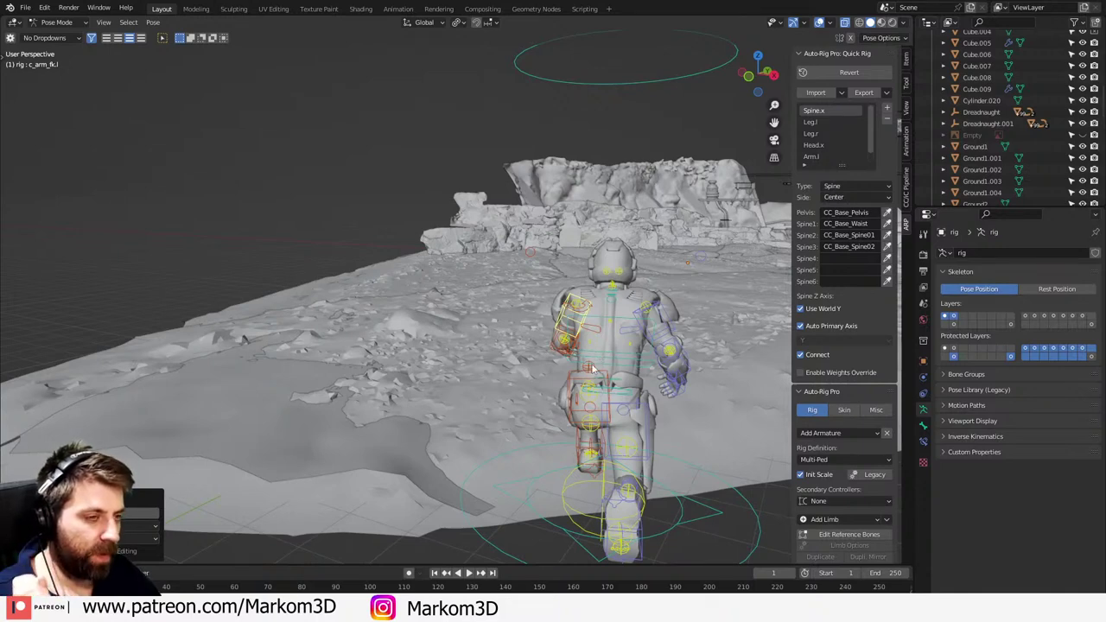
middle_click_drag(630, 386, 654, 386)
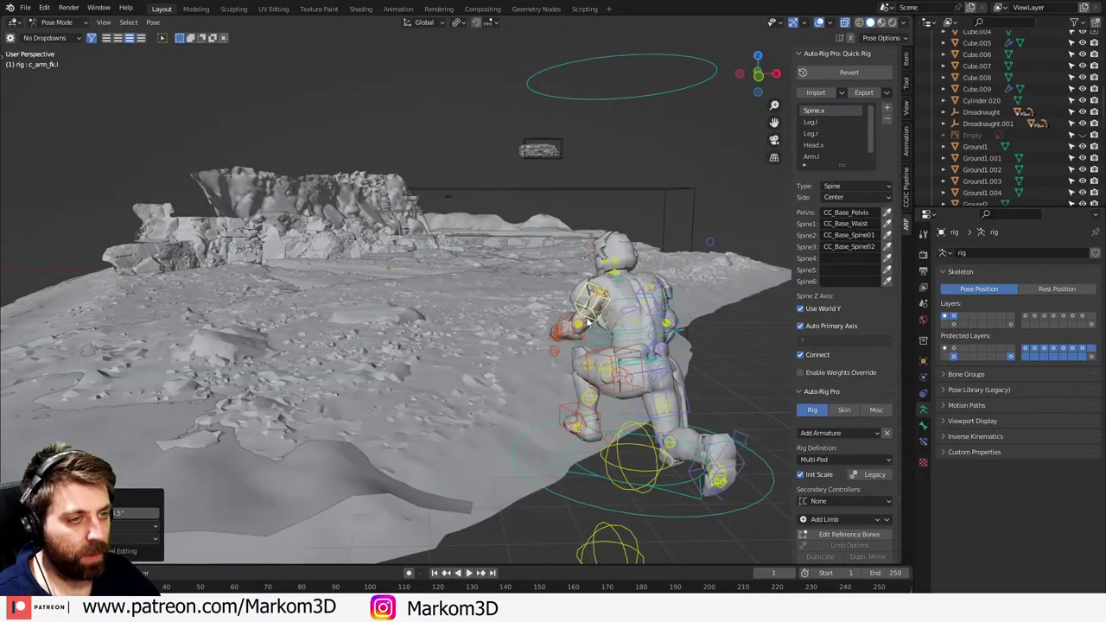
key("KP_0")
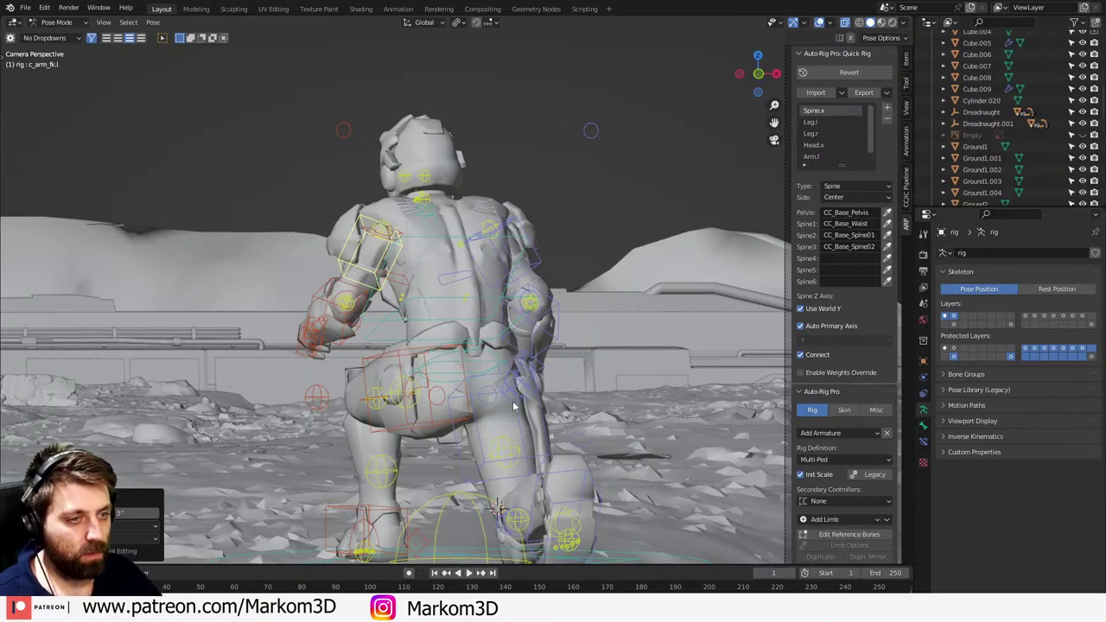
- Select the c_pos controller and move the whole soldier across the ground plane in the top view, farther onto the terrain
middle_click_drag(513, 406, 525, 293, "shift")
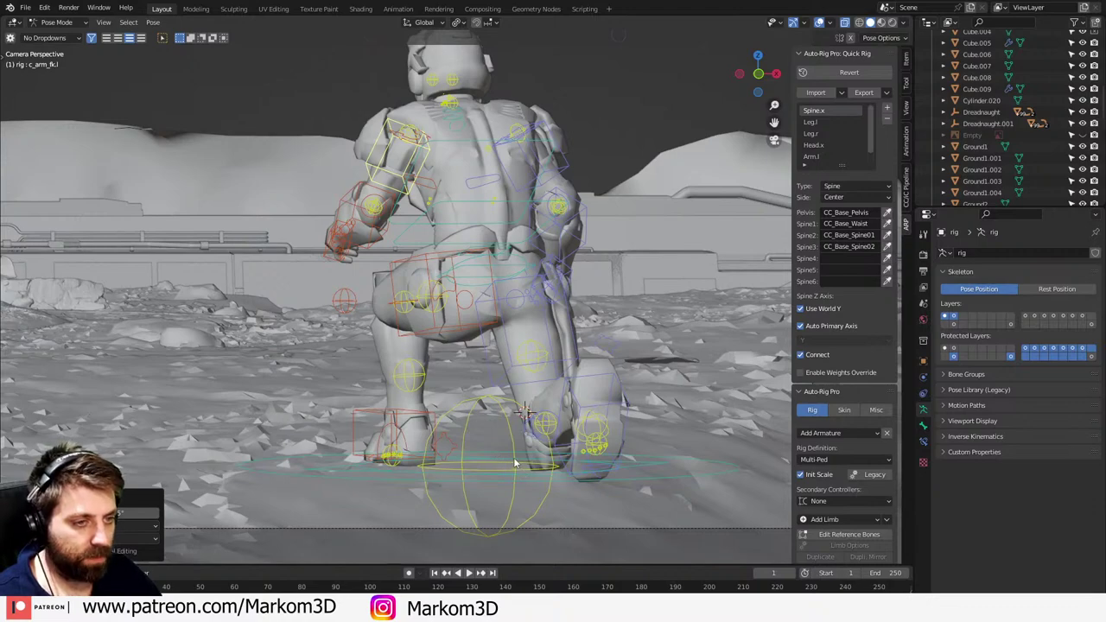
middle_click_drag(514, 464, 517, 423, "shift")
left_click(507, 448)
key("g")
key("z")
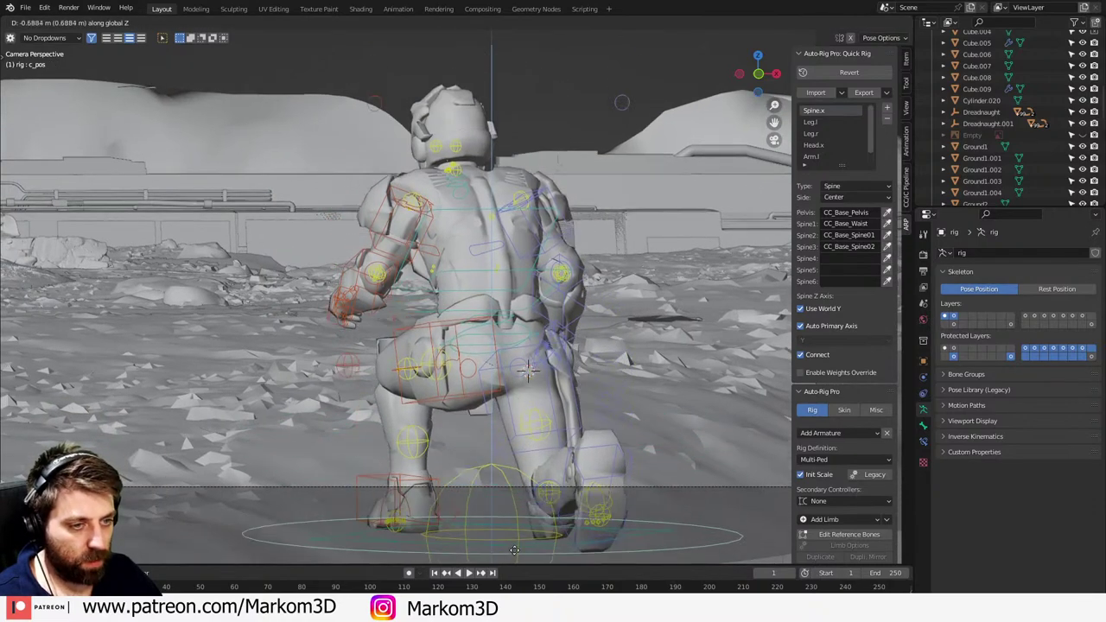
right_click(480, 452)
key("KP_7")
key("g")
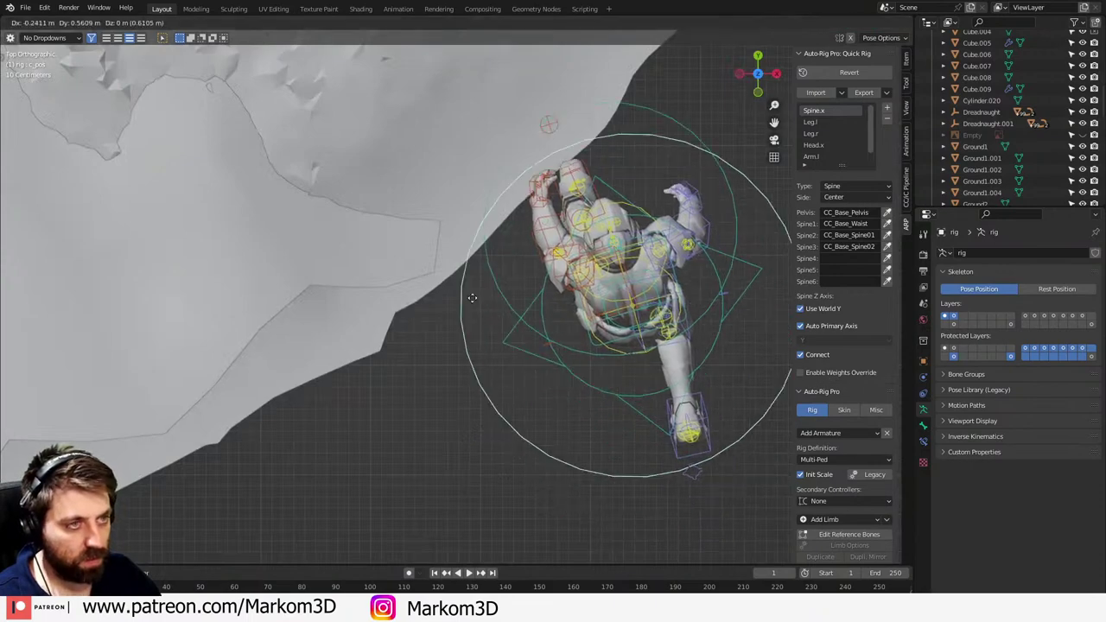
left_click(349, 101)
key("KP_0")
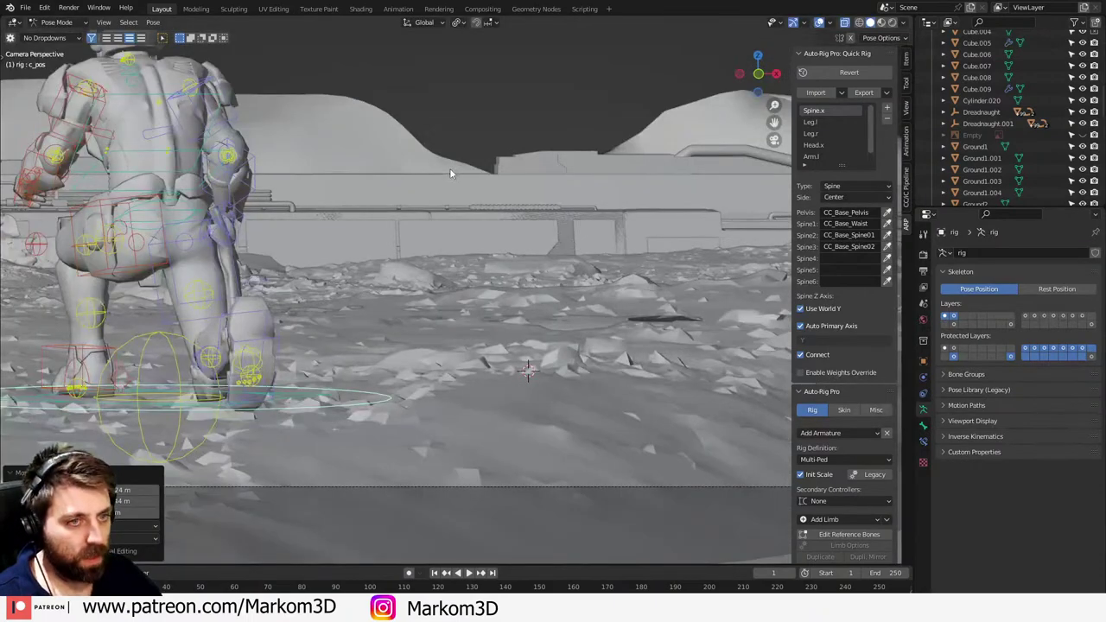
- Shift c_pos along X to bring the soldier back toward the middle of the camera frame and lower it along Z
middle_click_drag(326, 271, 436, 280, "shift")
key("g")
key("x")
left_click(651, 360)
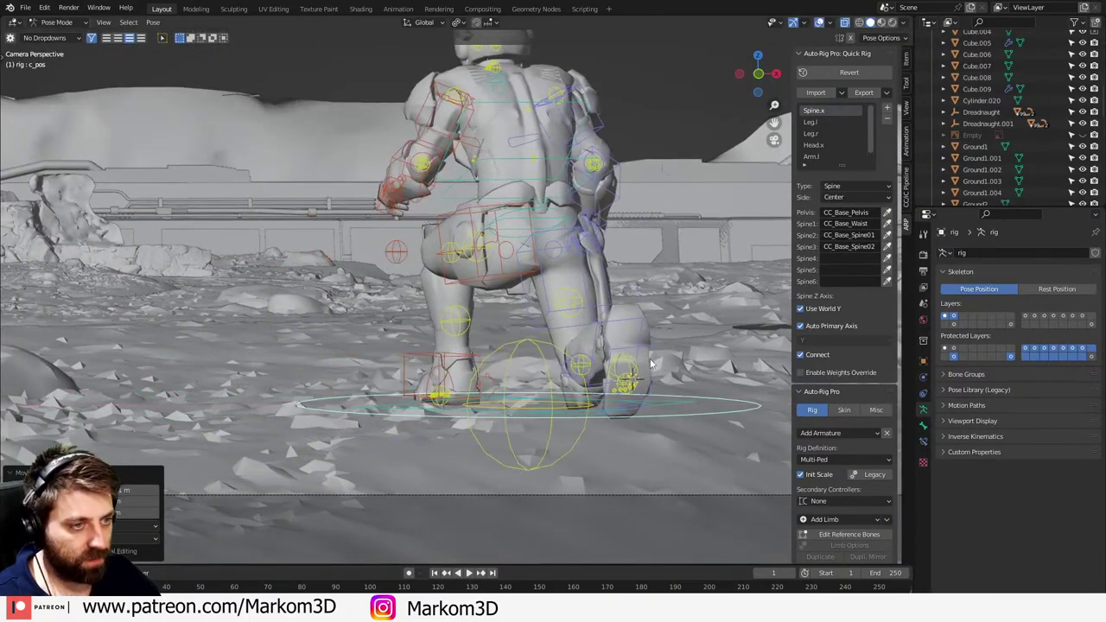
key("g")
key("z")
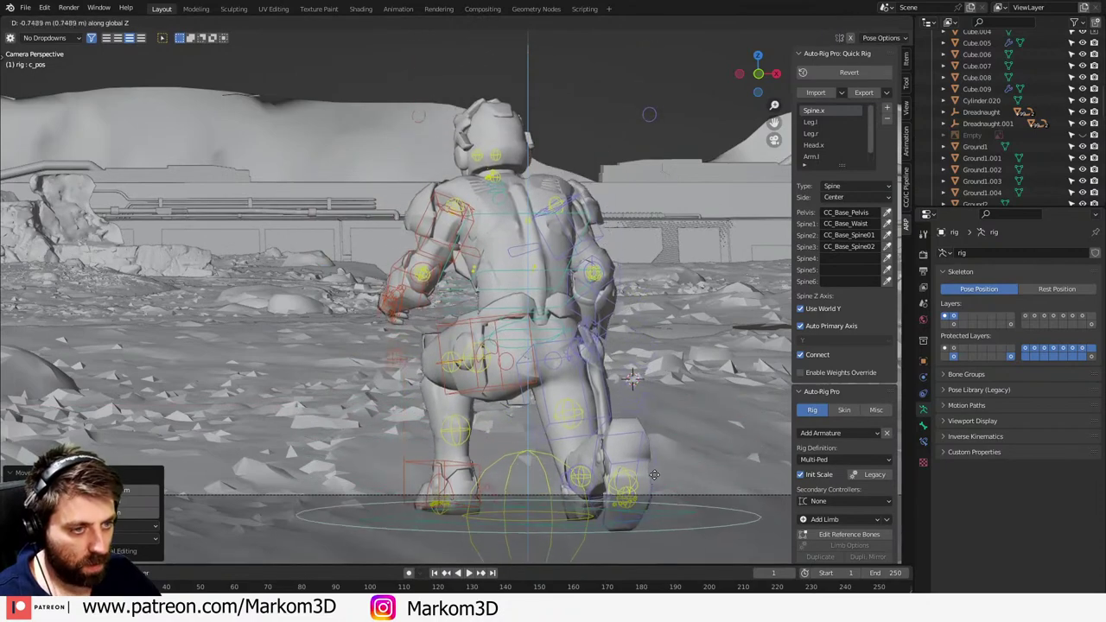
left_click(644, 484)
middle_click_drag(636, 492, 491, 444)
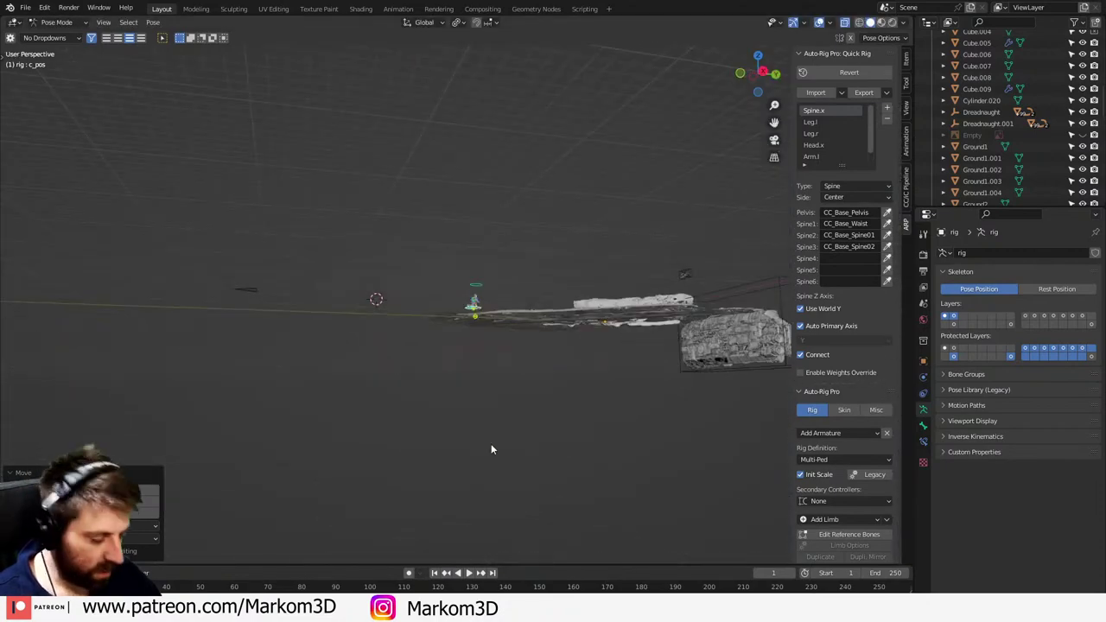
- Move c_pos in the right side view to bring the kneeling soldier down close to the terrain
key("KP_3")
scroll(491, 436, "up", 6)
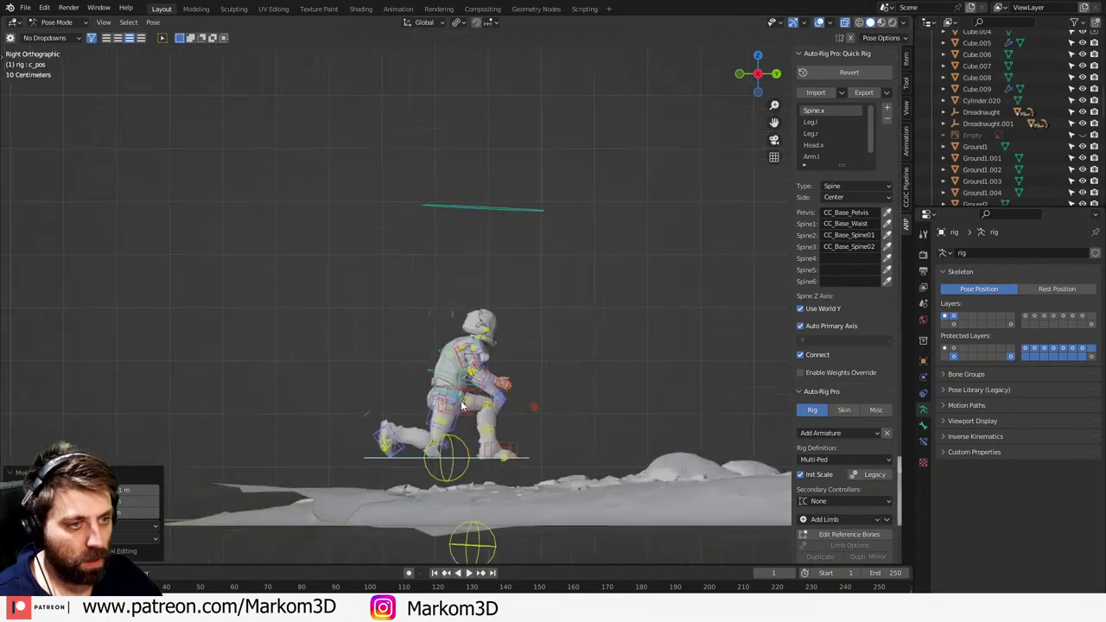
scroll(461, 406, "up", 1)
key("g")
left_click(558, 441)
middle_click_drag(557, 441, 506, 401, "shift")
scroll(547, 459, "up", 3)
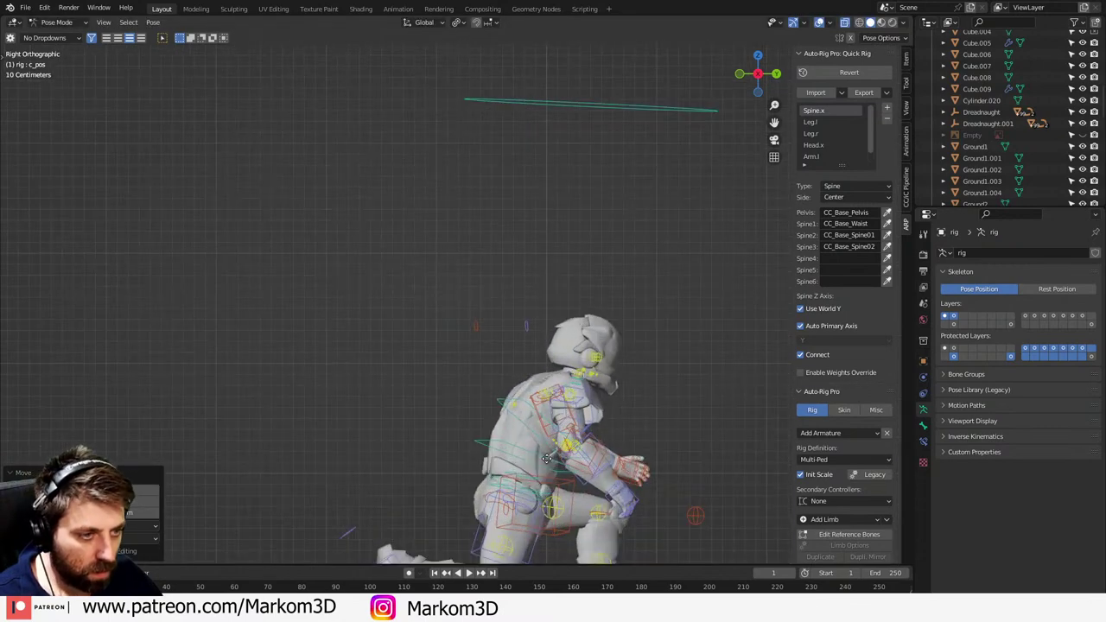
- Lower c_pos along Z until the front foot and kneeling leg rest on the ground surface
key("g")
key("z")
right_click(548, 462)
middle_click_drag(548, 465, 462, 351, "shift")
key("g")
key("z")
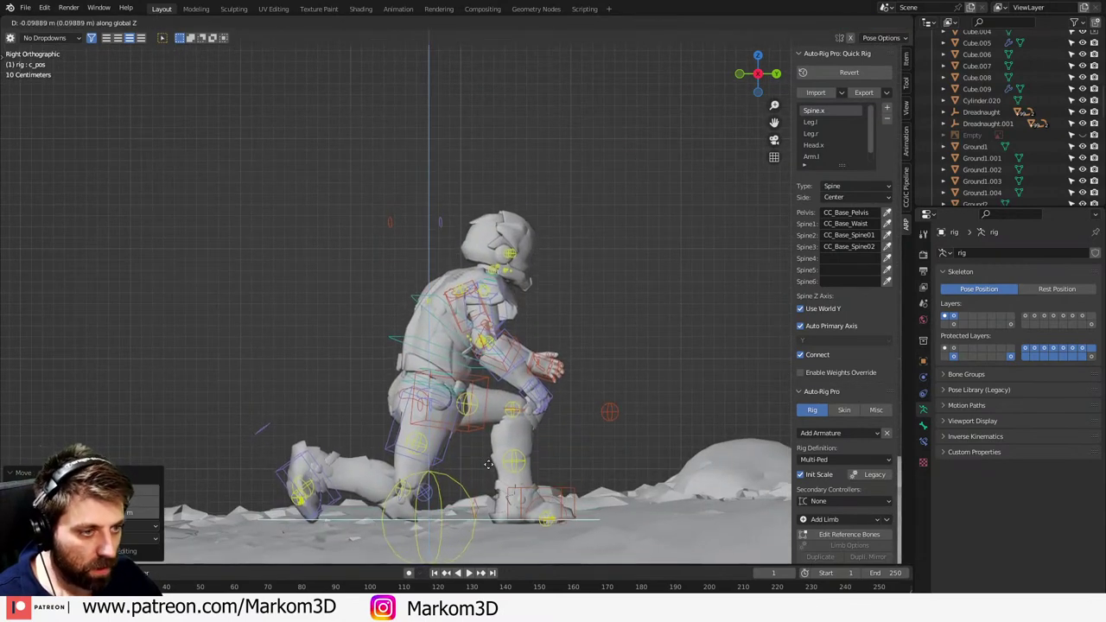
left_click(490, 473)
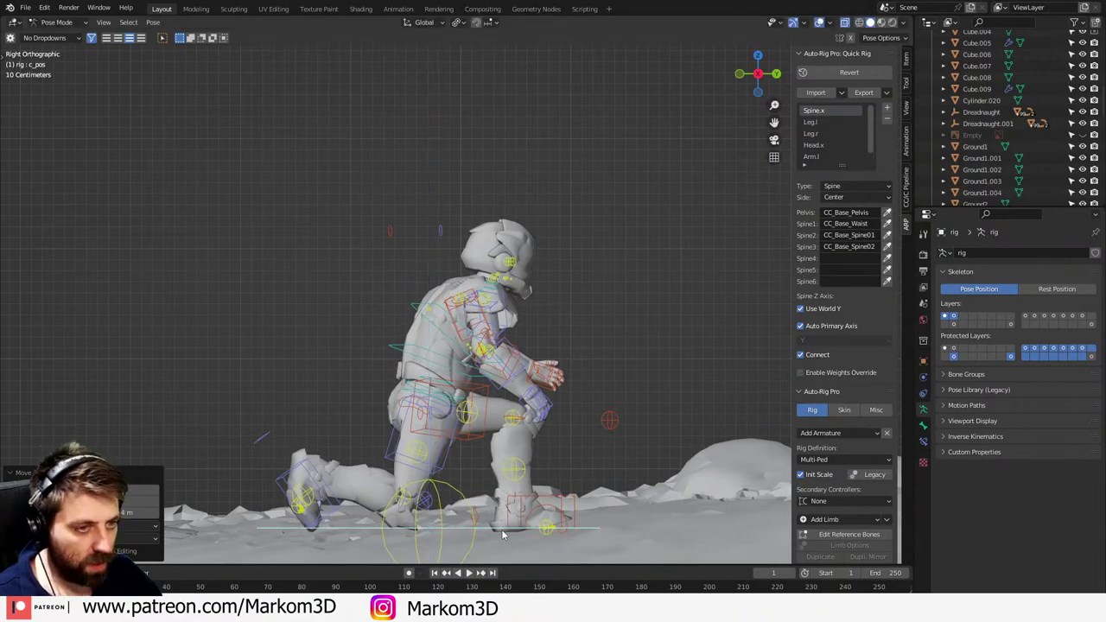
- Try to reposition the kneeling leg's foot by moving the c_foot_ik.r controller in the right side view
middle_click_drag(503, 534, 551, 360)
scroll(573, 443, "up", 5)
left_click(534, 241)
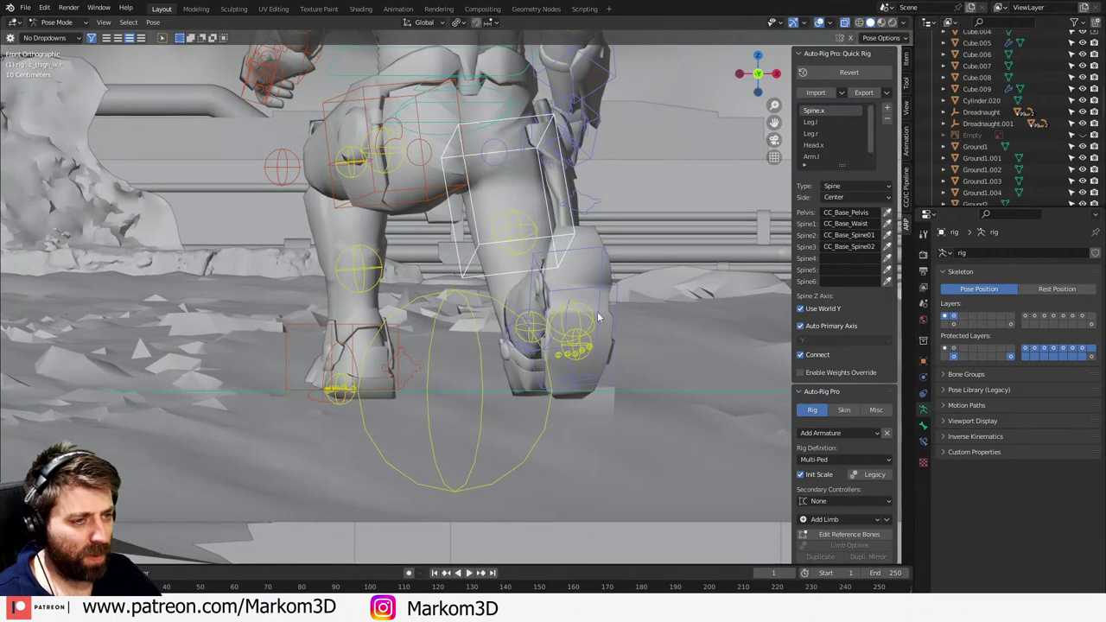
left_click(534, 382)
key("KP_3")
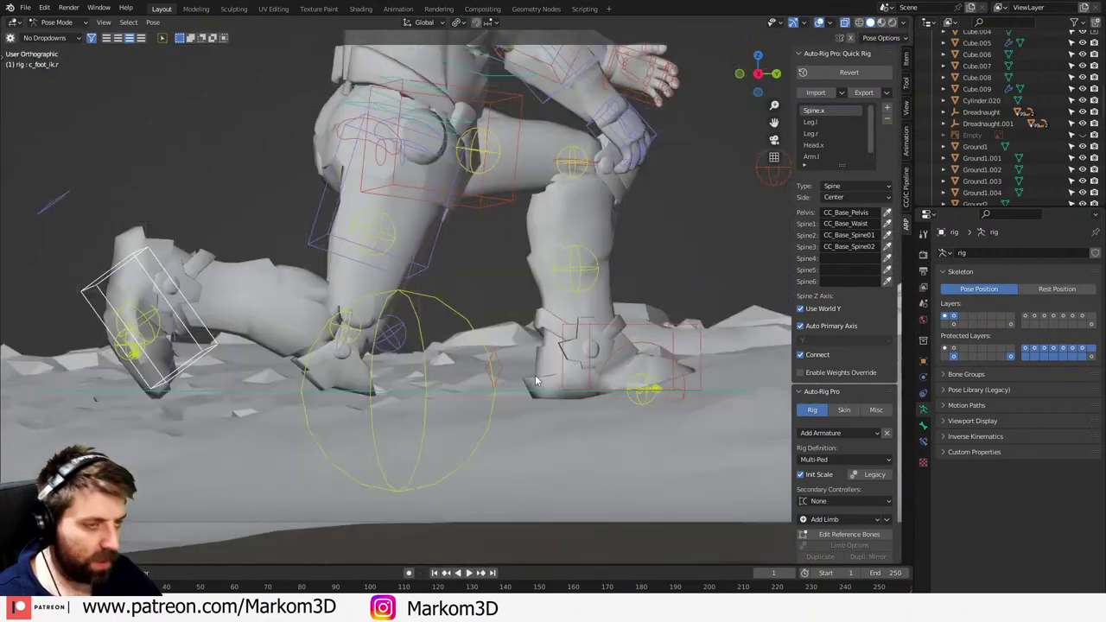
key("g")
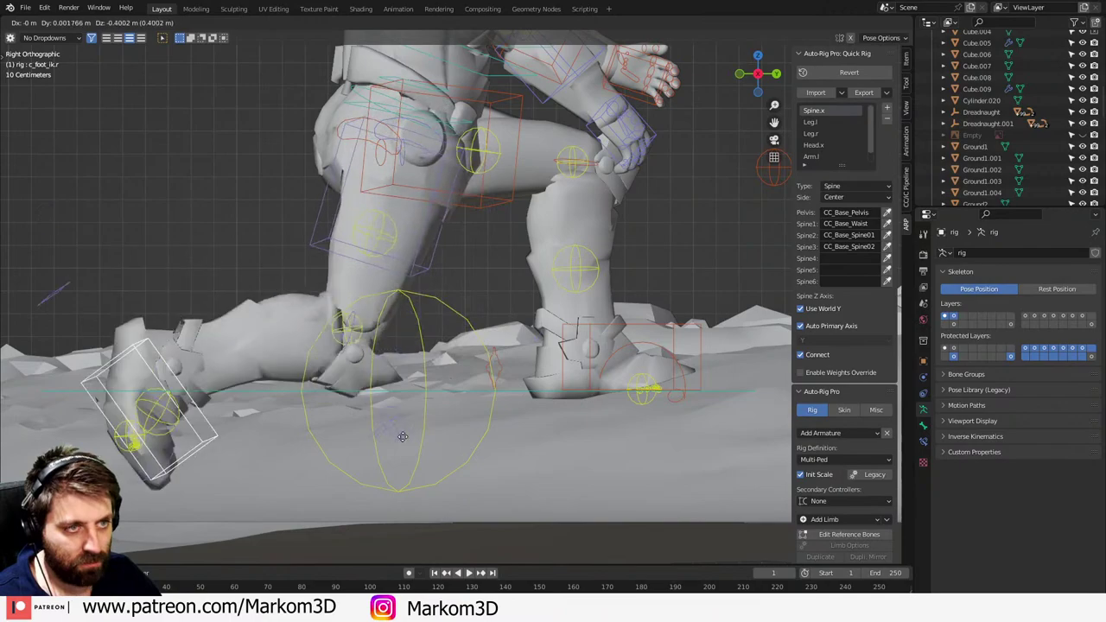
left_click(469, 304)
middle_click_drag(469, 305, 410, 464)
- Switch to Object Mode, duplicate the Ground2.004 terrain, and place the rotated copy beneath and behind the soldier in the top view
left_click(436, 543)
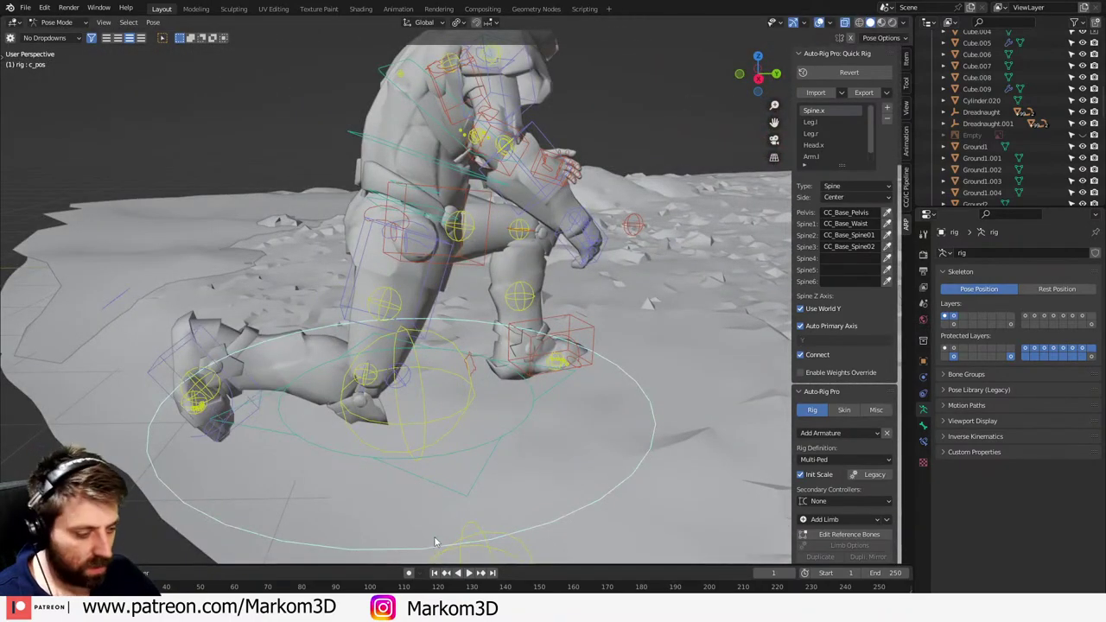
left_click(56, 22)
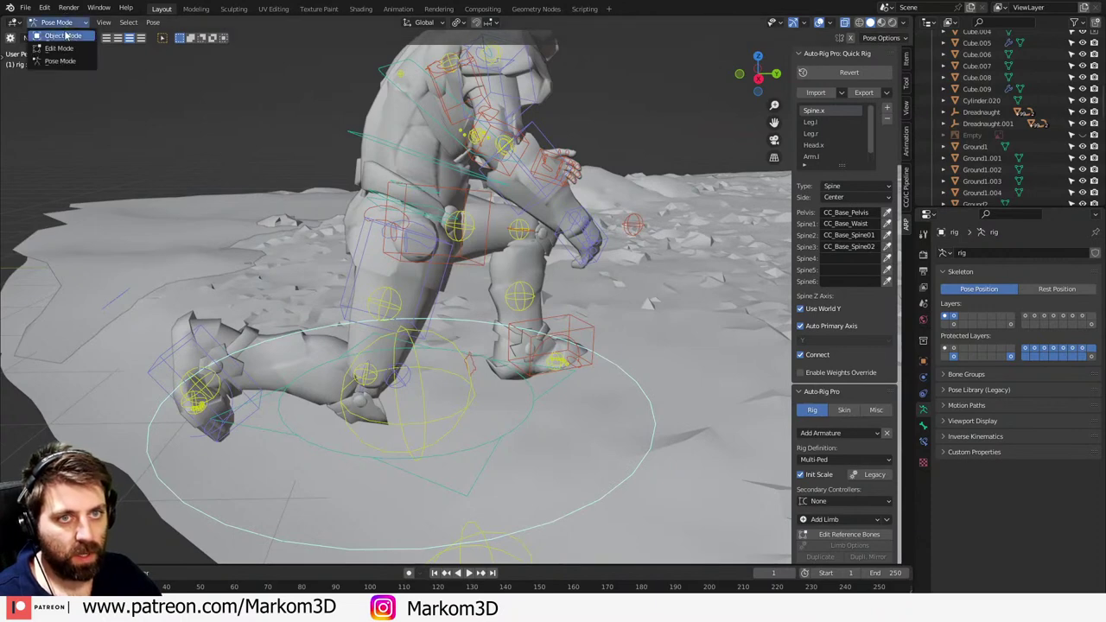
left_click(56, 34)
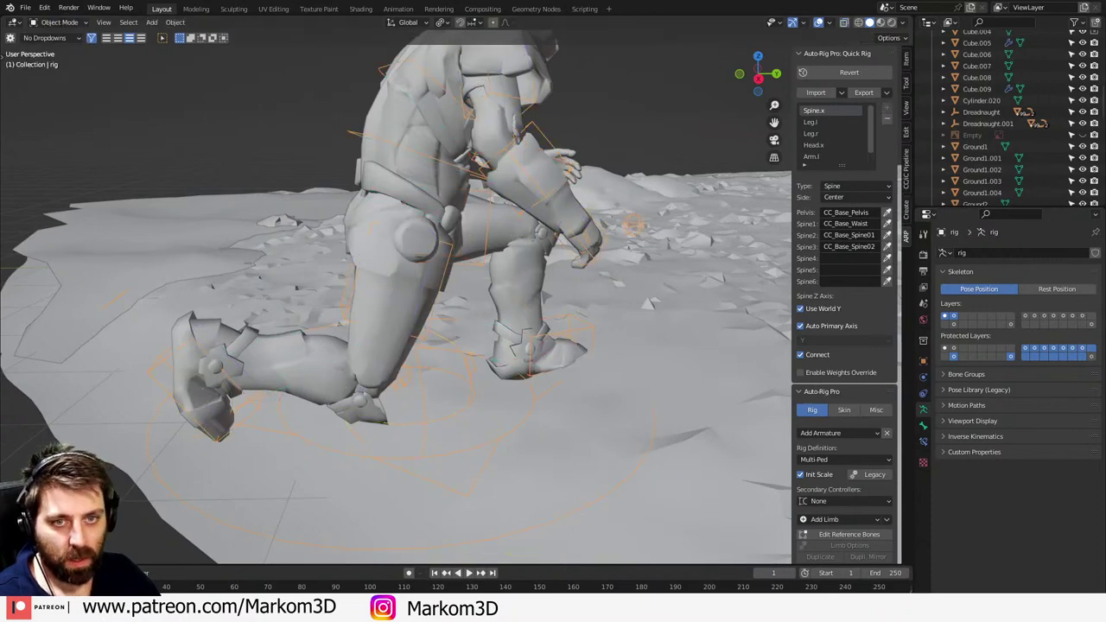
left_click(728, 376)
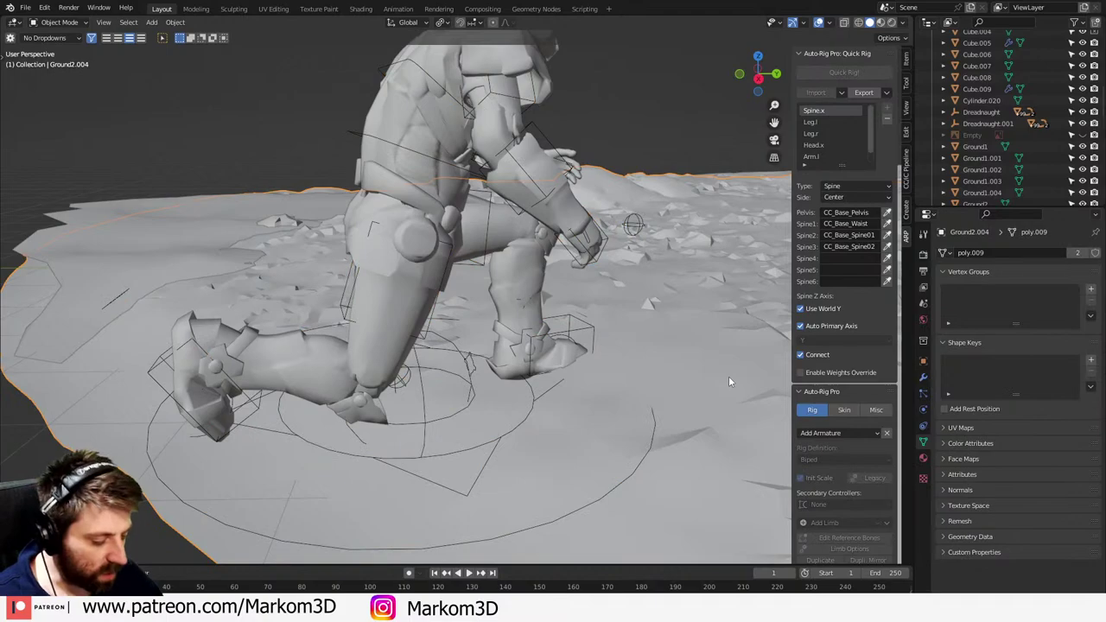
key("KP_7")
scroll(570, 327, "down", 2)
scroll(553, 303, "down", 3)
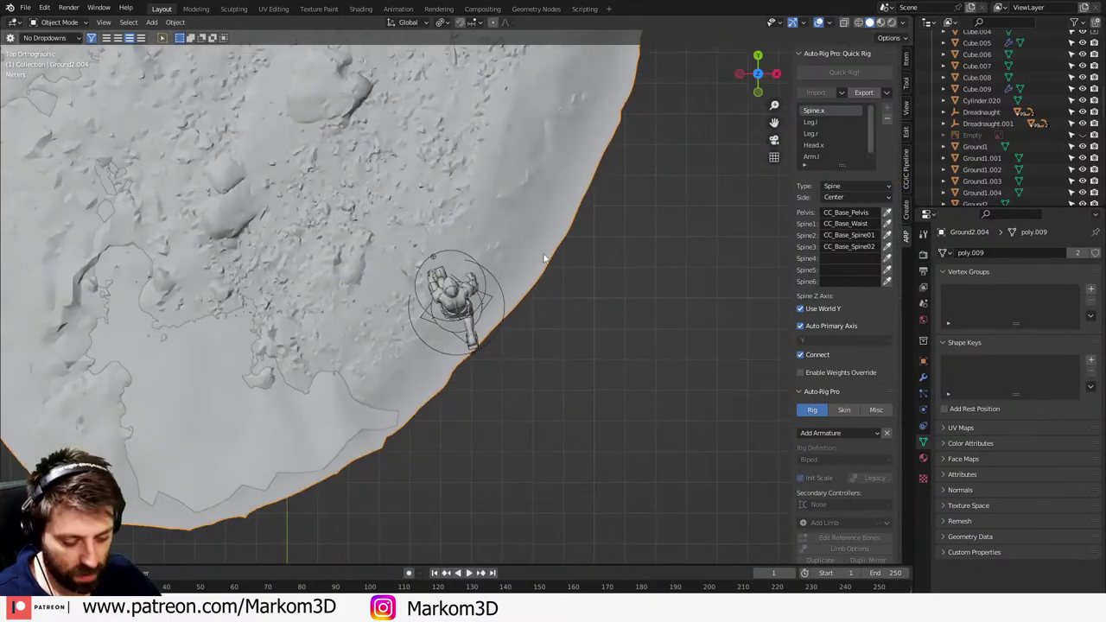
key("shift+d")
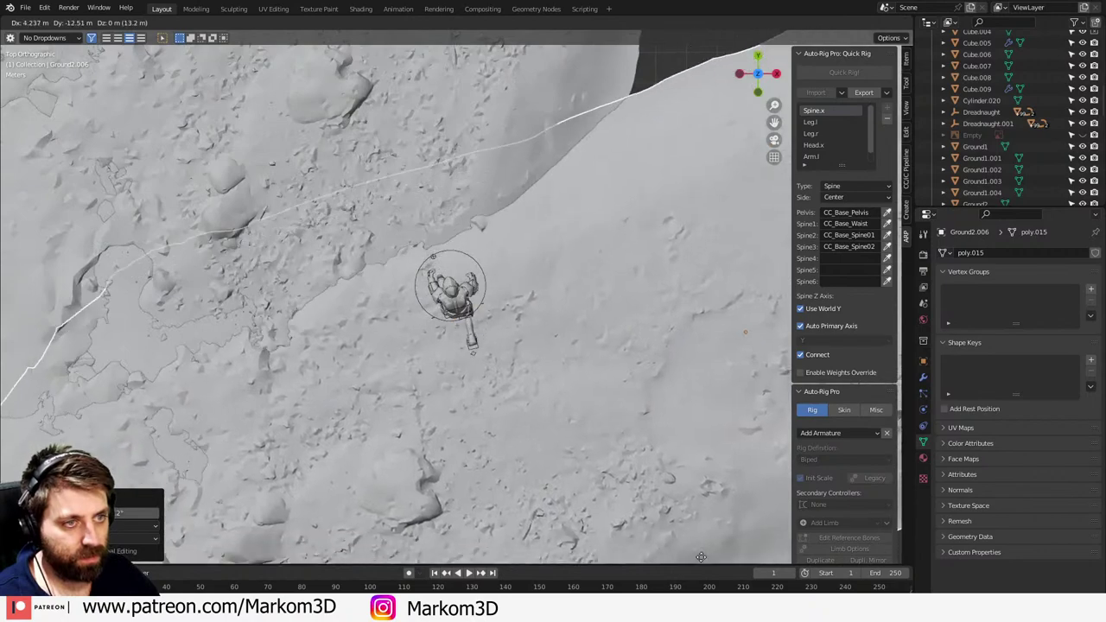
left_click(717, 538)
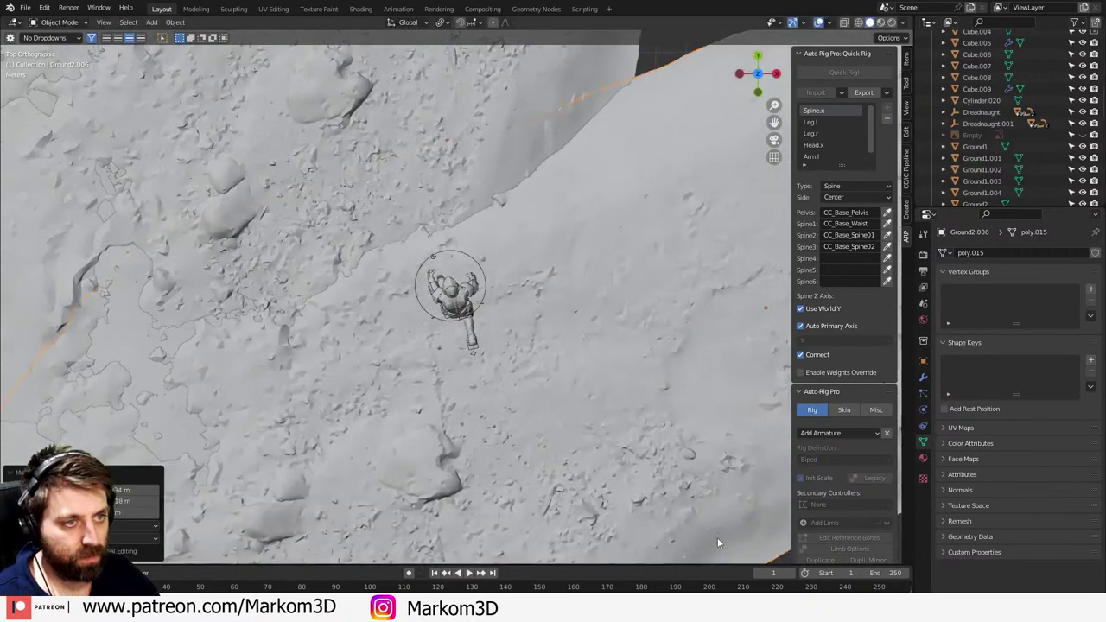
- Lower the duplicated ground about 0.5 m along Z so it meets the soldier's feet in camera view, and select the rig
middle_click_drag(718, 538, 587, 345)
key("KP_0")
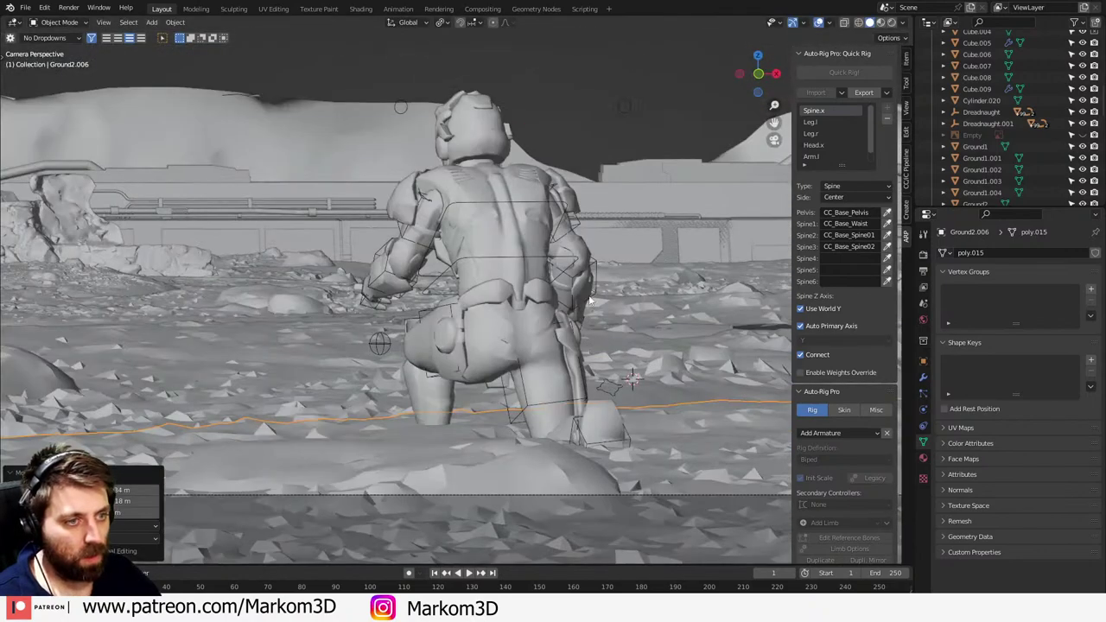
key("g")
key("z")
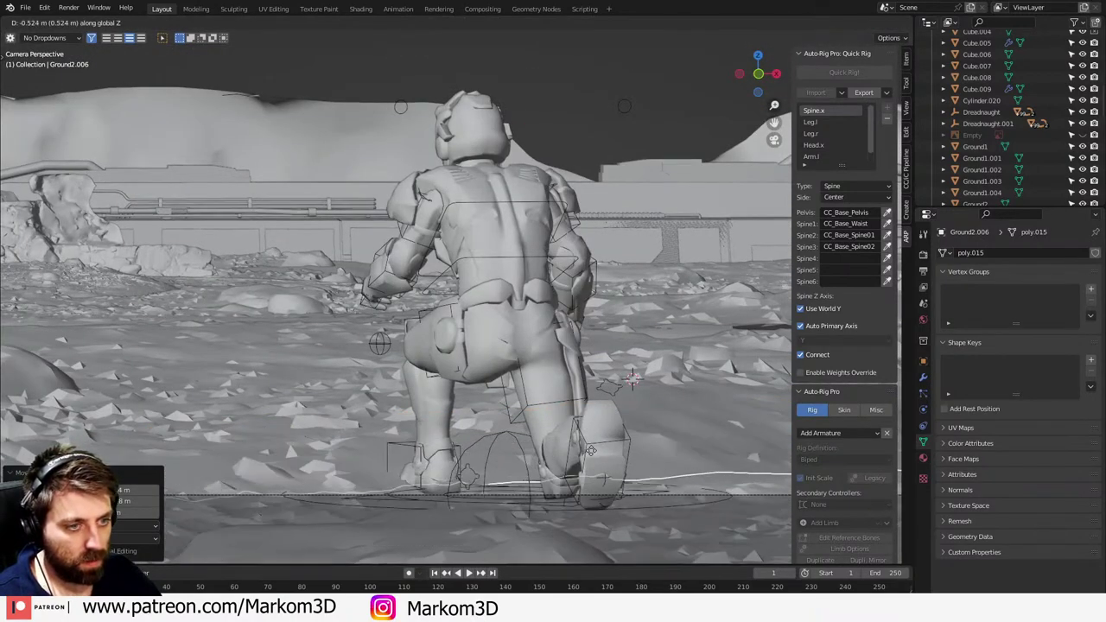
left_click(597, 438)
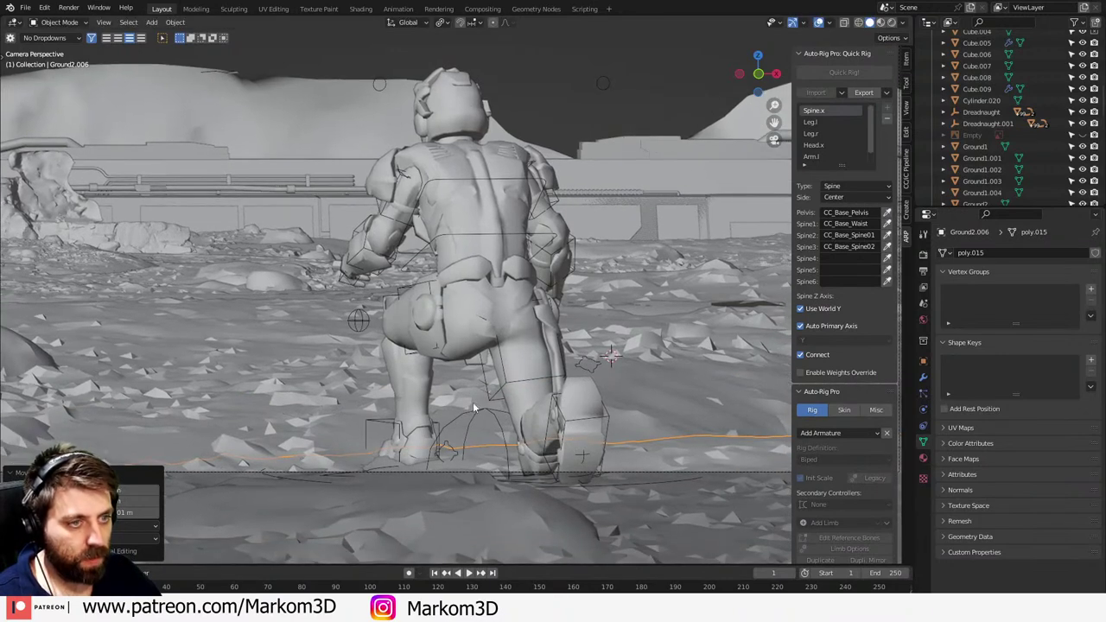
left_click(400, 292)
left_click(400, 291)
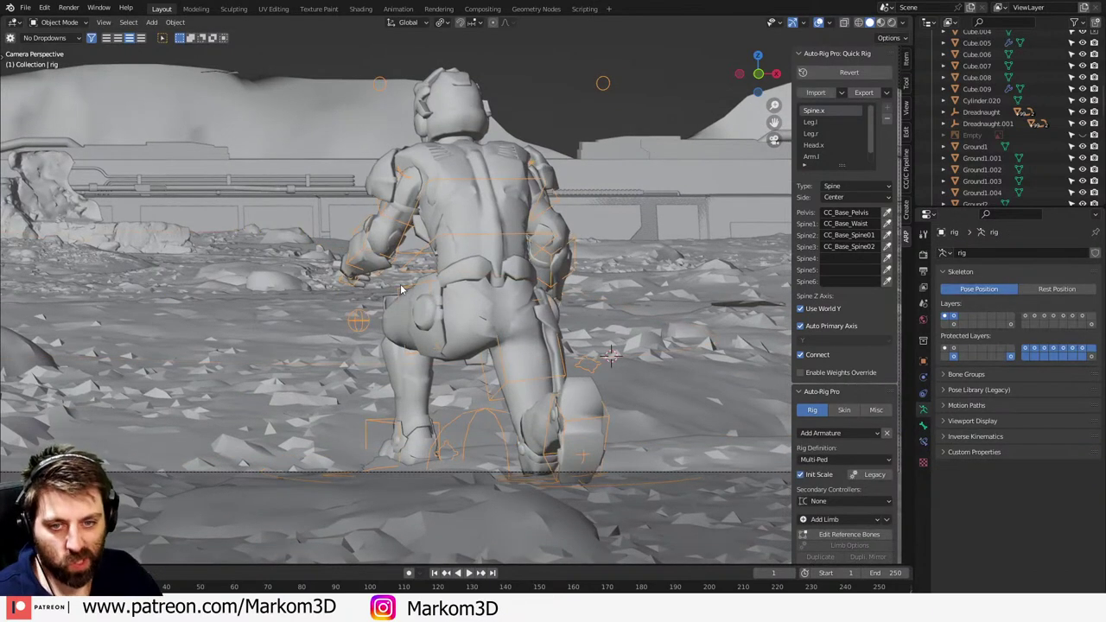
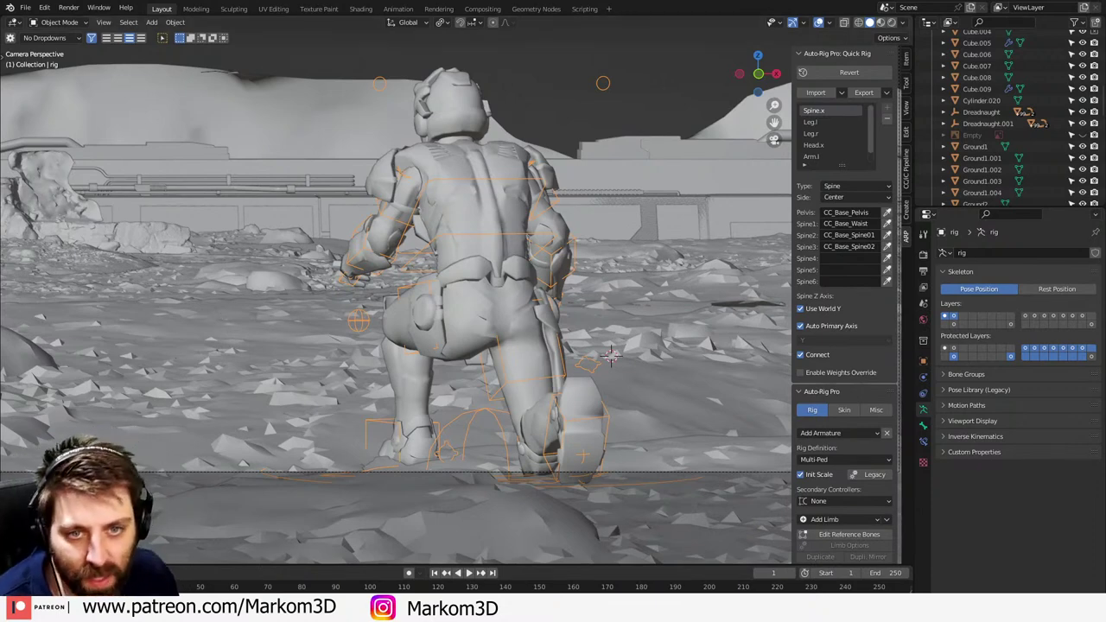
- Switch the rig to Pose Mode and clear the rotation and location of all its bone controllers
left_click(60, 22)
left_click(60, 61)
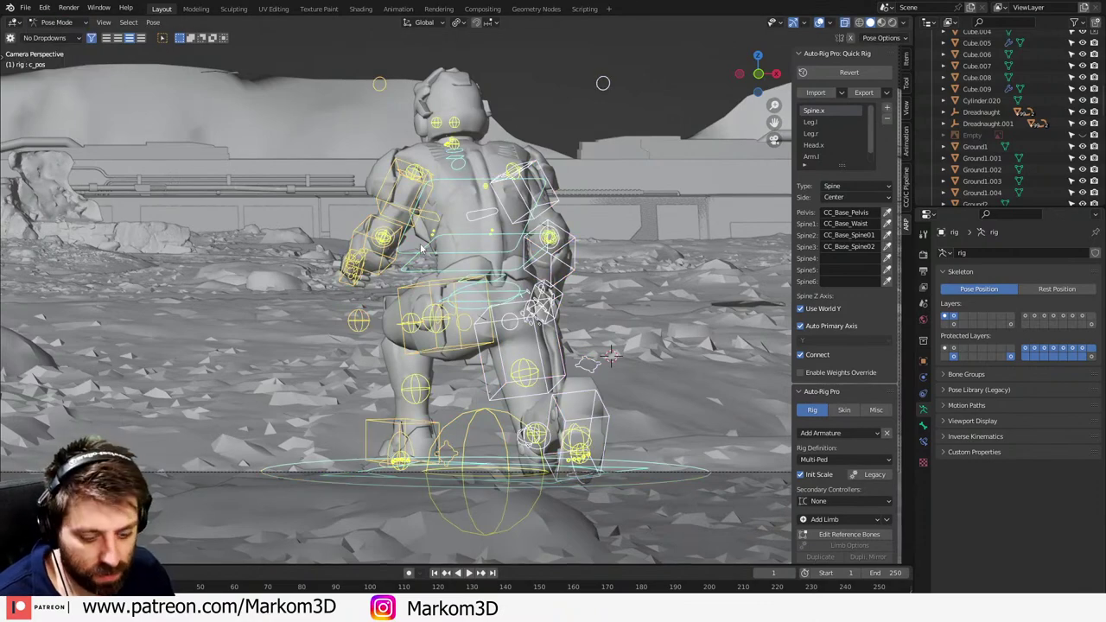
key("alt+r")
key("alt+g")
scroll(520, 278, "down", 5)
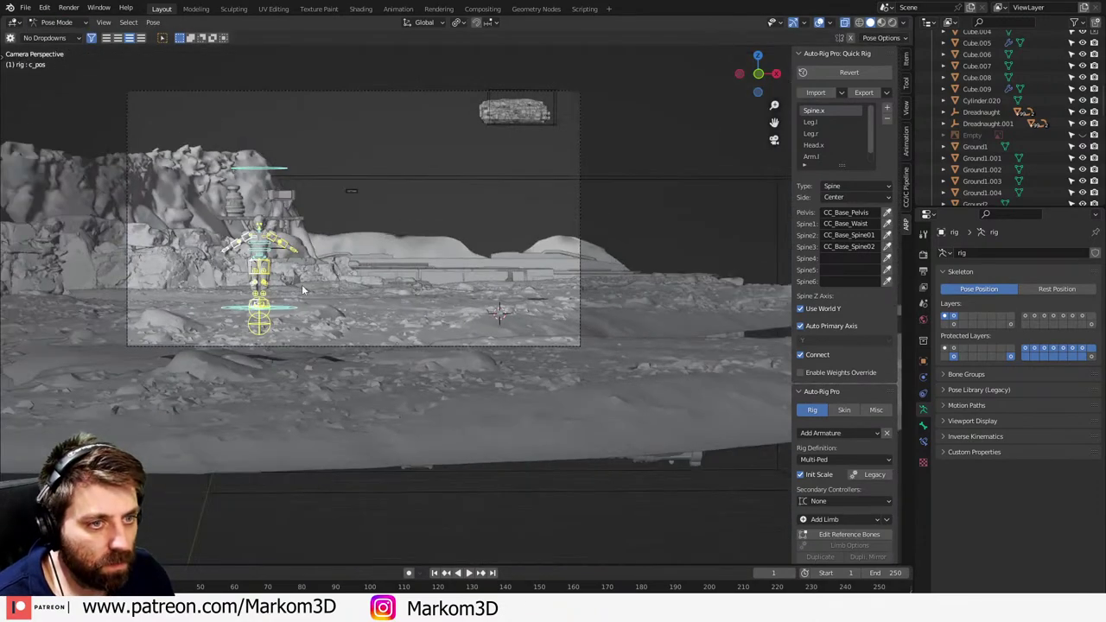
- Move the c_pos controller to the near end of the terrain in top view and turn it about Z so the soldier faces away from the camera
left_click(290, 313)
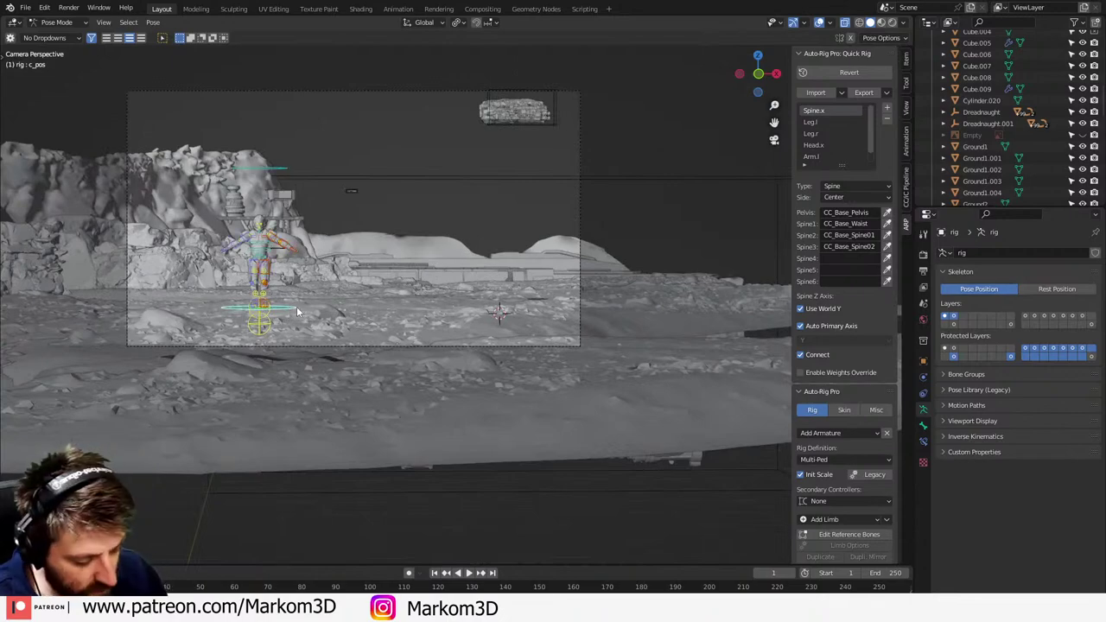
key("KP_7")
key("g")
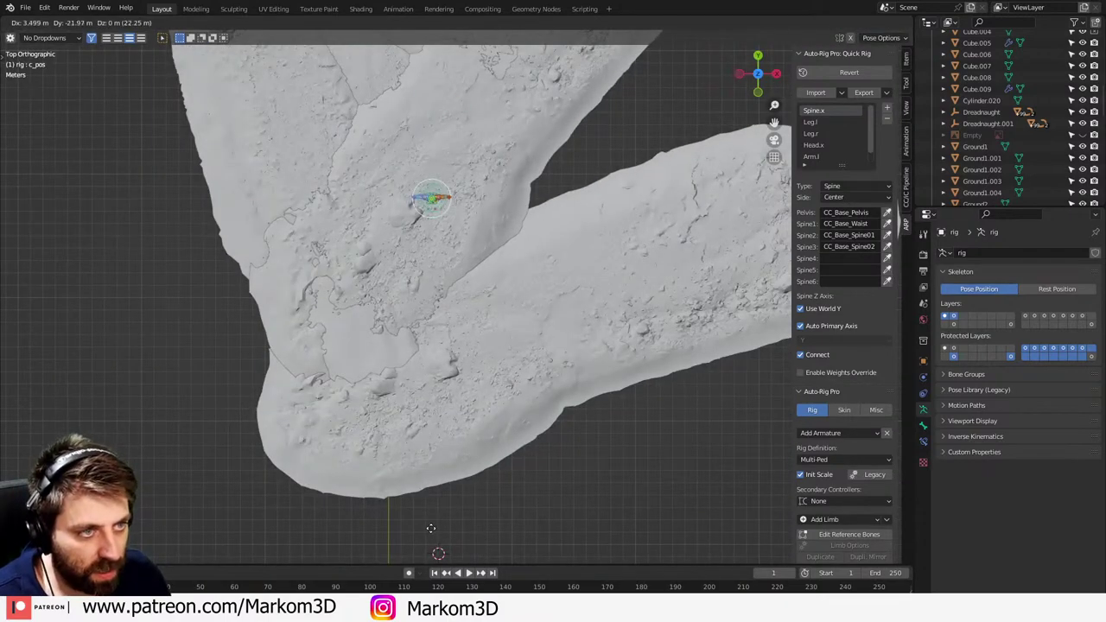
left_click(432, 184)
type("rz05")
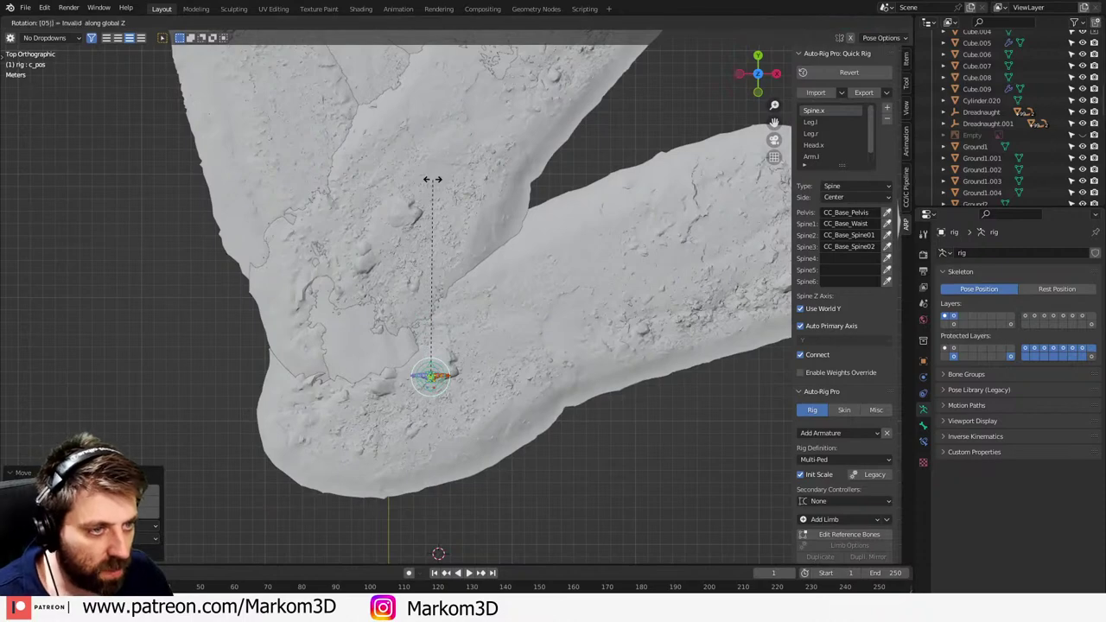
key("Escape")
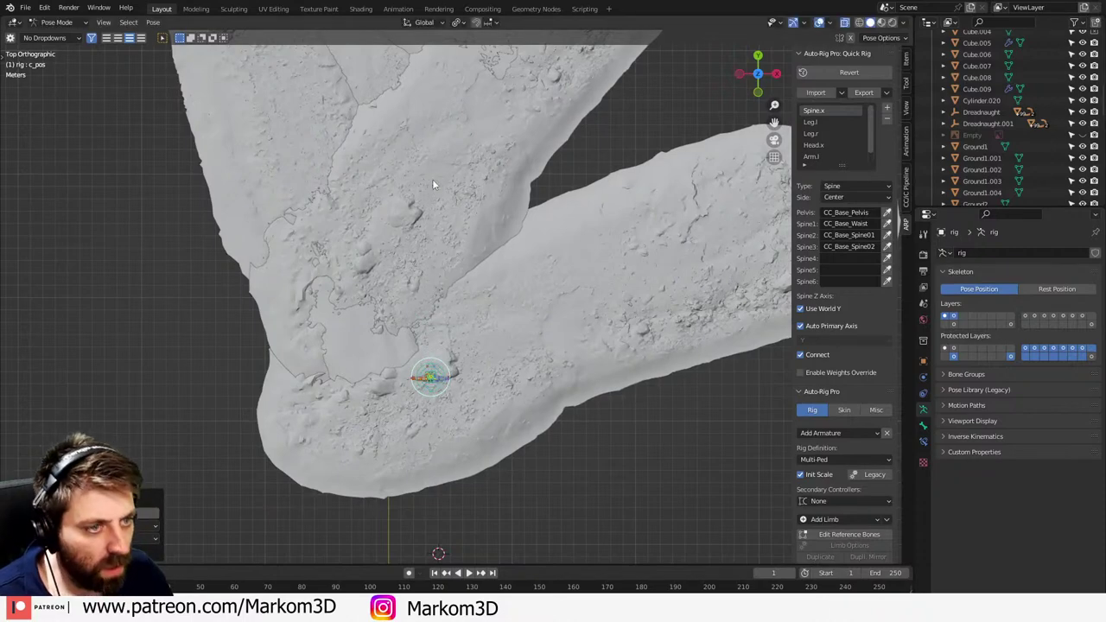
- Reposition c_pos in camera and top views so the soldier stands in the foreground near the frame's right edge
key("KP_0")
key("g")
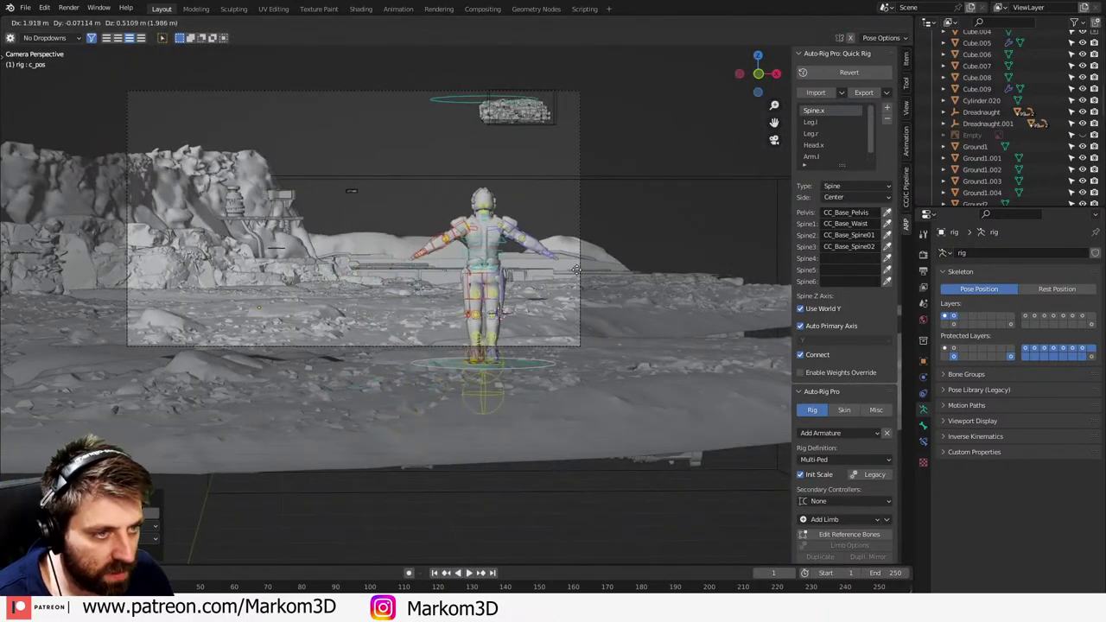
left_click(582, 283)
middle_click_drag(579, 289, 546, 282, "shift")
key("KP_7")
key("KP_7")
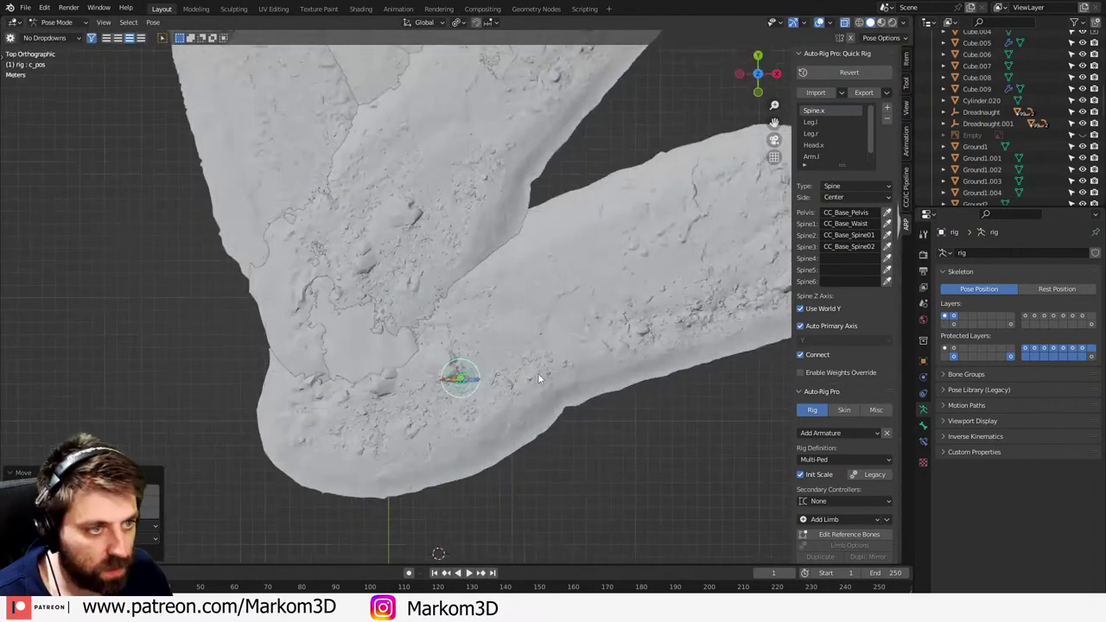
left_click(543, 309)
key("KP_0")
scroll(545, 317, "up", 2)
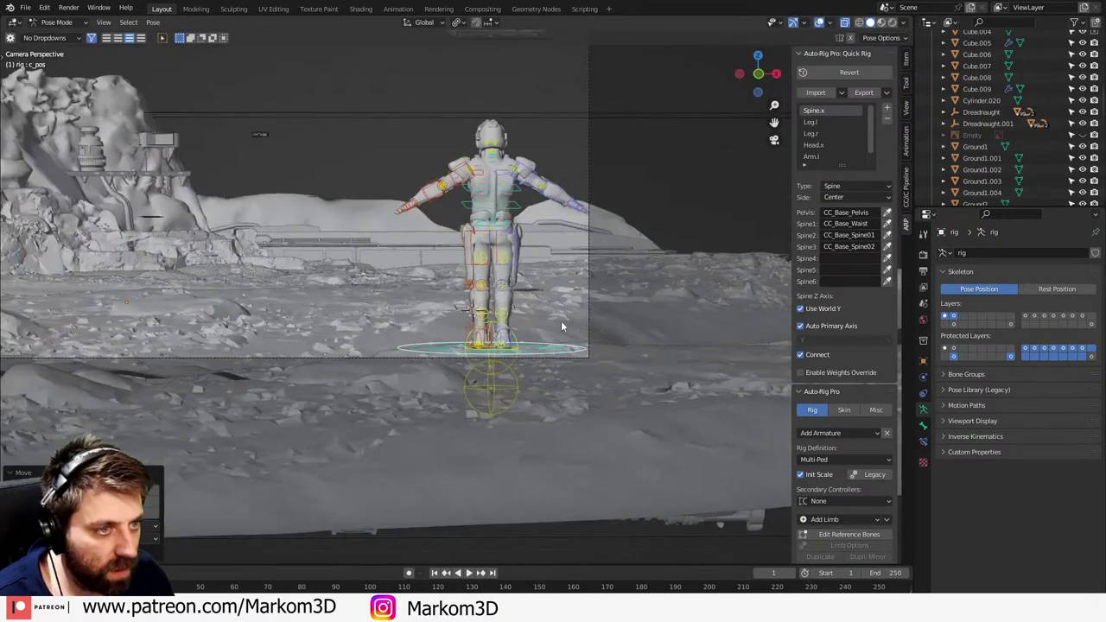
- Shift c_pos along Z and Y in camera view until the soldier's feet stand on the ground near the frame's lower edge
middle_click_drag(578, 320, 546, 251, "shift")
scroll(546, 251, "up", 3)
key("g")
key("z")
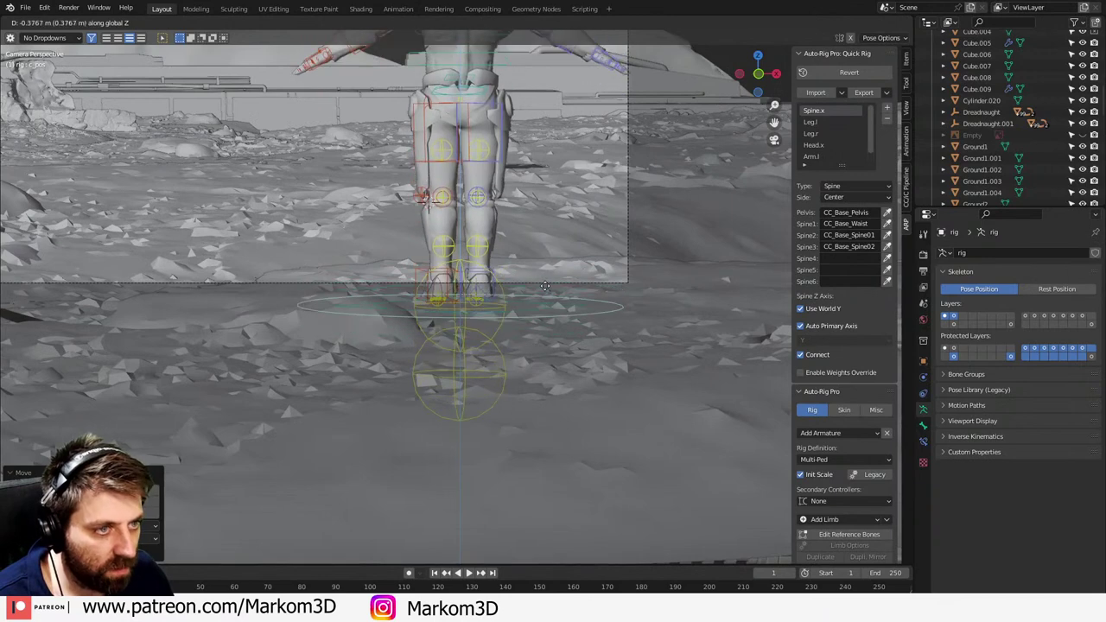
left_click(545, 288)
key("g")
key("y")
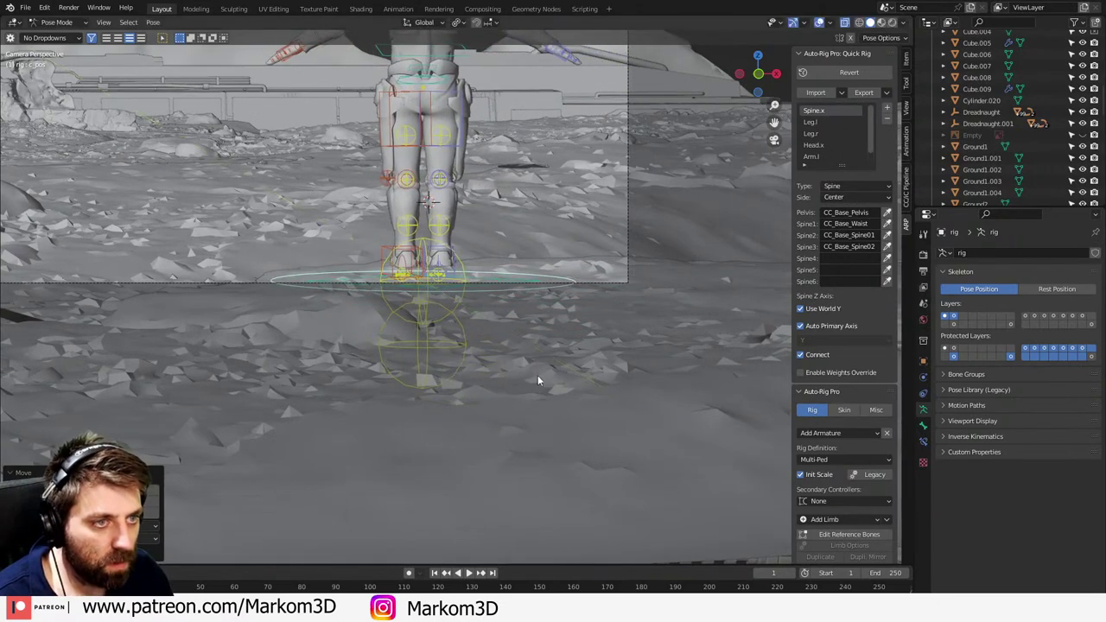
key("z")
left_click(531, 295)
scroll(511, 303, "up", 4)
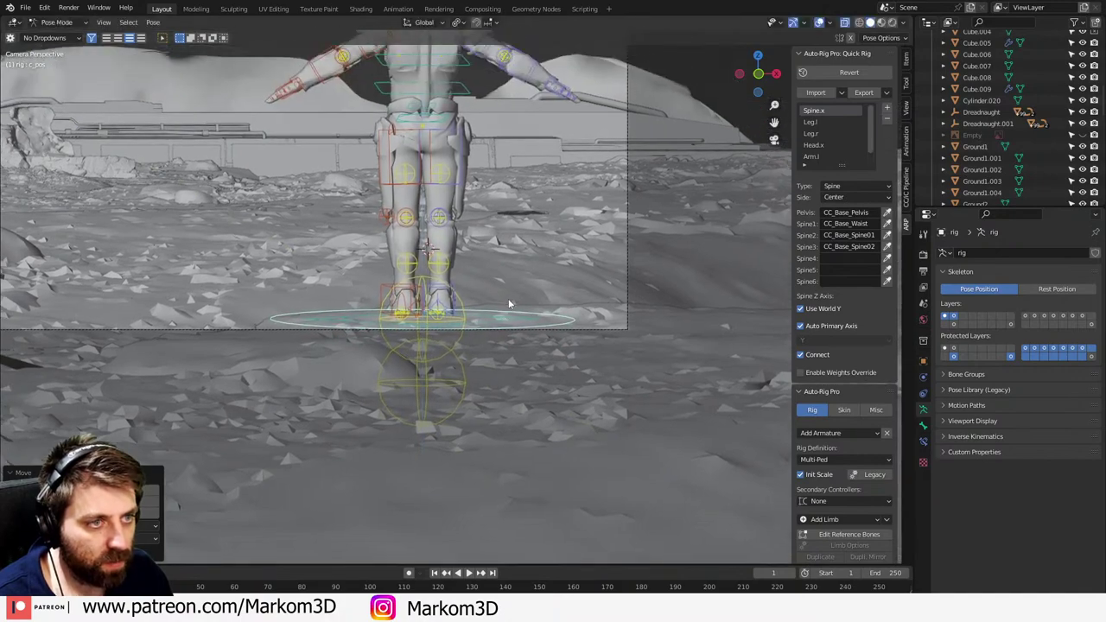
- Widen the stance by moving the c_foot_ik.l and c_foot_ik.r controllers outward along X
left_click(424, 320)
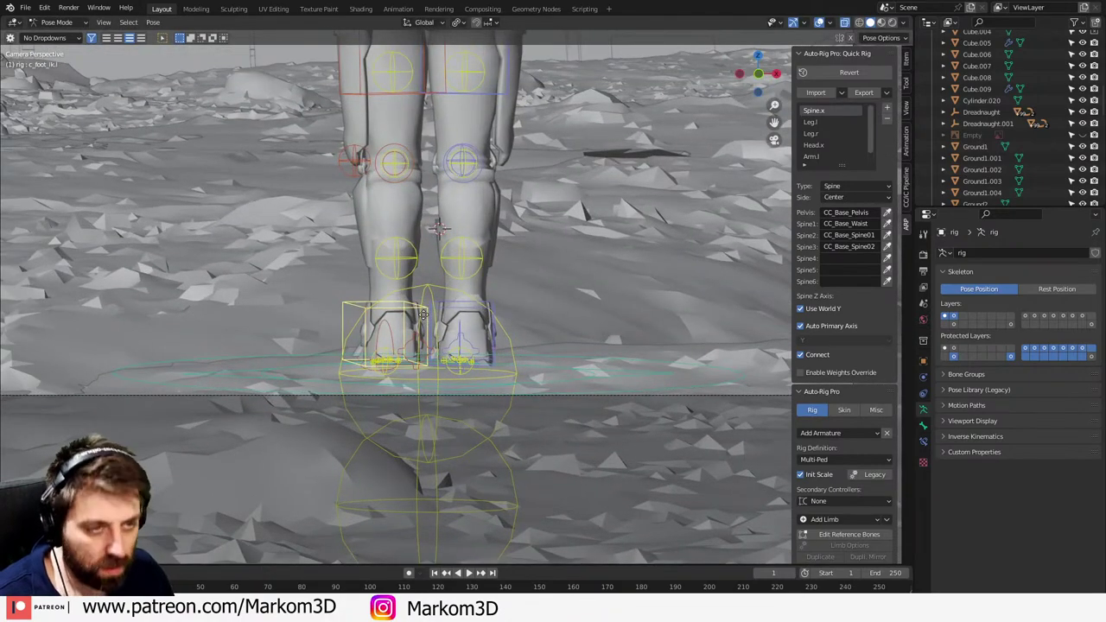
key("g")
key("y")
key("x")
left_click(403, 322)
left_click(479, 309)
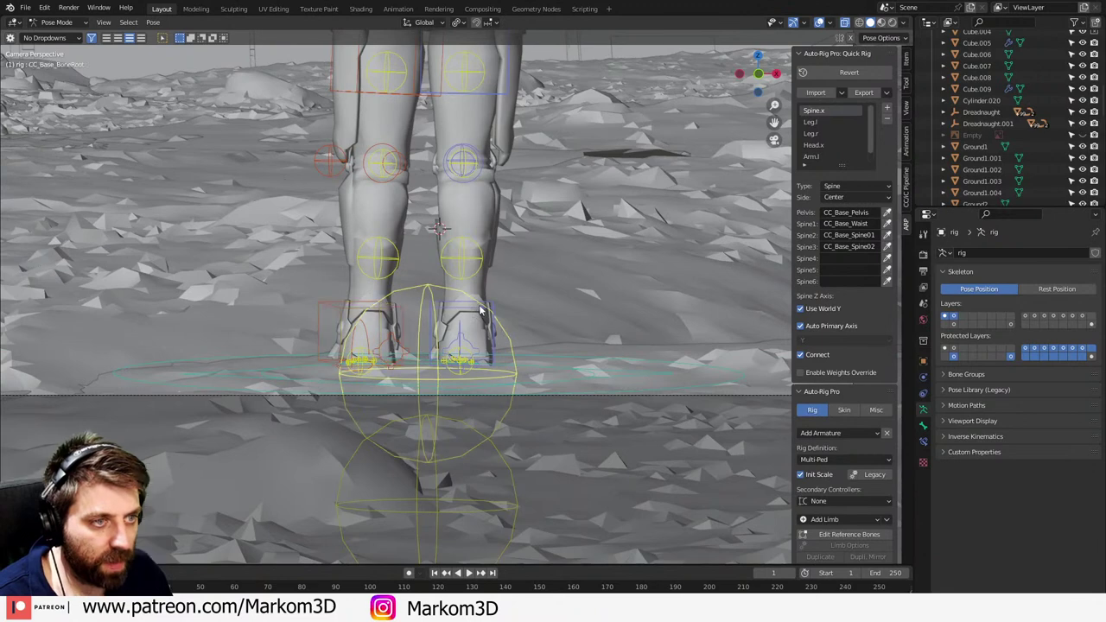
left_click(480, 309)
key("g")
key("x")
left_click(486, 272)
middle_click_drag(483, 246, 522, 361, "shift")
scroll(460, 153, "down", 1)
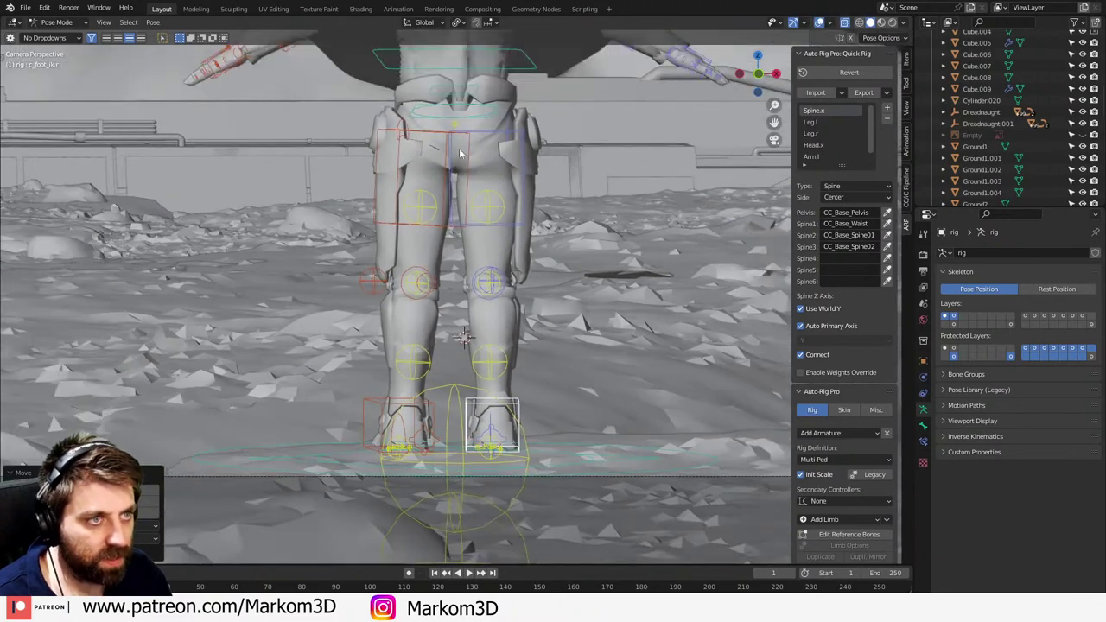
- Lower the c_root_master.x controller along Z to bend the soldier's legs into a crouch
left_click(494, 119)
key("g")
key("z")
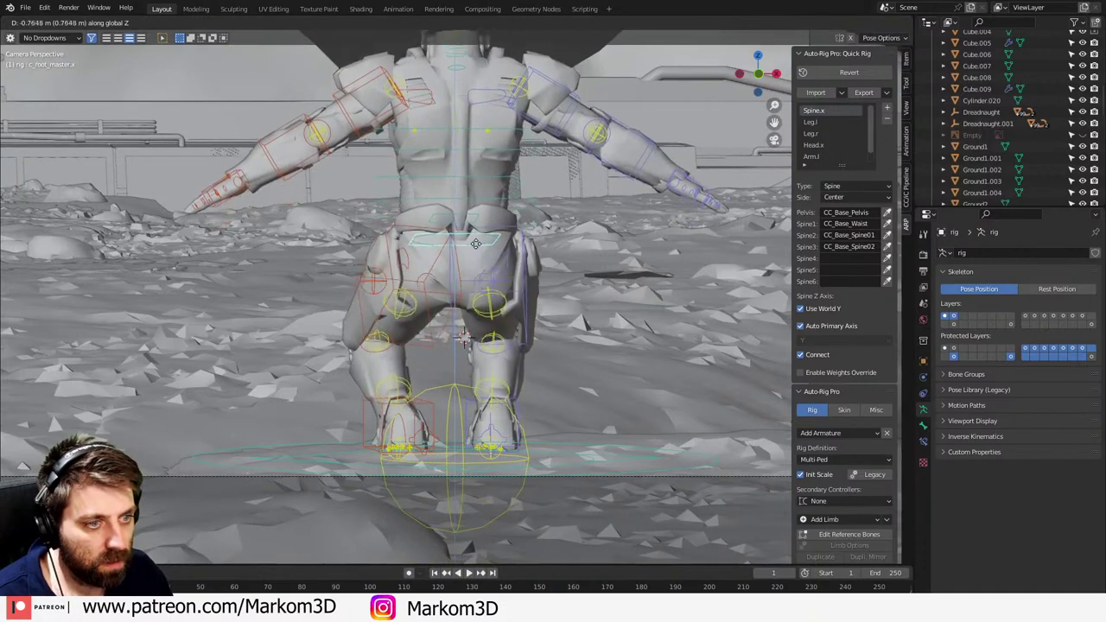
left_click(476, 231)
- Rotate c_foot_01.r and c_foot_01.l in the right side view to raise both heels onto the toes
middle_click_drag(475, 232, 430, 336)
scroll(460, 347, "up", 4)
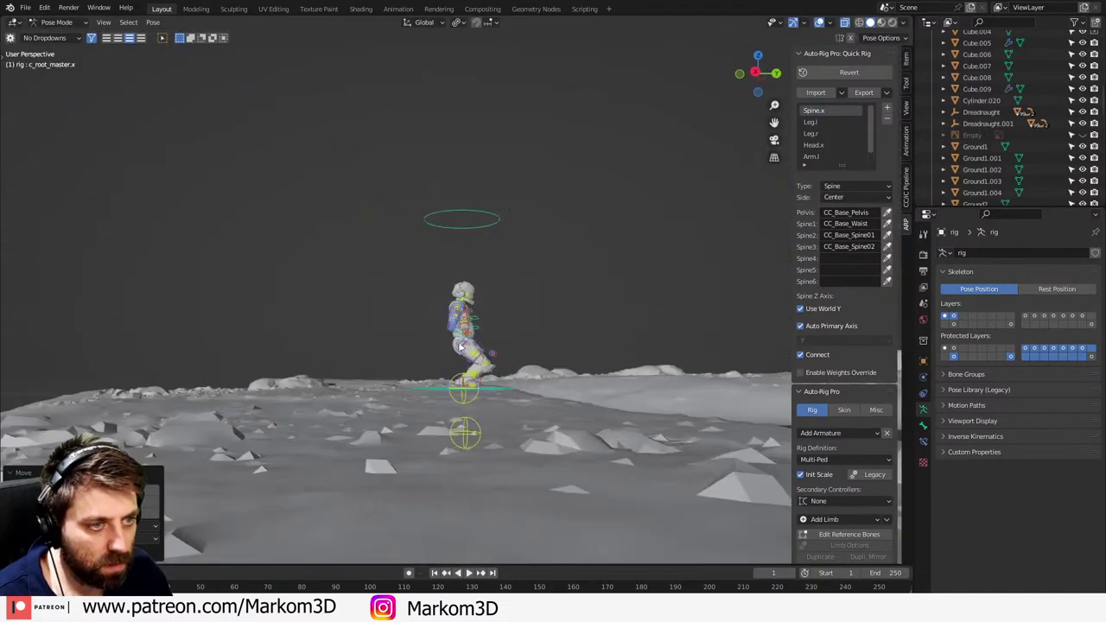
key("KP_3")
scroll(458, 351, "up", 5)
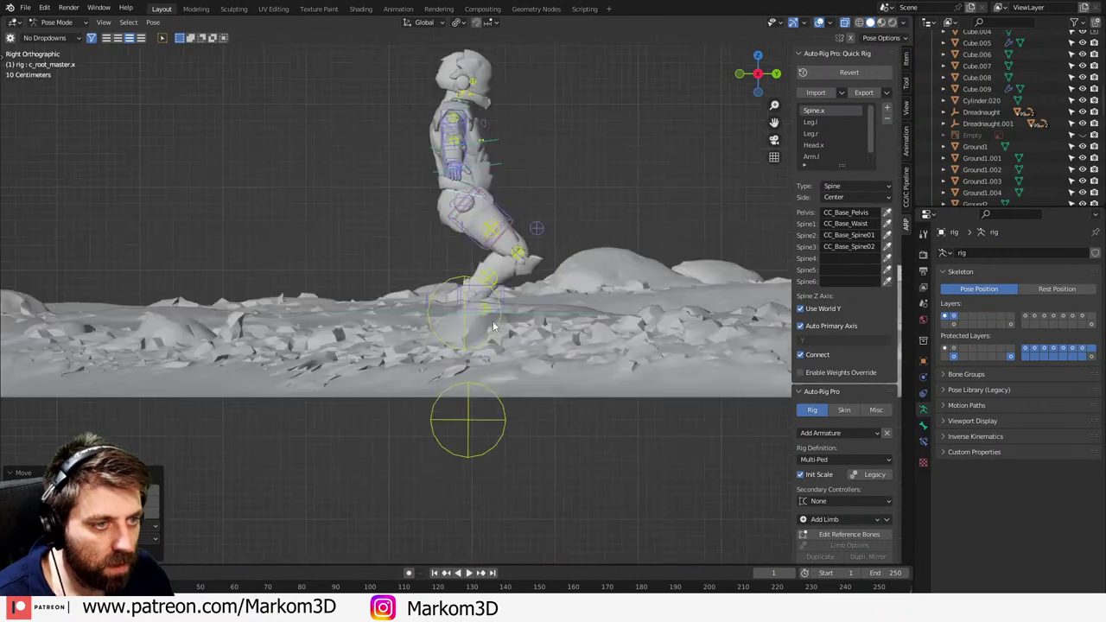
scroll(453, 325, "up", 5)
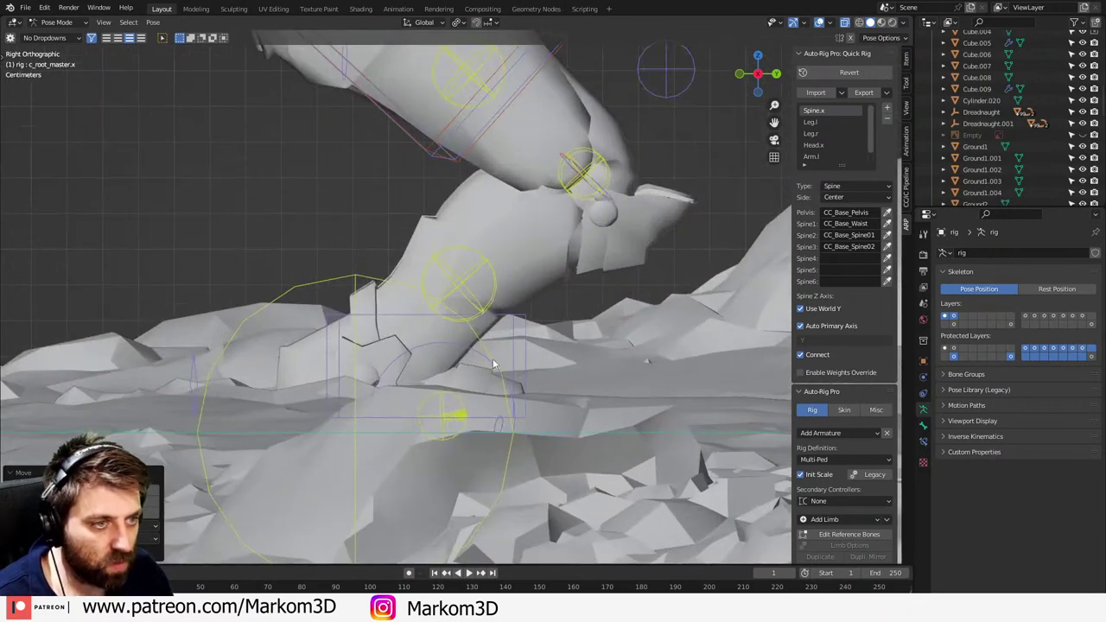
key("r")
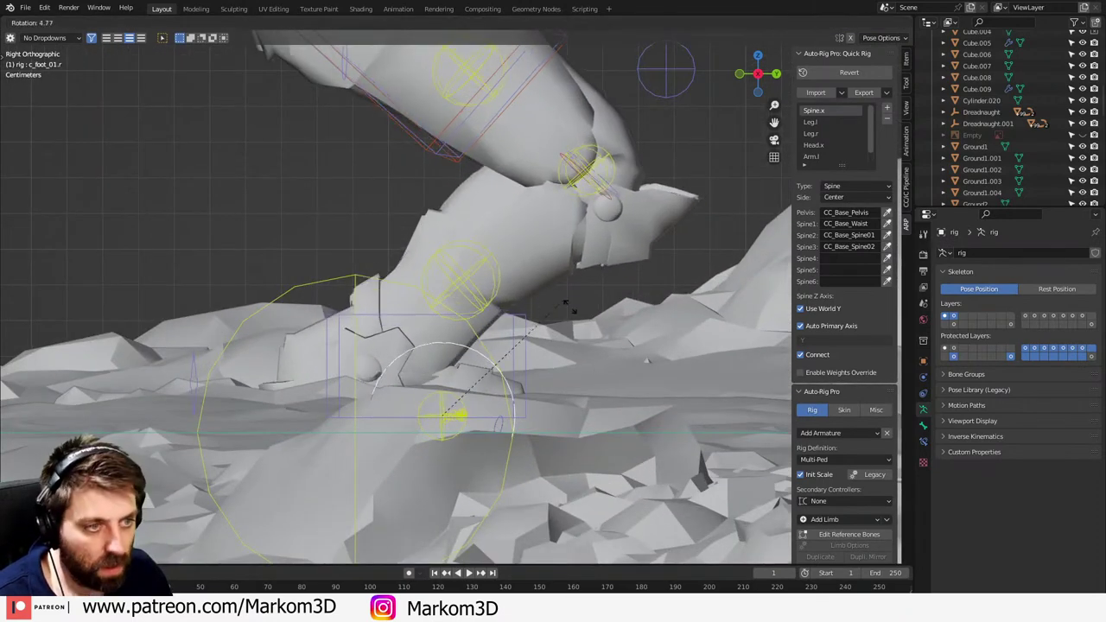
left_click(581, 400)
middle_click_drag(535, 360, 515, 324, "shift")
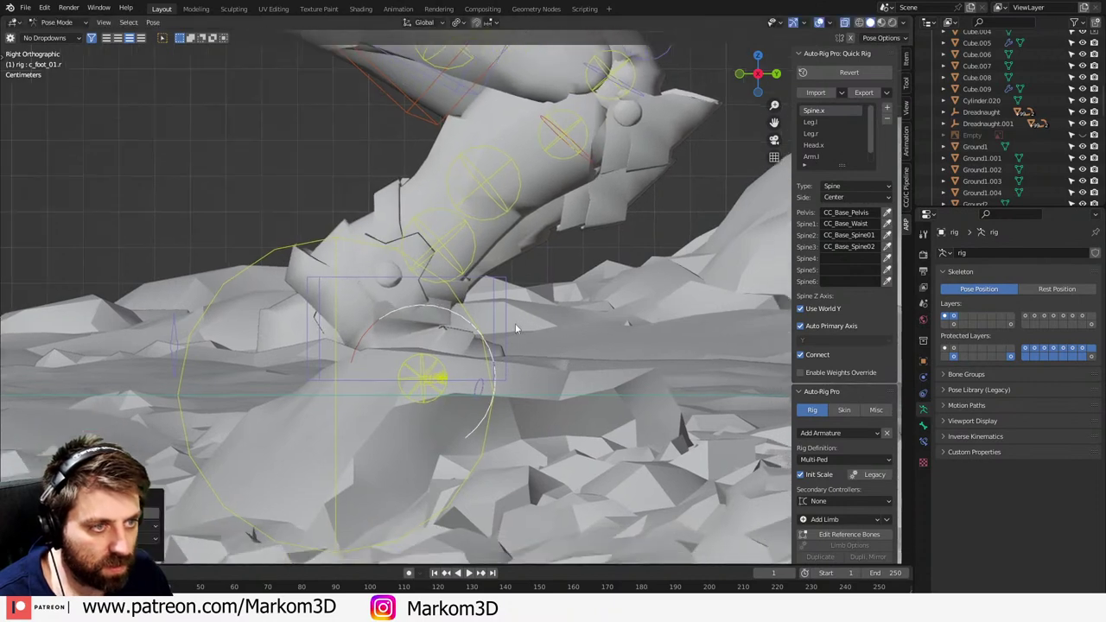
scroll(484, 327, "up", 1)
key("r")
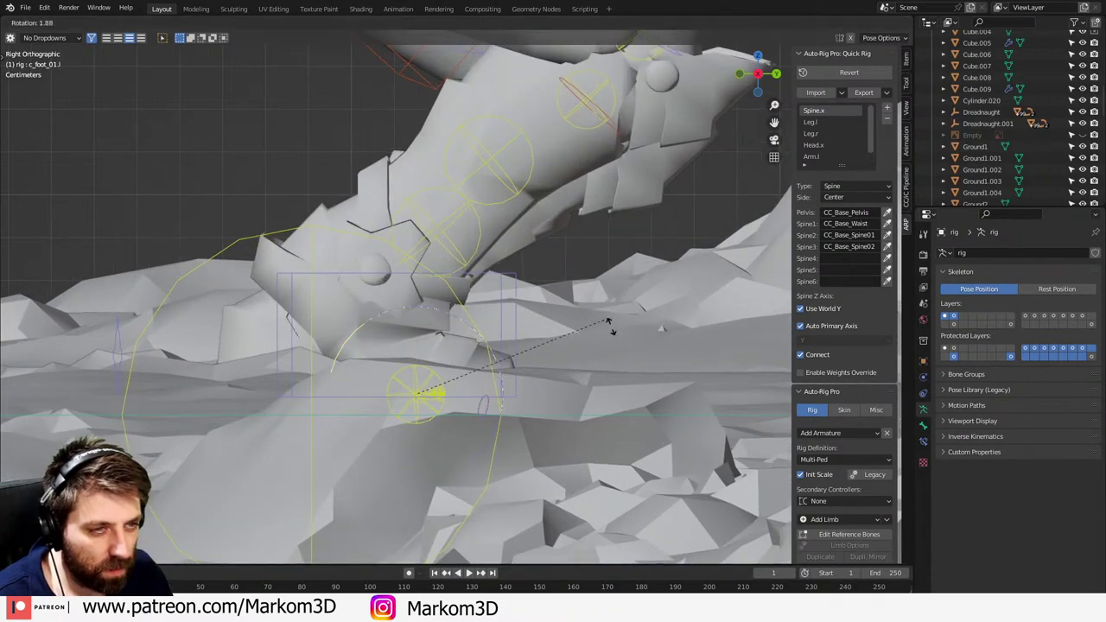
left_click(611, 380)
scroll(518, 308, "down", 3)
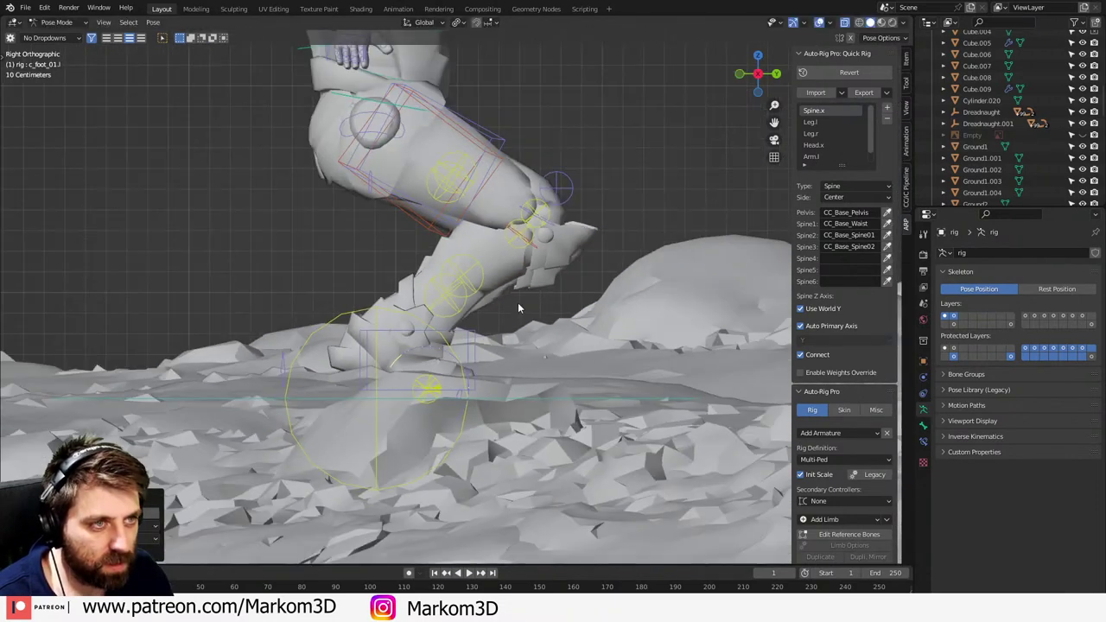
- Move c_root_master.x forward and down in the side view to deepen the crouch over the feet
left_click(415, 115)
key("g")
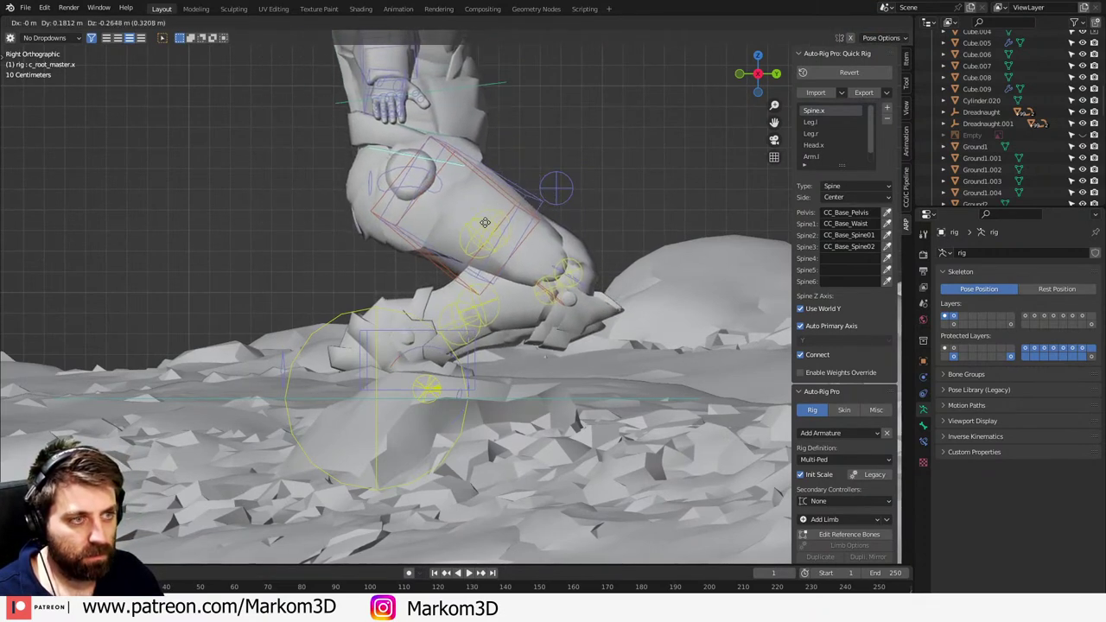
left_click(433, 210)
- Spread the knees by moving the c_leg_pole.r and c_leg_pole.l controllers outward along X
middle_click_drag(436, 212, 510, 210)
middle_click_drag(328, 244, 343, 254, "shift")
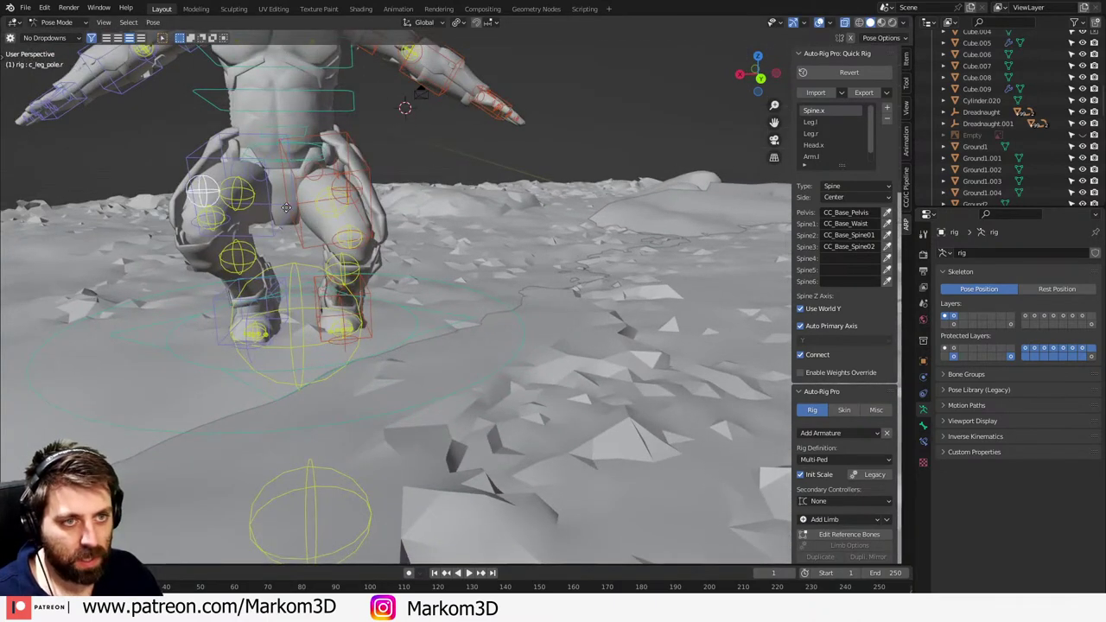
key("g")
left_click(340, 201)
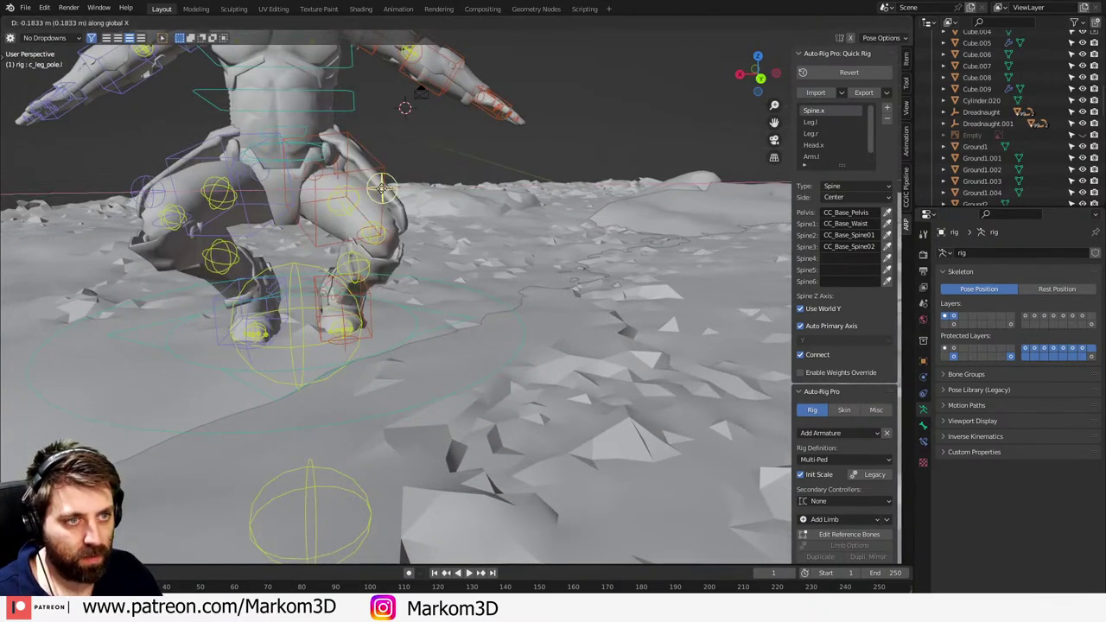
- Bend the upper body forward with the spine controller c_spine_03.x and rotate c_neck.x to raise the head in the side view
scroll(346, 188, "down", 3)
middle_click_drag(346, 188, 433, 239)
scroll(449, 214, "up", 1)
key("KP_3")
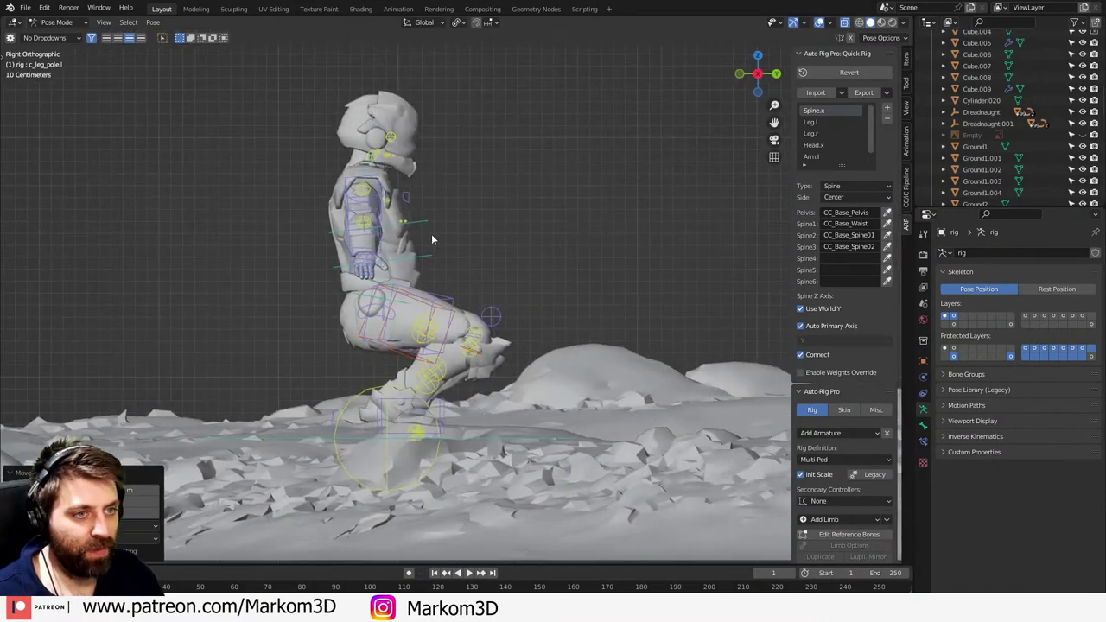
key("r")
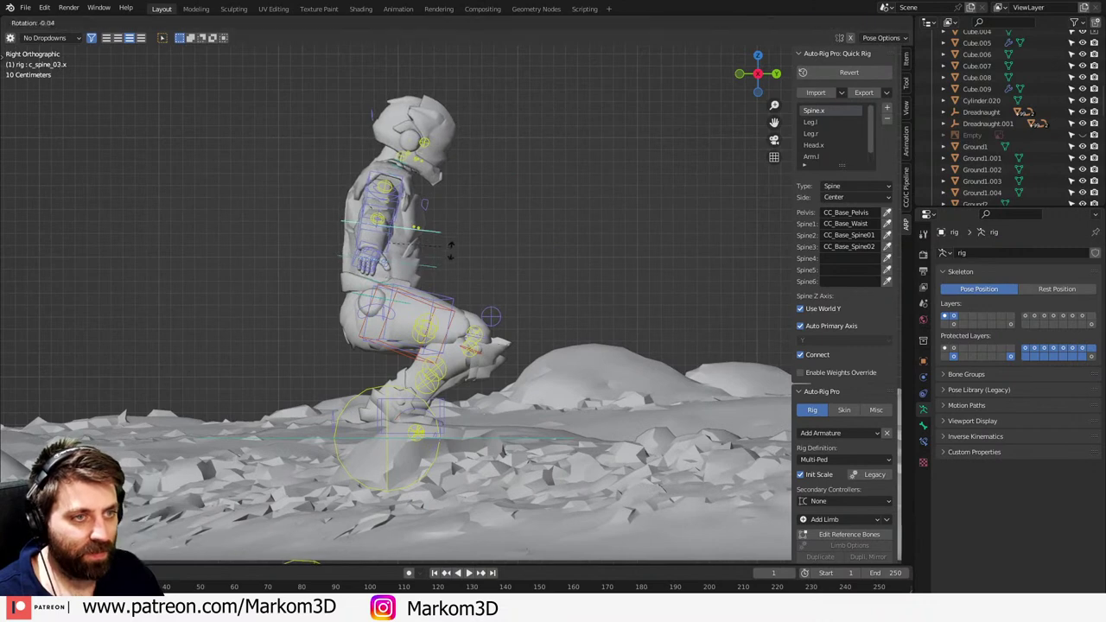
scroll(437, 198, "up", 3)
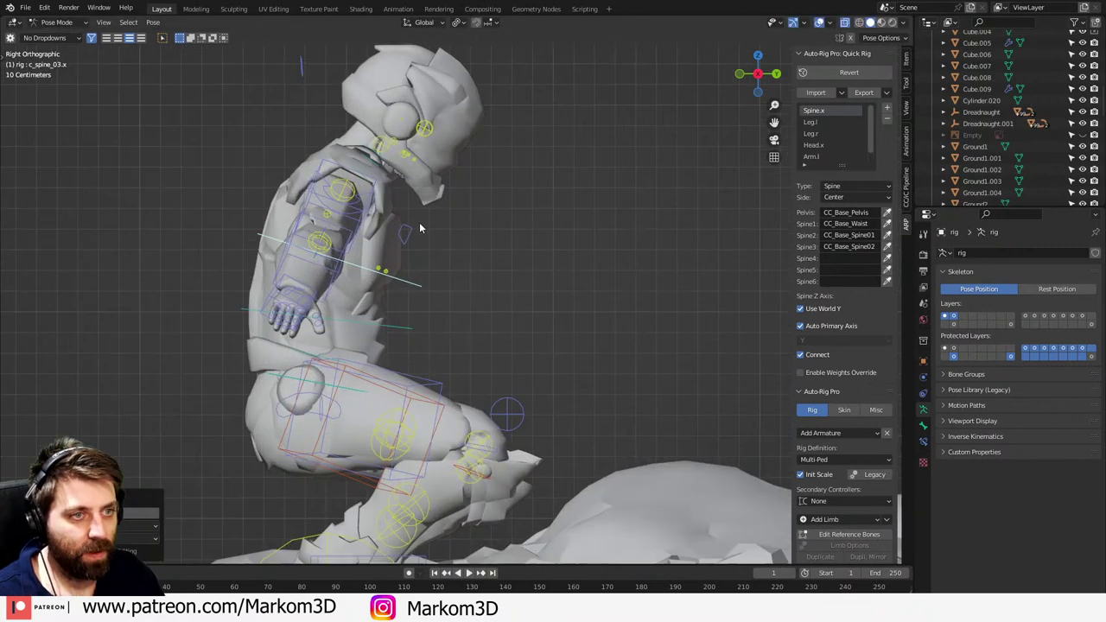
left_click(384, 163)
key("r")
left_click(432, 166)
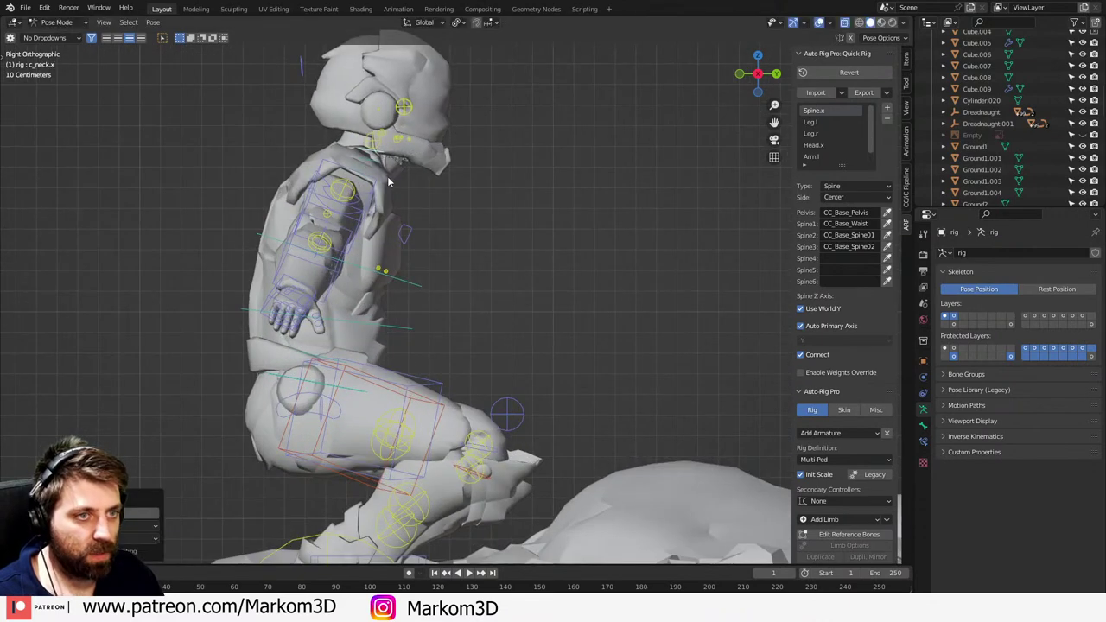
- Switch to Object Mode and delete the Stubble_Neck mesh and the small leftover piece beneath the helmet's jaw
scroll(406, 173, "up", 6)
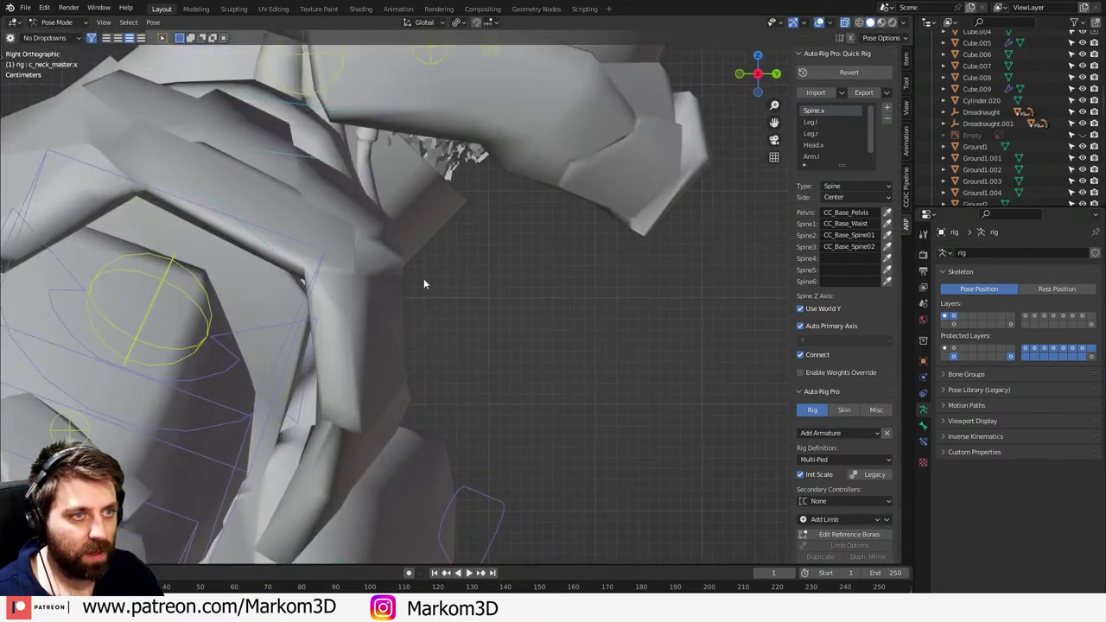
scroll(424, 284, "down", 5)
left_click(54, 22)
left_click(52, 35)
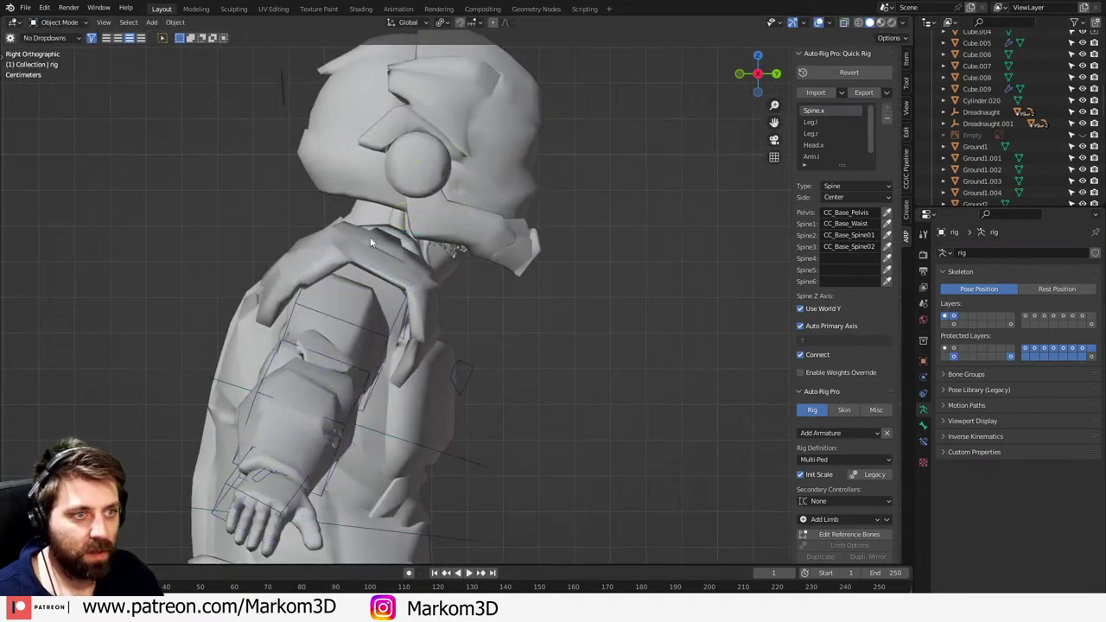
left_click(452, 250)
left_click(455, 253)
left_click(456, 255)
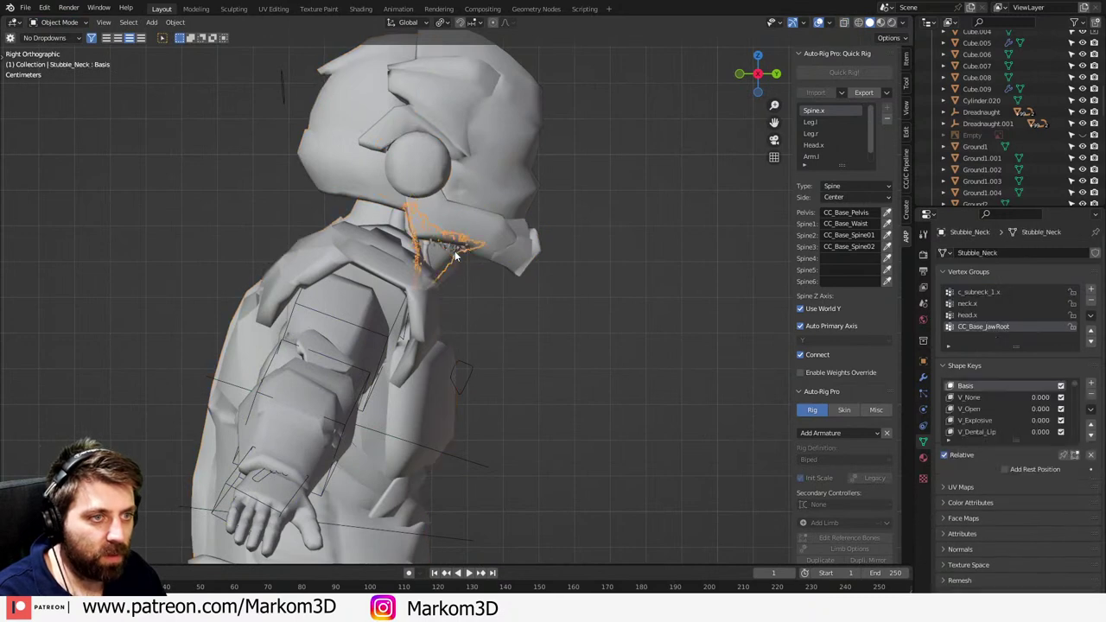
key("Delete")
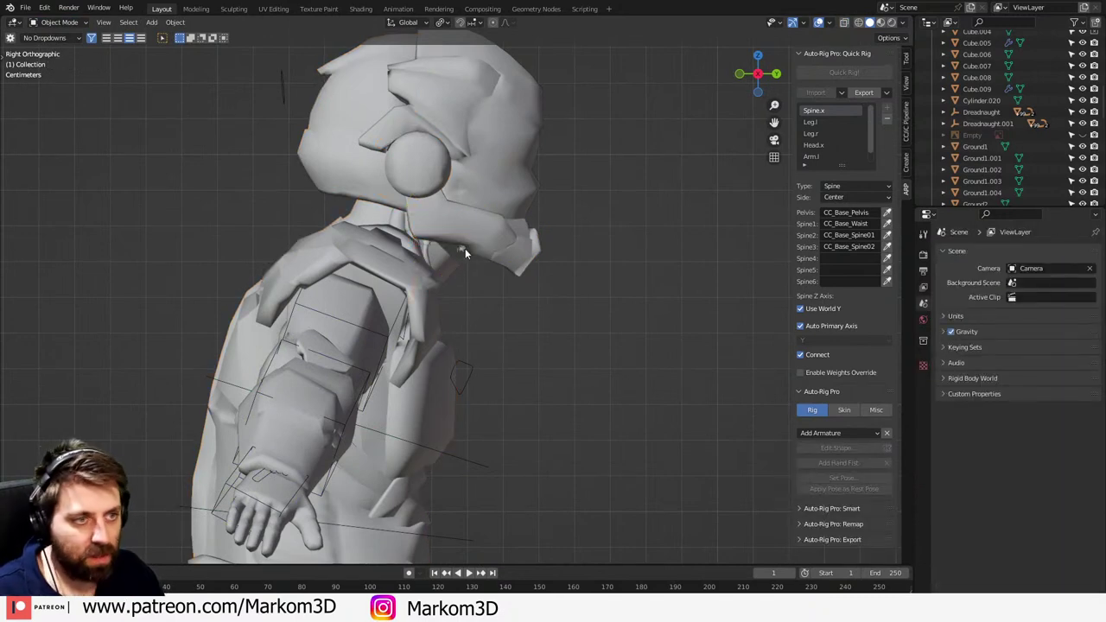
left_click(463, 248)
left_click(464, 247)
key("Delete")
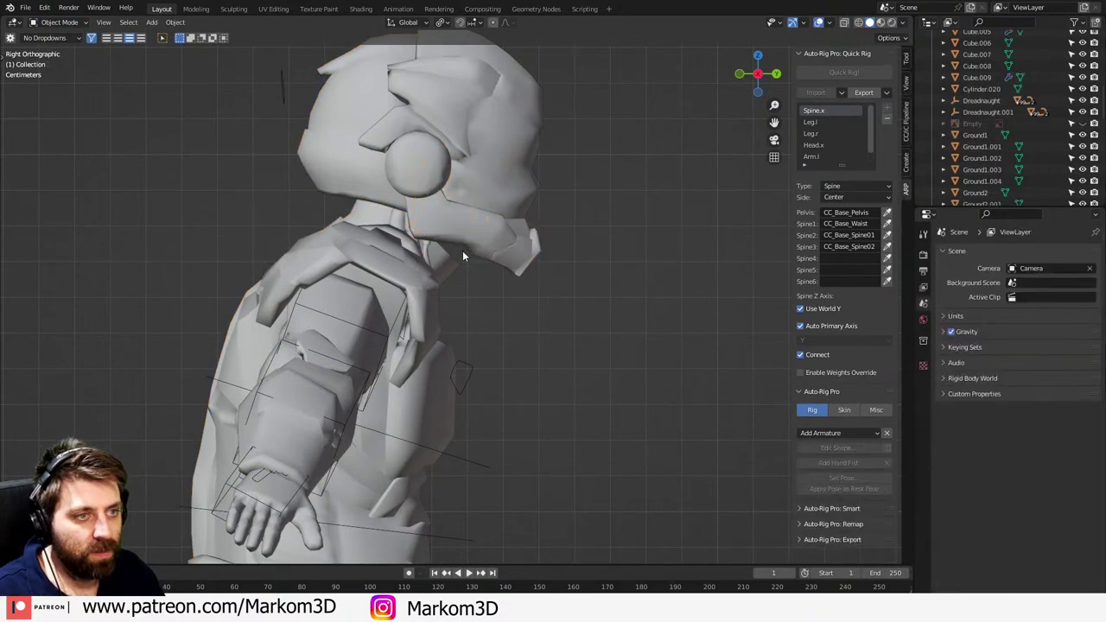
- Select the character's rig and switch it back to Pose Mode
middle_click_drag(444, 285, 412, 185, "shift")
middle_click_drag(369, 279, 387, 231, "shift")
left_click(257, 202)
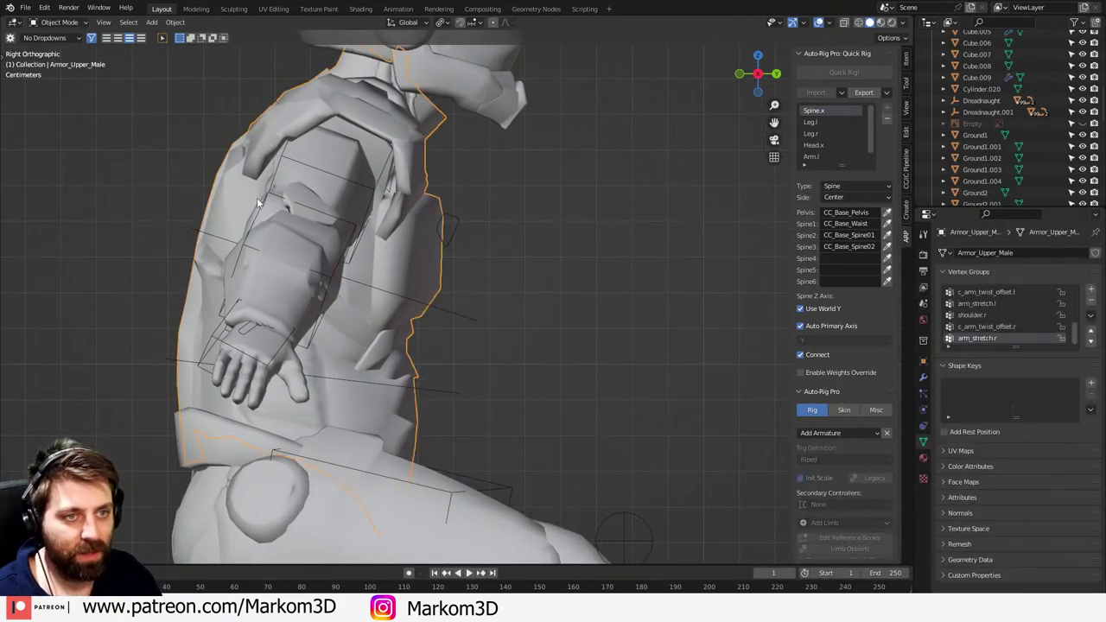
left_click(267, 199)
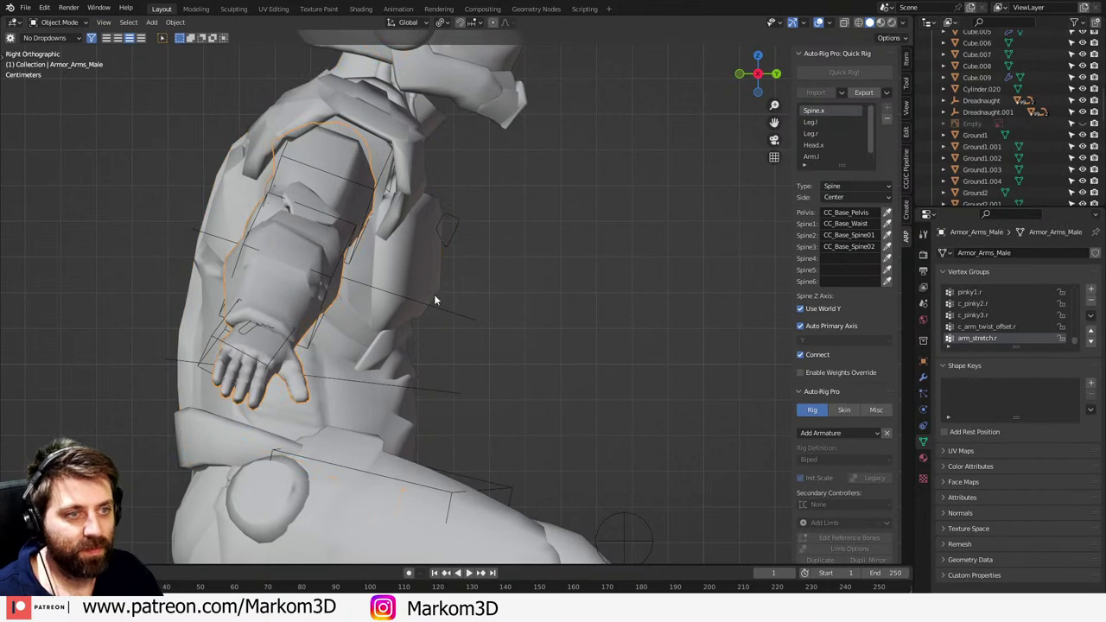
left_click(370, 272)
left_click(57, 22)
left_click(54, 60)
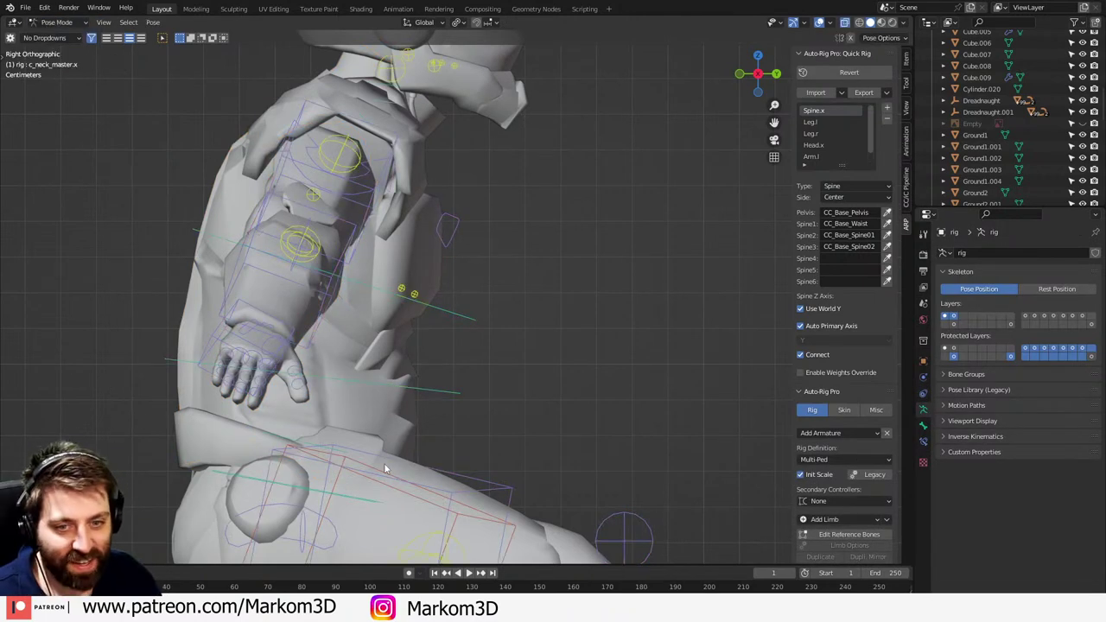
- Tilt the torso slightly sideways in the front view by rotating c_spine_03.x and the spine controller below it
middle_click_drag(364, 435, 325, 316, "shift")
scroll(325, 317, "down", 3)
middle_click_drag(340, 477, 394, 405, "shift")
scroll(418, 406, "up", 1)
scroll(418, 406, "down", 3)
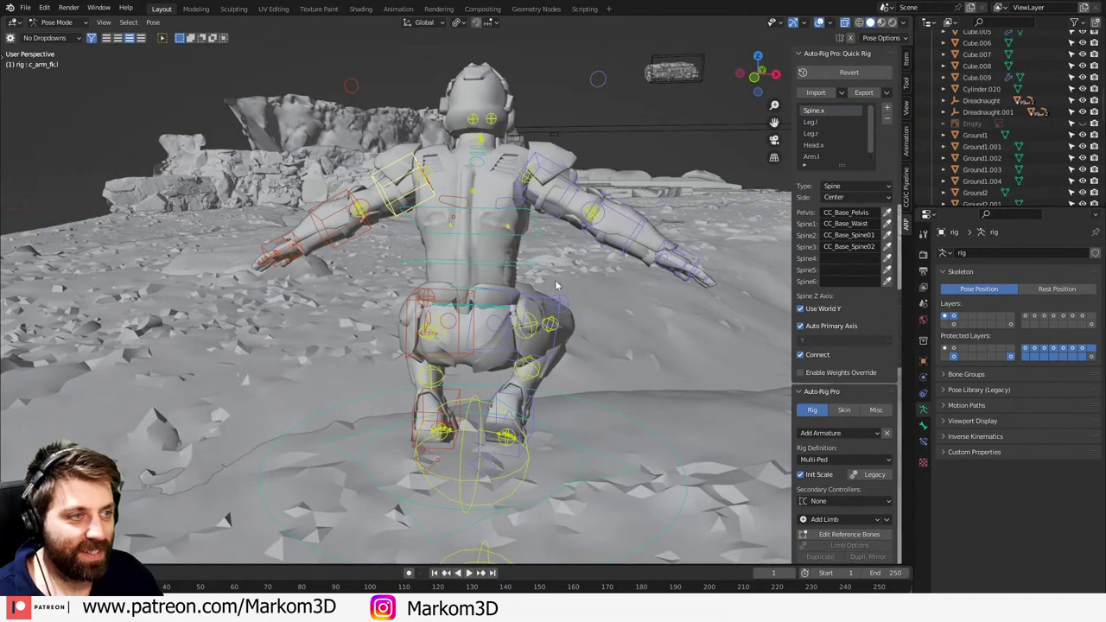
left_click(491, 258)
key("KP_3")
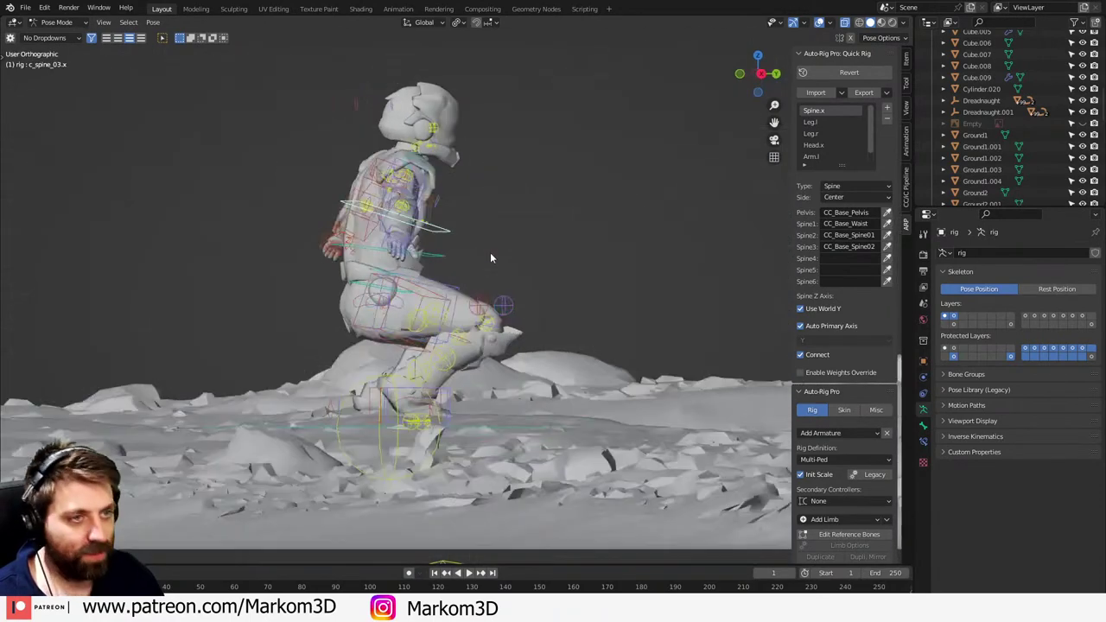
key("KP_1")
middle_click_drag(536, 244, 547, 322, "shift")
scroll(547, 322, "up", 2)
key("r")
left_click(551, 311)
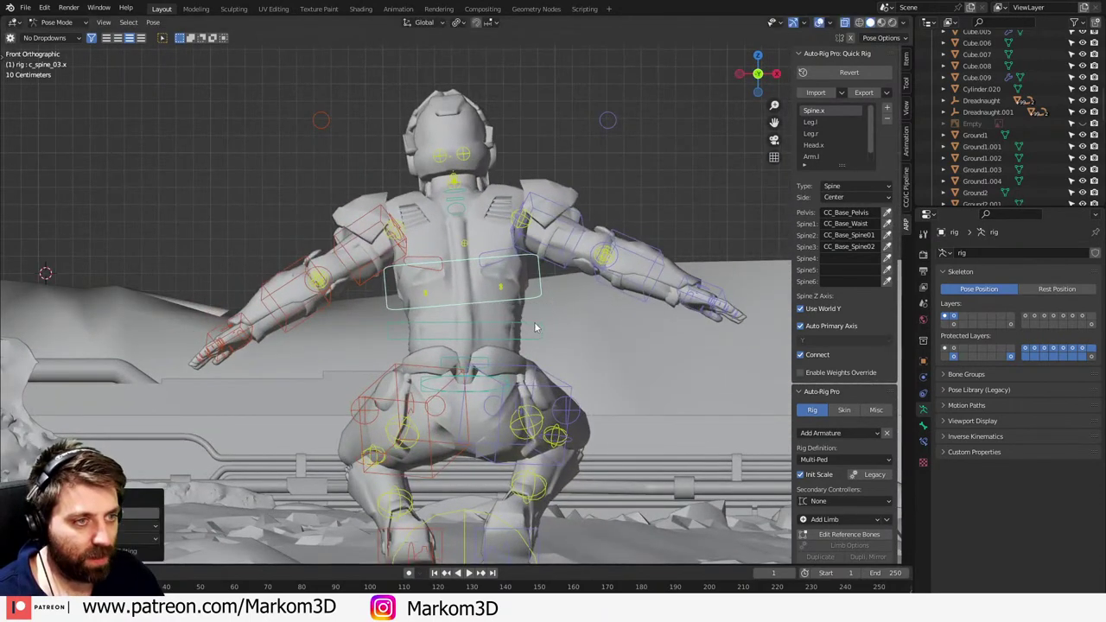
left_click(536, 325)
key("r")
left_click(553, 320)
- Select the hand controllers and set the arms' IK-FK Switch to 0.000 to pose them with IK
left_click(329, 298)
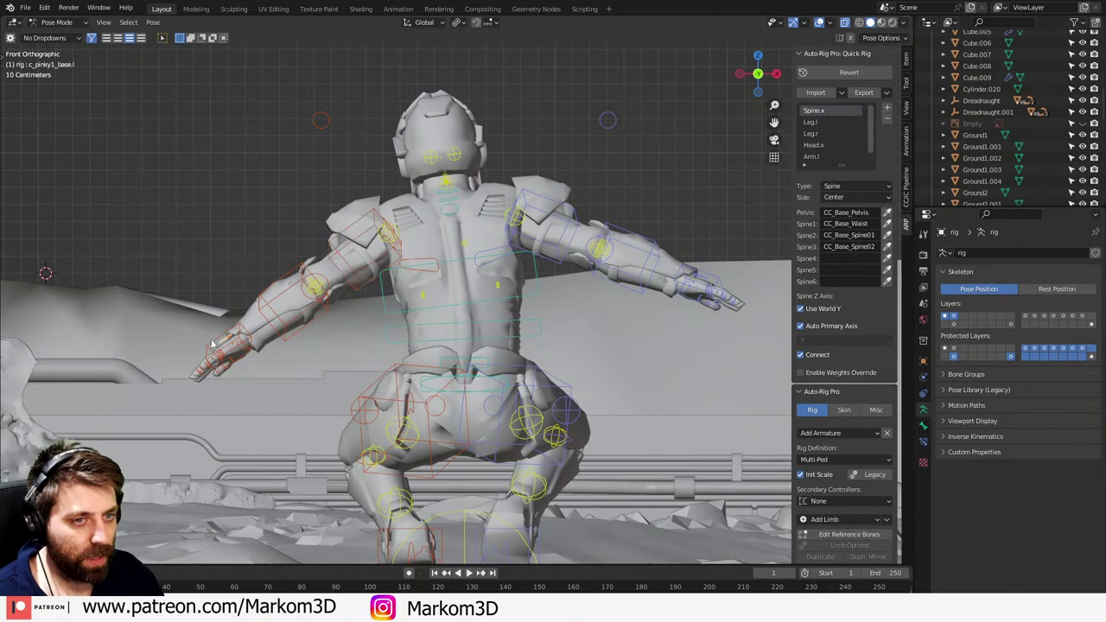
left_click(907, 60)
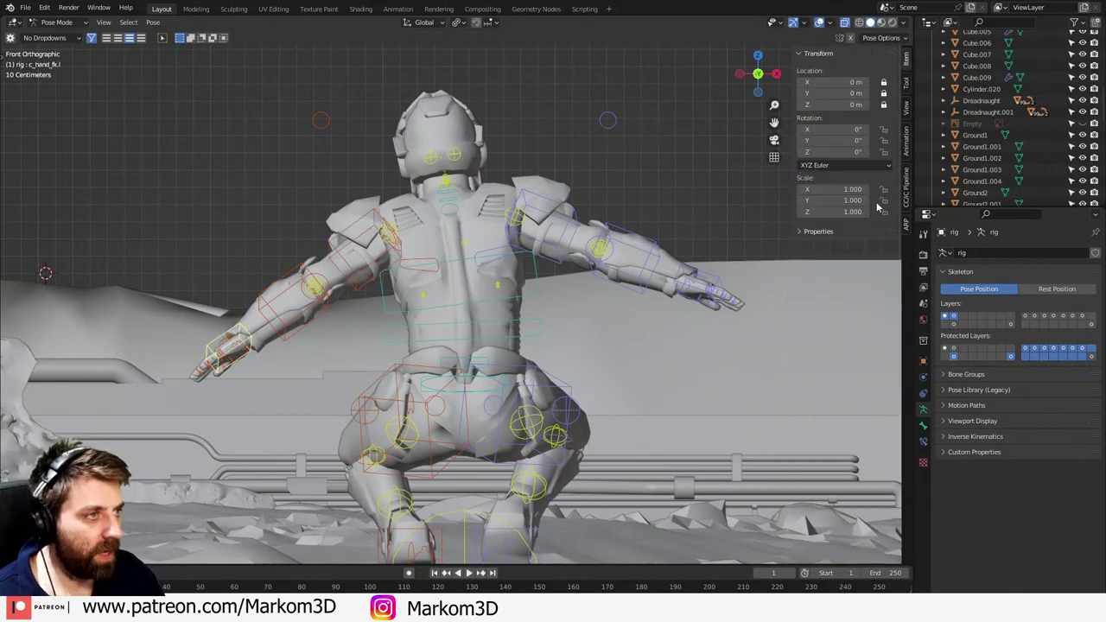
left_click(906, 82)
left_click_drag(876, 421, 800, 423)
- Move c_hand_ik.l down beside the left thigh in the front view
left_click(220, 198)
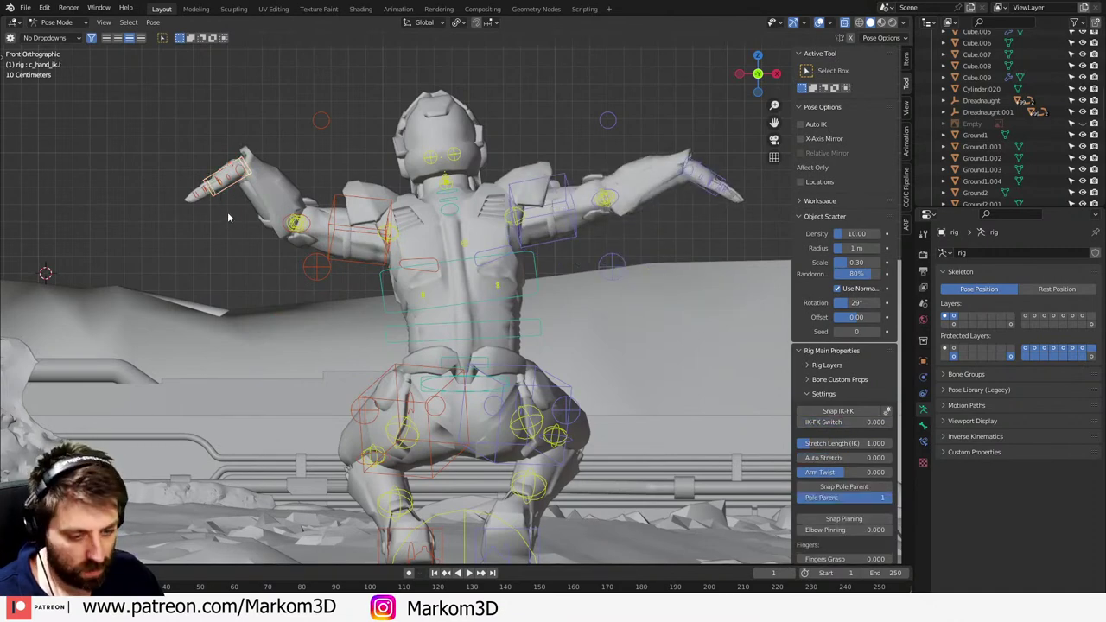
key("g")
left_click(360, 432)
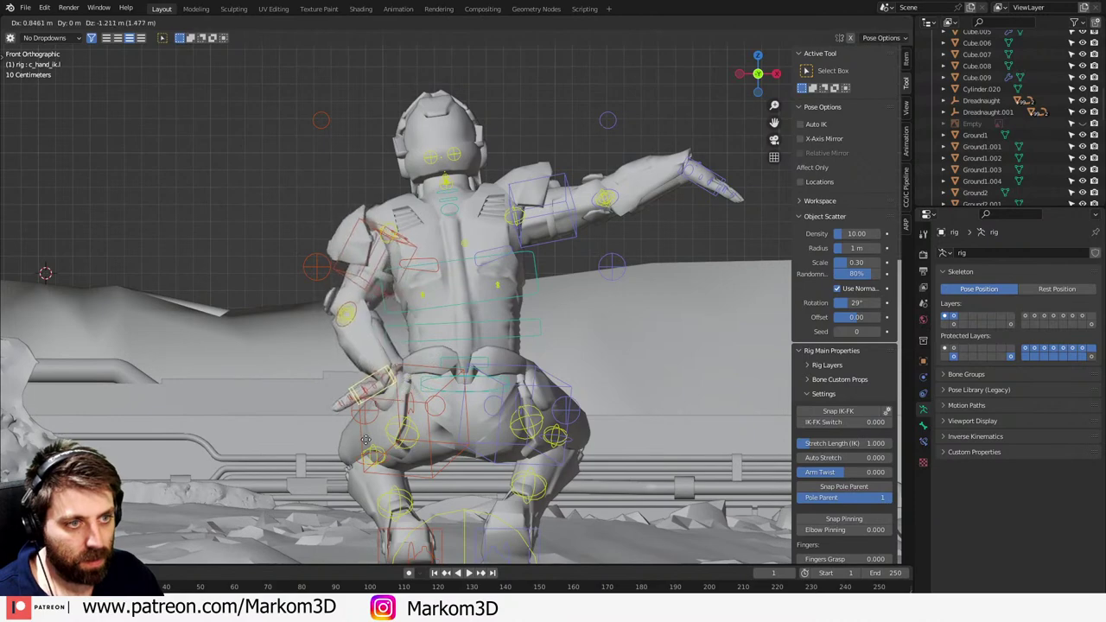
middle_click_drag(359, 432, 481, 424)
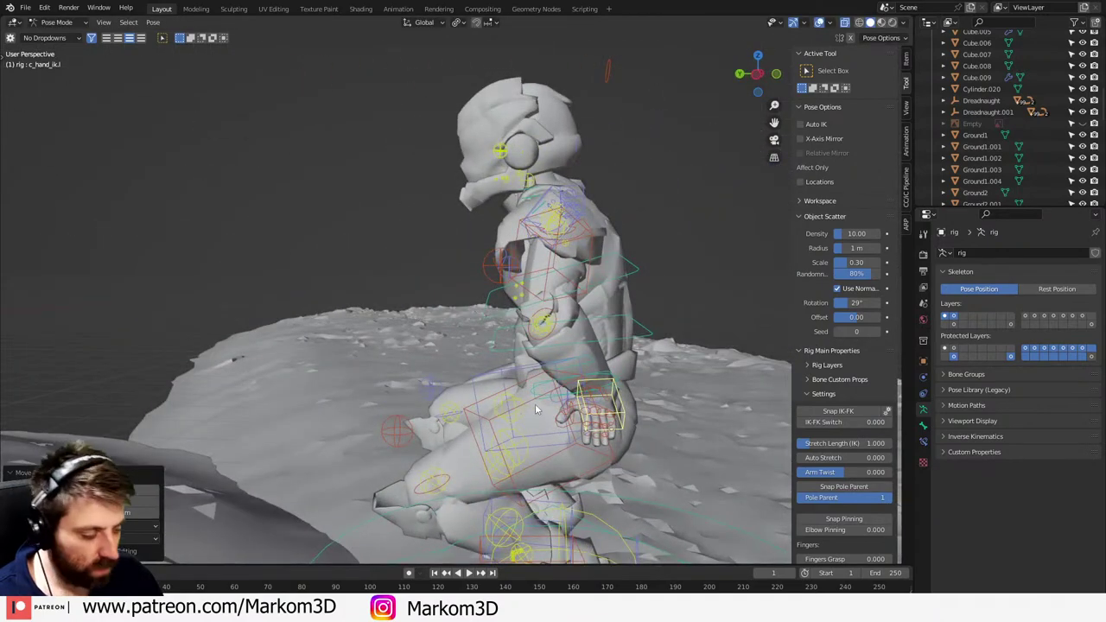
key("KP_1")
key("KP_3")
key("KP_1")
key("g")
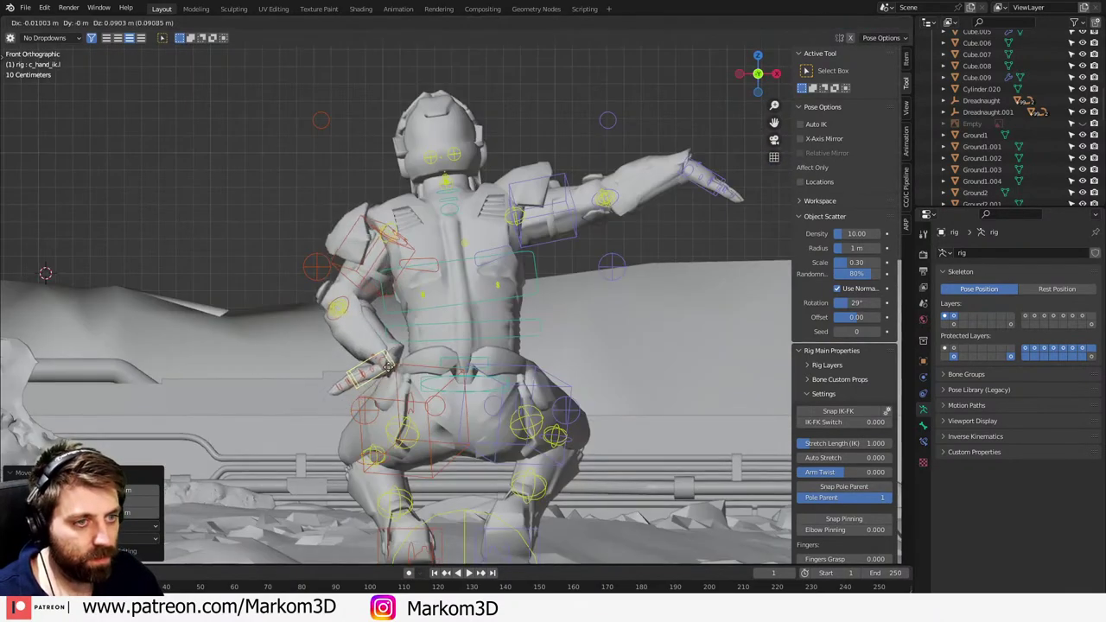
left_click(371, 406)
- Move the elbow pole c_arms_pole.l backward and outward so the left elbow points away from the body
middle_click_drag(372, 406, 541, 377)
left_click(540, 377)
key("g")
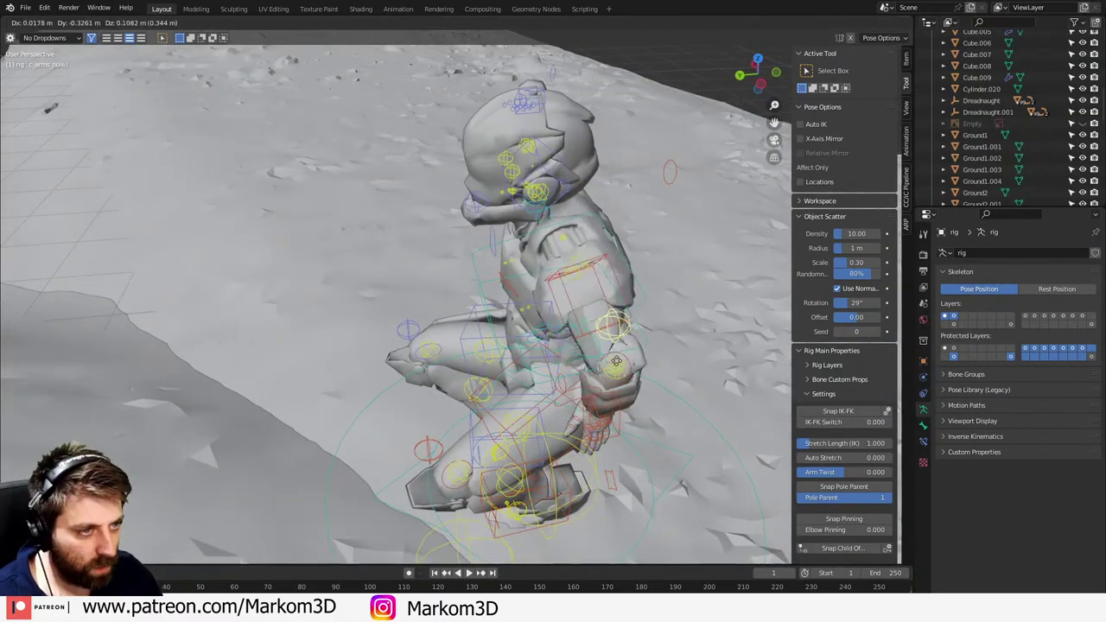
left_click(657, 380)
middle_click_drag(657, 381, 563, 337)
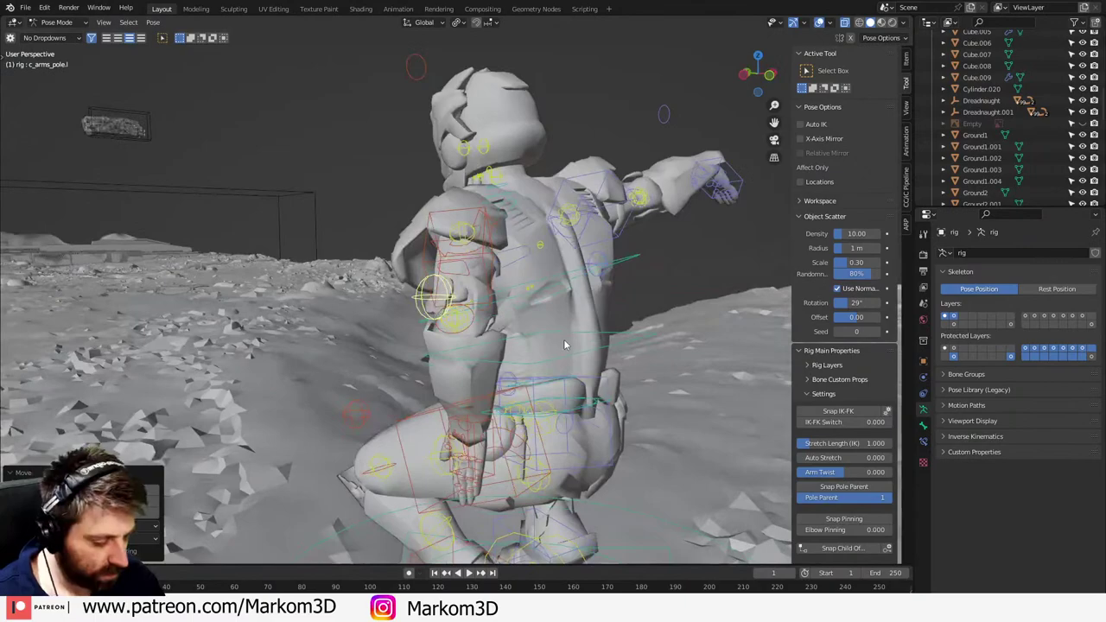
key("KP_7")
key("g")
left_click(467, 413)
- Reposition and rotate c_hand_ik.l in the front view to bring the left hand above the thigh
middle_click_drag(466, 413, 683, 444)
left_click(701, 453)
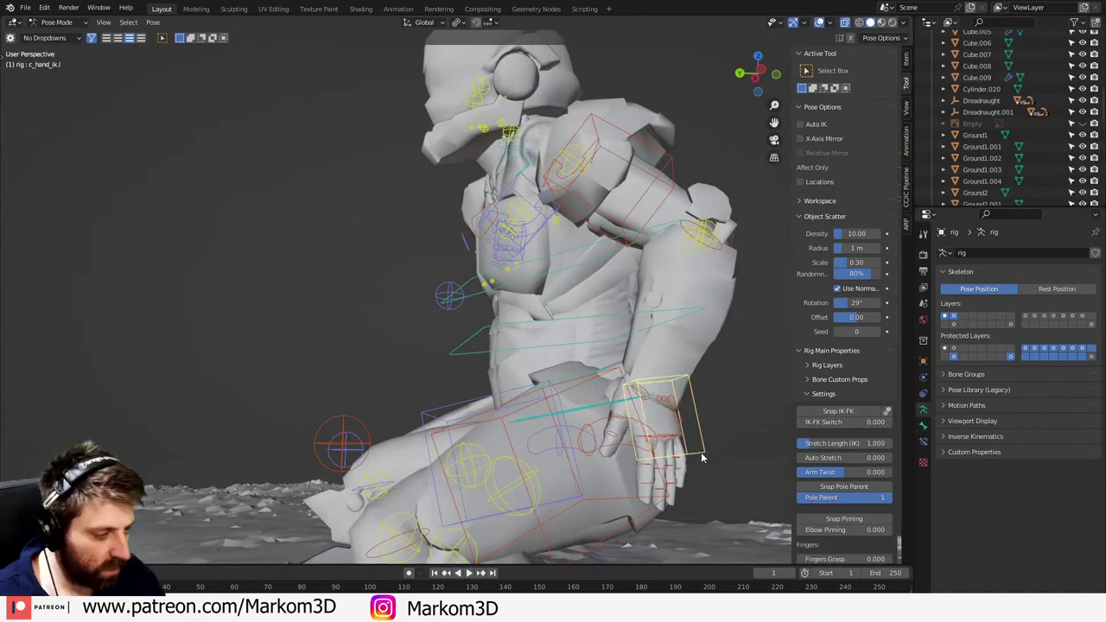
key("KP_3")
key("KP_1")
key("g")
left_click(350, 389)
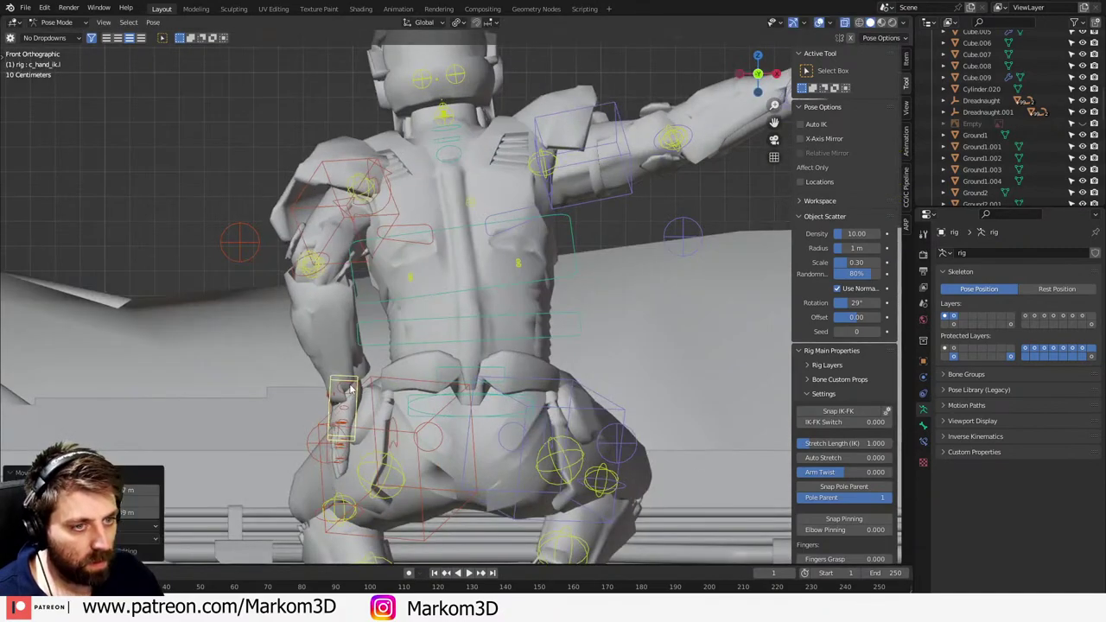
key("r")
- Move c_hand_ik.l forward in the top view, rotate it, and shift it along Y to rest the hand on the left thigh
key("KP_3")
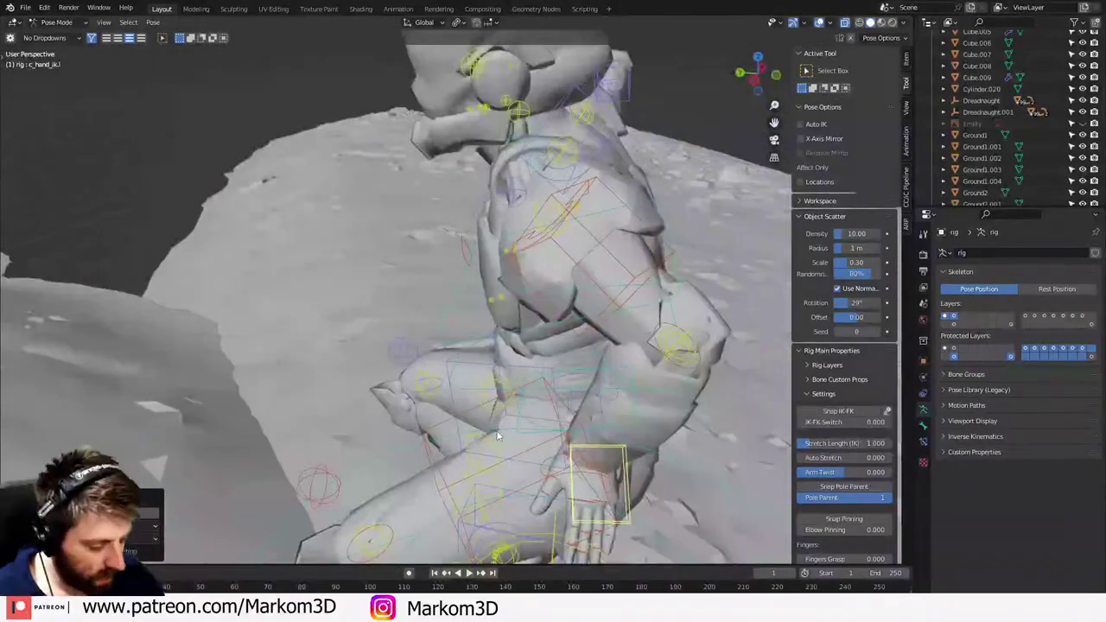
key("KP_7")
key("g")
left_click(403, 275)
key("r")
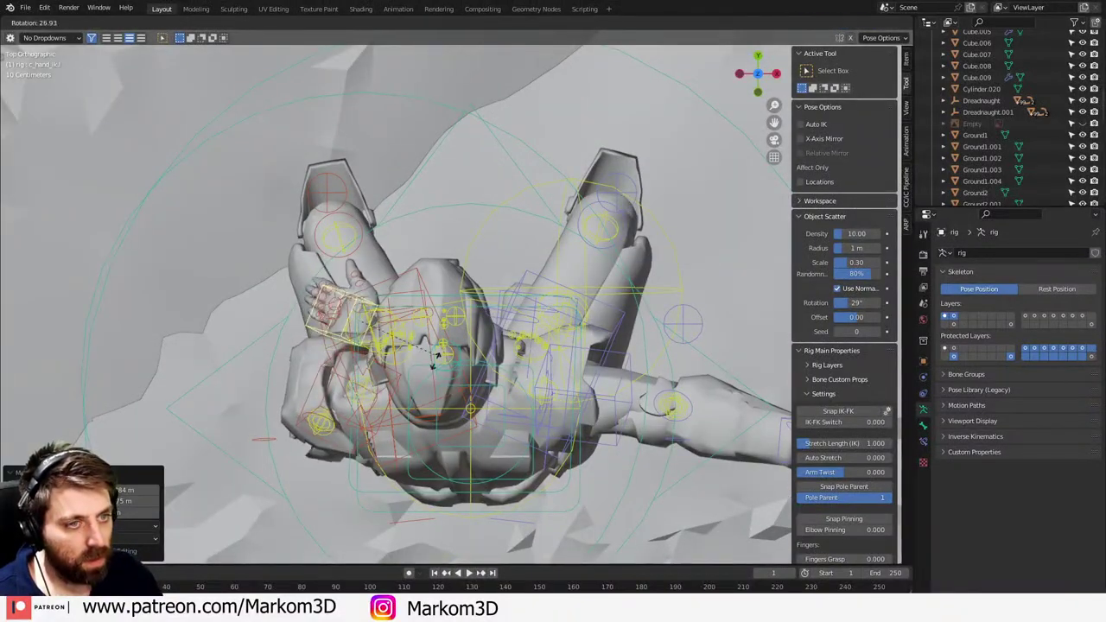
left_click(403, 374)
key("g")
key("y")
left_click(415, 379)
middle_click_drag(415, 379, 538, 453)
key("g")
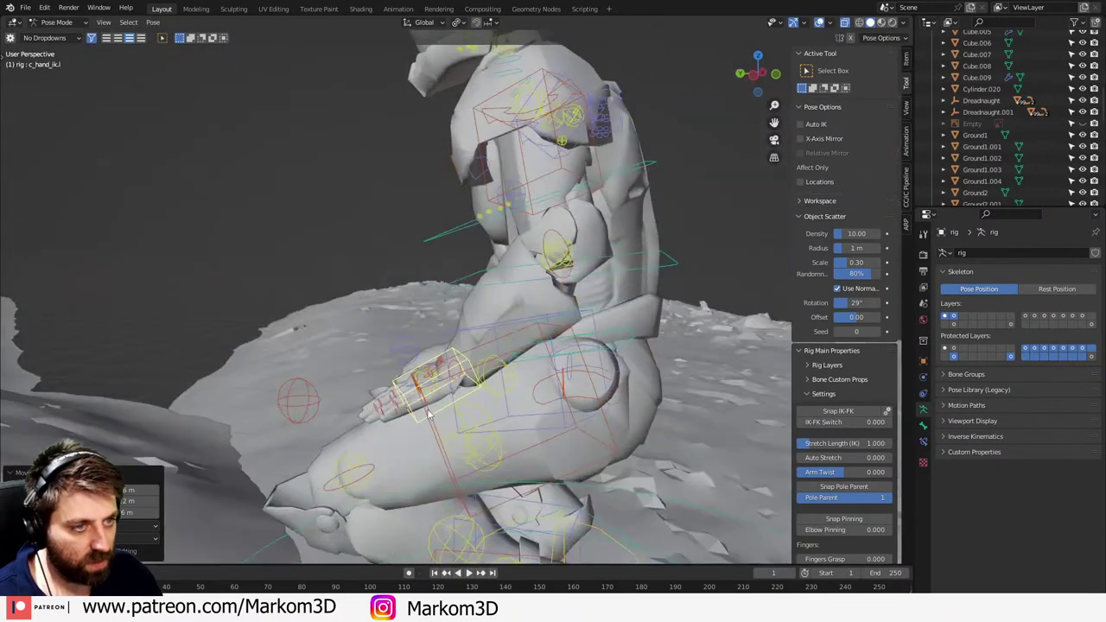
- Select the left hand's finger controllers and rotate them to bend the fingers around the thigh
scroll(439, 350, "up", 1)
middle_click_drag(429, 415, 304, 329, "shift")
scroll(532, 328, "up", 1)
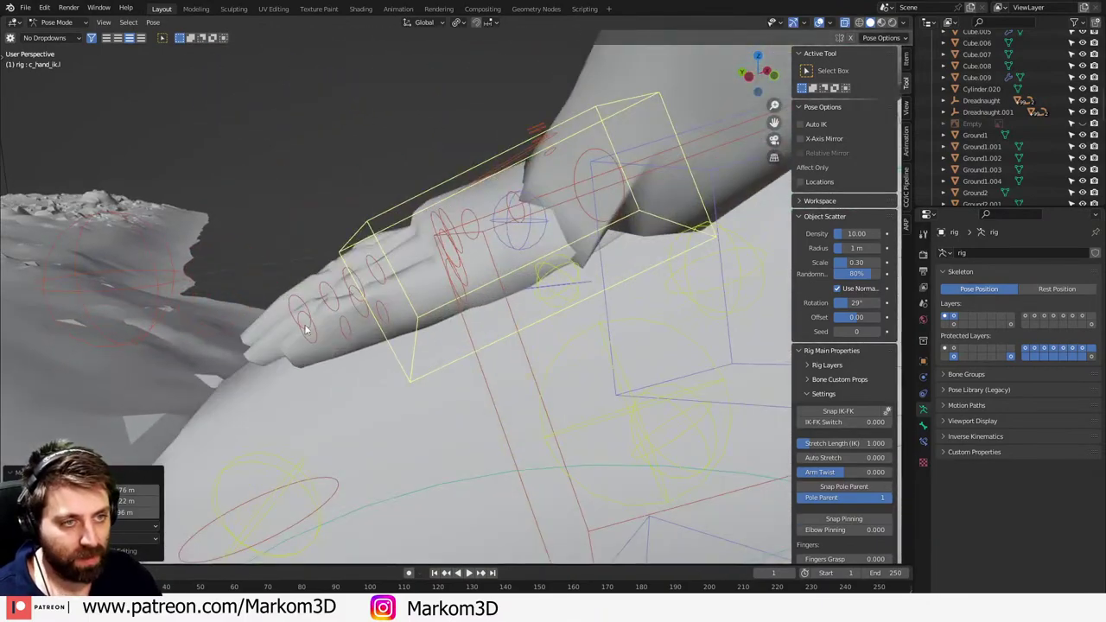
left_click(305, 330)
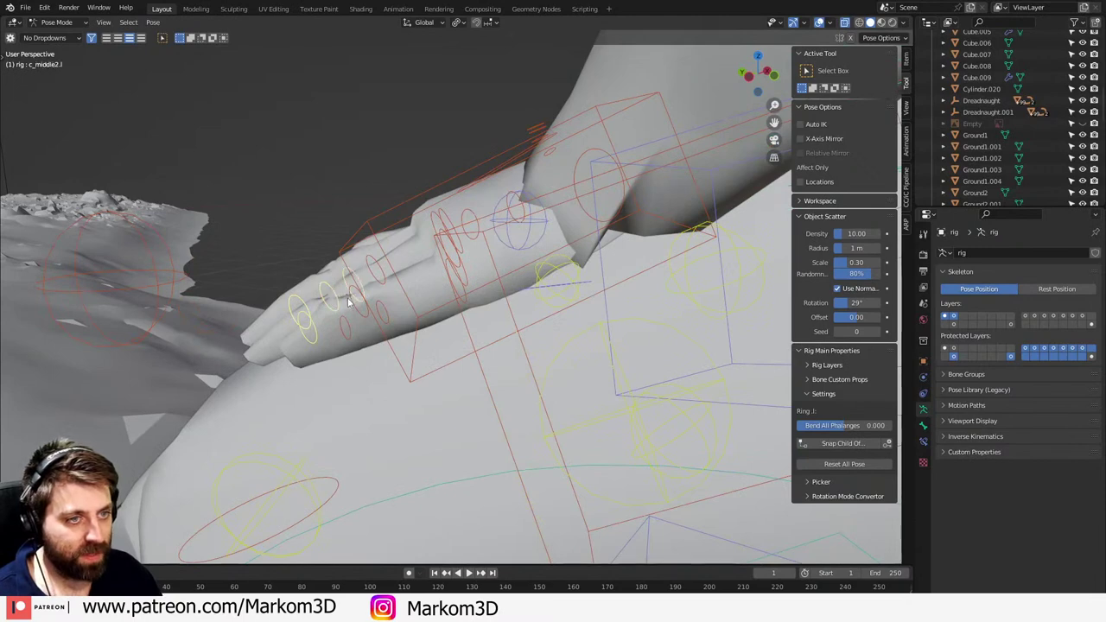
middle_click_drag(494, 286, 451, 303)
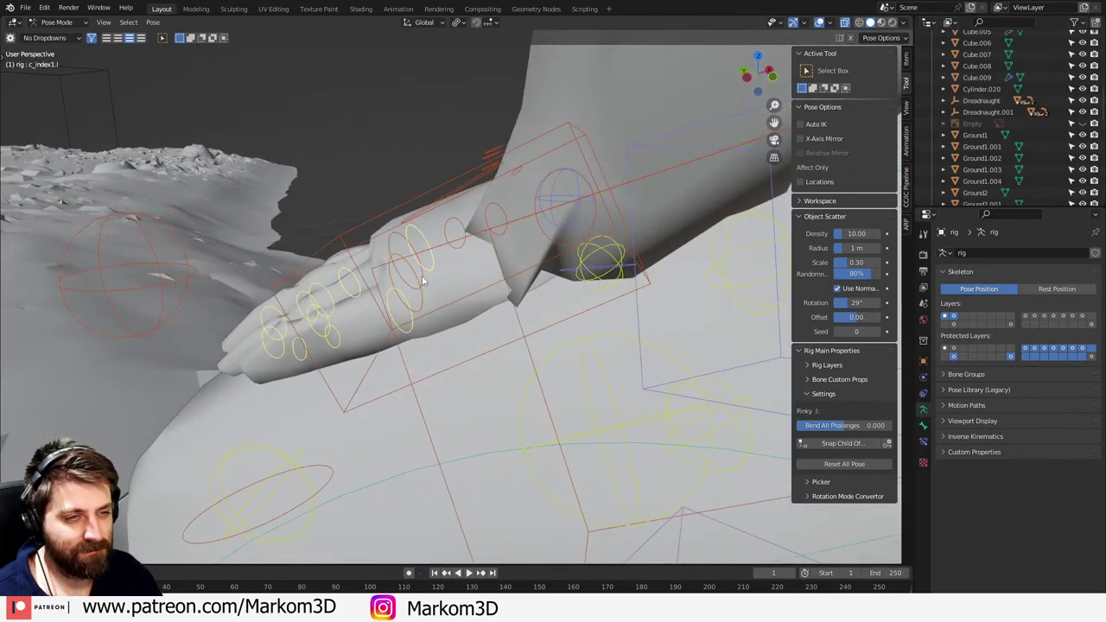
middle_click_drag(419, 295, 476, 328)
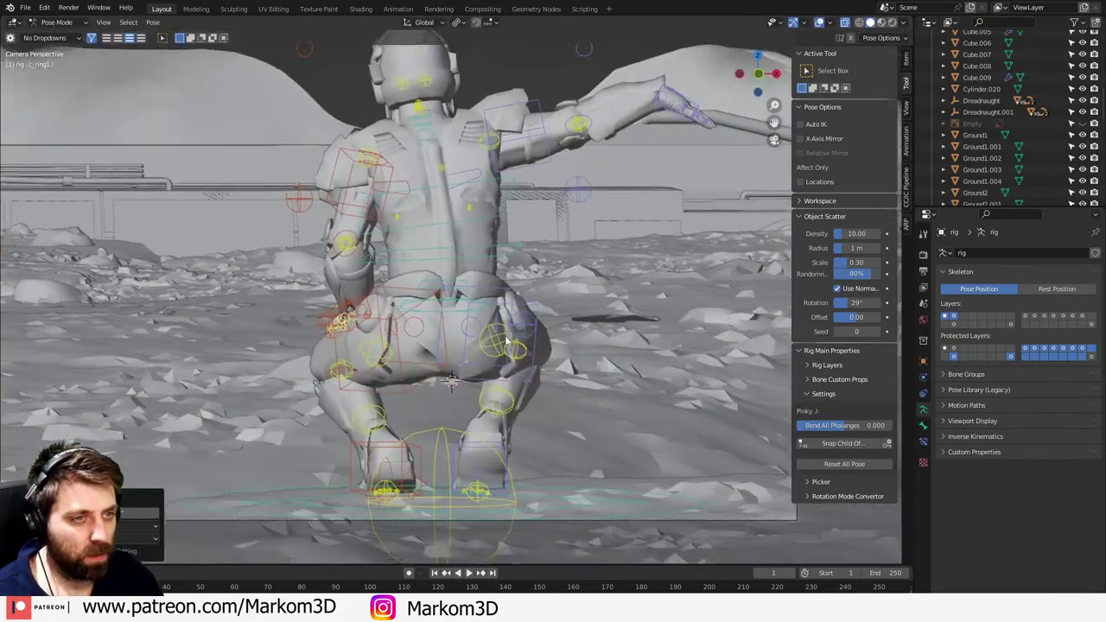
- Turn the head to the character's side by rotating c_neck.x in the camera view, finishing around its local Z axis
middle_click_drag(505, 337, 503, 342, "shift")
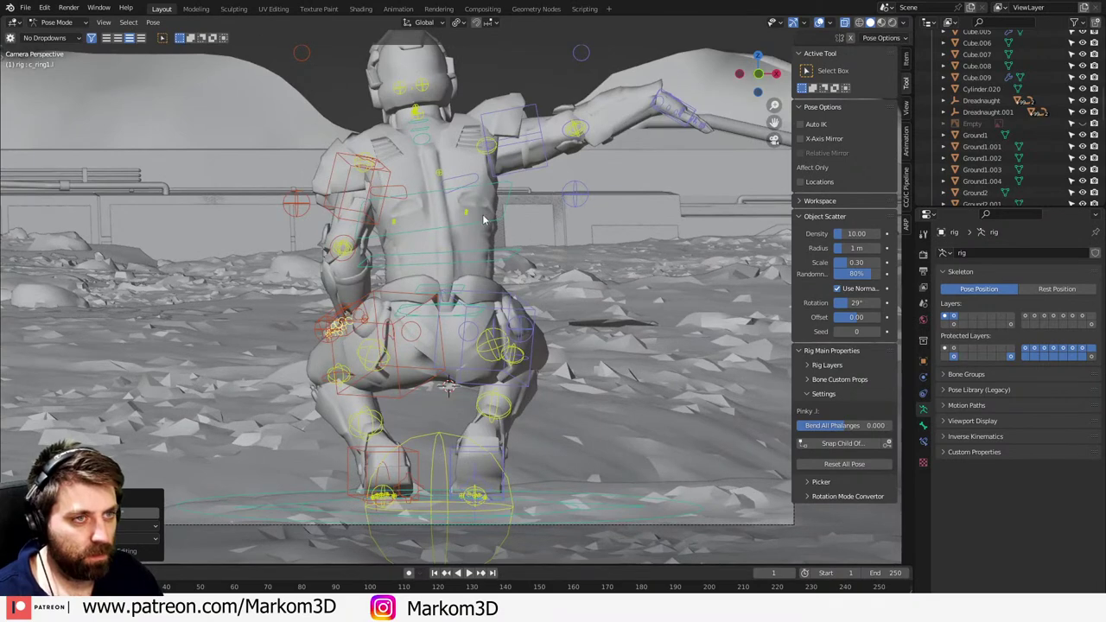
middle_click_drag(441, 157, 458, 206, "shift")
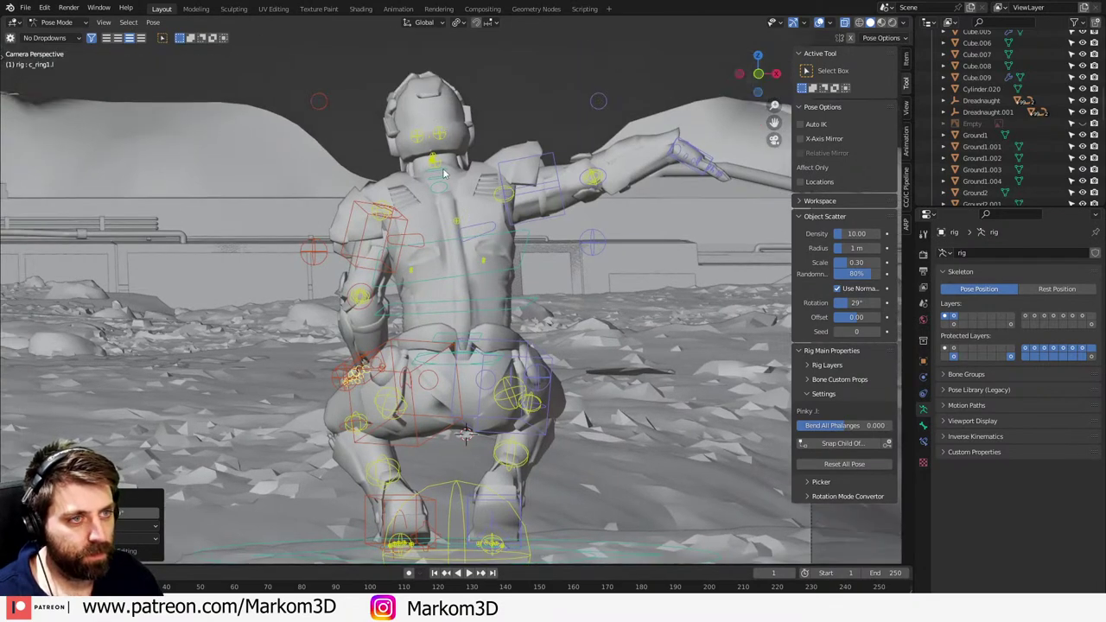
left_click(444, 173)
key("r")
key("r")
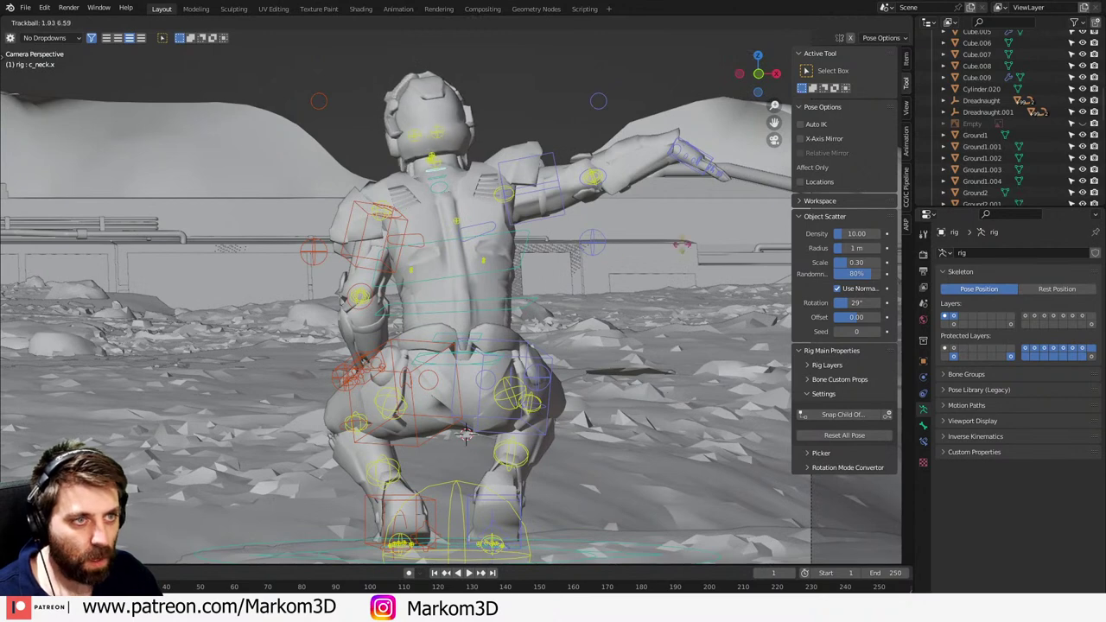
left_click(506, 313)
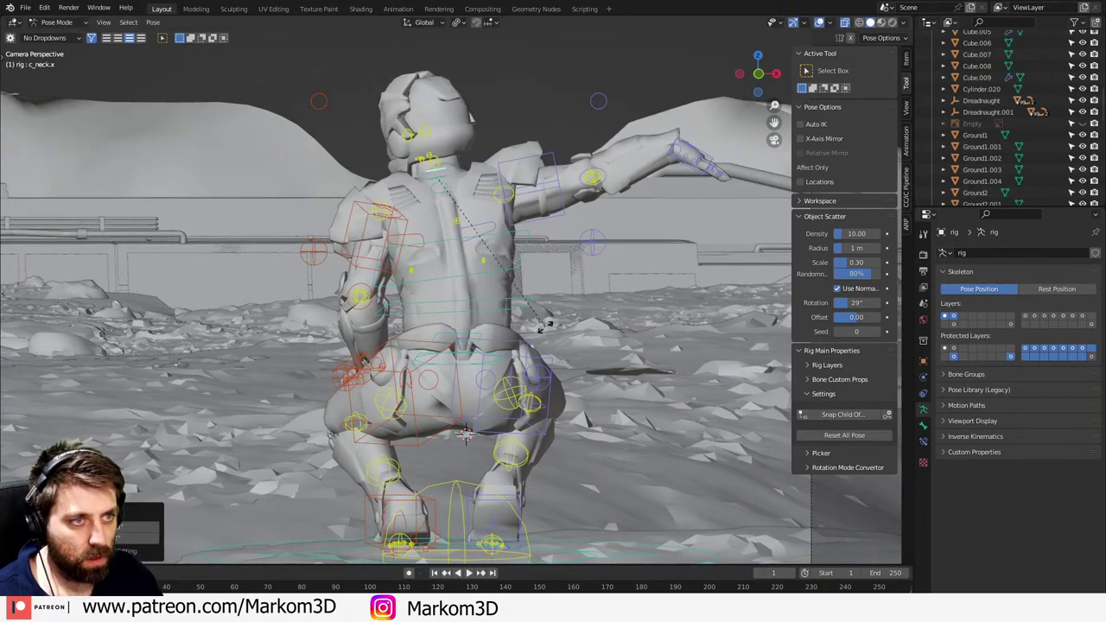
key("y")
key("y")
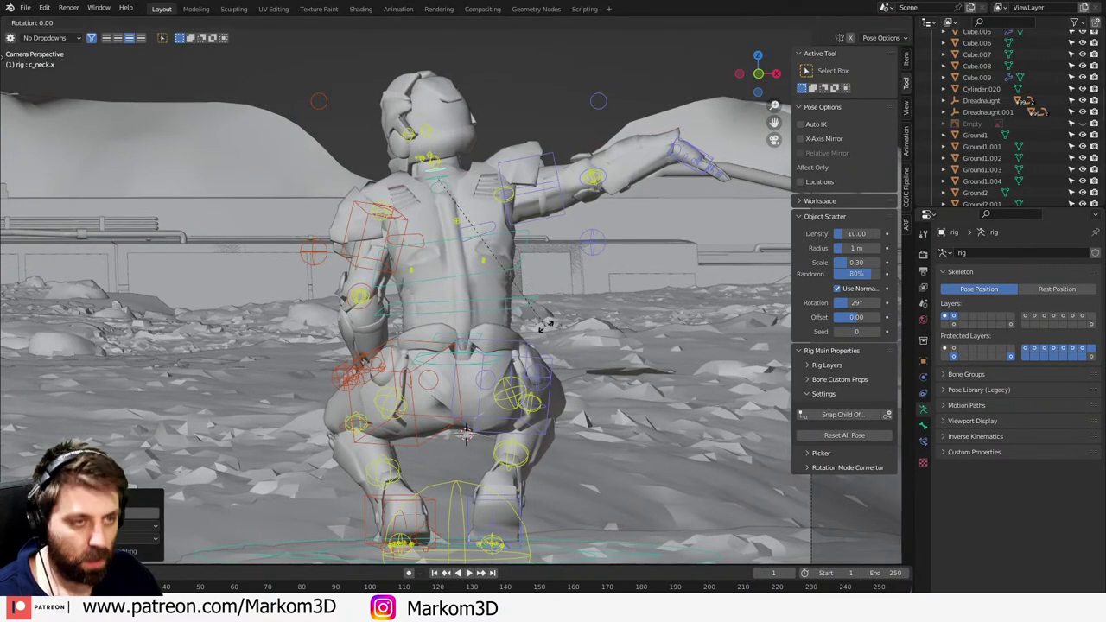
key("z")
key("z")
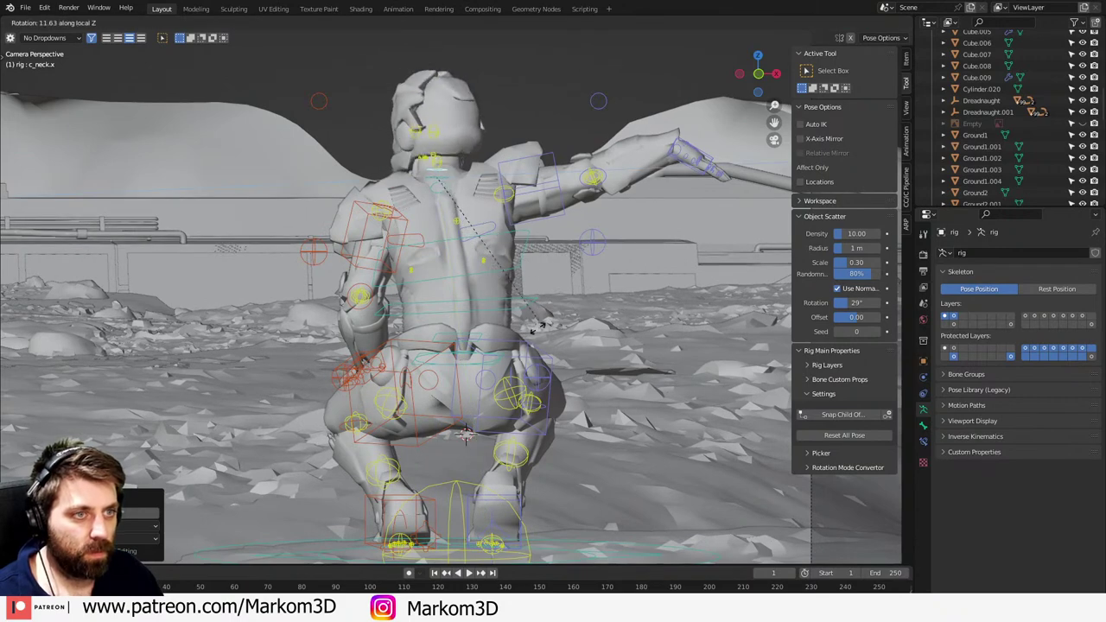
left_click(543, 326)
- Mirror the left hand controller's pose onto the right arm
middle_click_drag(383, 361, 404, 342, "shift")
left_click(405, 335)
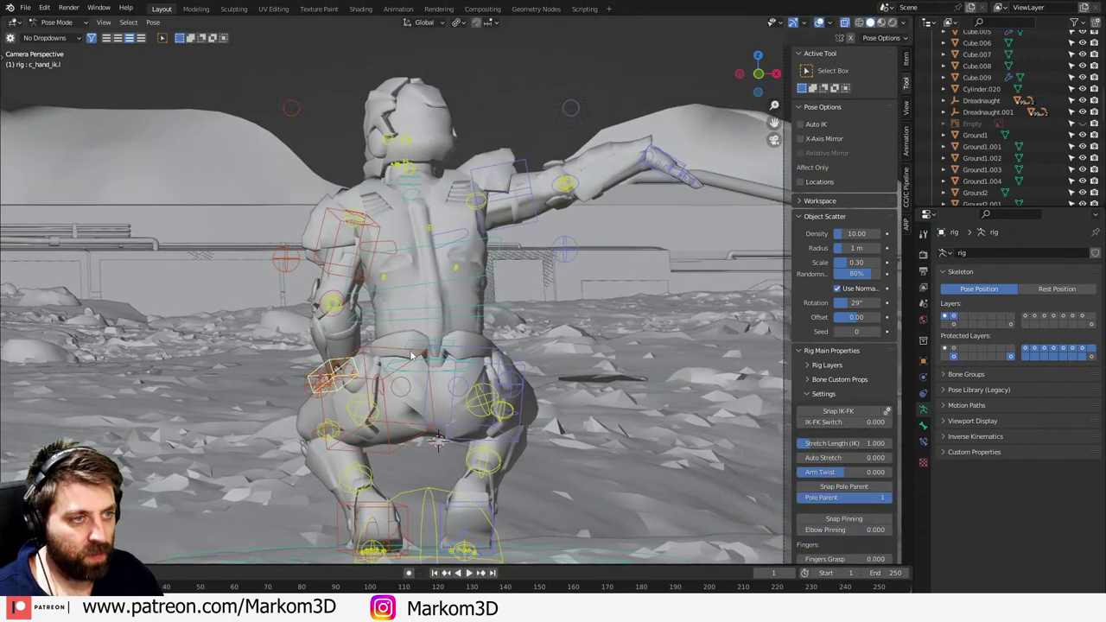
middle_click_drag(411, 352, 407, 353, "shift")
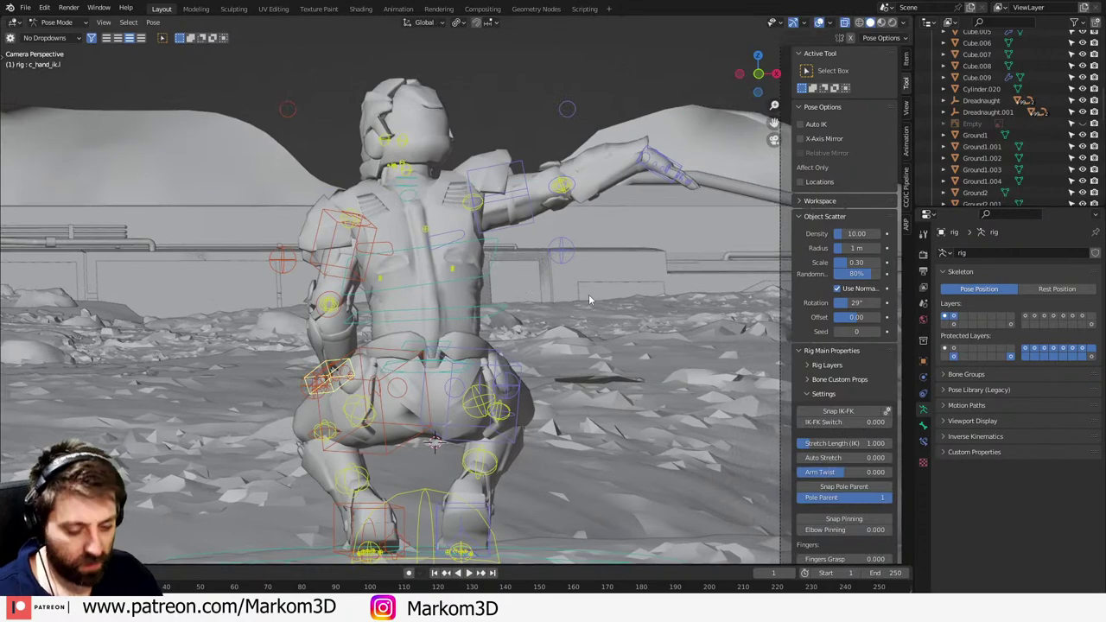
key("alt+g")
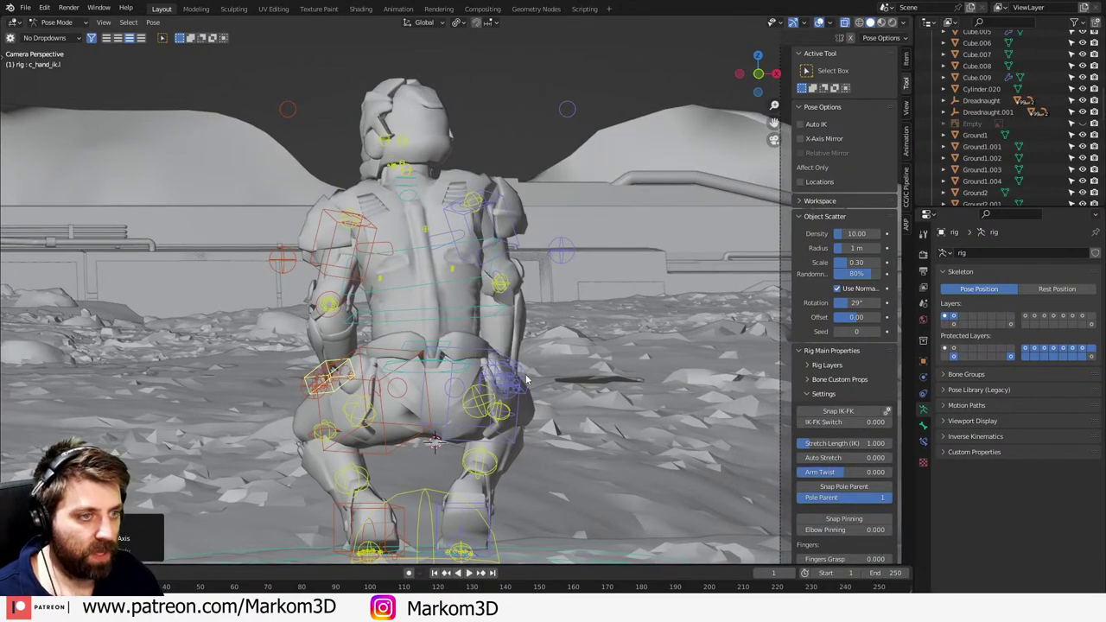
- Rotate c_hand_ik.r in the top view to align the right hand with the right thigh
key("KP_3")
scroll(543, 367, "up", 9)
key("KP_1")
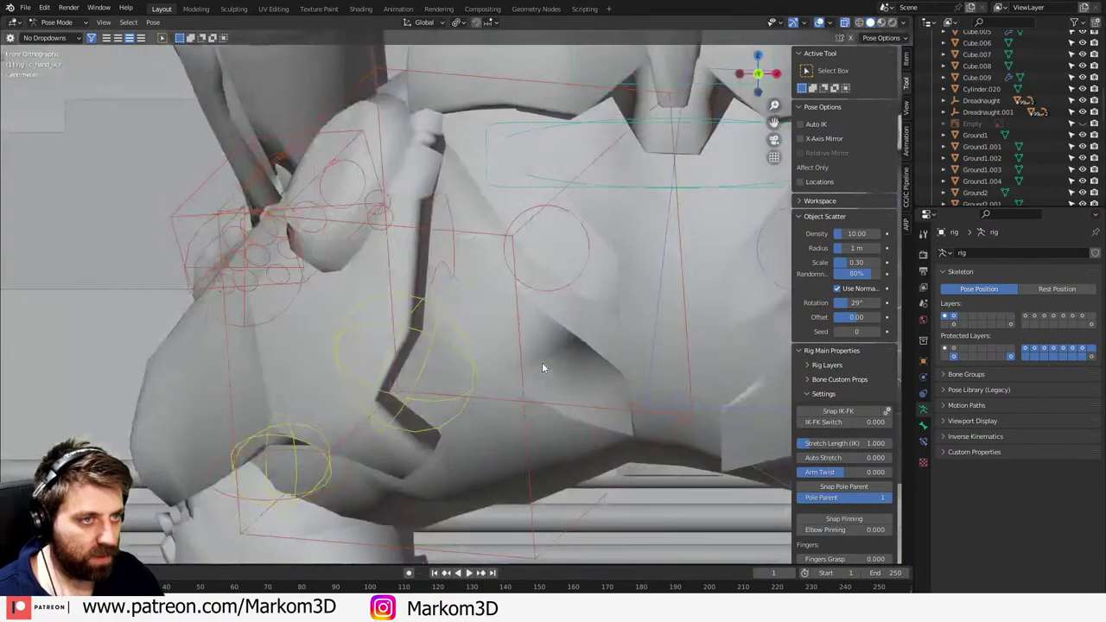
key("ctrl+KP_1")
key("KP_7")
scroll(542, 362, "down", 8)
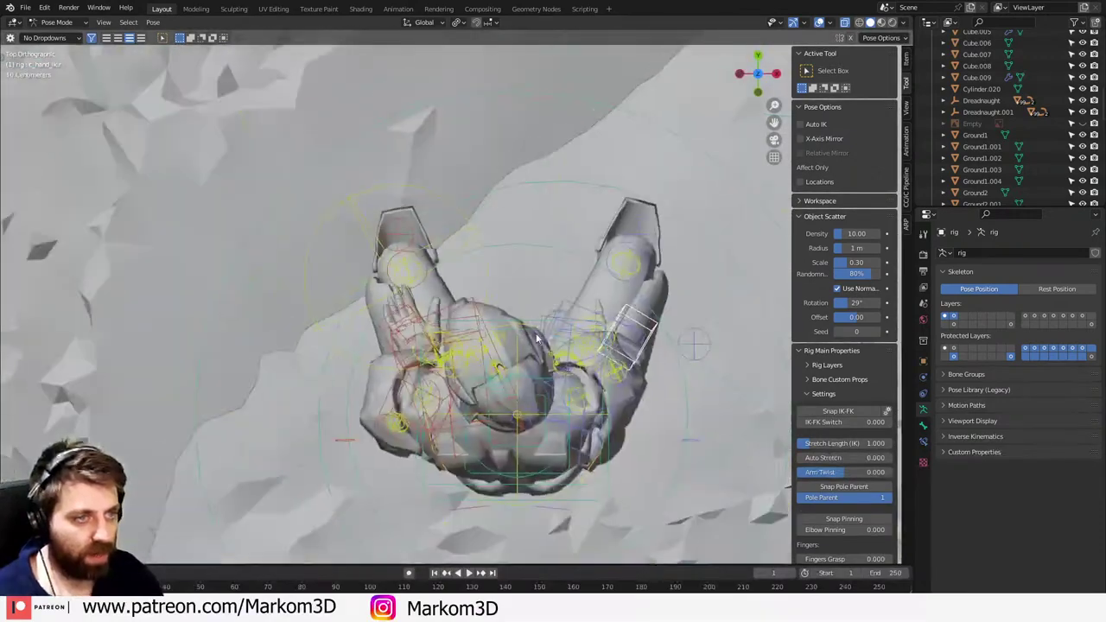
key("r")
left_click(568, 294)
- Reposition the right hand controller c_hand_ik.r, moving it vertically and freely, and rotate it to lay the hand on the right thigh
middle_click_drag(606, 398, 397, 304)
key("g")
key("z")
left_click(491, 315)
key("g")
key("r")
key("z")
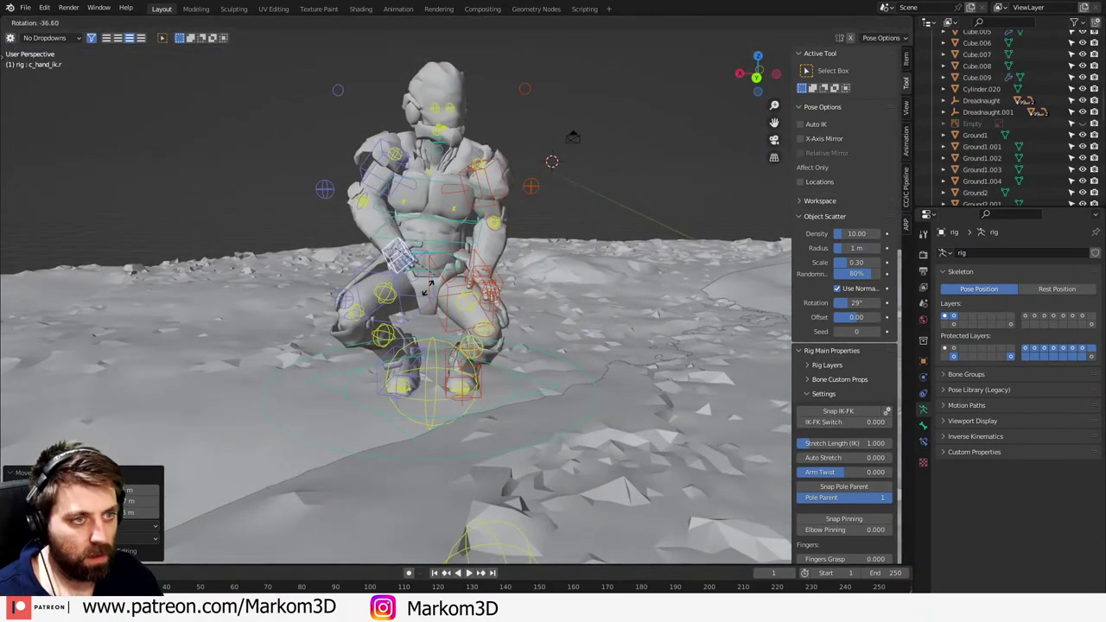
left_click(472, 277)
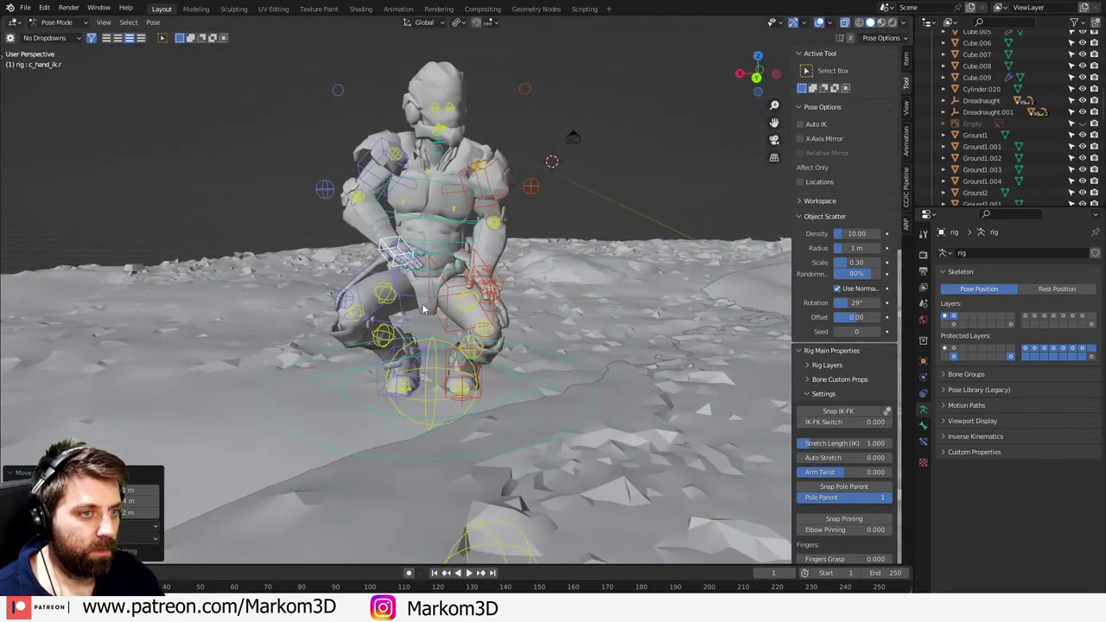
- Lower the body along global Z with c_root_master.x in the camera view to deepen the crouch
key("KP_0")
middle_click_drag(446, 378, 445, 350, "shift")
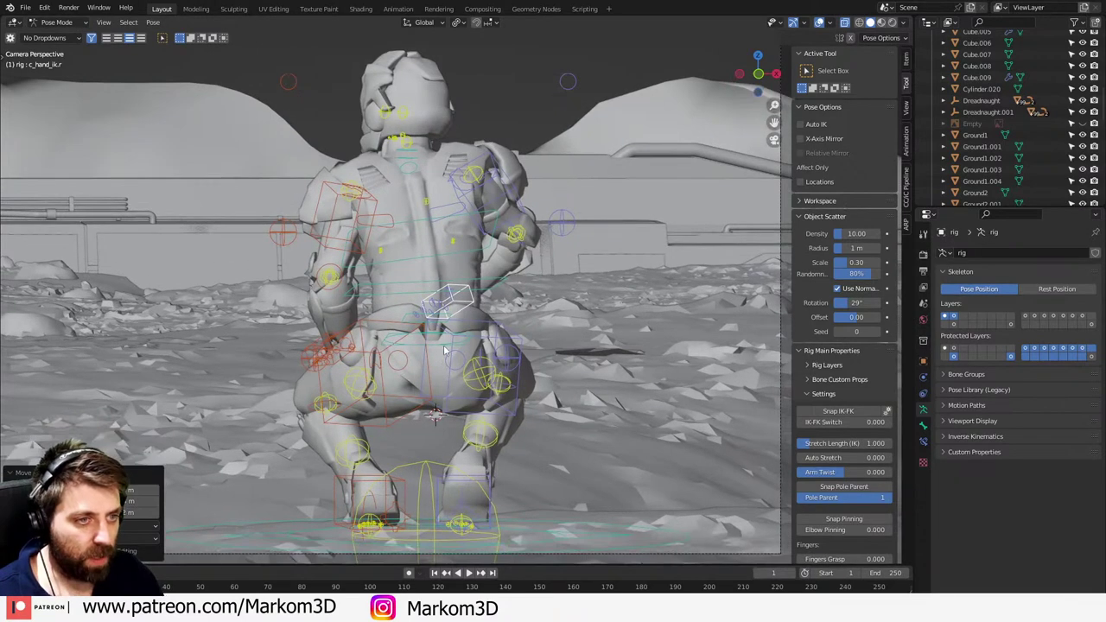
left_click(443, 342)
key("g")
key("z")
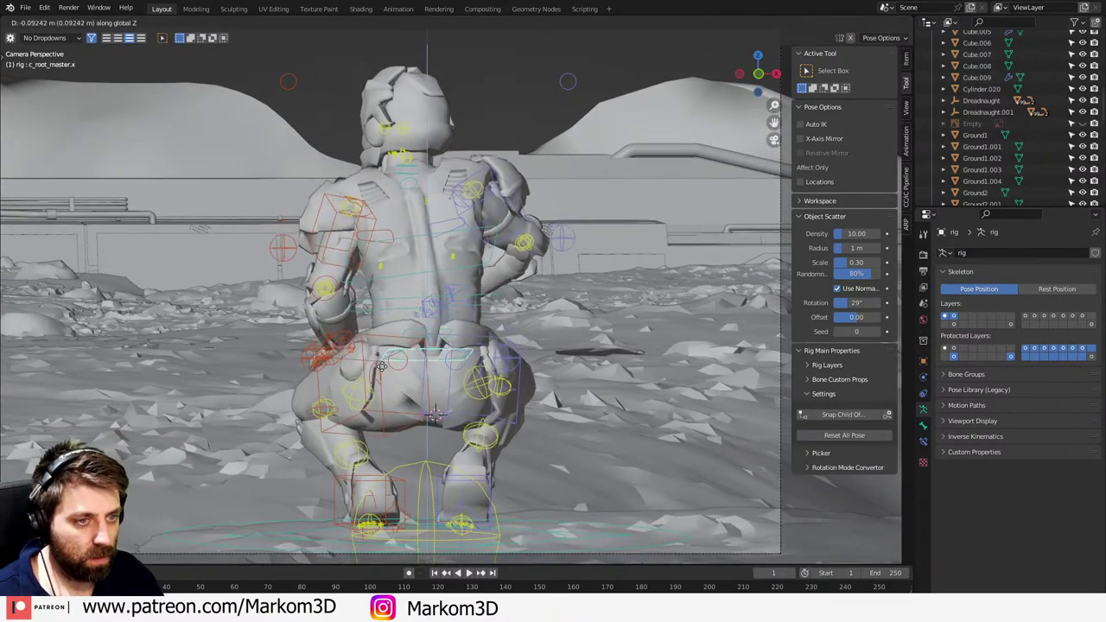
left_click(357, 368)
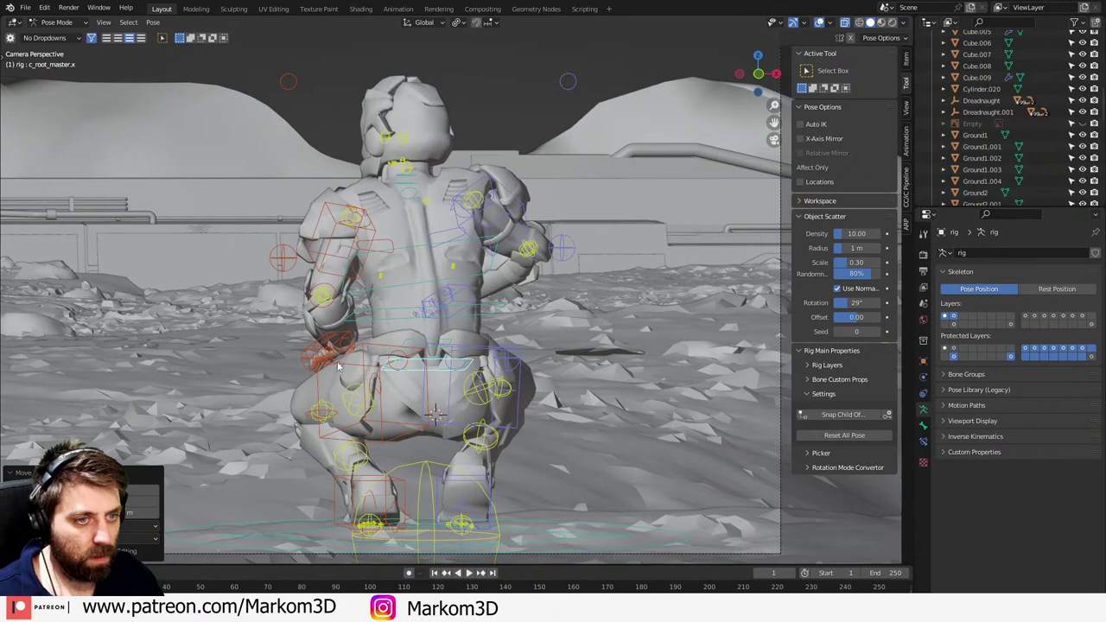
- Lower both hand IK controllers together along global Z by about 0.17 m so the hands meet the thighs
scroll(329, 366, "up", 3)
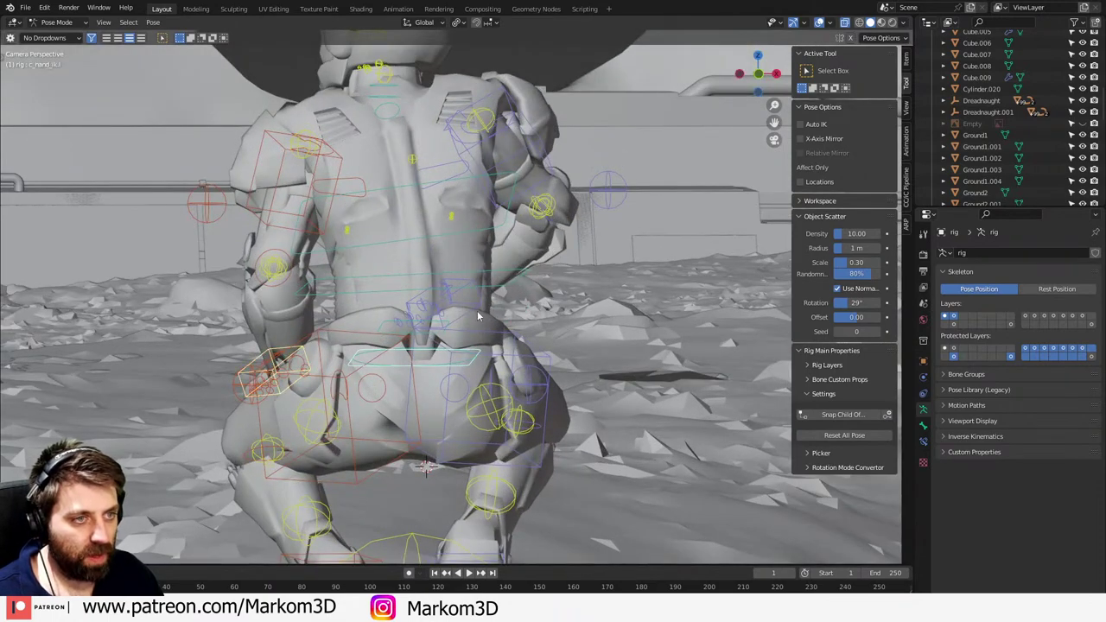
key("g")
key("z")
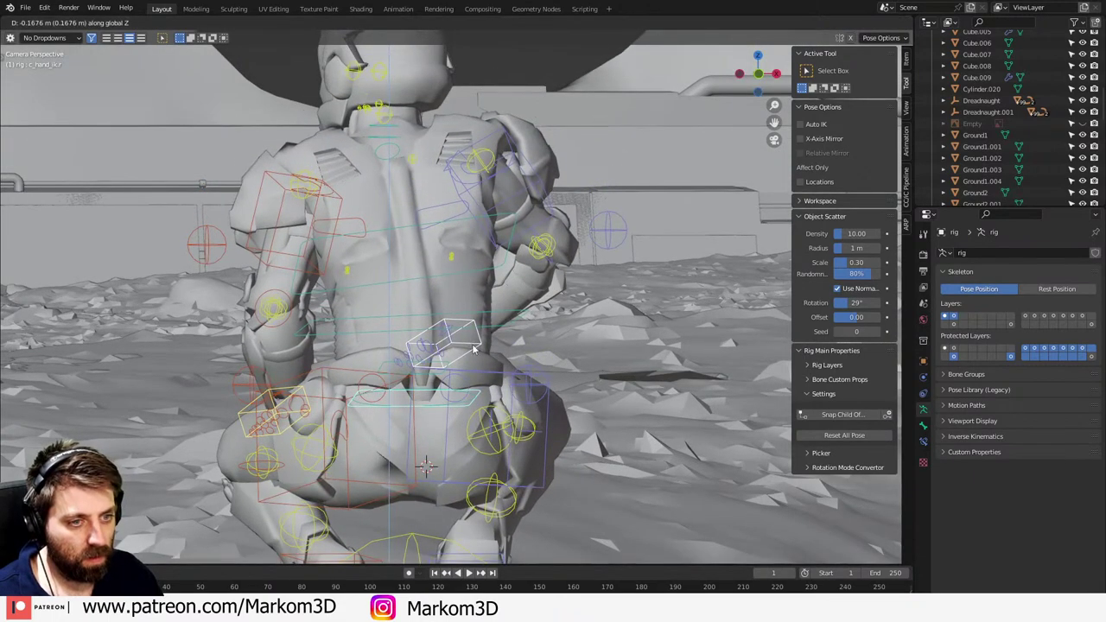
left_click(475, 348)
scroll(393, 382, "down", 4)
key("KP_0")
key("KP_0")
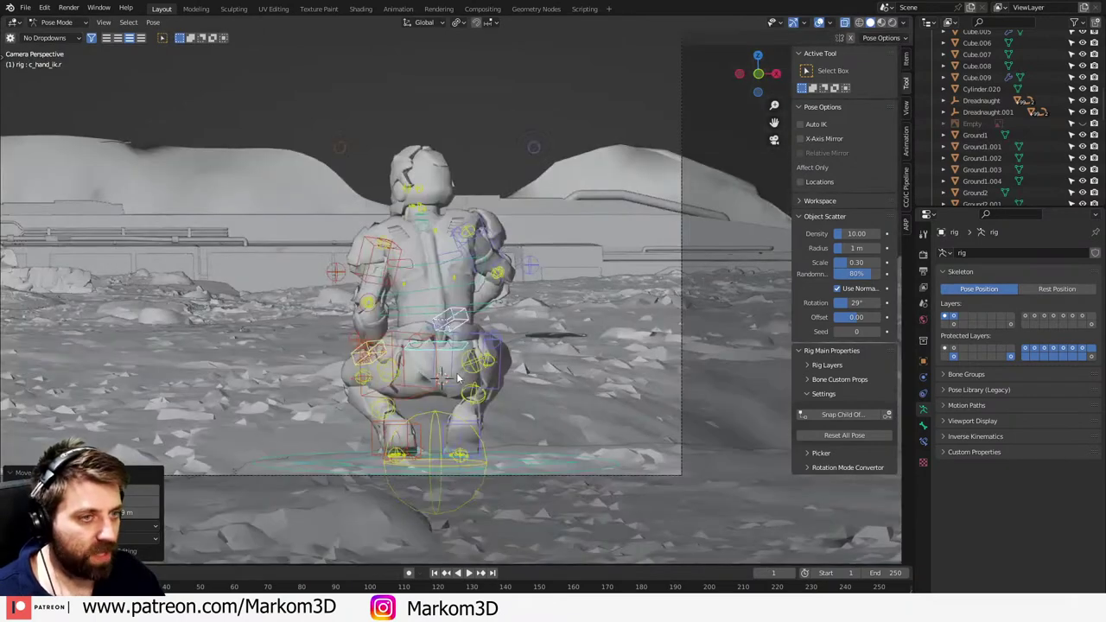
scroll(454, 376, "up", 2)
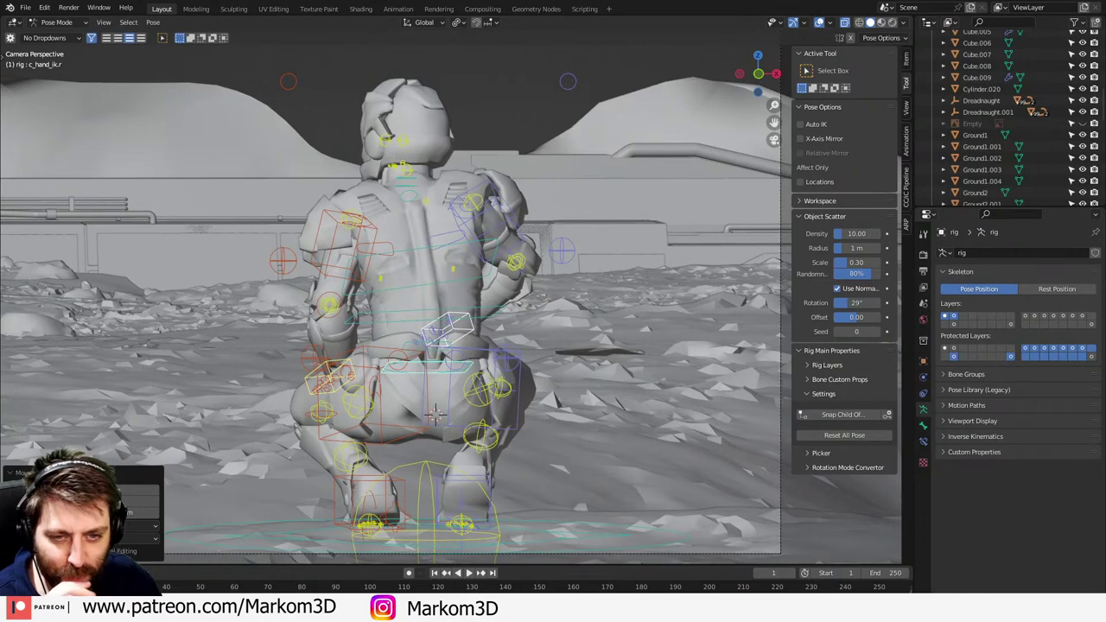
- Examine the crouching soldier's pose, size and placement against the landscape within the camera frame
scroll(355, 429, "down", 3)
middle_click_drag(350, 429, 483, 408, "shift")
scroll(421, 444, "up", 2)
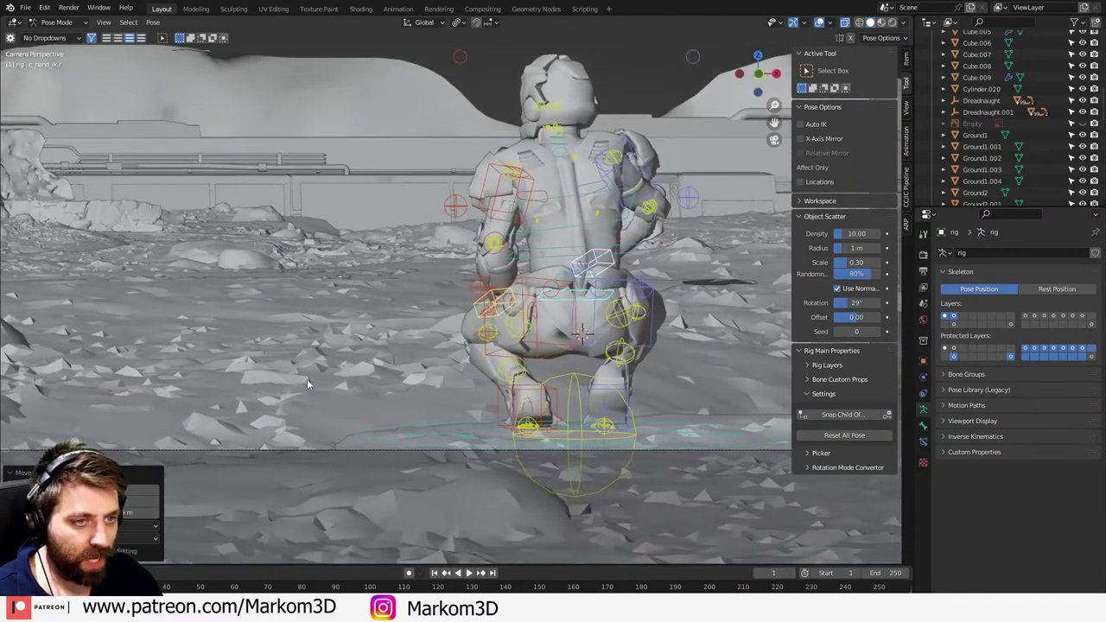
scroll(458, 407, "down", 3)
scroll(467, 384, "up", 3)
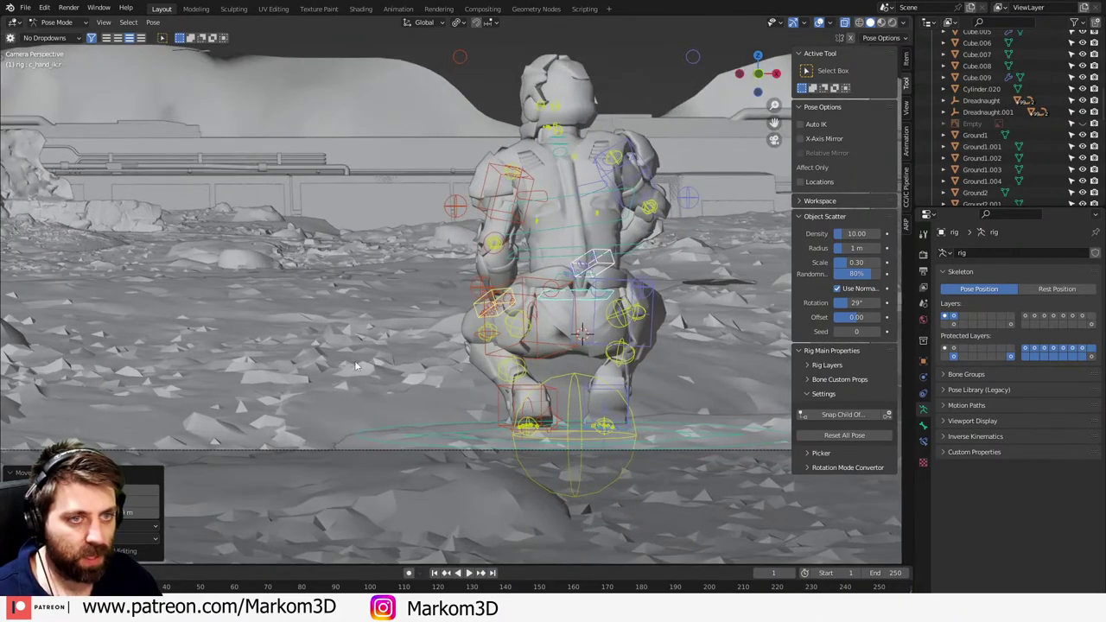
scroll(355, 365, "down", 5)
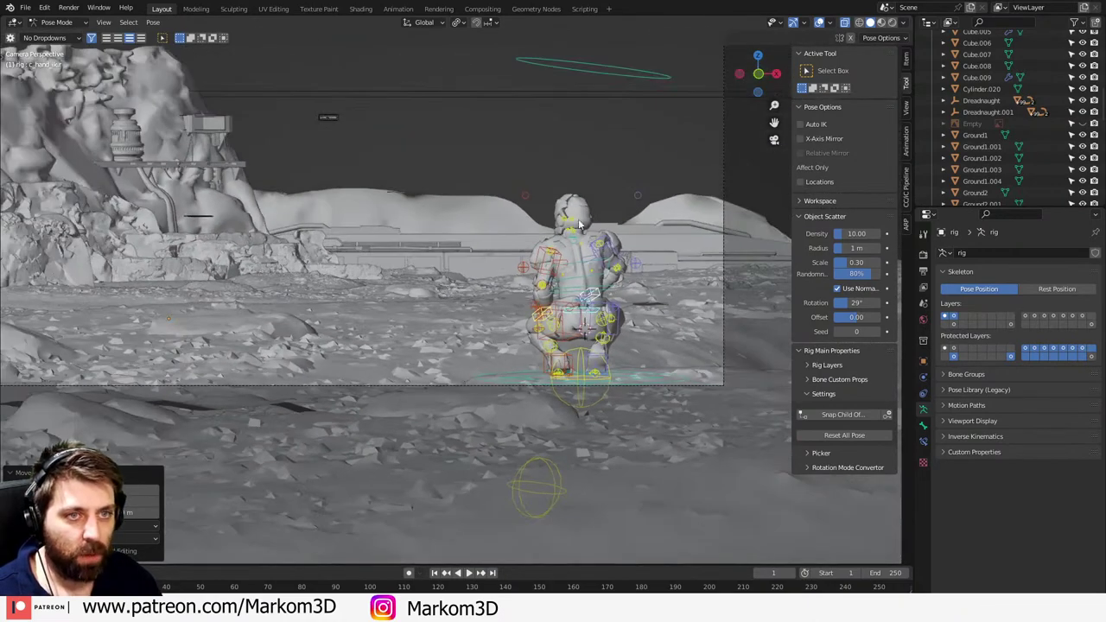
scroll(576, 259, "up", 3)
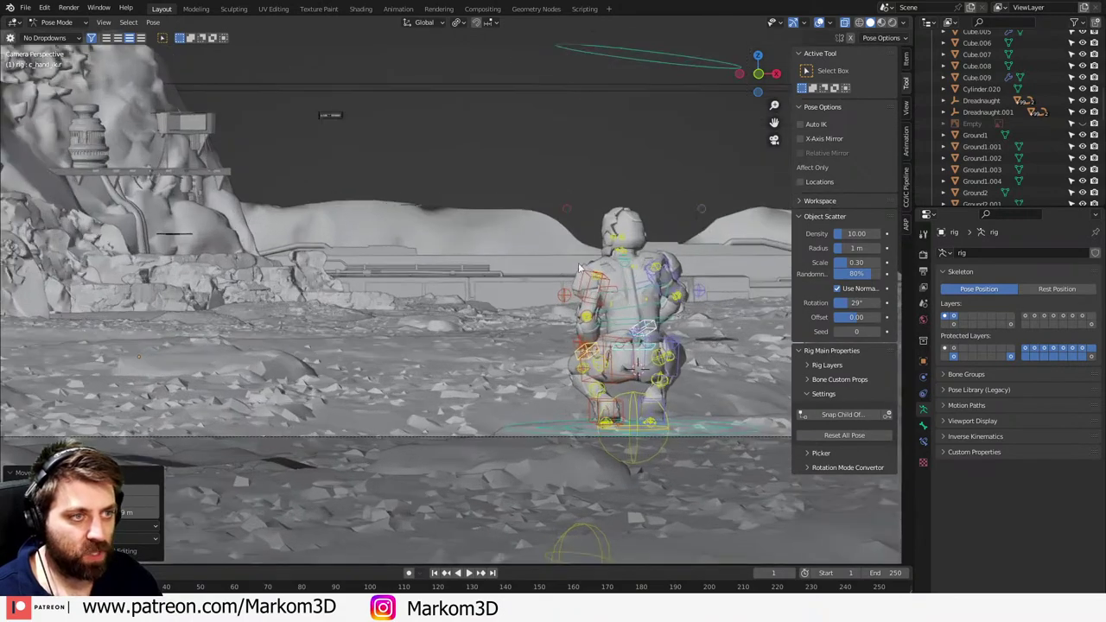
scroll(593, 264, "down", 3)
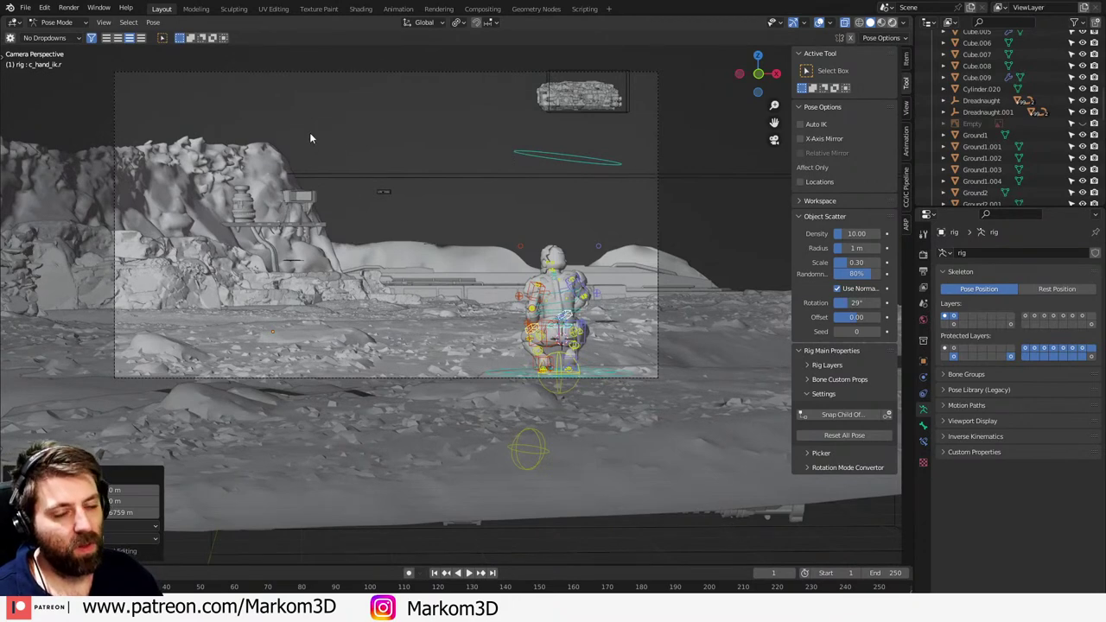
- Display the camera view in rendered shading and scale the whole character up about 1.33 times with the c_traj controller
key("z")
key("8")
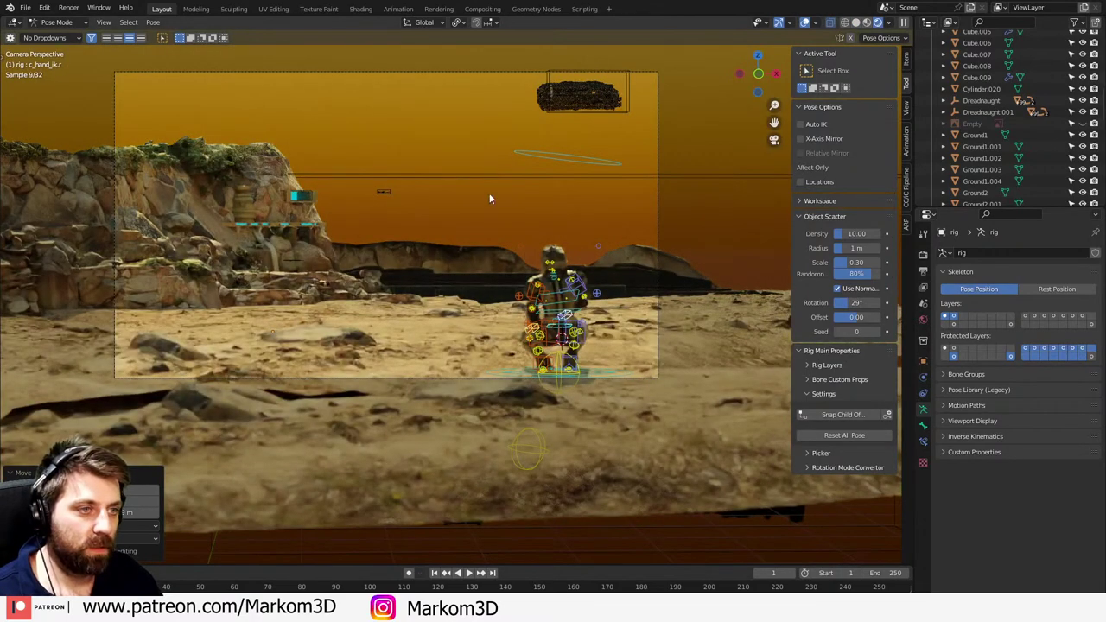
left_click(482, 169)
left_click(603, 376)
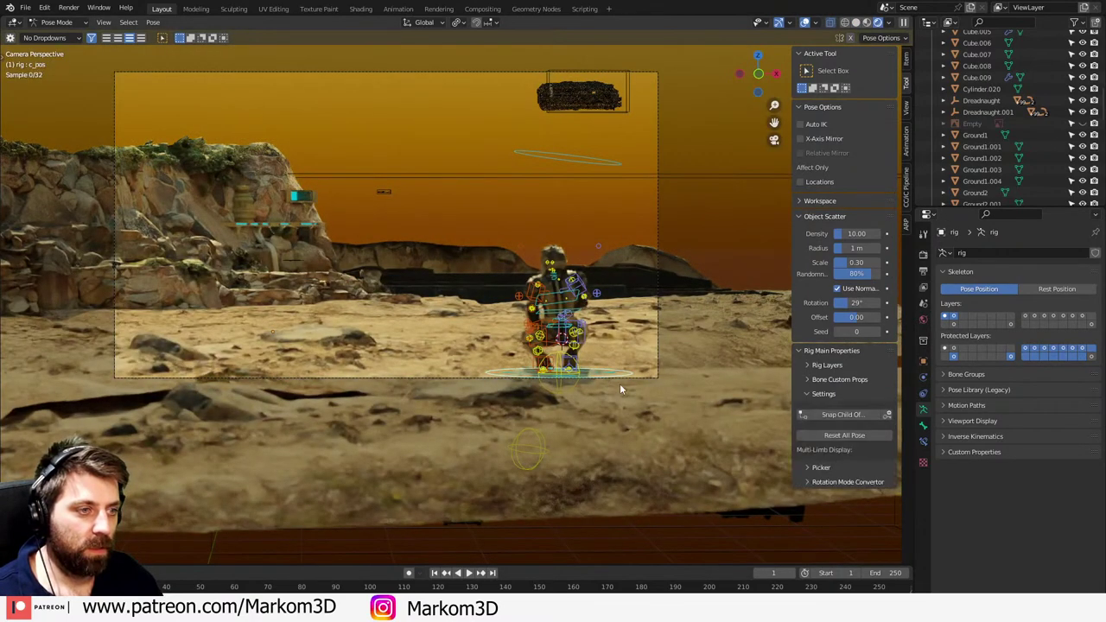
scroll(640, 387, "up", 3)
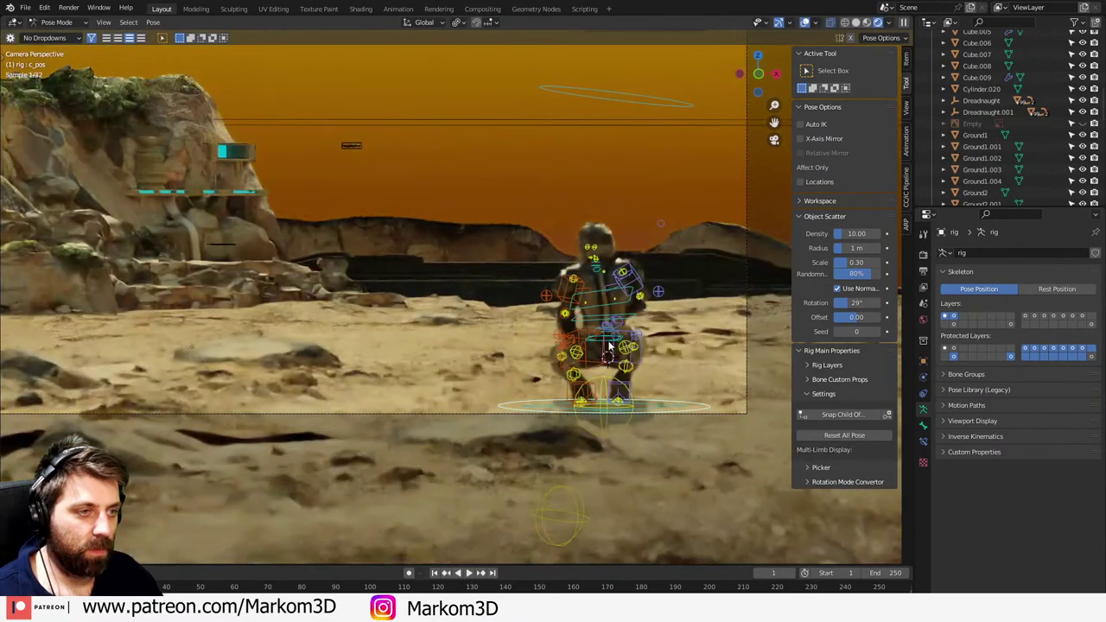
left_click(698, 402)
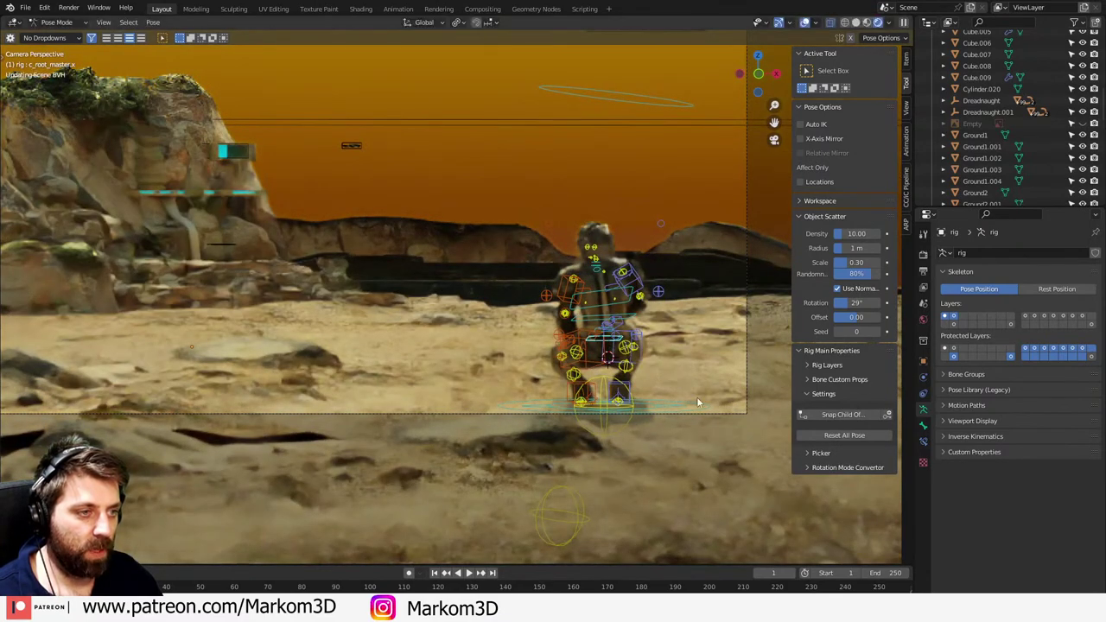
left_click(673, 405)
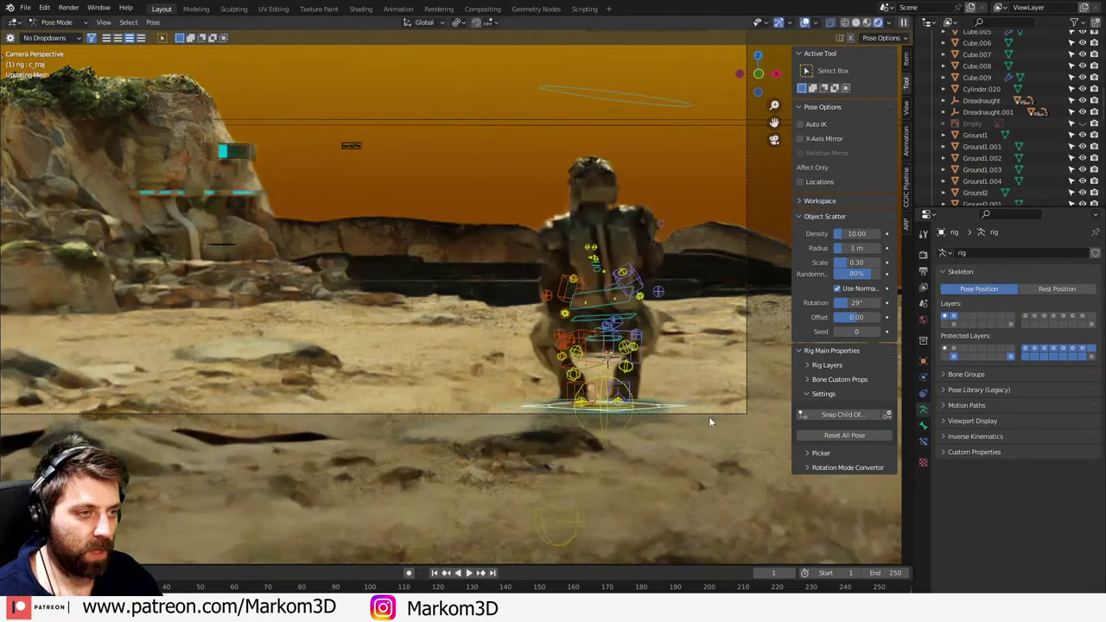
key("s")
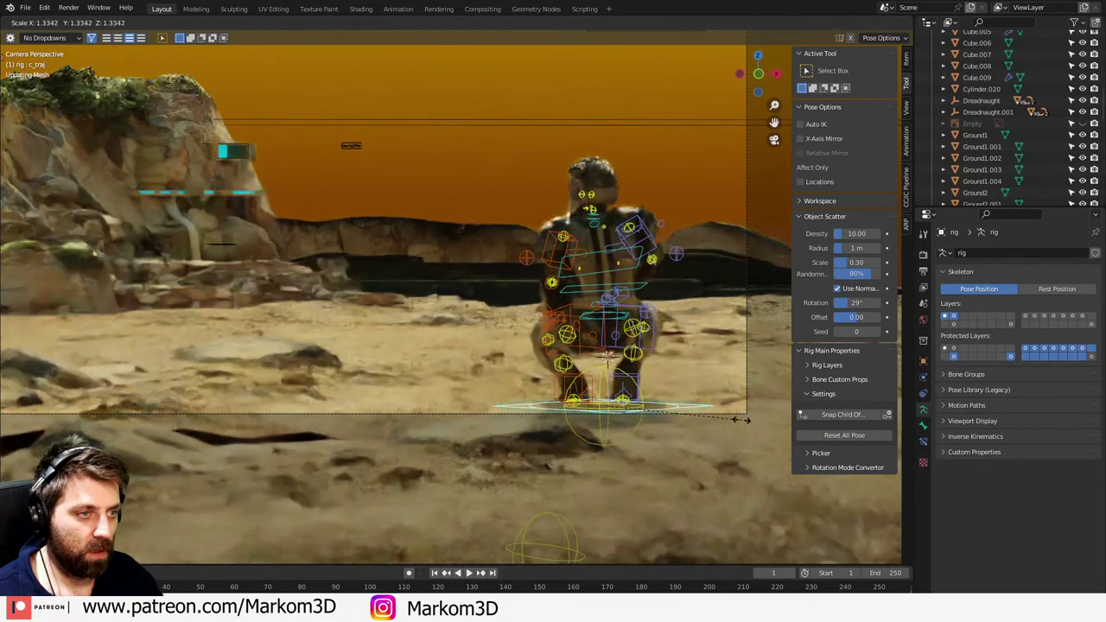
left_click(742, 420)
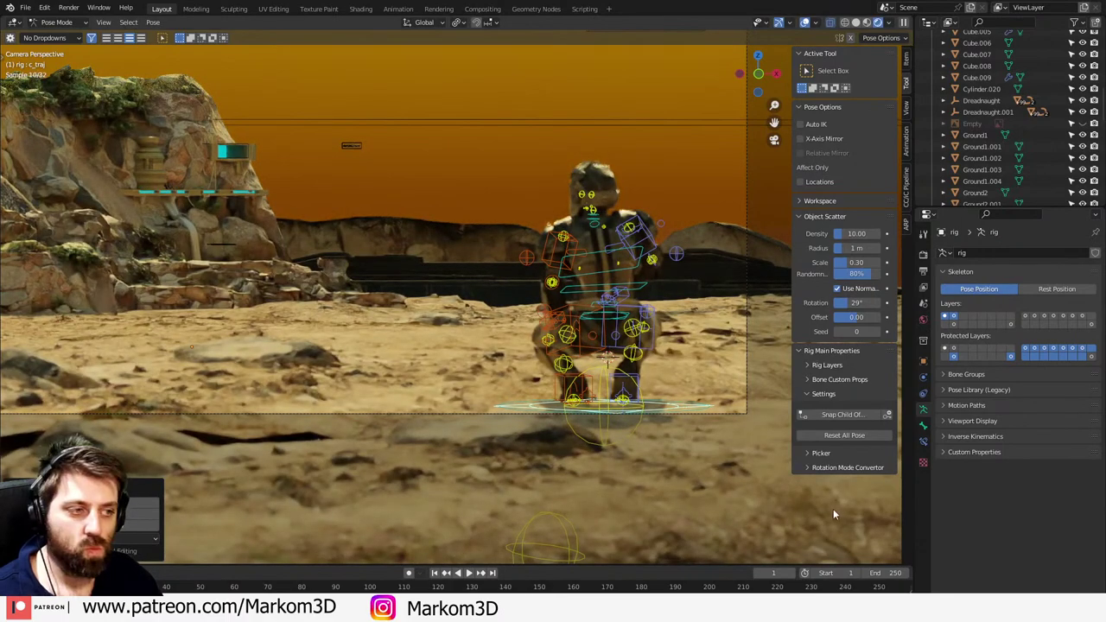
- Return the rig to Object Mode and clear the selection
left_click(54, 22)
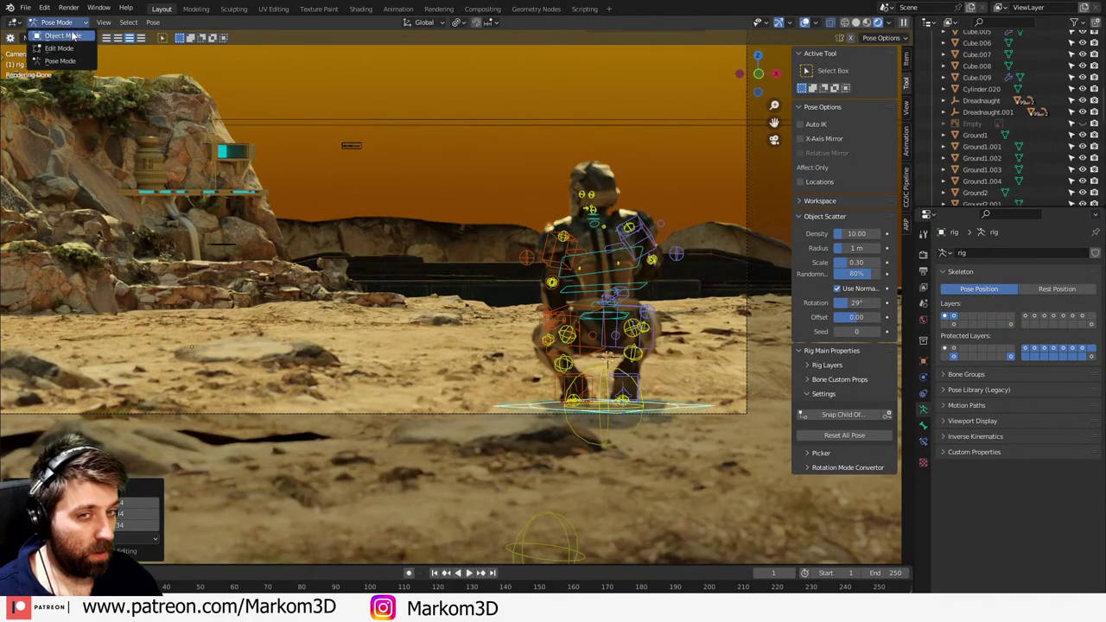
left_click(52, 34)
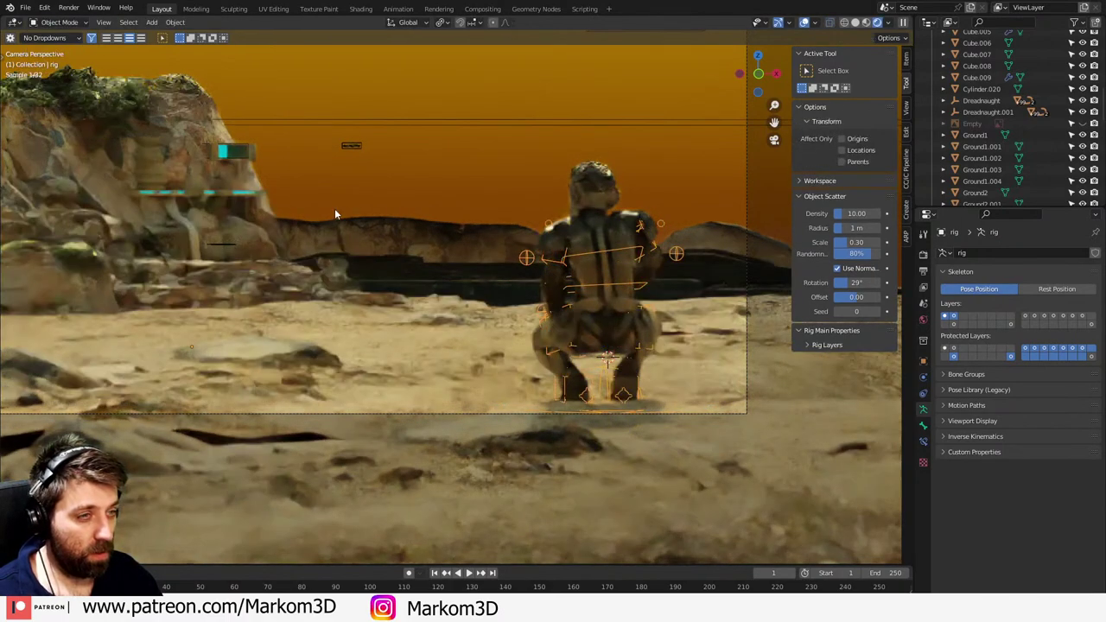
left_click(470, 156)
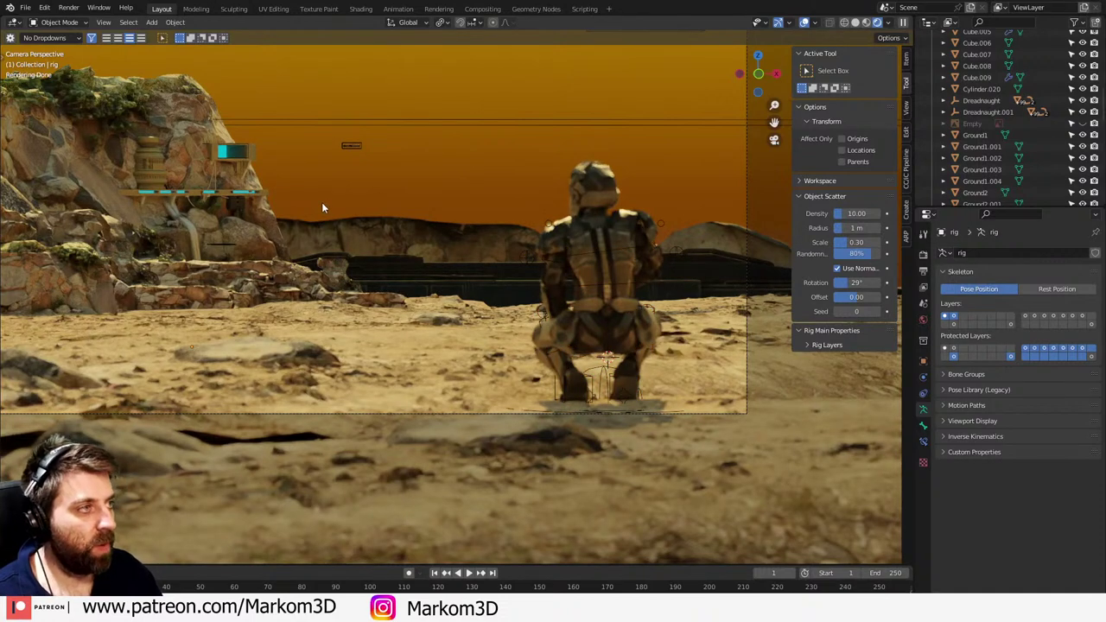
- Make the BigVolume object visible in the viewport and check the hazy scene through the camera
scroll(993, 158, "up", 10)
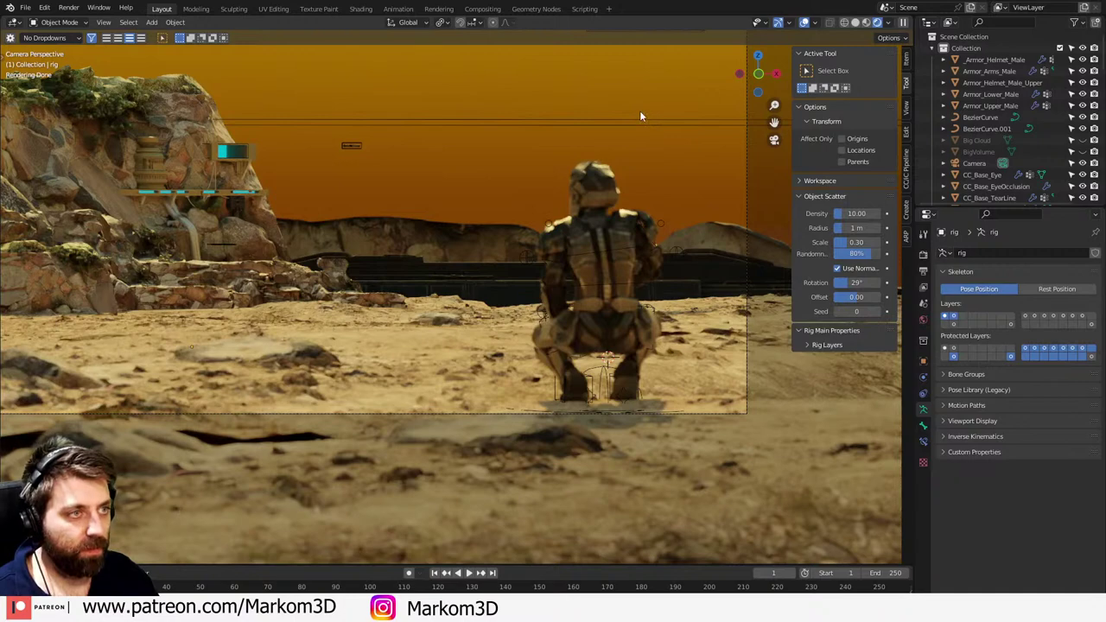
left_click(1083, 152)
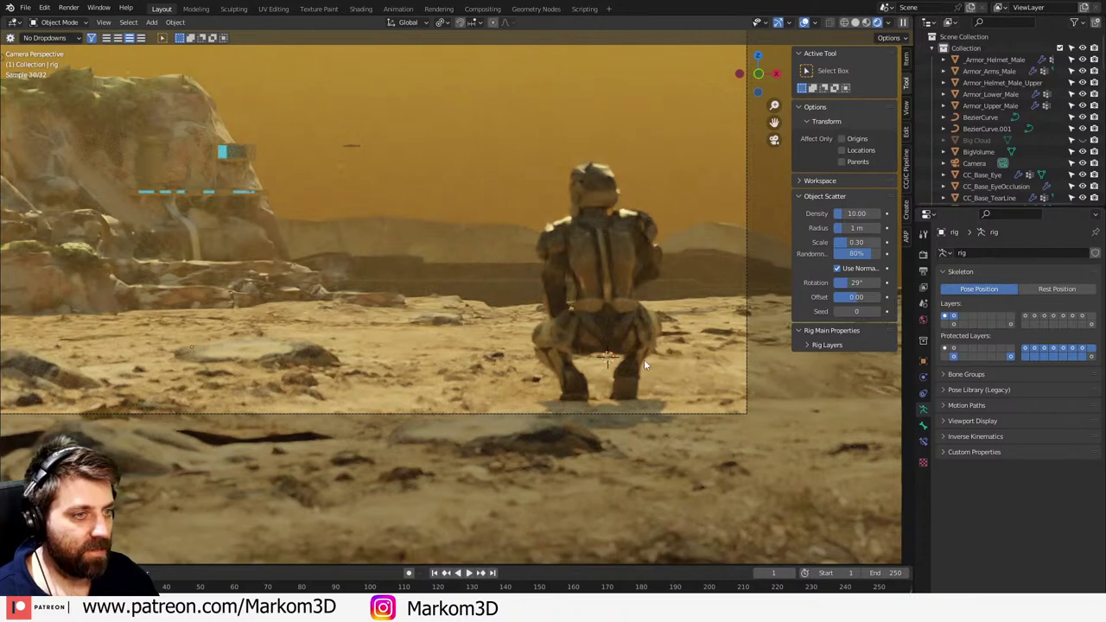
scroll(621, 371, "up", 1)
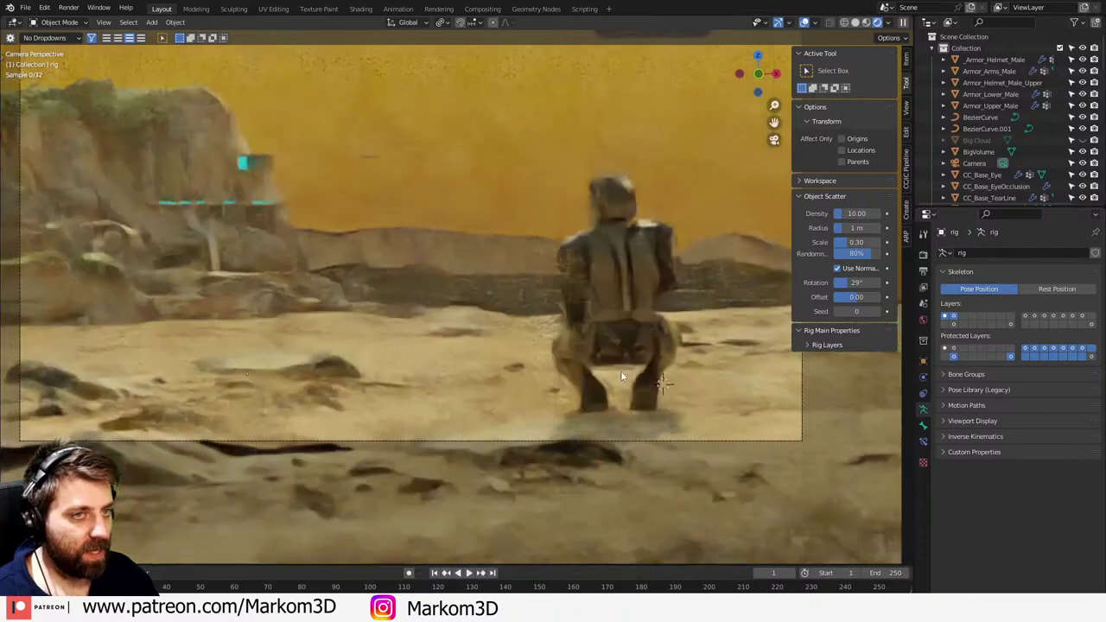
scroll(619, 370, "down", 2)
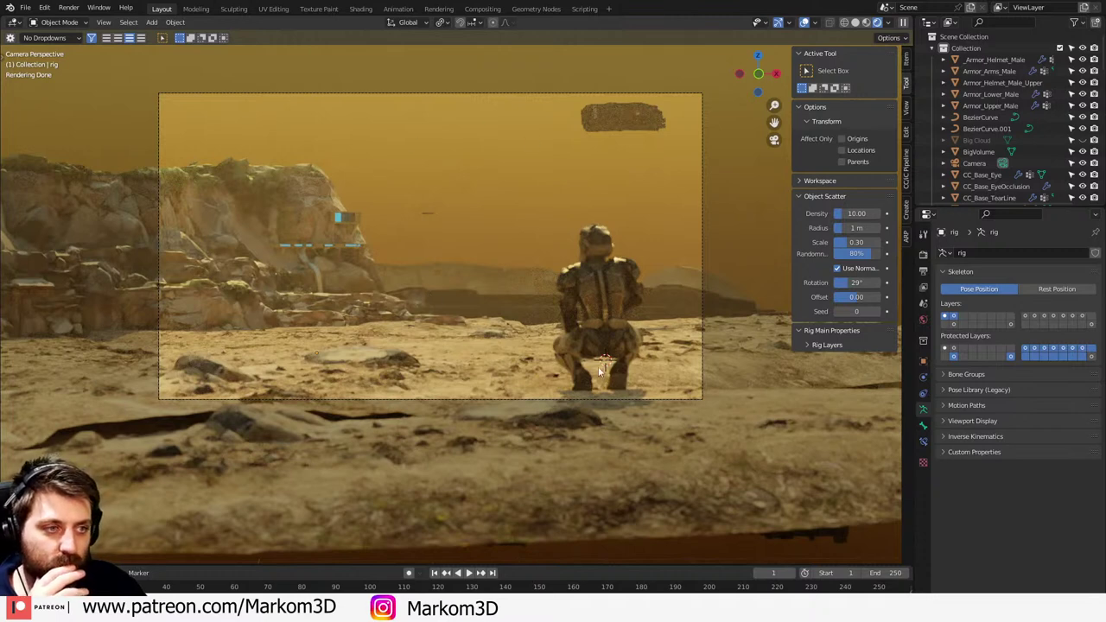
- Select the camera and switch the camera view to wireframe shading
left_click(644, 400)
key("g")
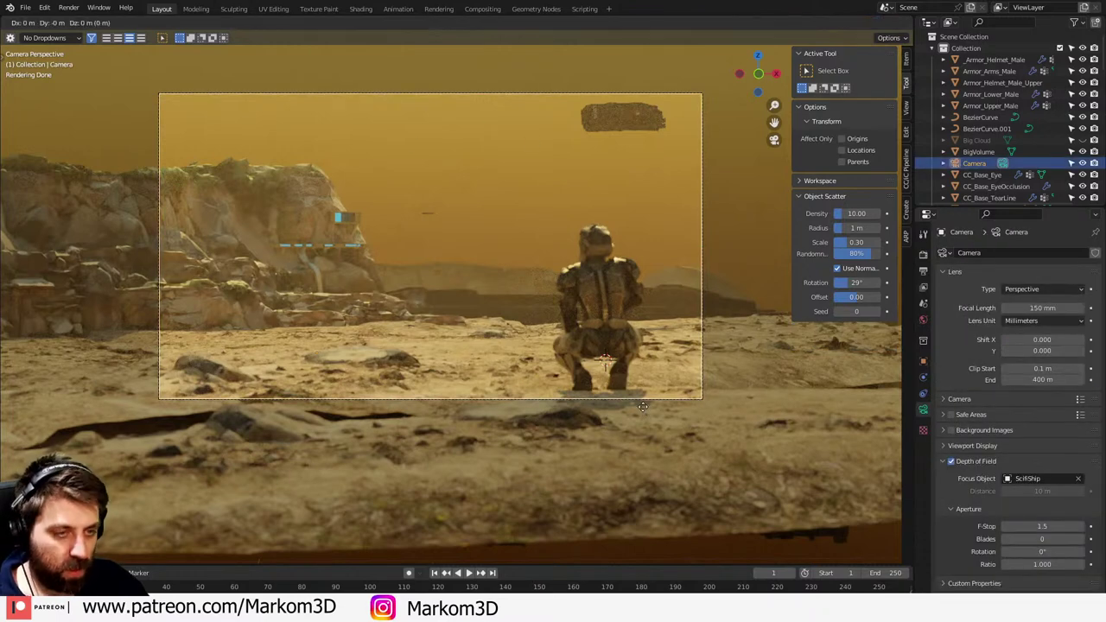
key("y")
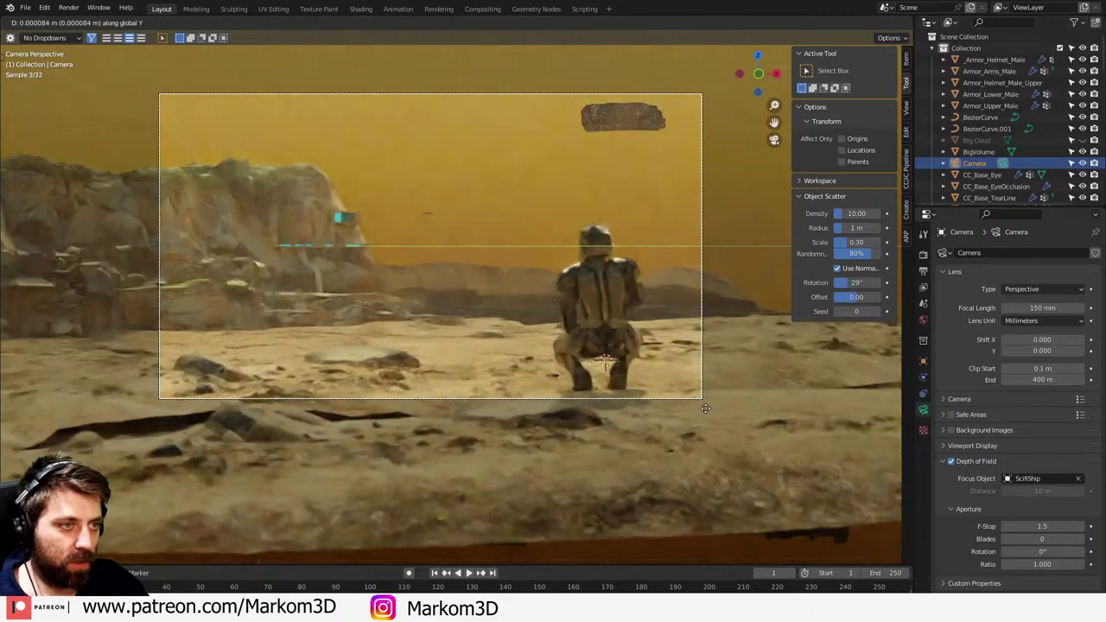
left_click(811, 414)
left_click(869, 23)
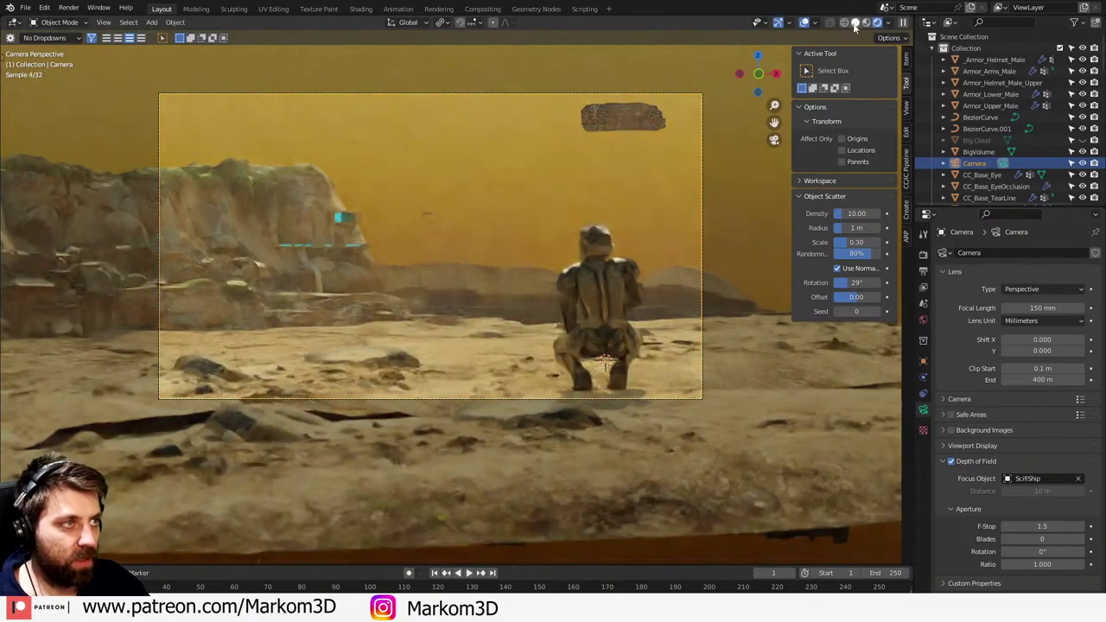
key("z")
left_click(515, 324)
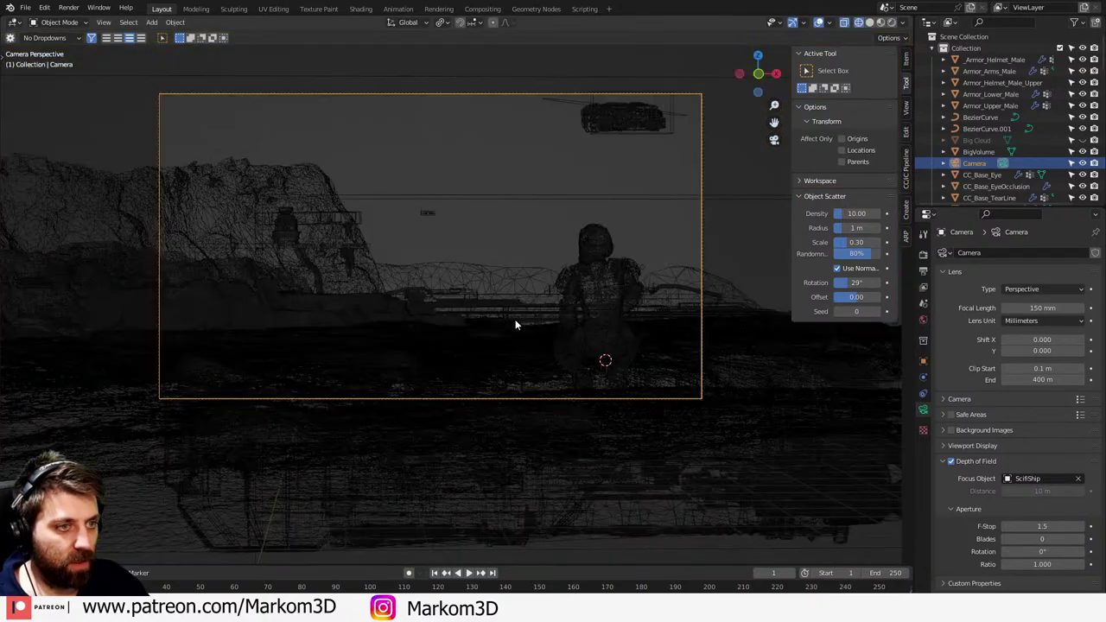
key("g")
key("y")
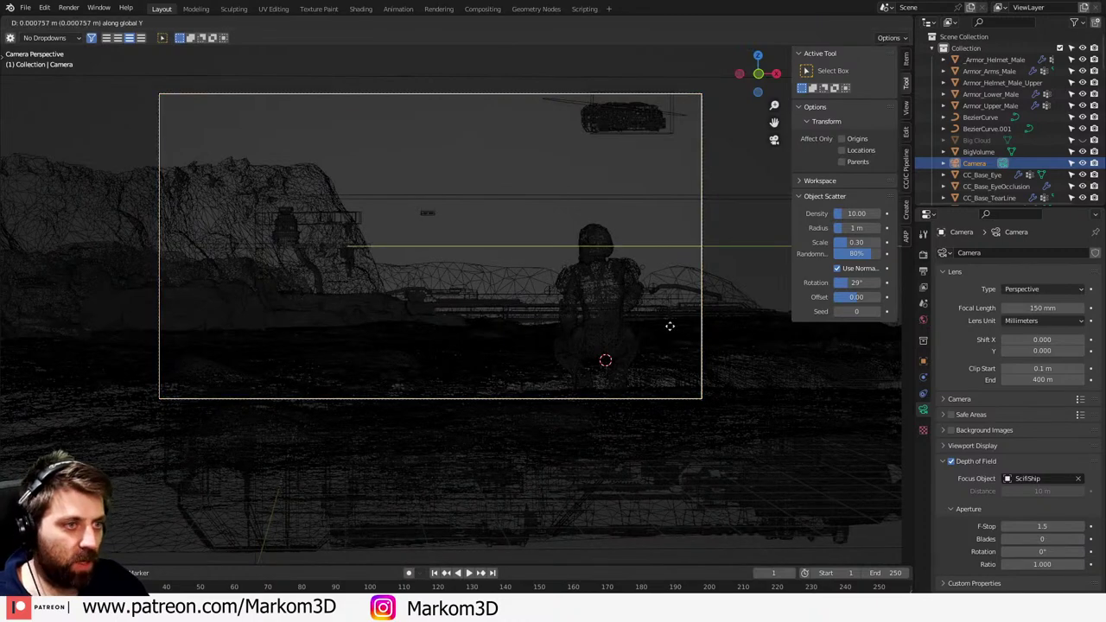
right_click(552, 325)
- Move the camera sideways along global X and rotate it about 2.4° around global Z
key("g")
key("x")
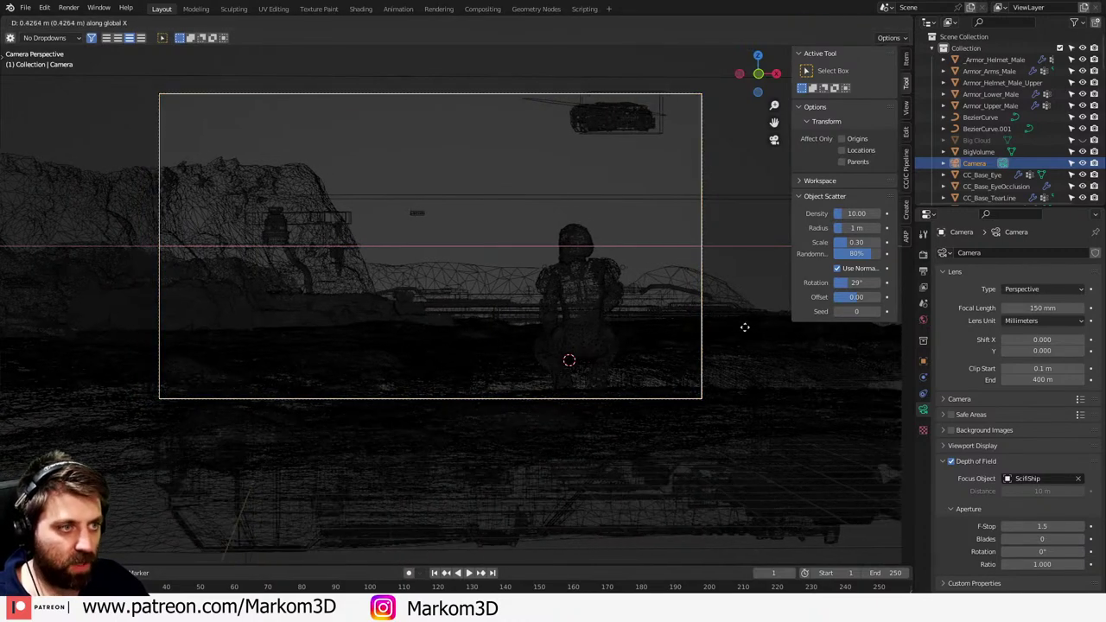
left_click(679, 375)
key("r")
key("z")
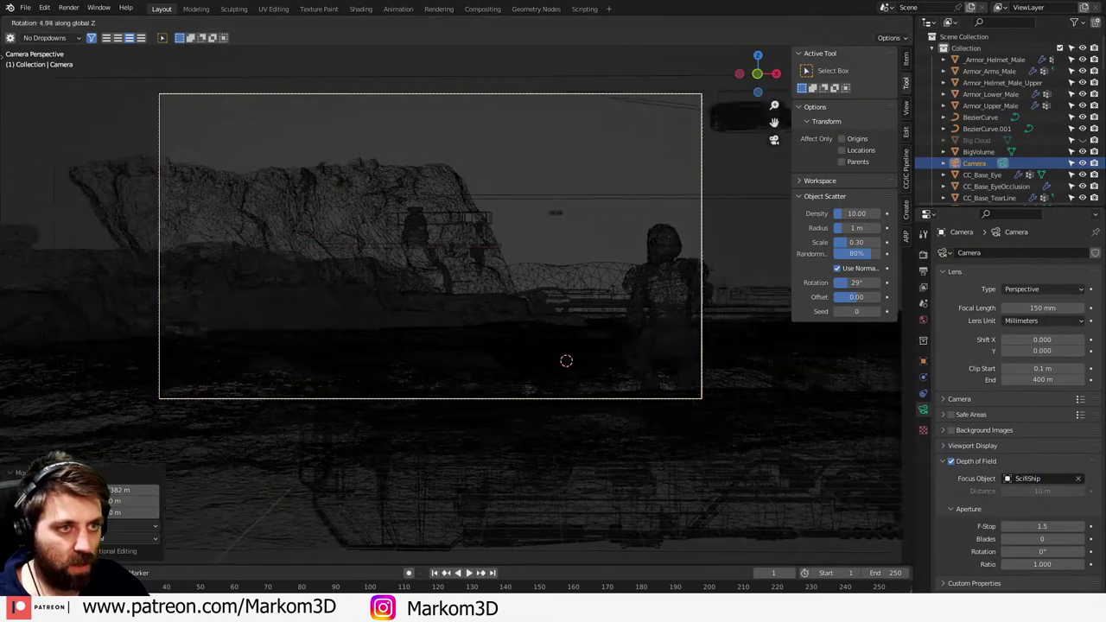
left_click(660, 361)
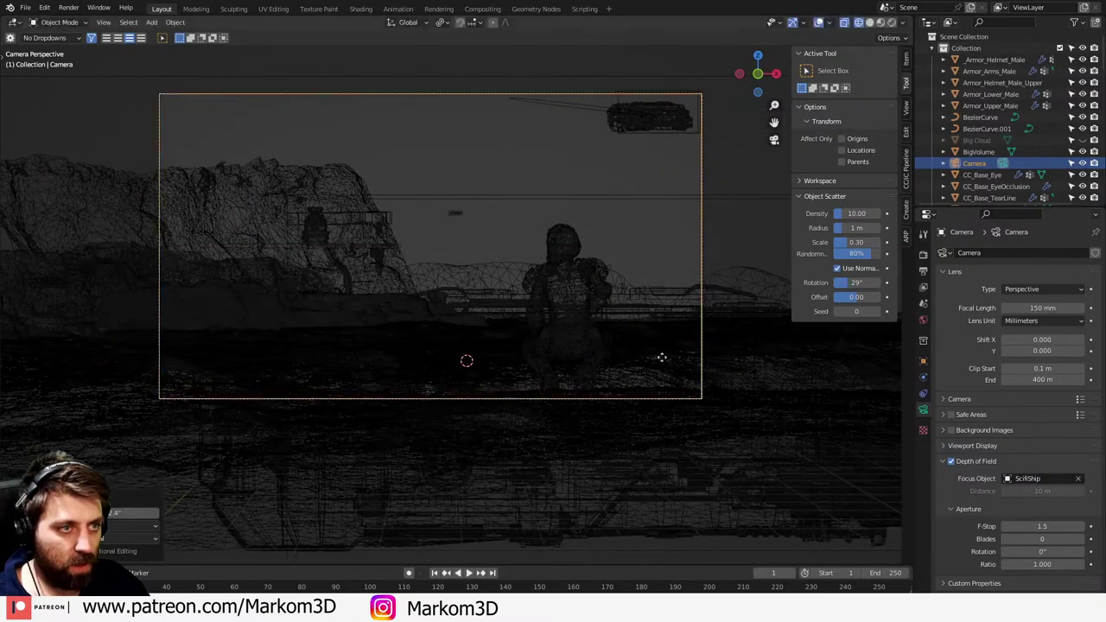
- Move the camera closer along its local Z axis and shift it so the soldier appears larger in the right of the frame
key("g")
left_click(712, 369)
key("g")
key("z")
key("z")
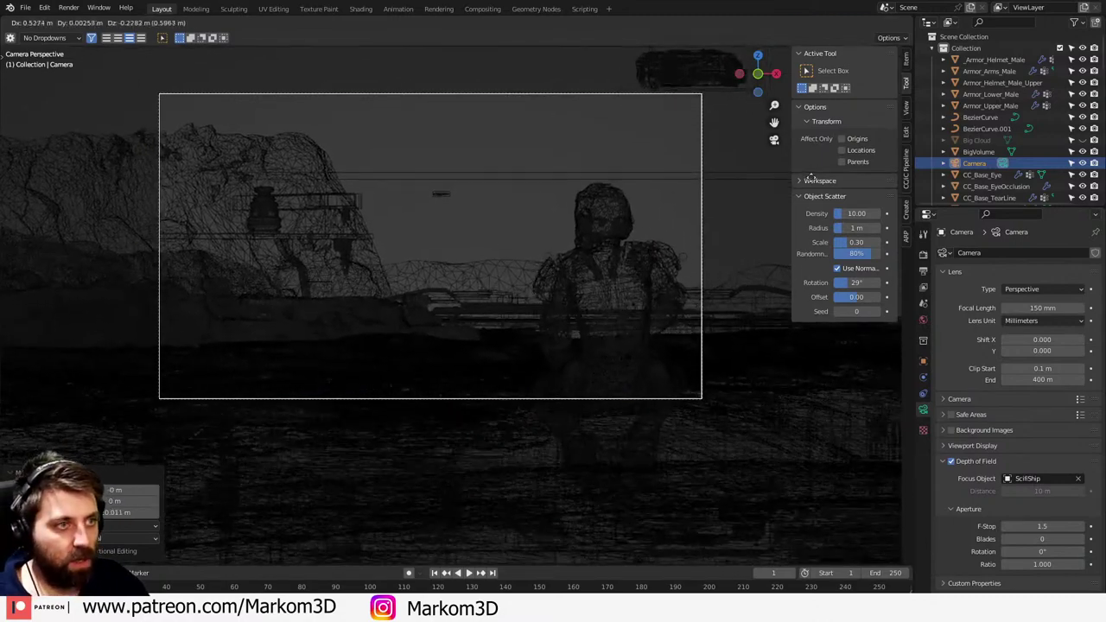
left_click(696, 105)
- Move Dreadnaught.001 about -2.91 m in X and -2.17 m in Z to sit above the soldier, and check it in rendered shading
left_click(726, 93)
key("g")
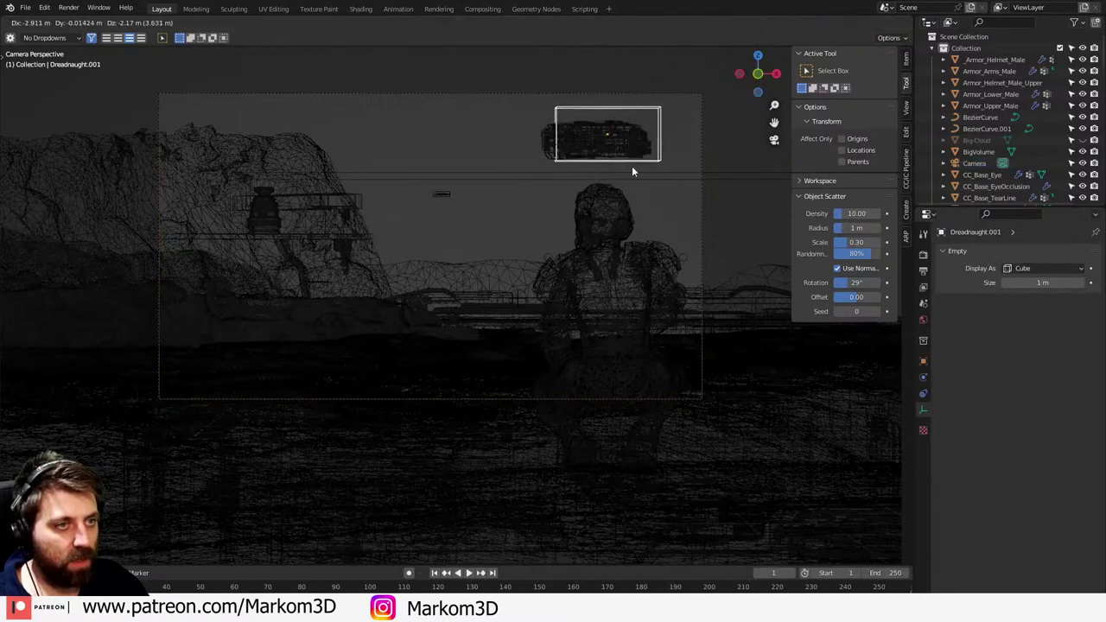
left_click(631, 166)
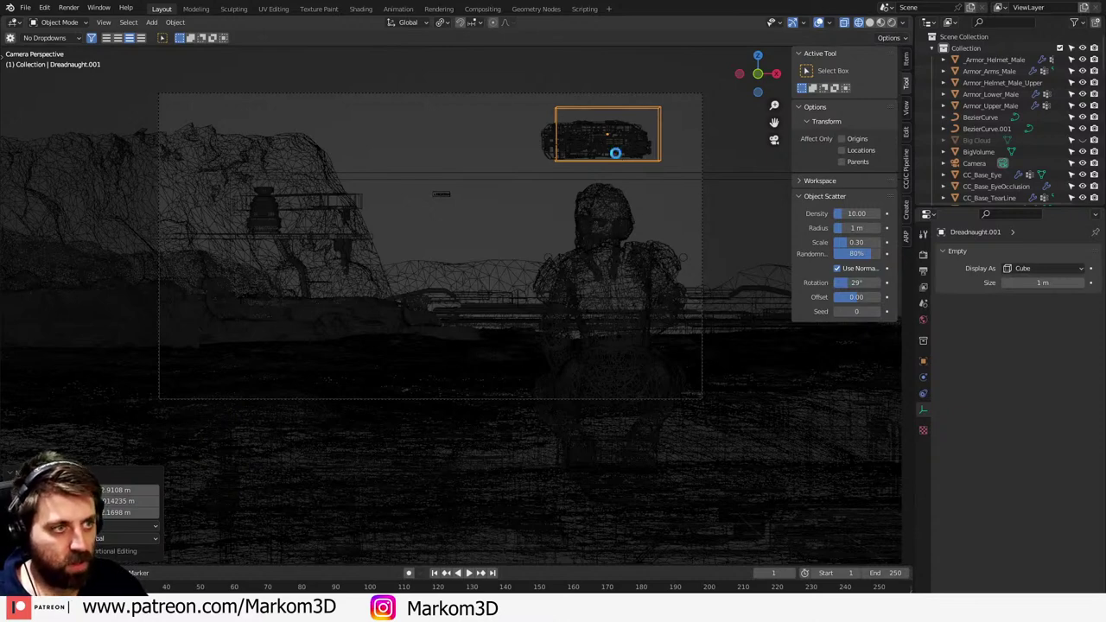
left_click(892, 24)
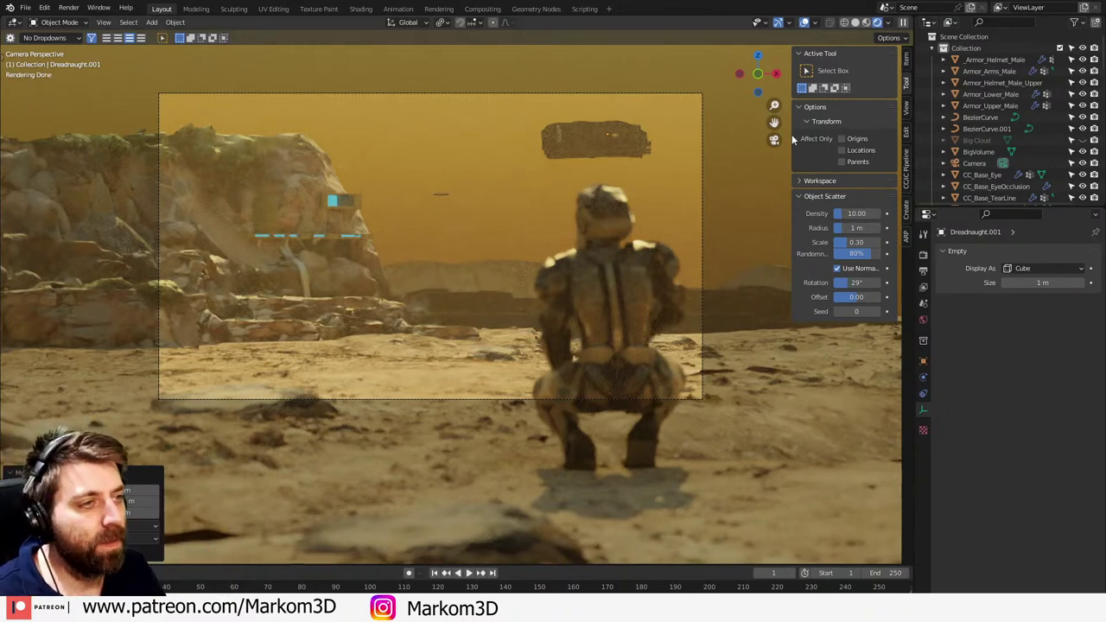
left_click(702, 193)
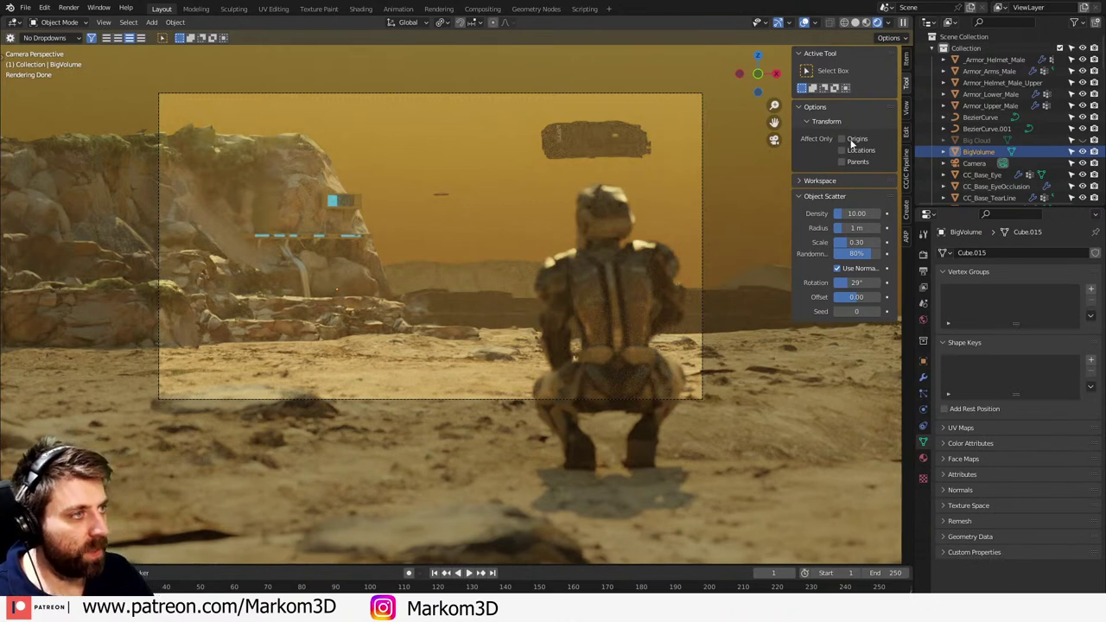
- Select the camera and lower it about 0.57 m along global Z
scroll(975, 56, "down", 5)
left_click(974, 49)
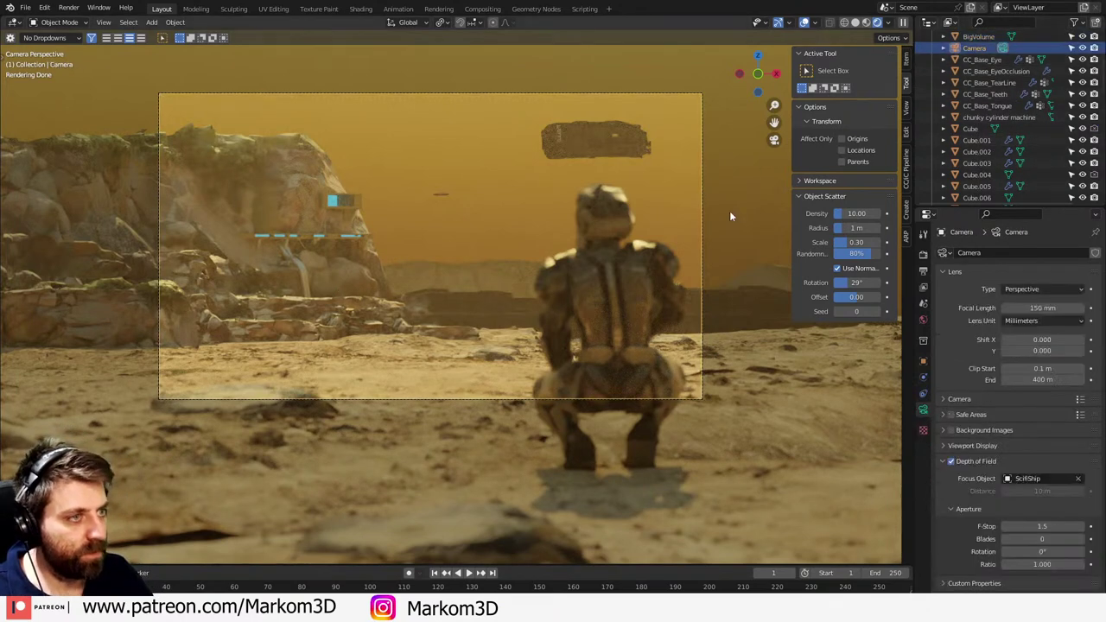
key("g")
key("z")
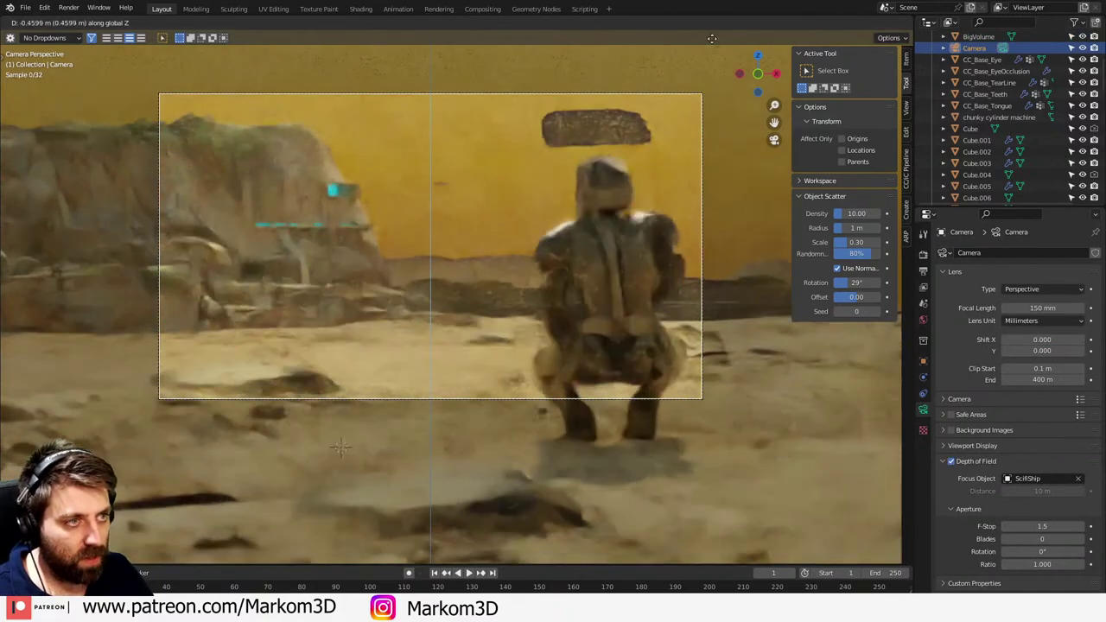
left_click(716, 178)
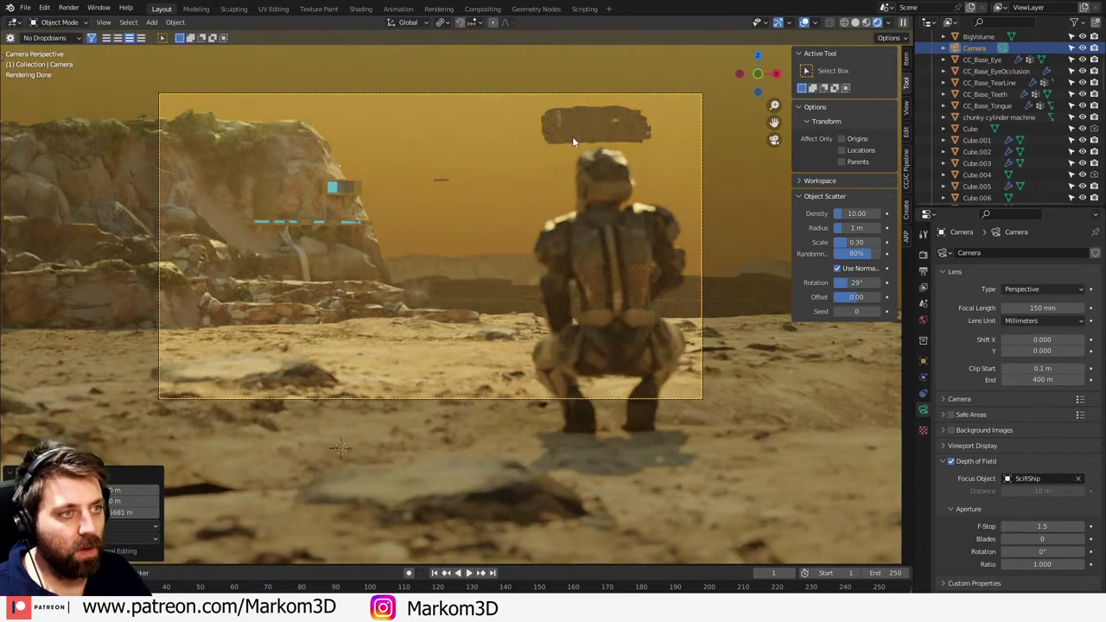
- Switch to wireframe shading and move Dreadnaught.001 about 3.5 m in negative X and slightly down, clear of the soldier's head
left_click(557, 109)
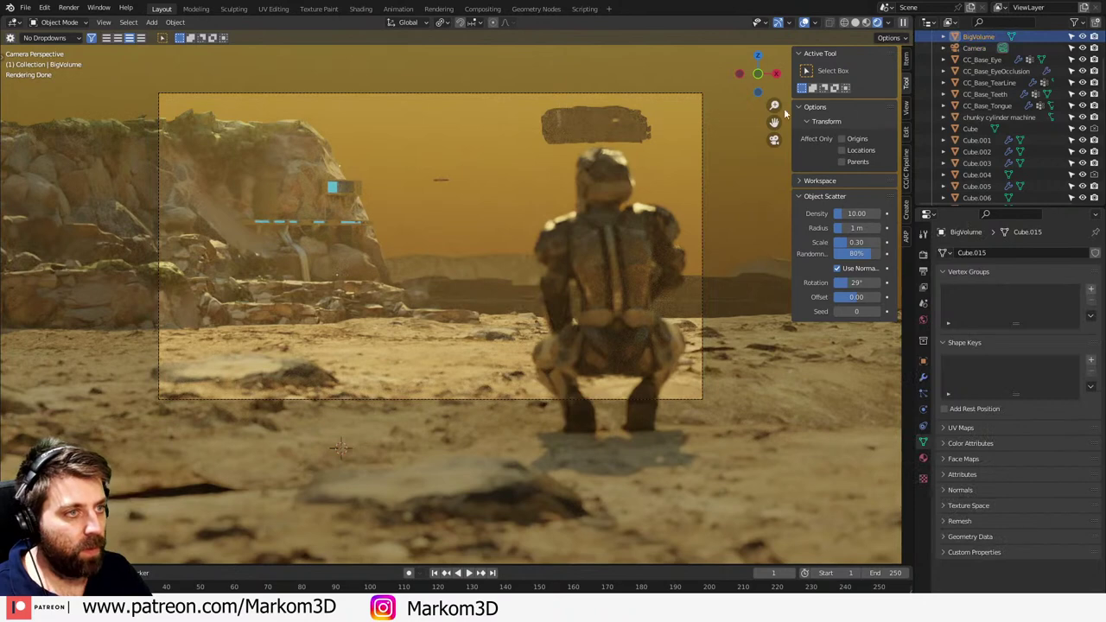
left_click(855, 24)
key("z")
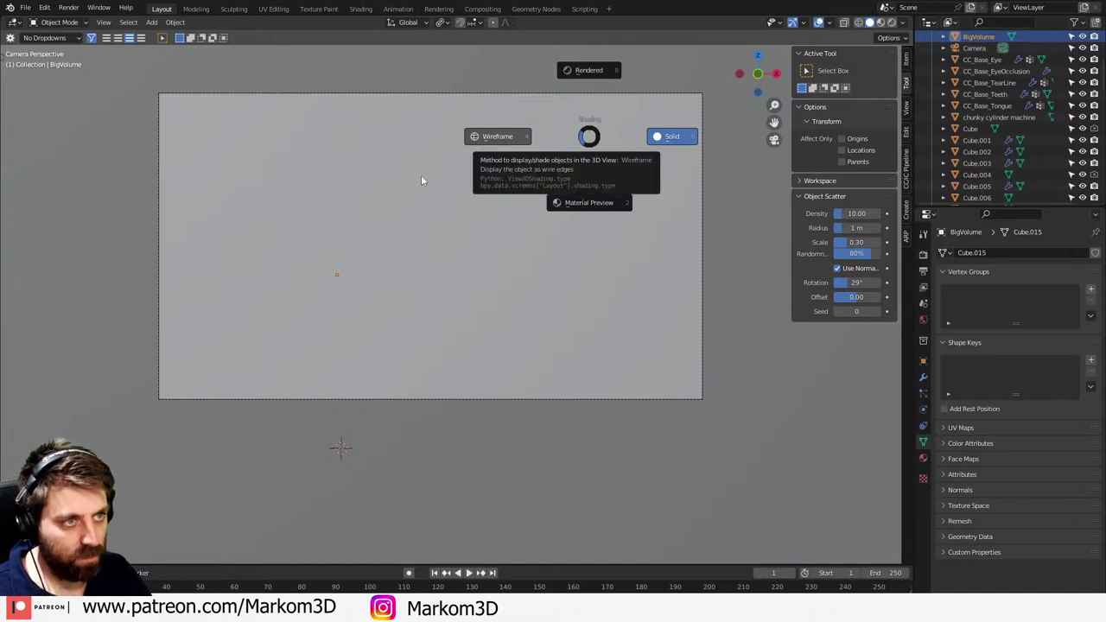
key("Escape")
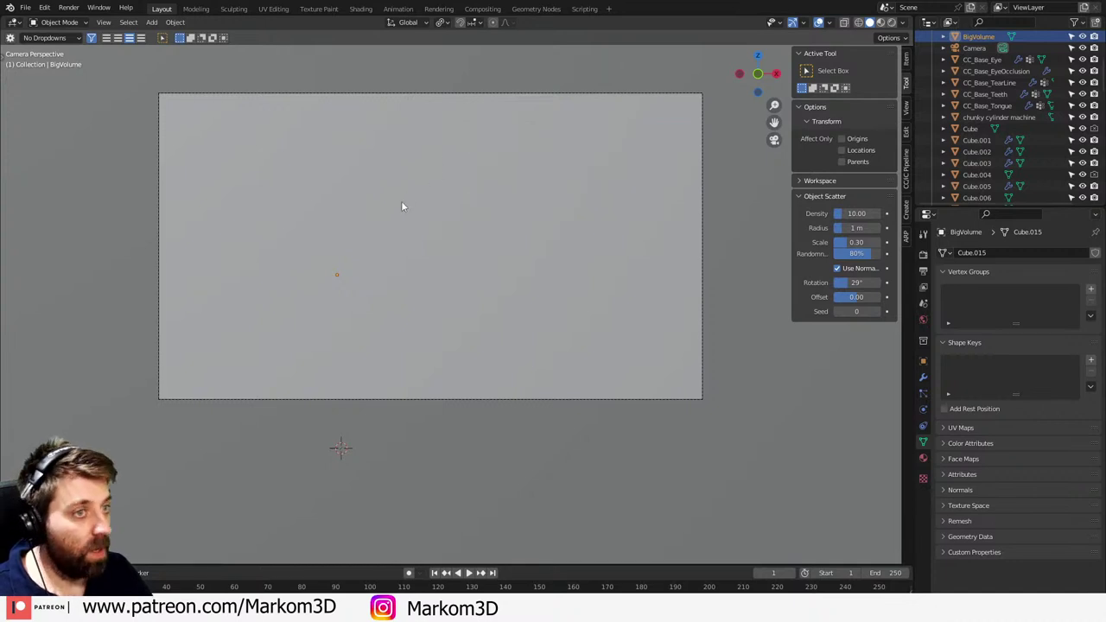
left_click(858, 24)
left_click(569, 142)
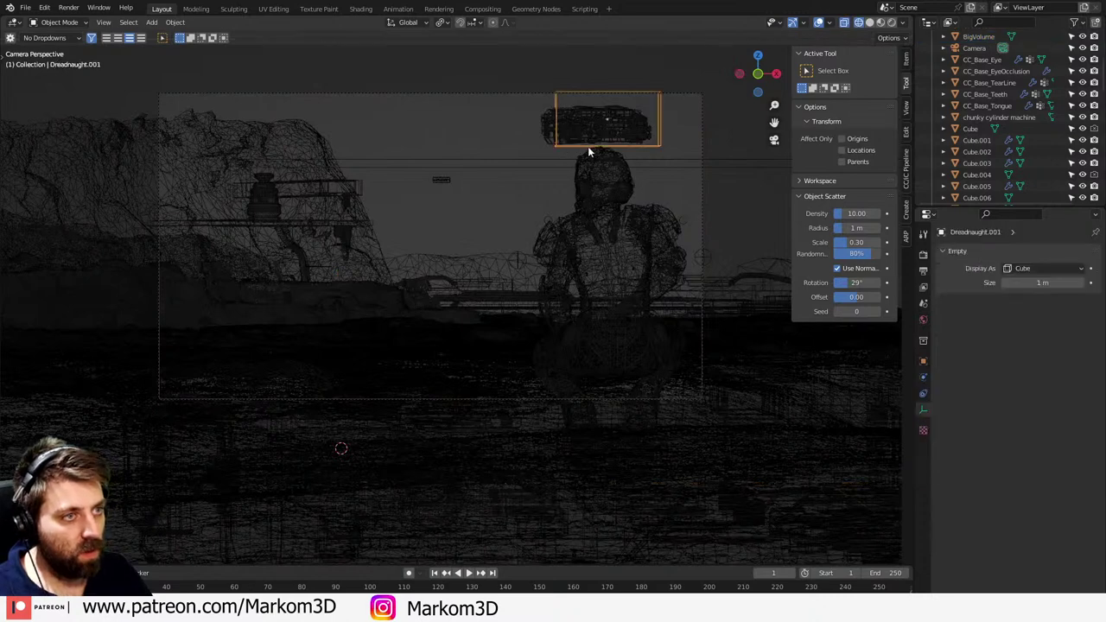
key("g")
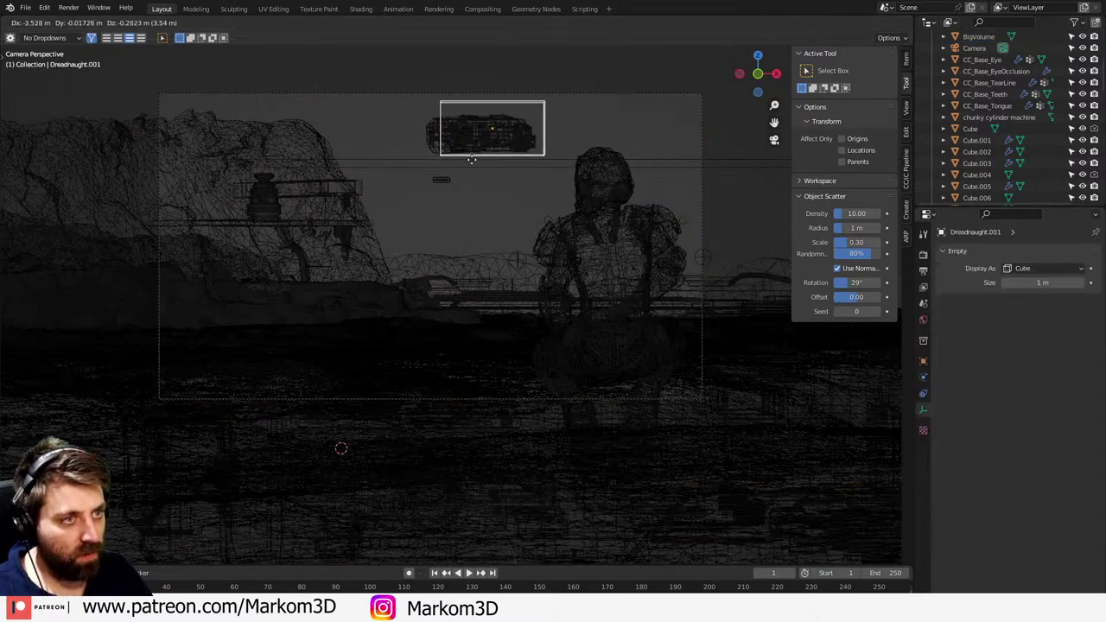
left_click(472, 160)
- Lower the small ScifiShip along global Z toward the distant horizon
left_click(441, 181)
key("g")
key("z")
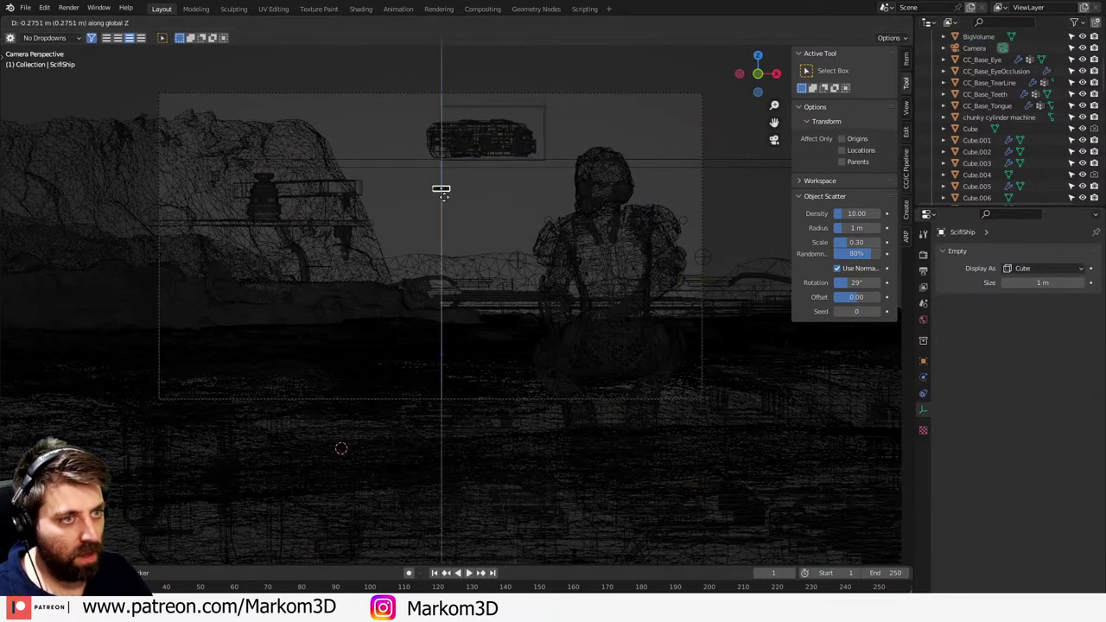
left_click(474, 195)
- Lower Dreadnaught.001 along global Z to just above the small ship and bring up the viewport shading choices
left_click(490, 162)
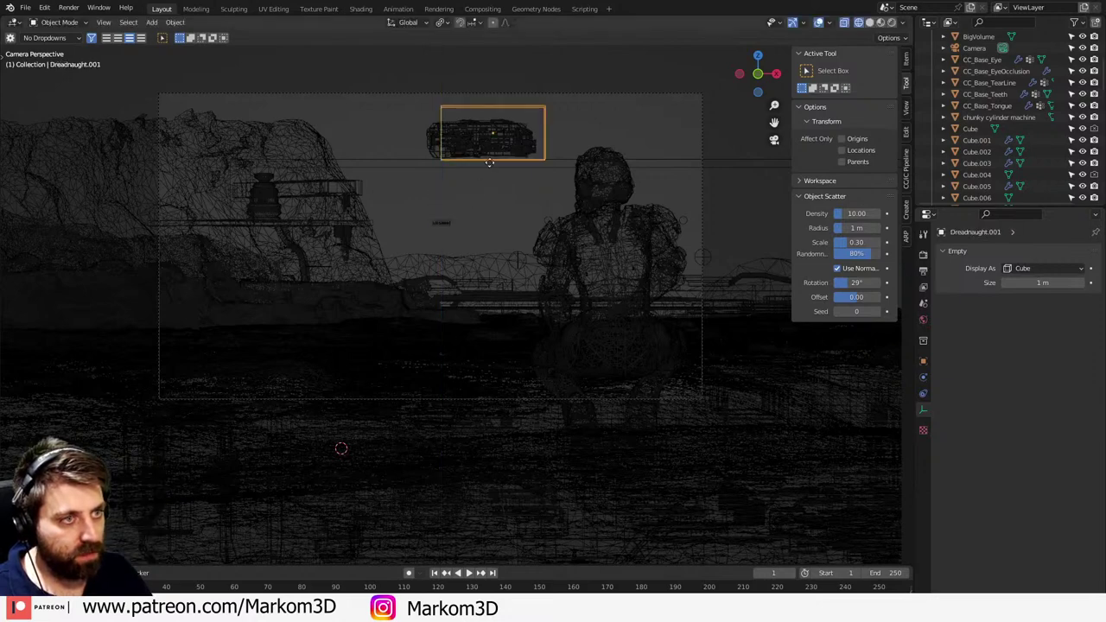
key("g")
key("z")
left_click(490, 204)
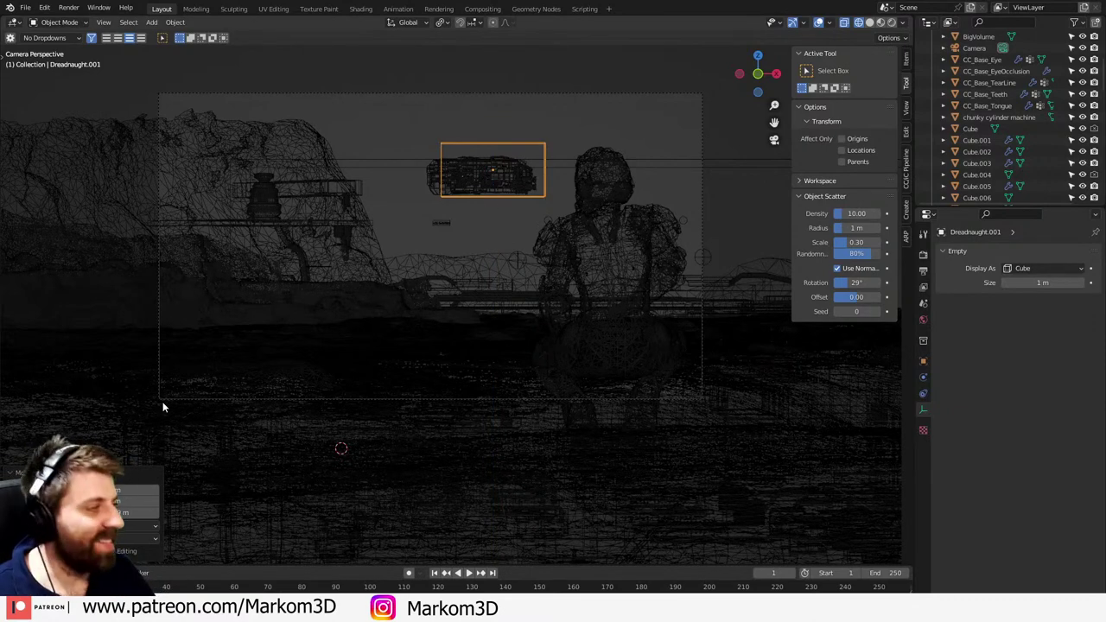
key("z")
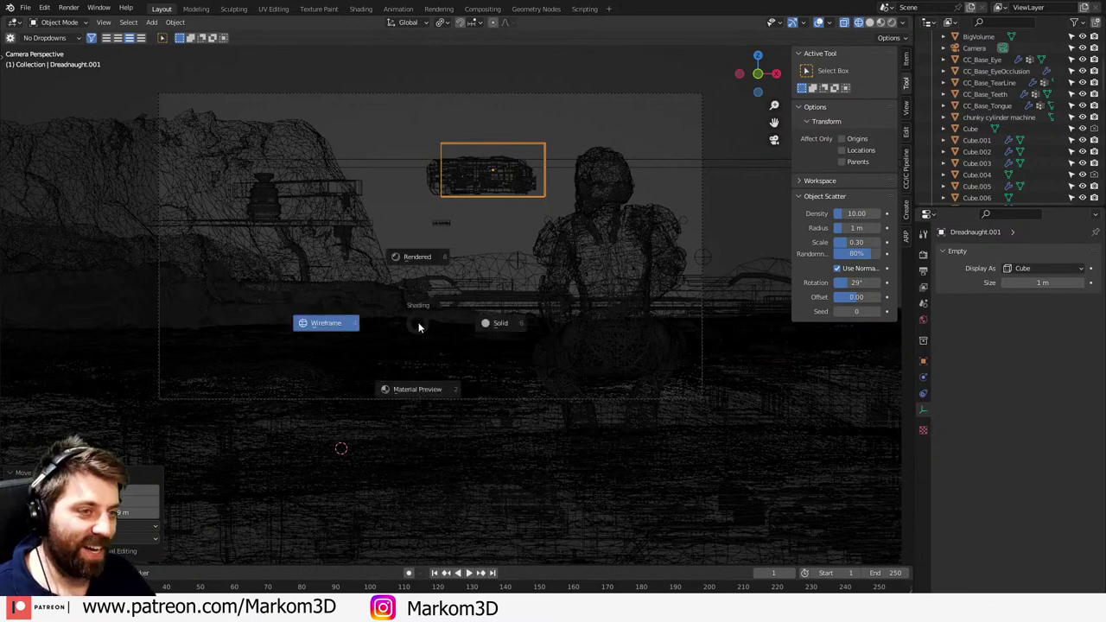
- Display the scene in solid shading and hide the BigVolume object that encloses the camera view
left_click(480, 332)
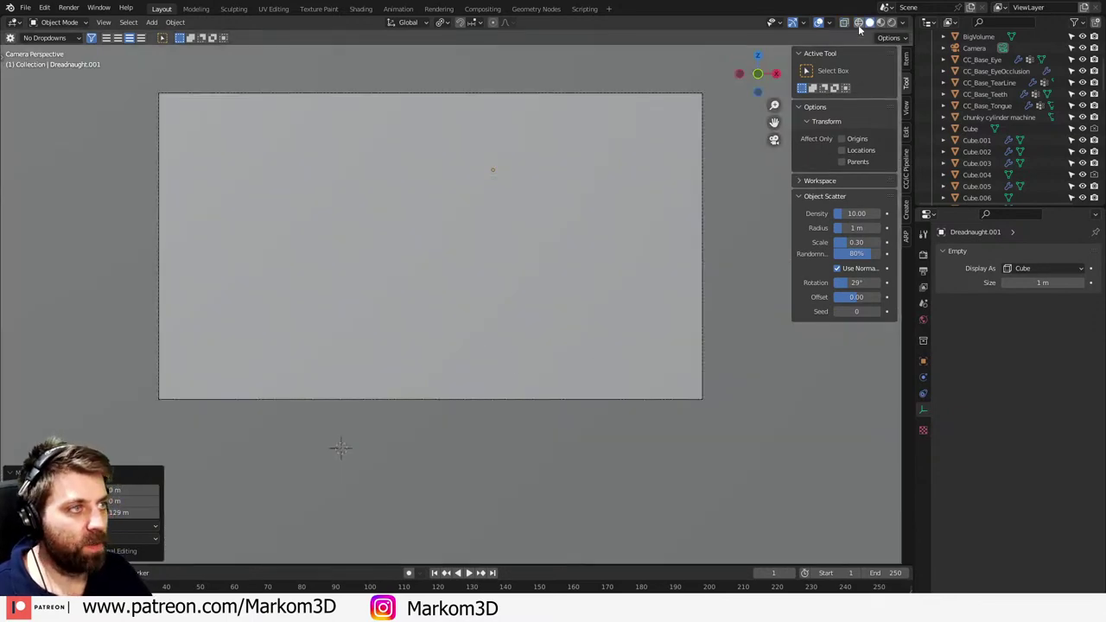
left_click(717, 169)
key("h")
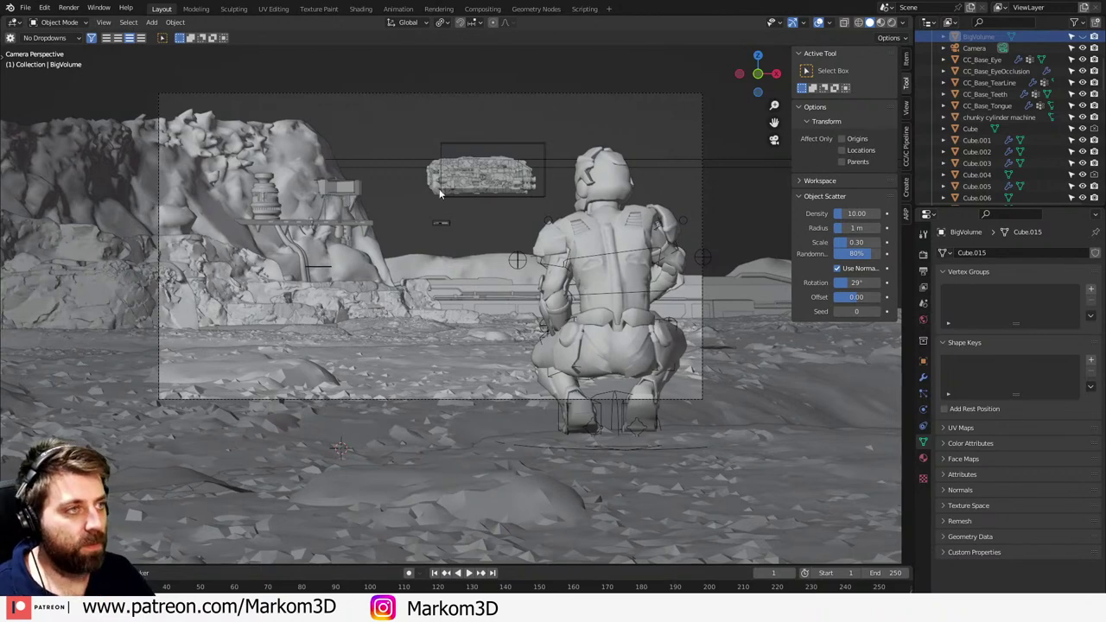
- Select the hollow box structure on the cliff and focus the view closely on it
left_click(347, 190)
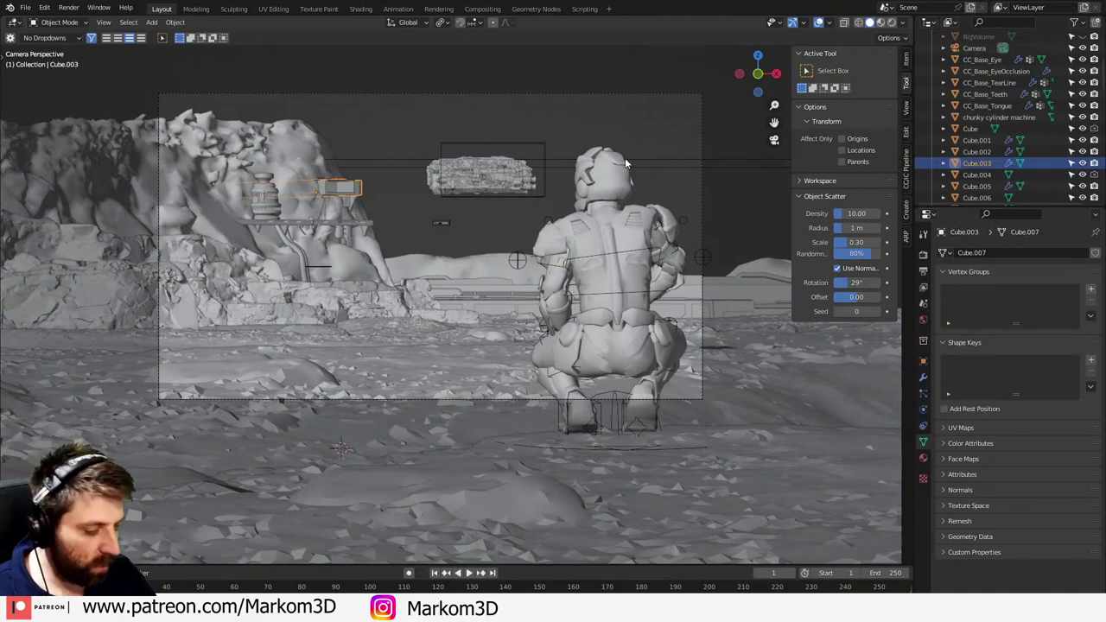
key("KP_Decimal")
middle_click_drag(617, 159, 506, 290)
scroll(482, 328, "up", 4)
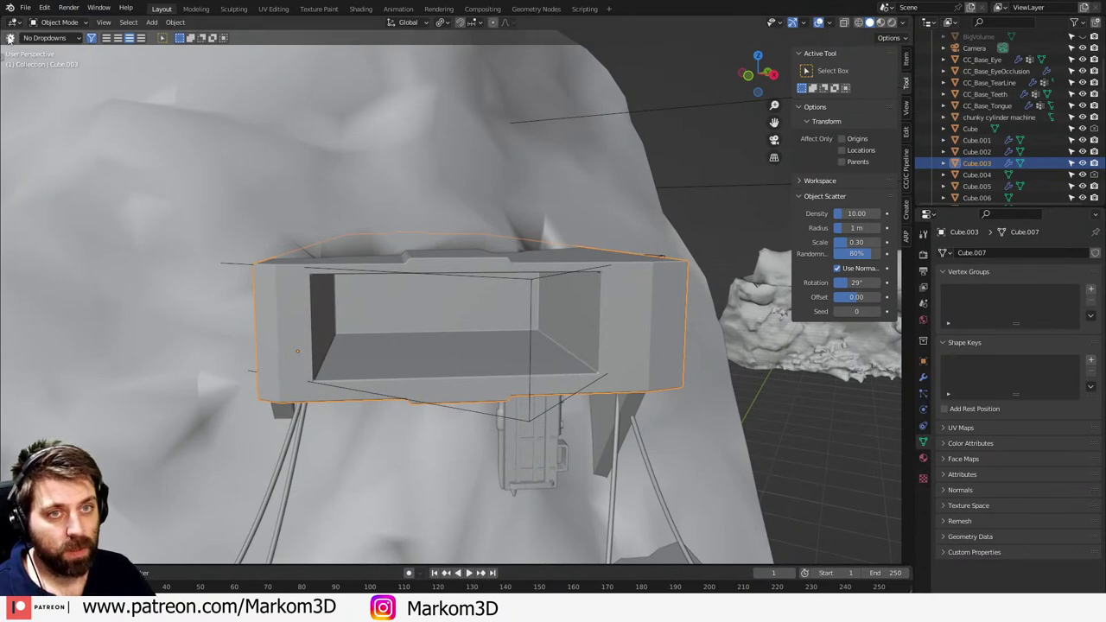
- Split the 3D viewport, turn the new area into an Asset Browser and load the Markom3D library
left_click_drag(3, 31, 359, 19)
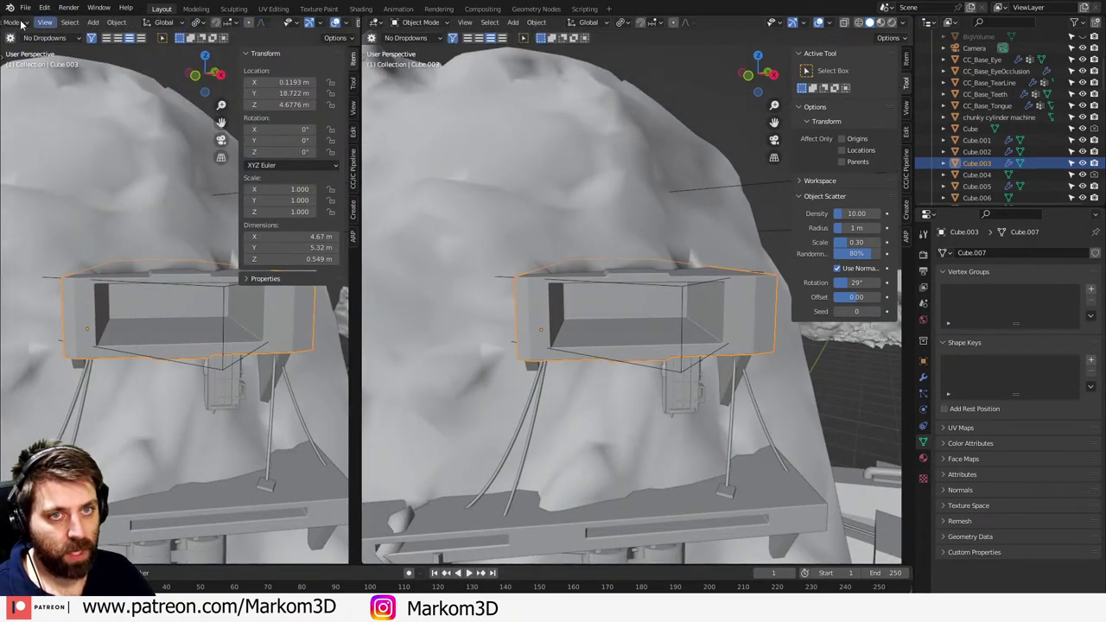
left_click(17, 23)
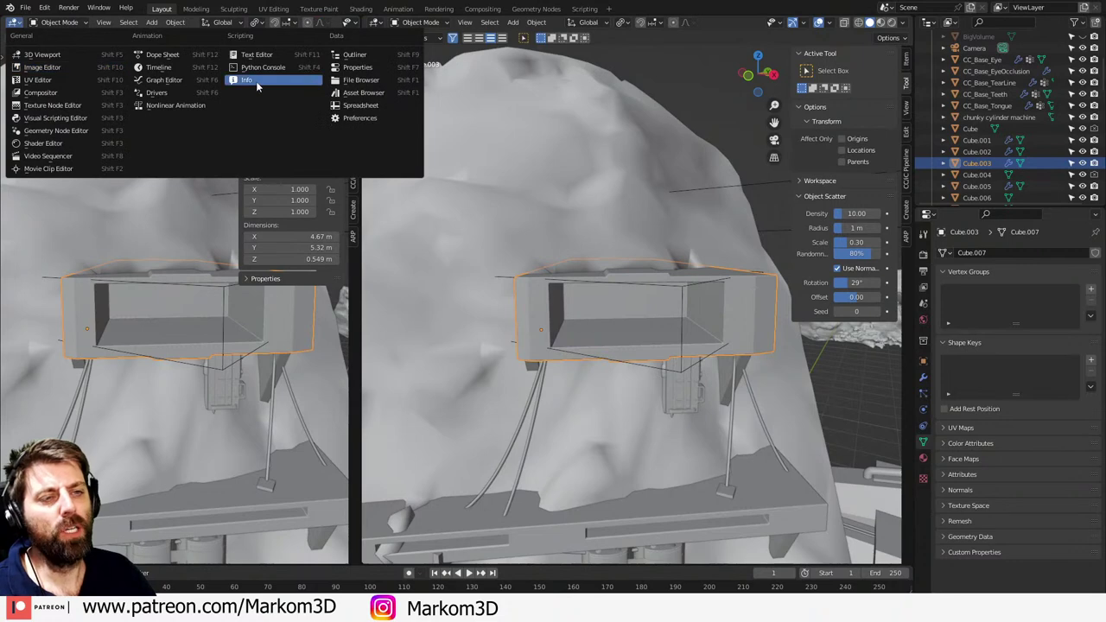
left_click(368, 93)
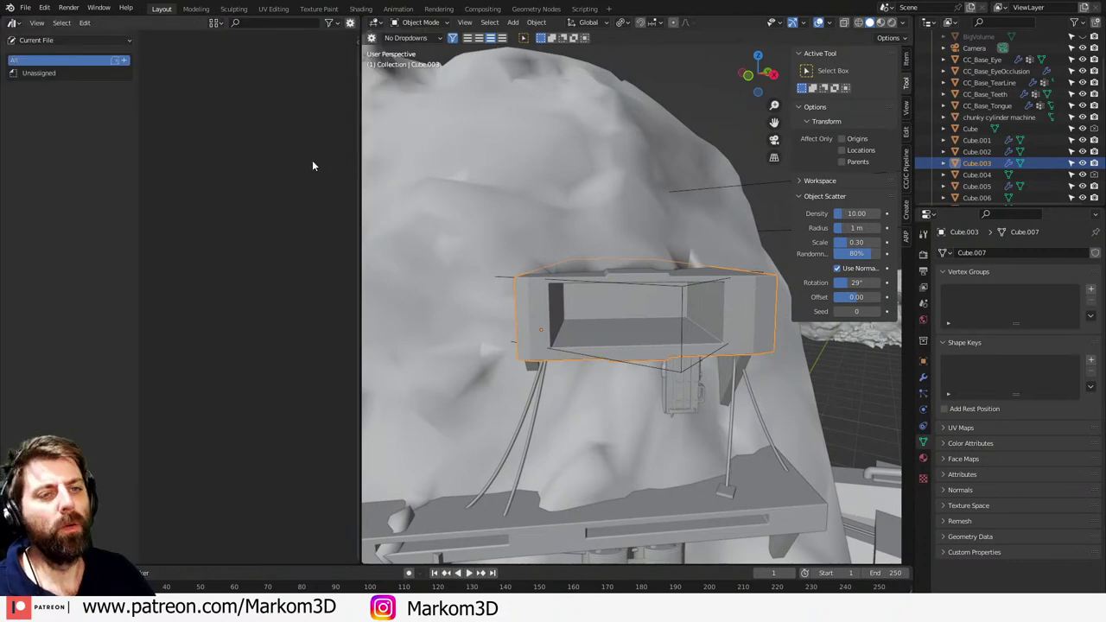
left_click(90, 40)
left_click(86, 73)
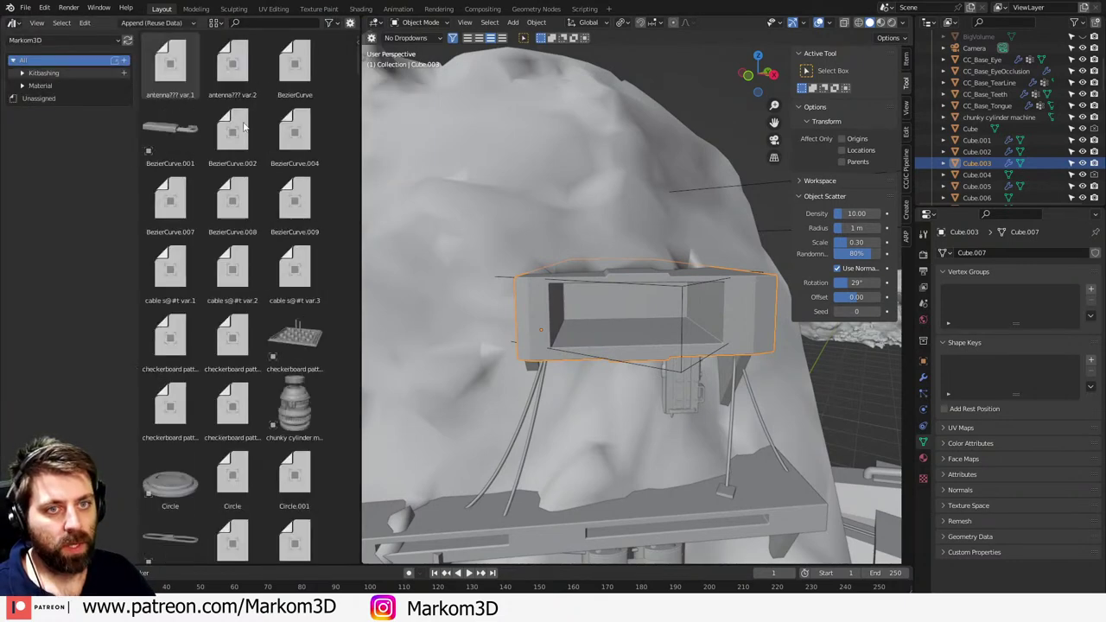
- Place the Cube.007 machinery asset on the platform below the box structure and scale it to about 0.641
scroll(279, 315, "down", 6)
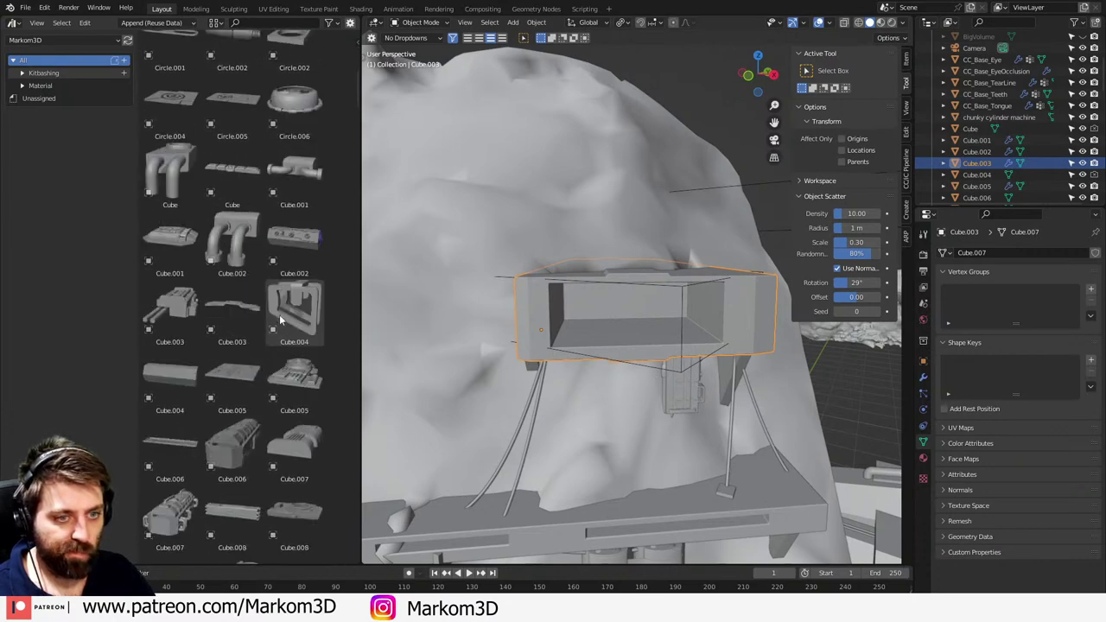
left_click_drag(171, 330, 772, 507)
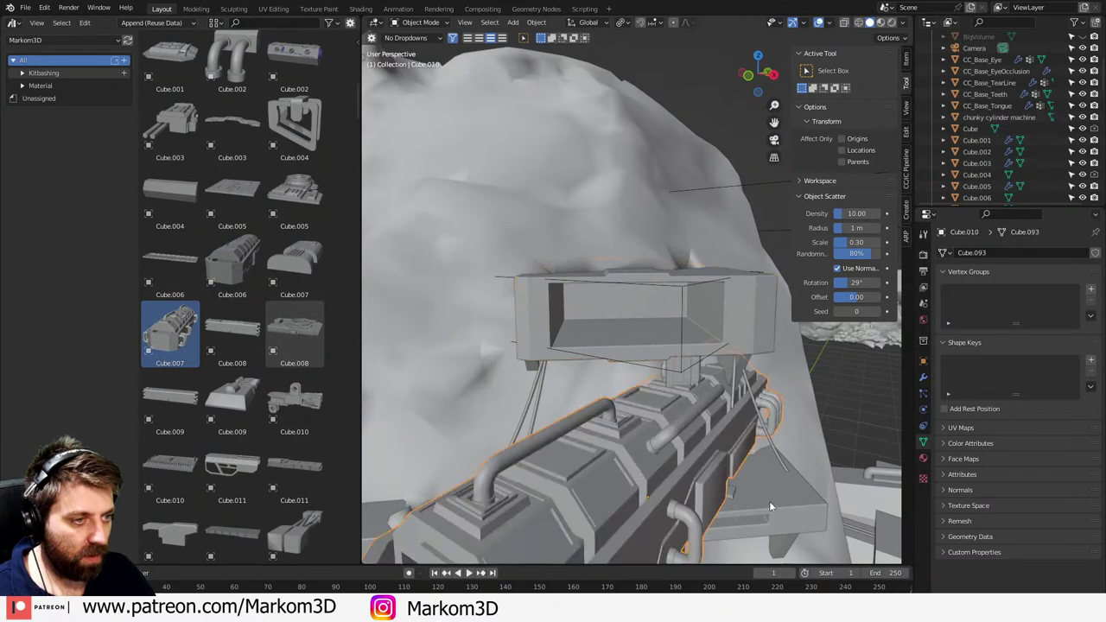
left_click(754, 507)
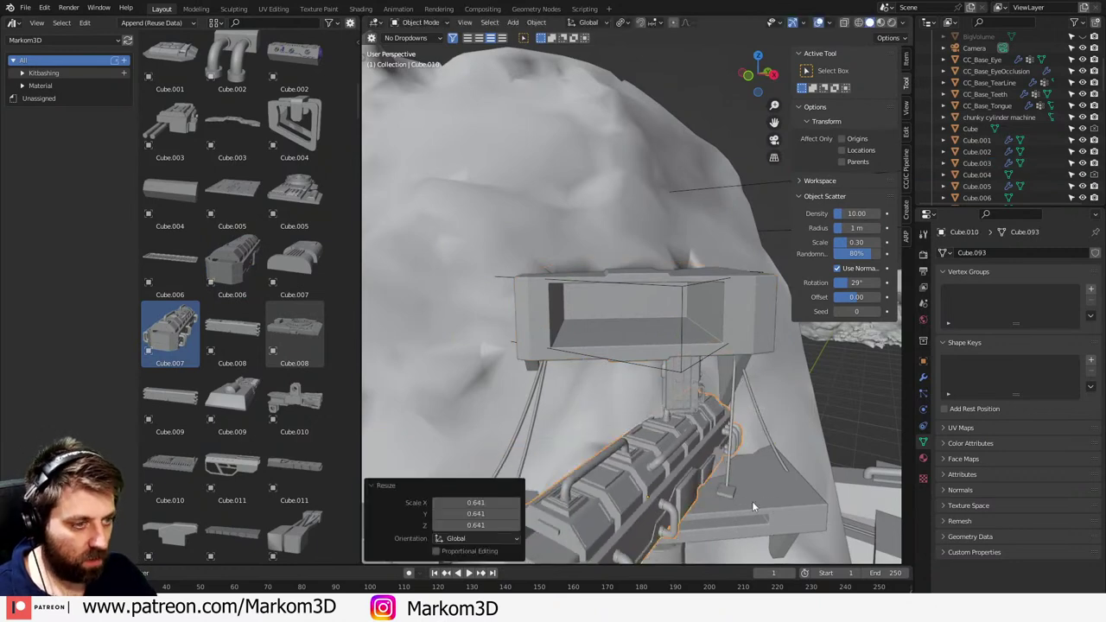
- Rotate the placed machinery asset around the global Z axis by 38° and by a further 90°
key("r")
key("z")
key("3")
key("8")
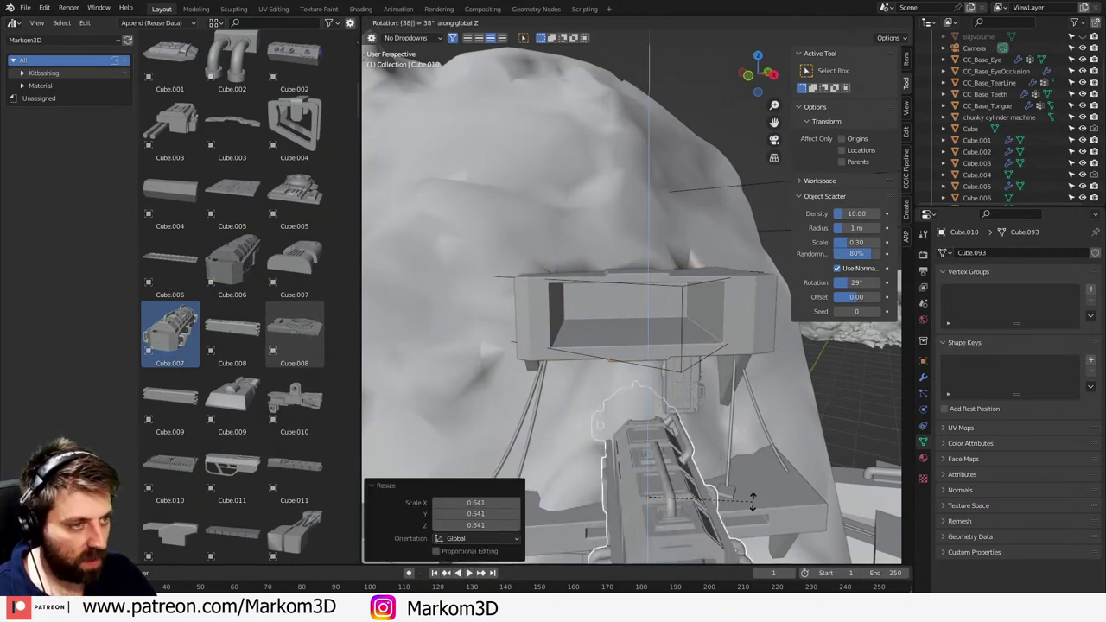
key("Return")
key("r")
key("z")
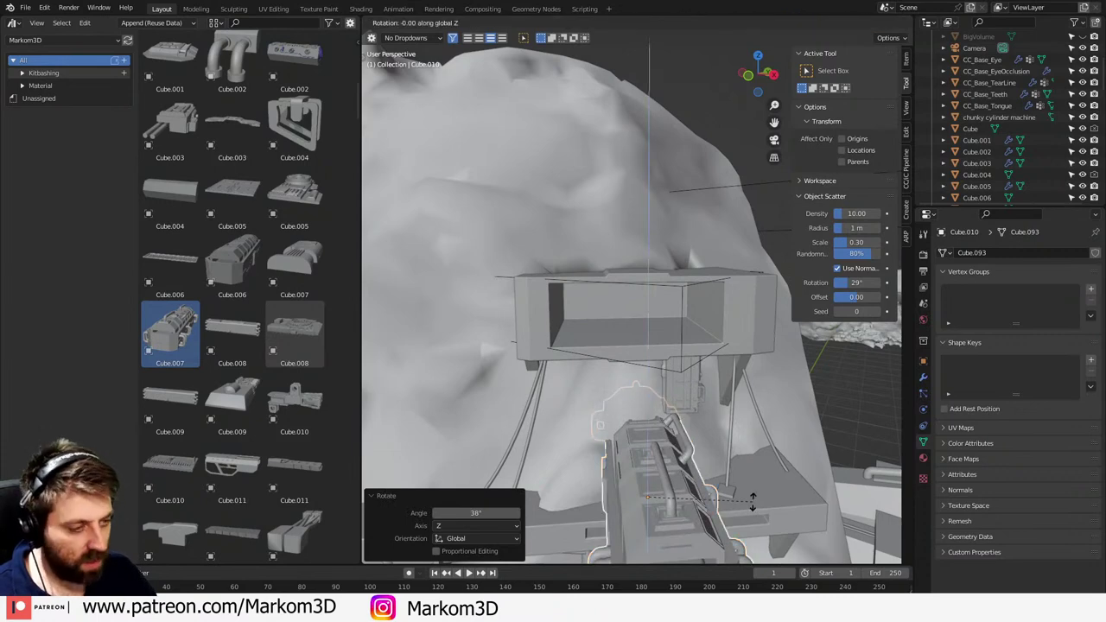
key("9")
key("0")
key("Return")
- Scale the machinery asset by about 0.386 and adjust its height along Z on the platform
key("s")
left_click(688, 529)
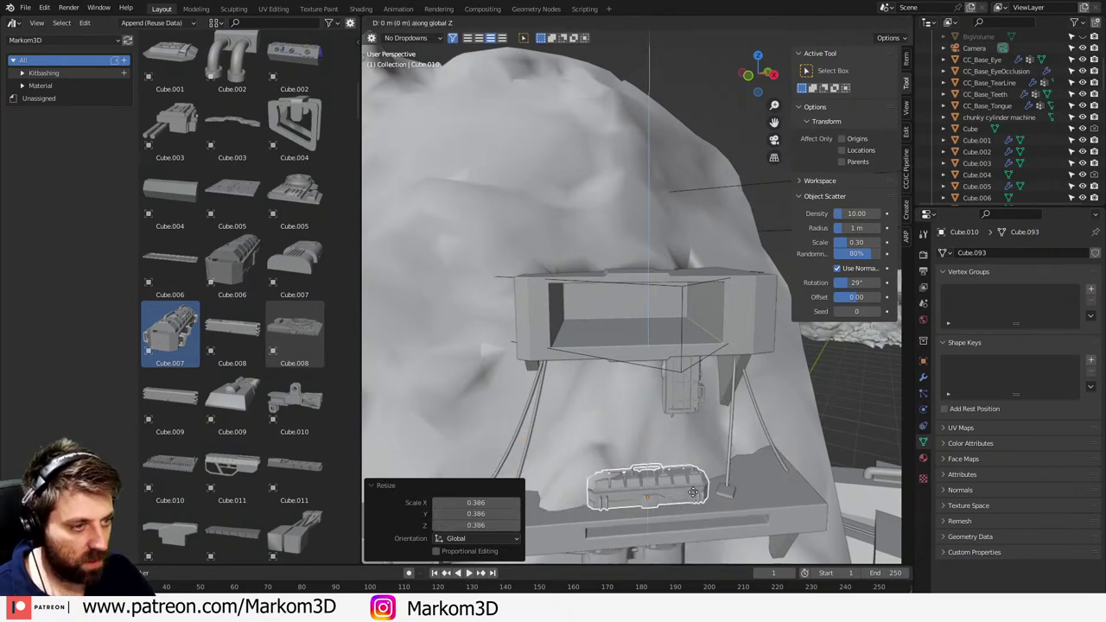
key("g")
key("z")
left_click(687, 531)
- Bevel the edge loop running around the inside of the hollow box structure to about 0.0447 m with one segment
middle_click_drag(687, 531, 688, 468)
scroll(672, 454, "up", 3)
left_click(700, 367)
middle_click_drag(700, 366, 695, 393)
left_click(719, 407)
key("Tab")
scroll(726, 424, "up", 5)
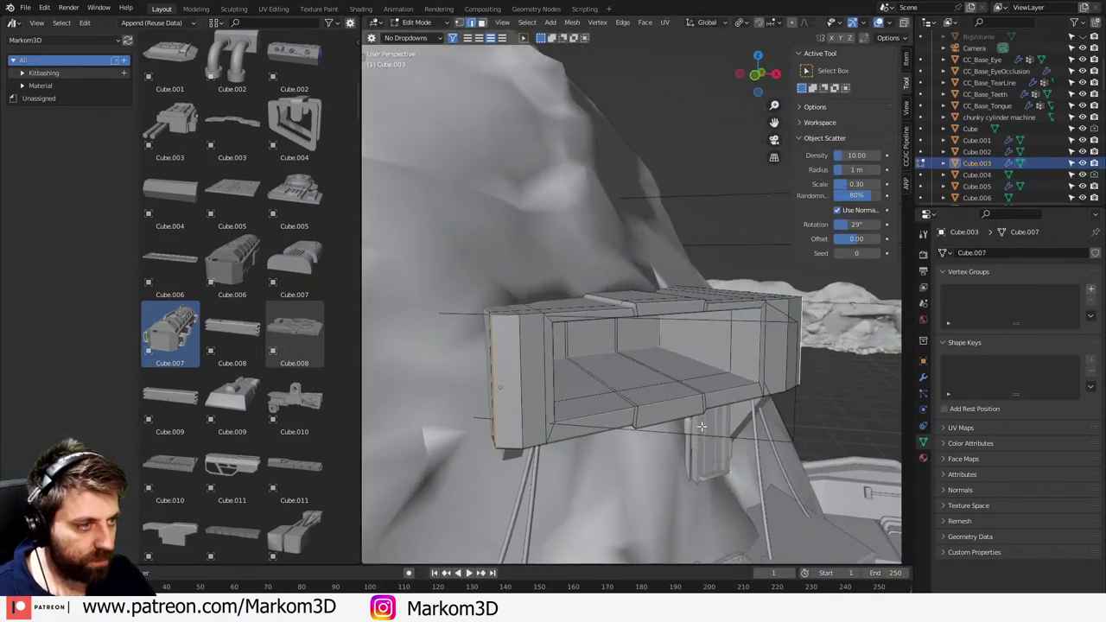
middle_click_drag(737, 434, 709, 439)
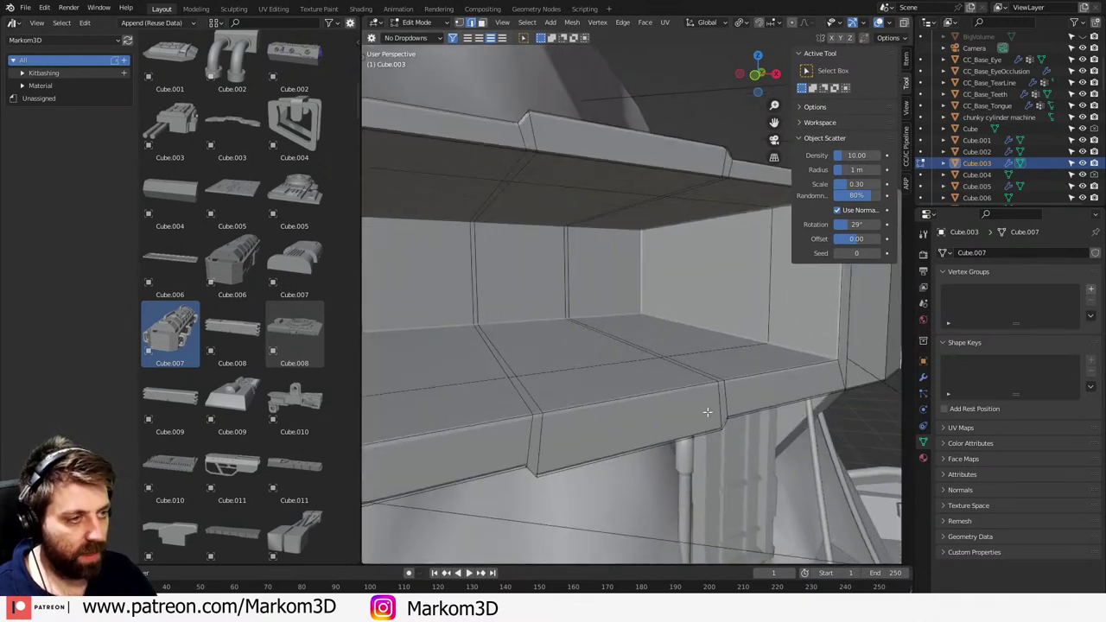
left_click(768, 334, "alt")
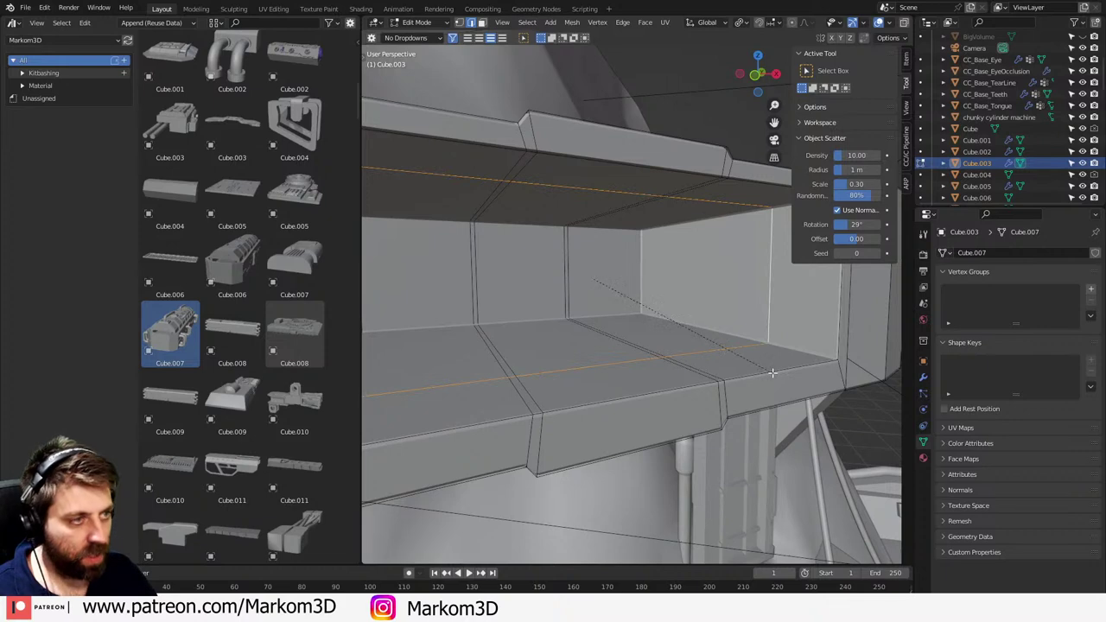
key("ctrl+b")
left_click(391, 463)
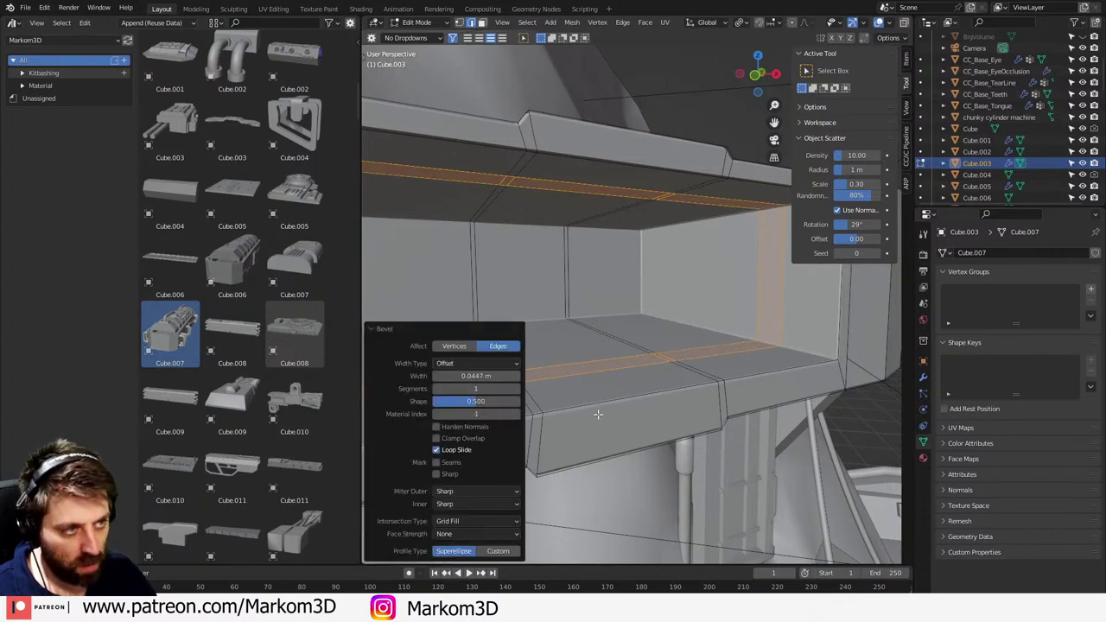
- Duplicate the bevelled strip of faces in place and separate the copy into its own object
middle_click_drag(763, 392, 758, 358)
key("3")
key("shift+d")
right_click(764, 381)
key("p")
left_click(764, 382)
key("Tab")
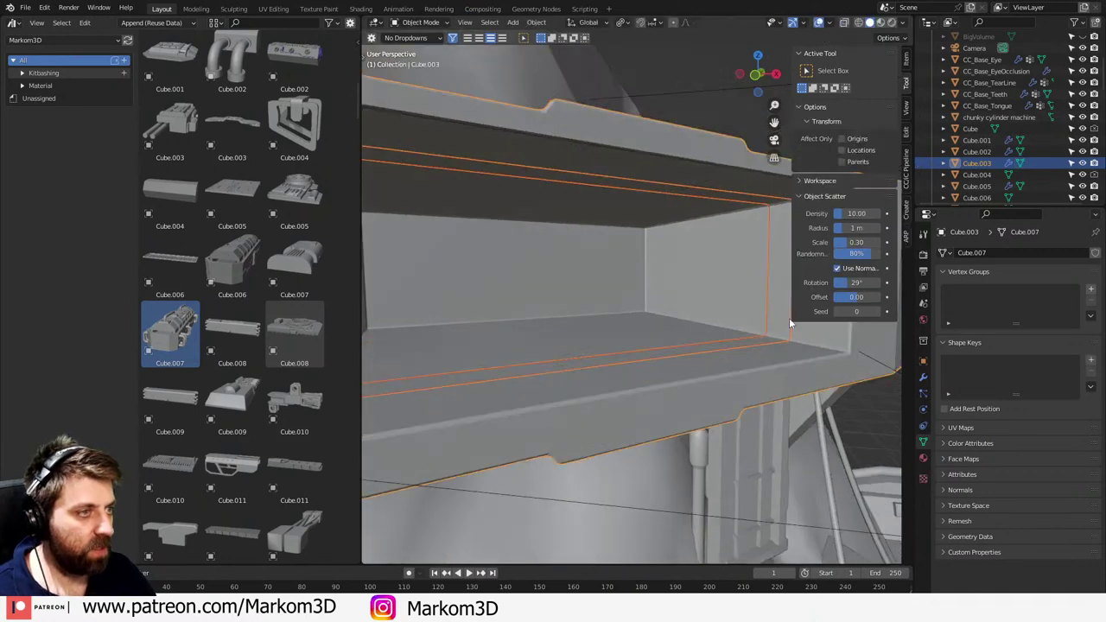
- Pick out the separated strip object in wireframe, return to solid shading and open it for mesh editing
key("z")
left_click(778, 331)
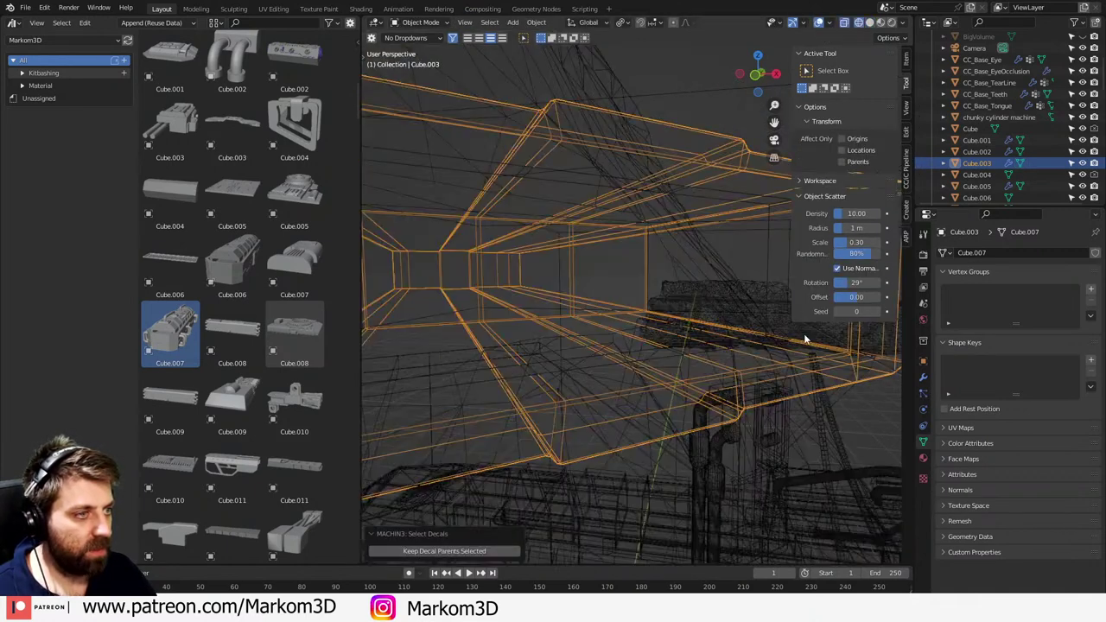
left_click(790, 326)
left_click(790, 326)
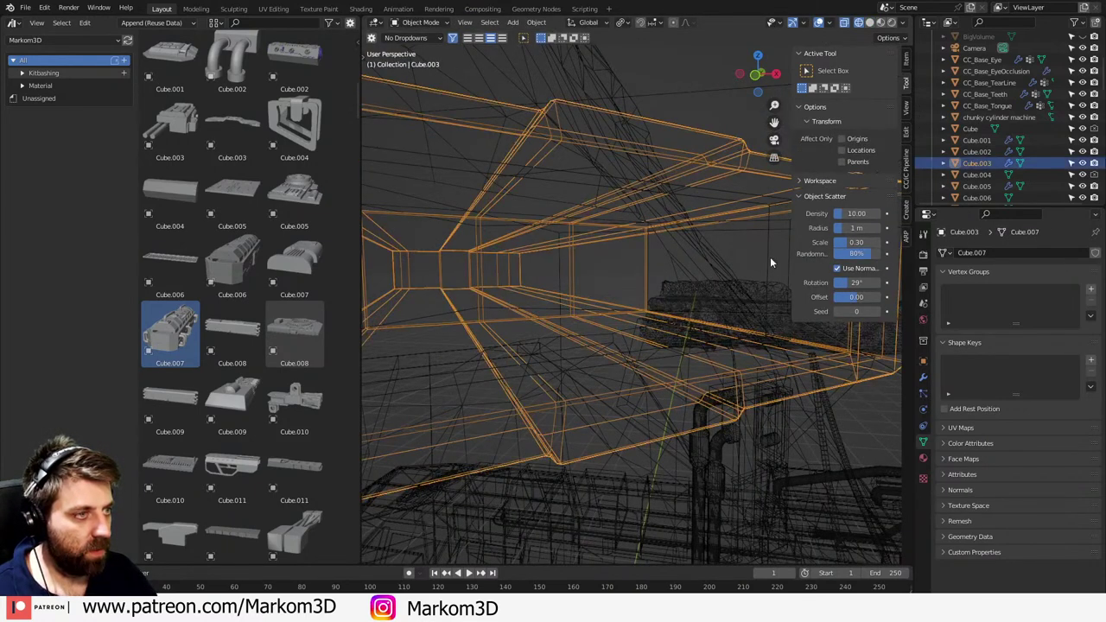
left_click(766, 250)
key("z")
left_click(822, 252)
key("Tab")
- Delete the strip's faces that run along the floor of the box opening
scroll(718, 340, "down", 3)
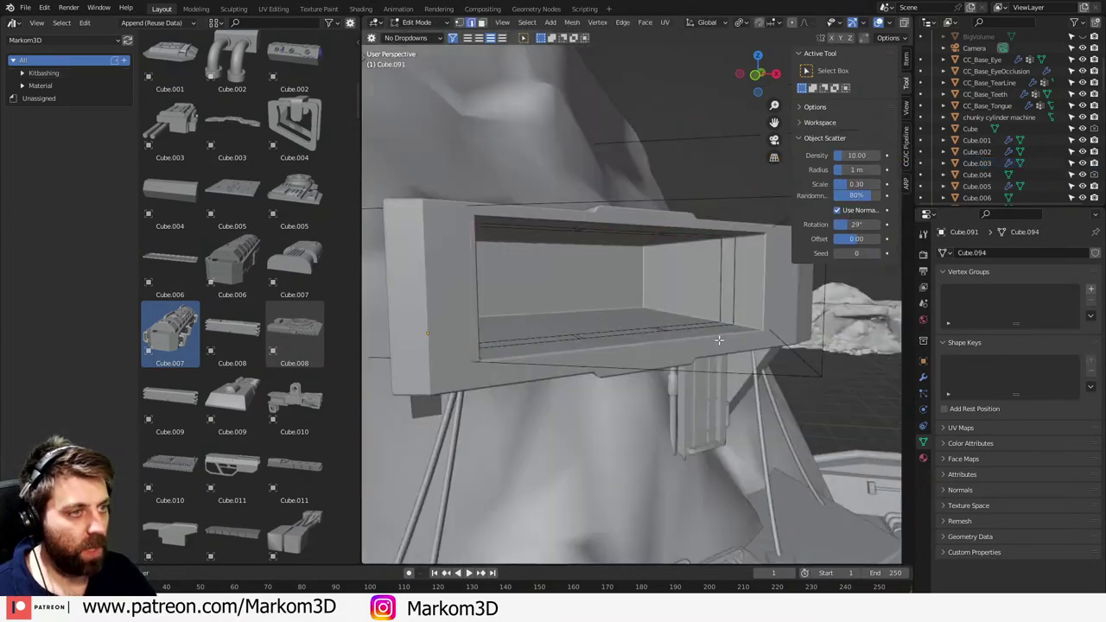
middle_click_drag(719, 340, 707, 354)
left_click(666, 370)
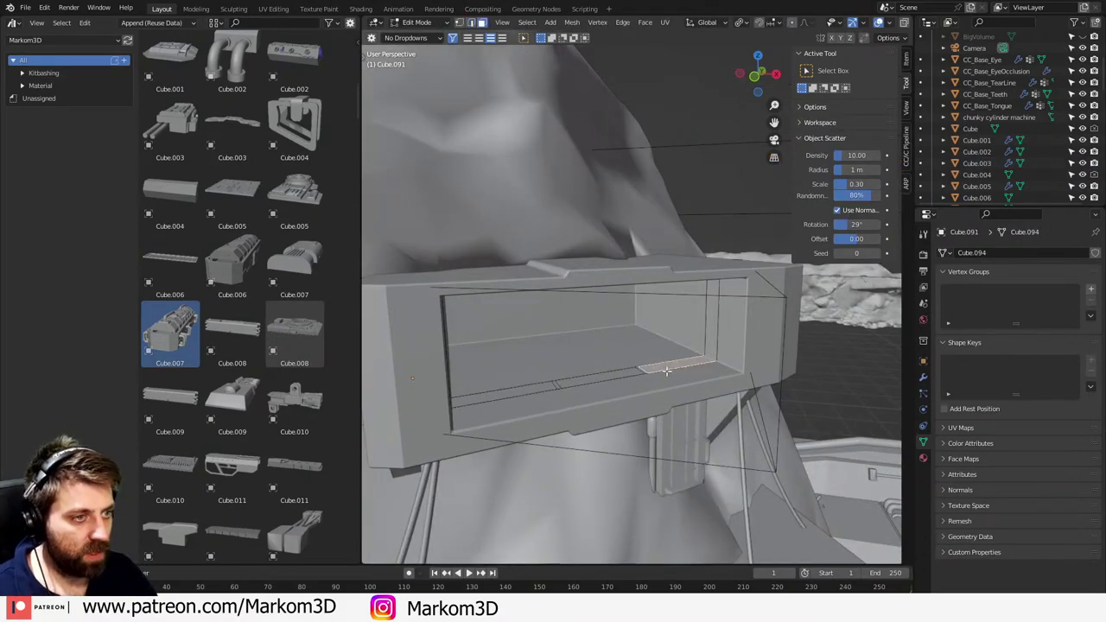
left_click(634, 374, "shift")
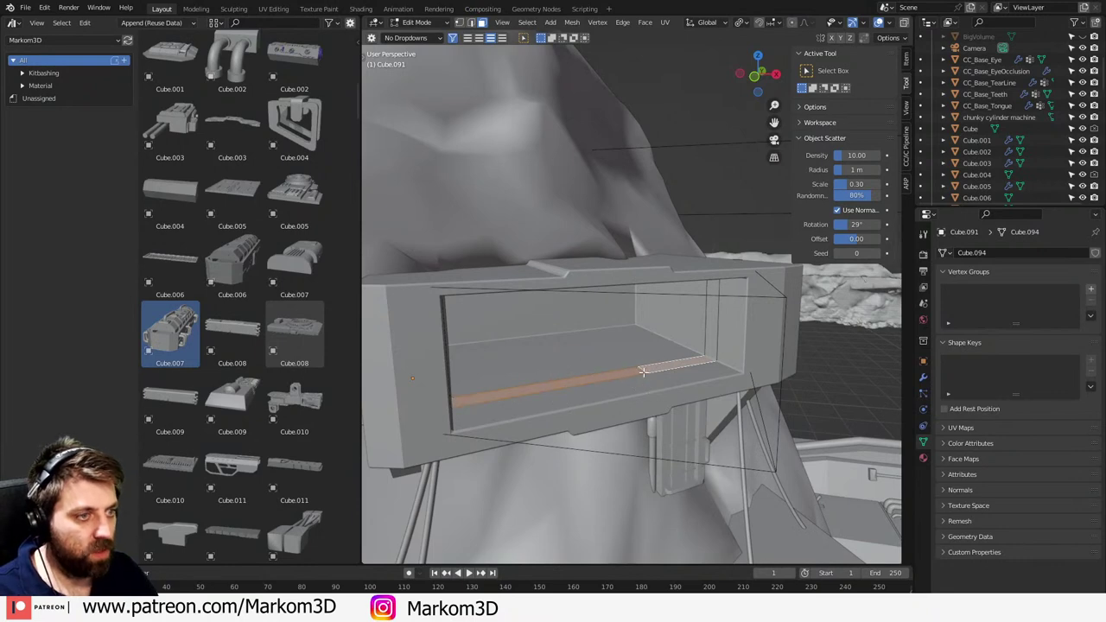
right_click(643, 372)
left_click(643, 399)
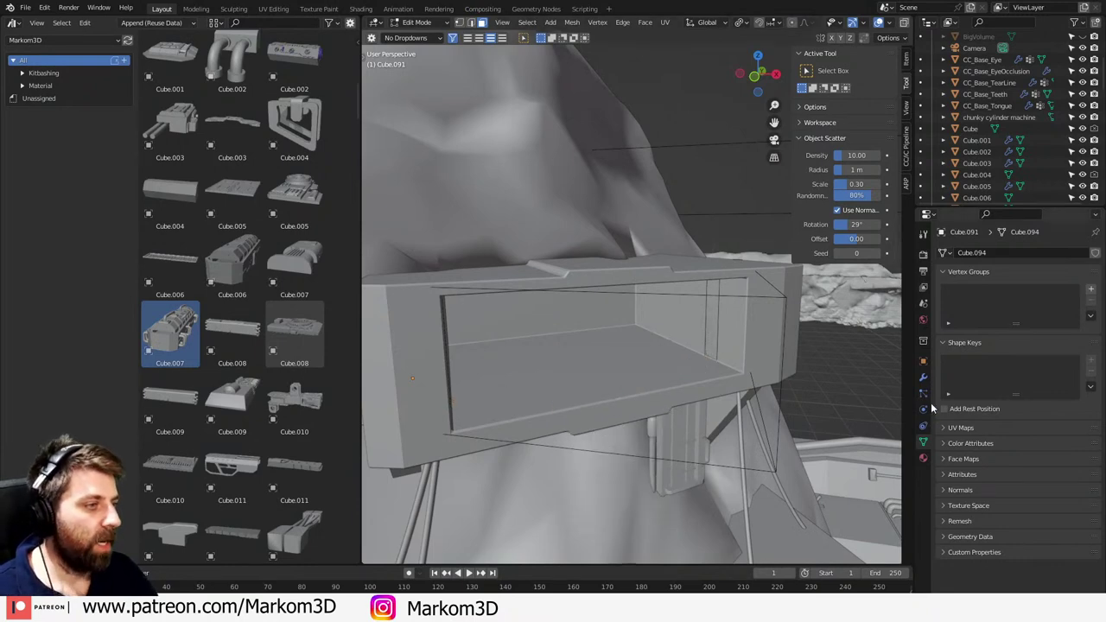
- Add a Solidify modifier to the strip with thickness 0.1 m, offset 0 and Even Thickness enabled
left_click(923, 378)
left_click(977, 253)
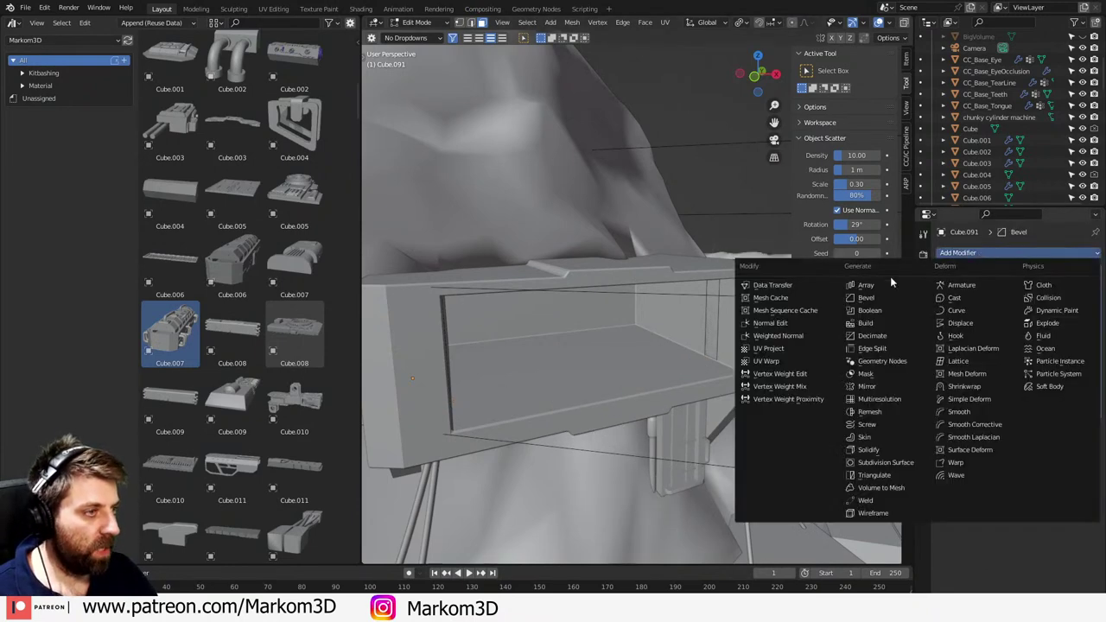
left_click(899, 451)
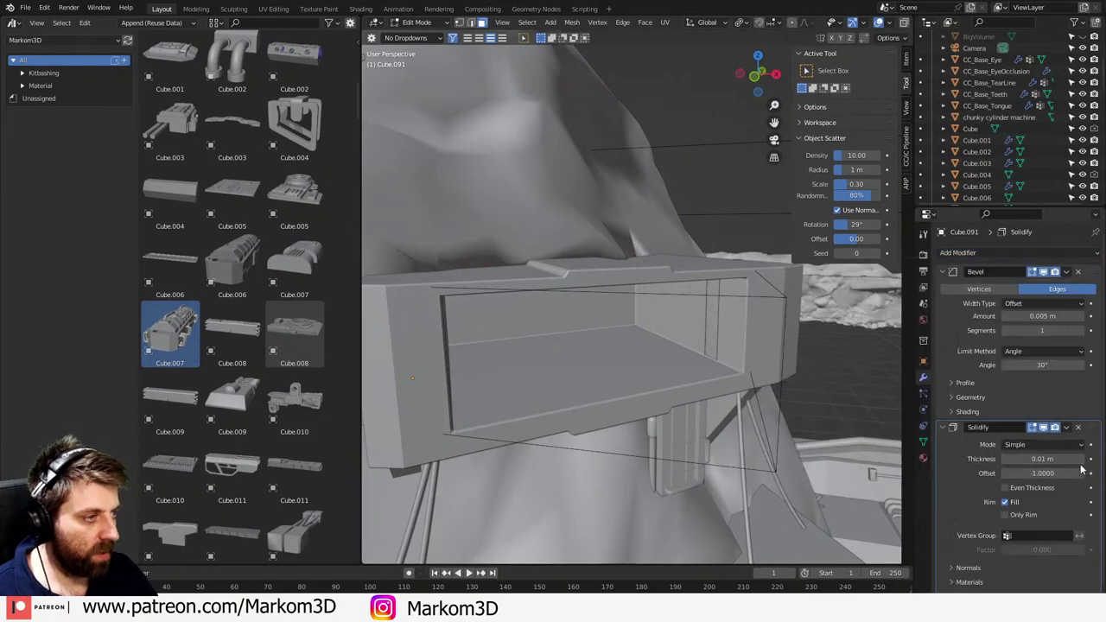
mouse_move(1040, 459)
left_mouse_down()
mouse_move(1071, 459)
mouse_move(1033, 459)
mouse_move(1042, 459)
left_mouse_up()
left_click(1039, 473)
type("0")
key("Return")
middle_click_drag(816, 392, 785, 383)
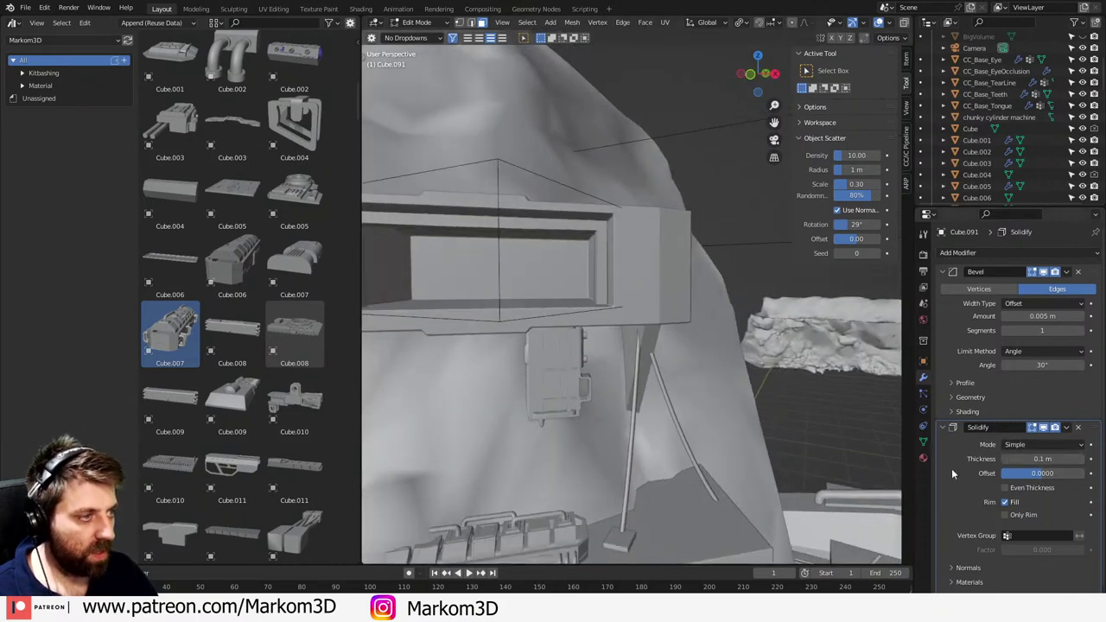
left_click(1005, 488)
- Display the mesh in wireframe with the whole strip selected and inspect its top section closely
mouse_move(635, 382)
middle_mouse_down()
mouse_move(684, 383)
mouse_move(637, 386)
middle_mouse_up()
key("z")
left_click(649, 381)
key("a")
scroll(635, 393, "up", 3)
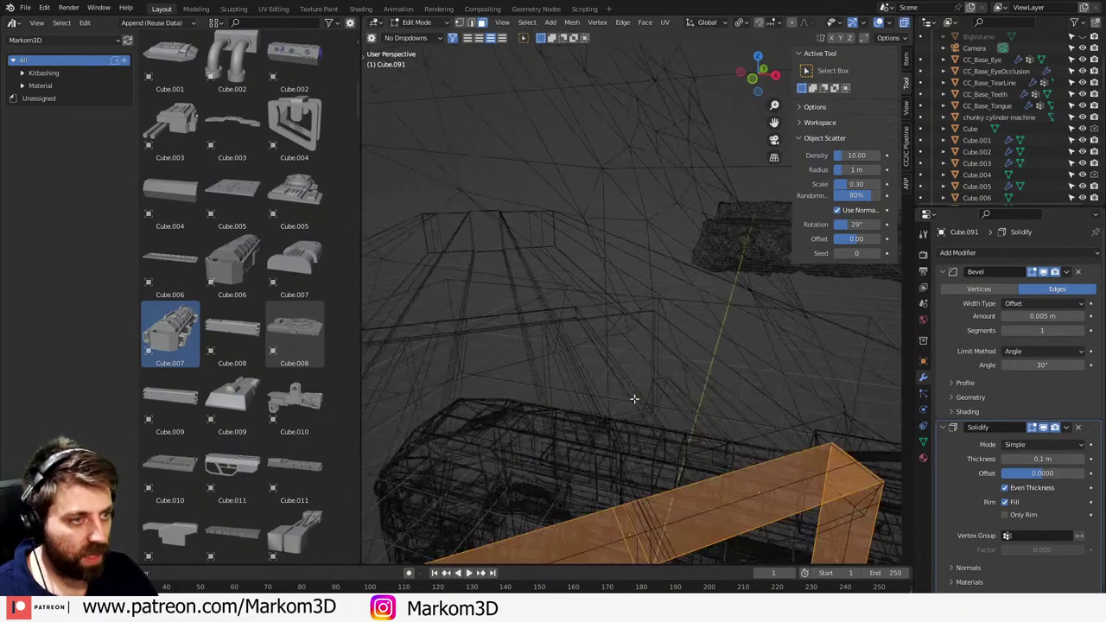
middle_click_drag(608, 447, 608, 367)
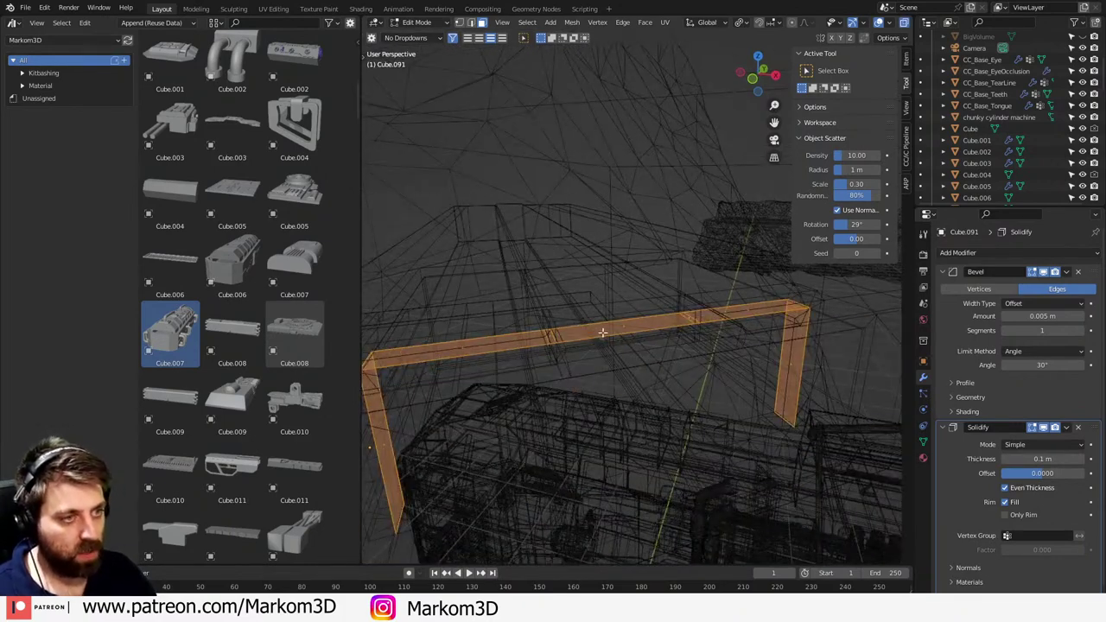
left_click(603, 333)
key("e")
right_click(602, 333)
key("z")
left_click(564, 354)
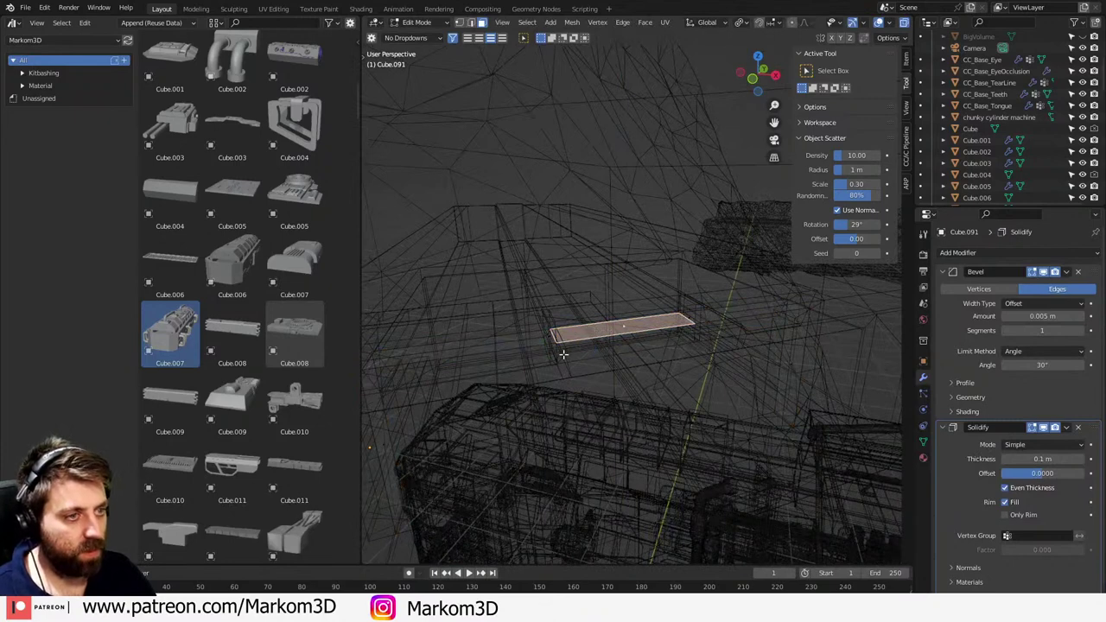
- Delete the short cross edge loops at both notches of the strip's top section
key("2")
key("1")
key("z")
left_click(555, 351)
key("2")
left_click(551, 338)
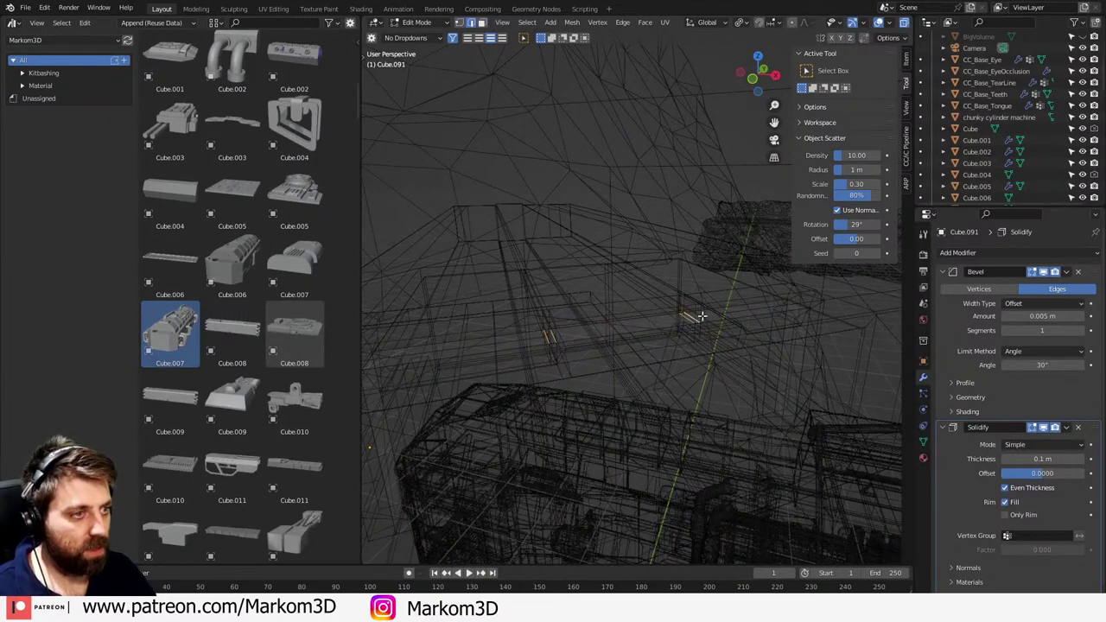
key("x")
left_click(672, 403)
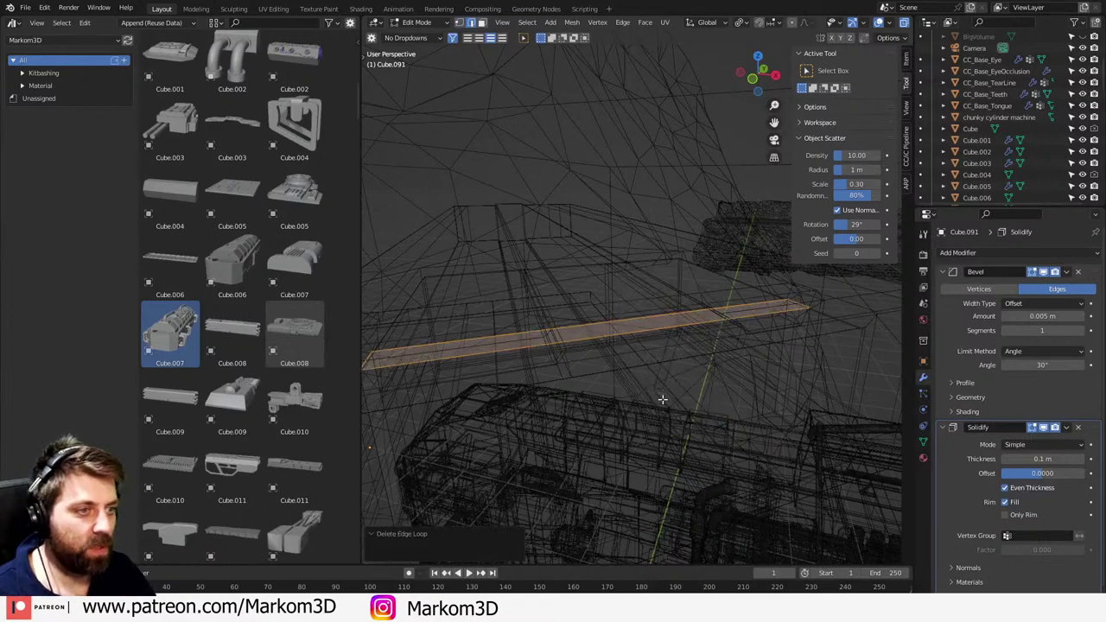
- Add one centred loop cut across the strip's top section
key("ctrl+r")
left_click(595, 350)
right_click(596, 350)
- Bevel the centre loop of the strip's top section by about 0.494 m and the resulting loops by about 0.0084 m
mouse_move(651, 359)
middle_mouse_down()
mouse_move(611, 385)
mouse_move(606, 368)
middle_mouse_up()
key("z")
key("z")
left_click(548, 372)
key("a")
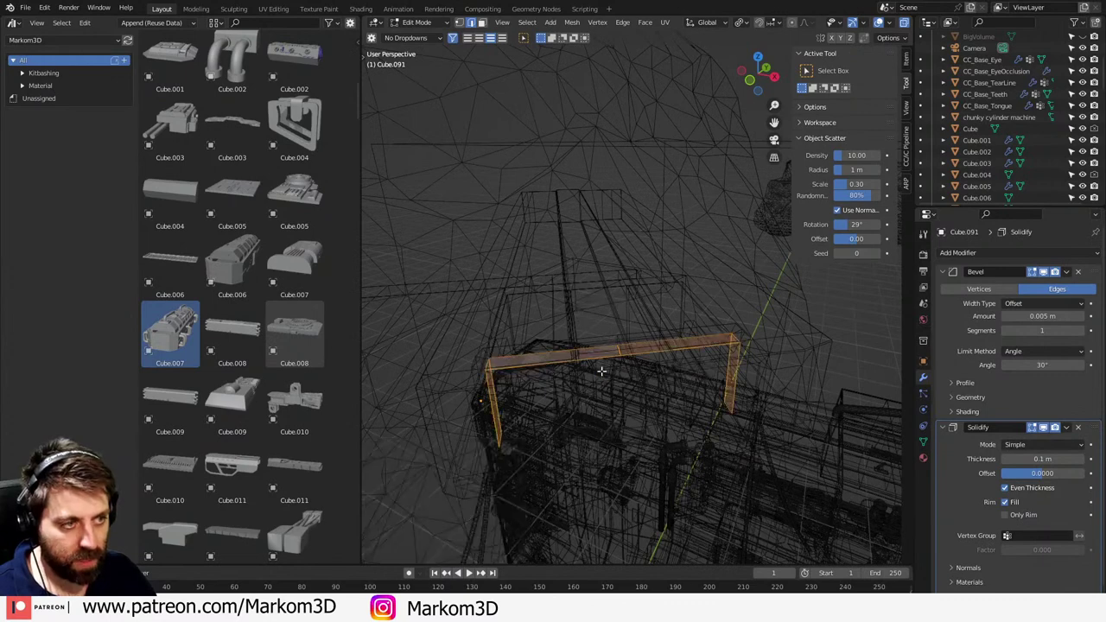
left_click(620, 353)
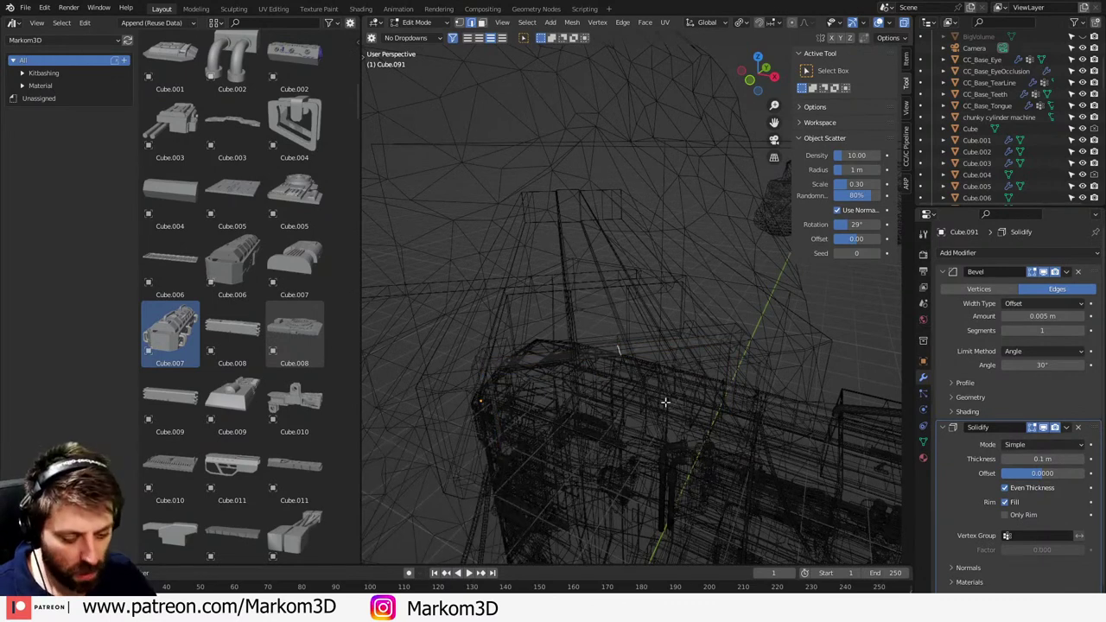
key("ctrl+b")
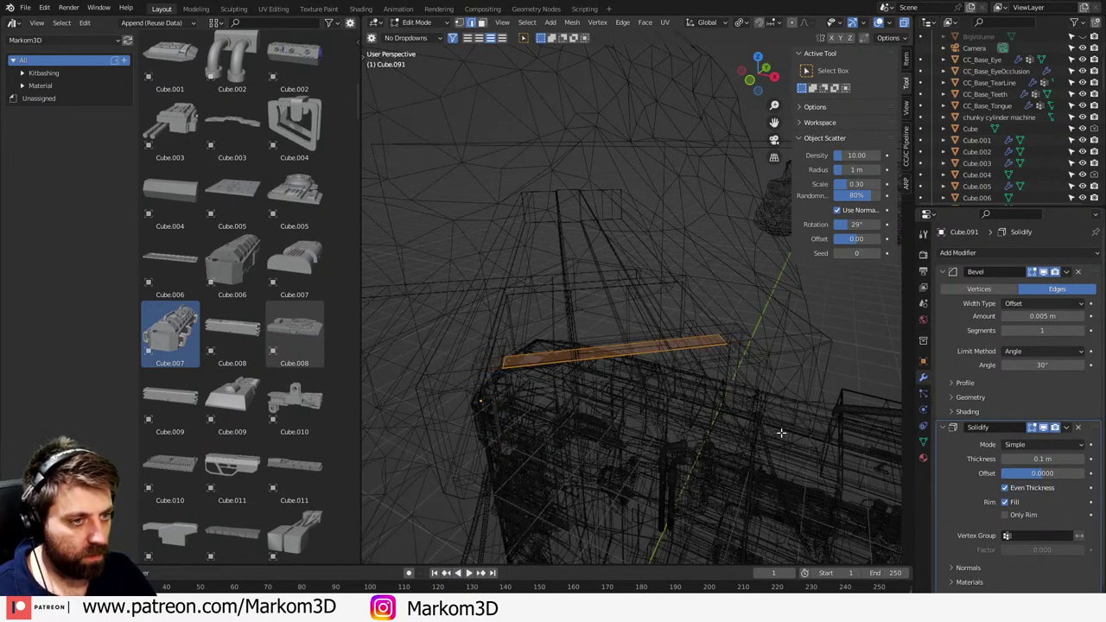
key("ctrl+KP_Add")
key("ctrl+b")
left_click(640, 370)
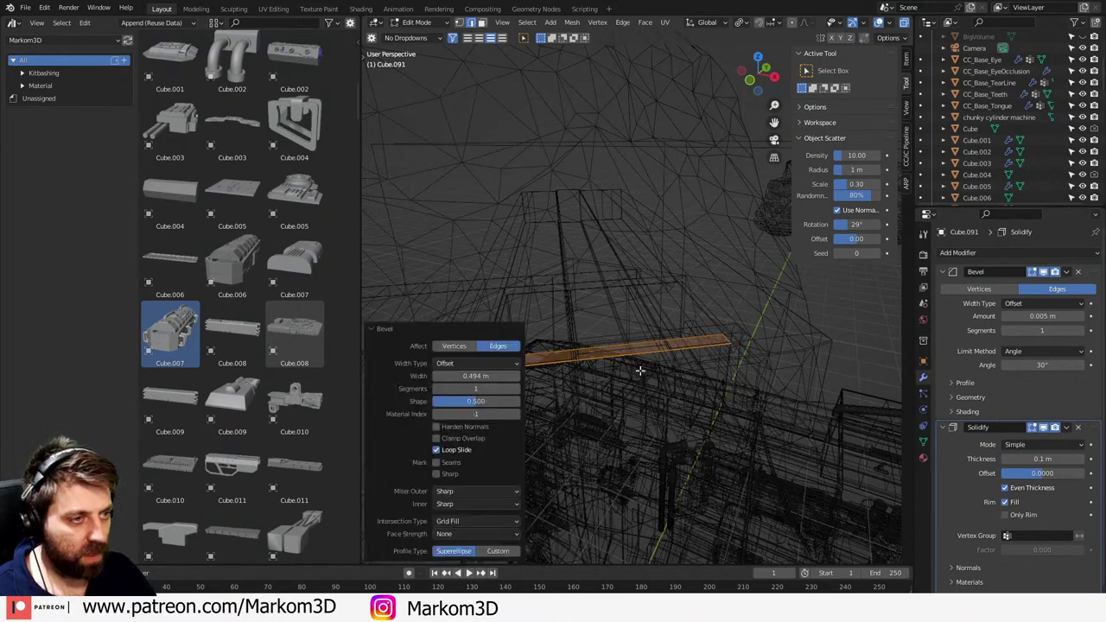
left_click(716, 397)
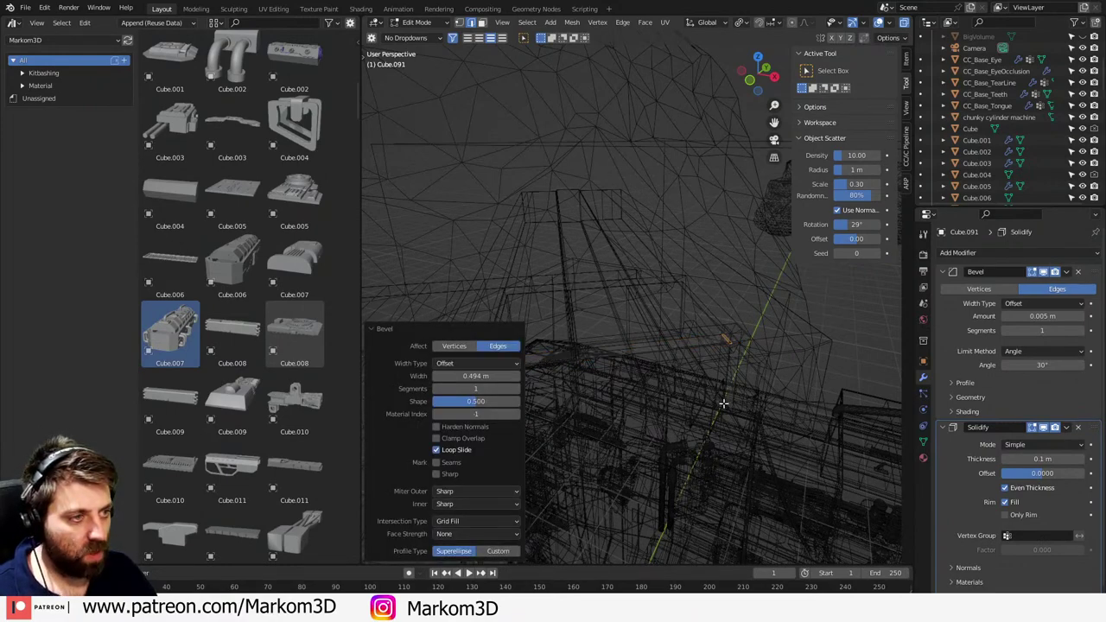
- Raise the middle face of the strip's top section about 0.005 m along Z
middle_click_drag(633, 361, 665, 368)
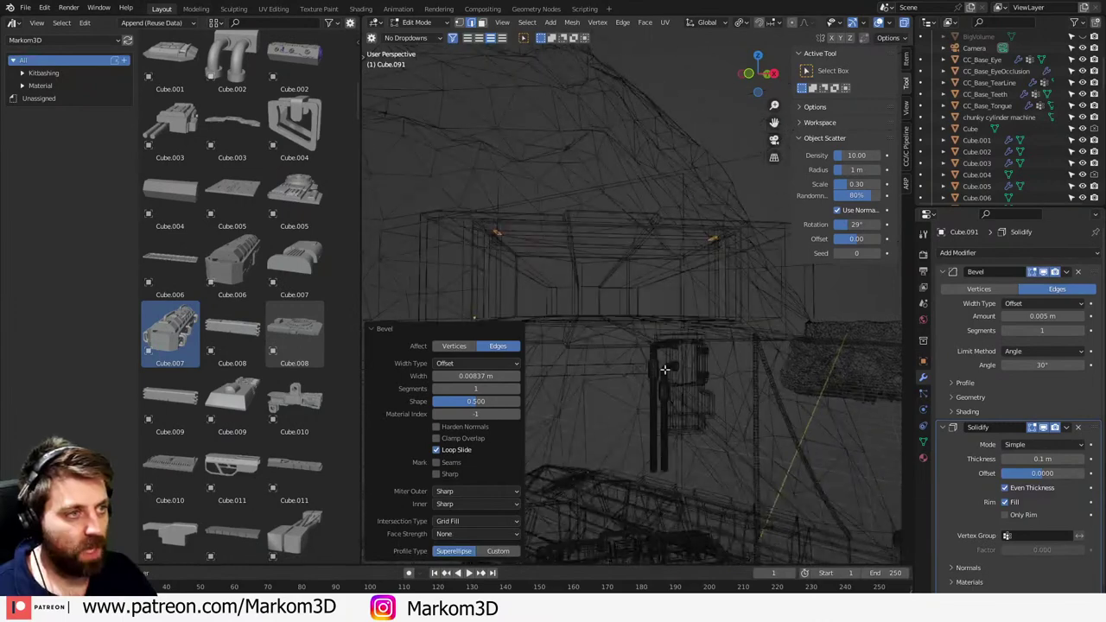
scroll(675, 359, "up", 4)
middle_click_drag(721, 314, 727, 299)
scroll(726, 305, "down", 3)
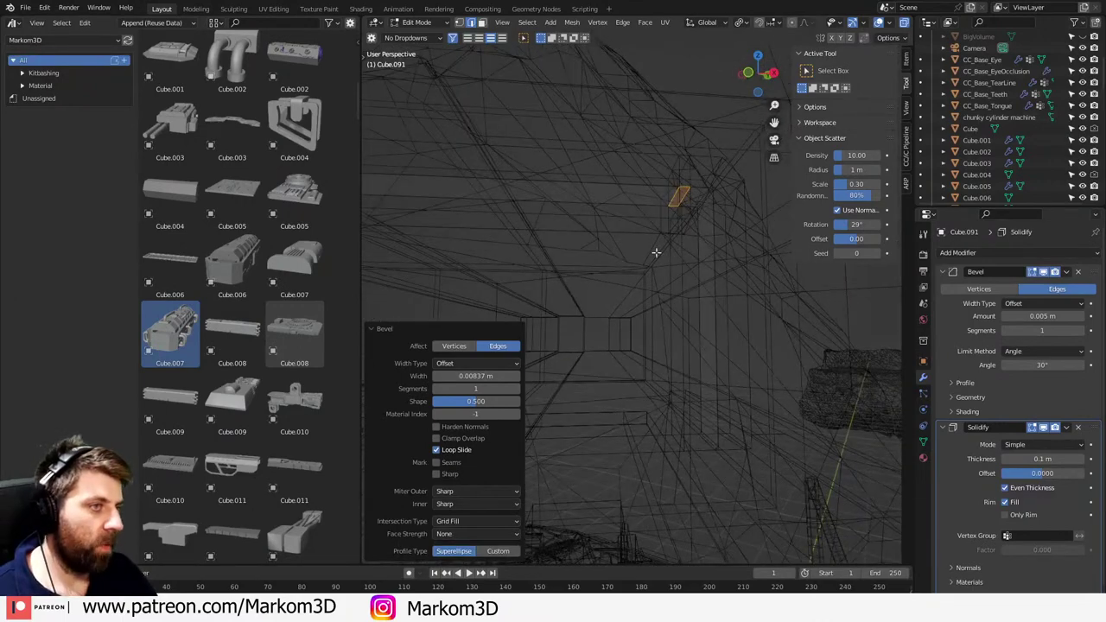
key("3")
left_click(531, 199)
scroll(499, 232, "down", 4)
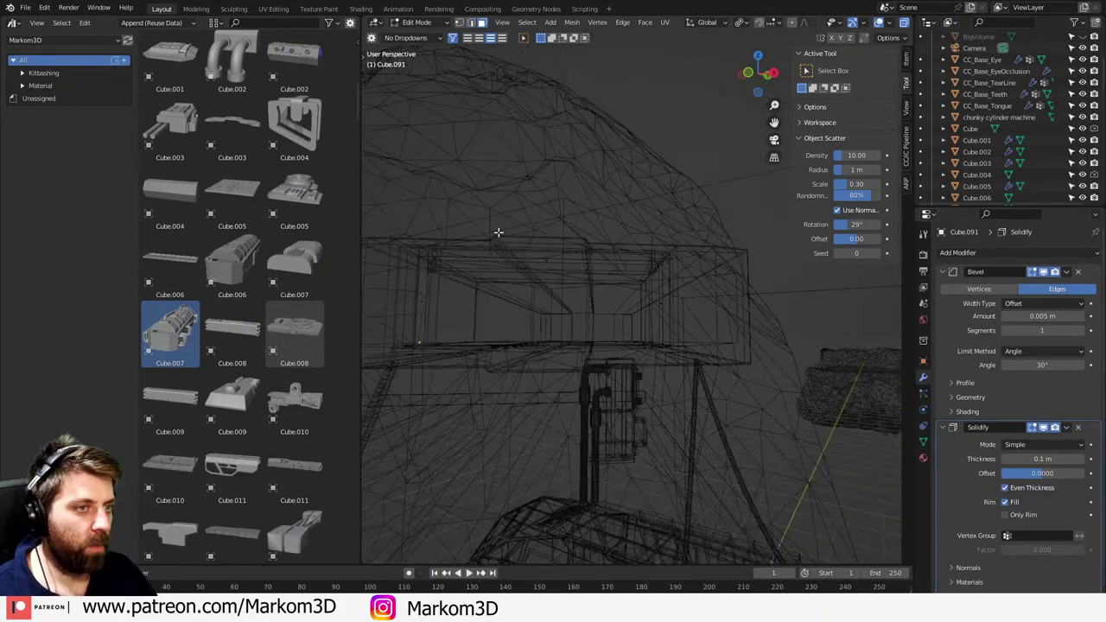
left_click(554, 260)
key("g")
key("z")
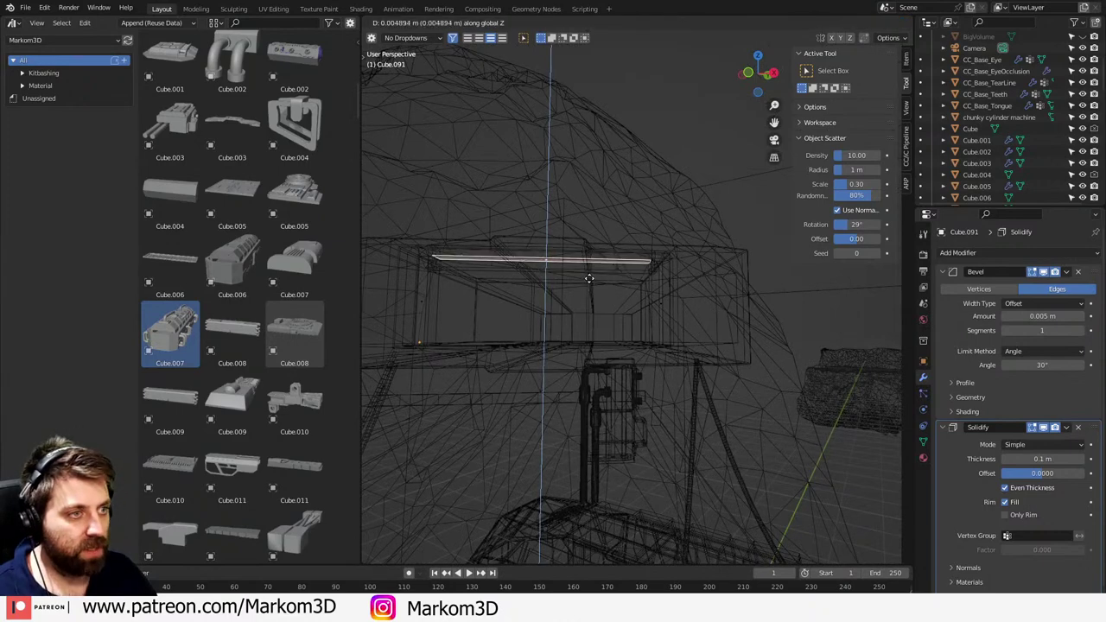
left_click(589, 280)
- Check the frame in solid shading and raise the middle face about 0.02 m further along Z
key("z")
left_click(651, 281)
scroll(648, 292, "up", 3)
key("g")
key("z")
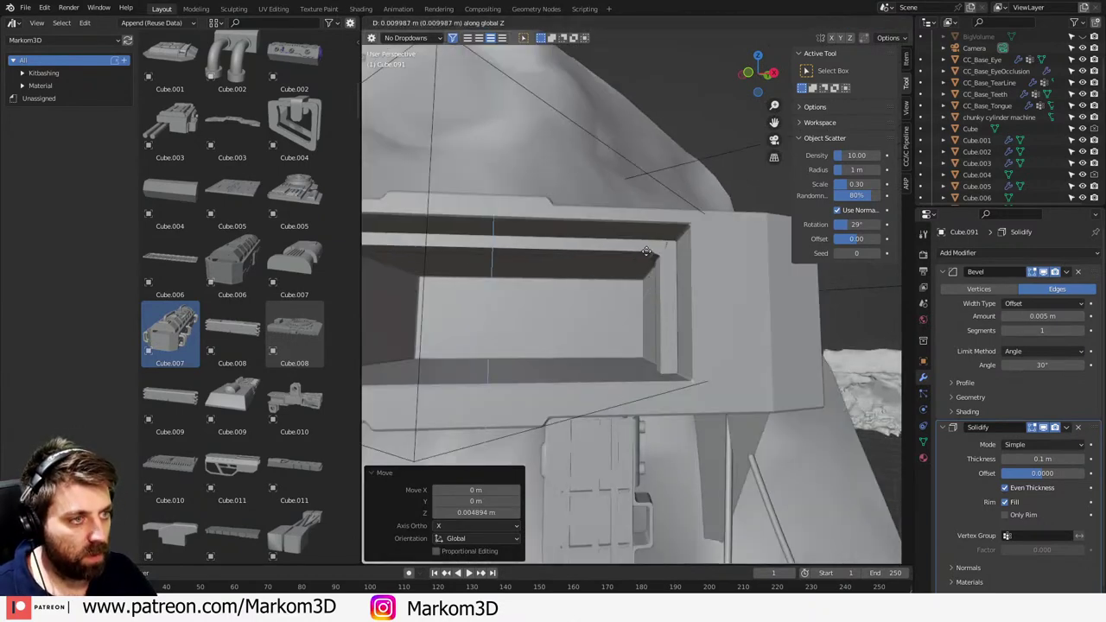
left_click(649, 231)
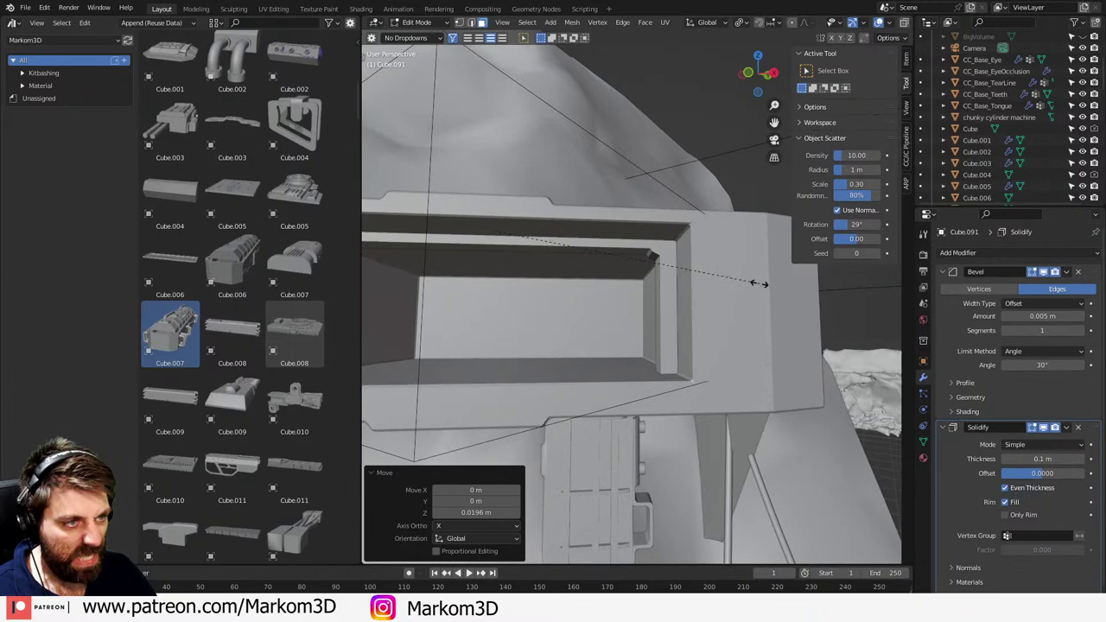
key("s")
key("x")
key("Escape")
- Add one centred loop cut across the raised middle face of the strip's top section
key("z")
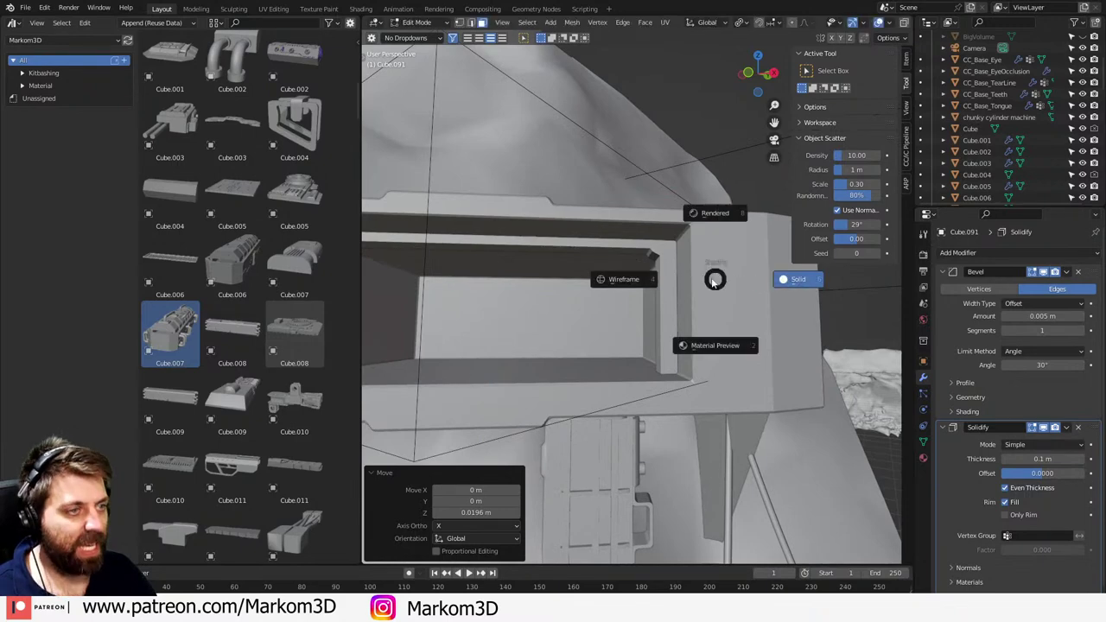
left_click(650, 280)
middle_click_drag(568, 250, 671, 260)
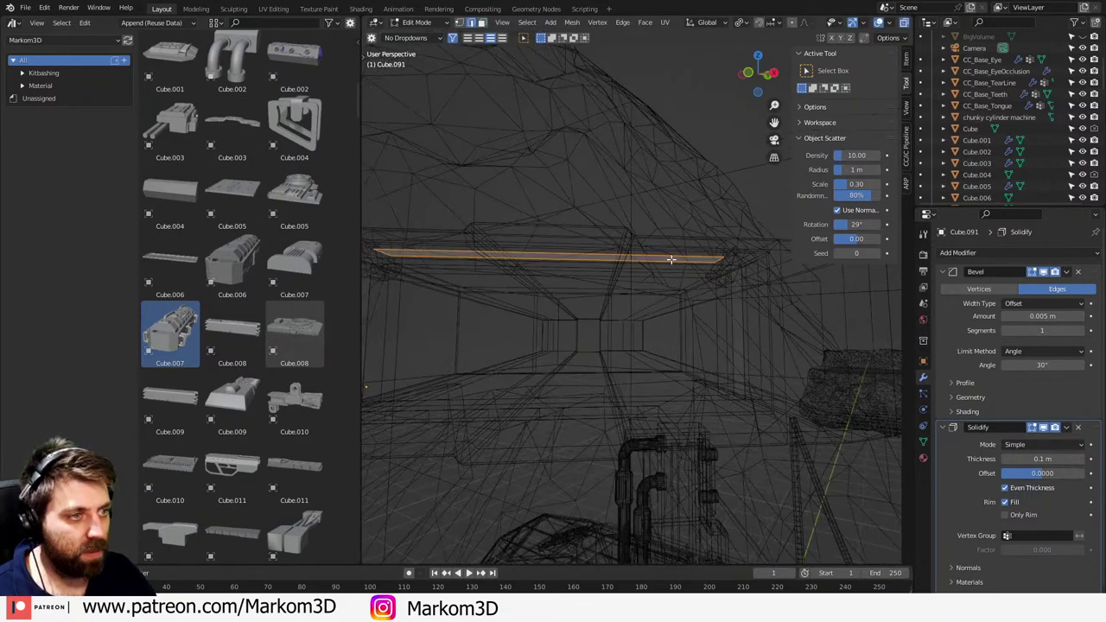
left_click(715, 263)
key("ctrl+r")
left_click(565, 261)
right_click(568, 262)
mouse_move(568, 262)
middle_mouse_down()
mouse_move(663, 257)
mouse_move(682, 274)
middle_mouse_up()
key("ctrl+z")
- Select the centre cross edge of the raised section and bevel it by about 0.378 m
key("z")
left_click(615, 274)
middle_click_drag(615, 274, 684, 274)
key("z")
left_click(671, 275)
key("z")
left_click(617, 272)
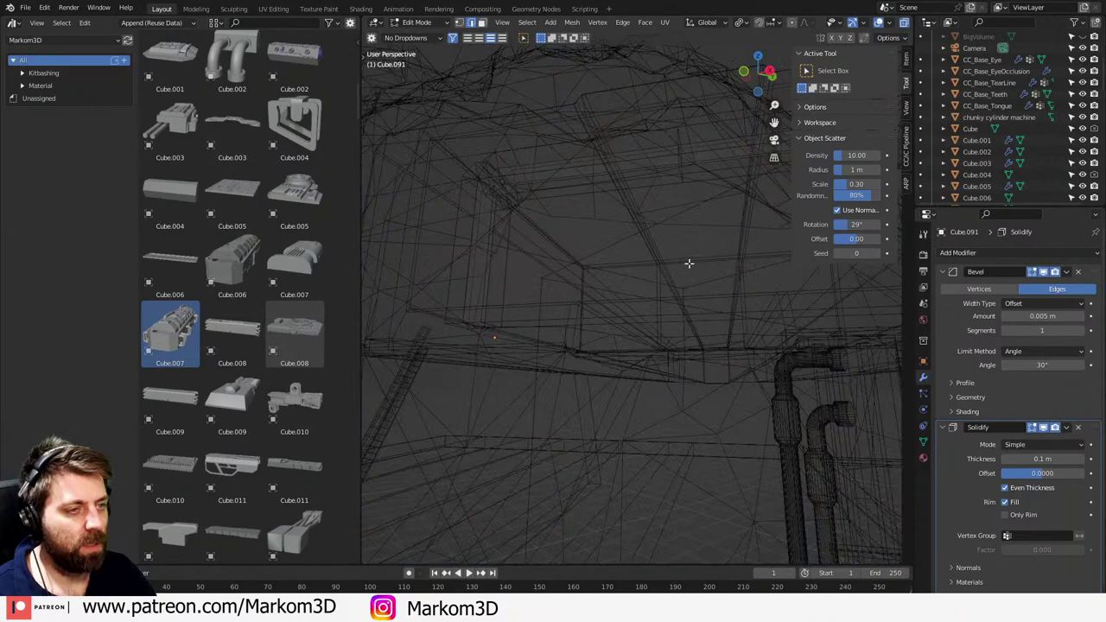
middle_click_drag(701, 234, 662, 254)
left_click(568, 216)
key("ctrl+l")
left_click(565, 214)
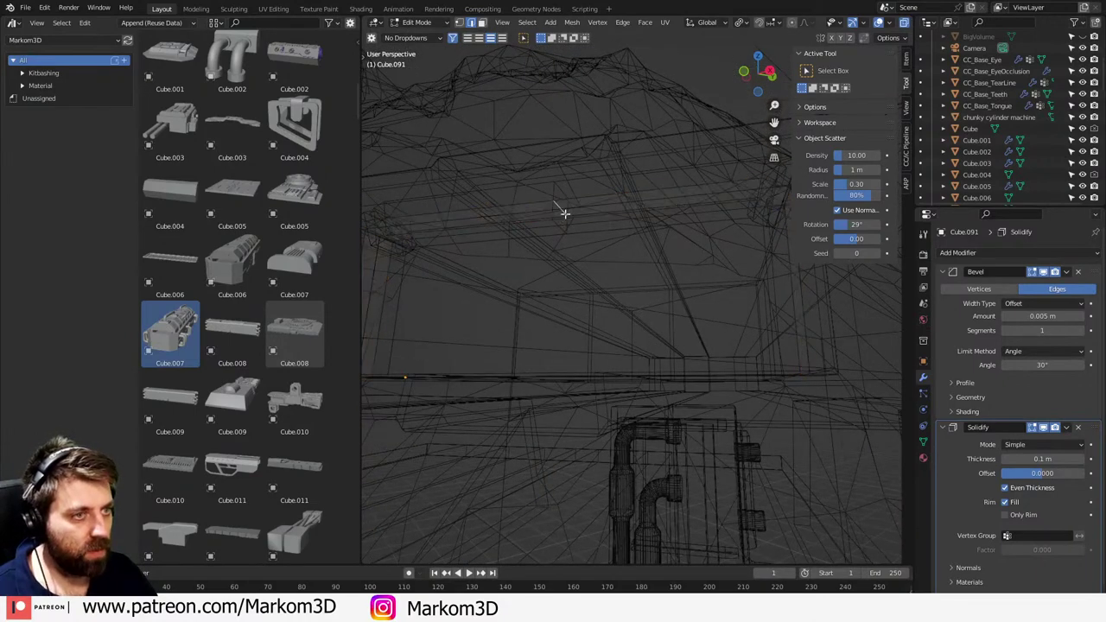
key("ctrl+b")
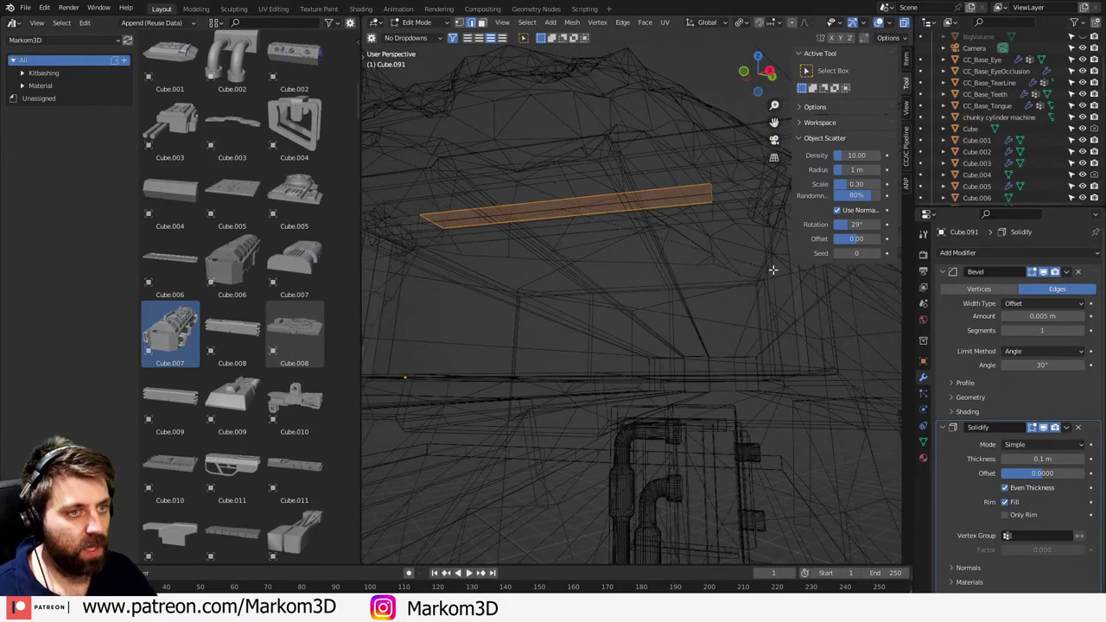
left_click(765, 267)
- Delete the old outer cross edge loops at both ends of the strip's raised section
middle_click_drag(619, 231, 684, 235, "shift")
key("z")
left_click(682, 225)
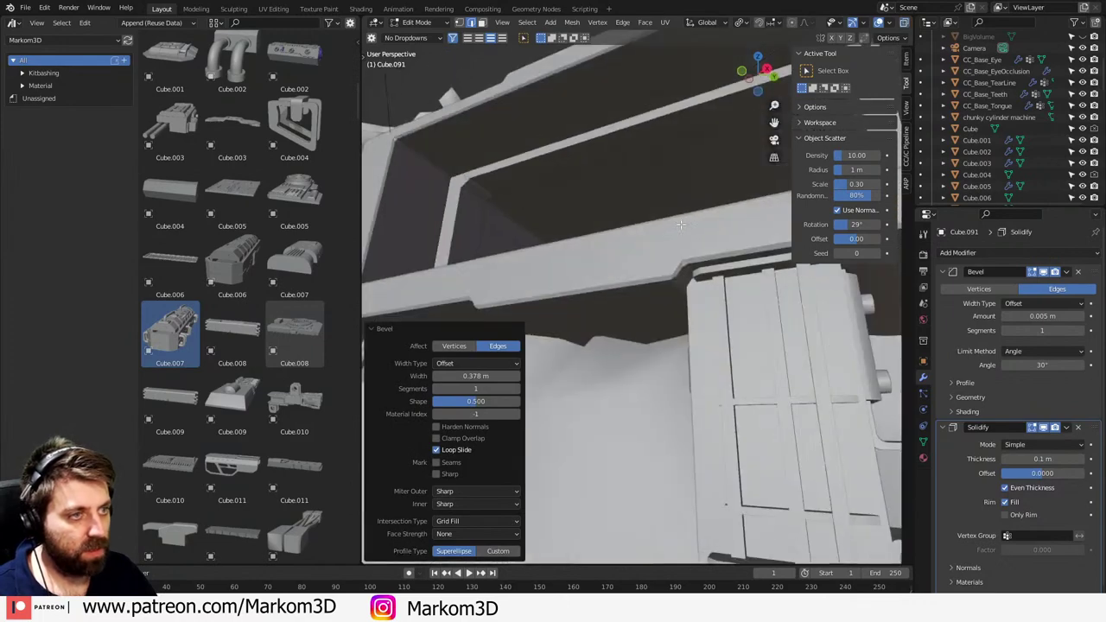
key("z")
left_click(469, 185)
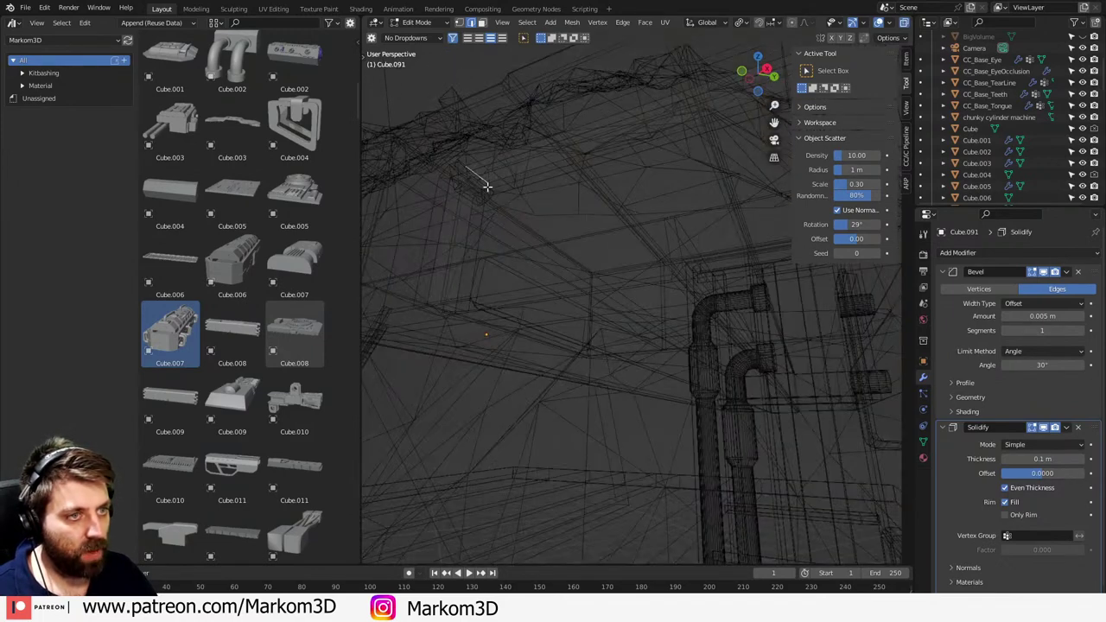
key("x")
left_click(489, 186)
middle_click_drag(489, 186, 601, 232)
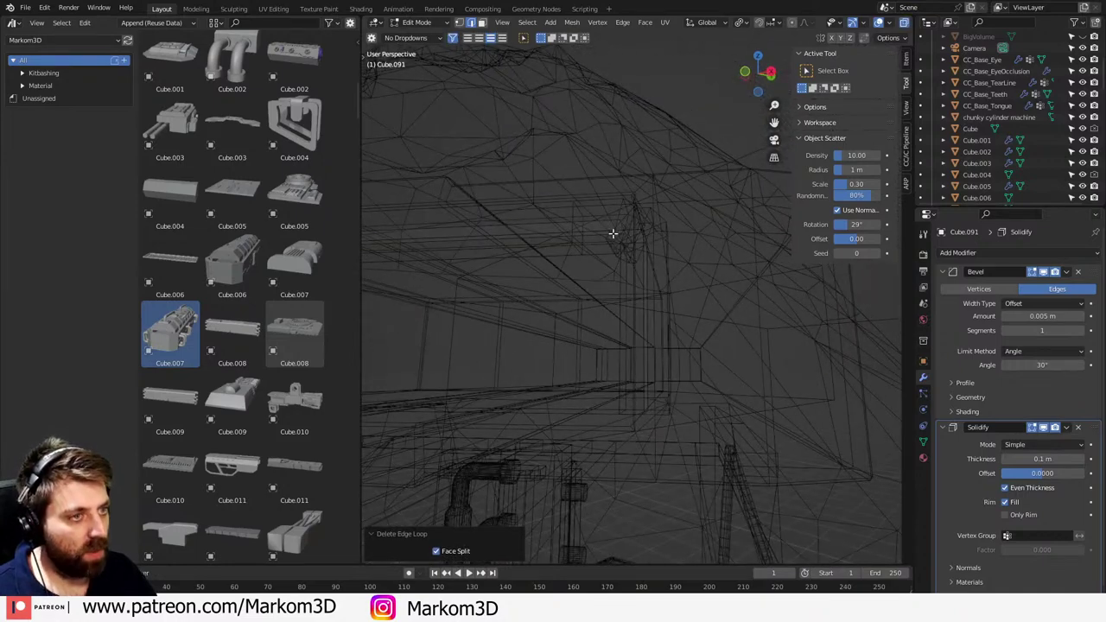
left_click(617, 232)
key("x")
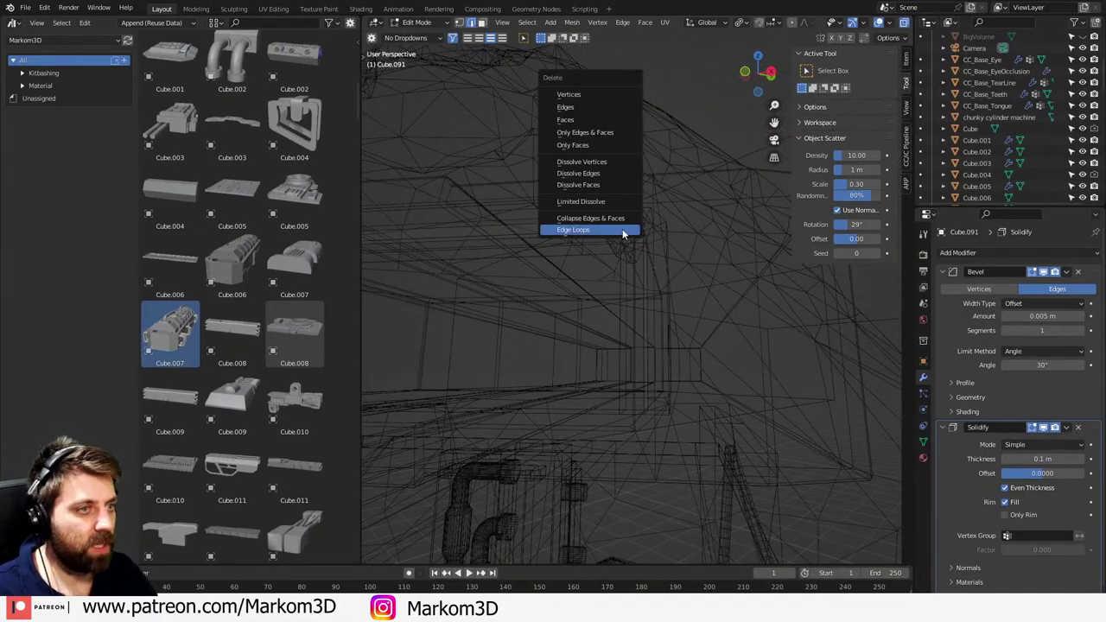
left_click(624, 228)
middle_click_drag(623, 229, 664, 241)
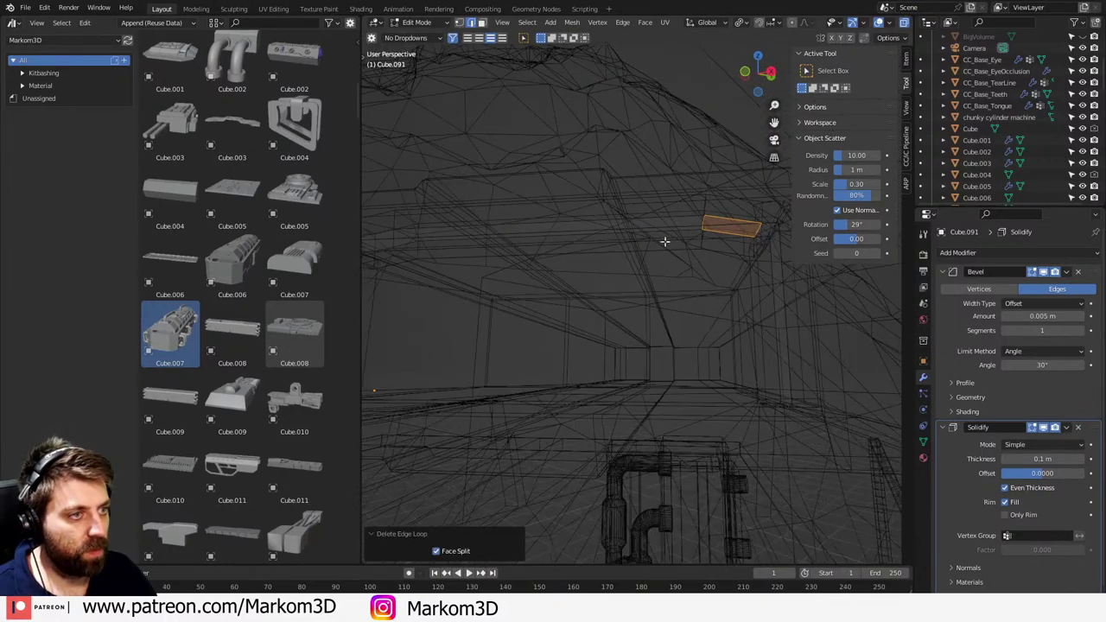
- Slide the cross edges near both upper corners of the strip to reshape the sloped corner sections
left_click(707, 226)
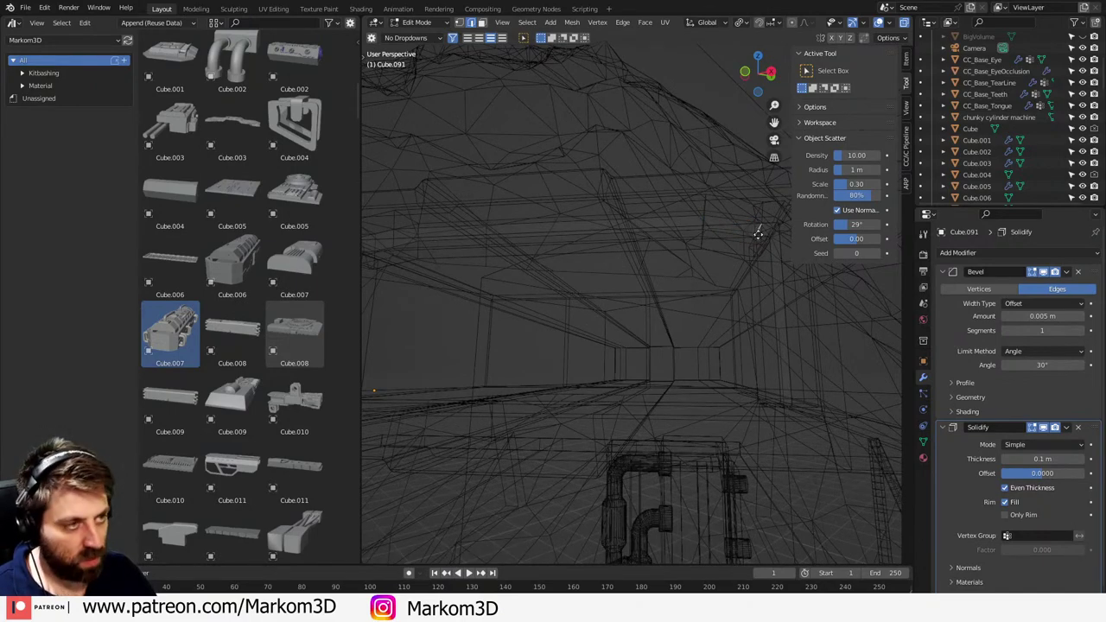
key("g")
key("g")
left_click(745, 234)
middle_click_drag(603, 217, 635, 224, "shift")
left_click(532, 266)
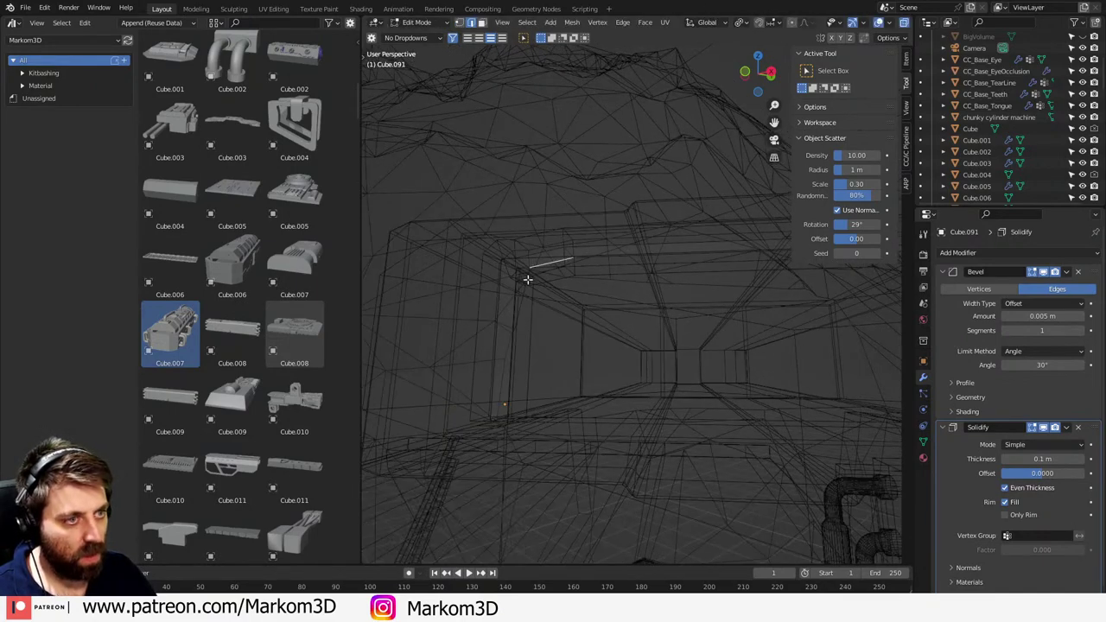
left_click(523, 263)
key("g")
key("g")
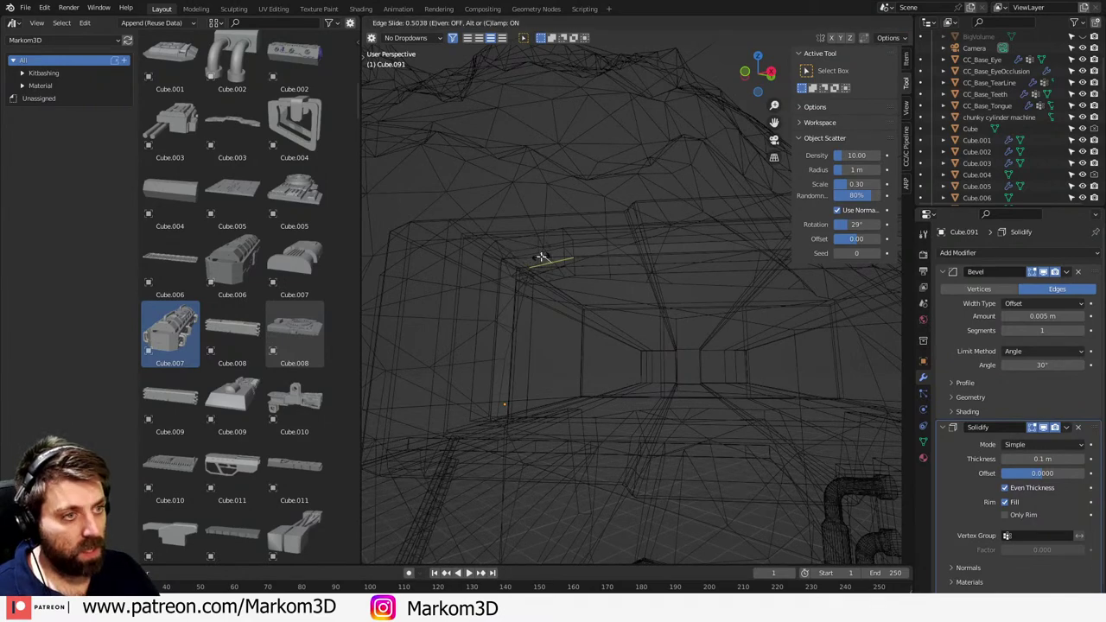
left_click(543, 257)
key("z")
left_click(617, 257)
key("Tab")
scroll(634, 302, "down", 6)
middle_click_drag(780, 370, 755, 394)
scroll(685, 360, "up", 5)
- Slide the strip's long edge loop across its width by a factor of 0.6 to narrow the frame
key("Tab")
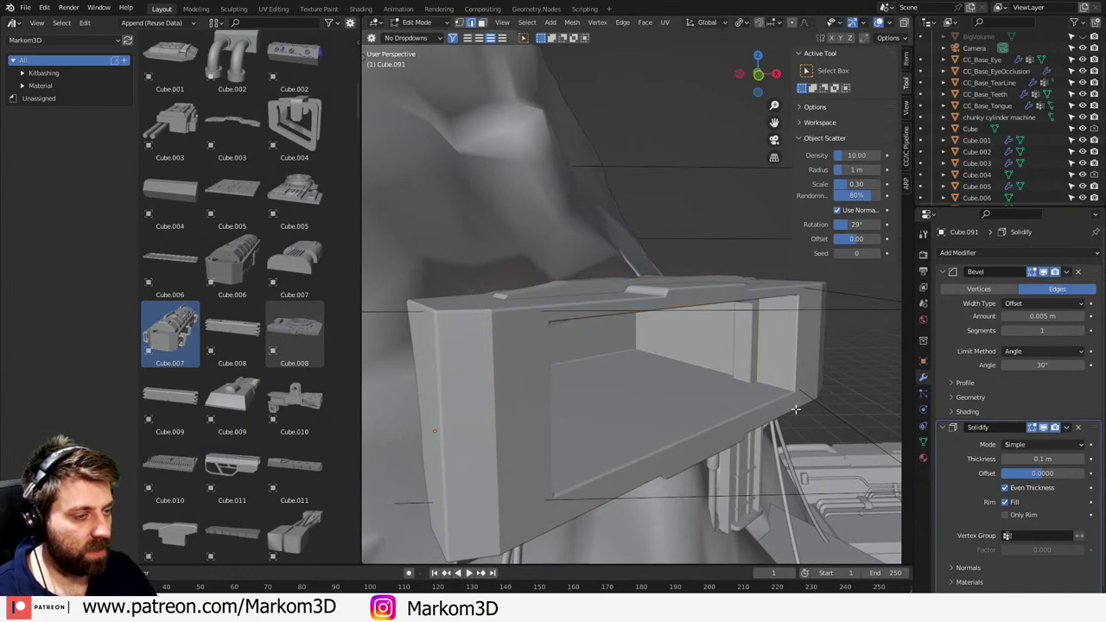
key("z")
left_click(719, 405)
key("3")
key("alt+a")
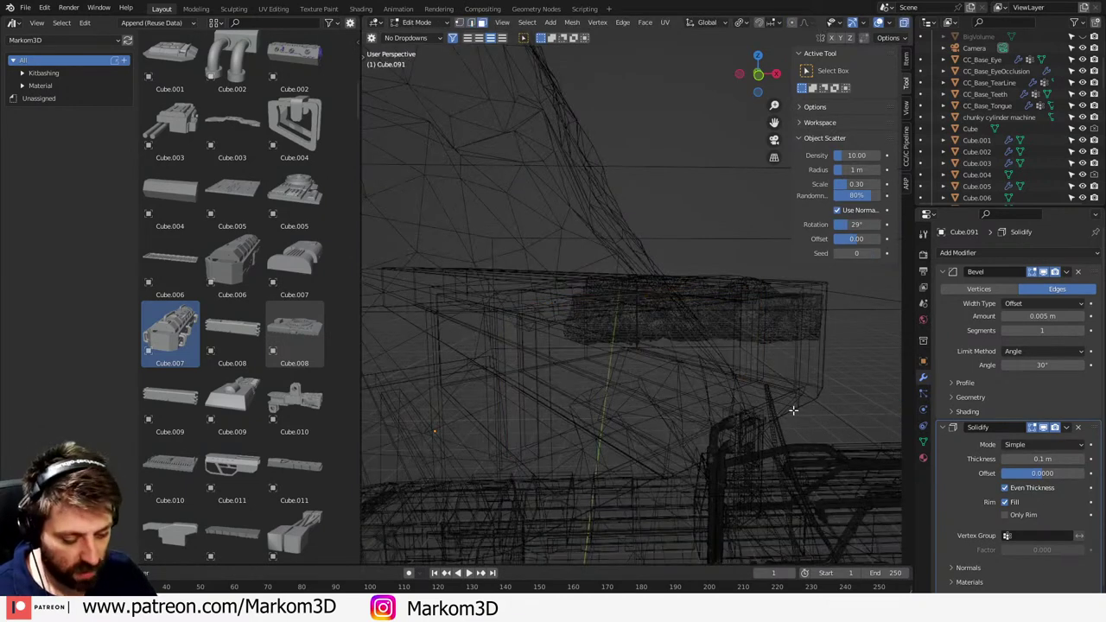
key("1")
left_click(773, 377, "alt")
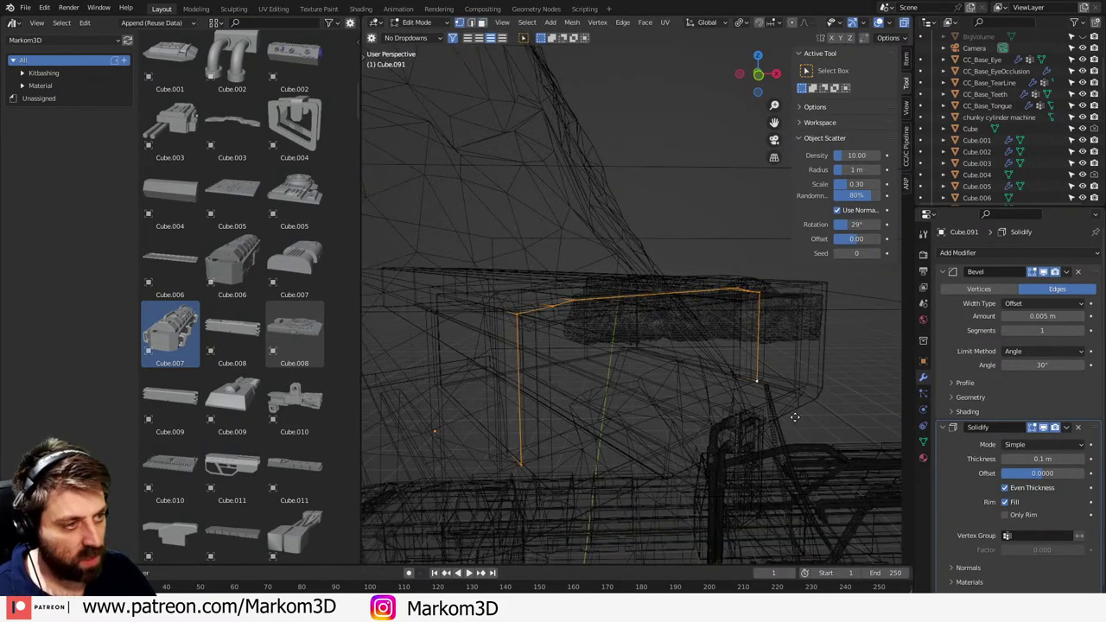
key("g")
key("g")
left_click(740, 394)
key("z")
left_click(767, 394)
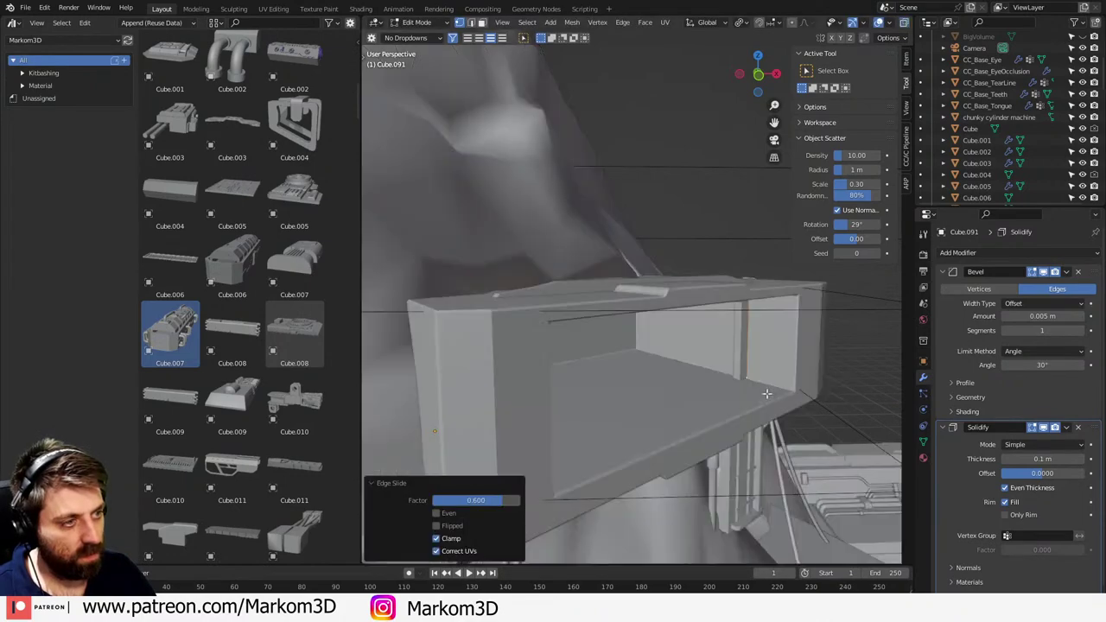
key("Tab")
middle_click_drag(719, 384, 584, 355)
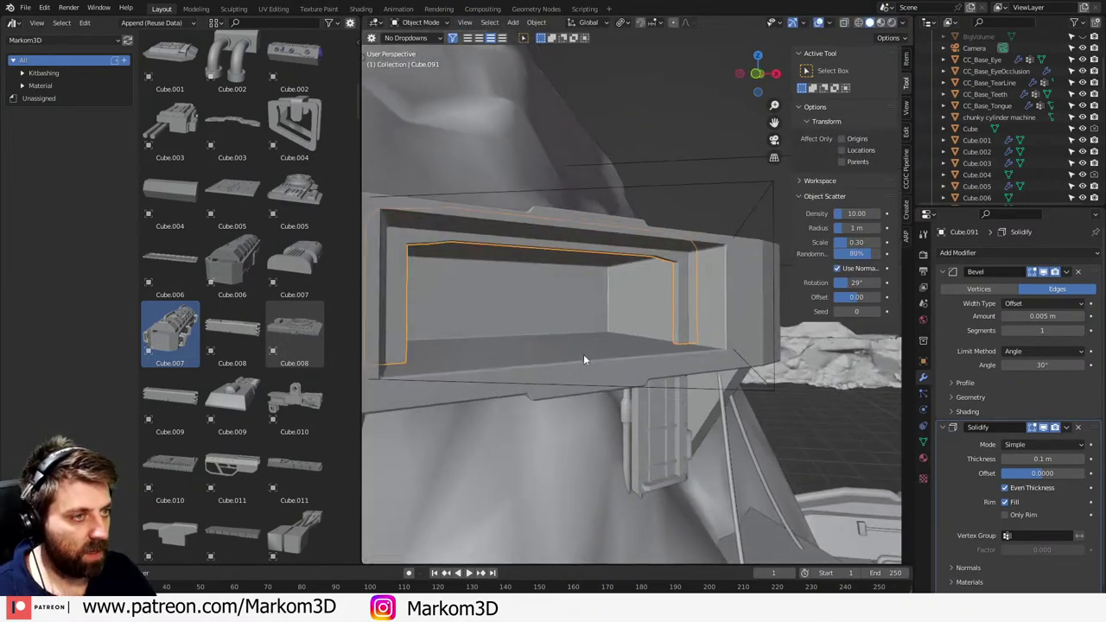
- Set the frame's Solidify thickness to 0.05 m
left_click(1043, 459)
type(".05")
key("Return")
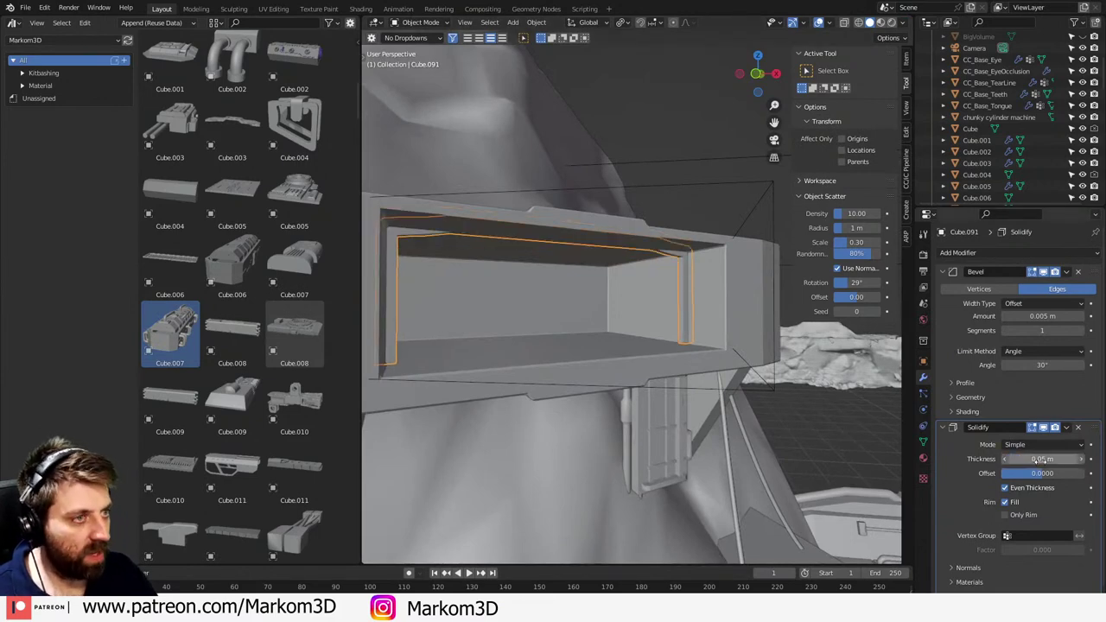
- Lower the selected frame edges about 0.021 m along Z
middle_click_drag(717, 391, 695, 388)
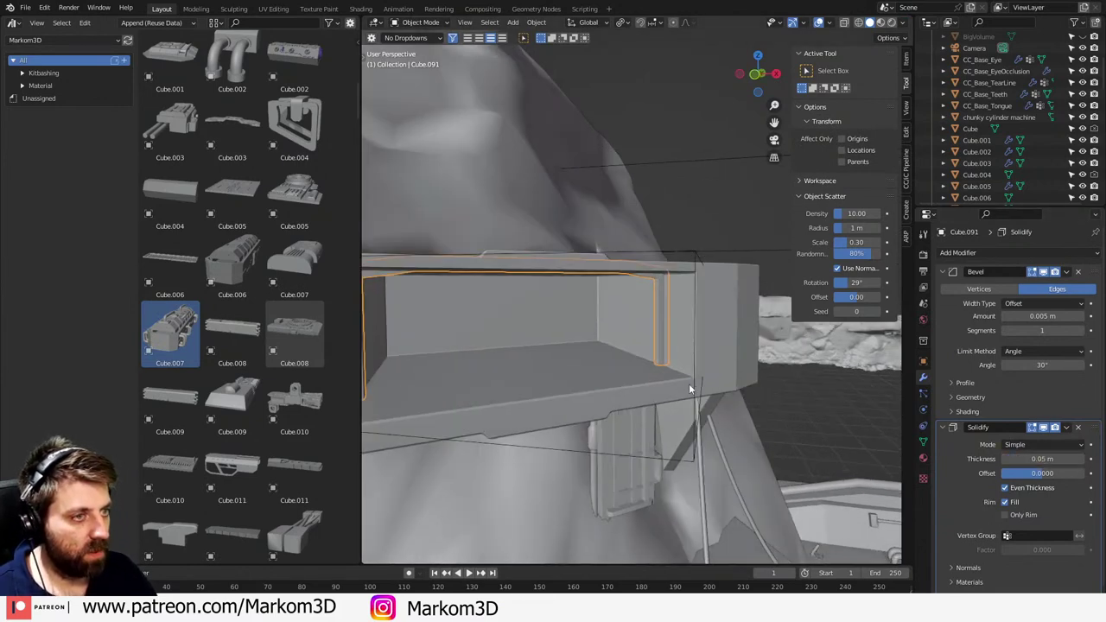
key("Tab")
key("g")
key("z")
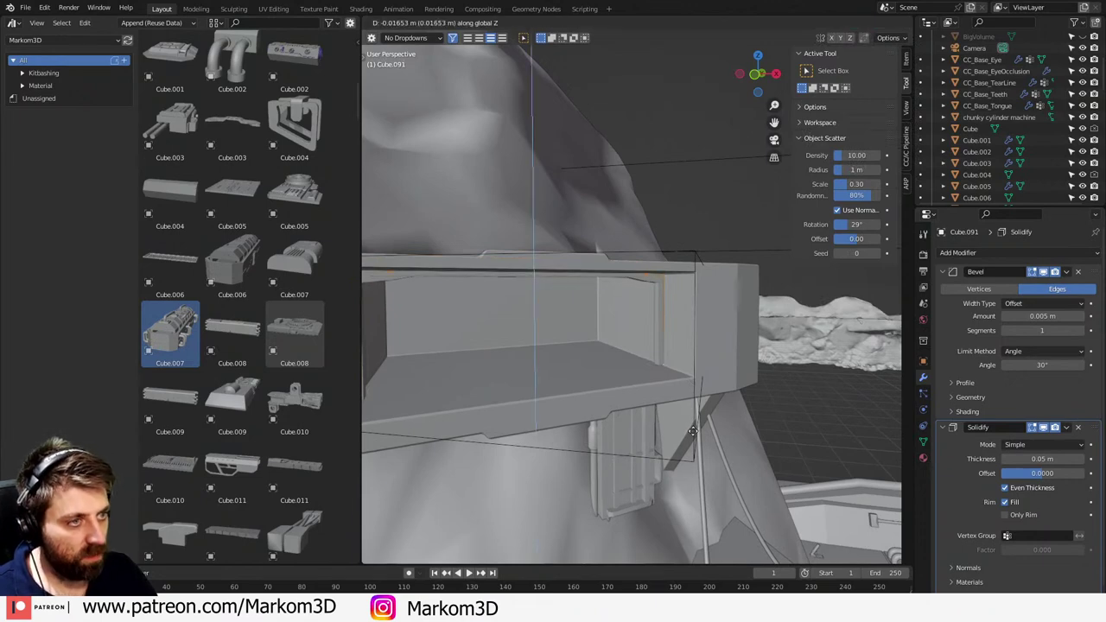
left_click(693, 432)
- Duplicate the inner frame and offset the copy about -0.262 m in X and 0.338 m in Y, deeper into the box
mouse_move(629, 381)
middle_mouse_down()
mouse_move(665, 377)
mouse_move(722, 396)
middle_mouse_up()
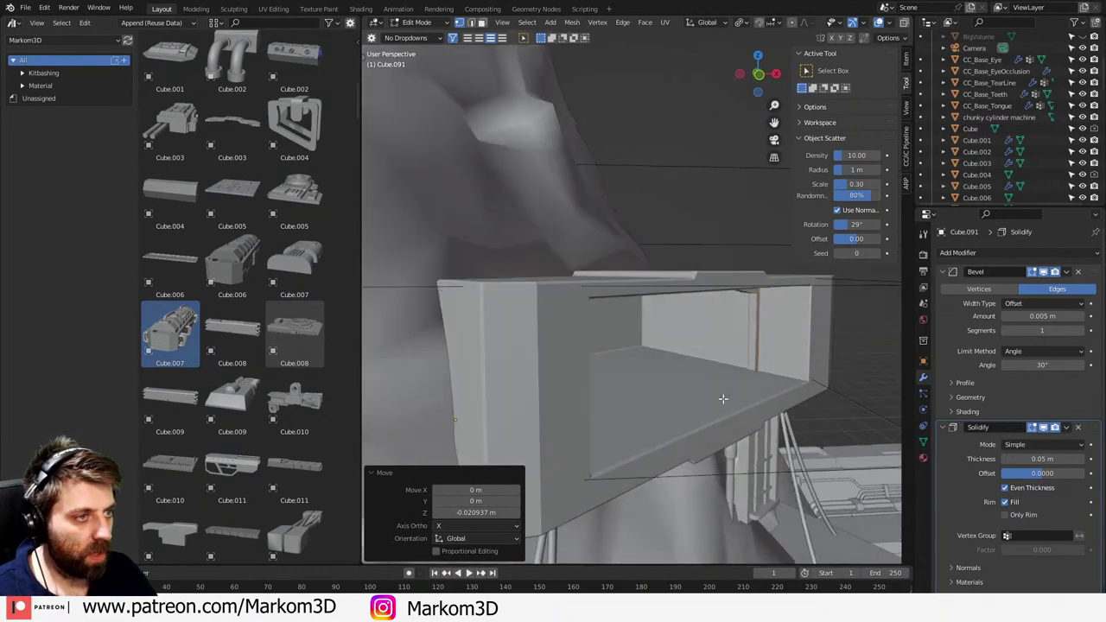
key("shift+z")
key("Tab")
key("KP_7")
key("z")
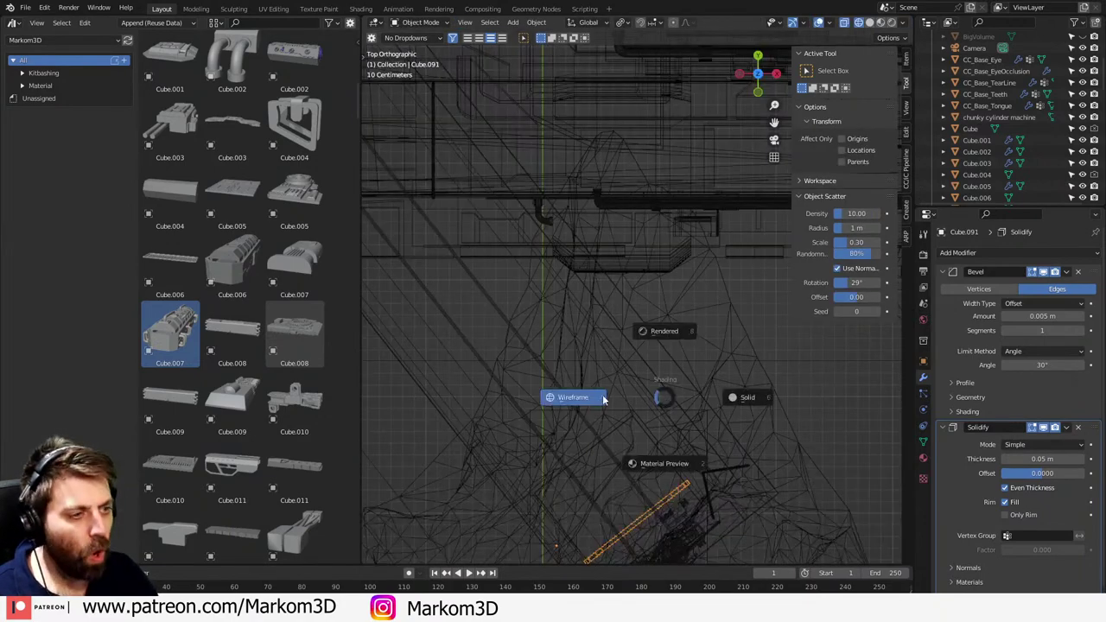
scroll(653, 355, "up", 4)
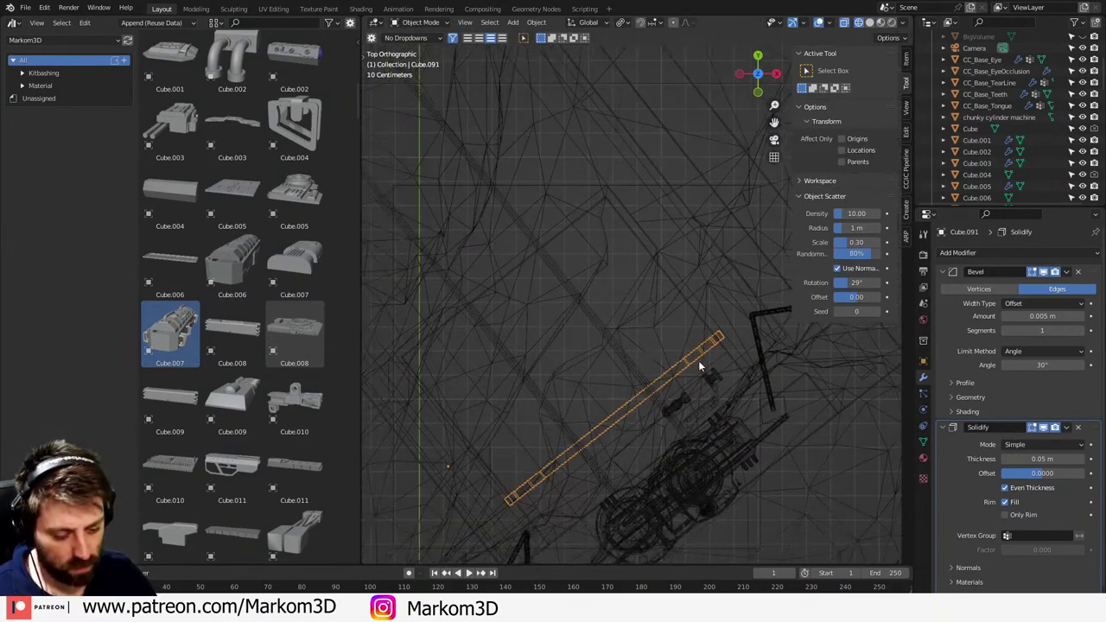
key("shift+d")
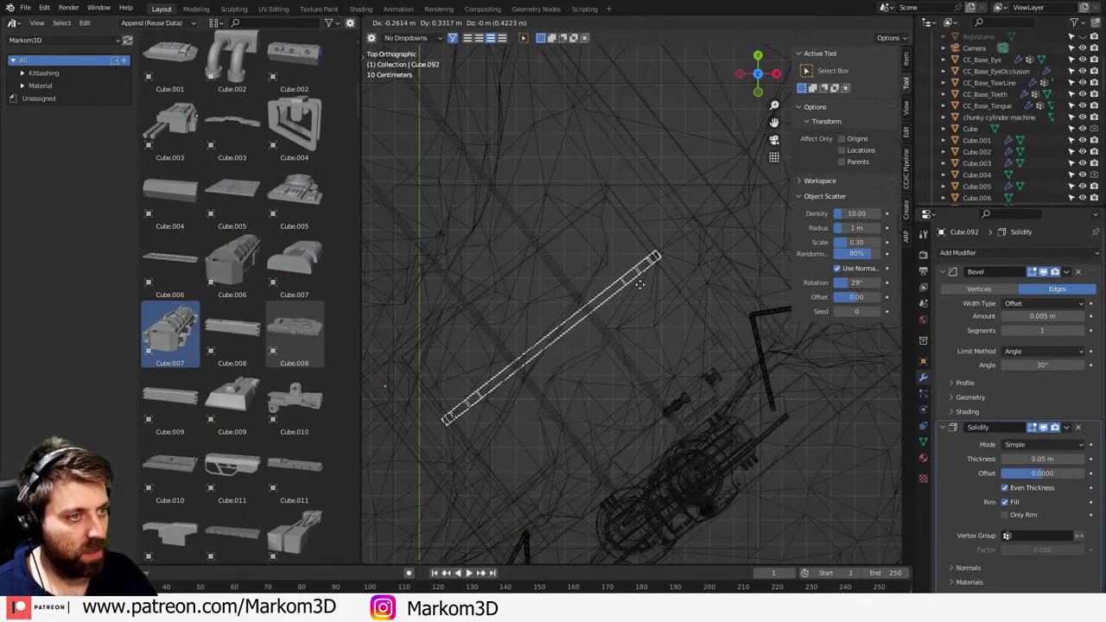
left_click(638, 279)
mouse_move(644, 282)
middle_mouse_down()
mouse_move(712, 344)
mouse_move(695, 301)
middle_mouse_up()
key("z")
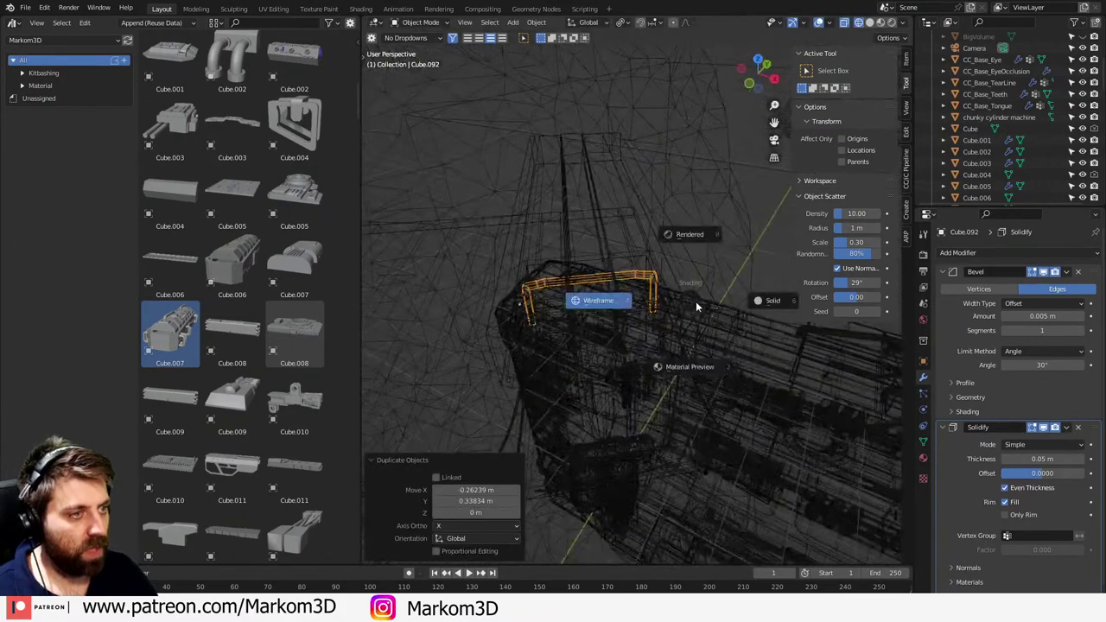
- Inspect the hollow box structure and its inner frames from the scene camera
key("KP_0")
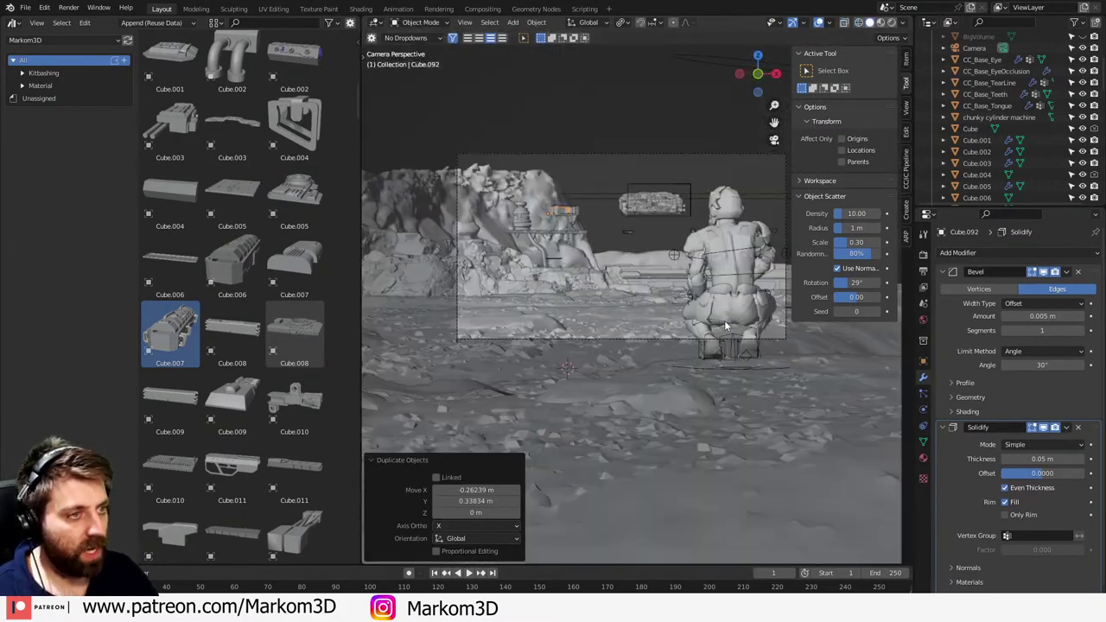
left_click(612, 253)
middle_click_drag(594, 238, 656, 296, "shift")
scroll(656, 296, "up", 6)
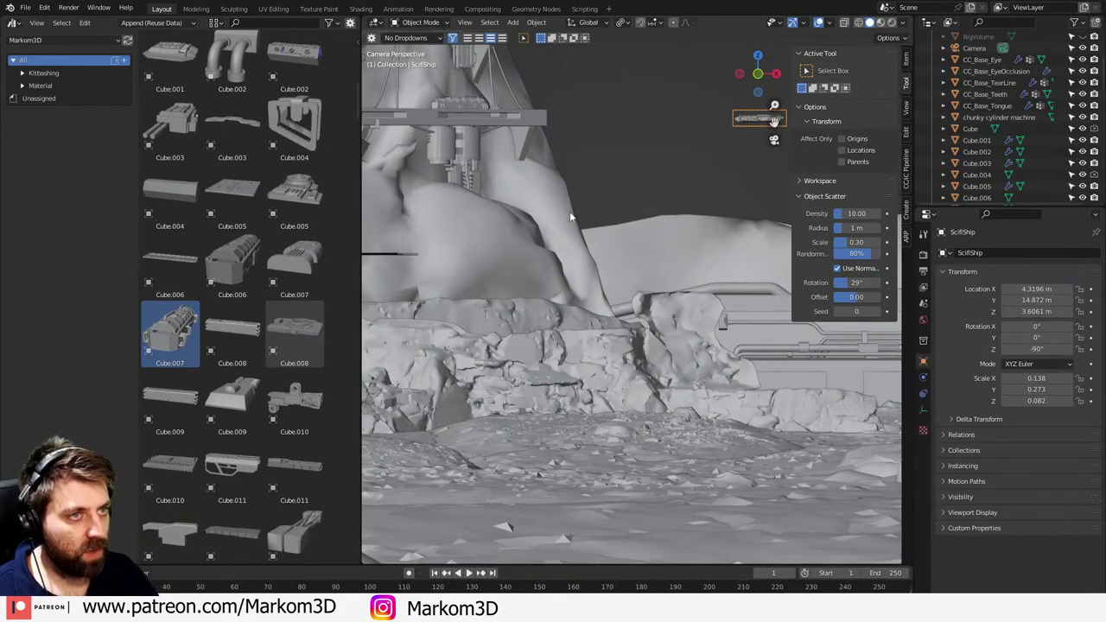
middle_click_drag(465, 72, 608, 188, "shift")
left_click(636, 137)
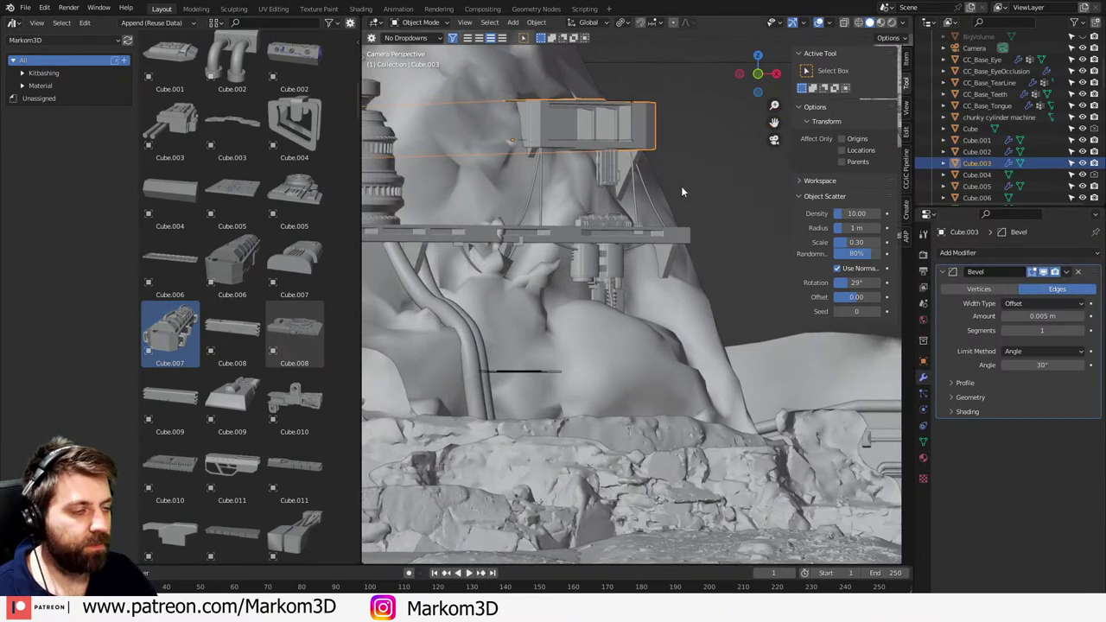
scroll(672, 211, "down", 2)
scroll(683, 189, "up", 1)
key("KP_0")
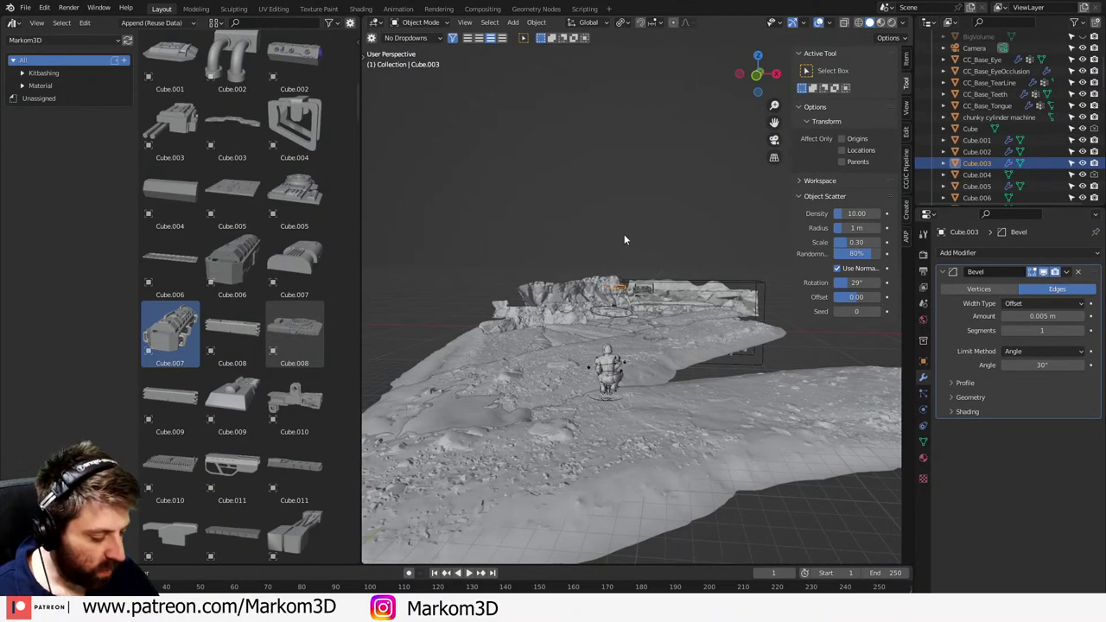
- Assign the Markom3DScifiSetup material to the back wall faces inside the hollow box
key("KP_Decimal")
key("Tab")
scroll(618, 280, "up", 3)
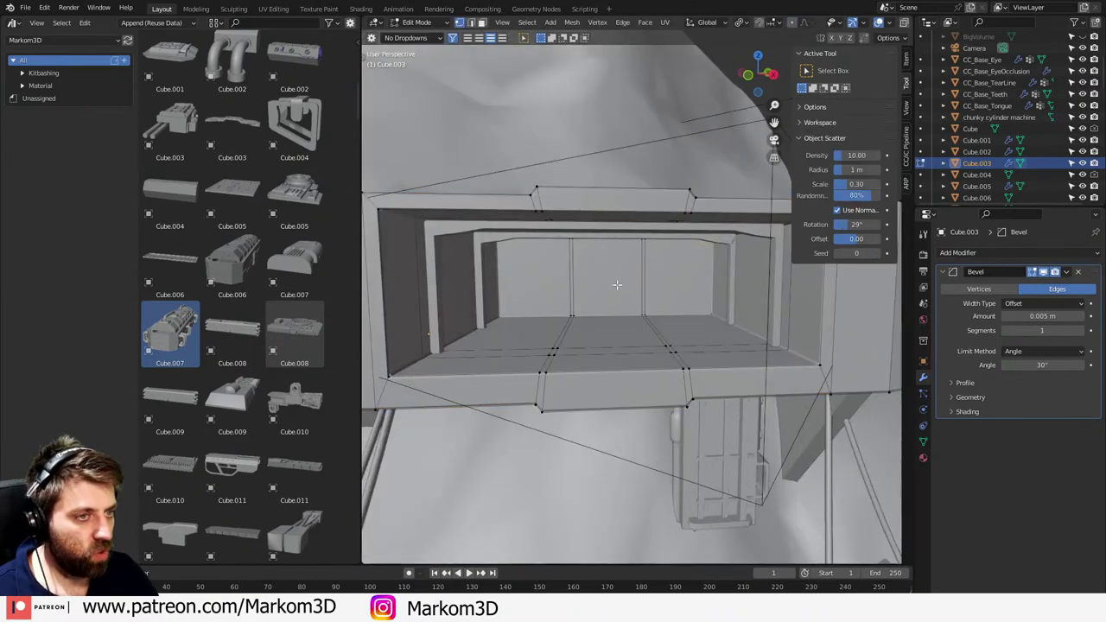
middle_click_drag(617, 284, 572, 311)
scroll(561, 315, "up", 3)
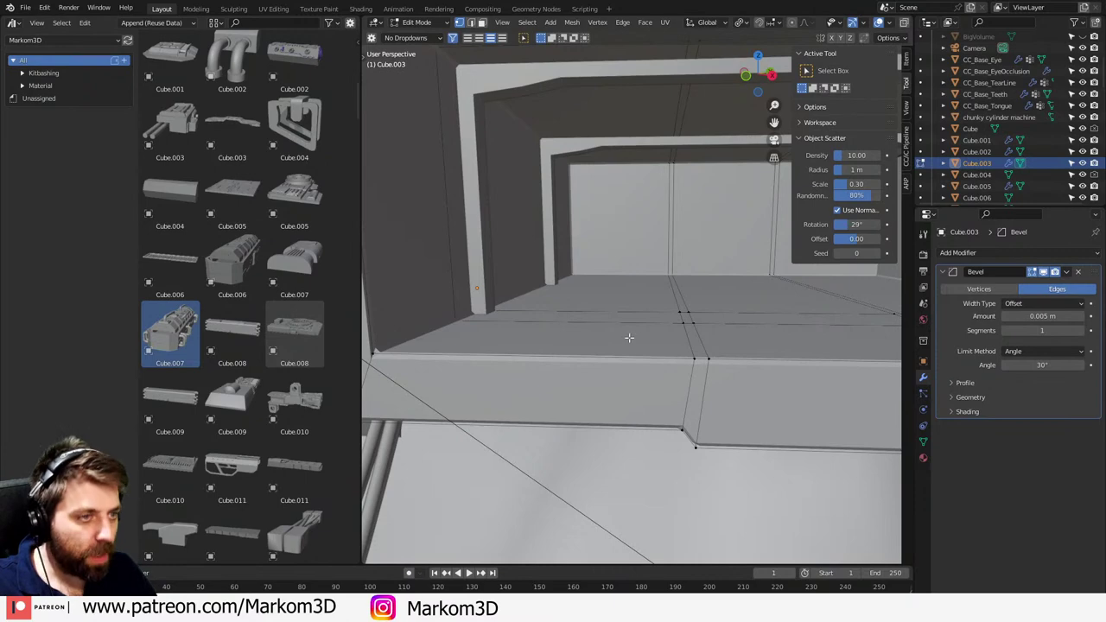
scroll(629, 338, "down", 8)
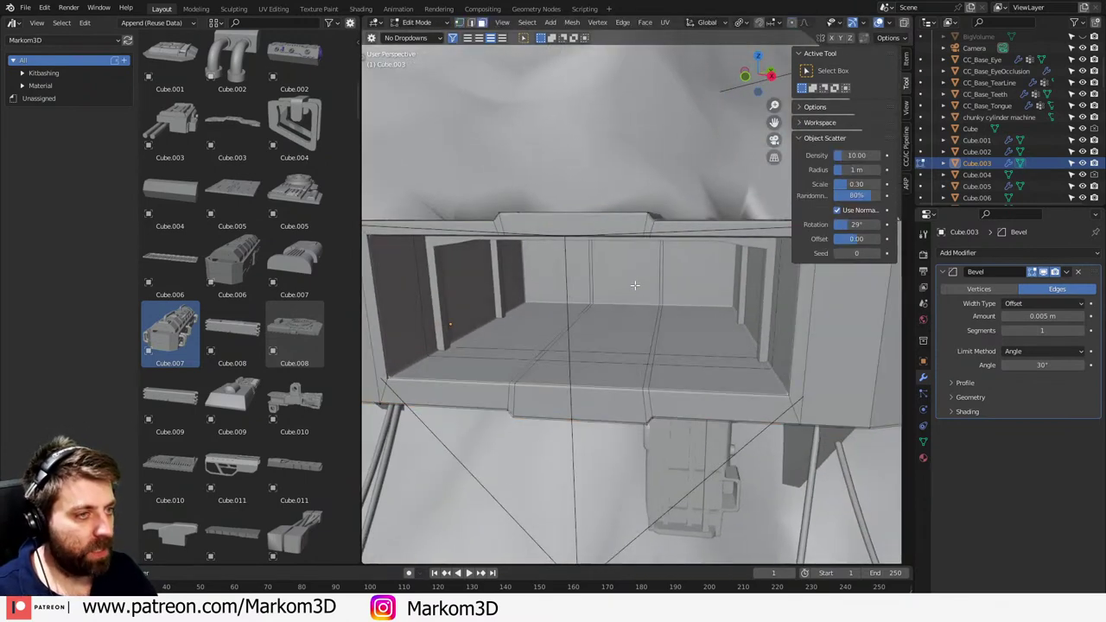
left_click(636, 284)
left_click(676, 277)
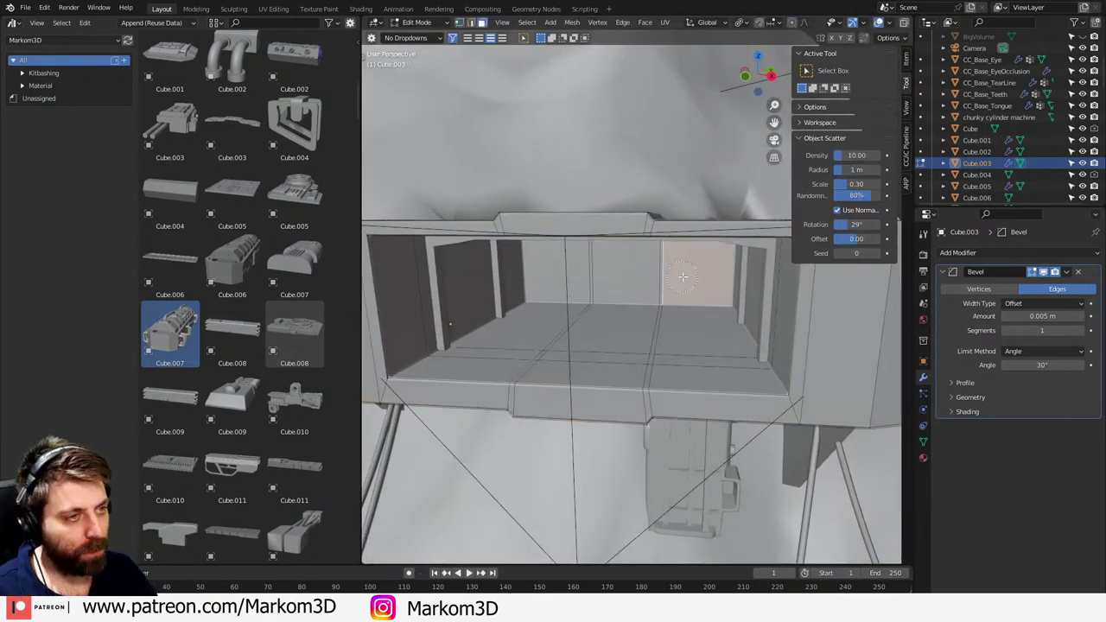
left_click_drag(683, 277, 603, 264)
right_click(598, 270)
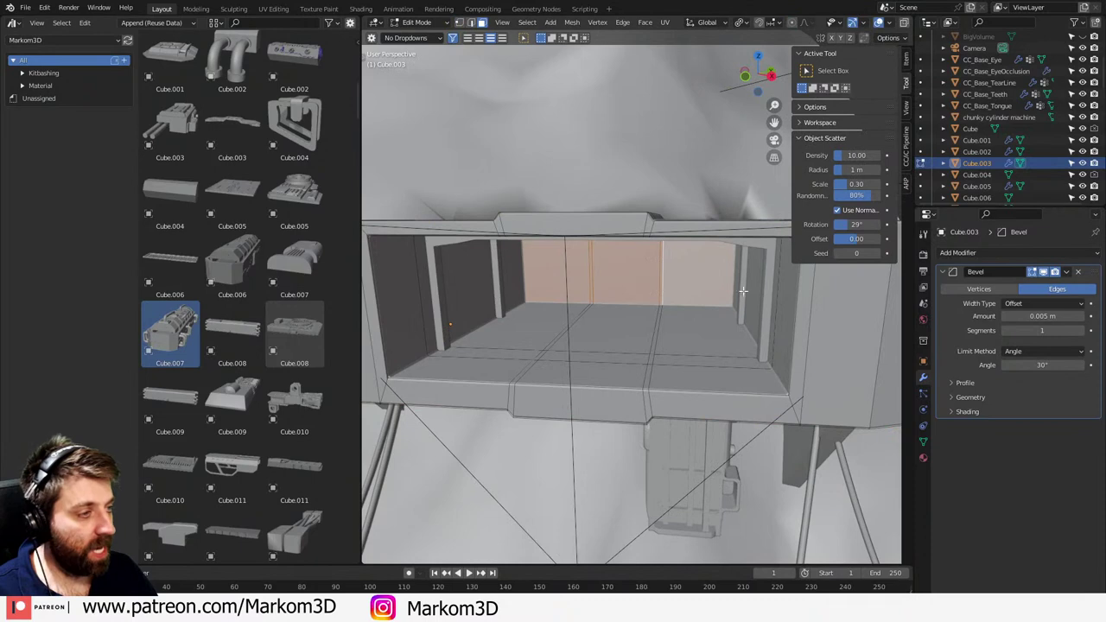
left_click(924, 458)
left_click(986, 255)
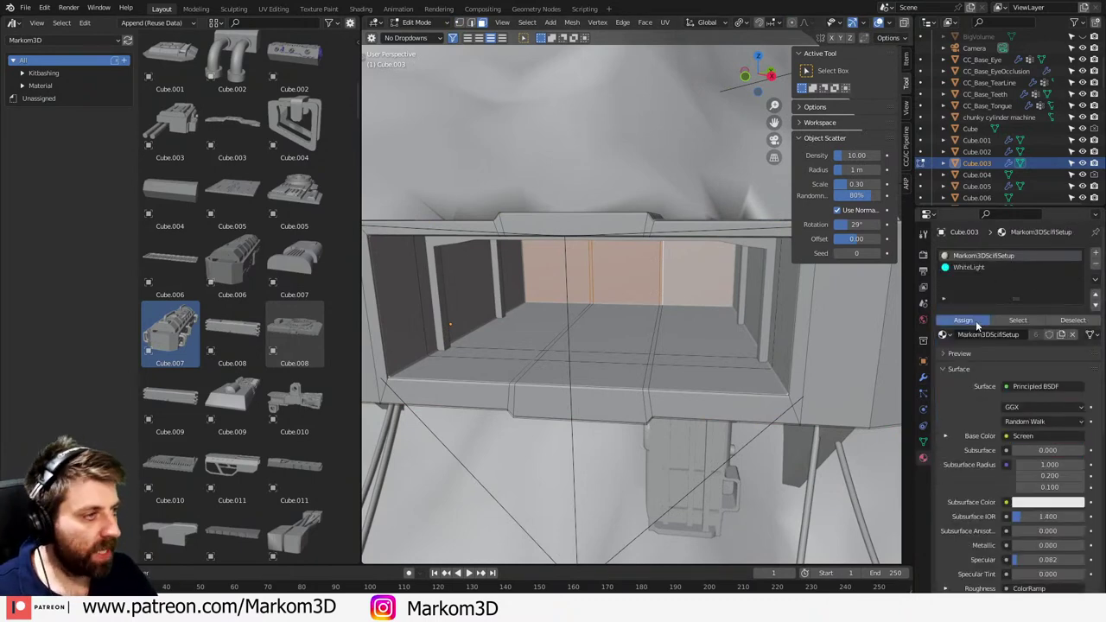
- Add a loop cut just inside the box opening with a slide factor of 0.653 and bevel it about 0.0066 m wide
key("ctrl+r")
left_click(648, 381)
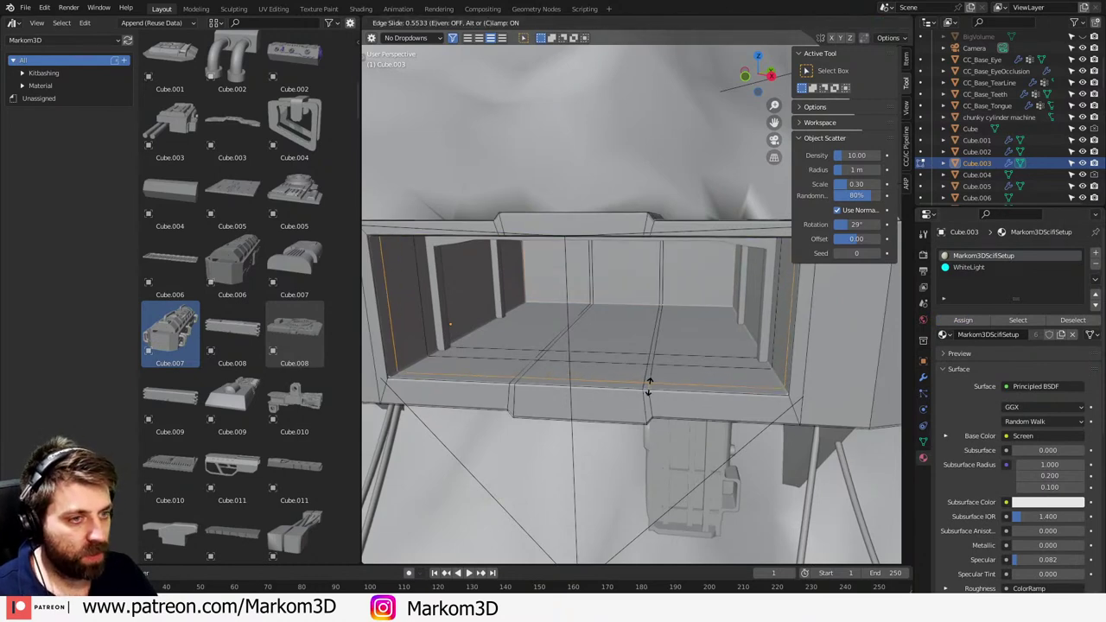
left_click(713, 430)
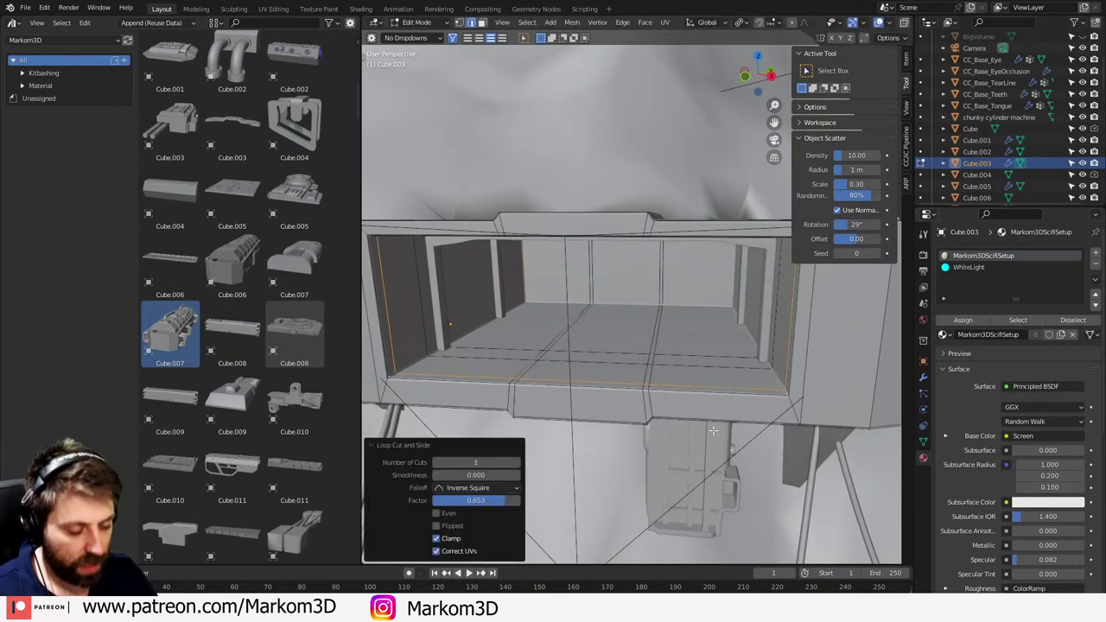
left_click(764, 426)
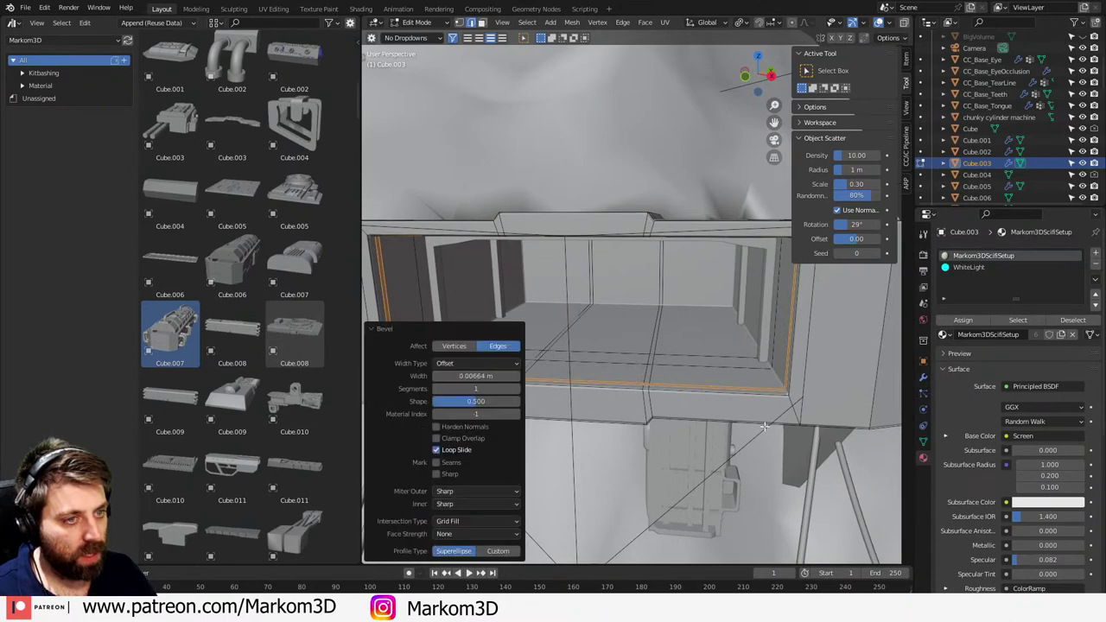
- Assign the WhiteLight emission material to the thin strip around the inside of the box opening
left_click(986, 268)
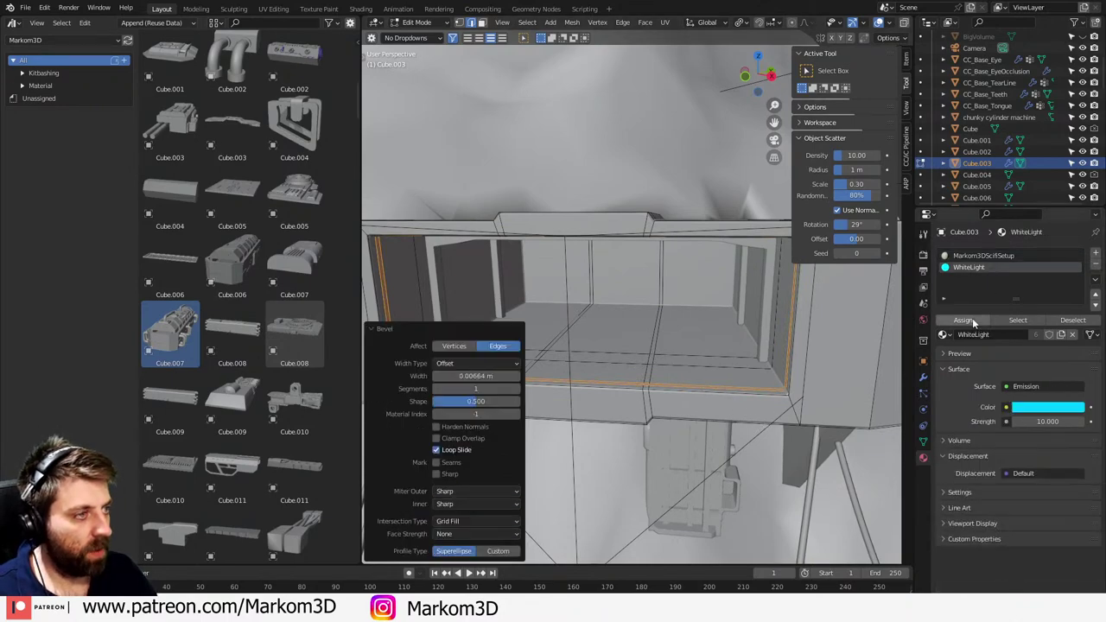
key("Tab")
scroll(699, 389, "down", 5)
mouse_move(700, 389)
middle_mouse_down()
mouse_move(693, 369)
mouse_move(674, 386)
mouse_move(706, 394)
middle_mouse_up()
- Add the Cube.015 double-pipe kitbash asset from the Markom3D library to the scene
scroll(241, 353, "down", 5)
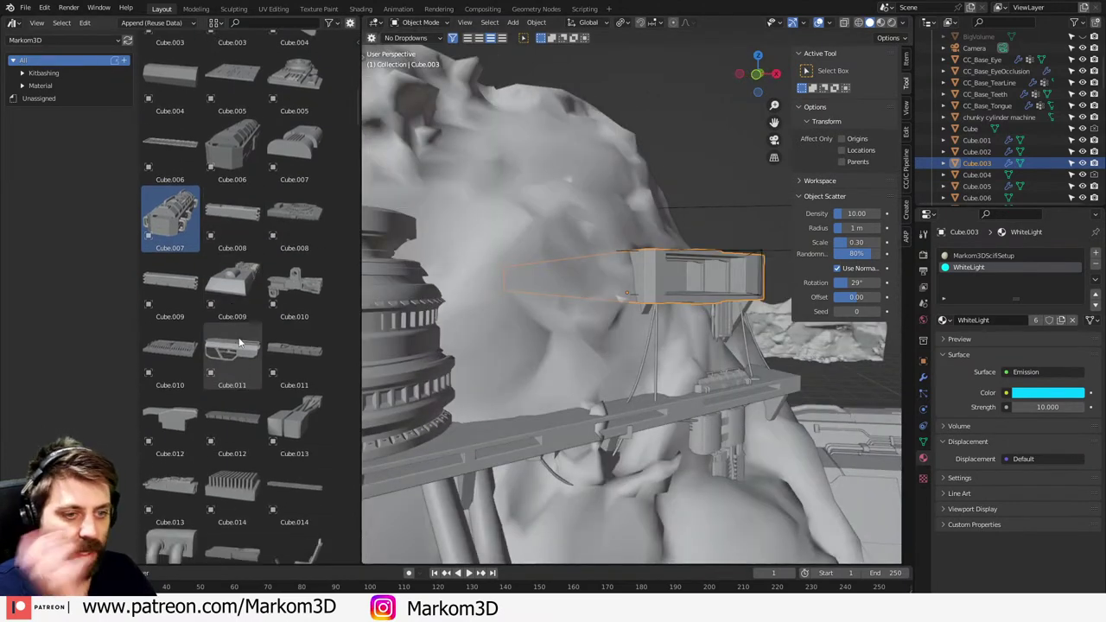
scroll(244, 370, "down", 3)
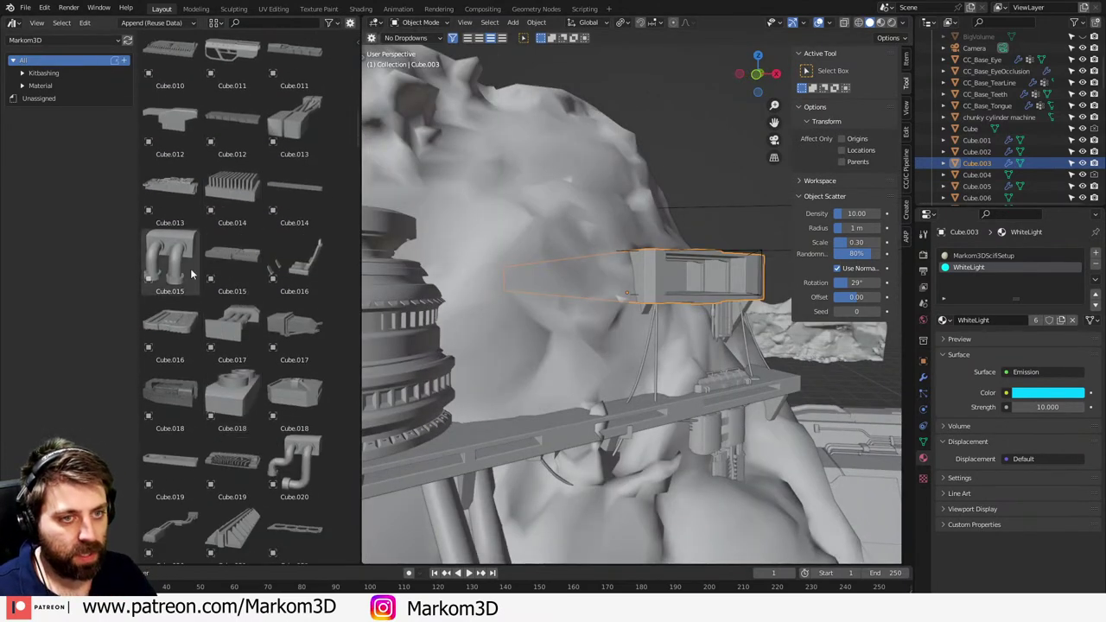
left_click_drag(170, 260, 618, 450)
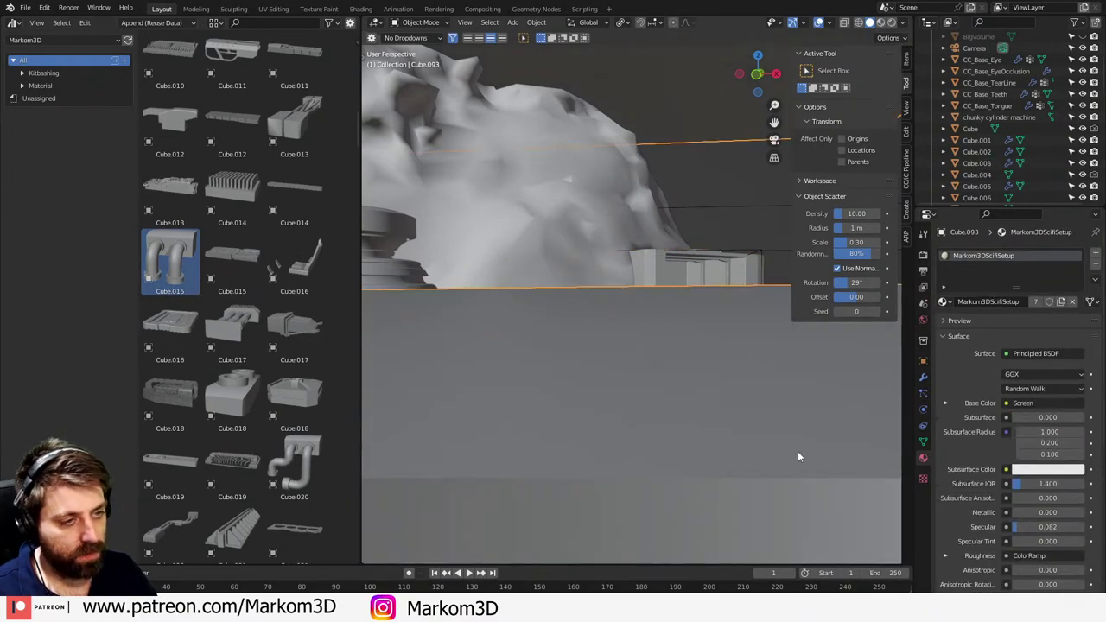
- Scale the double-pipe asset down by a factor of 0.774 and again by 0.1
key("s")
right_click(669, 429)
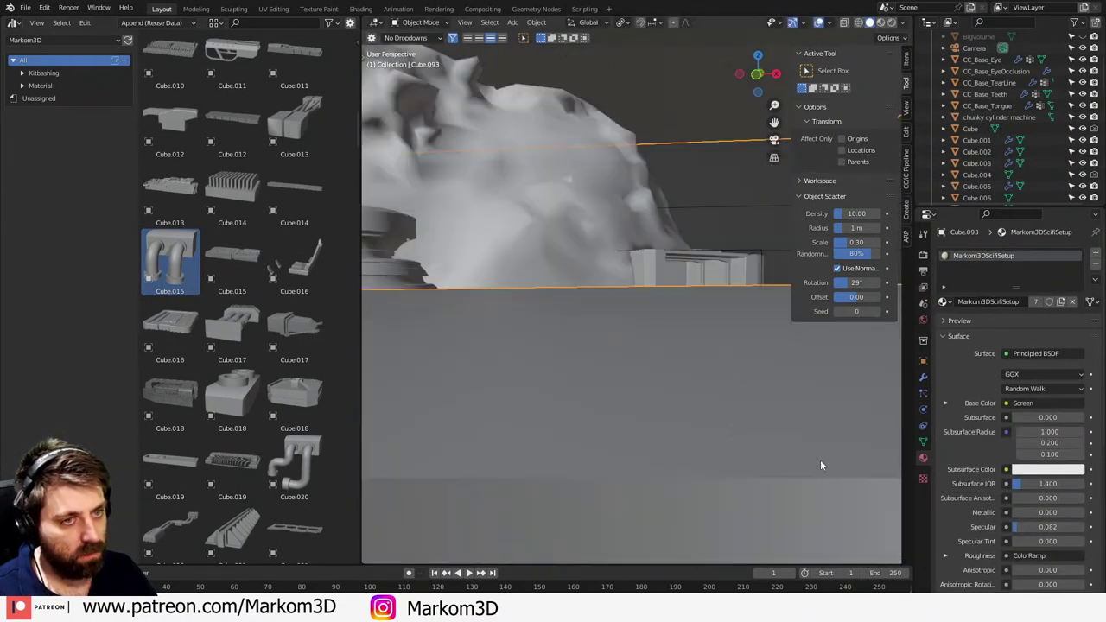
key("s")
left_click(692, 315)
type("s")
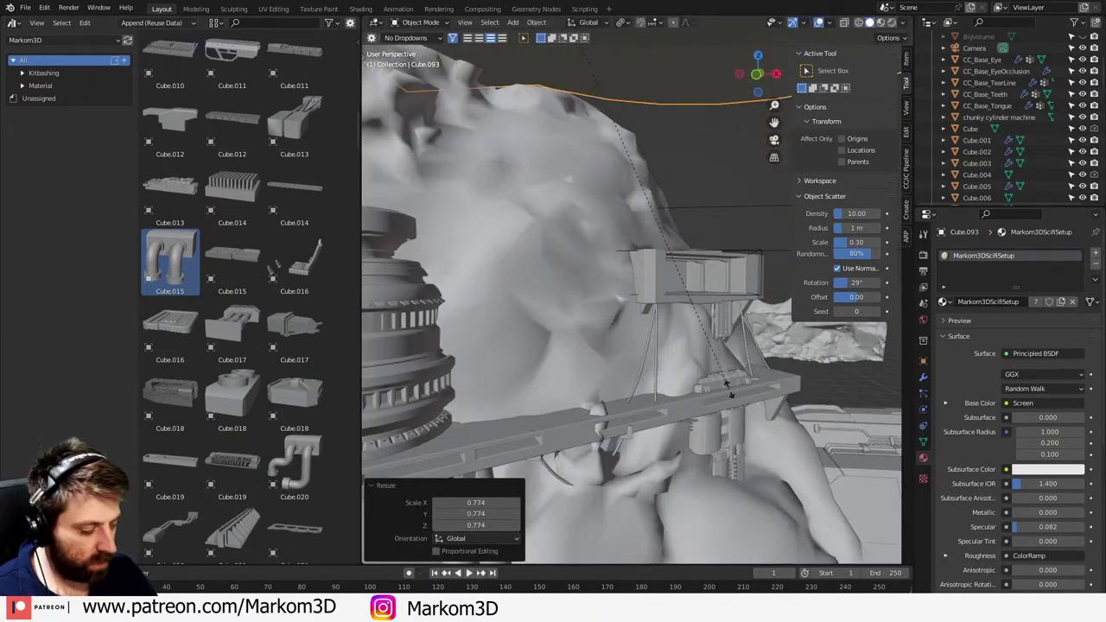
type(".1")
key("Return")
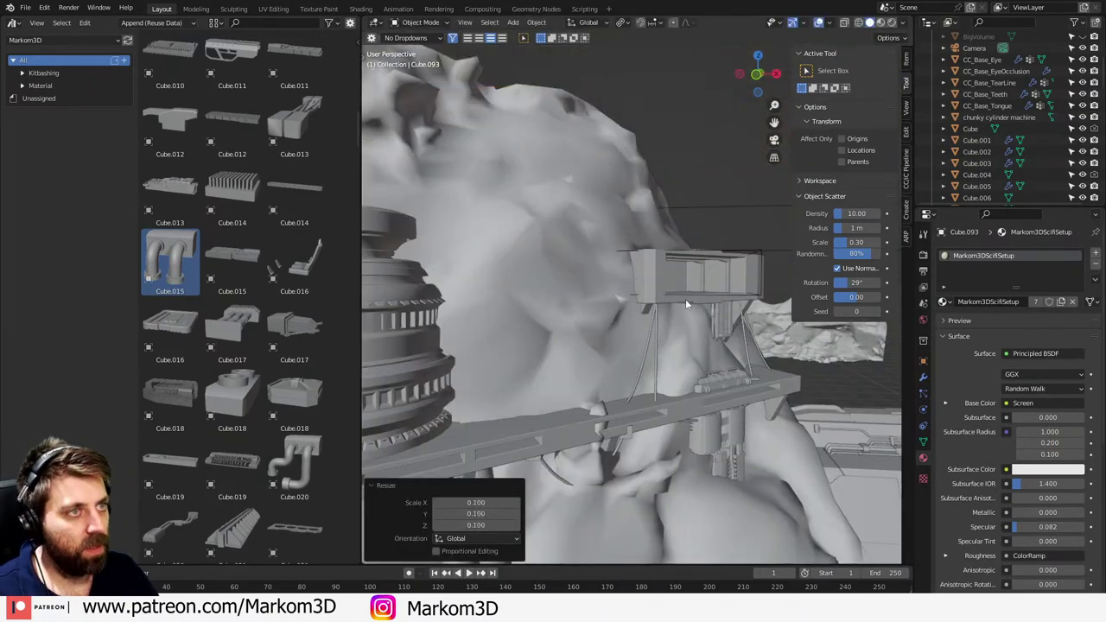
- Enable snapping with Face Project as the target, Median as the snap point and Exclude Non-Selectable on
left_click(621, 22)
left_click(632, 33)
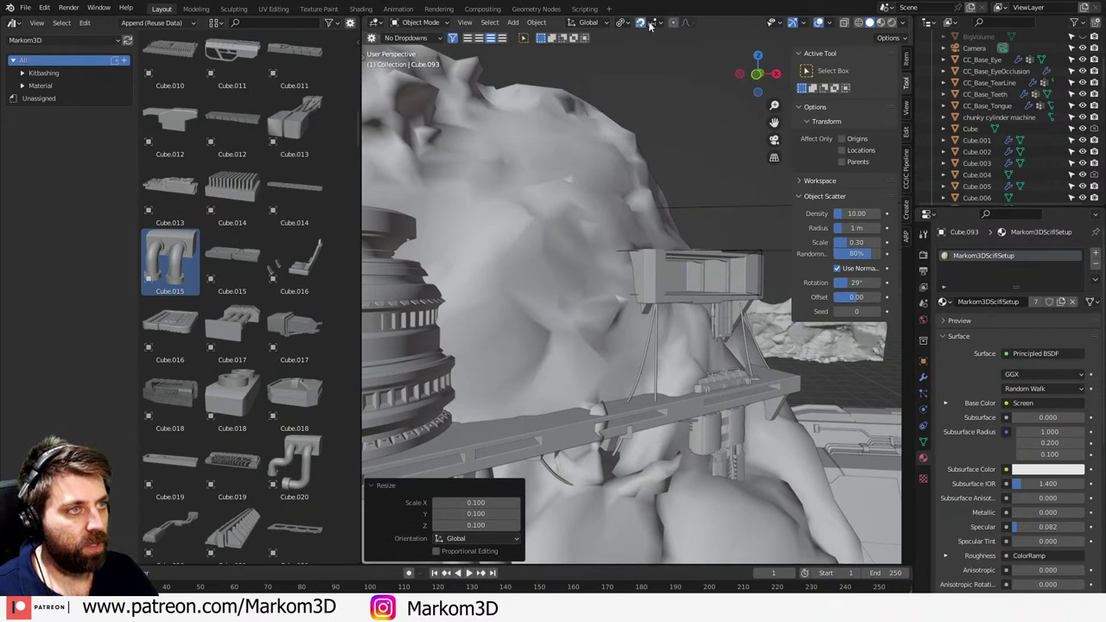
left_click(652, 24)
left_click(638, 116)
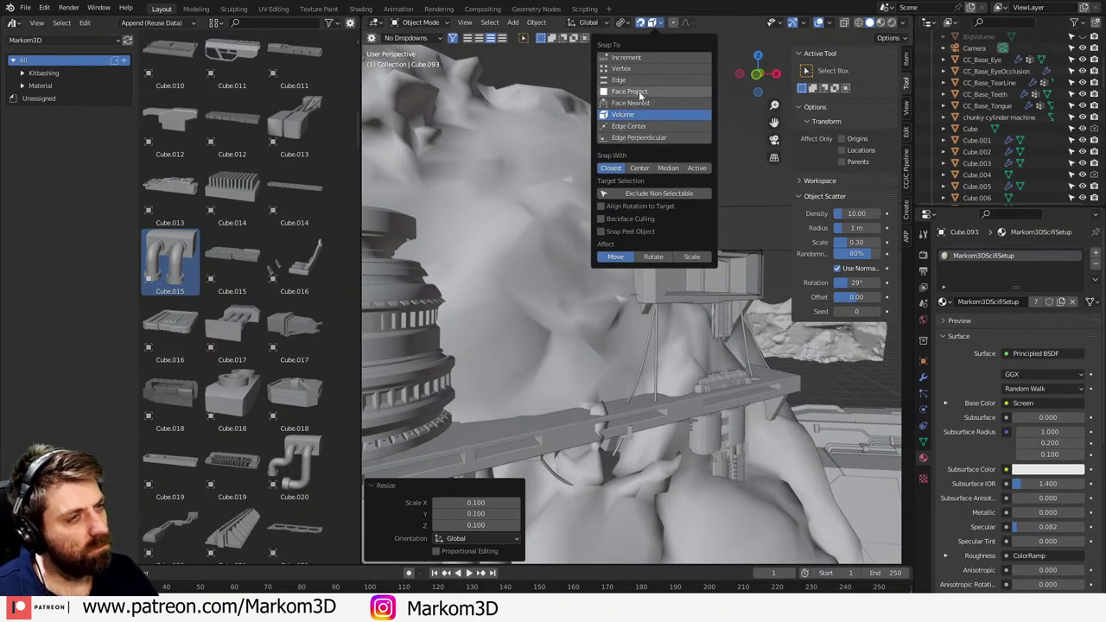
left_click(639, 91)
left_click(638, 104)
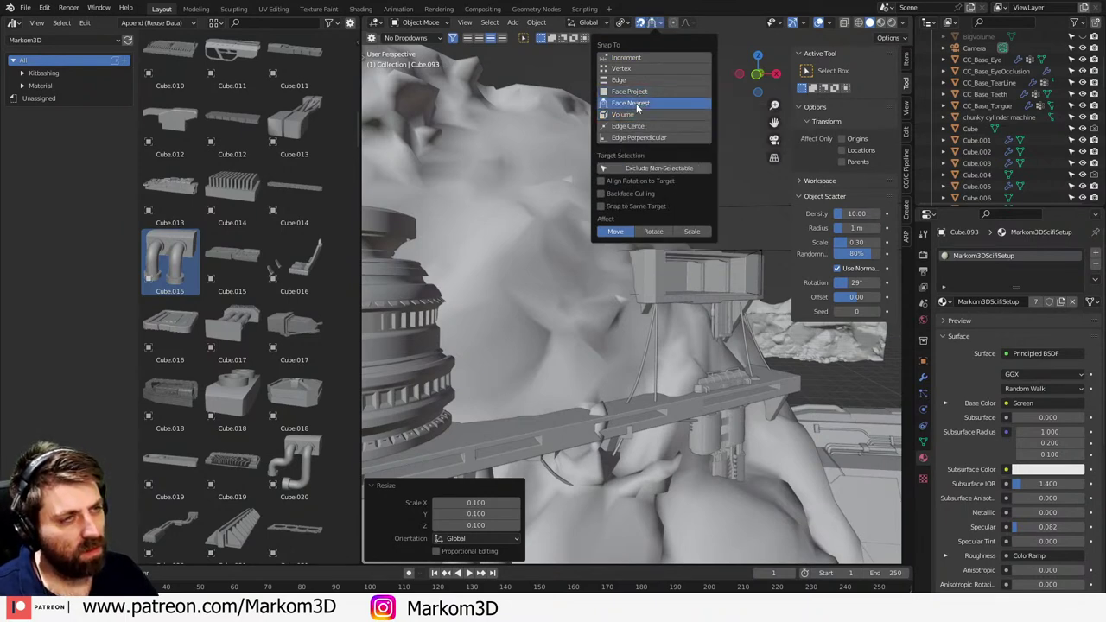
left_click(637, 95)
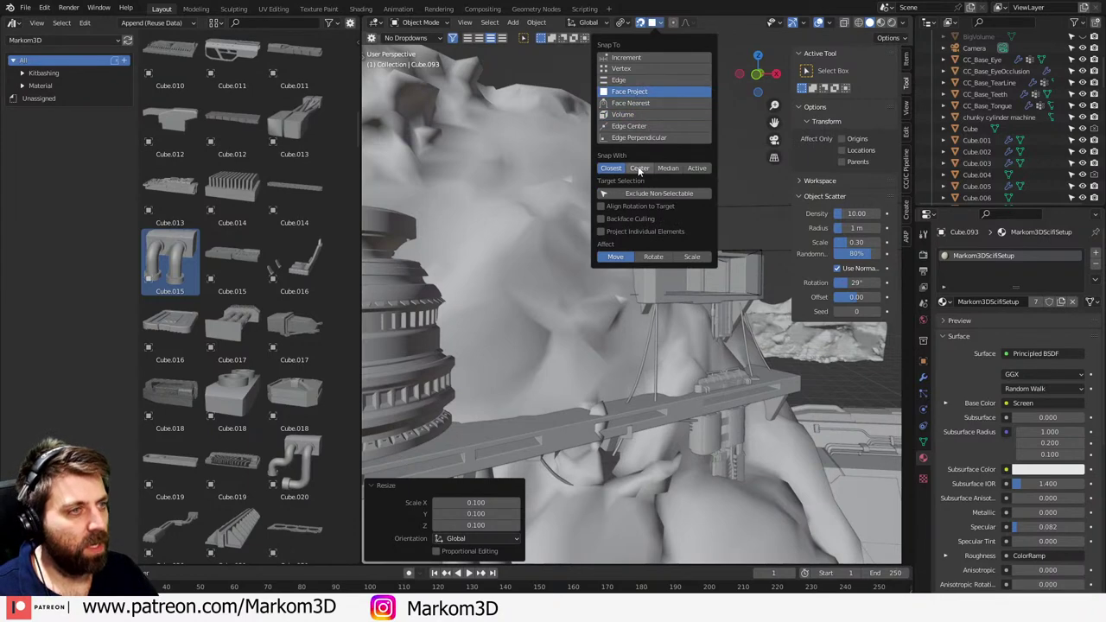
left_click(667, 168)
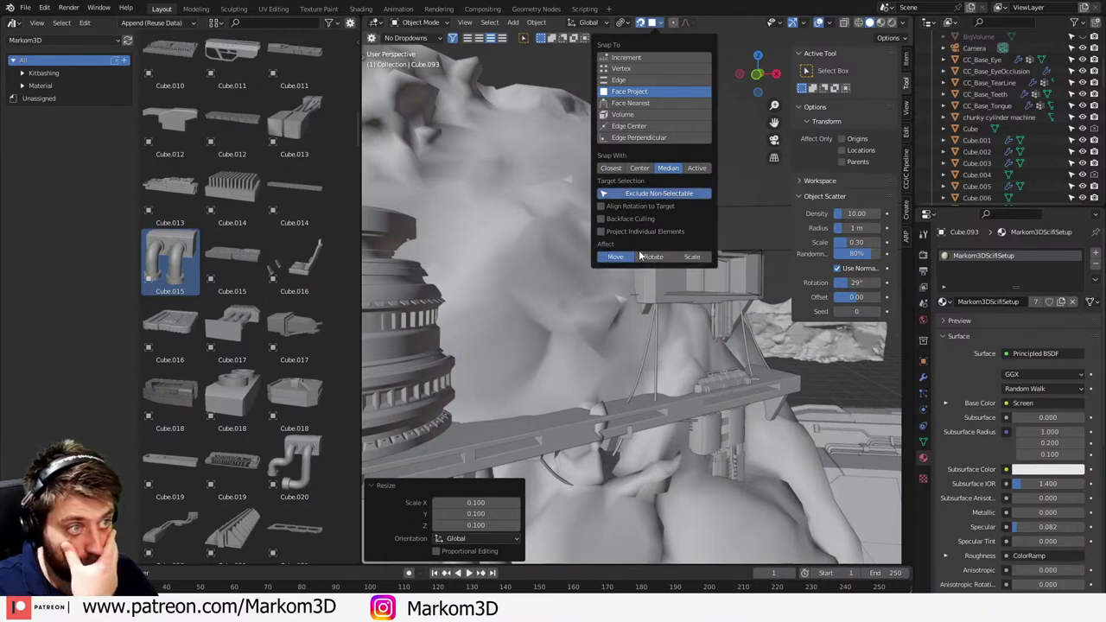
- Move the double-pipe piece onto the cliff by about -0.389 m in X, -0.069 m in Y and -0.695 m in Z
key("g")
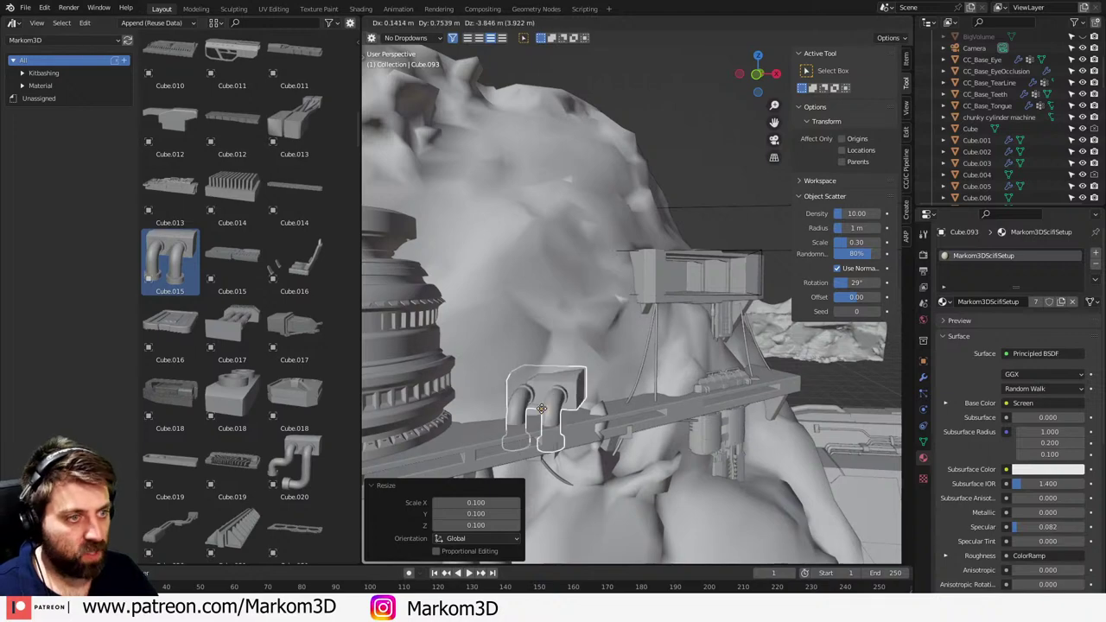
left_click(539, 424)
middle_click_drag(538, 424, 612, 393)
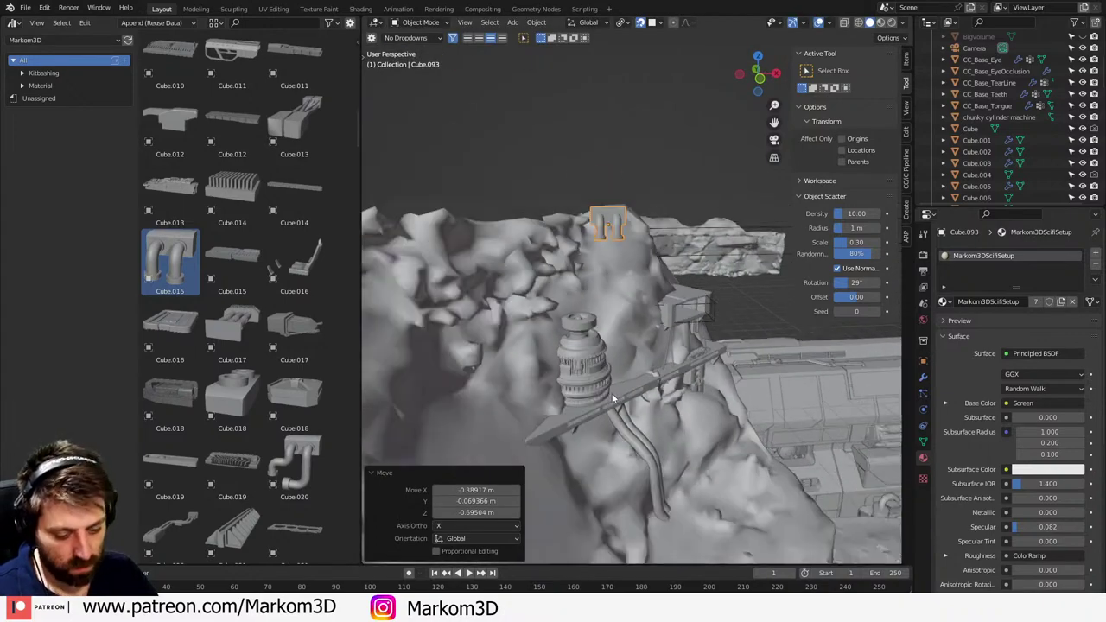
key("g")
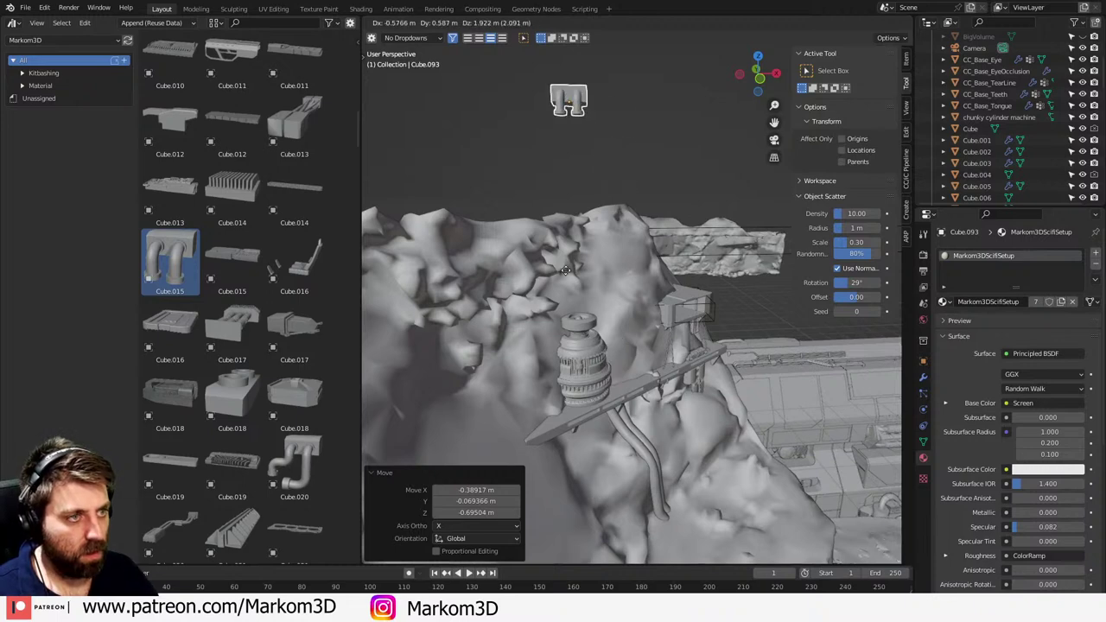
left_click(629, 387)
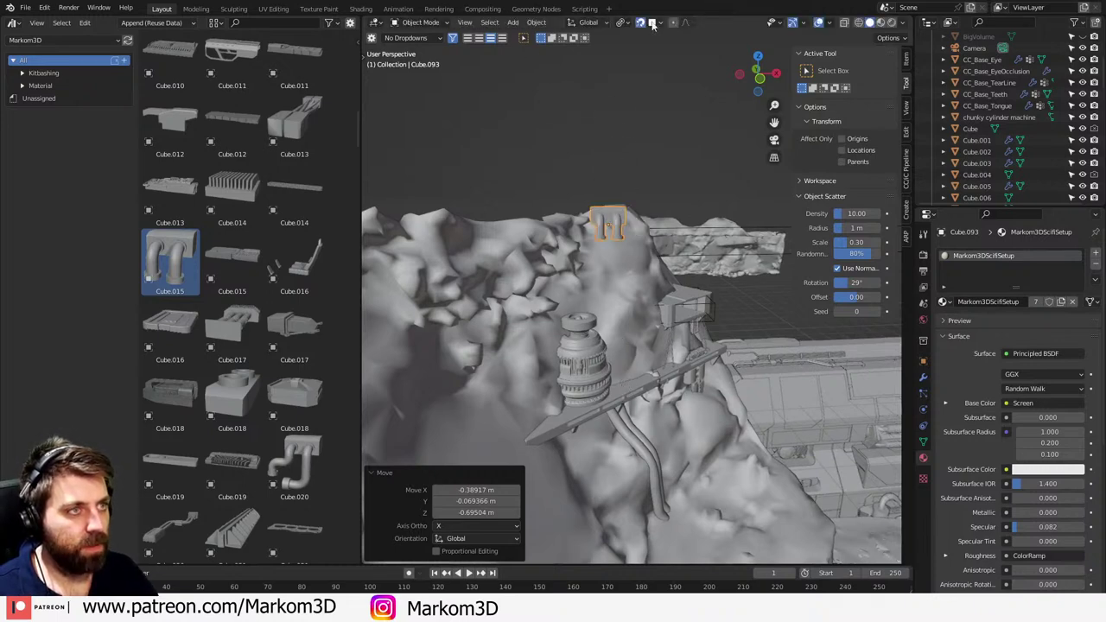
- Set snapping to Center with Align Rotation to Target, and move the double-pipe piece to the platform by about 0.342, 0.410 and -3.198 m in X, Y, Z
left_click(654, 24)
left_click(640, 167)
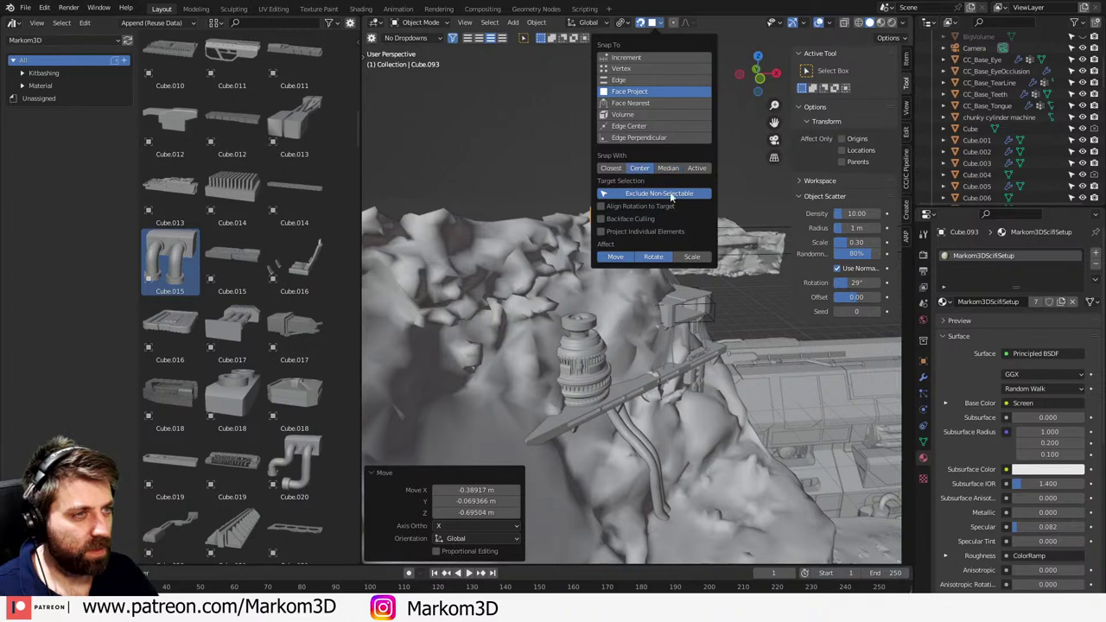
key("g")
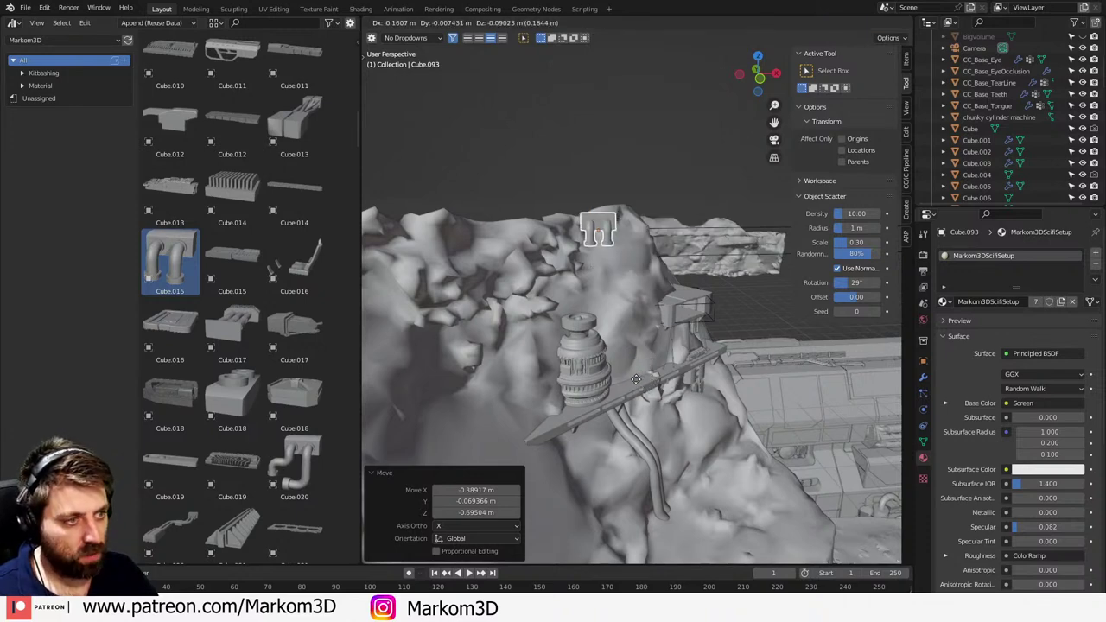
right_click(646, 377)
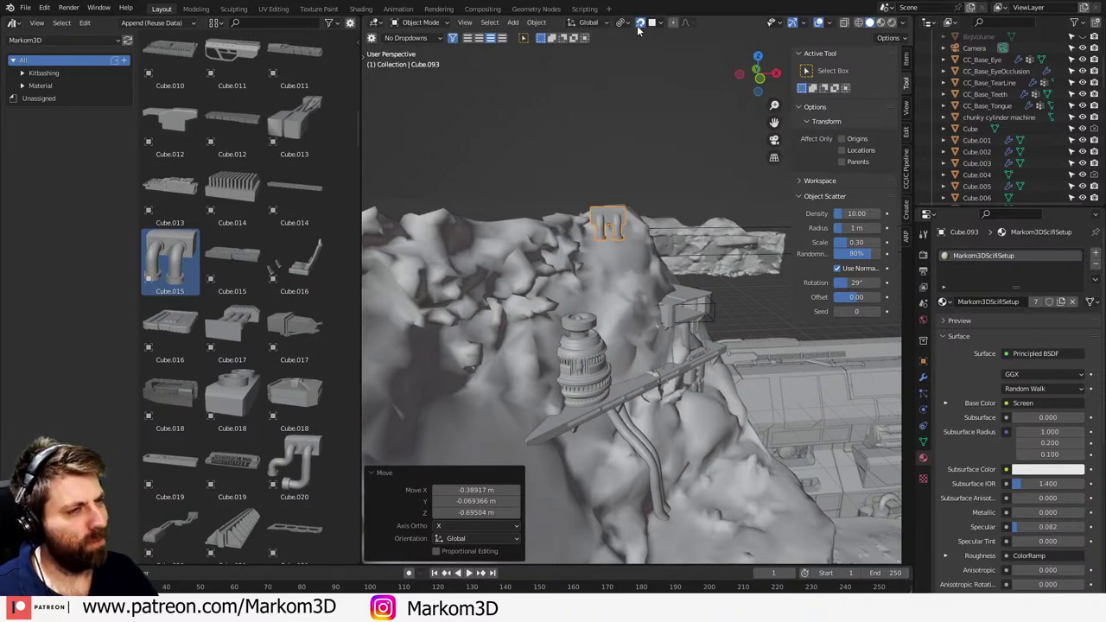
left_click(653, 23)
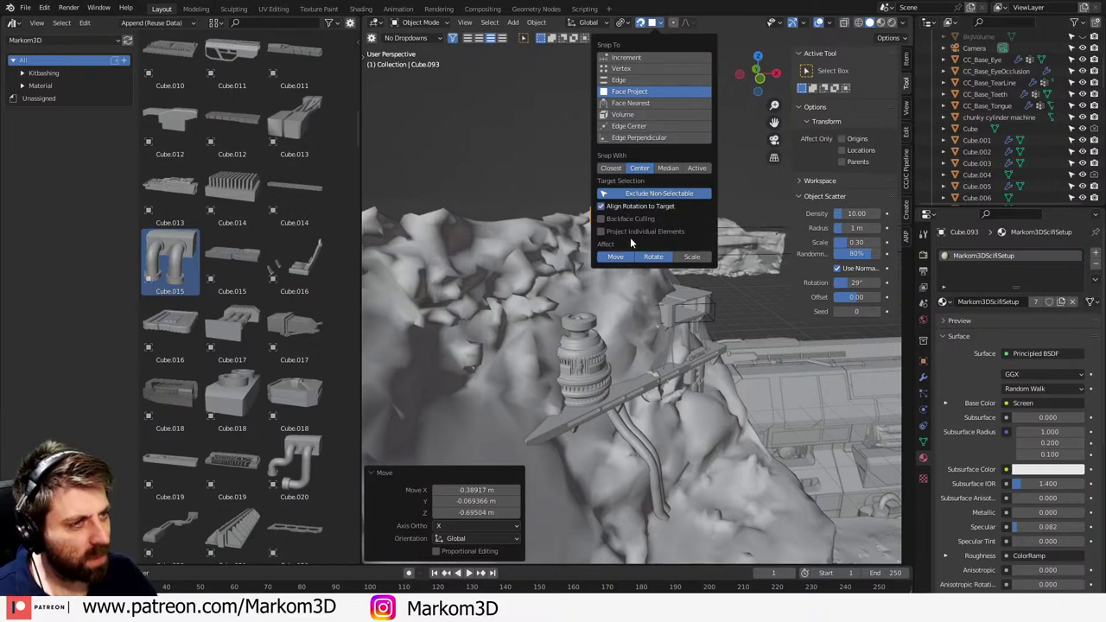
key("g")
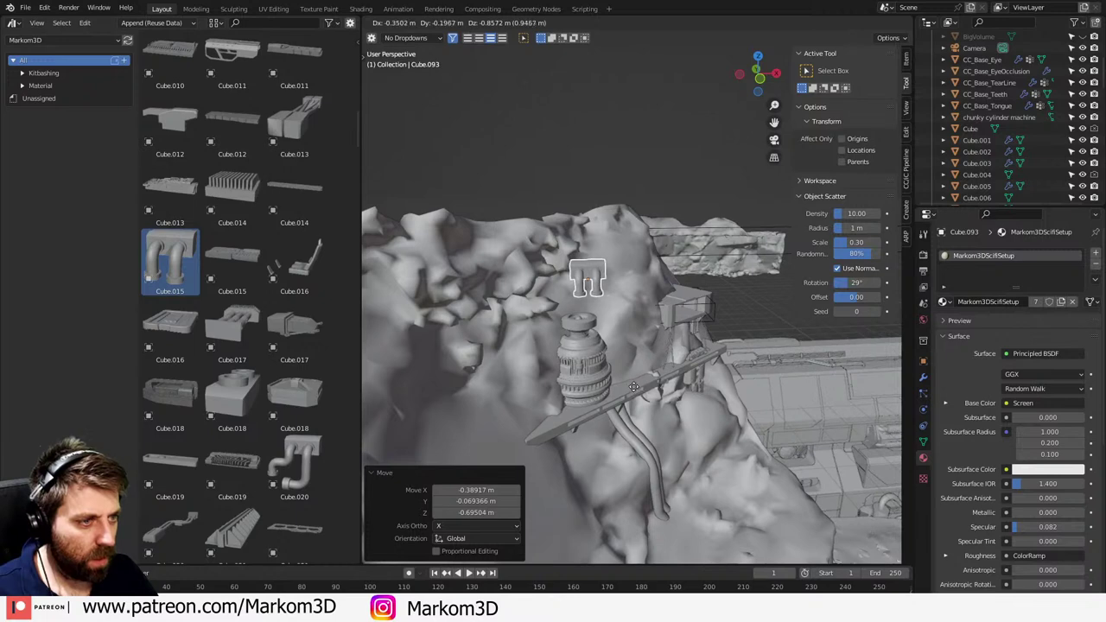
left_click(629, 385)
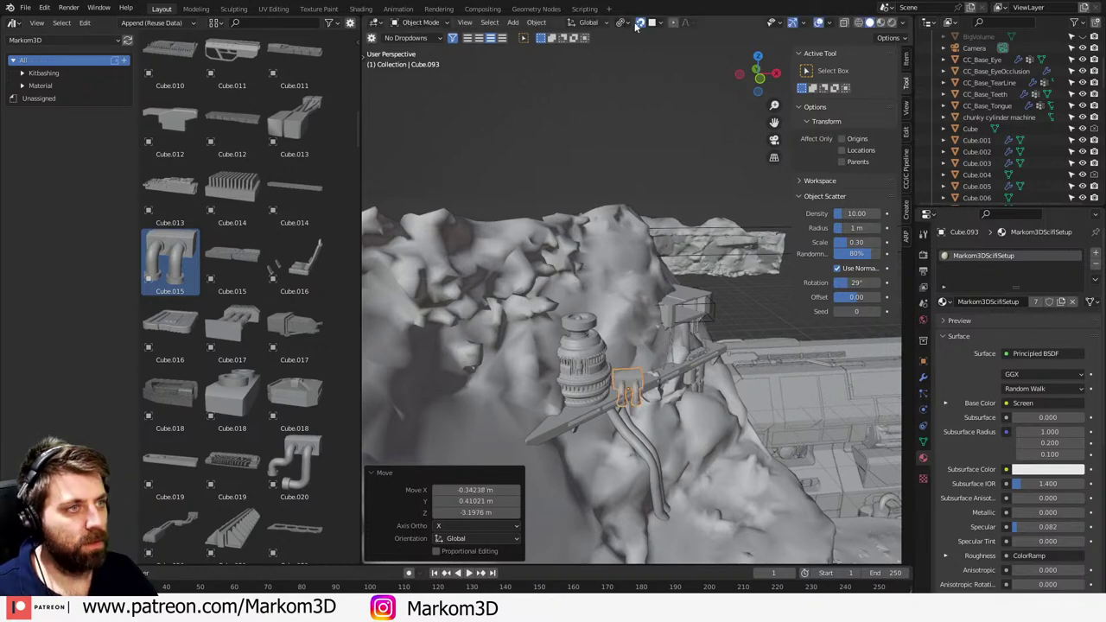
- Rotate the double-pipe piece by 38° about the global Z axis to line it up with the platform
scroll(645, 281, "up", 5)
middle_click_drag(643, 370, 604, 340, "shift")
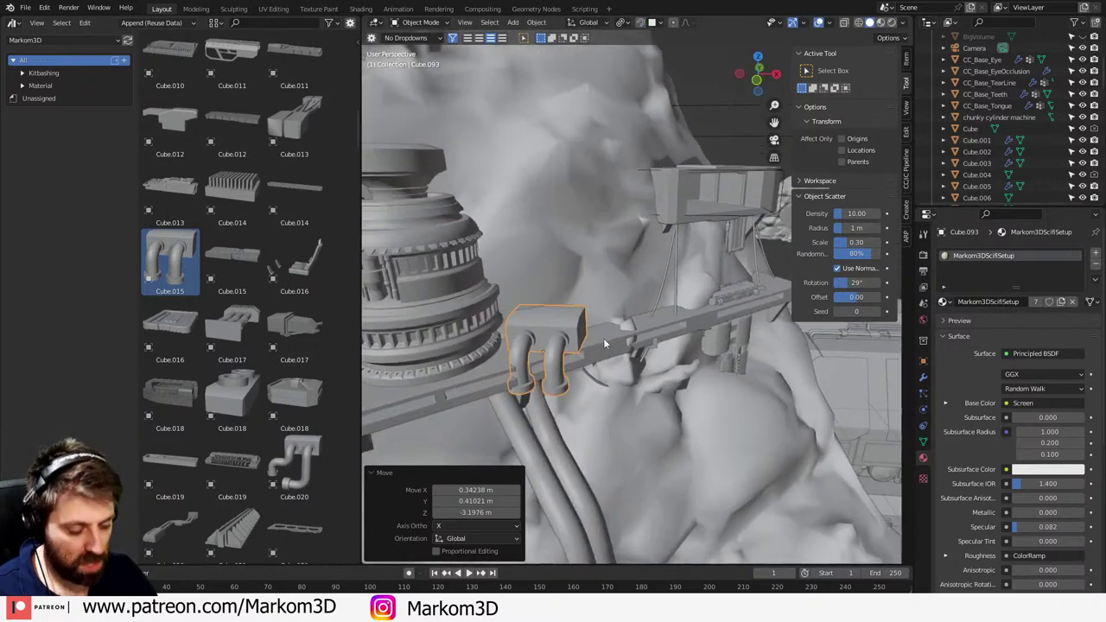
type("rz90")
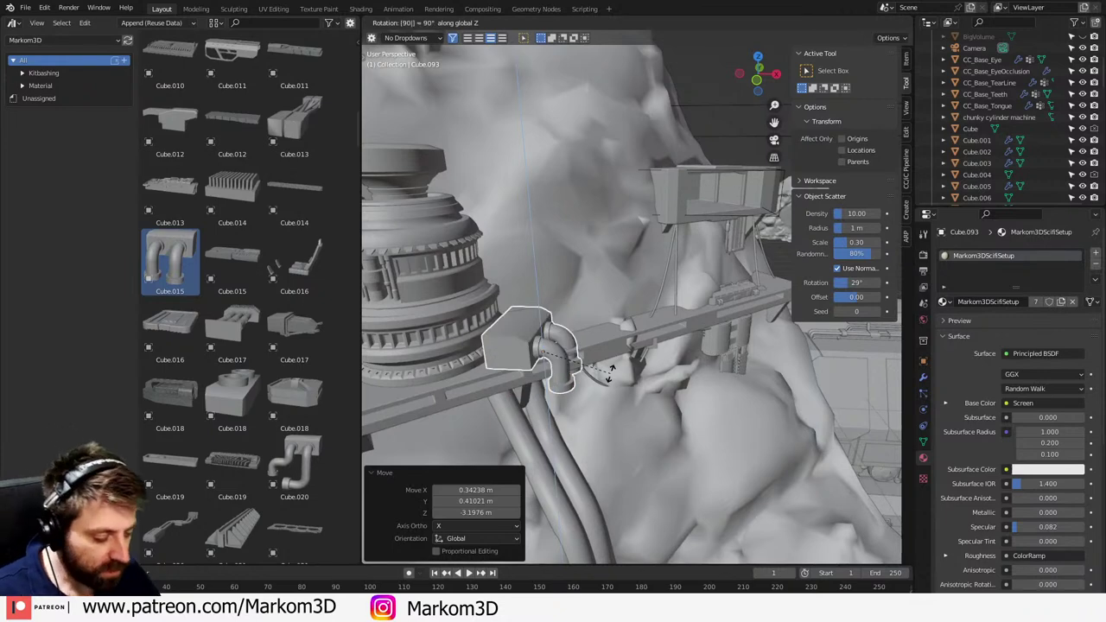
key("BackSpace")
key("BackSpace")
key("BackSpace")
left_click(608, 371)
- Seat the double-pipe piece on the platform beside the round machine, raising it about 0.204 m, sliding it horizontally and lowering it about 0.017 m
key("g")
key("z")
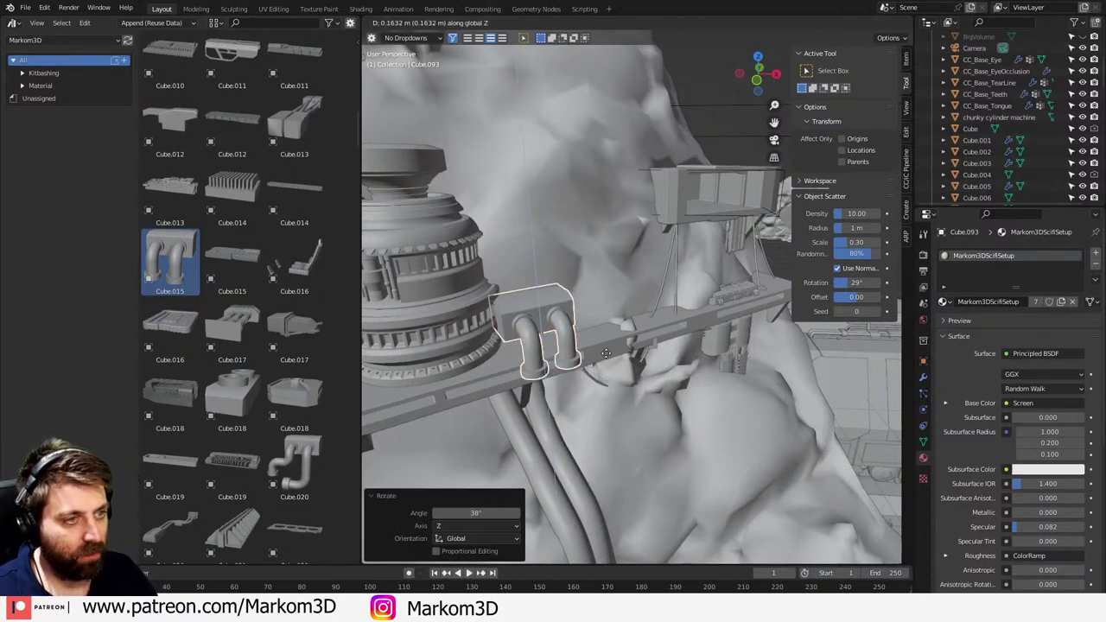
left_click(605, 355)
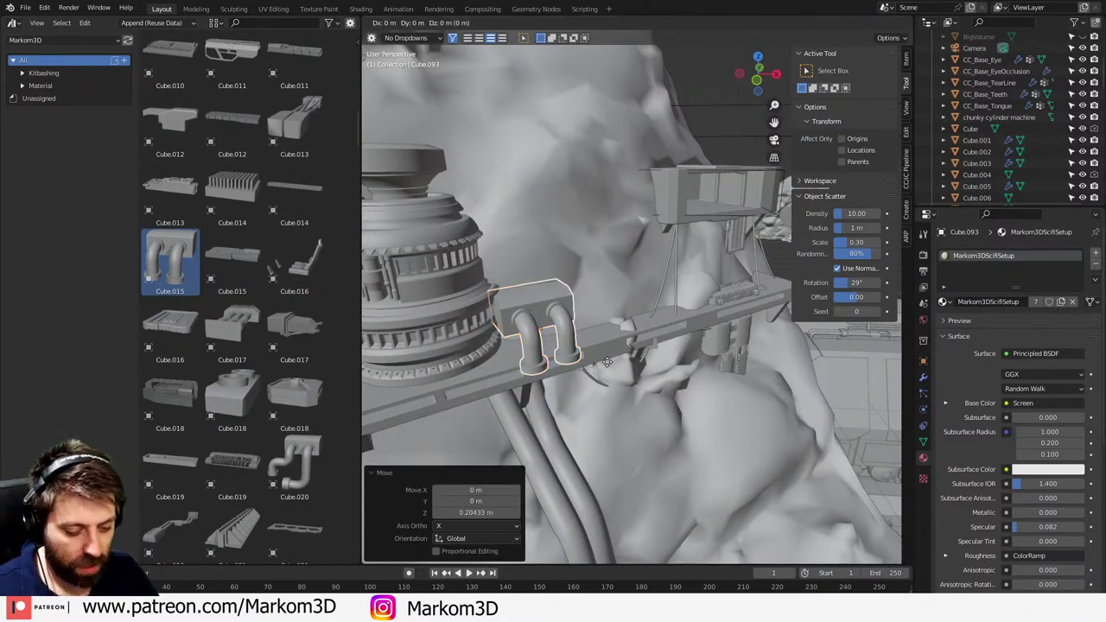
key("g")
key("shift+z")
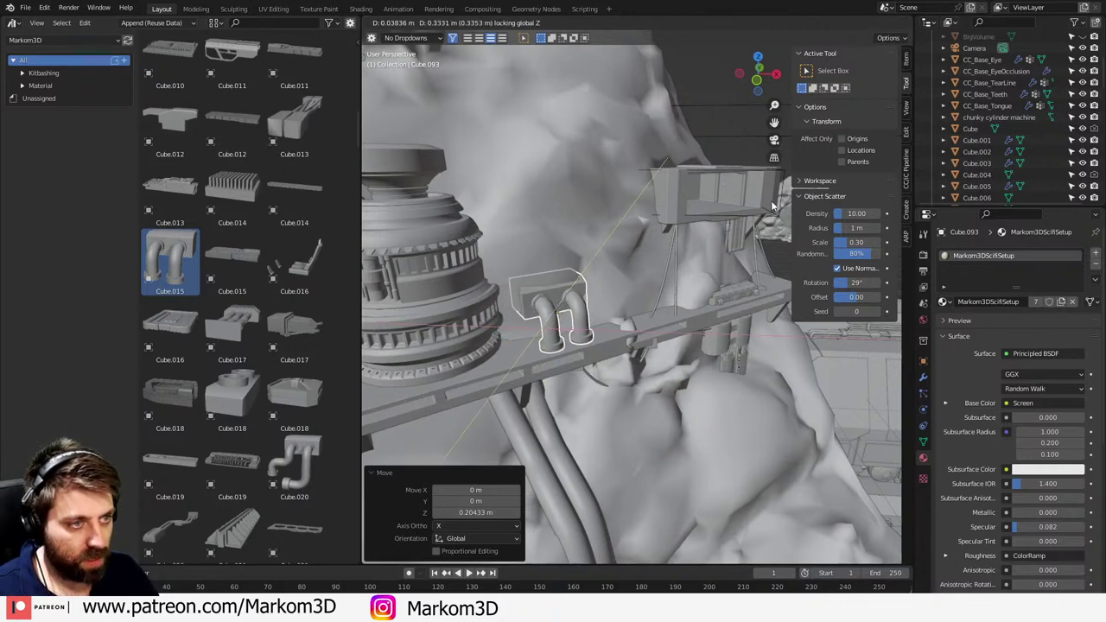
left_click(752, 244)
key("g")
key("z")
left_click(751, 267)
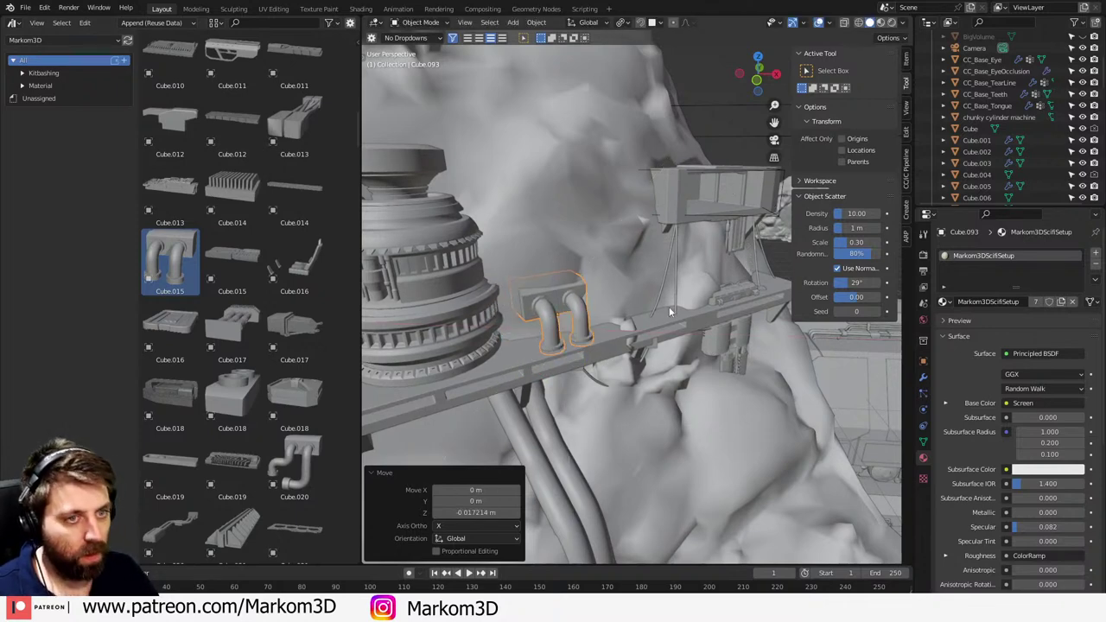
- Find the Cylinder.1907 tank asset in the Markom3D library and add it to the scene near the platform
scroll(263, 350, "down", 5)
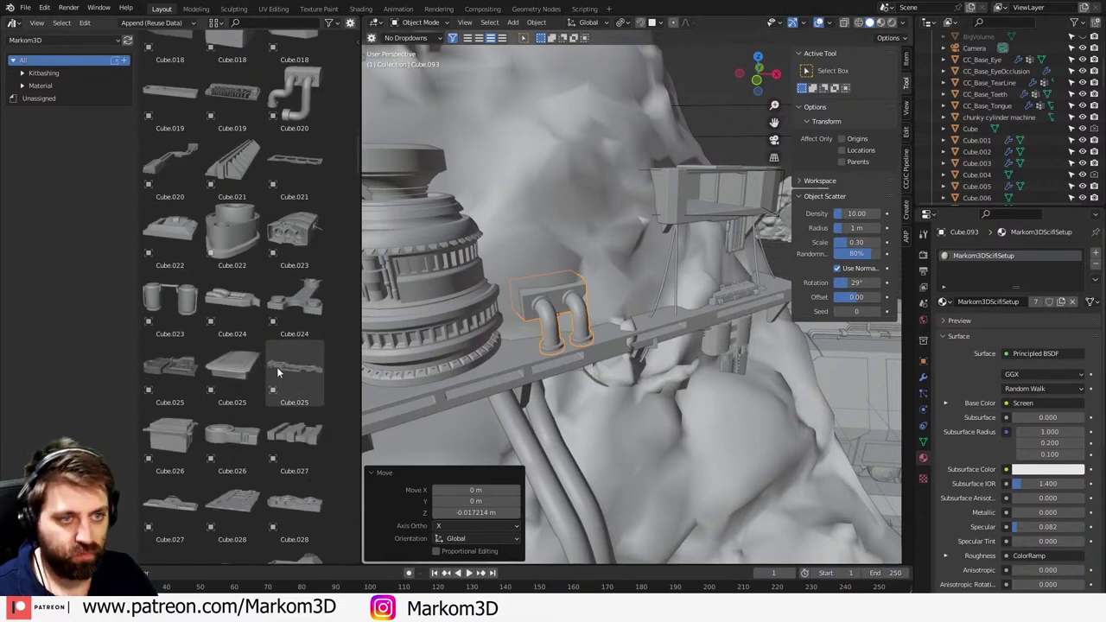
scroll(268, 356, "down", 5)
scroll(264, 353, "down", 10)
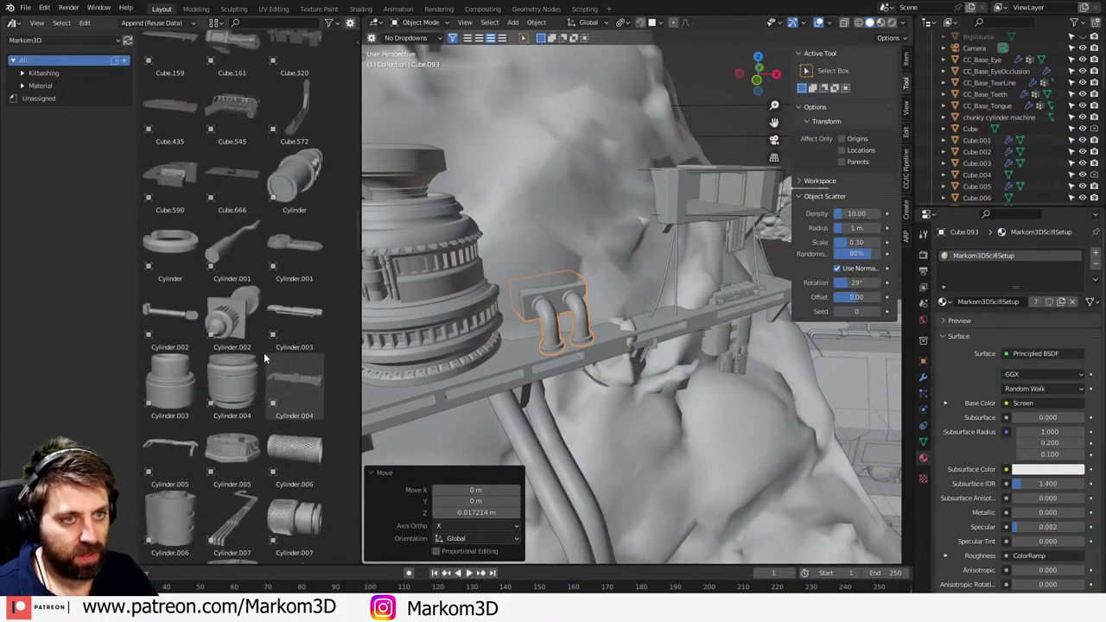
scroll(263, 353, "down", 5)
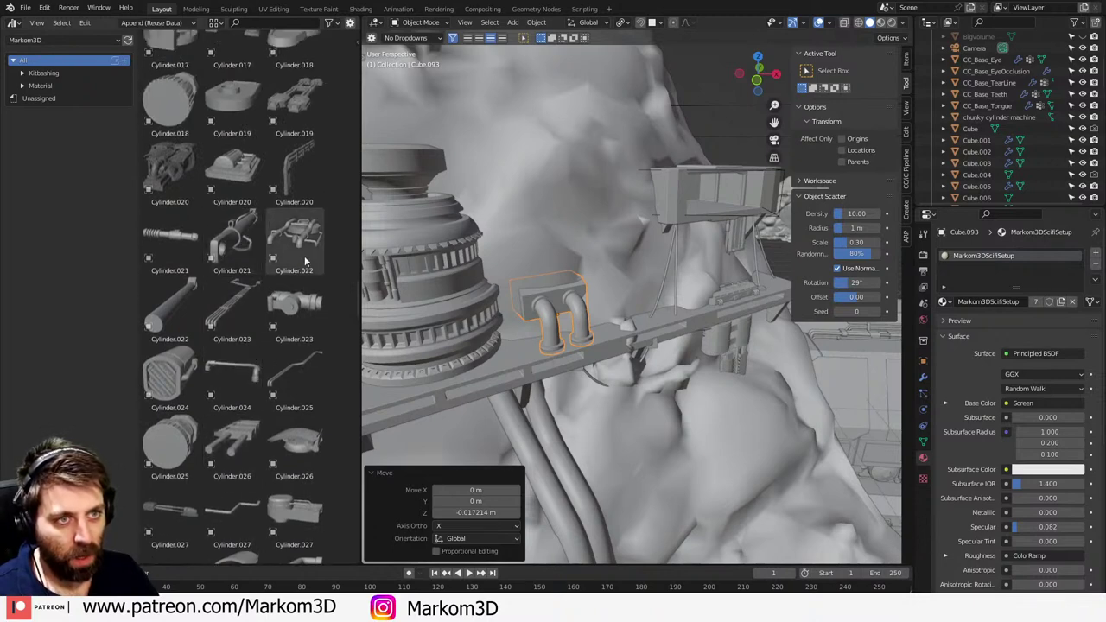
middle_click_drag(553, 349, 518, 319)
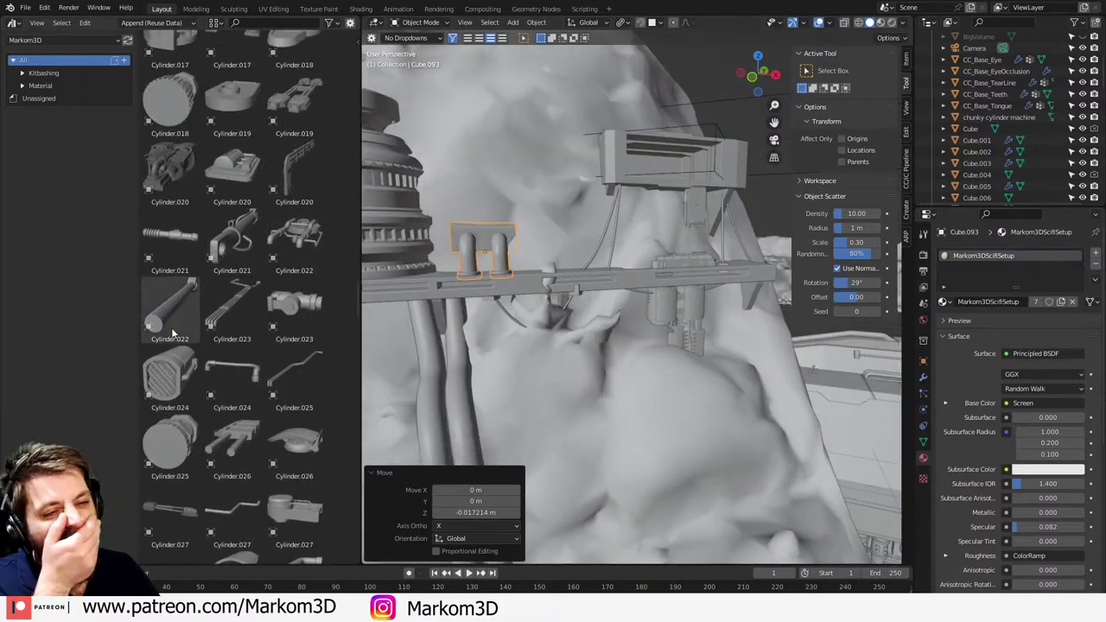
scroll(171, 327, "down", 5)
scroll(271, 371, "down", 10)
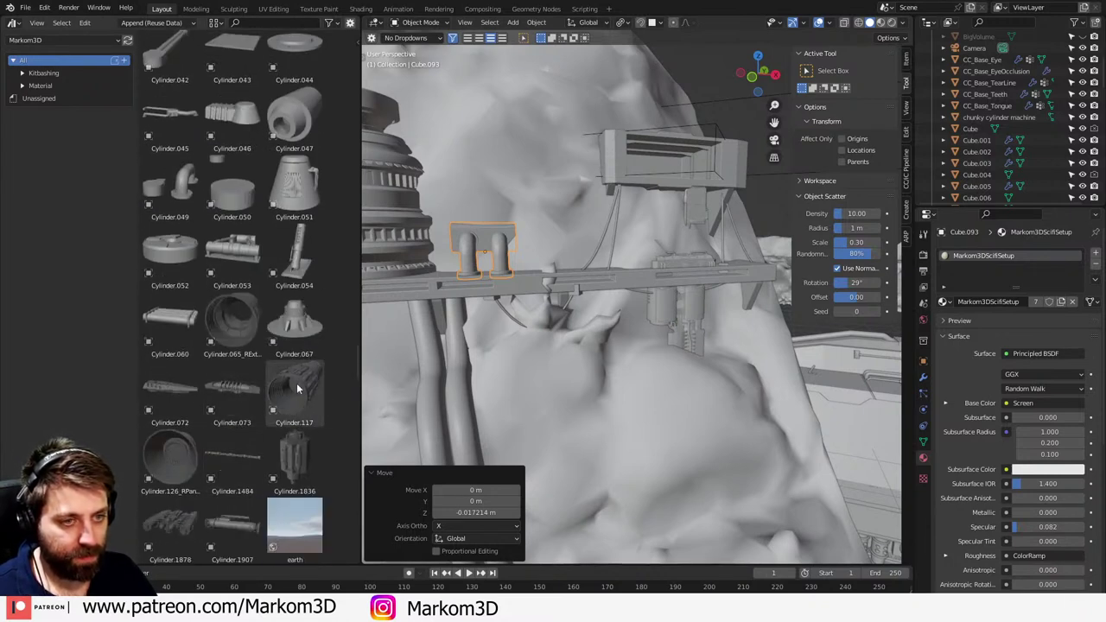
scroll(183, 377, "down", 4)
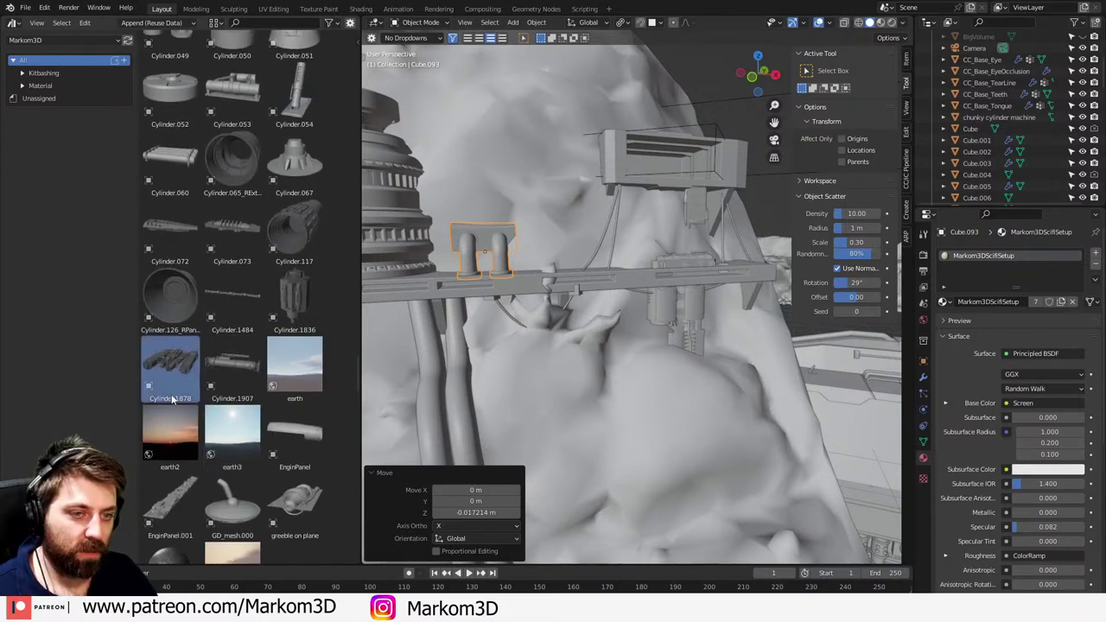
left_click_drag(219, 369, 510, 363)
- Scale the tank asset to 0.110 and move it under the platform by about -0.015, 0.873 and 0.556 m in X, Y and Z
key("s")
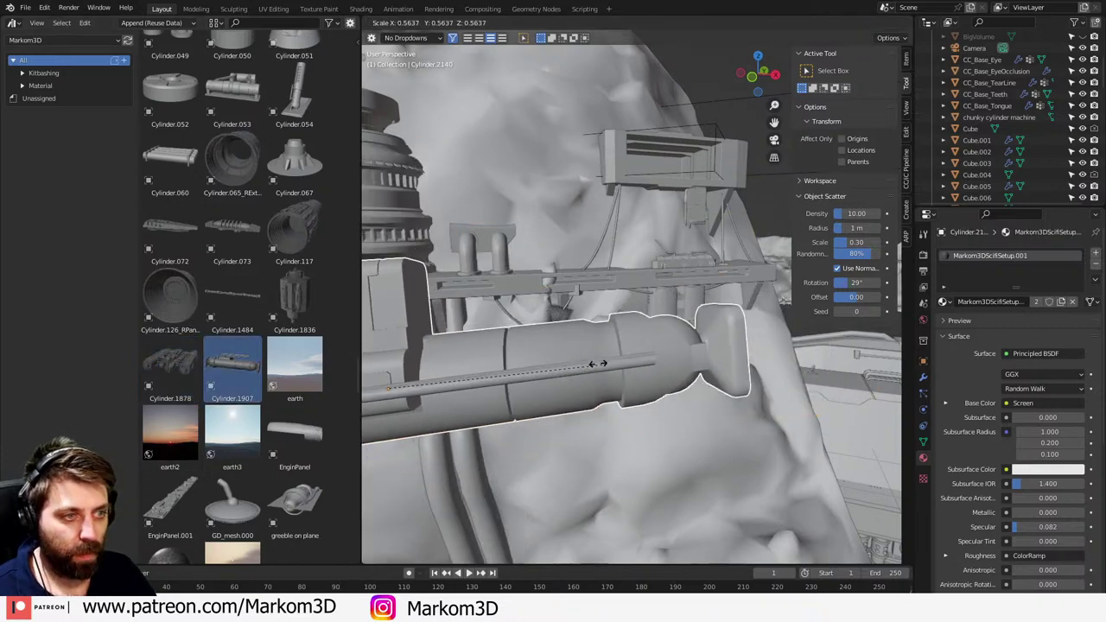
left_click(485, 373)
middle_click_drag(481, 381, 506, 359)
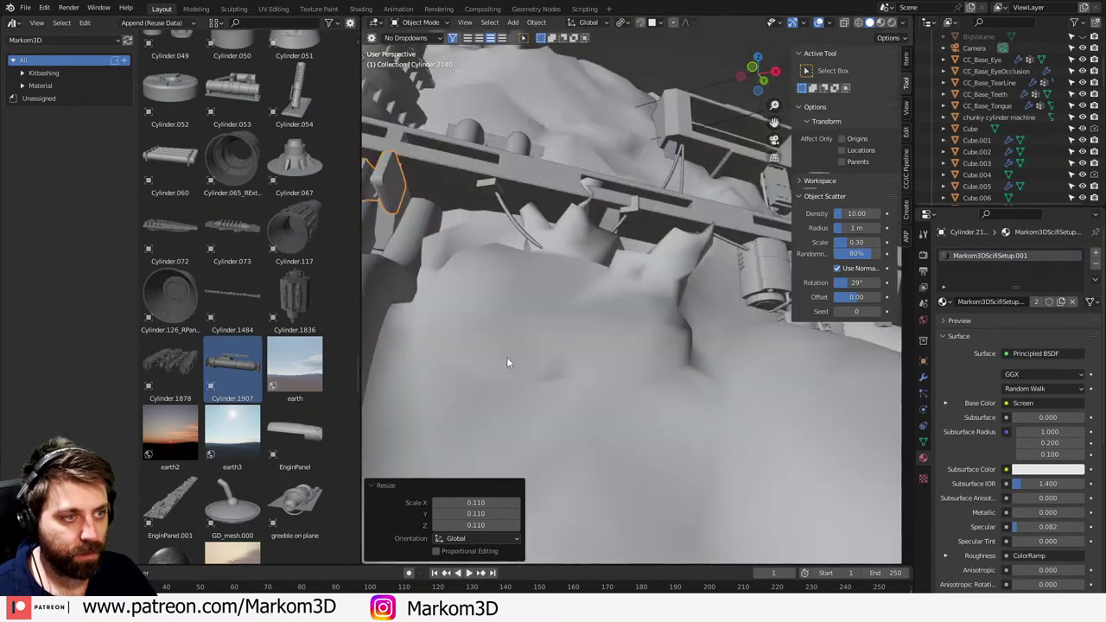
scroll(501, 350, "up", 1)
key("g")
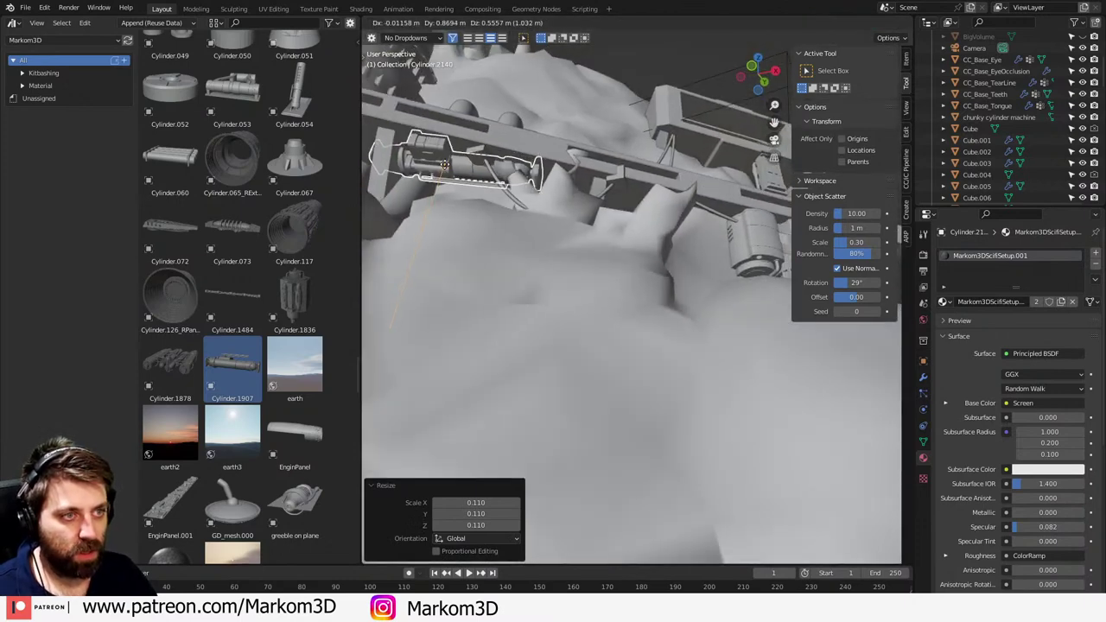
left_click(451, 173)
- Clear the tank asset's rotation and rotate it by 38° about the global Z axis
type("rz-38")
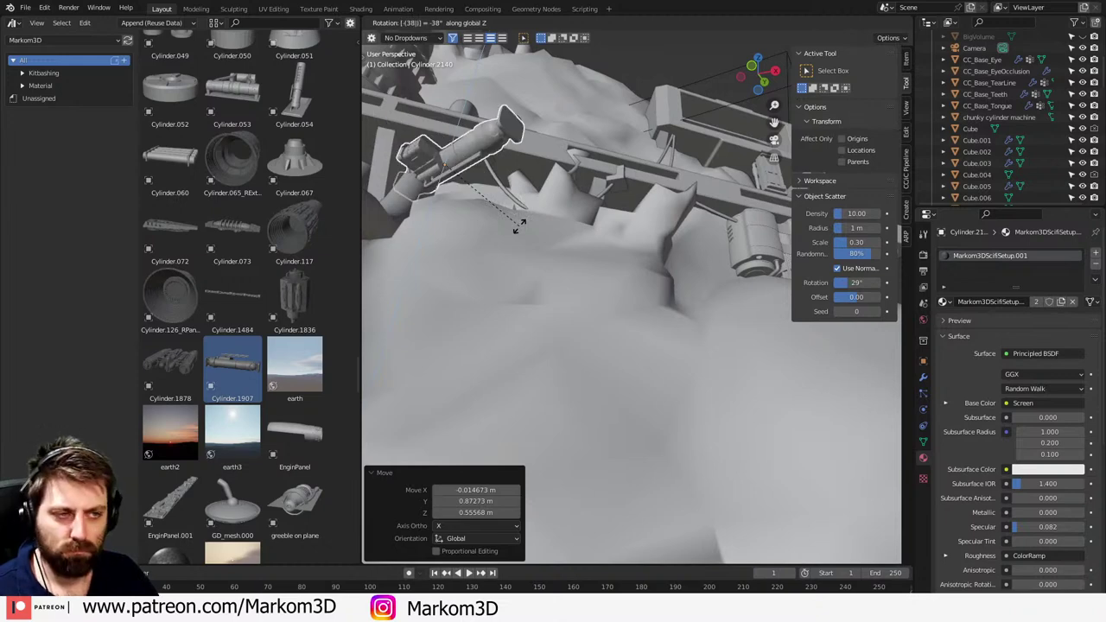
key("Escape")
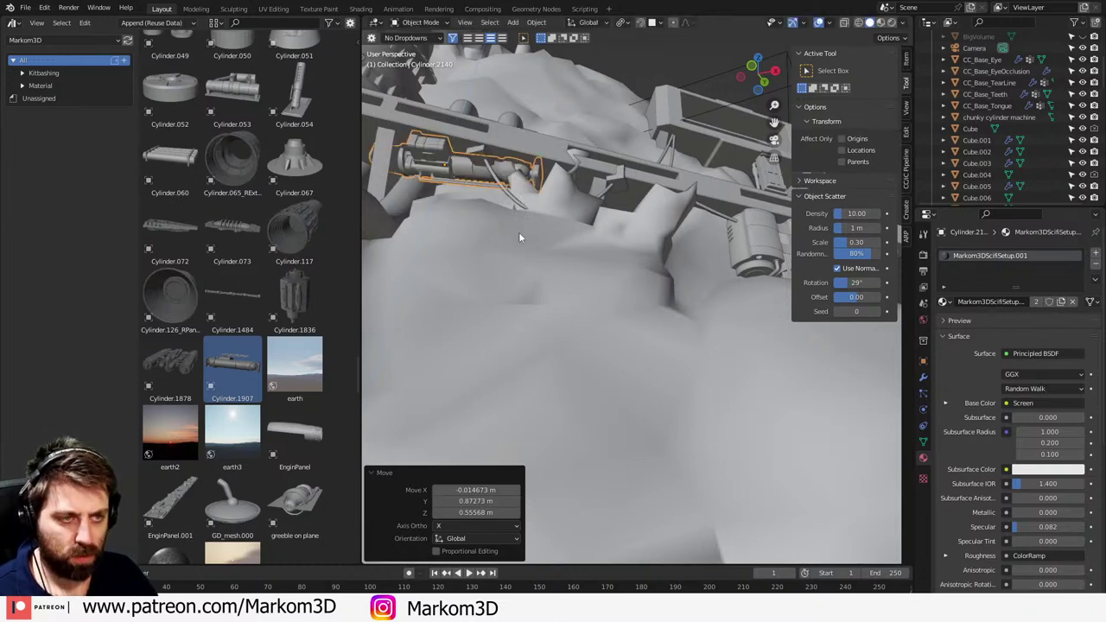
key("alt+r")
key("r")
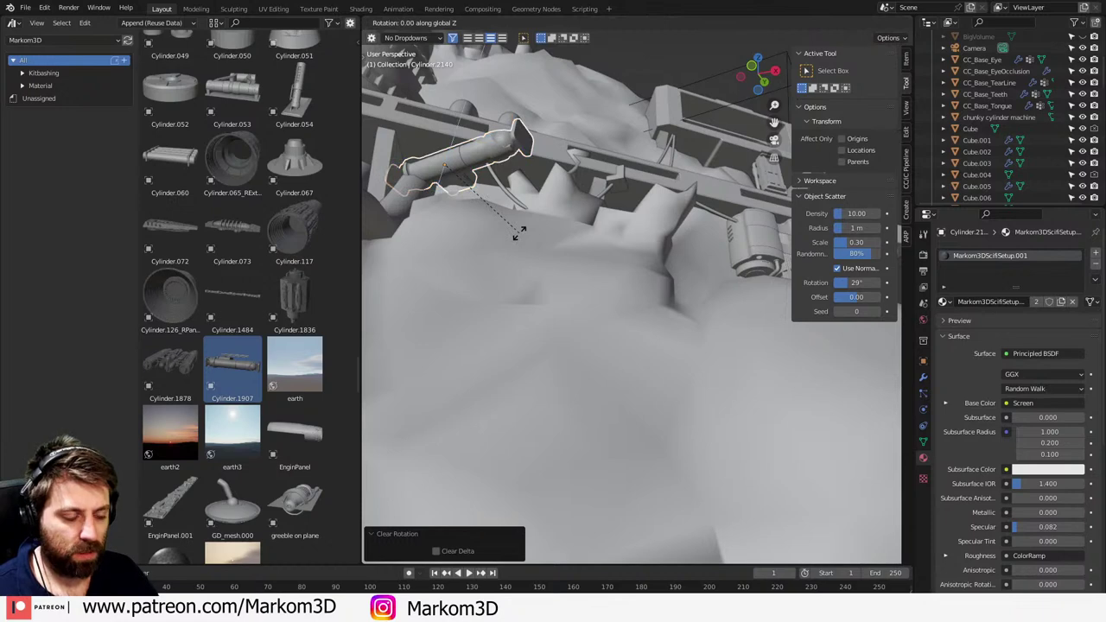
type("38")
key("Return")
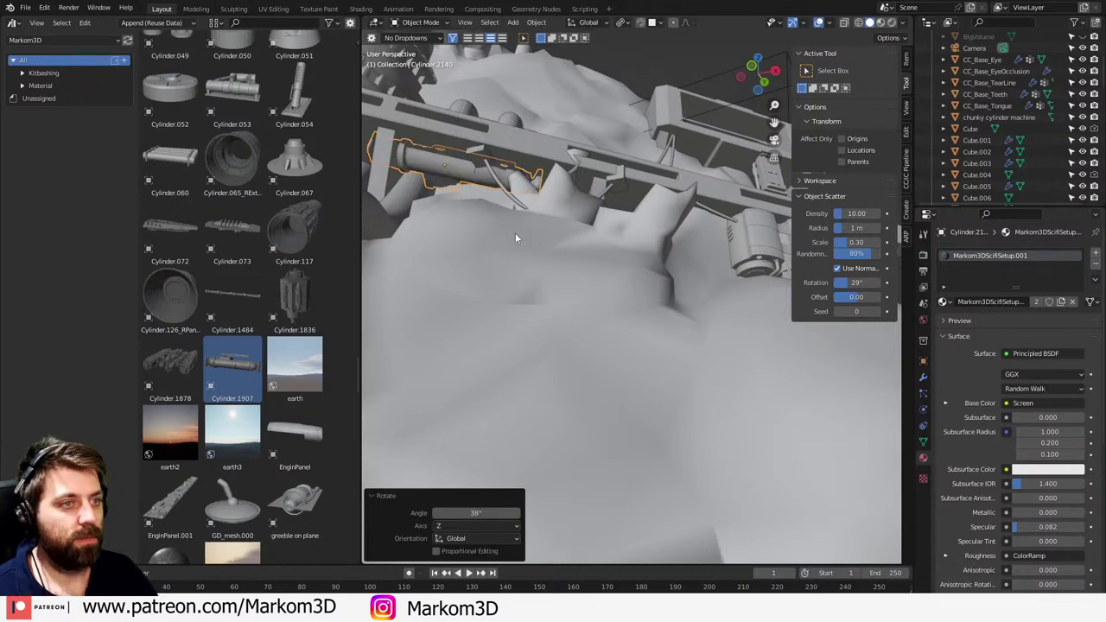
- Scale the tank asset up by about 2.185 and lower it about 0.112 m along Z
middle_click_drag(515, 232, 535, 268)
key("s")
left_click(678, 324)
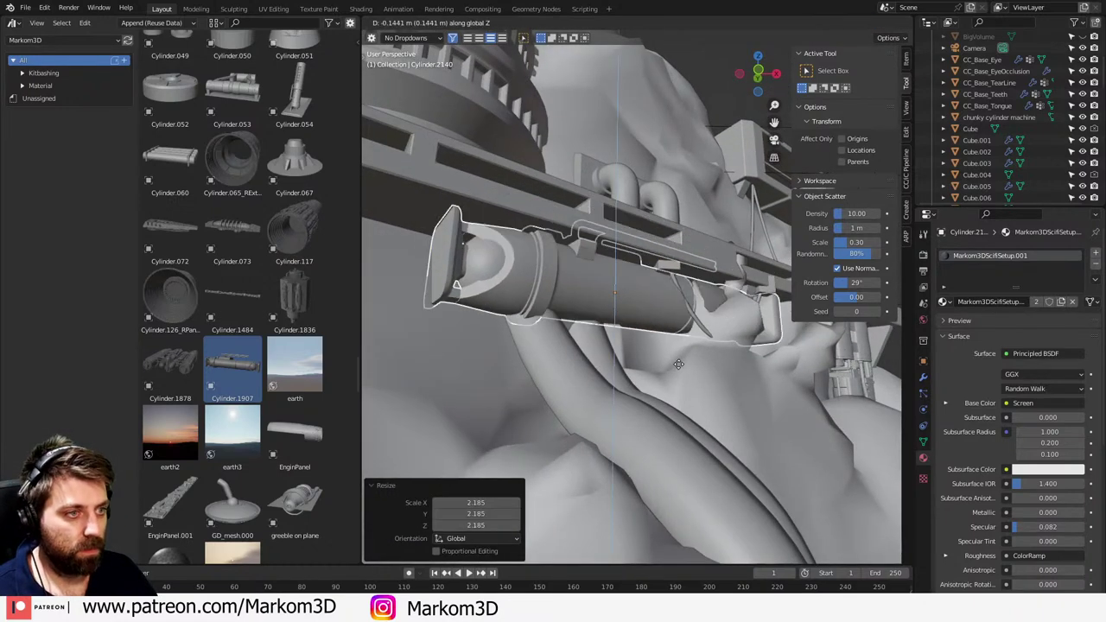
key("g")
key("z")
left_click(663, 343)
- From a top wireframe view, move the tank along the platform by about -1.096 m in X and -0.816 m in Y
middle_click_drag(663, 343, 627, 372)
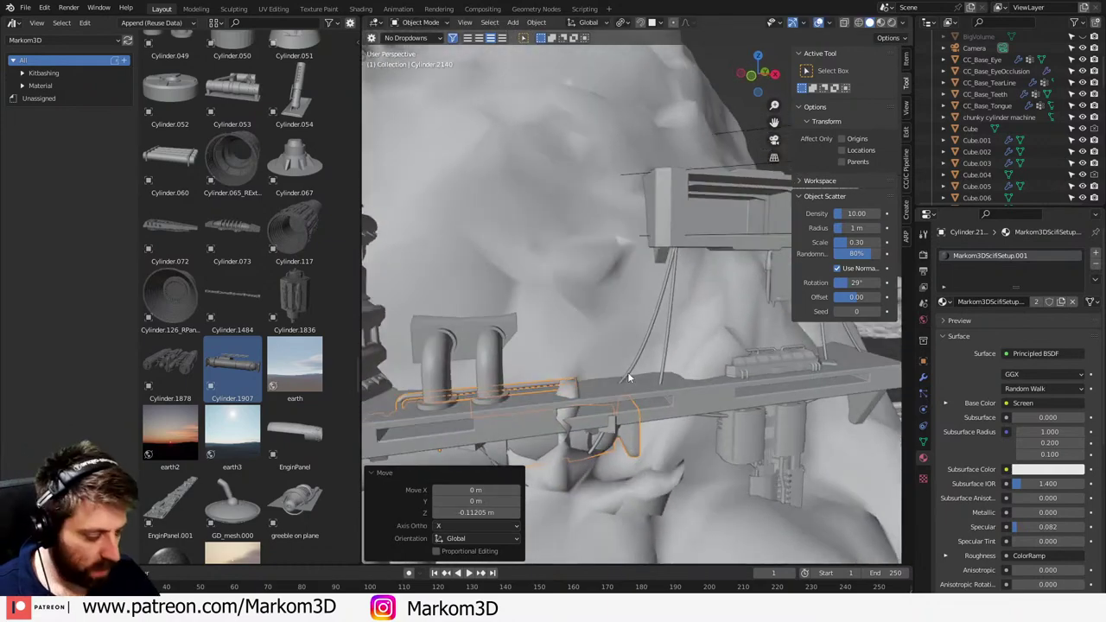
key("KP_7")
key("z")
left_click(562, 377)
middle_click_drag(590, 478, 616, 322, "shift")
key("g")
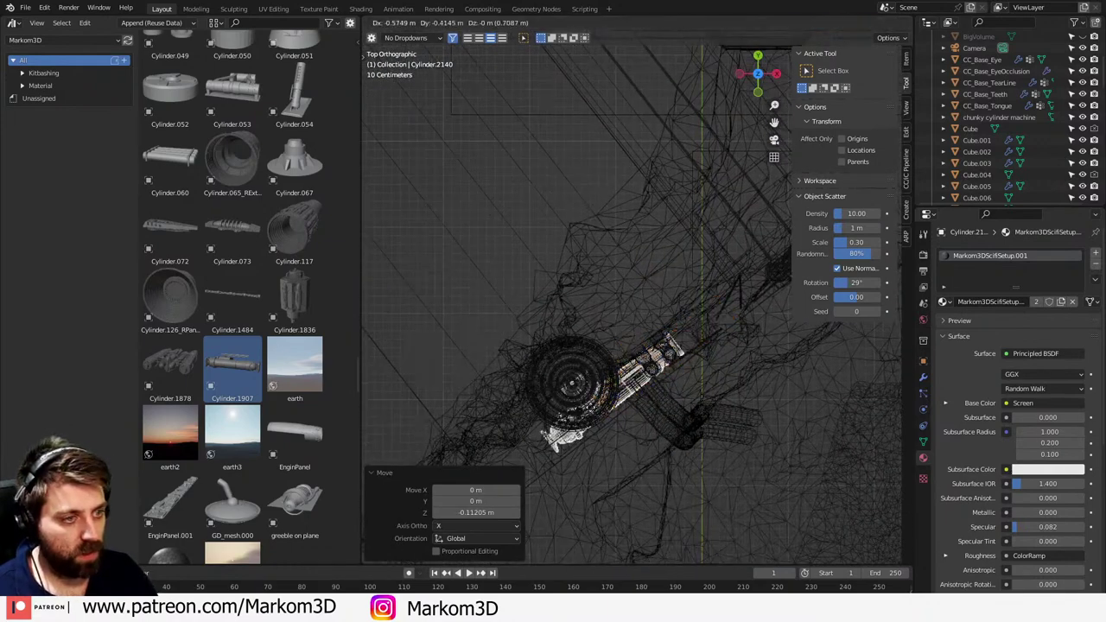
left_click(561, 440)
- Return to solid shading and lower the tank about 0.132 m along Z beneath the platform
mouse_move(562, 440)
middle_mouse_down()
mouse_move(593, 388)
mouse_move(576, 261)
middle_mouse_up()
key("z")
left_click(614, 286)
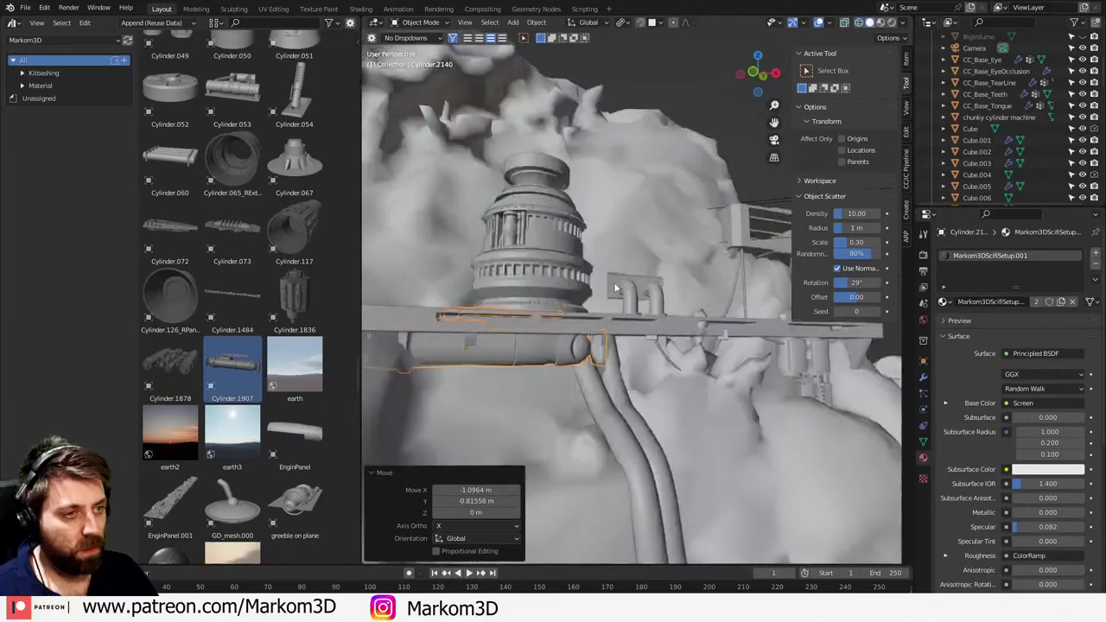
scroll(610, 298, "down", 3)
key("g")
key("z")
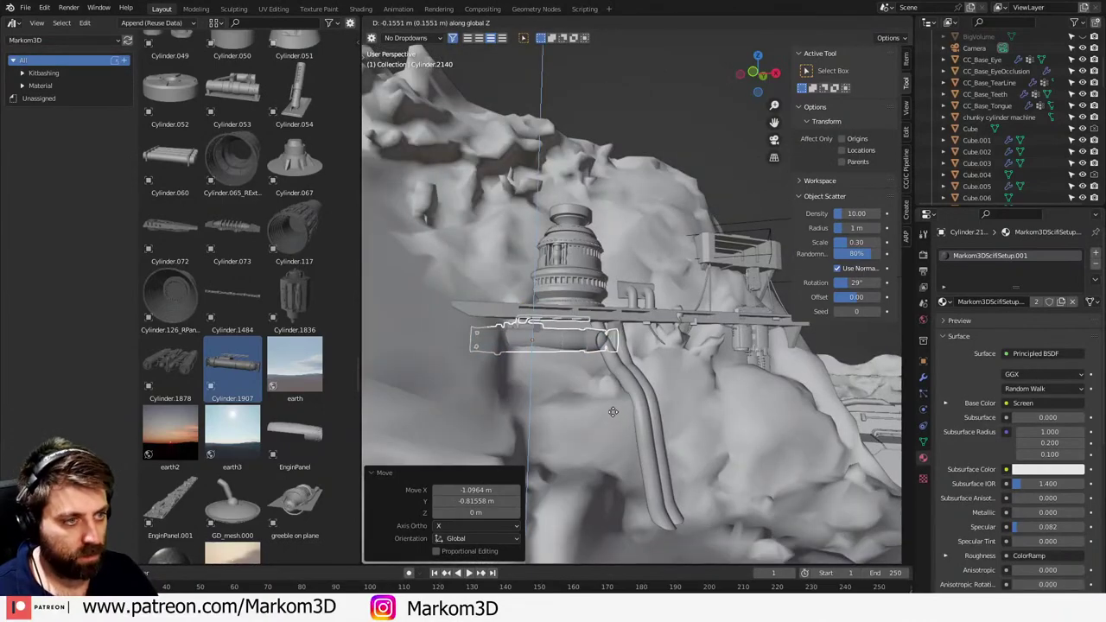
left_click(600, 374)
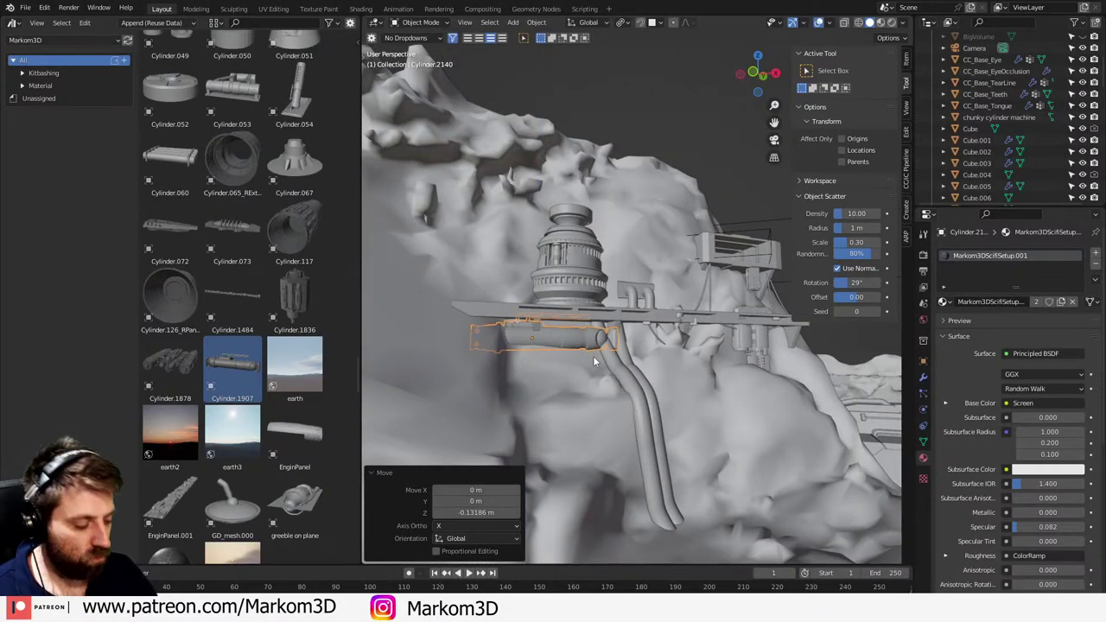
- From the top view, shift the tank by about -0.327 m in X and -0.221 m in Y toward the platform's end
key("KP_7")
key("g")
left_click(575, 374)
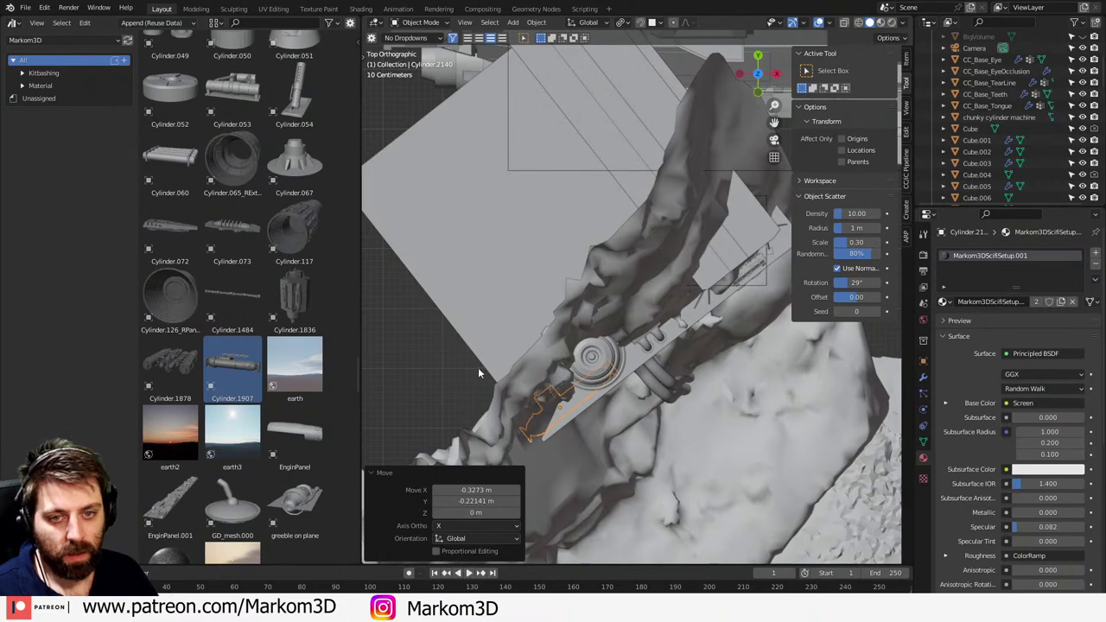
- Assign the WhiteLight material to the selected inner faces of the hollow box Cube.003, and return to the camera view in Object Mode
middle_click_drag(564, 354, 648, 259)
left_click(616, 283)
scroll(616, 283, "up", 4)
key("Tab")
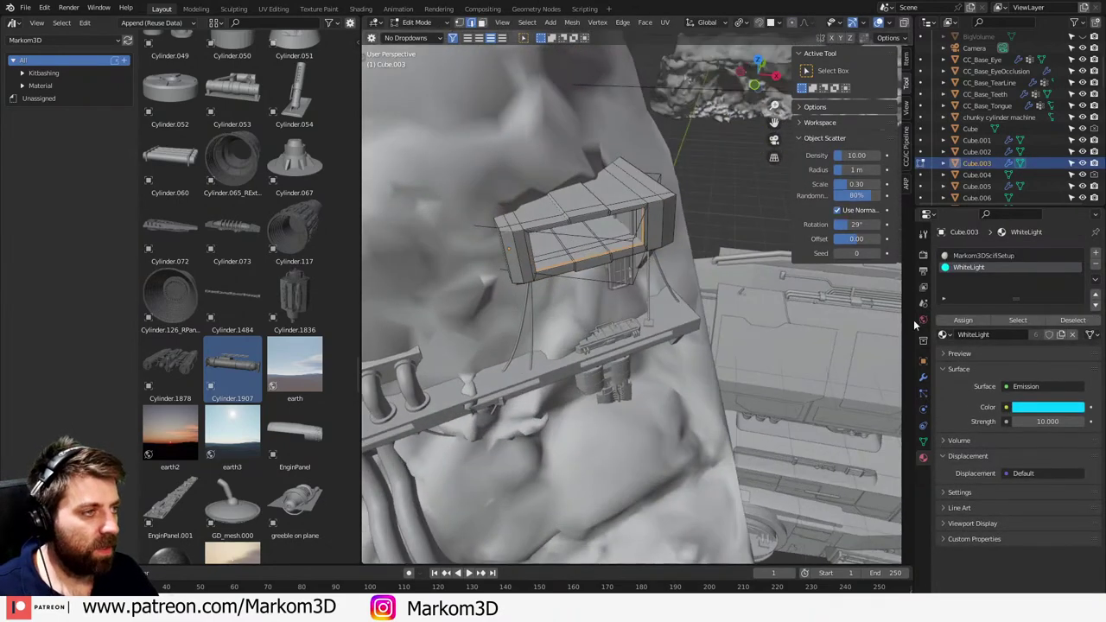
left_click(972, 319)
key("Tab")
key("KP_0")
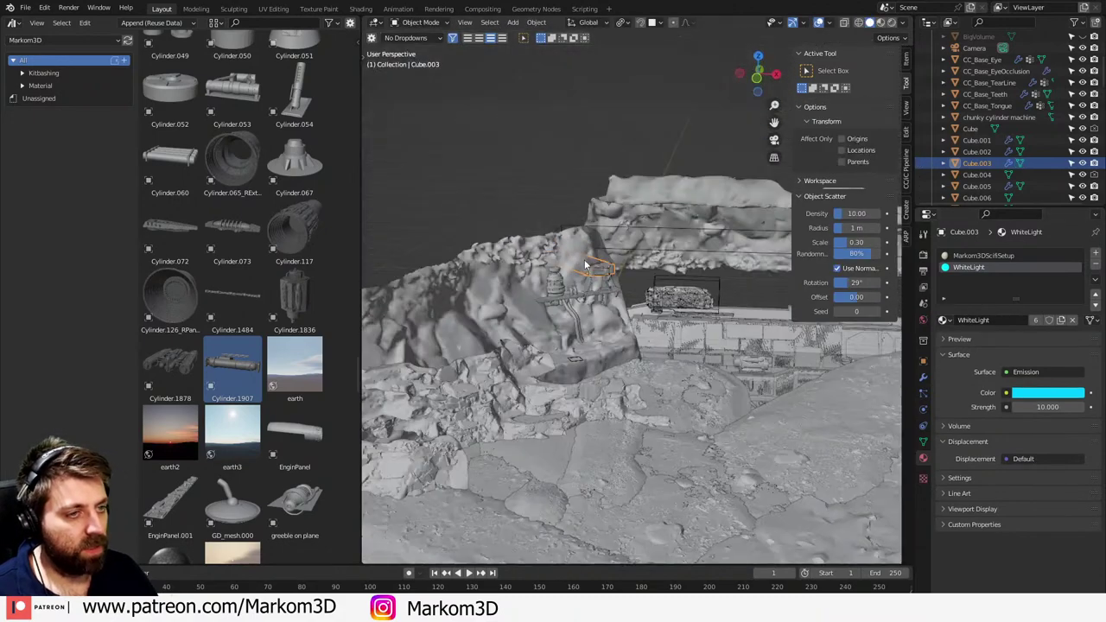
middle_click_drag(502, 285, 541, 285, "shift")
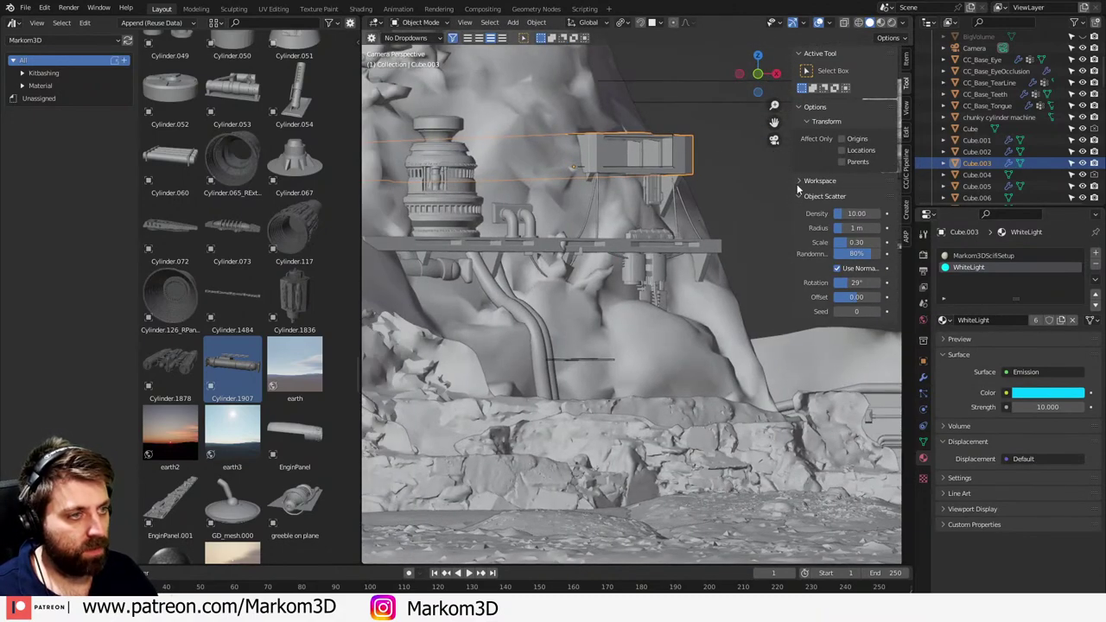
- Preview the cliff base and its surroundings in rendered shading from the camera view
left_click(892, 23)
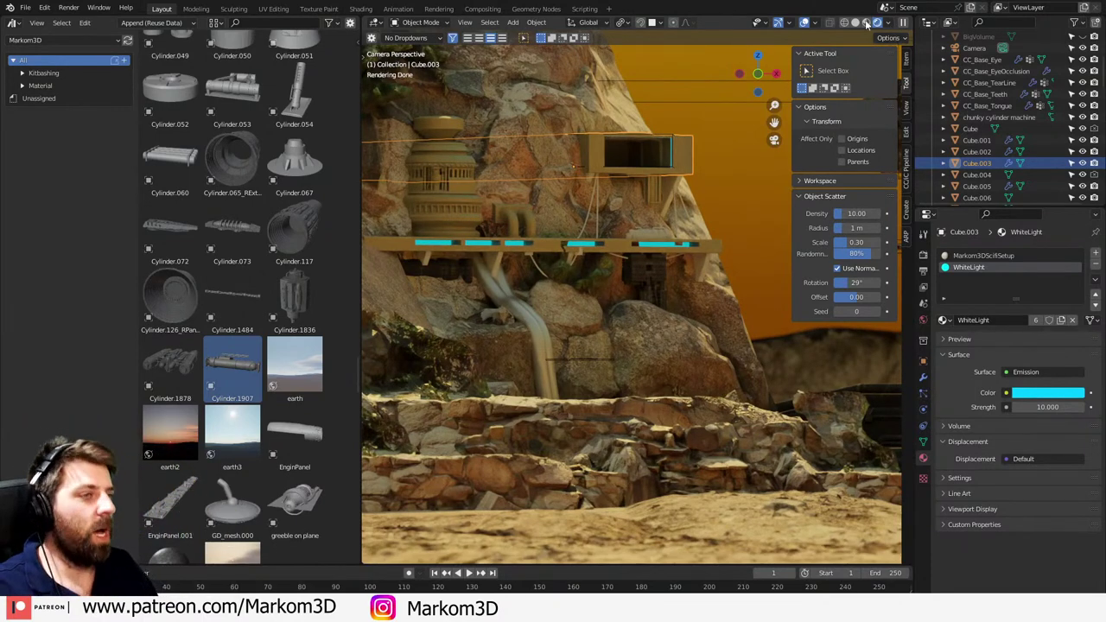
scroll(590, 257, "down", 2)
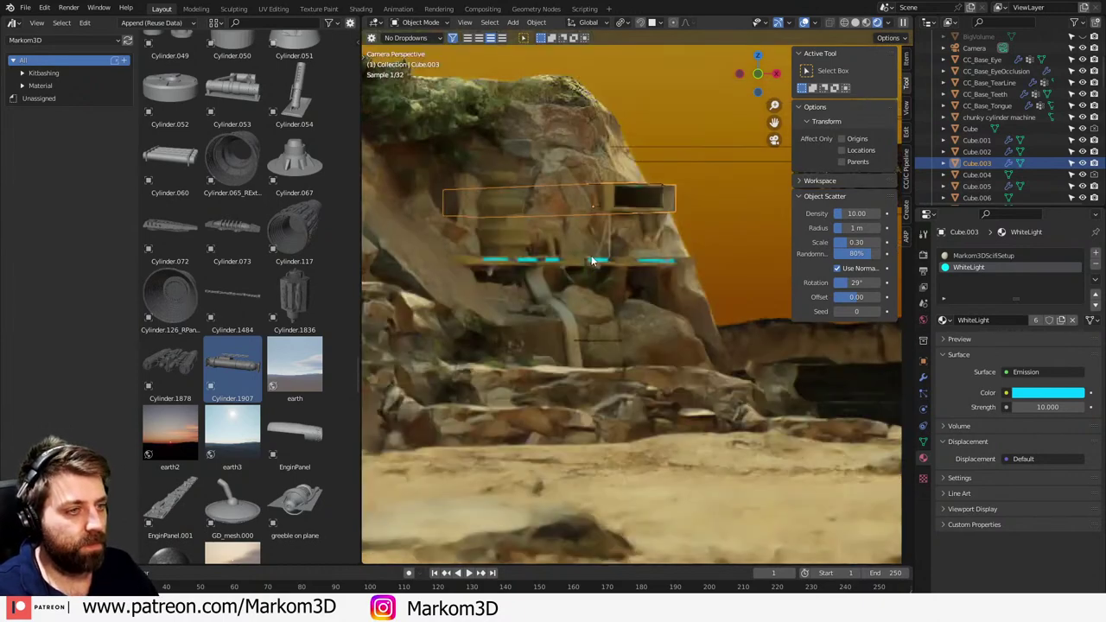
scroll(708, 306, "down", 2)
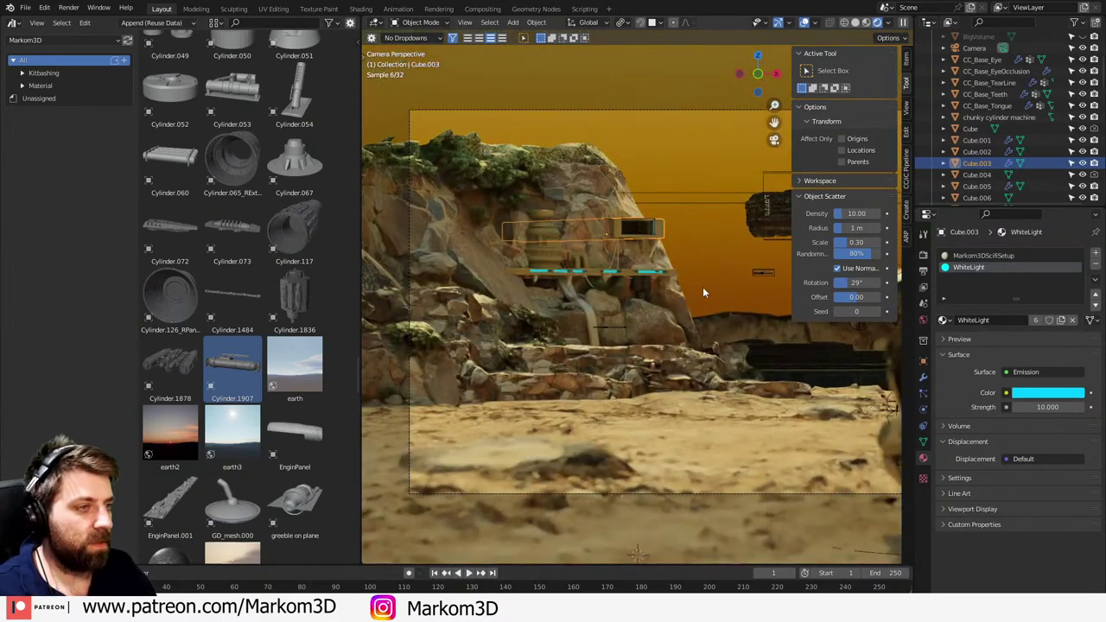
middle_click_drag(703, 292, 604, 296, "shift")
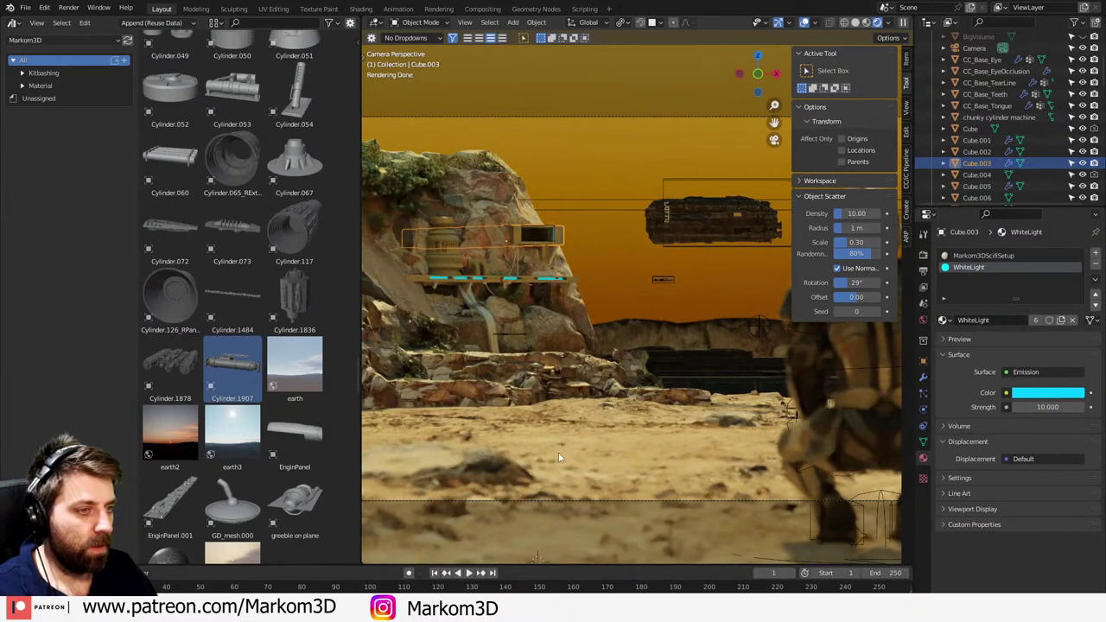
middle_click_drag(626, 301, 582, 383, "shift")
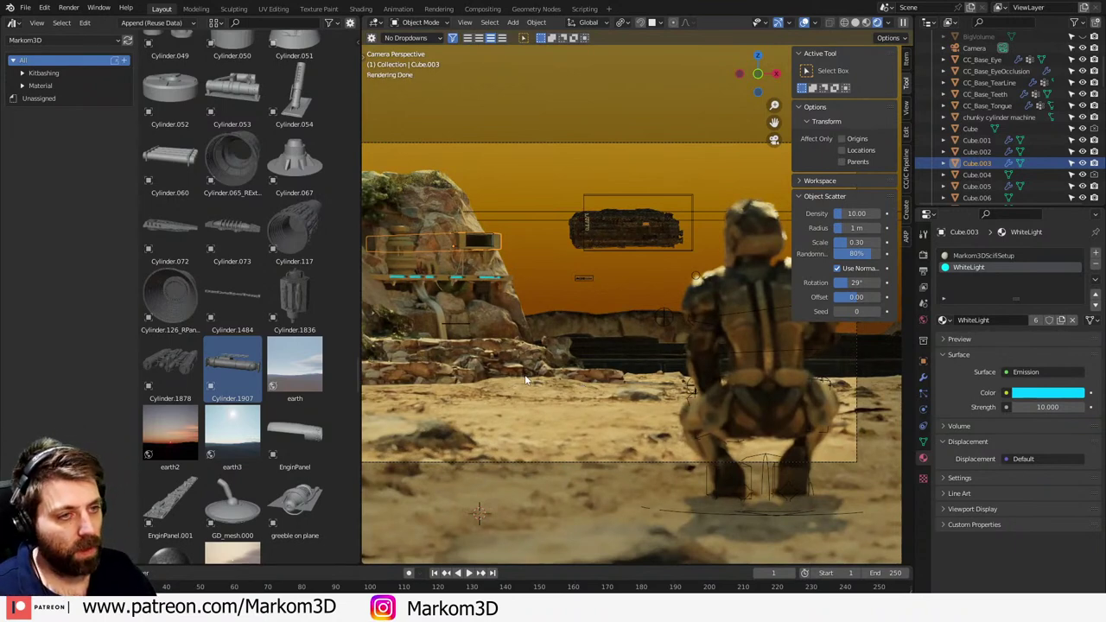
middle_click_drag(526, 380, 590, 381, "shift")
scroll(589, 380, "down", 1)
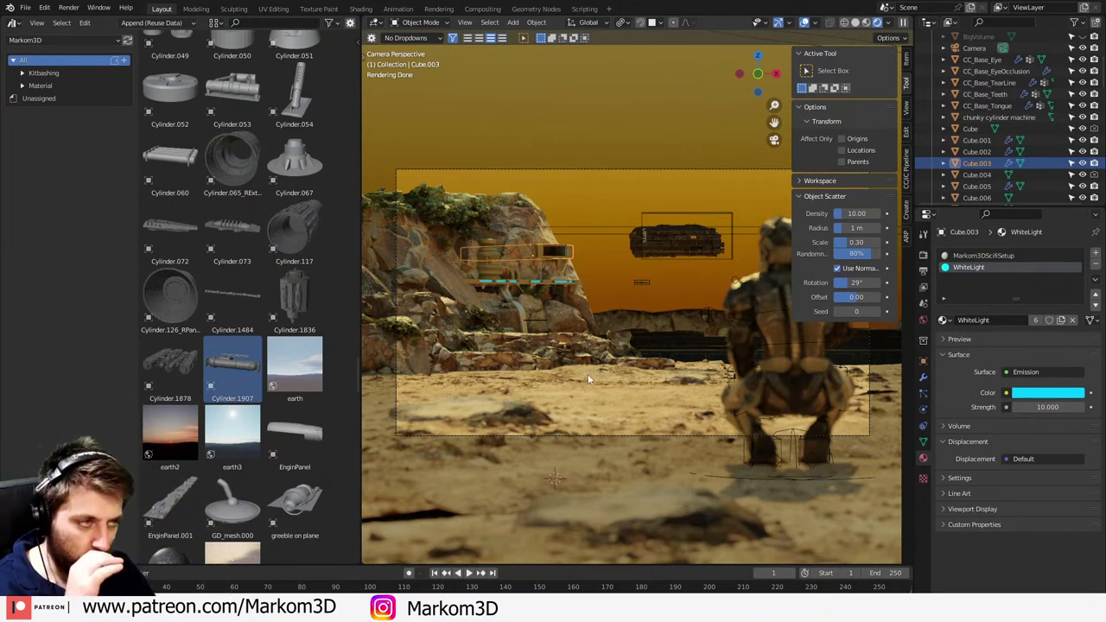
scroll(542, 288, "up", 5)
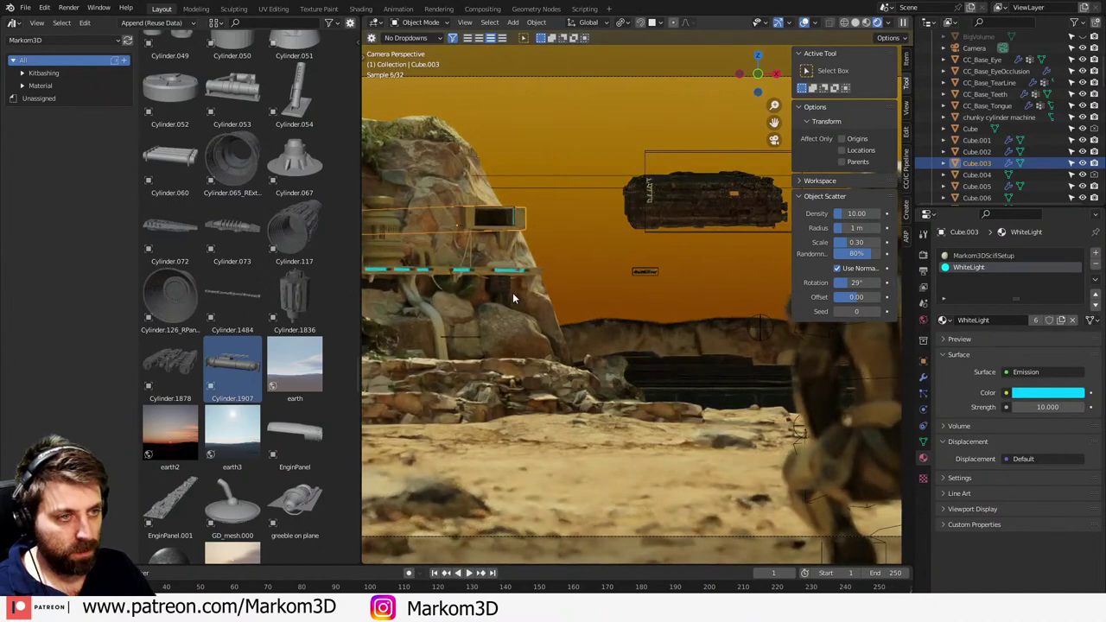
- In solid shading, select all geometry of the platform Cube.001 in Edit Mode and assign it the Markom3DScifiSetup material
left_click(505, 272)
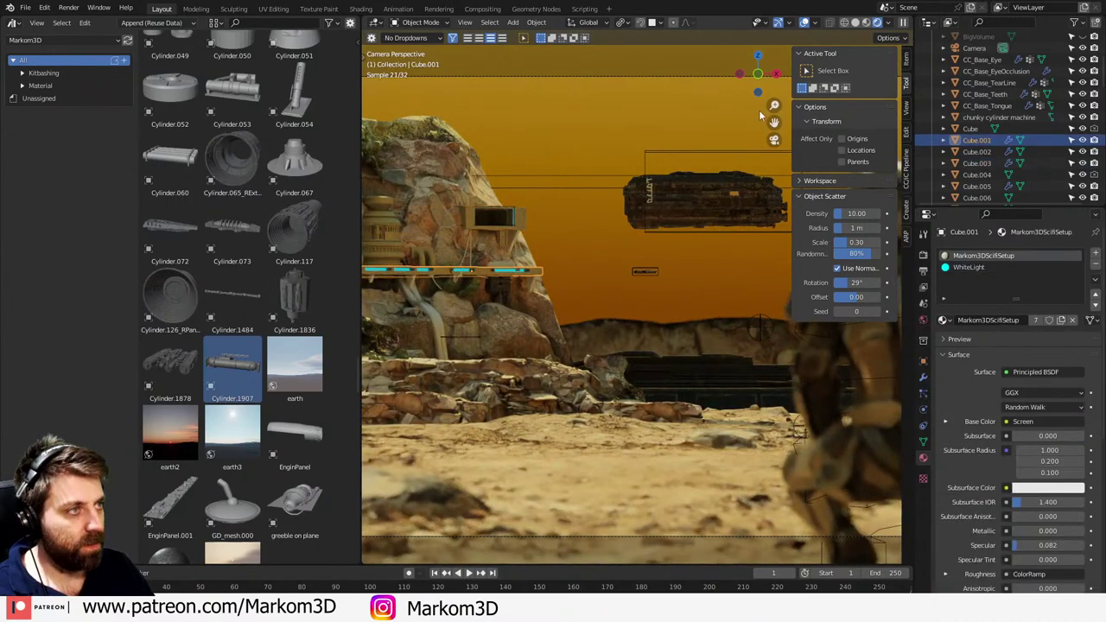
left_click(856, 23)
key("KP_Decimal")
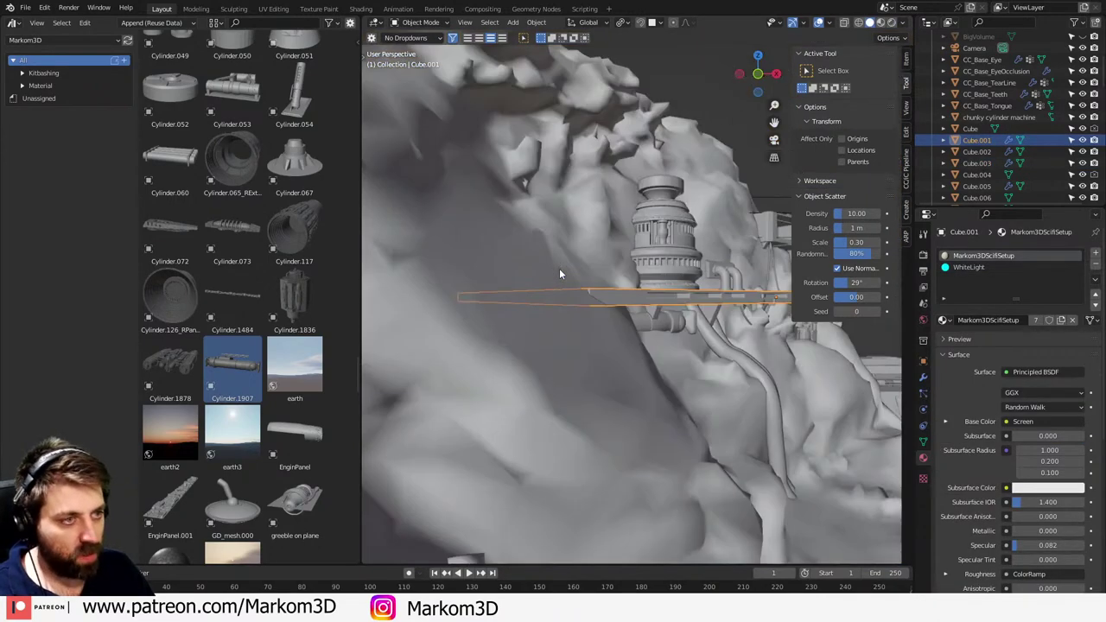
middle_click_drag(559, 268, 546, 318)
scroll(545, 318, "up", 5)
key("Tab")
mouse_move(576, 383)
middle_mouse_down("shift")
mouse_move(494, 286)
mouse_move(579, 361)
middle_mouse_up("shift")
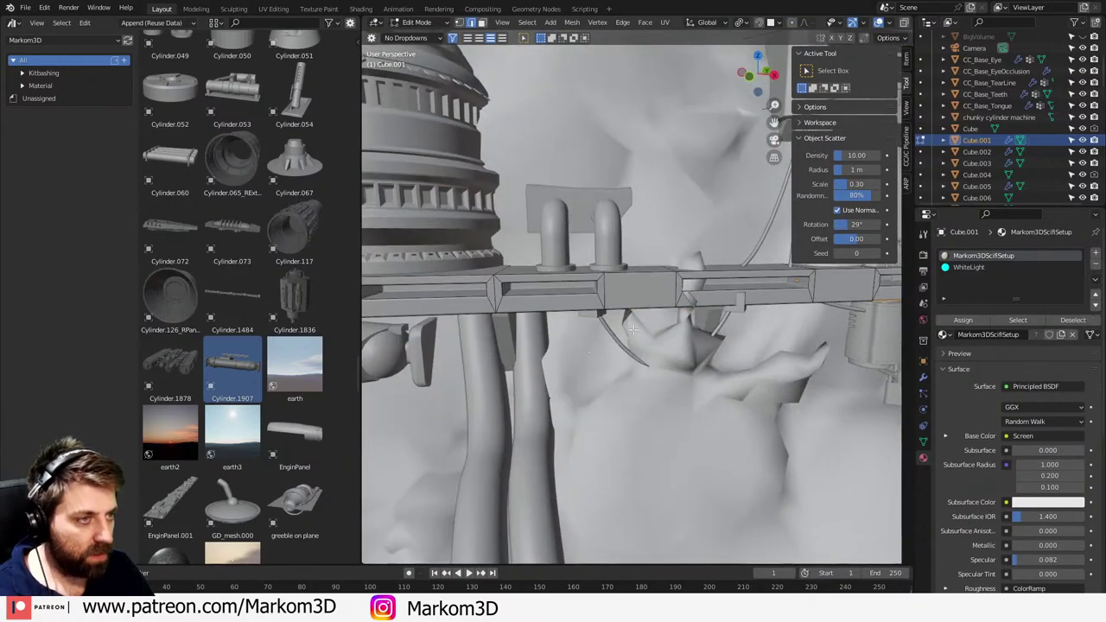
key("a")
left_click(963, 320)
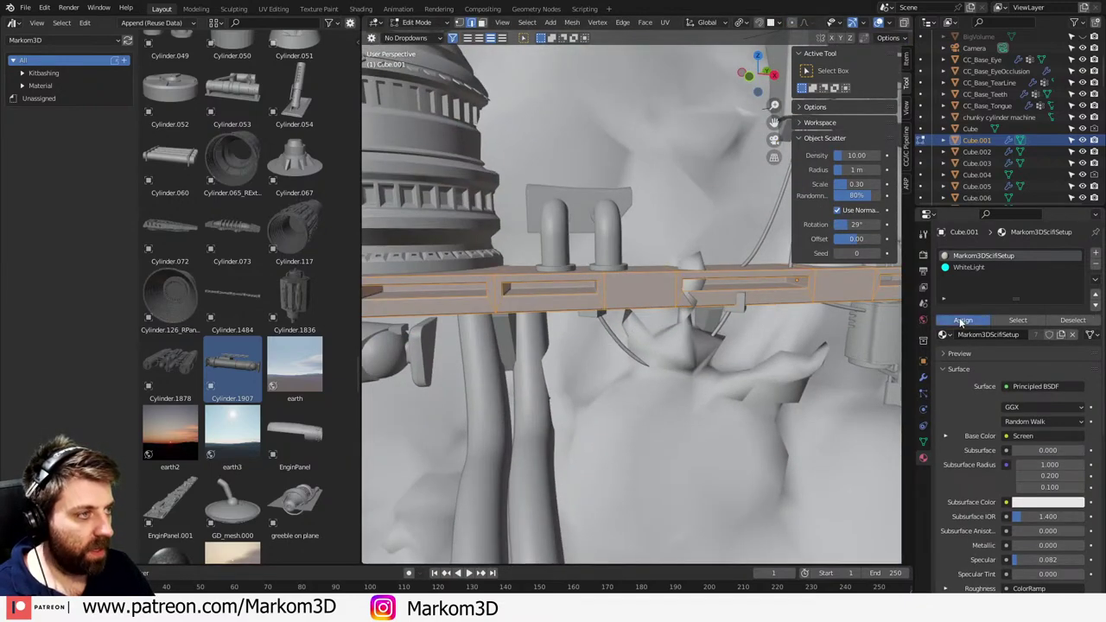
- Add a single centred loop cut inside a recess on the platform's front edge
middle_click_drag(811, 301, 693, 313)
scroll(731, 304, "up", 4)
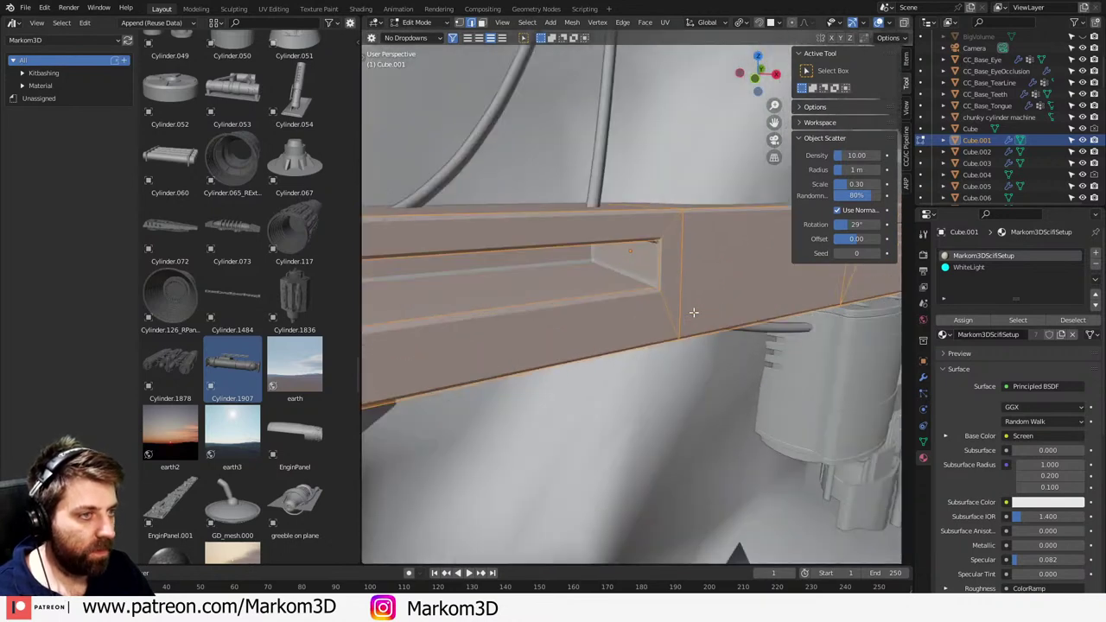
left_click(646, 287)
key("g")
key("g")
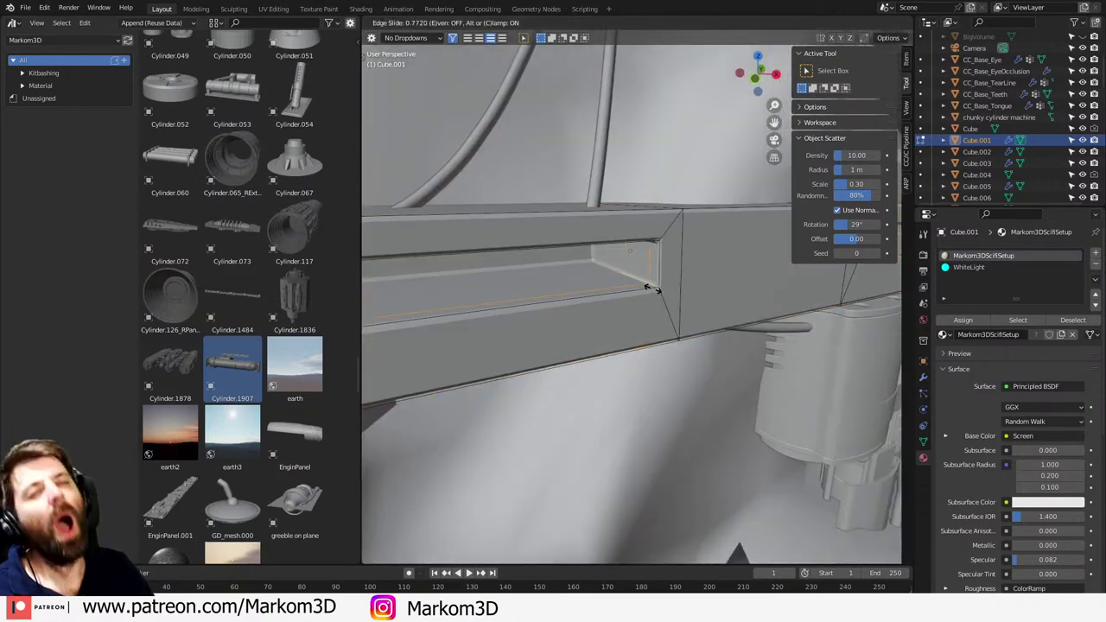
right_click(653, 289)
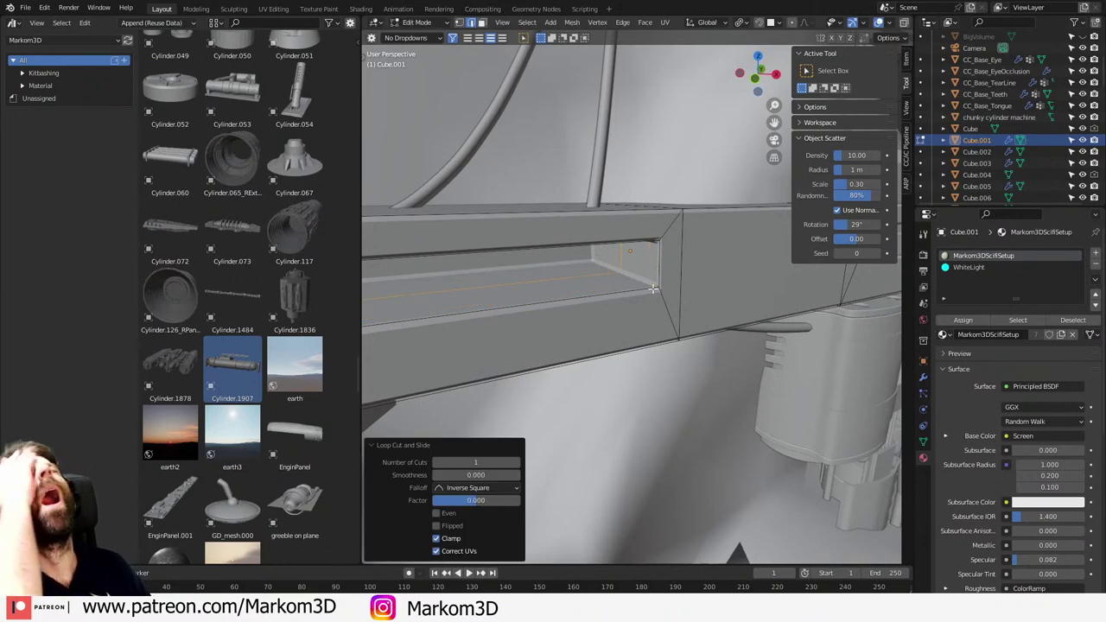
- Add centred loop cuts to the remaining recesses along the platform edge and select all of the loops together
middle_click_drag(668, 285, 647, 294)
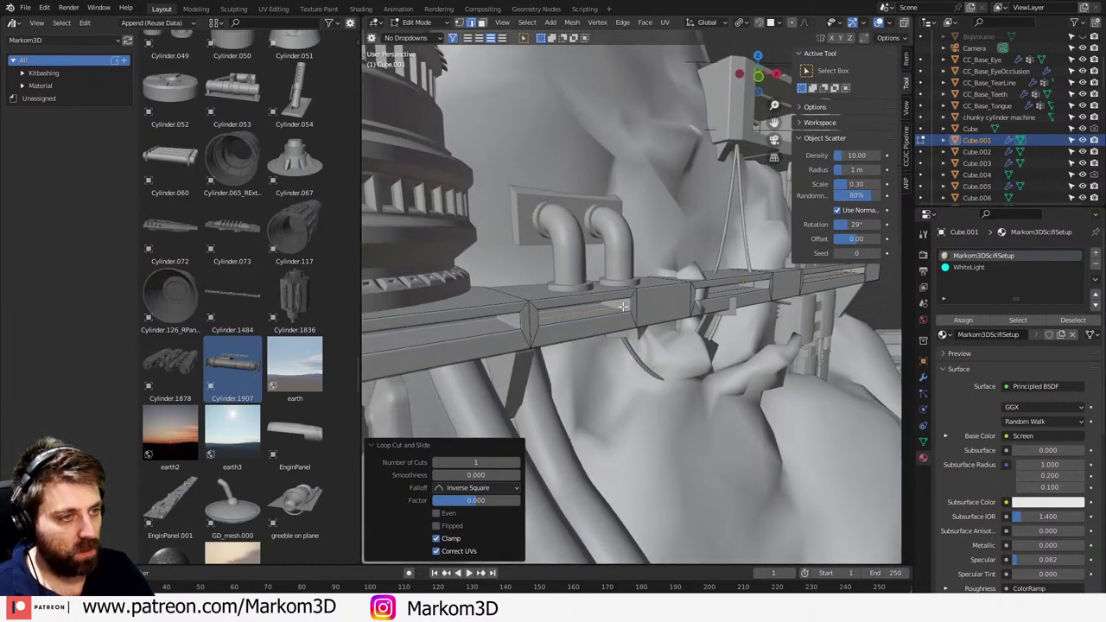
middle_click_drag(511, 327, 594, 313)
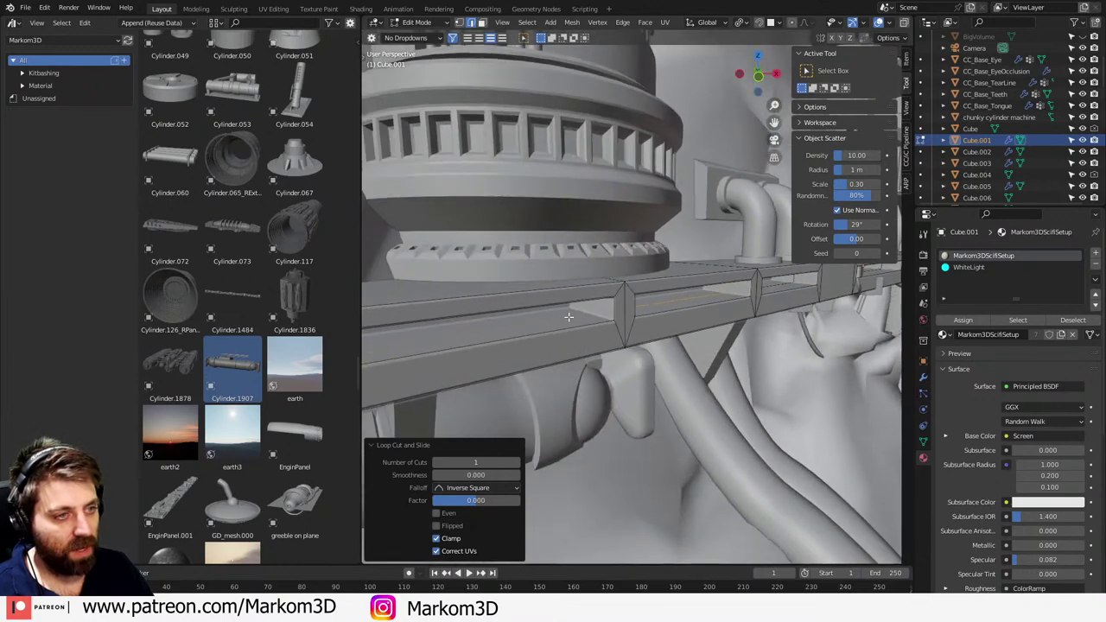
scroll(597, 316, "down", 3)
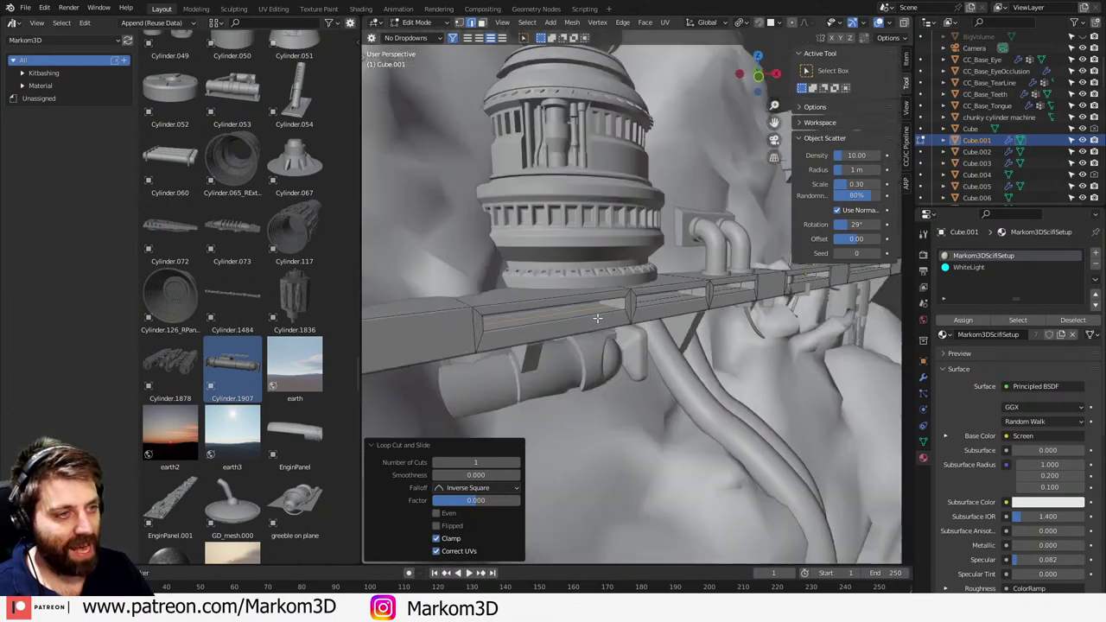
left_click(663, 300, "alt+shift")
middle_click_drag(659, 302, 491, 325, "shift")
scroll(491, 325, "up", 6)
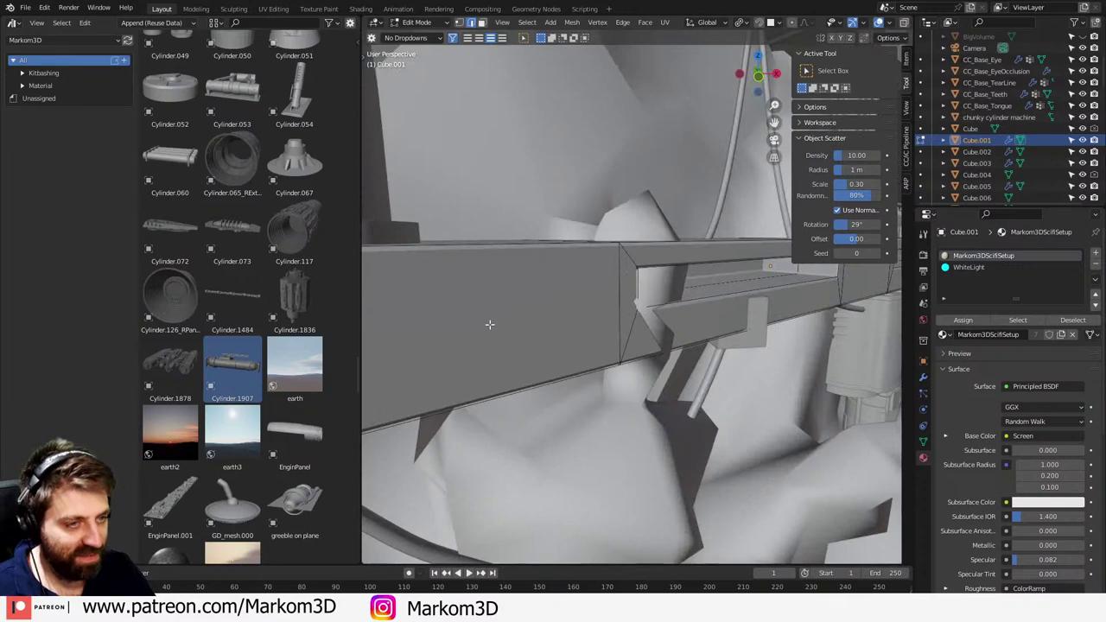
middle_click_drag(678, 301, 575, 329, "shift")
scroll(572, 328, "down", 4)
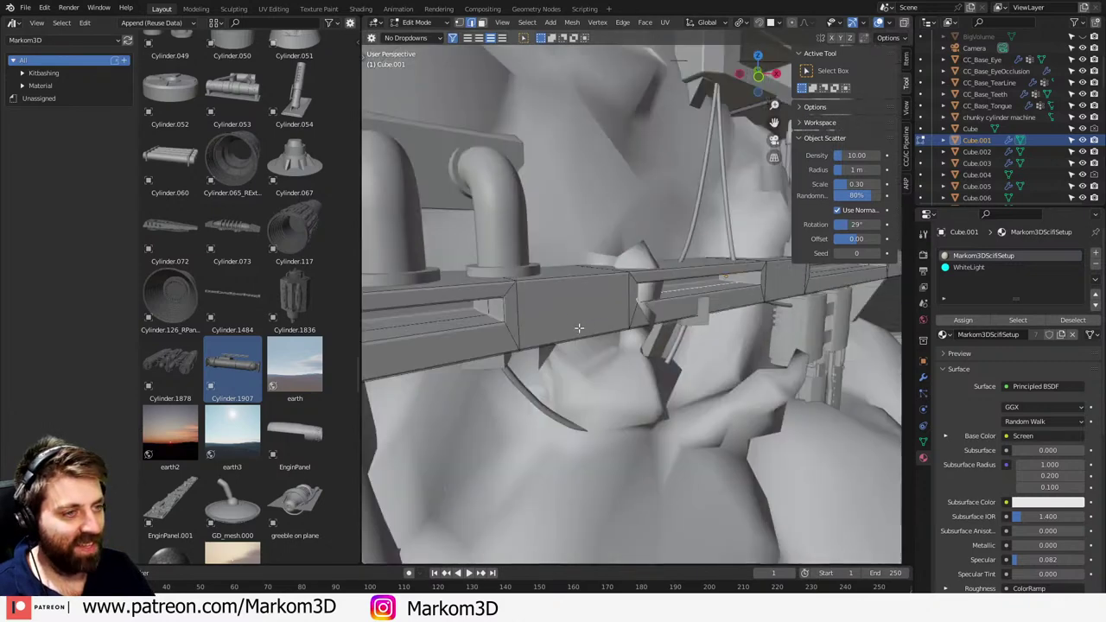
middle_click_drag(698, 304, 579, 320, "shift")
scroll(510, 321, "up", 3)
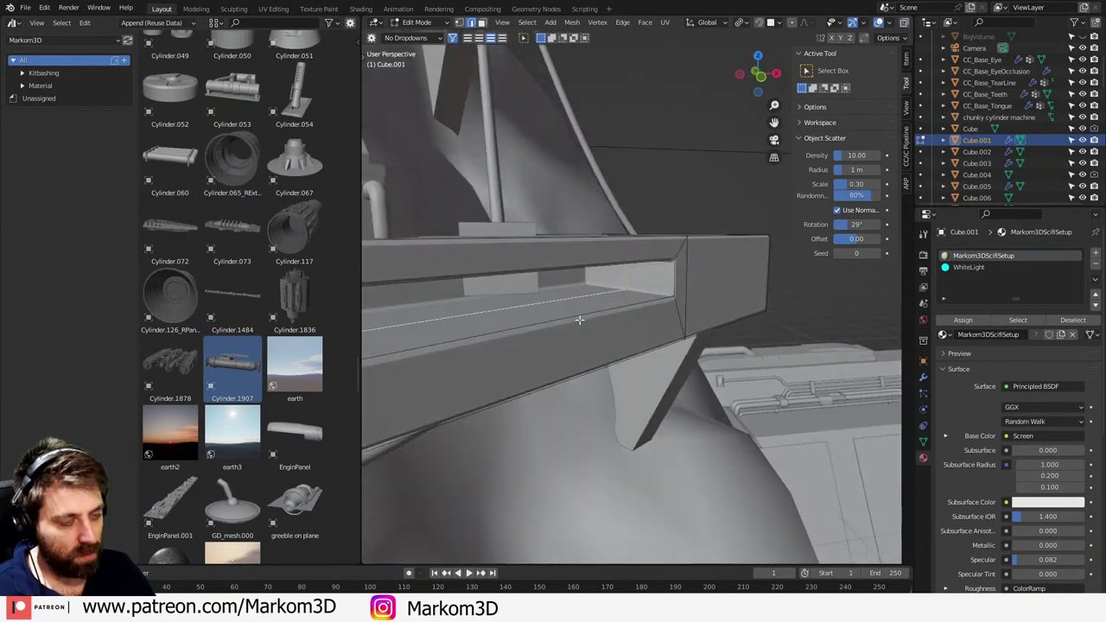
- Slide the selected recess loops toward the outer opening by a factor of 0.665 and set the transform pivot to Median Point
left_click(581, 331)
left_click(605, 351)
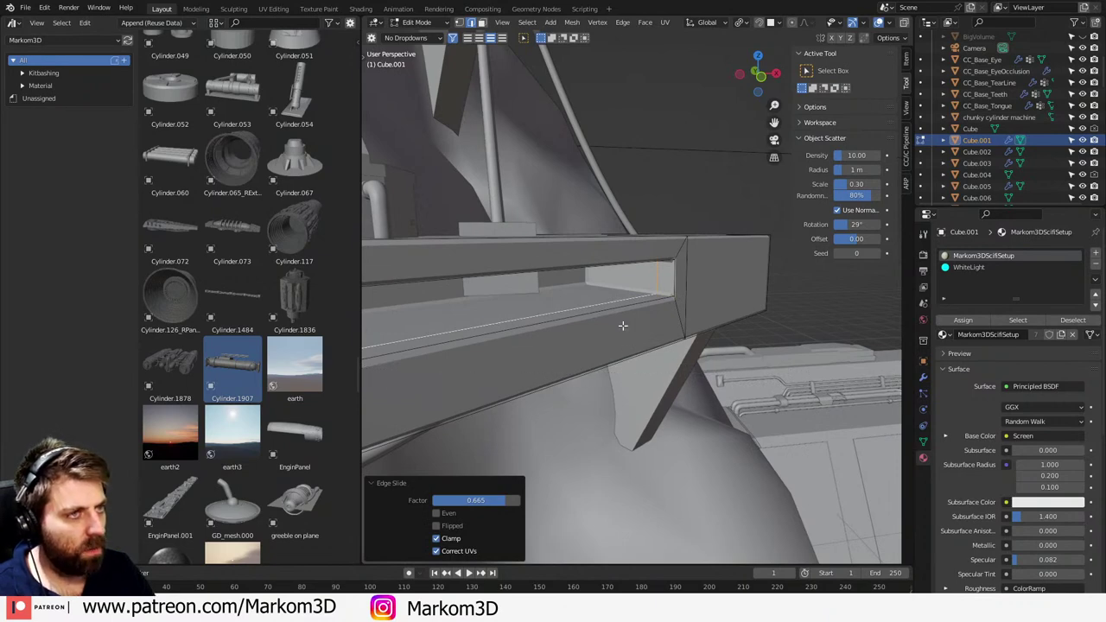
left_click(741, 23)
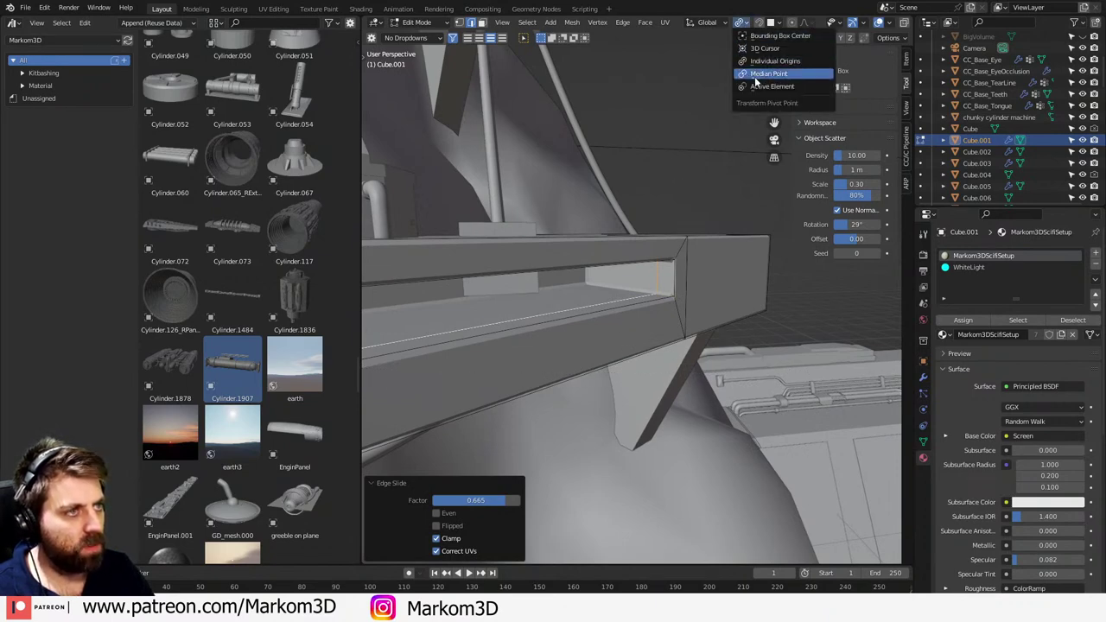
left_click(759, 74)
- Bevel the recess loops into narrow strips 0.0144 m wide and assign the WhiteLight material to them
key("ctrl+b")
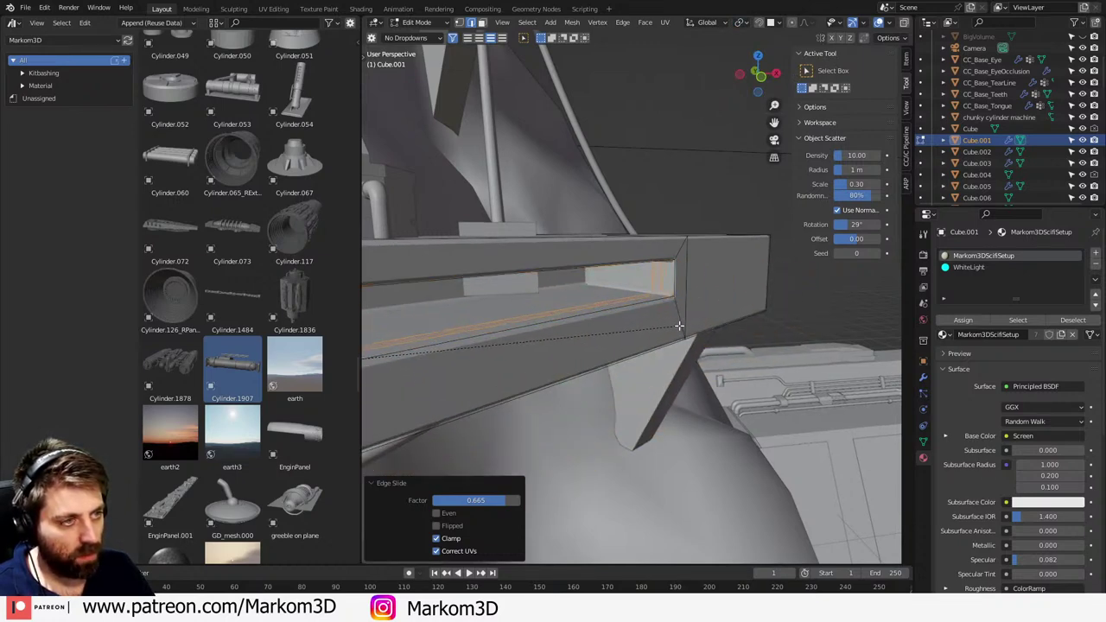
left_click(679, 326)
left_click(967, 268)
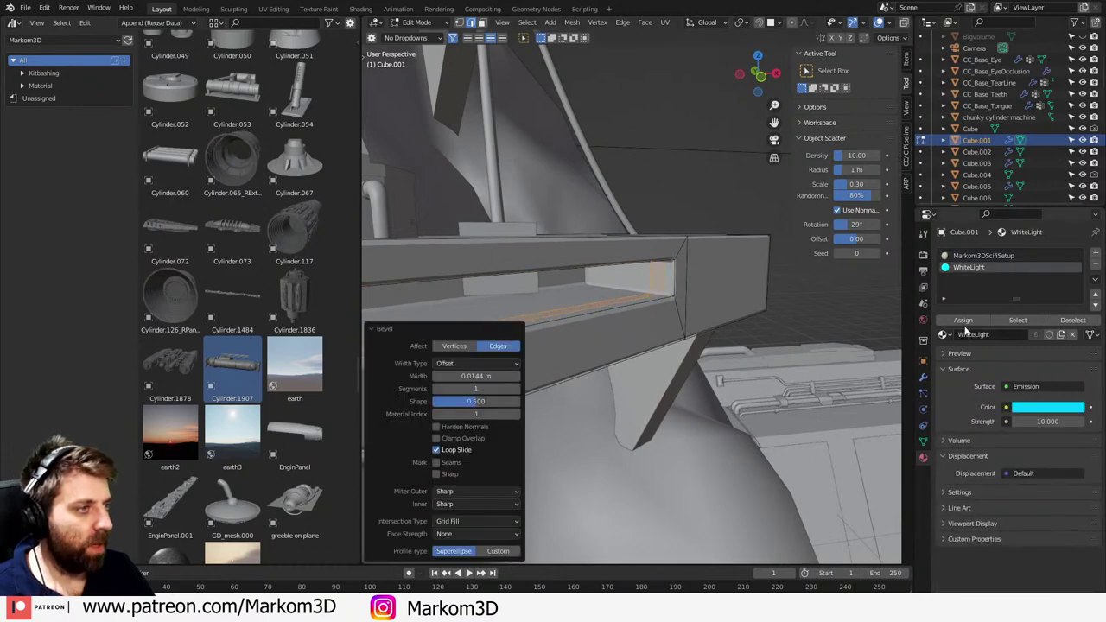
left_click(963, 320)
- Select the platform's linked geometry, recalculate its normals outward, and return to the camera view in Object Mode
middle_click_drag(646, 338, 688, 329)
key("ctrl+l")
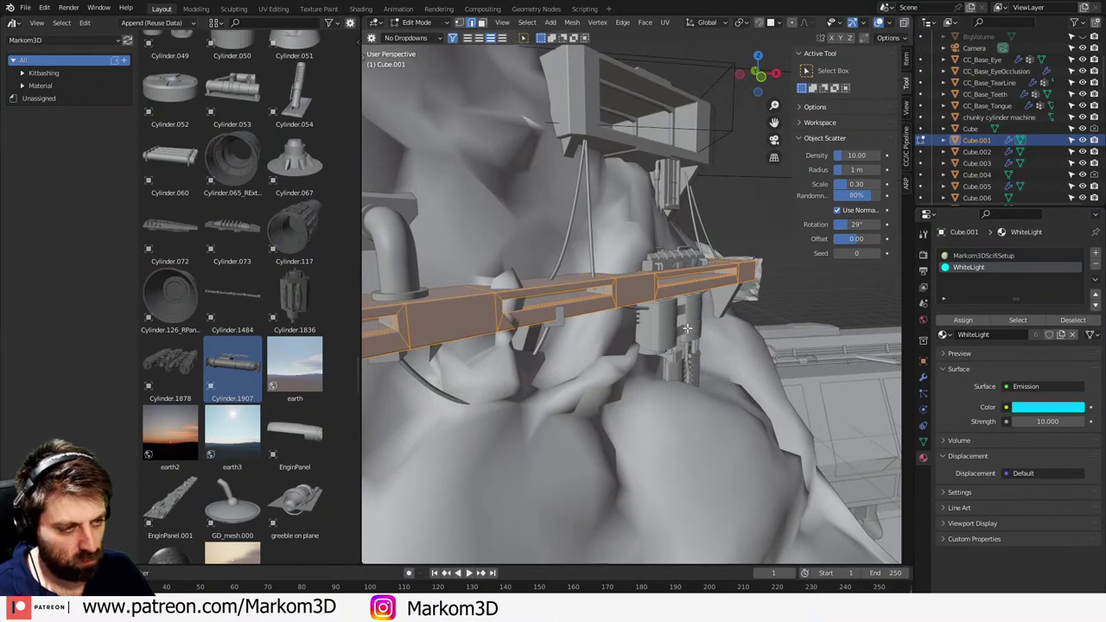
key("shift+n")
middle_click_drag(609, 355, 573, 372)
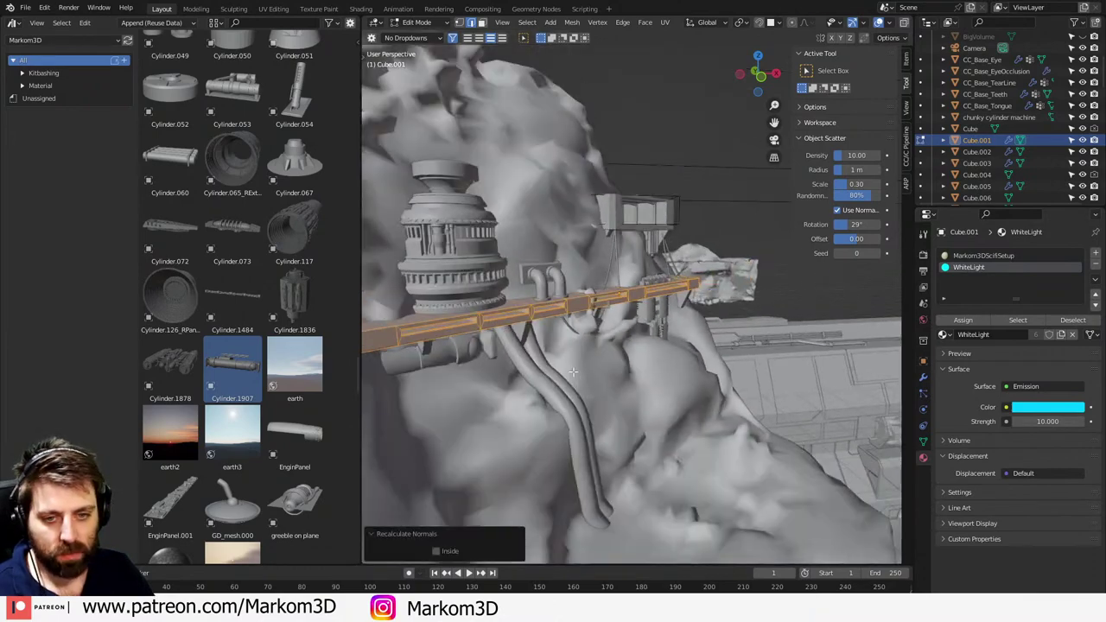
key("Tab")
key("KP_0")
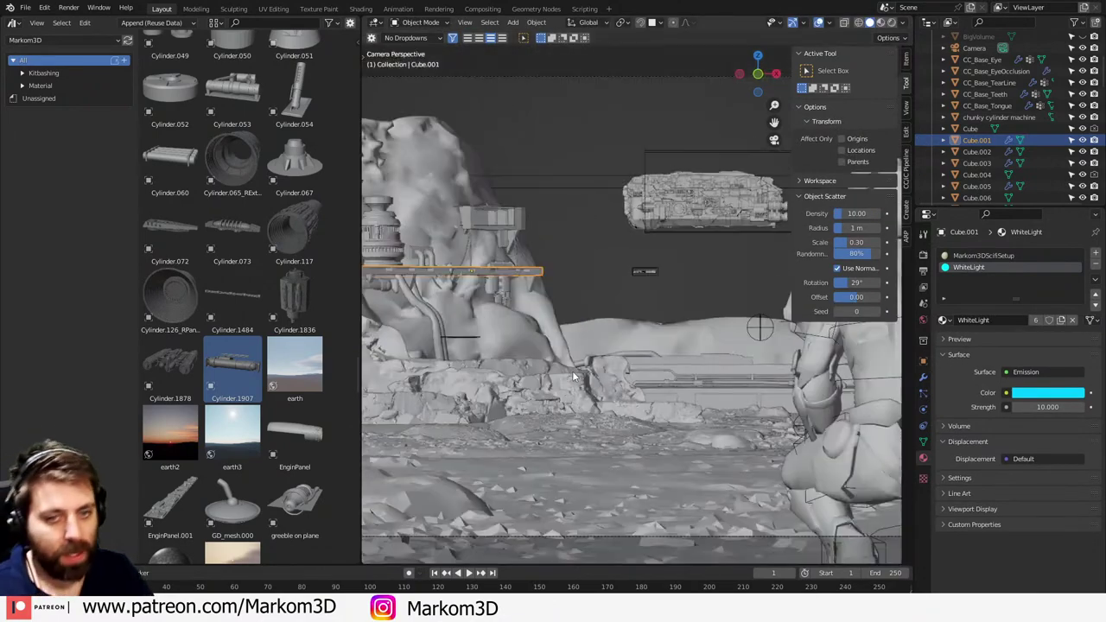
- Enlarge the 3D viewport over the asset browser and frame the camera view with the cliff, ship and soldier
middle_click_drag(573, 371, 575, 348, "shift")
scroll(580, 338, "down", 1)
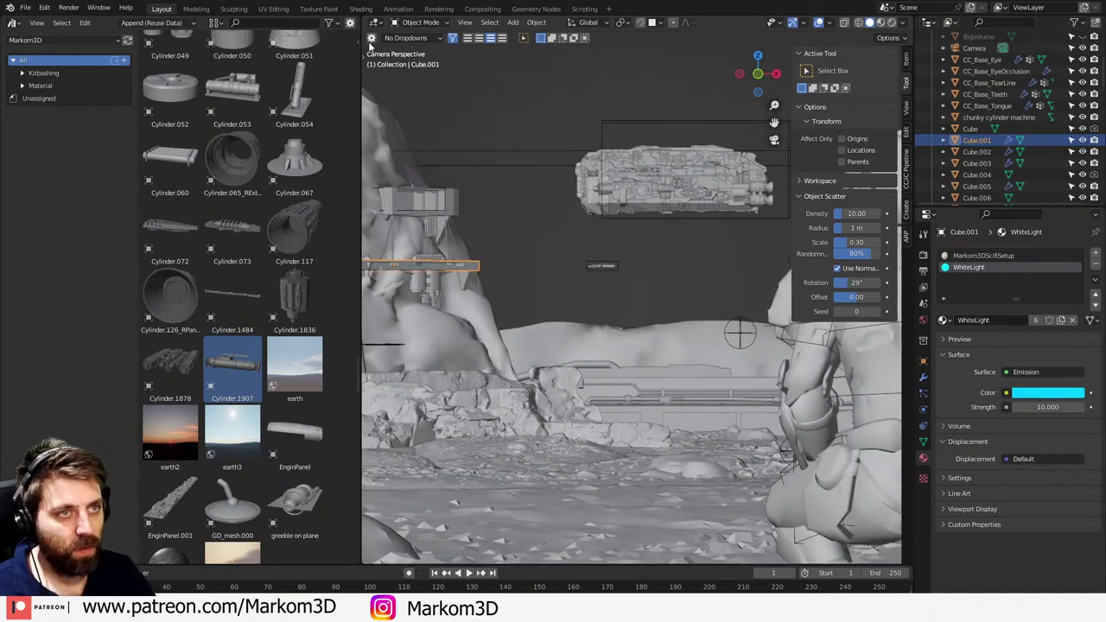
left_click_drag(365, 18, 216, 55)
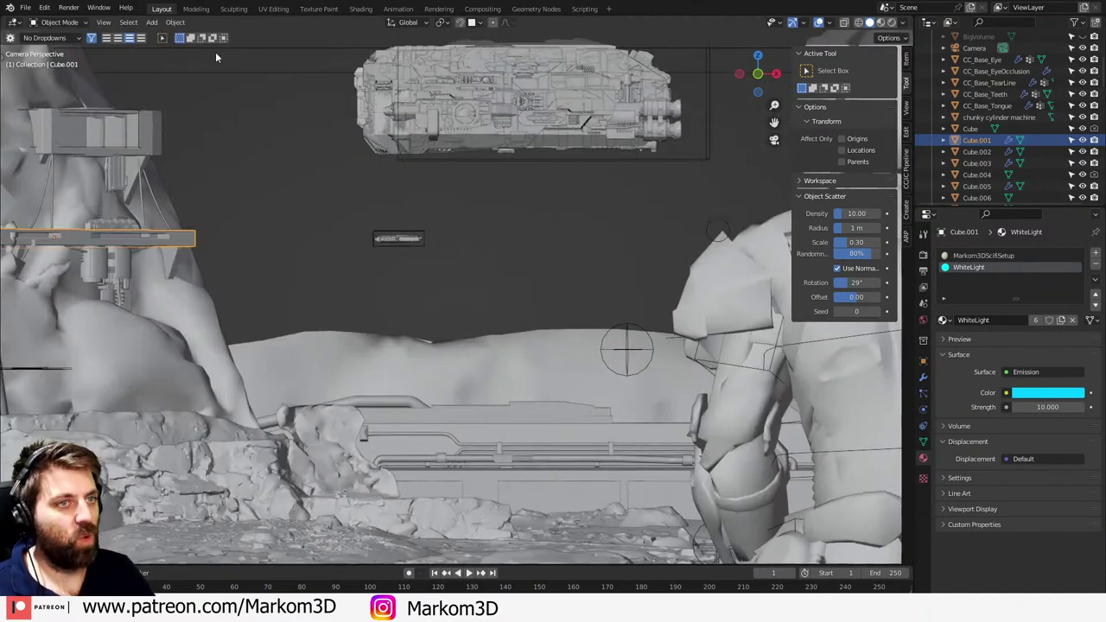
scroll(623, 304, "down", 4)
middle_click_drag(606, 302, 469, 274, "shift")
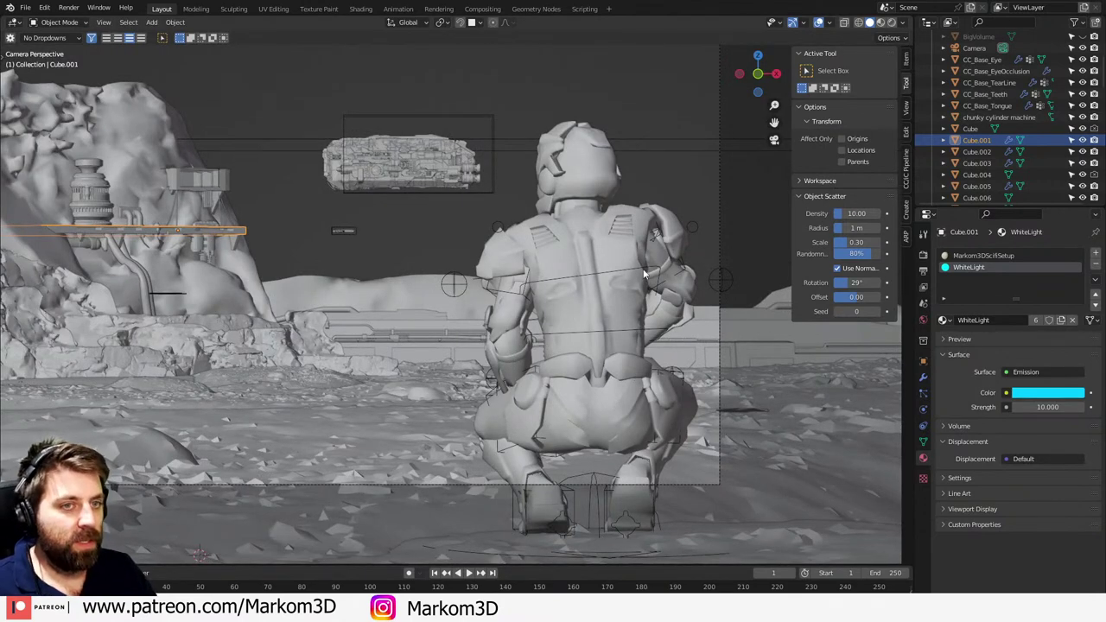
middle_click_drag(517, 241, 614, 297, "shift")
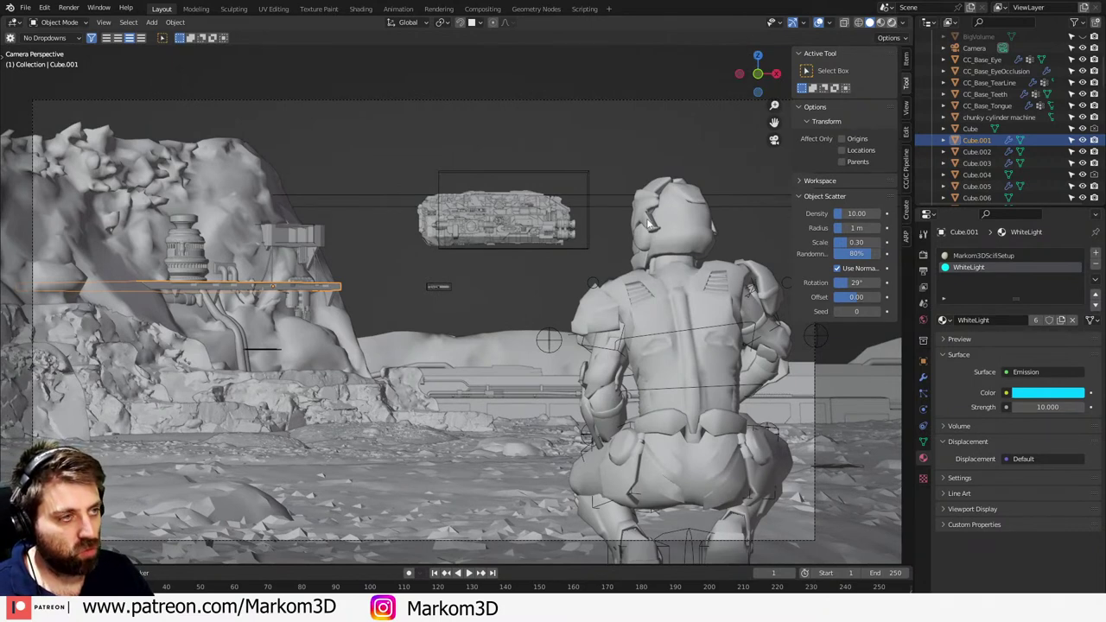
- Switch to rendered shading and set the WhiteLight material's pass index to 1
key("shift+z")
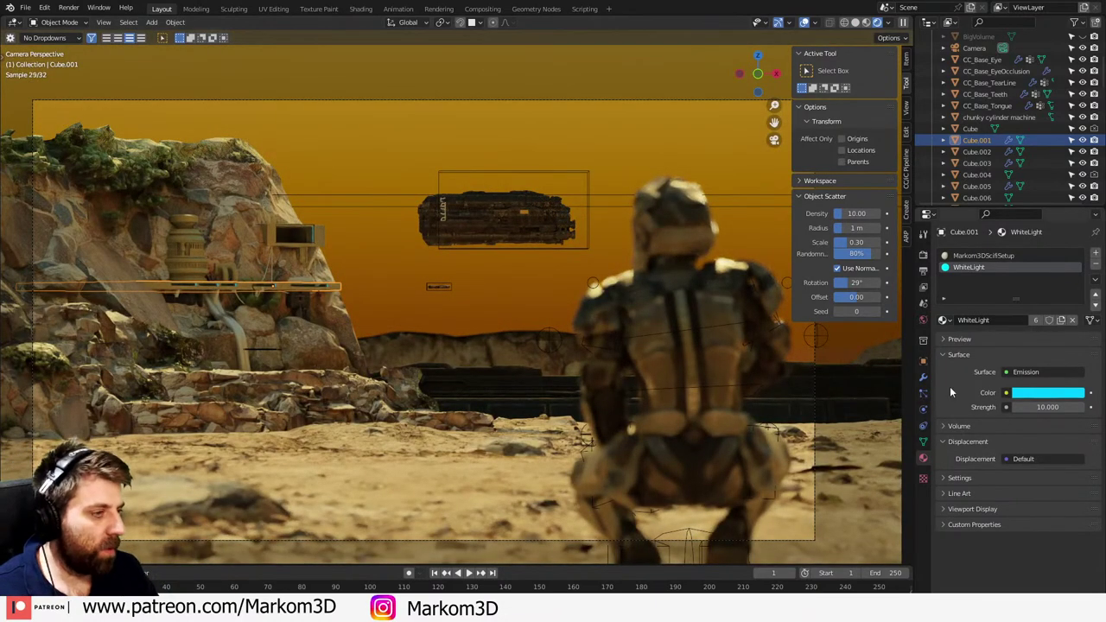
left_click(940, 478)
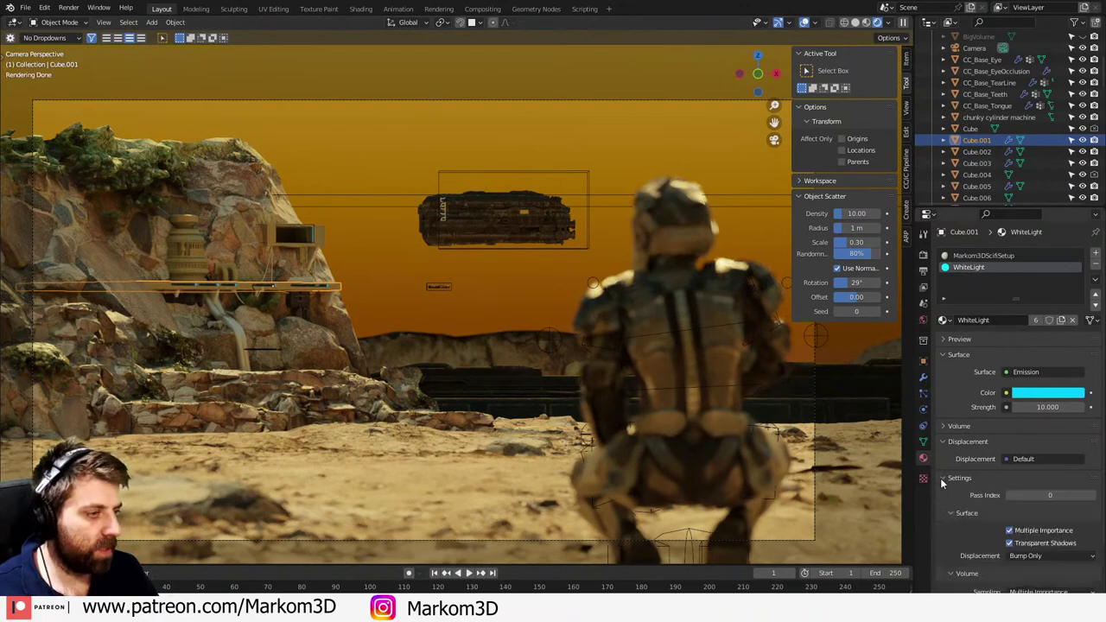
left_click(1092, 496)
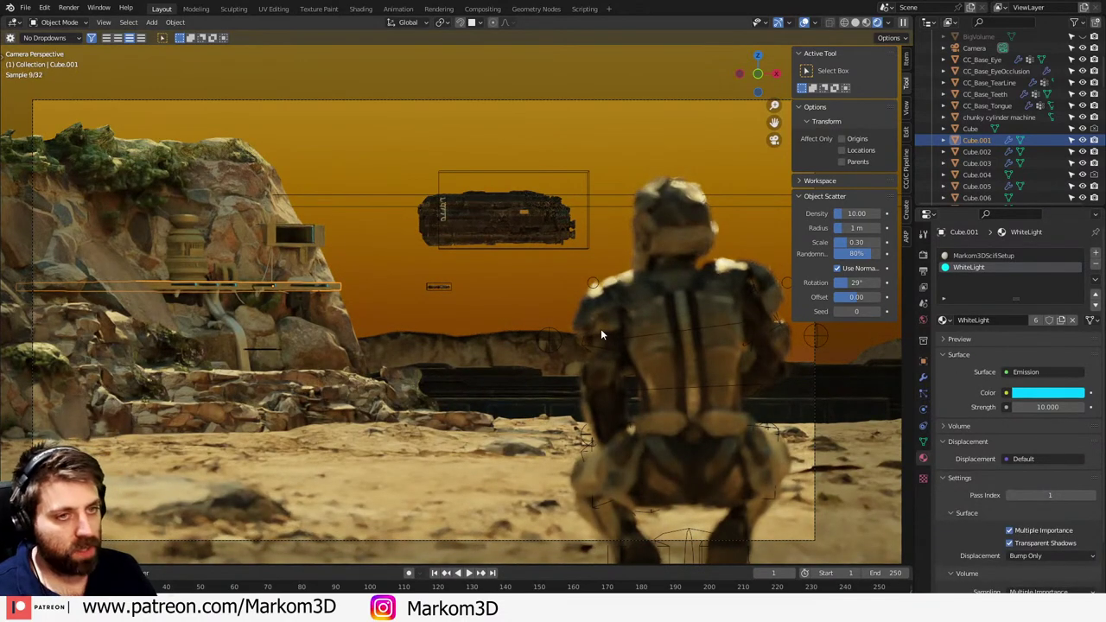
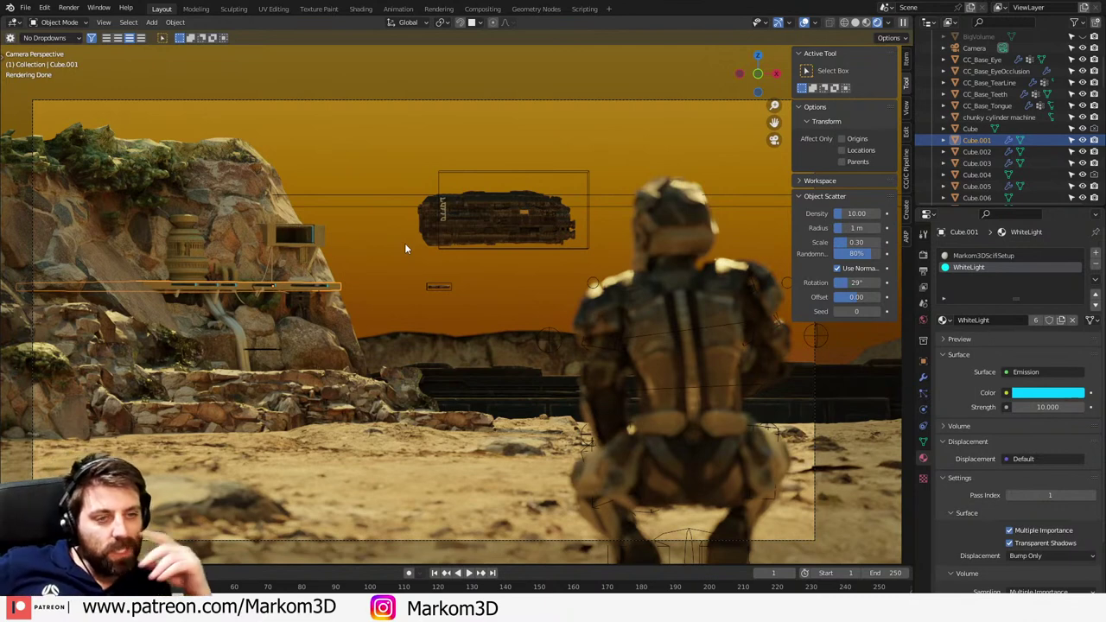
- Replace the cliff platform's Markom3DScifiSetup material with Markom3DScifiSetup.001, keeping its WhiteLight slot
left_click(375, 267)
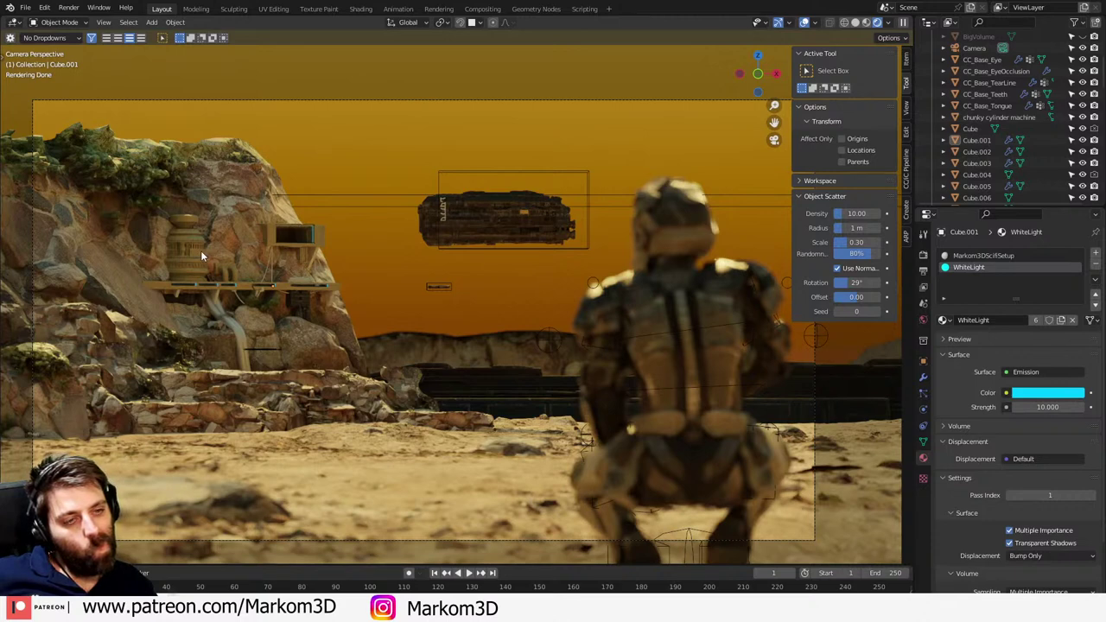
left_click(302, 305)
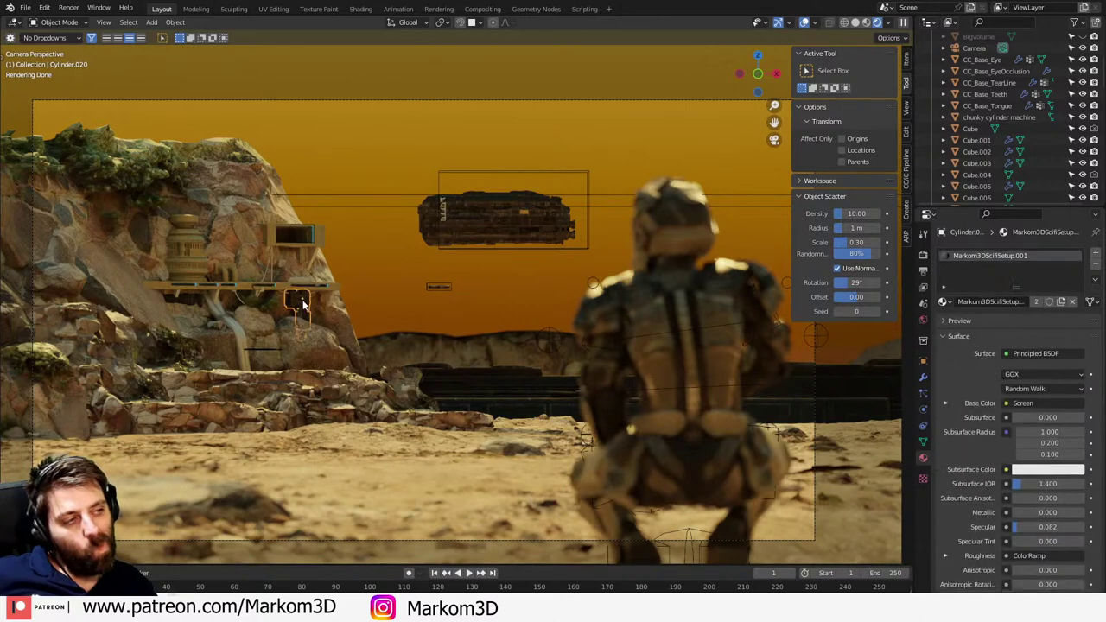
left_click(277, 288)
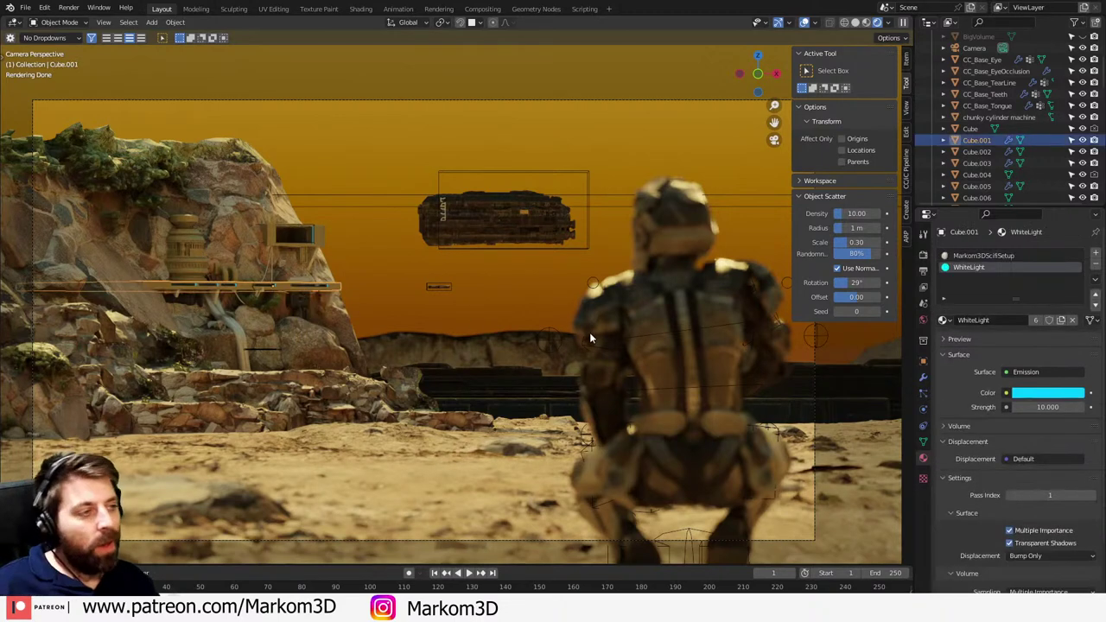
left_click(968, 256)
left_click(945, 320)
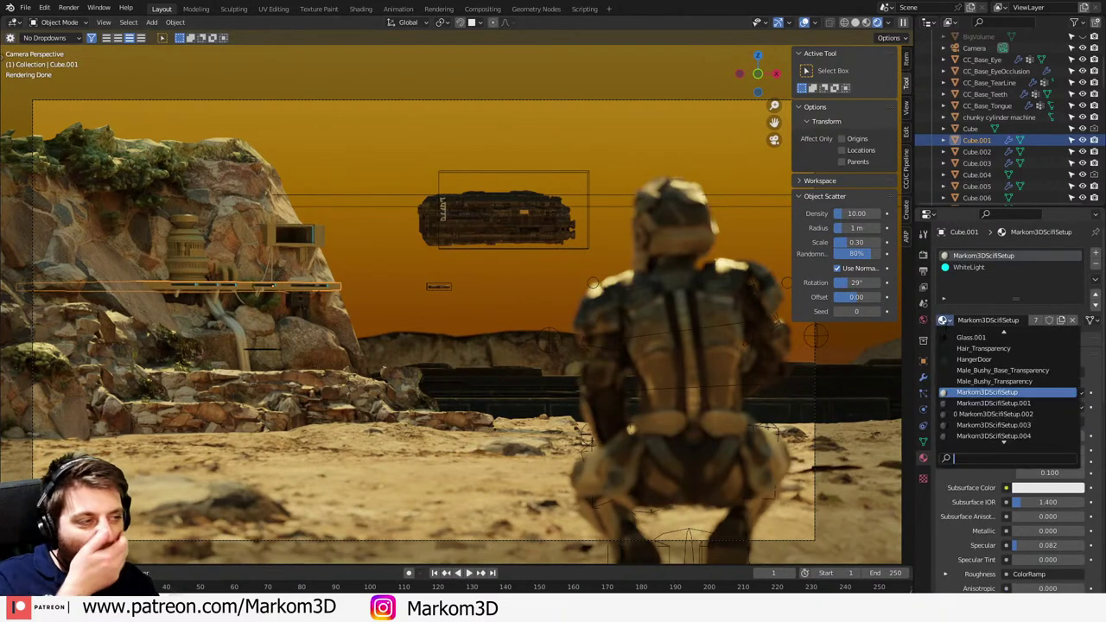
scroll(977, 358, "down", 5)
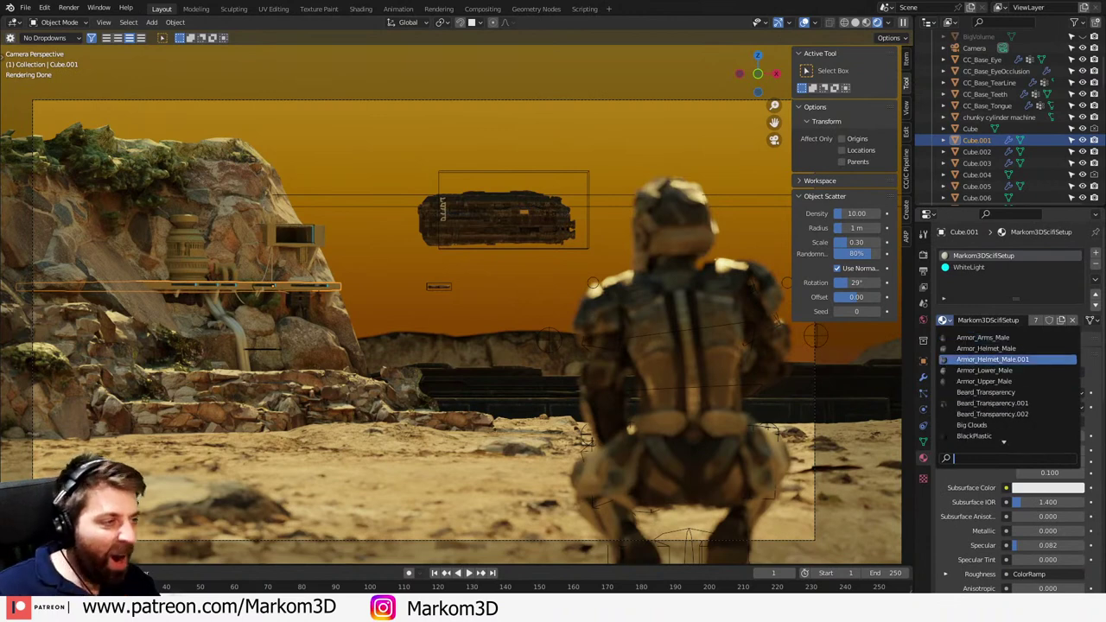
scroll(987, 373, "up", 4)
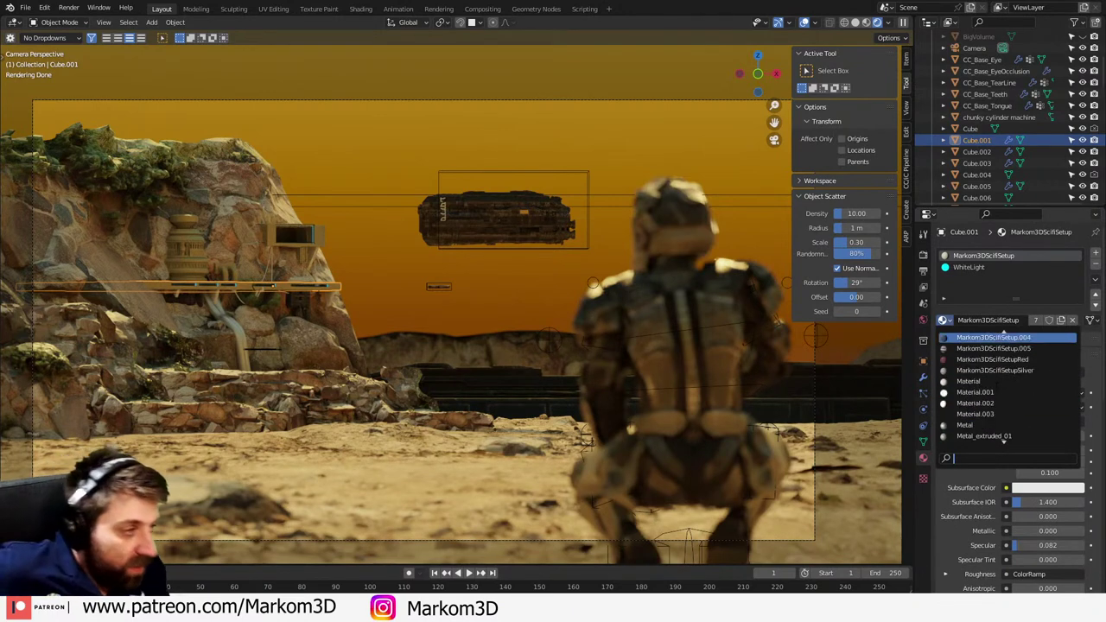
scroll(1002, 334, "up", 2)
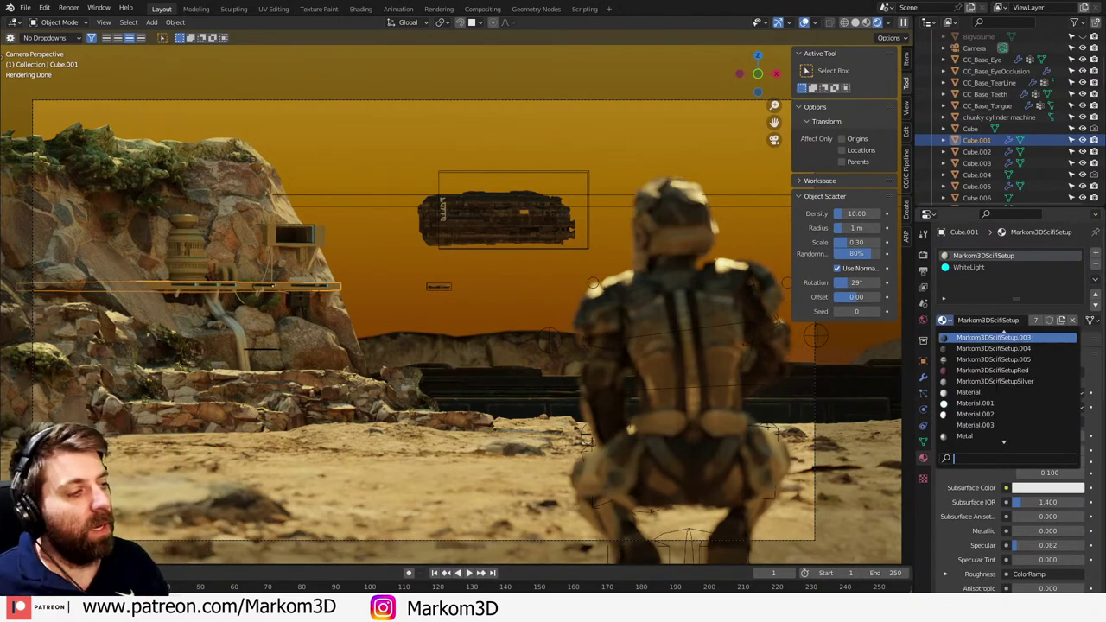
scroll(1003, 337, "up", 2)
left_click(1003, 352)
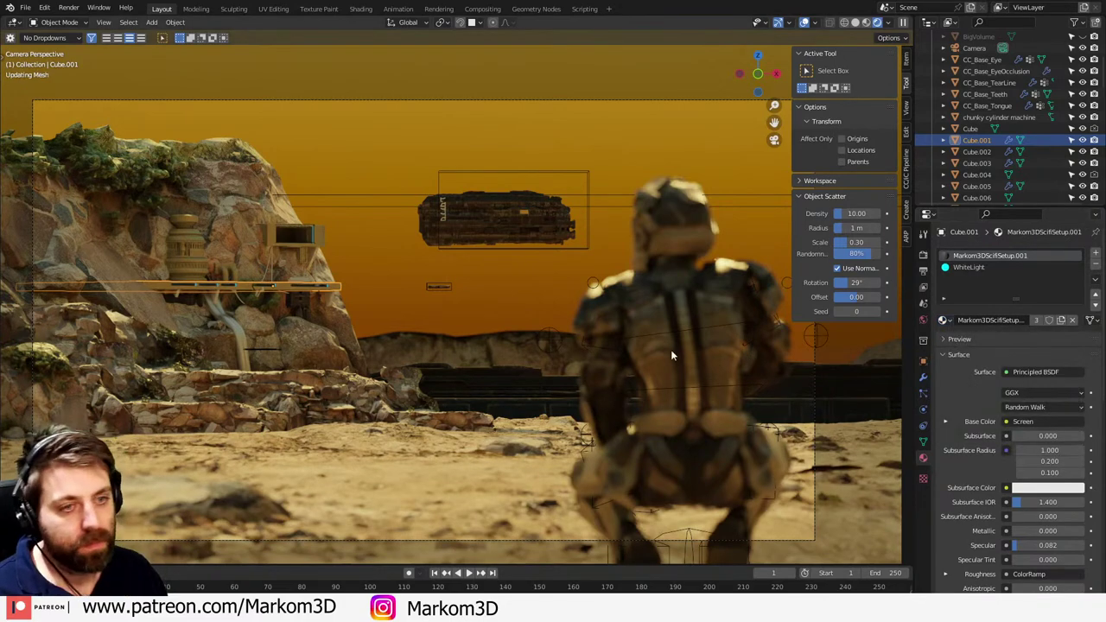
- Switch the chunky cylinder machine and the raised box structure beside it to the Markom3DScifiSetup.001 material
left_click(195, 275)
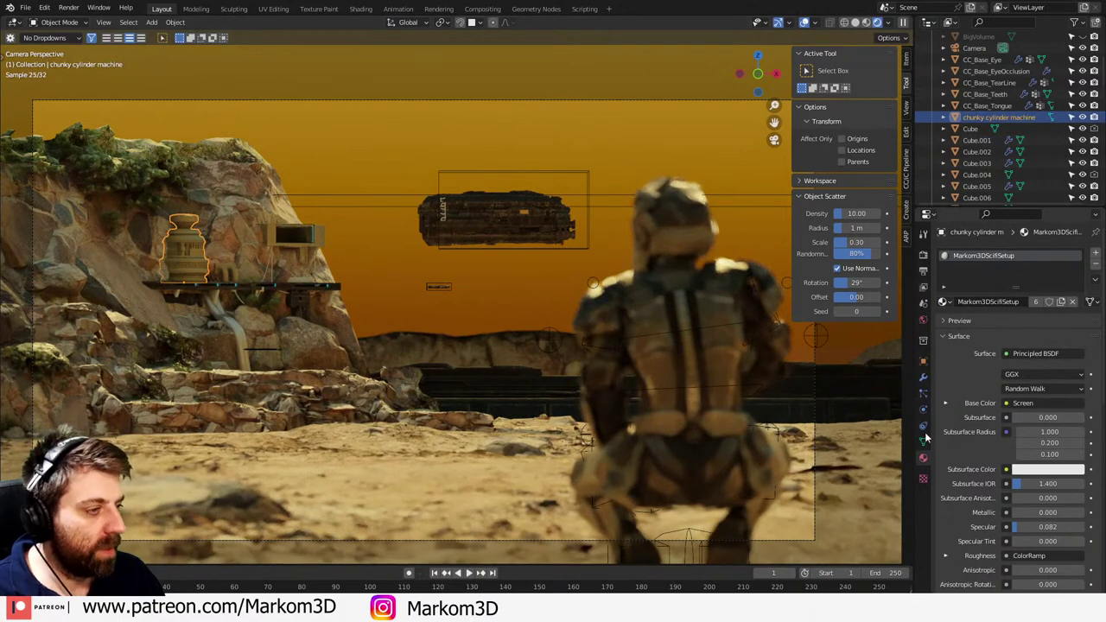
left_click(944, 302)
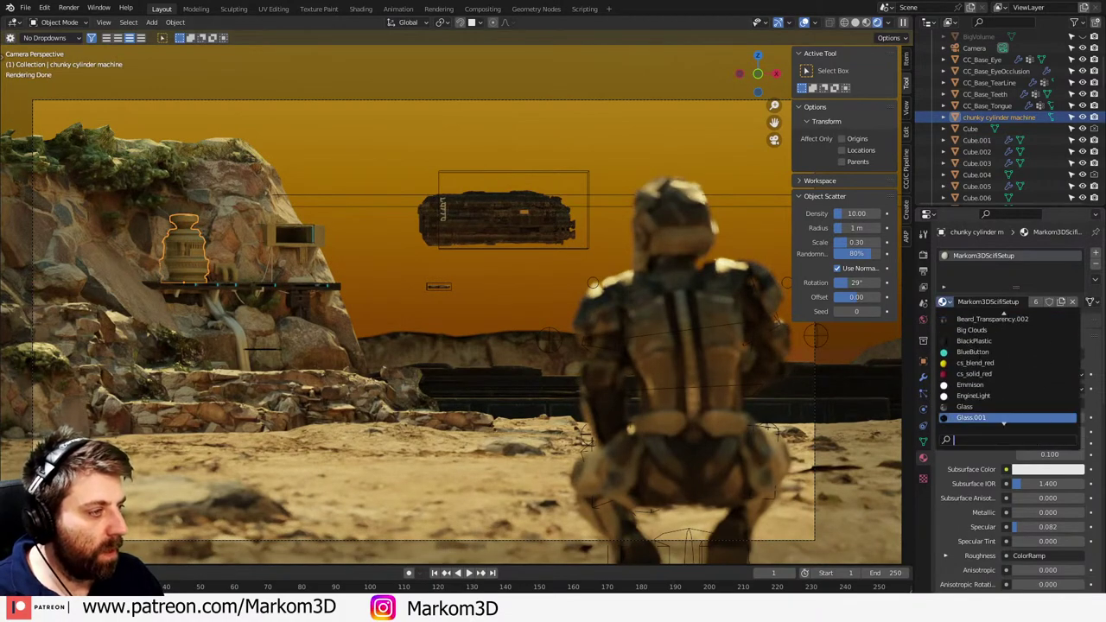
left_click(994, 386)
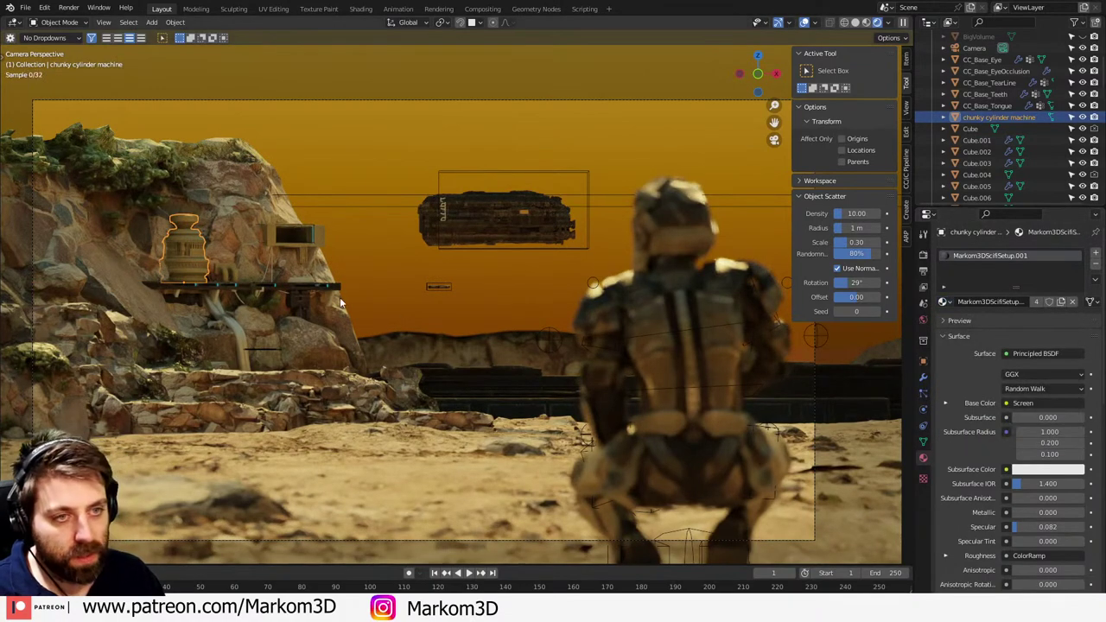
left_click(319, 248)
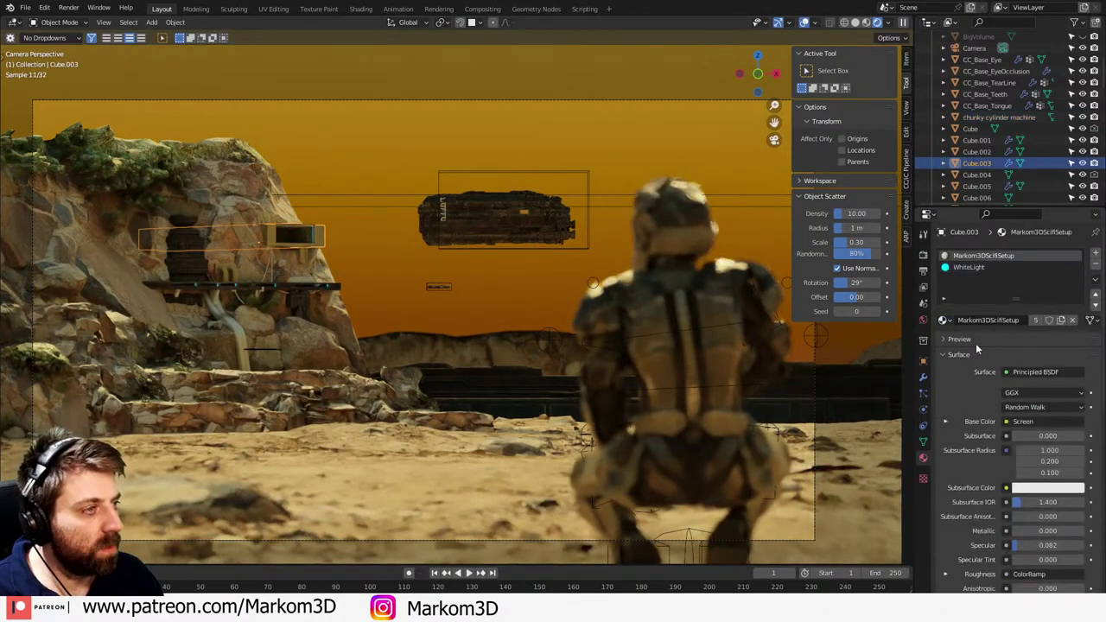
left_click(945, 319)
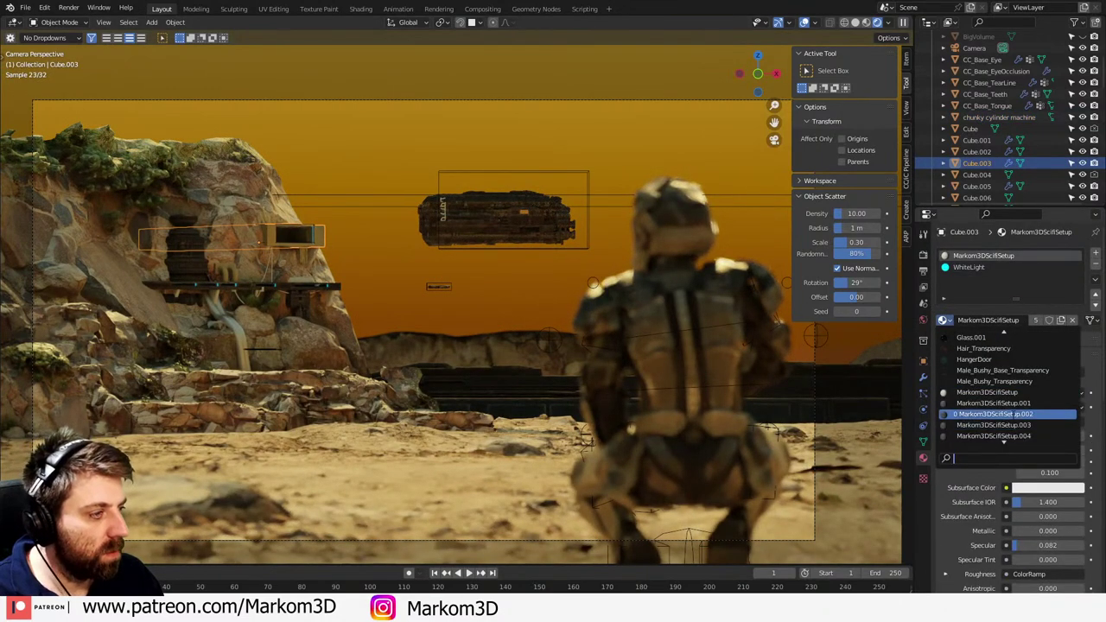
left_click(994, 403)
left_click(368, 311)
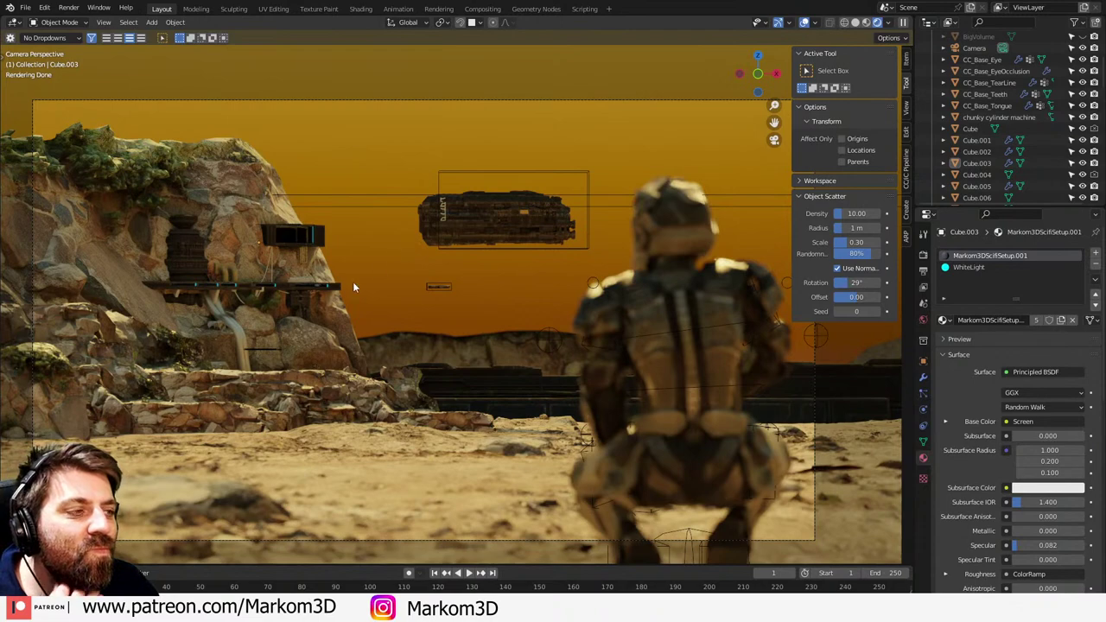
- Unhide the BigVolume and Big Cloud objects in the viewport
scroll(1068, 173, "up", 4)
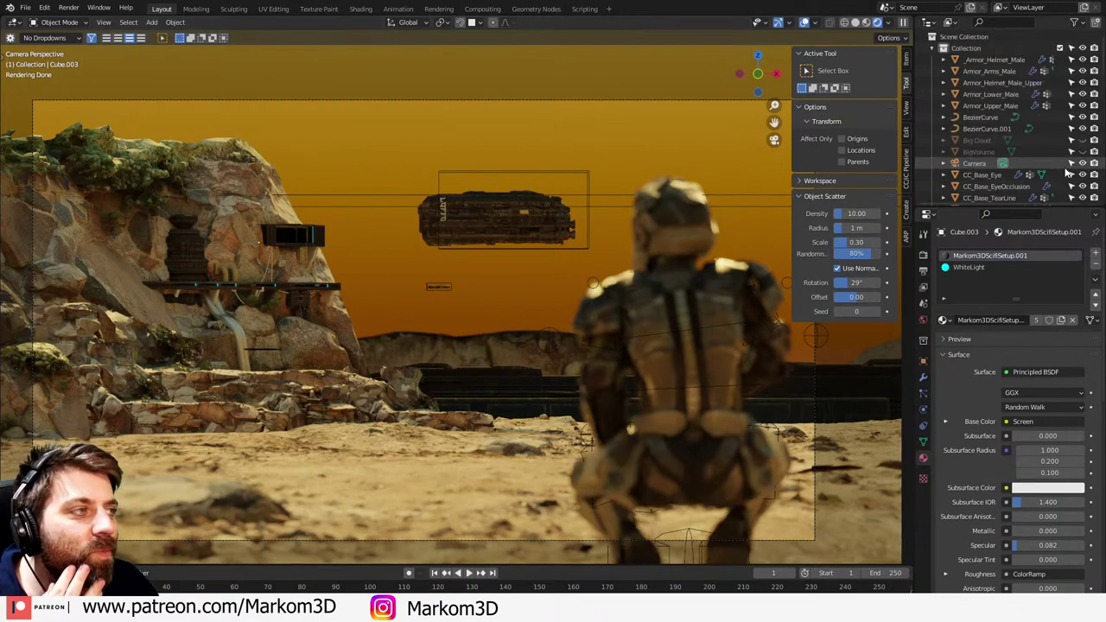
left_click(1082, 151)
left_click(1082, 141)
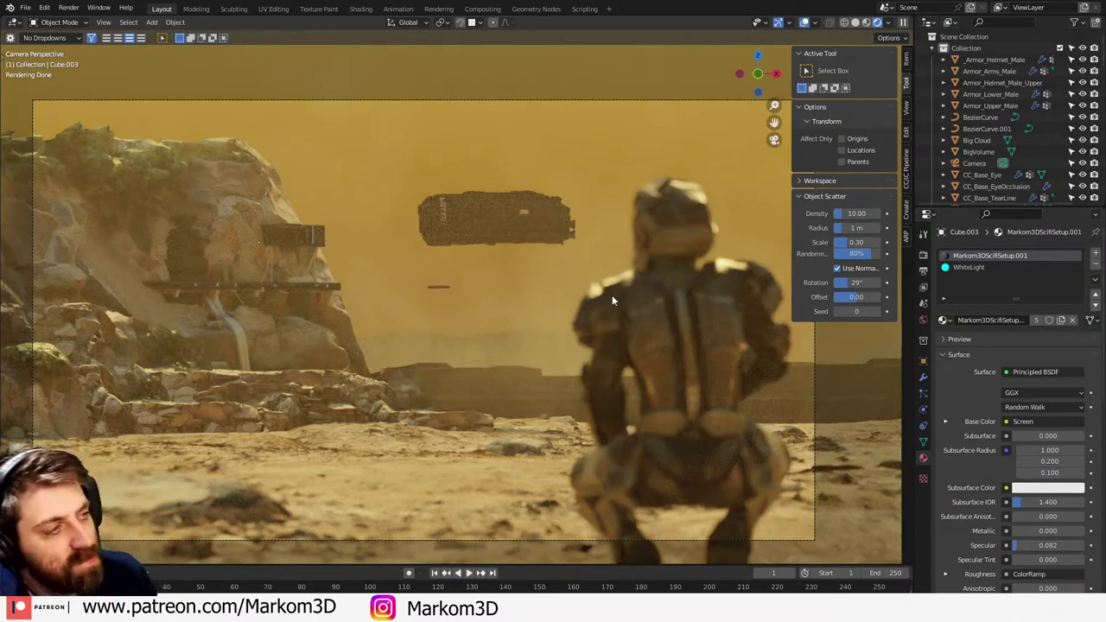
- Move BigVolume's face nearest the soldier about 35 m along global Y into the volume, and return to the camera view
middle_click_drag(594, 191, 491, 288)
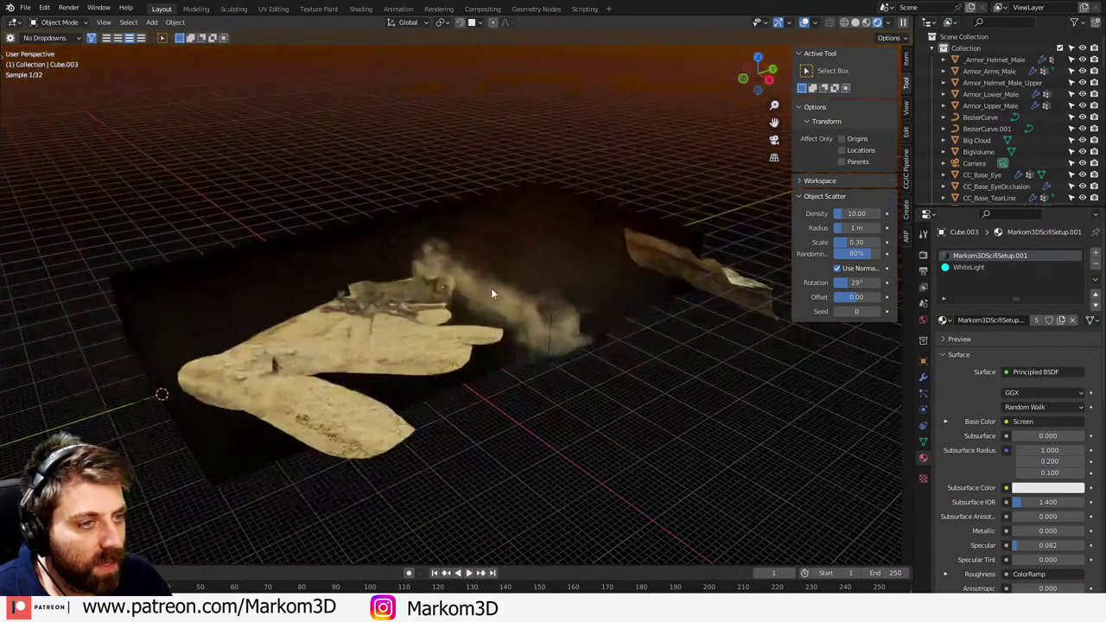
left_click(477, 383)
key("Tab")
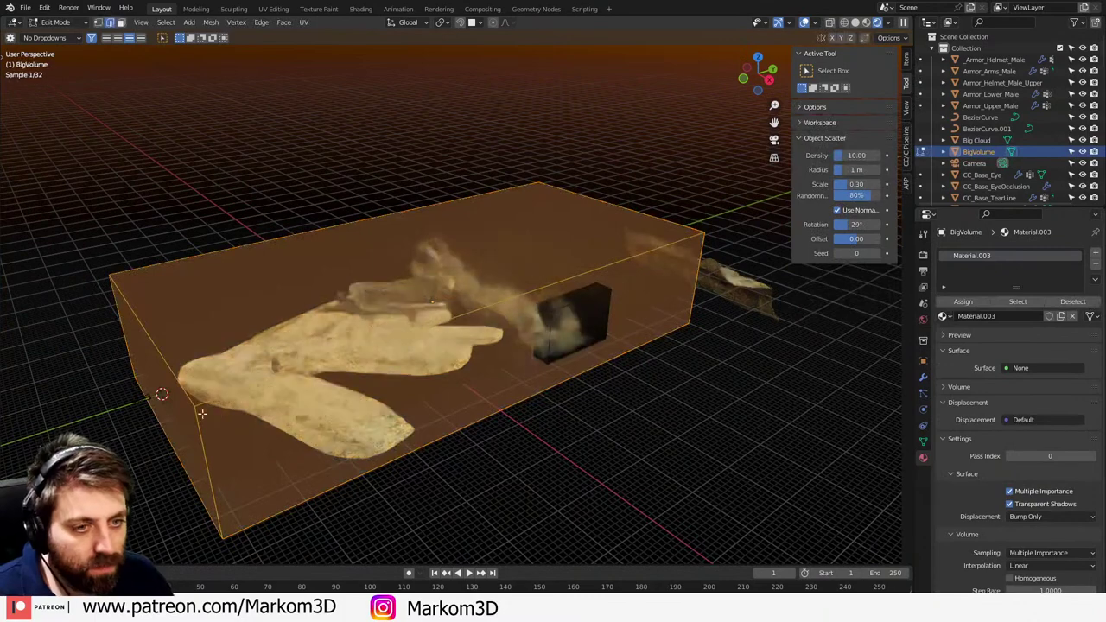
left_click(183, 413)
key("g")
key("y")
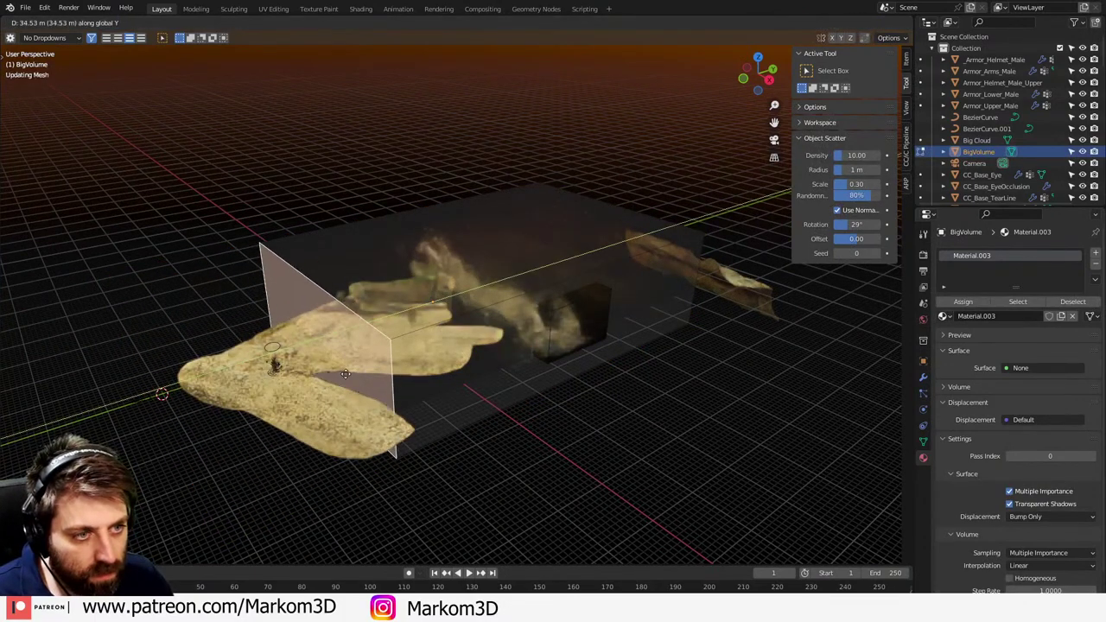
left_click(349, 374)
key("Right")
key("KP_0")
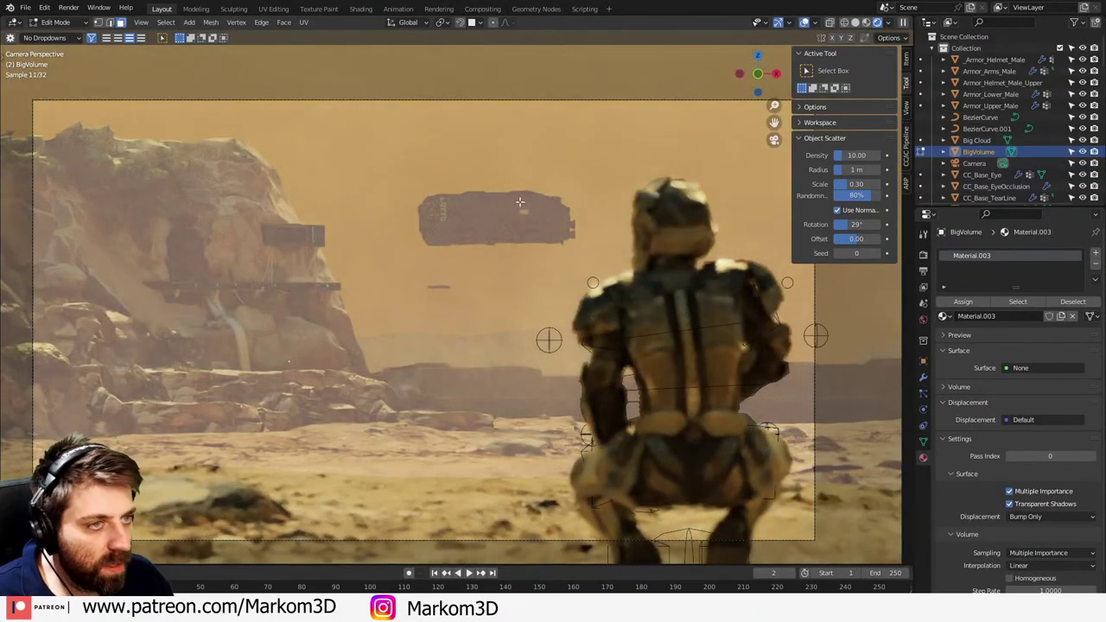
- Set BigVolume's Volume Scatter density to 0.001 in the Shading workspace and display the scene in rendered shading
left_click(361, 9)
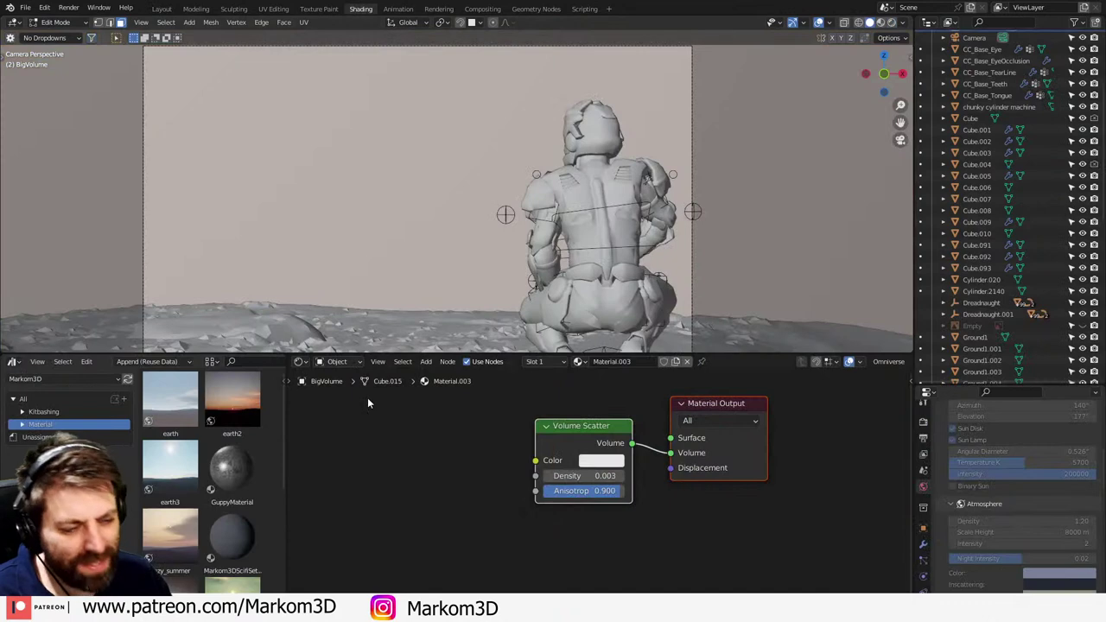
left_click(610, 475)
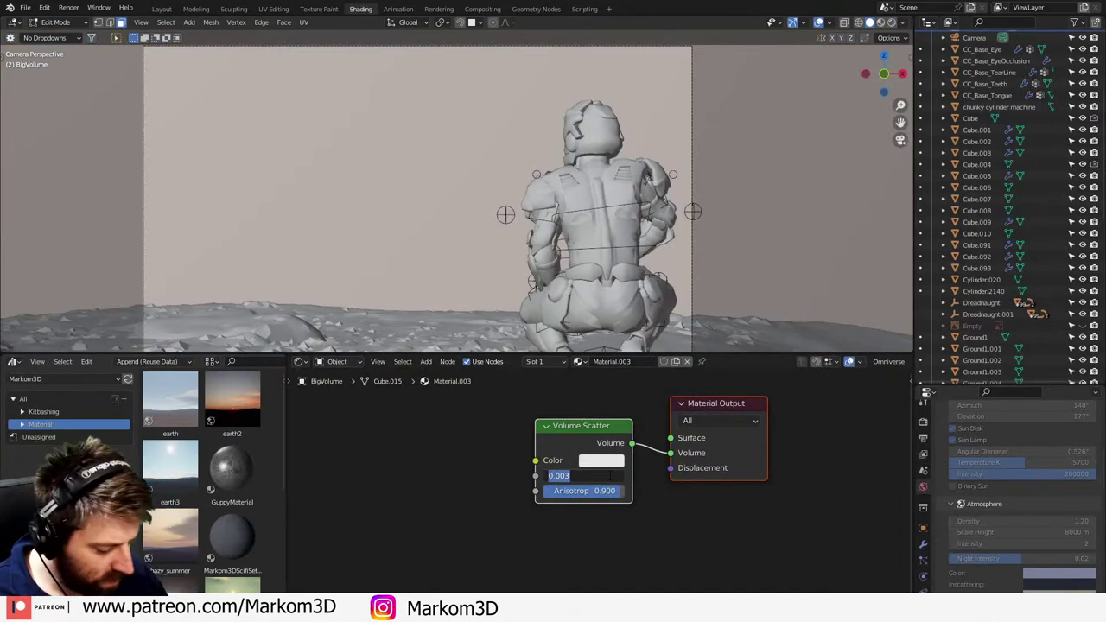
type("0.001")
key("Return")
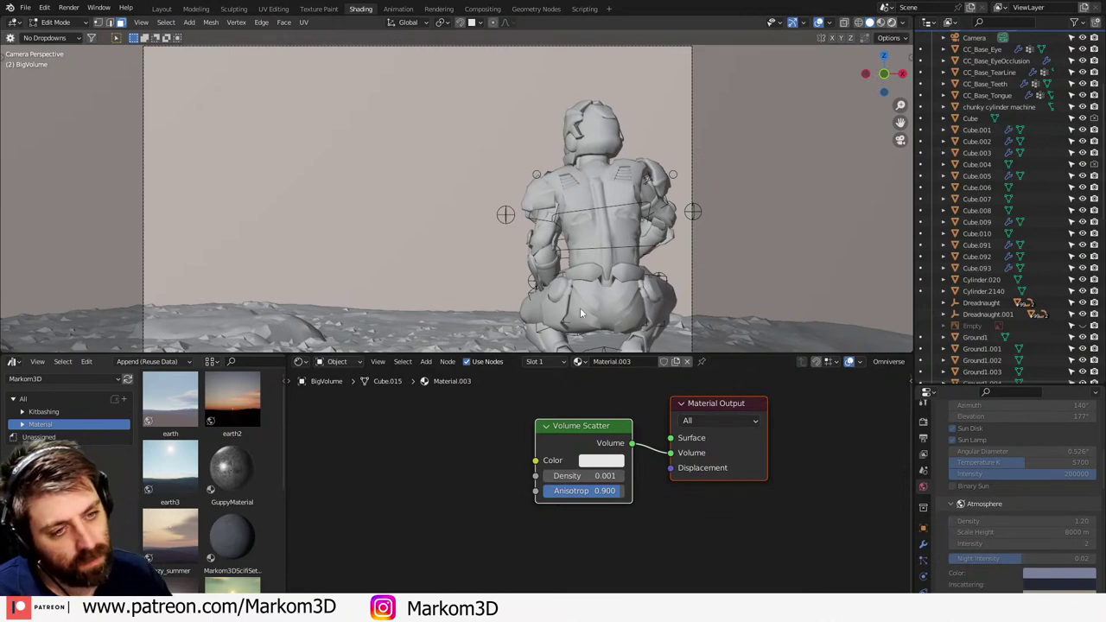
key("z")
key("8")
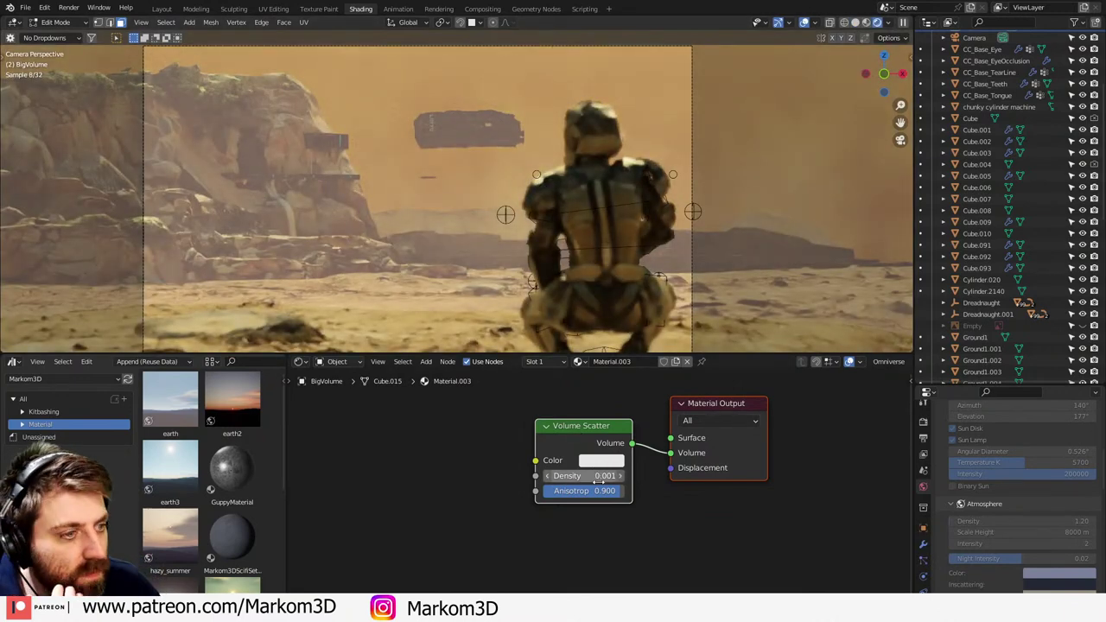
- Try Volume Scatter anisotropy values of 0.6 and -1, and settle on 0.95
double_click(587, 490)
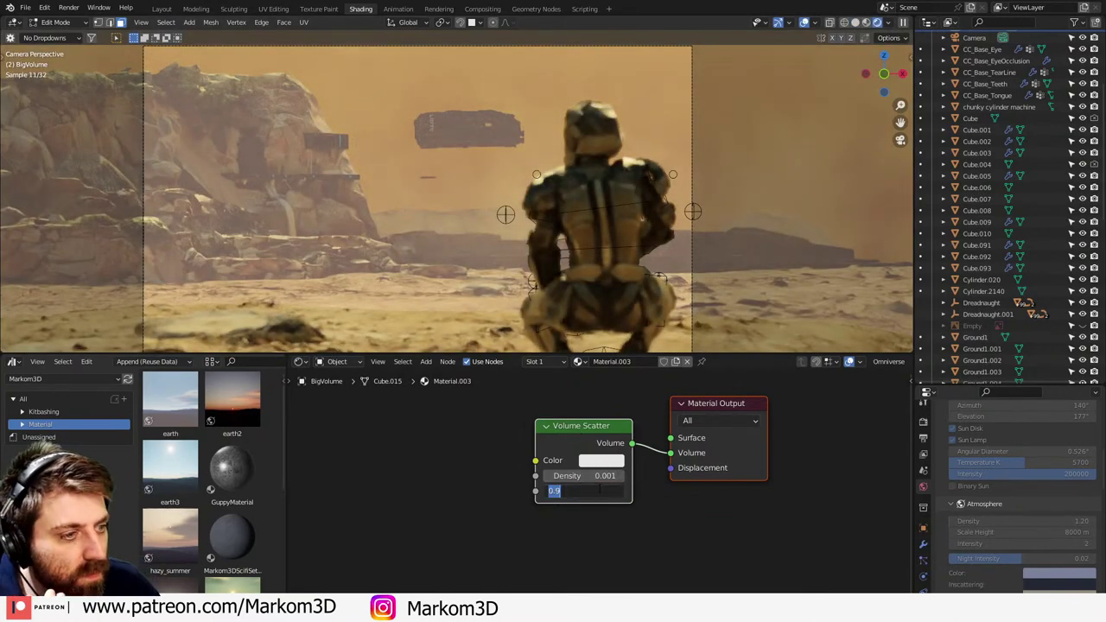
type(".8")
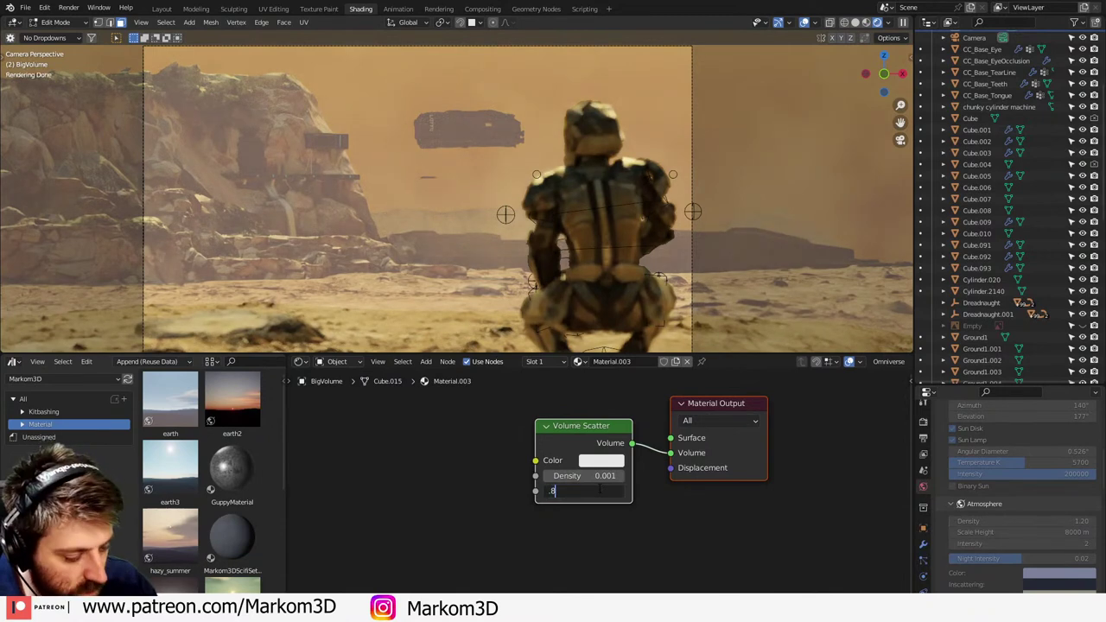
key("BackSpace")
key("BackSpace")
type(".6")
key("Return")
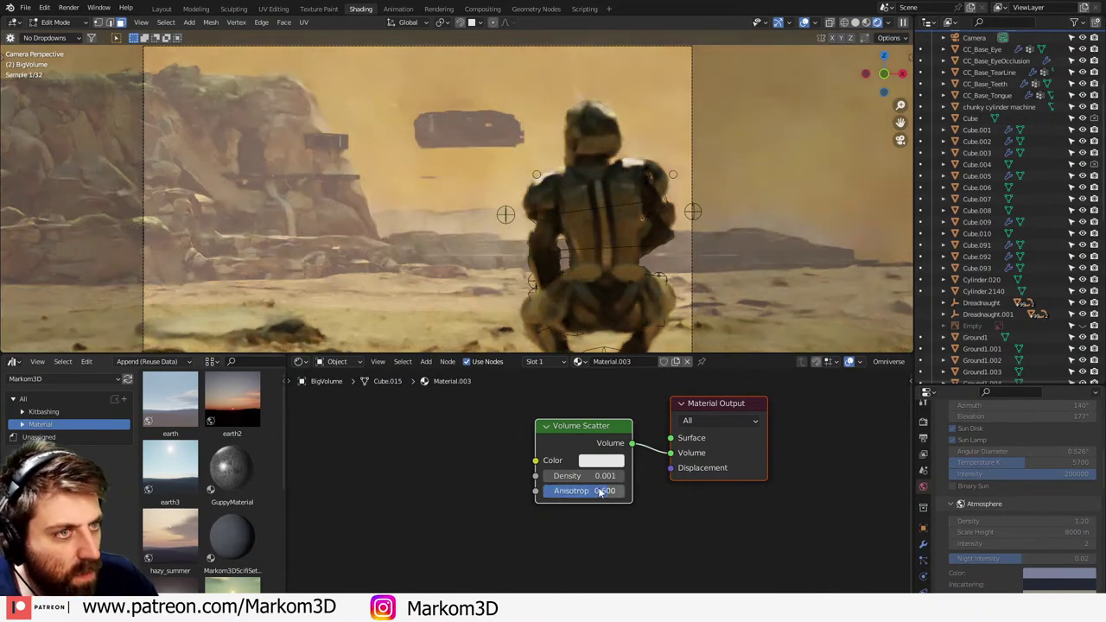
double_click(600, 490)
type(".1")
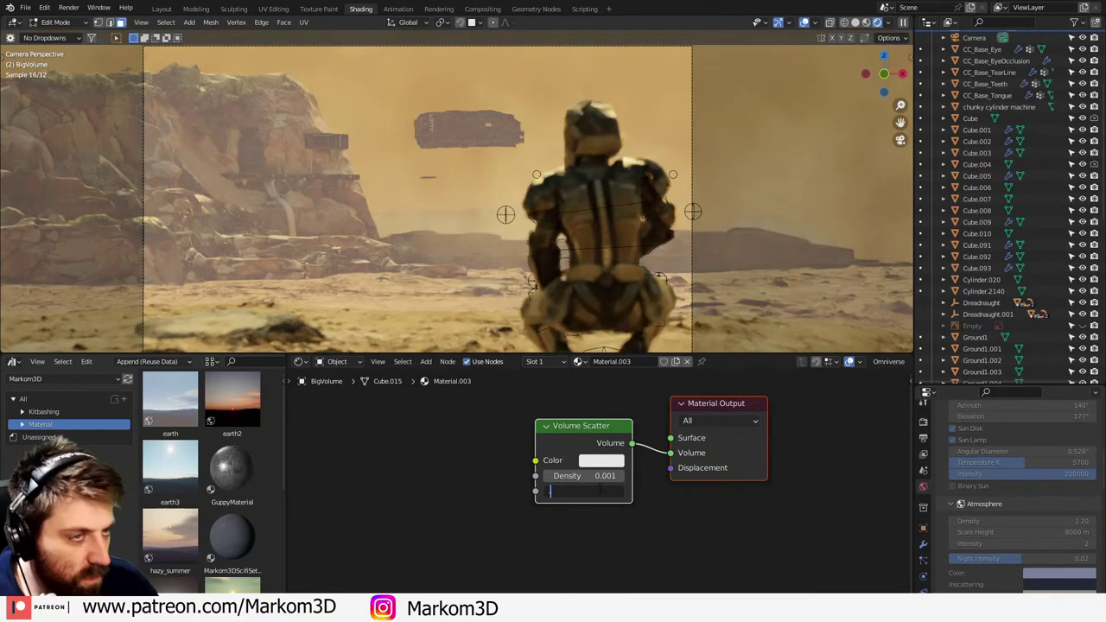
key("Return")
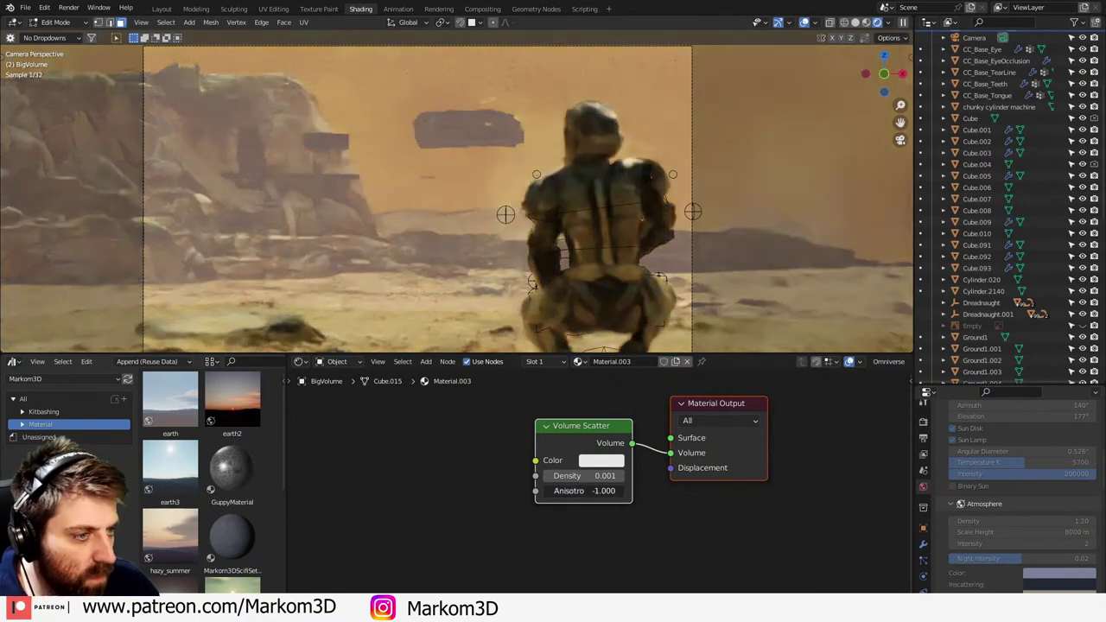
left_click_drag(546, 490, 623, 476)
- Reset the Volume Scatter density to 0.001
double_click(596, 476)
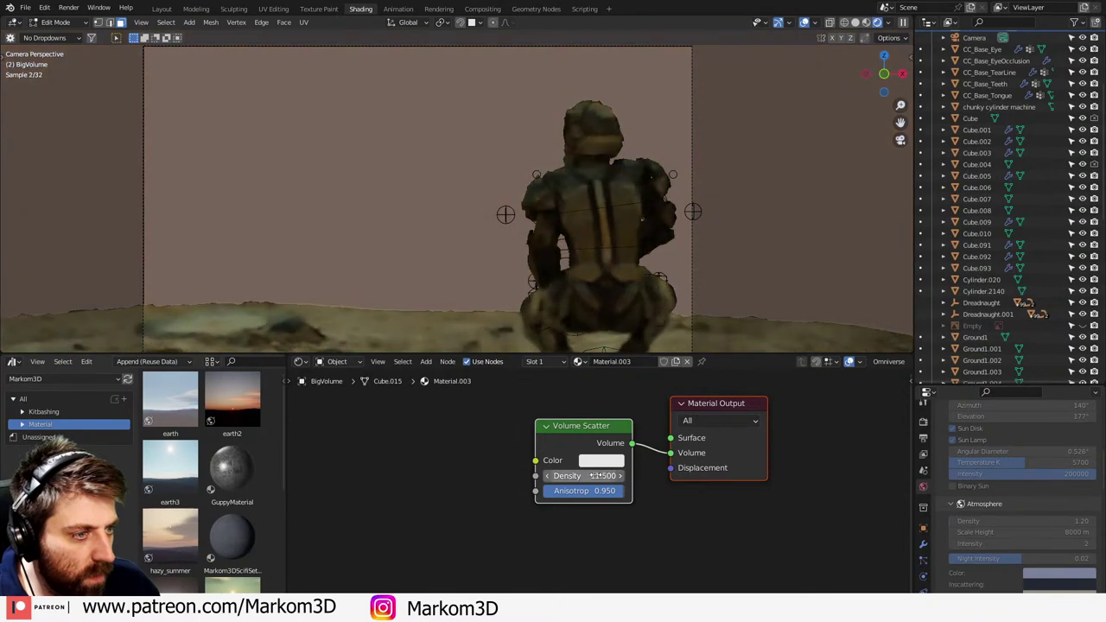
type("0")
key("Return")
double_click(596, 475)
type("0.001")
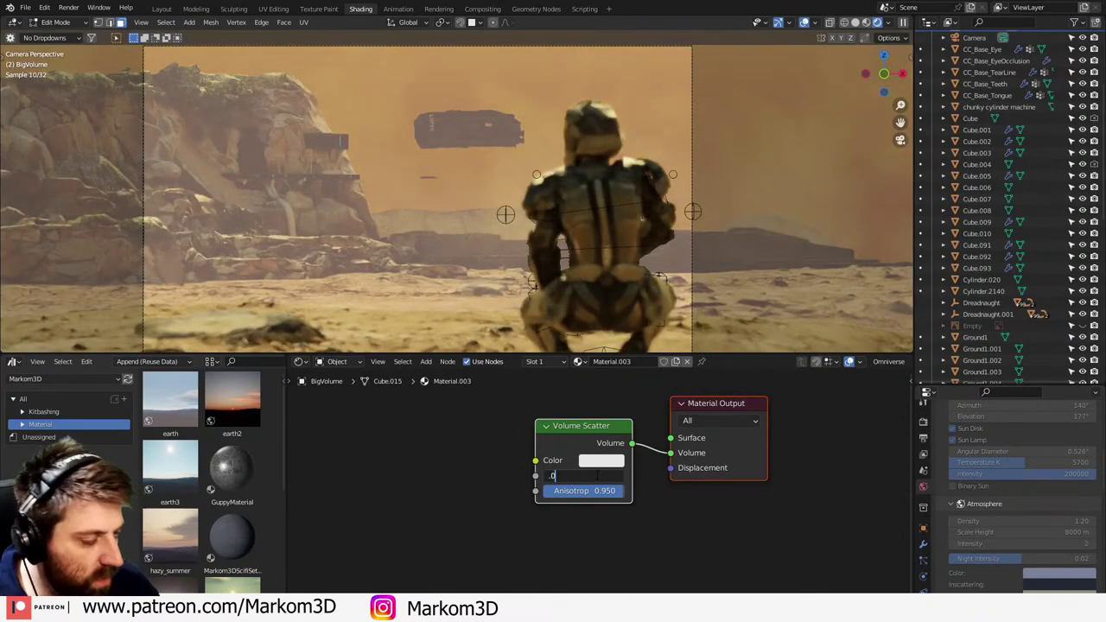
key("Return")
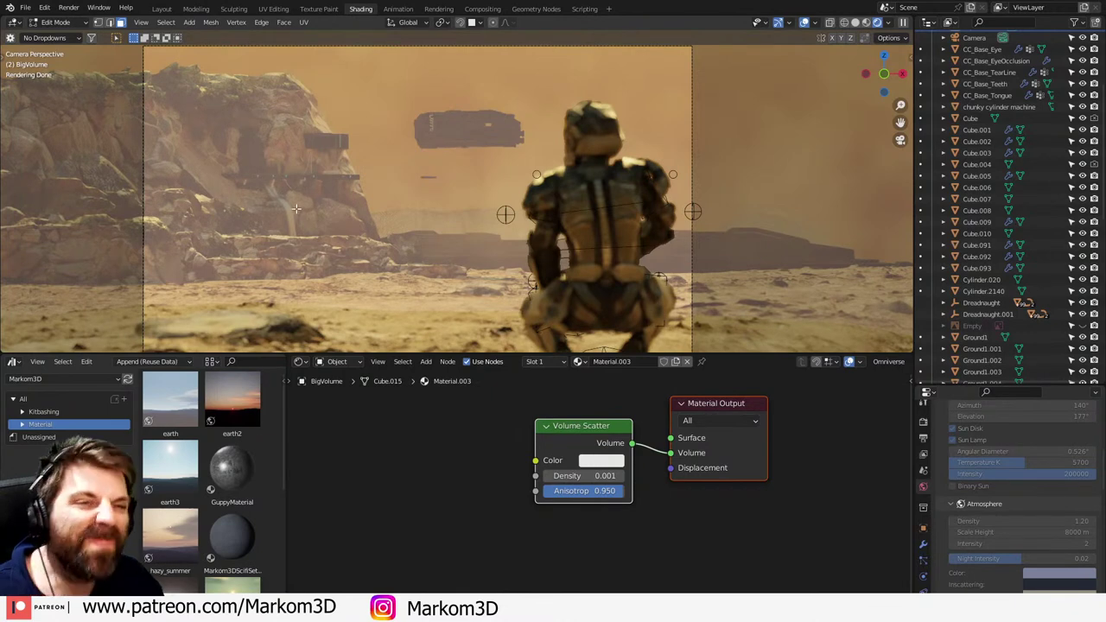
- Leave Edit Mode on BigVolume, show the scene in wireframe and rotate the hovering ship Dreadnaught.001 slightly about global Z
scroll(411, 152, "down", 1)
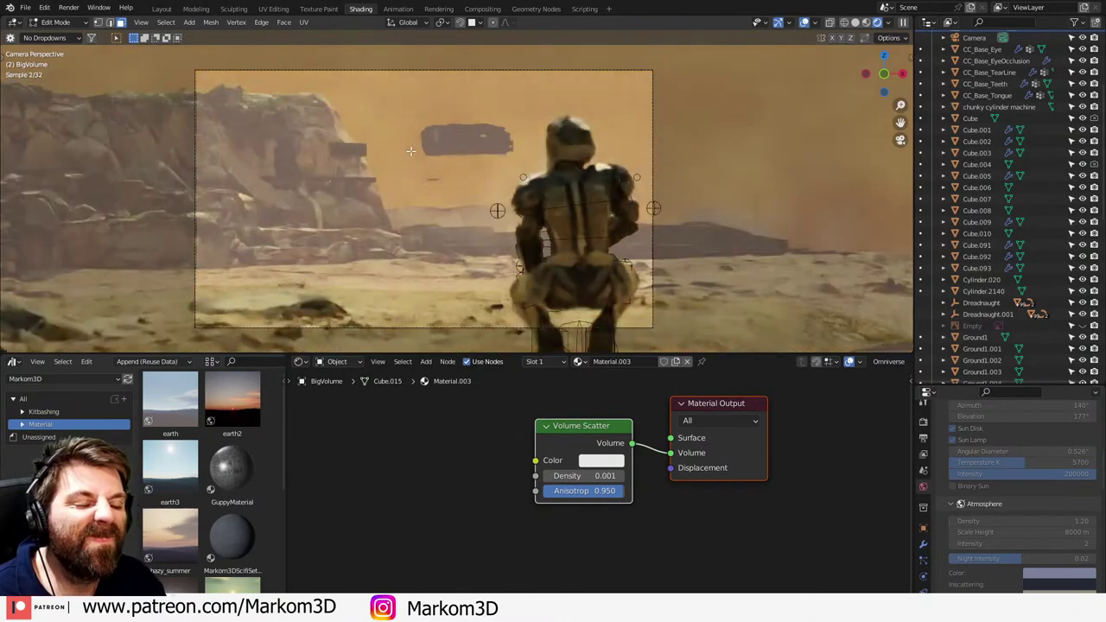
left_click(846, 23)
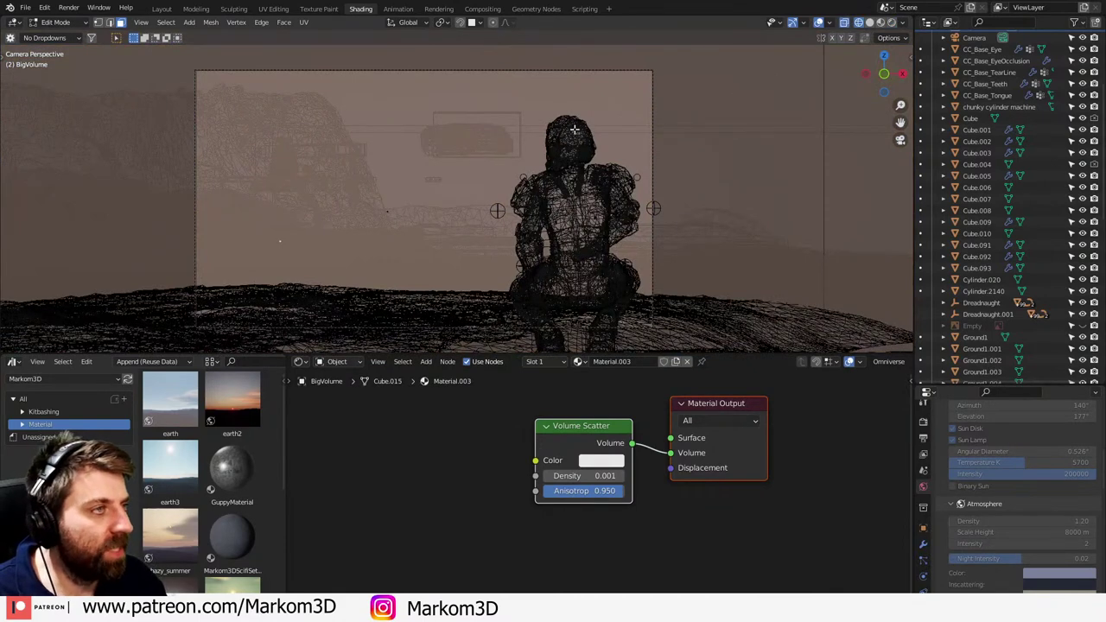
key("Tab")
left_click(522, 120)
key("t")
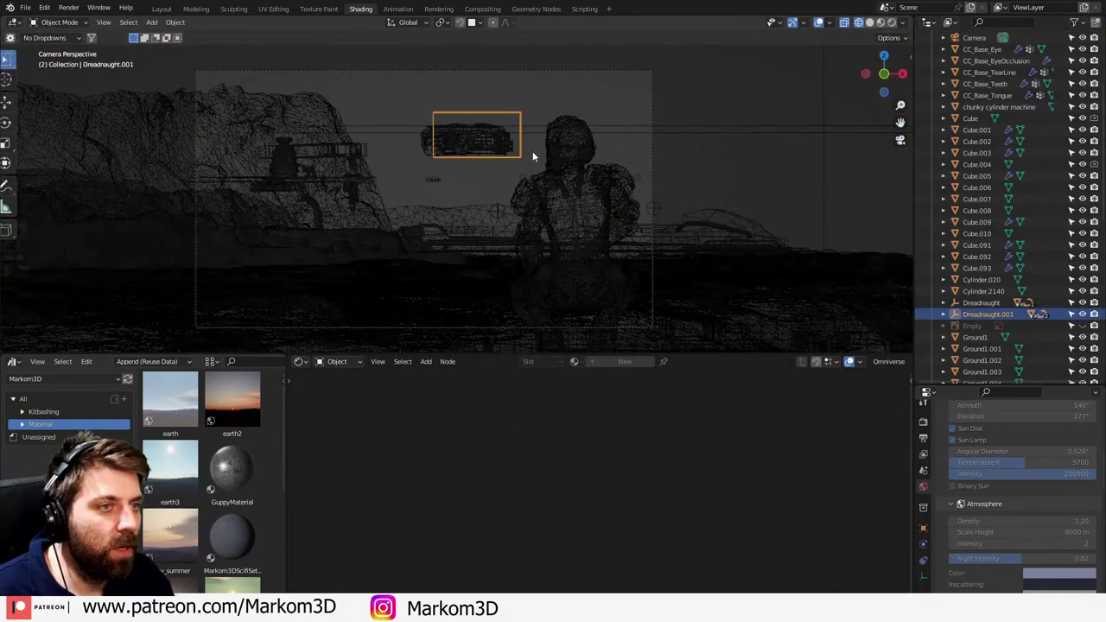
key("z")
key("Escape")
key("r")
key("z")
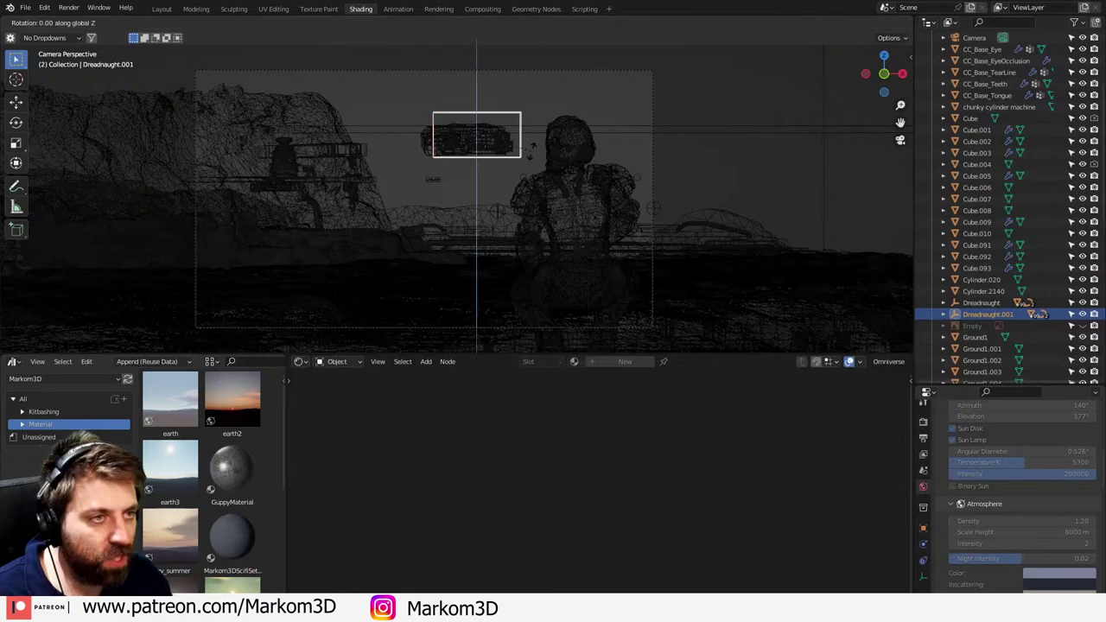
left_click(541, 127)
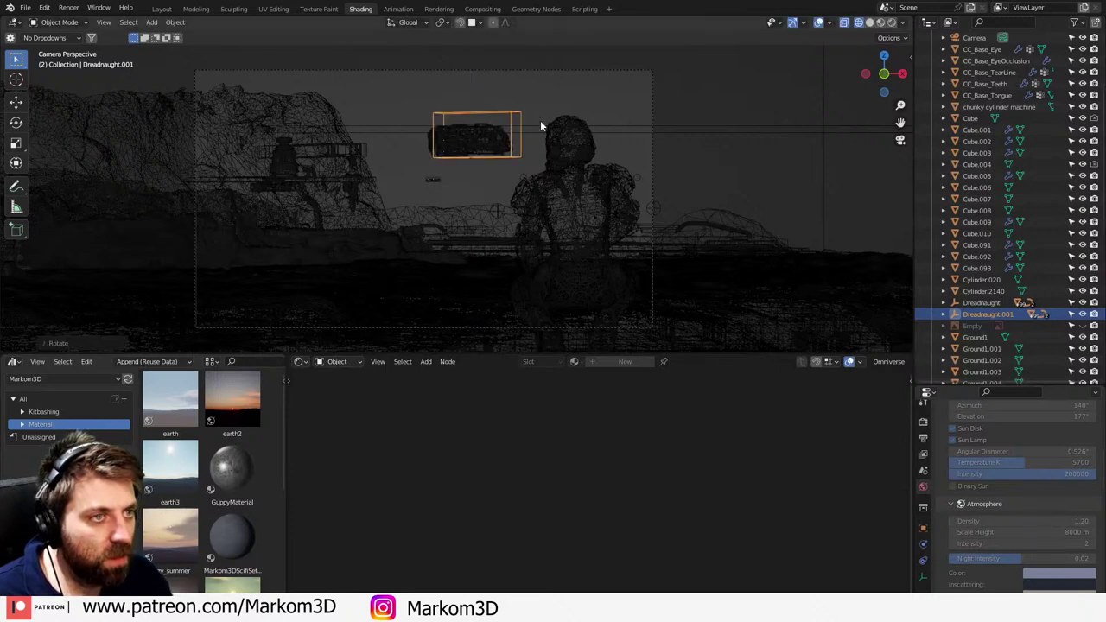
- Examine the rotated ship and the cliff base from camera and free views in different shading modes
key("z")
left_click(595, 120)
scroll(522, 132, "up", 3)
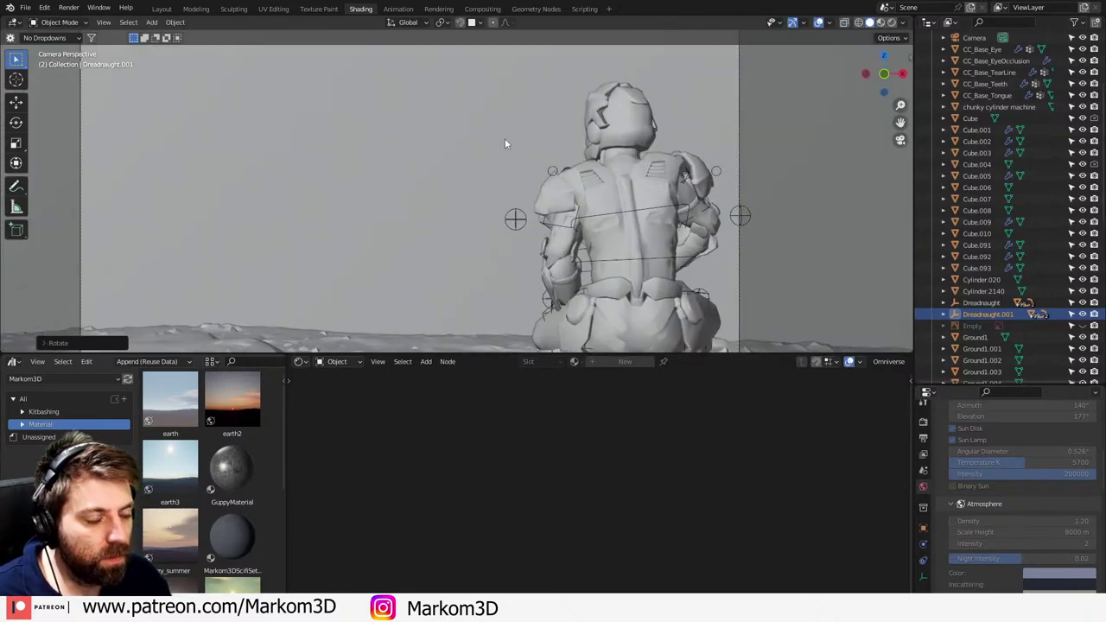
key("z")
left_click(384, 163)
mouse_move(384, 163)
middle_mouse_down()
mouse_move(425, 160)
mouse_move(357, 182)
mouse_move(467, 154)
mouse_move(428, 213)
middle_mouse_up()
scroll(462, 152, "up", 4)
scroll(546, 87, "down", 2)
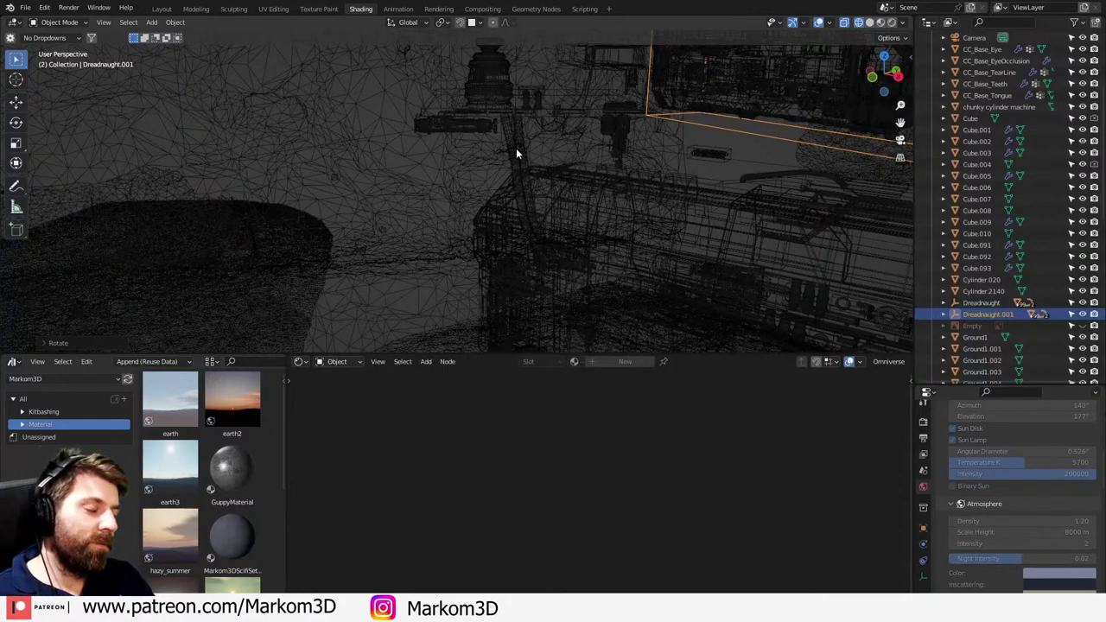
mouse_move(516, 153)
middle_mouse_down()
mouse_move(582, 147)
mouse_move(570, 157)
mouse_move(394, 148)
mouse_move(392, 159)
mouse_move(569, 171)
mouse_move(631, 227)
mouse_move(610, 150)
mouse_move(427, 184)
mouse_move(460, 248)
mouse_move(467, 233)
middle_mouse_up()
key("z")
left_click(613, 161)
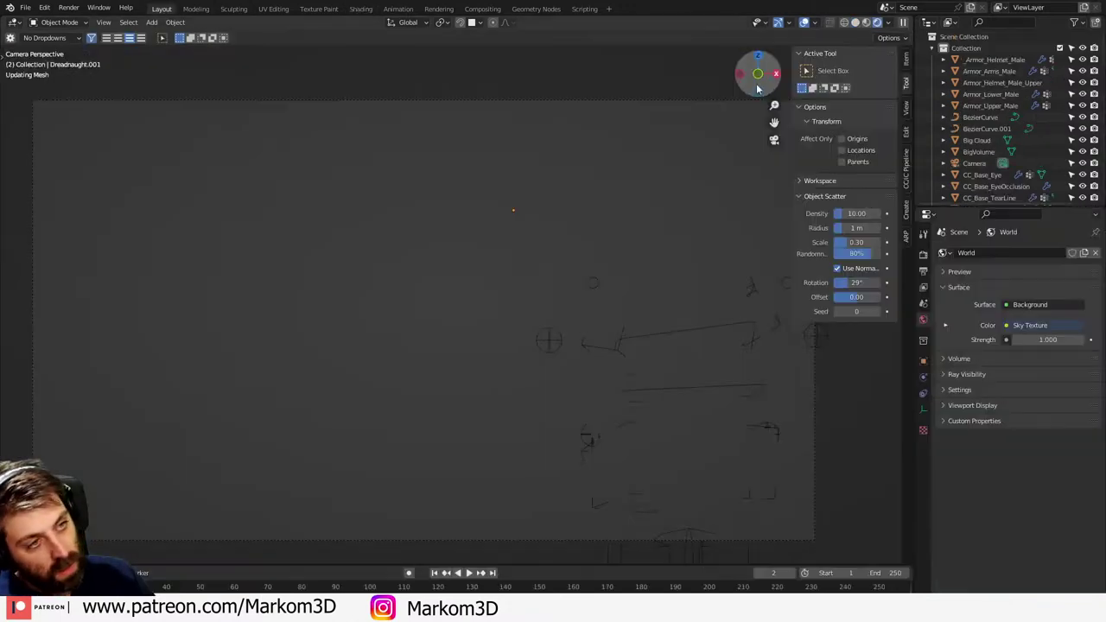
- Display the scene in wireframe in the Layout workspace, leave the camera view and select the long flat block at the cliff
left_click(855, 23)
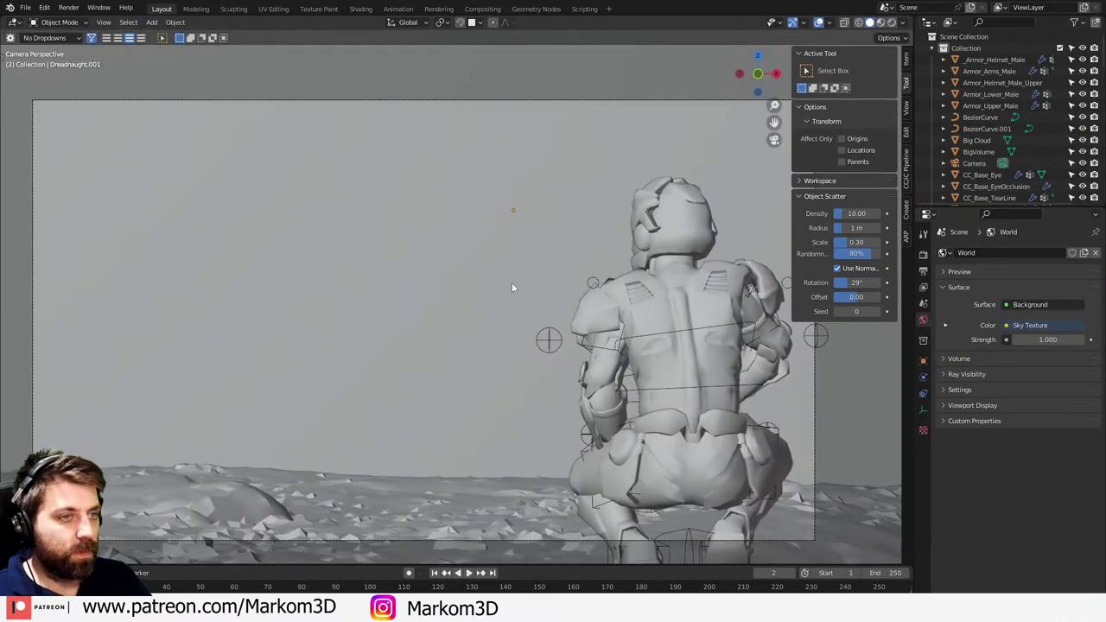
key("z")
left_click(459, 275)
key("KP_0")
scroll(465, 226, "up", 5)
mouse_move(491, 342)
middle_mouse_down()
mouse_move(477, 278)
mouse_move(480, 326)
middle_mouse_up()
left_click(480, 326)
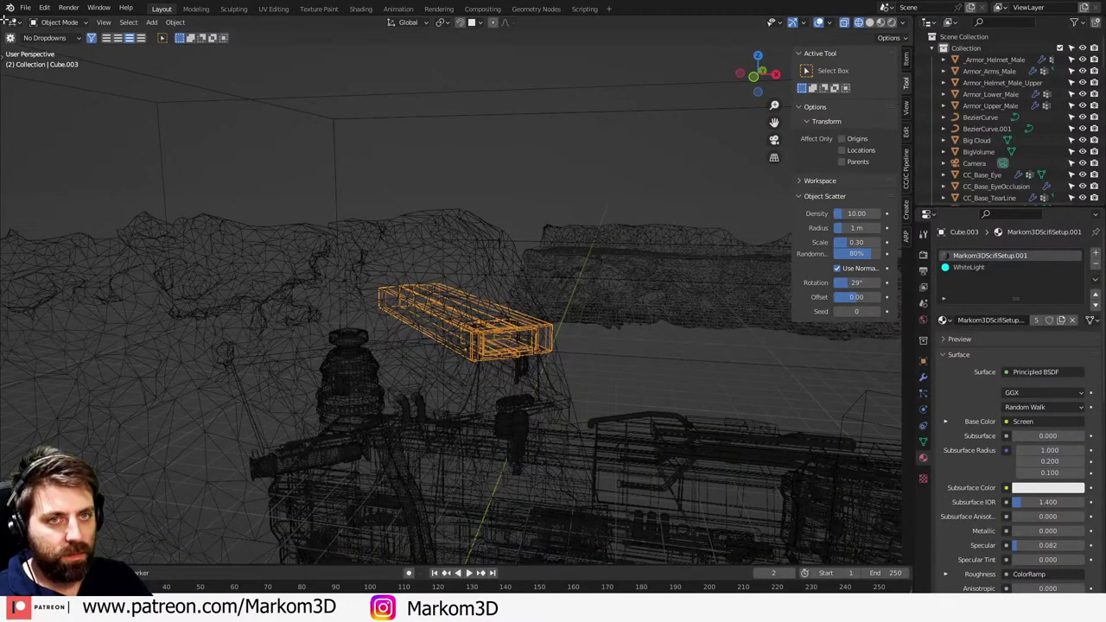
left_click_drag(5, 23, 197, 34)
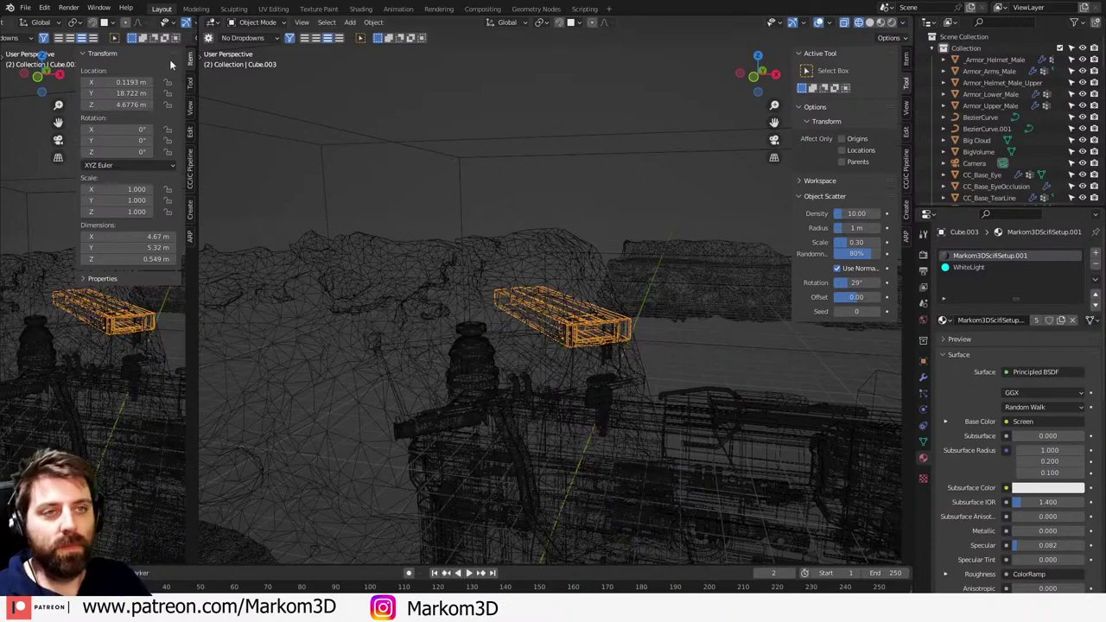
left_click_drag(199, 19, 138, 39)
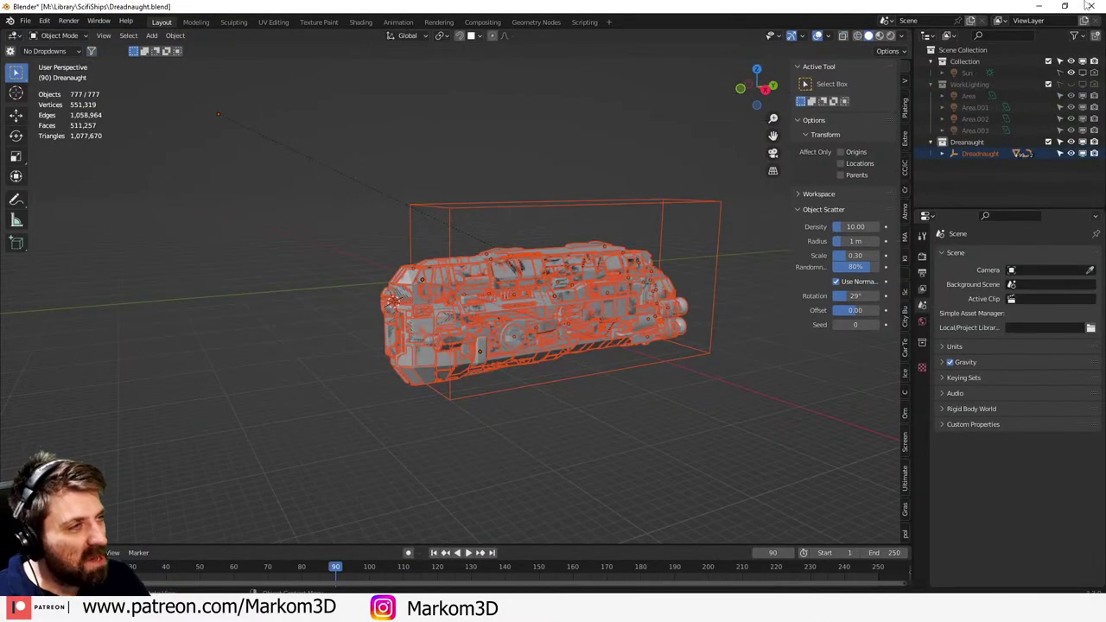
- Close the Dreadnaught.blend and Ground_Pack_Markom3D.blend windows without saving their changes
left_click(1093, 7)
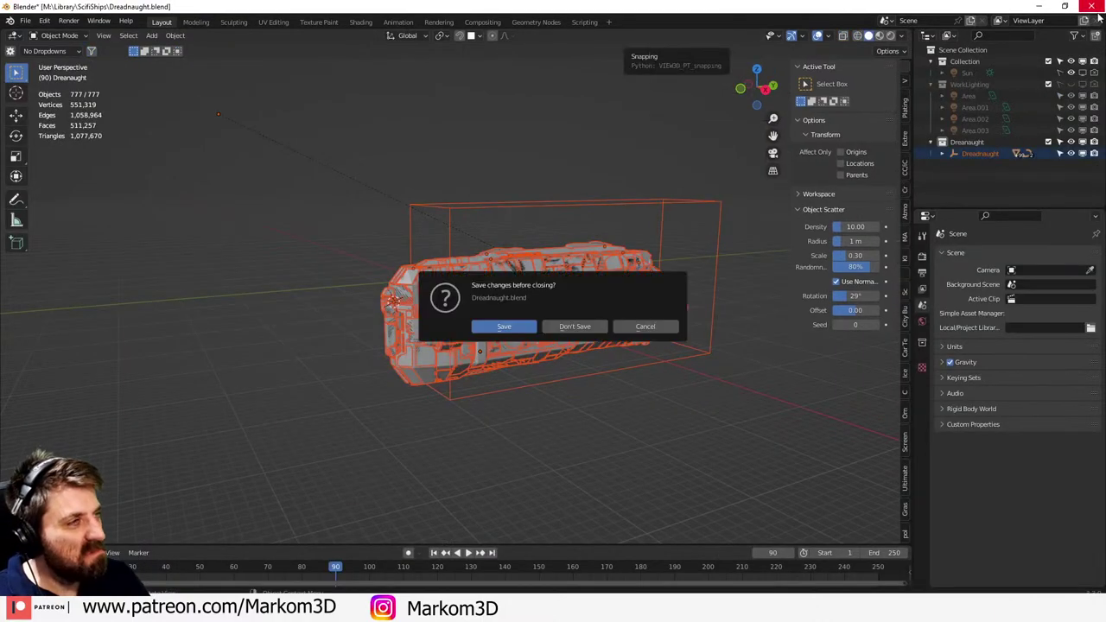
left_click(571, 326)
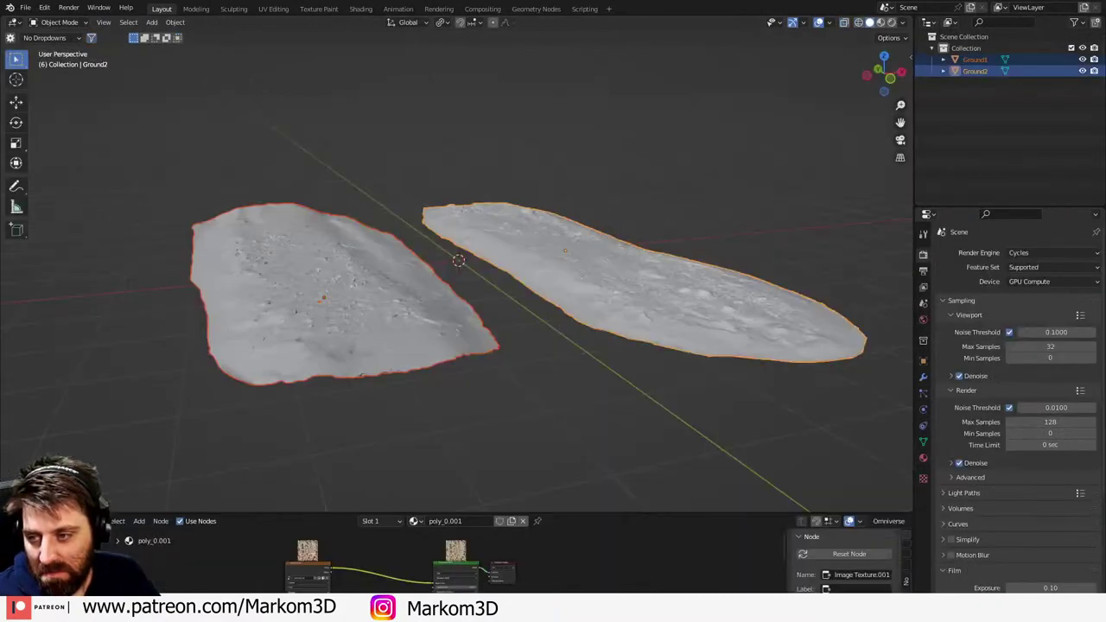
key("F3")
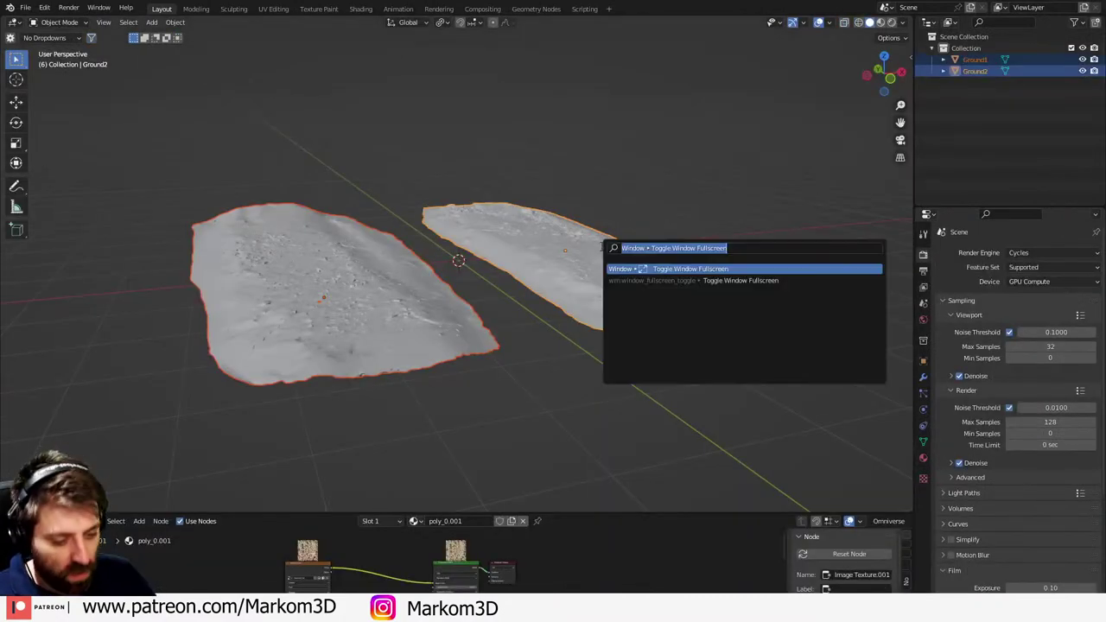
type("full")
key("Return")
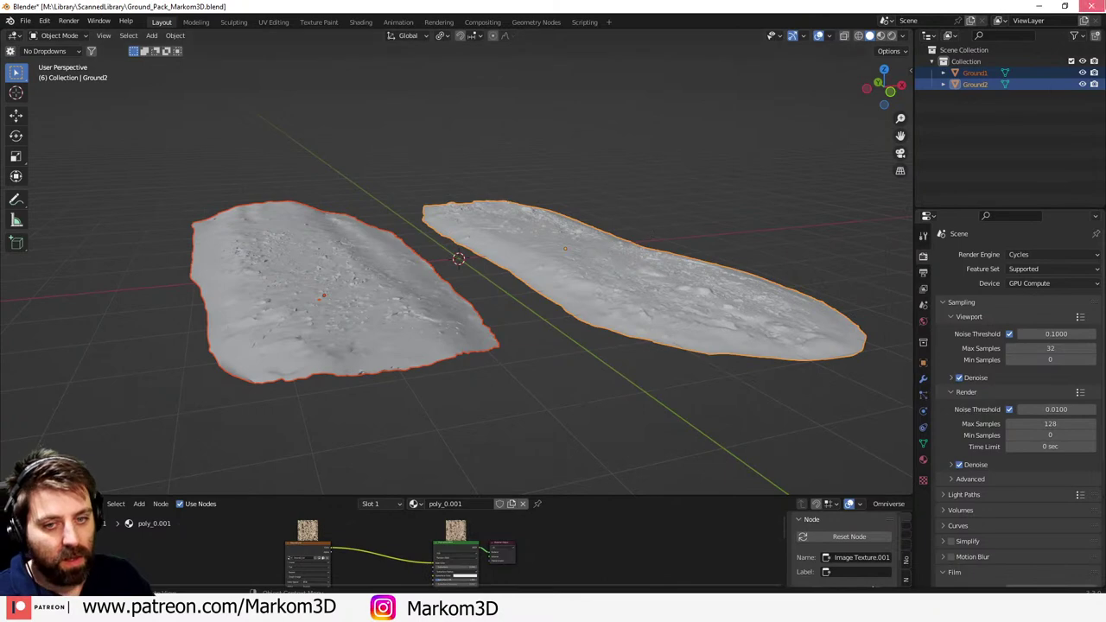
left_click(1092, 6)
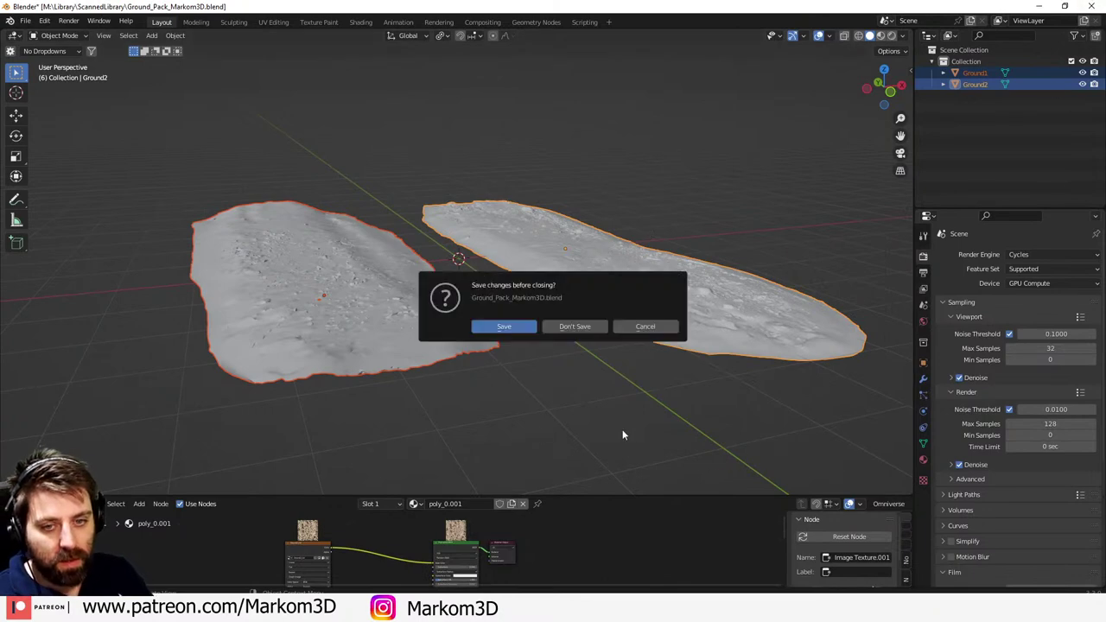
left_click(575, 327)
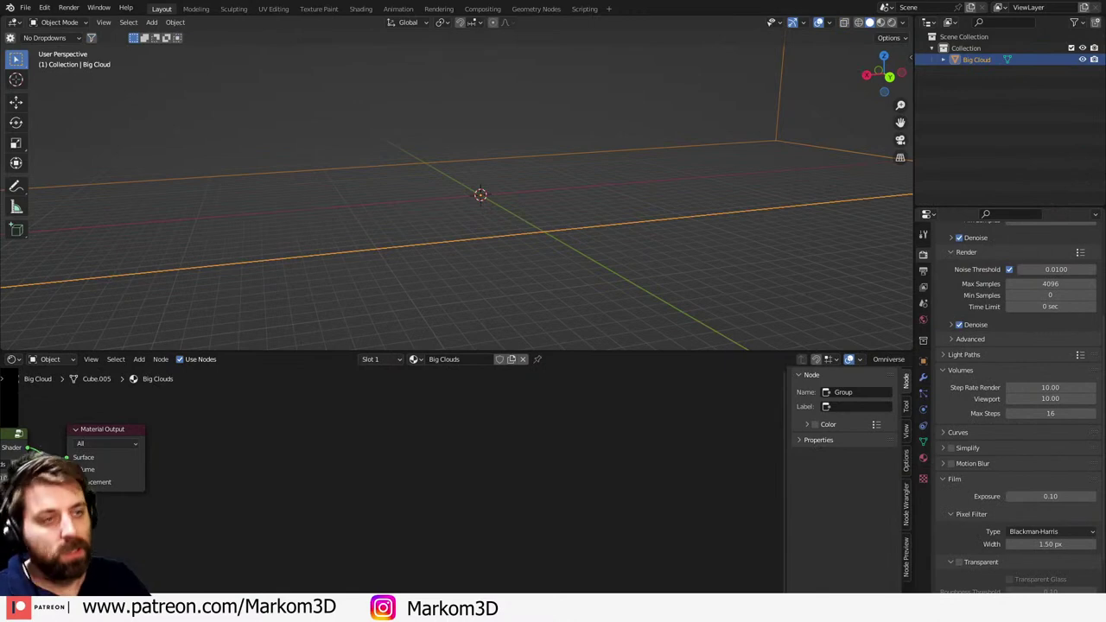
- In the Big Cloud window, discard the changes and open the cargo ship's blend file from the 020_CargoShip folder
left_click(25, 6)
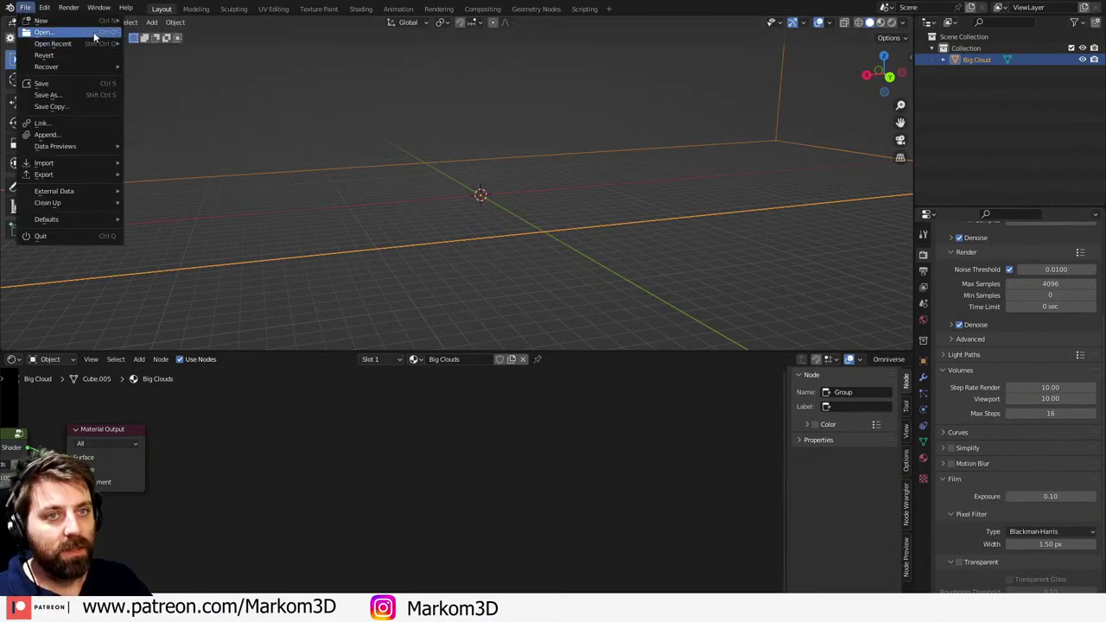
left_click(94, 36)
left_click(563, 328)
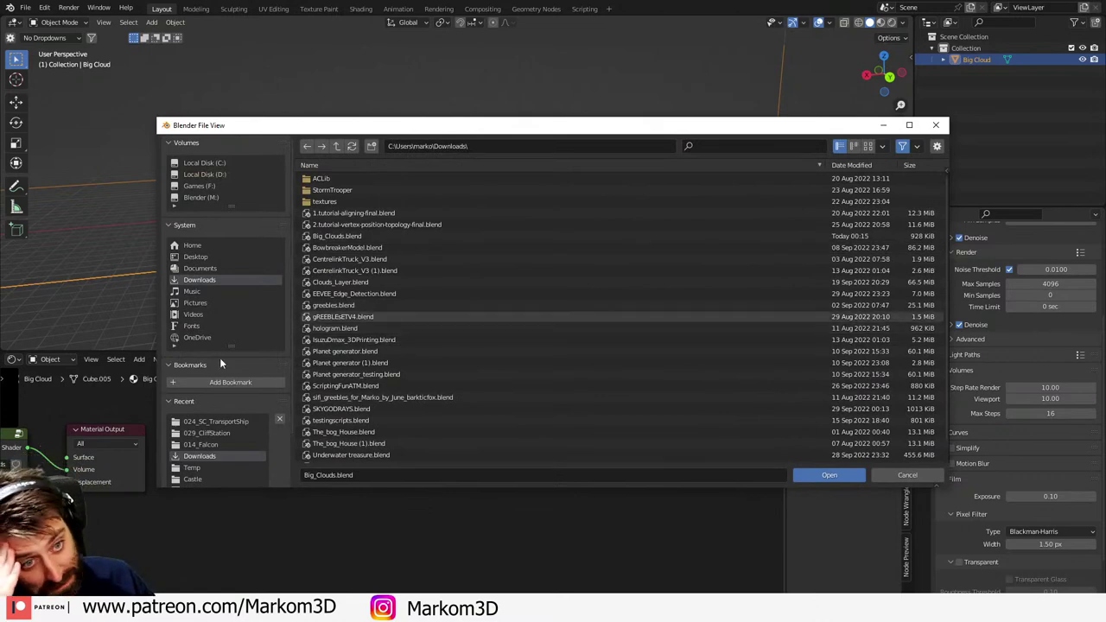
left_click(227, 421)
left_click(342, 150)
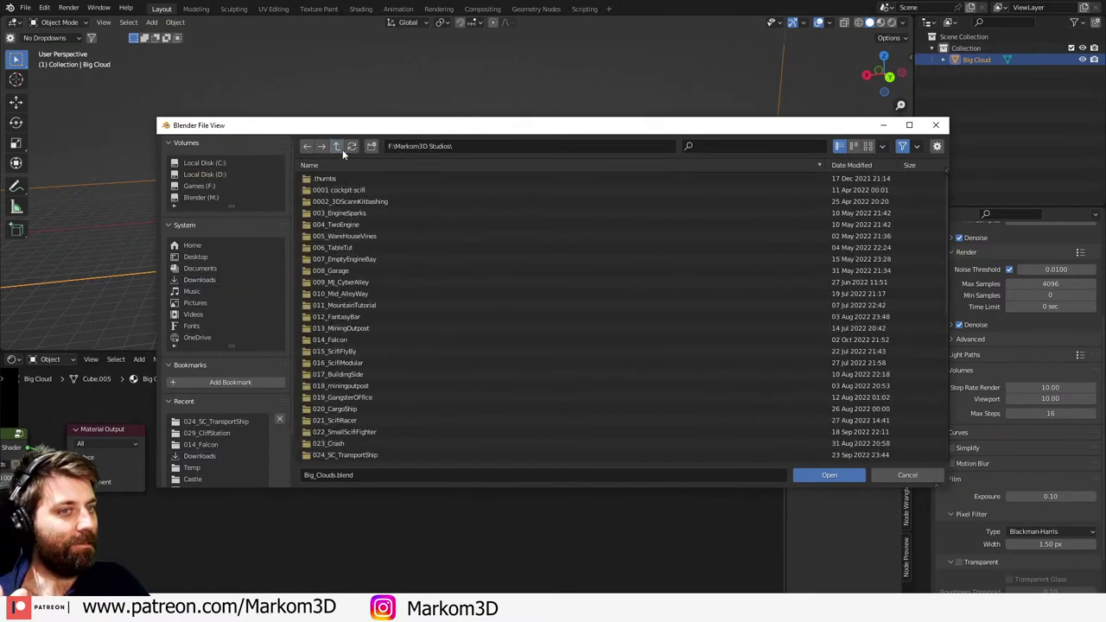
scroll(361, 437, "down", 4)
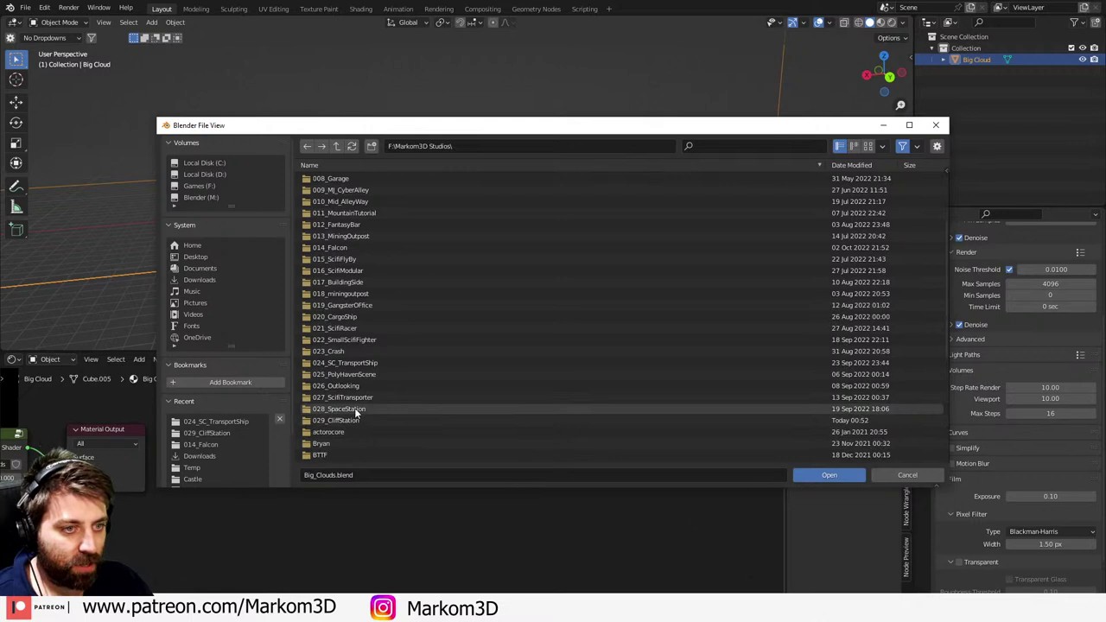
double_click(353, 318)
double_click(363, 189)
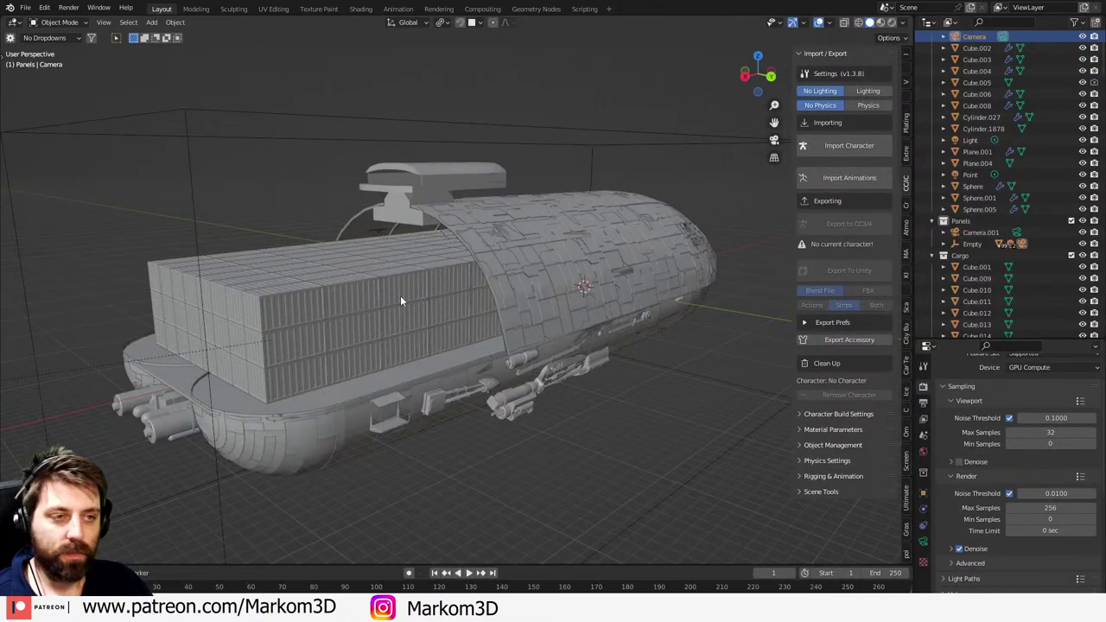
- Delete both cameras, Camera and Camera.001, from the cargo ship scene
left_click(413, 361)
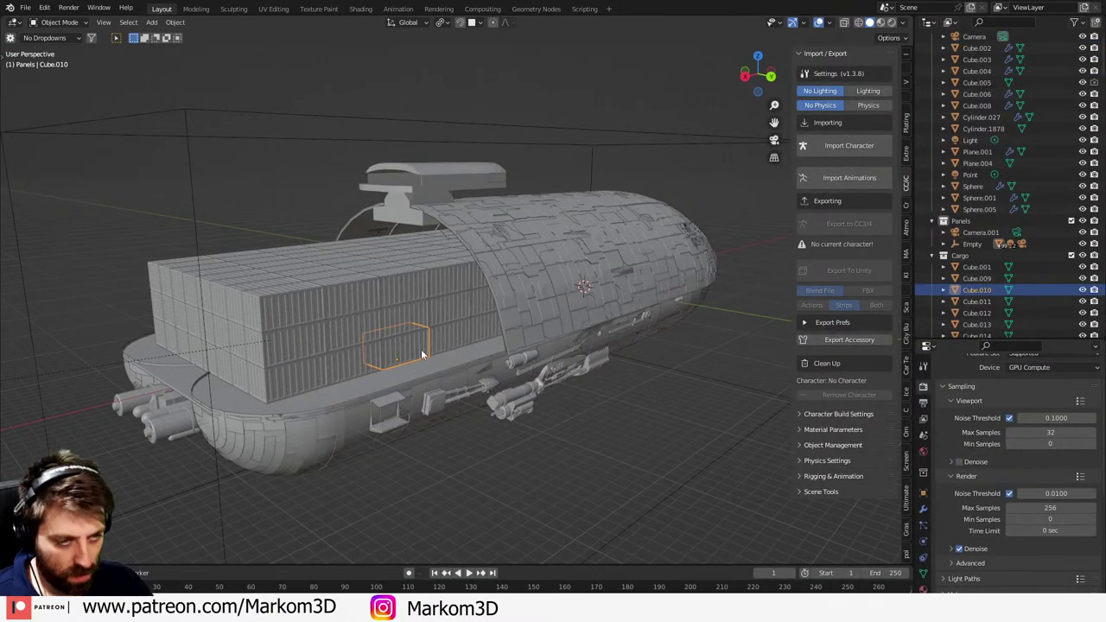
scroll(422, 354, "down", 3)
key("a")
middle_click_drag(487, 424, 406, 350)
left_click(977, 244)
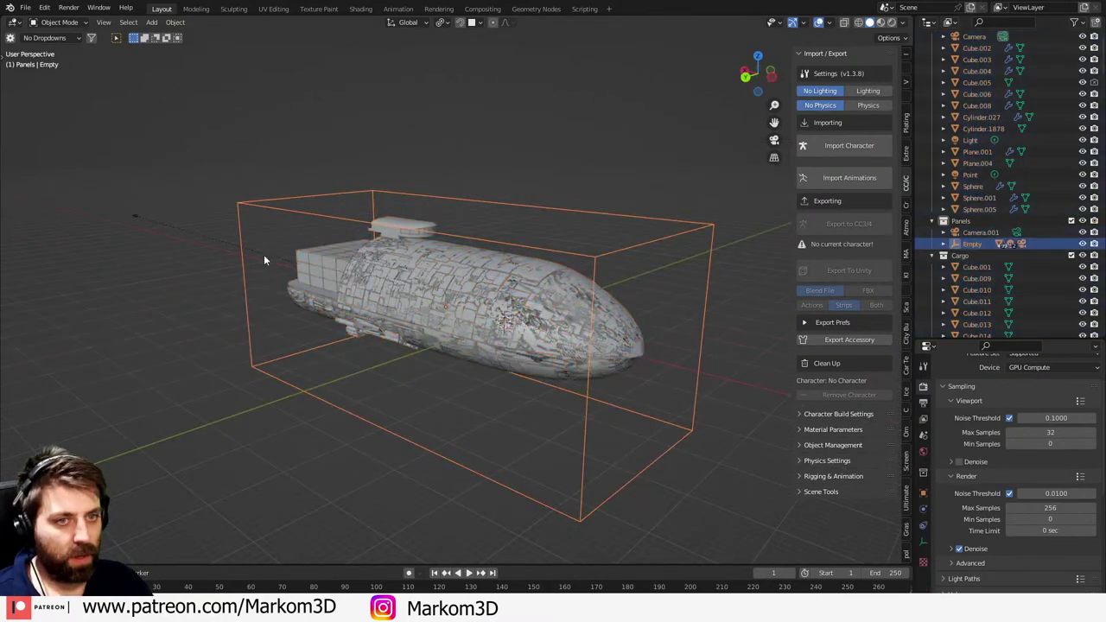
left_click(139, 220)
middle_click_drag(138, 220, 399, 244)
key("a")
left_click(979, 220)
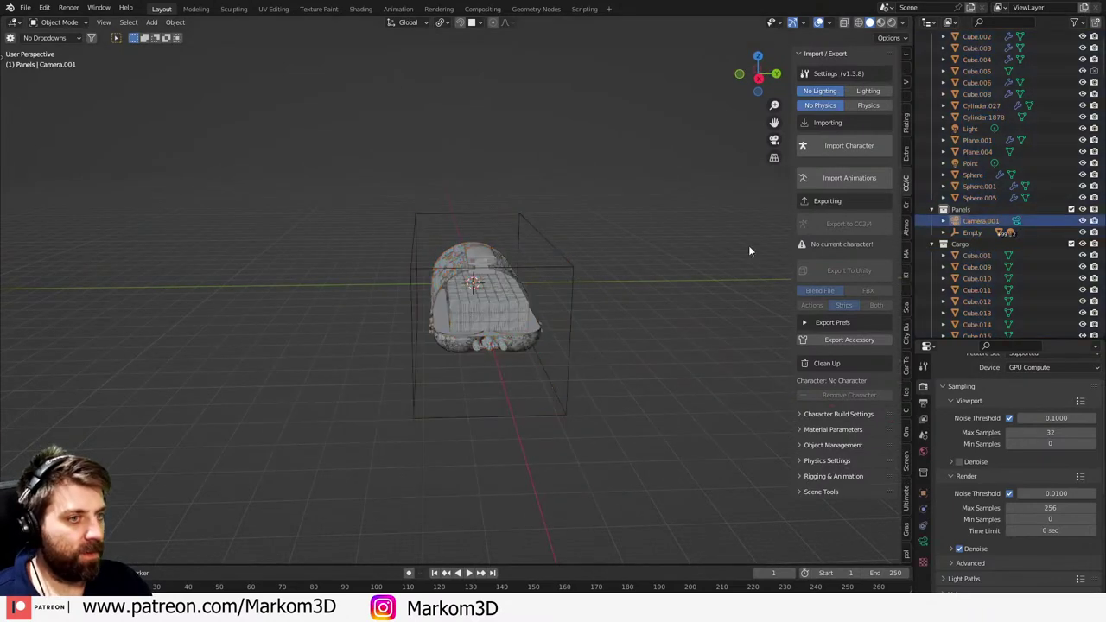
middle_click_drag(748, 251, 434, 264)
key("Delete")
- Copy the entire cargo ship with its parent Empty and paste it into the cliff base scene
key("a")
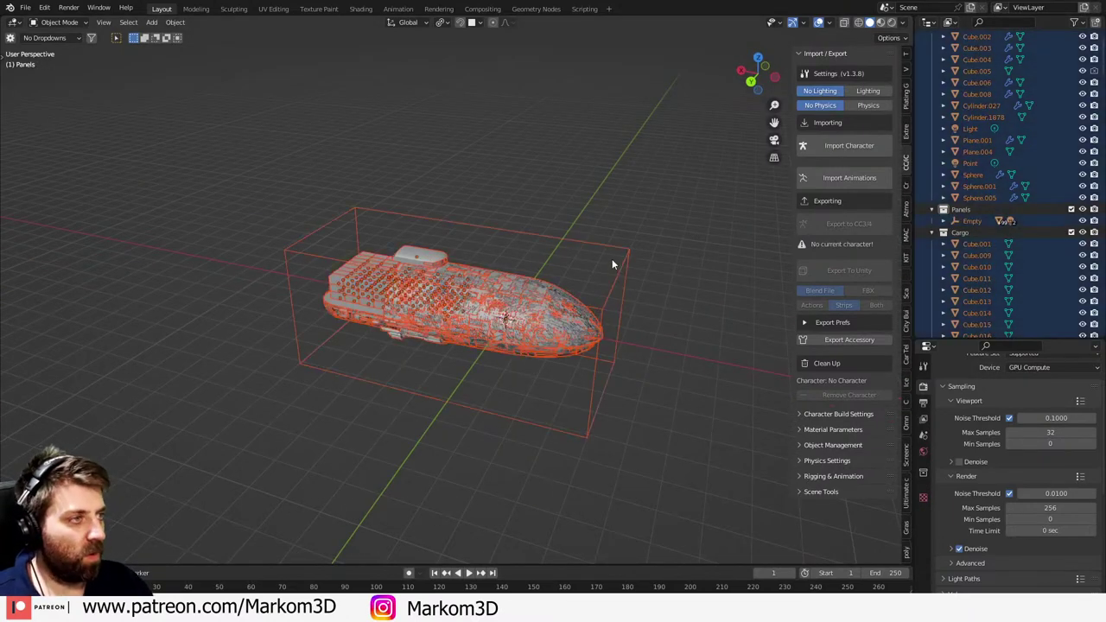
left_click(980, 220, "ctrl")
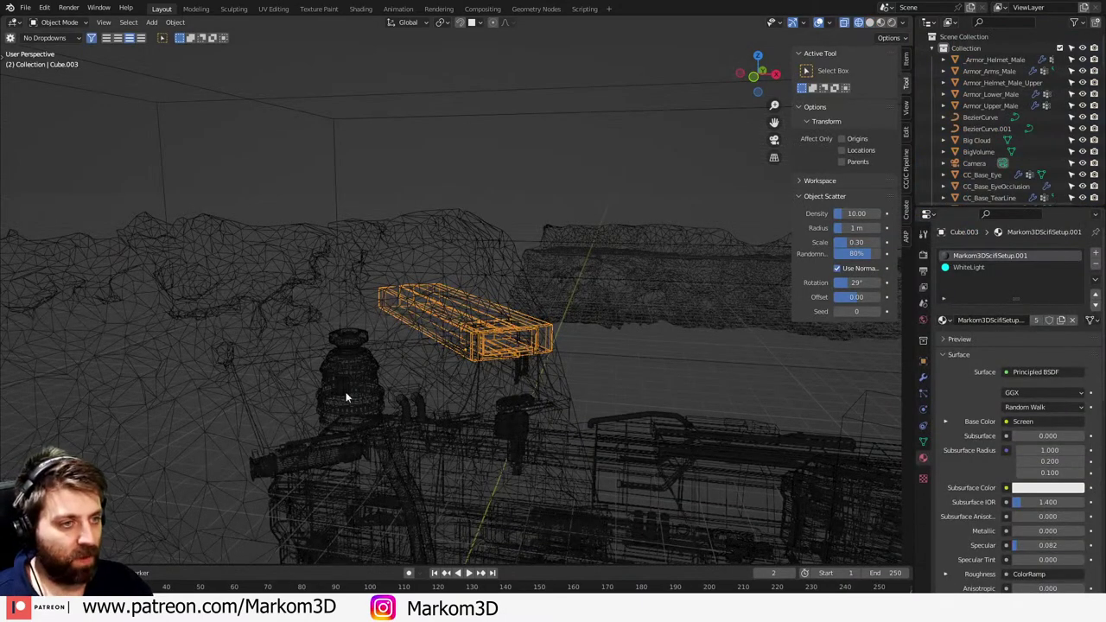
scroll(534, 379, "down", 3)
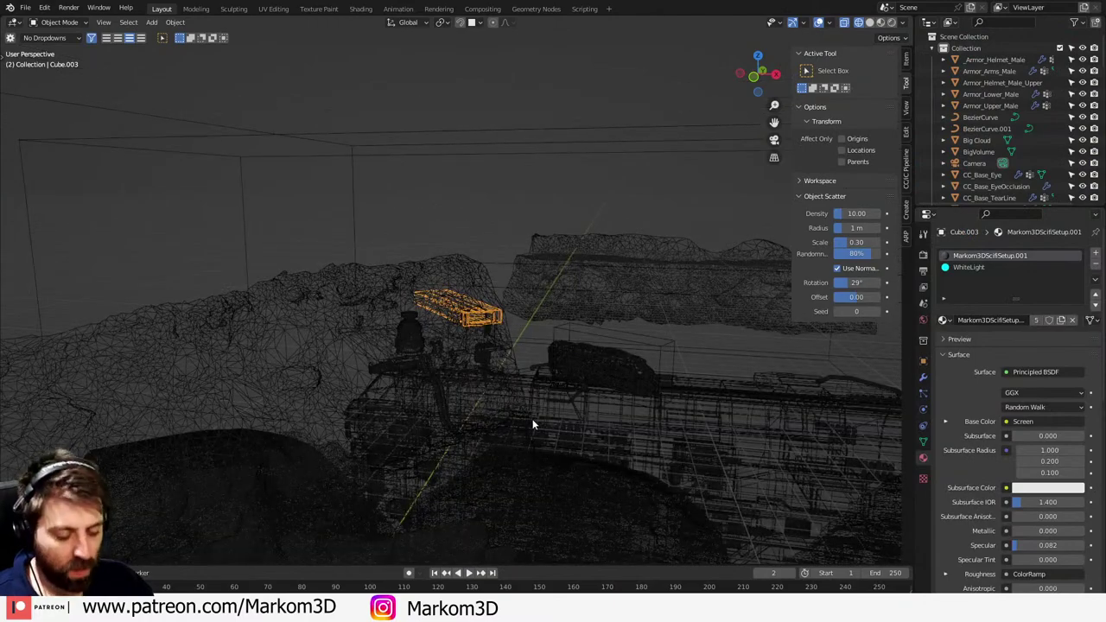
key("ctrl+v")
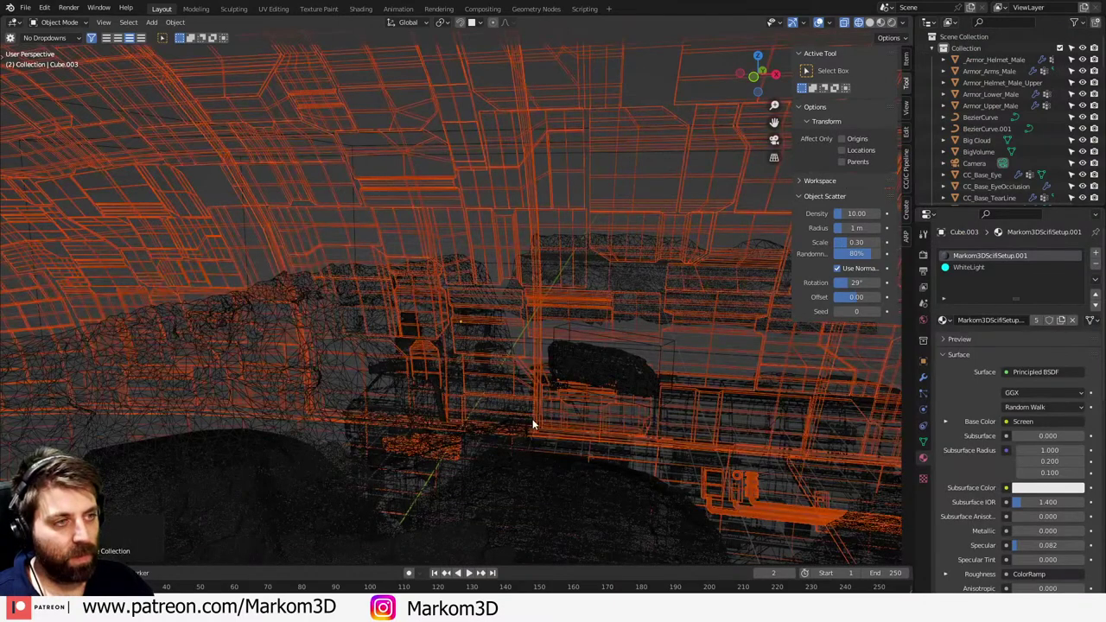
scroll(495, 404, "down", 4)
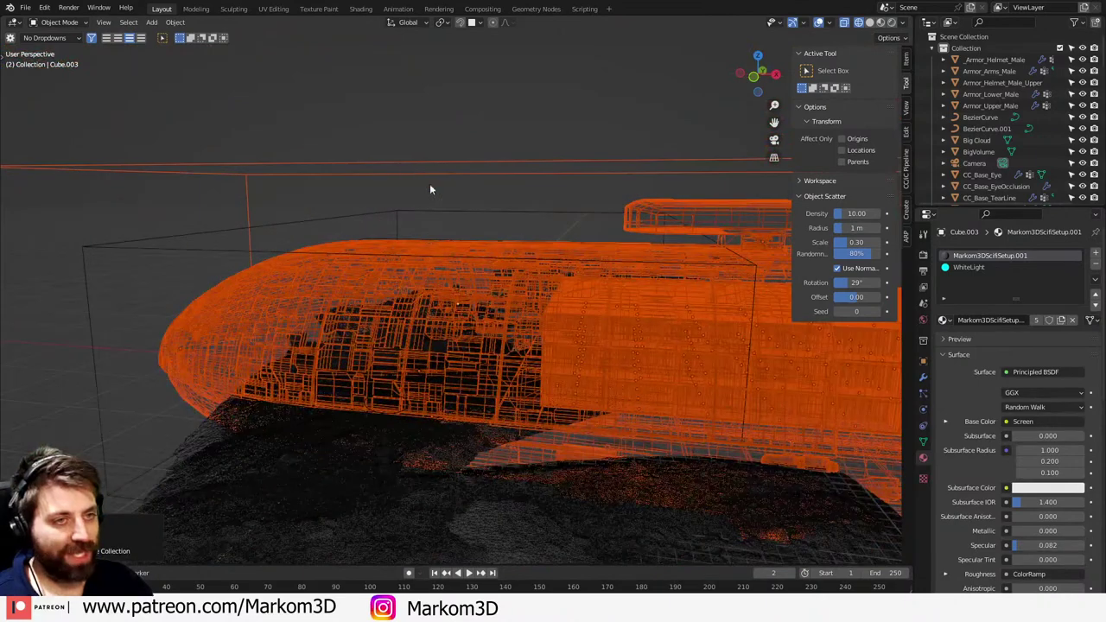
- Scale the pasted cargo ship down by its parent Empty until it is far smaller than the ground terrain
left_click(430, 173)
key("s")
left_click(631, 383)
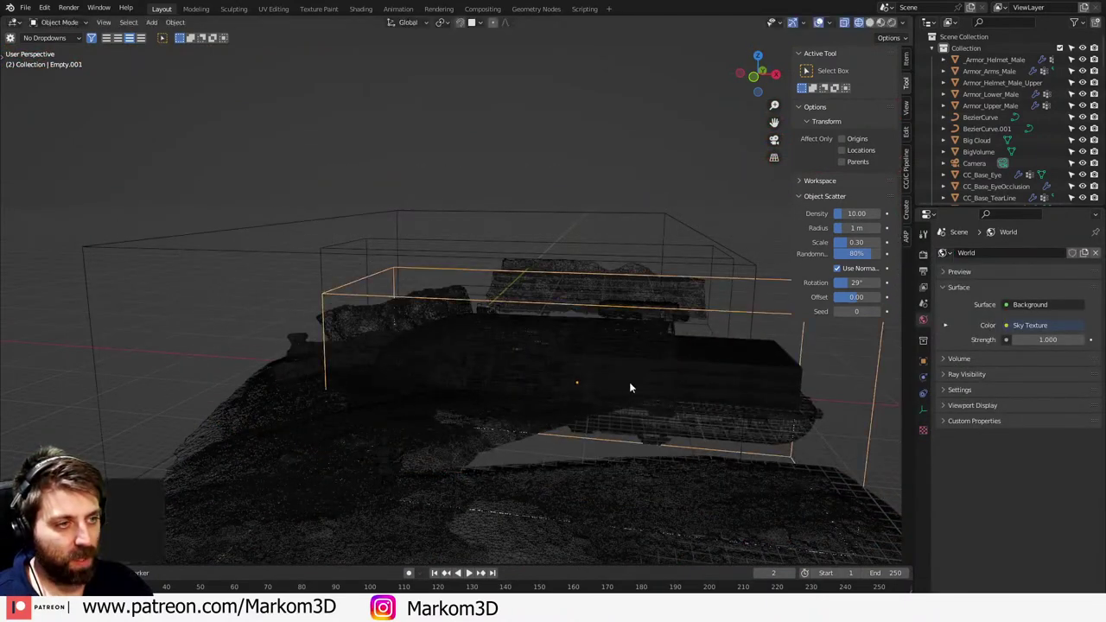
key("s")
left_click(617, 411)
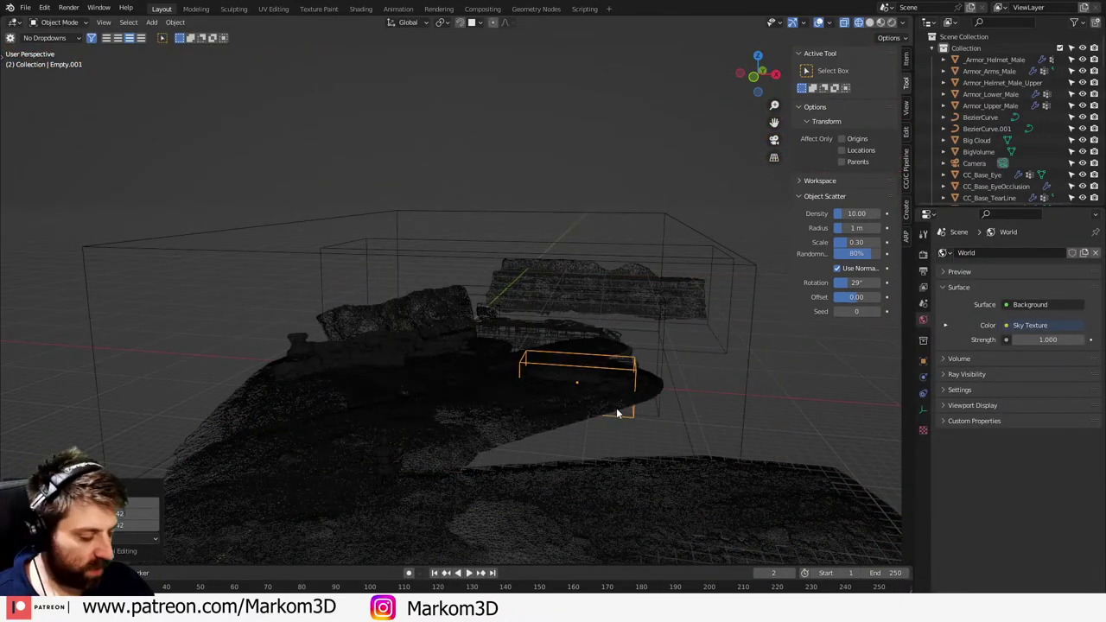
- Rotate the cargo ship 90° about the global X axis and show it in front view
type("rx")
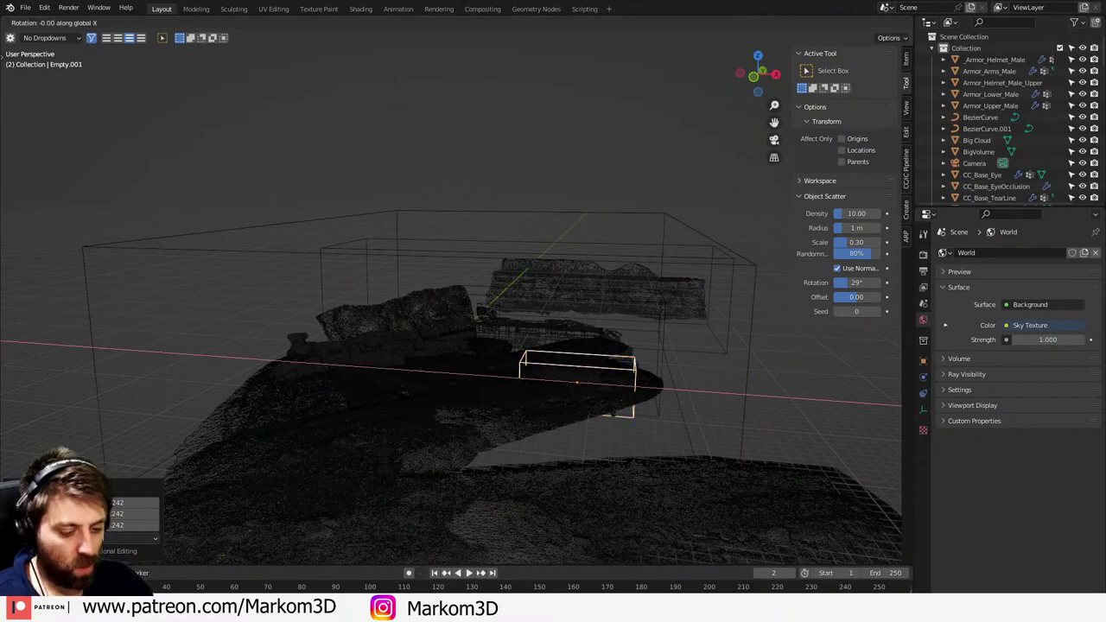
type("90")
key("Return")
key("KP_1")
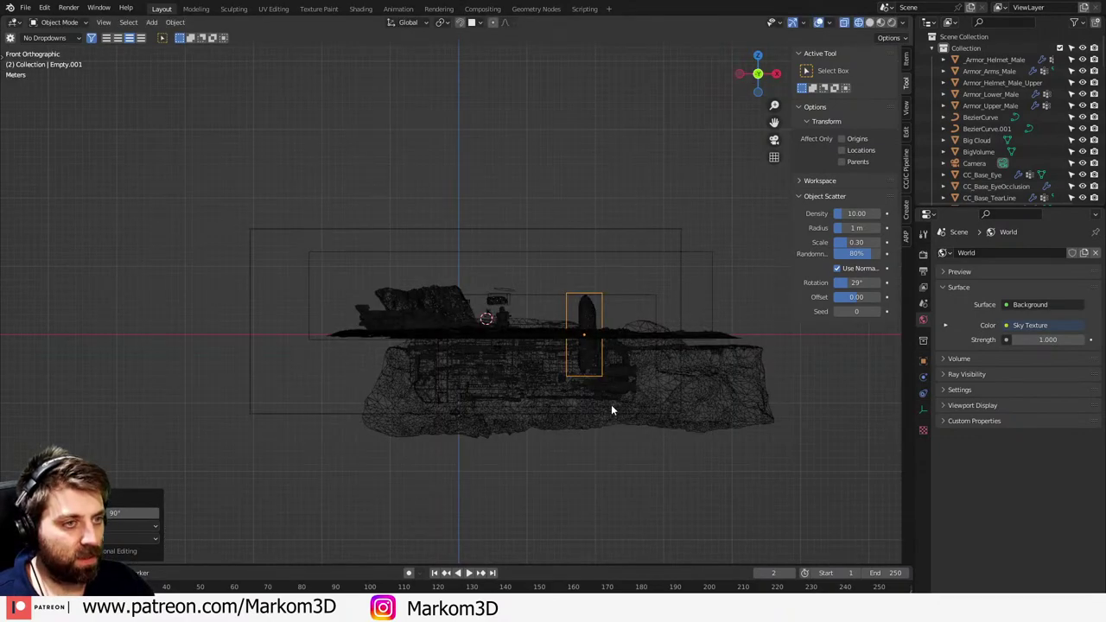
- Move the upright cargo ship toward the cliff and rotate it 38° about the global Z axis
key("g")
left_click(496, 364)
scroll(496, 364, "up", 5)
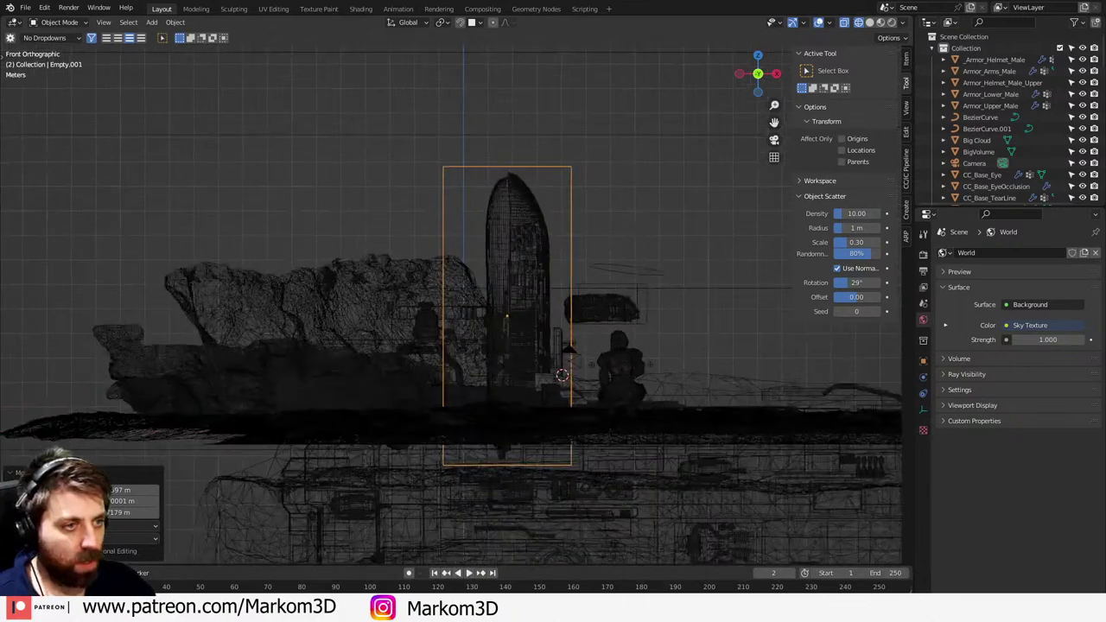
key("r")
key("z")
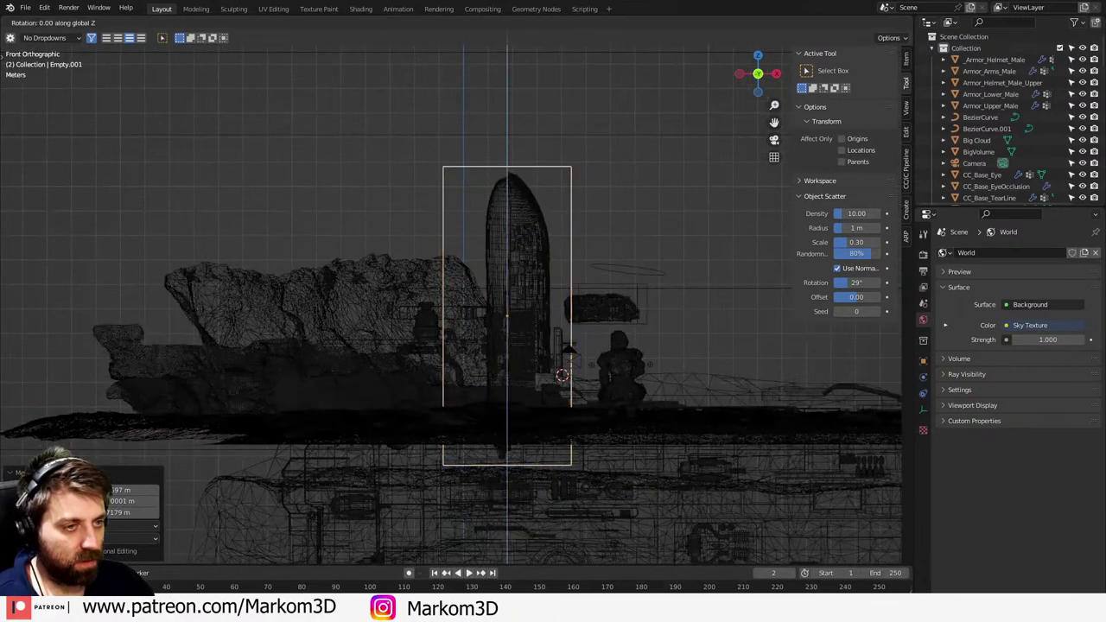
type("38")
key("Return")
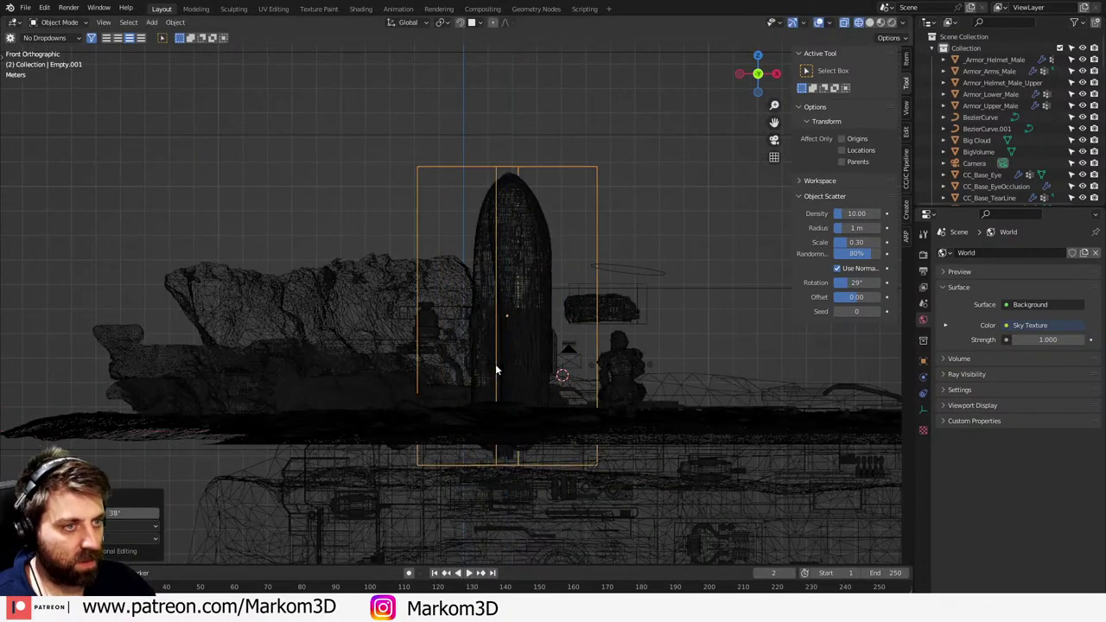
- Scale the cargo ship down by its parent Empty and move it beside the cliff platforms in front view
key("s")
left_click(566, 346)
scroll(605, 367, "down", 1)
scroll(605, 368, "up", 5)
key("g")
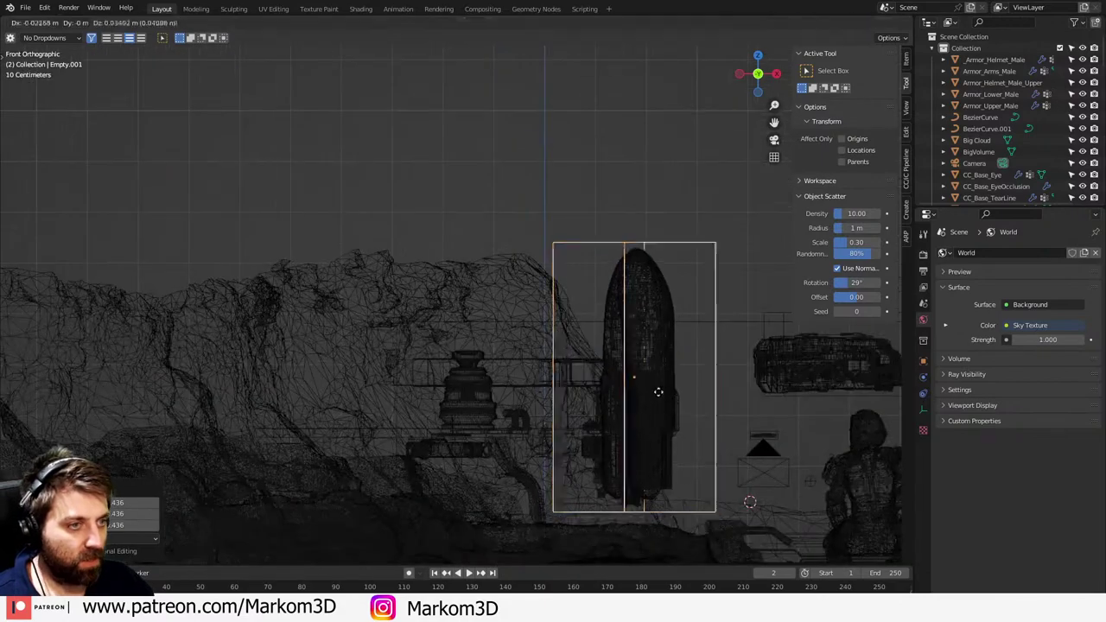
left_click(608, 376)
key("z")
left_click(537, 381)
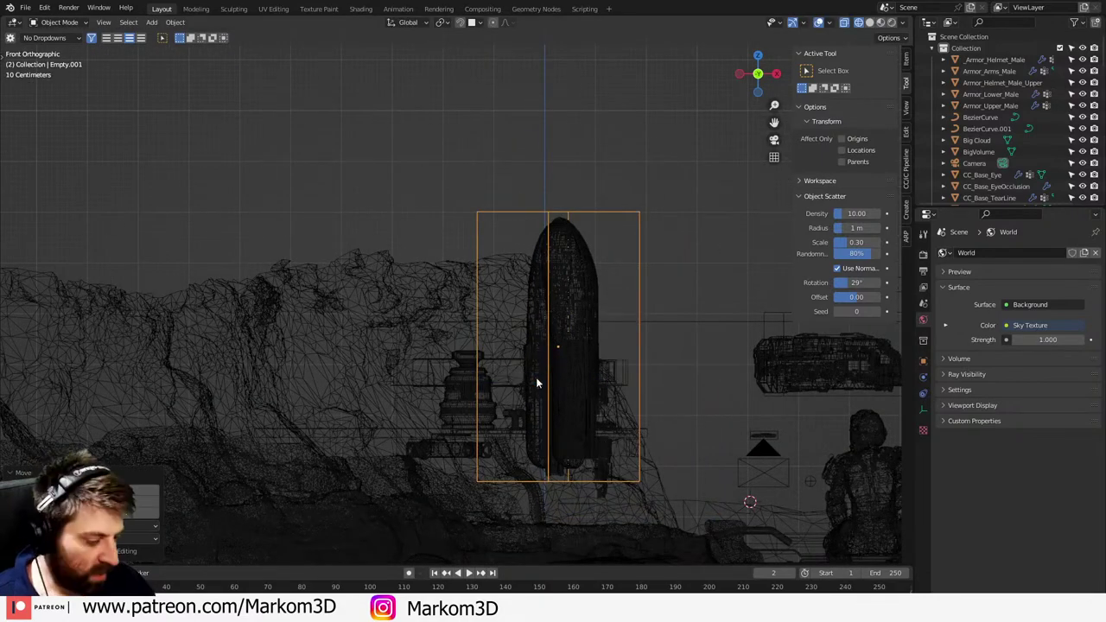
- Move the cargo ship over the cliff's pointed end near the round machine in top view
key("KP_7")
scroll(536, 381, "down", 4)
middle_click_drag(629, 538, 590, 465, "shift")
key("g")
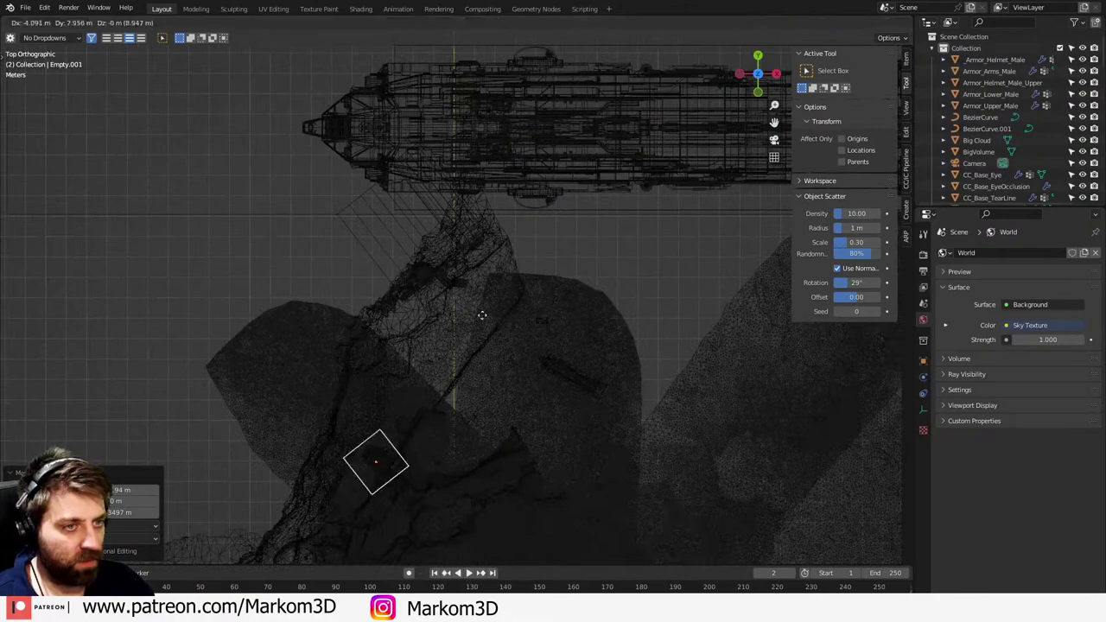
left_click(548, 197)
middle_click_drag(467, 338, 533, 425, "shift")
scroll(534, 425, "up", 3)
key("g")
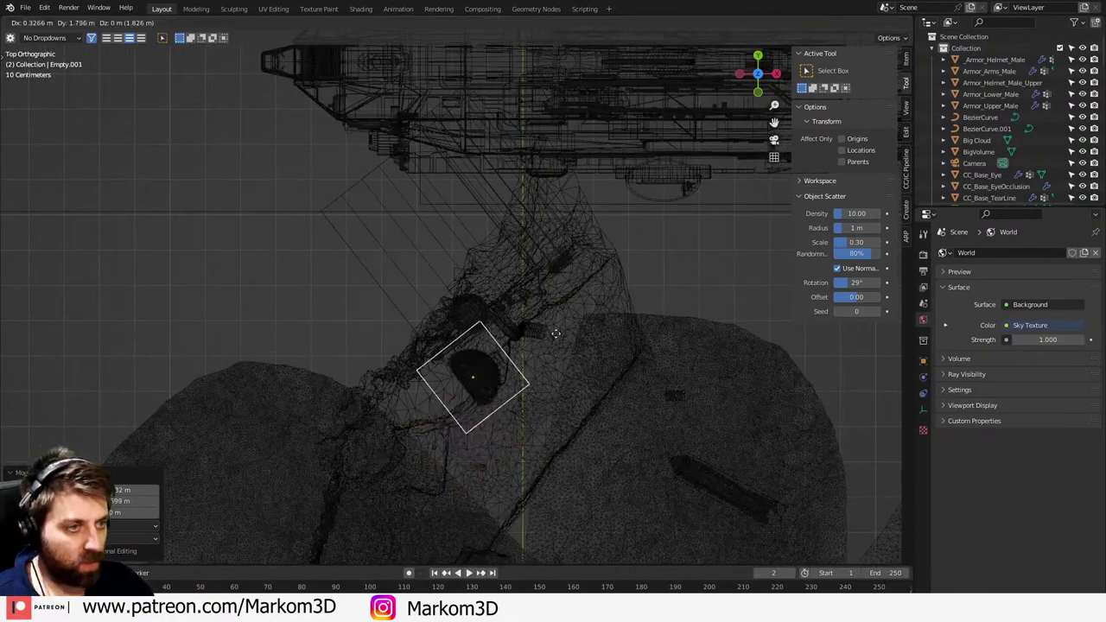
left_click(604, 266)
- Inspect the cargo ship's placement against the cliff and platforms in a solid-shaded perspective view
mouse_move(604, 266)
middle_mouse_down()
mouse_move(492, 303)
mouse_move(557, 429)
mouse_move(411, 359)
mouse_move(414, 348)
mouse_move(414, 365)
middle_mouse_up()
key("z")
left_click(458, 344)
key("z")
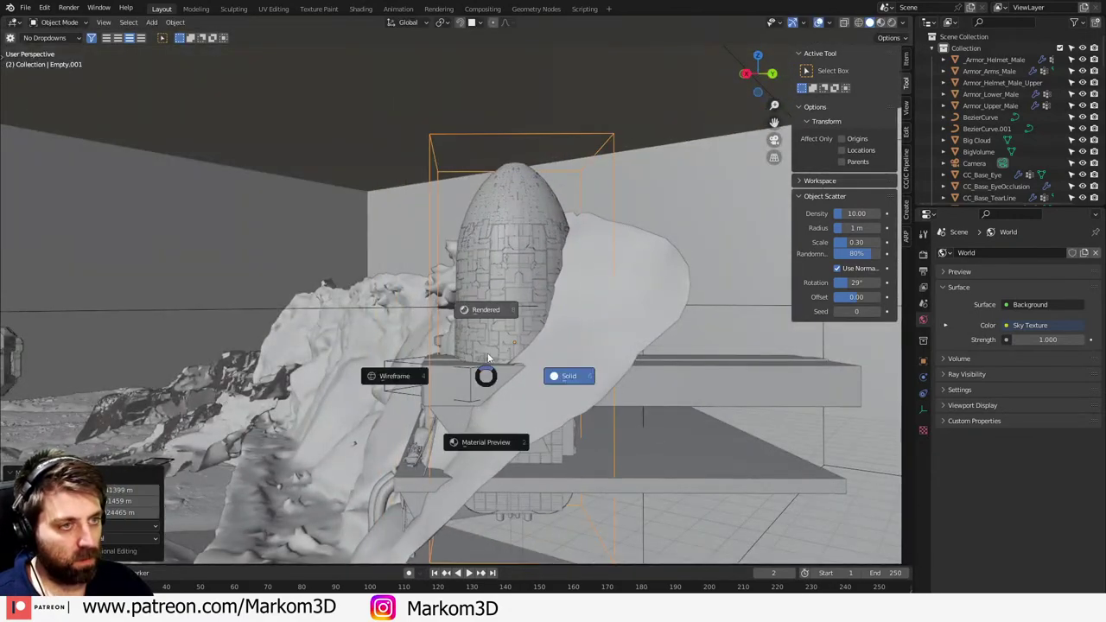
left_click(500, 404)
right_click(499, 405)
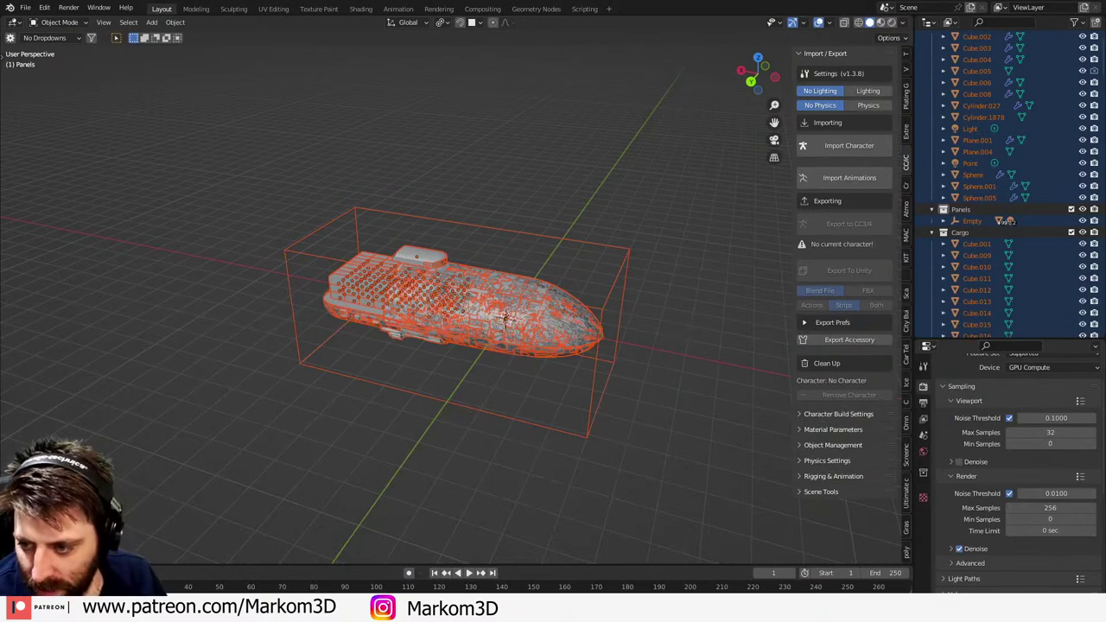
- Open the recent file 029_CliffStation.blend in a fresh Blender session
key("F12")
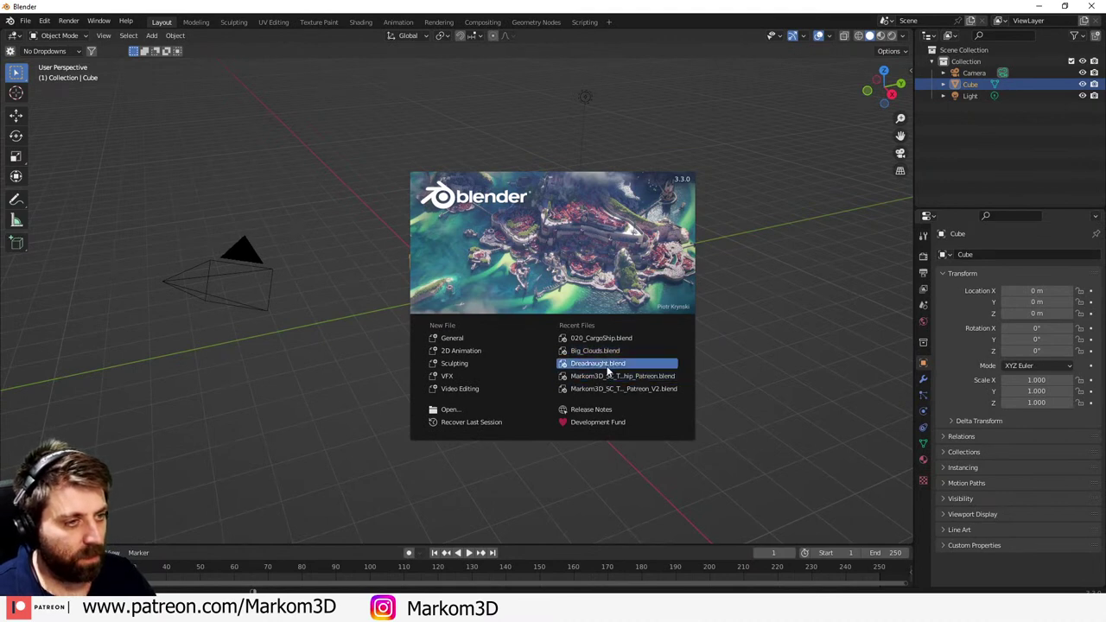
left_click(26, 24)
left_click(26, 22)
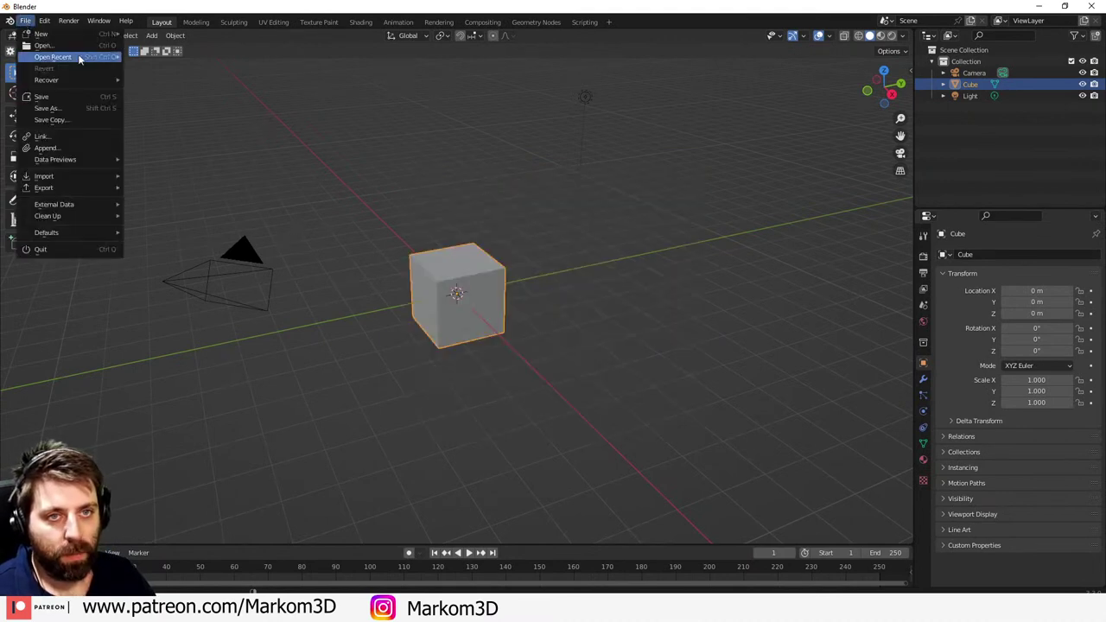
mouse_move(84, 57)
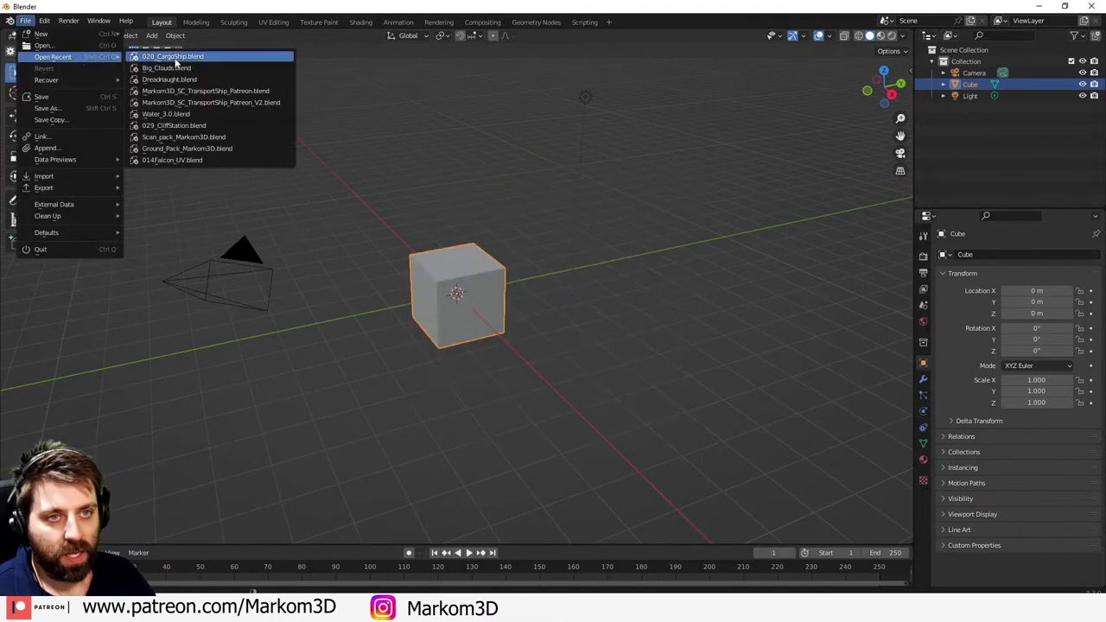
left_click(212, 129)
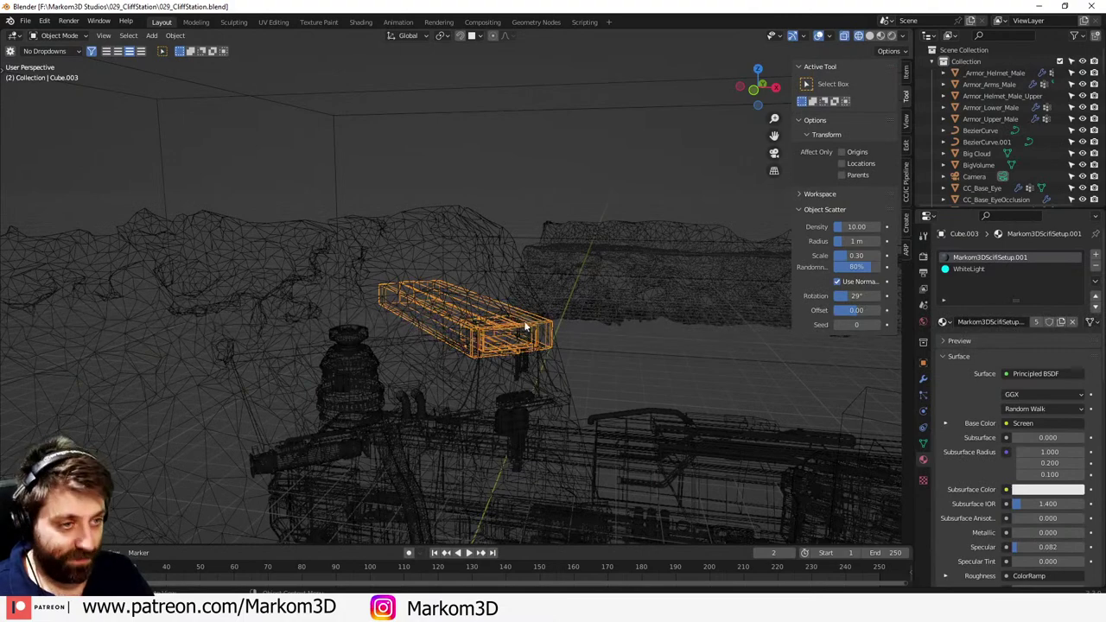
- Switch the Blender window to fullscreen
key("F3")
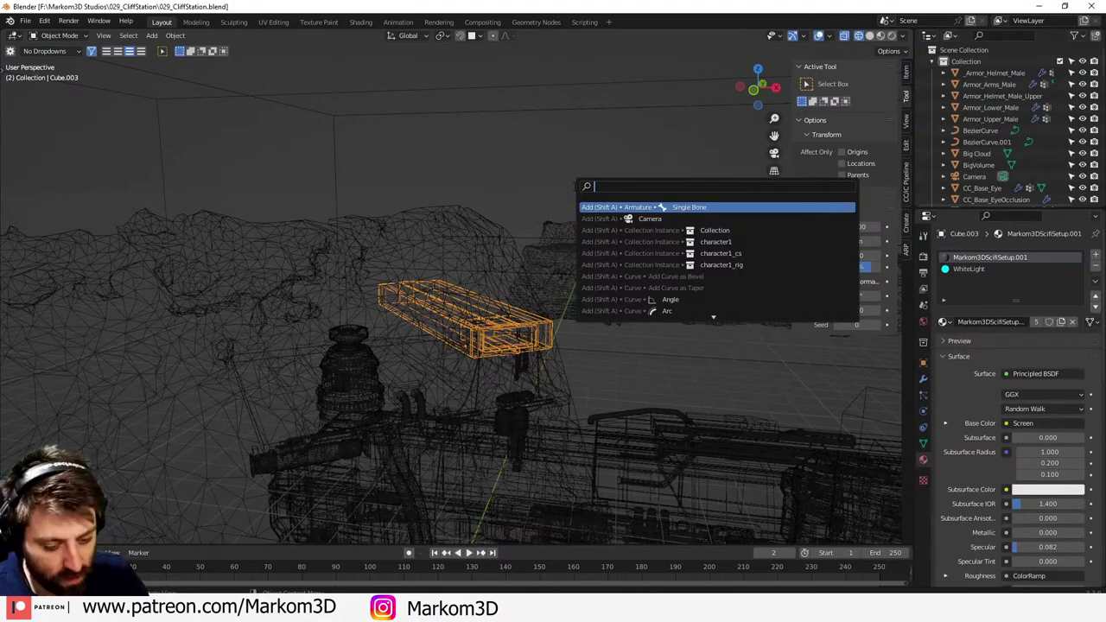
type("ful")
key("Return")
middle_click_drag(570, 188, 546, 222)
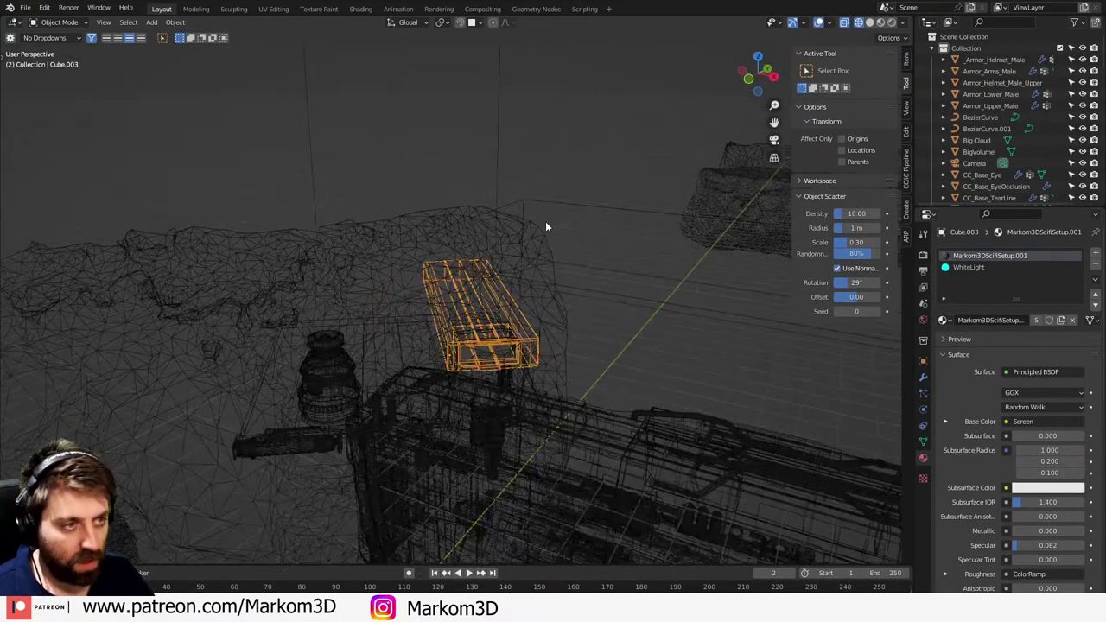
- Paste the cargo ship into the cliff scene and scale it down by its parent Empty until it is smaller than the ground
key("alt+h")
middle_click_drag(544, 296, 403, 240)
left_click(385, 168)
key("s")
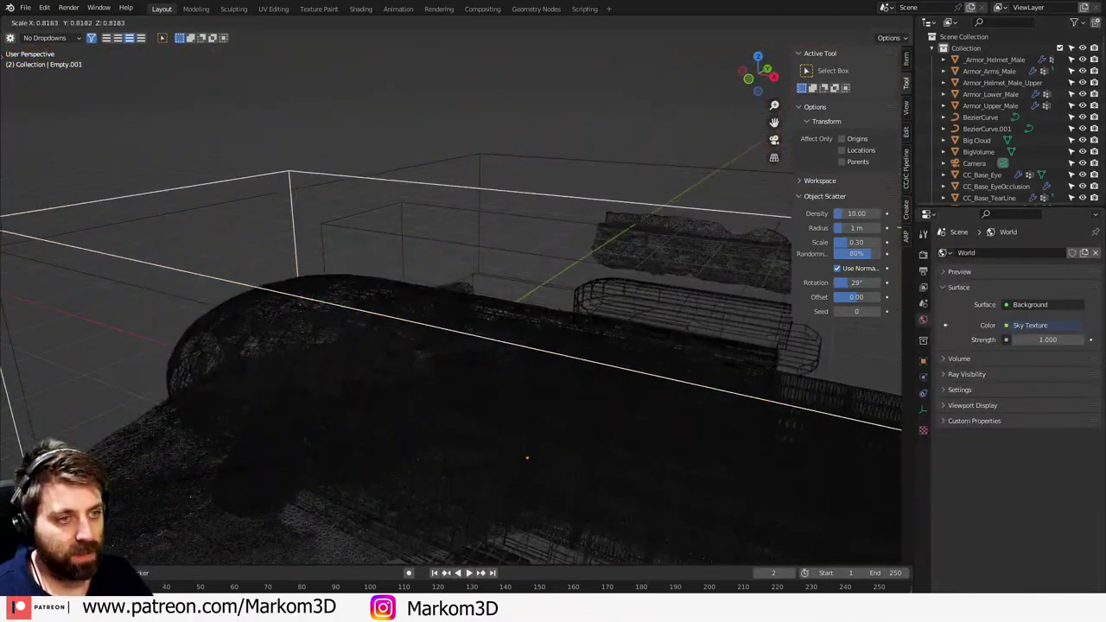
left_click(516, 346)
key("s")
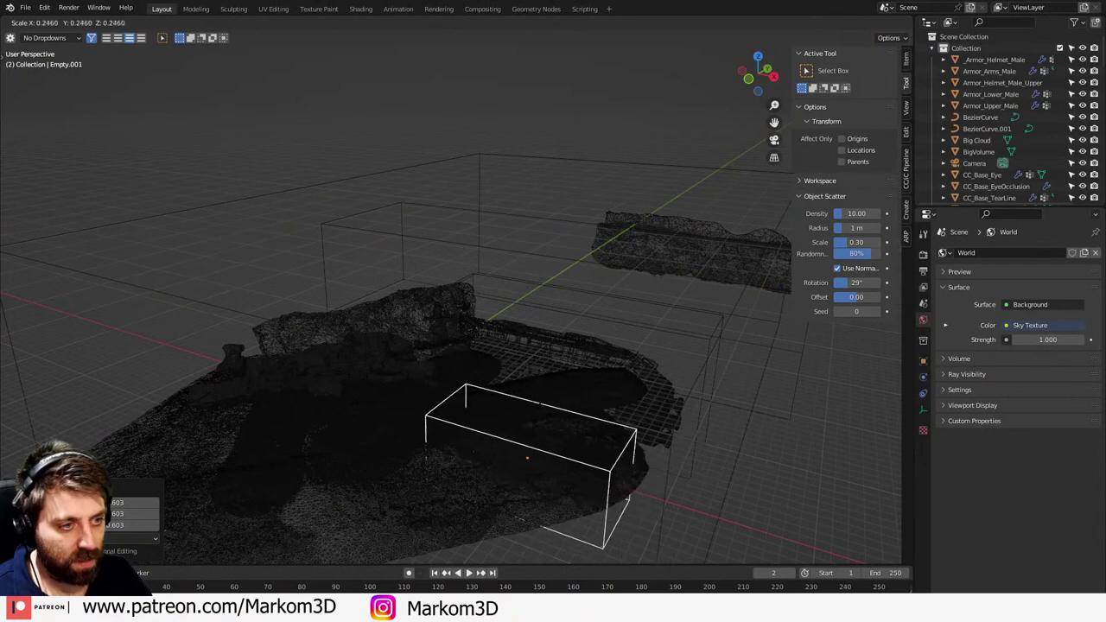
left_click(540, 423)
- Rotate the cargo ship 90° about the global Y axis to stand it upright
key("KP_3")
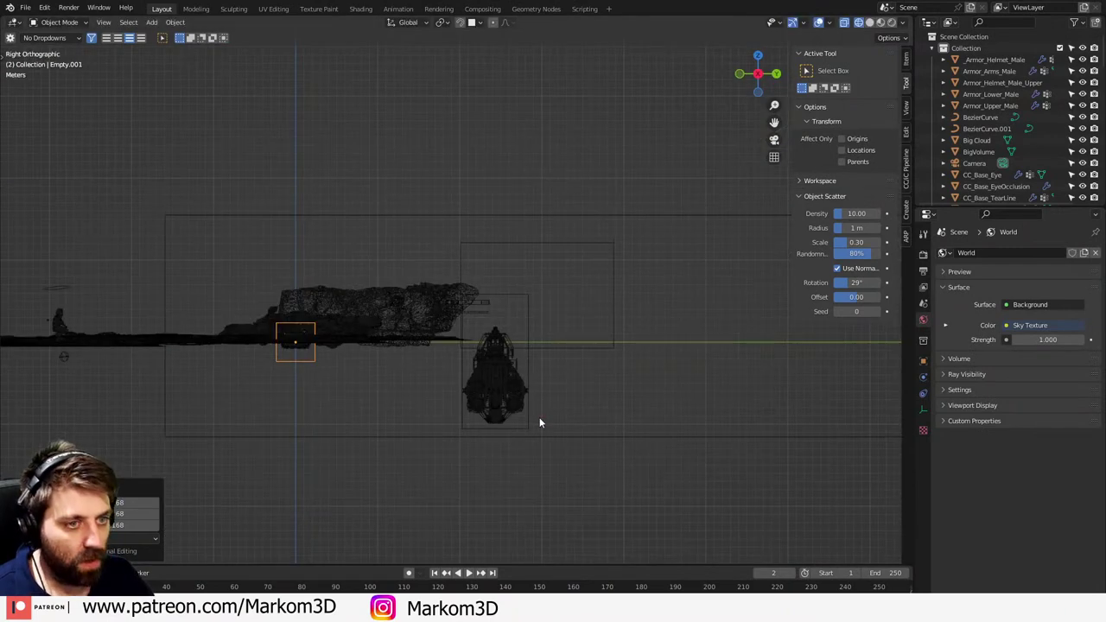
type("ry")
type("90")
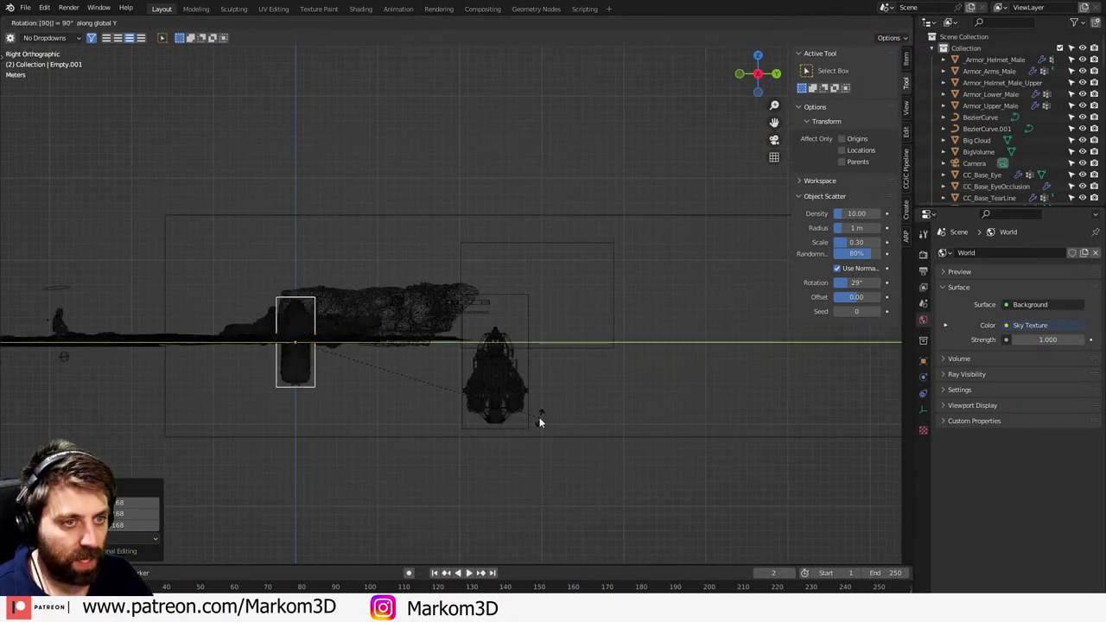
left_click(538, 420)
- Scale the cargo ship down further and move it up to the height of the cliff platforms in right view
key("g")
left_click(550, 299)
key("s")
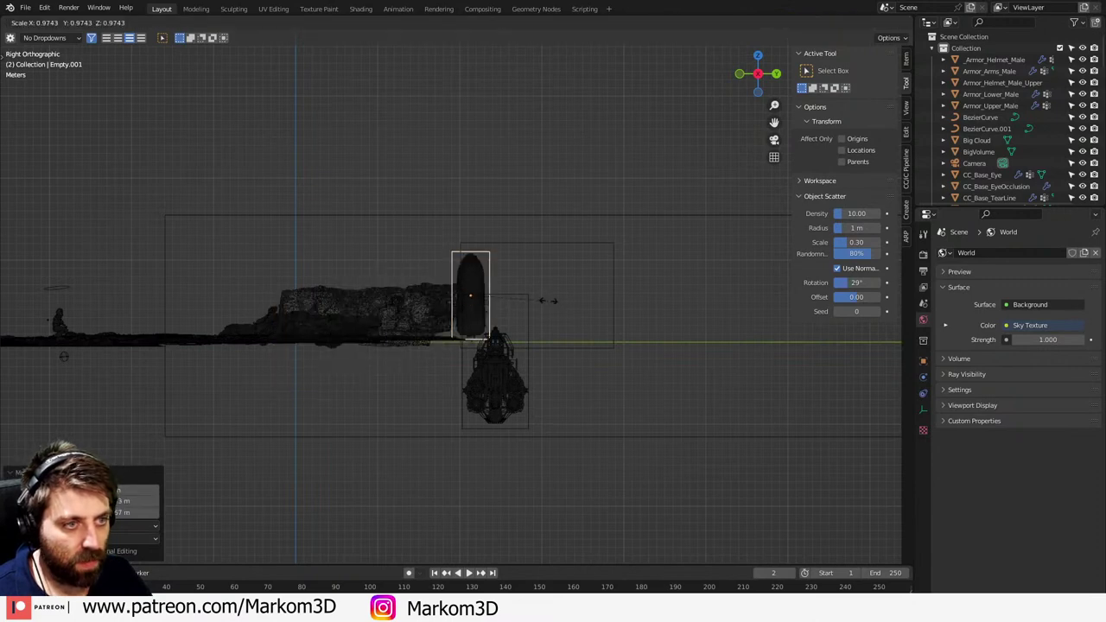
left_click(536, 299)
scroll(520, 301, "up", 5)
key("g")
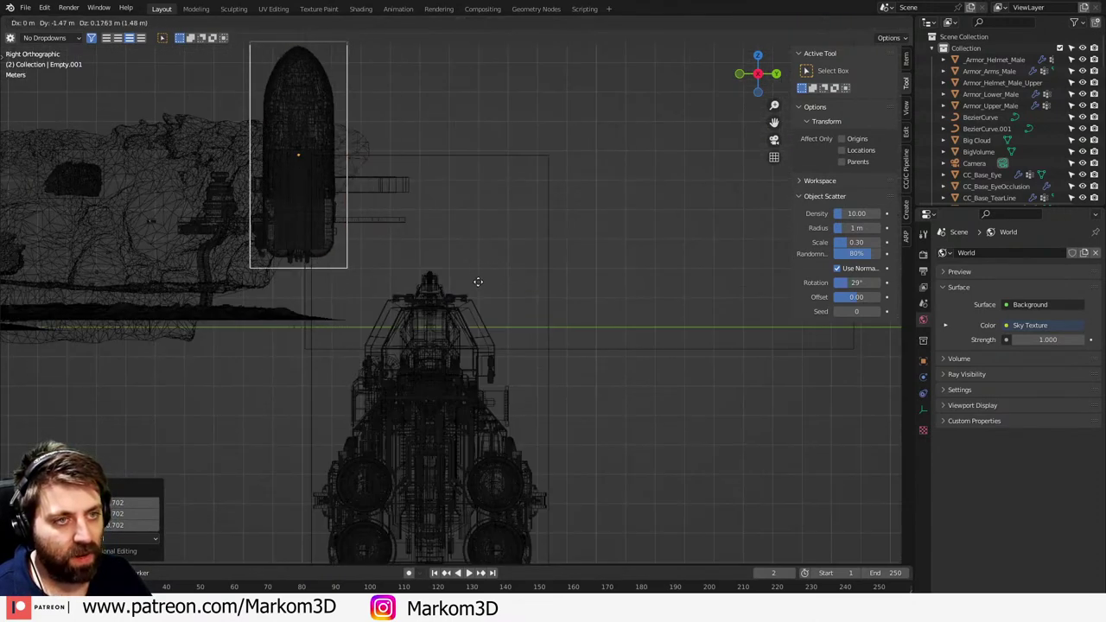
left_click(472, 291)
key("s")
left_click(419, 226)
key("g")
left_click(425, 211)
- Move the cargo ship across the scene onto the cliff's pointed end in top view
key("KP_1")
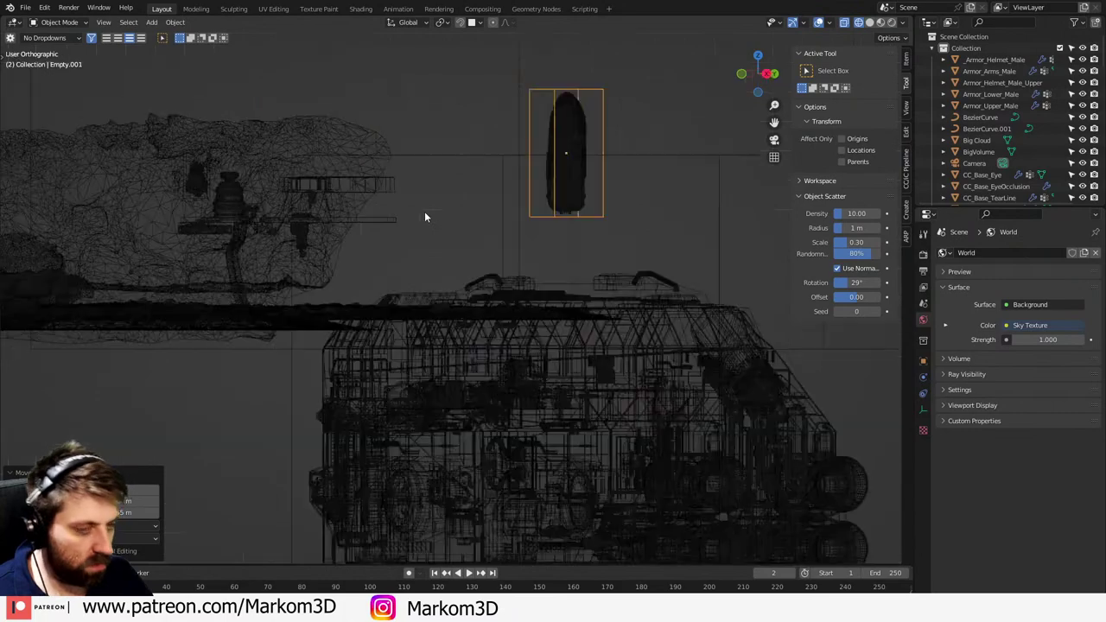
key("KP_7")
scroll(504, 267, "down", 4)
middle_click_drag(538, 332, 440, 246, "shift")
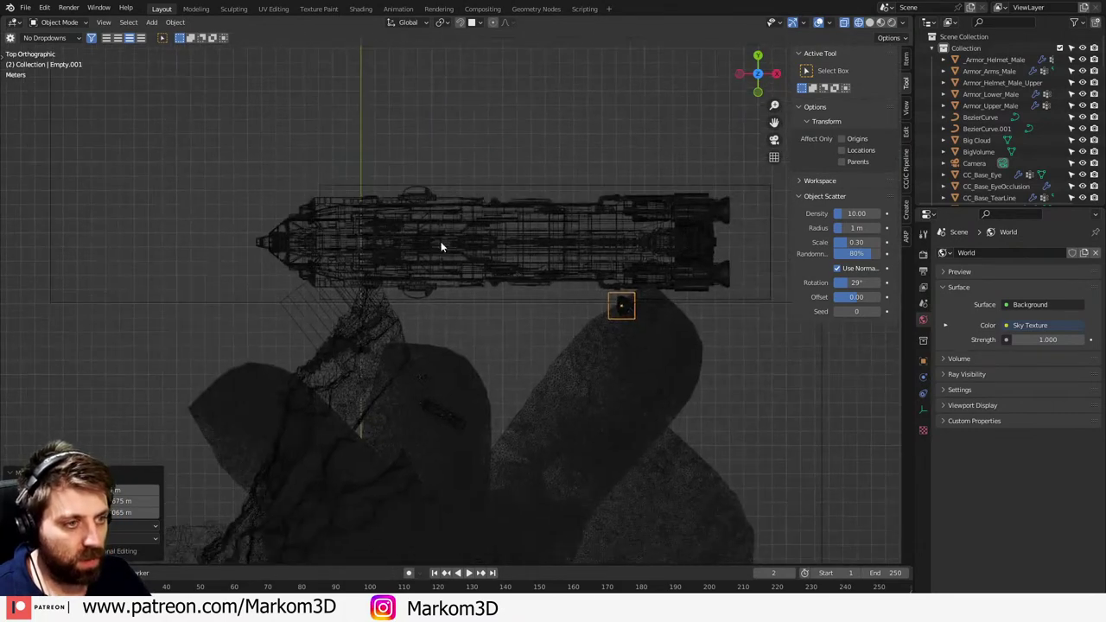
key("g")
left_click(373, 323)
- Rotate the cargo ship 38° in top view and check its alignment with the cliff in solid shading
scroll(412, 333, "up", 4)
type("r")
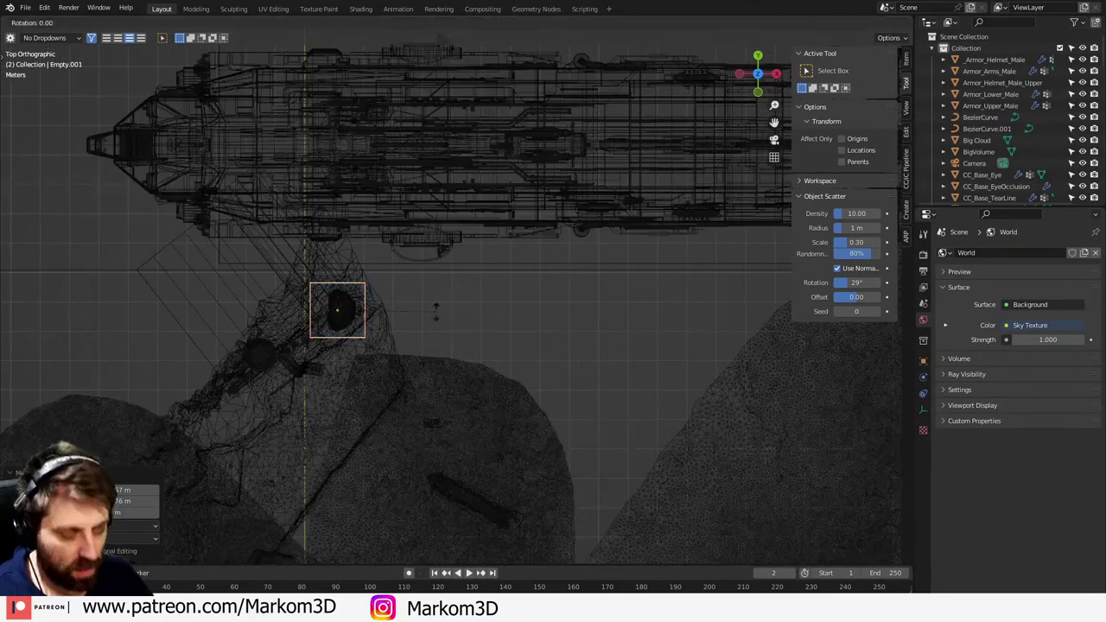
type("38")
key("Return")
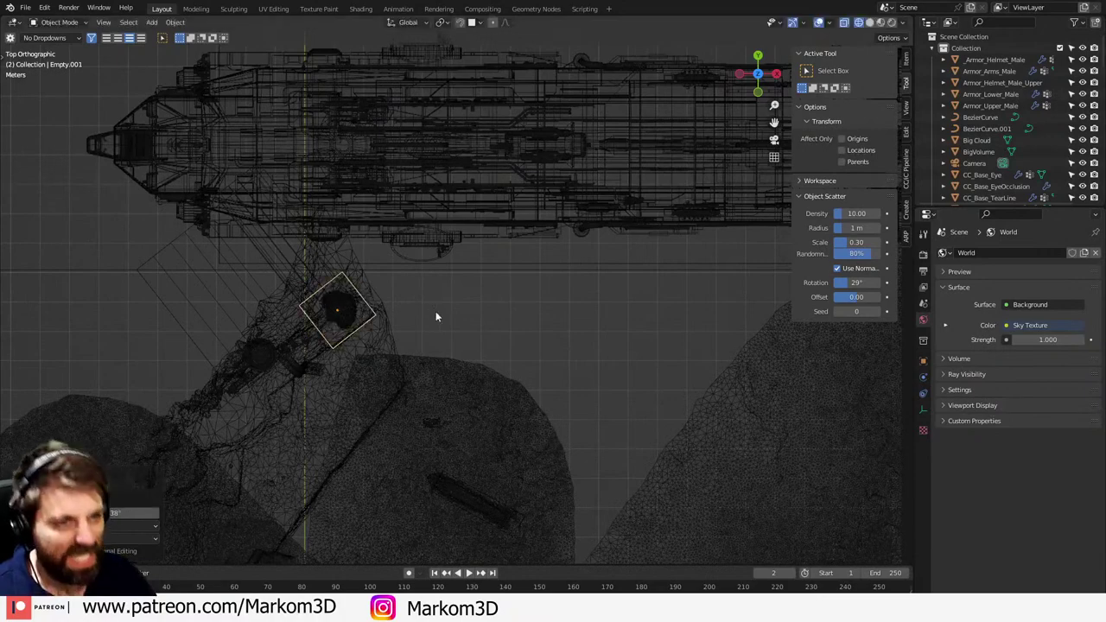
middle_click_drag(436, 311, 412, 218)
key("z")
left_click(496, 219)
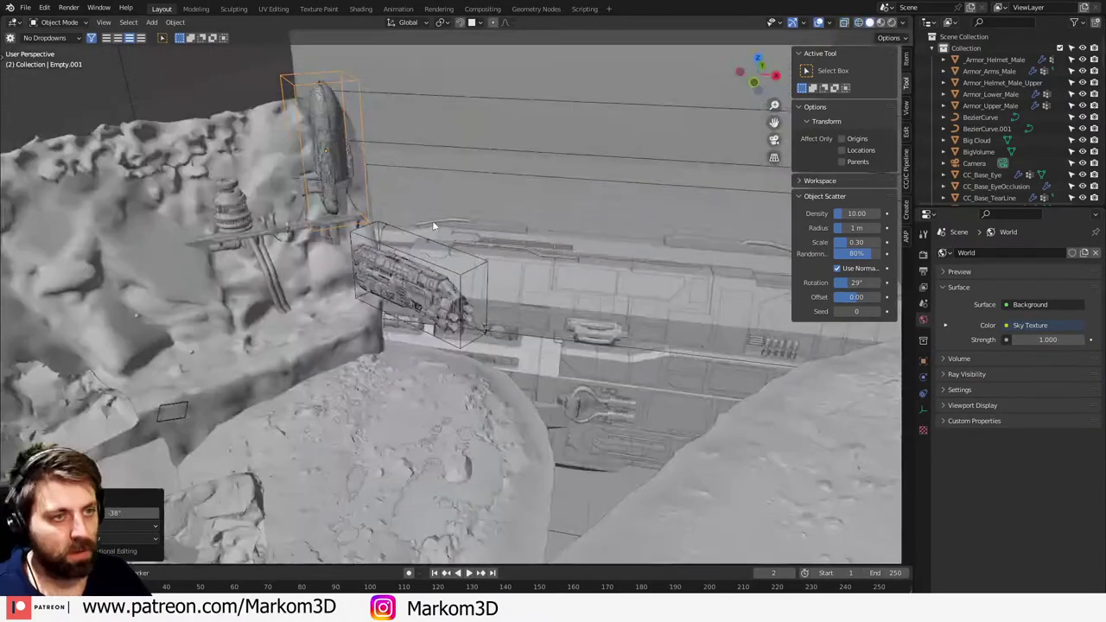
- Shift the cargo ship toward the cliff's tip in top view and inspect it above the upper platform in solid shading
key("KP_7")
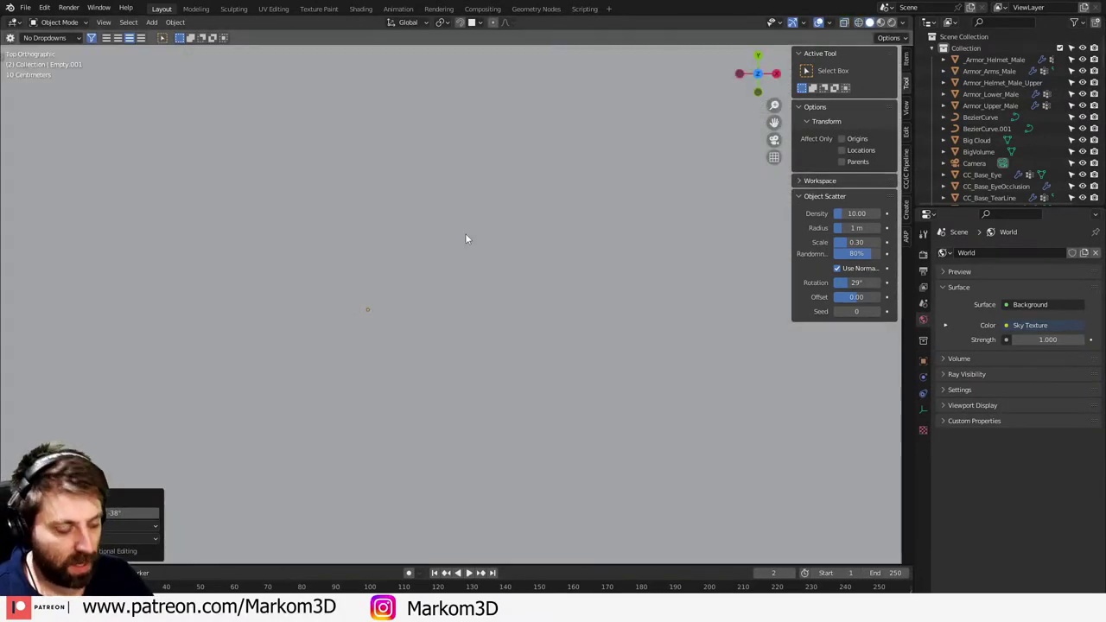
key("z")
left_click(397, 233)
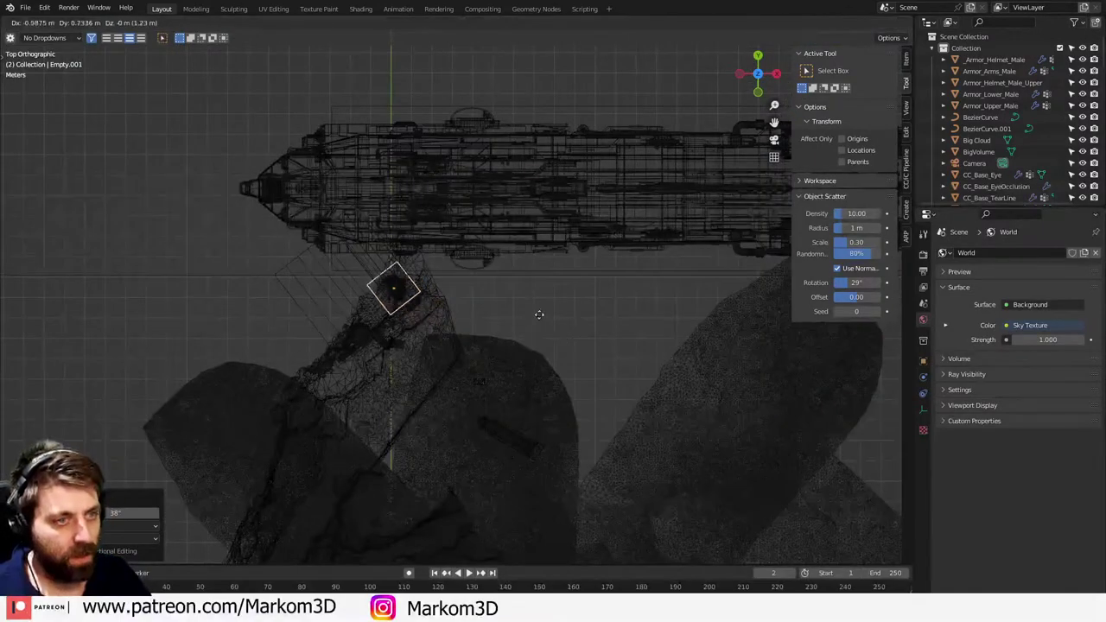
mouse_move(395, 291)
middle_mouse_down()
mouse_move(521, 303)
mouse_move(487, 217)
mouse_move(492, 245)
mouse_move(408, 263)
mouse_move(485, 256)
mouse_move(484, 213)
mouse_move(520, 275)
mouse_move(463, 260)
middle_mouse_up()
key("z")
key("Escape")
key("z")
left_click(528, 241)
scroll(478, 256, "up", 7)
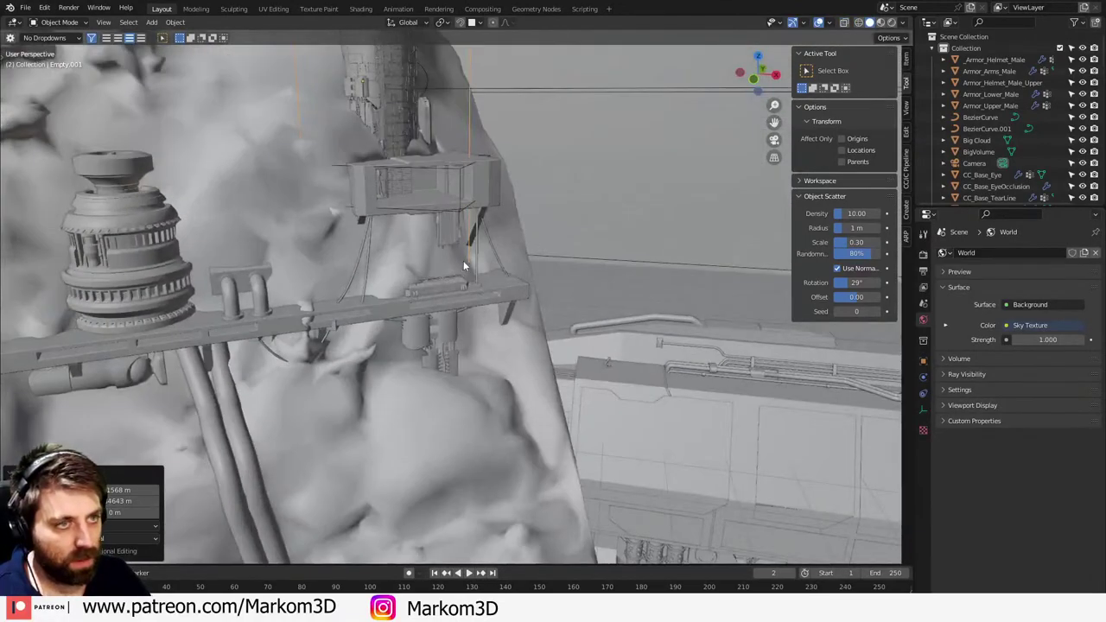
- Move the cargo ship along the global Y axis and raise it along Z above the cliff's upper platform
key("g")
key("y")
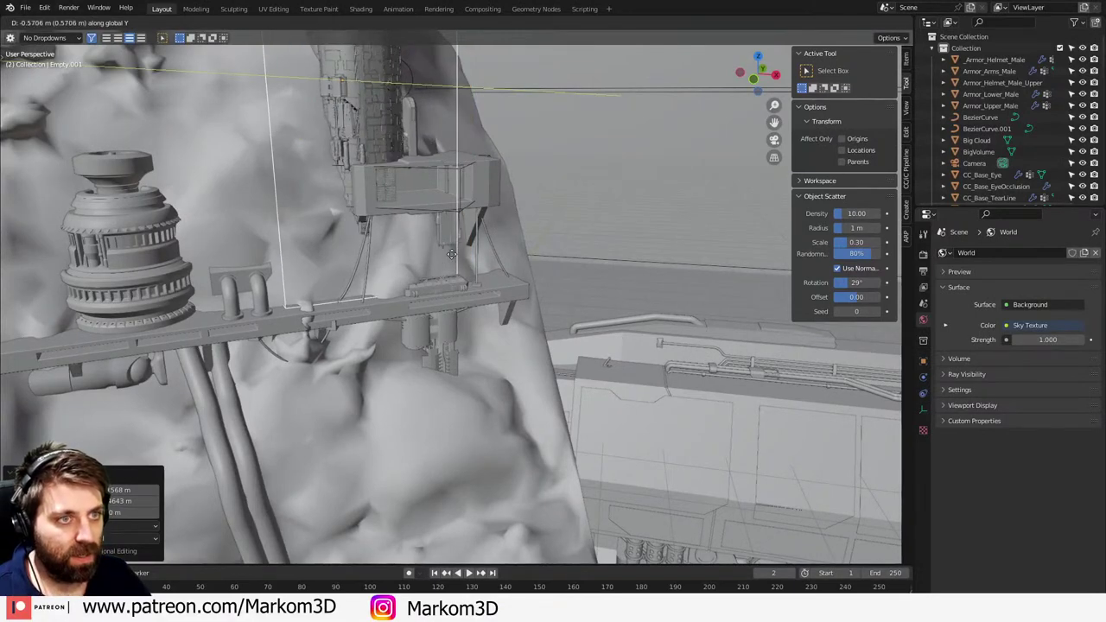
key("z")
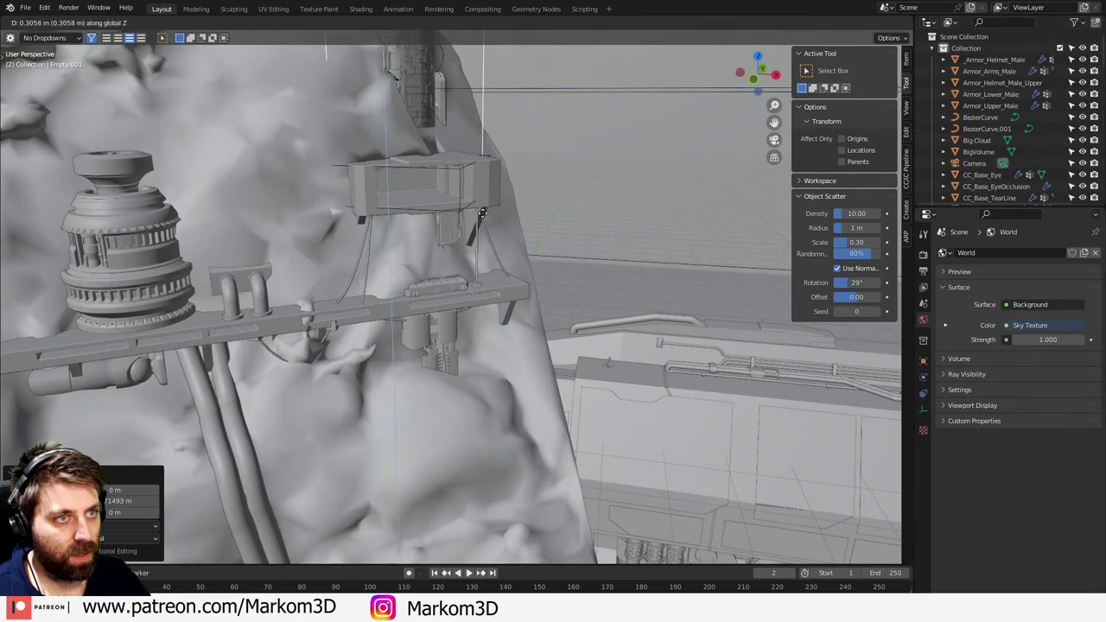
left_click(482, 208)
middle_click_drag(483, 197, 457, 266)
scroll(535, 256, "down", 6)
- Show the scene through the camera in rendered shading and hide the BigVolume object in the viewport
key("KP_0")
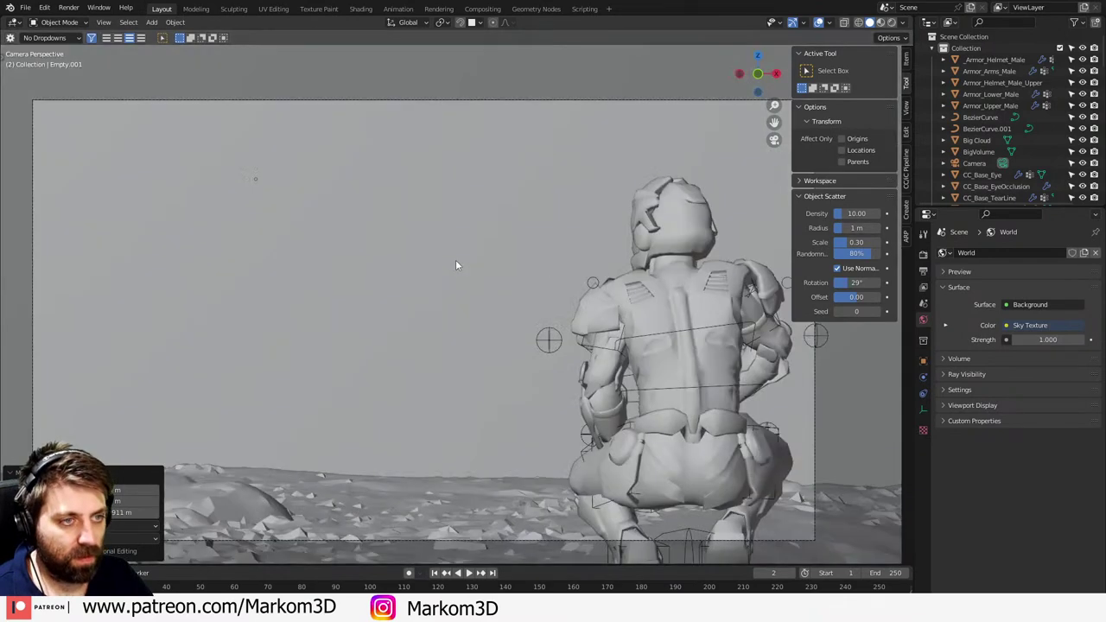
left_click(891, 24)
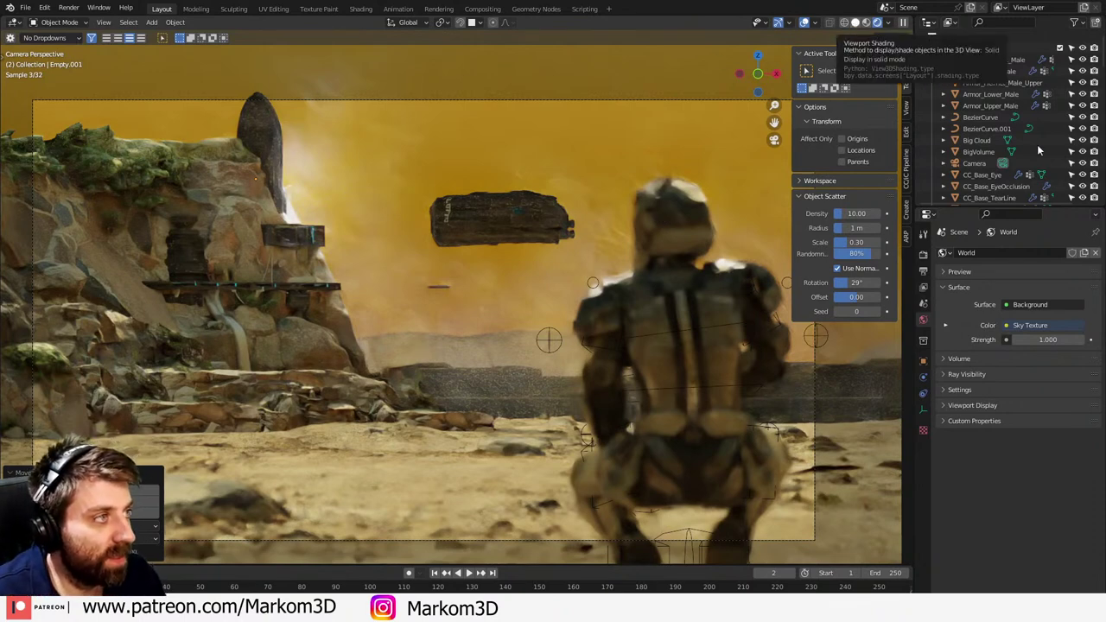
scroll(1023, 150, "down", 4)
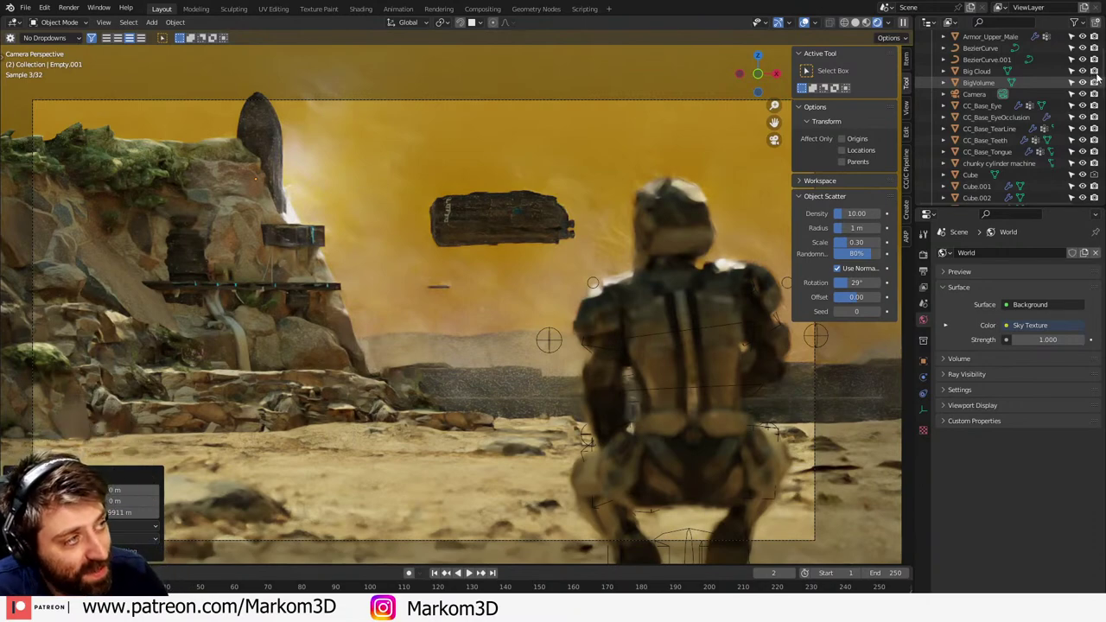
left_click(1095, 72)
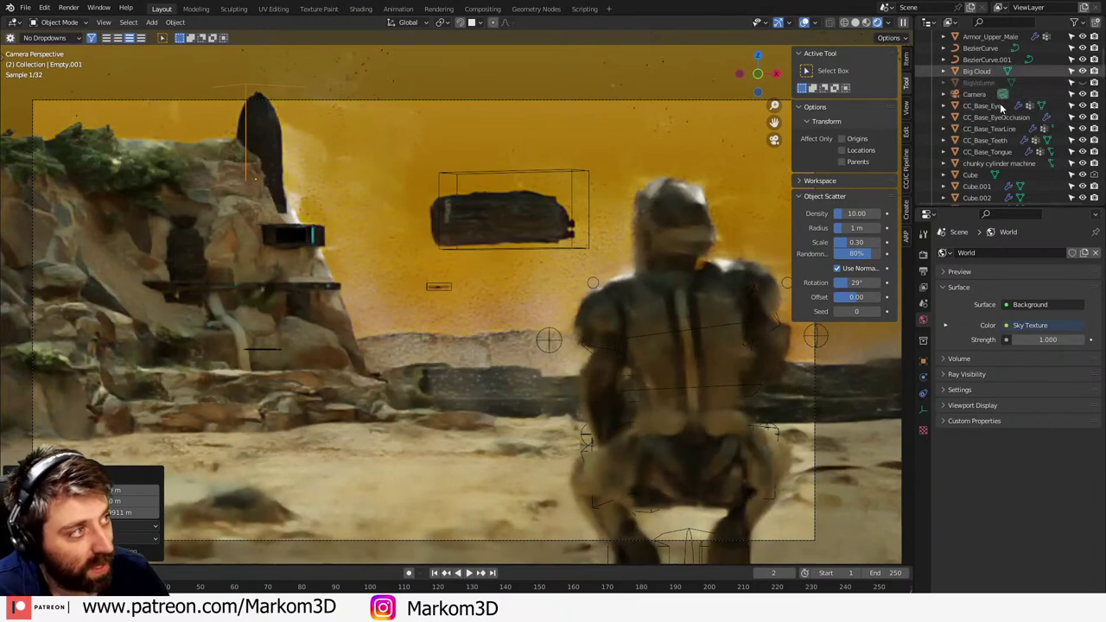
- Hide the Big Cloud object in the viewport and show the scene's render settings
key("h")
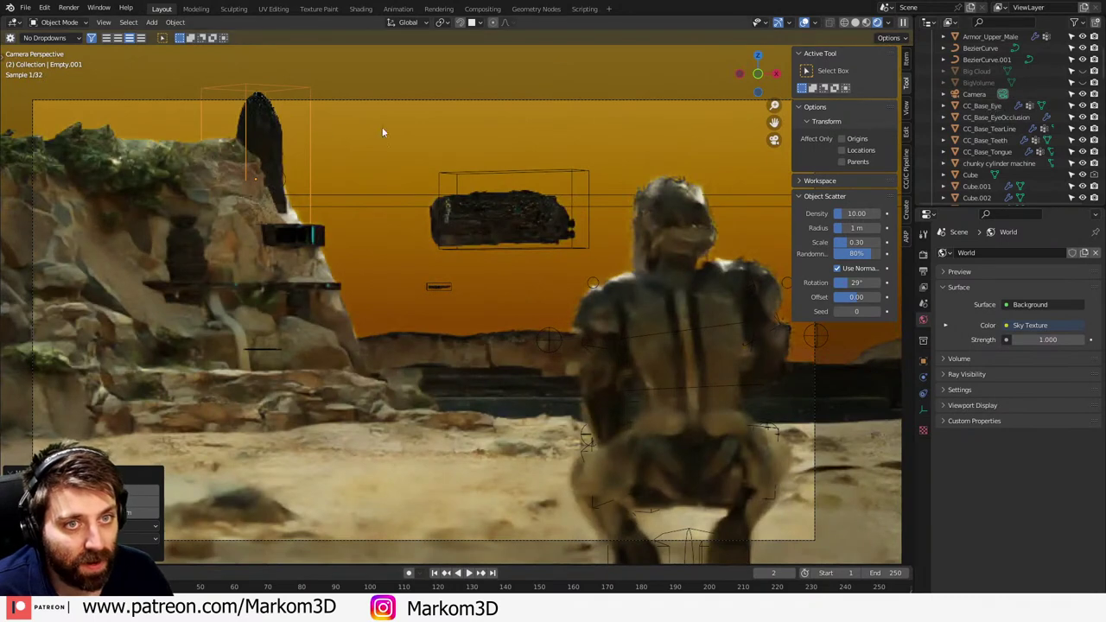
scroll(304, 132, "down", 2)
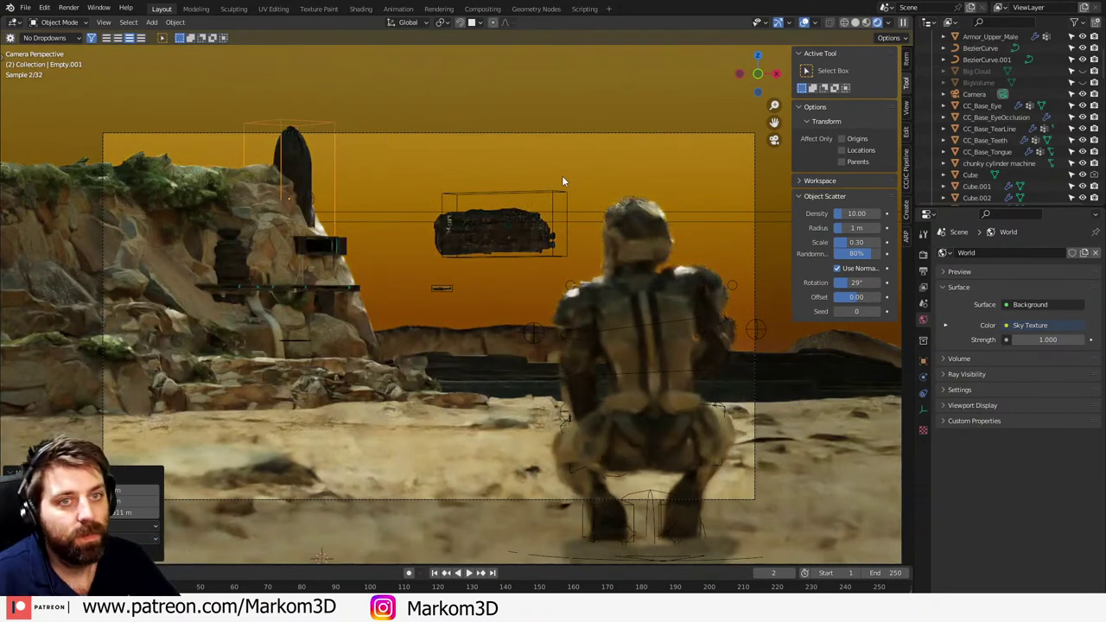
left_click(924, 235)
left_click(923, 255)
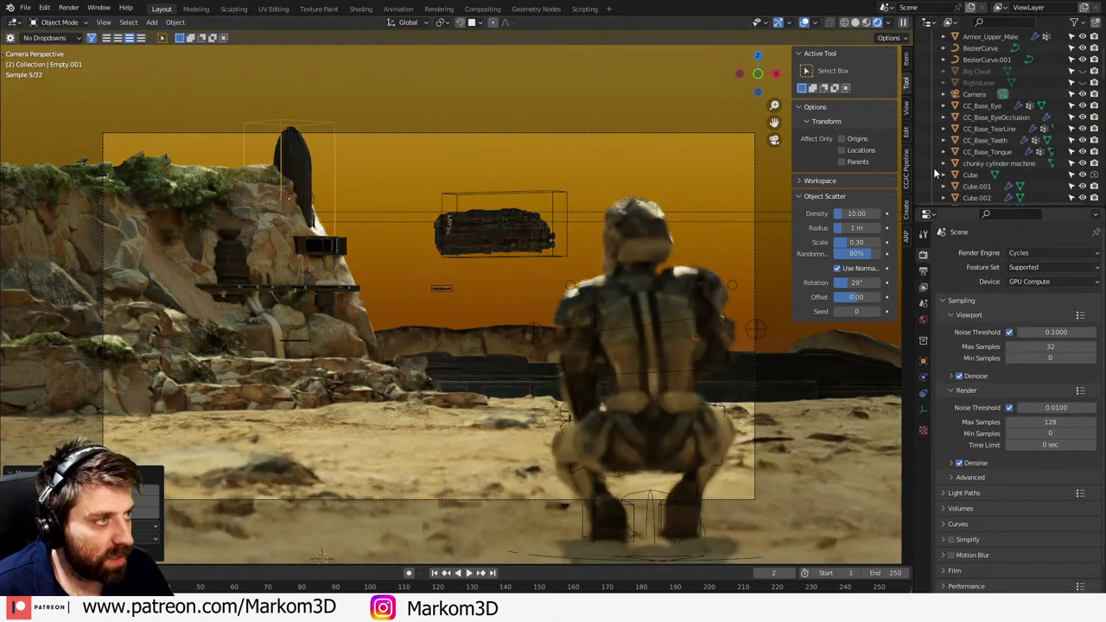
- Select the camera and set its clip end distance to 300 m
scroll(989, 83, "up", 3)
scroll(981, 128, "down", 2)
scroll(982, 128, "down", 3)
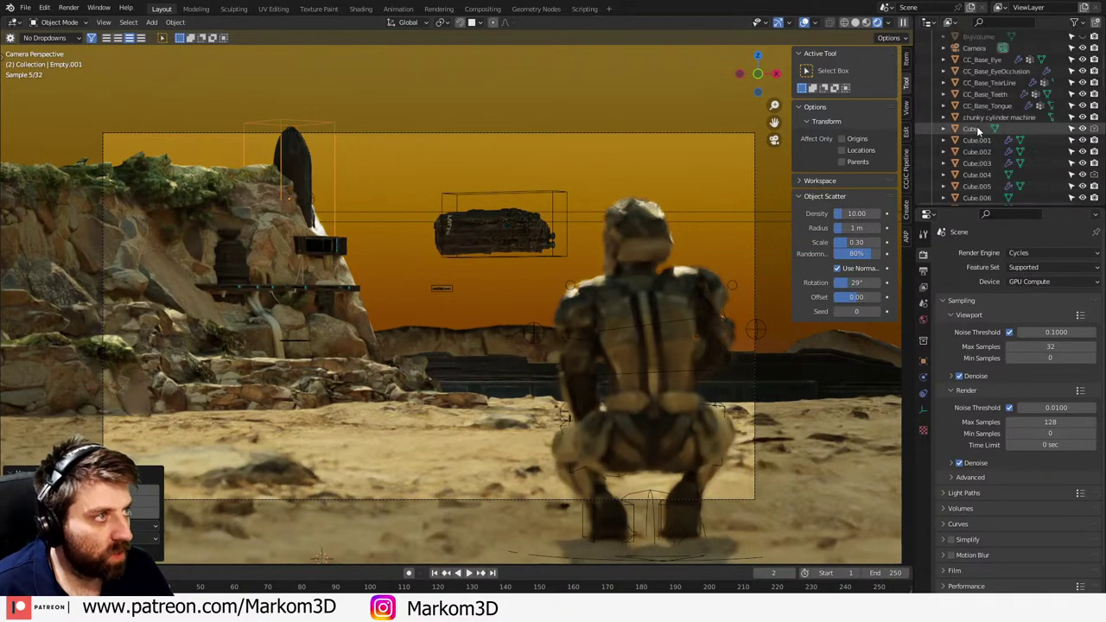
left_click(979, 49)
left_click(923, 410)
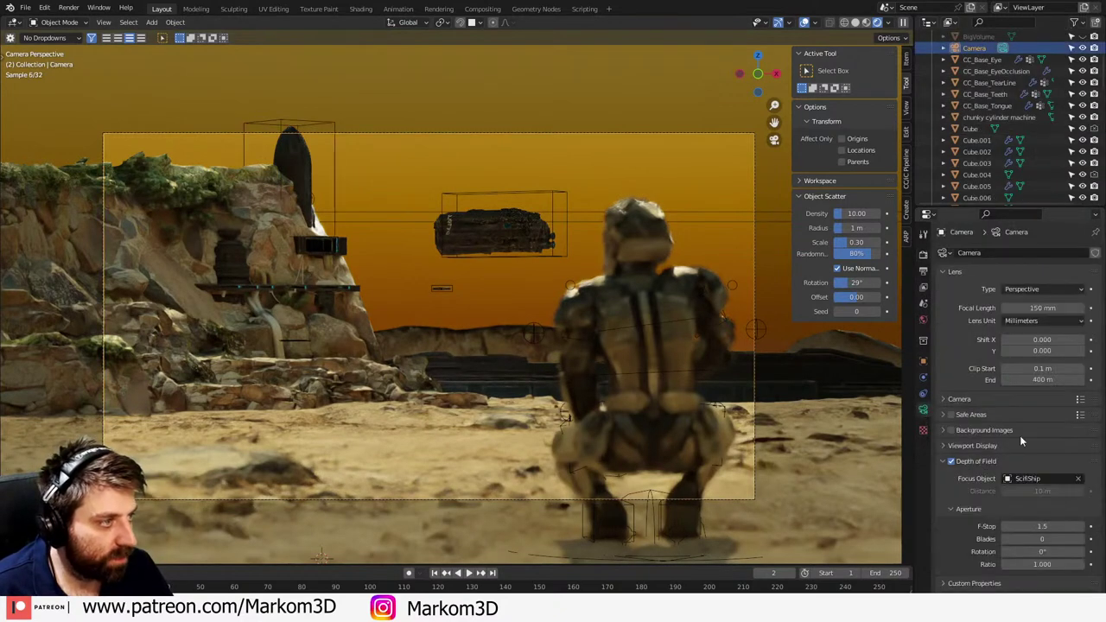
double_click(1028, 380)
type("300")
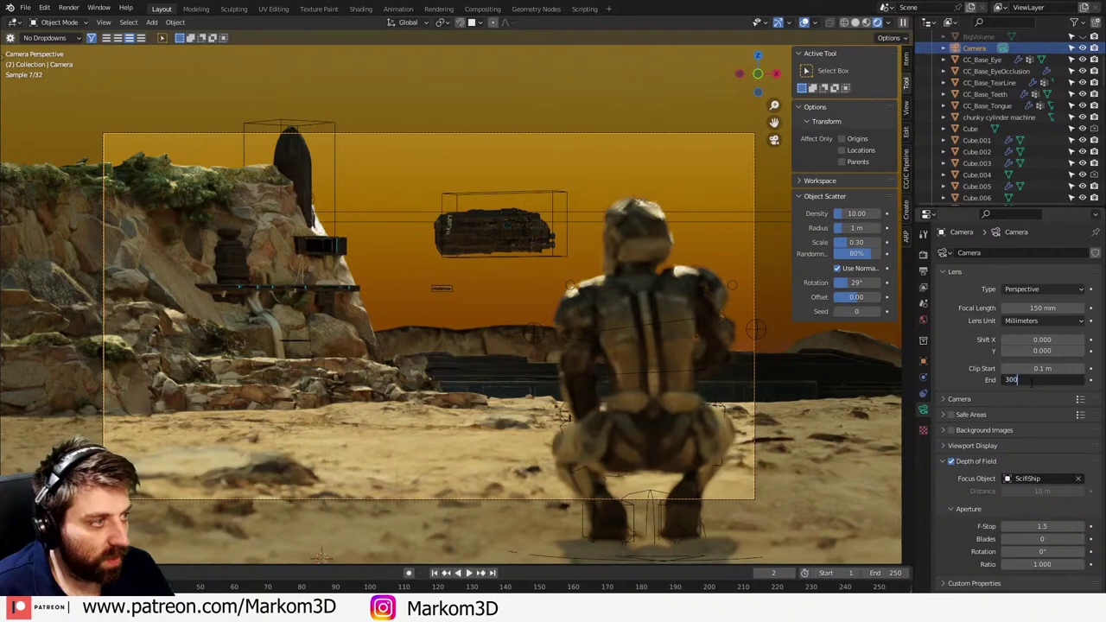
key("Return")
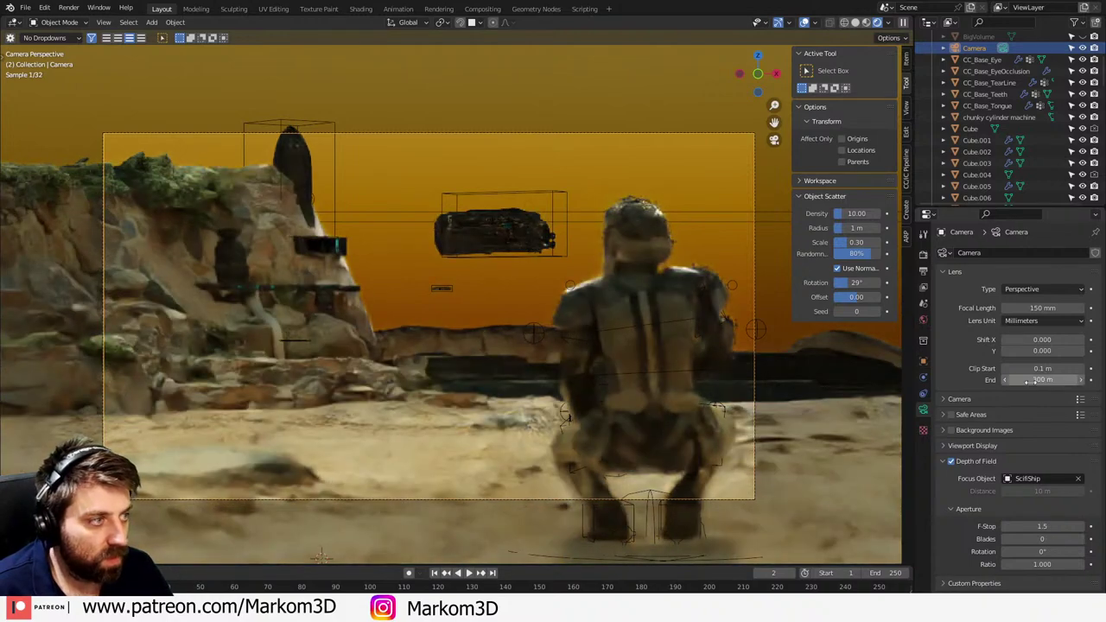
- Try shorter camera clip end distances of 250 m and 200 m
double_click(1028, 382)
type("2250")
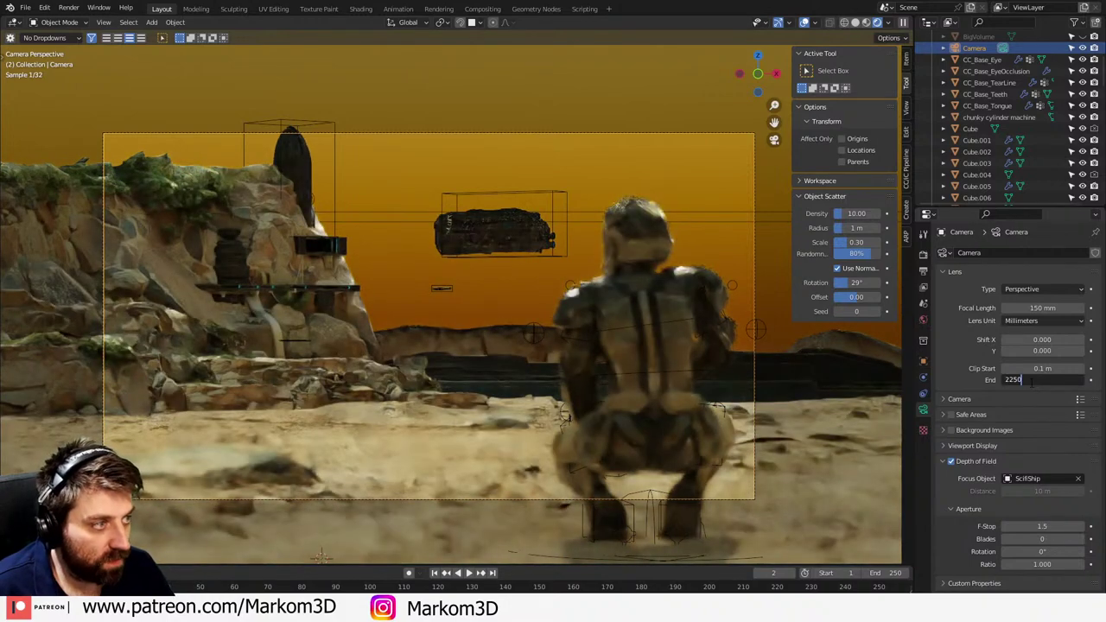
key("BackSpace")
key("BackSpace")
type("50")
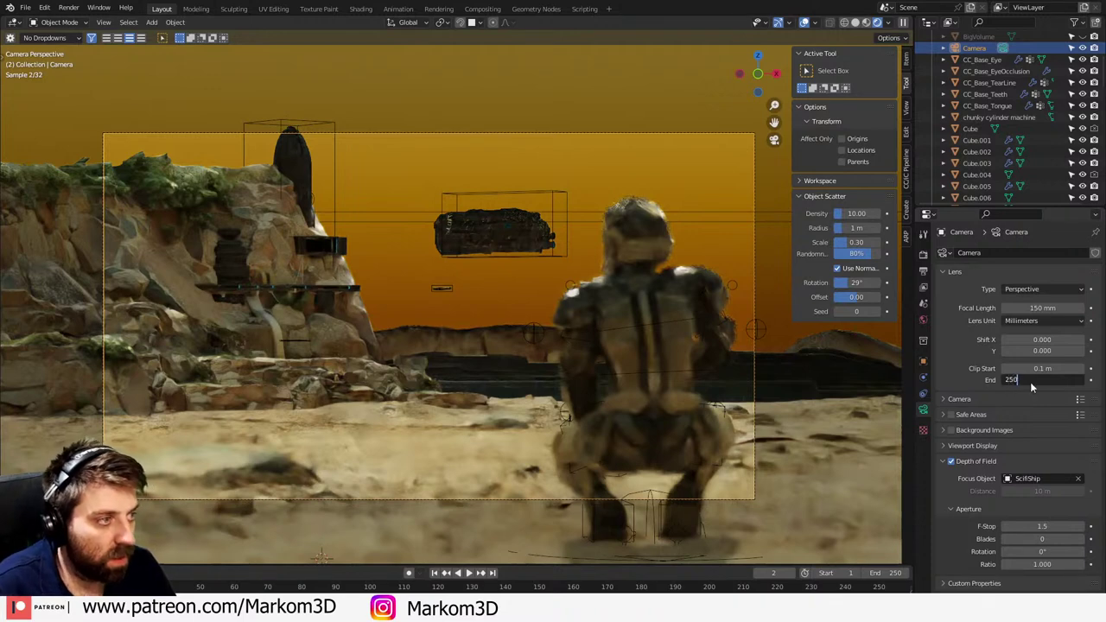
key("Return")
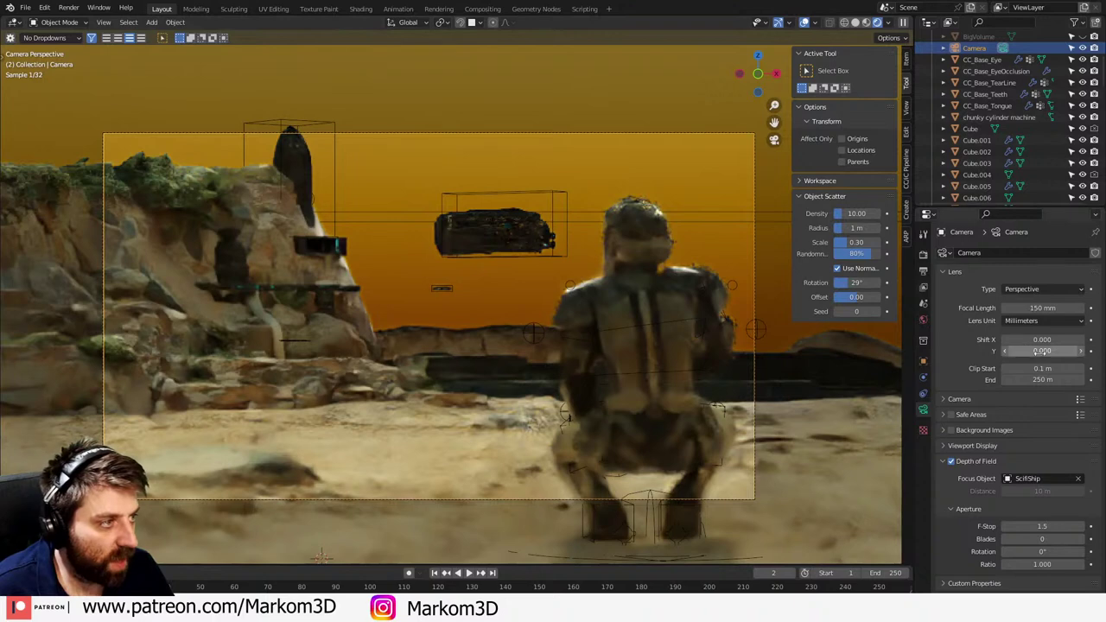
left_click(1042, 381)
type("200")
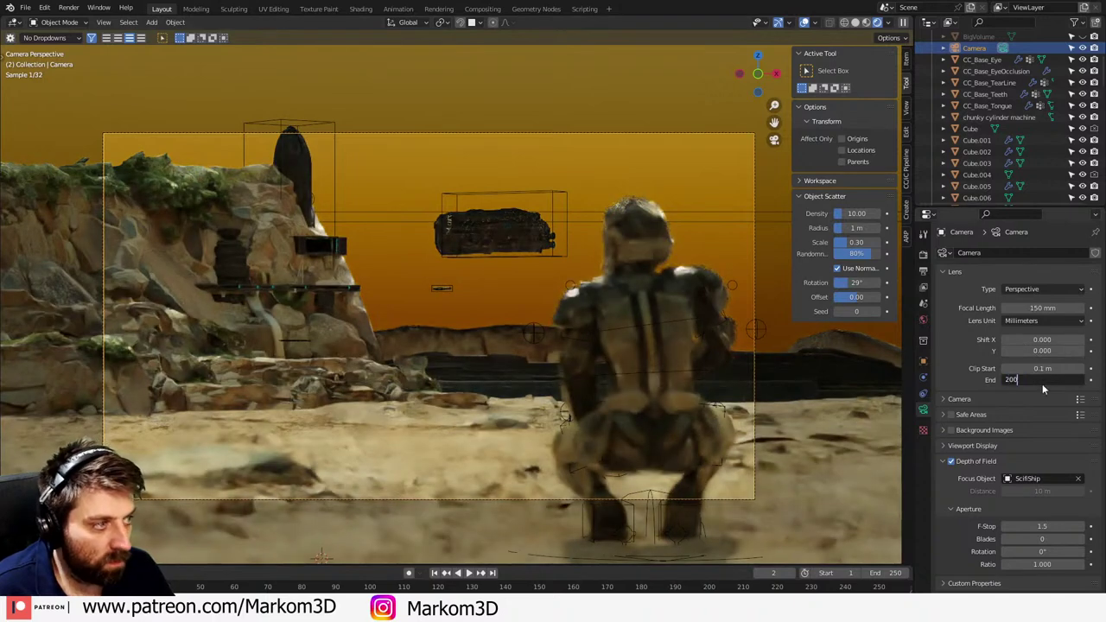
key("Return")
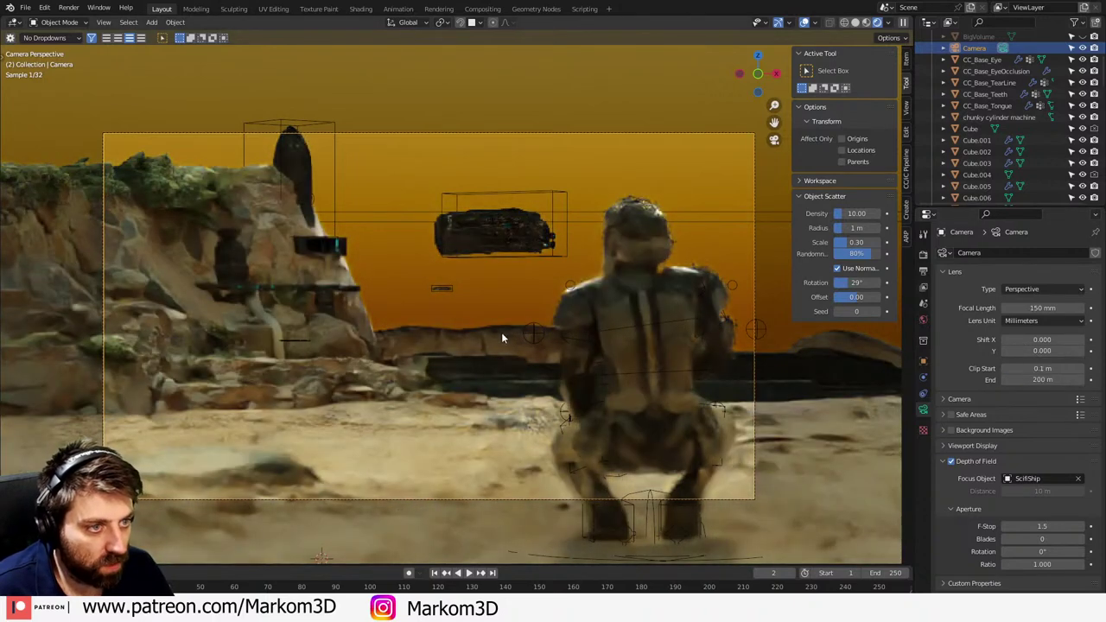
- Test the camera's clip end at 100 m, 120 m and 150 m against the distant terrain
left_click(1040, 381)
type("100")
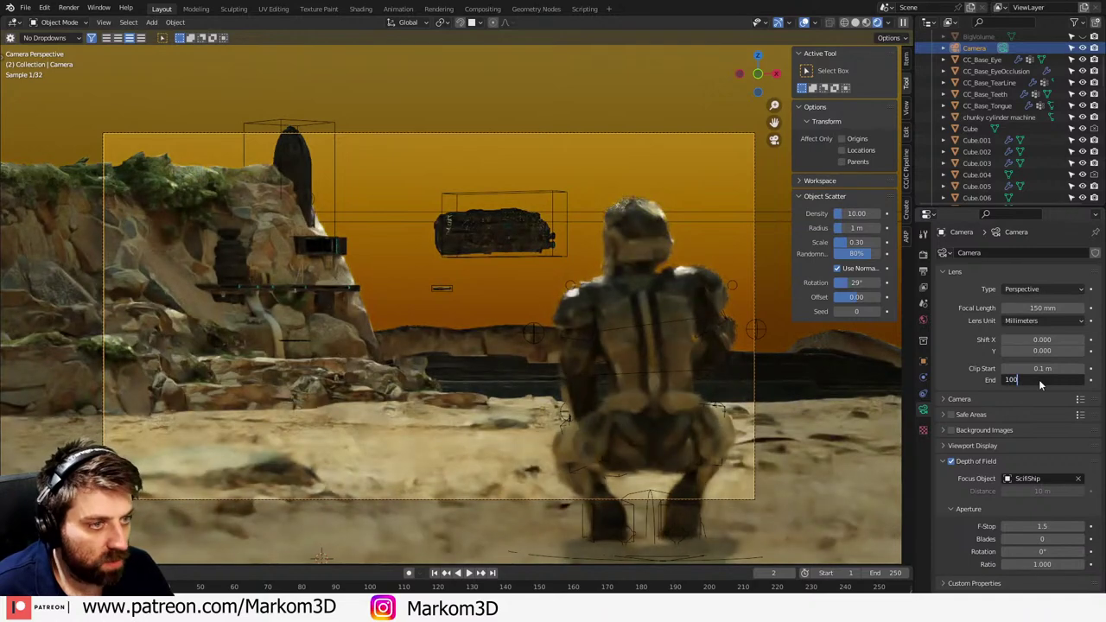
key("Return")
left_click(1041, 380)
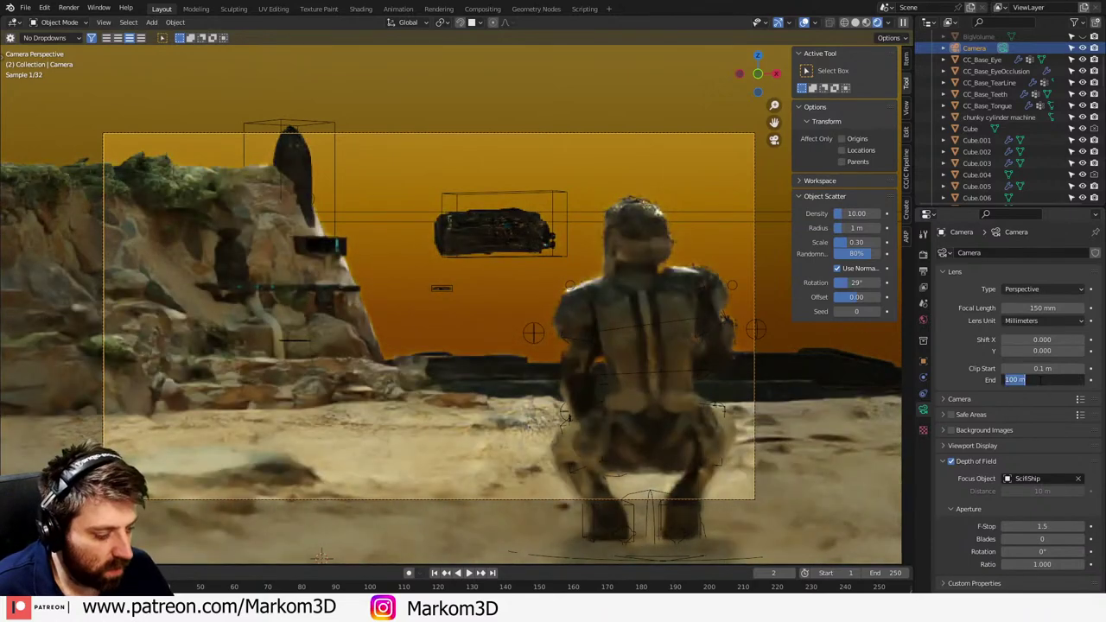
type("120")
key("Return")
left_click(1040, 380)
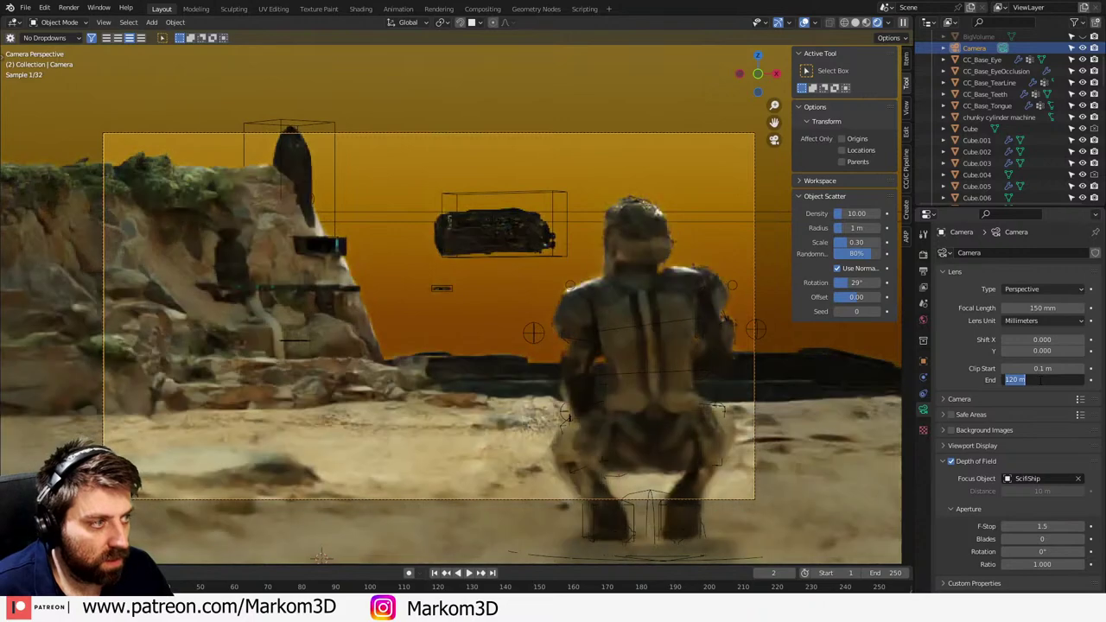
type("150")
key("Return")
- Set the camera's clip end distance to 160 m
left_click(1040, 380)
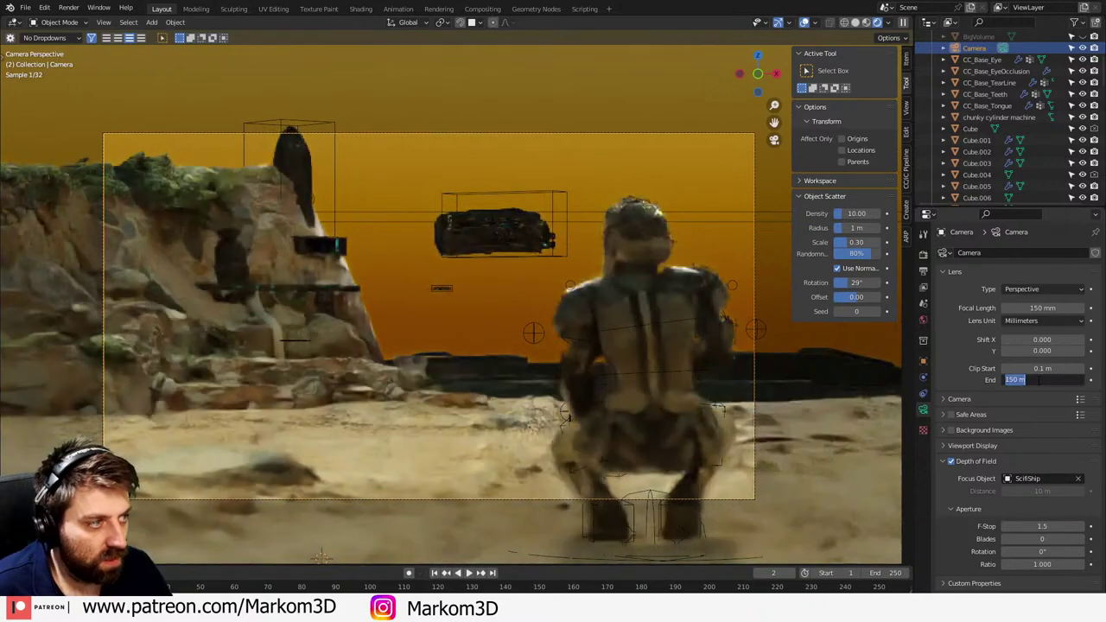
type("160")
key("Return")
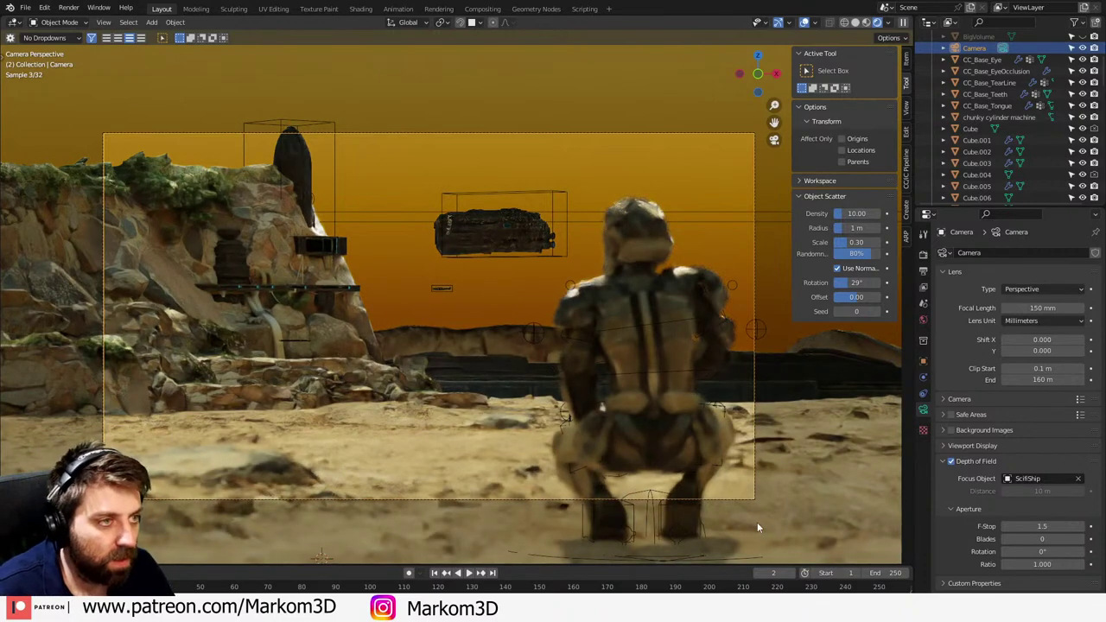
- Lower the camera along the global Z axis and tilt it about 0.54° around its local X axis
key("g")
key("z")
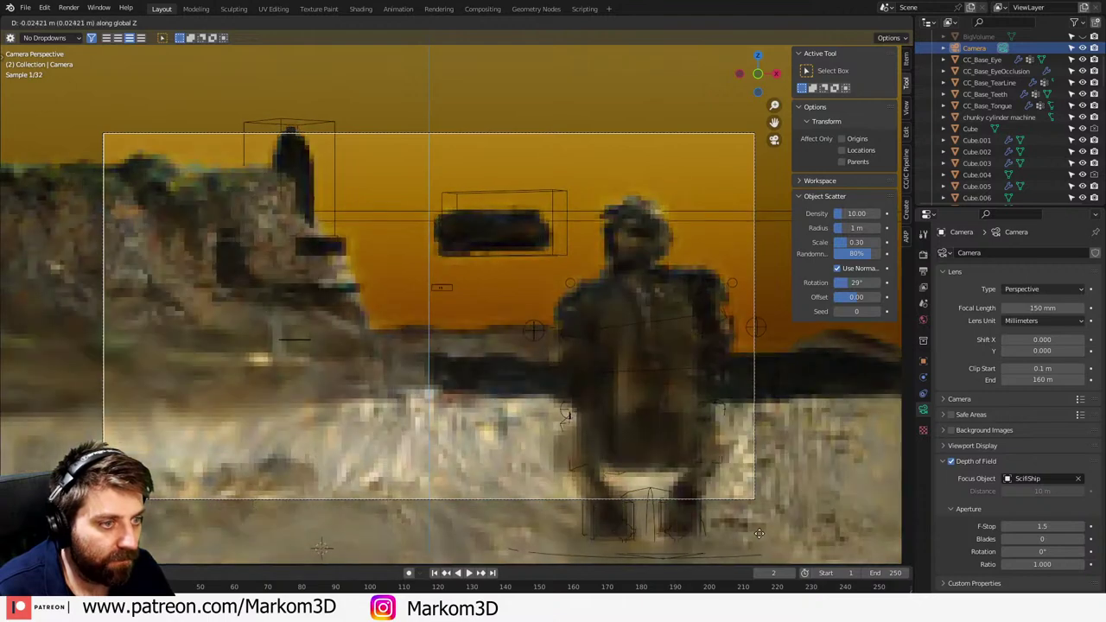
left_click(768, 170)
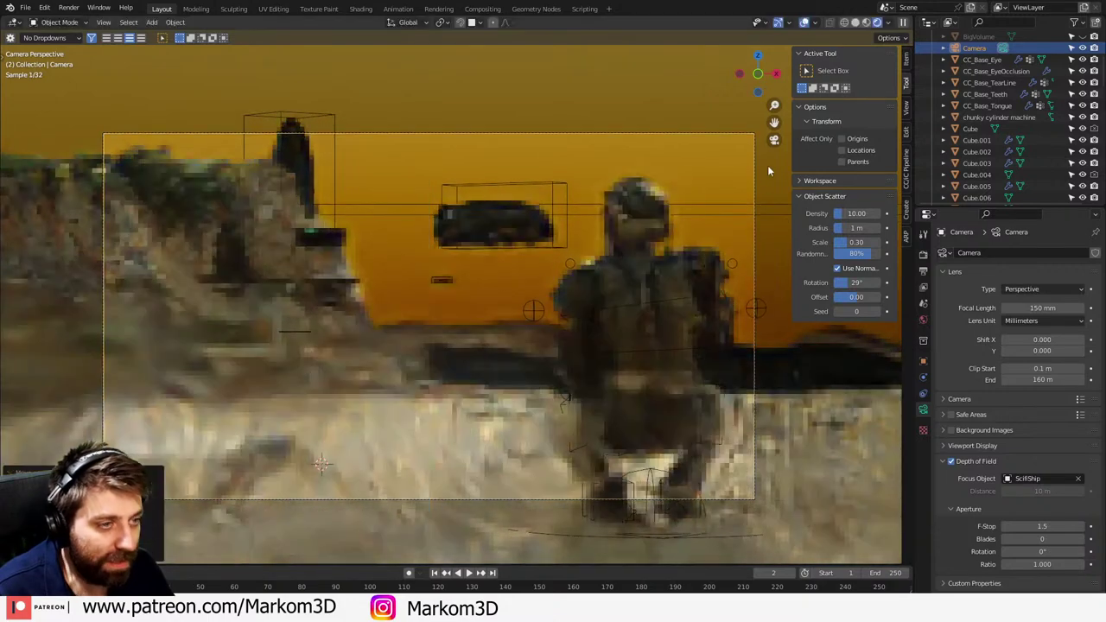
key("r")
key("x")
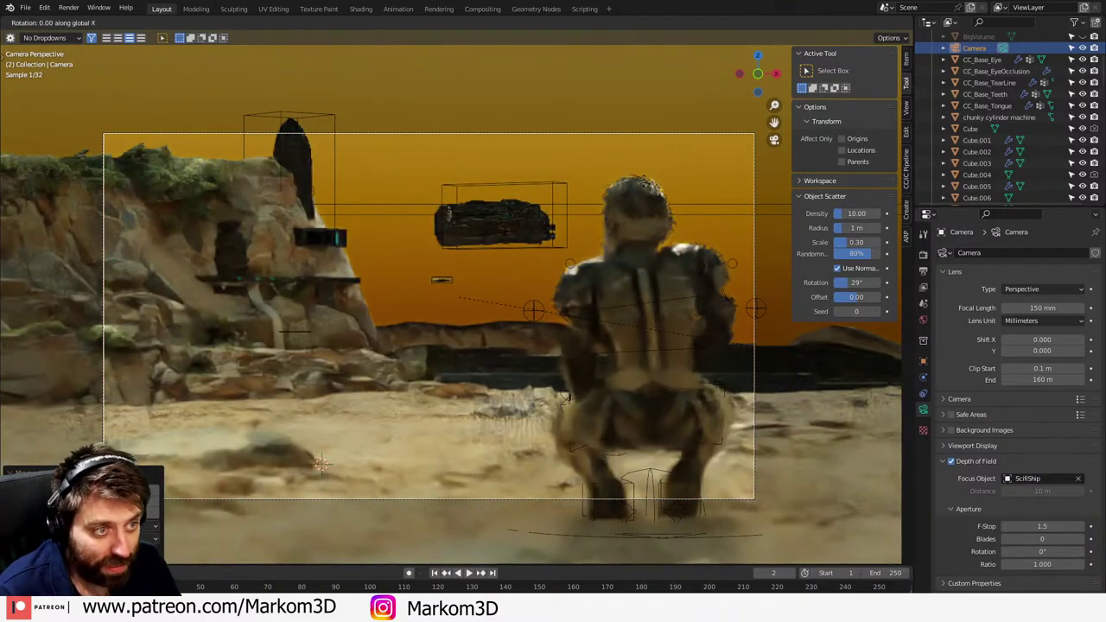
key("x")
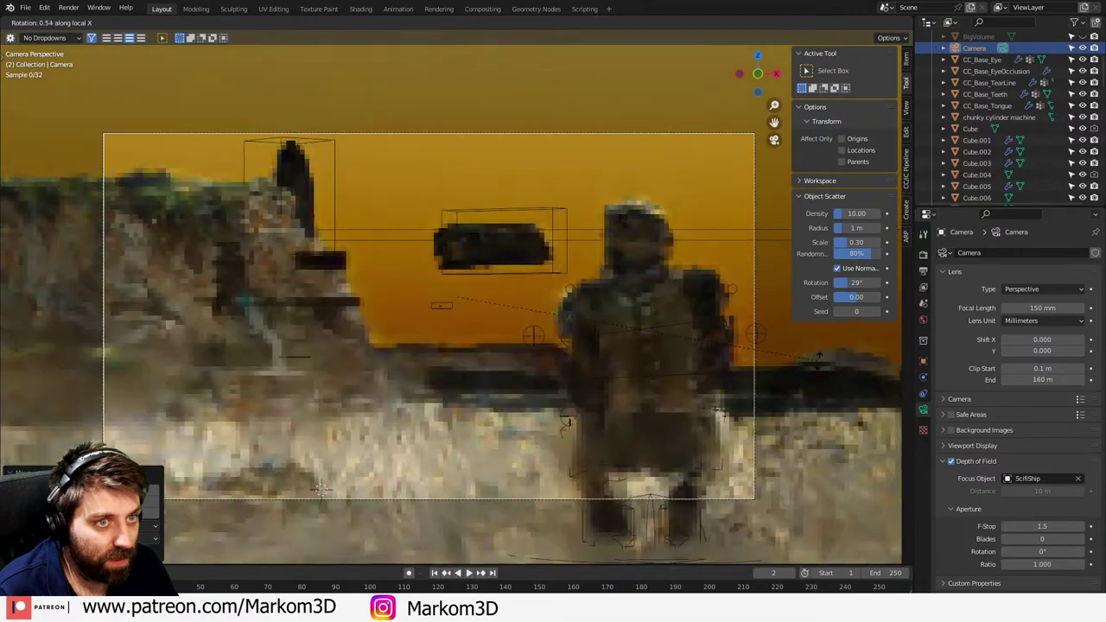
left_click(819, 359)
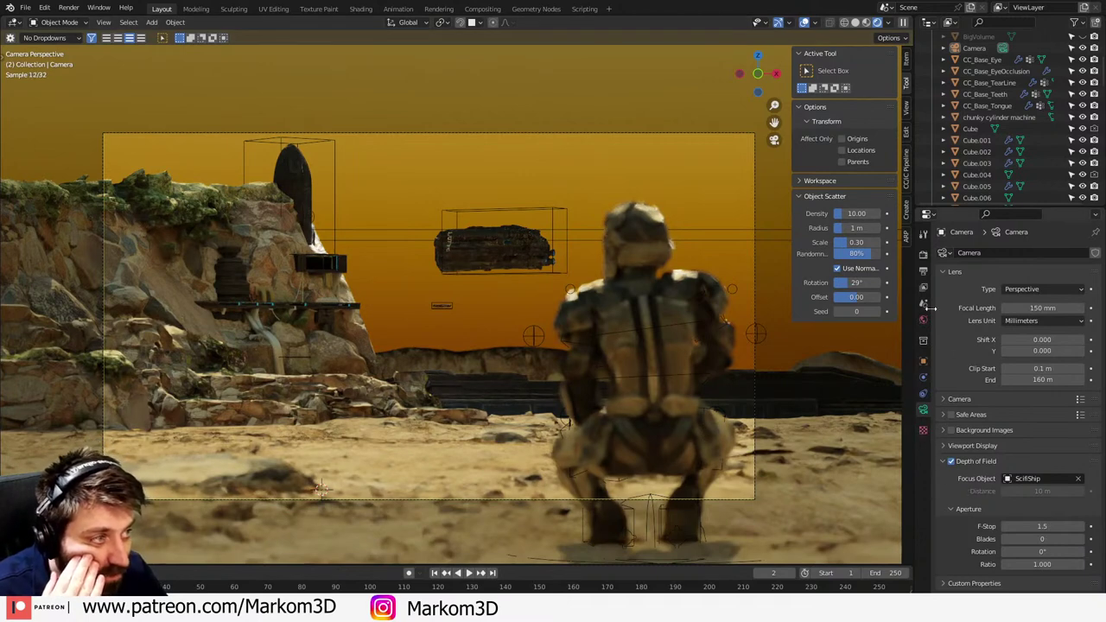
- Set the Cycles total max bounces to 4 and limit the diffuse and glossy bounces to 1
left_click(923, 254)
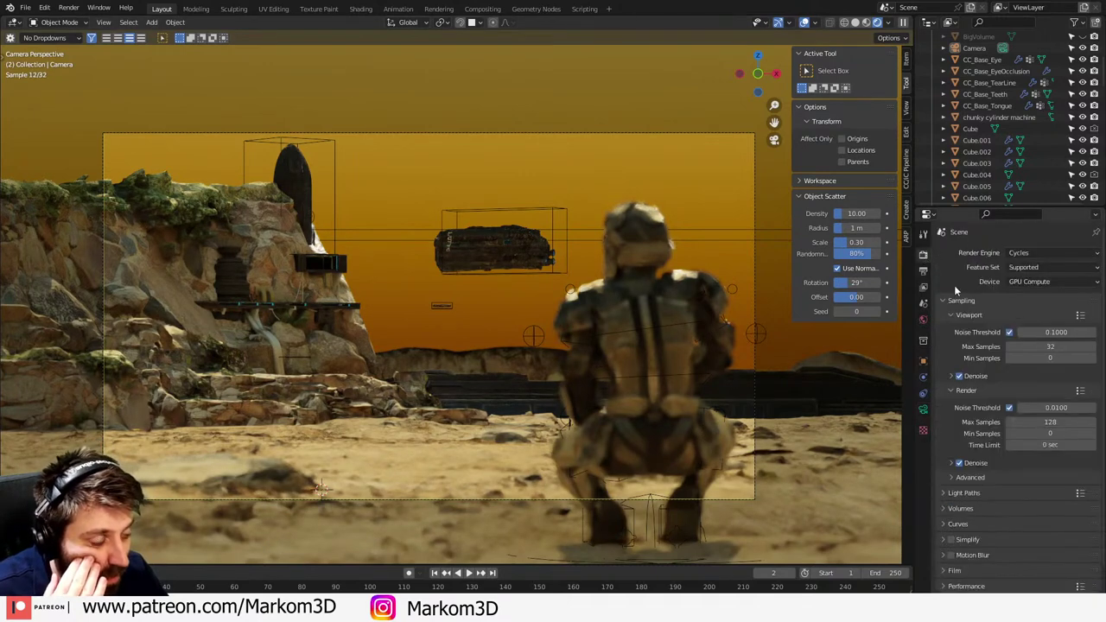
left_click(959, 493)
scroll(994, 489, "down", 2)
double_click(1016, 478)
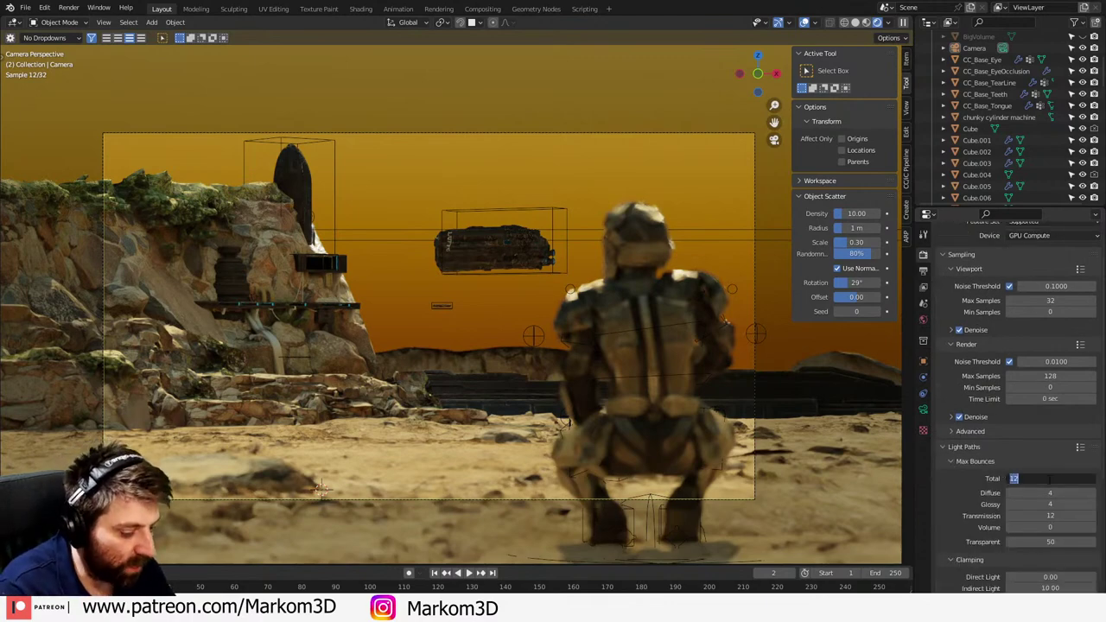
type("4")
key("Return")
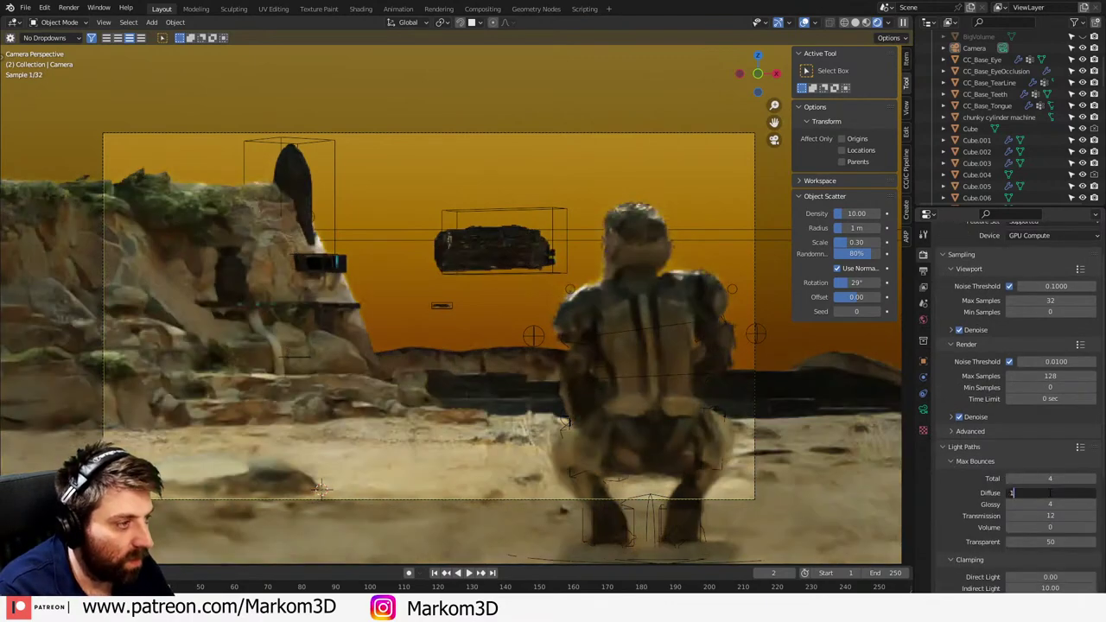
left_click(1049, 504)
type("1")
key("Return")
- Set the transmission bounces to 4 and the transparent bounces to 1
left_click(1050, 515)
type("4")
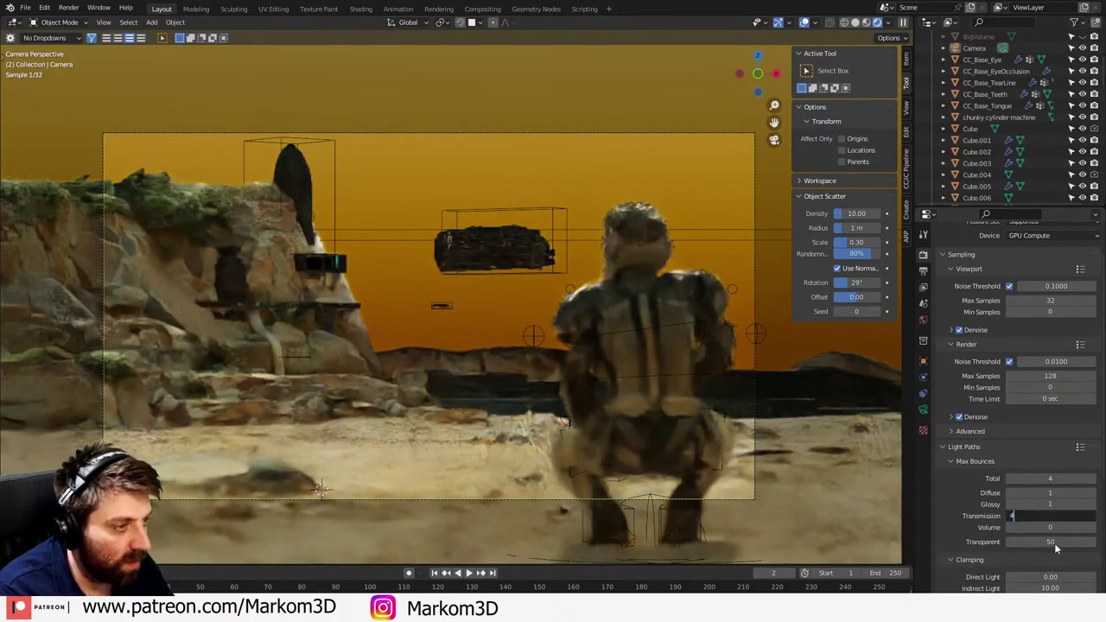
key("Return")
double_click(1051, 542)
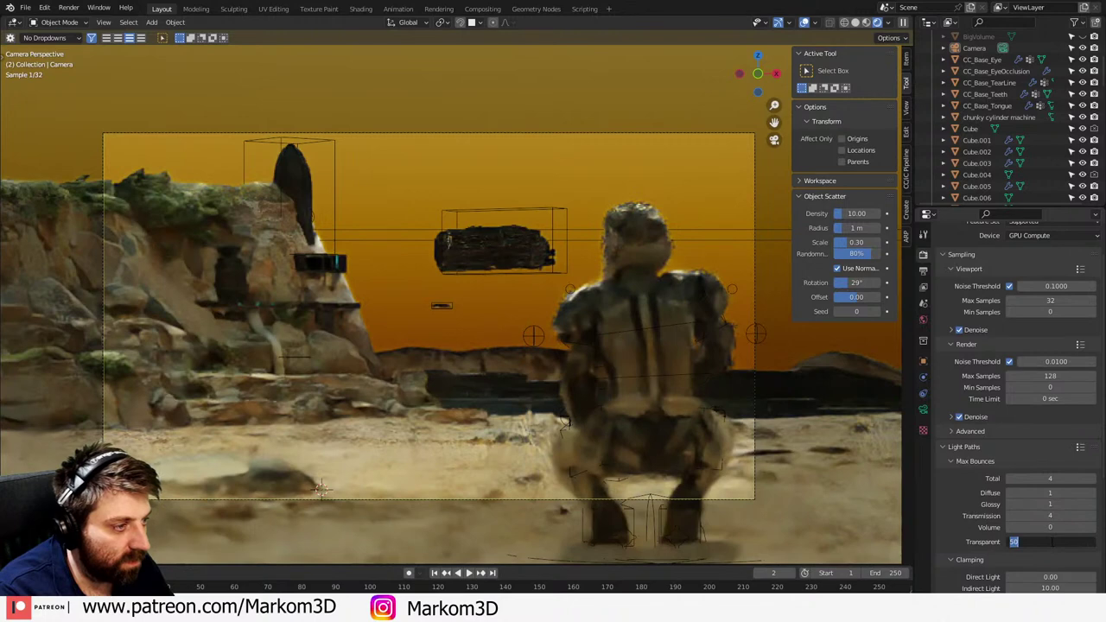
type("1")
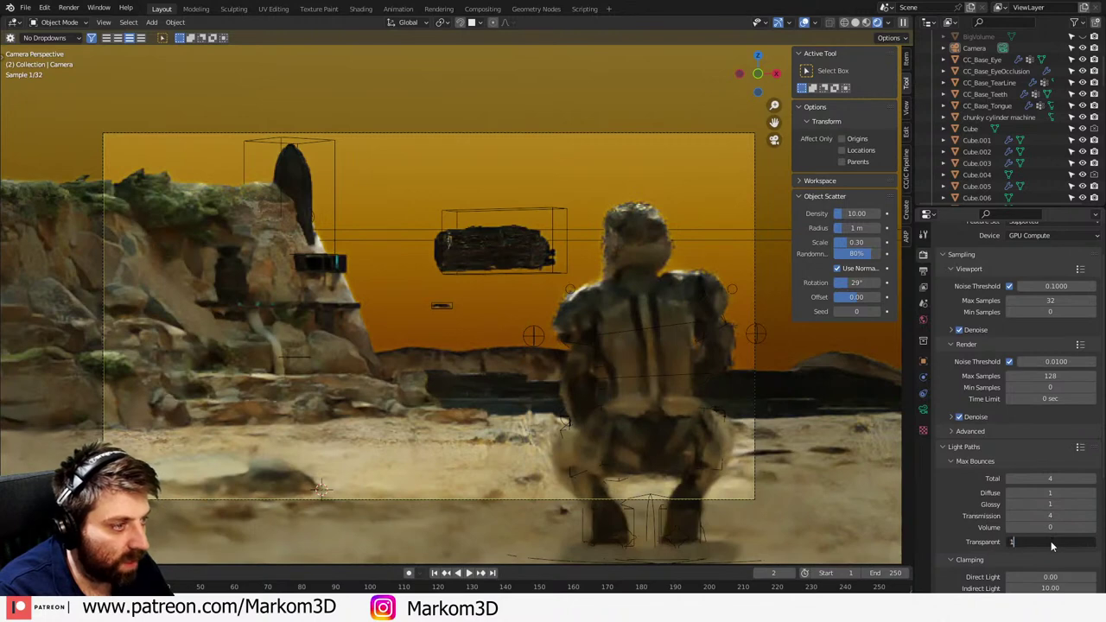
key("Return")
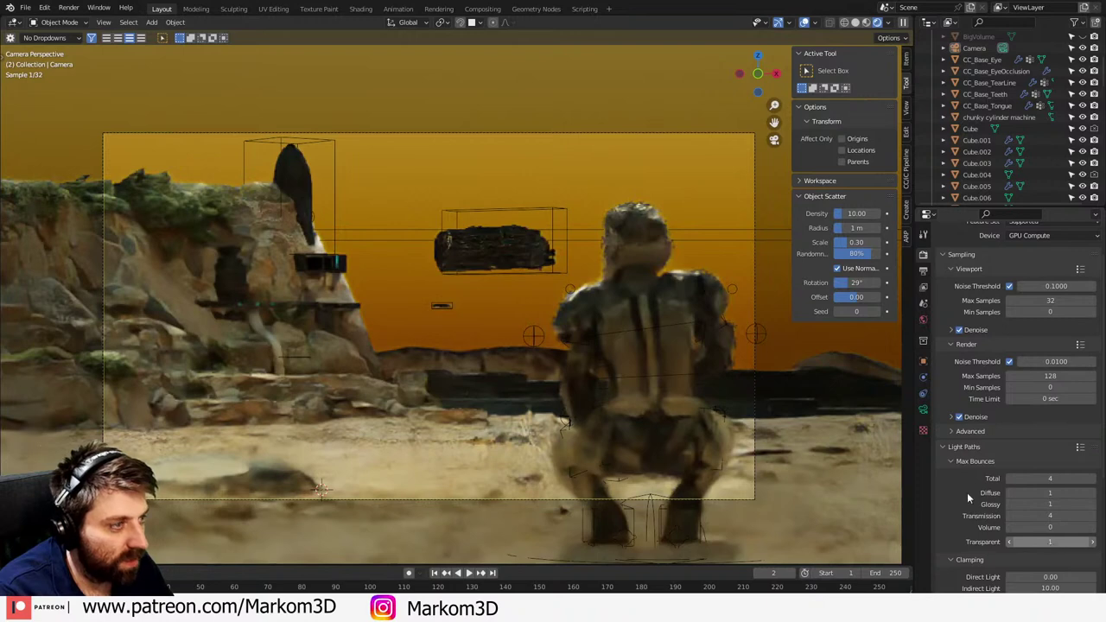
- Reduce the diffuse and glossy light bounces to 0
left_click(1033, 492)
type("0")
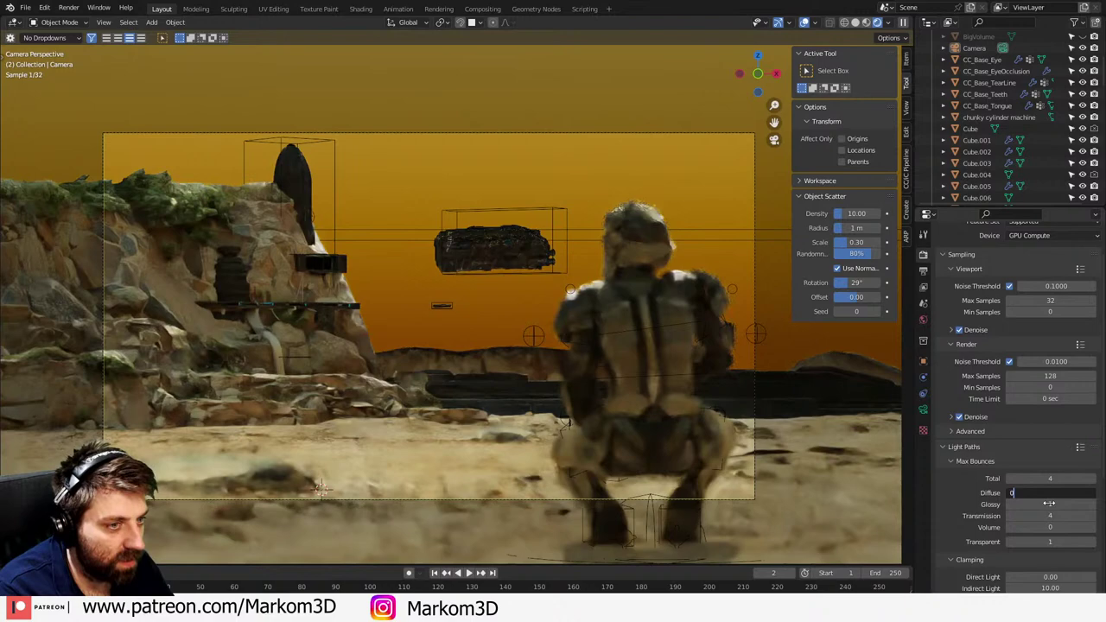
key("Return")
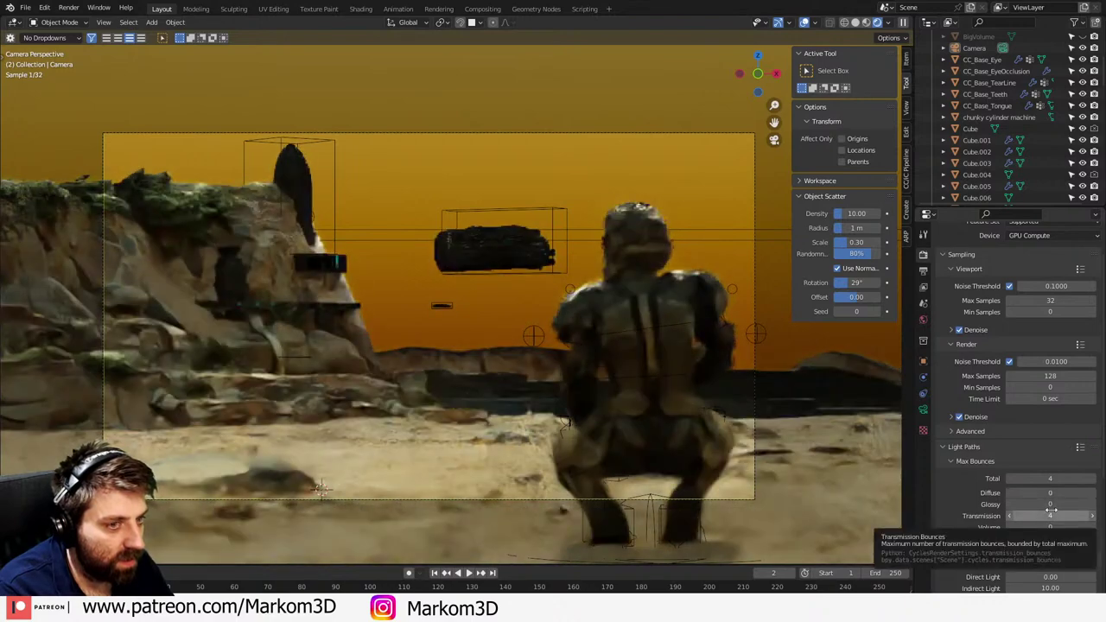
- Enable Persistent Data for the final render in the Cycles performance settings
scroll(977, 540, "down", 2)
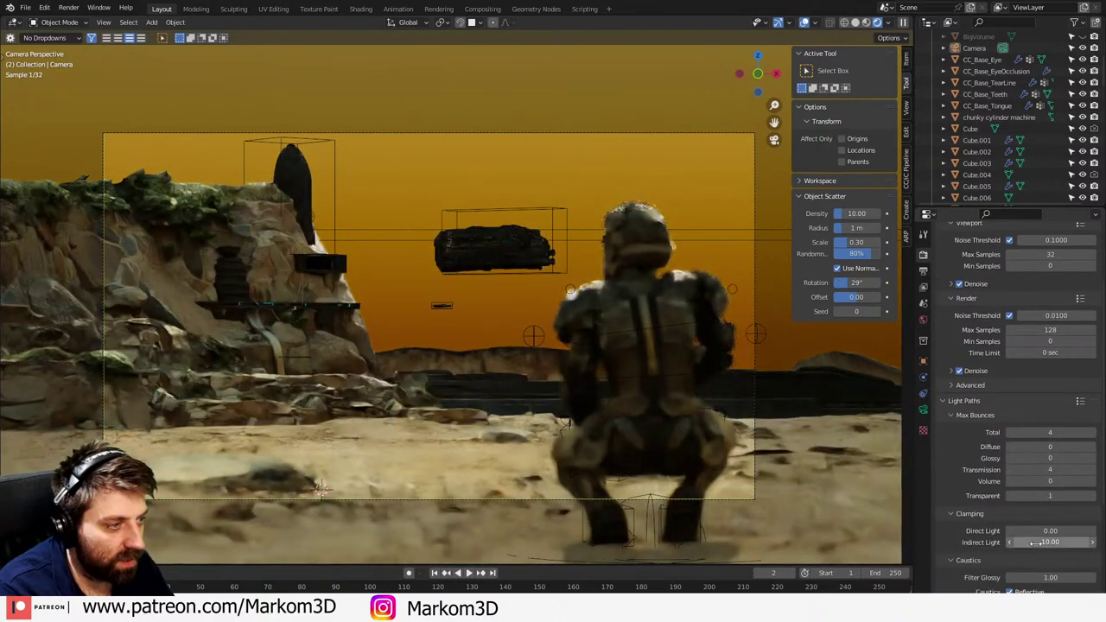
scroll(977, 540, "down", 5)
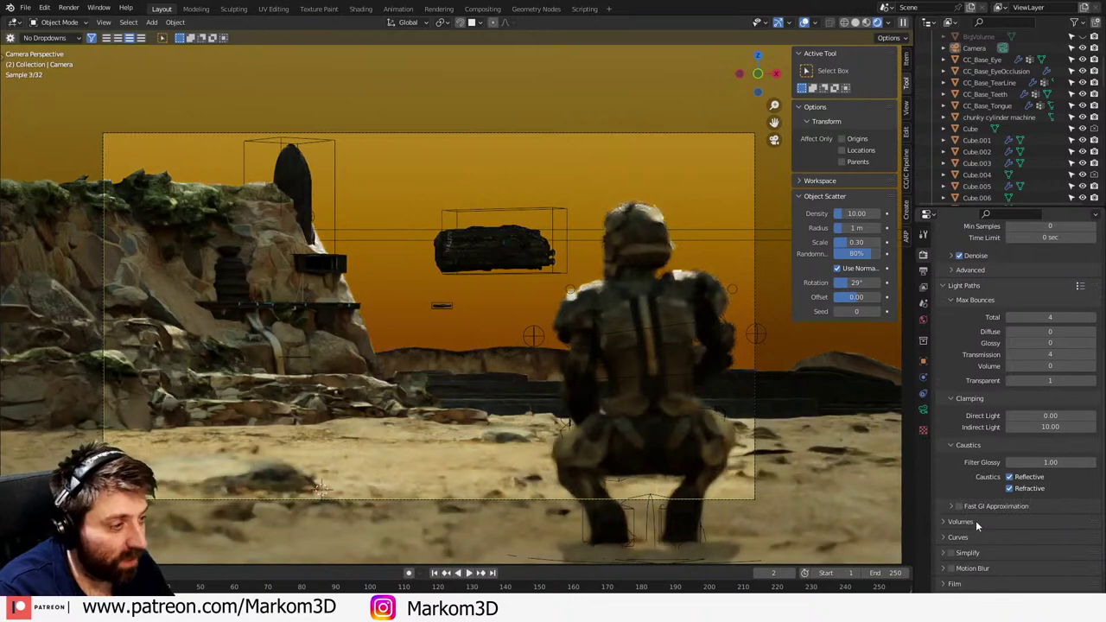
scroll(972, 541, "down", 2)
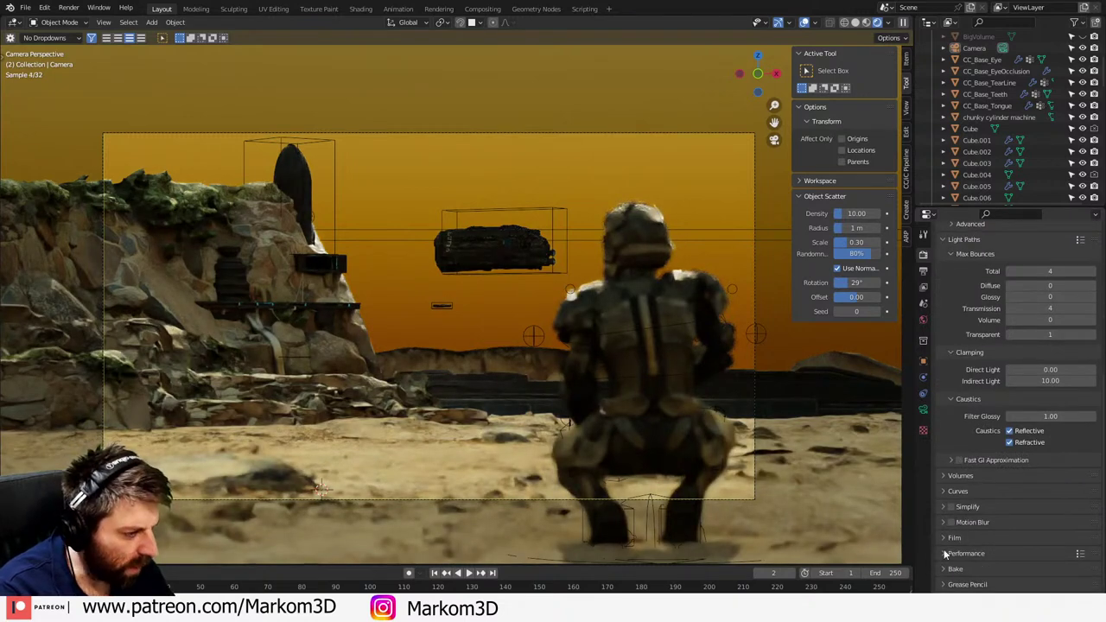
left_click(976, 551)
scroll(978, 549, "down", 6)
scroll(994, 550, "down", 2)
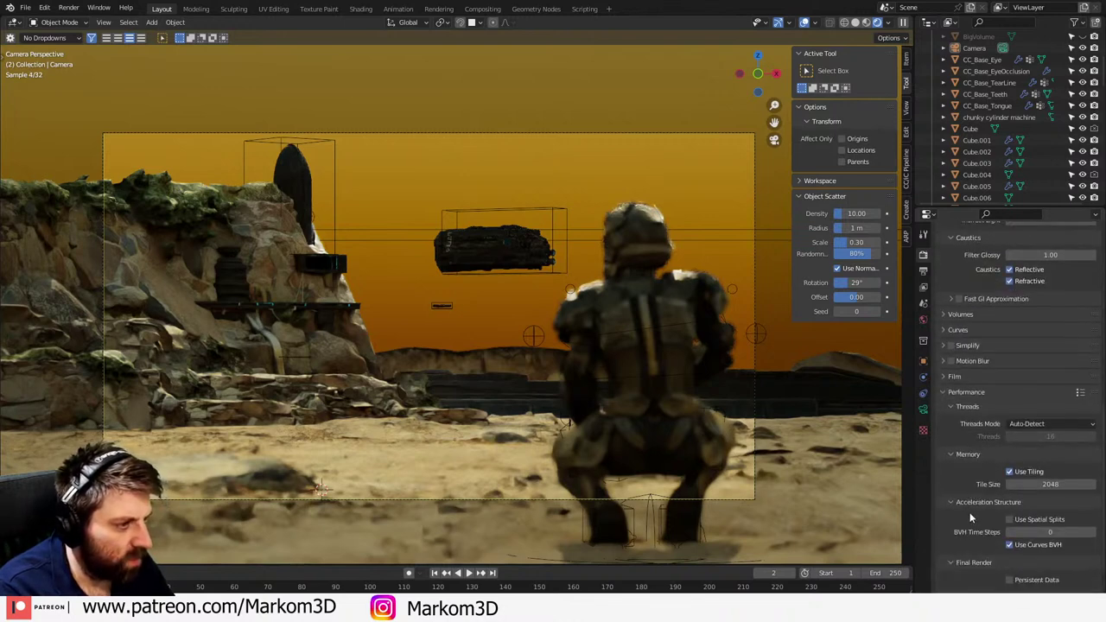
scroll(1002, 553, "down", 2)
left_click(1010, 511)
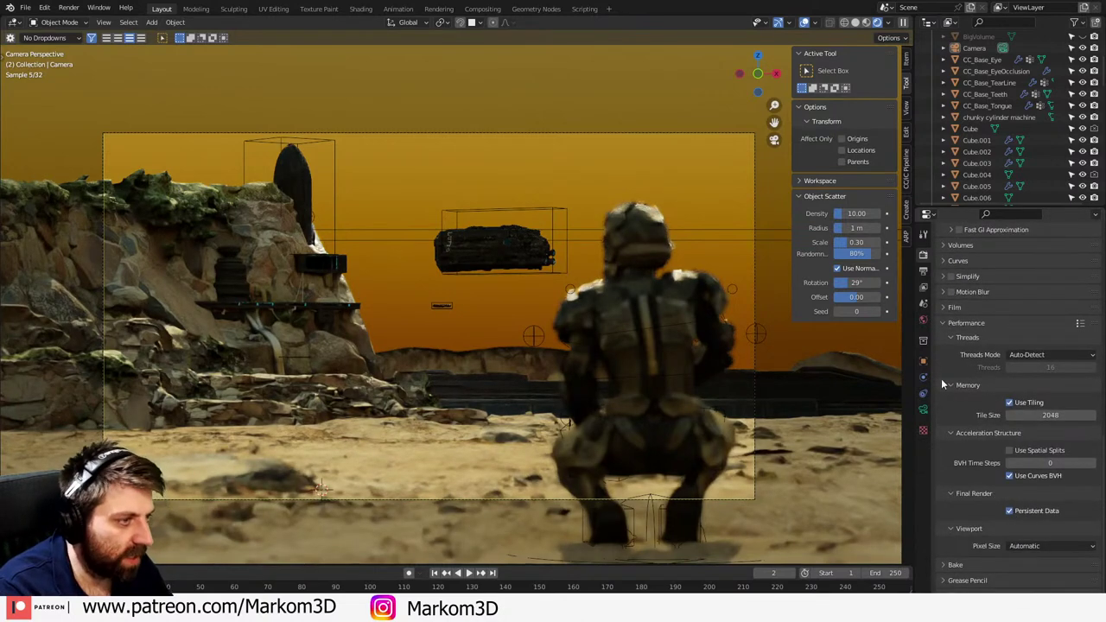
left_click(944, 324)
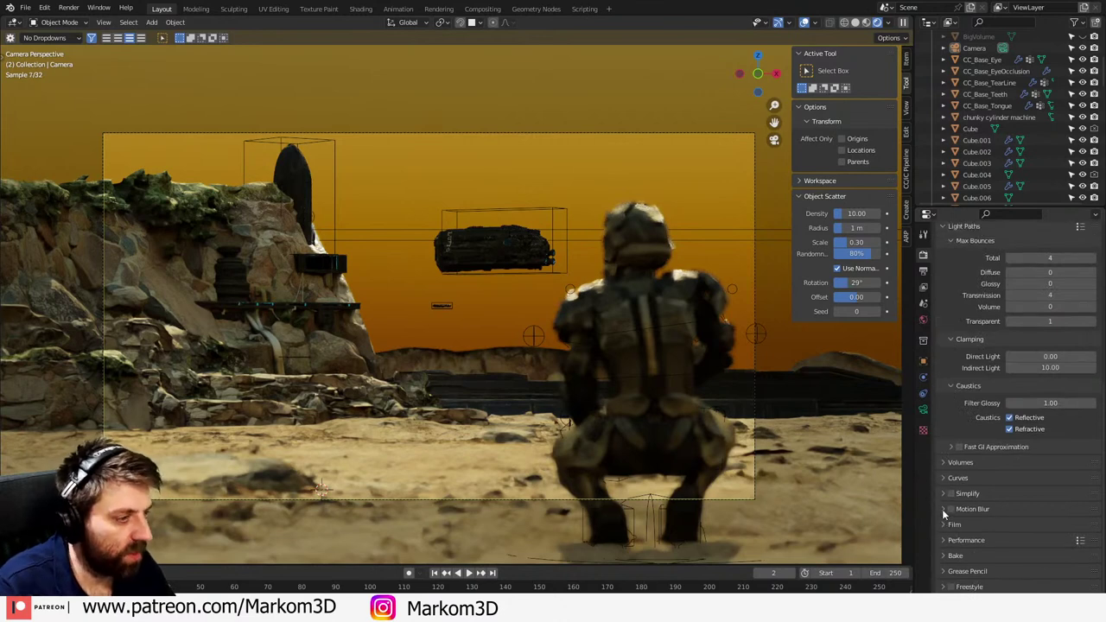
- Turn the camera's depth of field off for comparison and re-enable it
left_click(923, 409)
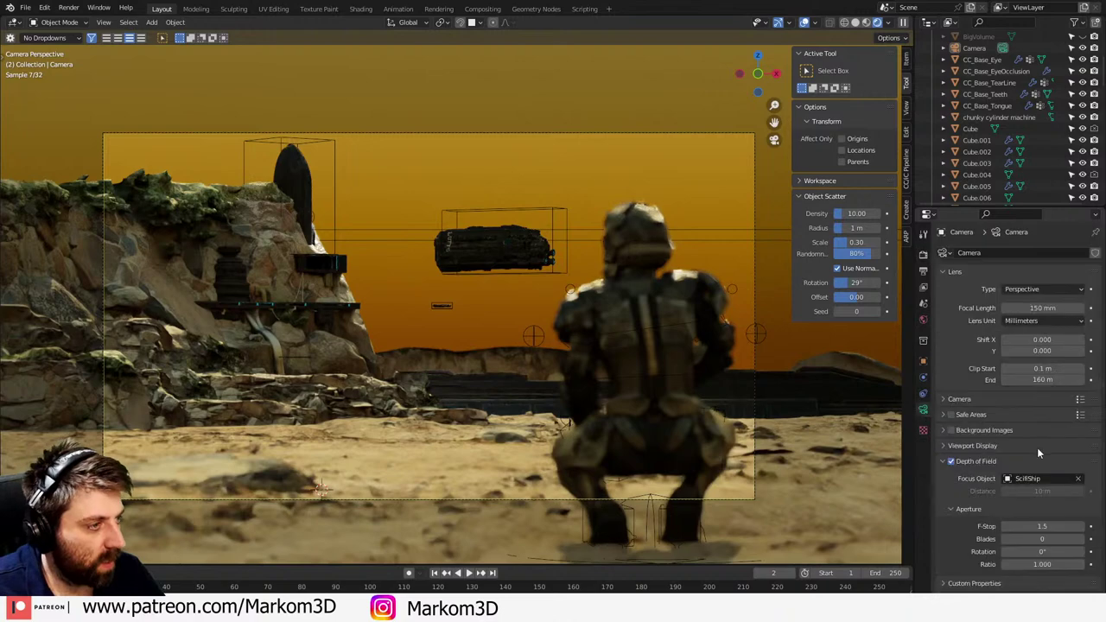
left_click(952, 462)
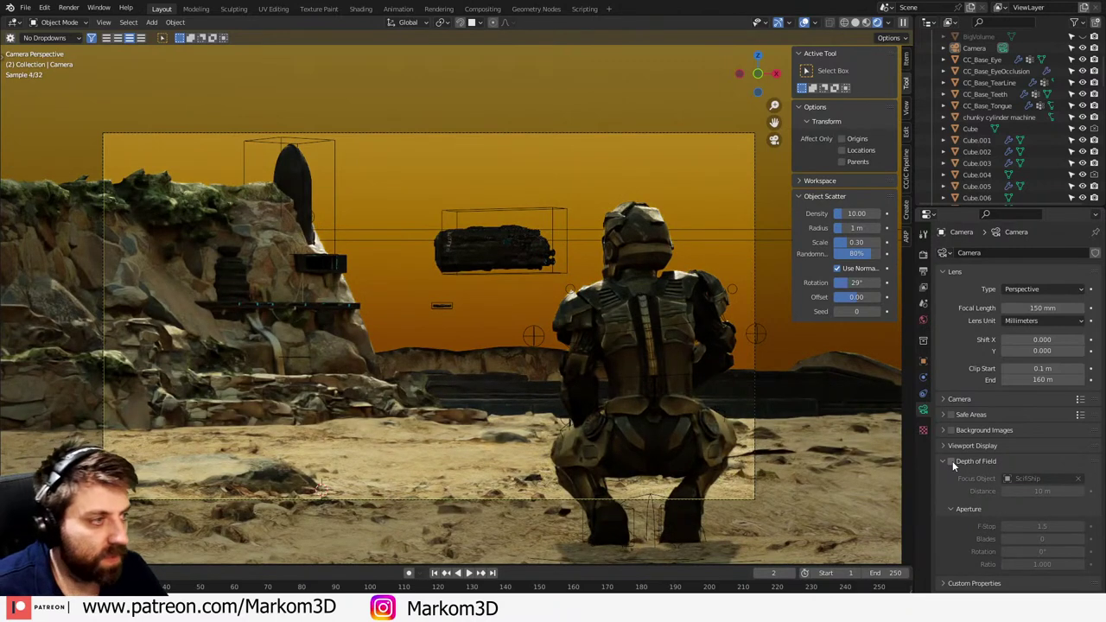
left_click(952, 461)
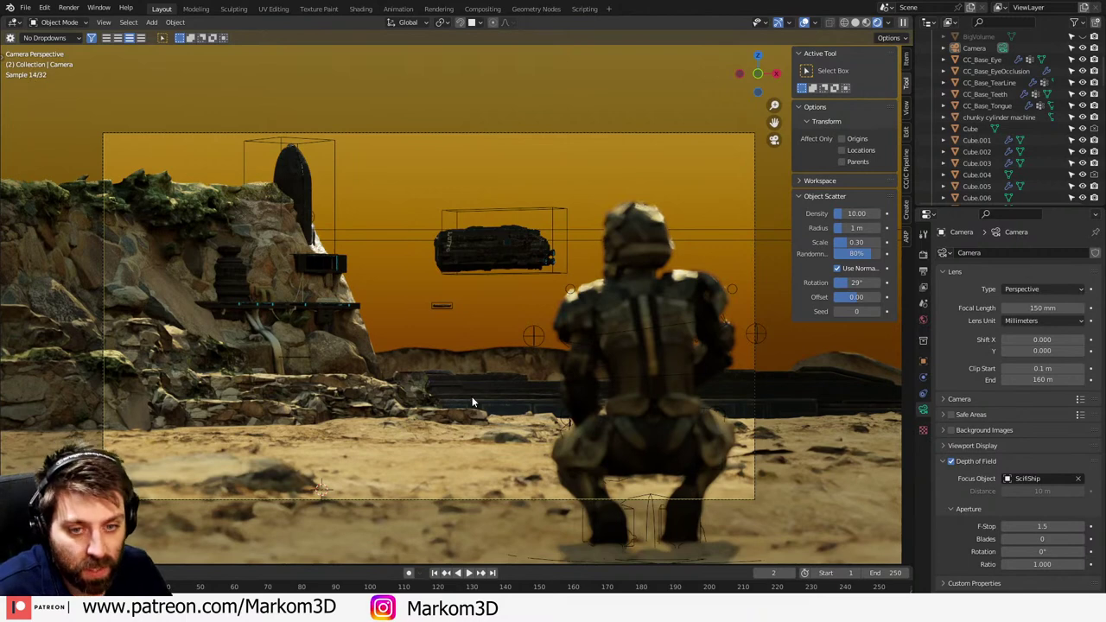
left_click(946, 462)
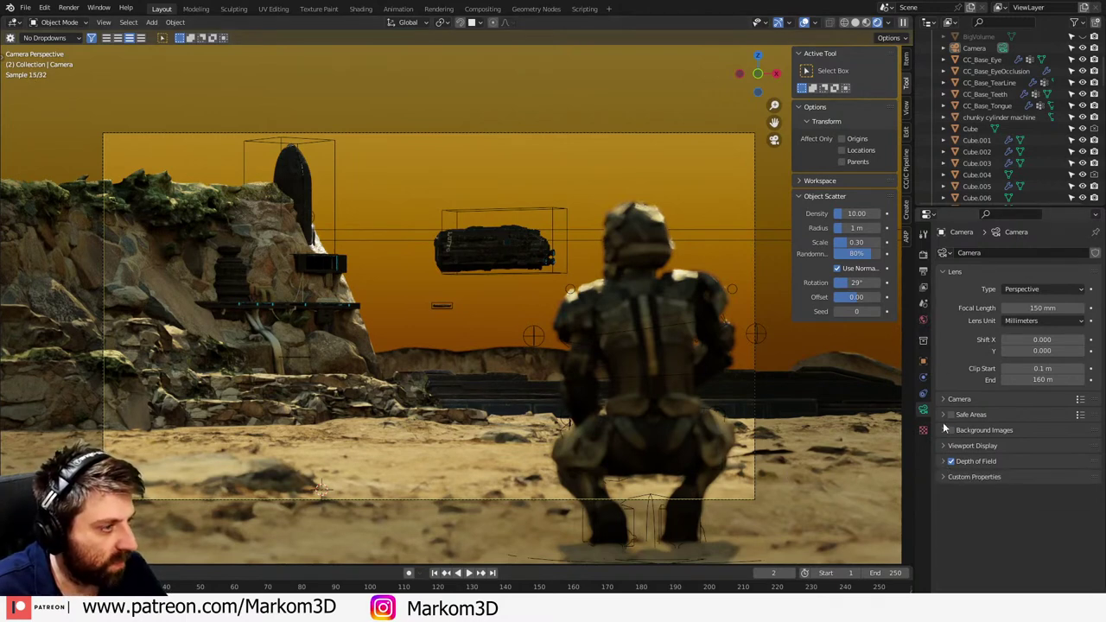
- Enable Simplify for the scene and set the max subdivision to 2 for both render and viewport
left_click(923, 254)
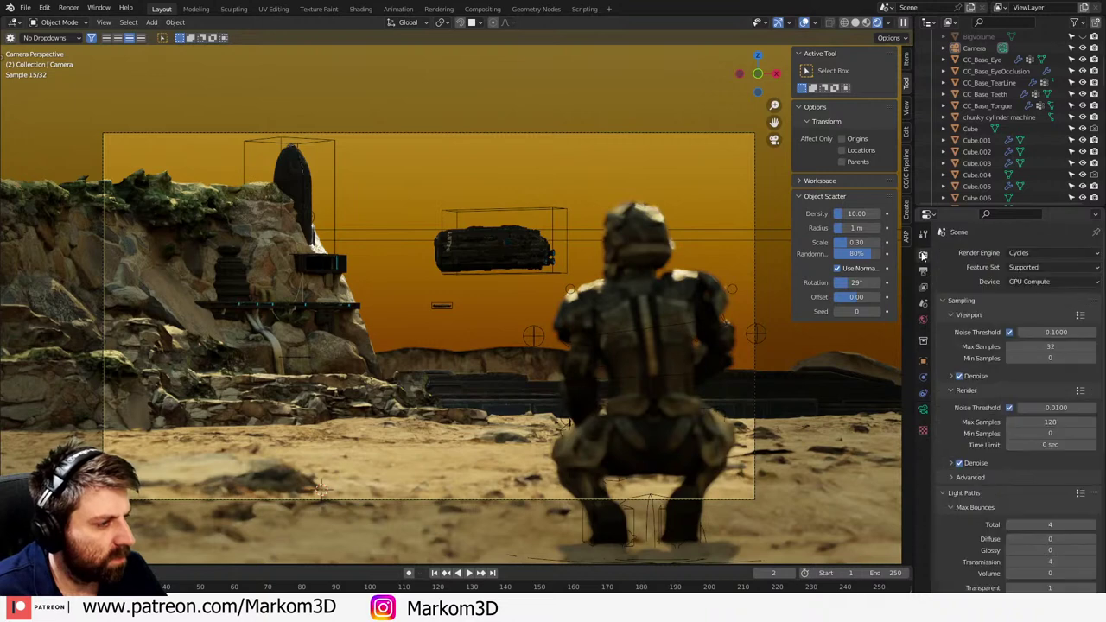
left_click(940, 301)
left_click(941, 316)
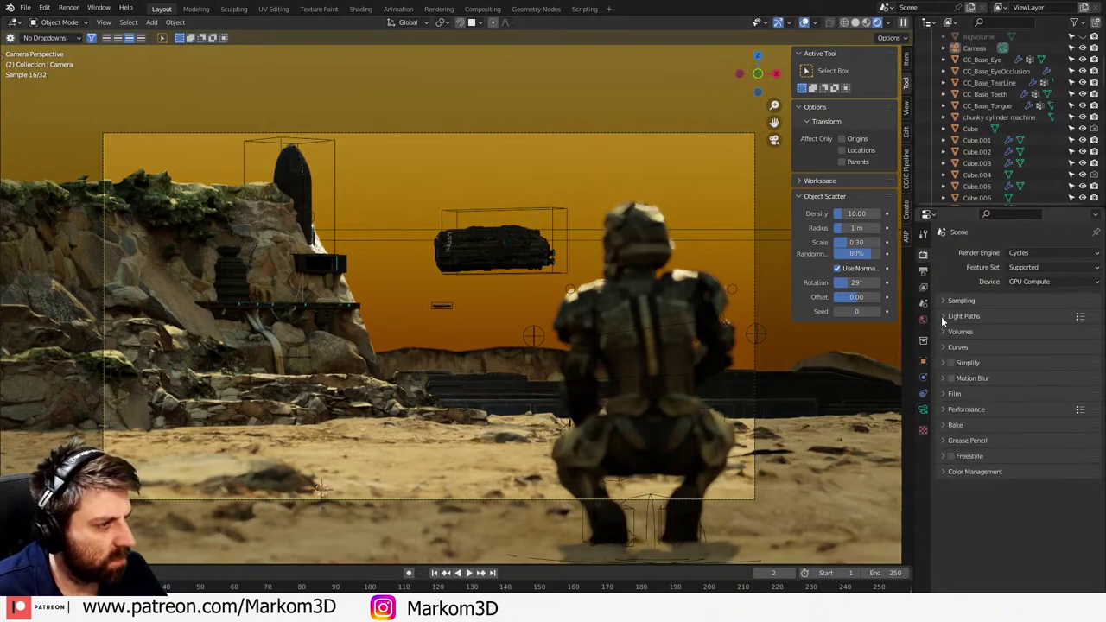
left_click(945, 362)
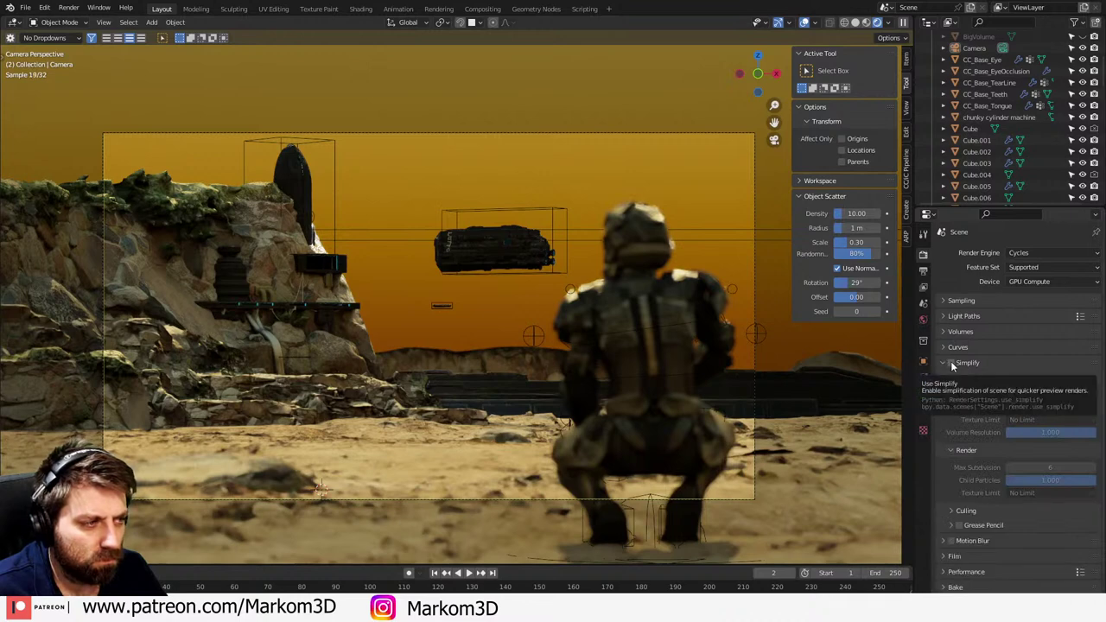
left_click(953, 363)
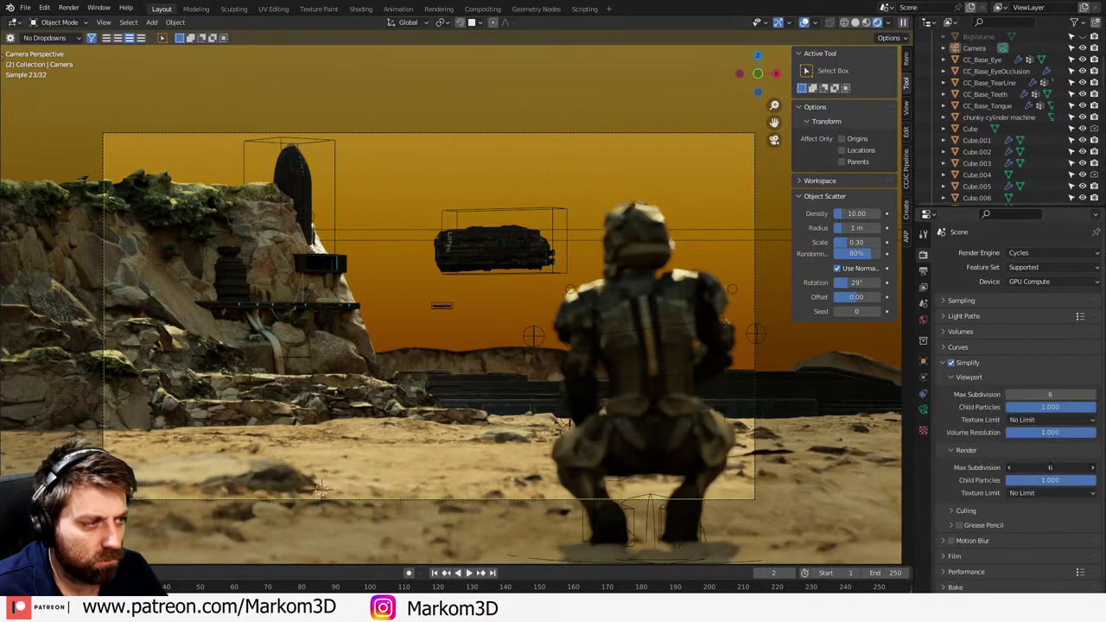
left_click(1050, 468)
type("0")
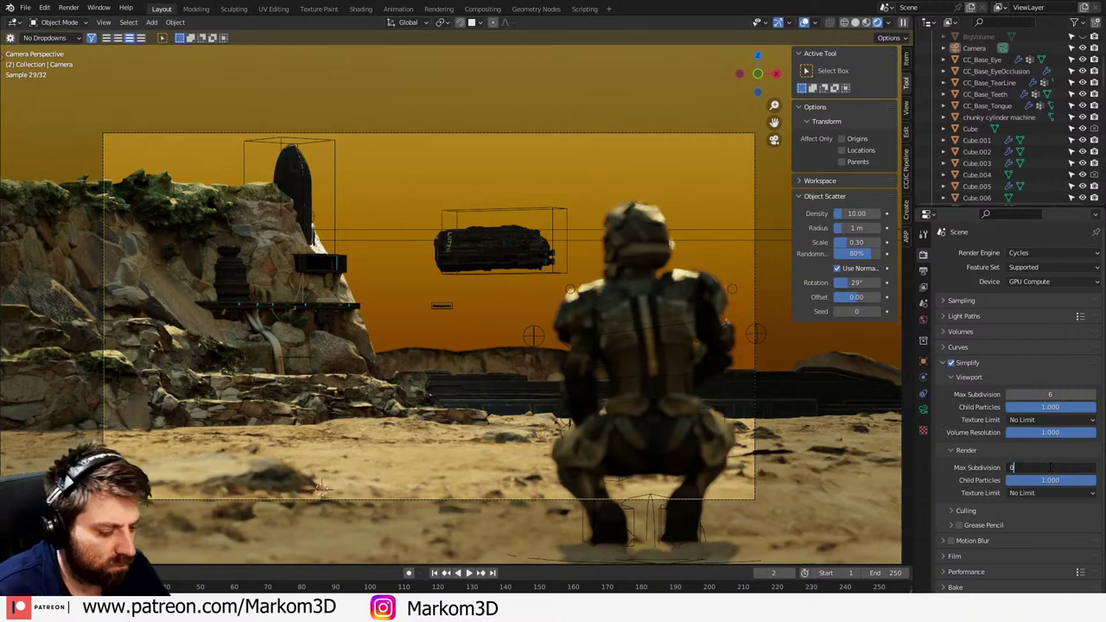
key("Return")
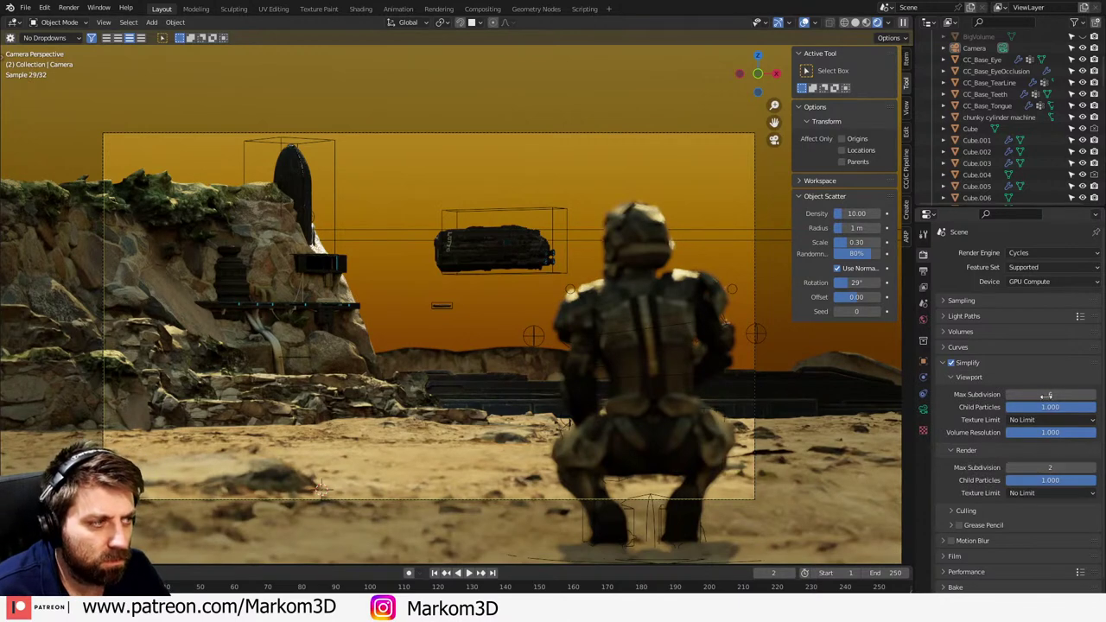
left_click(1047, 394)
type("2")
key("Return")
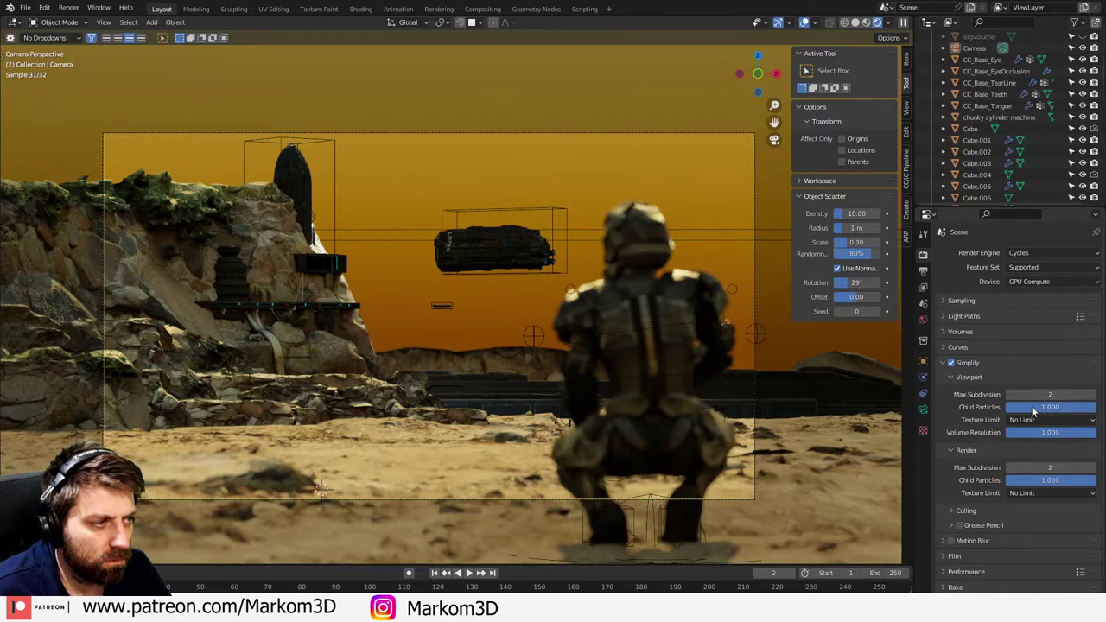
- Set the Simplify texture limit to 2048 for both the viewport and the render
left_click(1035, 418)
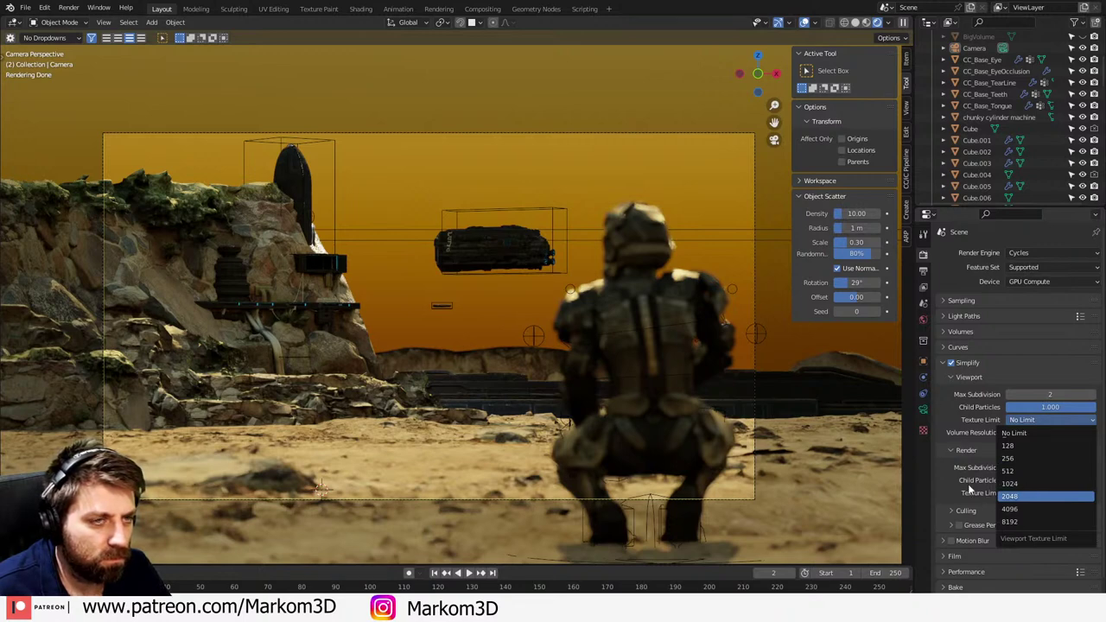
left_click(1010, 496)
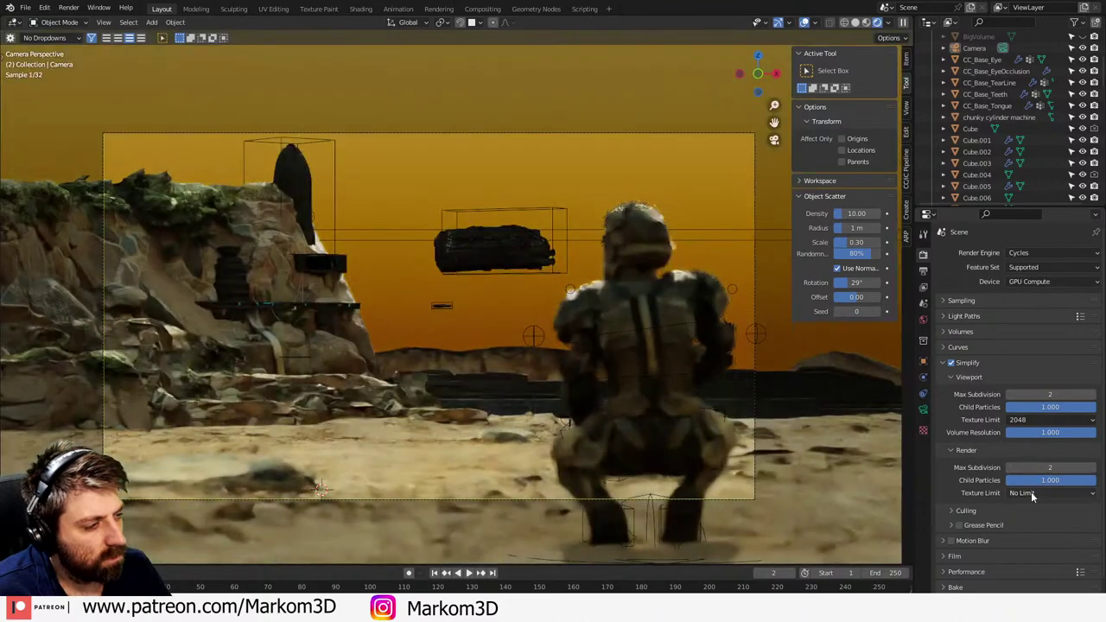
left_click(1031, 491)
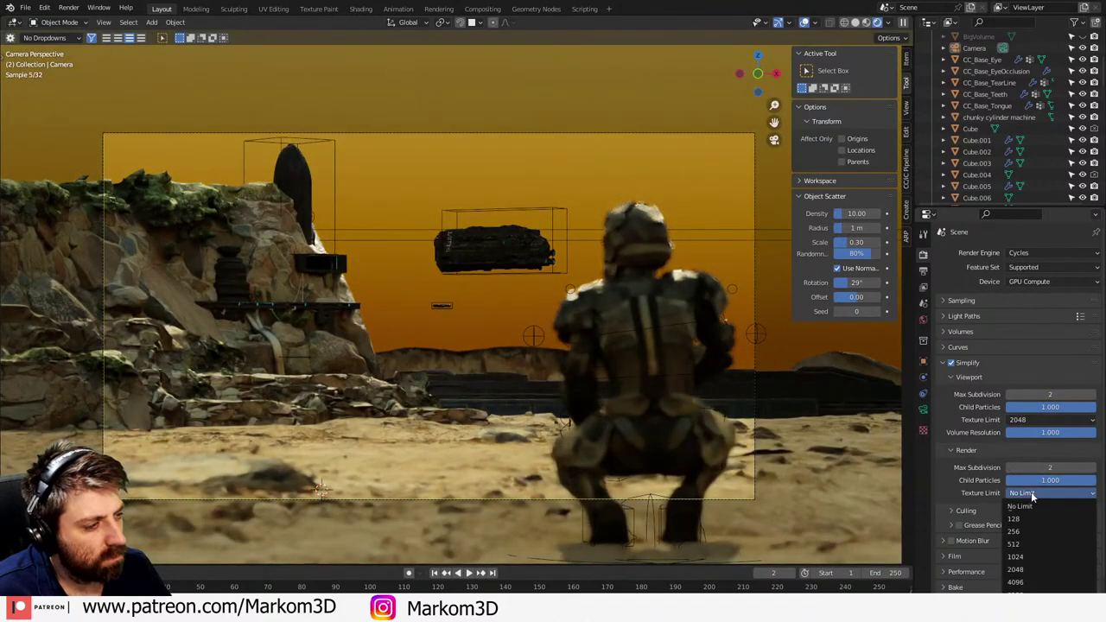
left_click(1026, 568)
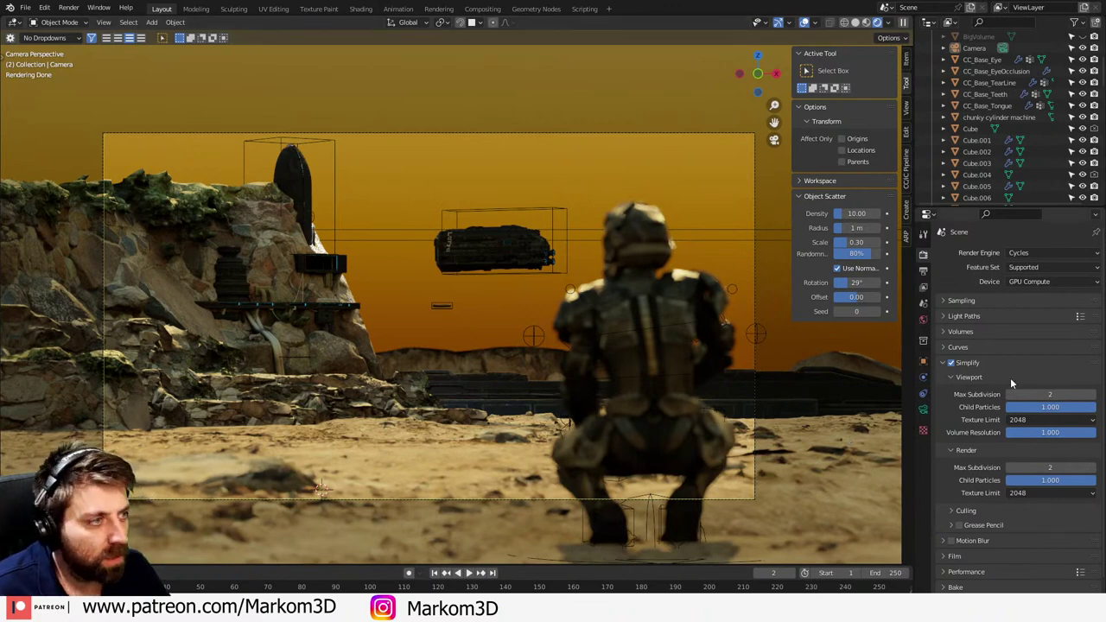
- Unhide the BigVolume and Big Cloud objects in the viewport
left_click(922, 411)
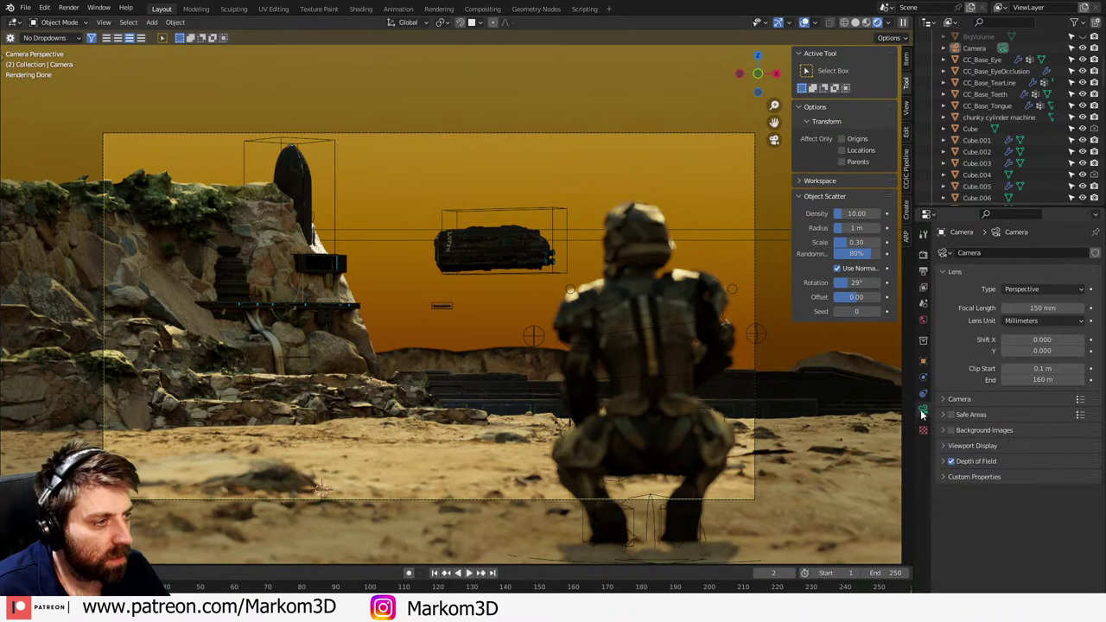
scroll(1038, 95, "up", 3)
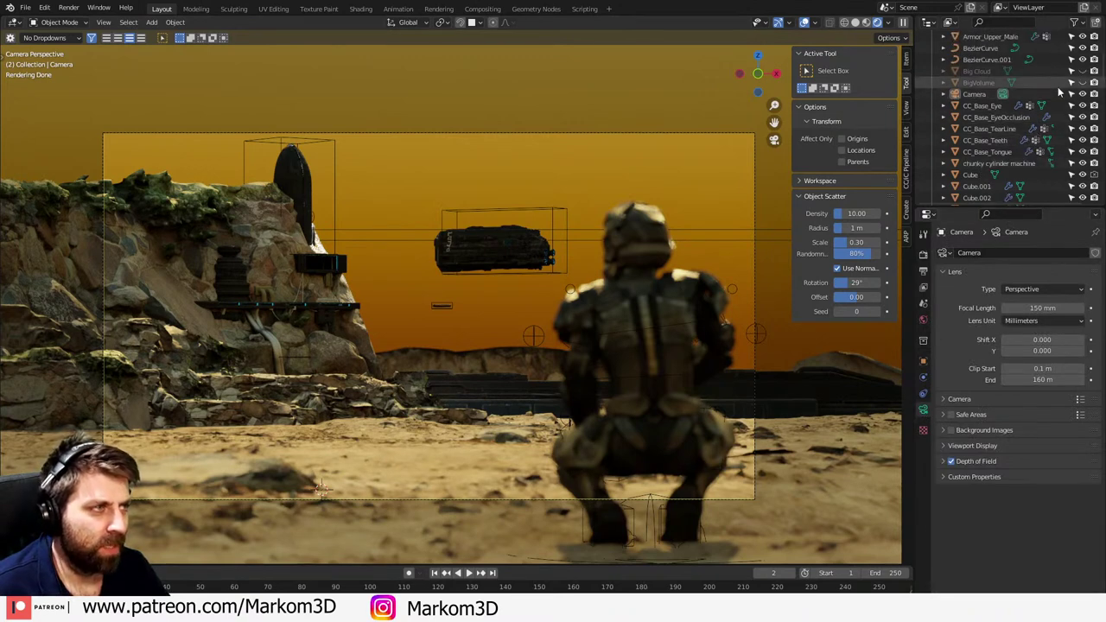
left_click_drag(1083, 83, 1083, 72)
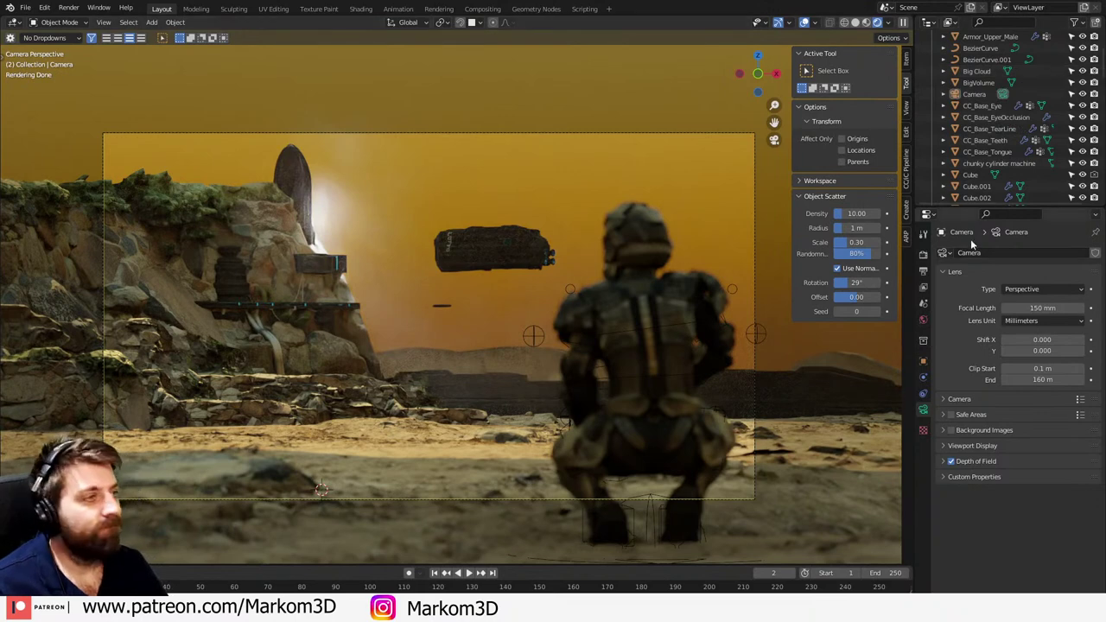
- Find the lights parented under Empty.001 and delete both Point and Light
scroll(998, 137, "down", 2)
scroll(995, 134, "down", 10)
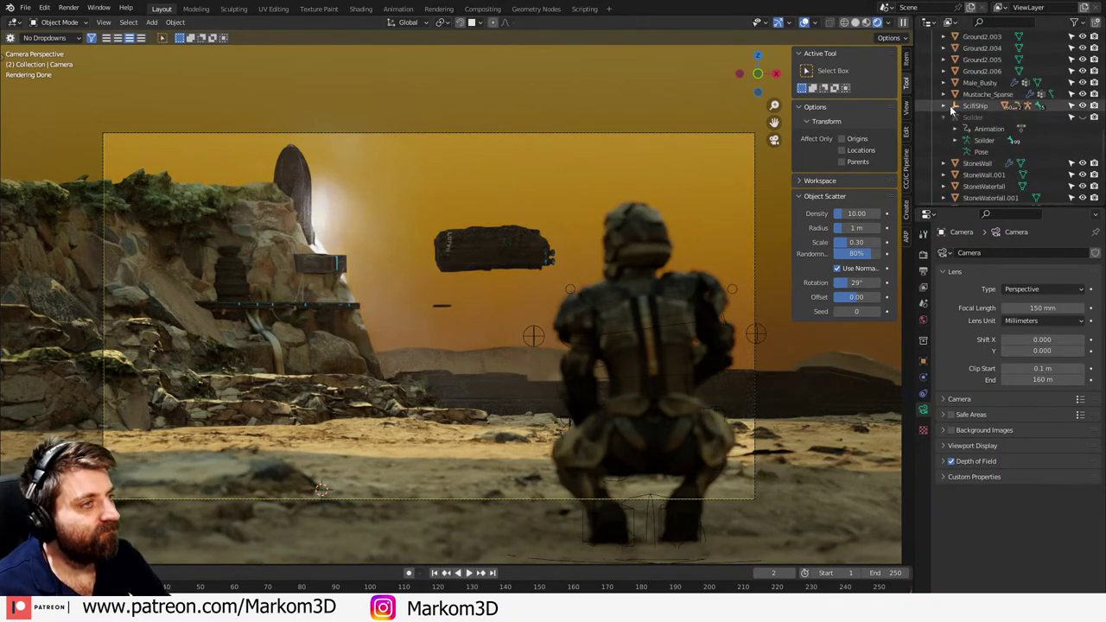
scroll(958, 147, "down", 8)
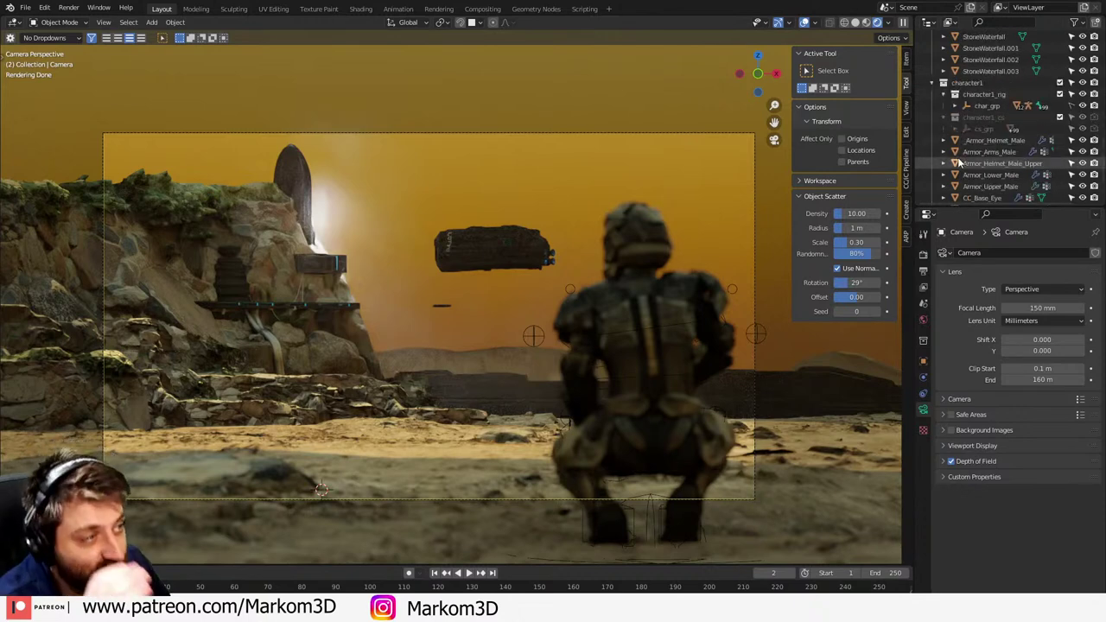
scroll(957, 153, "up", 2)
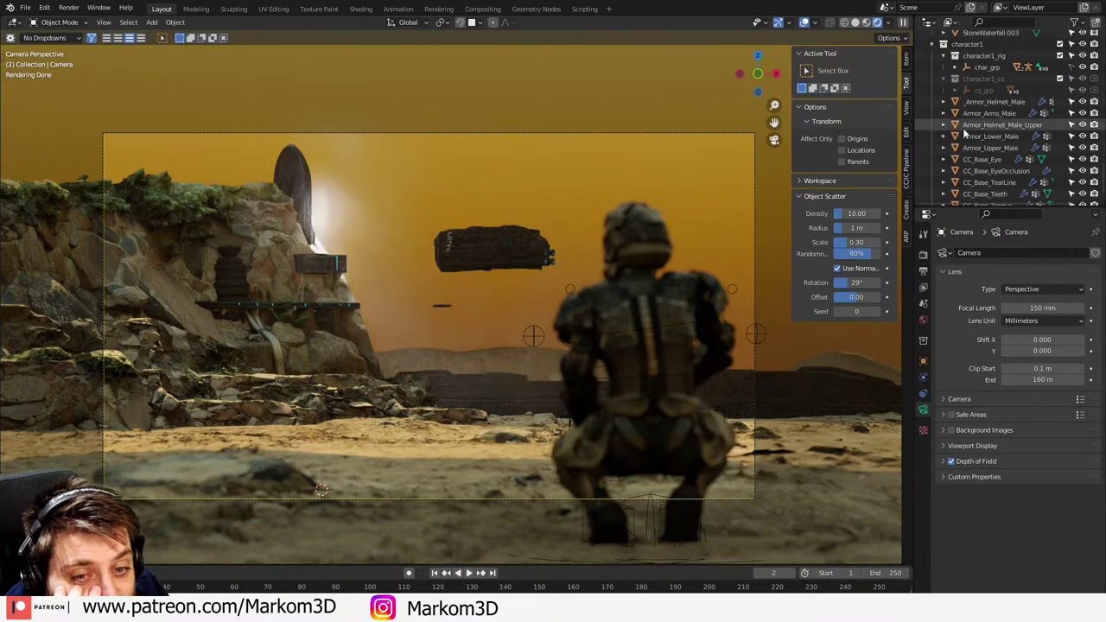
scroll(961, 129, "up", 6)
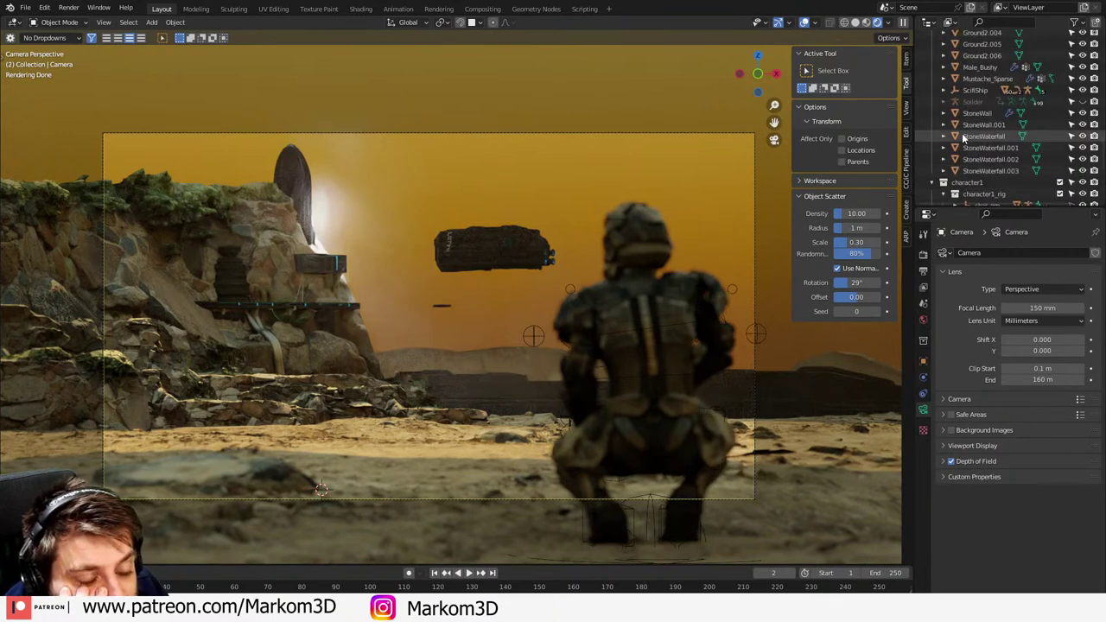
scroll(965, 139, "up", 6)
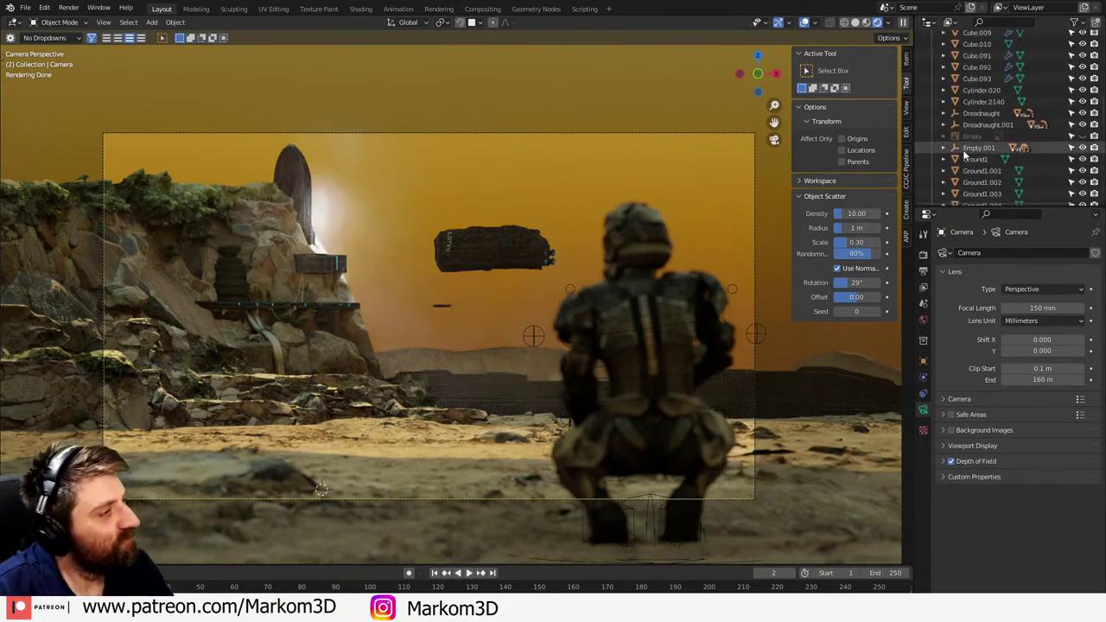
left_click(945, 149)
scroll(986, 165, "down", 5)
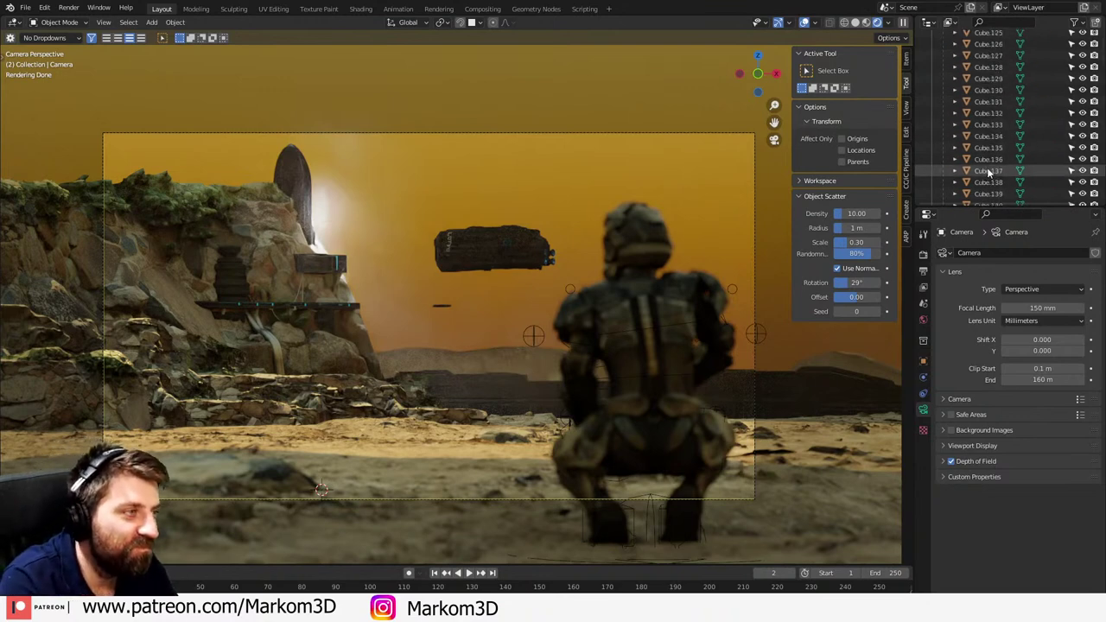
scroll(990, 168, "down", 15)
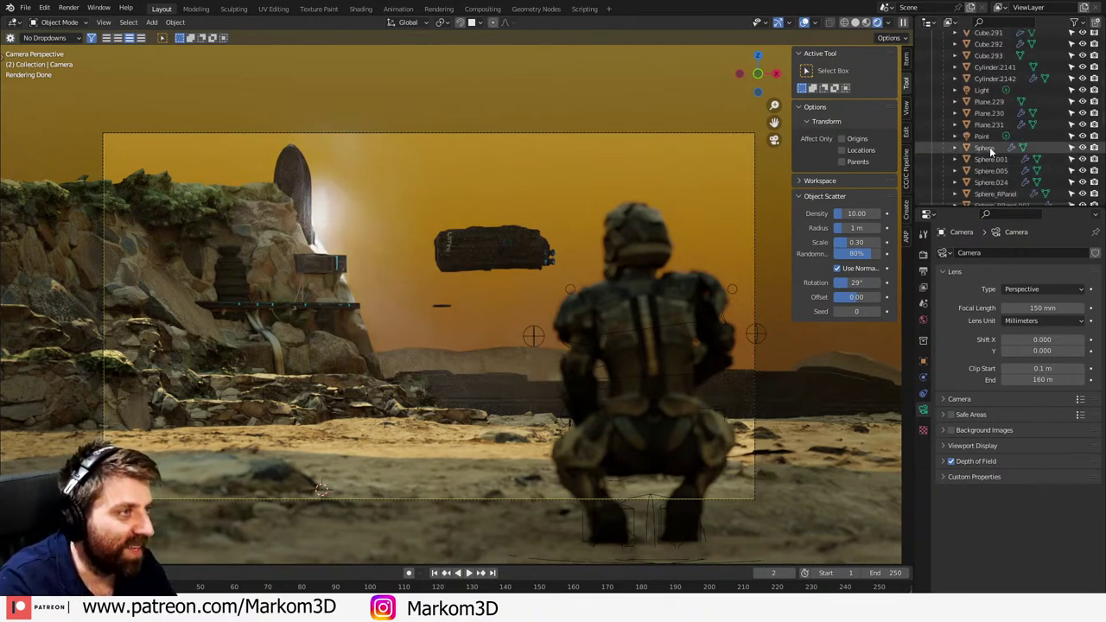
left_click(990, 147)
left_click(989, 138)
key("x")
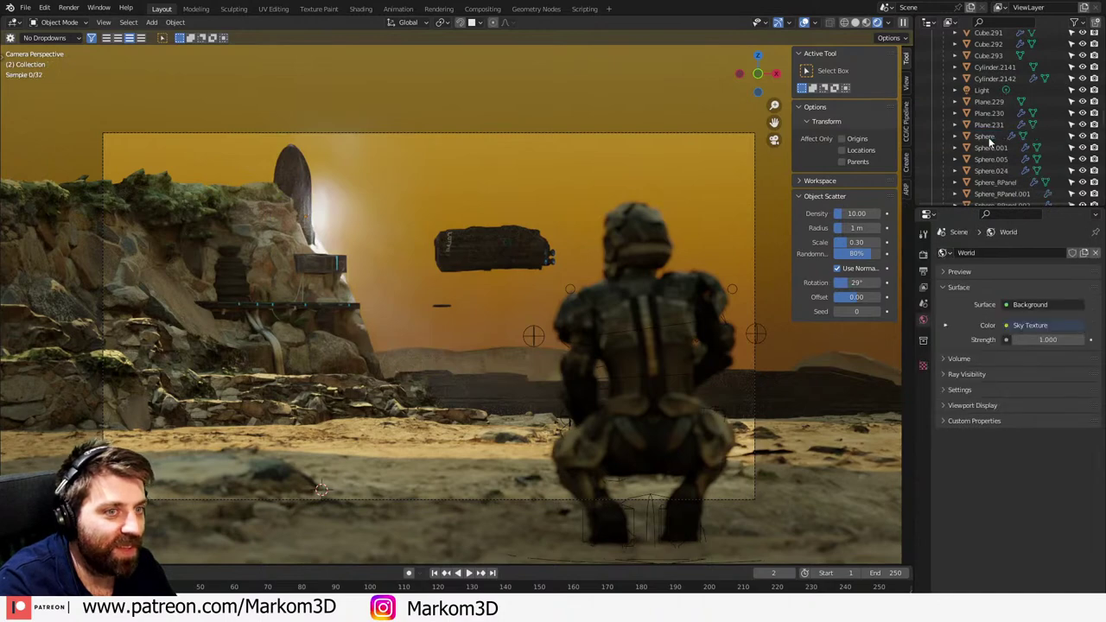
left_click(985, 91)
key("x")
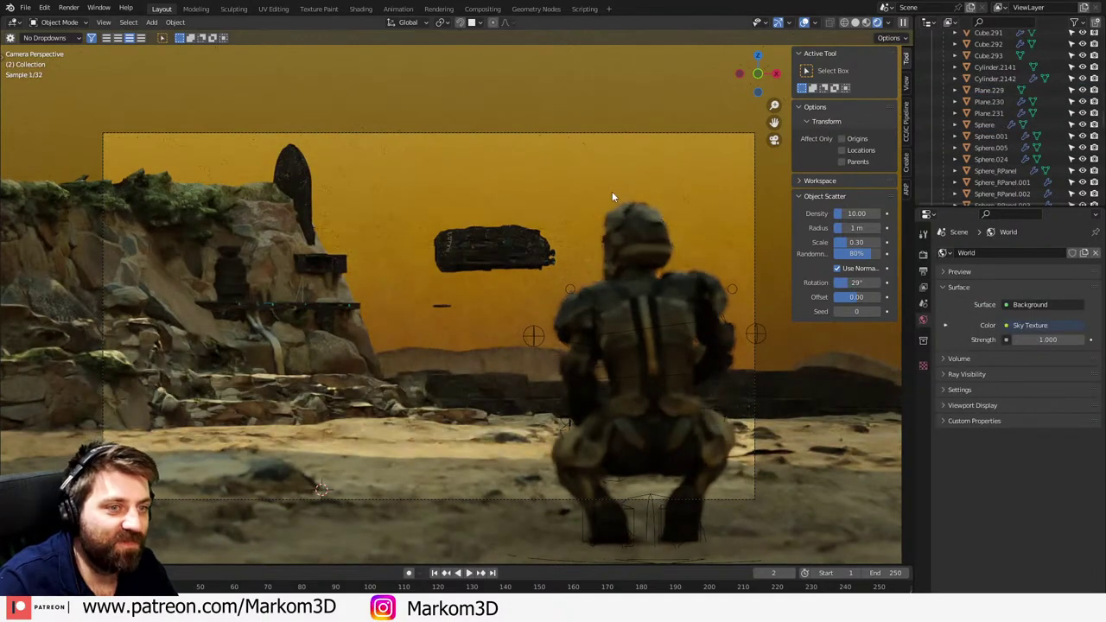
scroll(1007, 176, "up", 10)
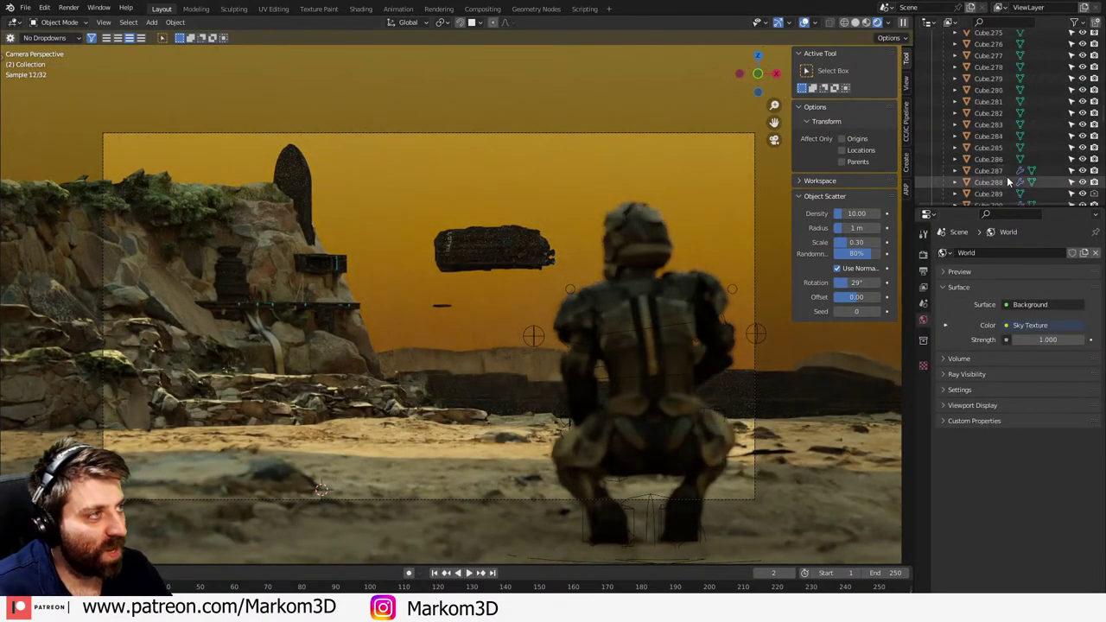
scroll(1000, 172, "up", 20)
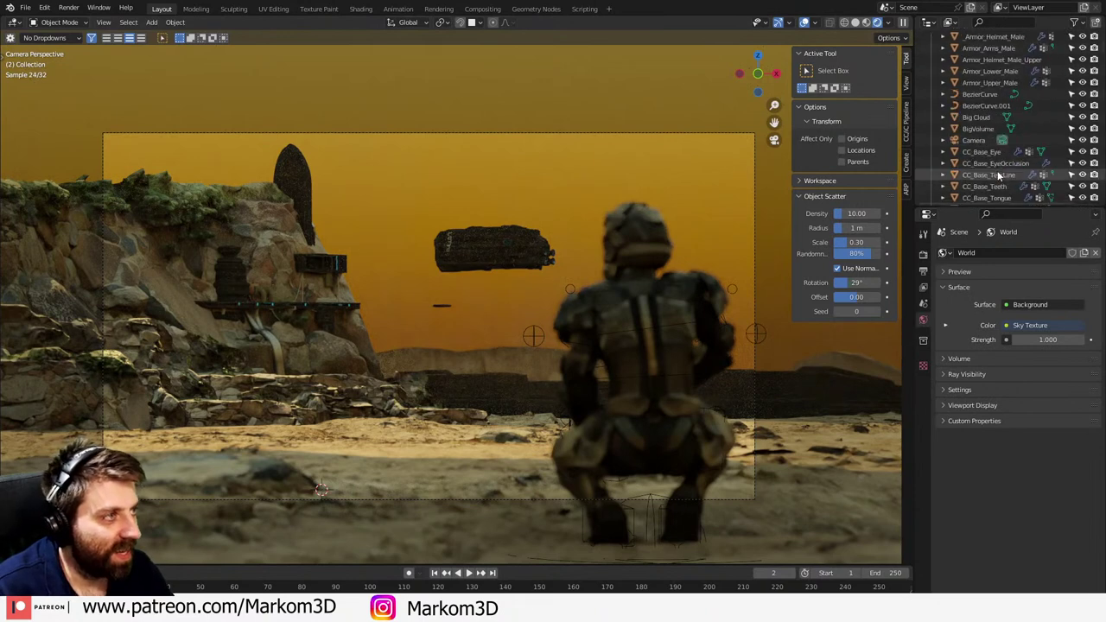
- Set the maximum transparent bounces to 50 in the render's light path settings
scroll(998, 170, "up", 2)
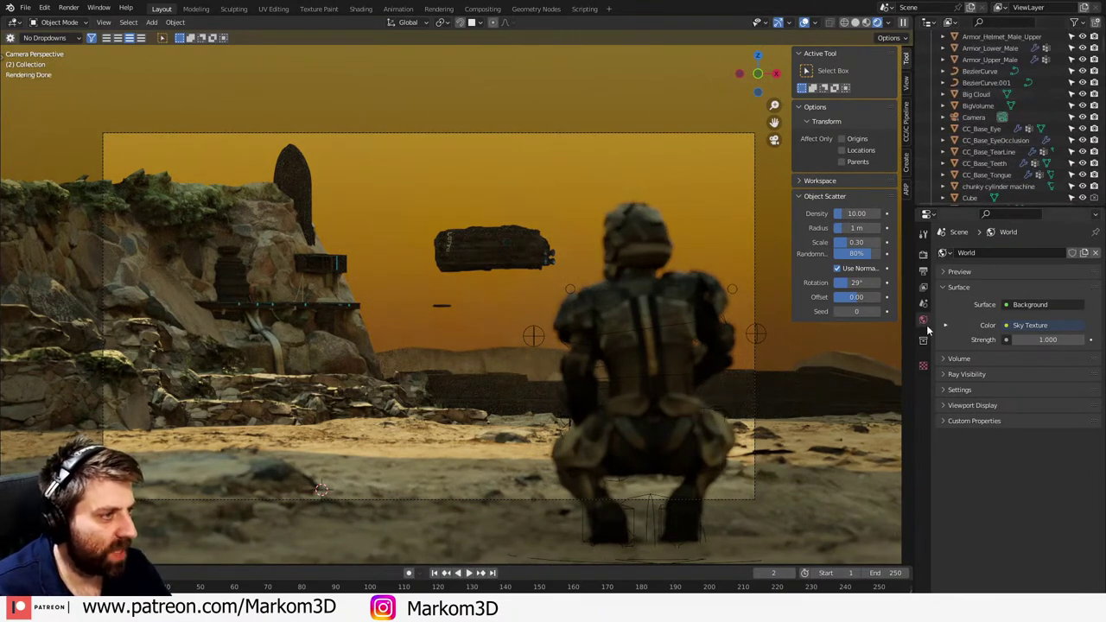
left_click(924, 236)
left_click(924, 255)
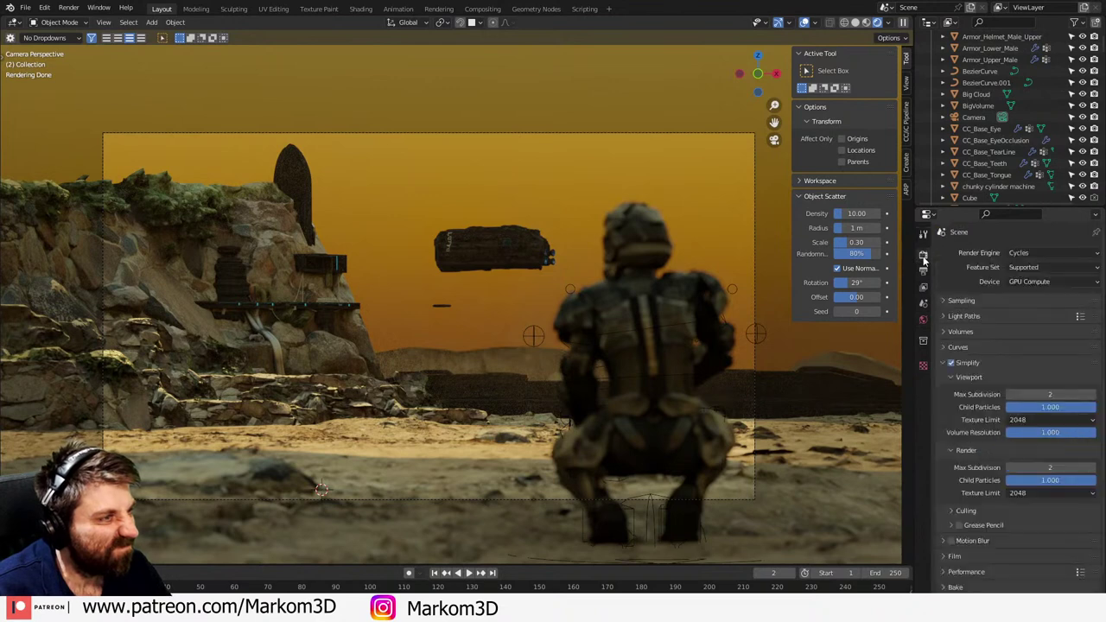
left_click(945, 362)
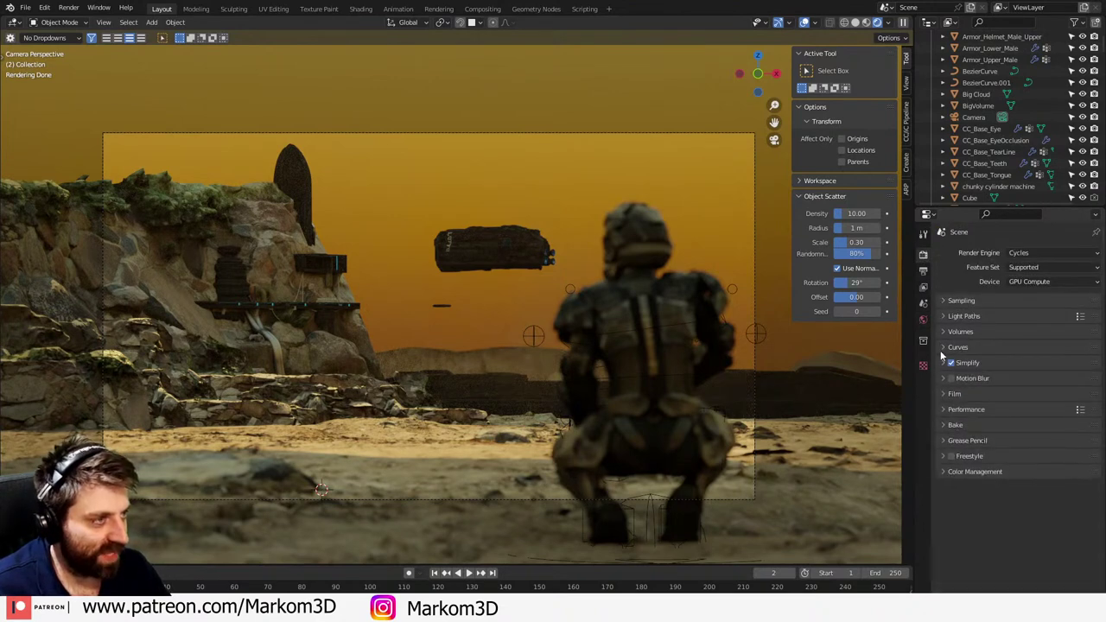
left_click(943, 331)
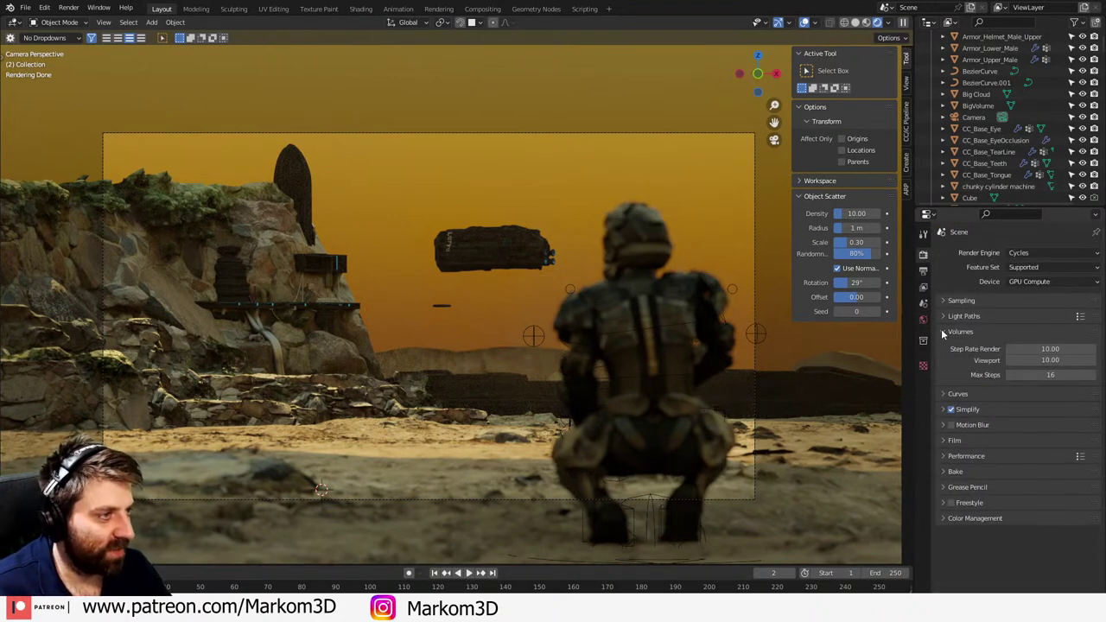
left_click(943, 332)
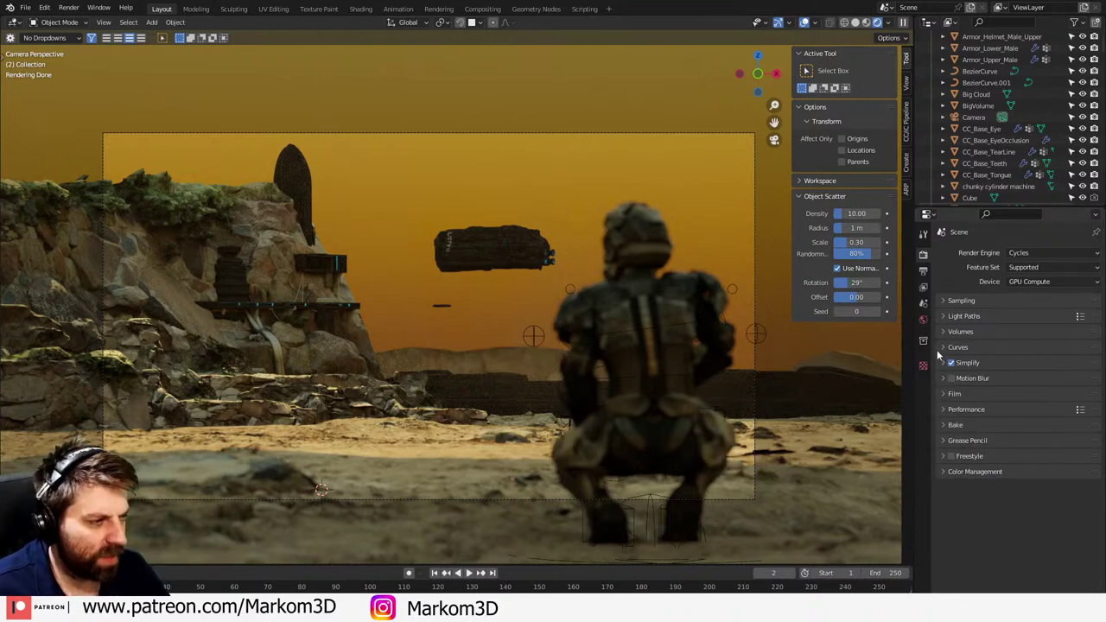
left_click(938, 315)
double_click(1046, 412)
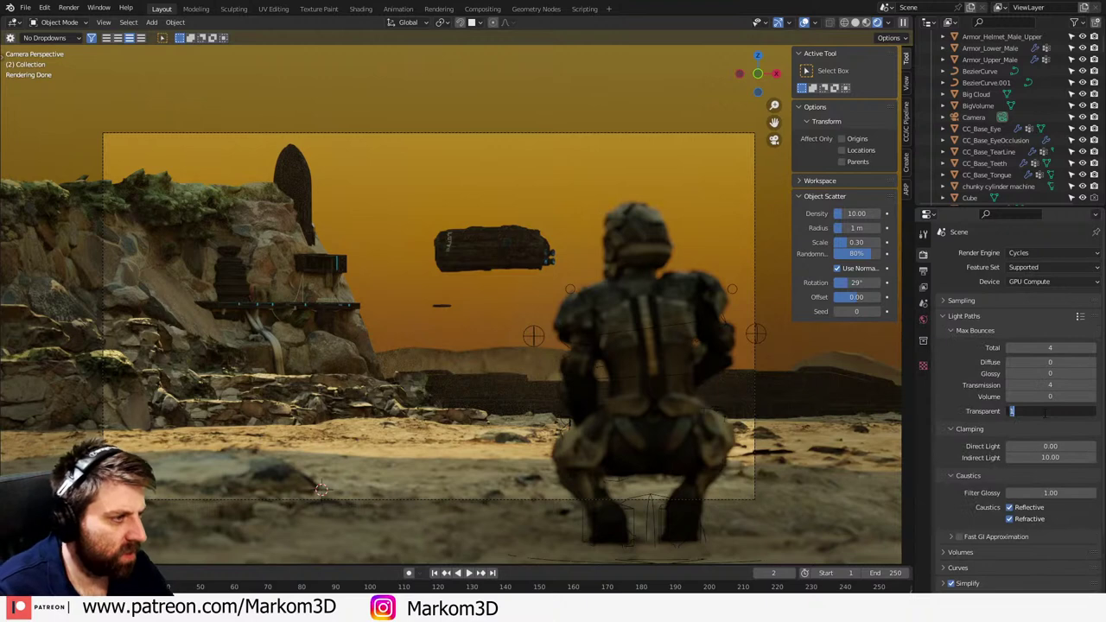
type("0")
key("Return")
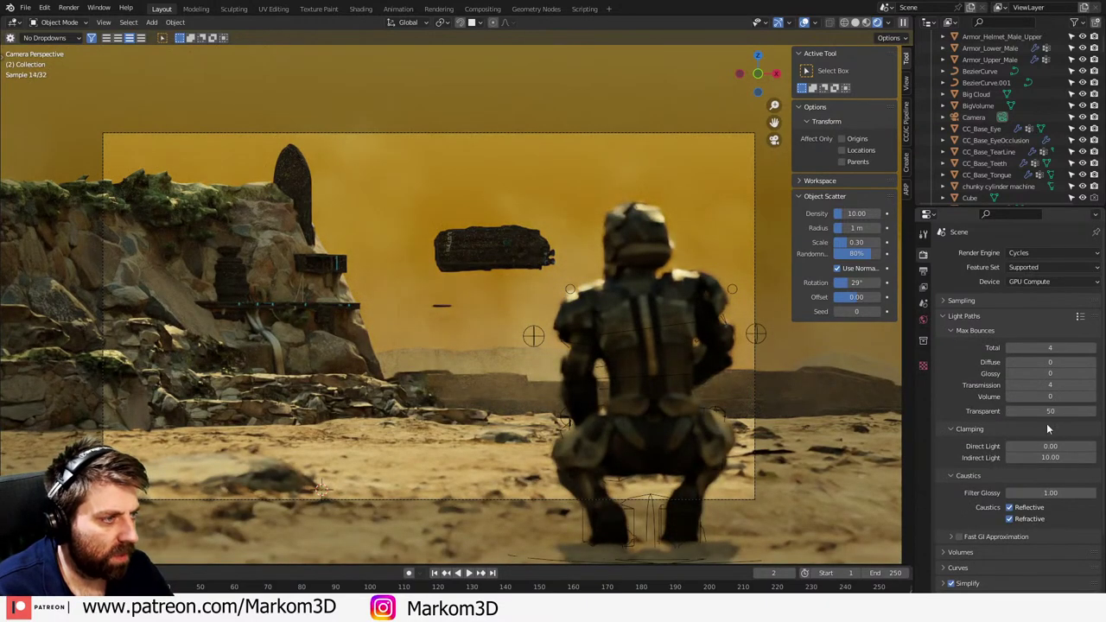
- Raise the maximum volume bounces in the light path settings, trying 1 and 5 before settling on 10
scroll(1051, 173, "up", 3)
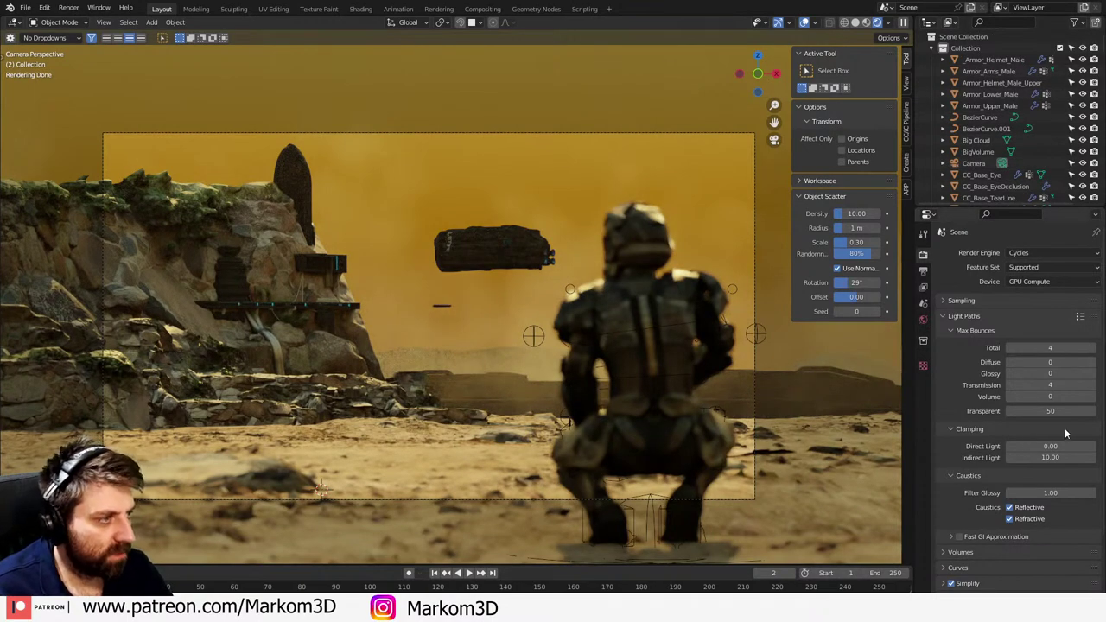
left_click(1056, 396)
type("1")
key("Return")
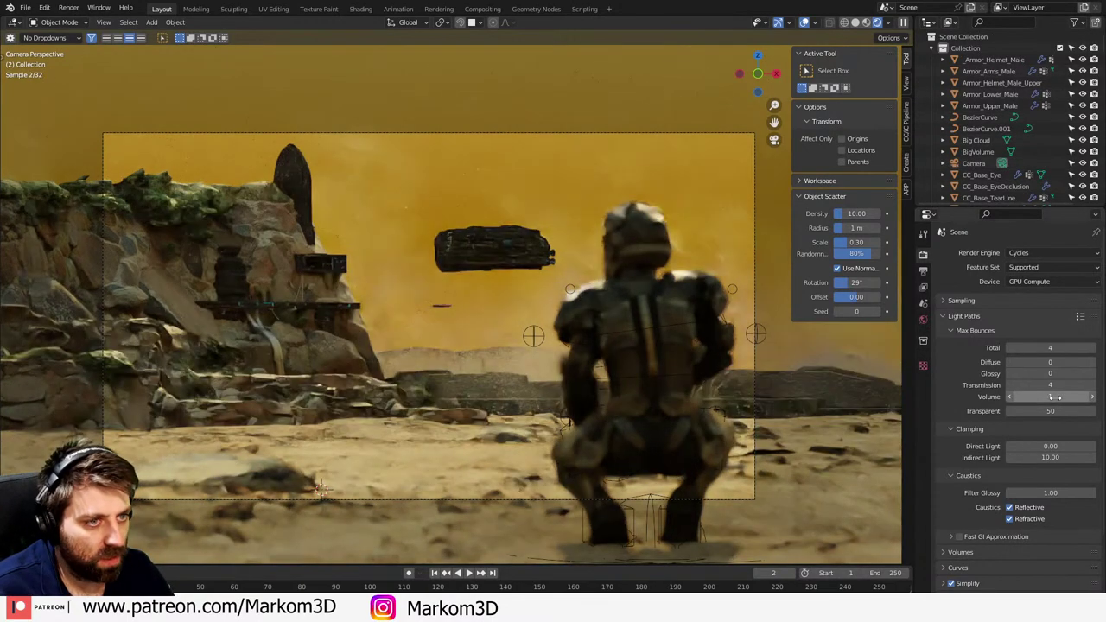
left_click(1057, 399)
type("5")
key("Return")
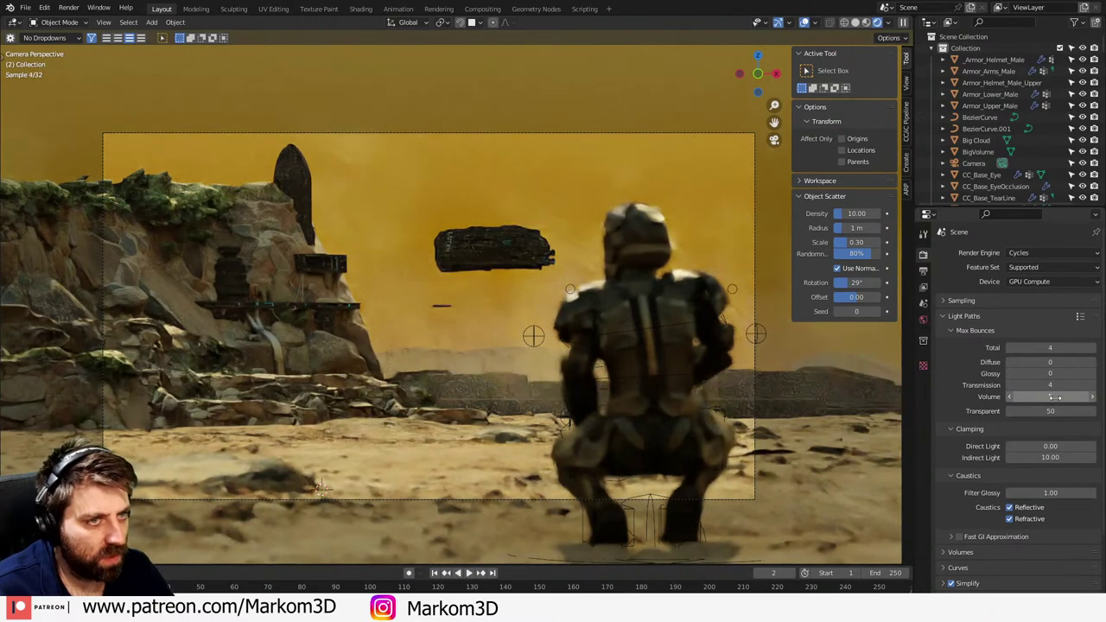
left_click(1058, 398)
type("10")
key("Return")
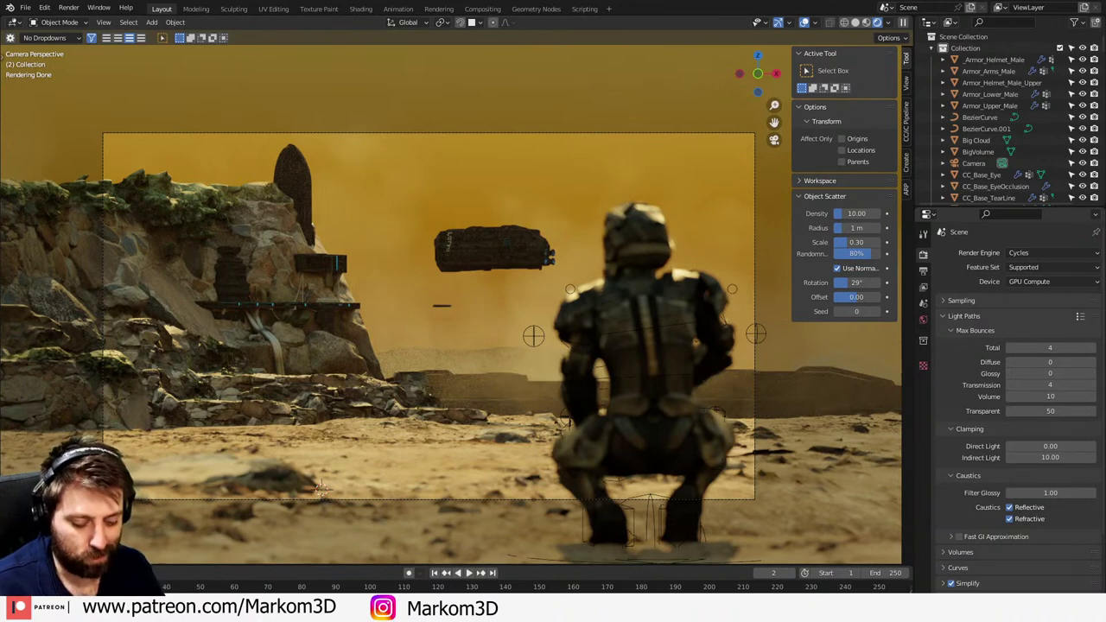
- Search the computer for Outlook and launch it
key("super")
type("out")
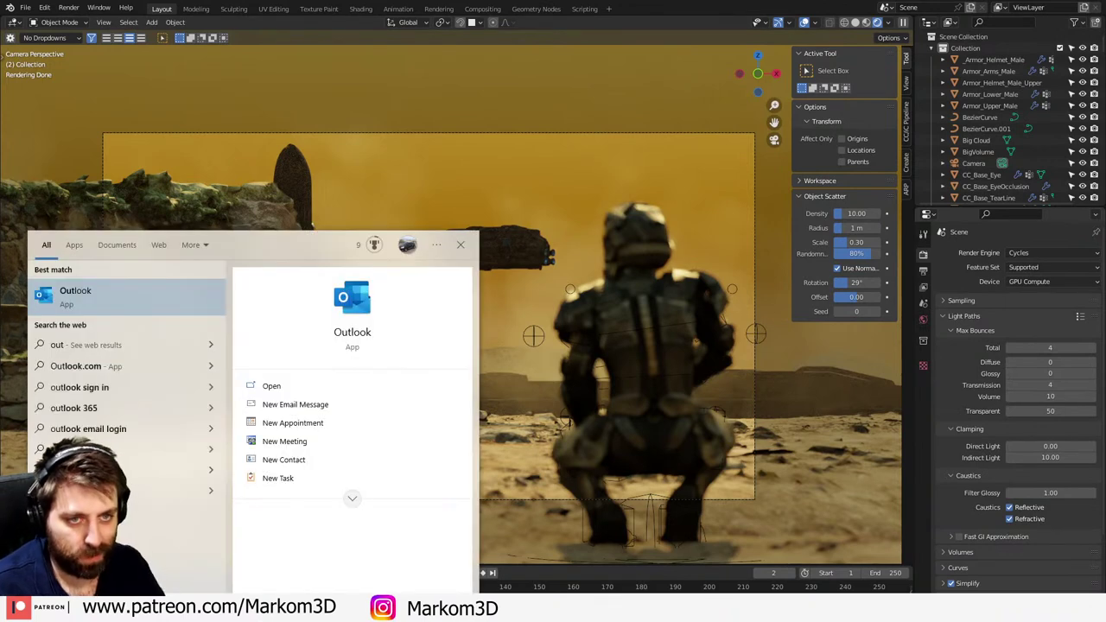
key("Return")
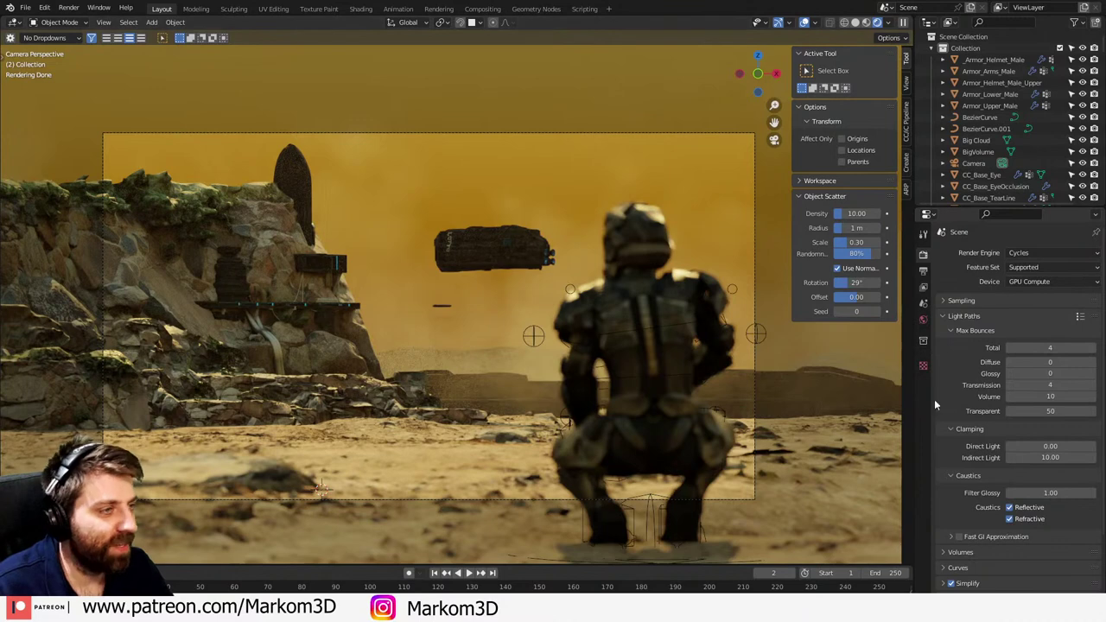
left_click(923, 271)
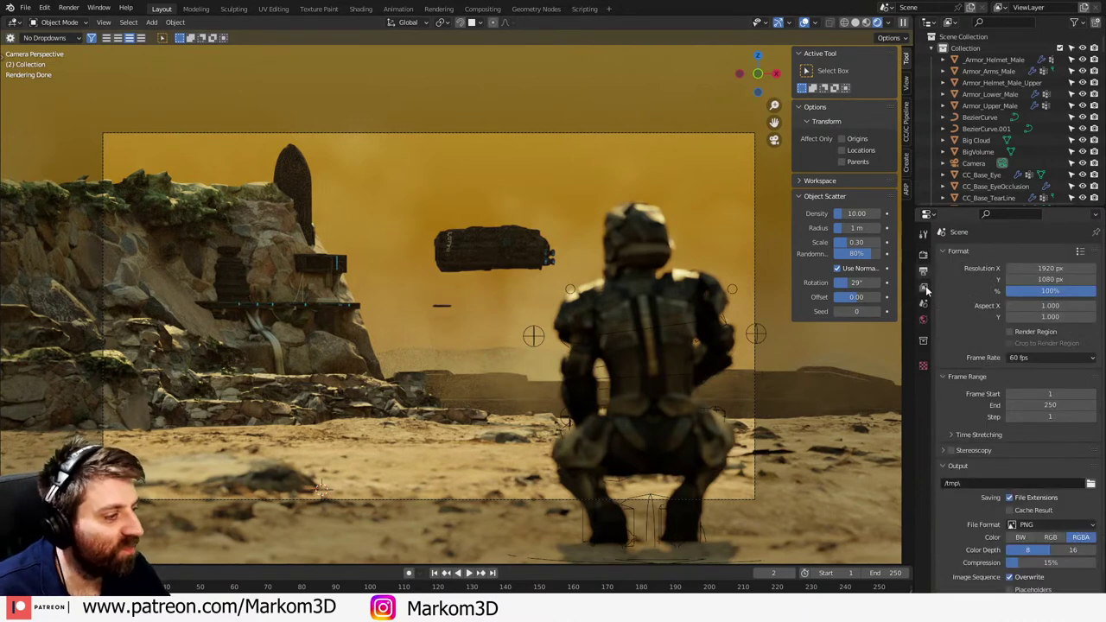
left_click(923, 289)
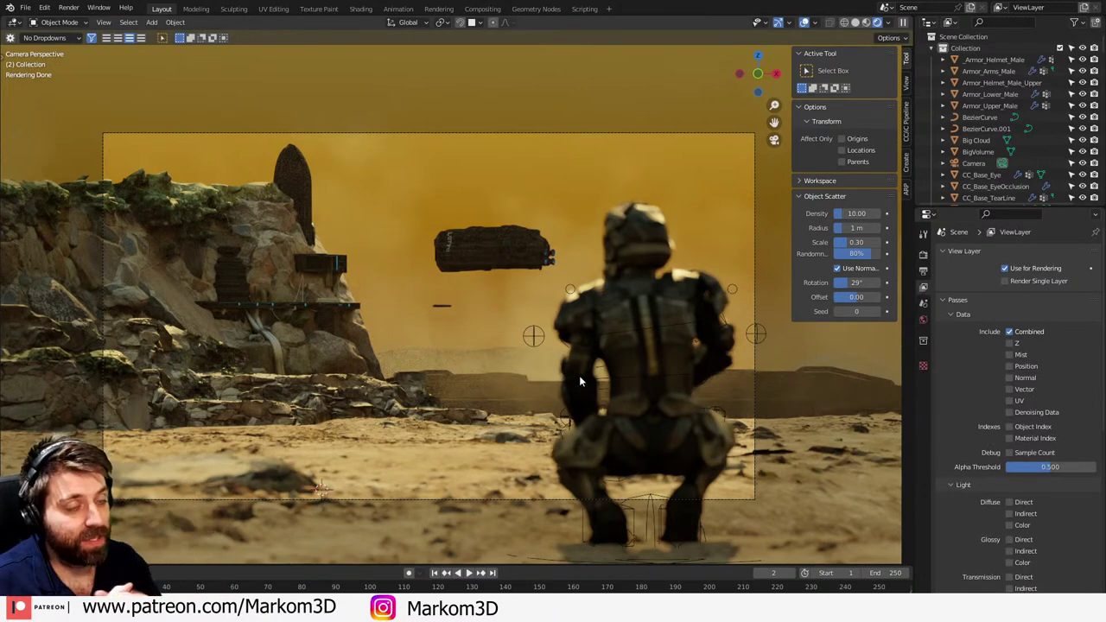
left_click(923, 257)
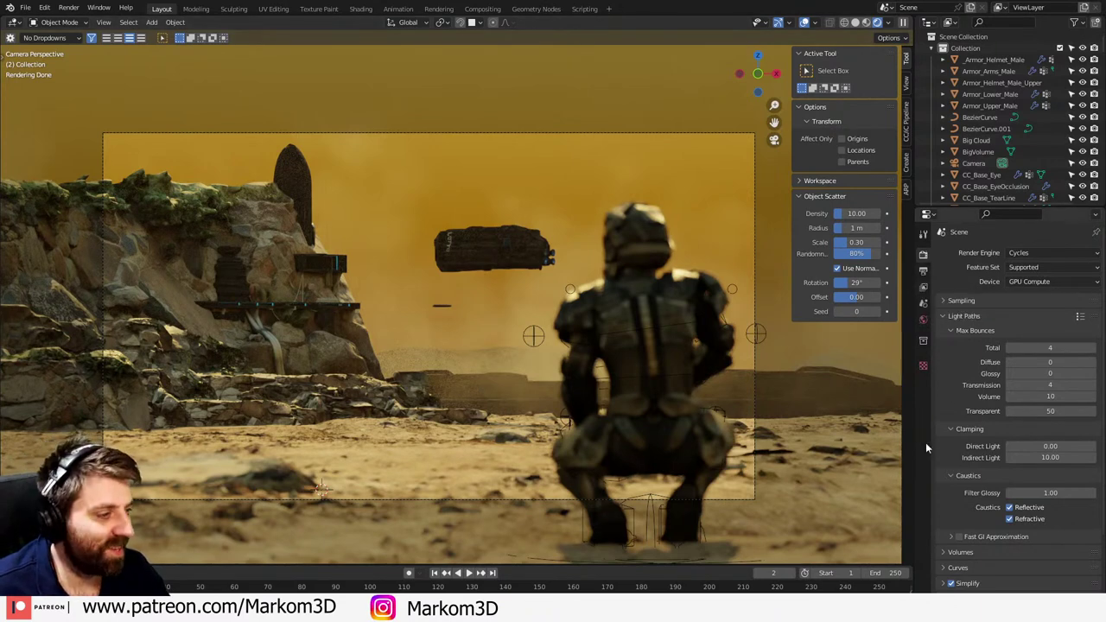
scroll(936, 492, "down", 3)
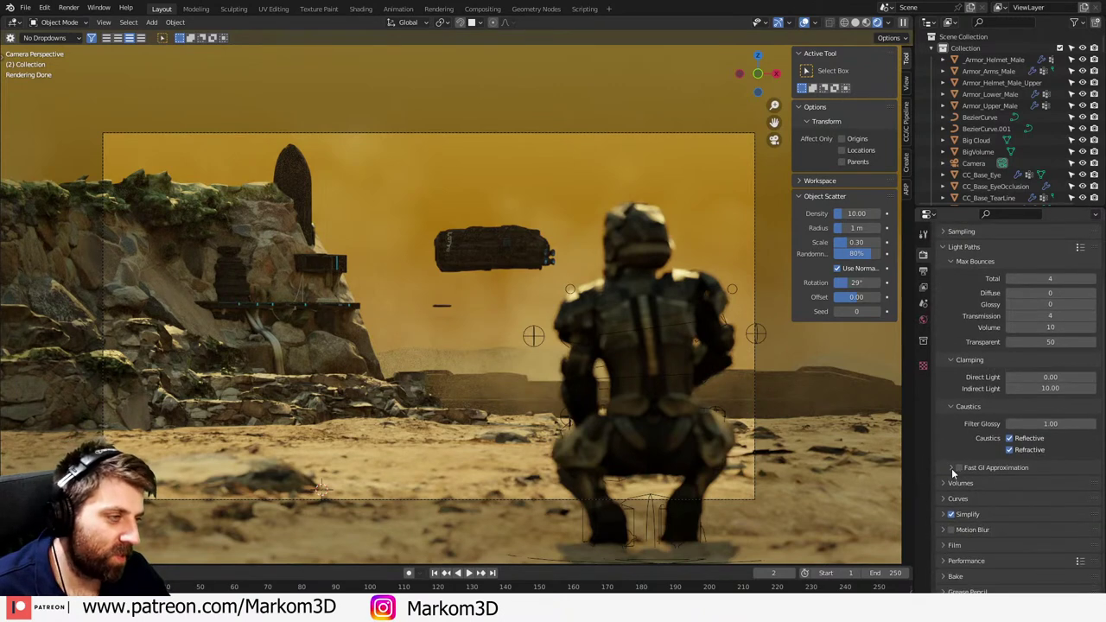
left_click(947, 248)
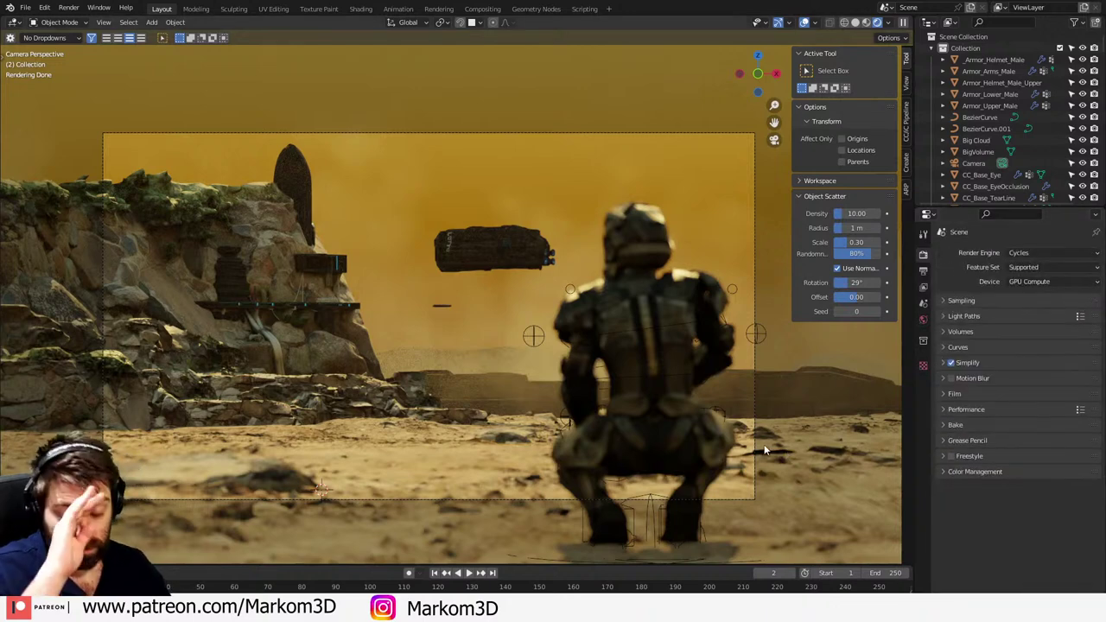